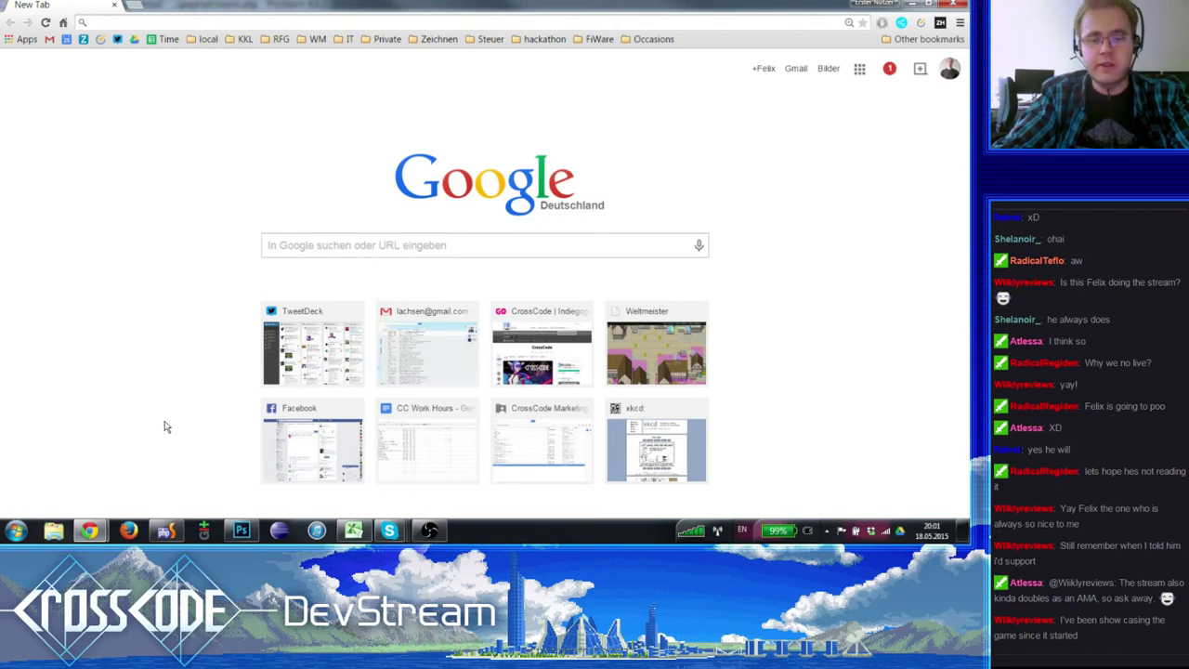
{"action": "mouse_move", "coordinate": [435, 534]}
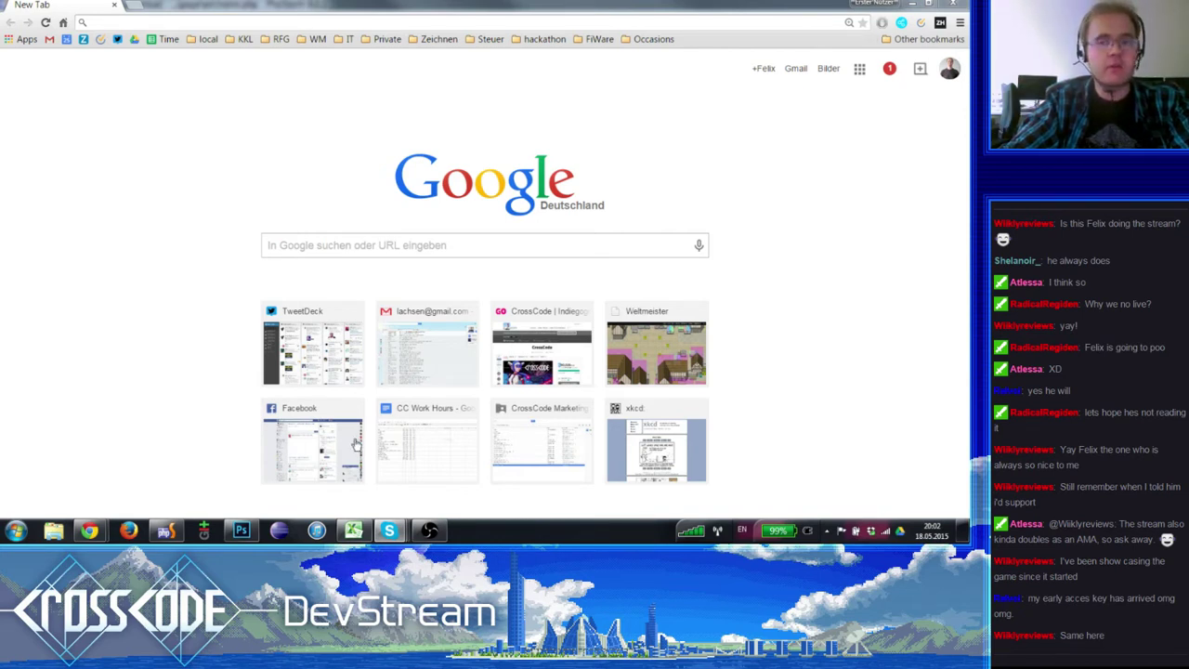
{"action": "left_click", "coordinate": [125, 22]}
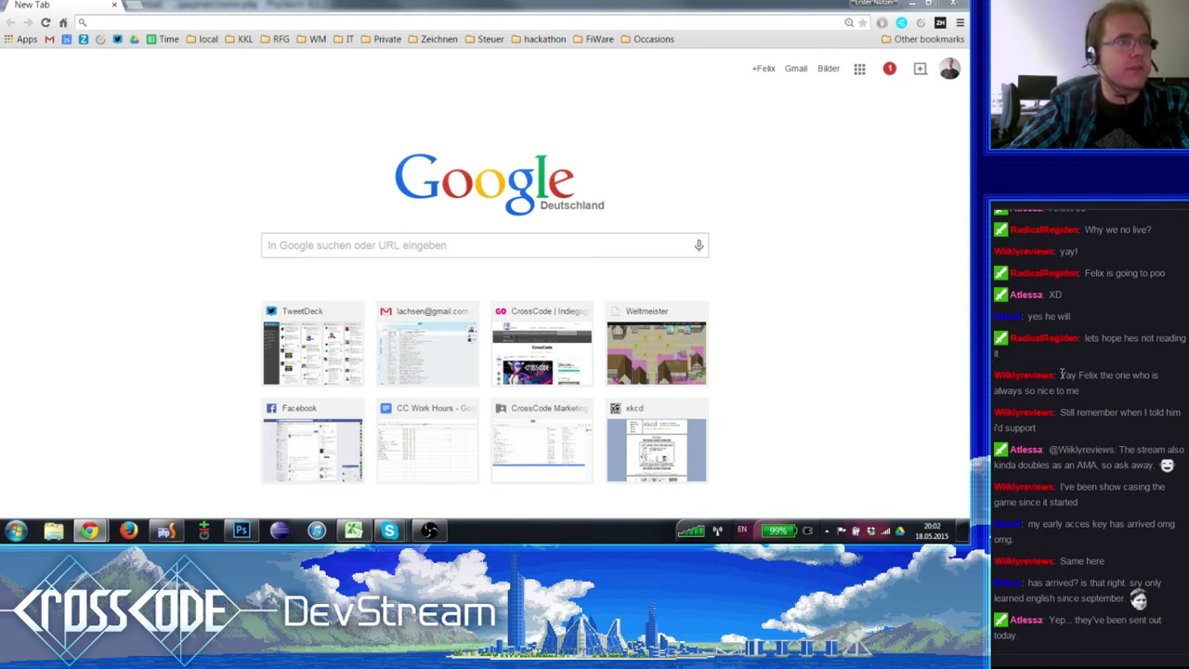
- Read the recent stream chat messages and check the viewer list of the chat
{"action": "left_click_drag", "start_coordinate": [1061, 374], "coordinate": [1083, 435]}
{"action": "left_click", "coordinate": [1099, 392]}
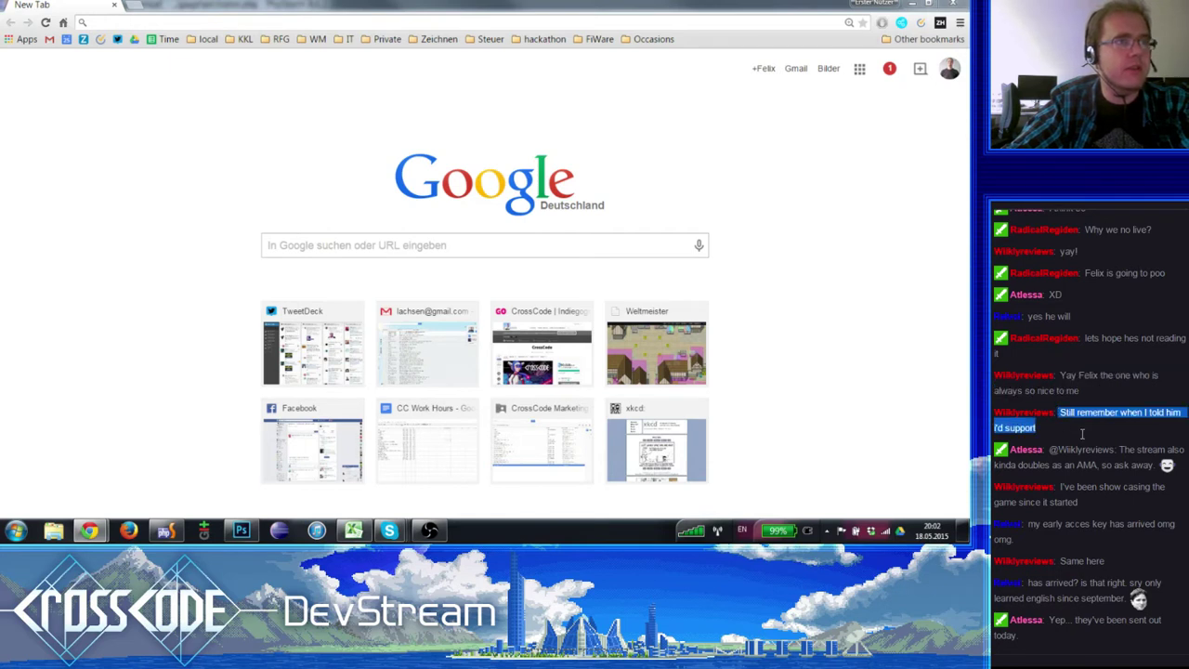
{"action": "scroll", "coordinate": [1133, 570], "scroll_direction": "down", "scroll_amount": 1}
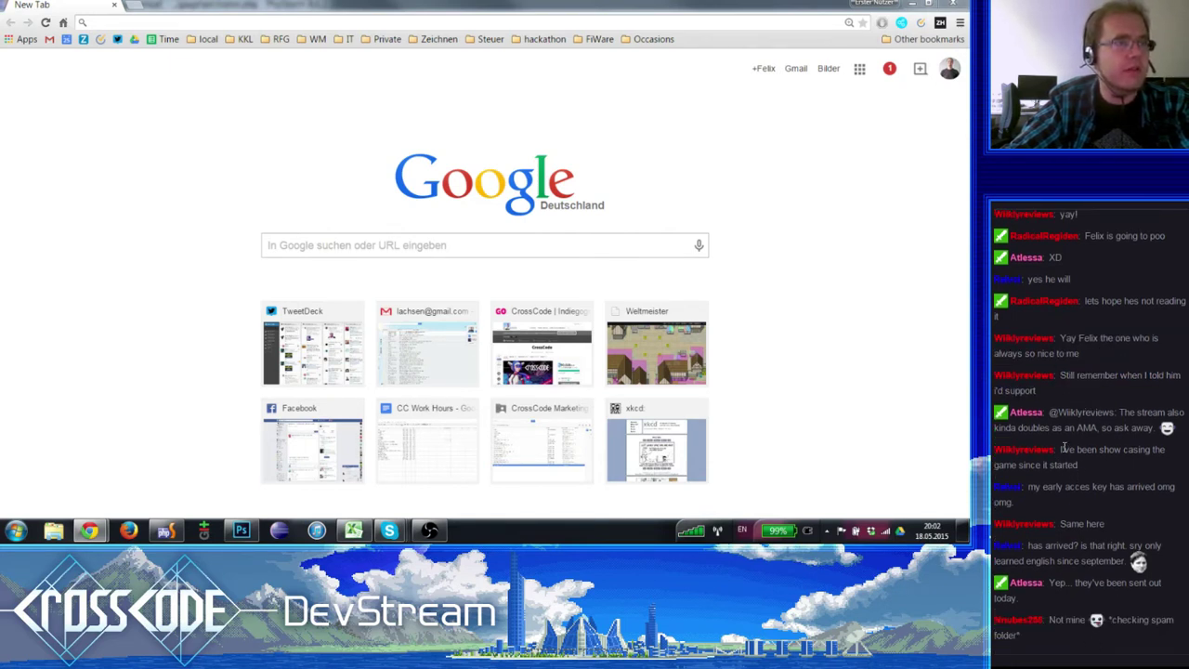
{"action": "left_click_drag", "start_coordinate": [1062, 448], "coordinate": [1089, 470]}
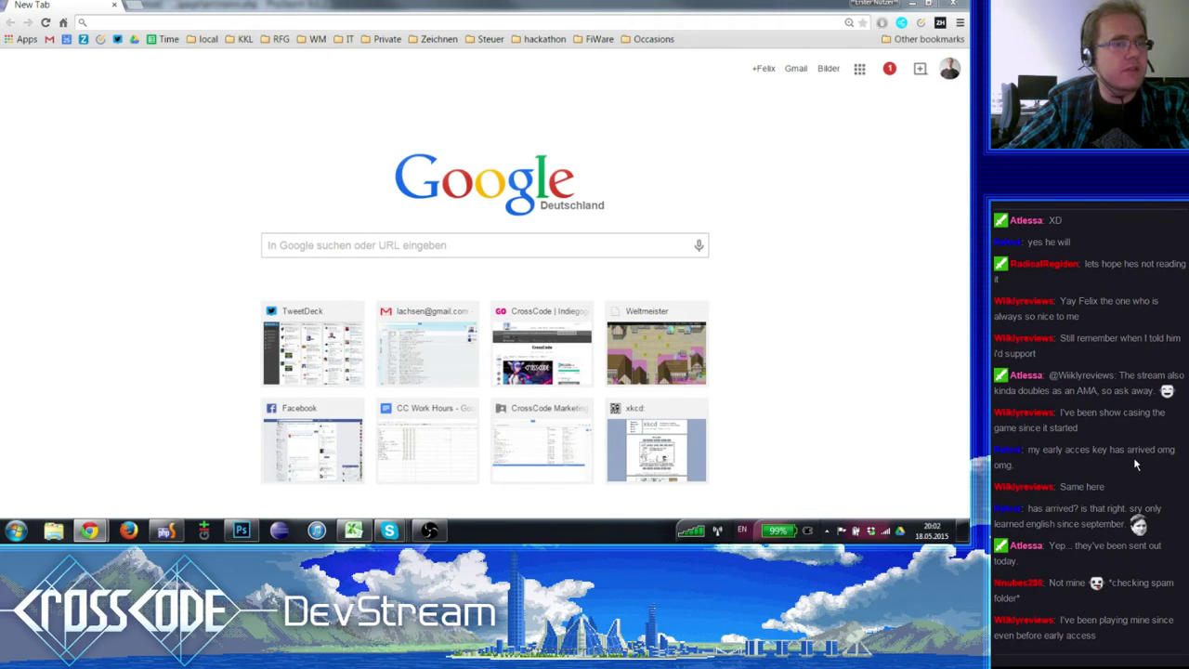
{"action": "left_click", "coordinate": [1037, 663]}
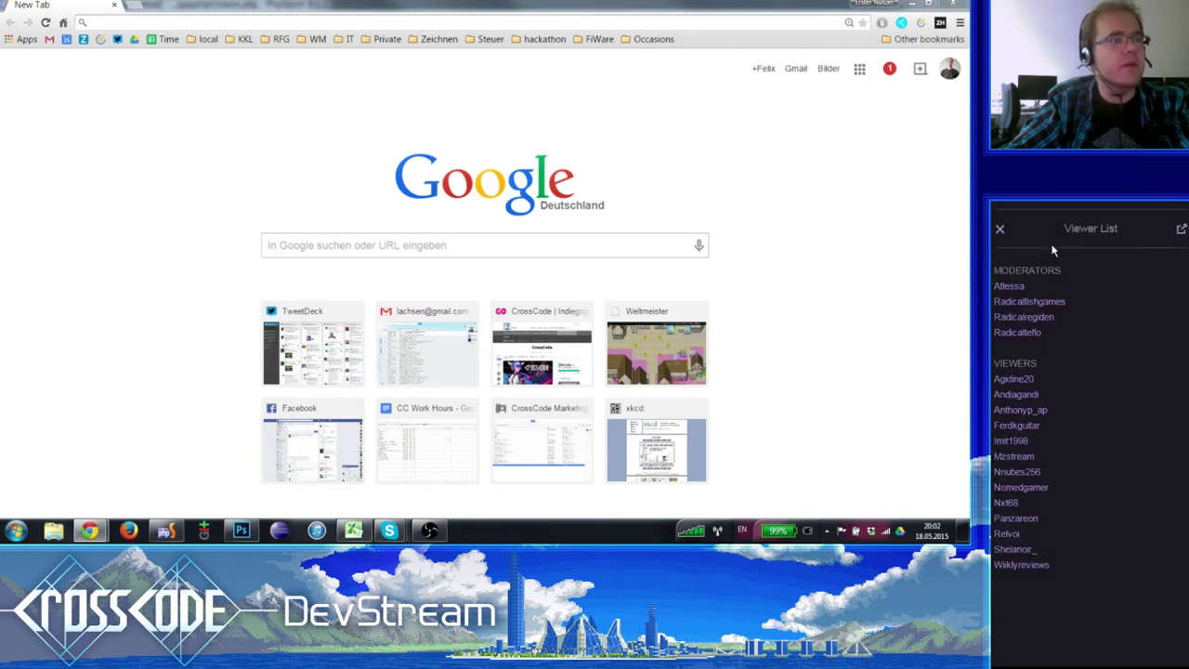
{"action": "left_click", "coordinate": [999, 230]}
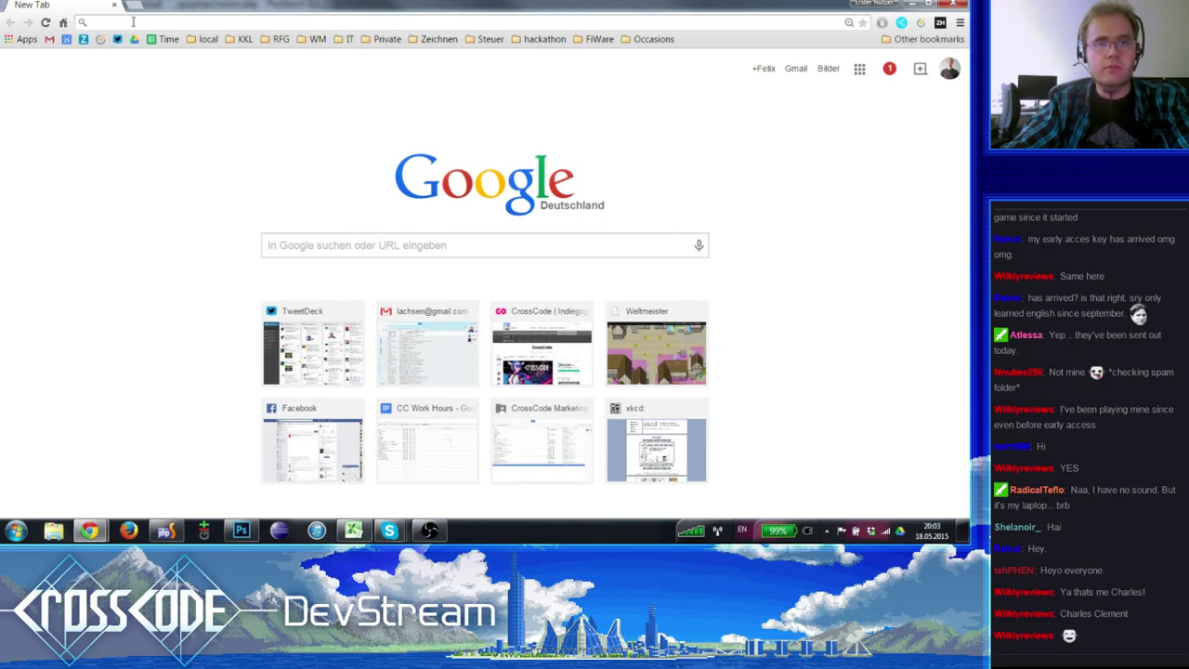
- Switch to Photoshop and collapse the open History panel
{"action": "left_click", "coordinate": [243, 533]}
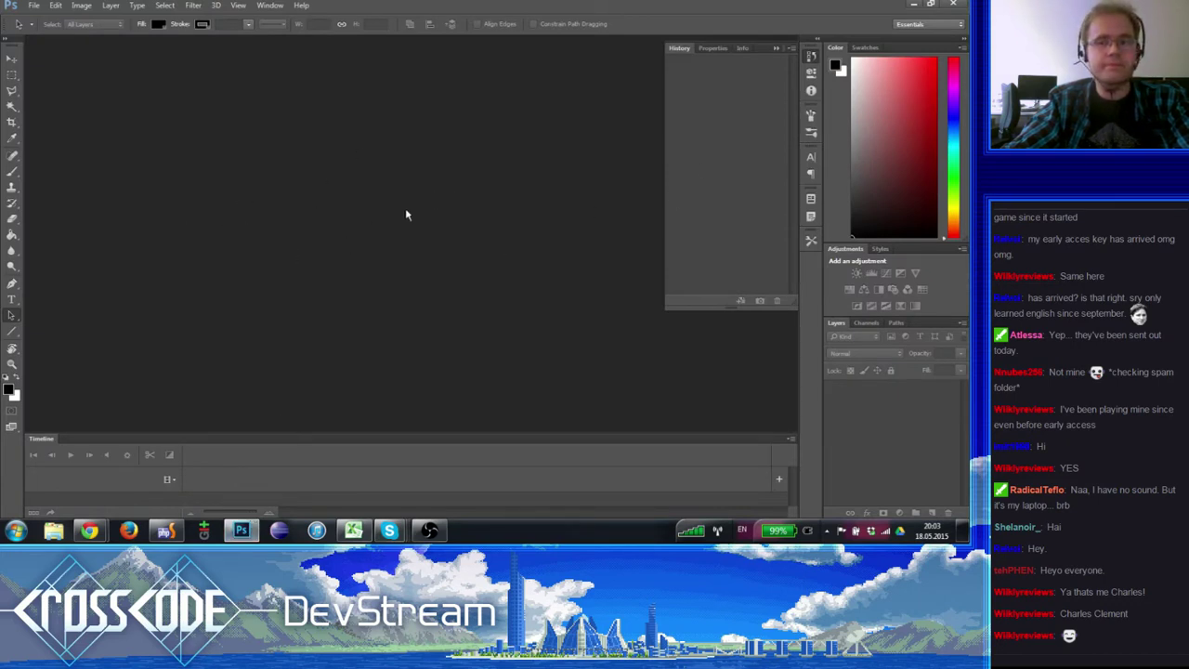
{"action": "left_click", "coordinate": [777, 49]}
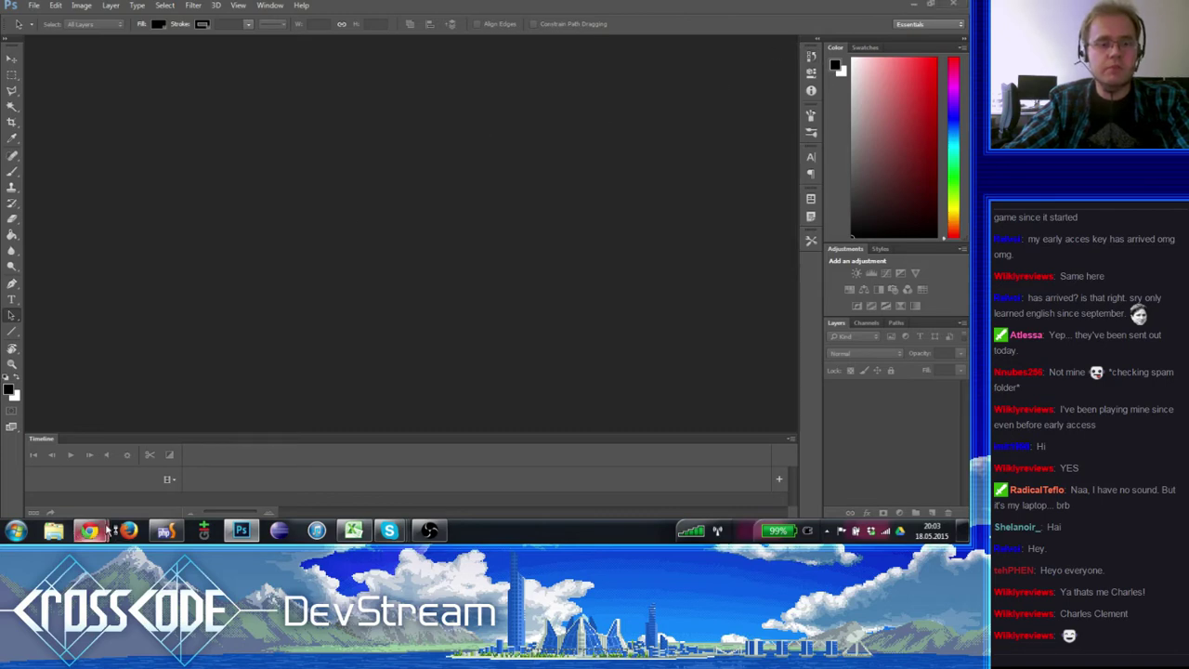
{"action": "mouse_move", "coordinate": [107, 530]}
{"action": "left_click", "coordinate": [74, 464]}
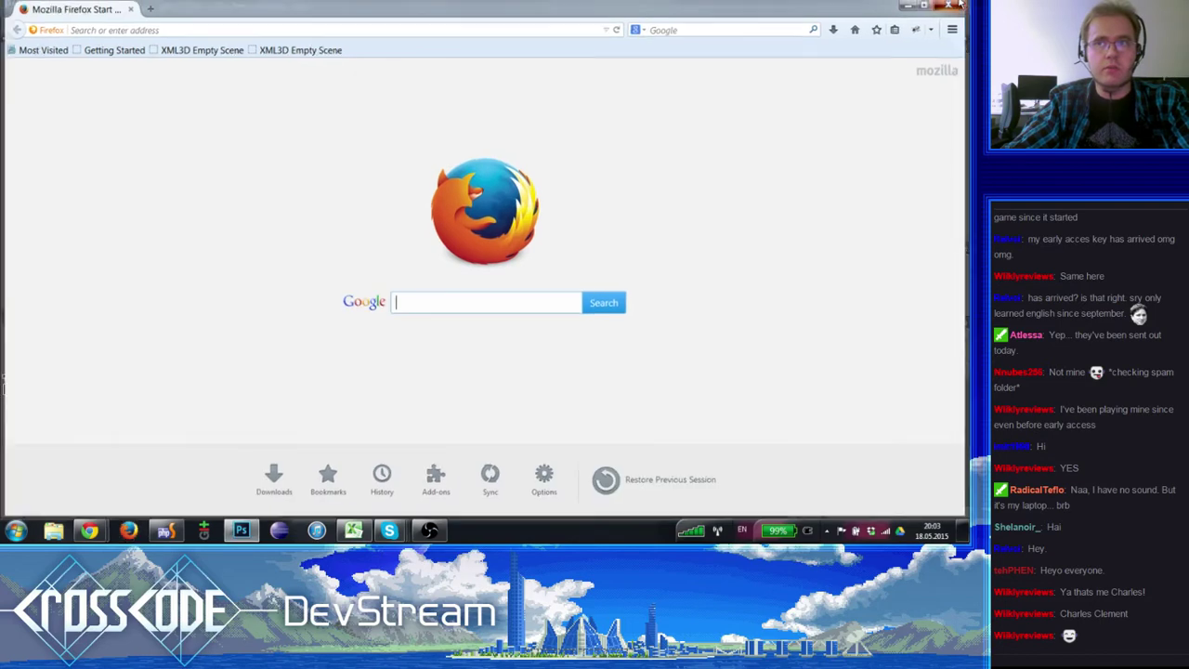
{"action": "left_click", "coordinate": [954, 5]}
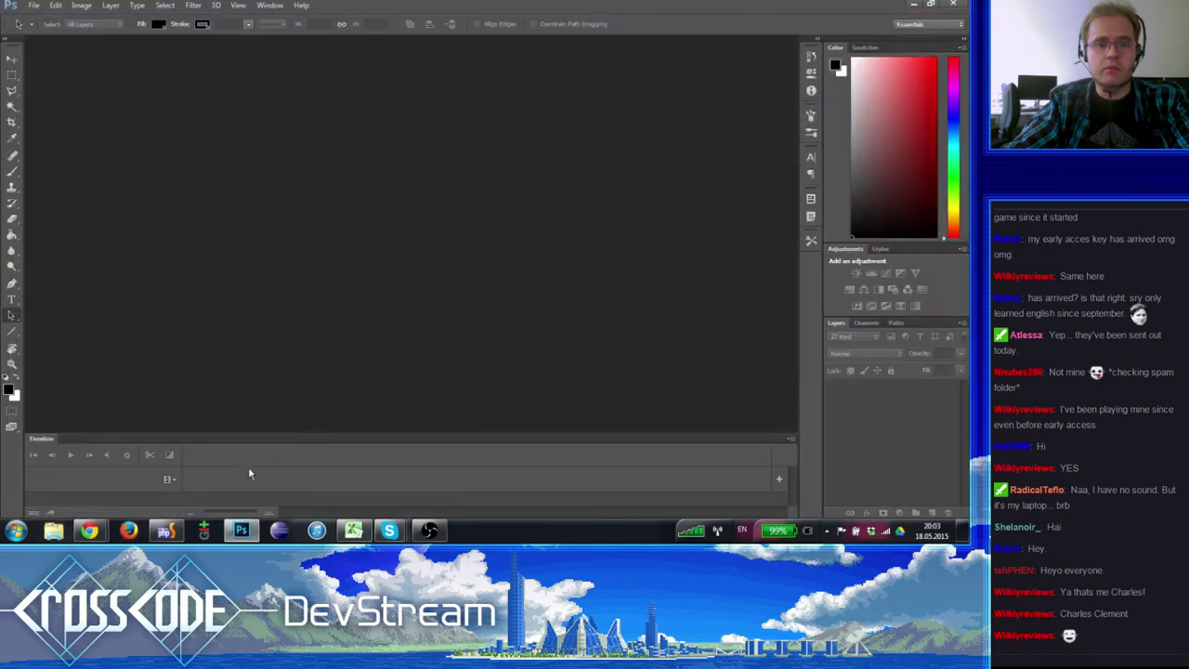
- Open a Git Bash terminal in the htdocs folder and move its window up
{"action": "left_click", "coordinate": [204, 530]}
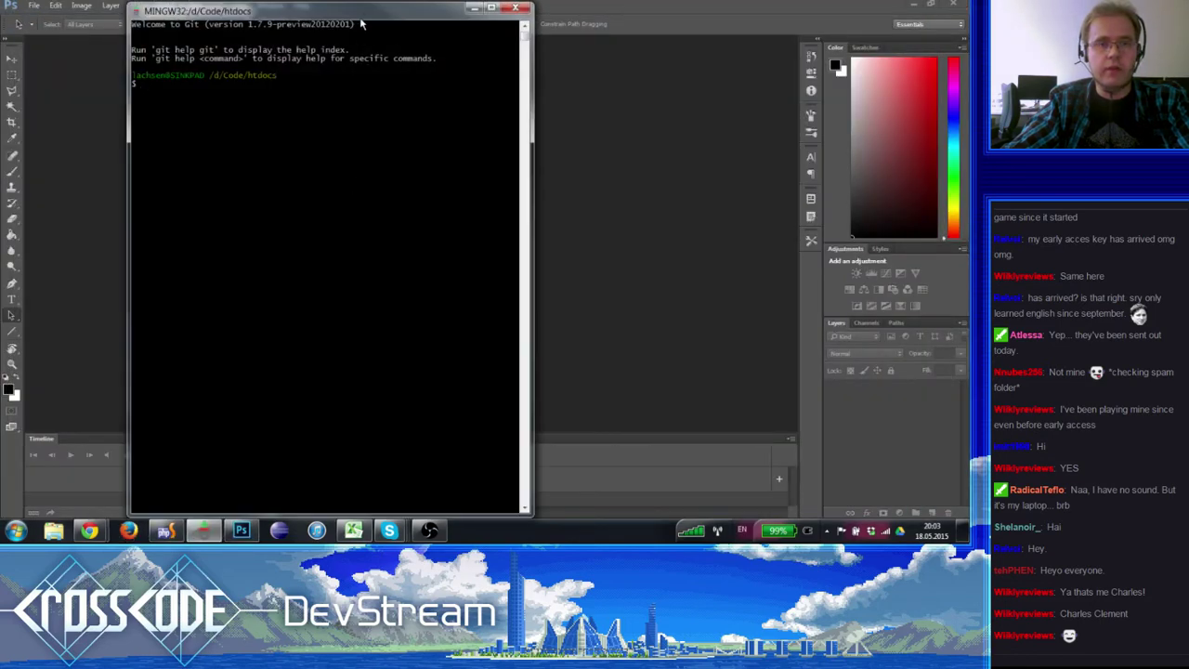
{"action": "left_click_drag", "start_coordinate": [360, 15], "coordinate": [361, 0]}
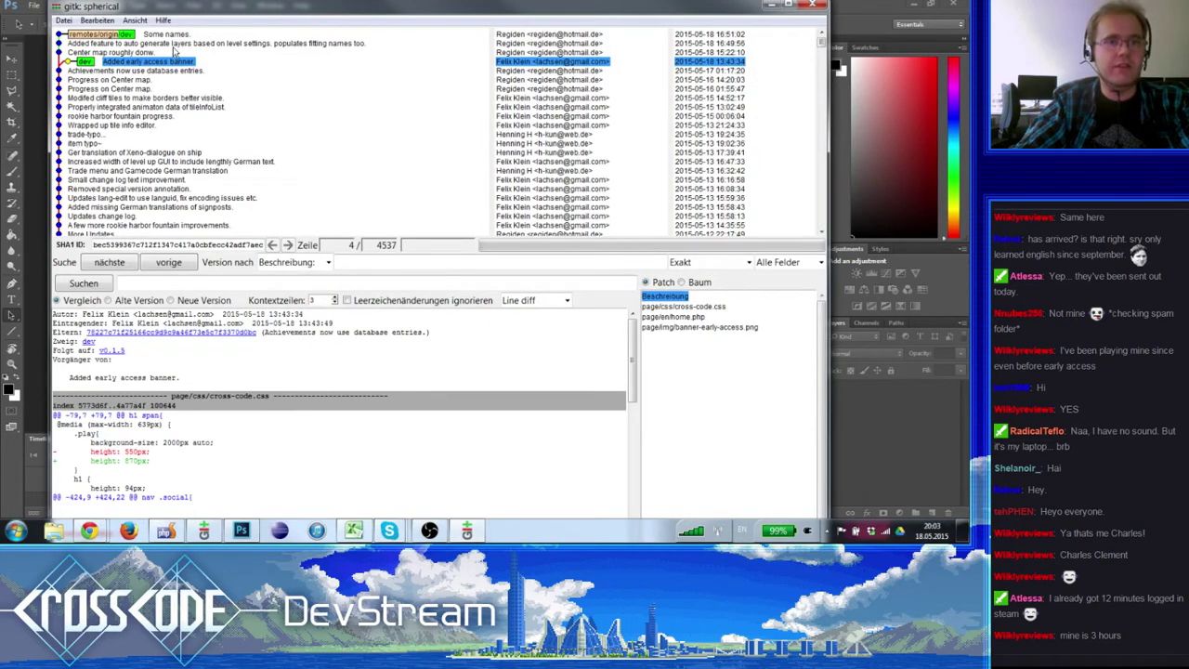
- Examine the newest commits of the spherical repository in gitk, including the early access banner commit, and close the history viewer
{"action": "left_click", "coordinate": [179, 35]}
{"action": "left_click", "coordinate": [184, 61]}
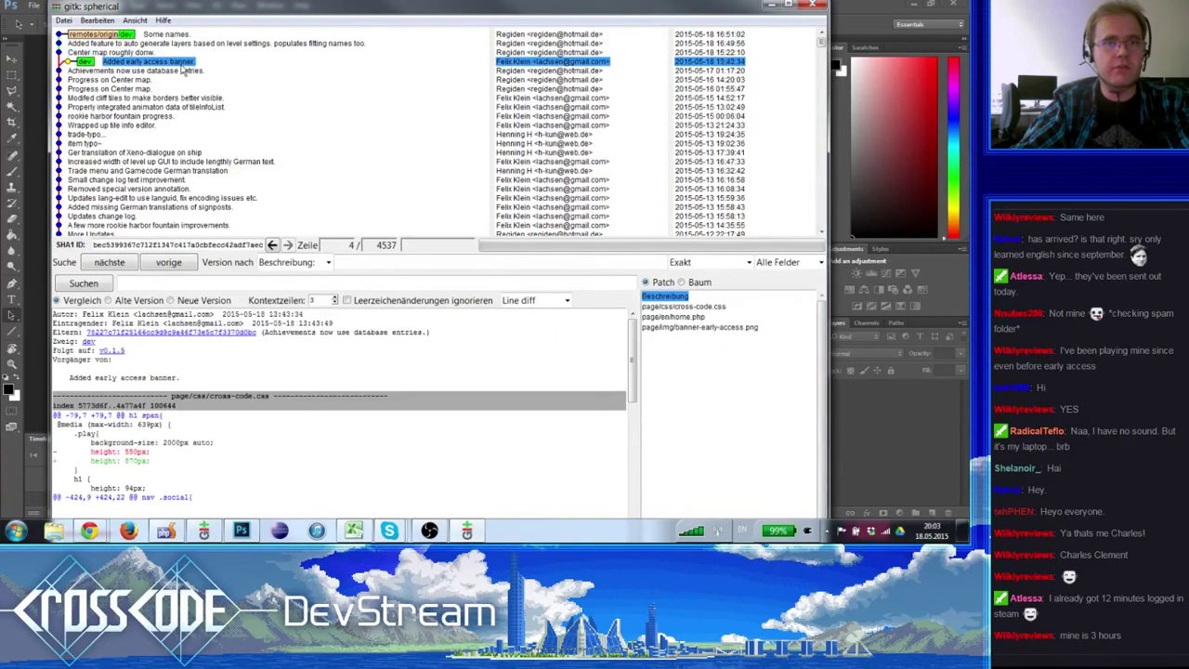
{"action": "left_click", "coordinate": [814, 4]}
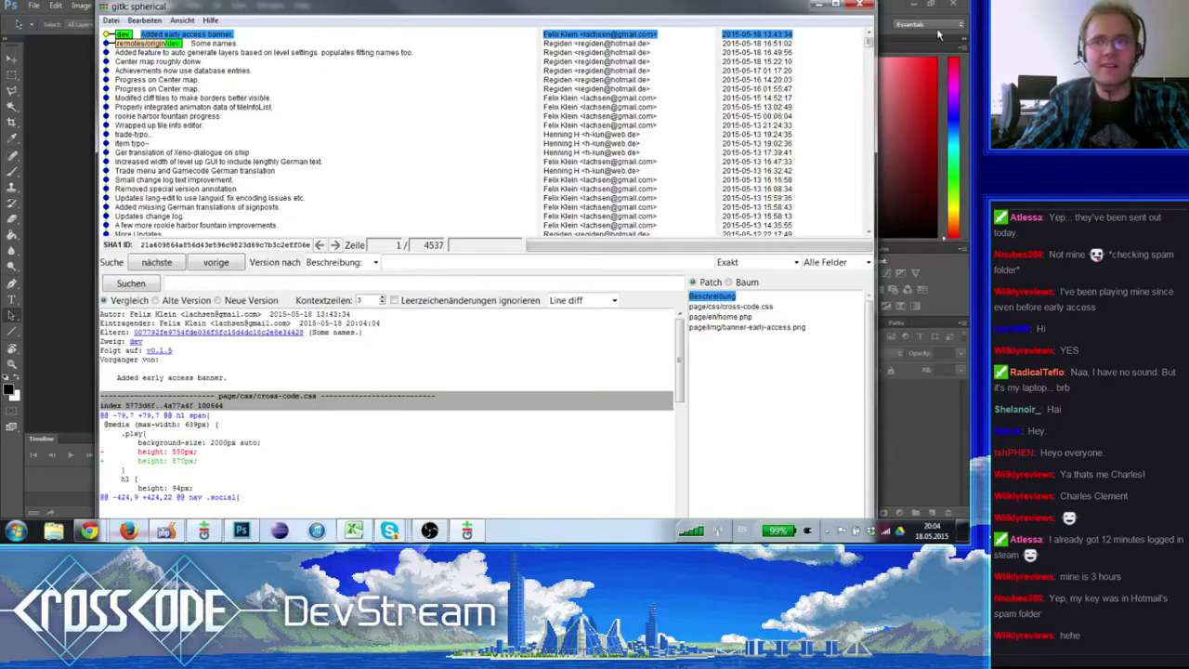
{"action": "left_click", "coordinate": [861, 5]}
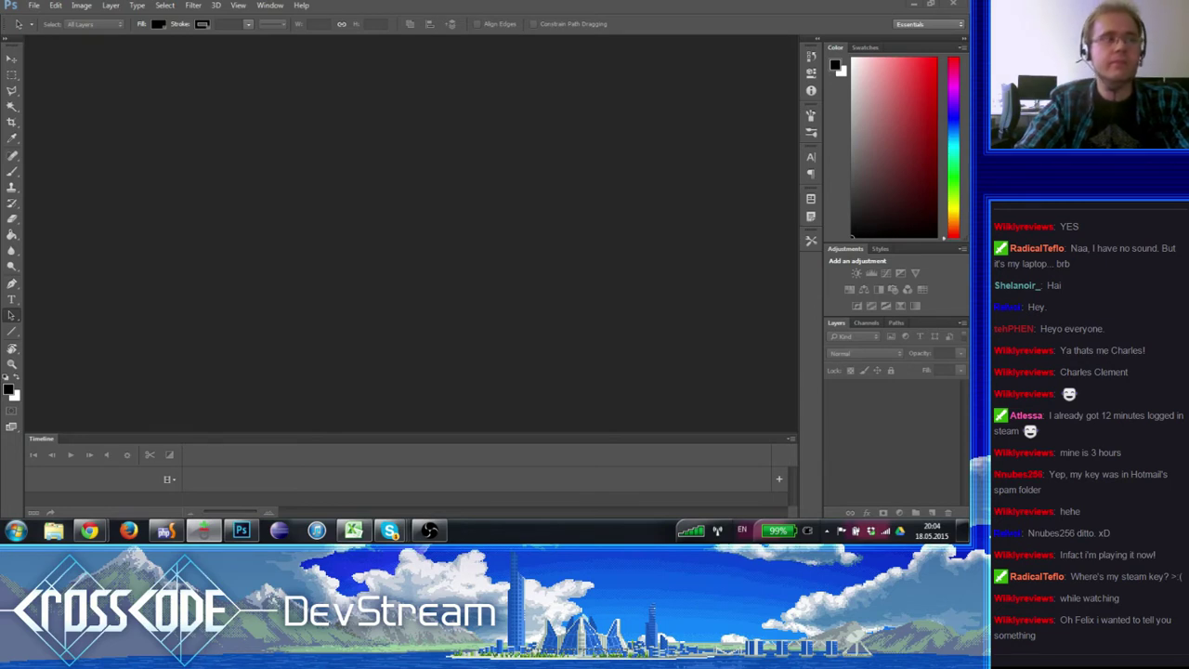
{"action": "key", "text": "alt+Tab"}
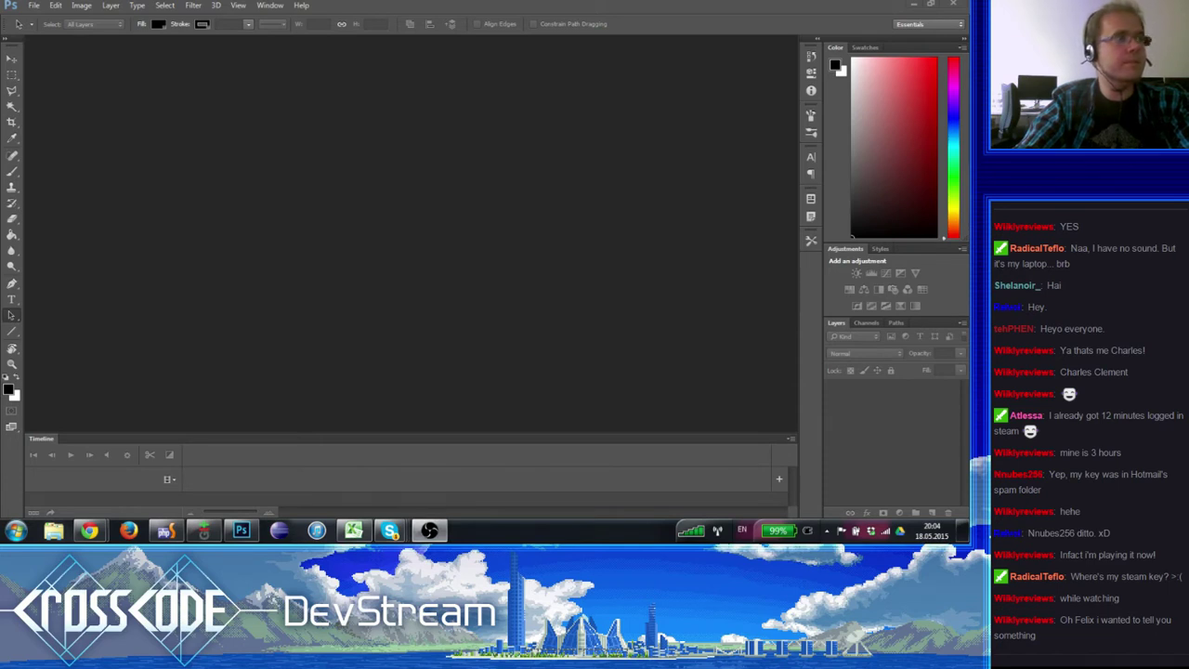
{"action": "key", "text": "alt+Tab"}
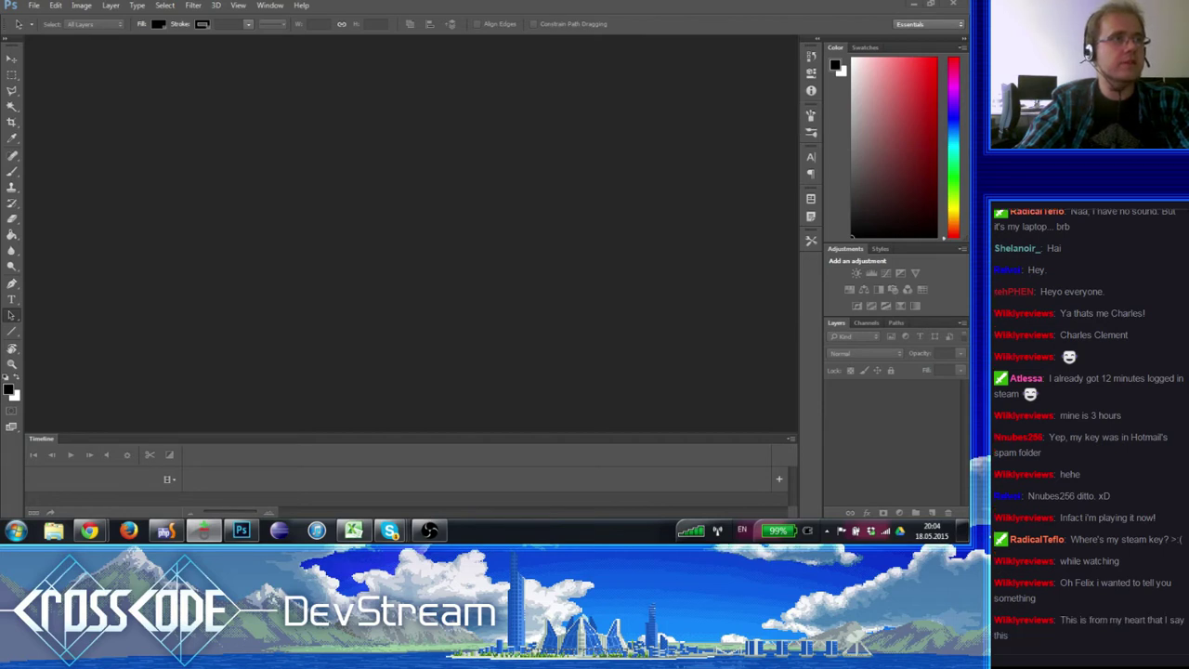
{"action": "key", "text": "alt+Tab"}
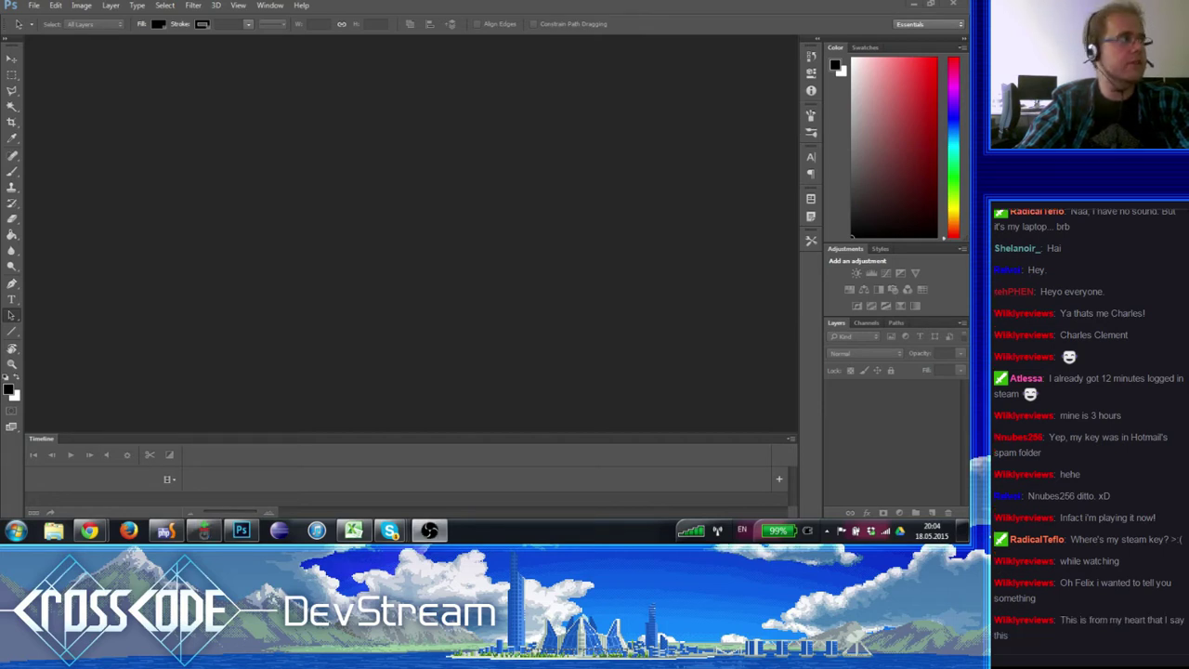
{"action": "key", "text": "alt+Tab"}
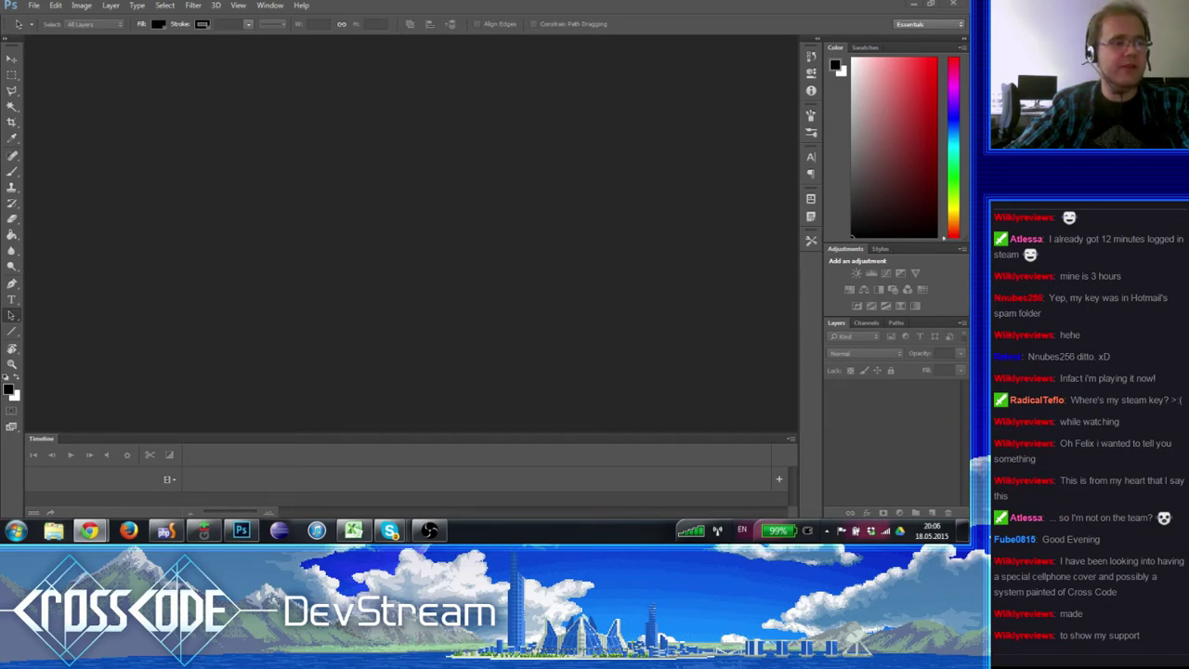
{"action": "left_click", "coordinate": [1008, 667]}
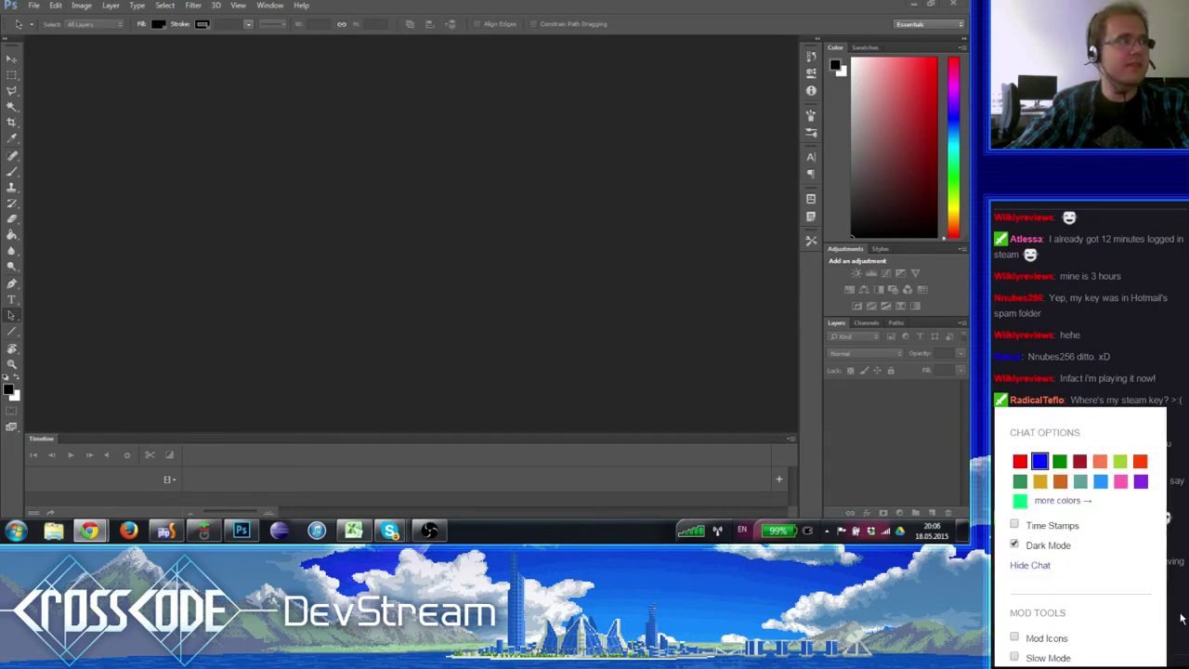
{"action": "left_click", "coordinate": [1008, 667]}
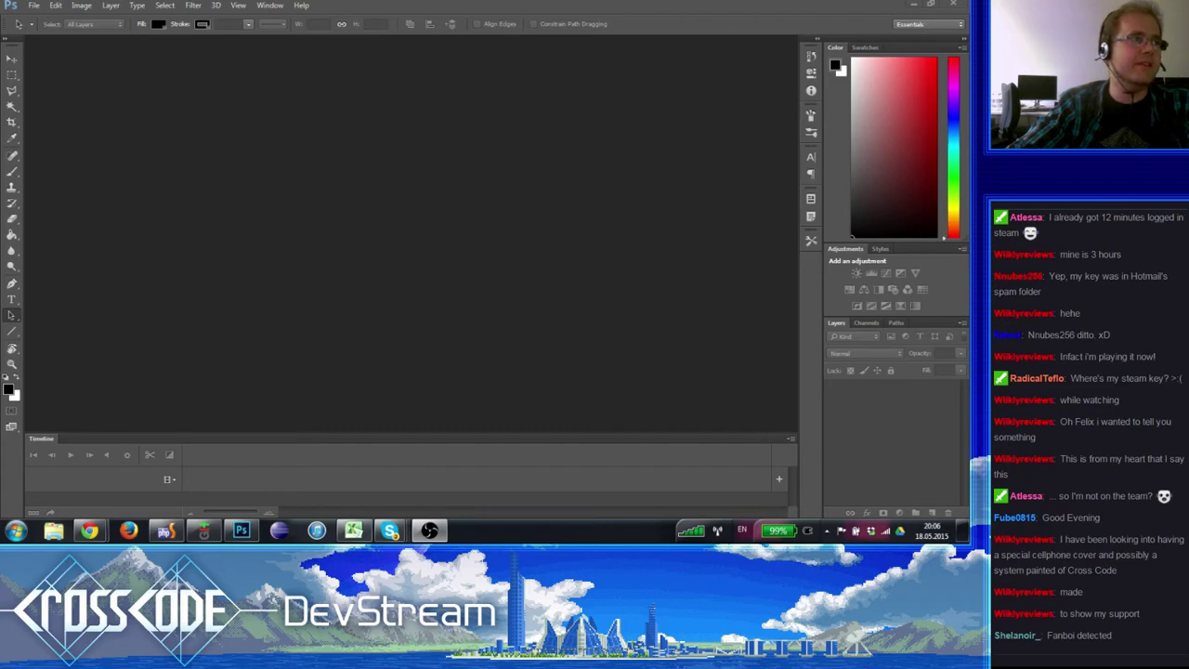
- Check the Stream Mod Group conversation in Skype and close its window
{"action": "left_click", "coordinate": [390, 530]}
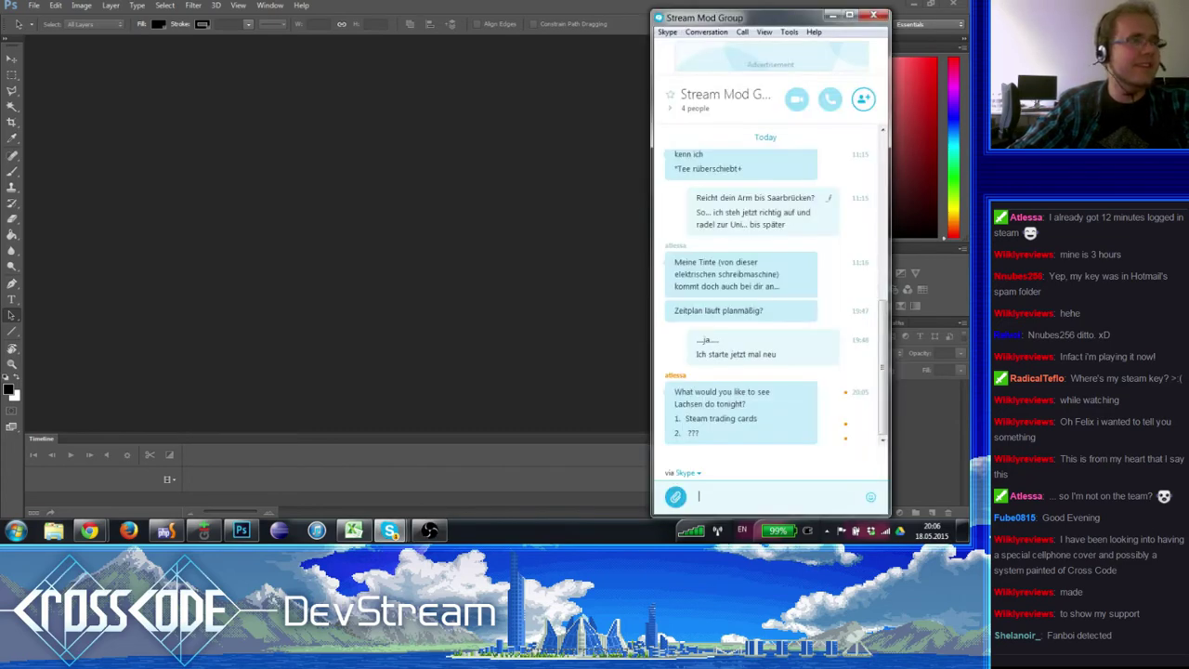
{"action": "left_click", "coordinate": [872, 17]}
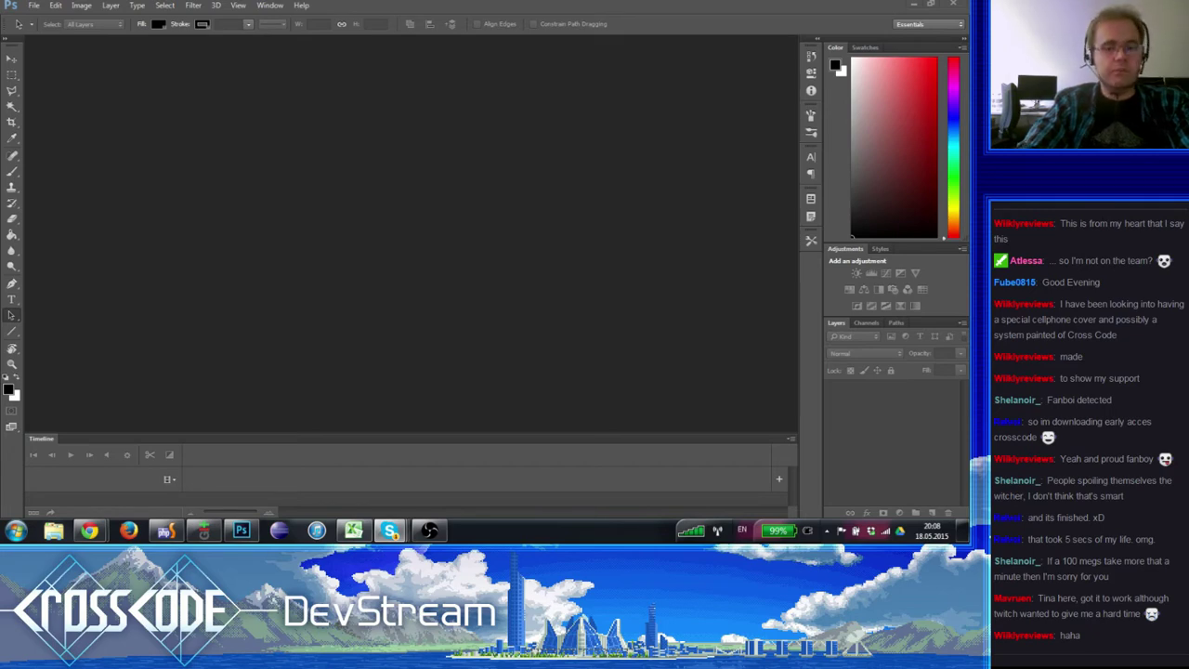
- Switch to PhpStorm and place the cursor on the Download heading line in home.php
{"action": "left_click", "coordinate": [166, 529]}
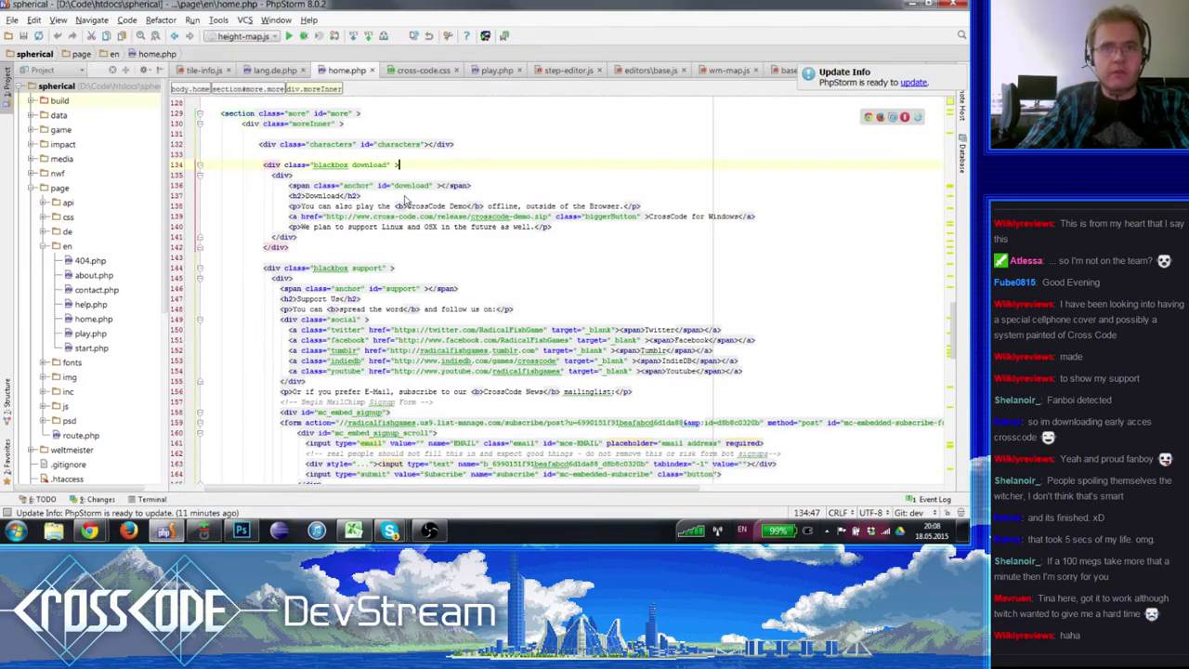
{"action": "left_click", "coordinate": [407, 197]}
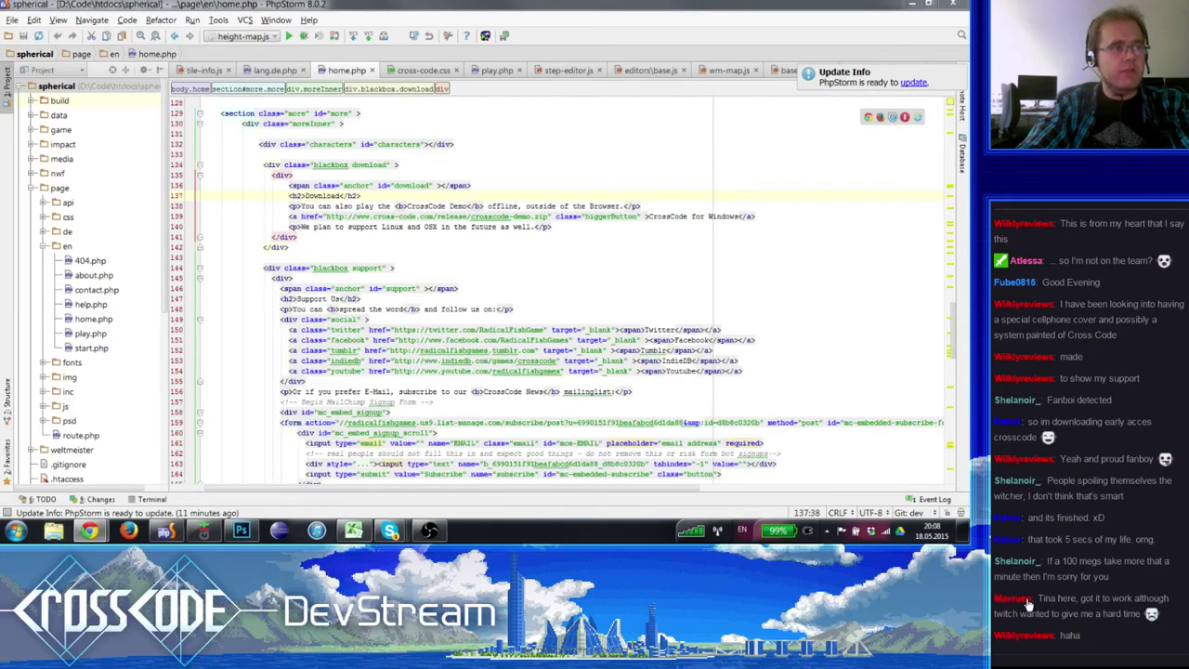
- Make the chat viewer who just joined a moderator of the stream's chat room and close their user card
{"action": "left_click", "coordinate": [1028, 605]}
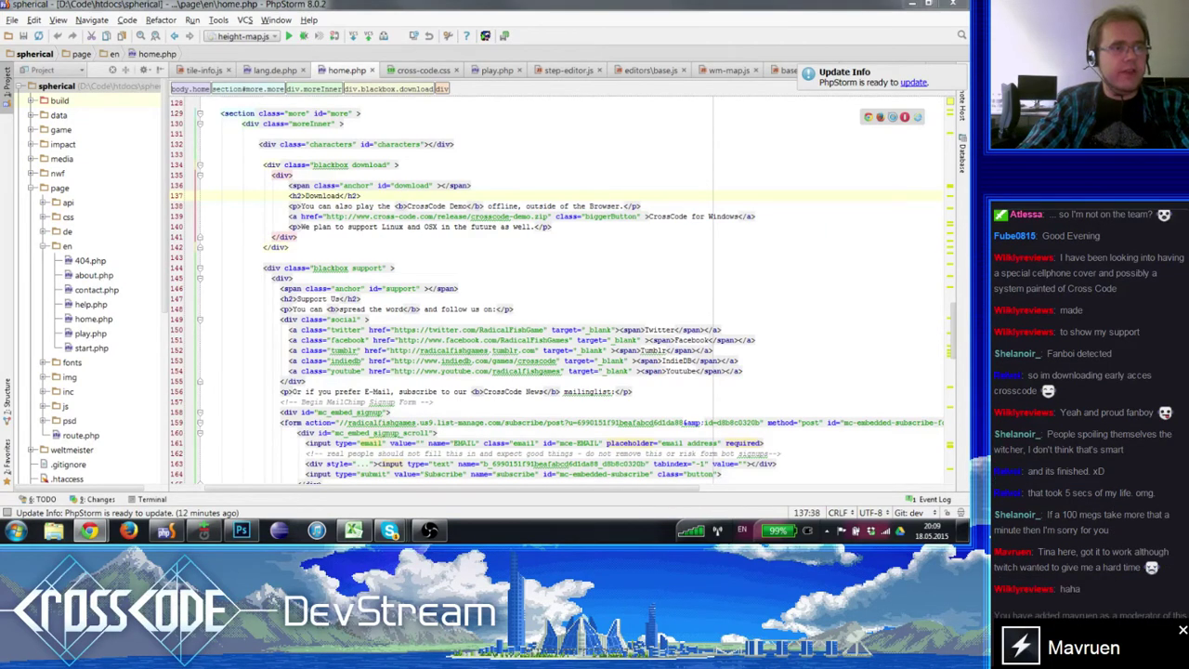
{"action": "left_click", "coordinate": [1182, 630]}
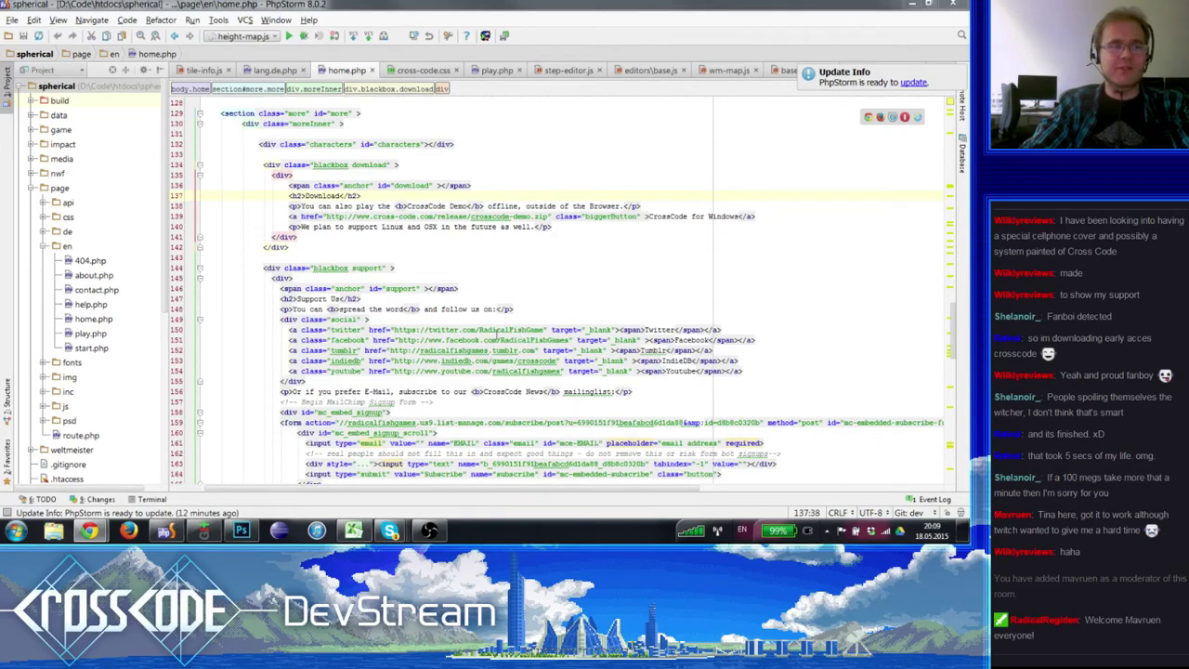
{"action": "left_click", "coordinate": [469, 277]}
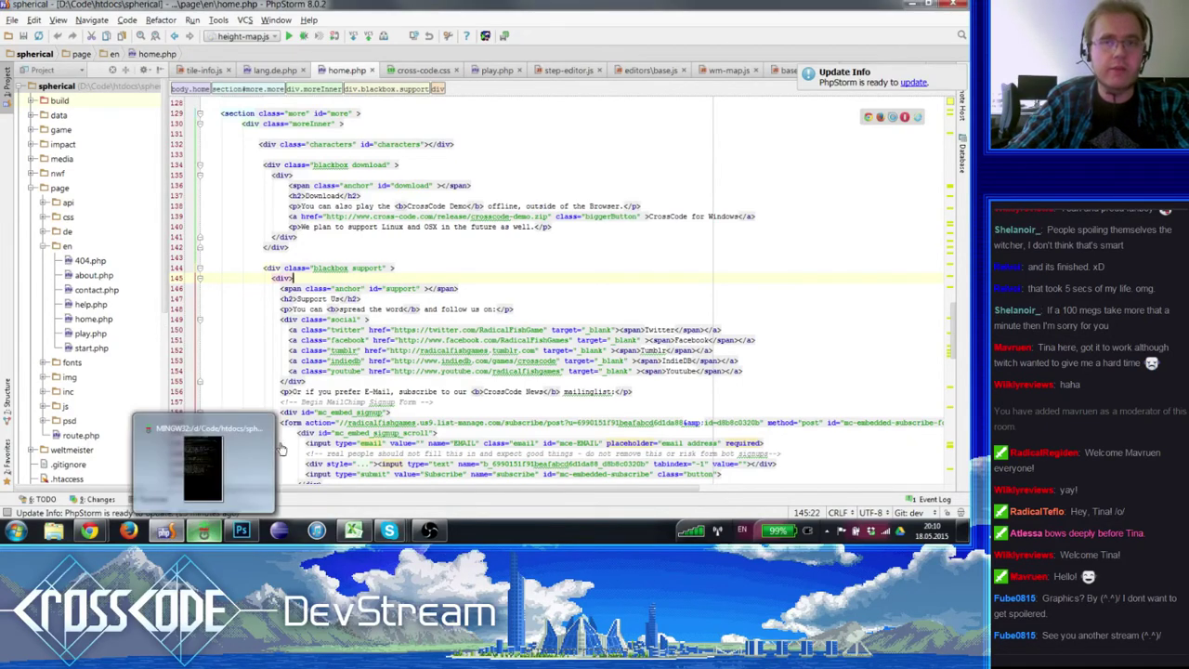
{"action": "left_click", "coordinate": [399, 267]}
{"action": "left_click", "coordinate": [464, 205]}
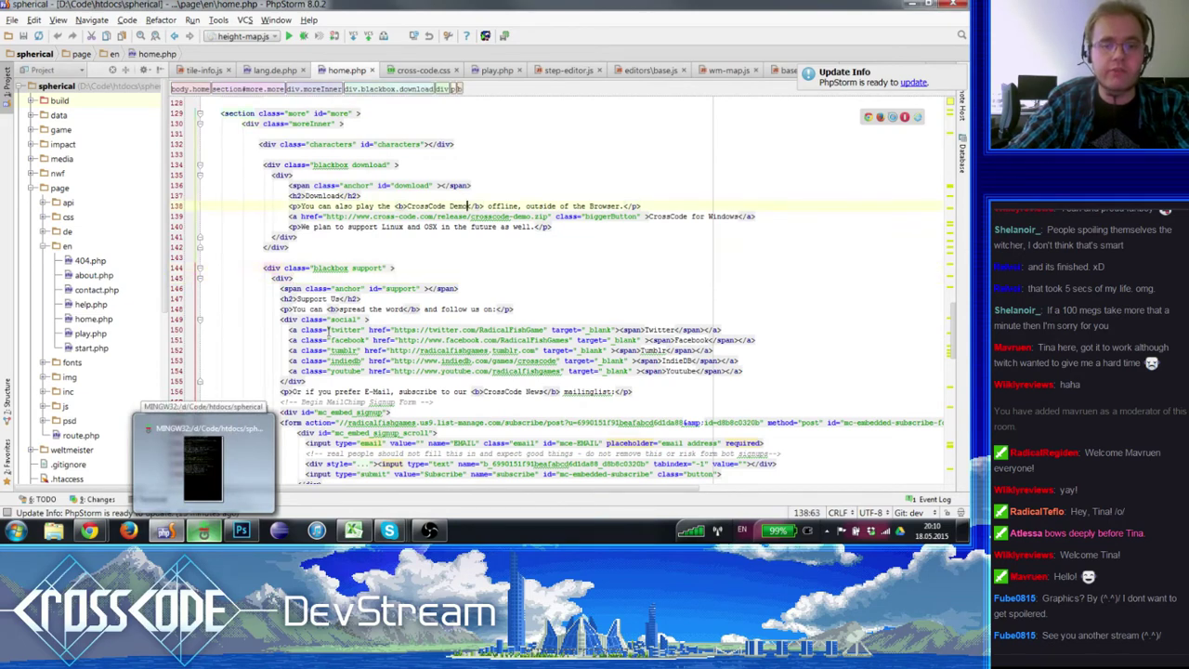
{"action": "left_click", "coordinate": [490, 216]}
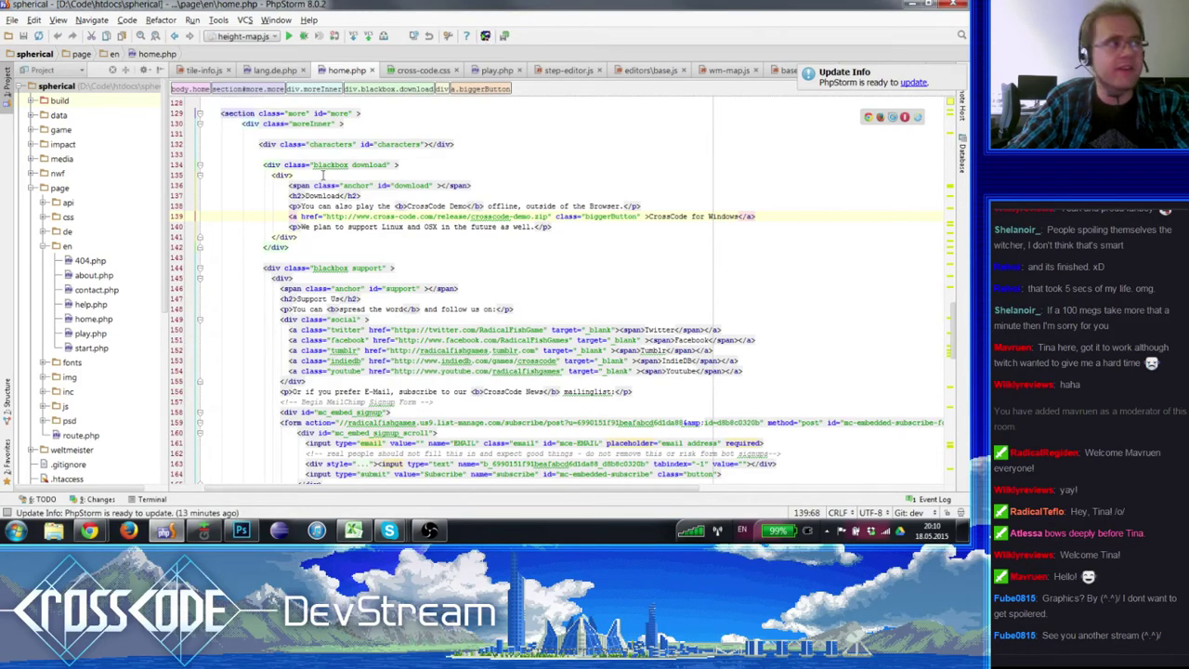
- Start the Story mode of CrossCode from the title screen and display the Impact.Debug bar
{"action": "key", "text": "F11"}
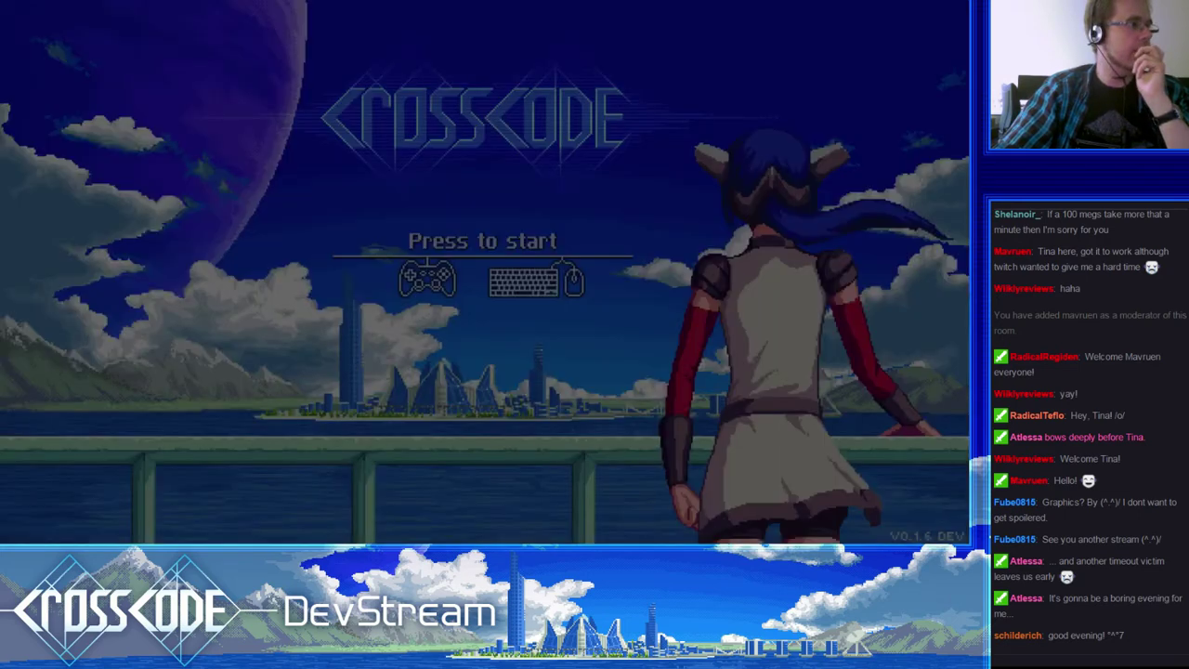
{"action": "left_click", "coordinate": [222, 211]}
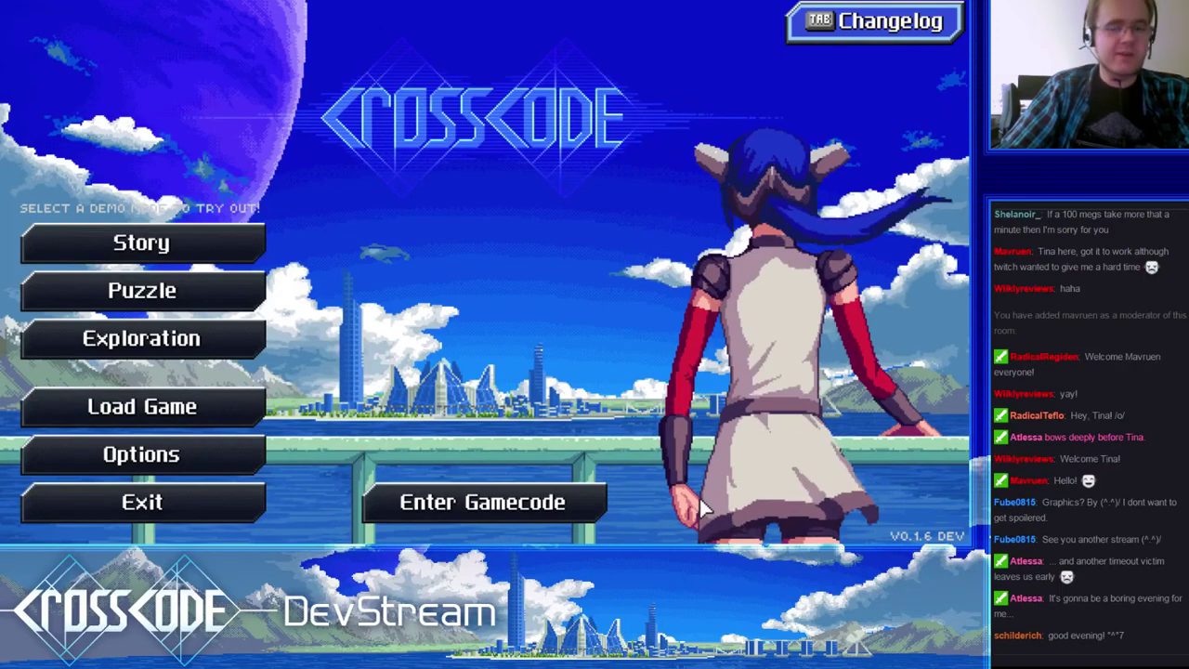
{"action": "left_click", "coordinate": [169, 245]}
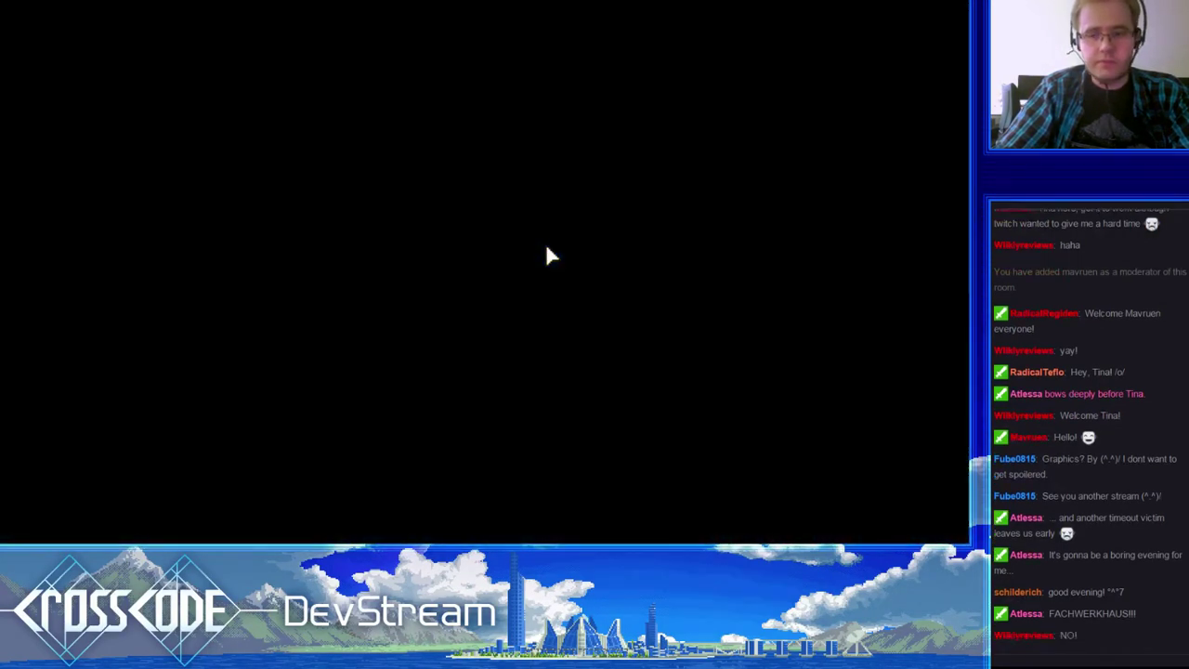
{"action": "key", "text": "F1"}
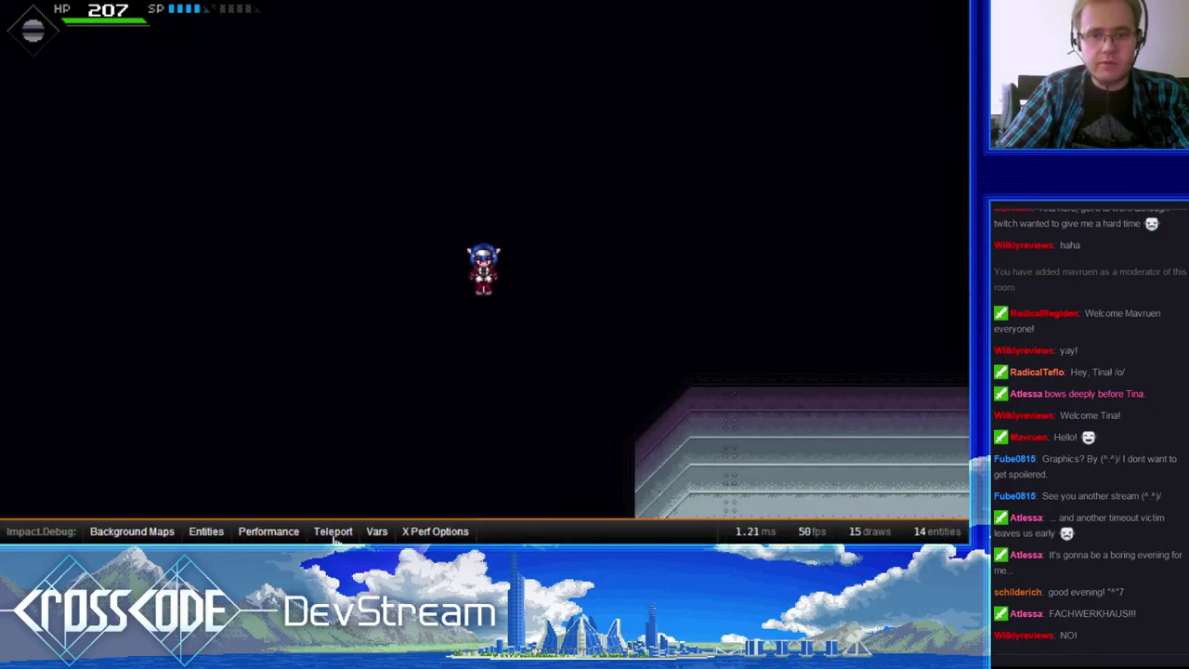
- Teleport to the rookie-harbor.south map and walk the character south down the paved street to the two autumn trees
{"action": "left_click", "coordinate": [333, 401]}
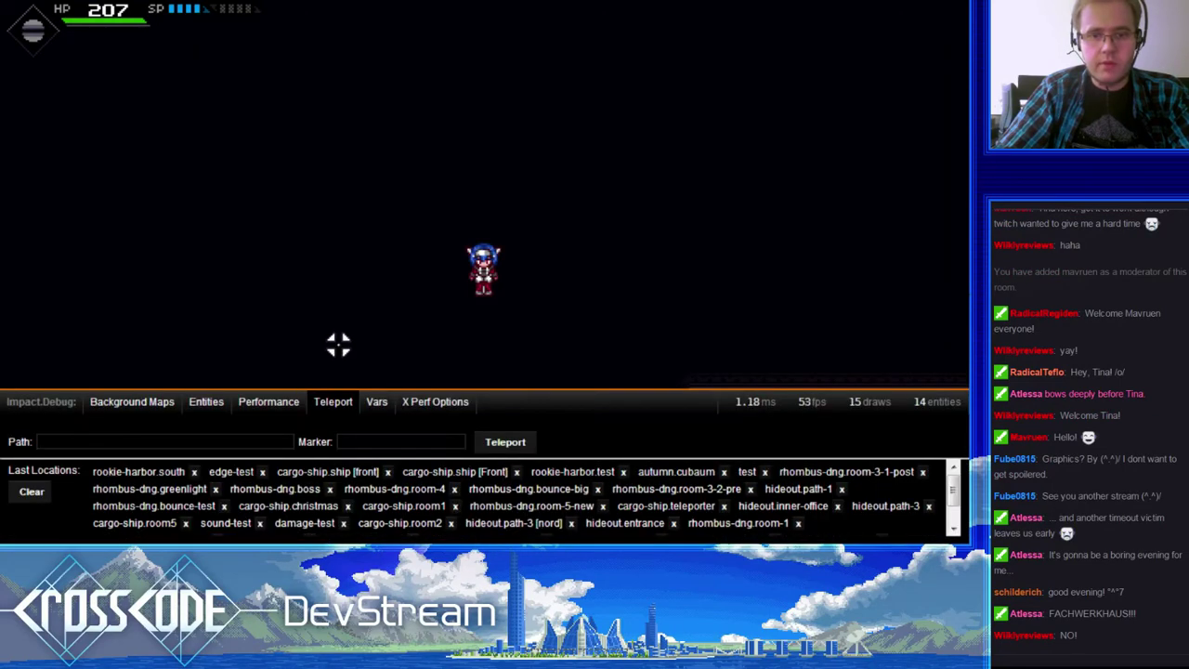
{"action": "left_click", "coordinate": [170, 476]}
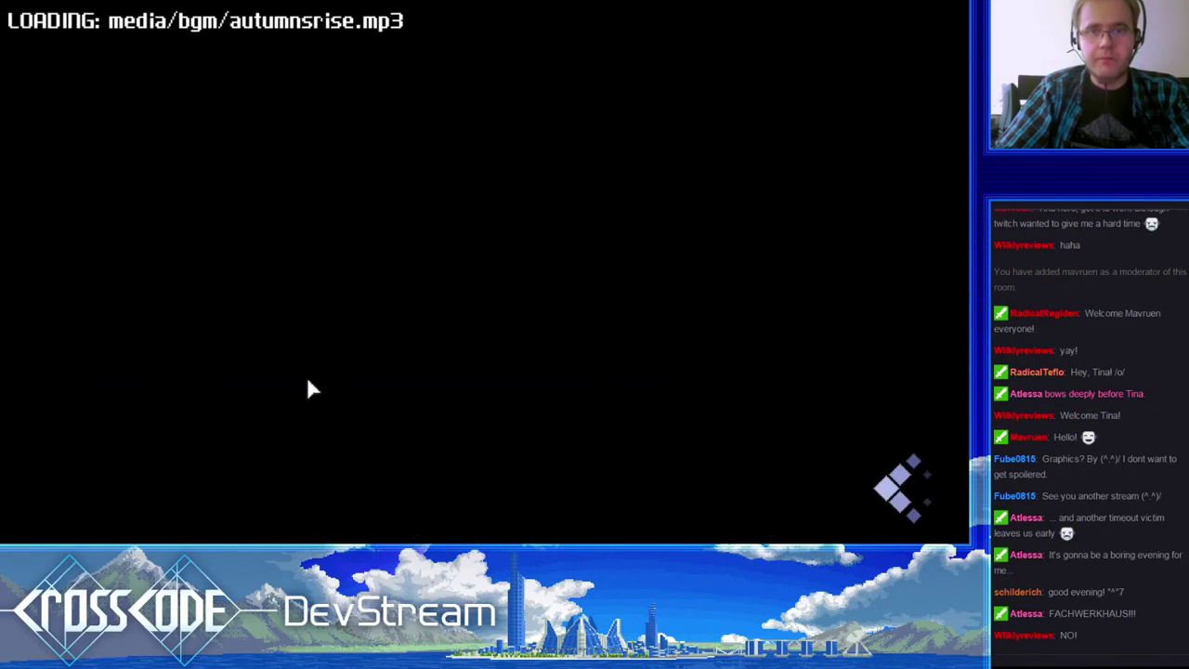
{"action": "key", "text": "s"}
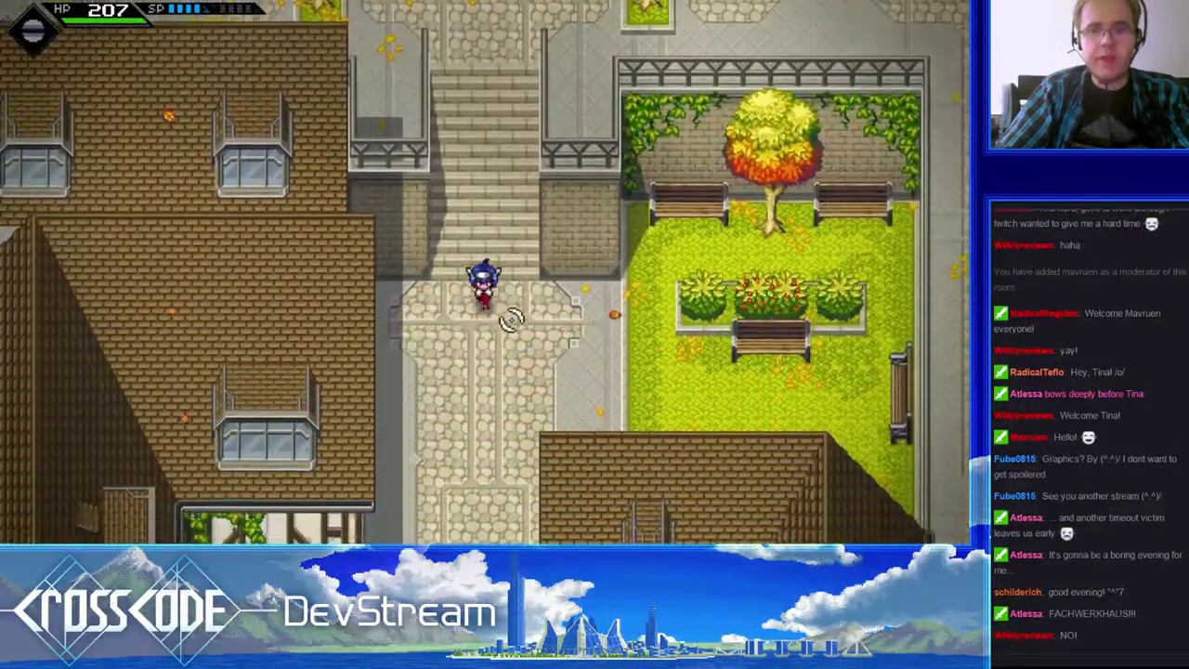
{"action": "key", "text": "s"}
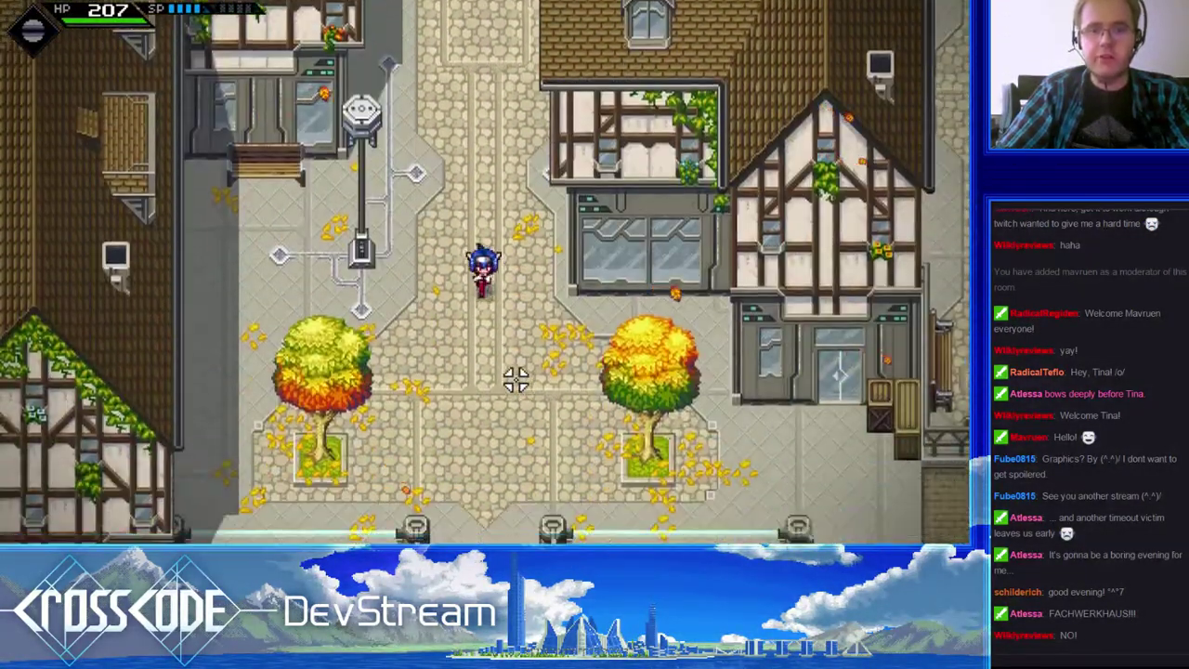
- Walk the character back north up the wide stairs and along the street to the edge of the open plaza
{"action": "key", "text": "w"}
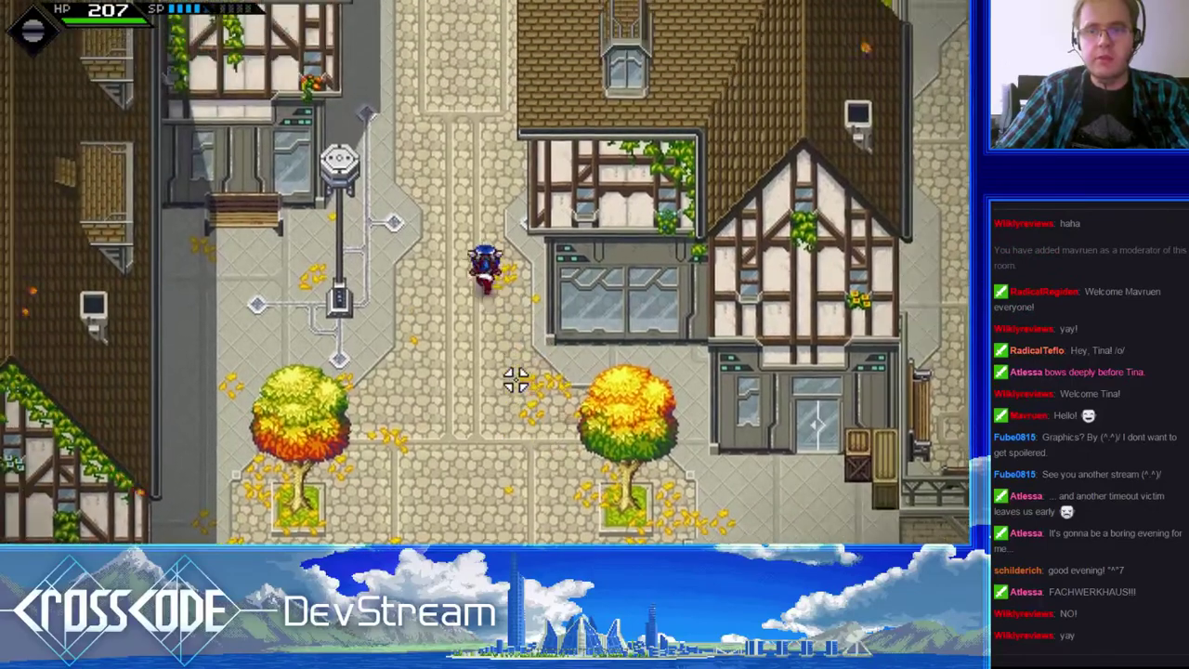
{"action": "key", "text": "w"}
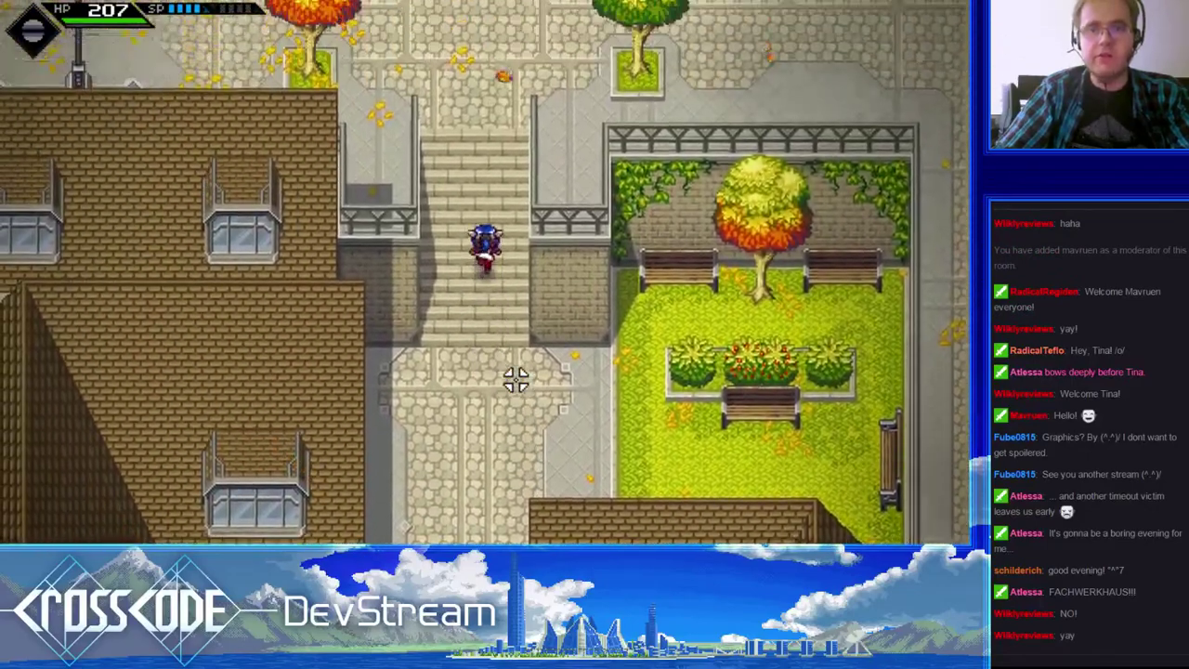
{"action": "key", "text": "w"}
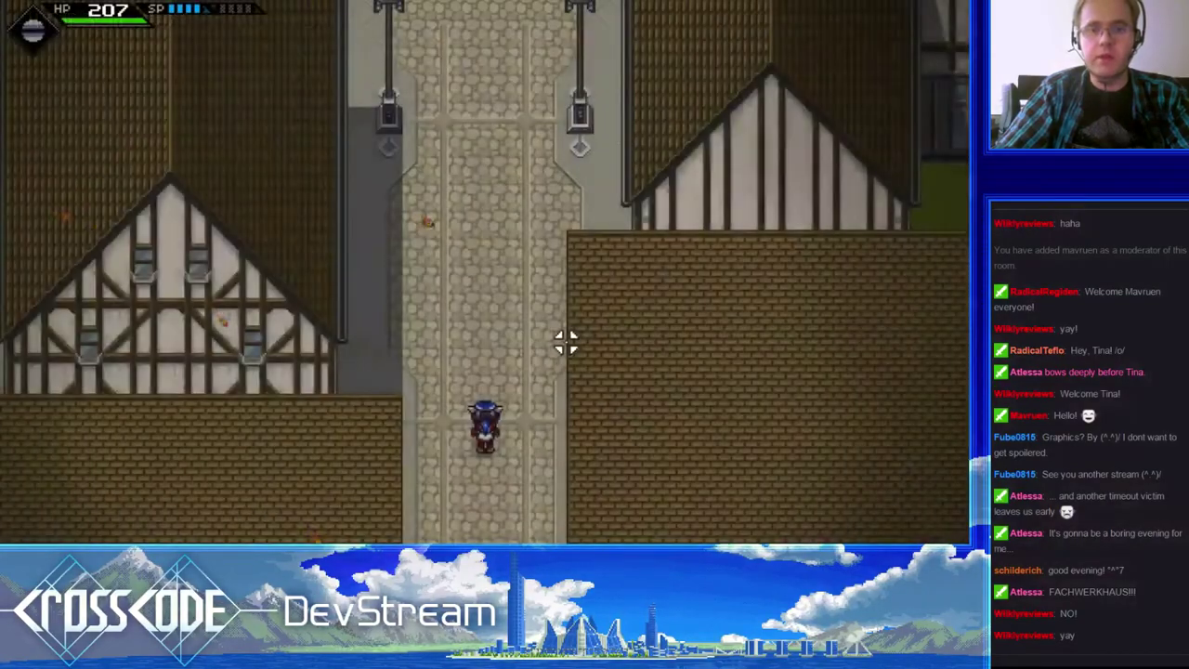
{"action": "key", "text": "w"}
{"action": "key", "text": "w"}
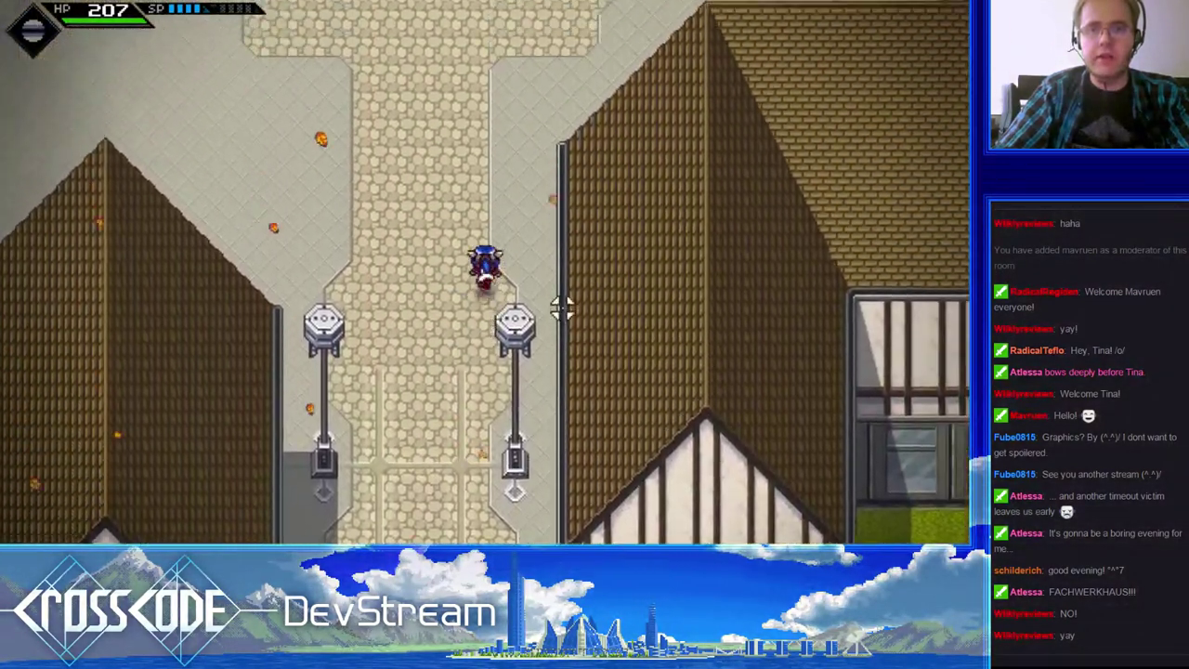
- Show the western back alleys by walking west behind the roofs and south into the small courtyard with crates
{"action": "key", "text": "s"}
{"action": "key", "text": "a"}
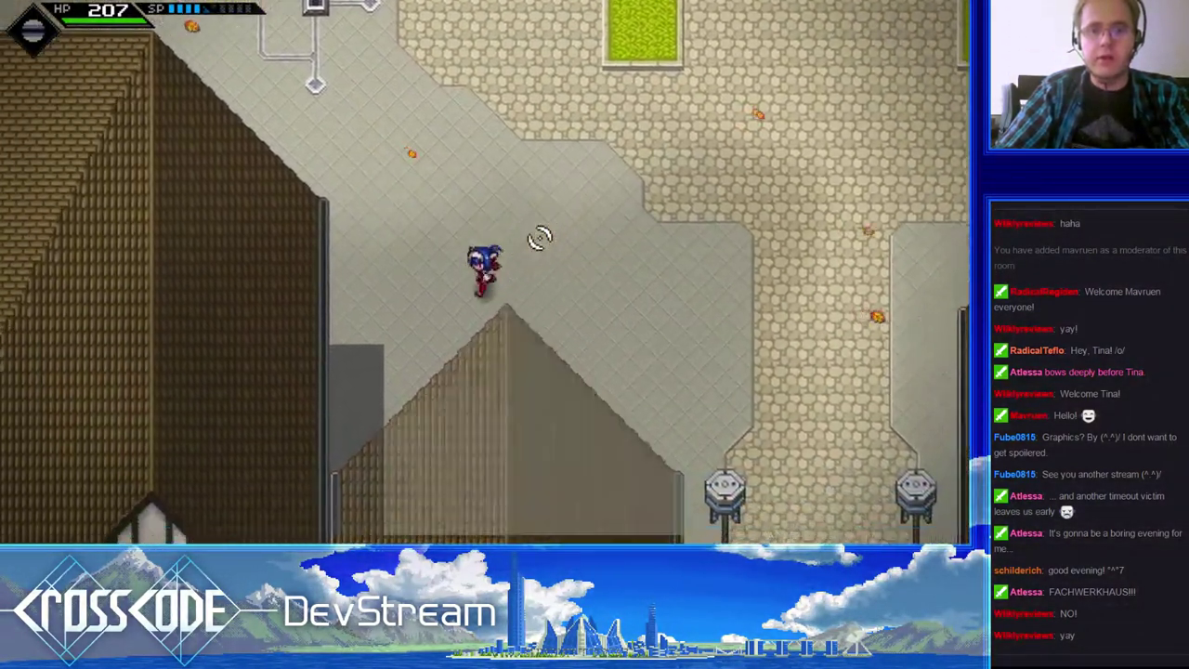
{"action": "key", "text": "a"}
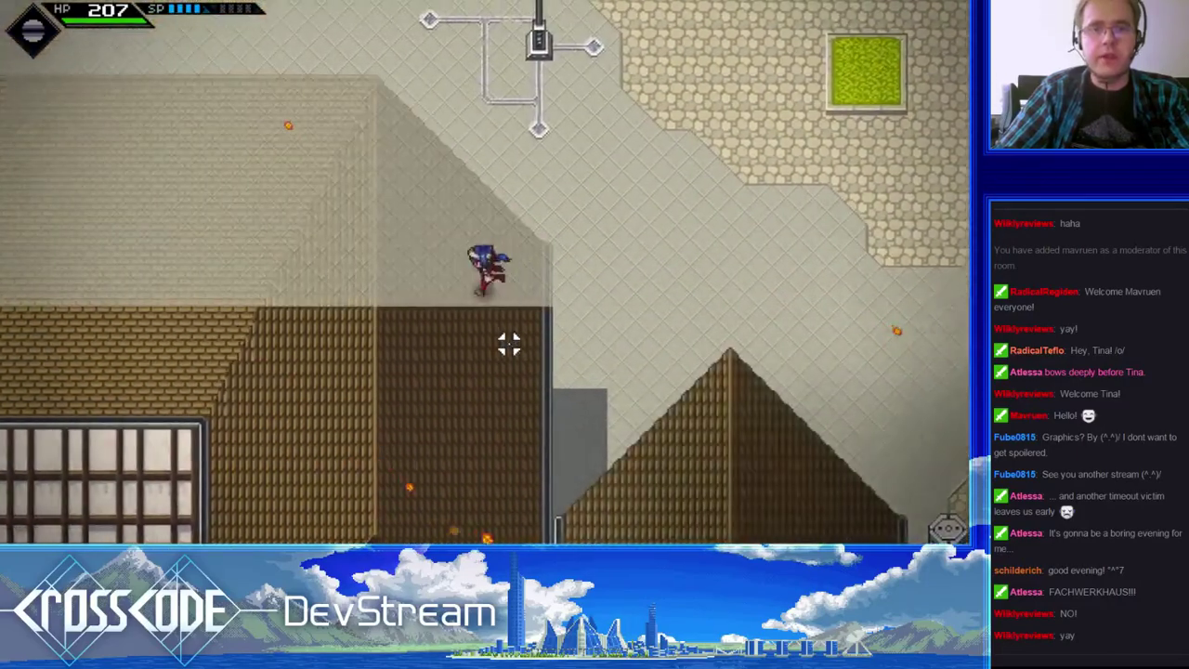
{"action": "key", "text": "a"}
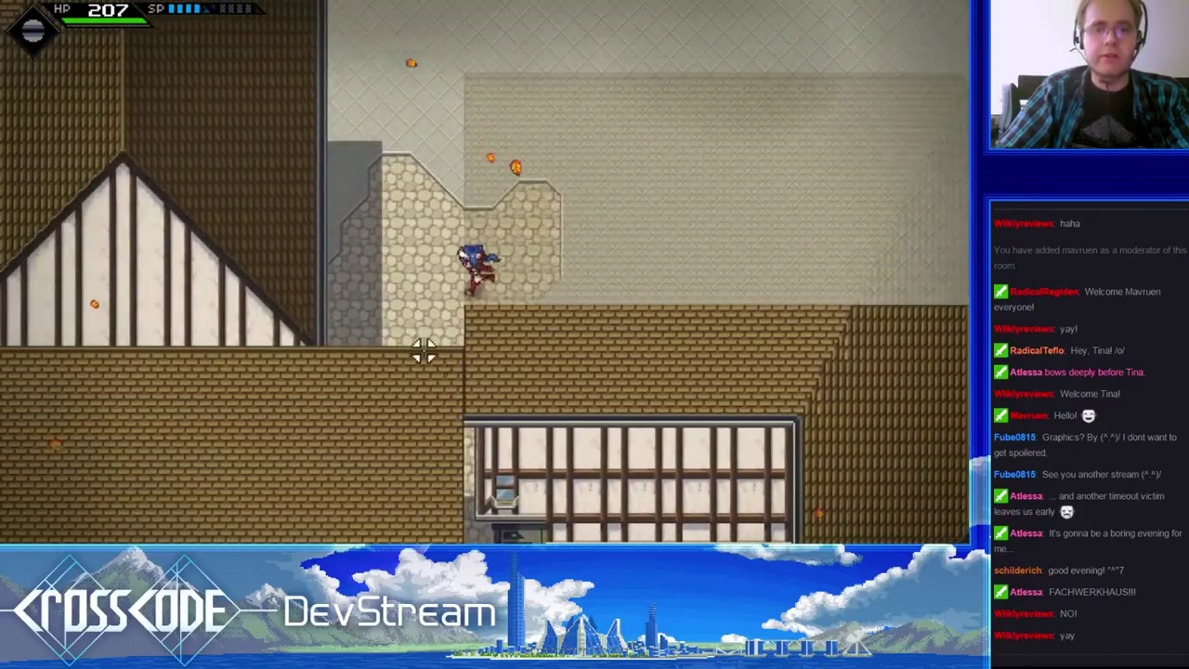
{"action": "key", "text": "s"}
{"action": "key", "text": "s"}
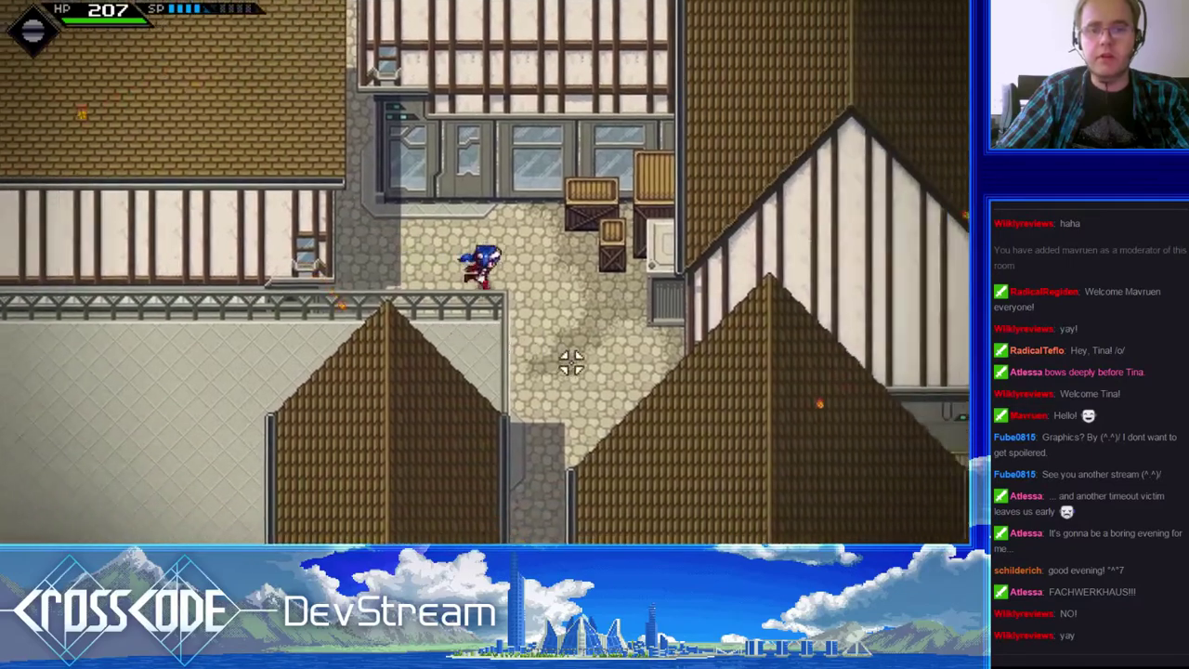
- Tour the crate courtyard down to its southern crates and return to the narrow passage beside the timber-framed house
{"action": "key", "text": "d"}
{"action": "key", "text": "w"}
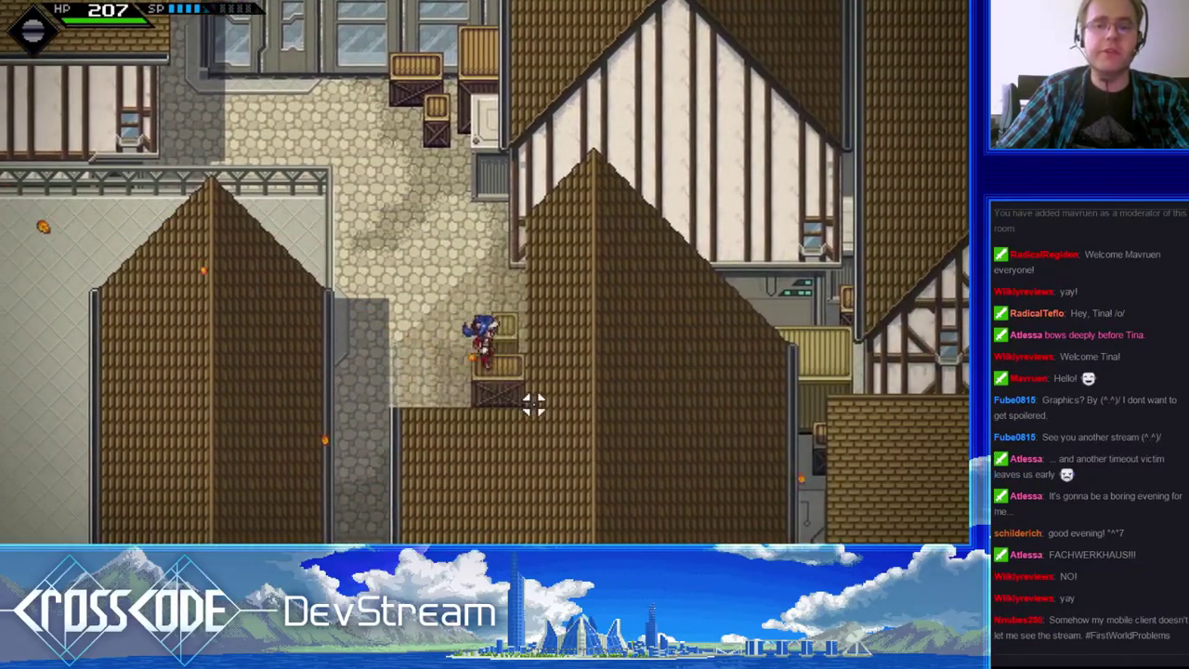
{"action": "key", "text": "w"}
{"action": "key", "text": "a"}
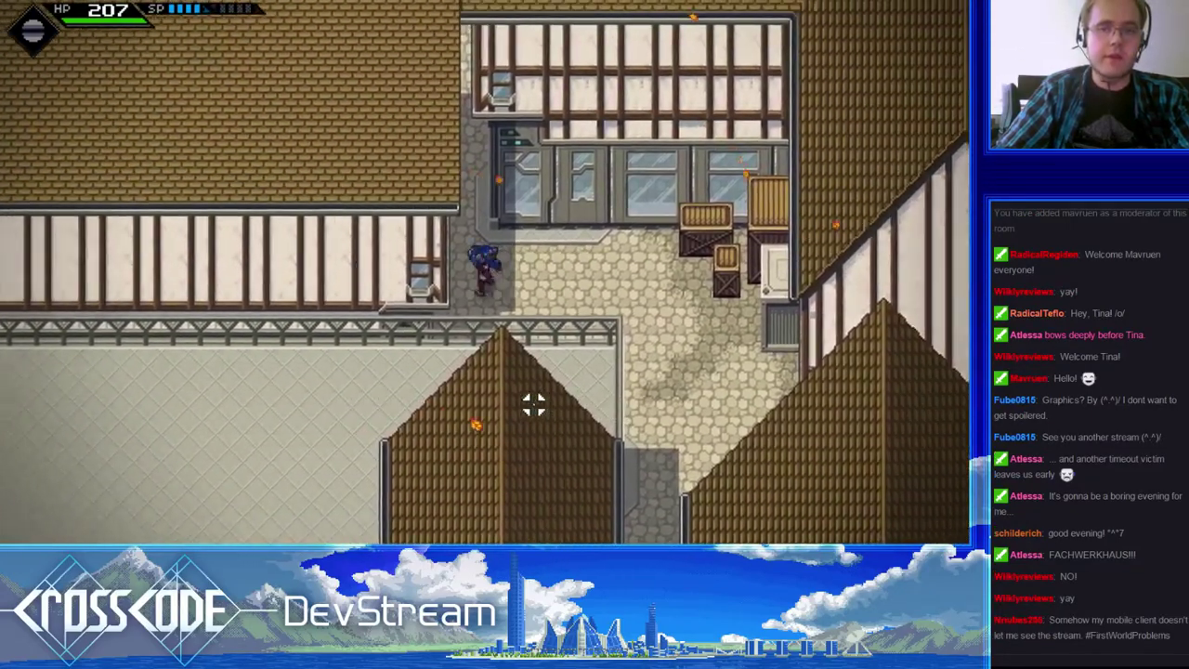
- Walk north onto the plaza, enter the gap between the western houses, and head east to the archway near the market stalls
{"action": "key", "text": "w"}
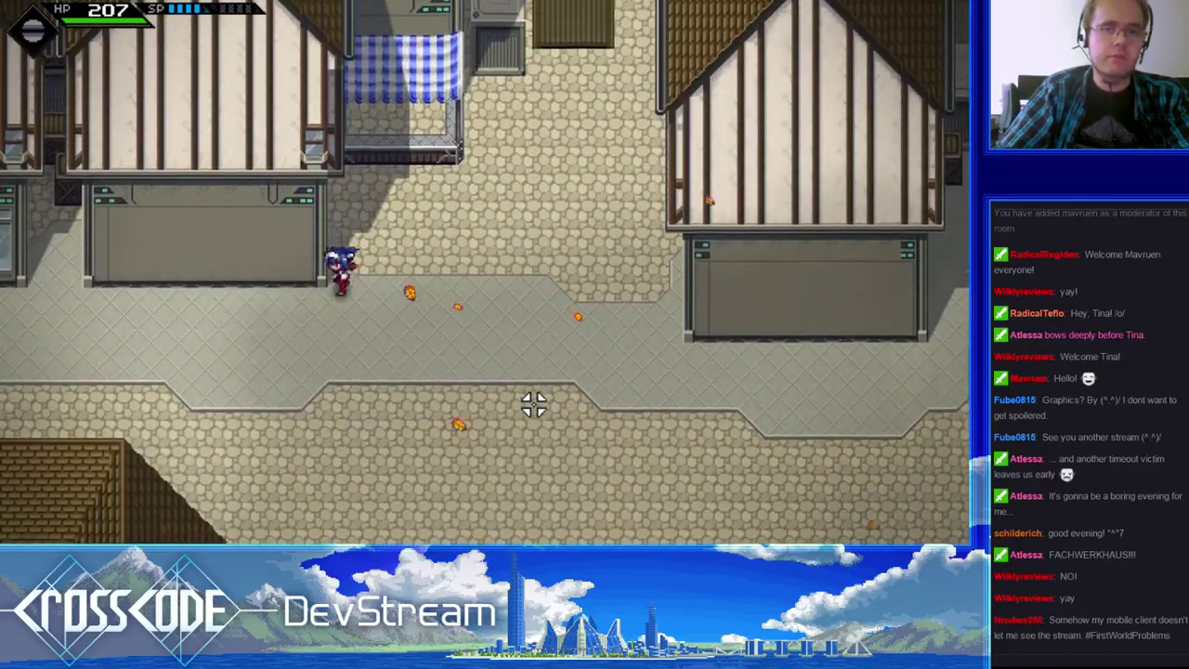
{"action": "key", "text": "a"}
{"action": "key", "text": "w"}
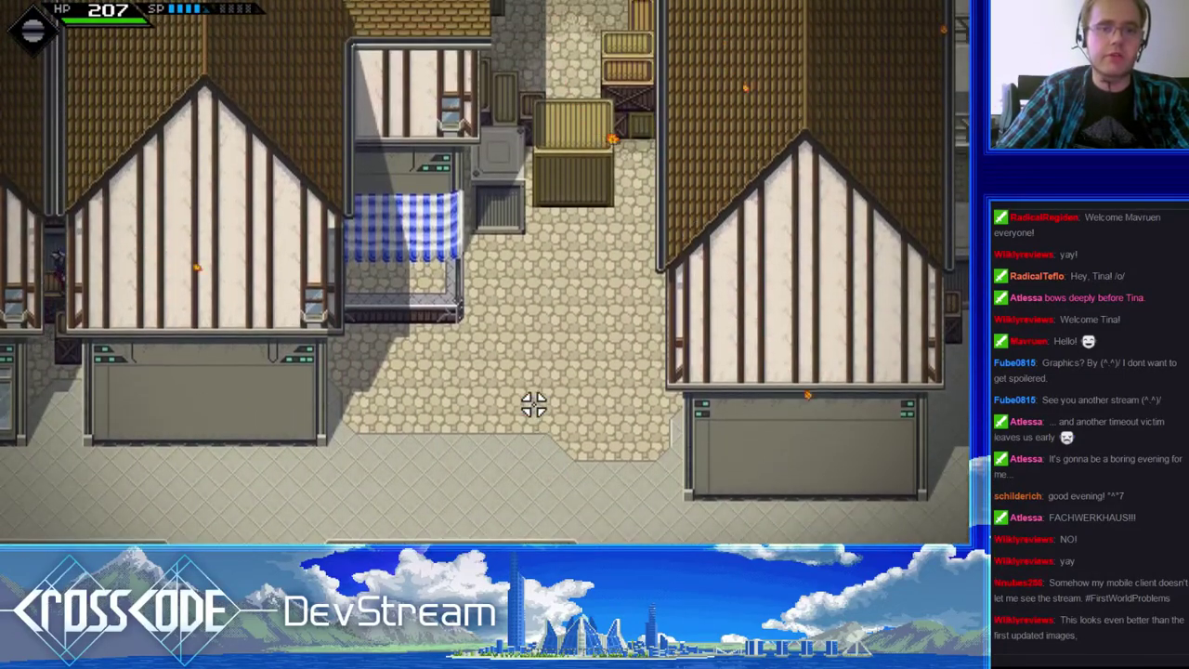
{"action": "key", "text": "s"}
{"action": "key", "text": "d"}
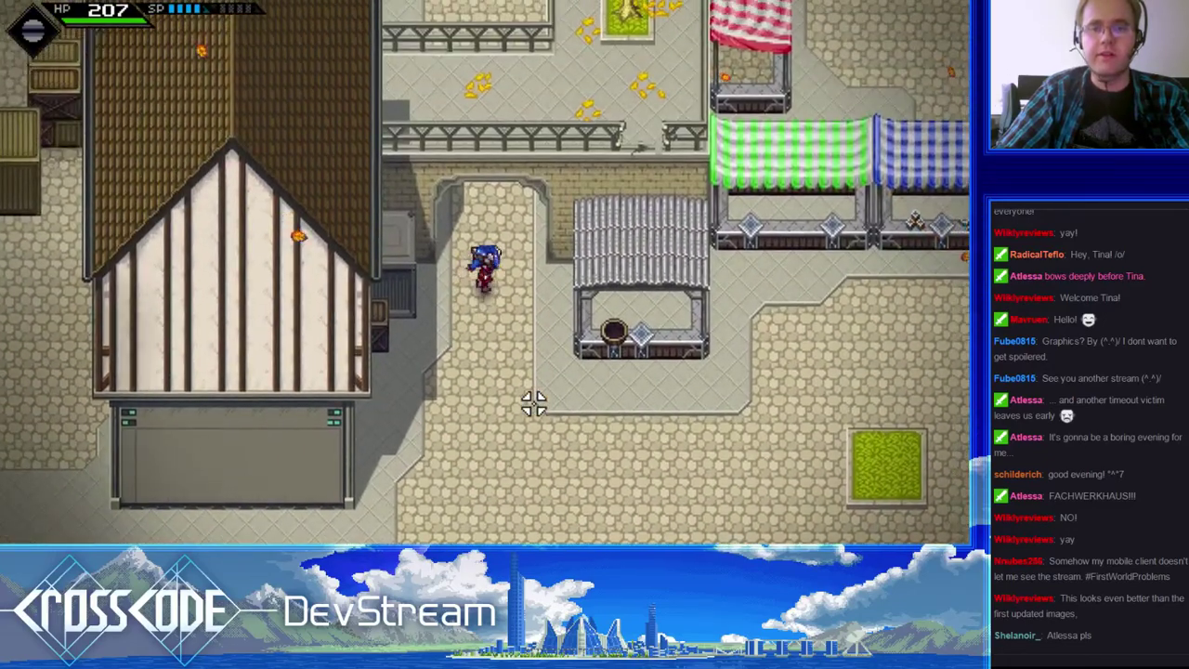
- Walk north through the archway to the raised street beside the autumn tree and return to the metal-roofed stall
{"action": "key", "text": "w"}
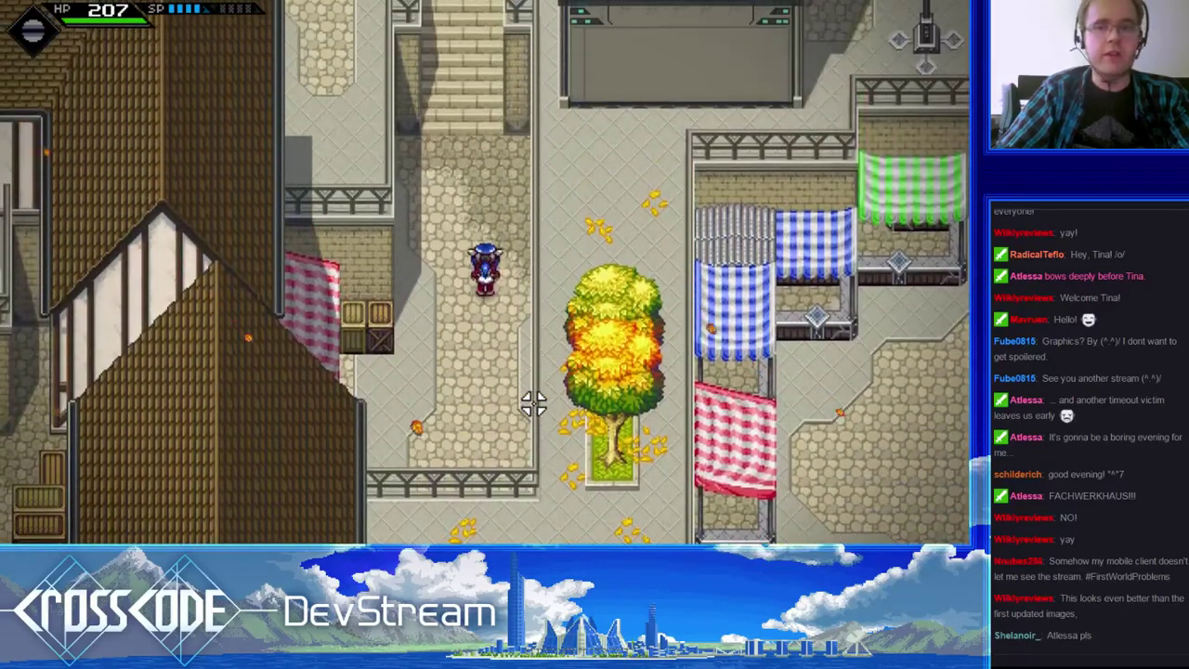
{"action": "key", "text": "d"}
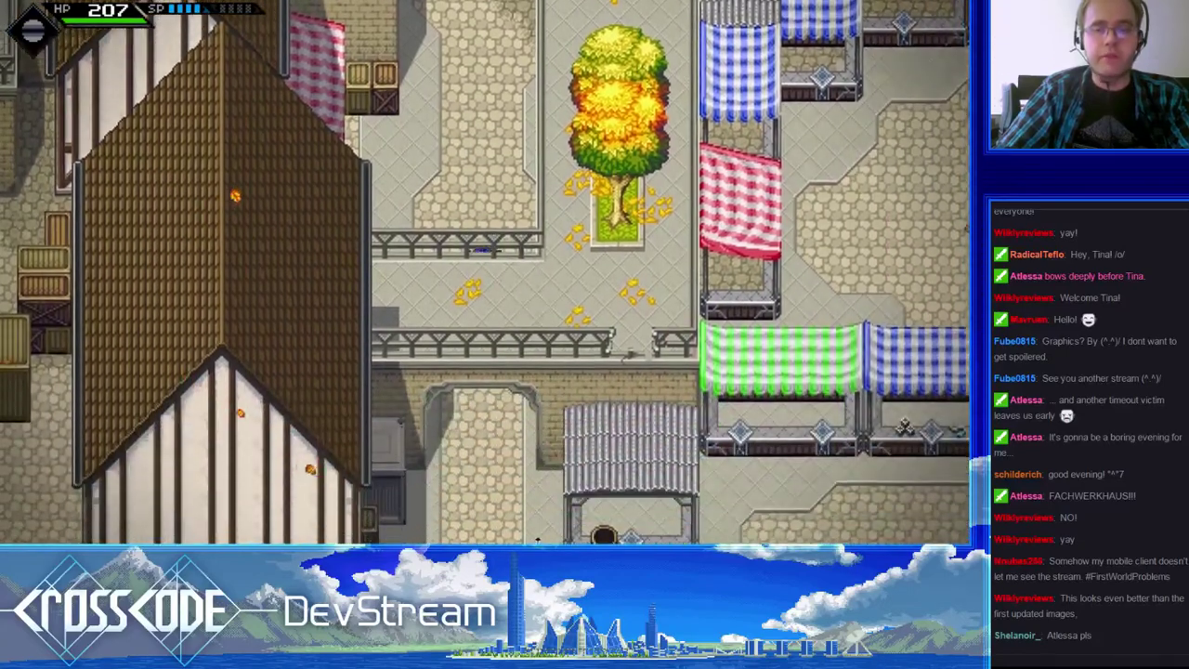
{"action": "key", "text": "s"}
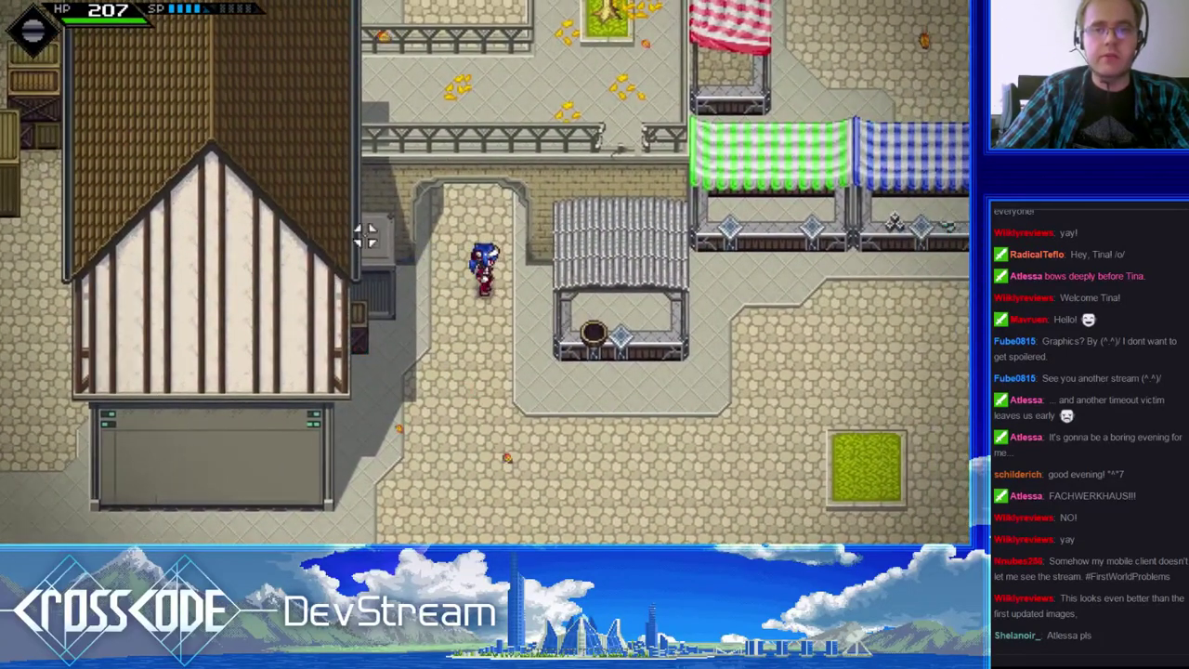
- Pace between the timber-framed house and the metal-roofed market stall to show the archway surroundings, and pause the game
{"action": "key", "text": "s"}
{"action": "key", "text": "a"}
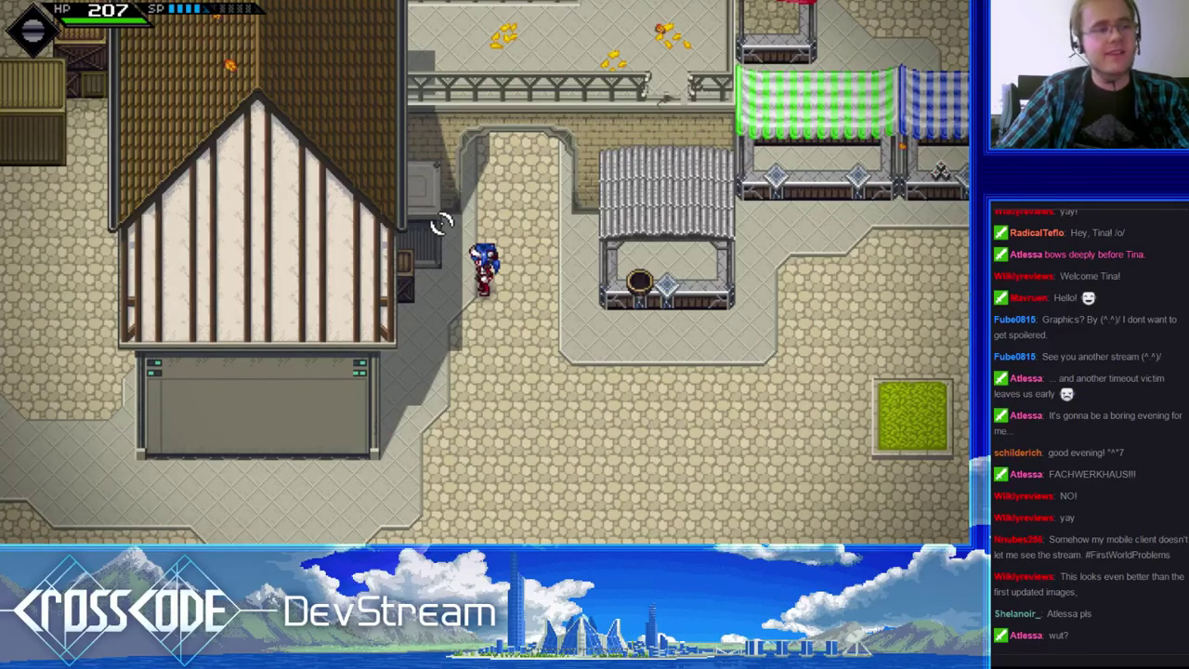
{"action": "key", "text": "w"}
{"action": "key", "text": "w+d"}
{"action": "key", "text": "s+a"}
{"action": "key", "text": "w+d"}
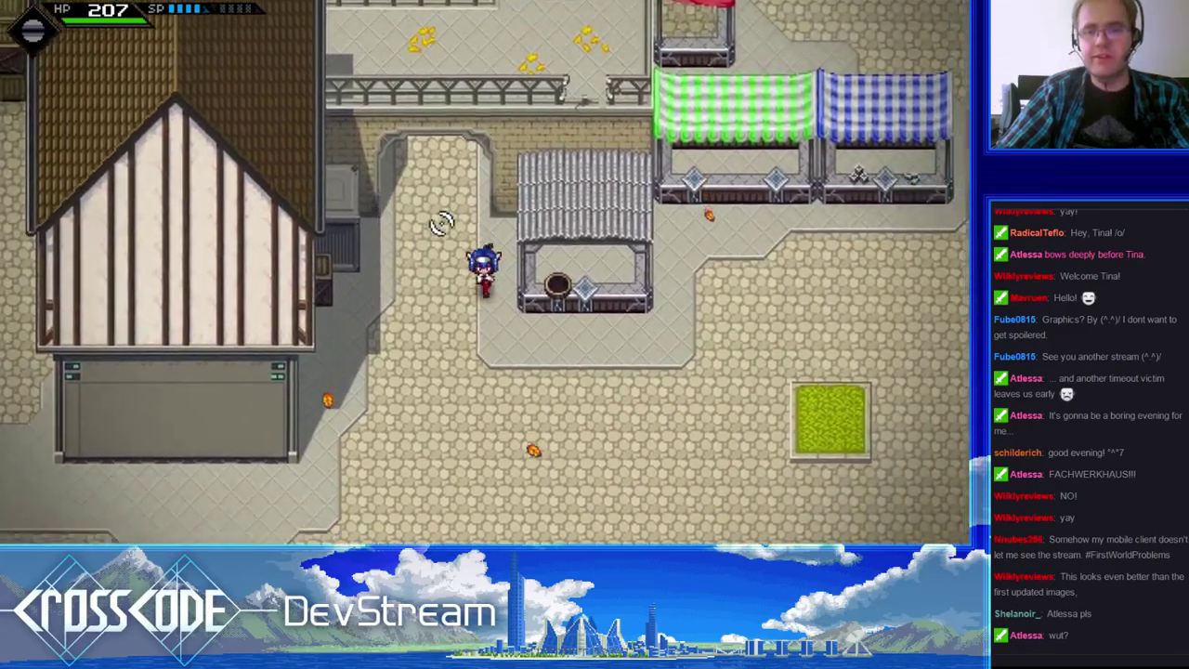
{"action": "key", "text": "s+d"}
{"action": "key", "text": "d"}
{"action": "key", "text": "a"}
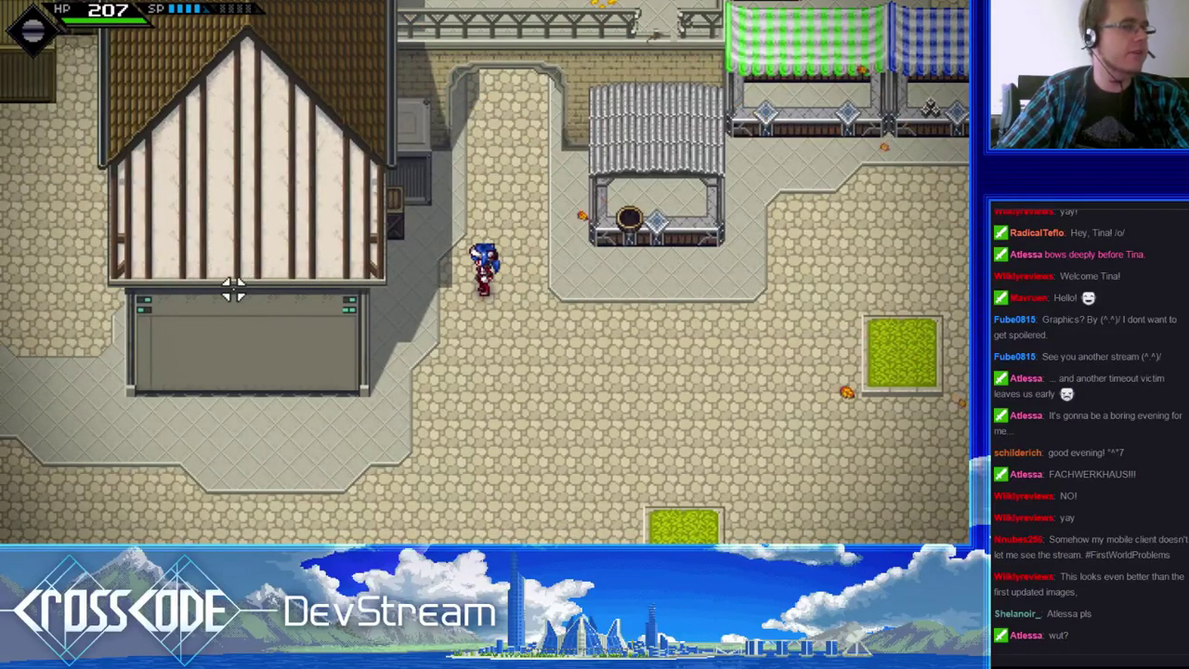
{"action": "key", "text": "Escape"}
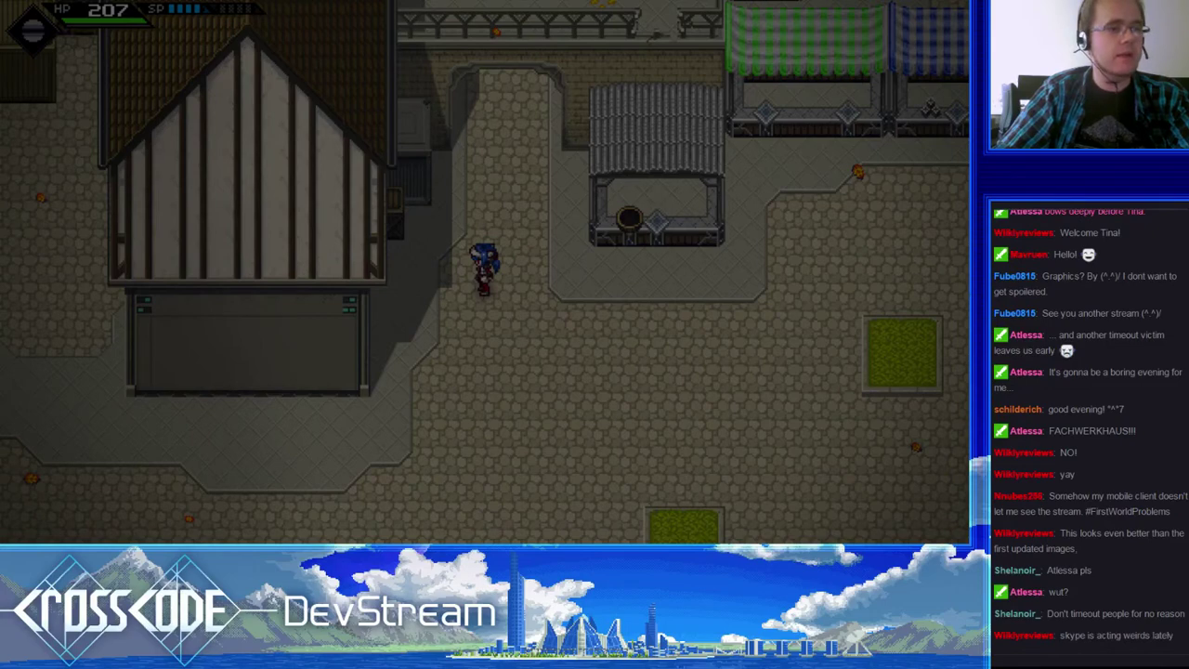
- Resume the game and walk into the shaded nook beside the timber-framed house and back onto the path
{"action": "key", "text": "w"}
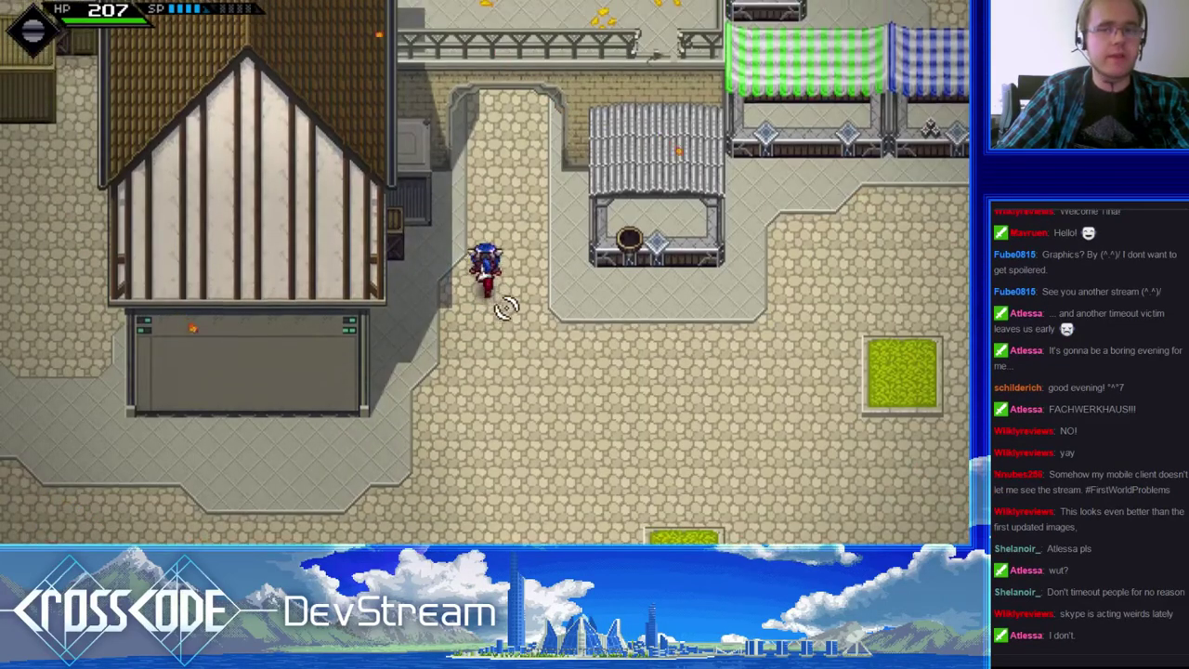
{"action": "key", "text": "w+a"}
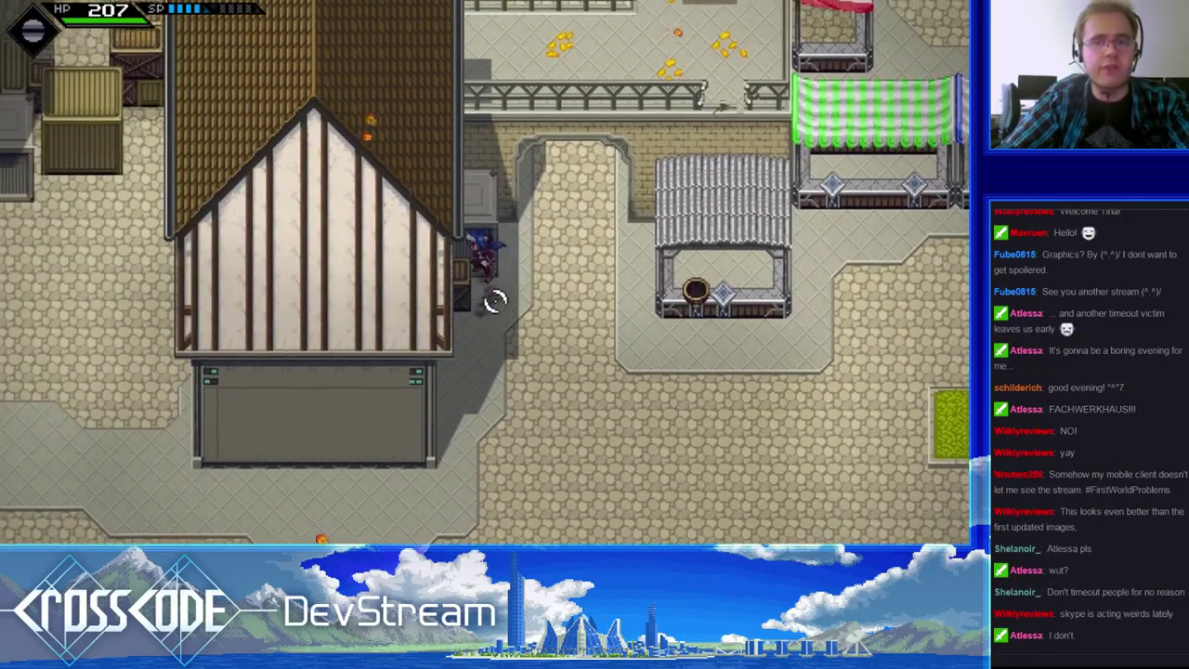
{"action": "key", "text": "d"}
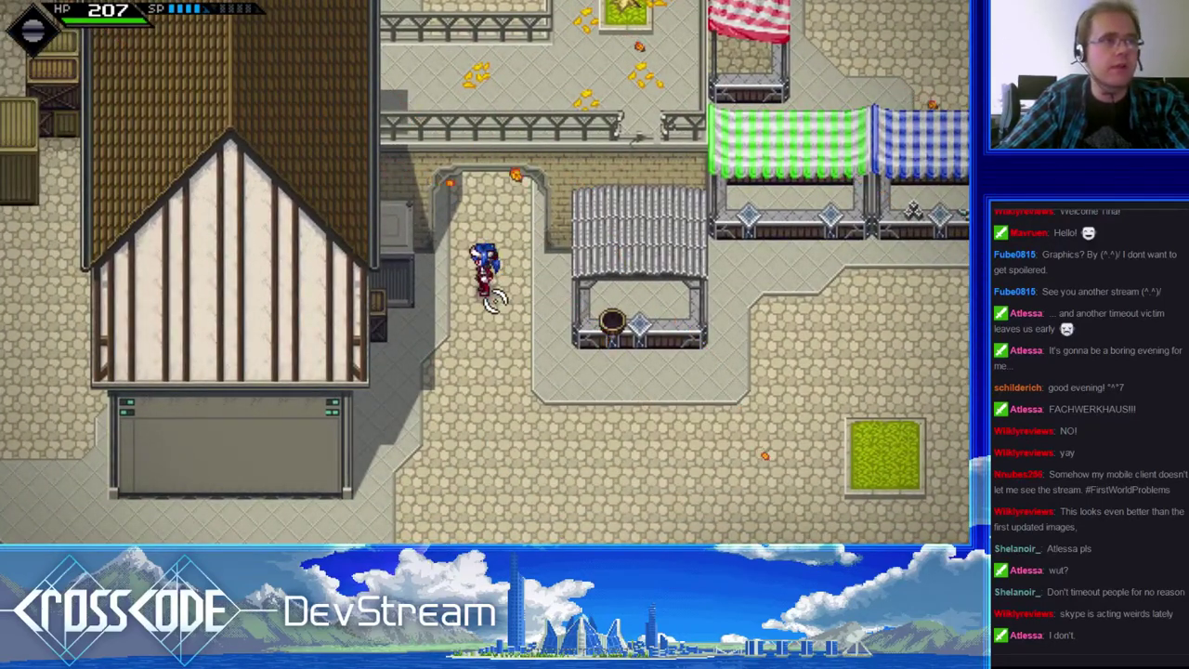
- Demonstrate the passage under the bridge by walking north past the autumn tree and back south to the house's shaded side
{"action": "key", "text": "w"}
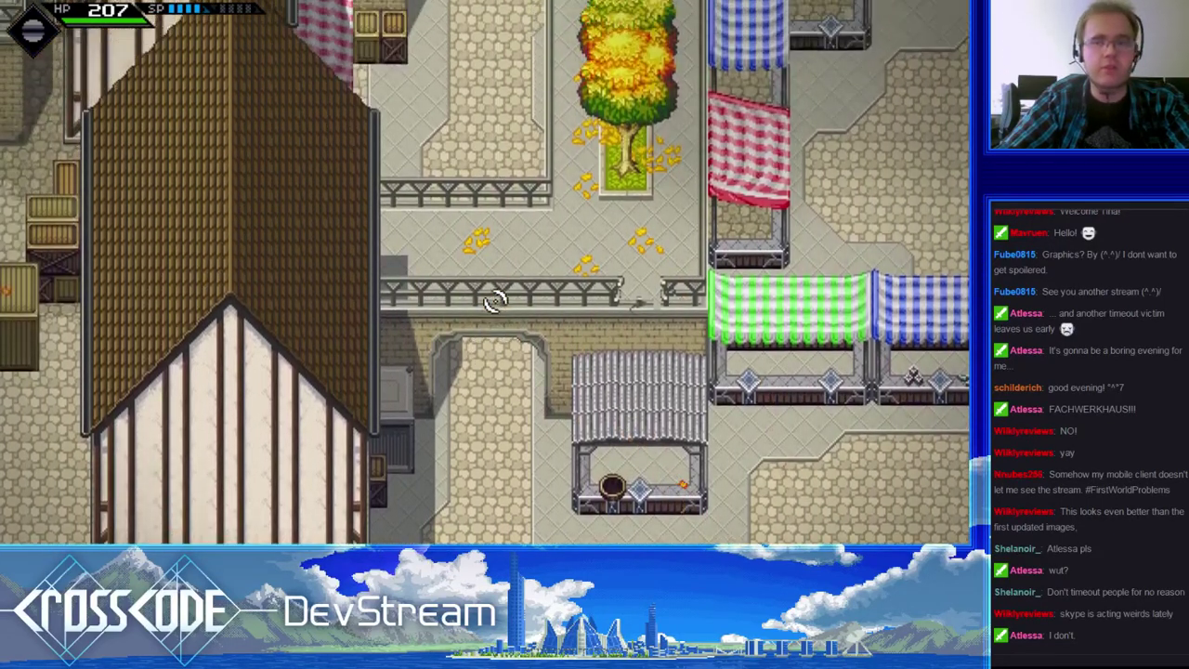
{"action": "key", "text": "s"}
{"action": "key", "text": "d"}
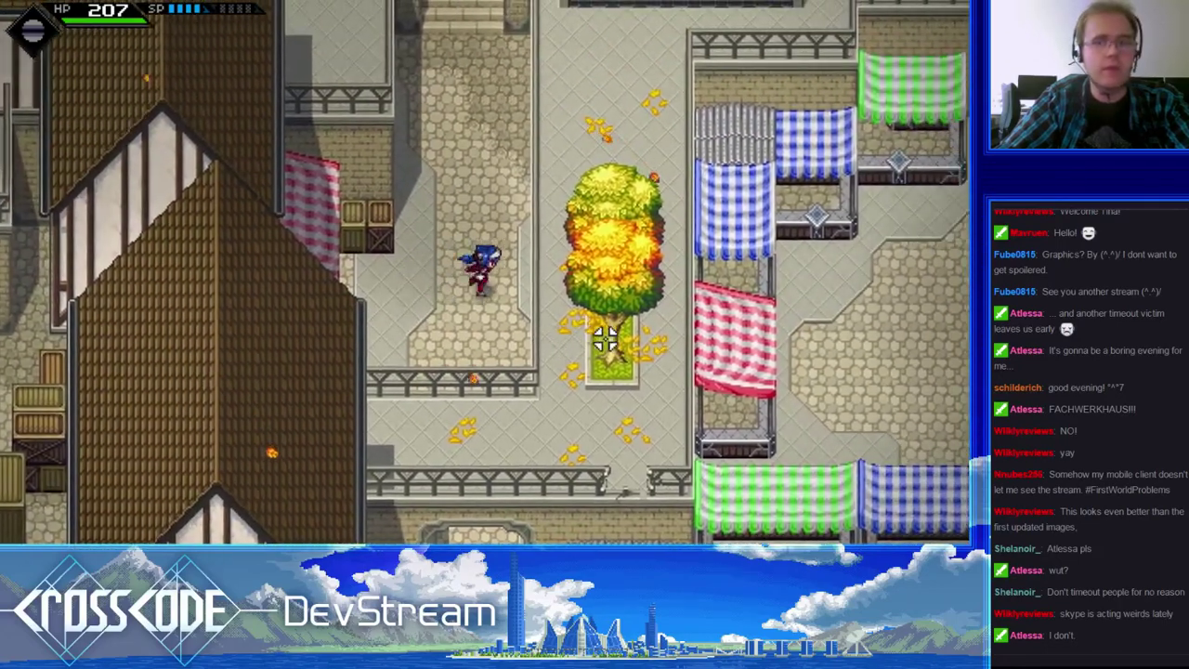
{"action": "key", "text": "s"}
{"action": "key", "text": "a"}
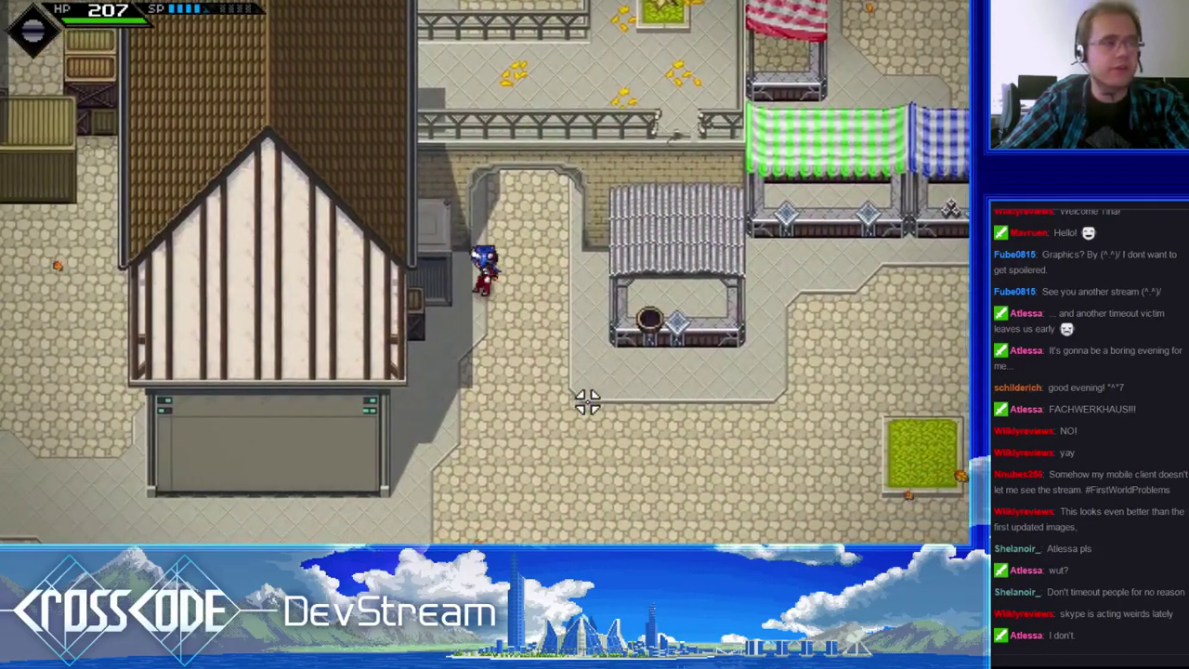
- Walk north under the bridge and up the long stairs to the upper street, and return south to the archway
{"action": "key", "text": "w"}
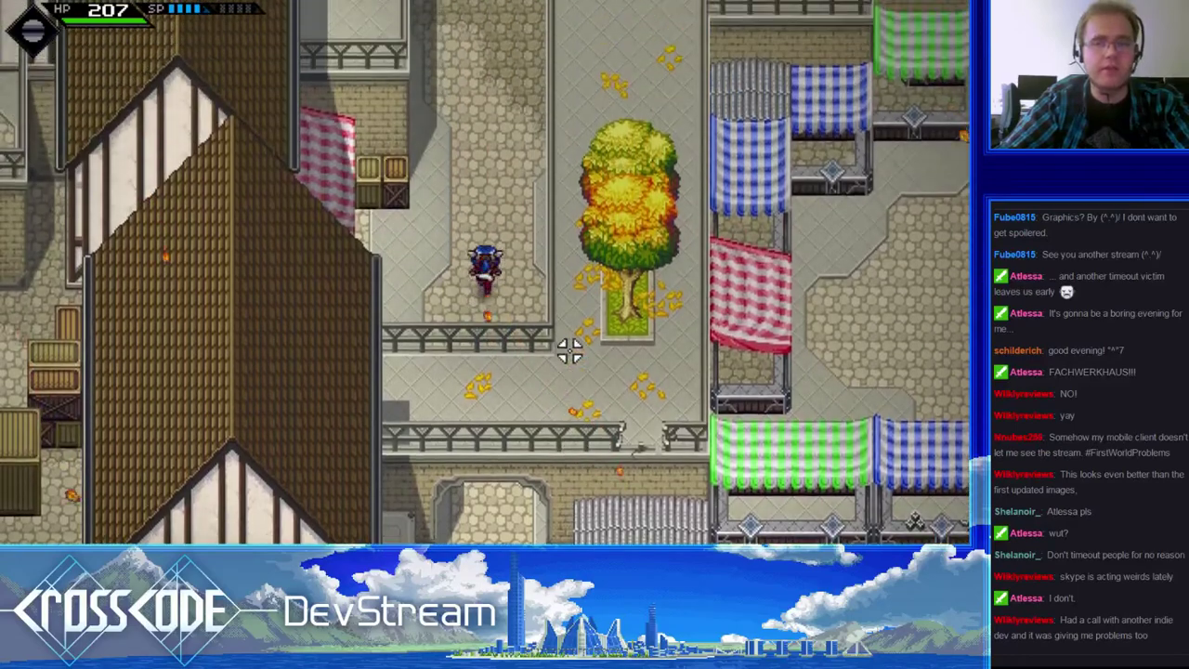
{"action": "key", "text": "w"}
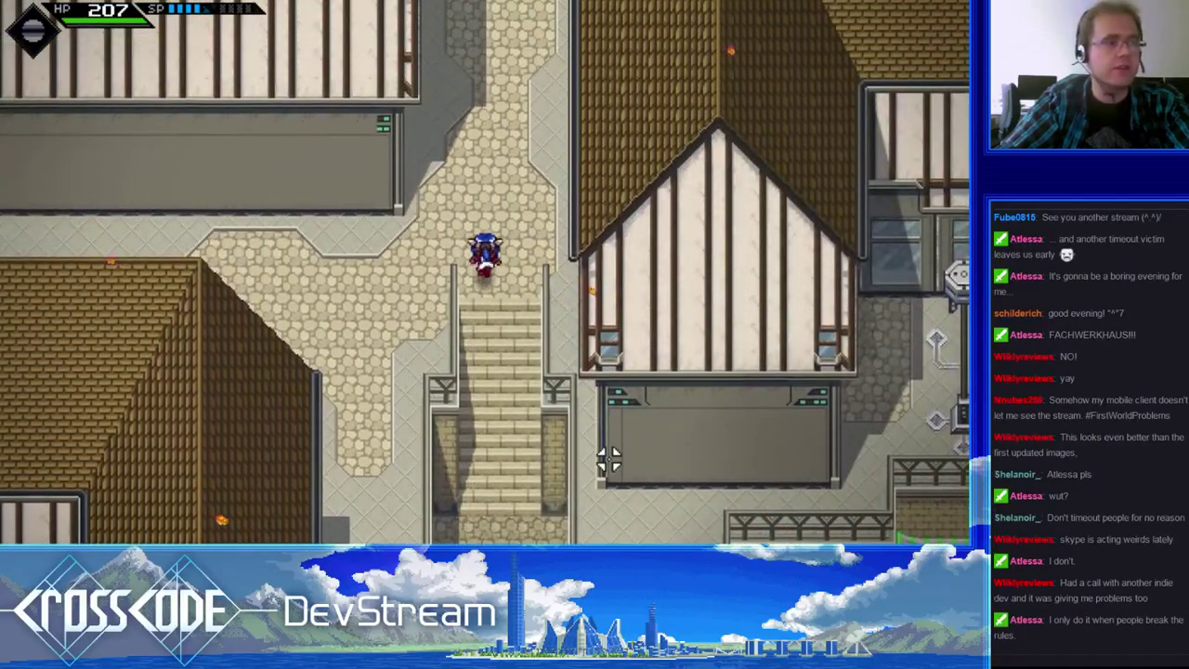
{"action": "key", "text": "s"}
{"action": "key", "text": "s"}
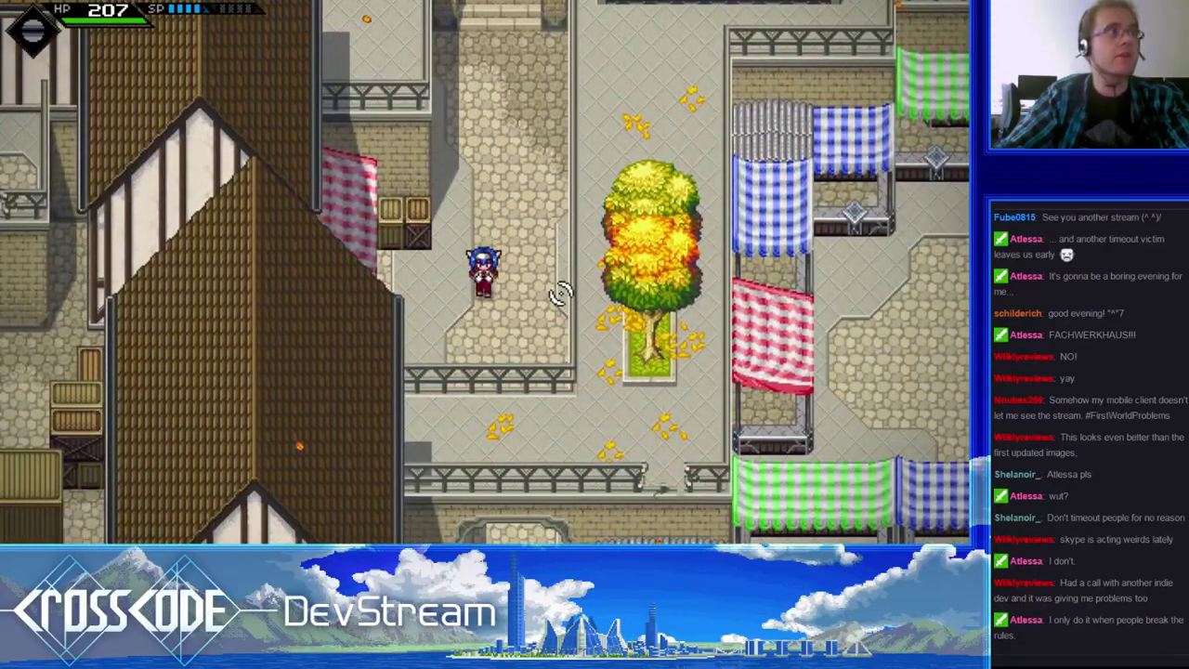
{"action": "key", "text": "s"}
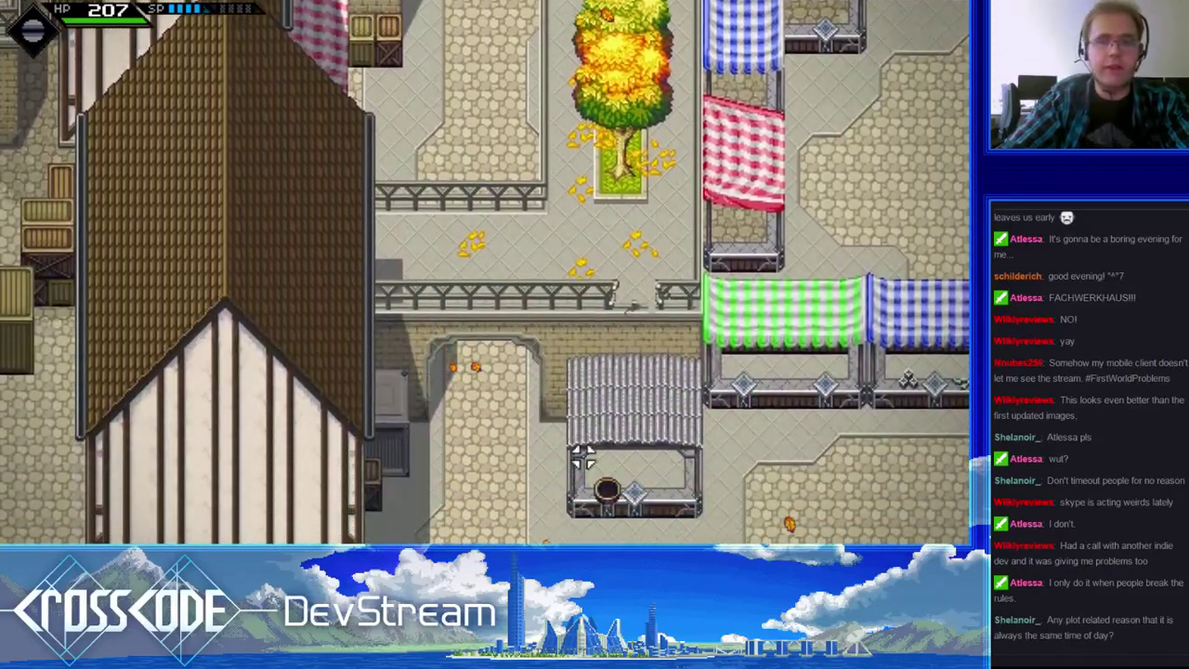
{"action": "key", "text": "d"}
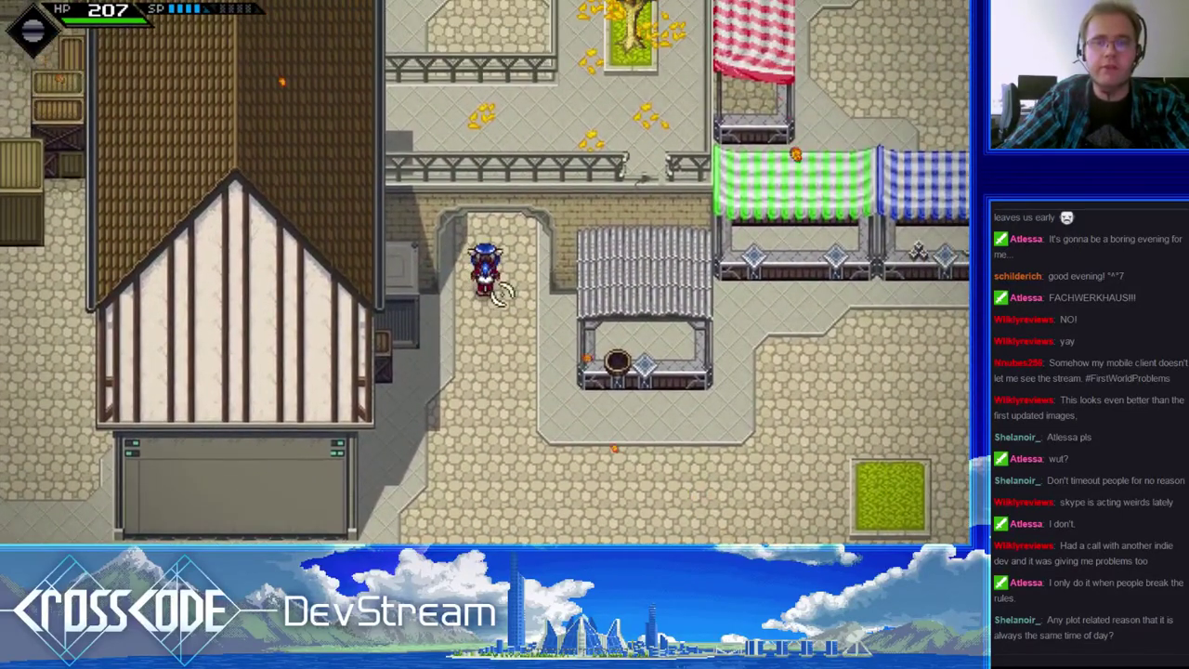
- Walk north from the archway to the street above the long stairs, and return south to the metal-roofed market stall
{"action": "key", "text": "w"}
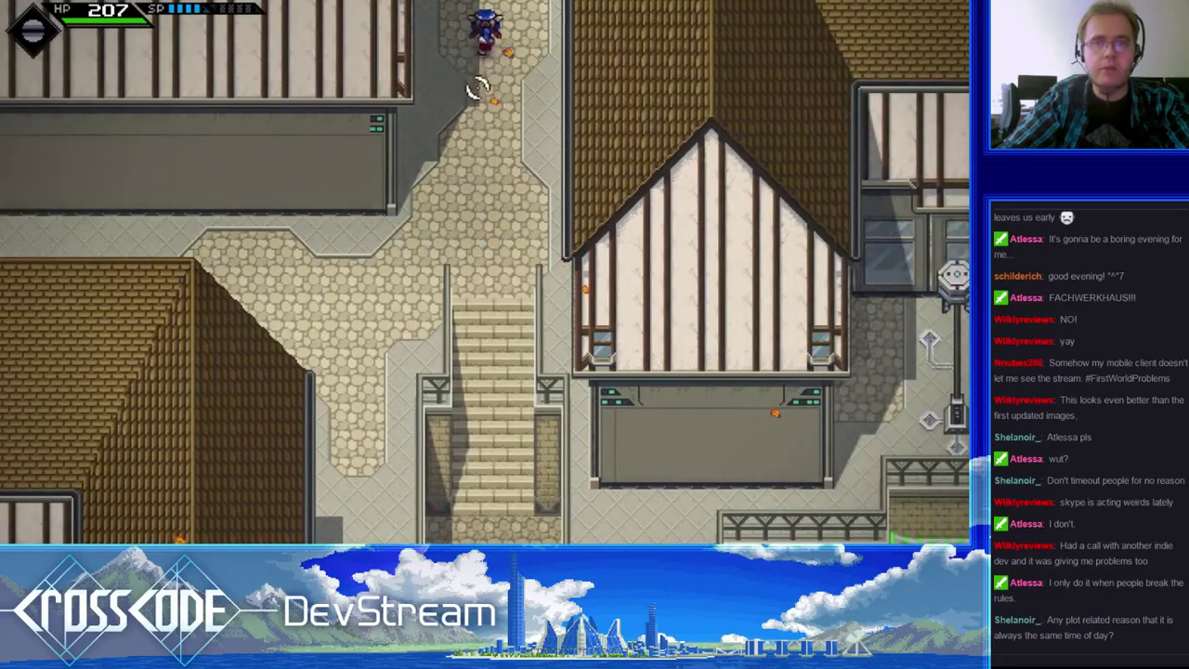
{"action": "key", "text": "s"}
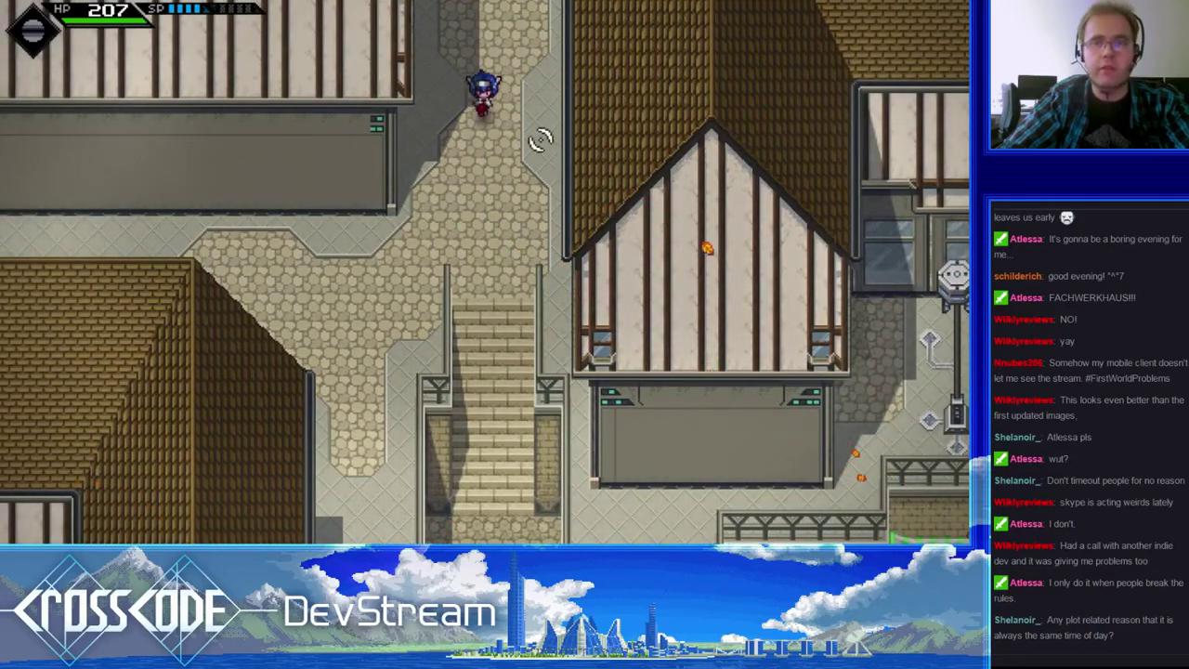
{"action": "key", "text": "s"}
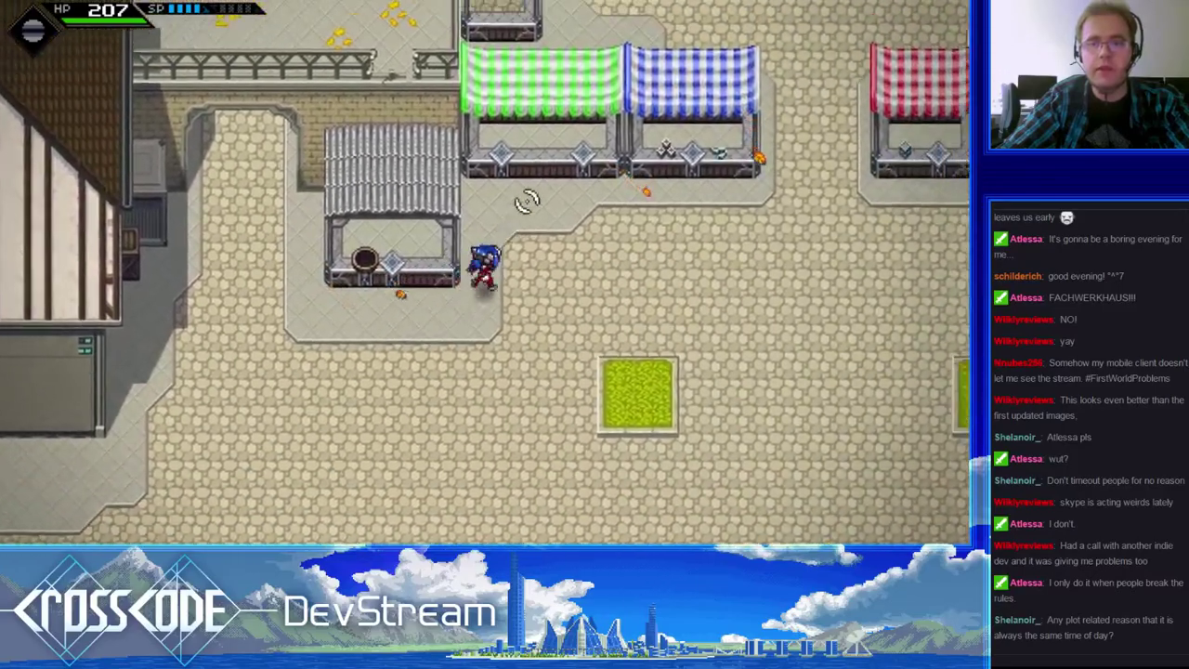
- Cross the market plaza, climb the central stairs and show the timber-framed houses on both sides of the upper street
{"action": "key", "text": "w"}
{"action": "key", "text": "d"}
{"action": "key", "text": "w"}
{"action": "key", "text": "a"}
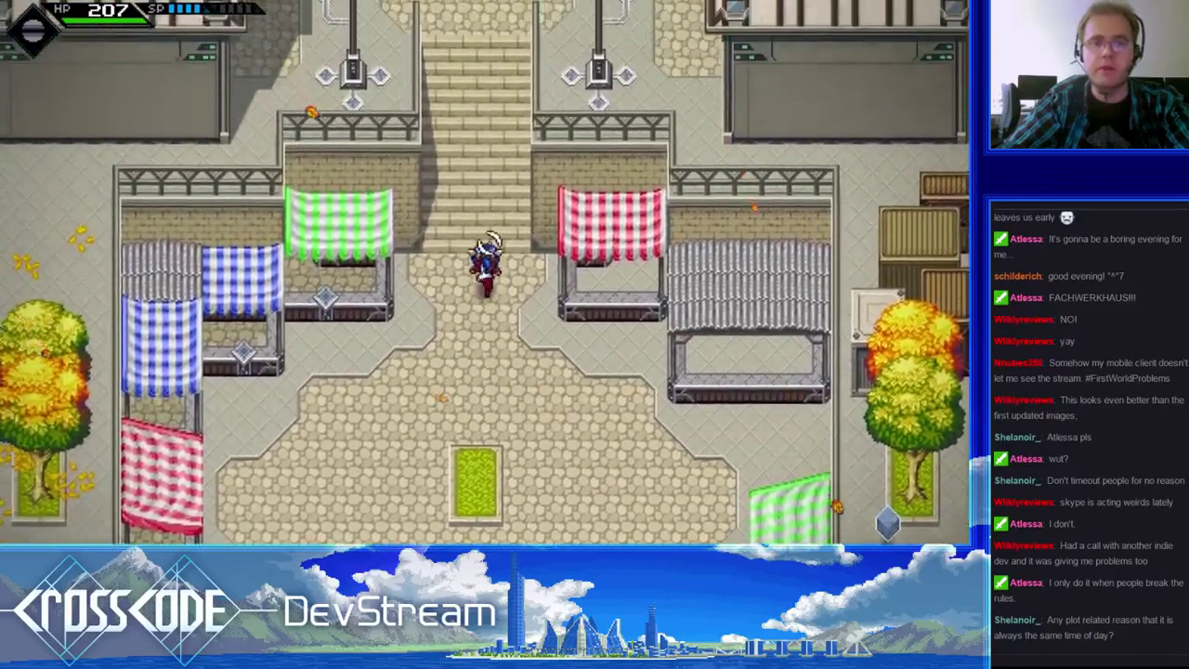
{"action": "key", "text": "w"}
{"action": "key", "text": "a"}
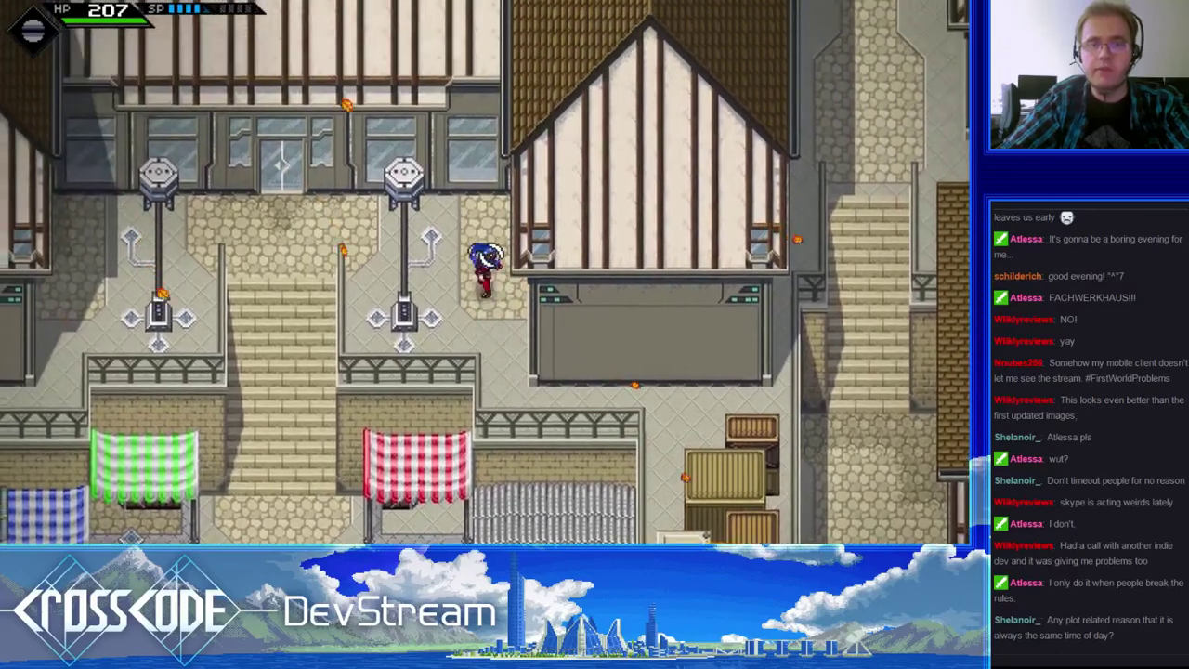
{"action": "key", "text": "a"}
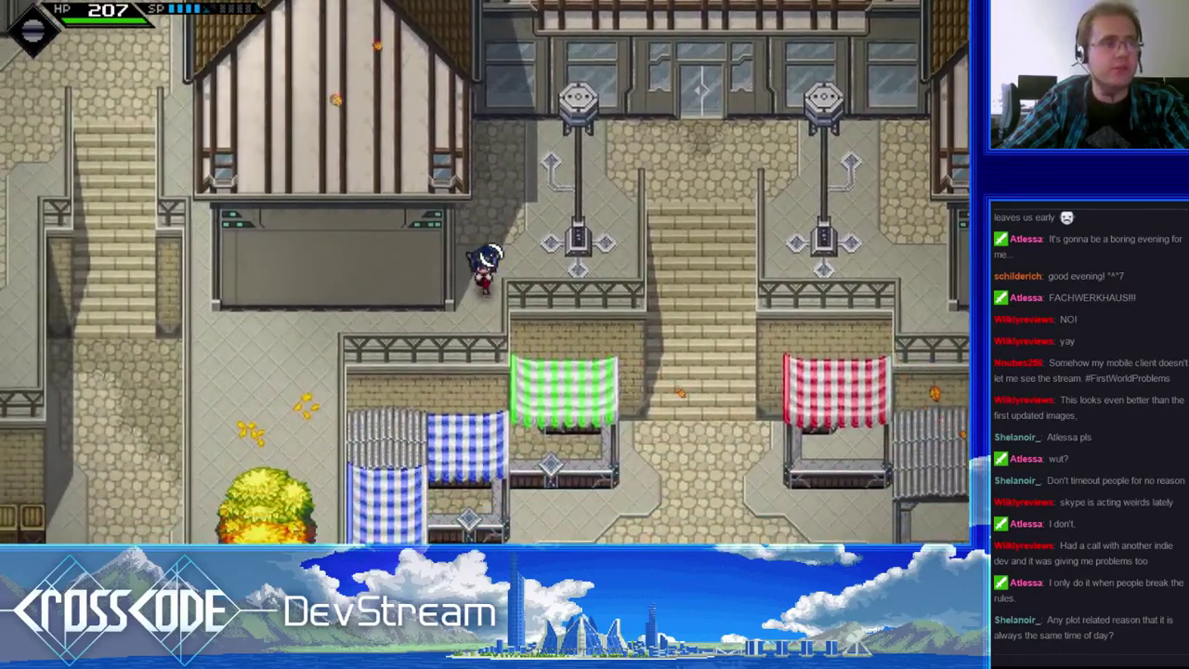
- Run along the raised walkway above the eastern stalls to the broken railing, and hop back west down to the market plaza
{"action": "key", "text": "a"}
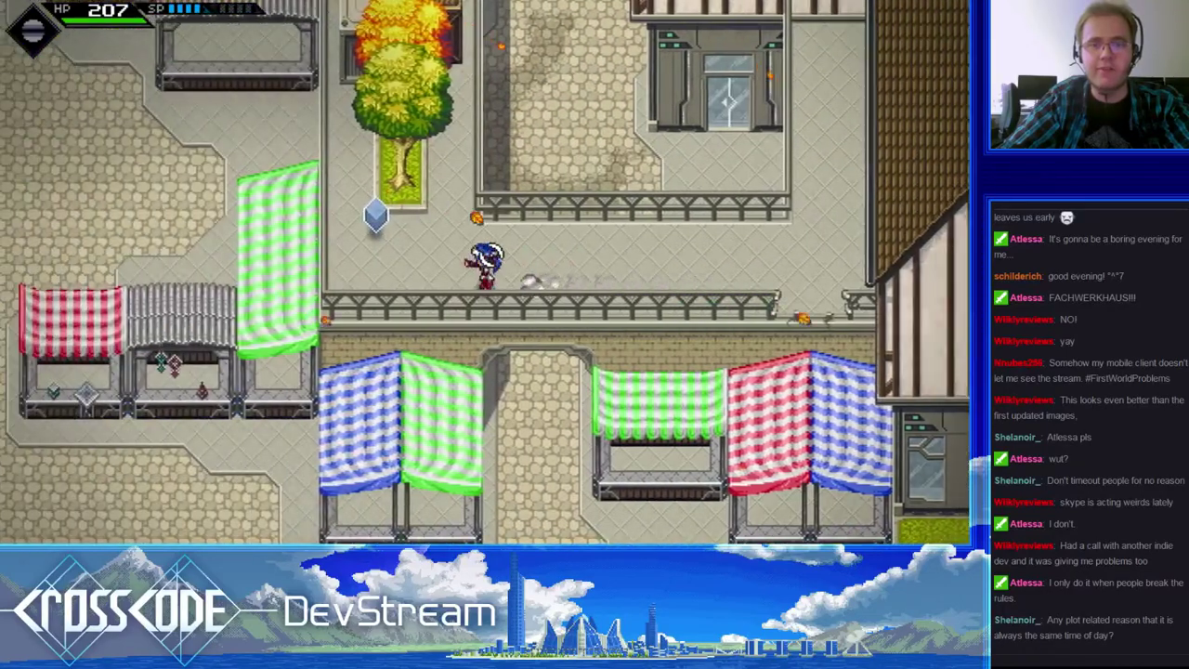
{"action": "key", "text": "d"}
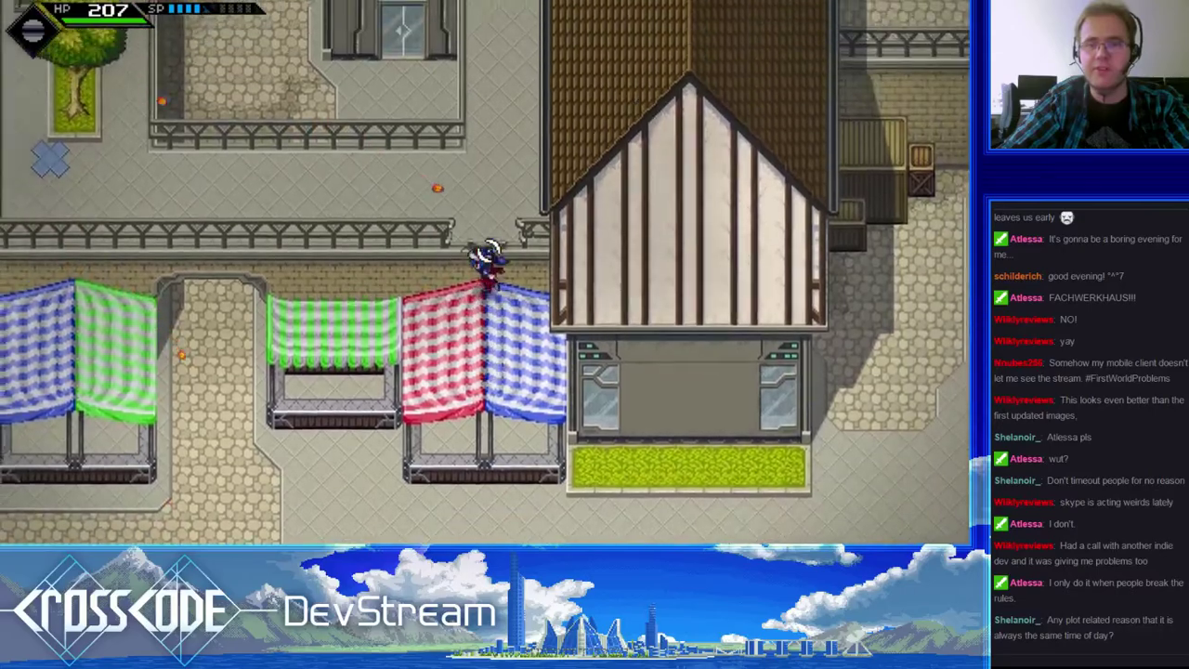
{"action": "key", "text": "a"}
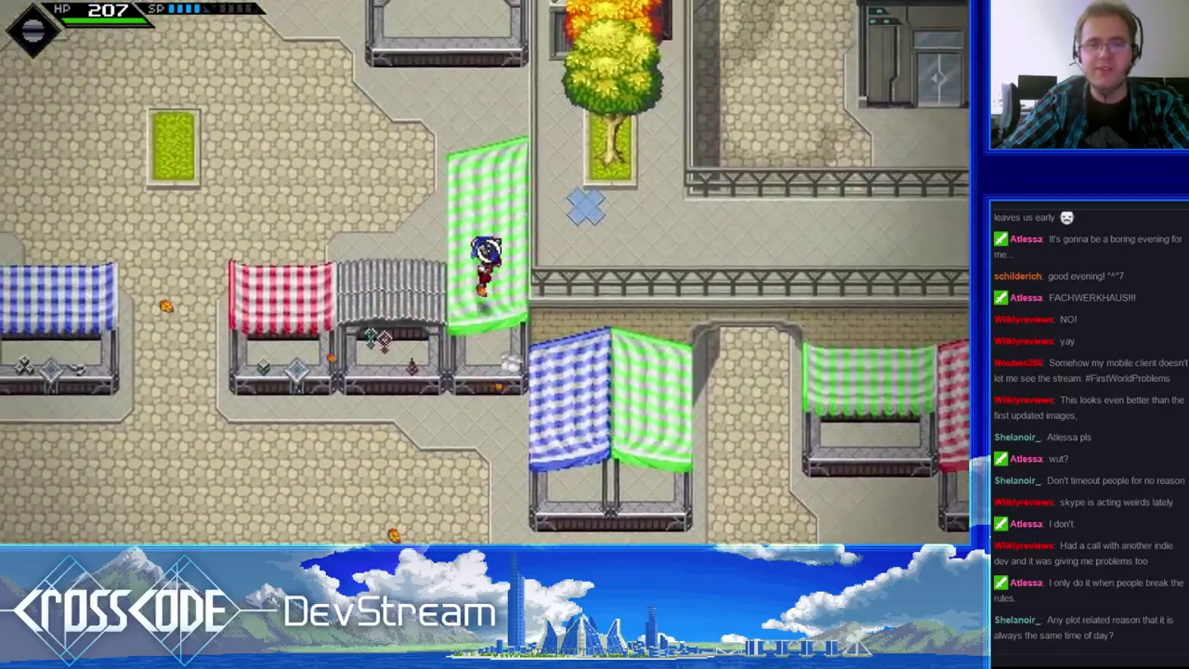
{"action": "key", "text": "a"}
{"action": "key", "text": "s"}
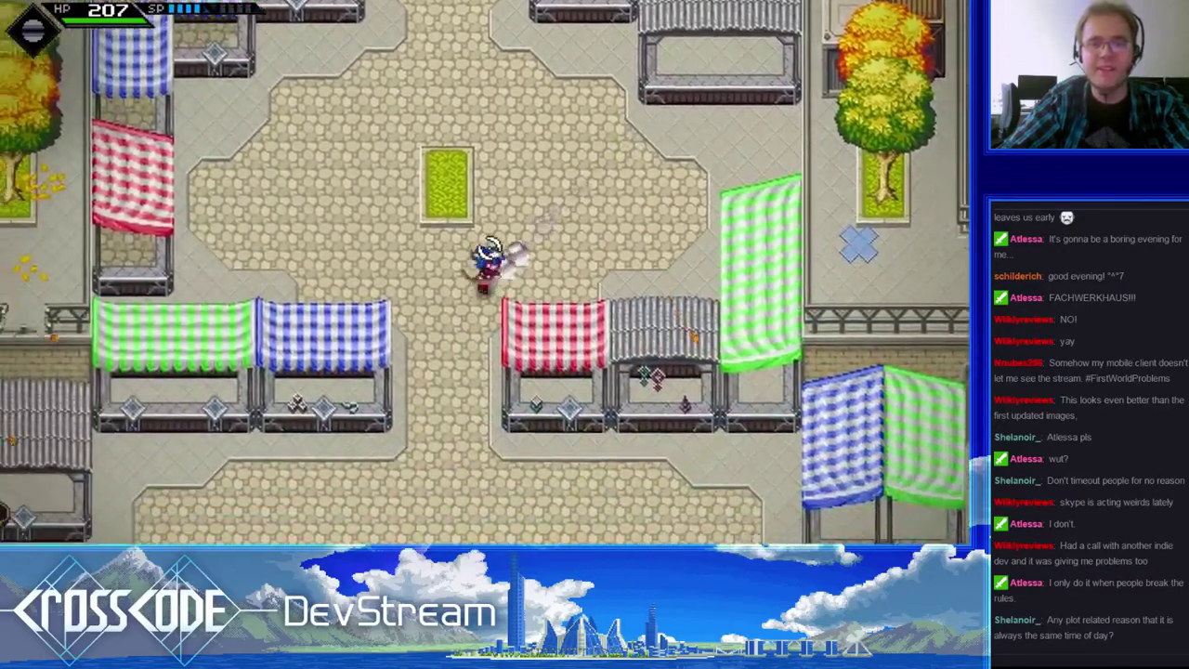
- Walk east past the checkered stalls to the alley beside the timber-framed house and pace along the glowing fence
{"action": "key", "text": "d"}
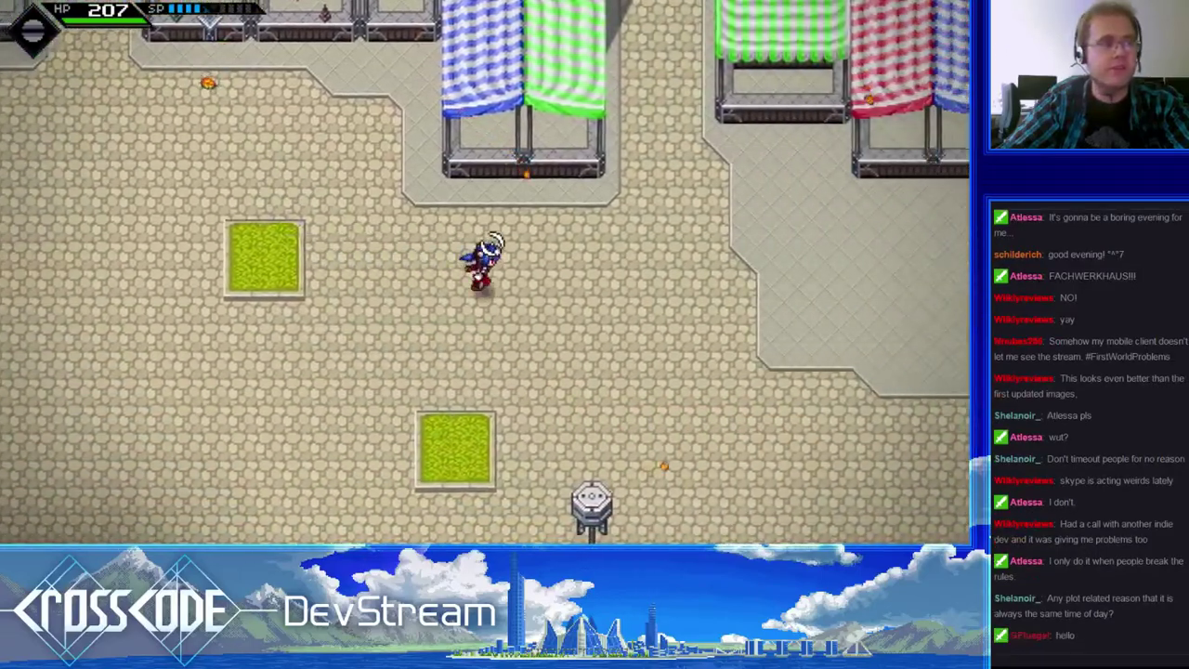
{"action": "key", "text": "w"}
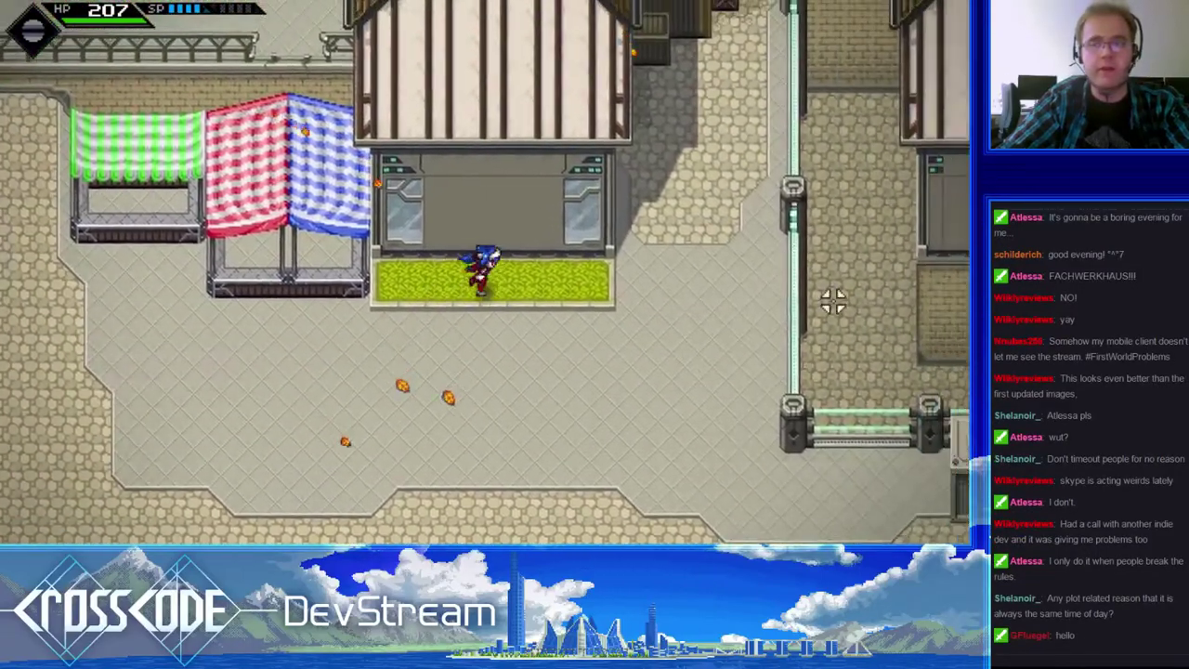
{"action": "key", "text": "s"}
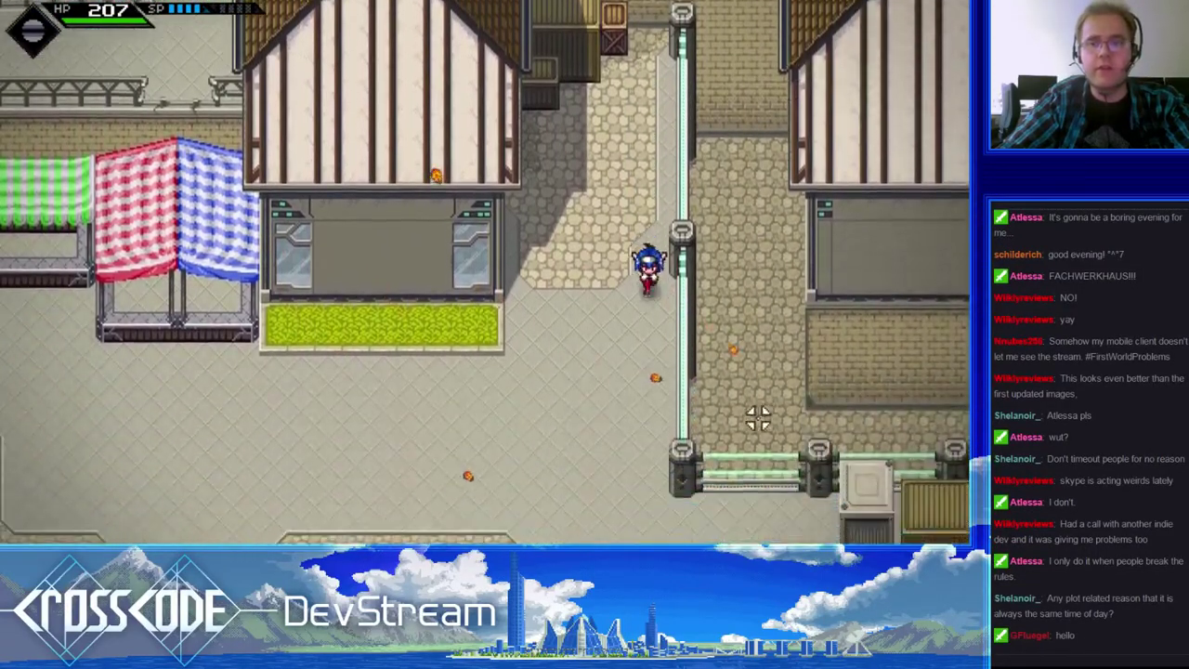
{"action": "key", "text": "a"}
{"action": "key", "text": "w"}
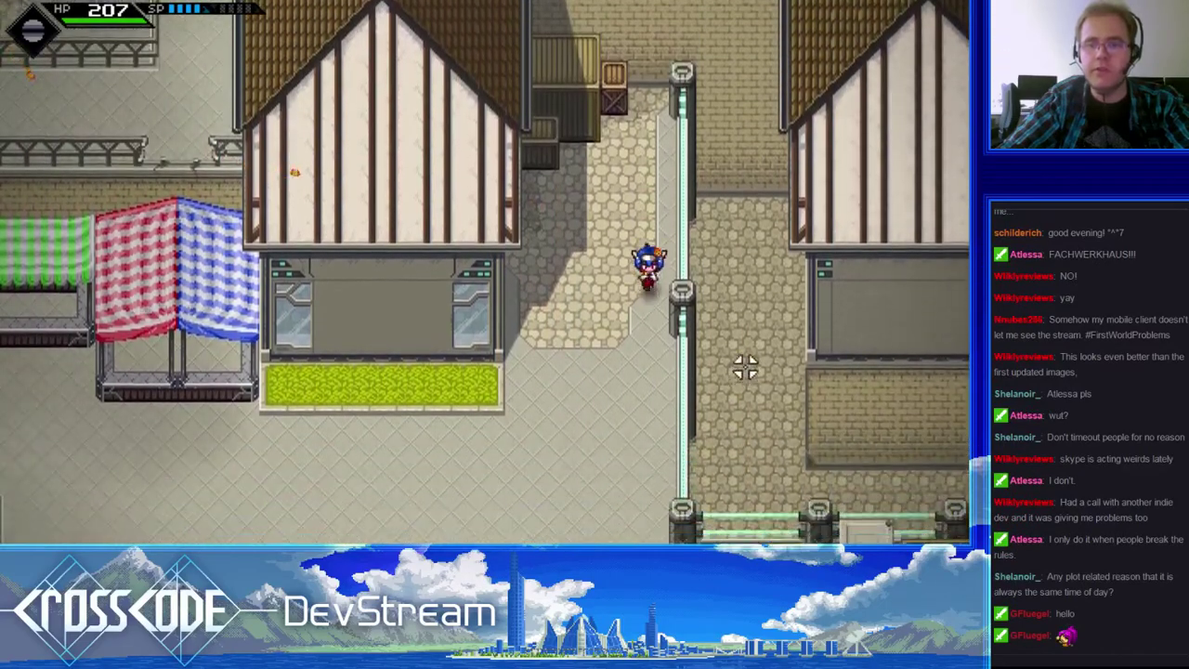
{"action": "key", "text": "s"}
{"action": "key", "text": "w"}
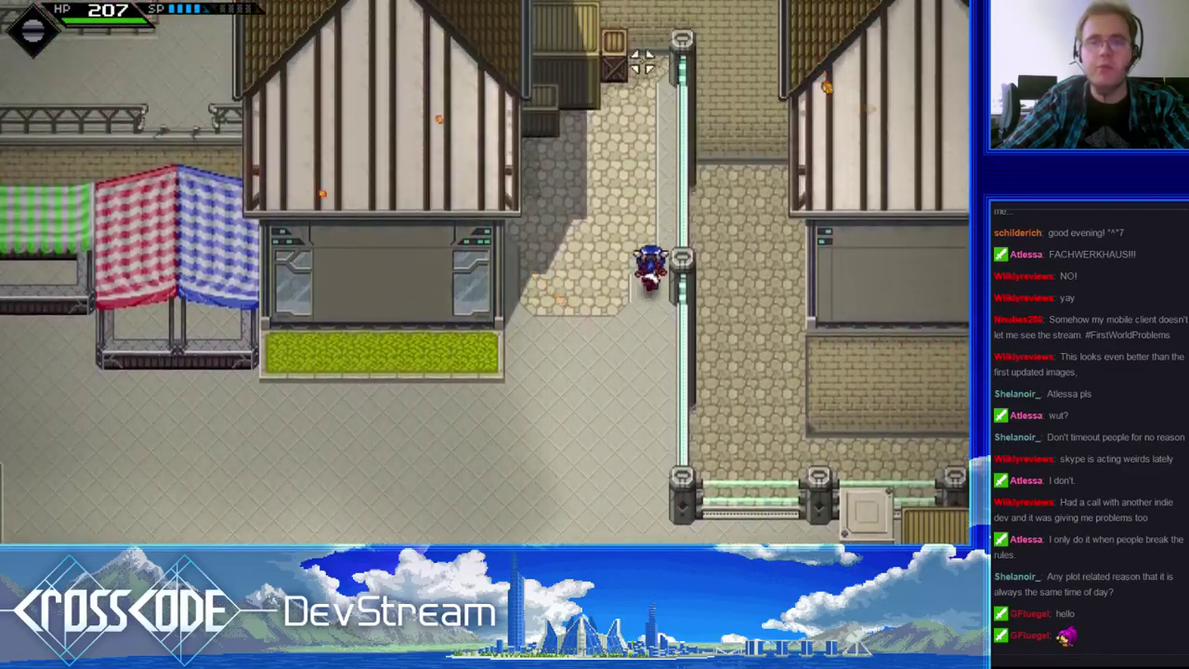
- Walk south along the fence to the green-clad NPC at the stacked crates and circle around in front of the NPC
{"action": "key", "text": "s"}
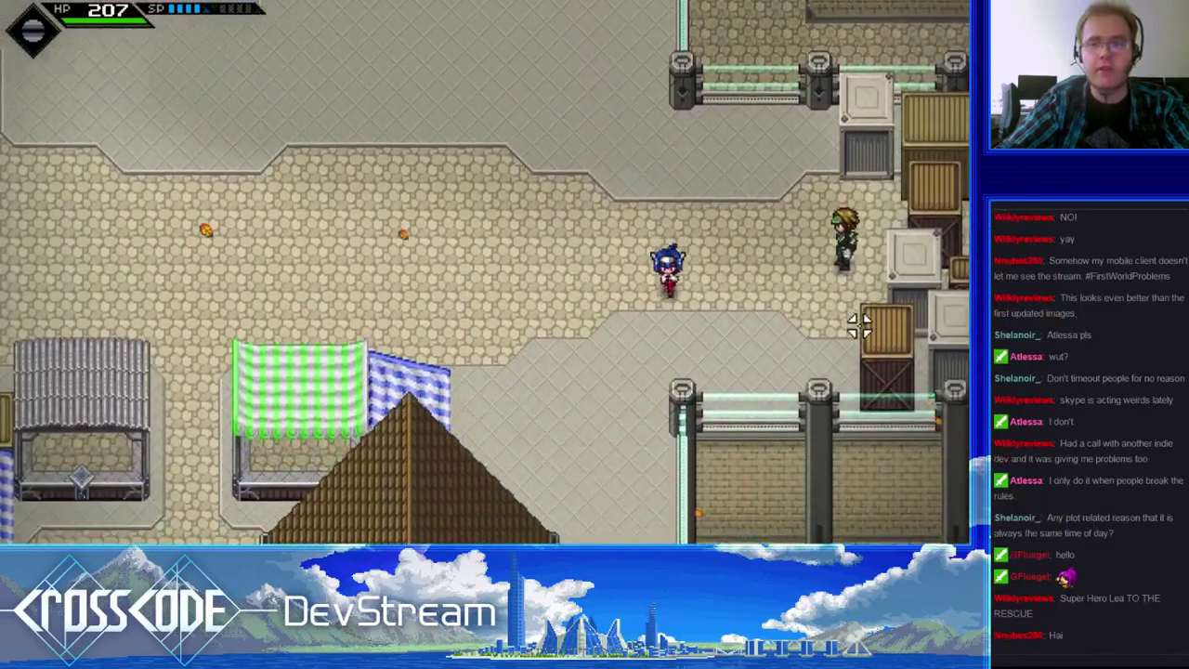
{"action": "key", "text": "w"}
{"action": "key", "text": "d"}
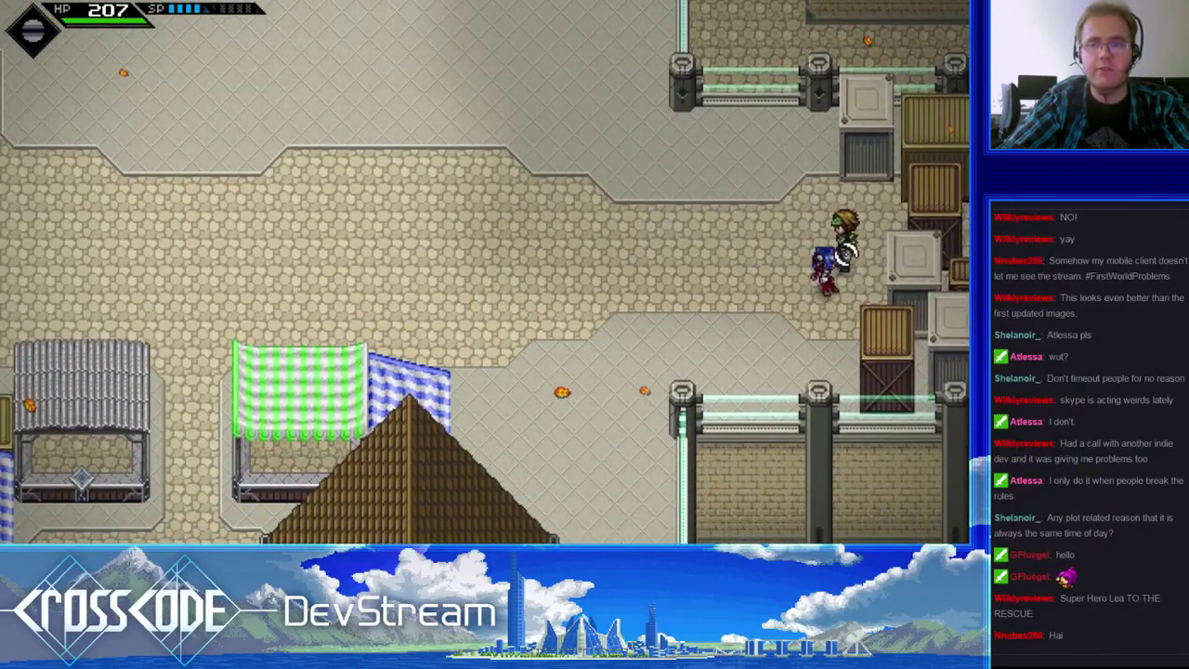
{"action": "key", "text": "a"}
{"action": "key", "text": "w"}
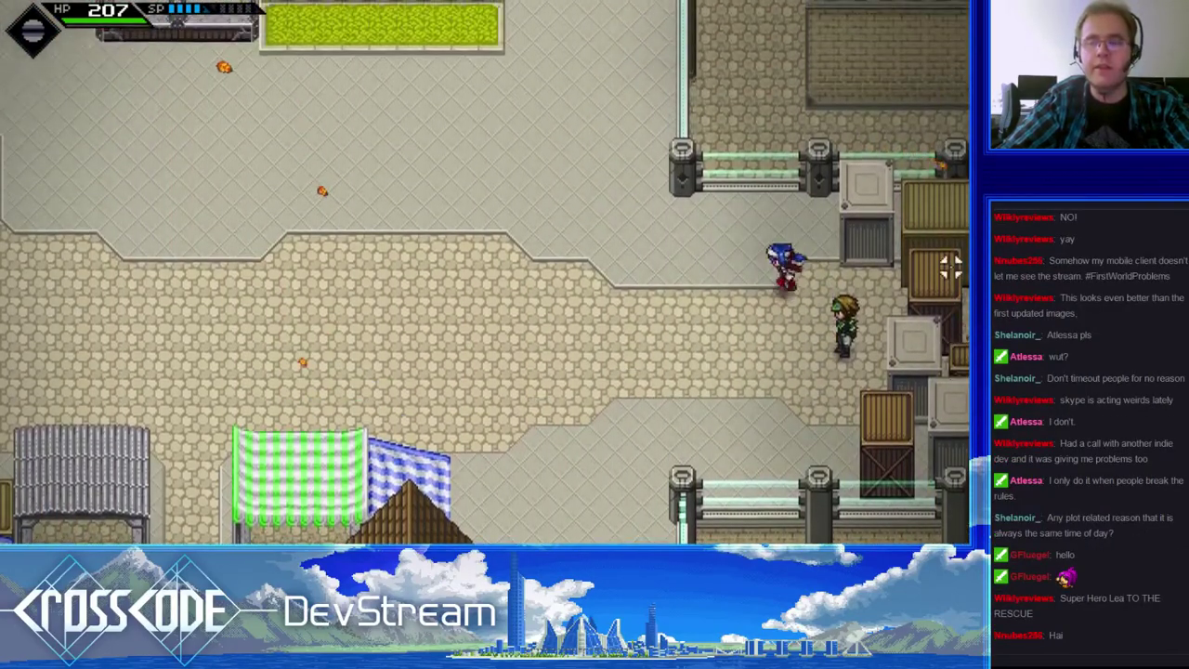
- Pace north and south beside the stacked crates to show the area between the two fenced sections
{"action": "key", "text": "w"}
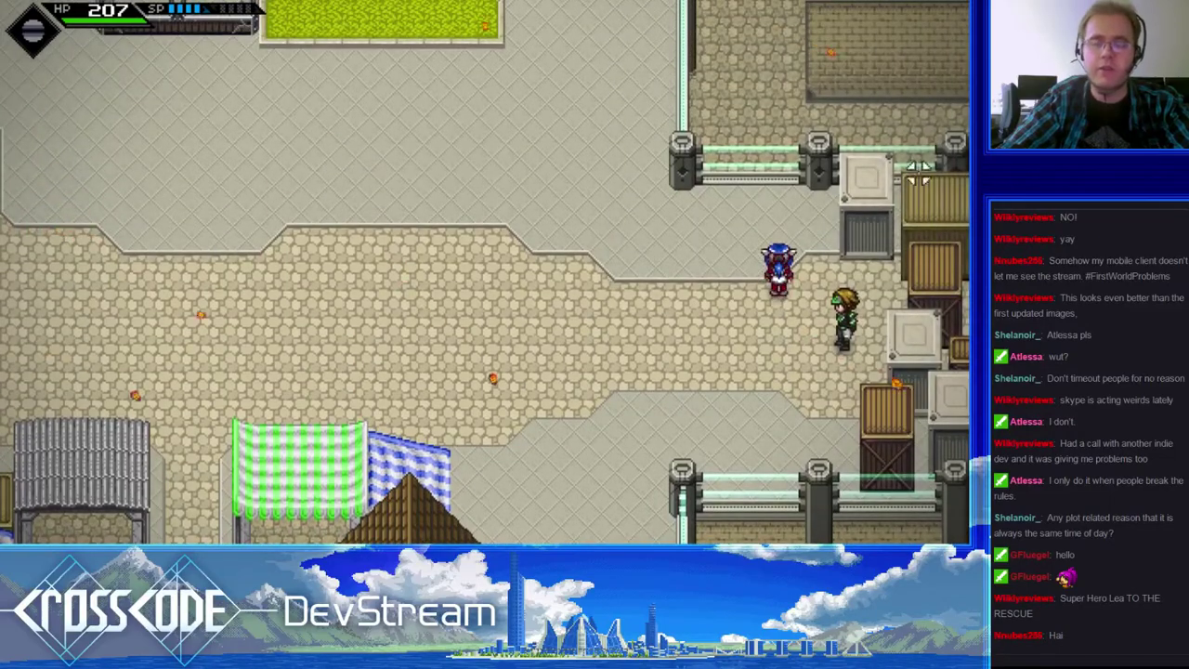
{"action": "key", "text": "s"}
{"action": "key", "text": "w"}
{"action": "key", "text": "s"}
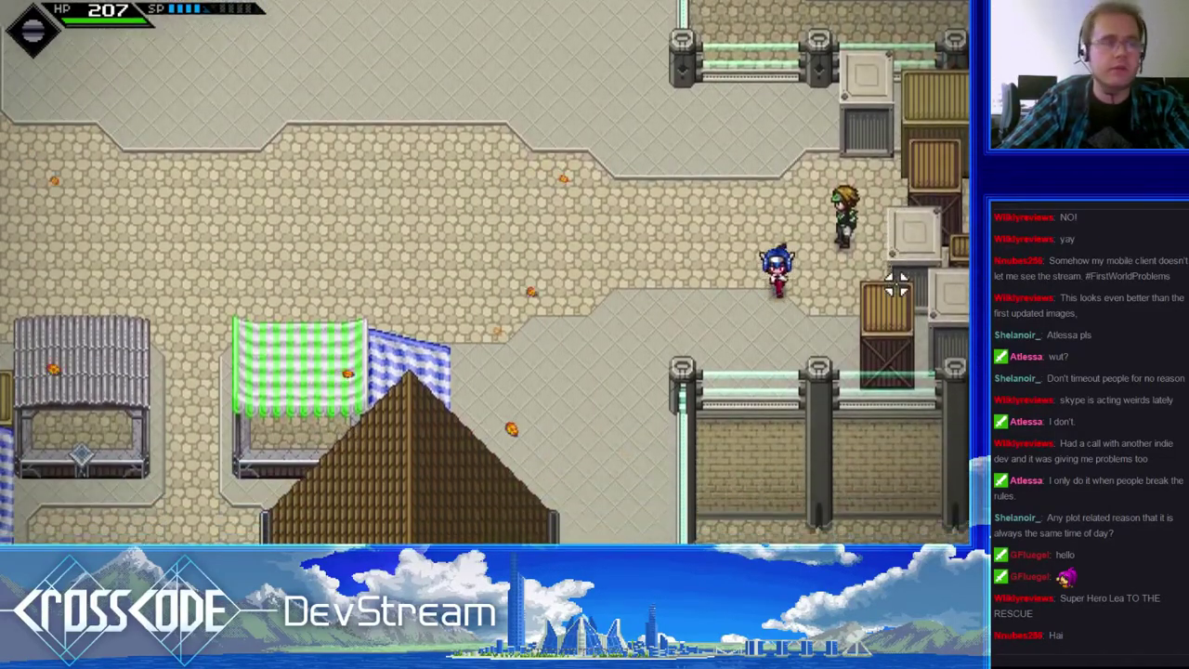
{"action": "key", "text": "a"}
{"action": "key", "text": "w"}
{"action": "key", "text": "d"}
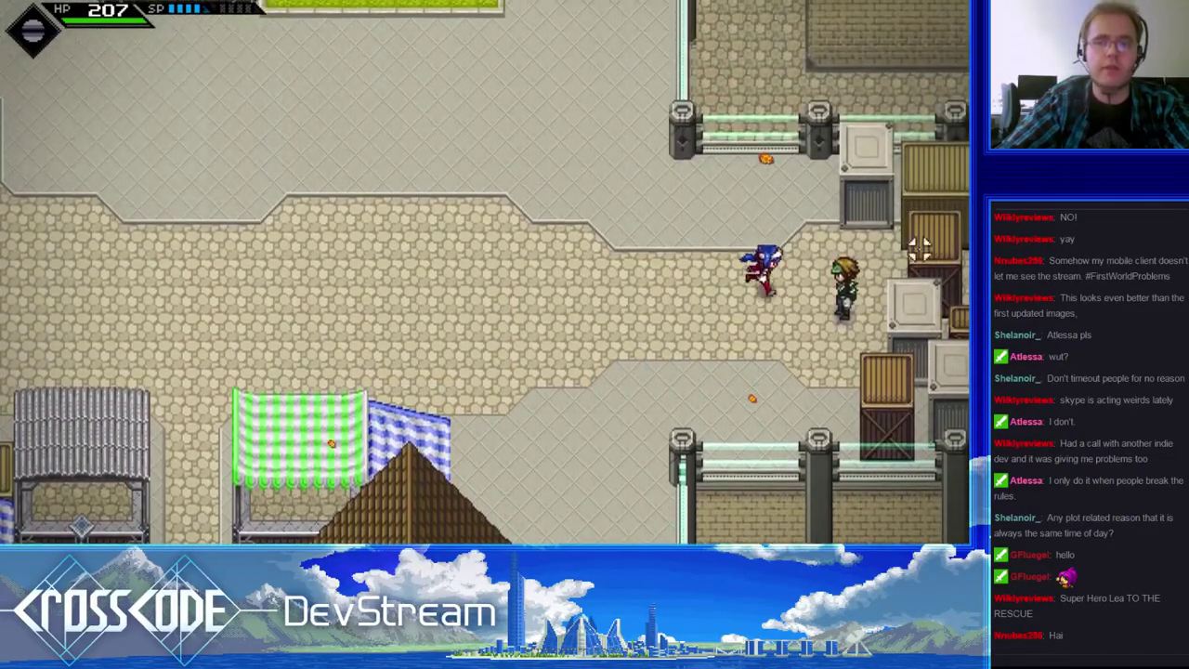
- Show the crate and blue awning hidden behind the half-timbered house's roof, and return north toward the market street
{"action": "key", "text": "s"}
{"action": "key", "text": "a"}
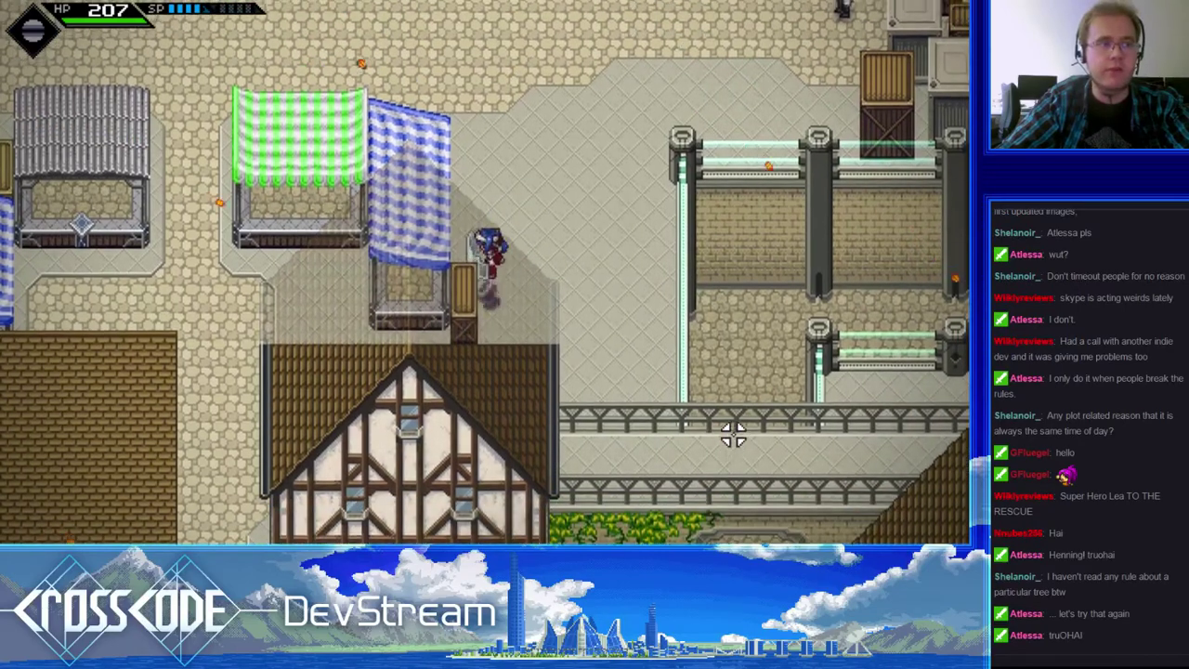
{"action": "key", "text": "w"}
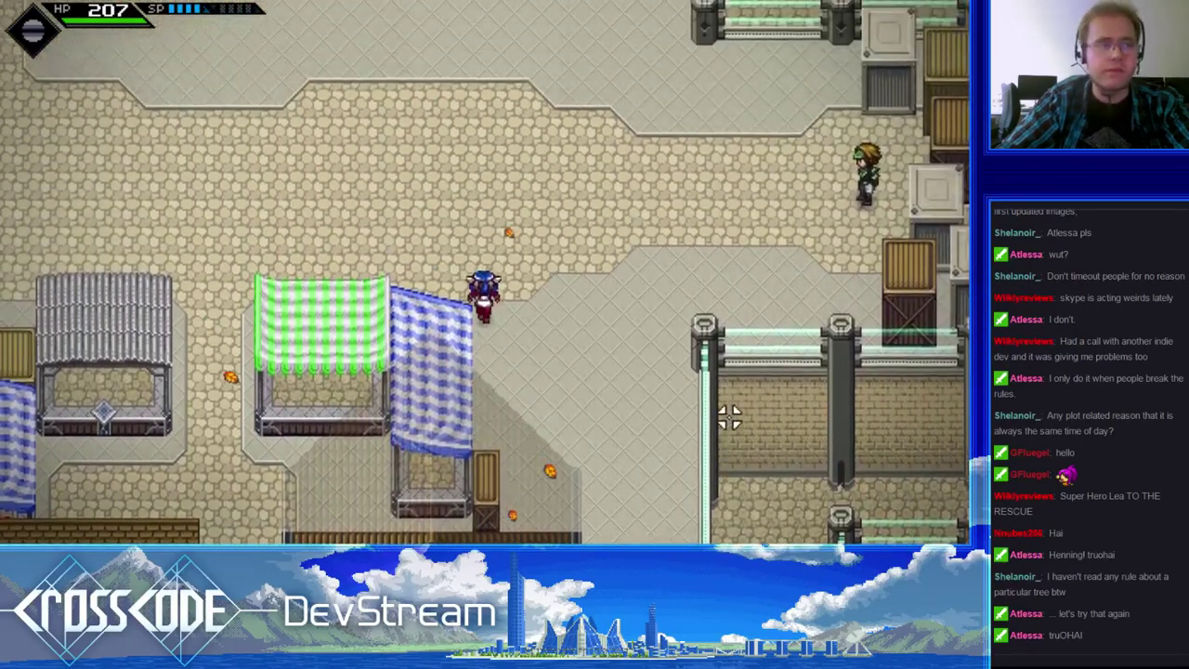
- Walk between the stalls and south through the archway, doubling back once, to reach the southern courtyard
{"action": "key", "text": "a"}
{"action": "key", "text": "s"}
{"action": "key", "text": "d"}
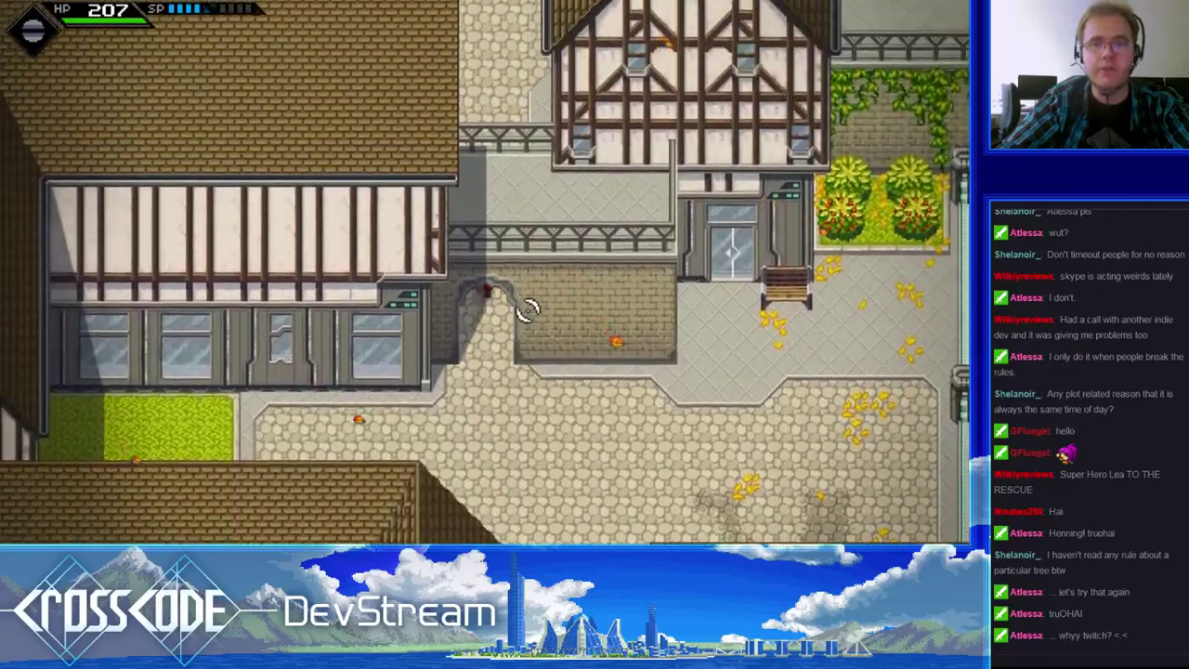
{"action": "key", "text": "s"}
{"action": "key", "text": "d"}
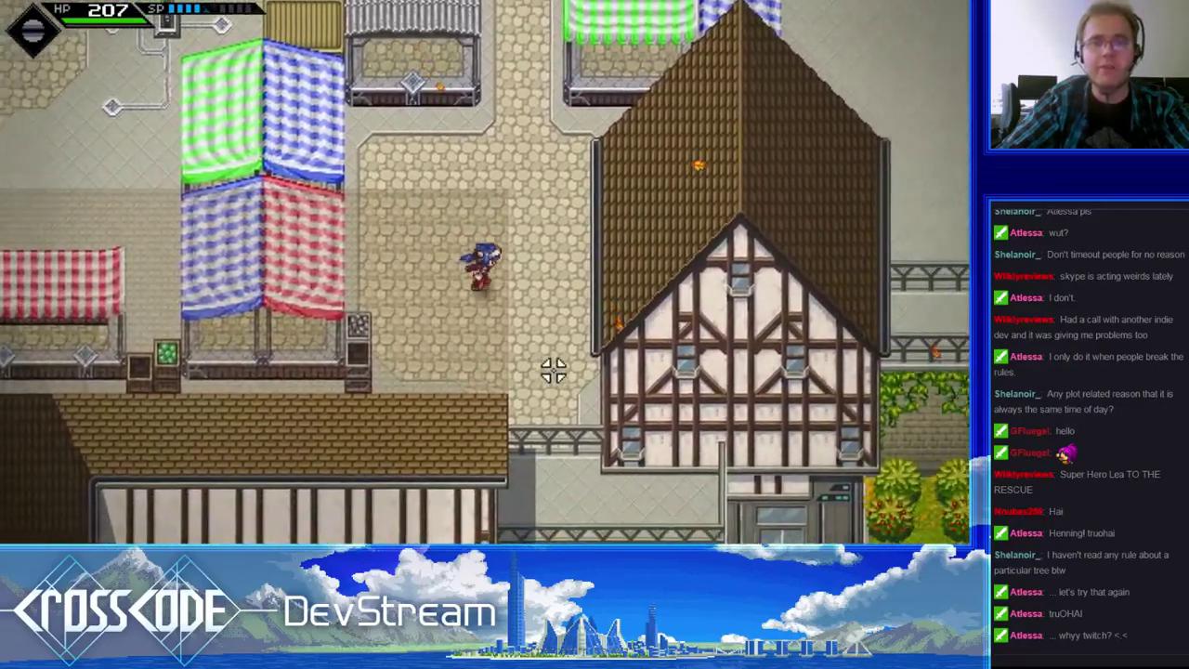
{"action": "key", "text": "s"}
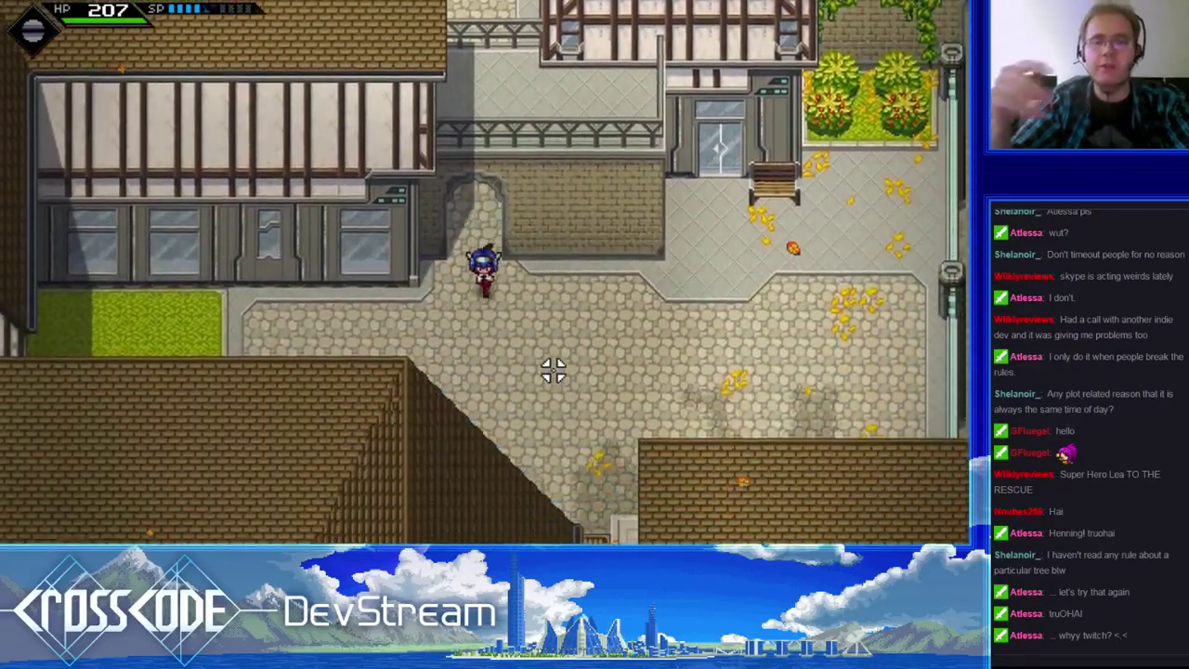
- Explore the courtyard's grass area west of the archway, and walk east to the flower bed beside the glowing fence
{"action": "key", "text": "a"}
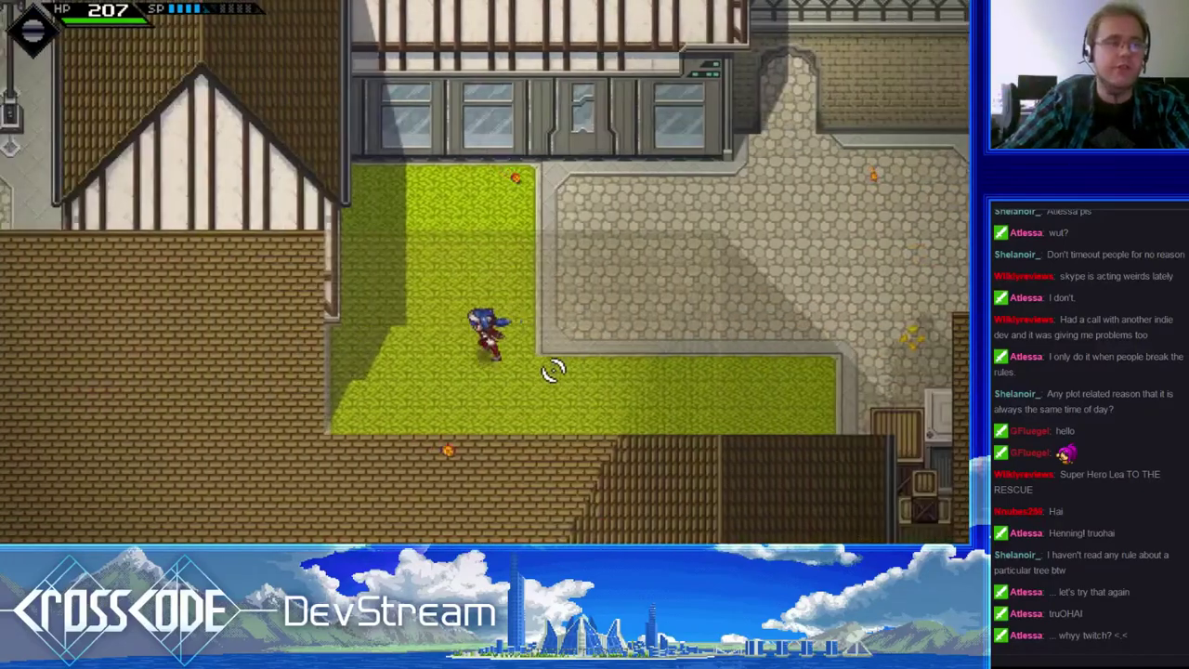
{"action": "key", "text": "w"}
{"action": "key", "text": "a"}
{"action": "key", "text": "d"}
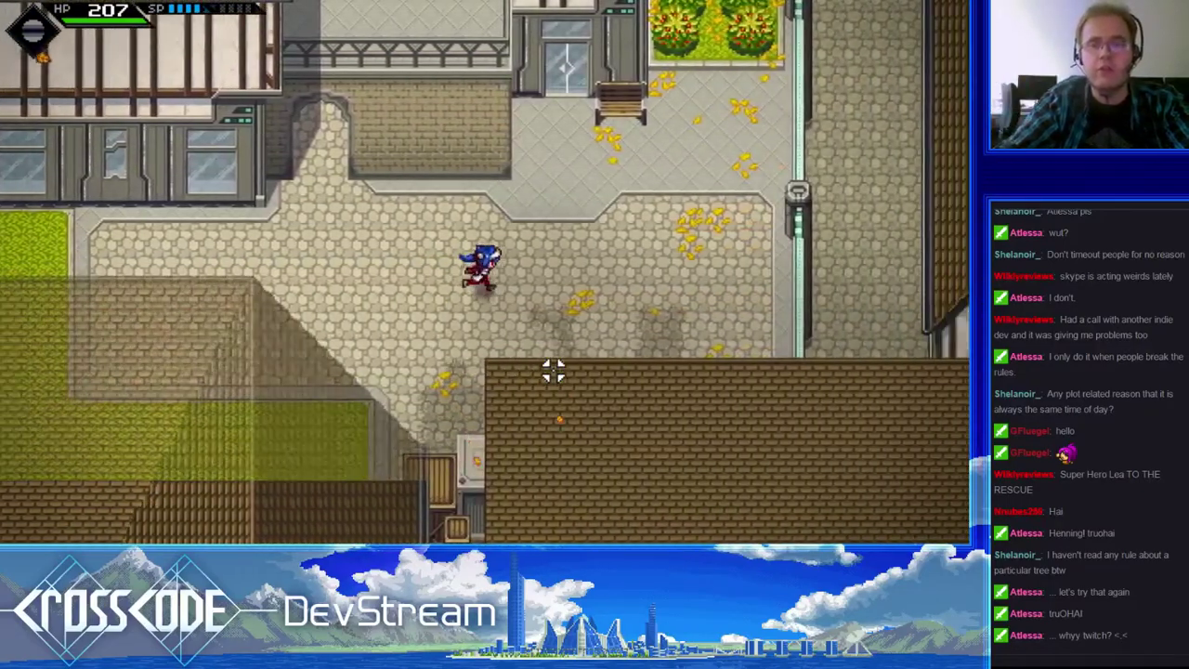
{"action": "key", "text": "w"}
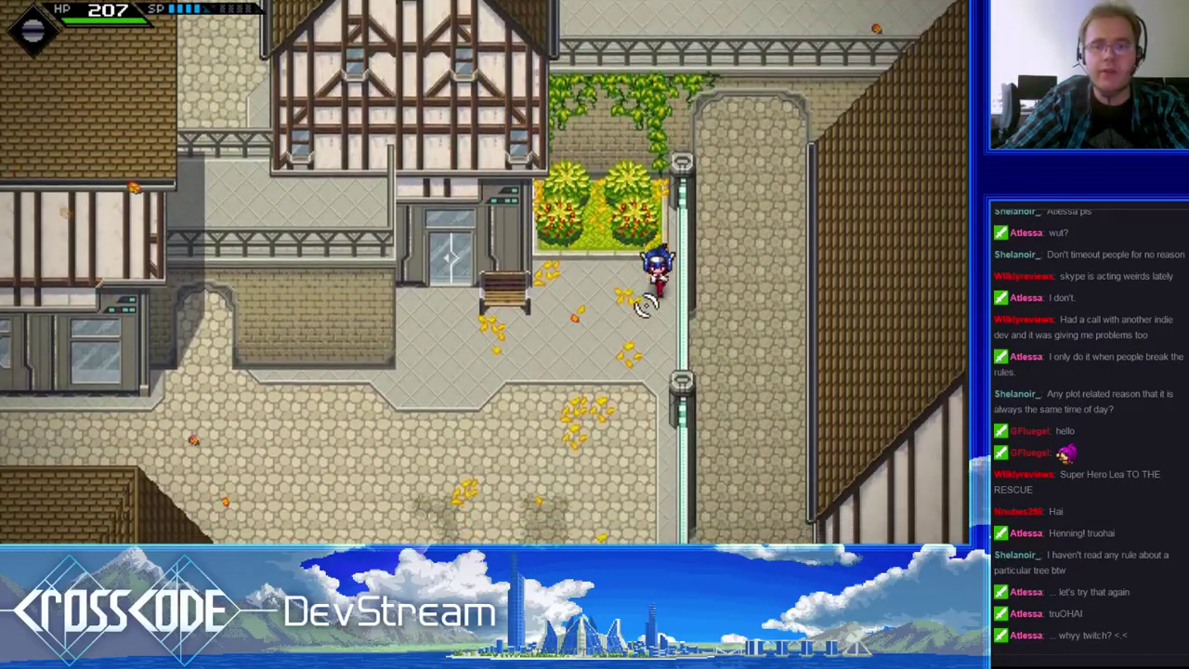
- Show the crates hidden behind the roof south of the courtyard, and walk back northwest toward the archway
{"action": "key", "text": "s"}
{"action": "key", "text": "a"}
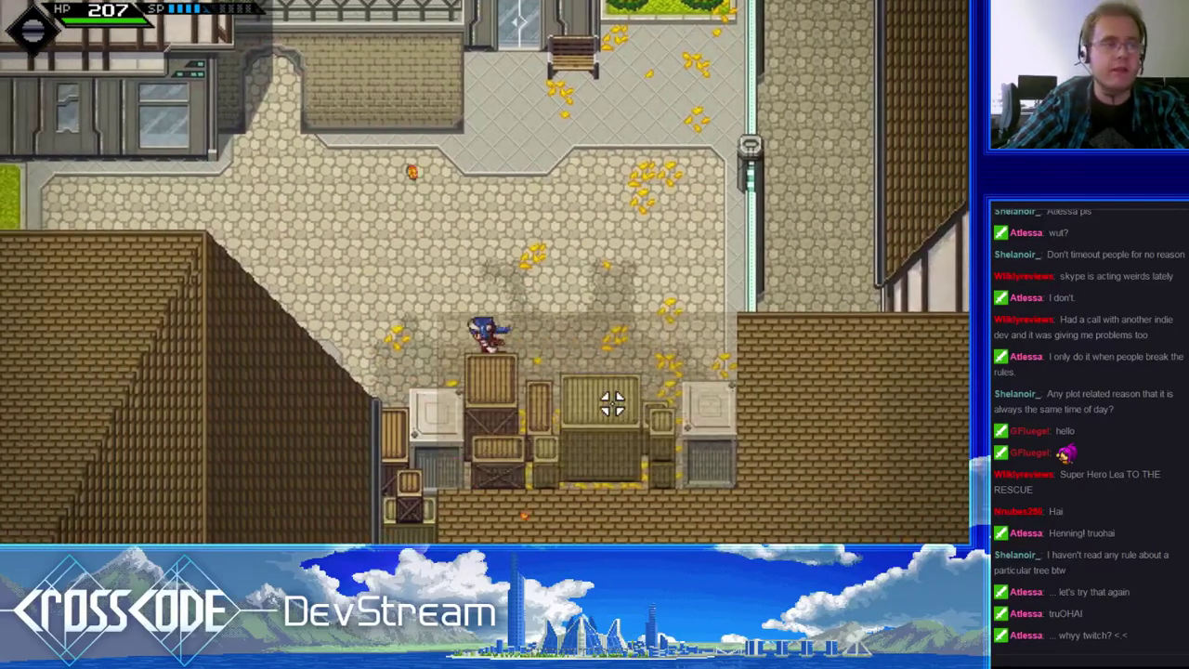
{"action": "key", "text": "a"}
{"action": "key", "text": "w"}
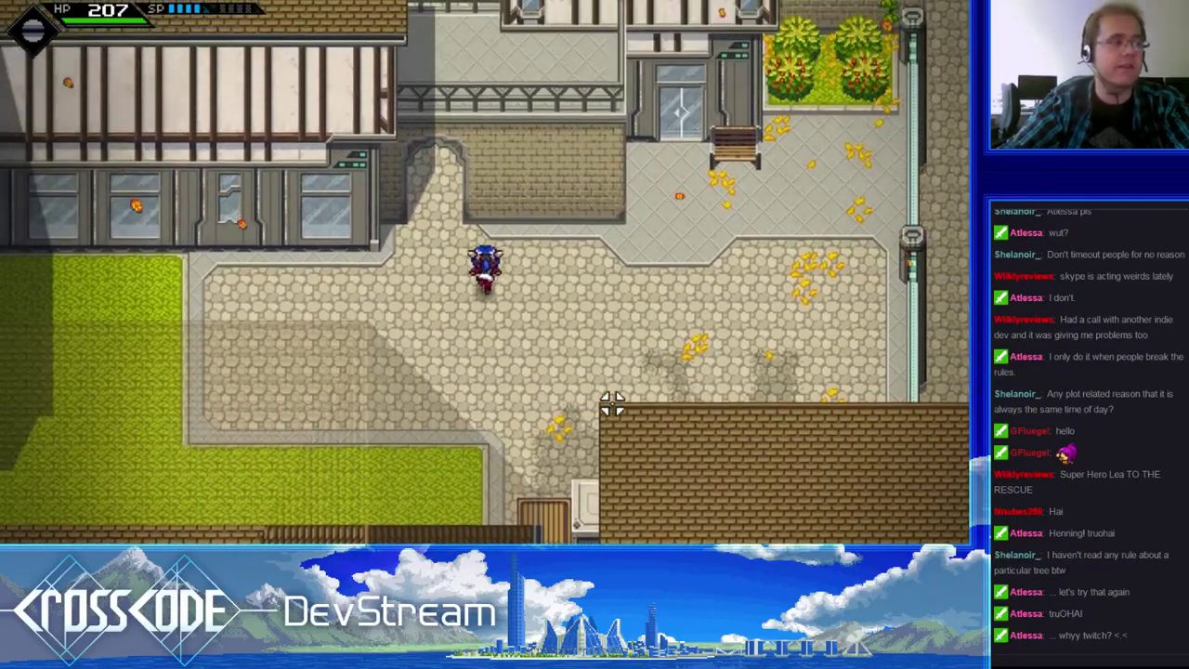
- Walk north through the archway, past the stalls and across the plaza to the green-awning stall on its north side
{"action": "key", "text": "w"}
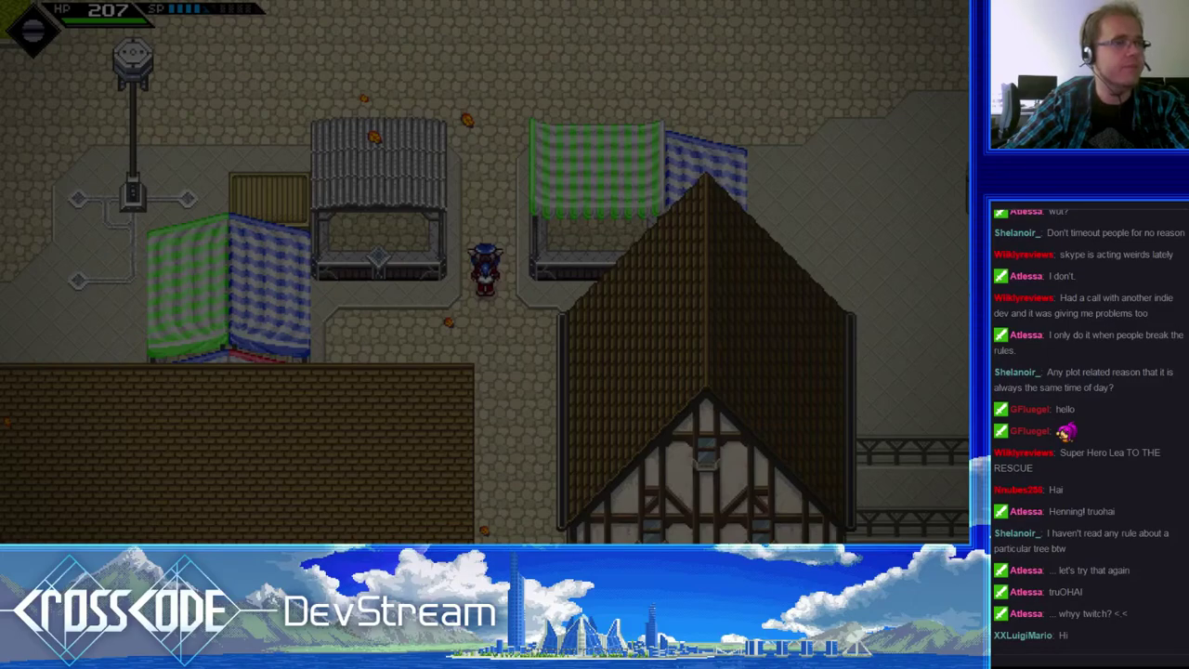
{"action": "key", "text": "w"}
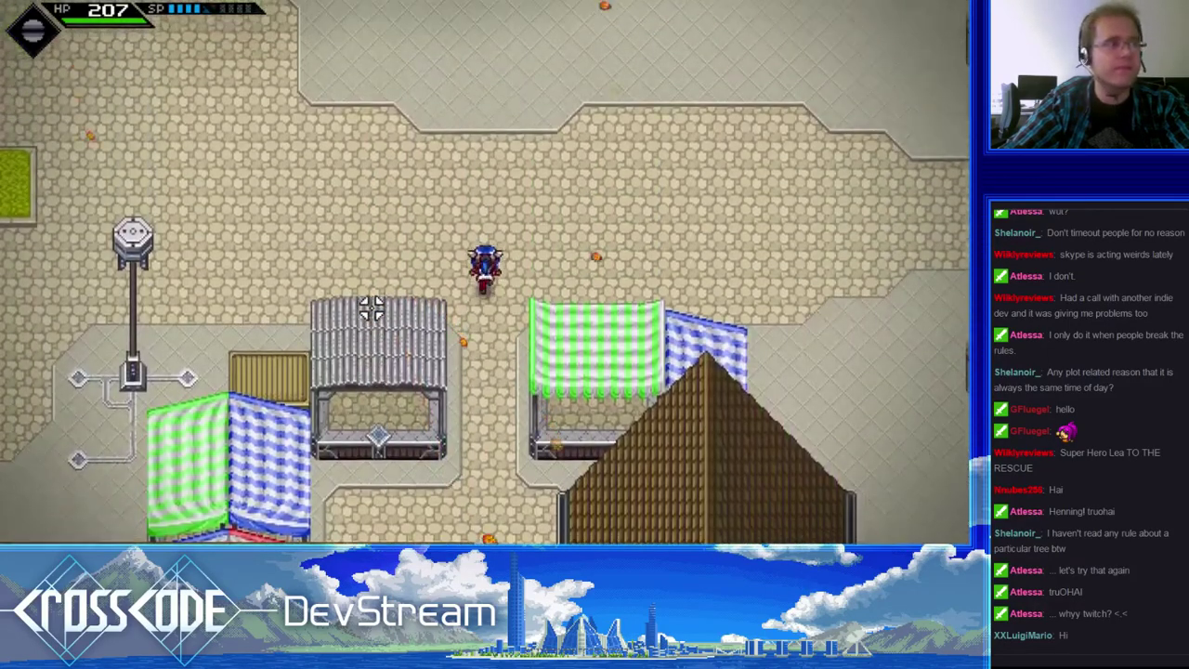
{"action": "key", "text": "w"}
{"action": "key", "text": "a"}
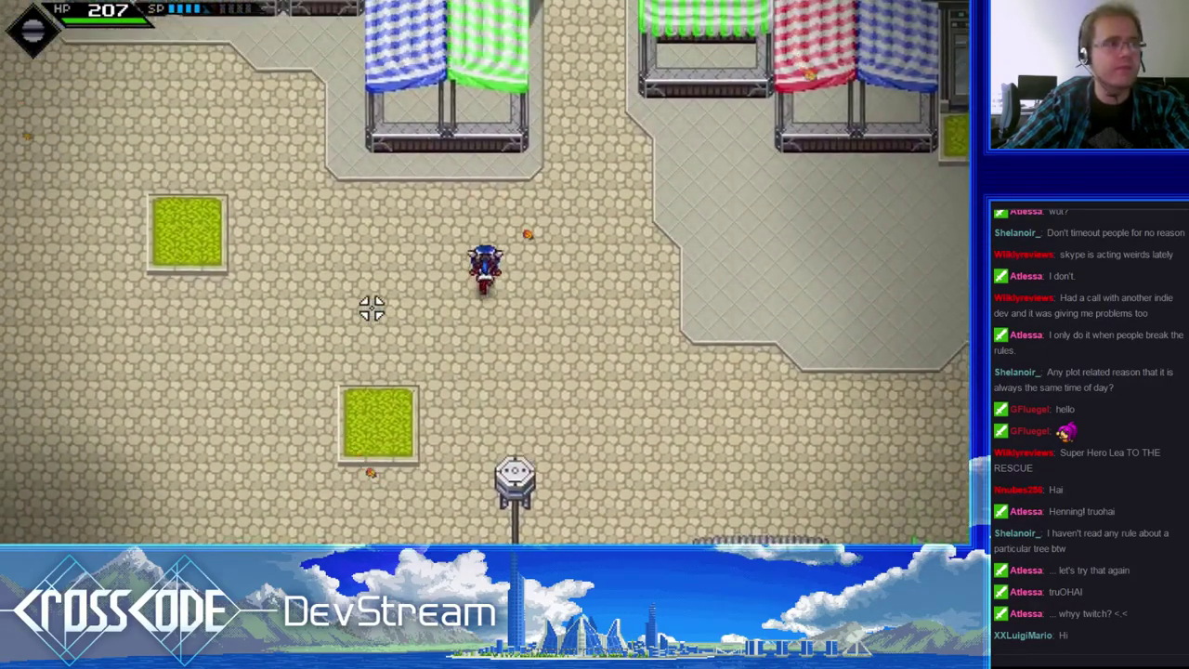
{"action": "key", "text": "w"}
{"action": "key", "text": "d"}
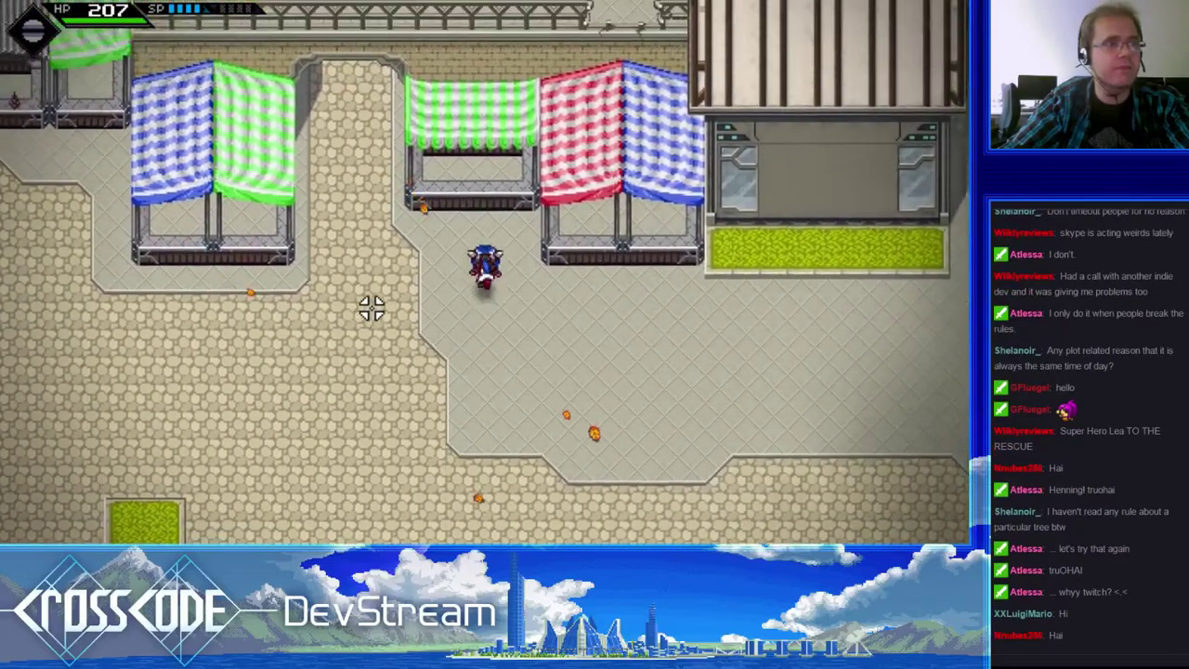
- Walk west across the plaza from the single green-awning stall, past the blue-and-green corner stall
{"action": "key", "text": "a"}
{"action": "key", "text": "s"}
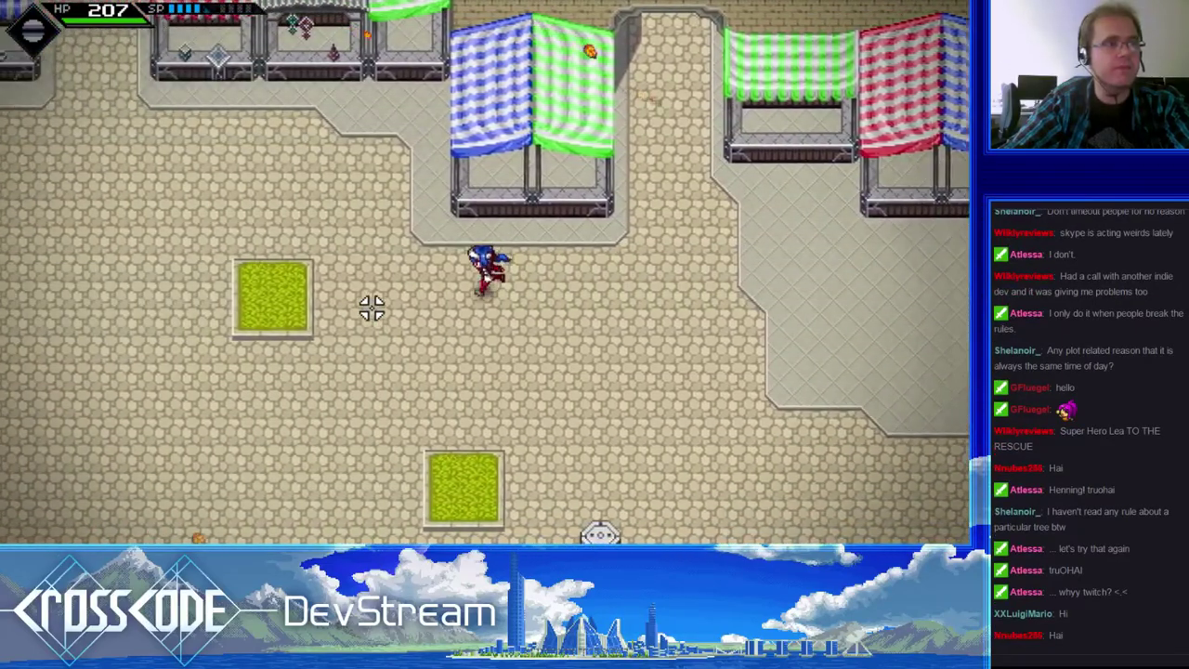
{"action": "key", "text": "a"}
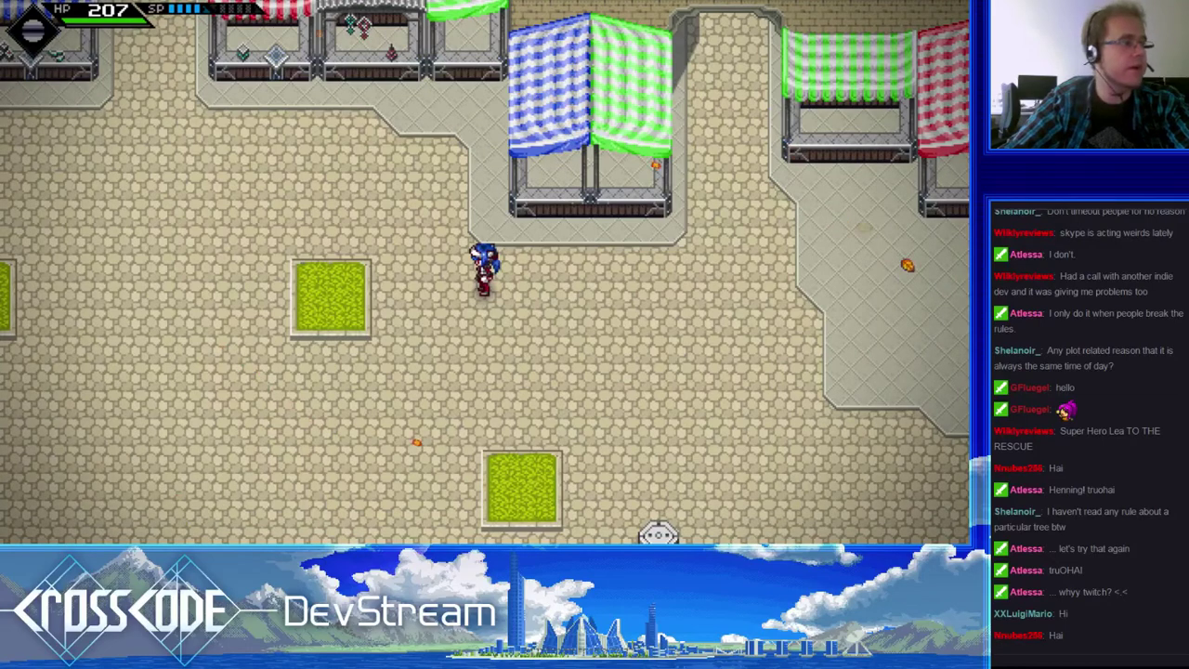
{"action": "key", "text": "Escape"}
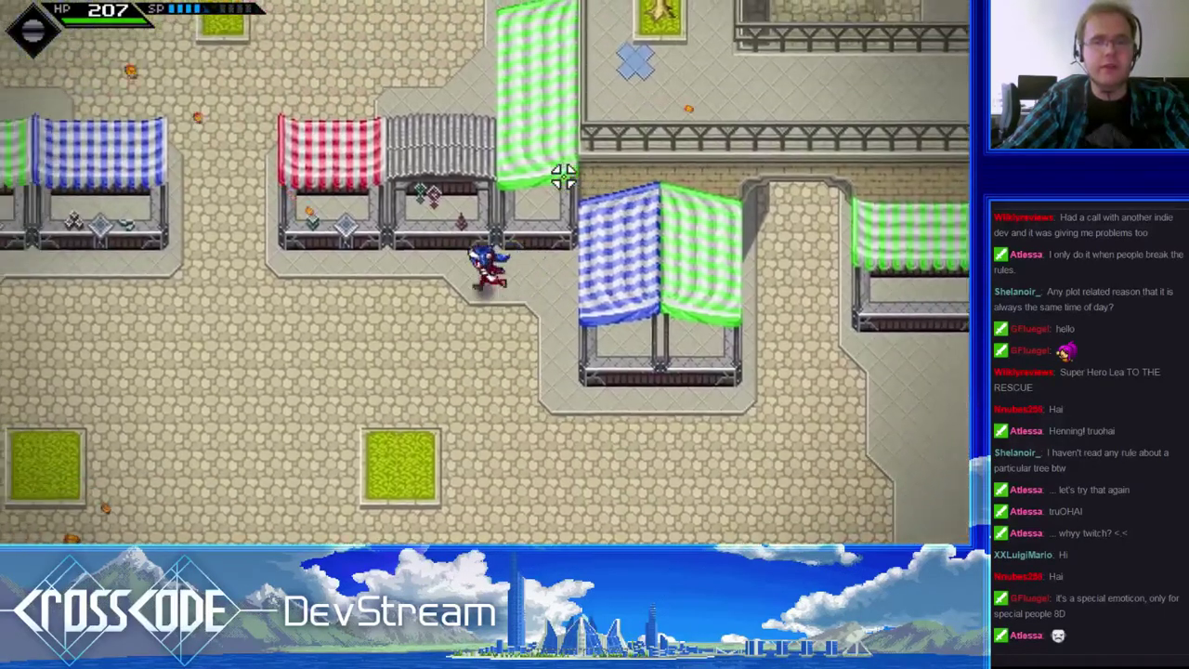
- Walk north through the upper market square and up to the gabled house, and head southwest to the autumn tree
{"action": "key", "text": "w"}
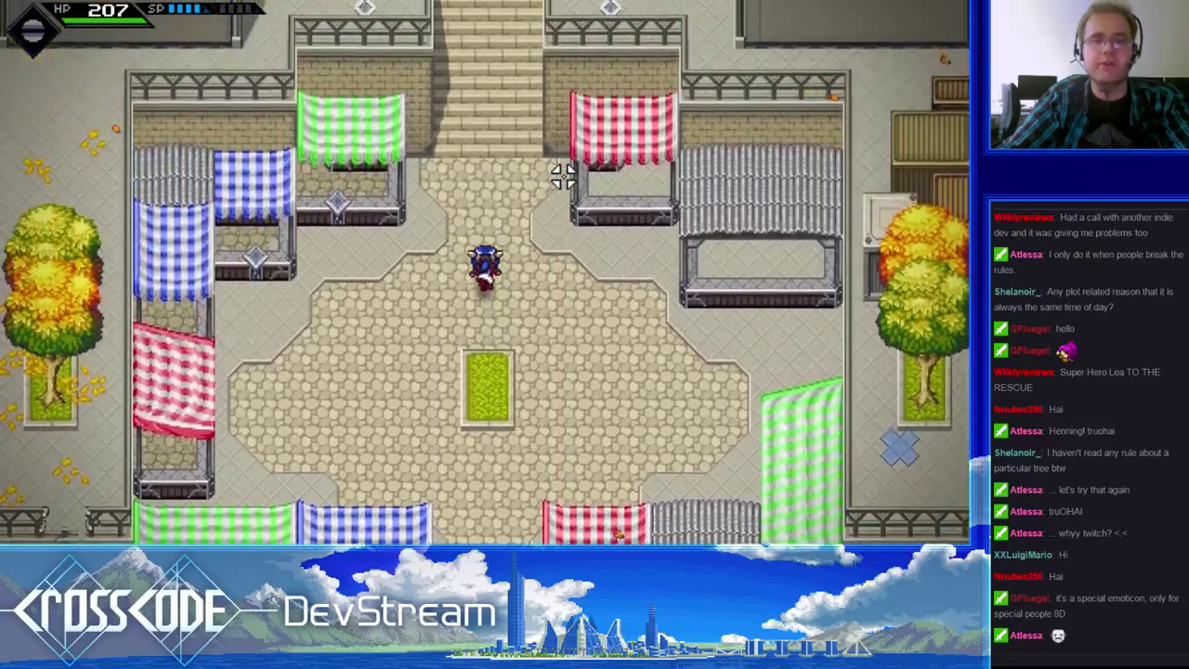
{"action": "key", "text": "w"}
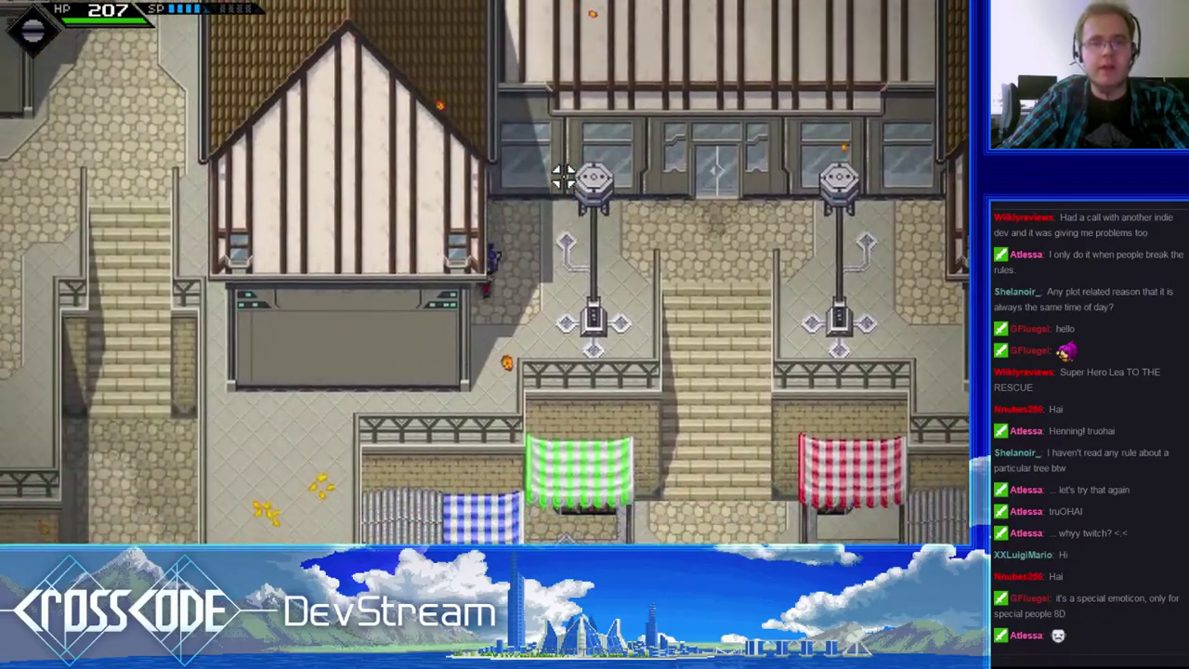
{"action": "key", "text": "a"}
{"action": "key", "text": "s"}
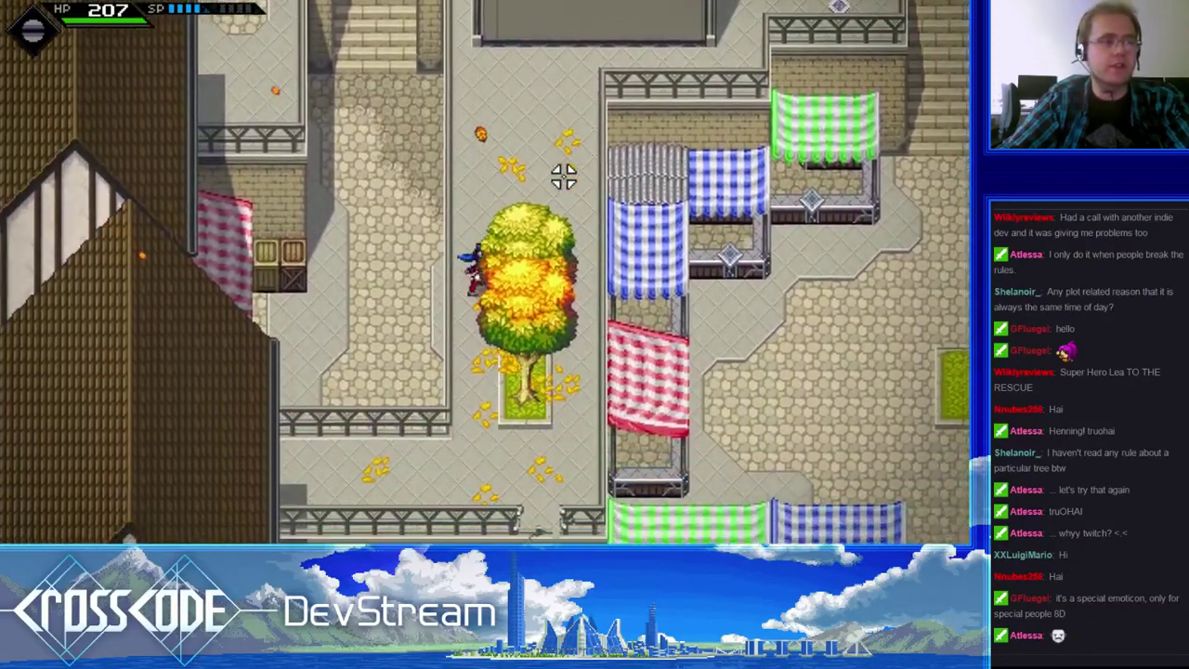
- Cross onto the red awning on the market square's west side, and return north to the gabled house's terrace
{"action": "key", "text": "d"}
{"action": "key", "text": "s"}
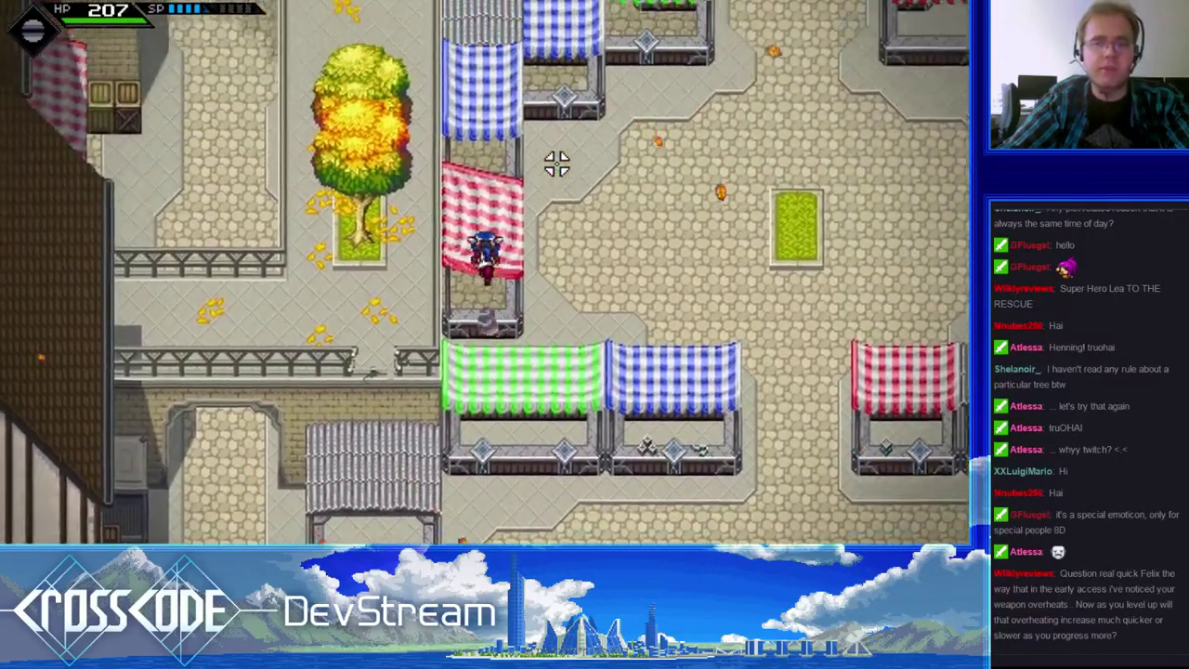
{"action": "key", "text": "w"}
{"action": "key", "text": "d"}
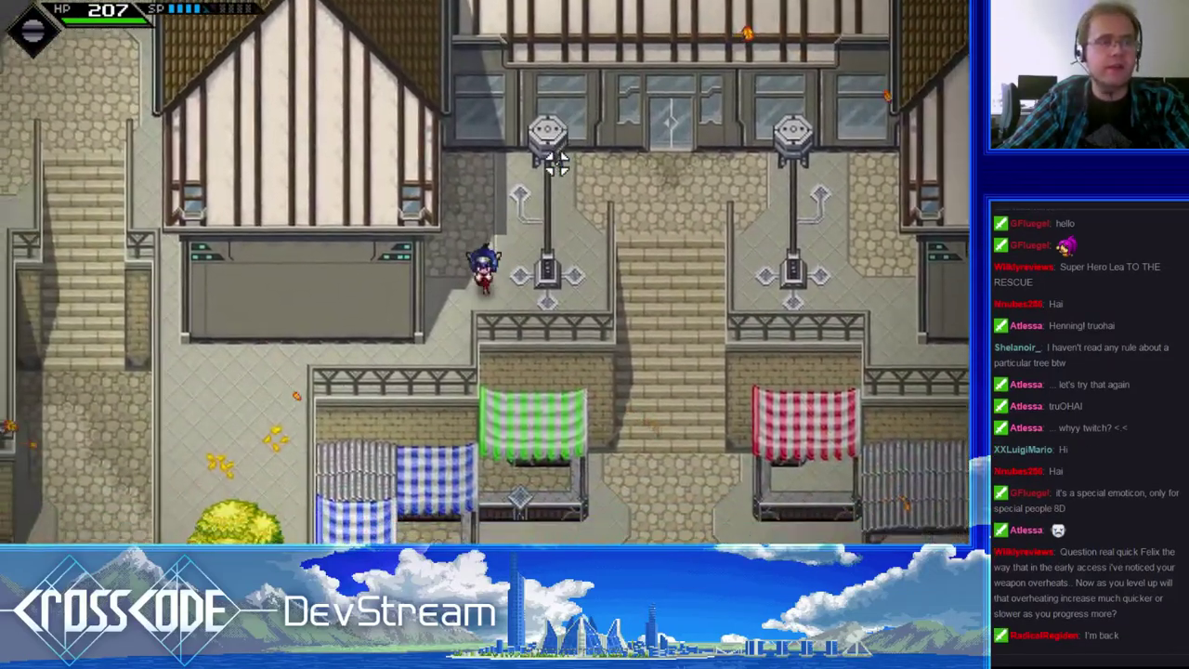
- Walk south past the autumn tree onto the green awning, and cross east to the tall green awning opposite
{"action": "key", "text": "s"}
{"action": "key", "text": "a"}
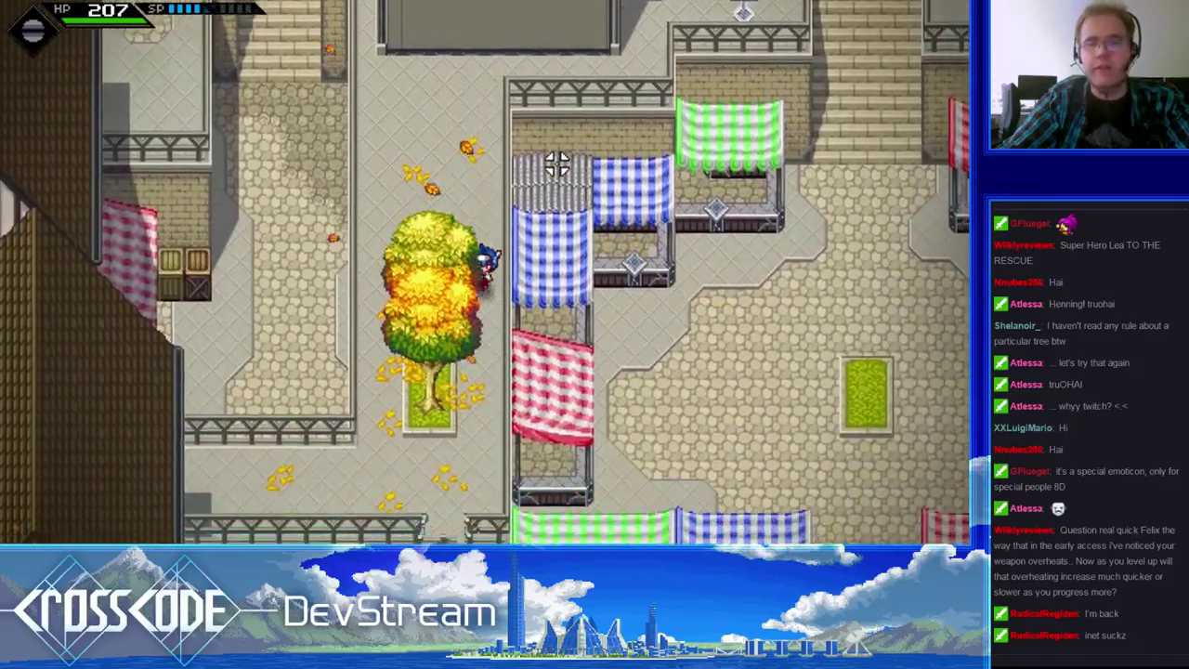
{"action": "key", "text": "s"}
{"action": "key", "text": "a"}
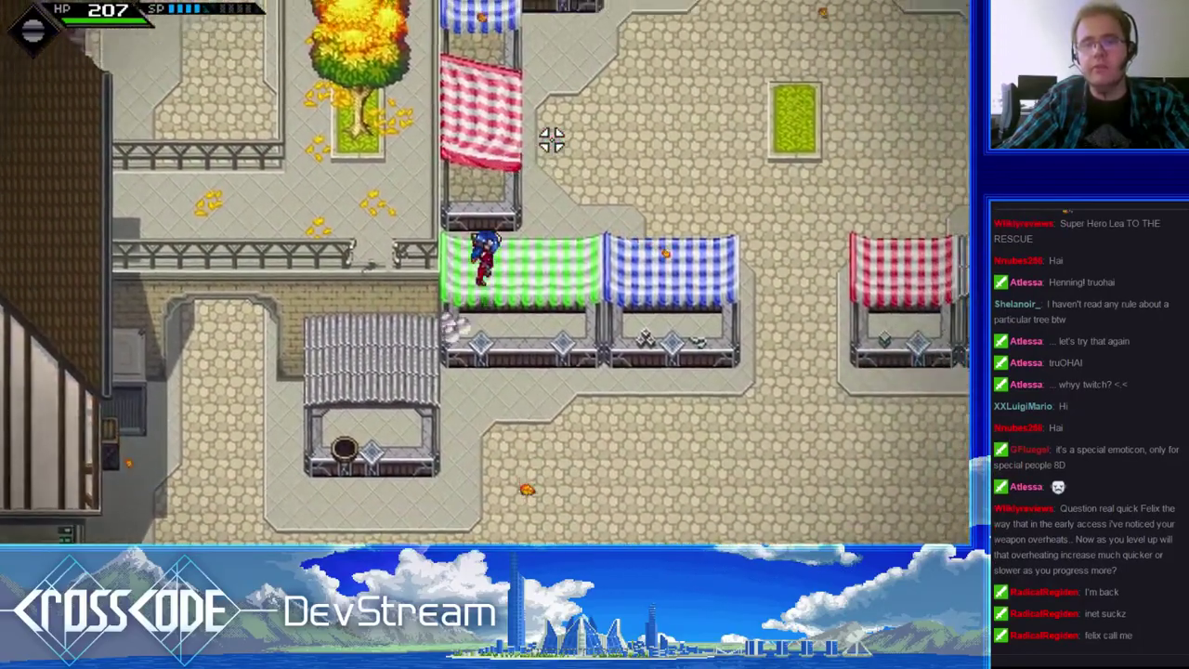
{"action": "key", "text": "d"}
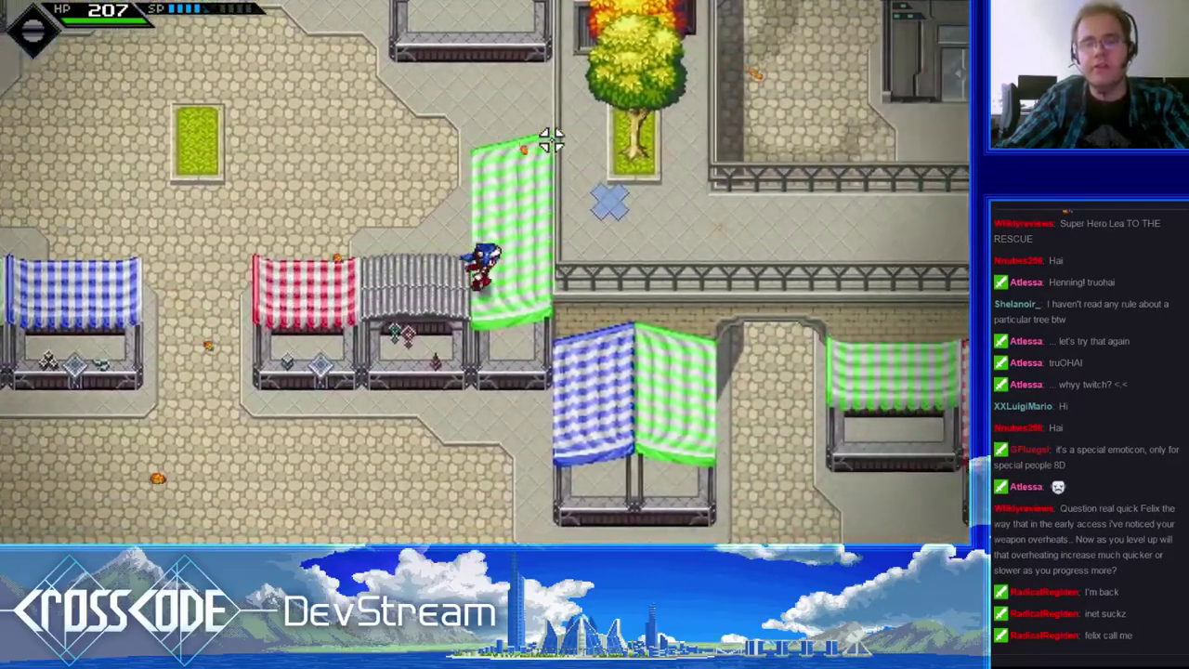
- Continue east over the awnings and the archway's top to the red-and-blue awning beside the gabled building
{"action": "key", "text": "s"}
{"action": "key", "text": "d"}
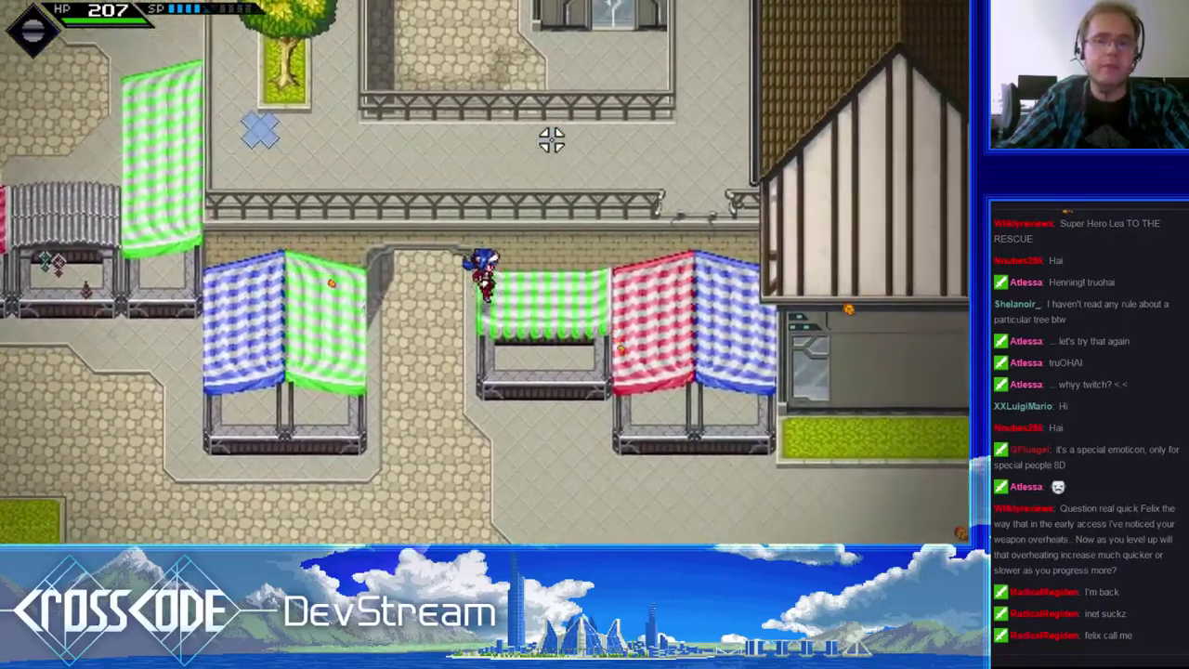
{"action": "key", "text": "w"}
{"action": "key", "text": "d"}
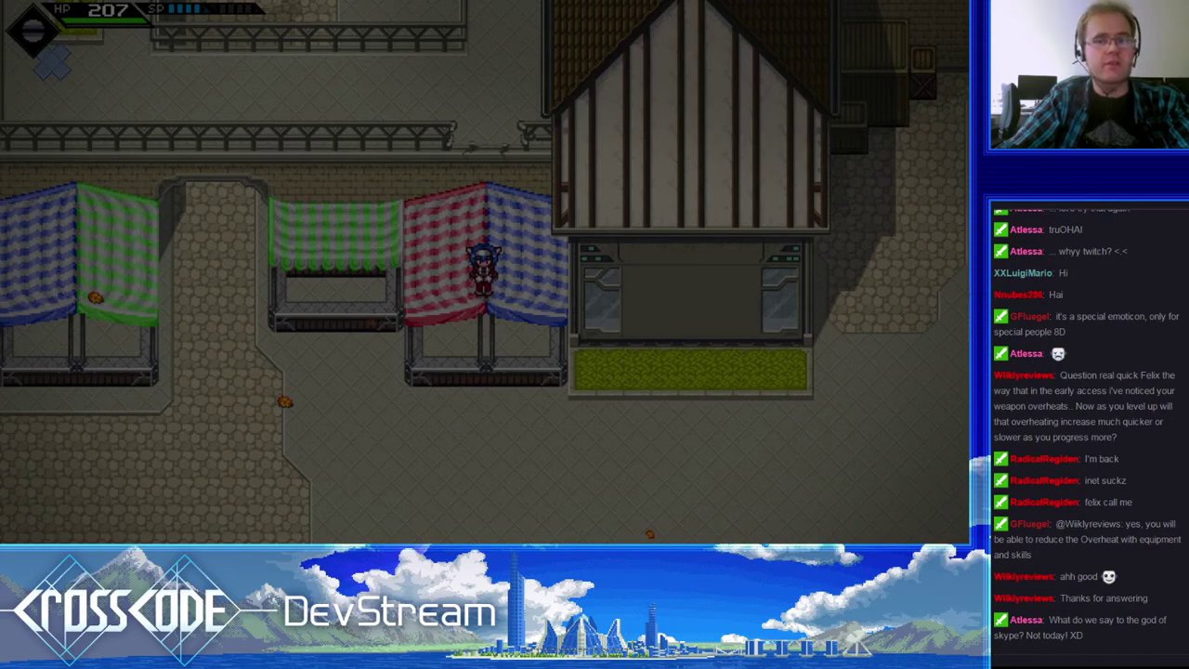
- Resume the game, visit the plaza's eastern paving, and walk north between the stalls and up the stairs toward the large building
{"action": "key", "text": "Escape"}
{"action": "key", "text": "w"}
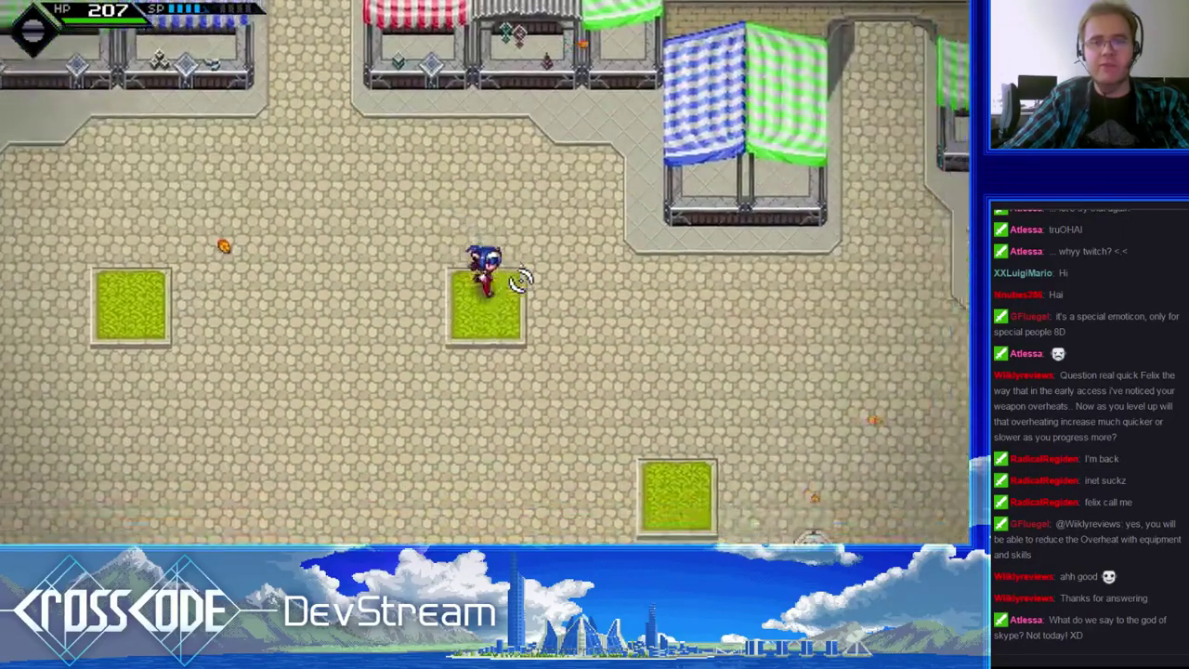
{"action": "key", "text": "d"}
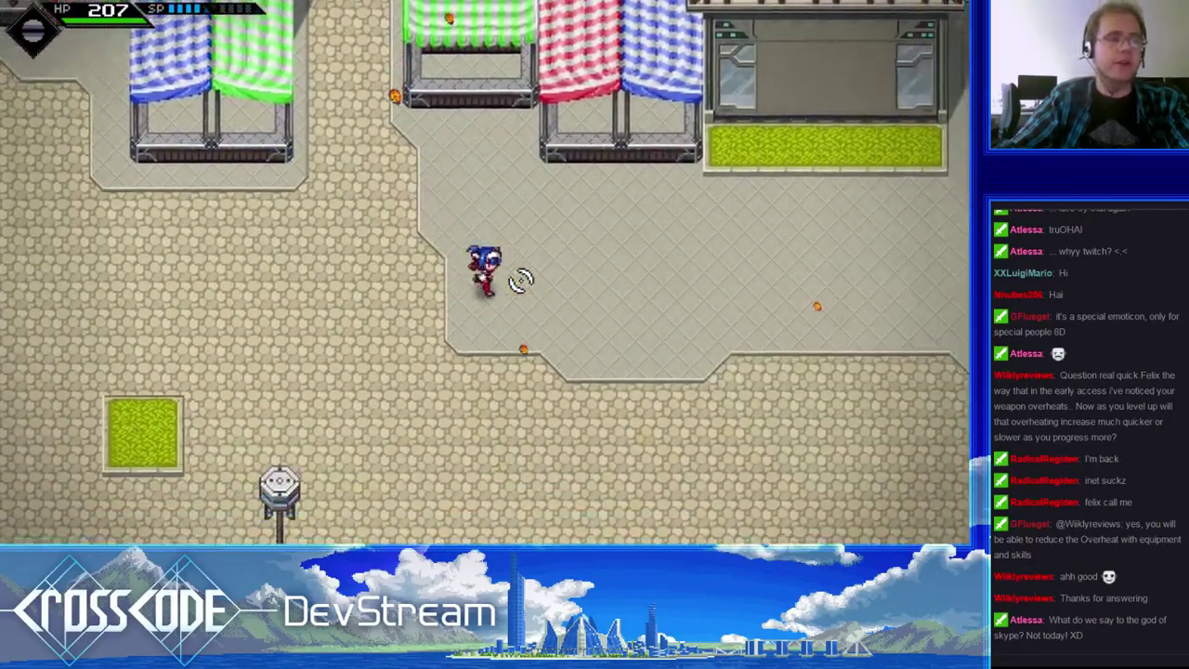
{"action": "key", "text": "w"}
{"action": "key", "text": "a"}
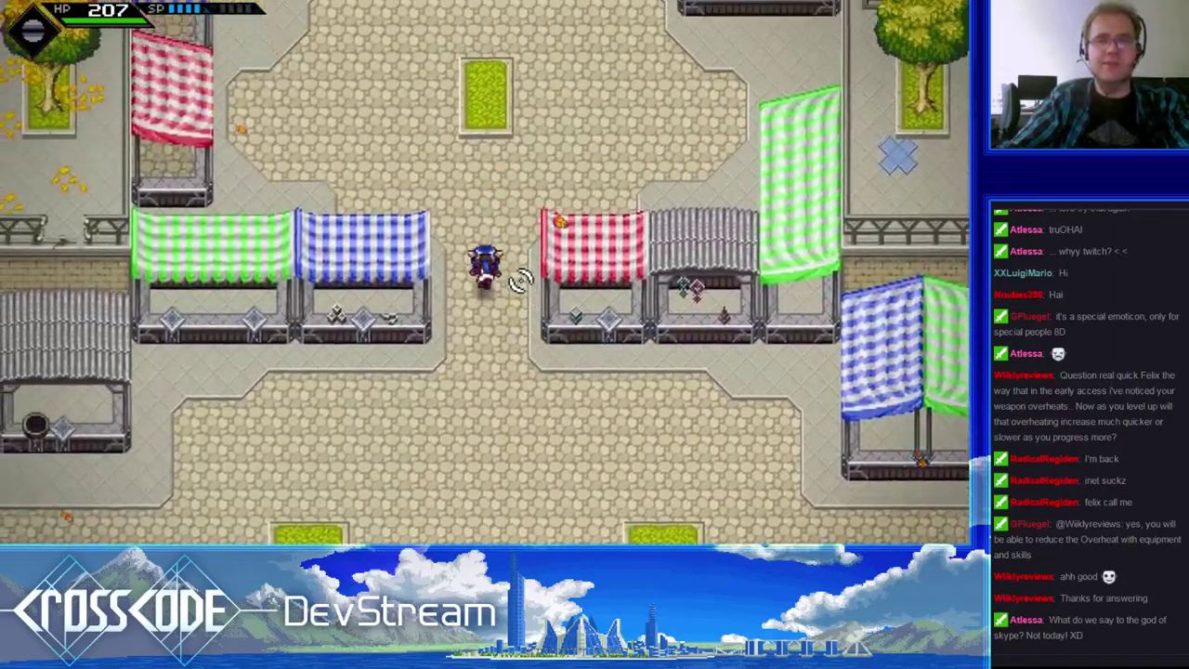
{"action": "key", "text": "w"}
{"action": "key", "text": "d"}
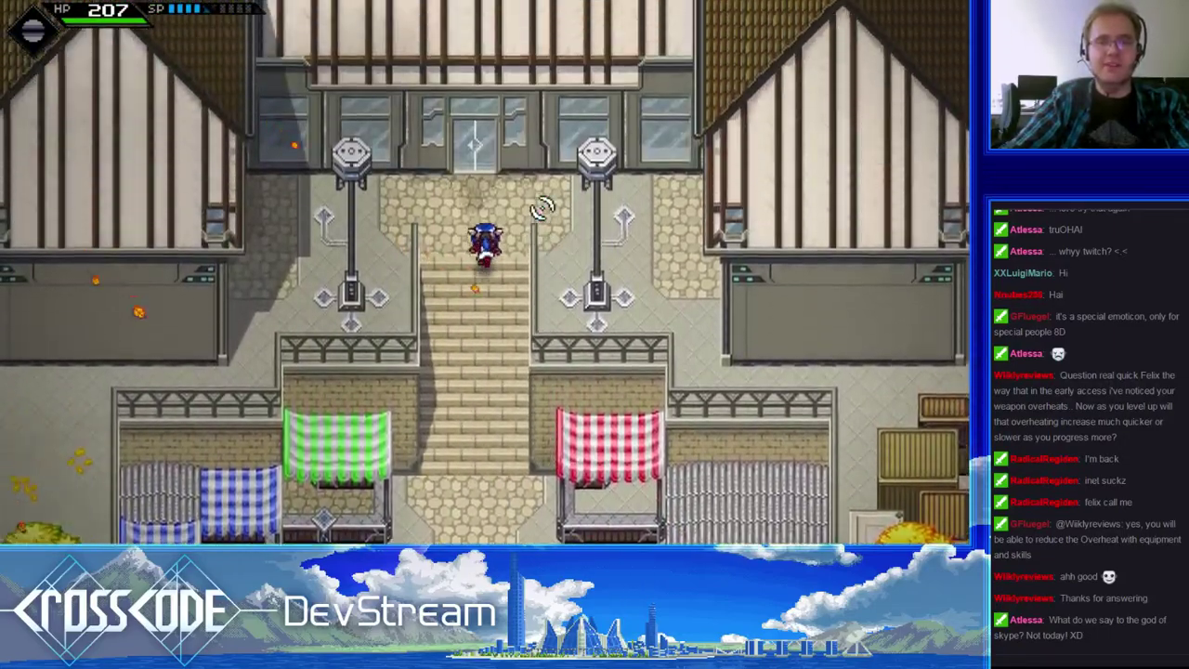
- Head southwest over the grey-roofed stall, and walk back and forth across the plaza below the northern stalls
{"action": "key", "text": "s"}
{"action": "key", "text": "a"}
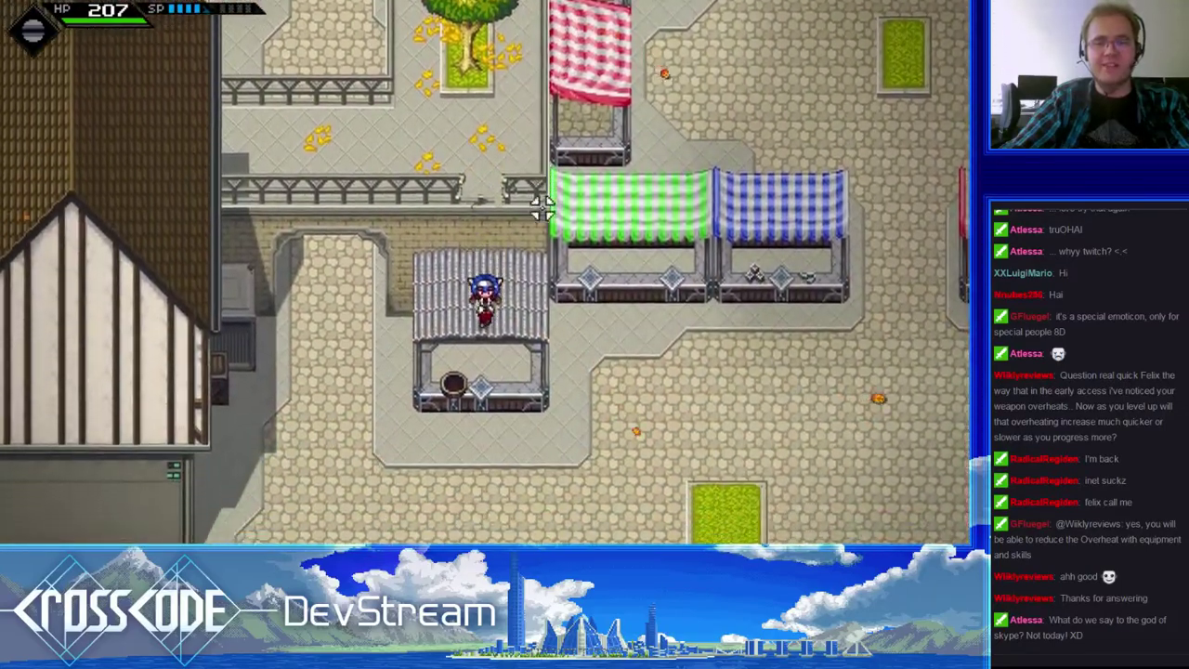
{"action": "key", "text": "d"}
{"action": "key", "text": "w"}
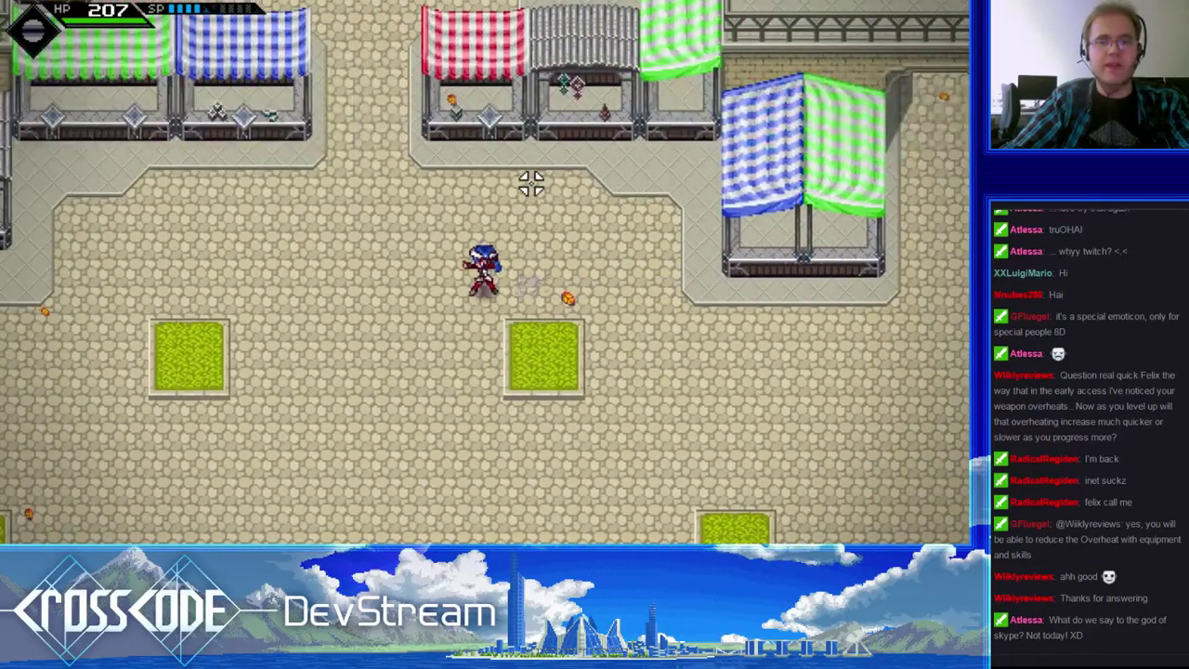
{"action": "key", "text": "a"}
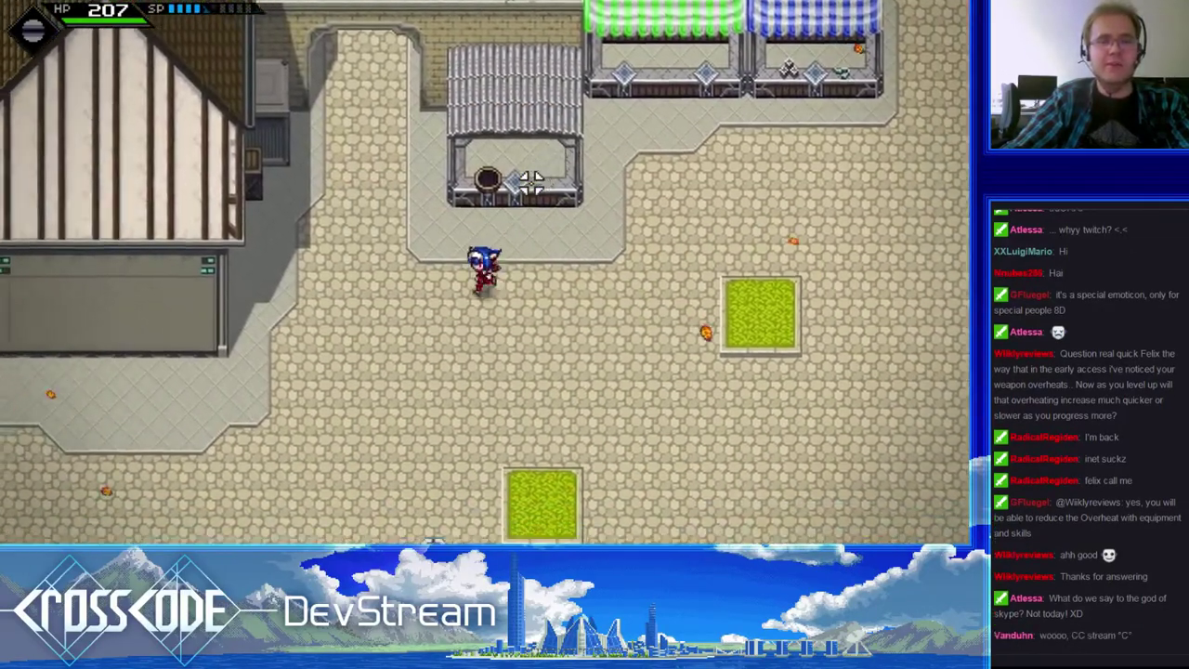
{"action": "key", "text": "a"}
{"action": "key", "text": "s"}
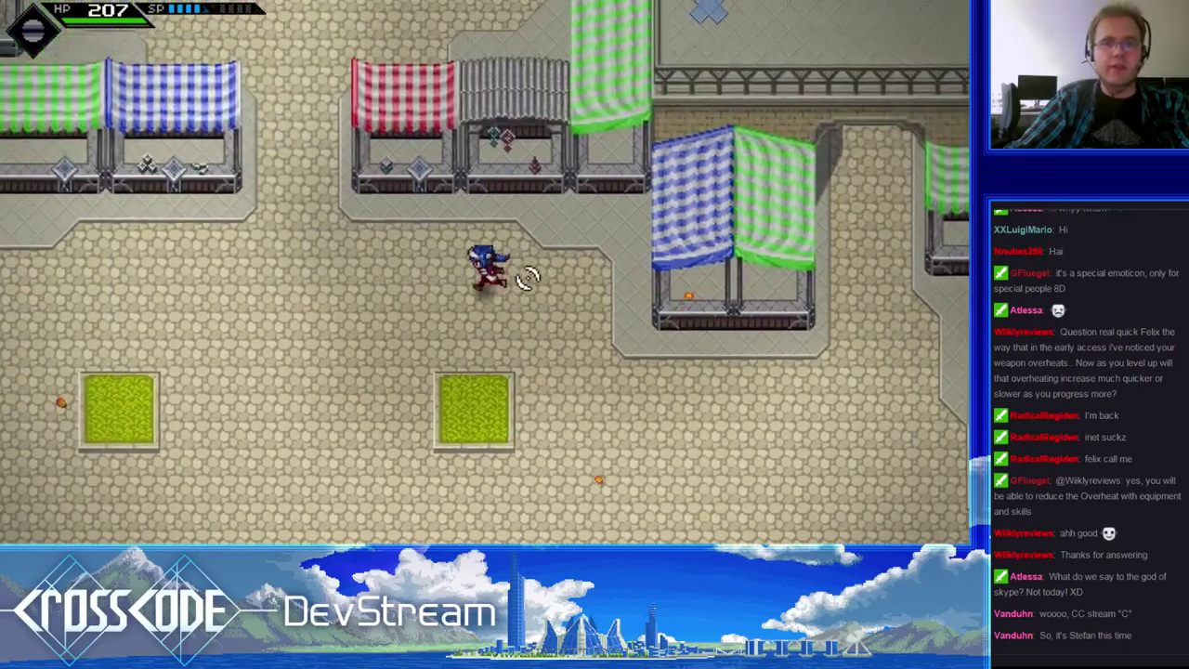
- Visit the central grass bed in the upper market square, and return south between the stalls to the plaza
{"action": "key", "text": "a"}
{"action": "key", "text": "a"}
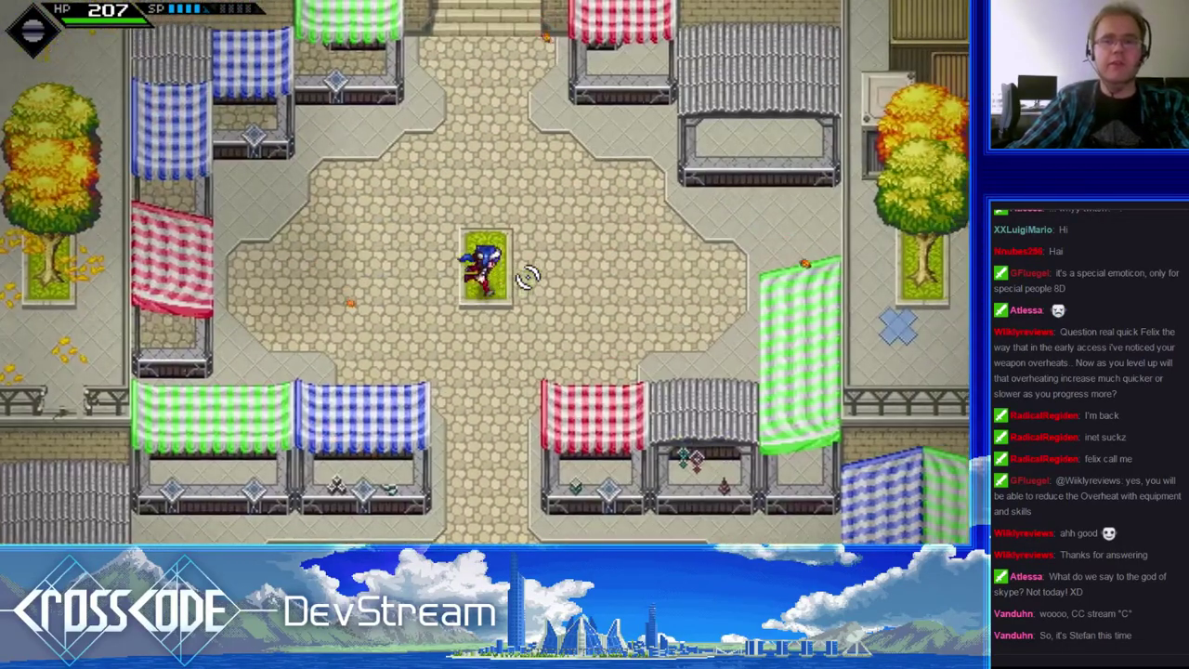
{"action": "key", "text": "s"}
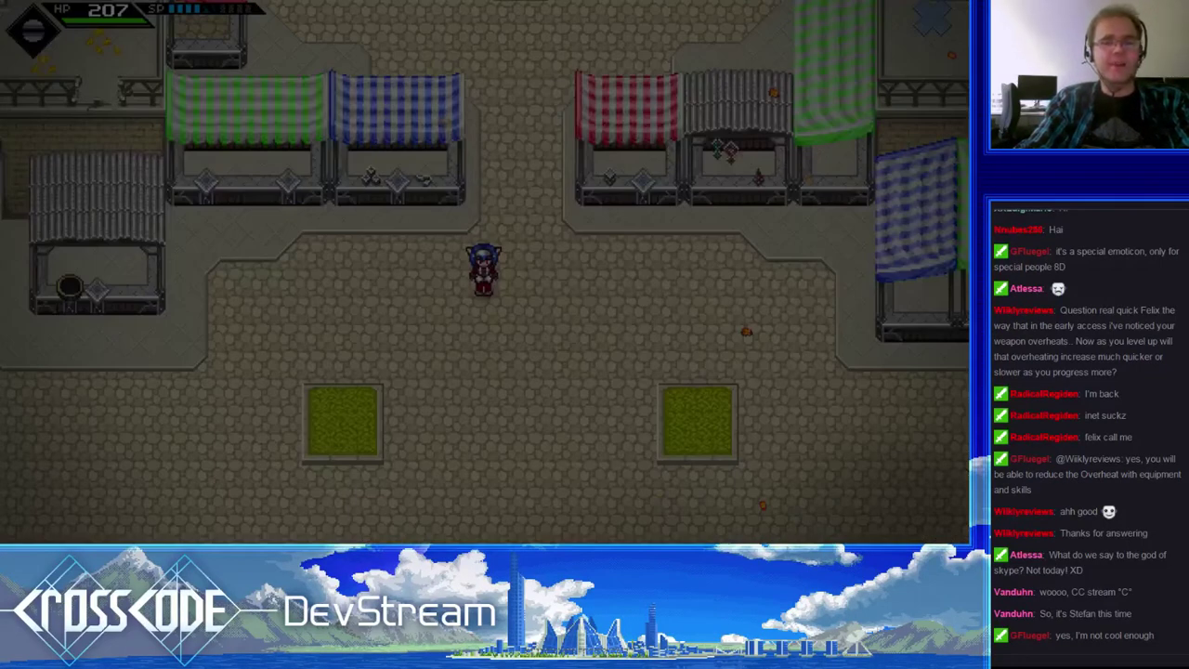
- Resume the game, walk northeast over the blue-and-green awning, and reach the fenced terrace above the archway
{"action": "left_click", "coordinate": [589, 359]}
{"action": "key", "text": "d"}
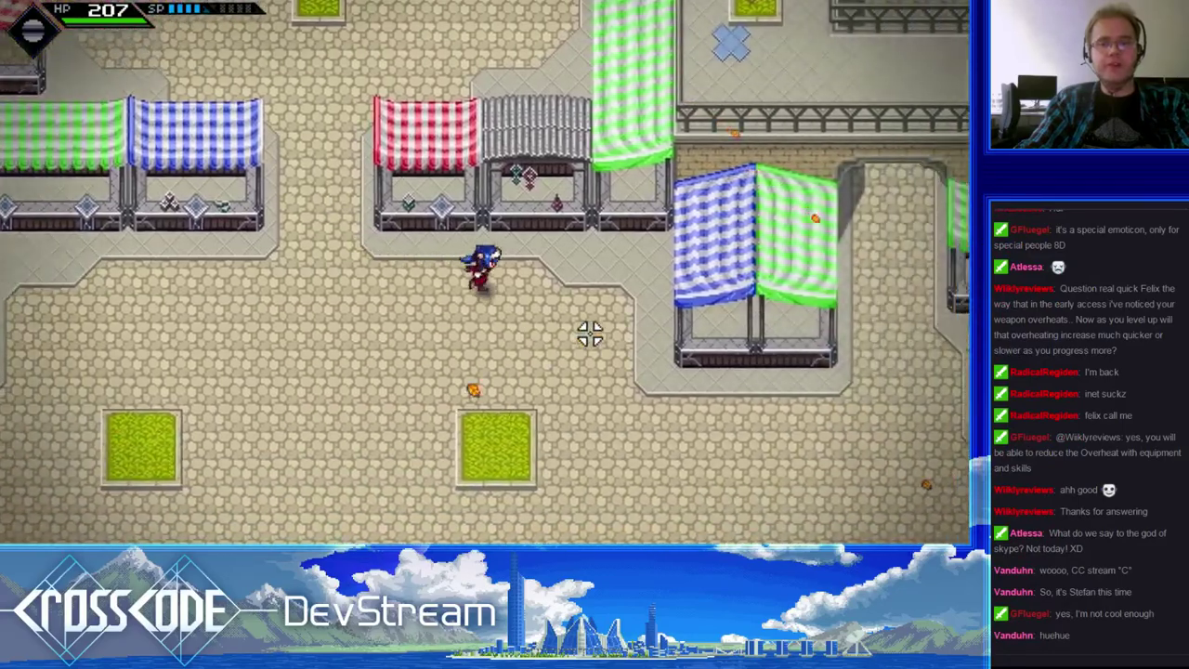
{"action": "key", "text": "w"}
{"action": "right_click", "coordinate": [589, 336]}
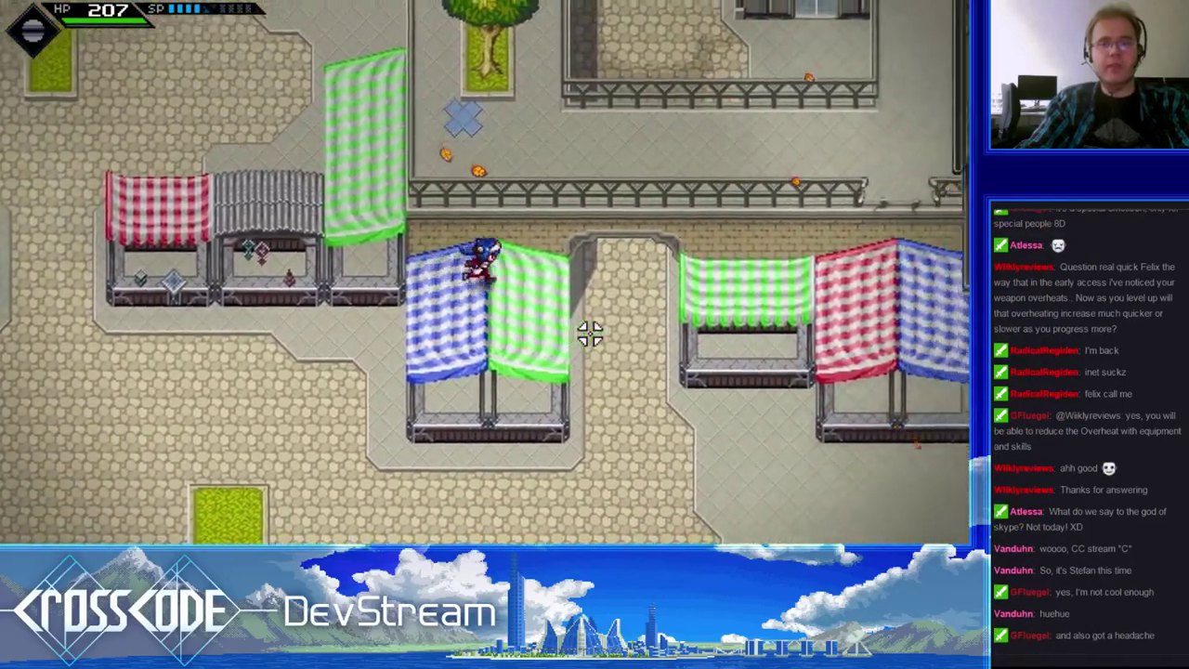
{"action": "key", "text": "d"}
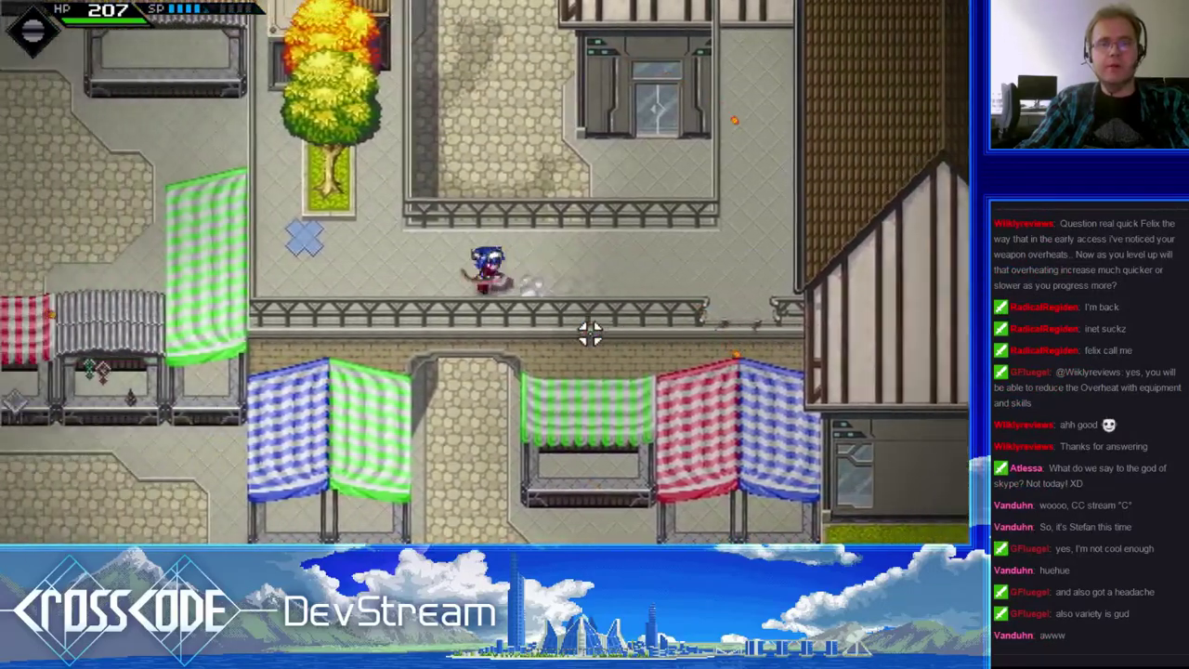
- Walk east along the terrace to the gabled building, and drop southwest through the fence gap to the archway's top
{"action": "key", "text": "s"}
{"action": "key", "text": "d"}
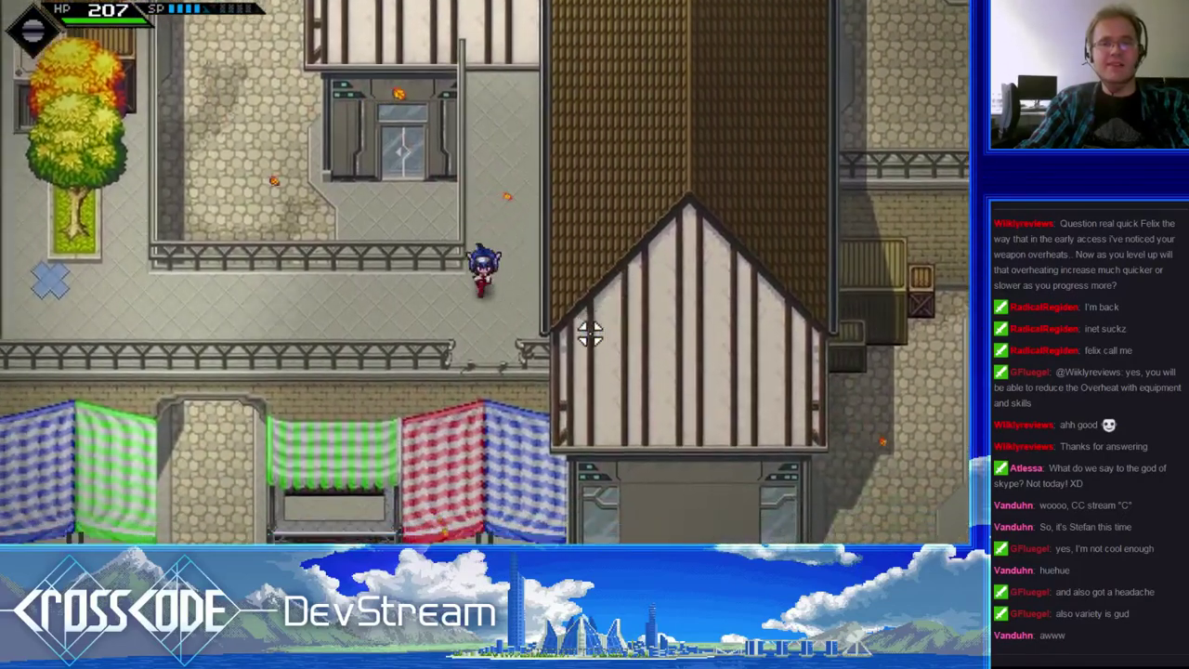
{"action": "key", "text": "s"}
{"action": "key", "text": "a"}
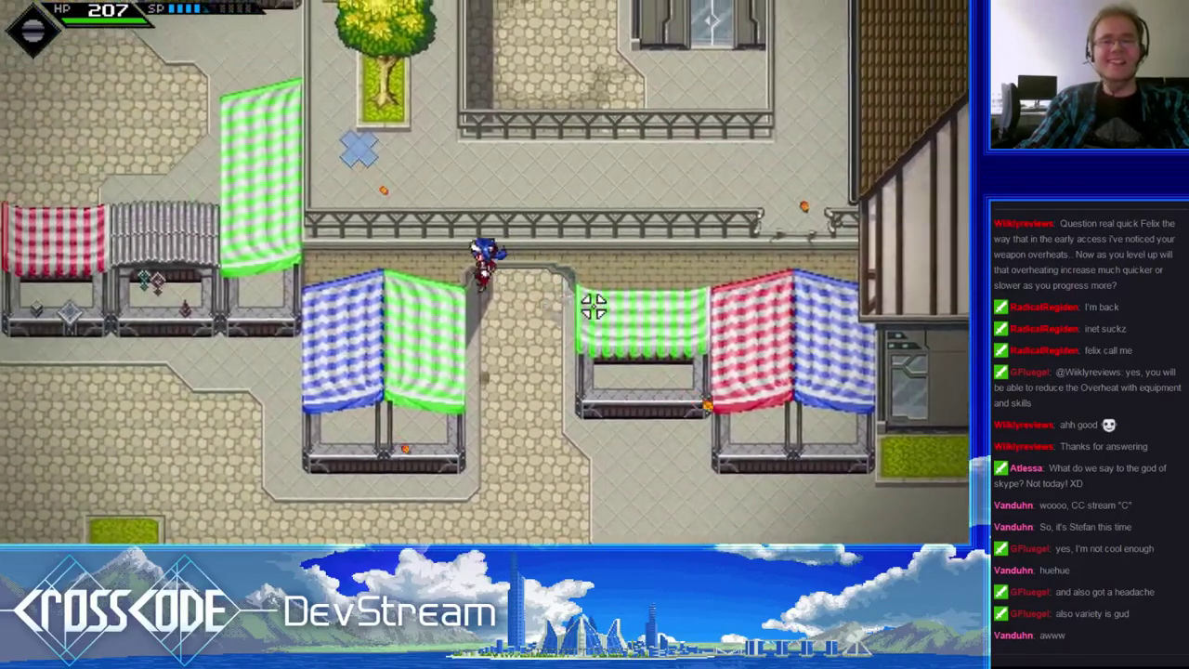
- Go west to the passage between the stalls, and walk north through the market square and upstairs to the large building's door
{"action": "key", "text": "a"}
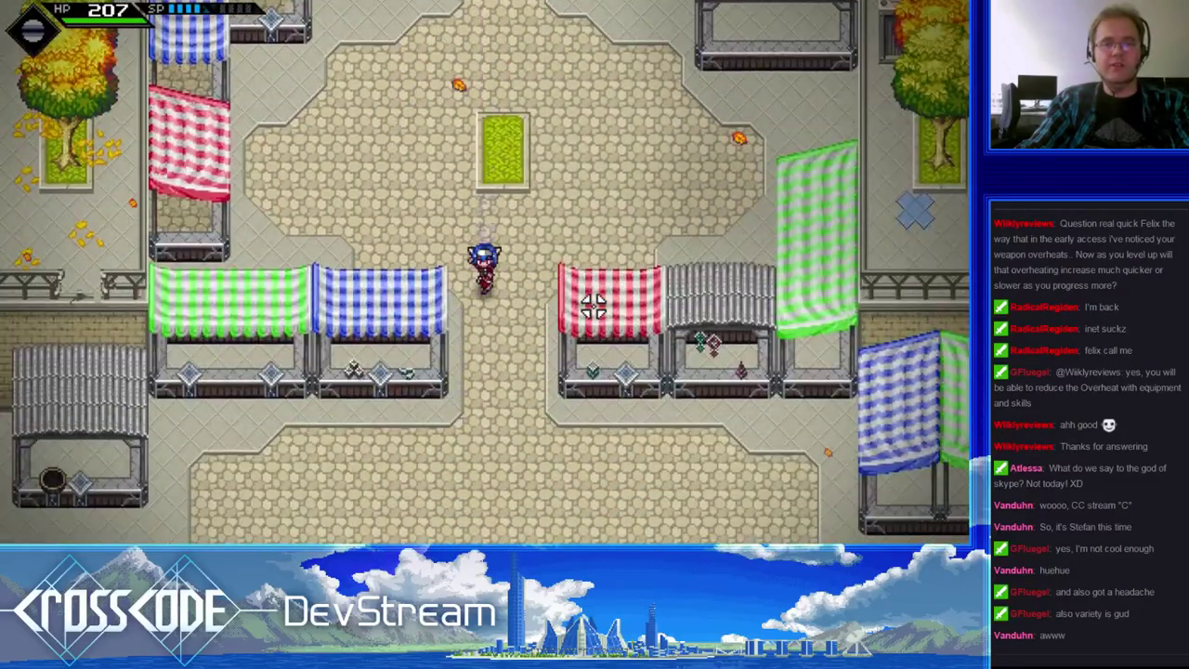
{"action": "key", "text": "s"}
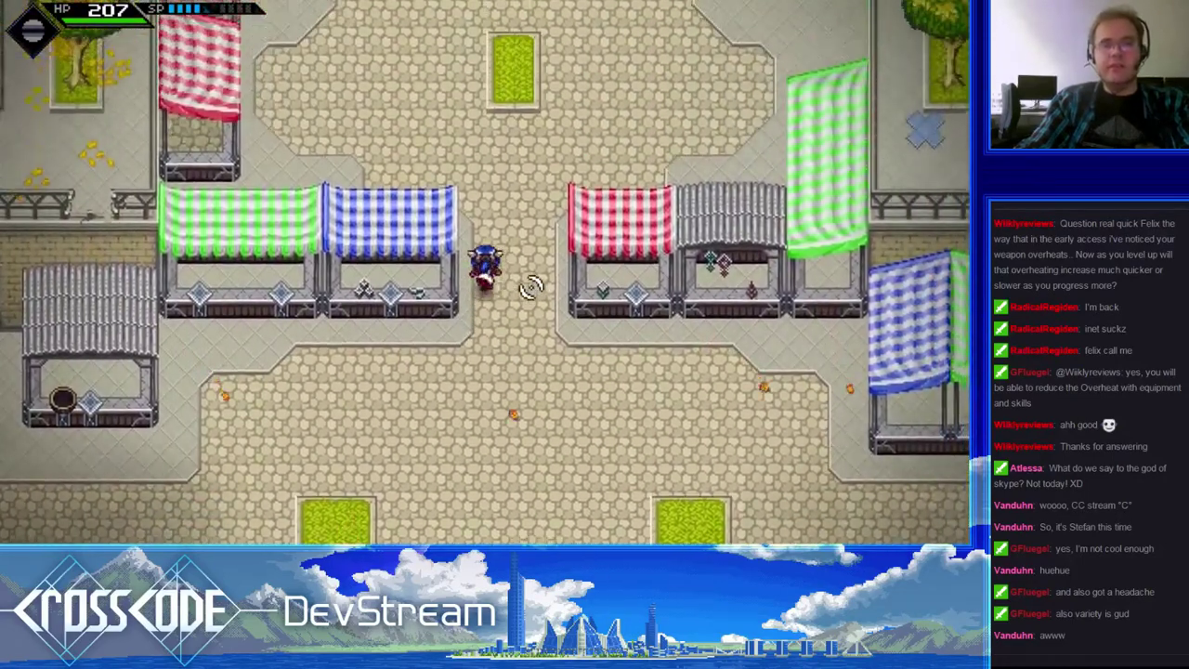
{"action": "key", "text": "w"}
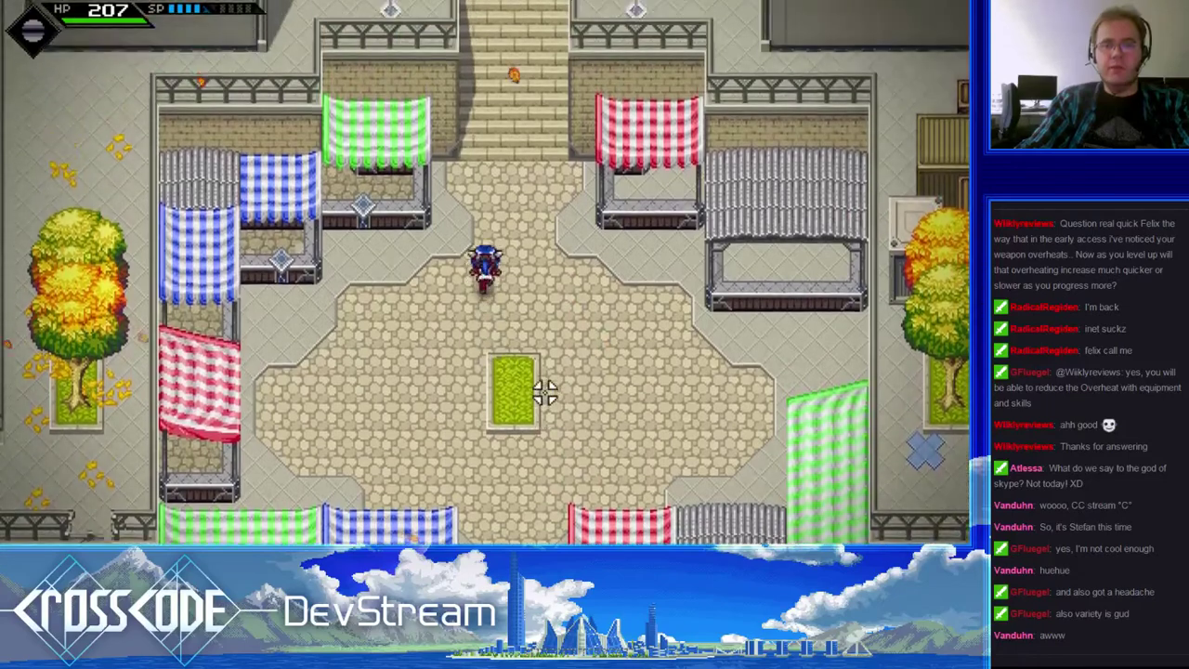
{"action": "key", "text": "d"}
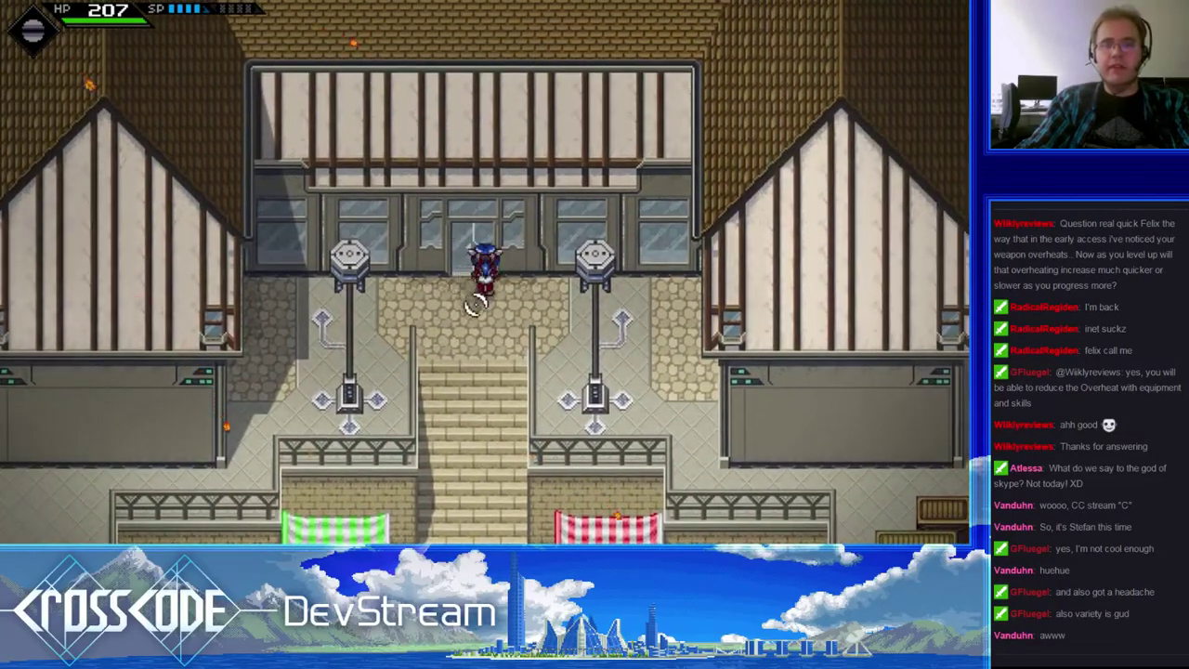
- Walk to both sides of the large building's door, and go south down the stairs to the square's central grass bed
{"action": "key", "text": "a"}
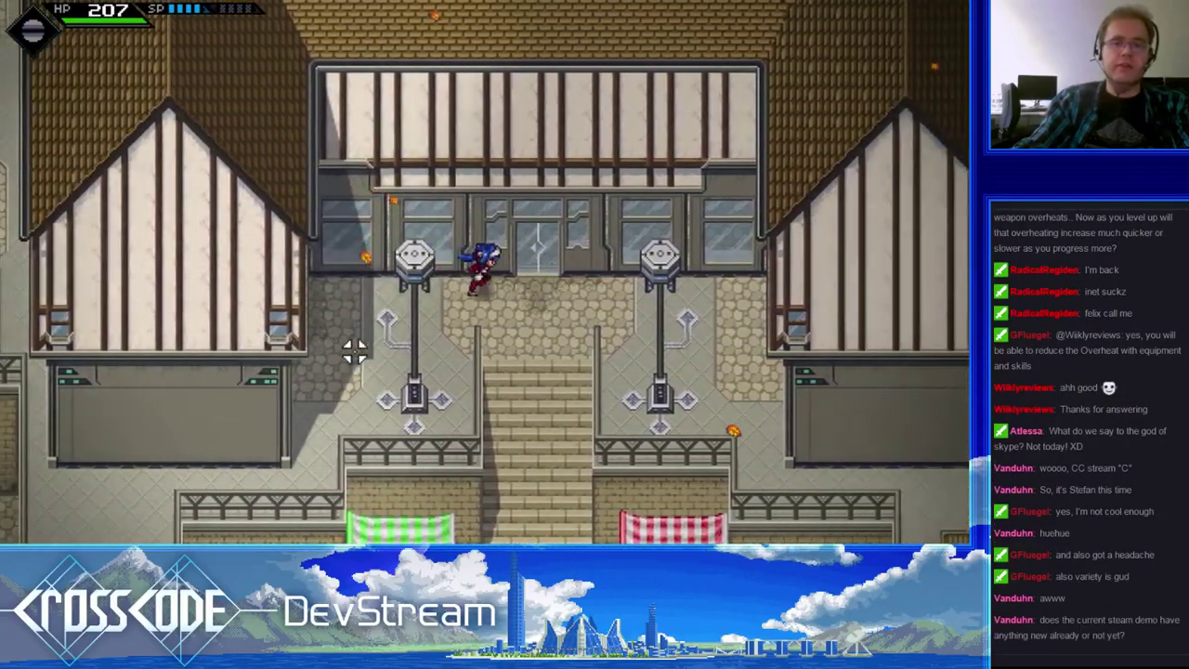
{"action": "key", "text": "d"}
{"action": "key", "text": "s"}
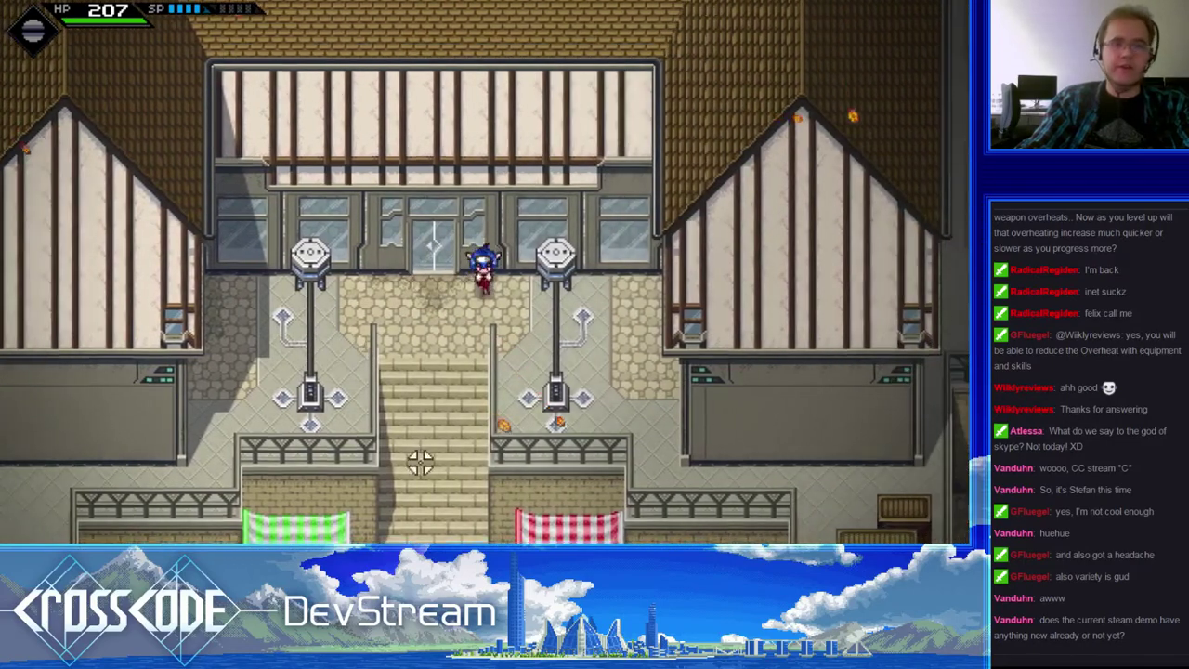
{"action": "key", "text": "s"}
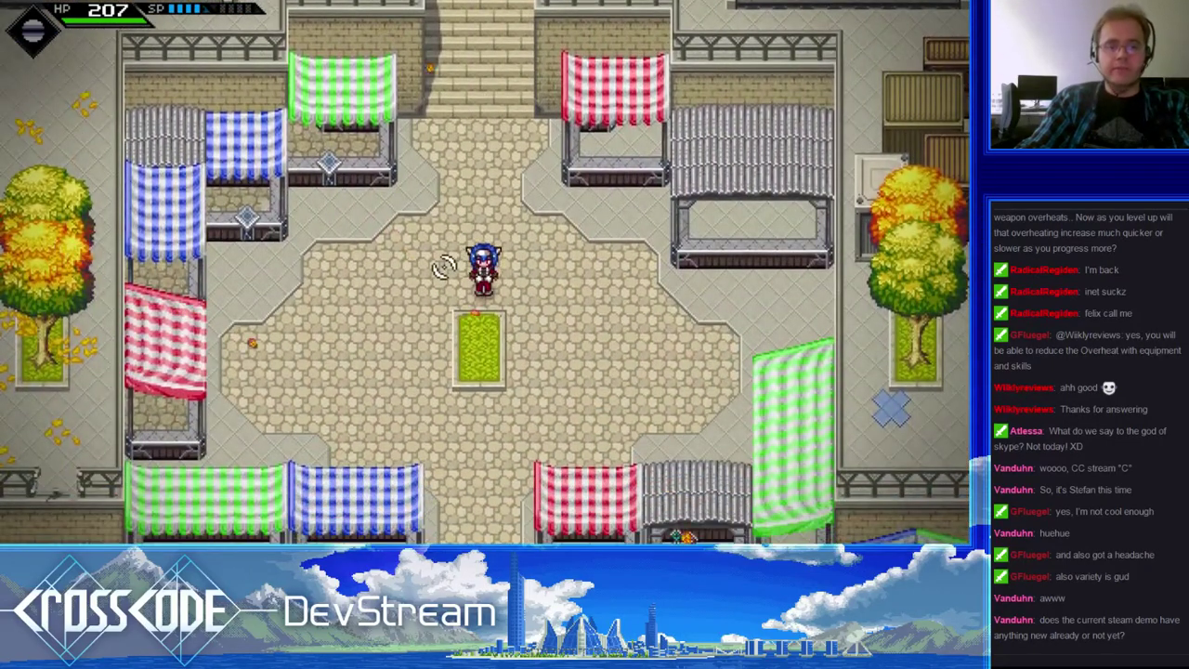
- Teleport to the cabins1 map in the cargo-ship folder using the debug teleport
{"action": "key", "text": "F9"}
{"action": "left_click", "coordinate": [237, 444]}
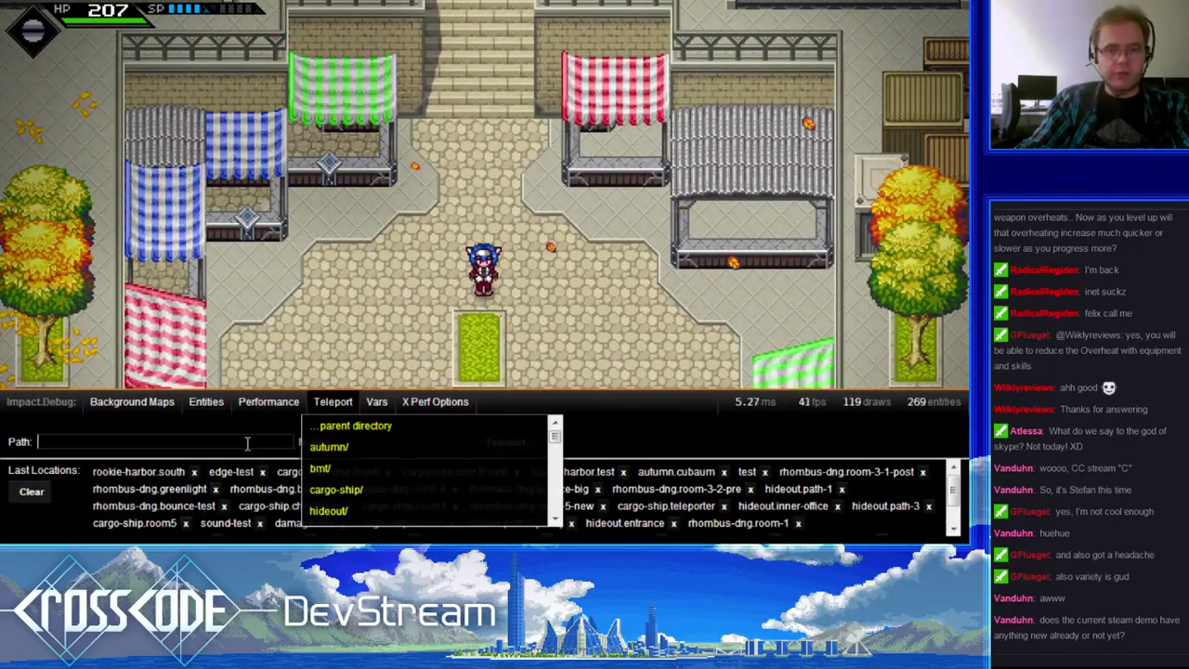
{"action": "scroll", "coordinate": [401, 483], "scroll_direction": "down", "scroll_amount": 1}
{"action": "scroll", "coordinate": [367, 467], "scroll_direction": "up", "scroll_amount": 1}
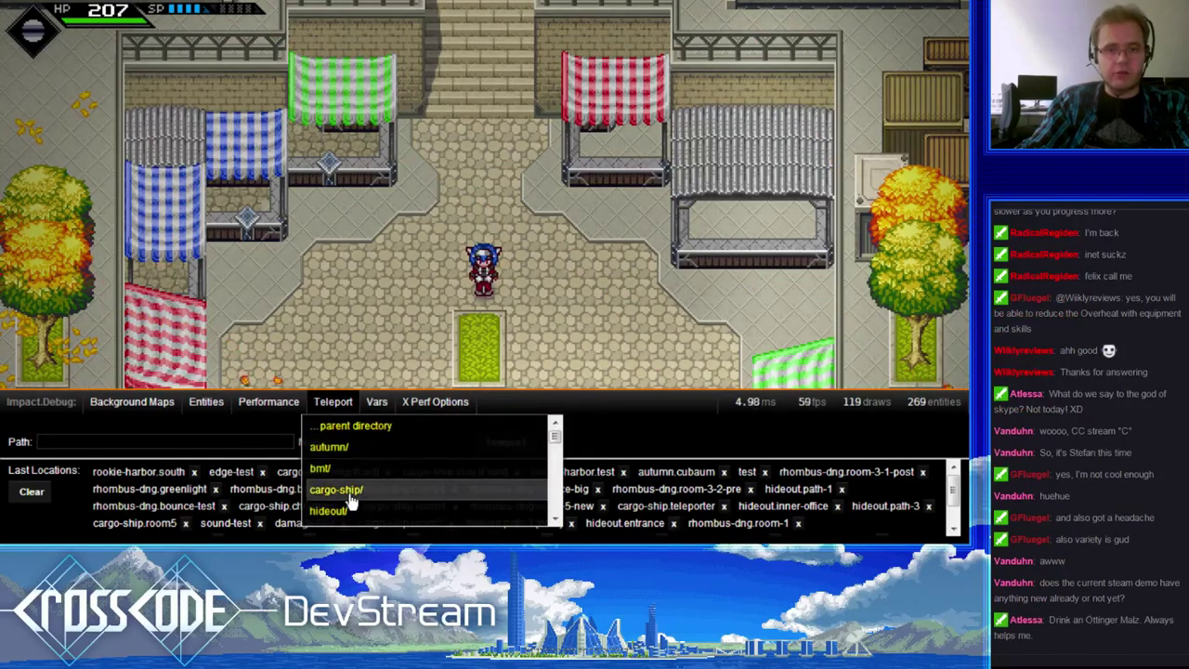
{"action": "left_click", "coordinate": [348, 491]}
{"action": "scroll", "coordinate": [372, 459], "scroll_direction": "down", "scroll_amount": 2}
{"action": "scroll", "coordinate": [372, 450], "scroll_direction": "up", "scroll_amount": 1}
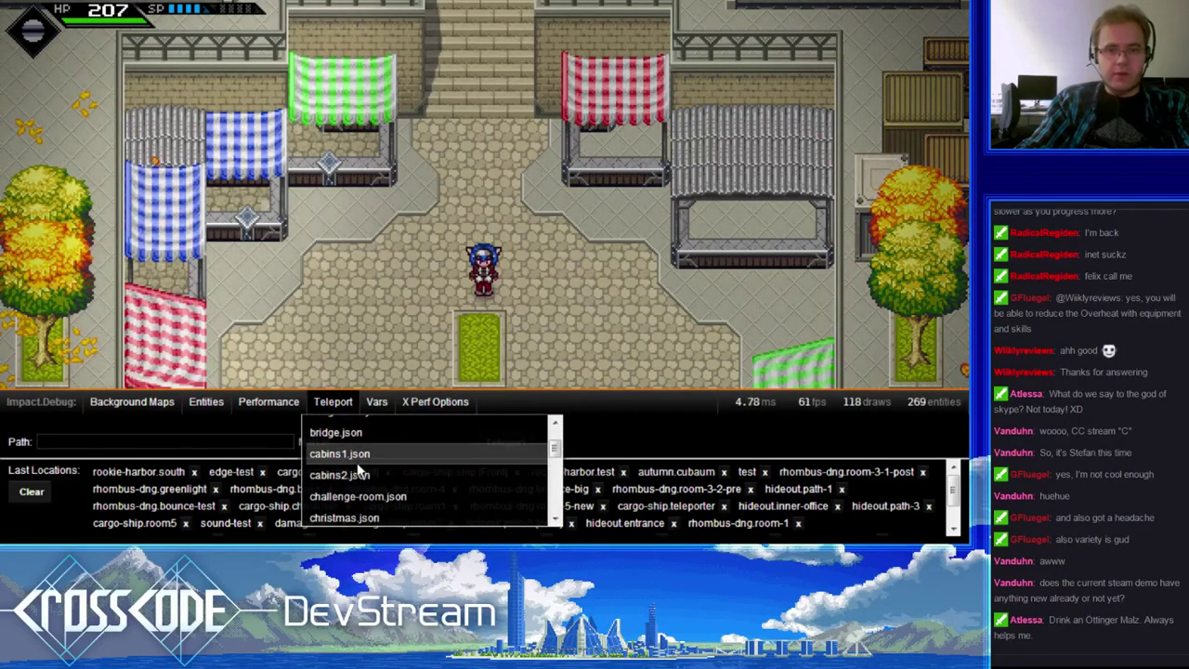
{"action": "left_click", "coordinate": [364, 453]}
{"action": "left_click", "coordinate": [504, 443]}
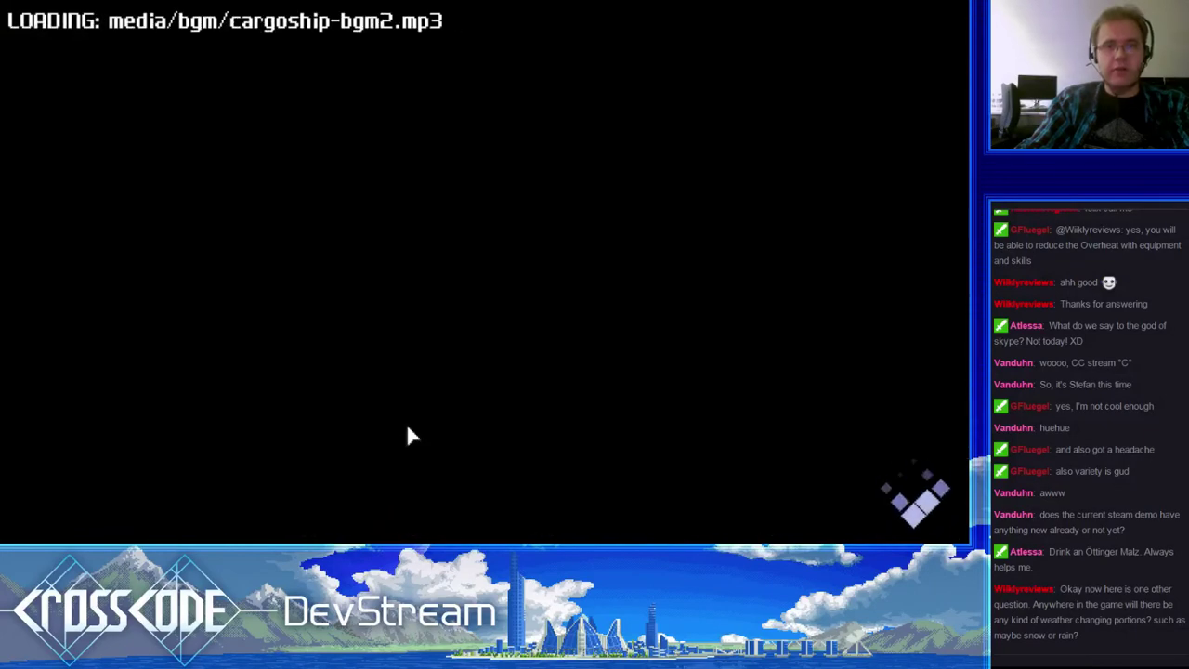
- Walk east through the ship's kitchen, leave by its door, and go north across the corridor onto the lift platform
{"action": "key", "text": "a"}
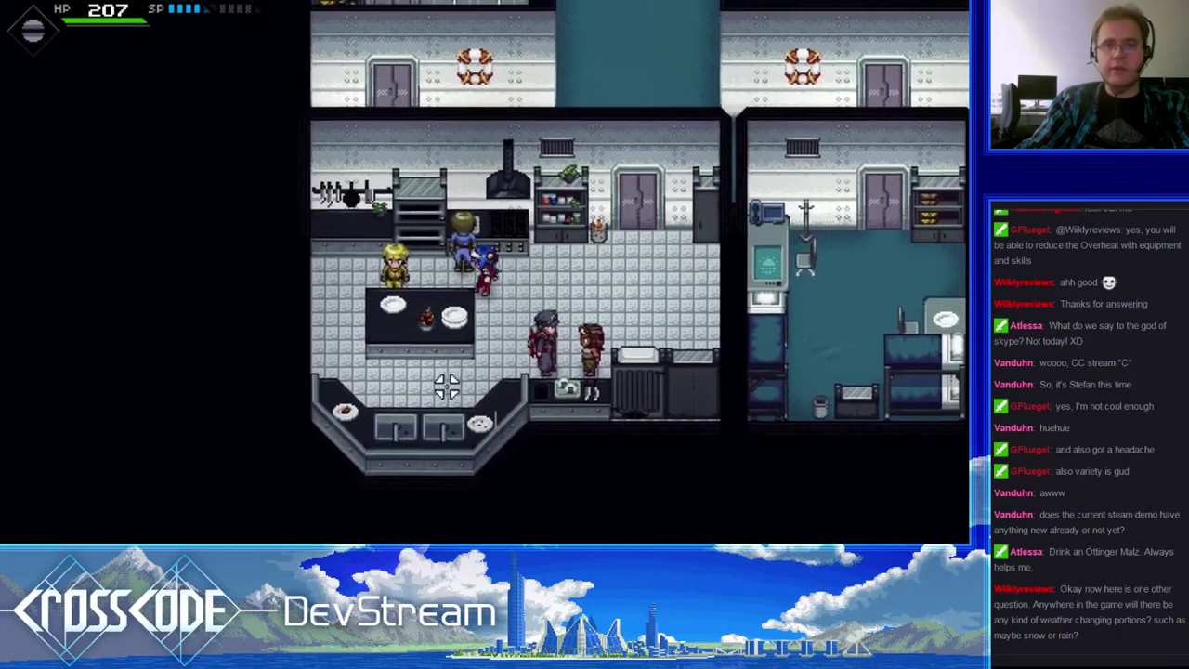
{"action": "key", "text": "d"}
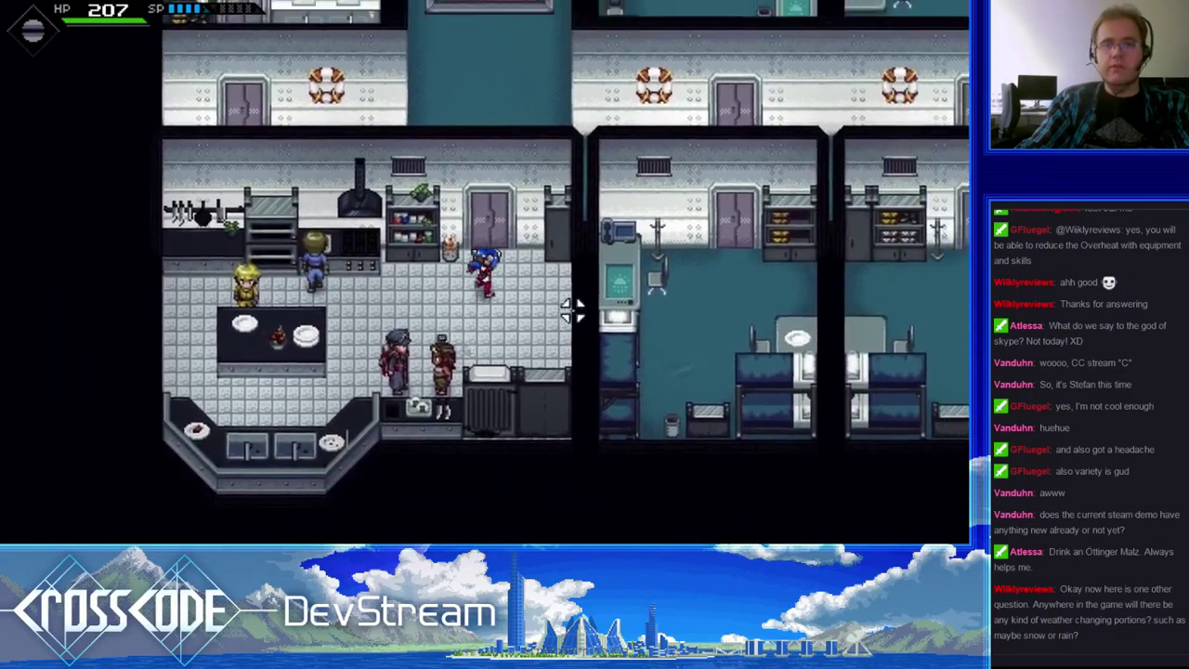
{"action": "key", "text": "w"}
{"action": "key", "text": "w"}
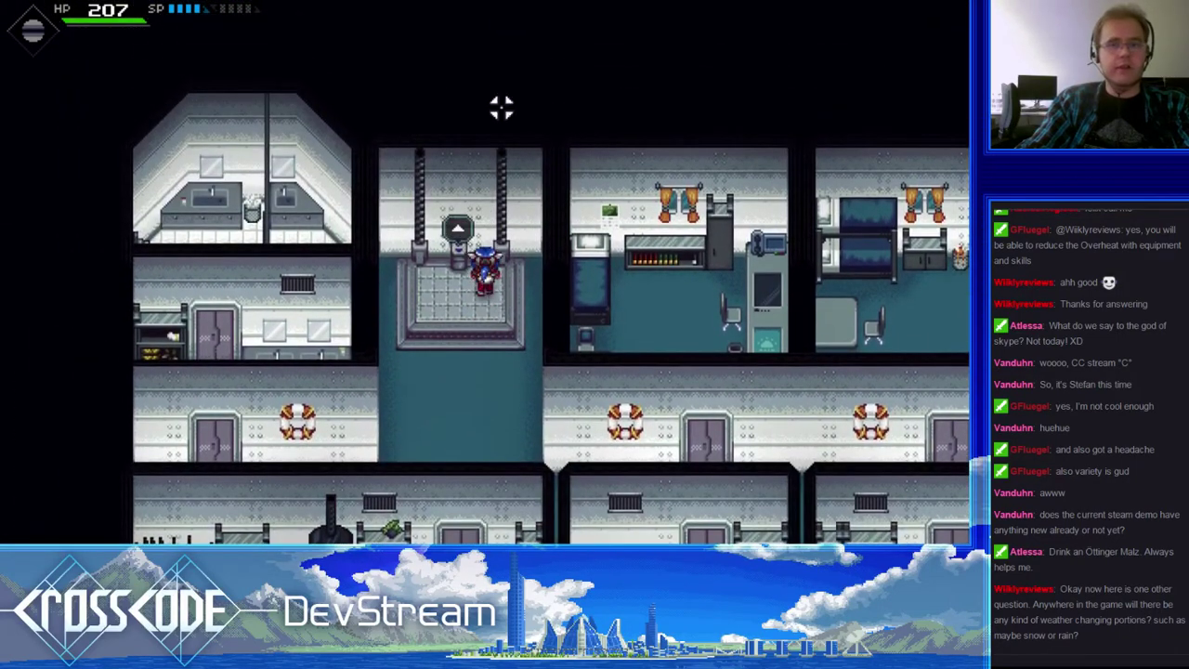
- Go from the lift east along the corridor, and enter the first northern cabin up to its bed
{"action": "key", "text": "d"}
{"action": "key", "text": "s"}
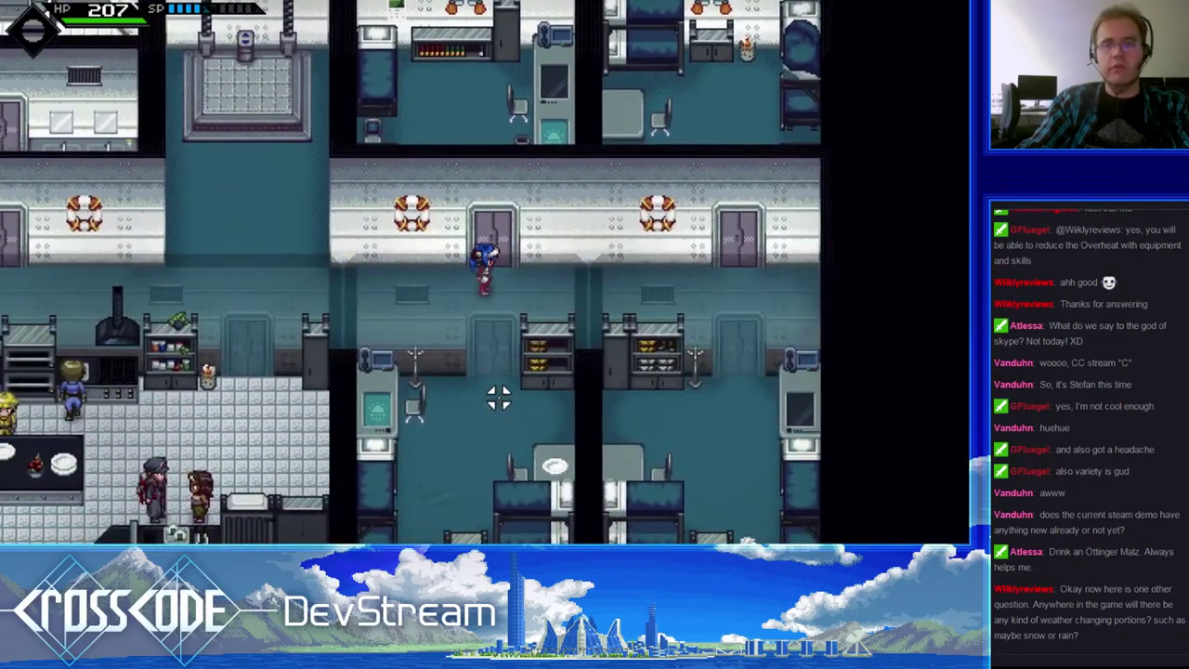
{"action": "key", "text": "w"}
{"action": "key", "text": "s"}
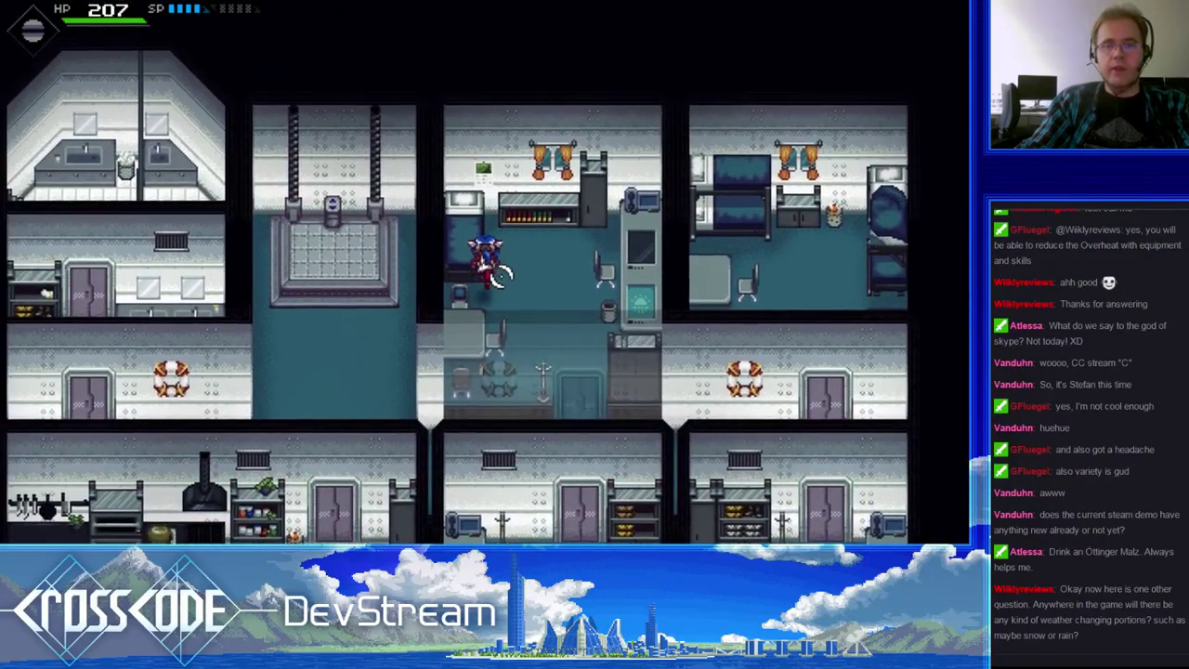
- Walk east to the last pair of cabins, and visit the southern cabin and the northern one opposite
{"action": "key", "text": "d"}
{"action": "key", "text": "s"}
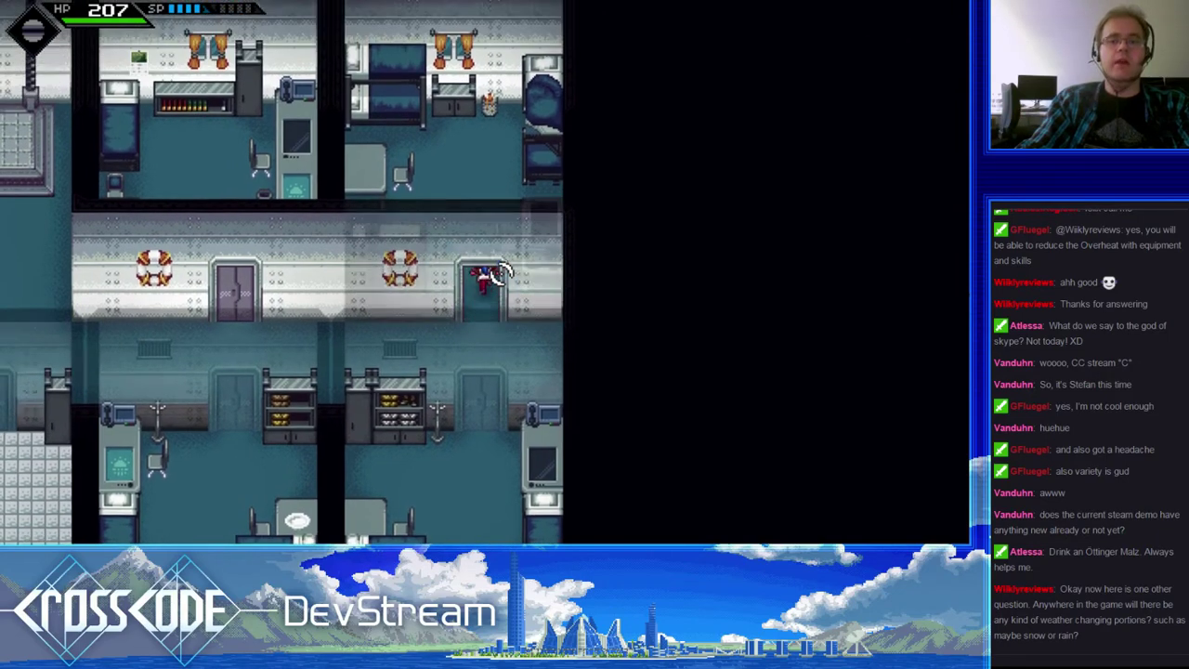
{"action": "key", "text": "s"}
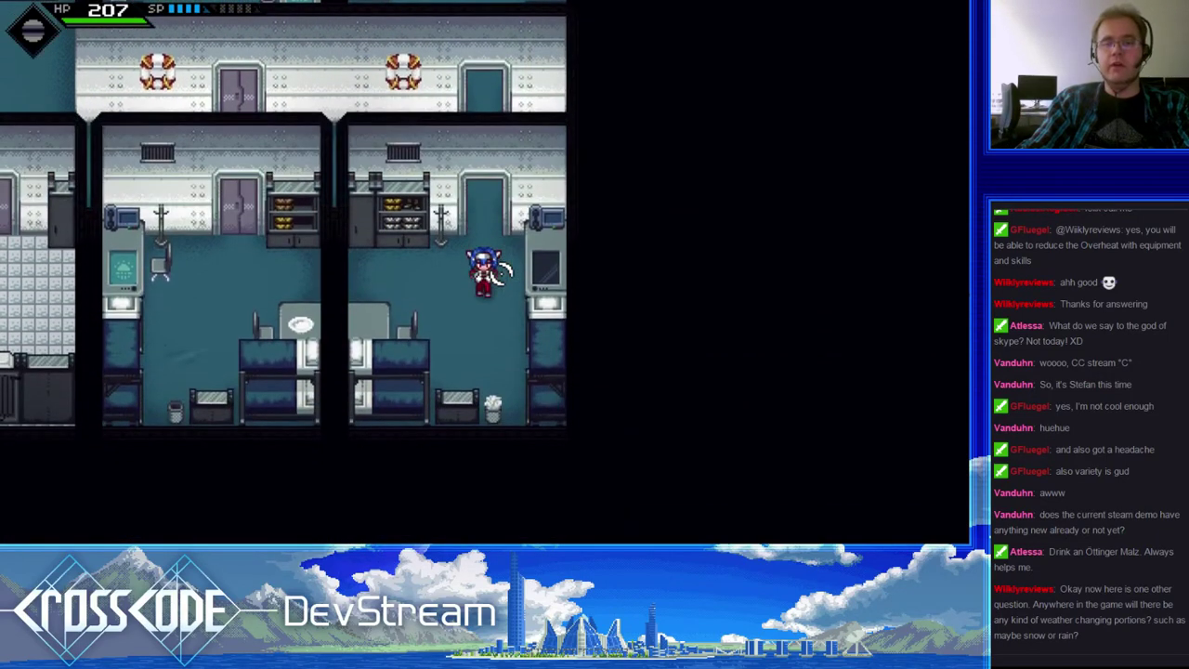
{"action": "key", "text": "w"}
{"action": "key", "text": "w"}
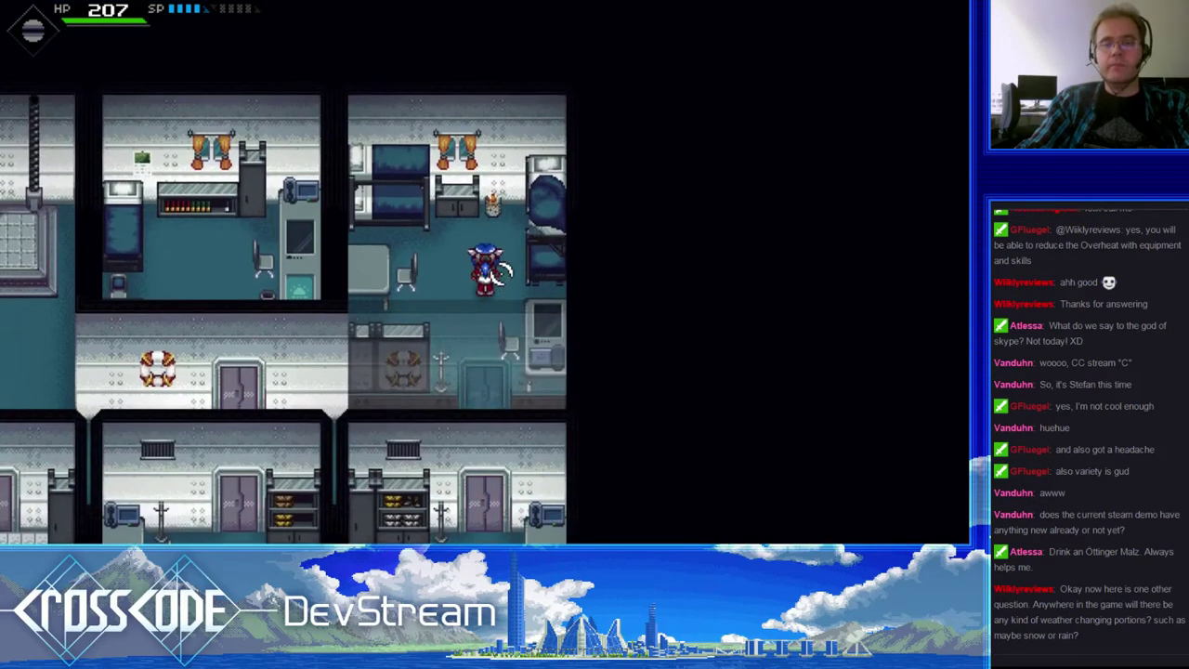
- Return to the corridor, walk west towards the lift passage and back, and climb onto the desk in the first northern cabin
{"action": "key", "text": "s"}
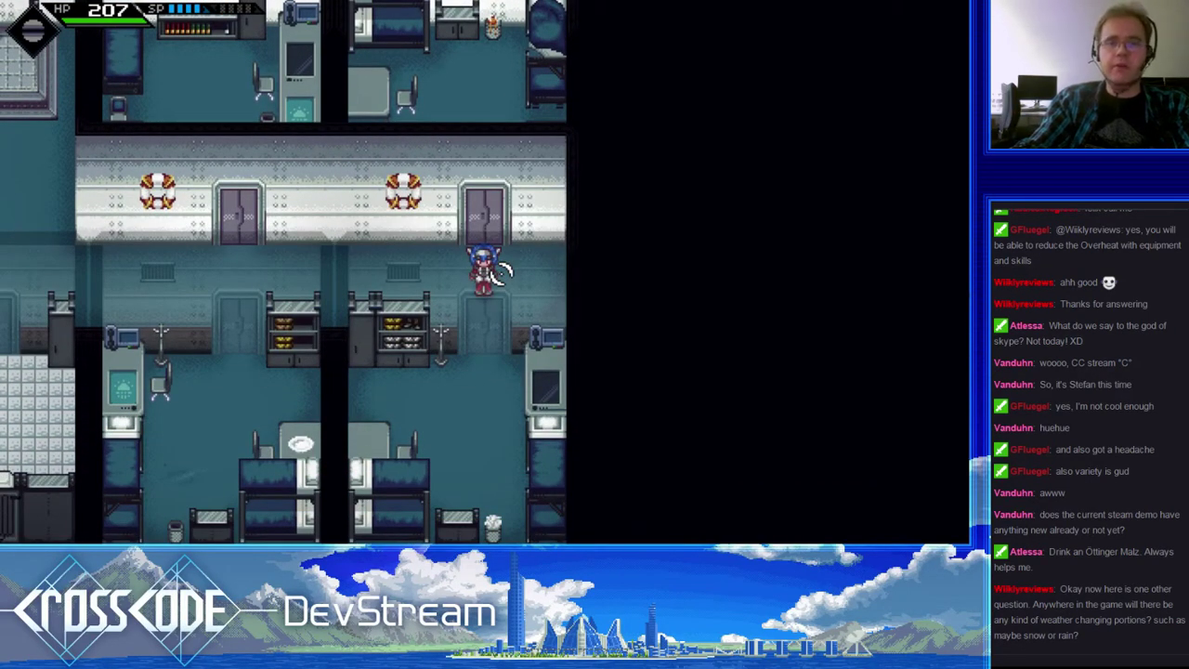
{"action": "key", "text": "a"}
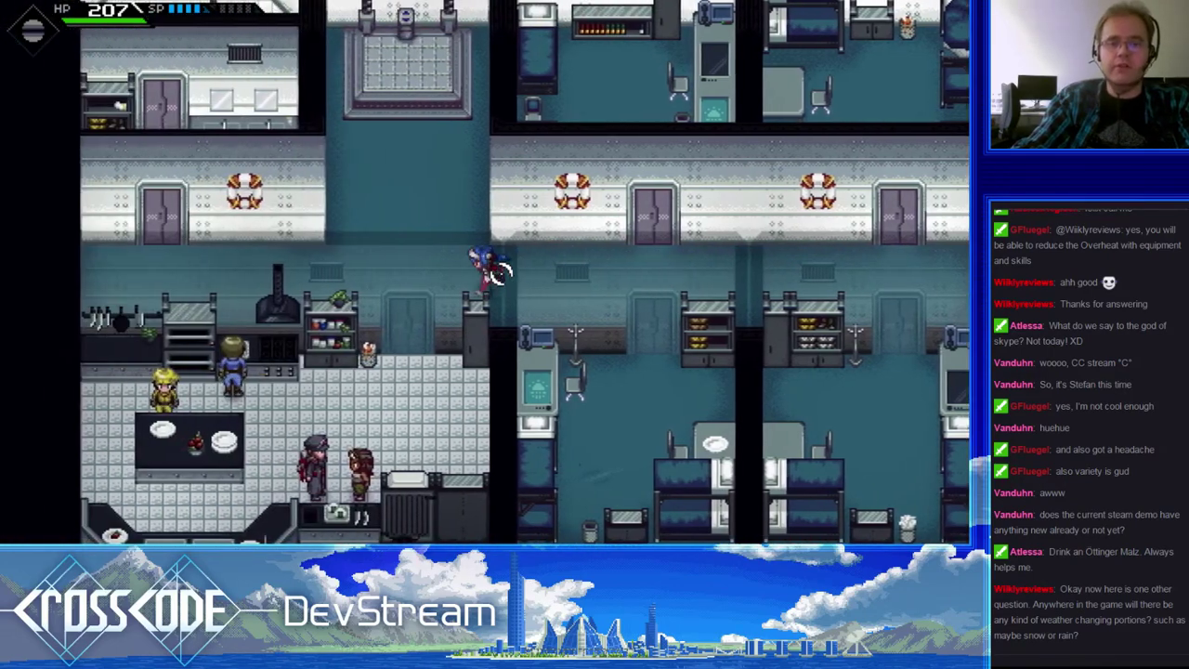
{"action": "key", "text": "d"}
{"action": "key", "text": "s"}
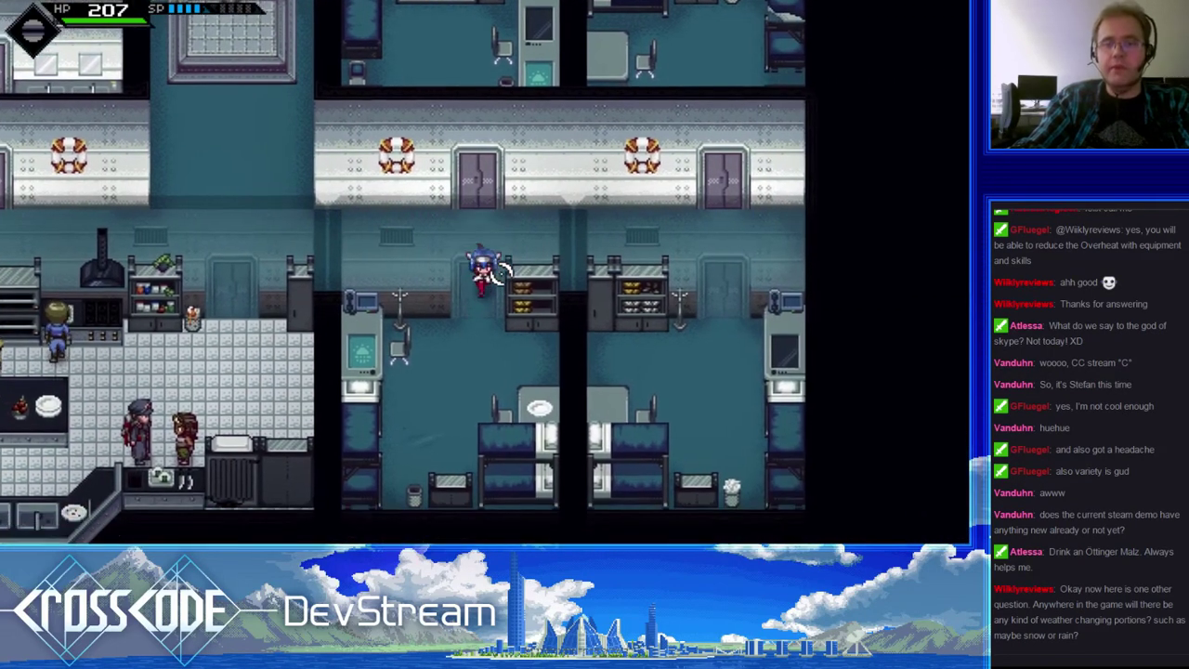
{"action": "key", "text": "w"}
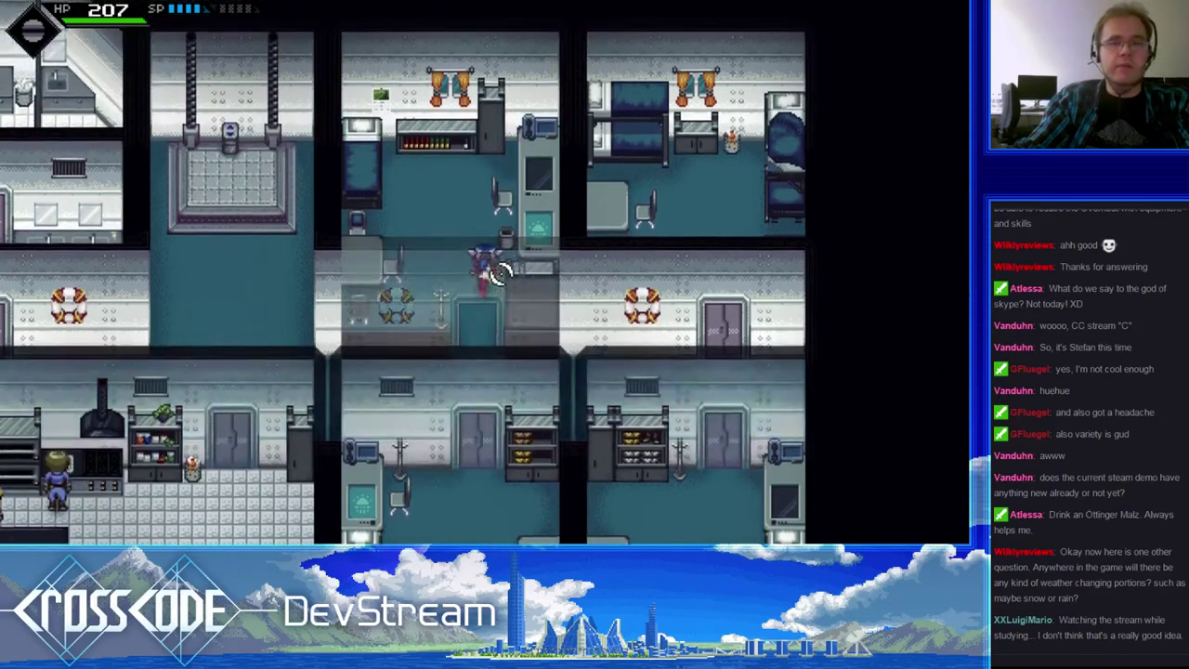
{"action": "key", "text": "w"}
{"action": "key", "text": "d"}
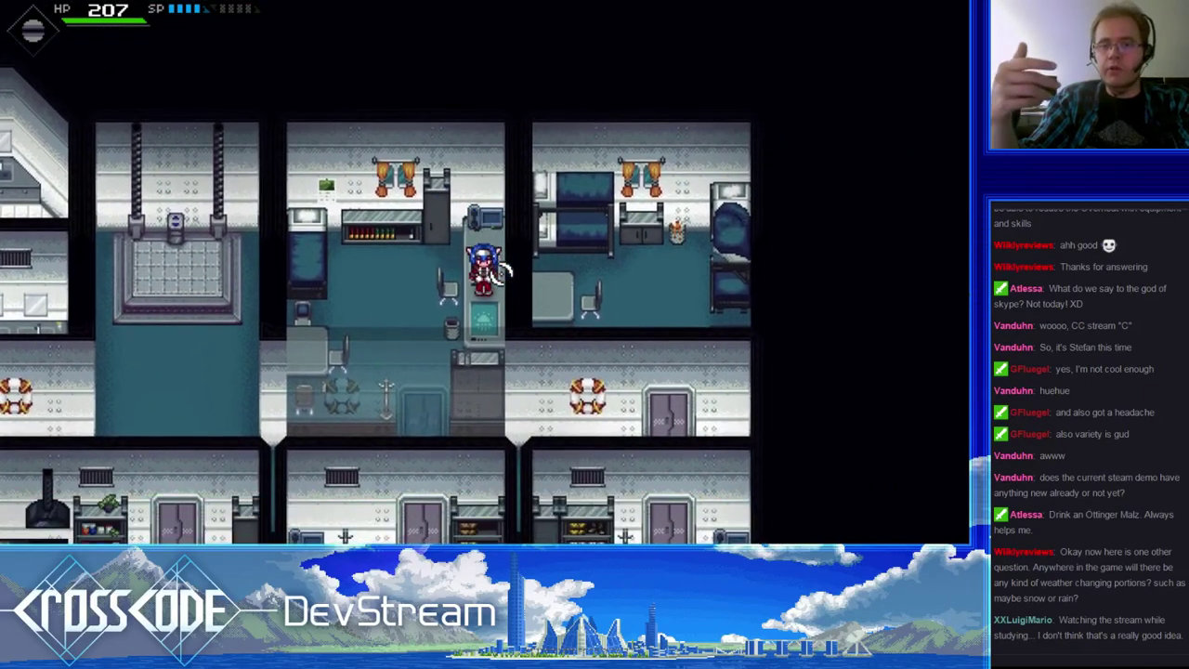
- Walk around the cabin's floor, leave through its door, and head west and north up to the lift platform
{"action": "key", "text": "a"}
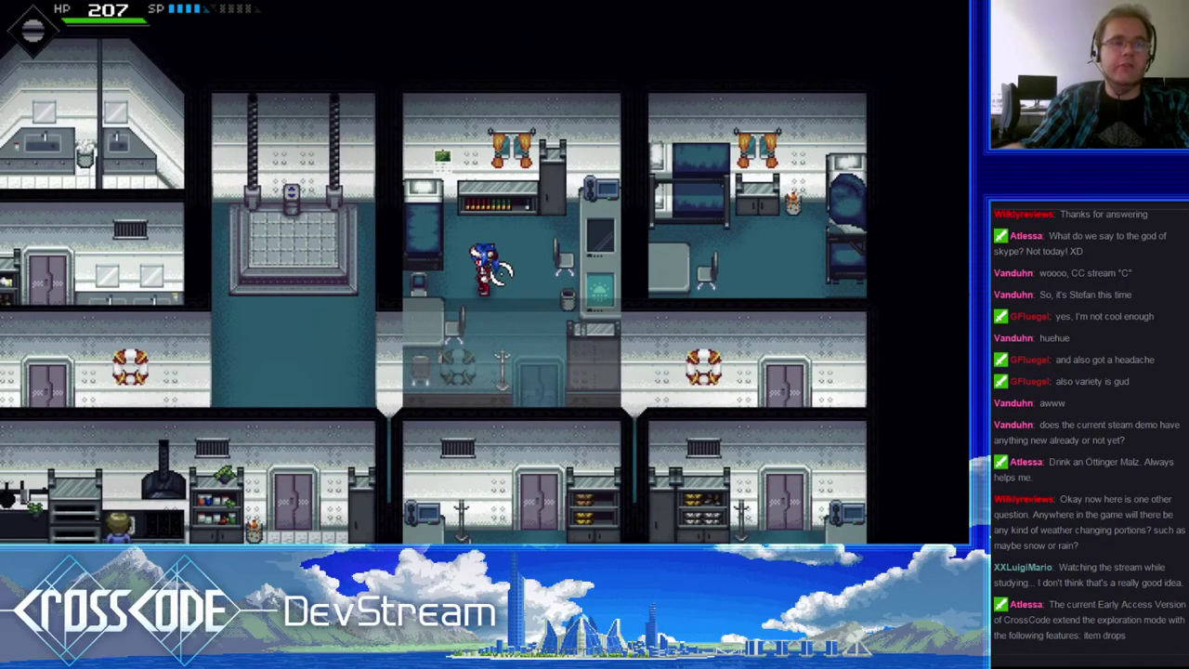
{"action": "key", "text": "d"}
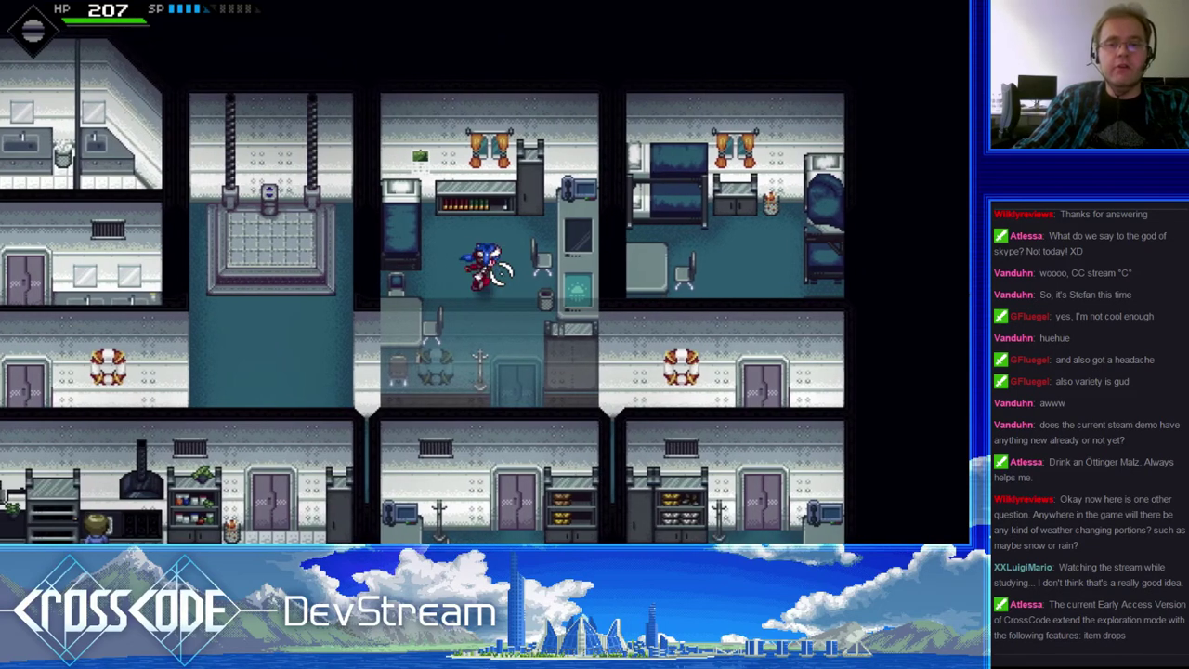
{"action": "key", "text": "s"}
{"action": "key", "text": "a"}
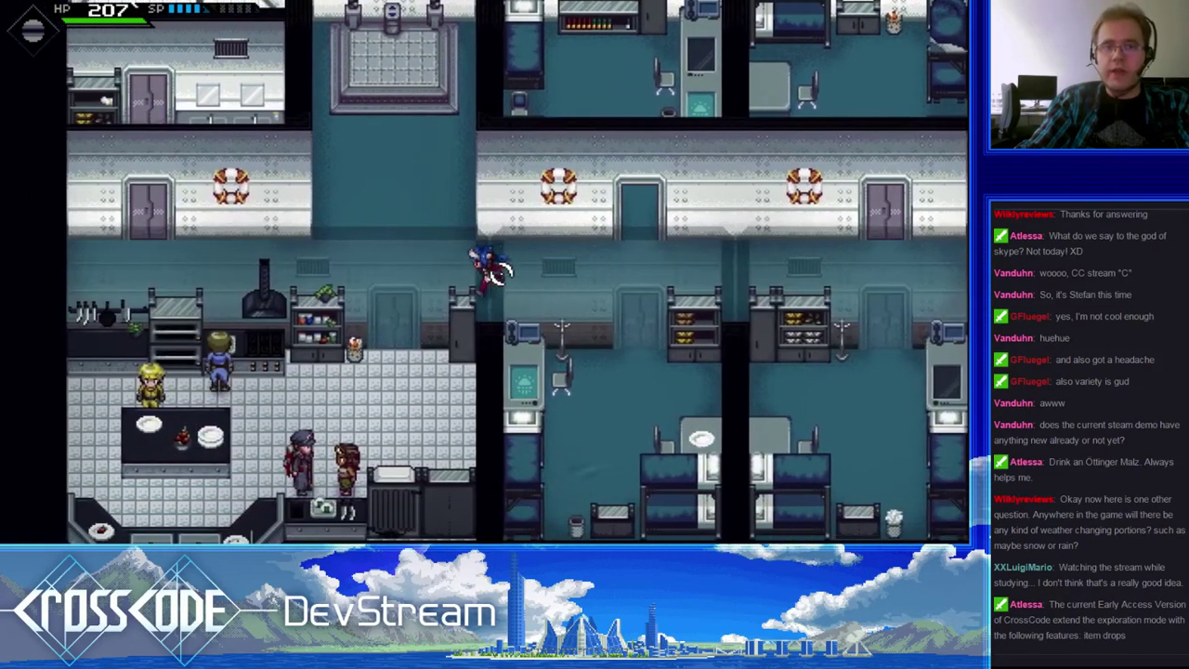
{"action": "key", "text": "w"}
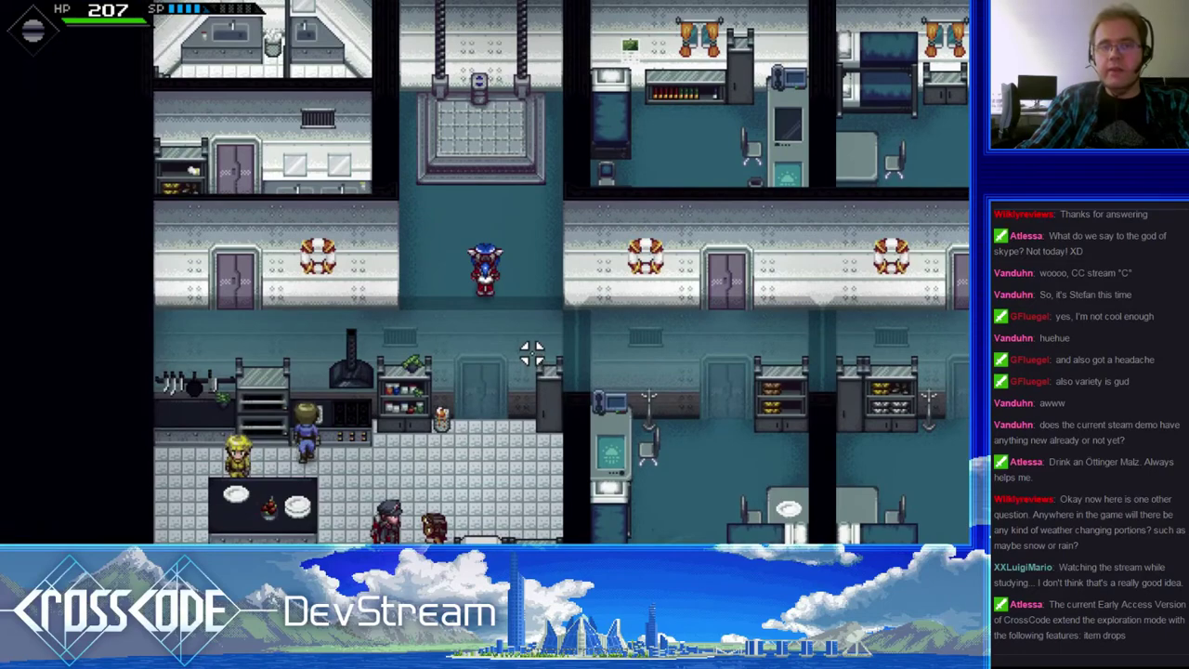
{"action": "key", "text": "w"}
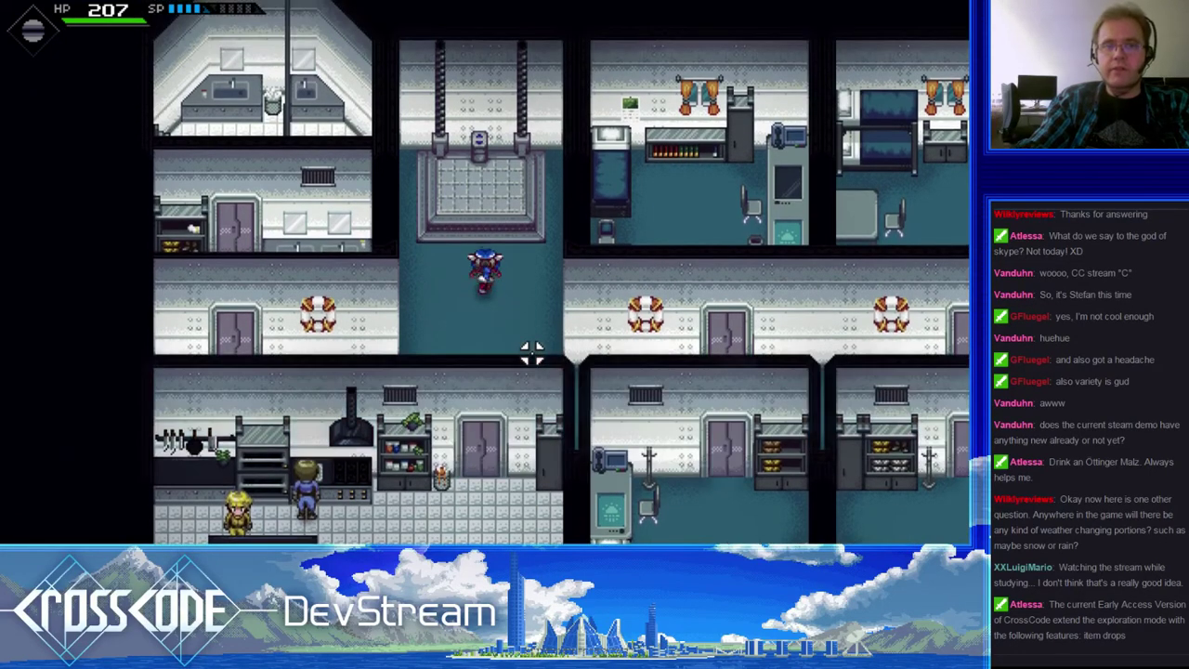
- Walk south from the lift platform to the corridor above the kitchen, and move around there
{"action": "key", "text": "s"}
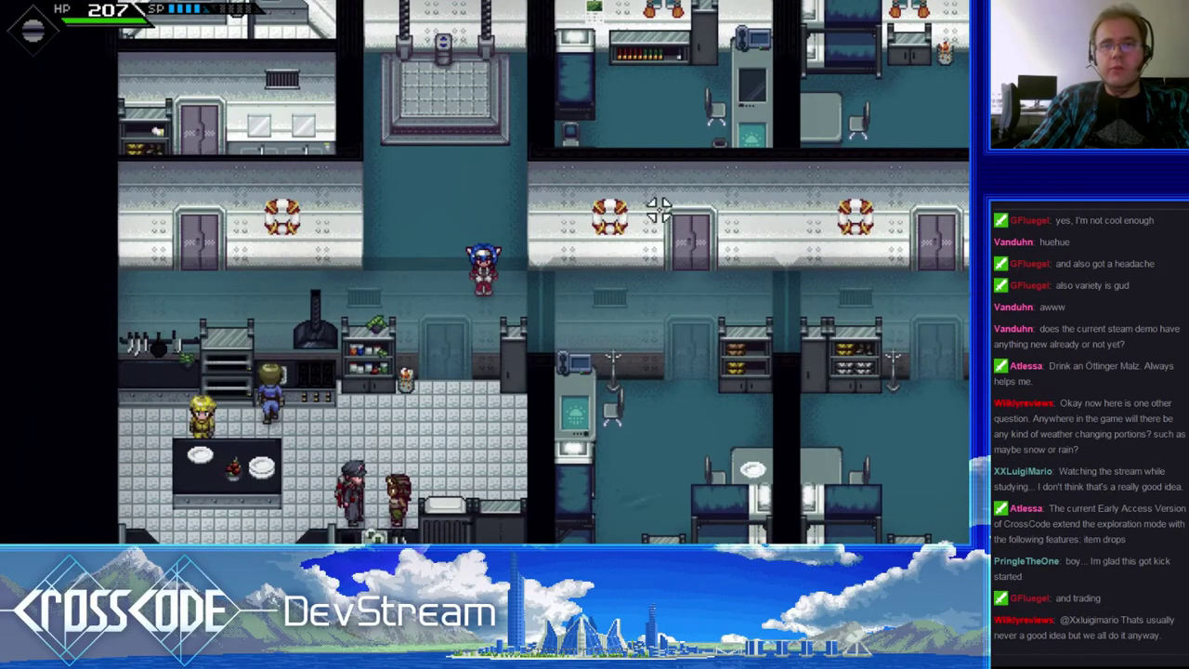
{"action": "key", "text": "d"}
{"action": "key", "text": "a"}
{"action": "key", "text": "w"}
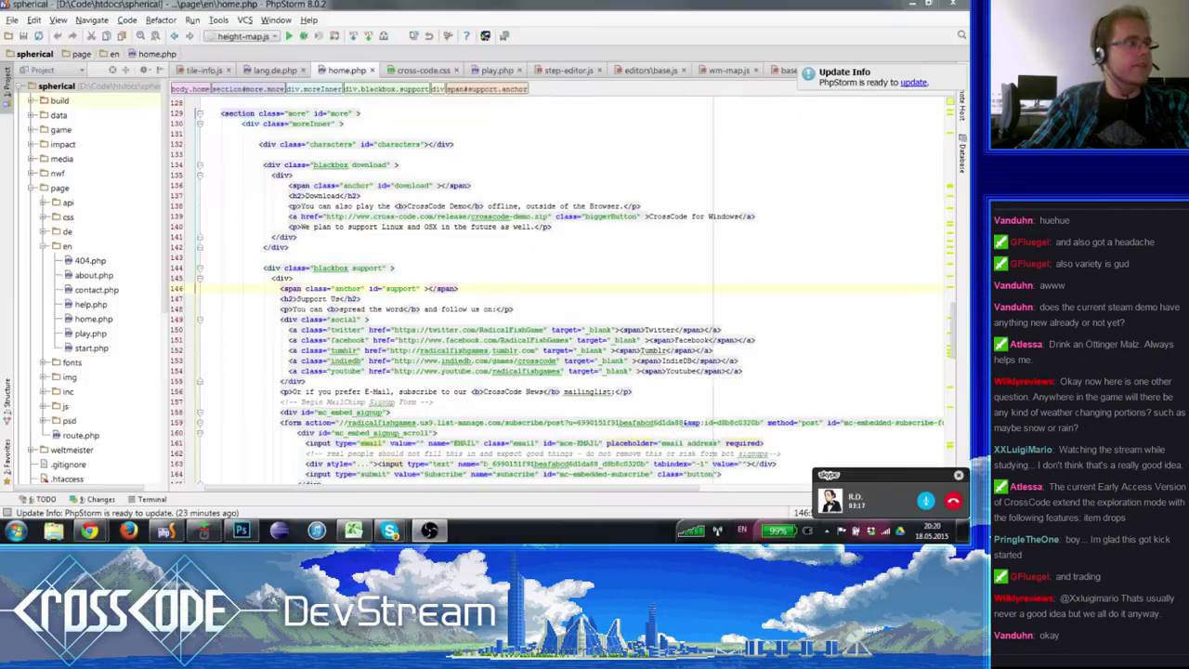
{"action": "left_click", "coordinate": [501, 247]}
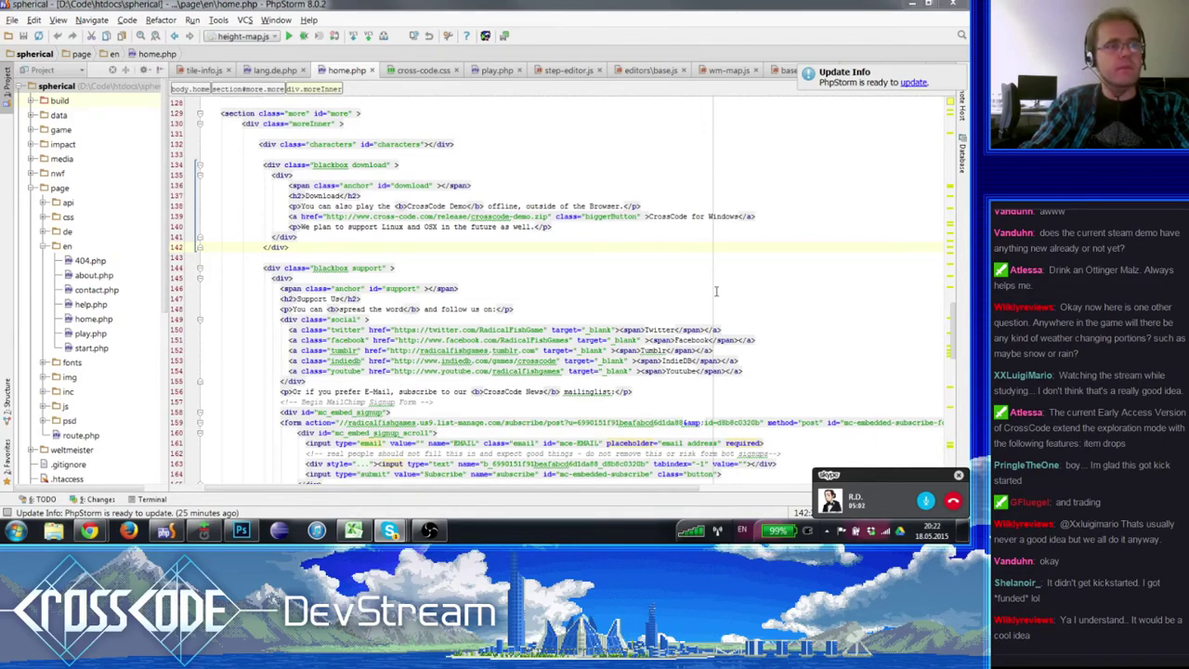
{"action": "left_click", "coordinate": [433, 171]}
{"action": "scroll", "coordinate": [433, 171], "scroll_direction": "up", "scroll_amount": 2}
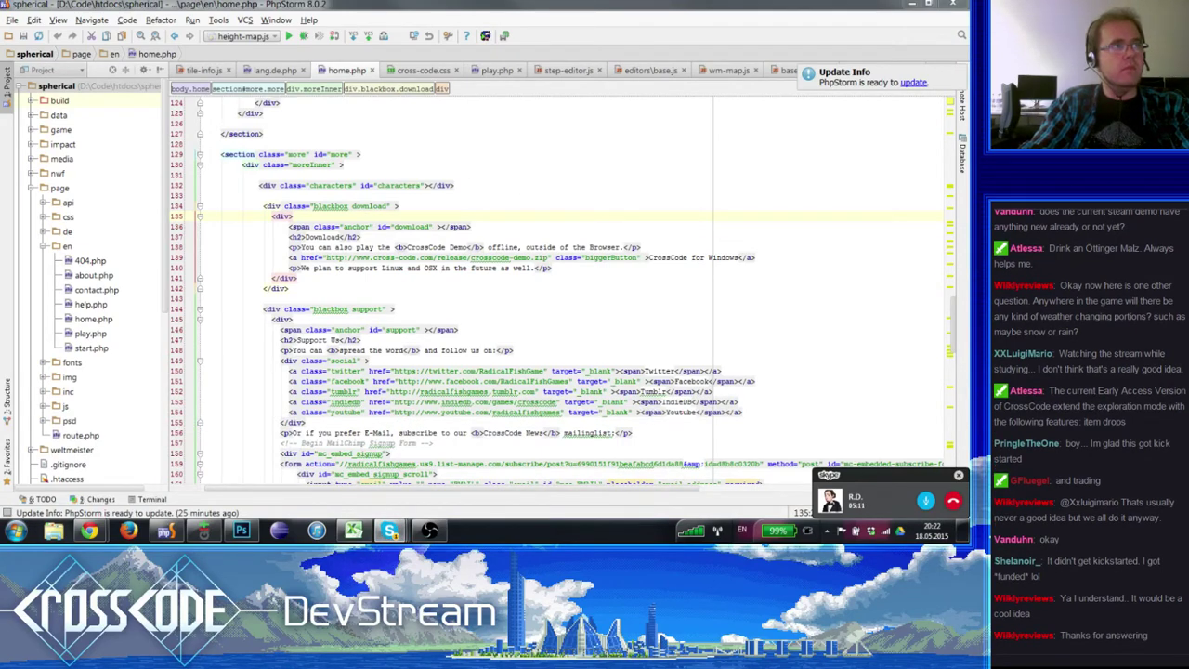
{"action": "left_click", "coordinate": [1137, 550]}
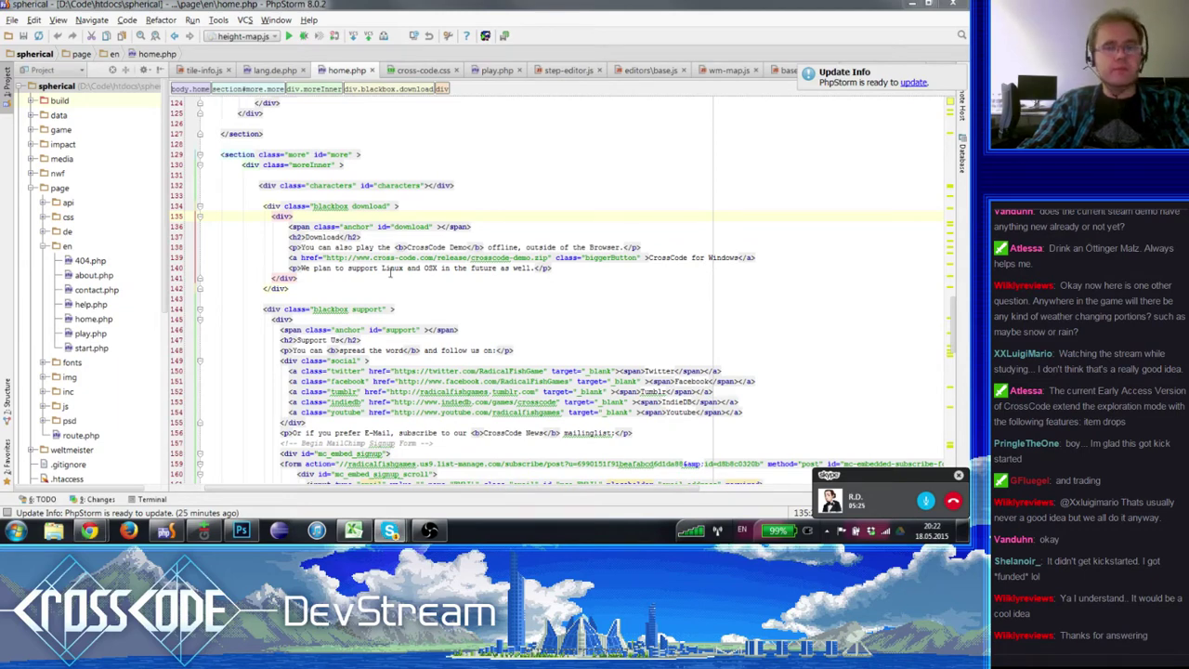
- Switch to Photoshop, and start a new document with the Custom preset
{"action": "key", "text": "alt+Tab"}
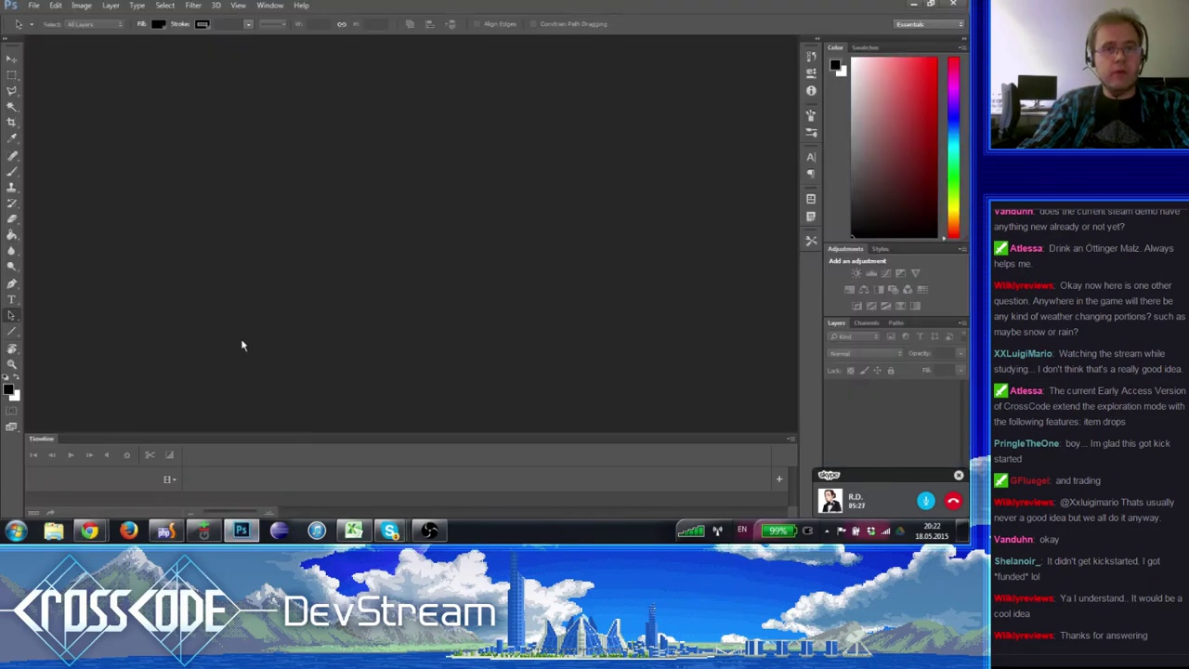
{"action": "left_click", "coordinate": [34, 6]}
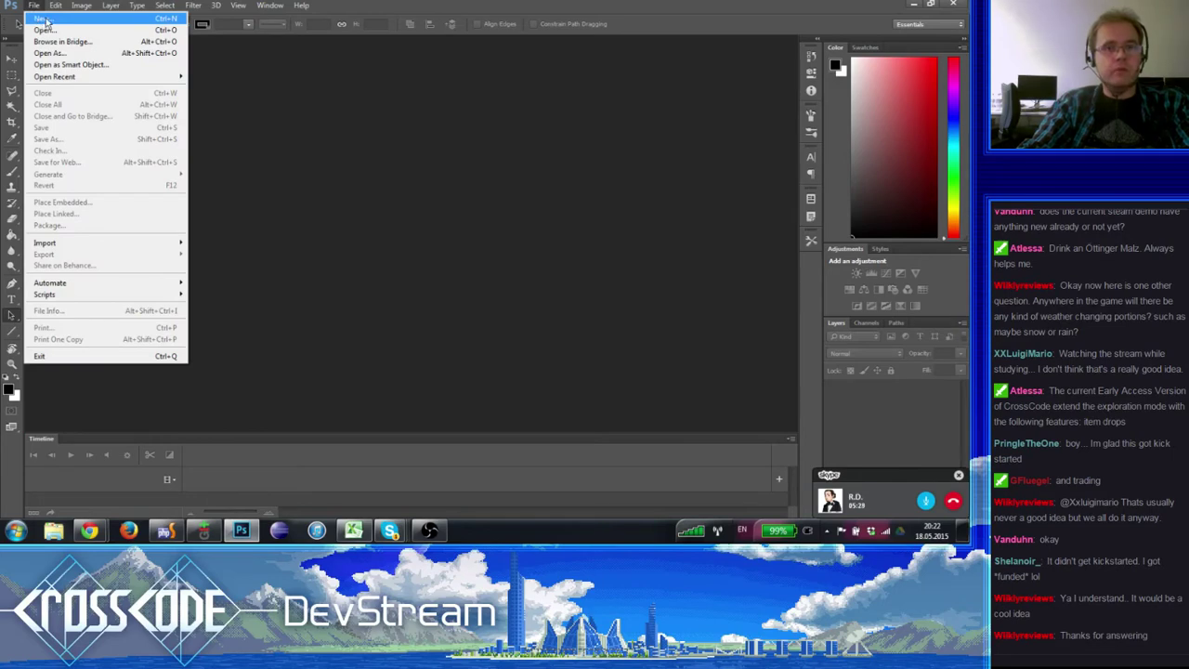
{"action": "left_click", "coordinate": [44, 18]}
{"action": "left_click", "coordinate": [558, 187]}
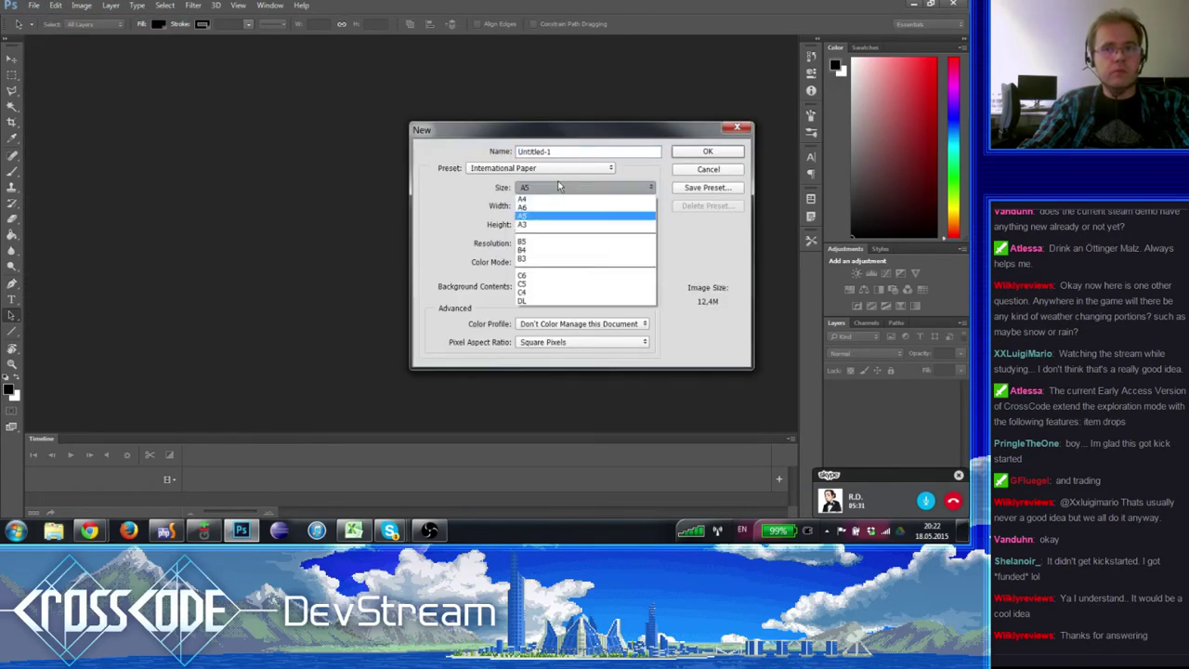
{"action": "left_click", "coordinate": [558, 186]}
{"action": "left_click", "coordinate": [552, 170]}
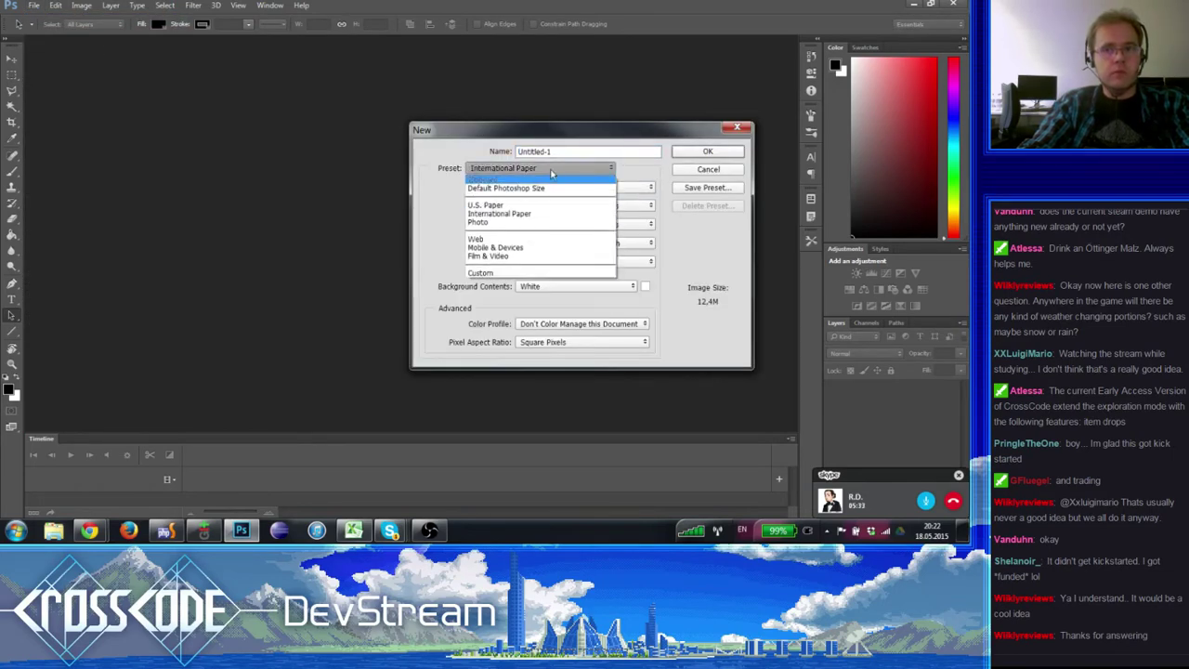
{"action": "left_click", "coordinate": [552, 172]}
{"action": "left_click", "coordinate": [552, 171]}
{"action": "left_click", "coordinate": [515, 273]}
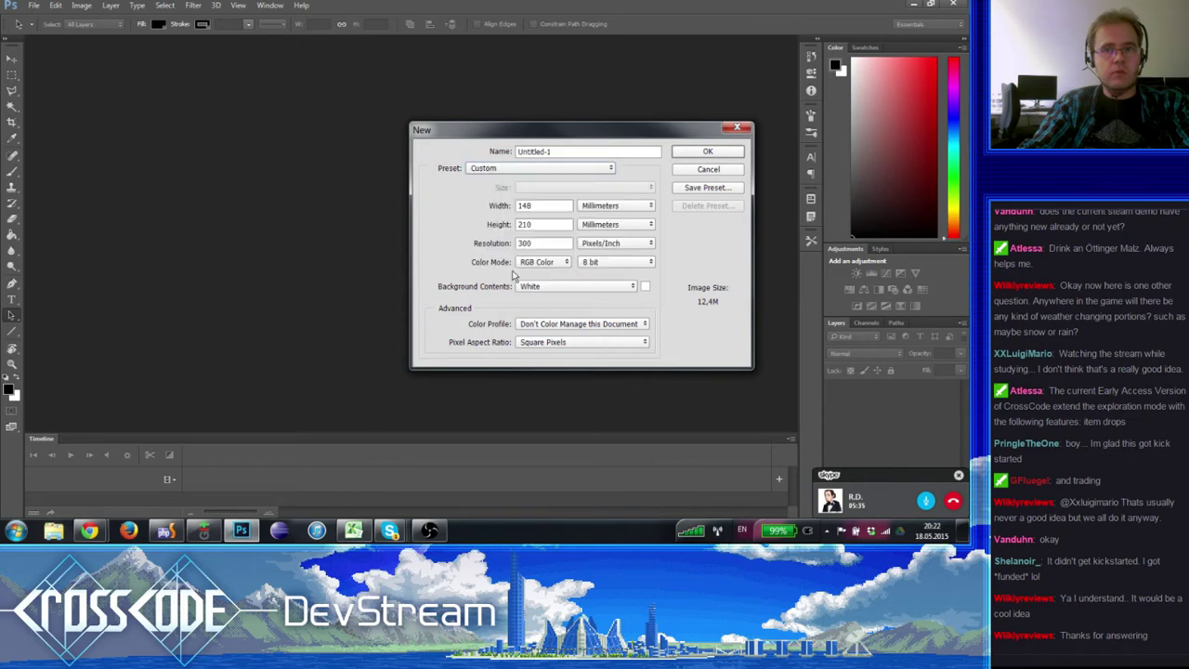
- Enter a width of 100 for the new document and switch its size units to pixels
{"action": "double_click", "coordinate": [548, 207]}
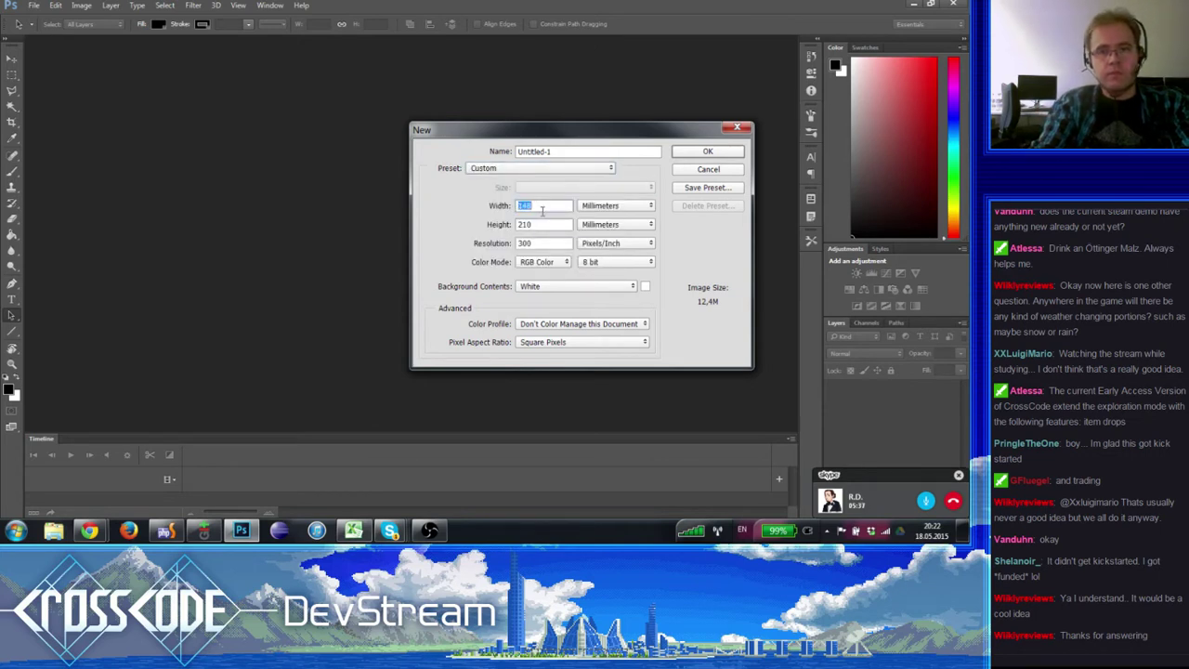
{"action": "type", "text": "100"}
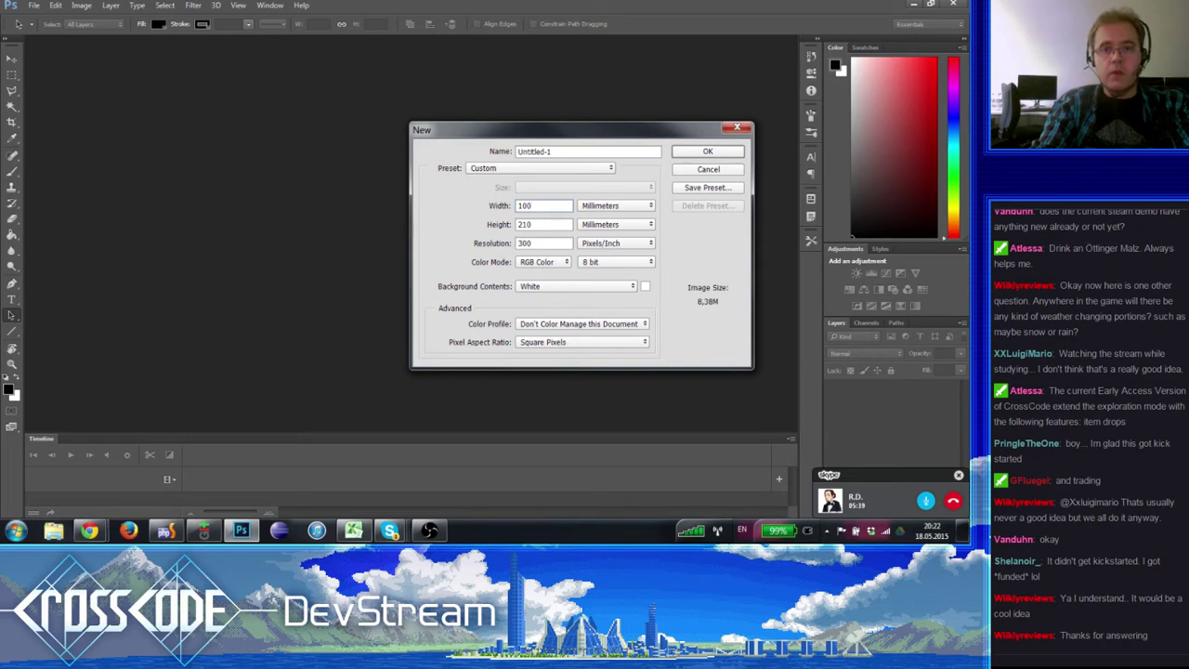
{"action": "left_click", "coordinate": [614, 204]}
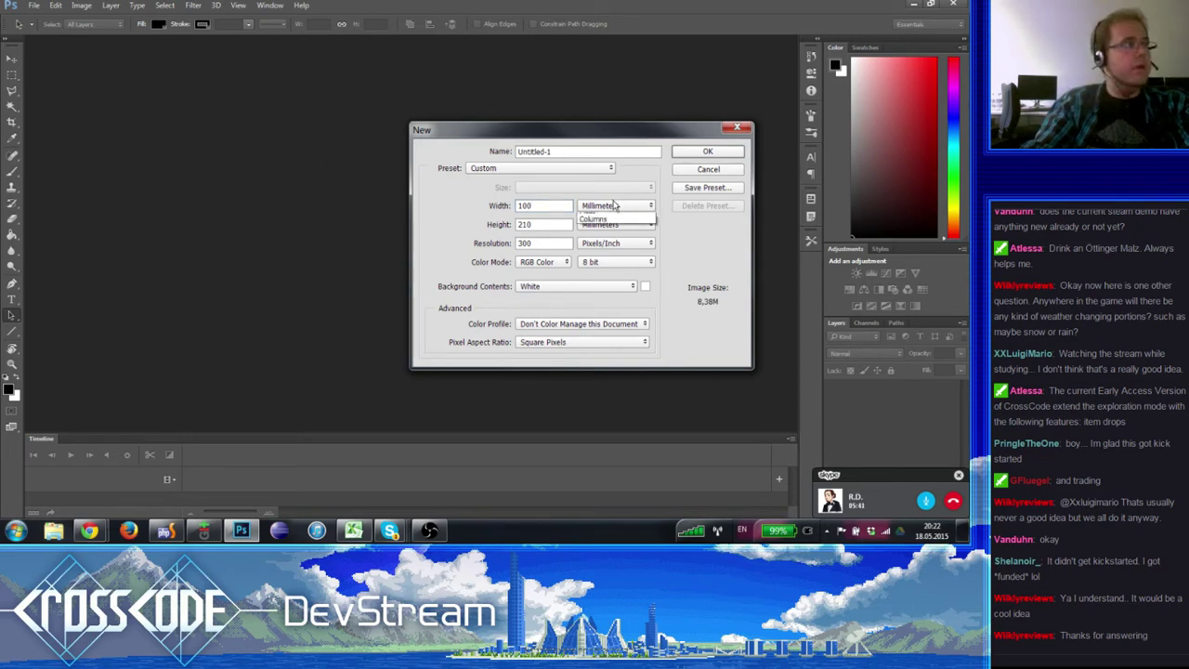
{"action": "left_click", "coordinate": [618, 209]}
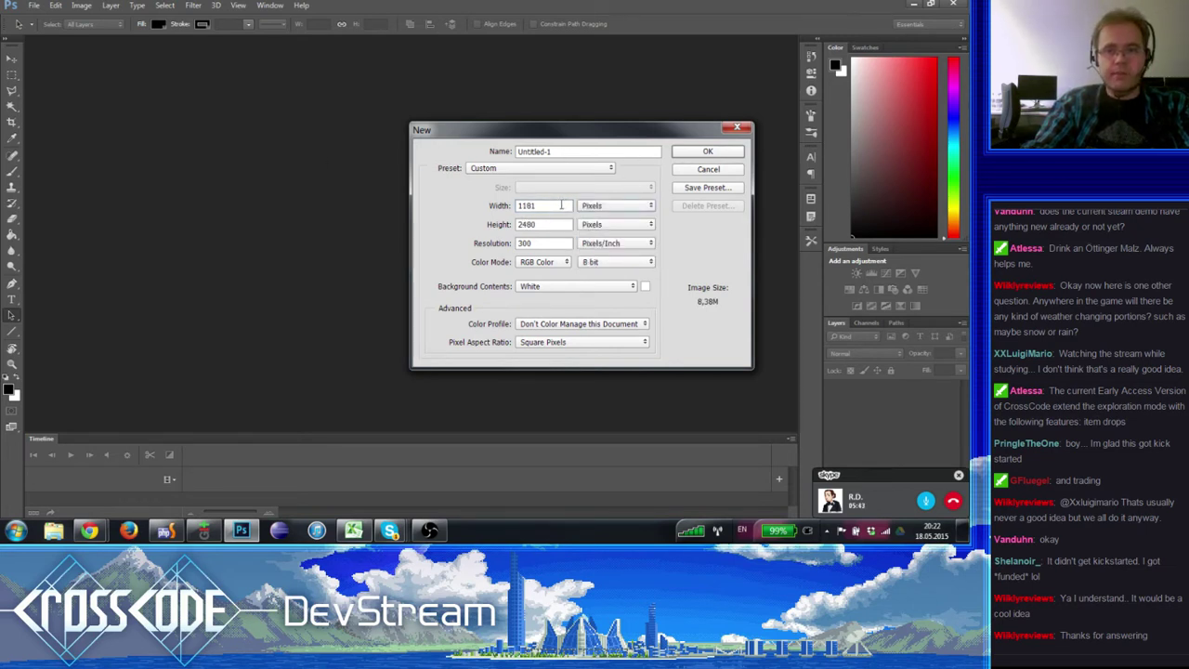
- Set the new document's width to 1200 pixels and height to 800 pixels, and create it
{"action": "left_click_drag", "start_coordinate": [561, 205], "coordinate": [409, 202]}
{"action": "type", "text": "8090"}
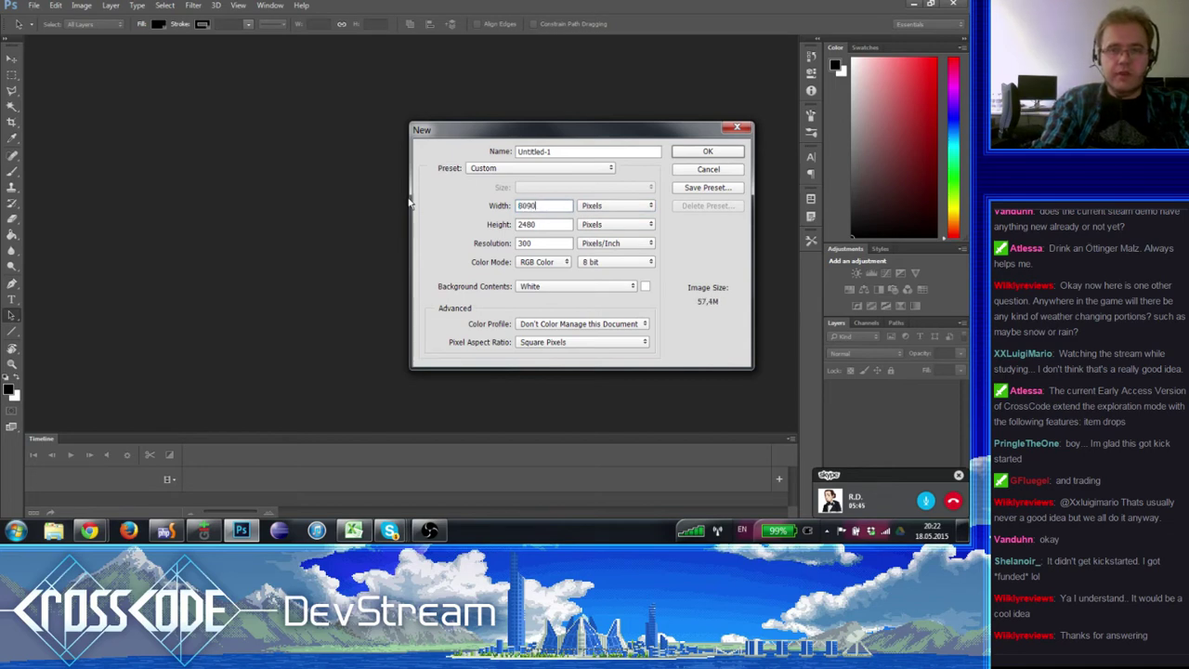
{"action": "key", "text": "BackSpace"}
{"action": "key", "text": "BackSpace"}
{"action": "key", "text": "BackSpace"}
{"action": "key", "text": "BackSpace"}
{"action": "type", "text": "1"}
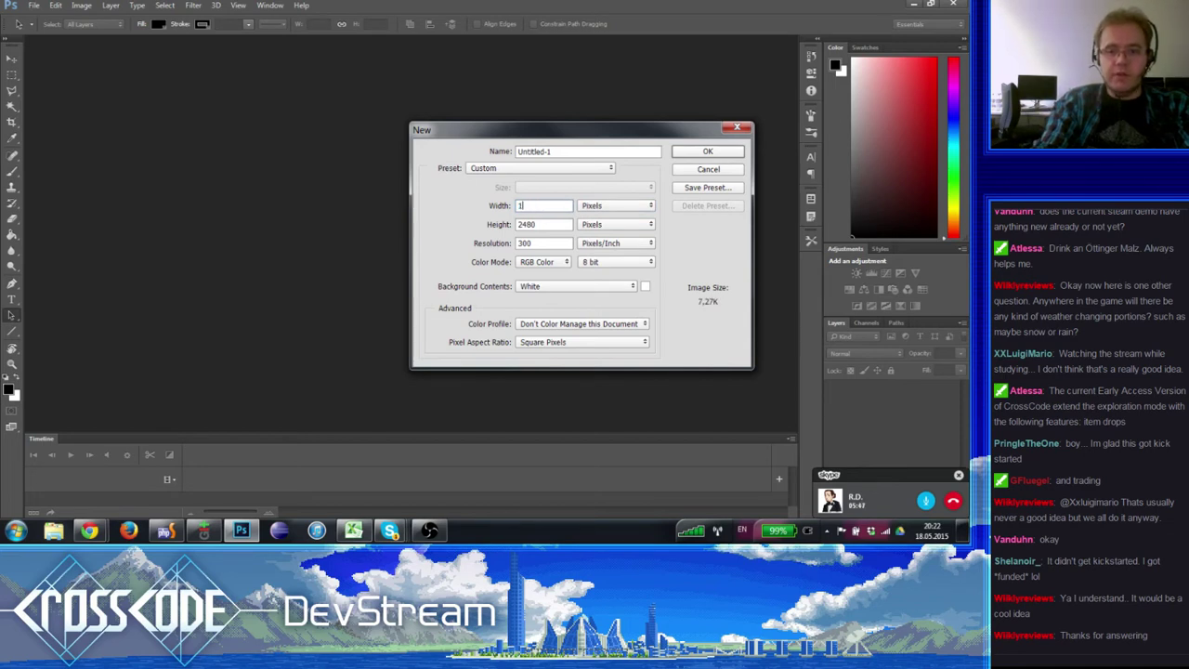
{"action": "type", "text": "200"}
{"action": "key", "text": "Tab"}
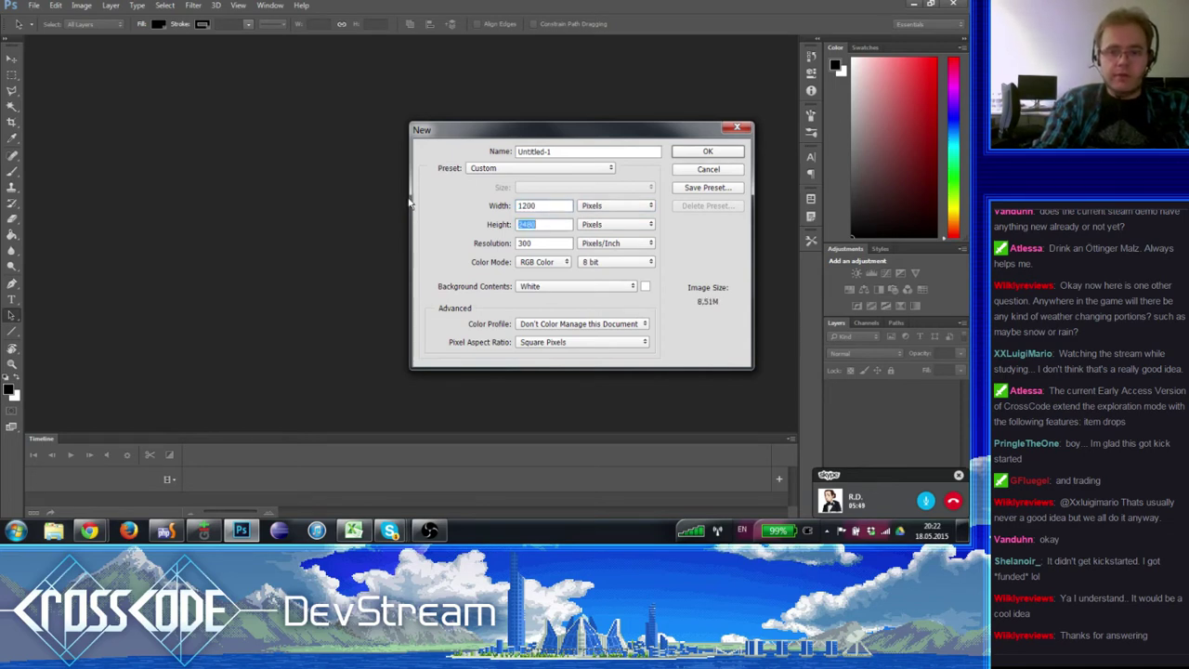
{"action": "type", "text": "800"}
{"action": "key", "text": "Return"}
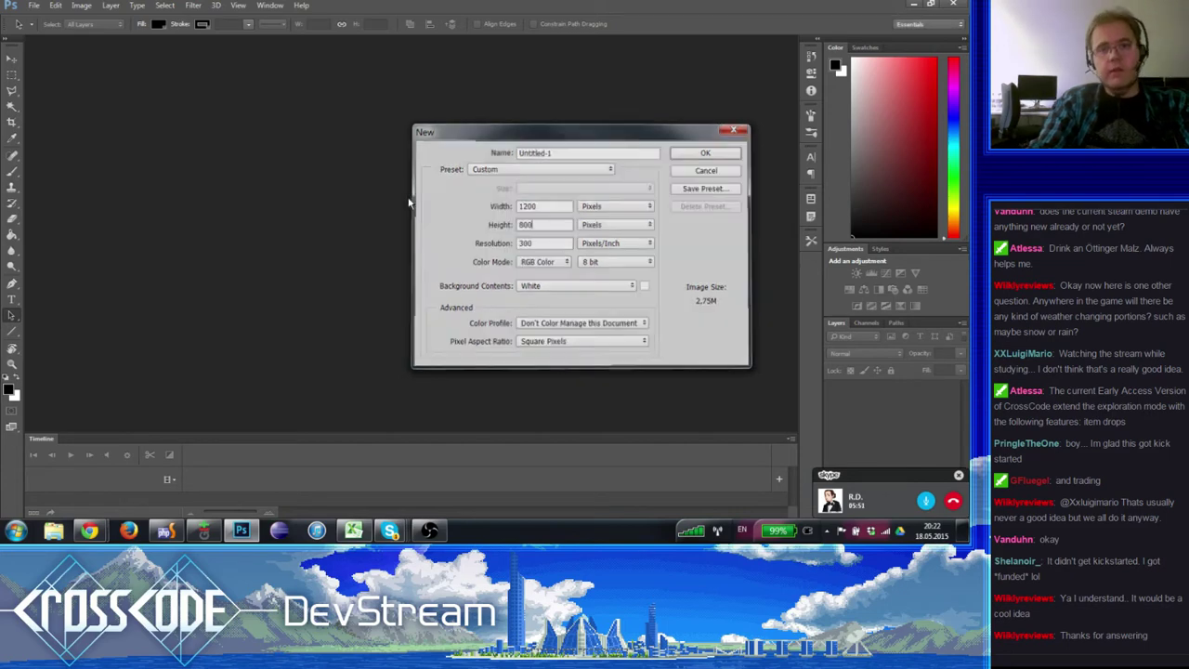
- Hide the grid over the blank canvas
{"action": "left_click", "coordinate": [12, 363]}
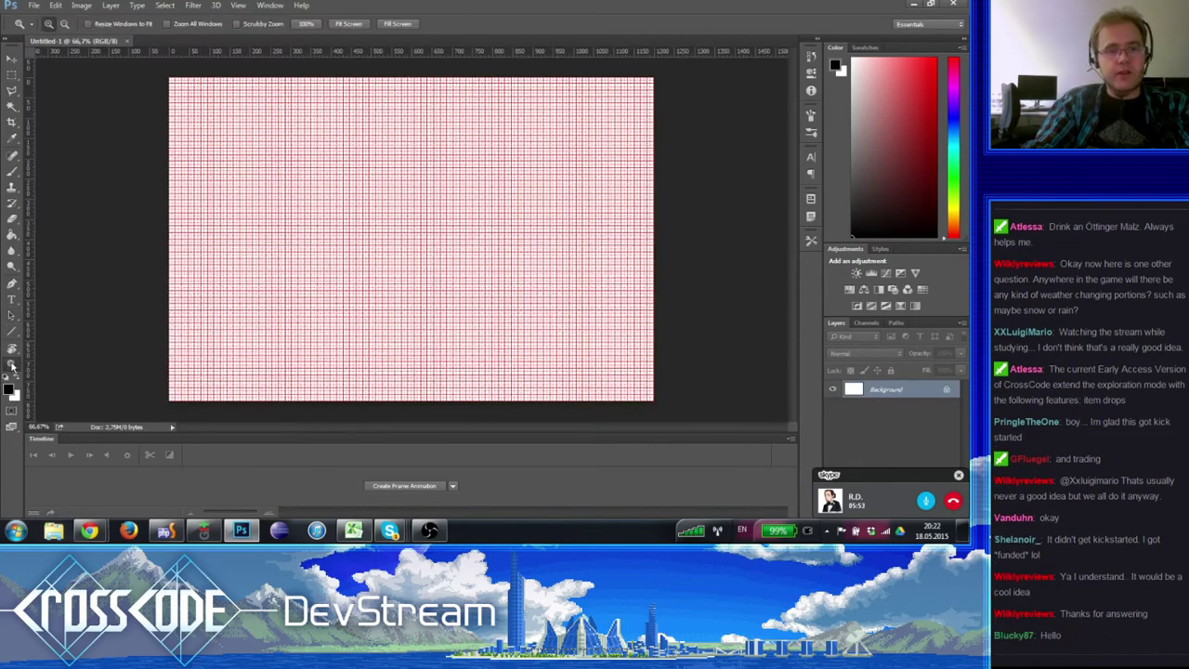
{"action": "left_click", "coordinate": [499, 127]}
{"action": "left_click", "coordinate": [499, 127], "text": "alt"}
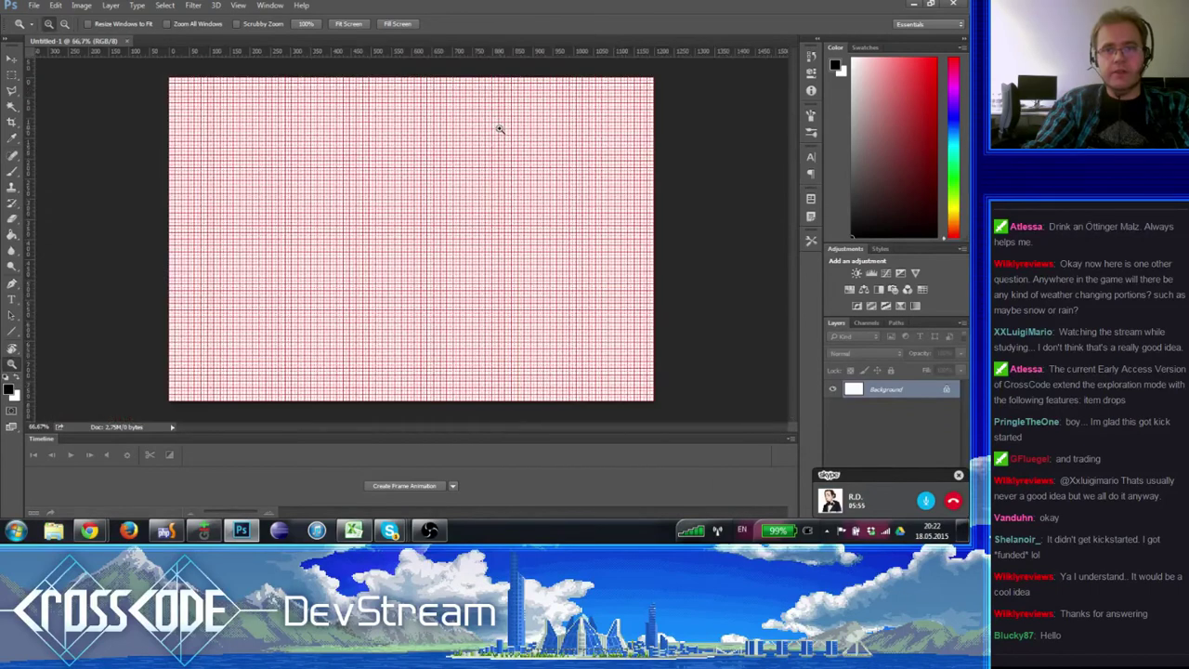
{"action": "left_click", "coordinate": [499, 212]}
{"action": "left_click", "coordinate": [406, 287], "text": "alt"}
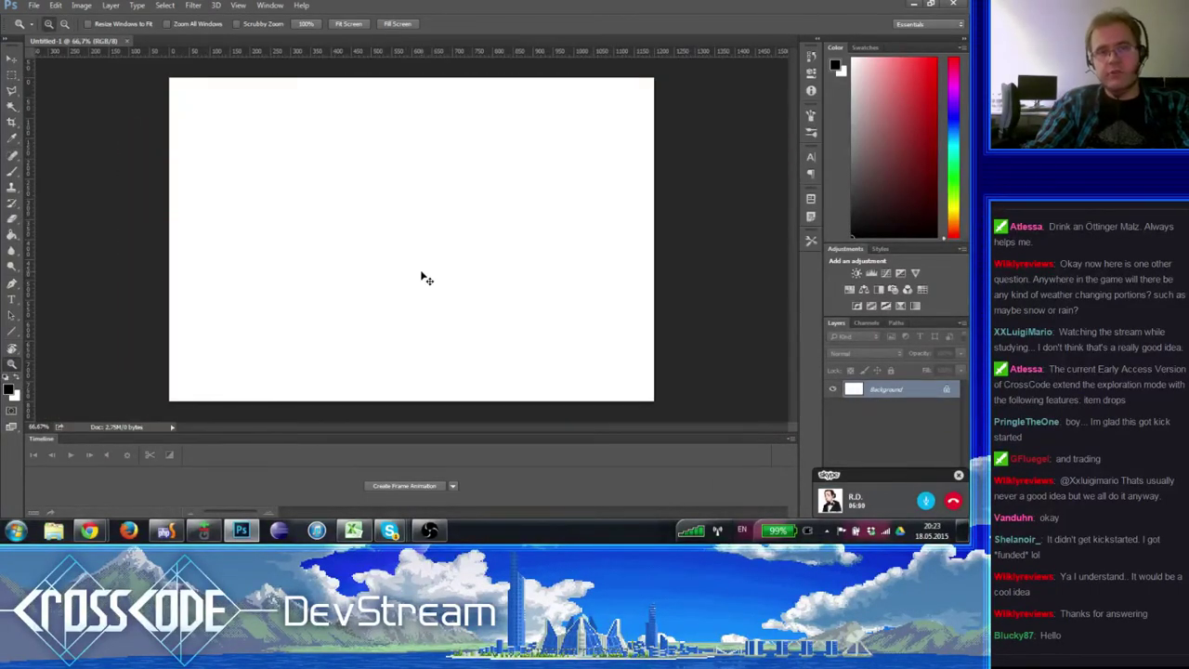
{"action": "key", "text": "ctrl+apostrophe"}
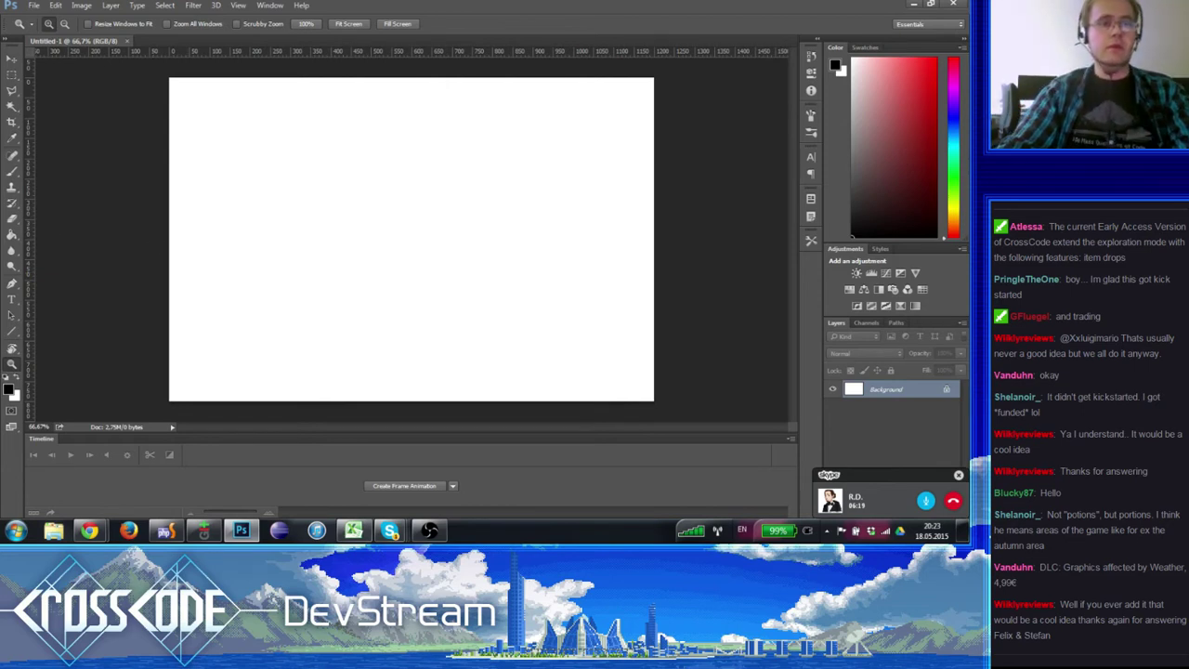
- Set the foreground colour to grey 565656 and fill the Background layer with it
{"action": "key", "text": "i"}
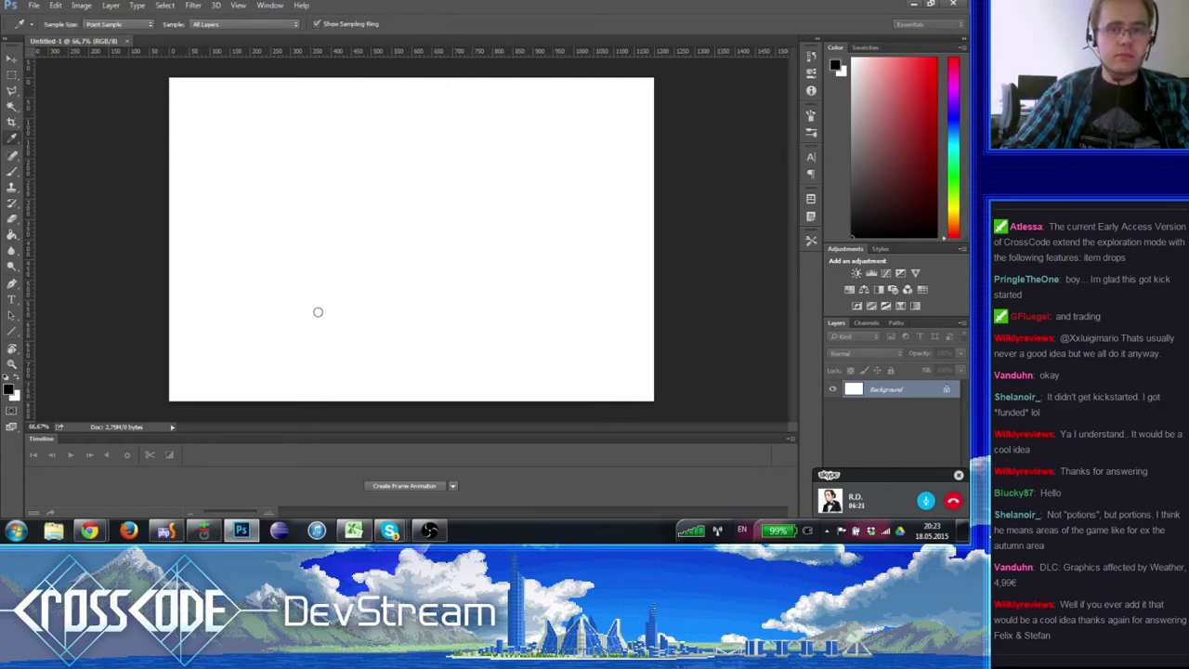
{"action": "left_click_drag", "start_coordinate": [221, 325], "coordinate": [206, 344]}
{"action": "left_click", "coordinate": [472, 238]}
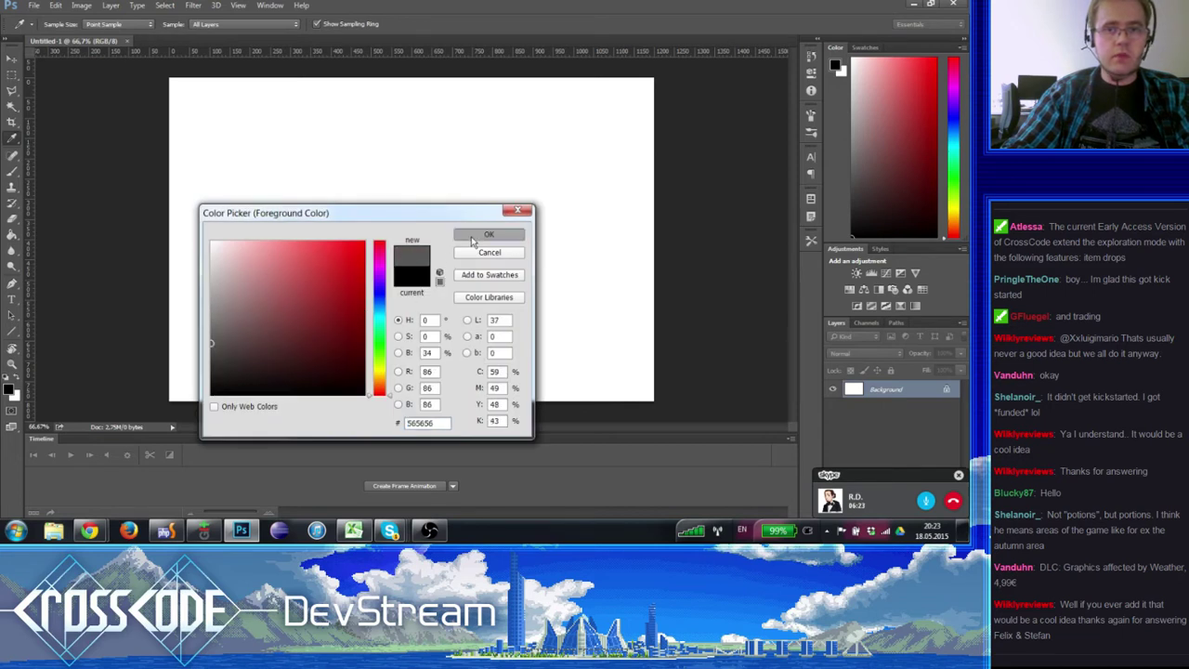
{"action": "key", "text": "g"}
{"action": "left_click", "coordinate": [468, 271]}
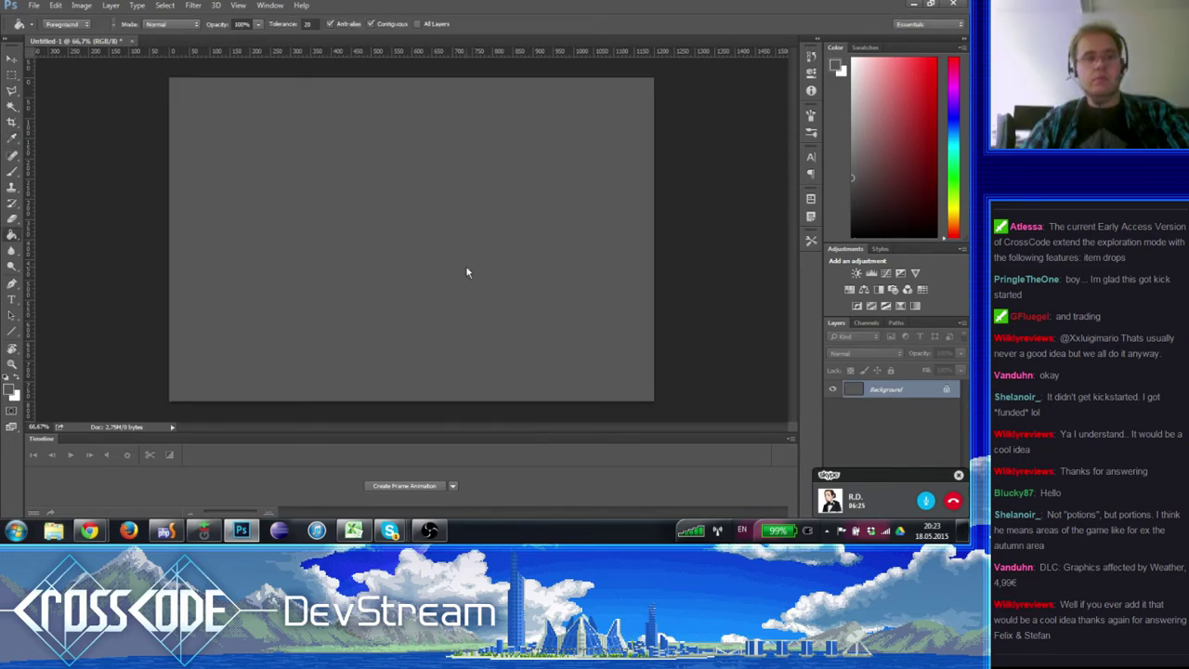
- Pick a darker grey as the foreground colour and fill the Background layer with it
{"action": "left_click", "coordinate": [12, 390]}
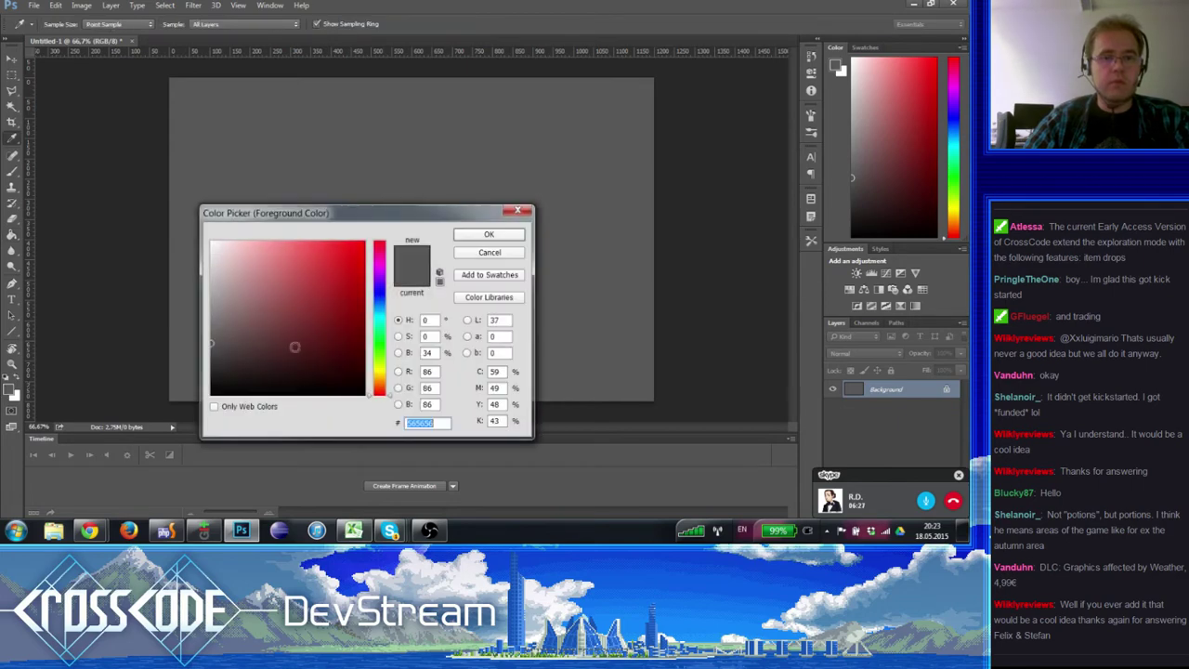
{"action": "left_click_drag", "start_coordinate": [295, 346], "coordinate": [187, 360]}
{"action": "left_click", "coordinate": [486, 238]}
{"action": "left_click", "coordinate": [482, 233]}
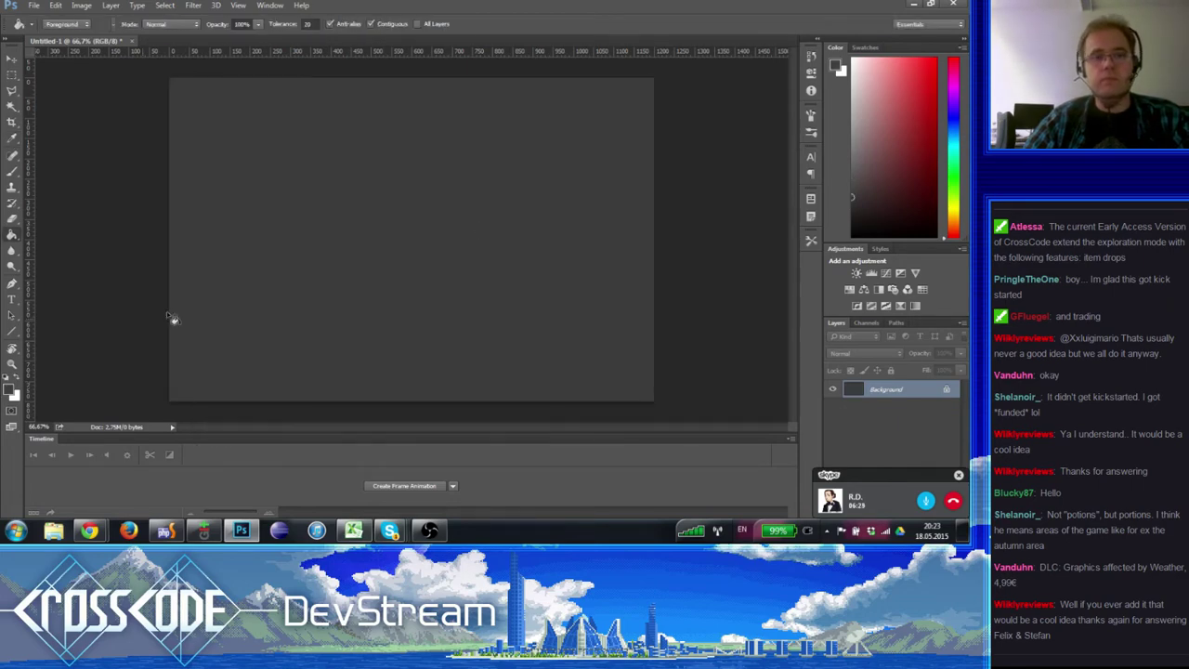
- Dismiss the Skype call pop-up covering the layer controls and add a new layer above the Background
{"action": "left_click", "coordinate": [11, 364]}
{"action": "left_click", "coordinate": [388, 214]}
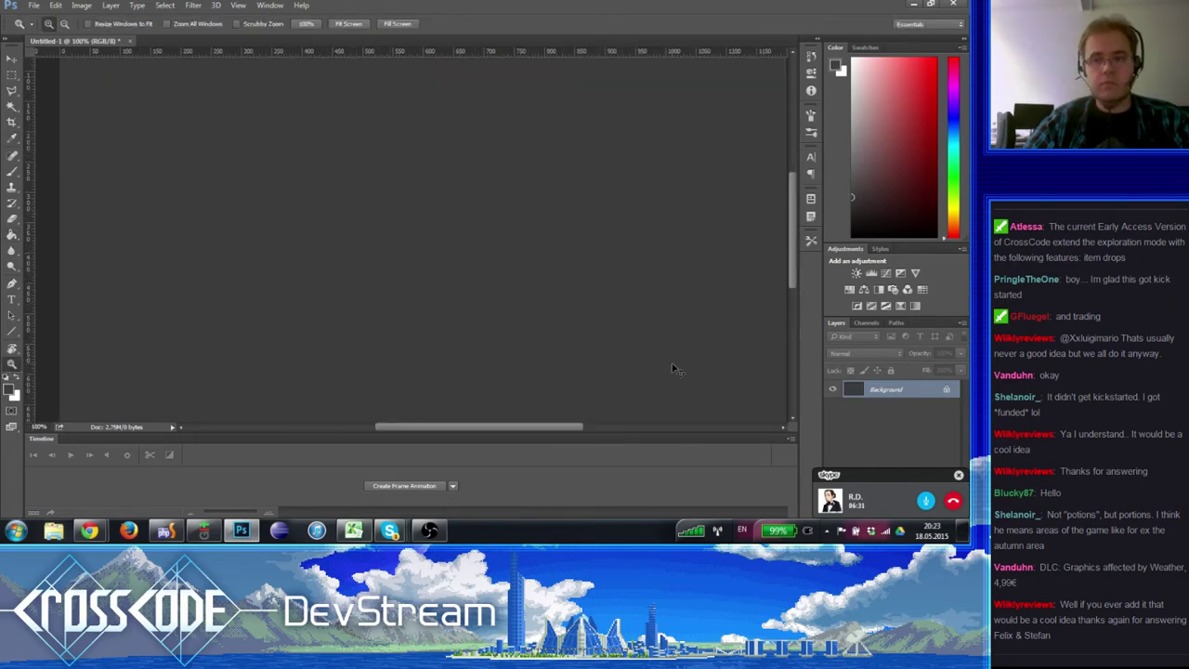
{"action": "left_click", "coordinate": [959, 475]}
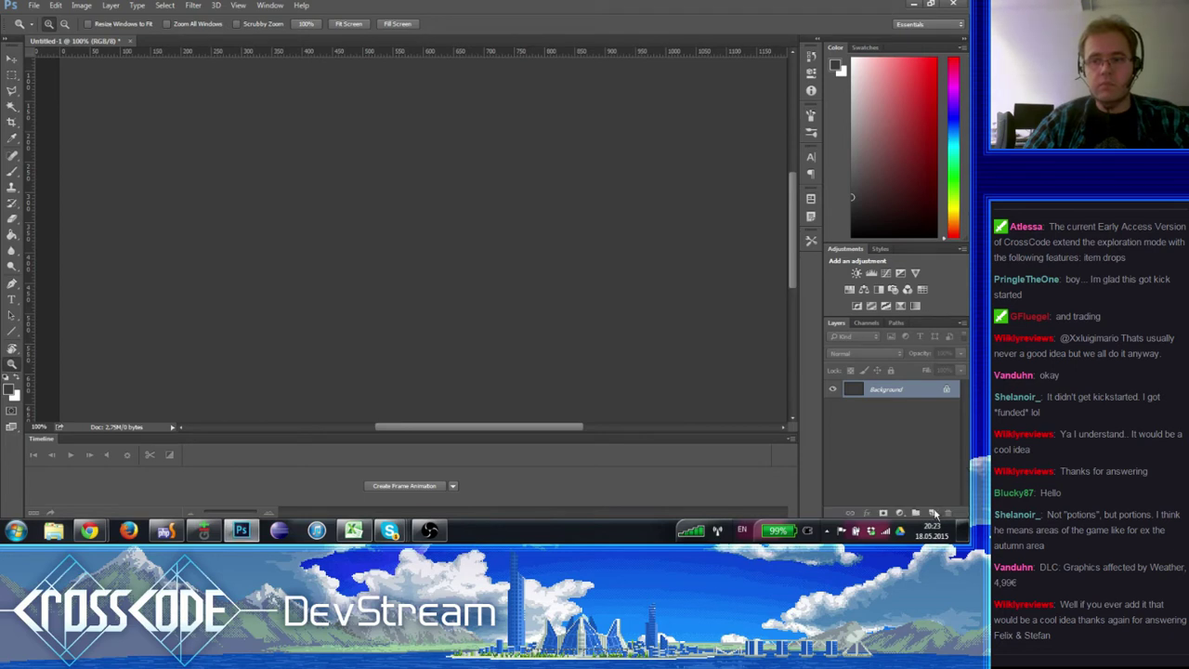
{"action": "left_click", "coordinate": [933, 513]}
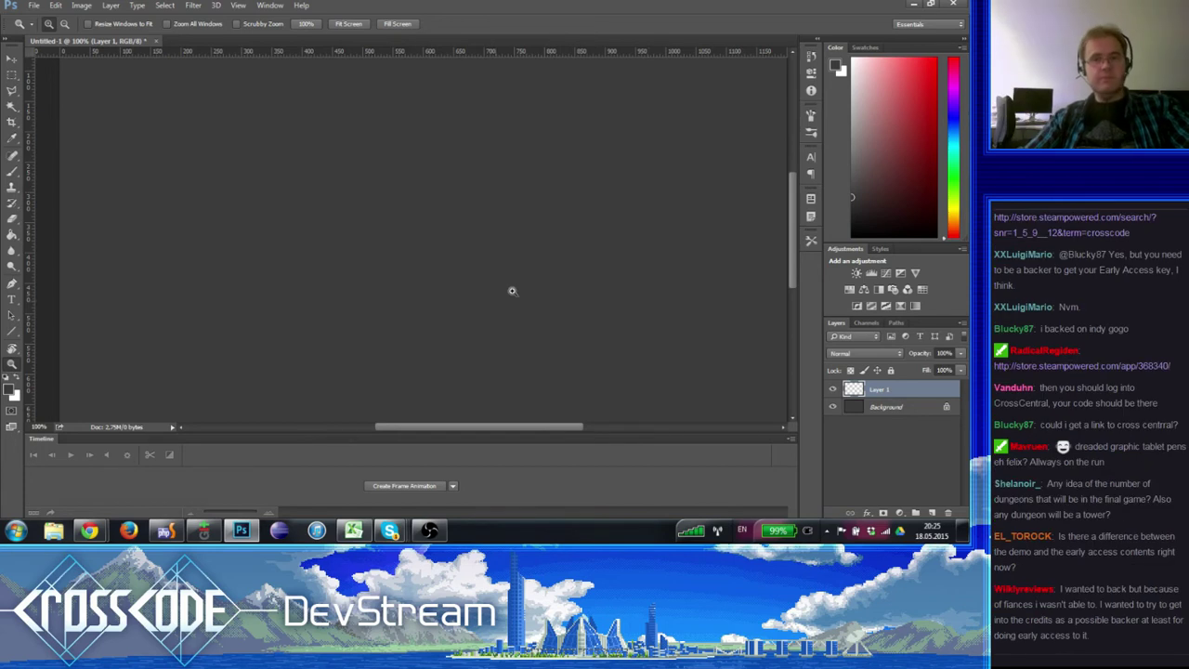
{"action": "left_click", "coordinate": [383, 253]}
{"action": "left_click", "coordinate": [385, 256], "text": "alt"}
{"action": "left_click", "coordinate": [384, 257], "text": "alt"}
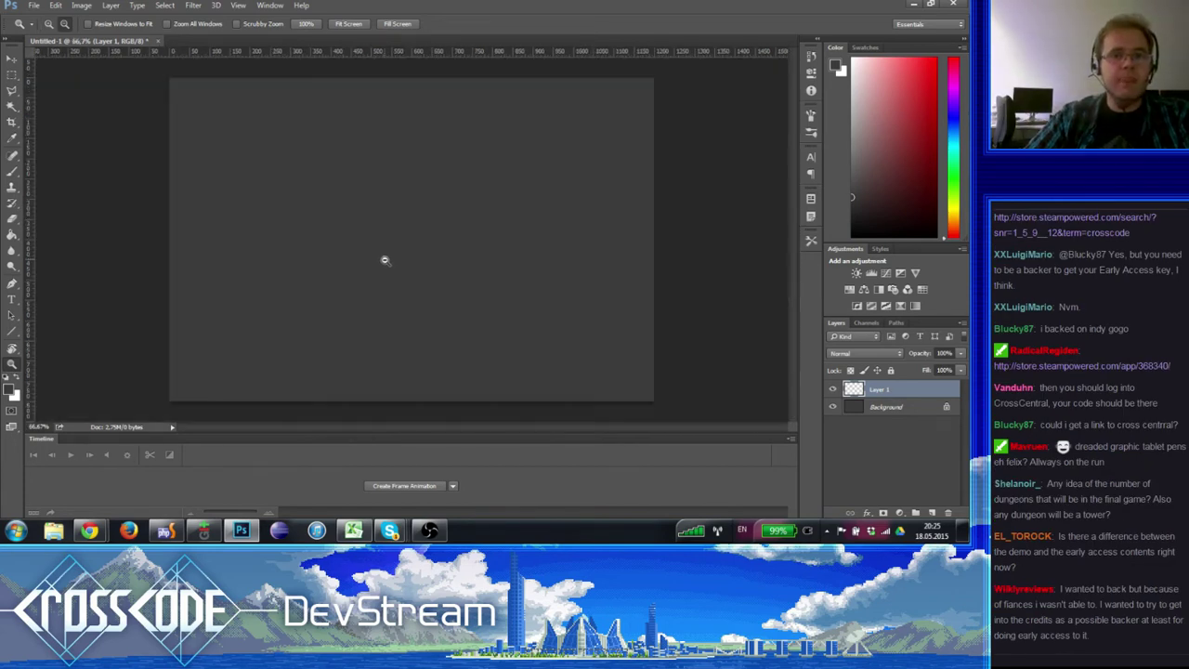
{"action": "left_click", "coordinate": [396, 251], "text": "alt"}
{"action": "left_click", "coordinate": [403, 260]}
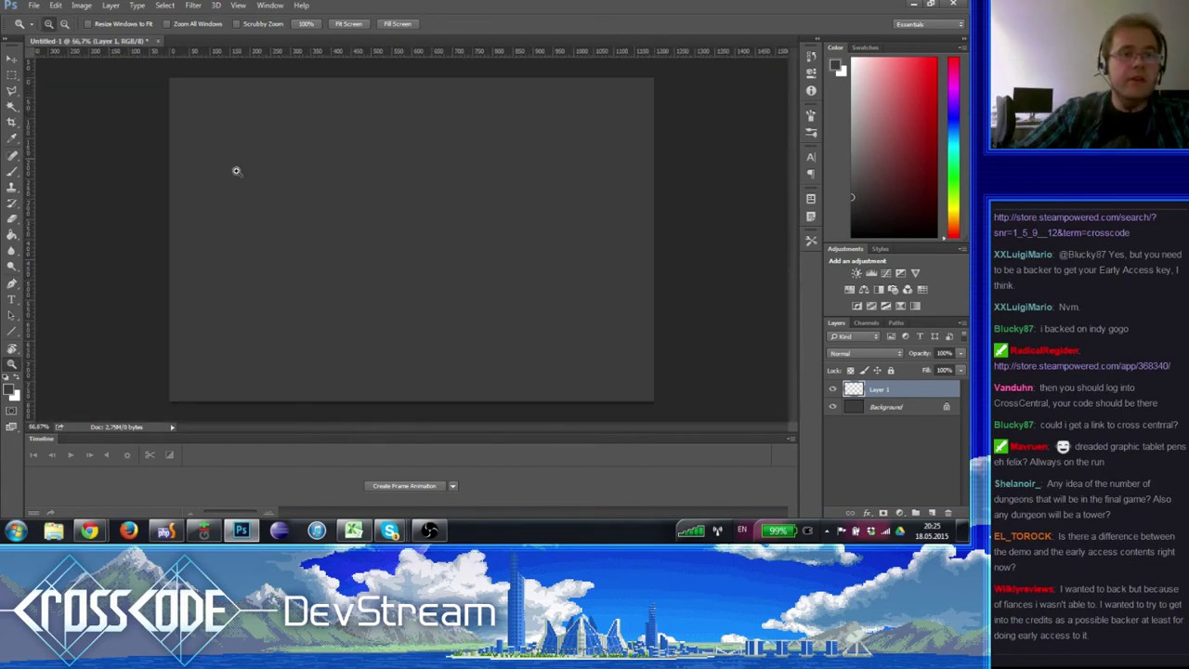
{"action": "key", "text": "Tab"}
{"action": "key", "text": "Tab"}
- Turn the grid on over the canvas and turn it off again
{"action": "left_click", "coordinate": [13, 74]}
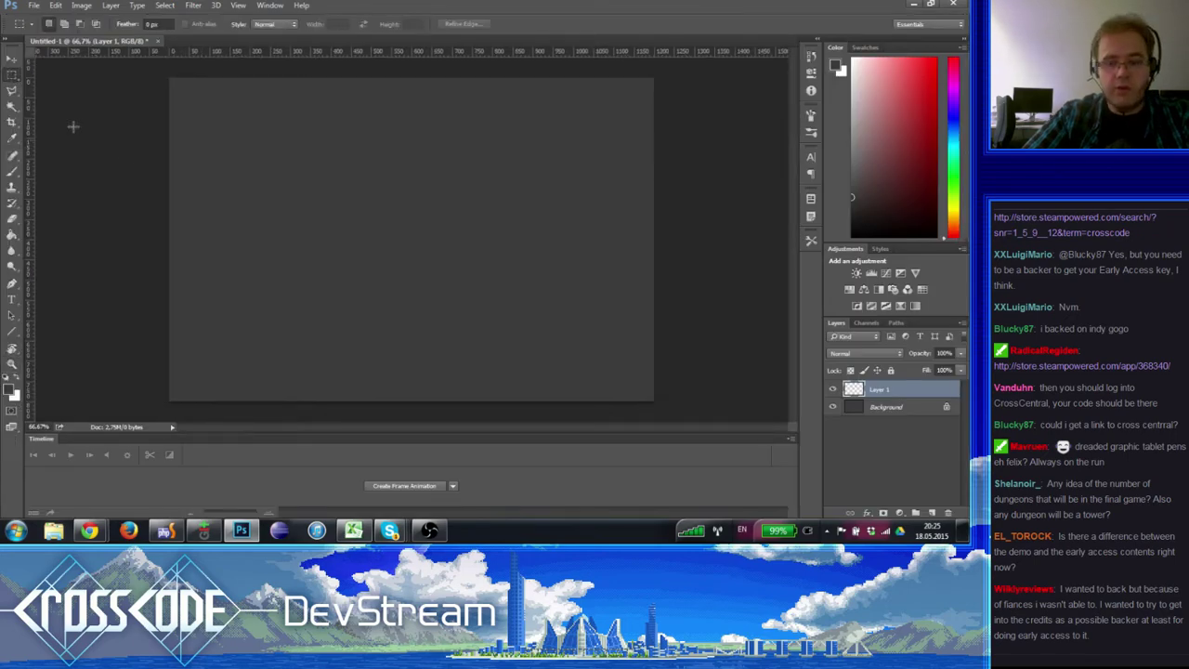
{"action": "key", "text": "ctrl+apostrophe"}
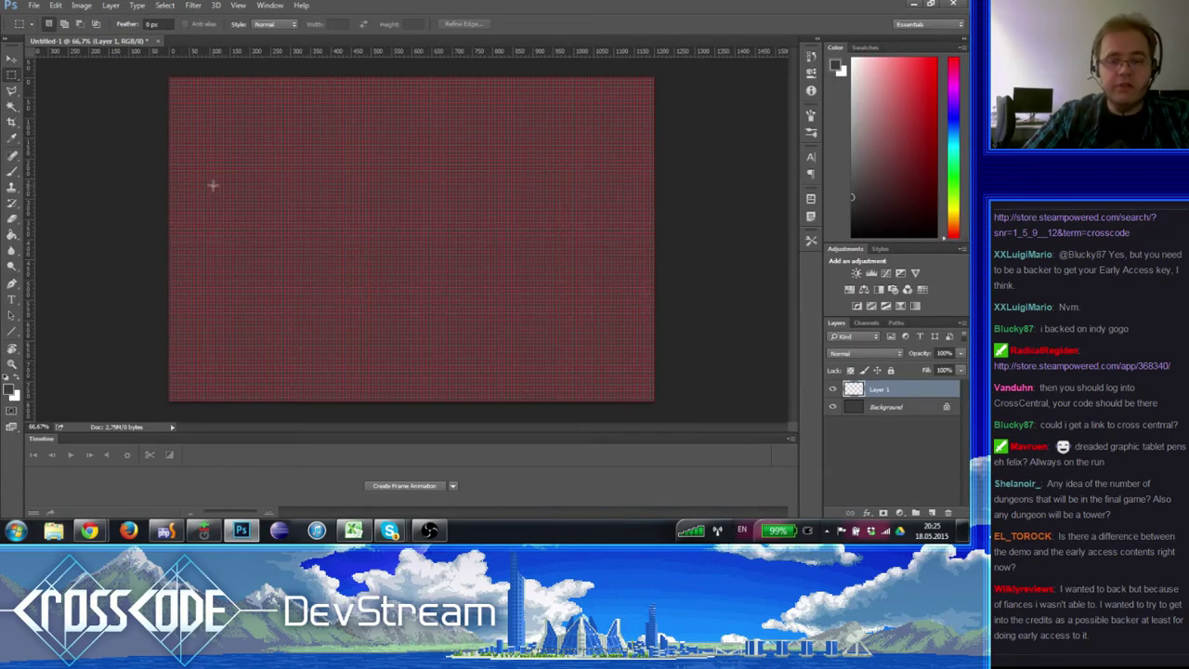
{"action": "left_click", "coordinate": [13, 362]}
{"action": "left_click", "coordinate": [162, 257]}
{"action": "key", "text": "ctrl+apostrophe"}
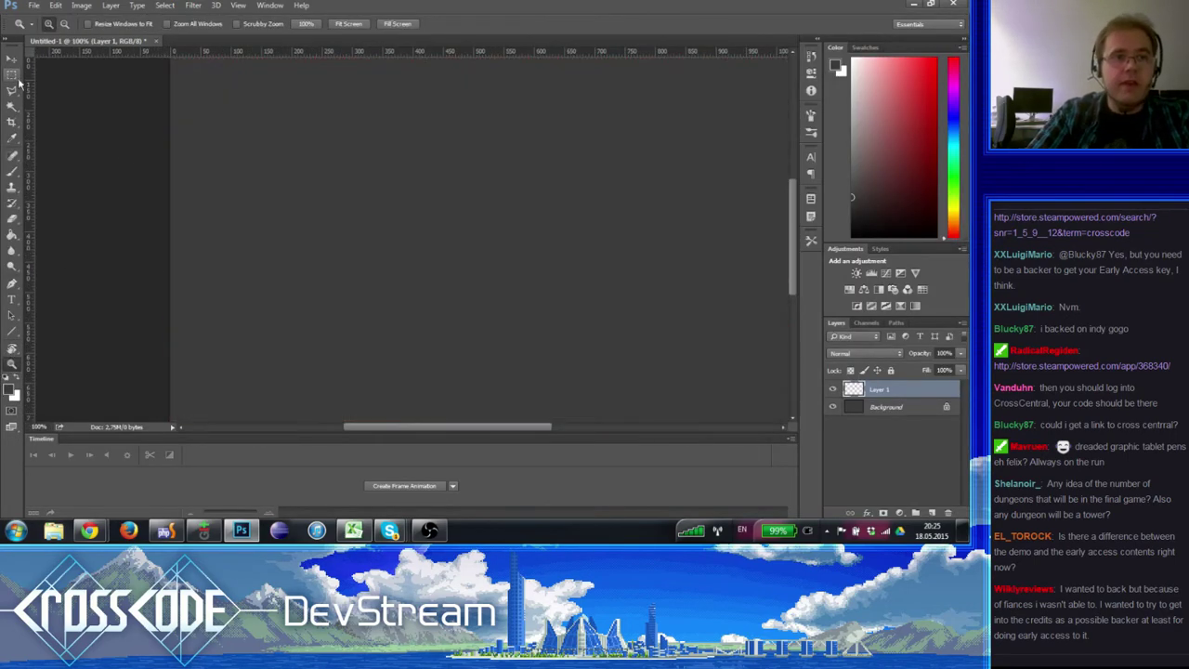
- Show the grid over the canvas at 100% zoom
{"action": "key", "text": "m"}
{"action": "left_click", "coordinate": [13, 363]}
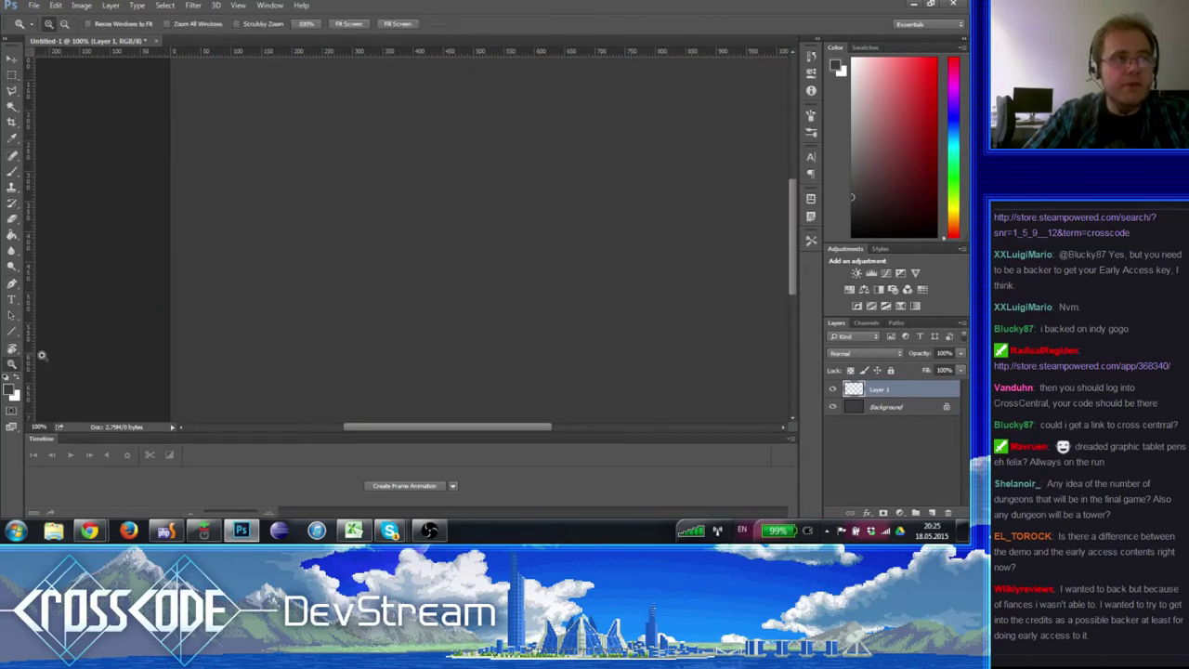
{"action": "left_click", "coordinate": [291, 286], "text": "alt"}
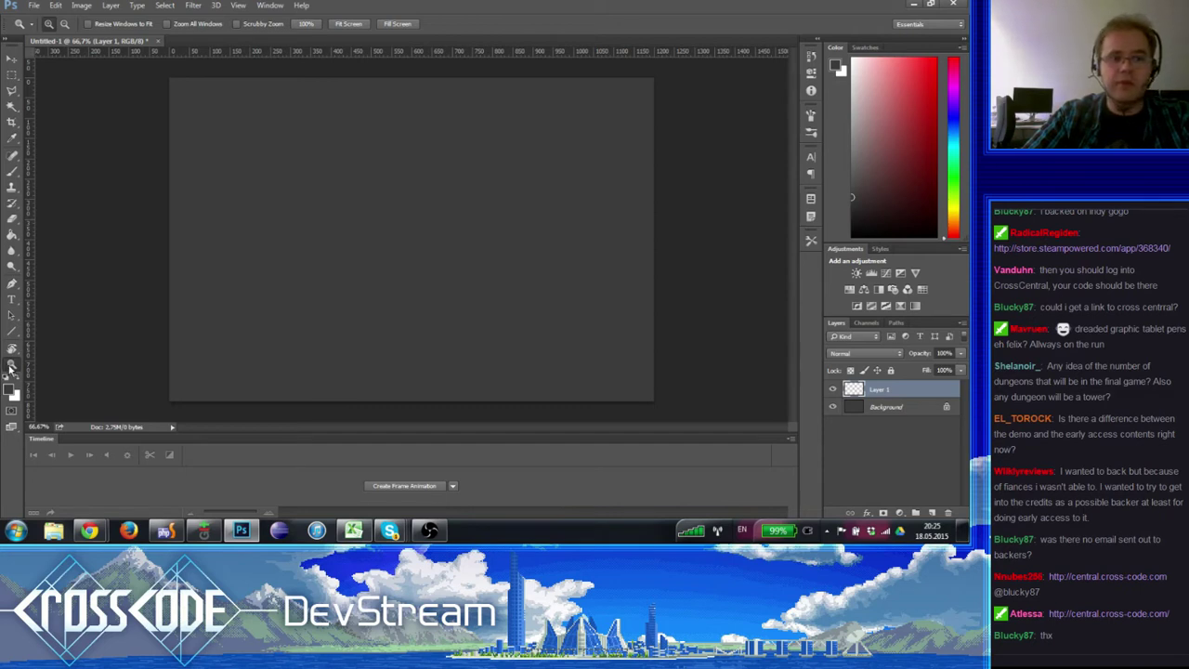
{"action": "left_click", "coordinate": [264, 258]}
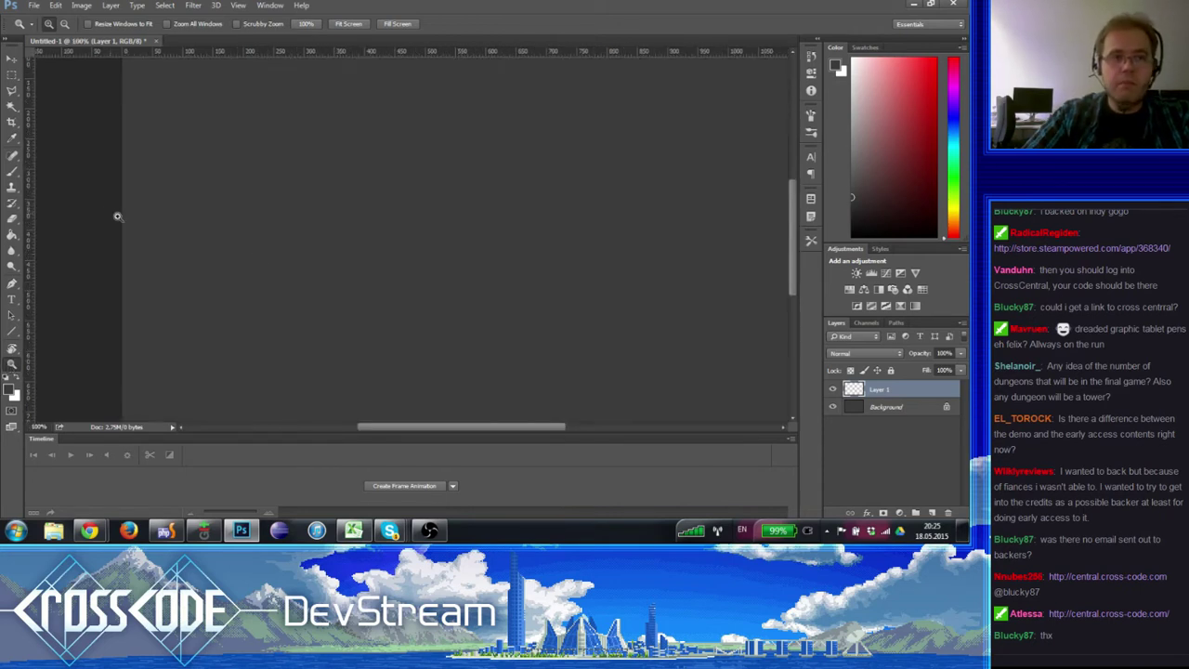
{"action": "left_click", "coordinate": [11, 172]}
{"action": "left_click", "coordinate": [11, 235]}
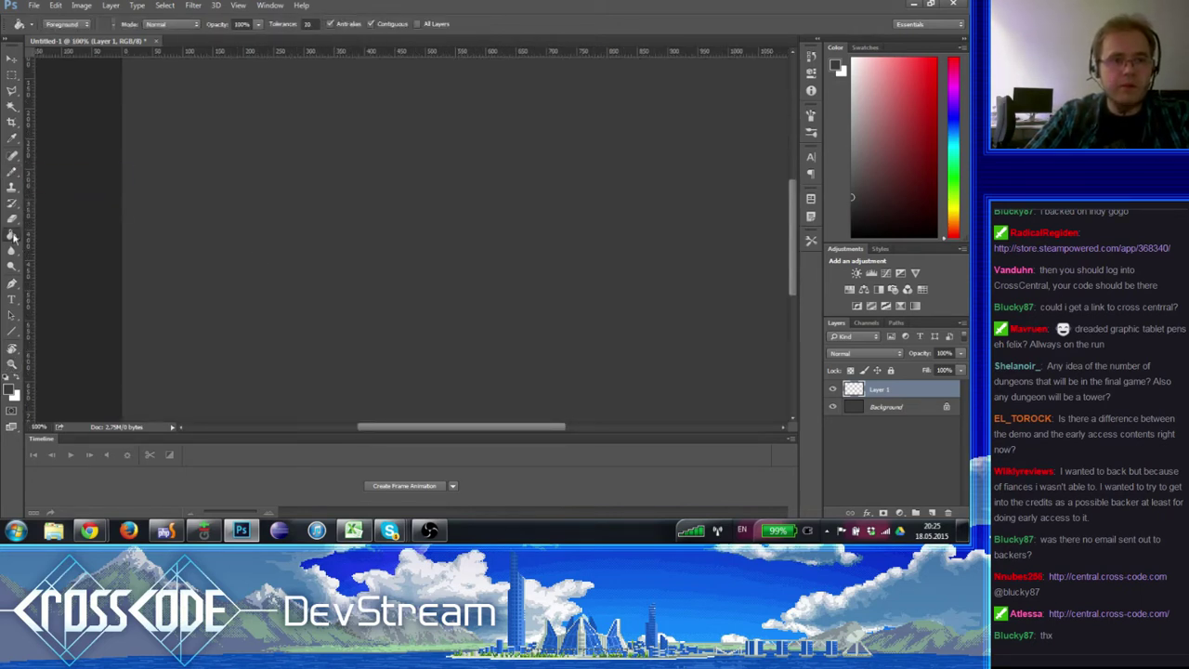
{"action": "key", "text": "ctrl+apostrophe"}
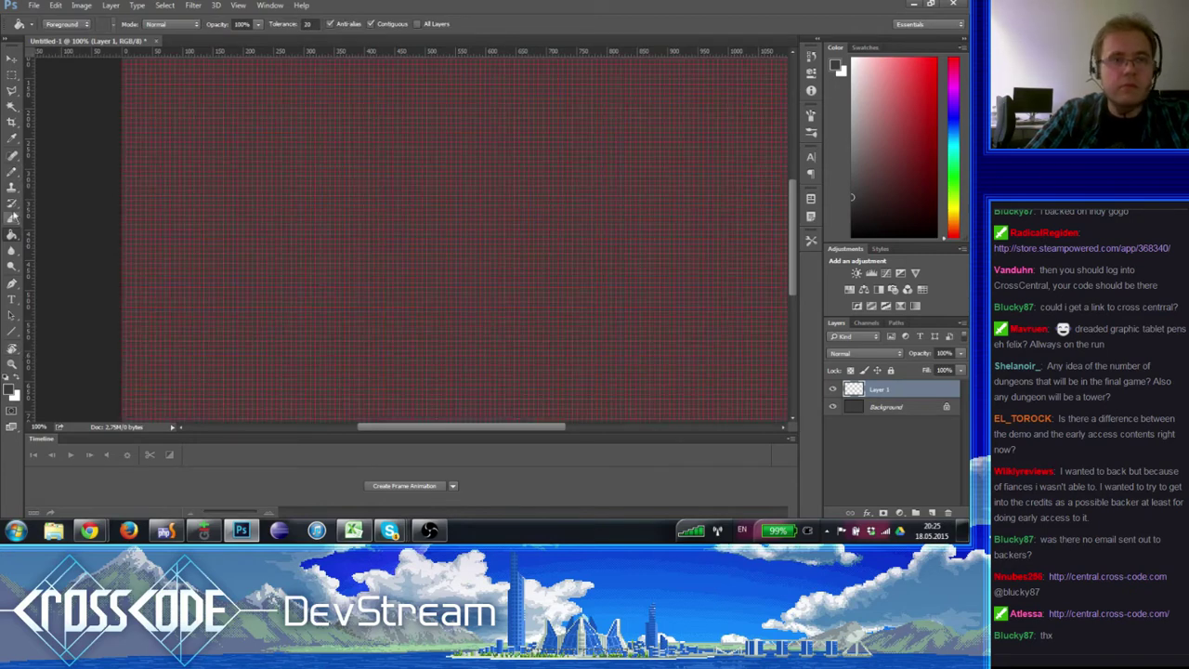
{"action": "left_click", "coordinate": [13, 76]}
{"action": "left_click_drag", "start_coordinate": [185, 97], "coordinate": [312, 138]}
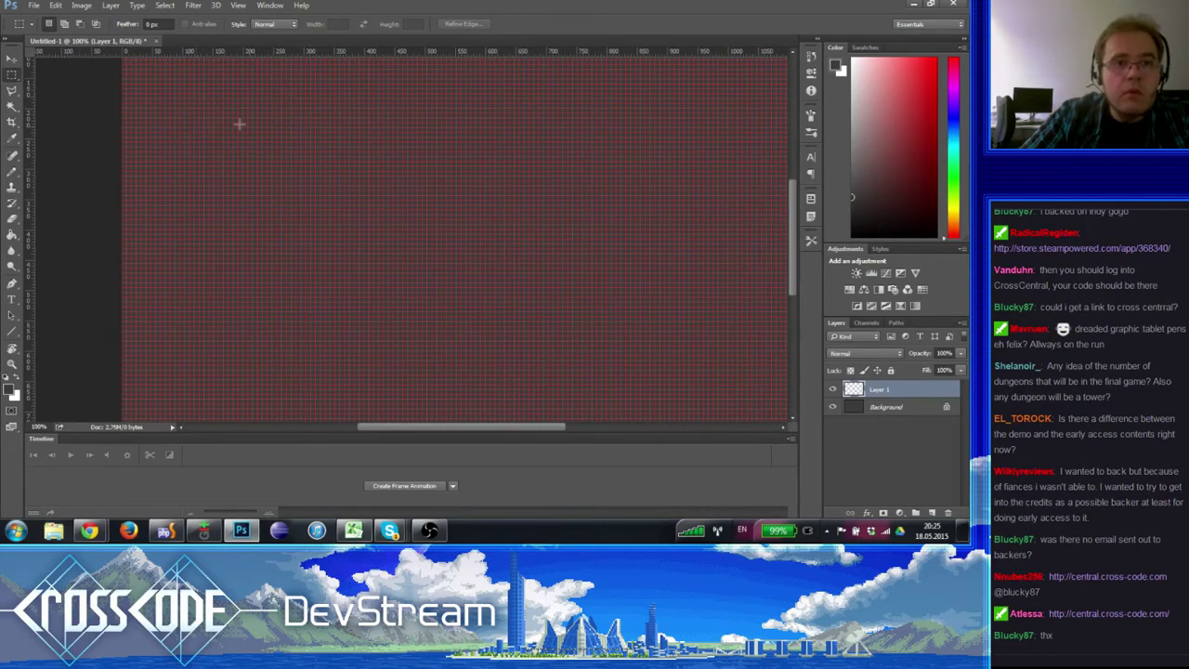
{"action": "left_click_drag", "start_coordinate": [239, 124], "coordinate": [230, 159]}
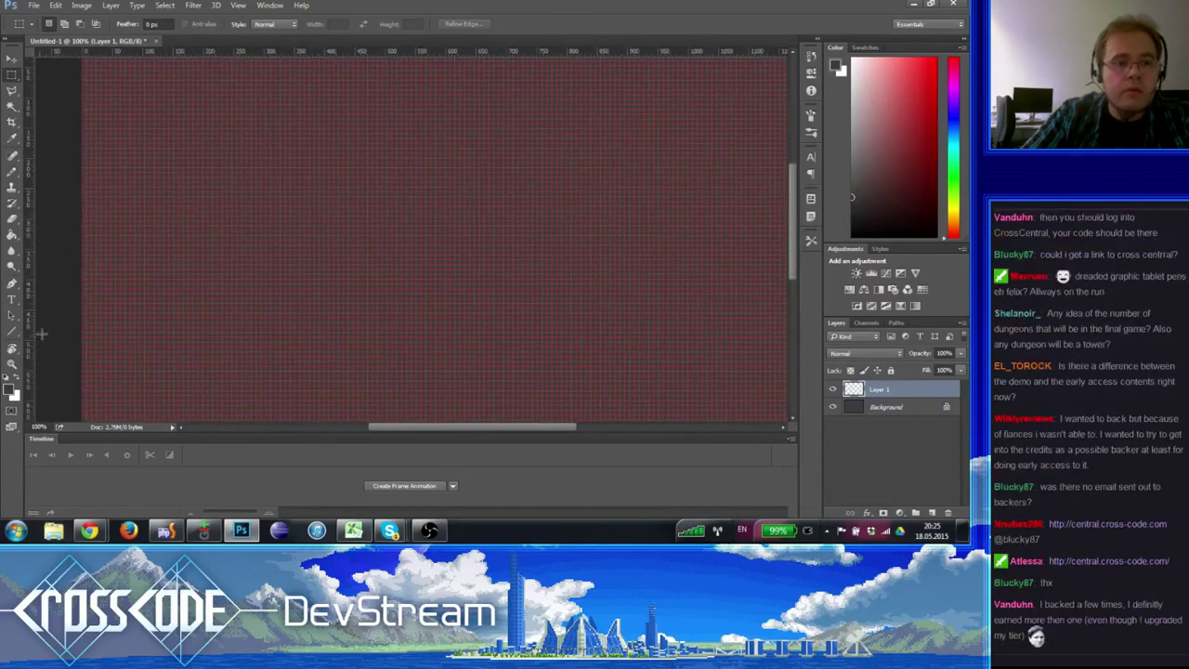
{"action": "left_click", "coordinate": [12, 362]}
{"action": "left_click", "coordinate": [80, 331], "text": "alt"}
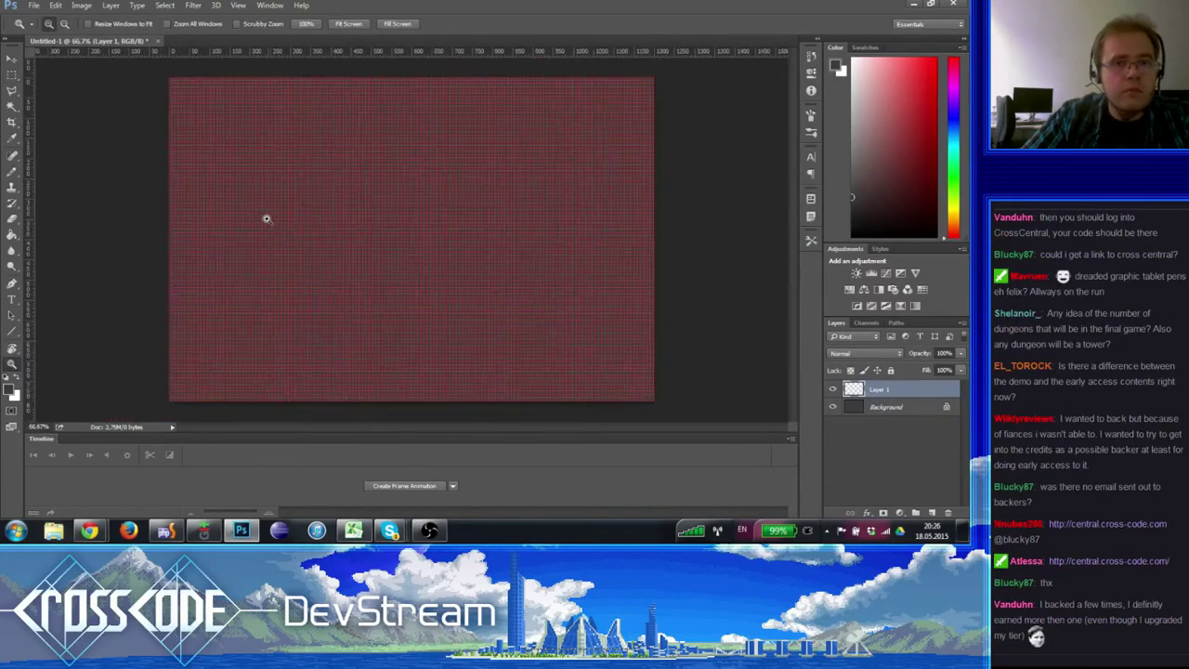
{"action": "left_click", "coordinate": [266, 218]}
{"action": "left_click_drag", "start_coordinate": [263, 218], "coordinate": [229, 231]}
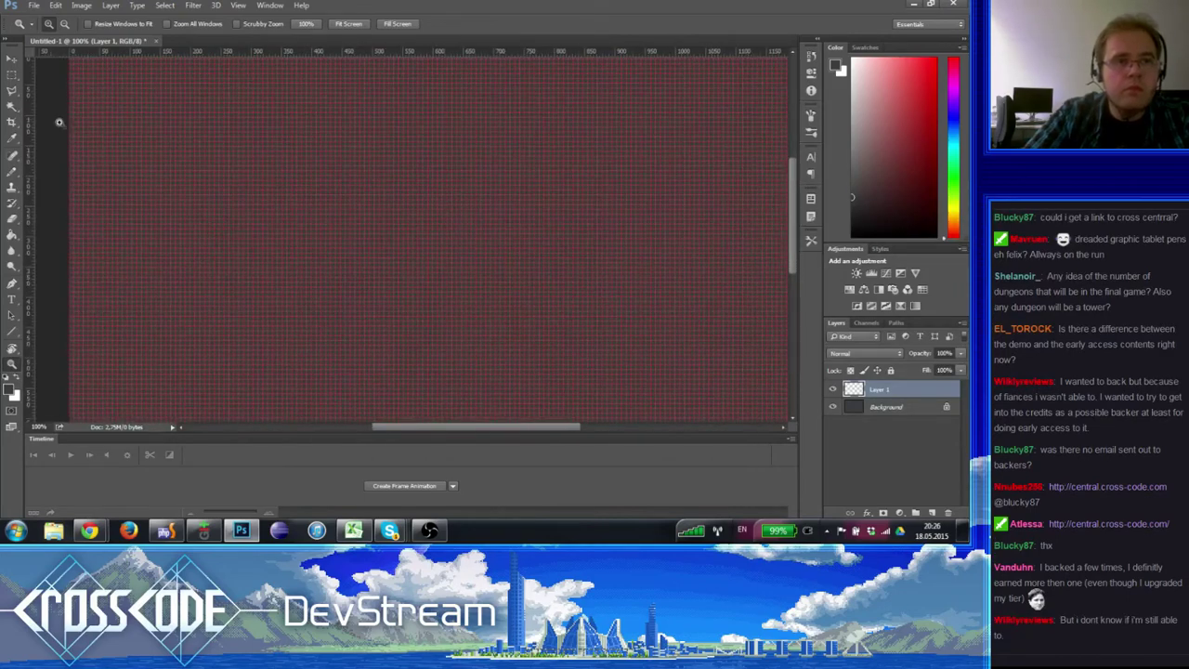
{"action": "left_click", "coordinate": [12, 78]}
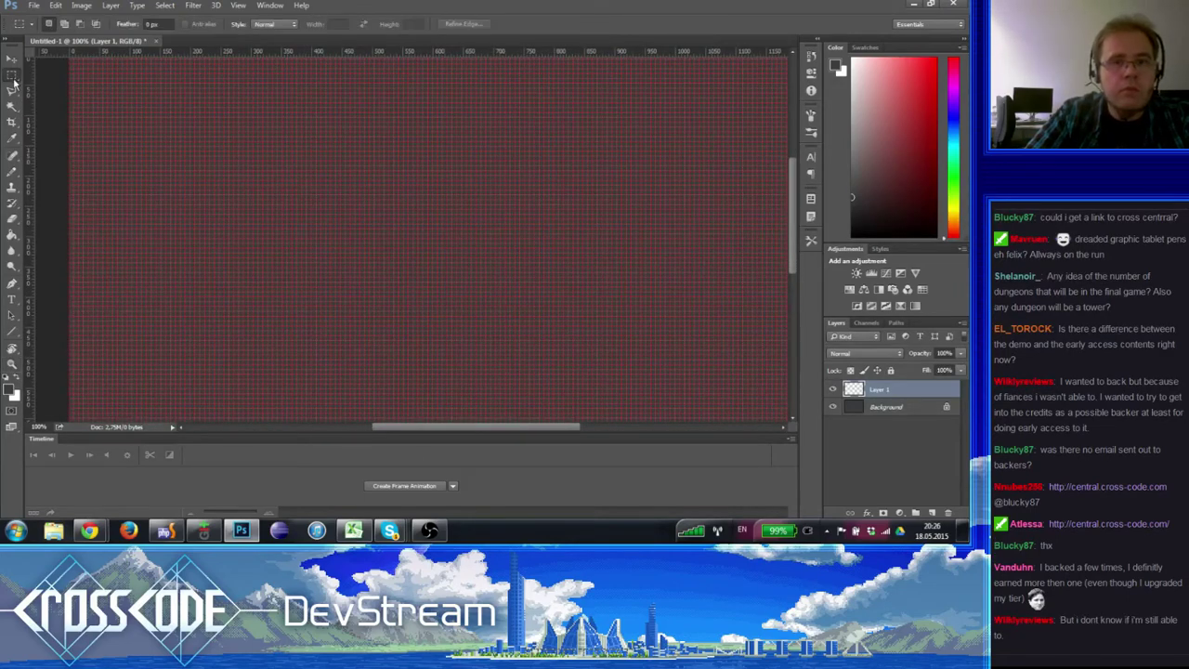
- Set the foreground colour to light grey b9b9b9 and fill the Background layer with it
{"action": "left_click", "coordinate": [12, 234]}
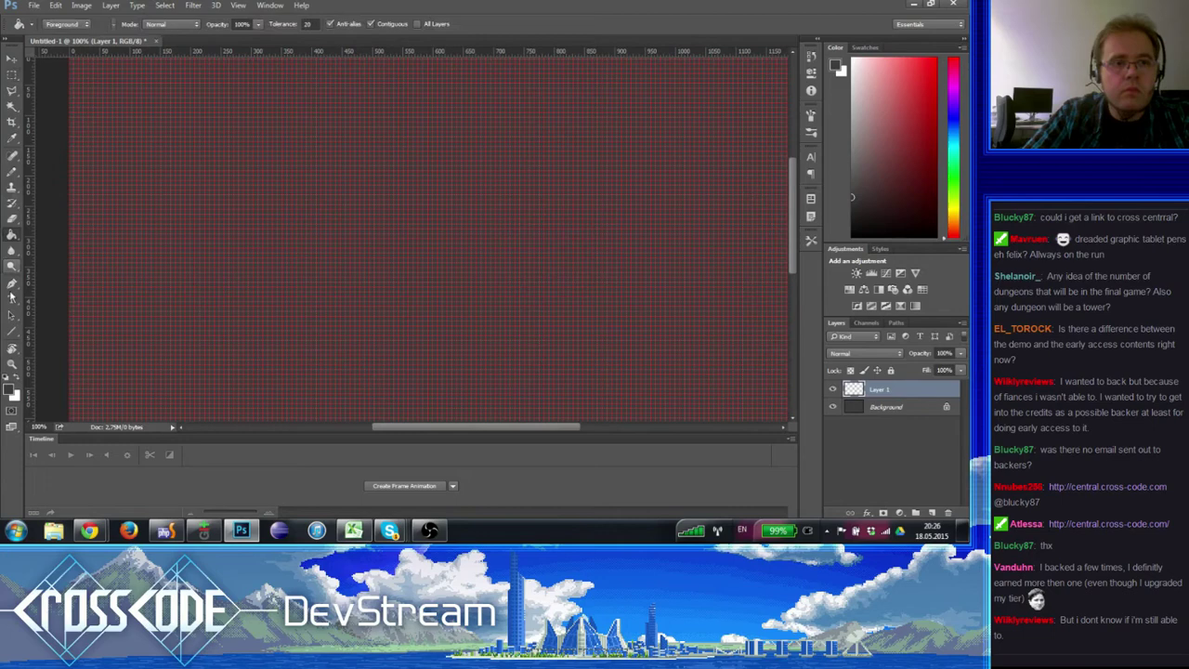
{"action": "left_click", "coordinate": [17, 378]}
{"action": "left_click", "coordinate": [7, 391]}
{"action": "left_click", "coordinate": [212, 284]}
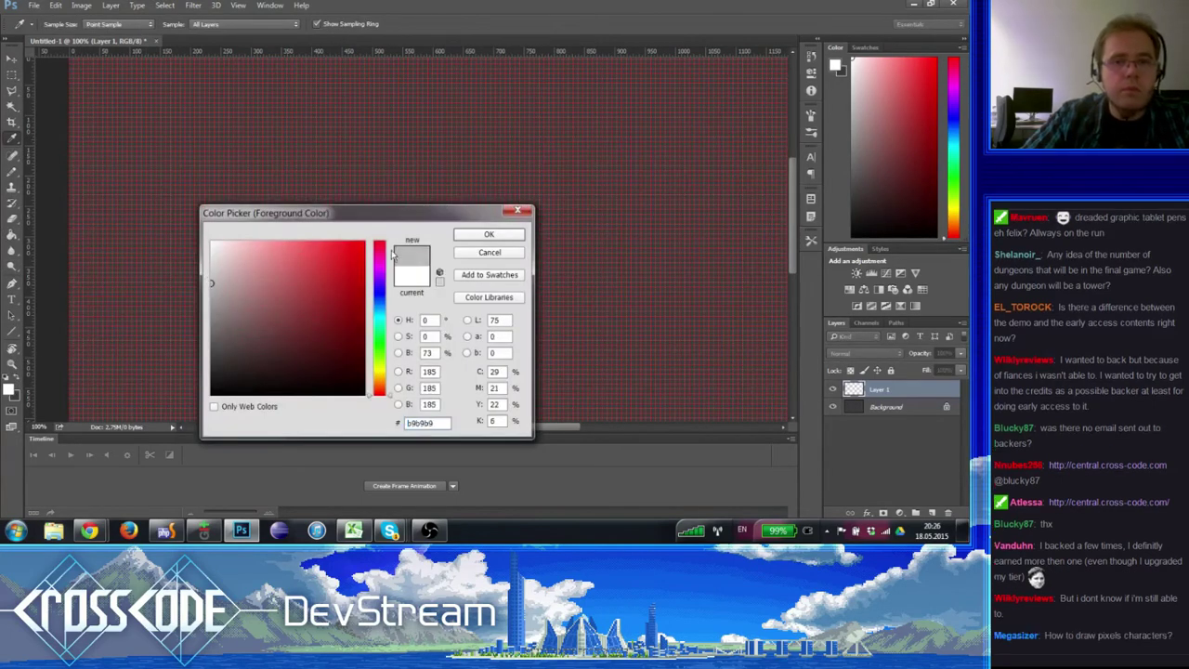
{"action": "left_click", "coordinate": [483, 236]}
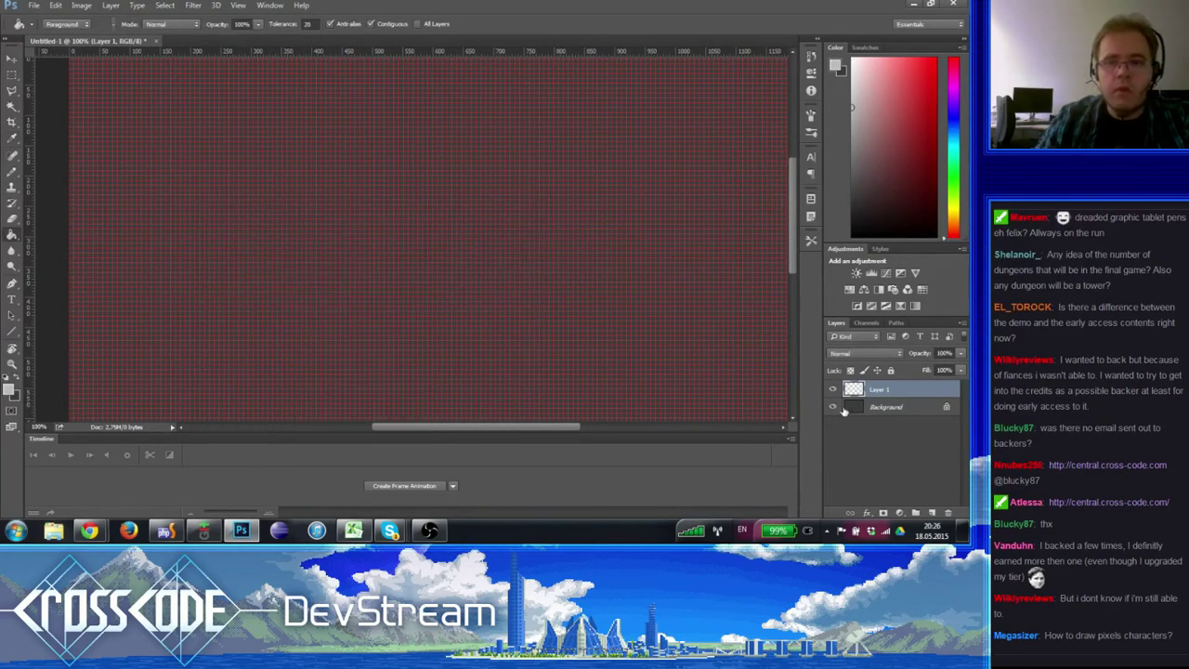
{"action": "left_click", "coordinate": [848, 409]}
{"action": "left_click", "coordinate": [580, 290]}
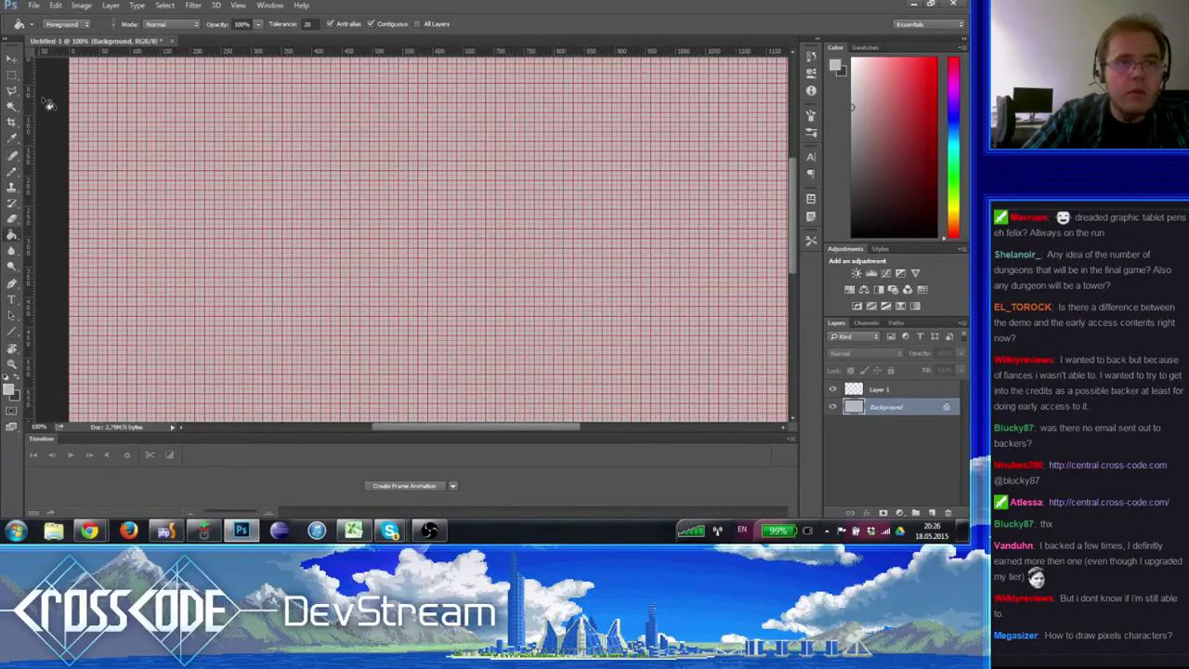
- Fill a rectangular selection about 225 px wide and 130 px high on the Background layer with grey 8d8b8b
{"action": "key", "text": "i"}
{"action": "left_click", "coordinate": [7, 390]}
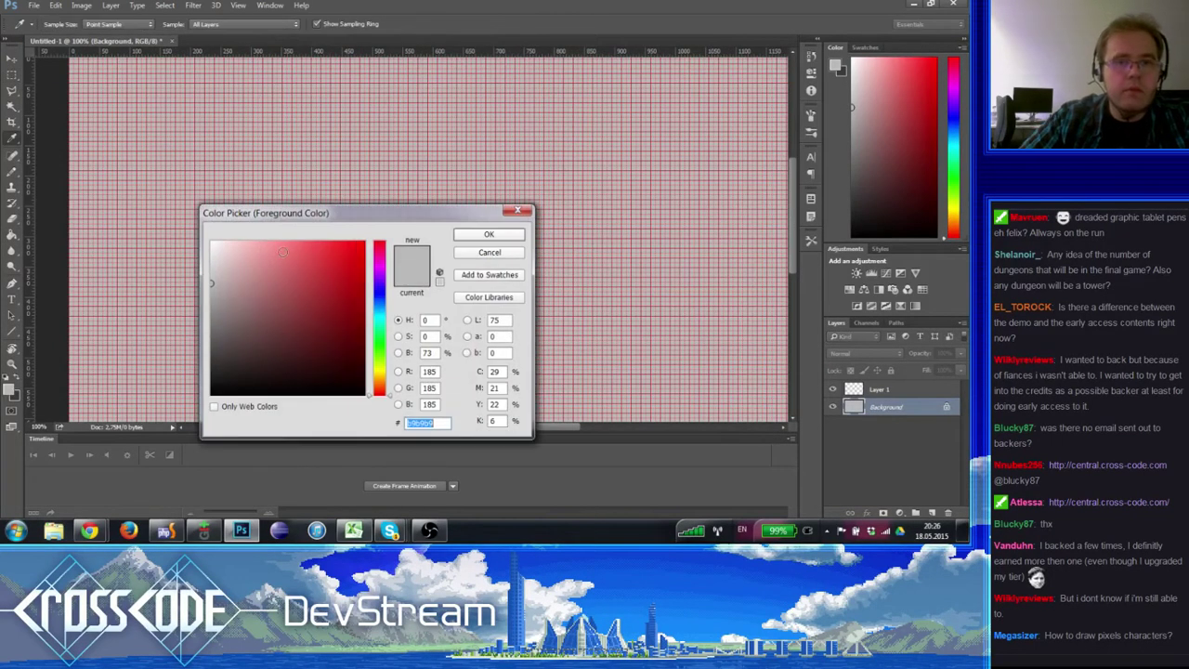
{"action": "type", "text": "8d8b8b"}
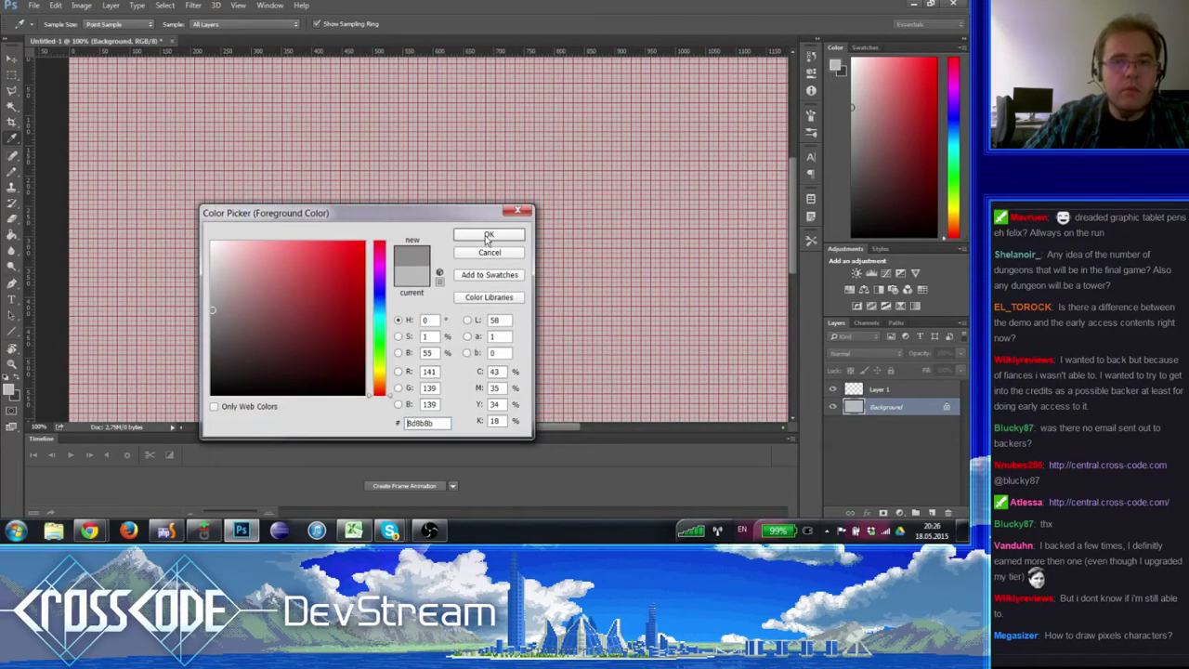
{"action": "left_click", "coordinate": [485, 235]}
{"action": "key", "text": "m"}
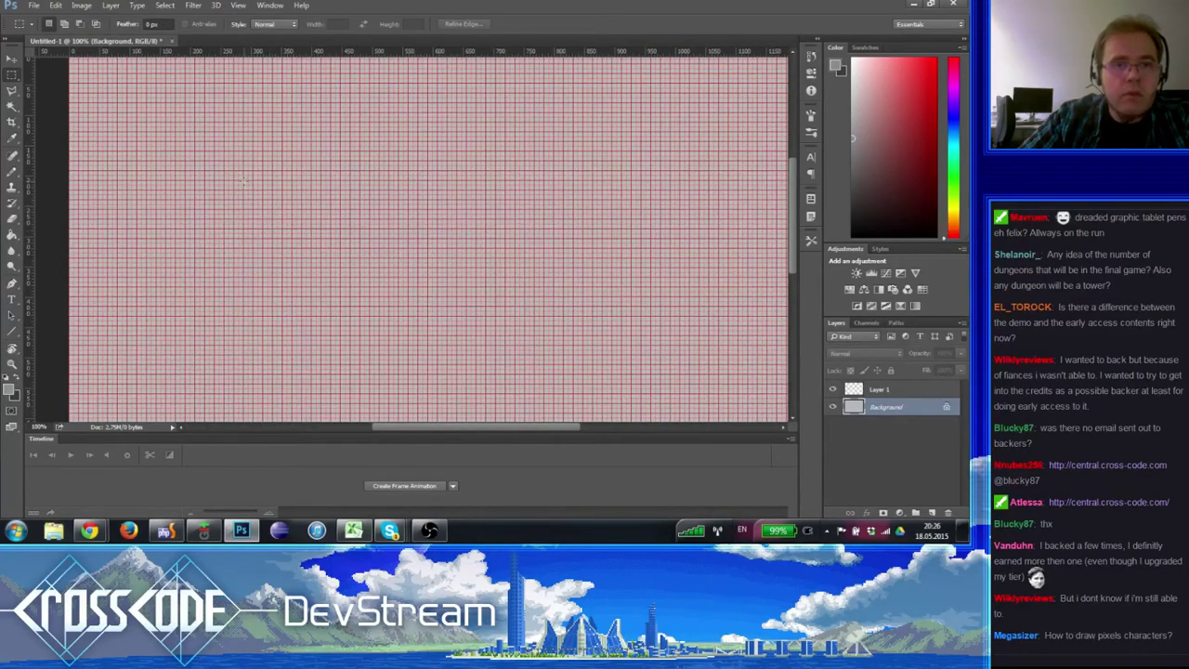
{"action": "left_click_drag", "start_coordinate": [243, 180], "coordinate": [379, 258]}
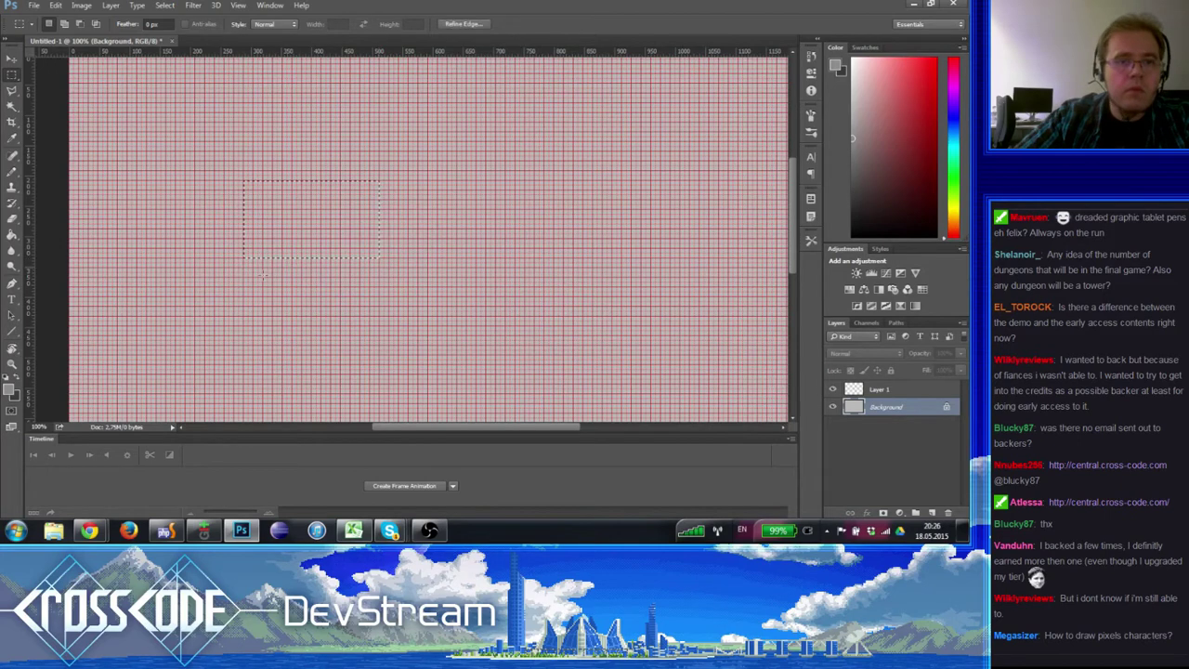
{"action": "left_click", "coordinate": [12, 234]}
{"action": "left_click", "coordinate": [249, 245]}
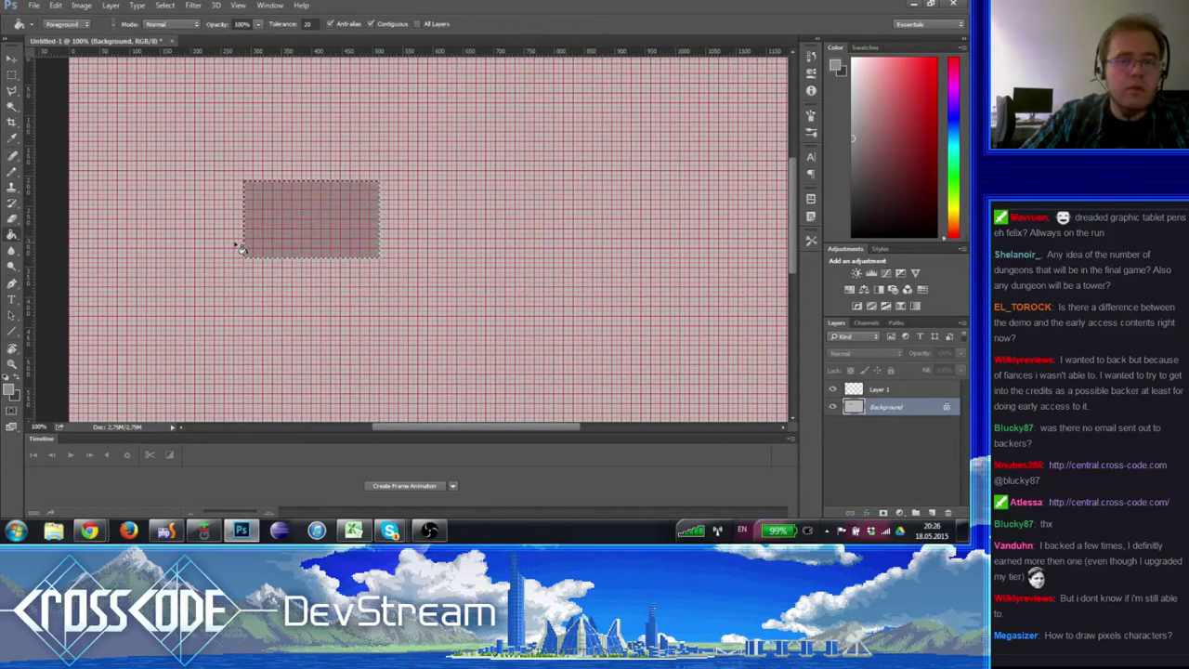
- Deselect the filled rectangle and select an equally wide area about 100 px high directly above it, with the Paint Bucket ready
{"action": "key", "text": "ctrl+d"}
{"action": "left_click", "coordinate": [12, 74]}
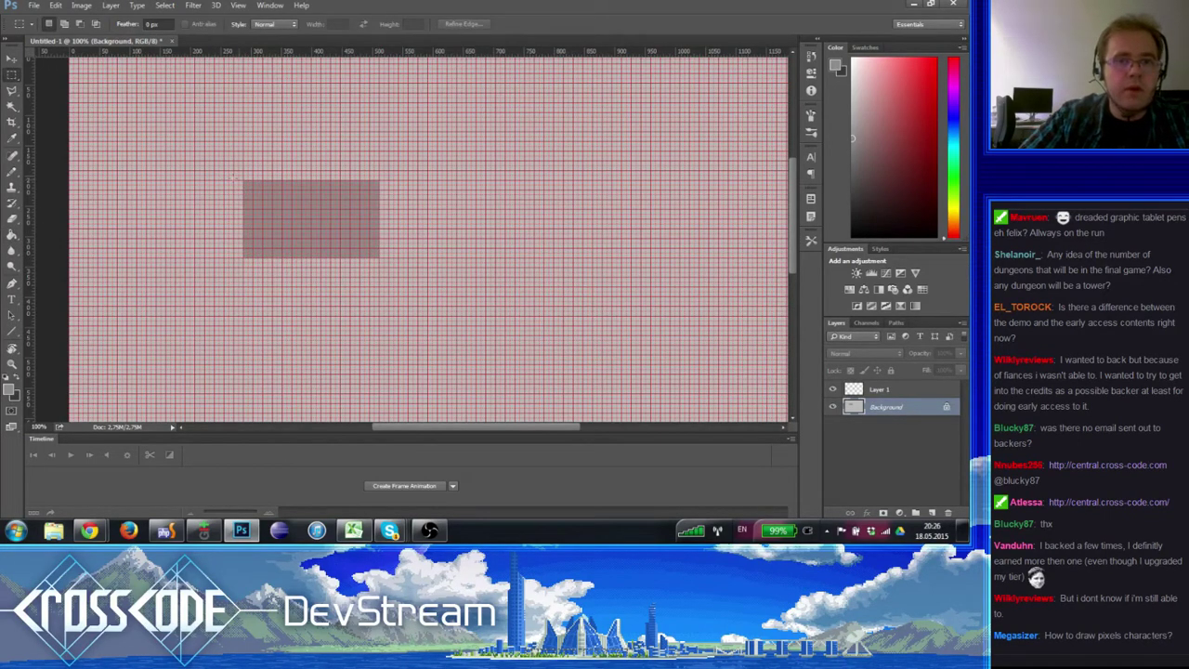
{"action": "left_click_drag", "start_coordinate": [243, 181], "coordinate": [379, 121]}
{"action": "left_click", "coordinate": [12, 234]}
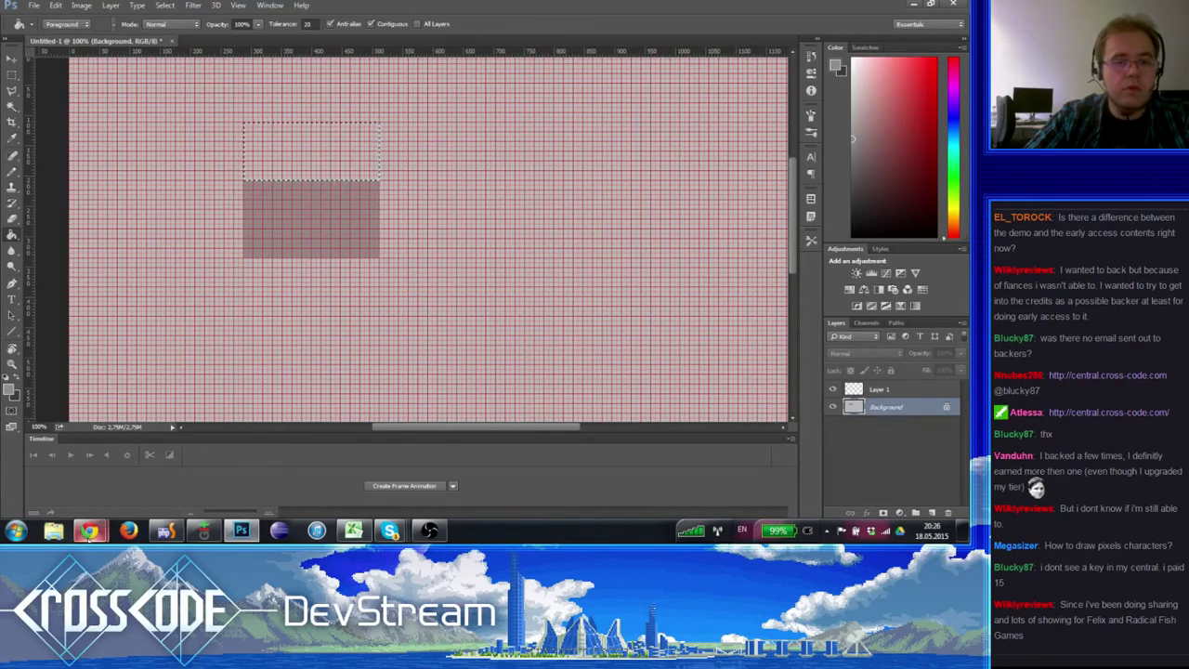
- Switch to Chrome and open the Drive Dev bookmark from the RFG bookmarks
{"action": "mouse_move", "coordinate": [89, 531]}
{"action": "left_click", "coordinate": [79, 464]}
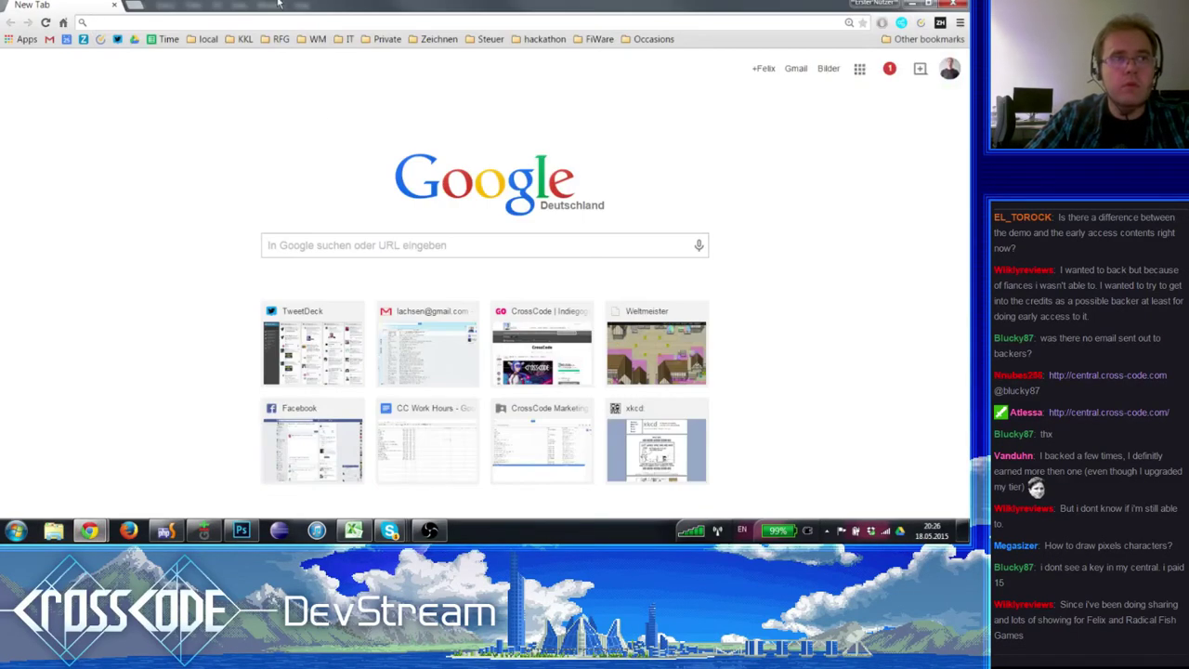
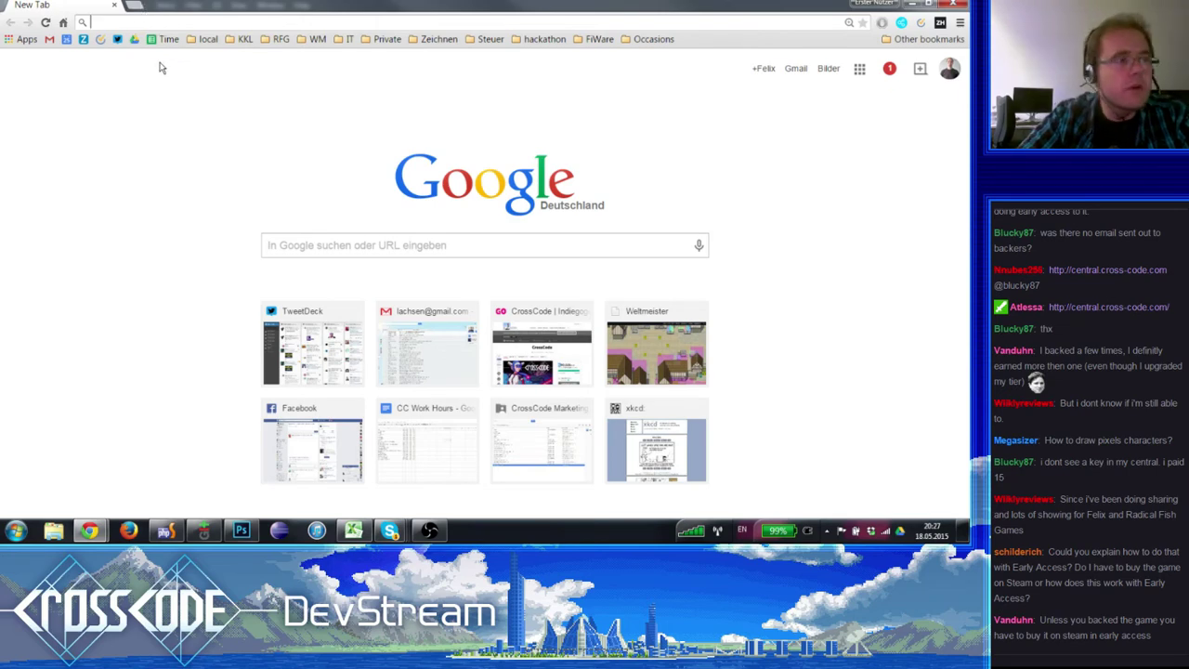
{"action": "key", "text": "alt+Tab"}
{"action": "key", "text": "alt+Tab"}
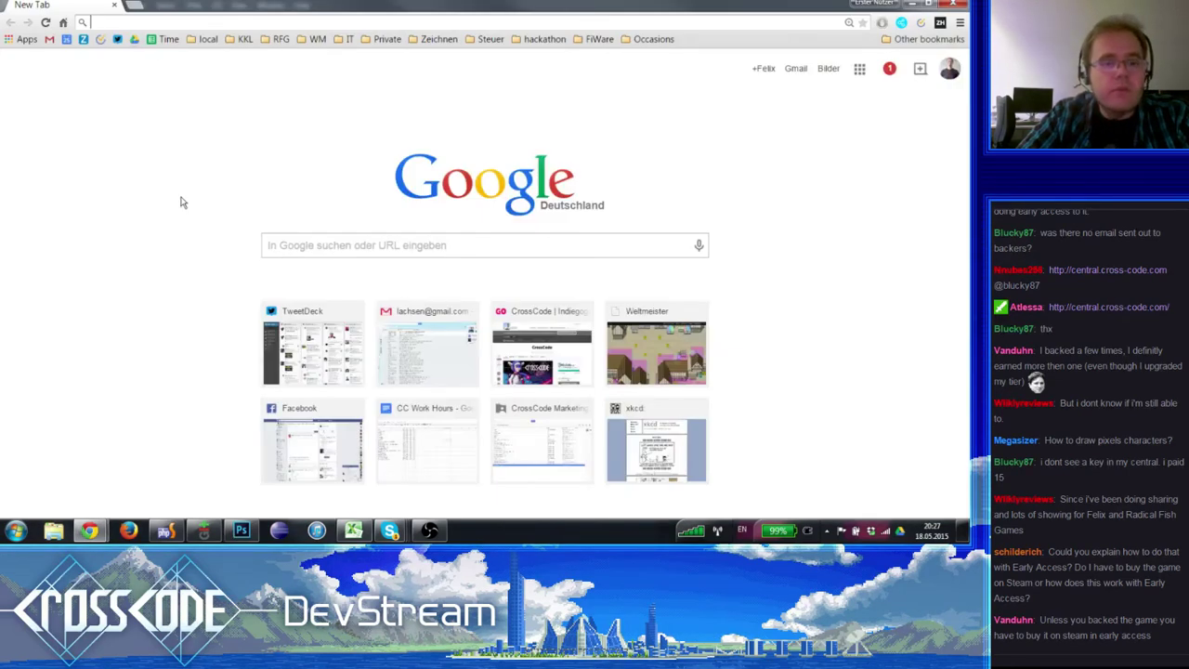
{"action": "left_click", "coordinate": [154, 23]}
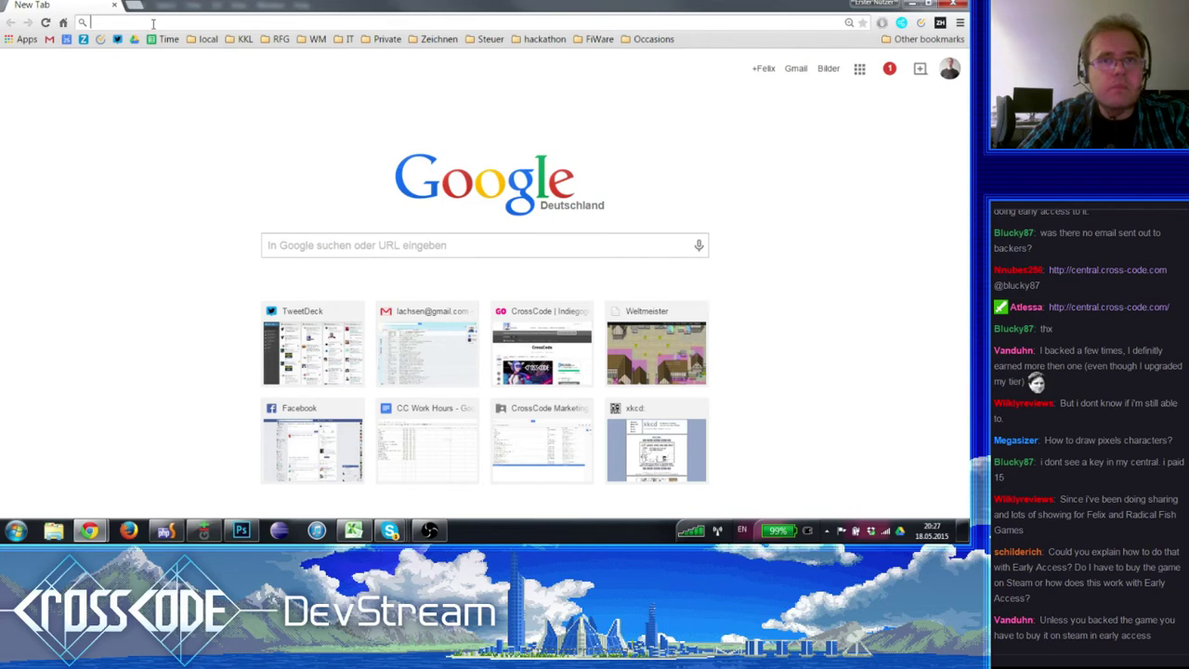
{"action": "left_click", "coordinate": [276, 39]}
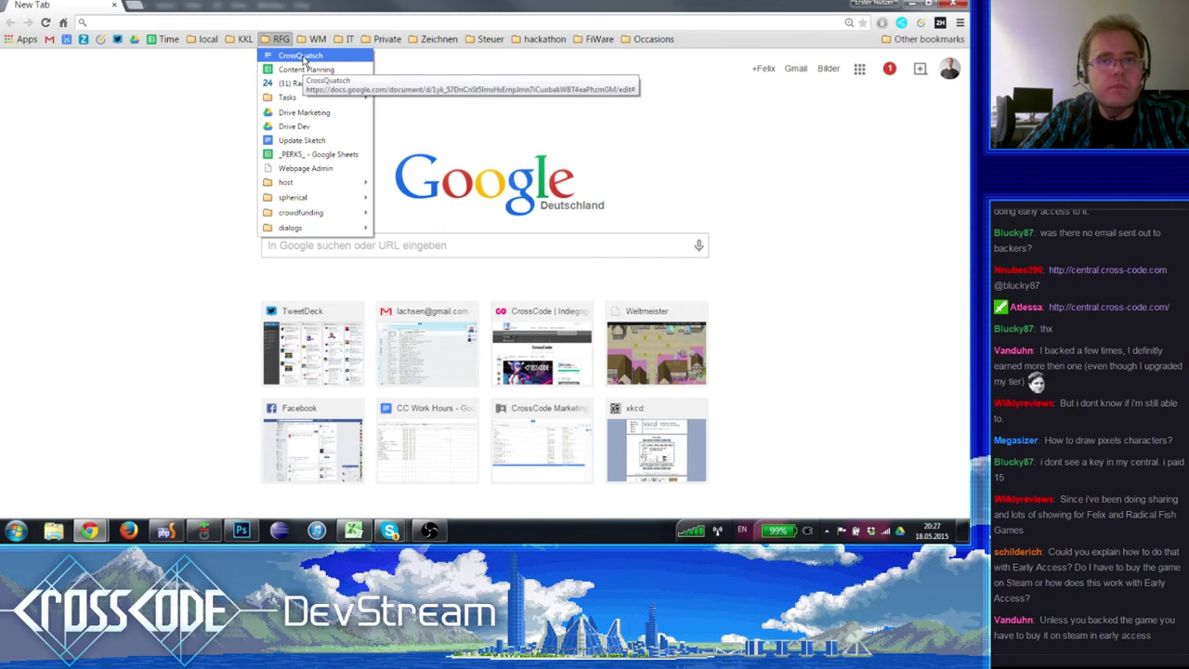
{"action": "left_click", "coordinate": [301, 126]}
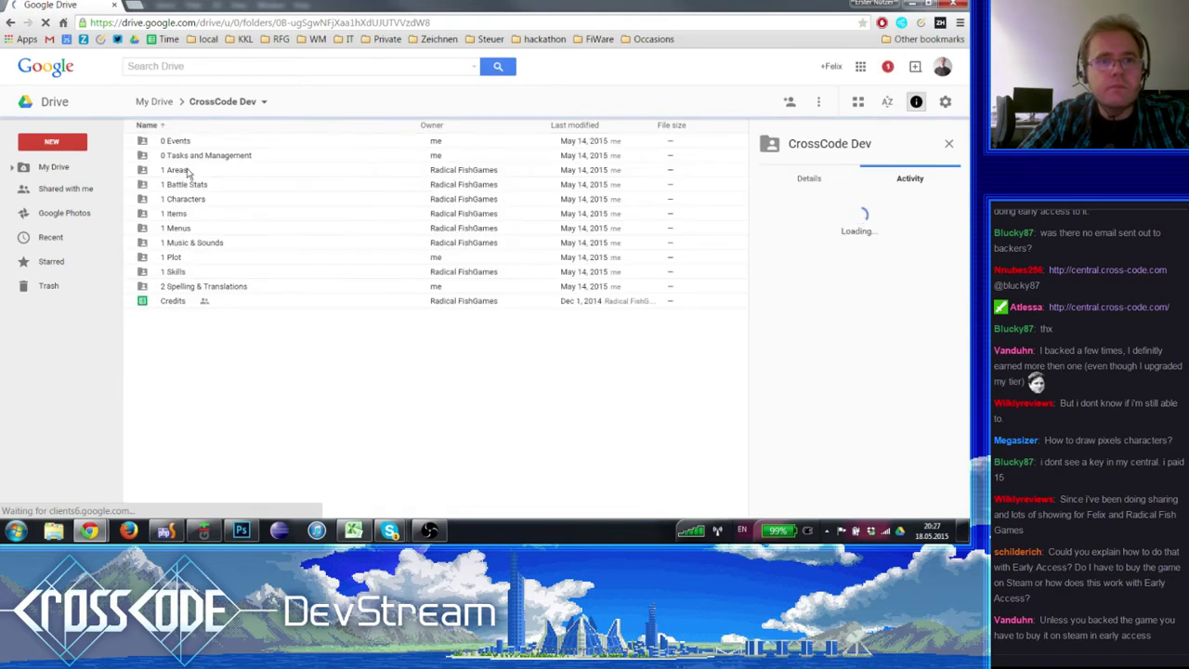
- Check the 0 Tasks and Management folder, then go back to CrossCode Dev and open the 1 Areas folder
{"action": "double_click", "coordinate": [181, 157]}
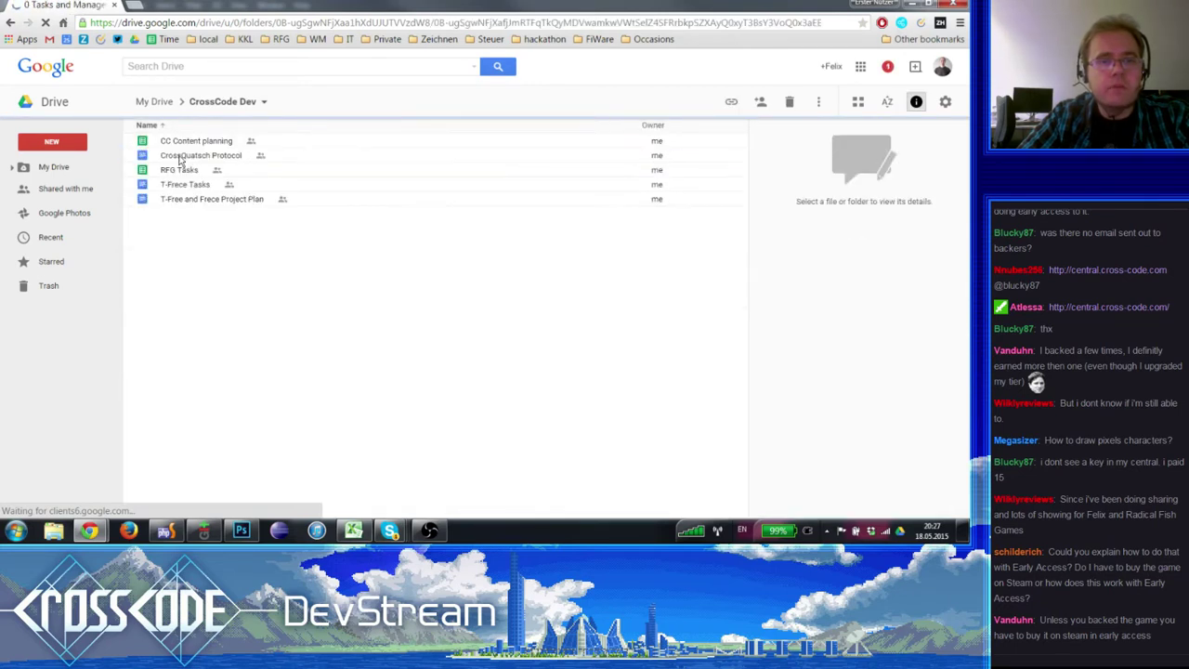
{"action": "left_click", "coordinate": [210, 102]}
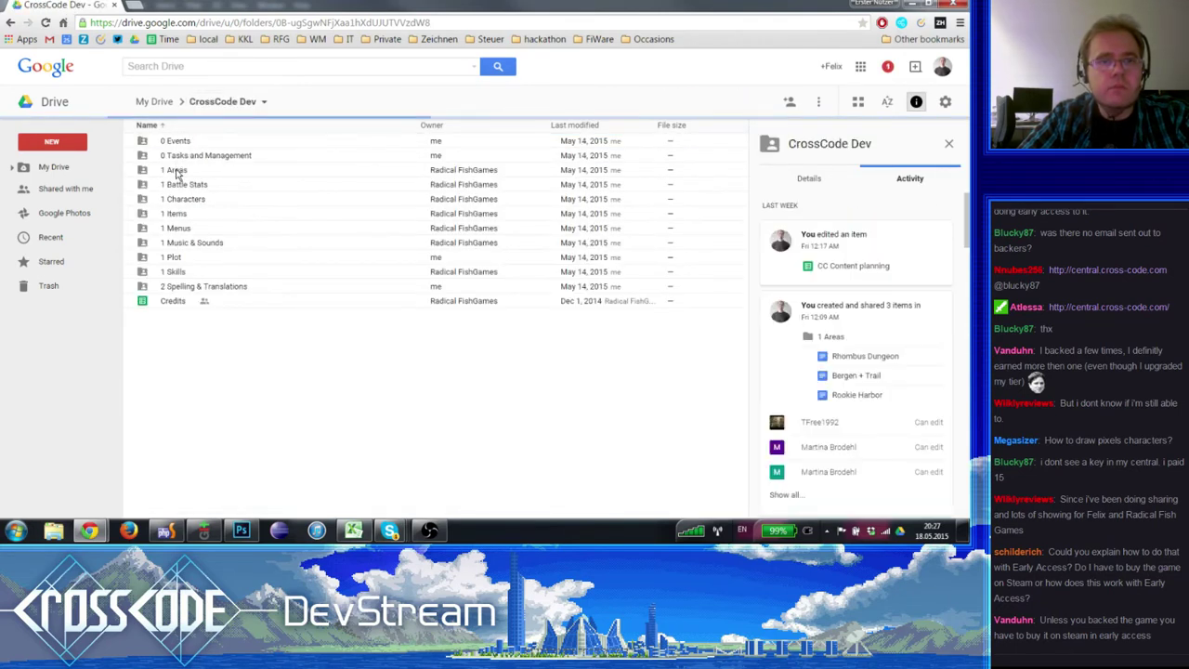
{"action": "left_click", "coordinate": [181, 169]}
{"action": "double_click", "coordinate": [182, 169]}
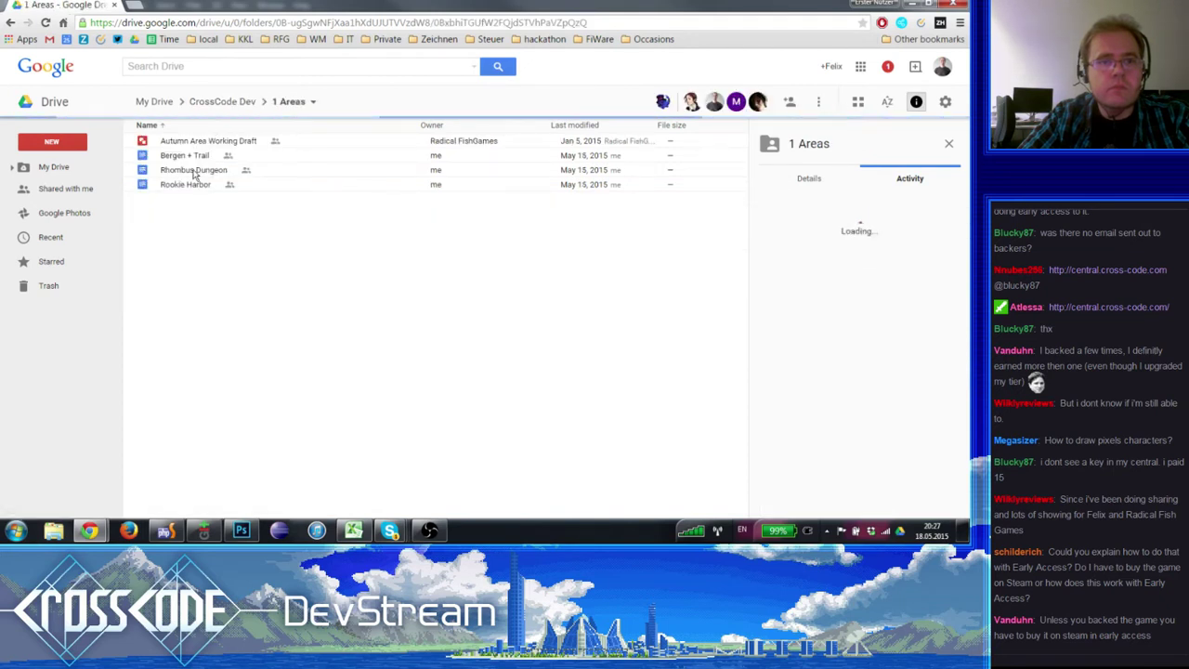
- Look over the area documents in the folder and open the Rookie Harbor document
{"action": "left_click", "coordinate": [188, 174]}
{"action": "left_click", "coordinate": [192, 190]}
{"action": "left_click", "coordinate": [198, 156]}
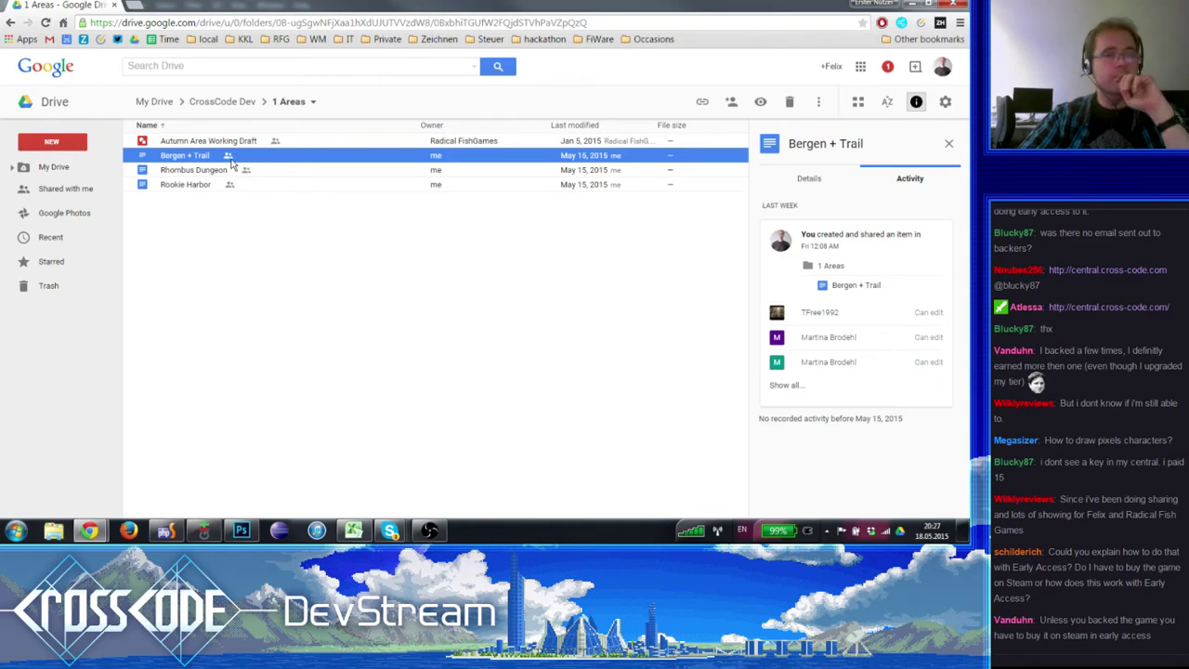
{"action": "left_click", "coordinate": [210, 170]}
{"action": "left_click", "coordinate": [193, 186]}
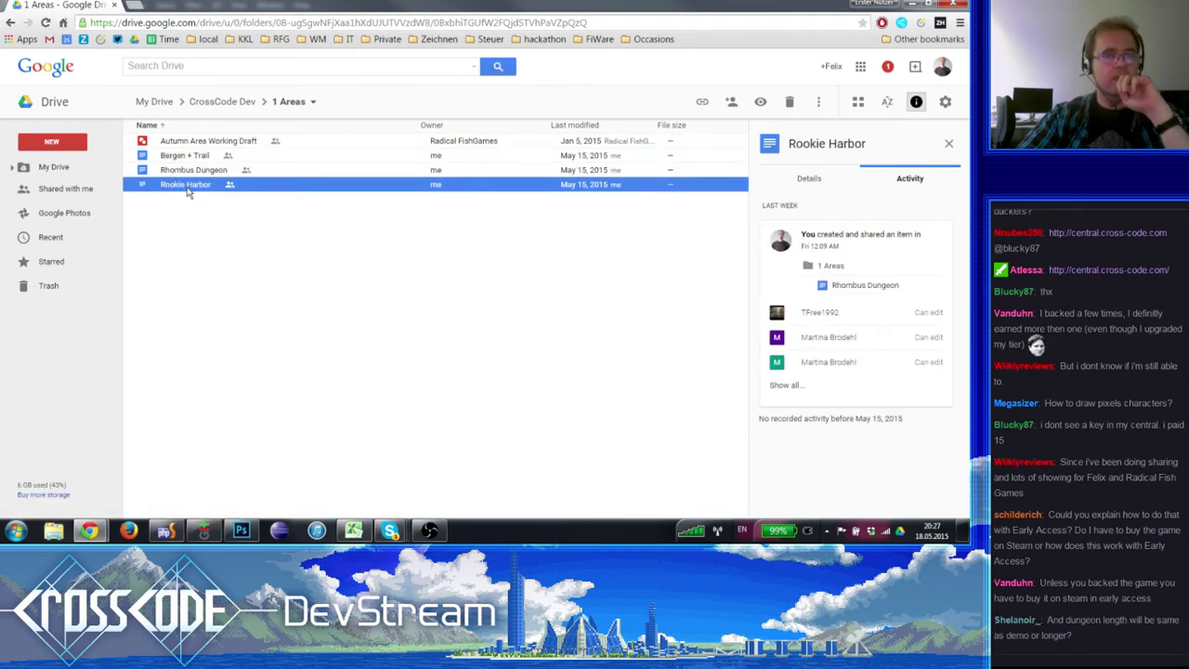
{"action": "double_click", "coordinate": [189, 191]}
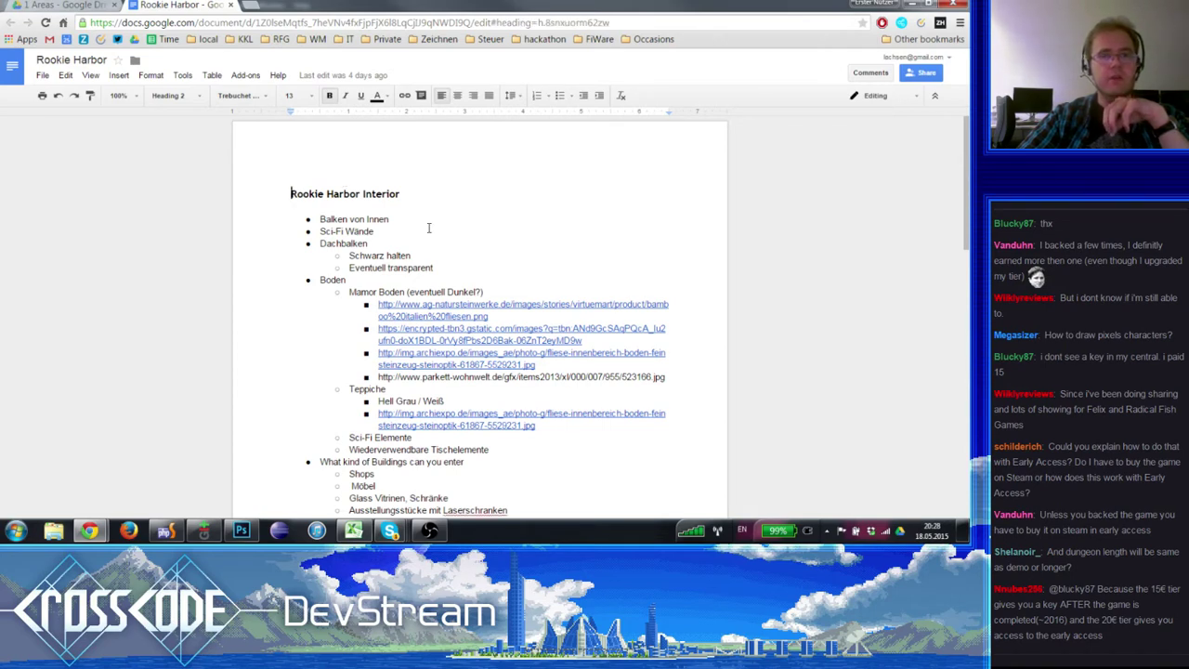
- Read the Rookie Harbor Interior notes on walls, floors, carpets, enterable buildings and furnishings
{"action": "scroll", "coordinate": [549, 290], "scroll_direction": "down", "scroll_amount": 3}
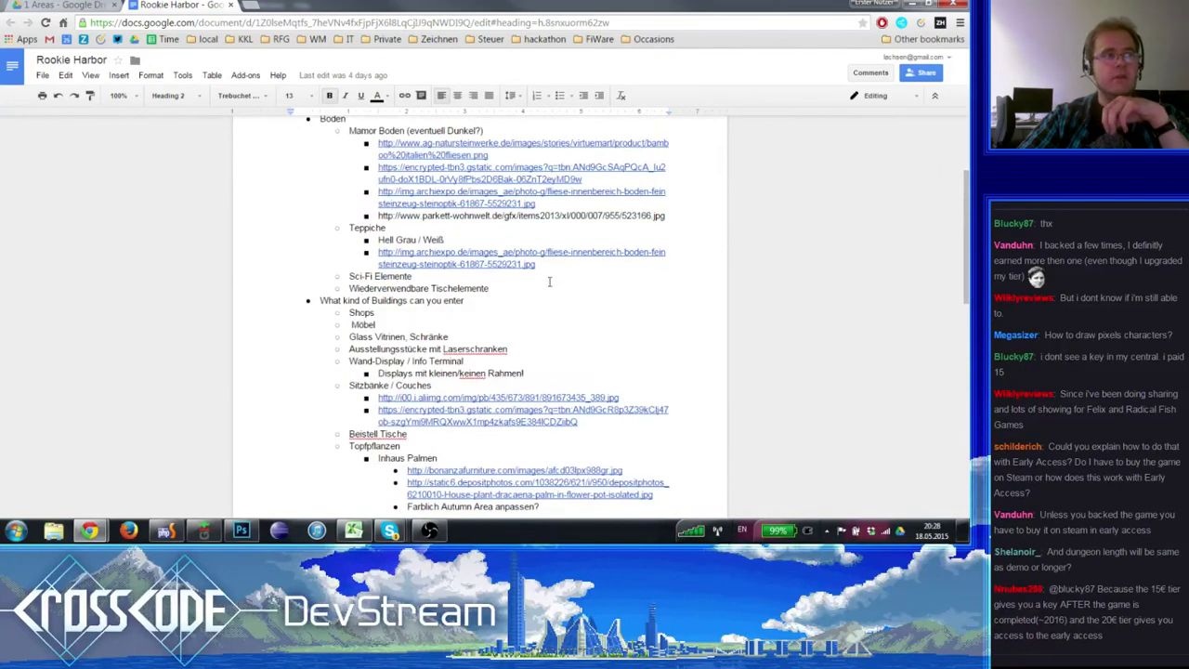
{"action": "scroll", "coordinate": [549, 281], "scroll_direction": "up", "scroll_amount": 3}
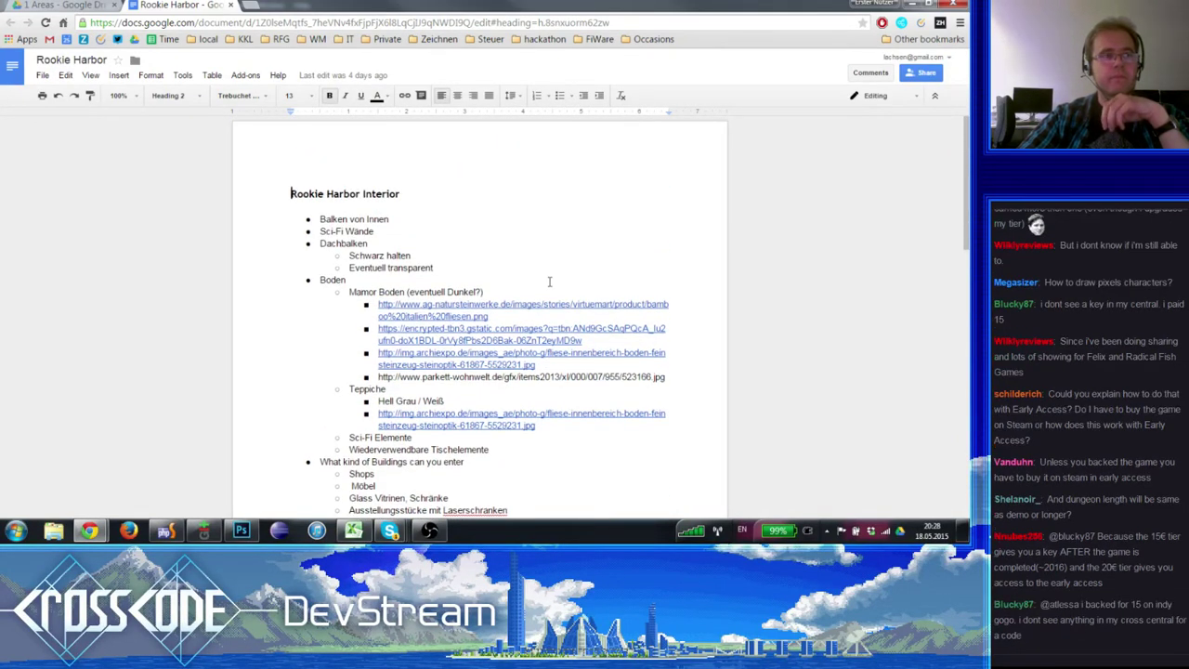
{"action": "scroll", "coordinate": [549, 281], "scroll_direction": "down", "scroll_amount": 2}
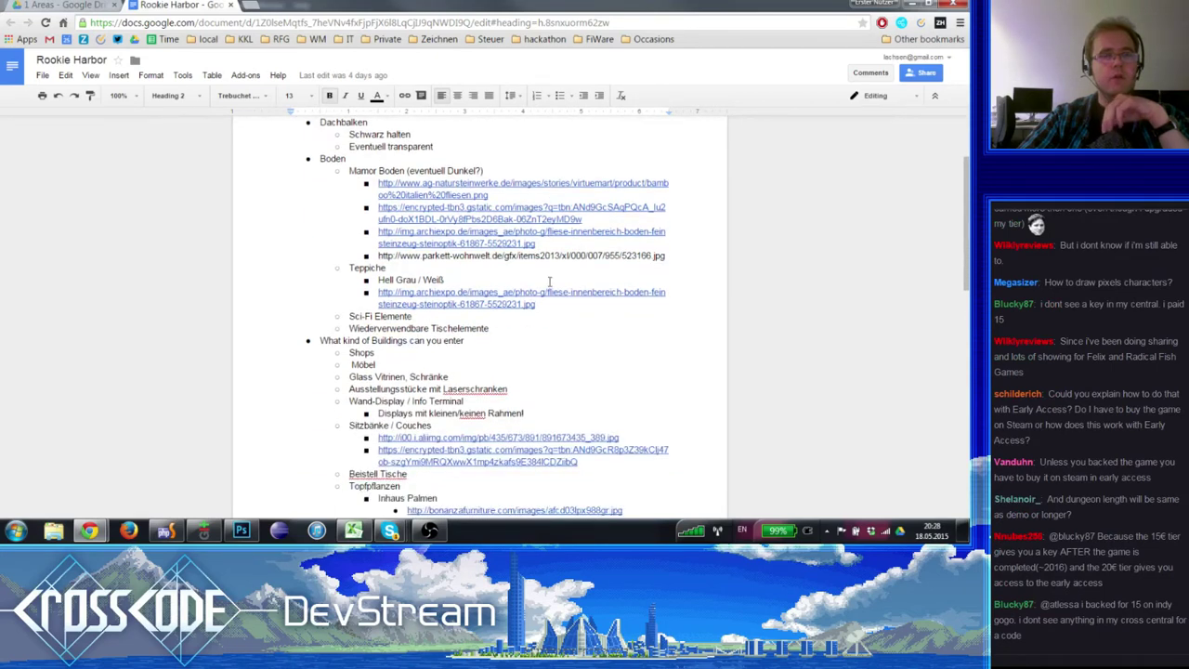
{"action": "scroll", "coordinate": [549, 281], "scroll_direction": "up", "scroll_amount": 2}
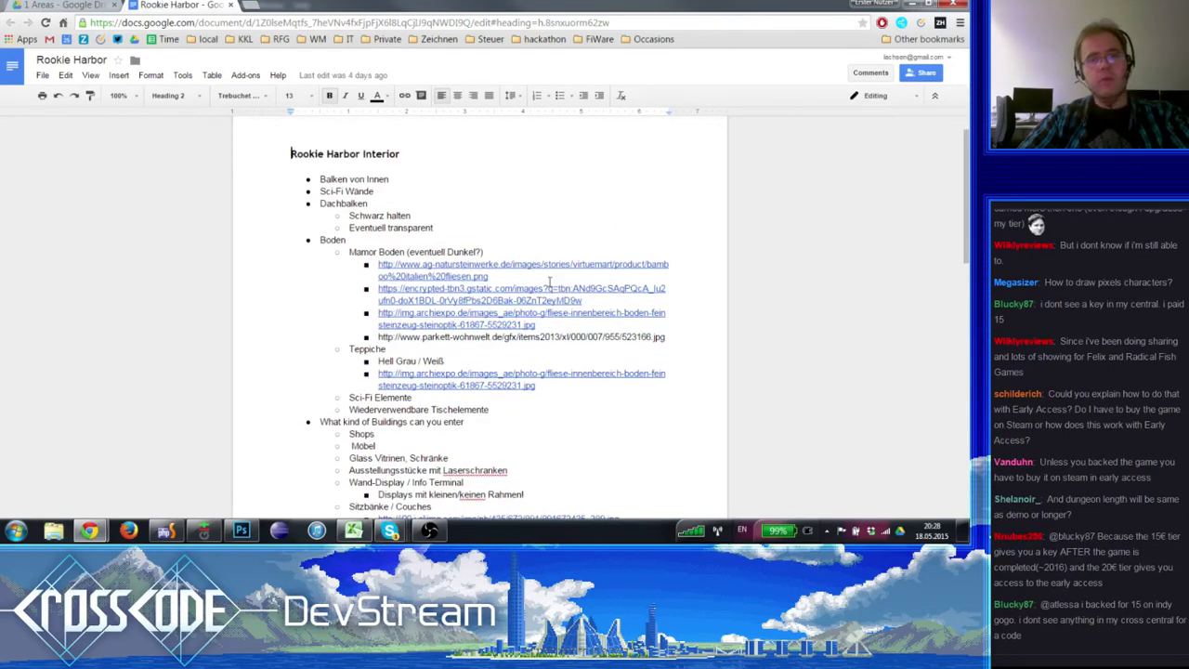
{"action": "scroll", "coordinate": [549, 281], "scroll_direction": "down", "scroll_amount": 2}
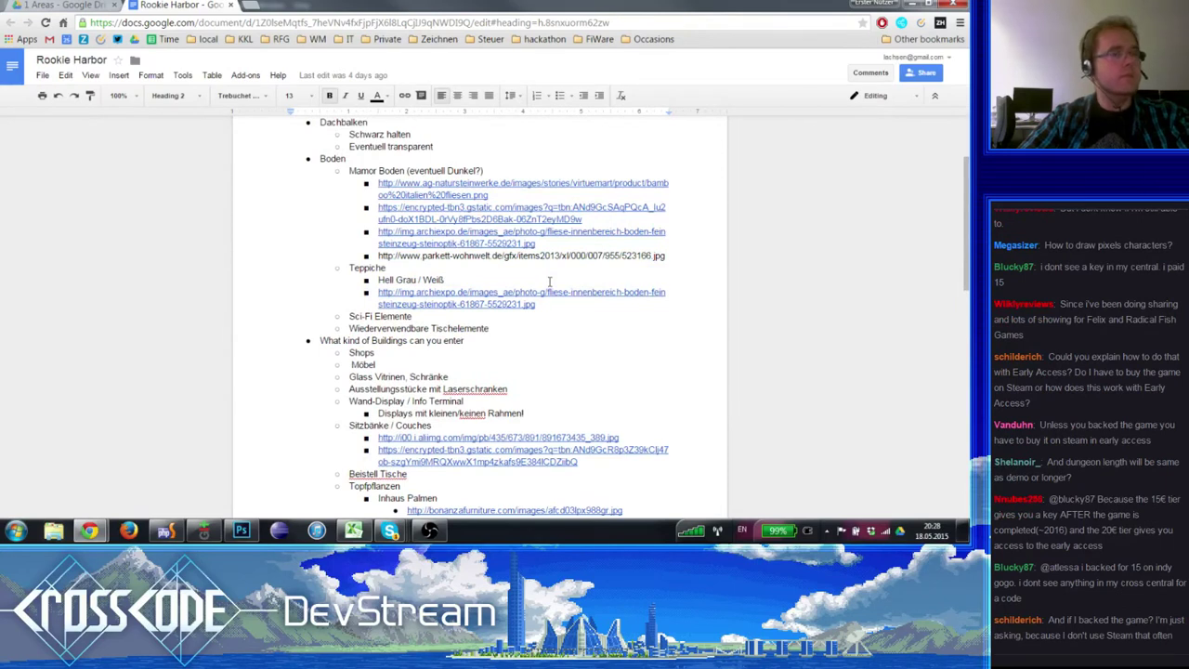
{"action": "scroll", "coordinate": [549, 281], "scroll_direction": "up", "scroll_amount": 1}
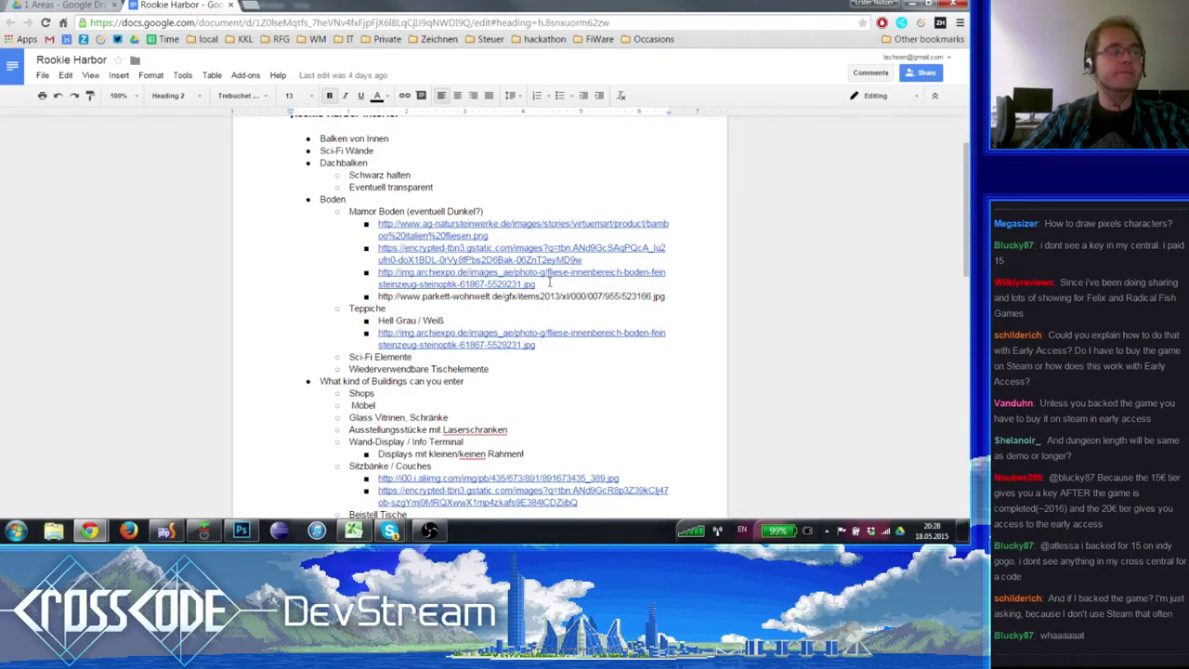
{"action": "scroll", "coordinate": [388, 274], "scroll_direction": "up", "scroll_amount": 1}
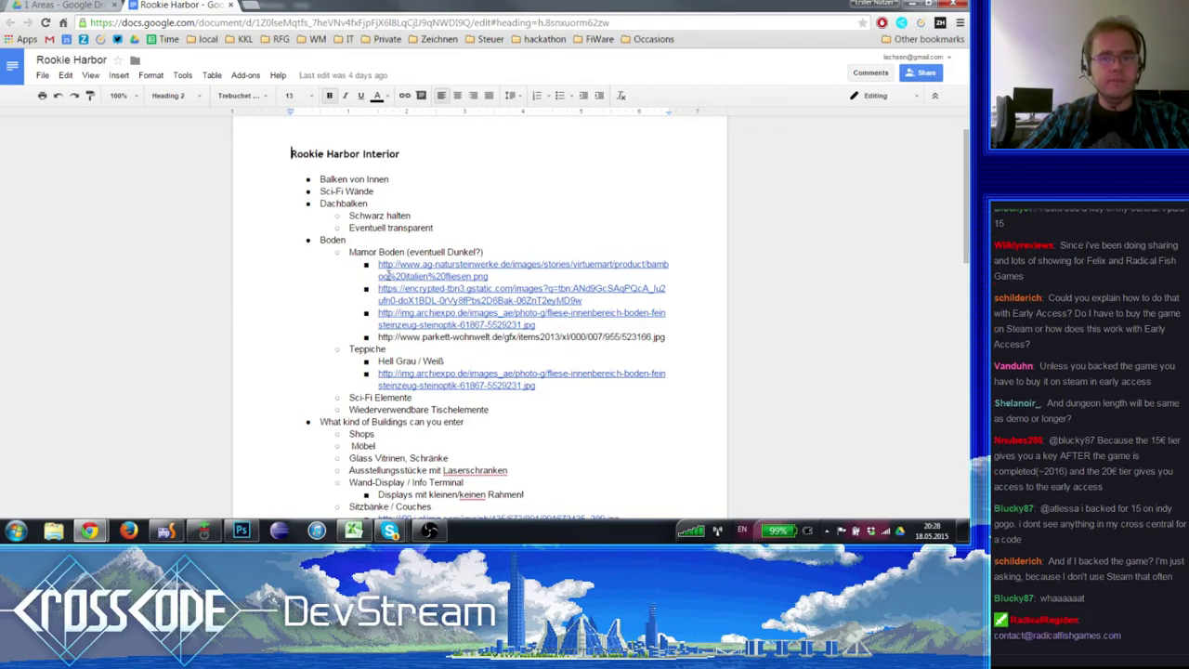
- Read through the Rookie Harbor Interior notes again, comparing the floor and carpet points with the buildings and furniture list
{"action": "scroll", "coordinate": [388, 275], "scroll_direction": "down", "scroll_amount": 3}
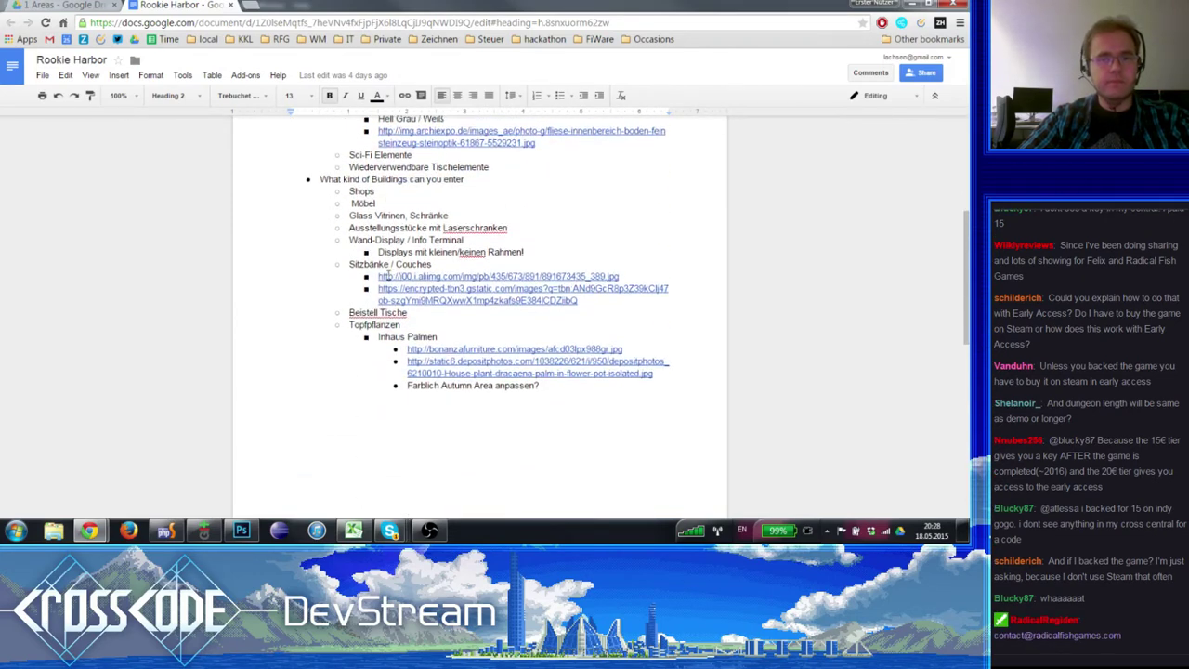
{"action": "scroll", "coordinate": [389, 275], "scroll_direction": "up", "scroll_amount": 6}
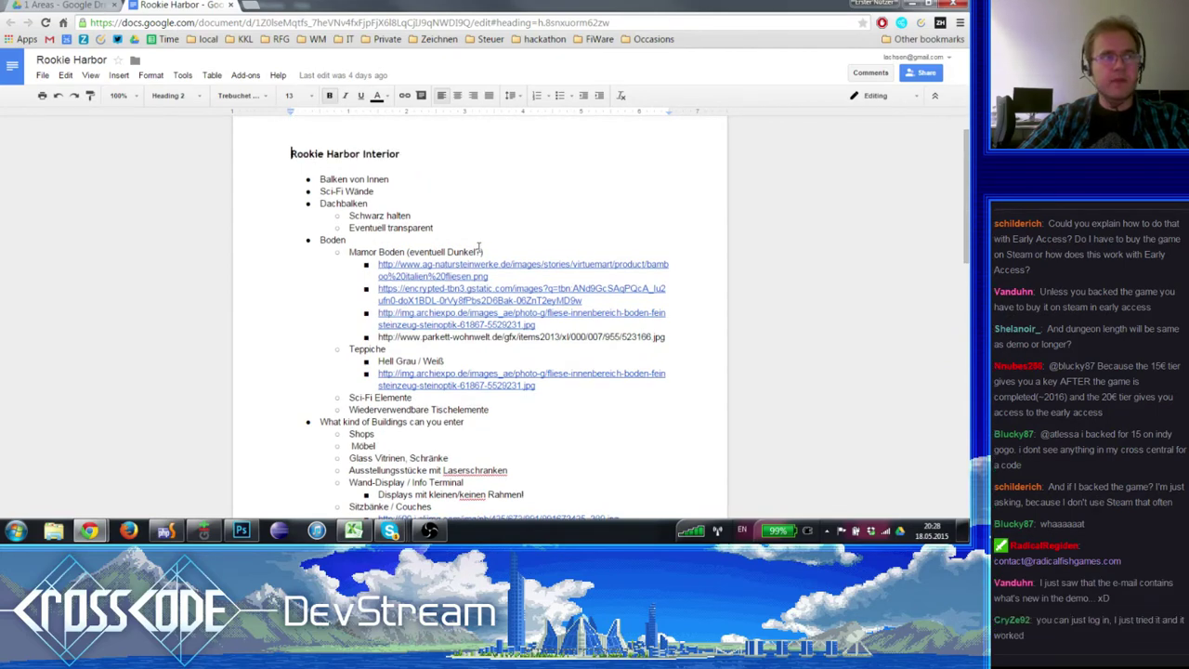
{"action": "scroll", "coordinate": [465, 241], "scroll_direction": "up", "scroll_amount": 1}
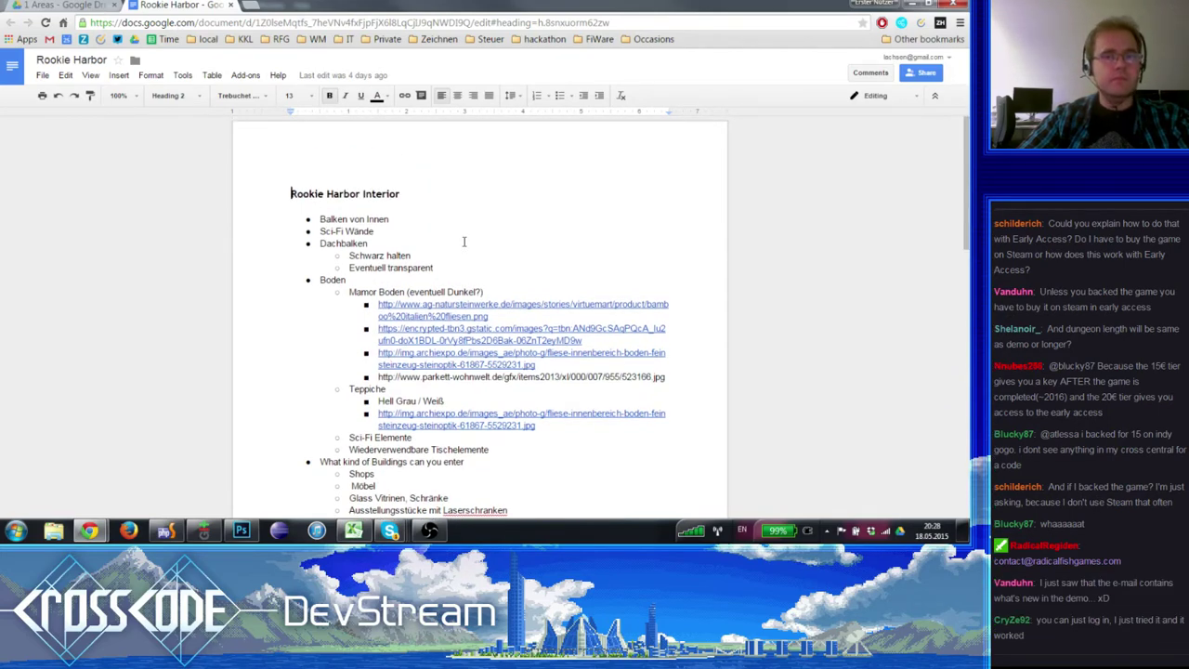
{"action": "scroll", "coordinate": [465, 242], "scroll_direction": "down", "scroll_amount": 1}
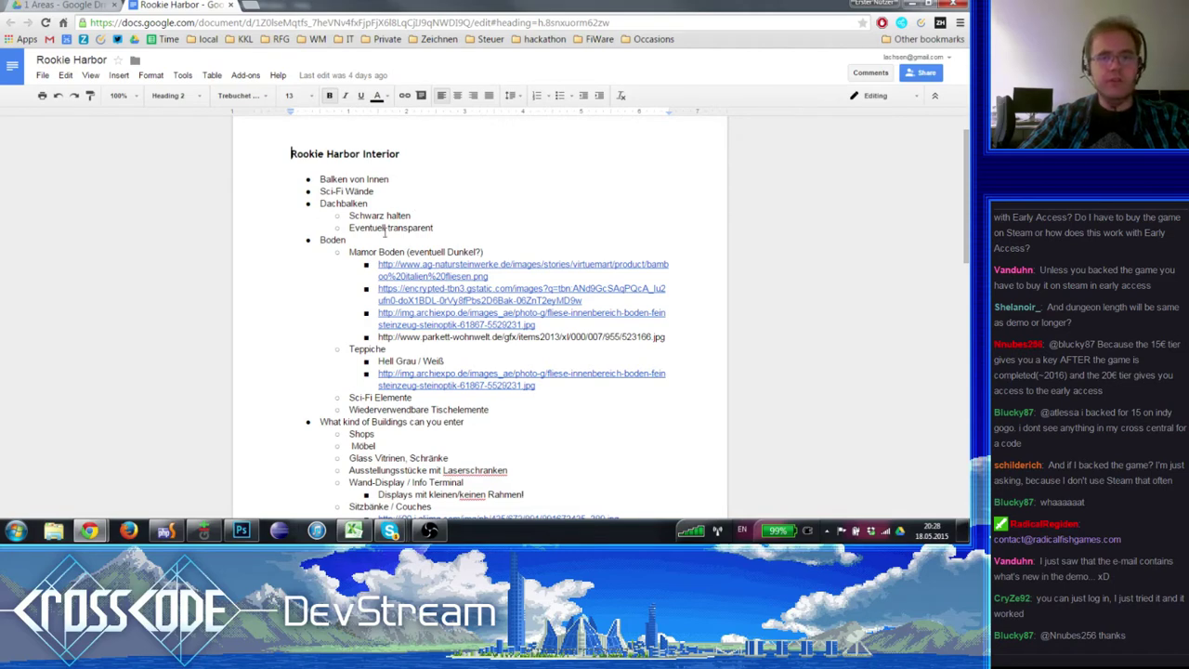
{"action": "scroll", "coordinate": [383, 232], "scroll_direction": "down", "scroll_amount": 4}
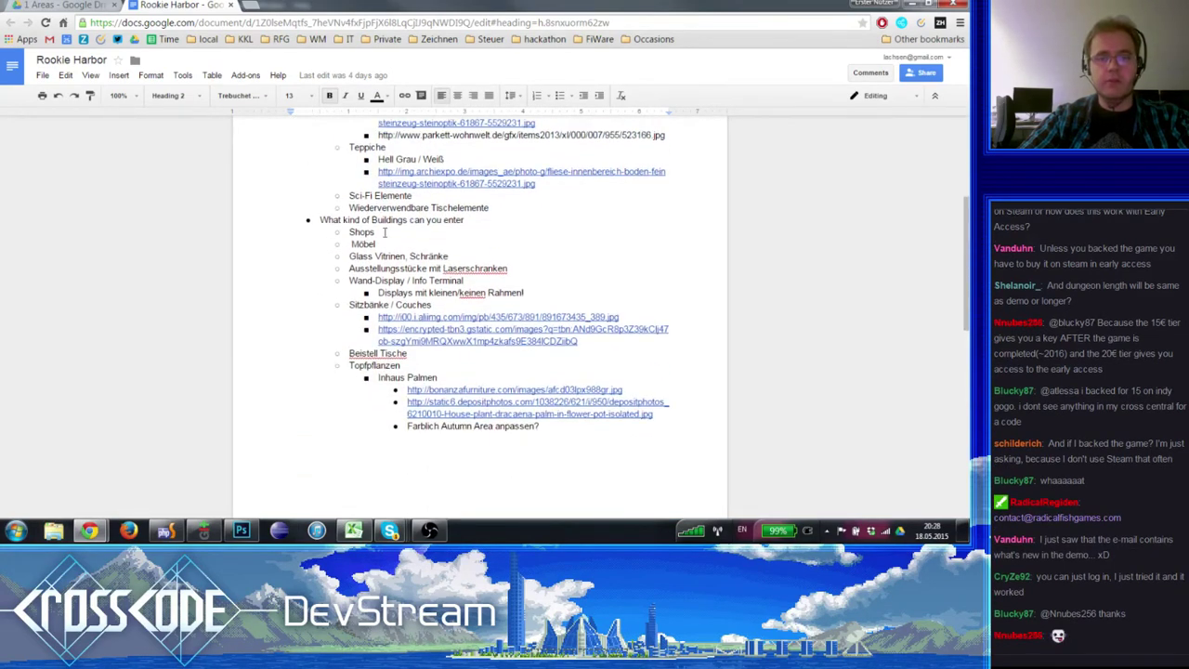
{"action": "scroll", "coordinate": [384, 235], "scroll_direction": "up", "scroll_amount": 5}
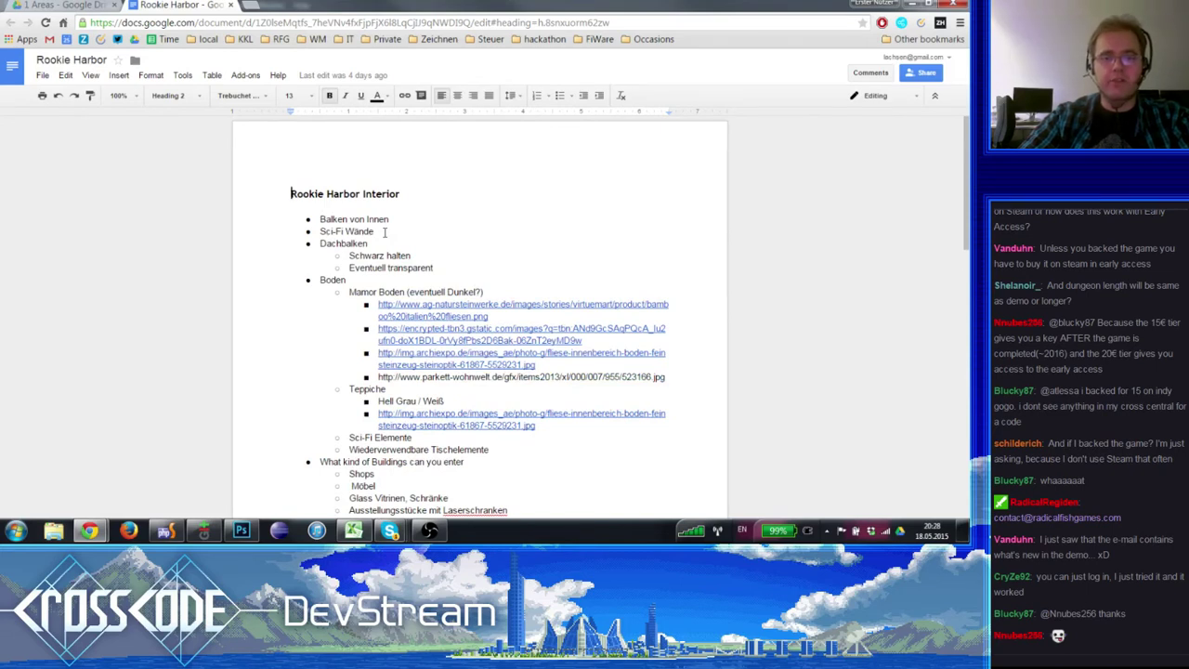
{"action": "scroll", "coordinate": [384, 232], "scroll_direction": "down", "scroll_amount": 4}
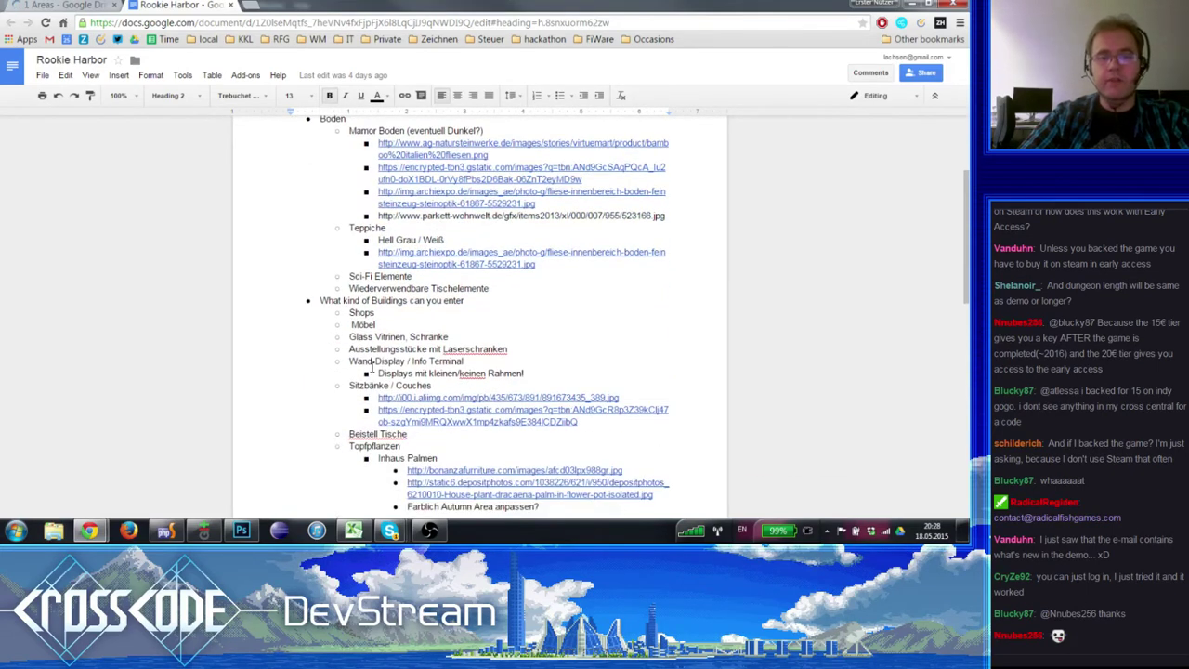
{"action": "scroll", "coordinate": [371, 368], "scroll_direction": "up", "scroll_amount": 2}
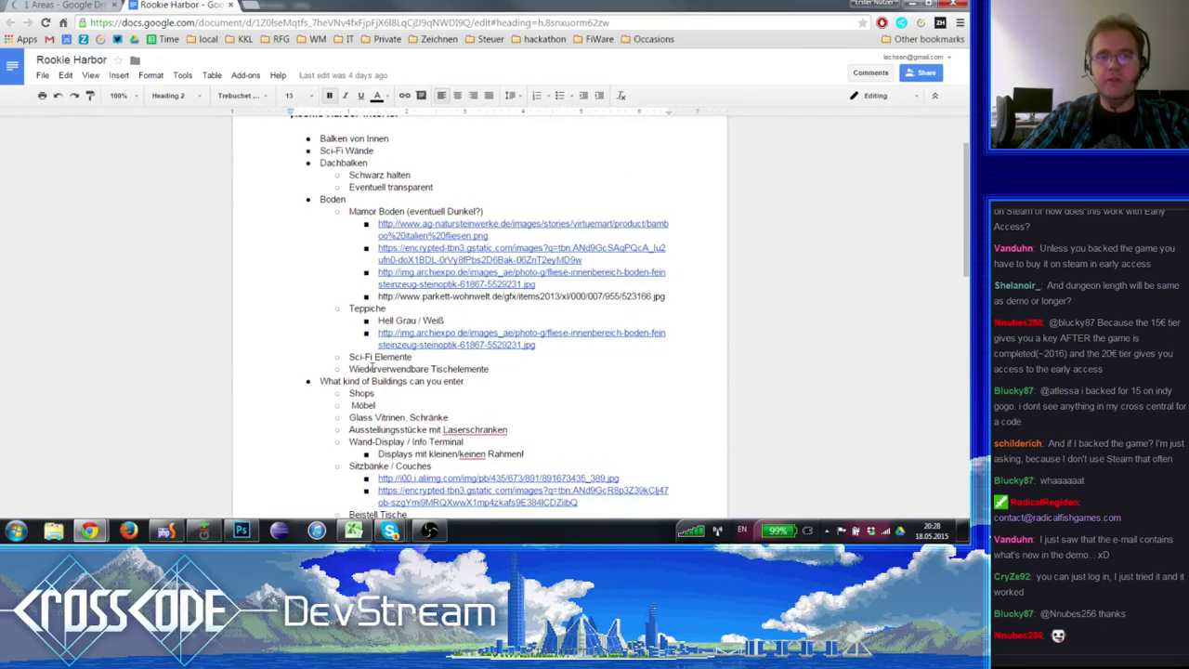
{"action": "scroll", "coordinate": [285, 300], "scroll_direction": "down", "scroll_amount": 2}
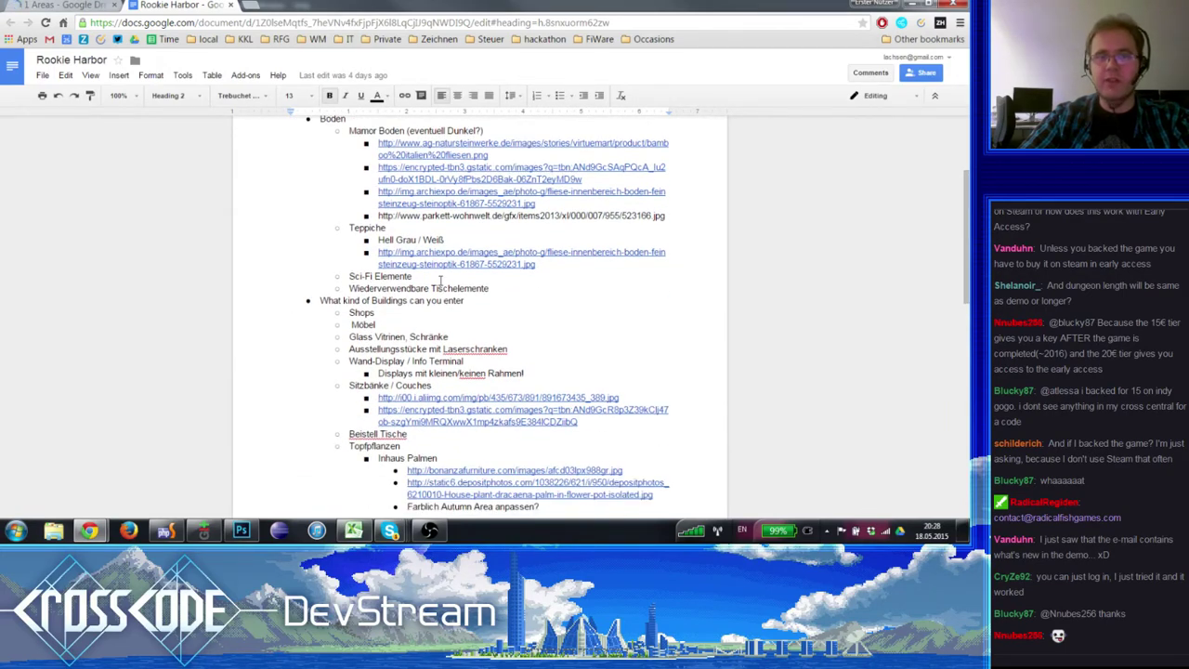
{"action": "scroll", "coordinate": [440, 282], "scroll_direction": "up", "scroll_amount": 3}
{"action": "scroll", "coordinate": [432, 314], "scroll_direction": "down", "scroll_amount": 5}
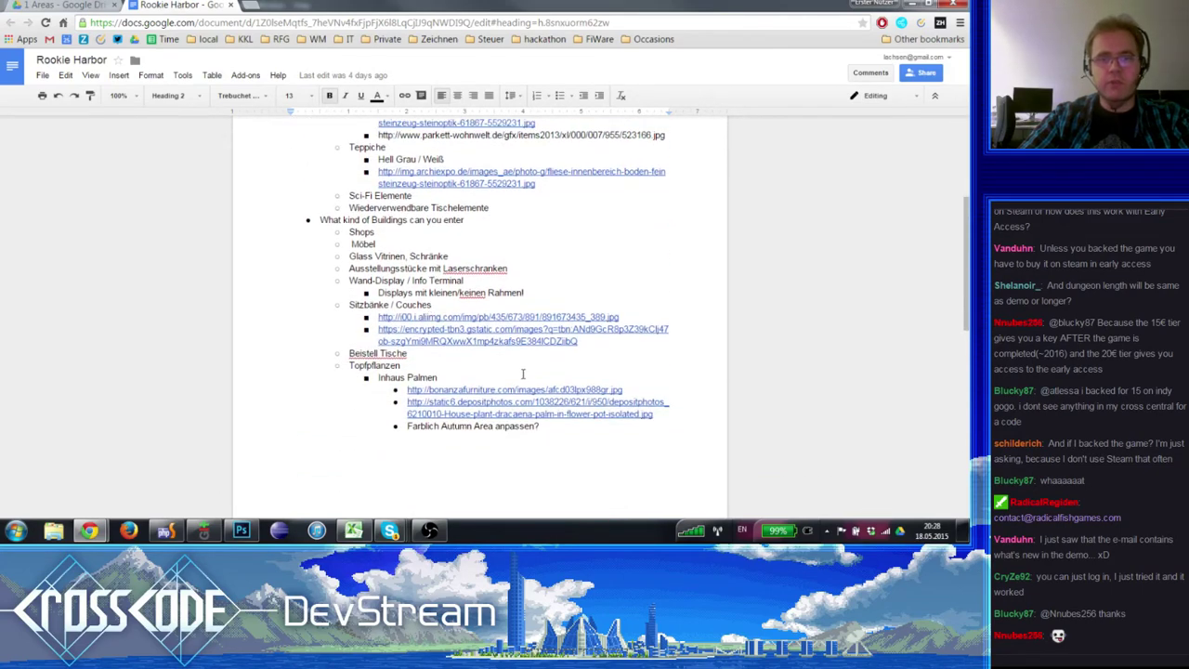
{"action": "scroll", "coordinate": [523, 374], "scroll_direction": "up", "scroll_amount": 1}
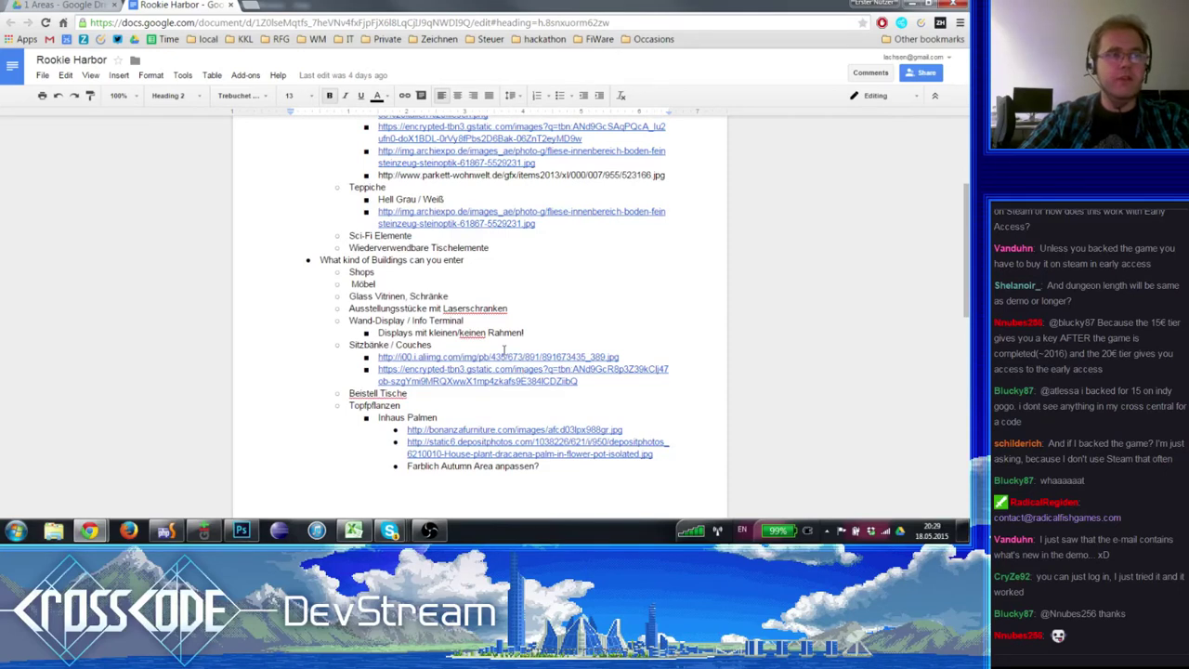
{"action": "scroll", "coordinate": [504, 350], "scroll_direction": "up", "scroll_amount": 3}
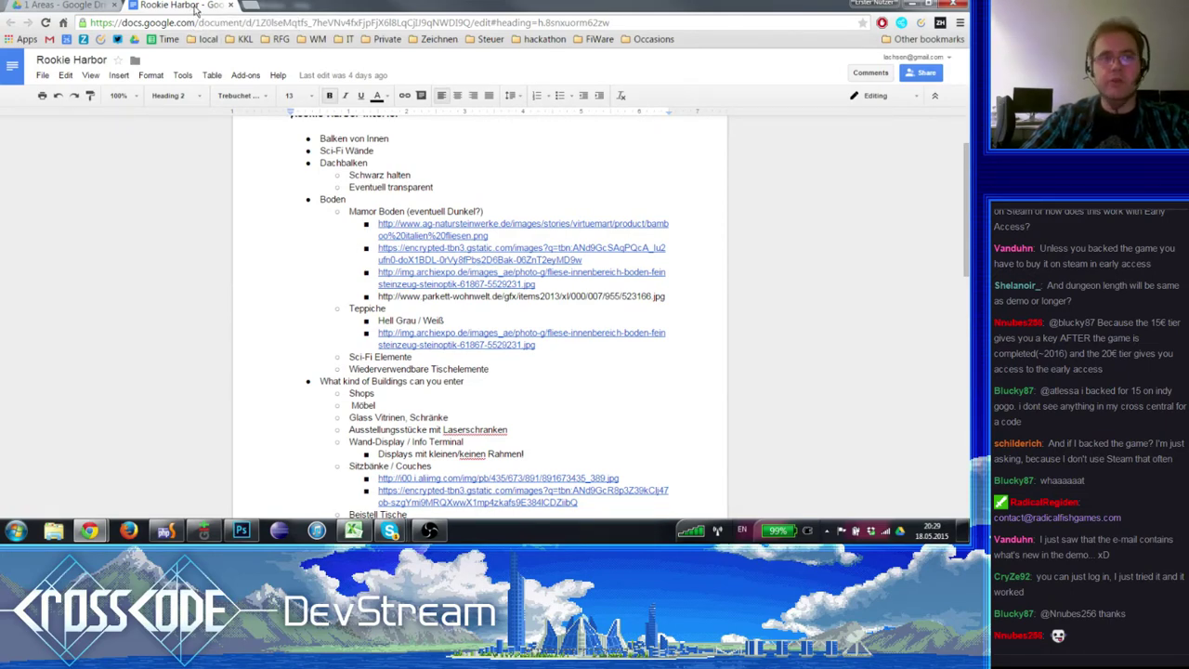
- Move the Rookie Harbor document into its own browser window and deselect its file in the 1 Areas folder
{"action": "left_click_drag", "start_coordinate": [205, 9], "coordinate": [0, 39]}
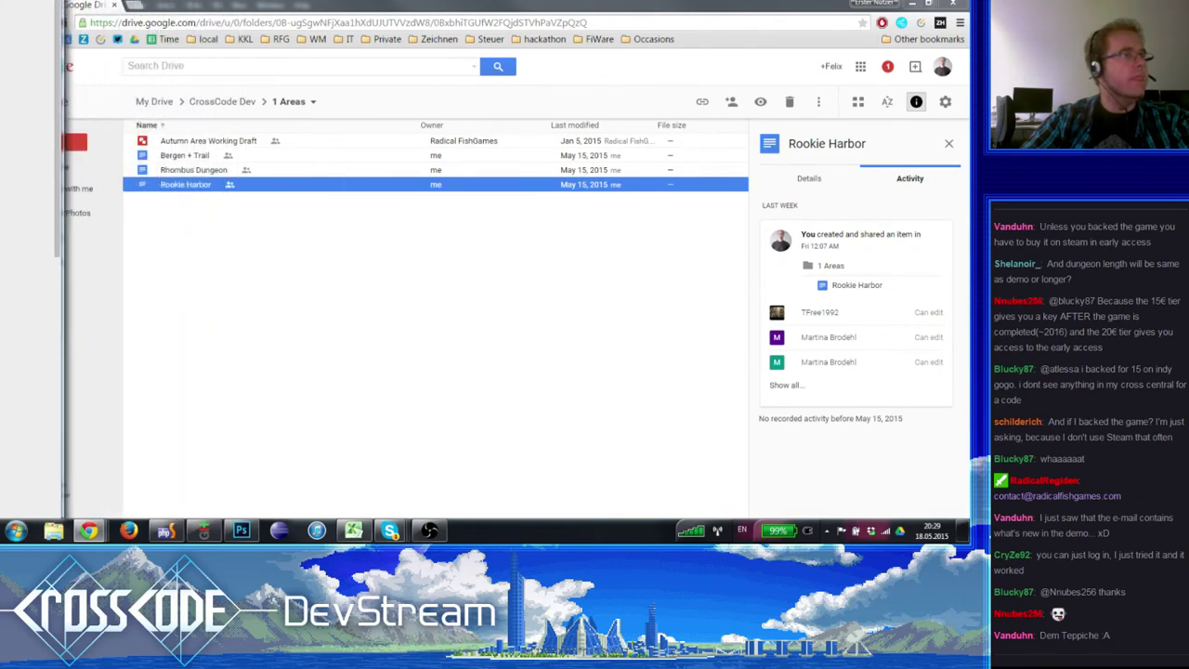
{"action": "left_click", "coordinate": [280, 325]}
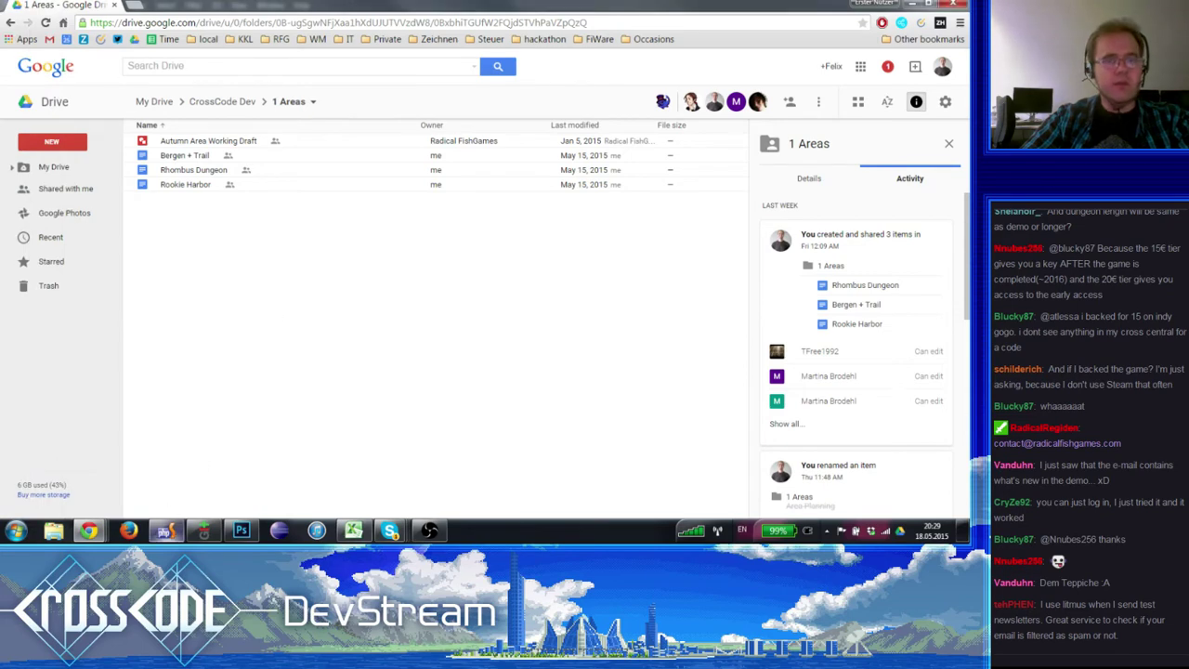
- Switch to PhpStorm and look over the download, support and mailing-list signup sections of home.php
{"action": "left_click", "coordinate": [168, 531]}
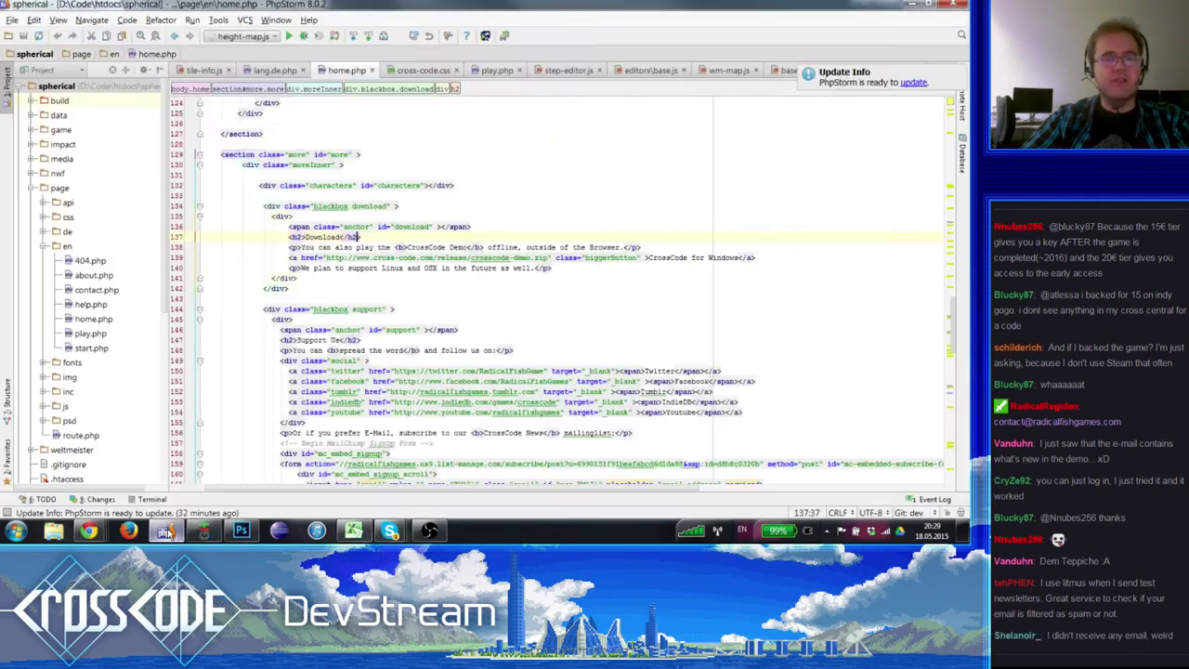
{"action": "left_click", "coordinate": [353, 288]}
{"action": "scroll", "coordinate": [353, 287], "scroll_direction": "up", "scroll_amount": 6}
{"action": "scroll", "coordinate": [357, 287], "scroll_direction": "down", "scroll_amount": 12}
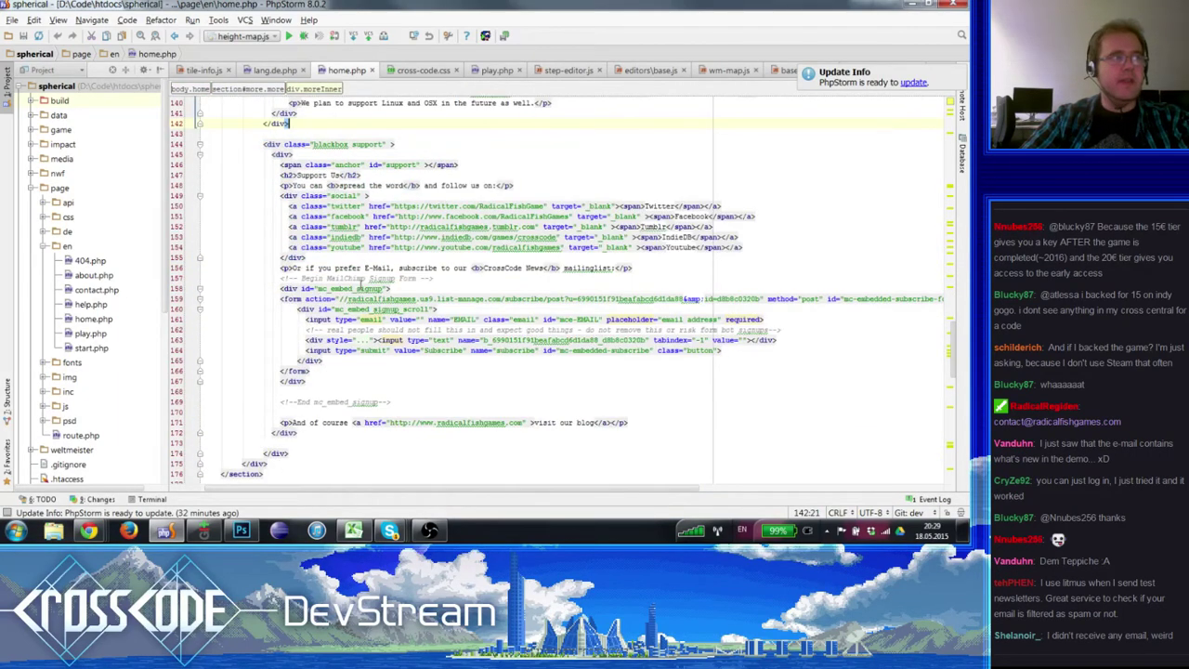
{"action": "left_click", "coordinate": [372, 278]}
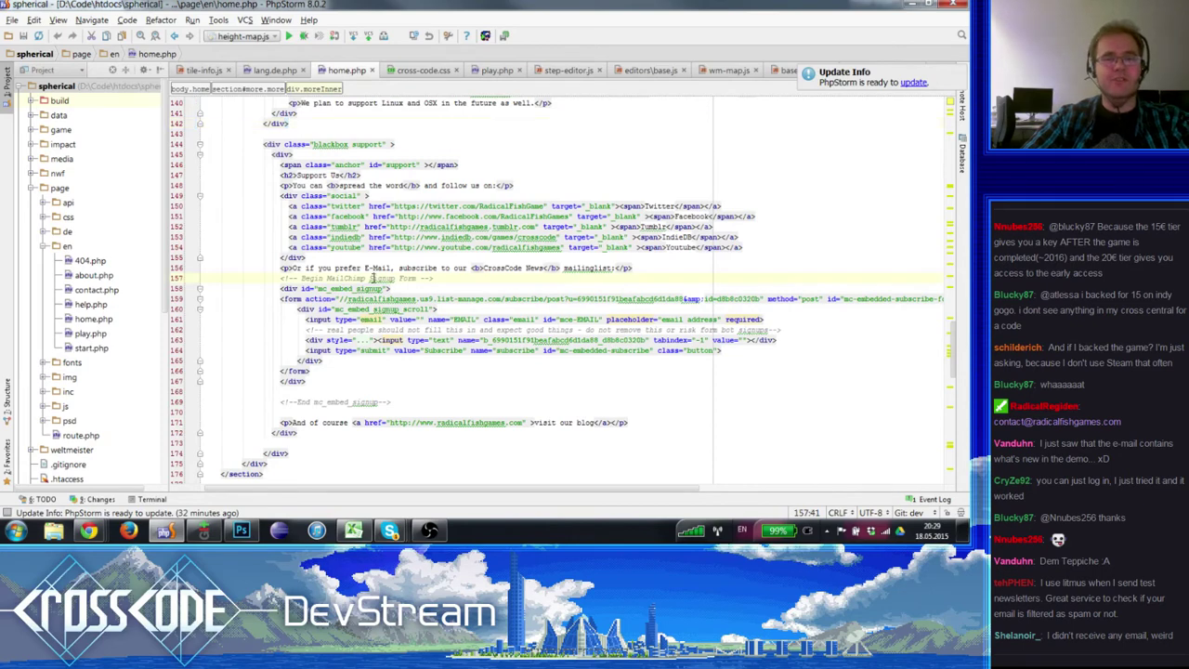
{"action": "scroll", "coordinate": [373, 277], "scroll_direction": "up", "scroll_amount": 5}
{"action": "scroll", "coordinate": [373, 279], "scroll_direction": "down", "scroll_amount": 10}
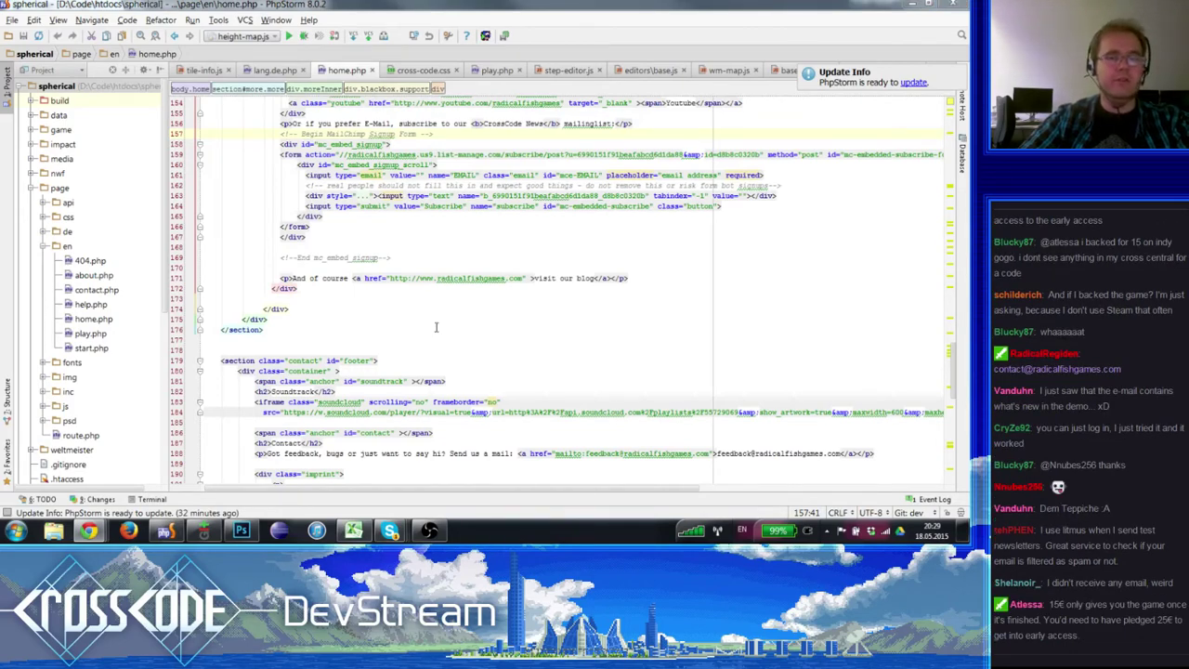
{"action": "left_click", "coordinate": [390, 290]}
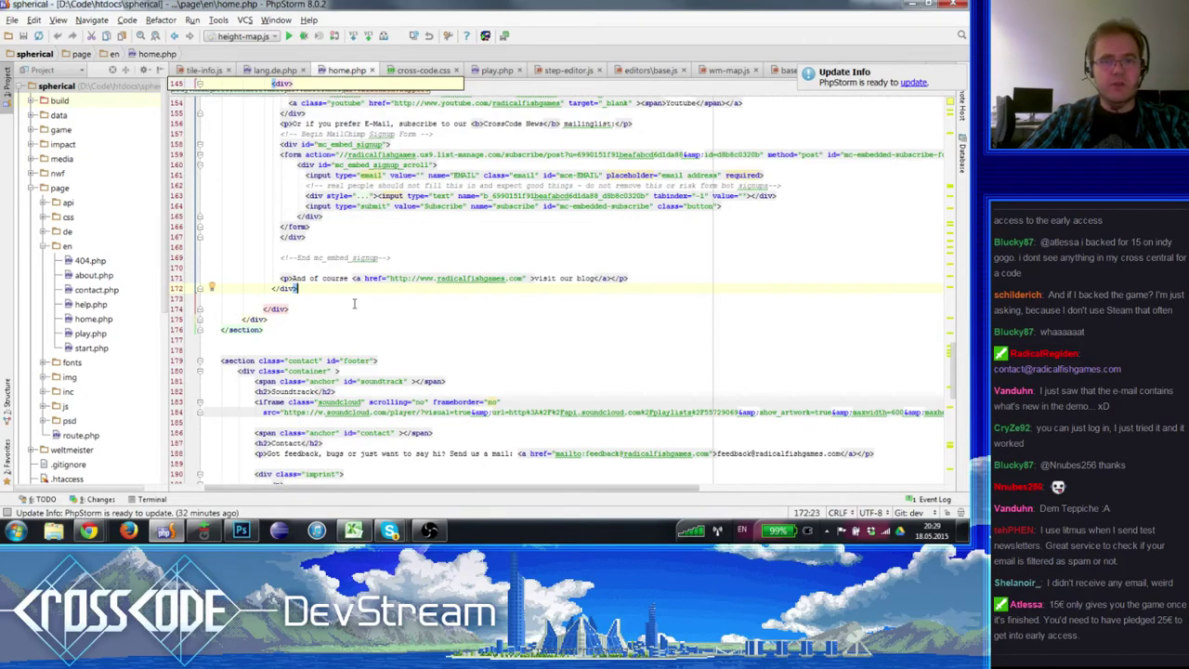
{"action": "scroll", "coordinate": [363, 307], "scroll_direction": "up", "scroll_amount": 7}
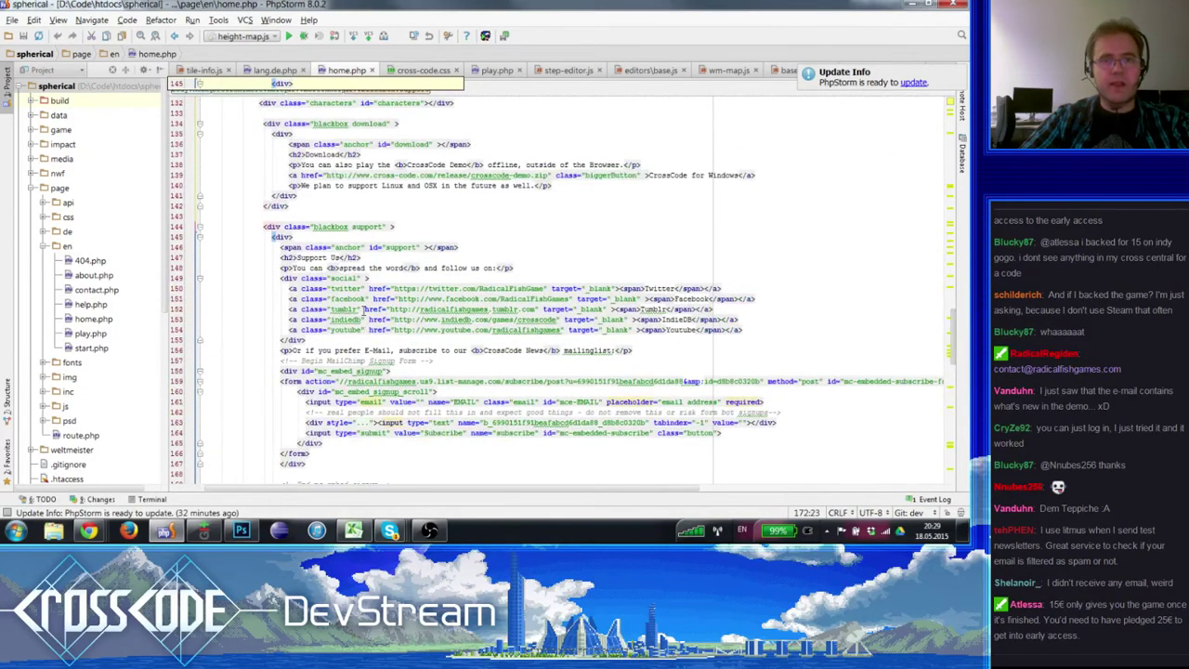
{"action": "scroll", "coordinate": [362, 320], "scroll_direction": "down", "scroll_amount": 4}
{"action": "left_click", "coordinate": [325, 339]}
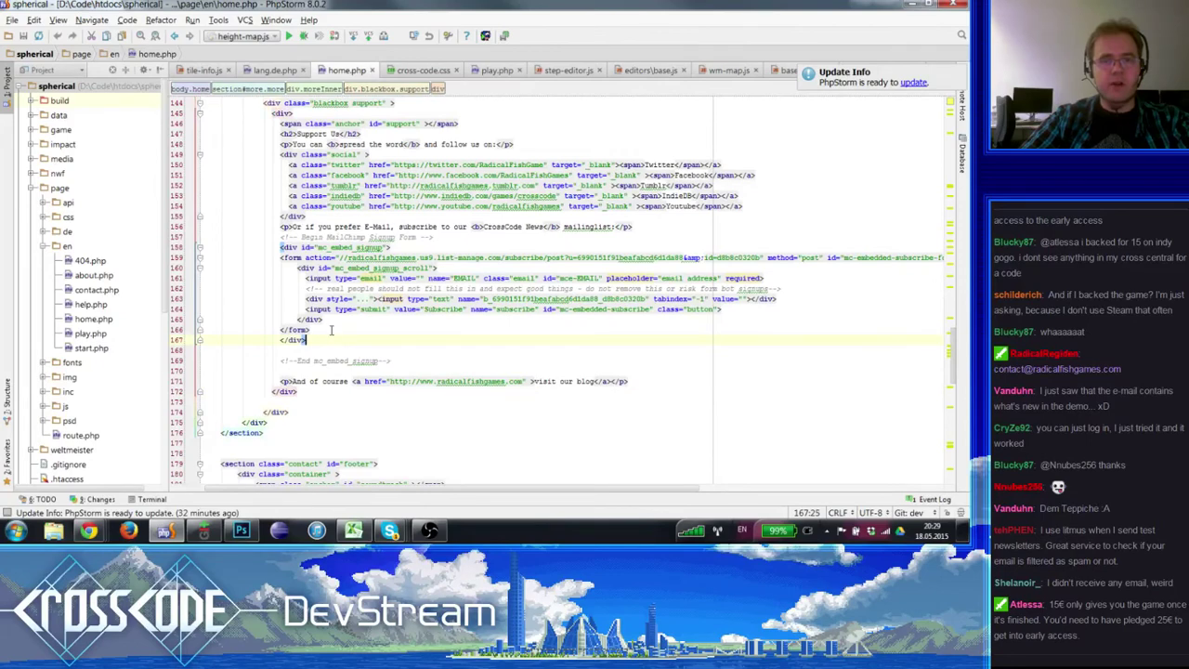
{"action": "left_click", "coordinate": [329, 330]}
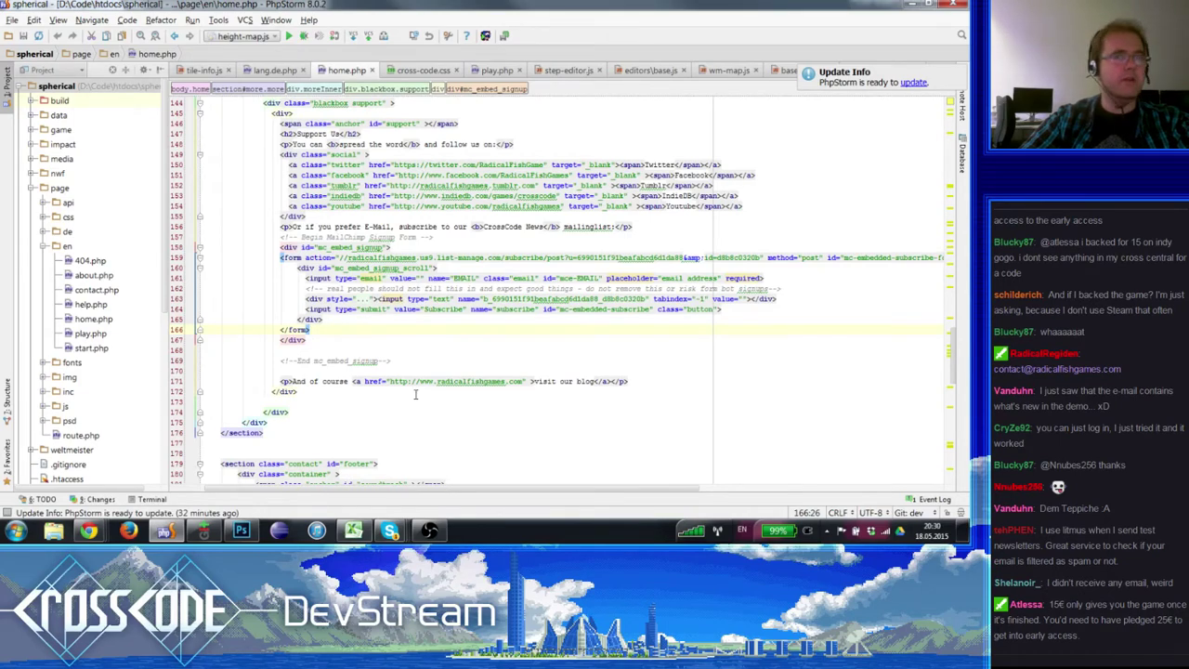
{"action": "scroll", "coordinate": [423, 353], "scroll_direction": "up", "scroll_amount": 4}
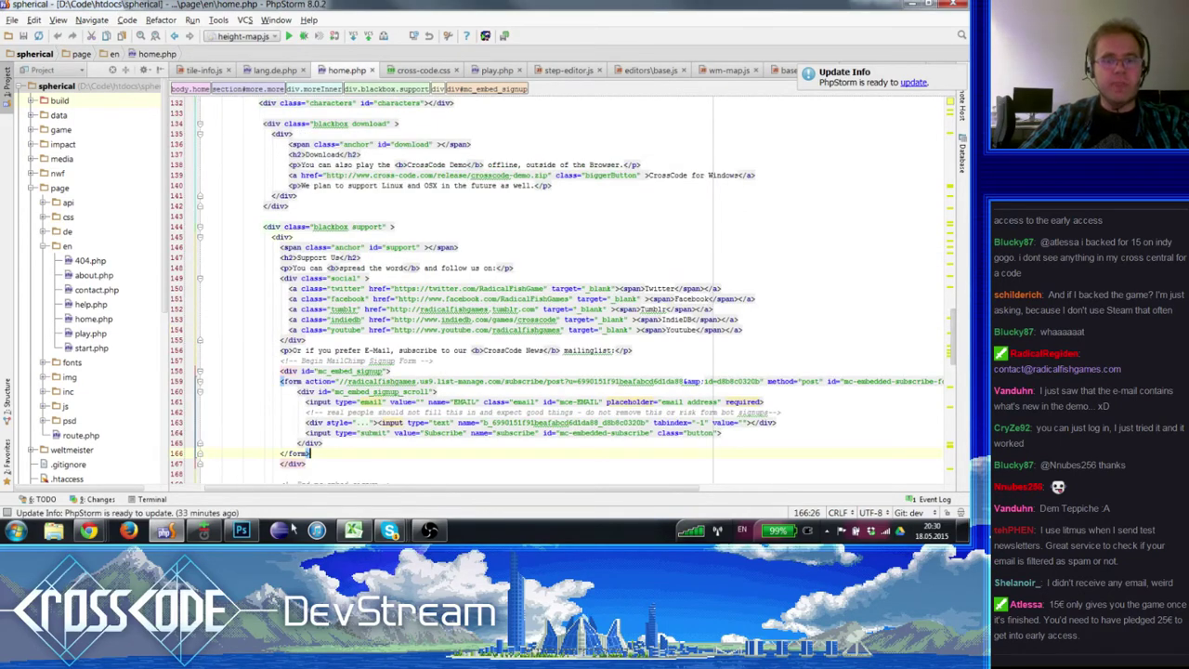
- Switch back to the gridded canvas in Photoshop
{"action": "left_click", "coordinate": [241, 530]}
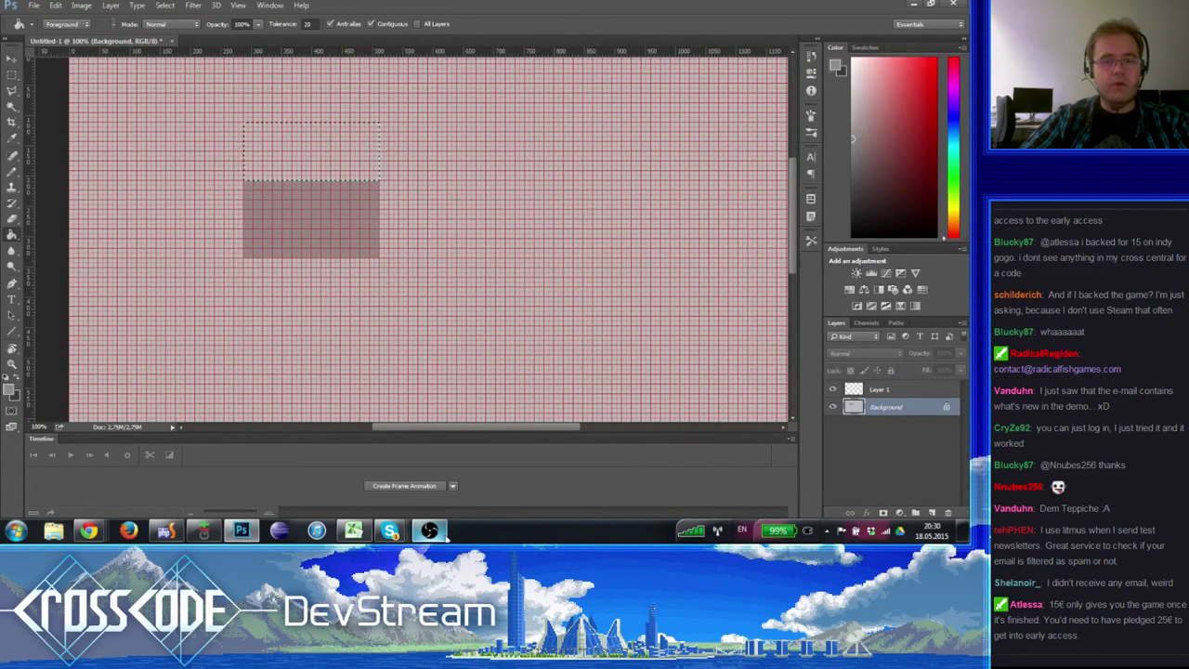
{"action": "key", "text": "ctrl+d"}
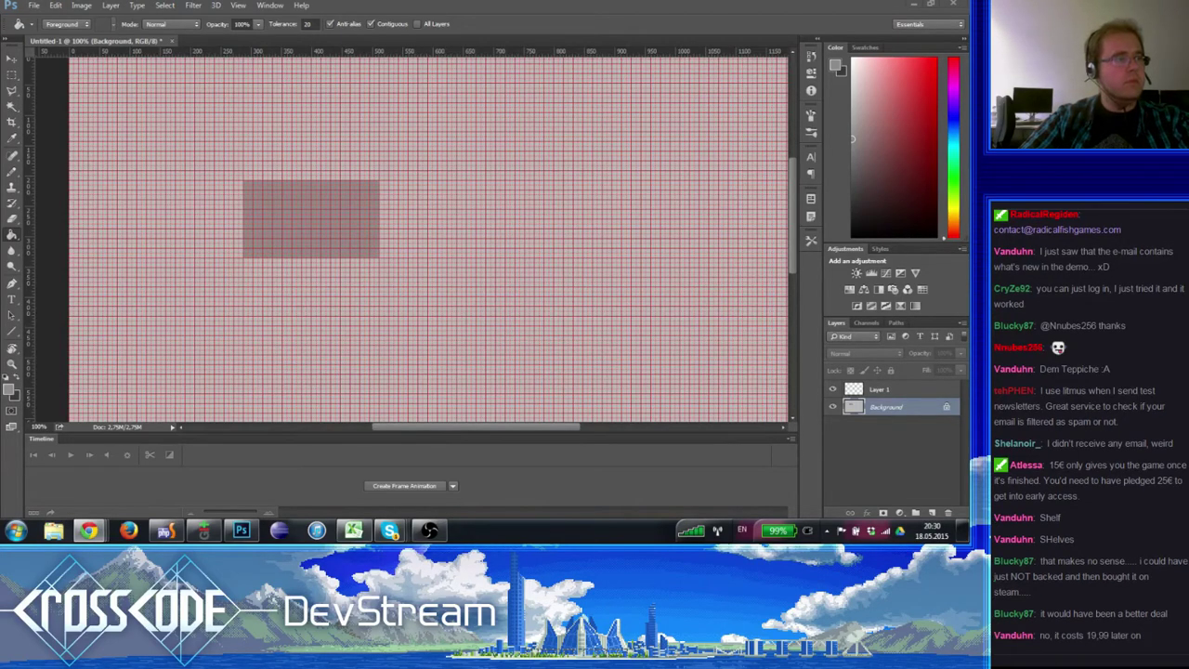
{"action": "left_click", "coordinate": [194, 268]}
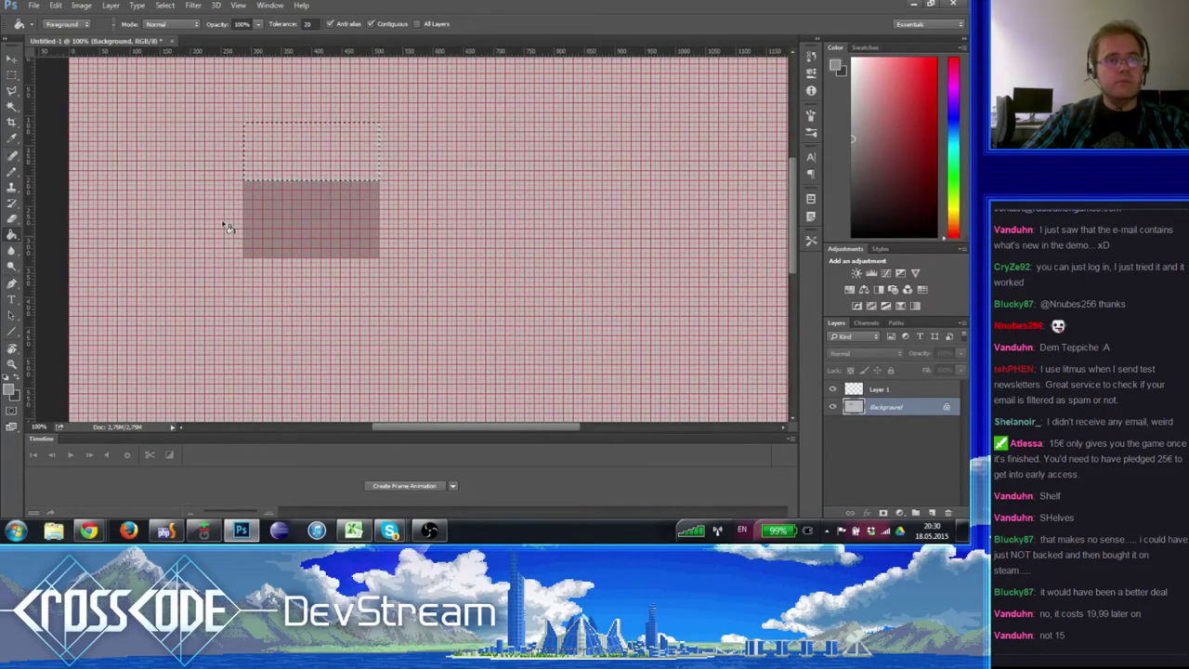
- Set the foreground color to a light grey and fill the selected rectangle above the dark grey block with the Paint Bucket
{"action": "left_click", "coordinate": [13, 394]}
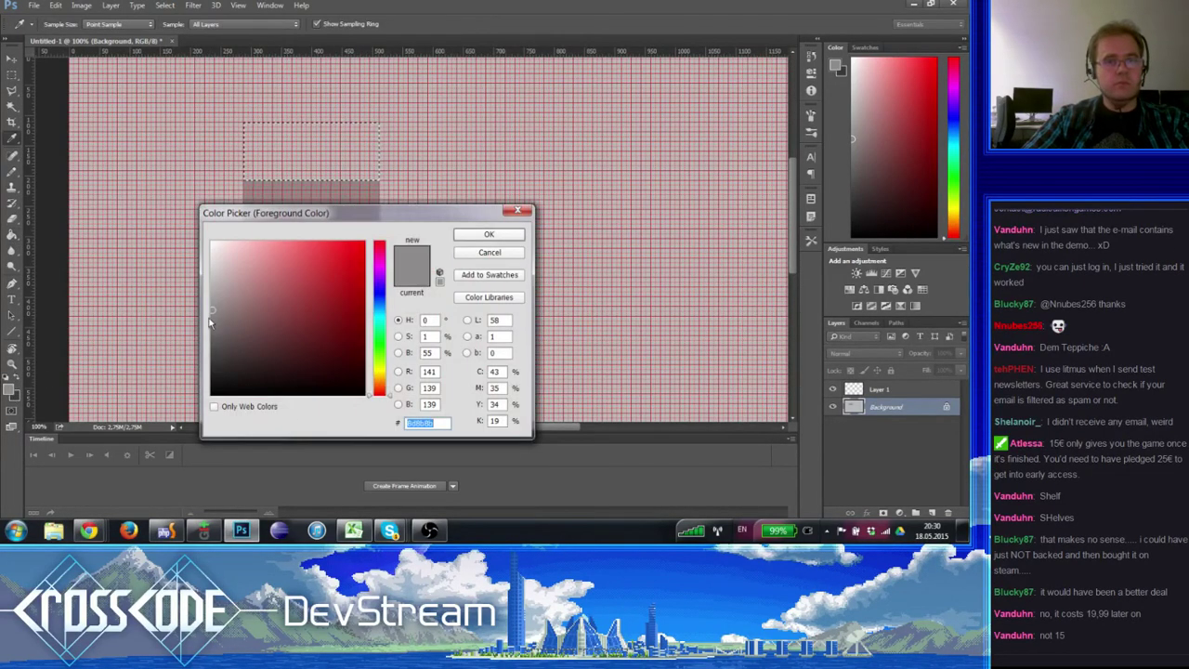
{"action": "mouse_move", "coordinate": [211, 323]}
{"action": "left_mouse_down"}
{"action": "mouse_move", "coordinate": [229, 329]}
{"action": "mouse_move", "coordinate": [215, 323]}
{"action": "left_mouse_up"}
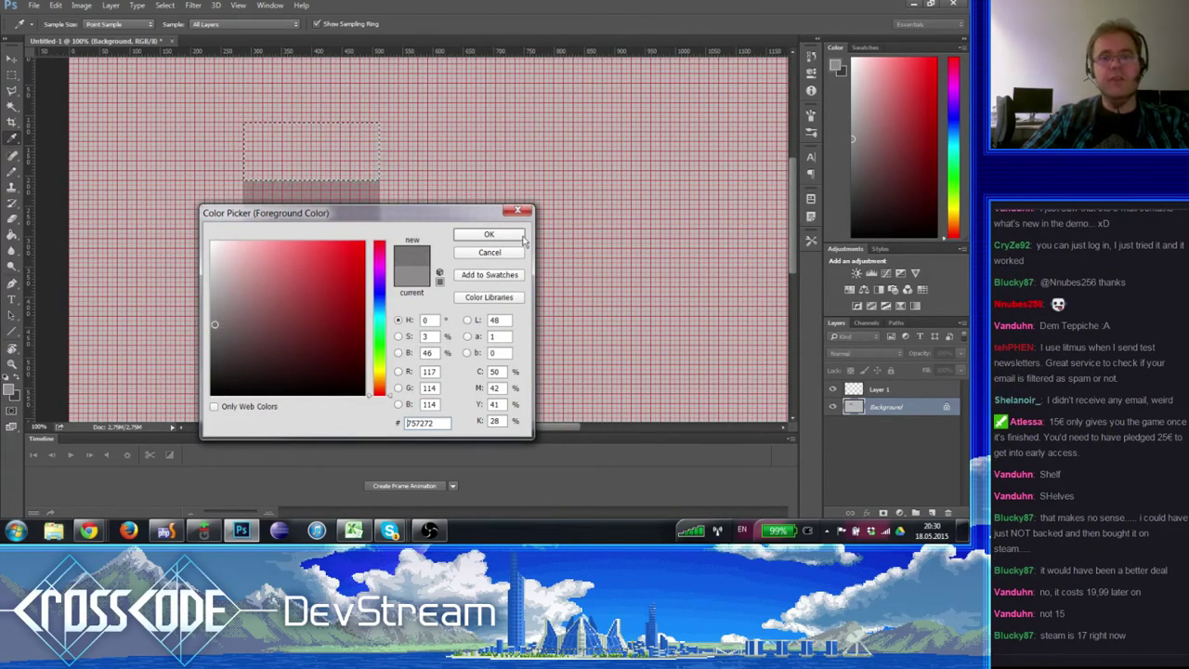
{"action": "left_click", "coordinate": [222, 296]}
{"action": "left_click_drag", "start_coordinate": [222, 295], "coordinate": [214, 269]}
{"action": "left_click", "coordinate": [490, 235]}
{"action": "key", "text": "g"}
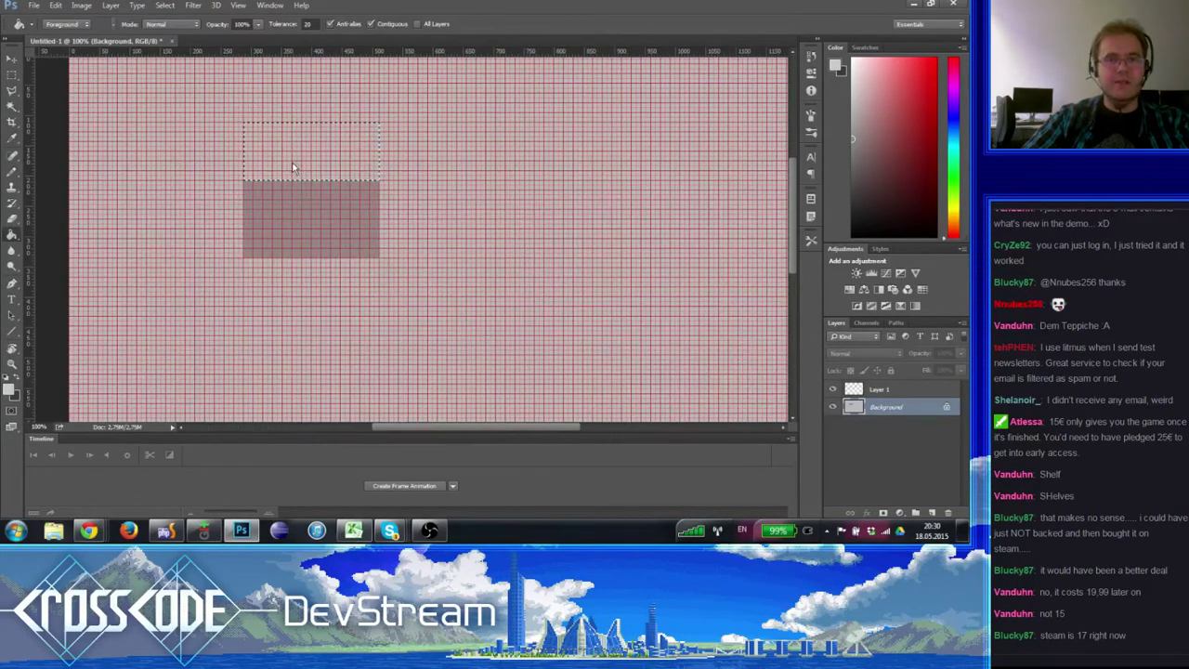
{"action": "left_click", "coordinate": [296, 168]}
{"action": "scroll", "coordinate": [65, 325], "scroll_direction": "right", "scroll_amount": 1}
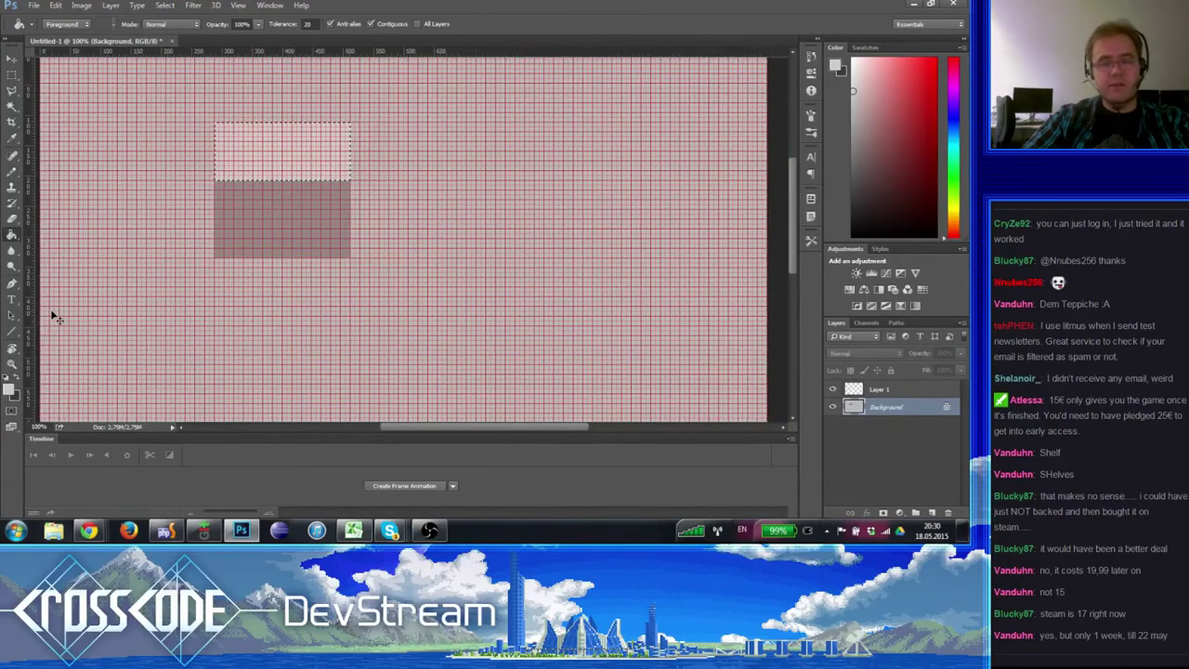
{"action": "key", "text": "ctrl+apostrophe"}
{"action": "key", "text": "ctrl+apostrophe"}
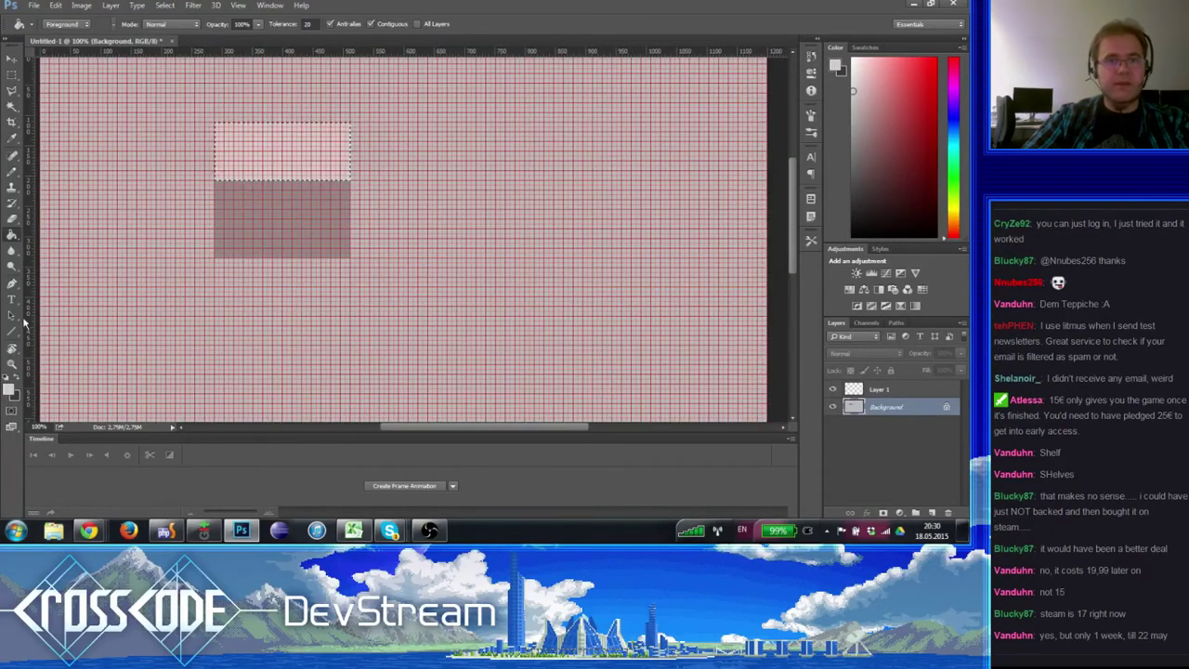
{"action": "key", "text": "i"}
{"action": "left_click", "coordinate": [9, 388]}
{"action": "type", "text": "a8a0a0"}
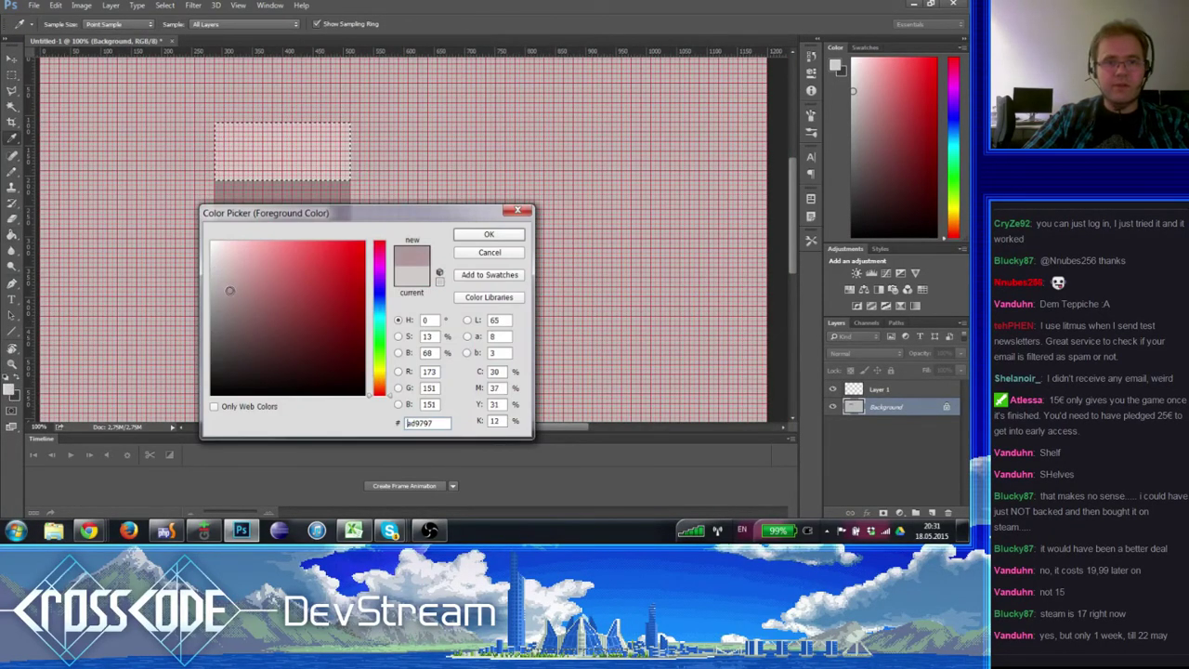
{"action": "left_click", "coordinate": [271, 156]}
{"action": "left_click", "coordinate": [493, 253]}
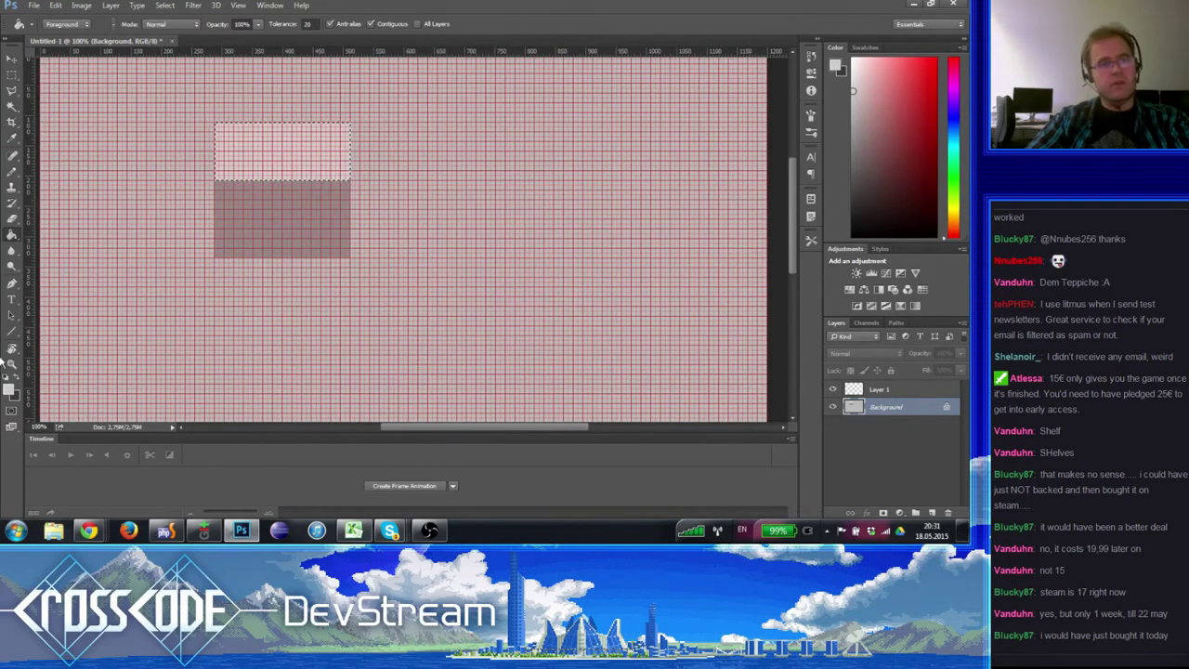
- Magnify the two grey rectangles to 200% and clear the selection around the light one with the Rectangular Marquee tool
{"action": "key", "text": "z"}
{"action": "left_click", "coordinate": [260, 158]}
{"action": "left_click", "coordinate": [260, 154]}
{"action": "left_click_drag", "start_coordinate": [269, 216], "coordinate": [326, 246]}
{"action": "left_click", "coordinate": [297, 263], "text": "alt"}
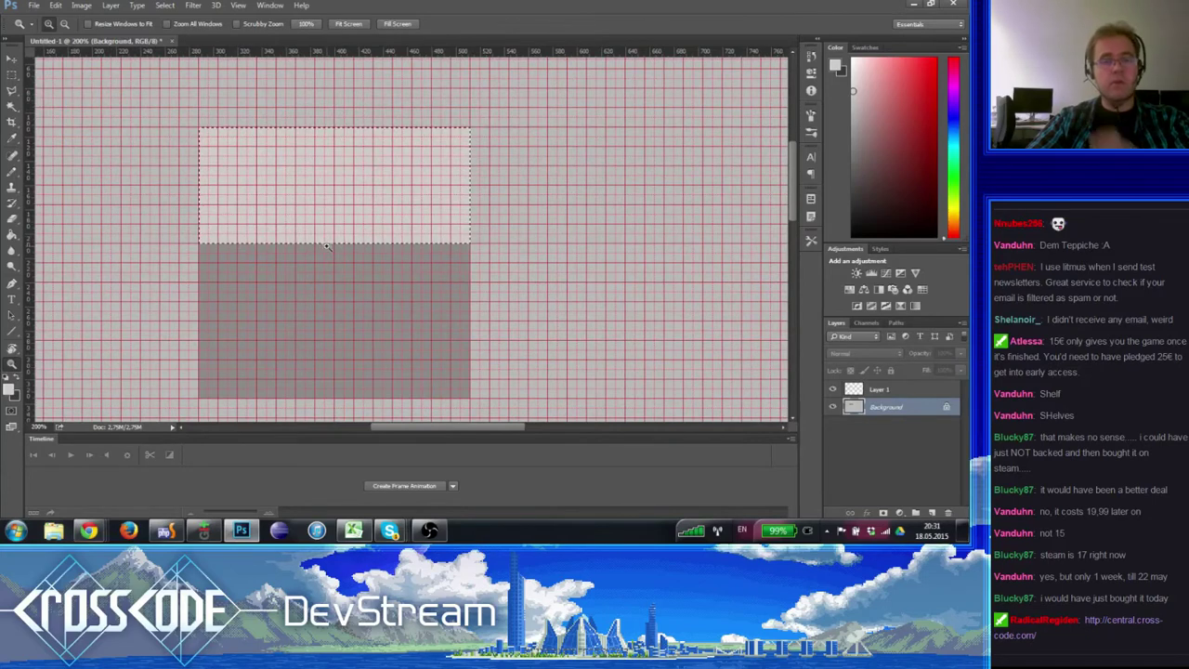
{"action": "left_click", "coordinate": [12, 75]}
{"action": "left_click", "coordinate": [195, 170]}
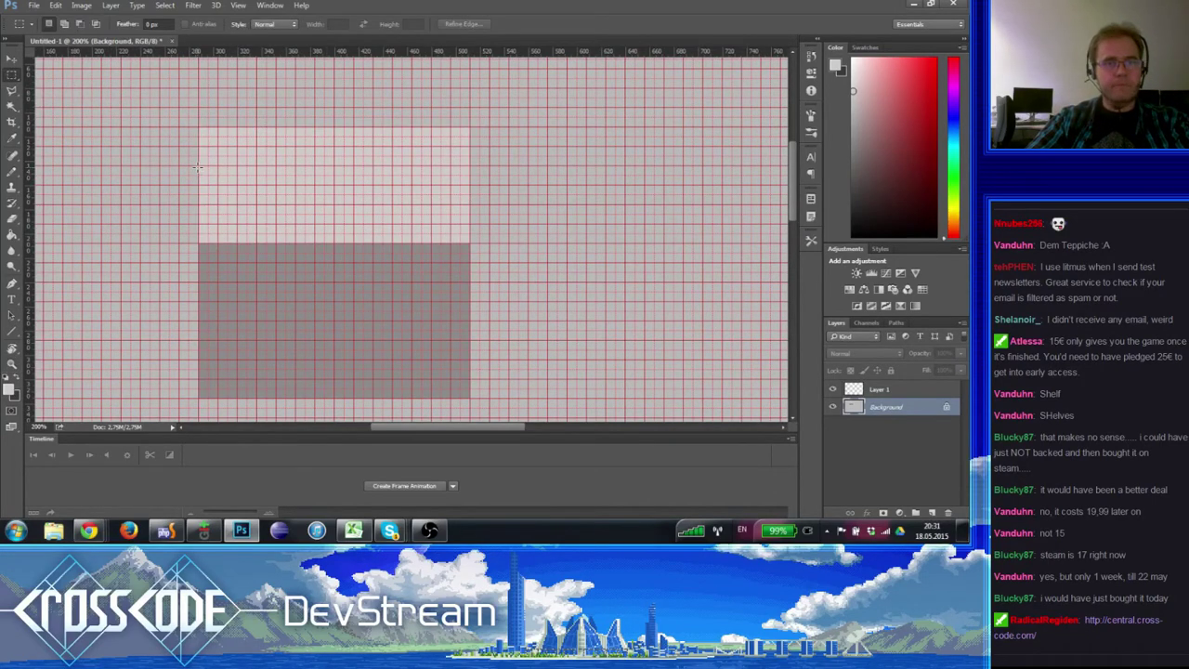
- Trim the light rectangle to about 64 px tall by filling its upper part with the canvas grey, and clear the selection
{"action": "left_click_drag", "start_coordinate": [346, 130], "coordinate": [519, 89]}
{"action": "left_click", "coordinate": [13, 235]}
{"action": "left_click", "coordinate": [282, 156]}
{"action": "key", "text": "ctrl+d"}
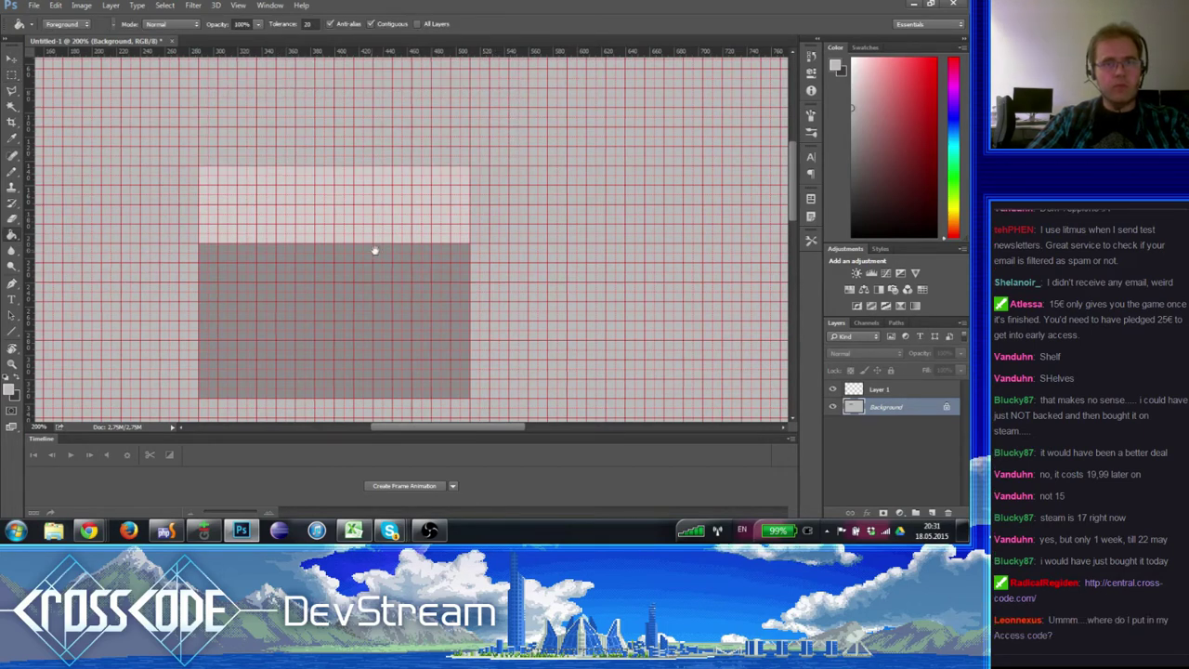
- Fill a strip about 224 by 8 px directly above the light rectangle with a darker grey foreground color, and clear the selection
{"action": "left_click_drag", "start_coordinate": [398, 254], "coordinate": [315, 243]}
{"action": "key", "text": "m"}
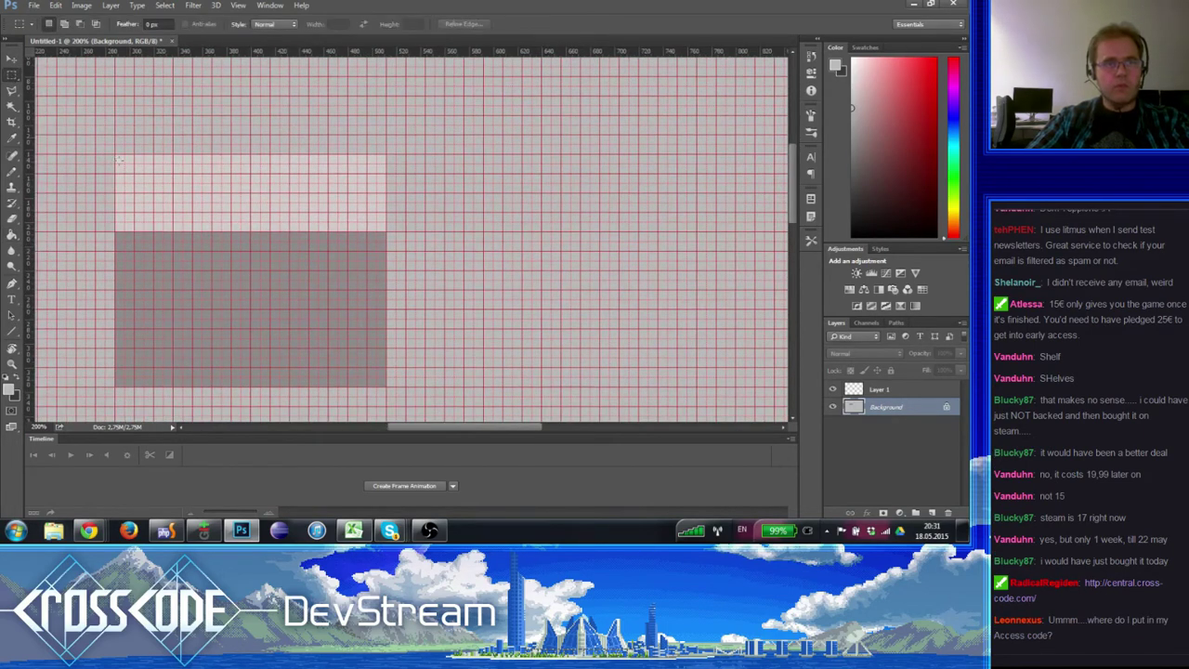
{"action": "left_click_drag", "start_coordinate": [157, 143], "coordinate": [389, 146]}
{"action": "left_click", "coordinate": [12, 234]}
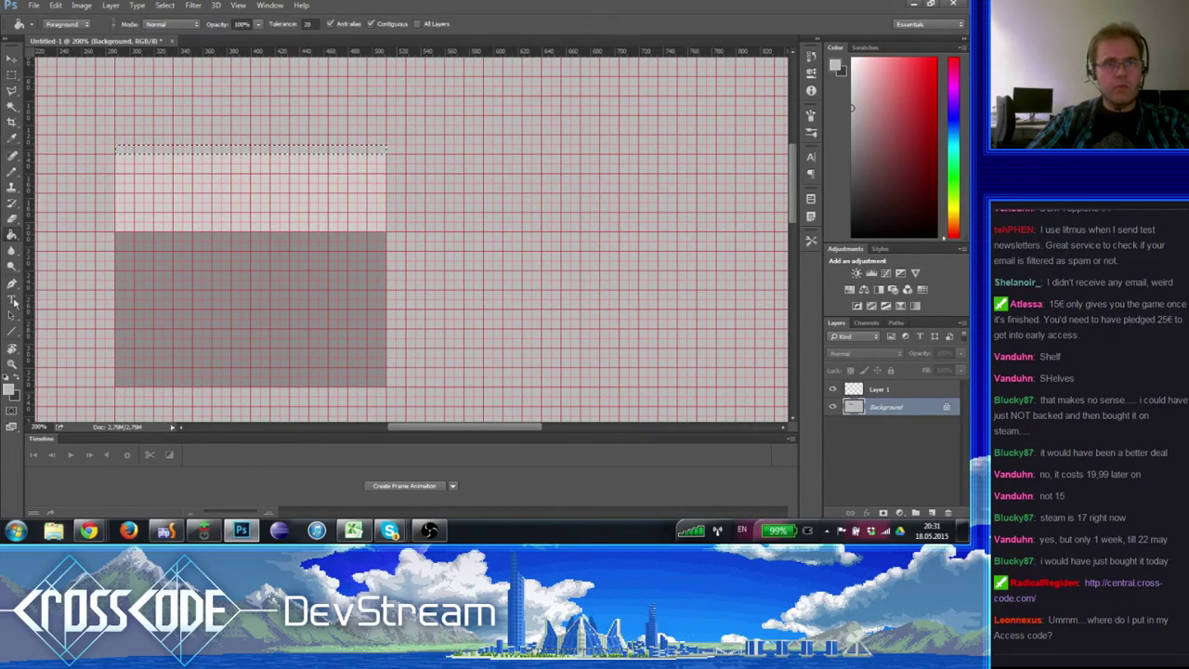
{"action": "left_click", "coordinate": [11, 388]}
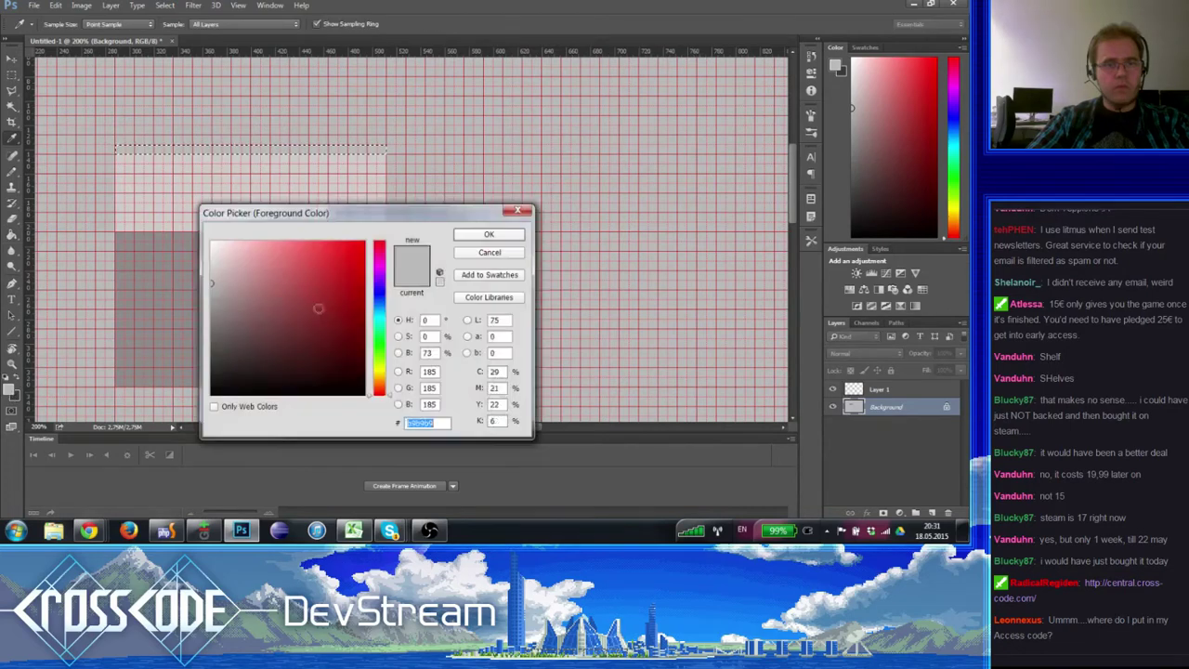
{"action": "left_click", "coordinate": [489, 235]}
{"action": "left_click", "coordinate": [328, 153]}
{"action": "key", "text": "ctrl+d"}
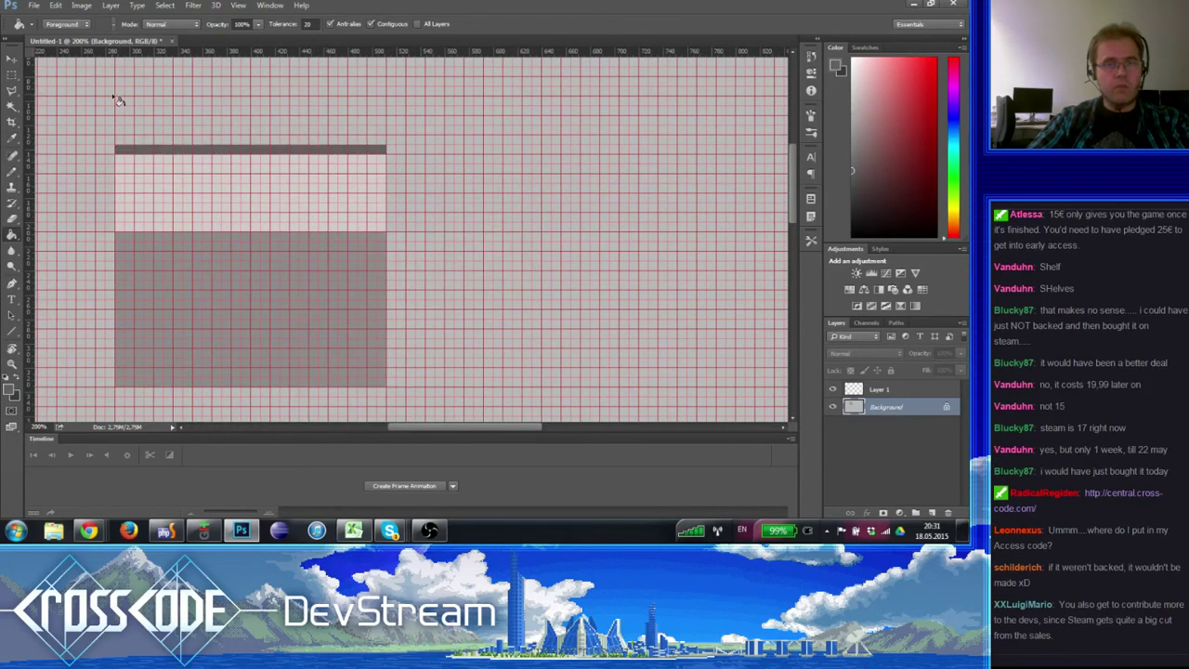
- Select a thin full-width strip directly below the dark grey block and fill it with a near-black grey foreground color
{"action": "left_click", "coordinate": [12, 74]}
{"action": "left_click_drag", "start_coordinate": [200, 260], "coordinate": [209, 171]}
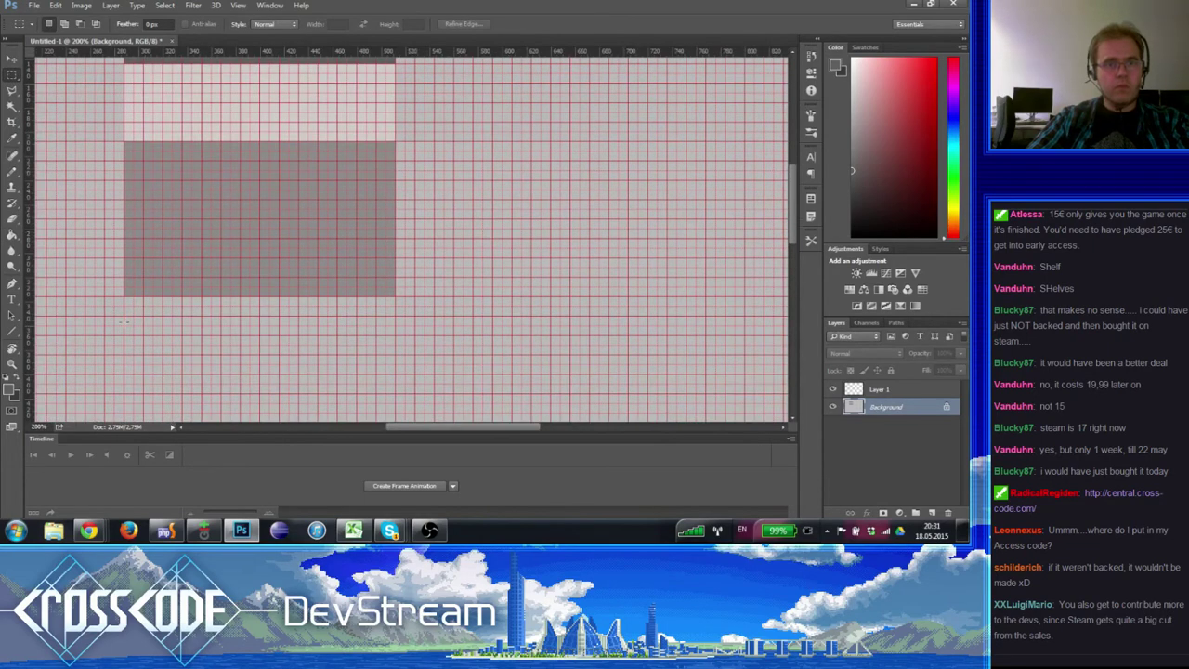
{"action": "left_click_drag", "start_coordinate": [123, 297], "coordinate": [427, 320]}
{"action": "left_click_drag", "start_coordinate": [407, 314], "coordinate": [397, 340]}
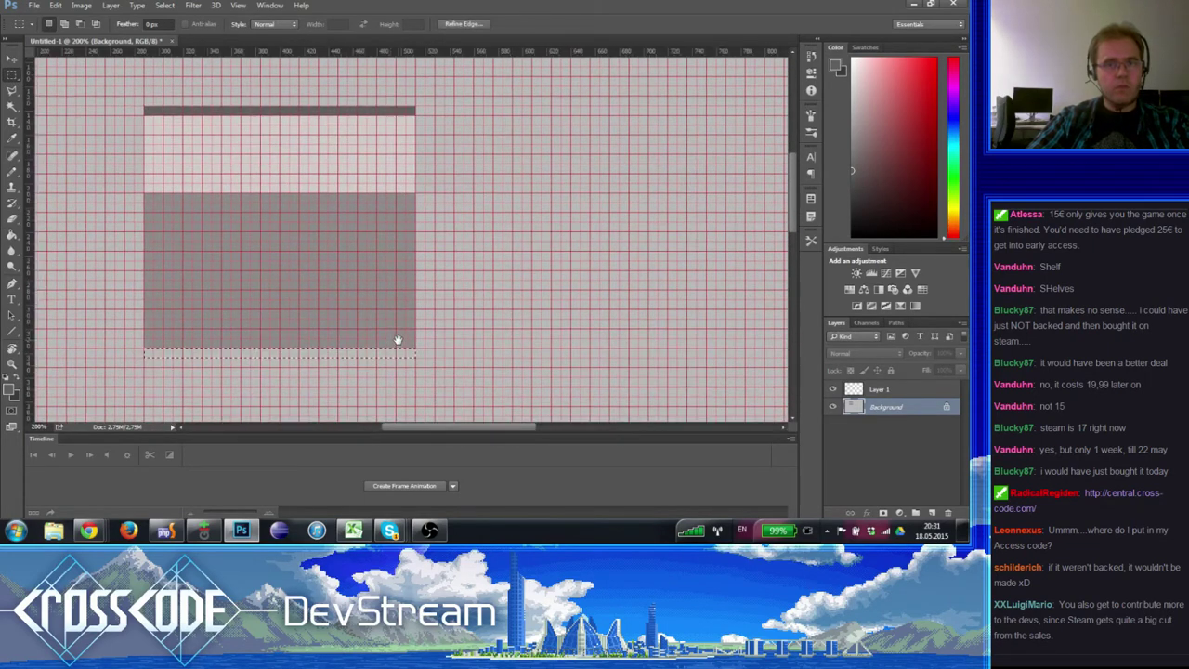
{"action": "left_click", "coordinate": [12, 236]}
{"action": "left_click", "coordinate": [8, 391]}
{"action": "left_click_drag", "start_coordinate": [215, 332], "coordinate": [196, 359]}
{"action": "left_click", "coordinate": [489, 234]}
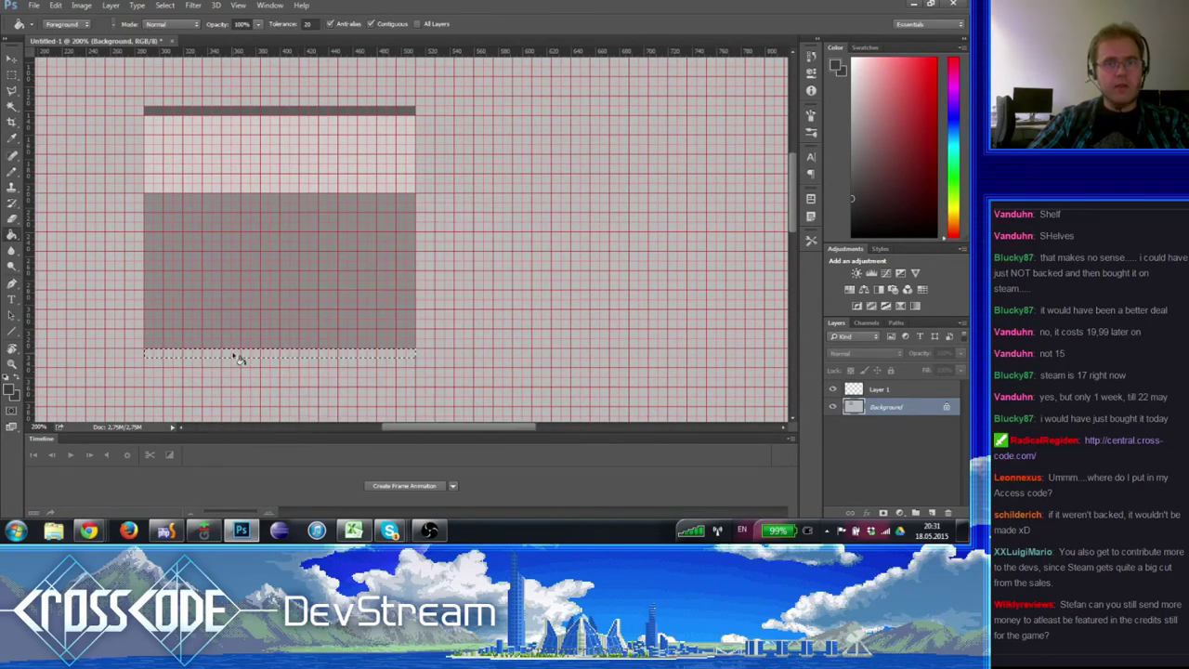
{"action": "left_click", "coordinate": [234, 353]}
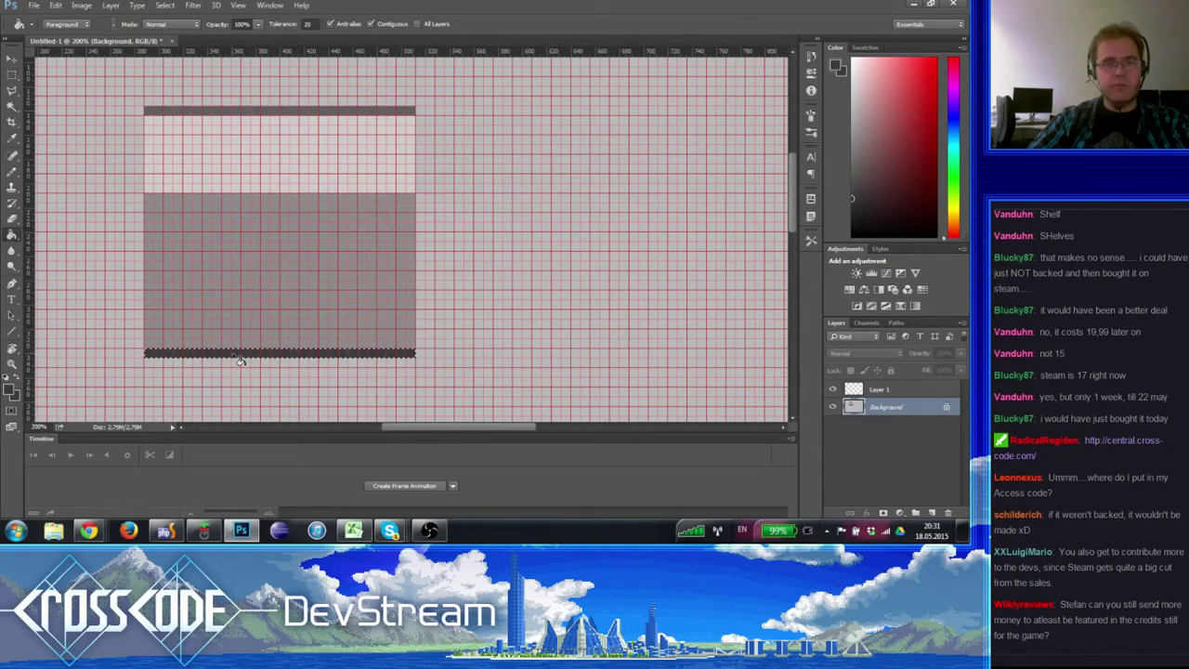
- Recolor the strip above the light rectangle with the same near-black grey and clear the selection
{"action": "left_click", "coordinate": [261, 112]}
{"action": "key", "text": "ctrl+h"}
{"action": "key", "text": "ctrl+h"}
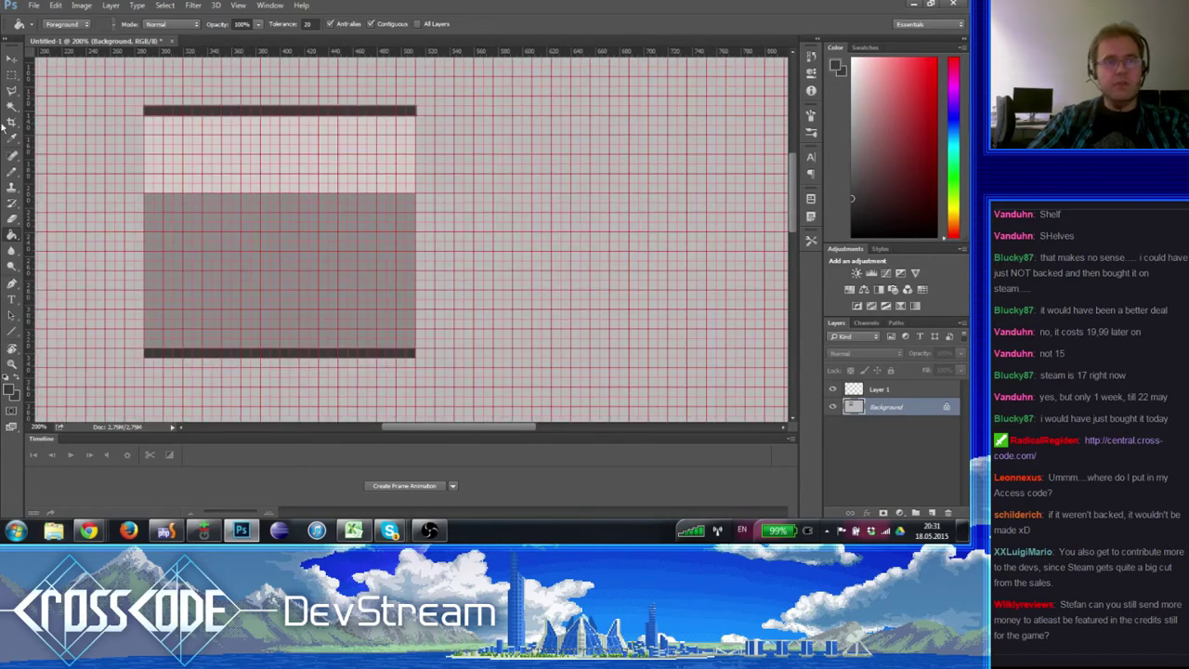
{"action": "left_click", "coordinate": [13, 80]}
{"action": "mouse_move", "coordinate": [260, 212]}
{"action": "left_mouse_down"}
{"action": "mouse_move", "coordinate": [278, 276]}
{"action": "mouse_move", "coordinate": [273, 227]}
{"action": "mouse_move", "coordinate": [297, 259]}
{"action": "left_mouse_up"}
{"action": "key", "text": "ctrl+r"}
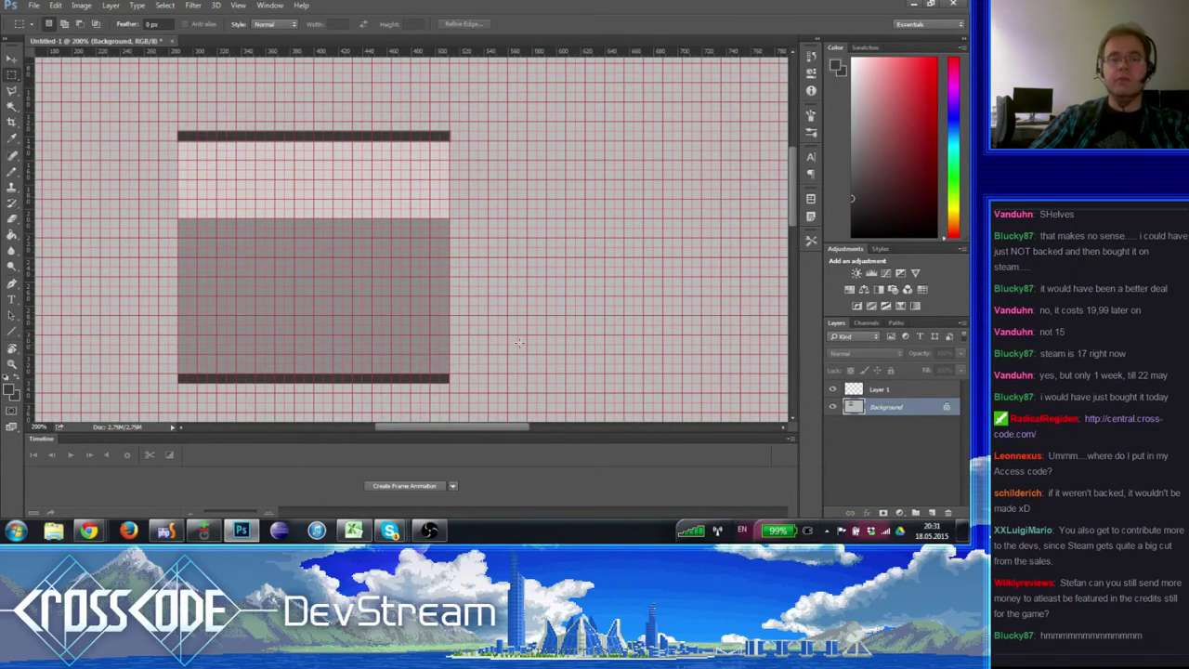
{"action": "left_click_drag", "start_coordinate": [455, 217], "coordinate": [140, 199]}
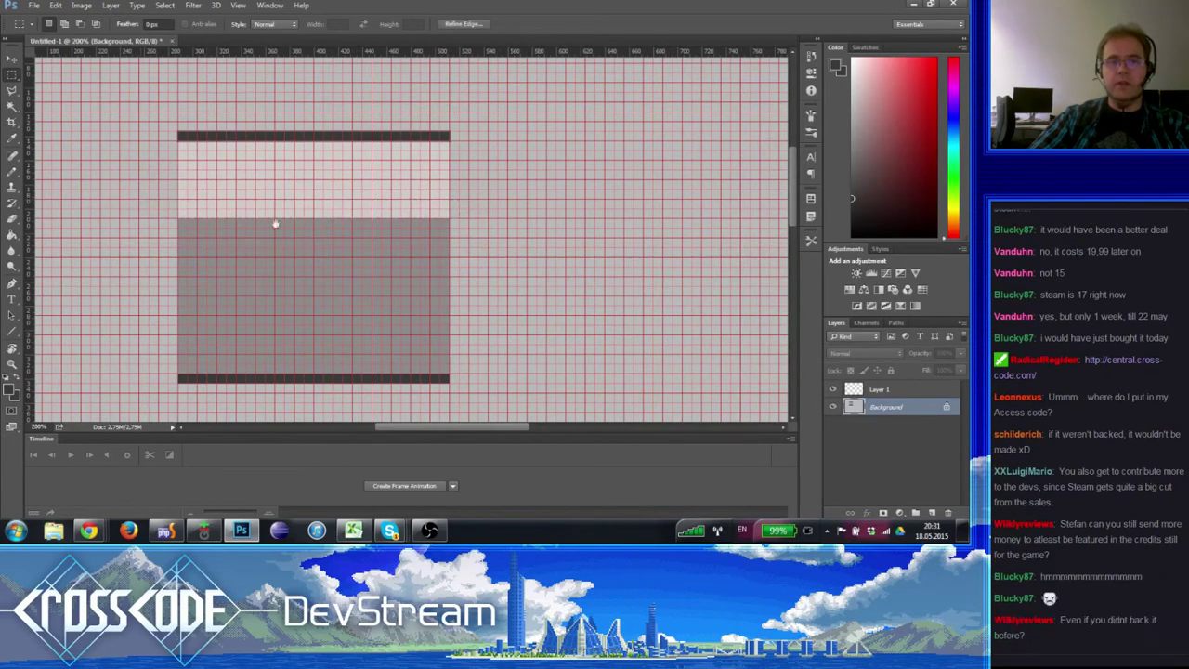
{"action": "left_click_drag", "start_coordinate": [374, 223], "coordinate": [316, 255]}
{"action": "scroll", "coordinate": [240, 223], "scroll_direction": "down", "scroll_amount": 3}
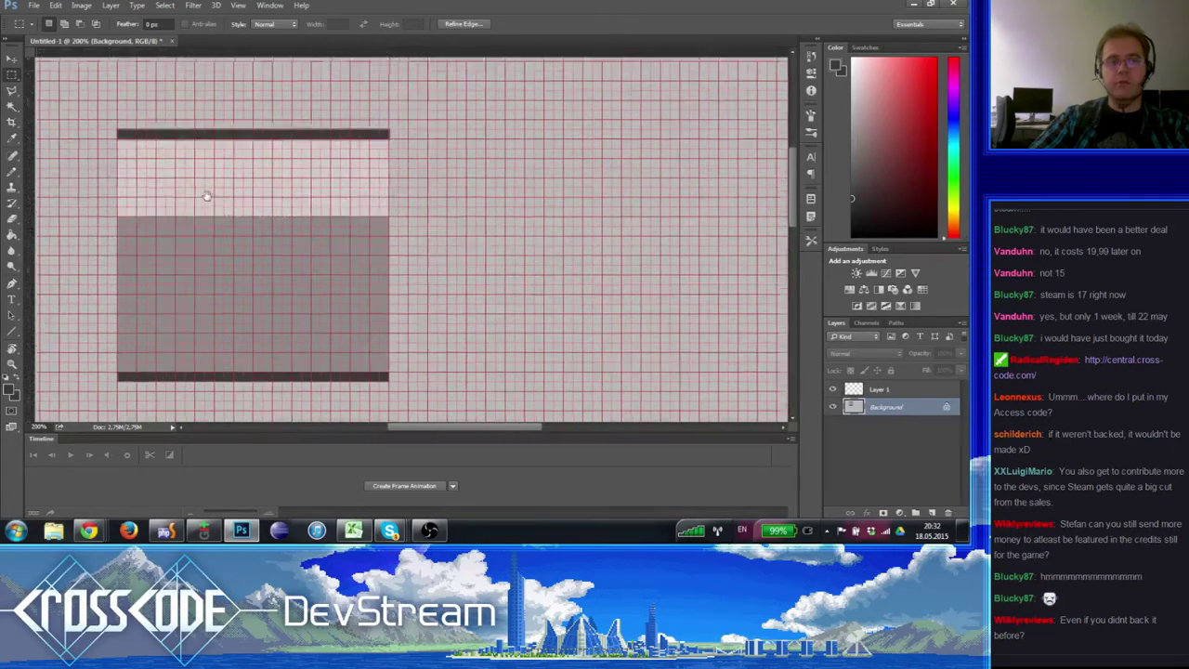
{"action": "left_click", "coordinate": [314, 267]}
{"action": "left_click_drag", "start_coordinate": [215, 282], "coordinate": [268, 317]}
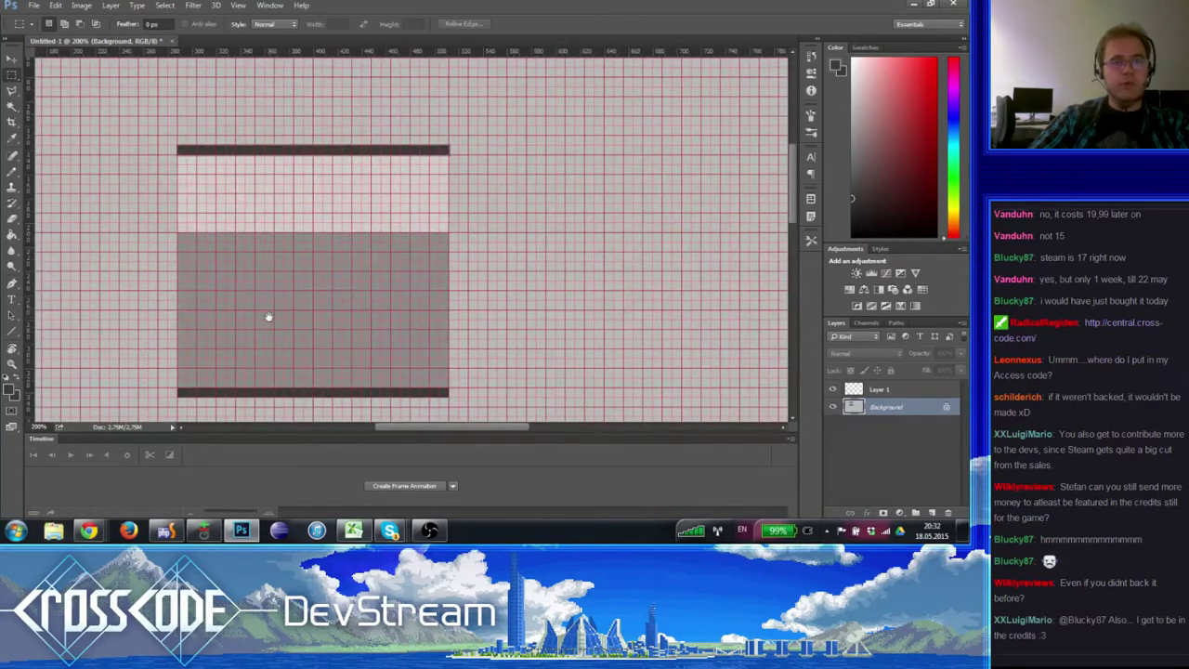
{"action": "left_click", "coordinate": [12, 363]}
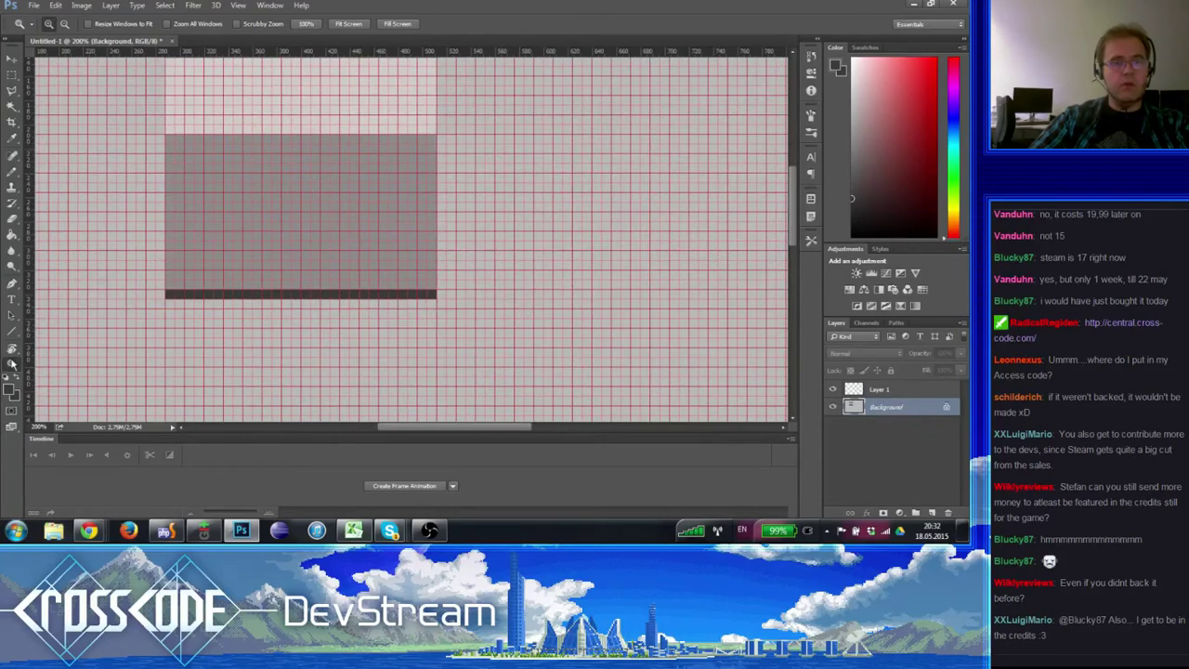
{"action": "scroll", "coordinate": [260, 213], "scroll_direction": "up", "scroll_amount": 5}
{"action": "left_click", "coordinate": [214, 169]}
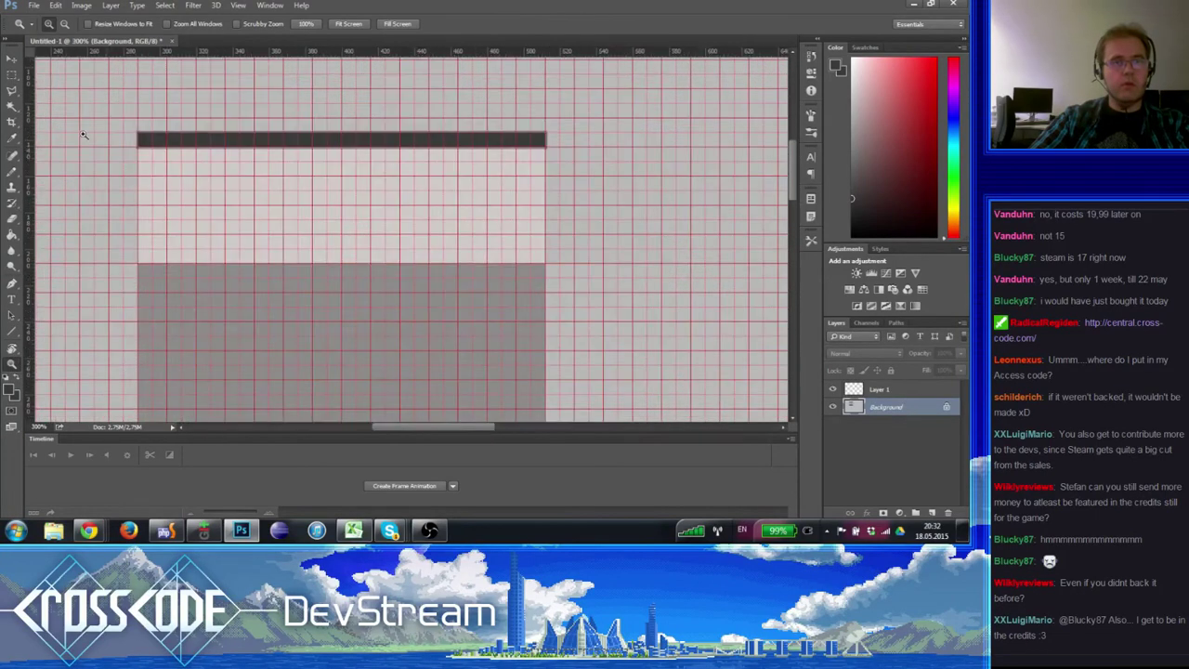
{"action": "left_click", "coordinate": [11, 77]}
{"action": "left_click_drag", "start_coordinate": [140, 163], "coordinate": [567, 198]}
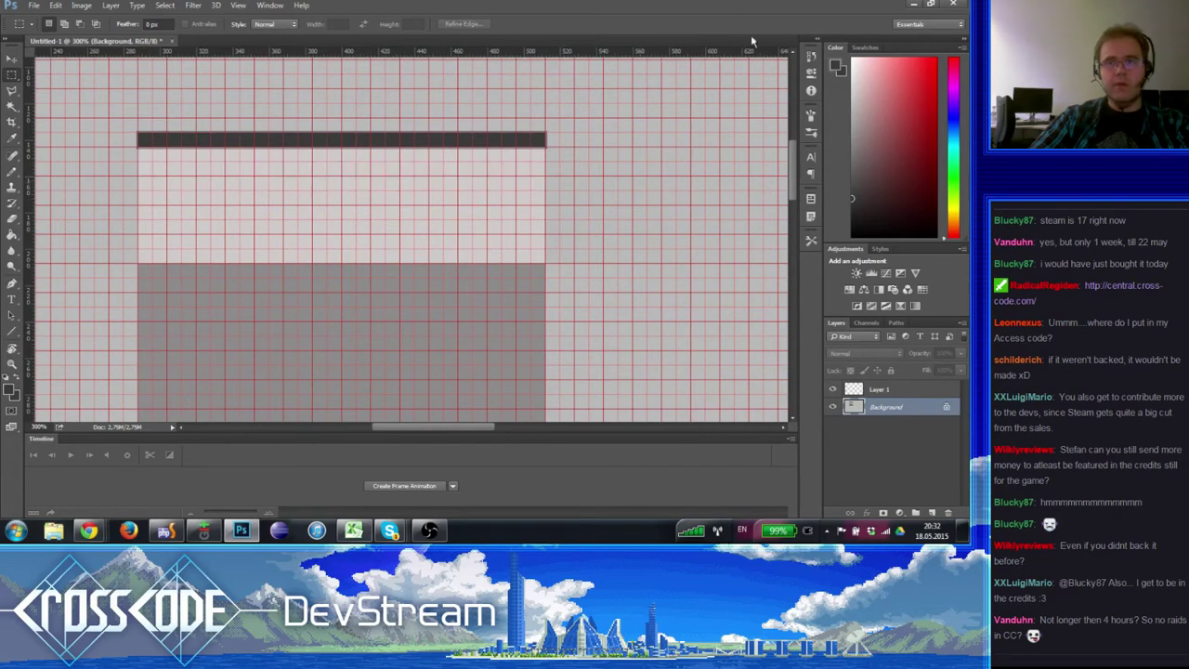
- Show the edit history and, with Layer 1 active, set the Paint Bucket to tolerance 0 with Anti-alias and Contiguous off
{"action": "left_click", "coordinate": [811, 58]}
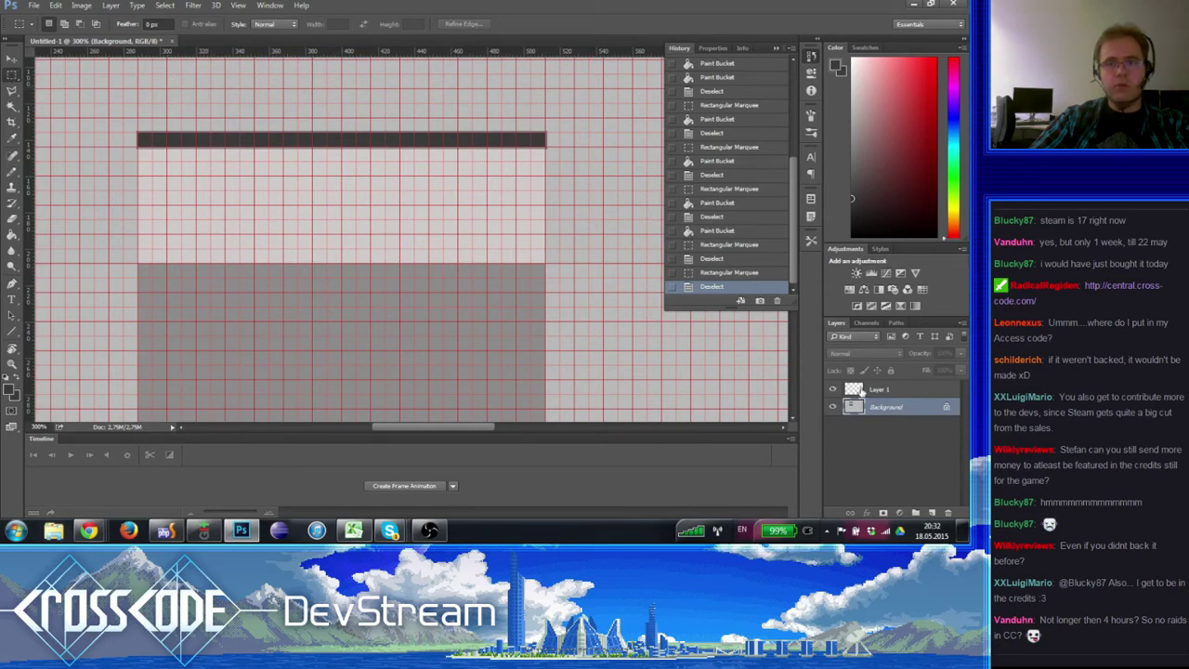
{"action": "left_click", "coordinate": [861, 392]}
{"action": "left_click", "coordinate": [12, 235]}
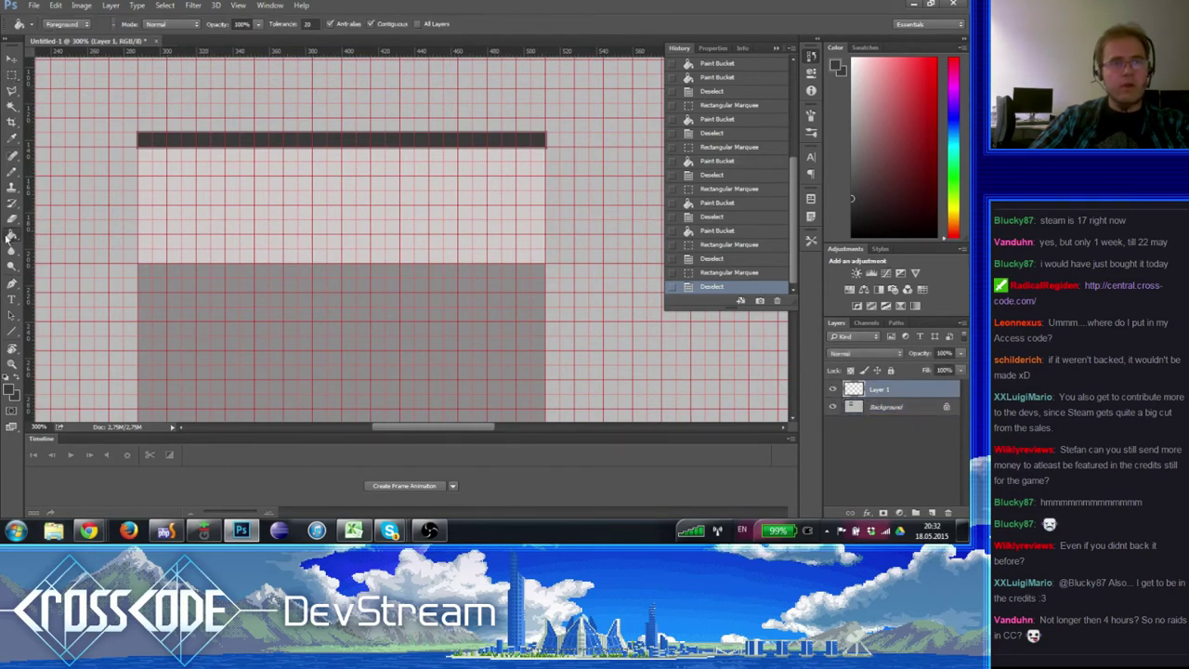
{"action": "left_click", "coordinate": [312, 23]}
{"action": "type", "text": "0"}
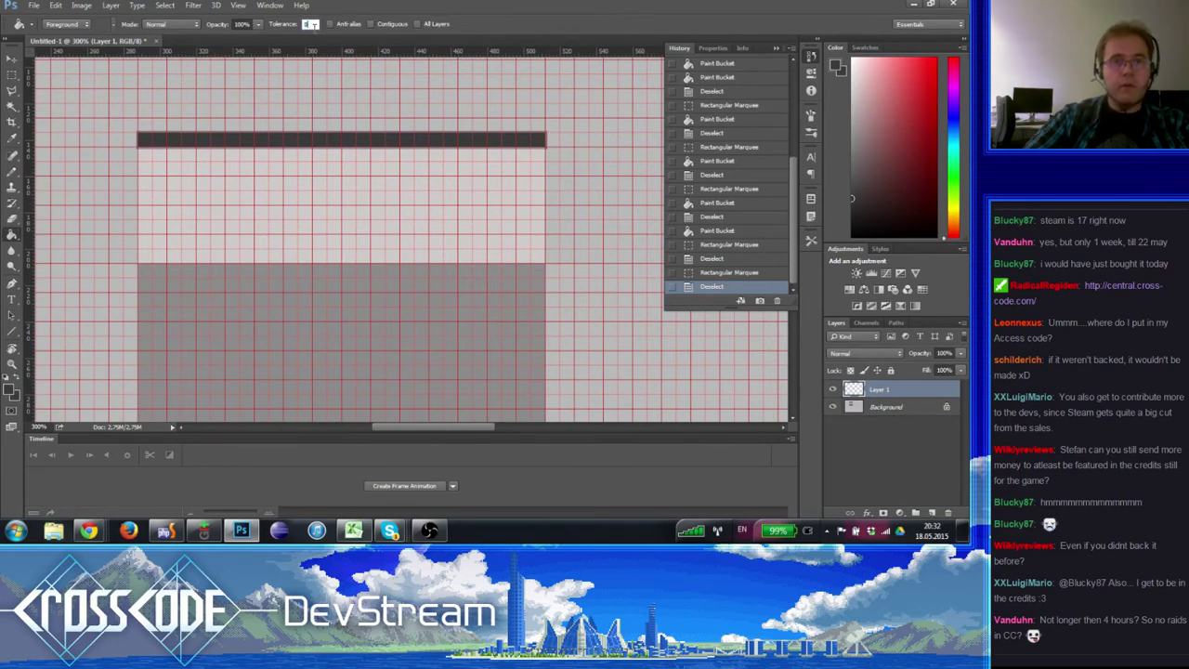
{"action": "left_click", "coordinate": [197, 104]}
{"action": "left_click_drag", "start_coordinate": [197, 104], "coordinate": [196, 75]}
{"action": "key", "text": "ctrl+z"}
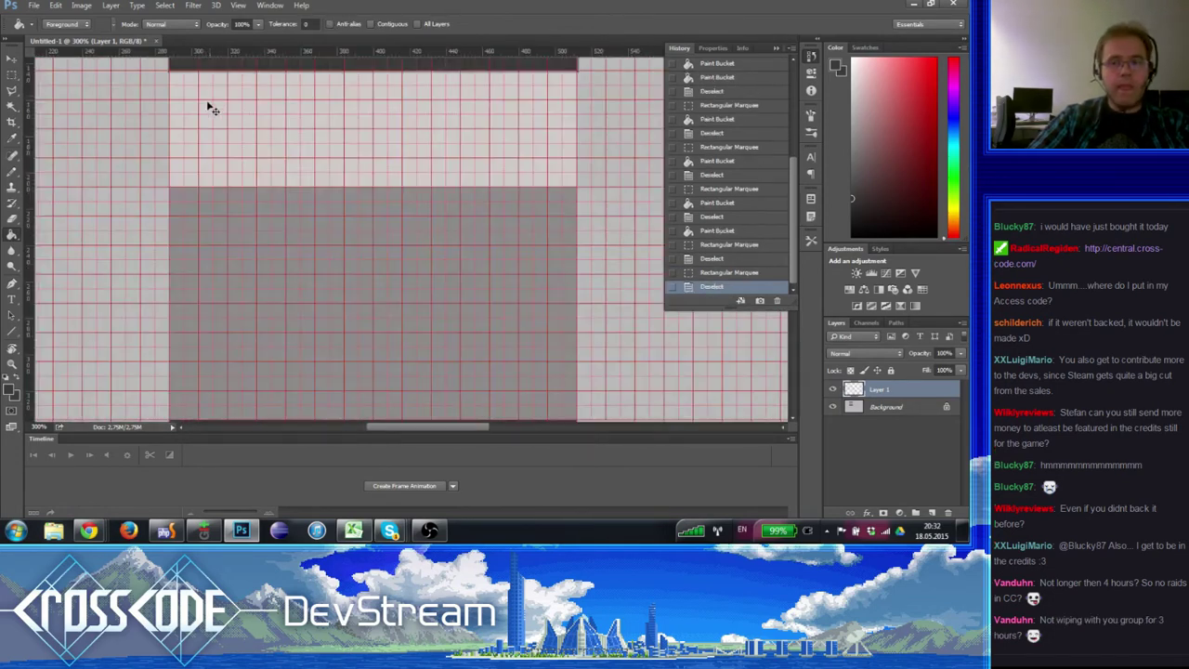
- On the Background layer, select the area around the room sketch, fill it with the sampled canvas grey, and clear the selection
{"action": "left_click_drag", "start_coordinate": [373, 167], "coordinate": [363, 206]}
{"action": "left_click", "coordinate": [885, 406]}
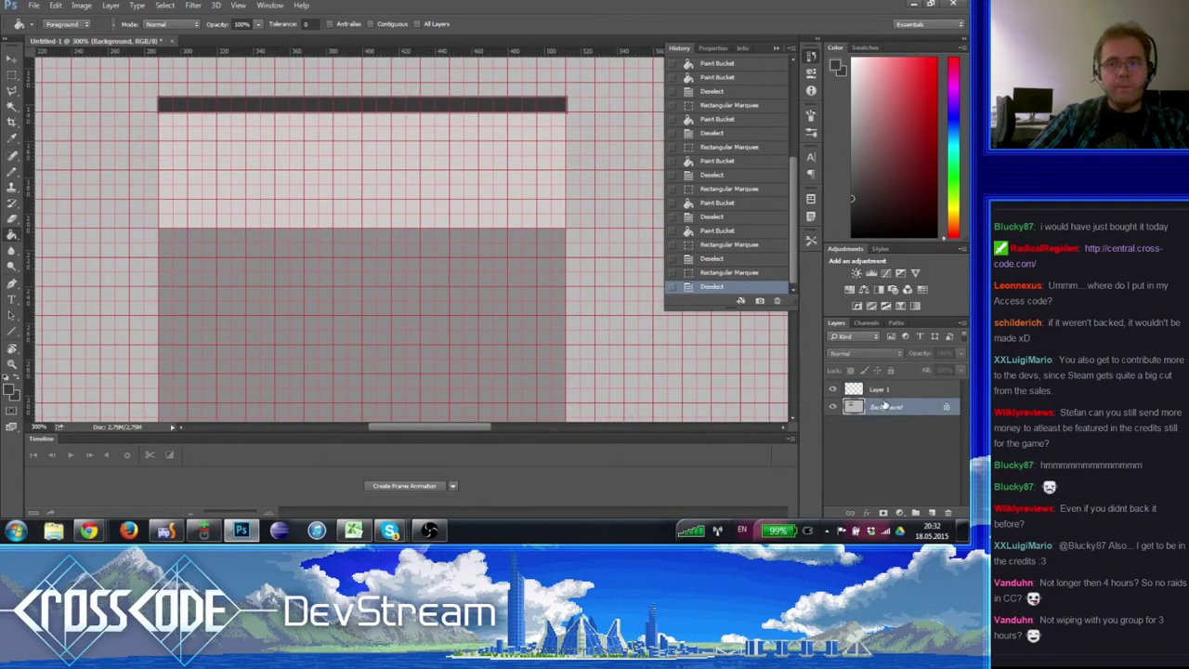
{"action": "left_click", "coordinate": [12, 74]}
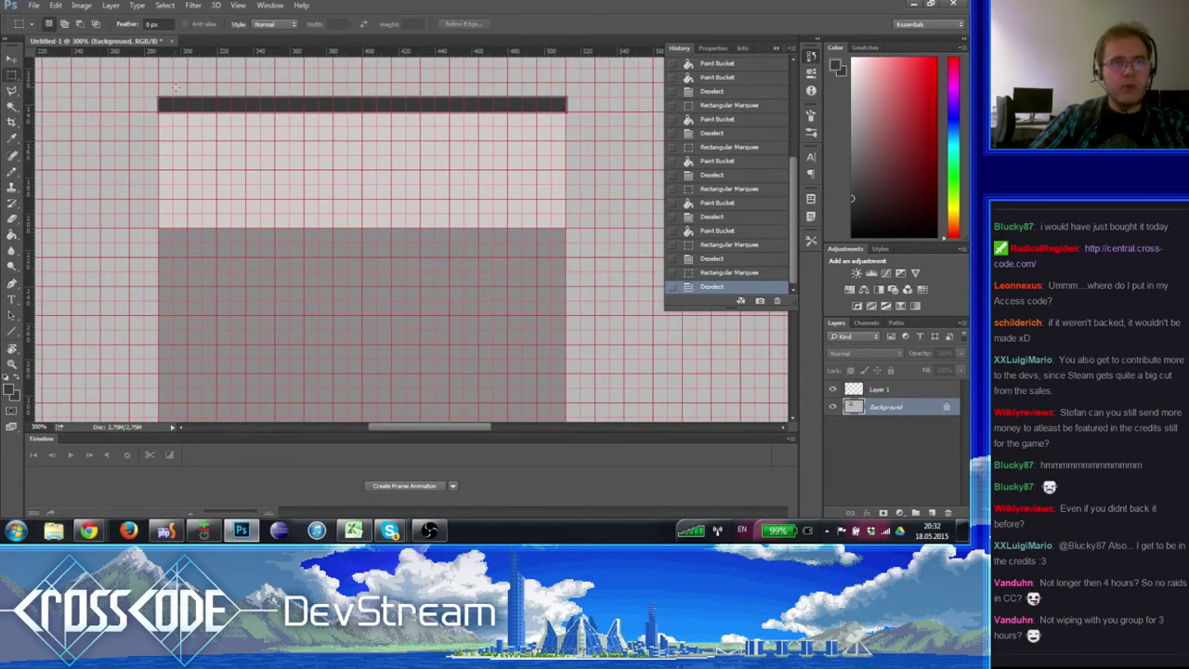
{"action": "left_click_drag", "start_coordinate": [129, 83], "coordinate": [585, 367]}
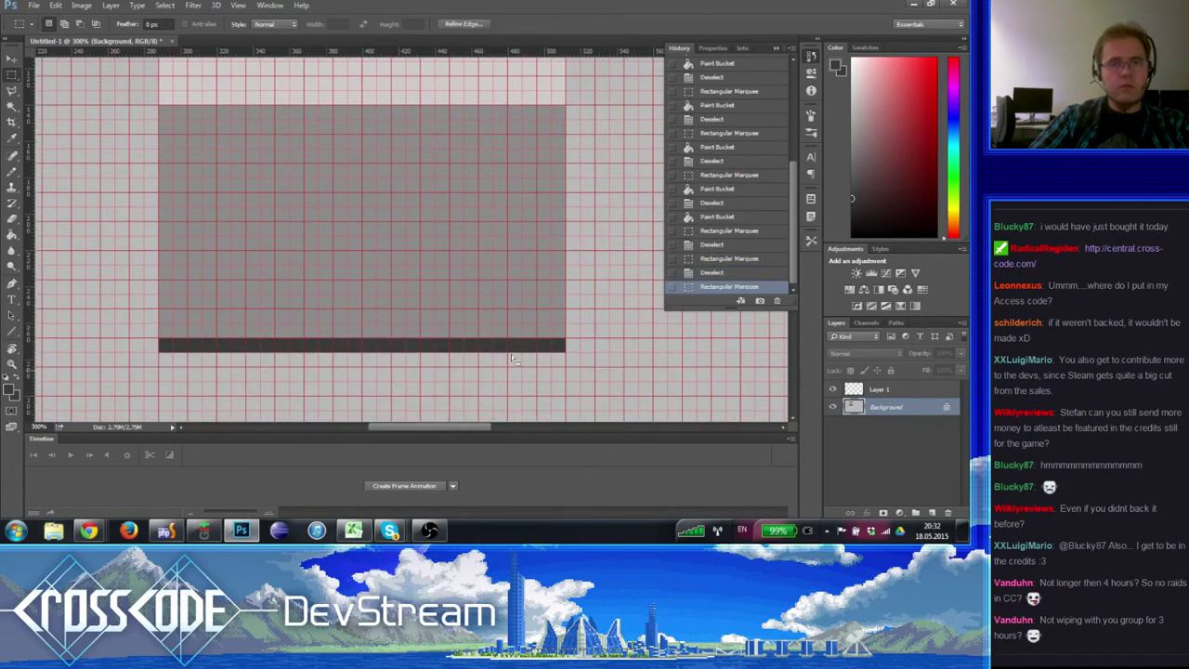
{"action": "left_click", "coordinate": [11, 235]}
{"action": "left_click", "coordinate": [102, 239], "text": "alt"}
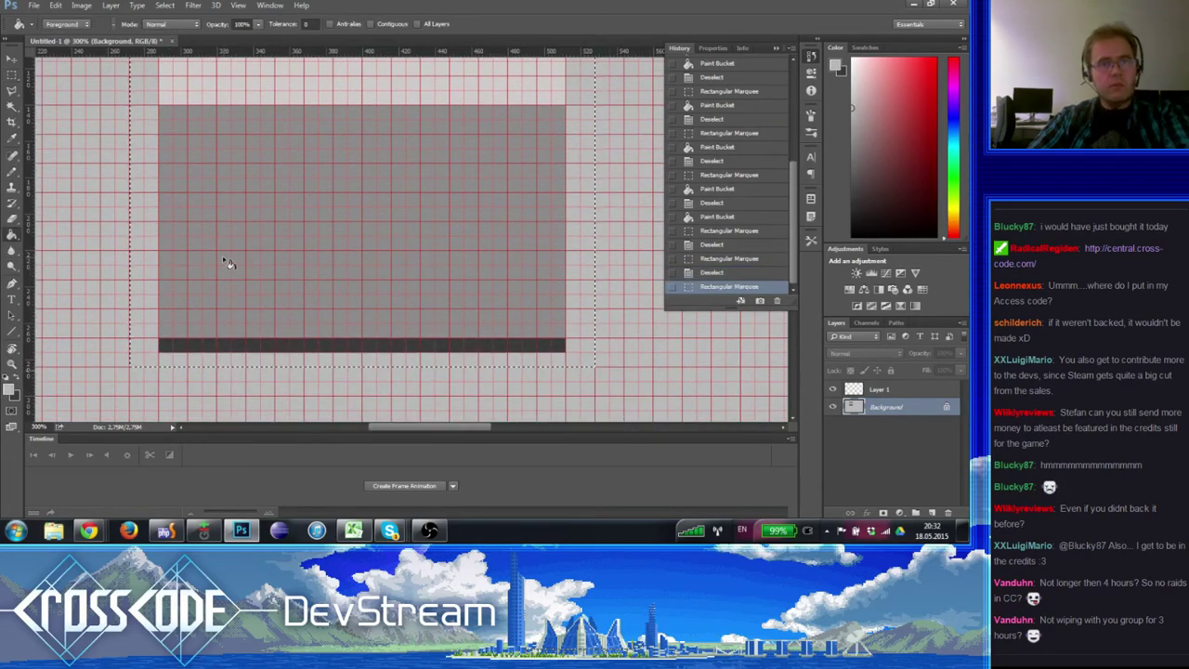
{"action": "key", "text": "shift+BackSpace"}
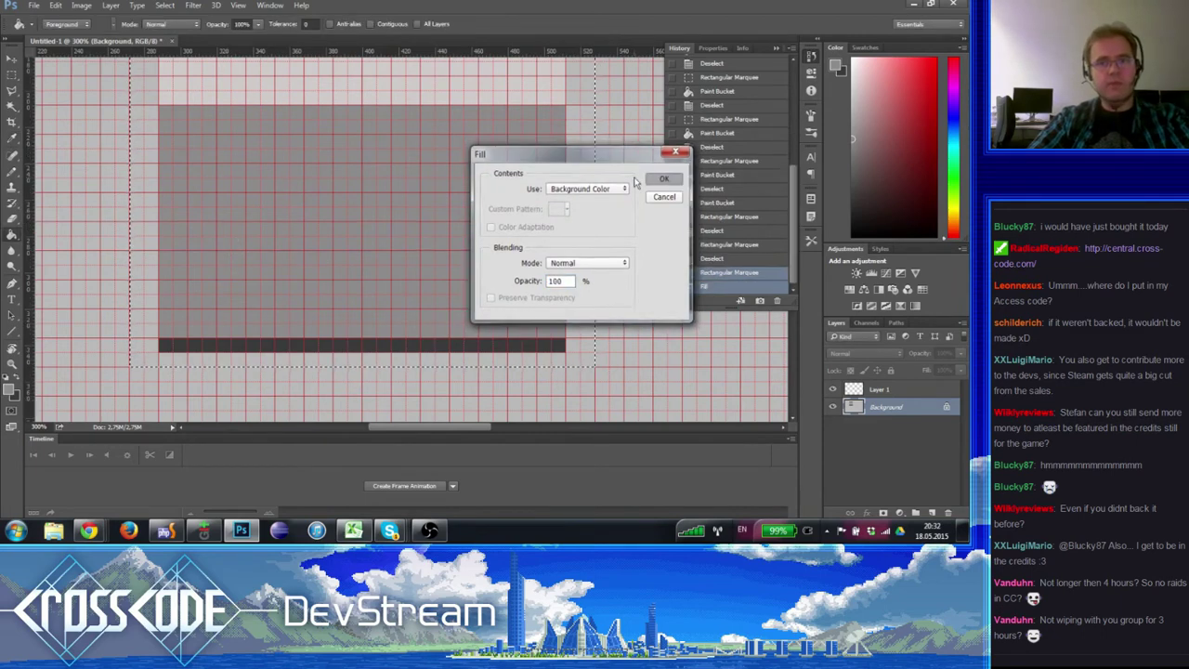
{"action": "key", "text": "Return"}
{"action": "left_click", "coordinate": [435, 223]}
{"action": "left_click", "coordinate": [497, 292]}
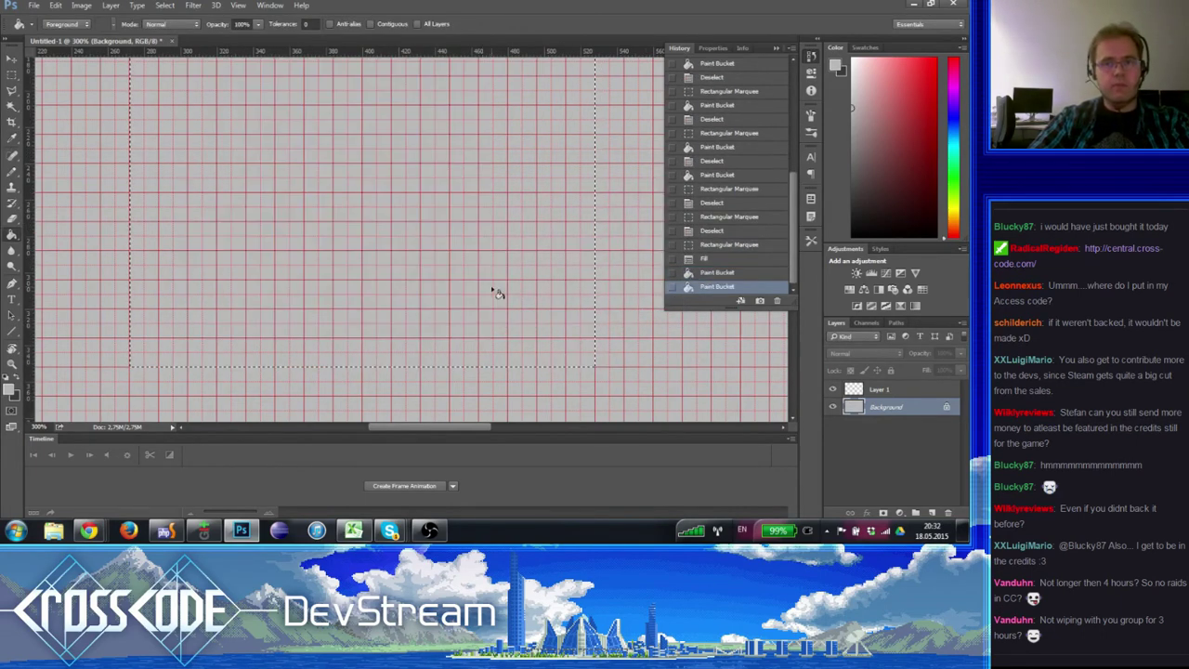
{"action": "key", "text": "ctrl+d"}
- Cover the leftover dark line with a duplicated patch of blank canvas and clear the selection
{"action": "mouse_move", "coordinate": [353, 255]}
{"action": "left_mouse_down"}
{"action": "mouse_move", "coordinate": [287, 242]}
{"action": "mouse_move", "coordinate": [288, 226]}
{"action": "left_mouse_up"}
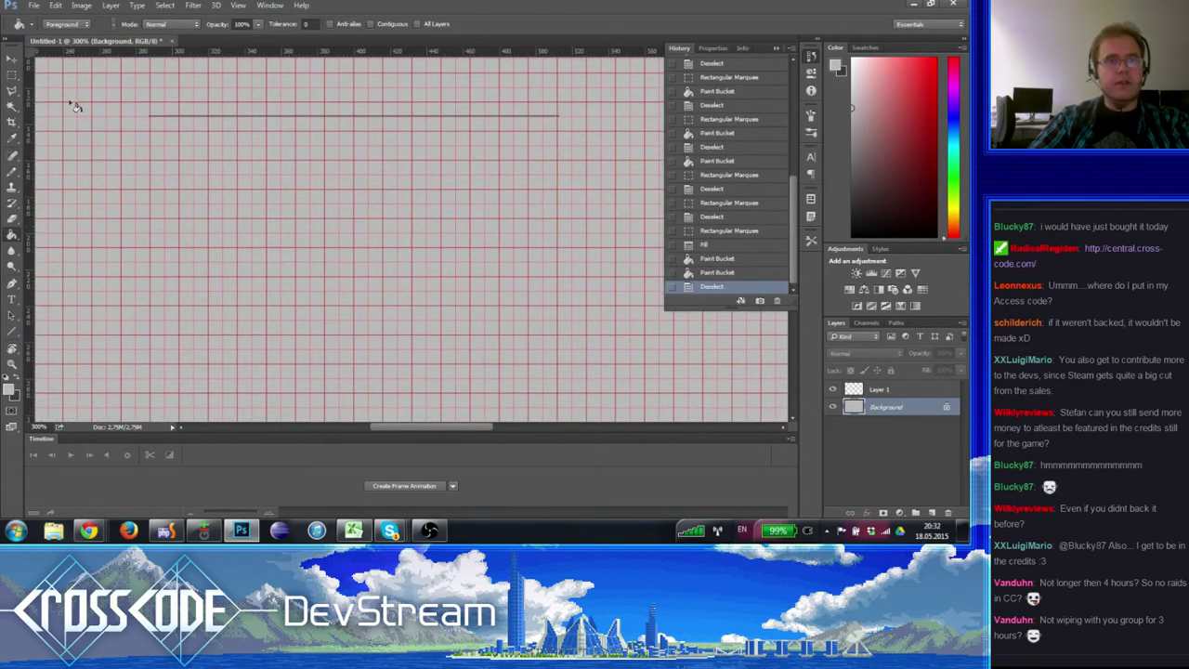
{"action": "left_click", "coordinate": [10, 78]}
{"action": "mouse_move", "coordinate": [109, 273]}
{"action": "left_mouse_down"}
{"action": "mouse_move", "coordinate": [678, 186]}
{"action": "mouse_move", "coordinate": [615, 116]}
{"action": "mouse_move", "coordinate": [611, 144]}
{"action": "mouse_move", "coordinate": [592, 133]}
{"action": "left_mouse_up"}
{"action": "key", "text": "ctrl+d"}
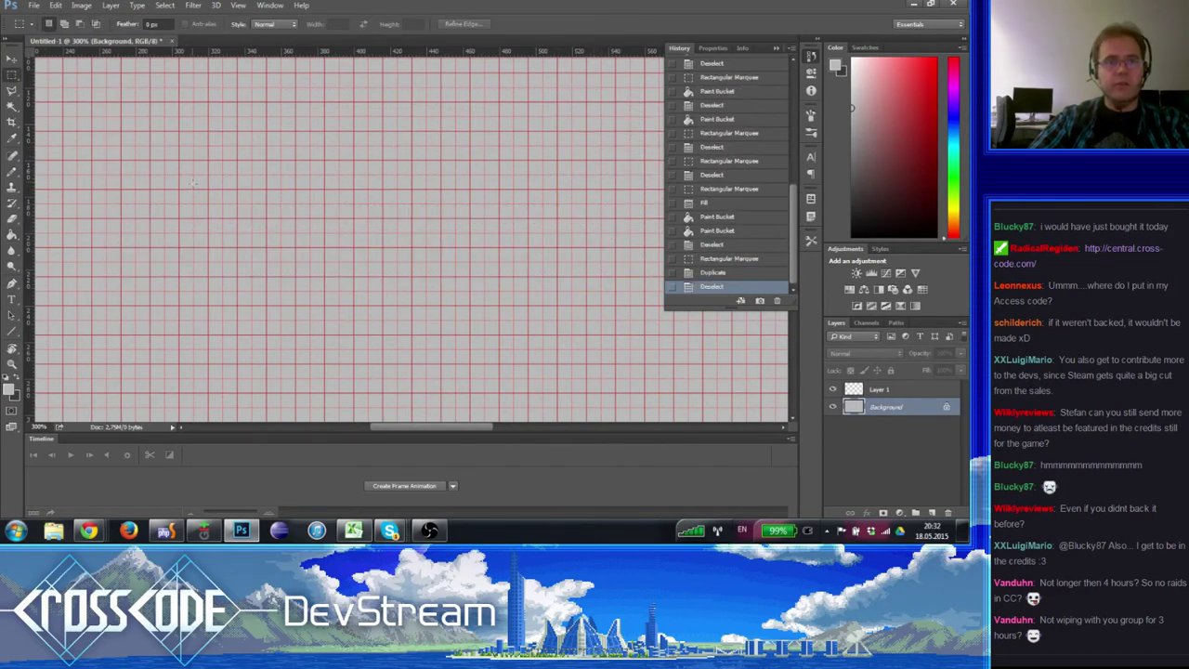
- Select a rectangle about 240 by 128 px, make Layer 1 active, and set the foreground color to mid grey 979797
{"action": "left_click_drag", "start_coordinate": [243, 194], "coordinate": [615, 393]}
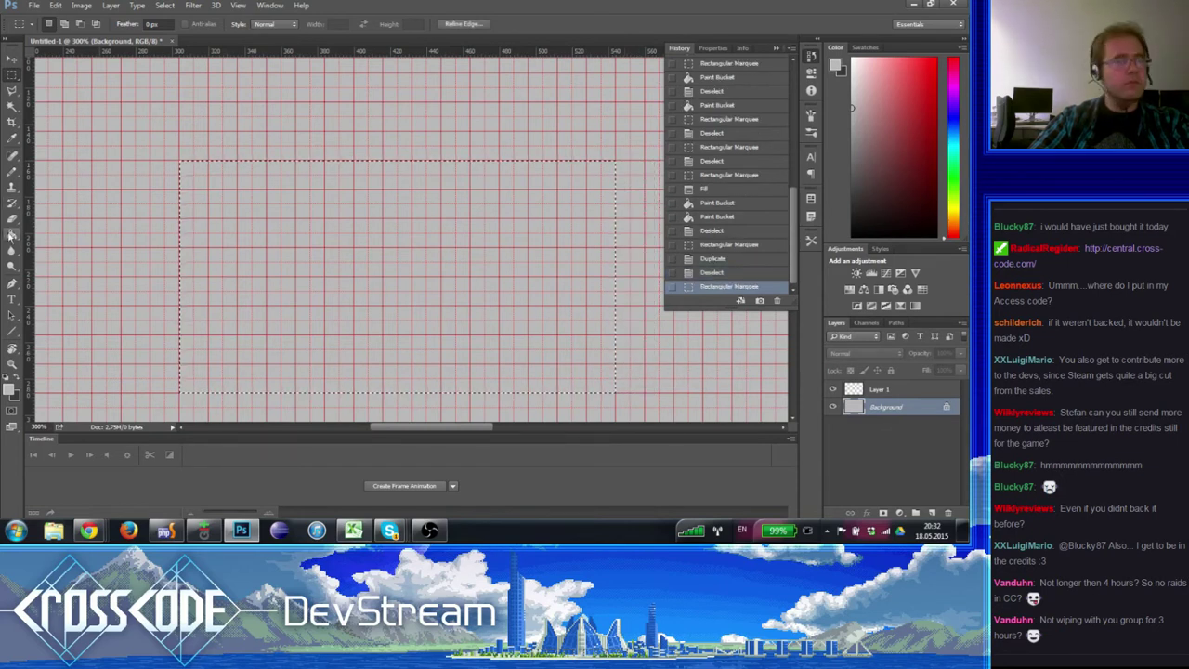
{"action": "left_click", "coordinate": [10, 236]}
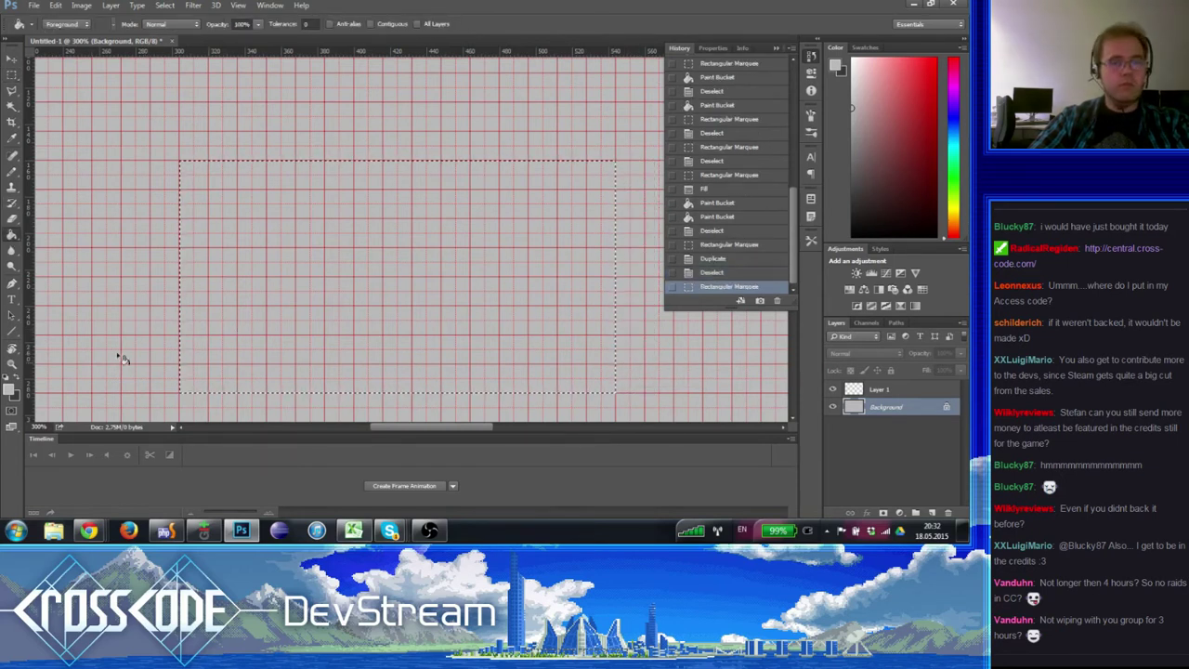
{"action": "left_click", "coordinate": [10, 391]}
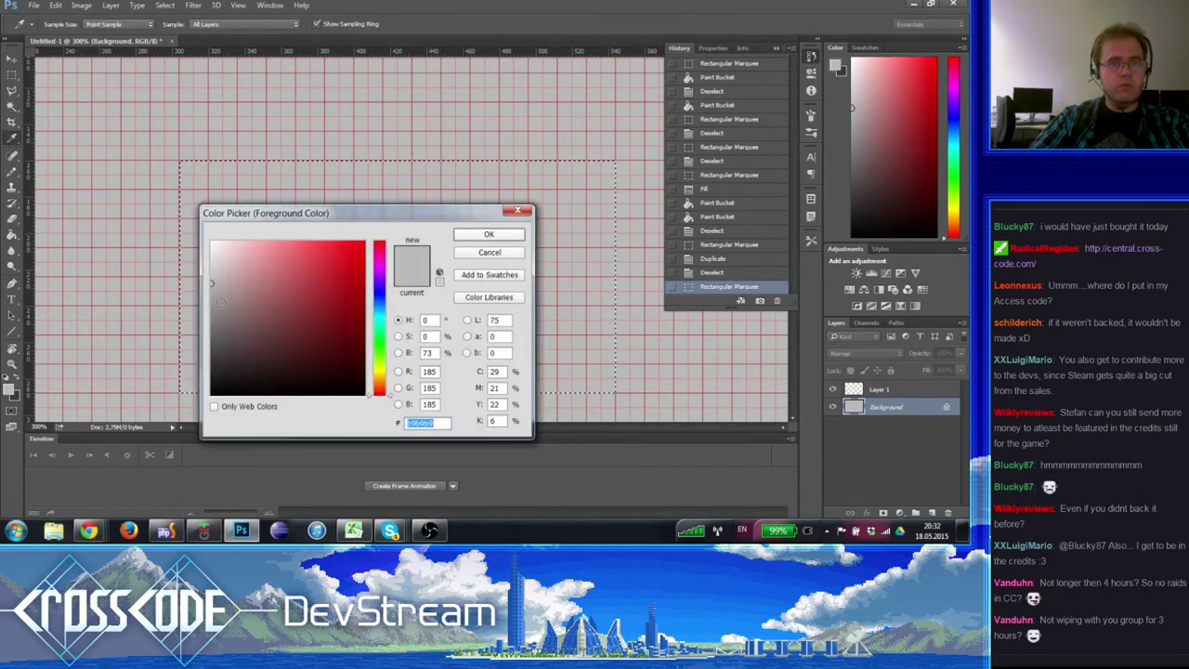
{"action": "key", "text": "Return"}
{"action": "left_click", "coordinate": [877, 390]}
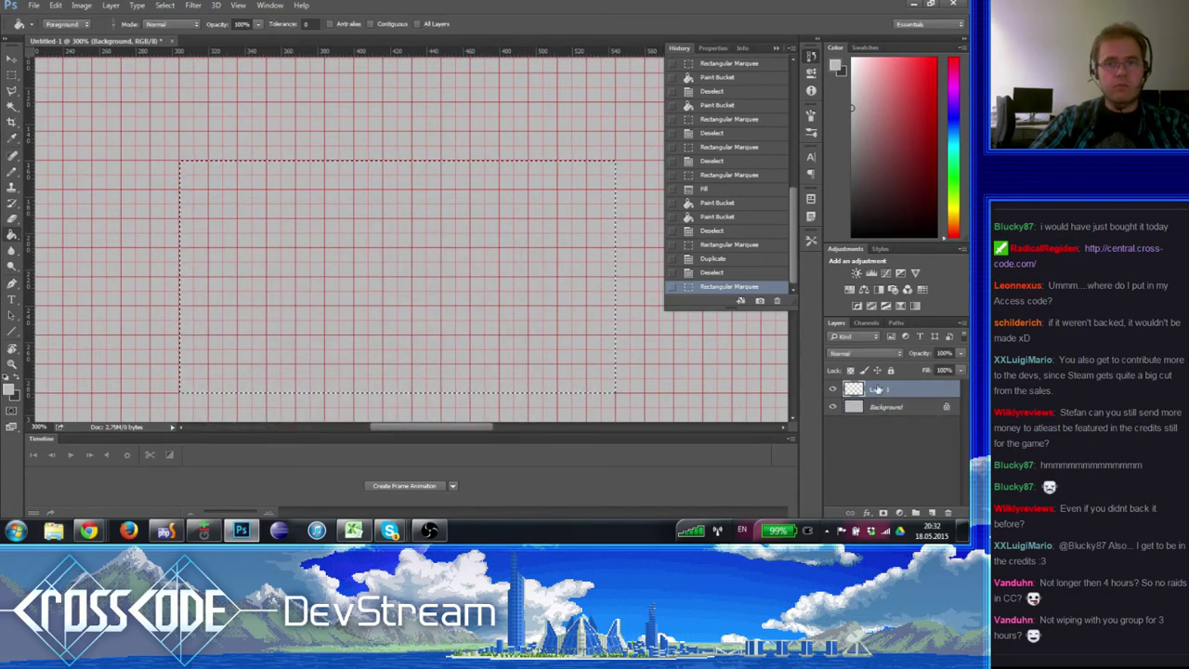
{"action": "left_click", "coordinate": [10, 391]}
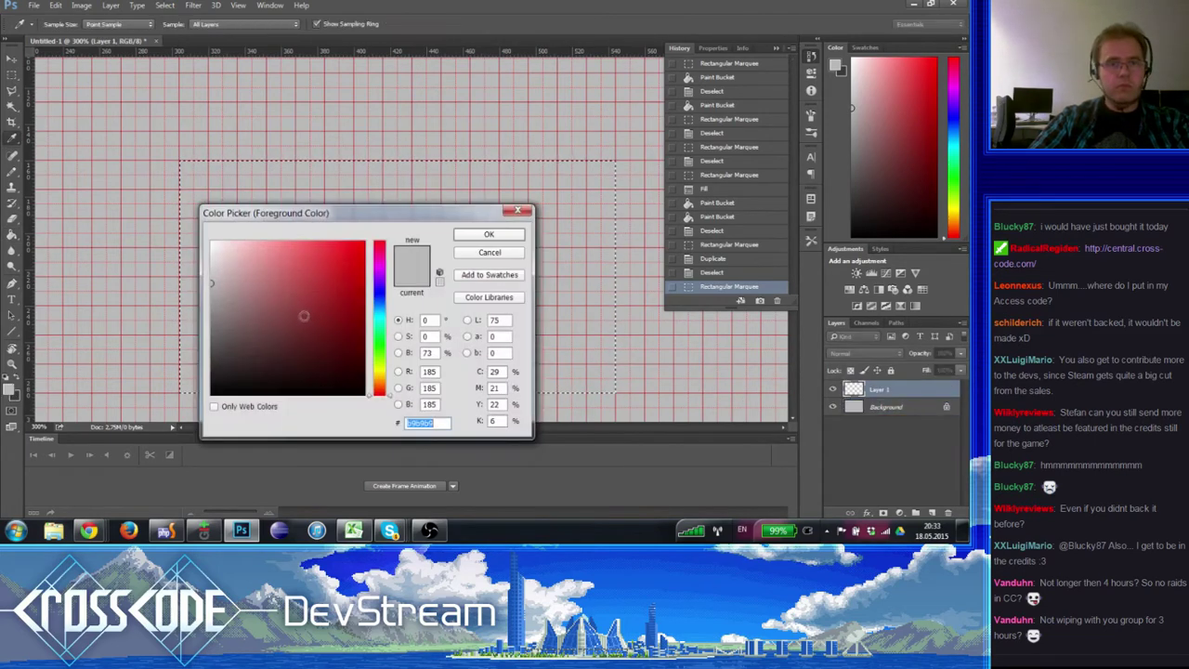
{"action": "type", "text": "8f8f8f"}
{"action": "left_click", "coordinate": [489, 234]}
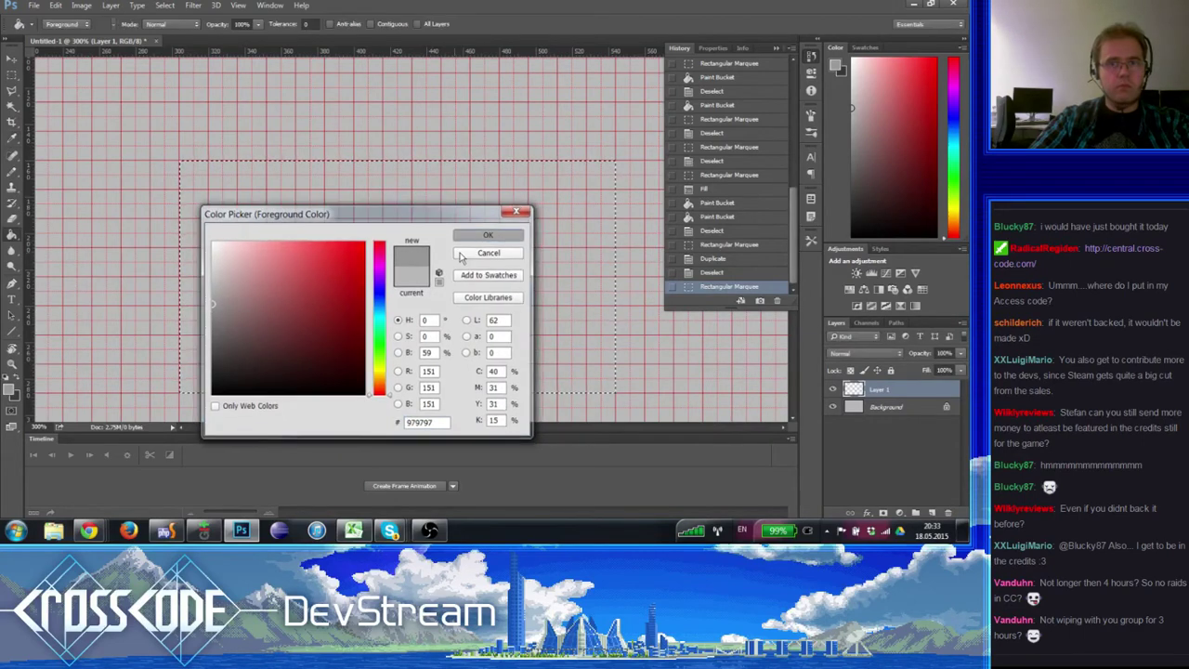
- Fill the selected floor rectangle with the mid grey and clear the selection
{"action": "left_click", "coordinate": [455, 251]}
{"action": "key", "text": "ctrl+d"}
- Select a wall area about 240 by 64 px directly above the floor, fill it with light grey d2d2d2, and clear the selection
{"action": "key", "text": "m"}
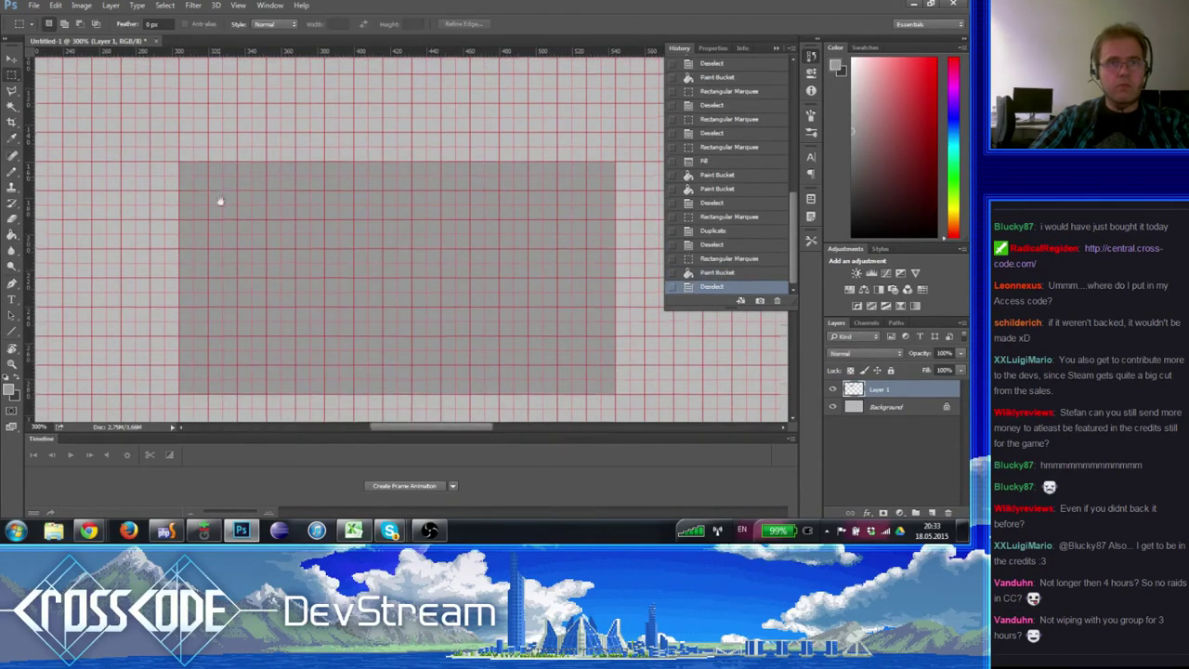
{"action": "scroll", "coordinate": [205, 251], "scroll_direction": "up", "scroll_amount": 3}
{"action": "left_click_drag", "start_coordinate": [178, 263], "coordinate": [615, 145]}
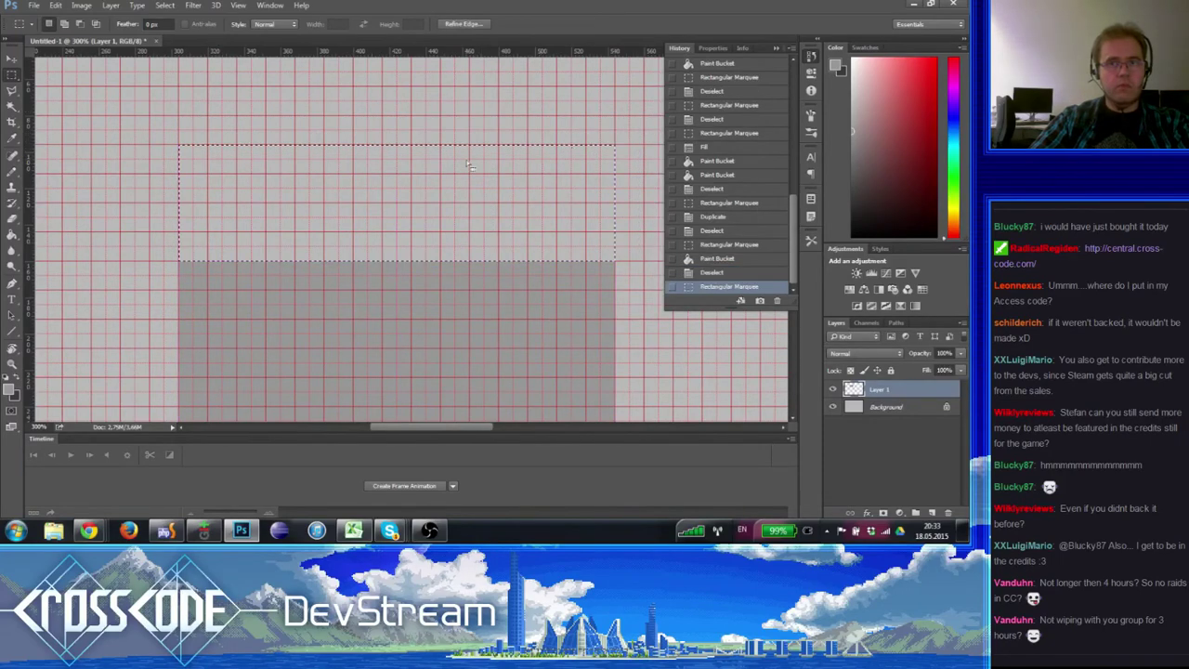
{"action": "left_click", "coordinate": [12, 234]}
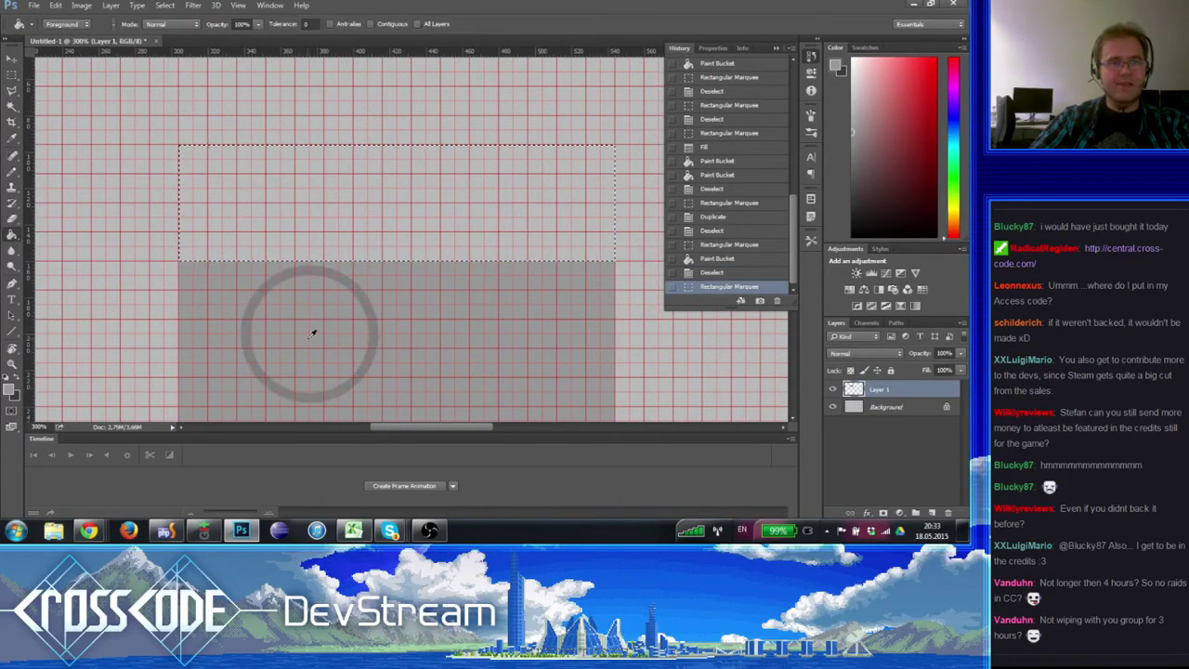
{"action": "left_click", "coordinate": [11, 391]}
{"action": "left_click", "coordinate": [475, 238]}
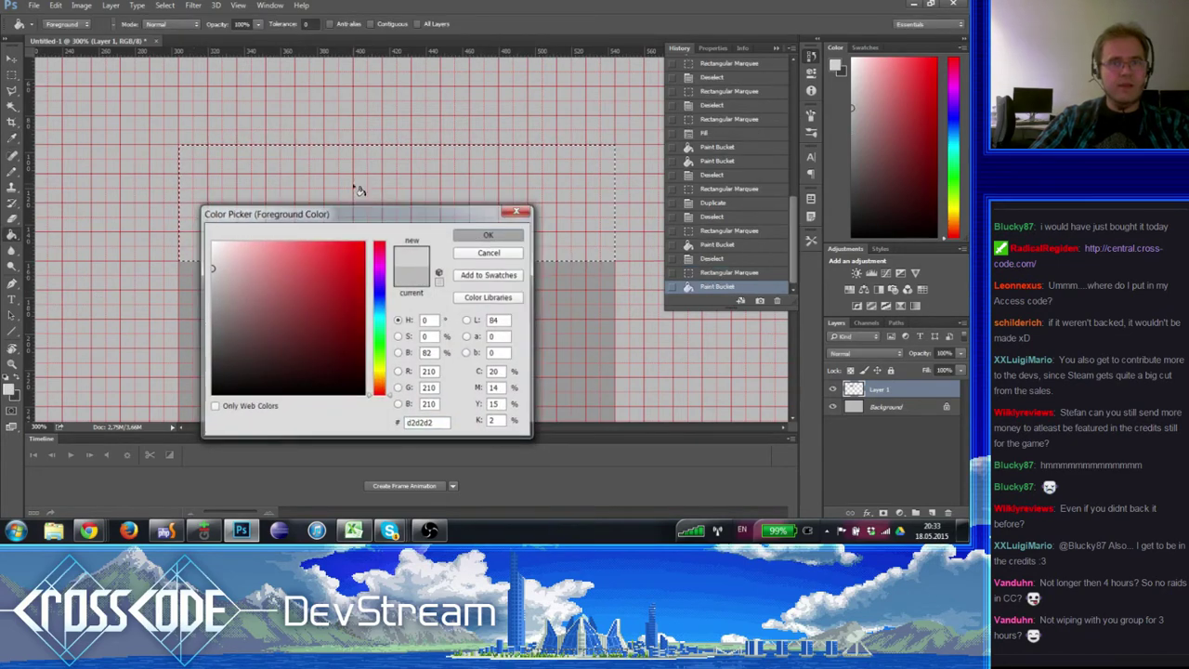
{"action": "left_click", "coordinate": [228, 217]}
{"action": "key", "text": "ctrl+d"}
- Select a strip about 240 by 8 px along the wall's upper edge, fill it with dark grey 606060, and clear the selection
{"action": "left_click", "coordinate": [12, 77]}
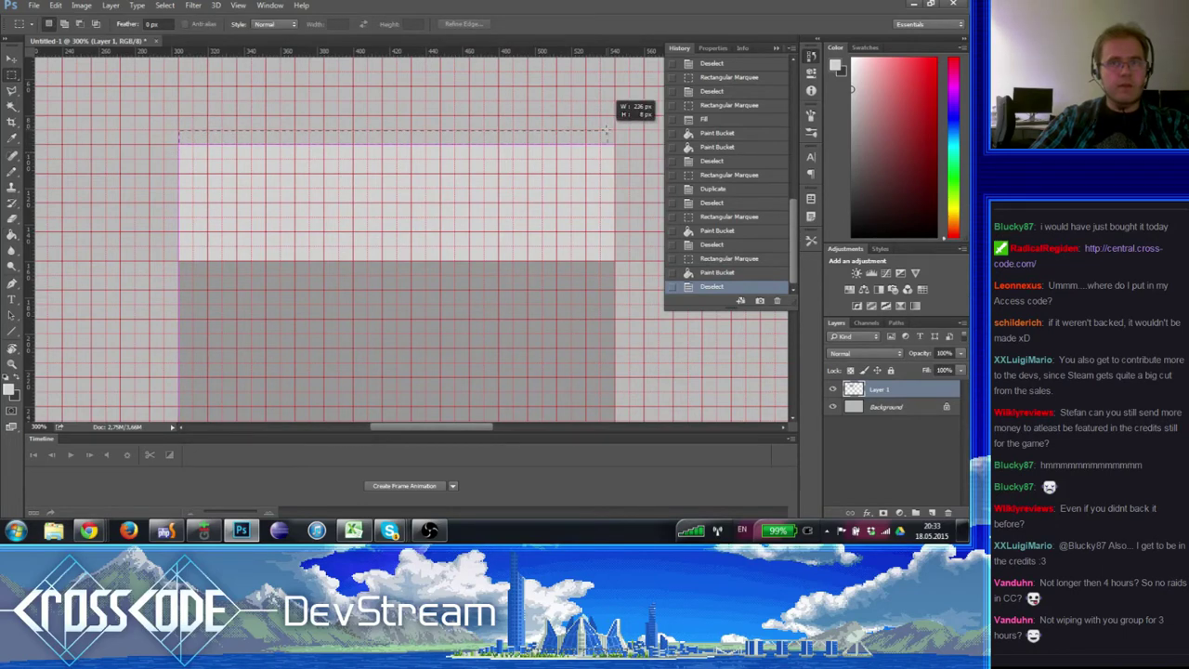
{"action": "left_click_drag", "start_coordinate": [613, 130], "coordinate": [613, 145]}
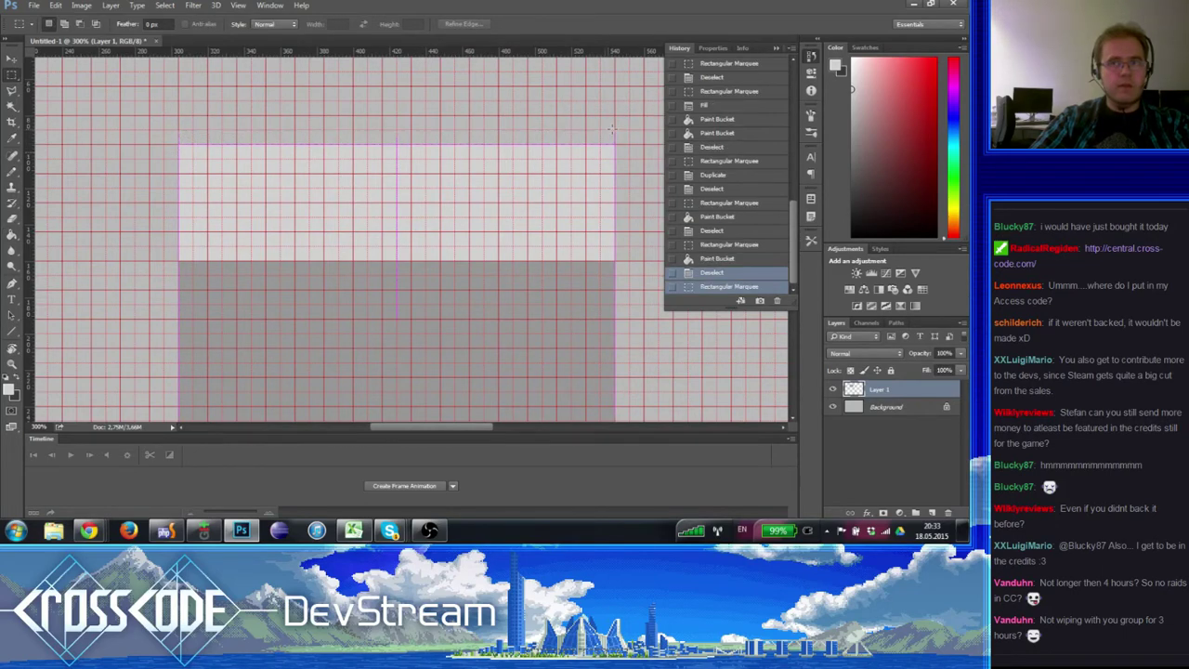
{"action": "left_click", "coordinate": [9, 390]}
{"action": "type", "text": "606060"}
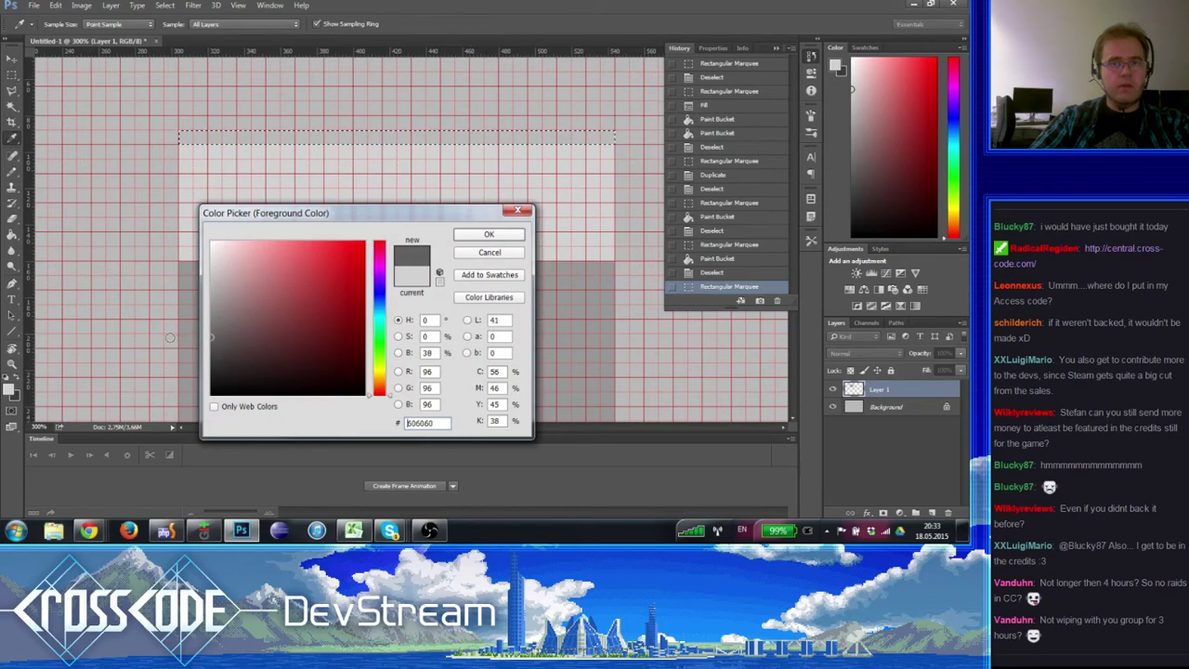
{"action": "left_click", "coordinate": [489, 234]}
{"action": "left_click", "coordinate": [14, 232]}
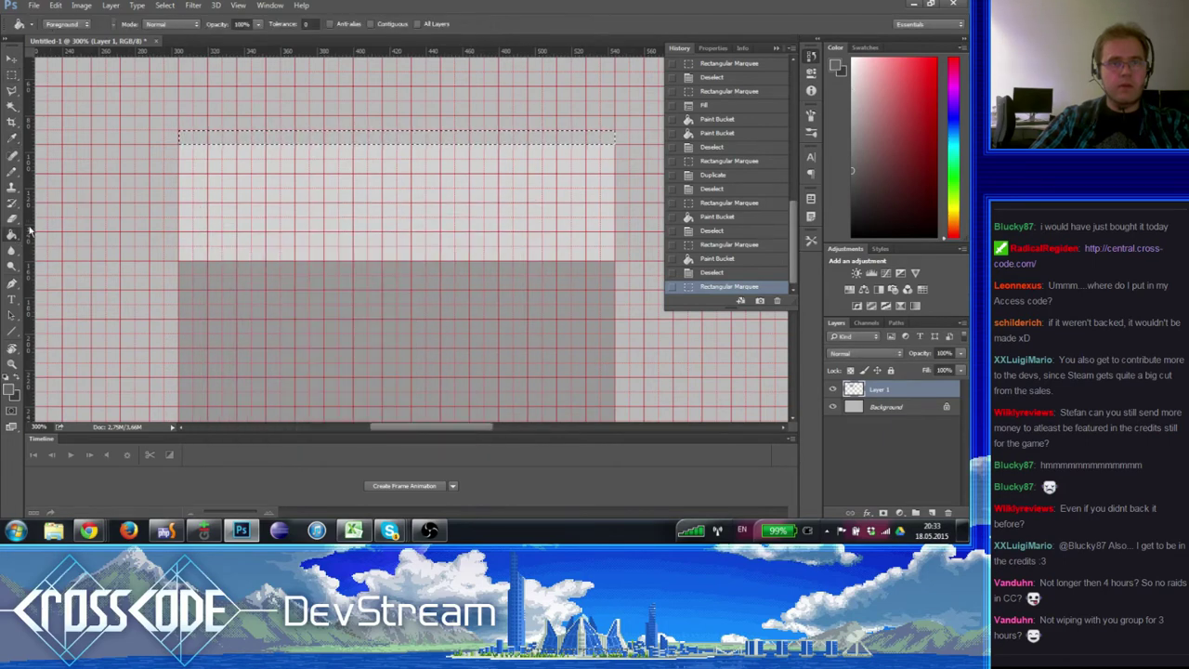
{"action": "left_click", "coordinate": [275, 142]}
{"action": "key", "text": "ctrl+d"}
- Fill a matching strip about 240 by 8 px directly below the floor with the same dark grey and clear the selection
{"action": "scroll", "coordinate": [332, 279], "scroll_direction": "down", "scroll_amount": 3}
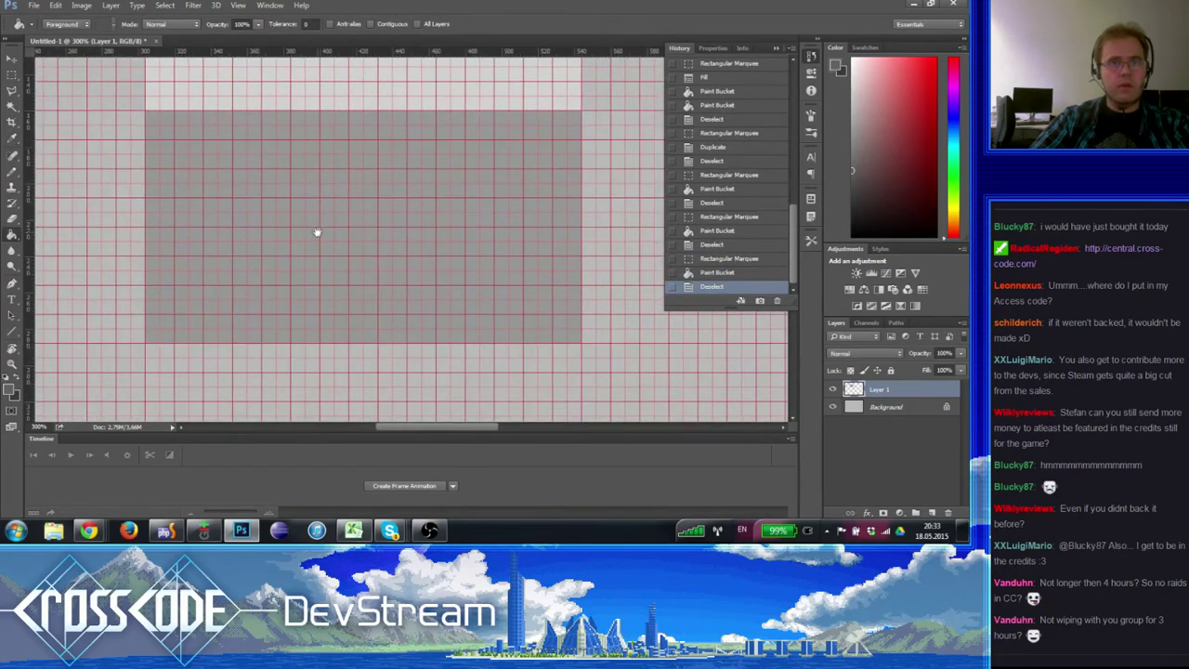
{"action": "left_click", "coordinate": [11, 75]}
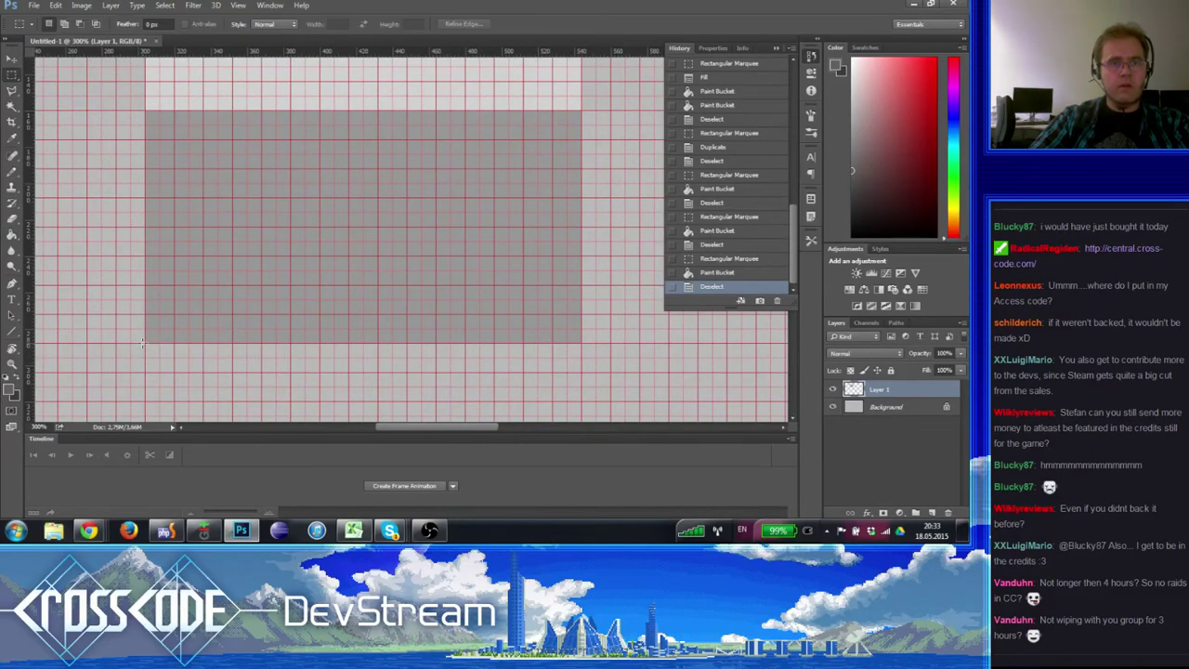
{"action": "left_click_drag", "start_coordinate": [142, 343], "coordinate": [582, 346]}
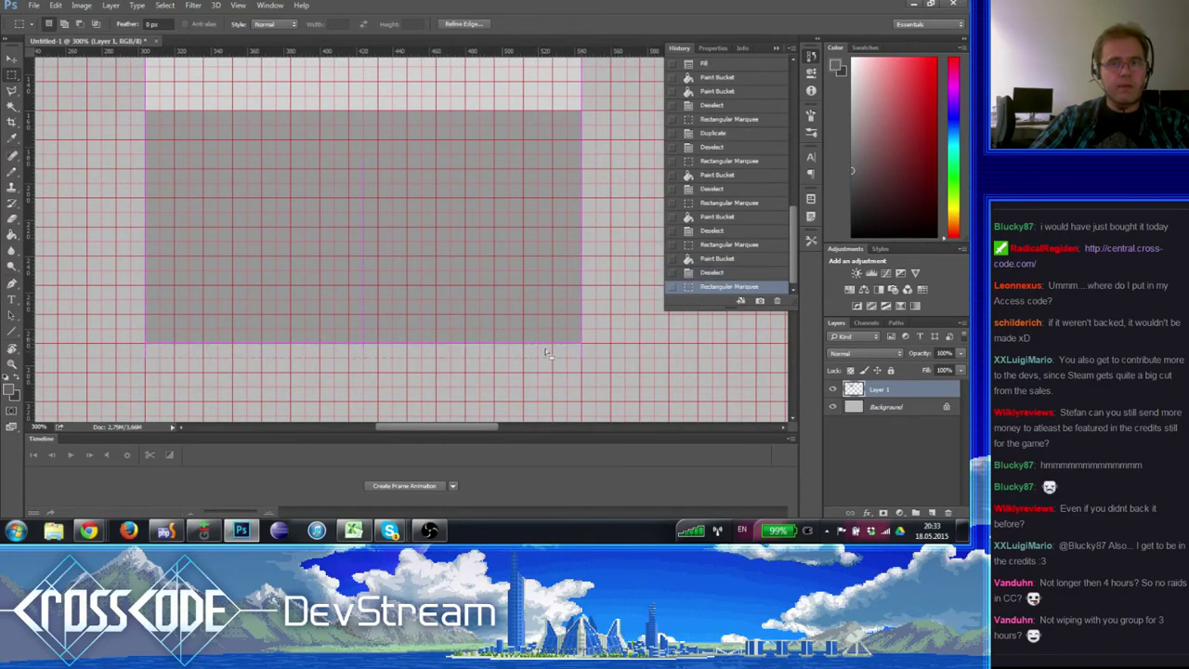
{"action": "left_click", "coordinate": [11, 235]}
{"action": "left_click", "coordinate": [223, 351]}
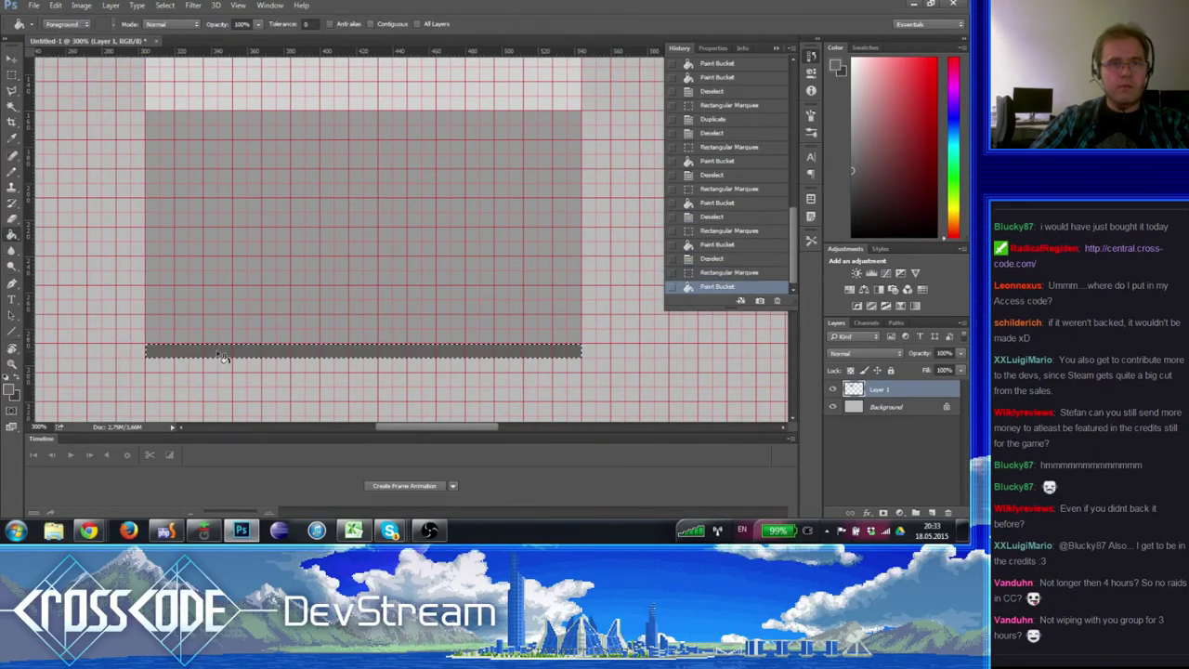
{"action": "key", "text": "ctrl+d"}
- Set the foreground to a much darker neutral grey and recolor the strips above the wall and below the floor with it
{"action": "scroll", "coordinate": [278, 272], "scroll_direction": "down", "scroll_amount": 3}
{"action": "scroll", "coordinate": [289, 272], "scroll_direction": "up", "scroll_amount": 3}
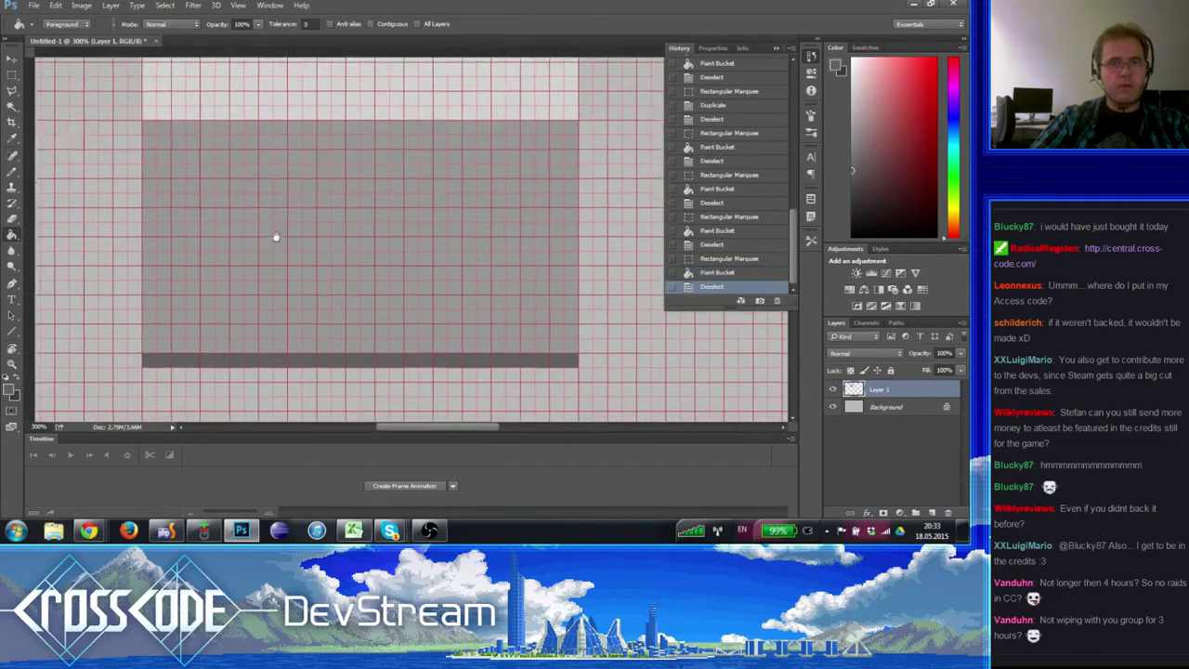
{"action": "left_click", "coordinate": [9, 388]}
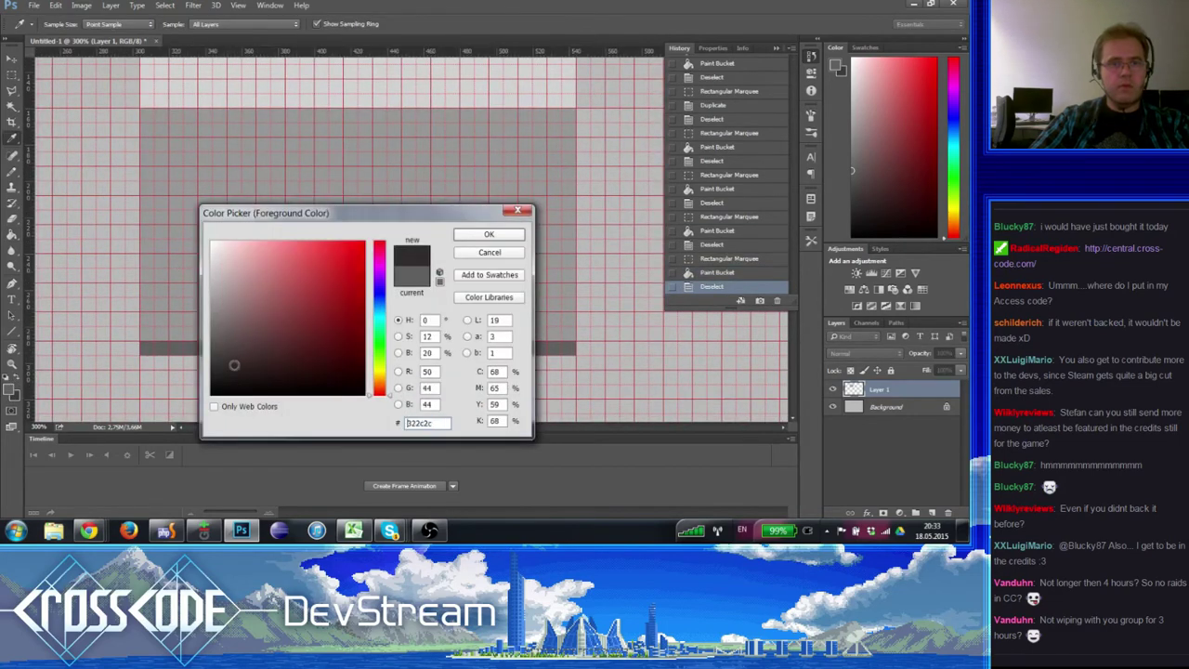
{"action": "left_click", "coordinate": [210, 361]}
{"action": "left_click", "coordinate": [490, 235]}
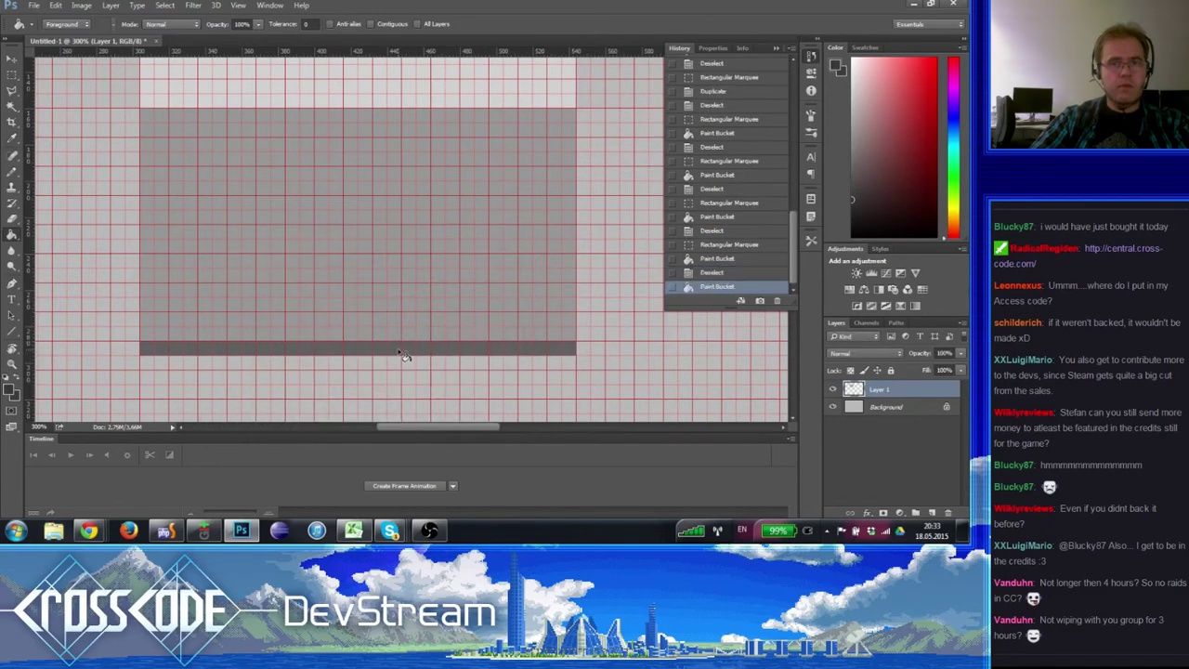
{"action": "left_click", "coordinate": [406, 349]}
{"action": "scroll", "coordinate": [398, 249], "scroll_direction": "down", "scroll_amount": 3}
{"action": "left_click", "coordinate": [389, 135]}
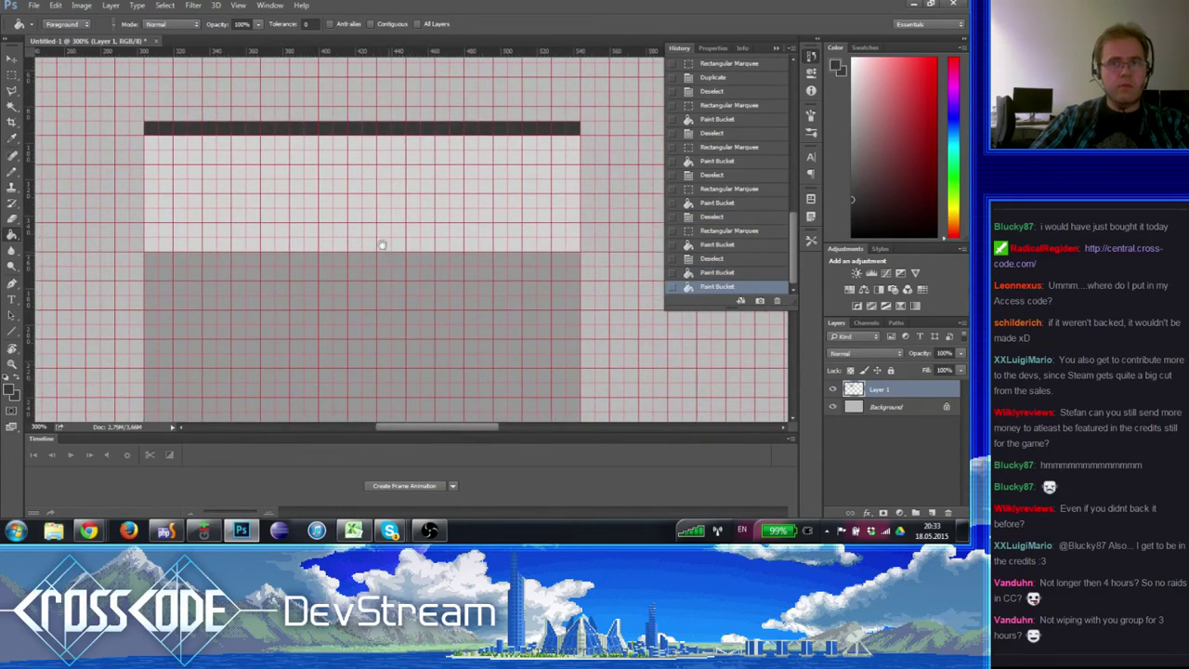
- Examine the grey room block-out with the grid hidden, both close up and as a whole
{"action": "scroll", "coordinate": [385, 244], "scroll_direction": "up", "scroll_amount": 5}
{"action": "scroll", "coordinate": [397, 249], "scroll_direction": "down", "scroll_amount": 1}
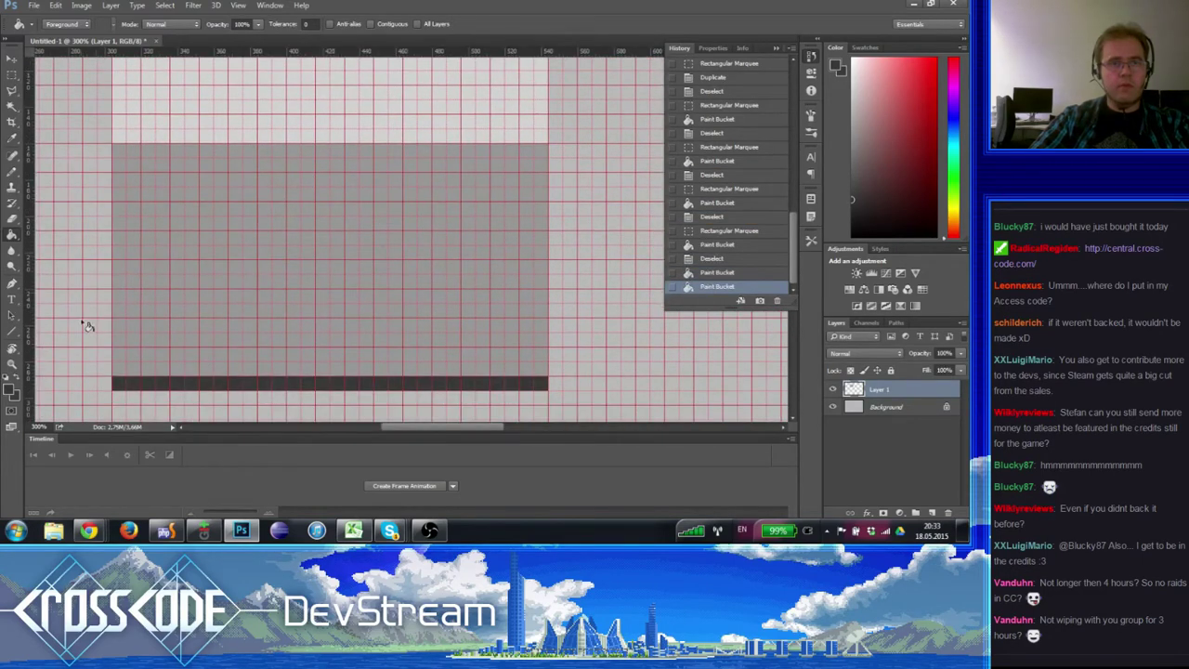
{"action": "left_click", "coordinate": [11, 362]}
{"action": "left_click", "coordinate": [256, 278], "text": "alt"}
{"action": "left_click", "coordinate": [330, 139], "text": "alt"}
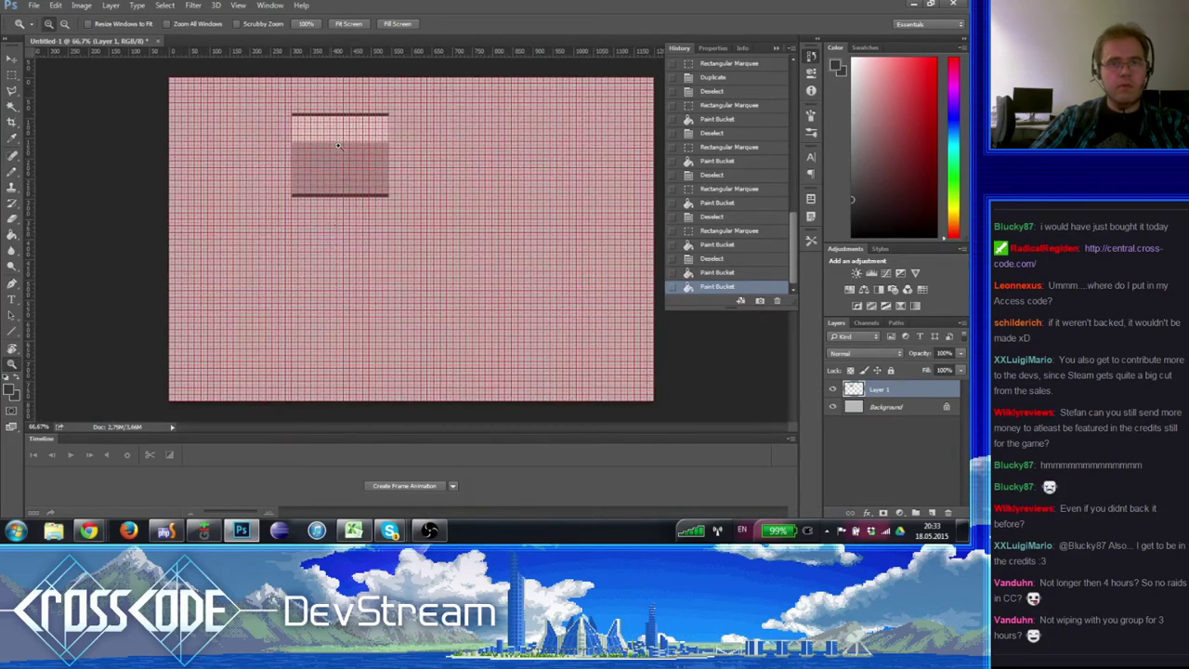
{"action": "left_click", "coordinate": [338, 146]}
{"action": "key", "text": "ctrl+h"}
{"action": "left_click", "coordinate": [335, 127]}
{"action": "left_click", "coordinate": [334, 128]}
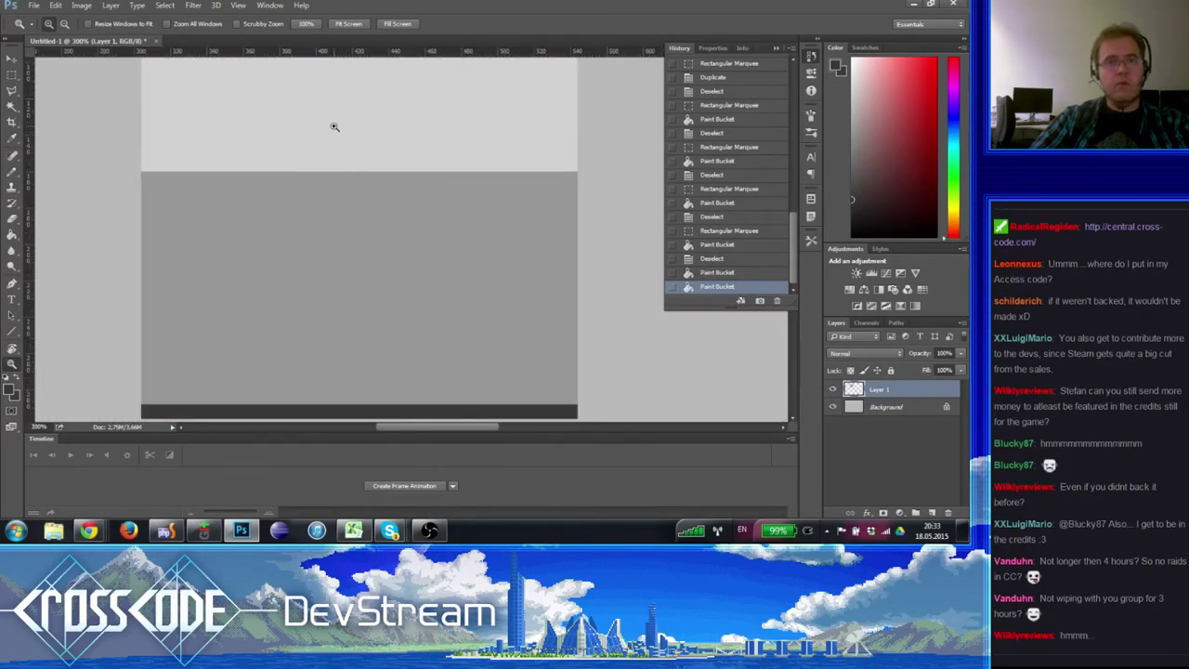
{"action": "left_click", "coordinate": [334, 127], "text": "alt"}
{"action": "left_click", "coordinate": [334, 128], "text": "alt"}
{"action": "left_click_drag", "start_coordinate": [406, 204], "coordinate": [382, 214]}
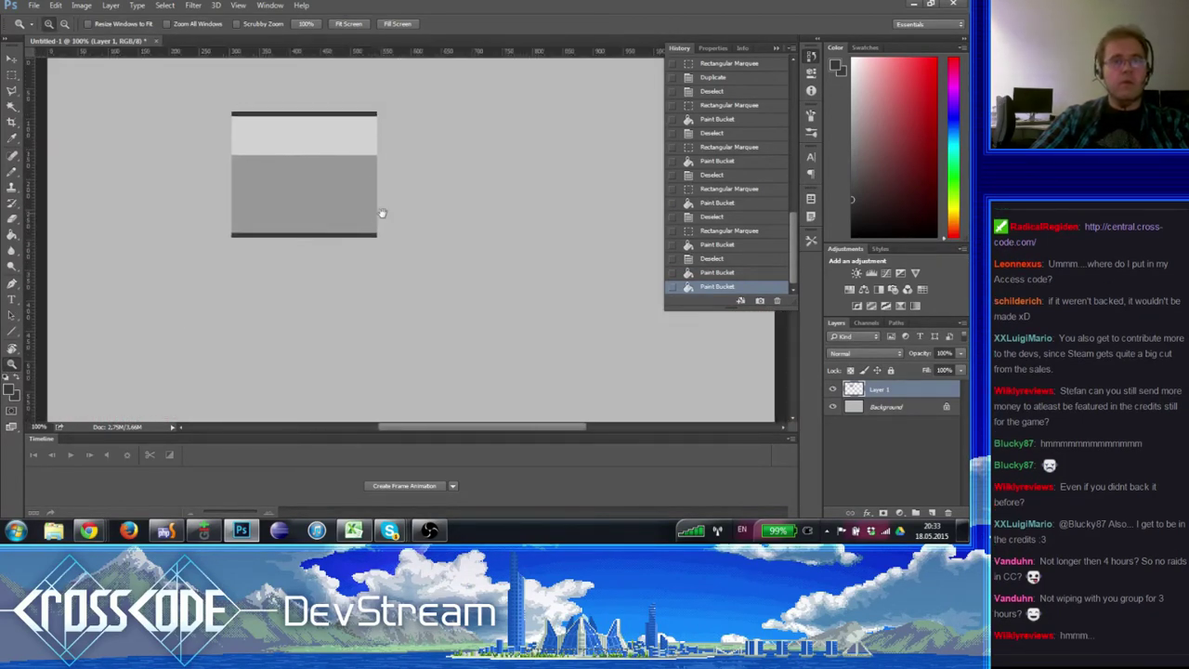
{"action": "left_click", "coordinate": [362, 179]}
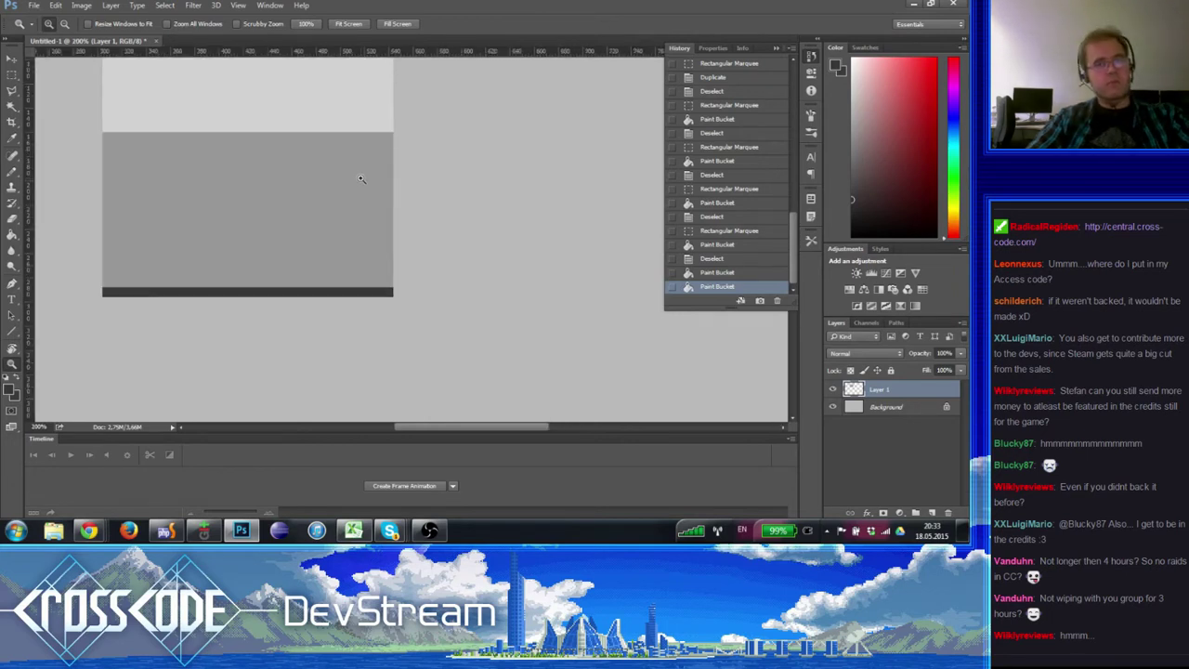
{"action": "left_click_drag", "start_coordinate": [332, 238], "coordinate": [338, 262]}
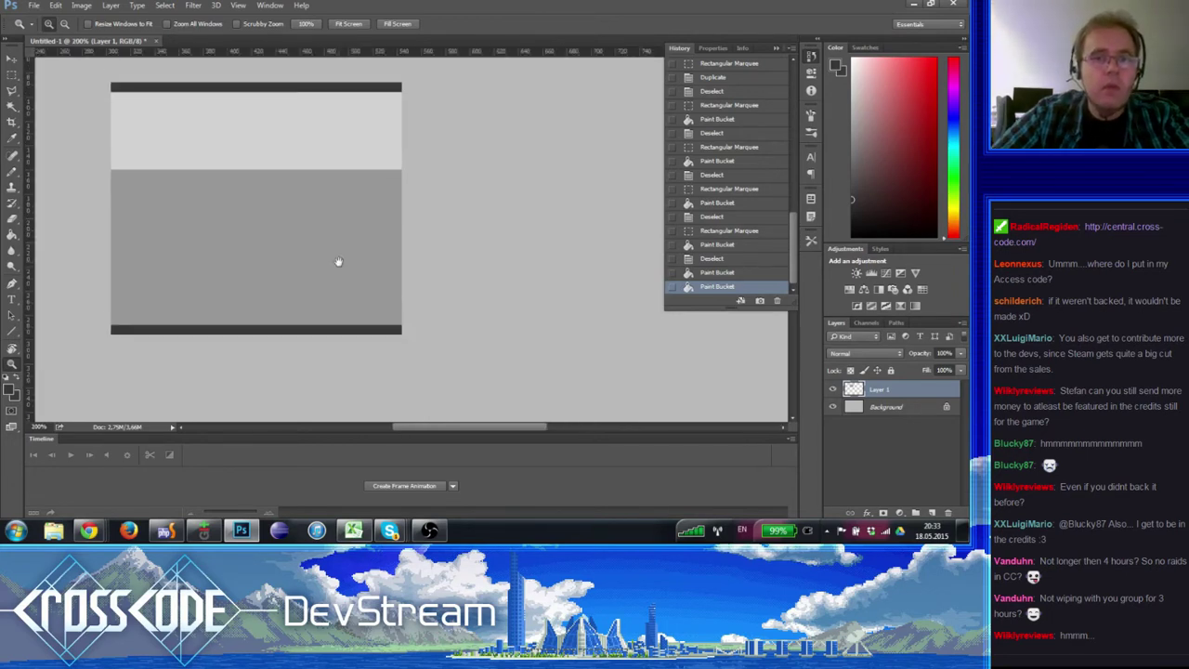
- Show the grid, outline a slanted wall section beside the light wall's right end with the Polygonal Lasso, fill it light grey, and deselect
{"action": "left_click", "coordinate": [13, 91]}
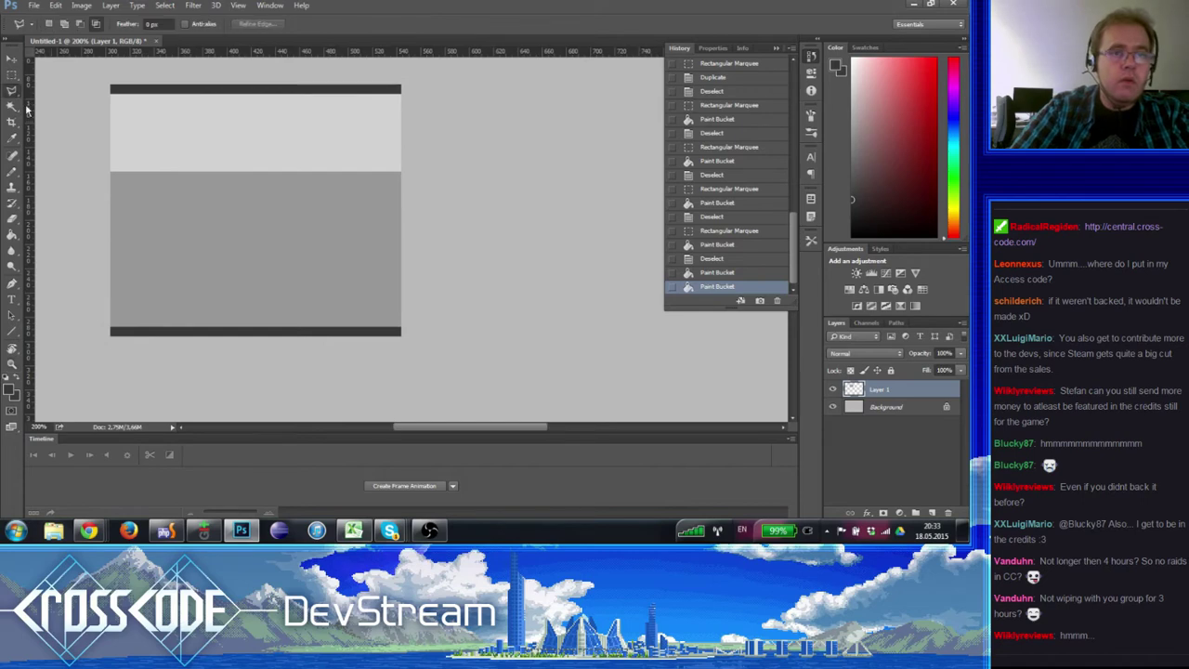
{"action": "key", "text": "ctrl+apostrophe"}
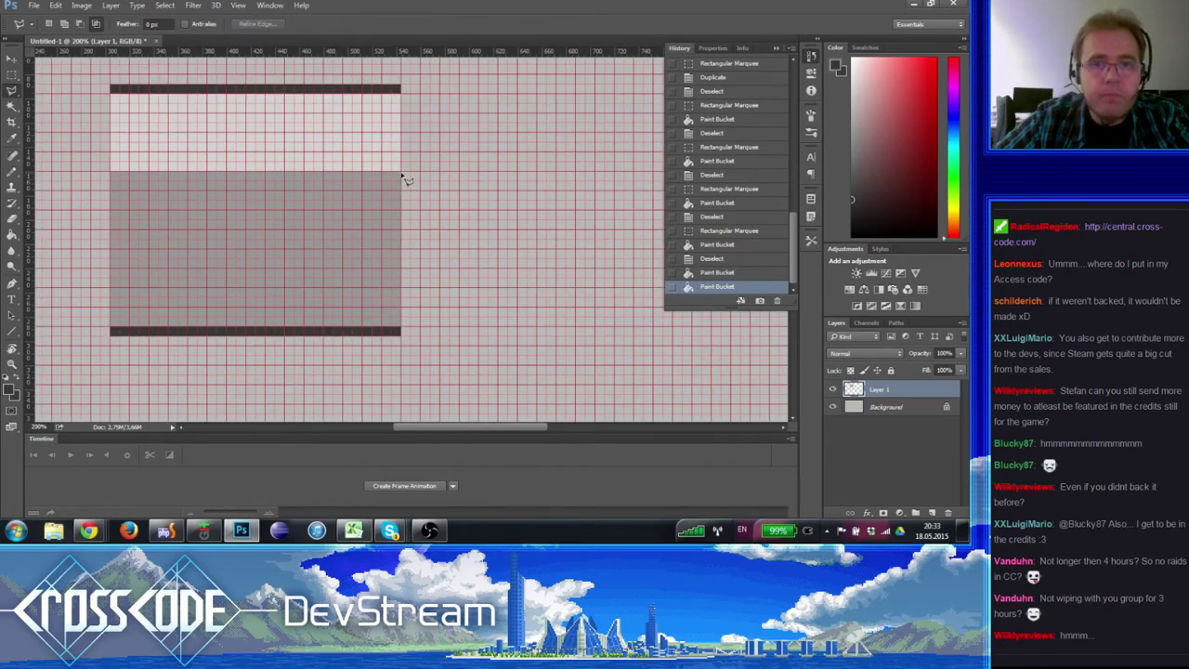
{"action": "left_click", "coordinate": [422, 194]}
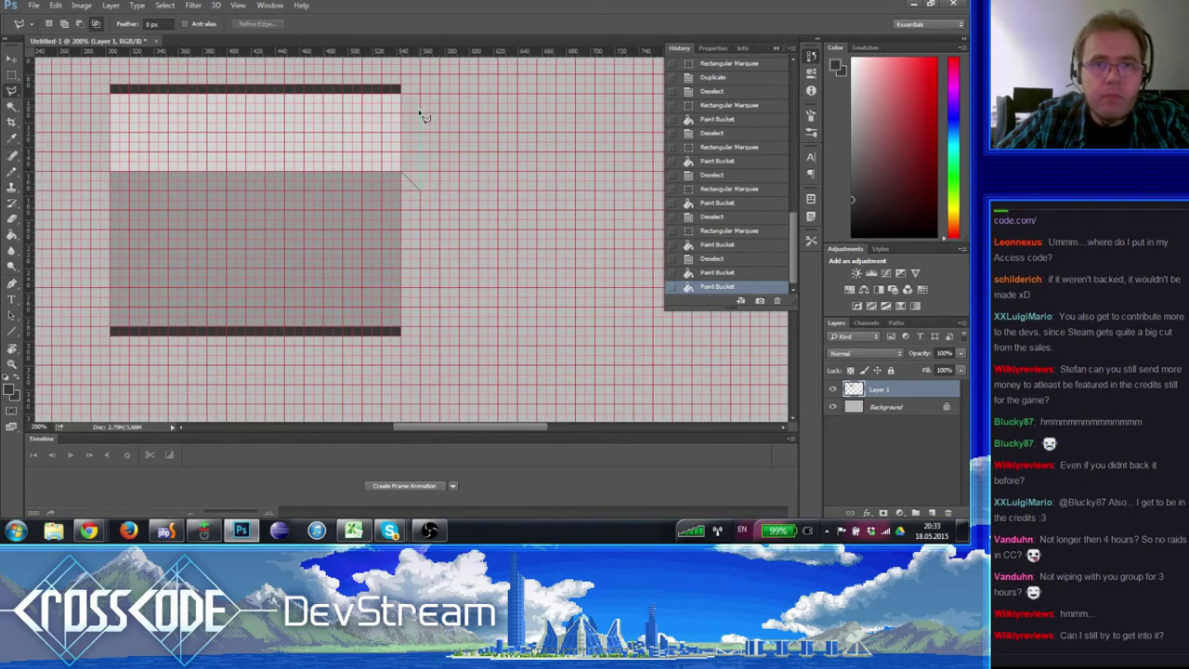
{"action": "left_click", "coordinate": [405, 173]}
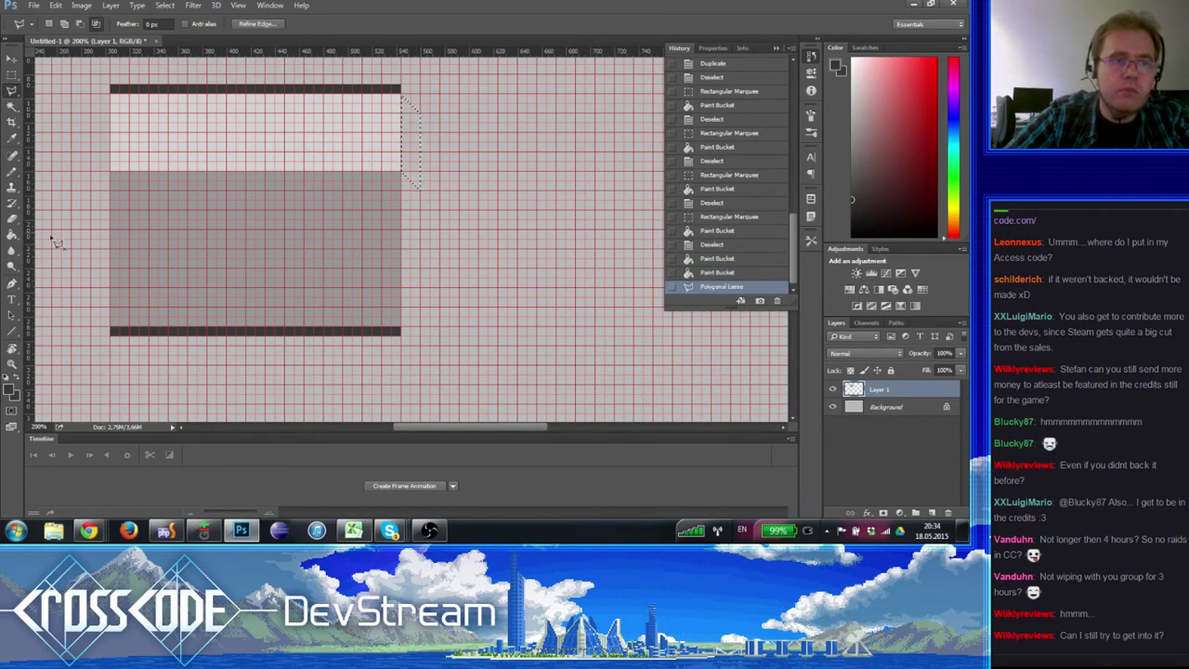
{"action": "left_click", "coordinate": [12, 233]}
{"action": "left_click", "coordinate": [418, 160]}
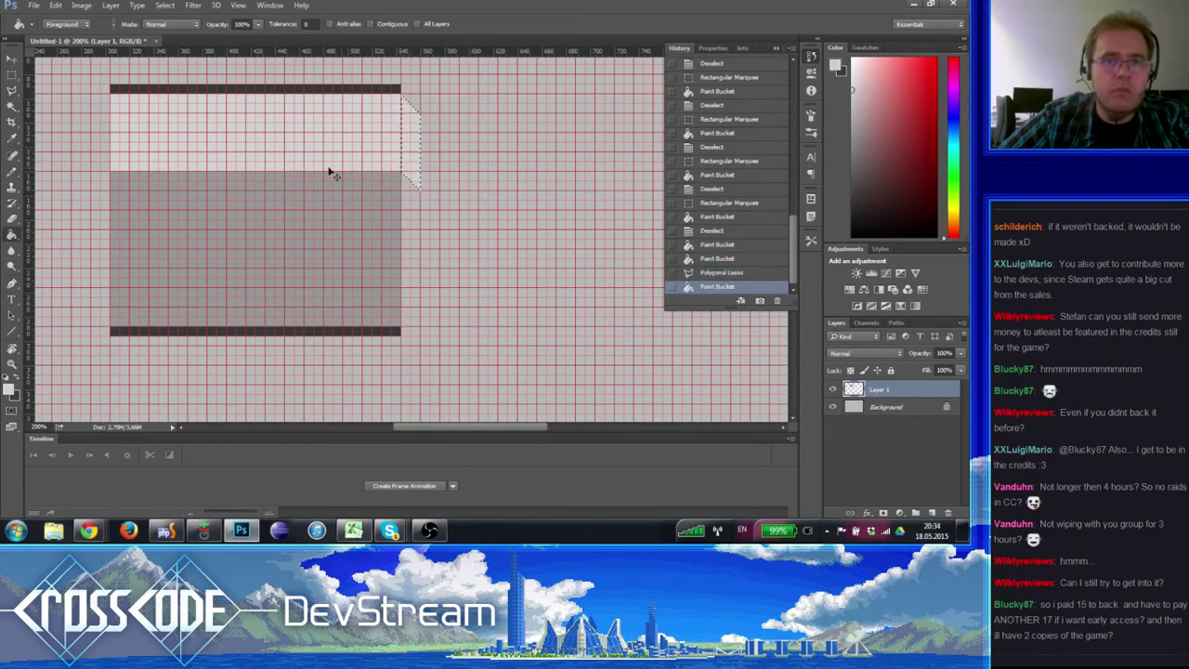
{"action": "key", "text": "ctrl+d"}
- Select a narrow rectangular strip along the floor's right side below the slanted wall, fill it with the floor's mid grey, and deselect
{"action": "key", "text": "m"}
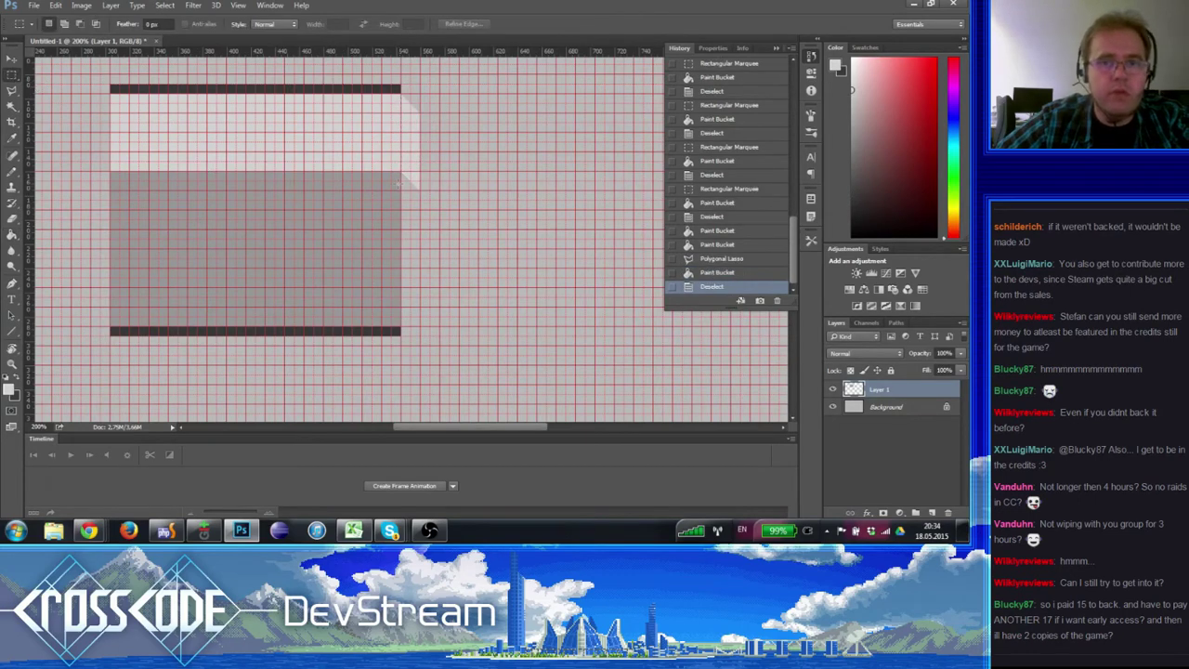
{"action": "left_click_drag", "start_coordinate": [402, 172], "coordinate": [420, 327]}
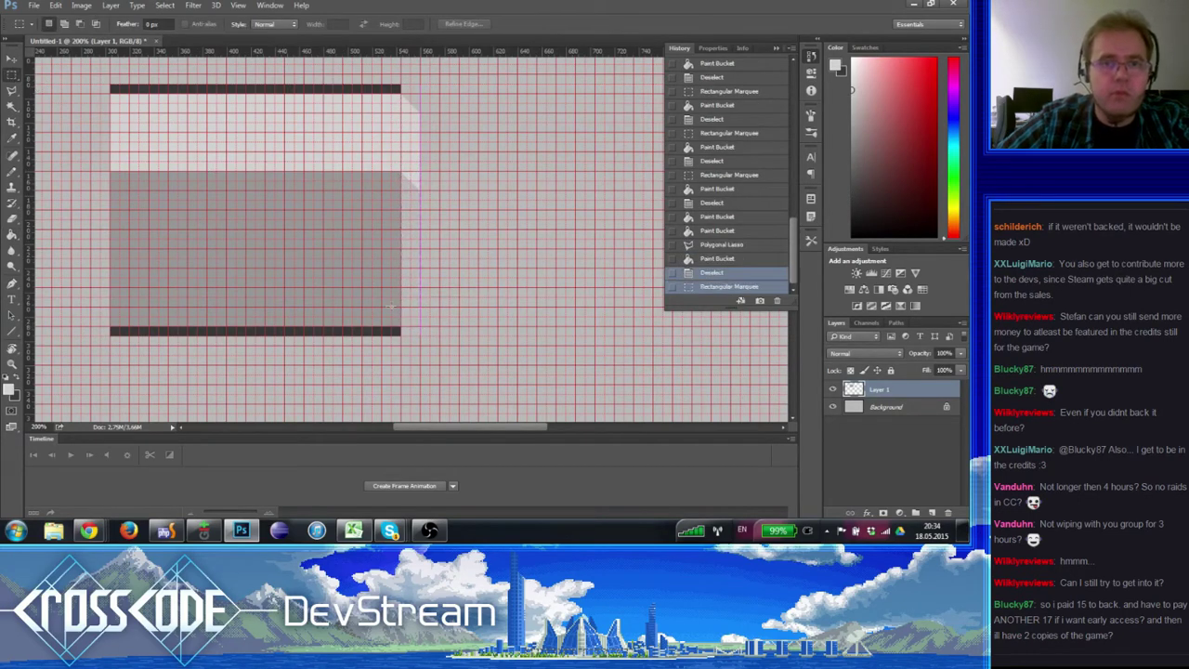
{"action": "left_click", "coordinate": [15, 219]}
{"action": "left_click", "coordinate": [337, 239]}
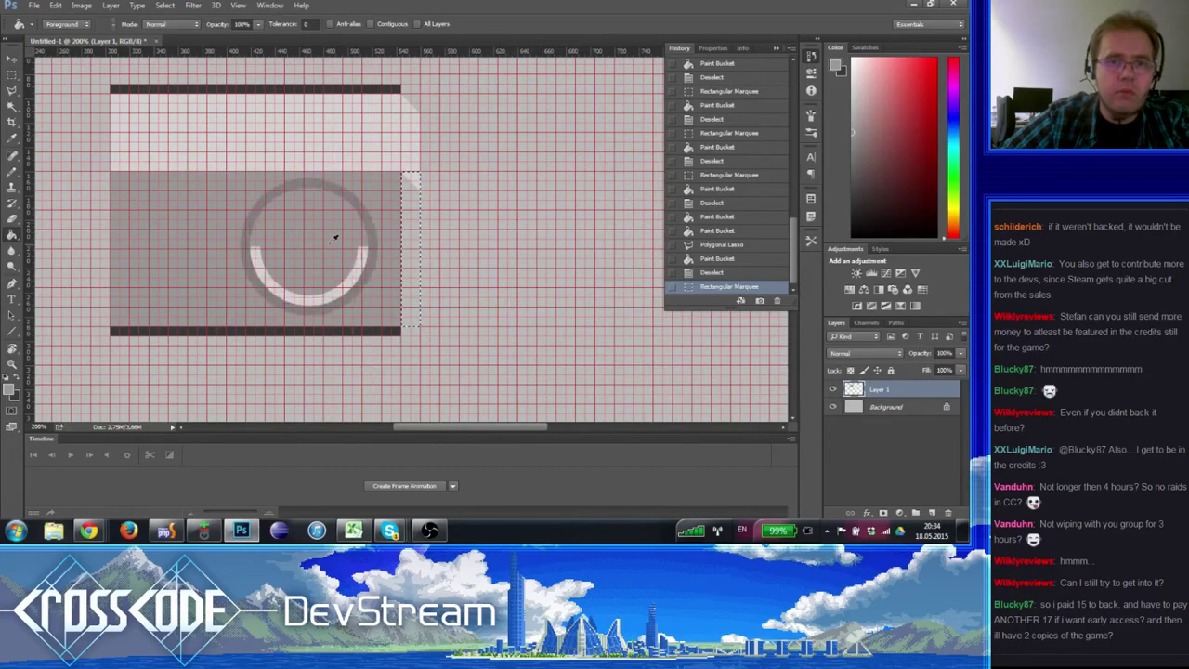
{"action": "left_click", "coordinate": [417, 255]}
{"action": "key", "text": "ctrl+d"}
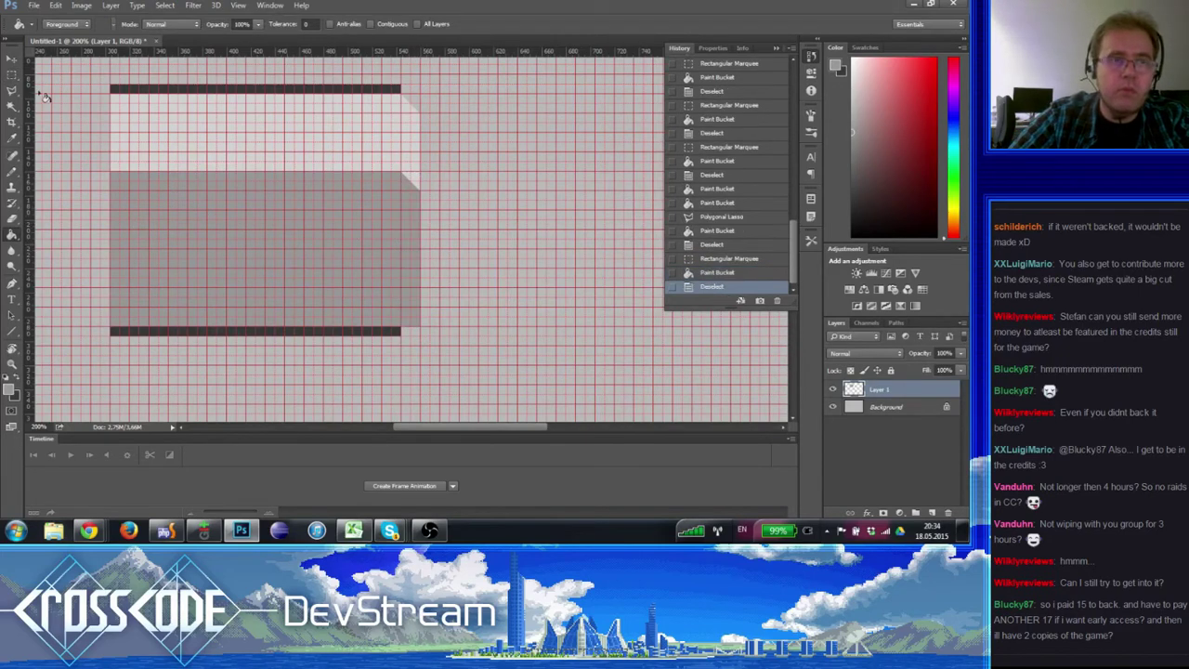
- Duplicate the right end of the dark bottom edge to extend it under the added floor strip, and deselect
{"action": "left_click", "coordinate": [13, 76]}
{"action": "mouse_move", "coordinate": [393, 339]}
{"action": "left_mouse_down"}
{"action": "mouse_move", "coordinate": [381, 330]}
{"action": "mouse_move", "coordinate": [410, 331]}
{"action": "left_mouse_up"}
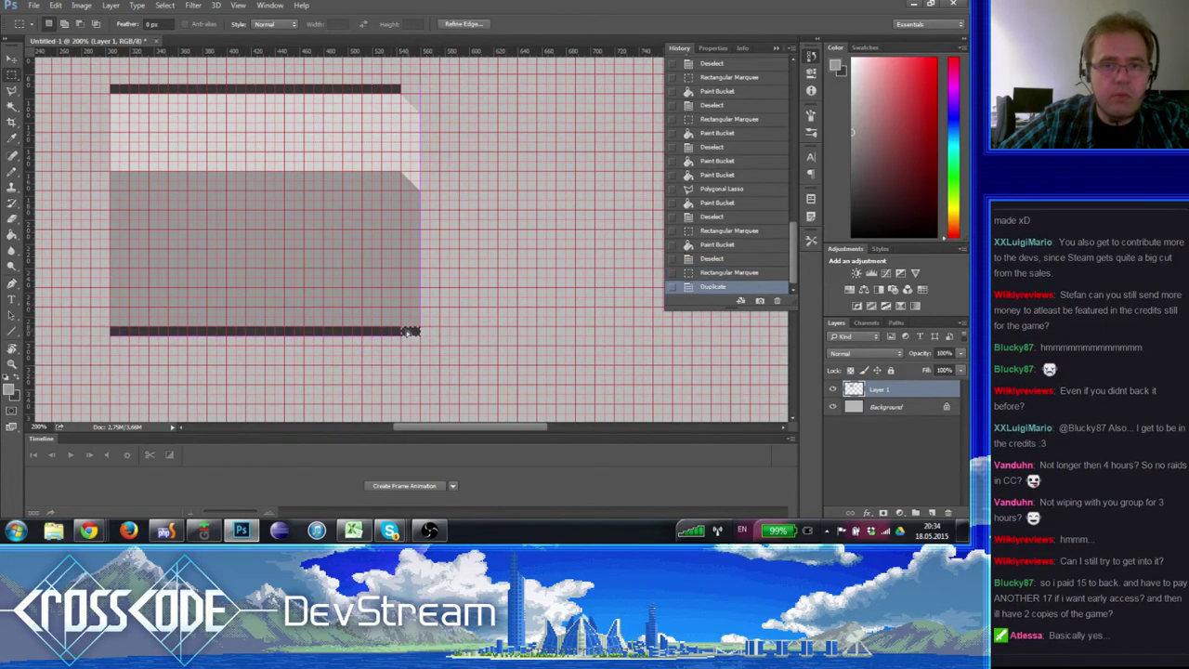
{"action": "key", "text": "ctrl+d"}
- Outline a slanted edge strip above the angled wall section with the Polygonal Lasso, fill it with the edge's dark grey, and deselect
{"action": "left_click_drag", "start_coordinate": [319, 273], "coordinate": [383, 313]}
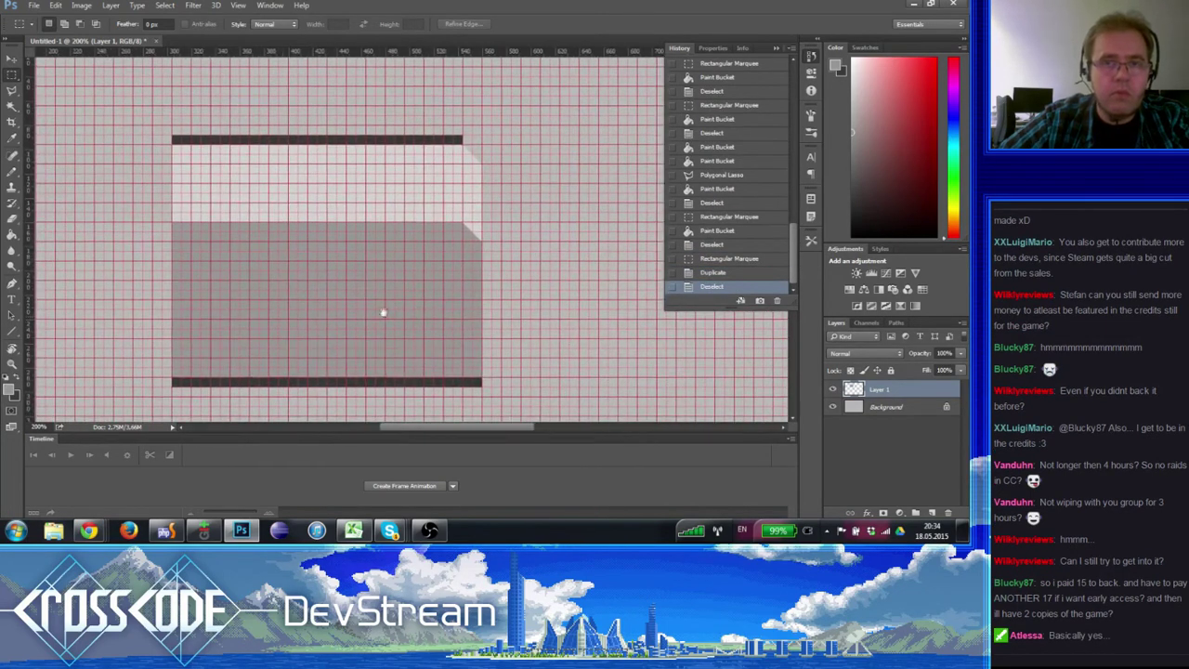
{"action": "left_click", "coordinate": [14, 90]}
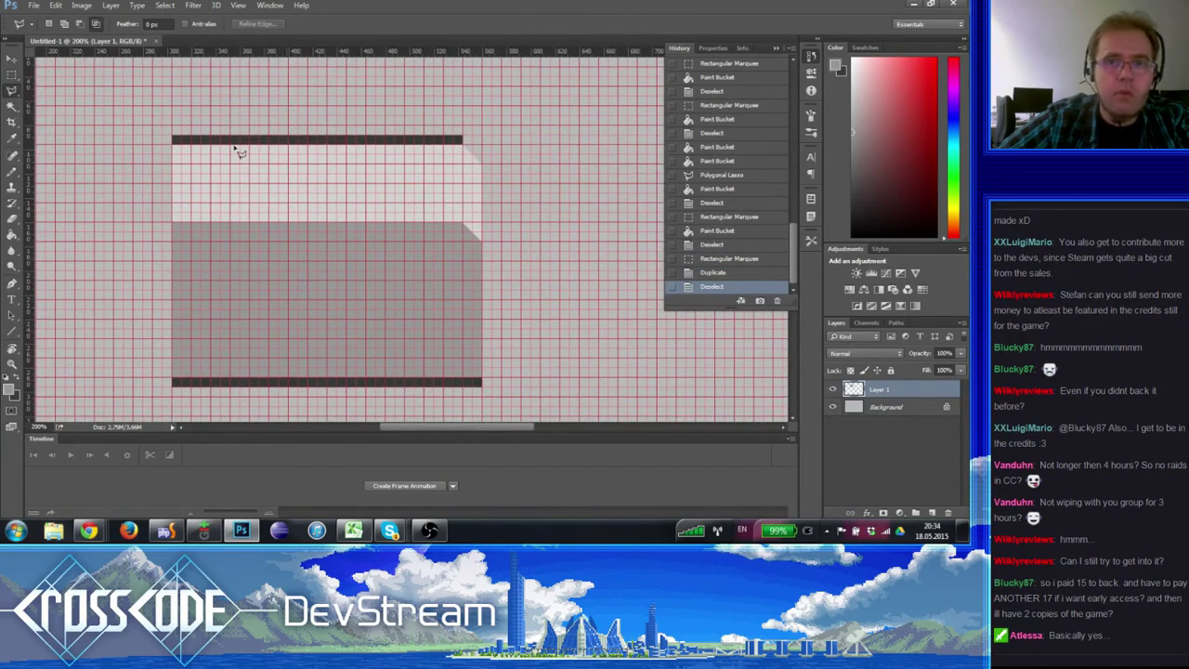
{"action": "left_click", "coordinate": [467, 141]}
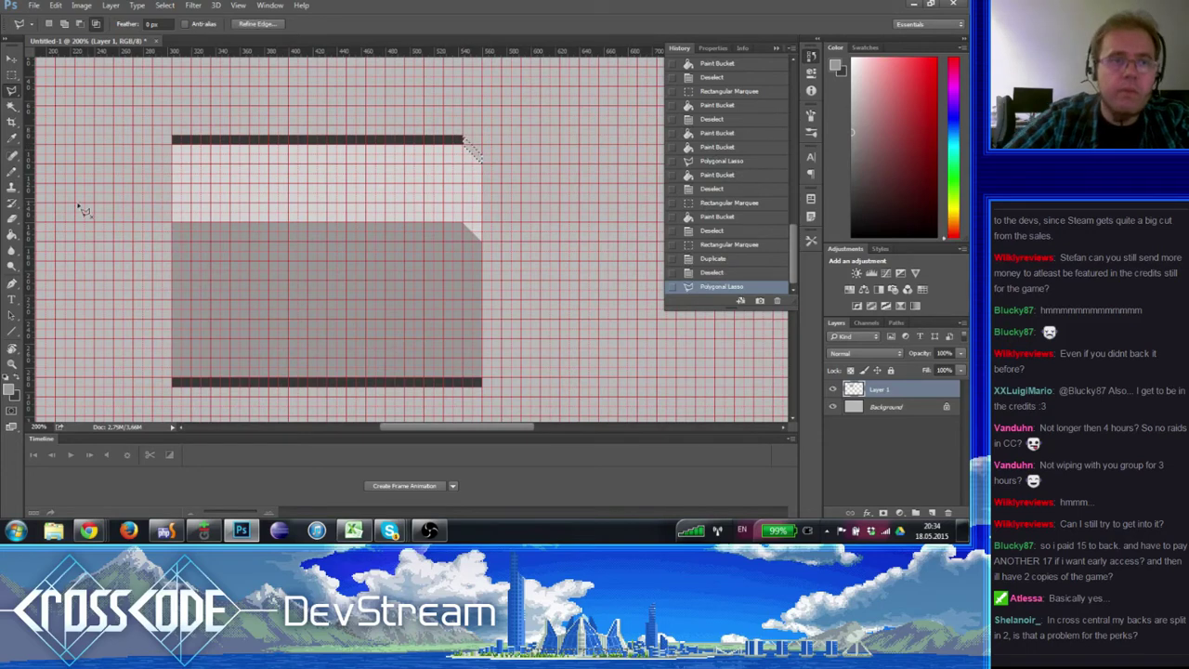
{"action": "left_click", "coordinate": [11, 234]}
{"action": "left_click", "coordinate": [471, 151]}
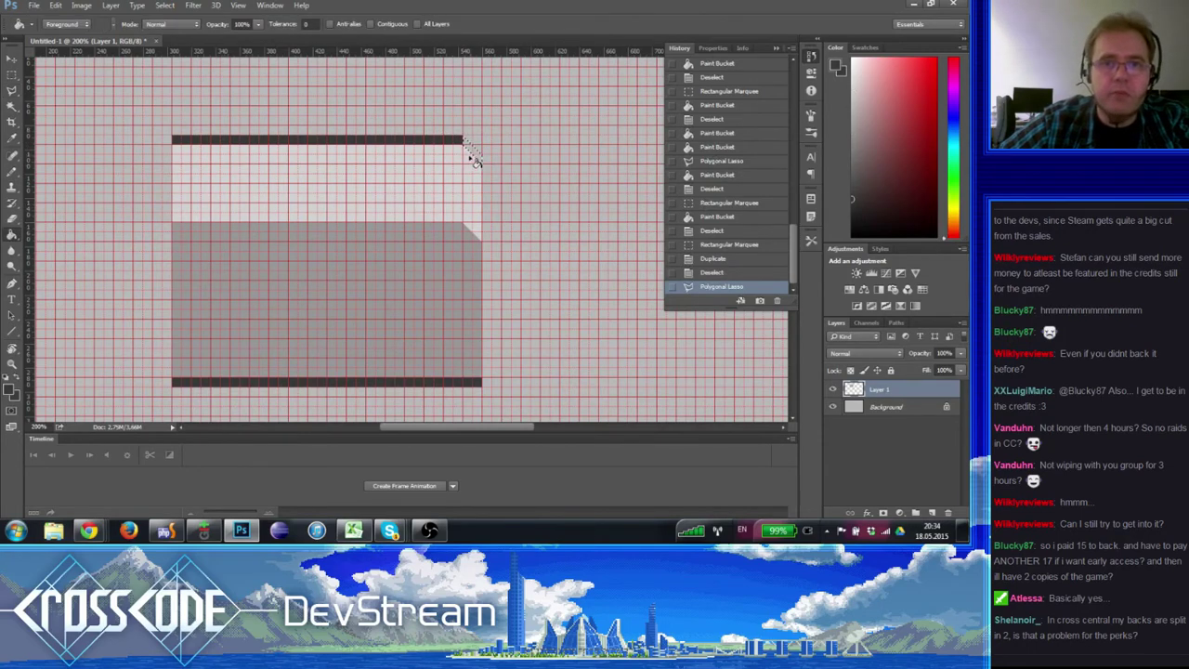
{"action": "key", "text": "ctrl+d"}
- Examine the angled upper-right wall corner close up and in the context of the whole room
{"action": "left_click_drag", "start_coordinate": [403, 223], "coordinate": [287, 210]}
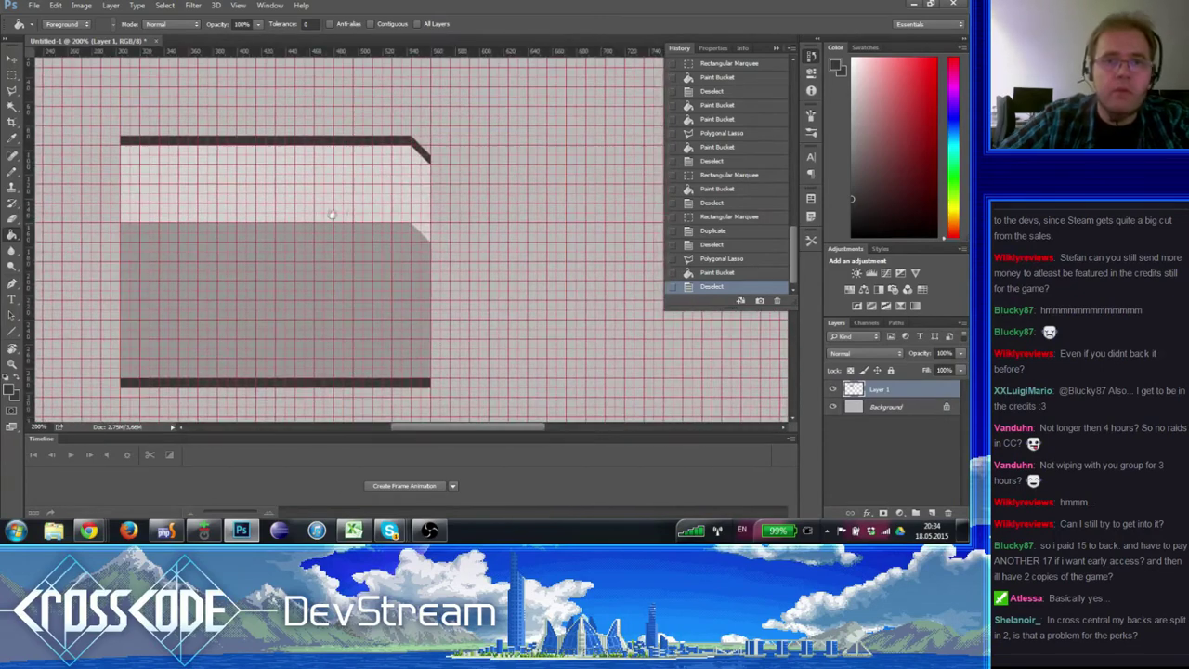
{"action": "key", "text": "z"}
{"action": "left_click", "coordinate": [423, 167]}
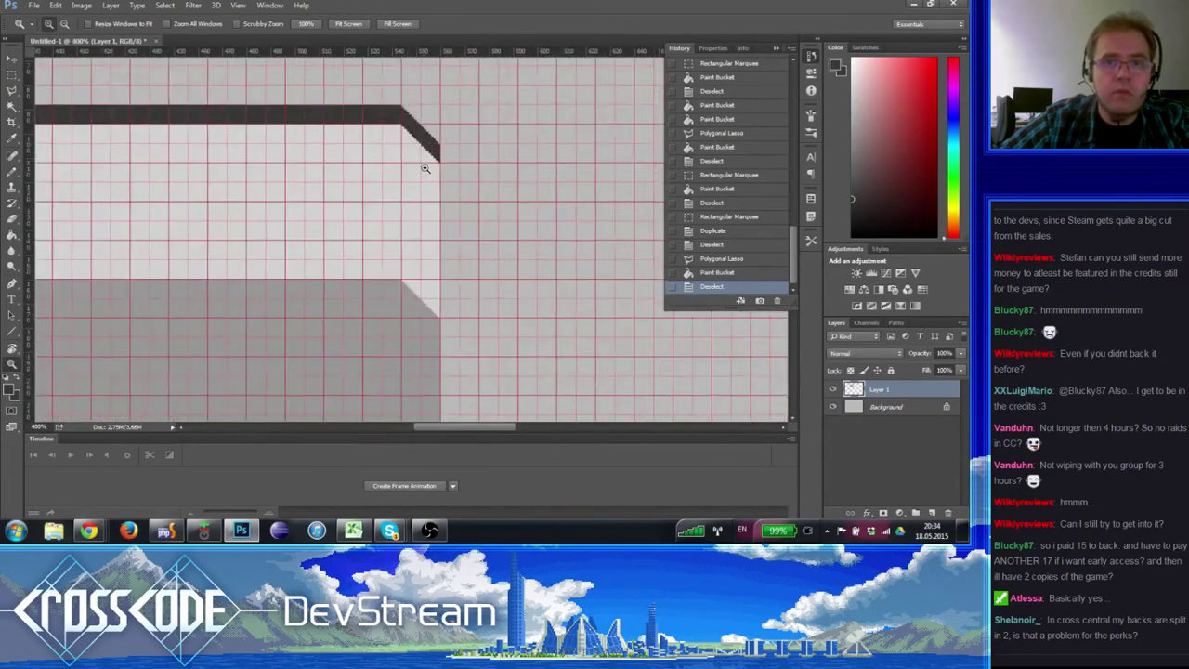
{"action": "left_click", "coordinate": [416, 175]}
{"action": "left_click", "coordinate": [409, 182]}
{"action": "left_click", "coordinate": [409, 182], "text": "alt"}
{"action": "left_click", "coordinate": [390, 179], "text": "alt"}
{"action": "left_click", "coordinate": [378, 180], "text": "alt"}
{"action": "left_click", "coordinate": [363, 214], "text": "alt"}
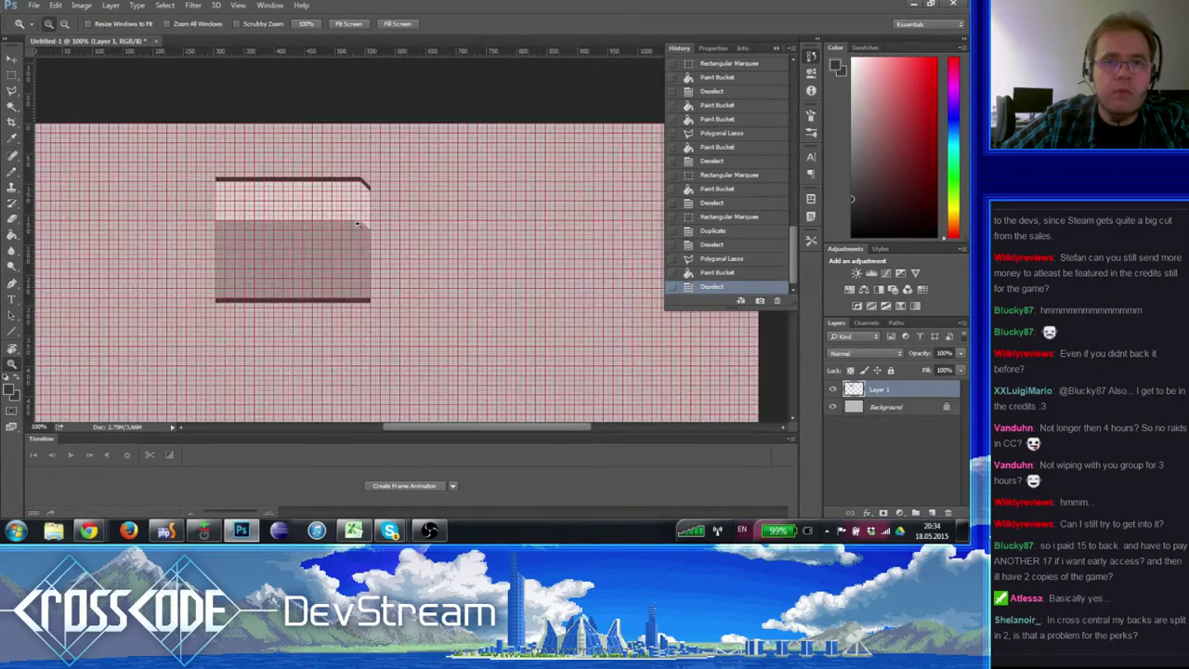
{"action": "left_click", "coordinate": [342, 207]}
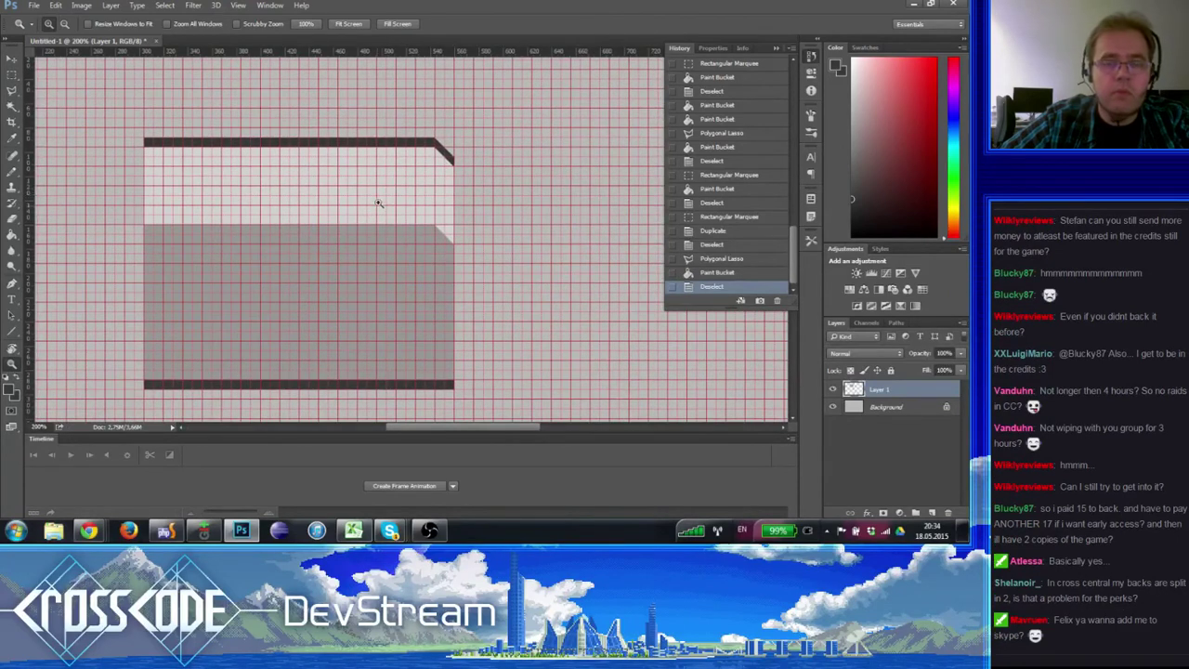
{"action": "left_click_drag", "start_coordinate": [365, 246], "coordinate": [288, 234]}
- Duplicate a narrow vertical strip of the upper wall and its dark edge down onto the floor, and clear the original strip to leave a recess
{"action": "key", "text": "m"}
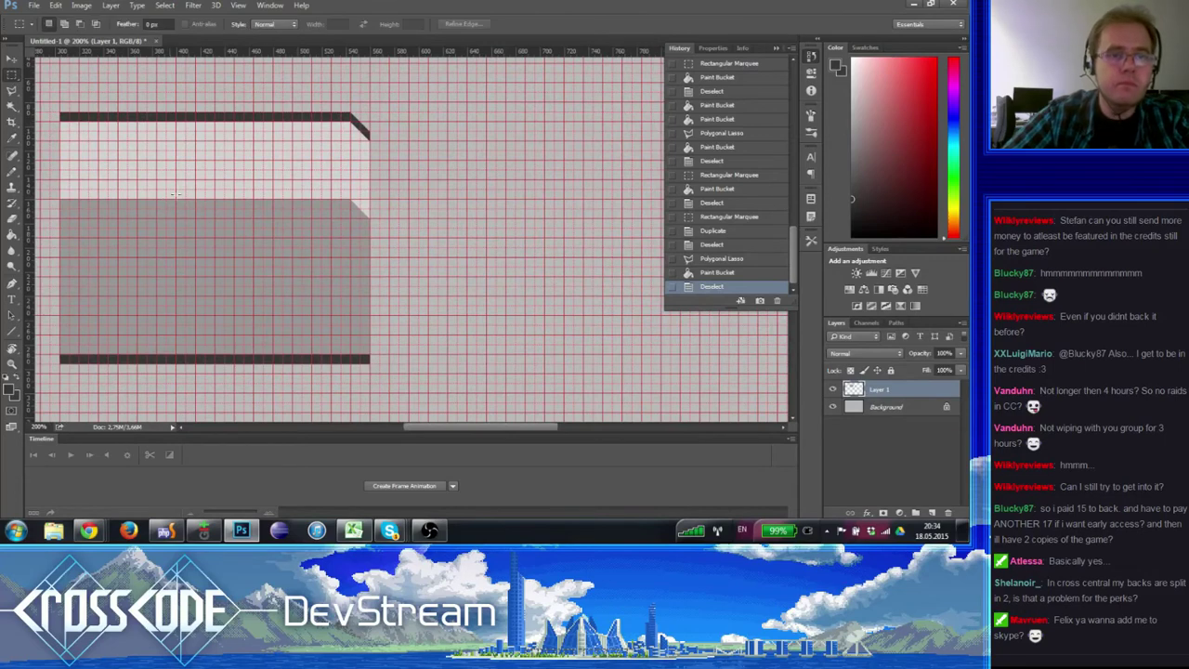
{"action": "left_click_drag", "start_coordinate": [174, 196], "coordinate": [158, 113]}
{"action": "left_click_drag", "start_coordinate": [160, 145], "coordinate": [156, 93]}
{"action": "key", "text": "ctrl+d"}
{"action": "key", "text": "Delete"}
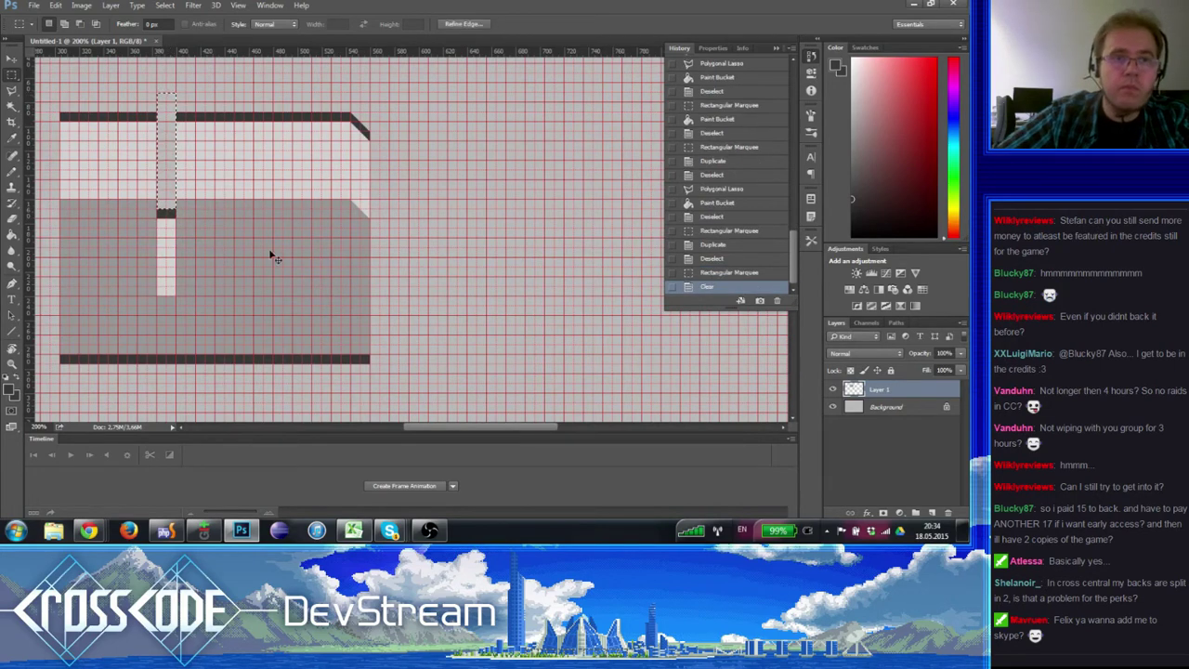
{"action": "key", "text": "ctrl+d"}
- Reset the colours to the default black and white and fill the Background layer with black using the Paint Bucket
{"action": "left_click", "coordinate": [14, 235]}
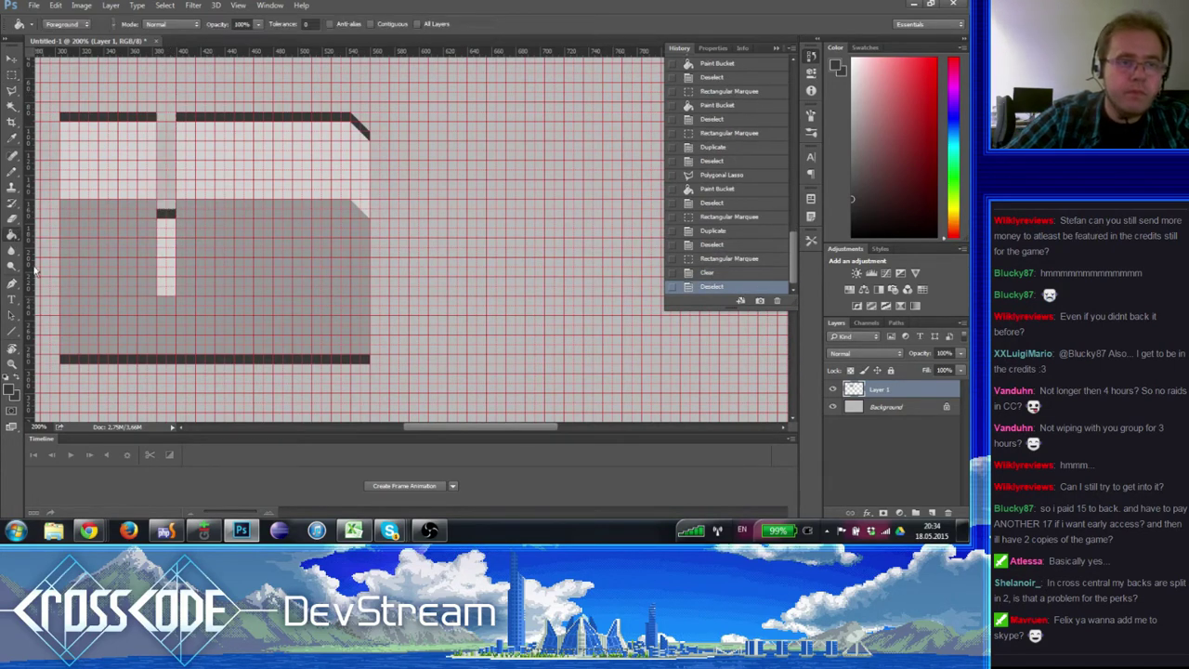
{"action": "left_click", "coordinate": [15, 375]}
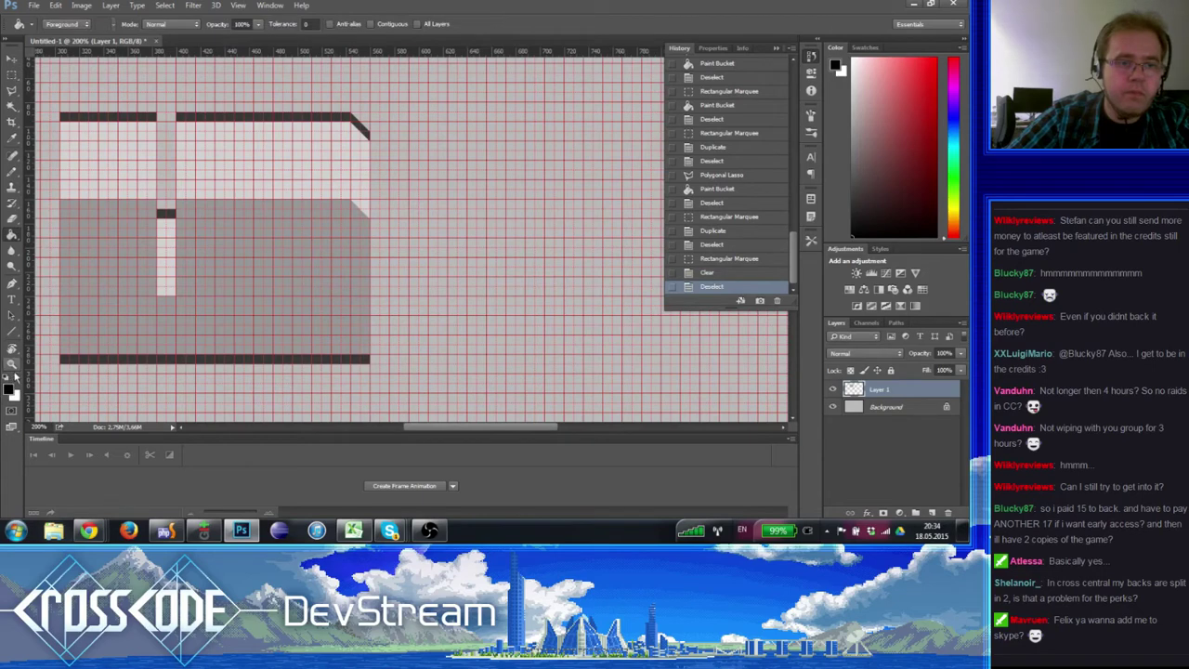
{"action": "left_click", "coordinate": [852, 410]}
{"action": "left_click", "coordinate": [657, 371]}
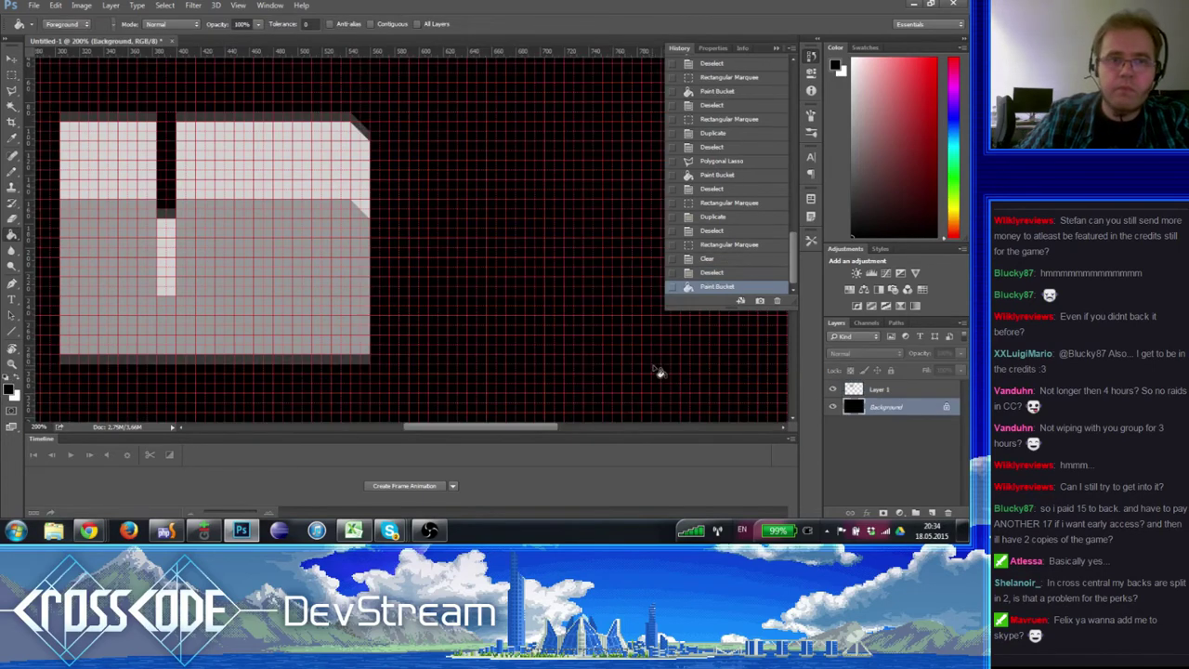
- Examine the room and its wall recess against the black background, both close up and as a whole
{"action": "left_click", "coordinate": [13, 364]}
{"action": "left_click", "coordinate": [67, 353], "text": "alt"}
{"action": "double_click", "coordinate": [323, 168]}
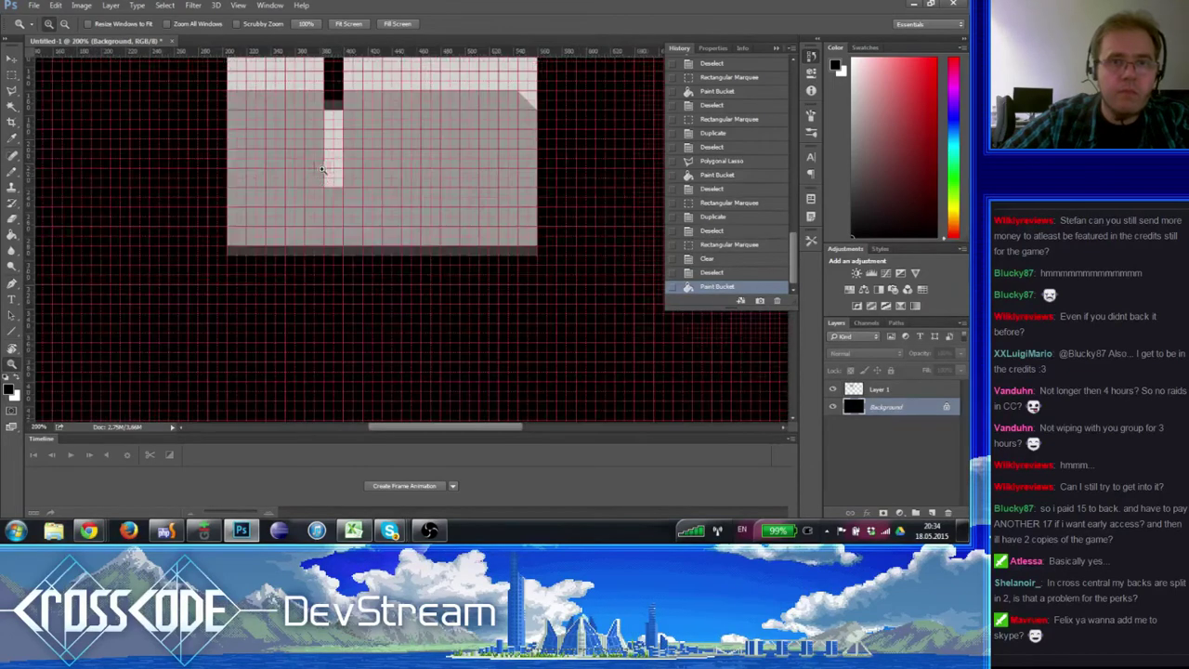
{"action": "left_click_drag", "start_coordinate": [324, 171], "coordinate": [316, 232]}
{"action": "left_click", "coordinate": [317, 232], "text": "alt"}
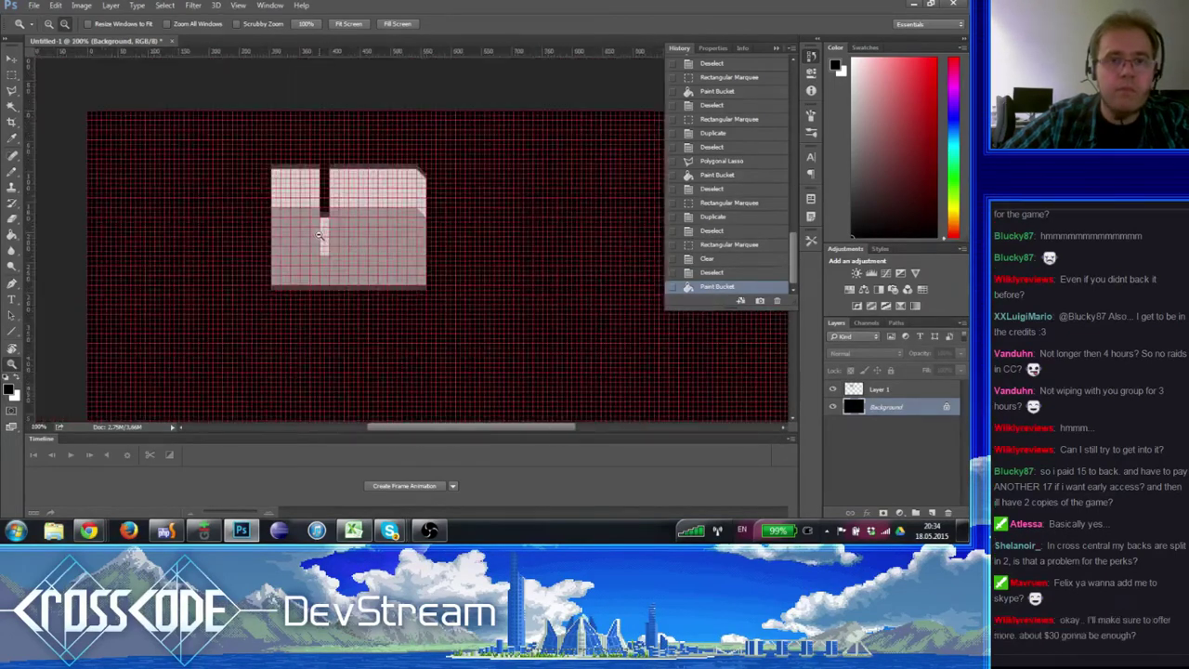
{"action": "left_click", "coordinate": [321, 232], "text": "alt"}
{"action": "left_click", "coordinate": [328, 169]}
{"action": "left_click", "coordinate": [327, 171]}
{"action": "left_click_drag", "start_coordinate": [327, 171], "coordinate": [325, 212]}
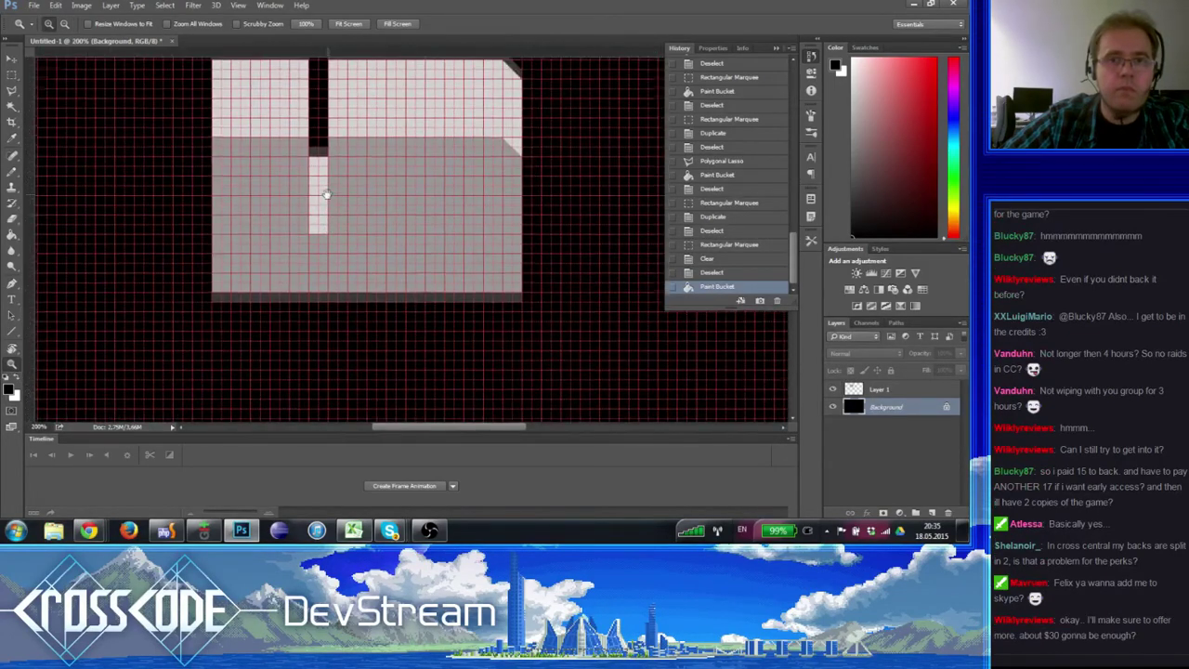
- Select the room's left end over its full height on Layer 1, duplicate it outward to widen the room about 16 px, and deselect
{"action": "key", "text": "m"}
{"action": "left_click_drag", "start_coordinate": [225, 180], "coordinate": [258, 213]}
{"action": "left_click_drag", "start_coordinate": [344, 264], "coordinate": [232, 159]}
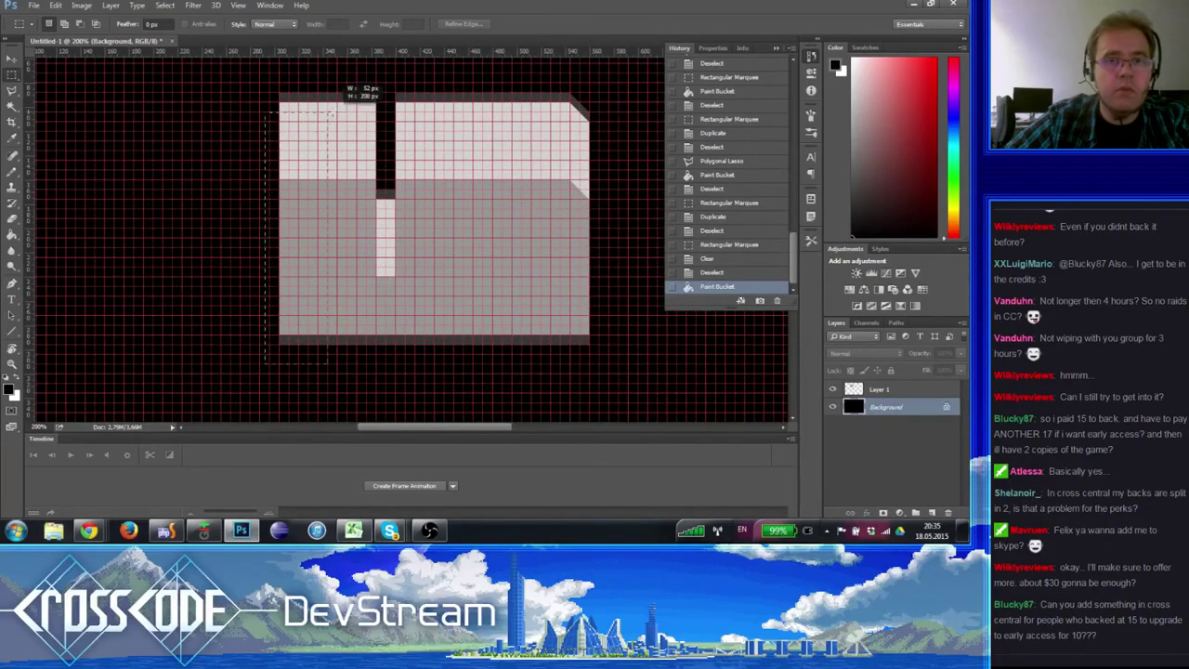
{"action": "mouse_move", "coordinate": [328, 111]}
{"action": "left_mouse_down"}
{"action": "mouse_move", "coordinate": [337, 84]}
{"action": "mouse_move", "coordinate": [335, 113]}
{"action": "left_mouse_up"}
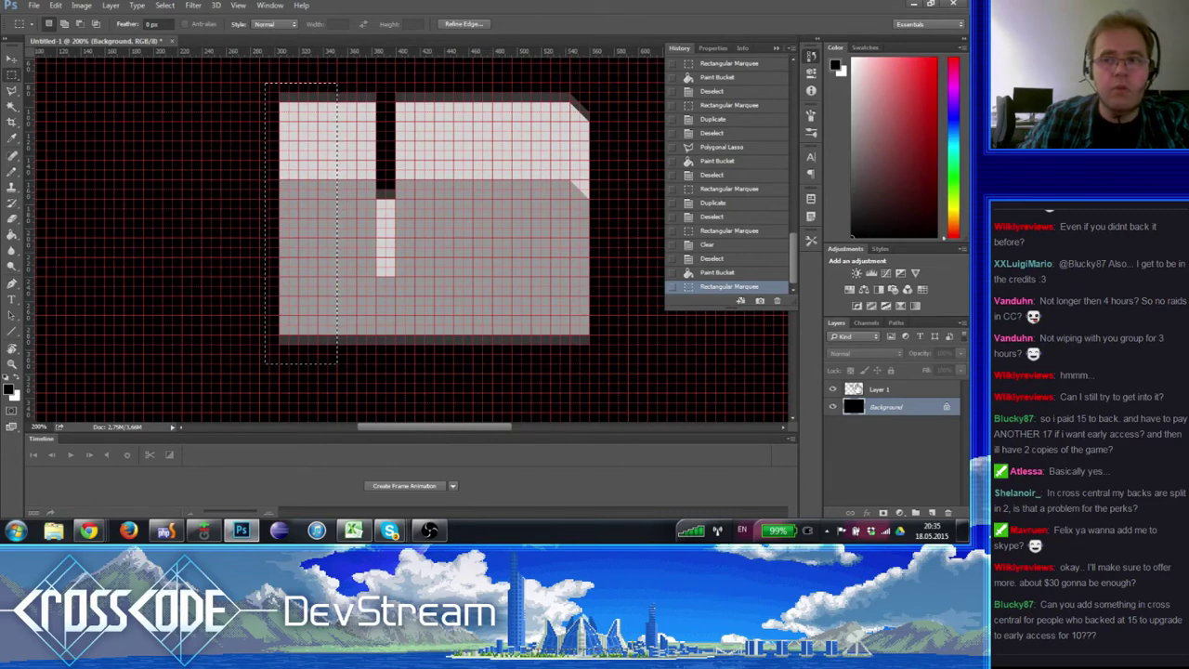
{"action": "key", "text": "alt+bracketright"}
{"action": "left_click_drag", "start_coordinate": [331, 159], "coordinate": [310, 180]}
{"action": "key", "text": "ctrl+d"}
{"action": "left_click_drag", "start_coordinate": [307, 268], "coordinate": [273, 252]}
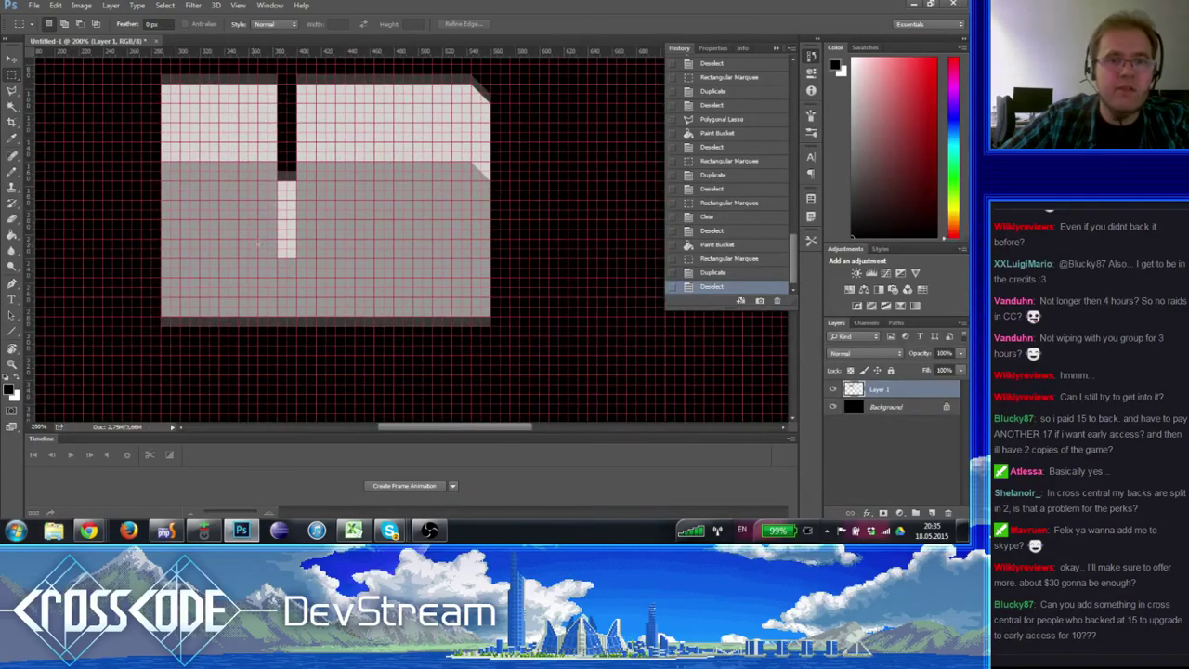
- Examine the grey room and its wall recess, from the whole canvas to a close-up
{"action": "left_click", "coordinate": [11, 365]}
{"action": "left_click", "coordinate": [80, 350], "text": "alt"}
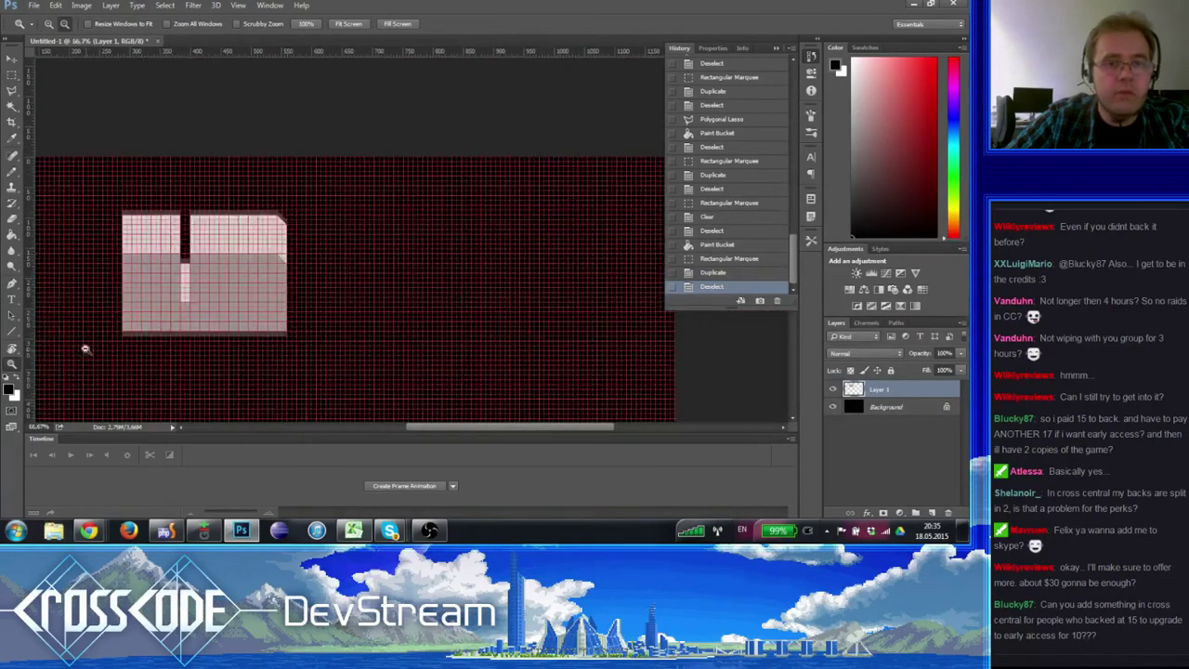
{"action": "left_click", "coordinate": [86, 349], "text": "alt"}
{"action": "left_click", "coordinate": [335, 158]}
{"action": "left_click", "coordinate": [333, 167]}
{"action": "left_click", "coordinate": [330, 177]}
{"action": "left_click", "coordinate": [329, 177]}
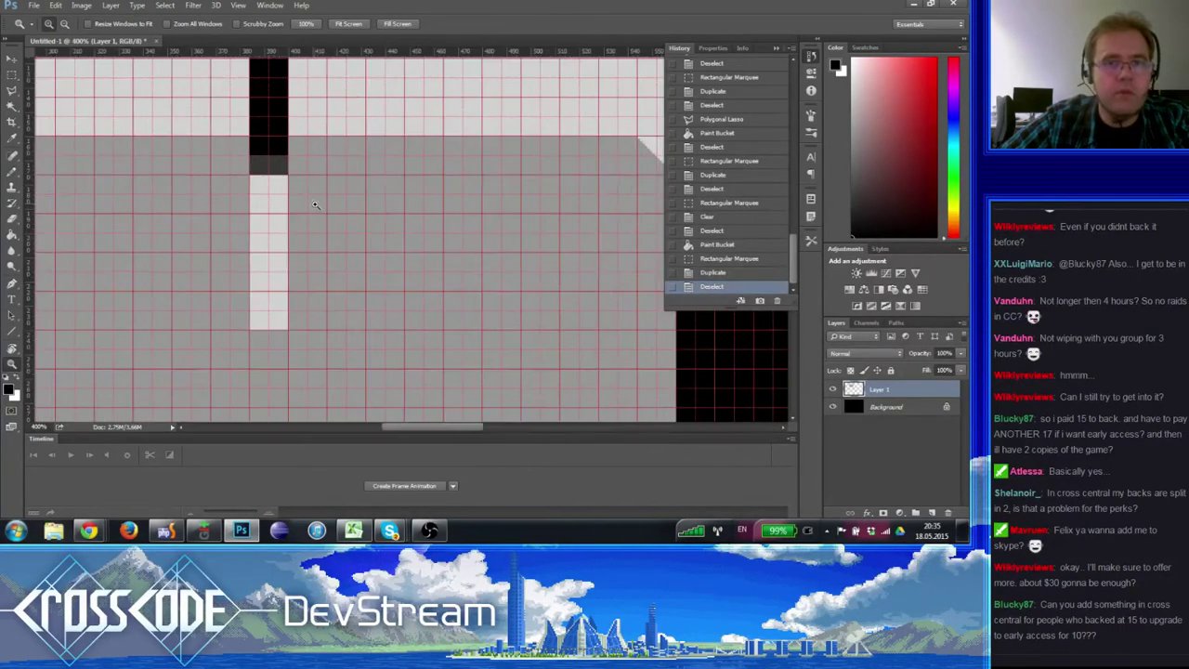
{"action": "left_click", "coordinate": [316, 203], "text": "alt"}
{"action": "left_click", "coordinate": [315, 203], "text": "alt"}
{"action": "left_click", "coordinate": [316, 203], "text": "alt"}
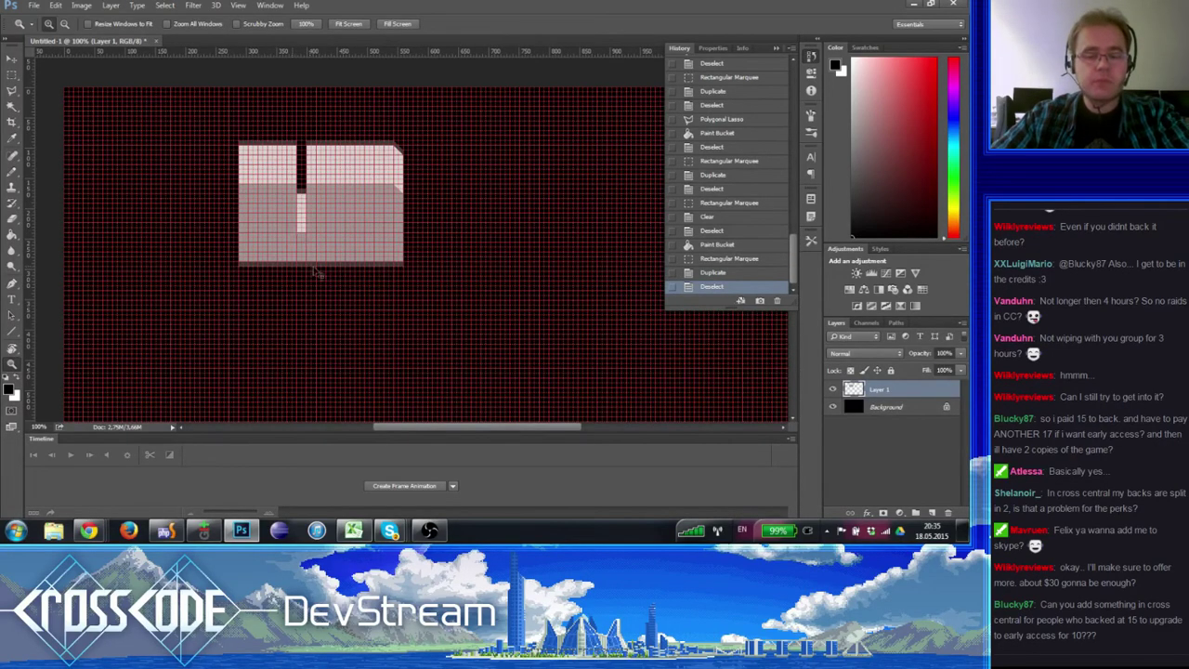
- Hide the grid and inspect the room's floor, upper wall and recess without grid lines
{"action": "key", "text": "ctrl+apostrophe"}
{"action": "left_click", "coordinate": [329, 220]}
{"action": "left_click", "coordinate": [328, 220]}
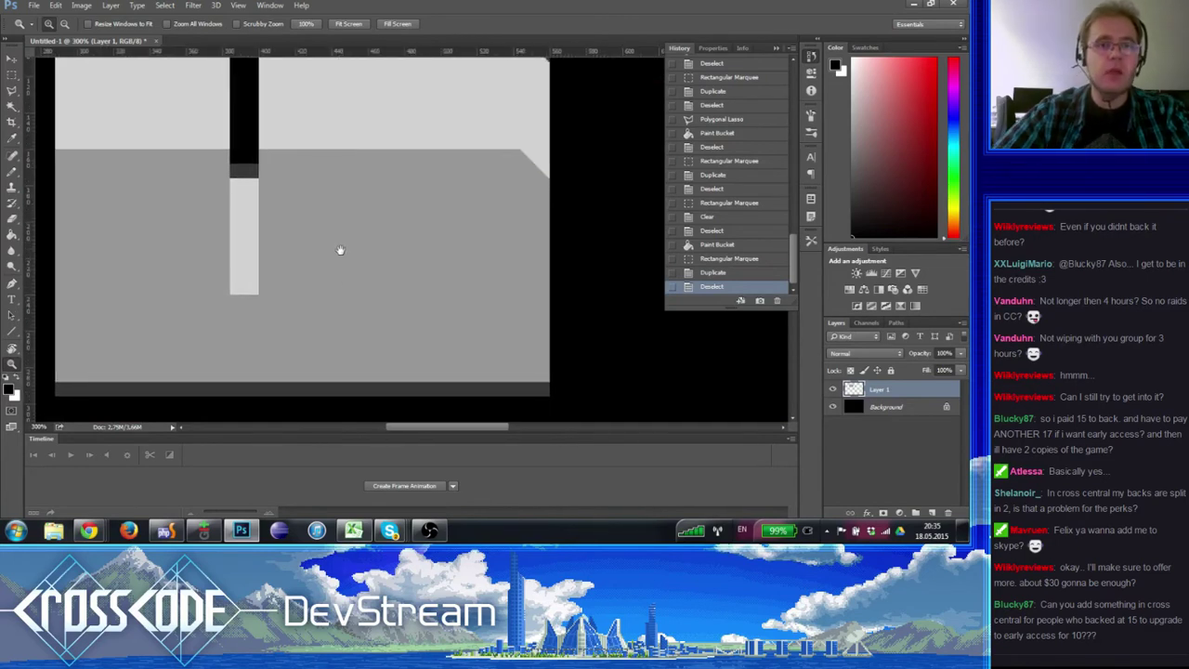
{"action": "left_click", "coordinate": [12, 74]}
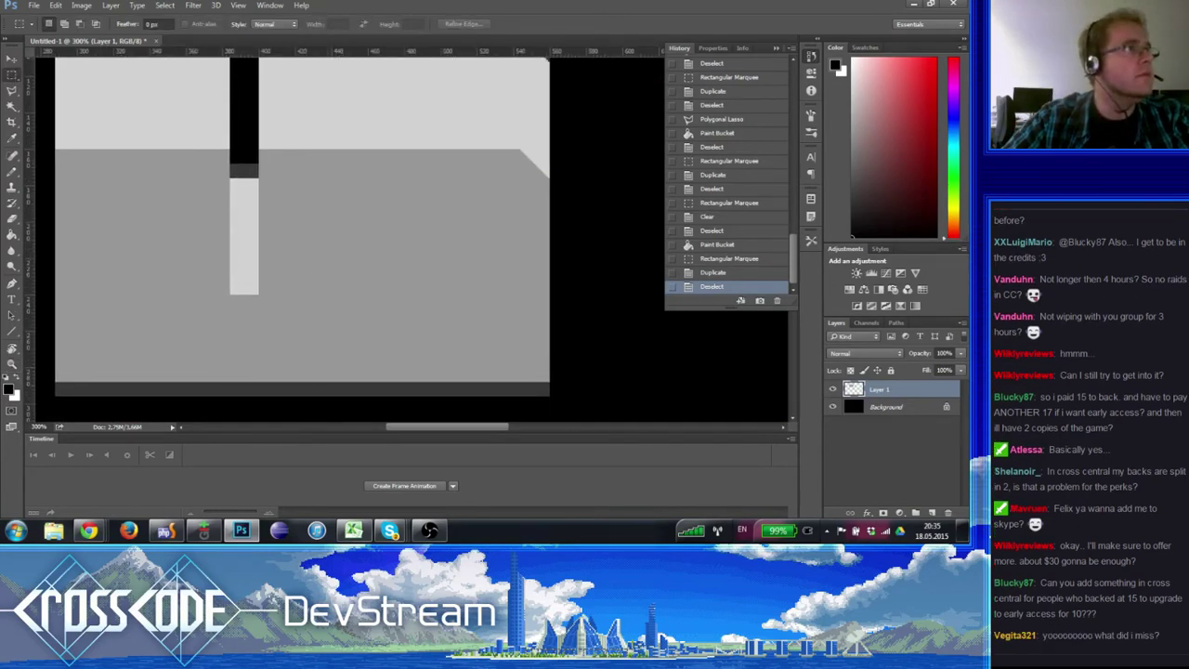
{"action": "left_click", "coordinate": [88, 531]}
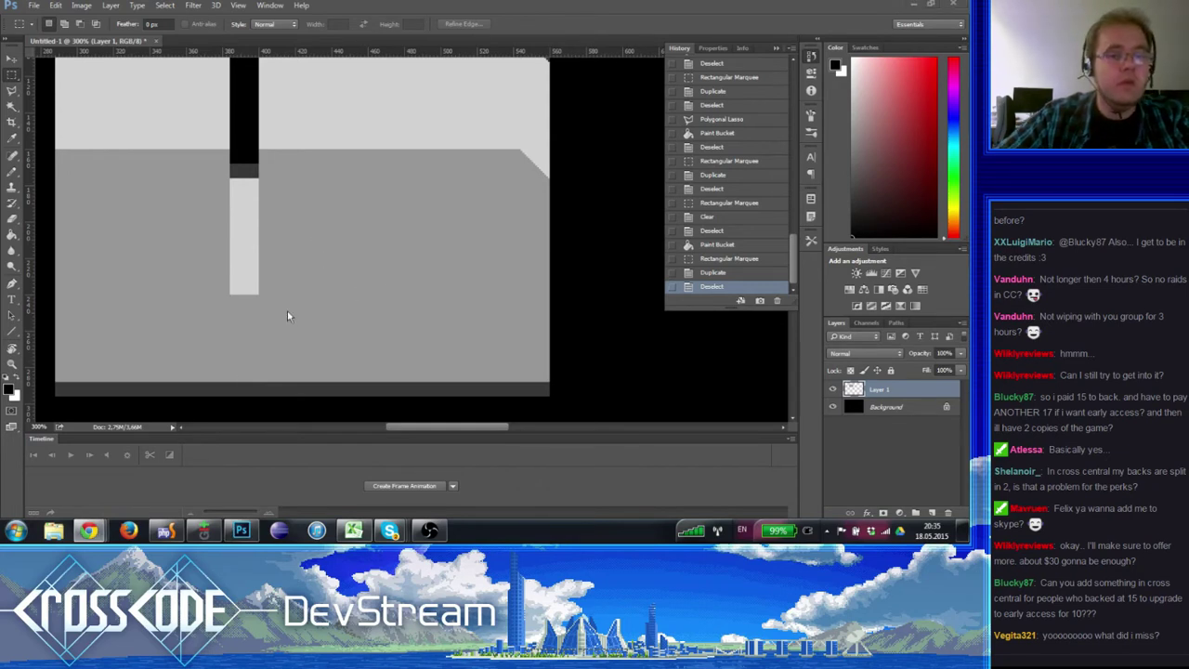
{"action": "scroll", "coordinate": [209, 295], "scroll_direction": "up", "scroll_amount": 3}
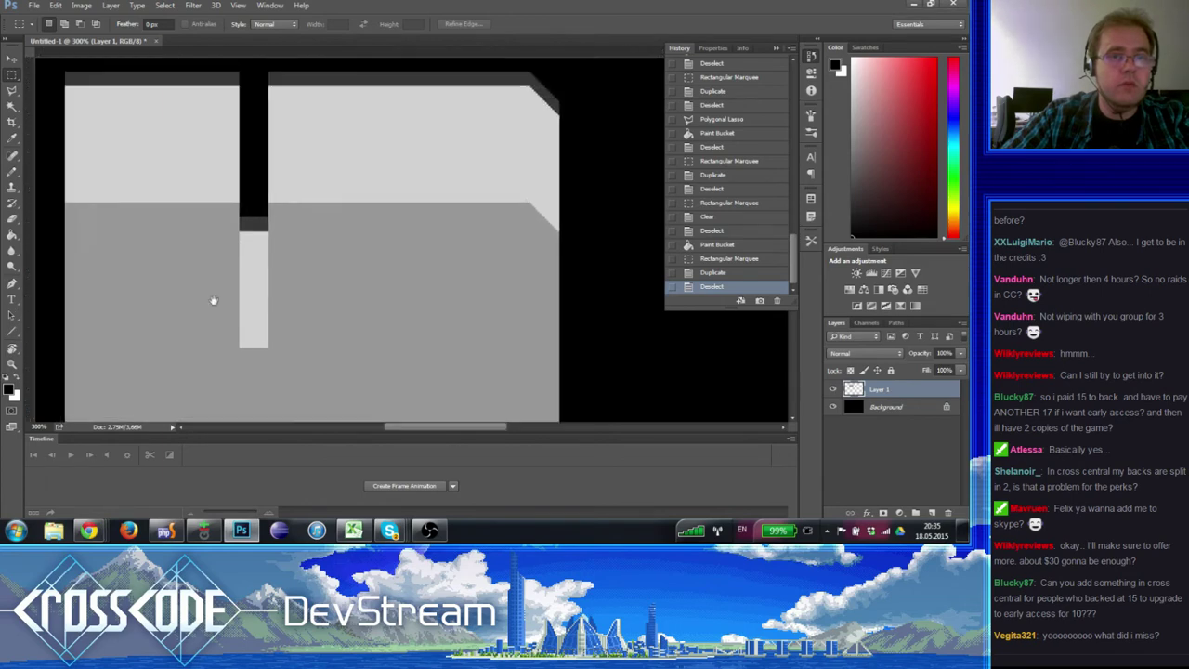
- Switch to Chrome and search Google for "Fachwerkhaus innen" in a new tab
{"action": "mouse_move", "coordinate": [89, 530]}
{"action": "left_click", "coordinate": [93, 488]}
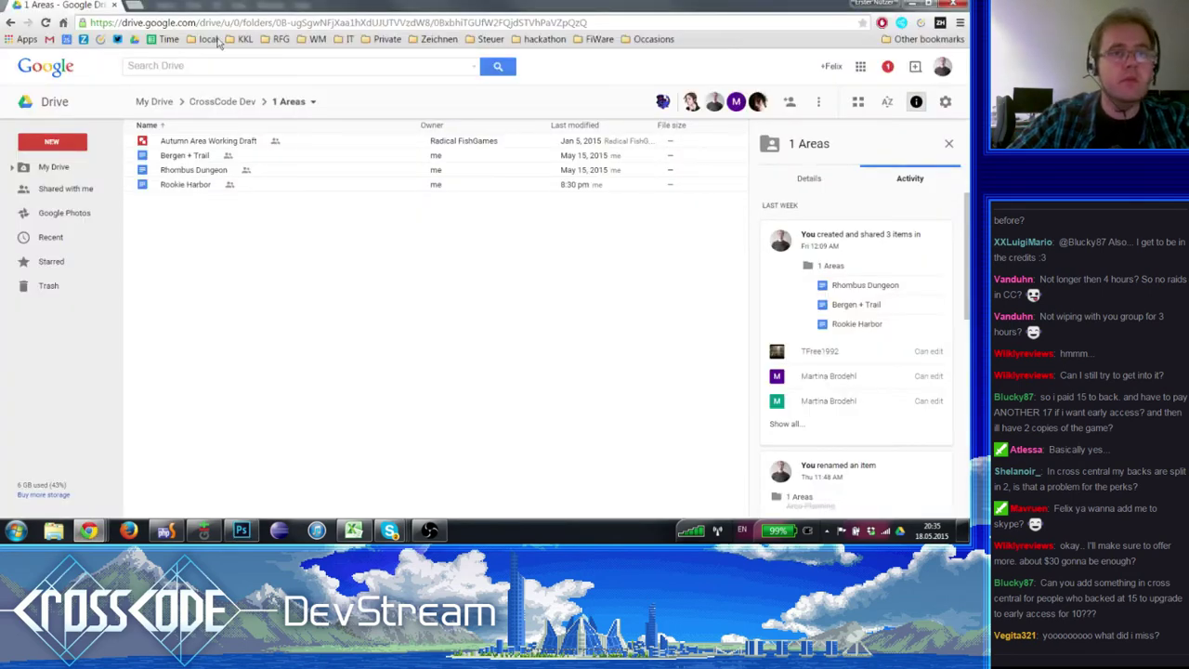
{"action": "left_click", "coordinate": [135, 4]}
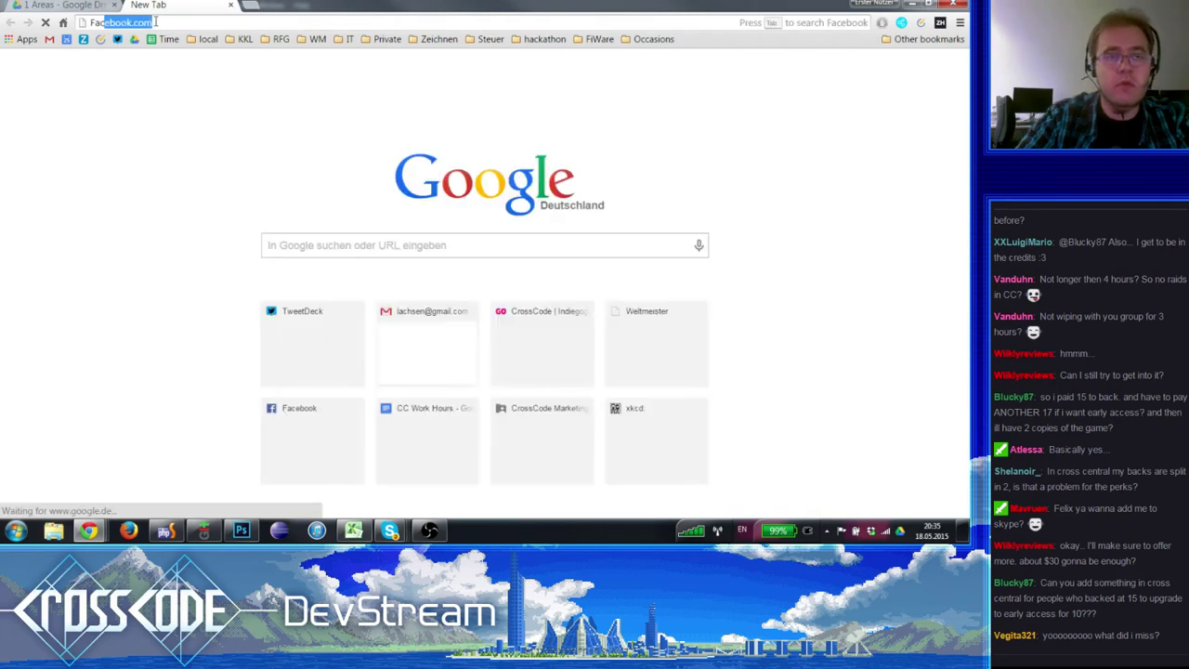
{"action": "type", "text": "Fachwerkhaus"}
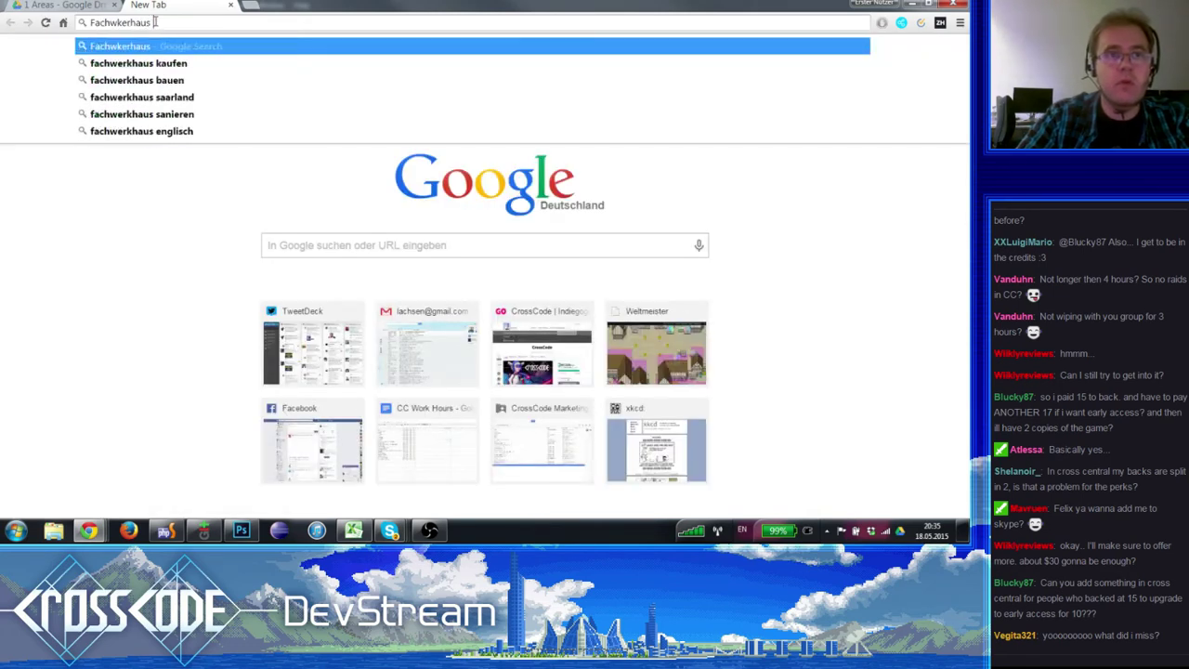
{"action": "key", "text": "BackSpace"}
{"action": "key", "text": "BackSpace"}
{"action": "key", "text": "BackSpace"}
{"action": "key", "text": "BackSpace"}
{"action": "type", "text": "haus"}
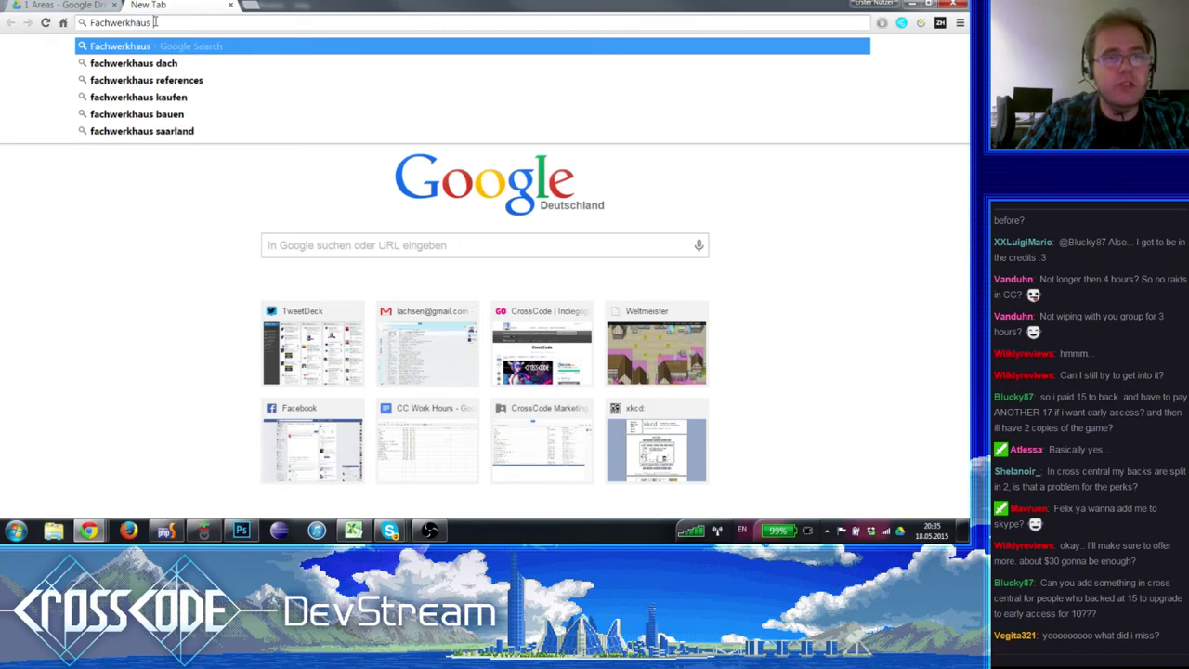
{"action": "type", "text": " innen"}
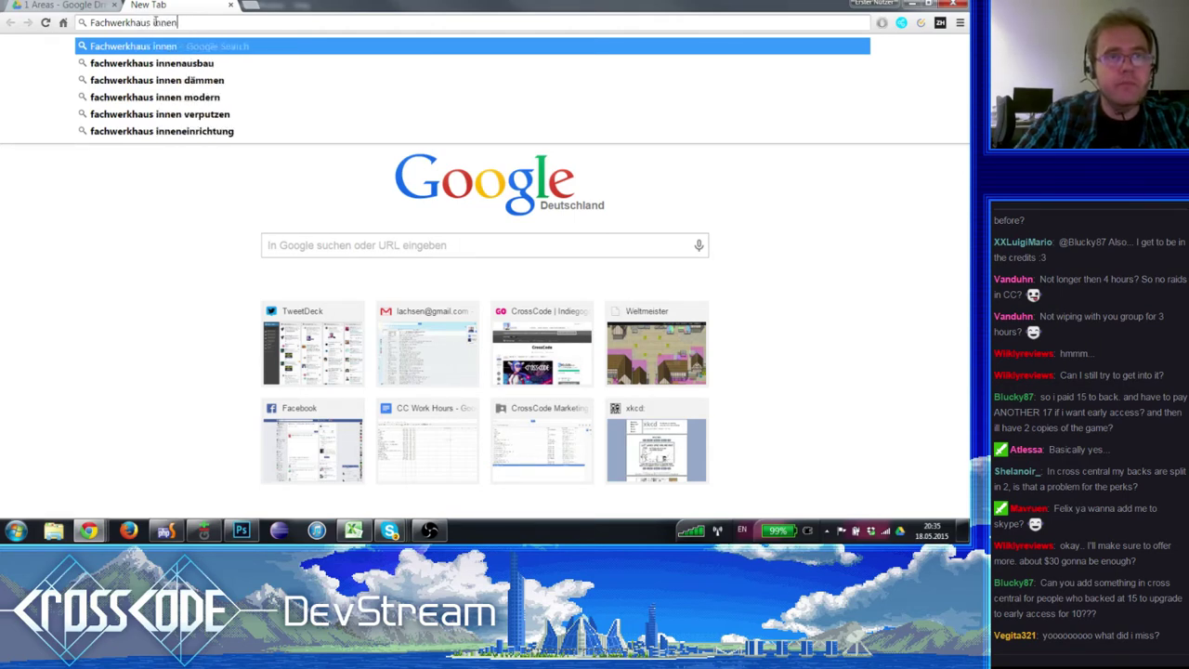
{"action": "key", "text": "Return"}
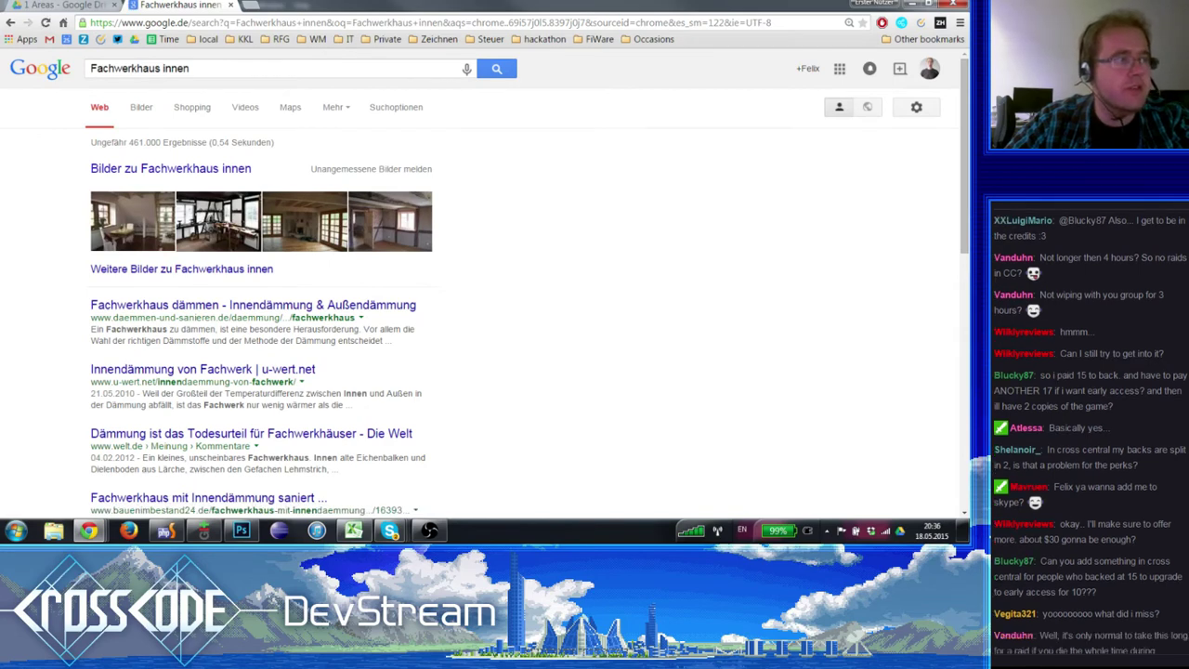
- Show the image results and view the hotel-schwarzer-adler.de timber-framed staircase photo at its original size
{"action": "left_click", "coordinate": [145, 109]}
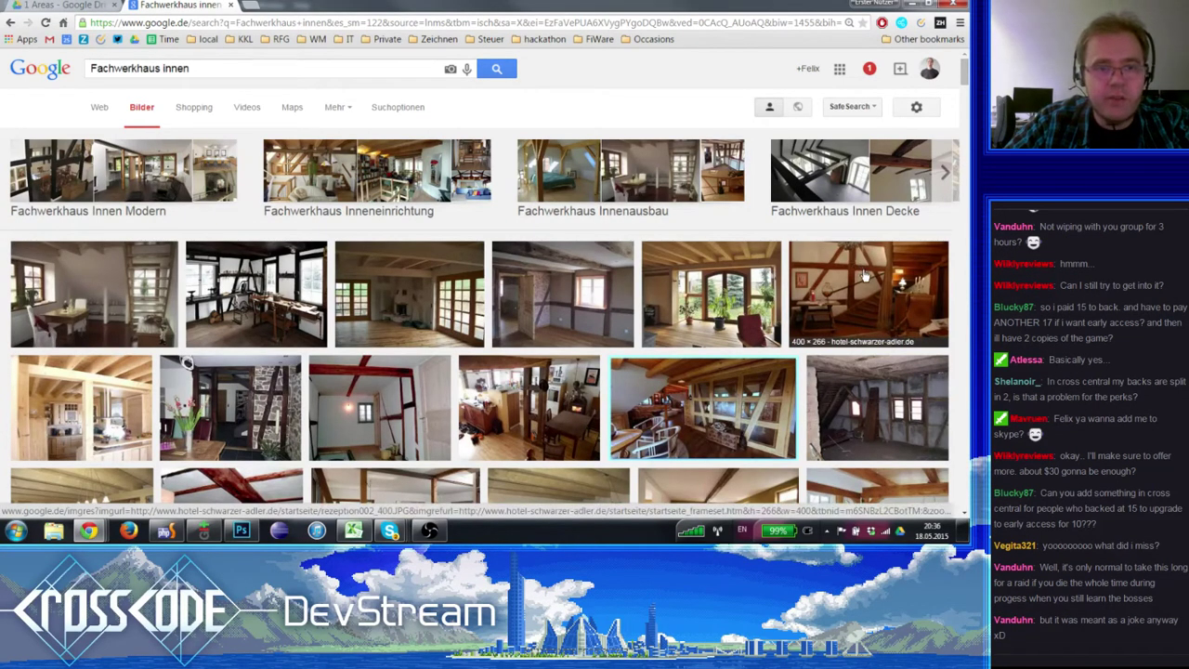
{"action": "left_click", "coordinate": [864, 276]}
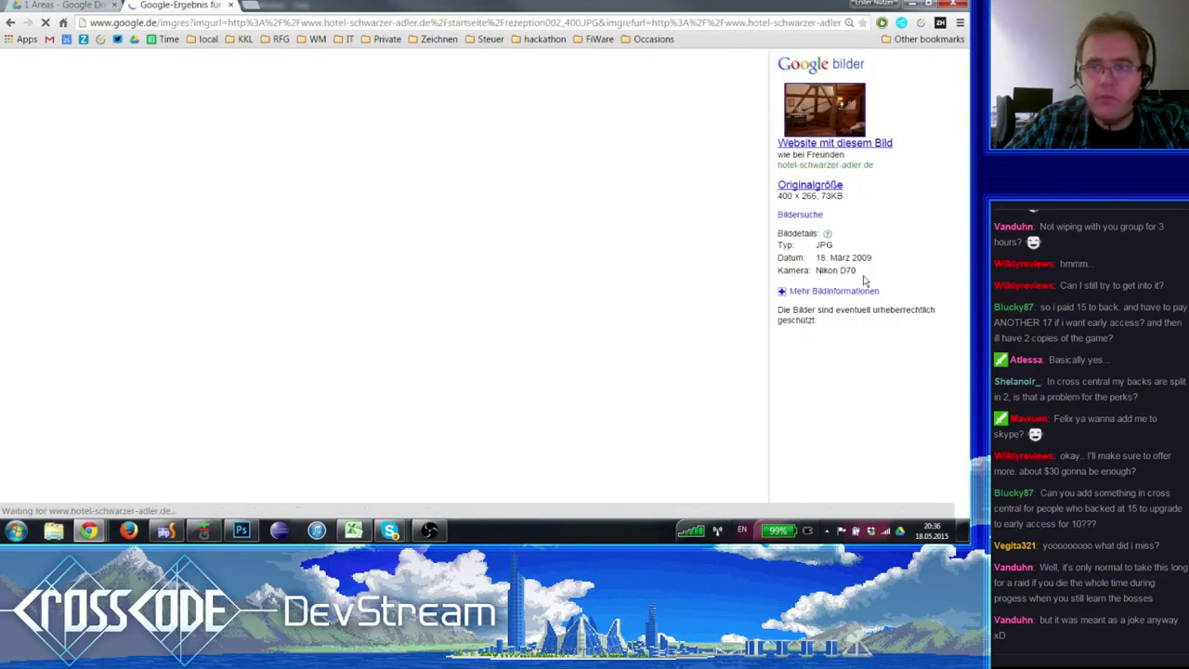
{"action": "left_click", "coordinate": [797, 186]}
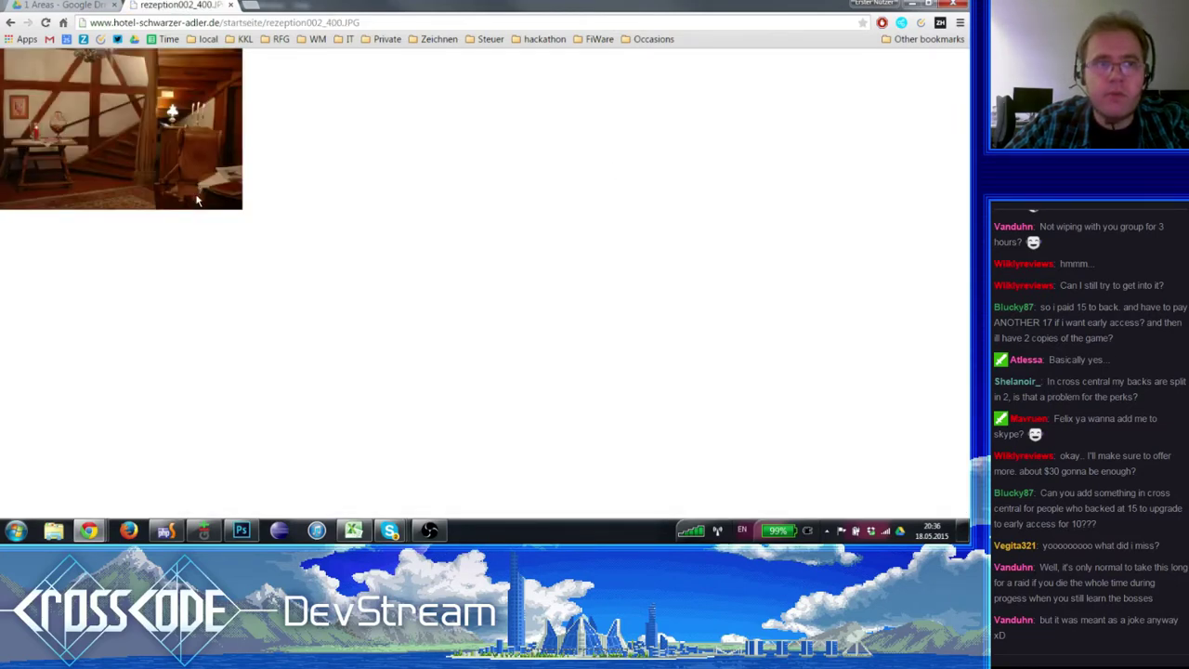
{"action": "key", "text": "alt+Tab"}
{"action": "key", "text": "alt+Tab"}
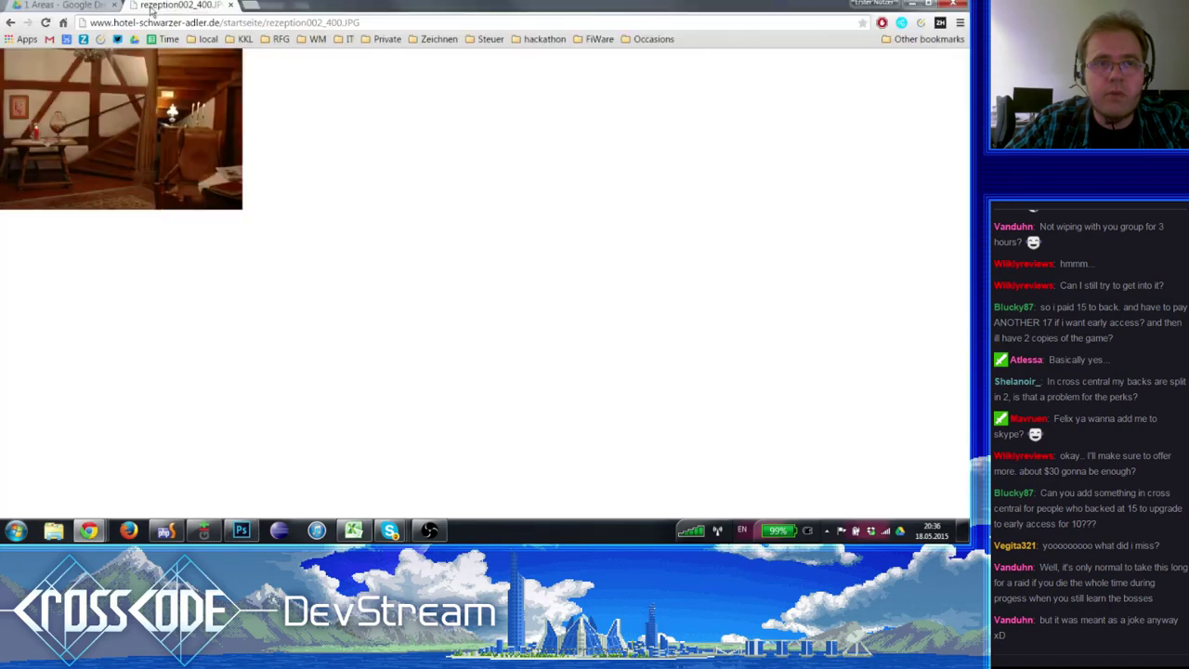
- Close the reference photo's tab and return to the room drawing in Photoshop
{"action": "left_click", "coordinate": [230, 4]}
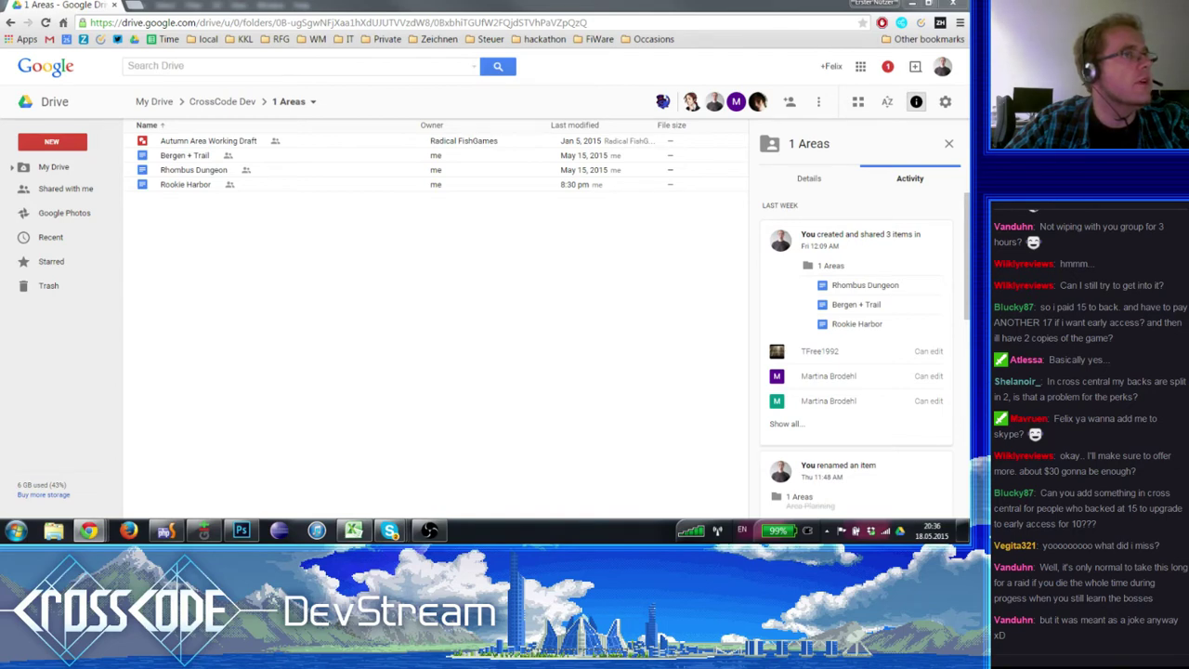
{"action": "left_click", "coordinate": [165, 530]}
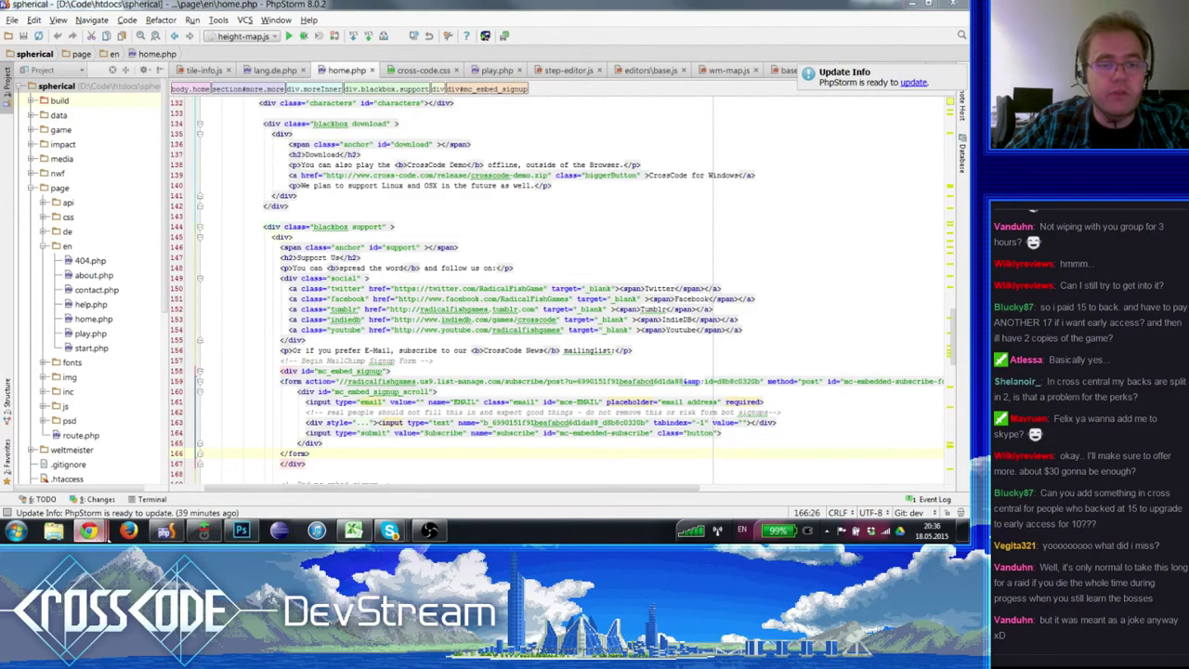
{"action": "mouse_move", "coordinate": [88, 531]}
{"action": "left_click", "coordinate": [73, 465]}
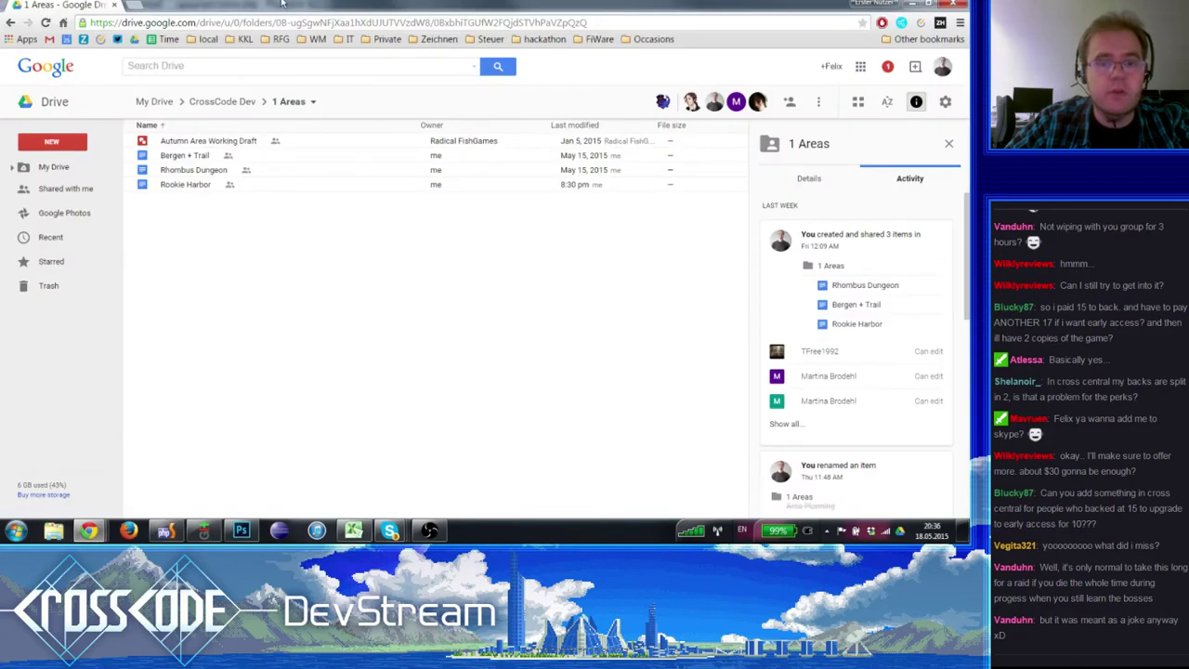
{"action": "left_click", "coordinate": [240, 531]}
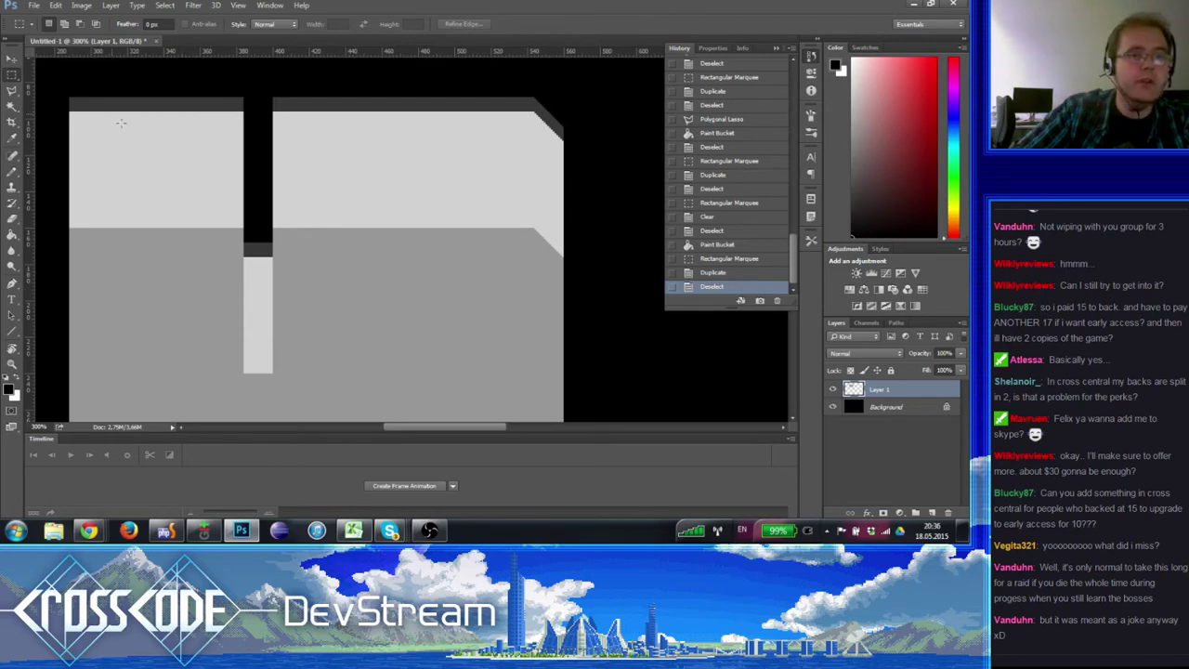
- Show the grid and marquee-select a thin horizontal strip across the lower wall section left of the recess
{"action": "key", "text": "ctrl+apostrophe"}
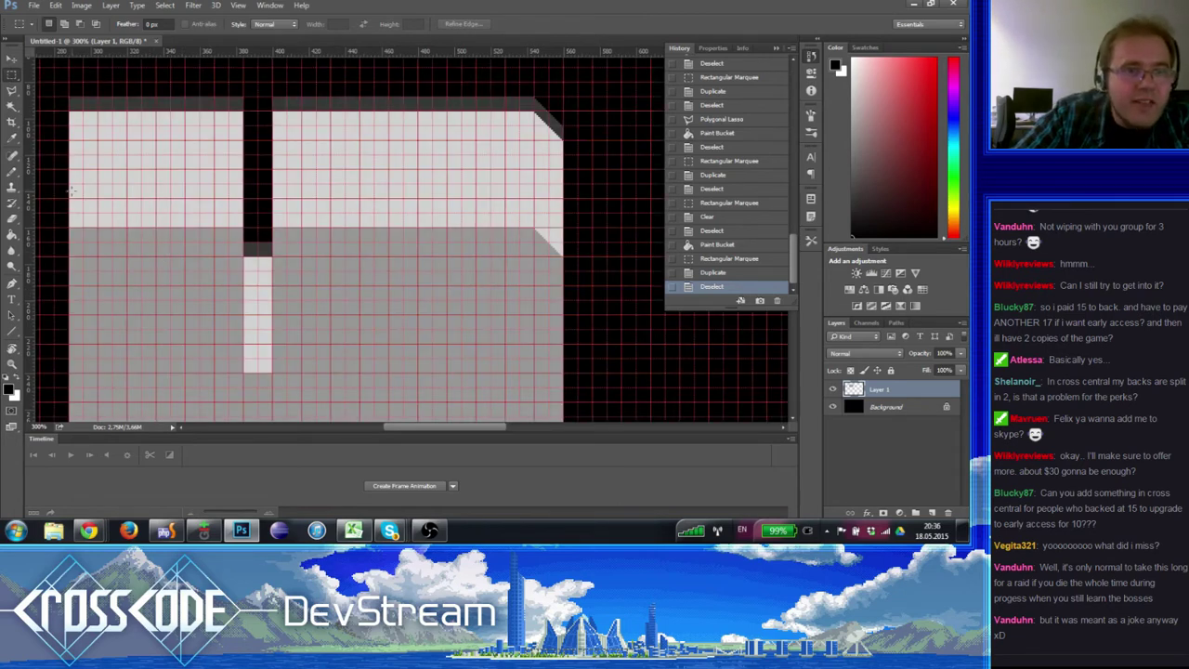
{"action": "left_click_drag", "start_coordinate": [71, 186], "coordinate": [243, 198]}
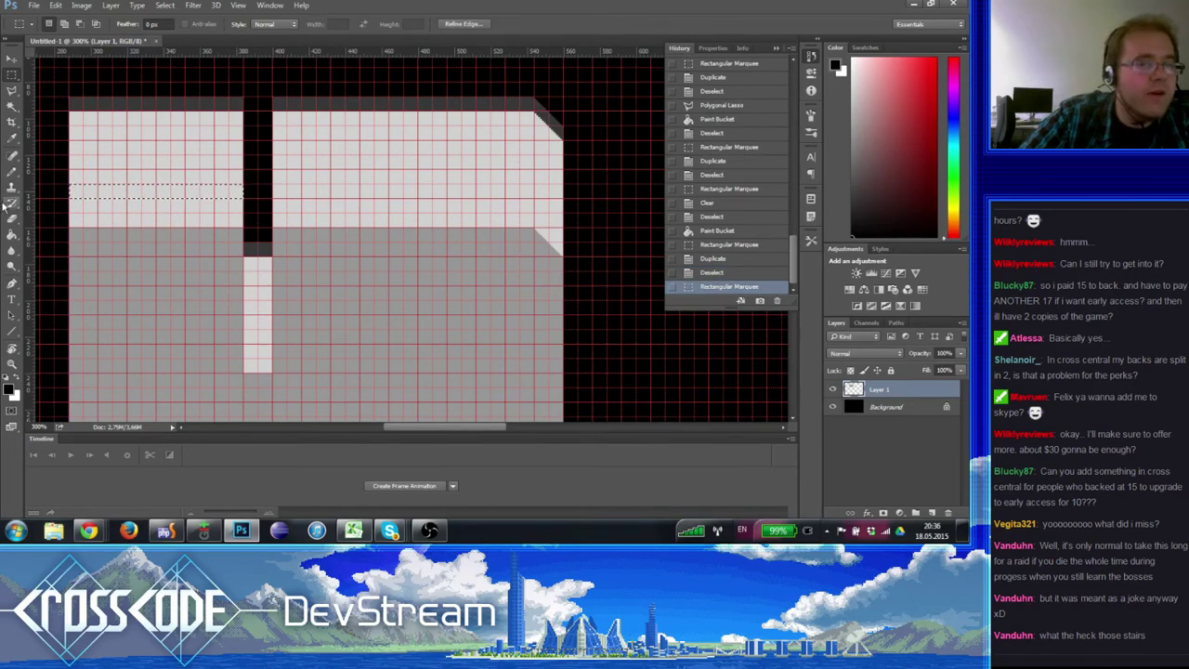
{"action": "left_click", "coordinate": [12, 235]}
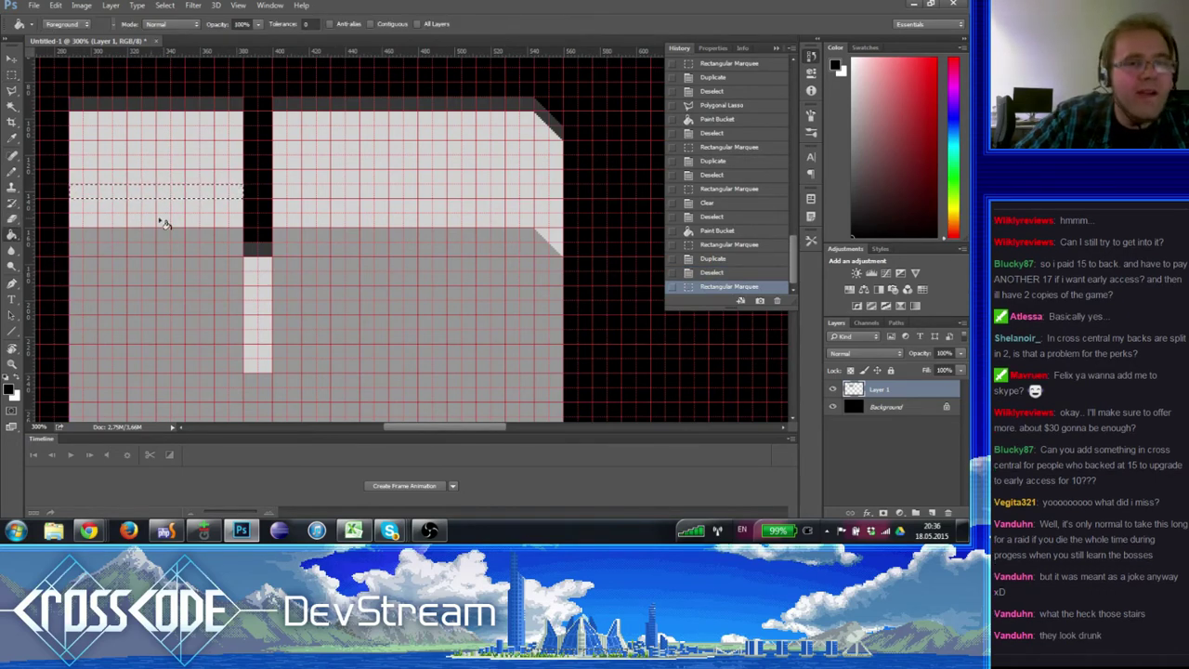
{"action": "left_click", "coordinate": [12, 73]}
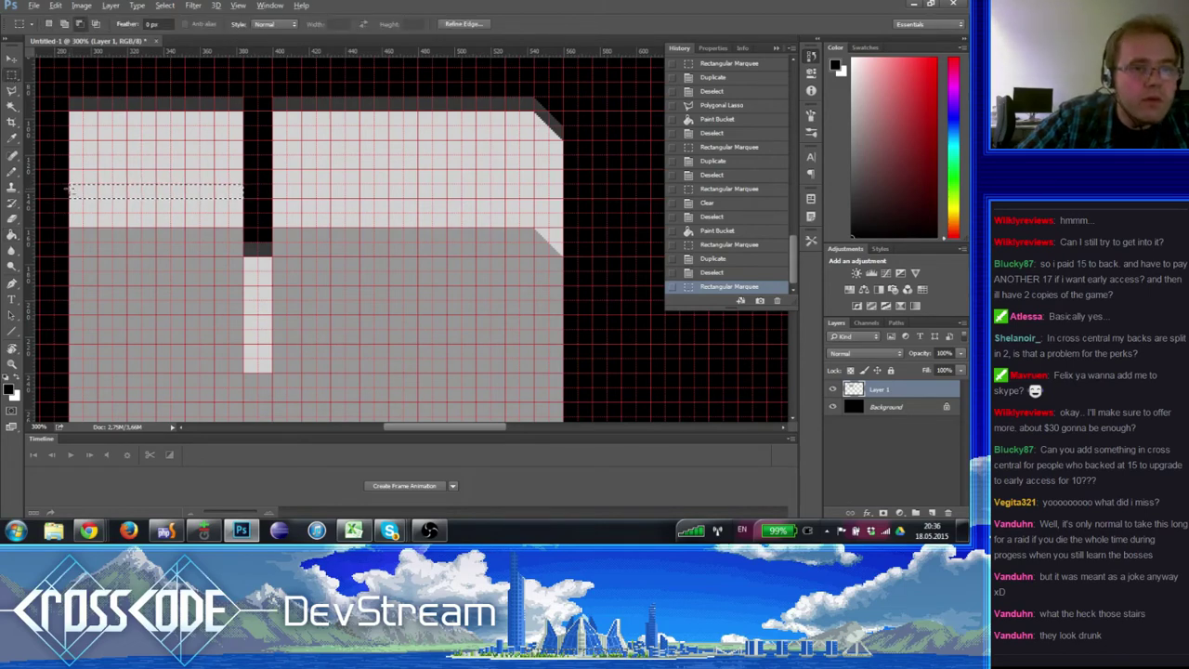
- Nudge the strip selection down by one small grid cell and subtract its lower edge to make it thinner
{"action": "left_click_drag", "start_coordinate": [69, 183], "coordinate": [250, 146]}
{"action": "key", "text": "Down"}
{"action": "key", "text": "Down"}
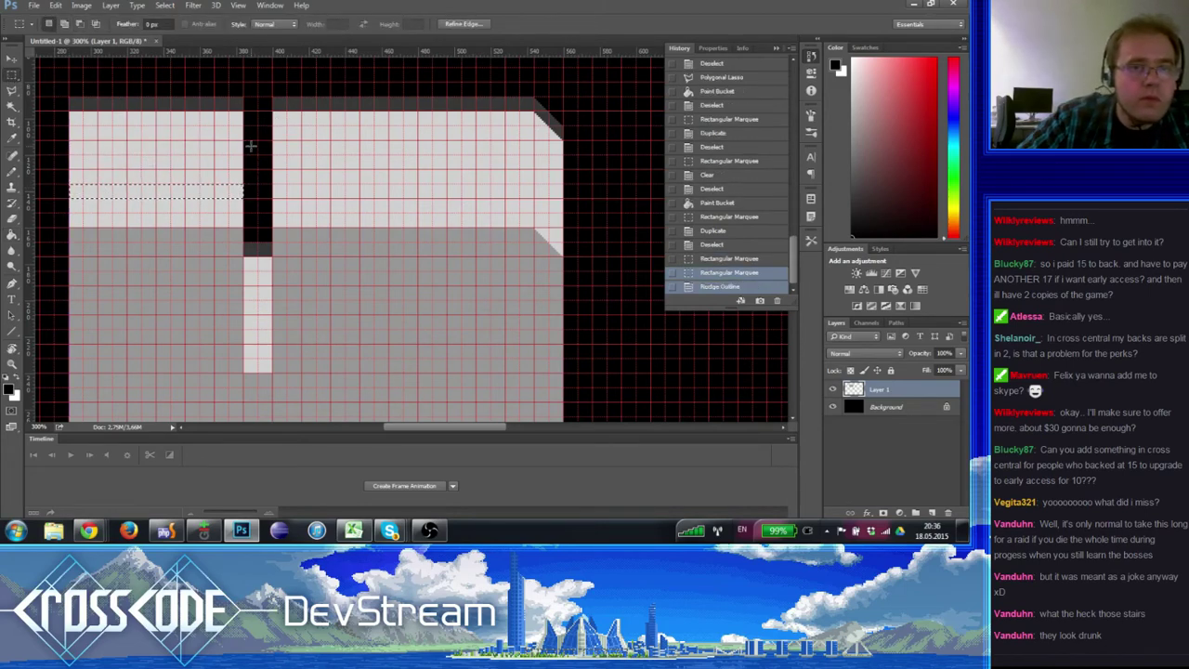
{"action": "key", "text": "Down"}
{"action": "key", "text": "Down"}
{"action": "key", "text": "Down"}
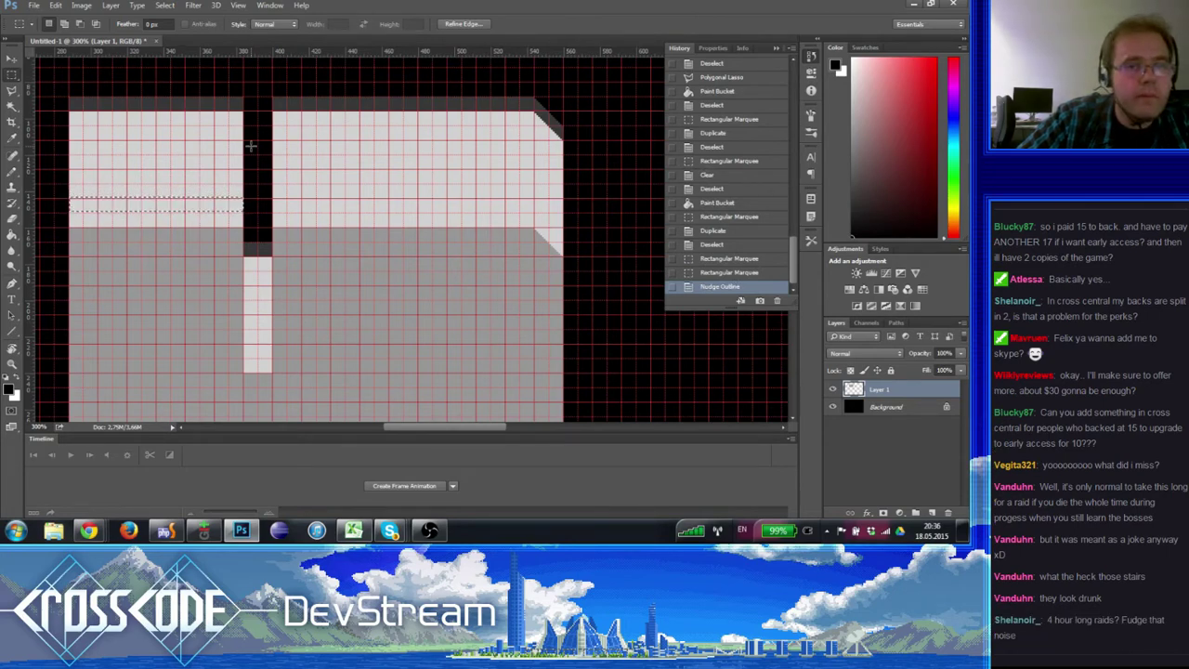
{"action": "left_click_drag", "start_coordinate": [286, 249], "coordinate": [108, 217]}
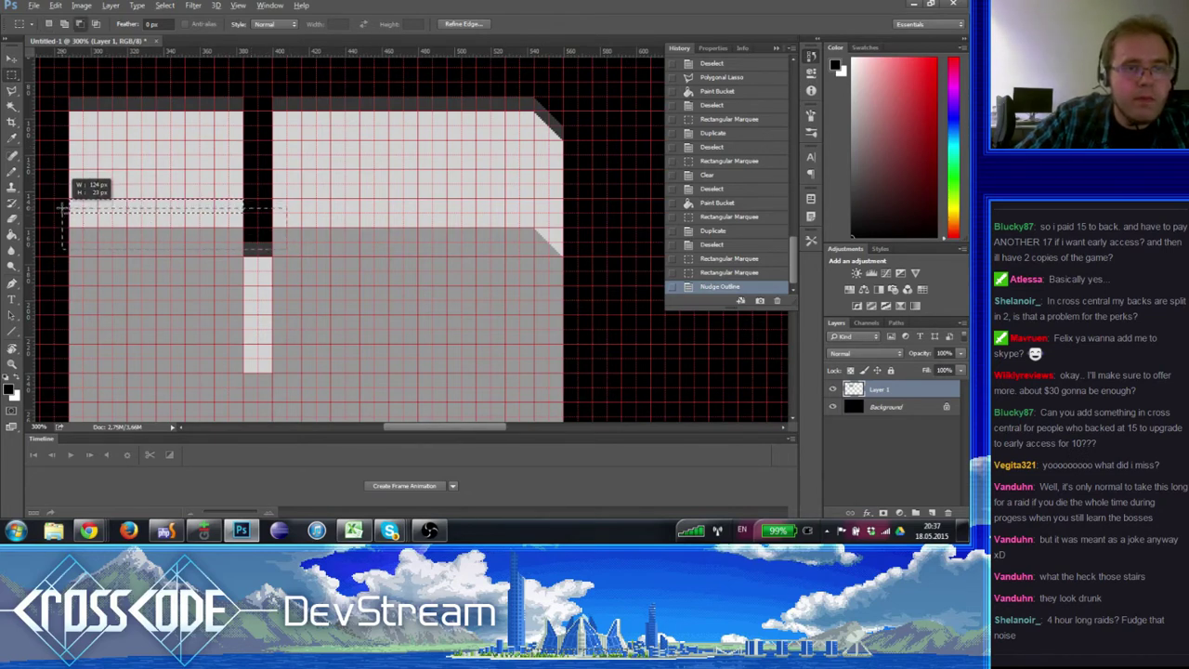
{"action": "left_click_drag", "start_coordinate": [62, 209], "coordinate": [62, 209]}
- Try filling the selected wall strip with dark brown #43301f using the Paint Bucket, and undo the fill
{"action": "left_click", "coordinate": [12, 236]}
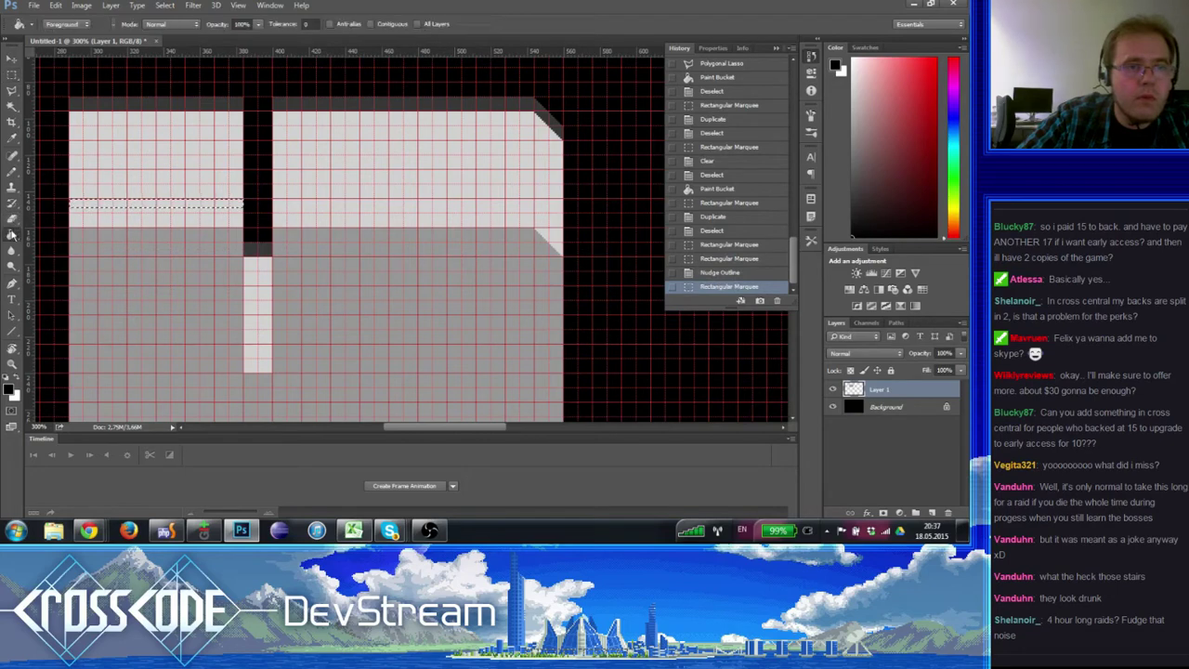
{"action": "left_click", "coordinate": [11, 389]}
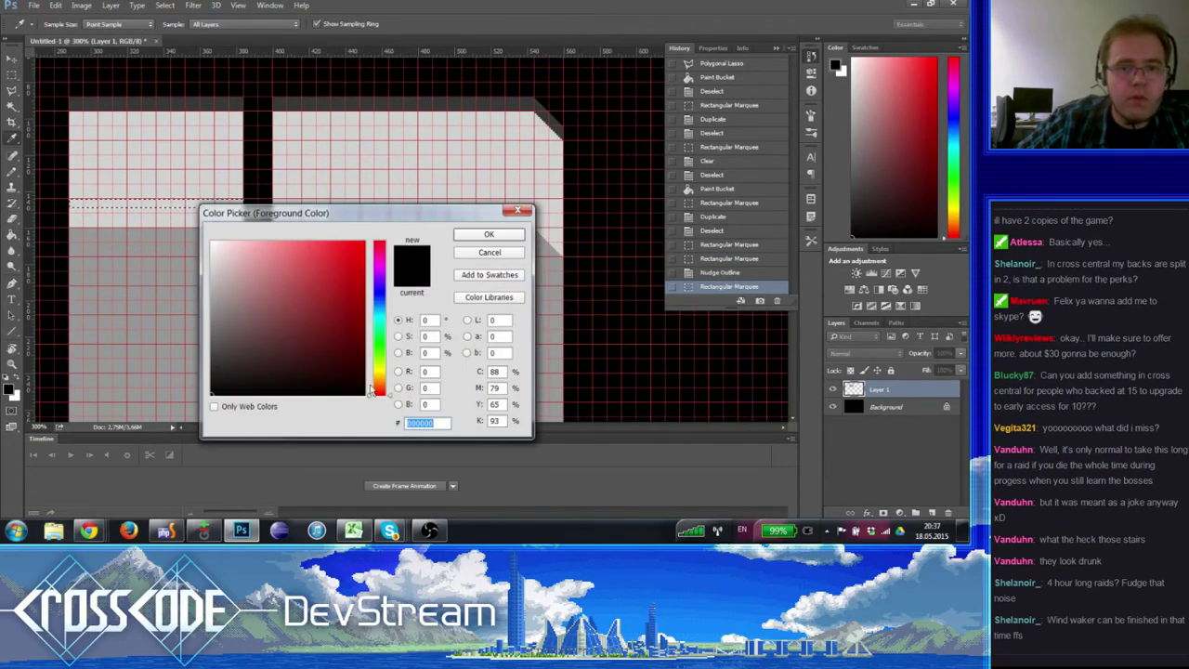
{"action": "left_click", "coordinate": [379, 390]}
{"action": "mouse_move", "coordinate": [307, 334]}
{"action": "left_mouse_down"}
{"action": "mouse_move", "coordinate": [279, 346]}
{"action": "mouse_move", "coordinate": [294, 355]}
{"action": "left_mouse_up"}
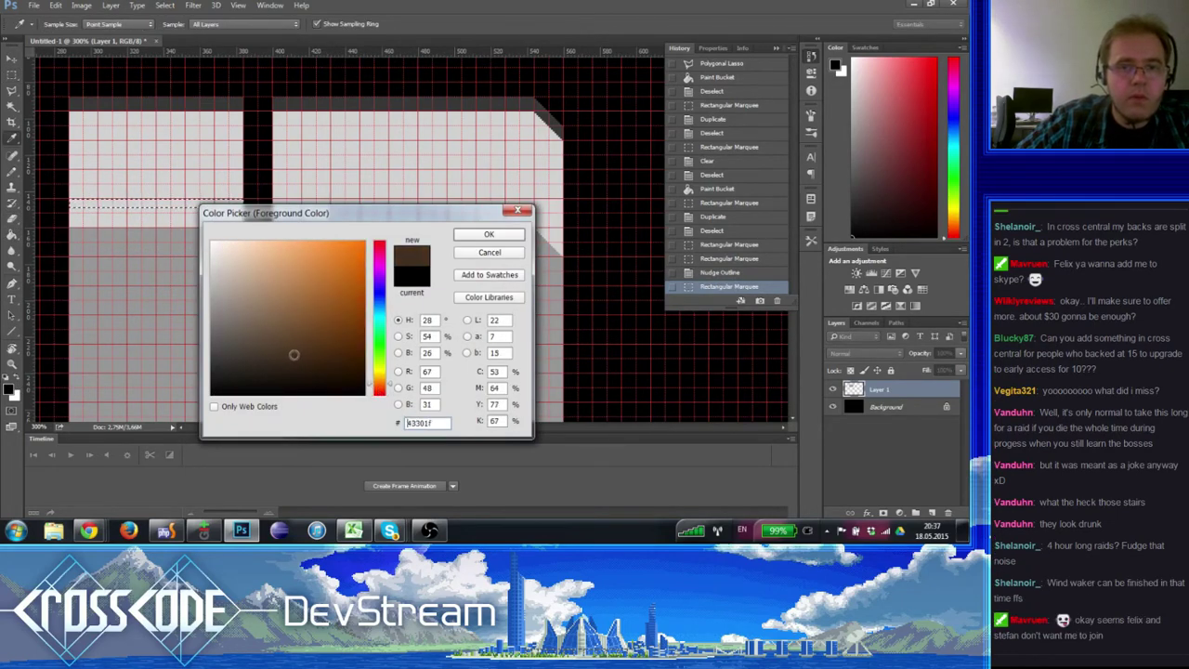
{"action": "left_click", "coordinate": [488, 234]}
{"action": "left_click", "coordinate": [229, 210]}
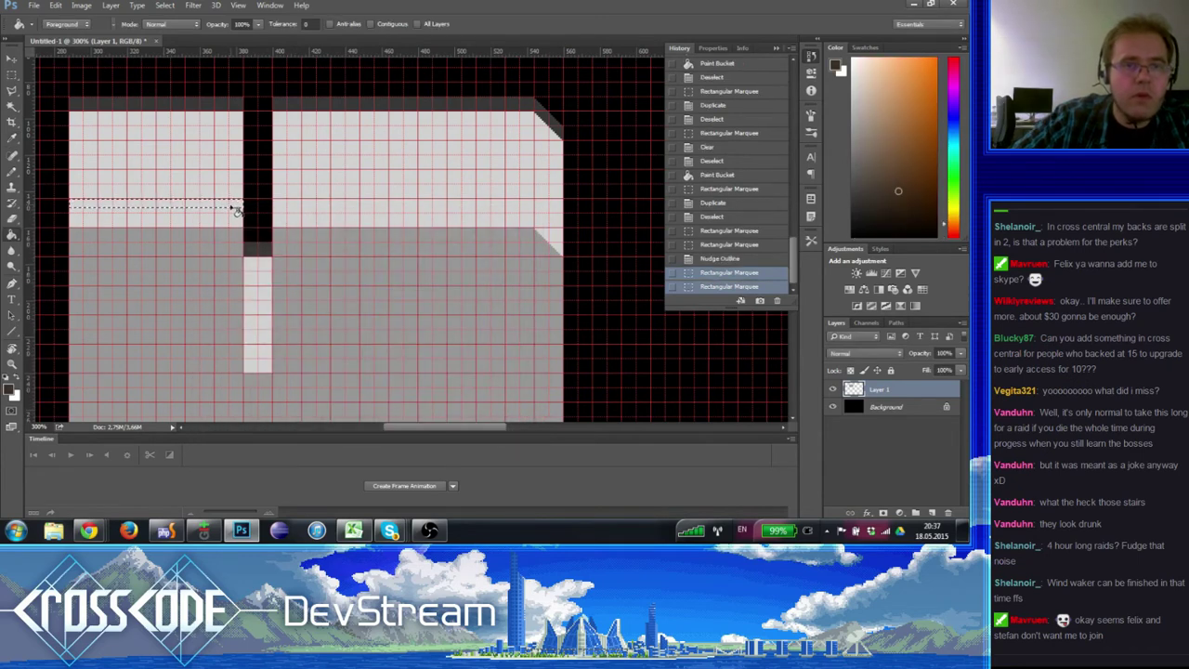
{"action": "key", "text": "ctrl+z"}
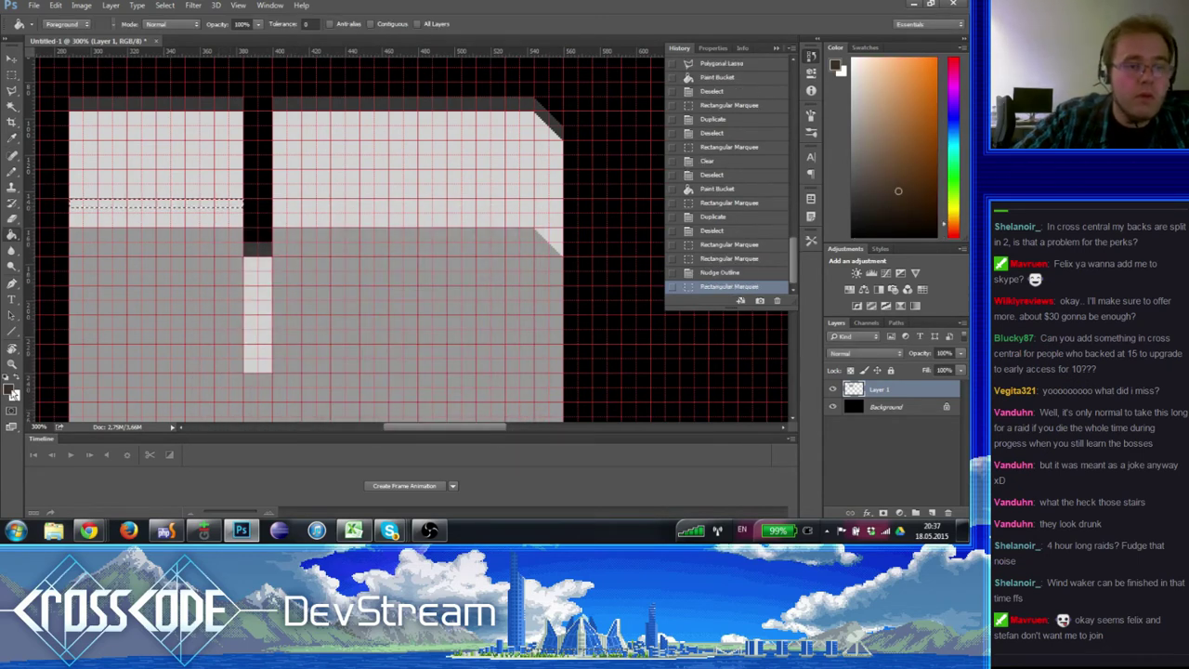
- Set the foreground colour to the brown #6c5038 and fill the selected wall strip with it
{"action": "left_click", "coordinate": [11, 388]}
{"action": "left_click_drag", "start_coordinate": [295, 353], "coordinate": [285, 330]}
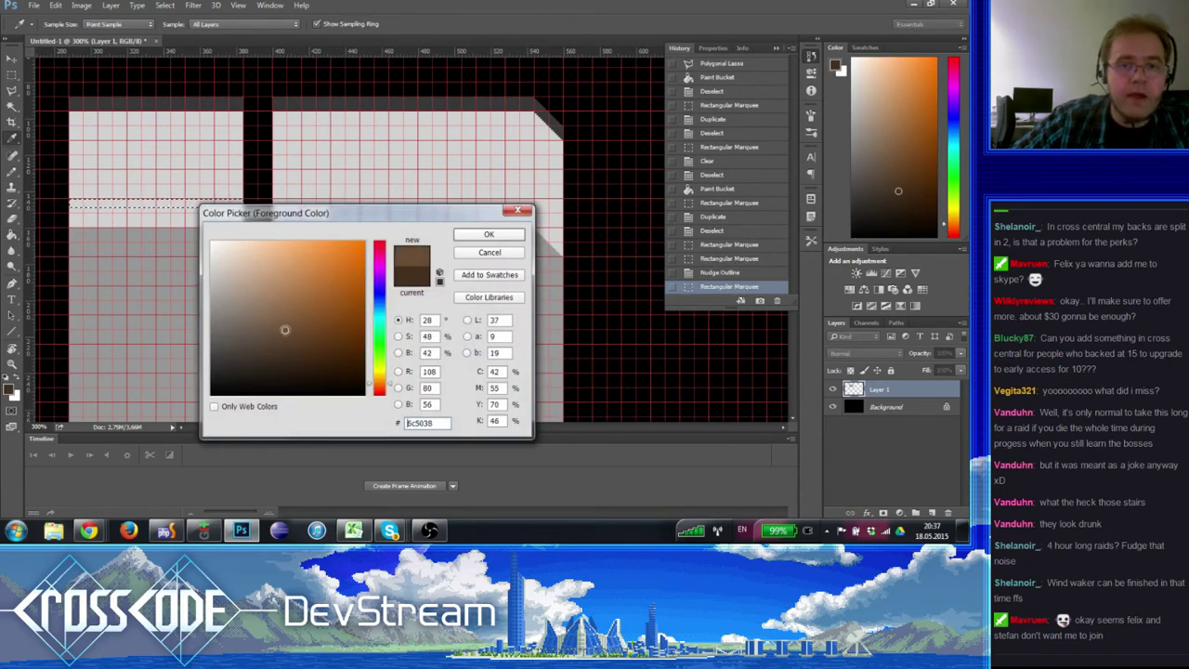
{"action": "left_click", "coordinate": [480, 237]}
{"action": "left_click", "coordinate": [231, 206]}
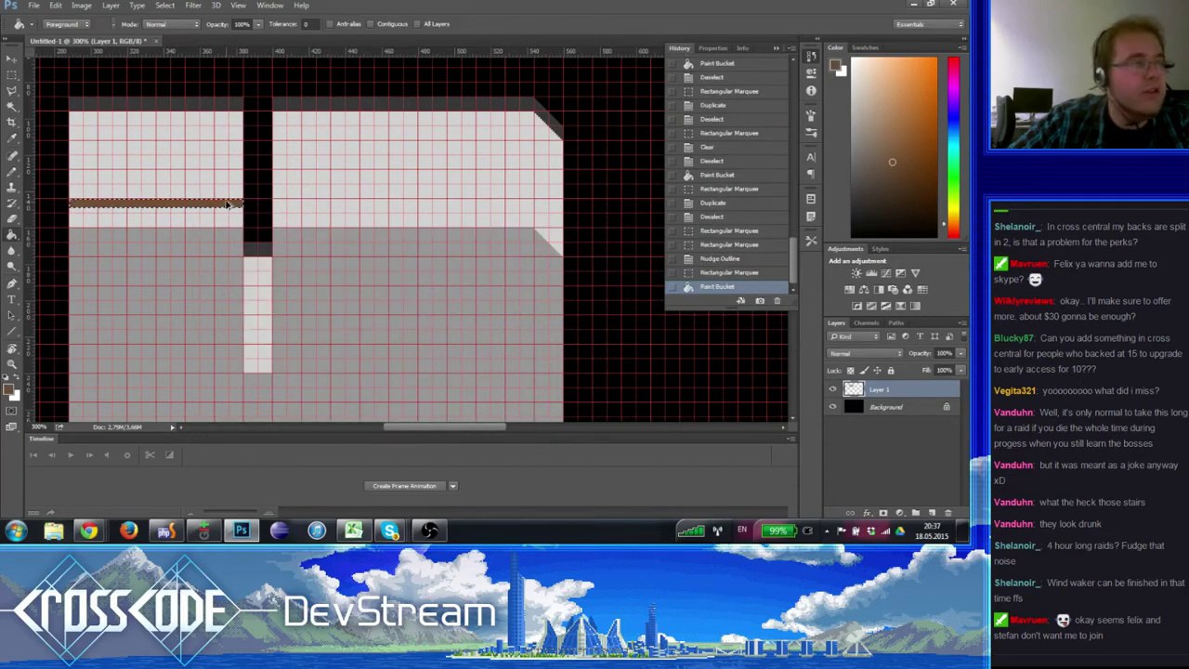
- Duplicate the brown strip twice up the left wall section, one copy near the upper part and one against the dark top edge, and deselect
{"action": "left_click_drag", "start_coordinate": [229, 204], "coordinate": [230, 147]}
{"action": "left_click_drag", "start_coordinate": [230, 147], "coordinate": [233, 115]}
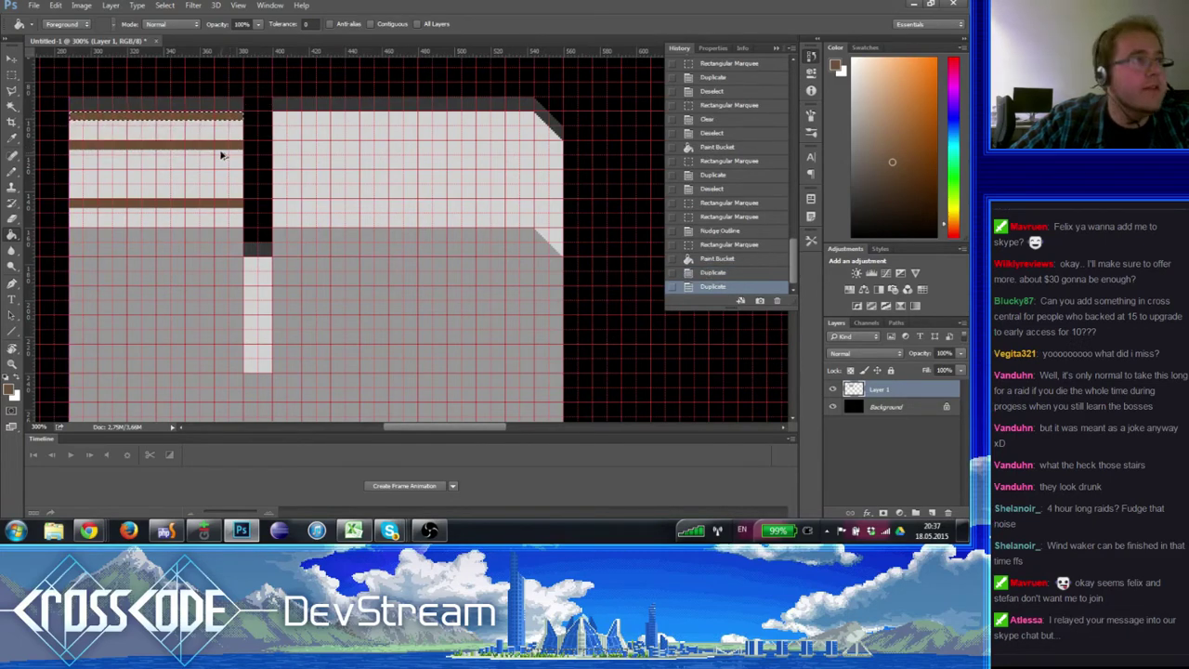
{"action": "key", "text": "ctrl+d"}
- Marquee-select the middle brown beam and shift it down to halfway between the upper and lower beams, clearing the selection at the end
{"action": "key", "text": "m"}
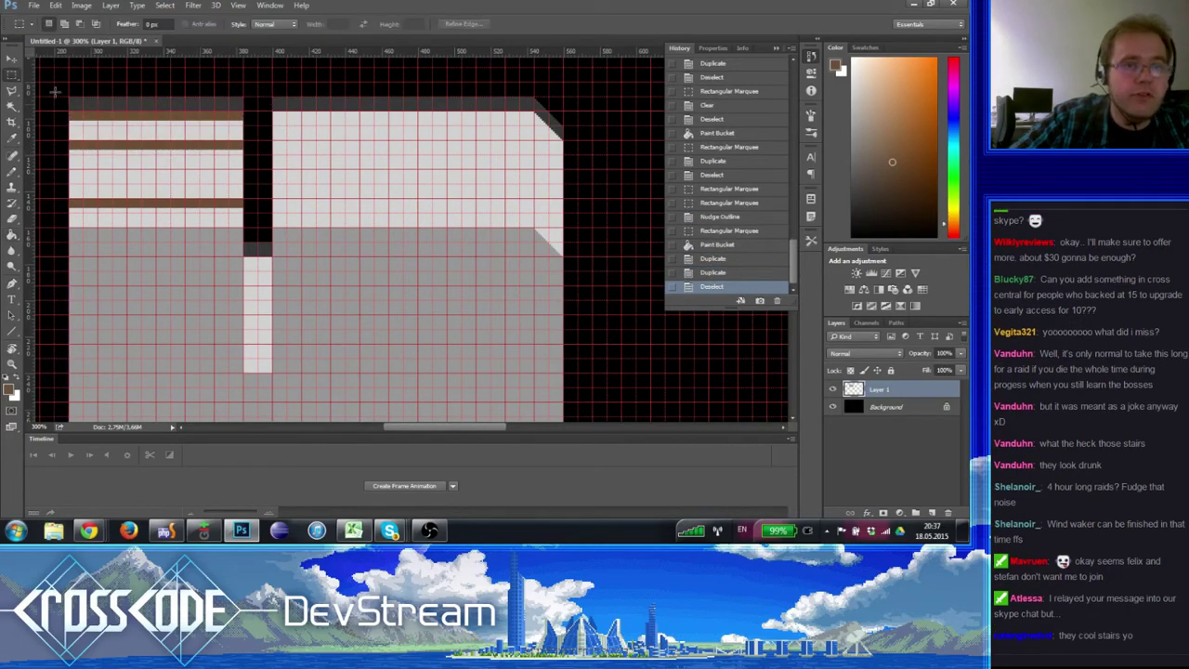
{"action": "left_click_drag", "start_coordinate": [238, 158], "coordinate": [91, 158]}
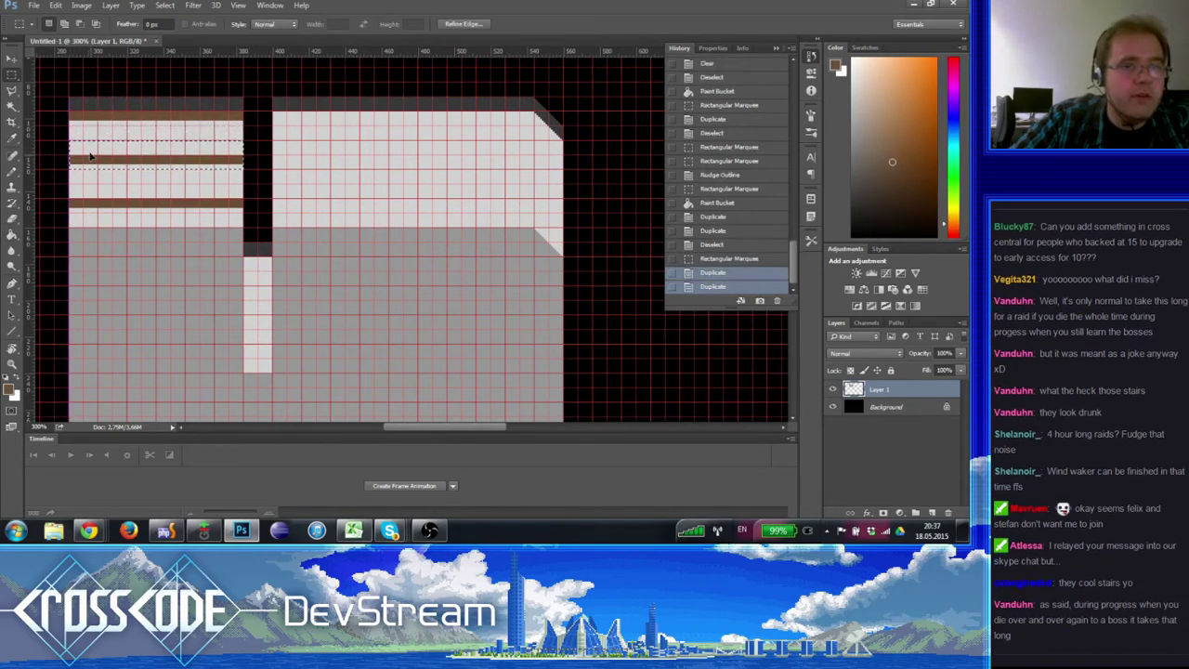
{"action": "key", "text": "ctrl+d"}
- Pencil a short vertical brown post between the upper two beams, one large grid cell from the wall's left end, and clean its edges with wall grey
{"action": "left_click", "coordinate": [12, 171]}
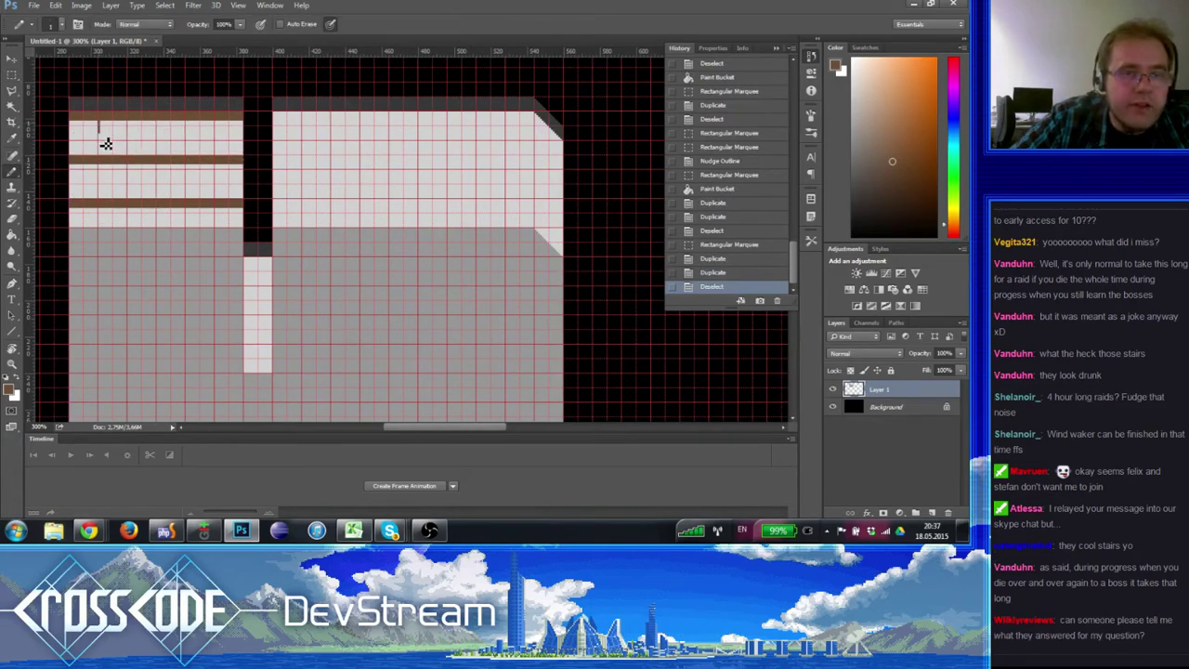
{"action": "left_click", "coordinate": [110, 146]}
{"action": "key", "text": "ctrl+apostrophe"}
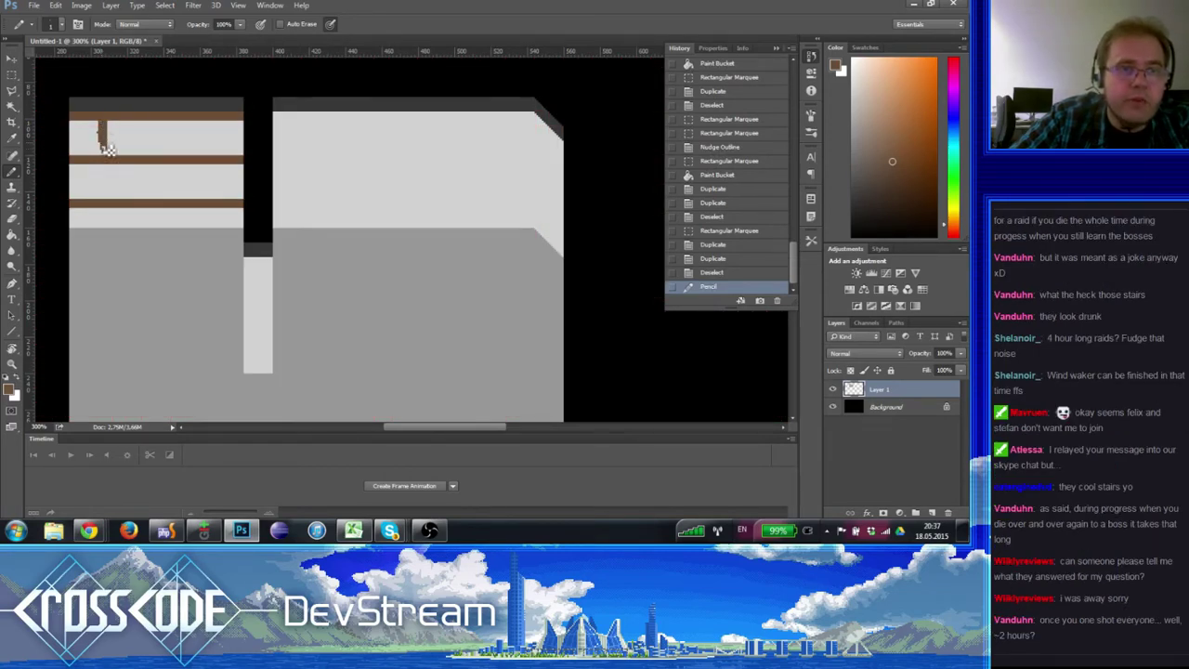
{"action": "left_click", "coordinate": [106, 151], "text": "alt"}
{"action": "left_click", "coordinate": [102, 148]}
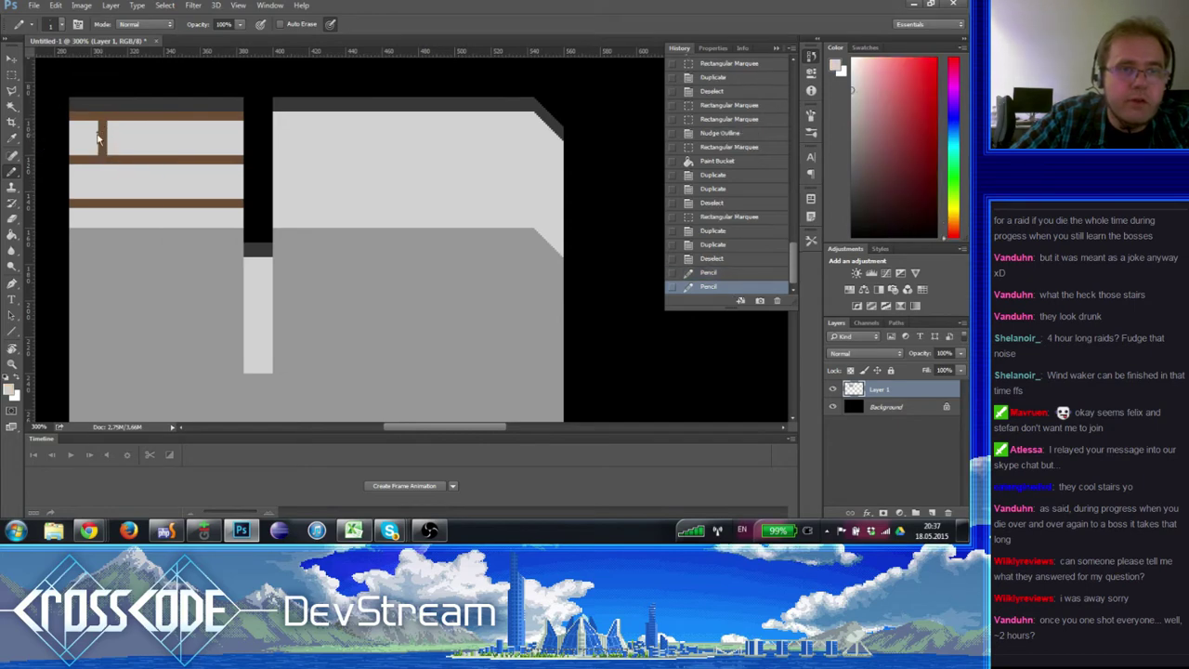
{"action": "left_click", "coordinate": [99, 158]}
{"action": "key", "text": "ctrl+apostrophe"}
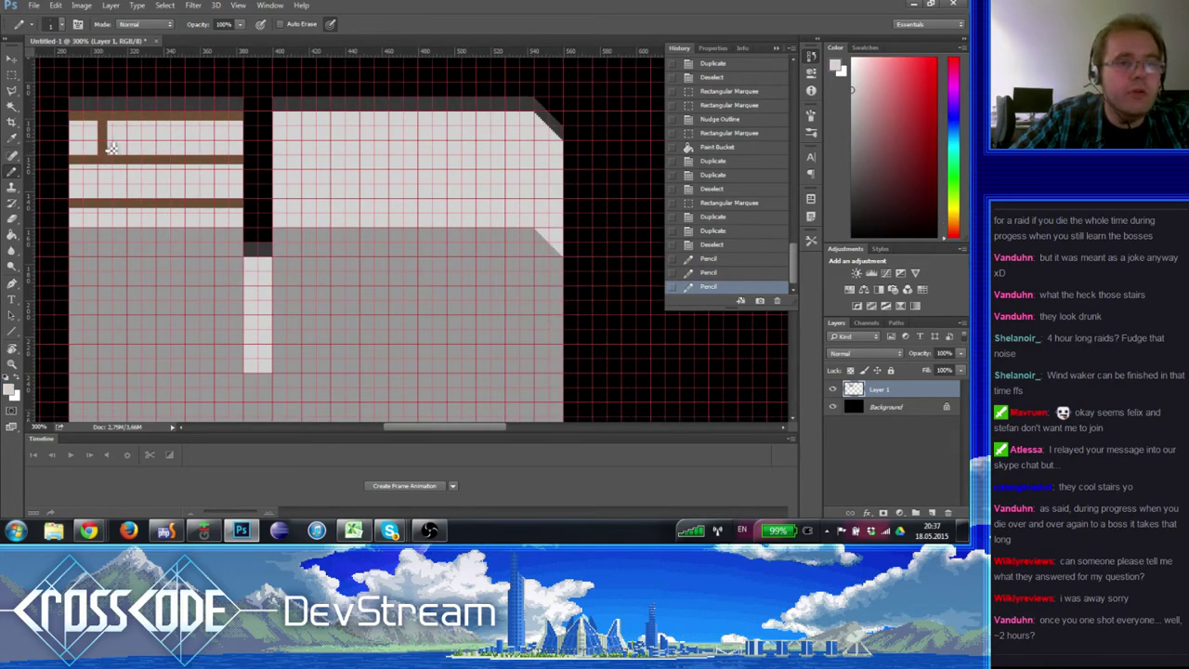
- Pencil a brown post down the left end of the upper wall panel and trim its inner edge with the wall's light grey
{"action": "left_click", "coordinate": [100, 158], "text": "alt"}
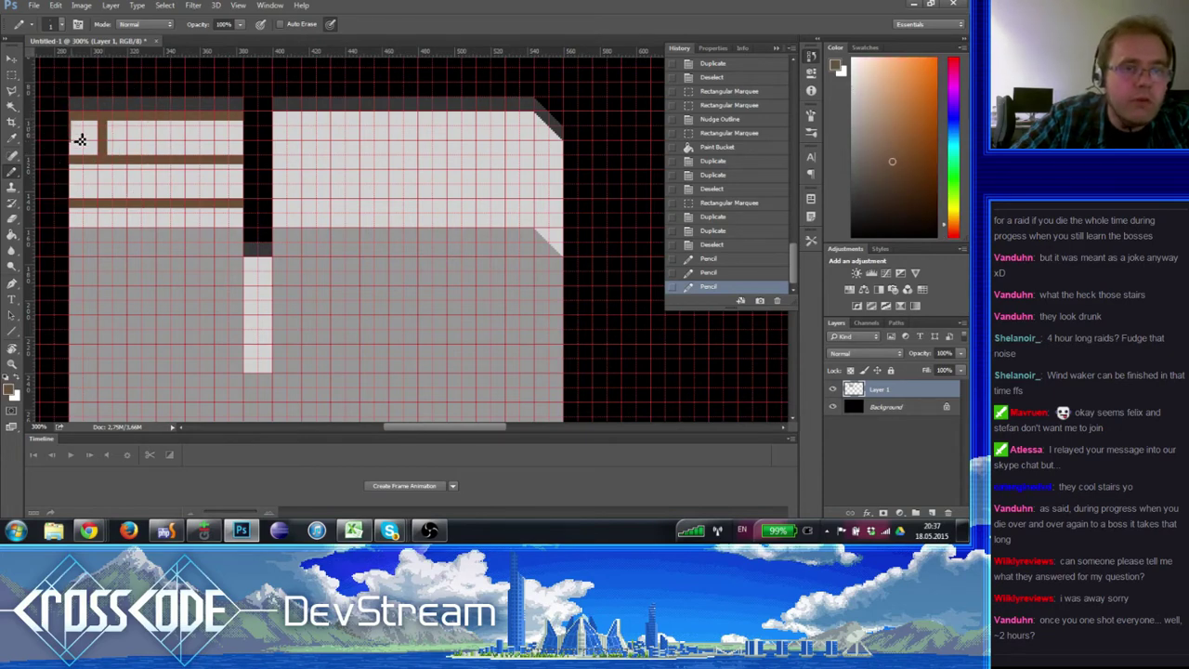
{"action": "key", "text": "ctrl+apostrophe"}
{"action": "left_click_drag", "start_coordinate": [81, 140], "coordinate": [81, 160]}
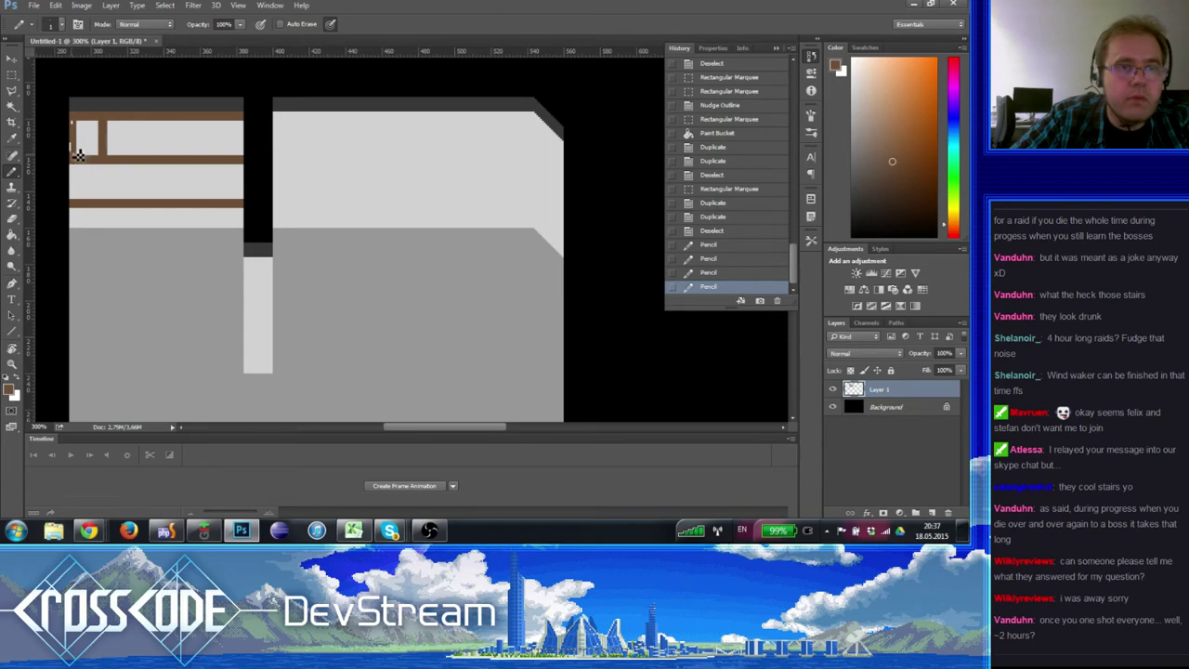
{"action": "left_click", "coordinate": [80, 131]}
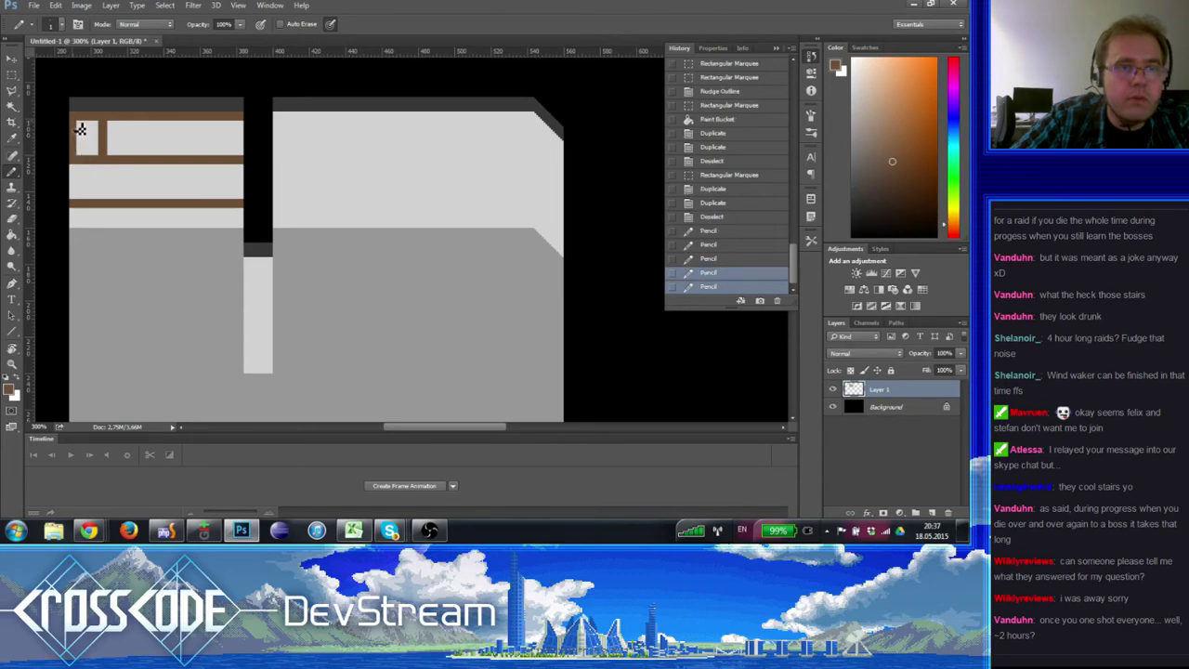
{"action": "left_click_drag", "start_coordinate": [85, 129], "coordinate": [85, 167]}
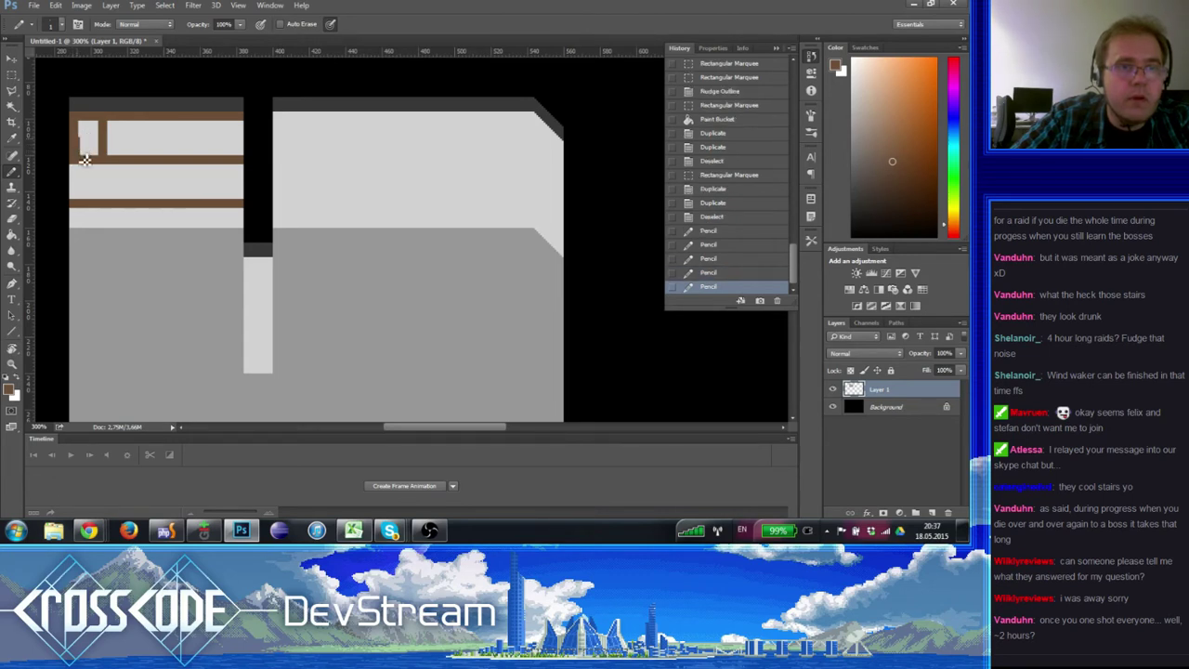
{"action": "left_click", "coordinate": [91, 137], "text": "alt"}
{"action": "left_click", "coordinate": [85, 161]}
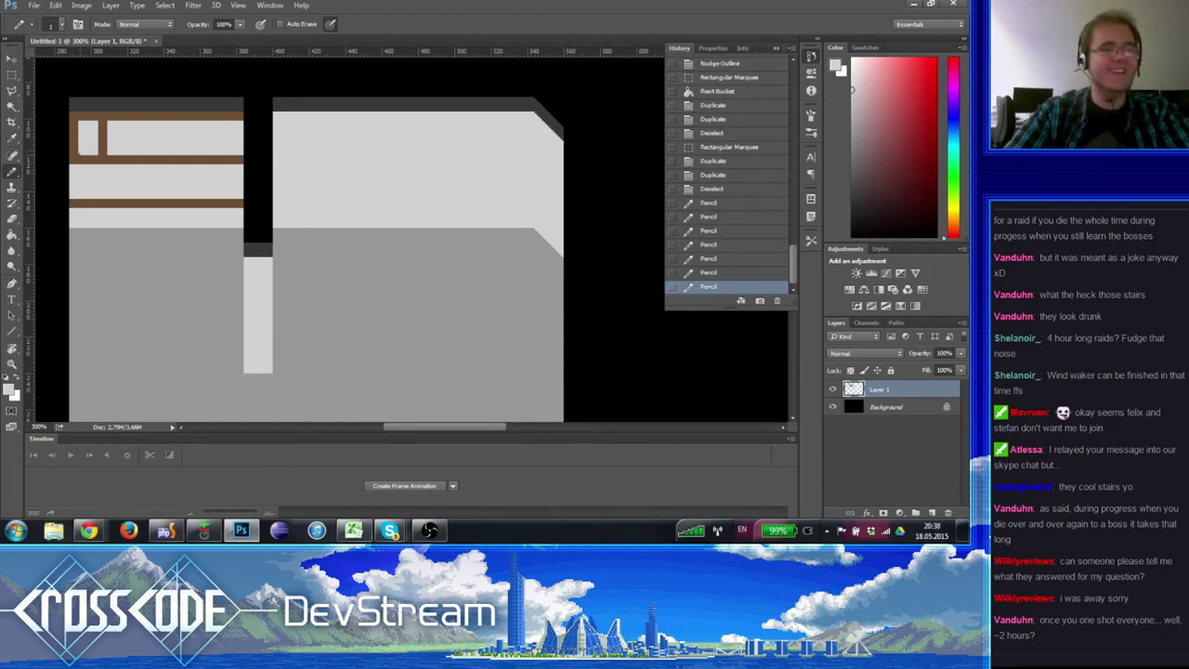
{"action": "left_click", "coordinate": [87, 162]}
{"action": "left_click", "coordinate": [86, 147], "text": "alt"}
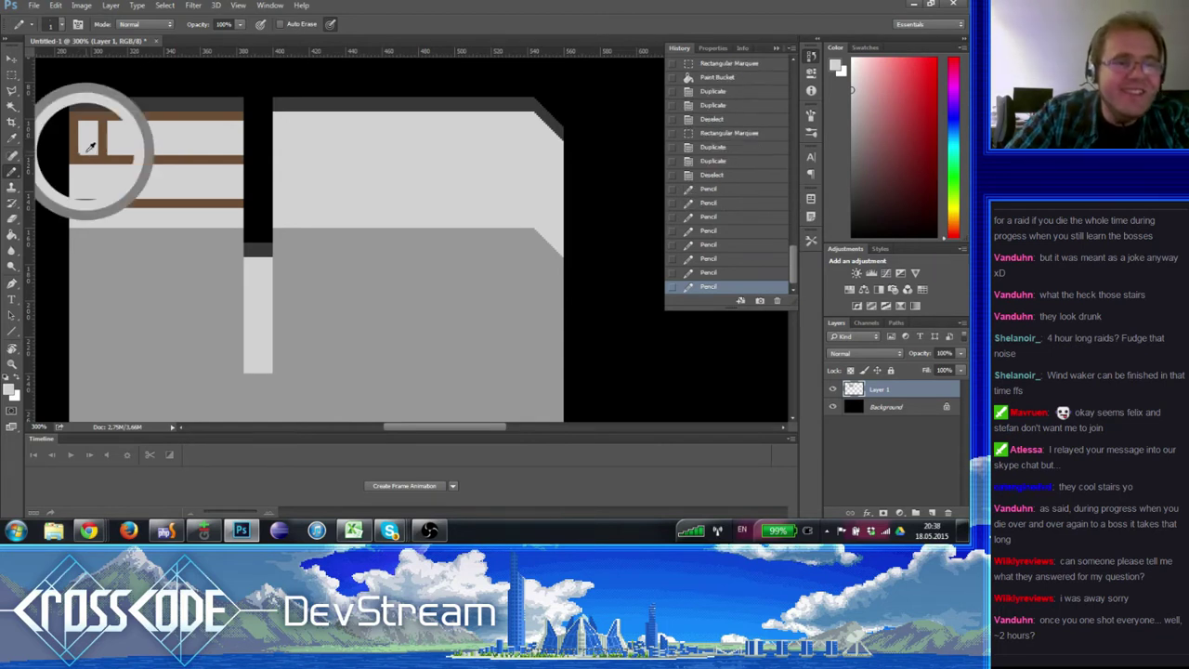
{"action": "left_click", "coordinate": [88, 159]}
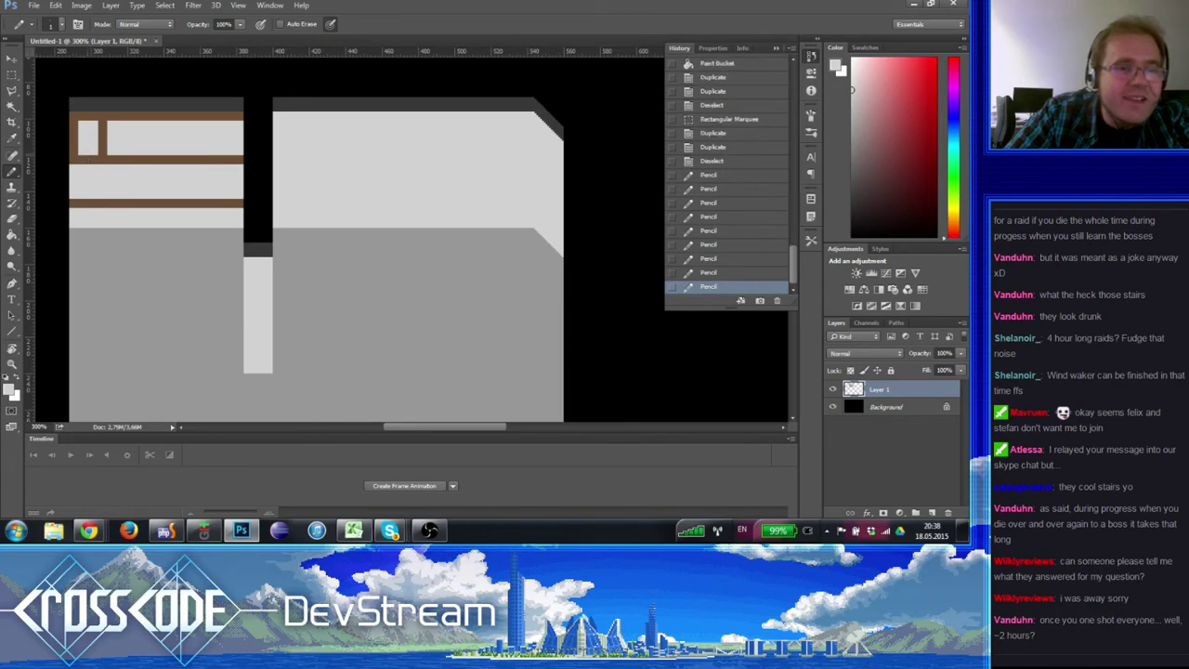
- Move the Skype call window out of the way and paint over the short inner post with the wall's light grey
{"action": "left_click", "coordinate": [107, 163]}
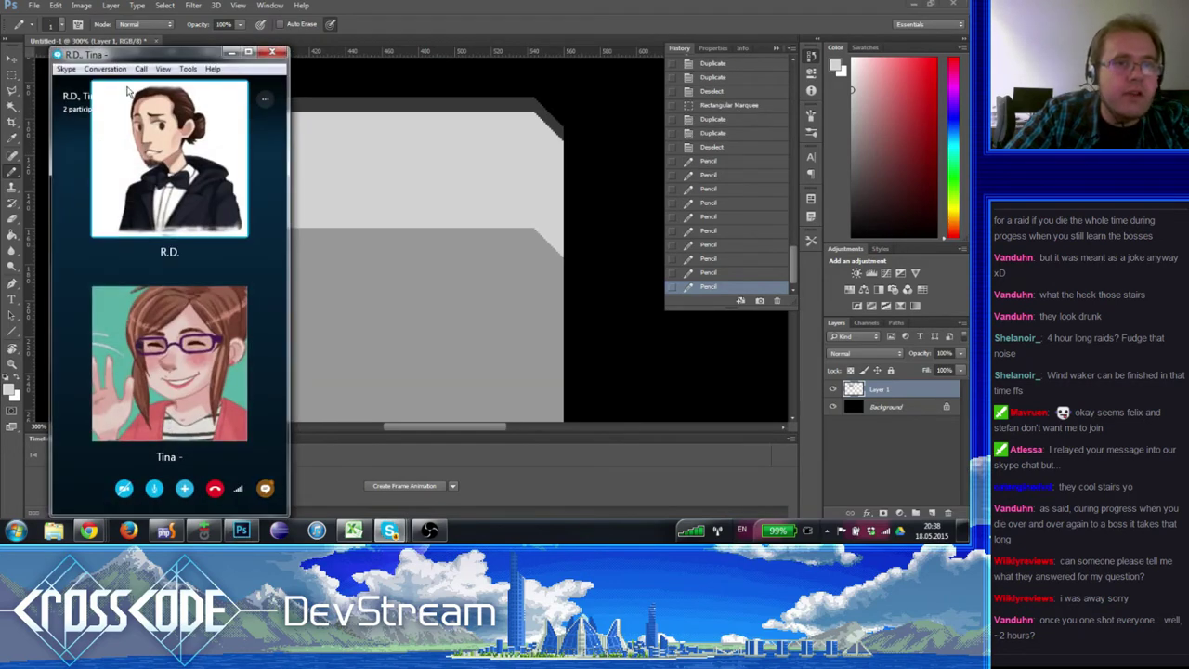
{"action": "left_click_drag", "start_coordinate": [184, 55], "coordinate": [0, 45]}
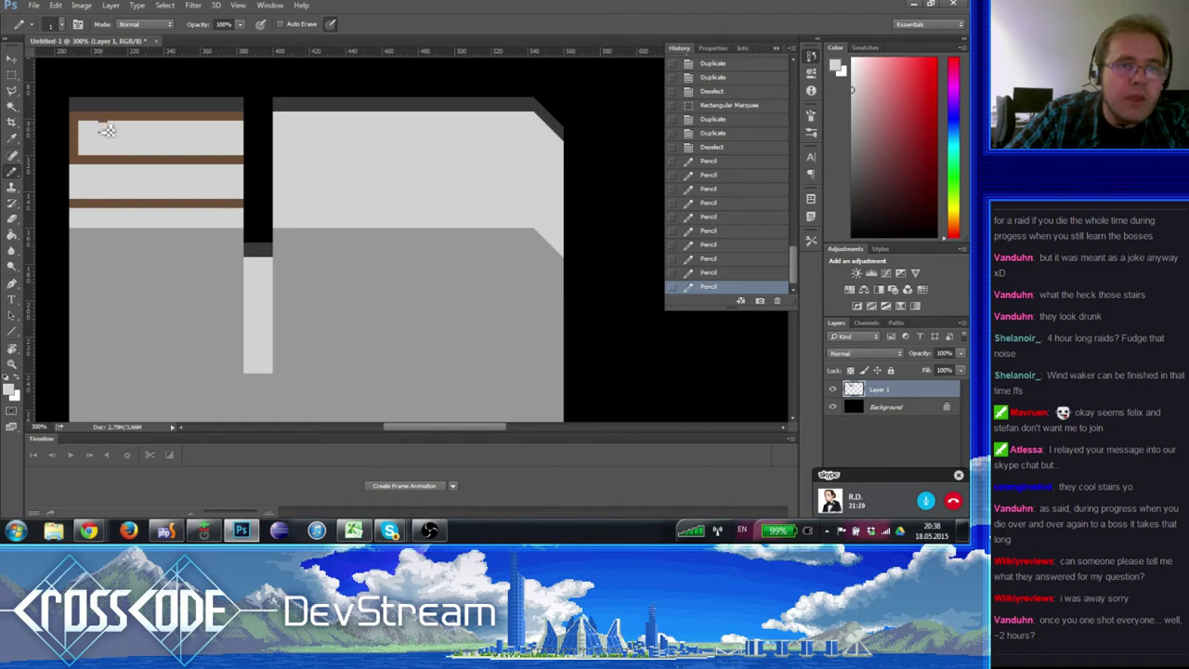
{"action": "left_click", "coordinate": [107, 136]}
- Sample the beam brown and extend the left-end post down through the two lower wall panels to the floor
{"action": "left_click", "coordinate": [77, 150], "text": "alt"}
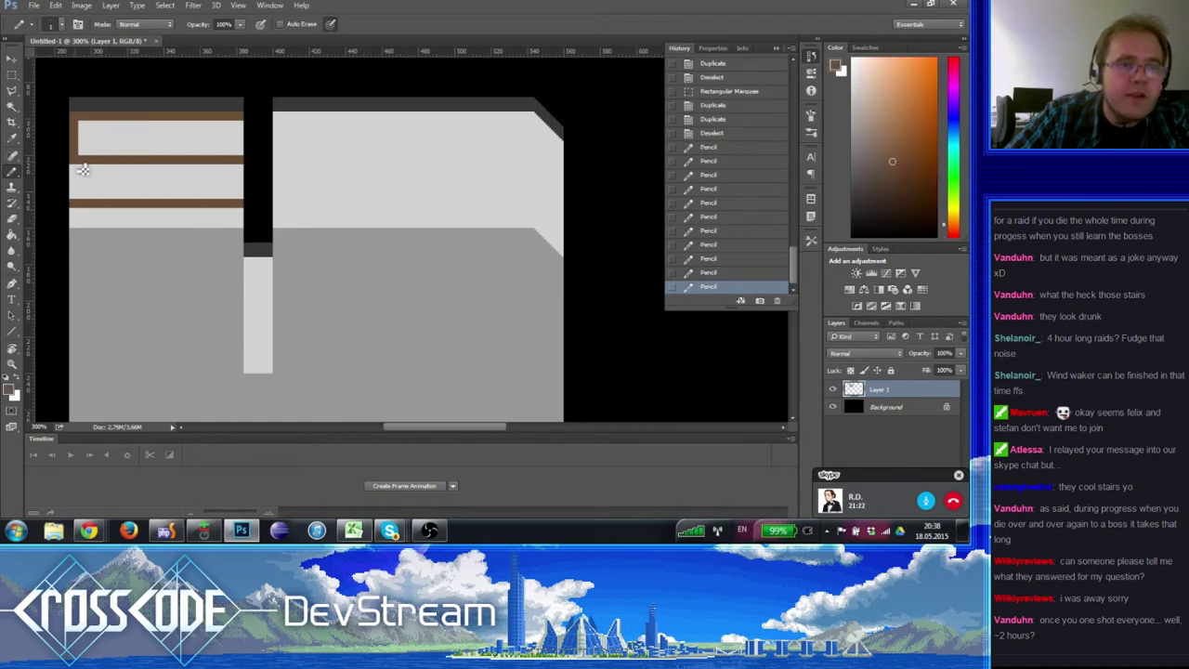
{"action": "left_click_drag", "start_coordinate": [81, 170], "coordinate": [77, 196]}
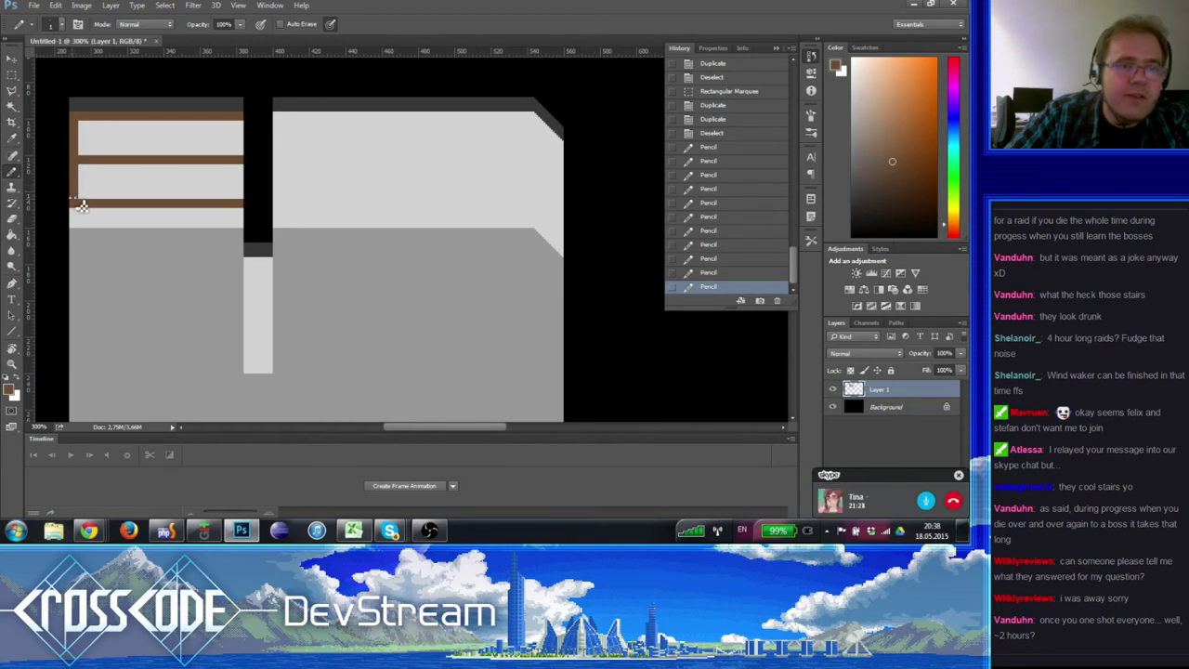
{"action": "left_click", "coordinate": [80, 207]}
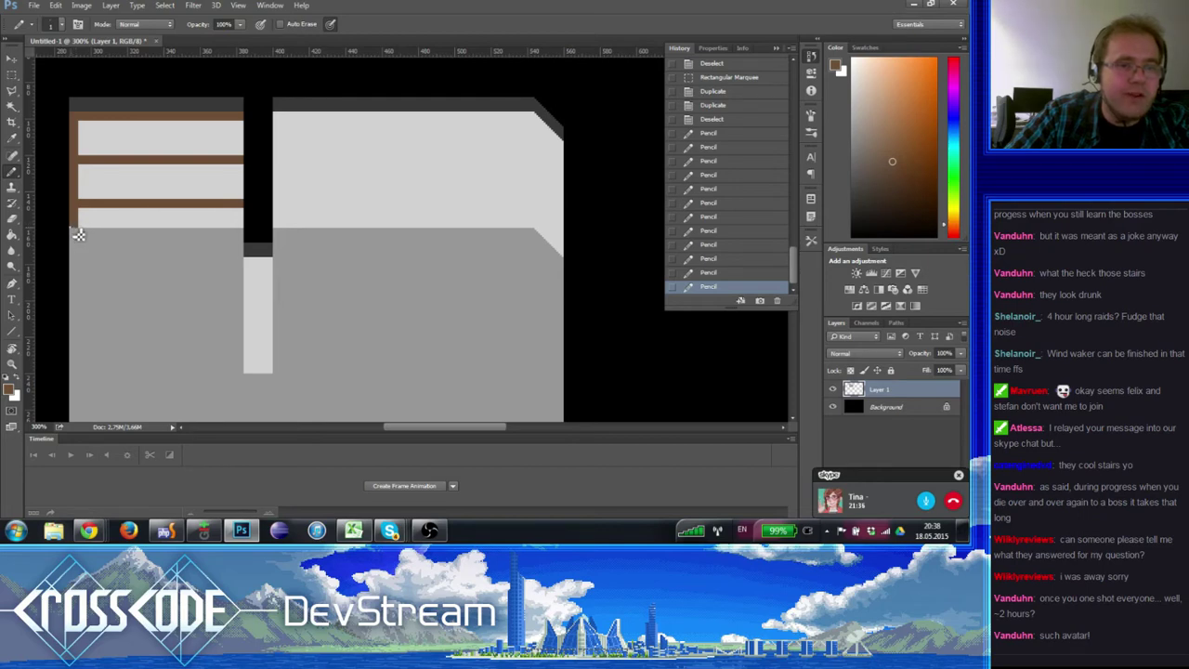
{"action": "left_click", "coordinate": [80, 234]}
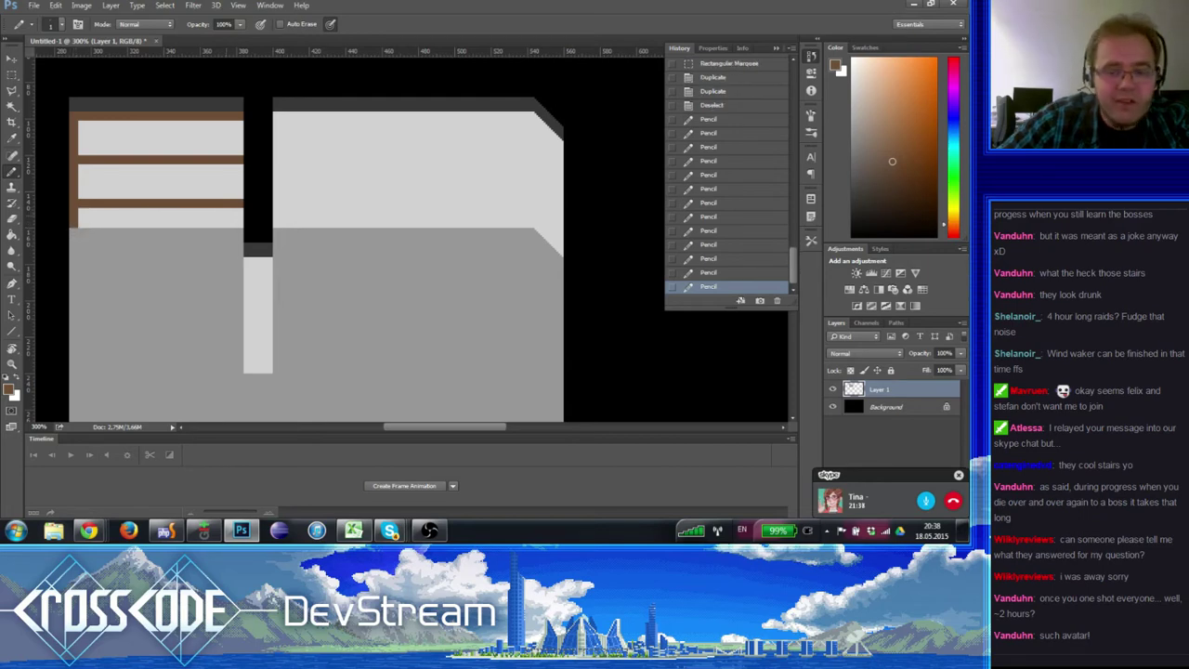
- Draw a matching brown post beside the recess, filling its lower sections using the Paint Bucket limited to contiguous pixels
{"action": "key", "text": "ctrl+apostrophe"}
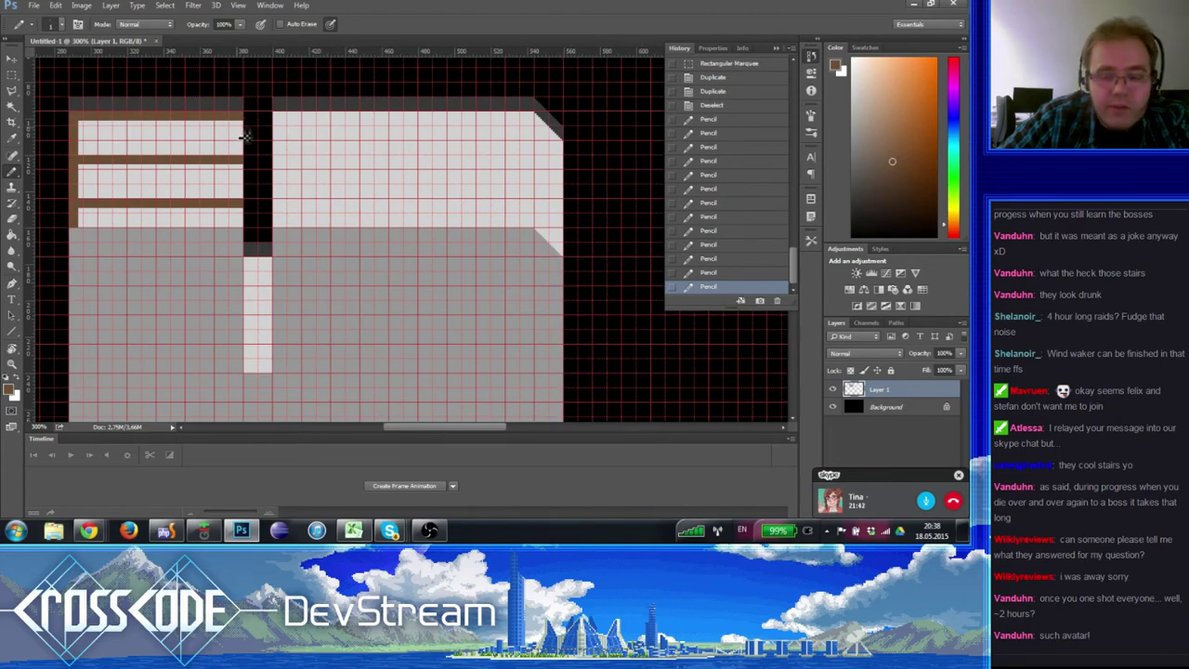
{"action": "key", "text": "ctrl+apostrophe"}
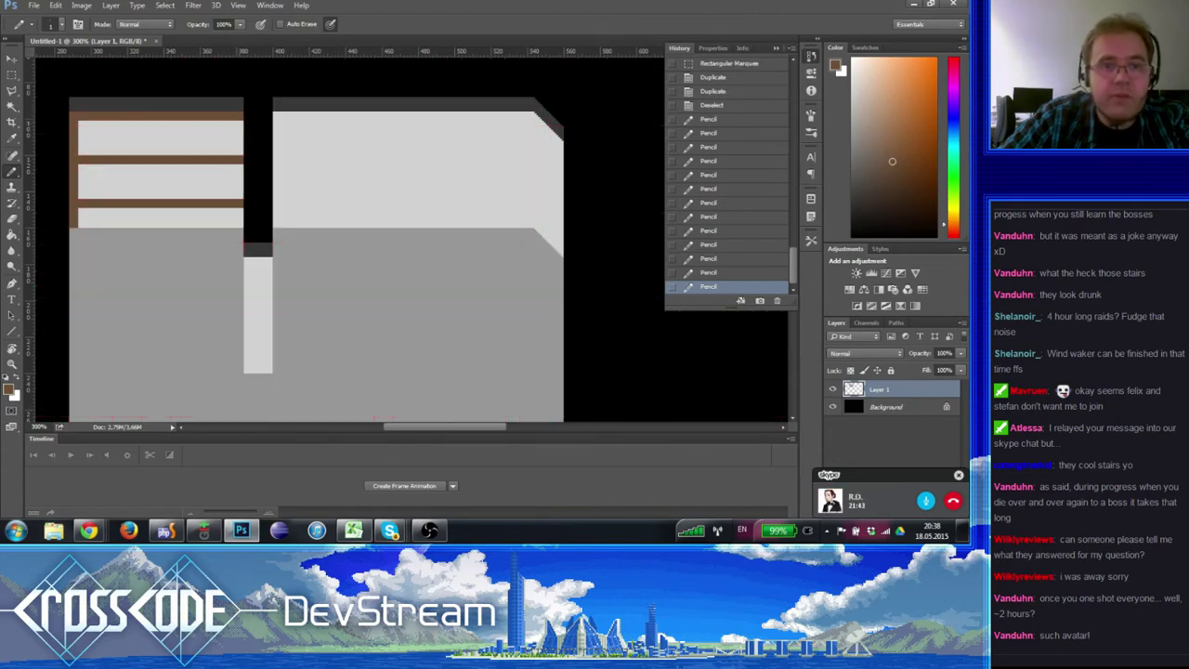
{"action": "mouse_move", "coordinate": [249, 154]}
{"action": "left_mouse_down"}
{"action": "mouse_move", "coordinate": [251, 128]}
{"action": "mouse_move", "coordinate": [244, 226]}
{"action": "left_mouse_up"}
{"action": "left_click", "coordinate": [243, 148], "text": "alt"}
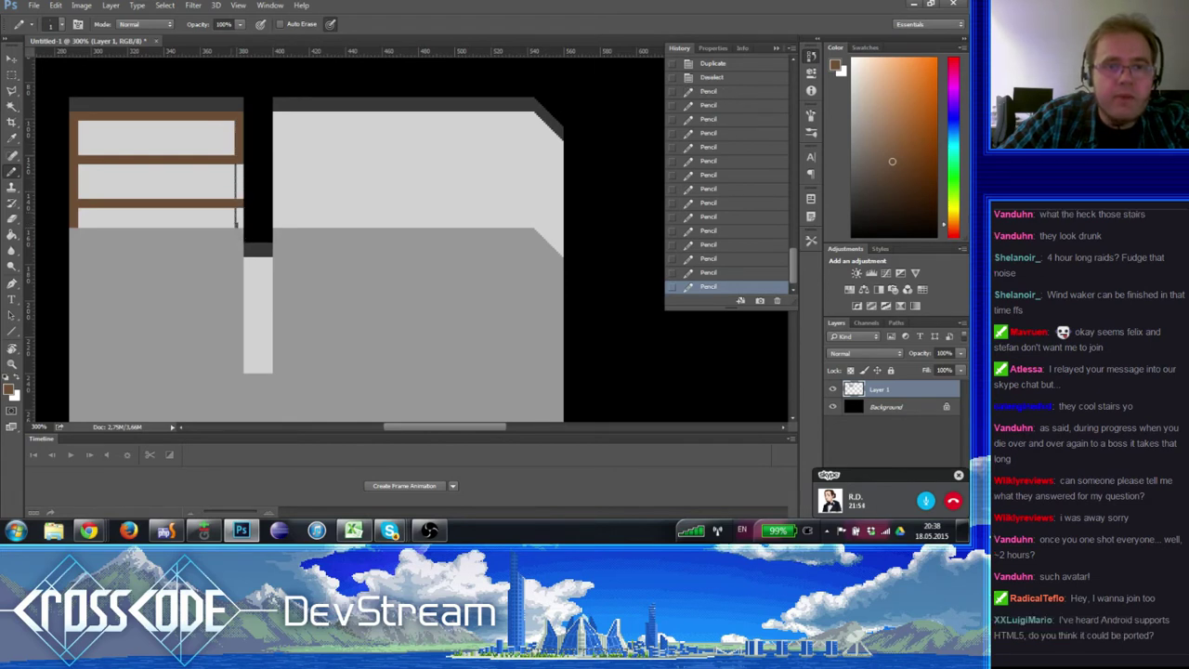
{"action": "left_click", "coordinate": [13, 232]}
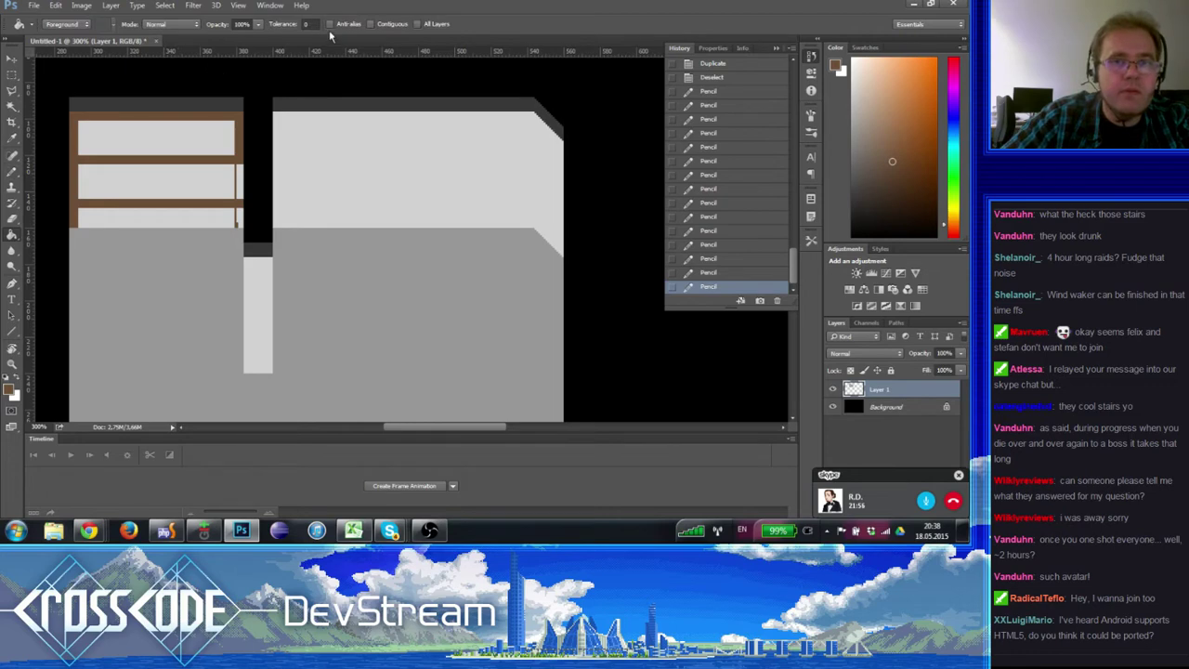
{"action": "left_click", "coordinate": [240, 175]}
{"action": "left_click", "coordinate": [237, 220]}
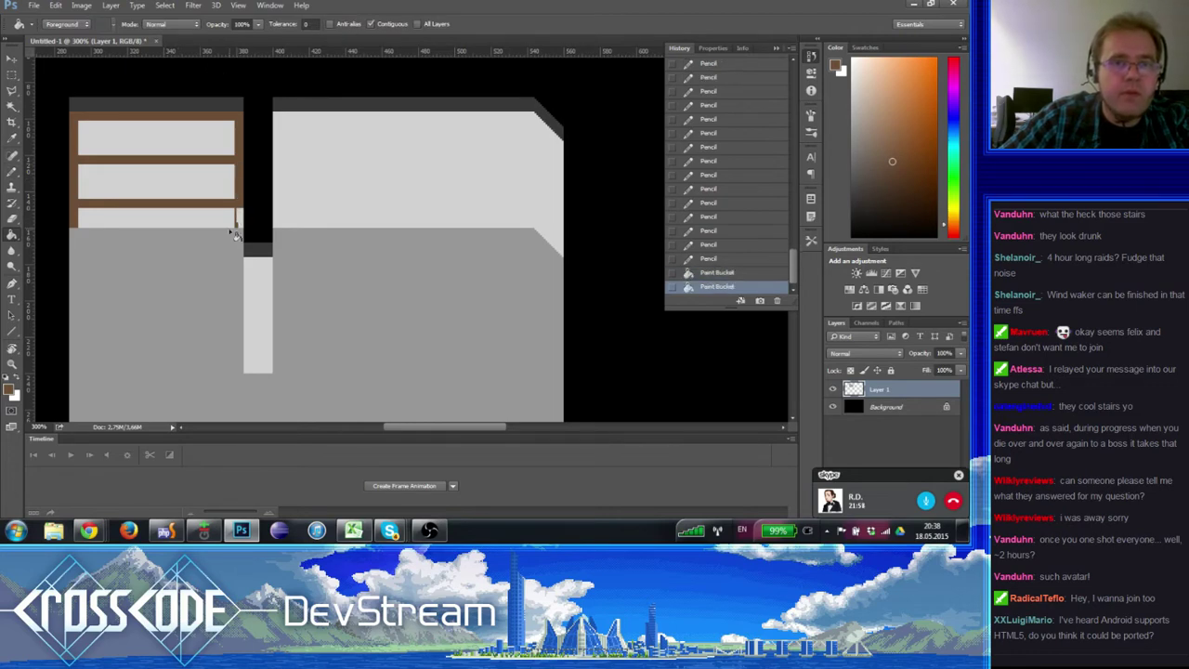
- Pencil a diagonal brown brace sloping down to the right from the top beam to just past the middle beam, and thicken it
{"action": "left_click", "coordinate": [12, 172]}
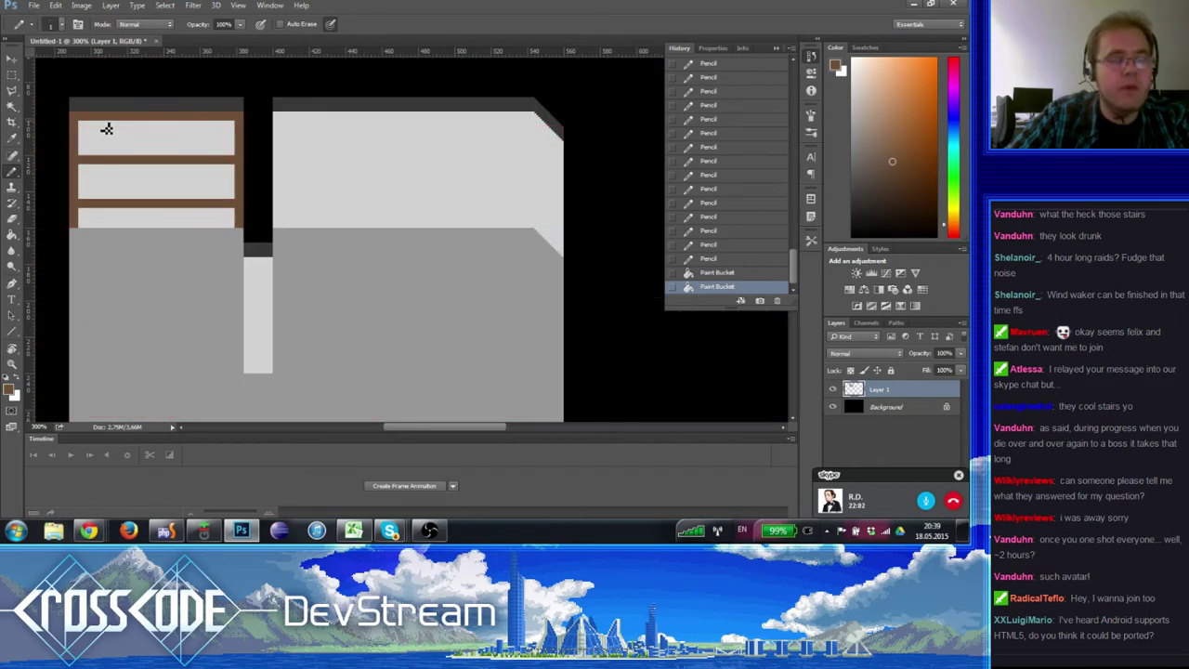
{"action": "key", "text": "ctrl+apostrophe"}
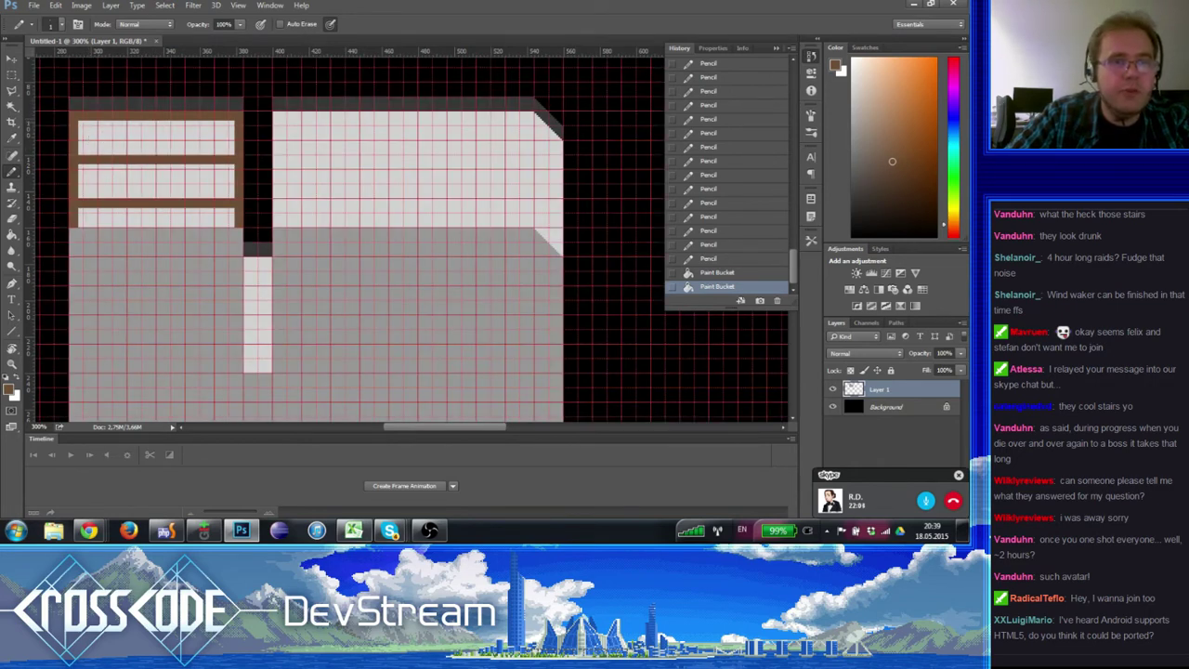
{"action": "left_click", "coordinate": [108, 122]}
{"action": "left_click", "coordinate": [129, 171], "text": "shift"}
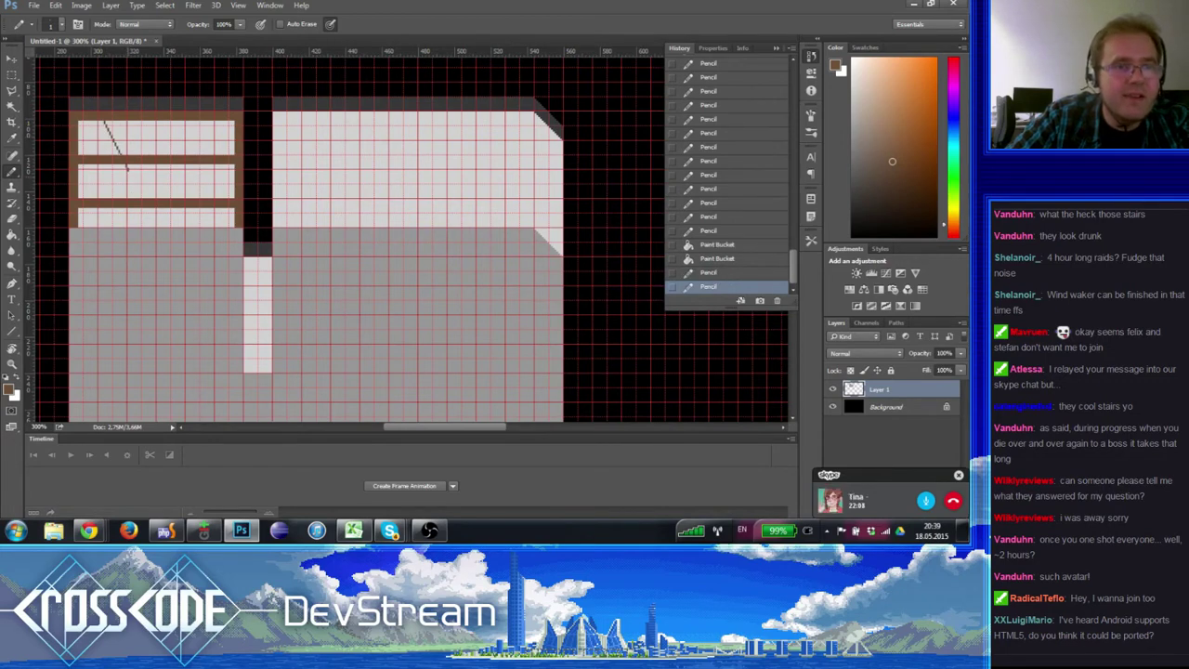
{"action": "left_click", "coordinate": [114, 139]}
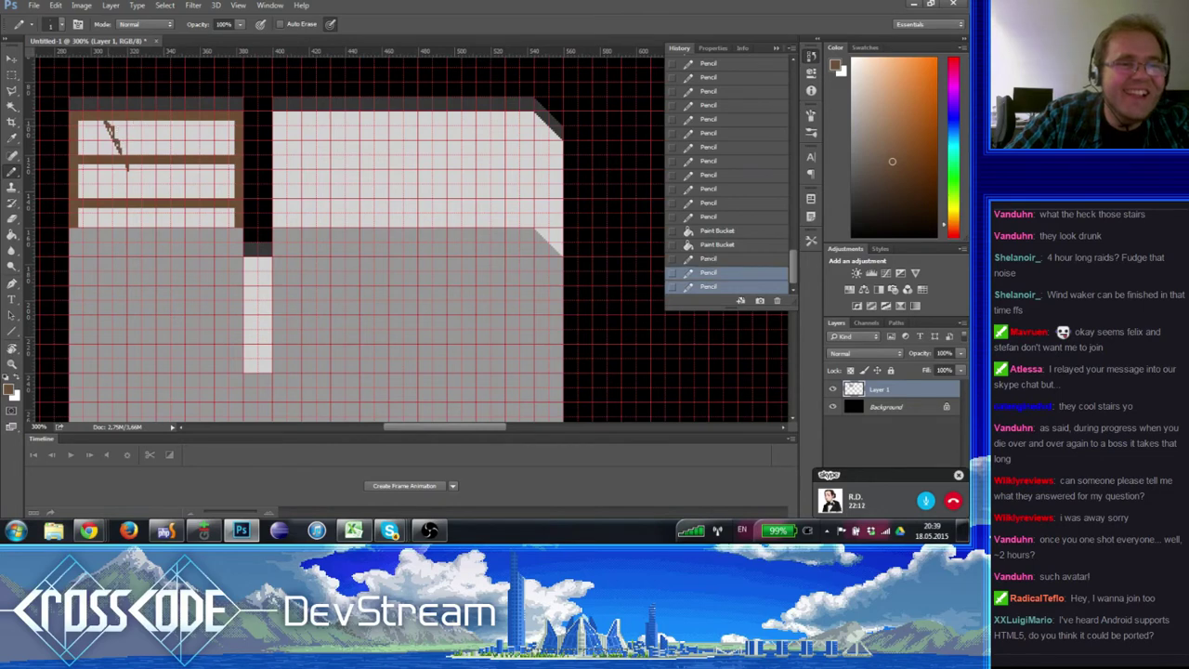
{"action": "key", "text": "ctrl+apostrophe"}
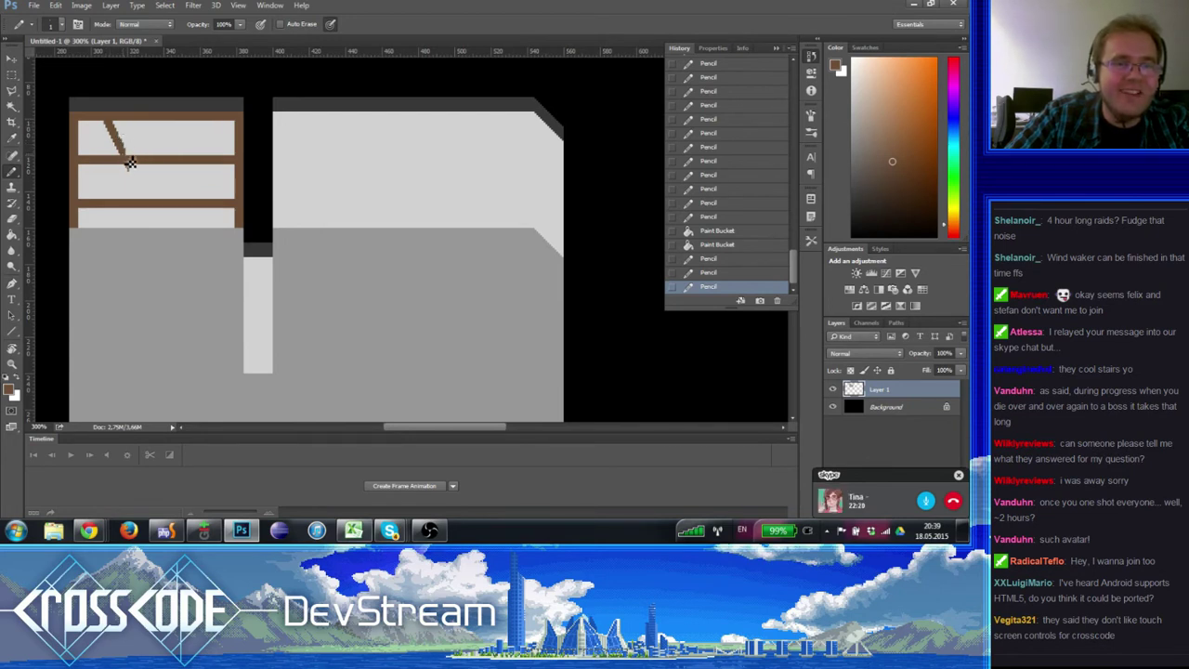
- Refine the diagonal brace's edges pixel by pixel with the Pencil, alternating the sampled wall grey and beam brown
{"action": "left_click", "coordinate": [132, 160]}
{"action": "left_click", "coordinate": [131, 137], "text": "alt"}
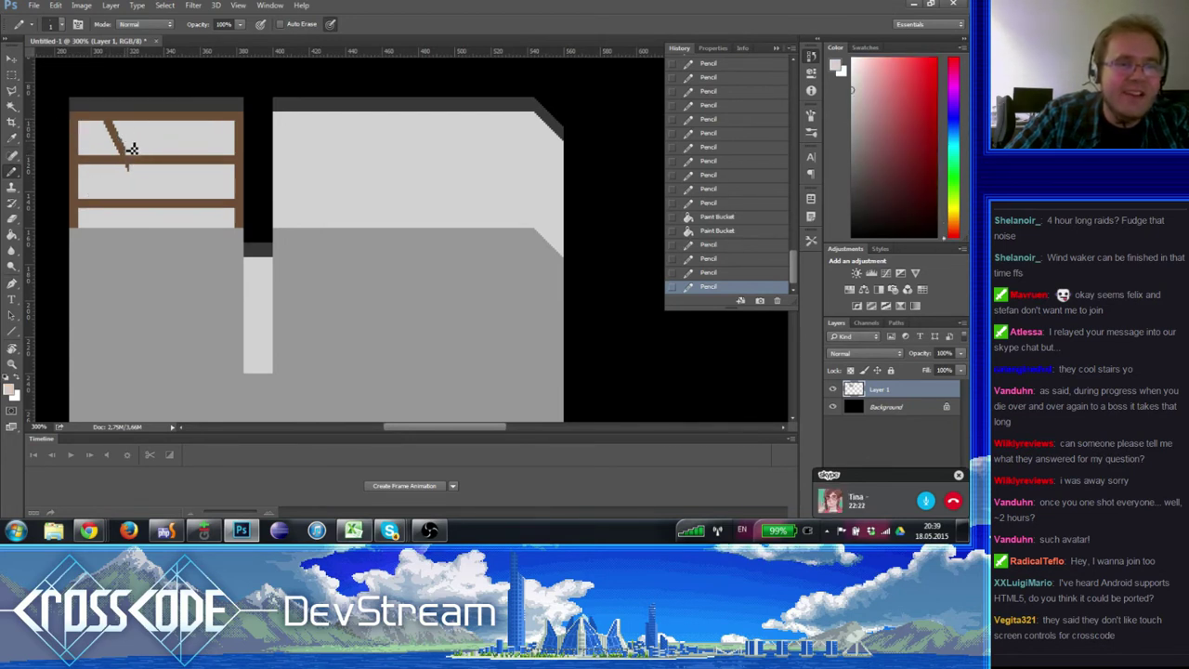
{"action": "left_click", "coordinate": [124, 138], "text": "alt"}
{"action": "left_click", "coordinate": [126, 159]}
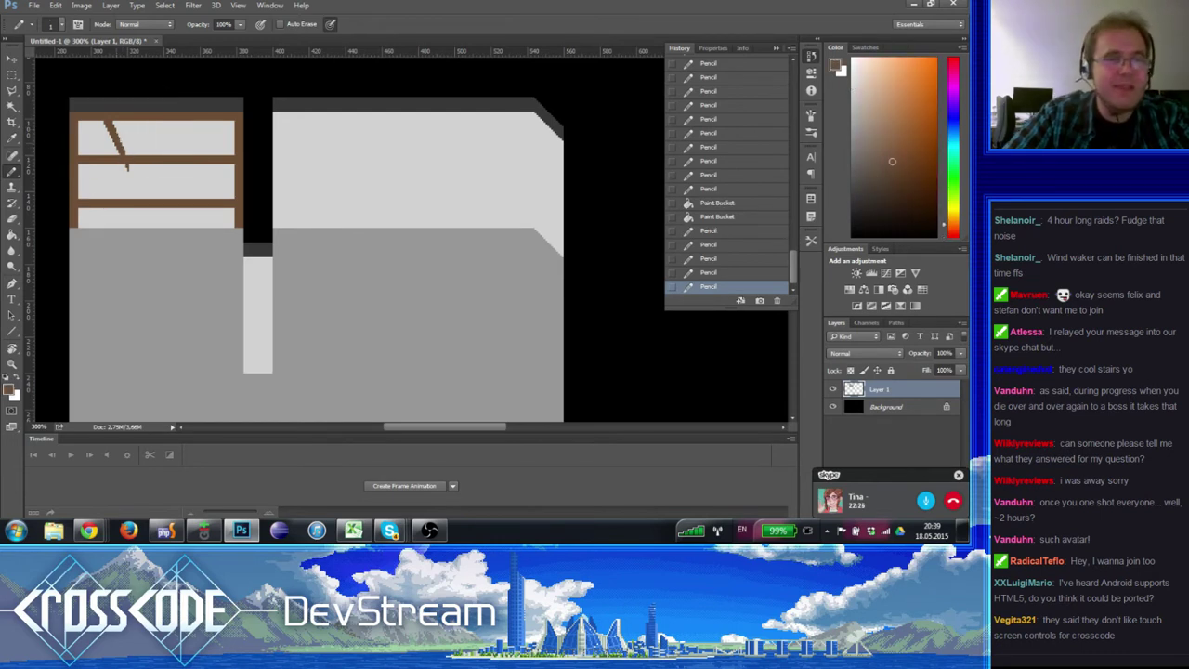
{"action": "left_click", "coordinate": [121, 133]}
{"action": "left_click", "coordinate": [120, 132], "text": "alt"}
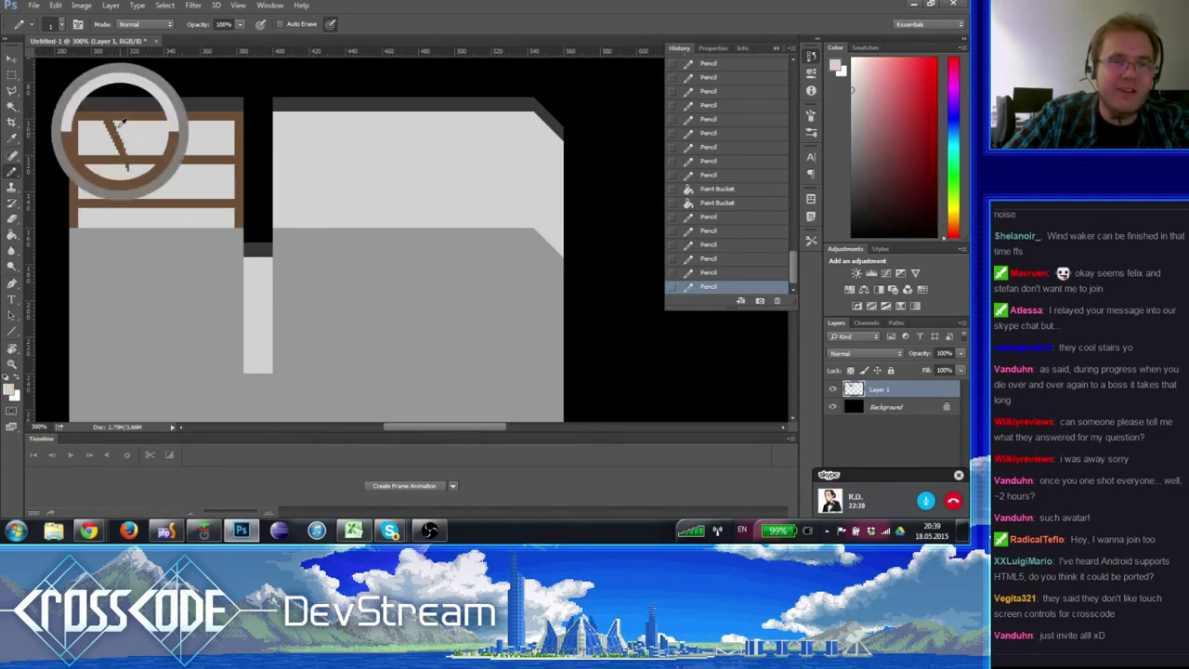
{"action": "left_click", "coordinate": [121, 131]}
{"action": "left_click", "coordinate": [121, 131], "text": "alt"}
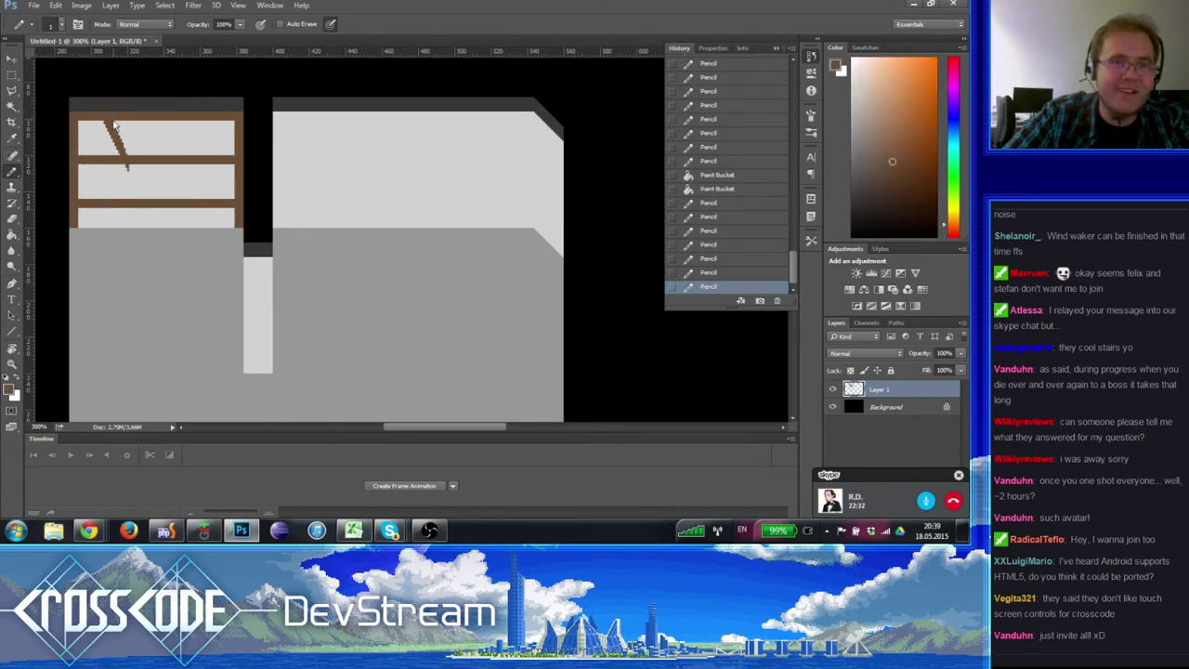
{"action": "left_click", "coordinate": [121, 131]}
{"action": "left_click", "coordinate": [121, 131], "text": "alt"}
{"action": "left_click", "coordinate": [119, 136]}
{"action": "left_click", "coordinate": [124, 143], "text": "alt"}
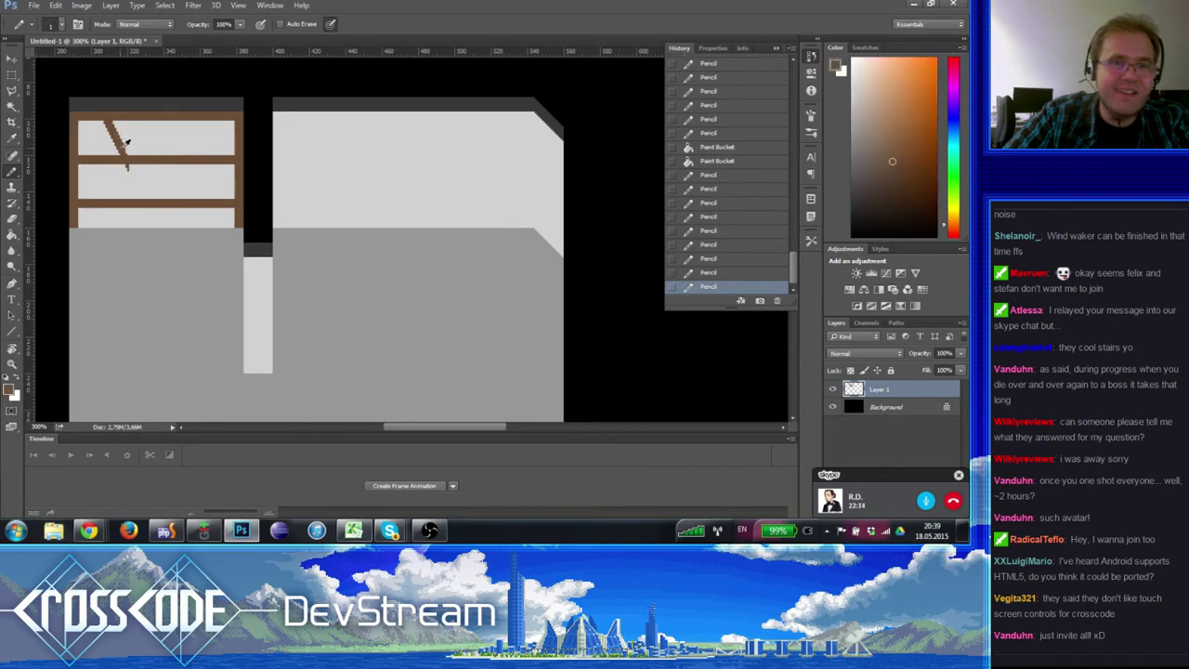
{"action": "left_click", "coordinate": [130, 163]}
{"action": "left_click", "coordinate": [130, 154]}
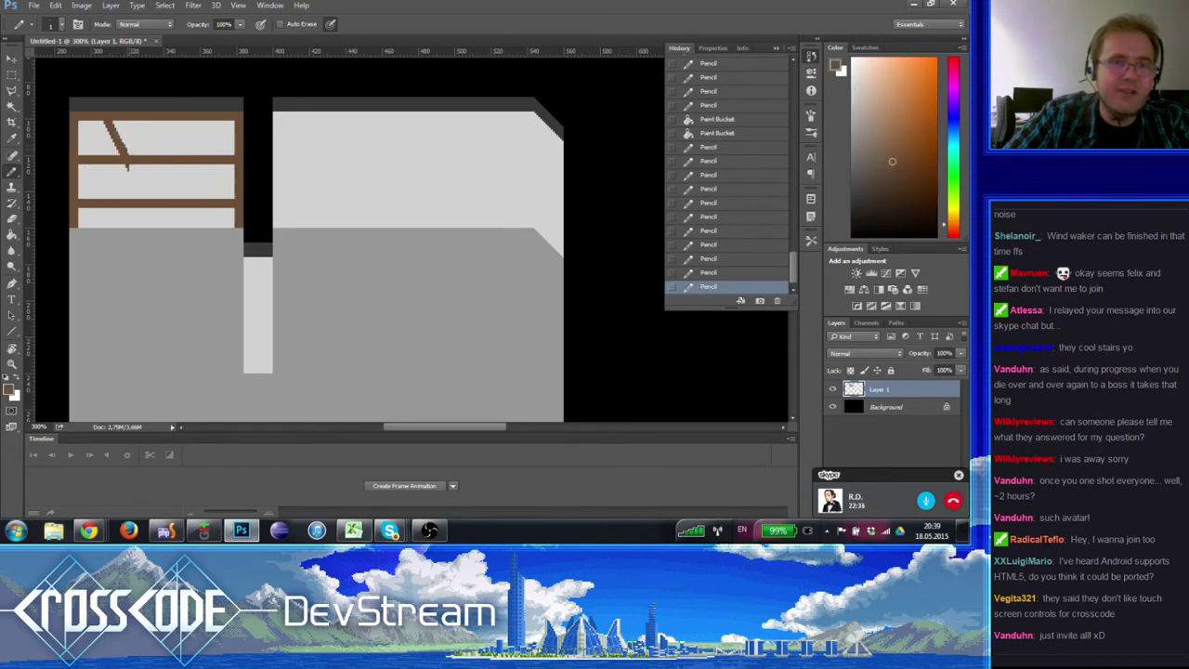
{"action": "left_click", "coordinate": [129, 153], "text": "alt"}
{"action": "left_click", "coordinate": [129, 154]}
{"action": "left_click", "coordinate": [128, 156], "text": "alt"}
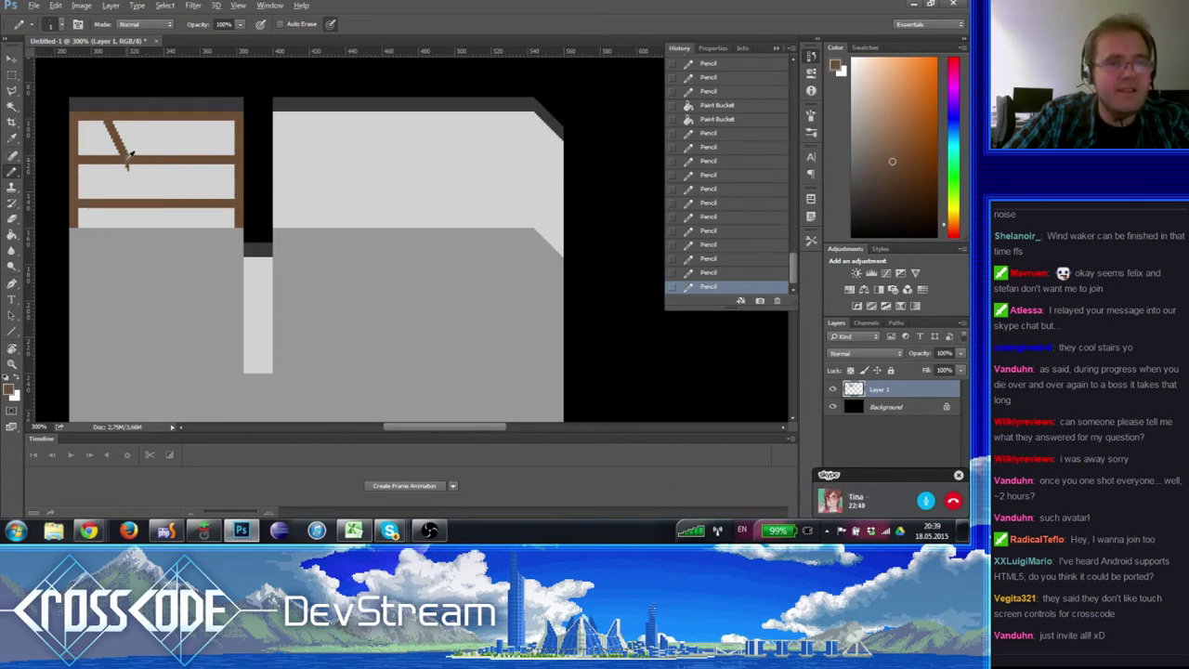
- Show the grid and pencil a vertical brown line down the middle of the timbered wall, from the top beam to the floor
{"action": "left_click", "coordinate": [13, 74]}
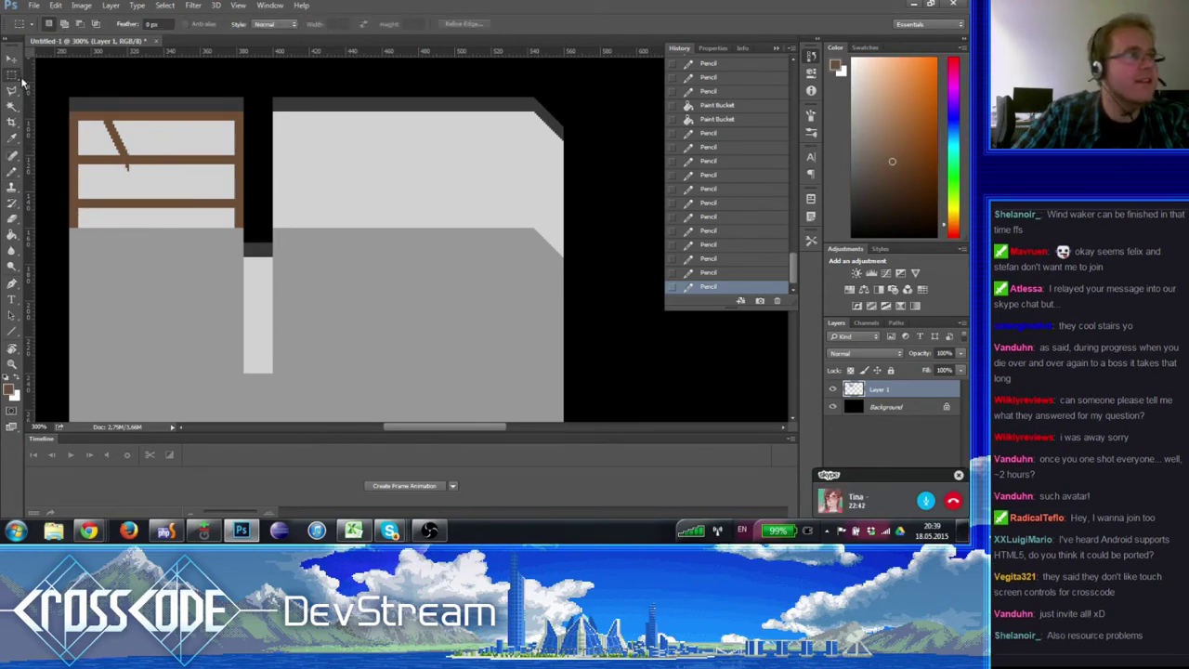
{"action": "left_click", "coordinate": [12, 170]}
{"action": "key", "text": "ctrl+apostrophe"}
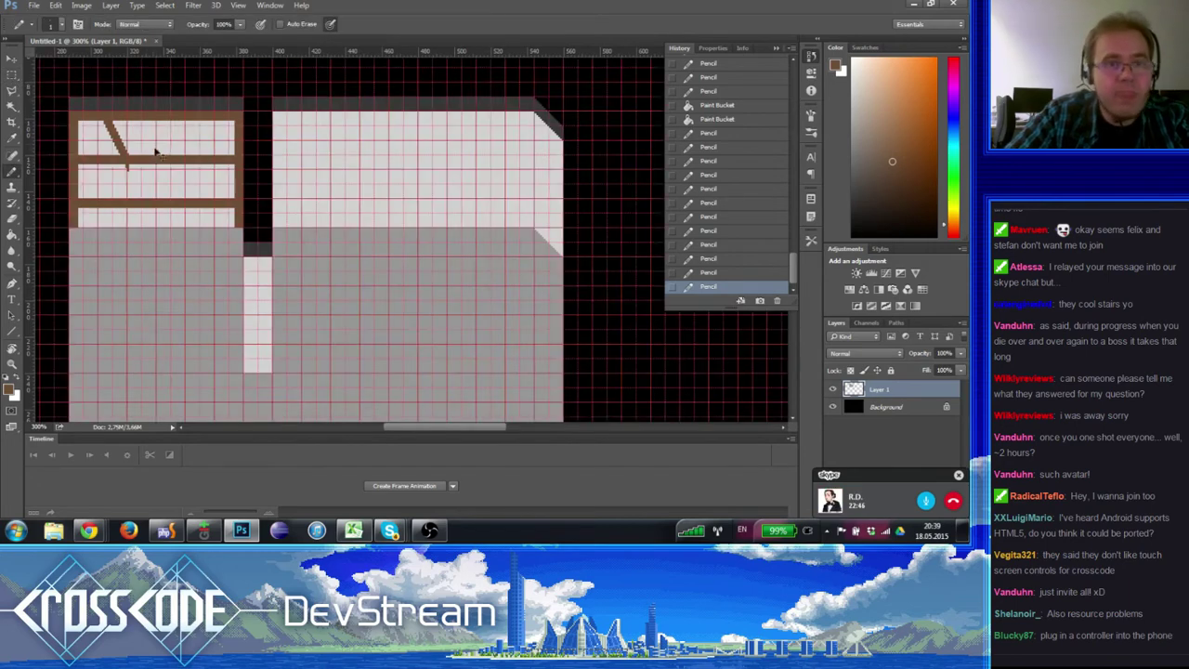
{"action": "left_click_drag", "start_coordinate": [165, 131], "coordinate": [165, 145]}
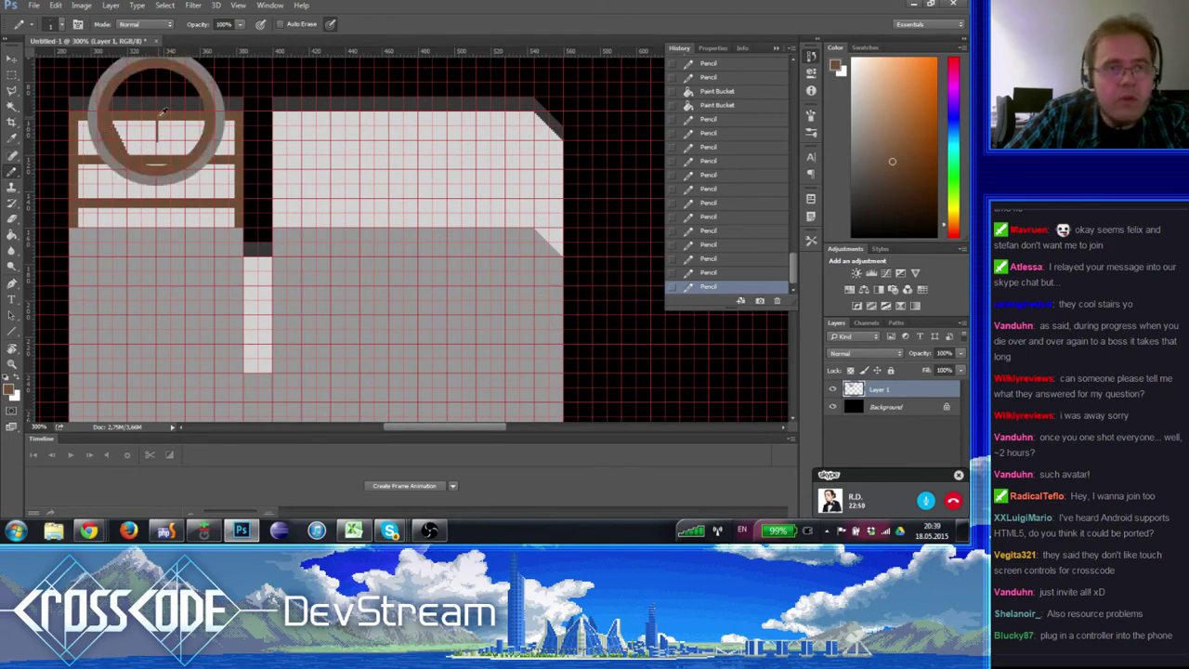
{"action": "key", "text": "ctrl+z"}
{"action": "key", "text": "ctrl+z"}
{"action": "left_click", "coordinate": [165, 235], "text": "shift"}
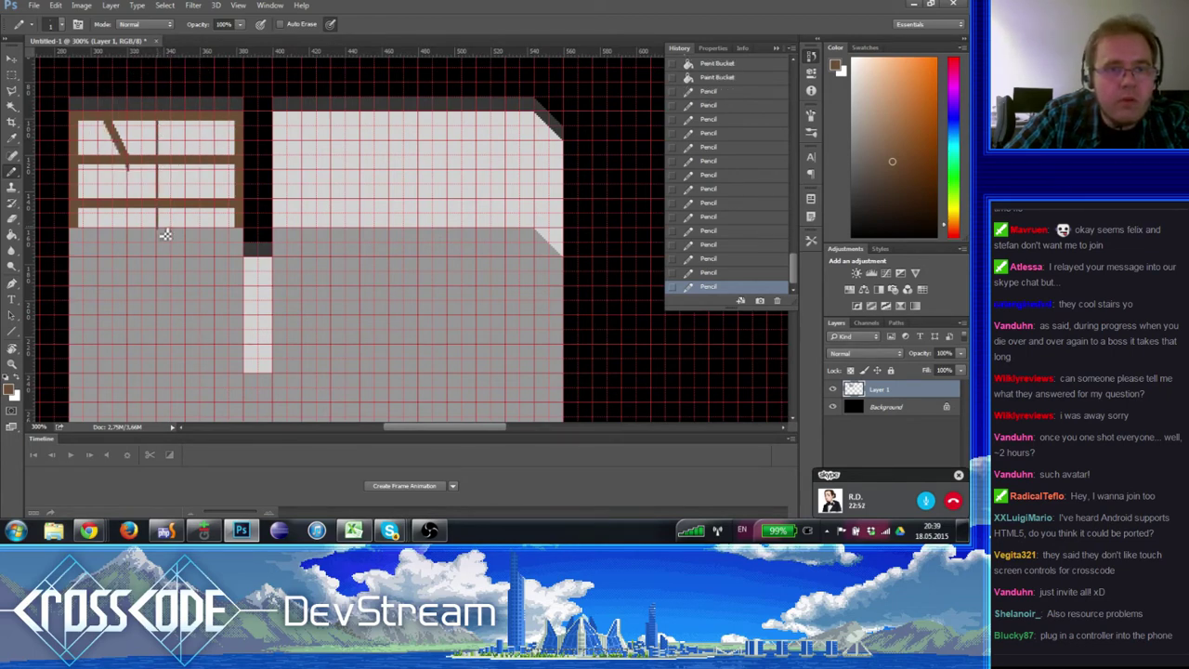
- Paint over the line's overshoot on the floor with the sampled floor grey, and sample the beam brown again
{"action": "left_click", "coordinate": [169, 227], "text": "alt"}
{"action": "left_click", "coordinate": [164, 237]}
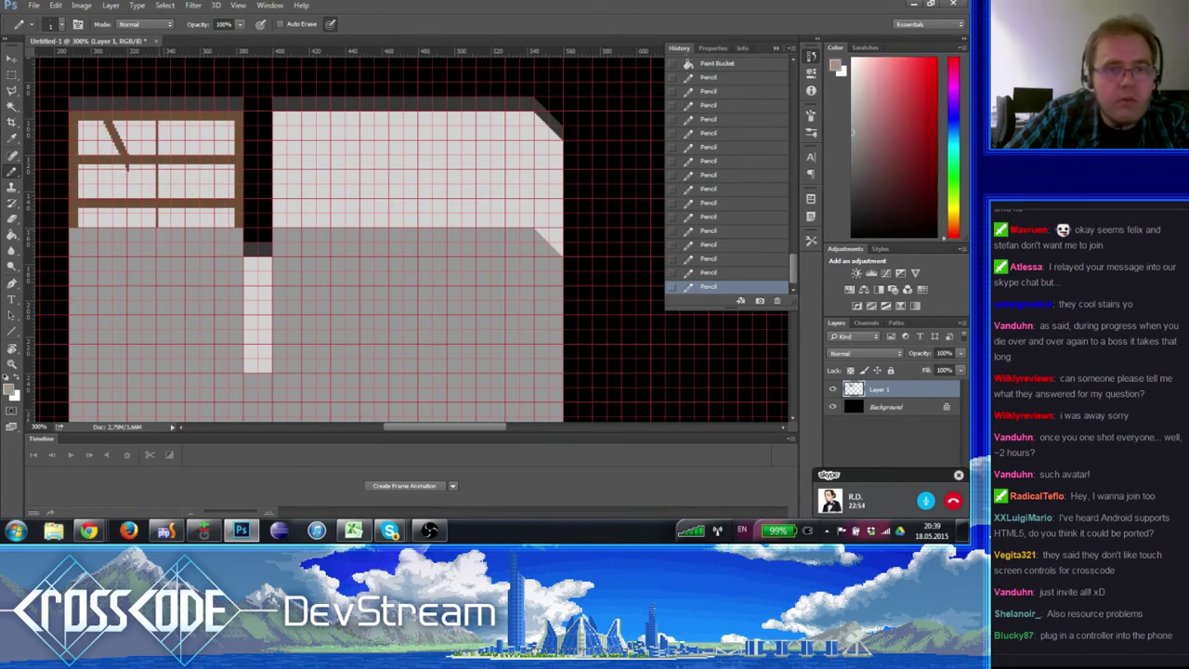
{"action": "left_click", "coordinate": [164, 202], "text": "alt"}
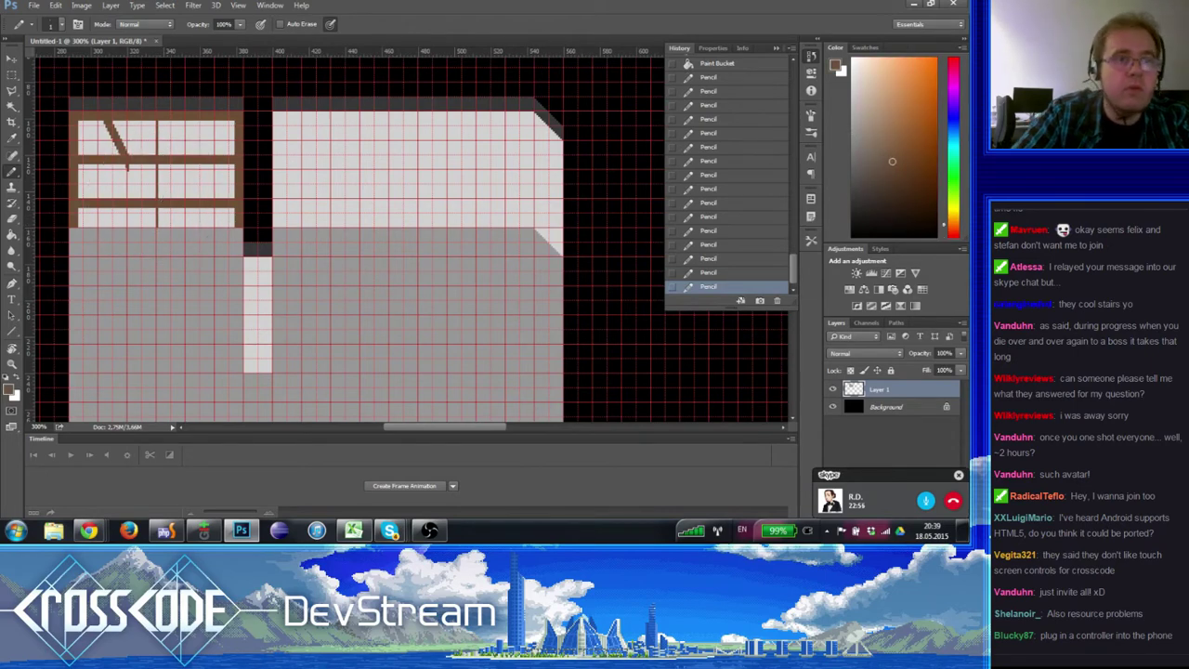
- Duplicate the left-end post onto the vertical line in the middle of the timbered wall, and deselect
{"action": "left_click", "coordinate": [12, 75]}
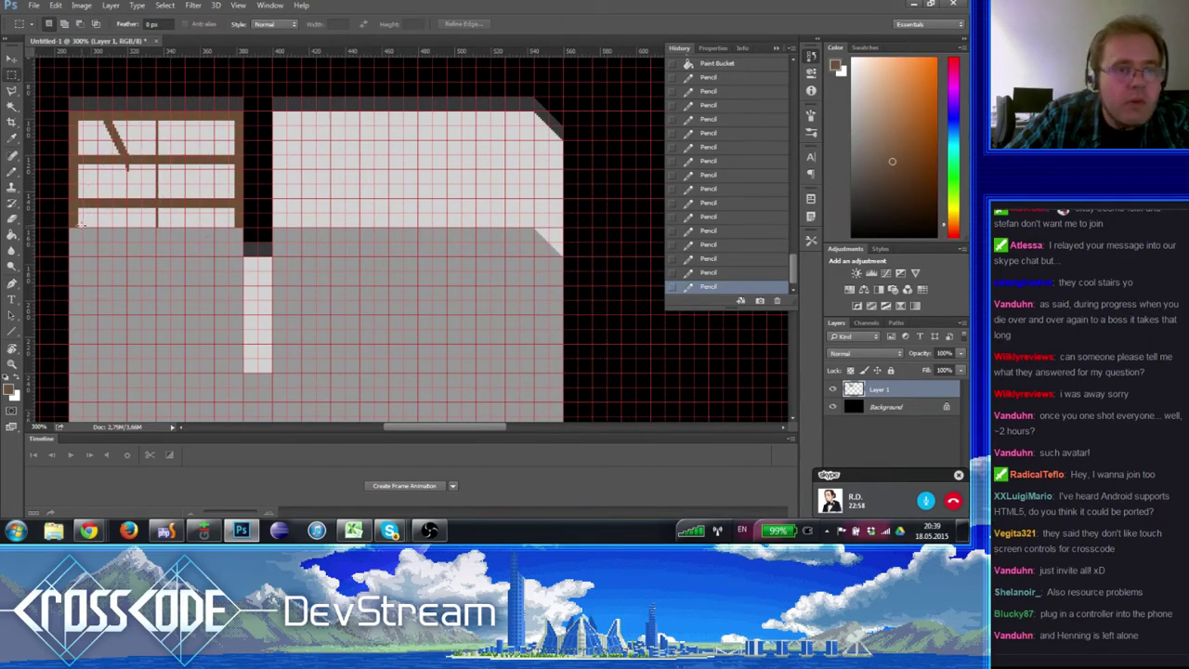
{"action": "left_click_drag", "start_coordinate": [80, 225], "coordinate": [167, 138]}
{"action": "key", "text": "ctrl+d"}
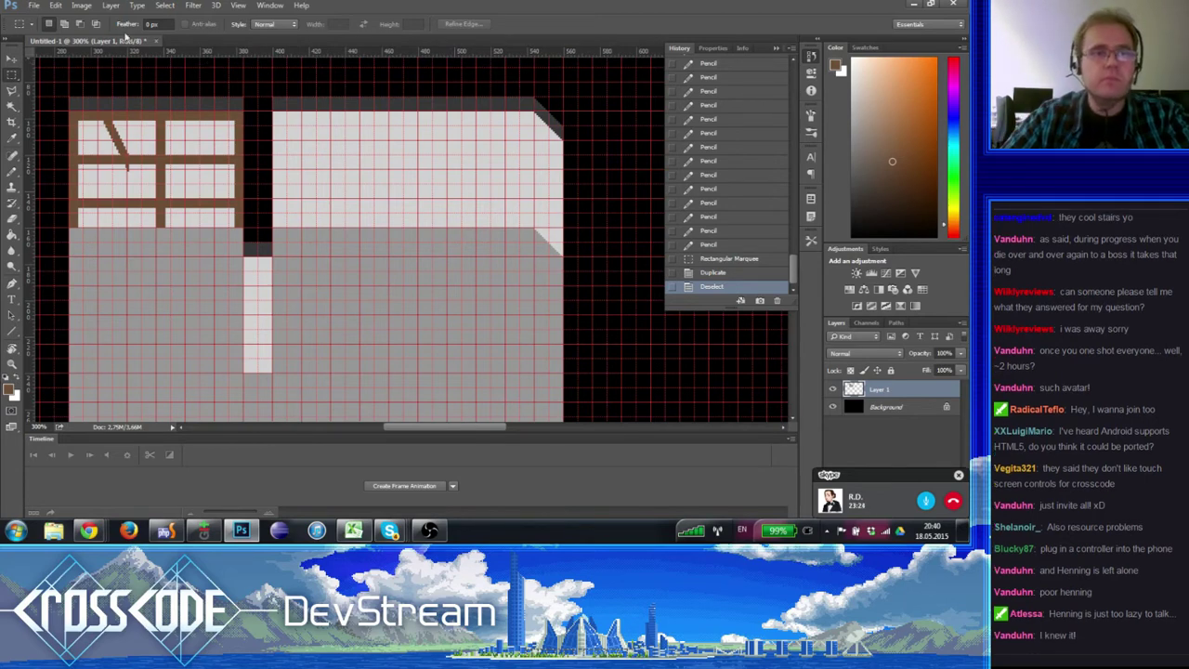
- Start opening an existing file and browse to the htdocs folder inside Code
{"action": "left_click", "coordinate": [33, 6]}
{"action": "left_click", "coordinate": [43, 30]}
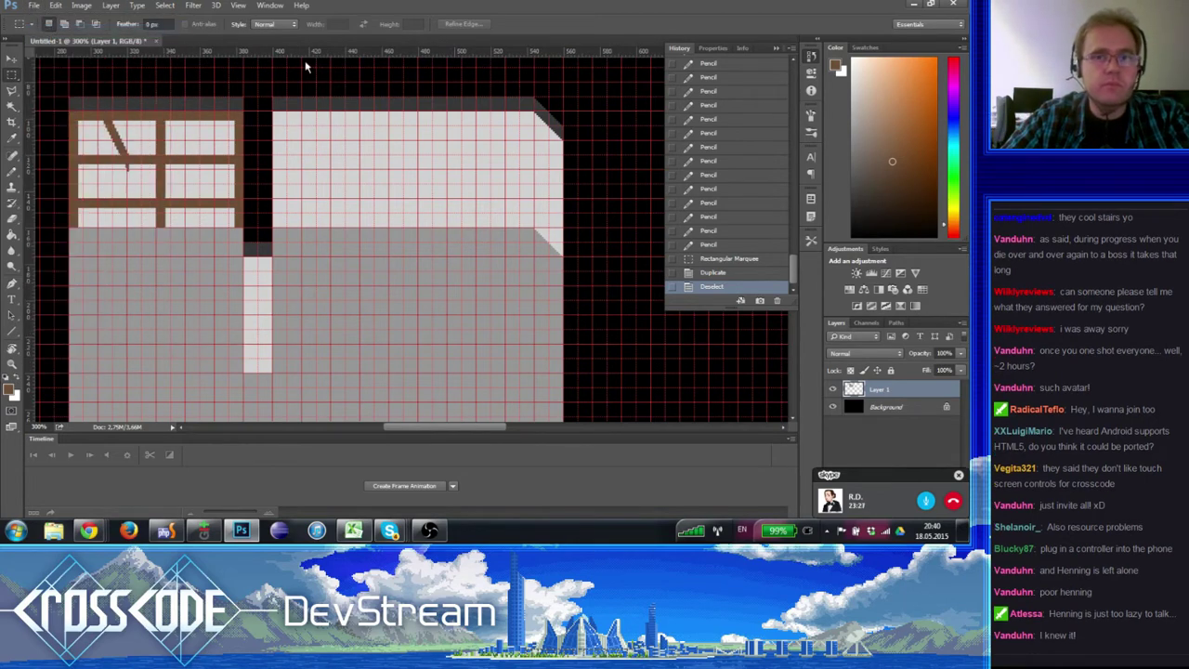
{"action": "left_click", "coordinate": [88, 142]}
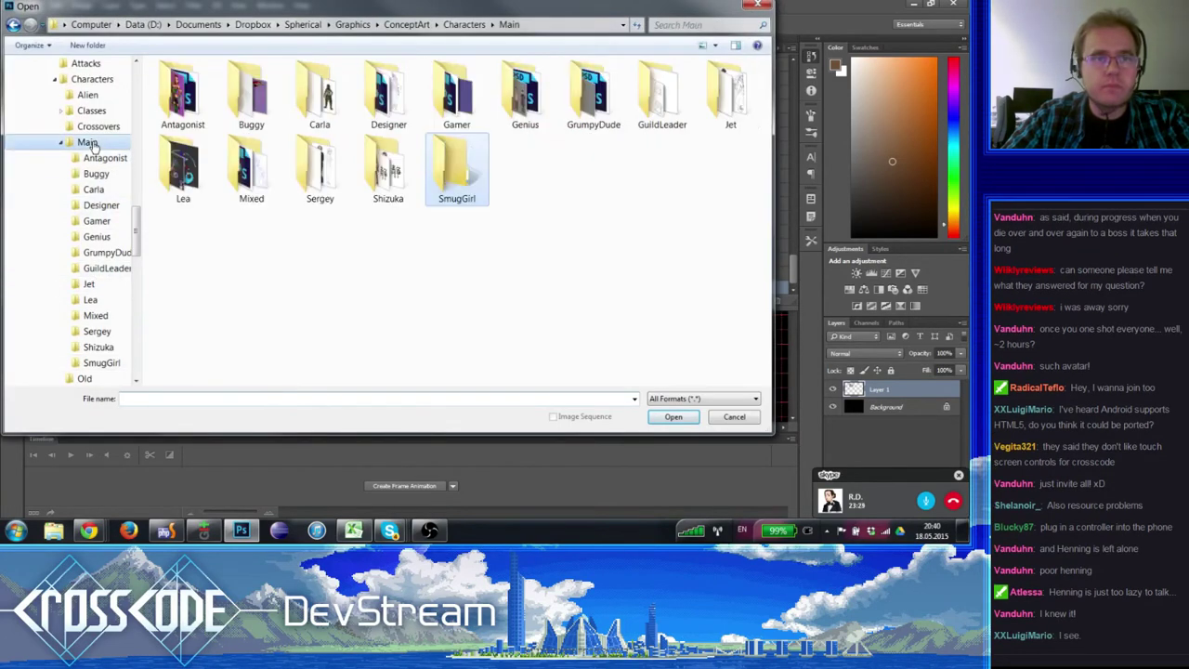
{"action": "scroll", "coordinate": [96, 163], "scroll_direction": "up", "scroll_amount": 10}
{"action": "scroll", "coordinate": [96, 165], "scroll_direction": "up", "scroll_amount": 4}
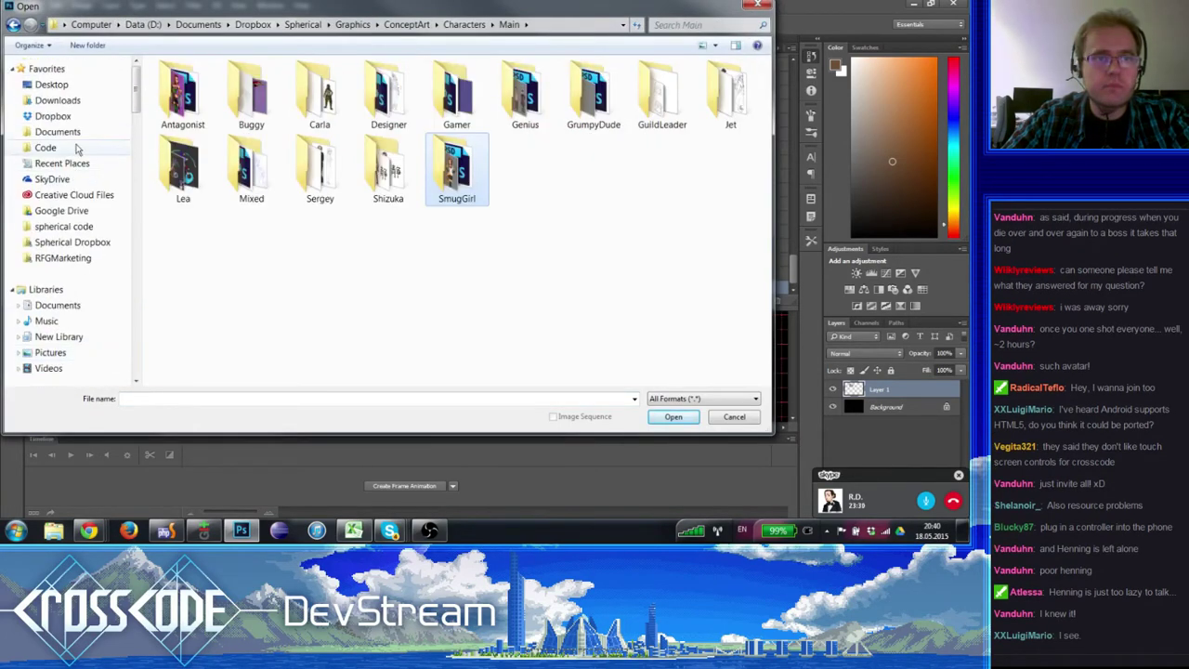
{"action": "left_click", "coordinate": [77, 149]}
{"action": "scroll", "coordinate": [97, 167], "scroll_direction": "up", "scroll_amount": 2}
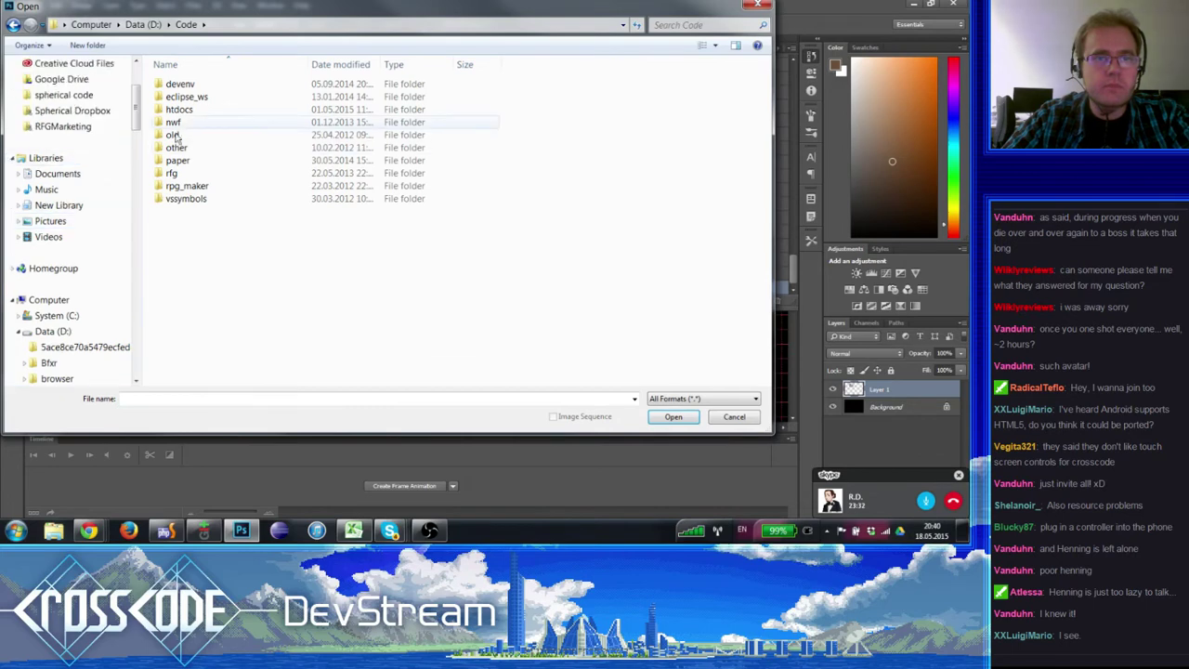
{"action": "double_click", "coordinate": [179, 109]}
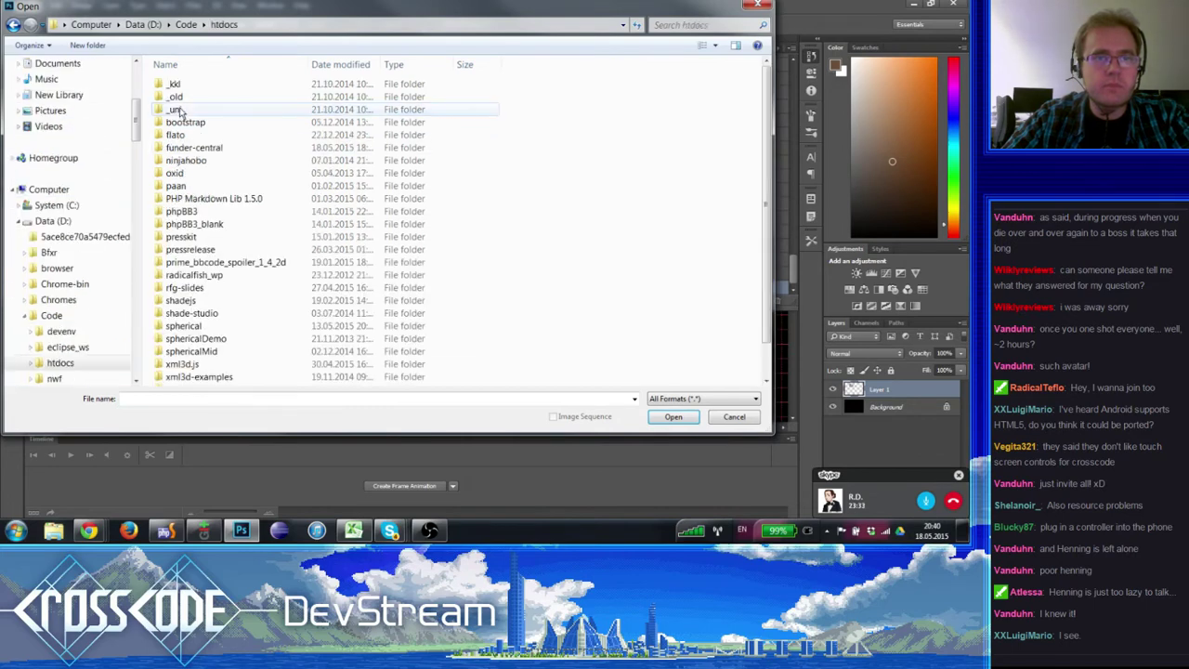
- Open the tileset old-hideout-inner.png from the map folder under spherical/media
{"action": "scroll", "coordinate": [196, 306], "scroll_direction": "down", "scroll_amount": 1}
{"action": "double_click", "coordinate": [191, 290]}
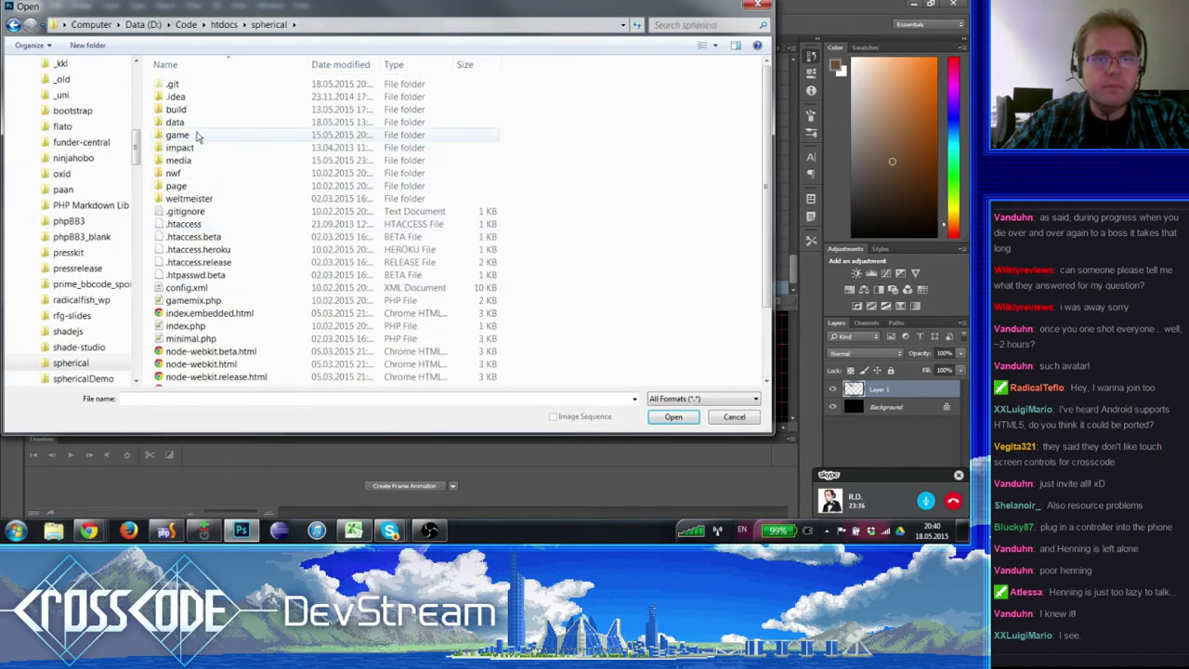
{"action": "double_click", "coordinate": [182, 160]}
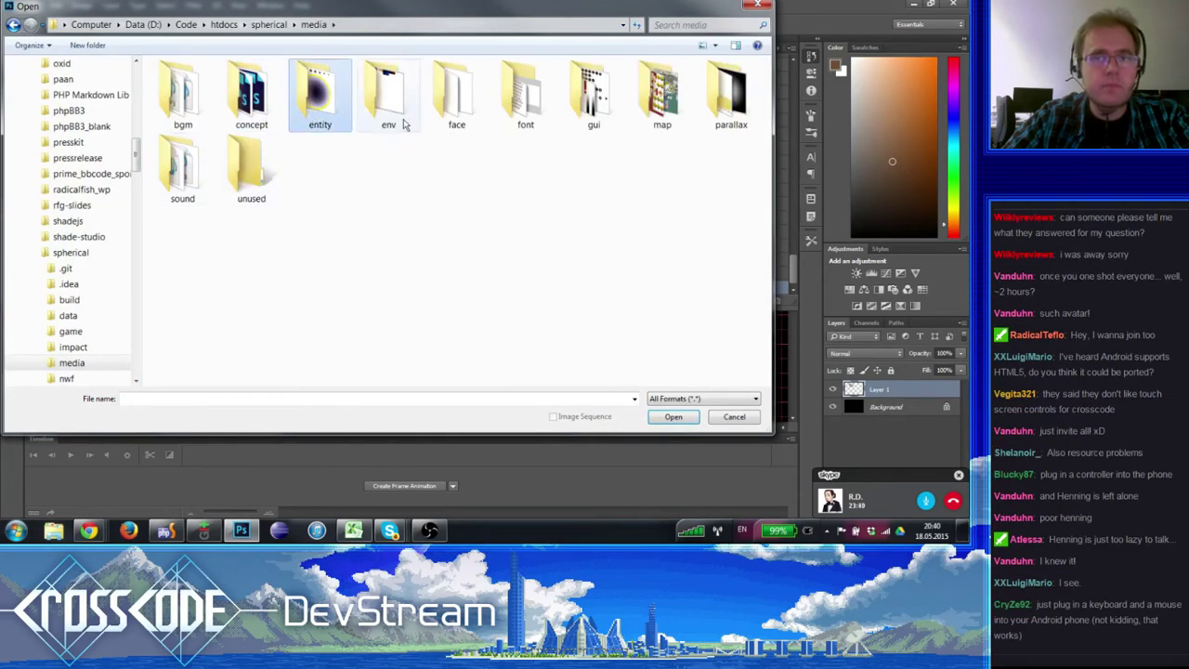
{"action": "double_click", "coordinate": [663, 127]}
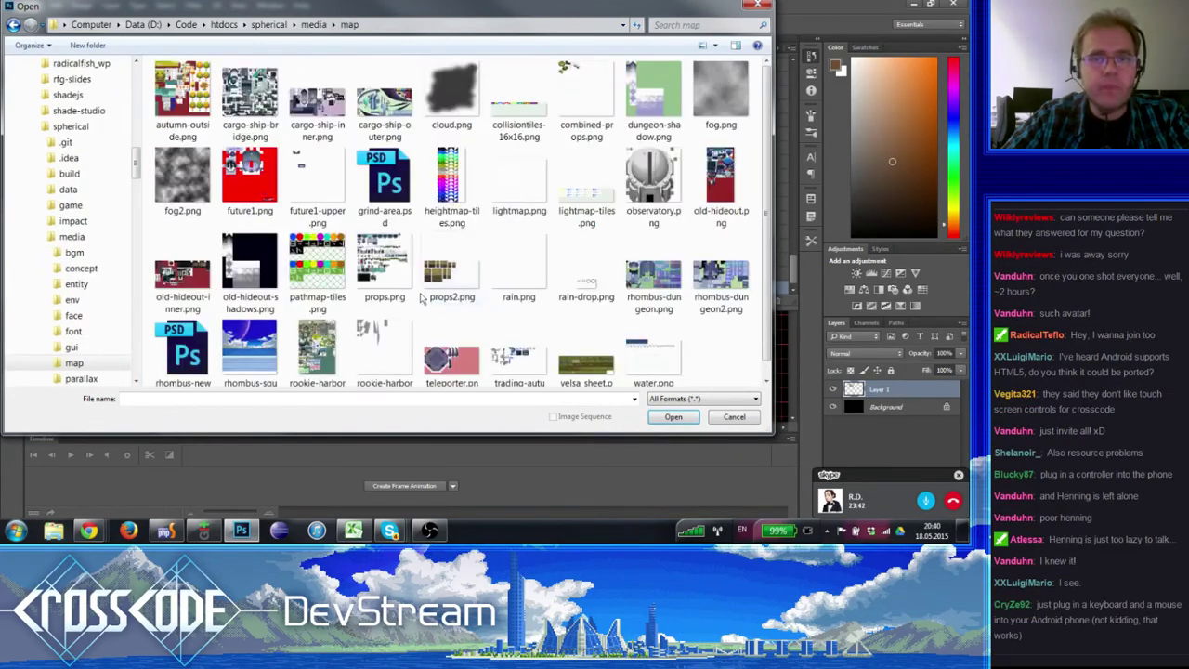
{"action": "scroll", "coordinate": [191, 275], "scroll_direction": "down", "scroll_amount": 1}
{"action": "double_click", "coordinate": [190, 275]}
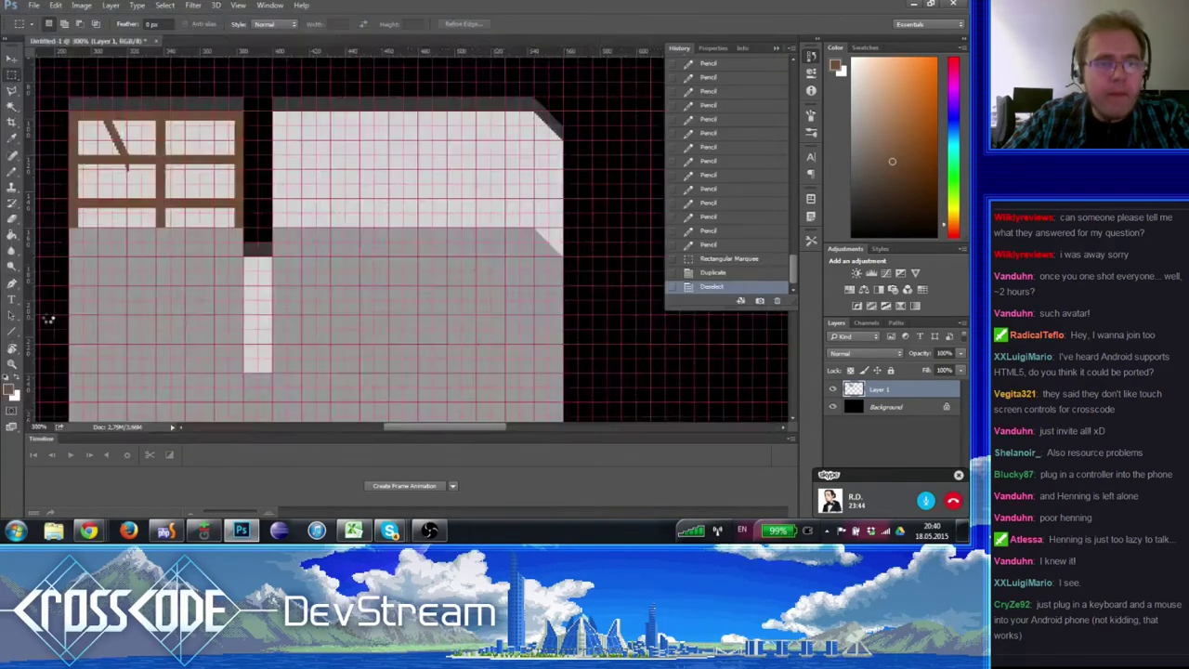
- Examine the dark wall, window and pillar tiles in the old-hideout-inner.png tileset at 400% zoom
{"action": "key", "text": "z"}
{"action": "left_click", "coordinate": [405, 158]}
{"action": "left_click", "coordinate": [404, 158]}
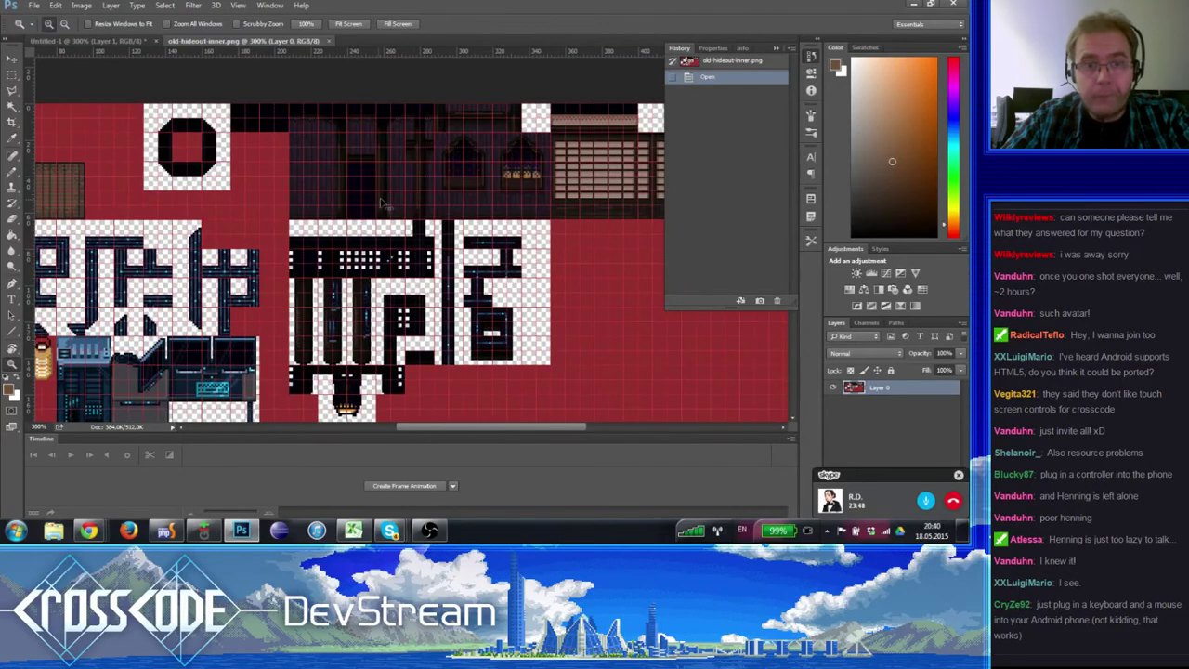
{"action": "left_click", "coordinate": [359, 228]}
{"action": "left_click_drag", "start_coordinate": [359, 228], "coordinate": [342, 243]}
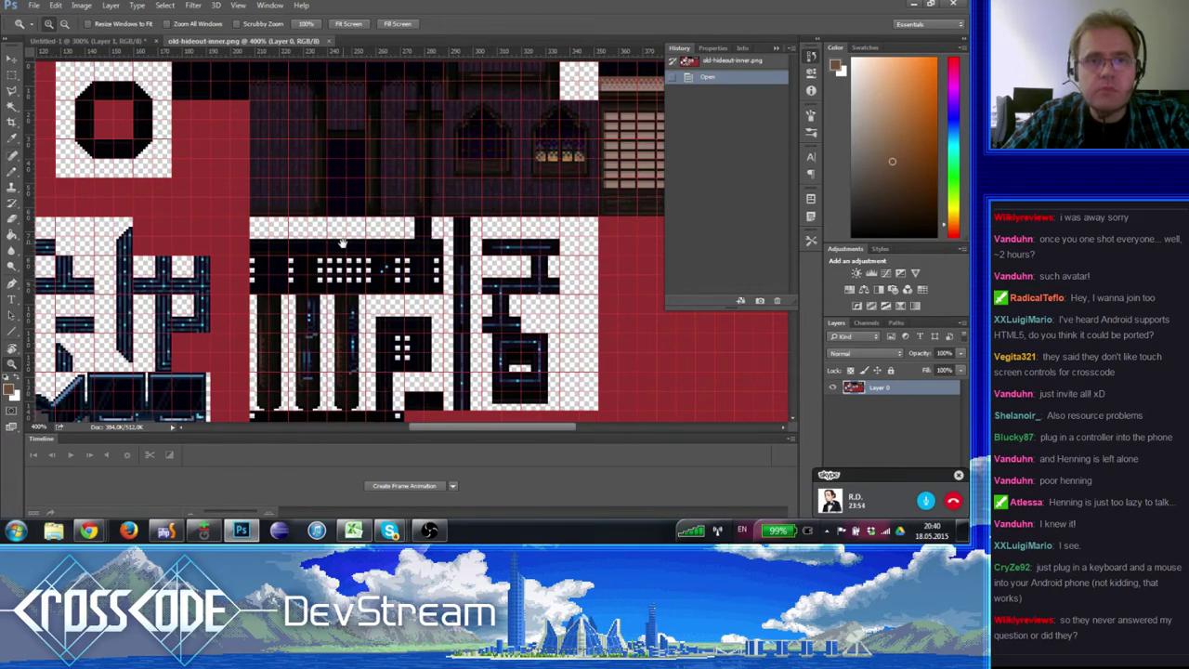
- Return to the Untitled-1 room drawing and erase the brace's tip below the middle beam with the wall's light grey
{"action": "left_click", "coordinate": [98, 41]}
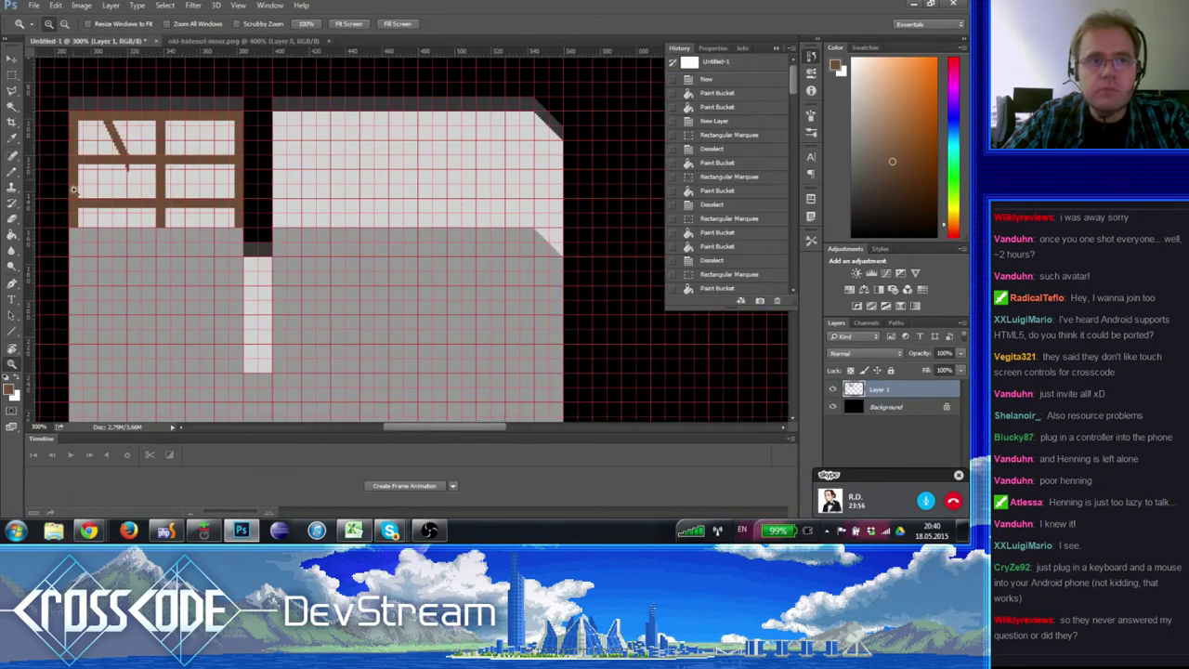
{"action": "left_click", "coordinate": [74, 171]}
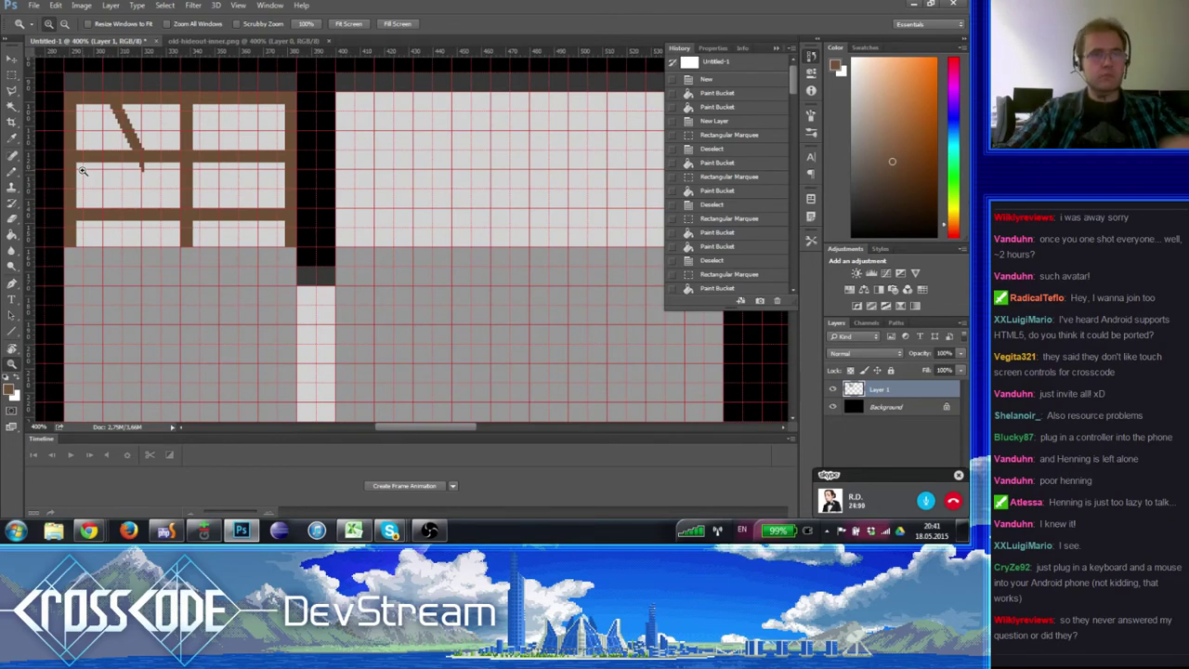
{"action": "left_click", "coordinate": [13, 172]}
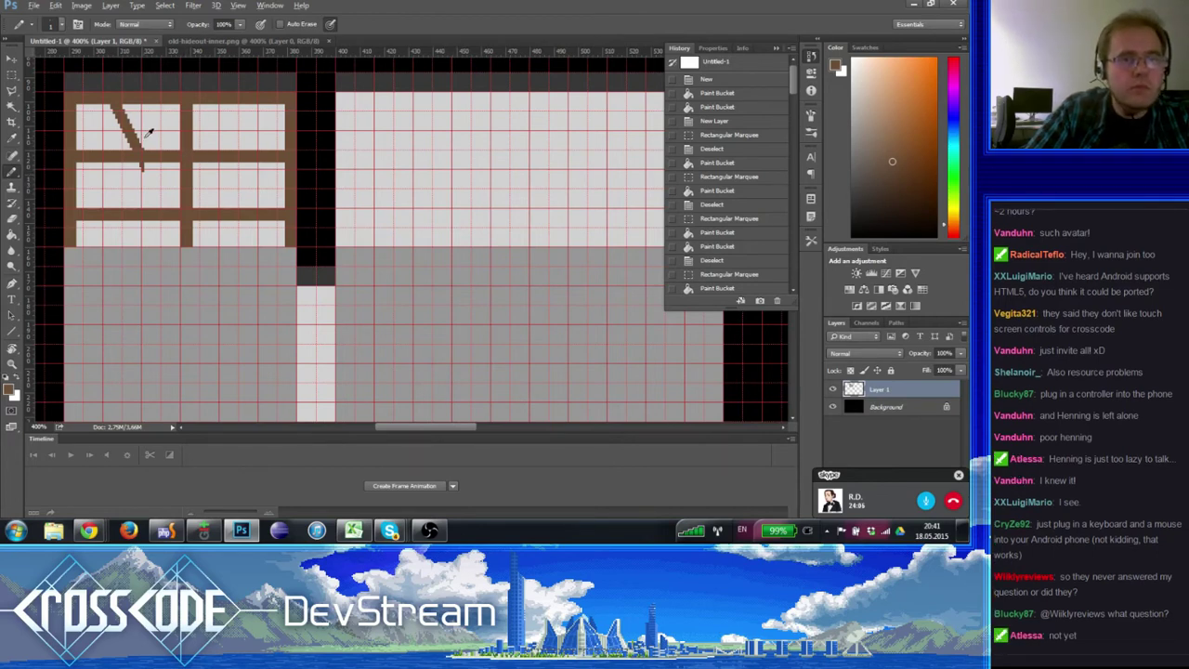
{"action": "key", "text": "x"}
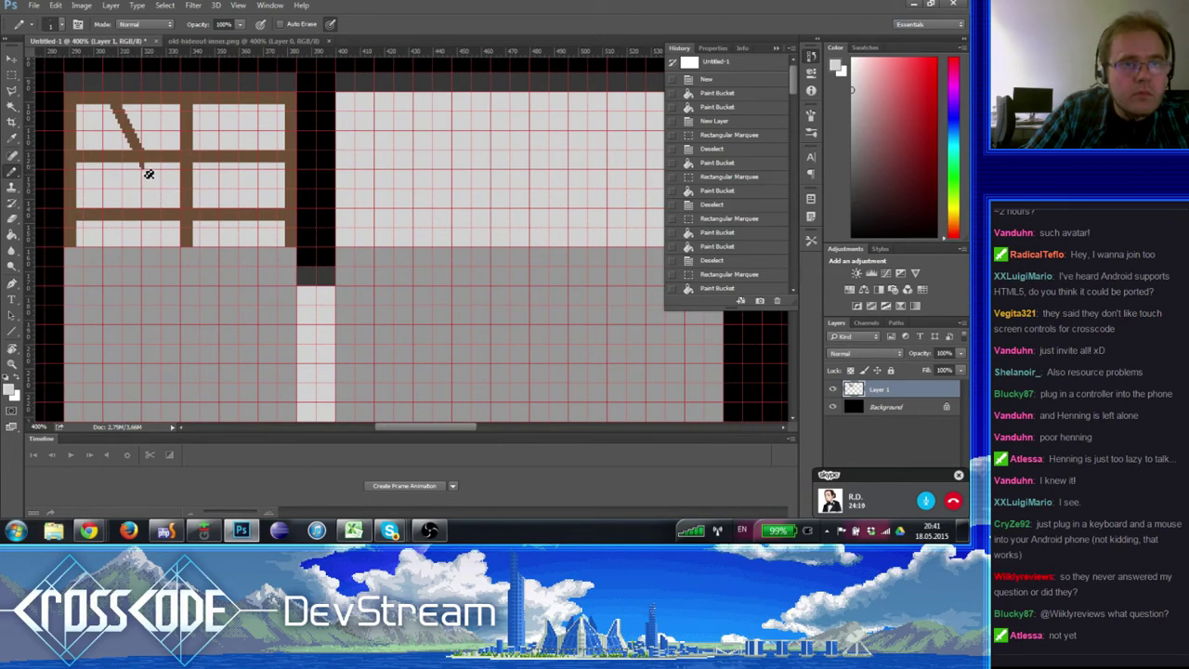
{"action": "left_click", "coordinate": [150, 174]}
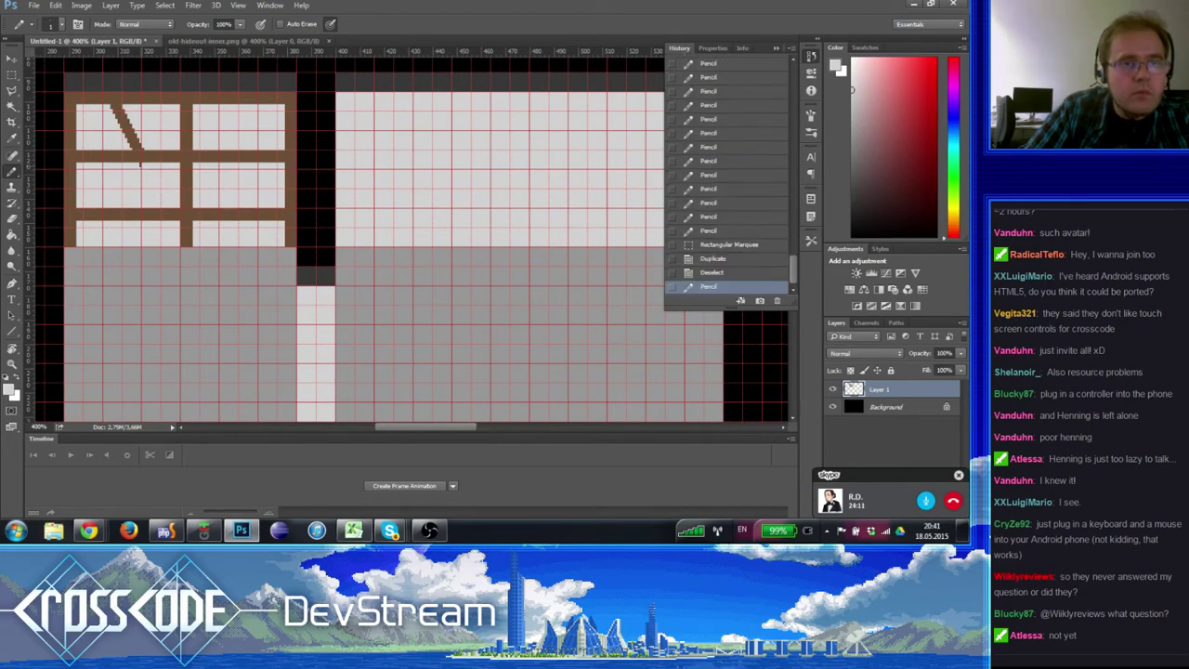
{"action": "key", "text": "ctrl+apostrophe"}
{"action": "left_click", "coordinate": [142, 173]}
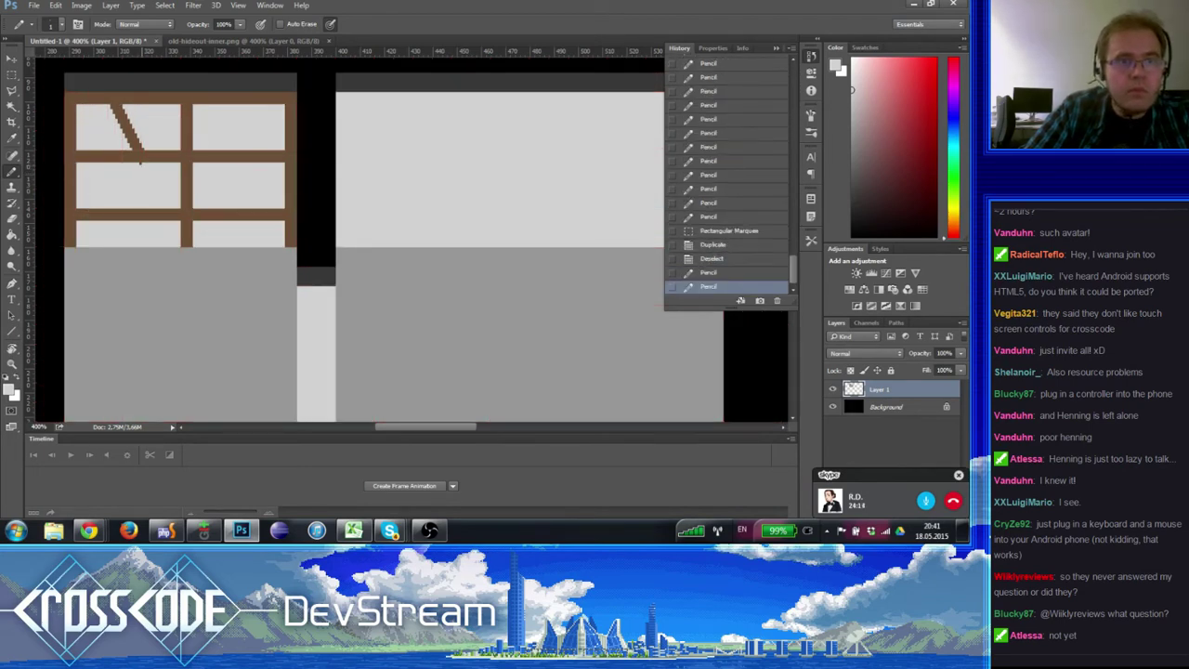
{"action": "left_click", "coordinate": [150, 173]}
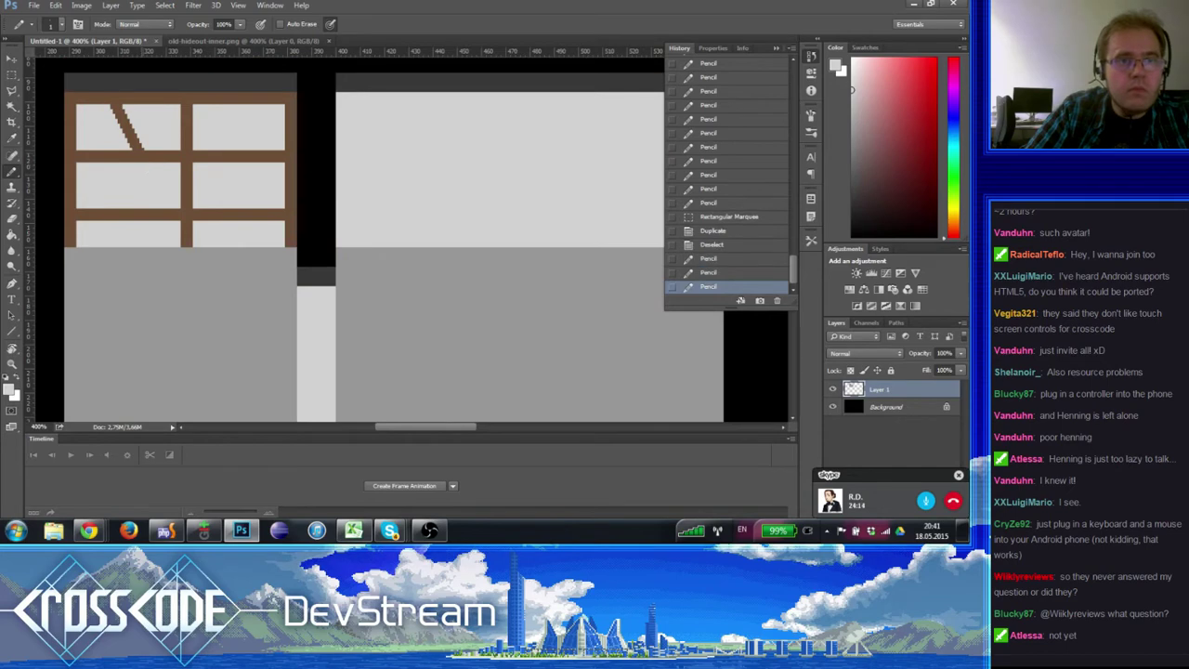
- Show the grid, select the diagonal brace with the Rectangular Marquee, and move it against the left-end post in the upper panel
{"action": "left_click", "coordinate": [12, 74]}
{"action": "key", "text": "ctrl+apostrophe"}
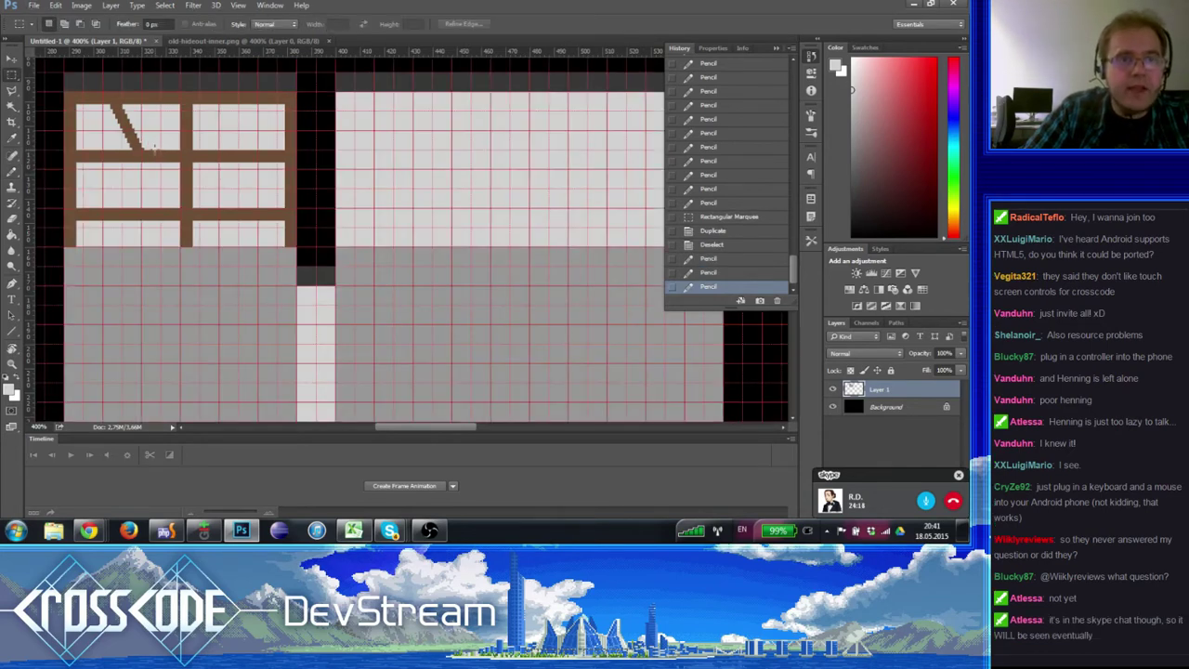
{"action": "mouse_move", "coordinate": [156, 149]}
{"action": "left_mouse_down"}
{"action": "mouse_move", "coordinate": [111, 103]}
{"action": "mouse_move", "coordinate": [88, 111]}
{"action": "left_mouse_up"}
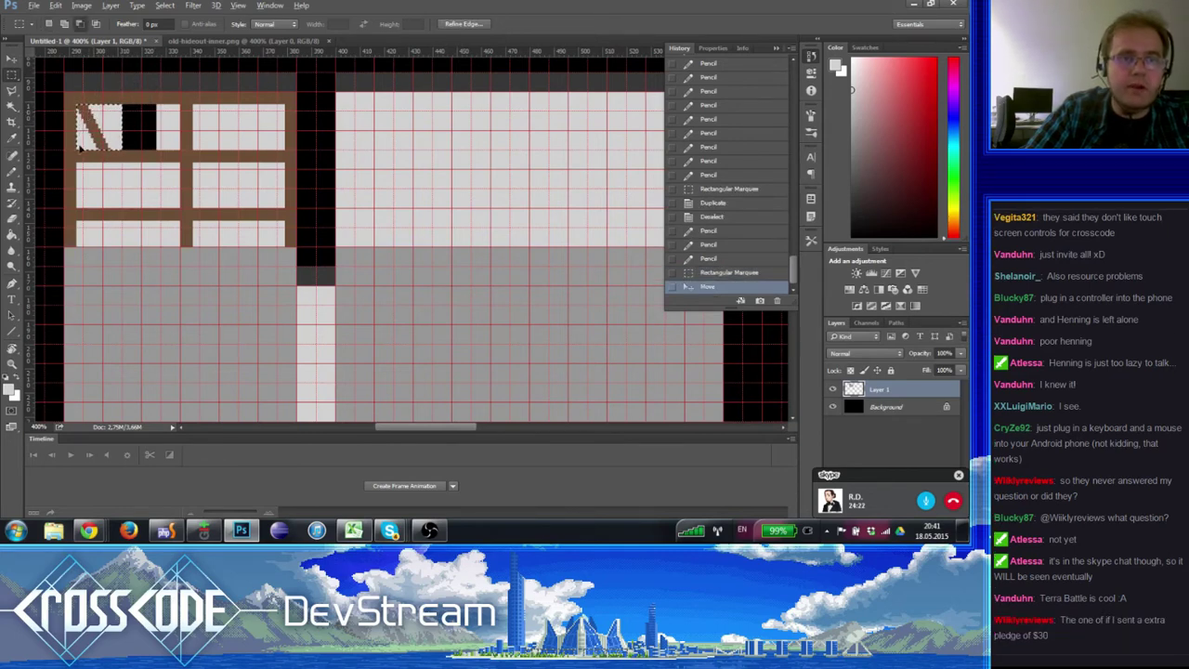
- Move the selected brace against the left-end post, deselect it, and fill the black gap in the upper panel with the wall's light grey
{"action": "left_click_drag", "start_coordinate": [74, 154], "coordinate": [92, 115]}
{"action": "key", "text": "ctrl+d"}
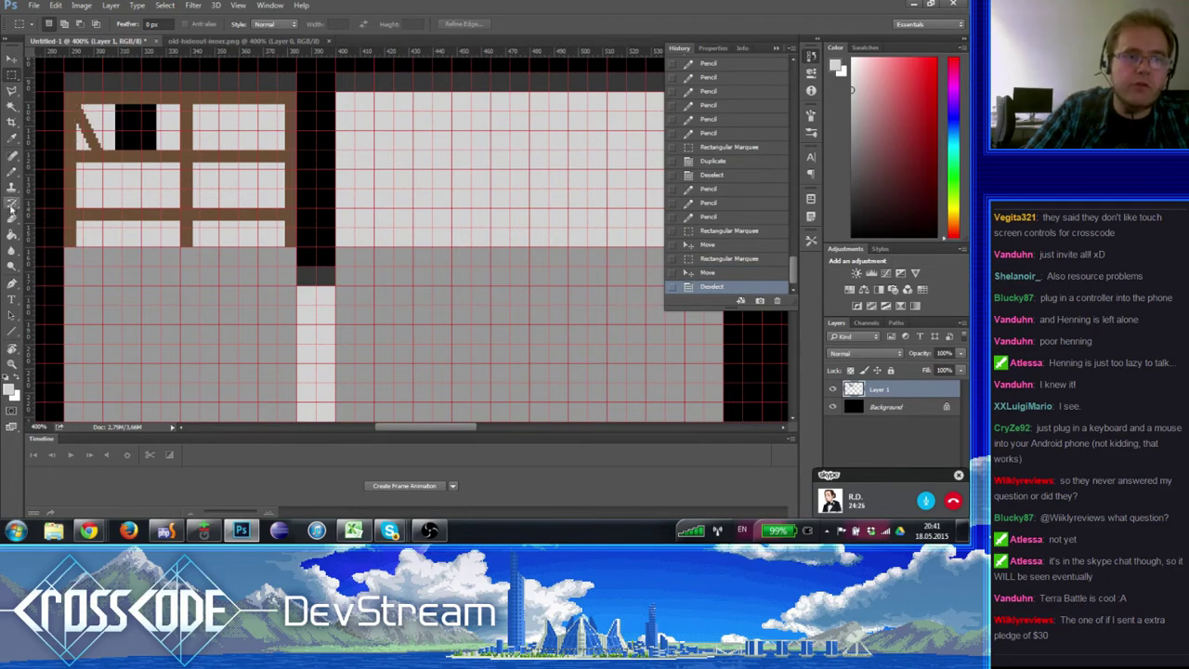
{"action": "left_click", "coordinate": [12, 234]}
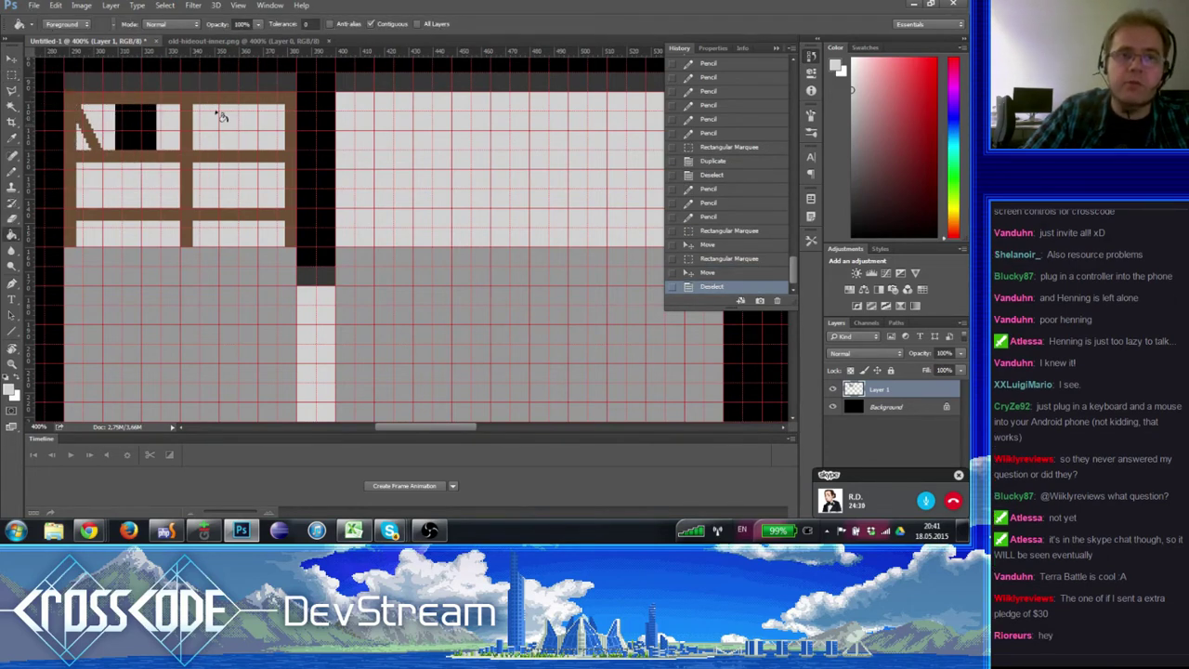
{"action": "left_click", "coordinate": [149, 133]}
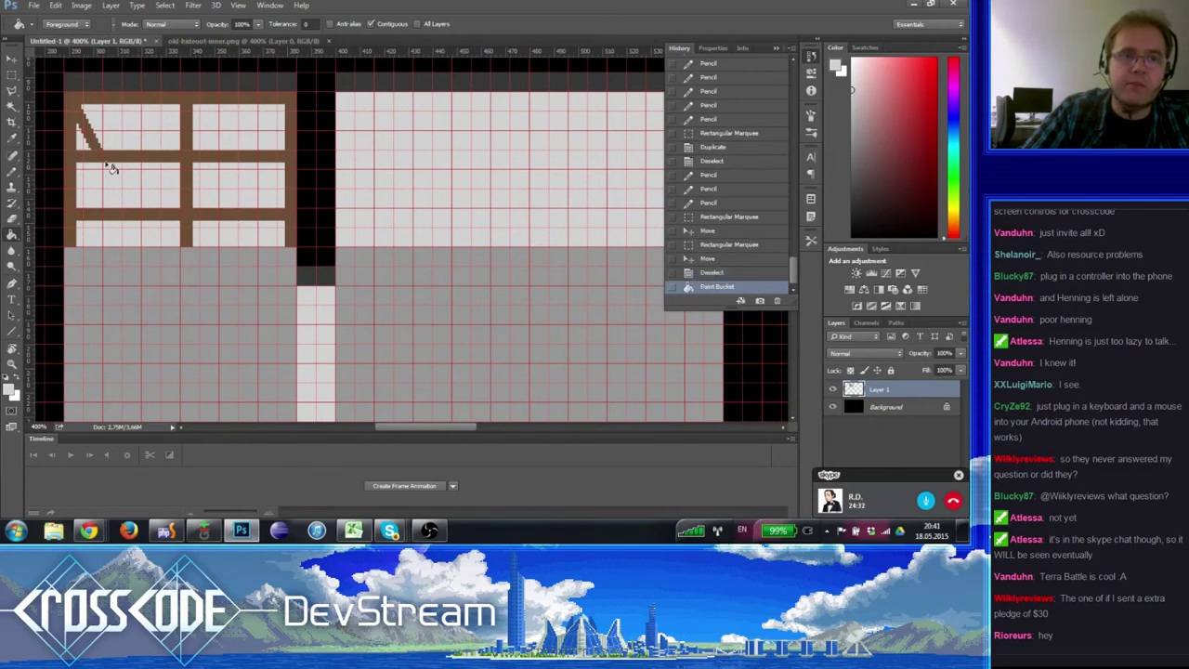
- Sample the beam brown, duplicate the diagonal brace into the middle-left panel, and shift the copy down across the lower beam
{"action": "key", "text": "b"}
{"action": "left_click", "coordinate": [104, 151], "text": "alt"}
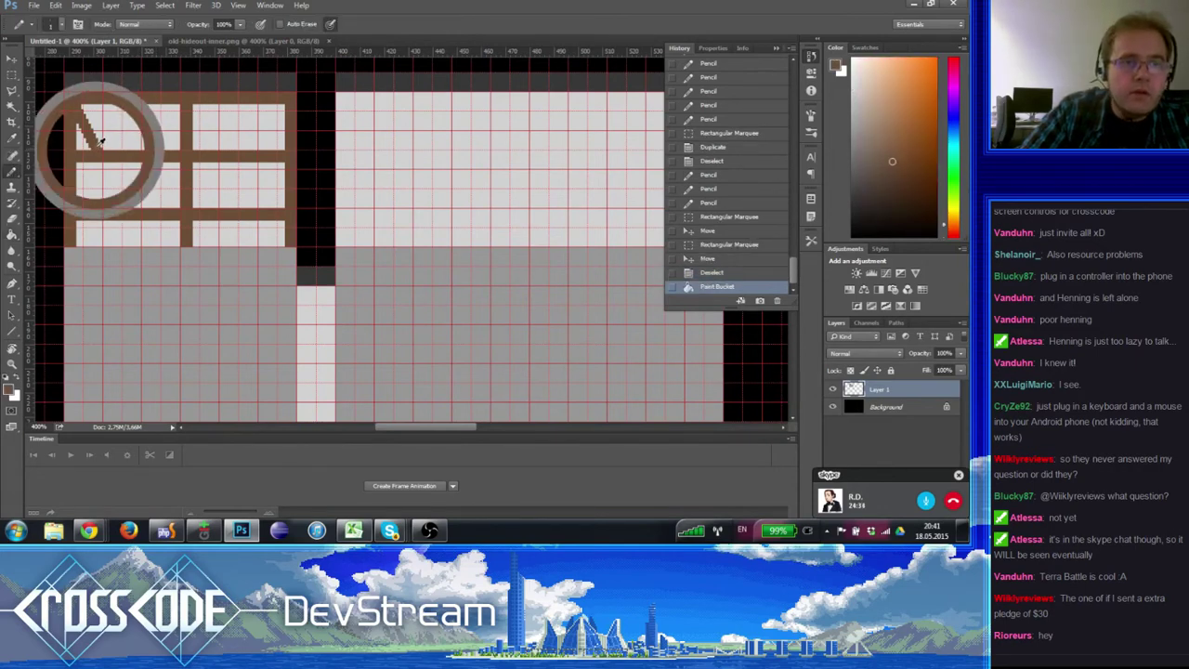
{"action": "left_click", "coordinate": [12, 76]}
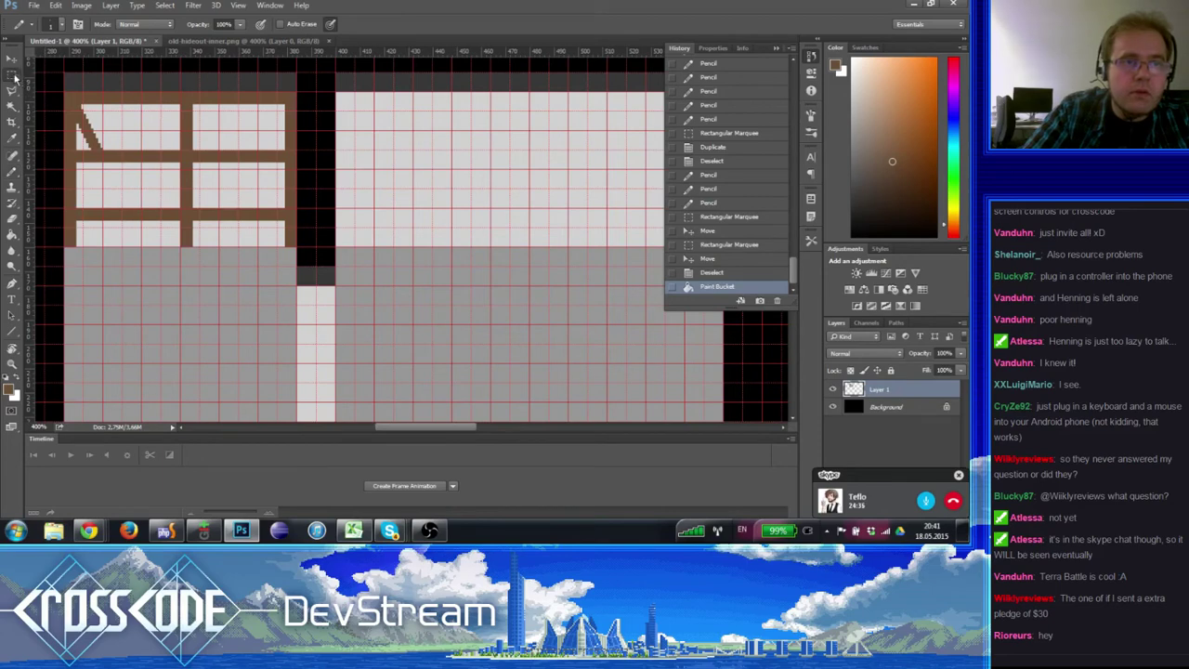
{"action": "mouse_move", "coordinate": [102, 149]}
{"action": "left_mouse_down"}
{"action": "mouse_move", "coordinate": [83, 110]}
{"action": "mouse_move", "coordinate": [121, 178]}
{"action": "left_mouse_up"}
{"action": "key", "text": "ctrl+d"}
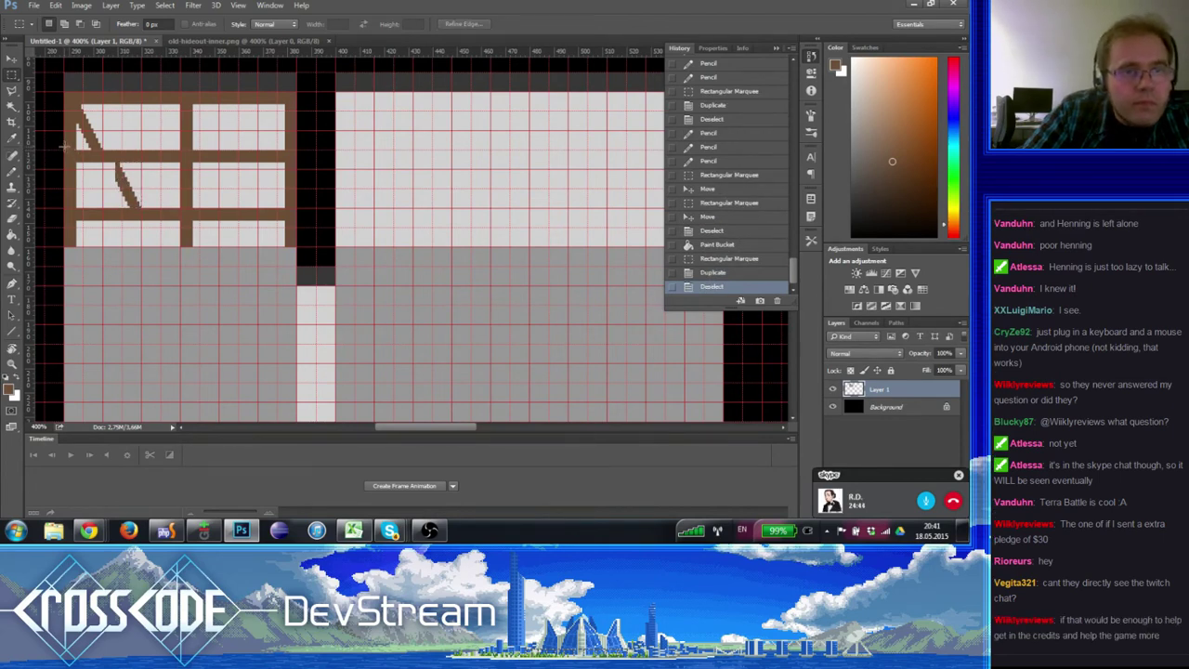
{"action": "key", "text": "ctrl+z"}
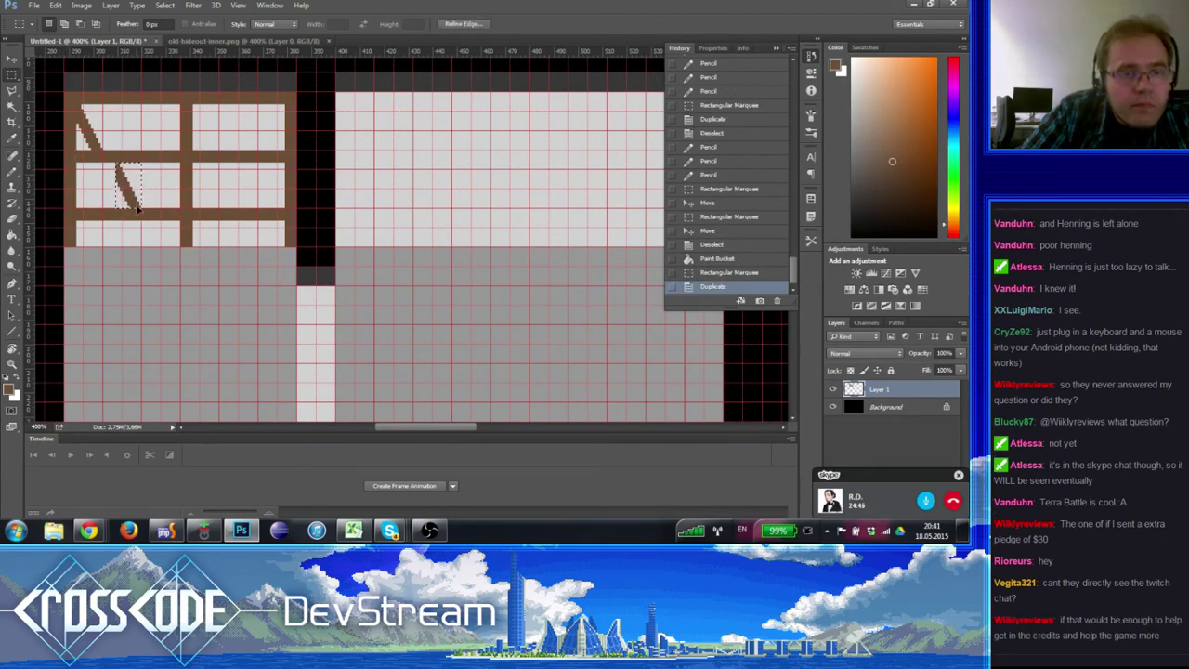
{"action": "left_click_drag", "start_coordinate": [114, 168], "coordinate": [159, 223]}
{"action": "key", "text": "ctrl+d"}
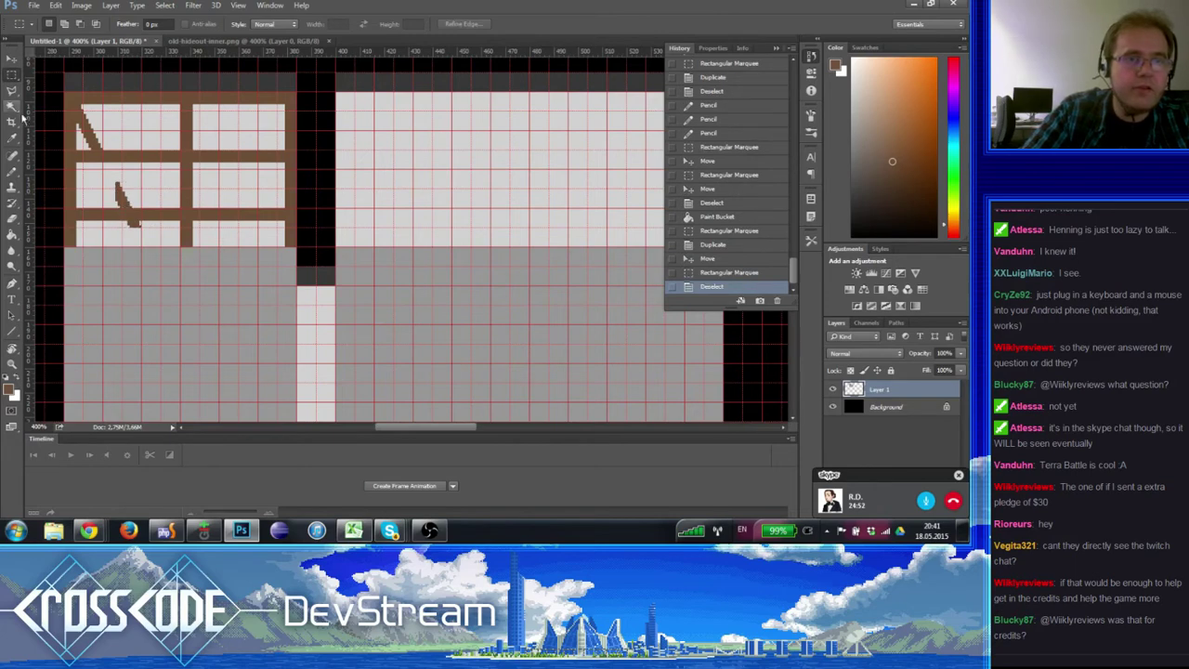
- Extend the copied brace up to the middle beam with brown Pencil pixels, continuing the diagonal from the upper panel
{"action": "left_click", "coordinate": [12, 154]}
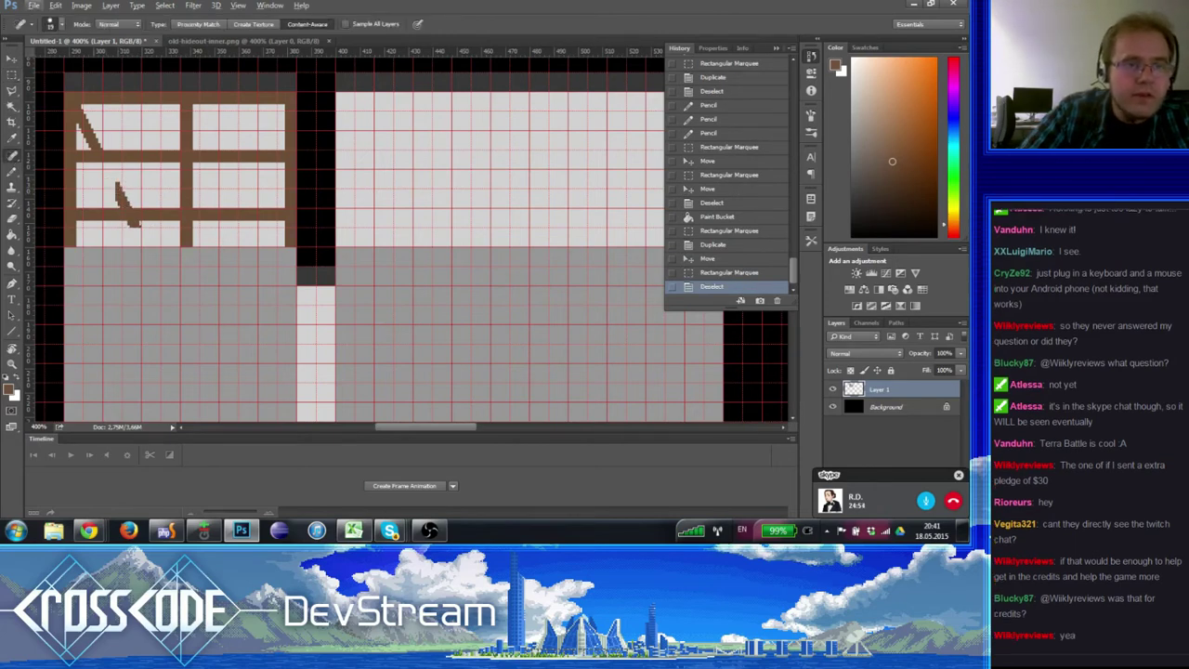
{"action": "left_click", "coordinate": [12, 172]}
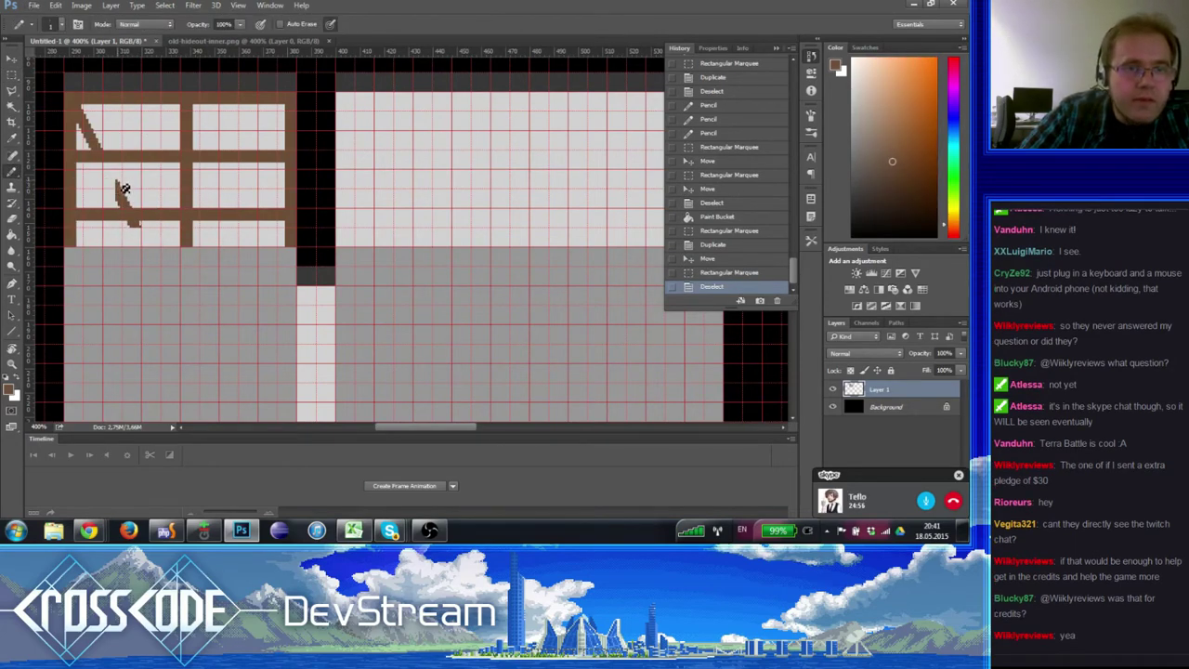
{"action": "left_click", "coordinate": [122, 184]}
{"action": "left_click", "coordinate": [121, 181]}
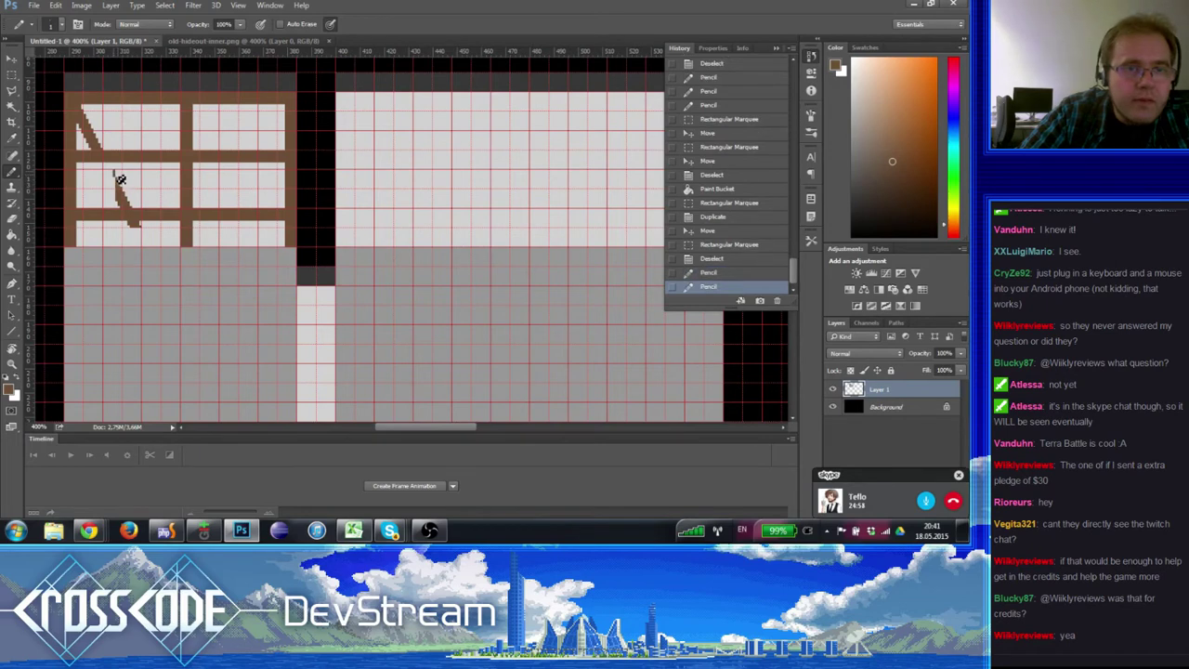
{"action": "left_click", "coordinate": [117, 174]}
- Hide the grid and thicken the brace's edges in the middle-left panel with brown Pencil pixels down to the lower beam
{"action": "key", "text": "ctrl+apostrophe"}
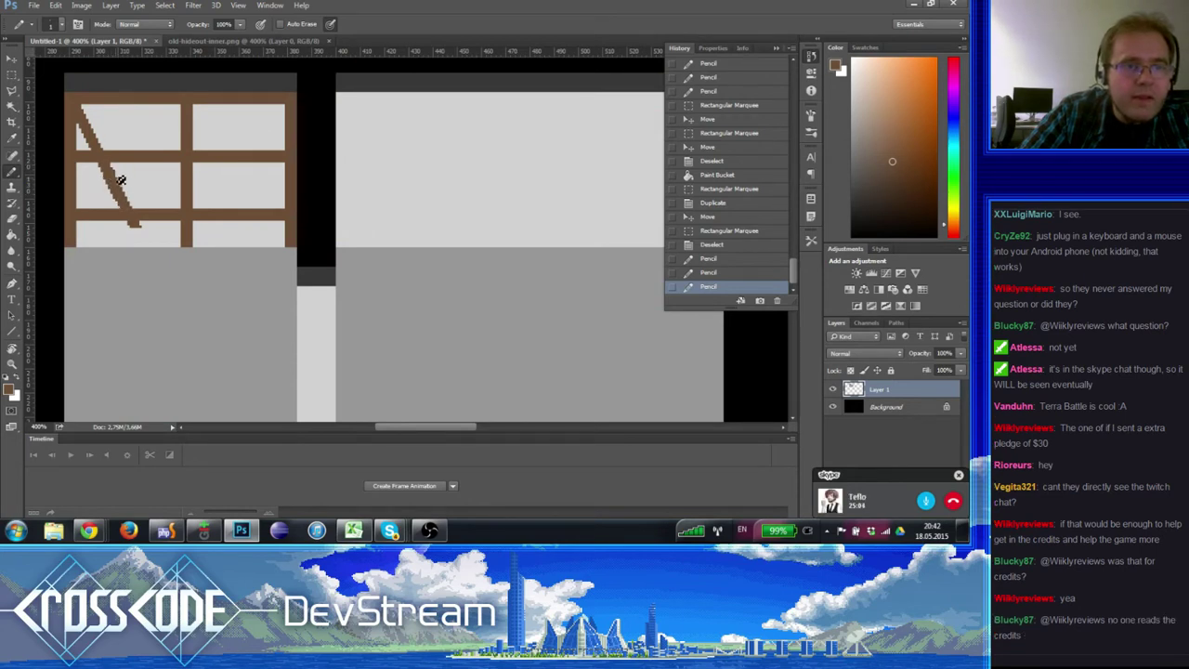
{"action": "left_click", "coordinate": [102, 171]}
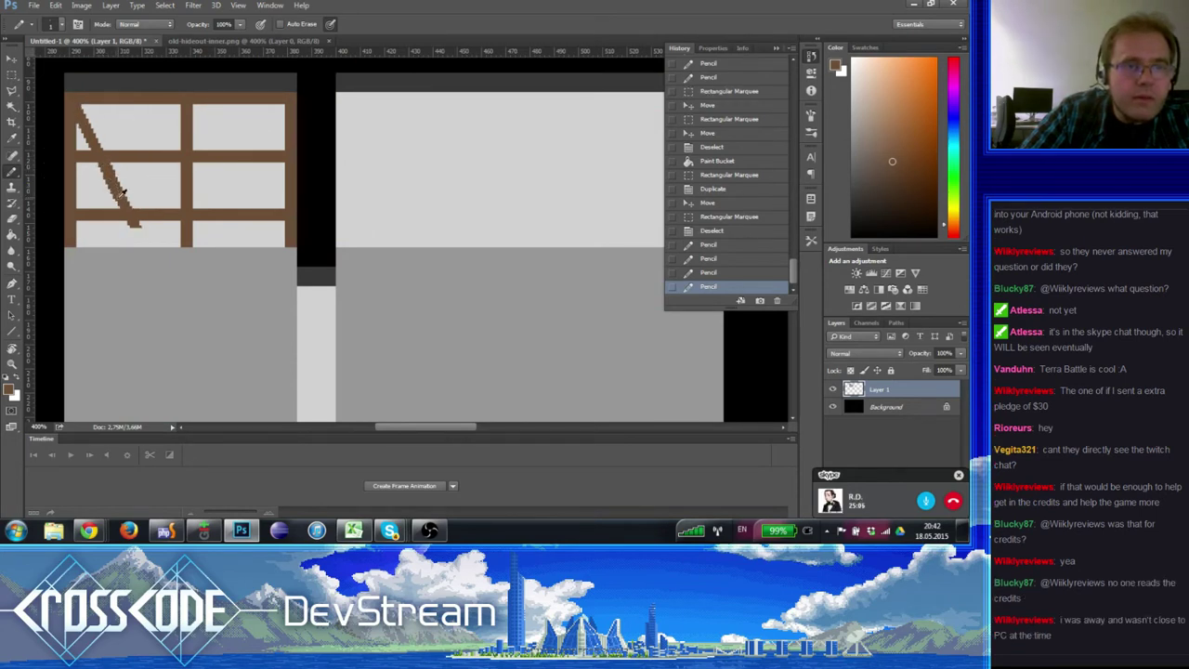
{"action": "left_click", "coordinate": [123, 191]}
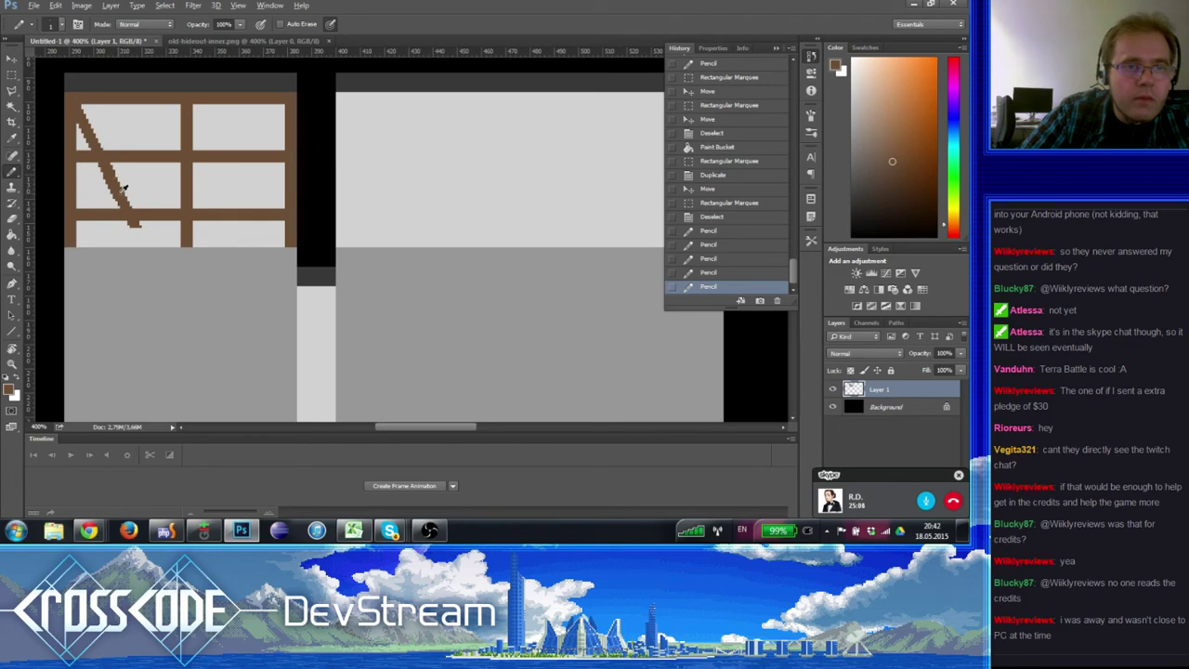
{"action": "left_click", "coordinate": [124, 212]}
{"action": "left_click", "coordinate": [133, 221]}
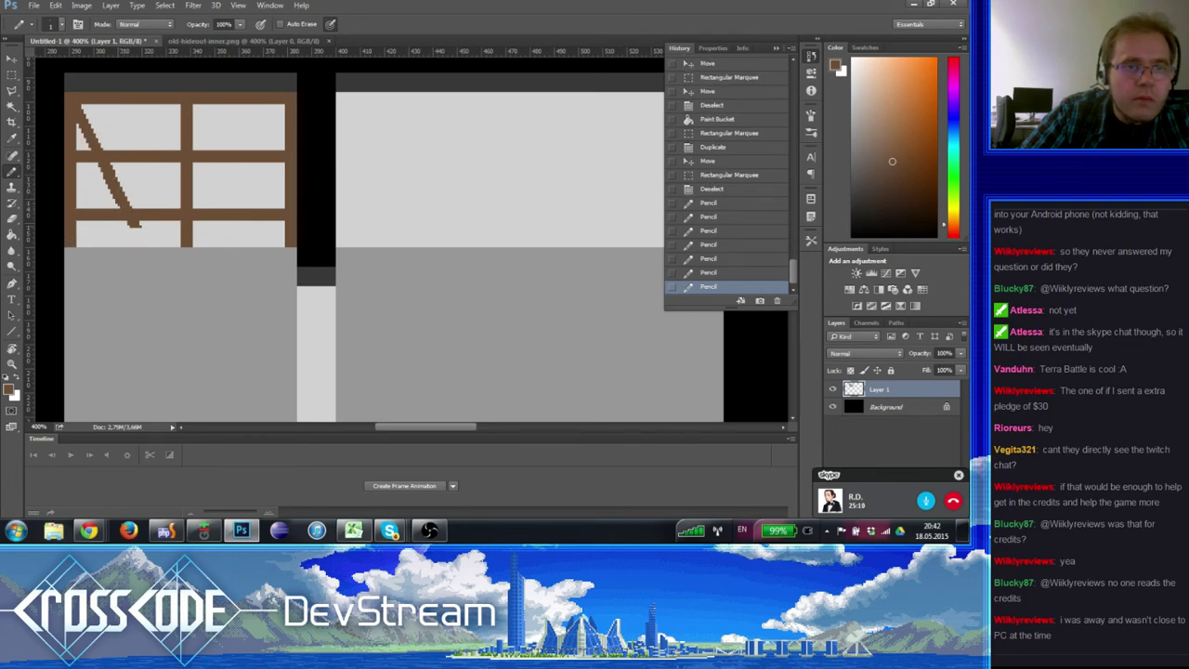
{"action": "left_click", "coordinate": [131, 222]}
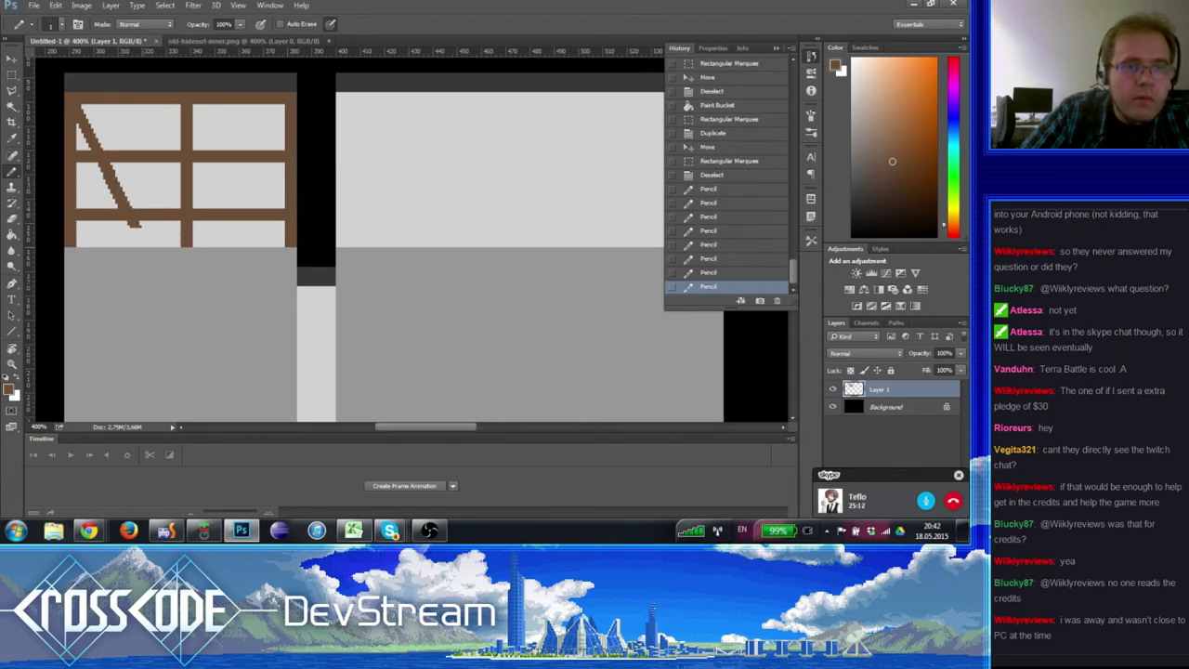
{"action": "left_click_drag", "start_coordinate": [144, 245], "coordinate": [146, 248]}
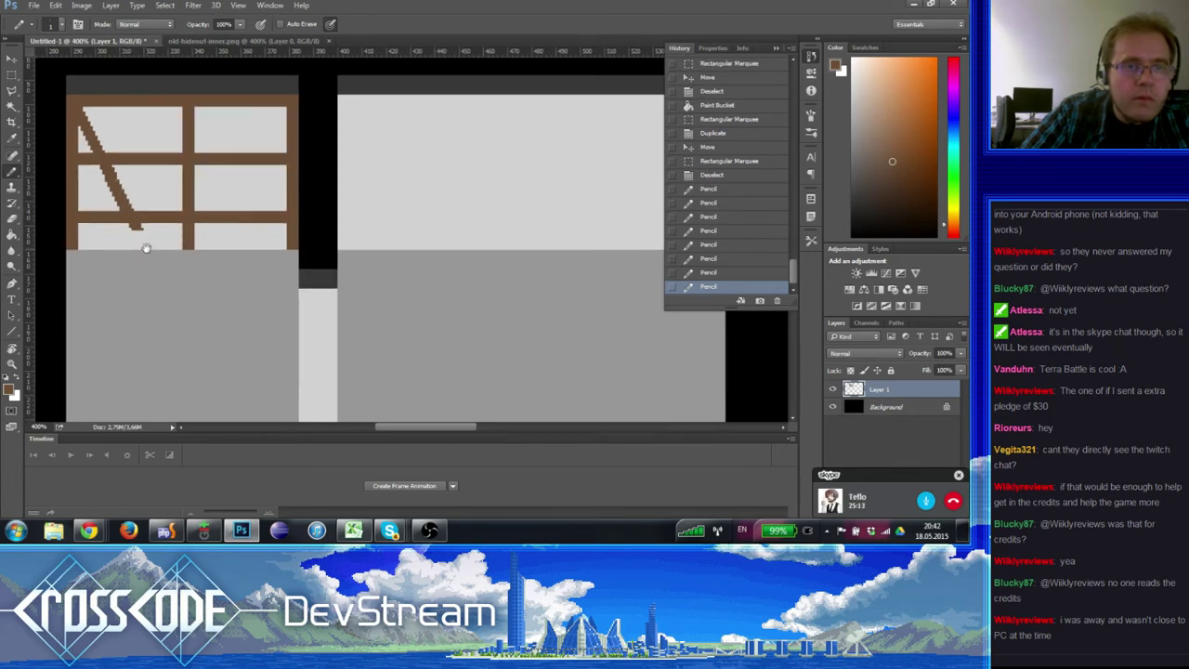
- Trim the brace's lower-left edge with the wall's light grey and even out its stepped outline with sampled brown Pencil pixels
{"action": "left_click", "coordinate": [109, 181], "text": "alt"}
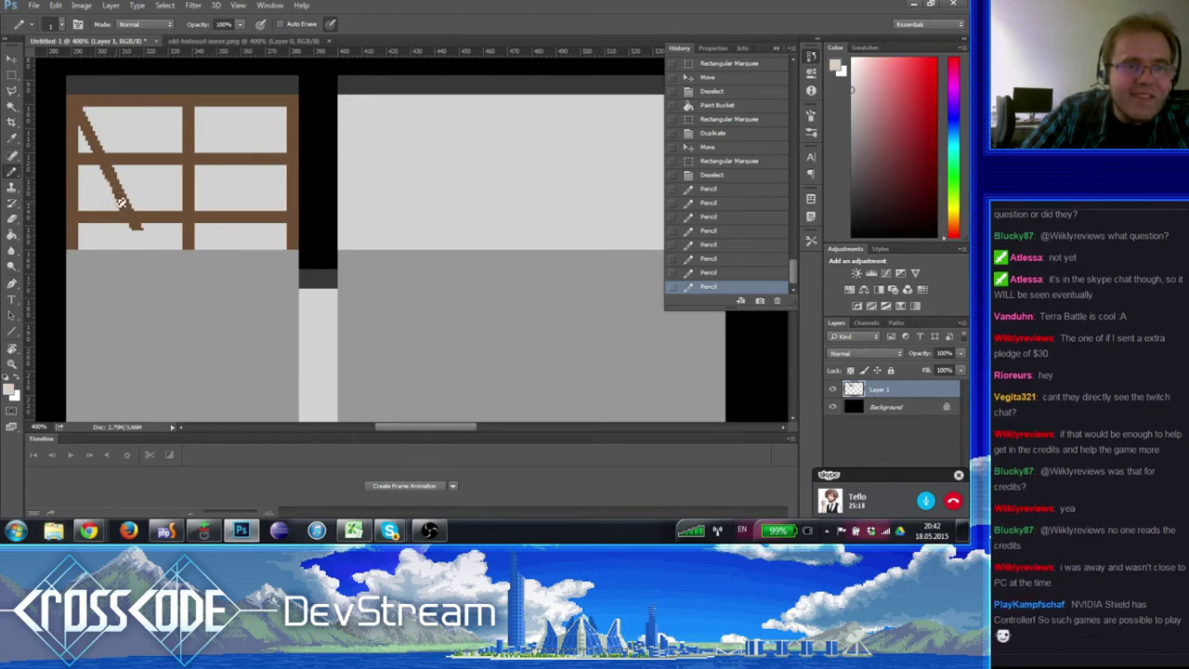
{"action": "left_click_drag", "start_coordinate": [121, 202], "coordinate": [127, 213]}
{"action": "left_click", "coordinate": [125, 210], "text": "alt"}
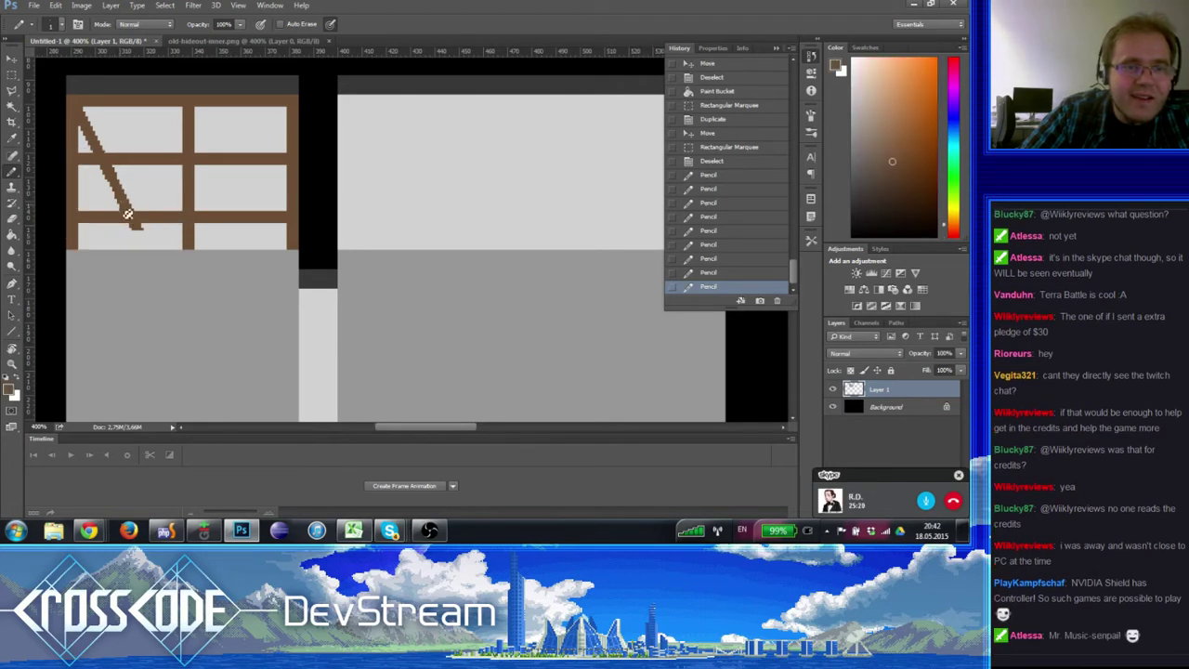
{"action": "left_click", "coordinate": [127, 213]}
{"action": "left_click", "coordinate": [120, 197]}
{"action": "left_click", "coordinate": [124, 205]}
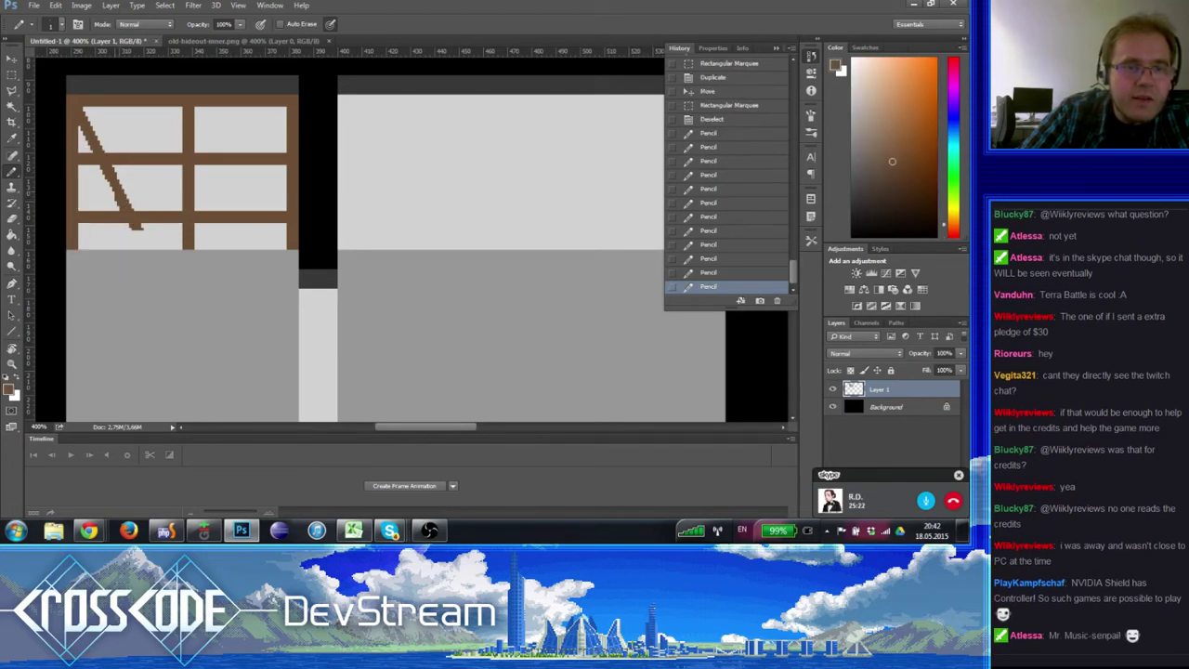
{"action": "left_click", "coordinate": [126, 209]}
{"action": "left_click", "coordinate": [120, 199]}
{"action": "left_click", "coordinate": [115, 191]}
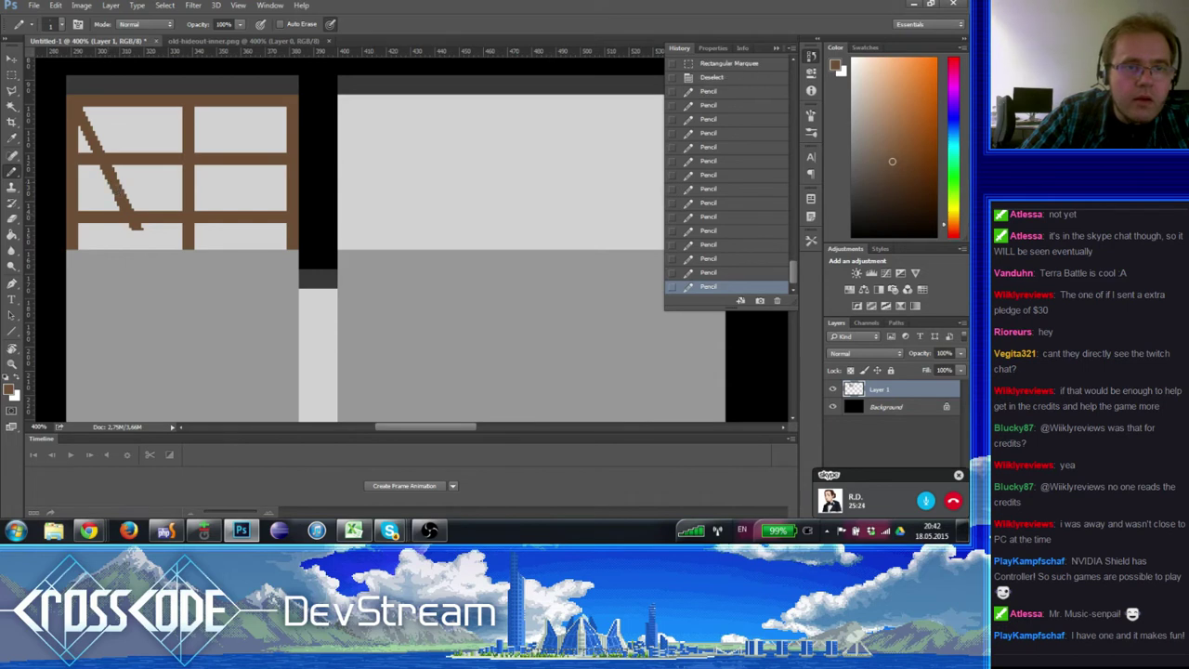
{"action": "left_click", "coordinate": [122, 178]}
{"action": "left_click", "coordinate": [123, 184]}
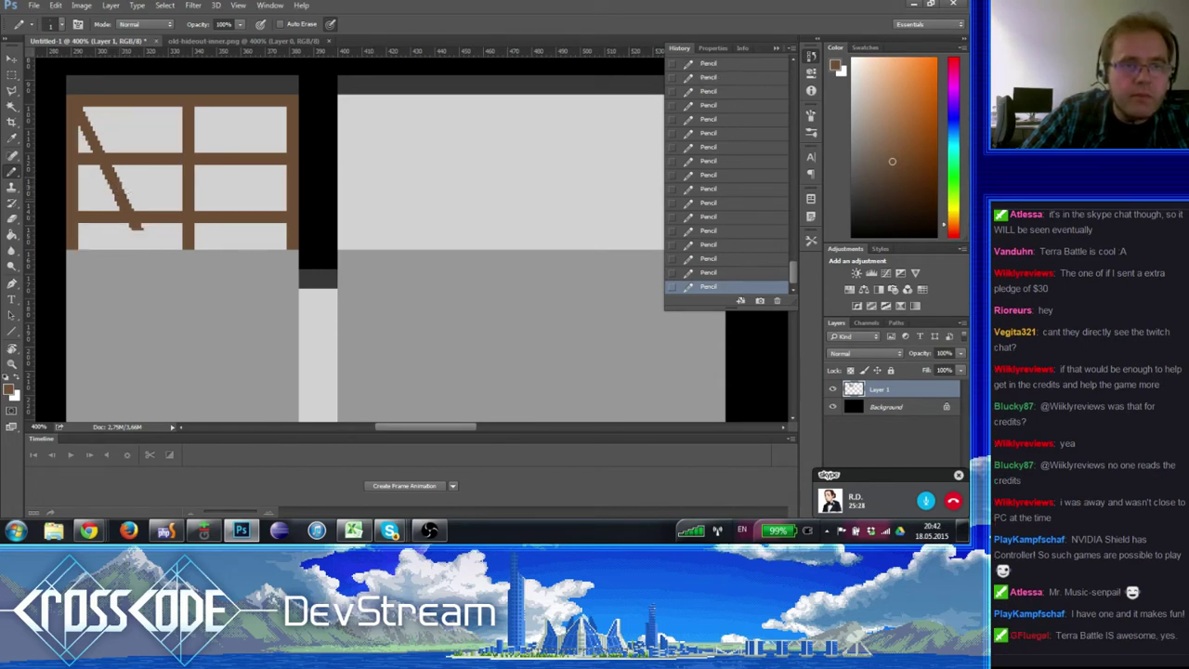
- Touch up the brace just above the lower beam using colours sampled from the wall and wood, and show the grid again
{"action": "left_click", "coordinate": [135, 196], "text": "alt"}
{"action": "left_click", "coordinate": [141, 212]}
{"action": "left_click", "coordinate": [129, 199], "text": "alt"}
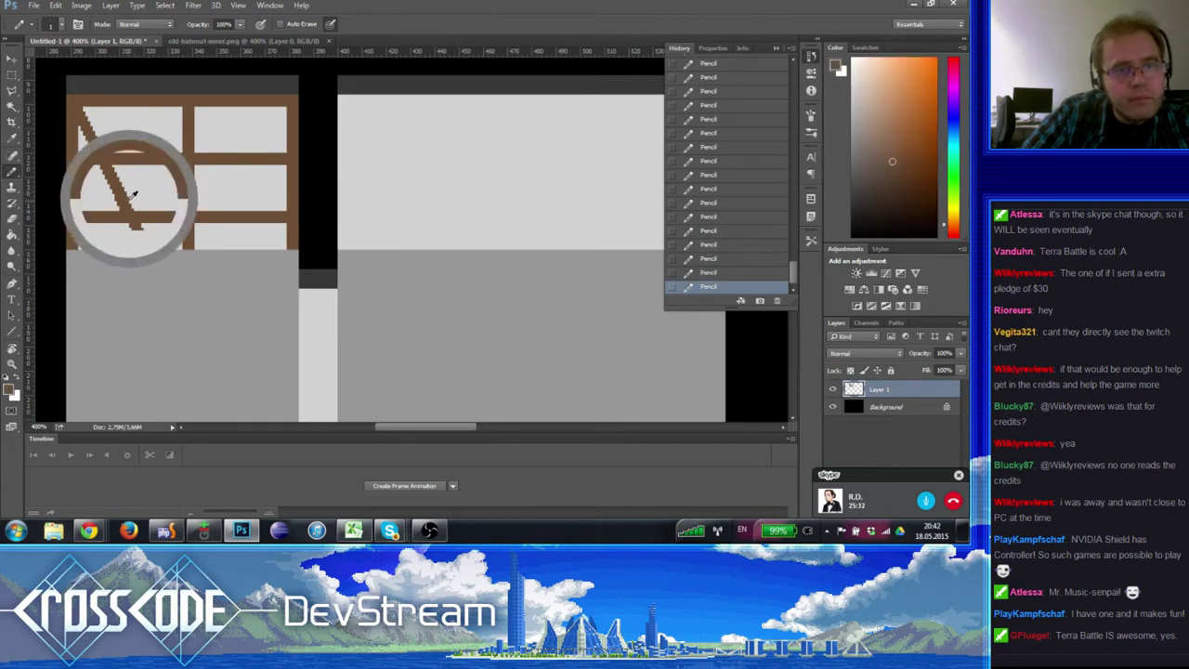
{"action": "left_click", "coordinate": [119, 198], "text": "alt"}
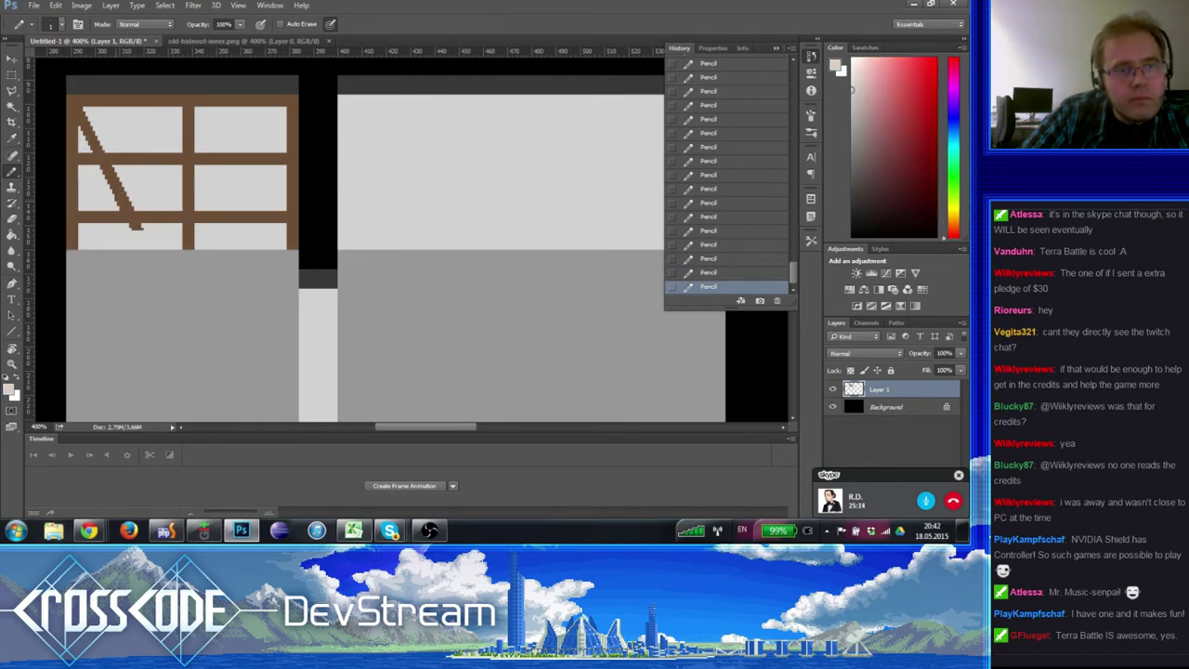
{"action": "left_click", "coordinate": [122, 210], "text": "alt"}
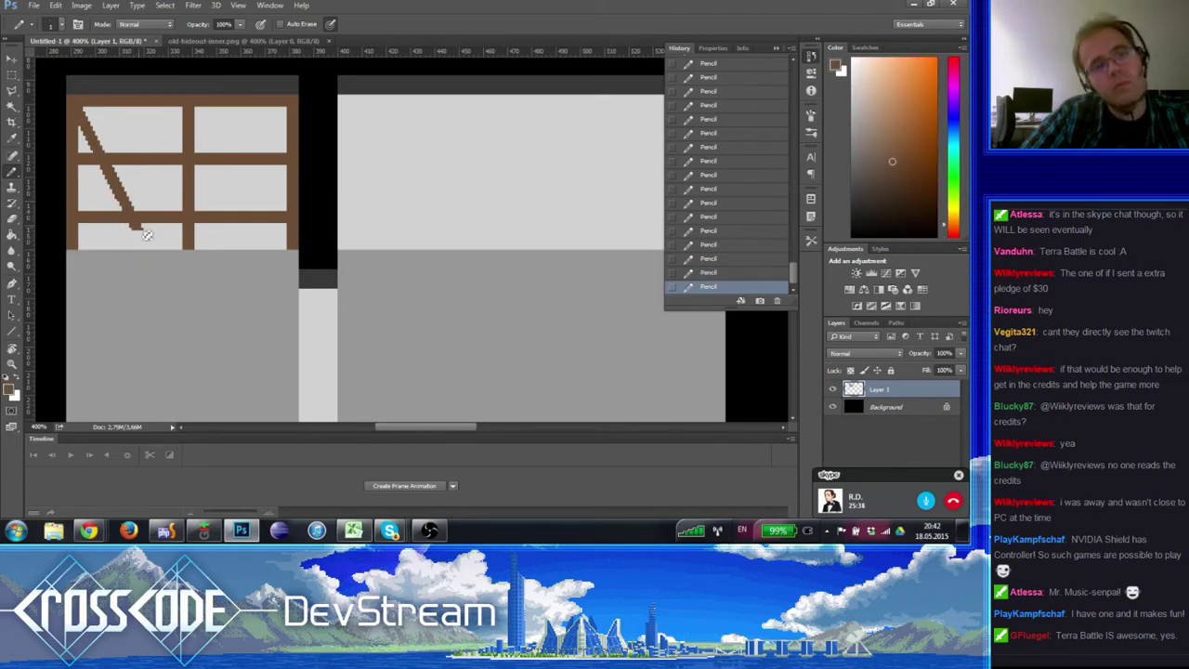
{"action": "left_click", "coordinate": [124, 195], "text": "alt"}
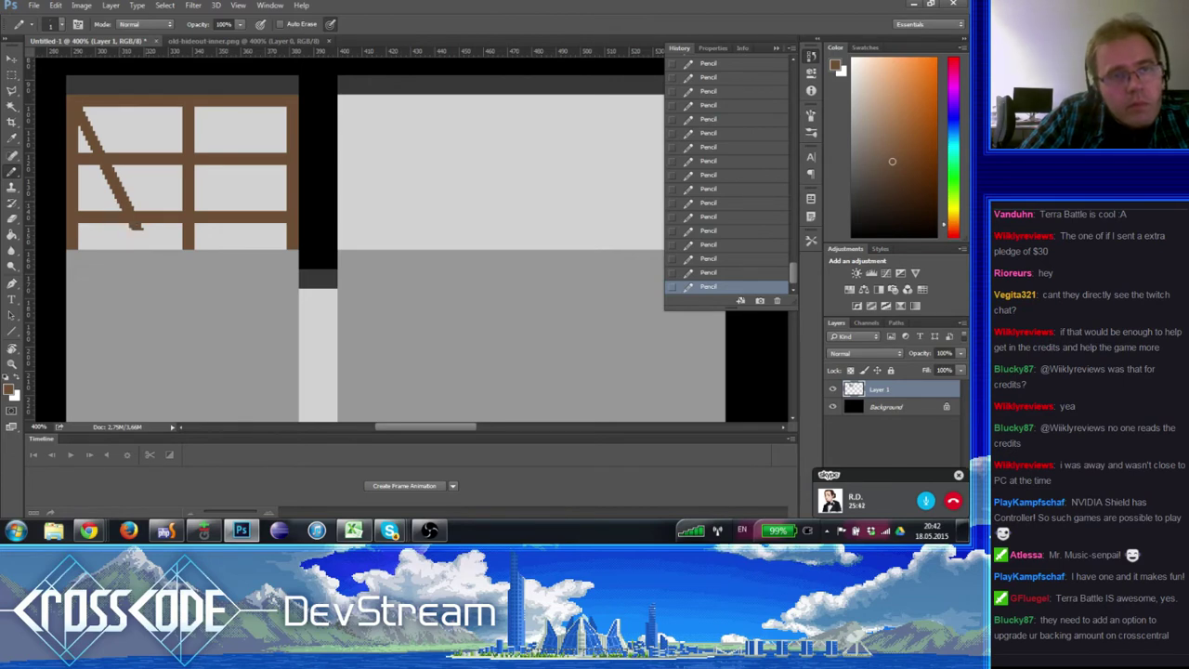
{"action": "left_click_drag", "start_coordinate": [139, 239], "coordinate": [146, 246]}
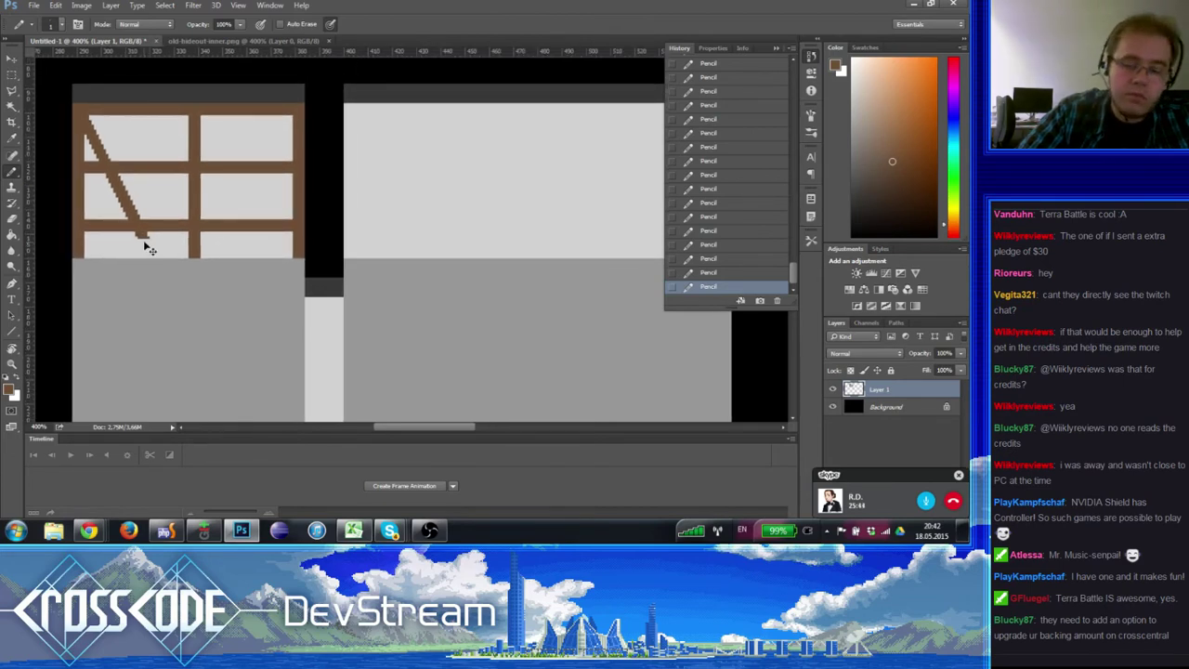
{"action": "key", "text": "ctrl+apostrophe"}
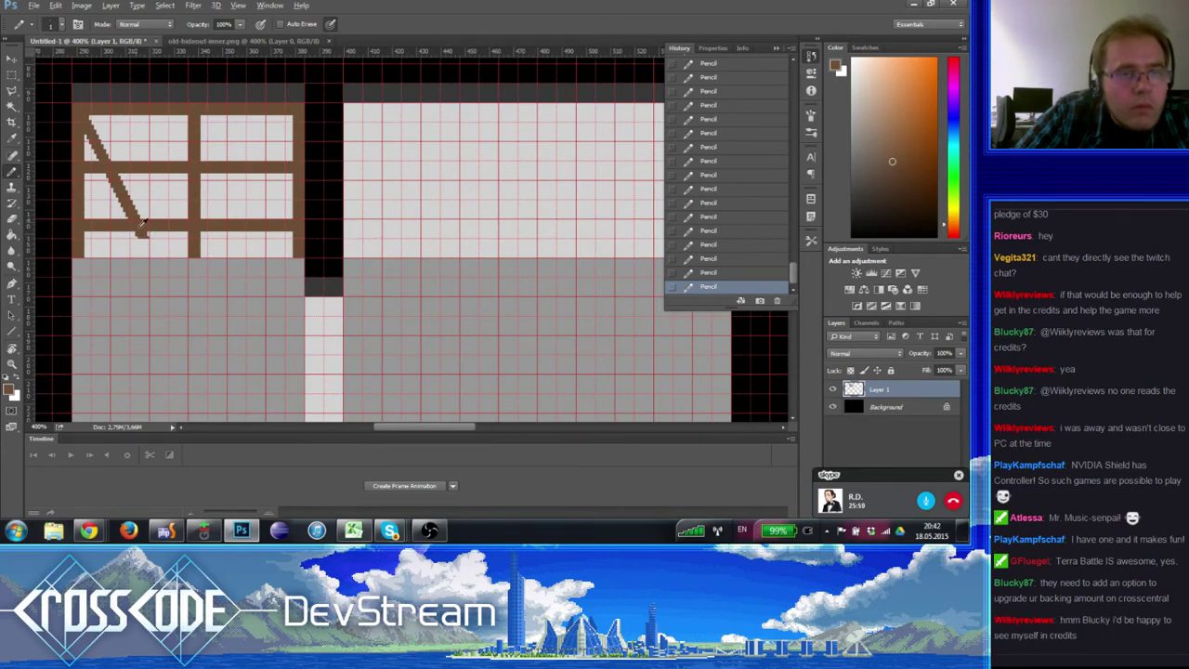
{"action": "left_click", "coordinate": [141, 229], "text": "alt"}
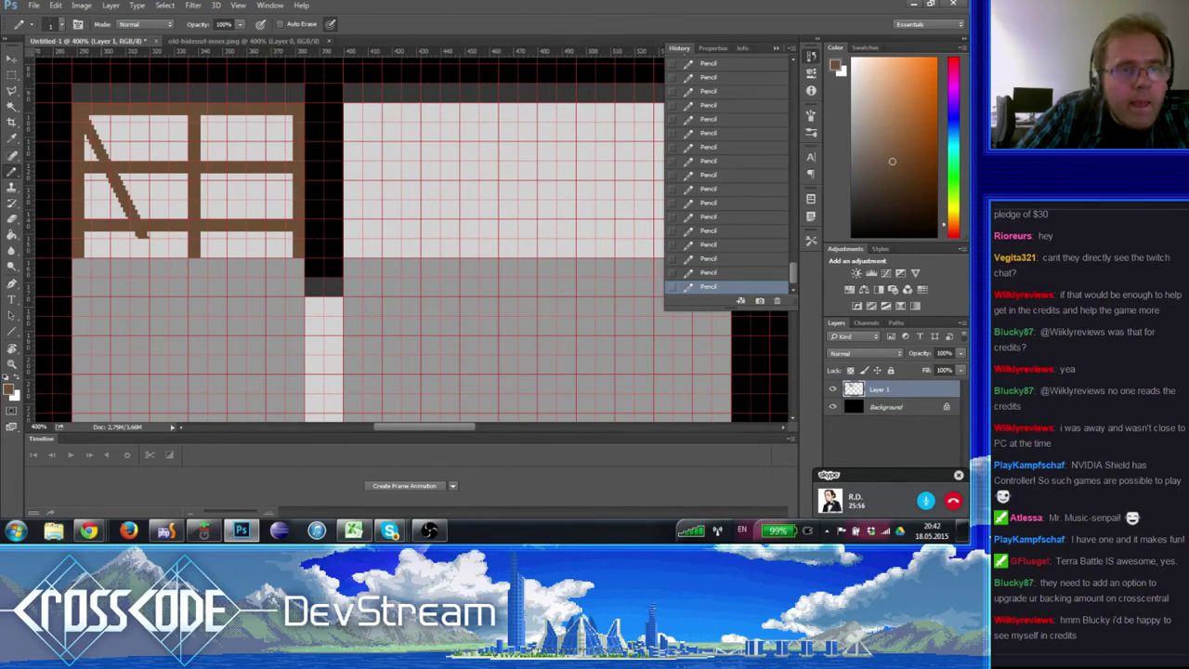
- Extend the diagonal brace below the lower beam to the wall's bottom edge by duplicating marquee-selected pieces of it, and deselect
{"action": "left_click", "coordinate": [13, 76]}
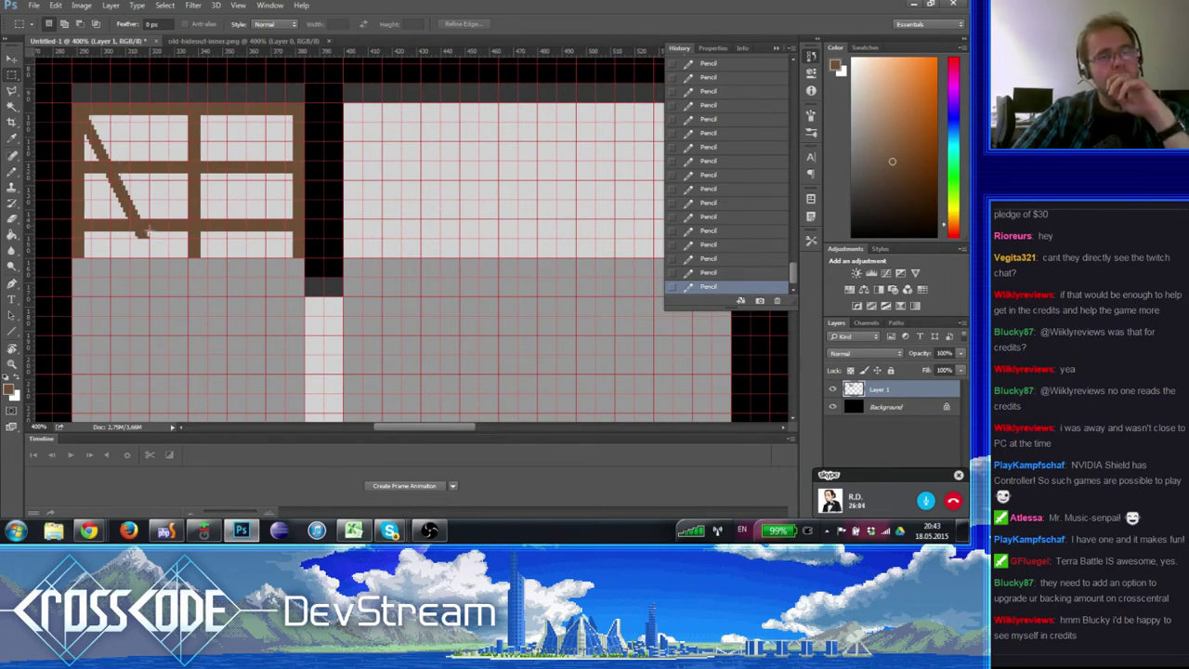
{"action": "left_click", "coordinate": [17, 172]}
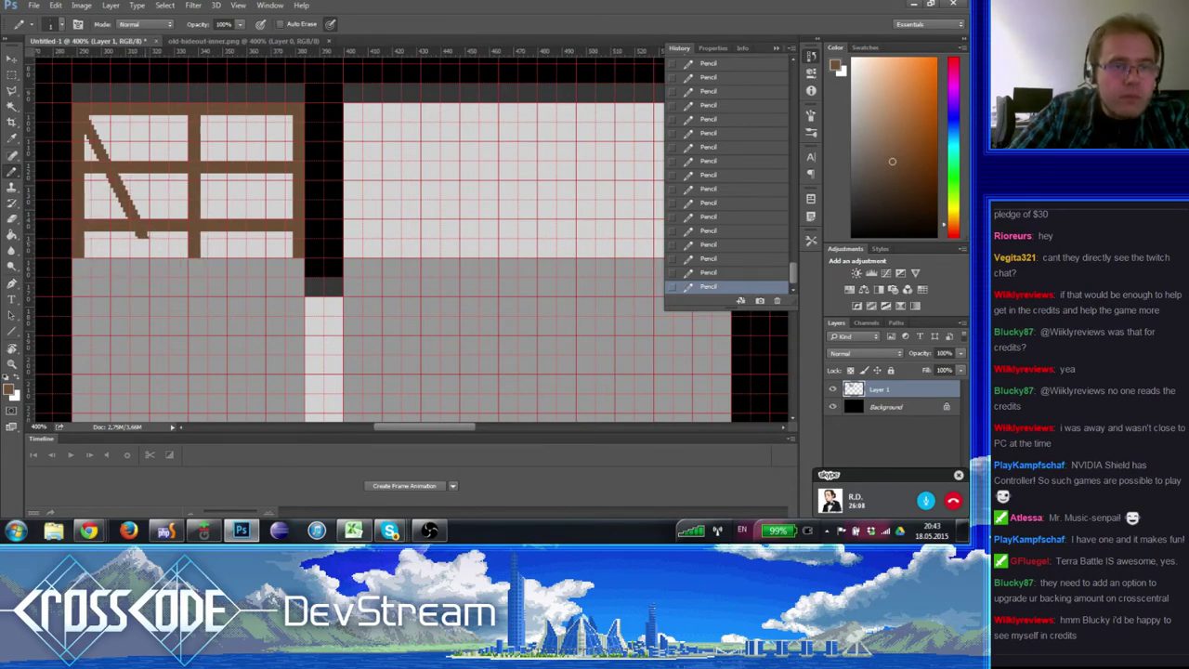
{"action": "left_click_drag", "start_coordinate": [148, 249], "coordinate": [156, 249]}
{"action": "left_click", "coordinate": [153, 245], "text": "alt"}
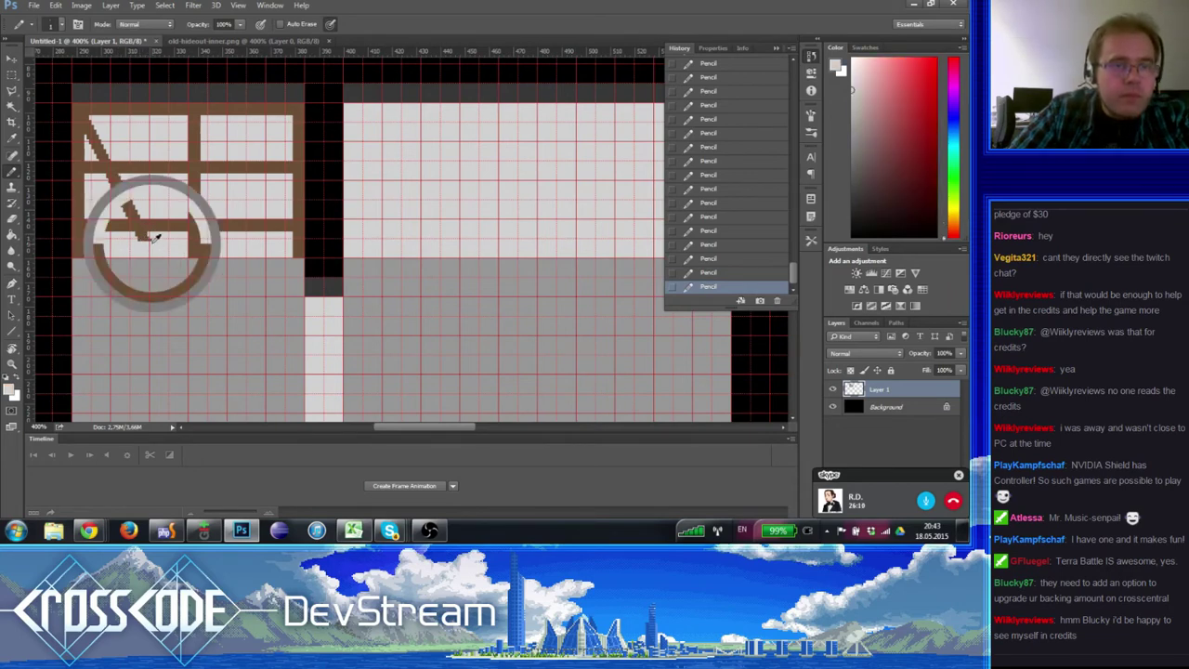
{"action": "key", "text": "m"}
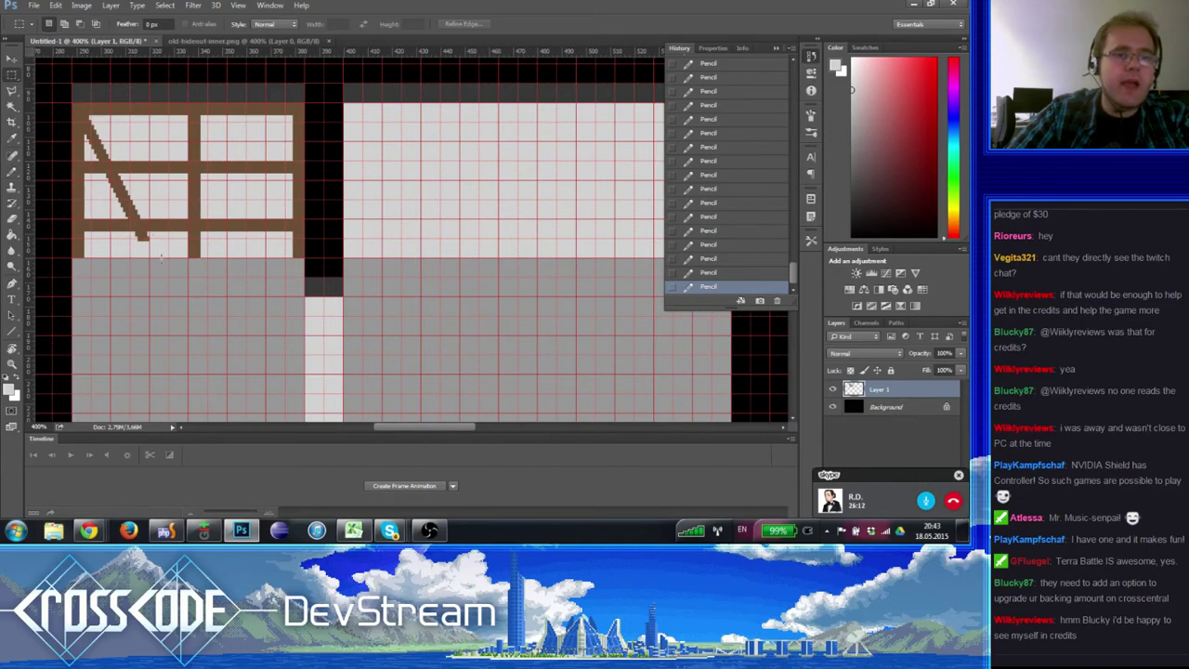
{"action": "left_click_drag", "start_coordinate": [141, 238], "coordinate": [140, 238]}
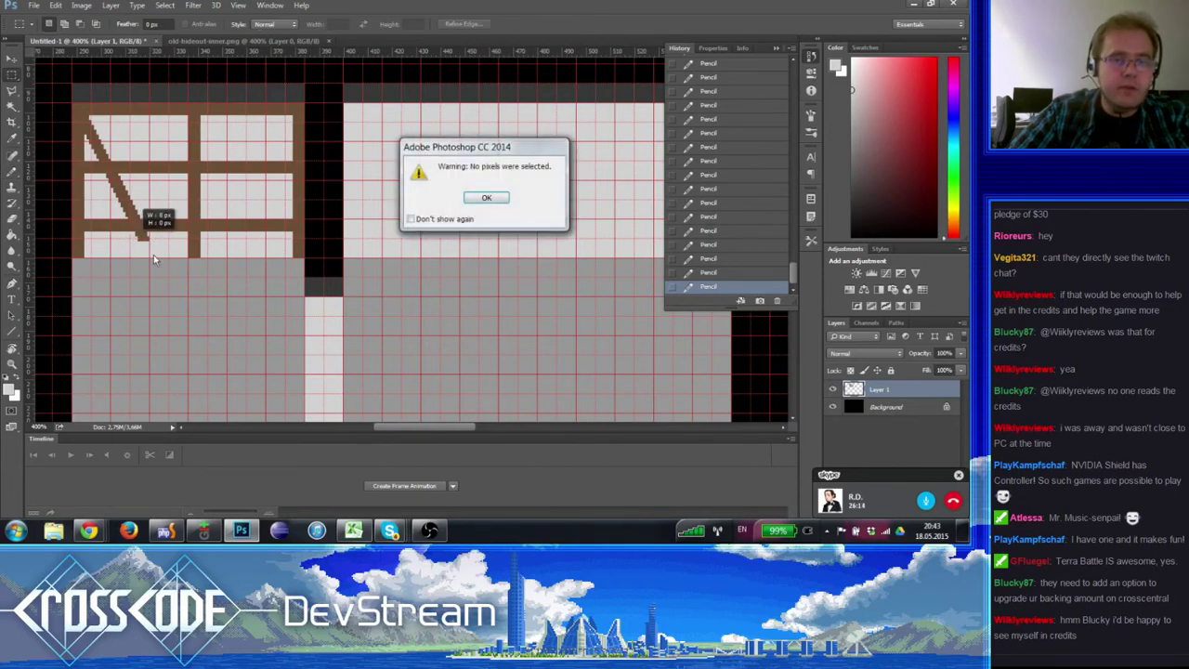
{"action": "left_click", "coordinate": [486, 198]}
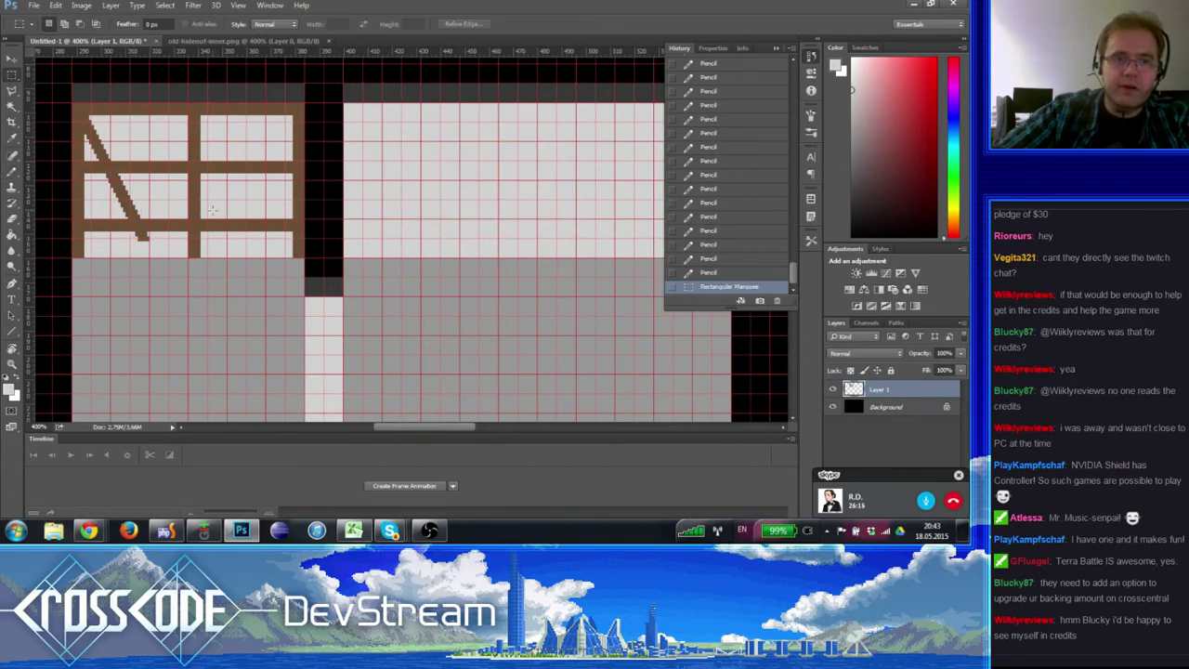
{"action": "mouse_move", "coordinate": [141, 218]}
{"action": "left_mouse_down"}
{"action": "mouse_move", "coordinate": [120, 187]}
{"action": "mouse_move", "coordinate": [155, 251]}
{"action": "left_mouse_up"}
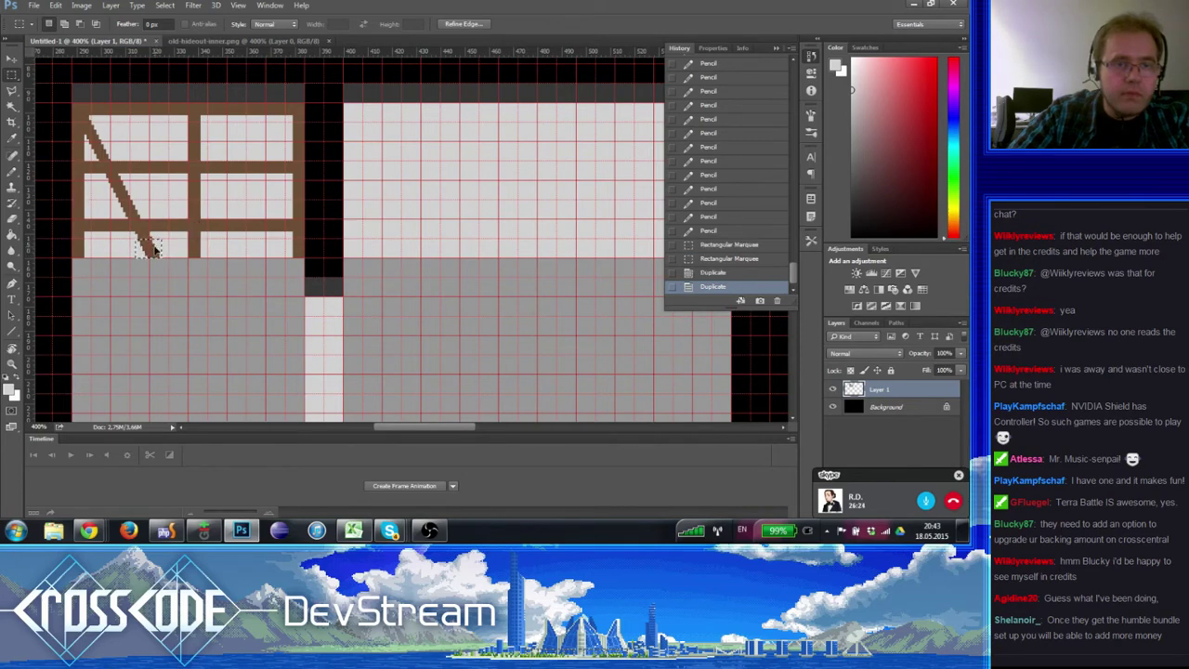
{"action": "key", "text": "ctrl+d"}
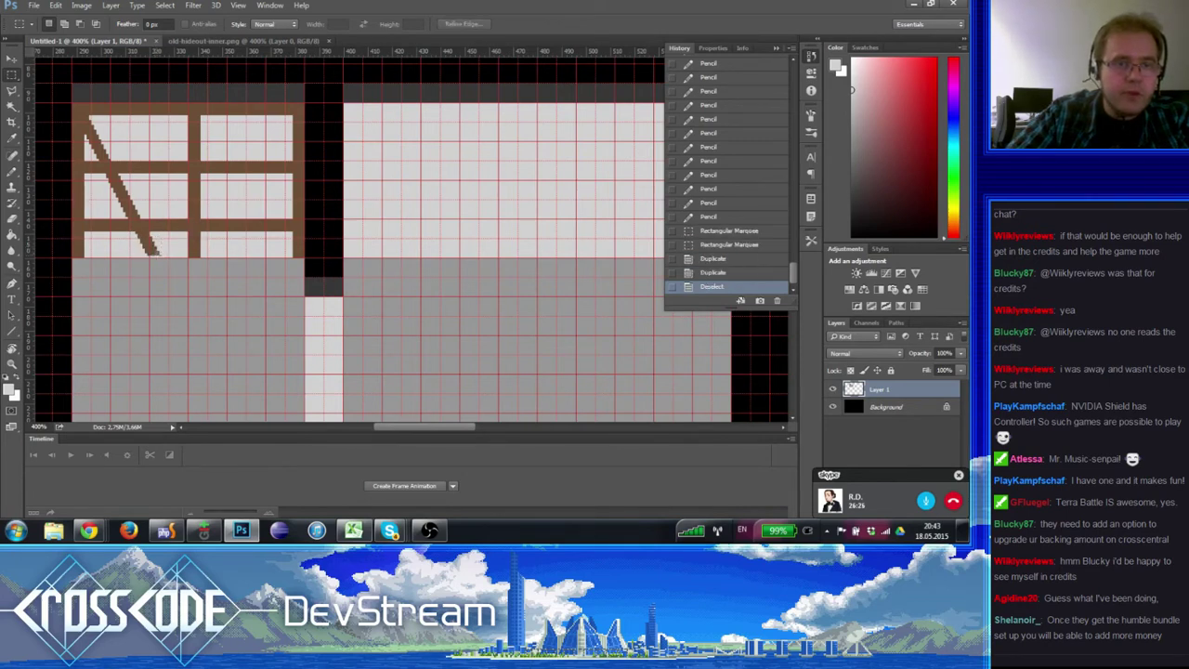
{"action": "mouse_move", "coordinate": [189, 221]}
{"action": "left_mouse_down"}
{"action": "mouse_move", "coordinate": [178, 245]}
{"action": "mouse_move", "coordinate": [139, 255]}
{"action": "mouse_move", "coordinate": [192, 289]}
{"action": "left_mouse_up"}
{"action": "left_click", "coordinate": [145, 288]}
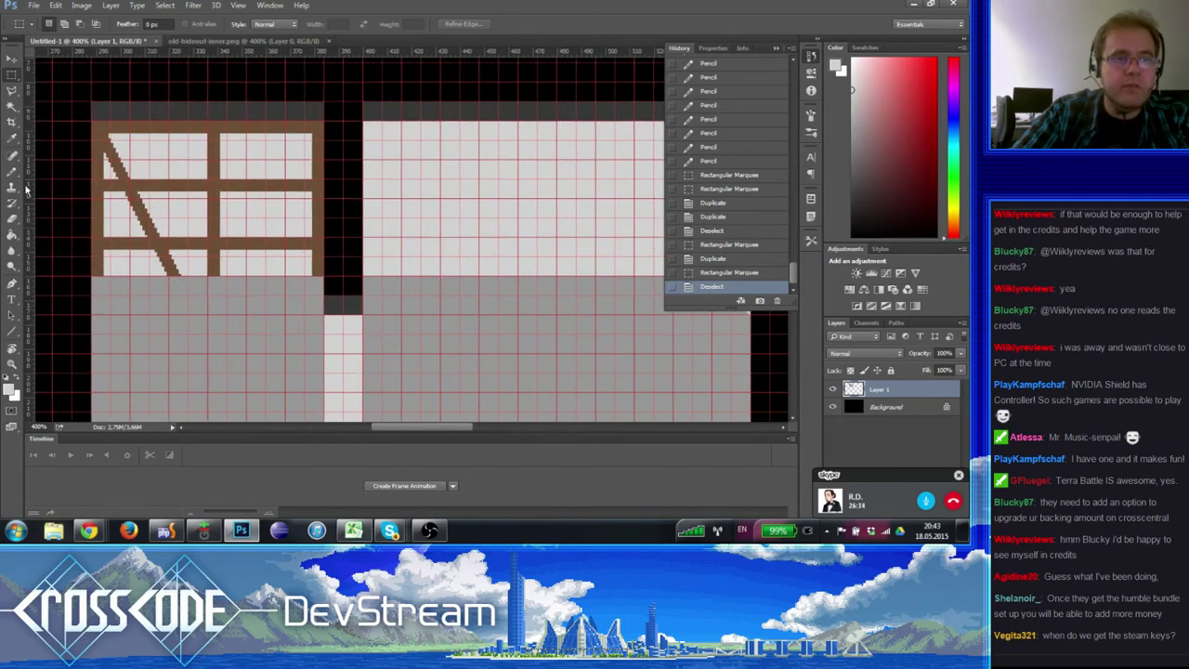
- Sample the brace's brown as the drawing colour and ready the Pencil tool over the half-timbered wall
{"action": "key", "text": "b"}
{"action": "left_click_drag", "start_coordinate": [174, 224], "coordinate": [238, 284]}
{"action": "left_click", "coordinate": [146, 165], "text": "alt"}
{"action": "scroll", "coordinate": [204, 224], "scroll_direction": "down", "scroll_amount": 2}
{"action": "key", "text": "ctrl+r"}
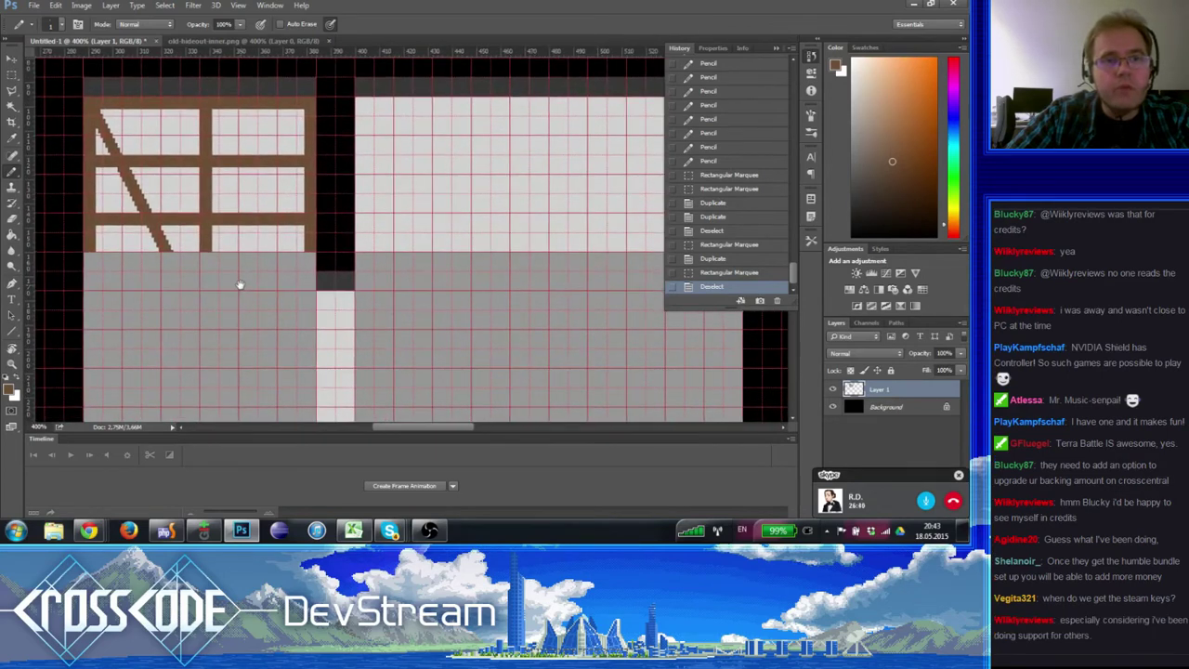
{"action": "left_click", "coordinate": [13, 78]}
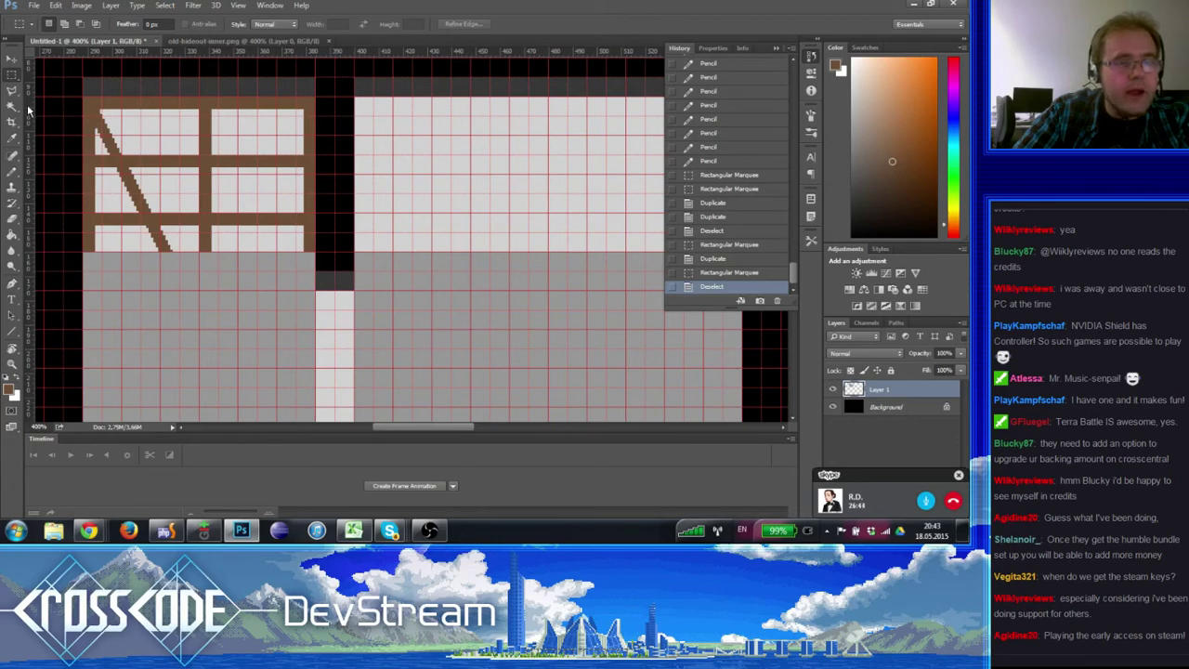
{"action": "left_click", "coordinate": [12, 171]}
{"action": "mouse_move", "coordinate": [90, 219]}
{"action": "left_mouse_down"}
{"action": "mouse_move", "coordinate": [146, 245]}
{"action": "mouse_move", "coordinate": [52, 234]}
{"action": "mouse_move", "coordinate": [144, 248]}
{"action": "left_mouse_up"}
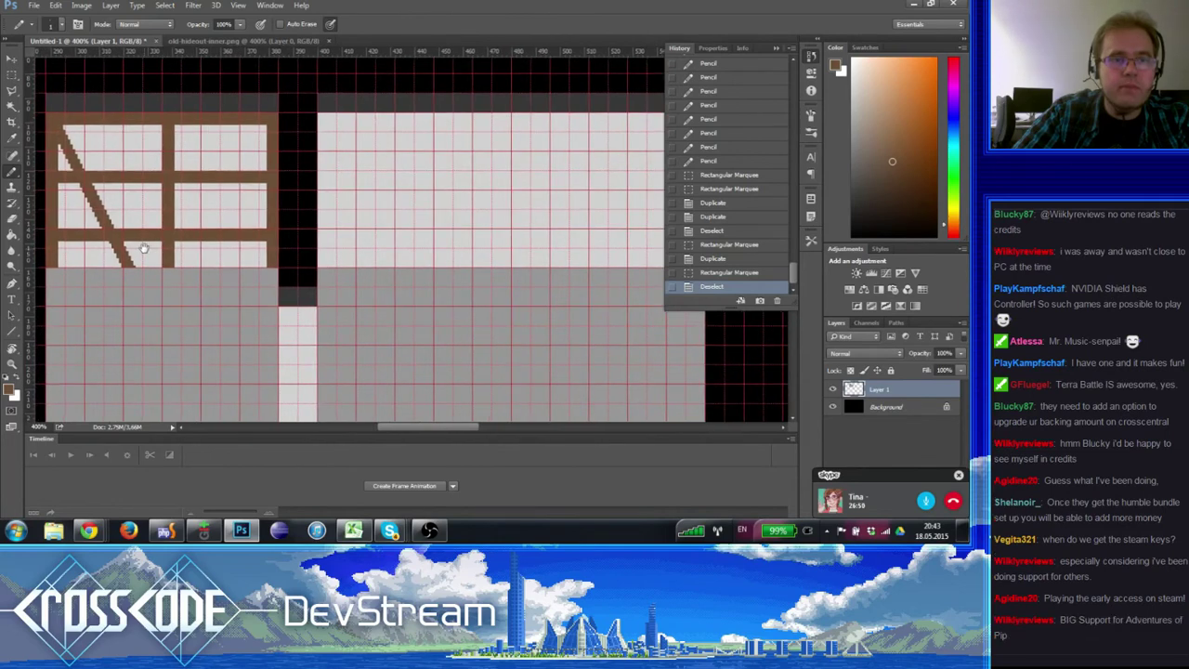
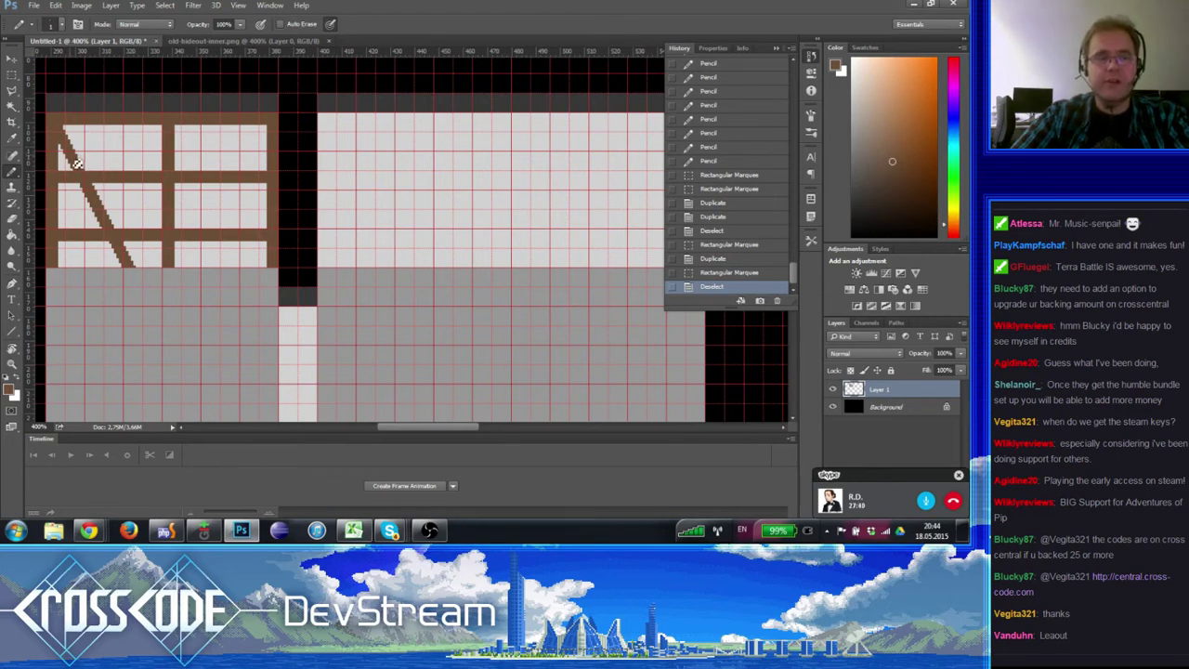
- Select the whole diagonal brace with combined rectangular marquees, trimming the selection around it, and nudge it 5 pixels left
{"action": "left_click", "coordinate": [13, 78]}
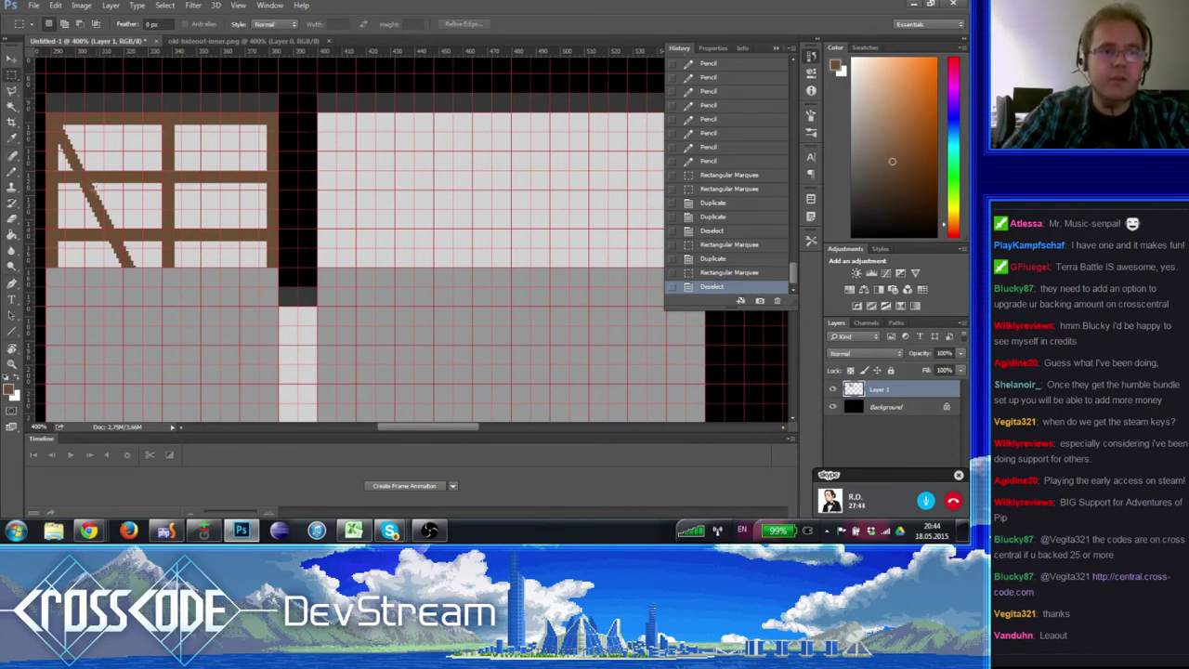
{"action": "left_click_drag", "start_coordinate": [116, 208], "coordinate": [65, 125]}
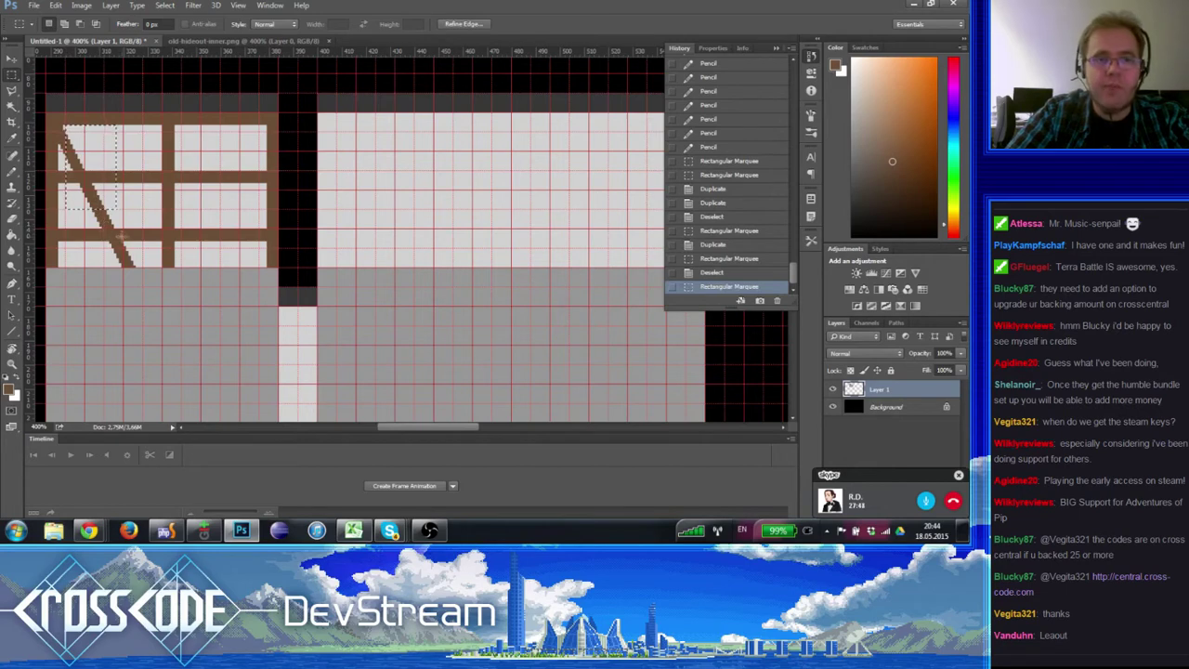
{"action": "left_click_drag", "start_coordinate": [135, 249], "coordinate": [105, 247]}
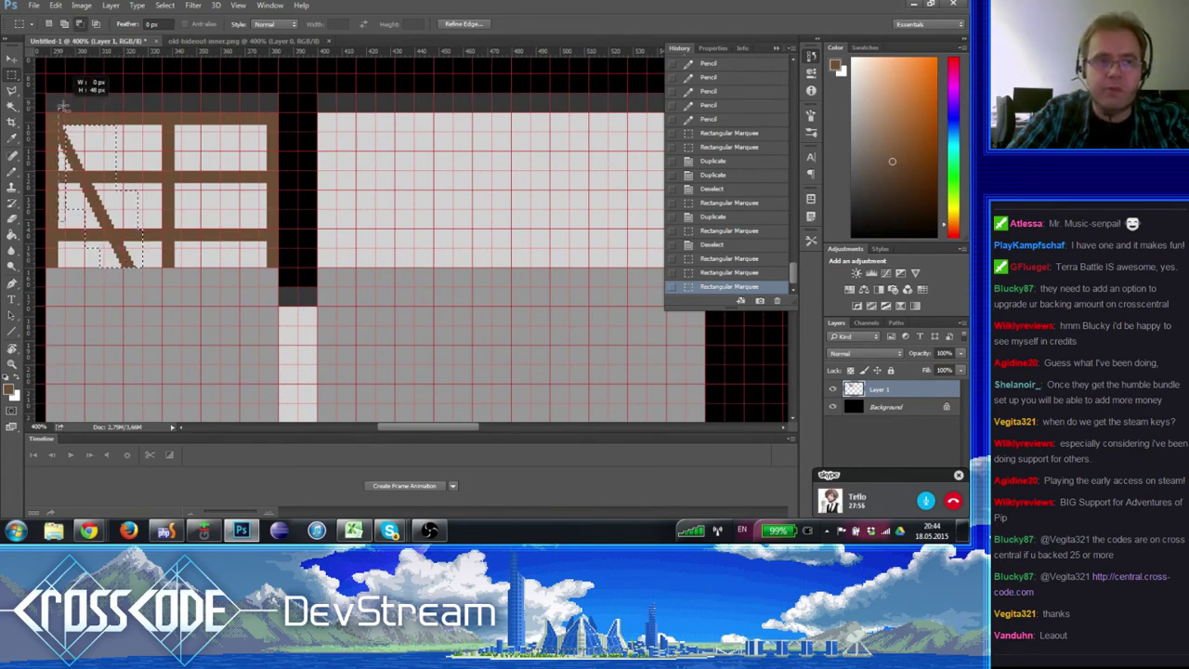
{"action": "left_click_drag", "start_coordinate": [62, 107], "coordinate": [66, 107]}
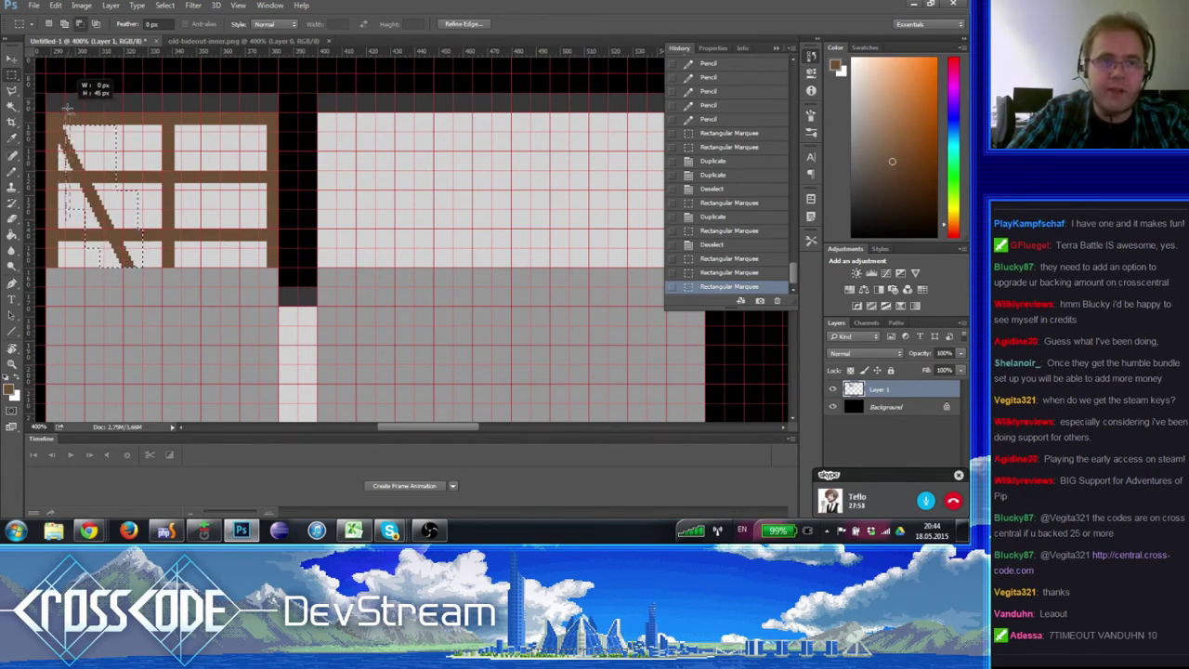
{"action": "left_click_drag", "start_coordinate": [64, 110], "coordinate": [60, 115]}
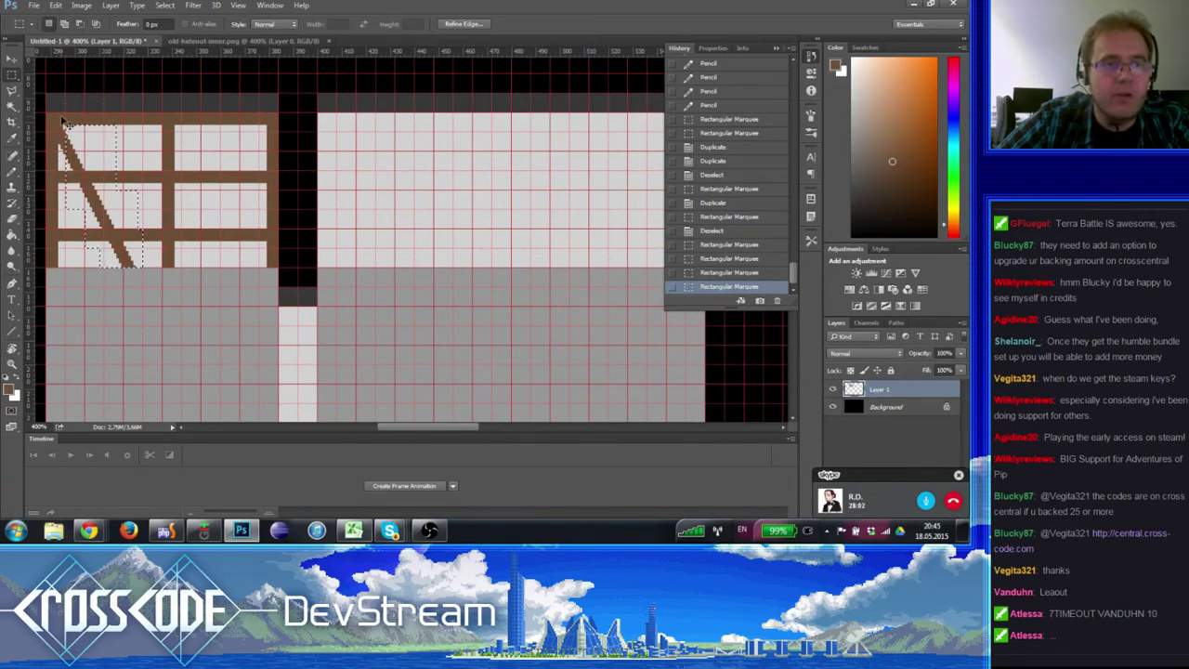
{"action": "key", "text": "Left"}
{"action": "key", "text": "Left"}
{"action": "key", "text": "Left"}
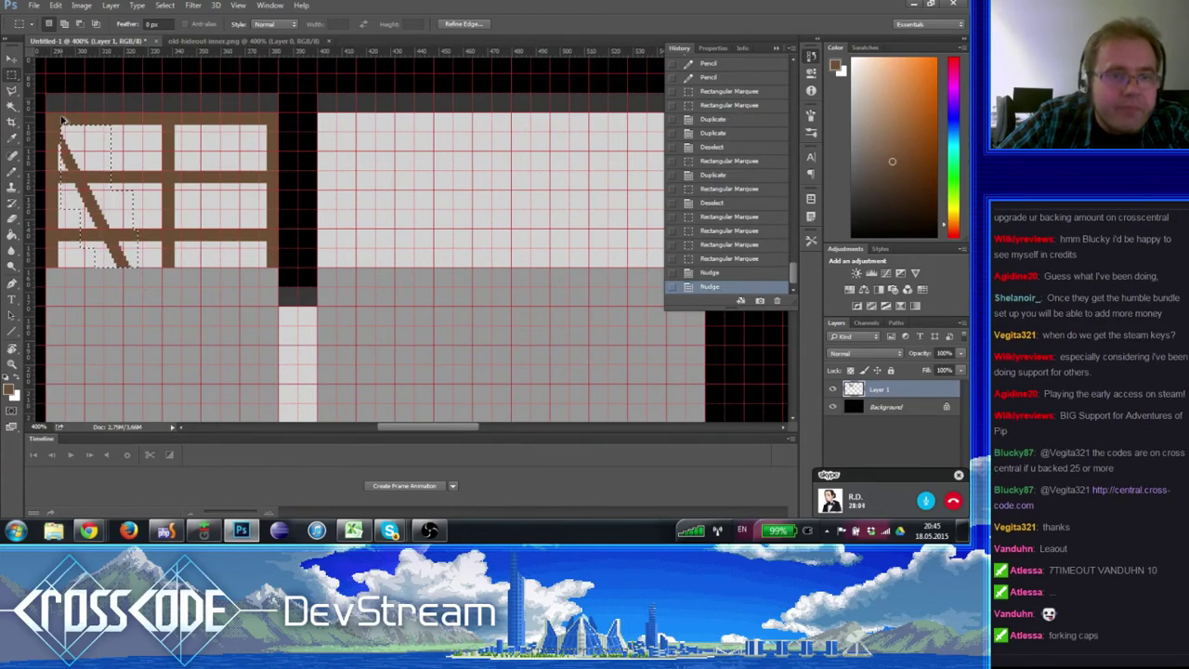
{"action": "key", "text": "Left"}
{"action": "key", "text": "Left"}
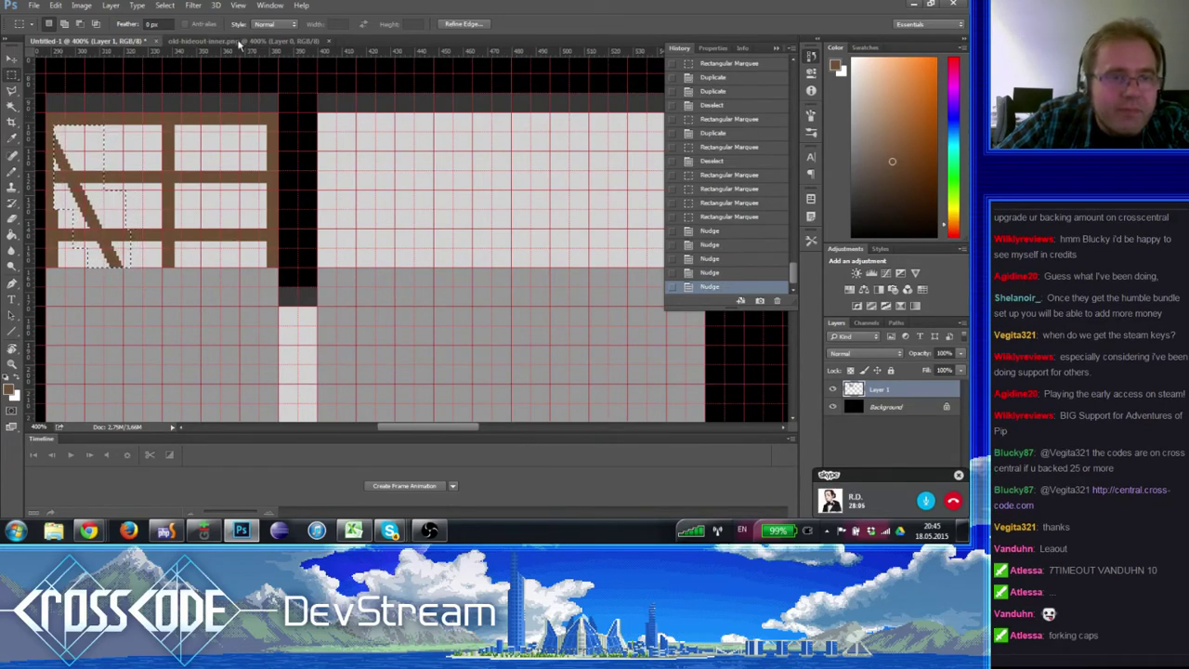
- Restore the left post where the shifted brace cut into it by duplicating intact pieces of wood, and clear the selection
{"action": "left_click_drag", "start_coordinate": [51, 222], "coordinate": [57, 110]}
{"action": "key", "text": "ctrl+d"}
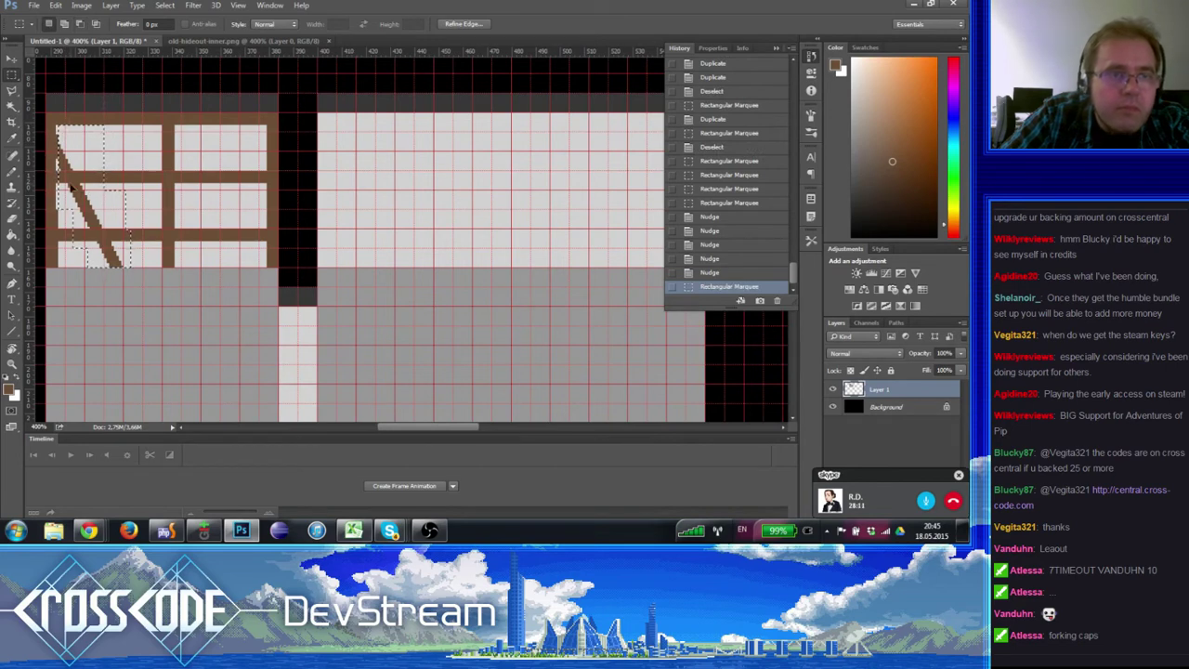
{"action": "mouse_move", "coordinate": [57, 247]}
{"action": "left_mouse_down"}
{"action": "mouse_move", "coordinate": [46, 210]}
{"action": "mouse_move", "coordinate": [130, 228]}
{"action": "mouse_move", "coordinate": [138, 186]}
{"action": "mouse_move", "coordinate": [133, 168]}
{"action": "mouse_move", "coordinate": [121, 177]}
{"action": "mouse_move", "coordinate": [124, 121]}
{"action": "mouse_move", "coordinate": [120, 196]}
{"action": "mouse_move", "coordinate": [113, 168]}
{"action": "mouse_move", "coordinate": [116, 156]}
{"action": "mouse_move", "coordinate": [130, 175]}
{"action": "mouse_move", "coordinate": [122, 189]}
{"action": "left_mouse_up"}
{"action": "left_click", "coordinate": [151, 205]}
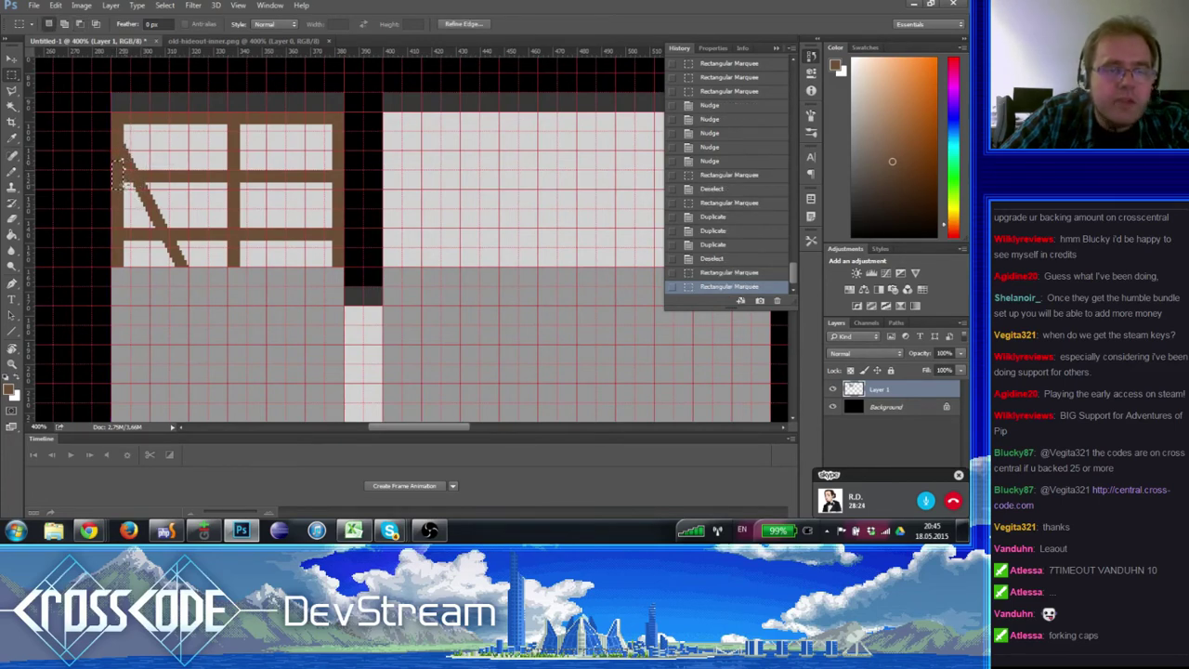
{"action": "left_click", "coordinate": [127, 185]}
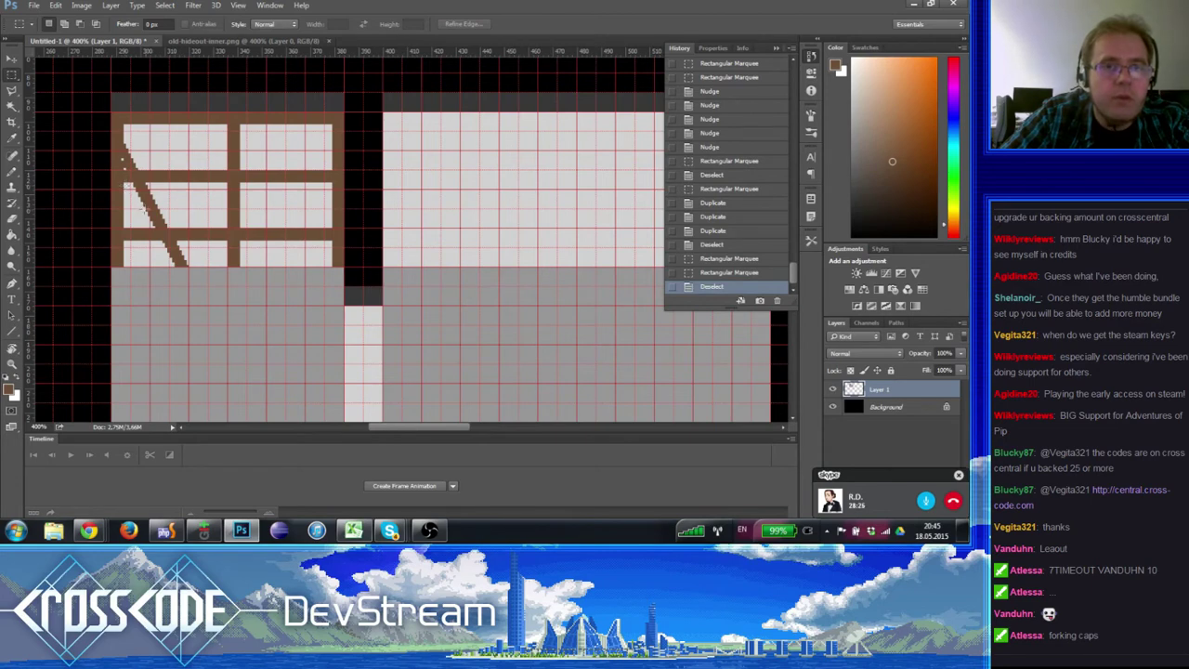
- Fill stray light pixels where the brace meets the left post with the brown Pencil
{"action": "left_click", "coordinate": [12, 156]}
{"action": "left_click", "coordinate": [12, 171]}
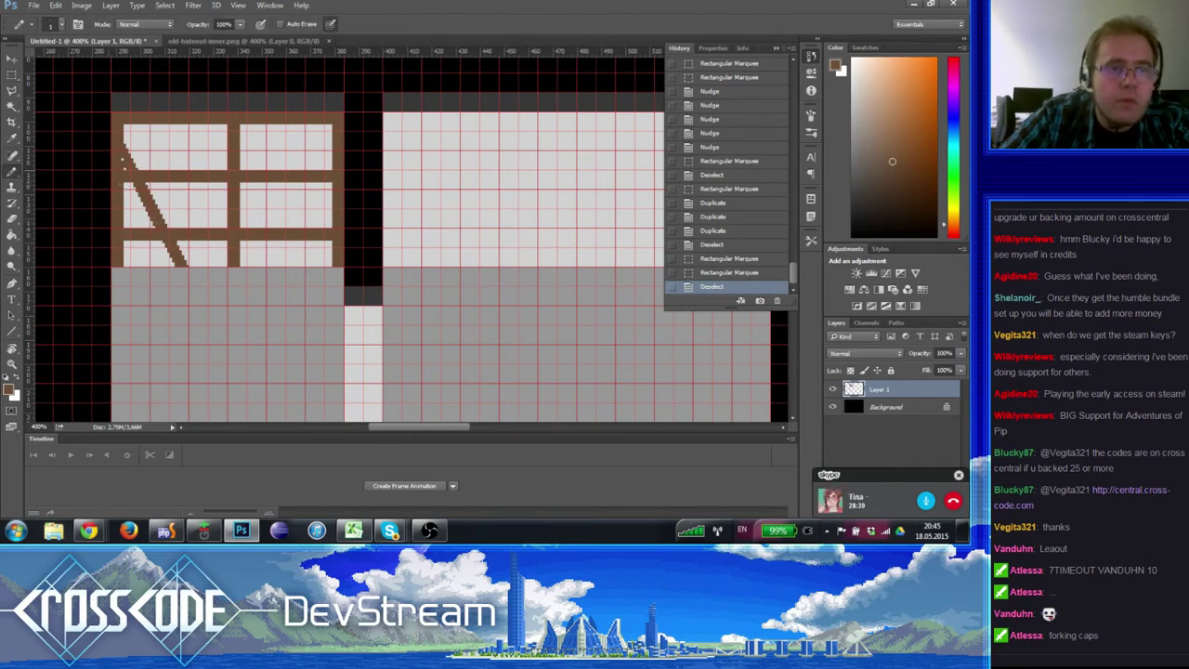
{"action": "left_click", "coordinate": [130, 167]}
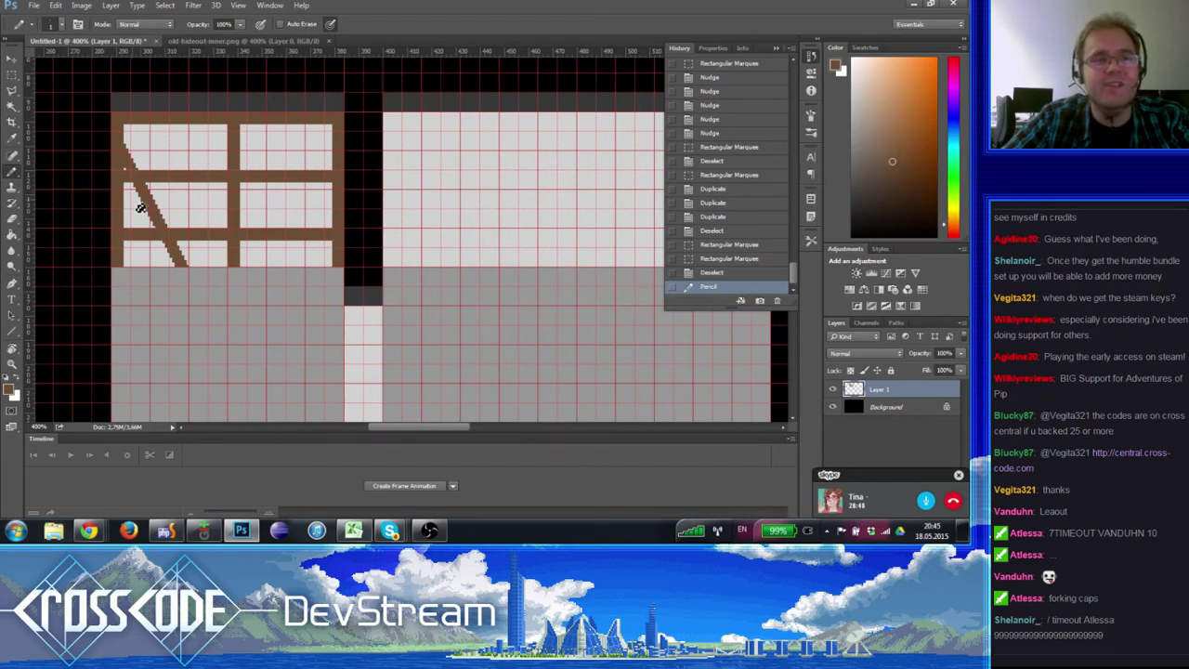
- Look through the tileset images in the spherical/media/map folder for a half-timbered wall reference to open
{"action": "left_click", "coordinate": [33, 5]}
{"action": "left_click", "coordinate": [44, 33]}
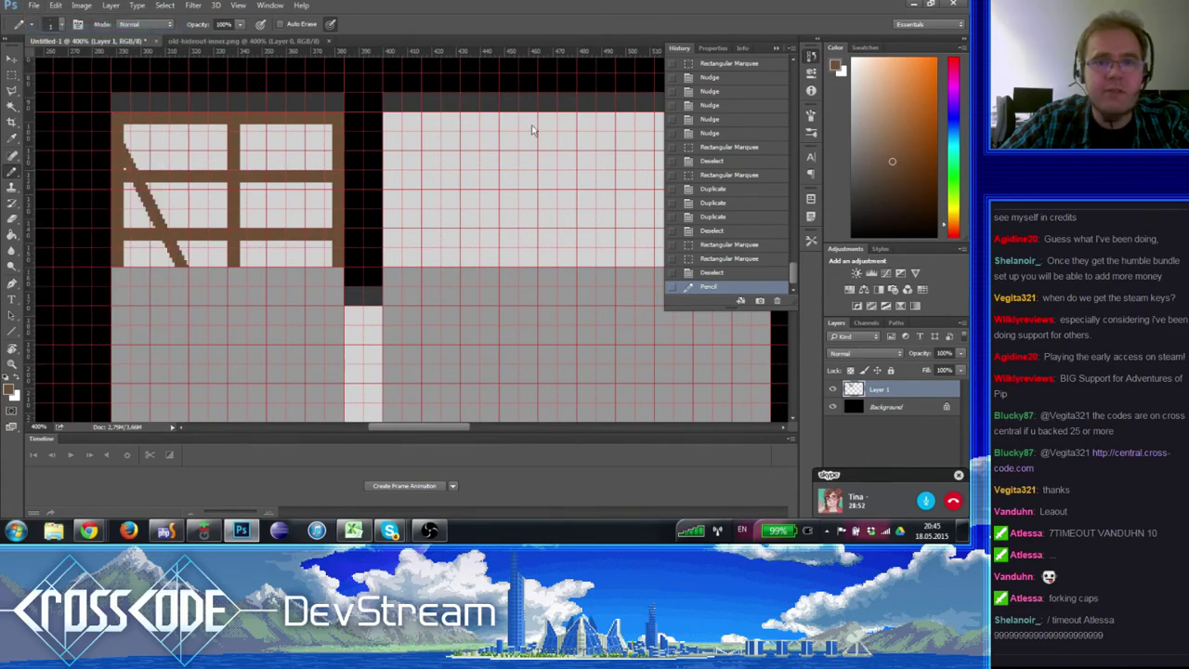
{"action": "left_click", "coordinate": [451, 181]}
{"action": "scroll", "coordinate": [436, 213], "scroll_direction": "down", "scroll_amount": 1}
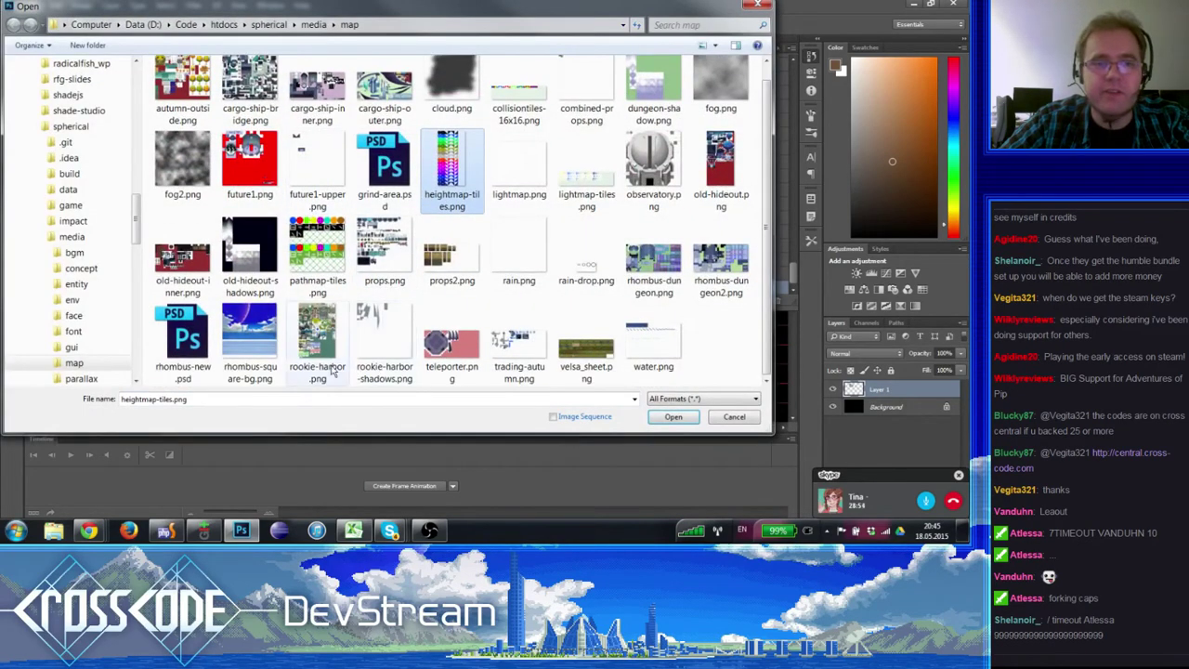
{"action": "left_click", "coordinate": [184, 267]}
{"action": "scroll", "coordinate": [186, 267], "scroll_direction": "up", "scroll_amount": 1}
{"action": "left_click", "coordinate": [183, 93]}
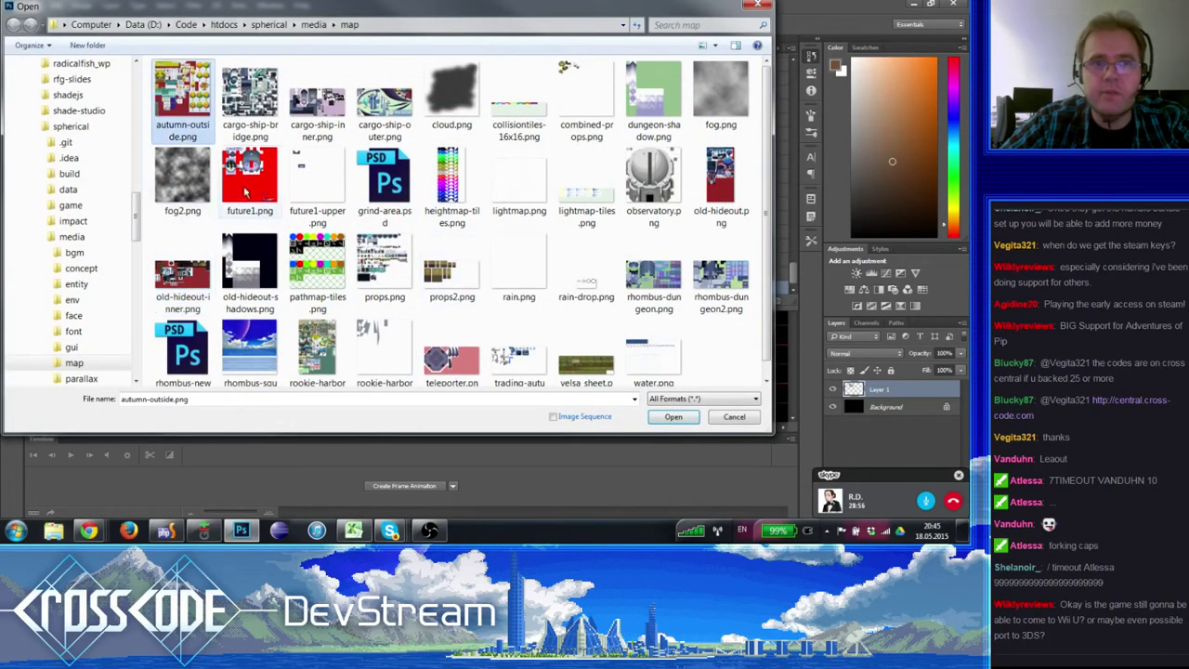
{"action": "left_click", "coordinate": [249, 98]}
{"action": "left_click", "coordinate": [173, 101]}
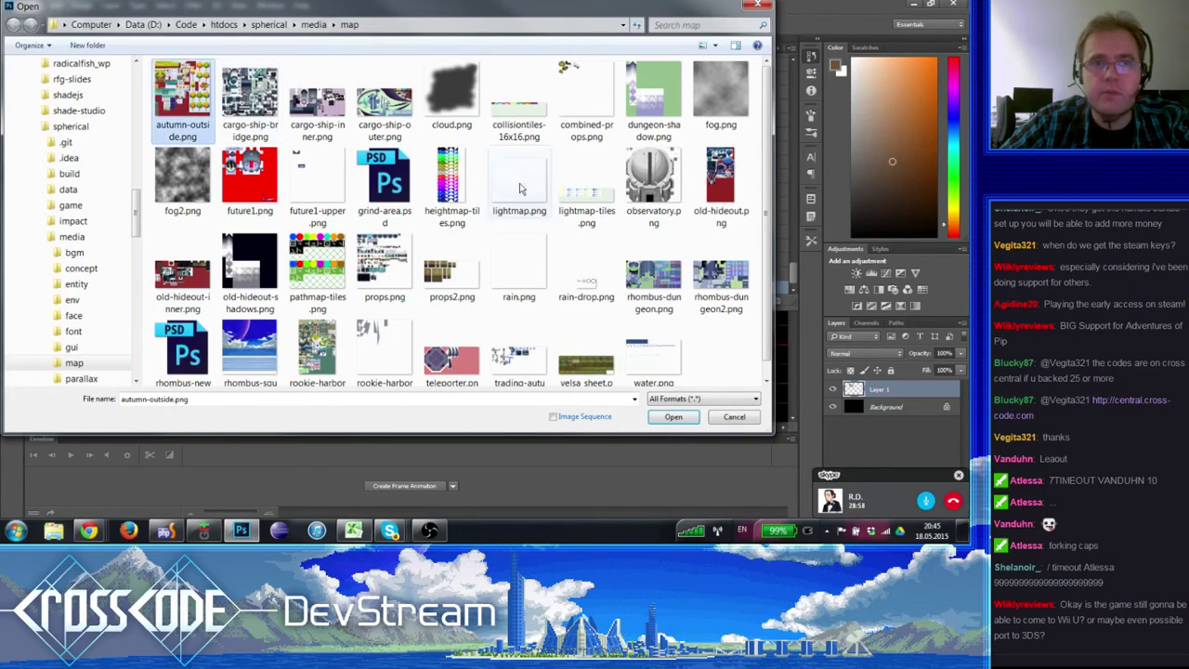
{"action": "left_click", "coordinate": [255, 197]}
{"action": "left_click", "coordinate": [167, 97]}
{"action": "left_click_drag", "start_coordinate": [227, 9], "coordinate": [393, 26]}
{"action": "left_click", "coordinate": [415, 113]}
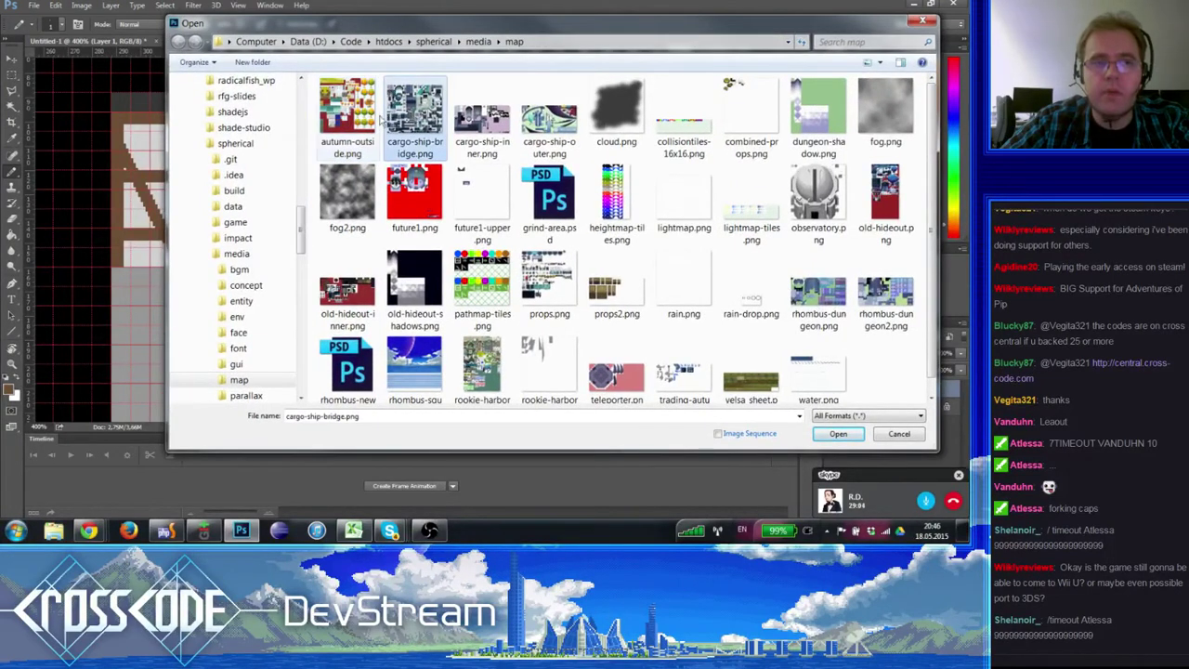
{"action": "left_click", "coordinate": [348, 111]}
{"action": "left_click", "coordinate": [414, 197]}
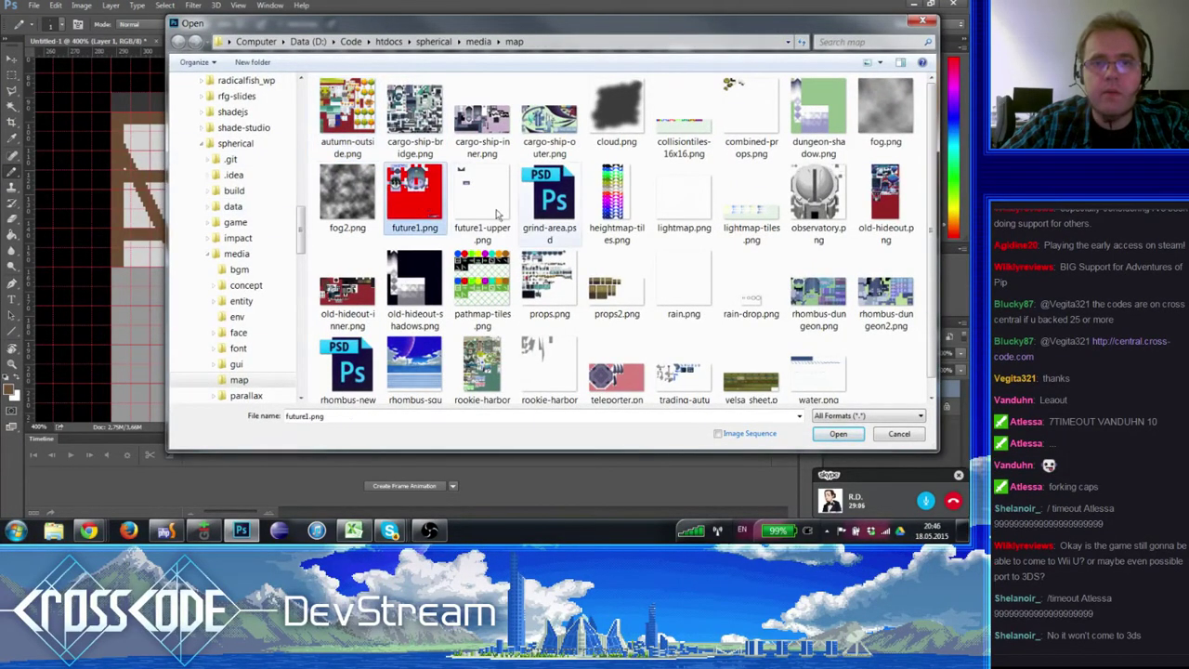
{"action": "left_click", "coordinate": [336, 295]}
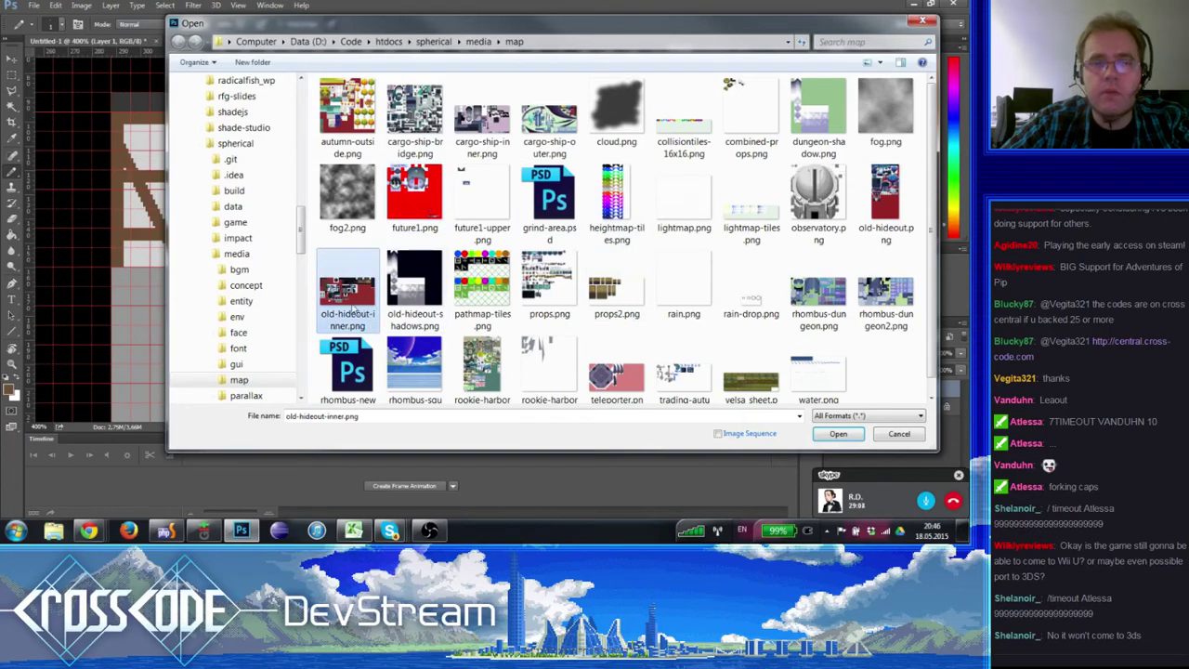
{"action": "left_click", "coordinate": [550, 288]}
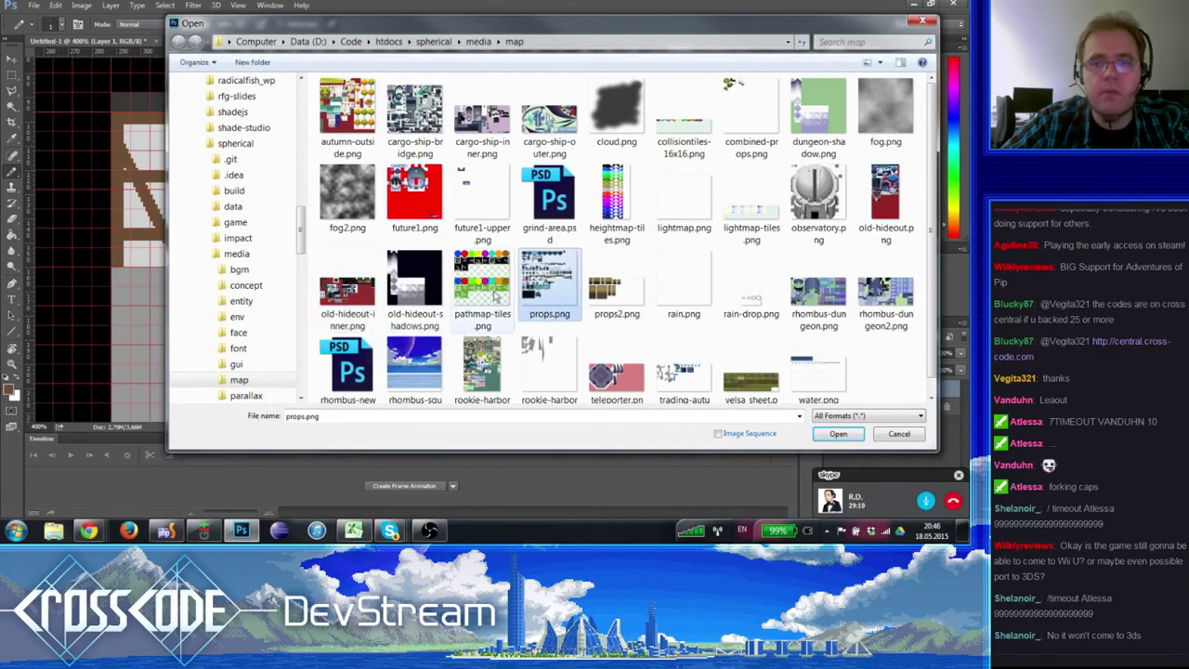
{"action": "left_click", "coordinate": [471, 298]}
{"action": "left_click", "coordinate": [346, 295]}
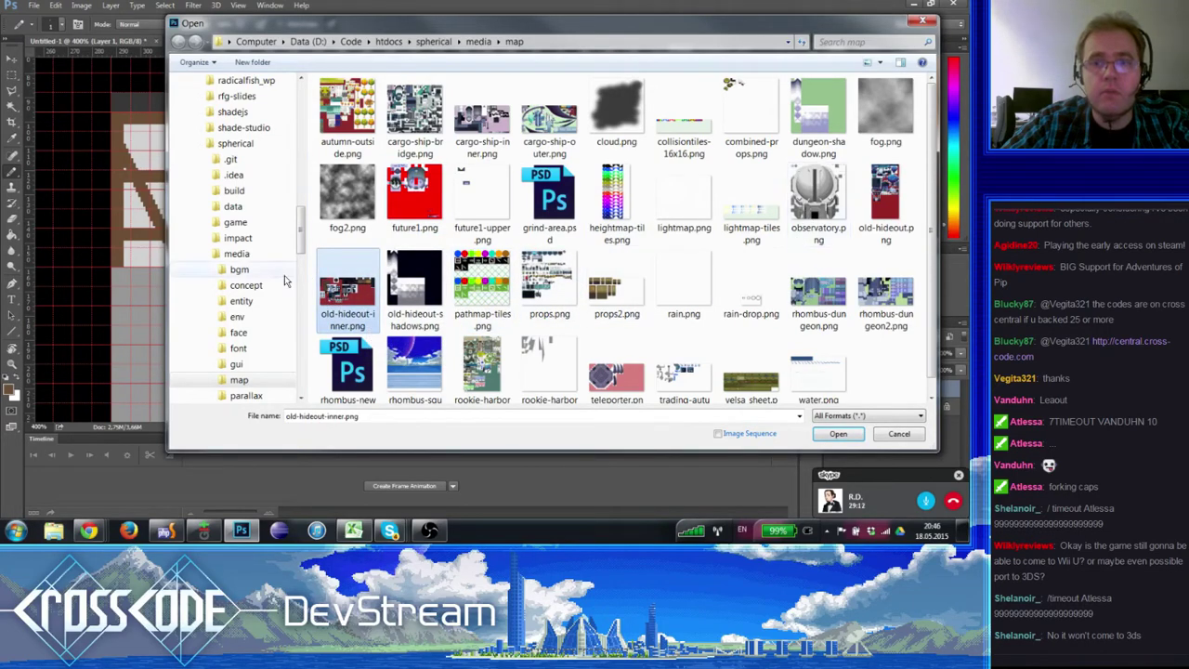
- Open rookie-harbor.png from the map folder
{"action": "scroll", "coordinate": [483, 367], "scroll_direction": "down", "scroll_amount": 1}
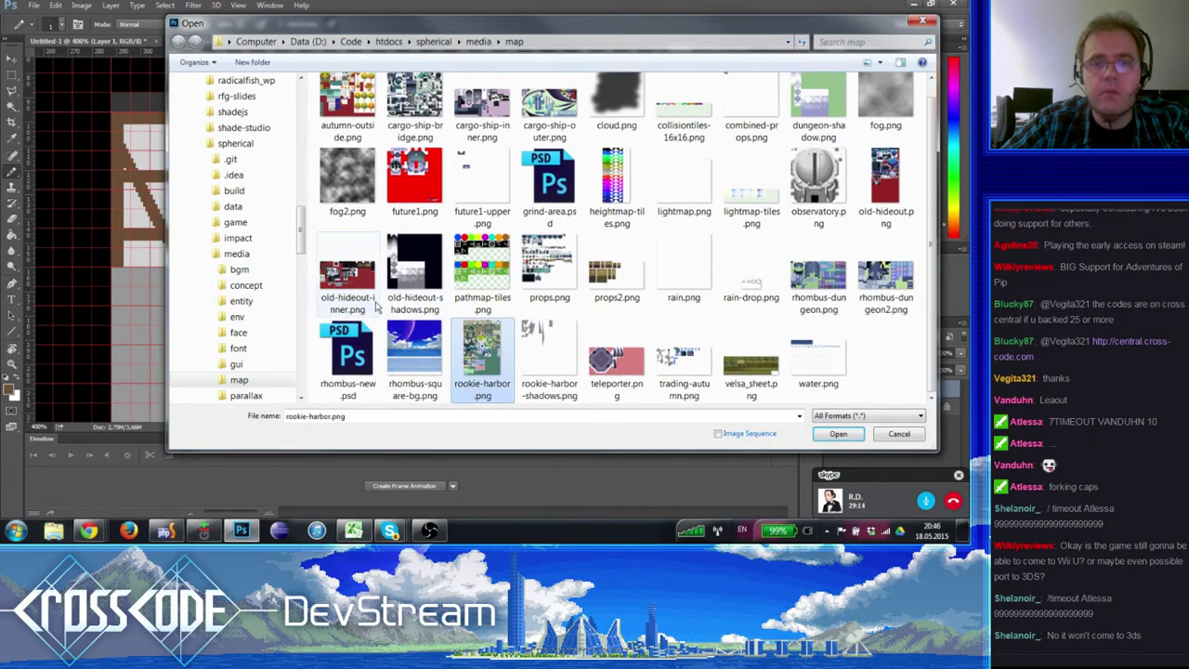
{"action": "left_click", "coordinate": [488, 364]}
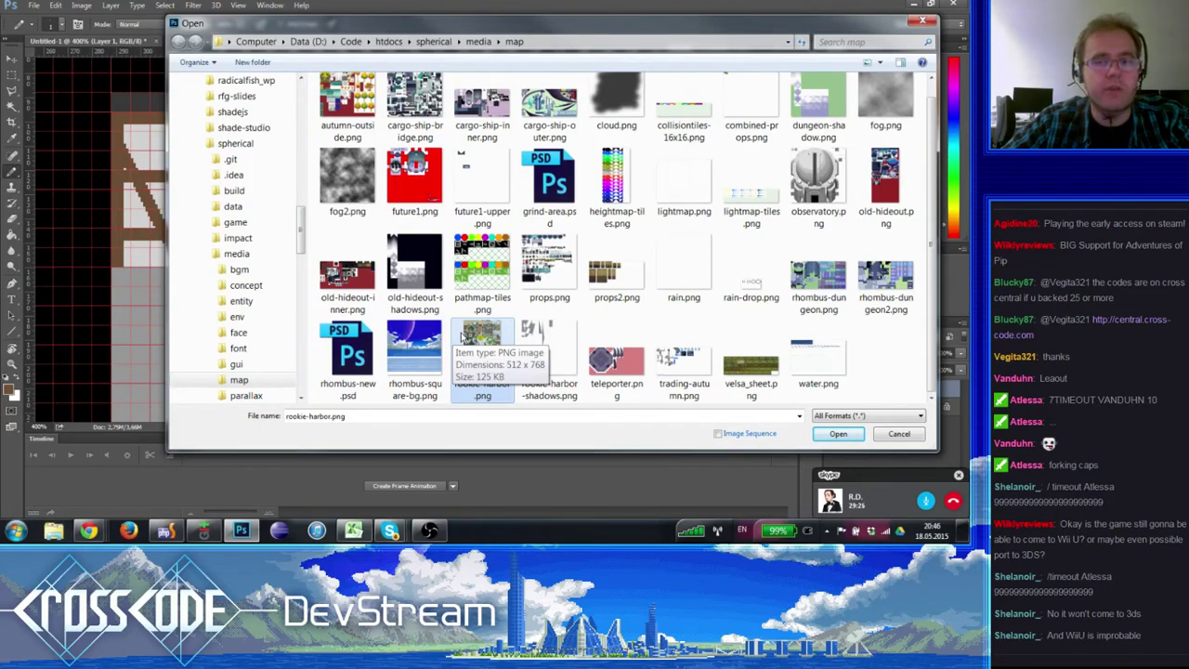
{"action": "left_click", "coordinate": [482, 269]}
{"action": "double_click", "coordinate": [482, 353]}
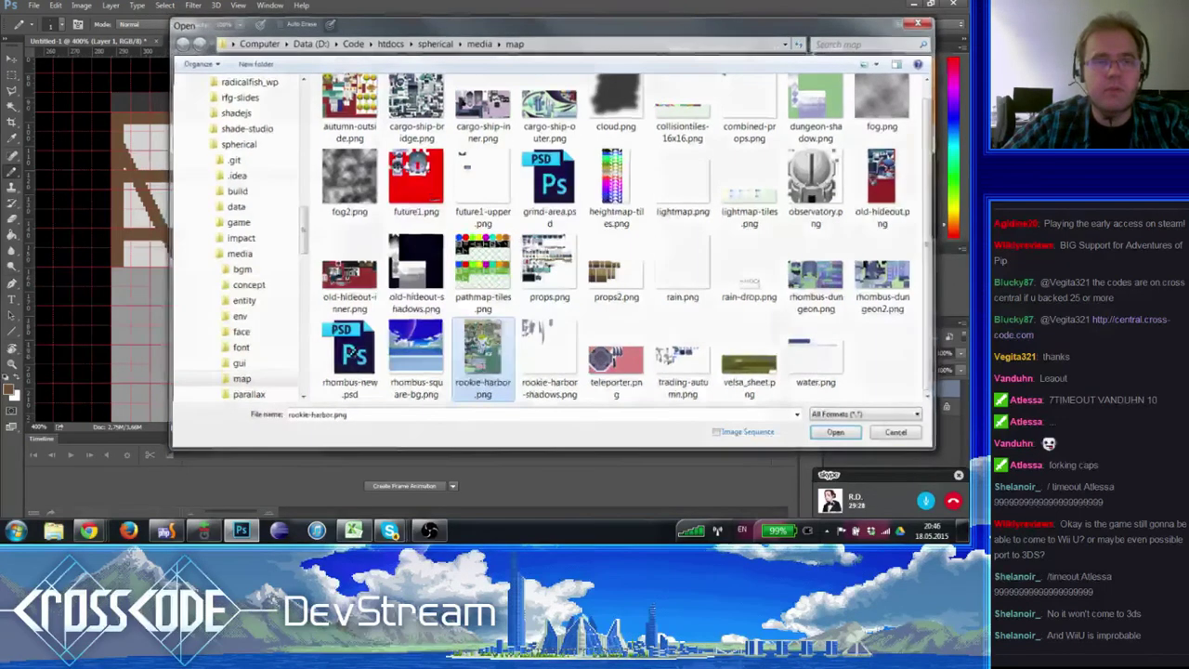
- Examine the beams, posts and diagonal braces of the half-timbered house in the rookie-harbor tileset
{"action": "left_click", "coordinate": [12, 363]}
{"action": "left_click_drag", "start_coordinate": [381, 144], "coordinate": [517, 159]}
{"action": "left_click", "coordinate": [509, 186]}
{"action": "scroll", "coordinate": [434, 232], "scroll_direction": "right", "scroll_amount": 3}
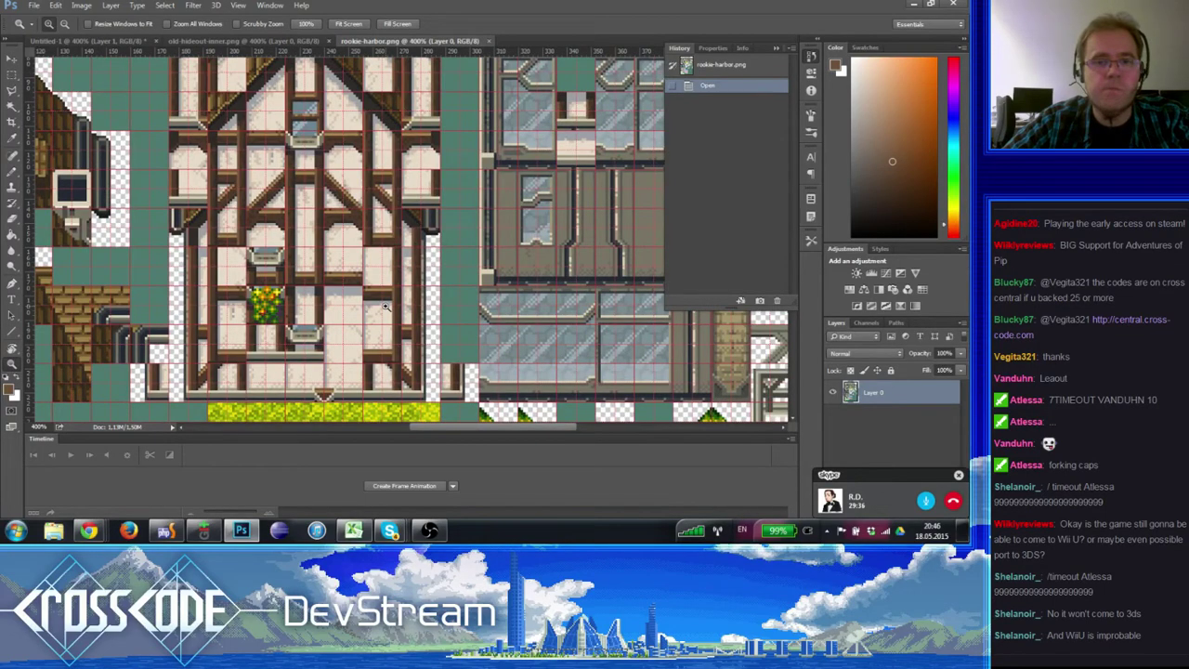
{"action": "left_click", "coordinate": [367, 308], "text": "alt"}
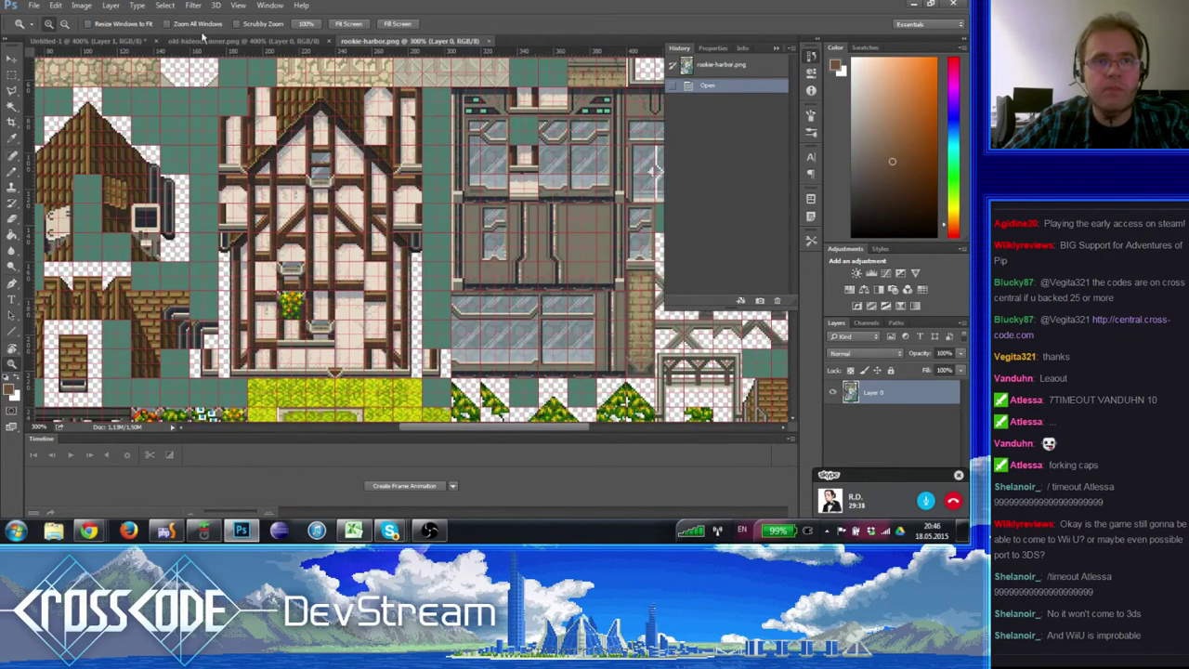
- Return to the Untitled-1 drawing, touch up the brace with the brown Pencil below the upper beam, and check it without the grid
{"action": "left_click", "coordinate": [202, 41]}
{"action": "left_click", "coordinate": [93, 41]}
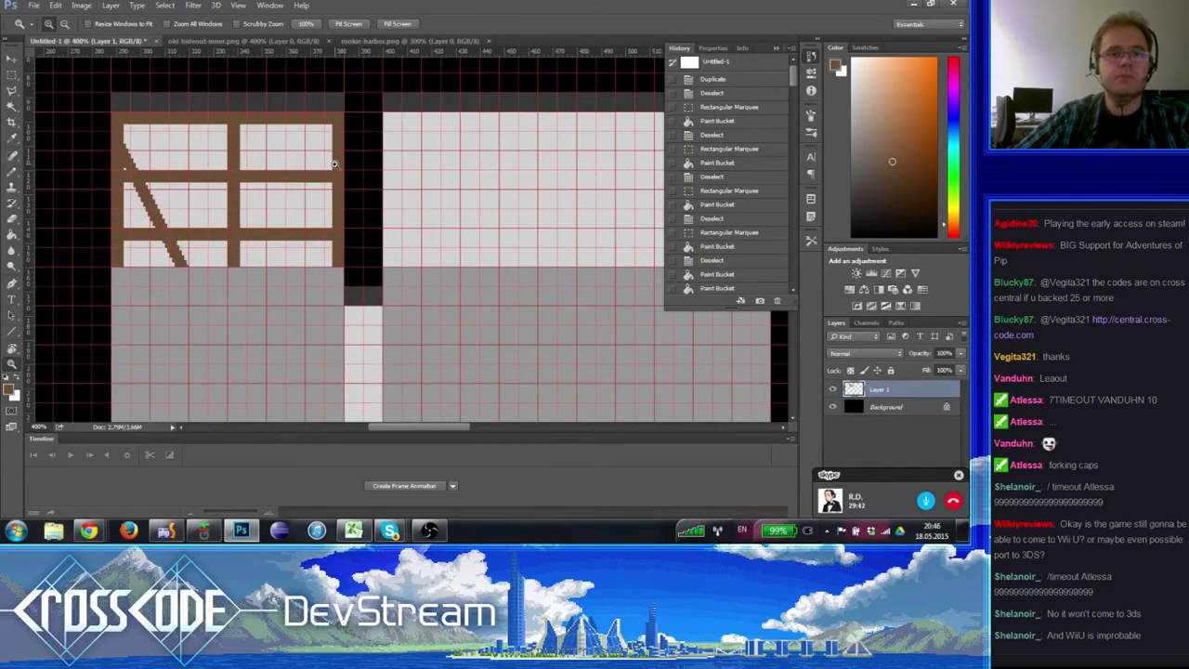
{"action": "scroll", "coordinate": [243, 253], "scroll_direction": "right", "scroll_amount": 2}
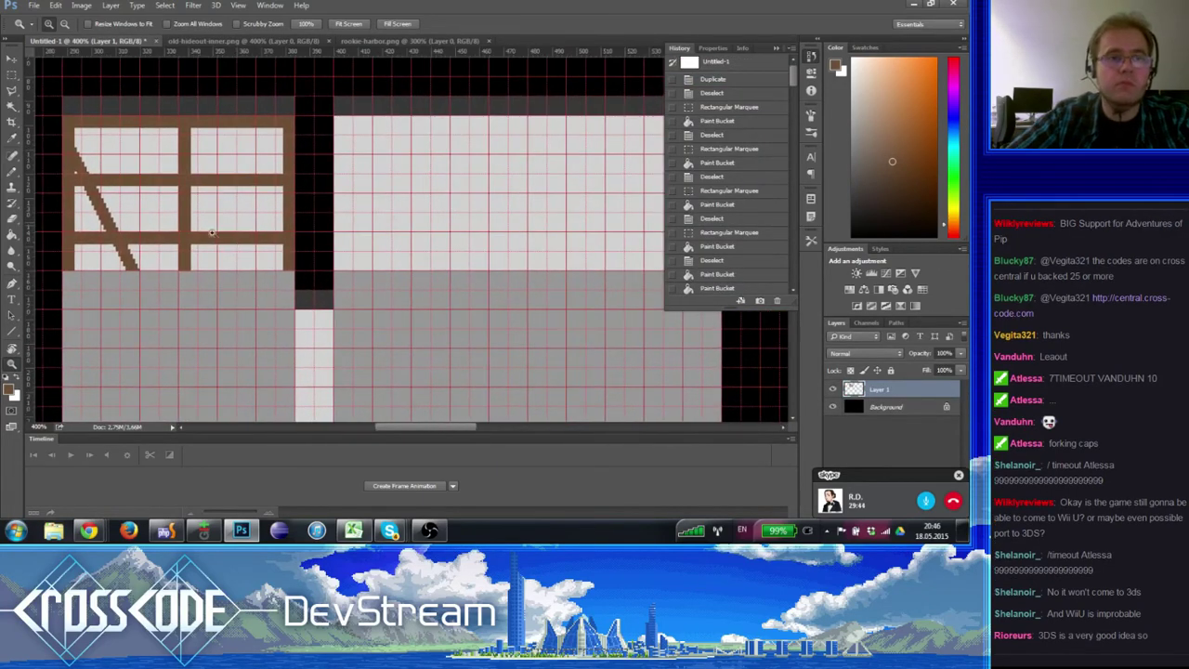
{"action": "left_click", "coordinate": [12, 171]}
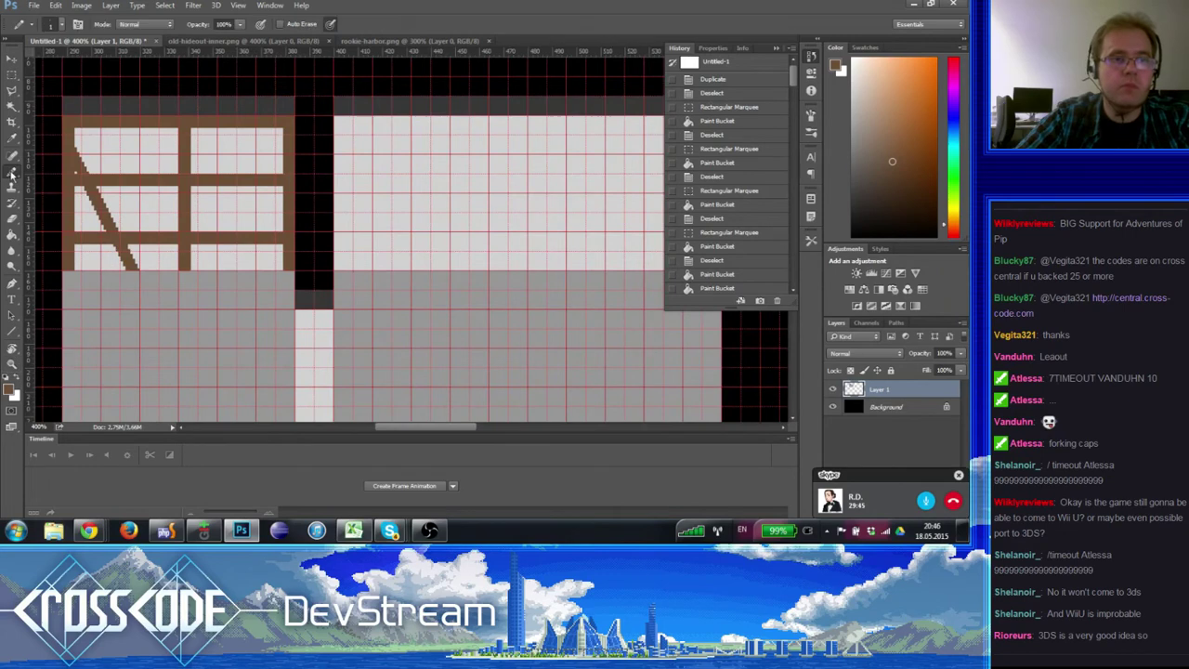
{"action": "left_click", "coordinate": [84, 182]}
{"action": "key", "text": "ctrl+apostrophe"}
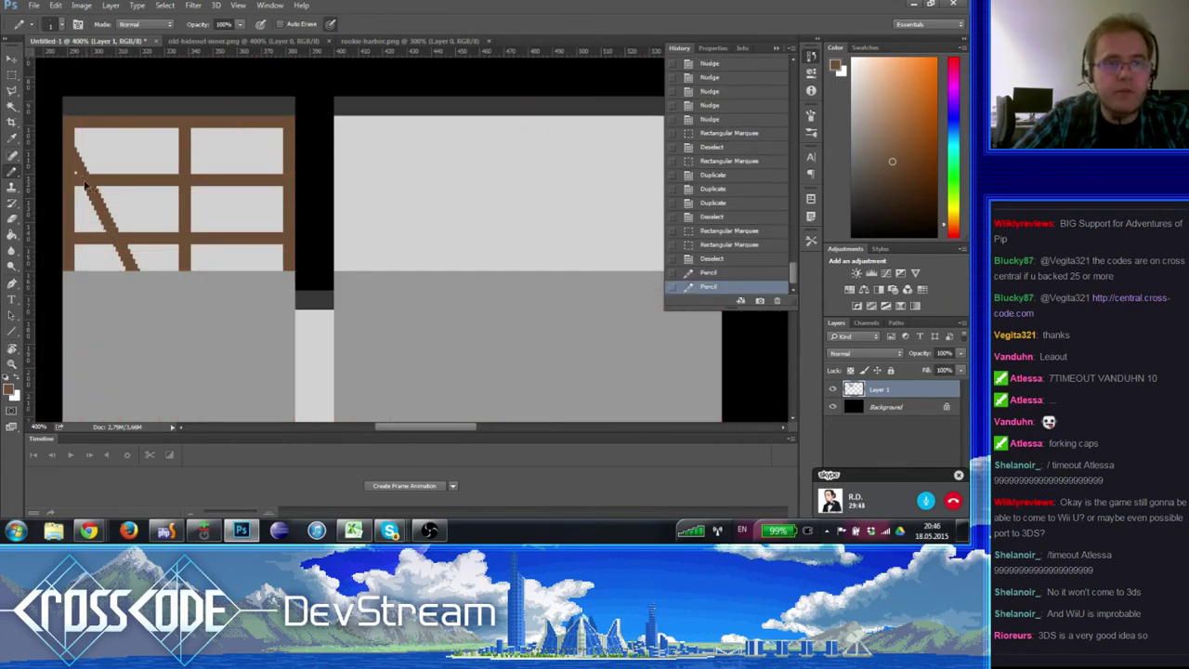
{"action": "key", "text": "ctrl+apostrophe"}
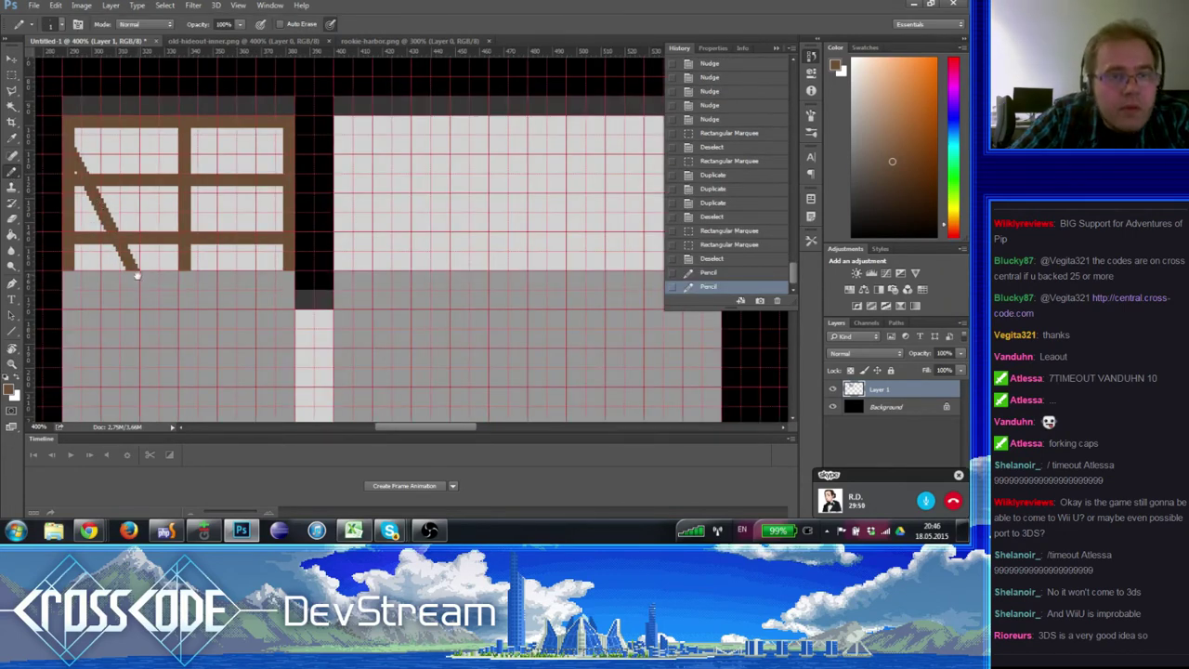
{"action": "left_click_drag", "start_coordinate": [137, 275], "coordinate": [161, 281]}
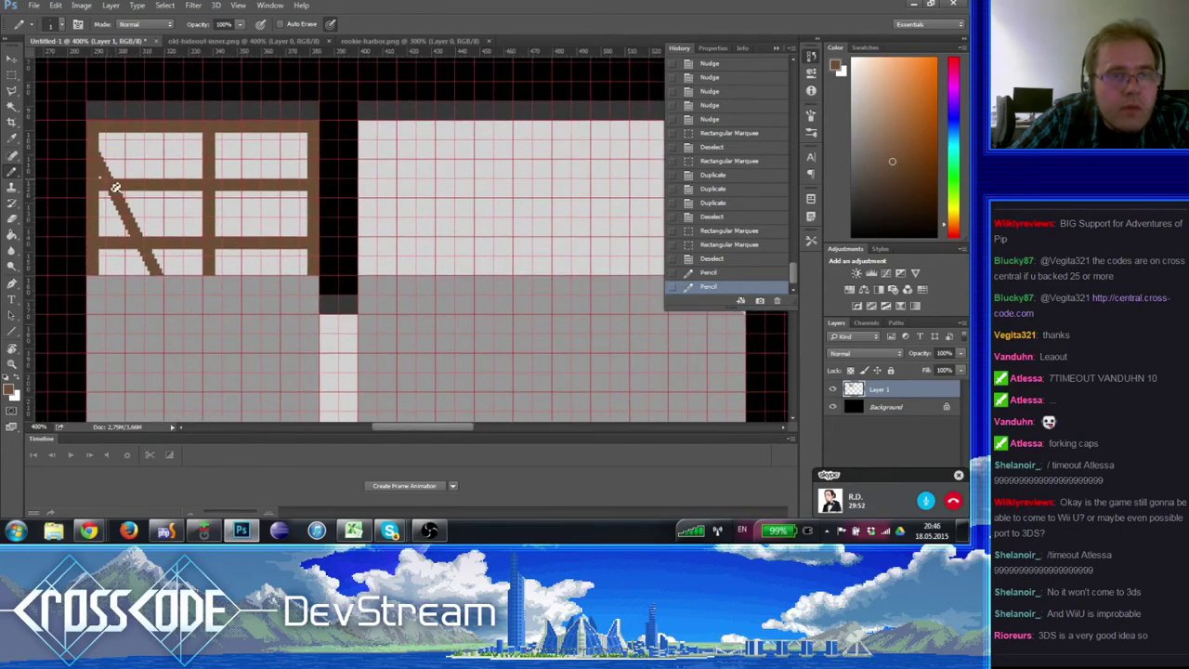
- Select the brace's lower end with a rectangular marquee, shift the outline down, nudge the pixels up 1 pixel and deselect
{"action": "key", "text": "m"}
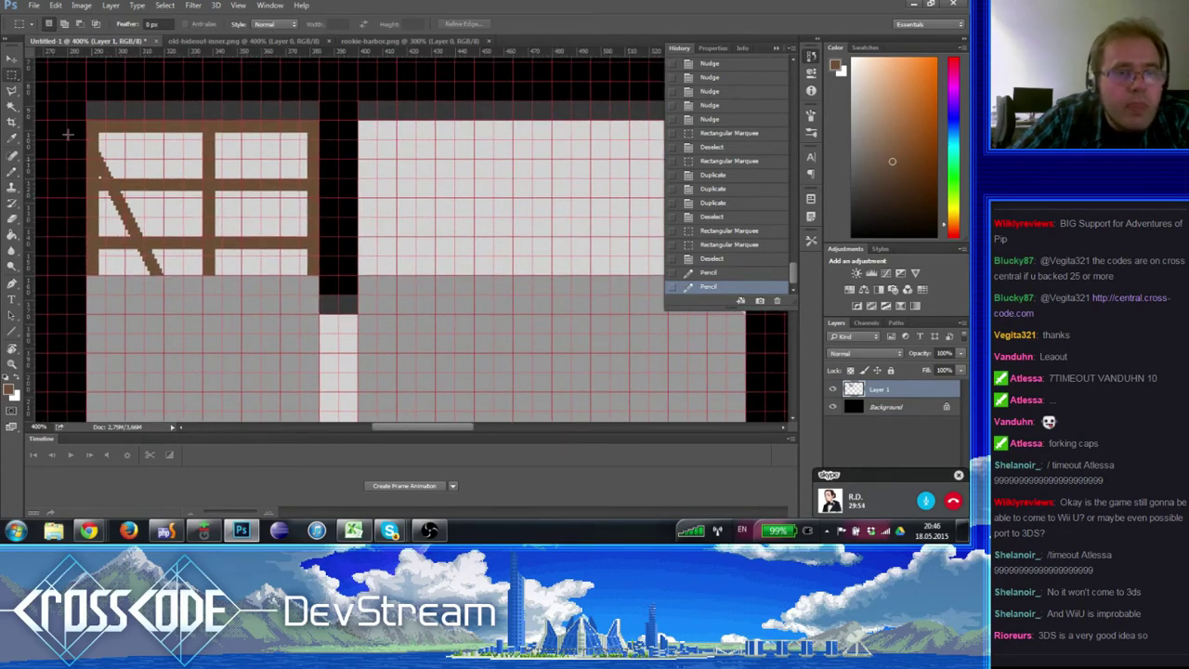
{"action": "left_click_drag", "start_coordinate": [164, 275], "coordinate": [136, 249]}
{"action": "key", "text": "Down"}
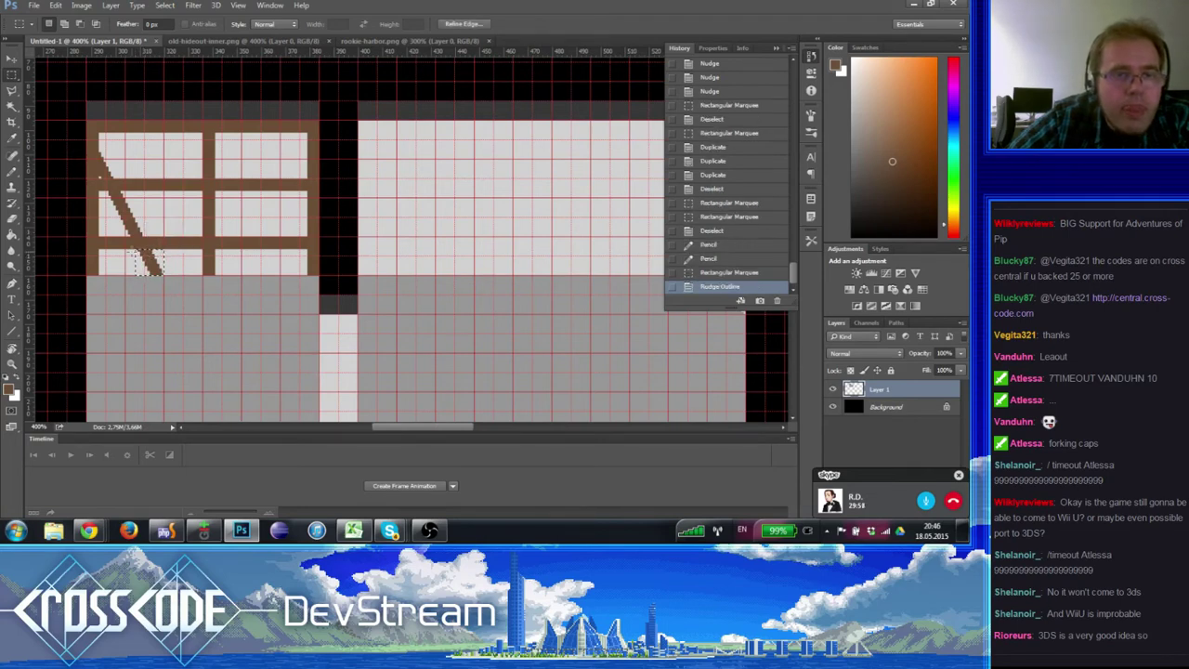
{"action": "key", "text": "ctrl+Up"}
{"action": "left_click", "coordinate": [12, 173]}
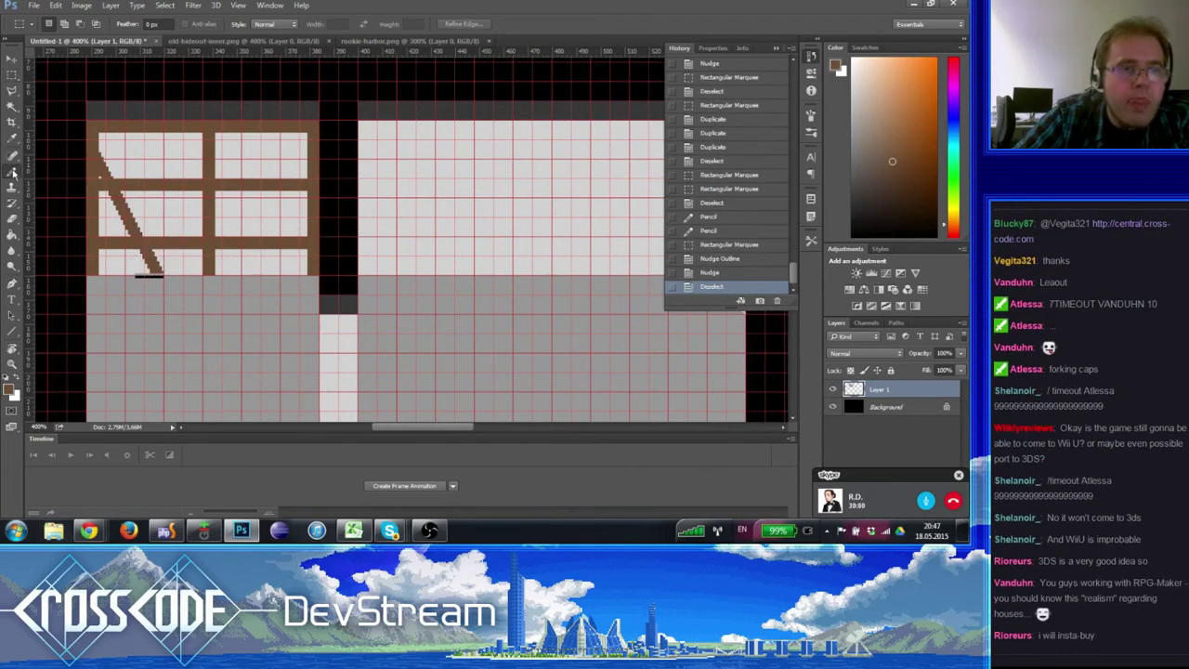
{"action": "key", "text": "ctrl+d"}
- Repair the black gap under the brace's foot with the Pencil in sampled surrounding colours, and sample the brace's brown again
{"action": "key", "text": "ctrl+apostrophe"}
{"action": "left_click", "coordinate": [144, 286], "text": "alt"}
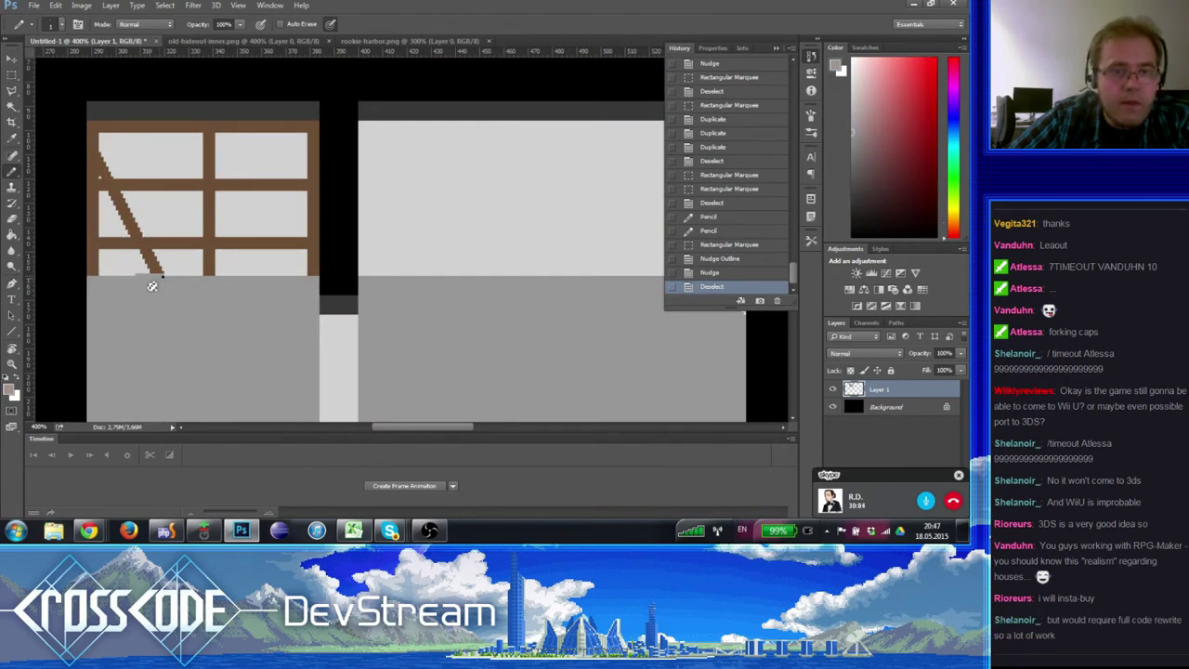
{"action": "left_click", "coordinate": [170, 285]}
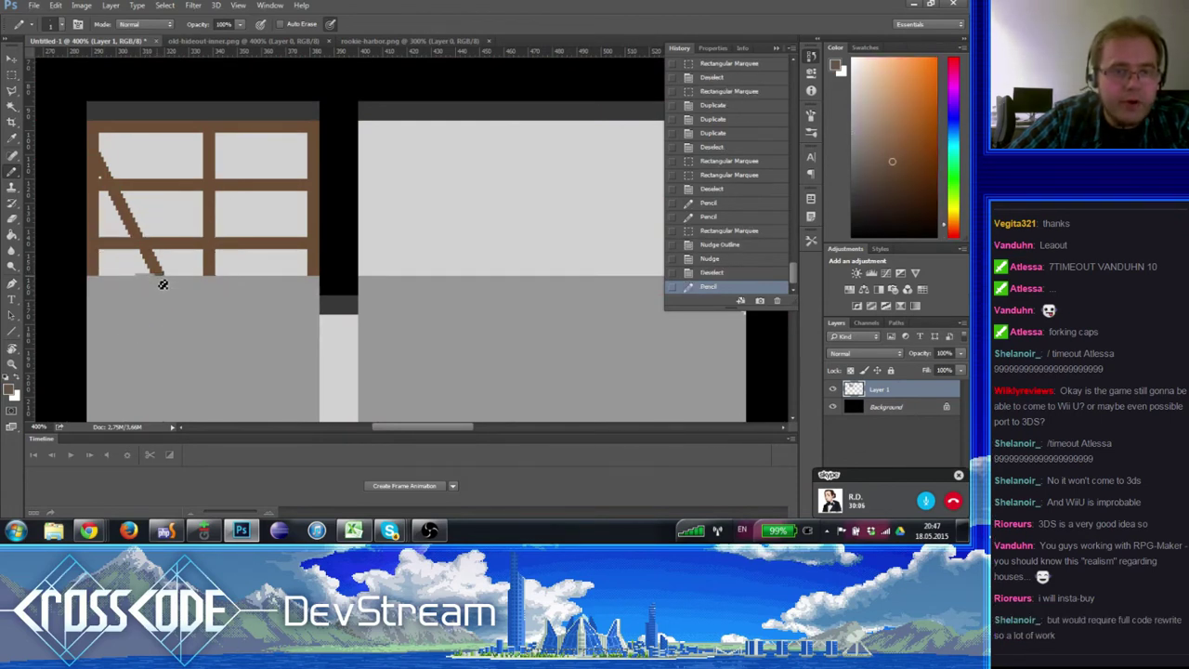
{"action": "left_click", "coordinate": [151, 267]}
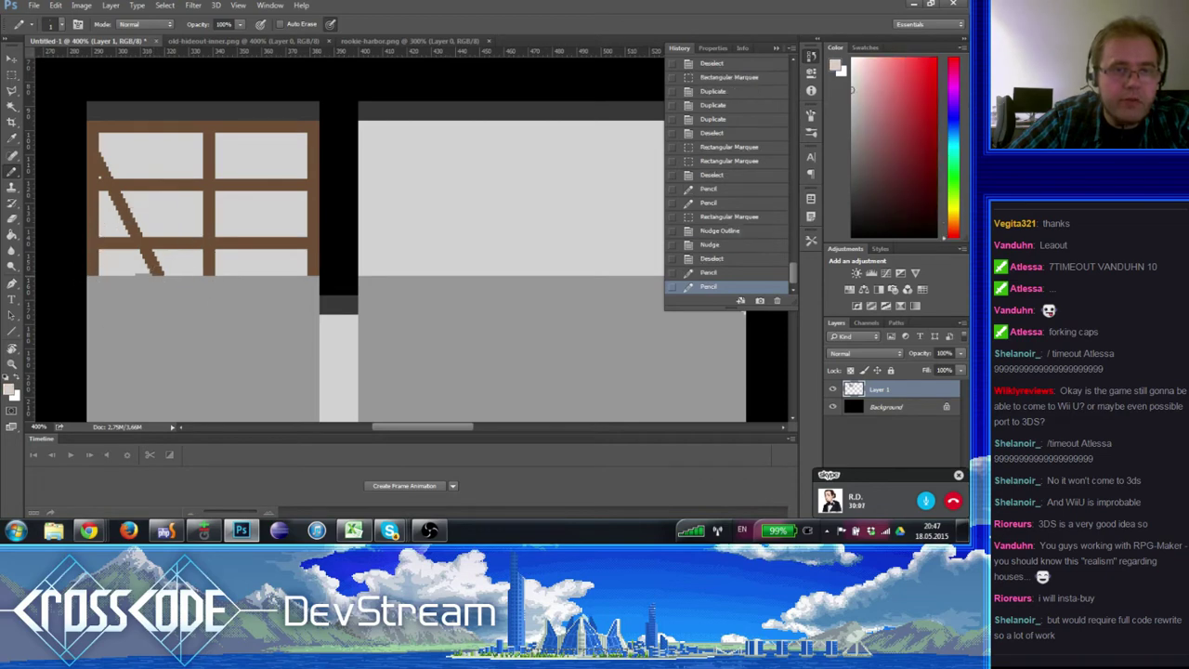
{"action": "left_click", "coordinate": [146, 284]}
{"action": "left_click", "coordinate": [142, 230], "text": "alt"}
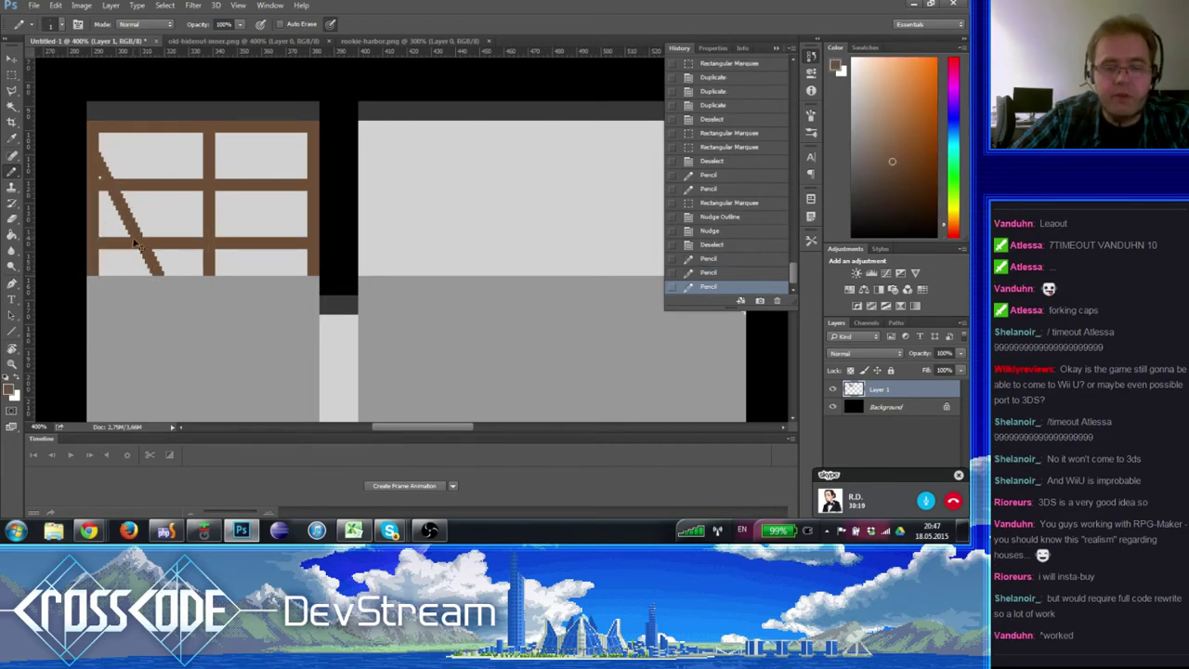
- Show the grid, duplicate the brace's lower section from a rectangular marquee selection, and deselect
{"action": "key", "text": "ctrl+apostrophe"}
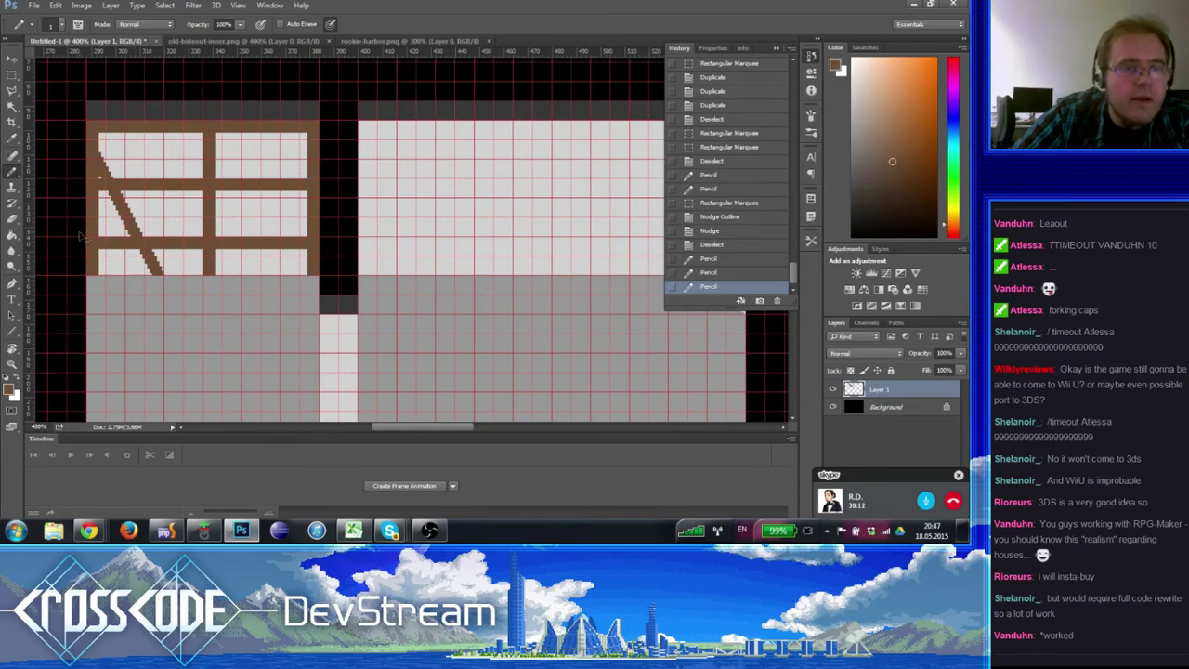
{"action": "key", "text": "m"}
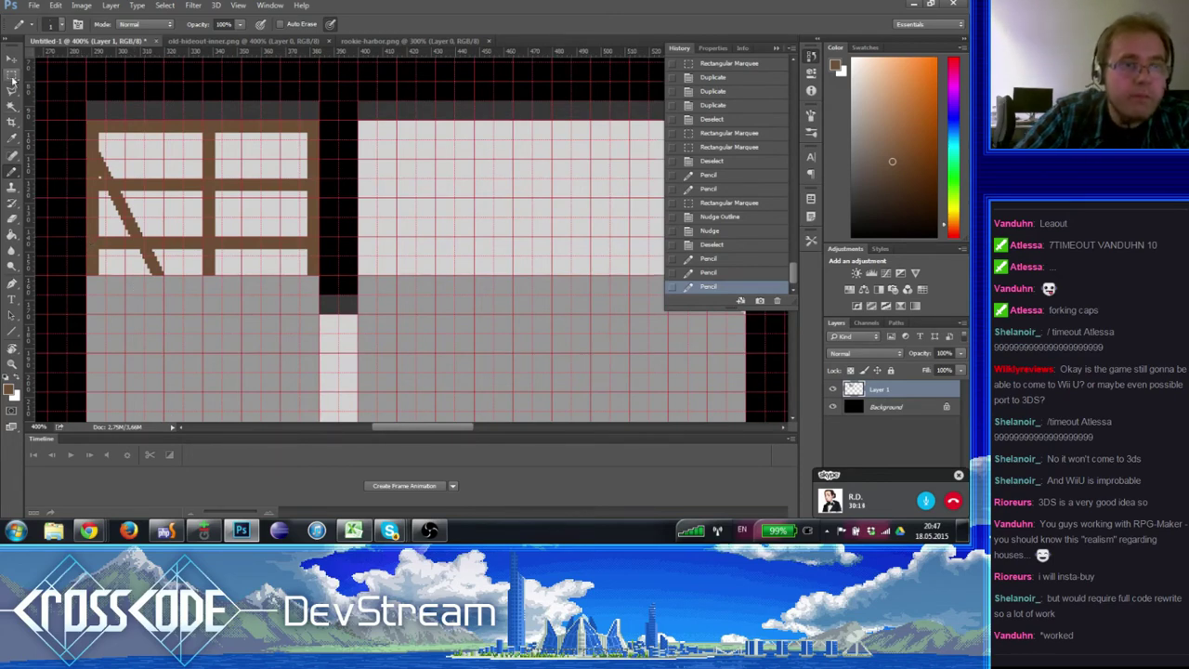
{"action": "left_click_drag", "start_coordinate": [163, 276], "coordinate": [102, 202]}
{"action": "key", "text": "ctrl+d"}
- Add brown Pencil pixels by the left post and along the brace in the middle row, with the grid hidden
{"action": "key", "text": "b"}
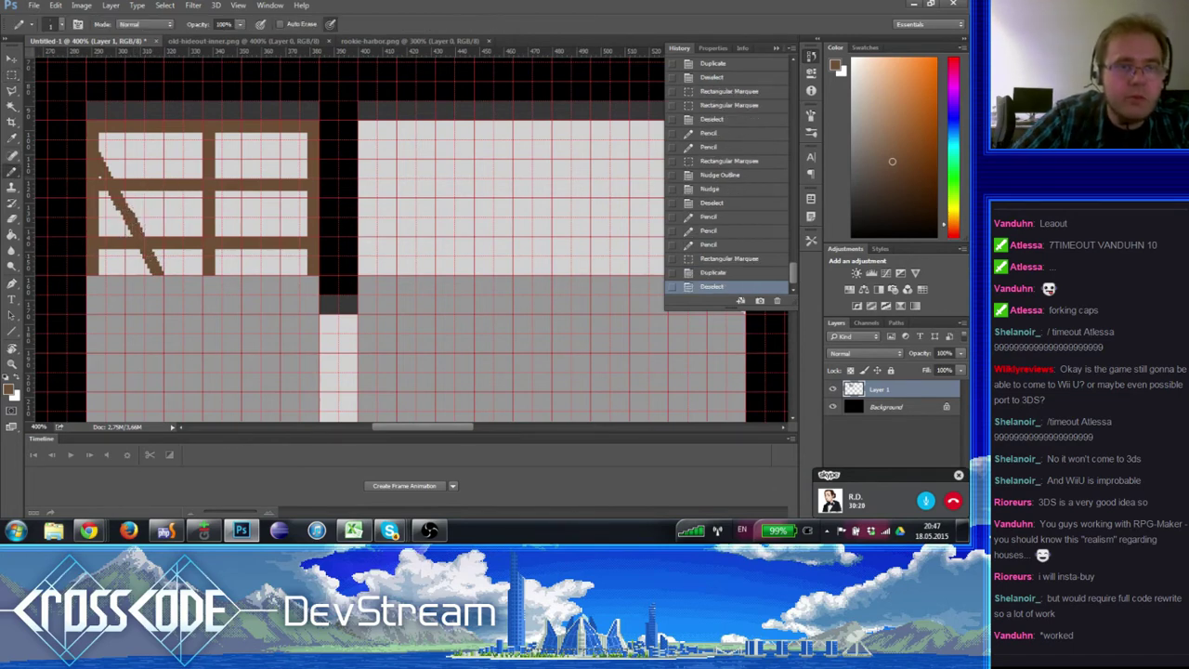
{"action": "left_click", "coordinate": [99, 173]}
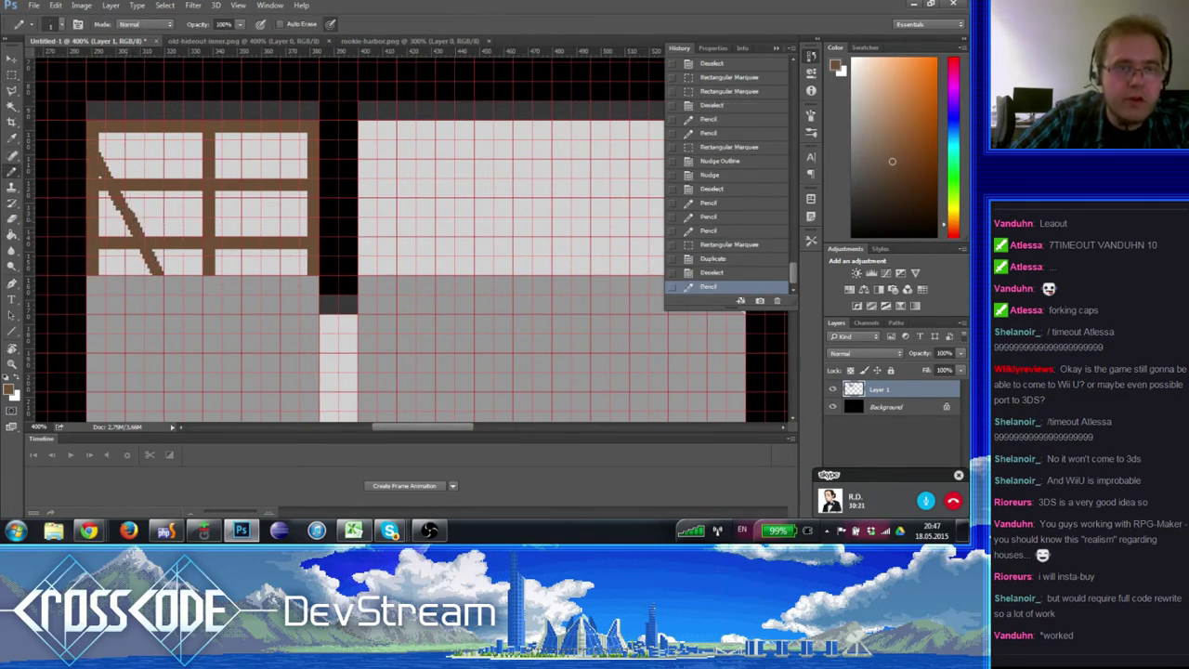
{"action": "key", "text": "ctrl+apostrophe"}
{"action": "left_click", "coordinate": [133, 205]}
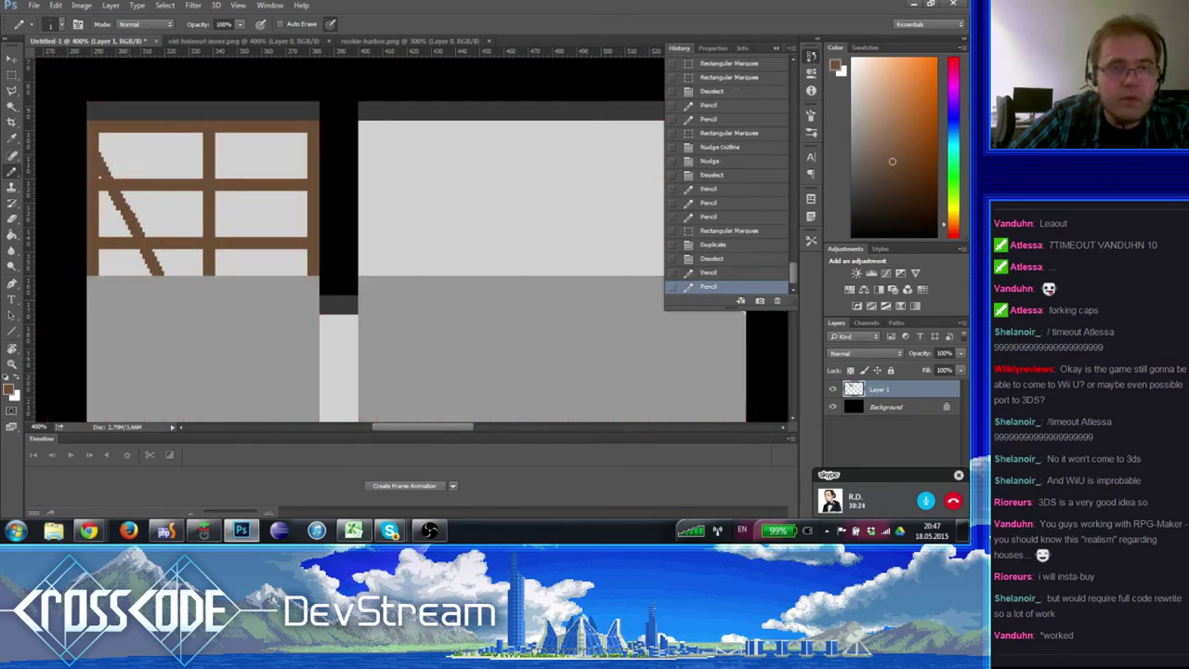
- Smooth the brace's edges below the upper beam with single Pencil pixels, alternating between sampled light wall grey and brown
{"action": "left_click", "coordinate": [121, 204], "text": "alt"}
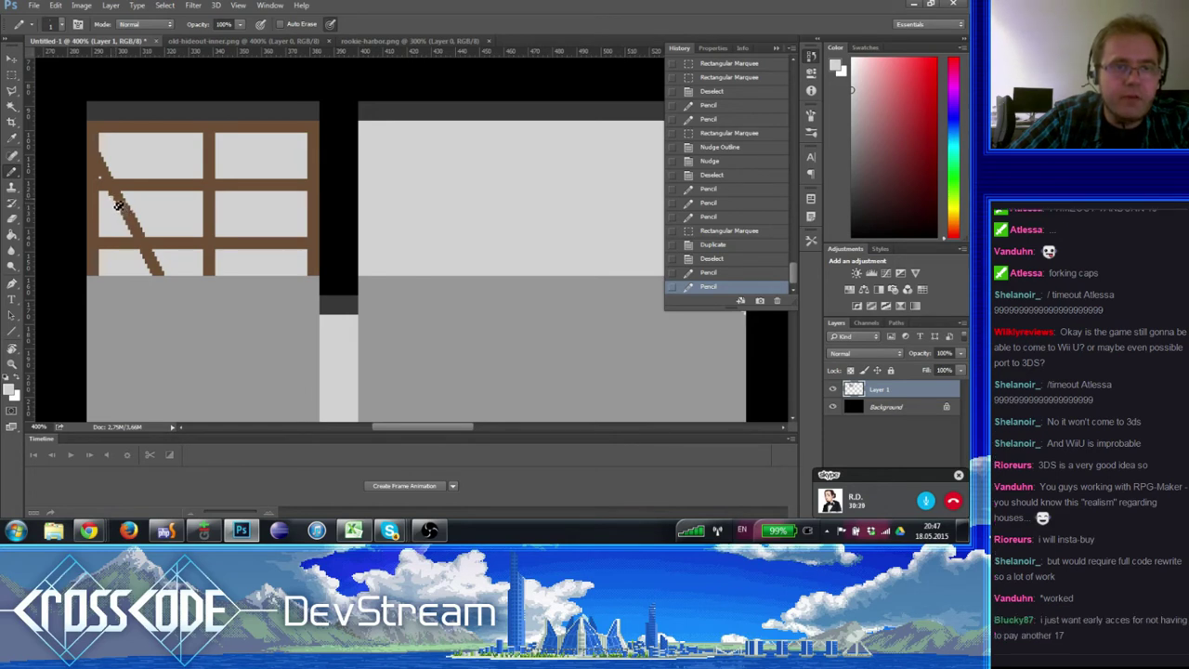
{"action": "left_click", "coordinate": [118, 206]}
{"action": "left_click", "coordinate": [128, 197], "text": "alt"}
{"action": "left_click", "coordinate": [135, 211]}
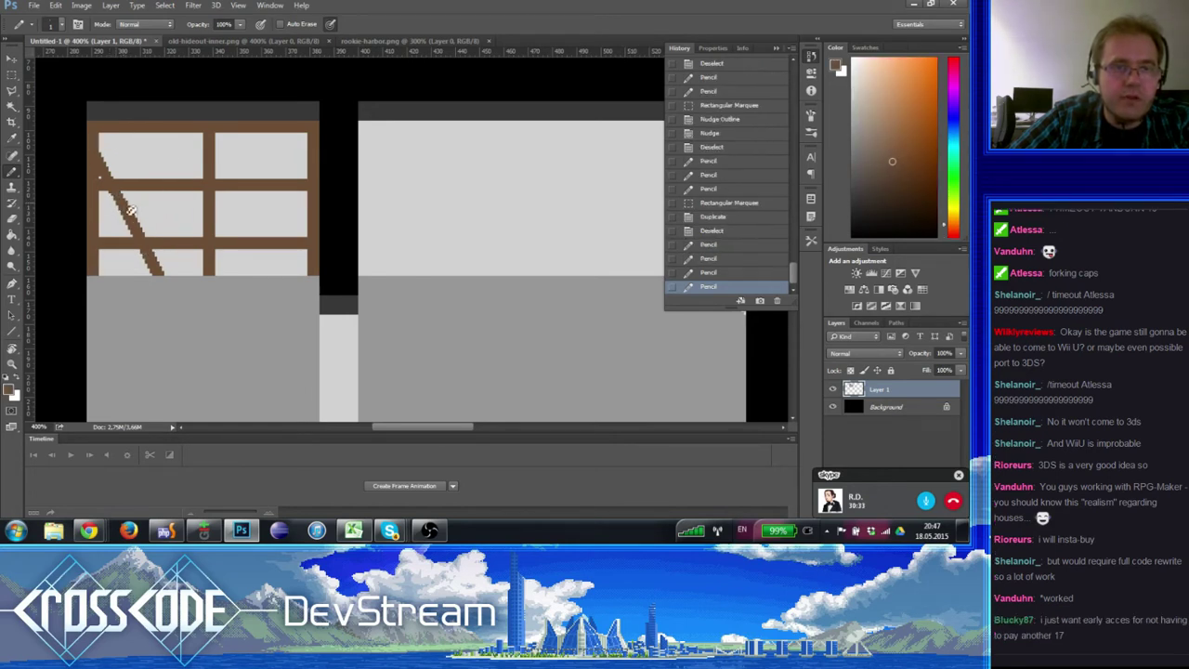
{"action": "left_click", "coordinate": [130, 206], "text": "alt"}
{"action": "left_click", "coordinate": [128, 199]}
{"action": "left_click", "coordinate": [127, 197], "text": "alt"}
{"action": "left_click", "coordinate": [130, 201]}
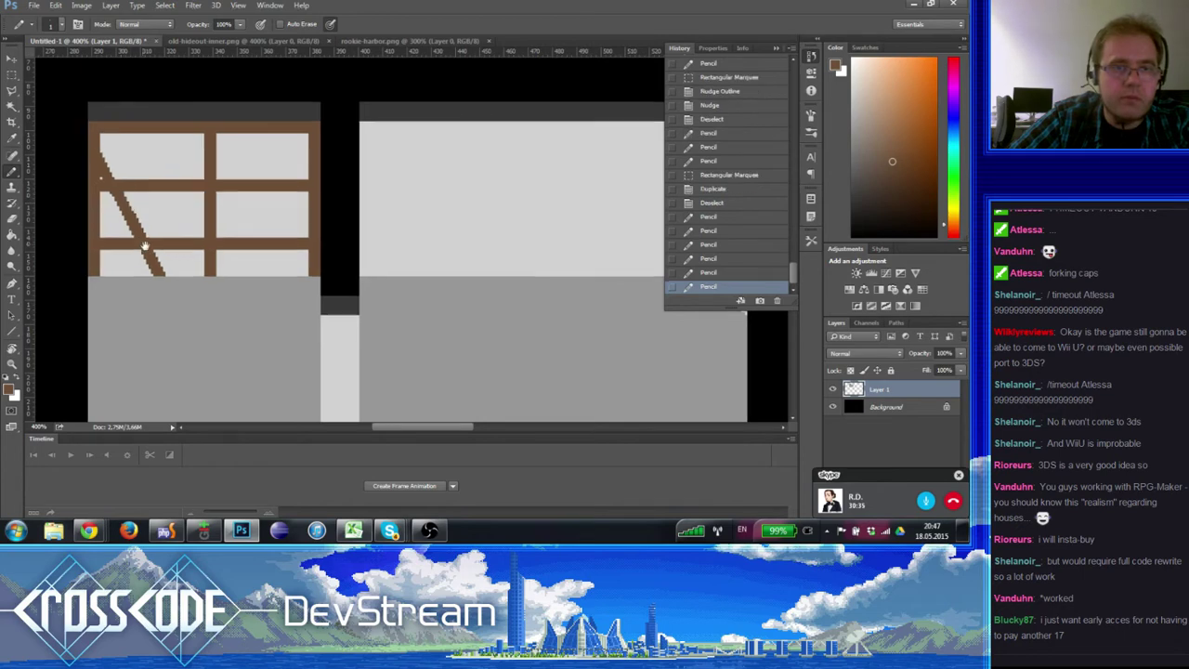
- Refine the brace's edges in the middle row with single Pencil pixels, using sampled light wall grey and brown
{"action": "left_click_drag", "start_coordinate": [117, 202], "coordinate": [139, 216]}
{"action": "left_click", "coordinate": [140, 217], "text": "alt"}
{"action": "left_click", "coordinate": [139, 216]}
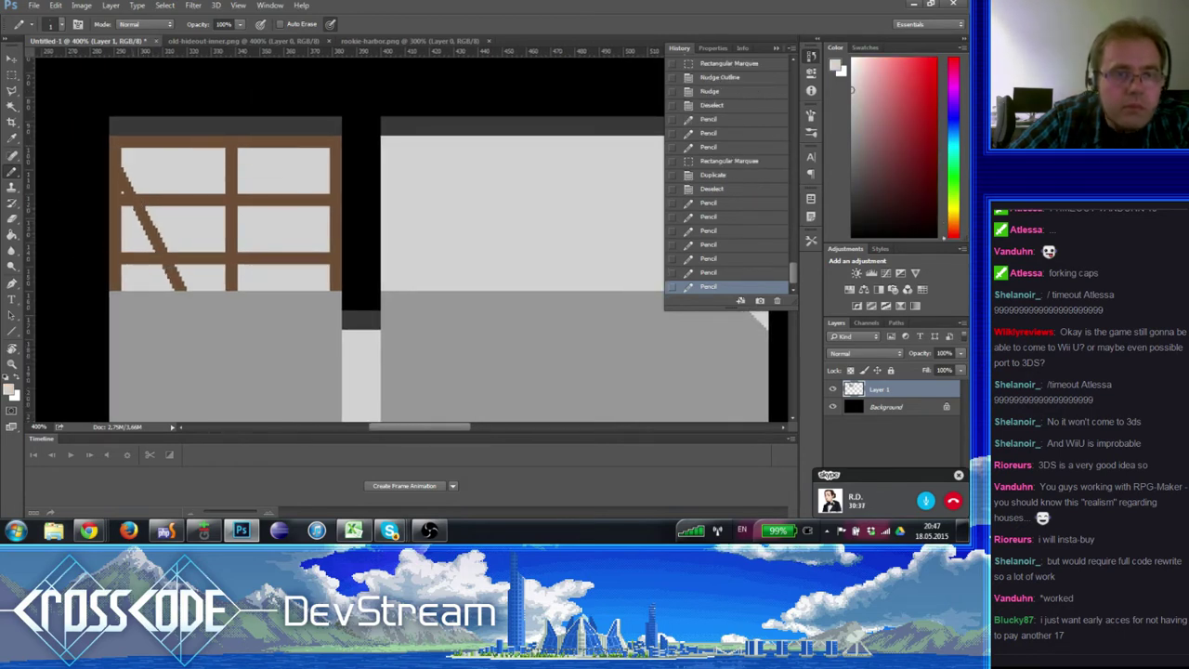
{"action": "left_click", "coordinate": [159, 223], "text": "alt"}
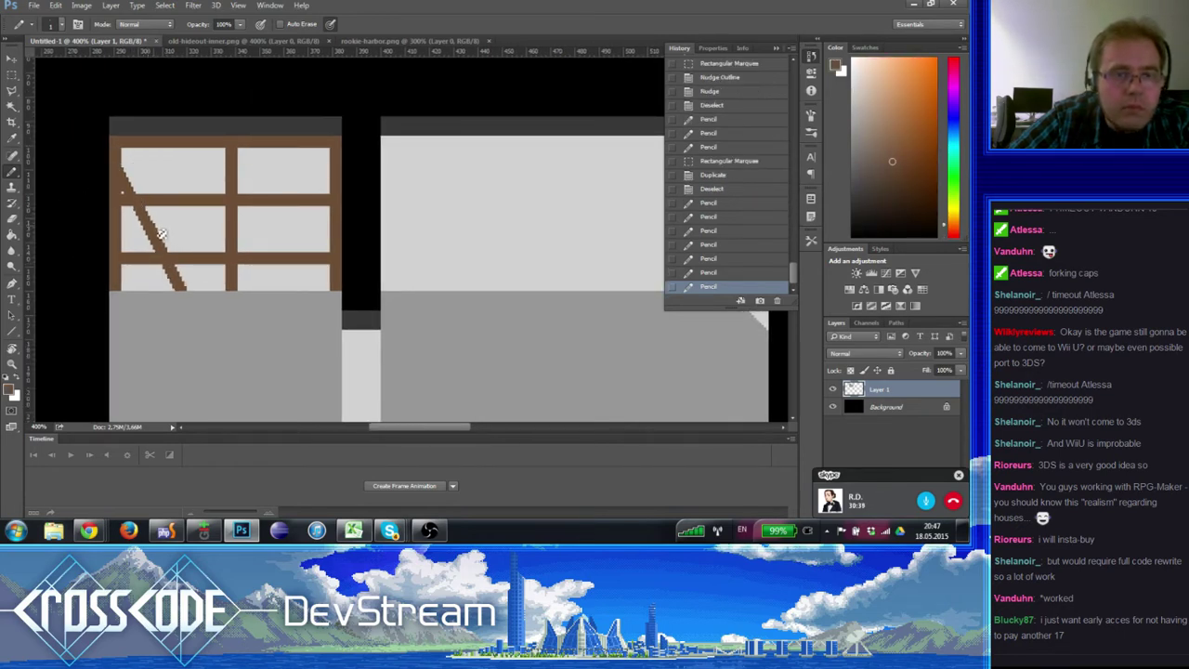
{"action": "left_click", "coordinate": [161, 231]}
{"action": "left_click", "coordinate": [154, 225]}
{"action": "left_click", "coordinate": [158, 236]}
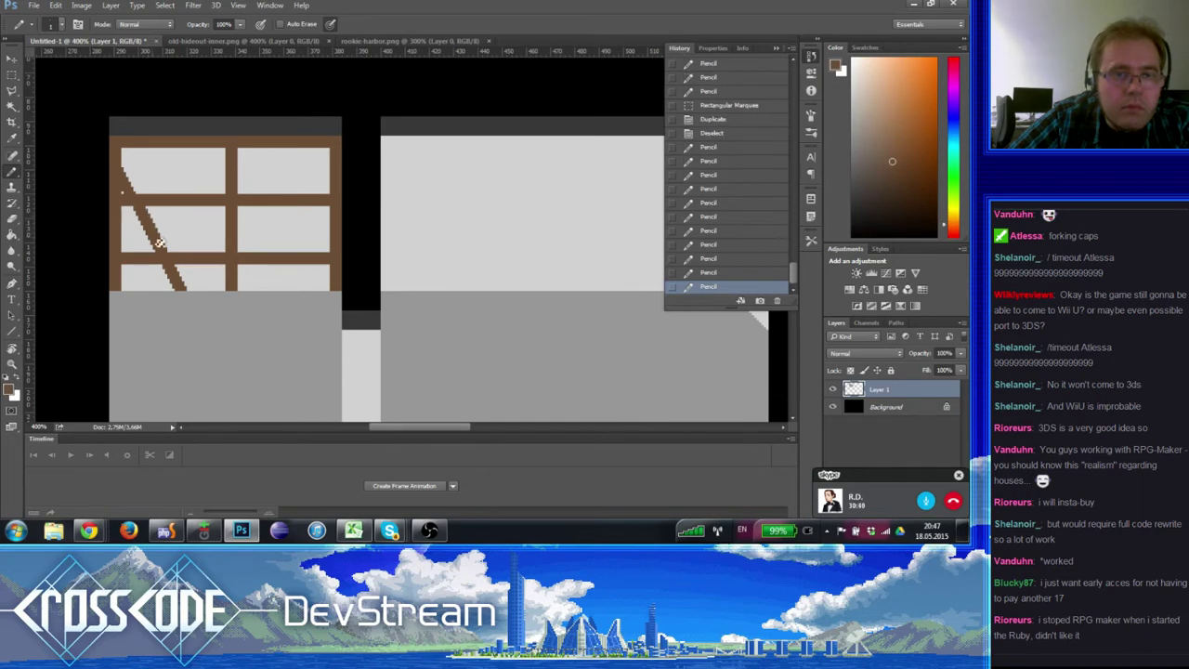
{"action": "left_click_drag", "start_coordinate": [160, 242], "coordinate": [173, 257]}
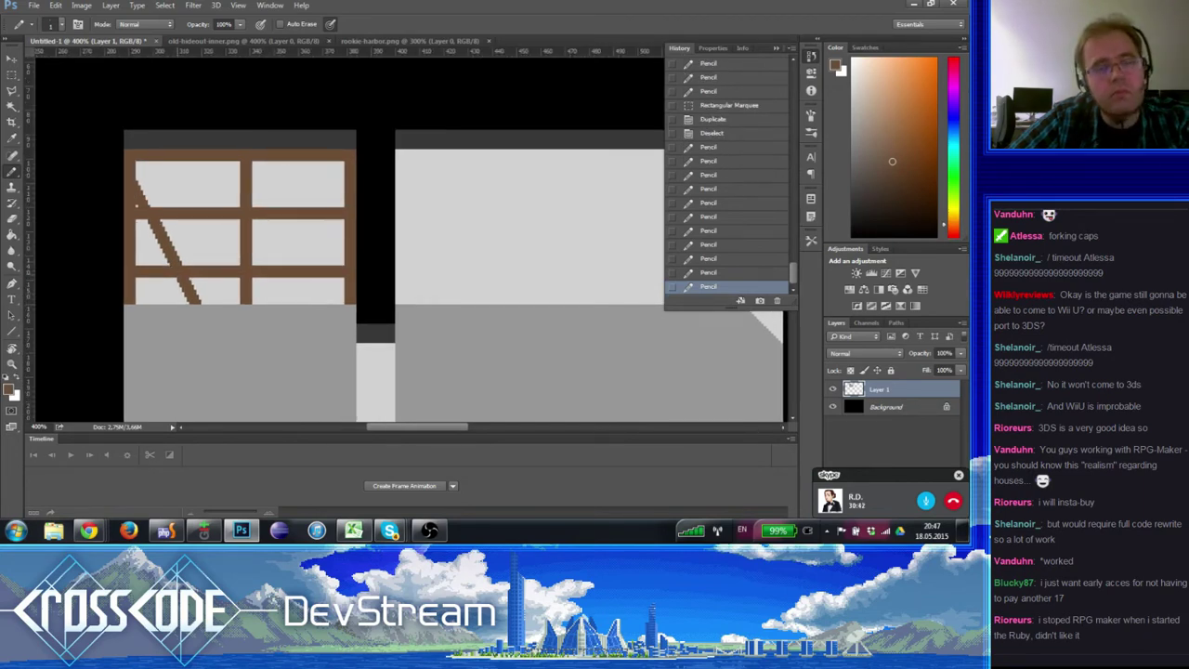
- Show the grid, sample the light wall grey, and check a brace section against the grid with a temporary rectangular marquee
{"action": "key", "text": "ctrl+apostrophe"}
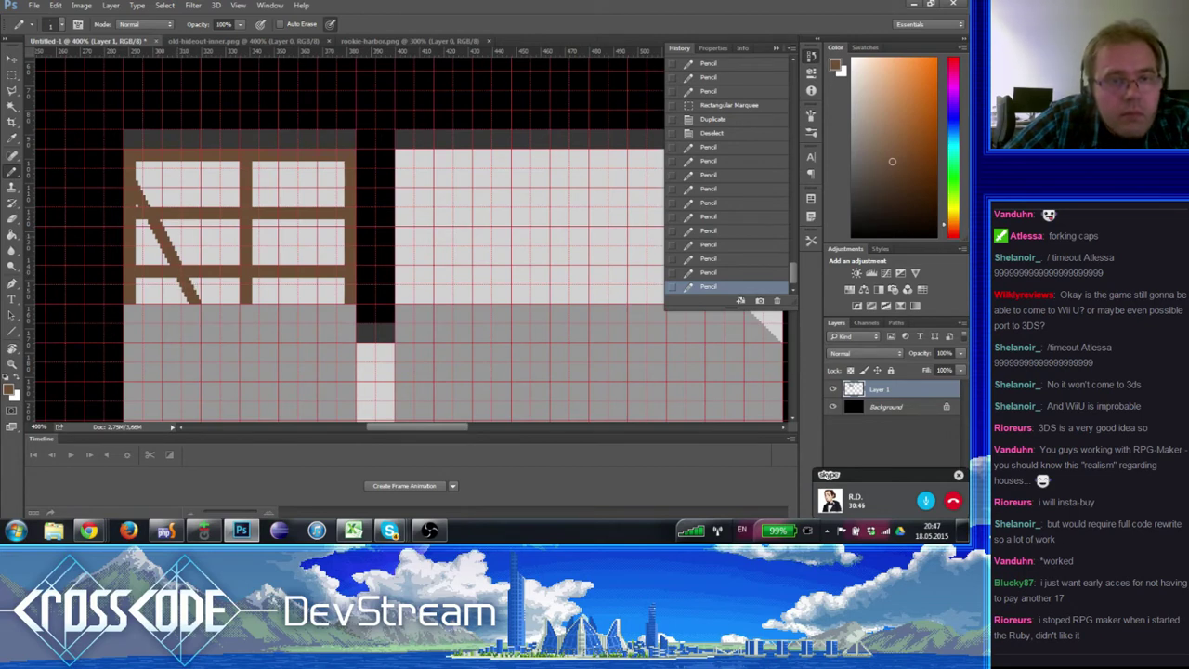
{"action": "left_click", "coordinate": [156, 195], "text": "alt"}
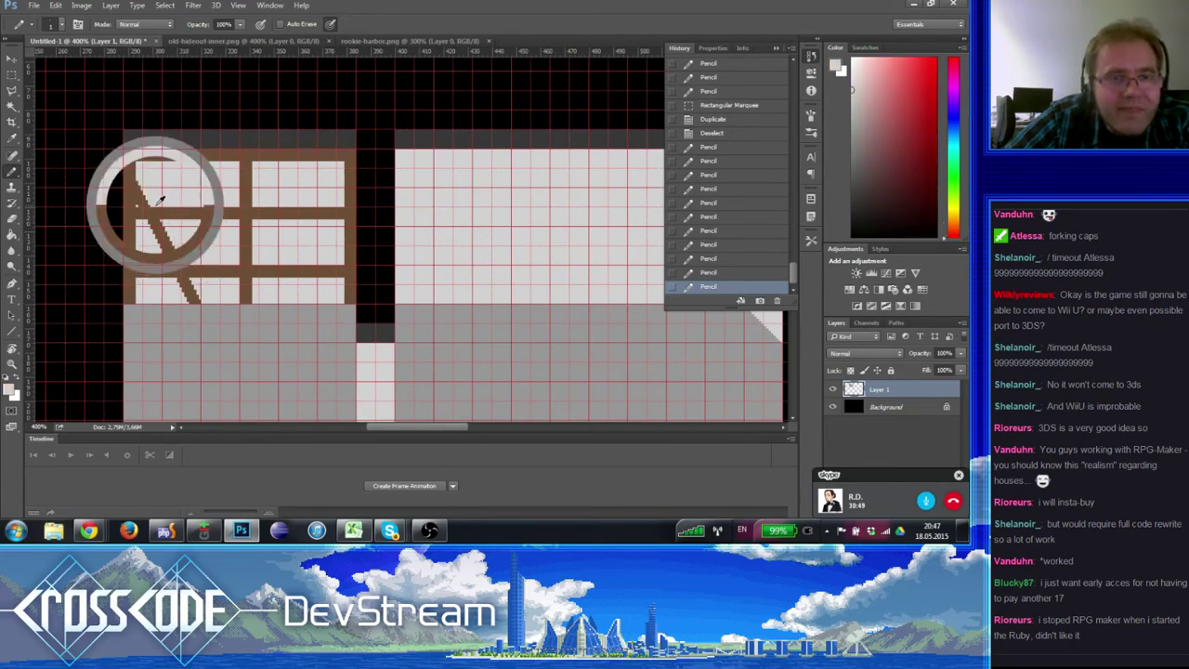
{"action": "left_click", "coordinate": [13, 74]}
{"action": "mouse_move", "coordinate": [199, 262]}
{"action": "left_mouse_down"}
{"action": "mouse_move", "coordinate": [149, 205]}
{"action": "mouse_move", "coordinate": [164, 225]}
{"action": "left_mouse_up"}
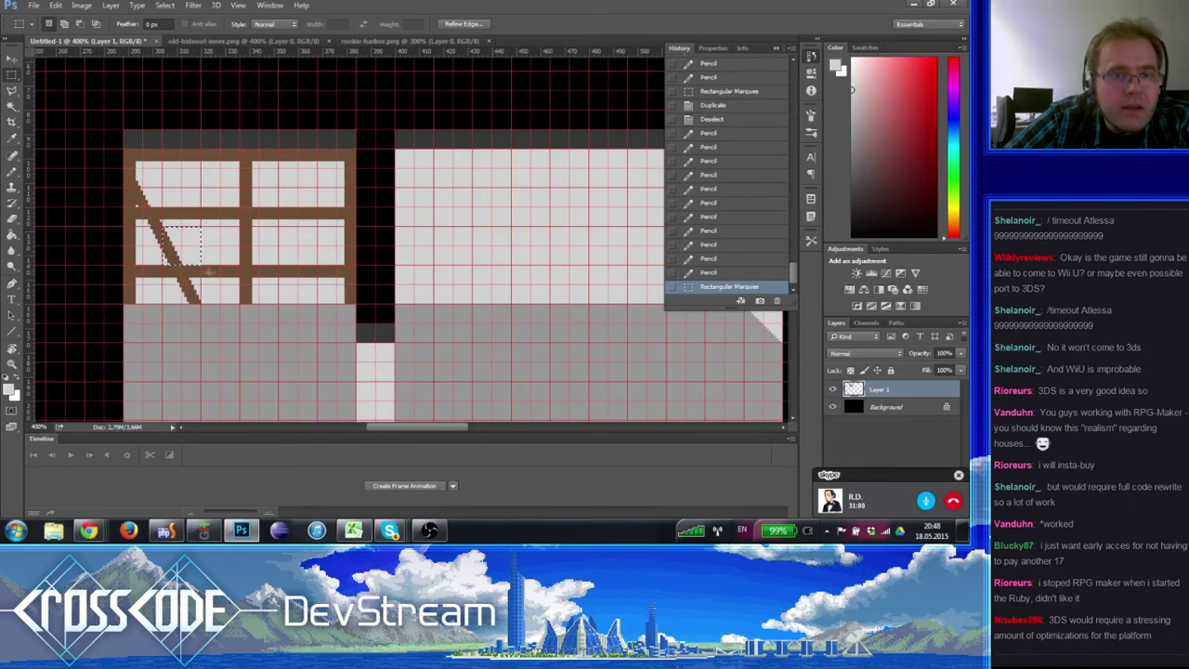
{"action": "key", "text": "ctrl+d"}
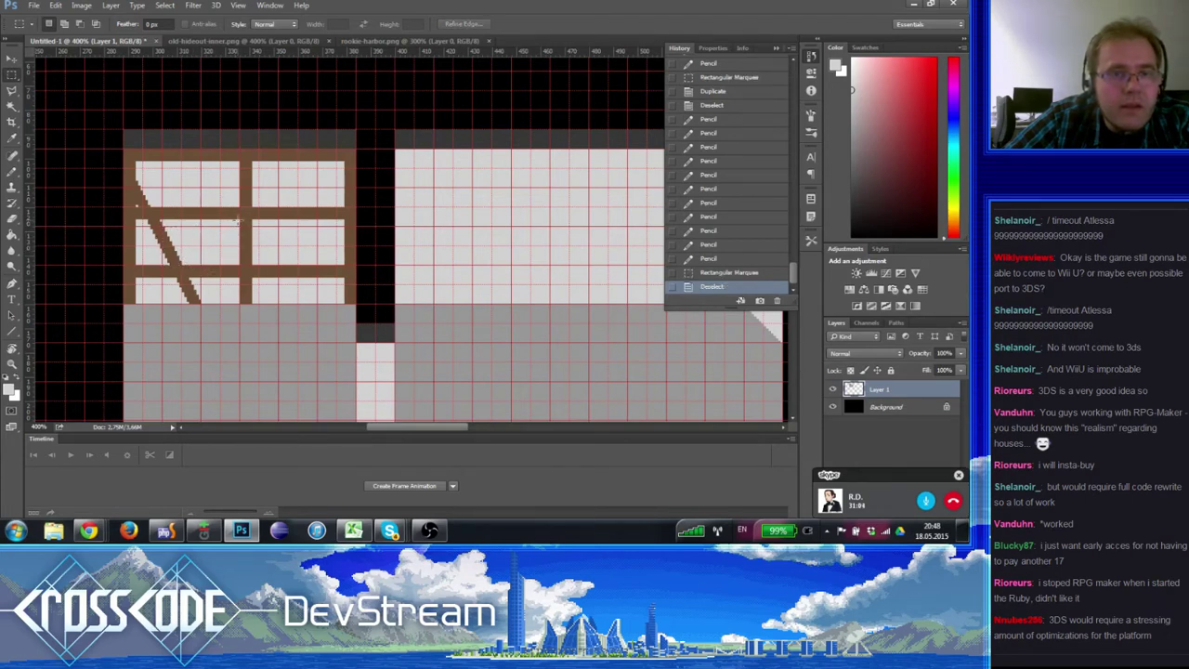
- Move the upper inner beam higher across both bays and fill its old position with light wall grey using the Paint Bucket
{"action": "mouse_move", "coordinate": [238, 219]}
{"action": "left_mouse_down"}
{"action": "mouse_move", "coordinate": [138, 206]}
{"action": "mouse_move", "coordinate": [342, 203]}
{"action": "left_mouse_up"}
{"action": "key", "text": "g"}
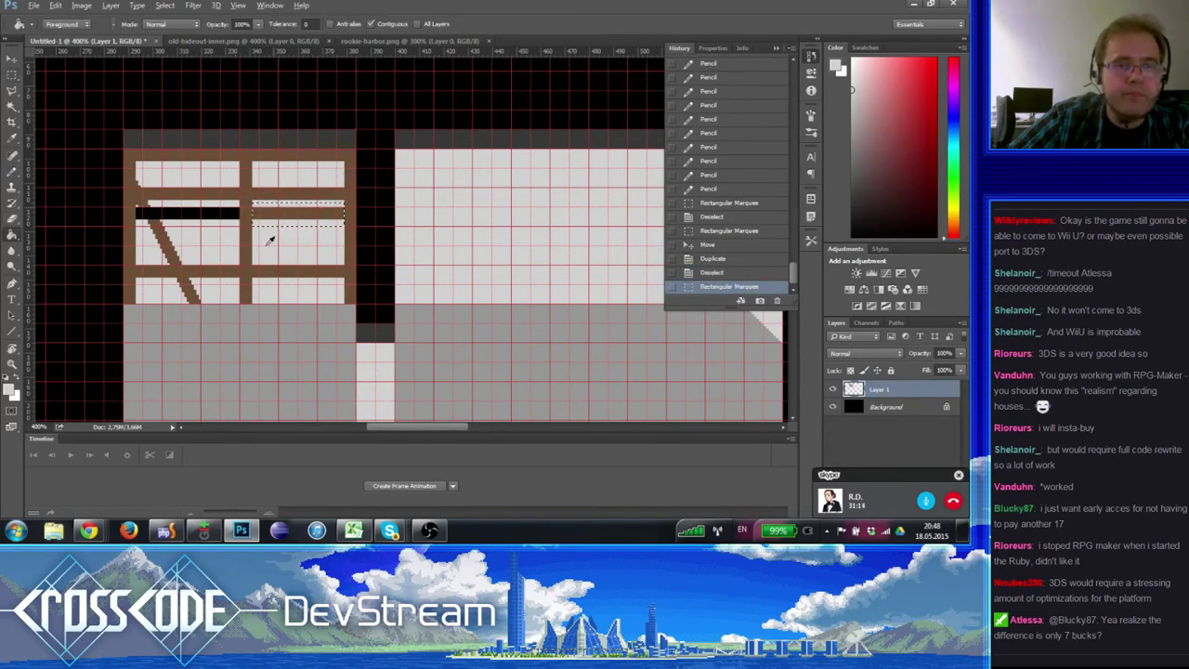
{"action": "left_click", "coordinate": [283, 221]}
{"action": "key", "text": "ctrl+d"}
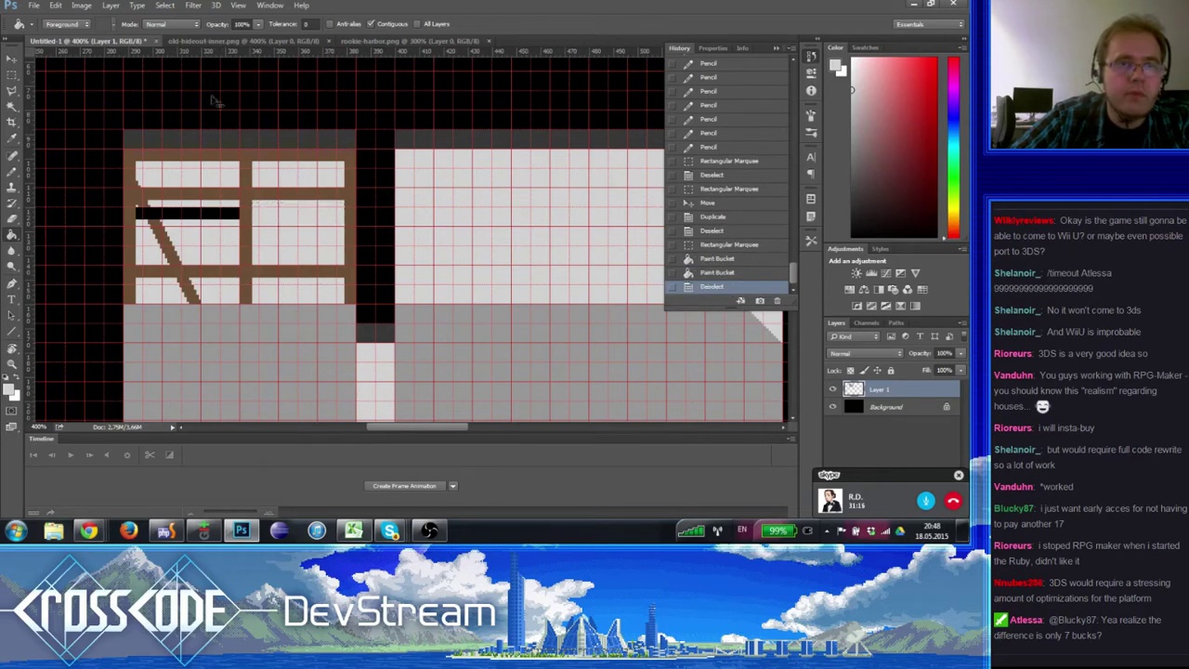
{"action": "left_click", "coordinate": [234, 213]}
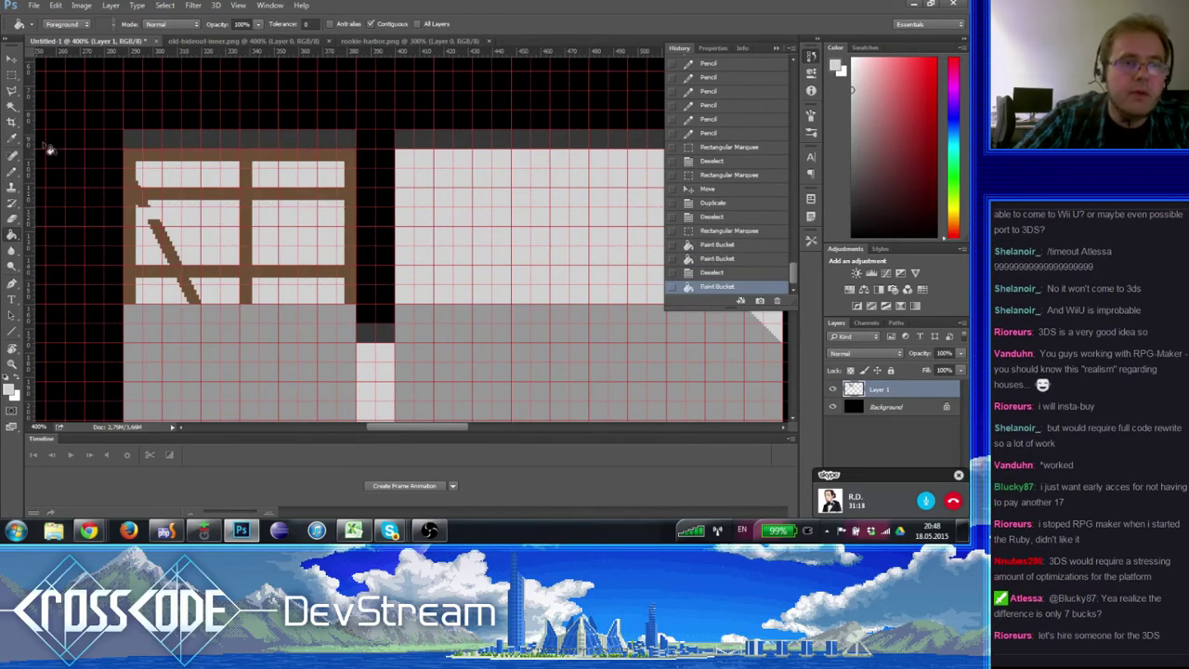
- Hide the grid and redraw the missing part of the brace below the raised beam with the Pencil in sampled brown
{"action": "left_click", "coordinate": [12, 170]}
{"action": "left_click", "coordinate": [167, 229], "text": "alt"}
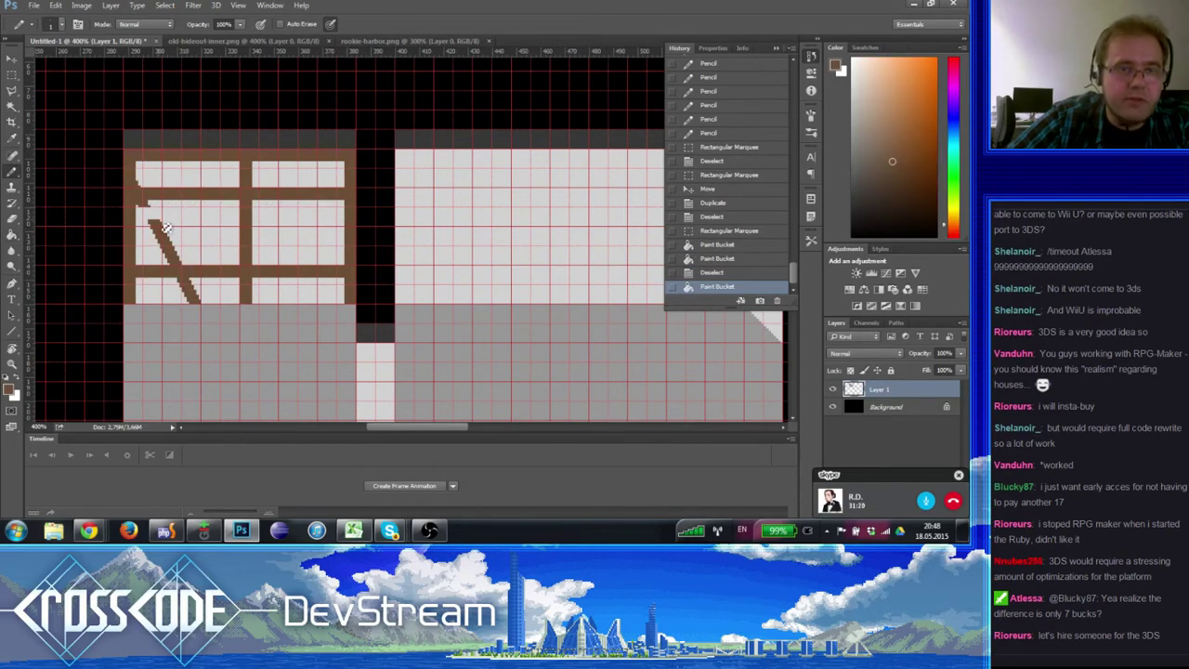
{"action": "key", "text": "ctrl+apostrophe"}
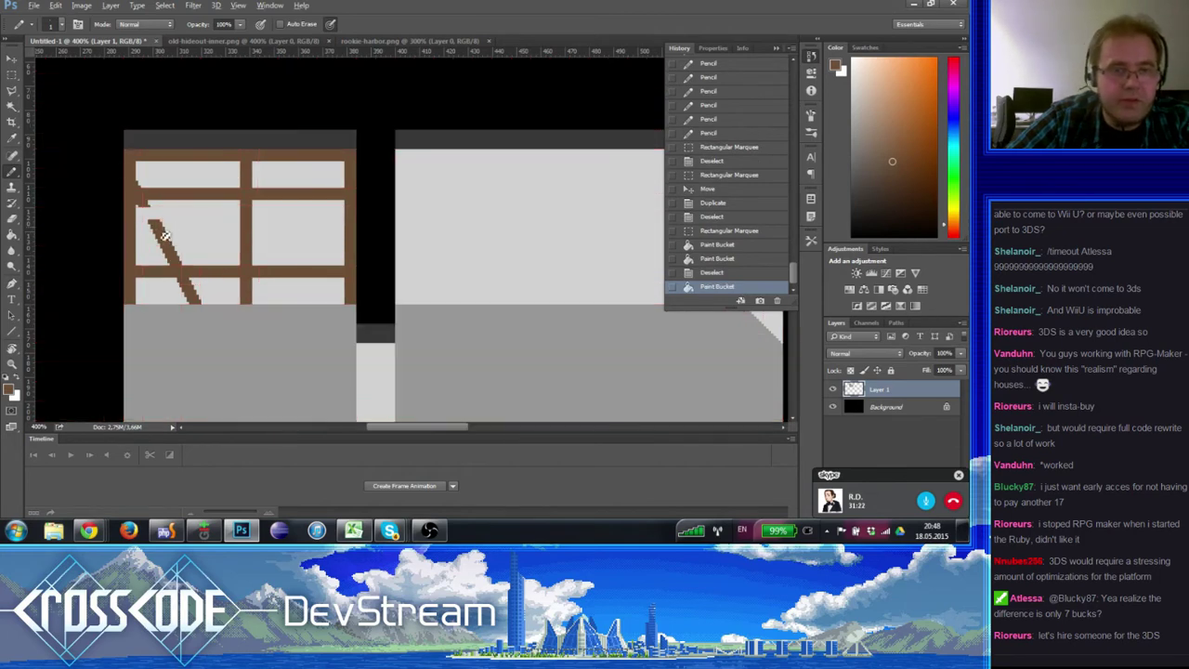
{"action": "left_click", "coordinate": [154, 223]}
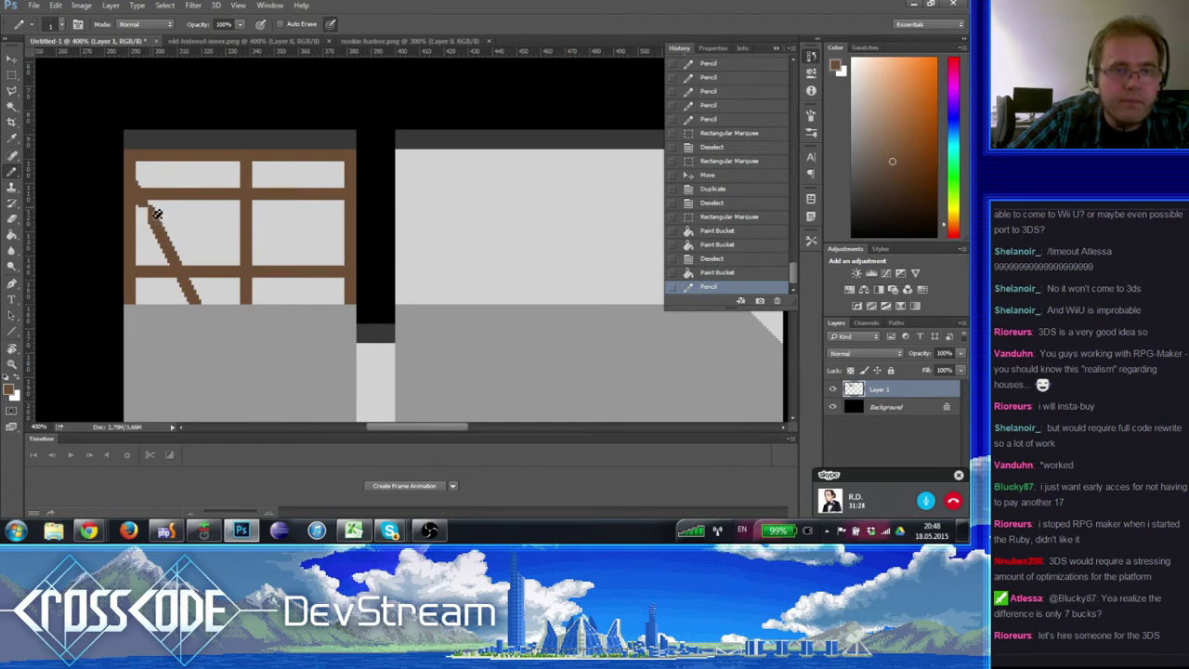
{"action": "left_click", "coordinate": [156, 212]}
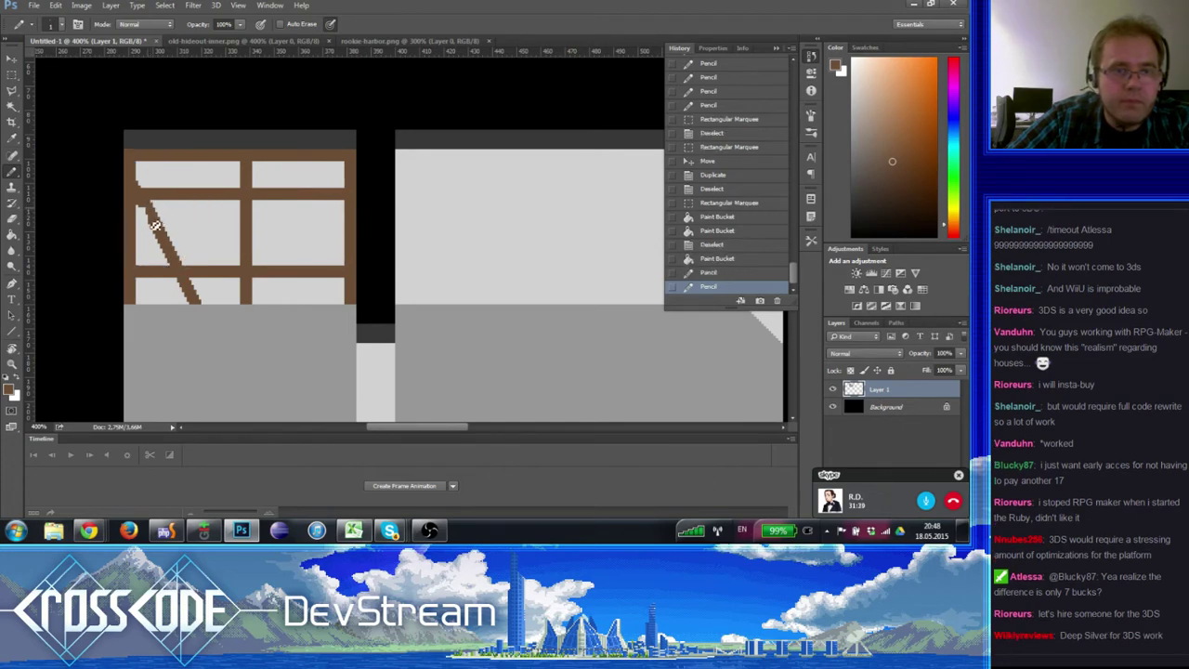
{"action": "left_click", "coordinate": [151, 218]}
- Clean up the redrawn brace's stepped edges below the raised beam with Pencil pixels, alternating sampled light wall grey and brown
{"action": "left_click", "coordinate": [146, 227], "text": "alt"}
{"action": "left_click", "coordinate": [148, 221]}
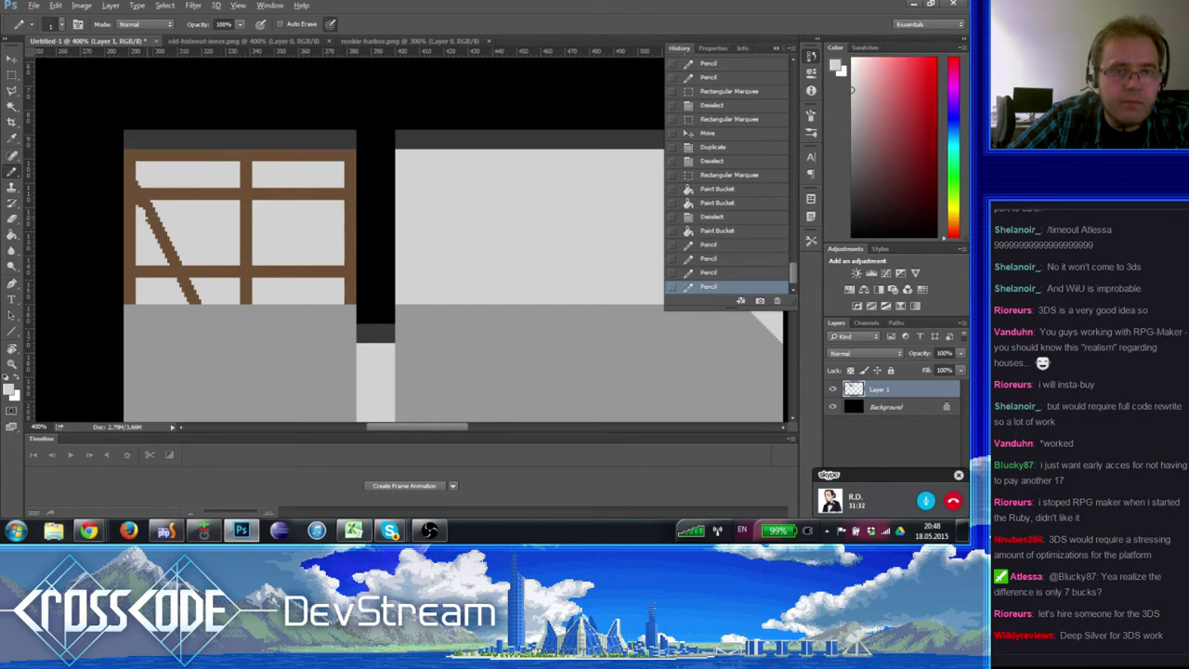
{"action": "left_click", "coordinate": [146, 216], "text": "alt"}
{"action": "left_click", "coordinate": [146, 214]}
{"action": "left_click", "coordinate": [149, 212], "text": "alt"}
{"action": "left_click", "coordinate": [152, 208]}
{"action": "left_click", "coordinate": [151, 210], "text": "alt"}
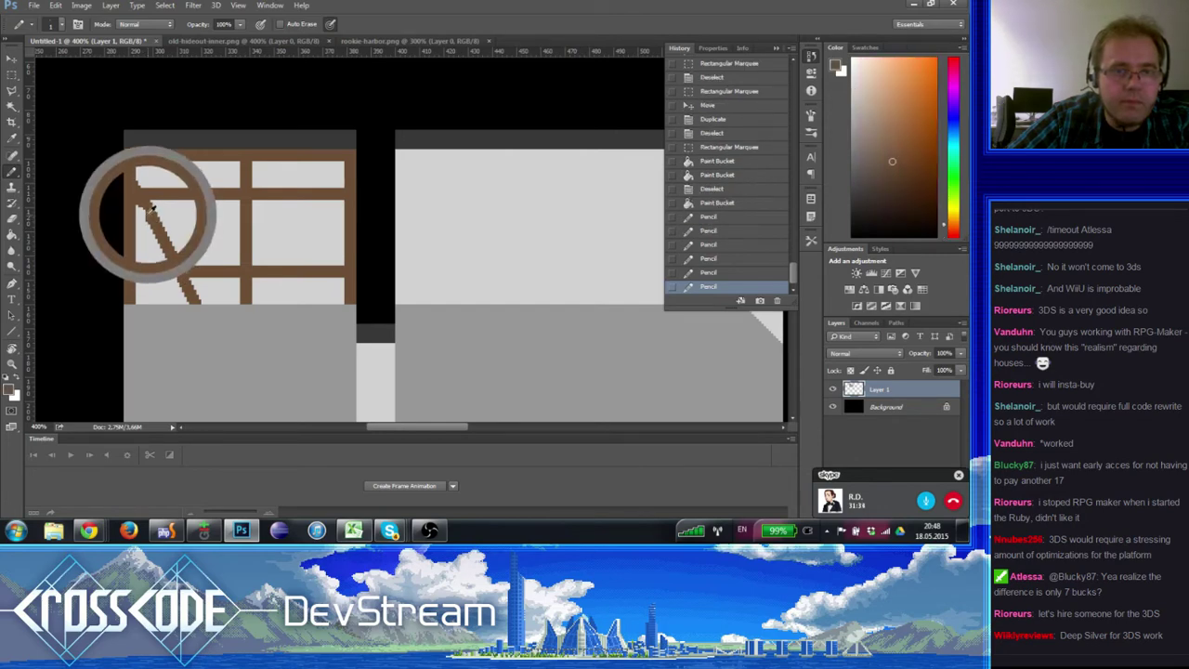
{"action": "left_click", "coordinate": [153, 226]}
{"action": "left_click", "coordinate": [154, 223], "text": "alt"}
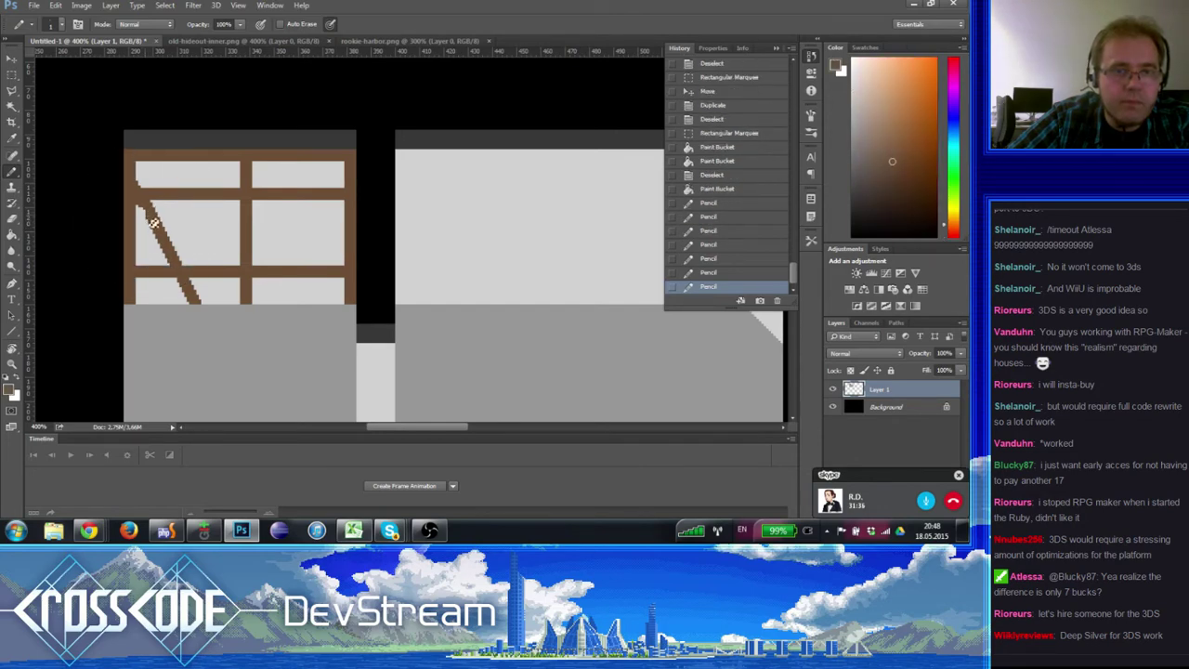
{"action": "left_click", "coordinate": [151, 216]}
{"action": "left_click", "coordinate": [143, 222], "text": "alt"}
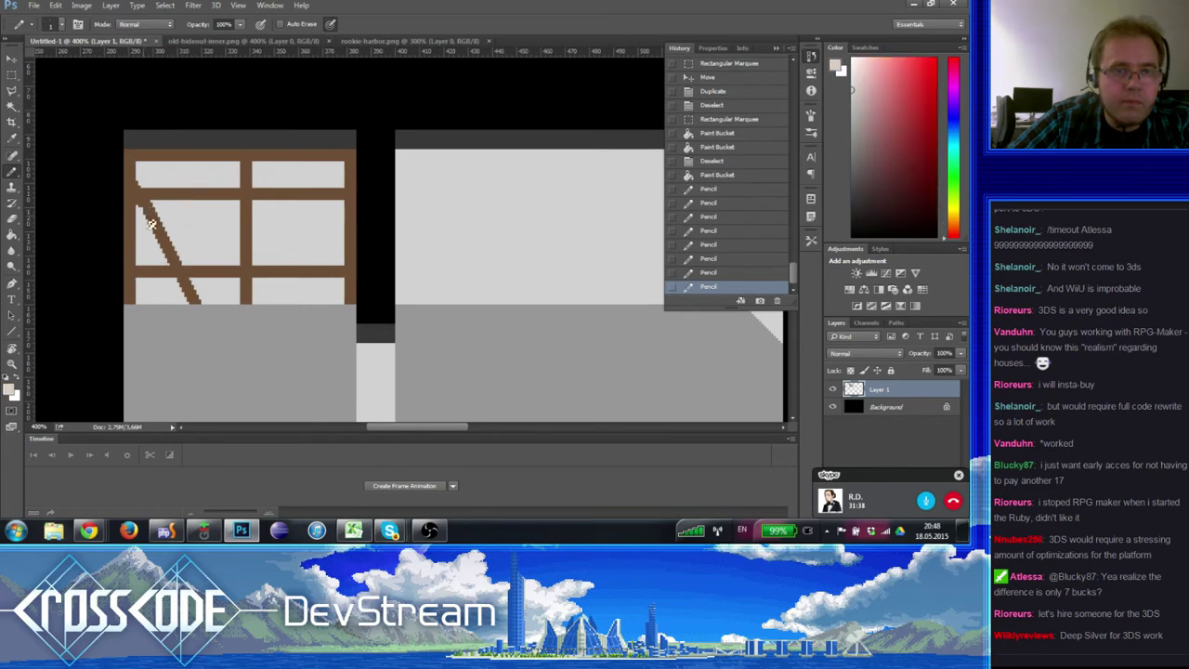
{"action": "left_click", "coordinate": [147, 214]}
{"action": "left_click", "coordinate": [146, 212], "text": "alt"}
{"action": "left_click", "coordinate": [146, 212]}
{"action": "left_click", "coordinate": [142, 213], "text": "alt"}
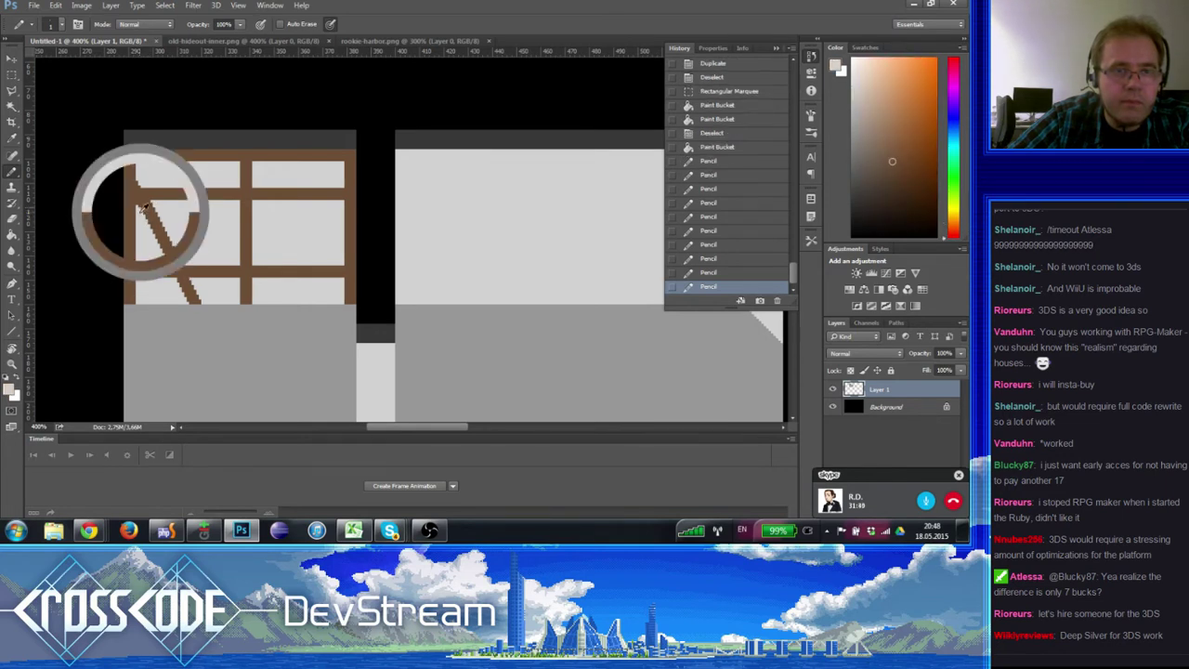
{"action": "left_click", "coordinate": [146, 213]}
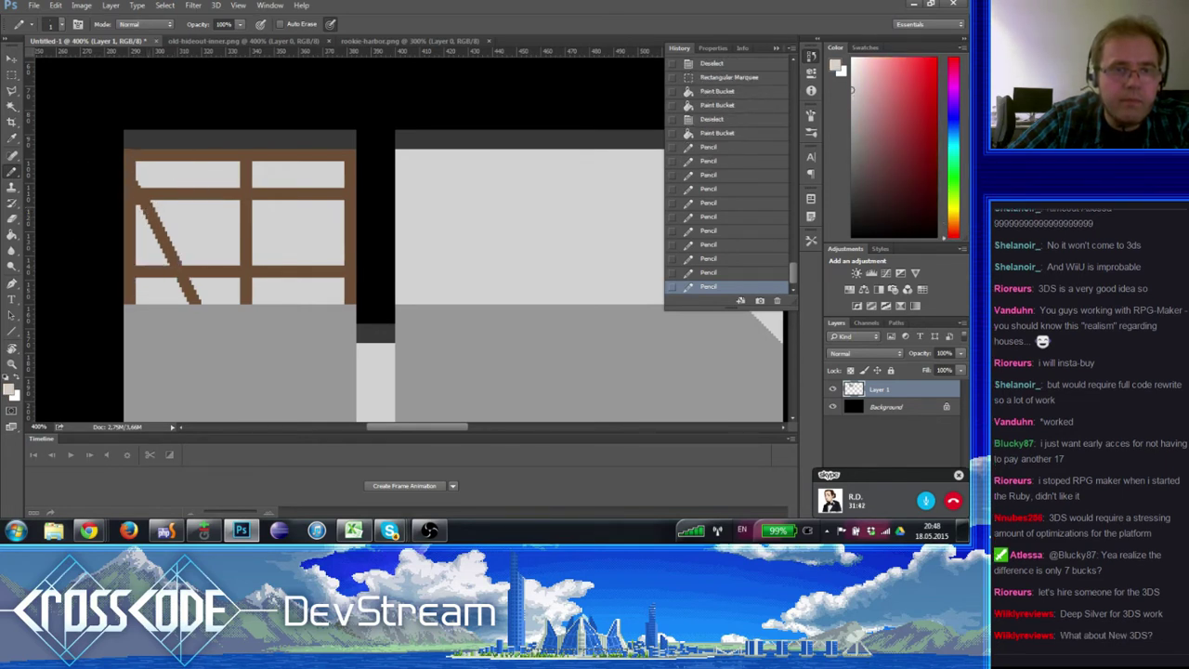
- Show the grid, duplicate a brace section up to the left post from a rectangular marquee selection, and deselect
{"action": "left_click", "coordinate": [147, 191], "text": "alt"}
{"action": "key", "text": "ctrl+apostrophe"}
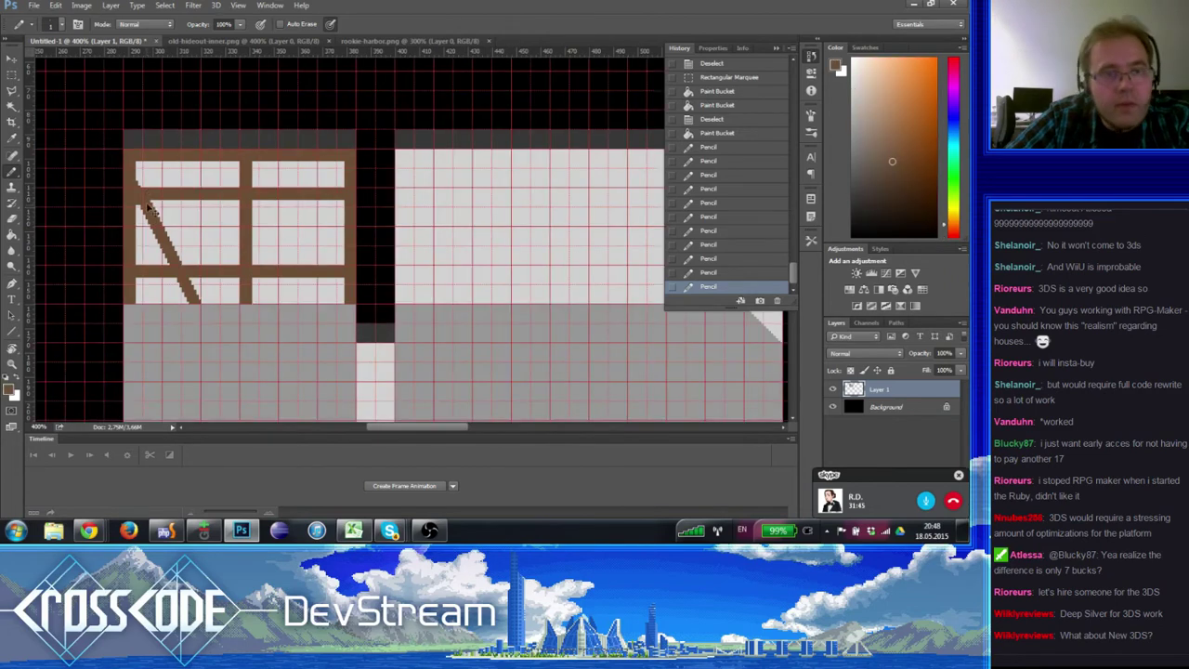
{"action": "key", "text": "m"}
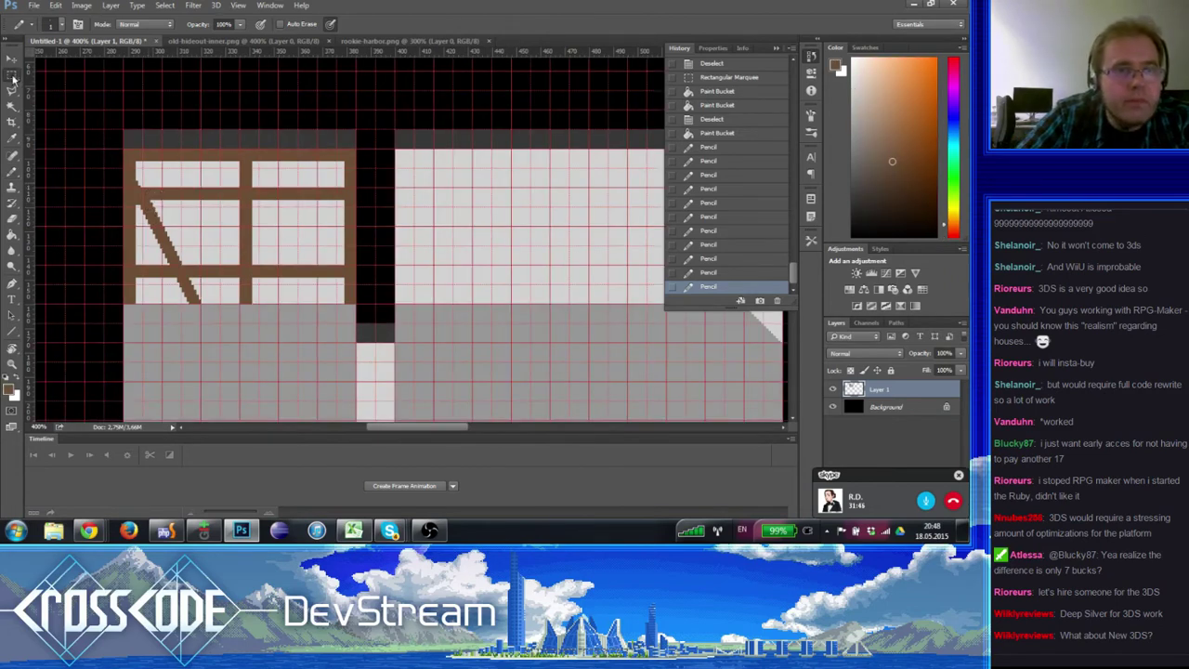
{"action": "left_click_drag", "start_coordinate": [182, 262], "coordinate": [136, 177]}
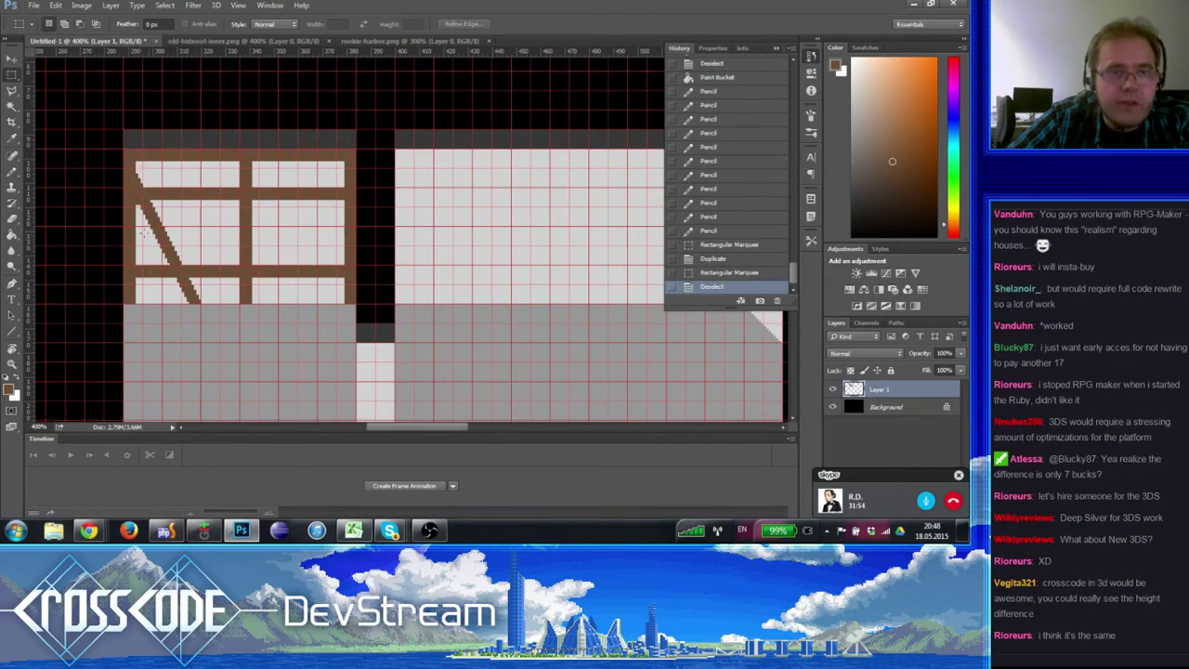
{"action": "key", "text": "ctrl+d"}
- Touch up the brace's edge with the Pencil in sampled light wall grey
{"action": "key", "text": "b"}
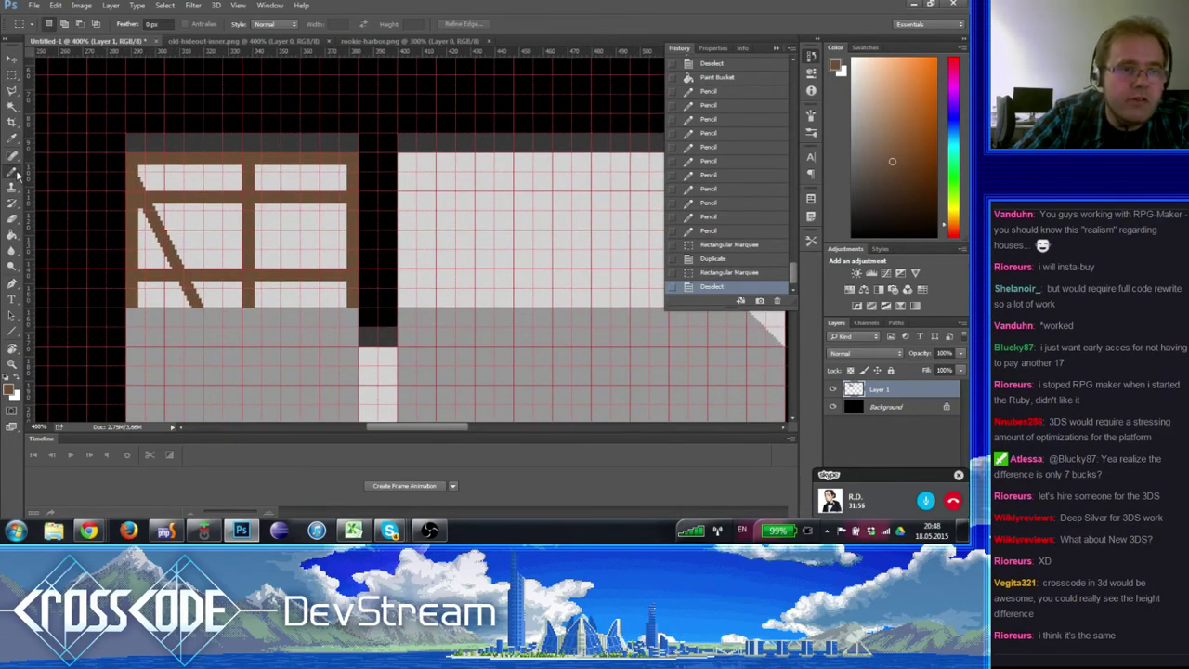
{"action": "left_click", "coordinate": [142, 210], "text": "alt"}
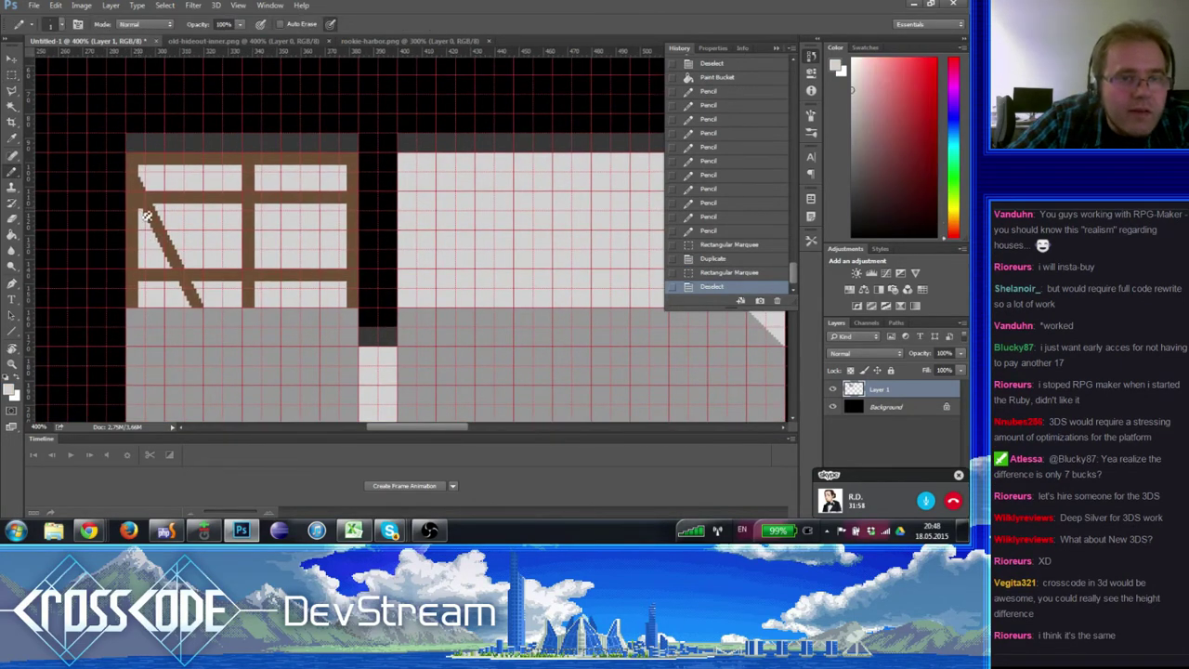
{"action": "left_click", "coordinate": [174, 275]}
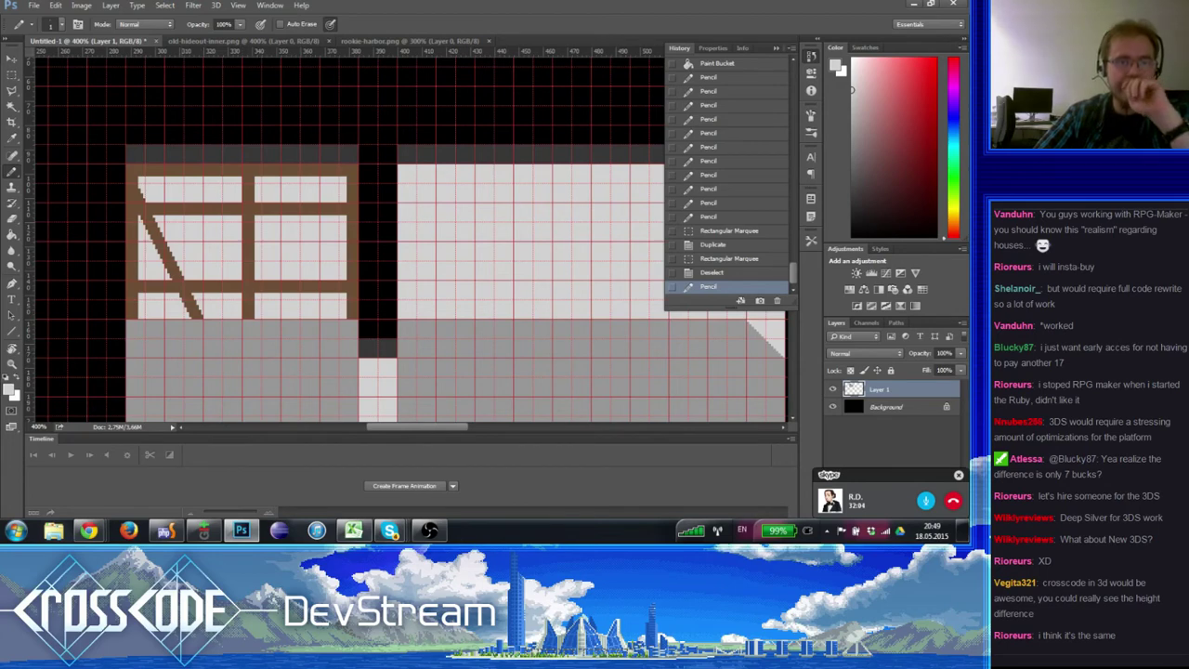
- Compare the brace's stepping between grid tiles by moving a rectangular marquee selection up along it, and deselect
{"action": "key", "text": "m"}
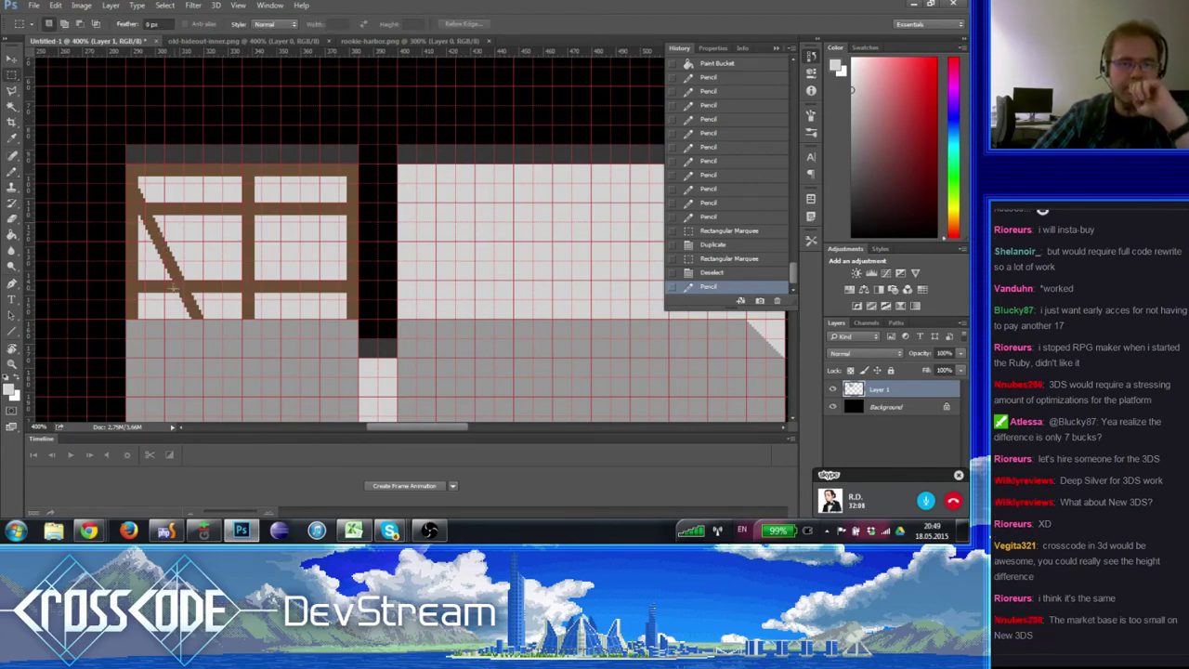
{"action": "left_click_drag", "start_coordinate": [168, 281], "coordinate": [144, 212]}
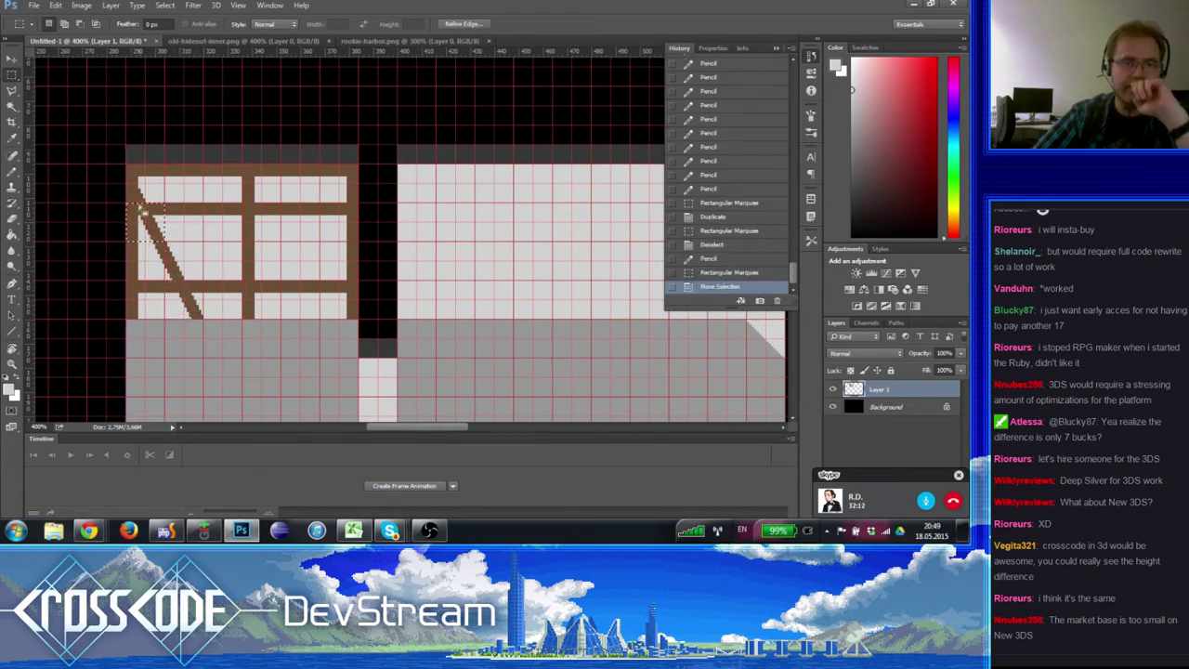
{"action": "left_click", "coordinate": [213, 314]}
- Look over the timbered wall together with the adjoining blank wall at 300% zoom
{"action": "scroll", "coordinate": [239, 279], "scroll_direction": "down", "scroll_amount": 3}
{"action": "scroll", "coordinate": [239, 279], "scroll_direction": "left", "scroll_amount": 2}
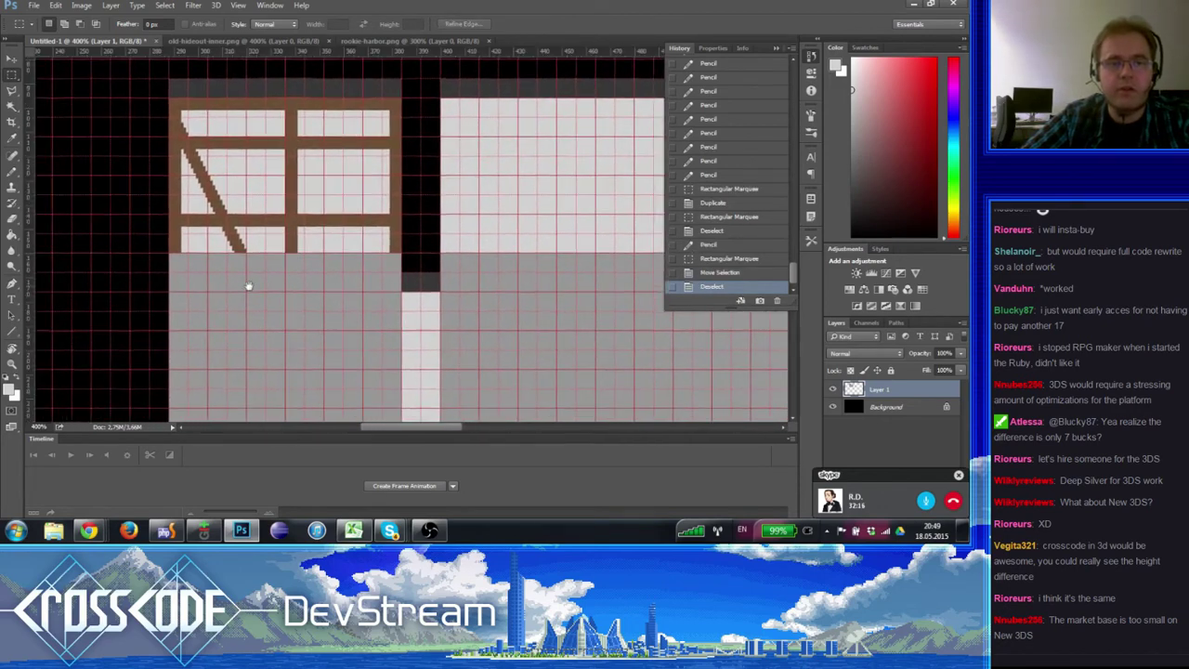
{"action": "scroll", "coordinate": [220, 257], "scroll_direction": "right", "scroll_amount": 2}
{"action": "scroll", "coordinate": [213, 300], "scroll_direction": "up", "scroll_amount": 2}
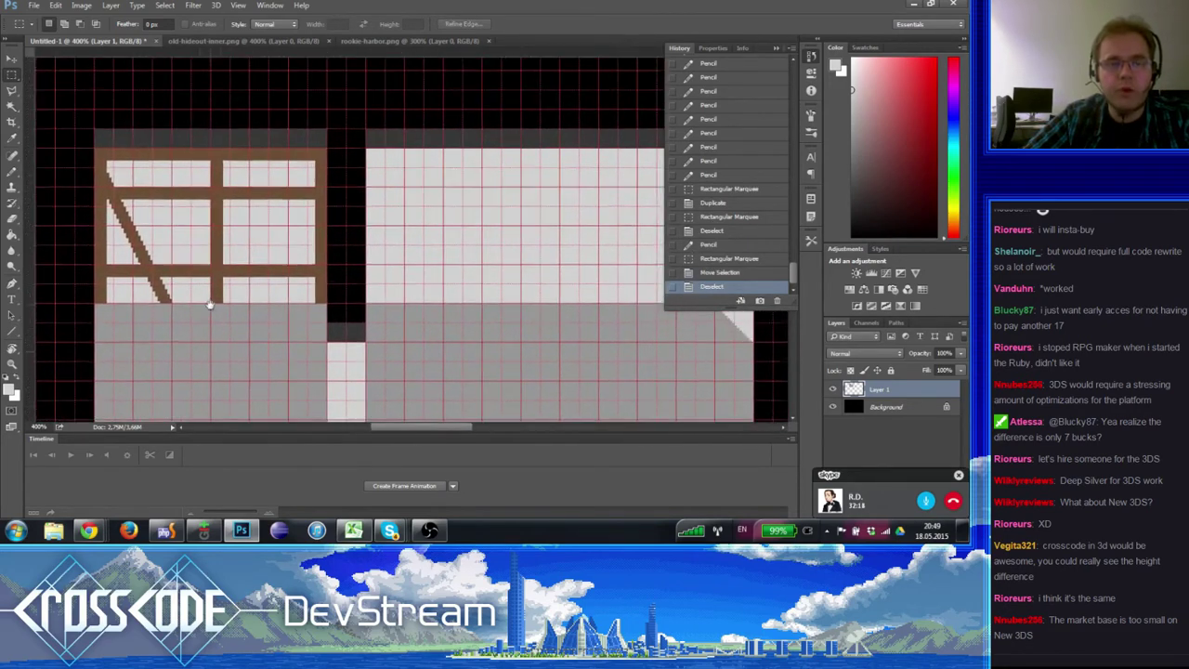
{"action": "scroll", "coordinate": [209, 300], "scroll_direction": "down", "scroll_amount": 1}
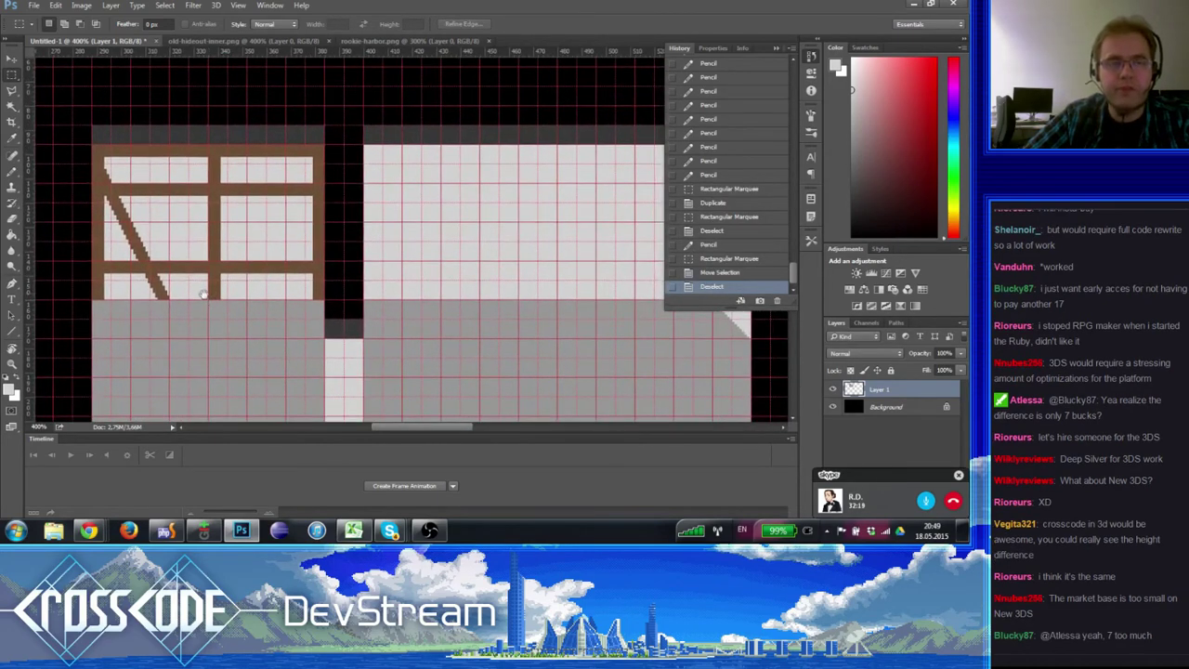
{"action": "left_click", "coordinate": [12, 361]}
{"action": "scroll", "coordinate": [273, 270], "scroll_direction": "left", "scroll_amount": 3}
{"action": "scroll", "coordinate": [273, 270], "scroll_direction": "down", "scroll_amount": 1}
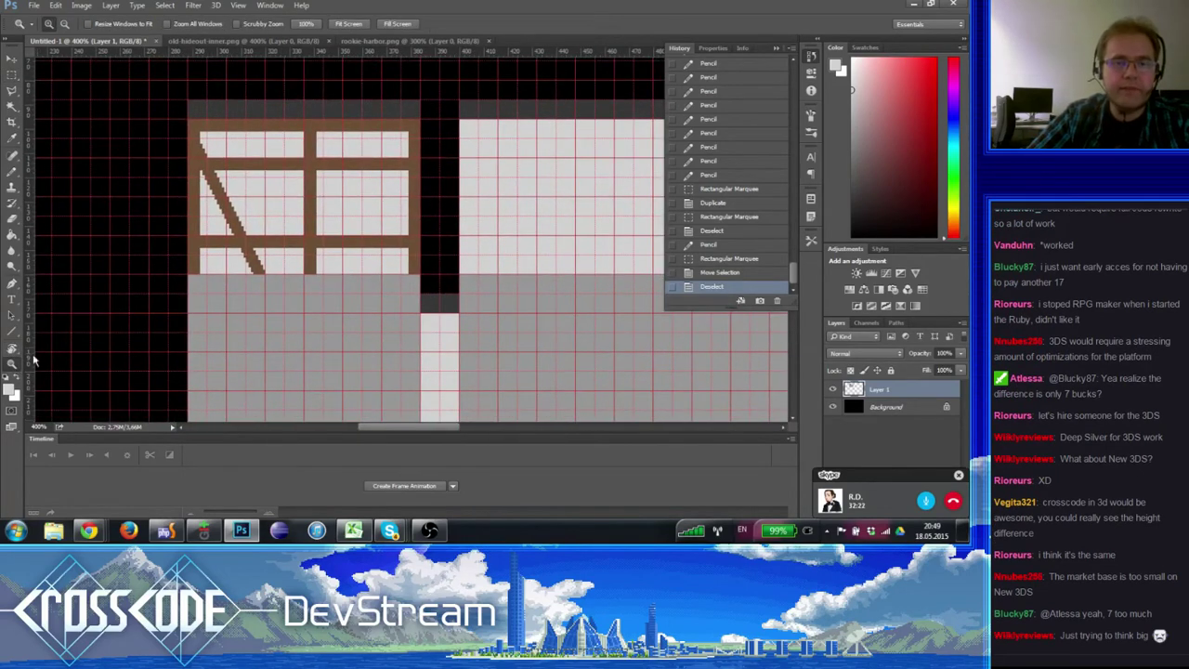
{"action": "scroll", "coordinate": [95, 331], "scroll_direction": "down", "scroll_amount": 2}
{"action": "scroll", "coordinate": [193, 275], "scroll_direction": "up", "scroll_amount": 1}
{"action": "scroll", "coordinate": [193, 275], "scroll_direction": "right", "scroll_amount": 1}
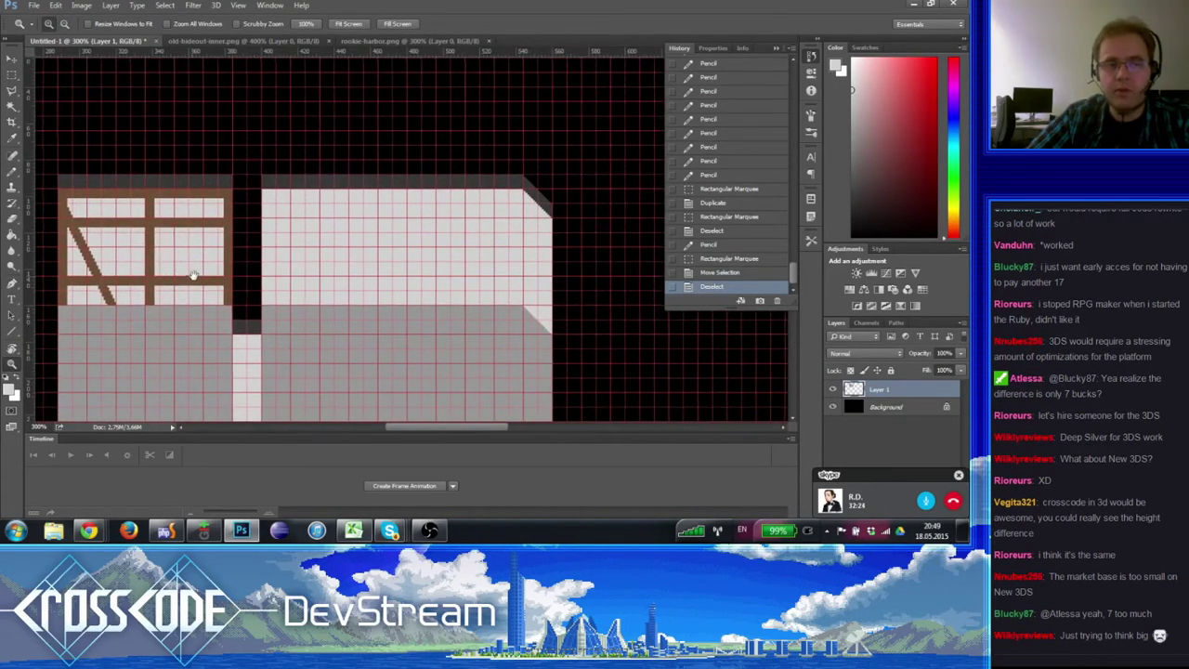
{"action": "scroll", "coordinate": [193, 275], "scroll_direction": "left", "scroll_amount": 1}
{"action": "left_click", "coordinate": [13, 78]}
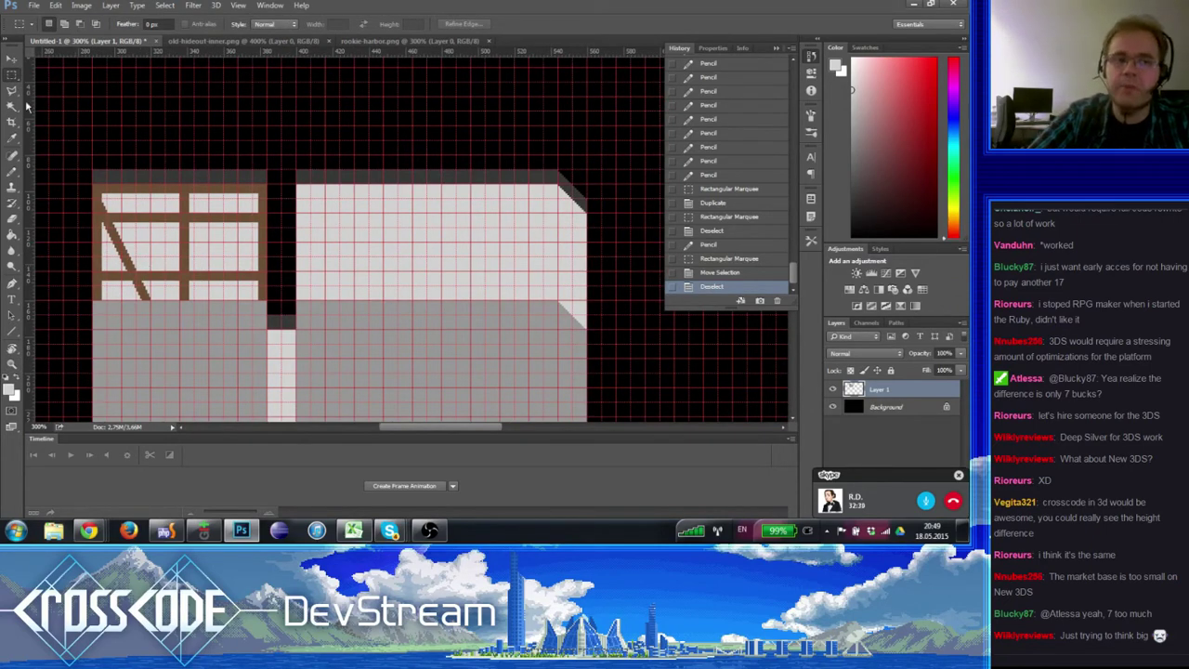
- Duplicate a marquee selection of the timbered wall's left post section onto the blank wall's left edge, and deselect
{"action": "scroll", "coordinate": [167, 205], "scroll_direction": "down", "scroll_amount": 1}
{"action": "scroll", "coordinate": [167, 204], "scroll_direction": "right", "scroll_amount": 1}
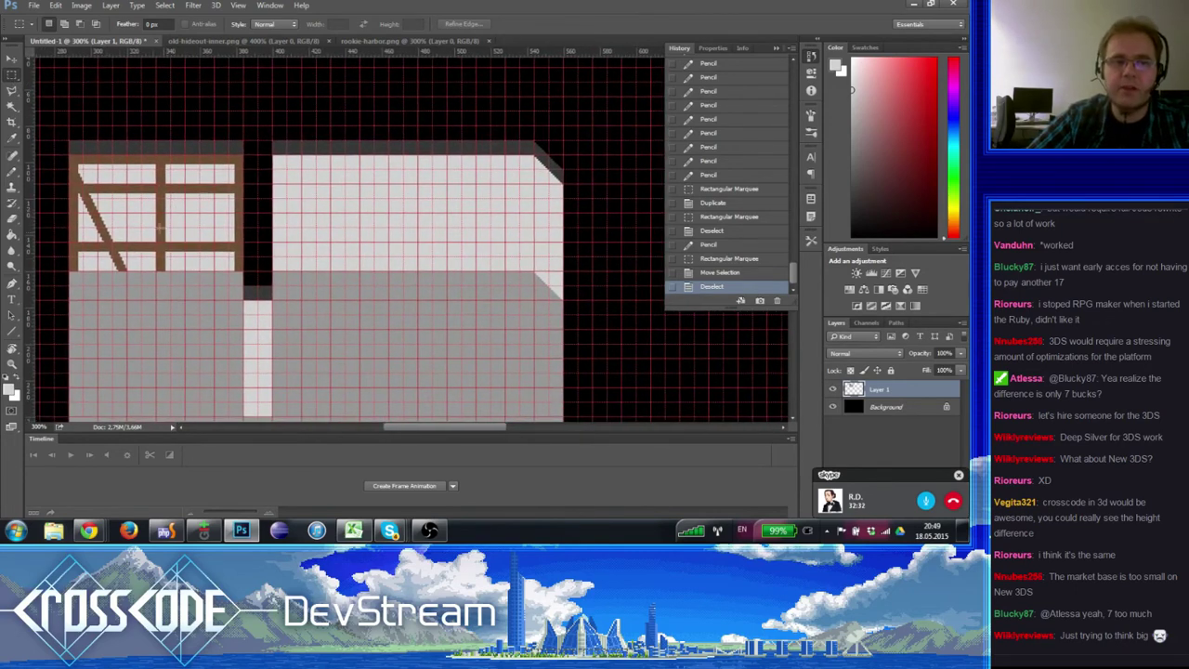
{"action": "left_click_drag", "start_coordinate": [84, 270], "coordinate": [276, 186]}
{"action": "key", "text": "ctrl+d"}
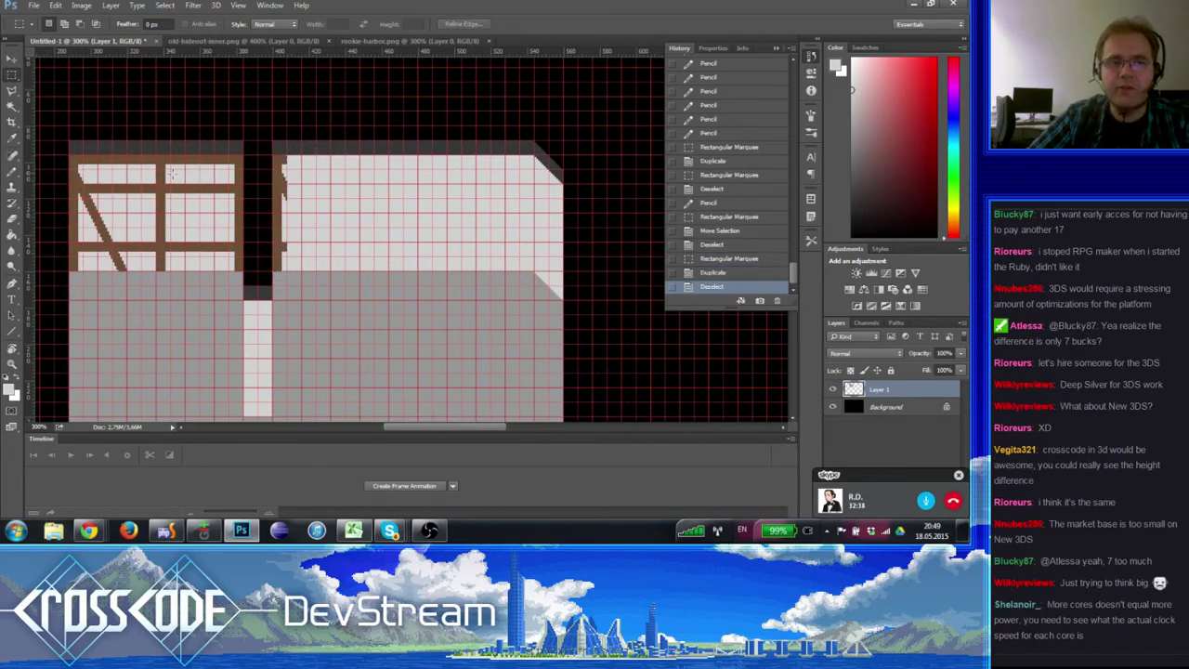
- Duplicate top beam sections along the blank wall's upper edge and short crossbeam pieces beside its new left post, and deselect
{"action": "left_click_drag", "start_coordinate": [162, 169], "coordinate": [420, 170]}
{"action": "key", "text": "ctrl+d"}
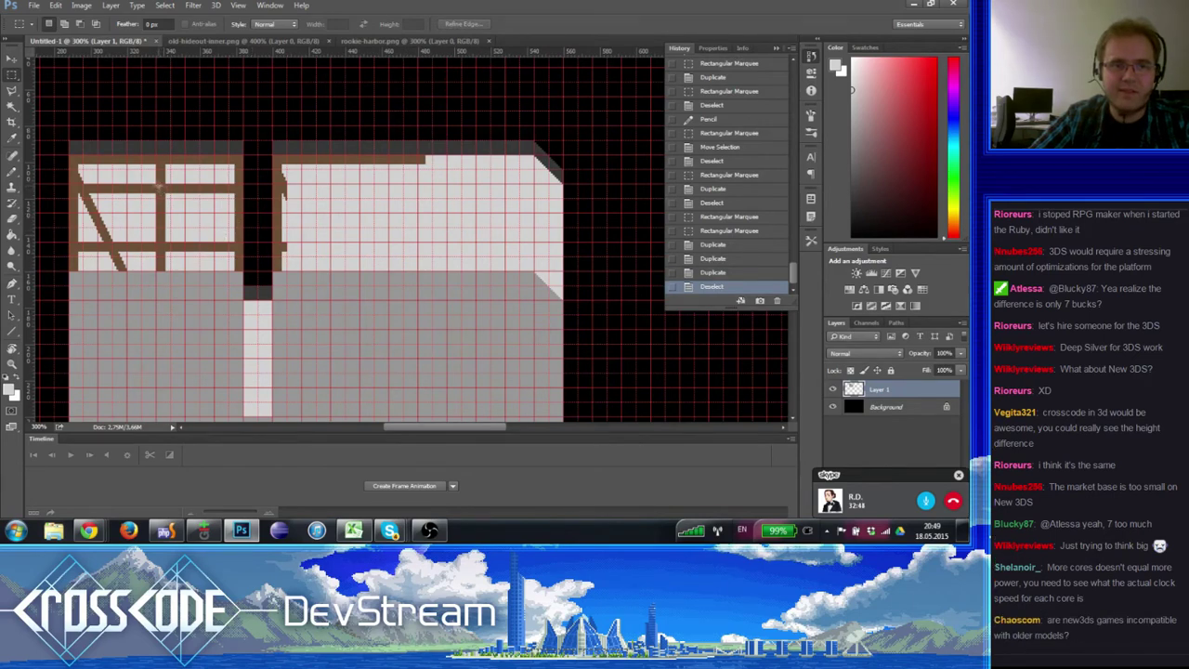
{"action": "mouse_move", "coordinate": [164, 185]}
{"action": "left_mouse_down"}
{"action": "mouse_move", "coordinate": [189, 212]}
{"action": "mouse_move", "coordinate": [296, 205]}
{"action": "mouse_move", "coordinate": [316, 167]}
{"action": "mouse_move", "coordinate": [295, 178]}
{"action": "mouse_move", "coordinate": [293, 164]}
{"action": "left_mouse_up"}
{"action": "key", "text": "ctrl+d"}
{"action": "left_click_drag", "start_coordinate": [293, 164], "coordinate": [295, 260]}
{"action": "key", "text": "ctrl+d"}
{"action": "key", "text": "ctrl+d"}
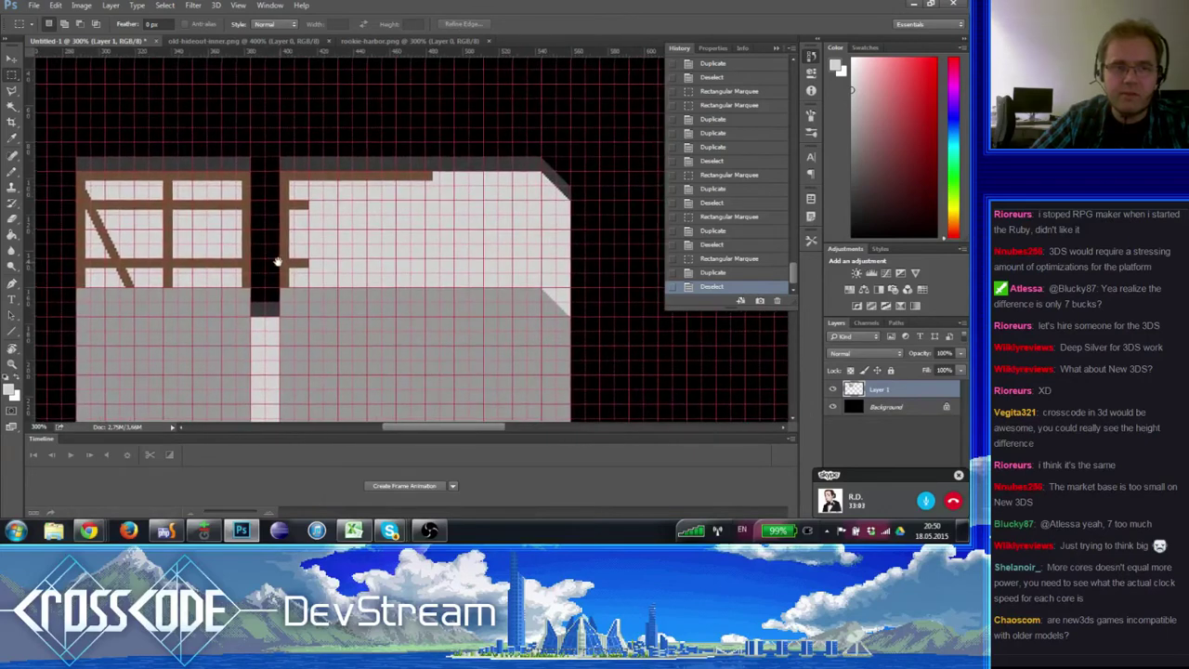
- Sample the beam brown, duplicate the left bay's post and diagonal brace into the timbered wall's right bay, and deselect
{"action": "left_click", "coordinate": [11, 172]}
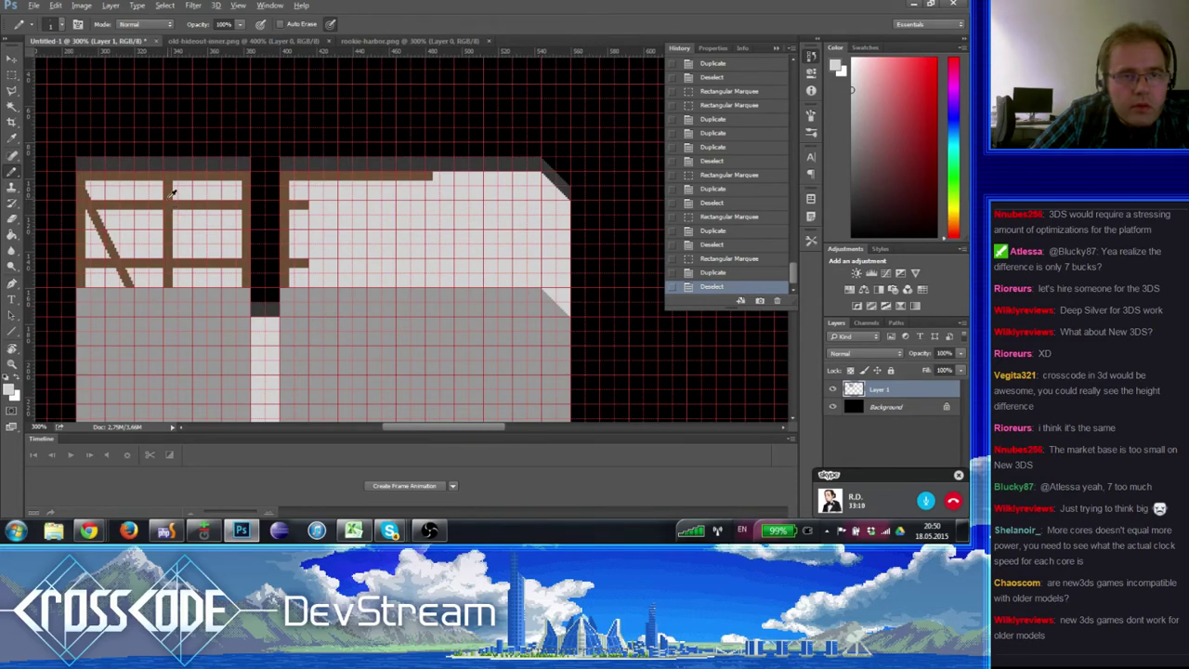
{"action": "left_click", "coordinate": [172, 191], "text": "alt"}
{"action": "key", "text": "m"}
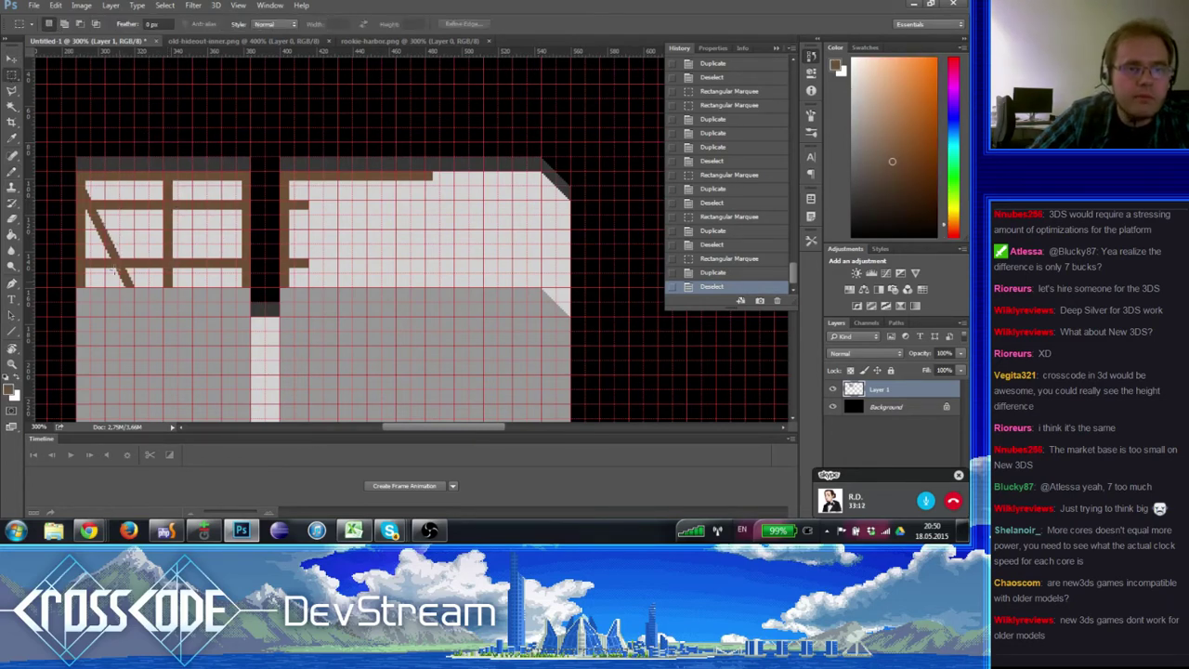
{"action": "left_click_drag", "start_coordinate": [133, 288], "coordinate": [182, 203]}
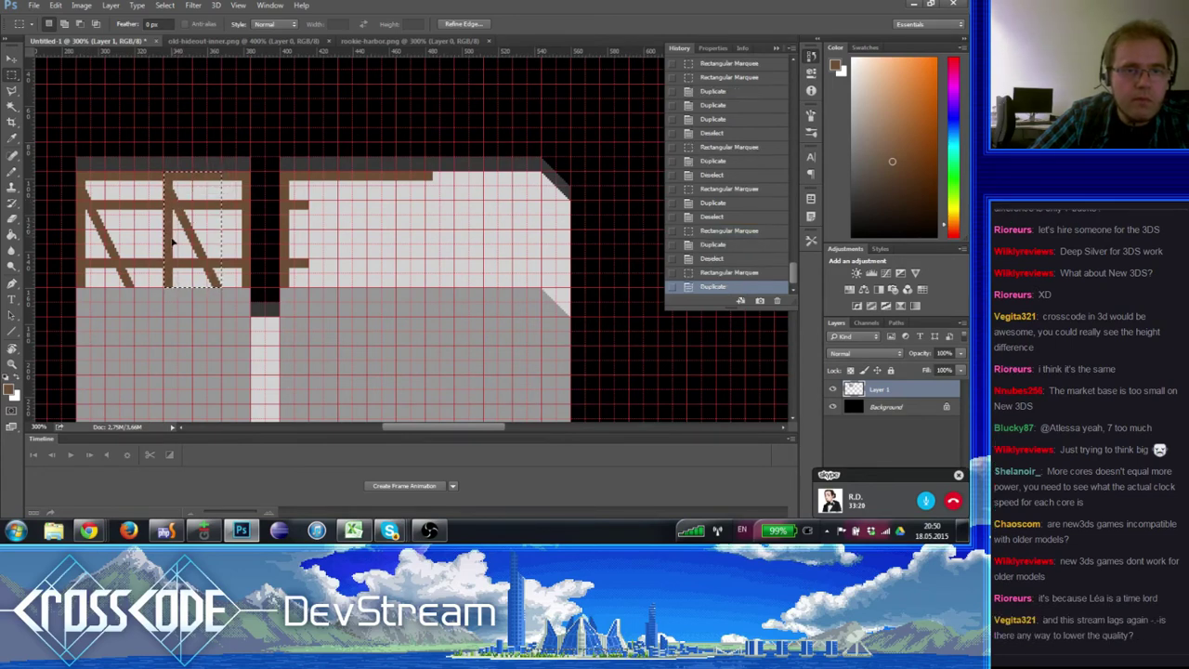
{"action": "key", "text": "ctrl+d"}
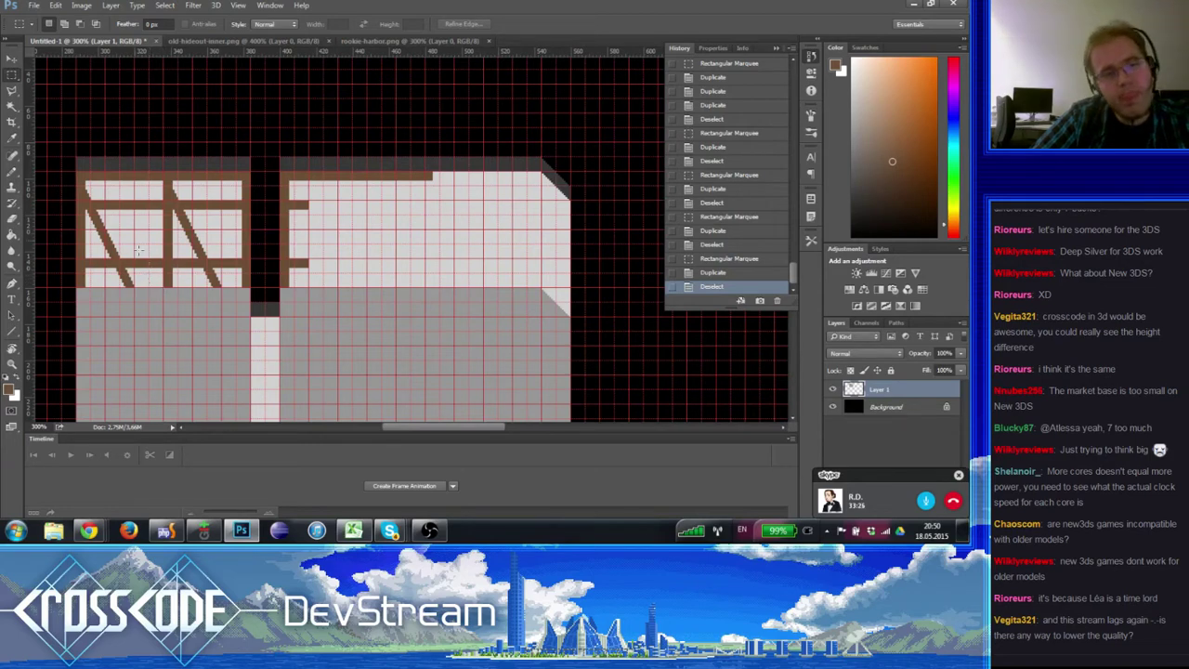
- Select the right bay between its posts with the Rectangular Marquee at 400% zoom, flip it horizontally, and deselect
{"action": "left_click", "coordinate": [12, 174]}
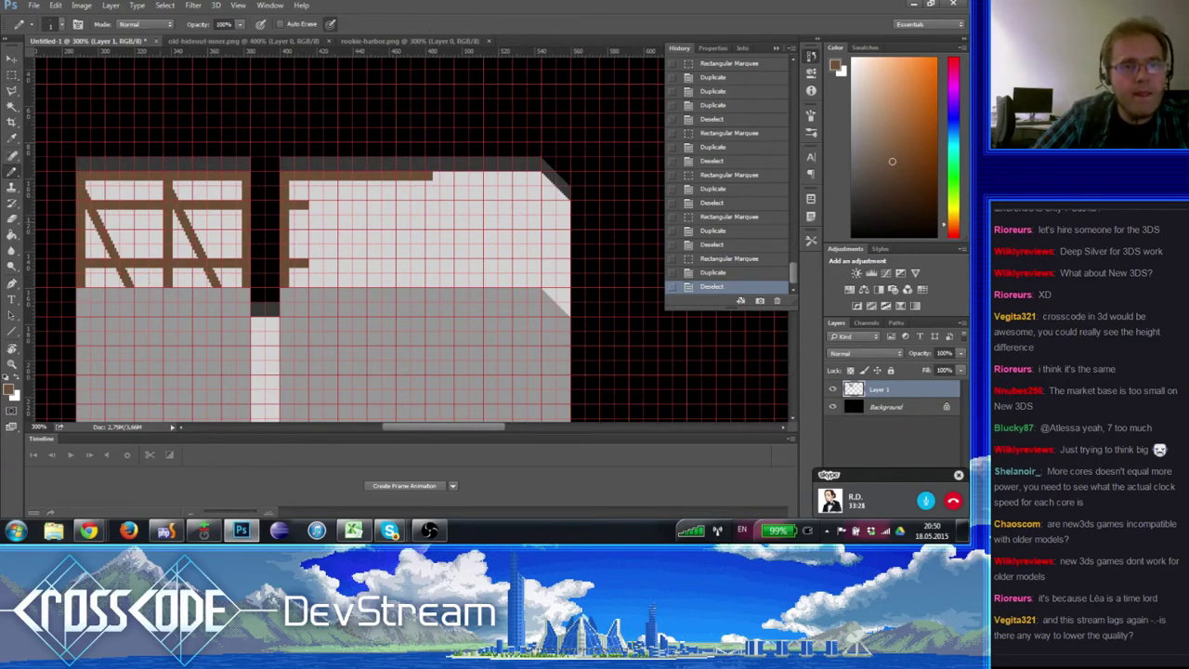
{"action": "left_click", "coordinate": [12, 74]}
{"action": "left_click", "coordinate": [12, 362]}
{"action": "left_click", "coordinate": [299, 224]}
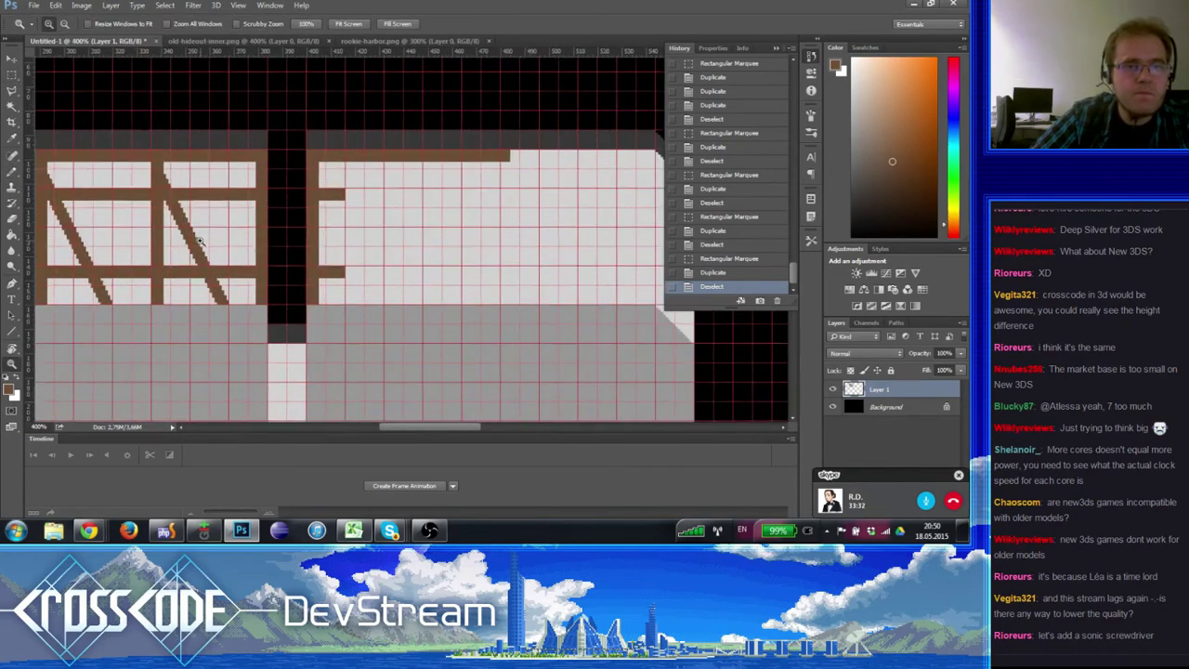
{"action": "left_click", "coordinate": [12, 75]}
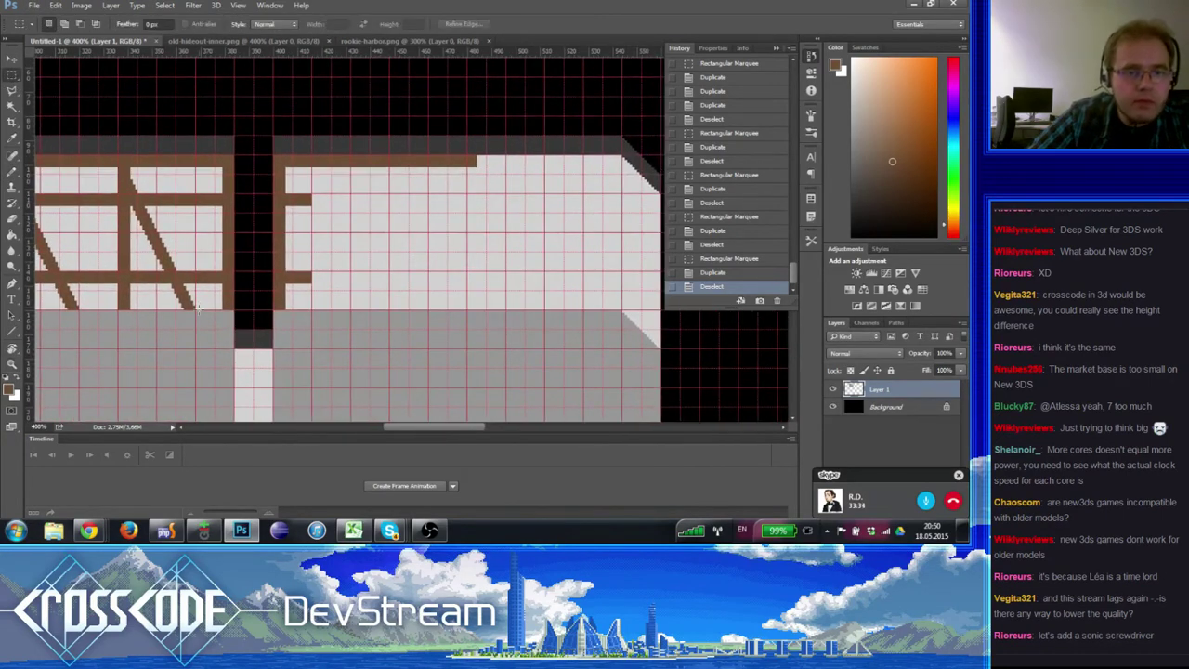
{"action": "left_click_drag", "start_coordinate": [220, 307], "coordinate": [131, 168]}
{"action": "left_click_drag", "start_coordinate": [223, 169], "coordinate": [186, 311]}
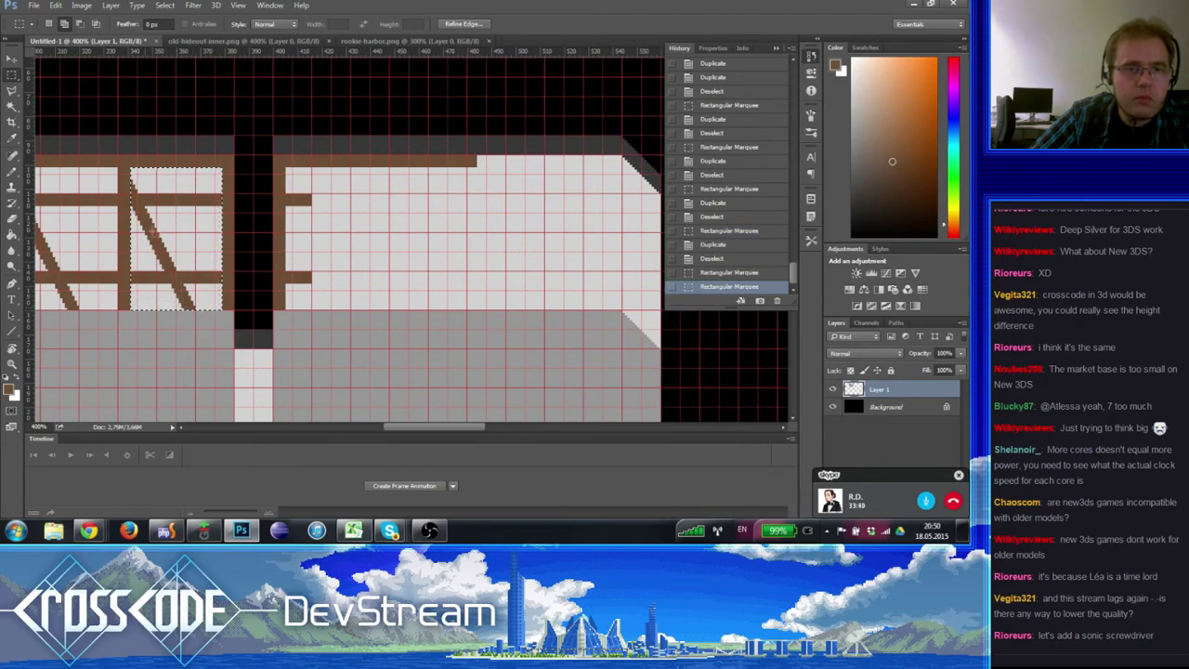
{"action": "left_click", "coordinate": [55, 4]}
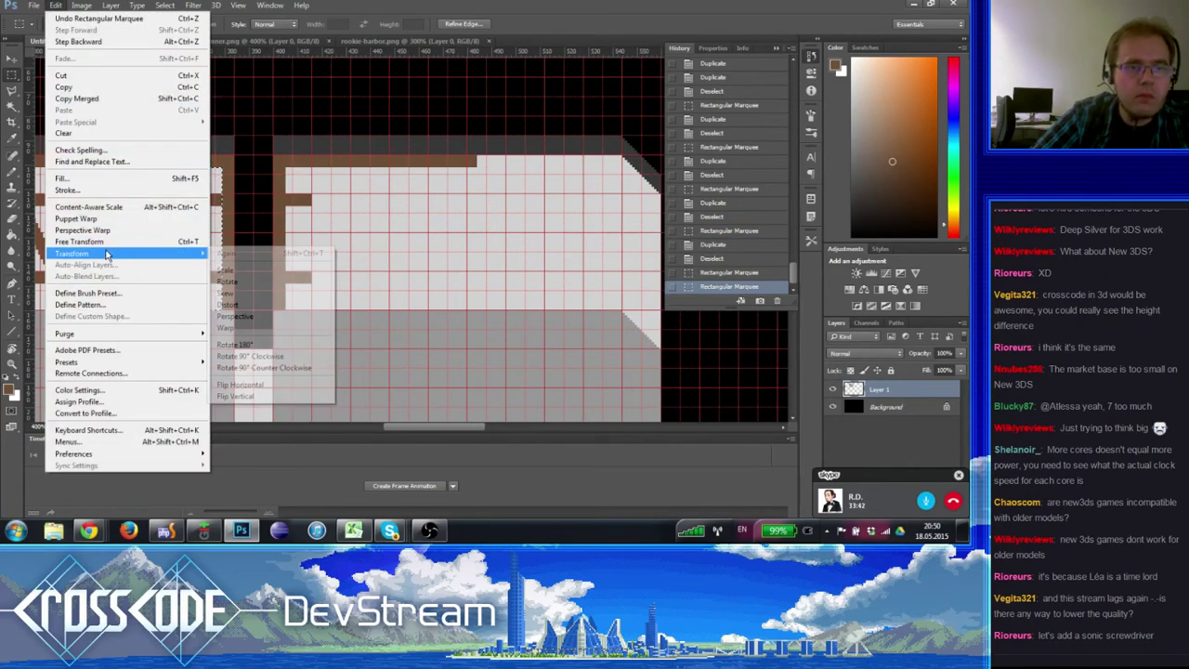
{"action": "mouse_move", "coordinate": [84, 254]}
{"action": "left_click", "coordinate": [246, 382]}
{"action": "key", "text": "ctrl+d"}
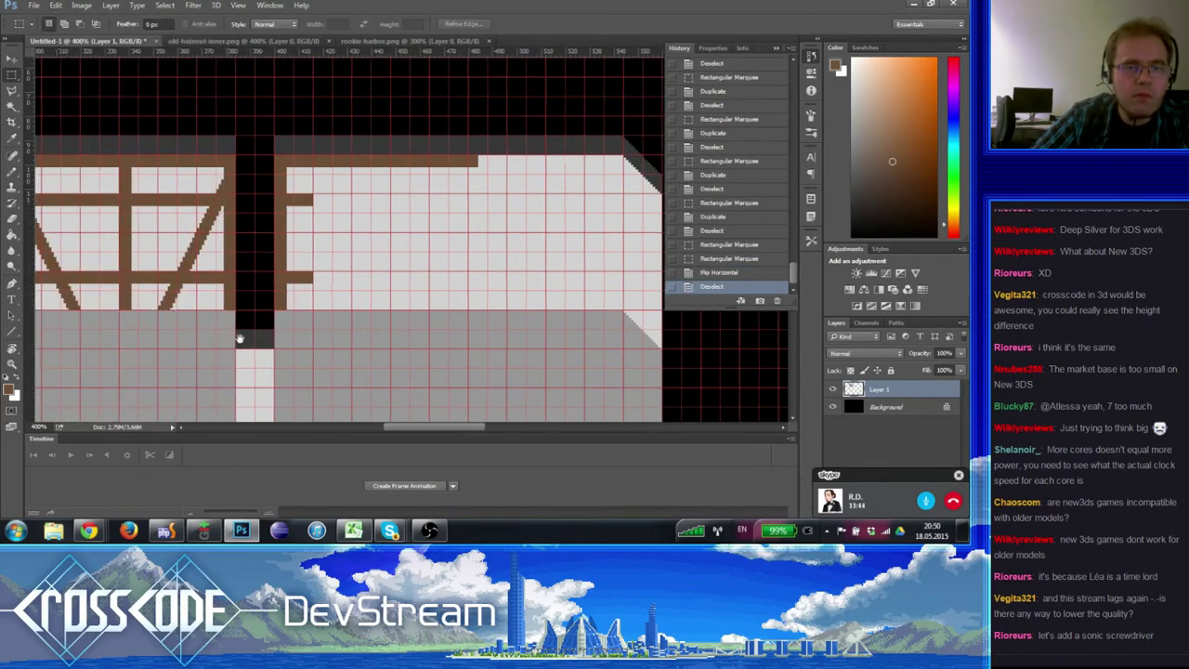
- Duplicate a short segment of the mirrored brace into the timbered wall's left bay just below the upper crossbeam, and deselect
{"action": "scroll", "coordinate": [239, 337], "scroll_direction": "left", "scroll_amount": 3}
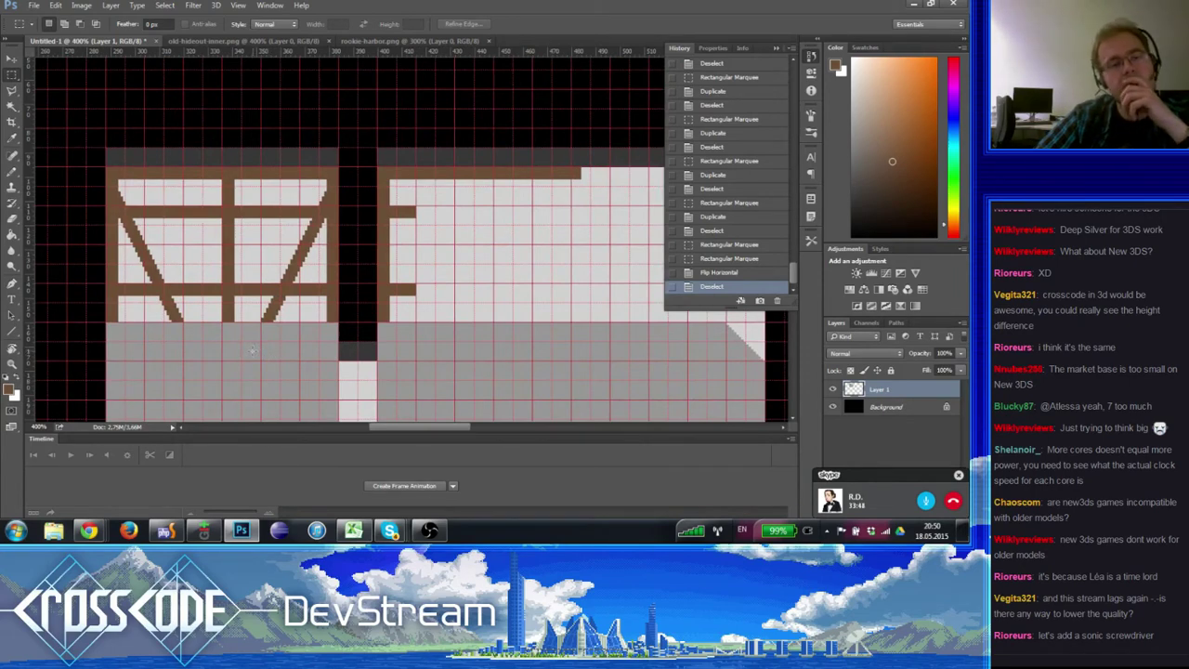
{"action": "scroll", "coordinate": [202, 283], "scroll_direction": "right", "scroll_amount": 3}
{"action": "scroll", "coordinate": [202, 283], "scroll_direction": "up", "scroll_amount": 1}
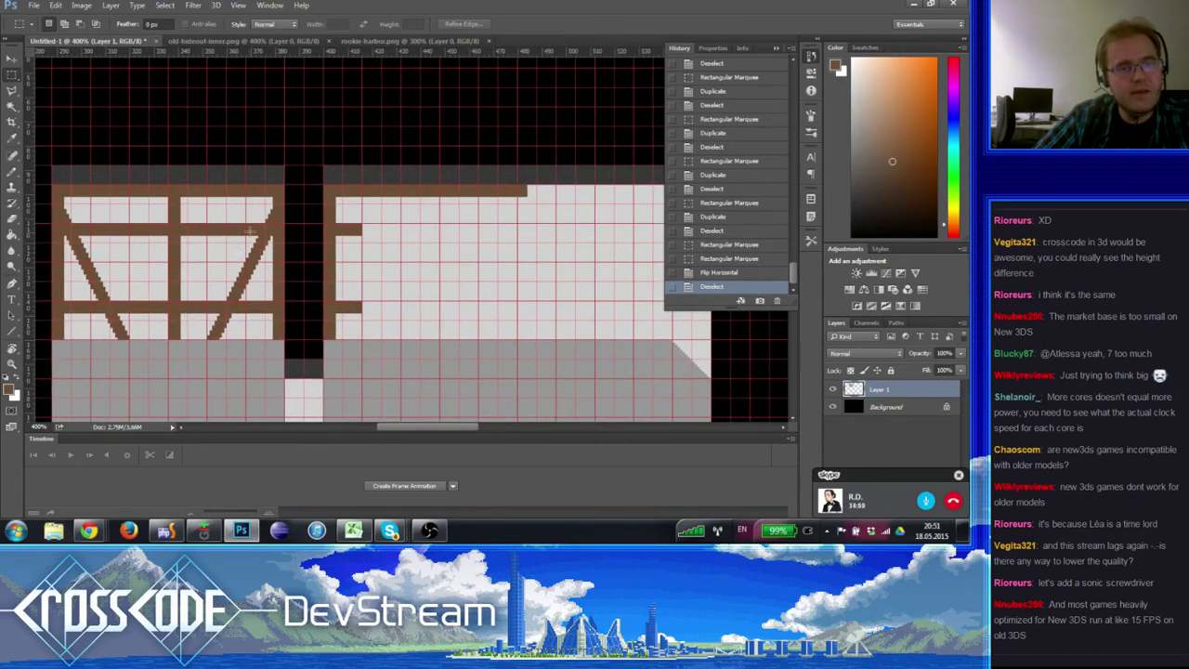
{"action": "left_click_drag", "start_coordinate": [234, 243], "coordinate": [244, 296]}
{"action": "key", "text": "ctrl+d"}
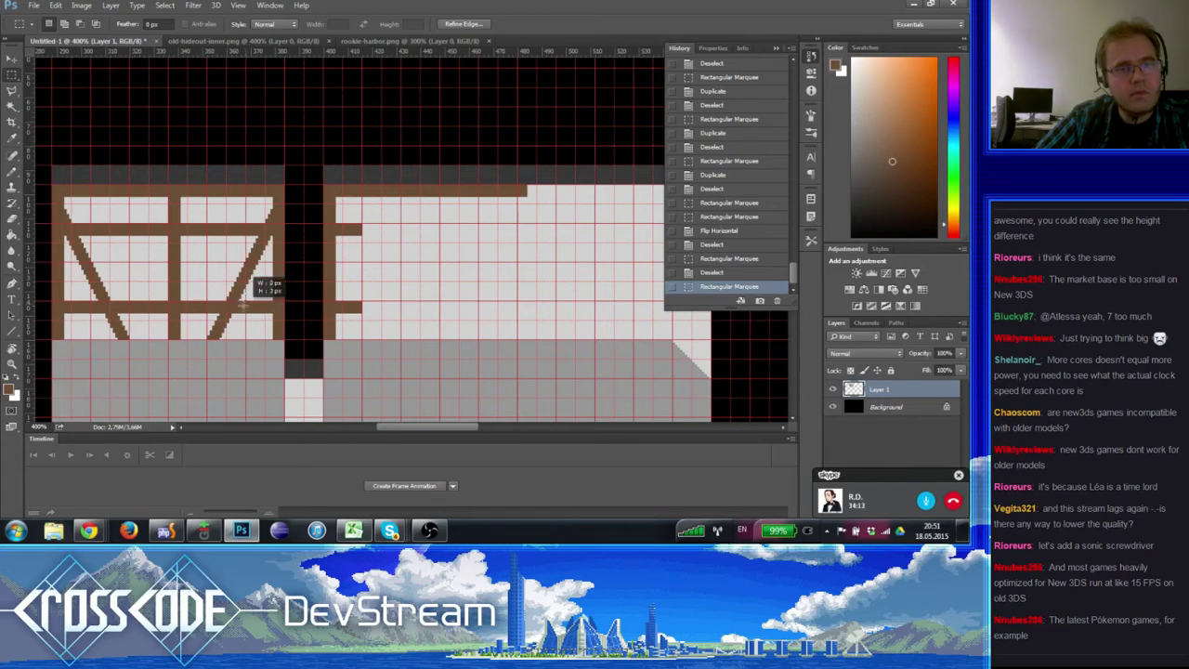
{"action": "left_click_drag", "start_coordinate": [244, 303], "coordinate": [170, 261]}
{"action": "key", "text": "ctrl+d"}
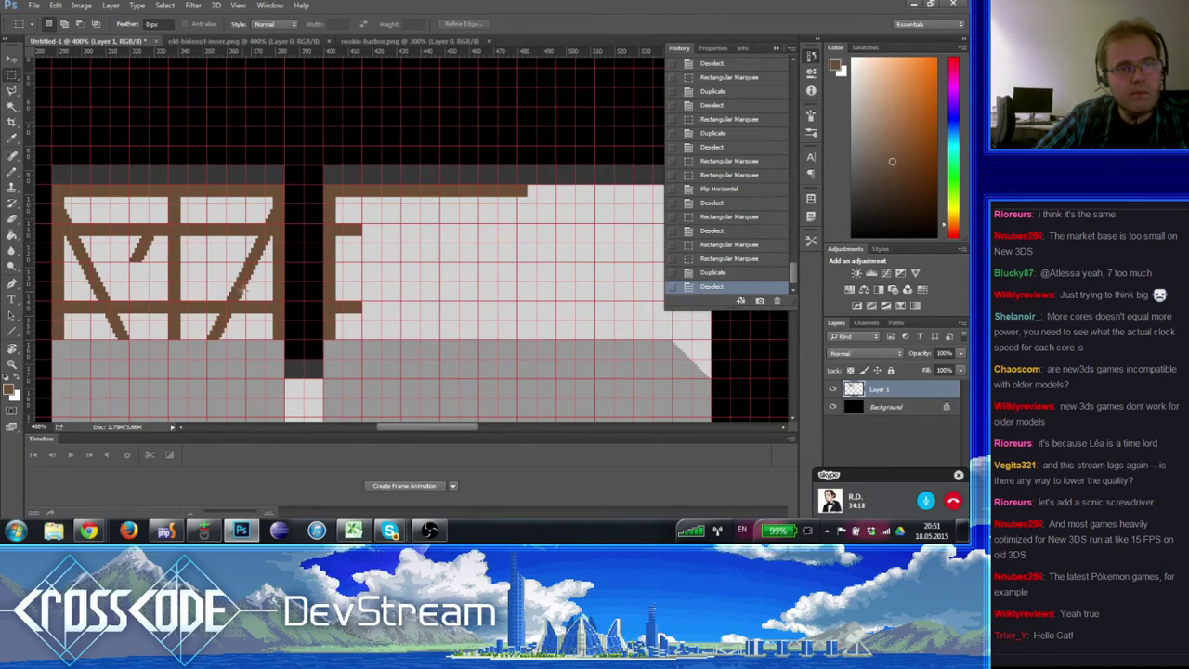
- Extend the left bay's mirrored brace up to the top of the middle post with another duplicated section, and deselect
{"action": "left_click_drag", "start_coordinate": [243, 299], "coordinate": [127, 173]}
{"action": "key", "text": "ctrl+d"}
{"action": "scroll", "coordinate": [176, 271], "scroll_direction": "down", "scroll_amount": 1}
{"action": "scroll", "coordinate": [176, 271], "scroll_direction": "left", "scroll_amount": 1}
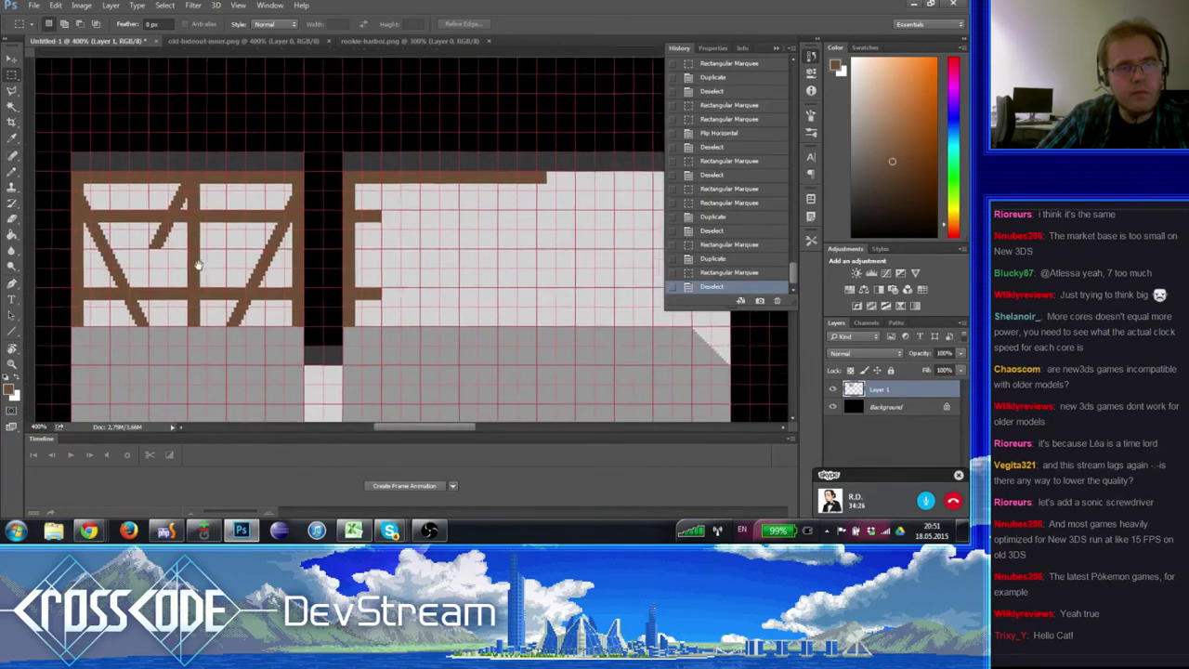
{"action": "scroll", "coordinate": [217, 265], "scroll_direction": "down", "scroll_amount": 1}
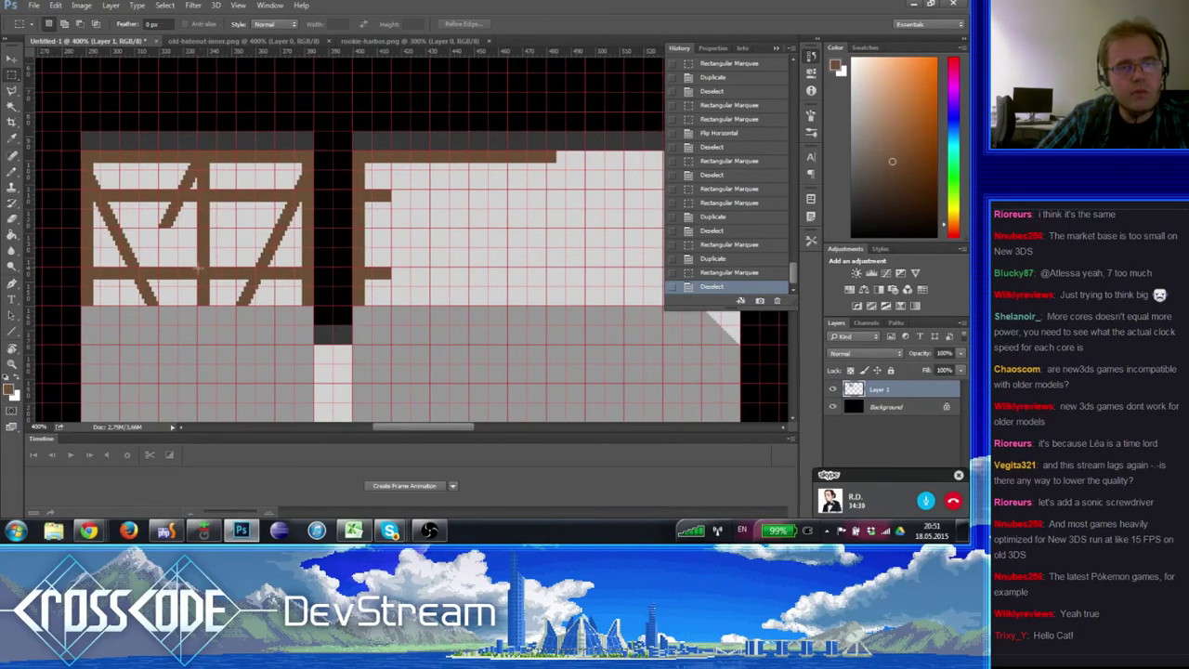
- Extend the left bay's mirrored brace down to the left brace with duplicated sections, forming a V, and deselect
{"action": "left_click_drag", "start_coordinate": [264, 207], "coordinate": [177, 230]}
{"action": "key", "text": "ctrl+d"}
{"action": "left_click_drag", "start_coordinate": [173, 223], "coordinate": [159, 197]}
{"action": "left_click", "coordinate": [213, 215]}
{"action": "mouse_move", "coordinate": [275, 267]}
{"action": "left_mouse_down"}
{"action": "mouse_move", "coordinate": [255, 228]}
{"action": "mouse_move", "coordinate": [166, 243]}
{"action": "mouse_move", "coordinate": [230, 302]}
{"action": "mouse_move", "coordinate": [230, 283]}
{"action": "mouse_move", "coordinate": [117, 260]}
{"action": "mouse_move", "coordinate": [196, 273]}
{"action": "mouse_move", "coordinate": [229, 239]}
{"action": "mouse_move", "coordinate": [220, 310]}
{"action": "mouse_move", "coordinate": [136, 312]}
{"action": "mouse_move", "coordinate": [223, 284]}
{"action": "mouse_move", "coordinate": [159, 326]}
{"action": "mouse_move", "coordinate": [200, 307]}
{"action": "mouse_move", "coordinate": [192, 270]}
{"action": "left_mouse_up"}
{"action": "key", "text": "ctrl+d"}
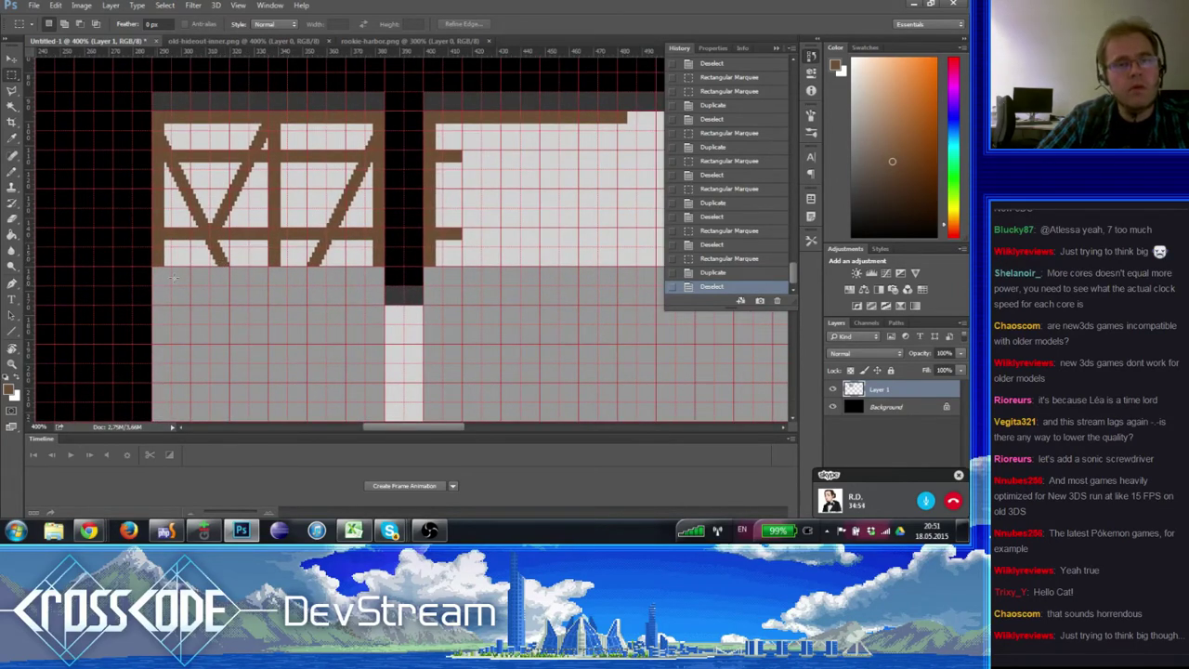
- Select the room's left part in combined rectangular marquees at 200% zoom, move it one grid tile to the left, and deselect
{"action": "left_click", "coordinate": [12, 362]}
{"action": "left_click", "coordinate": [72, 337], "text": "alt"}
{"action": "left_click", "coordinate": [139, 307], "text": "alt"}
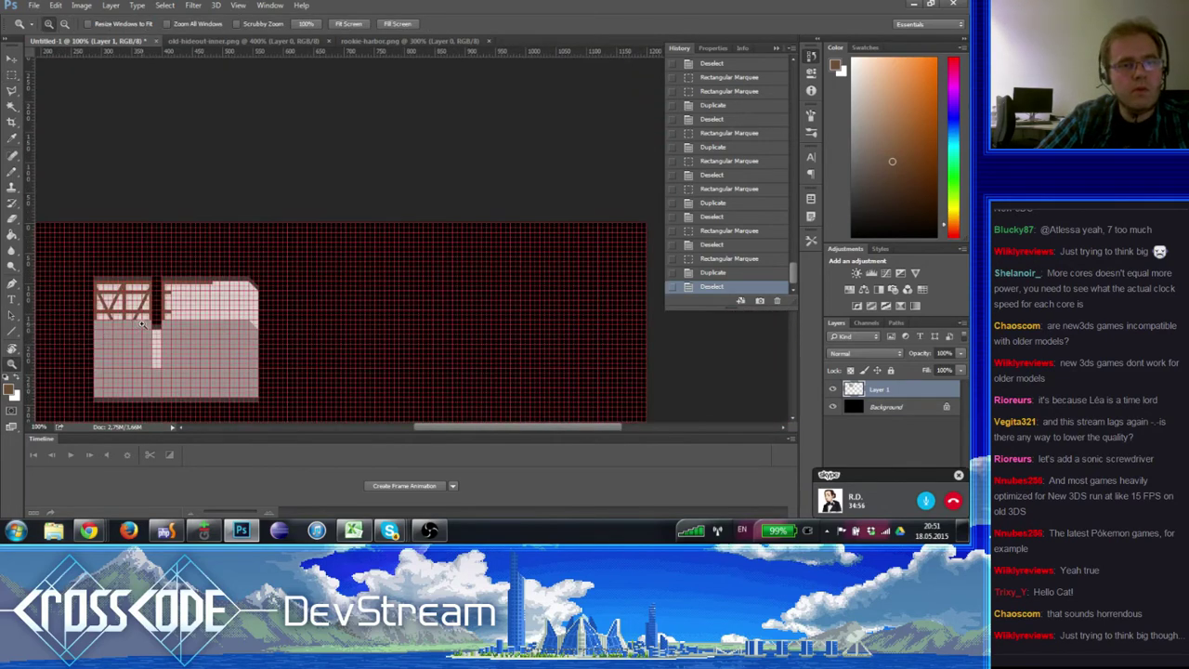
{"action": "left_click", "coordinate": [186, 279]}
{"action": "left_click_drag", "start_coordinate": [196, 258], "coordinate": [251, 216]}
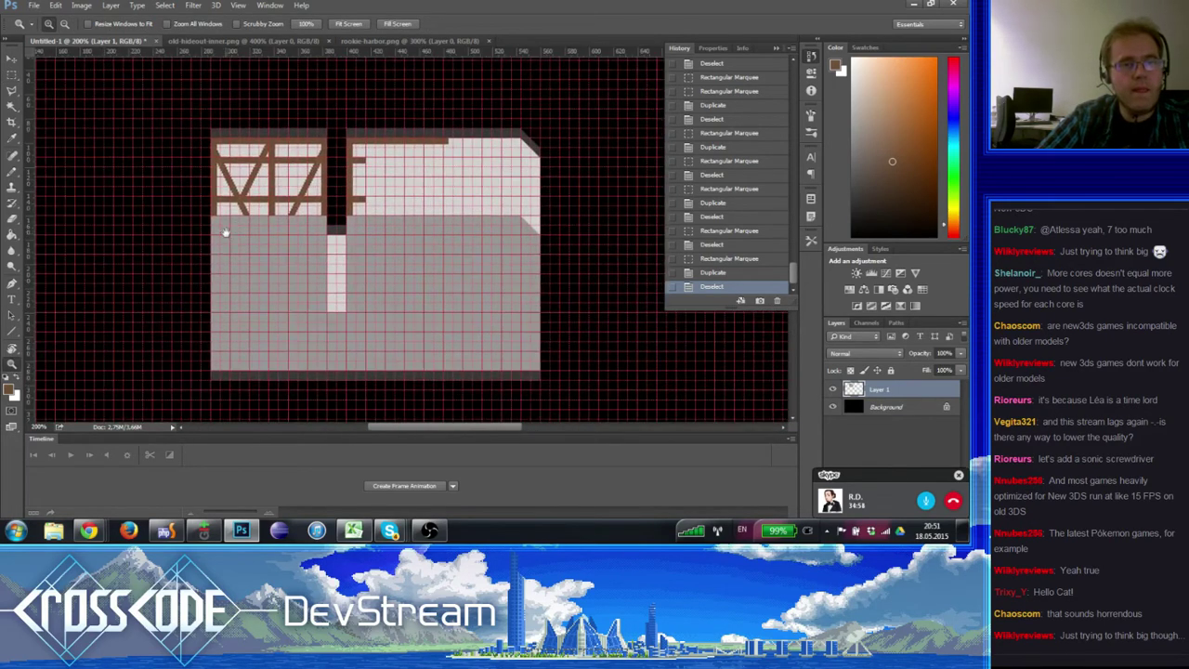
{"action": "key", "text": "m"}
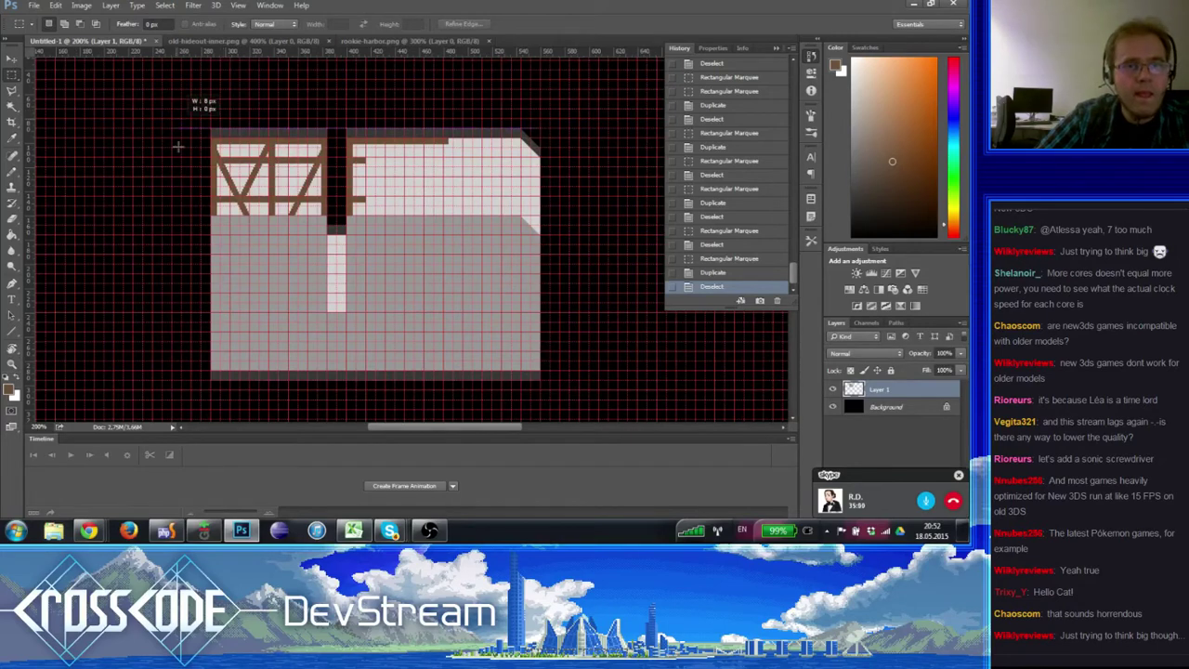
{"action": "left_click_drag", "start_coordinate": [173, 119], "coordinate": [239, 379]}
{"action": "left_click_drag", "start_coordinate": [240, 120], "coordinate": [272, 377]}
{"action": "left_click_drag", "start_coordinate": [249, 233], "coordinate": [227, 228]}
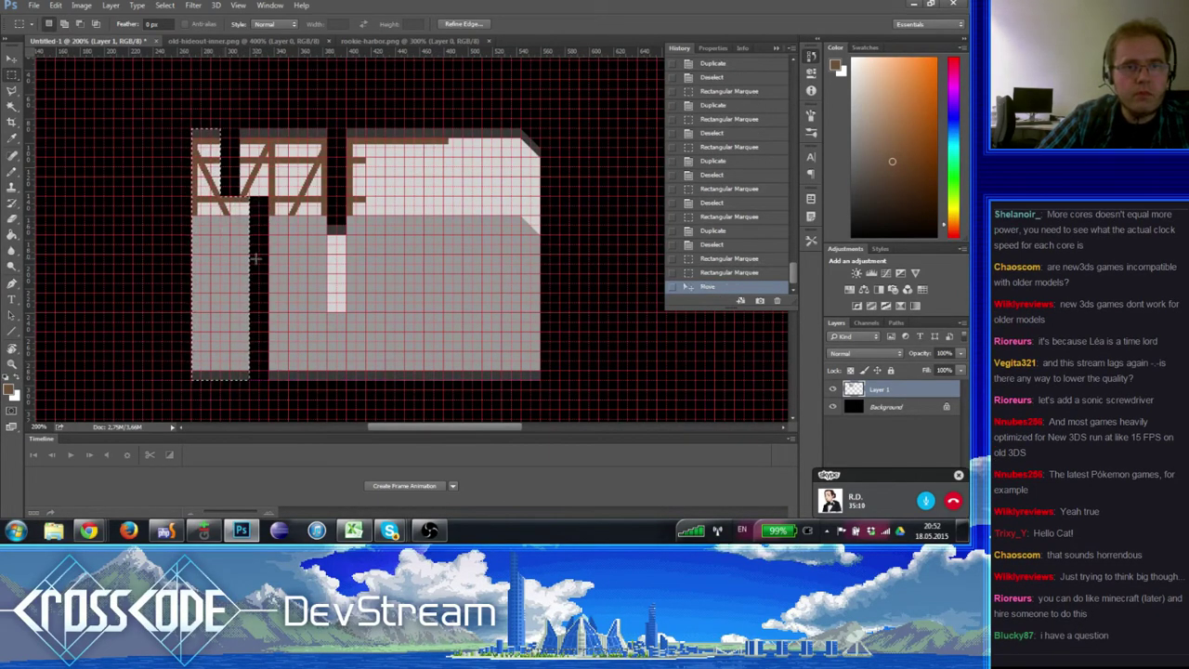
{"action": "key", "text": "ctrl+d"}
- Duplicate neighbouring timber sections across the gap in the top beam and upper crossbeam, and select the gap in the wall's top strip
{"action": "left_click_drag", "start_coordinate": [220, 179], "coordinate": [249, 140]}
{"action": "key", "text": "ctrl+d"}
{"action": "mouse_move", "coordinate": [248, 147]}
{"action": "left_mouse_down"}
{"action": "mouse_move", "coordinate": [232, 139]}
{"action": "mouse_move", "coordinate": [249, 136]}
{"action": "left_mouse_up"}
{"action": "key", "text": "ctrl+d"}
- Fill the top strip's gap with dark grey and the hole between the braces with sampled light wall grey using the Paint Bucket
{"action": "left_click", "coordinate": [11, 234]}
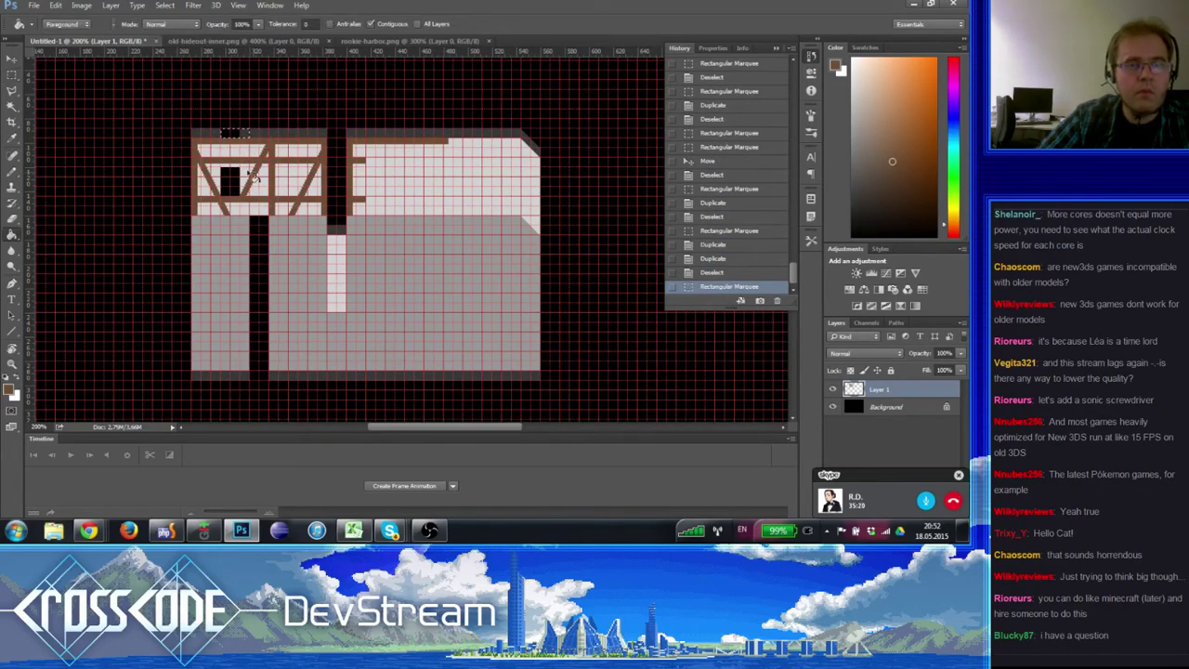
{"action": "key", "text": "d"}
{"action": "left_click", "coordinate": [234, 133]}
{"action": "key", "text": "ctrl+d"}
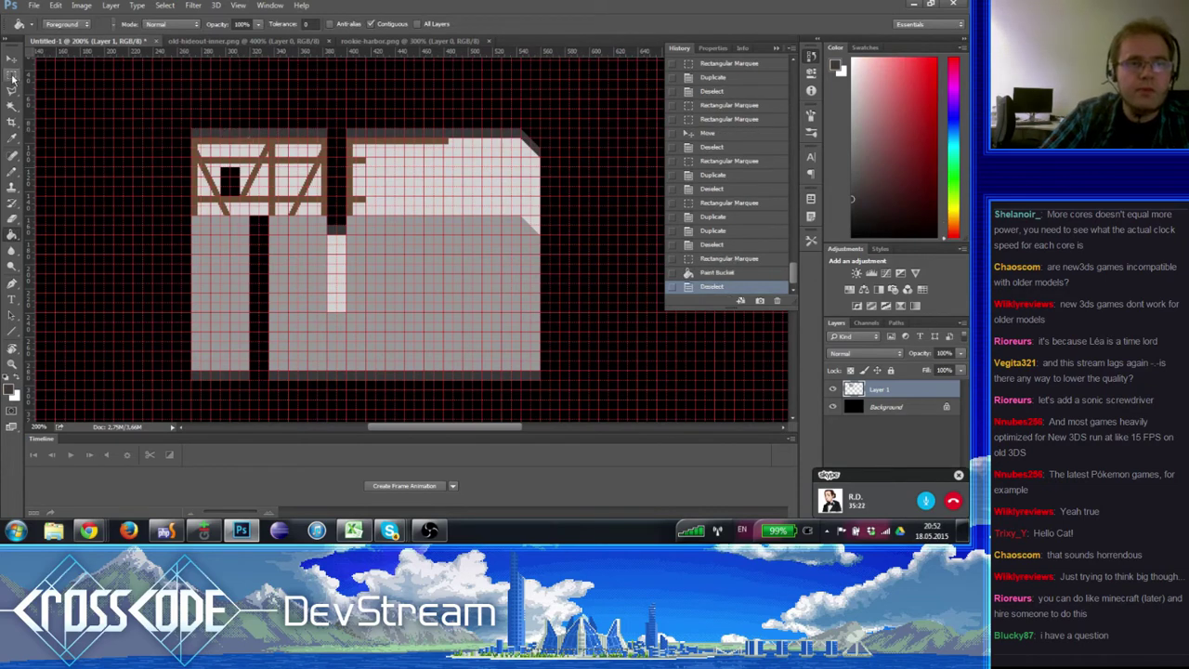
{"action": "left_click", "coordinate": [247, 146], "text": "alt"}
{"action": "left_click", "coordinate": [232, 186]}
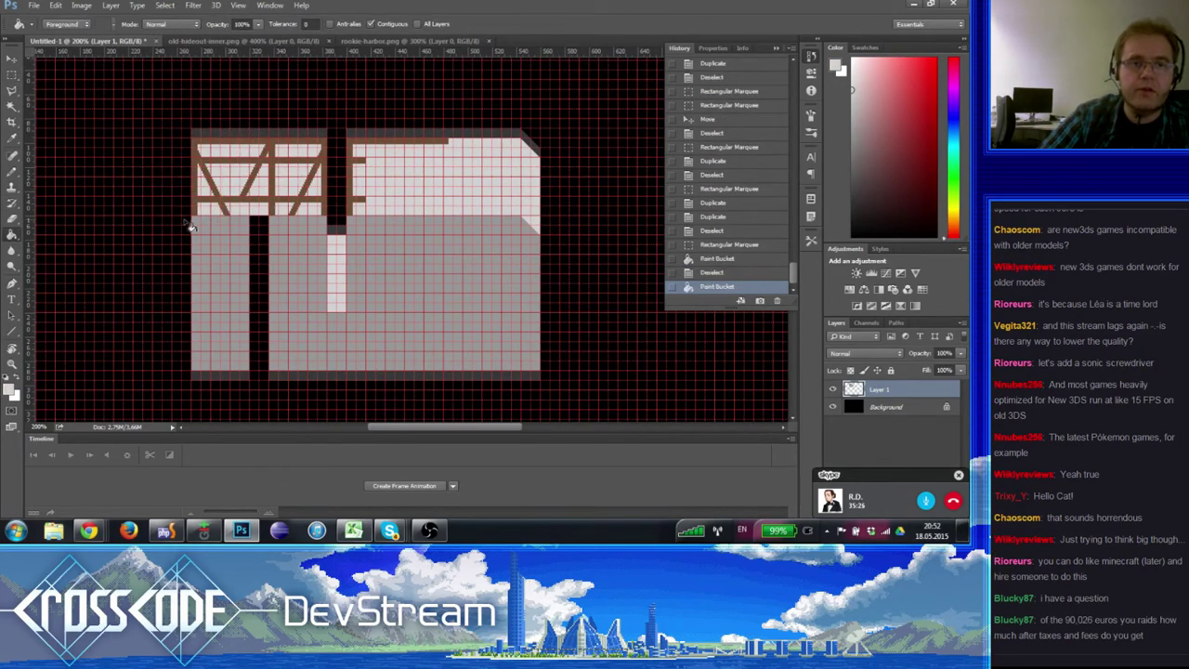
- Select the vertical gap in the floor, fill it with the sampled floor grey using the Paint Bucket, and deselect
{"action": "key", "text": "m"}
{"action": "left_click_drag", "start_coordinate": [251, 216], "coordinate": [290, 374]}
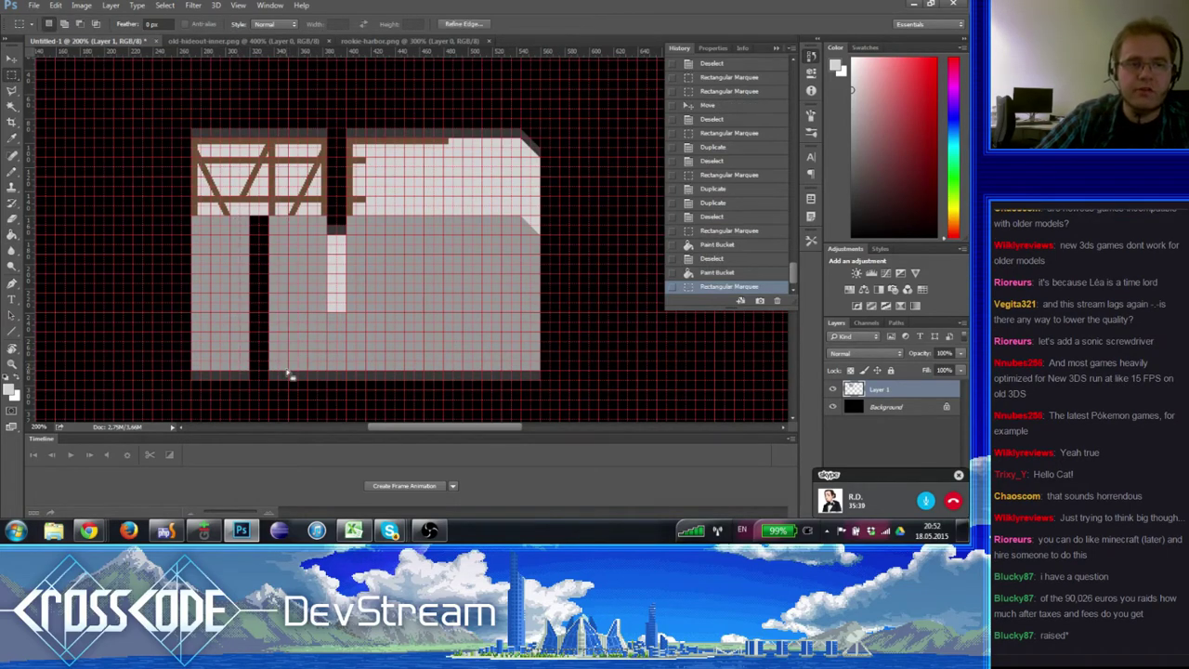
{"action": "left_click", "coordinate": [13, 237]}
{"action": "left_click", "coordinate": [269, 272]}
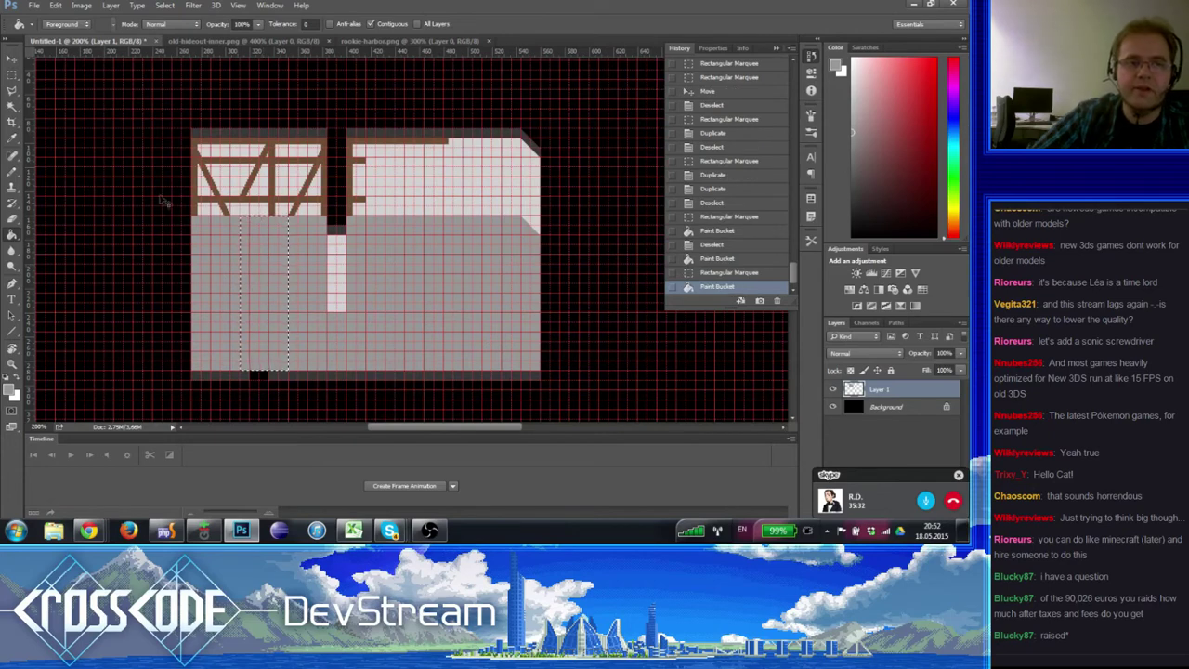
{"action": "key", "text": "ctrl+d"}
- Select the gap in the floor's lower border strip, fill it with sampled dark grey using the Paint Bucket, and deselect
{"action": "left_click", "coordinate": [12, 74]}
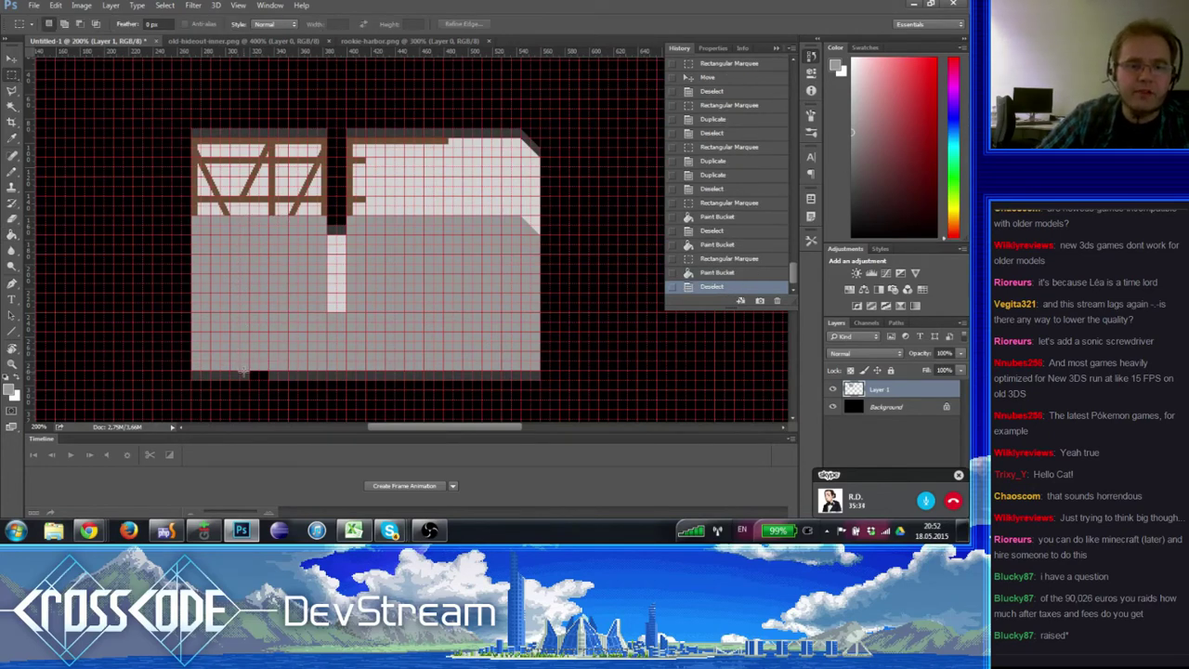
{"action": "left_click_drag", "start_coordinate": [244, 372], "coordinate": [284, 381]}
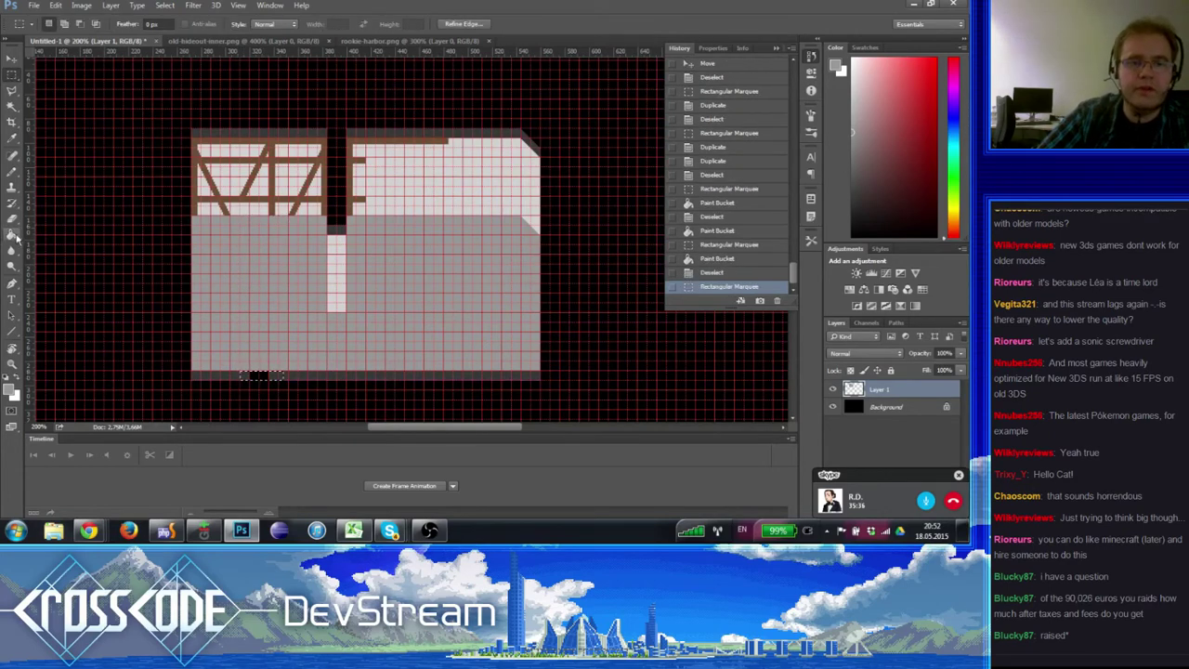
{"action": "key", "text": "g"}
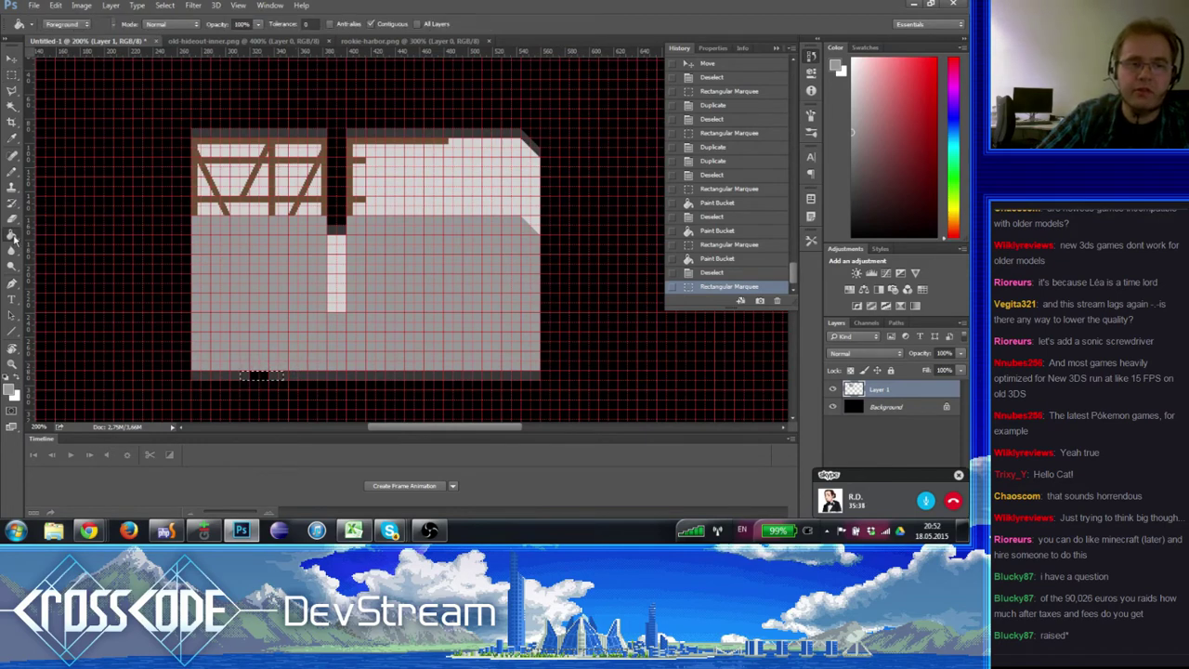
{"action": "left_click", "coordinate": [300, 370], "text": "alt"}
{"action": "left_click", "coordinate": [260, 376]}
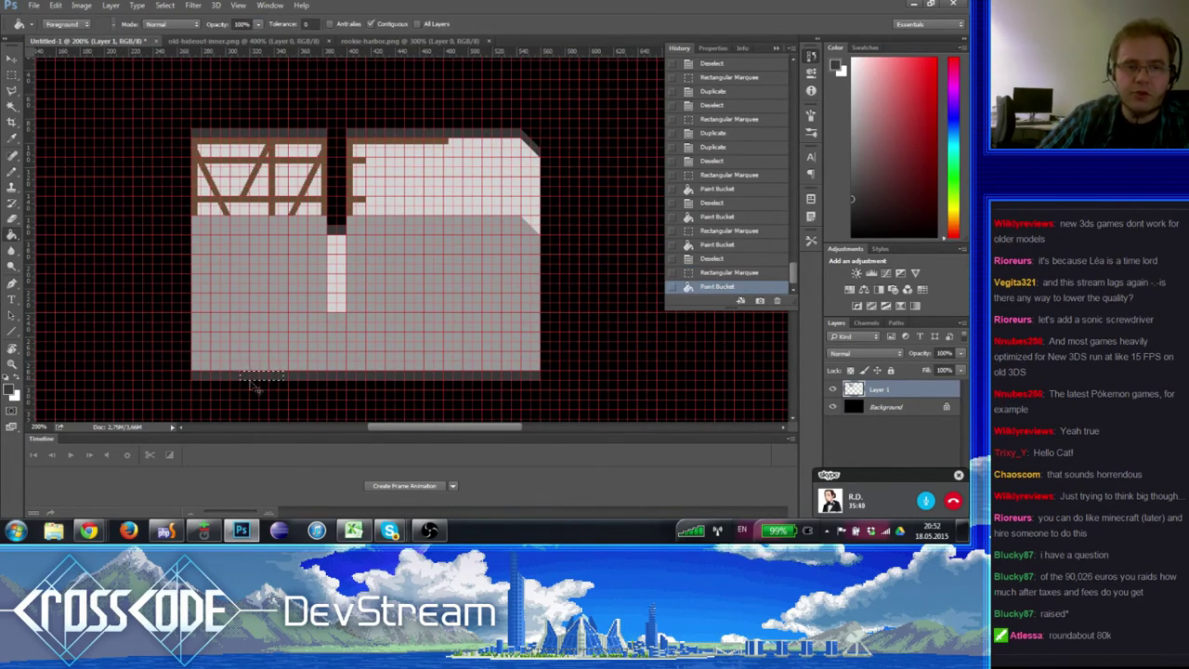
{"action": "key", "text": "ctrl+d"}
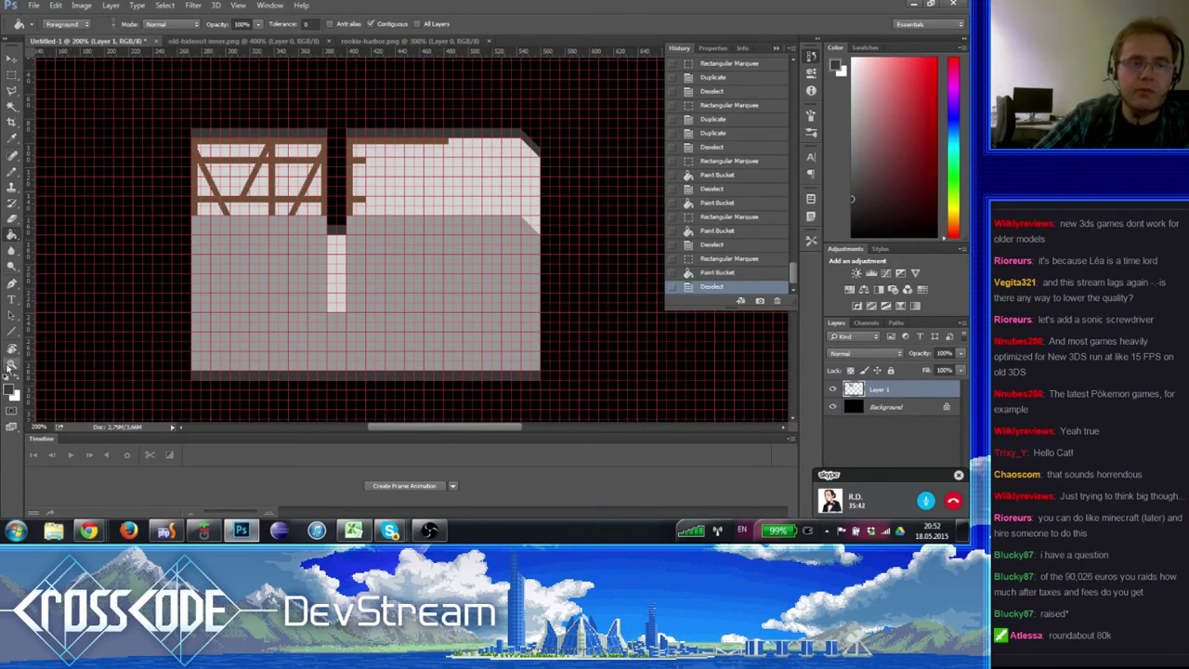
- Duplicate the brace foot below the left wall's lower crossbeam to complete the V-shaped braces, and deselect
{"action": "left_click", "coordinate": [11, 362]}
{"action": "left_click", "coordinate": [256, 219]}
{"action": "left_click", "coordinate": [11, 74]}
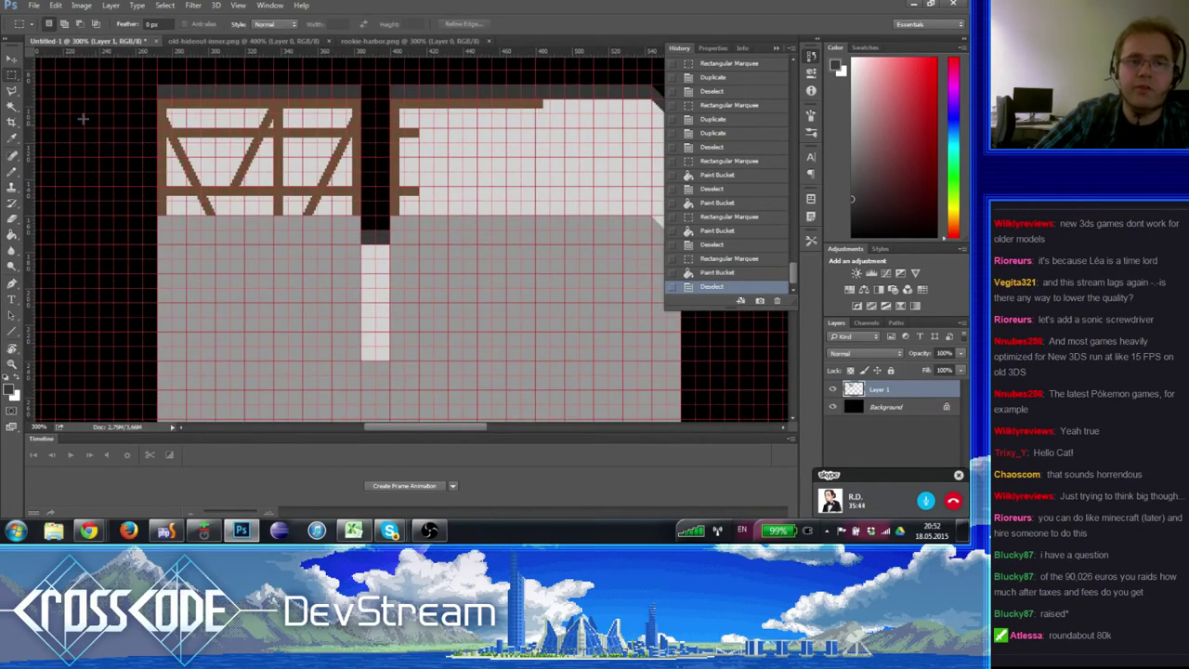
{"action": "mouse_move", "coordinate": [321, 207]}
{"action": "left_mouse_down"}
{"action": "mouse_move", "coordinate": [336, 215]}
{"action": "mouse_move", "coordinate": [320, 181]}
{"action": "mouse_move", "coordinate": [232, 195]}
{"action": "mouse_move", "coordinate": [243, 170]}
{"action": "left_mouse_up"}
{"action": "key", "text": "ctrl+d"}
{"action": "key", "text": "ctrl+d"}
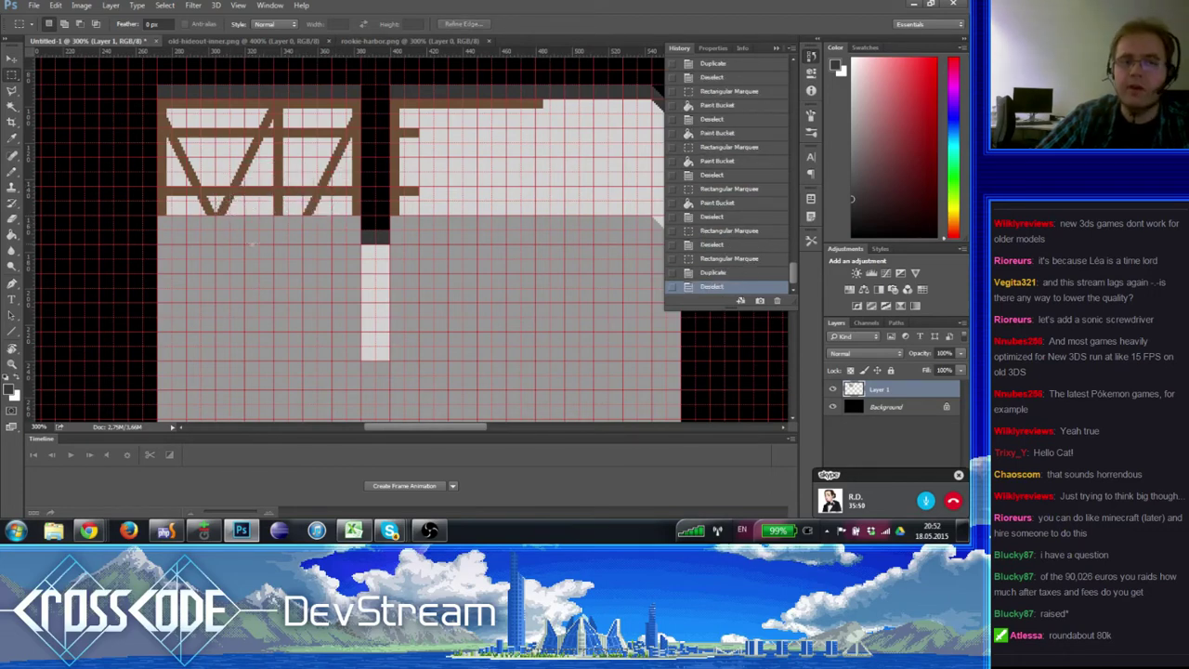
{"action": "left_click_drag", "start_coordinate": [265, 209], "coordinate": [244, 251]}
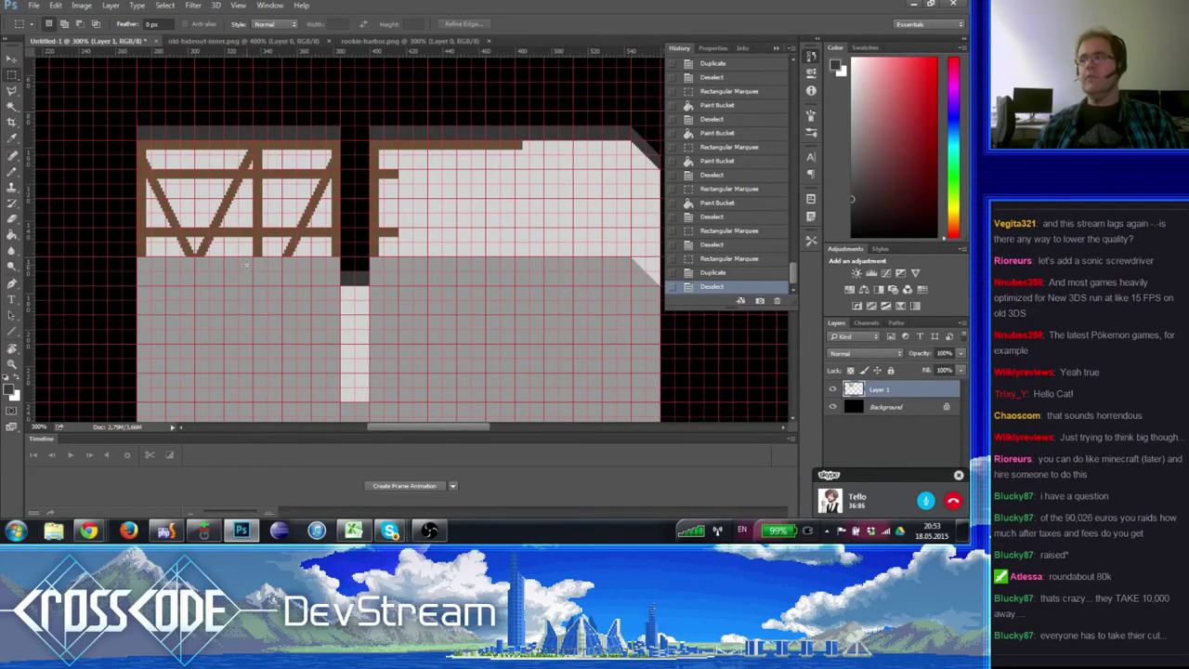
{"action": "mouse_move", "coordinate": [353, 531]}
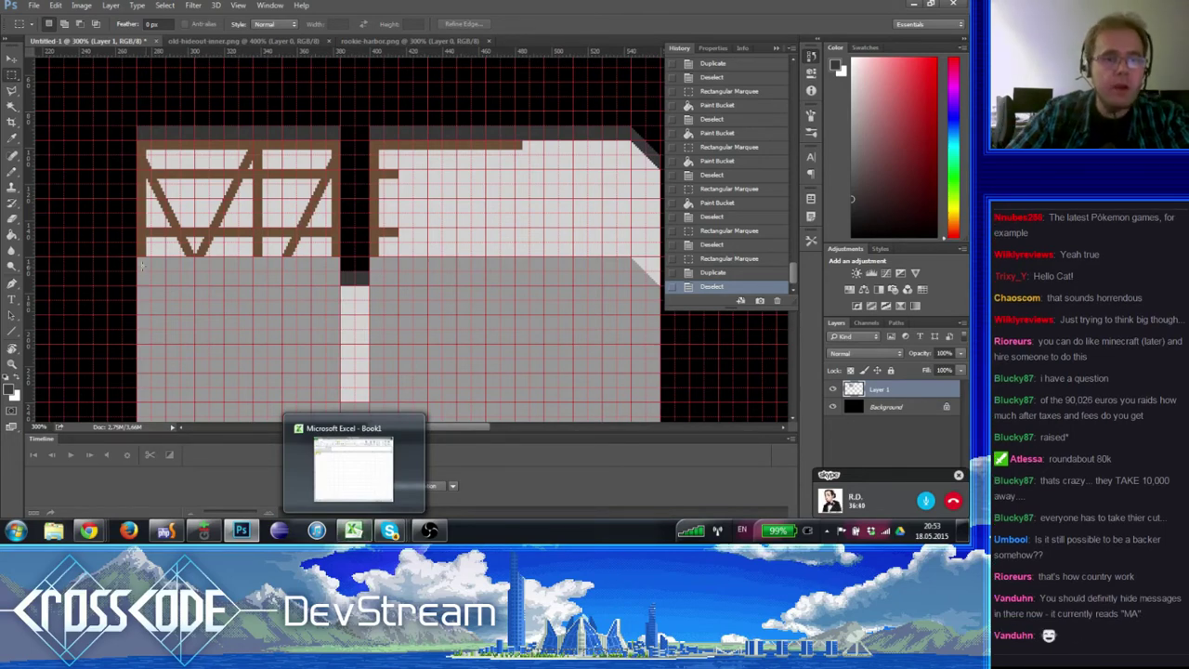
{"action": "left_click", "coordinate": [12, 364]}
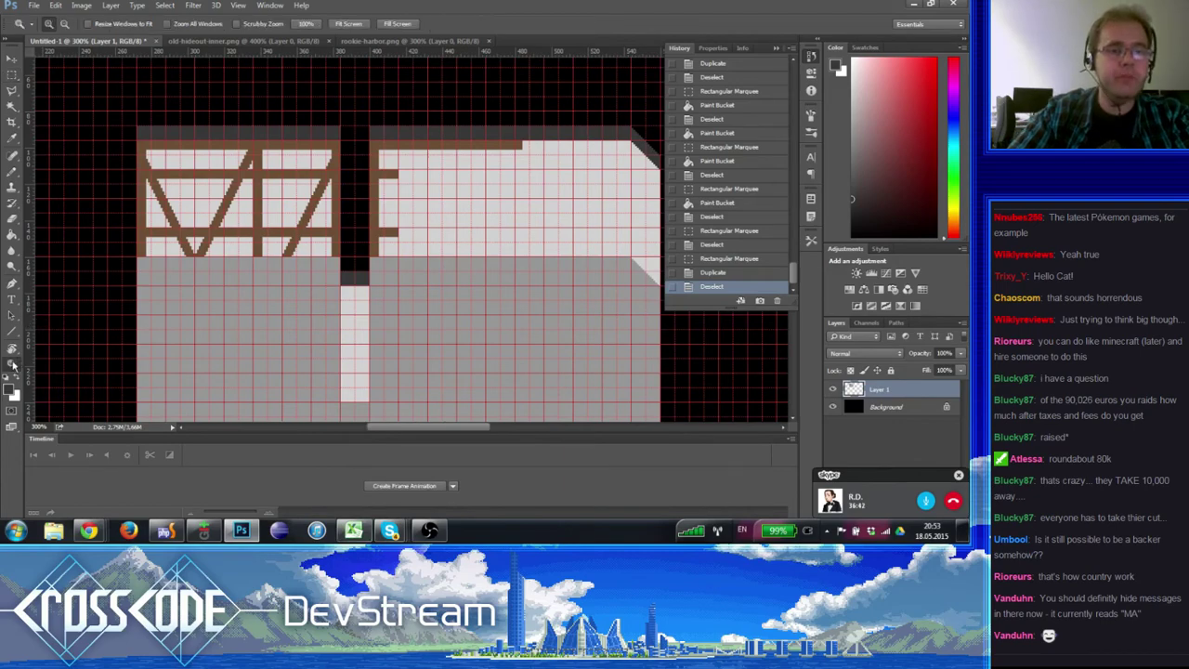
{"action": "left_click", "coordinate": [176, 262], "text": "alt"}
{"action": "left_click", "coordinate": [206, 255]}
{"action": "left_click", "coordinate": [223, 258]}
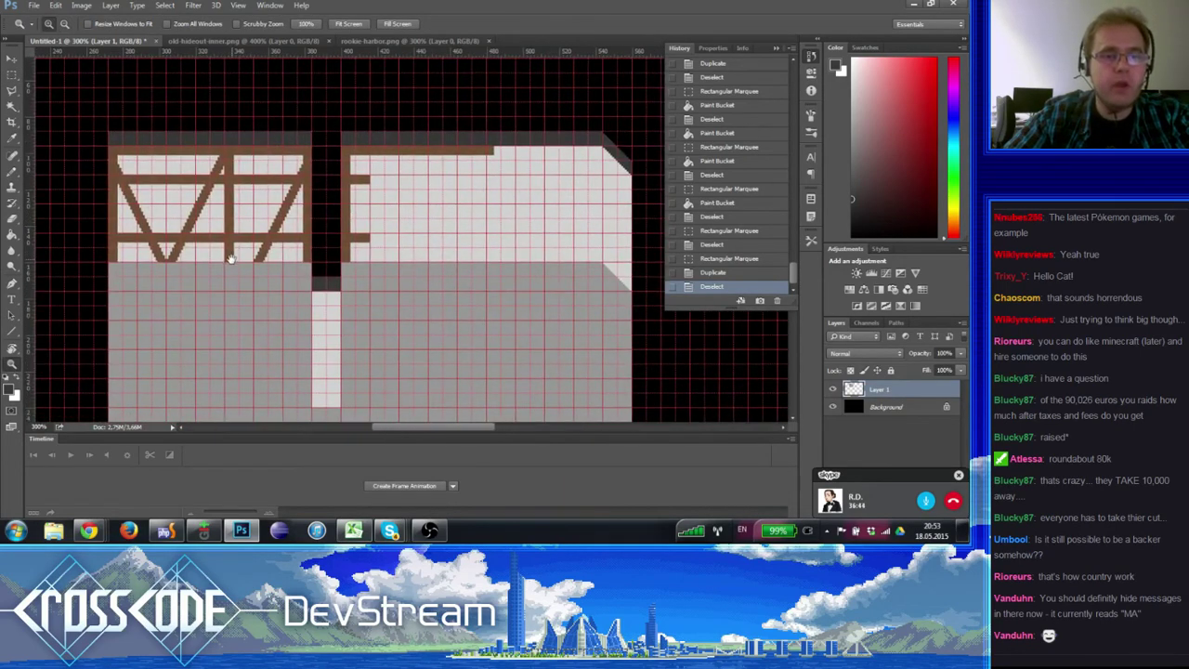
{"action": "left_click", "coordinate": [231, 261], "text": "alt"}
{"action": "left_click", "coordinate": [234, 257]}
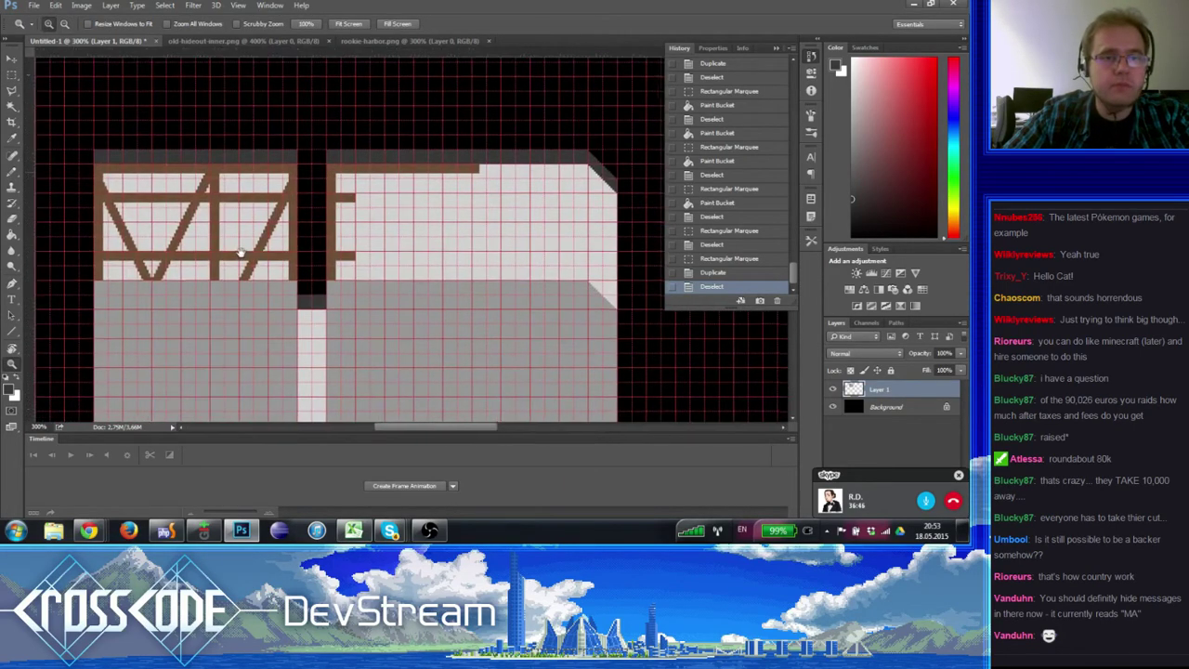
- Duplicate the crossbeam stubs beside the right wall's first post to lengthen both crossbeams, and deselect
{"action": "left_click", "coordinate": [11, 75]}
{"action": "left_click_drag", "start_coordinate": [262, 286], "coordinate": [233, 265]}
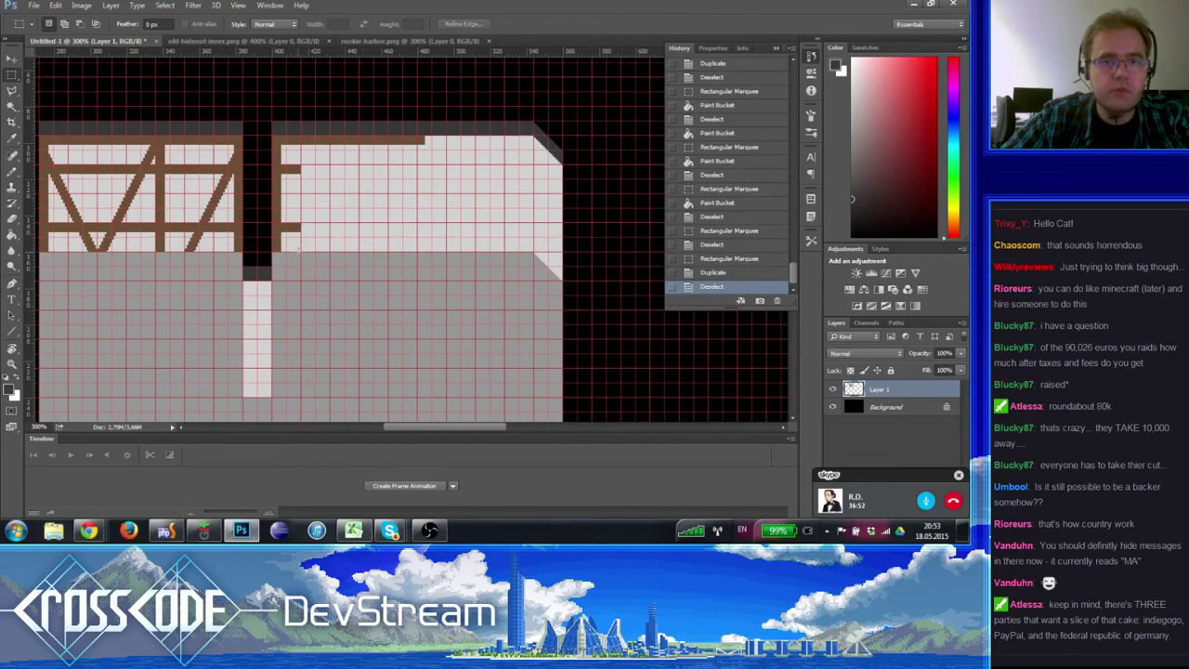
{"action": "left_click_drag", "start_coordinate": [299, 251], "coordinate": [327, 146]}
{"action": "key", "text": "ctrl+d"}
{"action": "left_click_drag", "start_coordinate": [208, 237], "coordinate": [288, 237]}
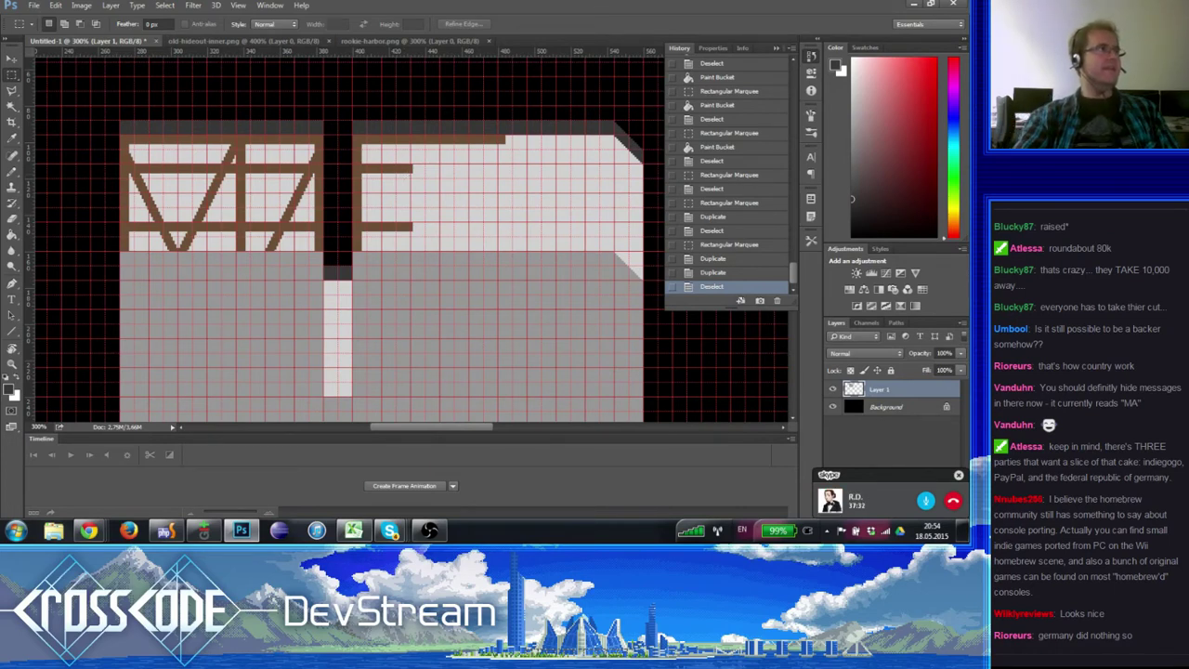
{"action": "key", "text": "alt+Tab"}
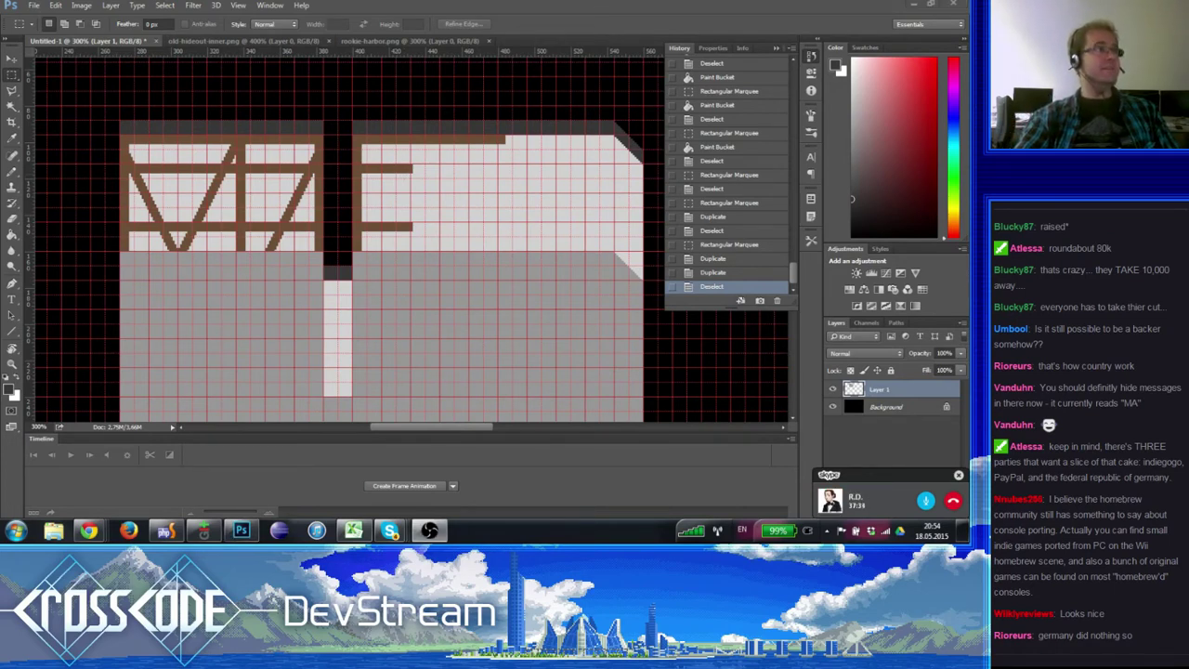
{"action": "key", "text": "alt+Tab"}
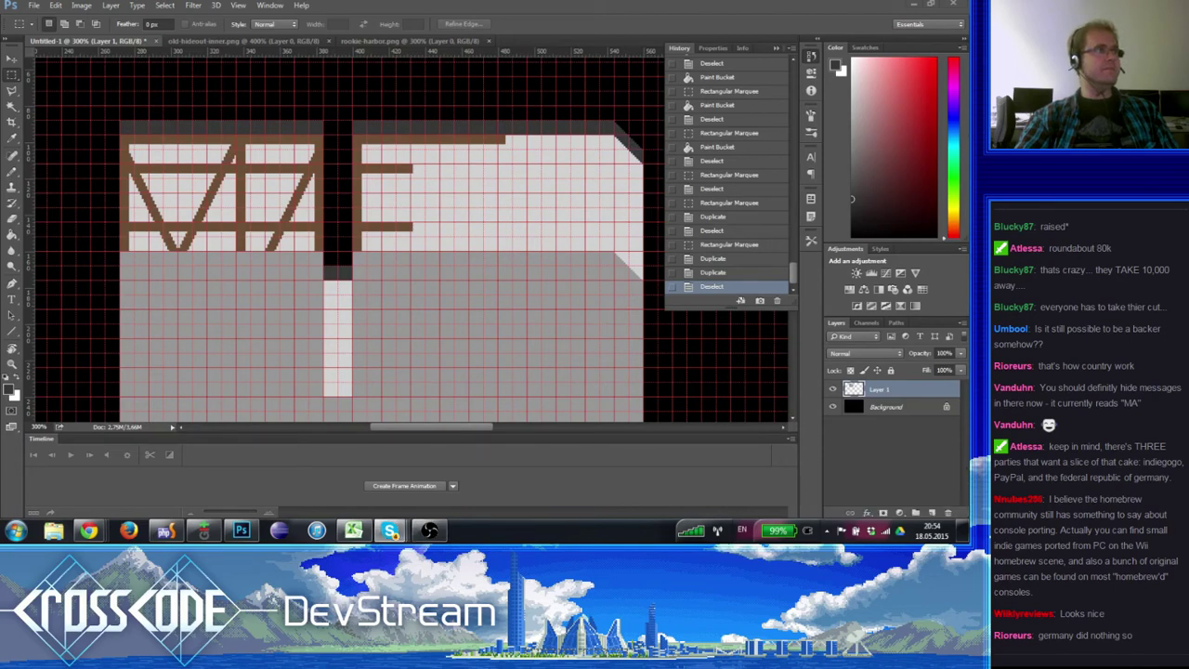
{"action": "key", "text": "alt+Tab"}
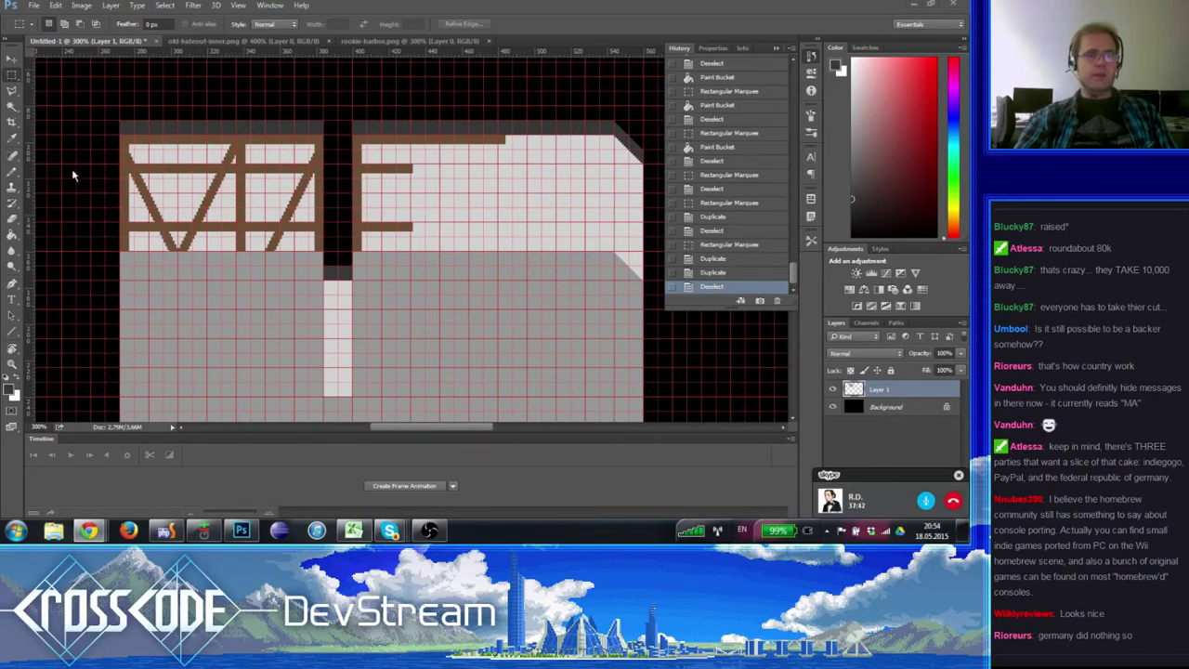
{"action": "key", "text": "alt+Tab"}
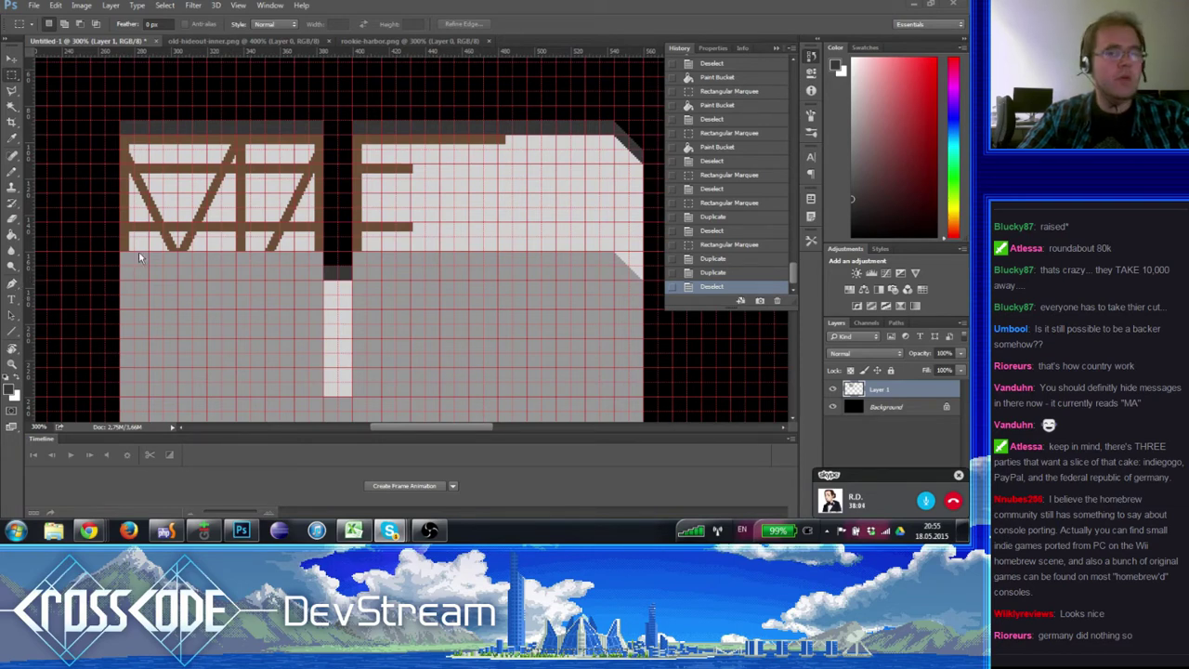
- Duplicate a strip of the right wall's beams four times to extend the top beam and both crossbeams, and deselect
{"action": "left_click", "coordinate": [19, 365]}
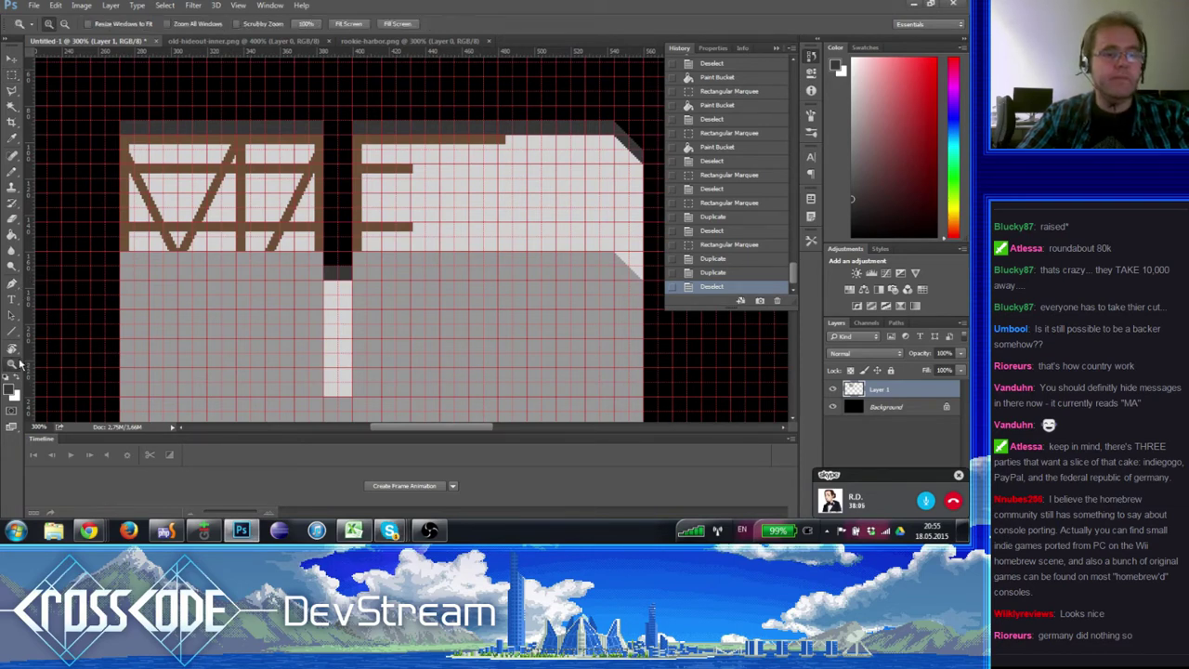
{"action": "left_click", "coordinate": [397, 151]}
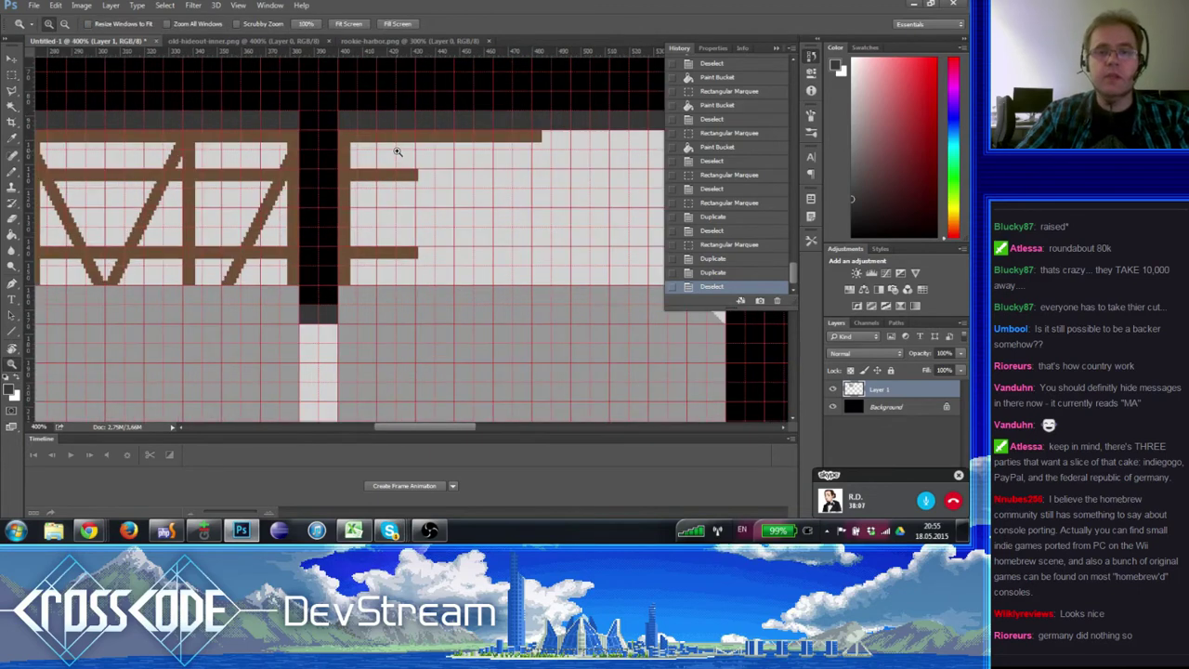
{"action": "left_click", "coordinate": [309, 251], "text": "alt"}
{"action": "left_click", "coordinate": [285, 266], "text": "alt"}
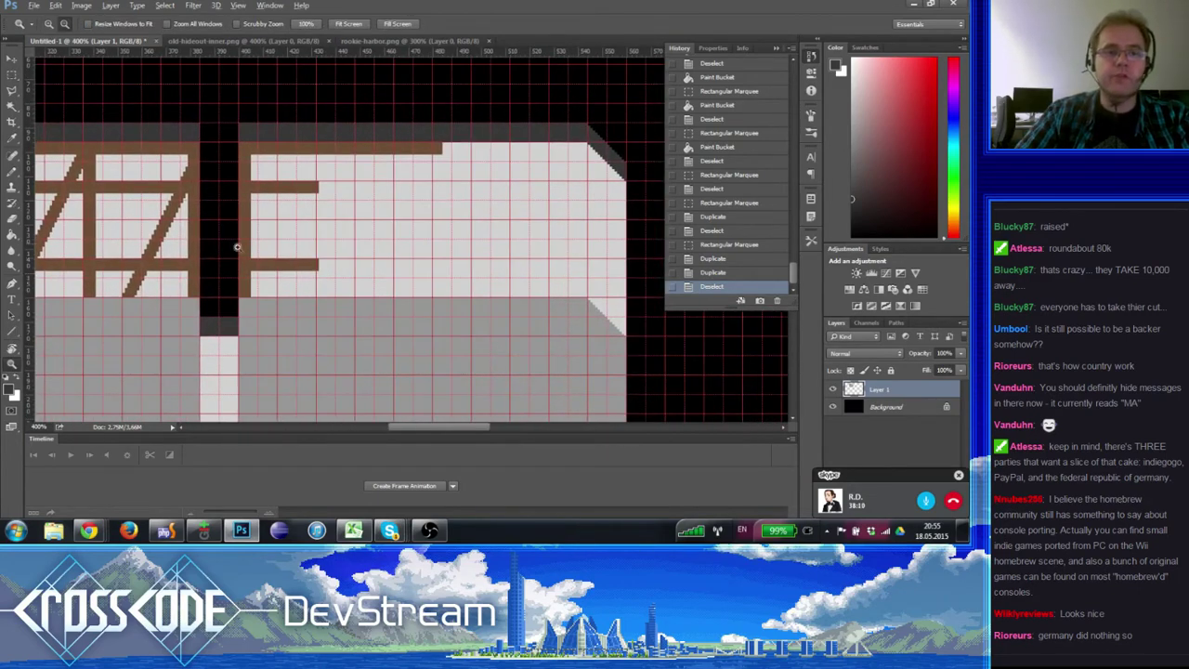
{"action": "key", "text": "ctrl+plus"}
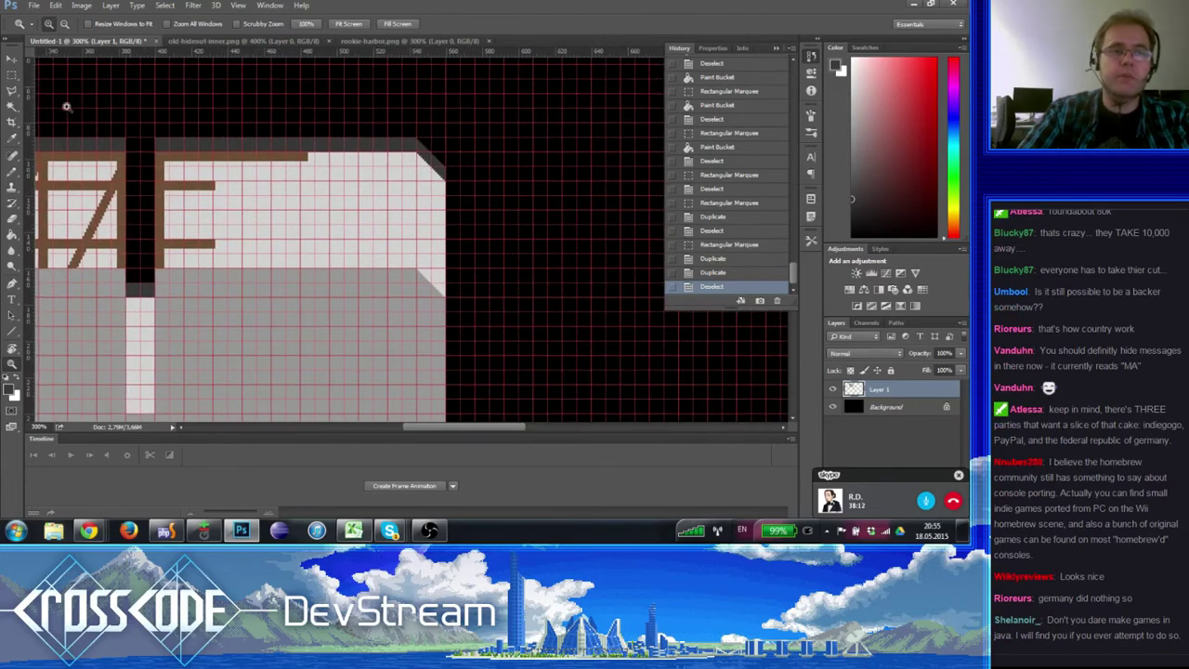
{"action": "left_click", "coordinate": [11, 76]}
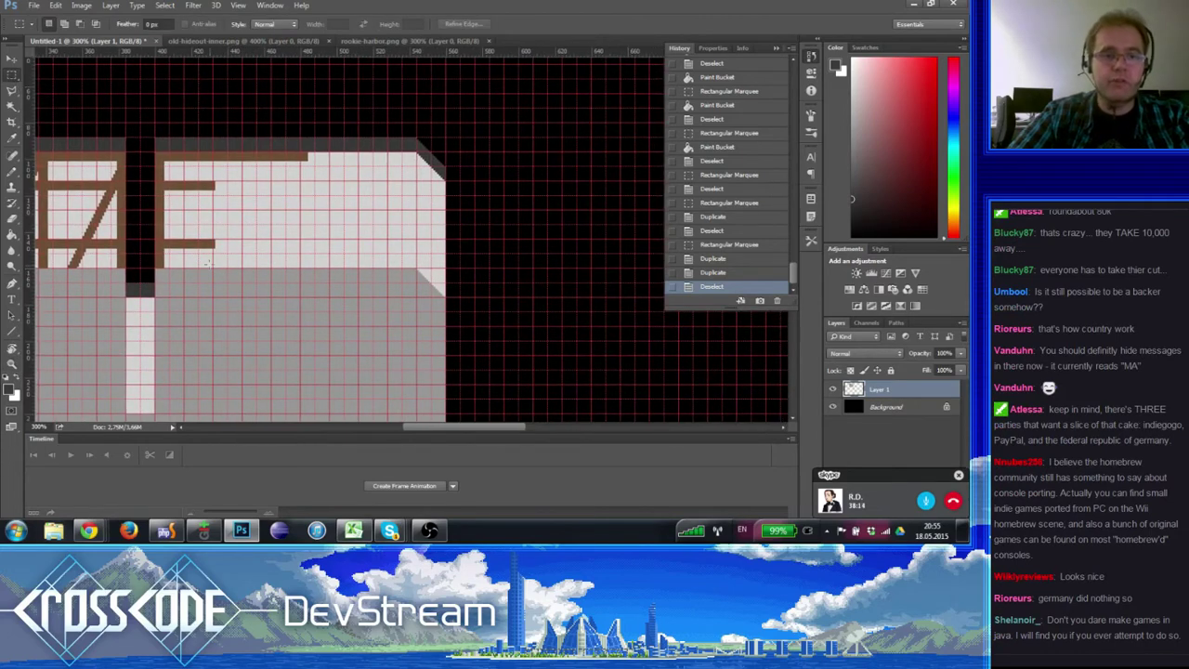
{"action": "mouse_move", "coordinate": [184, 268]}
{"action": "left_mouse_down"}
{"action": "mouse_move", "coordinate": [200, 153]}
{"action": "mouse_move", "coordinate": [263, 171]}
{"action": "mouse_move", "coordinate": [321, 167]}
{"action": "left_mouse_up"}
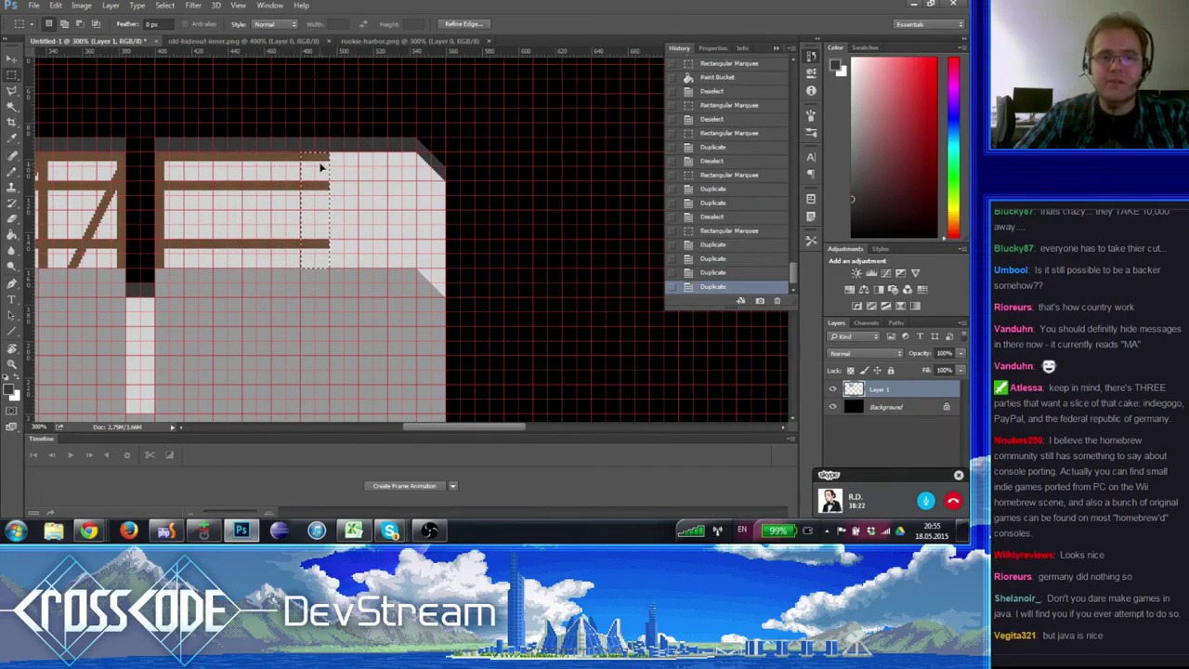
{"action": "key", "text": "ctrl+d"}
- Duplicate the left wall's end section with diagonal brace and post to the right wall's corner end, and deselect
{"action": "scroll", "coordinate": [278, 213], "scroll_direction": "right", "scroll_amount": 2}
{"action": "scroll", "coordinate": [279, 213], "scroll_direction": "down", "scroll_amount": 1}
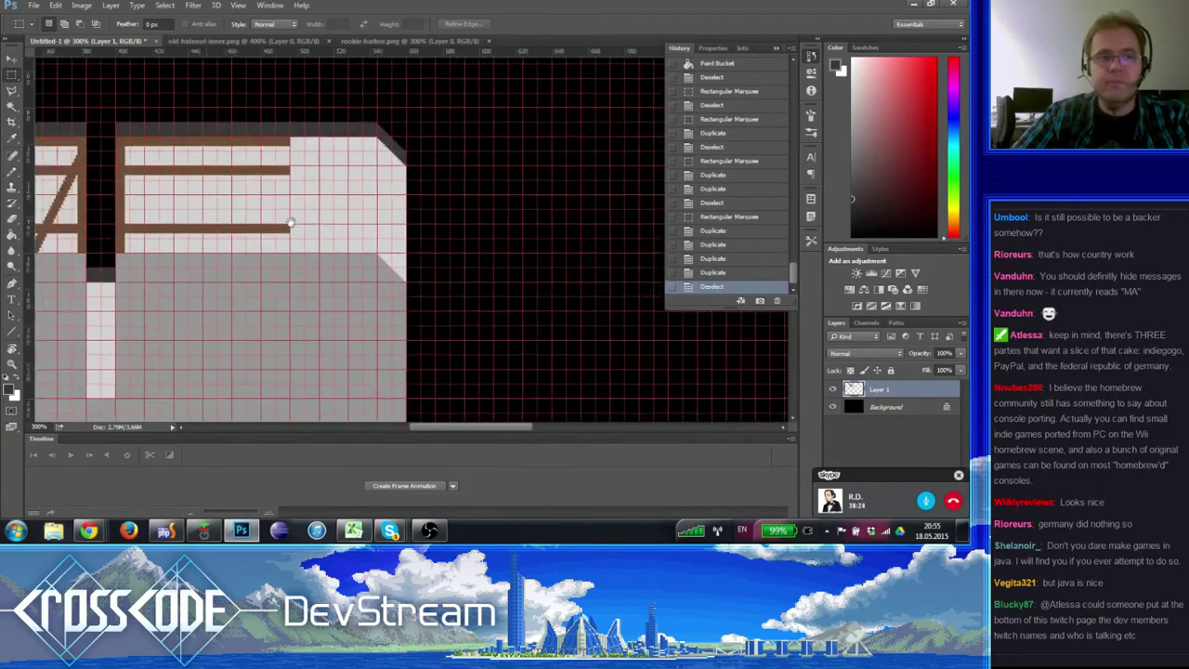
{"action": "scroll", "coordinate": [290, 223], "scroll_direction": "left", "scroll_amount": 4}
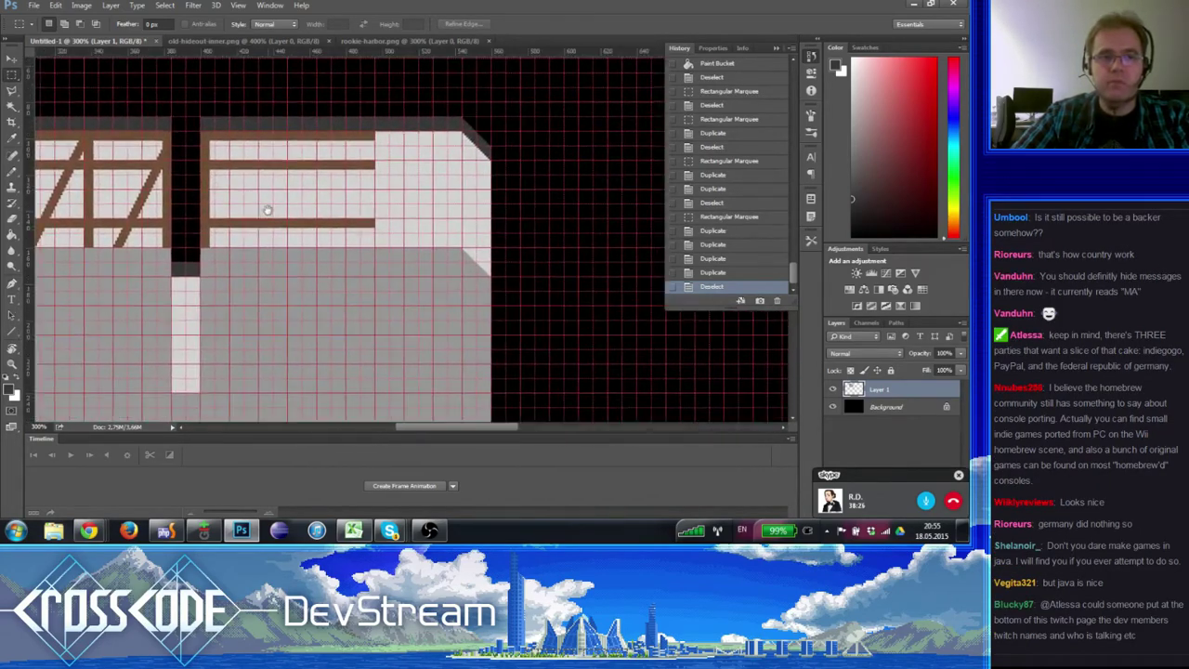
{"action": "scroll", "coordinate": [268, 210], "scroll_direction": "left", "scroll_amount": 3}
{"action": "scroll", "coordinate": [268, 210], "scroll_direction": "up", "scroll_amount": 1}
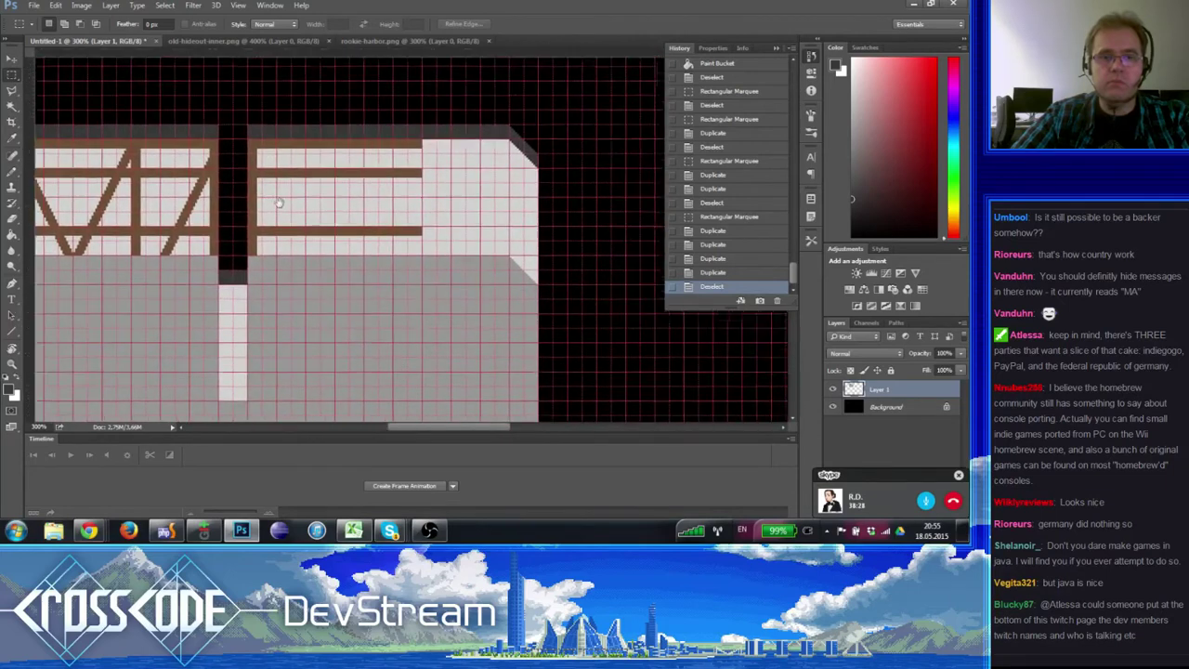
{"action": "scroll", "coordinate": [279, 203], "scroll_direction": "right", "scroll_amount": 2}
{"action": "scroll", "coordinate": [278, 202], "scroll_direction": "down", "scroll_amount": 1}
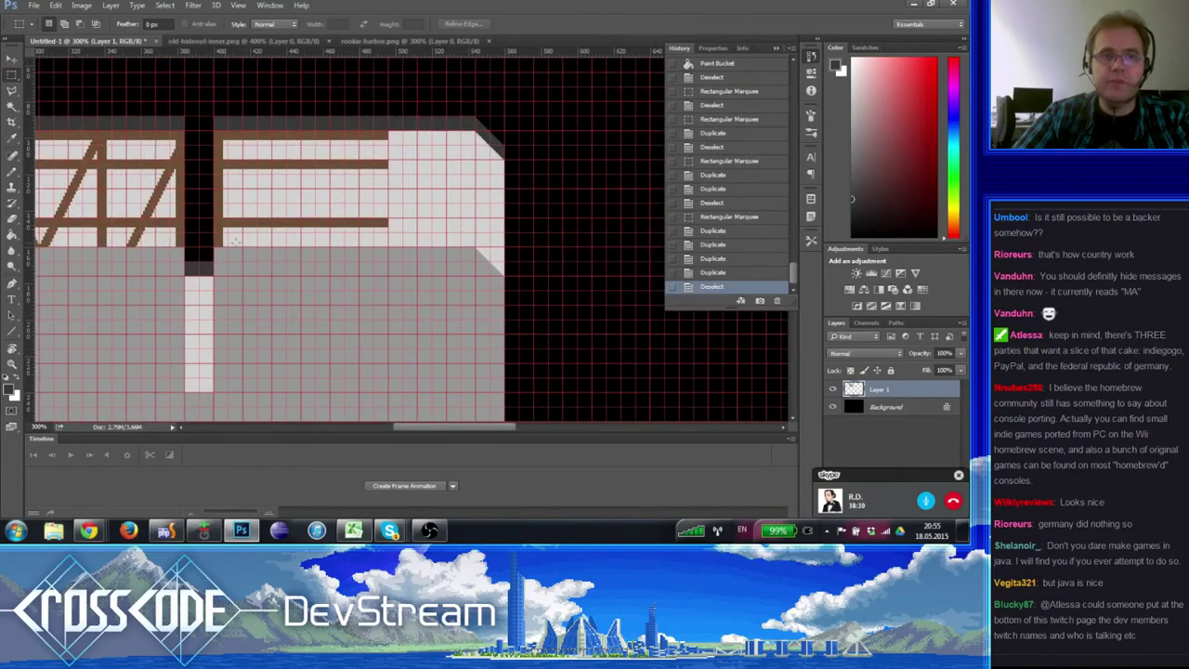
{"action": "left_click_drag", "start_coordinate": [108, 247], "coordinate": [92, 144]}
{"action": "scroll", "coordinate": [139, 186], "scroll_direction": "left", "scroll_amount": 1}
{"action": "left_click_drag", "start_coordinate": [189, 245], "coordinate": [423, 156]}
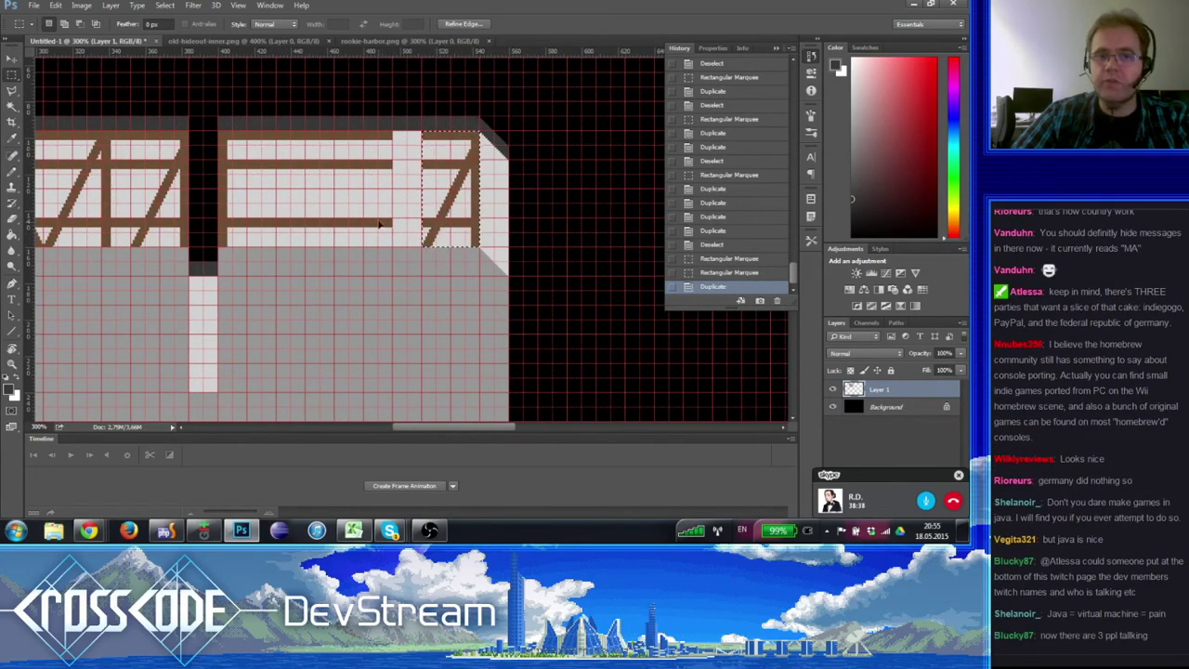
{"action": "key", "text": "ctrl+d"}
- Duplicate a beam section into the gap before the right wall's brace to join the beams, and deselect
{"action": "left_click_drag", "start_coordinate": [406, 234], "coordinate": [365, 138]}
{"action": "left_click_drag", "start_coordinate": [376, 139], "coordinate": [409, 139]}
{"action": "key", "text": "ctrl+d"}
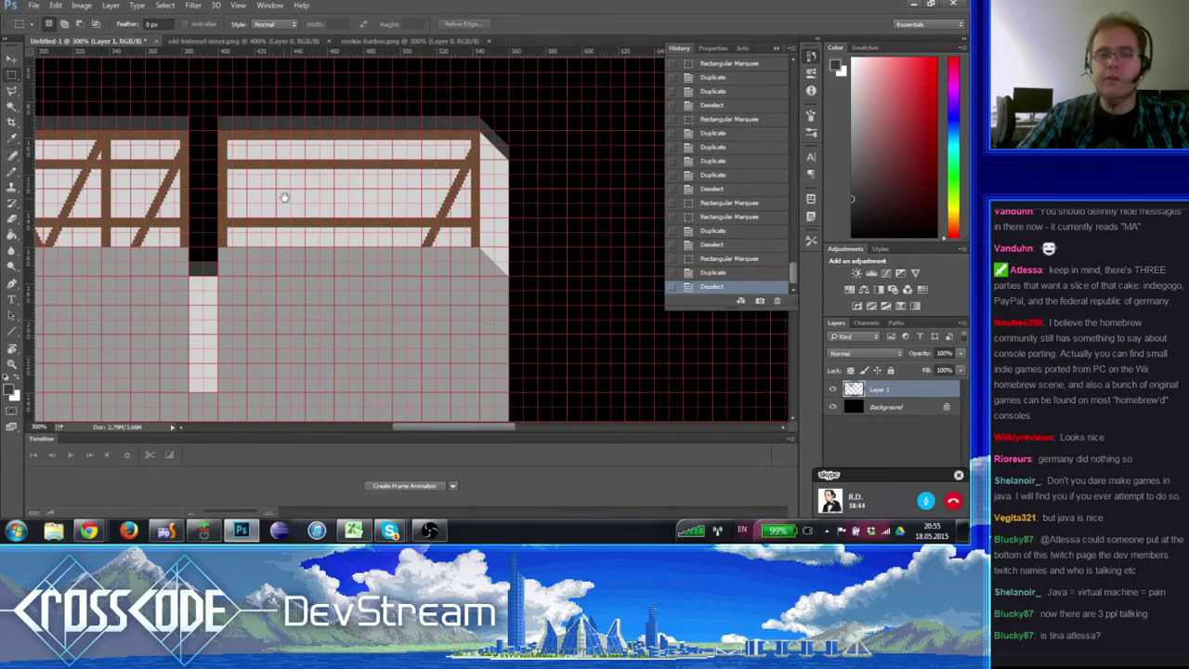
- Hide the grid and examine the timber framing on both walls
{"action": "left_click_drag", "start_coordinate": [284, 194], "coordinate": [302, 144]}
{"action": "left_click", "coordinate": [12, 364]}
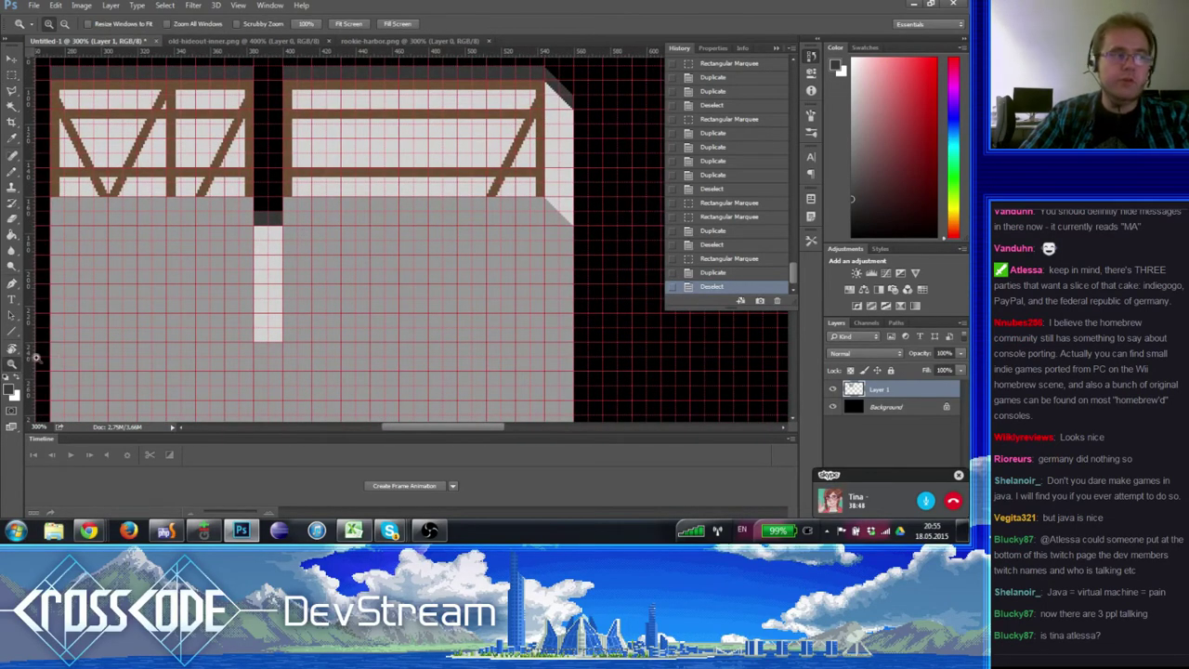
{"action": "scroll", "coordinate": [240, 214], "scroll_direction": "up", "scroll_amount": 1}
{"action": "scroll", "coordinate": [240, 213], "scroll_direction": "down", "scroll_amount": 3}
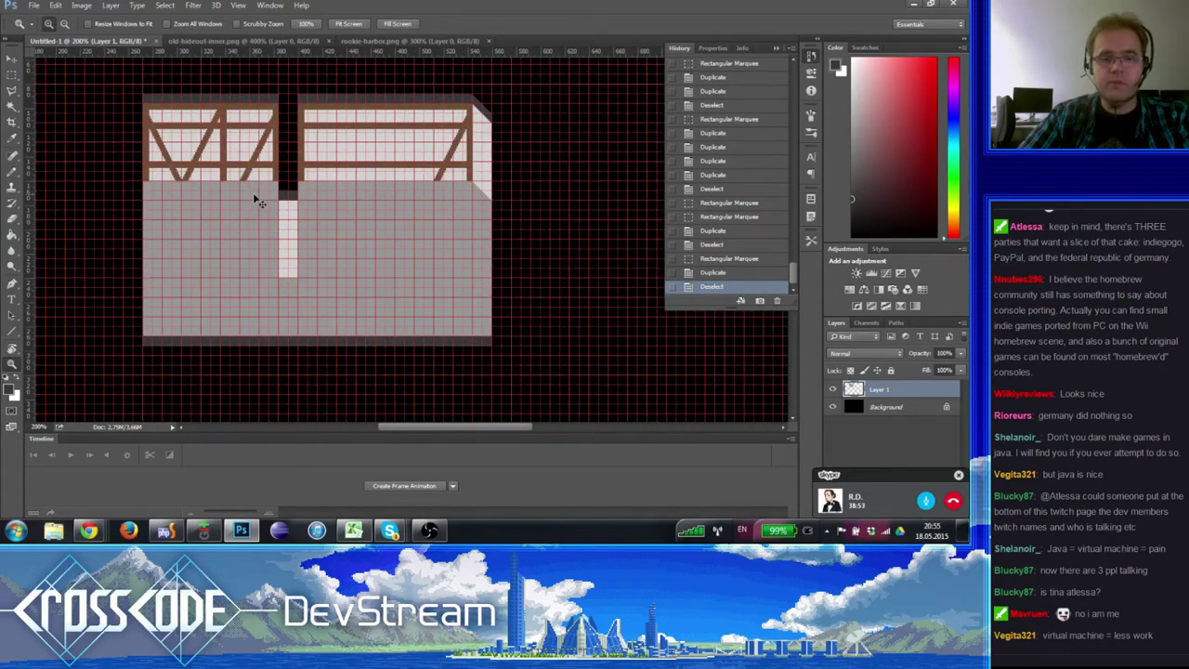
{"action": "key", "text": "ctrl+apostrophe"}
{"action": "scroll", "coordinate": [249, 185], "scroll_direction": "up", "scroll_amount": 1}
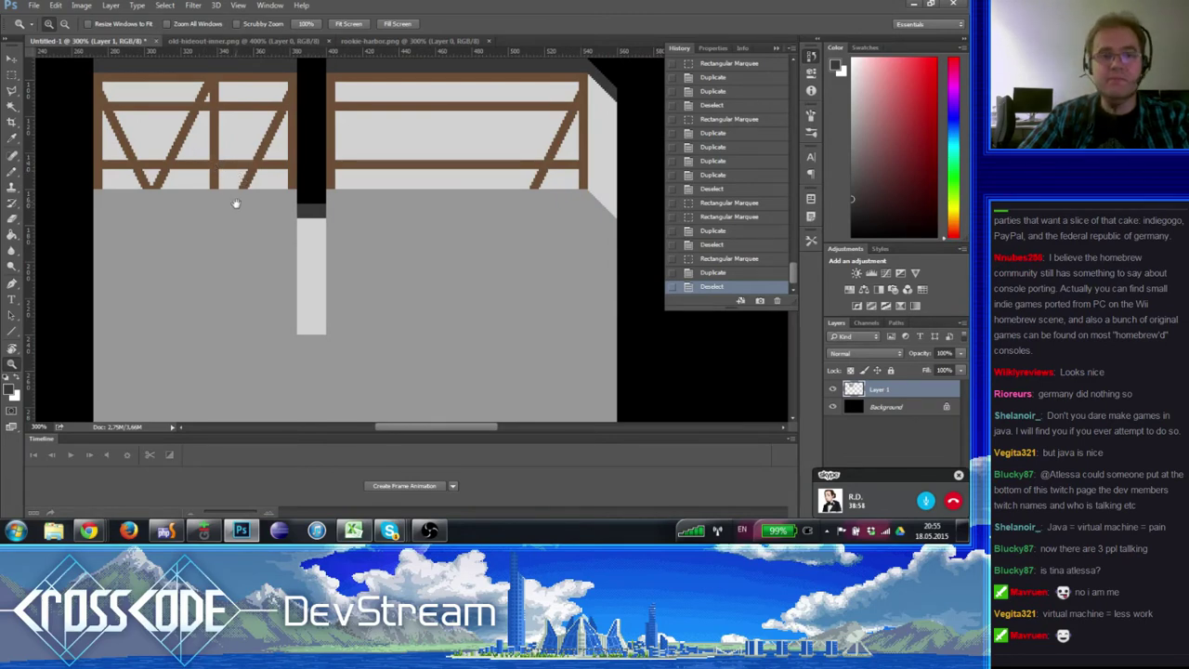
{"action": "mouse_move", "coordinate": [236, 202]}
{"action": "left_mouse_down"}
{"action": "mouse_move", "coordinate": [223, 177]}
{"action": "mouse_move", "coordinate": [220, 229]}
{"action": "mouse_move", "coordinate": [235, 193]}
{"action": "left_mouse_up"}
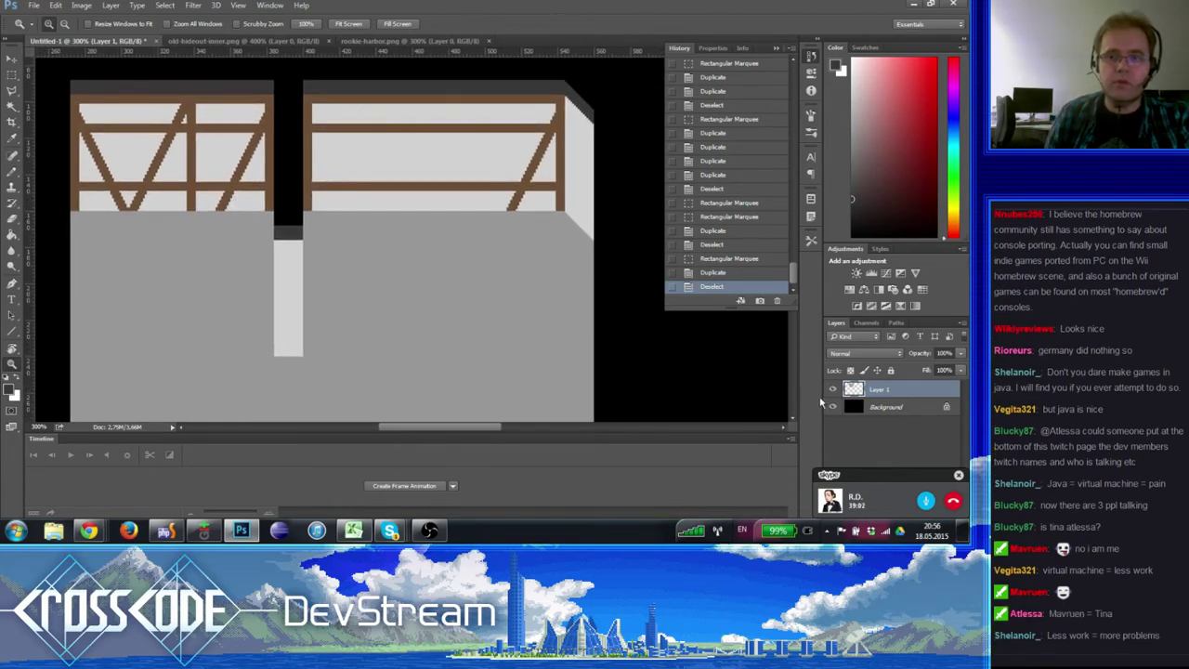
- Examine the timber framing on the two back wall sections at several zoom levels
{"action": "left_click", "coordinate": [609, 324], "text": "alt"}
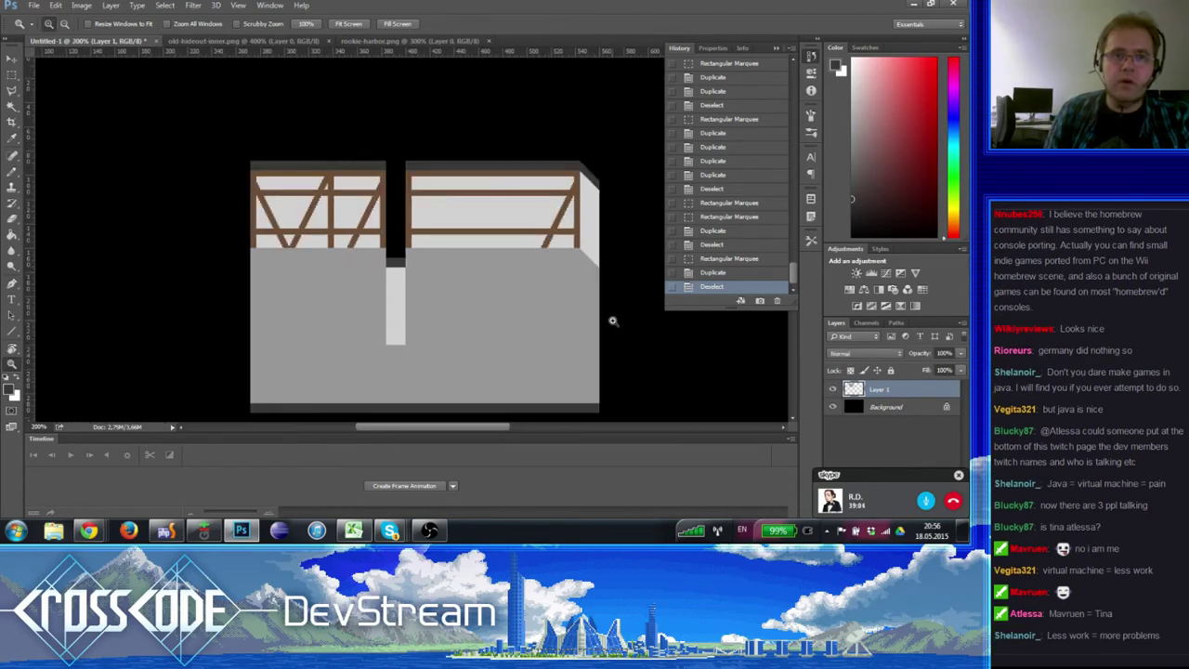
{"action": "left_click", "coordinate": [278, 186]}
{"action": "left_click", "coordinate": [277, 187]}
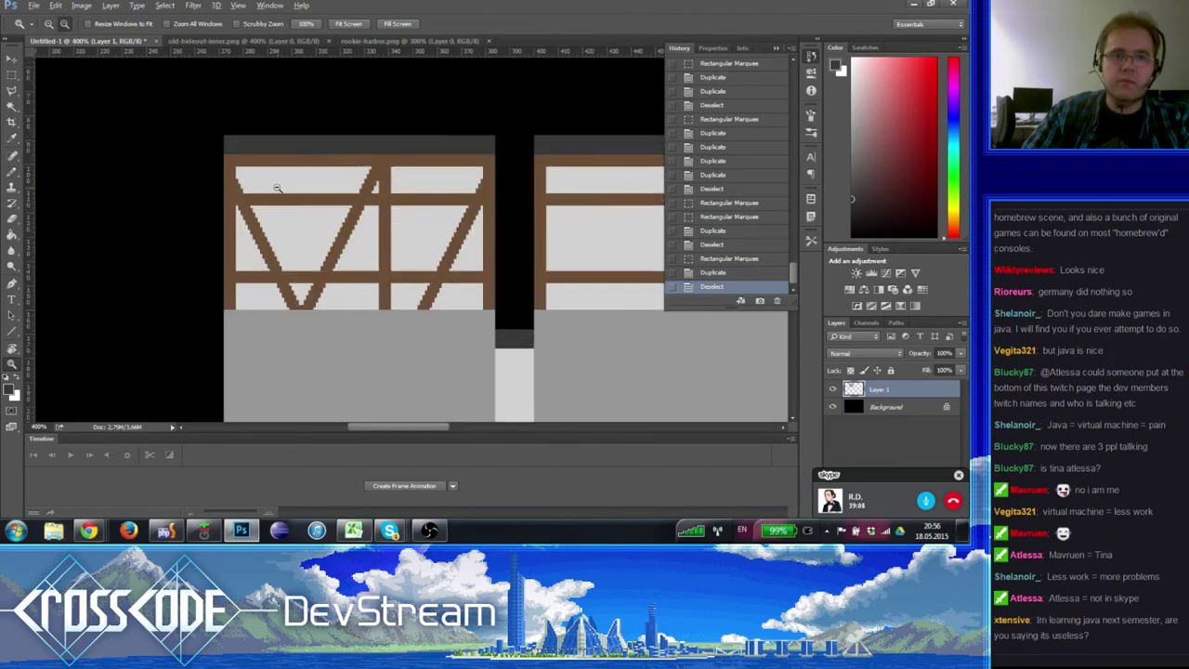
{"action": "left_click", "coordinate": [277, 187], "text": "alt"}
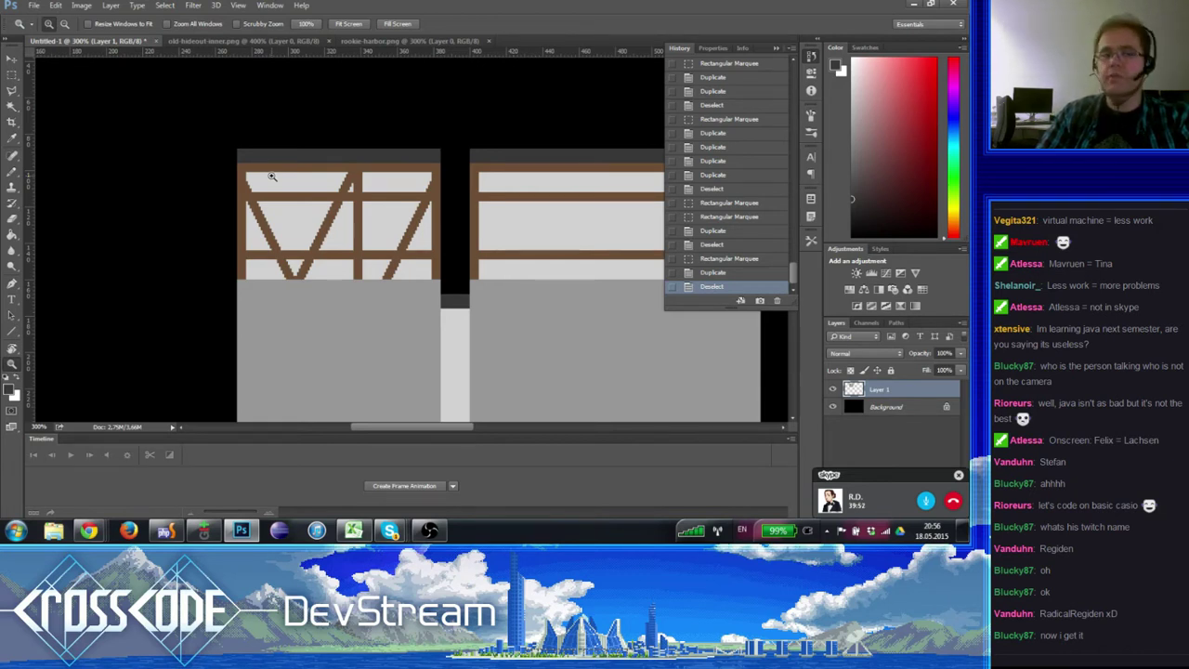
{"action": "left_click_drag", "start_coordinate": [411, 292], "coordinate": [313, 240]}
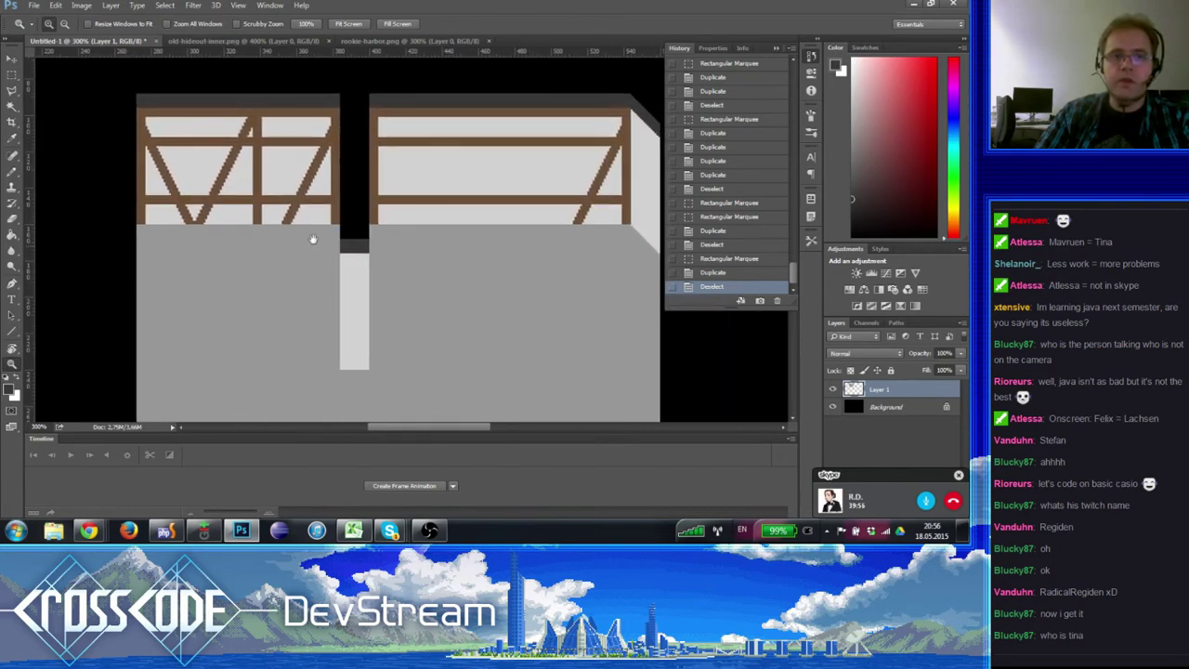
{"action": "left_click", "coordinate": [12, 349]}
{"action": "left_click", "coordinate": [157, 286]}
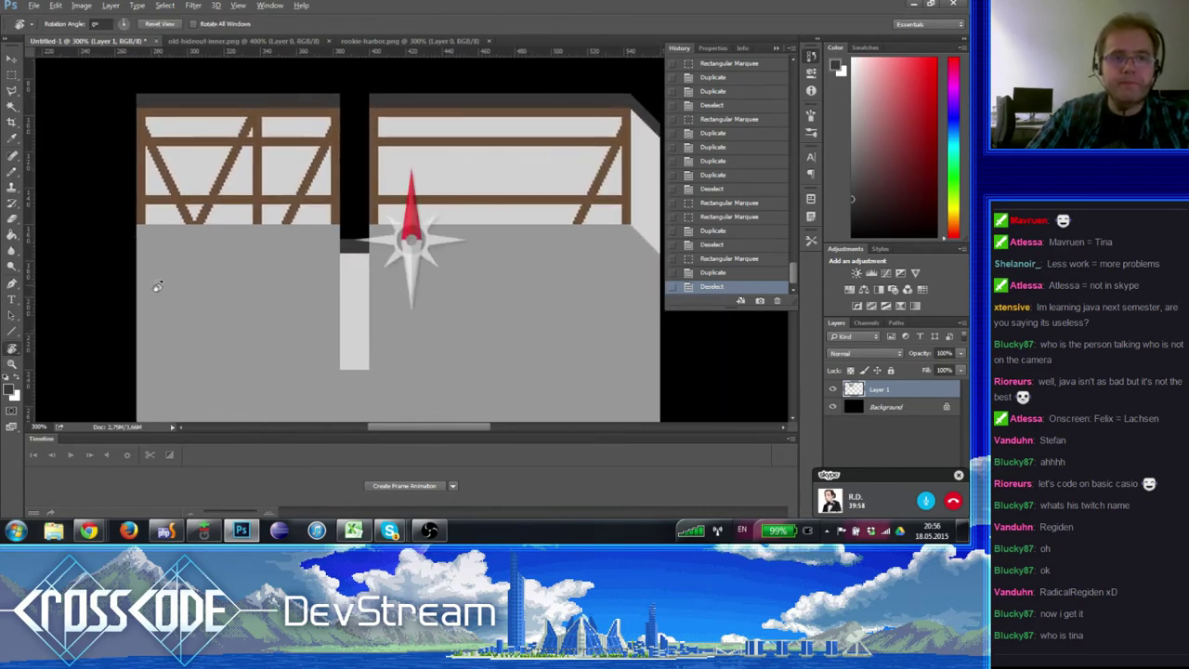
{"action": "left_click", "coordinate": [13, 363]}
{"action": "left_click_drag", "start_coordinate": [102, 307], "coordinate": [240, 189]}
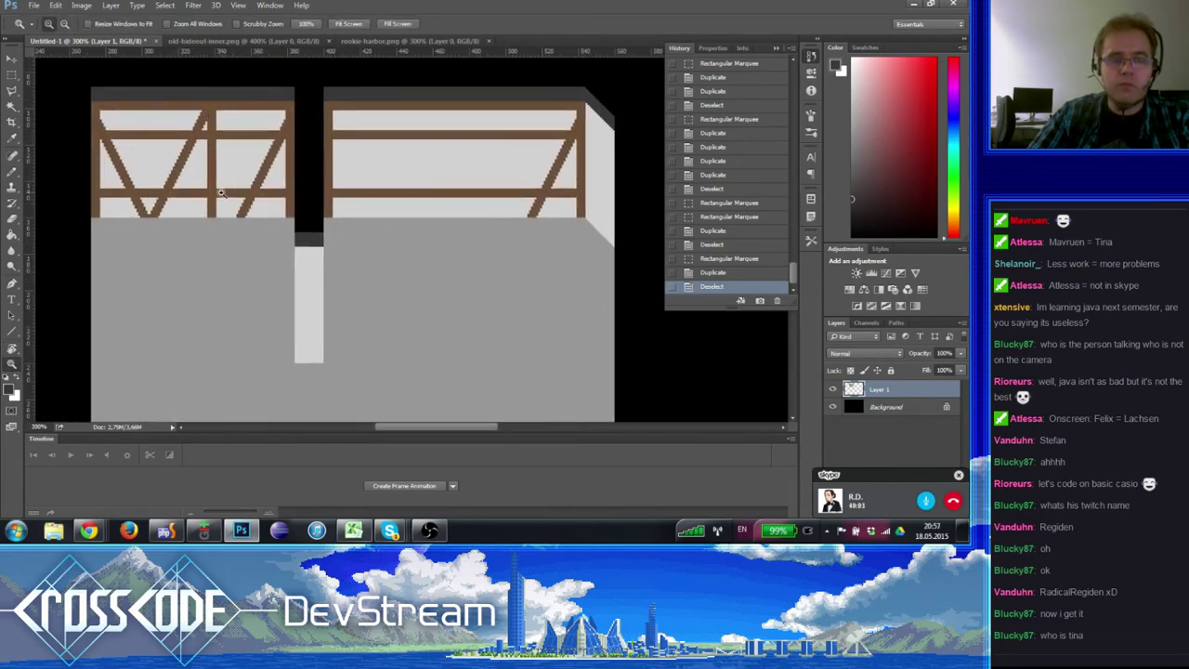
{"action": "mouse_move", "coordinate": [257, 252]}
{"action": "left_mouse_down"}
{"action": "mouse_move", "coordinate": [199, 192]}
{"action": "mouse_move", "coordinate": [204, 233]}
{"action": "mouse_move", "coordinate": [254, 236]}
{"action": "left_mouse_up"}
{"action": "left_click", "coordinate": [227, 229], "text": "alt"}
{"action": "left_click", "coordinate": [226, 229], "text": "alt"}
{"action": "left_click", "coordinate": [221, 214]}
{"action": "left_click", "coordinate": [221, 214]}
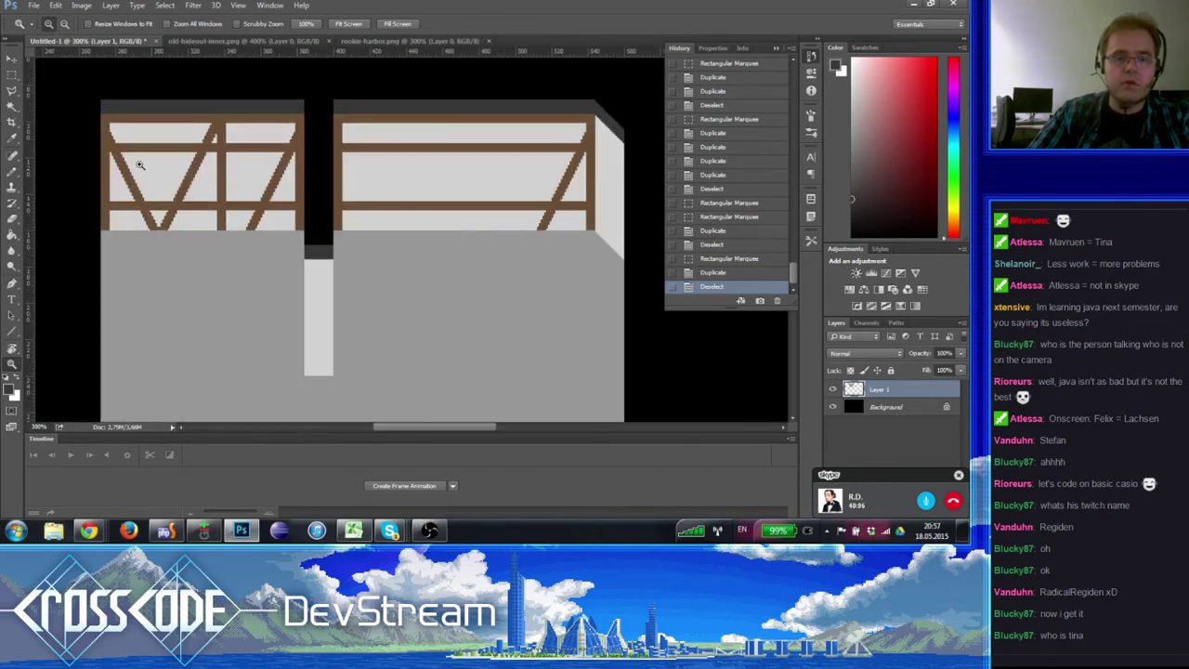
- Show the grid and copy the first wall section's falling diagonal brace to the start of the longer wall section
{"action": "key", "text": "ctrl+apostrophe"}
{"action": "key", "text": "m"}
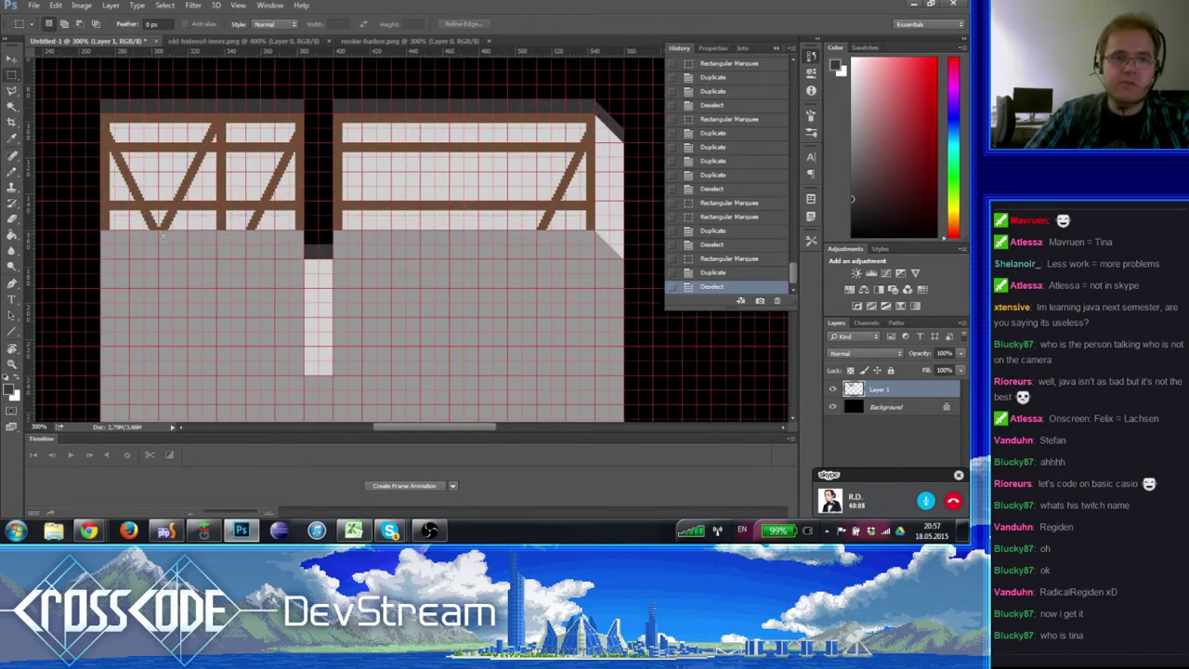
{"action": "mouse_move", "coordinate": [158, 229]}
{"action": "left_mouse_down"}
{"action": "mouse_move", "coordinate": [102, 116]}
{"action": "mouse_move", "coordinate": [194, 145]}
{"action": "mouse_move", "coordinate": [350, 125]}
{"action": "left_mouse_up"}
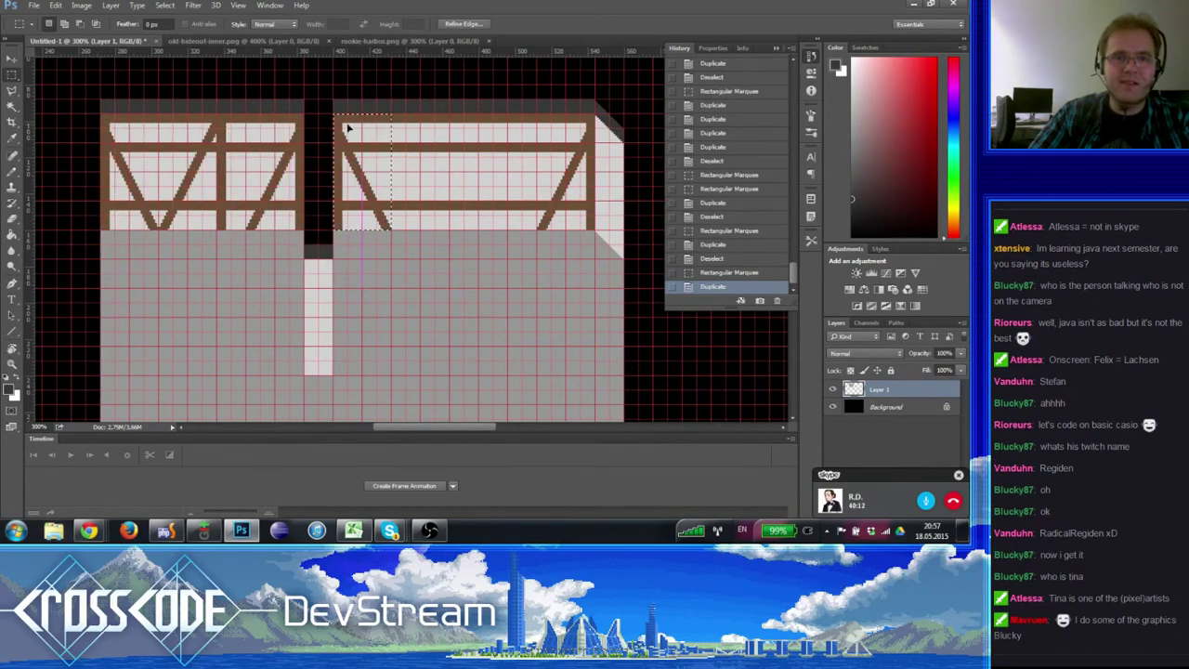
{"action": "key", "text": "ctrl+d"}
- Copy the vertical post from the short wall section to the longer one, beside the foot of its new brace
{"action": "left_click_drag", "start_coordinate": [216, 233], "coordinate": [413, 131]}
{"action": "key", "text": "ctrl+d"}
{"action": "mouse_move", "coordinate": [310, 220]}
{"action": "left_mouse_down"}
{"action": "mouse_move", "coordinate": [273, 223]}
{"action": "mouse_move", "coordinate": [319, 229]}
{"action": "left_mouse_up"}
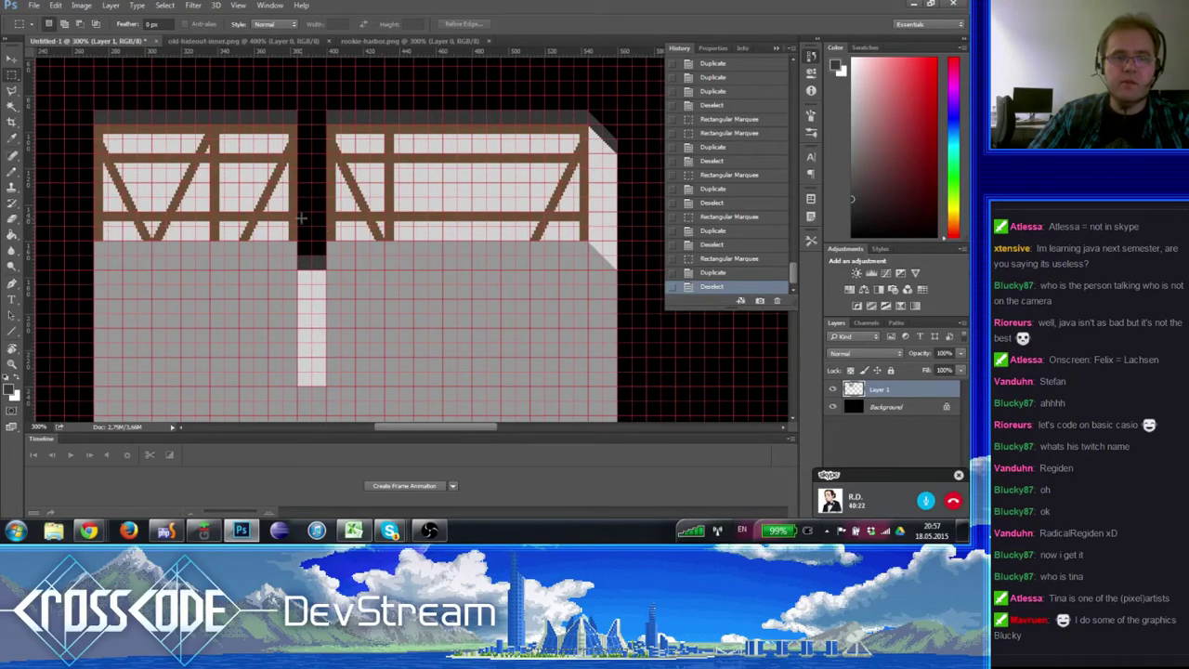
{"action": "left_click_drag", "start_coordinate": [315, 225], "coordinate": [288, 209]}
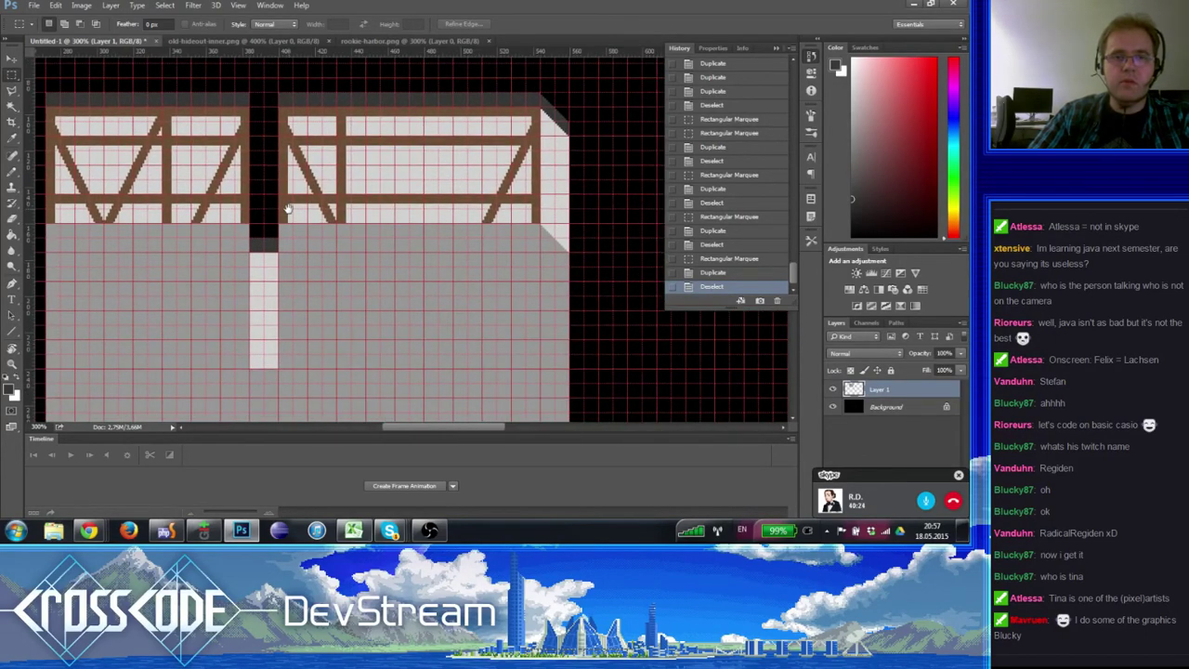
- Examine the whole room layout with the grid shown to judge the copied brace and post
{"action": "key", "text": "z"}
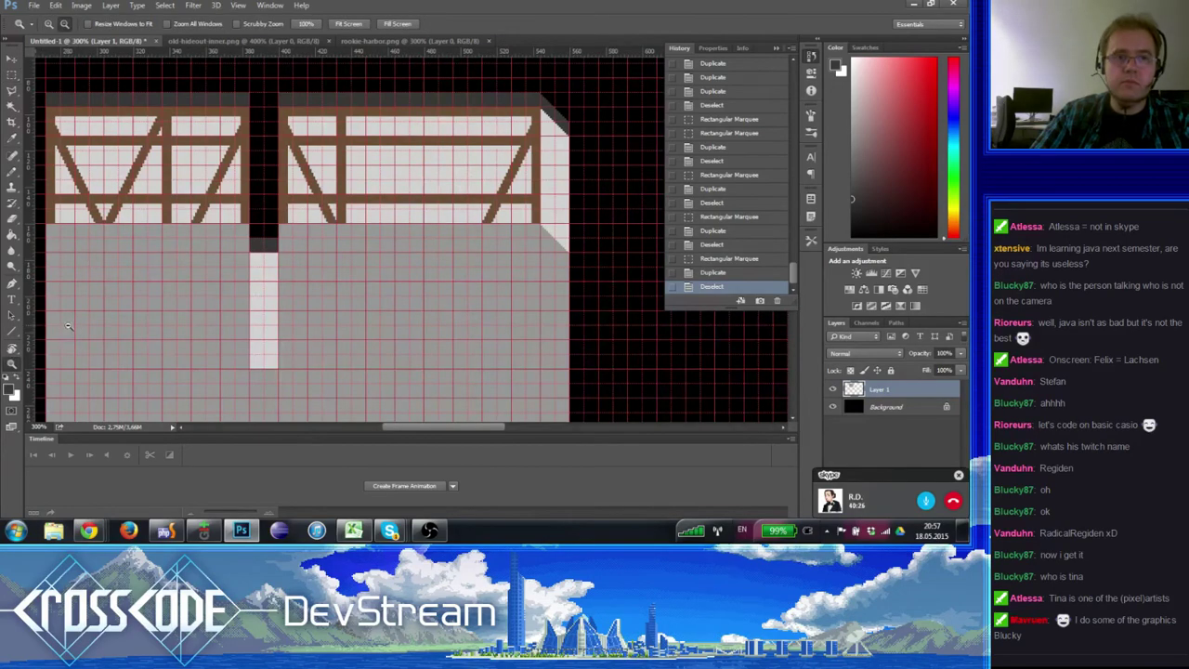
{"action": "left_click", "coordinate": [169, 249], "text": "alt"}
{"action": "left_click_drag", "start_coordinate": [169, 249], "coordinate": [213, 215]}
{"action": "key", "text": "ctrl+r"}
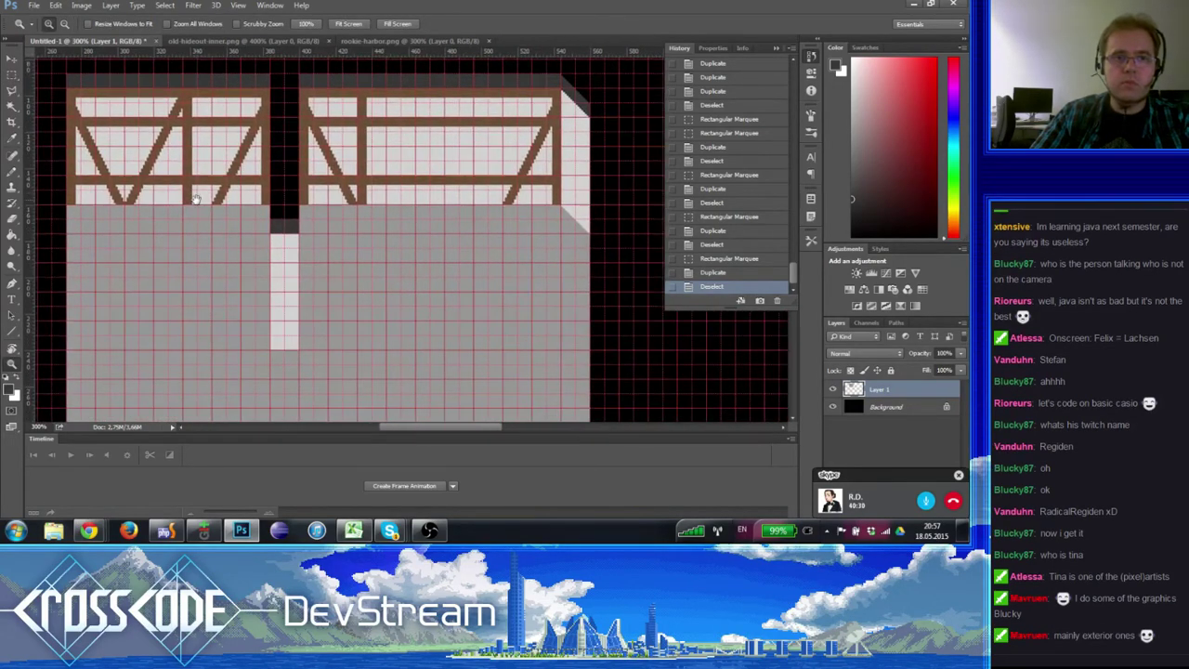
{"action": "left_click", "coordinate": [197, 205], "text": "alt"}
{"action": "left_click", "coordinate": [197, 204], "text": "alt"}
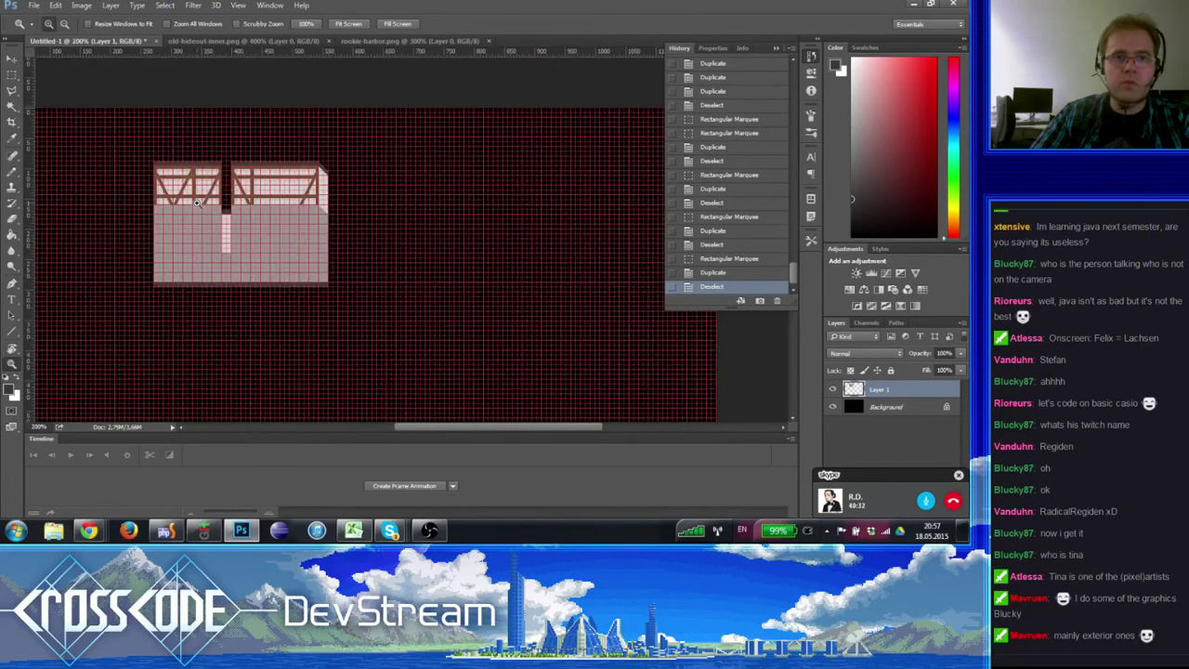
{"action": "left_click", "coordinate": [197, 204]}
{"action": "left_click", "coordinate": [197, 205]}
{"action": "left_click", "coordinate": [197, 204], "text": "alt"}
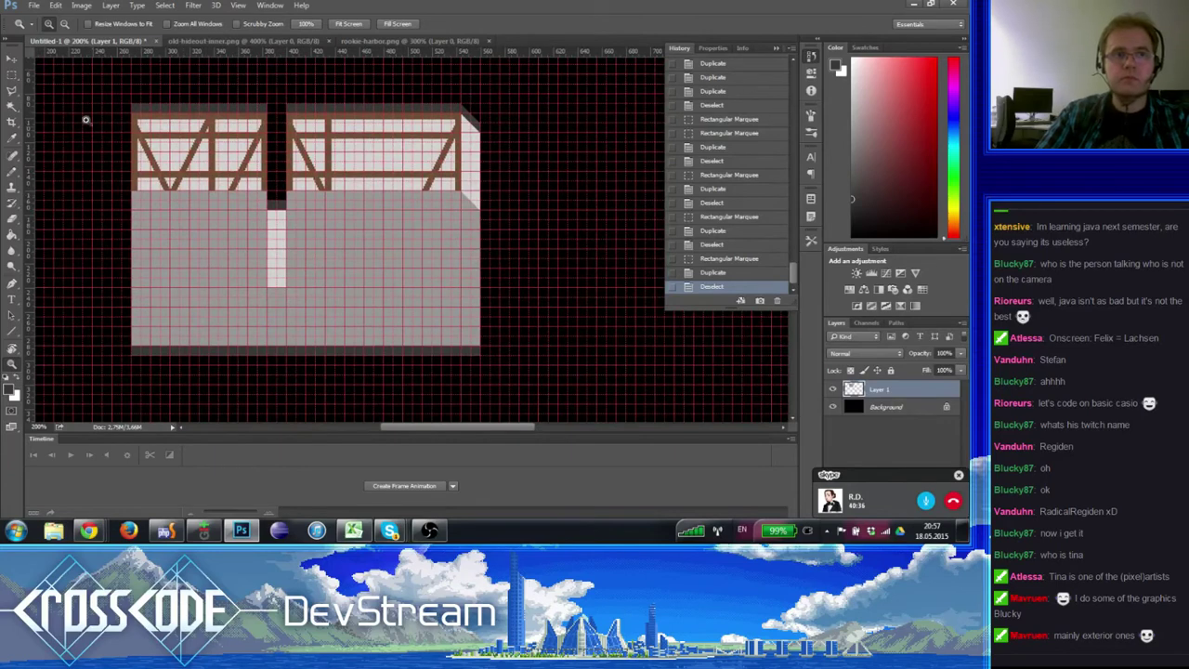
{"action": "key", "text": "m"}
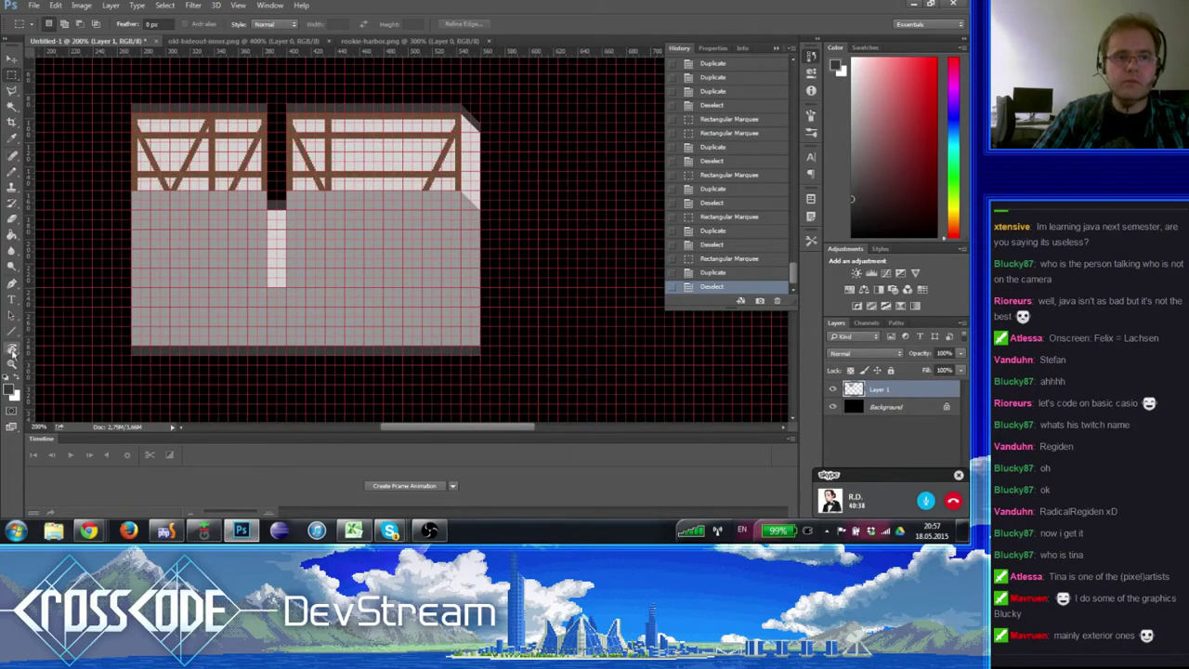
{"action": "left_click", "coordinate": [14, 359]}
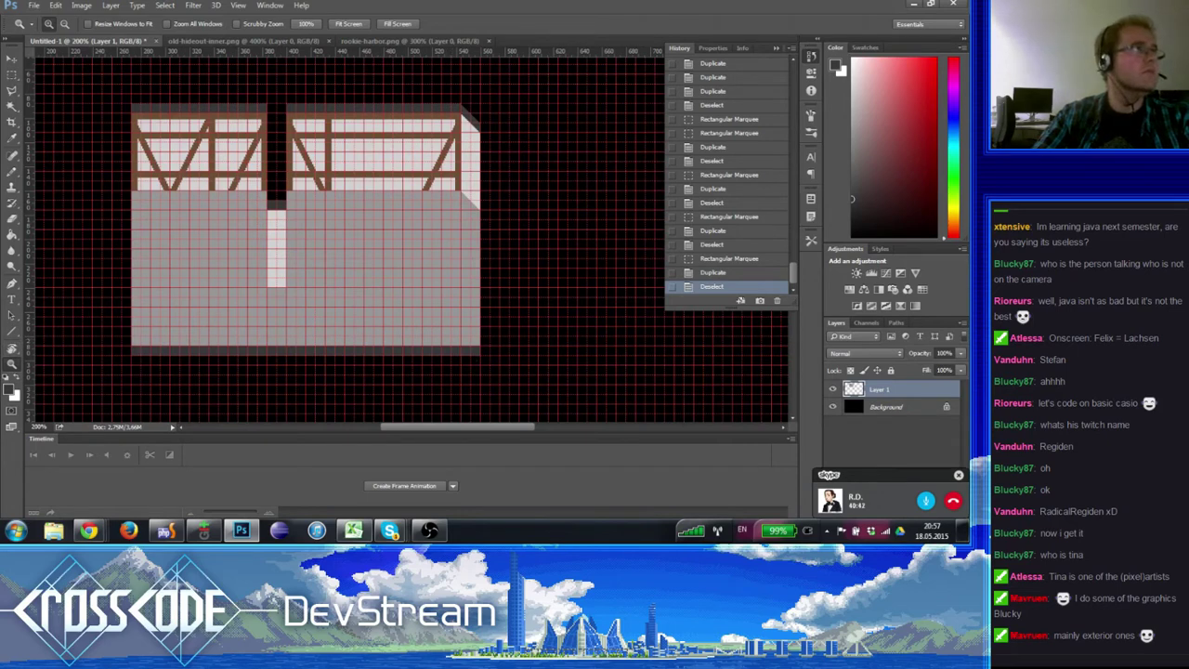
{"action": "key", "text": "alt+Tab"}
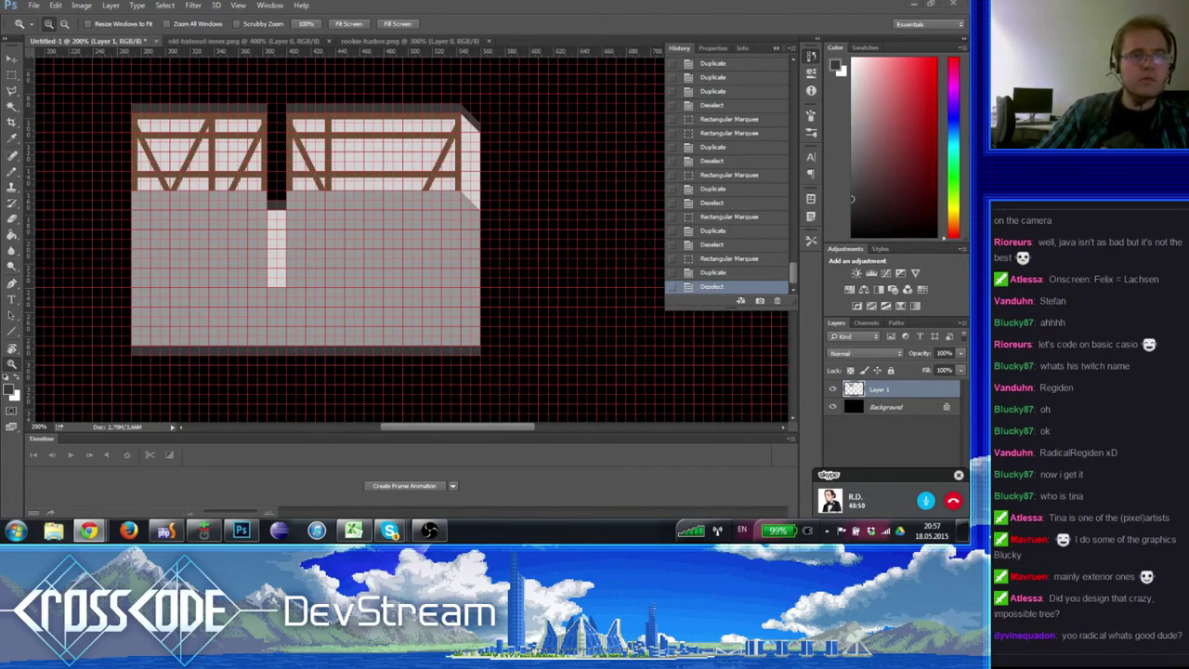
{"action": "left_click", "coordinate": [200, 178]}
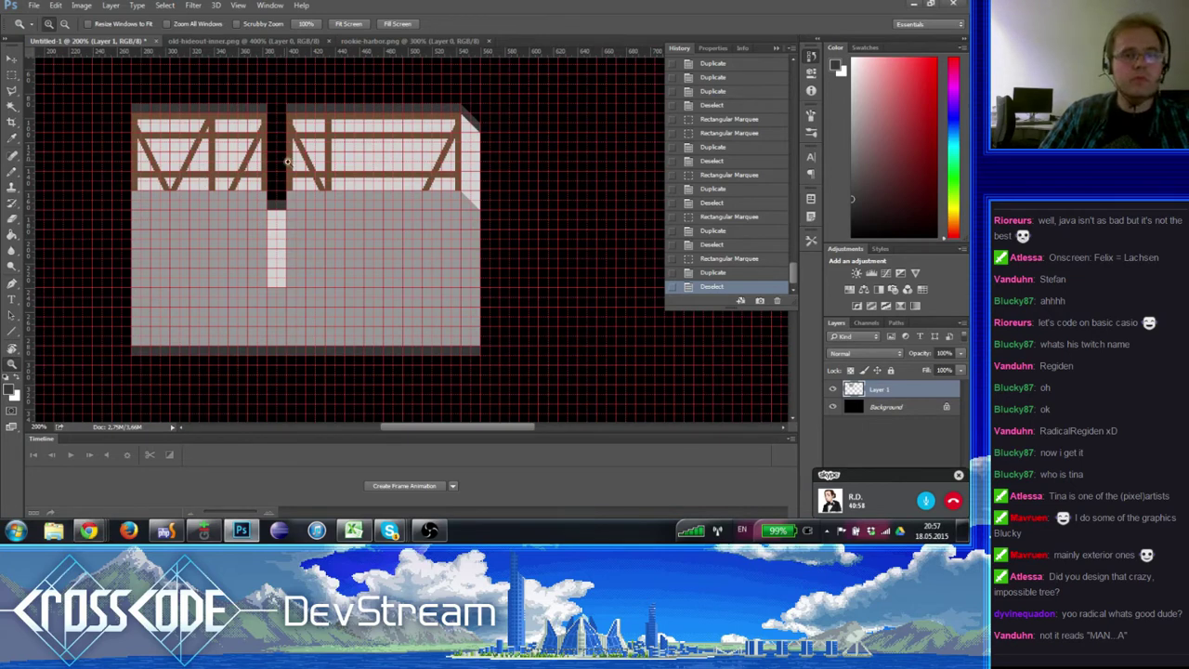
- Hide the grid, sample the brown of the beams and darken the foreground colour to #301f11
{"action": "left_click", "coordinate": [249, 145]}
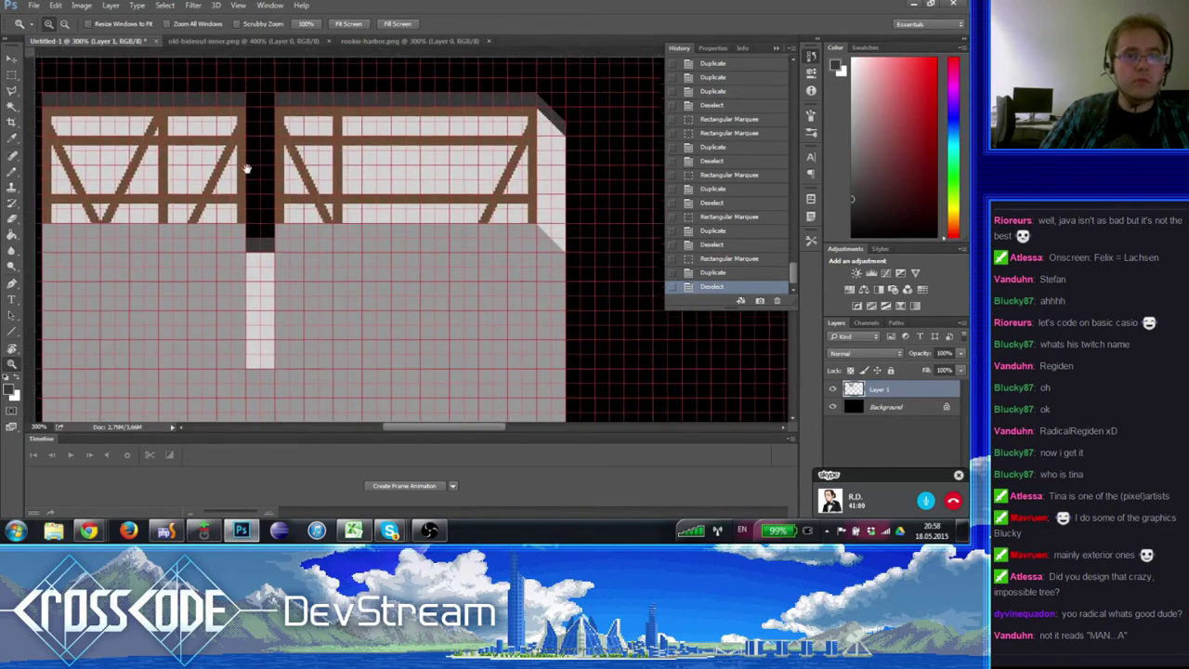
{"action": "scroll", "coordinate": [247, 165], "scroll_direction": "right", "scroll_amount": 1}
{"action": "left_click", "coordinate": [11, 234]}
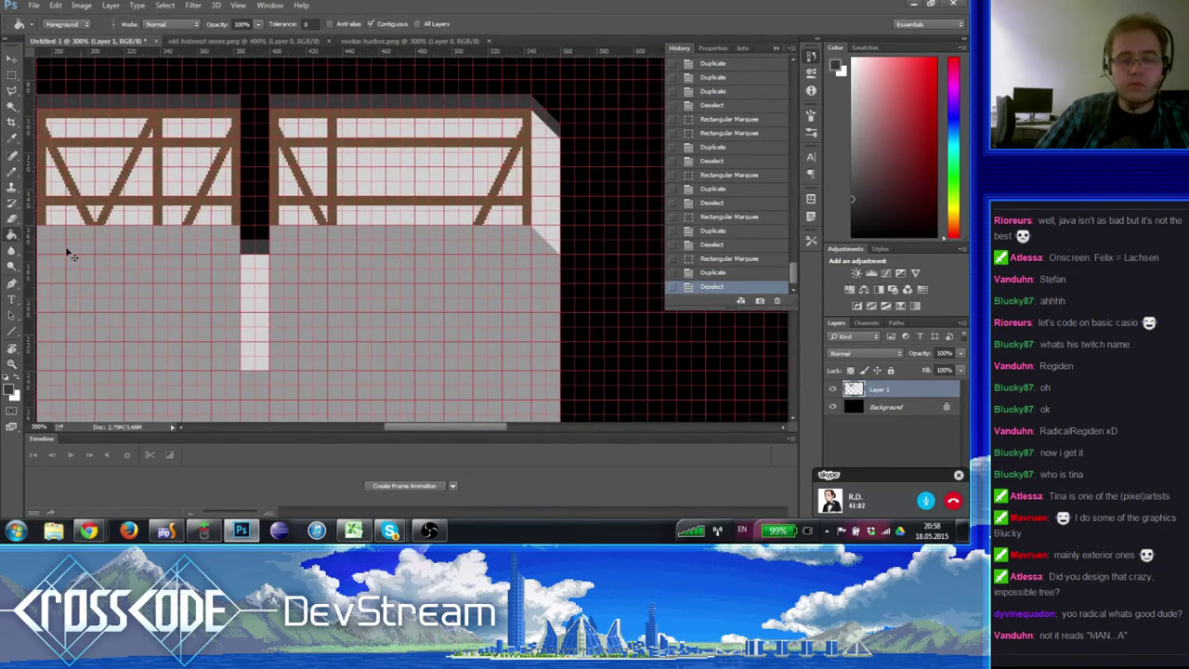
{"action": "key", "text": "ctrl+apostrophe"}
{"action": "left_click", "coordinate": [246, 252]}
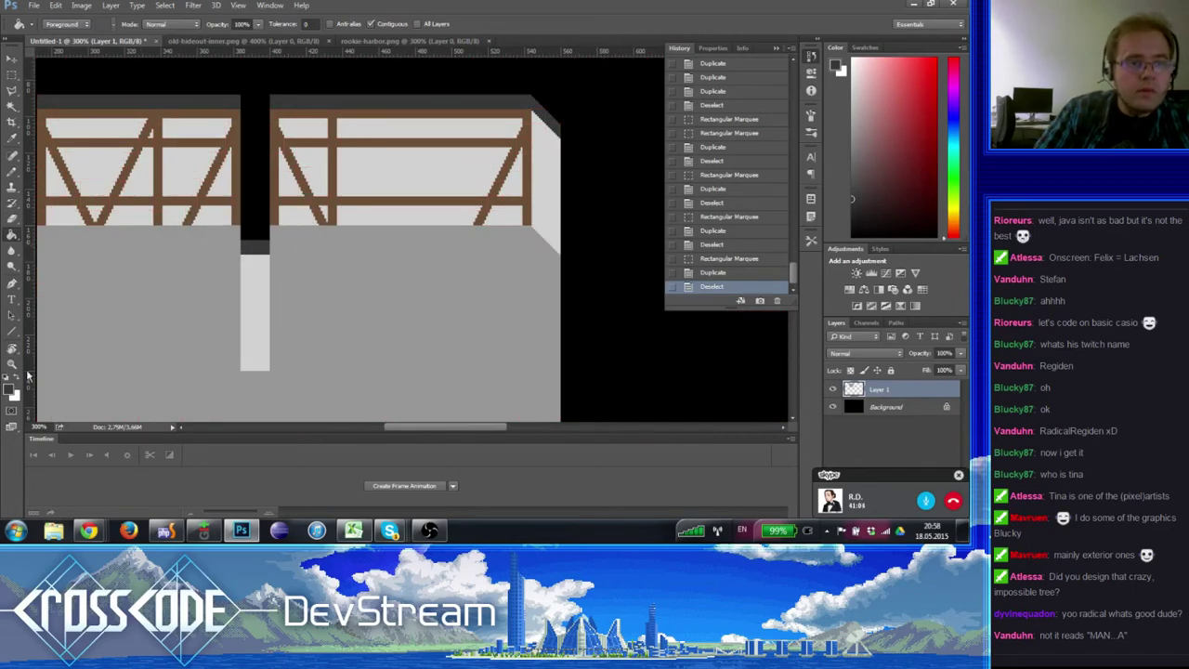
{"action": "key", "text": "i"}
{"action": "left_click", "coordinate": [146, 133]}
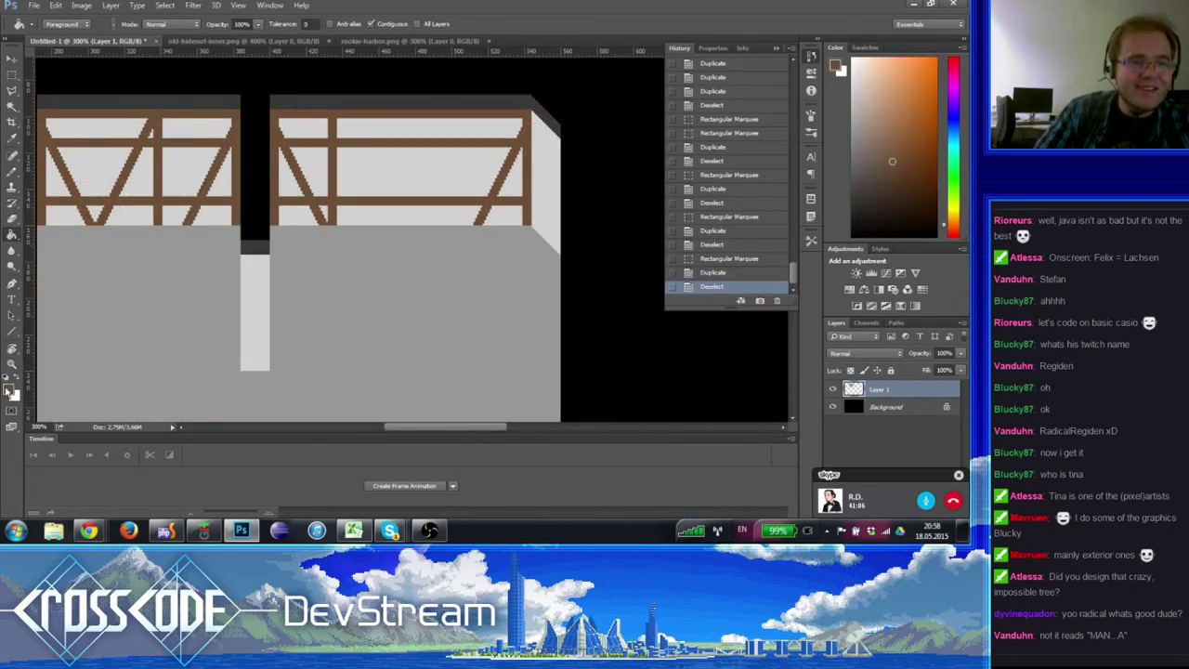
{"action": "left_click", "coordinate": [11, 391]}
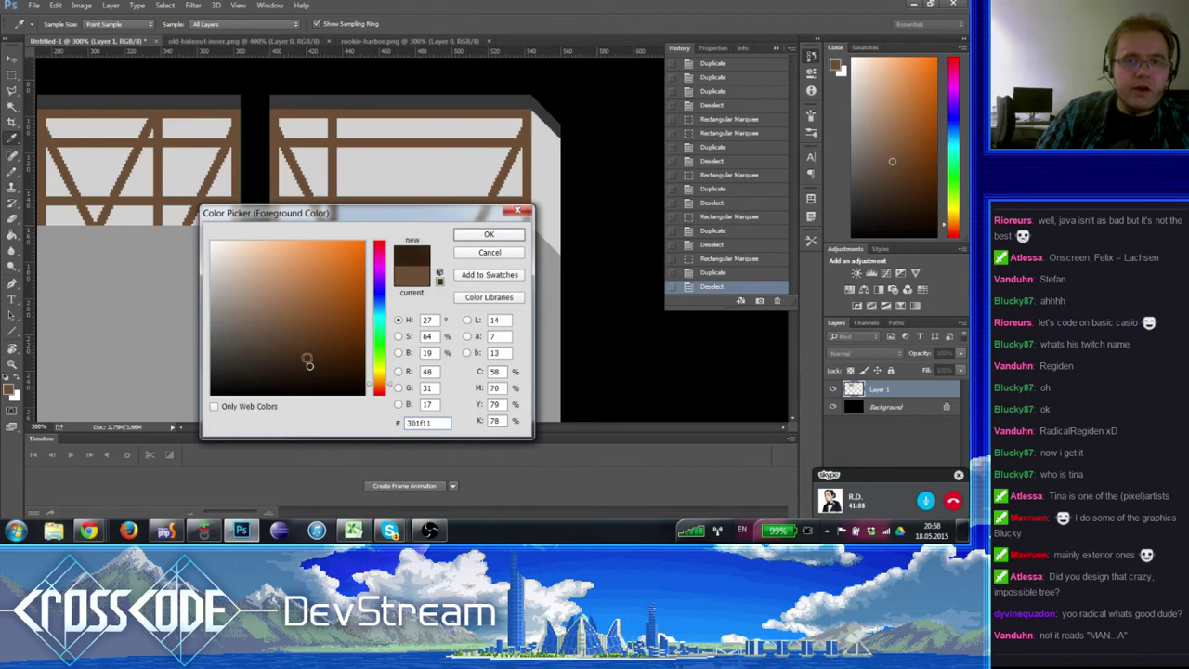
{"action": "left_click", "coordinate": [478, 236]}
- Fill the dark grey top edges of both wall sections and of the narrow dividing wall with the dark brown
{"action": "left_click", "coordinate": [374, 111]}
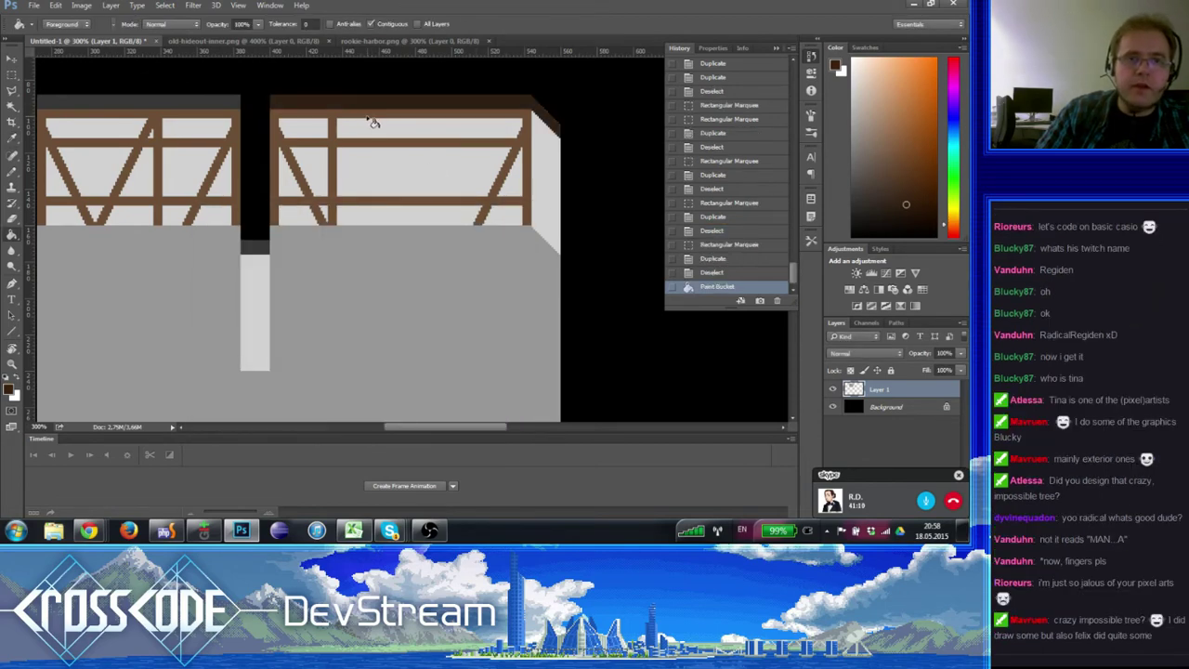
{"action": "left_click", "coordinate": [225, 106]}
{"action": "left_click", "coordinate": [258, 251]}
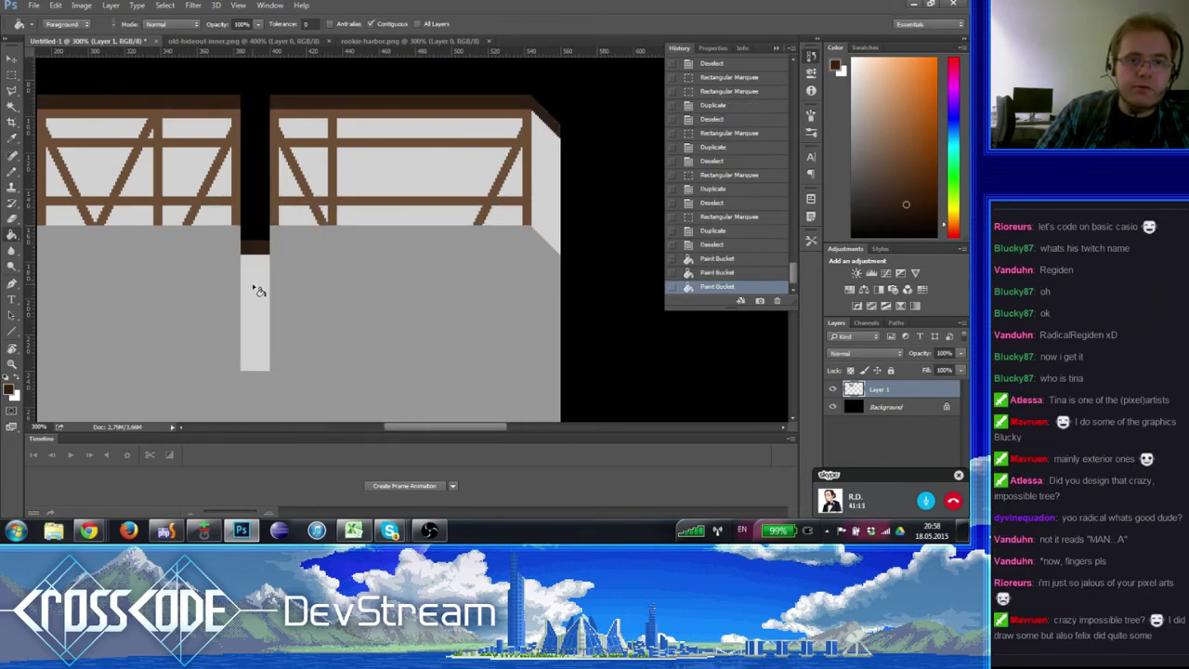
{"action": "scroll", "coordinate": [298, 284], "scroll_direction": "left", "scroll_amount": 2}
{"action": "left_click", "coordinate": [297, 284]}
{"action": "key", "text": "ctrl+apostrophe"}
{"action": "left_click", "coordinate": [13, 76]}
{"action": "key", "text": "ctrl+apostrophe"}
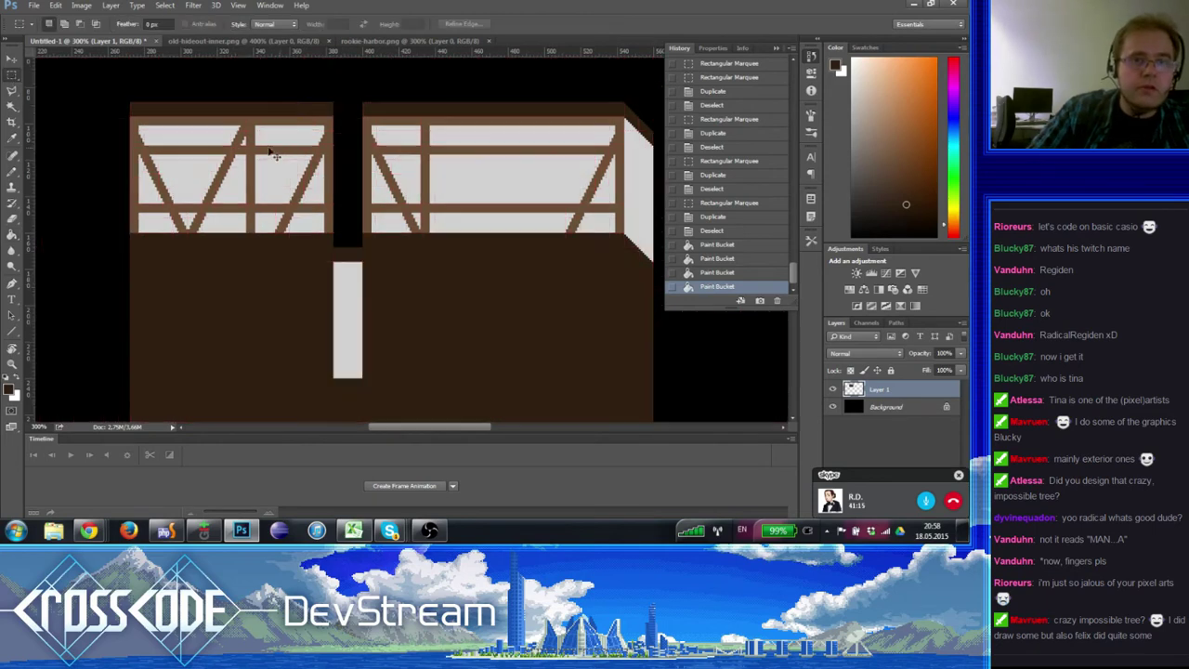
{"action": "key", "text": "ctrl+apostrophe"}
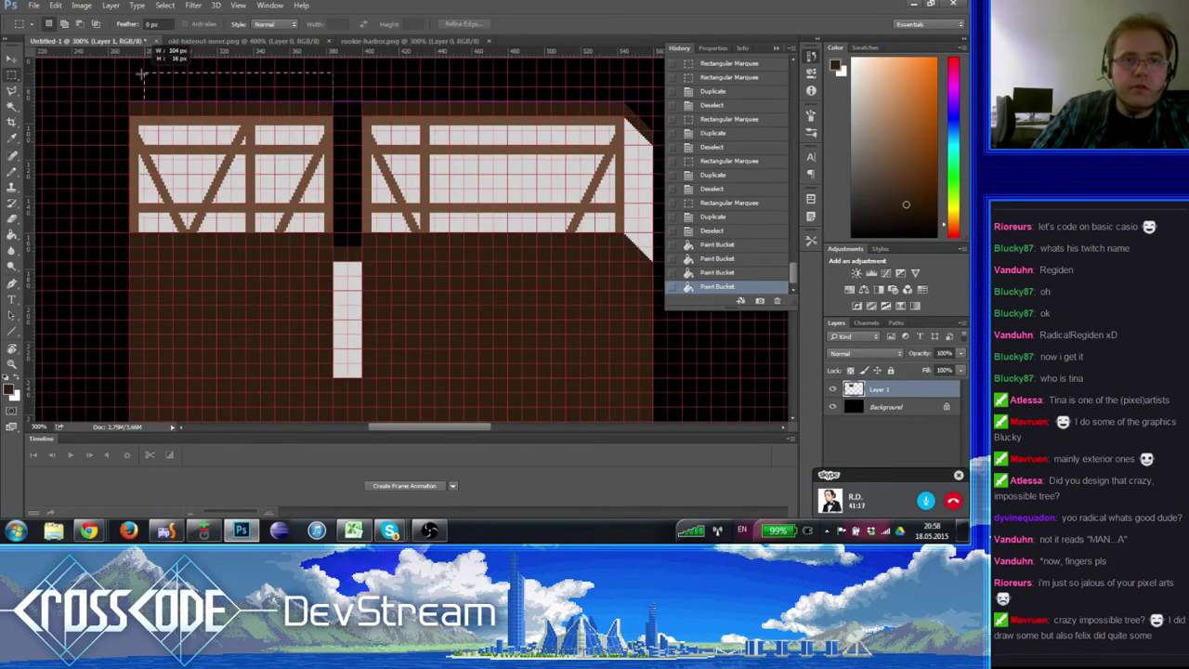
{"action": "left_click_drag", "start_coordinate": [142, 72], "coordinate": [144, 71]}
{"action": "left_click", "coordinate": [717, 245]}
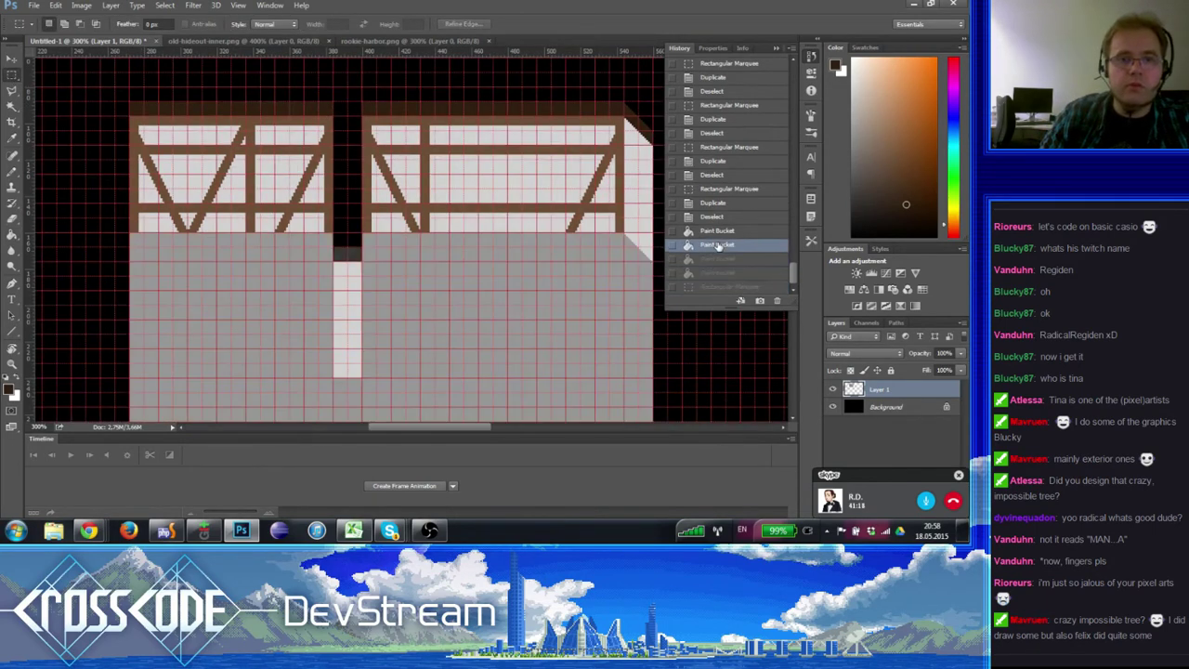
{"action": "left_click", "coordinate": [712, 260]}
{"action": "left_click", "coordinate": [712, 272]}
{"action": "left_click", "coordinate": [712, 260]}
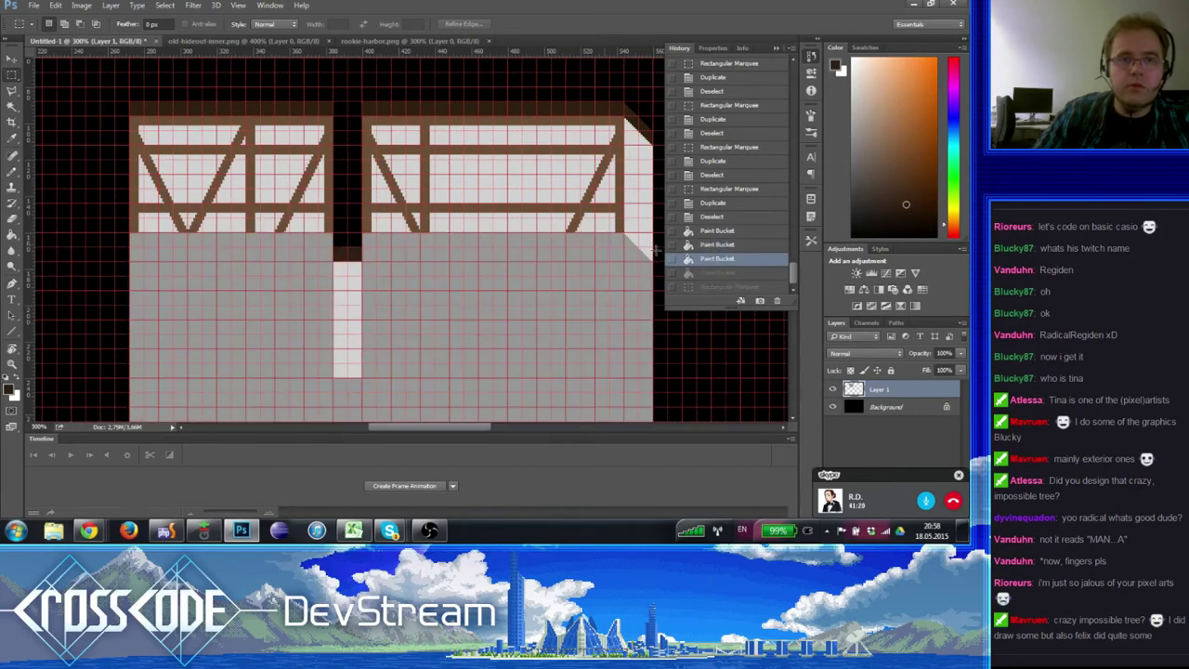
- Trim a thin strip off the dark brown top edge of both wall sections using a rectangular selection nudged down, and hide the grid
{"action": "key", "text": "ctrl+h"}
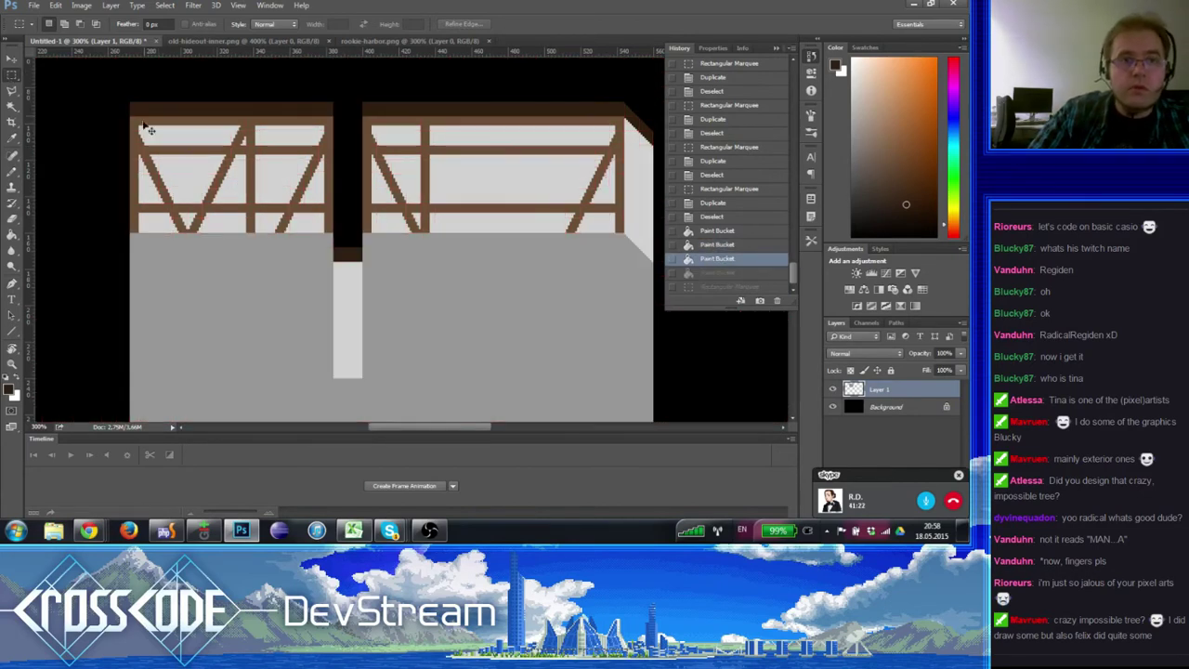
{"action": "key", "text": "ctrl+h"}
{"action": "left_click_drag", "start_coordinate": [130, 100], "coordinate": [653, 87]}
{"action": "key", "text": "ctrl+Down"}
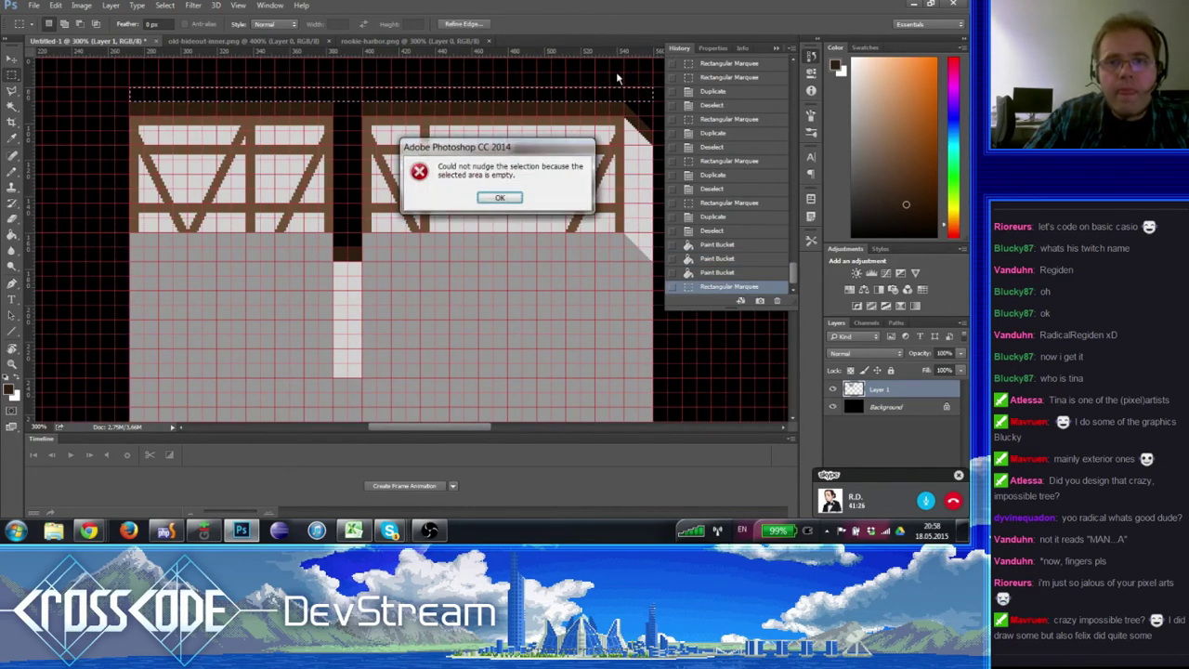
{"action": "key", "text": "Return"}
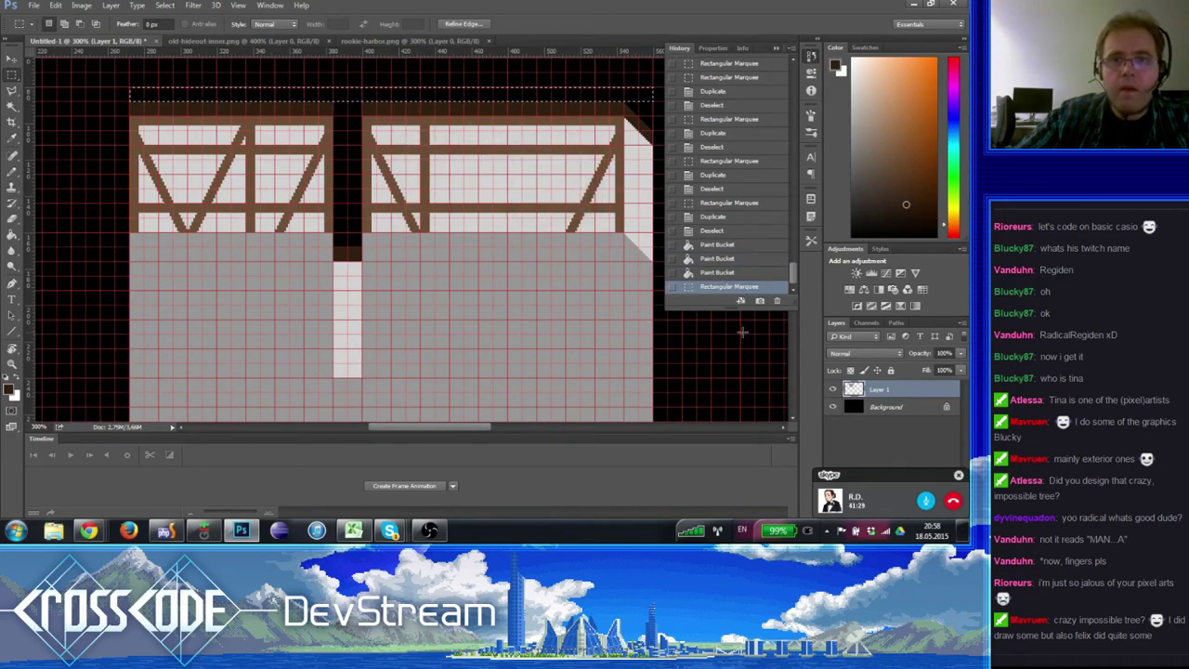
{"action": "key", "text": "Down"}
{"action": "key", "text": "Delete"}
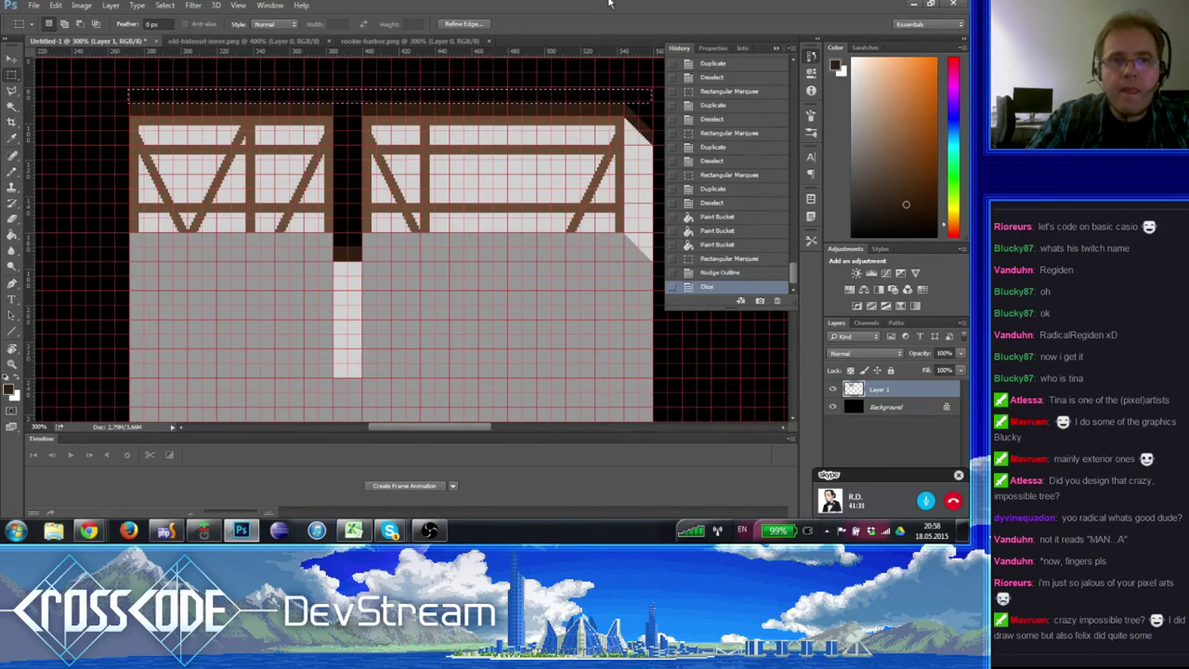
{"action": "key", "text": "ctrl+h"}
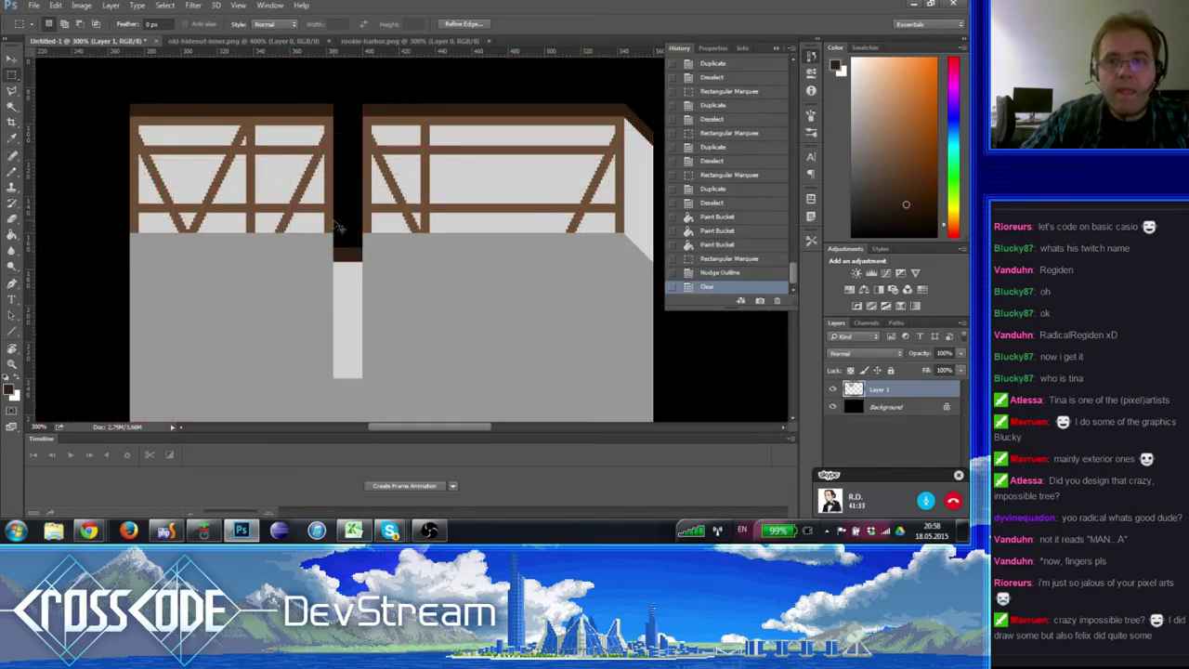
- Show the grid and clear the selection above the two wall sections
{"action": "key", "text": "ctrl+h"}
{"action": "left_click_drag", "start_coordinate": [388, 222], "coordinate": [315, 232]}
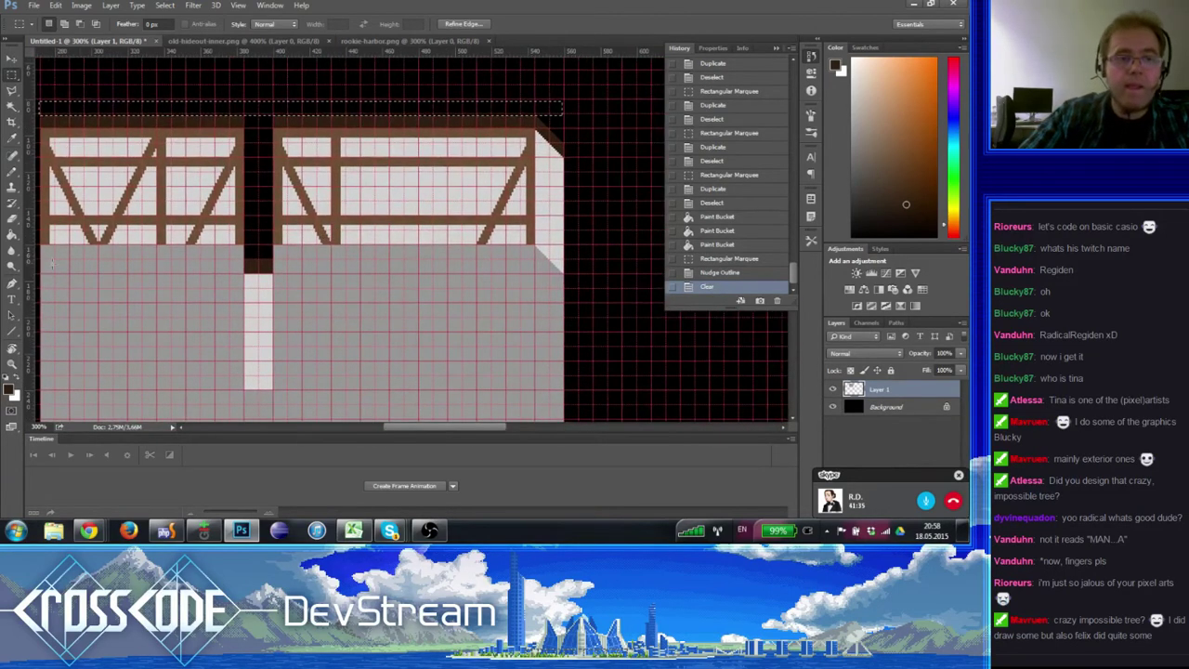
{"action": "left_click", "coordinate": [11, 362]}
{"action": "left_click", "coordinate": [408, 188]}
{"action": "left_click", "coordinate": [409, 188]}
{"action": "key", "text": "ctrl+d"}
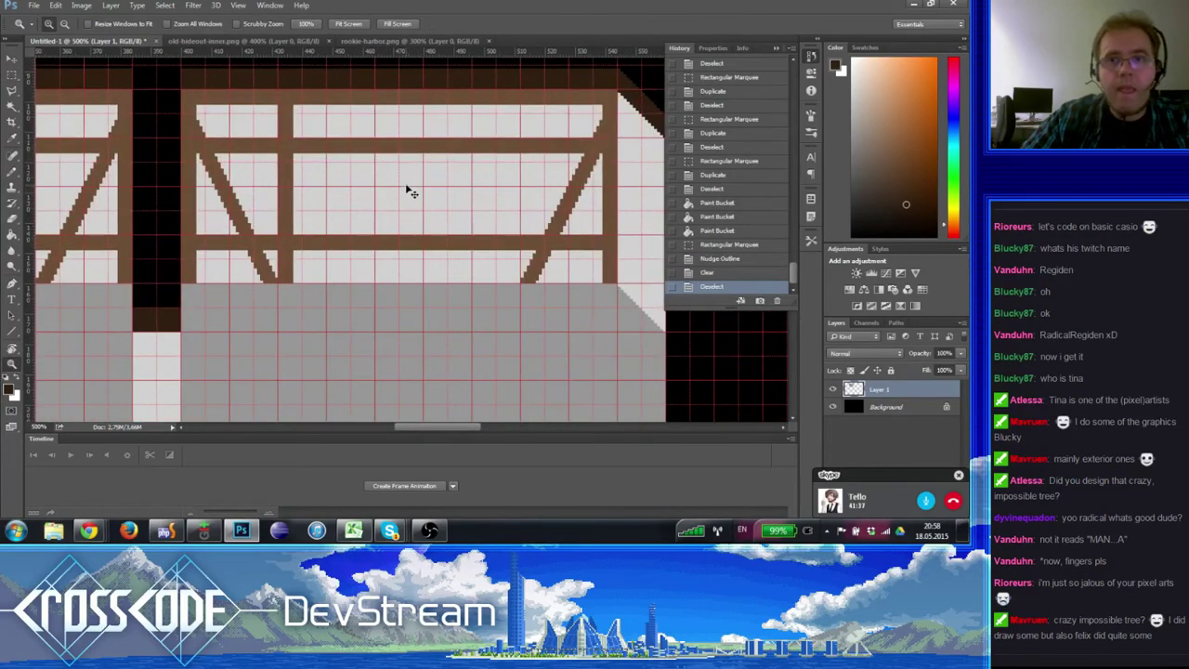
- Trim a thin strip off the dark brown top of the narrow dividing wall using a rectangular selection nudged down
{"action": "left_click_drag", "start_coordinate": [433, 175], "coordinate": [396, 176]}
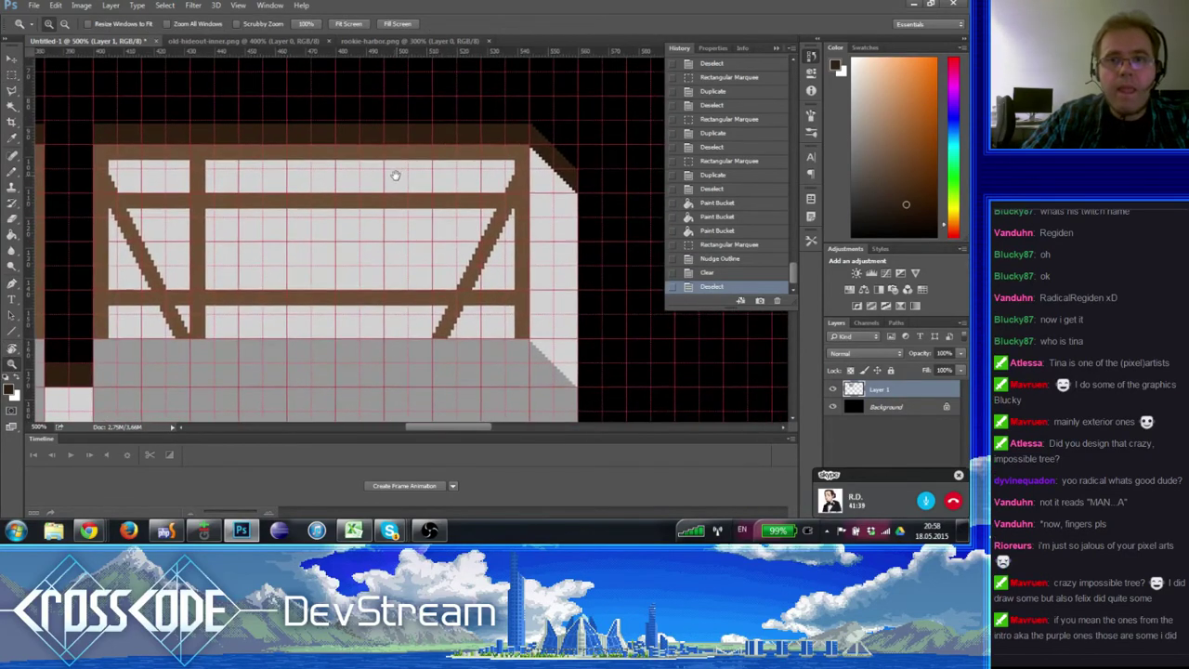
{"action": "left_click", "coordinate": [13, 352]}
{"action": "mouse_move", "coordinate": [76, 325]}
{"action": "left_mouse_down"}
{"action": "mouse_move", "coordinate": [196, 271]}
{"action": "mouse_move", "coordinate": [257, 290]}
{"action": "left_mouse_up"}
{"action": "left_click", "coordinate": [15, 75]}
{"action": "key", "text": "Down"}
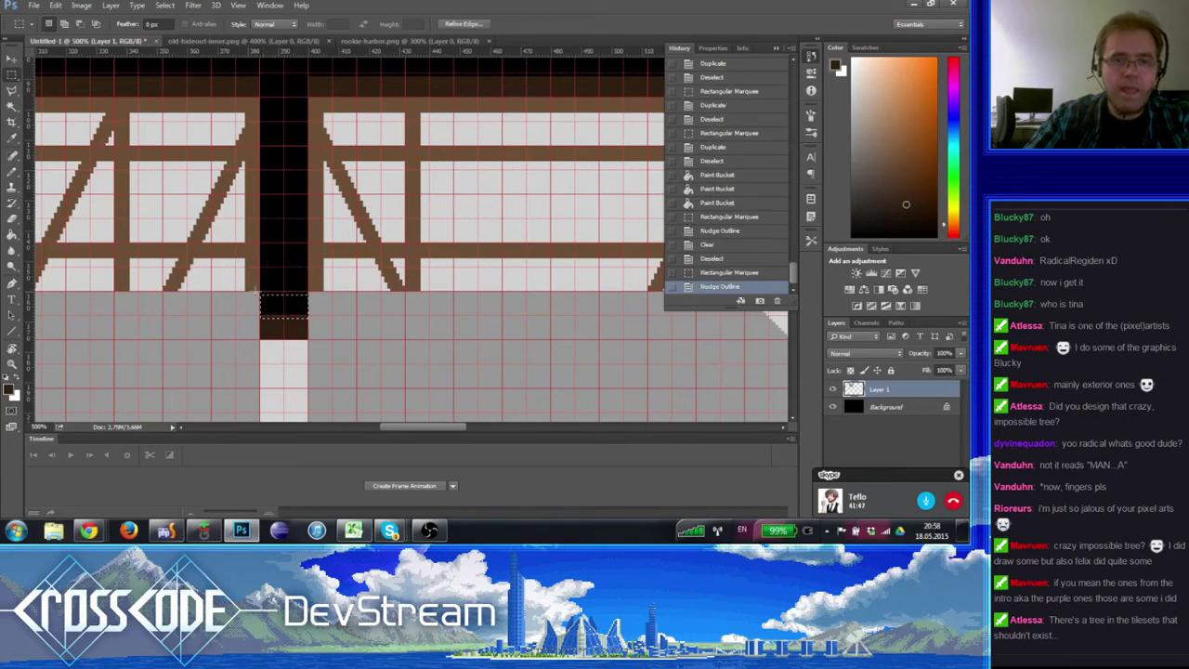
{"action": "key", "text": "Delete"}
{"action": "key", "text": "ctrl+d"}
- Examine the trimmed dark brown wall tops of the whole room against the tile grid
{"action": "left_click", "coordinate": [13, 365]}
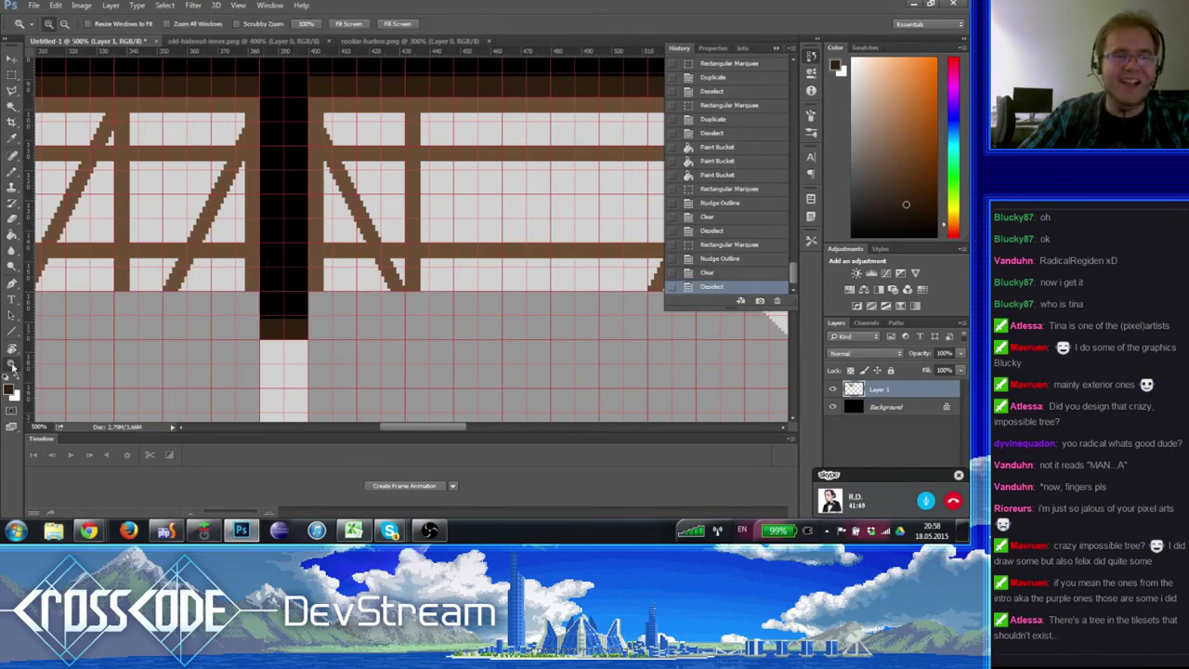
{"action": "left_click", "coordinate": [107, 325], "text": "alt"}
{"action": "left_click", "coordinate": [107, 325], "text": "alt"}
{"action": "left_click_drag", "start_coordinate": [199, 284], "coordinate": [288, 214]}
{"action": "key", "text": "ctrl+r"}
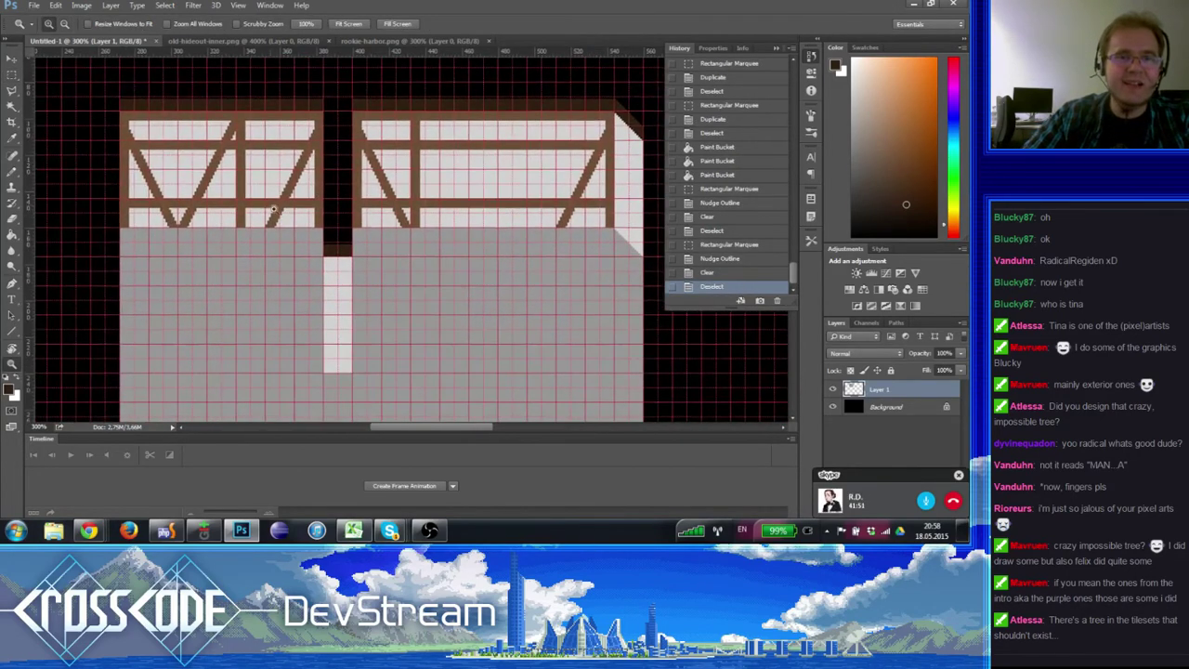
{"action": "left_click", "coordinate": [12, 158]}
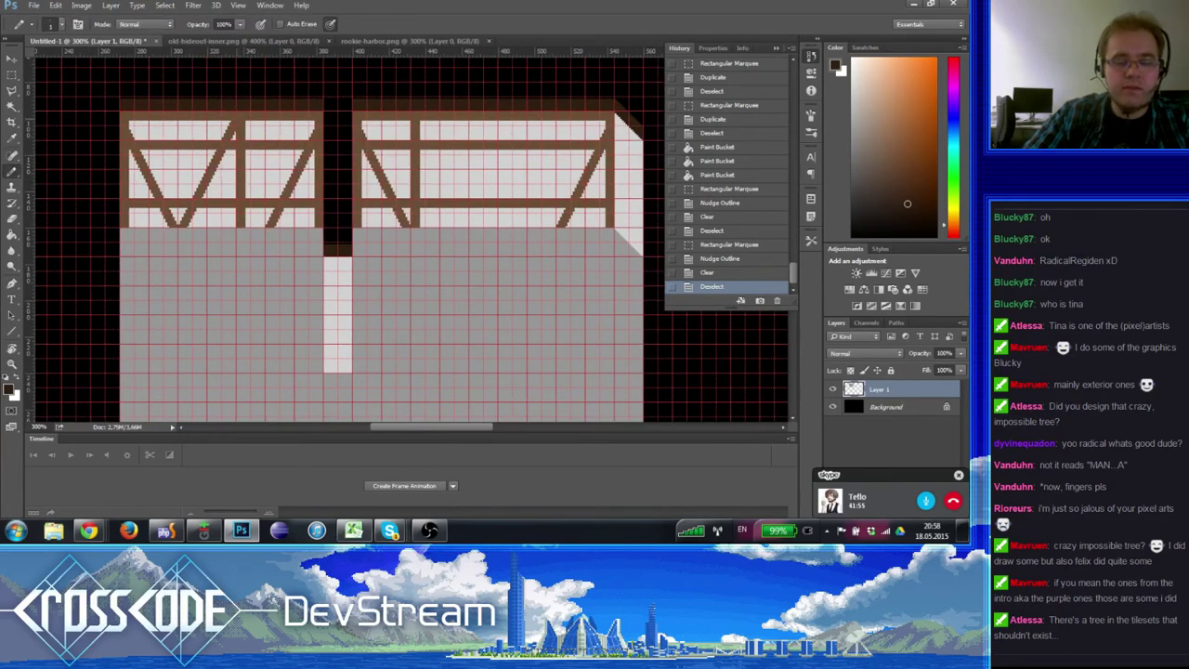
{"action": "key", "text": "ctrl+h"}
{"action": "key", "text": "ctrl+h"}
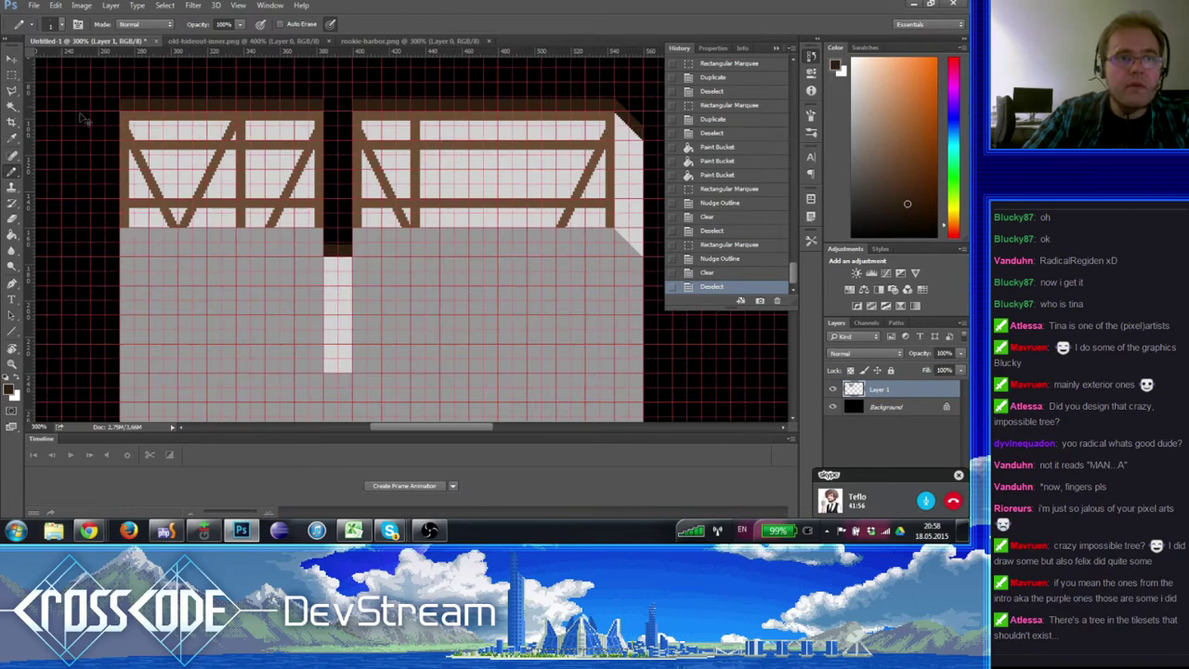
- Trim another thin strip off the left wall section's dark brown top edge using a rectangular selection nudged down, and deselect
{"action": "left_click", "coordinate": [9, 76]}
{"action": "left_click_drag", "start_coordinate": [321, 96], "coordinate": [119, 61]}
{"action": "key", "text": "Down"}
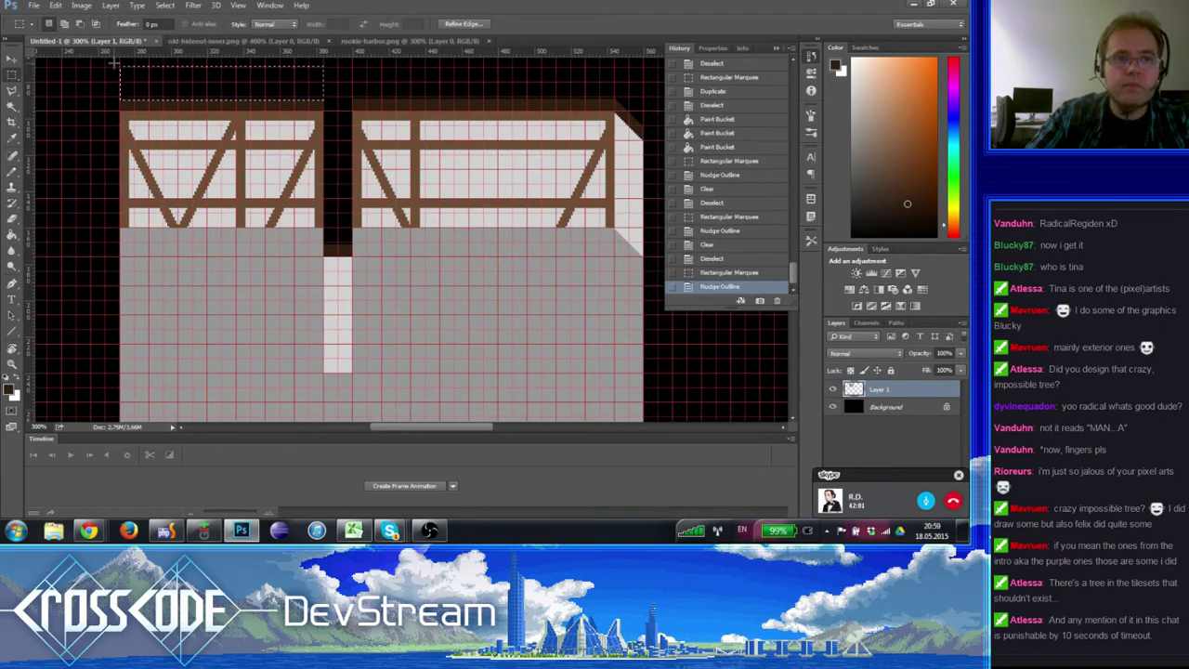
{"action": "key", "text": "Delete"}
{"action": "key", "text": "ctrl+s"}
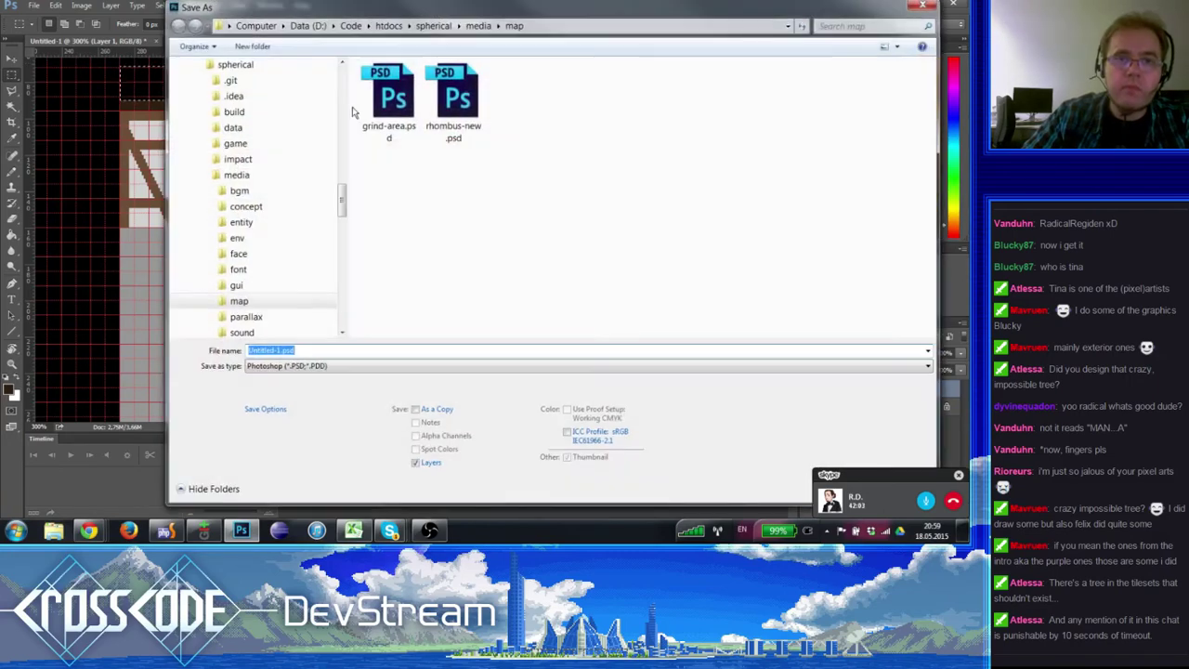
{"action": "key", "text": "Escape"}
{"action": "key", "text": "ctrl+d"}
- Trim the same thin strip off the right wall section's dark brown top edge, stopping where the diagonal begins, and deselect
{"action": "left_click_drag", "start_coordinate": [351, 97], "coordinate": [611, 66]}
{"action": "key", "text": "Down"}
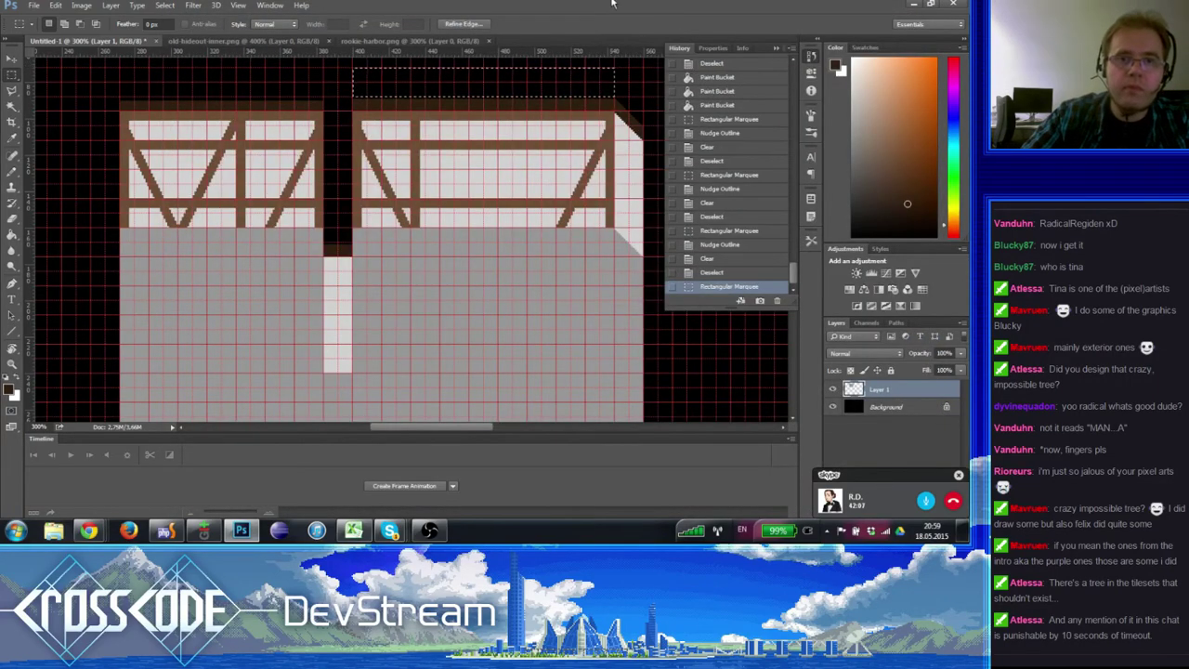
{"action": "key", "text": "Delete"}
{"action": "key", "text": "ctrl+d"}
- Trim the outer edge of the diagonal dark brown wall top at the right corner using a nudged Polygonal Lasso selection
{"action": "left_click_drag", "start_coordinate": [418, 265], "coordinate": [348, 266]}
{"action": "left_click", "coordinate": [12, 363]}
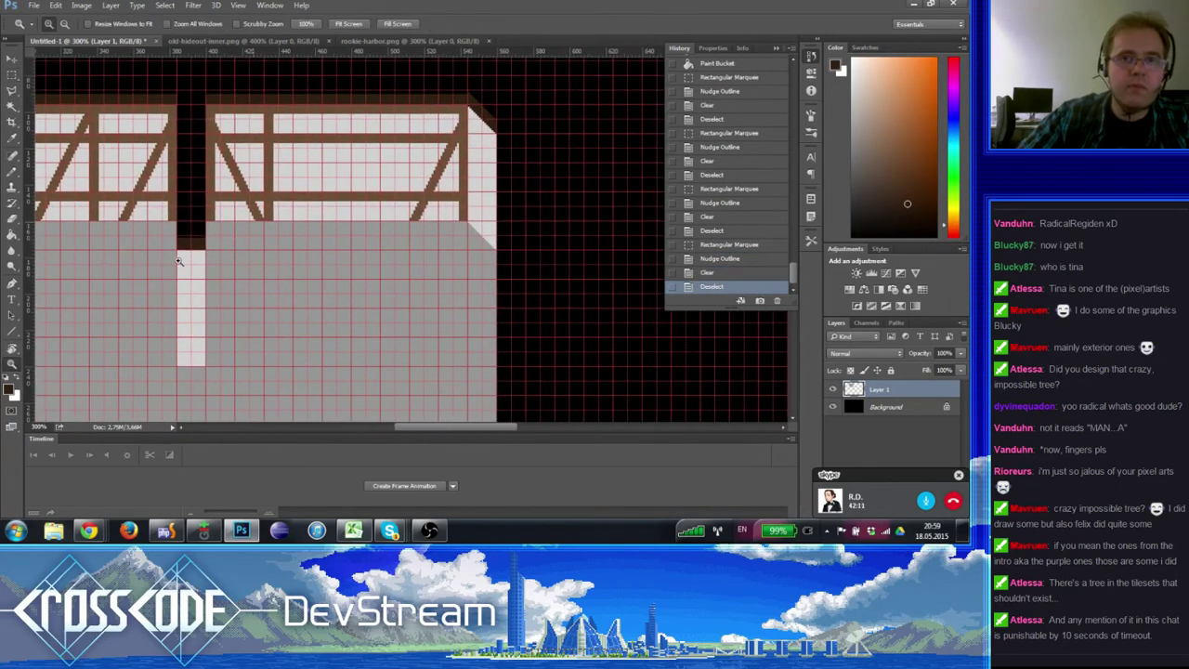
{"action": "left_click", "coordinate": [406, 144]}
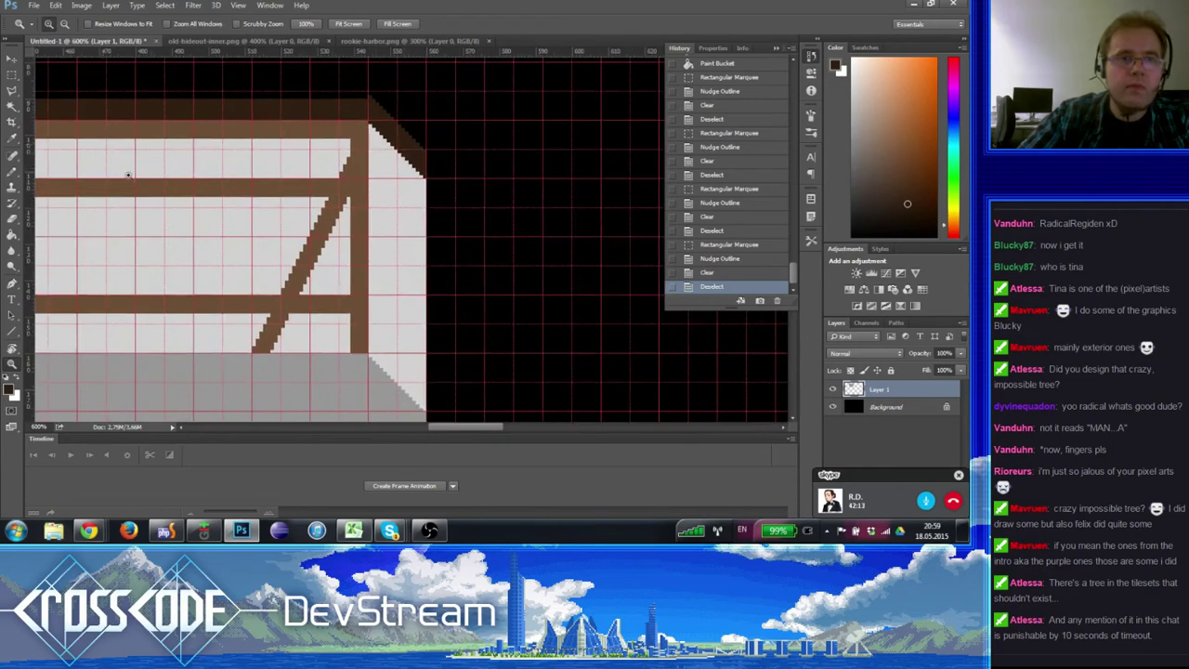
{"action": "left_click", "coordinate": [12, 91]}
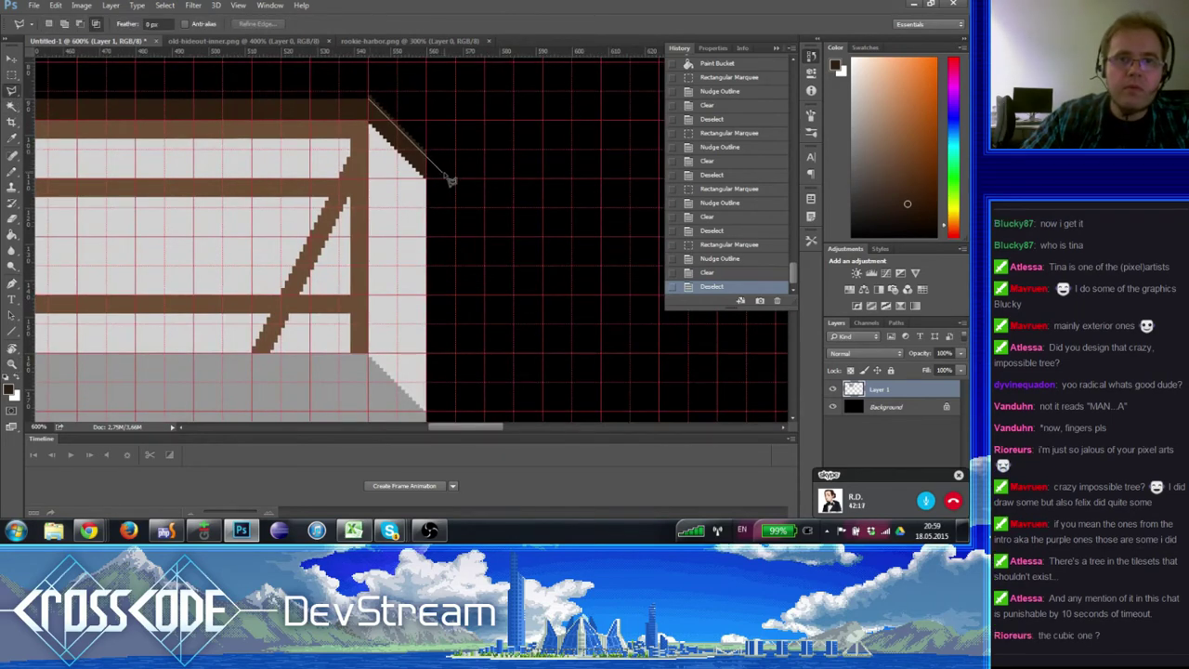
{"action": "left_click", "coordinate": [377, 76]}
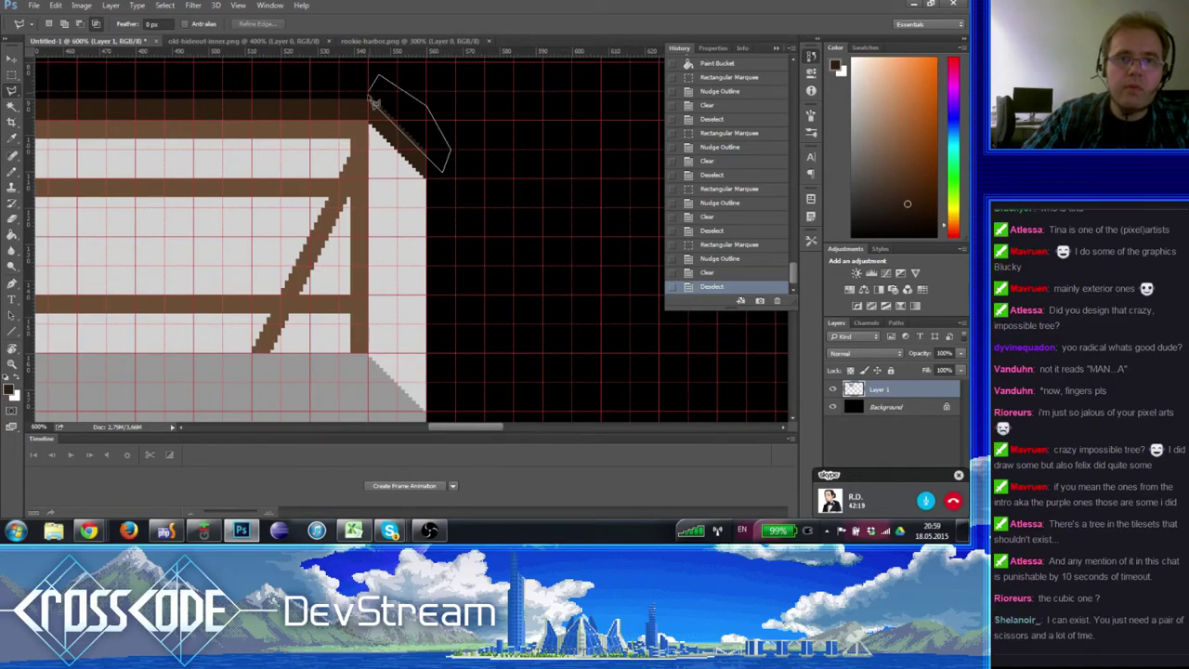
{"action": "left_click", "coordinate": [373, 104]}
{"action": "key", "text": "Up"}
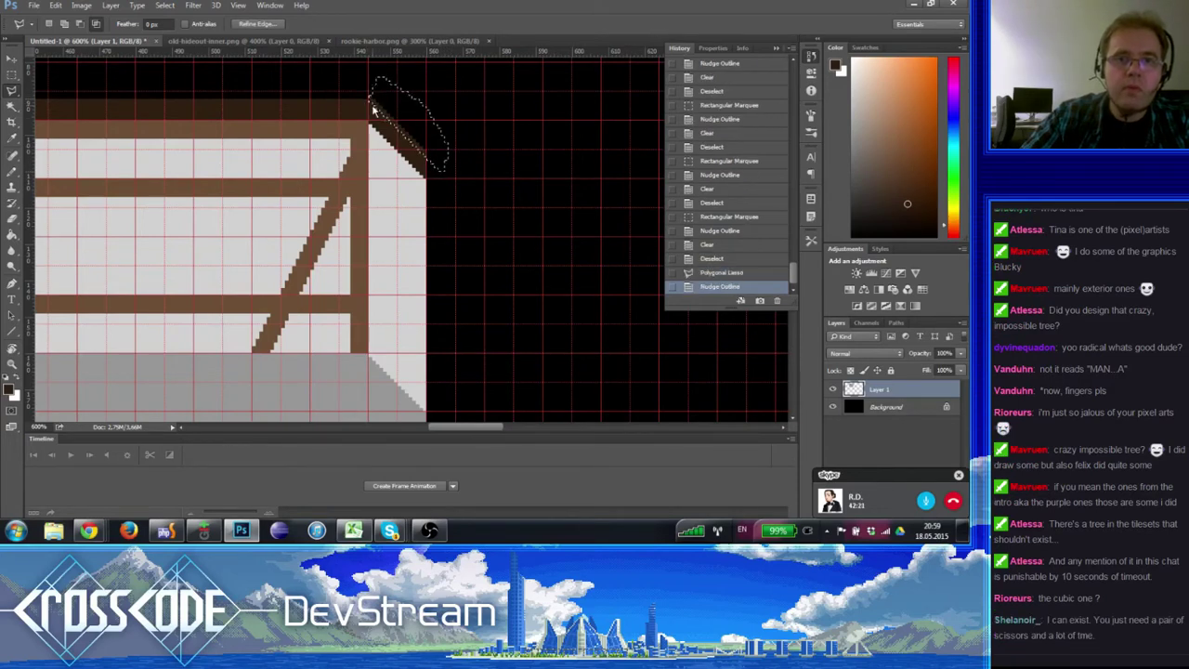
{"action": "key", "text": "Delete"}
{"action": "key", "text": "ctrl+d"}
- Trim one more strip off the narrow dividing wall's dark brown top using a rectangular selection nudged down, and deselect
{"action": "scroll", "coordinate": [262, 188], "scroll_direction": "left", "scroll_amount": 10}
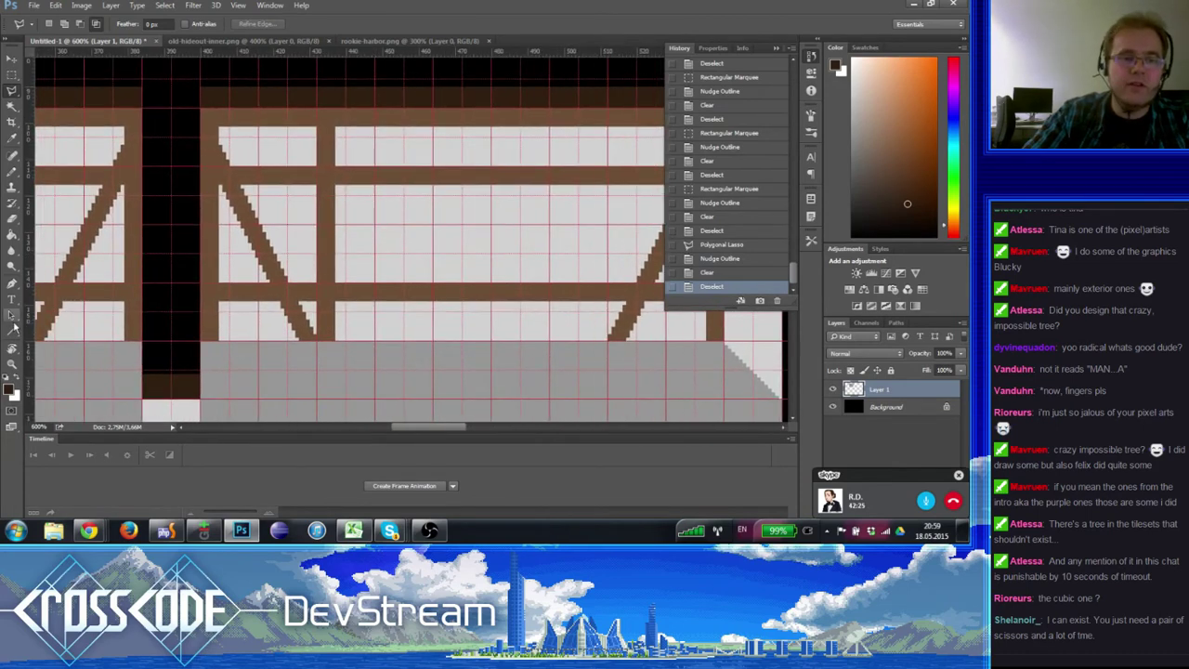
{"action": "left_click", "coordinate": [11, 365]}
{"action": "left_click", "coordinate": [185, 248], "text": "alt"}
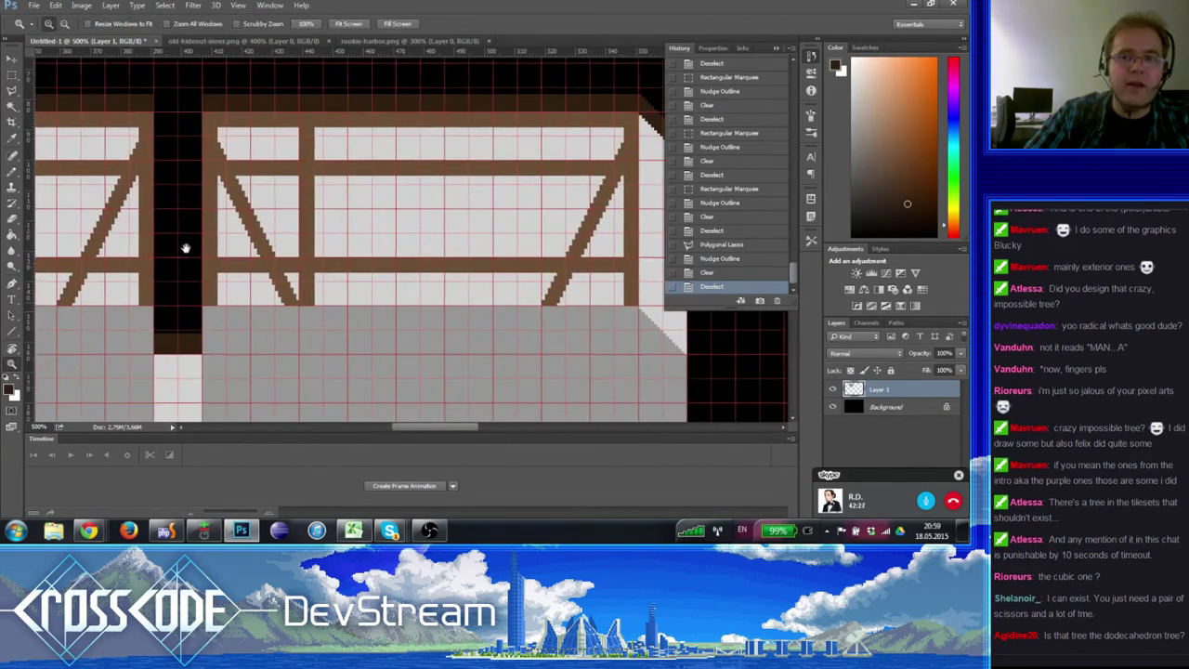
{"action": "scroll", "coordinate": [186, 248], "scroll_direction": "down", "scroll_amount": 3}
{"action": "scroll", "coordinate": [195, 249], "scroll_direction": "left", "scroll_amount": 3}
{"action": "left_click", "coordinate": [15, 79]}
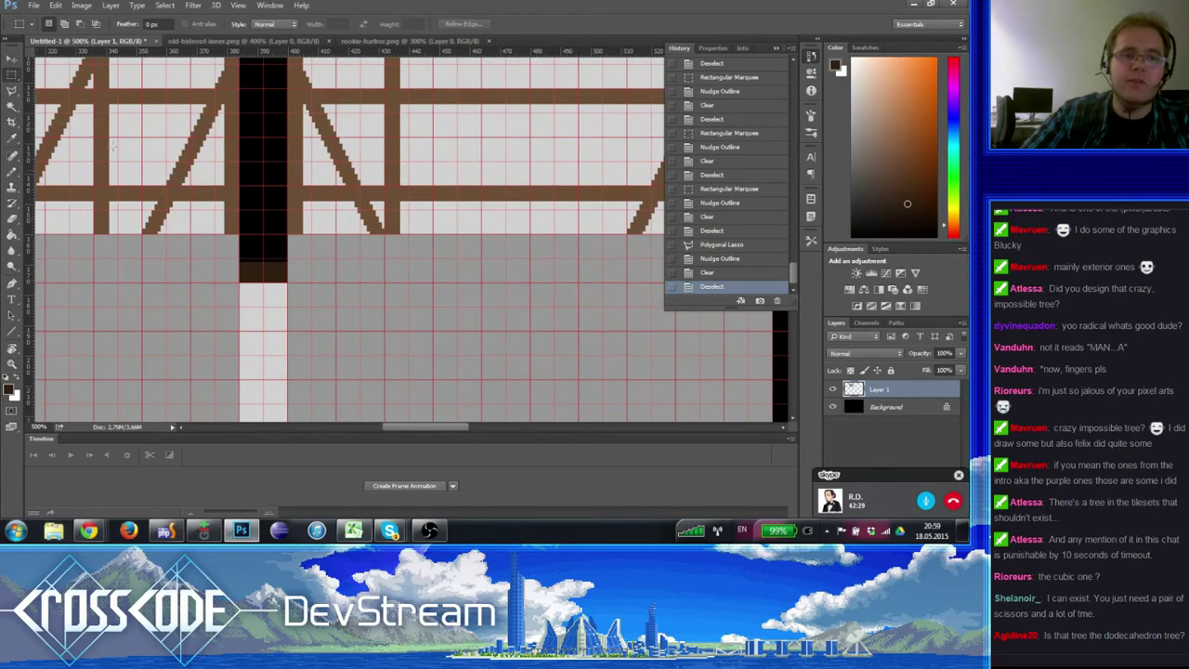
{"action": "left_click_drag", "start_coordinate": [277, 253], "coordinate": [239, 186]}
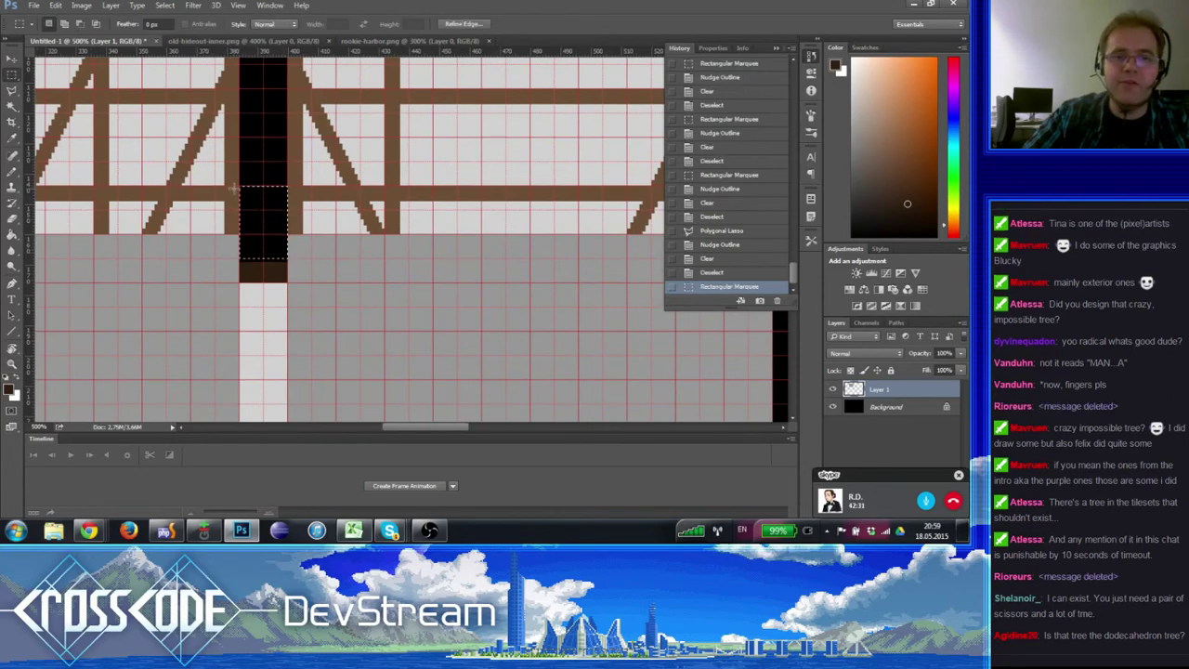
{"action": "key", "text": "Down"}
{"action": "key", "text": "Delete"}
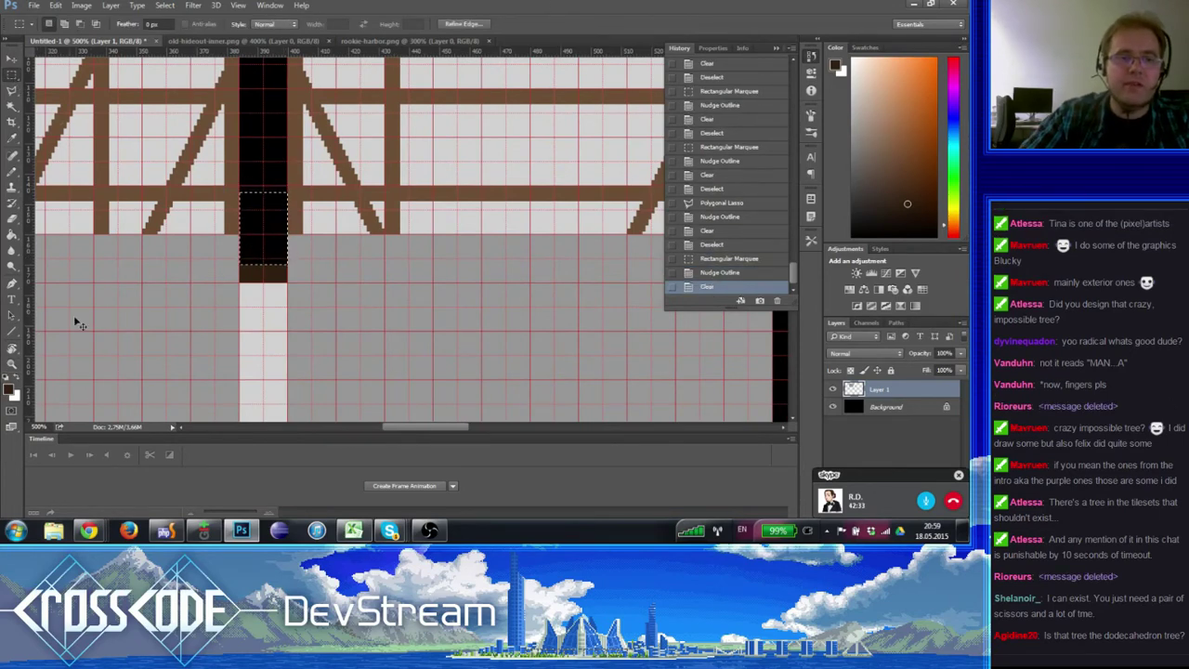
{"action": "key", "text": "ctrl+d"}
- Hide the grid and examine the thinner dark brown wall tops across the whole room layout
{"action": "key", "text": "z"}
{"action": "left_click", "coordinate": [112, 308], "text": "alt"}
{"action": "left_click", "coordinate": [112, 309], "text": "alt"}
{"action": "left_click", "coordinate": [111, 309], "text": "alt"}
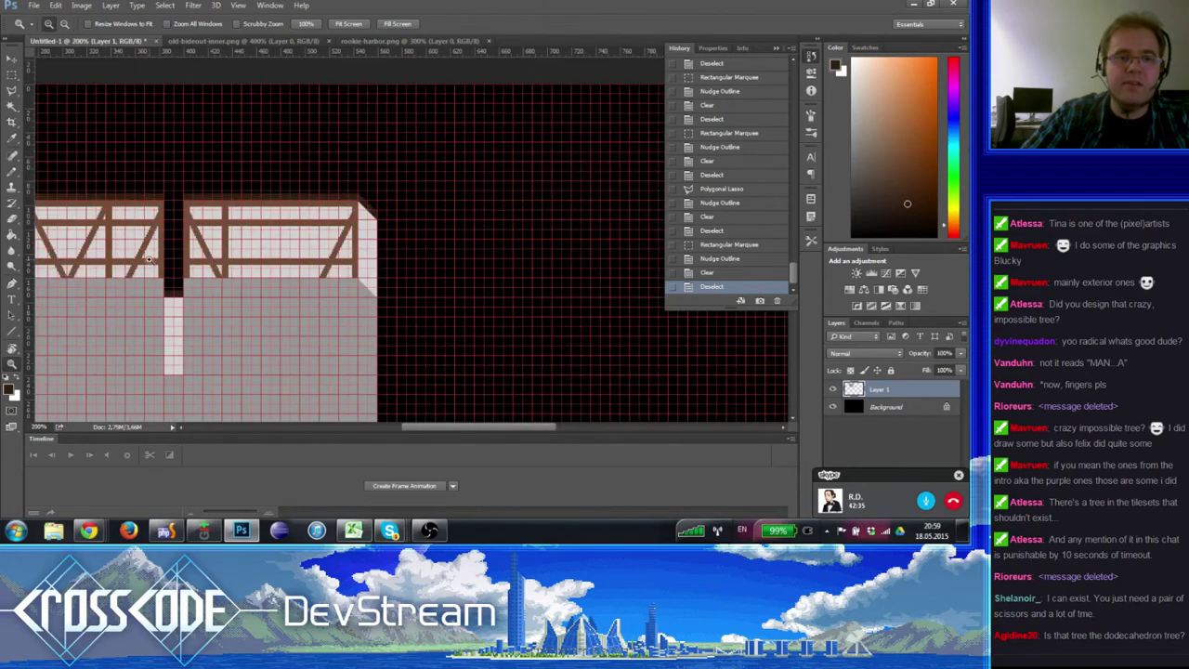
{"action": "left_click_drag", "start_coordinate": [151, 261], "coordinate": [160, 238]}
{"action": "key", "text": "ctrl+apostrophe"}
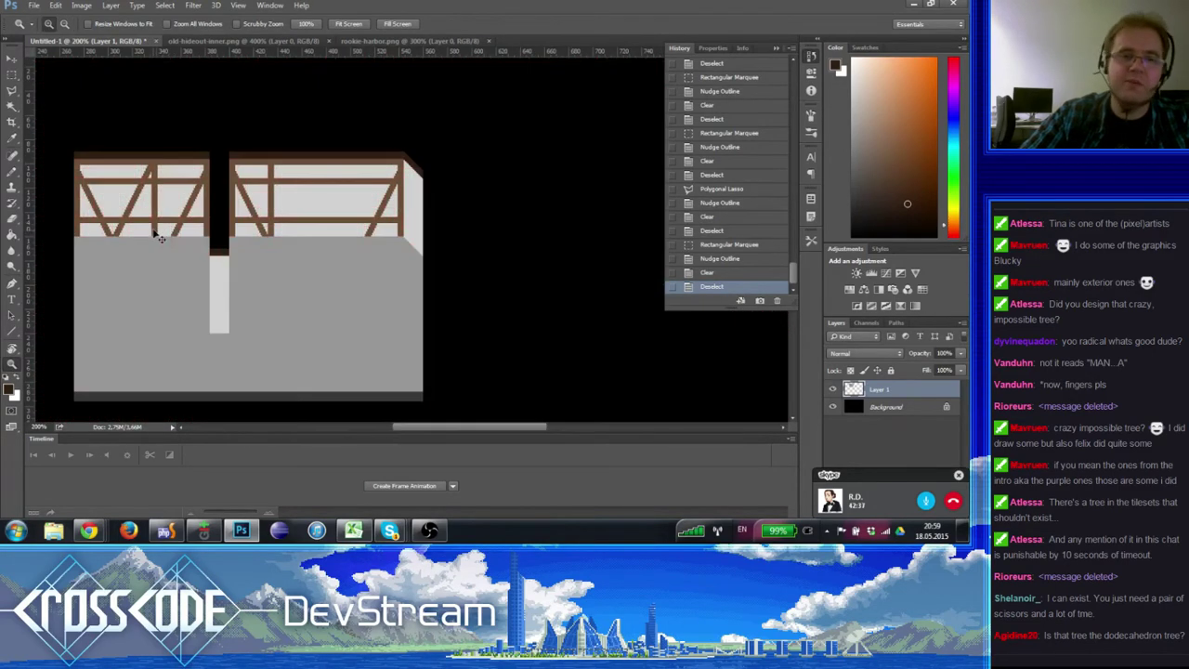
{"action": "left_click", "coordinate": [186, 170]}
{"action": "left_click", "coordinate": [186, 173]}
{"action": "scroll", "coordinate": [181, 187], "scroll_direction": "down", "scroll_amount": 3}
{"action": "scroll", "coordinate": [172, 195], "scroll_direction": "up", "scroll_amount": 2}
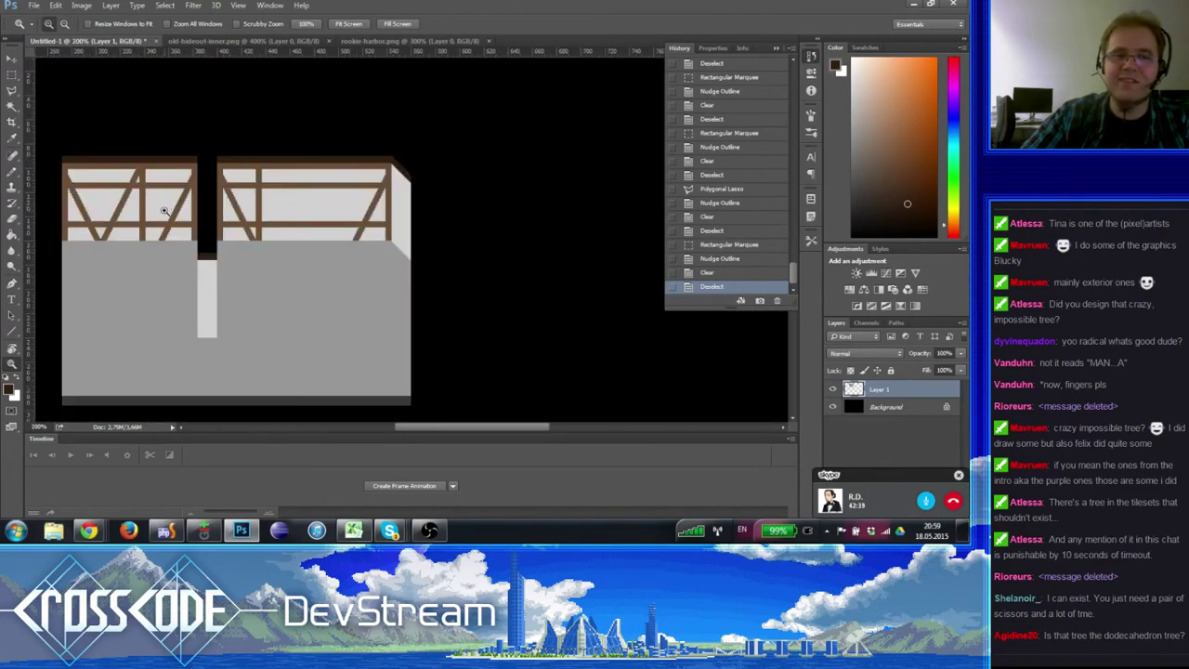
{"action": "scroll", "coordinate": [250, 148], "scroll_direction": "up", "scroll_amount": 1}
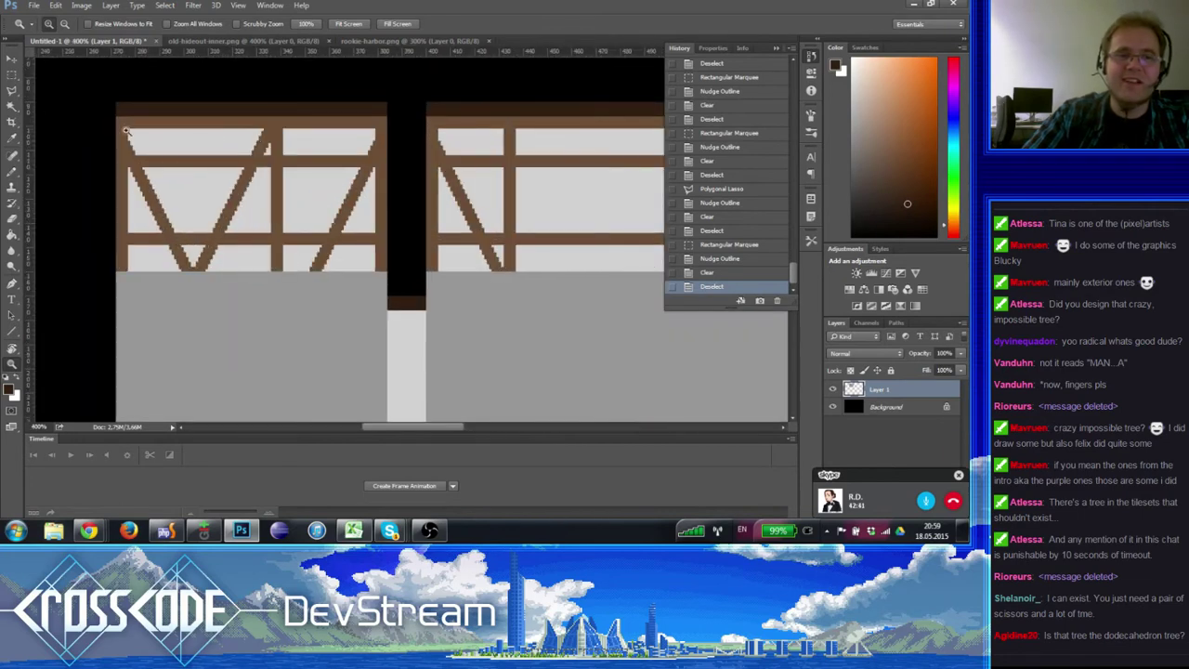
- Darken the foreground colour to #190f08 and refill all dark brown wall tops at once with contiguous filling turned off
{"action": "left_click", "coordinate": [12, 237]}
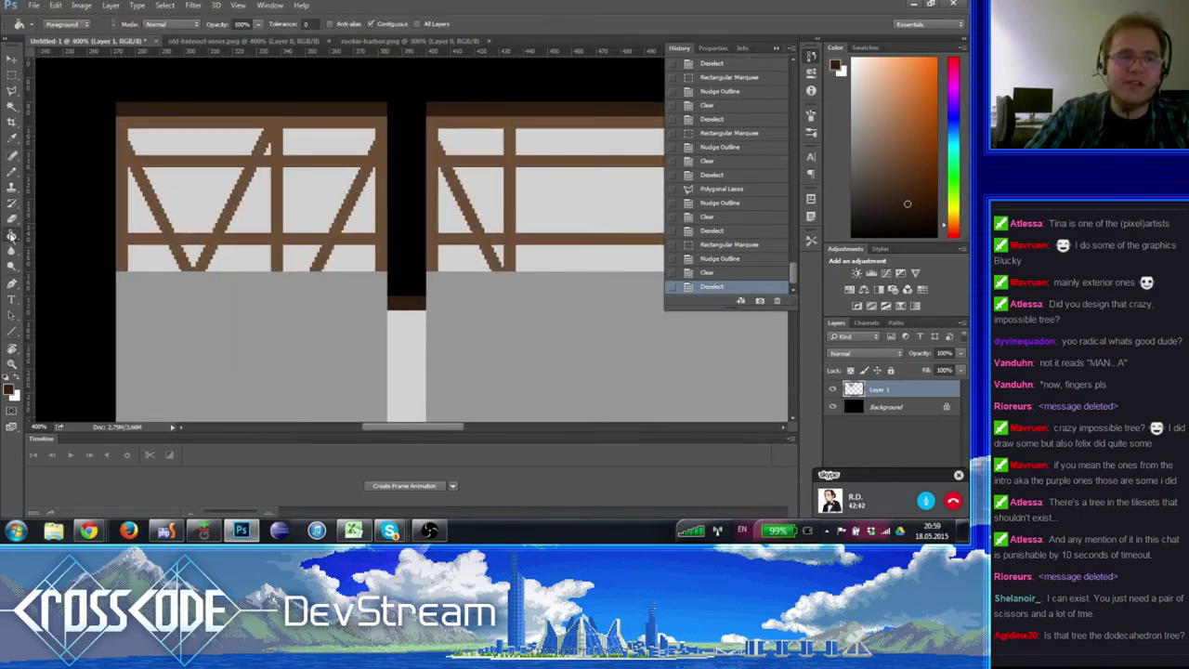
{"action": "left_click", "coordinate": [11, 391]}
{"action": "left_click", "coordinate": [316, 380]}
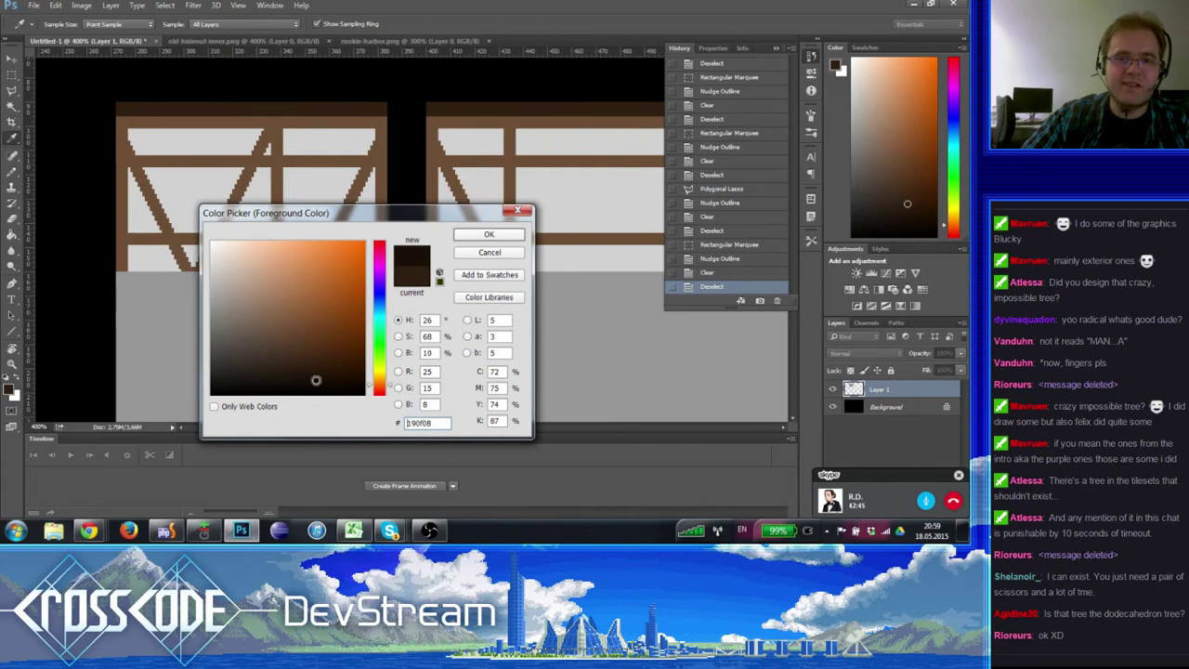
{"action": "left_click", "coordinate": [490, 235]}
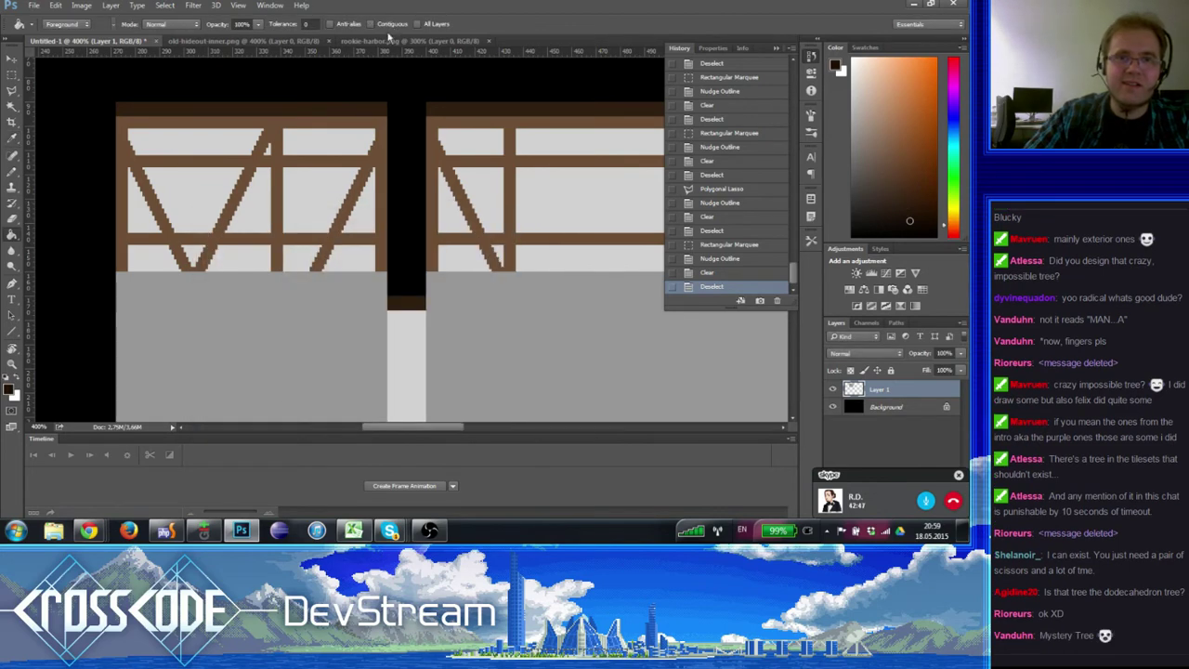
{"action": "left_click", "coordinate": [370, 110]}
{"action": "left_click_drag", "start_coordinate": [217, 178], "coordinate": [222, 173]}
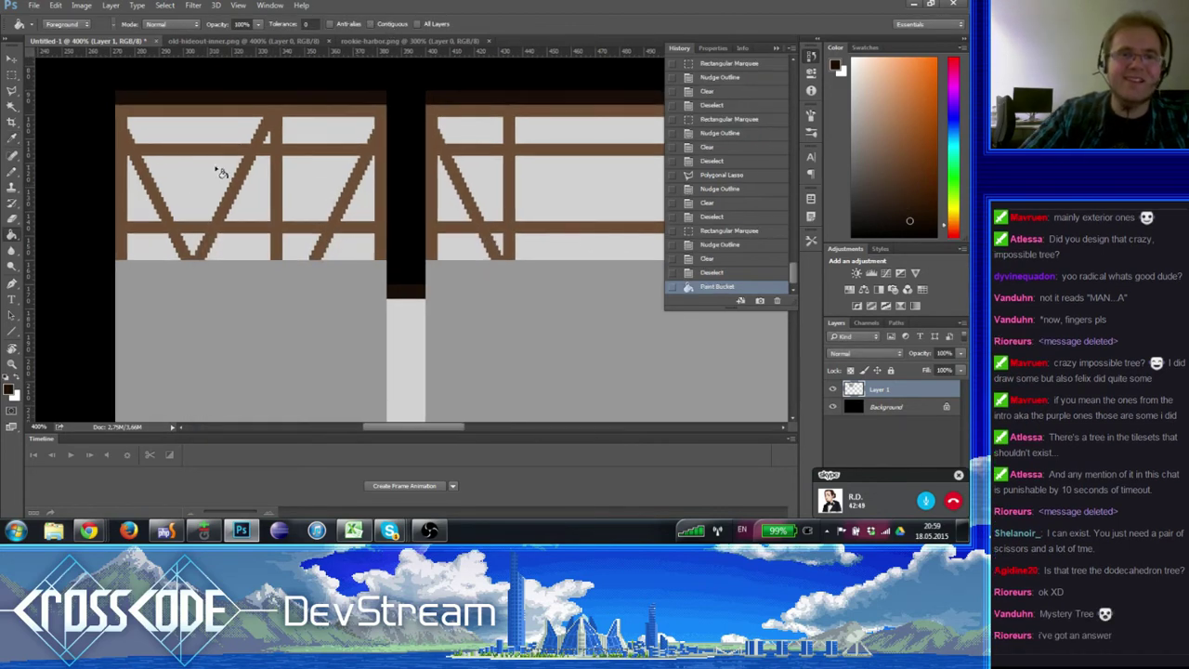
- Show the grid and select a narrow vertical strip from the left wall's middle post down onto the floor
{"action": "left_click", "coordinate": [9, 73]}
{"action": "key", "text": "ctrl+apostrophe"}
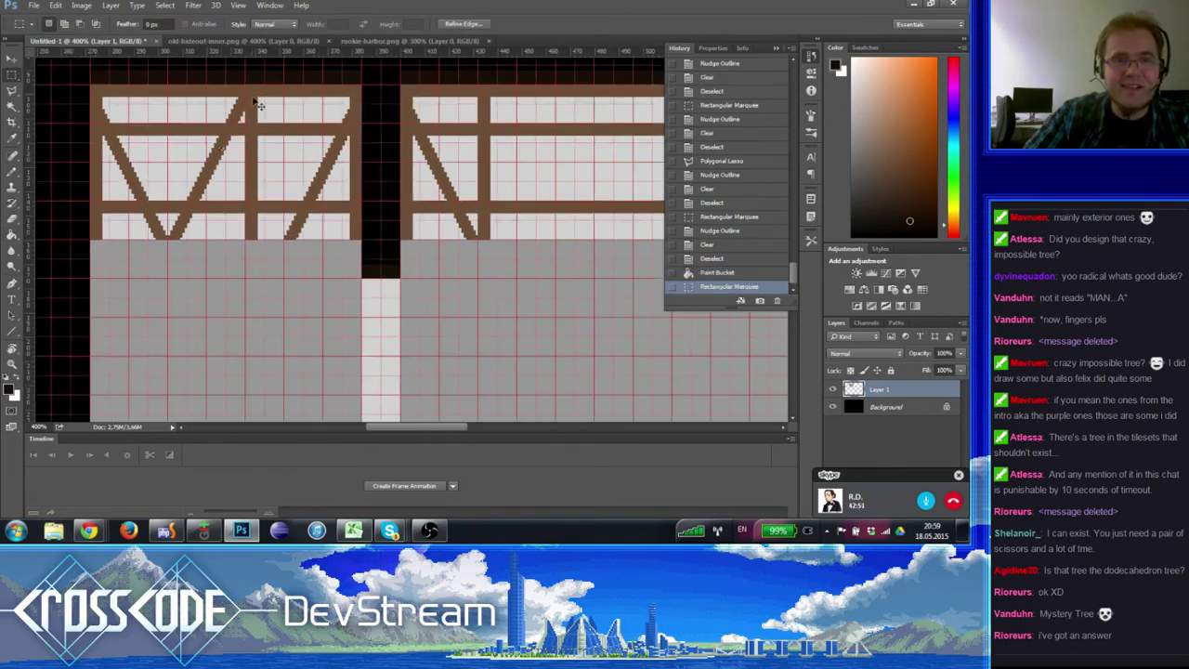
{"action": "left_click_drag", "start_coordinate": [246, 83], "coordinate": [259, 351]}
{"action": "scroll", "coordinate": [263, 287], "scroll_direction": "down", "scroll_amount": 3}
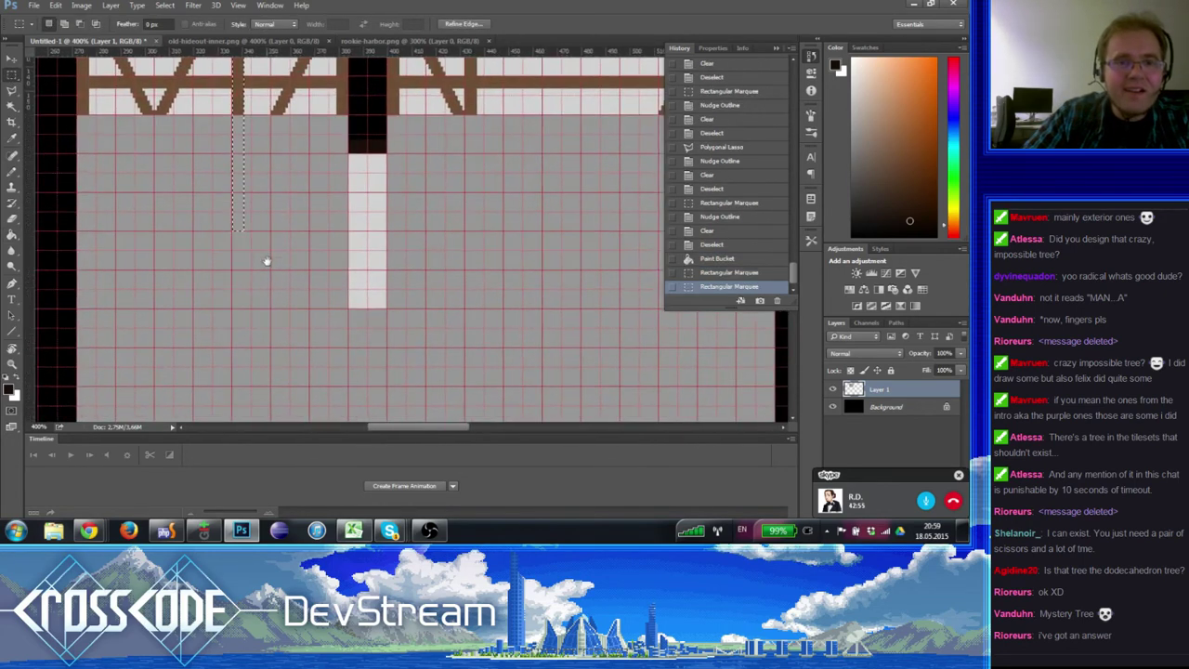
{"action": "scroll", "coordinate": [264, 269], "scroll_direction": "up", "scroll_amount": 4}
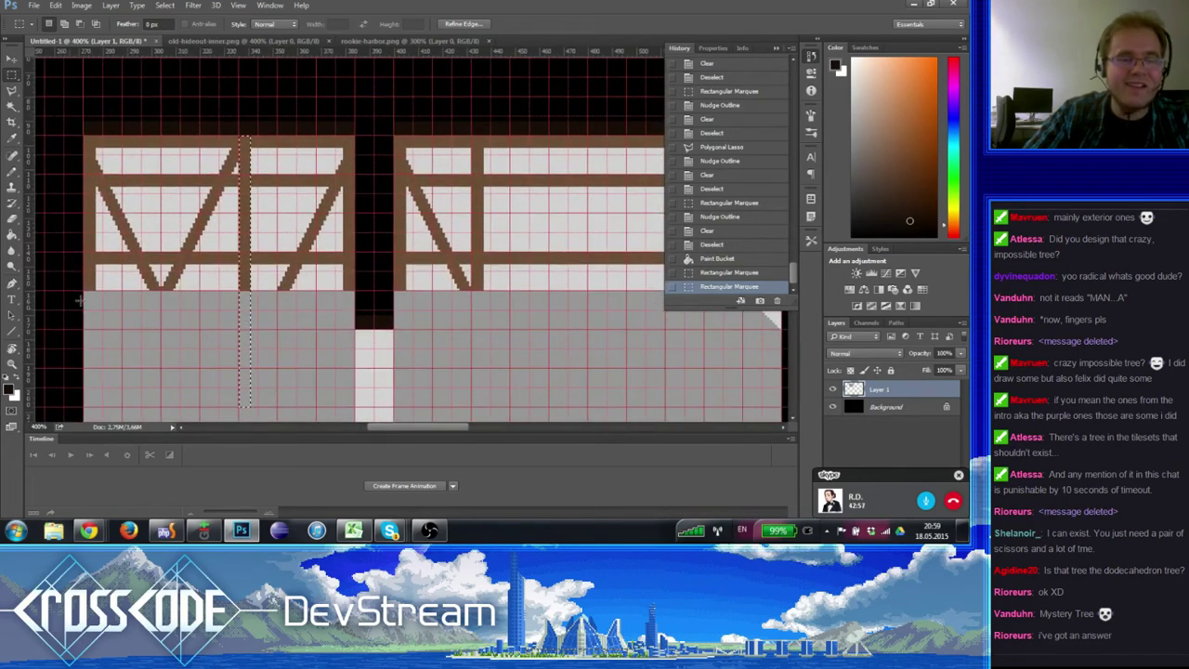
{"action": "left_click", "coordinate": [12, 364]}
{"action": "left_click", "coordinate": [63, 356], "text": "alt"}
{"action": "scroll", "coordinate": [186, 279], "scroll_direction": "down", "scroll_amount": 2}
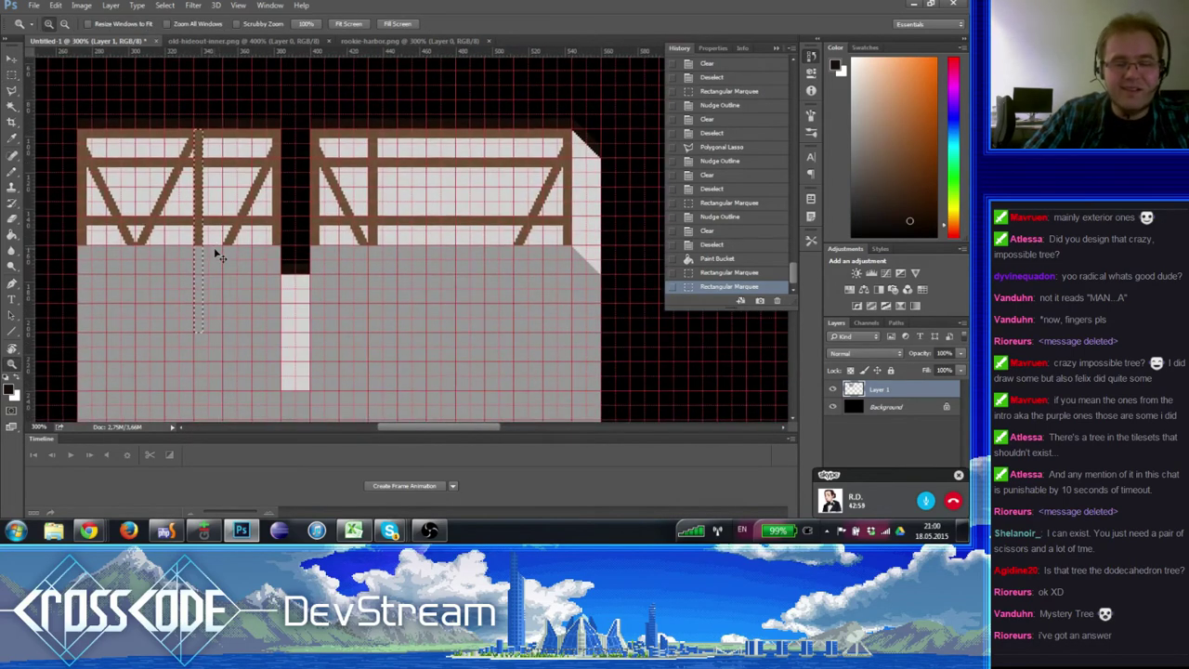
- Redraw the rectangular selection as a longer narrow strip running from the wall's upper edge along the middle post across the floor
{"action": "key", "text": "m"}
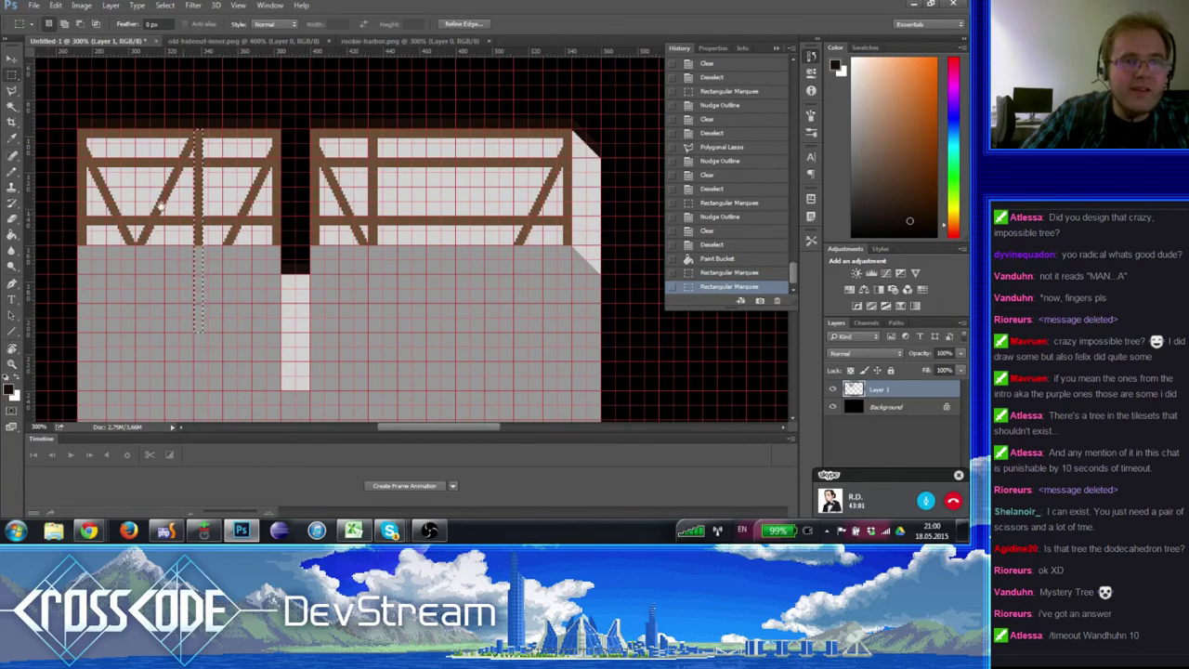
{"action": "scroll", "coordinate": [160, 207], "scroll_direction": "down", "scroll_amount": 1}
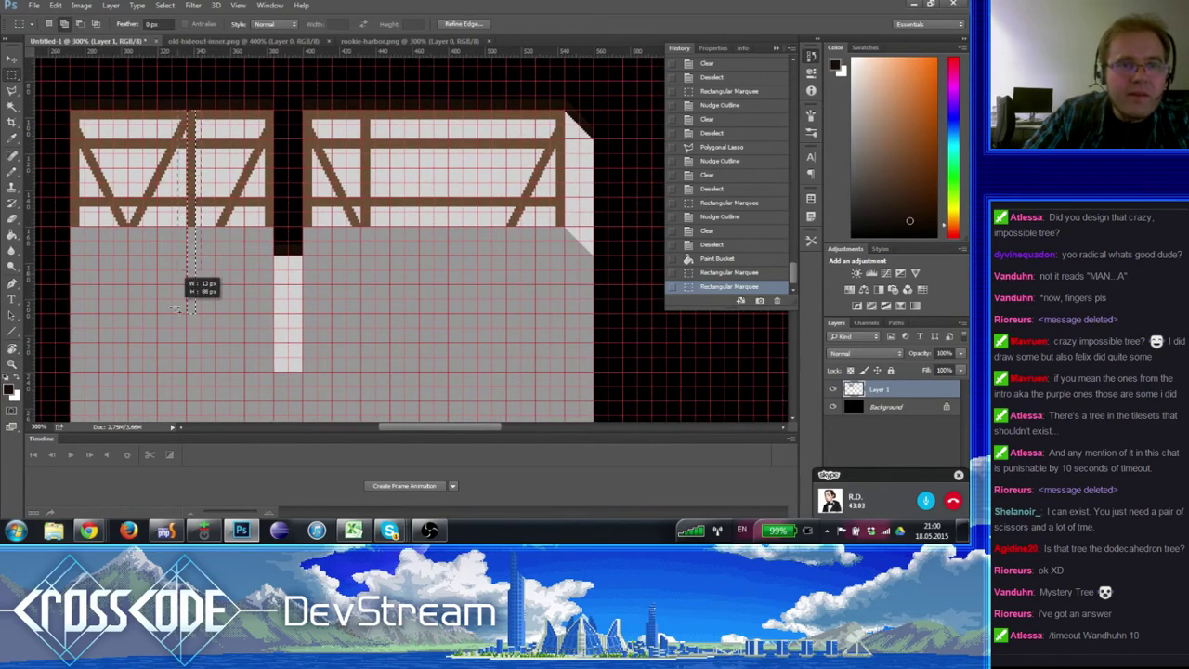
{"action": "left_click_drag", "start_coordinate": [177, 308], "coordinate": [188, 403]}
{"action": "scroll", "coordinate": [198, 321], "scroll_direction": "down", "scroll_amount": 3}
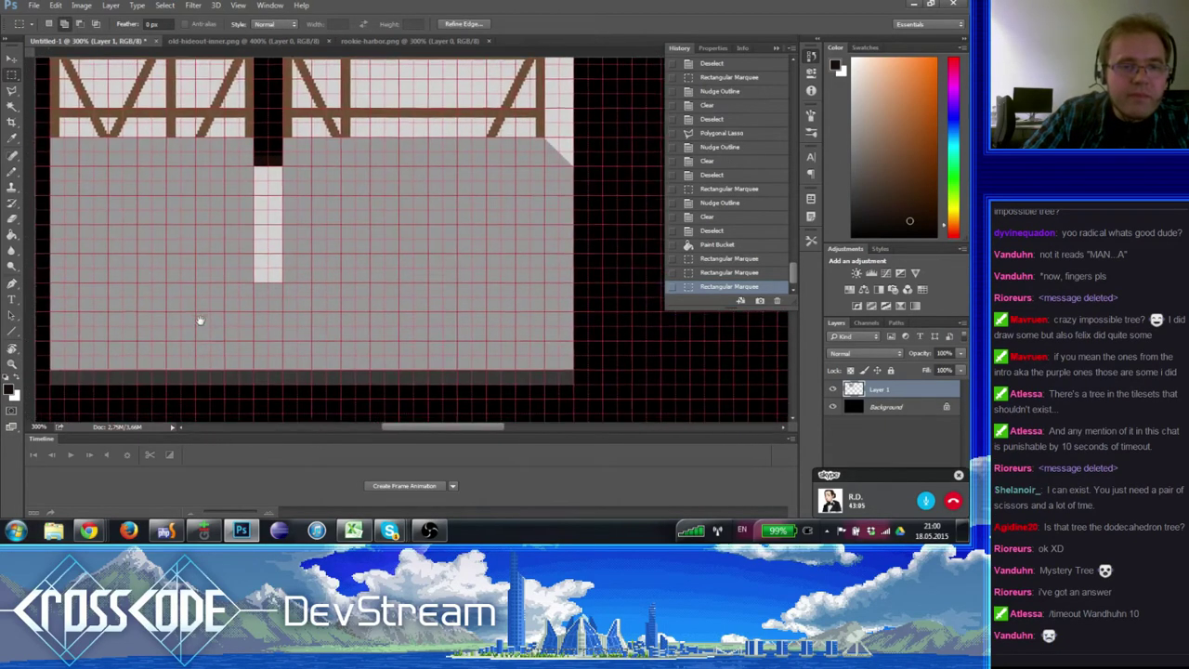
{"action": "scroll", "coordinate": [199, 321], "scroll_direction": "up", "scroll_amount": 1}
{"action": "left_click_drag", "start_coordinate": [208, 337], "coordinate": [180, 86]}
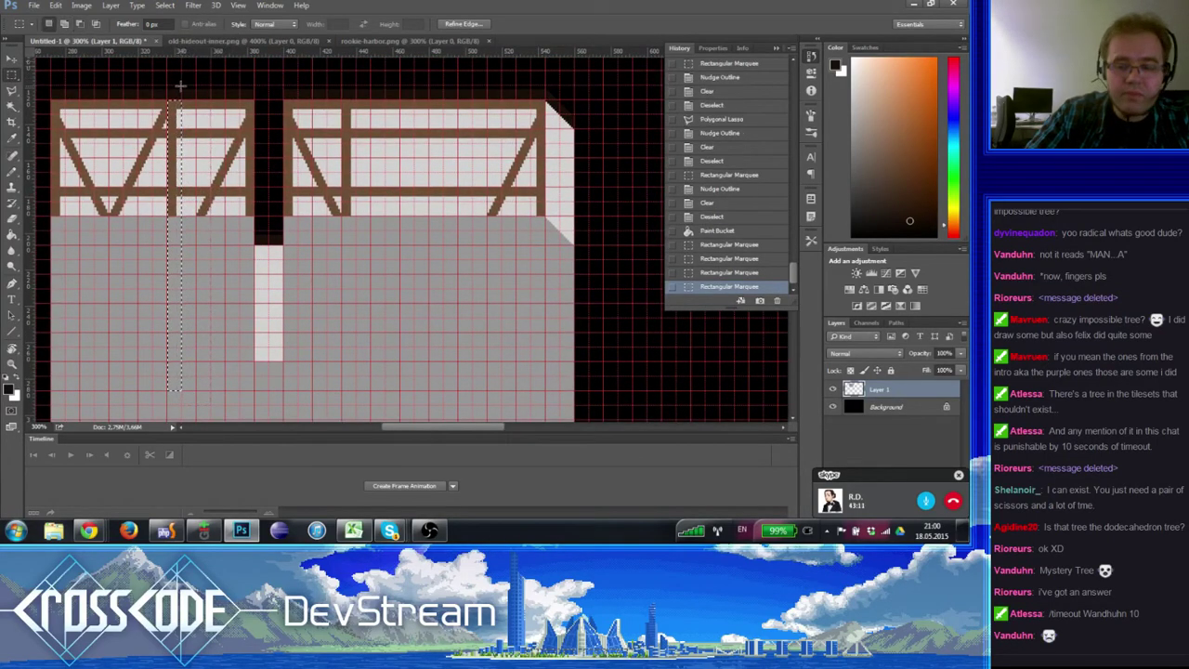
{"action": "left_click_drag", "start_coordinate": [237, 408], "coordinate": [178, 96]}
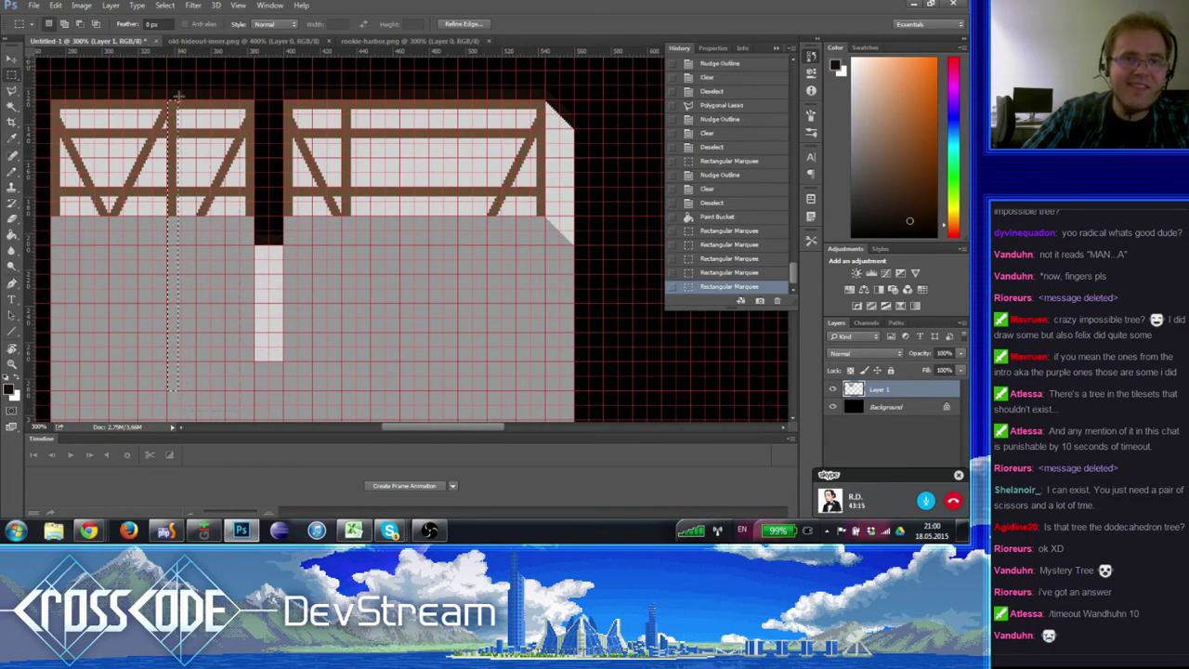
- Add a new layer, fill the selected strip with the very dark brown, deselect, and hide the grid
{"action": "left_click", "coordinate": [11, 250]}
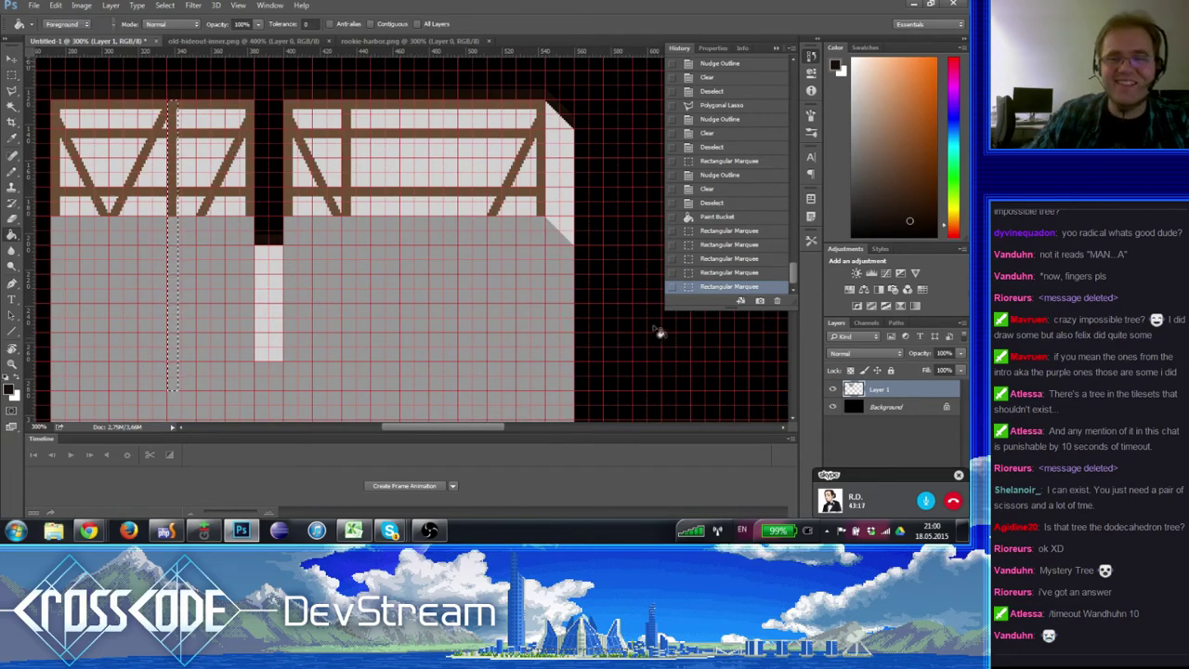
{"action": "left_click", "coordinate": [957, 477]}
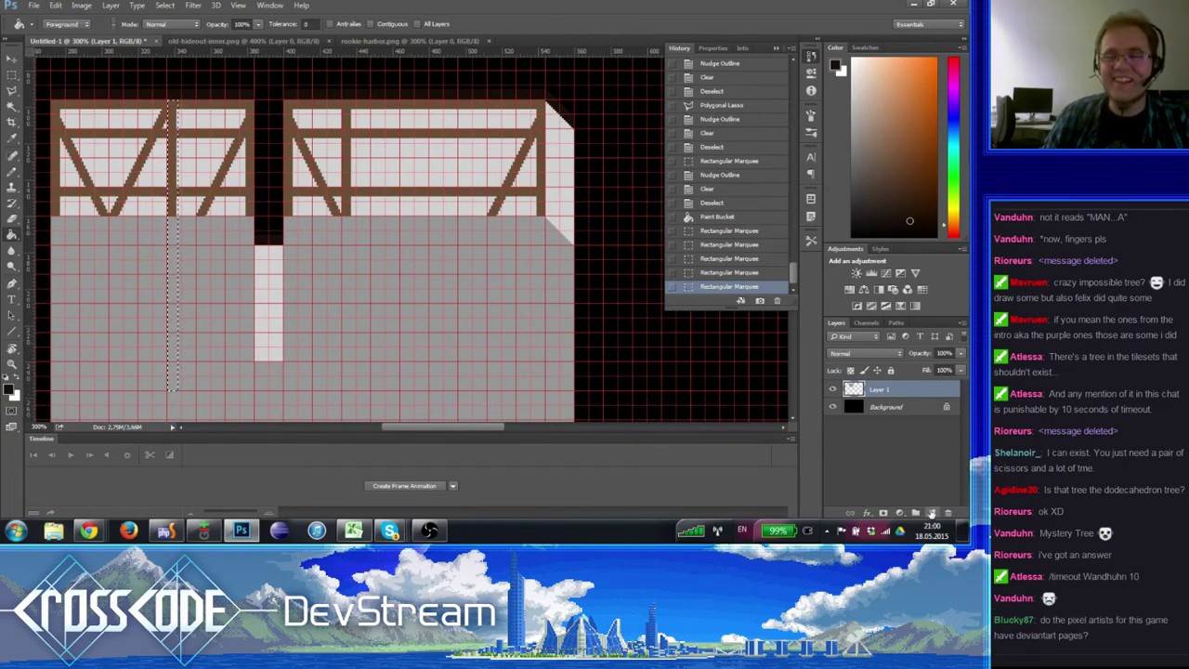
{"action": "left_click", "coordinate": [932, 514]}
{"action": "left_click", "coordinate": [178, 164]}
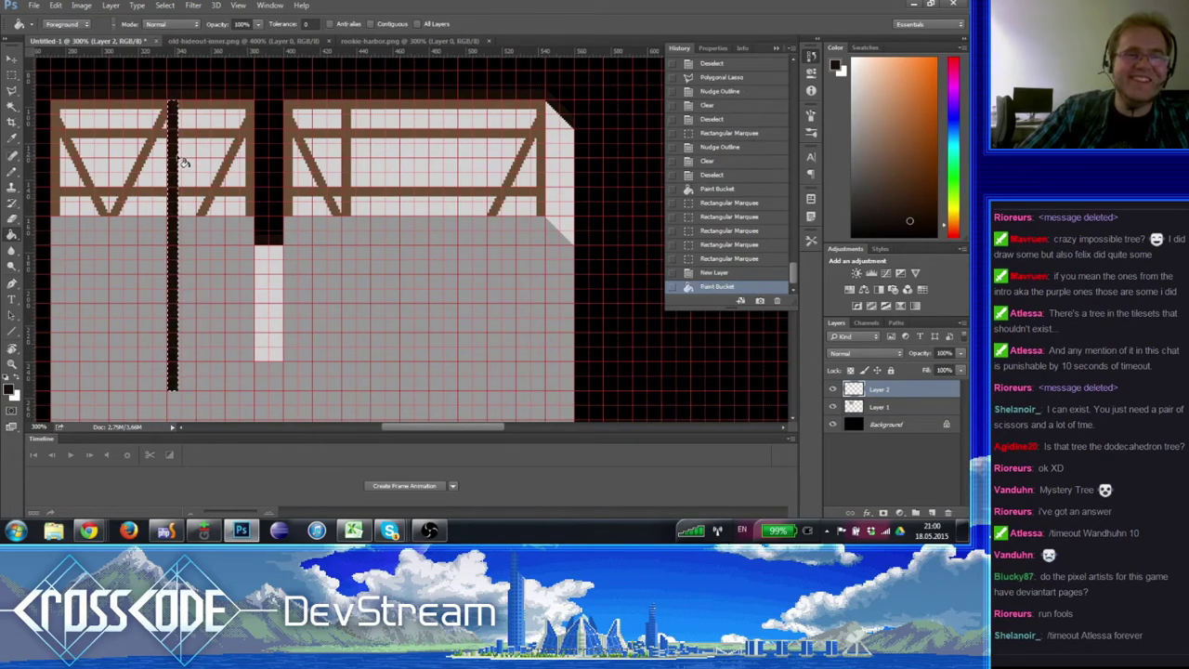
{"action": "key", "text": "ctrl+d"}
{"action": "key", "text": "ctrl+apostrophe"}
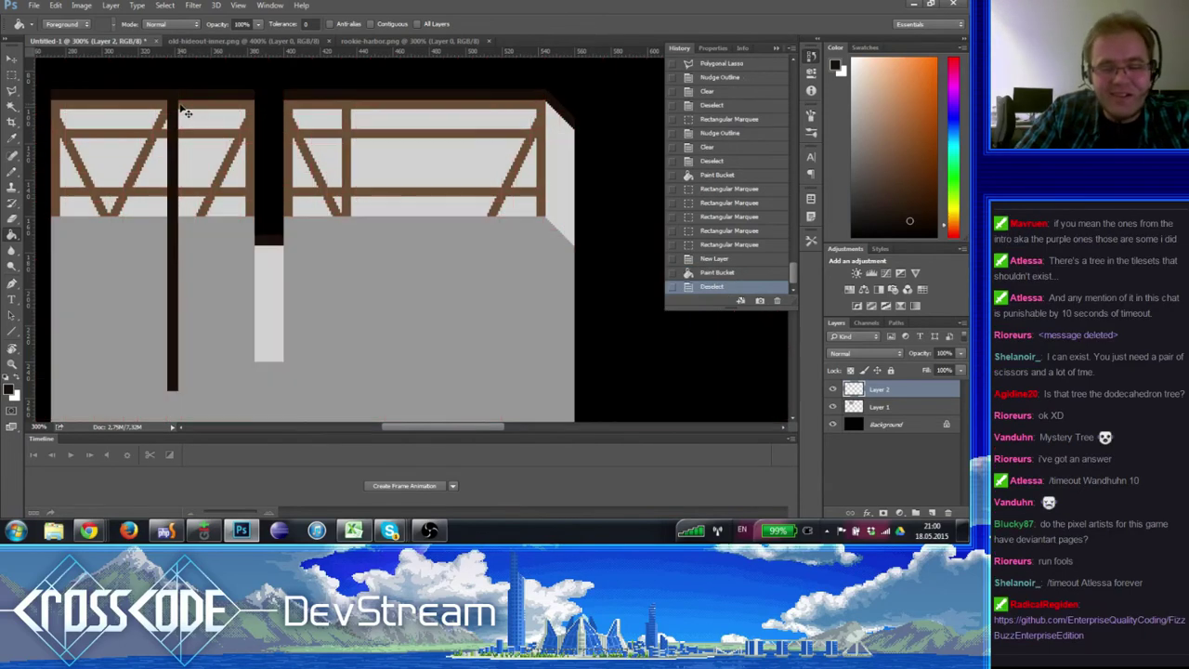
- Show the grid and shorten the dark vertical strip by clearing its lower end back to a grid line, and deselect
{"action": "left_click", "coordinate": [12, 75]}
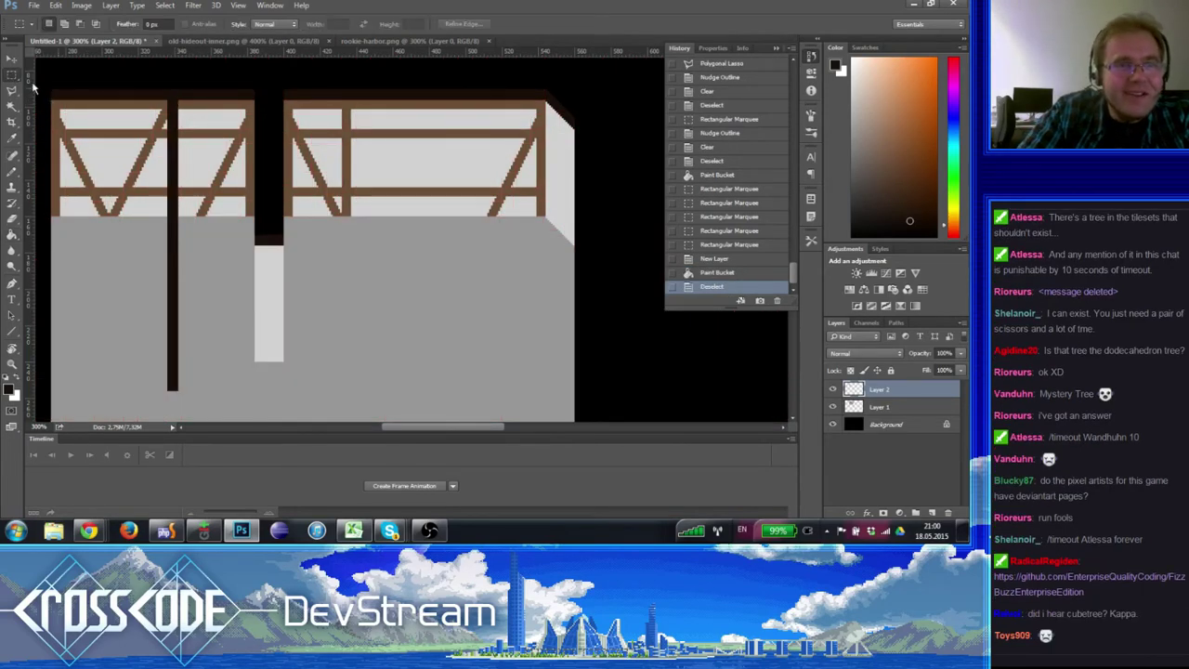
{"action": "key", "text": "ctrl+apostrophe"}
{"action": "left_click_drag", "start_coordinate": [259, 287], "coordinate": [287, 176]}
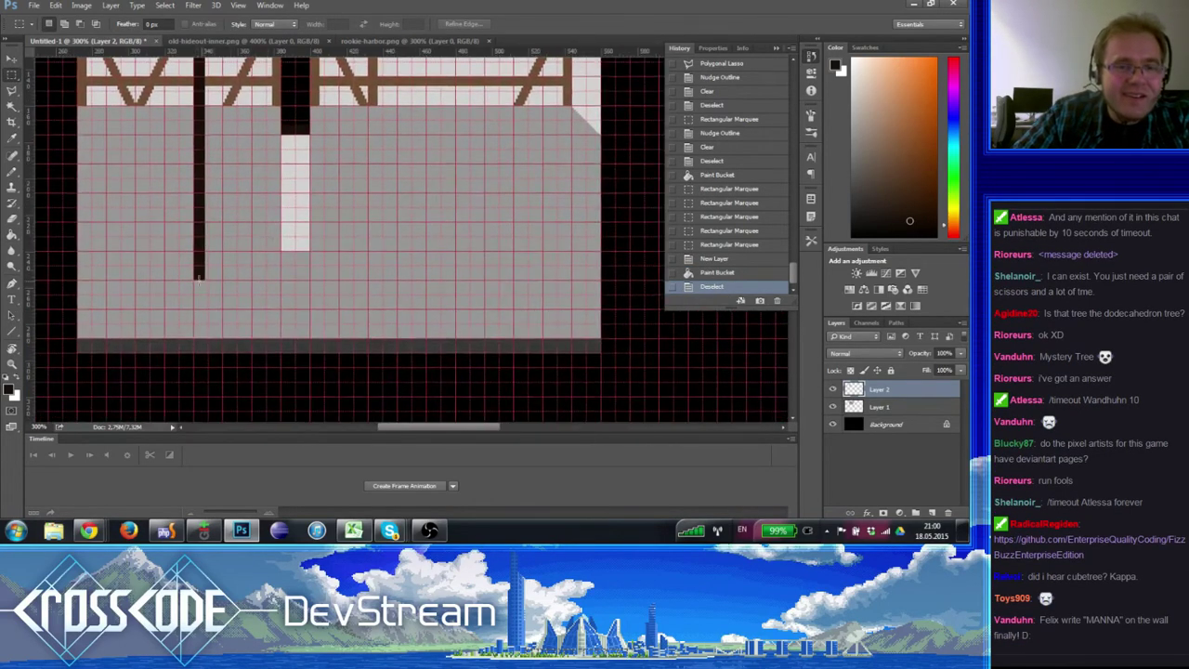
{"action": "left_click_drag", "start_coordinate": [198, 278], "coordinate": [183, 224]}
{"action": "key", "text": "Delete"}
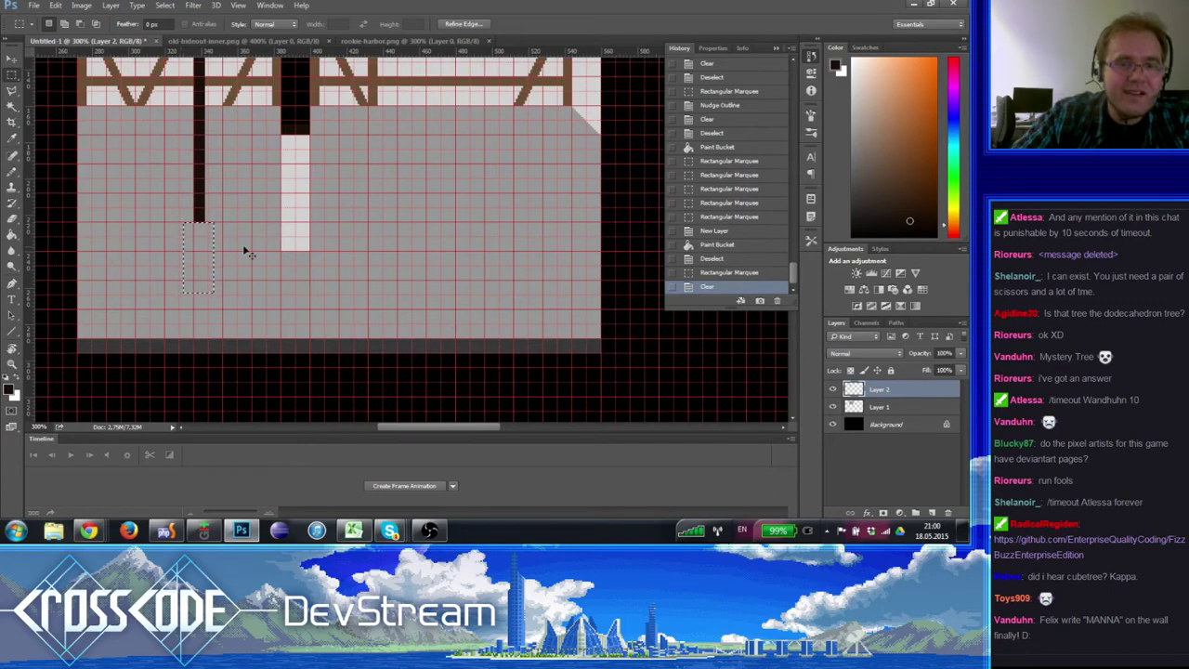
{"action": "left_click", "coordinate": [196, 222]}
- Fill a small block directly below the dark strip with the timber beam's medium brown, and deselect
{"action": "left_click_drag", "start_coordinate": [195, 223], "coordinate": [206, 242]}
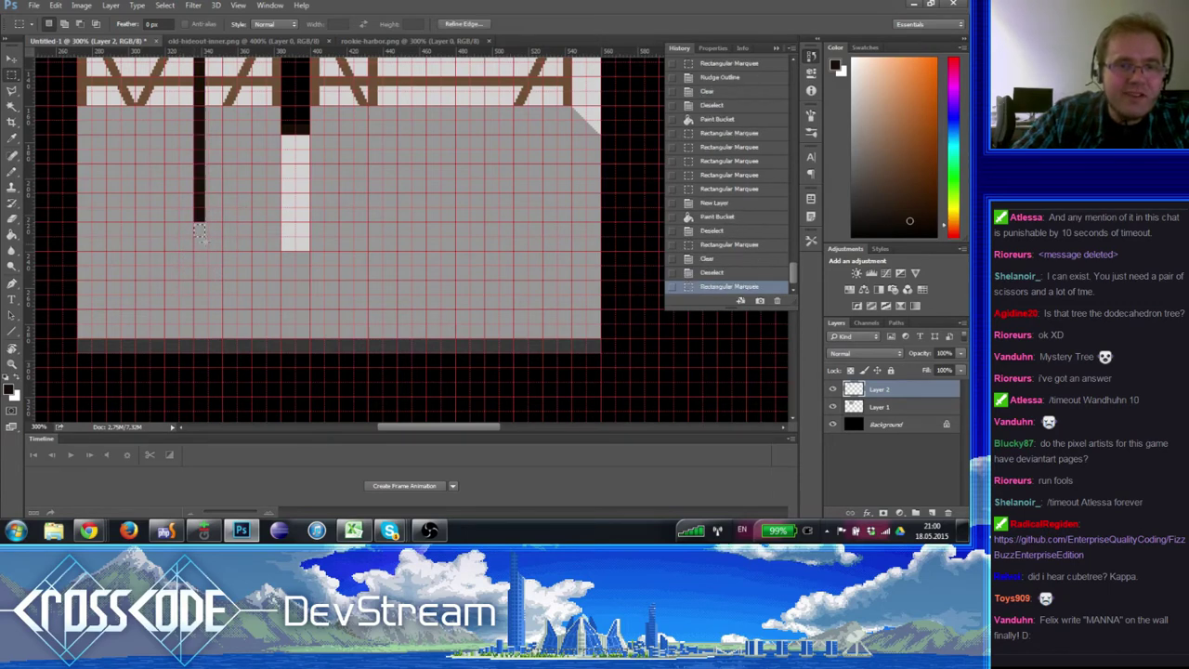
{"action": "key", "text": "Down"}
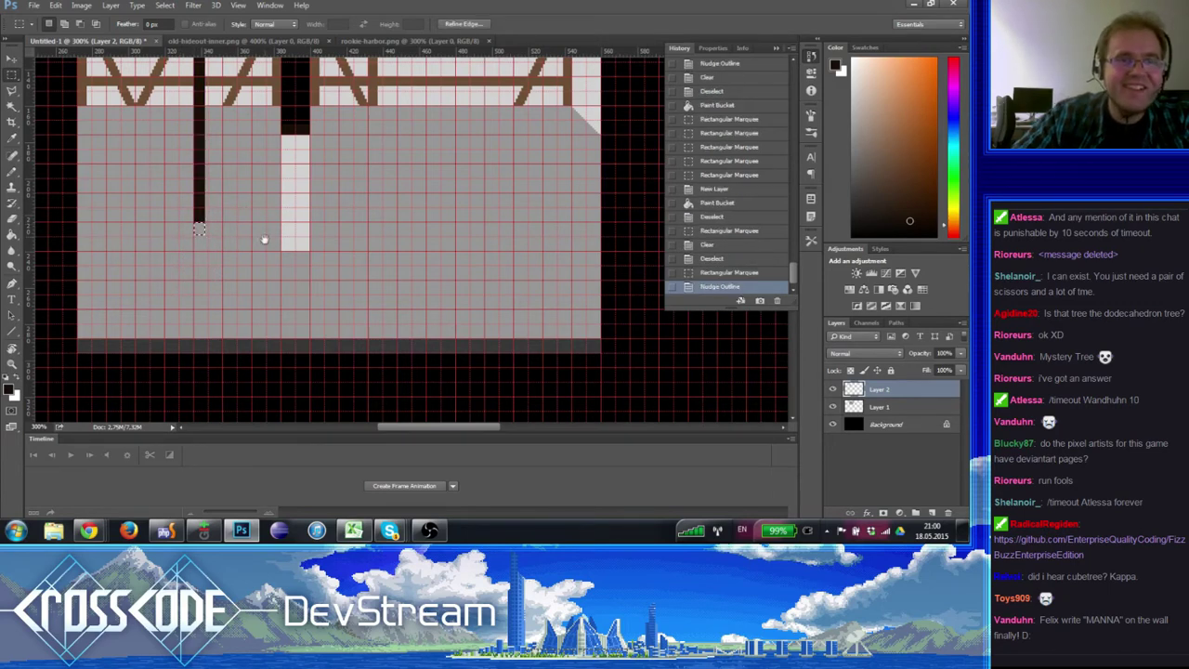
{"action": "scroll", "coordinate": [232, 237], "scroll_direction": "up", "scroll_amount": 3}
{"action": "key", "text": "g"}
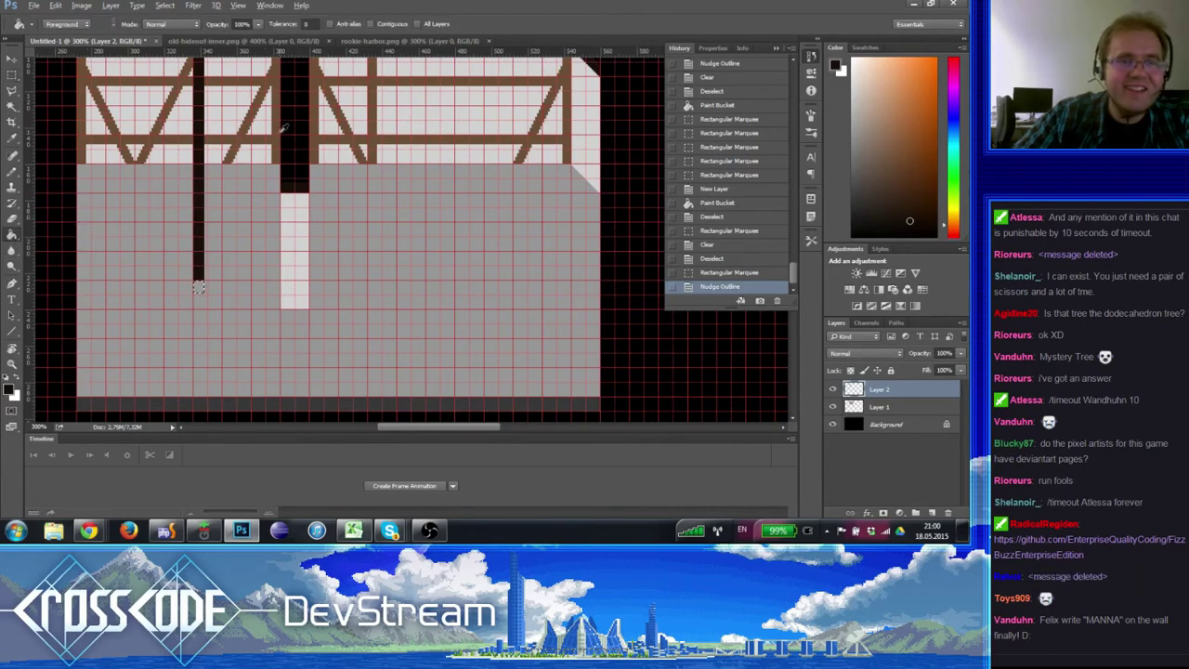
{"action": "left_click", "coordinate": [198, 286]}
{"action": "key", "text": "ctrl+d"}
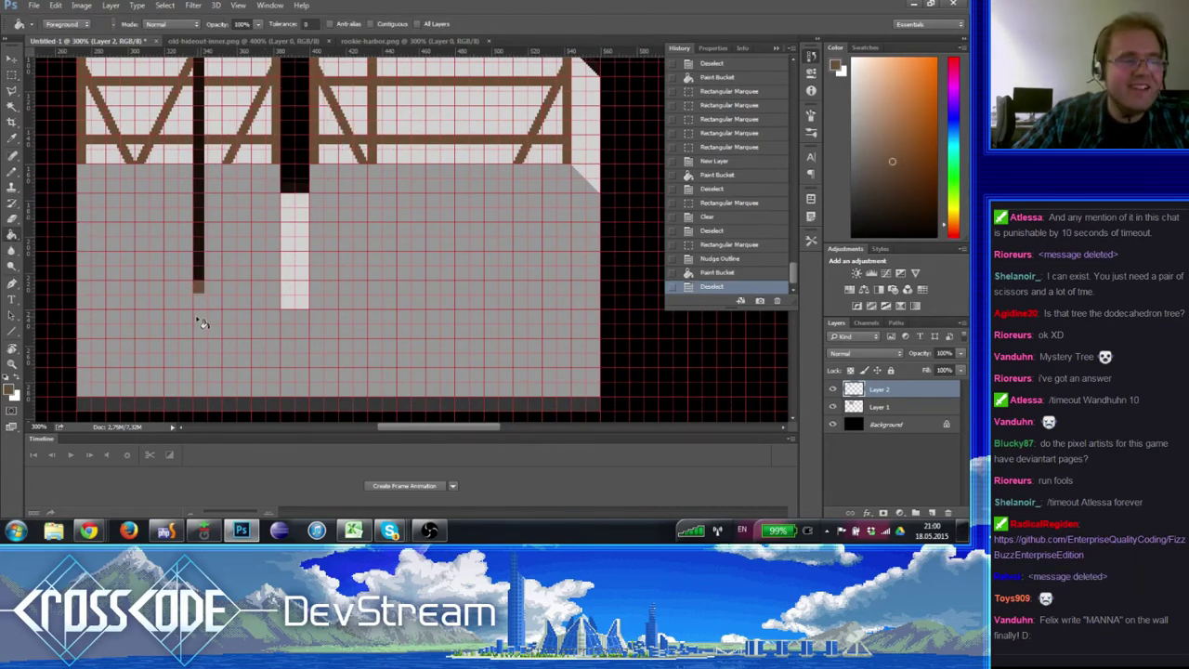
- Examine the new thin vertical wall and its brown lower end against the tile grid at several zoom levels
{"action": "left_click_drag", "start_coordinate": [191, 297], "coordinate": [250, 285]}
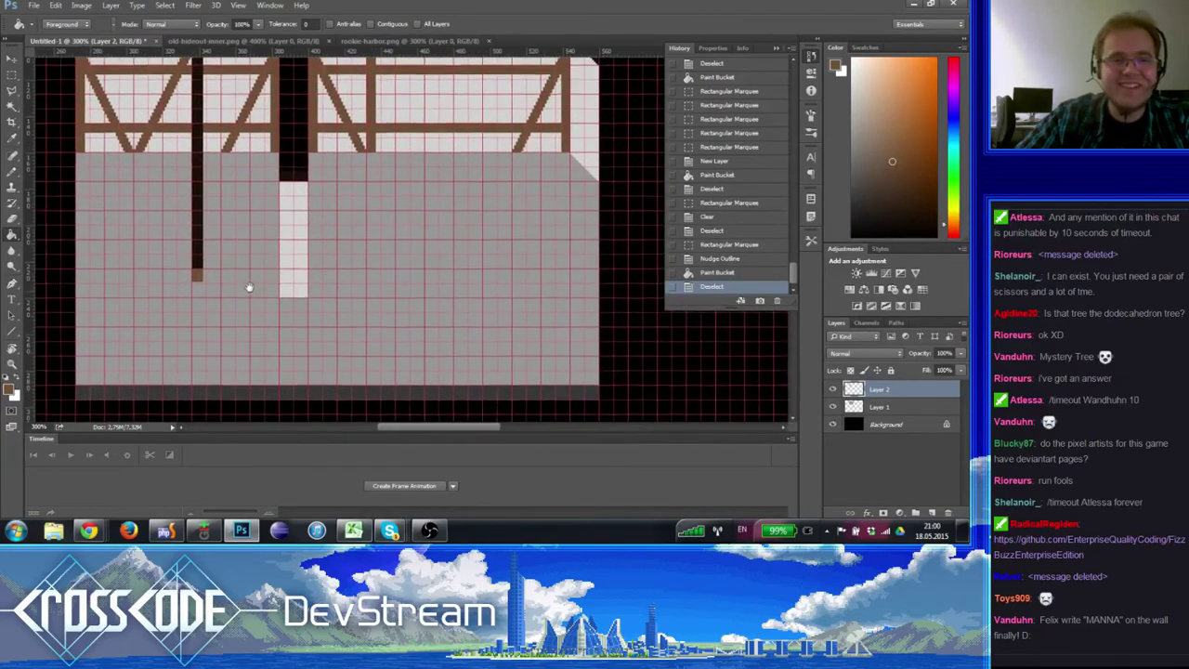
{"action": "left_click", "coordinate": [13, 364]}
{"action": "left_click", "coordinate": [50, 348], "text": "alt"}
{"action": "left_click", "coordinate": [78, 333], "text": "alt"}
{"action": "left_click", "coordinate": [171, 273]}
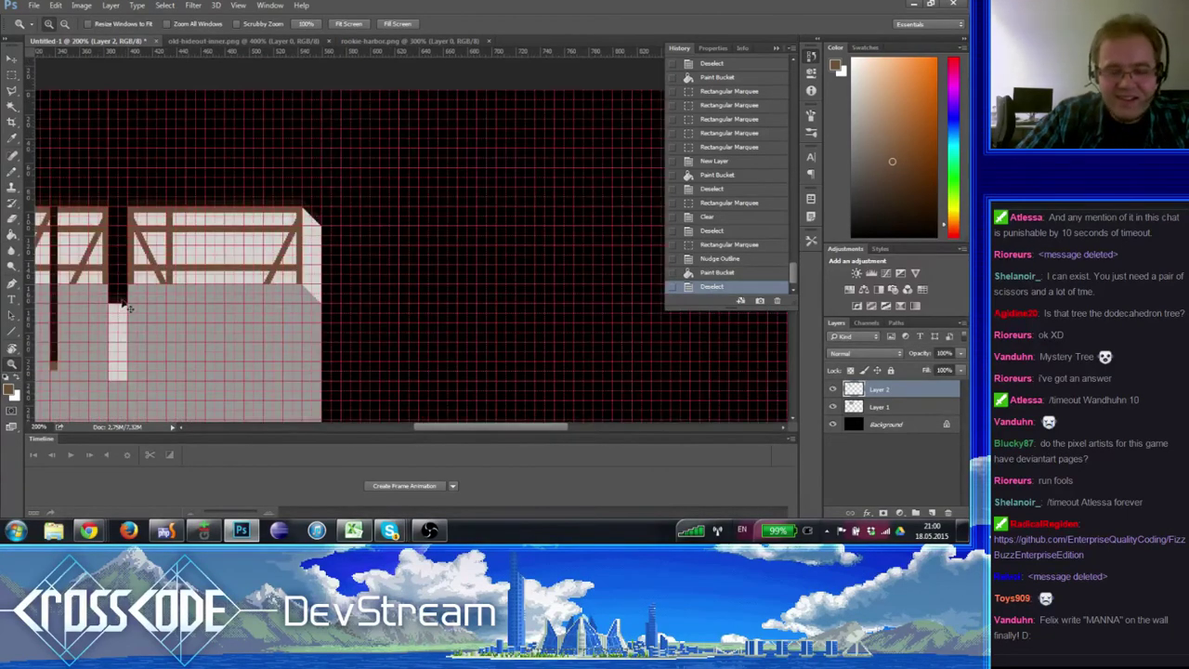
{"action": "key", "text": "ctrl+apostrophe"}
{"action": "key", "text": "ctrl+apostrophe"}
{"action": "left_click_drag", "start_coordinate": [136, 327], "coordinate": [252, 244]}
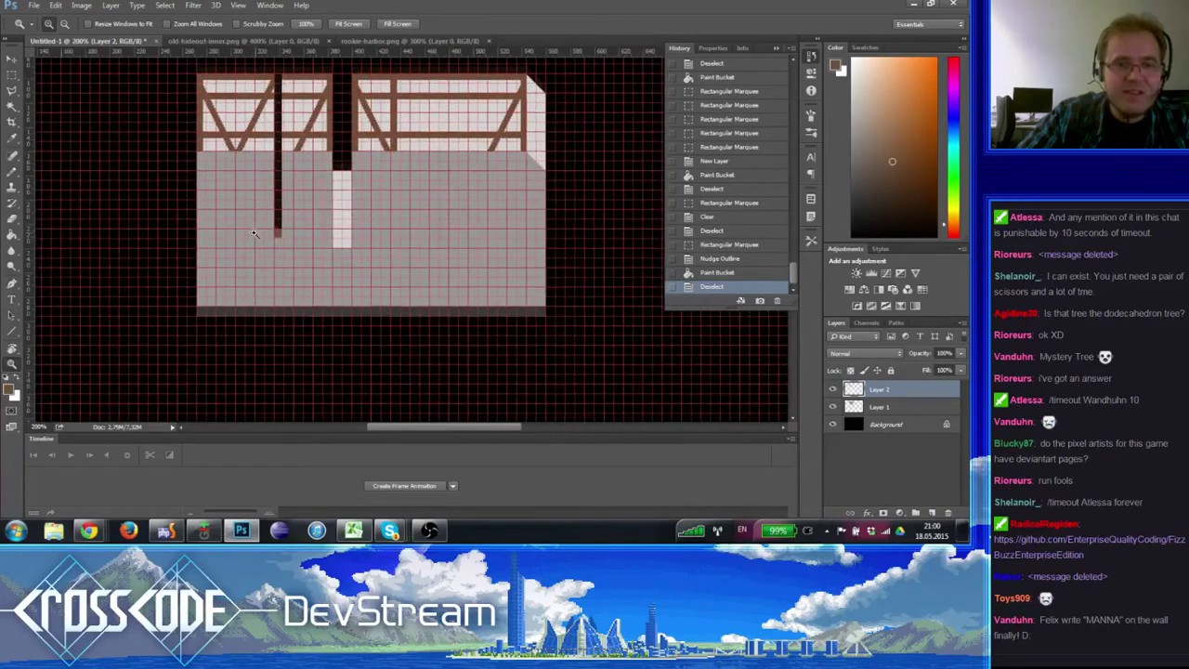
{"action": "left_click", "coordinate": [255, 234]}
{"action": "left_click", "coordinate": [12, 76]}
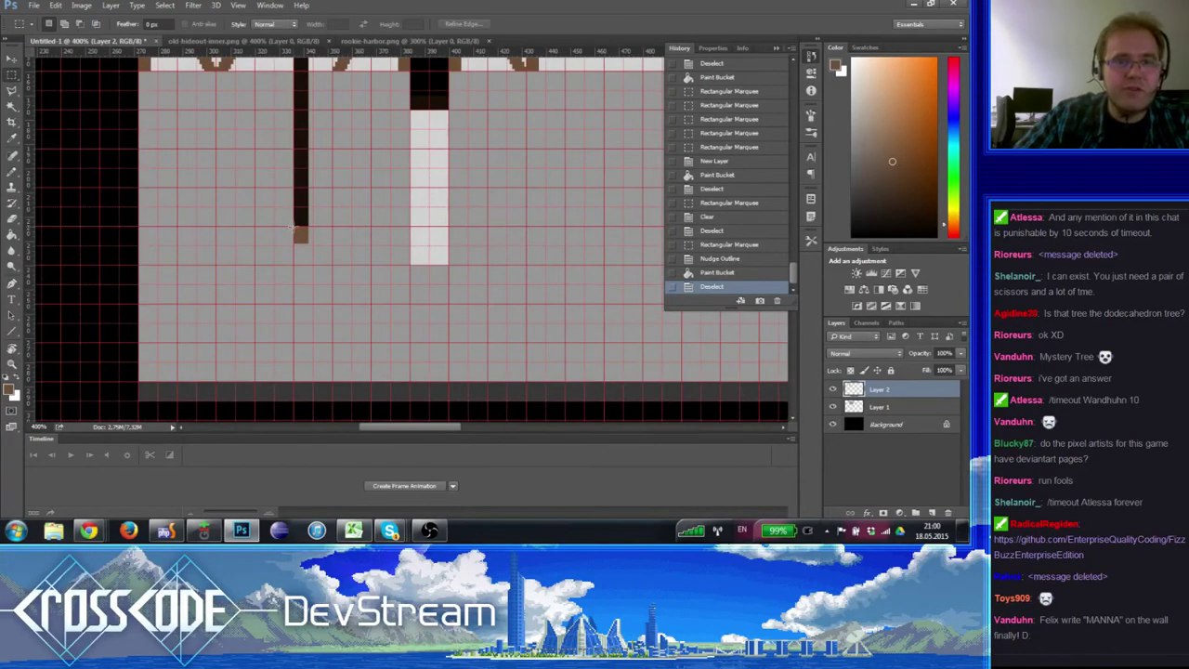
{"action": "left_click", "coordinate": [12, 364]}
{"action": "left_click", "coordinate": [98, 339], "text": "alt"}
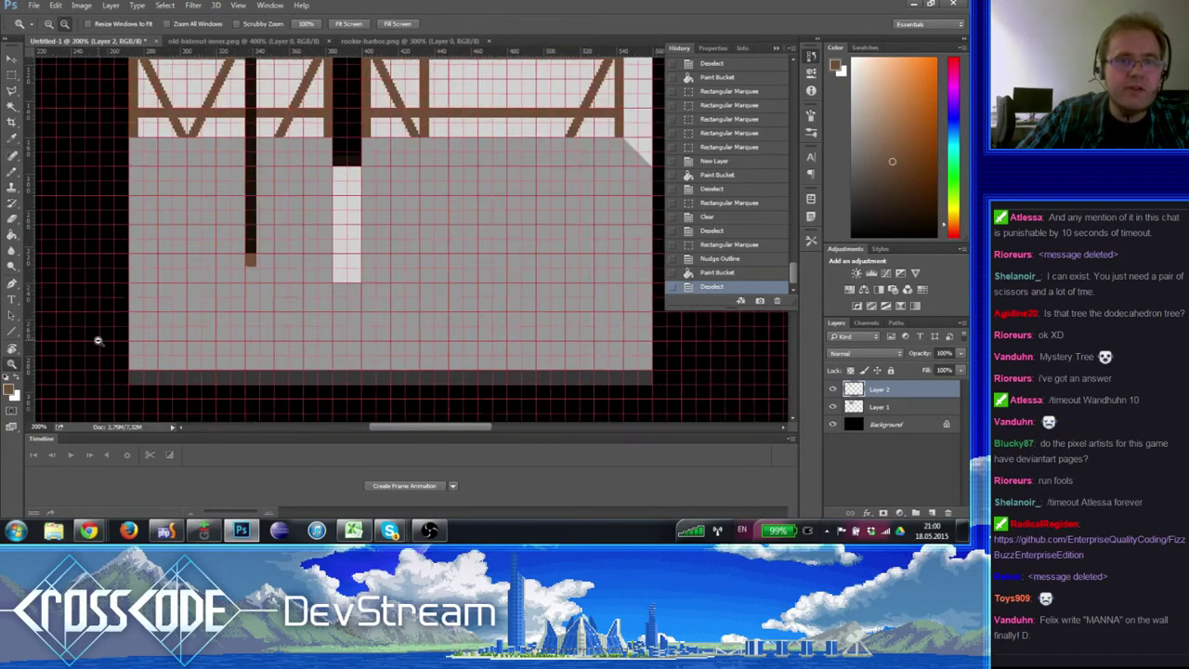
{"action": "left_click", "coordinate": [99, 339], "text": "alt"}
{"action": "left_click", "coordinate": [206, 257]}
{"action": "left_click_drag", "start_coordinate": [207, 258], "coordinate": [257, 267]}
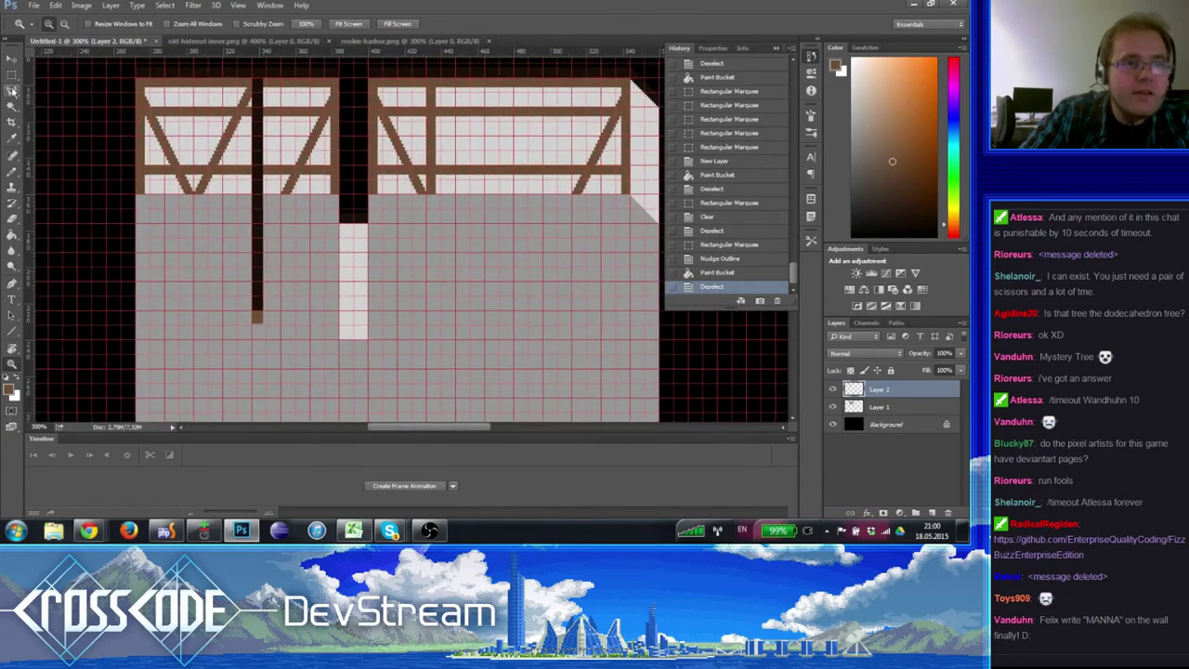
- Fill a thin horizontal strip between the vertical wall strip and the dividing wall with its sampled dark brown, and deselect
{"action": "left_click", "coordinate": [12, 88]}
{"action": "left_click_drag", "start_coordinate": [264, 223], "coordinate": [339, 221]}
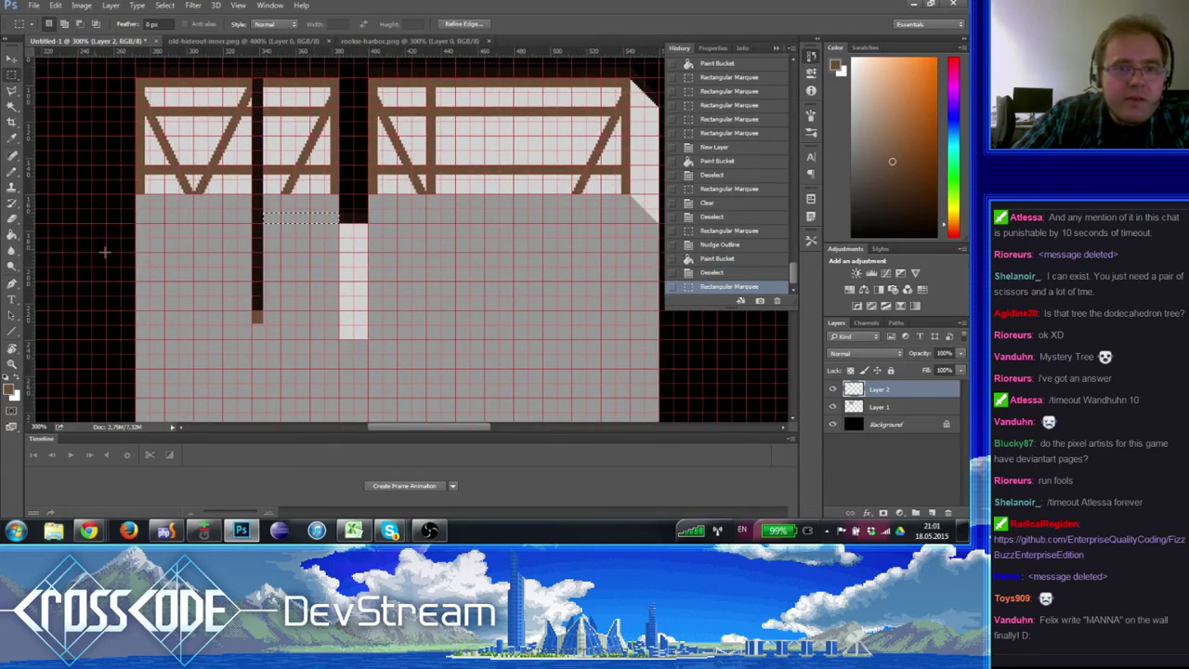
{"action": "key", "text": "g"}
{"action": "left_click", "coordinate": [261, 215], "text": "alt"}
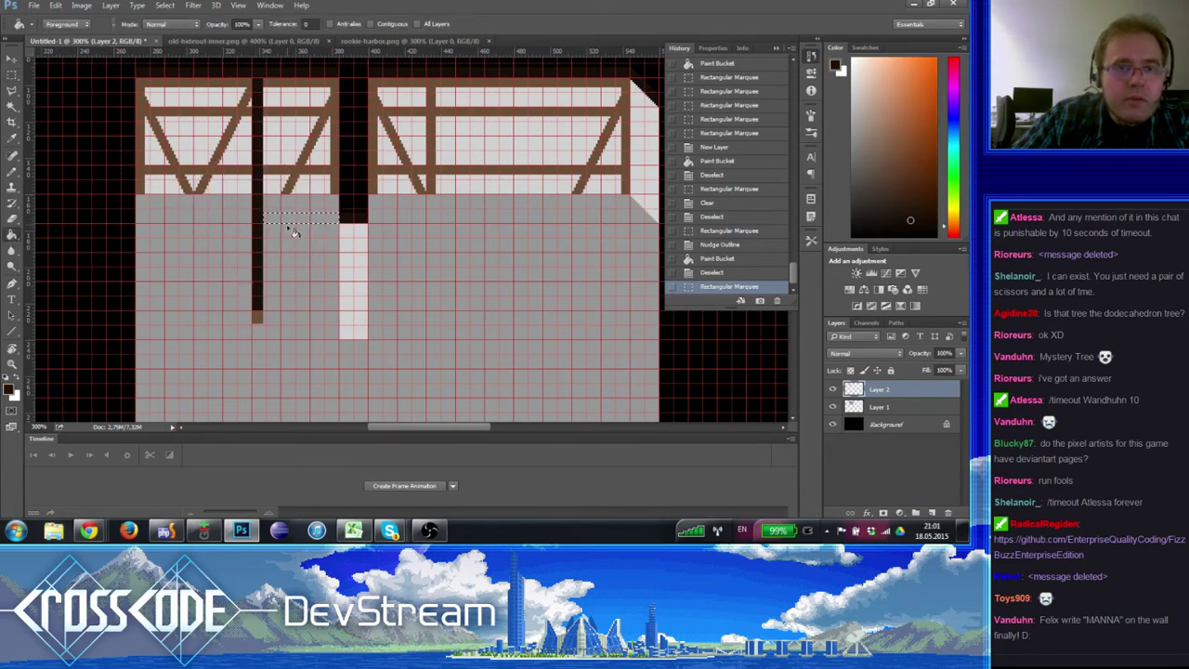
{"action": "left_click", "coordinate": [290, 221]}
{"action": "key", "text": "ctrl+d"}
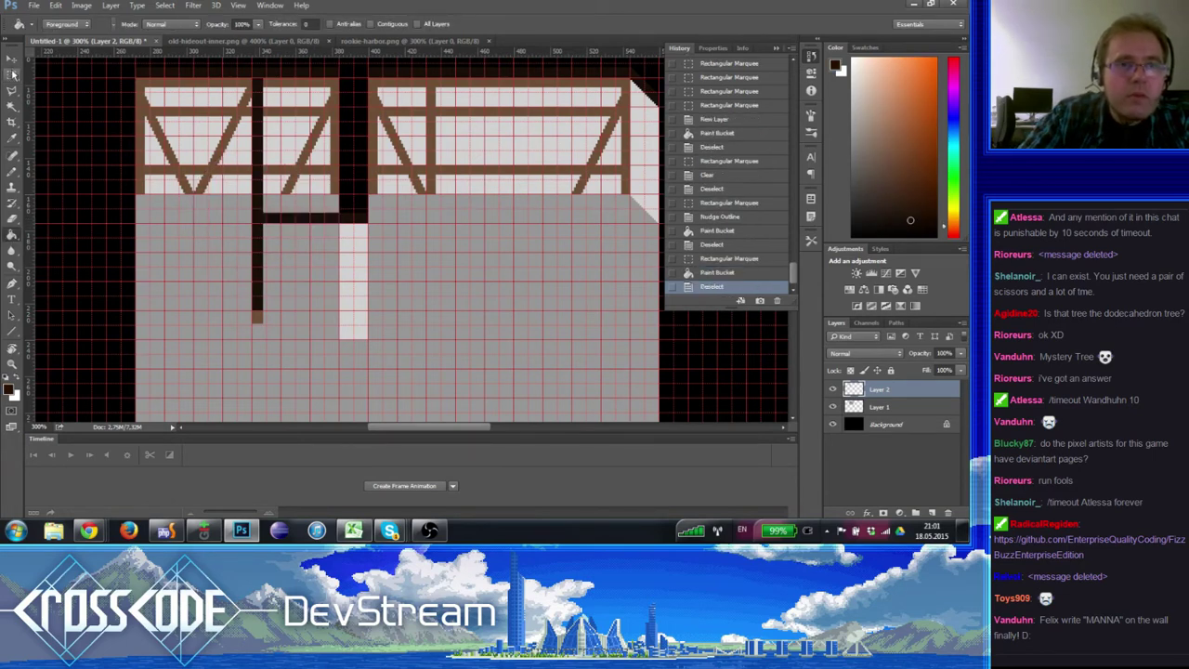
- Move the vertical wall strip slightly left and close the resulting gap with a duplicated piece of the horizontal strip
{"action": "key", "text": "m"}
{"action": "left_click_drag", "start_coordinate": [279, 344], "coordinate": [241, 104]}
{"action": "key", "text": "ctrl+d"}
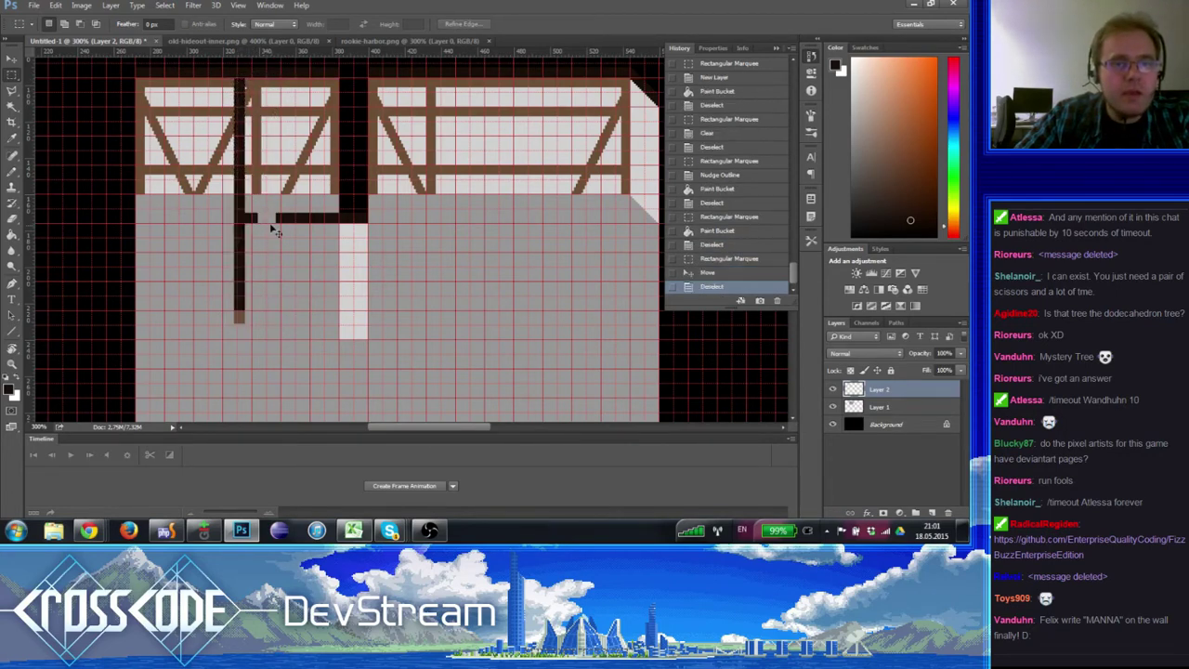
{"action": "mouse_move", "coordinate": [273, 220]}
{"action": "left_mouse_down"}
{"action": "mouse_move", "coordinate": [275, 203]}
{"action": "mouse_move", "coordinate": [272, 219]}
{"action": "left_mouse_up"}
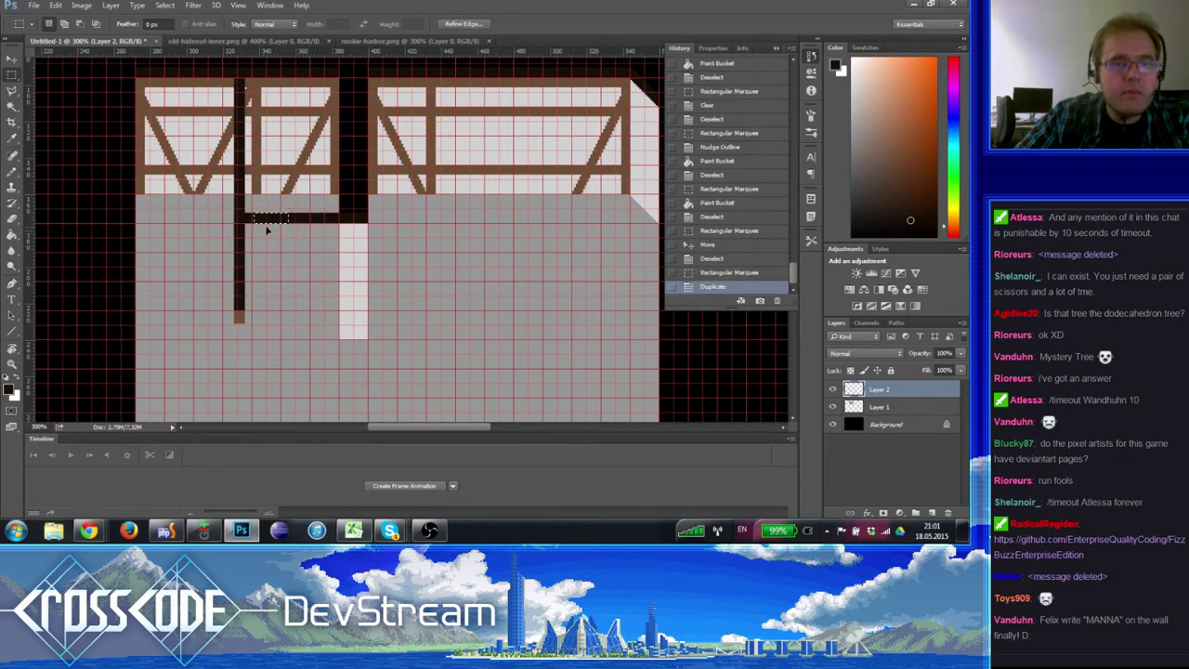
{"action": "key", "text": "ctrl+d"}
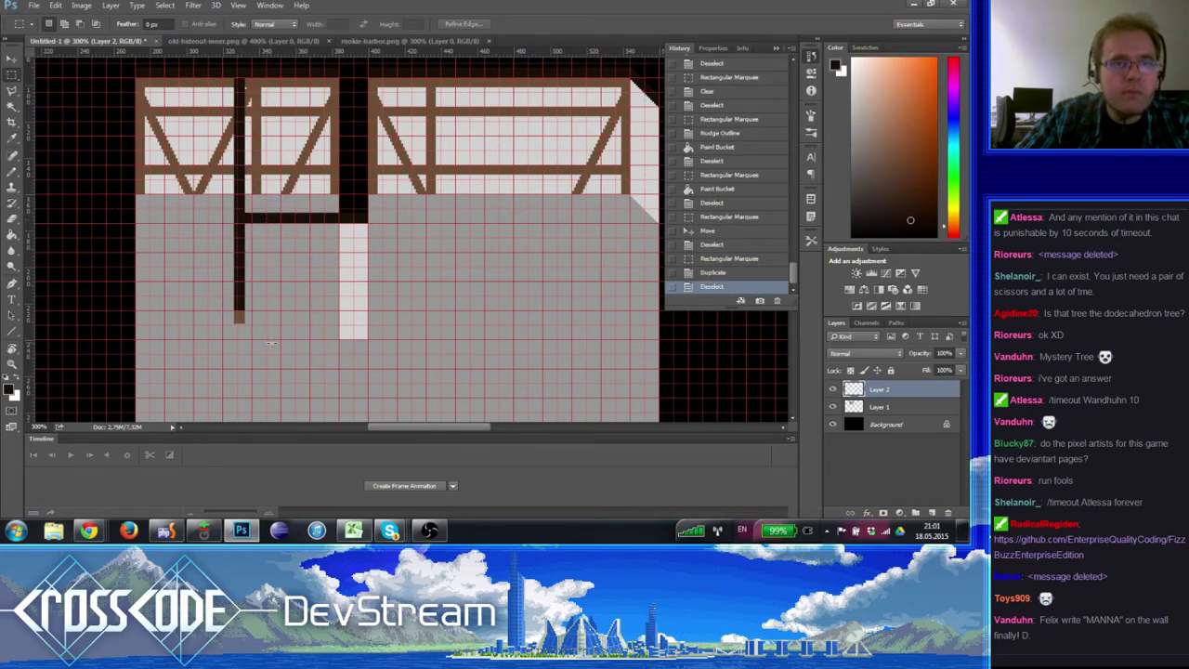
- Move the vertical strip further left and extend the horizontal strip to the room's left edge with duplicated pieces, and deselect
{"action": "left_click_drag", "start_coordinate": [271, 340], "coordinate": [215, 80]}
{"action": "left_click_drag", "start_coordinate": [247, 123], "coordinate": [215, 123]}
{"action": "key", "text": "ctrl+d"}
{"action": "left_click_drag", "start_coordinate": [248, 247], "coordinate": [218, 195]}
{"action": "left_click_drag", "start_coordinate": [236, 215], "coordinate": [143, 219]}
{"action": "key", "text": "ctrl+d"}
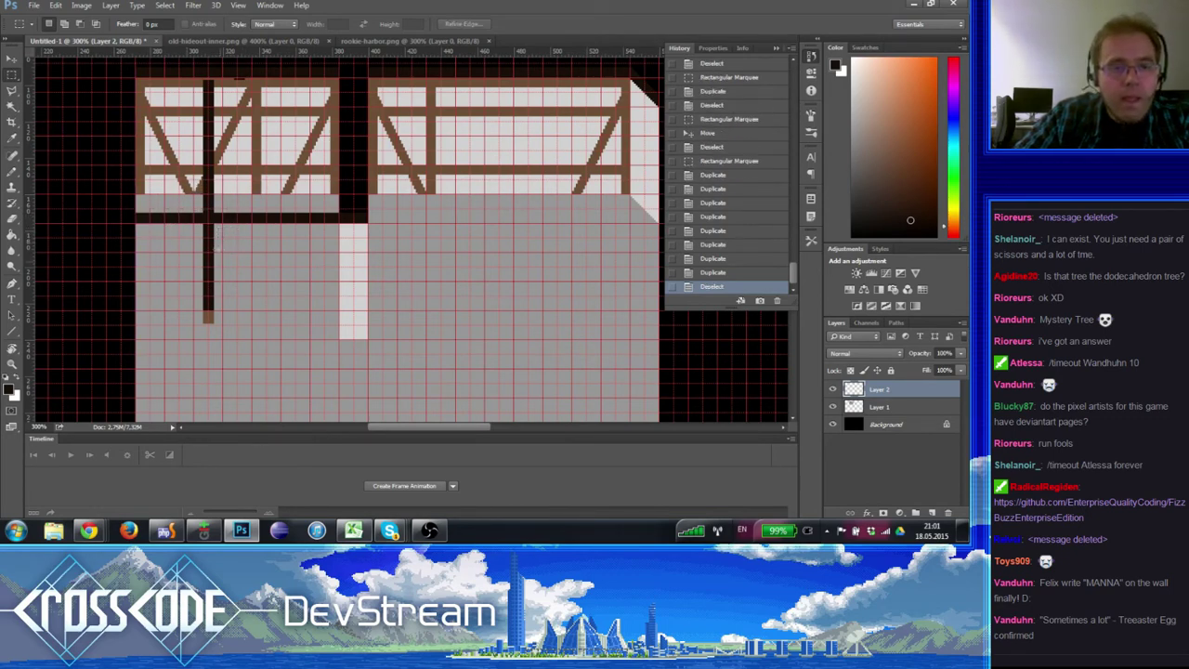
- Move the leftover dark fragment at the wall's upper edge onto the upper end of the vertical strip, and deselect
{"action": "left_click_drag", "start_coordinate": [230, 333], "coordinate": [210, 311]}
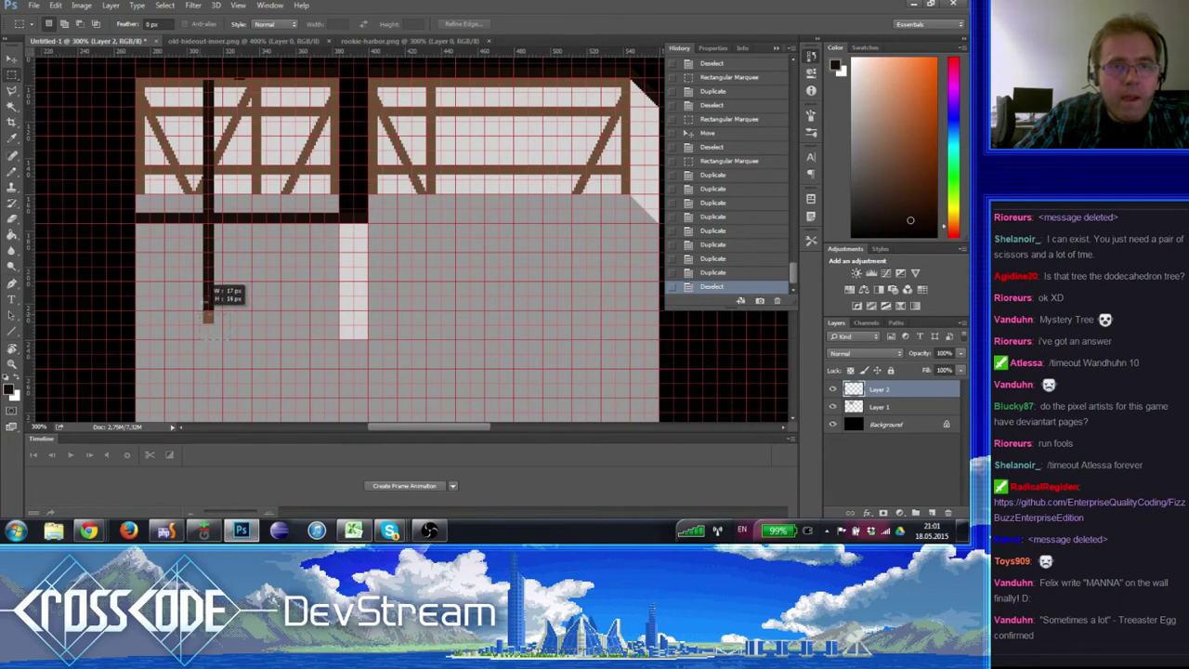
{"action": "left_click_drag", "start_coordinate": [201, 309], "coordinate": [201, 310]}
{"action": "left_click_drag", "start_coordinate": [274, 149], "coordinate": [216, 83]}
{"action": "key", "text": "ctrl+d"}
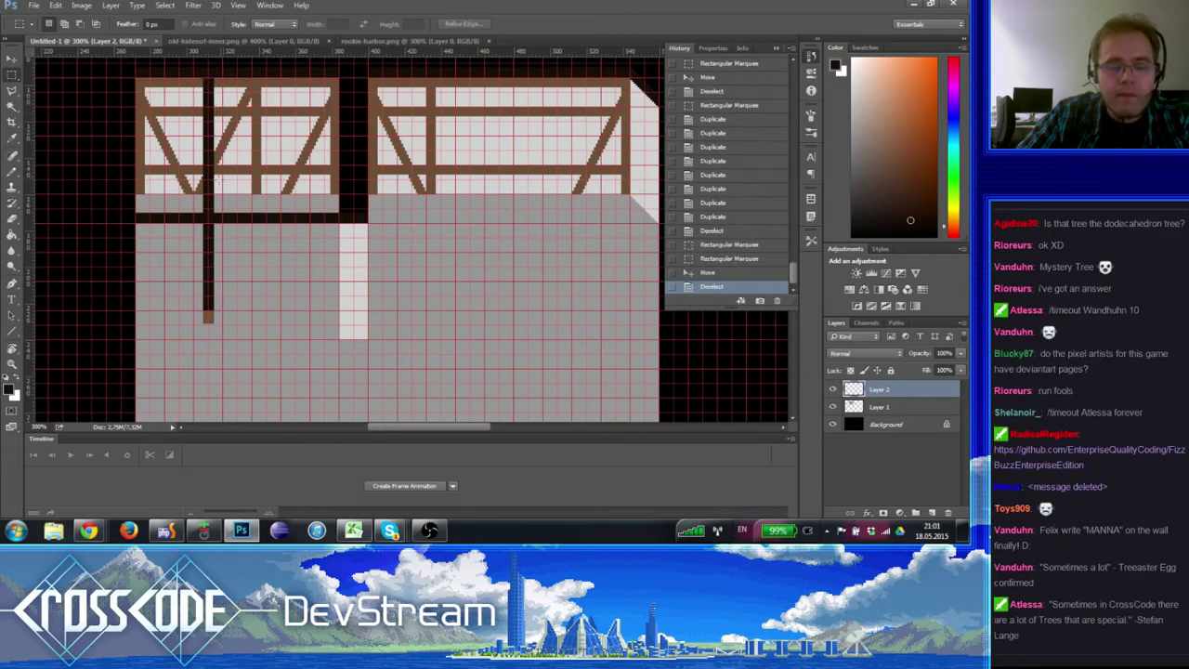
- Fill a thin strip directly below the horizontal wall strip, between vertical strip and dividing wall, with the sampled medium brown, and deselect
{"action": "key", "text": "ctrl+apostrophe"}
{"action": "key", "text": "ctrl+apostrophe"}
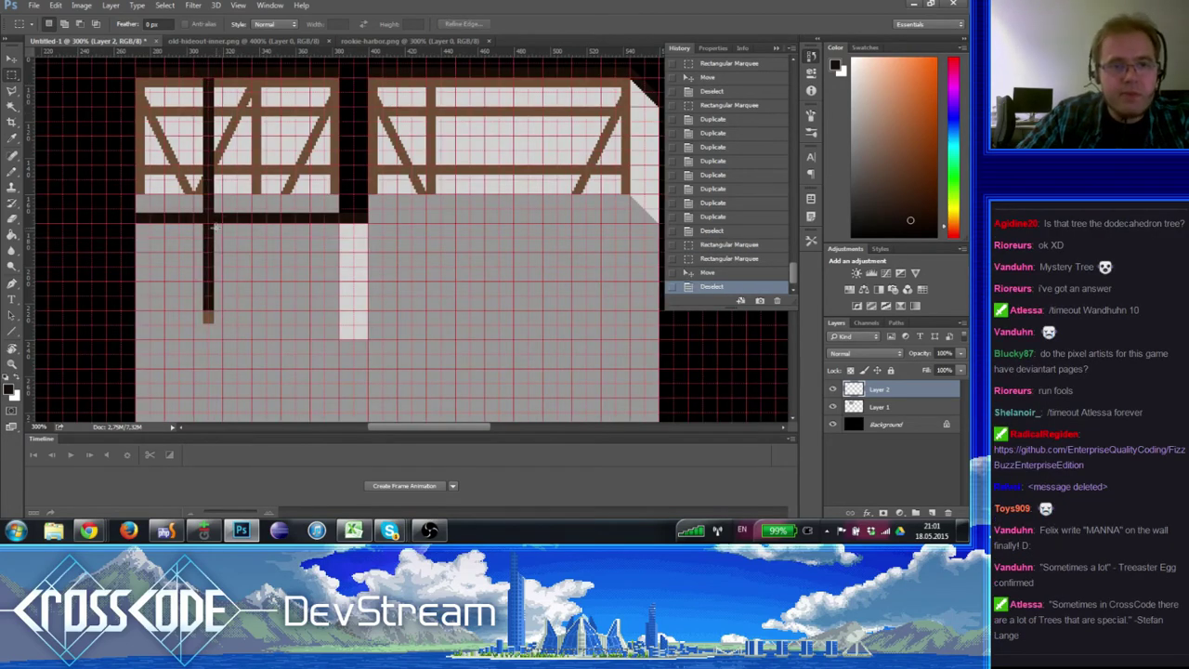
{"action": "left_click_drag", "start_coordinate": [212, 226], "coordinate": [340, 235]}
{"action": "key", "text": "Up"}
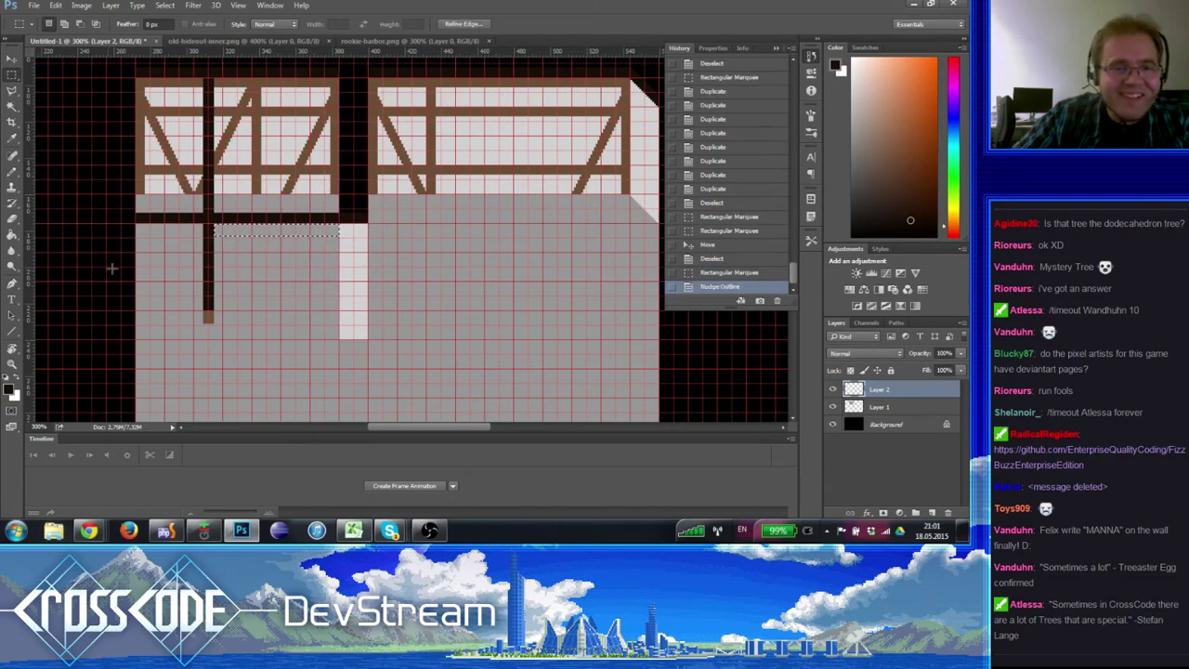
{"action": "left_click", "coordinate": [14, 363]}
{"action": "left_click", "coordinate": [111, 331]}
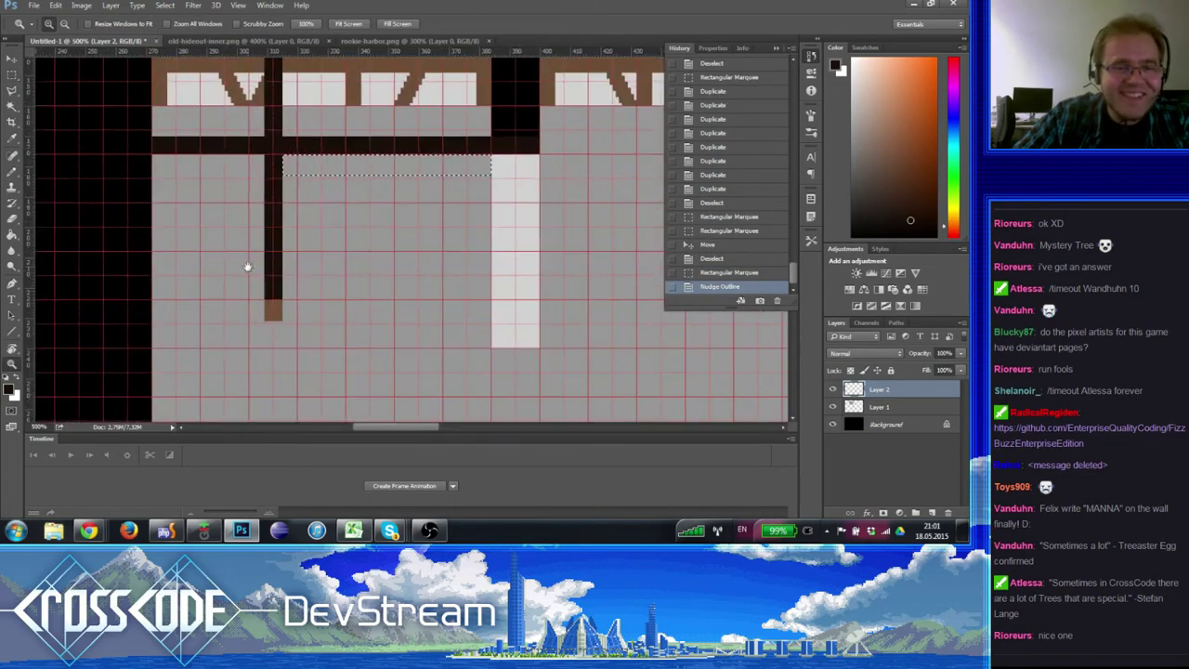
{"action": "left_click_drag", "start_coordinate": [248, 265], "coordinate": [186, 265]}
{"action": "key", "text": "g"}
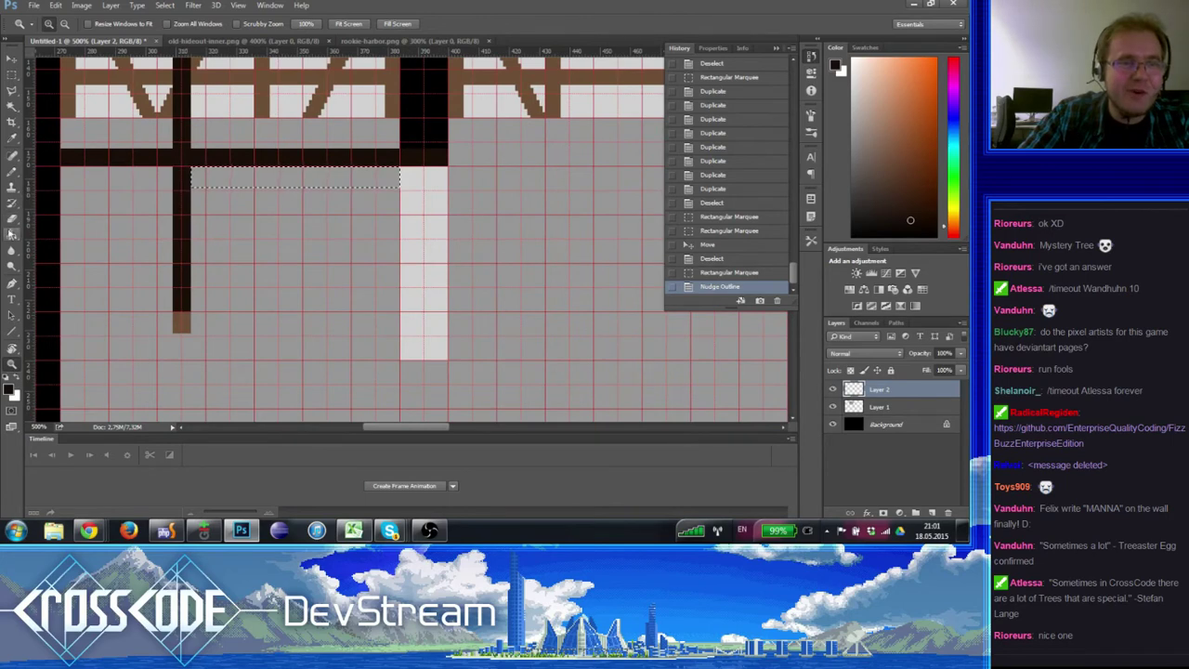
{"action": "left_click", "coordinate": [179, 319], "text": "alt"}
{"action": "left_click", "coordinate": [291, 182]}
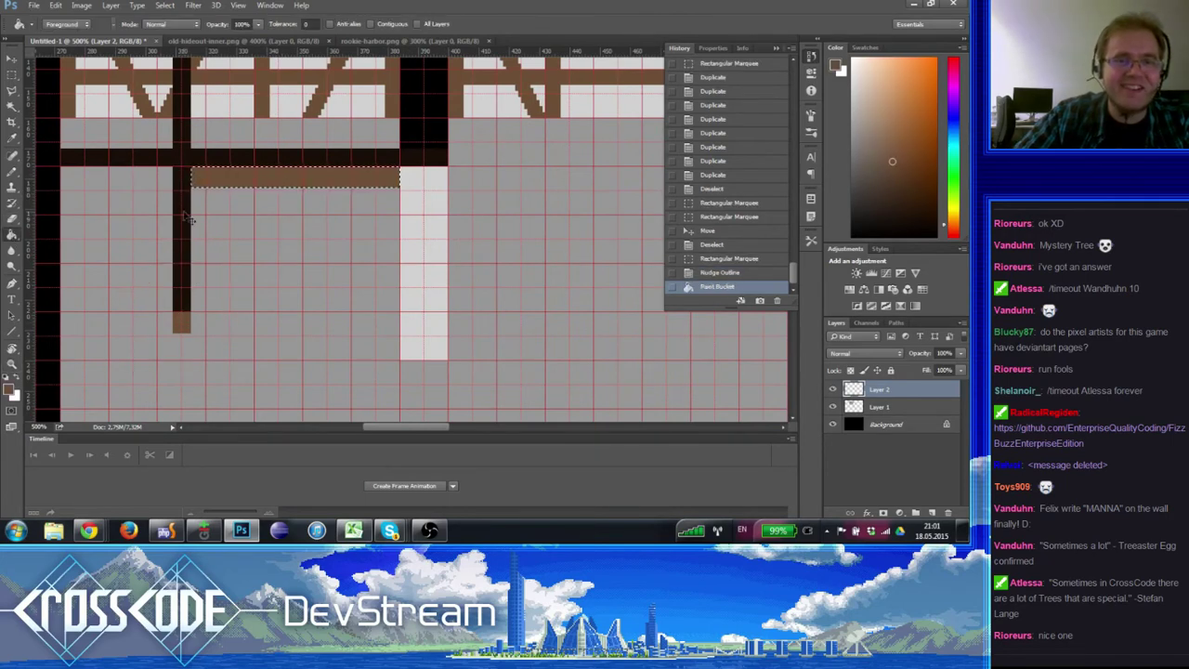
{"action": "key", "text": "ctrl+d"}
- Trim the brown cap at the vertical strip's lower end by clearing its lowest pixel rows
{"action": "key", "text": "m"}
{"action": "scroll", "coordinate": [223, 209], "scroll_direction": "up", "scroll_amount": 5}
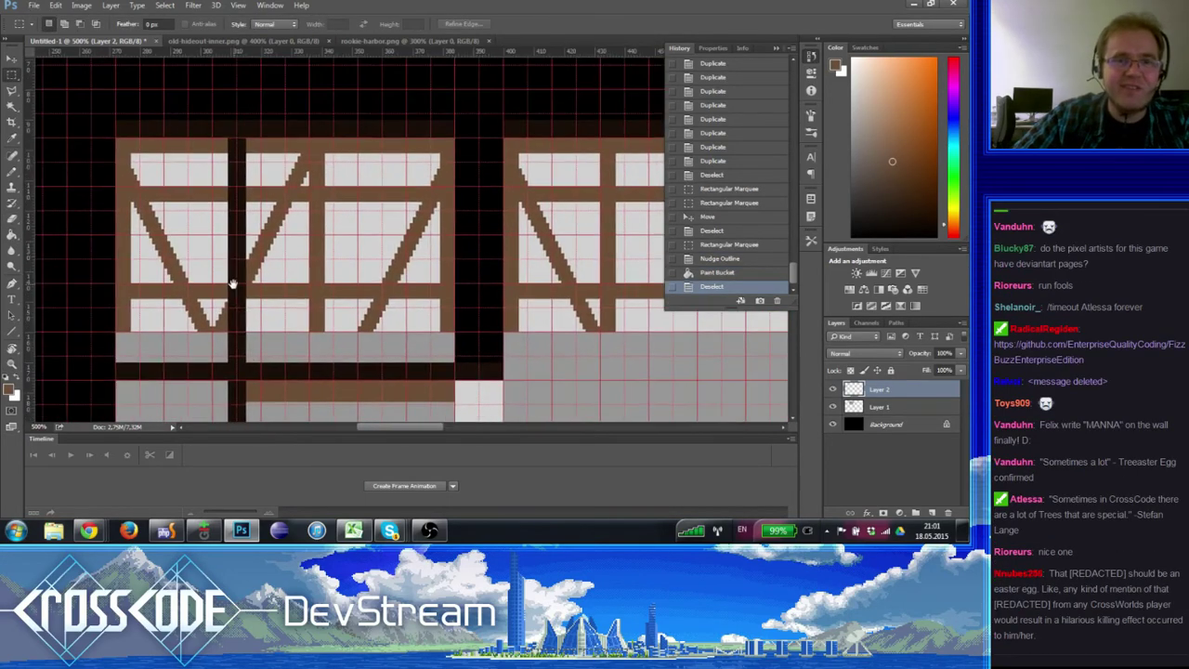
{"action": "scroll", "coordinate": [233, 284], "scroll_direction": "down", "scroll_amount": 3}
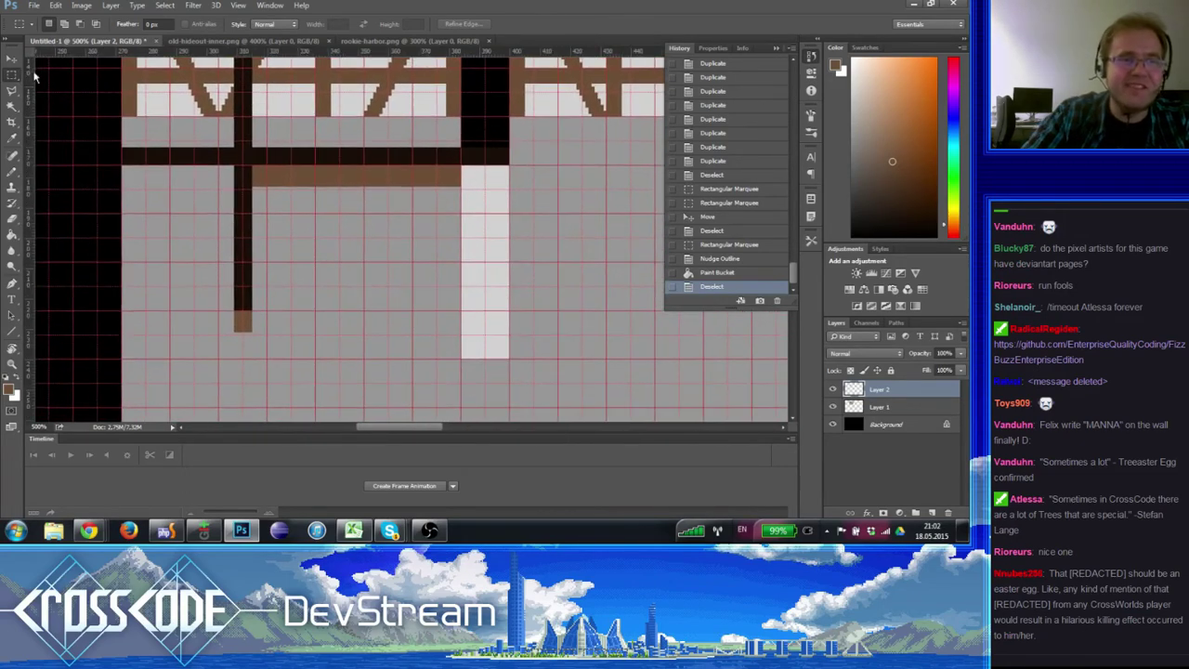
{"action": "left_click_drag", "start_coordinate": [273, 359], "coordinate": [191, 330]}
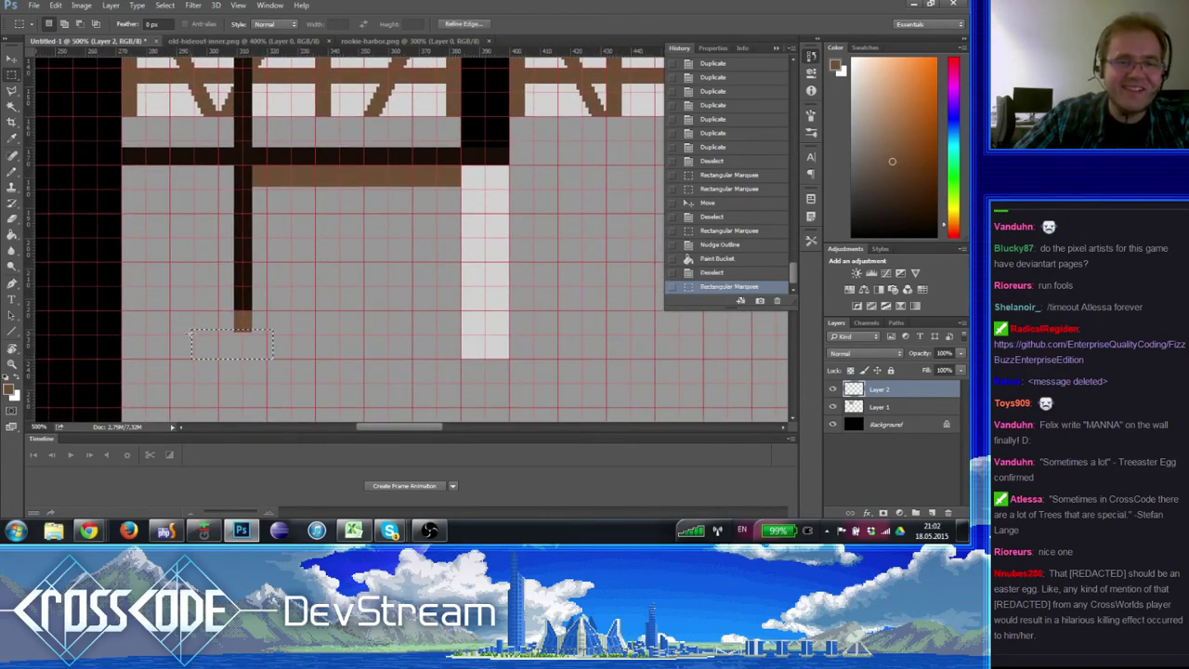
{"action": "key", "text": "Delete"}
{"action": "key", "text": "ctrl+d"}
{"action": "scroll", "coordinate": [191, 338], "scroll_direction": "up", "scroll_amount": 5}
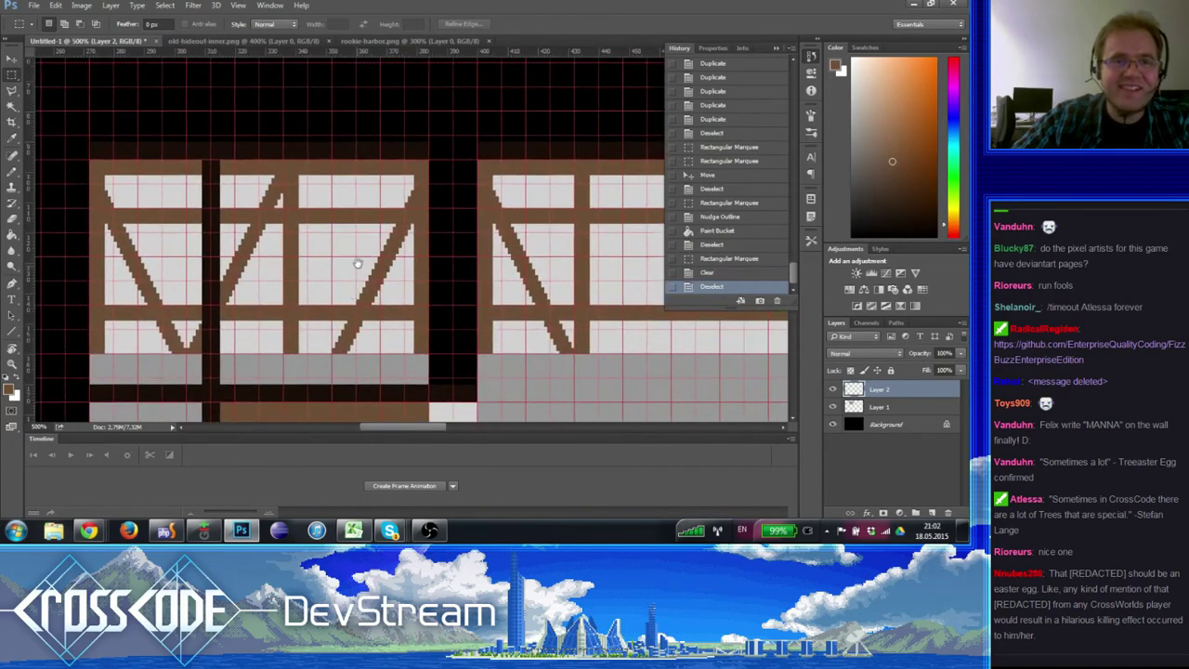
{"action": "left_click_drag", "start_coordinate": [346, 290], "coordinate": [366, 149]}
{"action": "left_click_drag", "start_coordinate": [327, 304], "coordinate": [223, 249]}
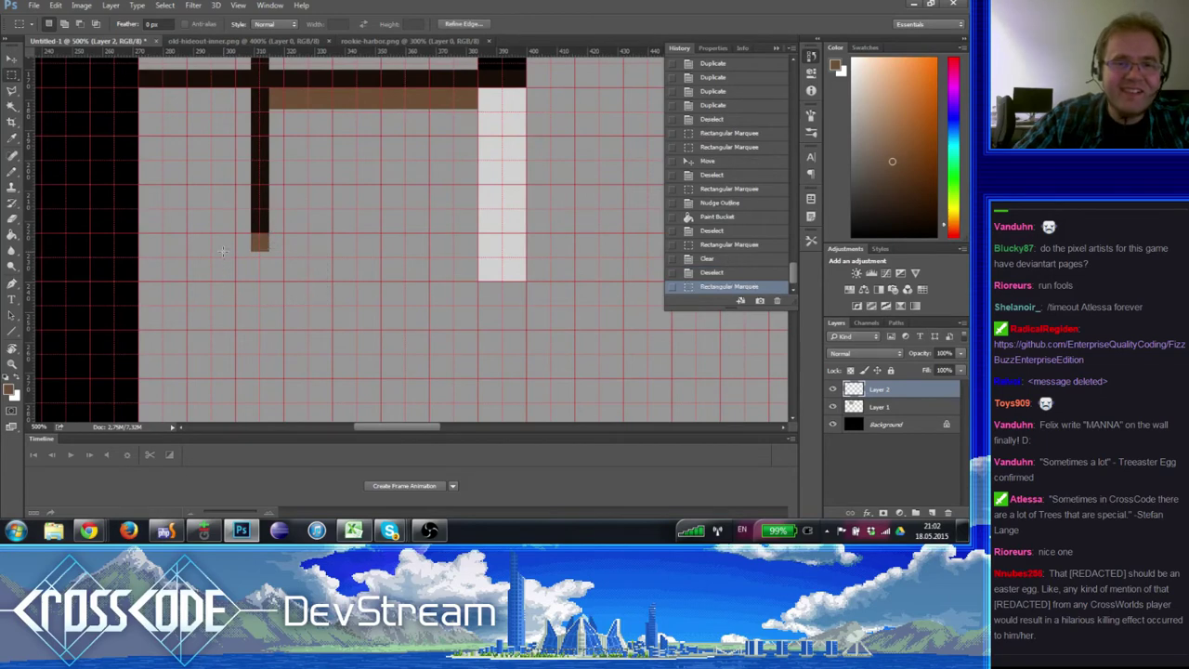
{"action": "key", "text": "Delete"}
- Trim the lower edge of the brown band under the horizontal wall strip by clearing its lowest pixels, and deselect
{"action": "scroll", "coordinate": [220, 252], "scroll_direction": "up", "scroll_amount": 5}
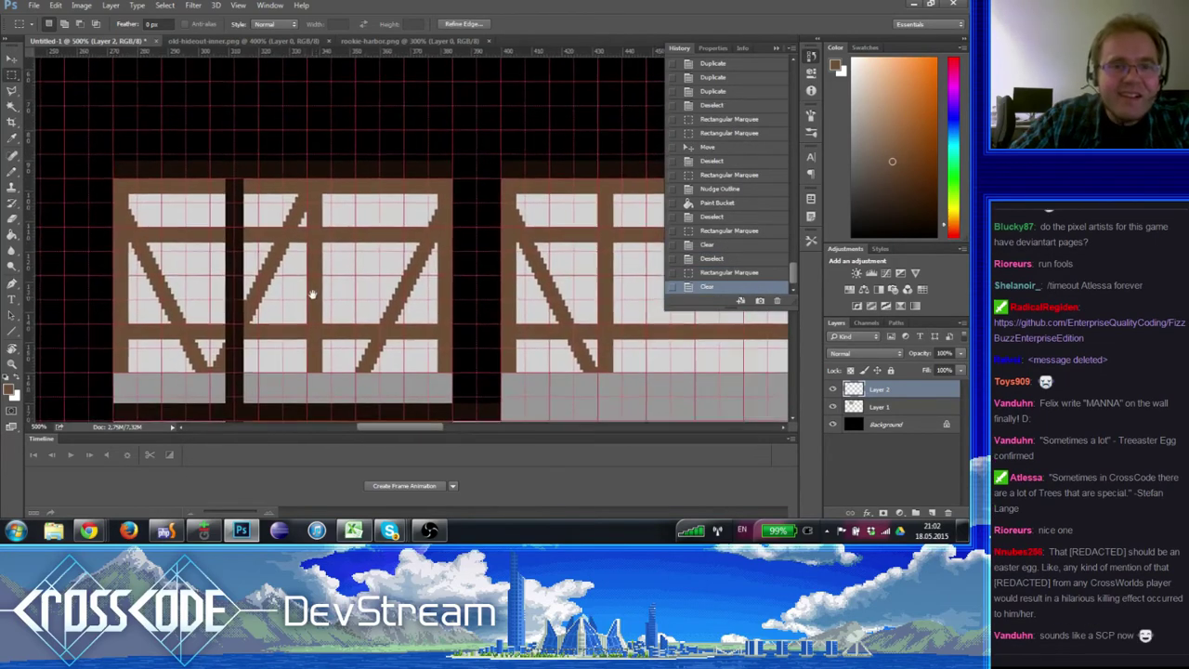
{"action": "left_click_drag", "start_coordinate": [245, 201], "coordinate": [430, 173]}
{"action": "scroll", "coordinate": [253, 193], "scroll_direction": "down", "scroll_amount": 5}
{"action": "left_click", "coordinate": [253, 193]}
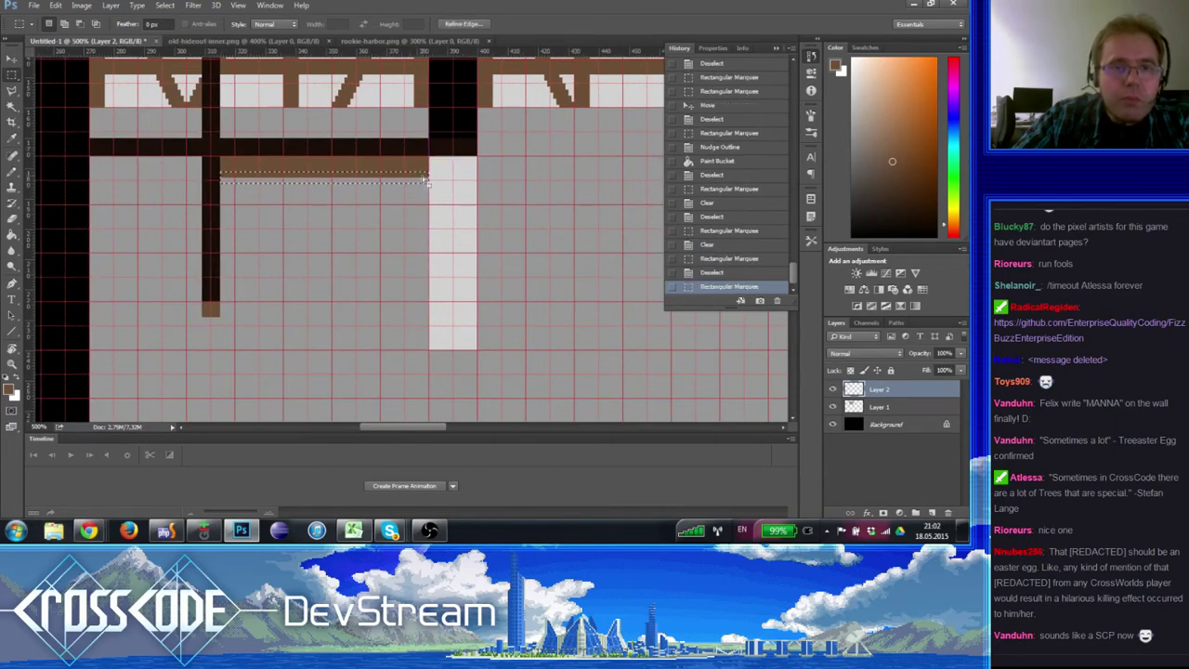
{"action": "key", "text": "Delete"}
{"action": "key", "text": "ctrl+d"}
- Fill the matching band under the horizontal strip, from the room's left edge to the vertical strip, with the same brown, and deselect
{"action": "mouse_move", "coordinate": [244, 179]}
{"action": "left_mouse_down"}
{"action": "mouse_move", "coordinate": [262, 273]}
{"action": "mouse_move", "coordinate": [337, 186]}
{"action": "mouse_move", "coordinate": [349, 235]}
{"action": "mouse_move", "coordinate": [224, 259]}
{"action": "left_mouse_up"}
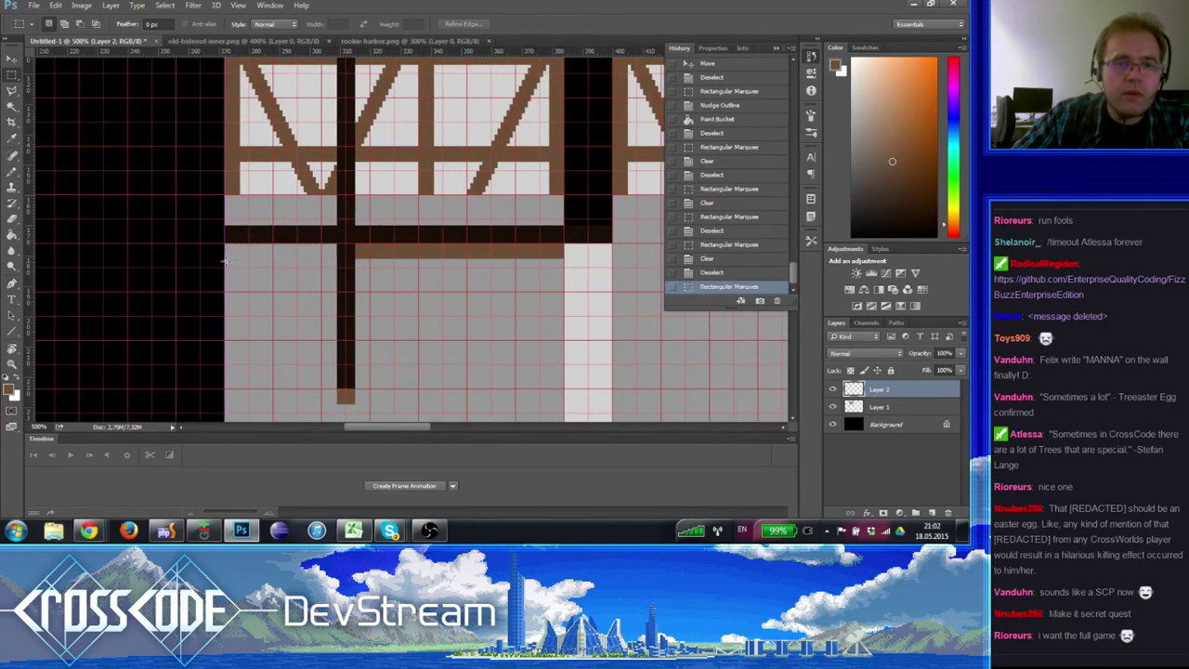
{"action": "left_click", "coordinate": [13, 234]}
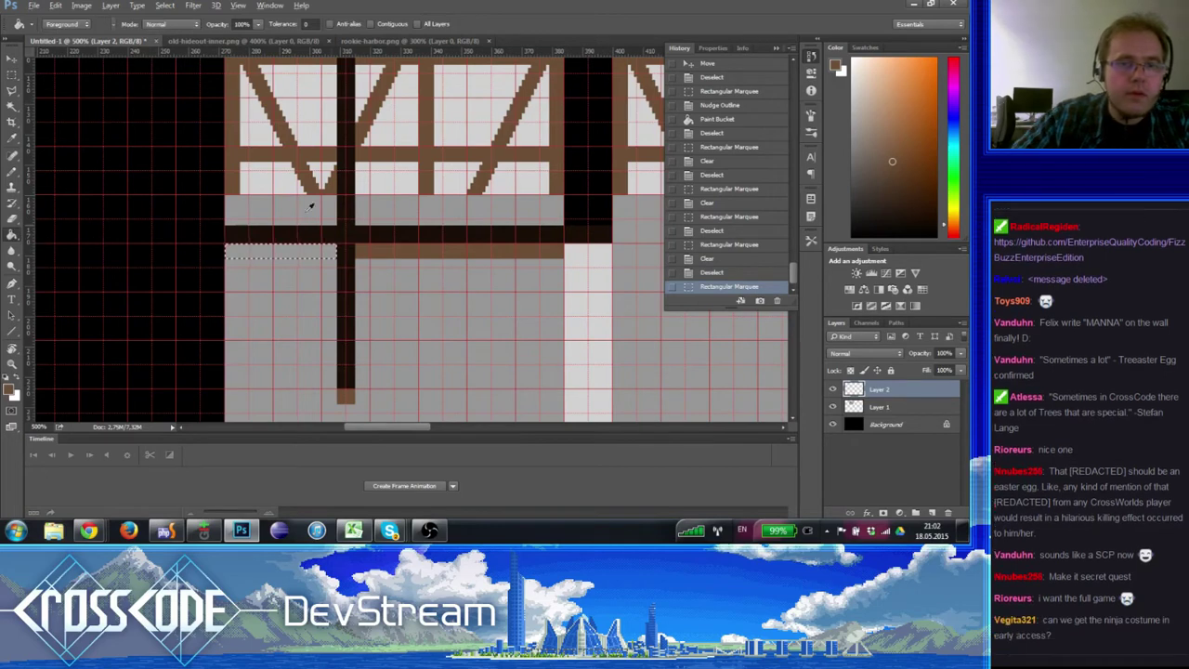
{"action": "left_click", "coordinate": [279, 253]}
{"action": "key", "text": "ctrl+d"}
- Continue the brown band across the upper end of the light dividing wall with the grid shown, and deselect
{"action": "left_click", "coordinate": [12, 365]}
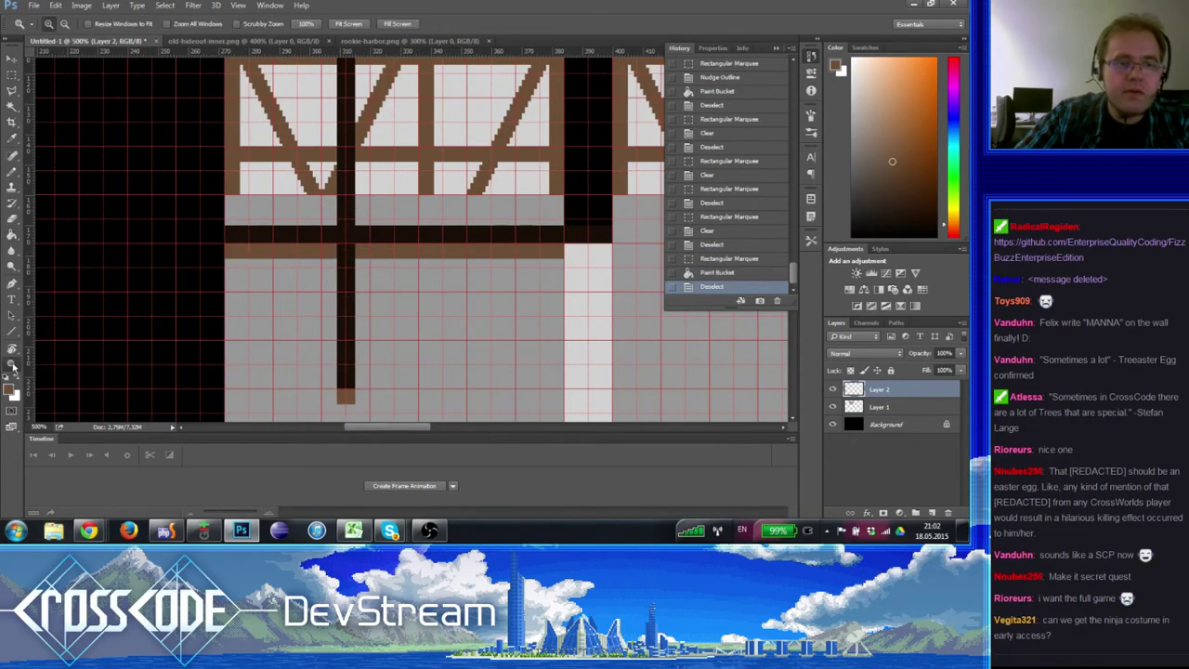
{"action": "left_click", "coordinate": [159, 288], "text": "alt"}
{"action": "left_click", "coordinate": [288, 291], "text": "alt"}
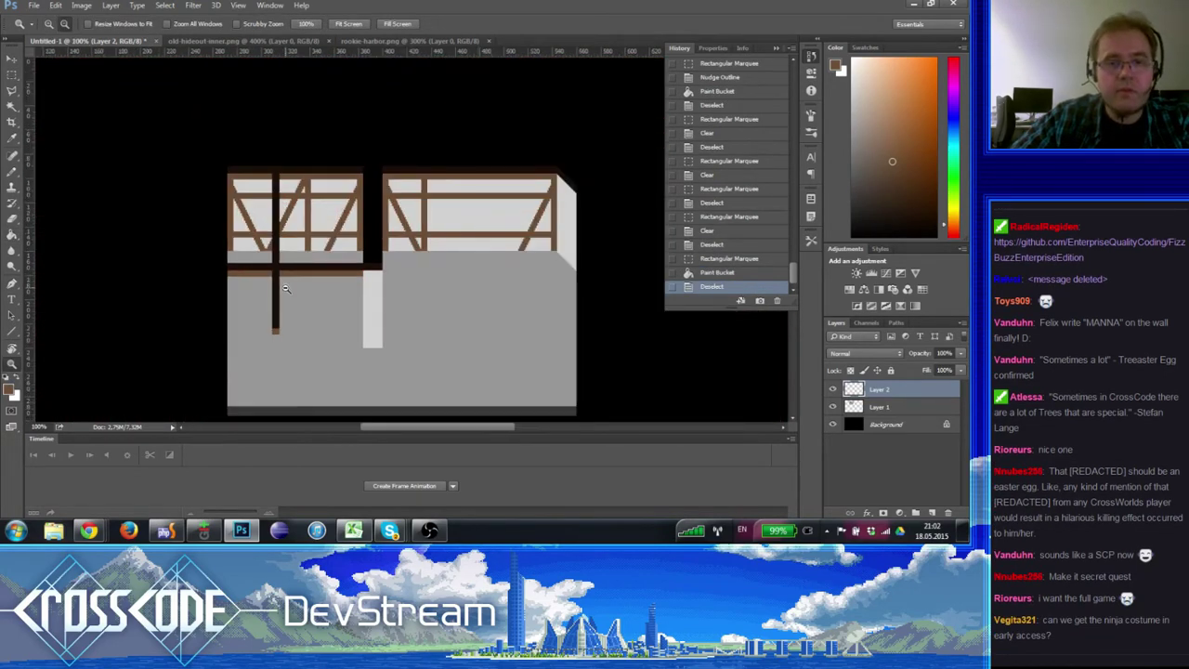
{"action": "left_click", "coordinate": [328, 263]}
{"action": "left_click", "coordinate": [328, 263]}
{"action": "scroll", "coordinate": [328, 263], "scroll_direction": "up", "scroll_amount": 1}
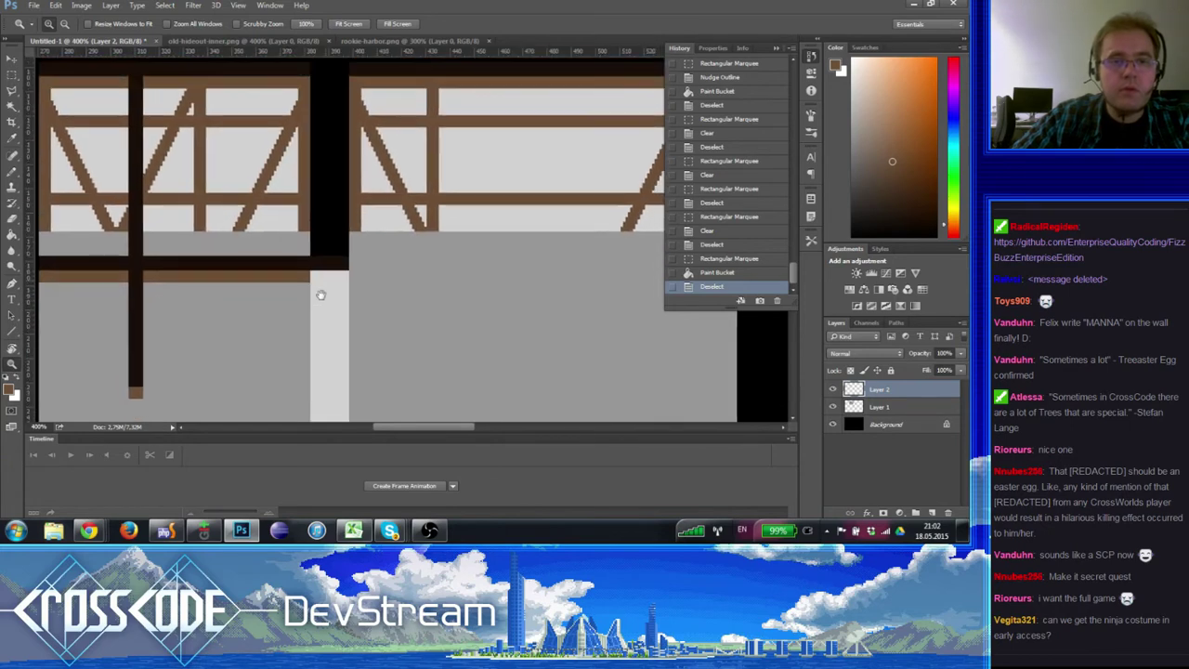
{"action": "key", "text": "m"}
{"action": "key", "text": "ctrl+apostrophe"}
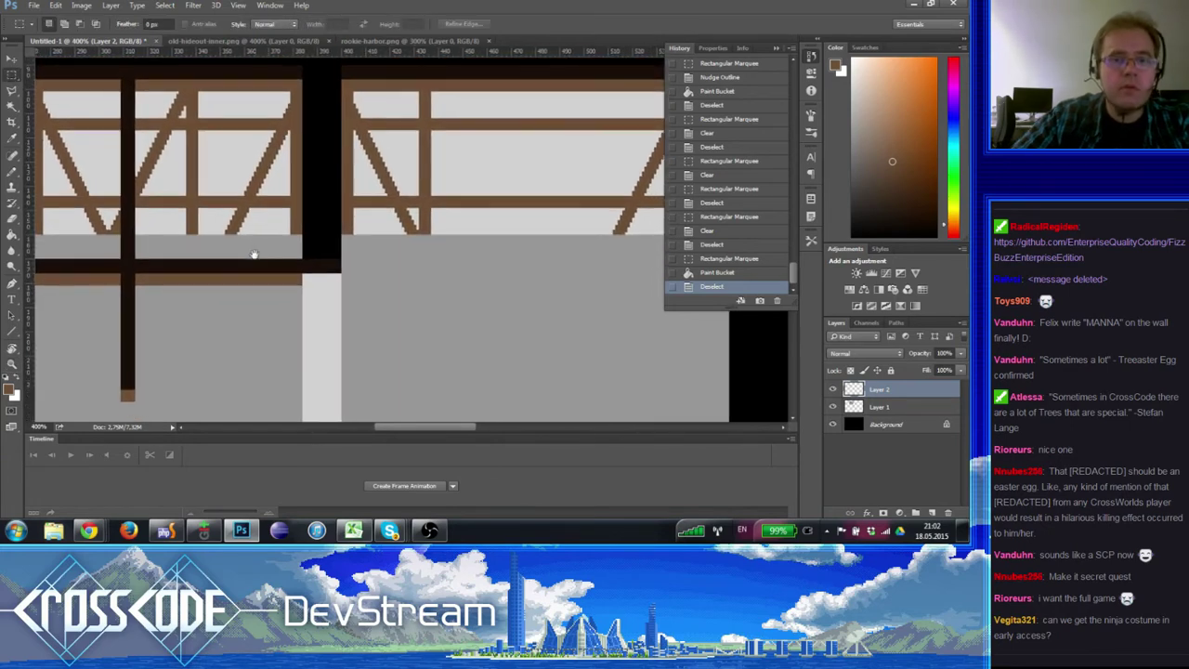
{"action": "left_click_drag", "start_coordinate": [304, 275], "coordinate": [341, 286]}
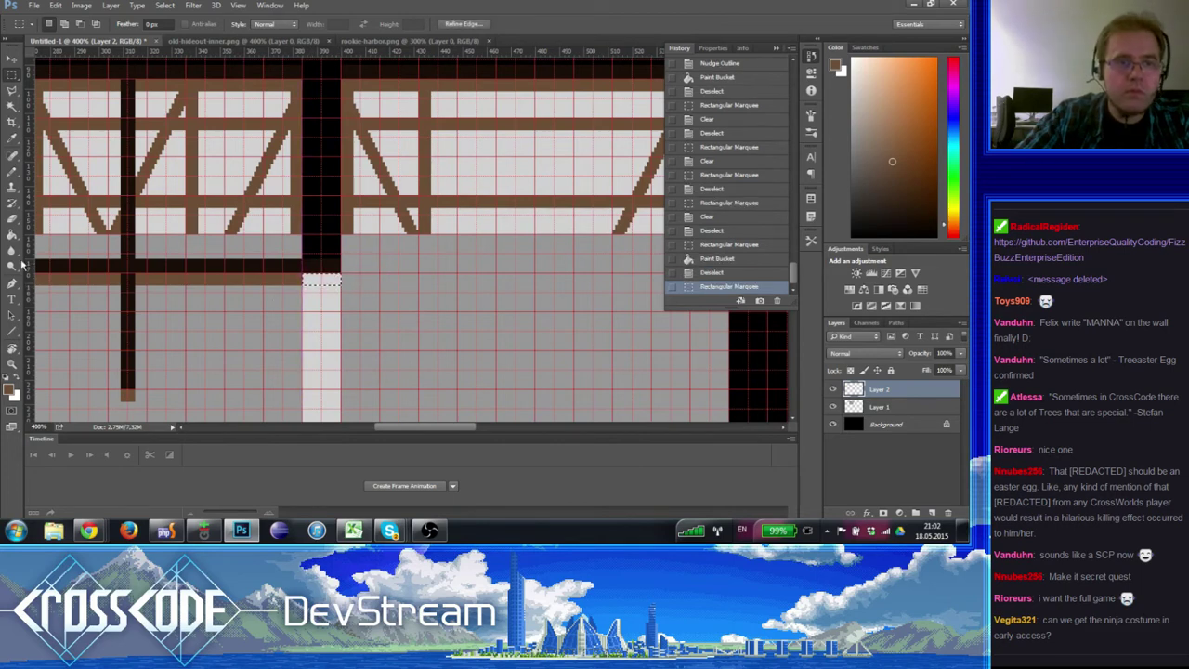
{"action": "key", "text": "g"}
{"action": "left_click", "coordinate": [327, 283]}
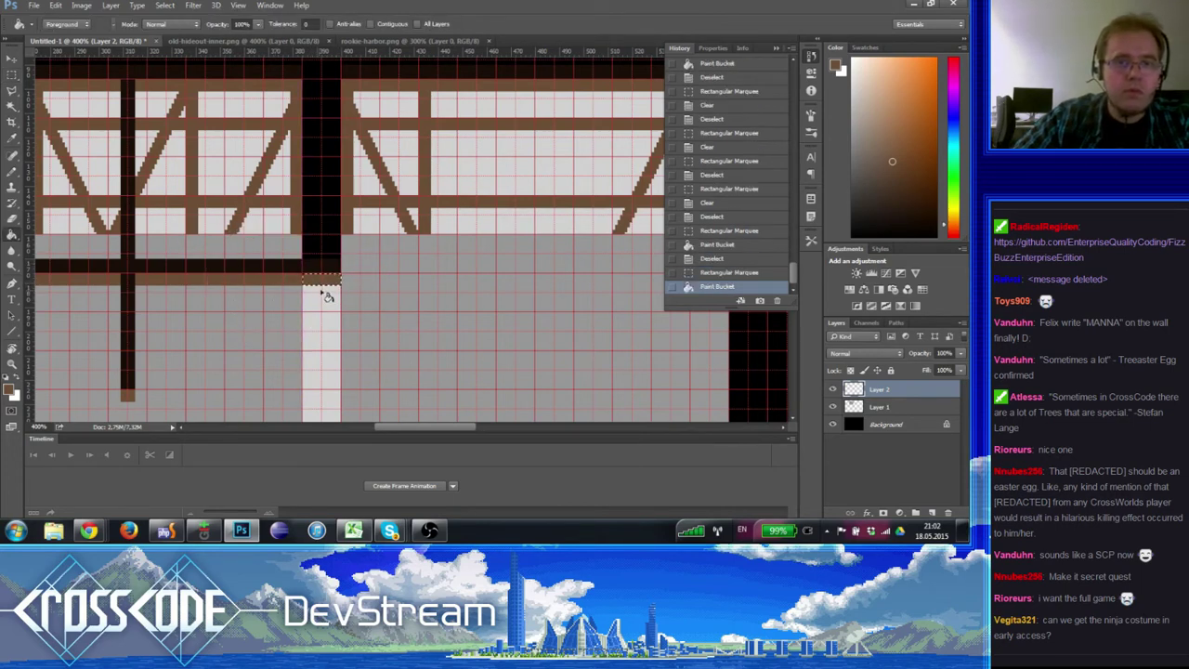
{"action": "key", "text": "ctrl+d"}
- Cut the brown top piece of the dividing wall from Layer 2 and paste it as a new layer above Layer 1
{"action": "left_click", "coordinate": [12, 76]}
{"action": "scroll", "coordinate": [242, 199], "scroll_direction": "down", "scroll_amount": 3}
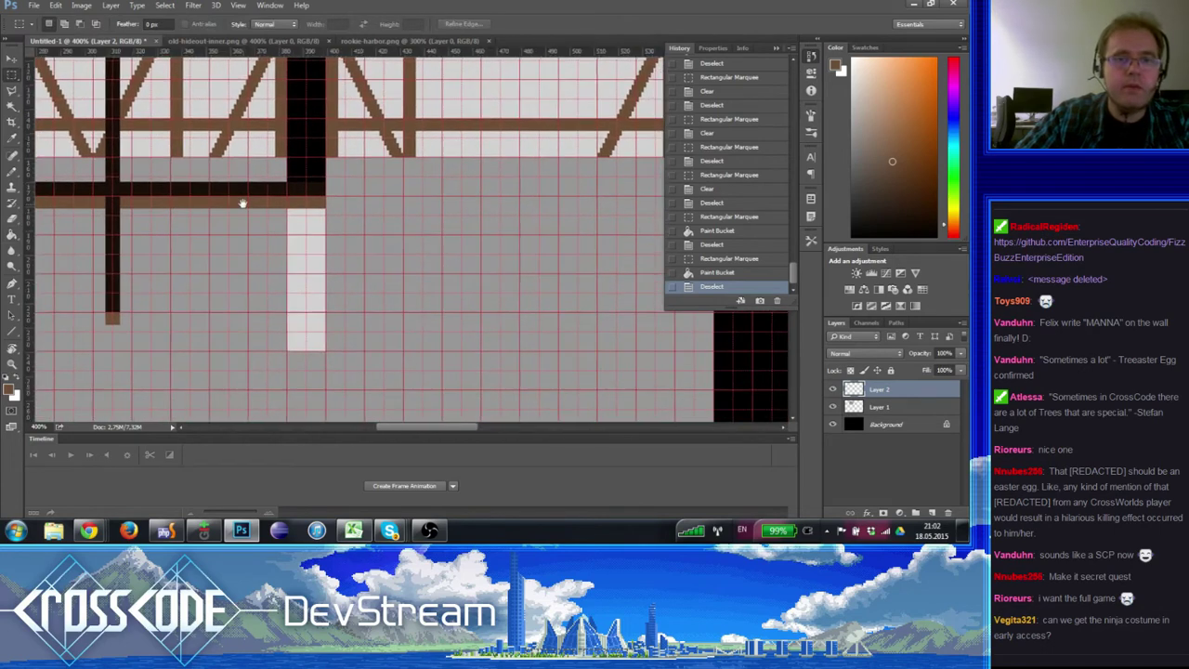
{"action": "scroll", "coordinate": [278, 223], "scroll_direction": "right", "scroll_amount": 1}
{"action": "key", "text": "ctrl+minus"}
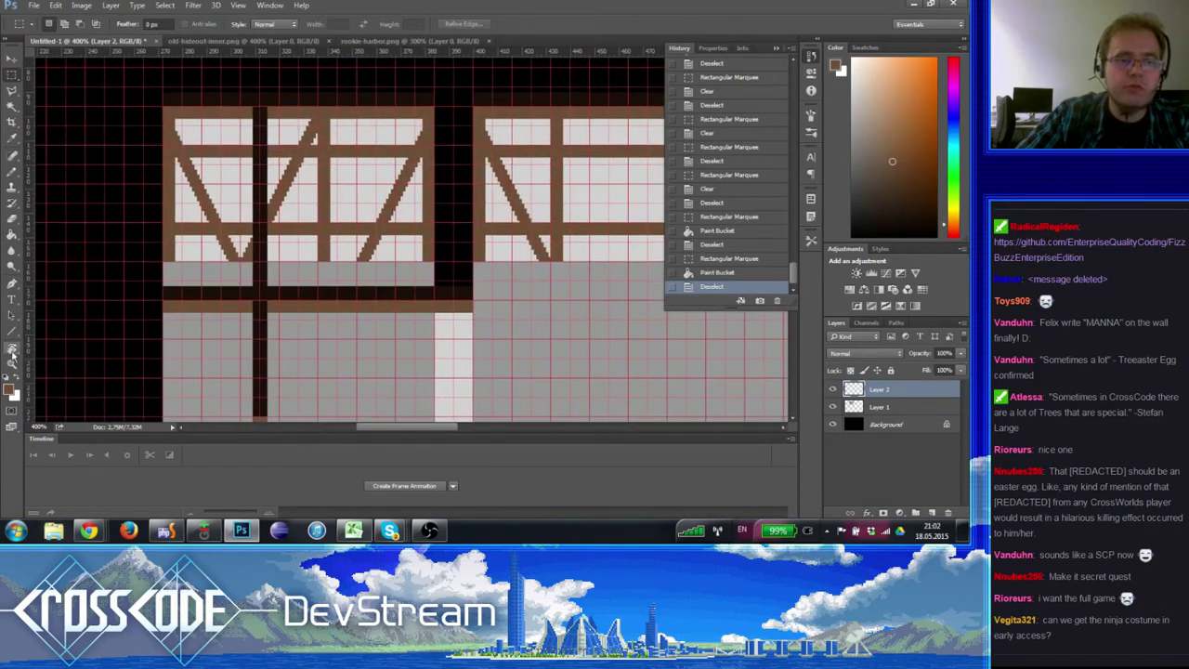
{"action": "left_click", "coordinate": [11, 362]}
{"action": "left_click", "coordinate": [149, 328], "text": "alt"}
{"action": "left_click", "coordinate": [149, 327]}
{"action": "scroll", "coordinate": [153, 223], "scroll_direction": "down", "scroll_amount": 3}
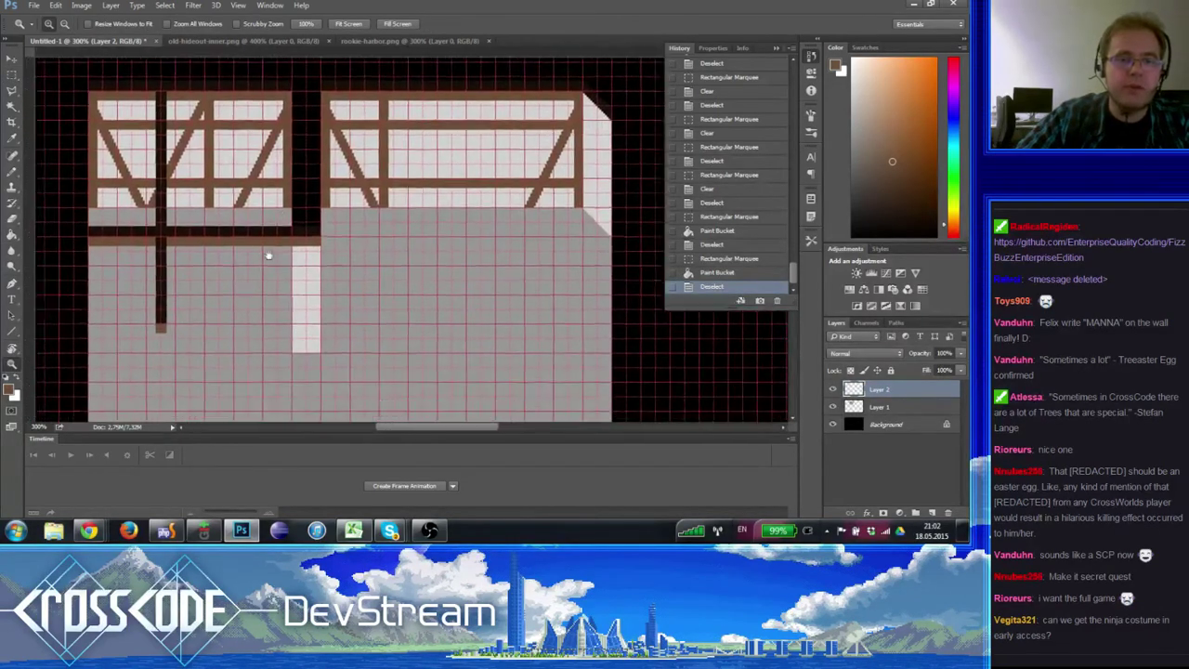
{"action": "left_click", "coordinate": [11, 76]}
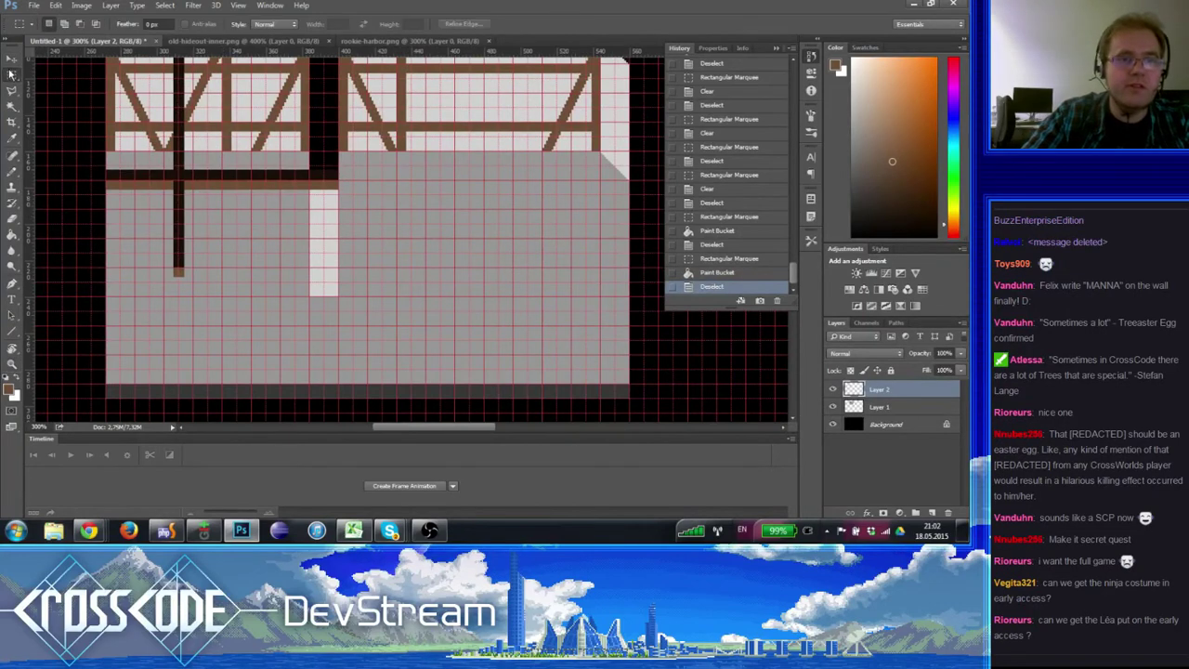
{"action": "left_click_drag", "start_coordinate": [362, 315], "coordinate": [310, 150]}
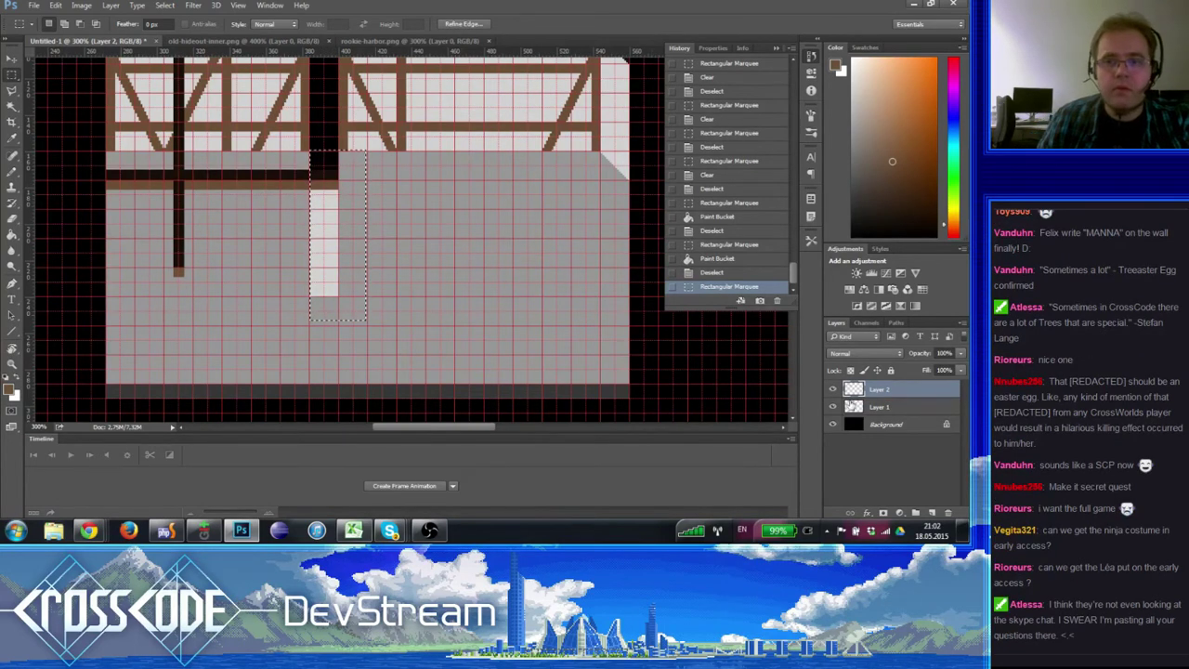
{"action": "left_click", "coordinate": [853, 406]}
{"action": "left_click", "coordinate": [832, 406]}
{"action": "left_click", "coordinate": [832, 406]}
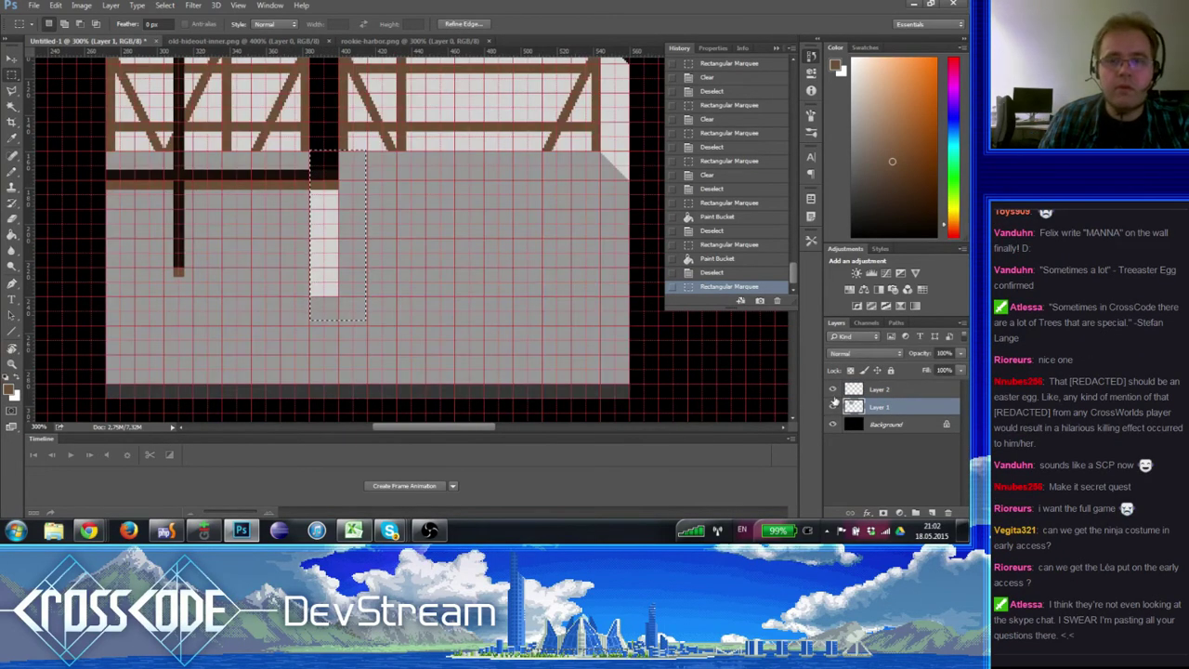
{"action": "left_click", "coordinate": [836, 390]}
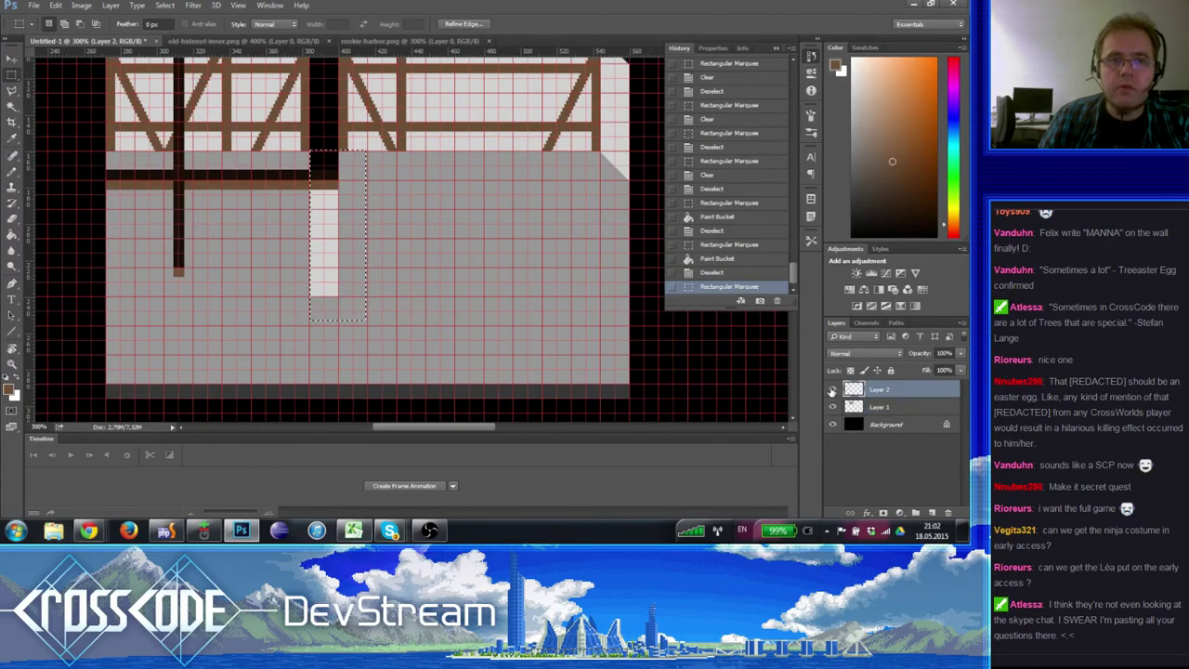
{"action": "key", "text": "ctrl+x"}
{"action": "left_click", "coordinate": [858, 413]}
{"action": "key", "text": "ctrl+v"}
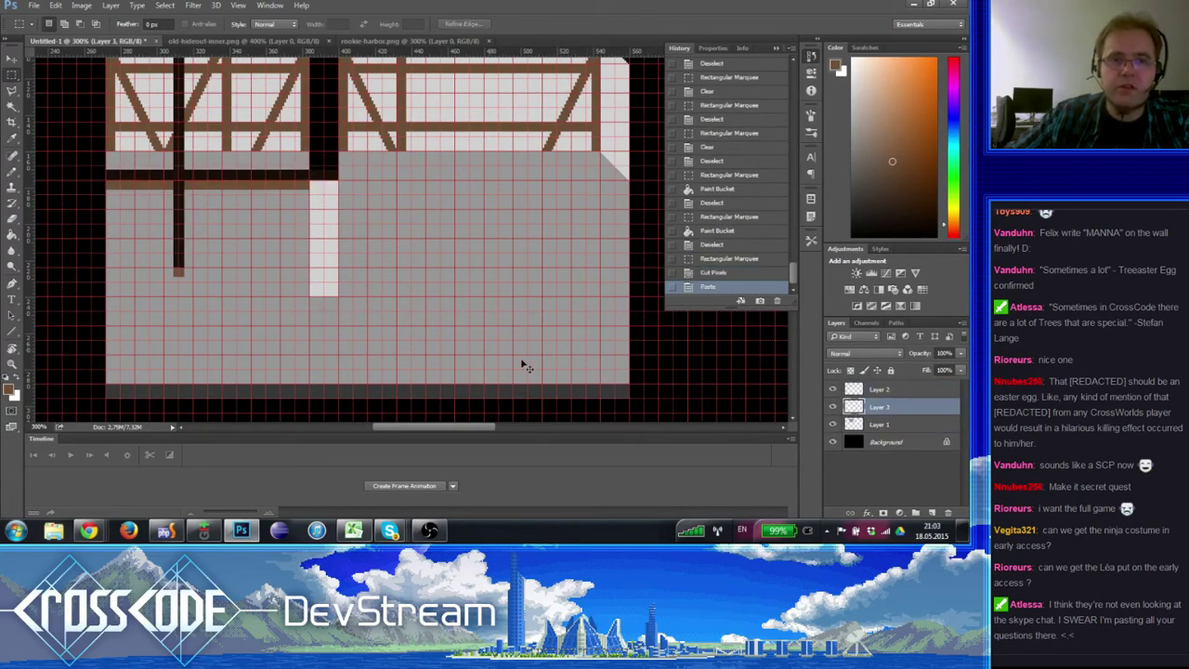
- Move the pasted brown piece back onto the dividing wall's upper end and merge its layer with Layer 1
{"action": "left_click_drag", "start_coordinate": [423, 275], "coordinate": [336, 218]}
{"action": "left_click", "coordinate": [883, 423], "text": "ctrl"}
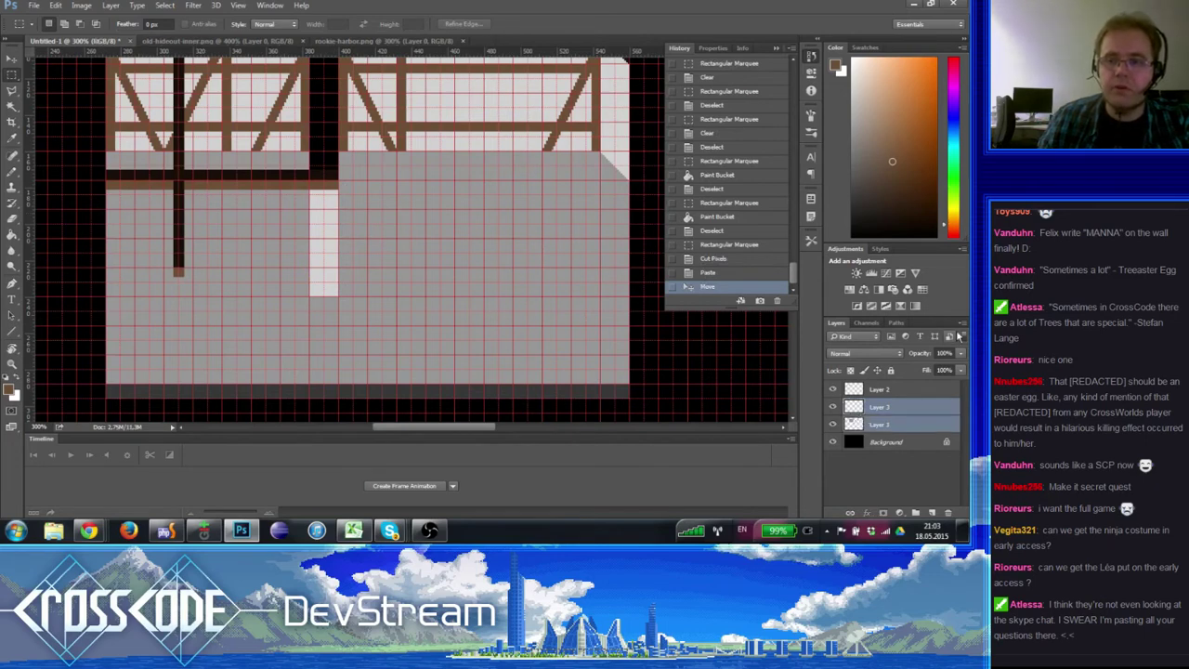
{"action": "left_click", "coordinate": [962, 325]}
{"action": "left_click", "coordinate": [873, 230]}
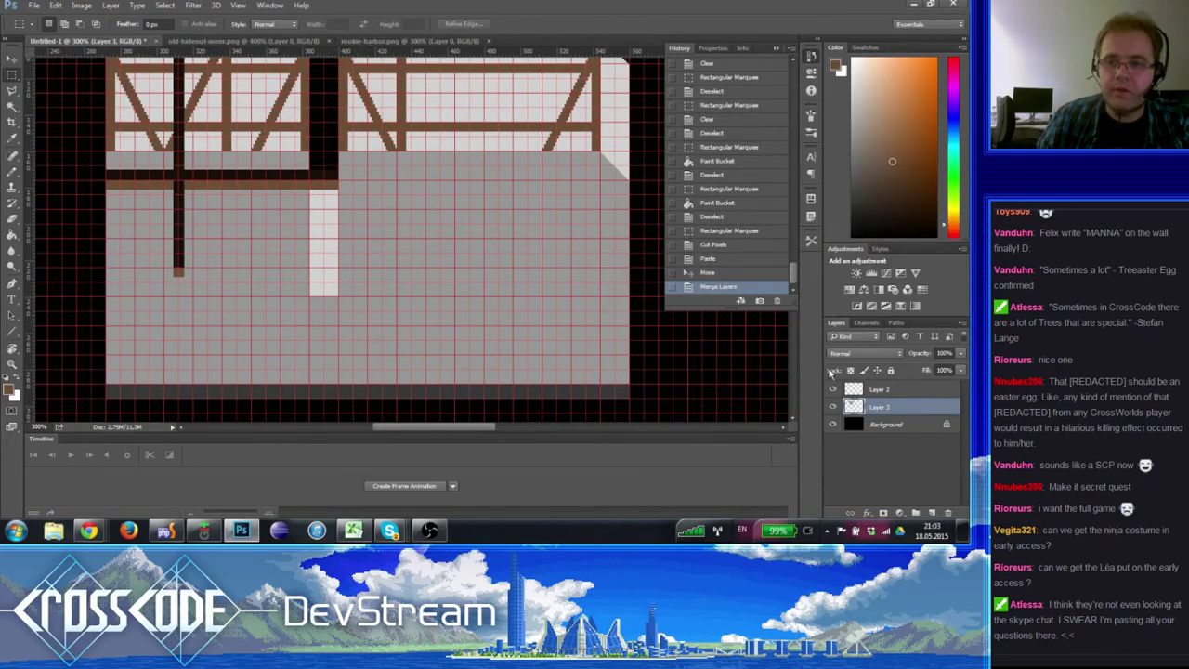
{"action": "left_click", "coordinate": [832, 407]}
{"action": "left_click", "coordinate": [833, 407]}
- Move the light dividing wall together with its dark and brown top slightly further down, deselect, and hide the grid
{"action": "left_click_drag", "start_coordinate": [465, 300], "coordinate": [480, 390]}
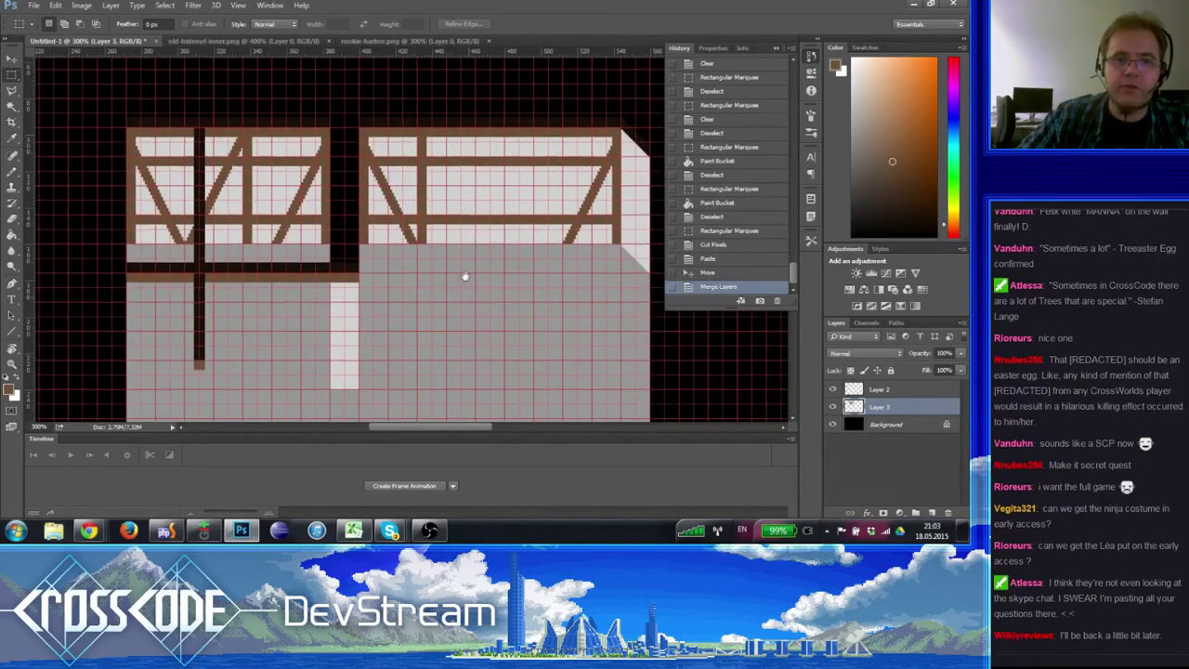
{"action": "left_click_drag", "start_coordinate": [464, 273], "coordinate": [461, 234]}
{"action": "left_click_drag", "start_coordinate": [353, 350], "coordinate": [321, 177]}
{"action": "left_click_drag", "start_coordinate": [344, 295], "coordinate": [343, 296]}
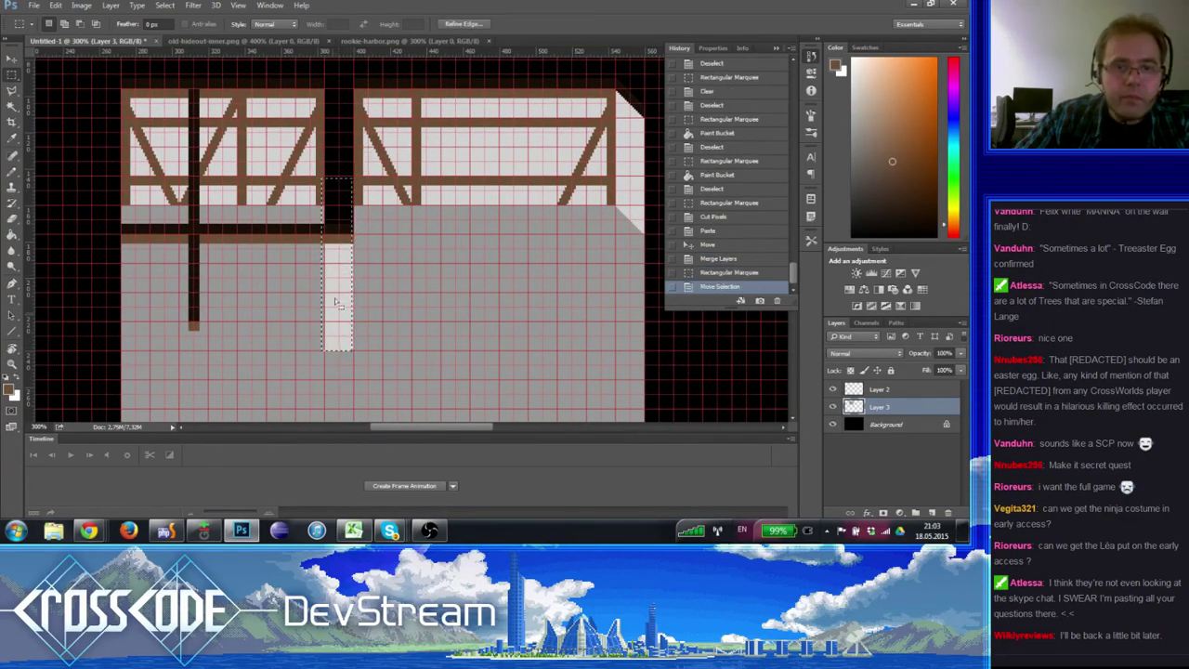
{"action": "left_click_drag", "start_coordinate": [317, 356], "coordinate": [324, 147]}
{"action": "left_click_drag", "start_coordinate": [344, 258], "coordinate": [340, 313]}
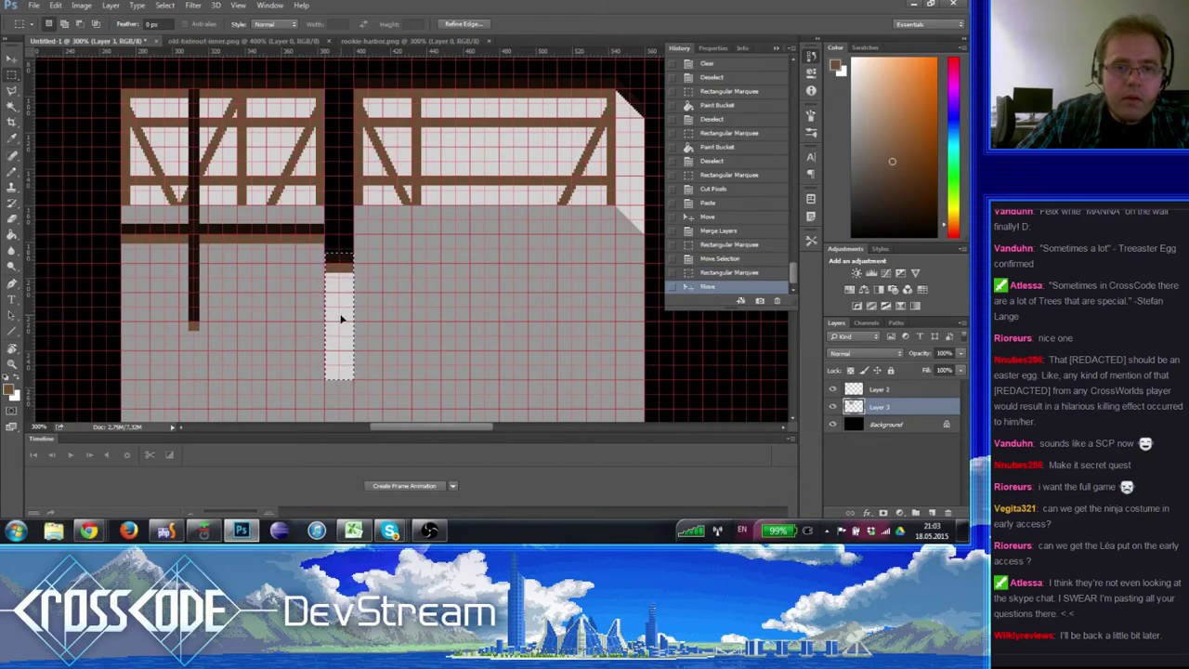
{"action": "key", "text": "ctrl+d"}
{"action": "key", "text": "ctrl+apostrophe"}
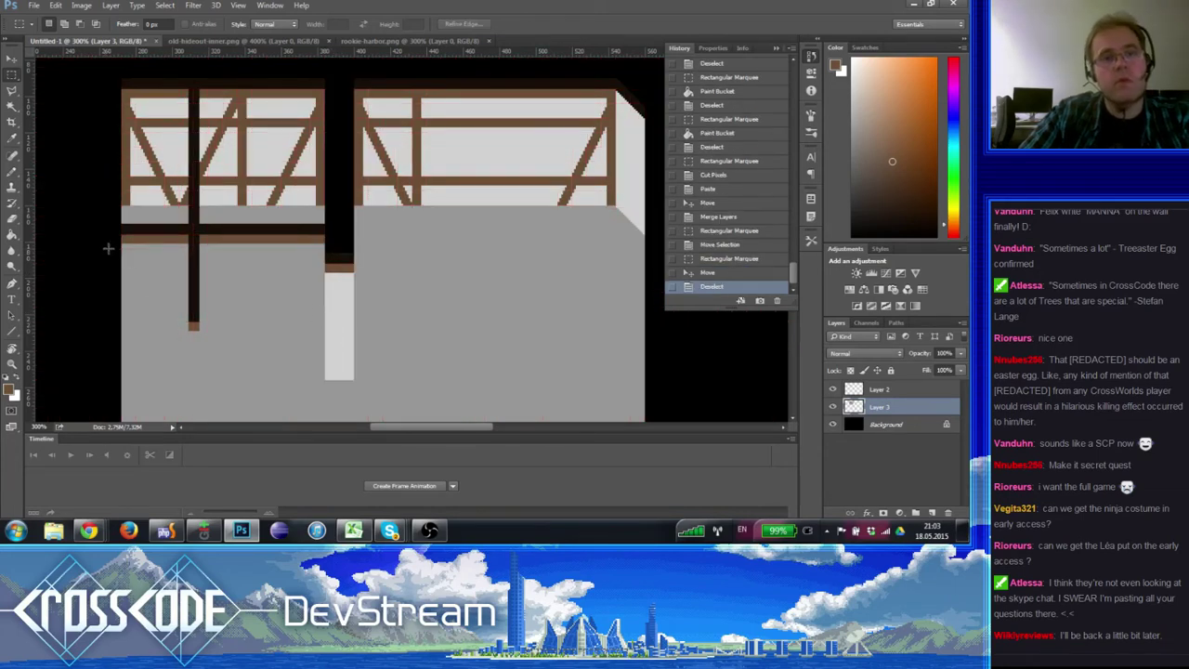
{"action": "left_click", "coordinate": [12, 364]}
{"action": "left_click_drag", "start_coordinate": [93, 349], "coordinate": [172, 334]}
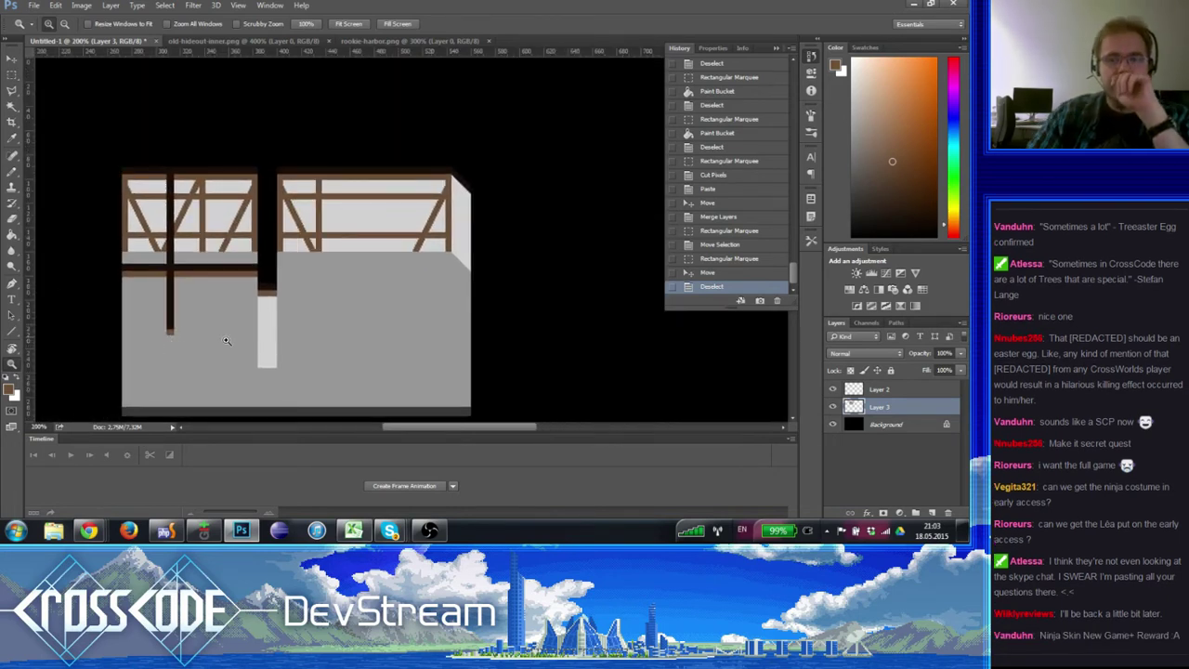
- Compare the room with and without the thin dark dividing walls by toggling the visibility of Layer 2
{"action": "left_click", "coordinate": [832, 389]}
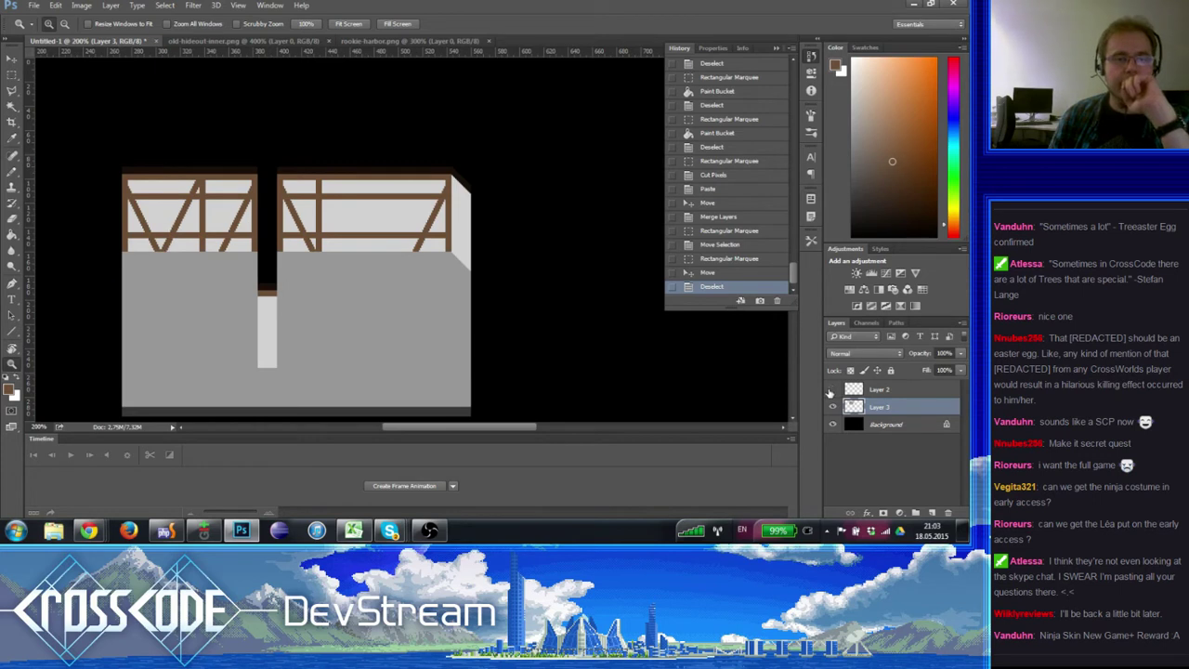
{"action": "left_click", "coordinate": [833, 389]}
{"action": "left_click", "coordinate": [833, 389]}
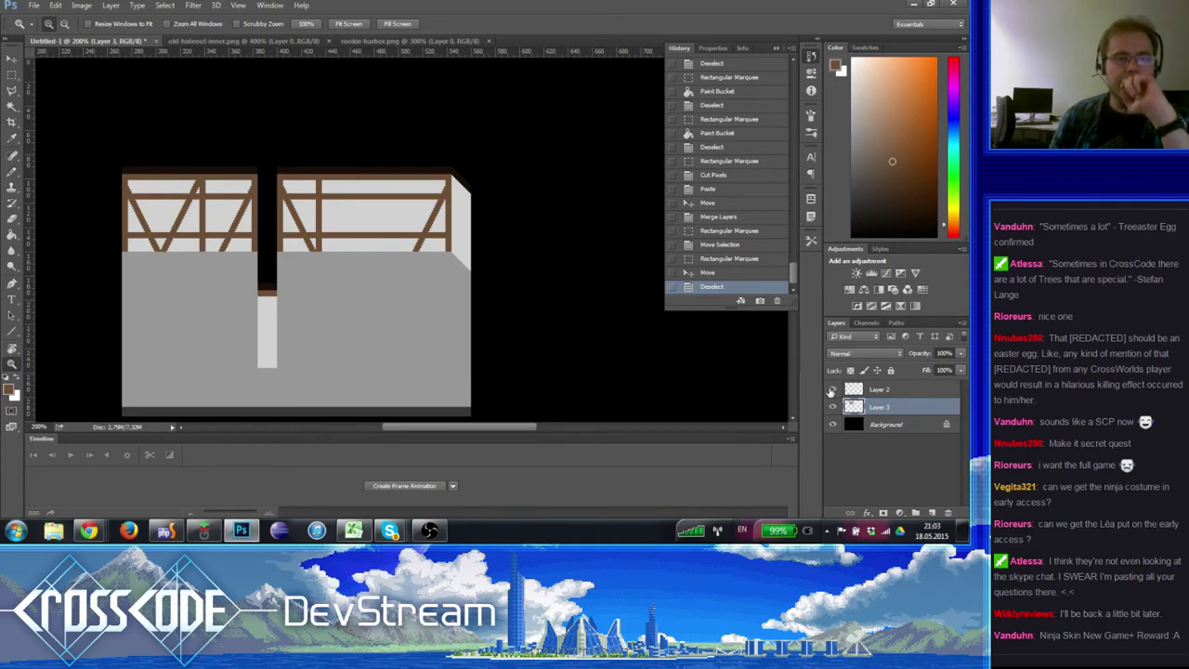
{"action": "left_click", "coordinate": [832, 390]}
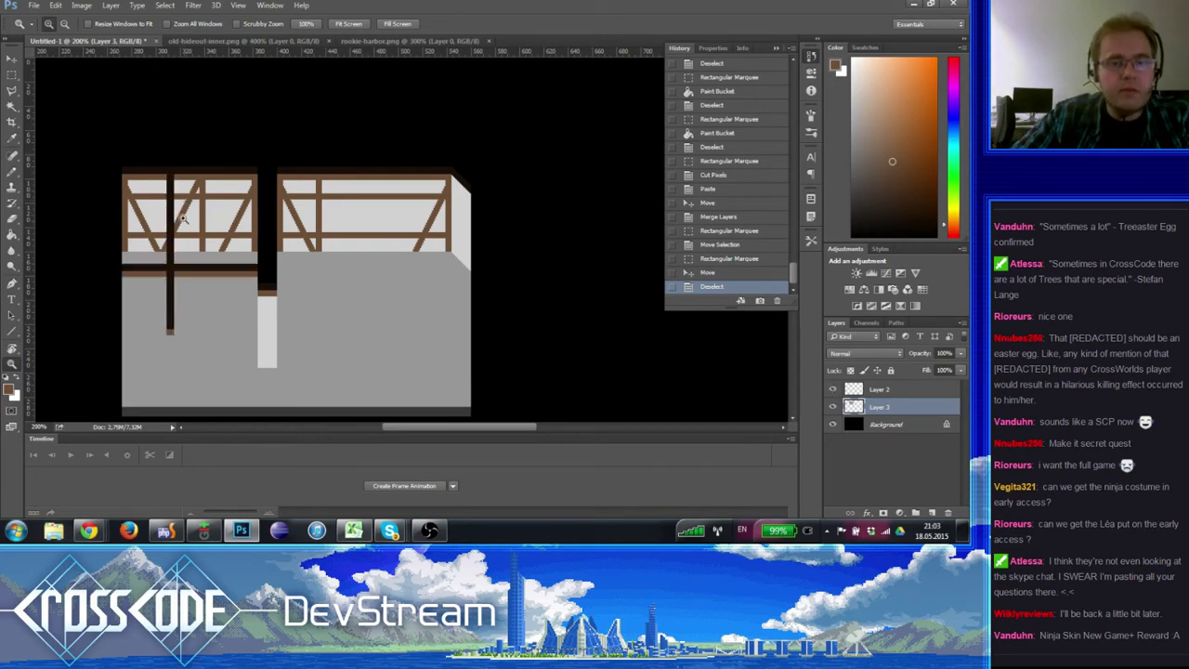
{"action": "left_click_drag", "start_coordinate": [261, 276], "coordinate": [323, 242]}
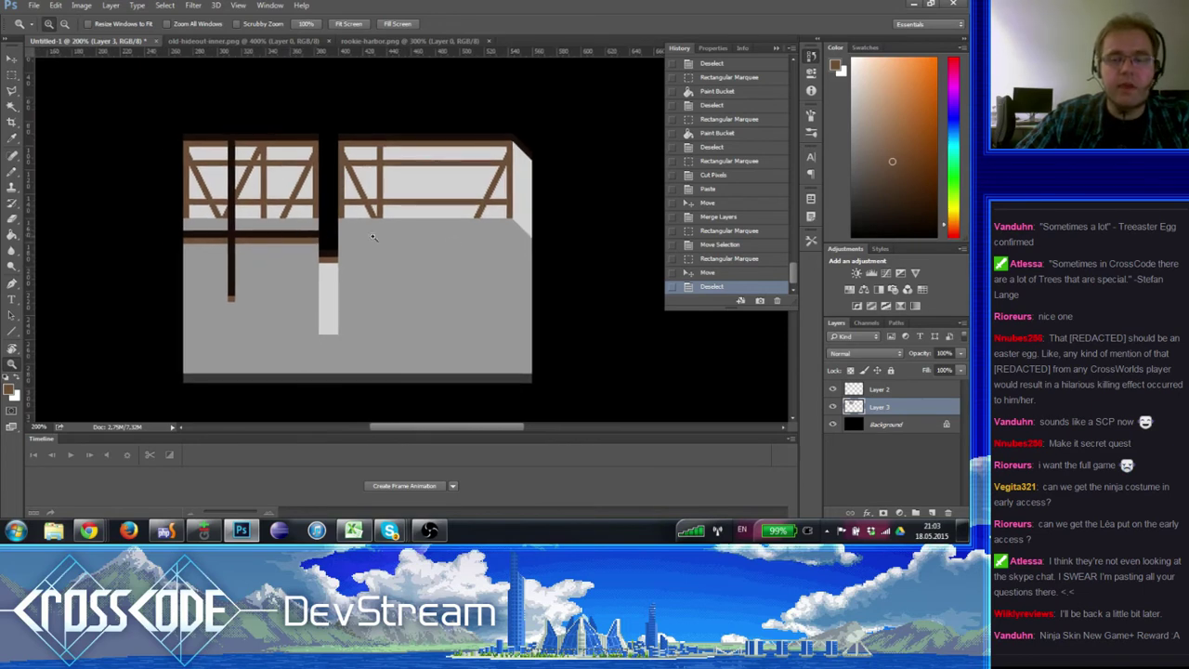
{"action": "left_click", "coordinate": [833, 389]}
{"action": "left_click", "coordinate": [832, 389]}
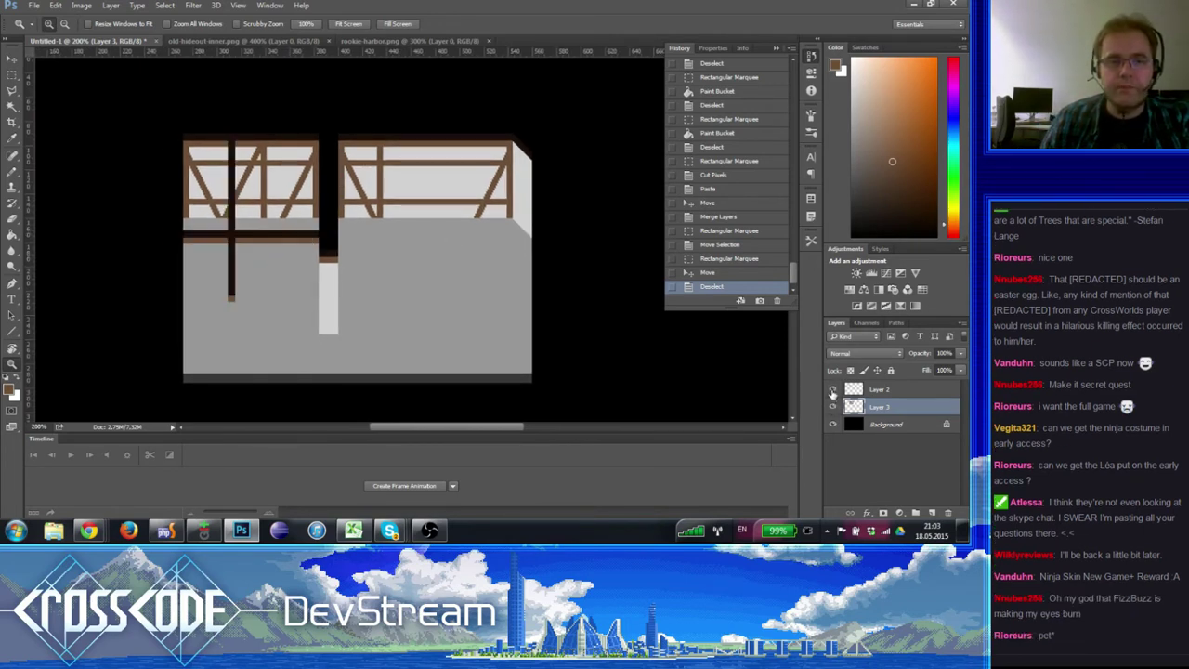
- Select Layer 2 and hide it so that only the wide dividing wall shows in the room
{"action": "left_click", "coordinate": [832, 390]}
{"action": "left_click", "coordinate": [855, 391]}
{"action": "left_click", "coordinate": [832, 389]}
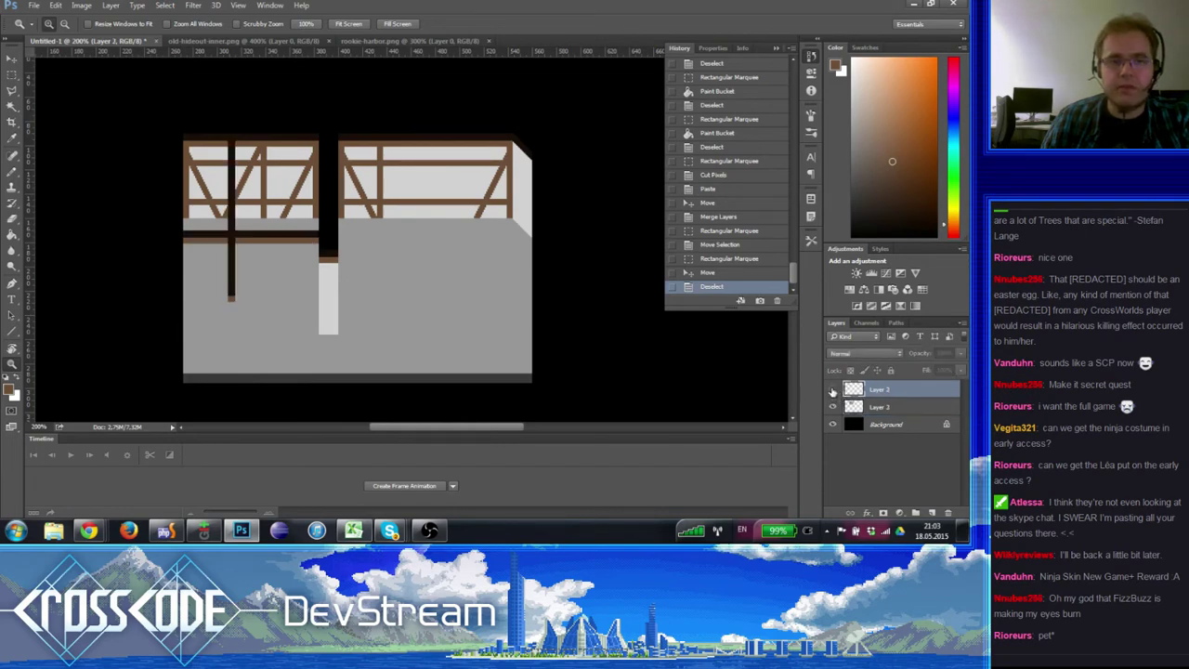
{"action": "left_click", "coordinate": [832, 389]}
{"action": "left_click_drag", "start_coordinate": [565, 348], "coordinate": [544, 326]}
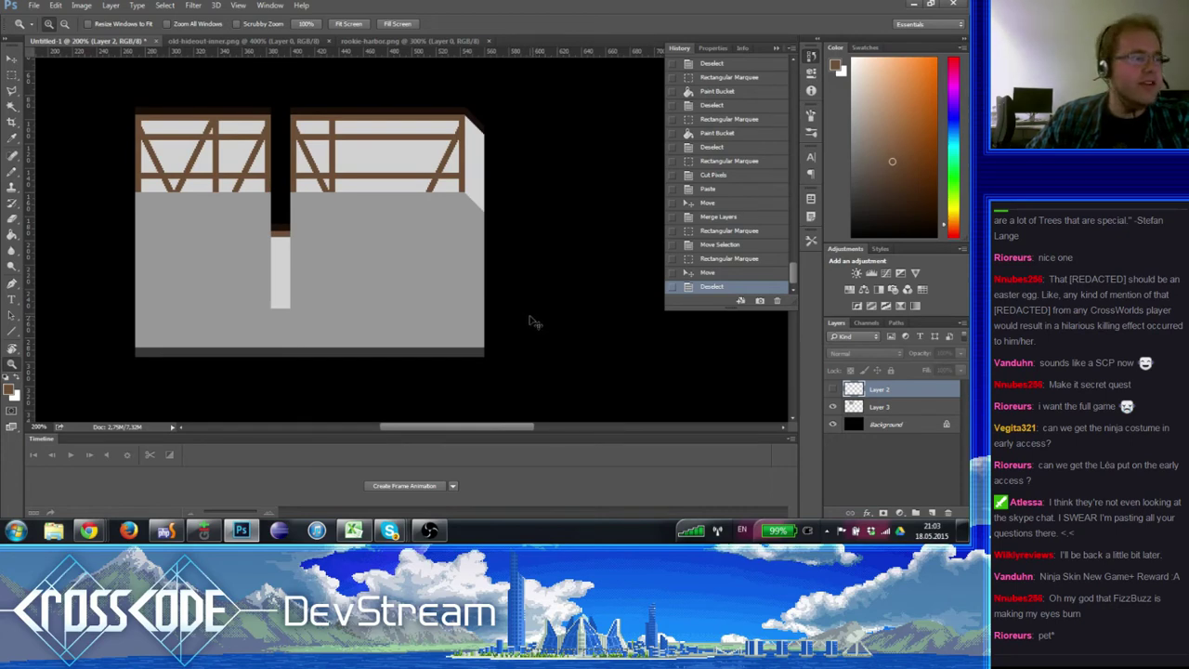
- Start saving the document and browse to the Map folder under Dropbox > Spherical > Graphics
{"action": "key", "text": "ctrl+s"}
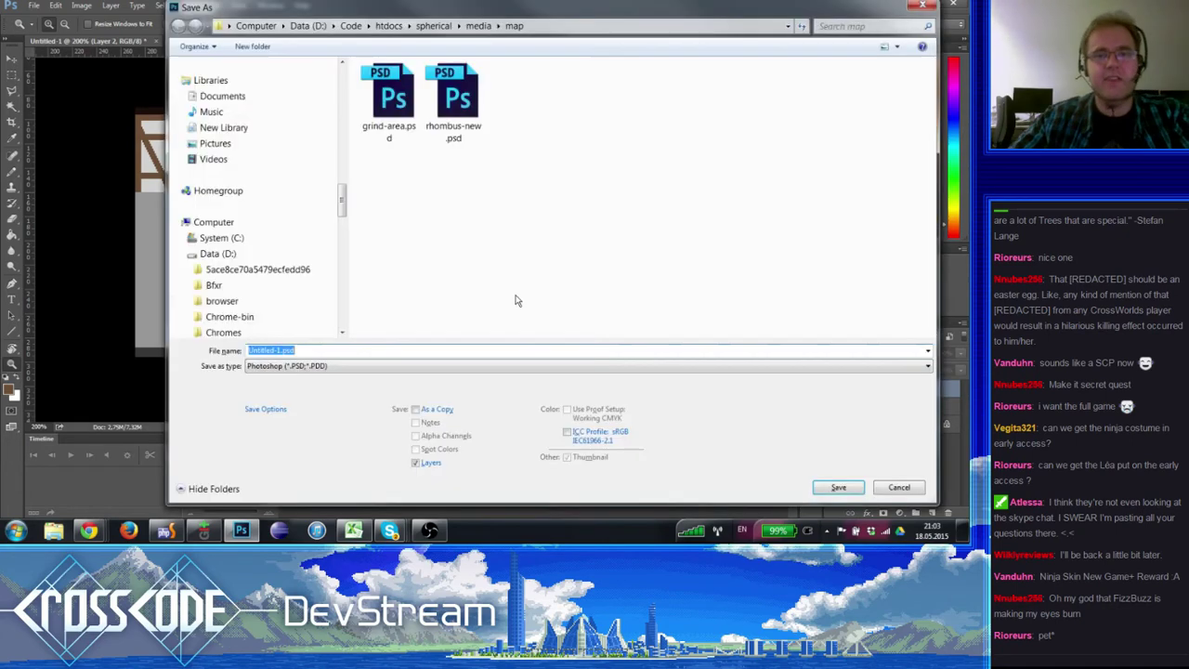
{"action": "scroll", "coordinate": [238, 233], "scroll_direction": "up", "scroll_amount": 15}
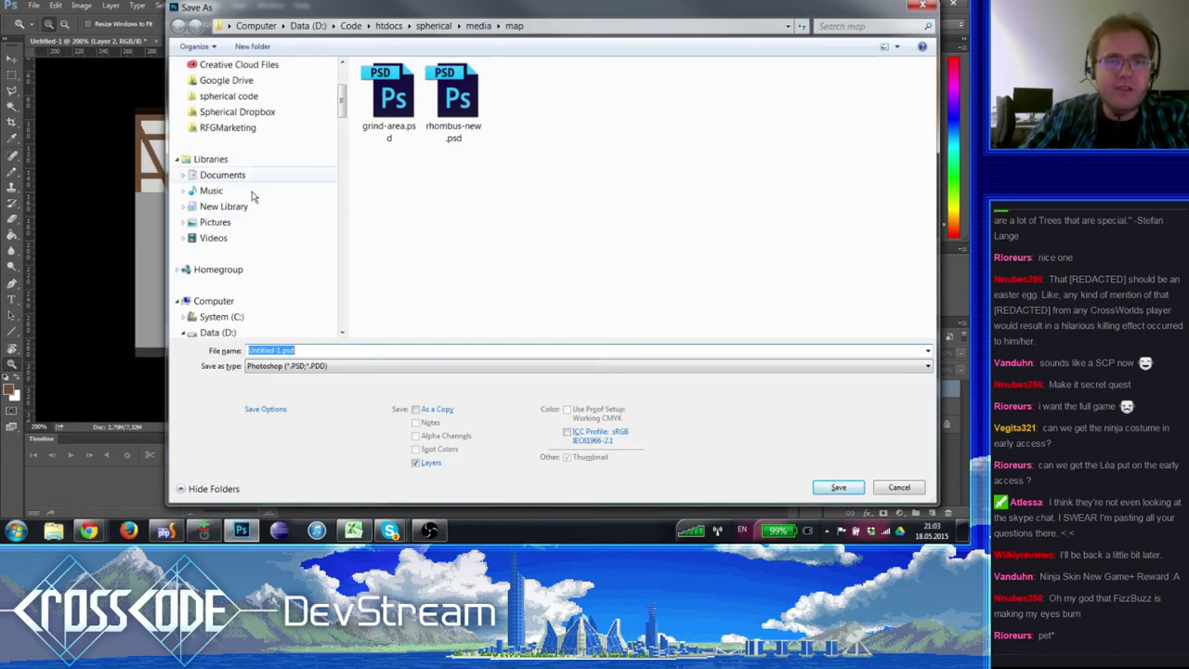
{"action": "left_click", "coordinate": [243, 243]}
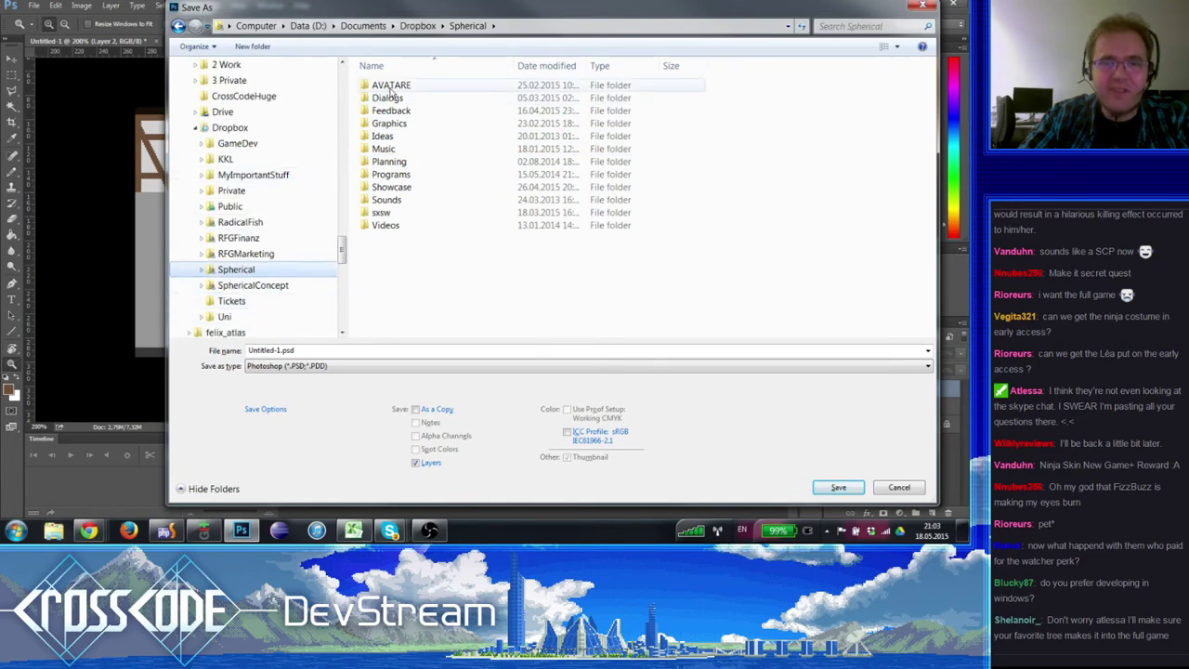
{"action": "double_click", "coordinate": [390, 123]}
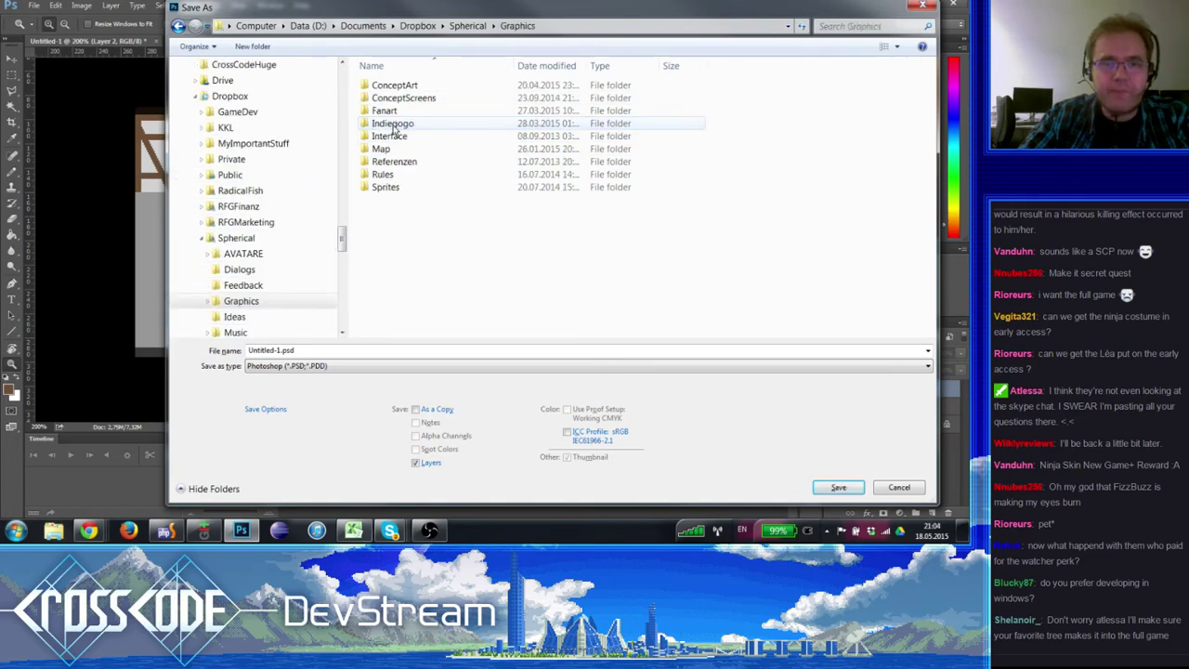
{"action": "double_click", "coordinate": [395, 152]}
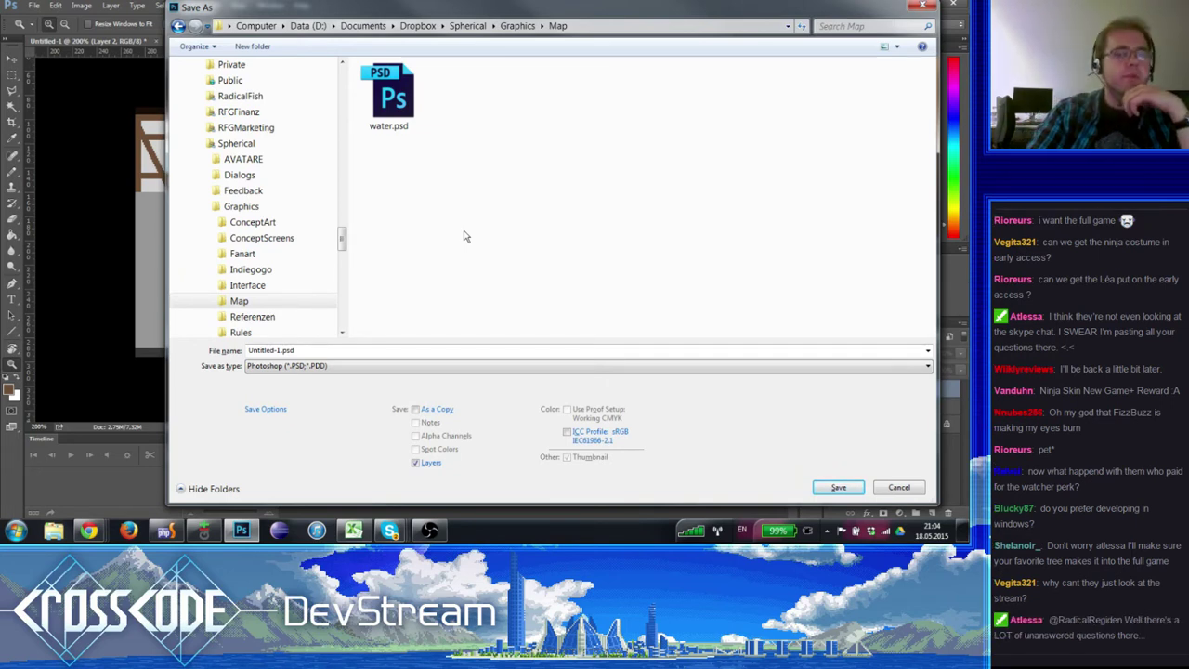
{"action": "scroll", "coordinate": [279, 241], "scroll_direction": "down", "scroll_amount": 3}
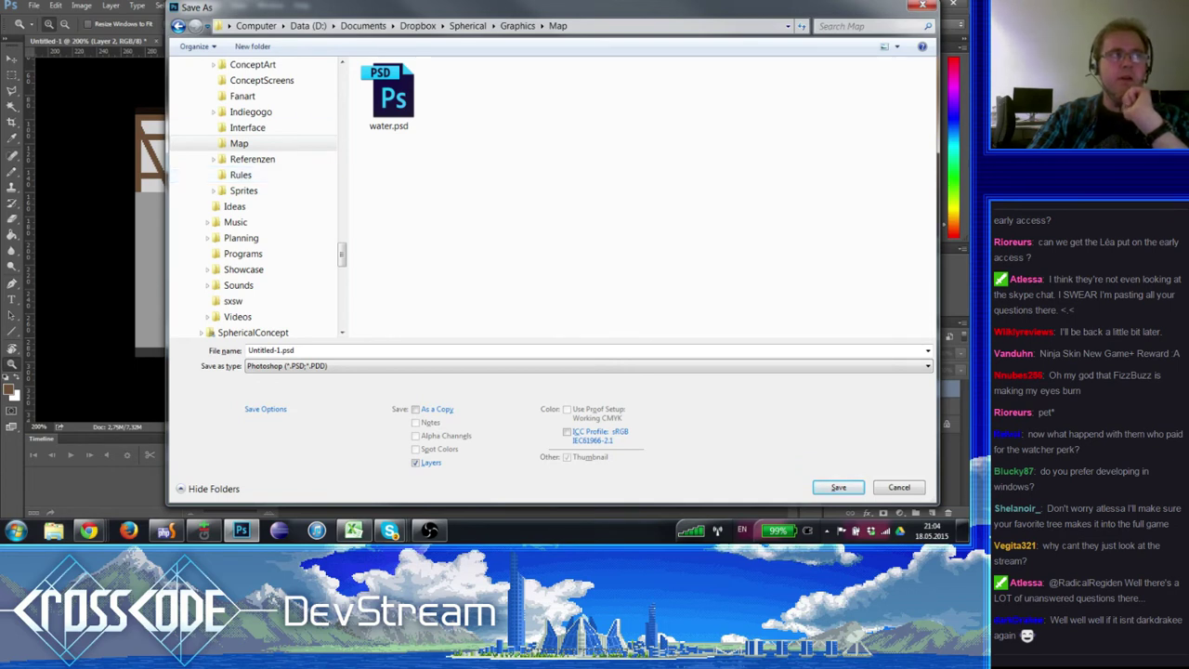
{"action": "key", "text": "alt+Tab"}
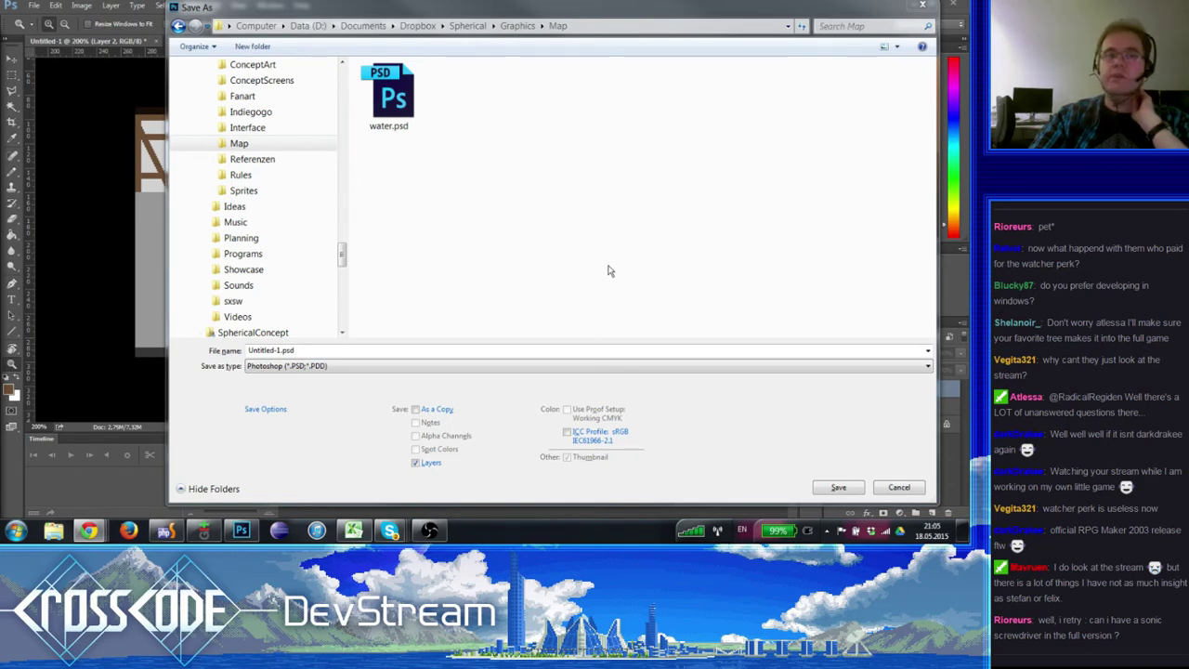
- Look through the Graphics subfolders, including Map, Indiegogo and Interface, for a suitable place to save the document
{"action": "scroll", "coordinate": [265, 171], "scroll_direction": "up", "scroll_amount": 2}
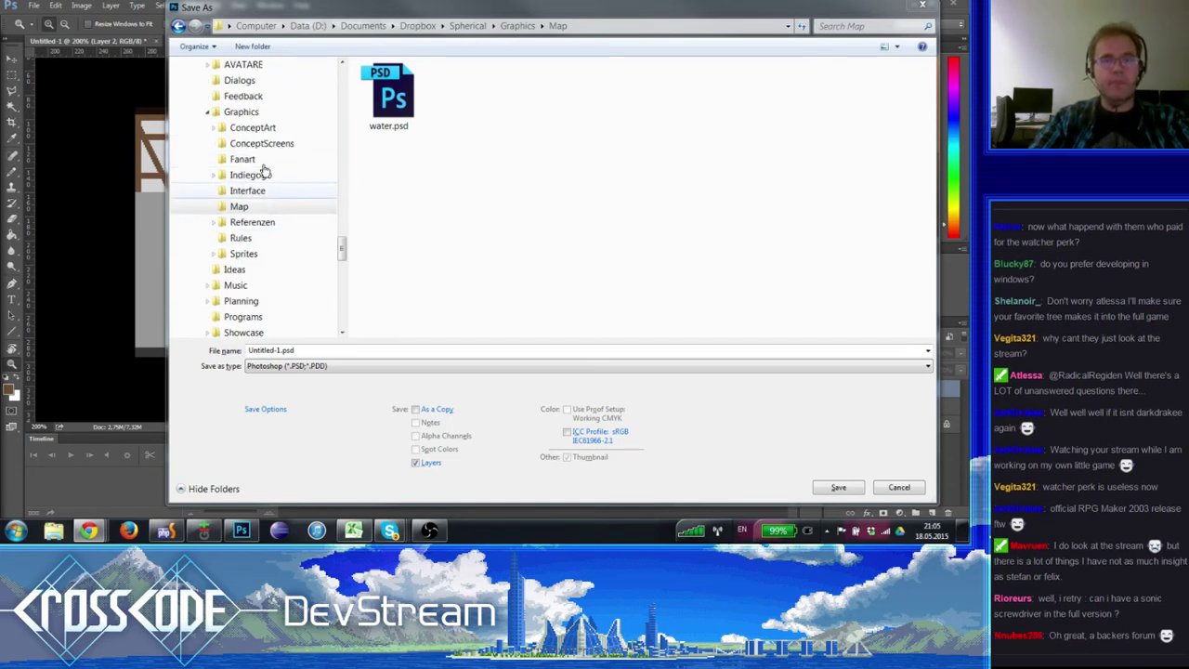
{"action": "left_click", "coordinate": [240, 114]}
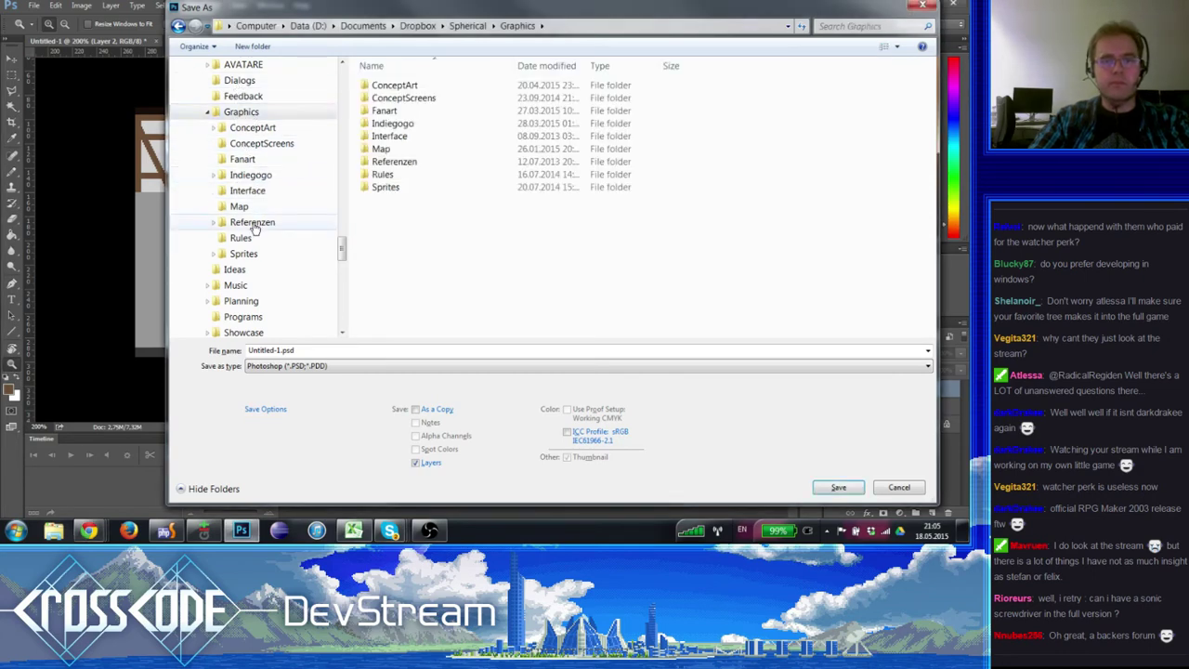
{"action": "left_click", "coordinate": [239, 207]}
{"action": "left_click", "coordinate": [244, 113]}
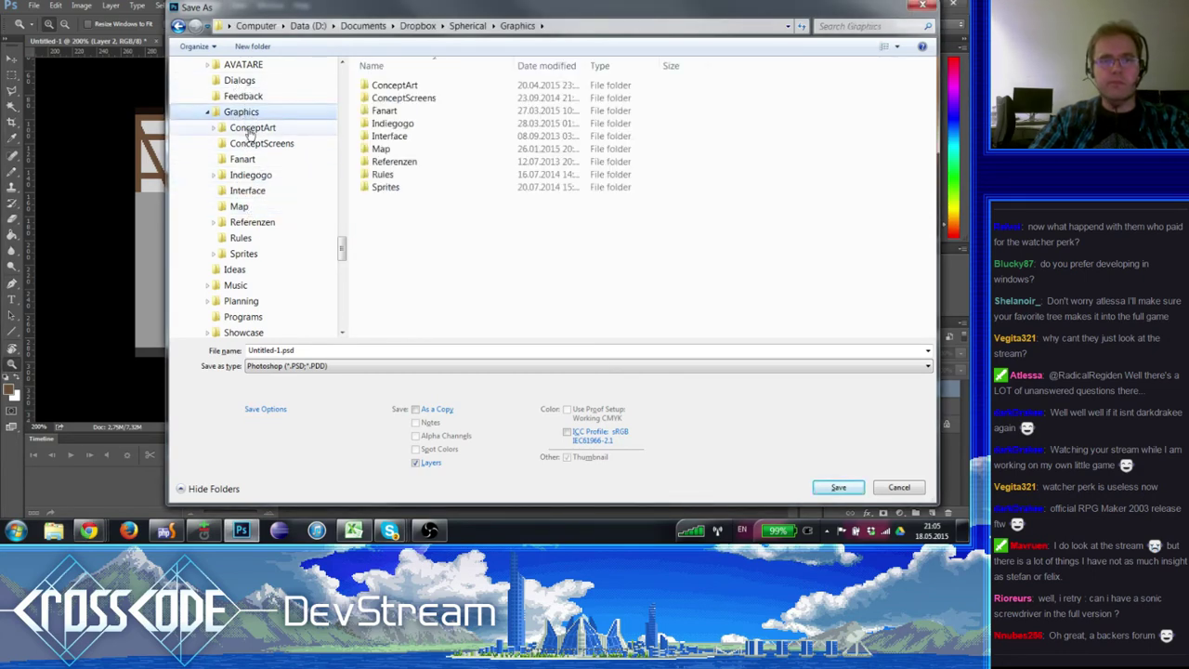
{"action": "left_click", "coordinate": [252, 127]}
{"action": "left_click", "coordinate": [242, 207]}
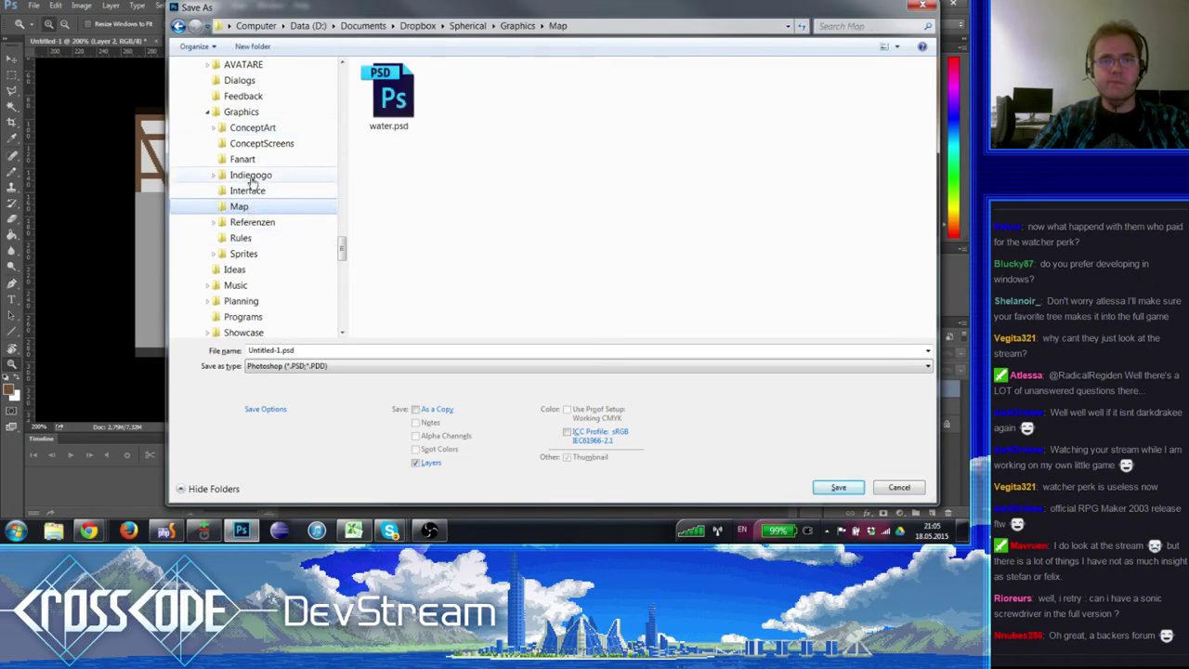
{"action": "left_click", "coordinate": [244, 113]}
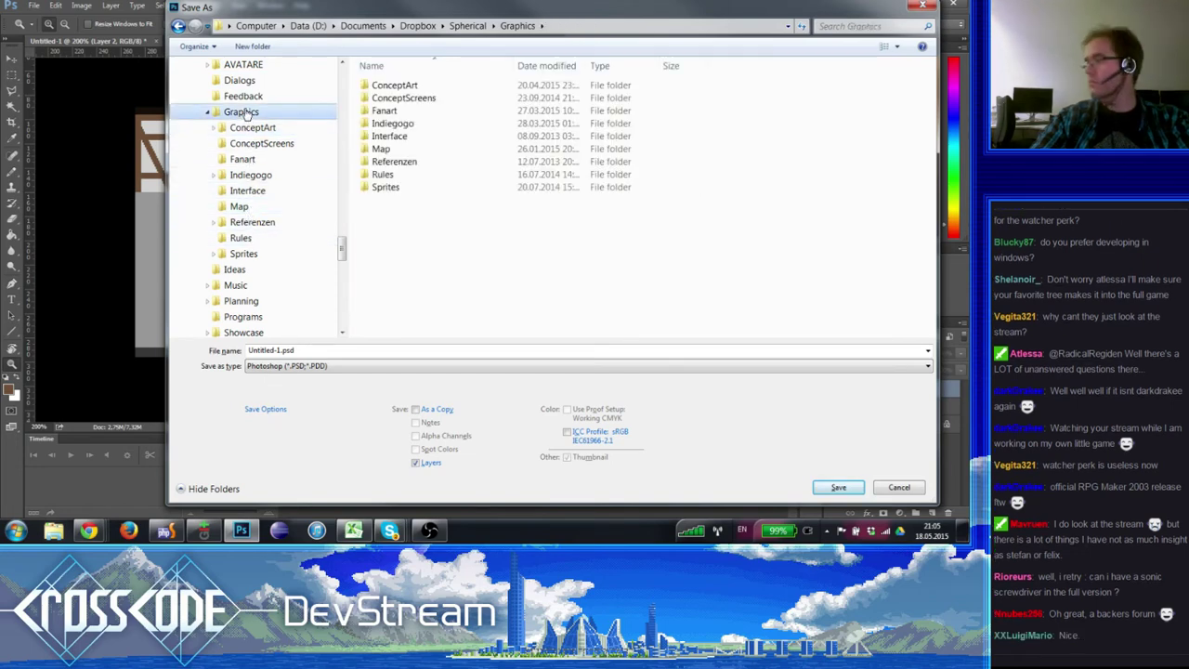
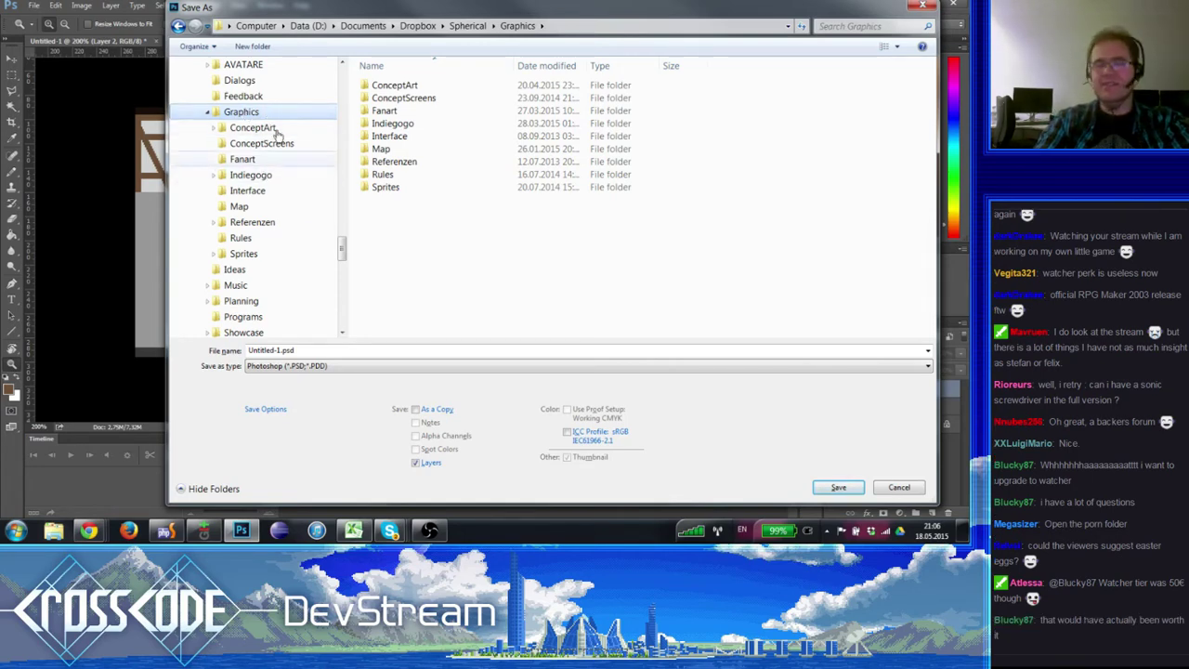
{"action": "left_click", "coordinate": [247, 176]}
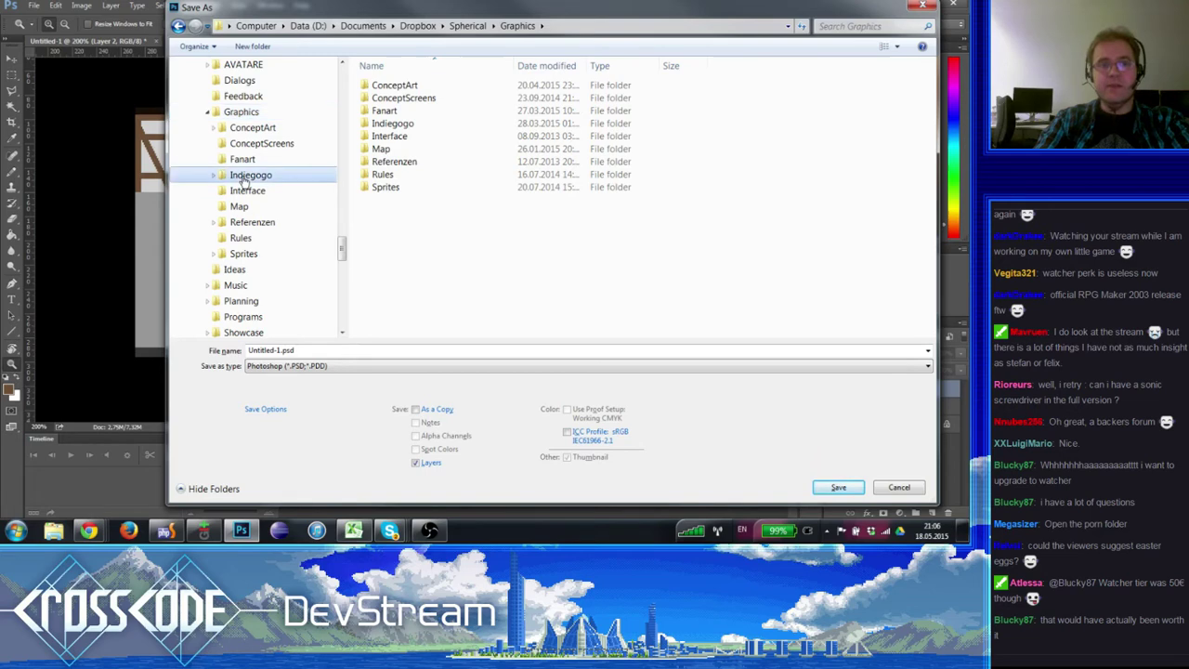
{"action": "left_click", "coordinate": [243, 97]}
{"action": "left_click", "coordinate": [244, 111]}
{"action": "left_click", "coordinate": [264, 178]}
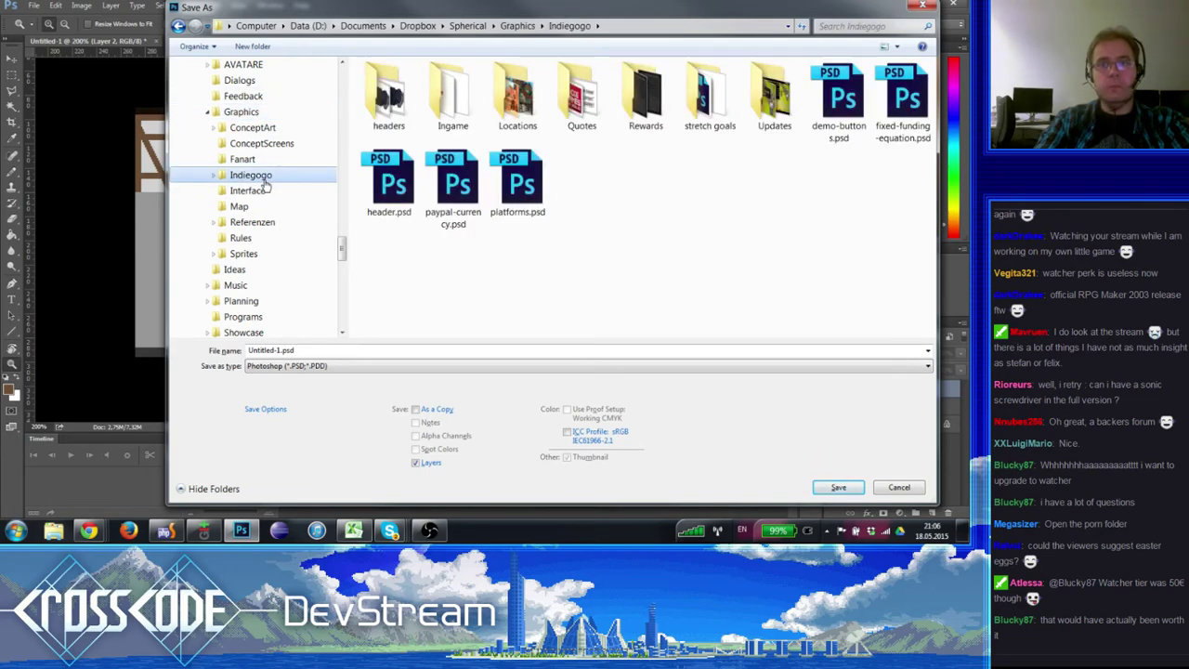
{"action": "left_click", "coordinate": [264, 191]}
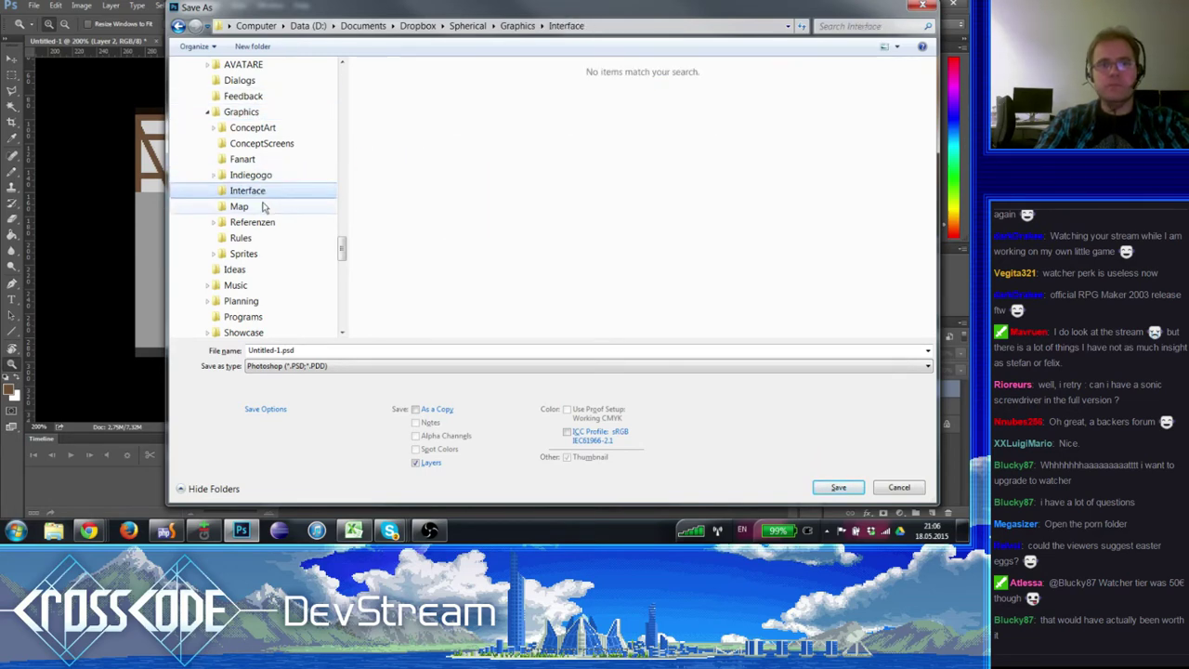
{"action": "left_click", "coordinate": [265, 207]}
{"action": "left_click", "coordinate": [266, 224]}
{"action": "left_click", "coordinate": [262, 160]}
{"action": "left_click", "coordinate": [265, 177]}
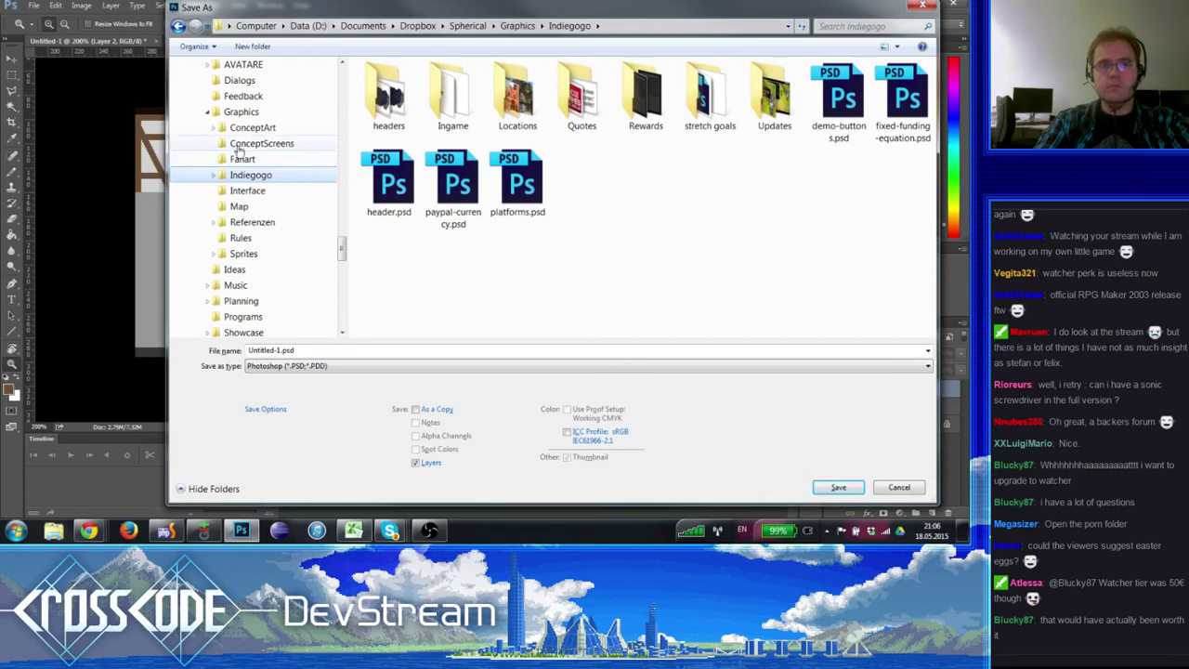
- Create a folder named RookieHarborInterior in the Sprites subfolder that holds OldHideout and RhombusOutside
{"action": "left_click", "coordinate": [243, 253]}
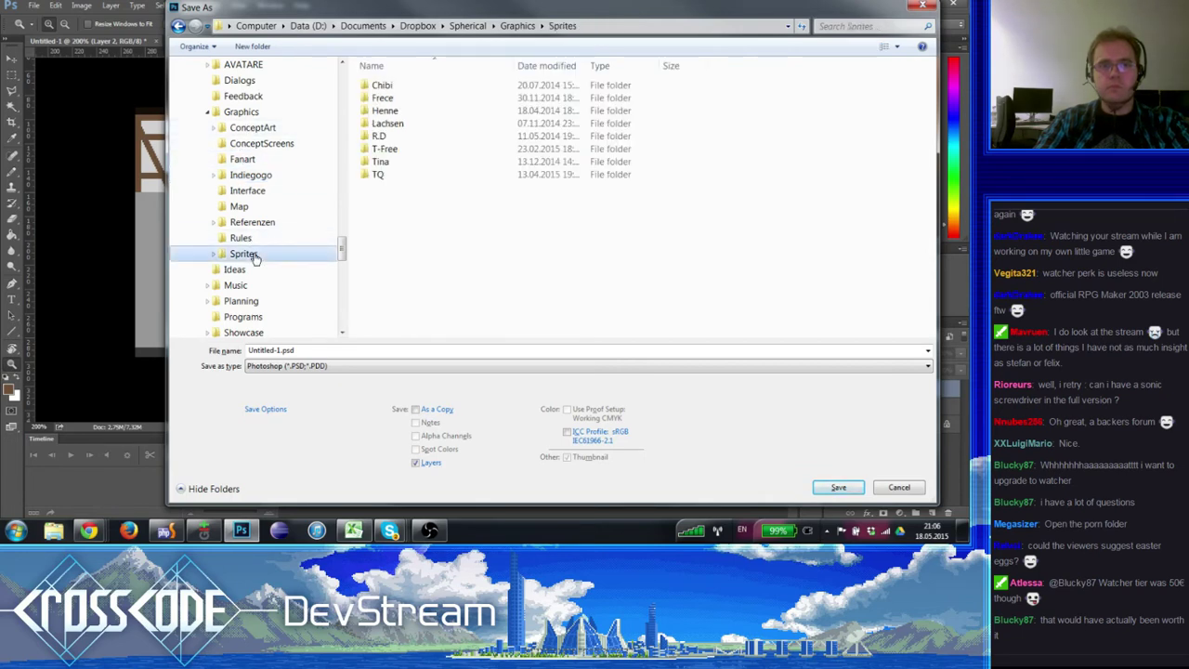
{"action": "double_click", "coordinate": [392, 164]}
{"action": "right_click", "coordinate": [440, 190]}
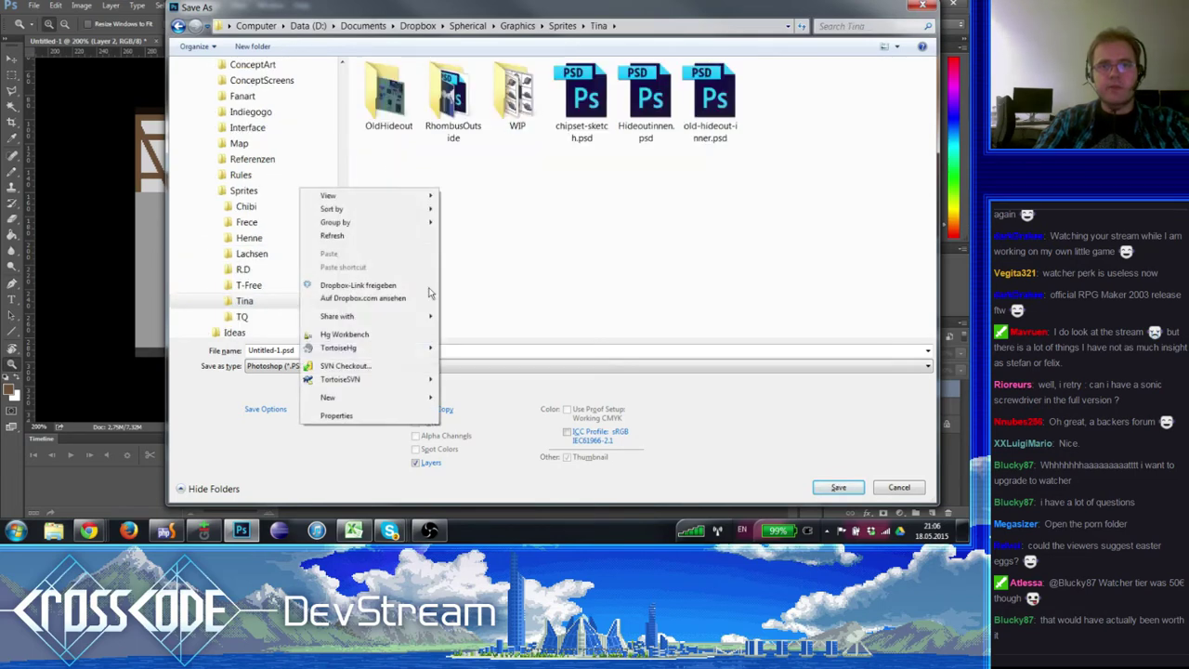
{"action": "mouse_move", "coordinate": [346, 399]}
{"action": "left_click", "coordinate": [208, 208]}
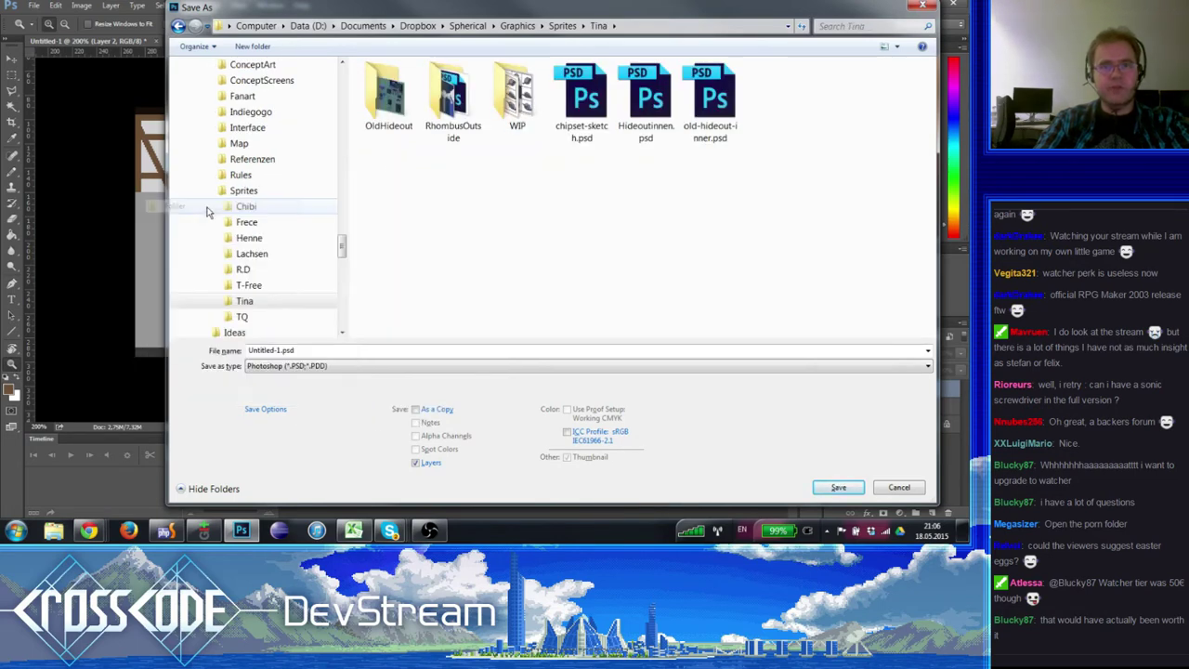
{"action": "type", "text": "Roo"}
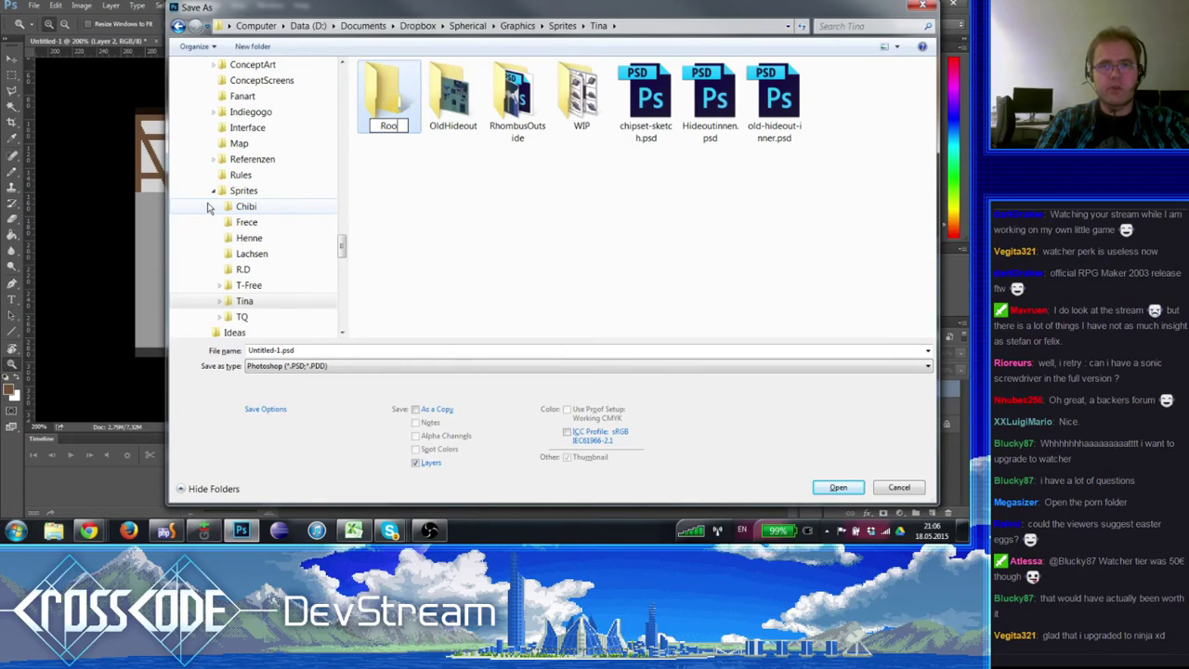
{"action": "type", "text": "kieHarbor Inter"}
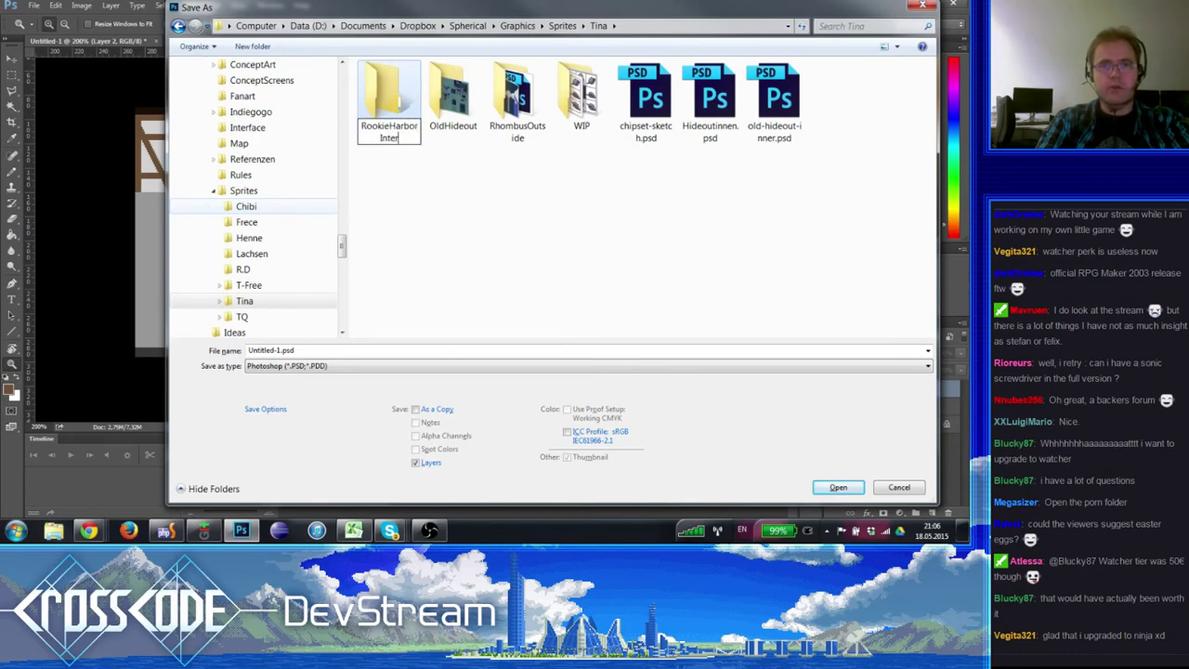
{"action": "type", "text": "iopr"}
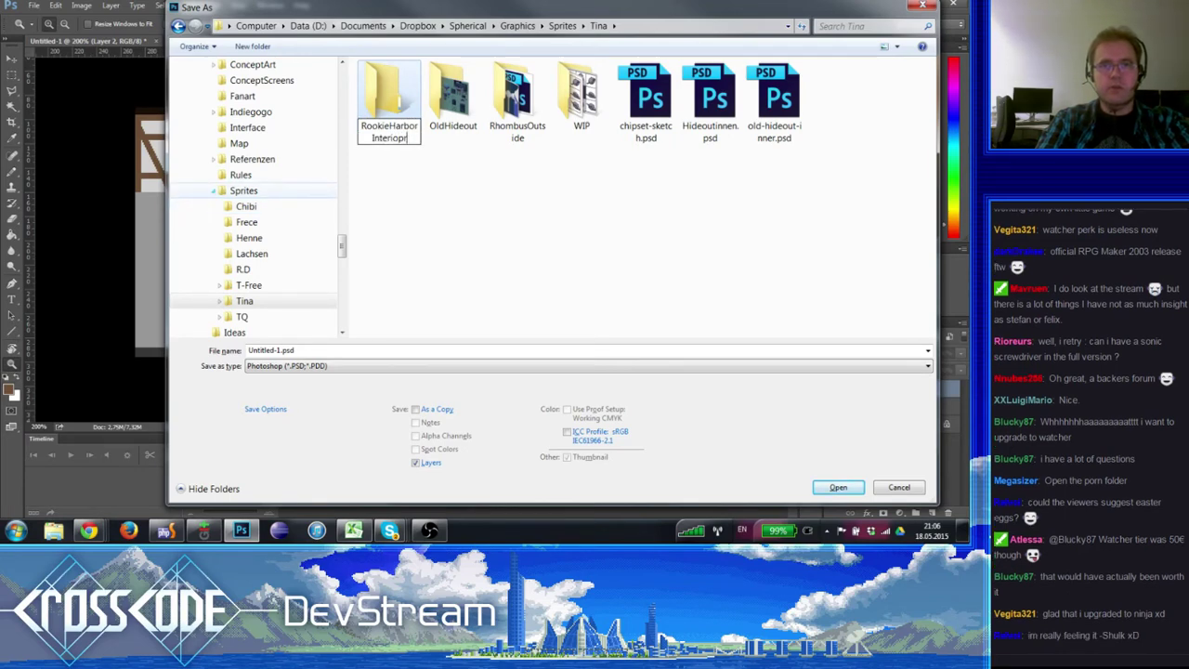
{"action": "key", "text": "BackSpace"}
{"action": "key", "text": "BackSpace"}
{"action": "type", "text": "r"}
{"action": "key", "text": "Return"}
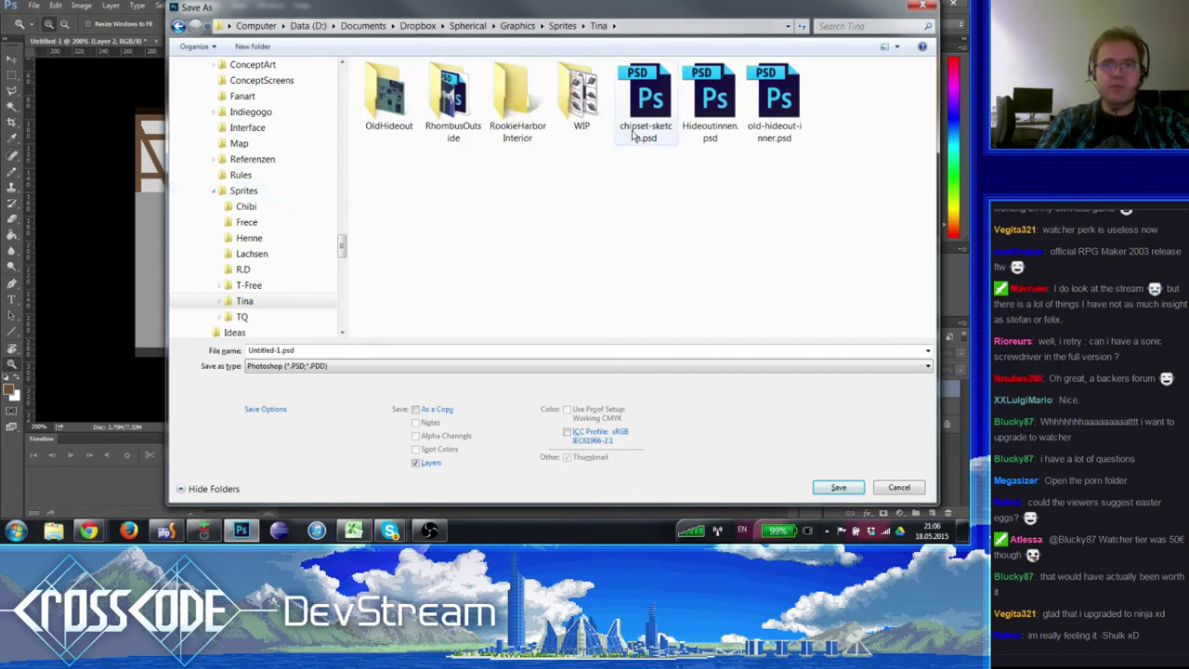
- Save the document as sketch.psd in the RookieHarborInterior folder, accepting the format options
{"action": "double_click", "coordinate": [517, 98]}
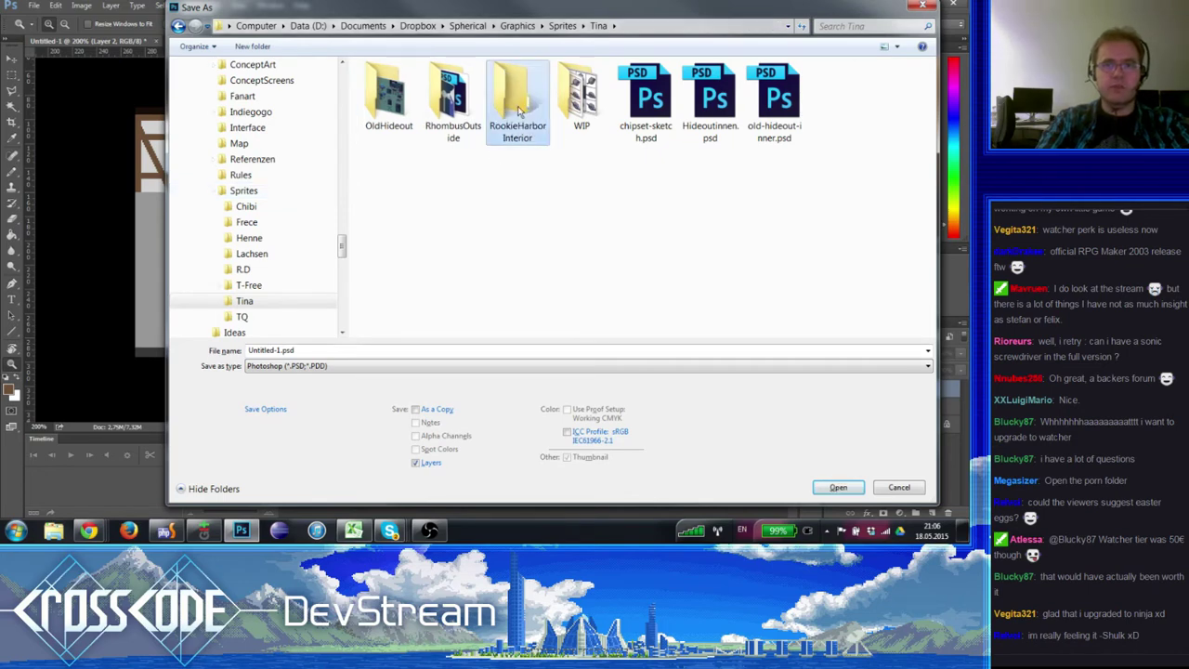
{"action": "left_click", "coordinate": [302, 353]}
{"action": "double_click", "coordinate": [281, 349]}
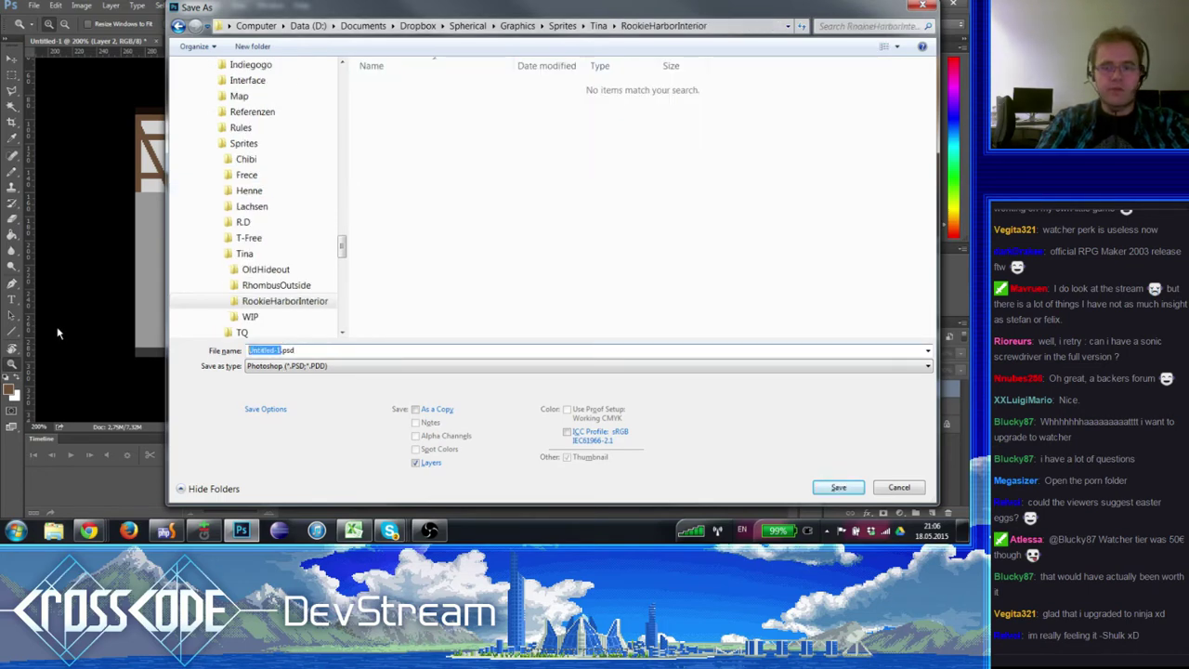
{"action": "type", "text": "sketch"}
{"action": "key", "text": "Return"}
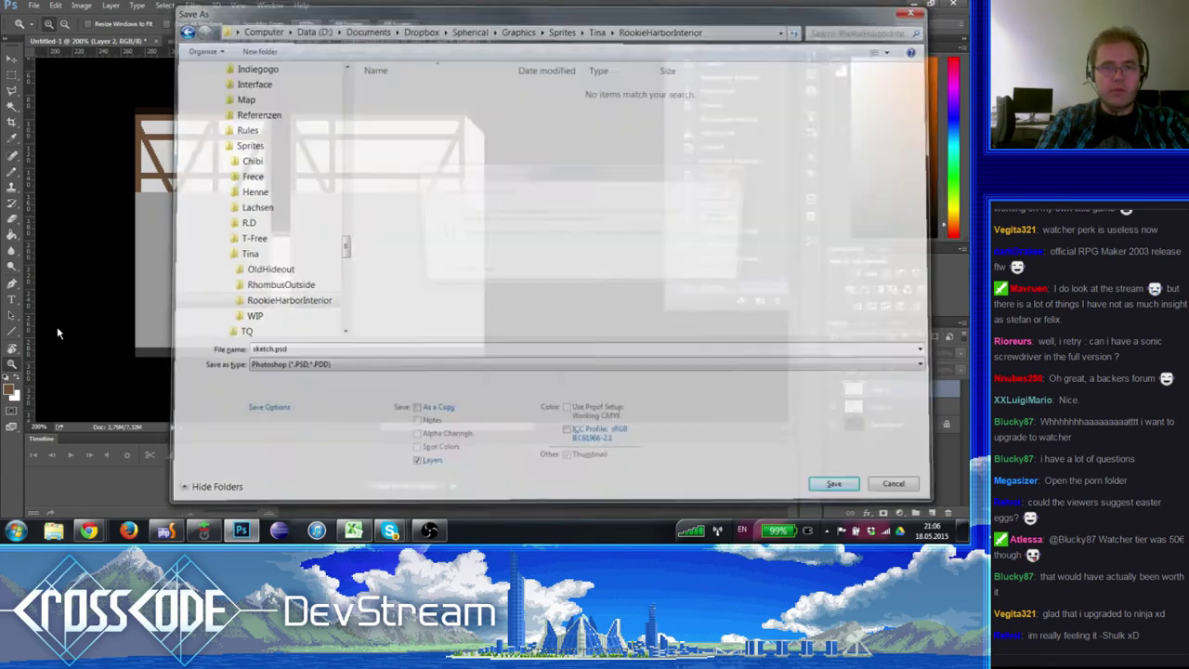
{"action": "key", "text": "Return"}
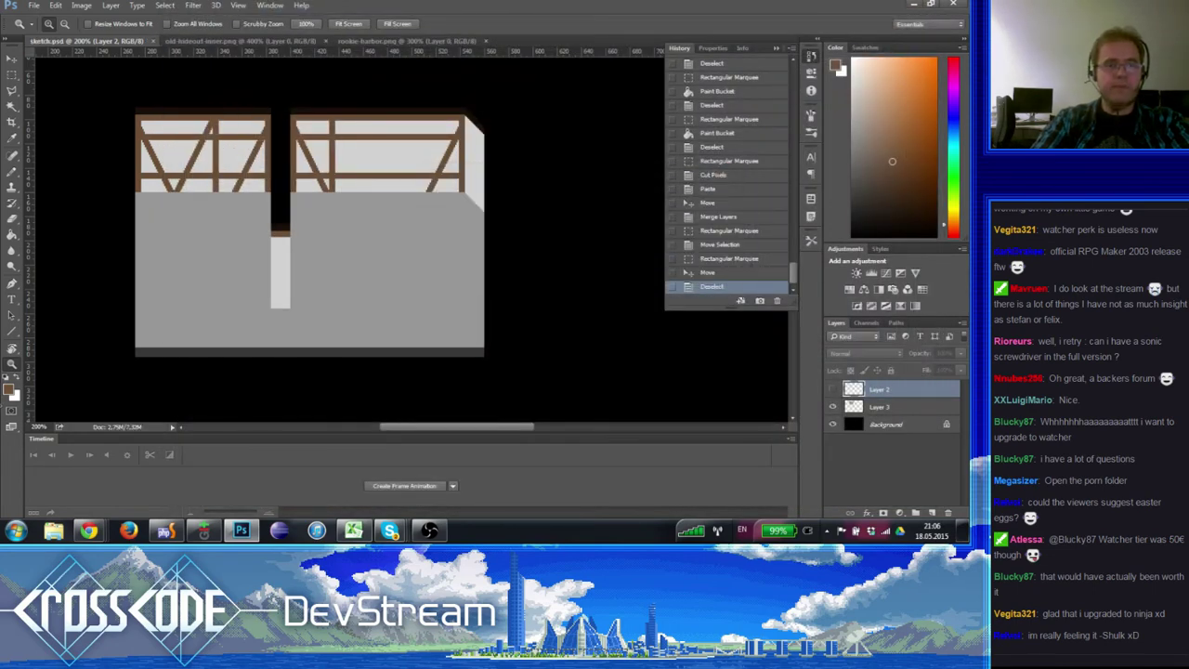
- Examine the half-timbered back walls, the dividing wall and the slanted side wall at different magnifications
{"action": "key", "text": "r"}
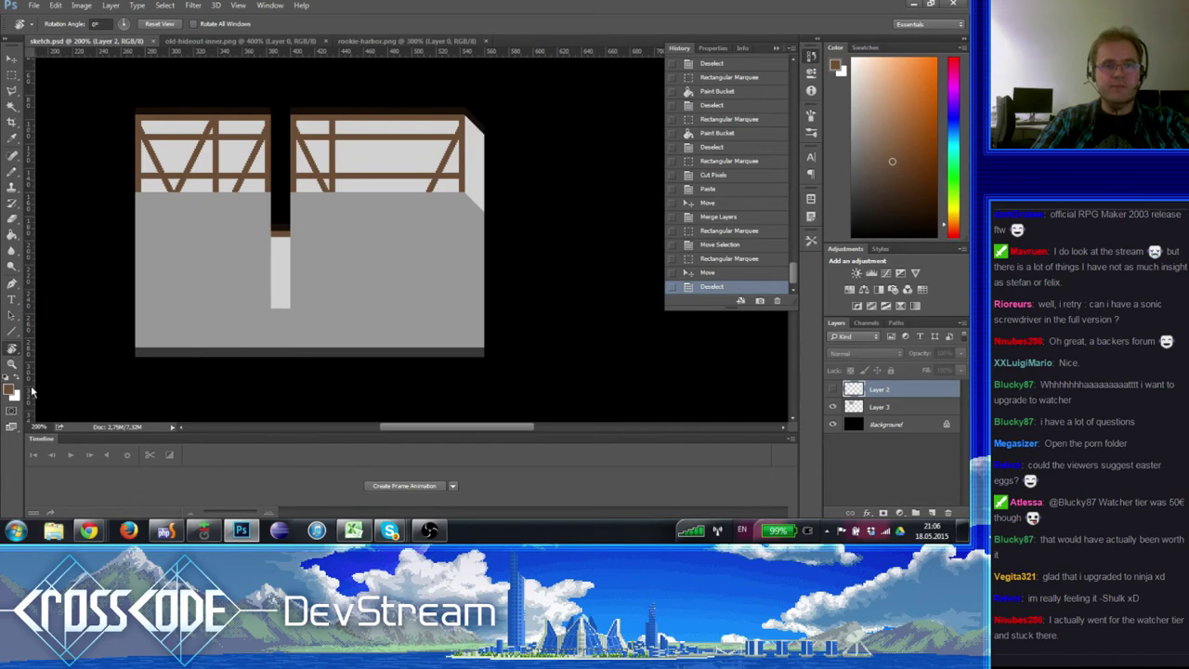
{"action": "left_click", "coordinate": [11, 363]}
{"action": "left_click", "coordinate": [418, 143]}
{"action": "left_click", "coordinate": [418, 143]}
{"action": "left_click", "coordinate": [292, 205], "text": "alt"}
{"action": "left_click", "coordinate": [292, 204], "text": "alt"}
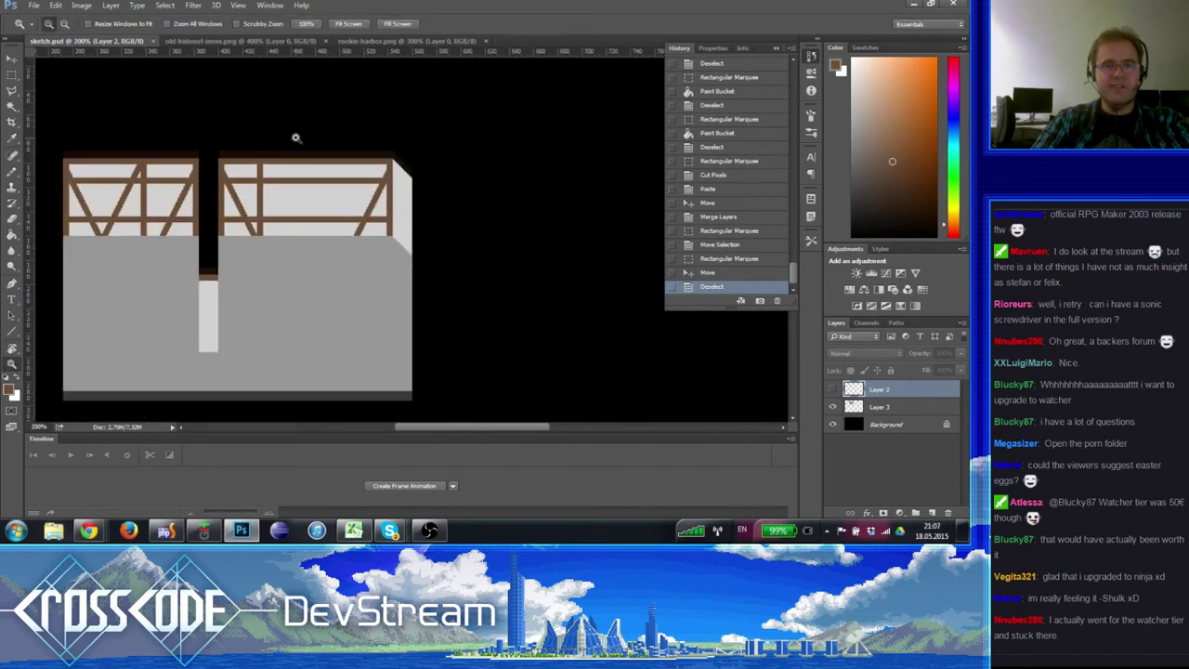
{"action": "left_click", "coordinate": [295, 138]}
{"action": "left_click_drag", "start_coordinate": [308, 270], "coordinate": [213, 263]}
{"action": "key", "text": "ctrl+r"}
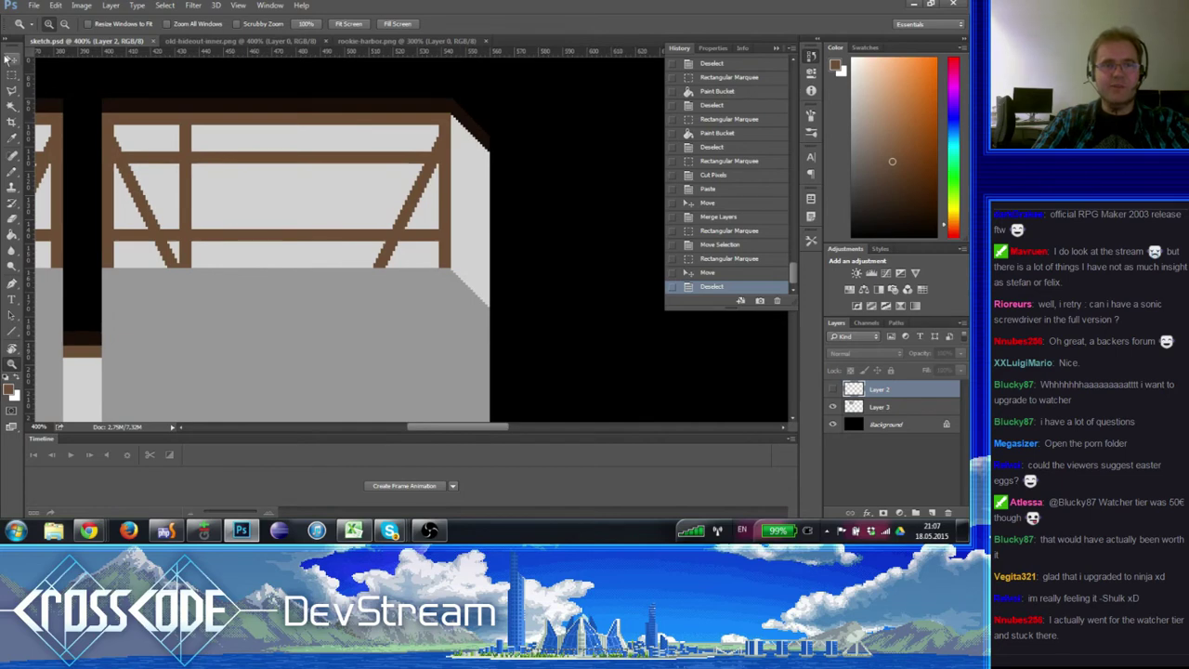
{"action": "left_click", "coordinate": [11, 74]}
{"action": "scroll", "coordinate": [306, 180], "scroll_direction": "left", "scroll_amount": 5}
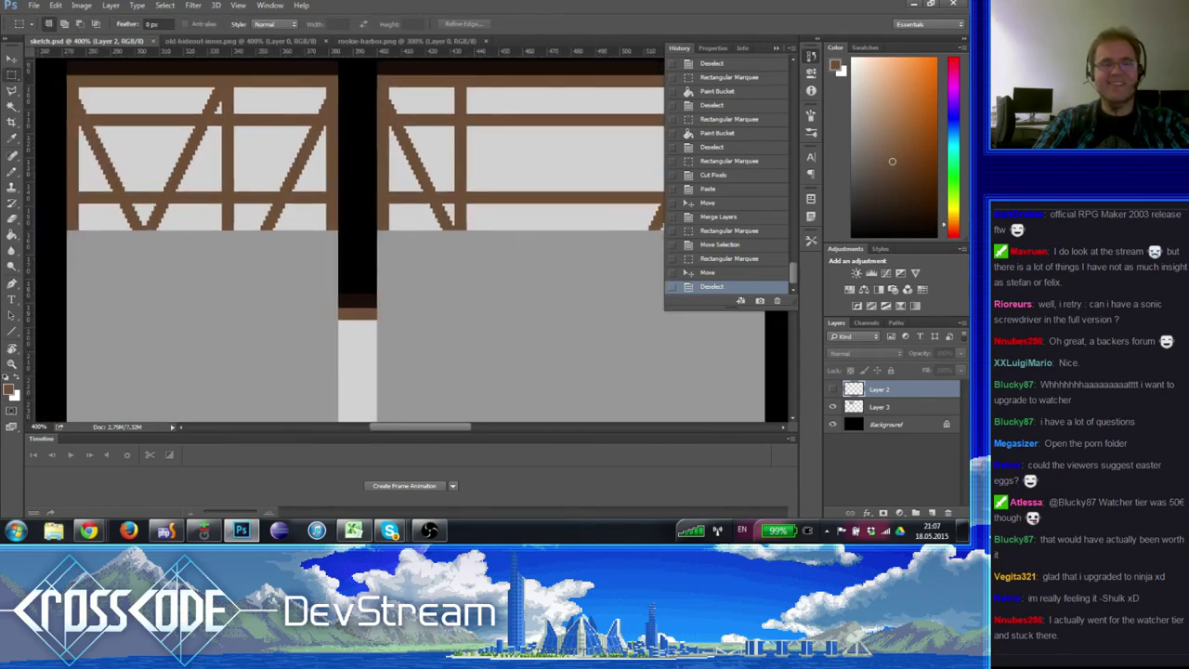
{"action": "left_click", "coordinate": [11, 364]}
{"action": "left_click", "coordinate": [418, 191], "text": "alt"}
{"action": "left_click", "coordinate": [418, 191], "text": "alt"}
{"action": "left_click", "coordinate": [431, 165]}
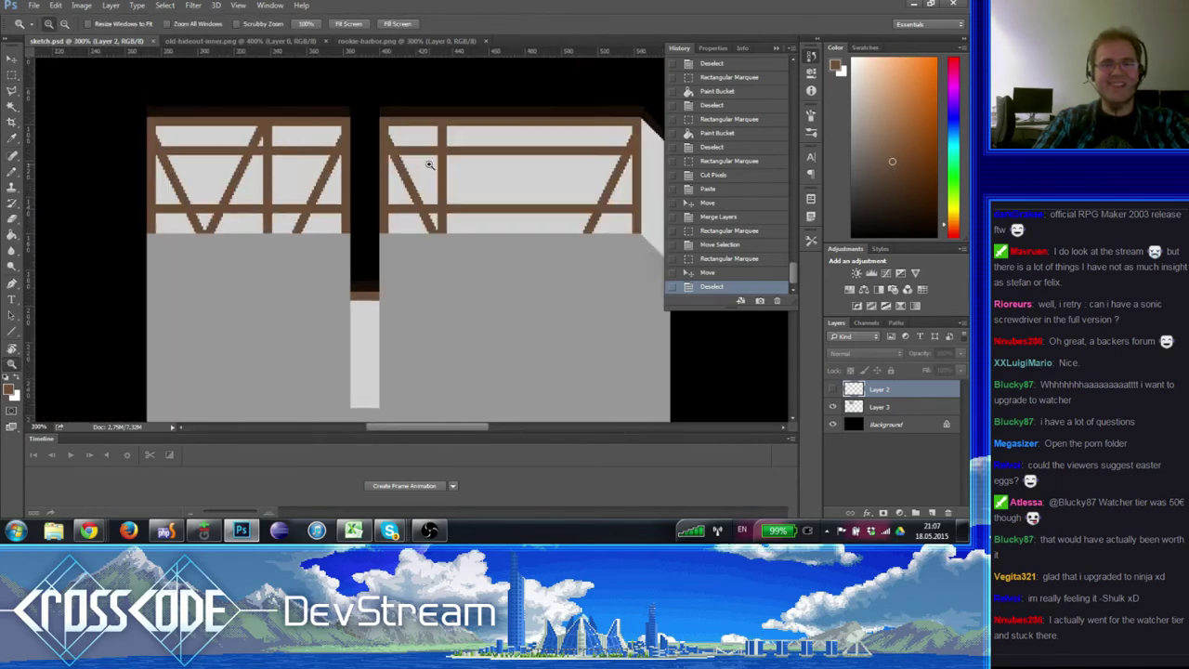
{"action": "left_click", "coordinate": [431, 165]}
{"action": "left_click_drag", "start_coordinate": [497, 220], "coordinate": [349, 220]}
- Check the walls and timber beams against the grid, then view the whole room with the grid hidden
{"action": "key", "text": "ctrl+apostrophe"}
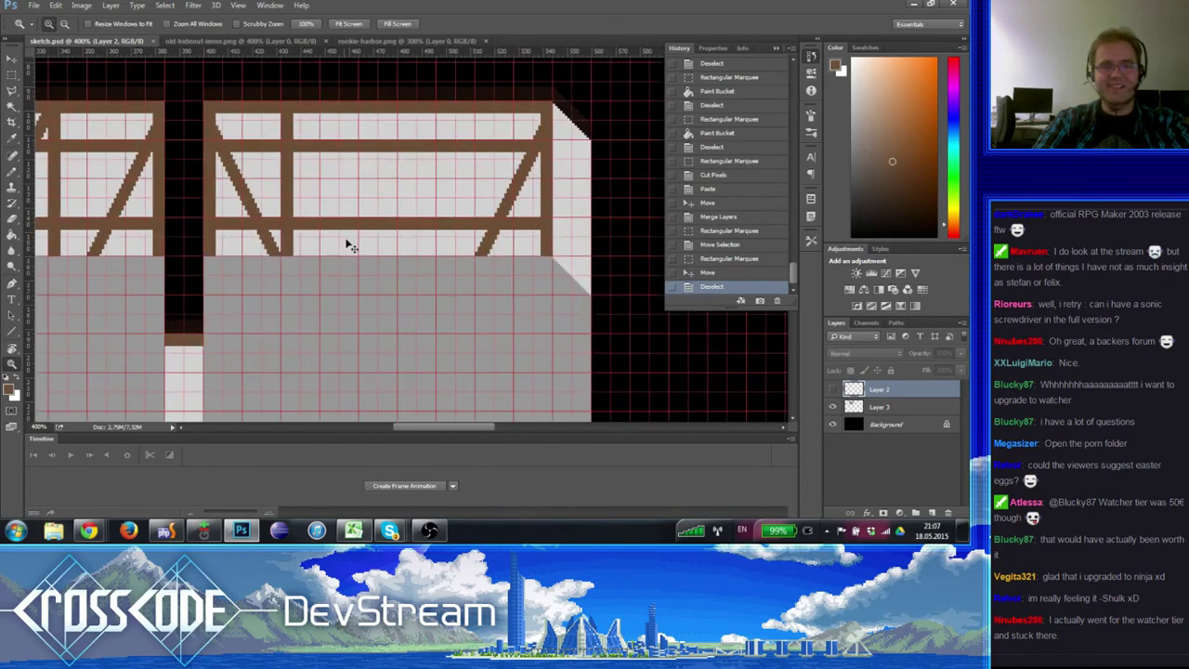
{"action": "left_click", "coordinate": [306, 207], "text": "alt"}
{"action": "left_click", "coordinate": [306, 206], "text": "alt"}
{"action": "left_click", "coordinate": [293, 202]}
{"action": "mouse_move", "coordinate": [253, 234]}
{"action": "left_mouse_down"}
{"action": "mouse_move", "coordinate": [372, 236]}
{"action": "mouse_move", "coordinate": [234, 232]}
{"action": "left_mouse_up"}
{"action": "left_click", "coordinate": [12, 76]}
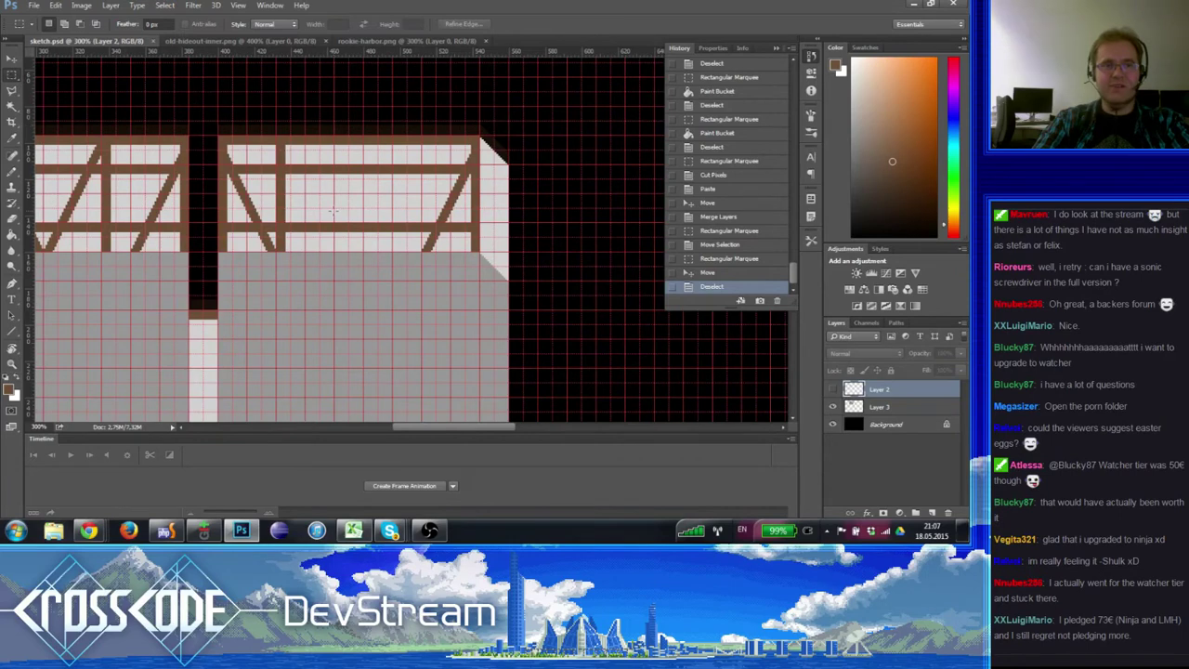
{"action": "left_click_drag", "start_coordinate": [333, 212], "coordinate": [92, 214]}
{"action": "key", "text": "ctrl+d"}
{"action": "key", "text": "z"}
{"action": "left_click", "coordinate": [353, 306], "text": "alt"}
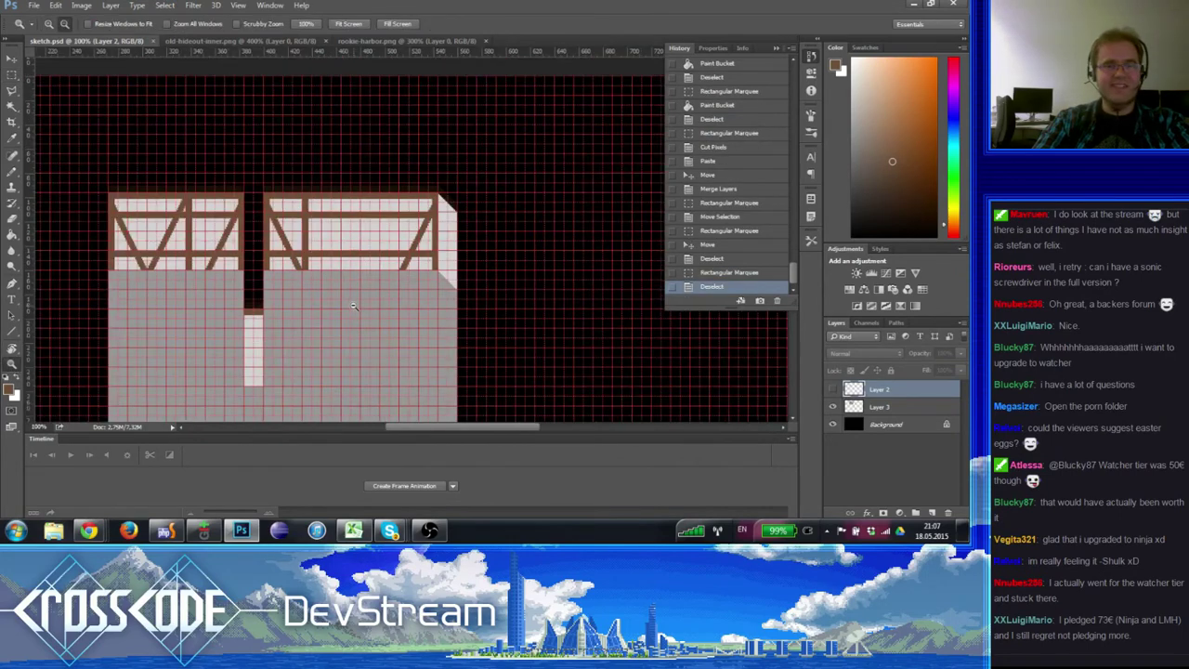
{"action": "scroll", "coordinate": [353, 217], "scroll_direction": "up", "scroll_amount": 2}
{"action": "key", "text": "ctrl+apostrophe"}
{"action": "scroll", "coordinate": [334, 279], "scroll_direction": "down", "scroll_amount": 5}
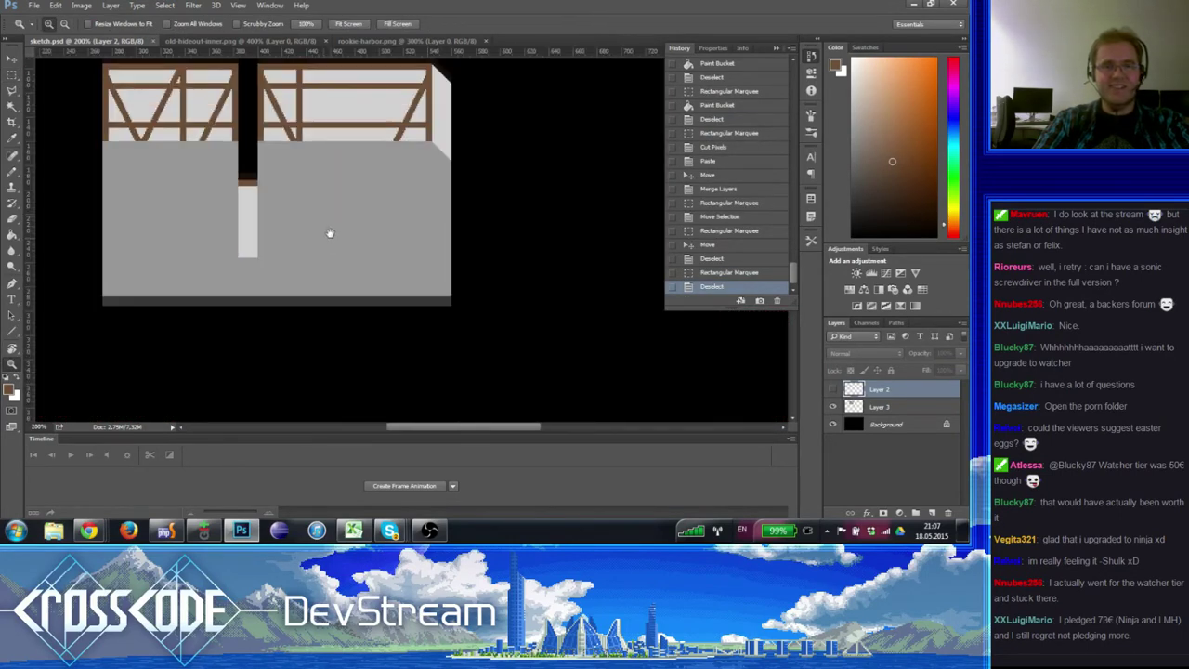
{"action": "left_click", "coordinate": [297, 95]}
{"action": "left_click", "coordinate": [296, 94], "text": "alt"}
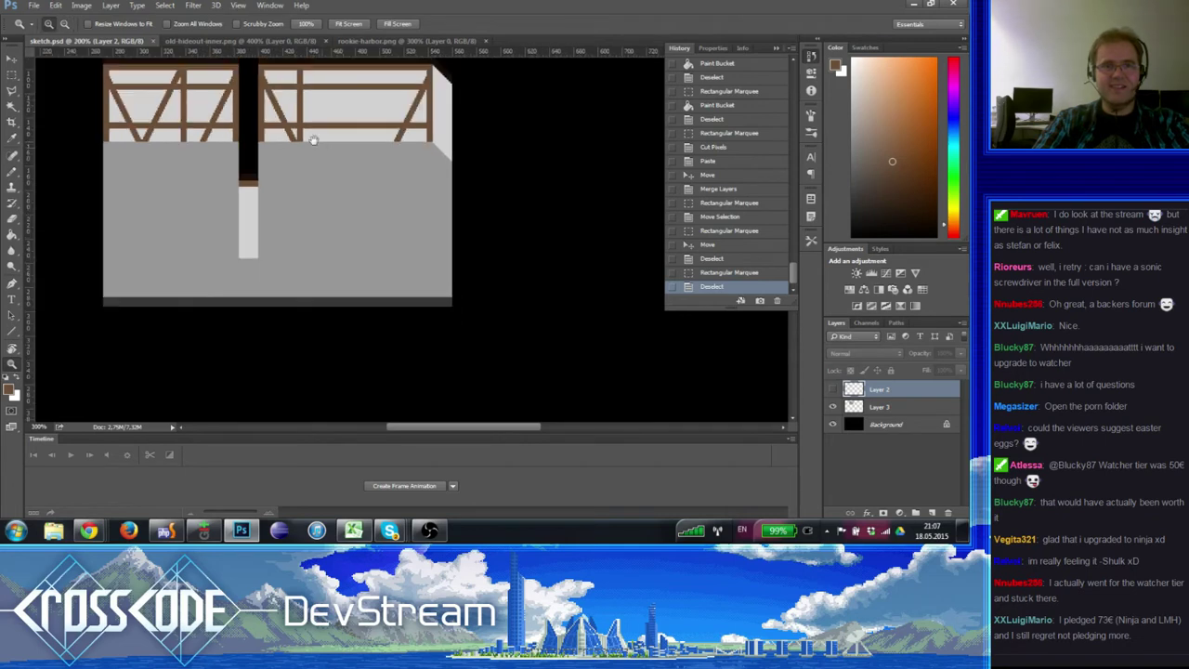
{"action": "left_click_drag", "start_coordinate": [314, 140], "coordinate": [265, 175]}
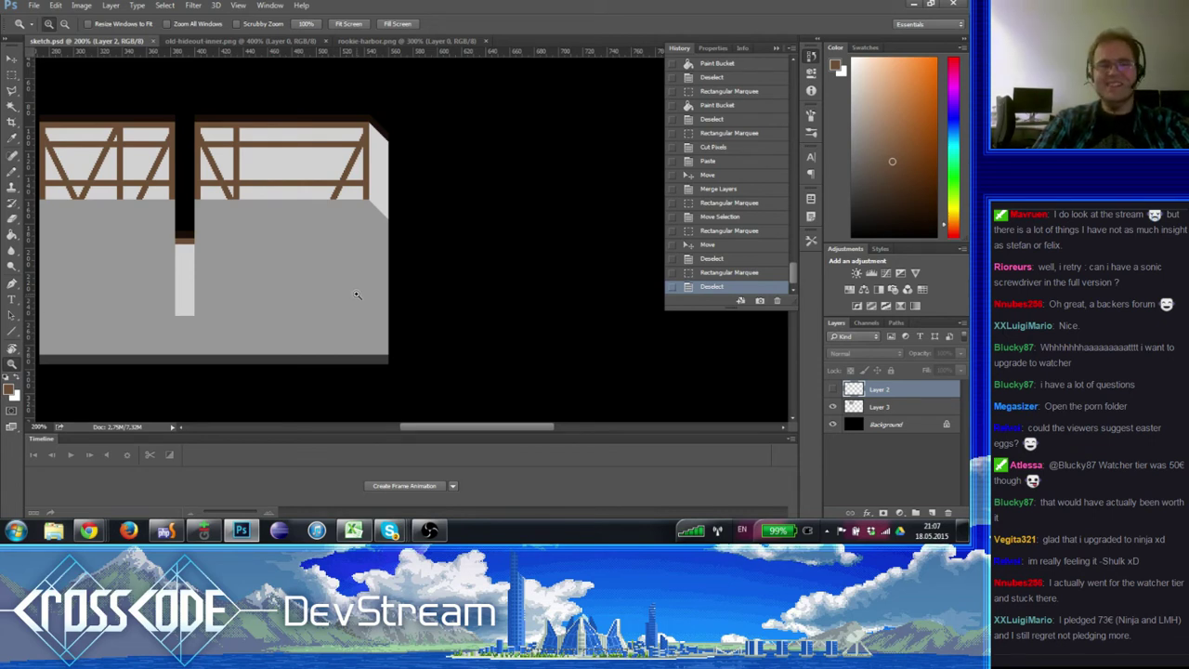
{"action": "left_click_drag", "start_coordinate": [152, 289], "coordinate": [258, 228]}
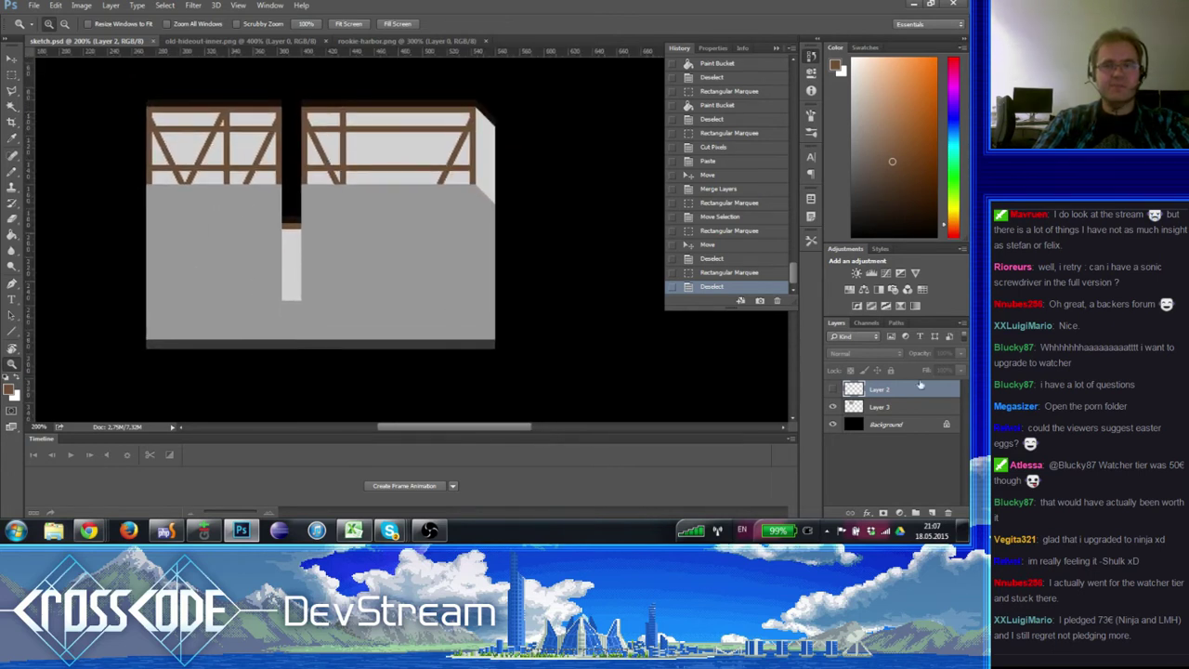
- Add a new empty layer directly above Layer 3, which holds the room drawing
{"action": "left_click", "coordinate": [889, 406]}
{"action": "left_click", "coordinate": [832, 406]}
{"action": "left_click", "coordinate": [833, 406]}
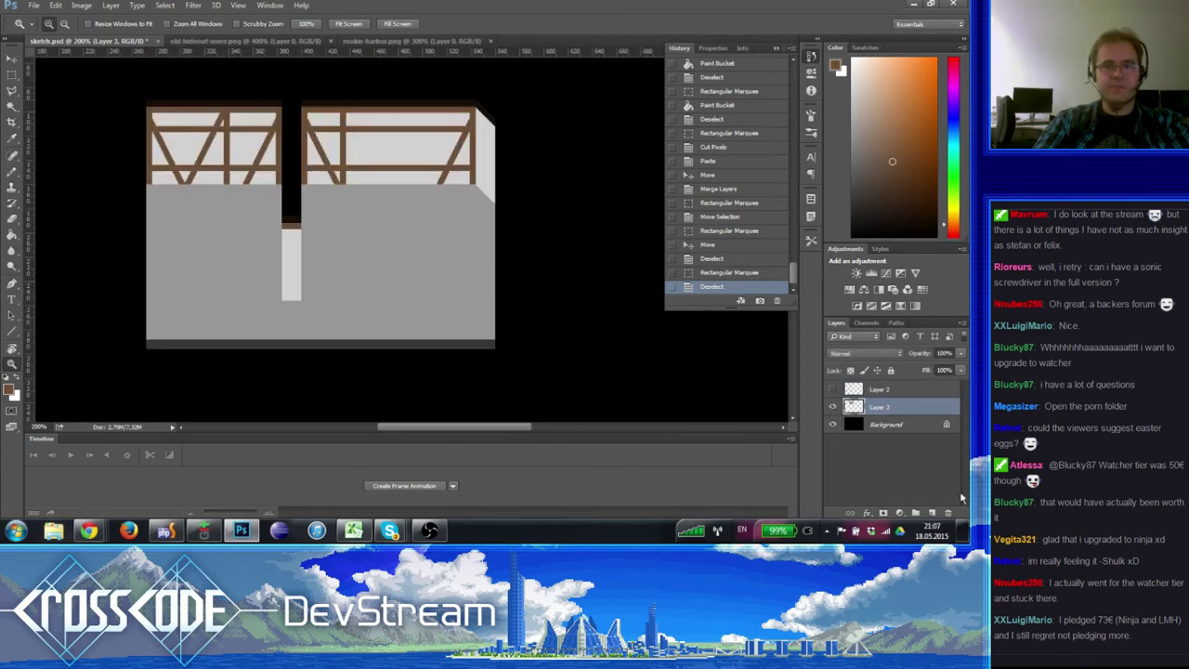
{"action": "left_click", "coordinate": [933, 512]}
- Show the grid over the room and make Layer 3 the active layer with nothing selected
{"action": "left_click_drag", "start_coordinate": [305, 207], "coordinate": [351, 283]}
{"action": "scroll", "coordinate": [111, 111], "scroll_direction": "up", "scroll_amount": 1}
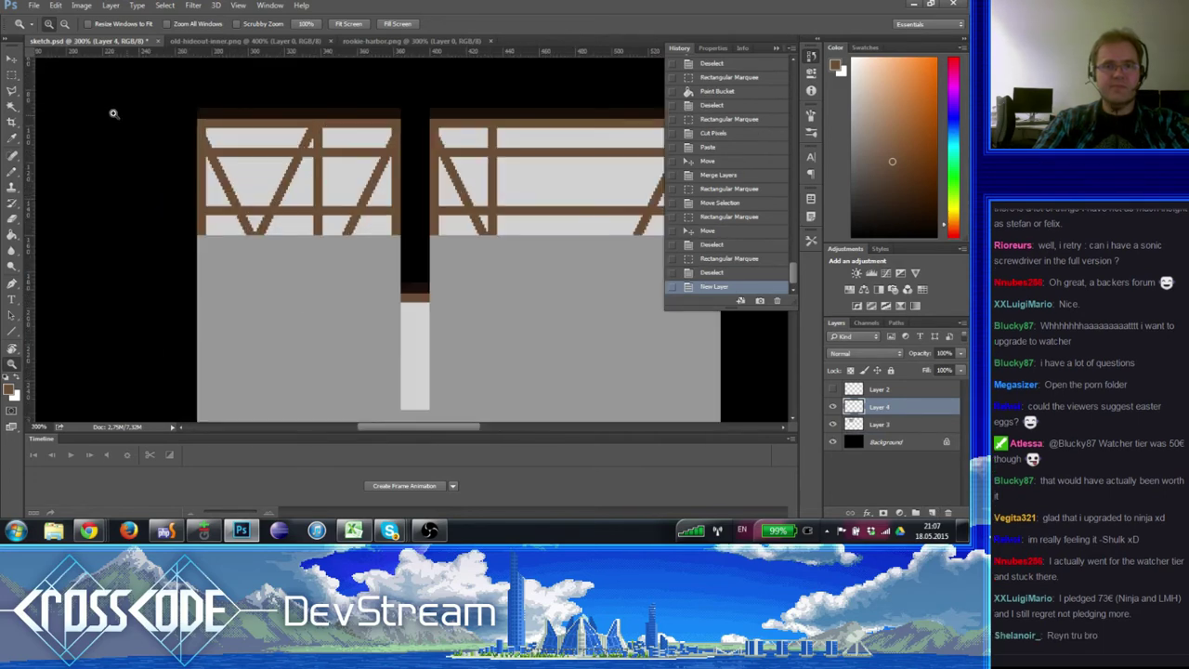
{"action": "left_click", "coordinate": [11, 78]}
{"action": "key", "text": "ctrl+apostrophe"}
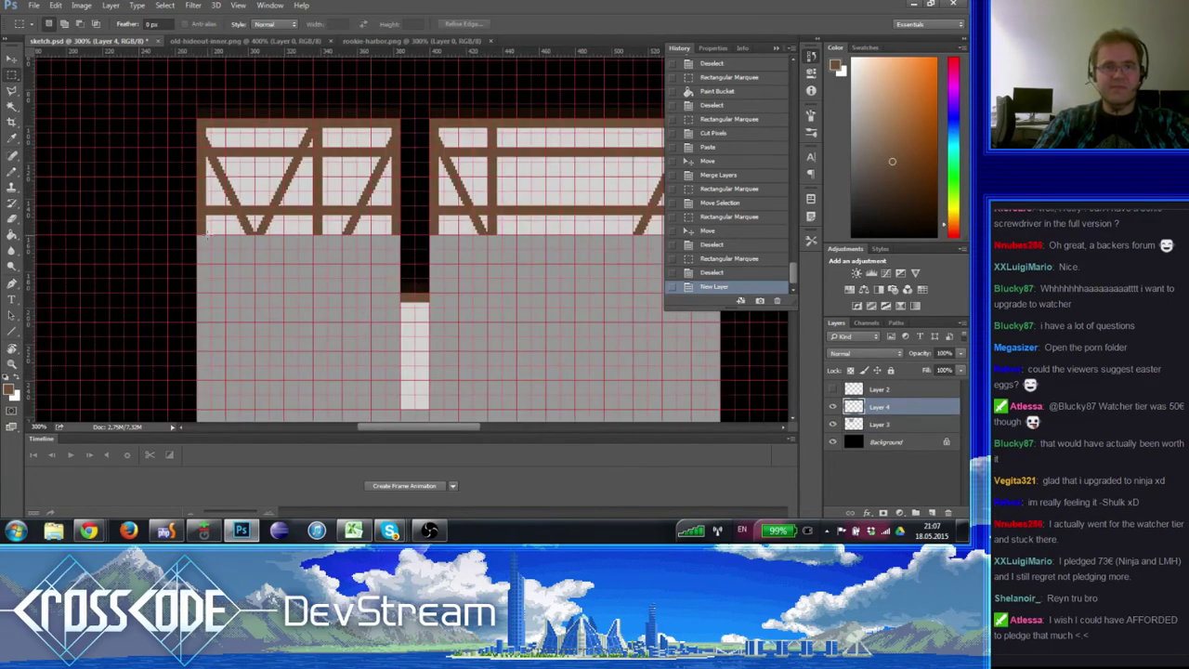
{"action": "left_click_drag", "start_coordinate": [206, 236], "coordinate": [197, 121]}
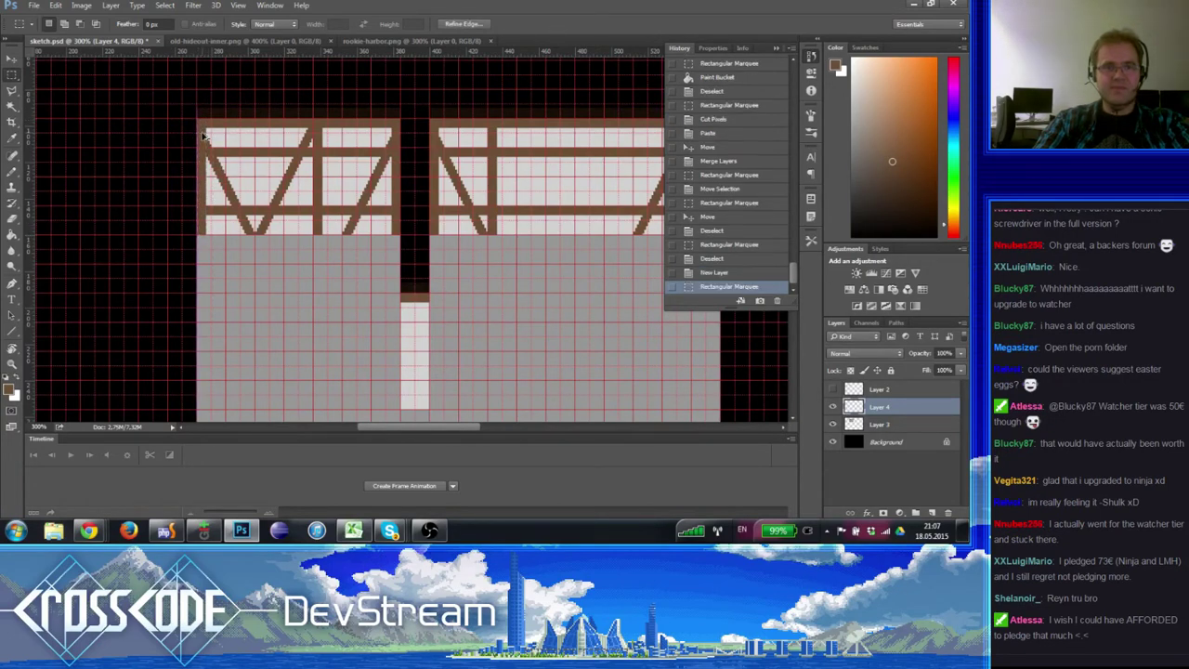
{"action": "left_click", "coordinate": [879, 426]}
{"action": "left_click", "coordinate": [476, 219]}
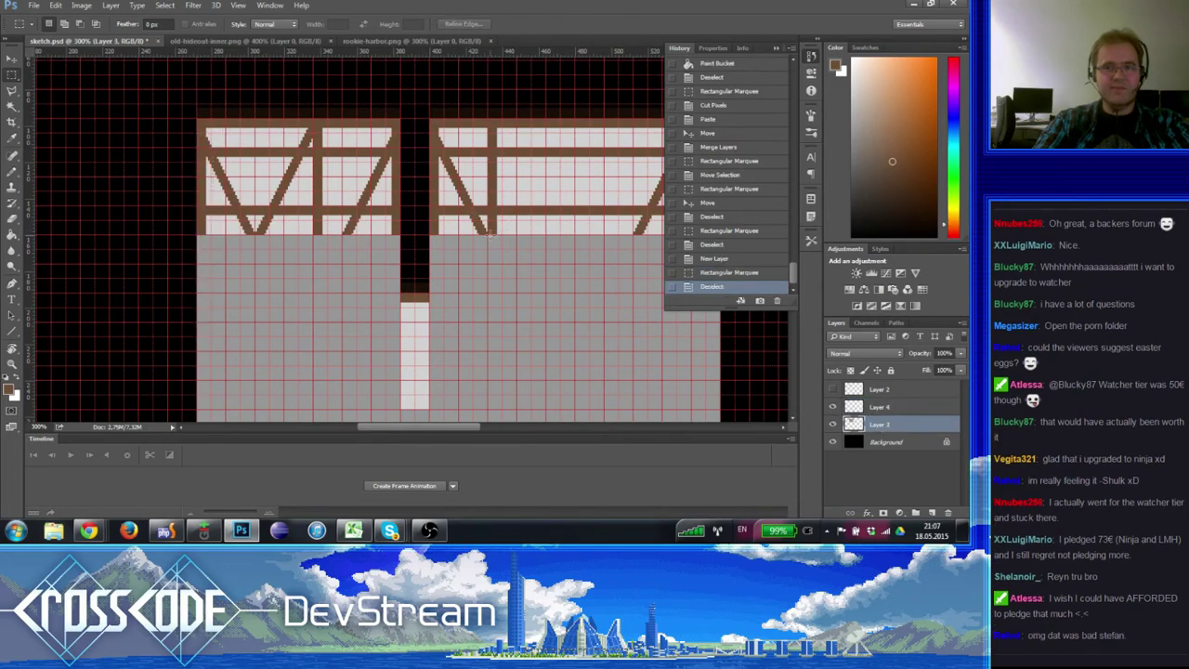
{"action": "left_click_drag", "start_coordinate": [490, 233], "coordinate": [502, 120]}
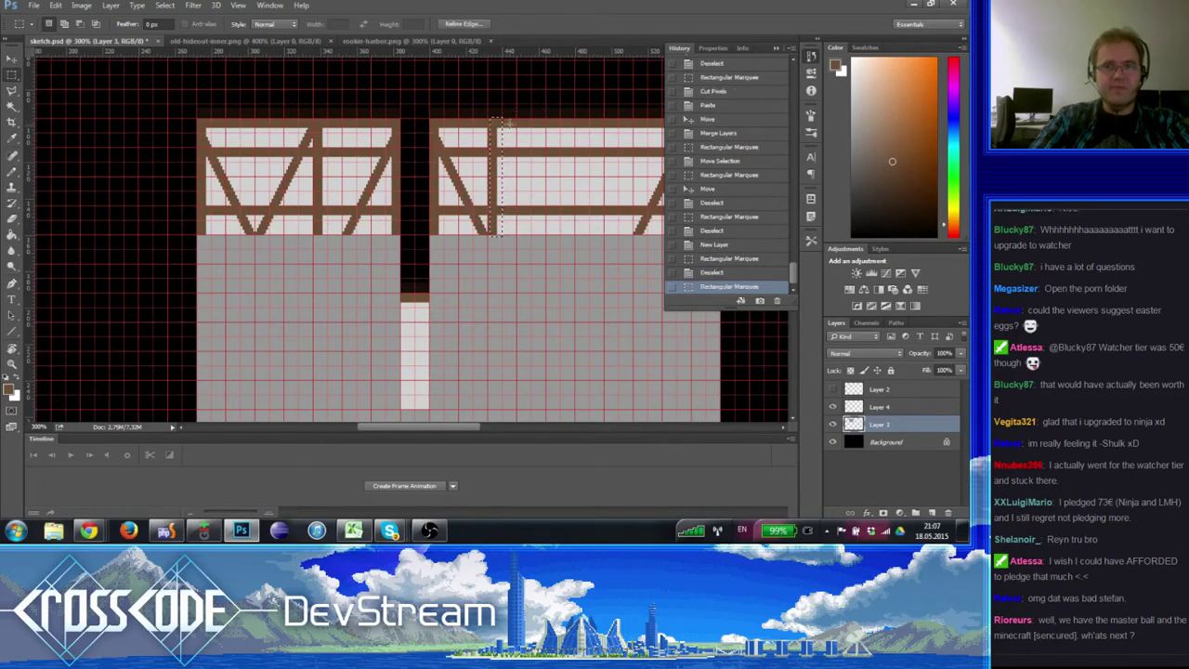
{"action": "key", "text": "Left"}
{"action": "left_click_drag", "start_coordinate": [583, 349], "coordinate": [420, 234]}
{"action": "left_click_drag", "start_coordinate": [468, 73], "coordinate": [558, 119]}
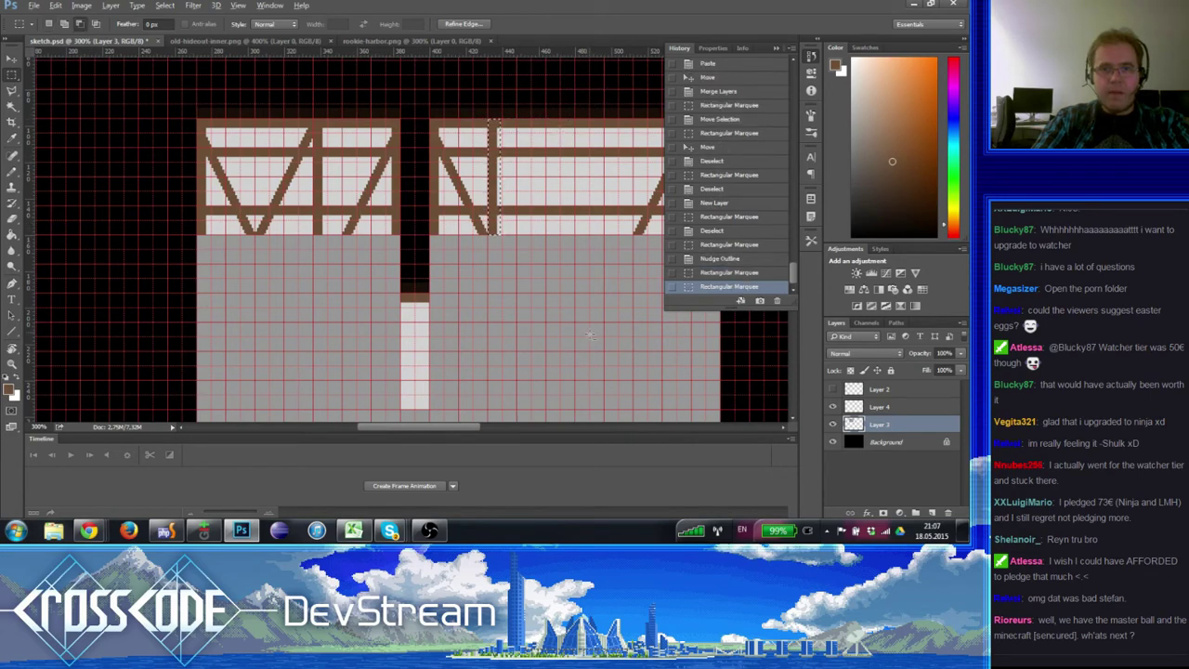
{"action": "left_click", "coordinate": [498, 98]}
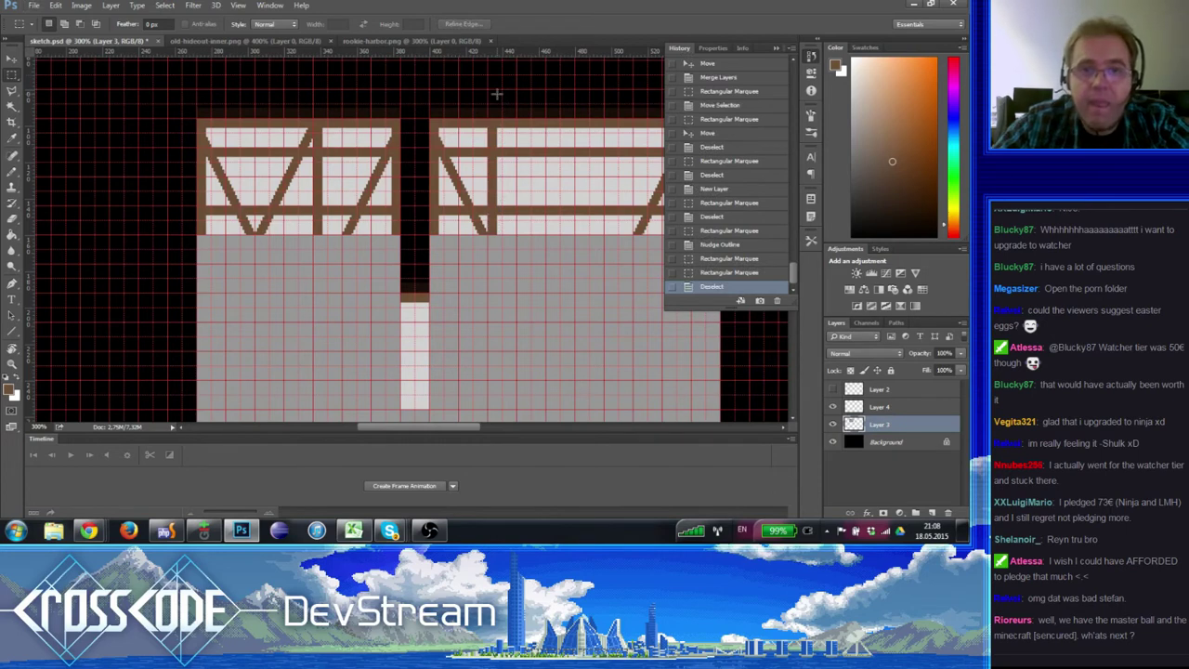
- Copy the right-hand wall's inner vertical post with its crossbeam stubs onto the left edge of the dividing wall's front
{"action": "left_click_drag", "start_coordinate": [489, 118], "coordinate": [417, 351]}
{"action": "key", "text": "ctrl+d"}
- Copy the inner post again, flip the copy horizontally and fit it along the right edge of the dividing wall's front
{"action": "left_click_drag", "start_coordinate": [541, 312], "coordinate": [466, 248]}
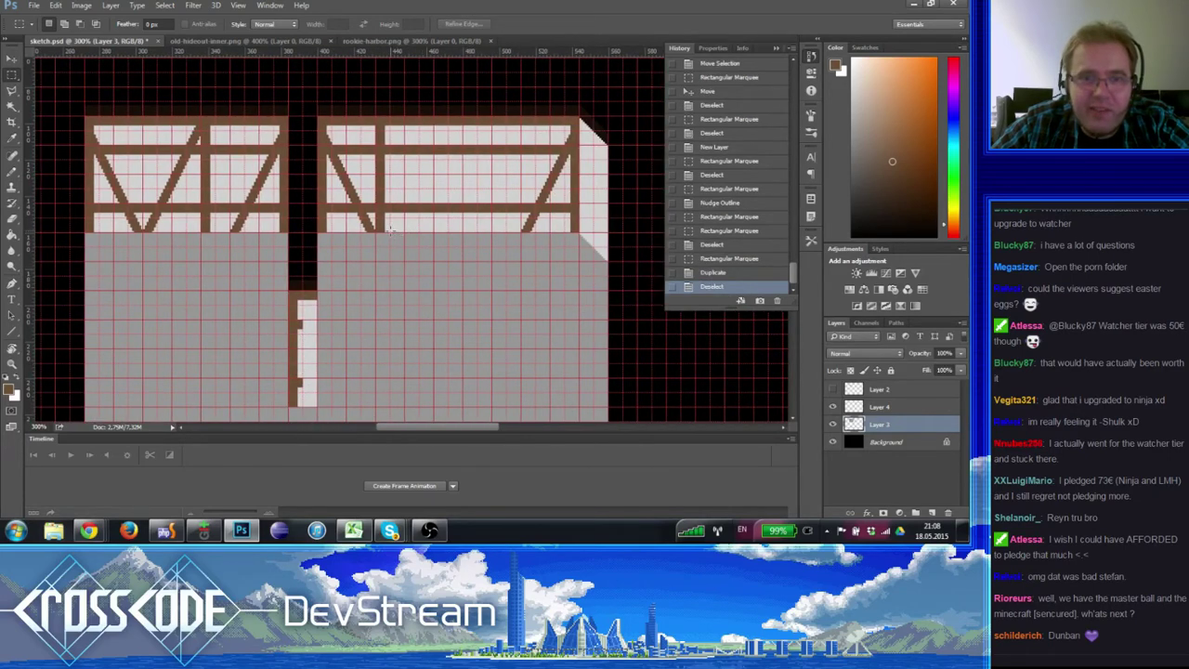
{"action": "left_click_drag", "start_coordinate": [372, 137], "coordinate": [383, 252]}
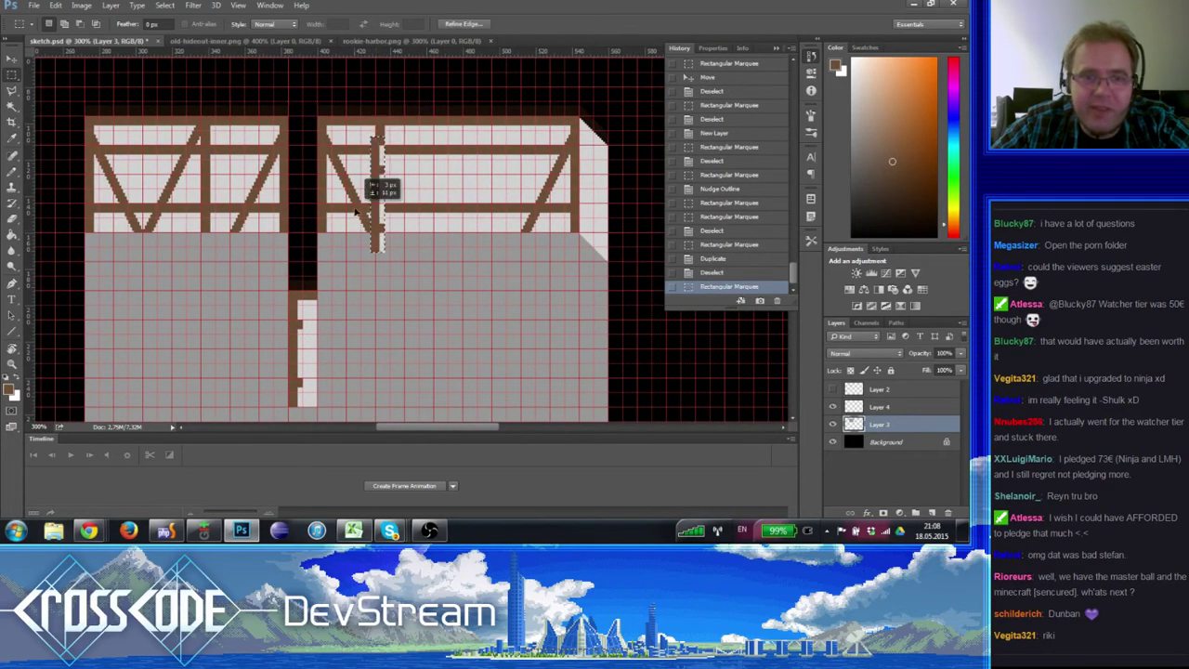
{"action": "left_click_drag", "start_coordinate": [356, 213], "coordinate": [295, 386]}
{"action": "left_click", "coordinate": [56, 5]}
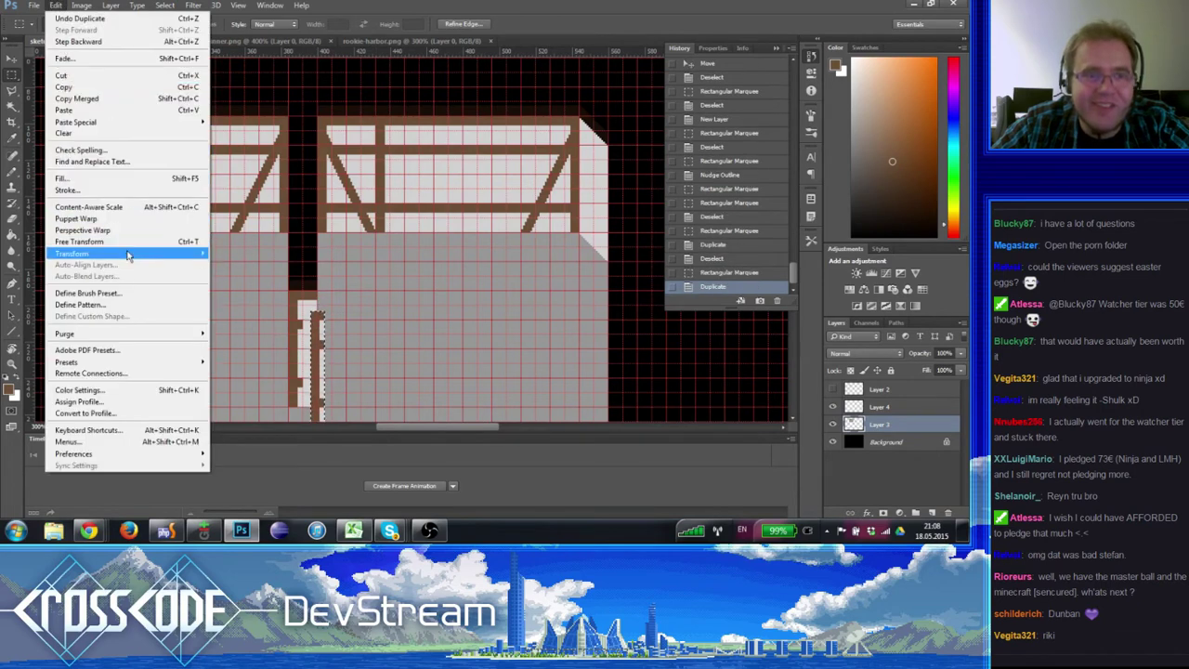
{"action": "mouse_move", "coordinate": [130, 255]}
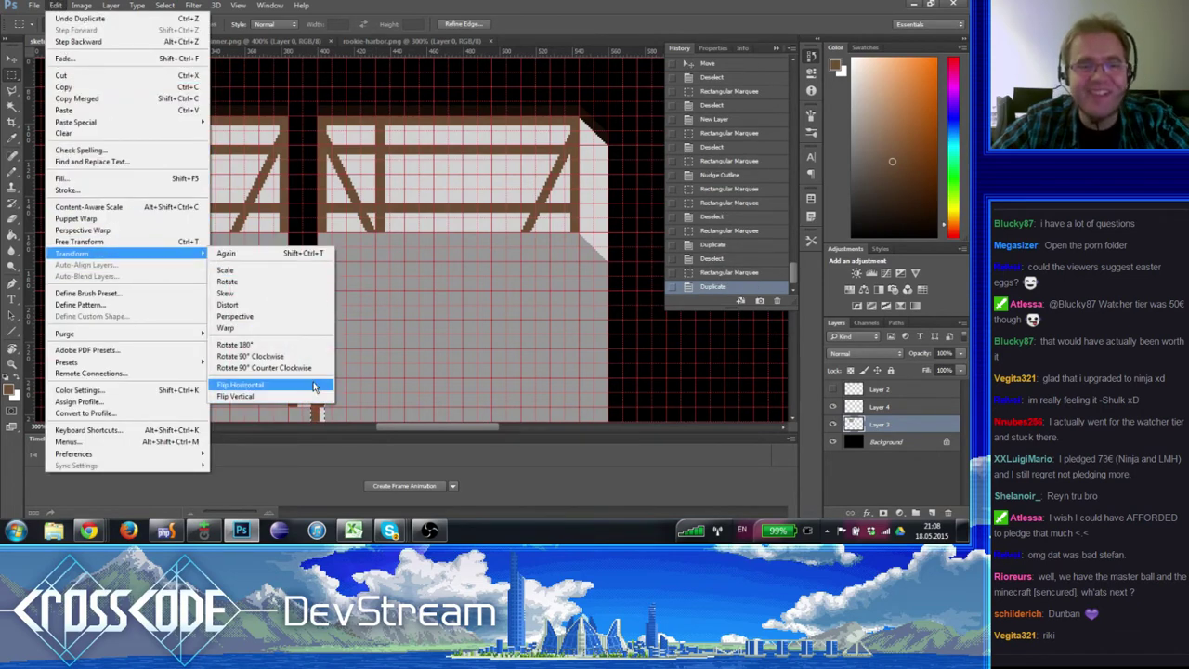
{"action": "left_click", "coordinate": [314, 387]}
{"action": "left_click_drag", "start_coordinate": [292, 339], "coordinate": [304, 309]}
{"action": "left_click_drag", "start_coordinate": [305, 309], "coordinate": [305, 310]}
{"action": "left_click", "coordinate": [254, 329]}
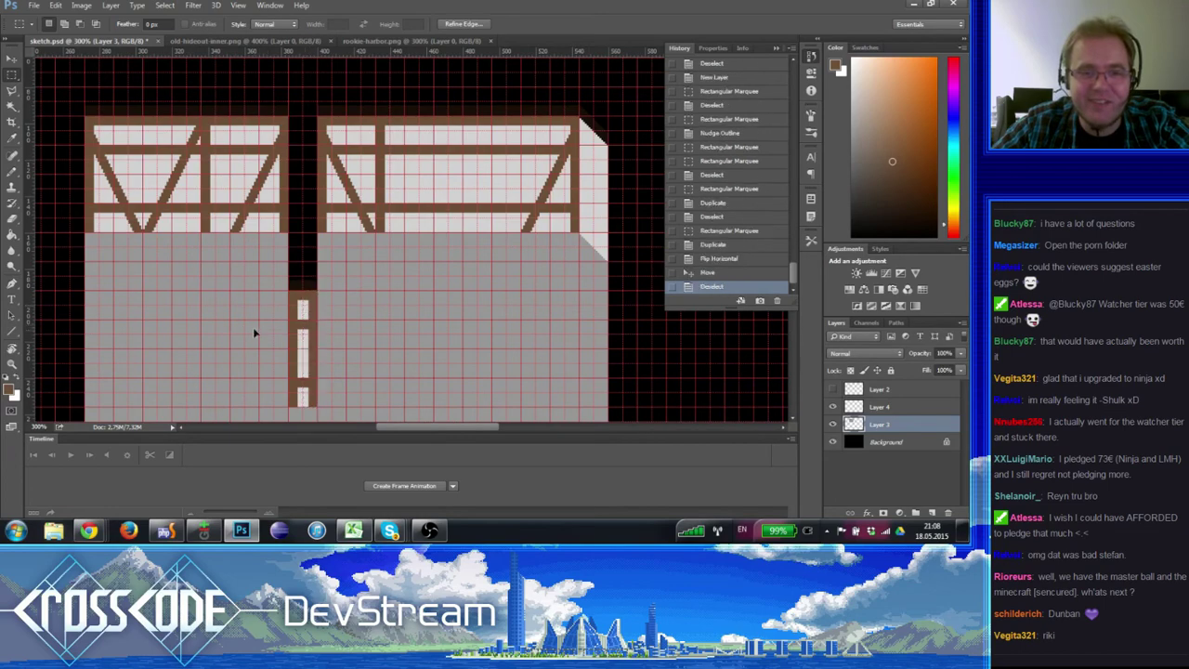
- Examine the dividing wall's new timber framing and the whole room with the grid hidden
{"action": "left_click_drag", "start_coordinate": [399, 315], "coordinate": [425, 291]}
{"action": "left_click_drag", "start_coordinate": [165, 272], "coordinate": [538, 387]}
{"action": "left_click_drag", "start_coordinate": [404, 348], "coordinate": [296, 283]}
{"action": "left_click_drag", "start_coordinate": [395, 297], "coordinate": [343, 333]}
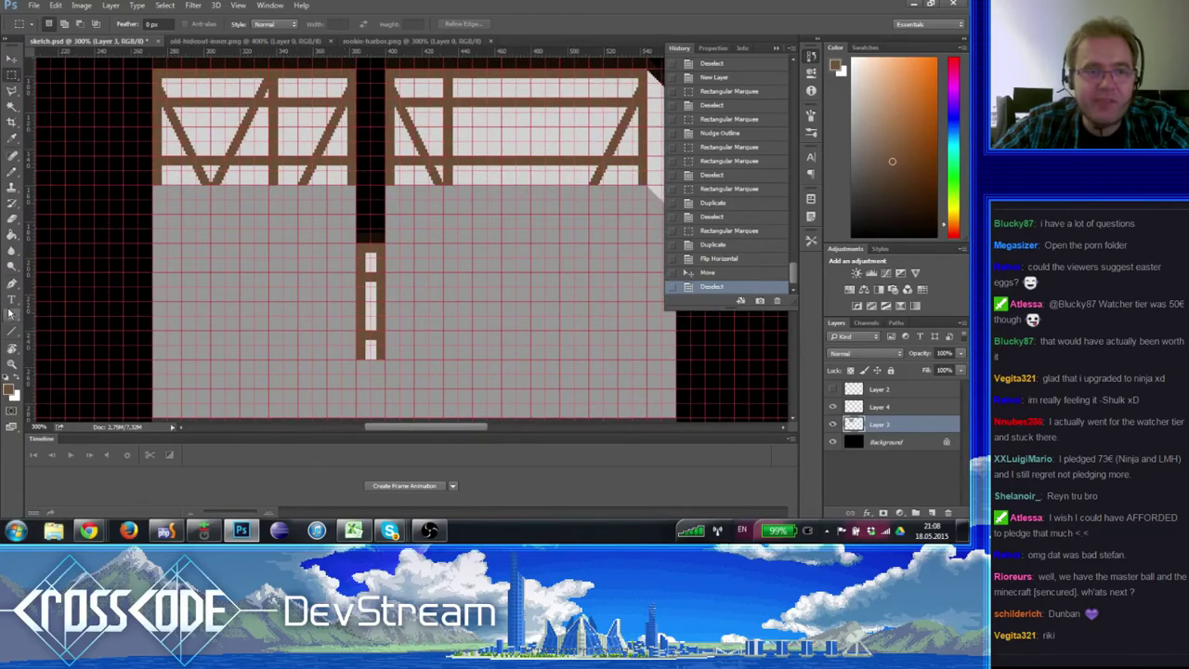
{"action": "left_click", "coordinate": [12, 364]}
{"action": "key", "text": "ctrl+h"}
{"action": "scroll", "coordinate": [457, 200], "scroll_direction": "down", "scroll_amount": 2}
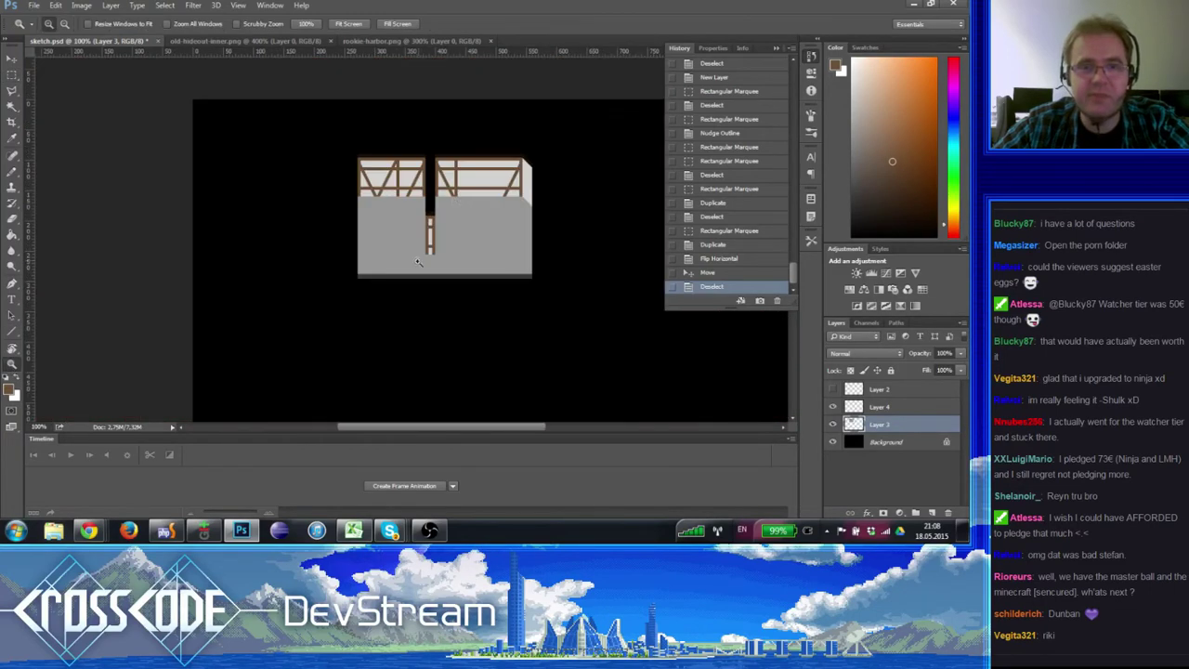
{"action": "scroll", "coordinate": [447, 189], "scroll_direction": "up", "scroll_amount": 2}
{"action": "left_click_drag", "start_coordinate": [507, 272], "coordinate": [458, 226]}
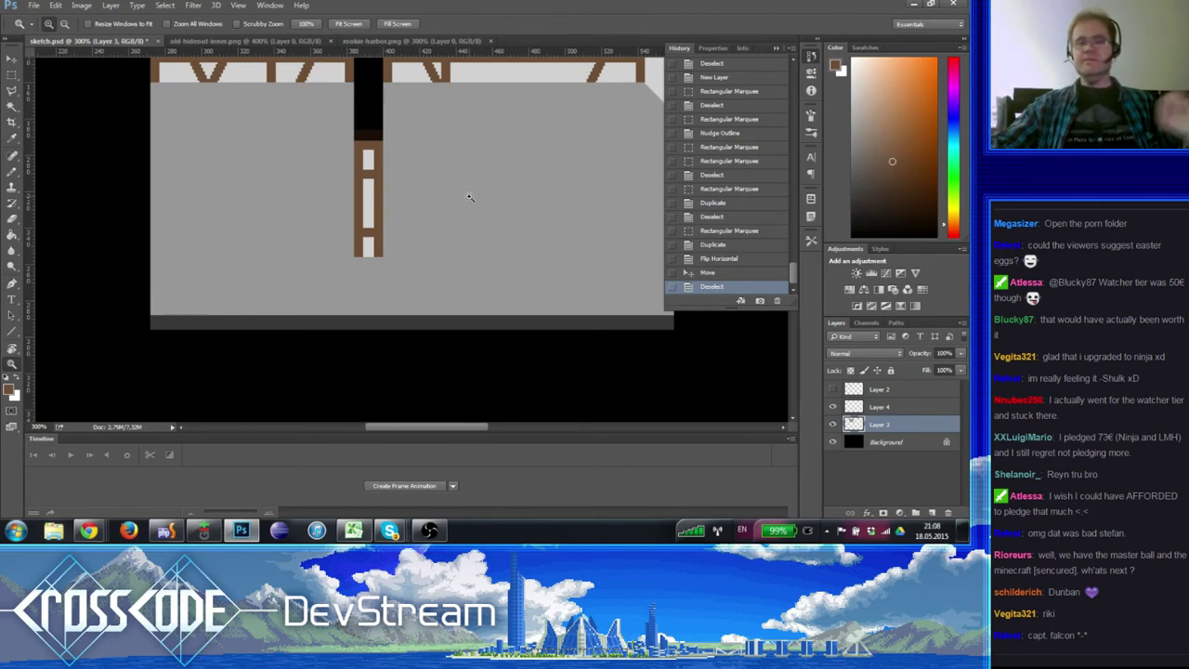
{"action": "left_click", "coordinate": [342, 171], "text": "alt"}
{"action": "left_click", "coordinate": [389, 172]}
{"action": "left_click_drag", "start_coordinate": [323, 127], "coordinate": [348, 204]}
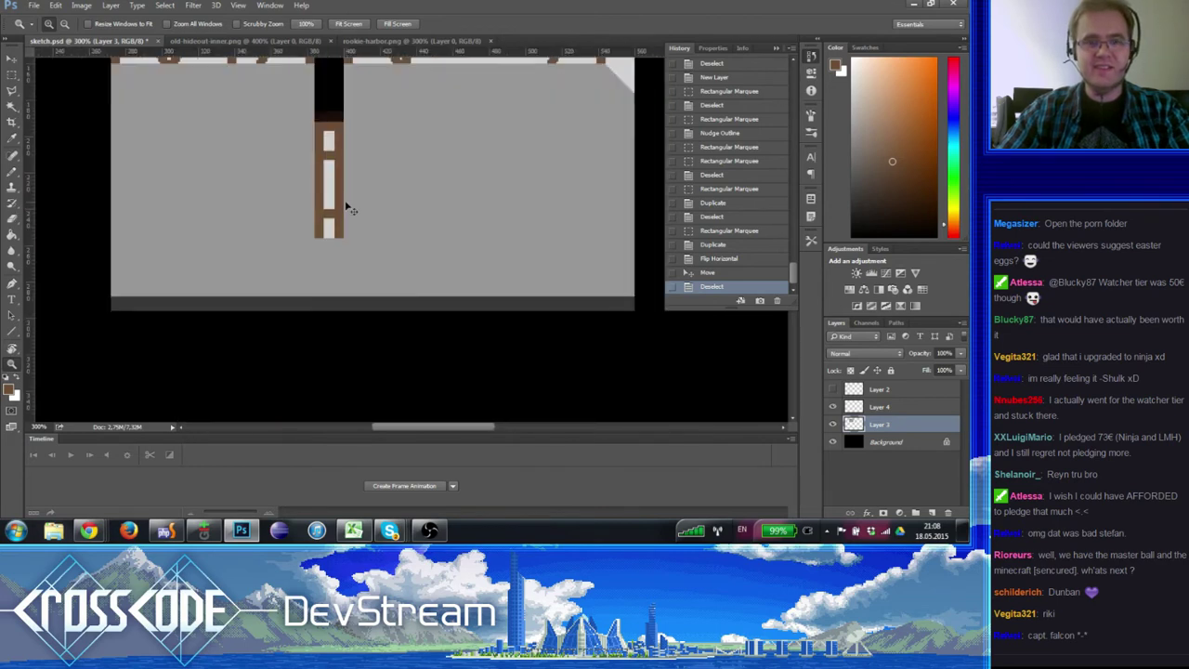
{"action": "left_click", "coordinate": [353, 207], "text": "alt"}
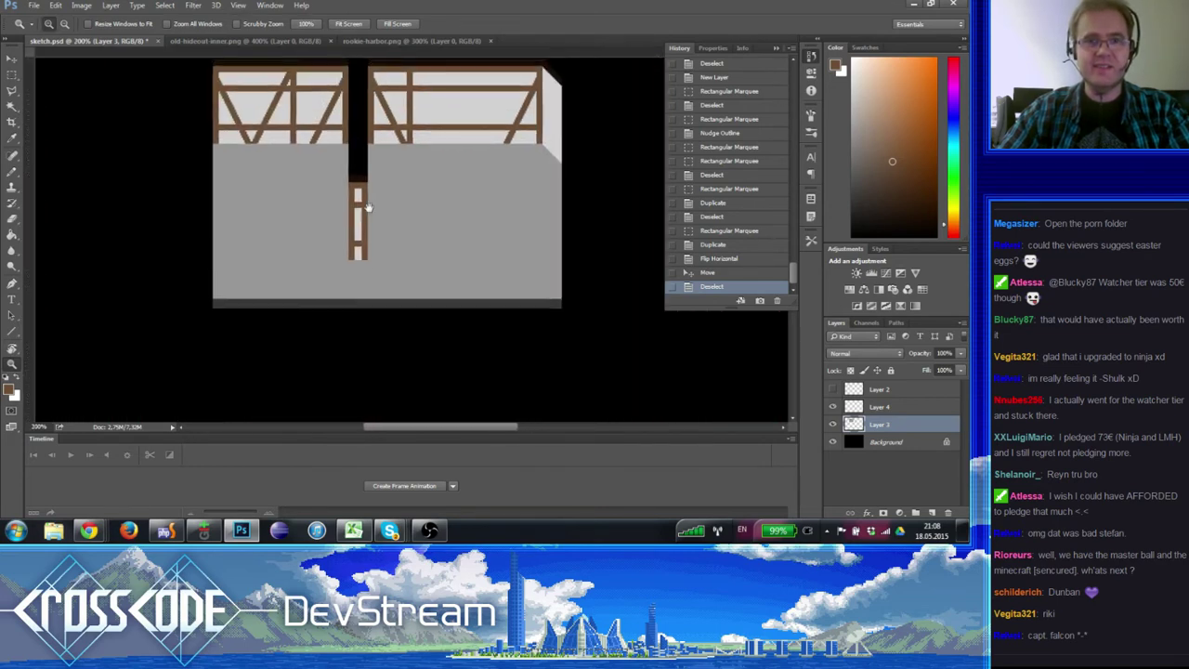
{"action": "mouse_move", "coordinate": [369, 208]}
{"action": "left_mouse_down"}
{"action": "mouse_move", "coordinate": [362, 176]}
{"action": "mouse_move", "coordinate": [364, 216]}
{"action": "left_mouse_up"}
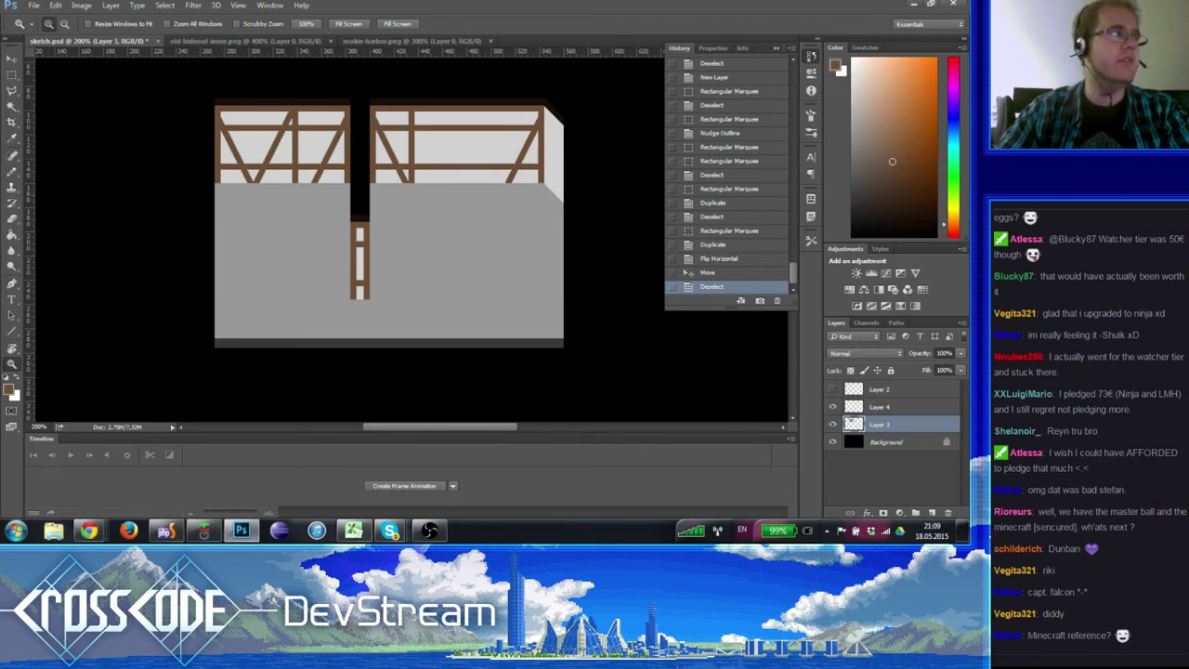
- Delete the slanted right side wall and the floor strip below it from Layer 3 along the grid line, leaving nothing selected
{"action": "left_click", "coordinate": [488, 157]}
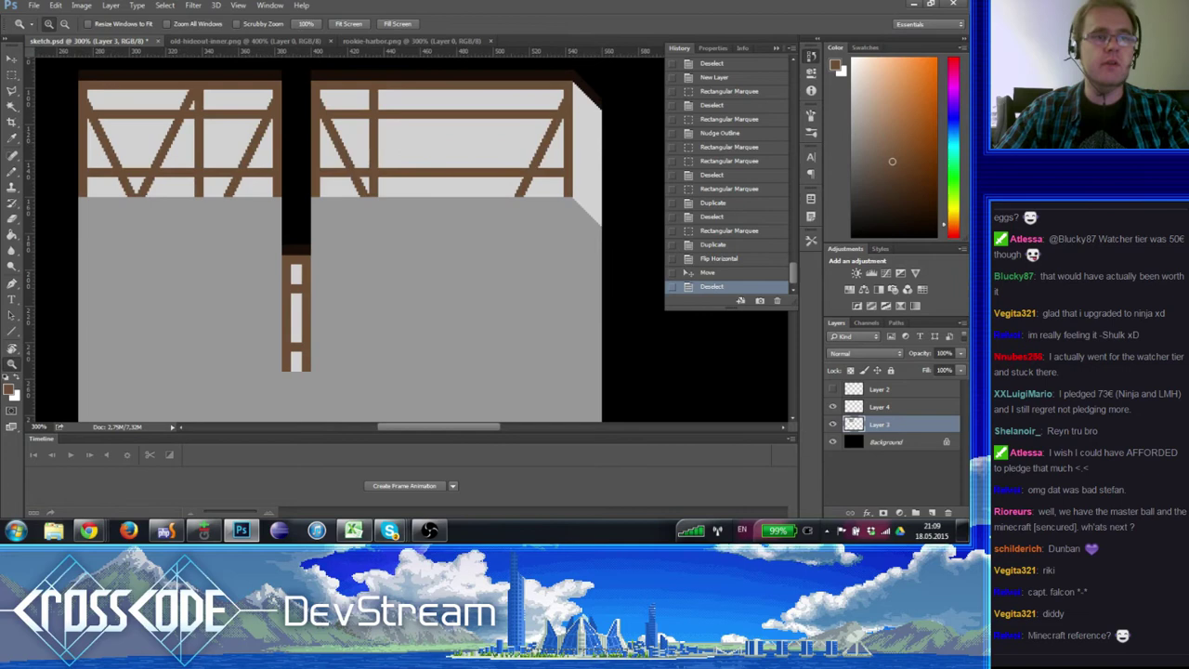
{"action": "left_click", "coordinate": [12, 74]}
{"action": "key", "text": "ctrl+apostrophe"}
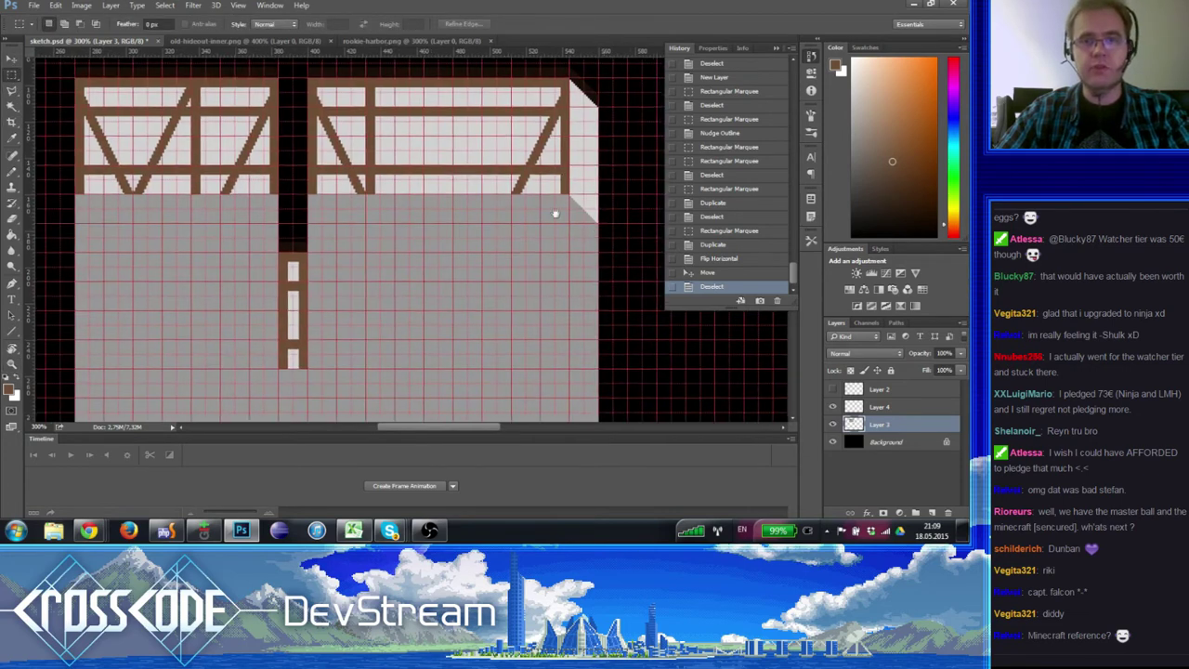
{"action": "left_click_drag", "start_coordinate": [556, 215], "coordinate": [468, 201]}
{"action": "left_click_drag", "start_coordinate": [392, 386], "coordinate": [452, 84]}
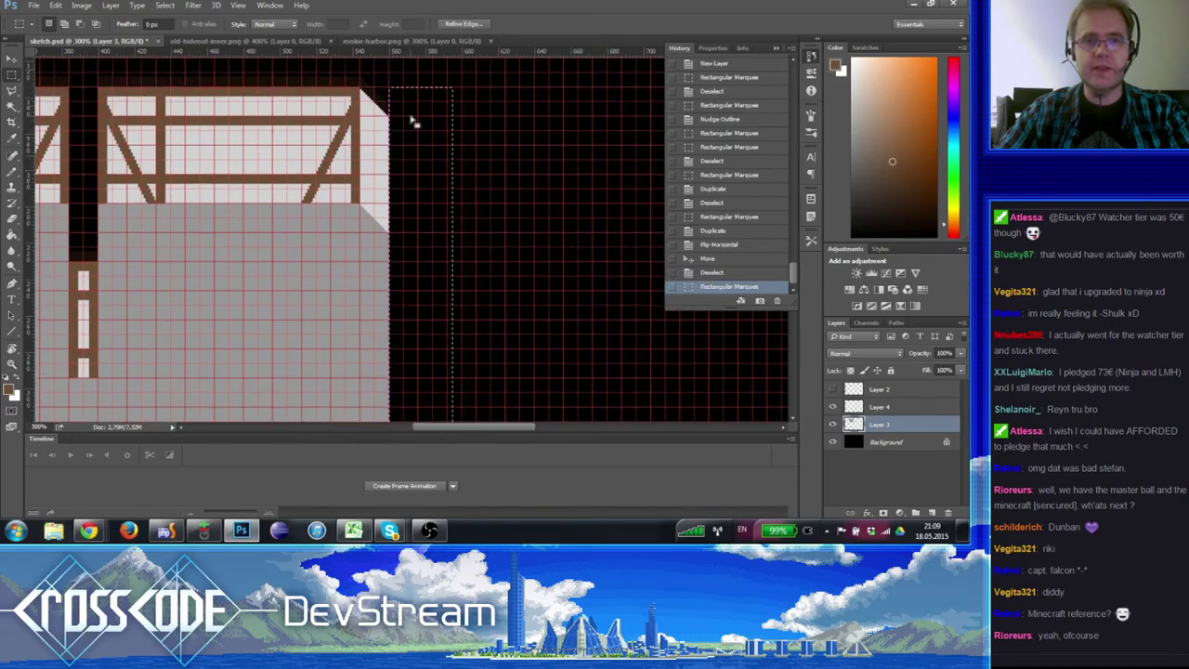
{"action": "left_click_drag", "start_coordinate": [411, 120], "coordinate": [392, 66]}
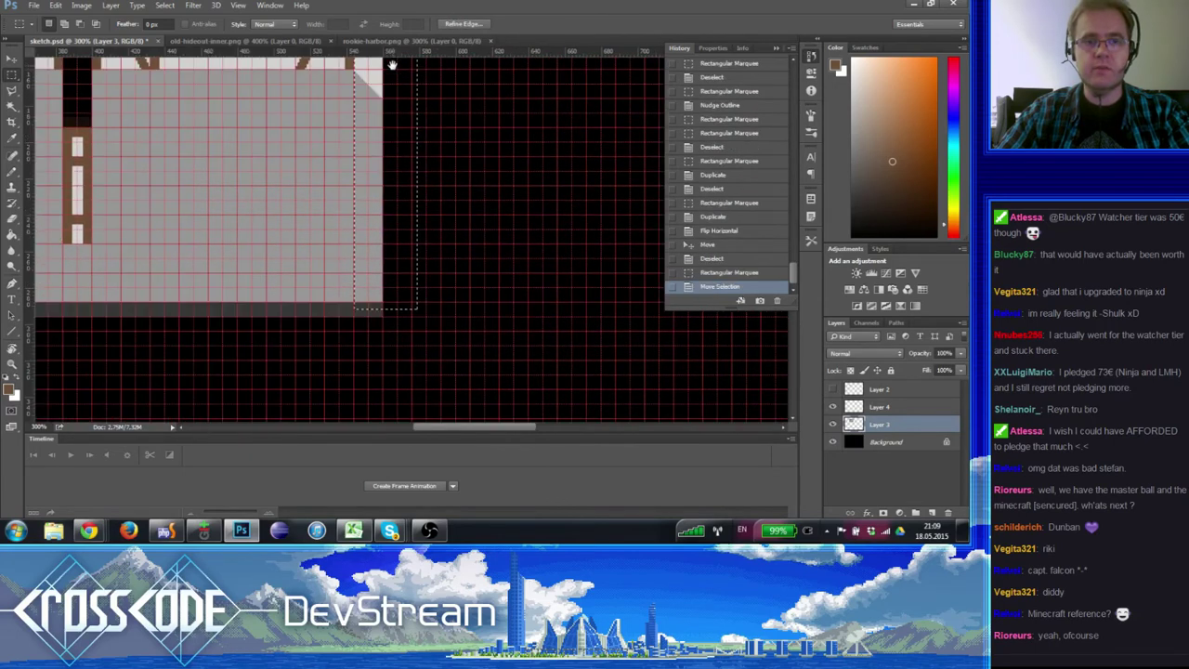
{"action": "left_click_drag", "start_coordinate": [455, 359], "coordinate": [354, 245]}
{"action": "left_click", "coordinate": [890, 440]}
{"action": "left_click", "coordinate": [890, 425]}
{"action": "key", "text": "Delete"}
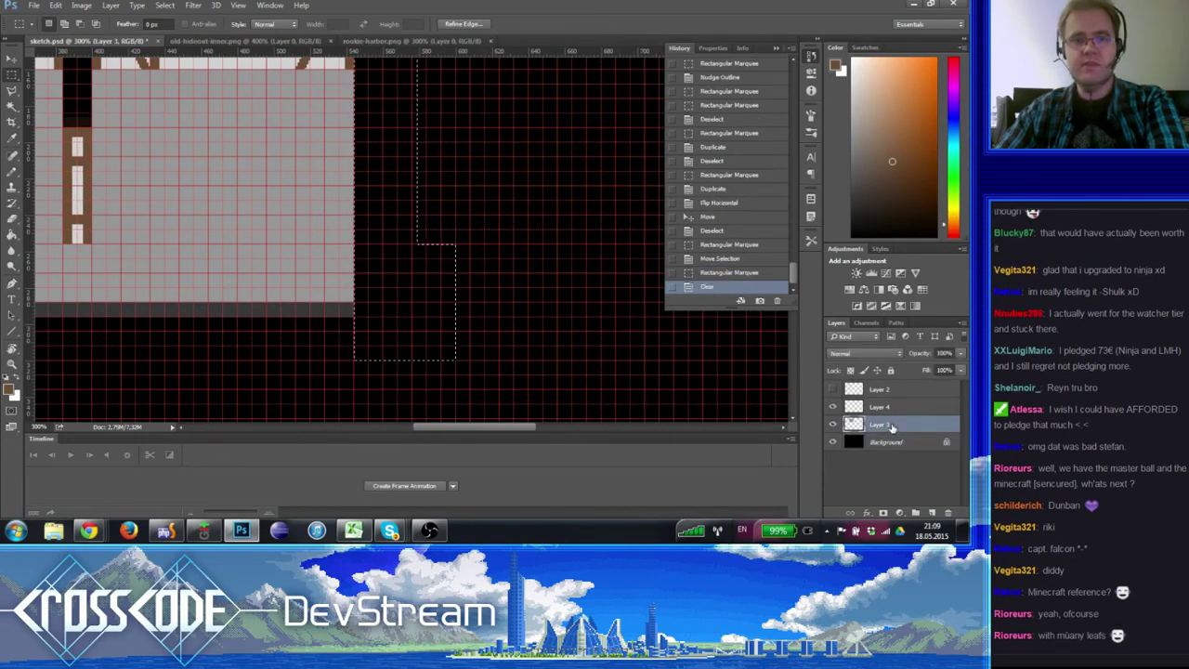
{"action": "left_click_drag", "start_coordinate": [512, 213], "coordinate": [523, 270]}
{"action": "key", "text": "ctrl+d"}
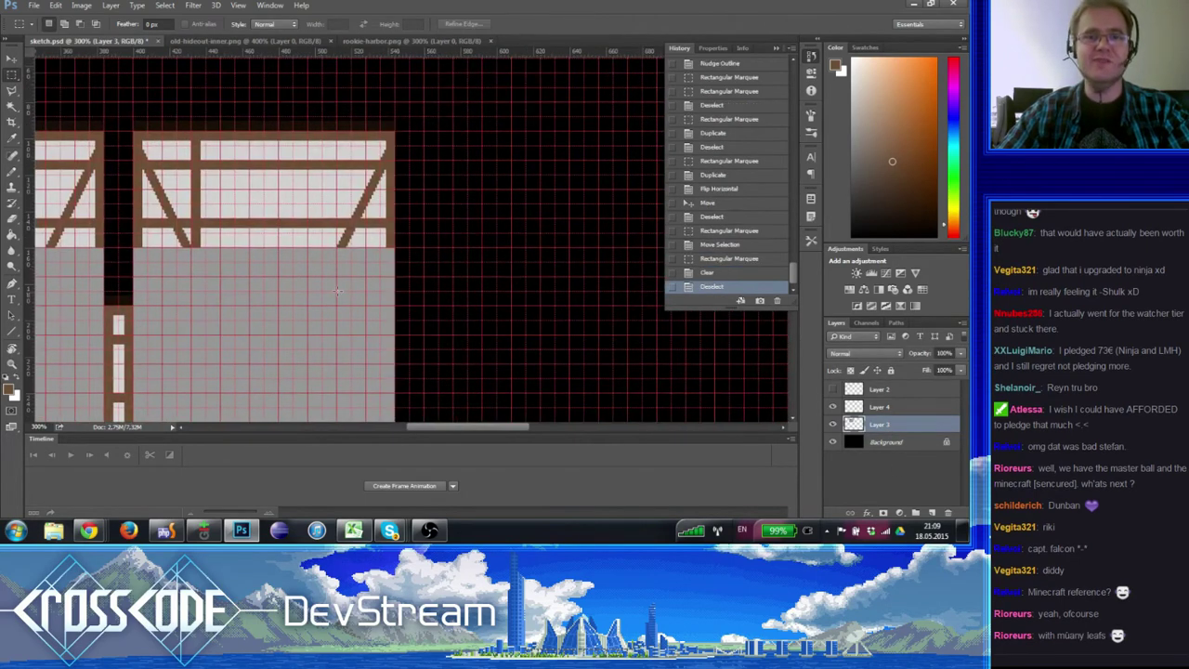
- Examine the trimmed room from the half-timbered back walls down to the floor's front edge
{"action": "scroll", "coordinate": [477, 245], "scroll_direction": "left", "scroll_amount": 10}
{"action": "scroll", "coordinate": [409, 342], "scroll_direction": "up", "scroll_amount": 2}
{"action": "scroll", "coordinate": [409, 342], "scroll_direction": "right", "scroll_amount": 5}
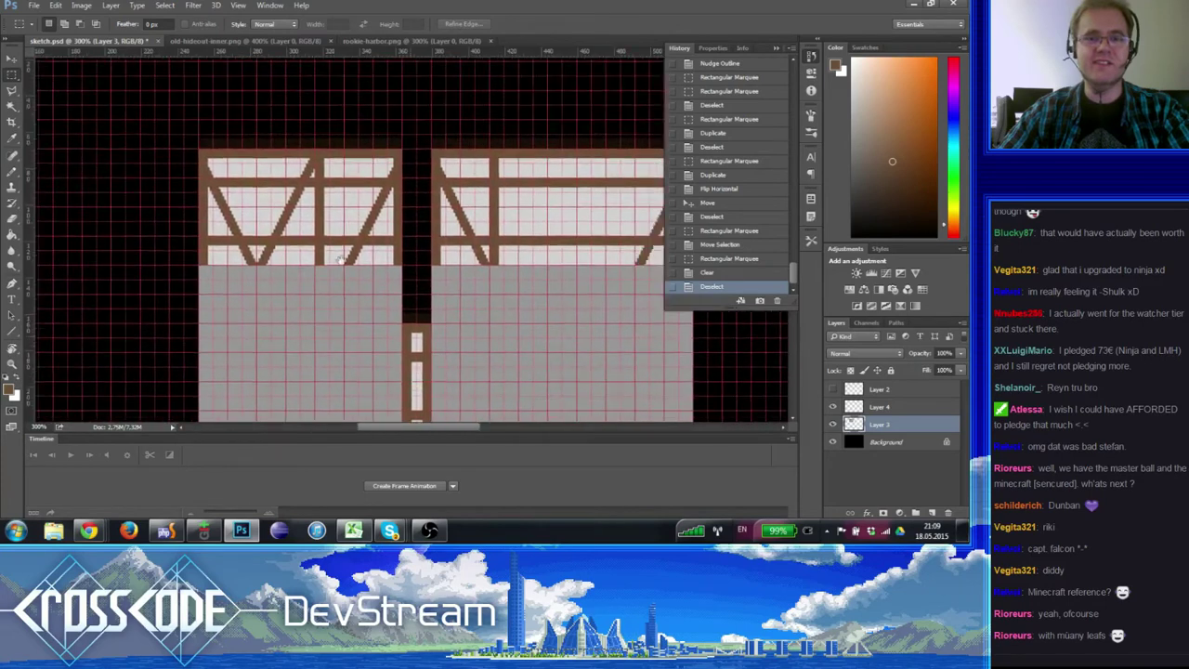
{"action": "scroll", "coordinate": [288, 240], "scroll_direction": "down", "scroll_amount": 4}
{"action": "scroll", "coordinate": [291, 188], "scroll_direction": "left", "scroll_amount": 8}
{"action": "scroll", "coordinate": [291, 188], "scroll_direction": "up", "scroll_amount": 2}
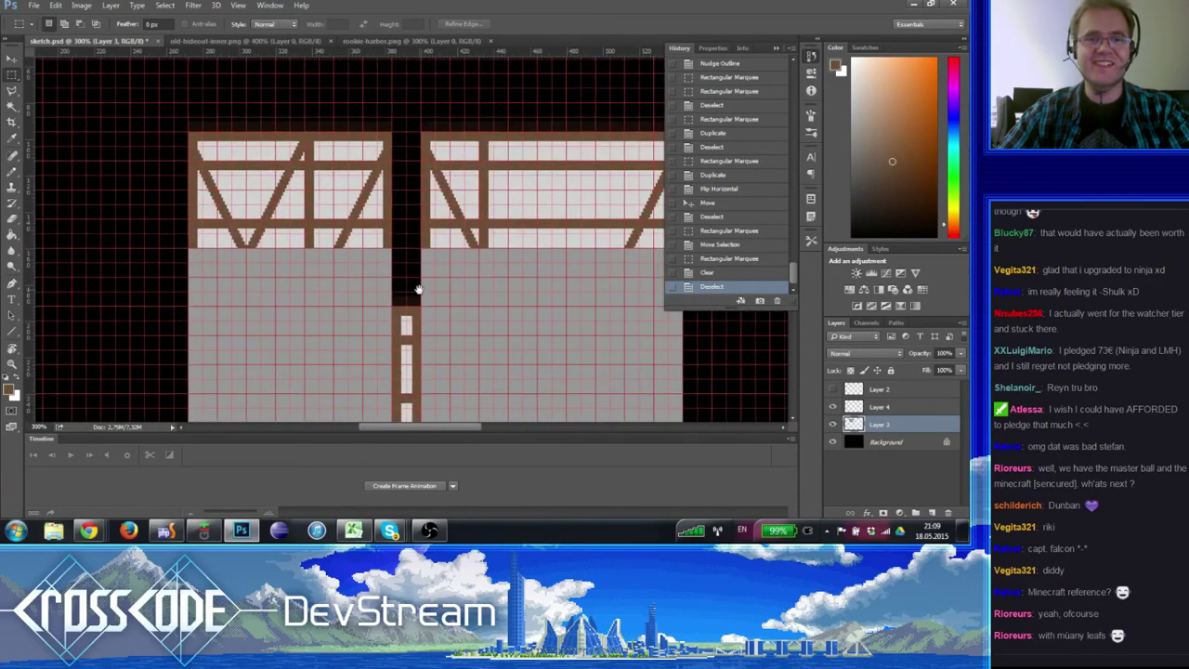
{"action": "scroll", "coordinate": [290, 187], "scroll_direction": "down", "scroll_amount": 3}
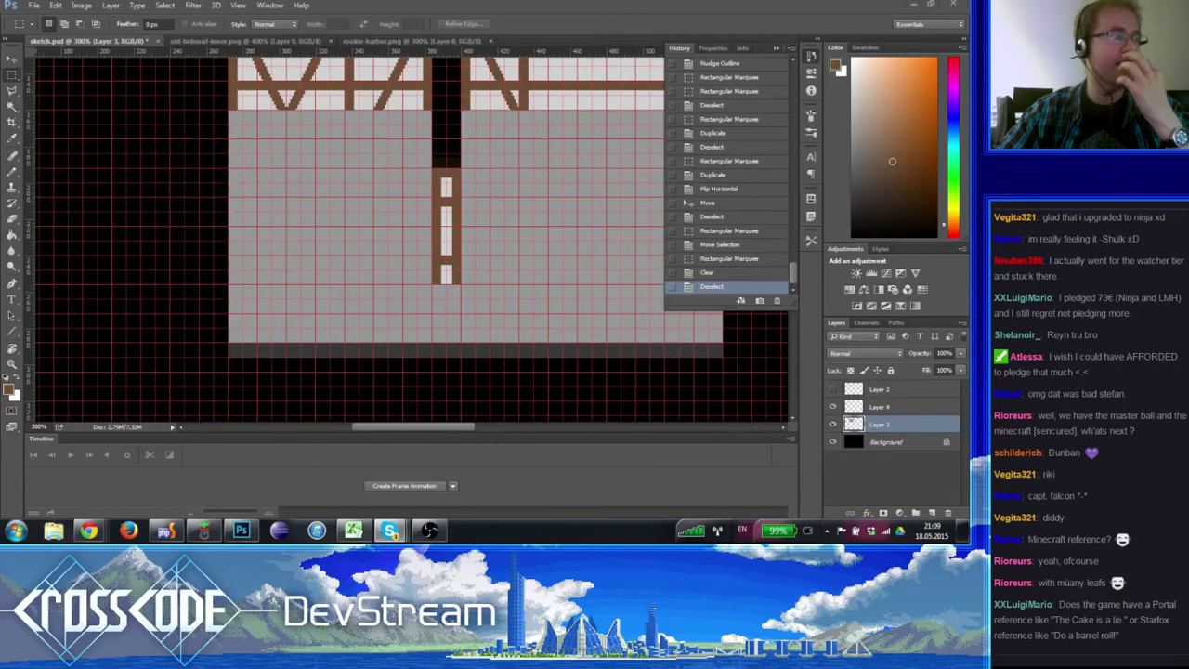
{"action": "scroll", "coordinate": [217, 251], "scroll_direction": "up", "scroll_amount": 1}
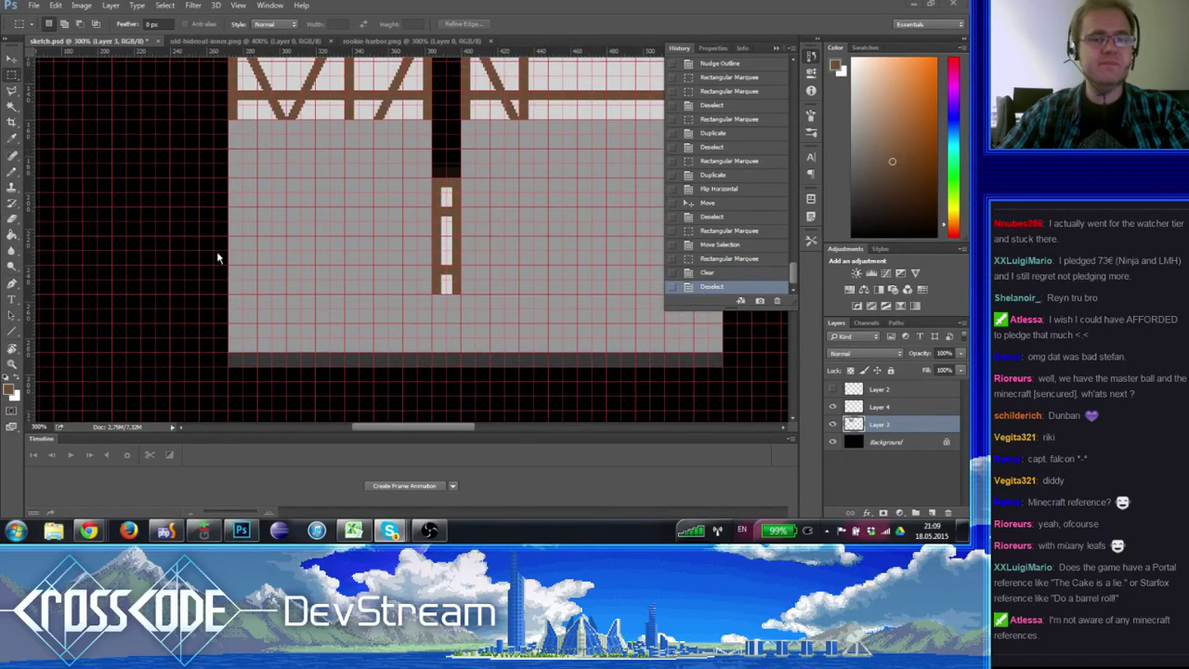
{"action": "left_click", "coordinate": [12, 362]}
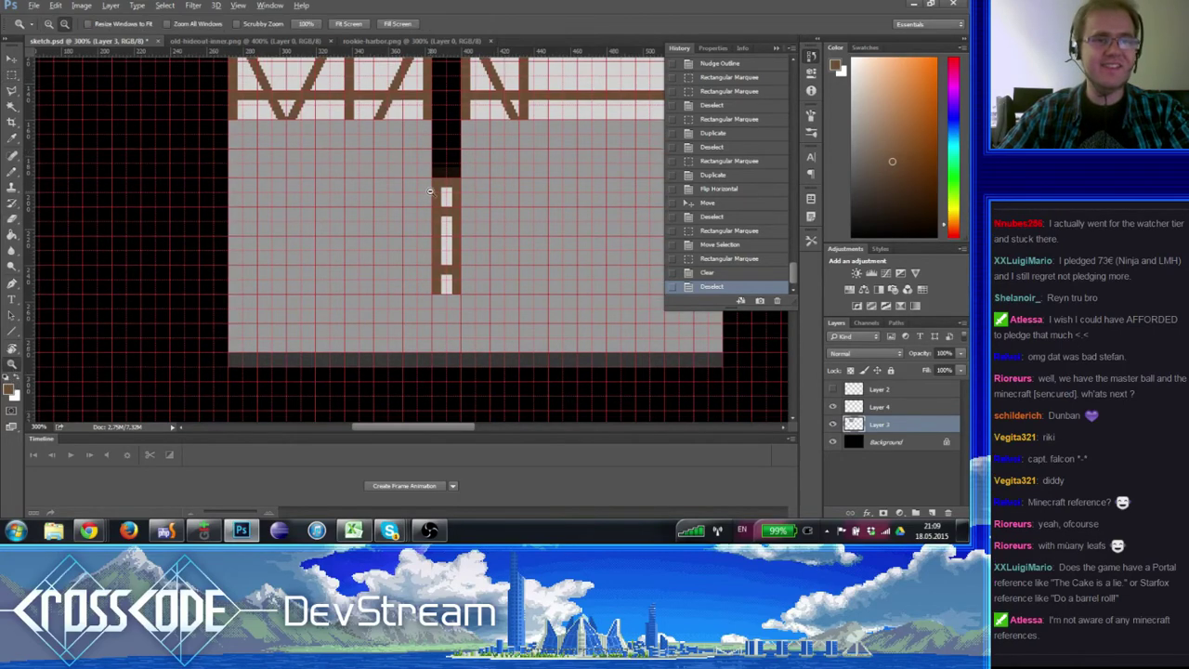
{"action": "left_click", "coordinate": [453, 133]}
{"action": "left_click", "coordinate": [452, 133], "text": "alt"}
{"action": "left_click", "coordinate": [452, 133], "text": "alt"}
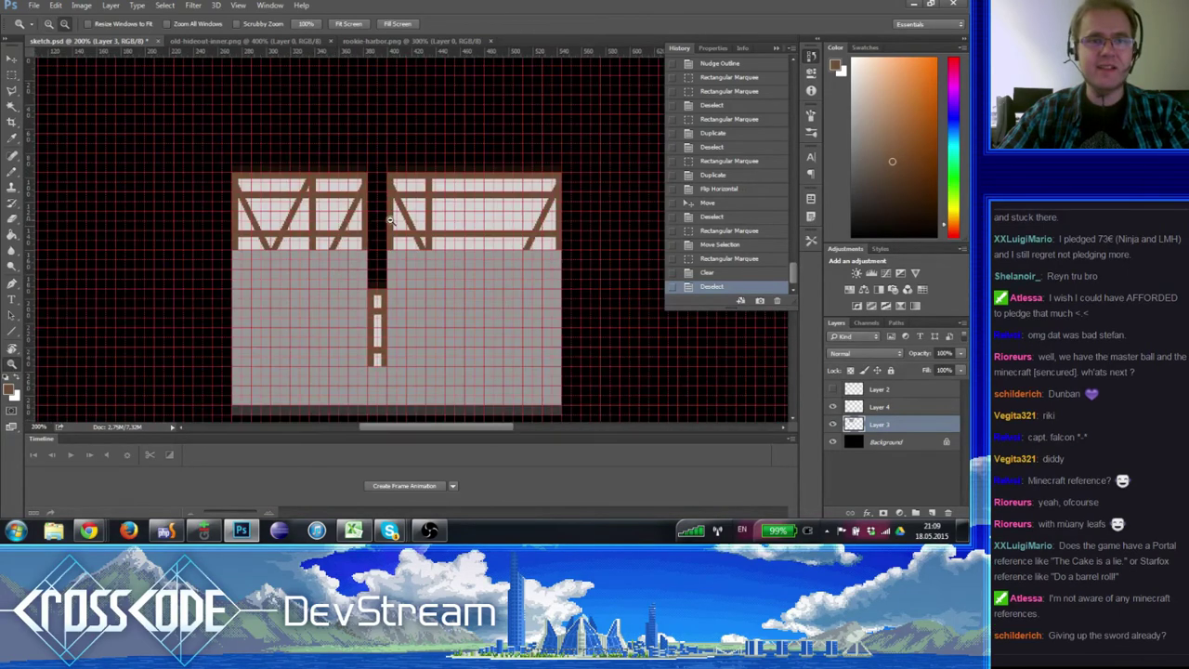
{"action": "left_click_drag", "start_coordinate": [343, 263], "coordinate": [307, 228]}
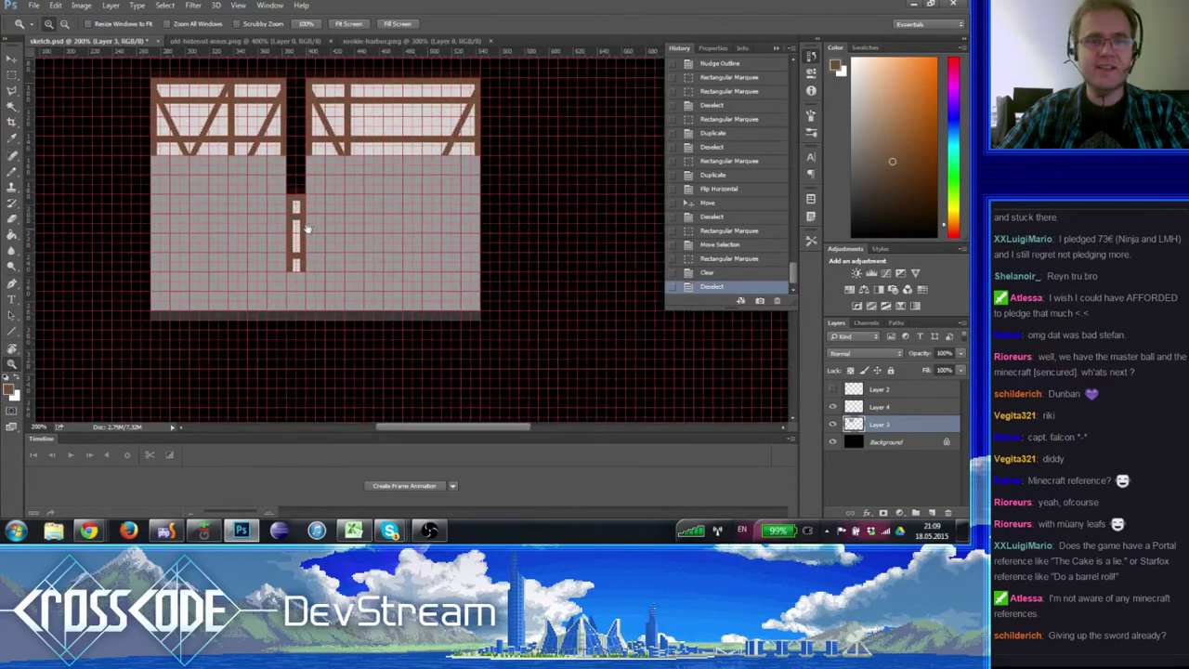
- Compare the room sketch with the old-hideout-inner.png and rookie-harbor.png tilesets, examining the half-timbered house
{"action": "left_click", "coordinate": [199, 42]}
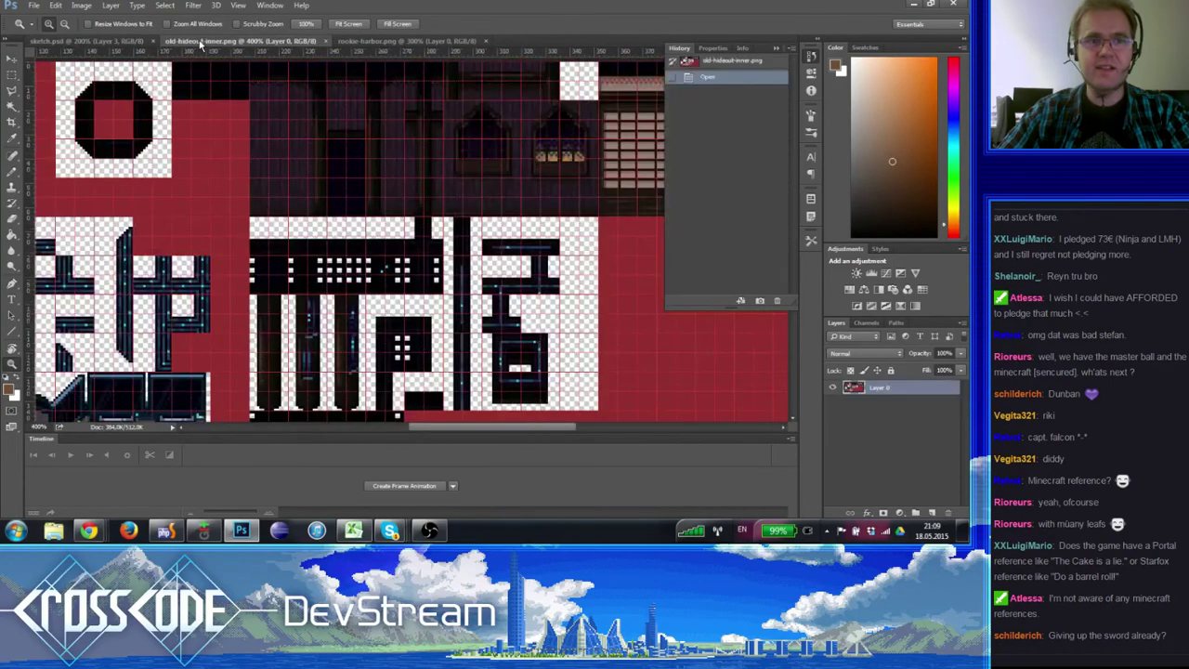
{"action": "left_click", "coordinate": [93, 42]}
{"action": "key", "text": "ctrl+minus"}
{"action": "key", "text": "ctrl+plus"}
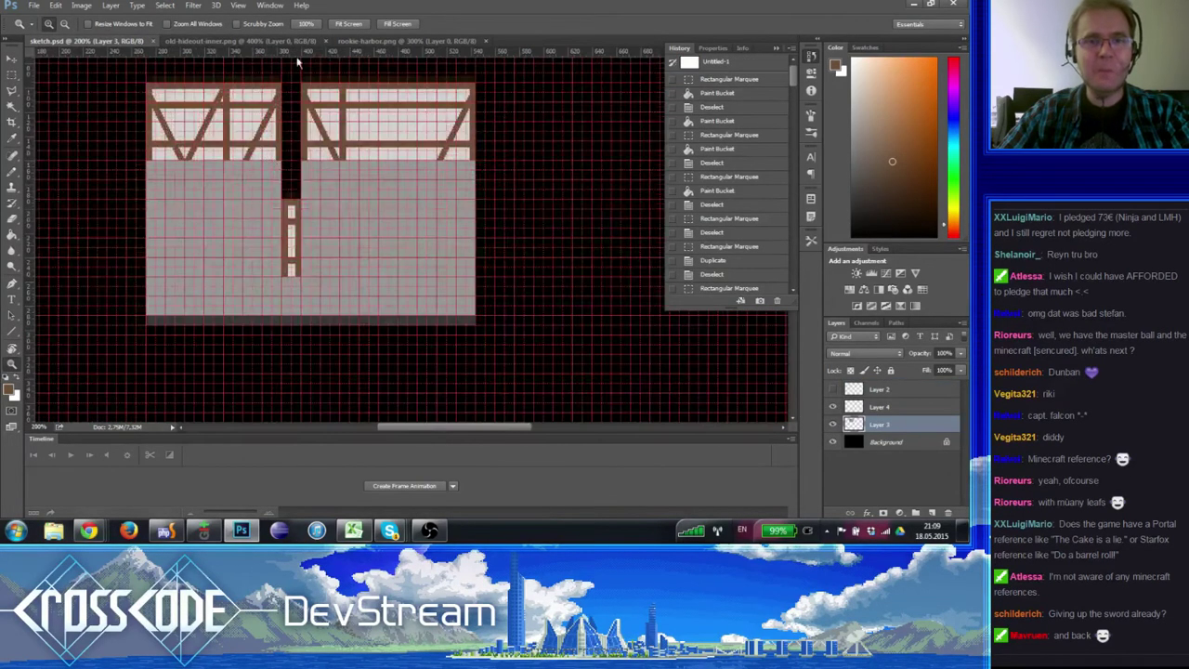
{"action": "left_click", "coordinate": [372, 42]}
{"action": "scroll", "coordinate": [276, 88], "scroll_direction": "down", "scroll_amount": 6}
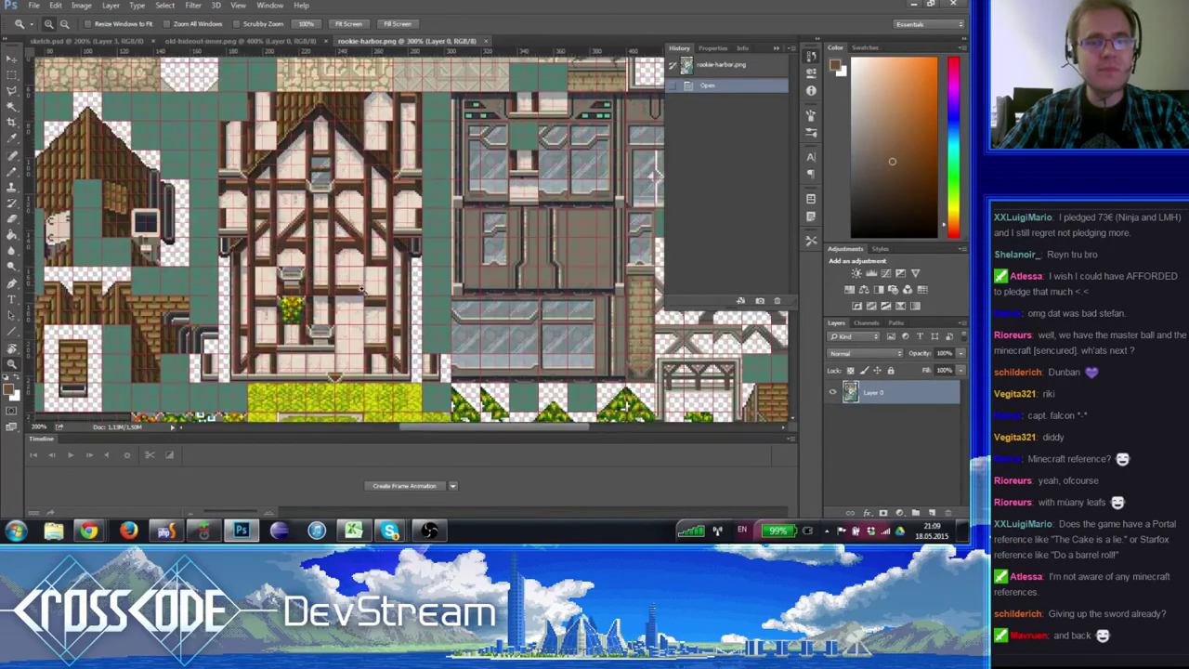
{"action": "scroll", "coordinate": [311, 193], "scroll_direction": "down", "scroll_amount": 2}
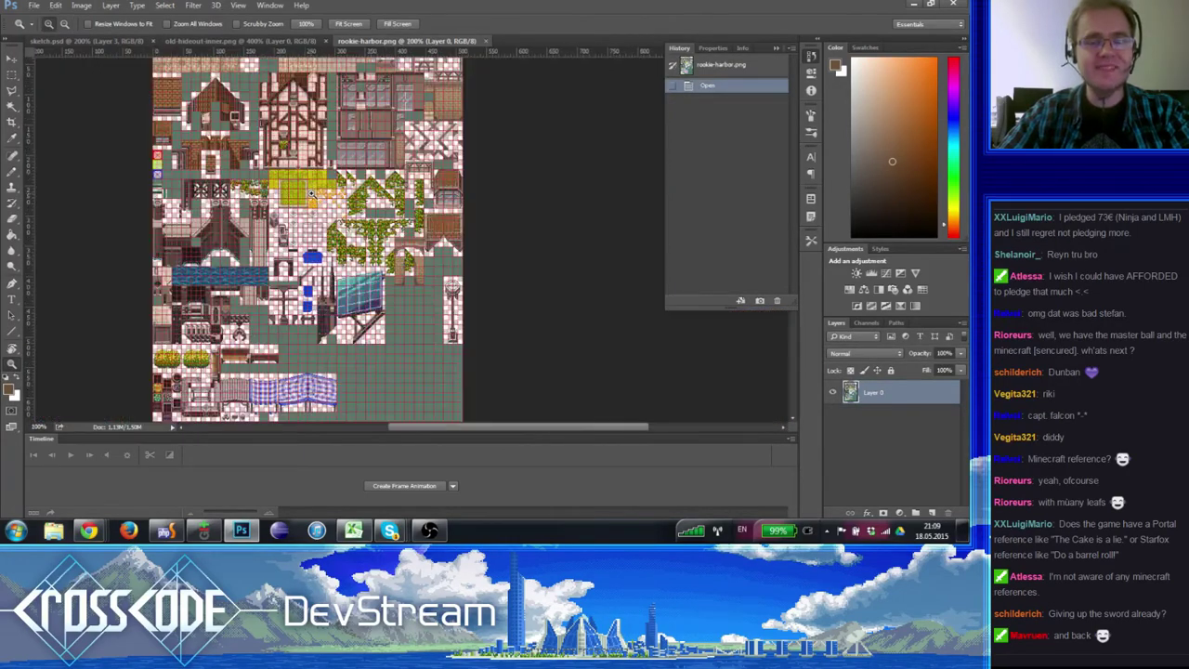
{"action": "scroll", "coordinate": [324, 190], "scroll_direction": "up", "scroll_amount": 1}
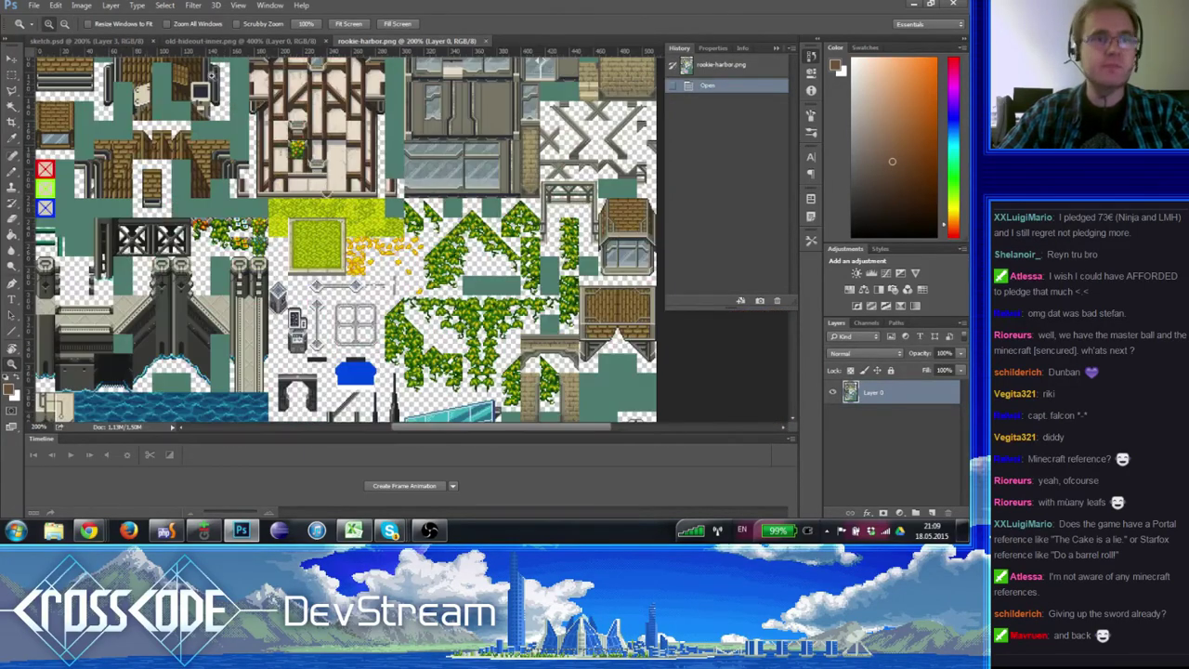
{"action": "left_click", "coordinate": [74, 41]}
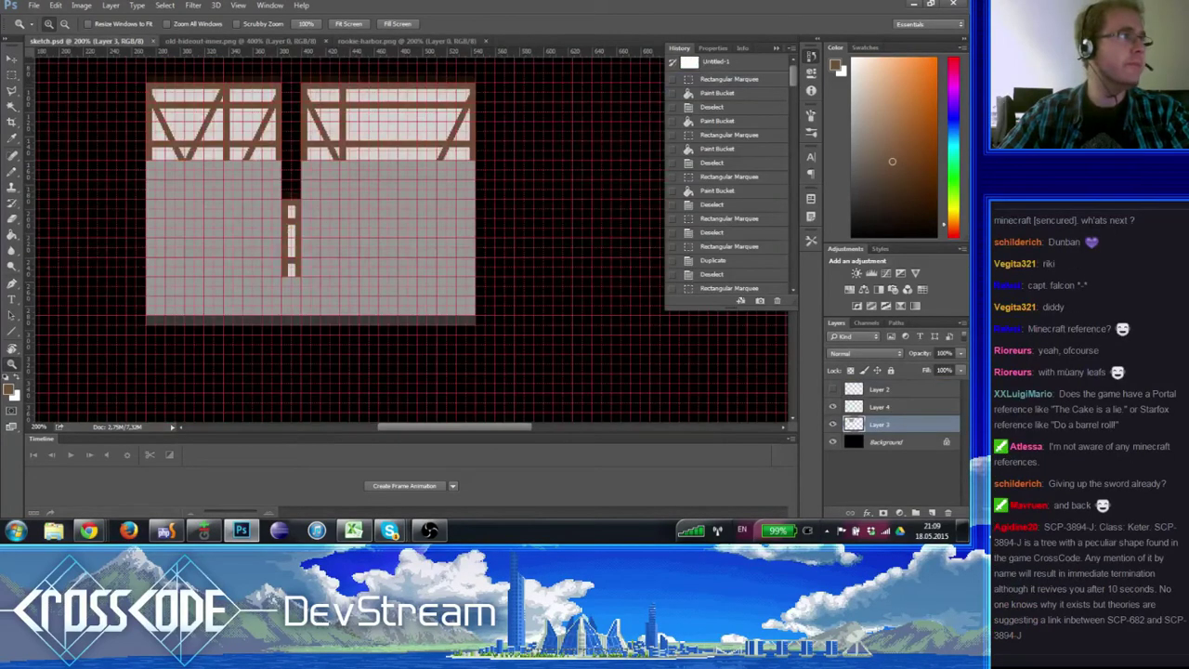
{"action": "key", "text": "alt+Tab"}
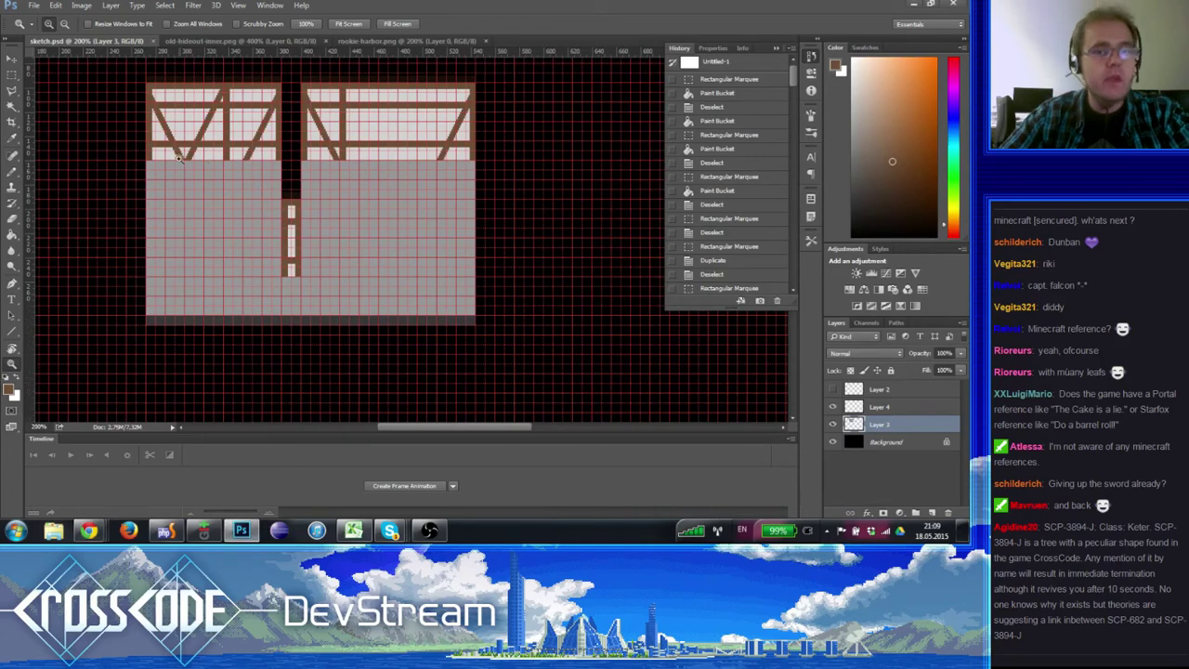
{"action": "key", "text": "alt+Tab"}
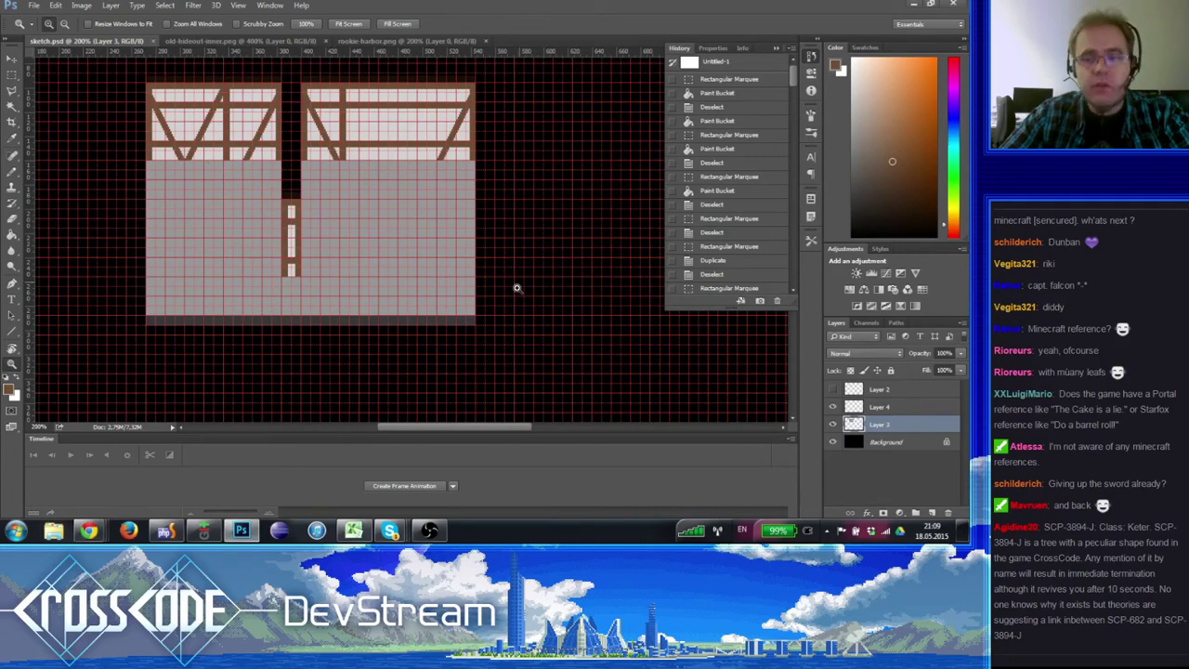
{"action": "left_click", "coordinate": [832, 424]}
{"action": "left_click", "coordinate": [833, 425]}
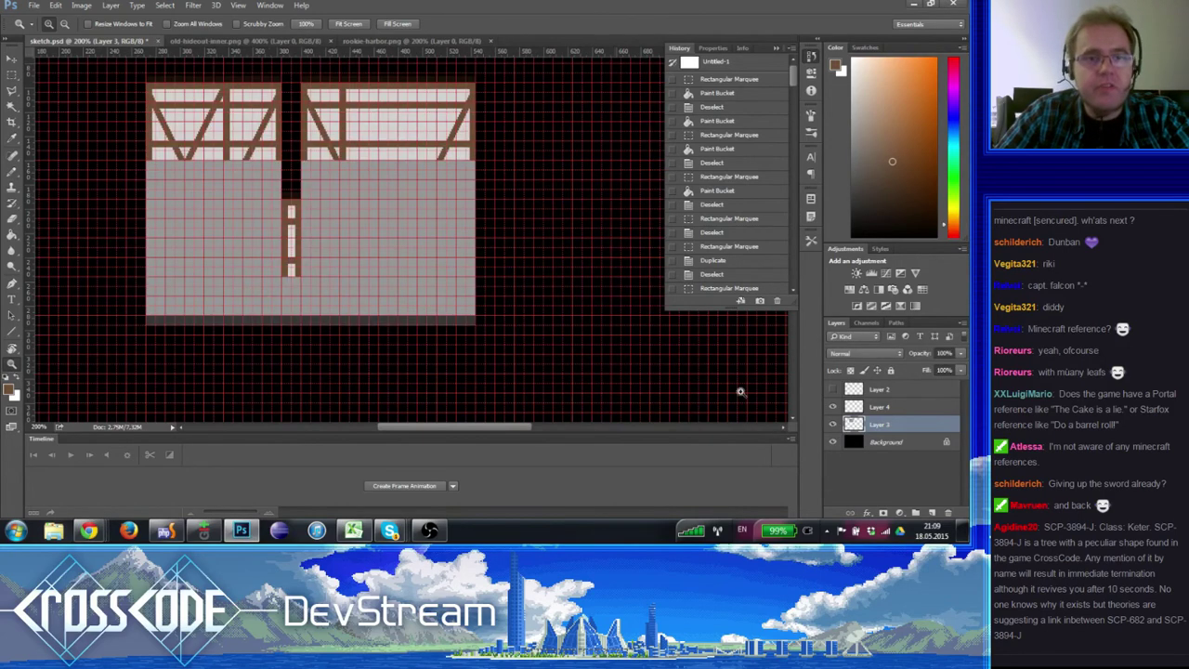
{"action": "left_click", "coordinate": [10, 235]}
{"action": "key", "text": "alt+Tab"}
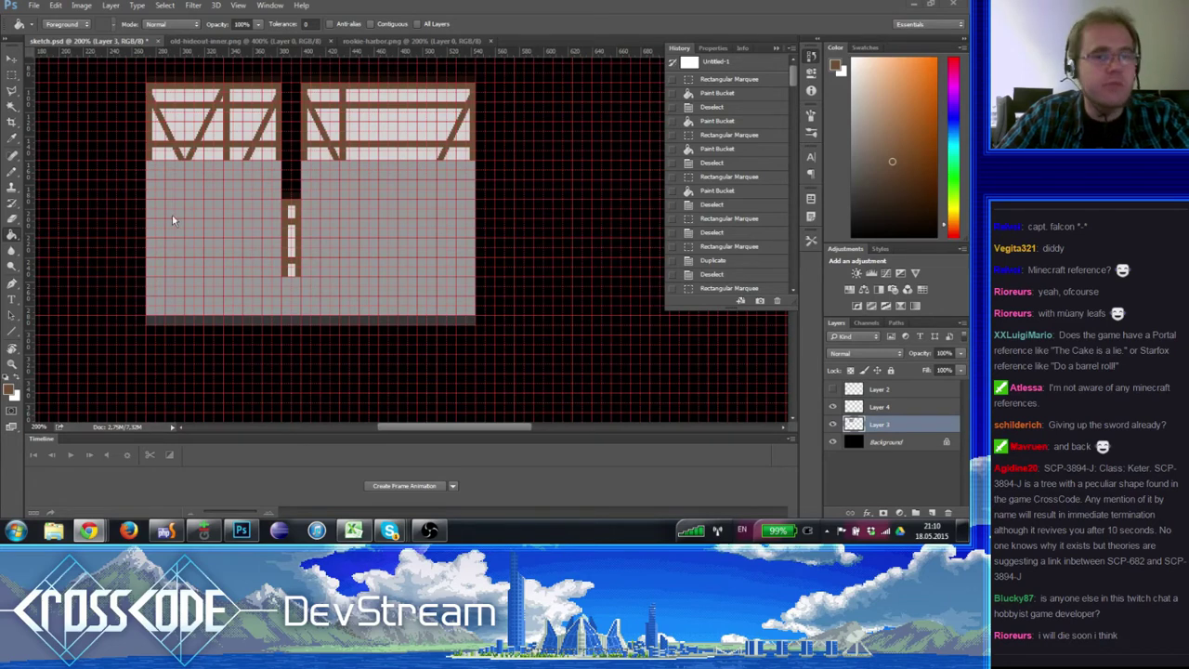
- Fill the light grey floor on Layer 3 with the darker grey #575757 and check the room without the grid
{"action": "left_click", "coordinate": [12, 364]}
{"action": "left_click", "coordinate": [335, 221]}
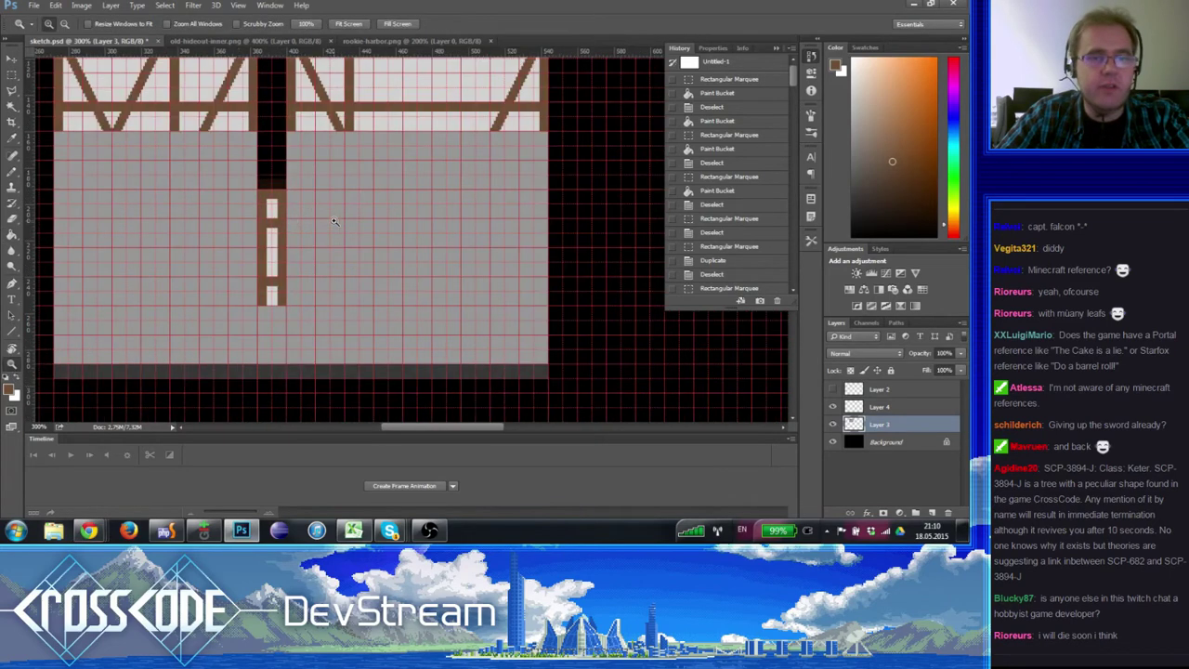
{"action": "left_click", "coordinate": [12, 233]}
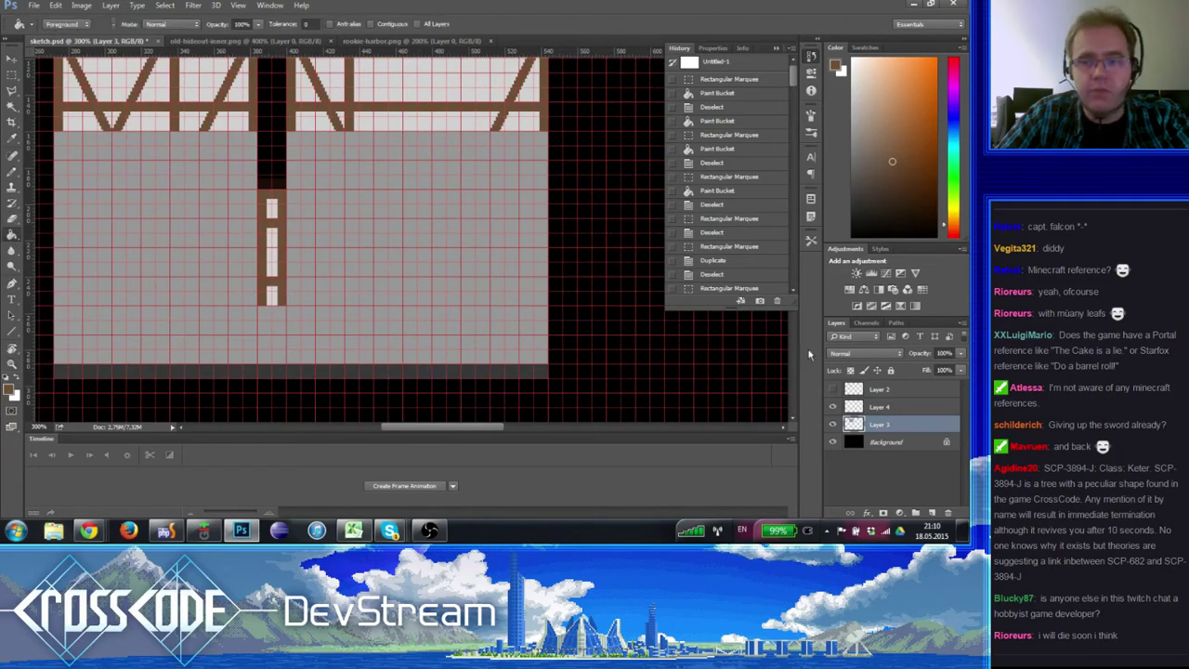
{"action": "left_click", "coordinate": [832, 424]}
{"action": "left_click", "coordinate": [831, 424]}
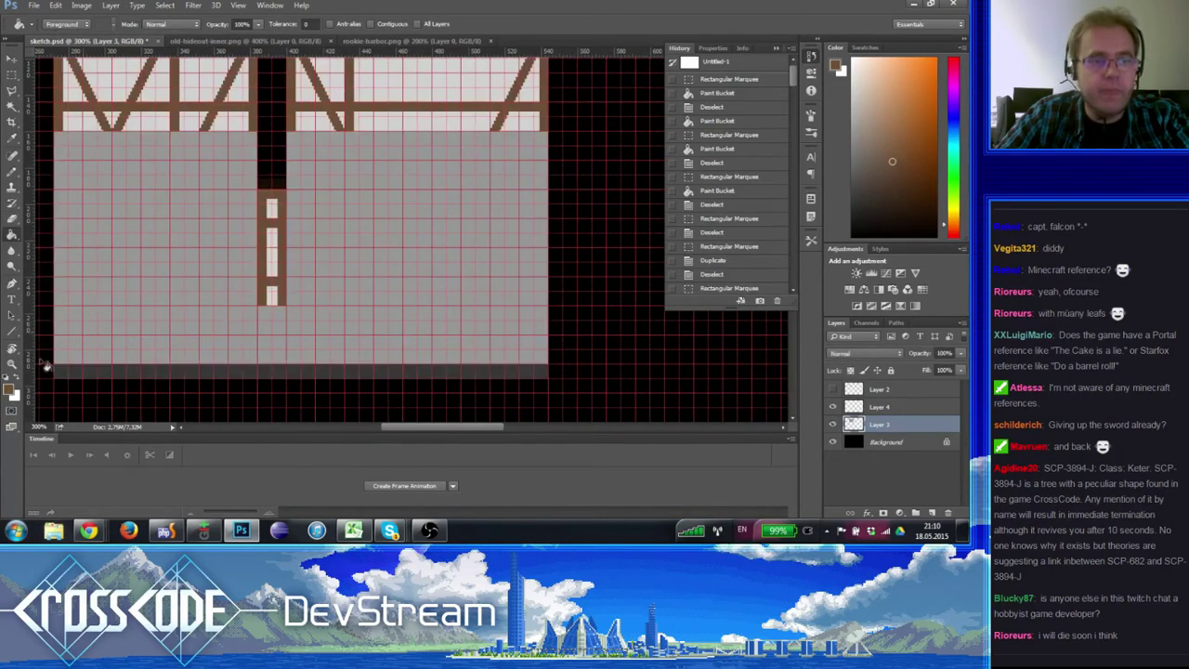
{"action": "left_click", "coordinate": [177, 246], "text": "alt"}
{"action": "left_click", "coordinate": [11, 391]}
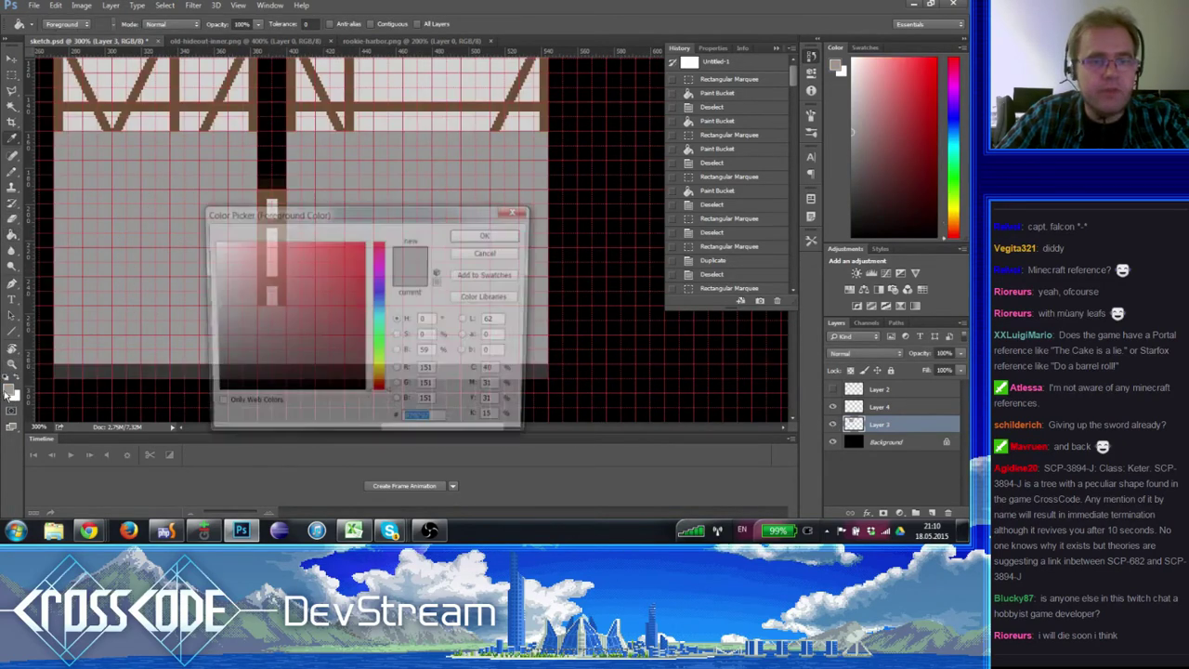
{"action": "type", "text": "4a4a4a"}
{"action": "left_click_drag", "start_coordinate": [208, 350], "coordinate": [206, 340]}
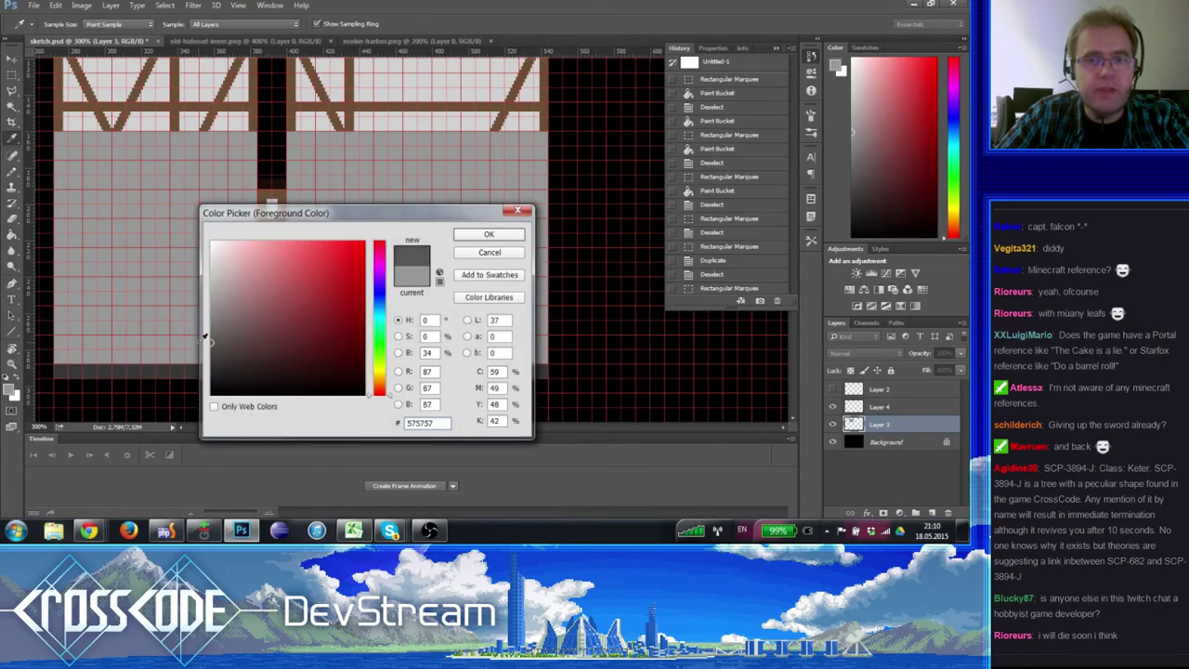
{"action": "left_click", "coordinate": [490, 236]}
{"action": "left_click", "coordinate": [172, 214]}
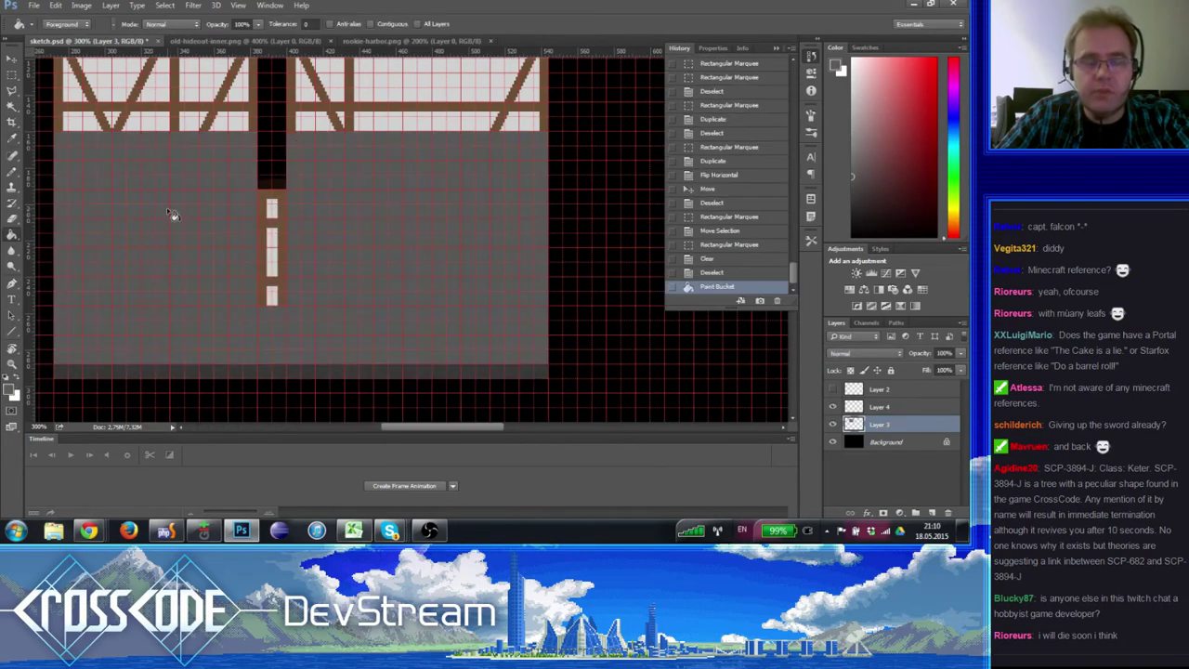
{"action": "key", "text": "ctrl+apostrophe"}
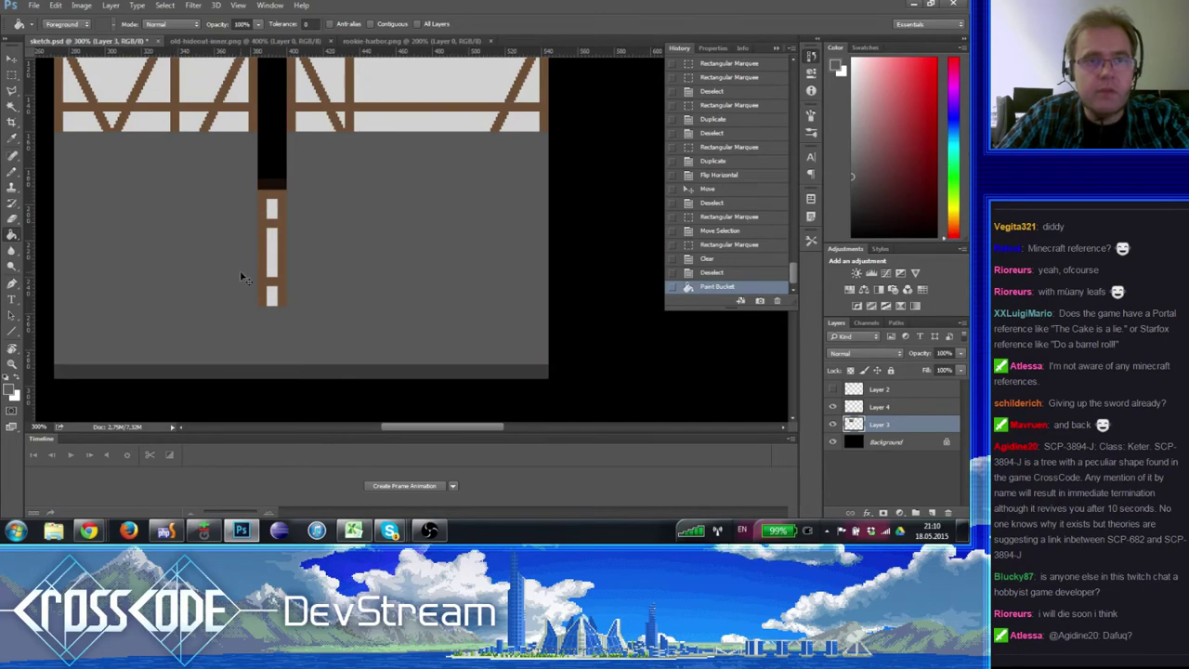
{"action": "scroll", "coordinate": [240, 277], "scroll_direction": "left", "scroll_amount": 4}
{"action": "scroll", "coordinate": [160, 321], "scroll_direction": "up", "scroll_amount": 2}
- Draw a vertical 8 px line in dark grey #393939 on the floor just left of the dividing wall's front
{"action": "left_click", "coordinate": [12, 364]}
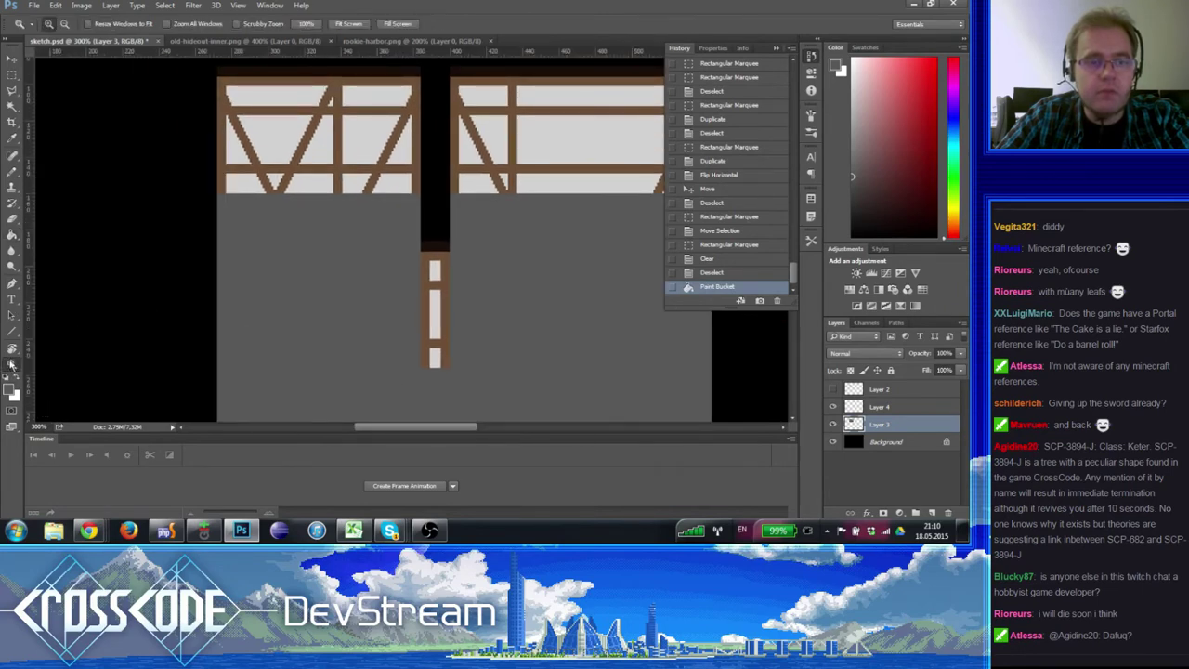
{"action": "left_click", "coordinate": [403, 237]}
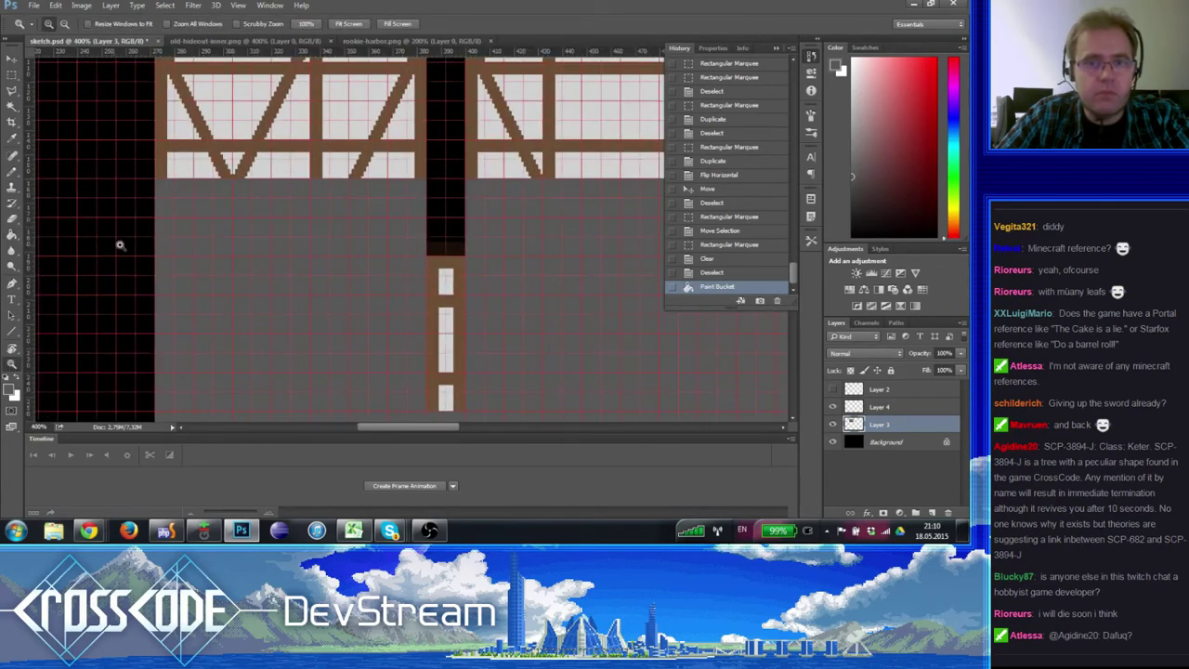
{"action": "left_click", "coordinate": [11, 391]}
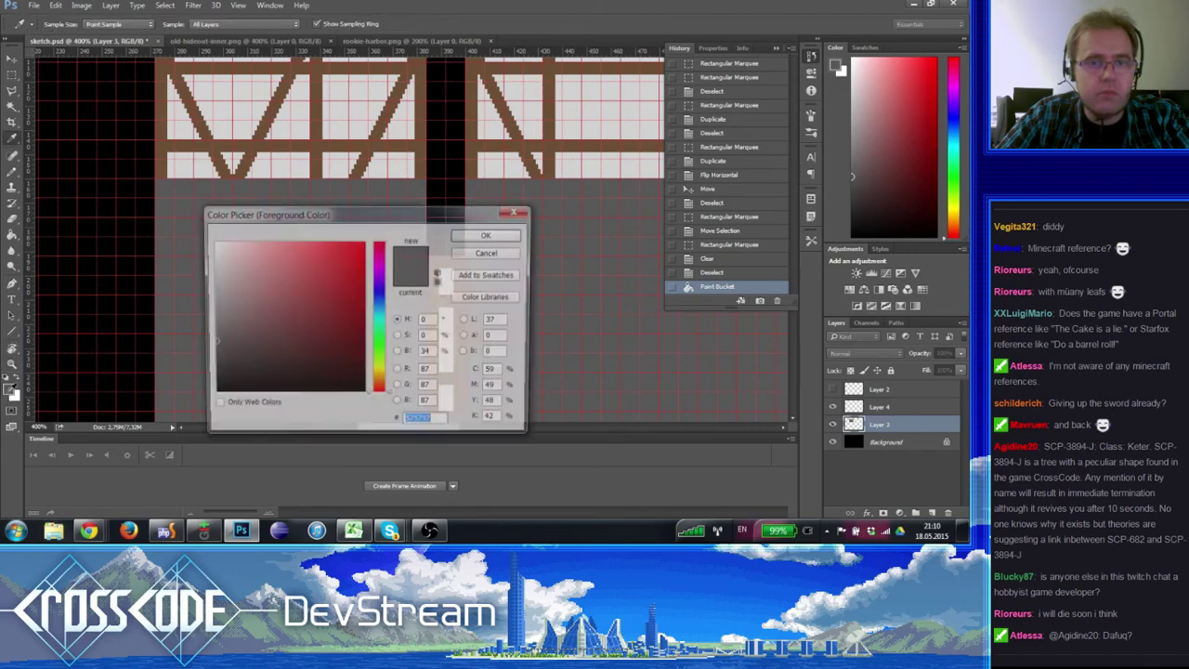
{"action": "left_click_drag", "start_coordinate": [219, 364], "coordinate": [201, 360]}
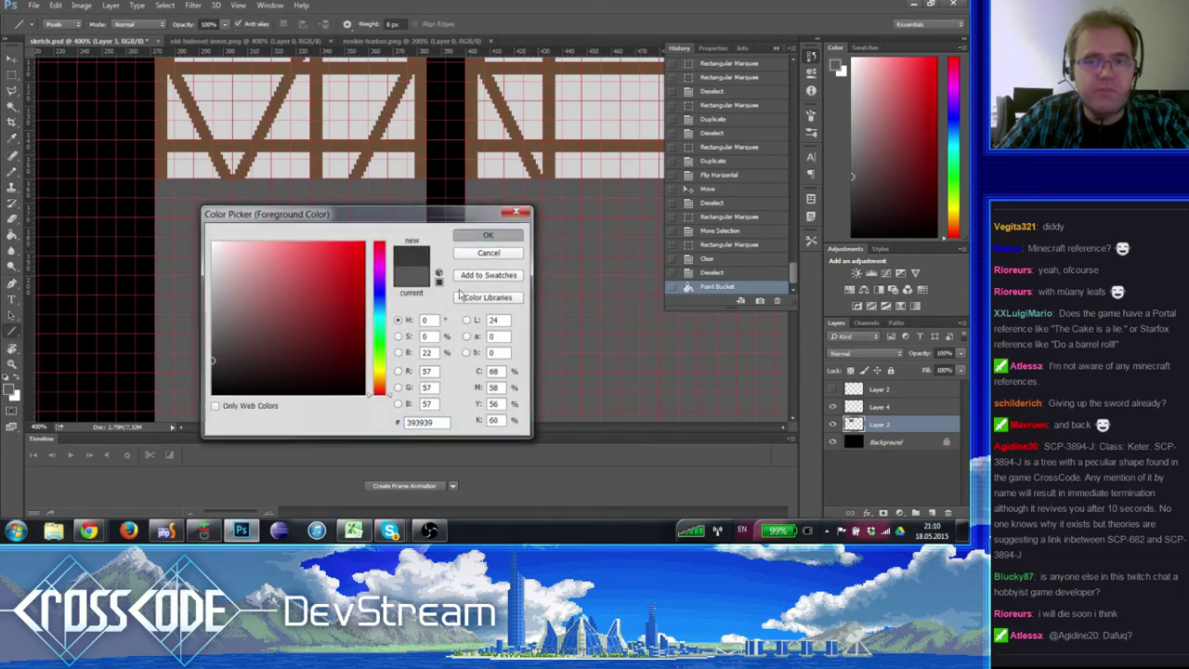
{"action": "left_click", "coordinate": [489, 235]}
{"action": "left_click_drag", "start_coordinate": [389, 411], "coordinate": [408, 244]}
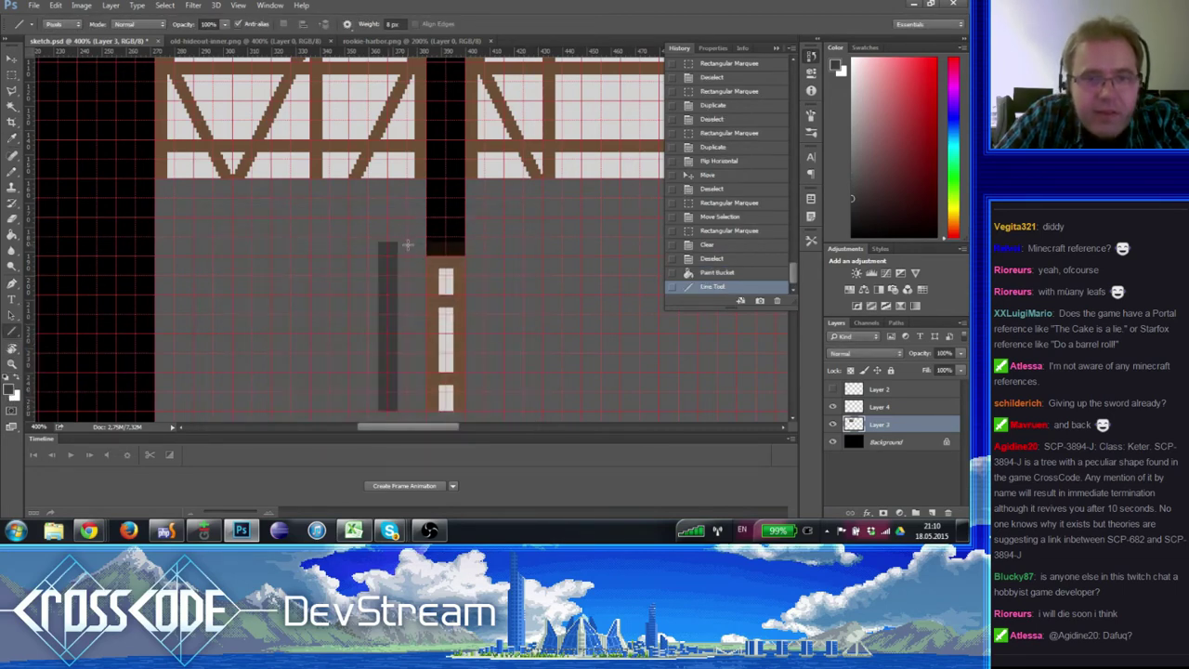
- Undo the 8 px line and draw five evenly spaced vertical 1 px lines on the floor left of the dividing wall
{"action": "key", "text": "ctrl+z"}
{"action": "left_click", "coordinate": [401, 24]}
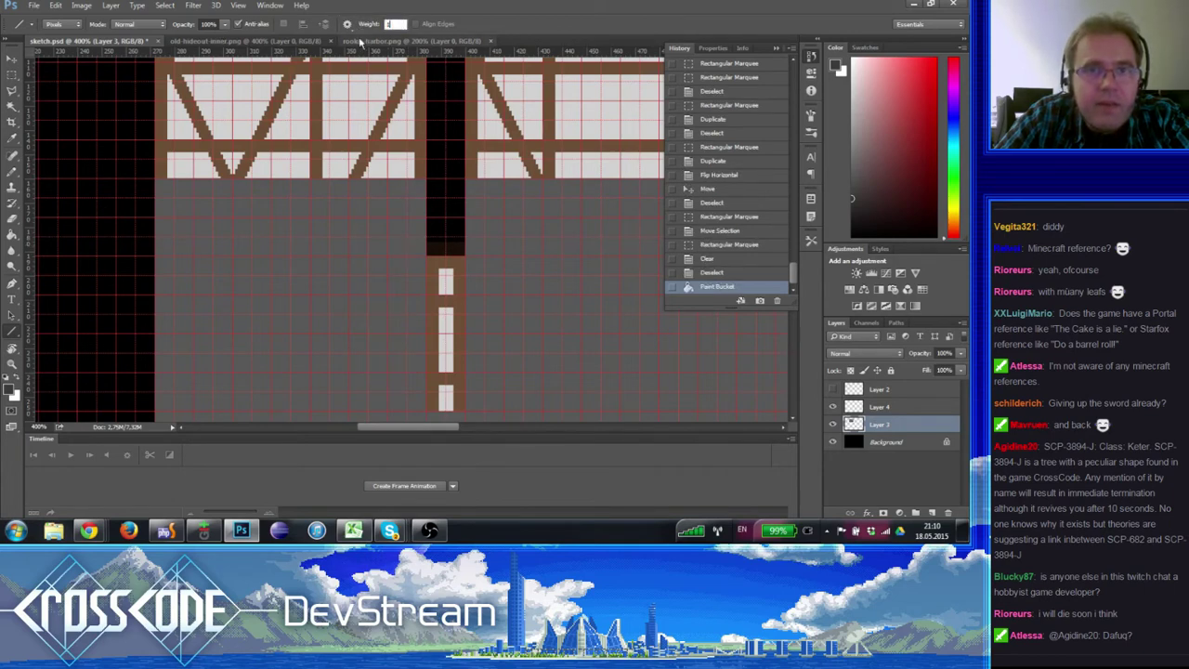
{"action": "mouse_move", "coordinate": [407, 410]}
{"action": "left_mouse_down"}
{"action": "mouse_move", "coordinate": [406, 184]}
{"action": "mouse_move", "coordinate": [387, 236]}
{"action": "mouse_move", "coordinate": [387, 349]}
{"action": "left_mouse_up"}
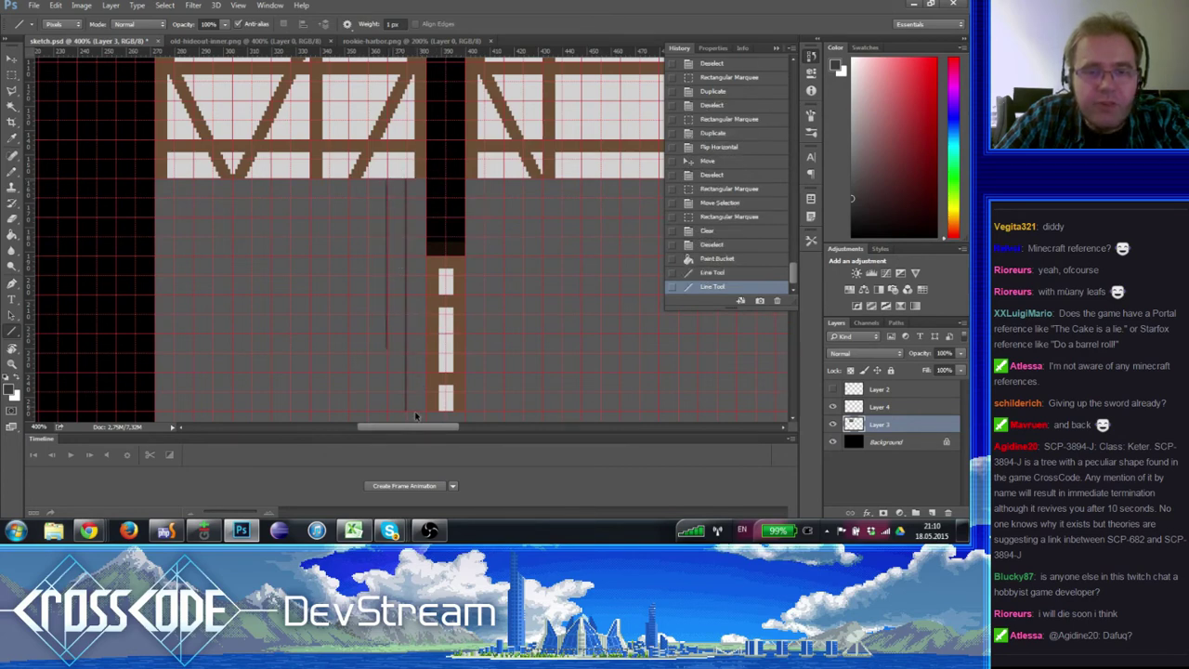
{"action": "key", "text": "ctrl+z"}
{"action": "mouse_move", "coordinate": [387, 412]}
{"action": "left_mouse_down"}
{"action": "mouse_move", "coordinate": [396, 174]}
{"action": "mouse_move", "coordinate": [403, 409]}
{"action": "mouse_move", "coordinate": [366, 411]}
{"action": "mouse_move", "coordinate": [367, 178]}
{"action": "mouse_move", "coordinate": [350, 413]}
{"action": "left_mouse_up"}
{"action": "key", "text": "Escape"}
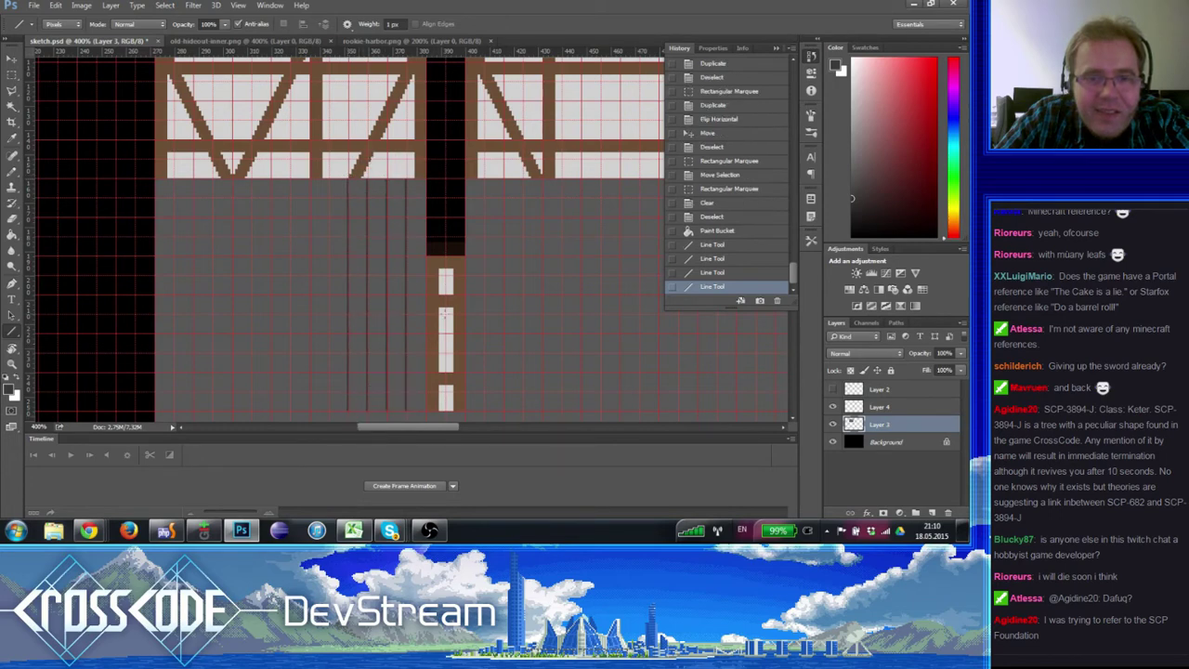
{"action": "mouse_move", "coordinate": [426, 180]}
{"action": "left_mouse_down"}
{"action": "mouse_move", "coordinate": [429, 413]}
{"action": "mouse_move", "coordinate": [416, 370]}
{"action": "mouse_move", "coordinate": [330, 279]}
{"action": "mouse_move", "coordinate": [256, 107]}
{"action": "mouse_move", "coordinate": [290, 121]}
{"action": "left_mouse_up"}
- Duplicate the group of vertical lines twice across the left room's floor and check the planks without the grid
{"action": "key", "text": "m"}
{"action": "left_click_drag", "start_coordinate": [364, 163], "coordinate": [212, 152]}
{"action": "key", "text": "ctrl+d"}
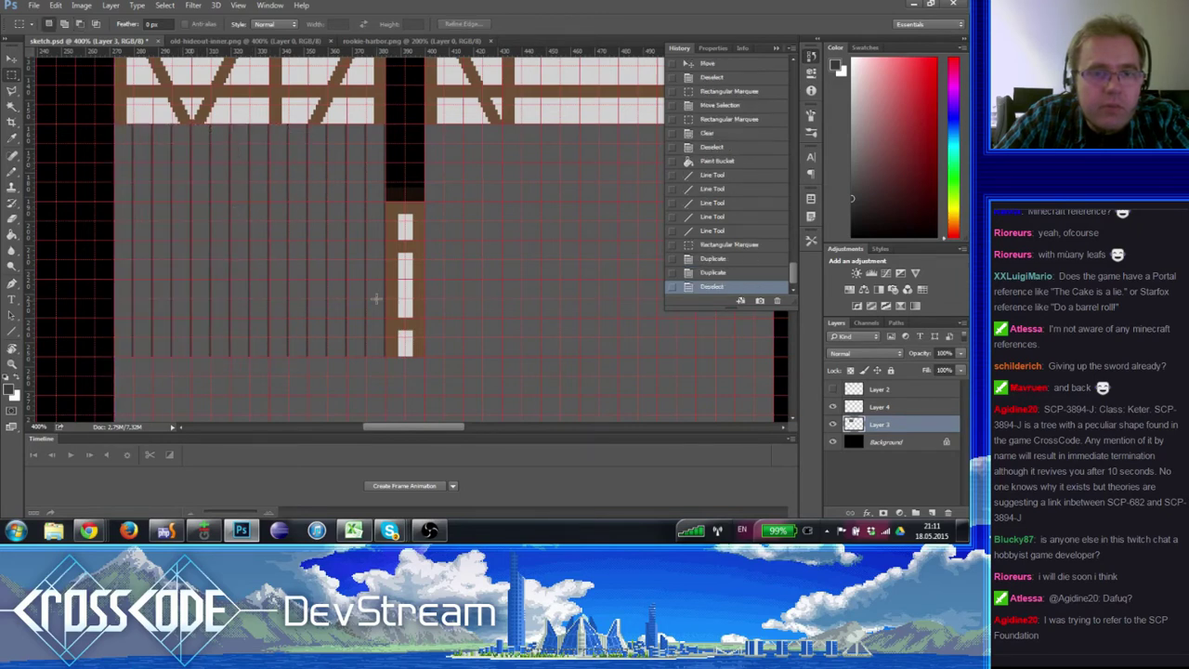
{"action": "key", "text": "ctrl+'"}
{"action": "left_click_drag", "start_coordinate": [376, 298], "coordinate": [360, 274]}
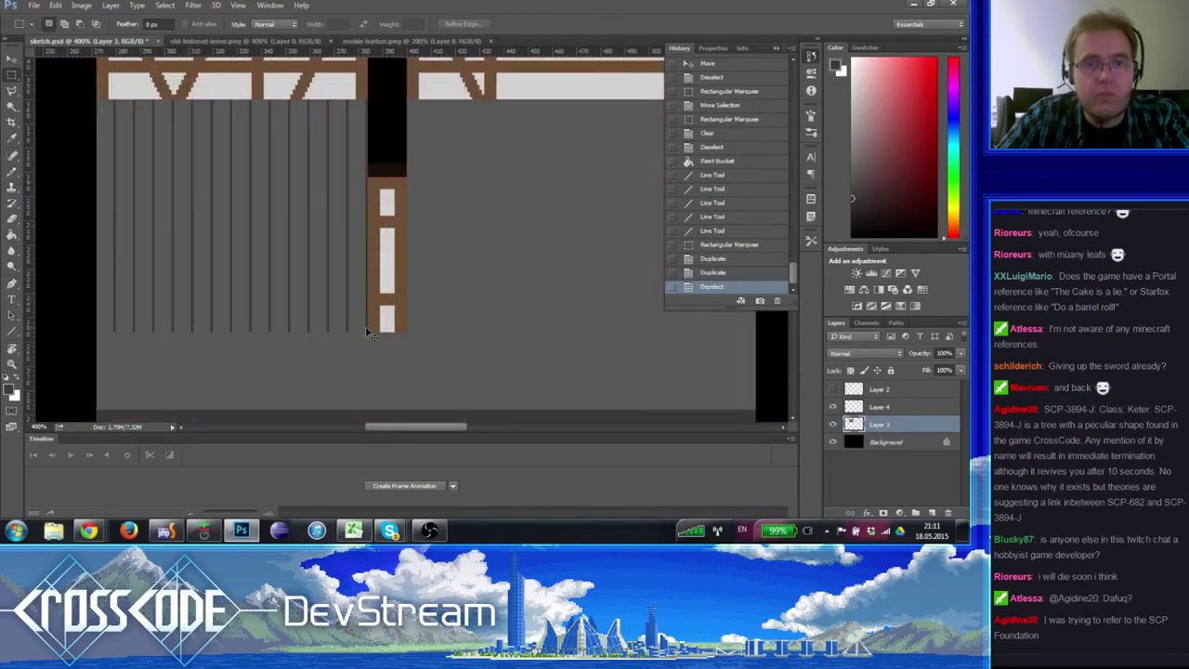
- Duplicate the left room's block of plank lines down to the floor's front edge
{"action": "key", "text": "ctrl+'"}
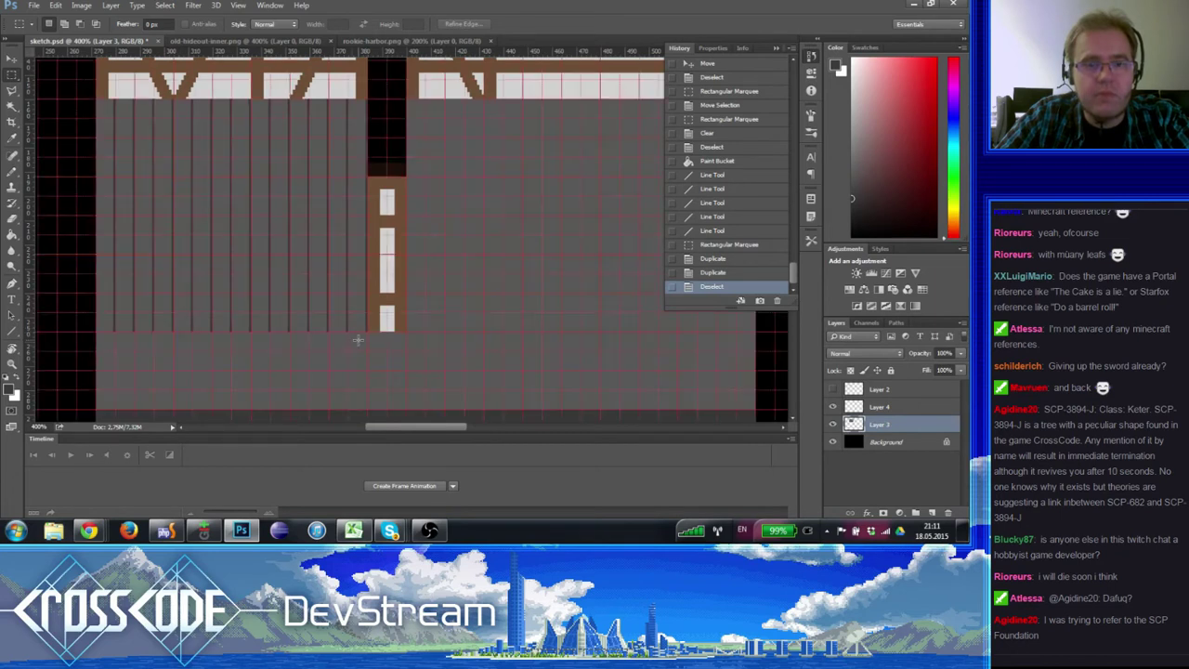
{"action": "left_click_drag", "start_coordinate": [367, 332], "coordinate": [100, 176]}
{"action": "scroll", "coordinate": [176, 199], "scroll_direction": "down", "scroll_amount": 2}
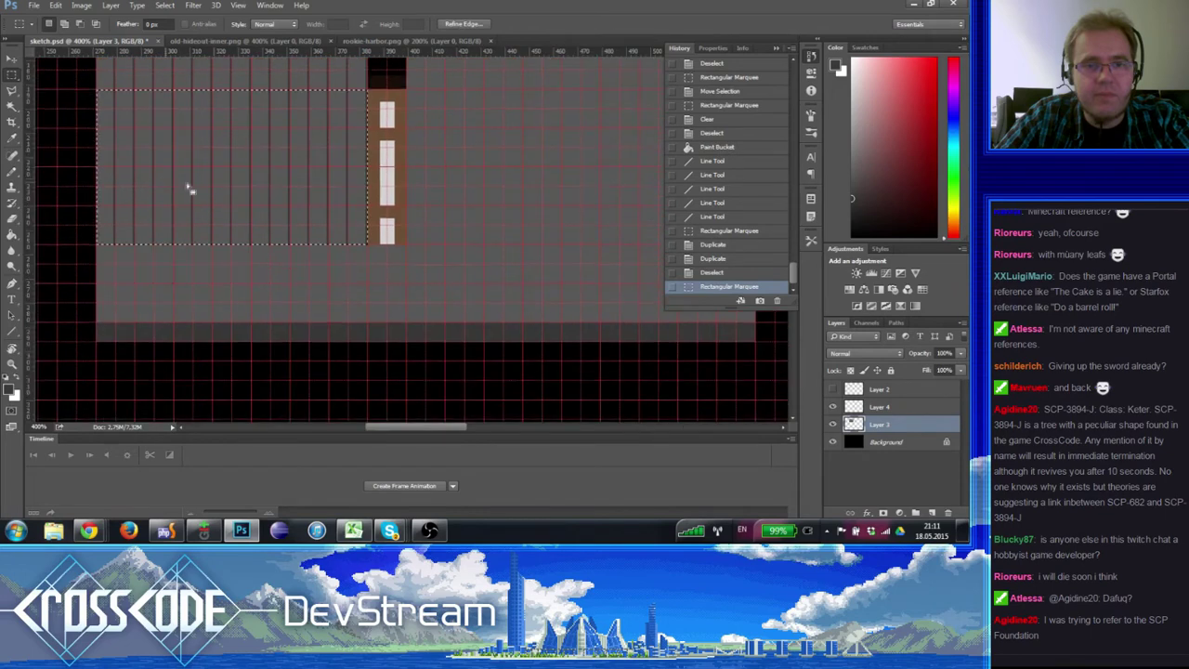
{"action": "left_click_drag", "start_coordinate": [264, 173], "coordinate": [264, 252]}
{"action": "key", "text": "ctrl+d"}
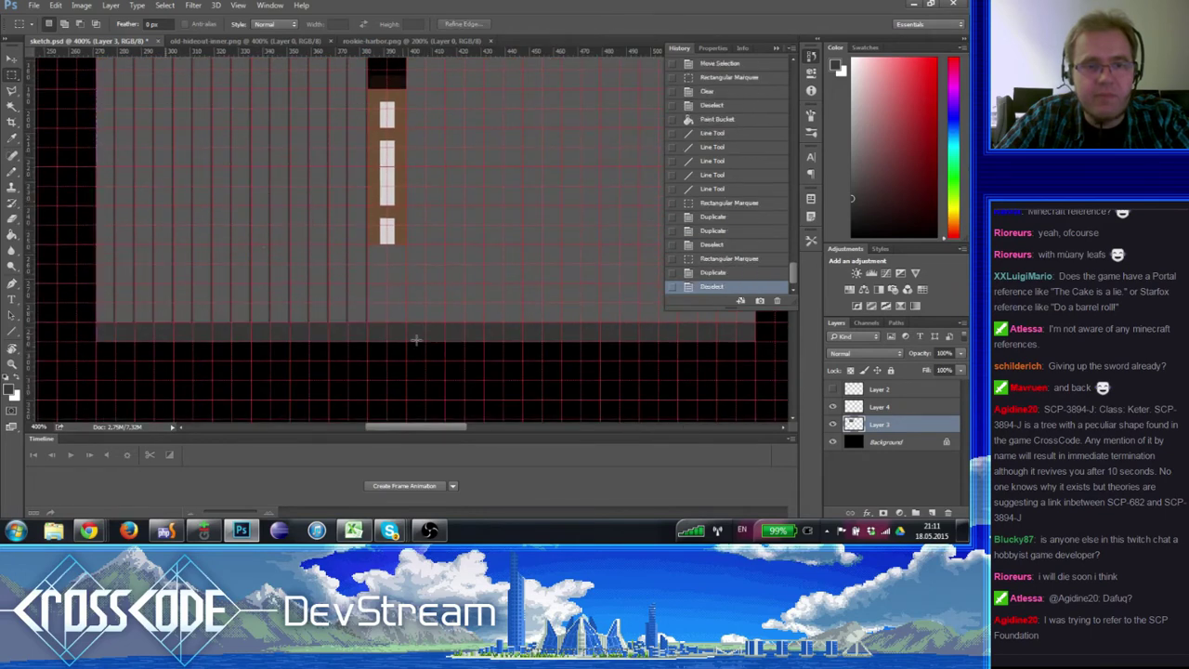
- Copy a two-plank-wide piece of the lined floor to the gap directly in front of the dividing wall
{"action": "left_click_drag", "start_coordinate": [368, 320], "coordinate": [393, 270]}
{"action": "scroll", "coordinate": [307, 307], "scroll_direction": "right", "scroll_amount": 2}
{"action": "scroll", "coordinate": [279, 344], "scroll_direction": "up", "scroll_amount": 1}
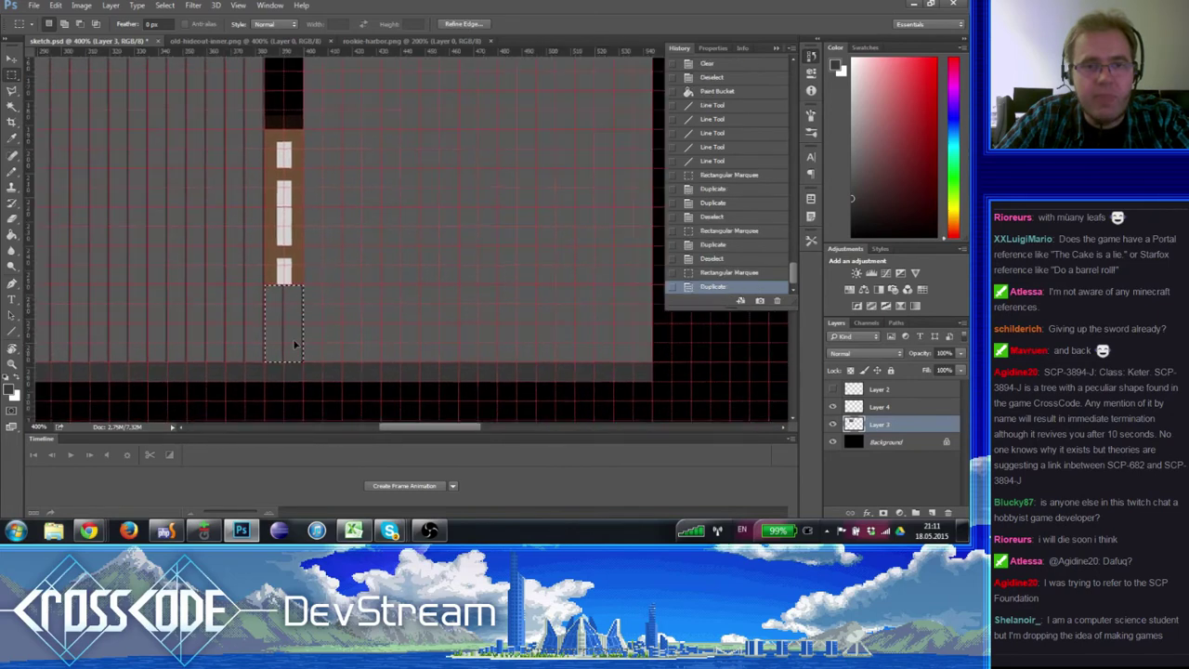
{"action": "key", "text": "ctrl+d"}
- Duplicate the plank lines twice to cover the whole floor of the right room
{"action": "scroll", "coordinate": [262, 374], "scroll_direction": "up", "scroll_amount": 1}
{"action": "scroll", "coordinate": [279, 390], "scroll_direction": "left", "scroll_amount": 1}
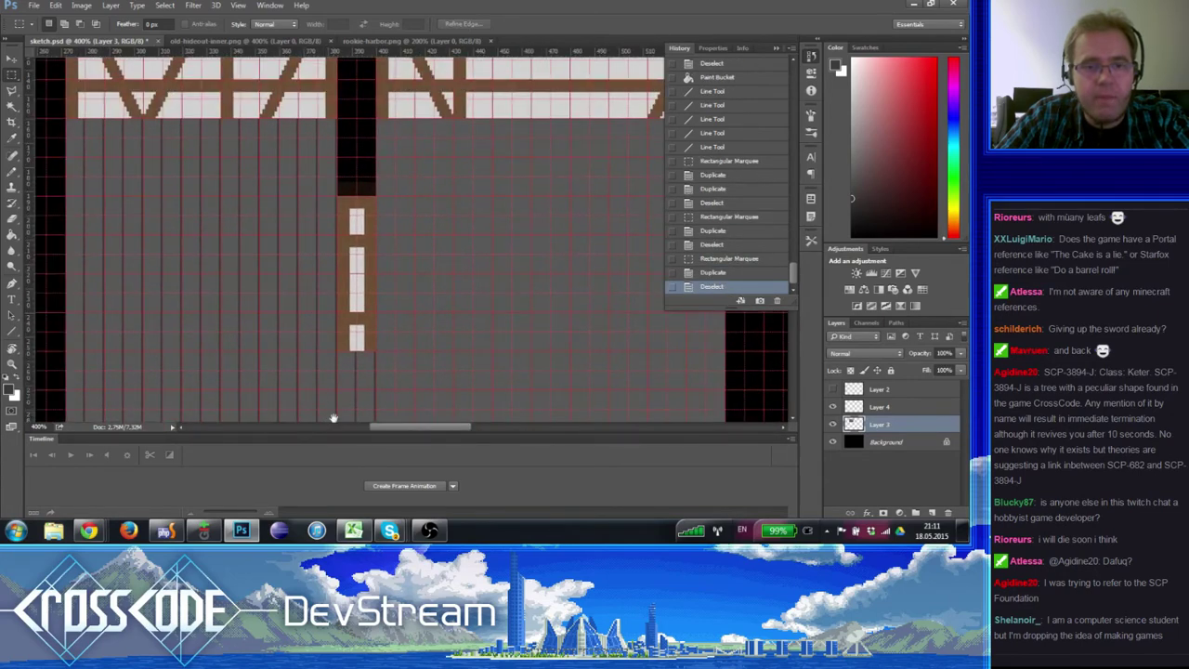
{"action": "scroll", "coordinate": [333, 409], "scroll_direction": "down", "scroll_amount": 2}
{"action": "mouse_move", "coordinate": [334, 410]}
{"action": "left_mouse_down"}
{"action": "mouse_move", "coordinate": [103, 130]}
{"action": "mouse_move", "coordinate": [117, 174]}
{"action": "mouse_move", "coordinate": [372, 416]}
{"action": "mouse_move", "coordinate": [334, 414]}
{"action": "left_mouse_up"}
{"action": "left_click_drag", "start_coordinate": [242, 324], "coordinate": [426, 297]}
{"action": "left_click_drag", "start_coordinate": [465, 228], "coordinate": [534, 228]}
{"action": "key", "text": "ctrl+d"}
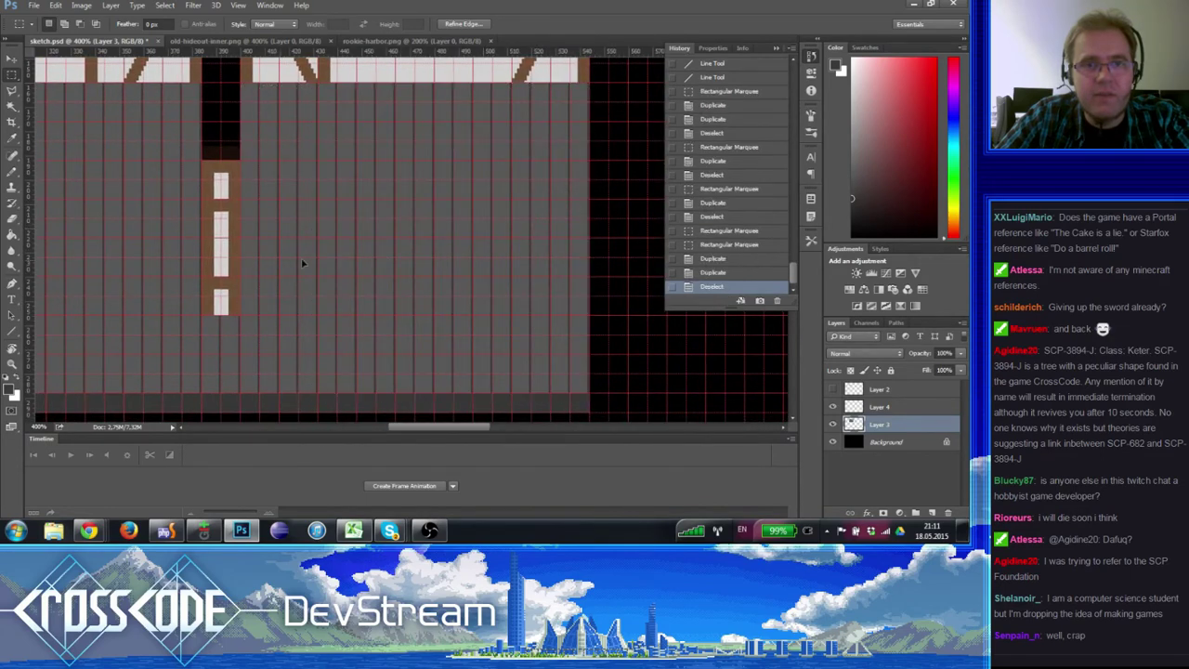
- Check the planked floor without the grid and recolour all its plank lines with the lighter grey #4c4c4c
{"action": "left_click_drag", "start_coordinate": [122, 236], "coordinate": [327, 284]}
{"action": "key", "text": "ctrl+apostrophe"}
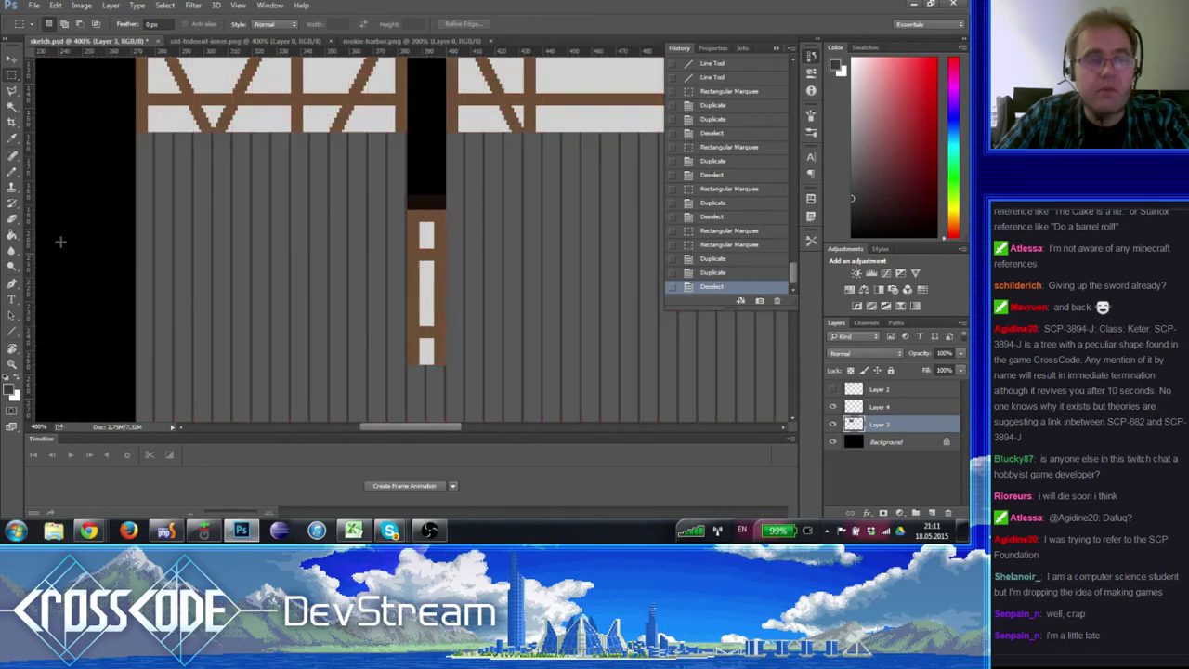
{"action": "left_click", "coordinate": [12, 361]}
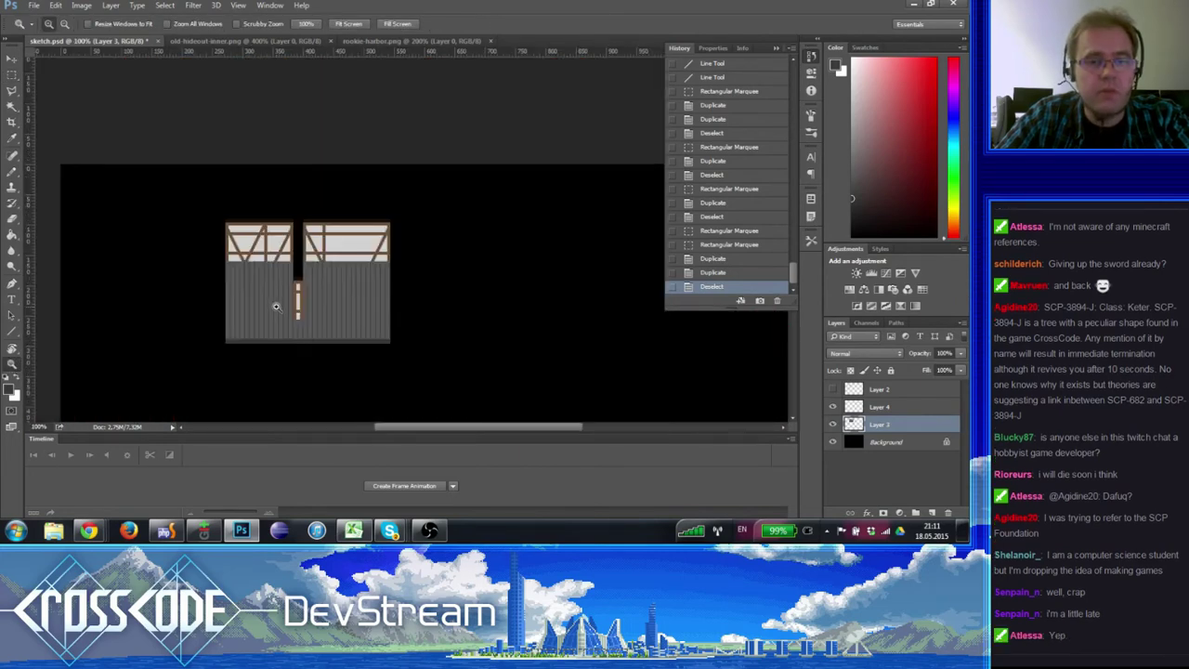
{"action": "scroll", "coordinate": [276, 306], "scroll_direction": "up", "scroll_amount": 4}
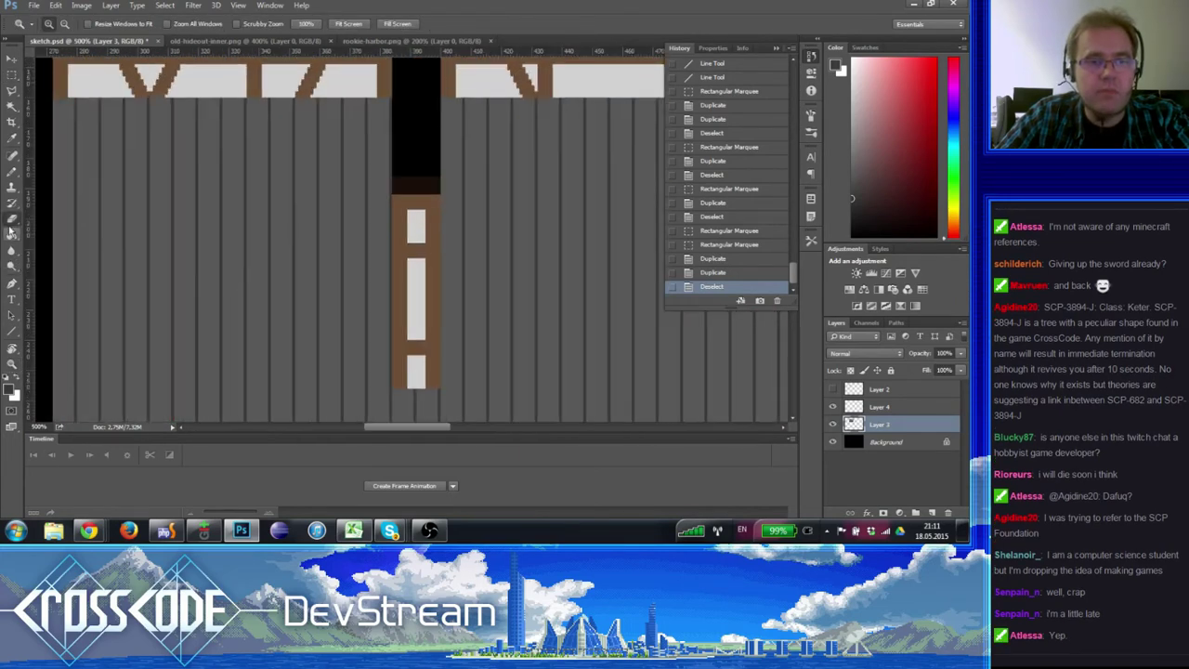
{"action": "left_click", "coordinate": [11, 232]}
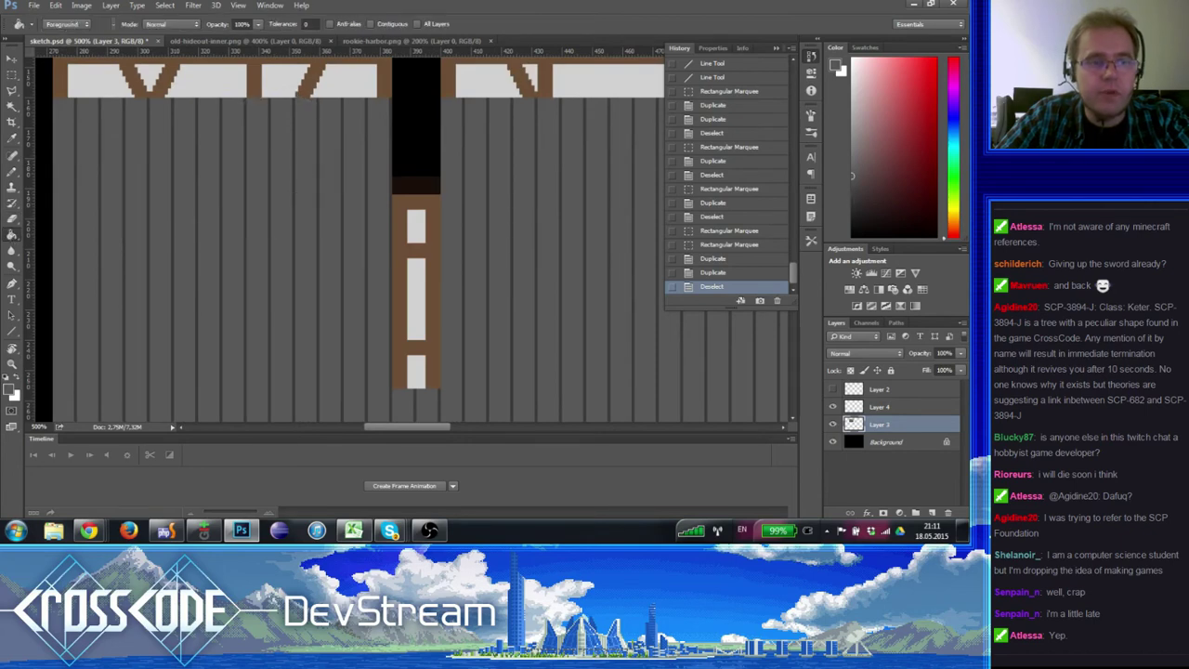
{"action": "left_click", "coordinate": [12, 392]}
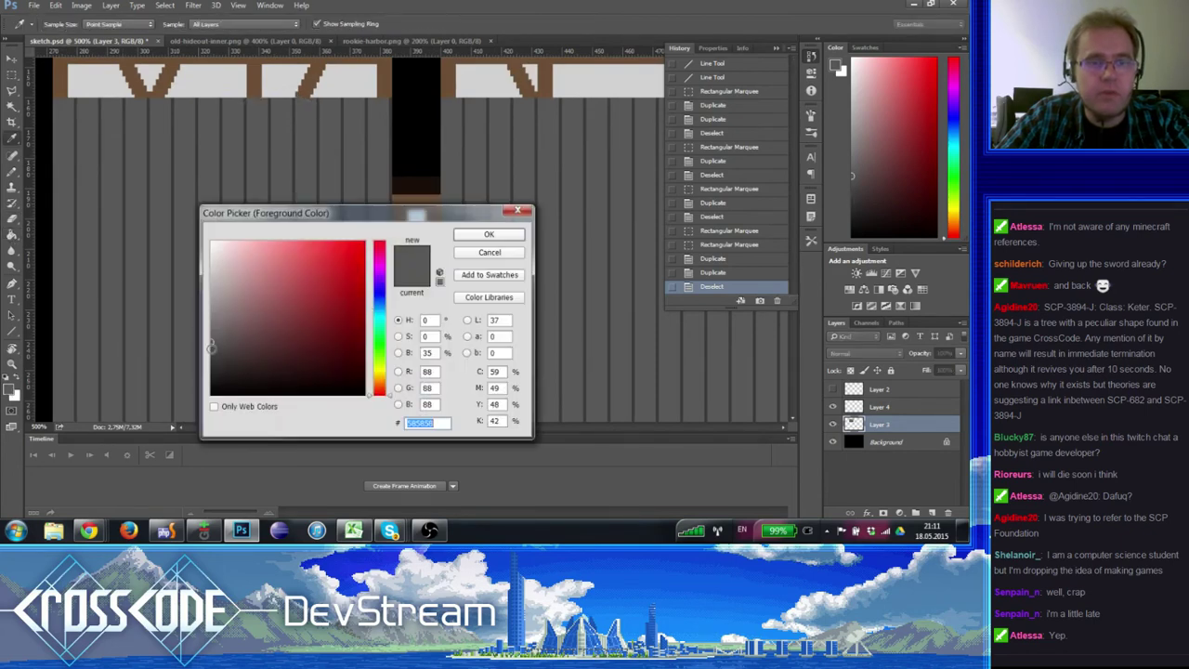
{"action": "type", "text": "4c4c4c"}
{"action": "left_click", "coordinate": [489, 234]}
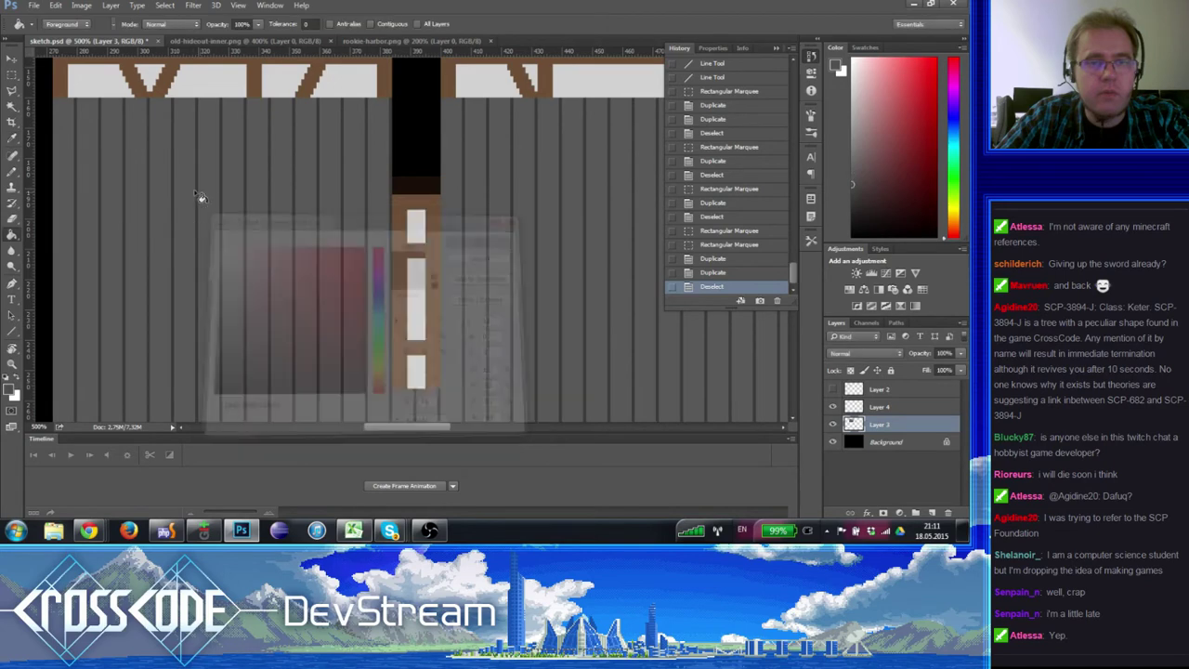
{"action": "left_click", "coordinate": [243, 202]}
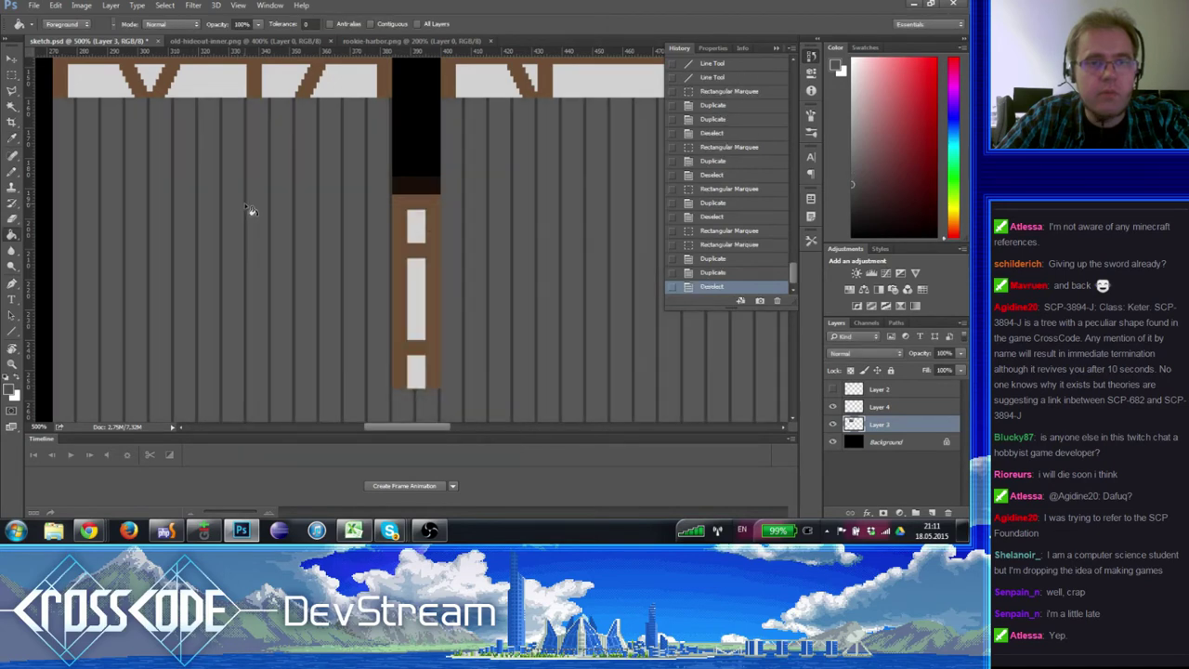
- Examine the recoloured plank floor together with the half-timbered walls at several magnifications
{"action": "left_click", "coordinate": [11, 365]}
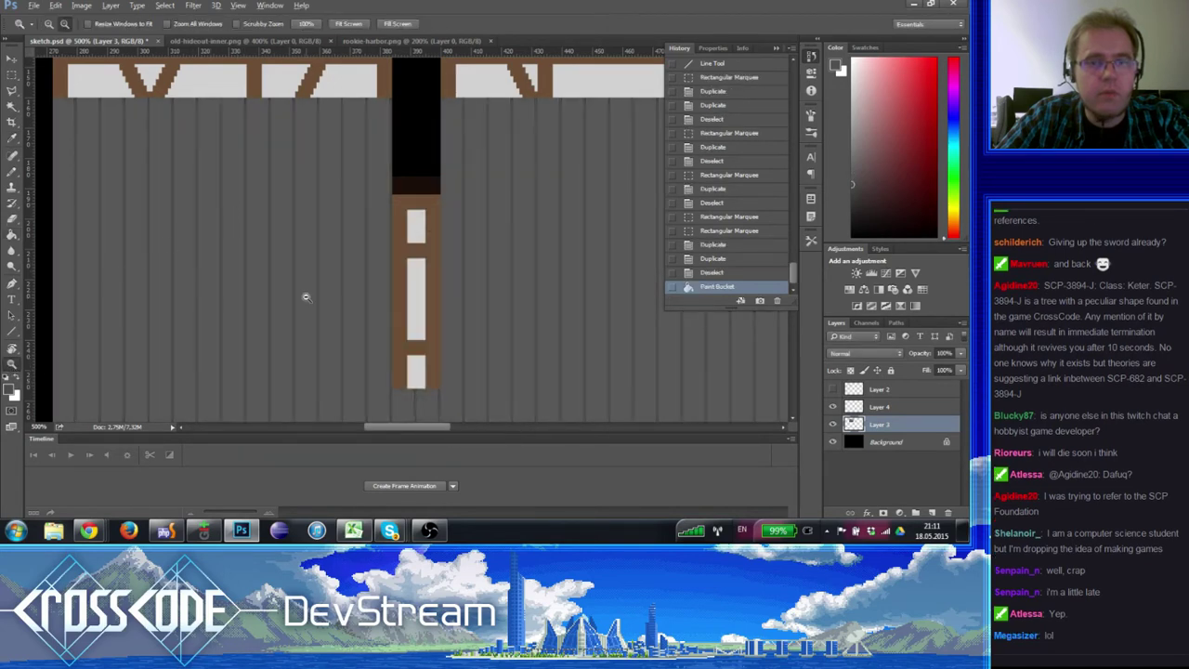
{"action": "left_click", "coordinate": [306, 297], "text": "alt"}
{"action": "left_click", "coordinate": [307, 297], "text": "alt"}
{"action": "left_click", "coordinate": [337, 293], "text": "alt"}
{"action": "left_click", "coordinate": [297, 251], "text": "alt"}
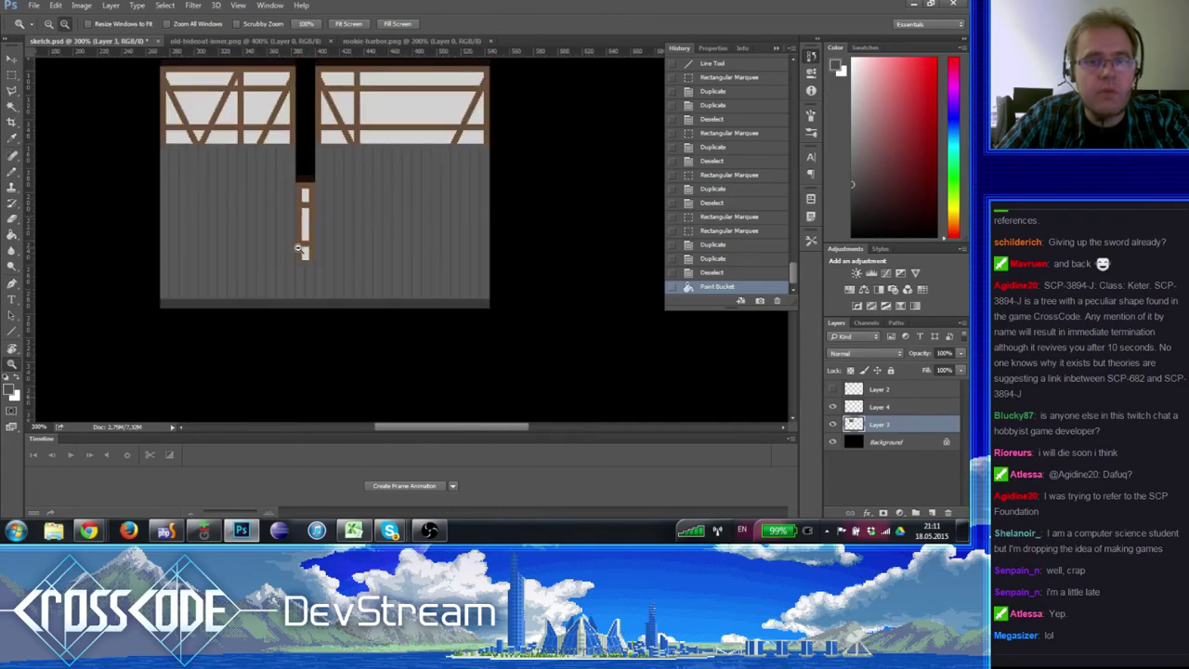
{"action": "left_click", "coordinate": [250, 245]}
{"action": "left_click", "coordinate": [284, 236]}
{"action": "left_click_drag", "start_coordinate": [284, 233], "coordinate": [300, 253]}
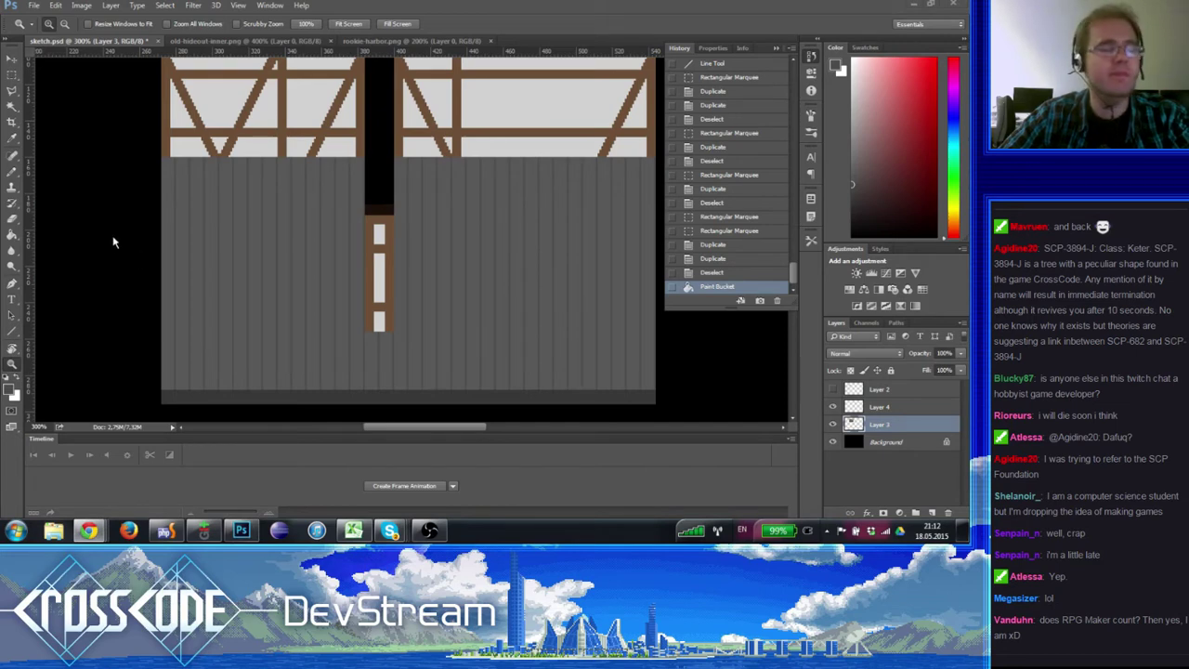
- Show the grid, select a square of about 64 px on the right room's floor and make Layer 4 active
{"action": "key", "text": "ctrl+apostrophe"}
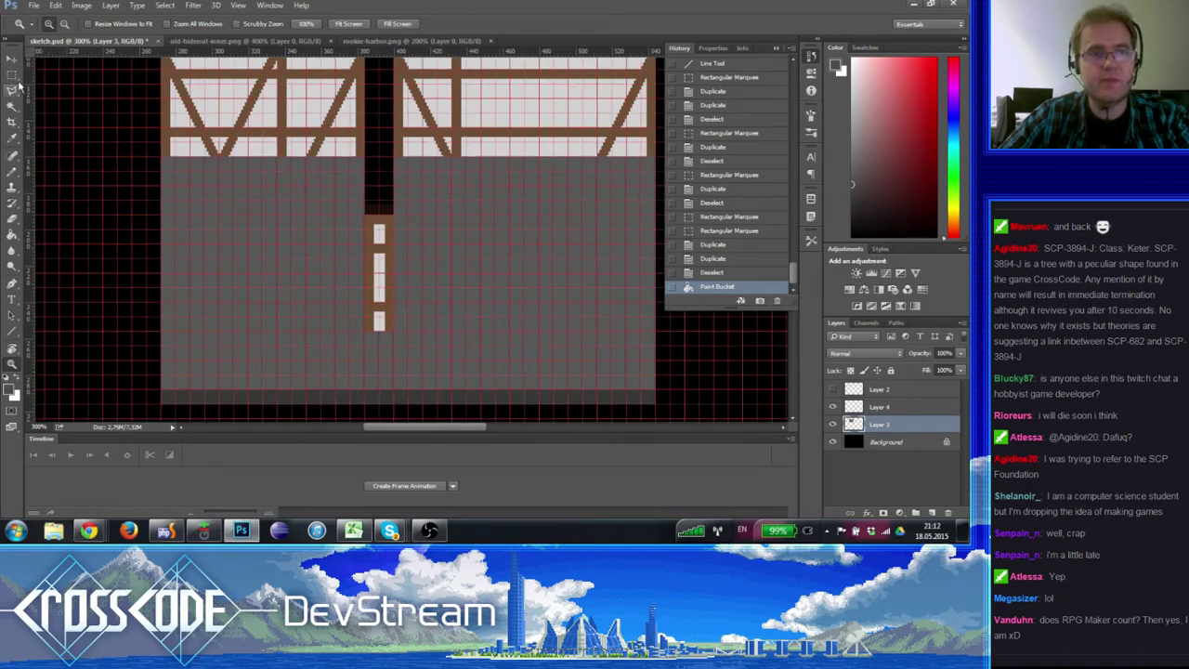
{"action": "left_click", "coordinate": [12, 77]}
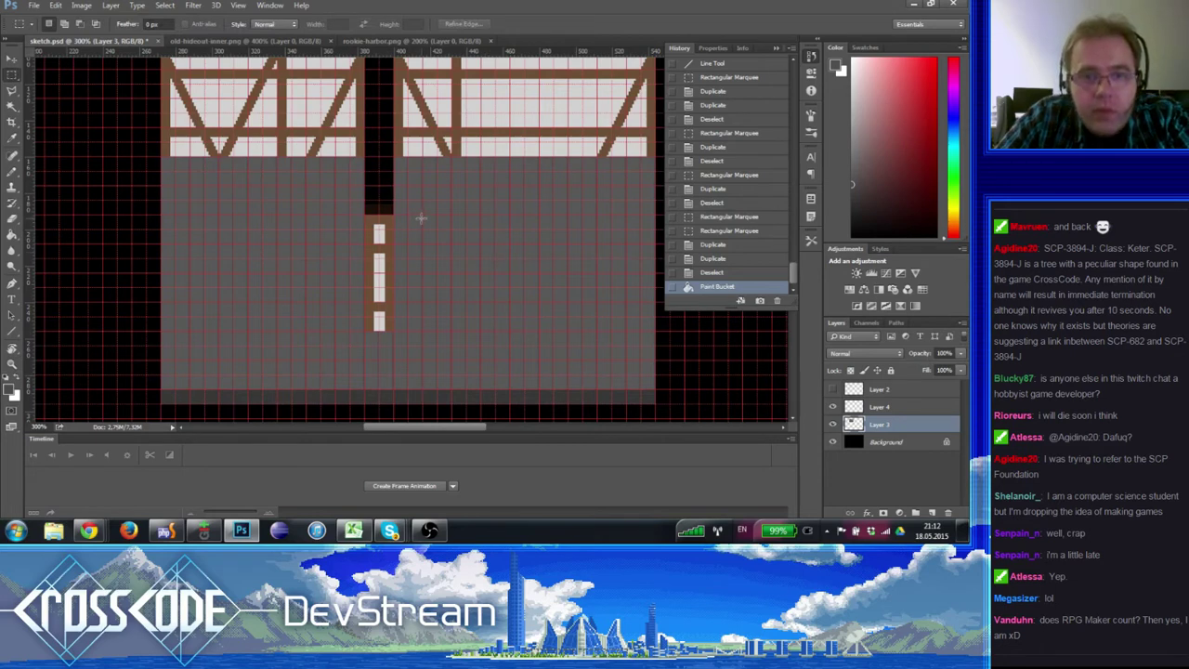
{"action": "left_click_drag", "start_coordinate": [421, 217], "coordinate": [539, 331]}
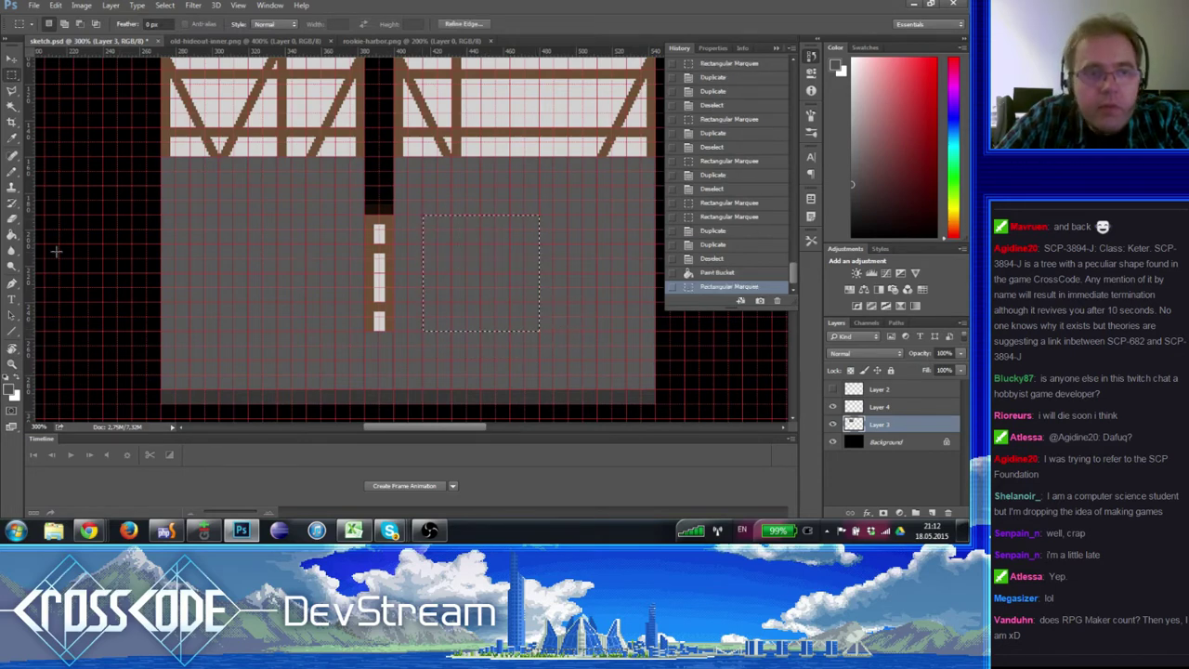
{"action": "left_click", "coordinate": [13, 237]}
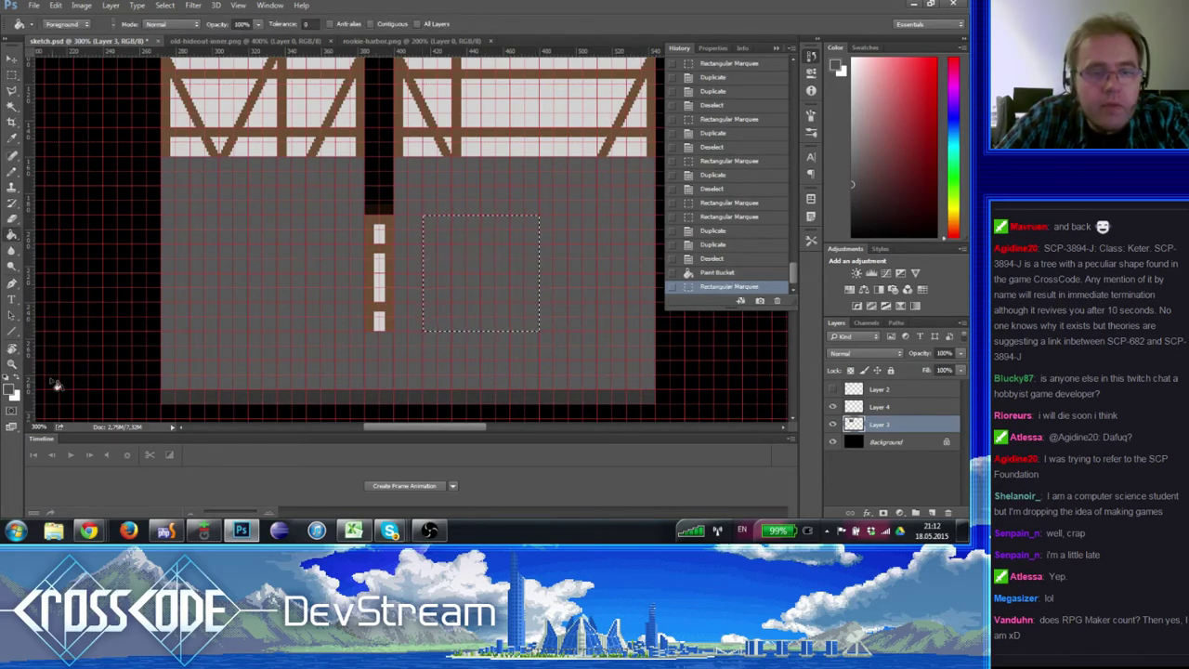
{"action": "left_click", "coordinate": [834, 425]}
{"action": "left_click", "coordinate": [833, 425]}
{"action": "left_click", "coordinate": [850, 409]}
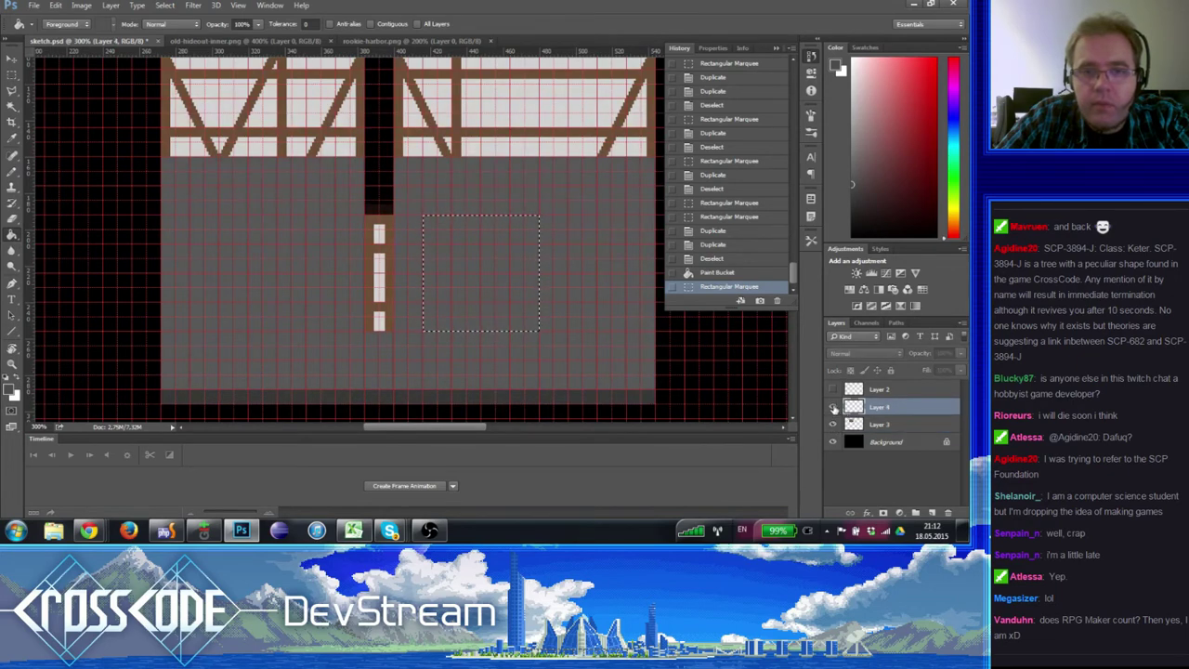
- Fill the selected square on Layer 4 with light grey #d6d6d6
{"action": "left_click", "coordinate": [13, 387]}
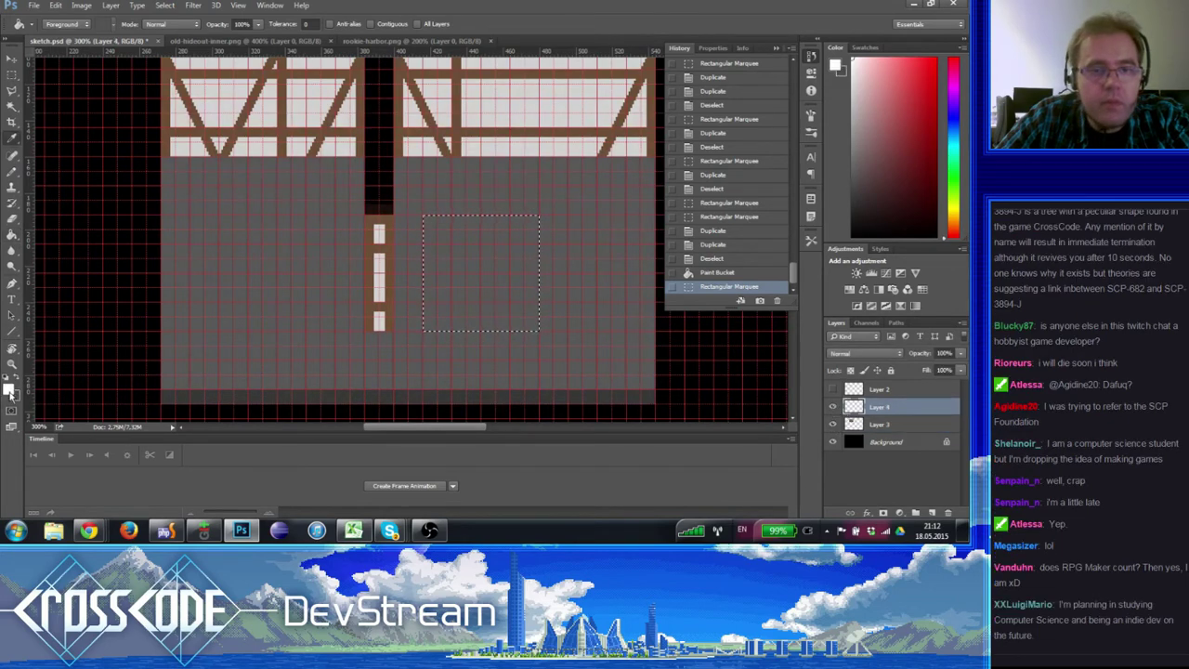
{"action": "left_click", "coordinate": [9, 388]}
{"action": "mouse_move", "coordinate": [219, 281]}
{"action": "left_mouse_down"}
{"action": "mouse_move", "coordinate": [217, 255]}
{"action": "mouse_move", "coordinate": [210, 266]}
{"action": "left_mouse_up"}
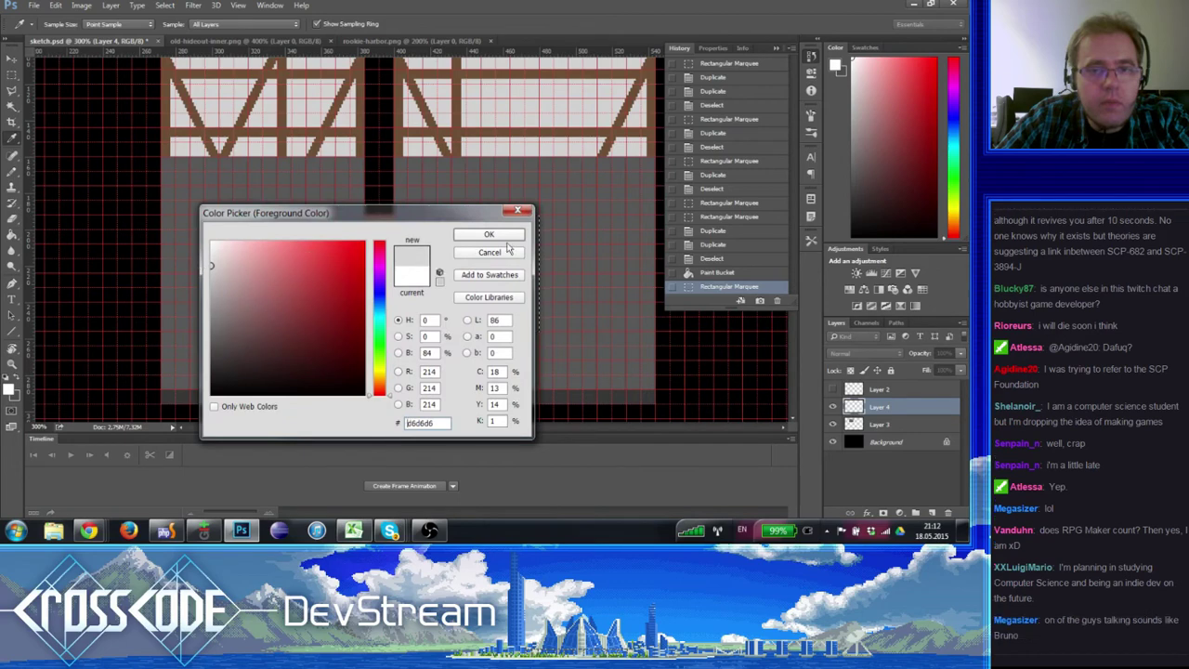
{"action": "left_click", "coordinate": [506, 238]}
{"action": "key", "text": "g"}
{"action": "left_click", "coordinate": [444, 314]}
{"action": "key", "text": "ctrl+z"}
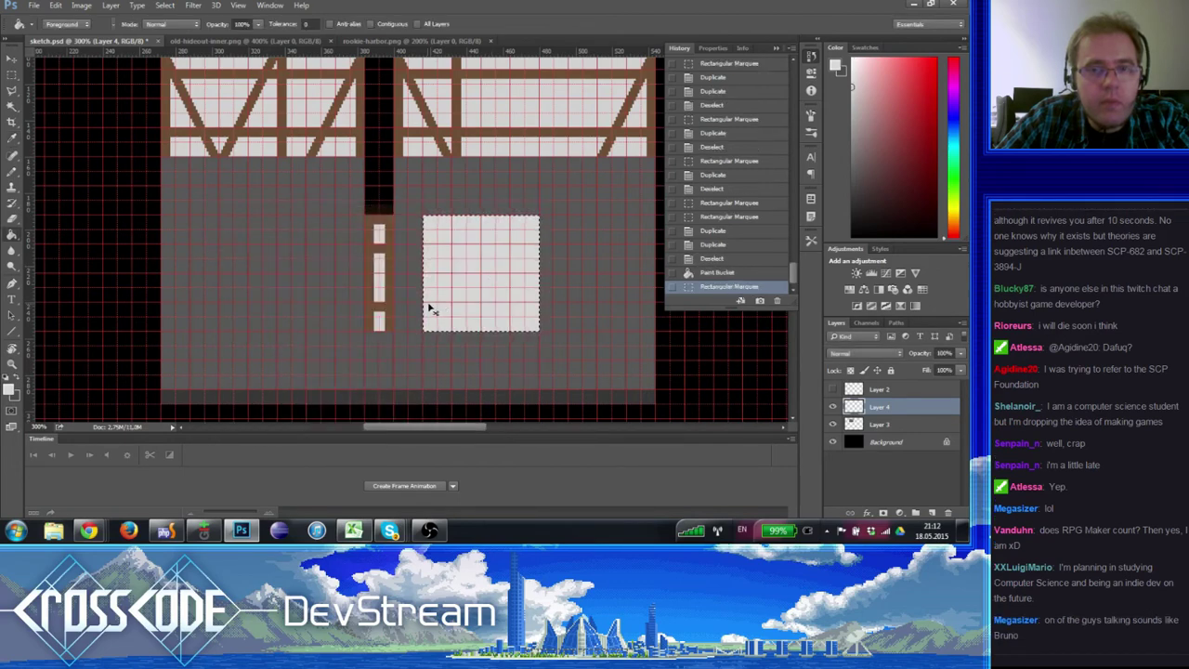
{"action": "left_click", "coordinate": [423, 324]}
- Fill the selected square with a slightly darker light grey and deselect it
{"action": "left_click", "coordinate": [11, 391]}
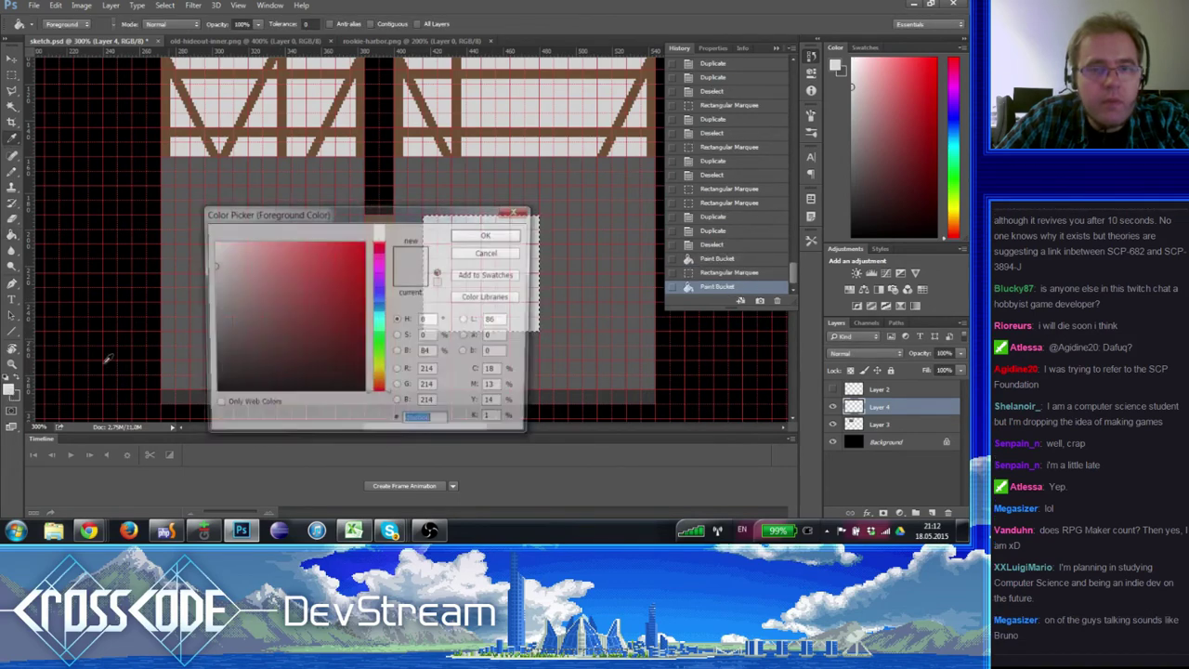
{"action": "left_click", "coordinate": [491, 238]}
{"action": "left_click", "coordinate": [446, 278]}
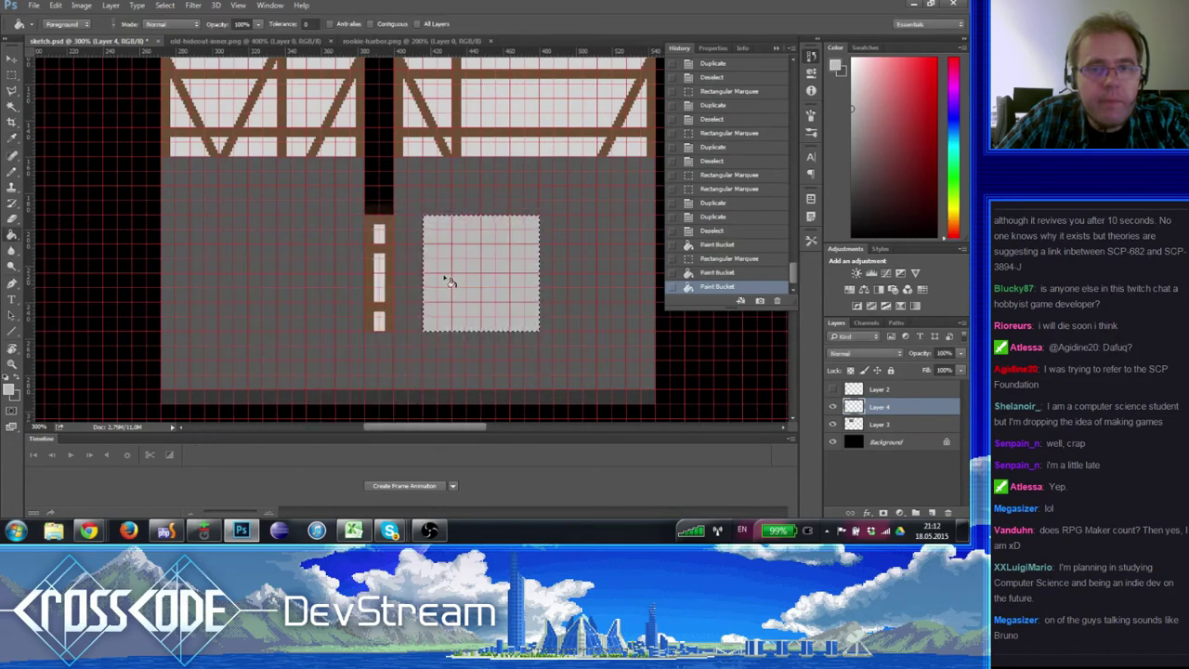
{"action": "key", "text": "z"}
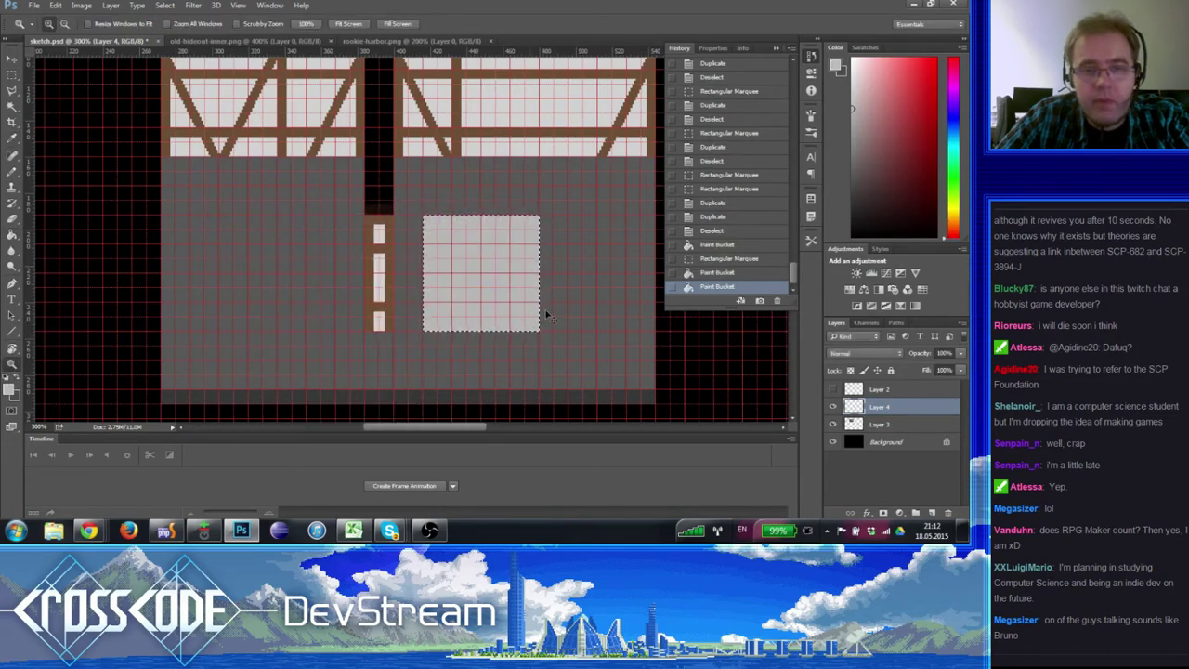
{"action": "key", "text": "ctrl+d"}
- Clear a one-pixel notch from the lower-right and upper-right corners of the light grey square on Layer 4
{"action": "left_click", "coordinate": [483, 263]}
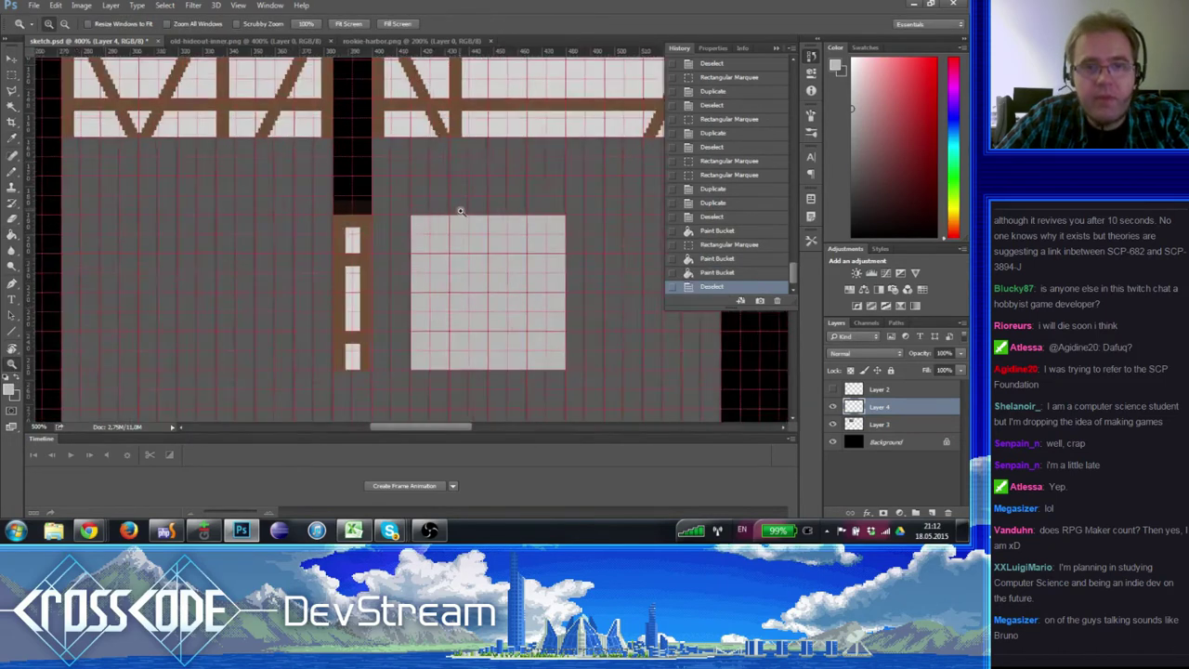
{"action": "left_click", "coordinate": [366, 212]}
{"action": "left_click", "coordinate": [13, 76]}
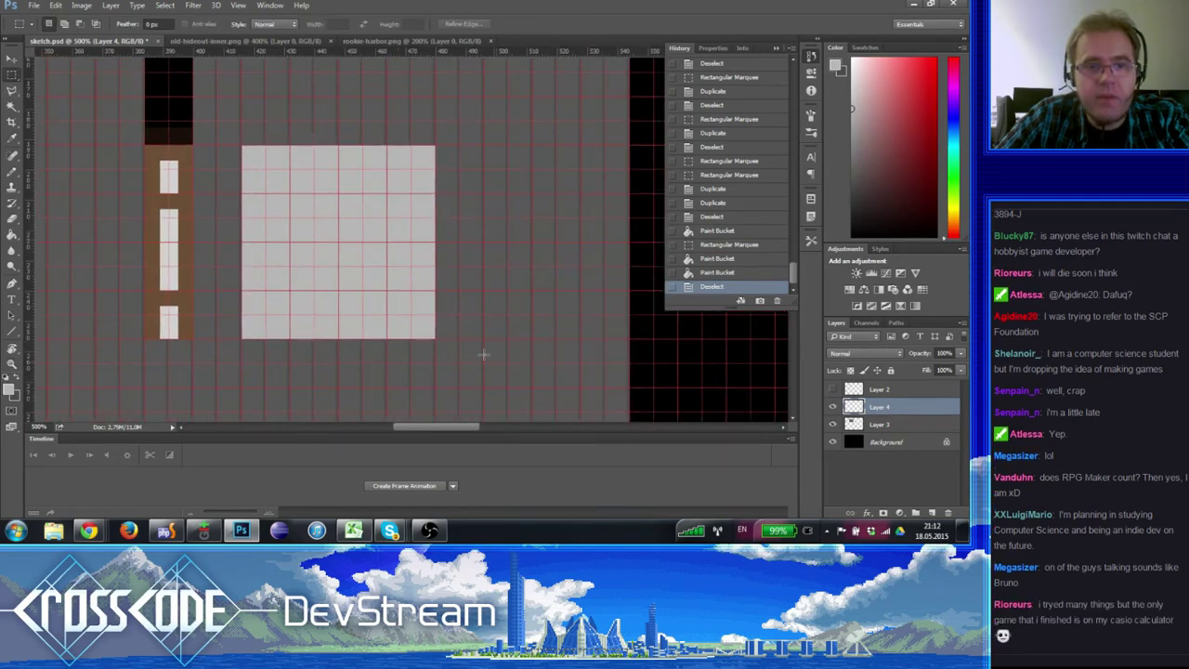
{"action": "left_click_drag", "start_coordinate": [494, 375], "coordinate": [436, 340]}
{"action": "key", "text": "Left"}
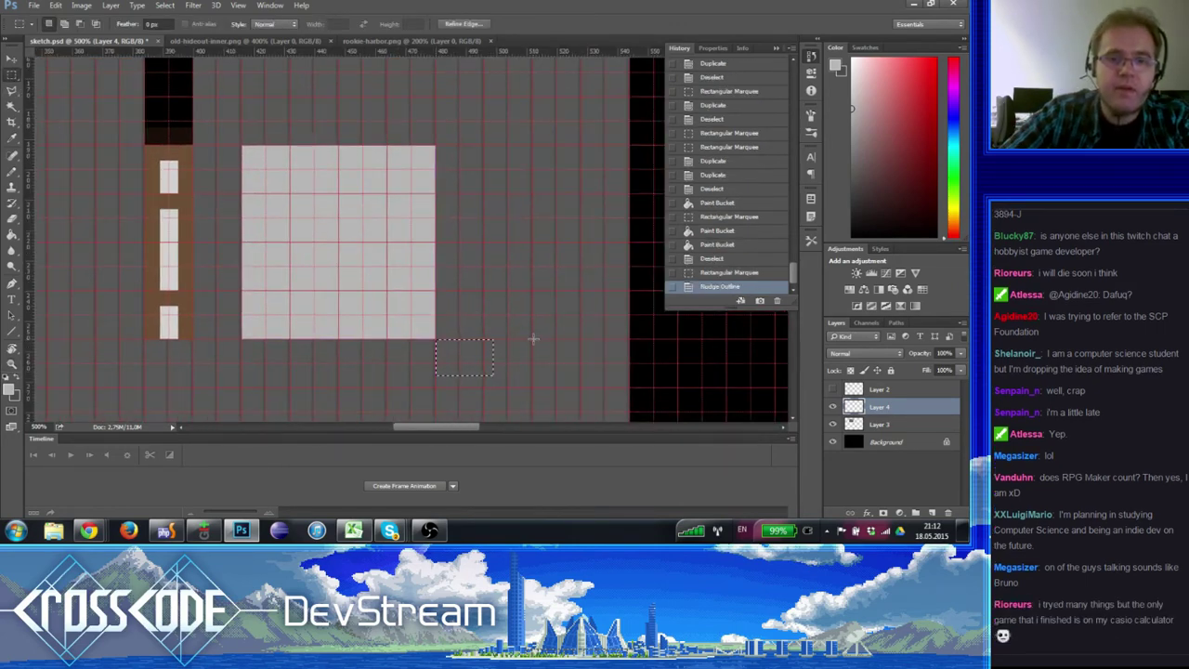
{"action": "key", "text": "Delete"}
{"action": "key", "text": "ctrl+d"}
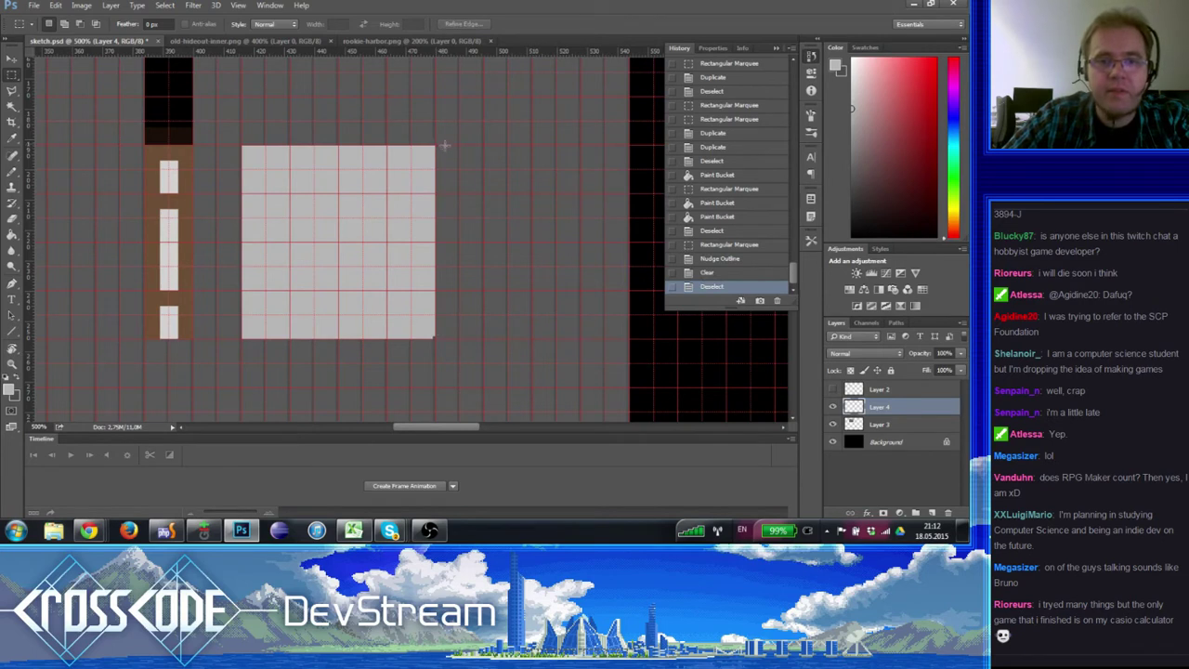
{"action": "mouse_move", "coordinate": [444, 145]}
{"action": "left_mouse_down"}
{"action": "mouse_move", "coordinate": [505, 92]}
{"action": "mouse_move", "coordinate": [486, 111]}
{"action": "left_mouse_up"}
{"action": "key", "text": "Left"}
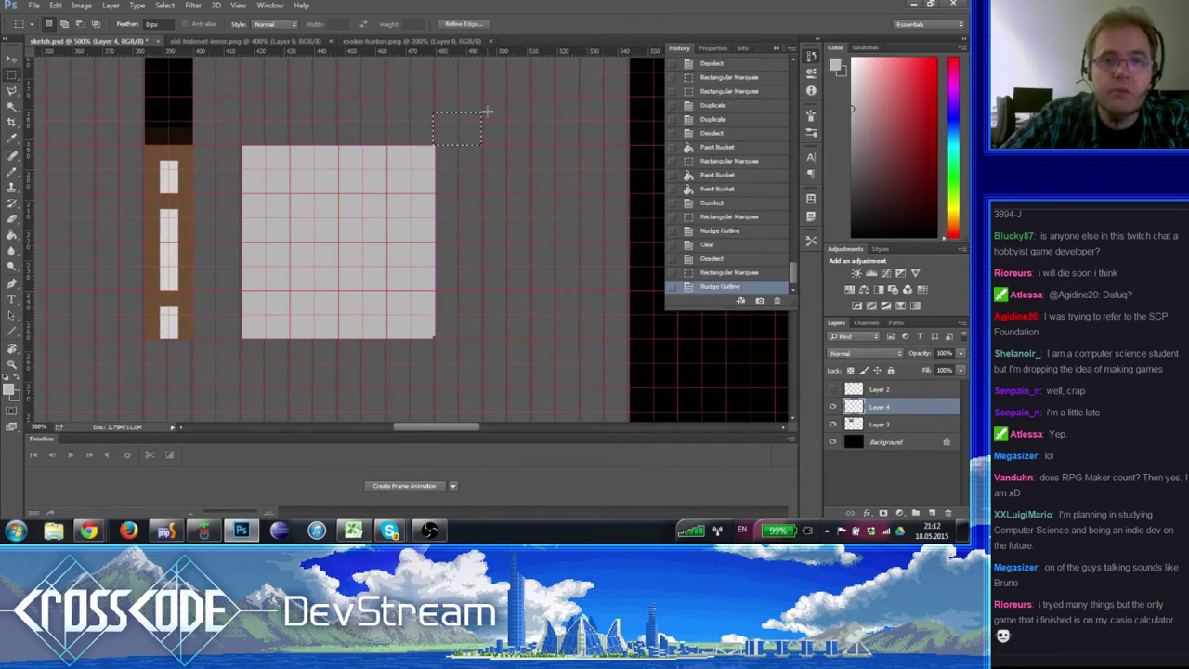
{"action": "key", "text": "Delete"}
{"action": "key", "text": "ctrl+d"}
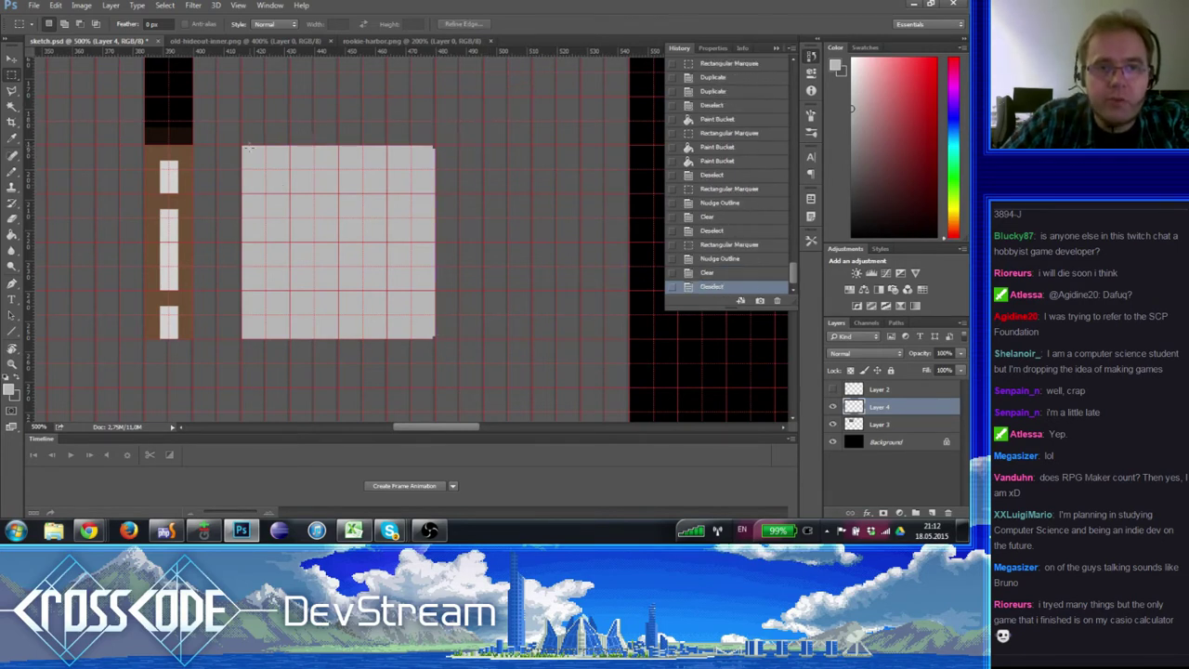
- Clear a one-pixel notch from the upper-left and lower-left corners of the light grey square
{"action": "left_click_drag", "start_coordinate": [245, 145], "coordinate": [223, 99]}
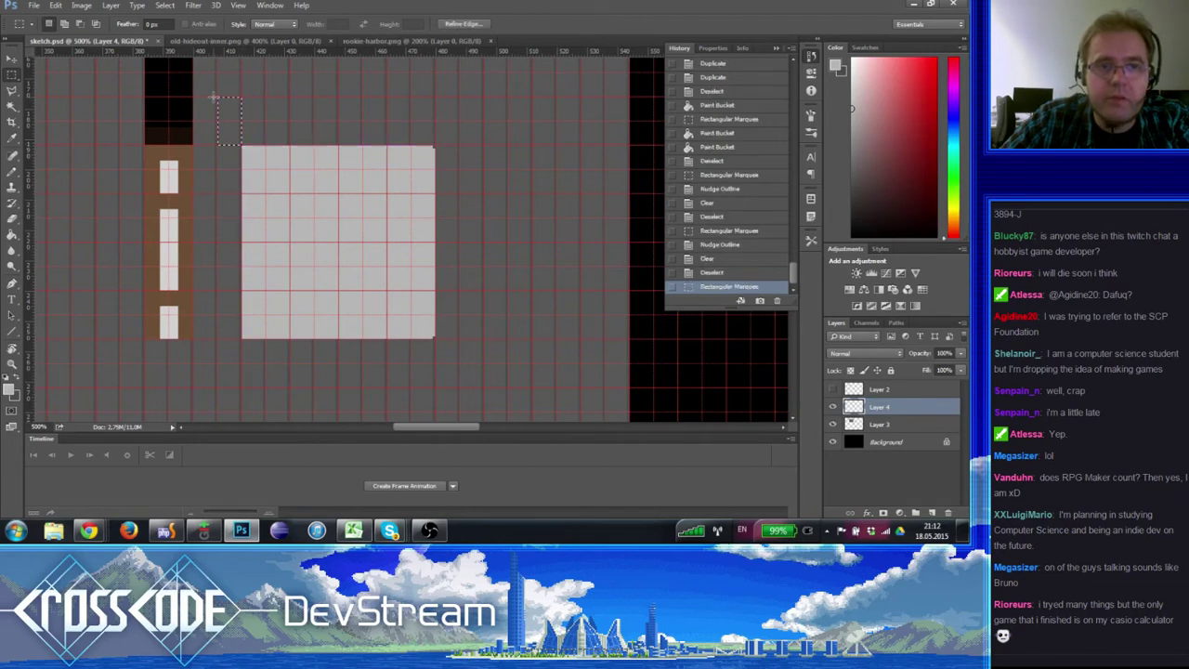
{"action": "key", "text": "Left"}
{"action": "key", "text": "Delete"}
{"action": "key", "text": "ctrl+d"}
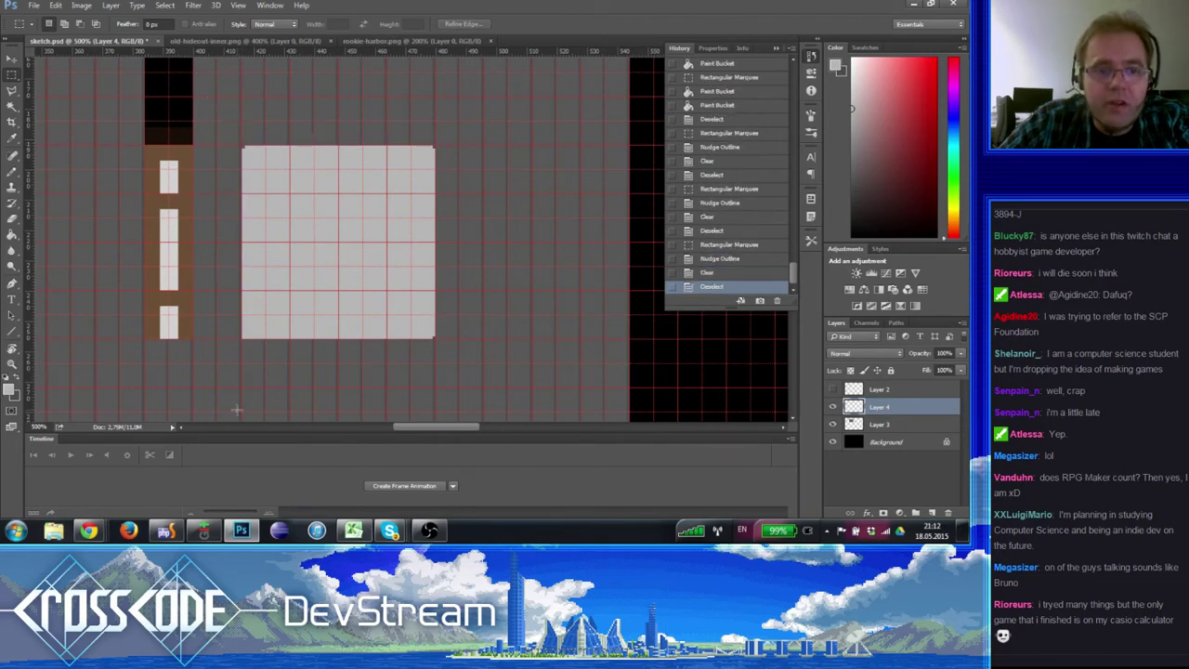
{"action": "left_click_drag", "start_coordinate": [218, 362], "coordinate": [242, 339]}
{"action": "key", "text": "Left"}
{"action": "key", "text": "Delete"}
{"action": "key", "text": "ctrl+d"}
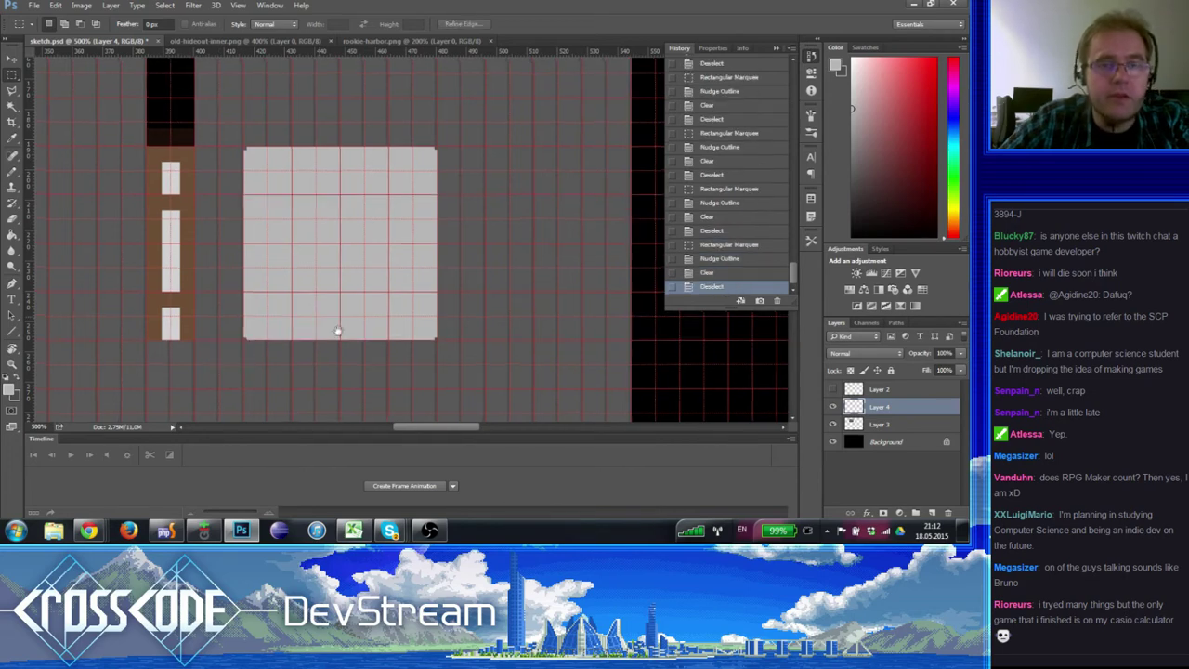
- Hide the grid and examine the grey square with its clipped corners against the floor and half-timbered walls
{"action": "left_click_drag", "start_coordinate": [334, 329], "coordinate": [324, 259]}
{"action": "left_click", "coordinate": [11, 362]}
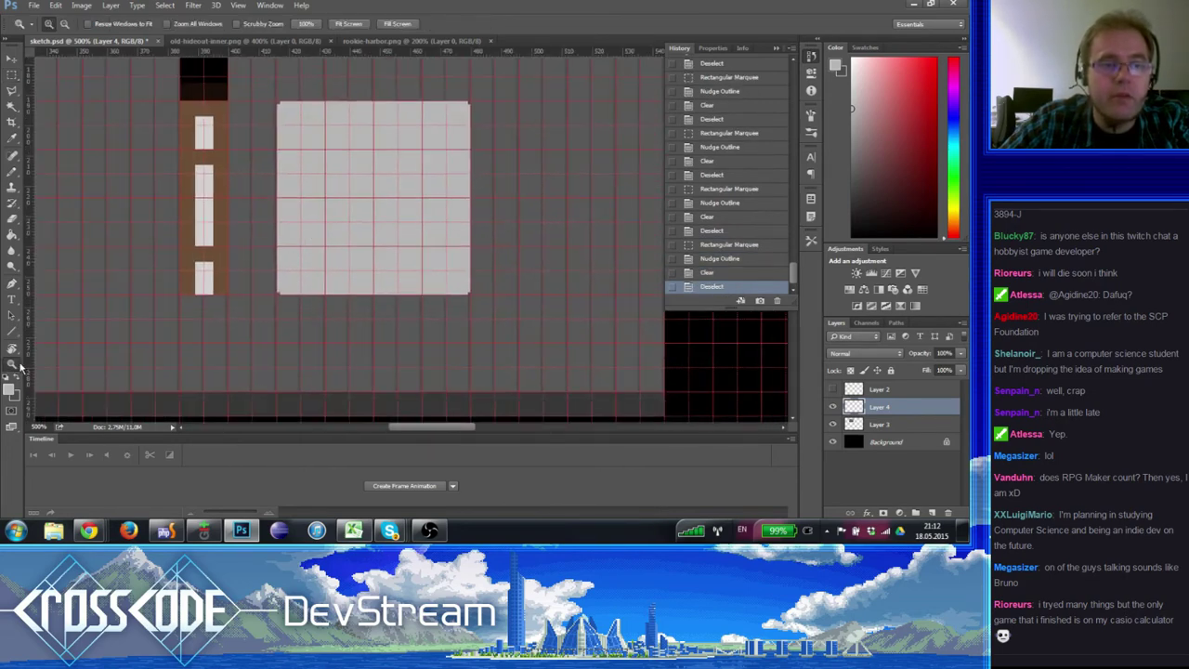
{"action": "left_click", "coordinate": [227, 221], "text": "alt"}
{"action": "left_click", "coordinate": [228, 221], "text": "alt"}
{"action": "key", "text": "ctrl+apostrophe"}
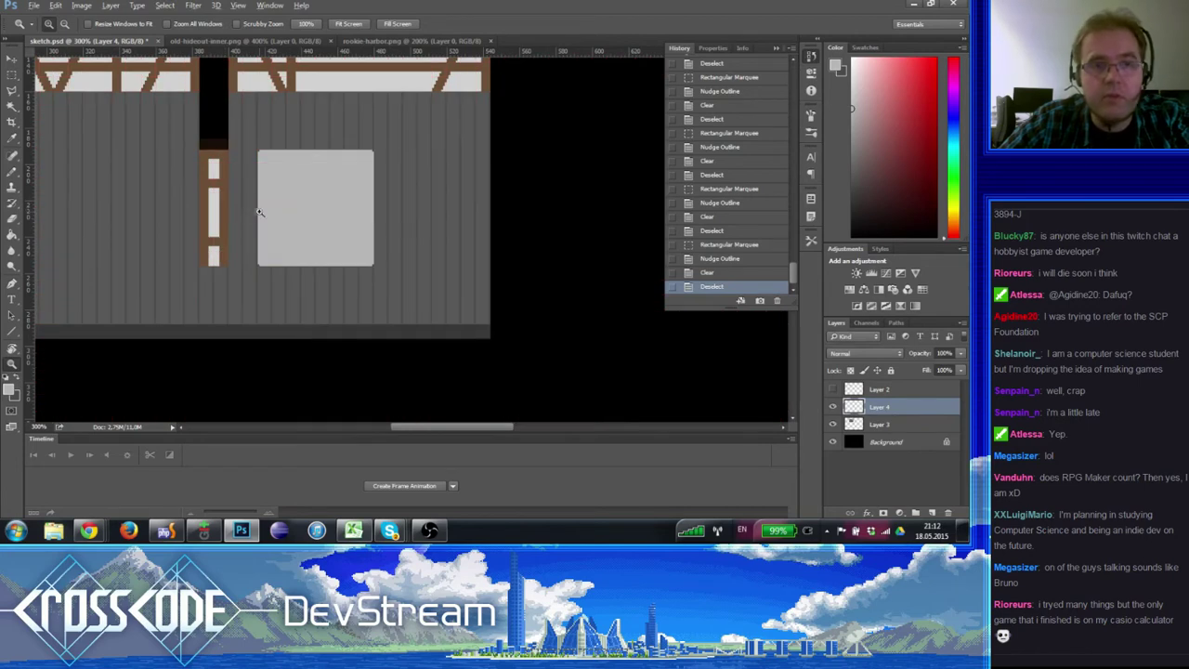
{"action": "left_click_drag", "start_coordinate": [237, 216], "coordinate": [367, 259]}
{"action": "key", "text": "m"}
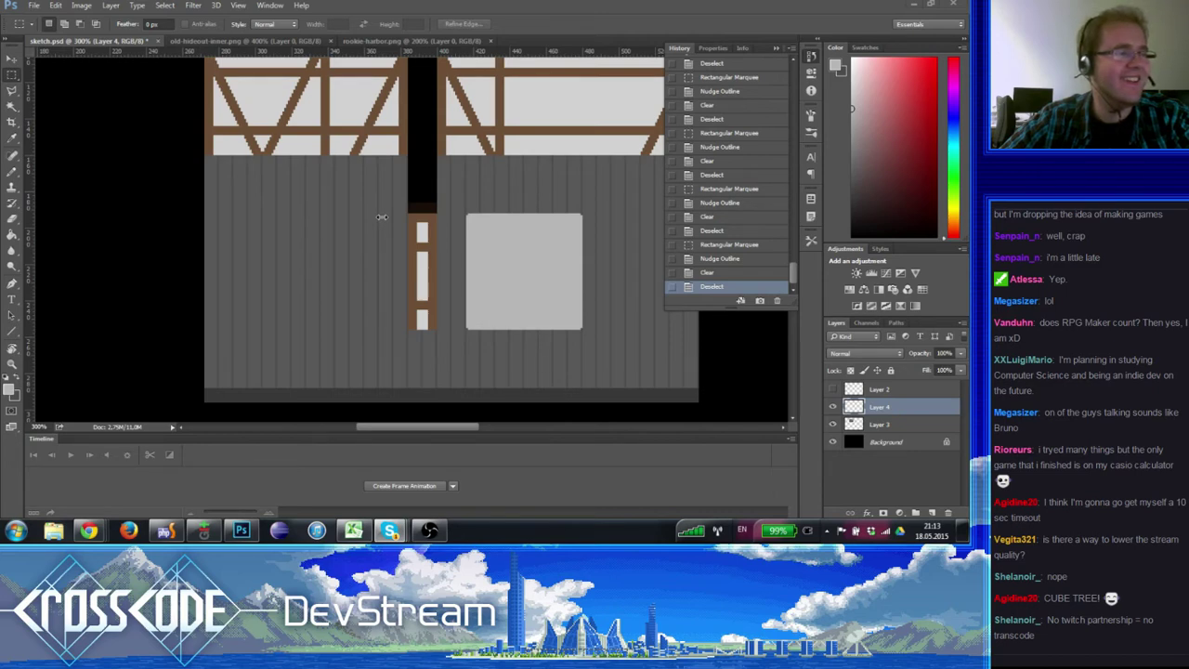
{"action": "left_click_drag", "start_coordinate": [447, 229], "coordinate": [443, 282]}
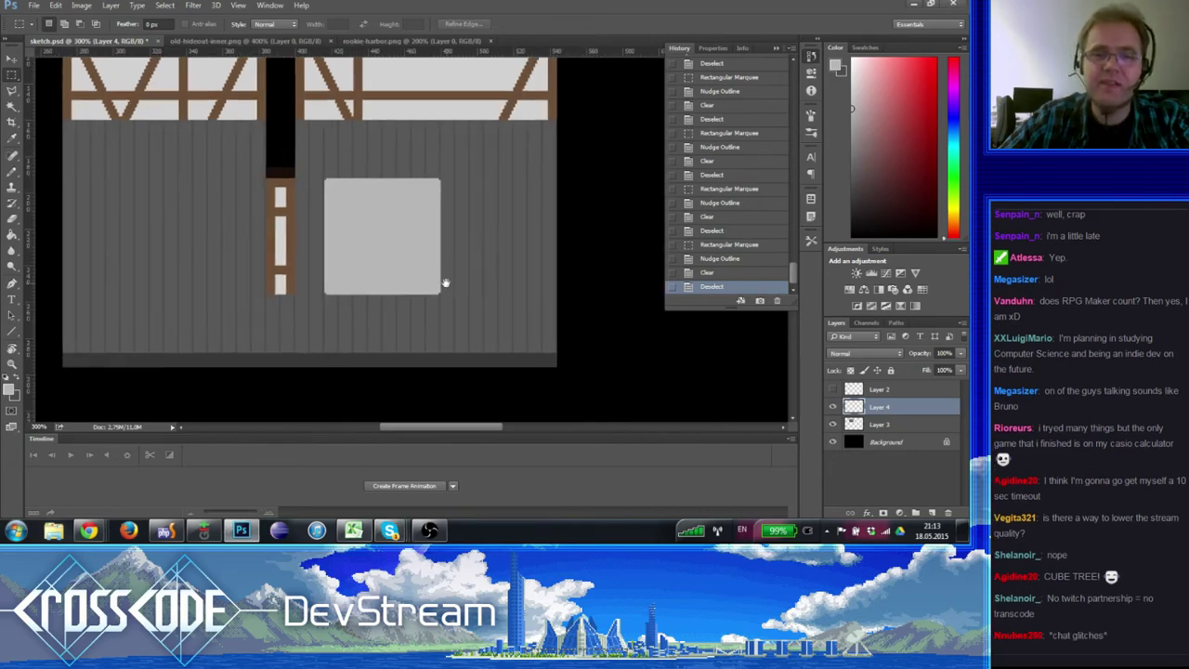
{"action": "left_click_drag", "start_coordinate": [470, 321], "coordinate": [479, 270]}
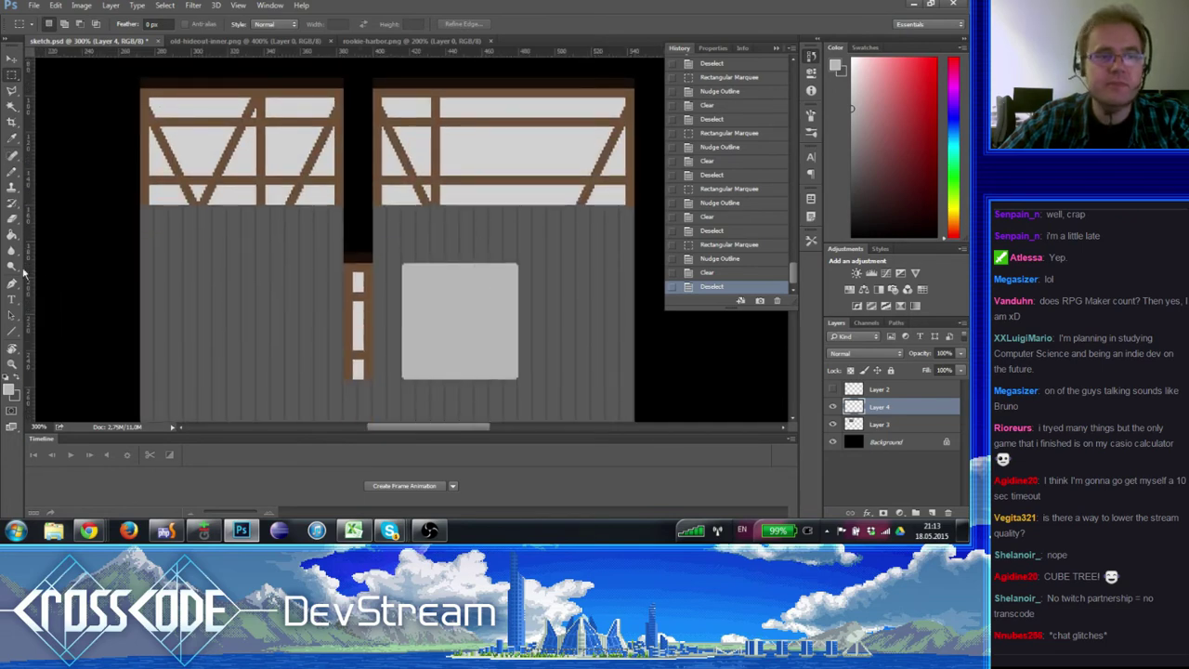
- Fill the square on the right room's floor with the darker grey #a7a7a7
{"action": "key", "text": "g"}
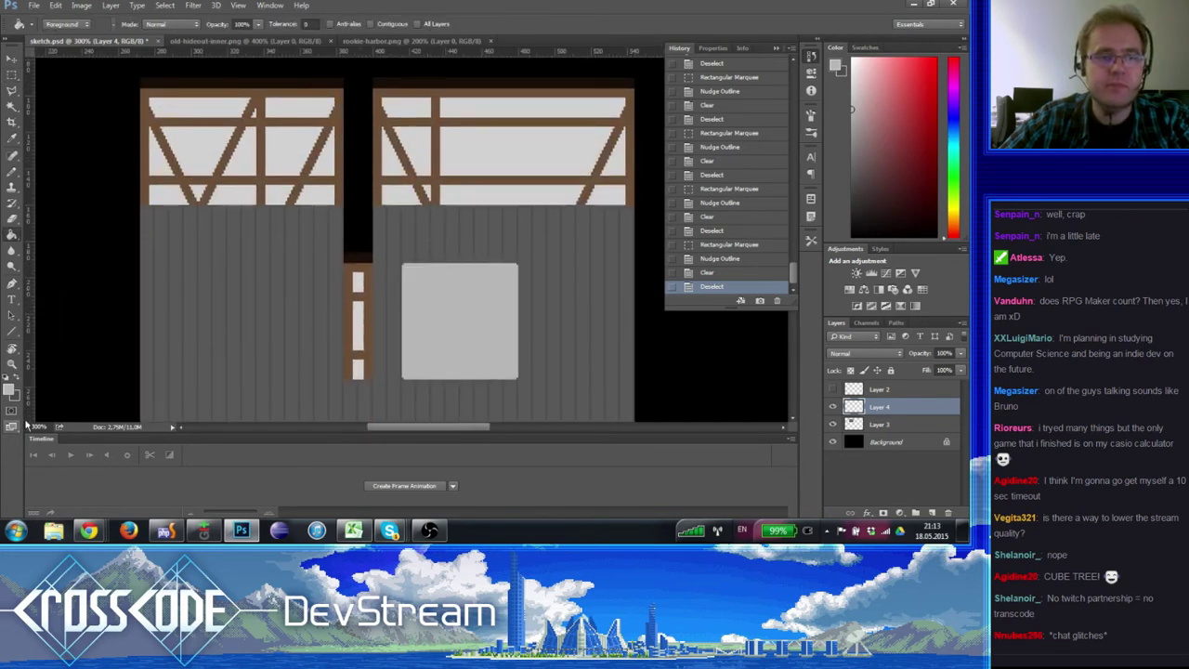
{"action": "left_click", "coordinate": [11, 389]}
{"action": "left_click", "coordinate": [208, 296]}
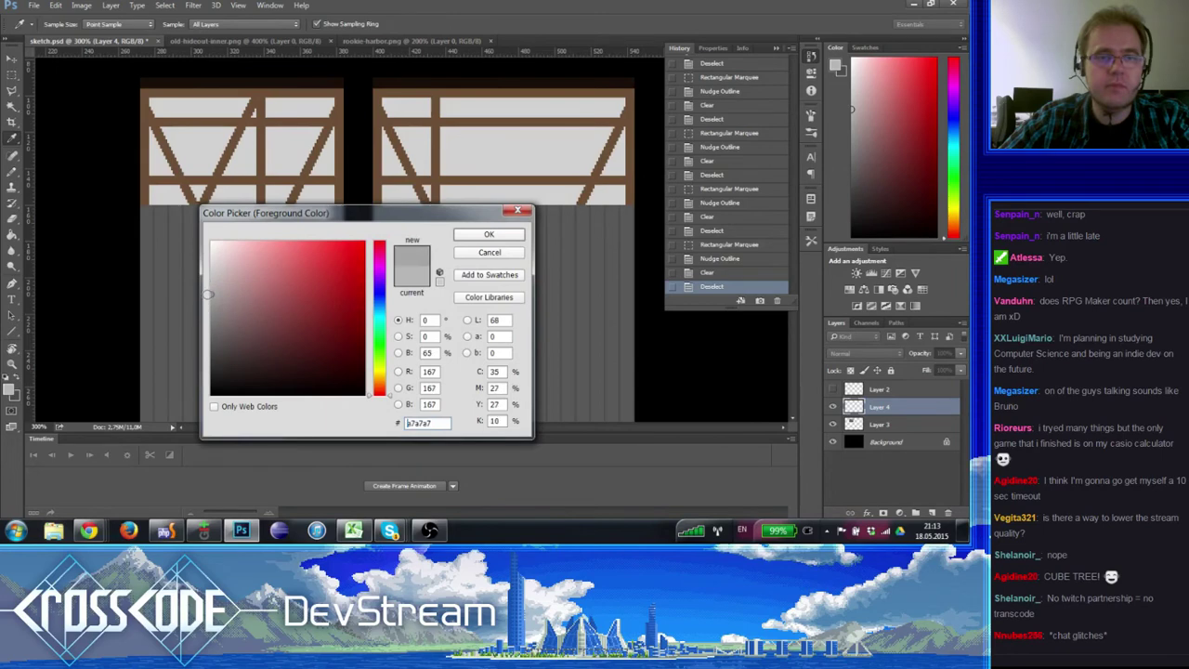
{"action": "left_click", "coordinate": [494, 234]}
{"action": "key", "text": "g"}
{"action": "left_click", "coordinate": [474, 352]}
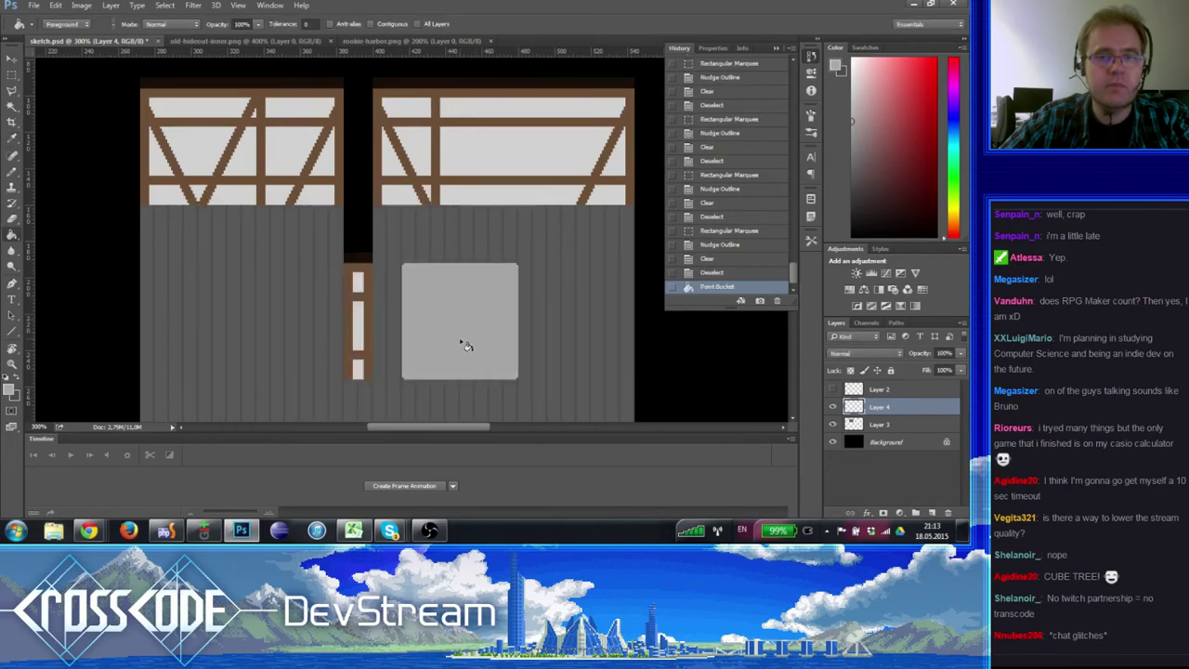
- Fill the square on the right room's floor with medium grey #939393
{"action": "mouse_move", "coordinate": [362, 349]}
{"action": "left_mouse_down"}
{"action": "mouse_move", "coordinate": [267, 328]}
{"action": "mouse_move", "coordinate": [417, 266]}
{"action": "mouse_move", "coordinate": [284, 329]}
{"action": "mouse_move", "coordinate": [387, 350]}
{"action": "mouse_move", "coordinate": [344, 323]}
{"action": "left_mouse_up"}
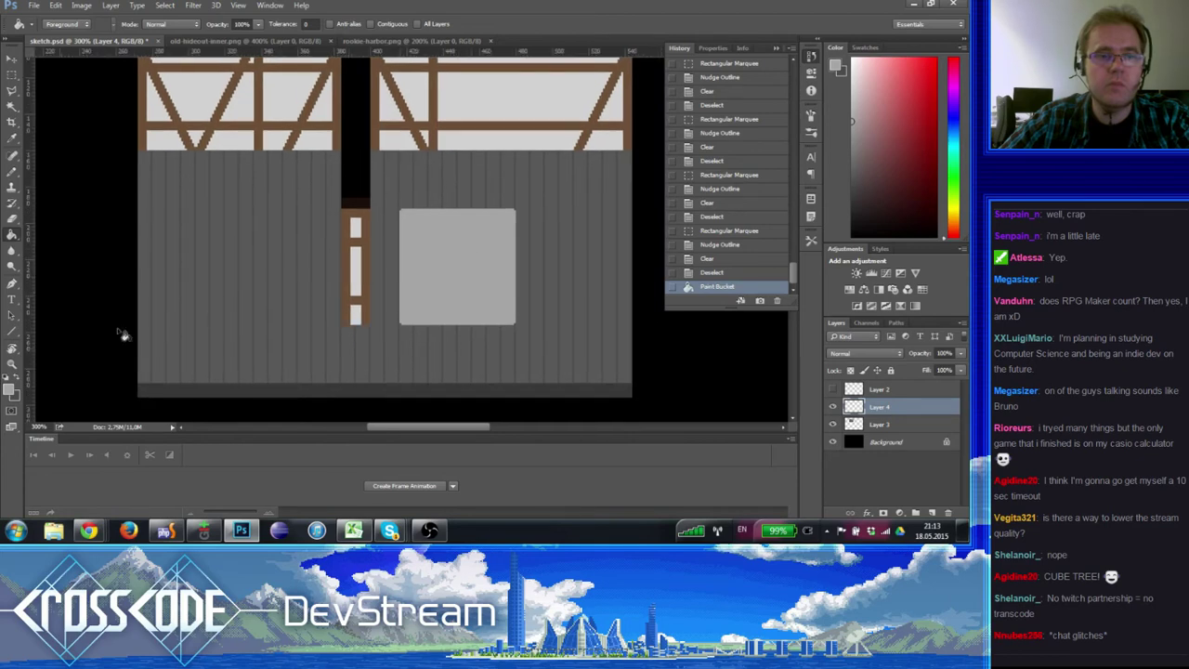
{"action": "left_click", "coordinate": [11, 390]}
{"action": "left_click", "coordinate": [202, 318]}
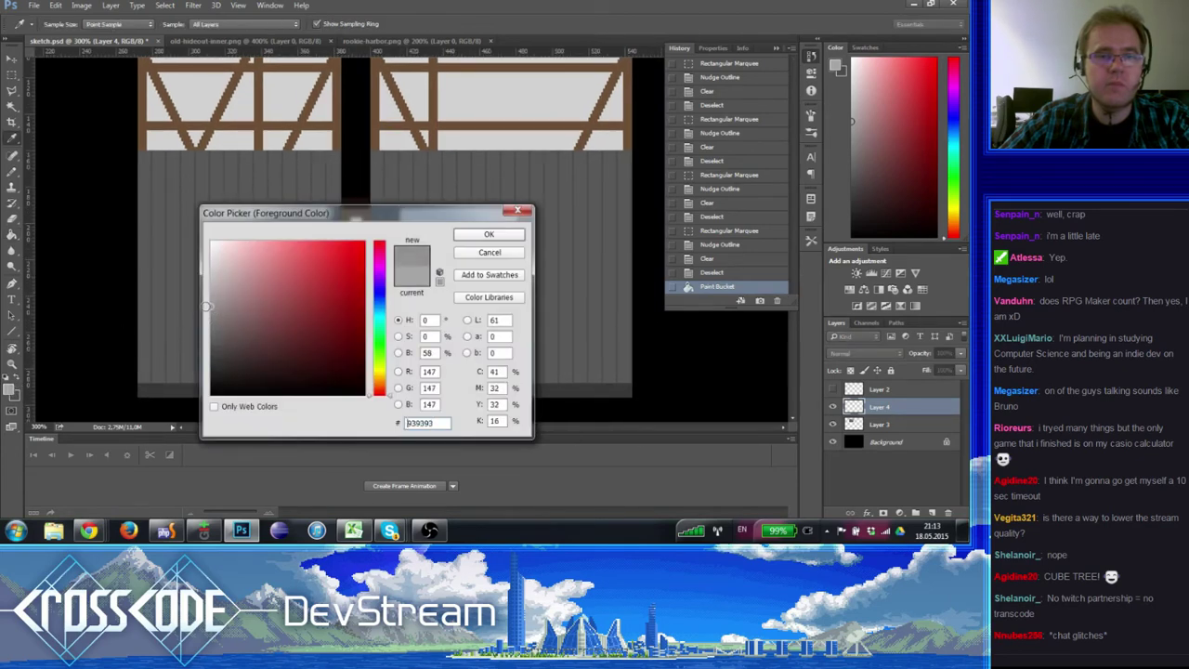
{"action": "left_click", "coordinate": [489, 235]}
{"action": "left_click", "coordinate": [464, 280]}
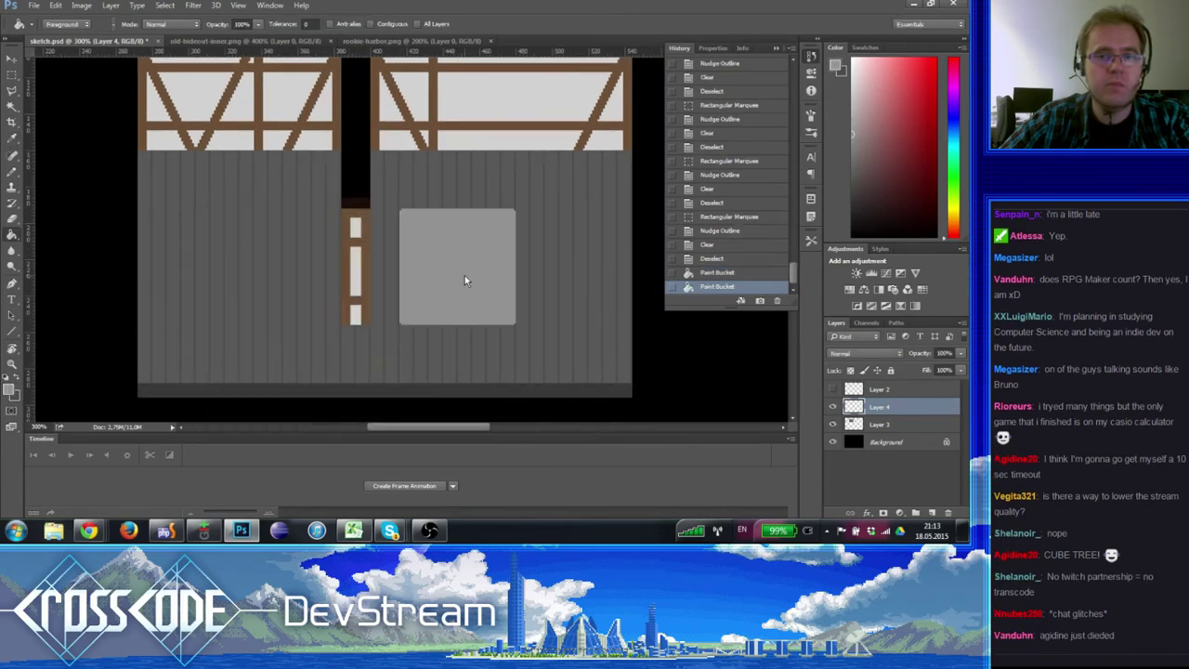
- Refill the square on the right room's floor with grey #a0a0a0
{"action": "left_click", "coordinate": [12, 390]}
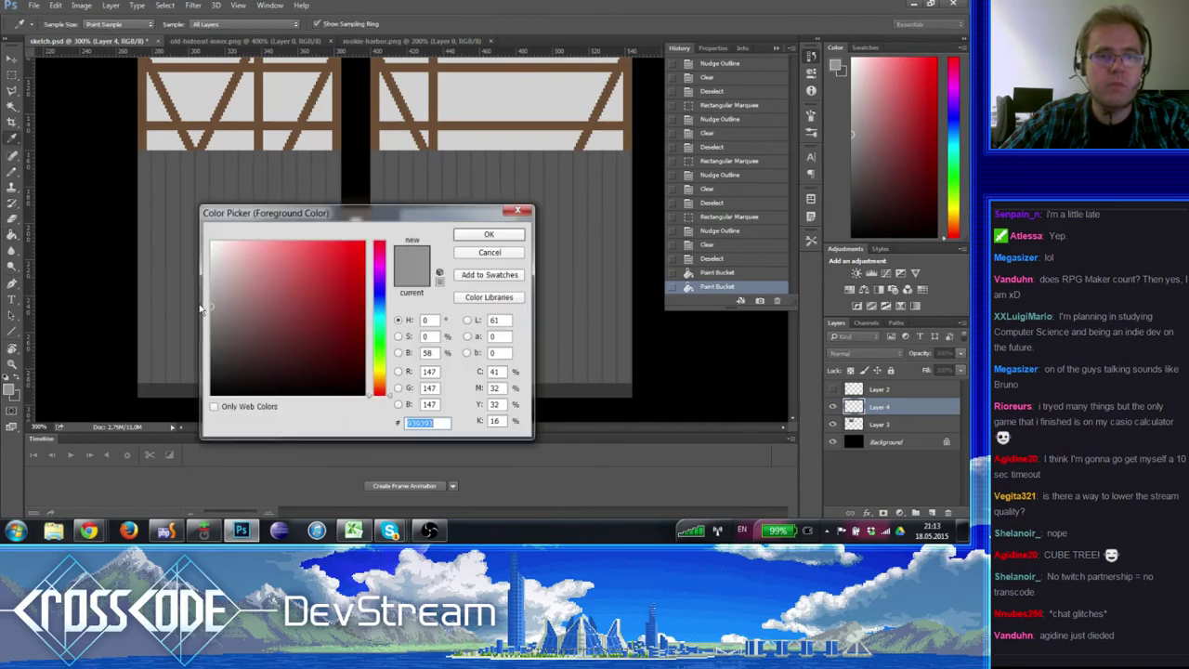
{"action": "left_click", "coordinate": [202, 298]}
{"action": "left_click", "coordinate": [489, 234]}
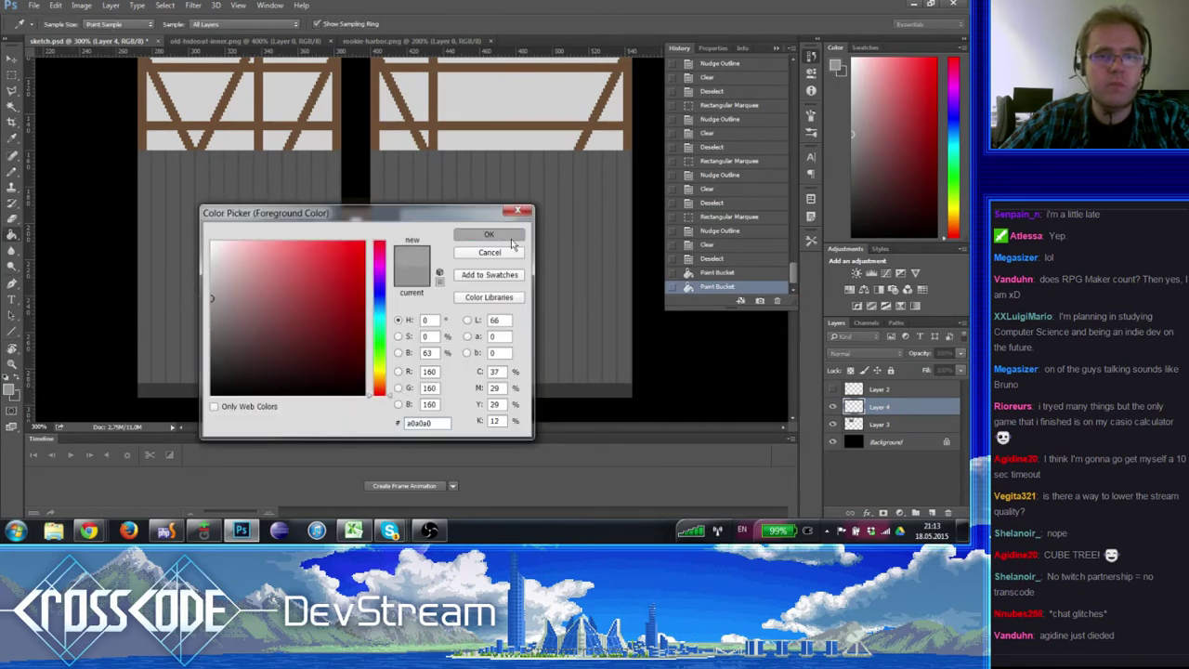
{"action": "left_click", "coordinate": [445, 278]}
{"action": "left_click_drag", "start_coordinate": [344, 299], "coordinate": [312, 299]}
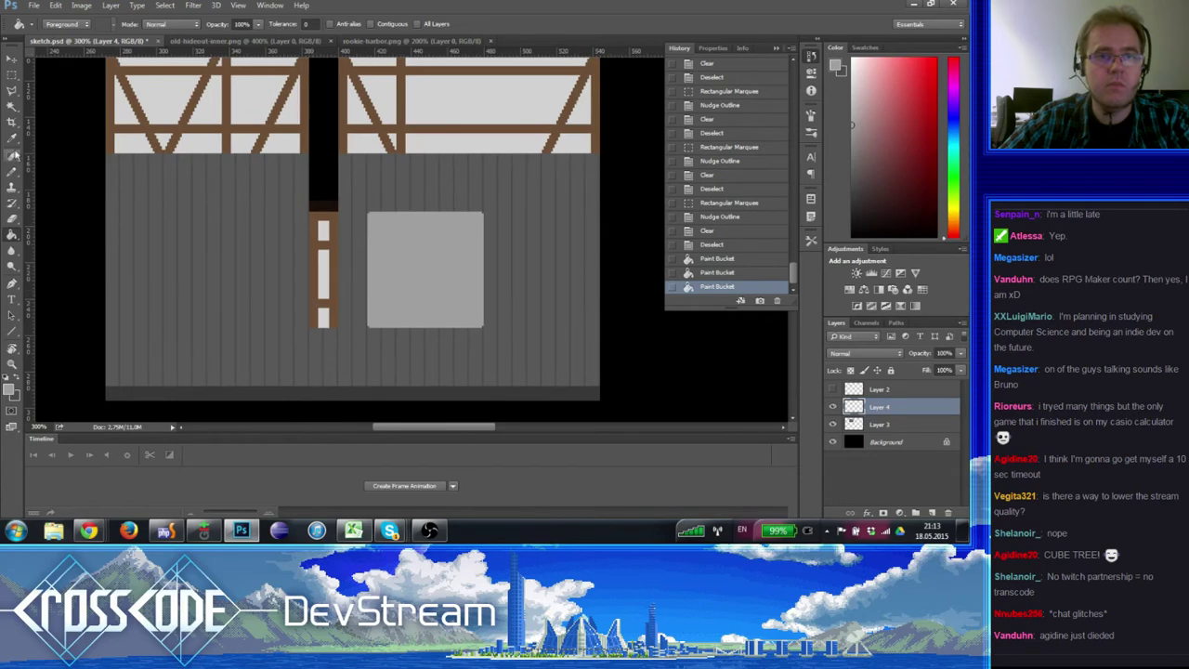
{"action": "left_click", "coordinate": [11, 75]}
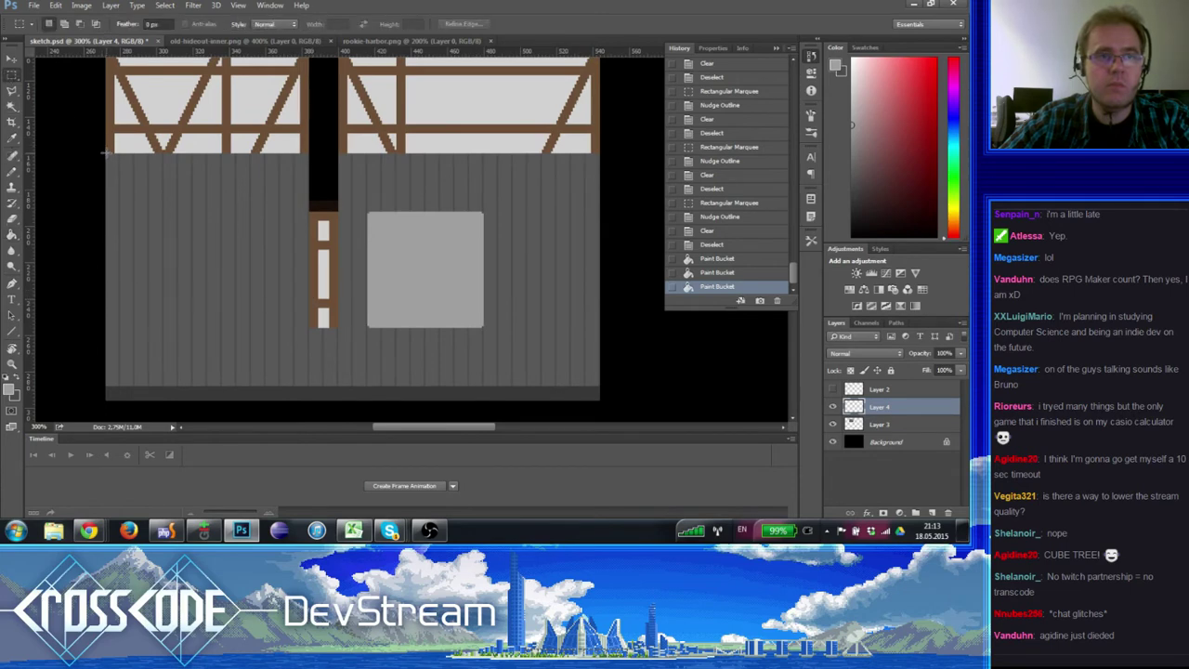
{"action": "left_click_drag", "start_coordinate": [105, 153], "coordinate": [307, 384]}
{"action": "key", "text": "ctrl+d"}
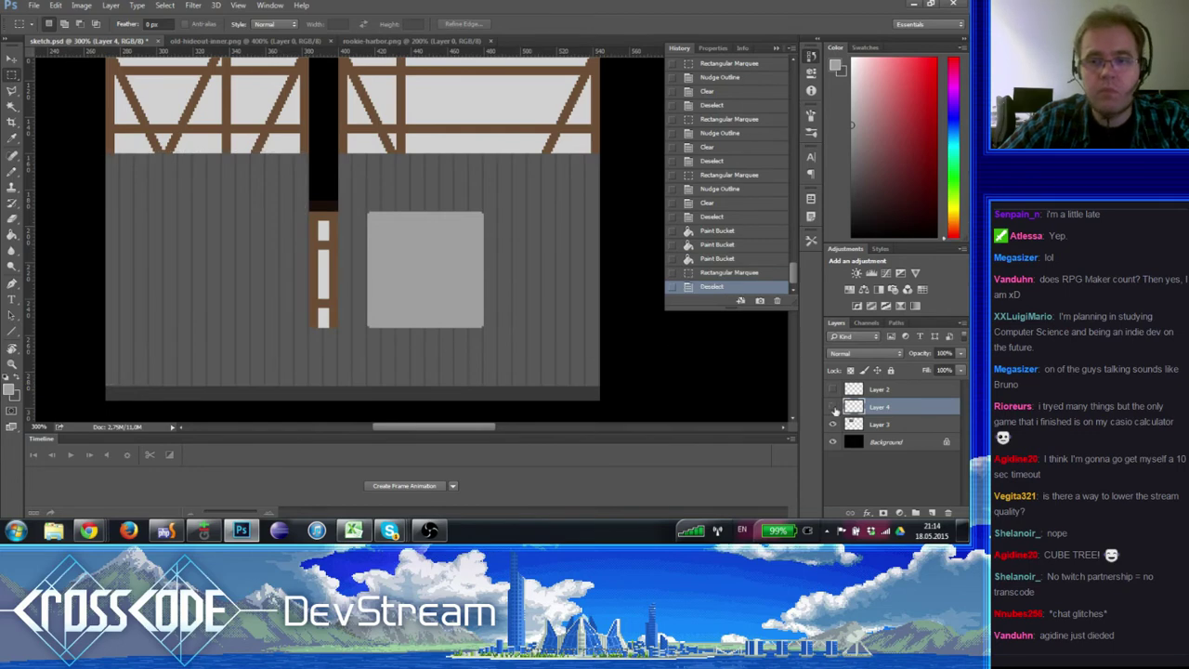
- Make Layer 3 active, show the grid and select the left room's plank floor from the wall's base across to the dividing wall
{"action": "key", "text": "z"}
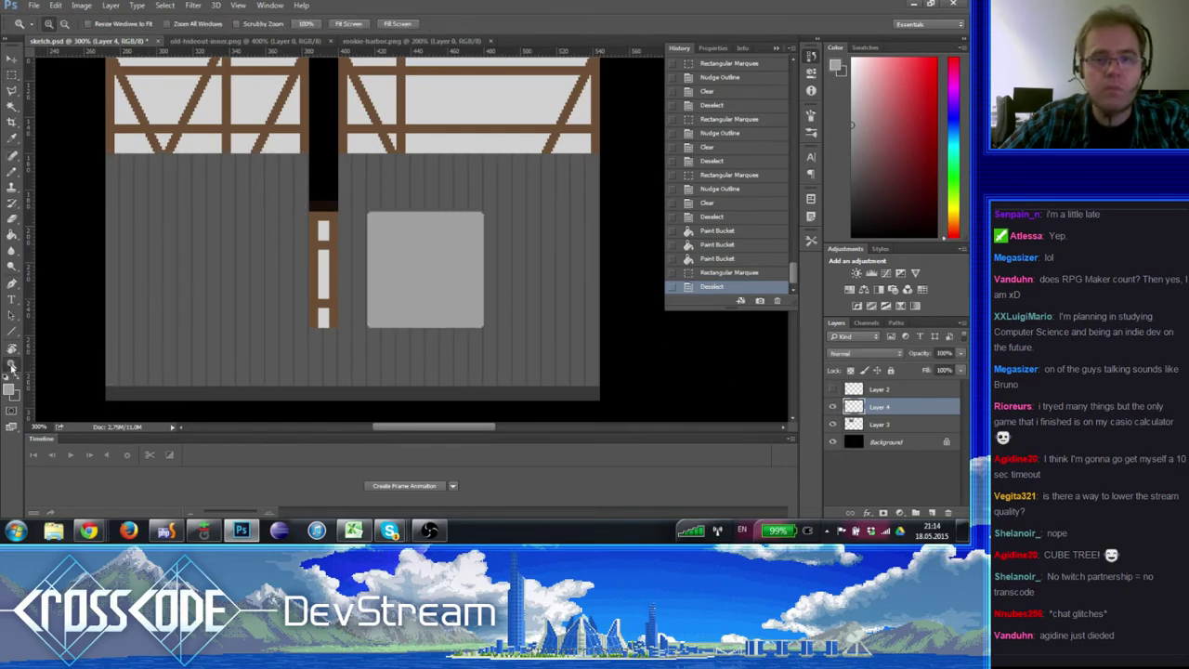
{"action": "left_click", "coordinate": [908, 427]}
{"action": "left_click", "coordinate": [183, 199]}
{"action": "left_click", "coordinate": [113, 160]}
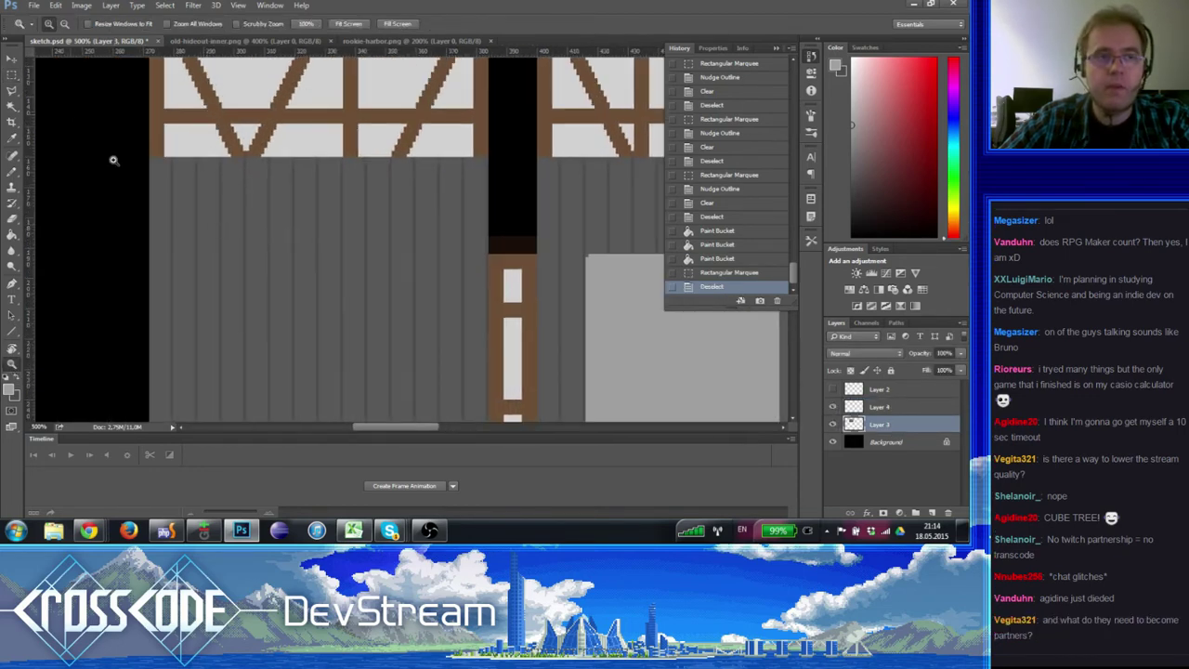
{"action": "key", "text": "m"}
{"action": "key", "text": "ctrl+apostrophe"}
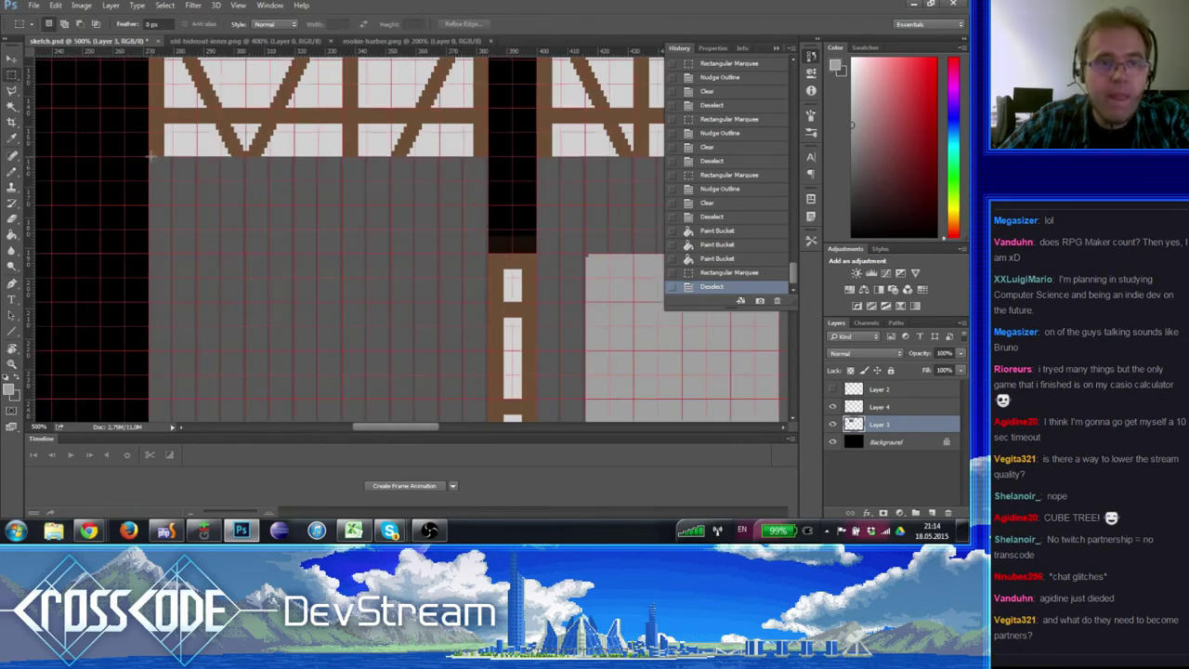
{"action": "left_click_drag", "start_coordinate": [148, 160], "coordinate": [487, 324]}
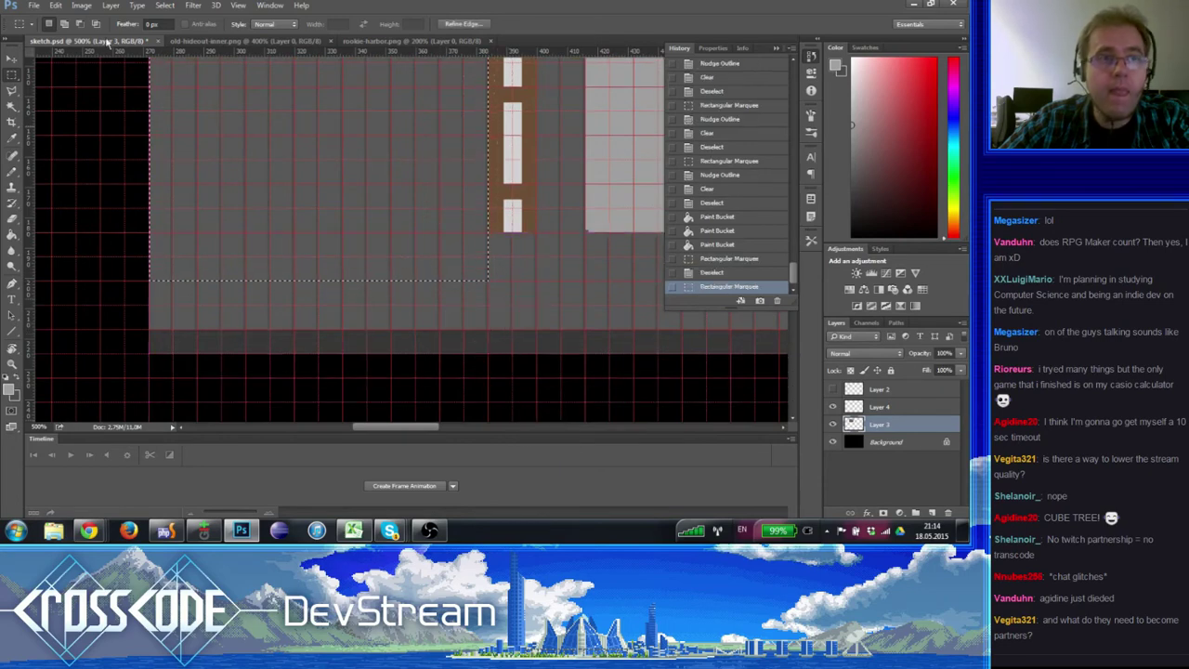
- Rotate the selected floor 90° clockwise, duplicate it downward over the remaining vertical planks and deselect it
{"action": "left_click", "coordinate": [55, 6]}
{"action": "mouse_move", "coordinate": [139, 254]}
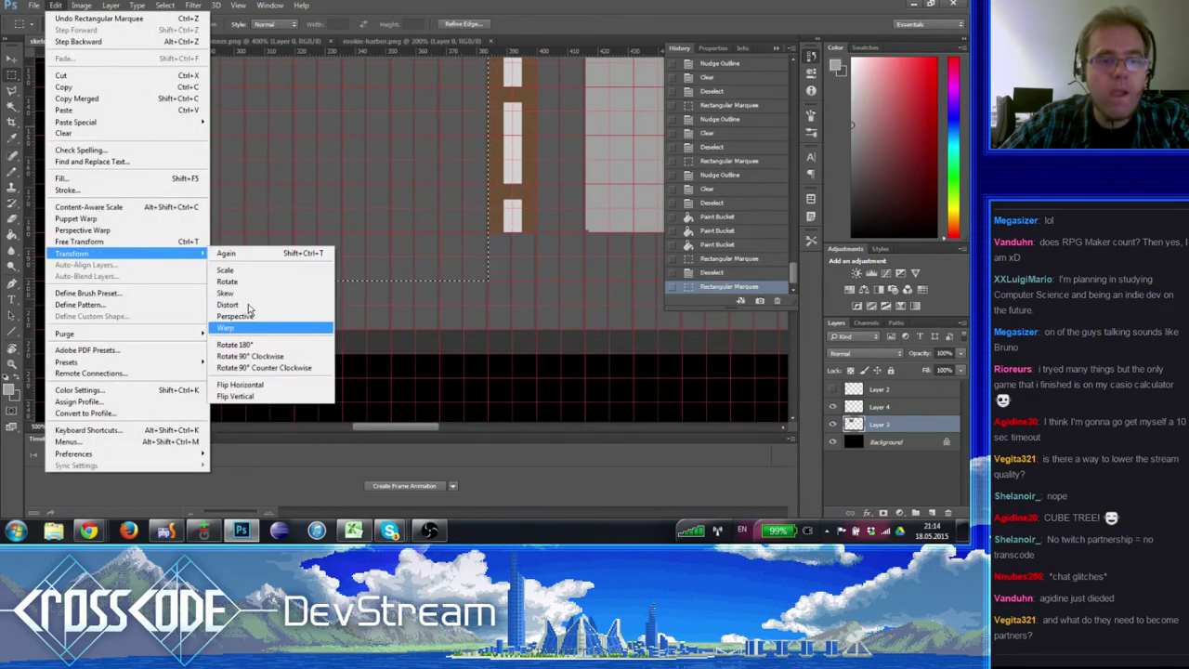
{"action": "left_click", "coordinate": [275, 358]}
{"action": "left_click_drag", "start_coordinate": [397, 212], "coordinate": [399, 261]}
{"action": "key", "text": "ctrl+d"}
- Hide the grid and examine the left room's horizontal planks beside the right room's vertical planks at 200%
{"action": "scroll", "coordinate": [332, 313], "scroll_direction": "up", "scroll_amount": 3}
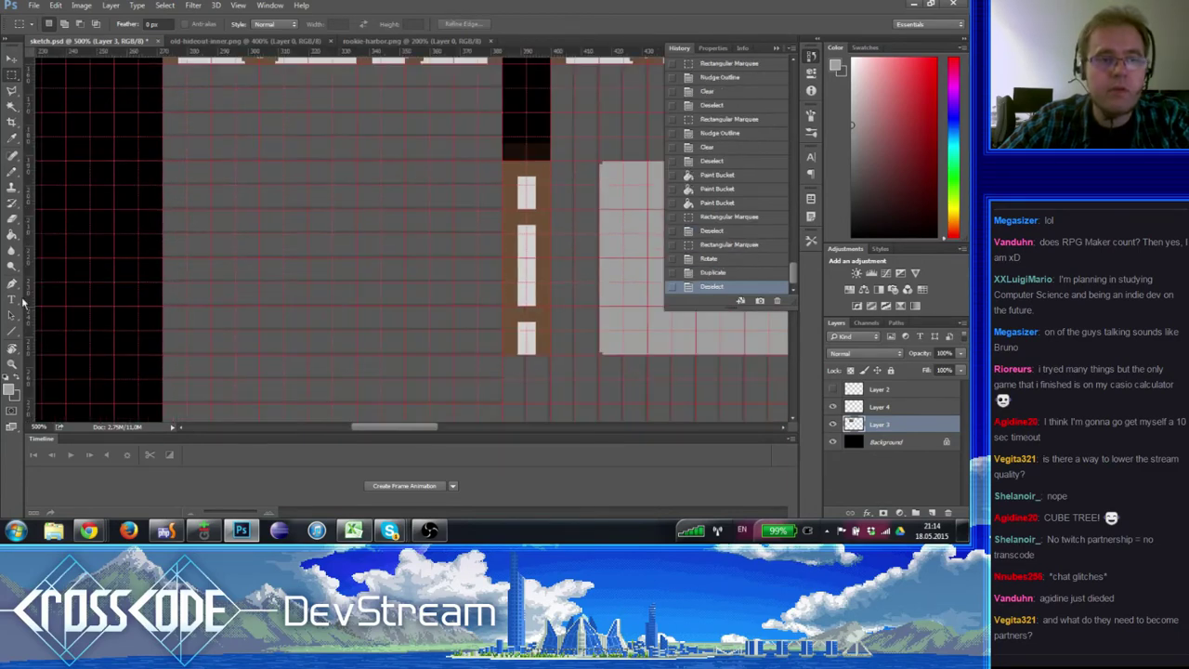
{"action": "left_click", "coordinate": [12, 366]}
{"action": "key", "text": "ctrl+h"}
{"action": "left_click", "coordinate": [530, 244], "text": "alt"}
{"action": "left_click", "coordinate": [531, 244], "text": "alt"}
{"action": "left_click", "coordinate": [530, 243], "text": "alt"}
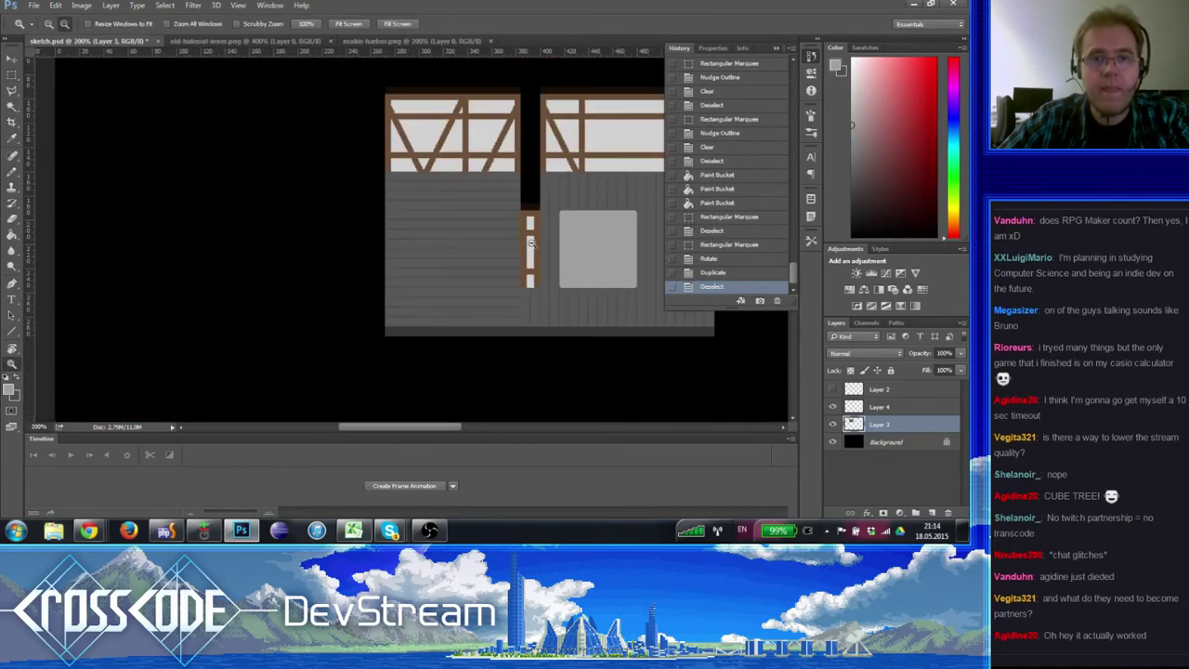
{"action": "left_click_drag", "start_coordinate": [583, 284], "coordinate": [558, 279]}
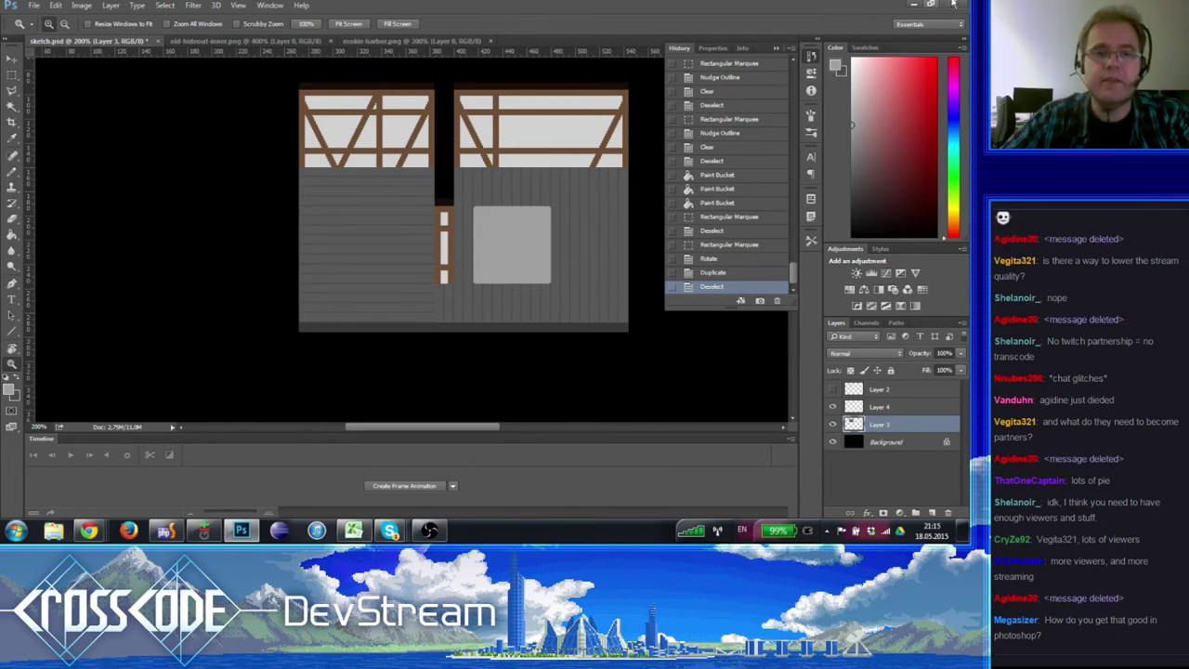
- Sample the dark seam colour and pencil a vertical joint across the left room's first plank row, one grid cell in from the left edge
{"action": "left_click", "coordinate": [316, 171]}
{"action": "left_click", "coordinate": [315, 171]}
{"action": "left_click", "coordinate": [315, 170]}
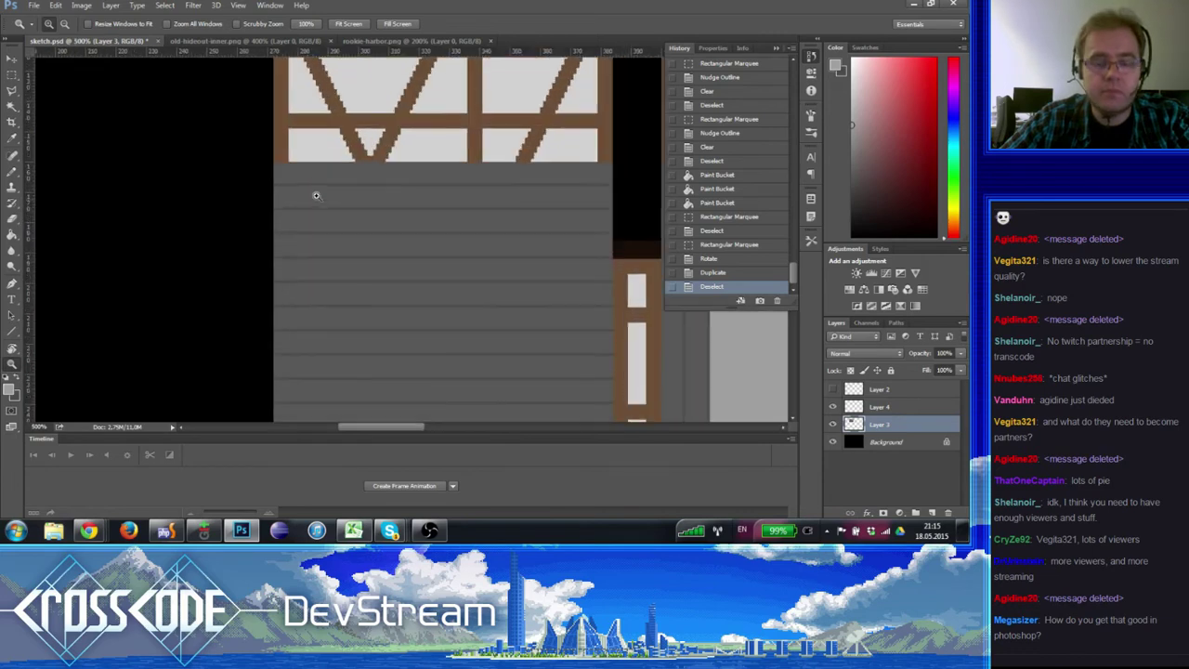
{"action": "key", "text": "ctrl+Page_Down"}
{"action": "key", "text": "ctrl+apostrophe"}
{"action": "left_click_drag", "start_coordinate": [150, 255], "coordinate": [394, 255]}
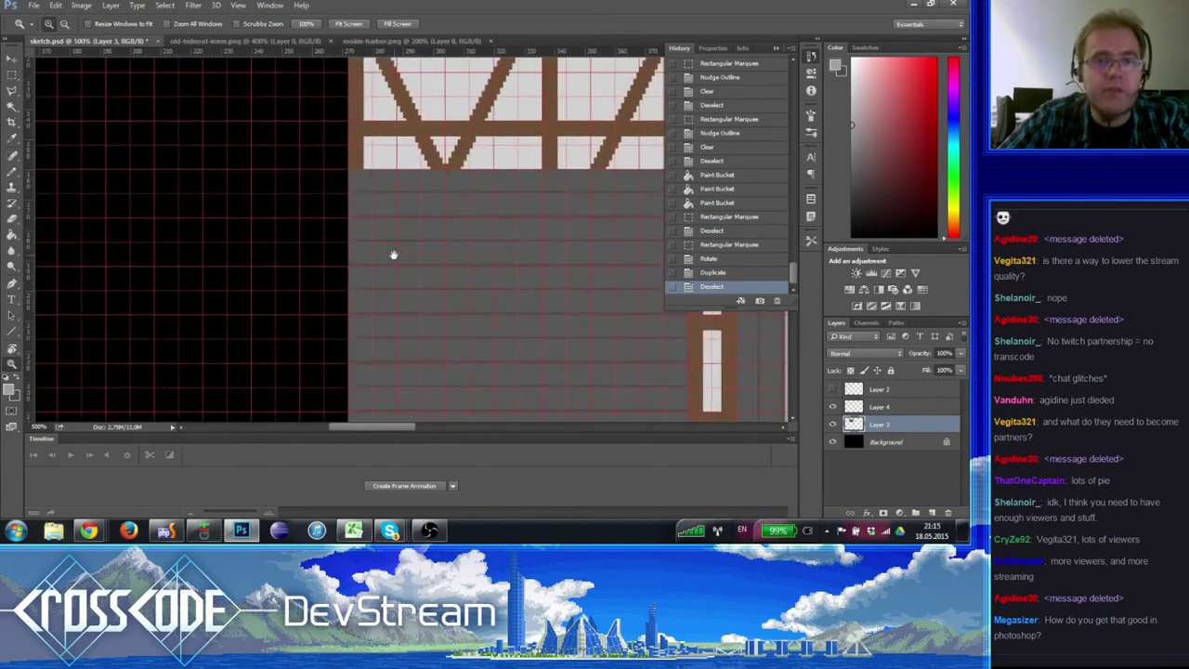
{"action": "left_click", "coordinate": [368, 177]}
{"action": "left_click", "coordinate": [369, 178]}
{"action": "key", "text": "b"}
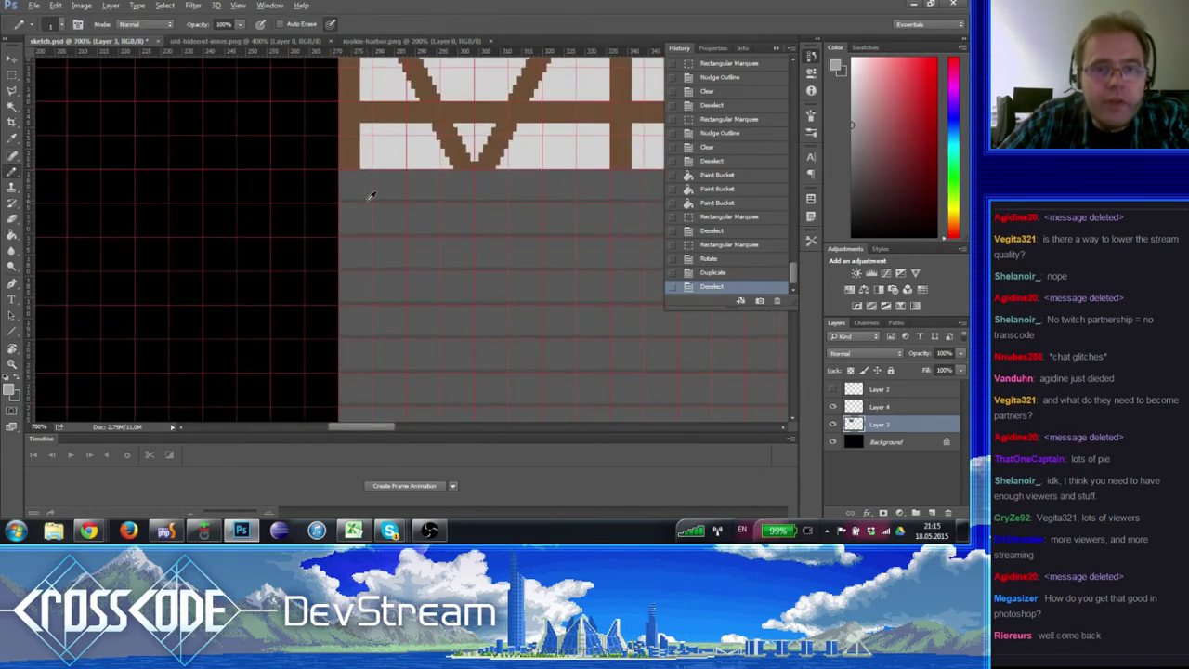
{"action": "left_click", "coordinate": [371, 194], "text": "alt"}
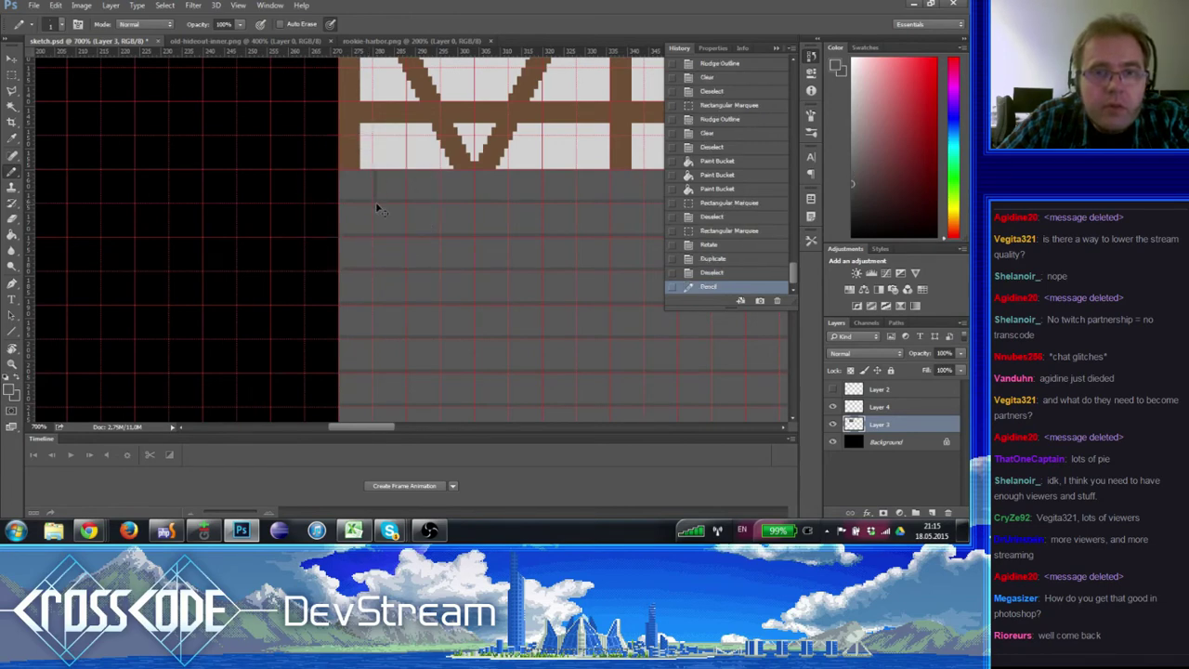
{"action": "key", "text": "ctrl+apostrophe"}
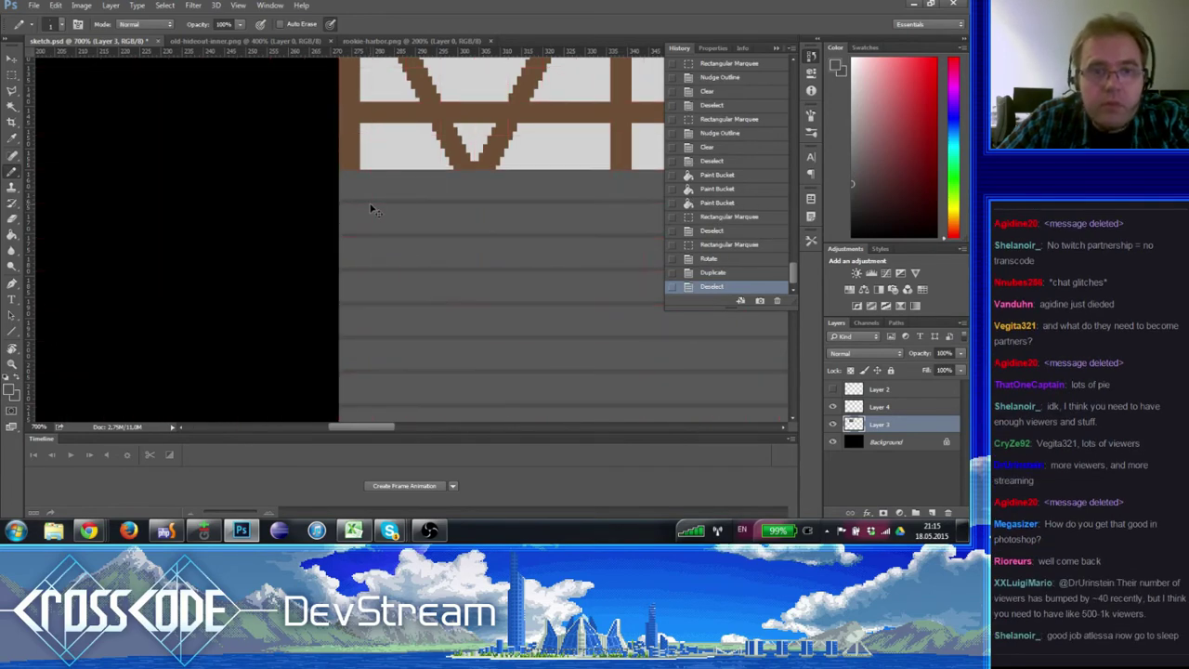
{"action": "left_click", "coordinate": [377, 178]}
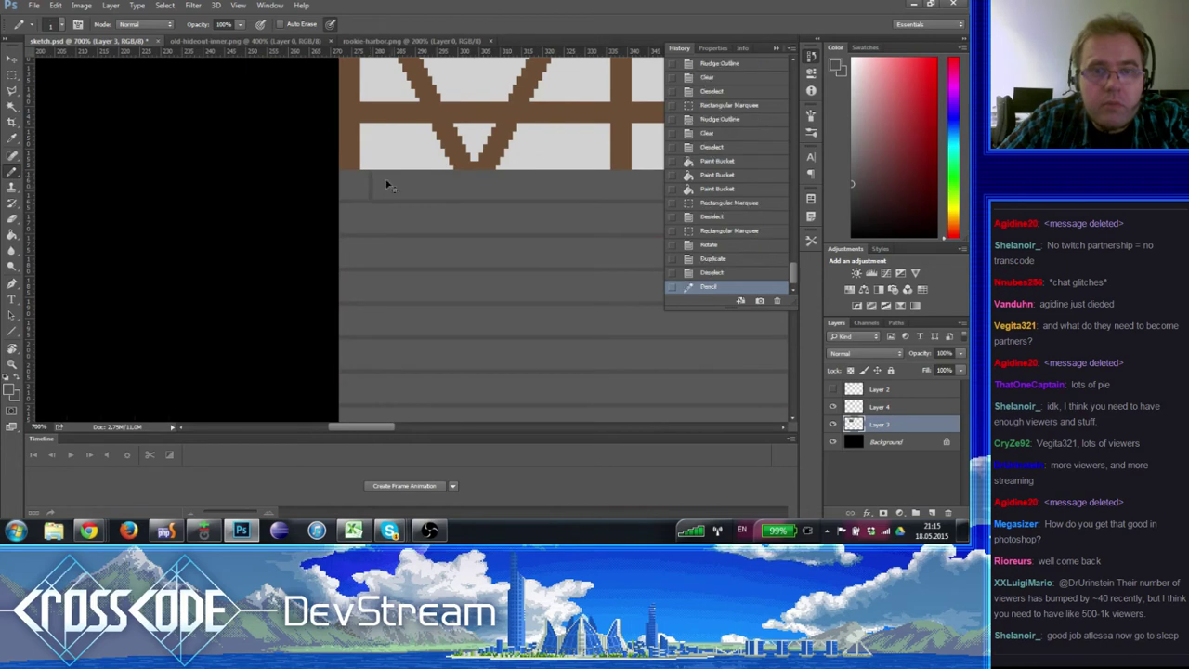
- Pencil a second vertical joint across the second plank row, one grid cell further right than the first
{"action": "key", "text": "ctrl+apostrophe"}
{"action": "key", "text": "ctrl+apostrophe"}
{"action": "key", "text": "ctrl+apostrophe"}
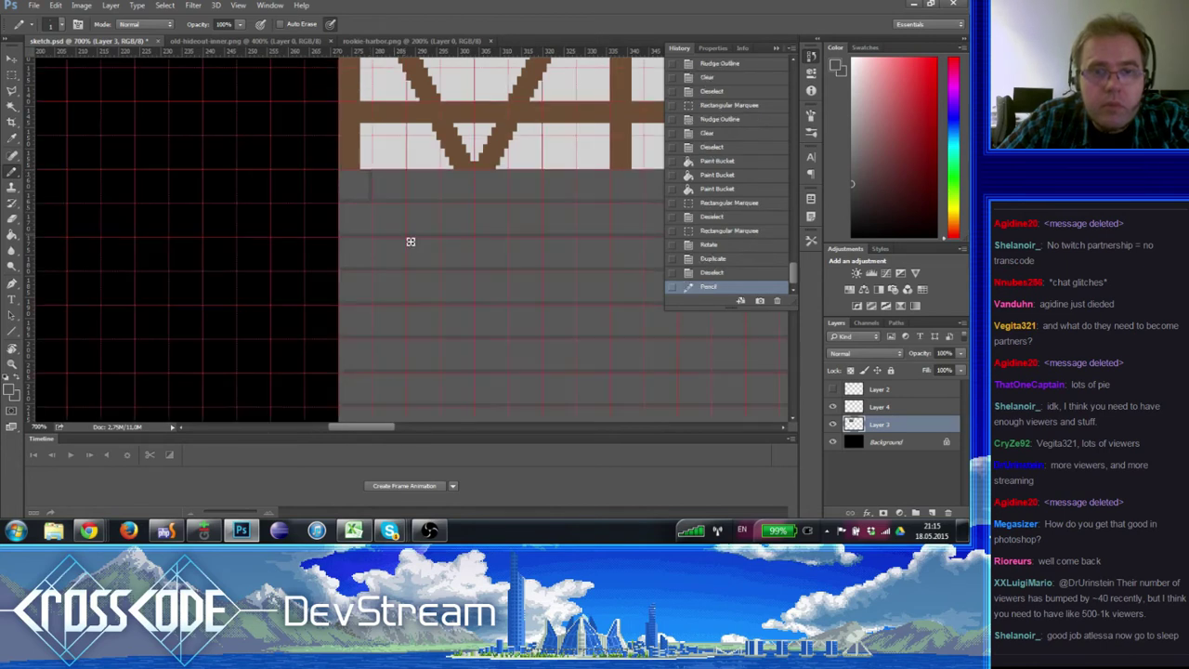
{"action": "key", "text": "ctrl+apostrophe"}
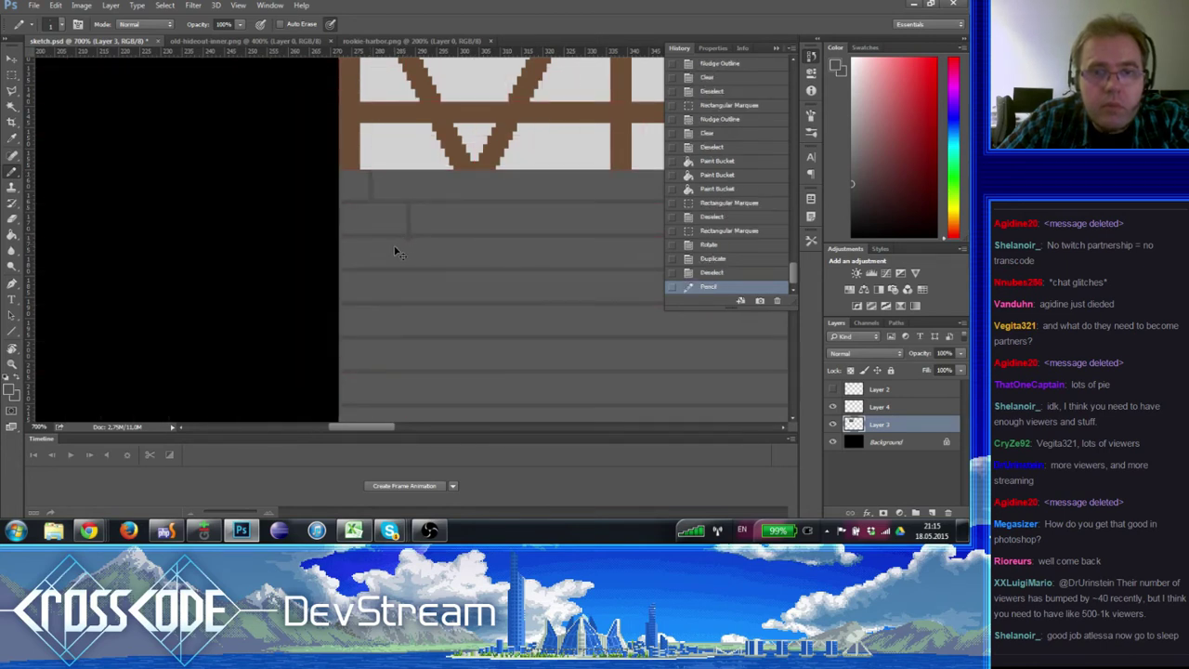
{"action": "key", "text": "ctrl+apostrophe"}
{"action": "key", "text": "ctrl+apostrophe"}
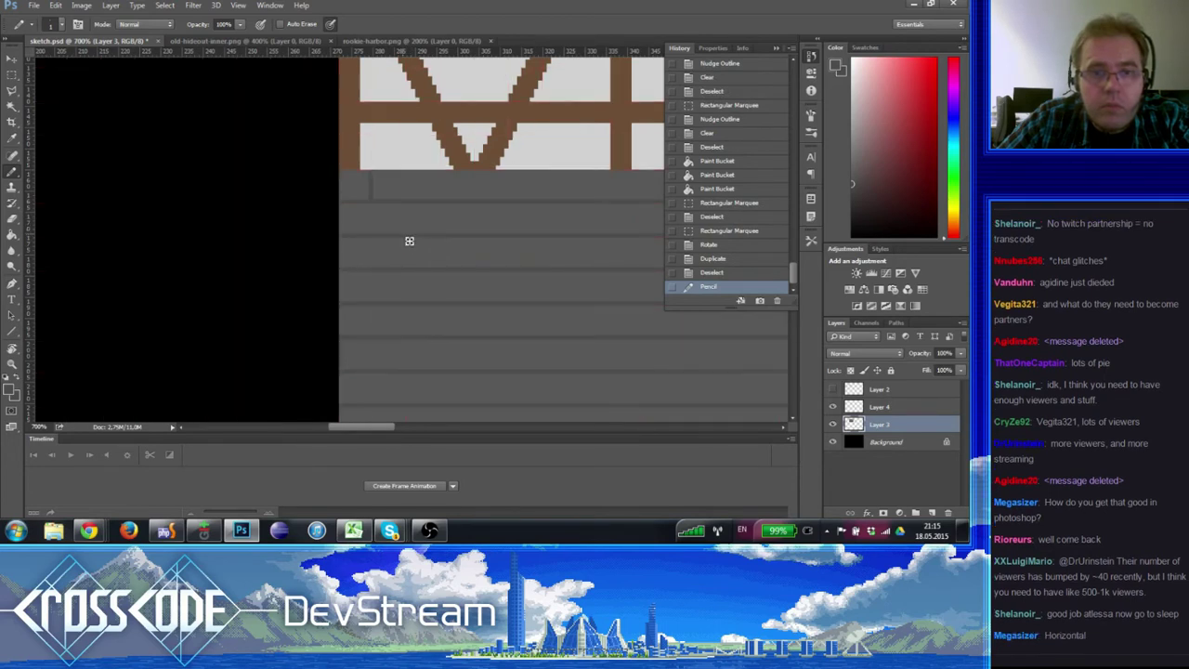
{"action": "left_click", "coordinate": [411, 212]}
{"action": "key", "text": "ctrl+apostrophe"}
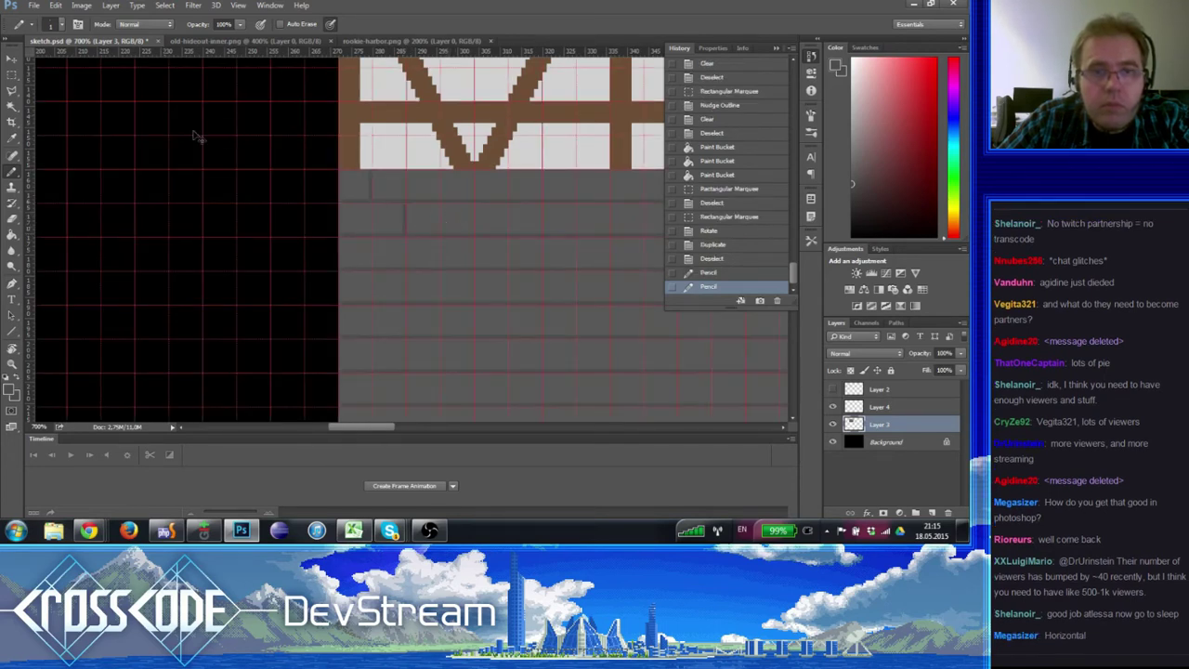
- Select the two-row floor block containing both joints and duplicate it repeatedly along the rows up to the dividing wall
{"action": "key", "text": "m"}
{"action": "left_click_drag", "start_coordinate": [401, 234], "coordinate": [342, 172]}
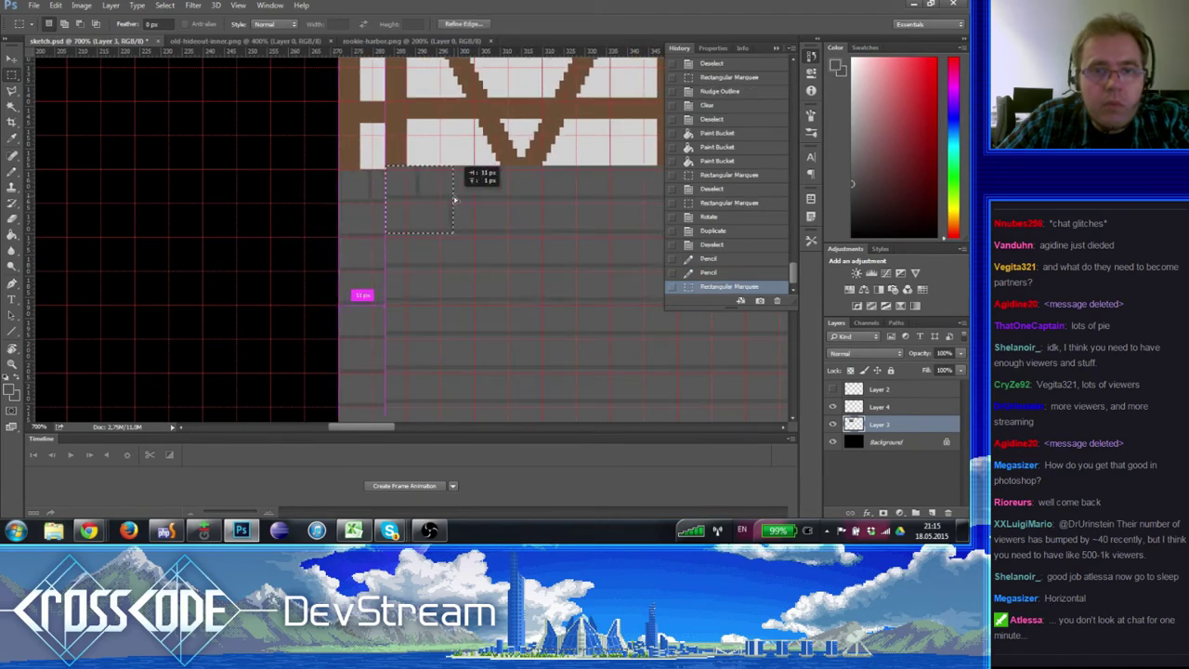
{"action": "left_click_drag", "start_coordinate": [398, 204], "coordinate": [447, 203]}
{"action": "left_click_drag", "start_coordinate": [447, 202], "coordinate": [584, 200]}
{"action": "left_click_drag", "start_coordinate": [583, 200], "coordinate": [543, 205]}
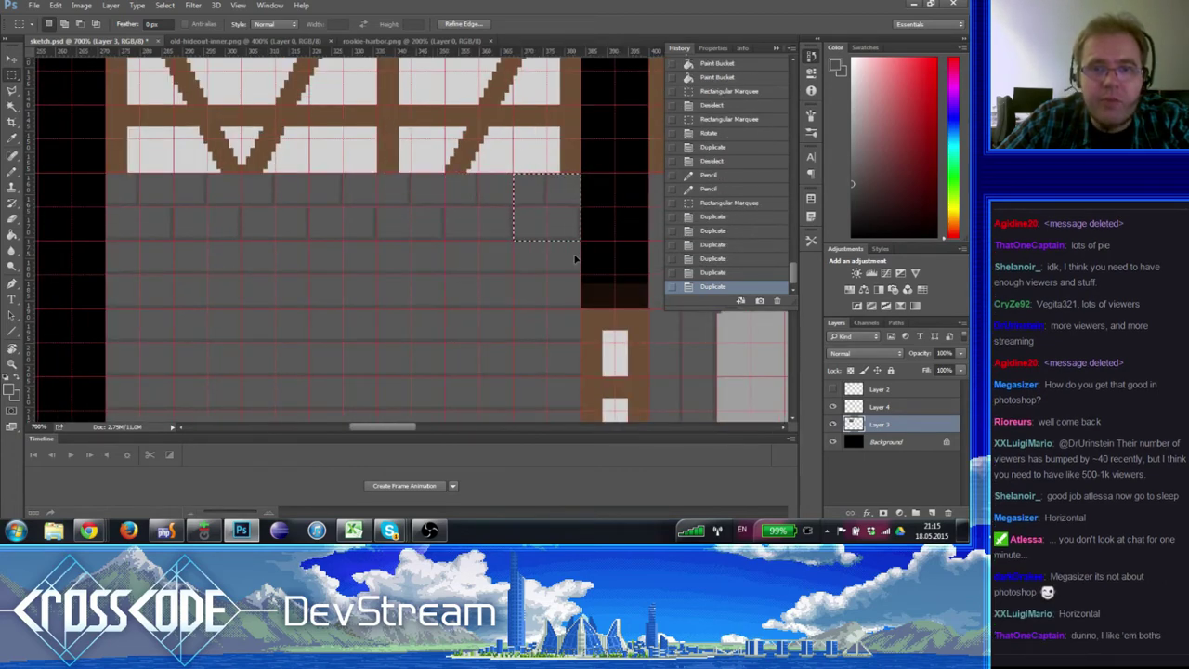
- Select the full-width strip of two jointed plank rows and duplicate it downward repeatedly over the plain rows beneath
{"action": "key", "text": "ctrl+d"}
{"action": "left_click_drag", "start_coordinate": [581, 240], "coordinate": [110, 174]}
{"action": "left_click_drag", "start_coordinate": [158, 205], "coordinate": [180, 226]}
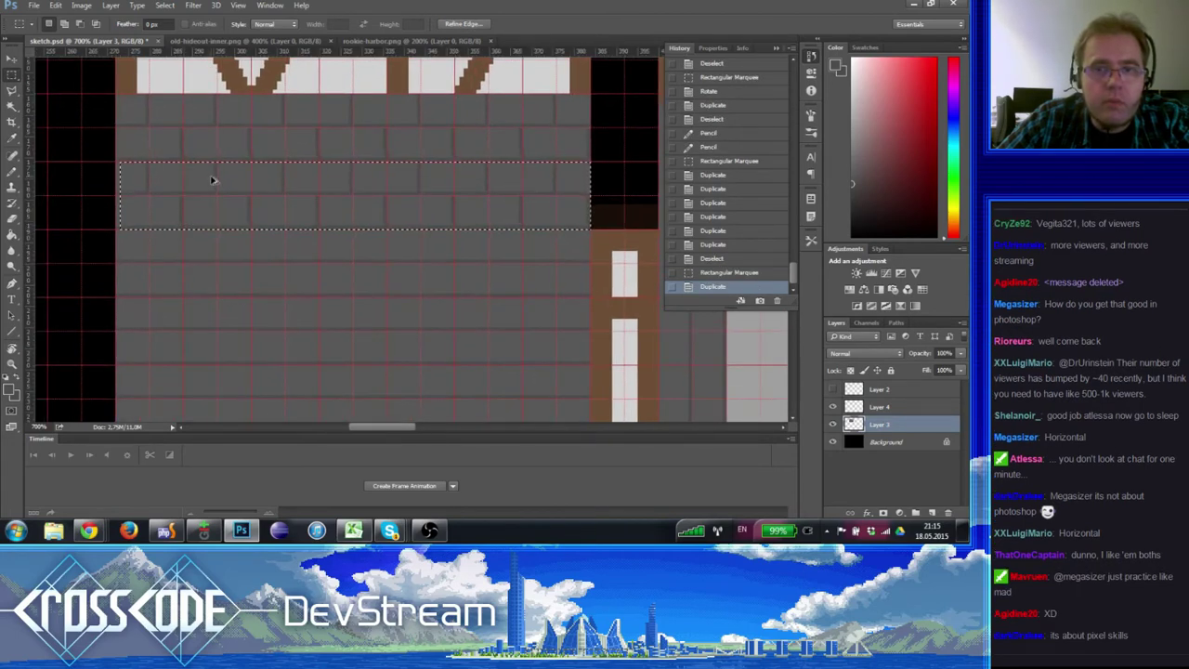
{"action": "left_click_drag", "start_coordinate": [215, 181], "coordinate": [209, 243]}
{"action": "scroll", "coordinate": [232, 164], "scroll_direction": "down", "scroll_amount": 3}
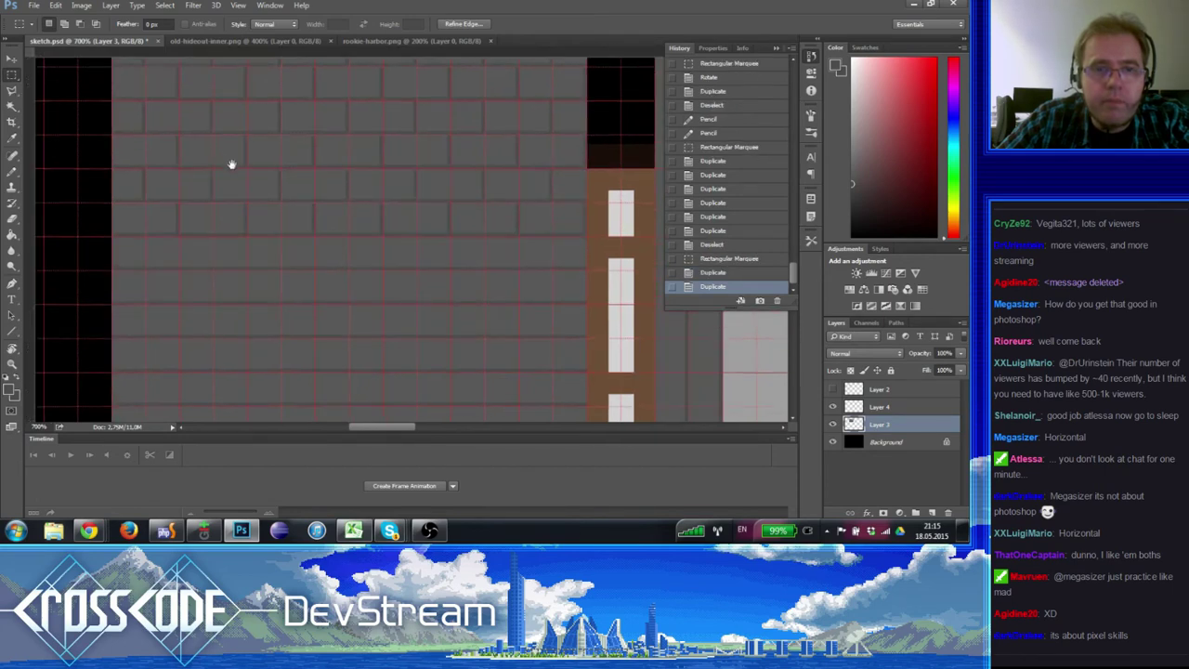
{"action": "left_click_drag", "start_coordinate": [257, 135], "coordinate": [269, 295]}
{"action": "left_click_drag", "start_coordinate": [268, 295], "coordinate": [271, 375]}
- Undo the last strip copy, reselect the lowest two jointed rows from the floor's left edge, duplicate them down to the floor's bottom and deselect
{"action": "scroll", "coordinate": [271, 276], "scroll_direction": "down", "scroll_amount": 5}
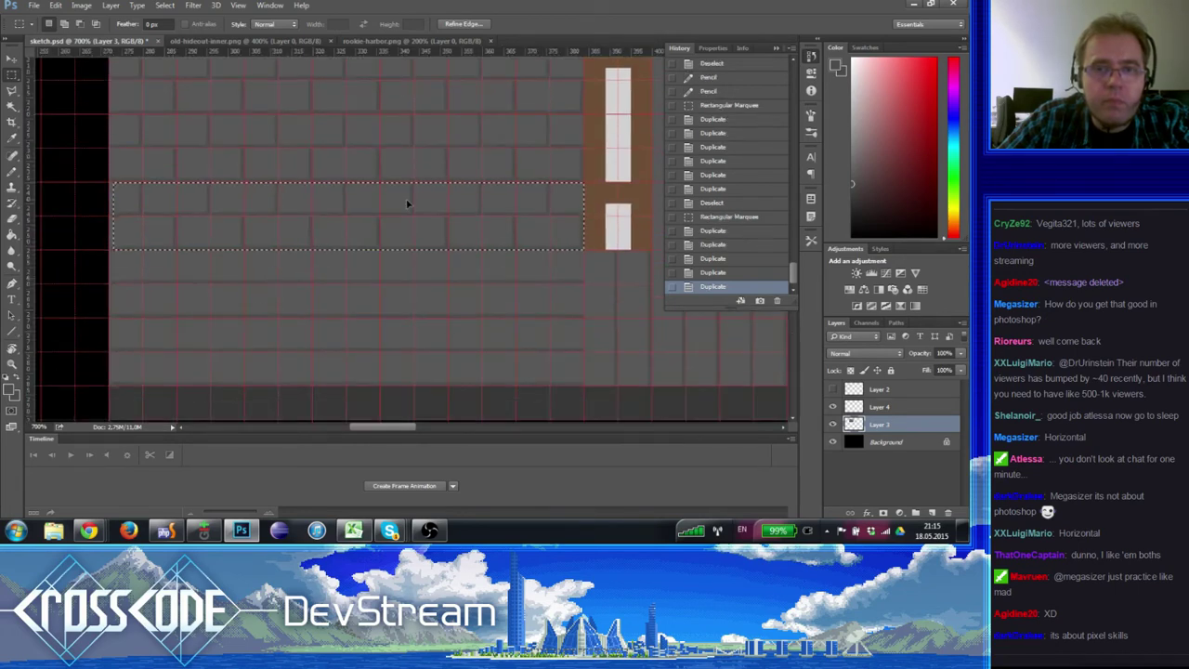
{"action": "left_click_drag", "start_coordinate": [411, 201], "coordinate": [411, 134]}
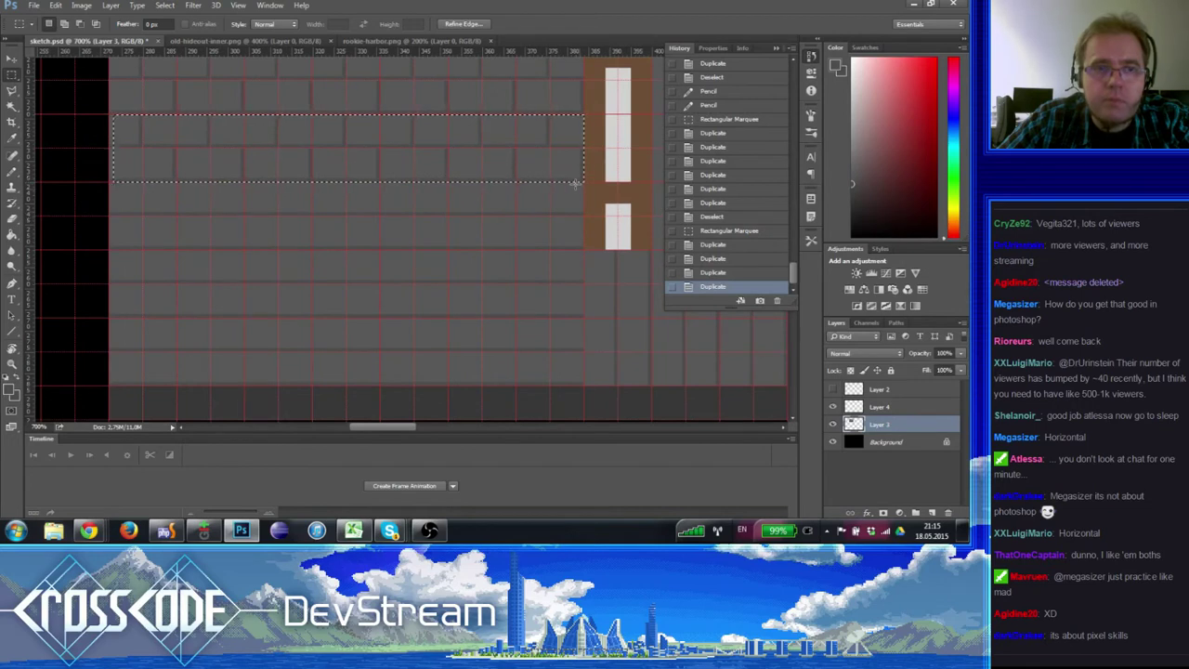
{"action": "left_click", "coordinate": [586, 190]}
{"action": "left_click_drag", "start_coordinate": [585, 181], "coordinate": [109, 115]}
{"action": "left_click_drag", "start_coordinate": [240, 135], "coordinate": [274, 358]}
{"action": "key", "text": "ctrl+d"}
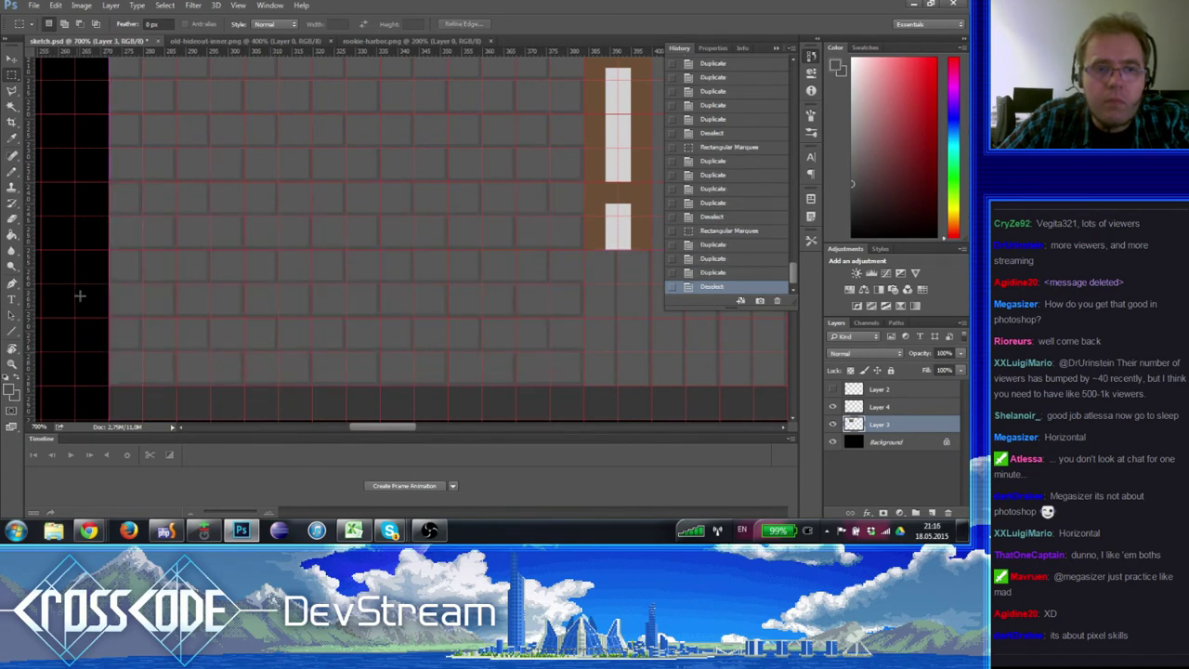
- Hide the grid and examine the left room's staggered plank joints against the right room's floor at 200%
{"action": "left_click", "coordinate": [13, 363]}
{"action": "left_click", "coordinate": [395, 232], "text": "alt"}
{"action": "left_click", "coordinate": [395, 232], "text": "alt"}
{"action": "left_click", "coordinate": [394, 233], "text": "alt"}
{"action": "left_click", "coordinate": [395, 232], "text": "alt"}
{"action": "left_click", "coordinate": [397, 233], "text": "alt"}
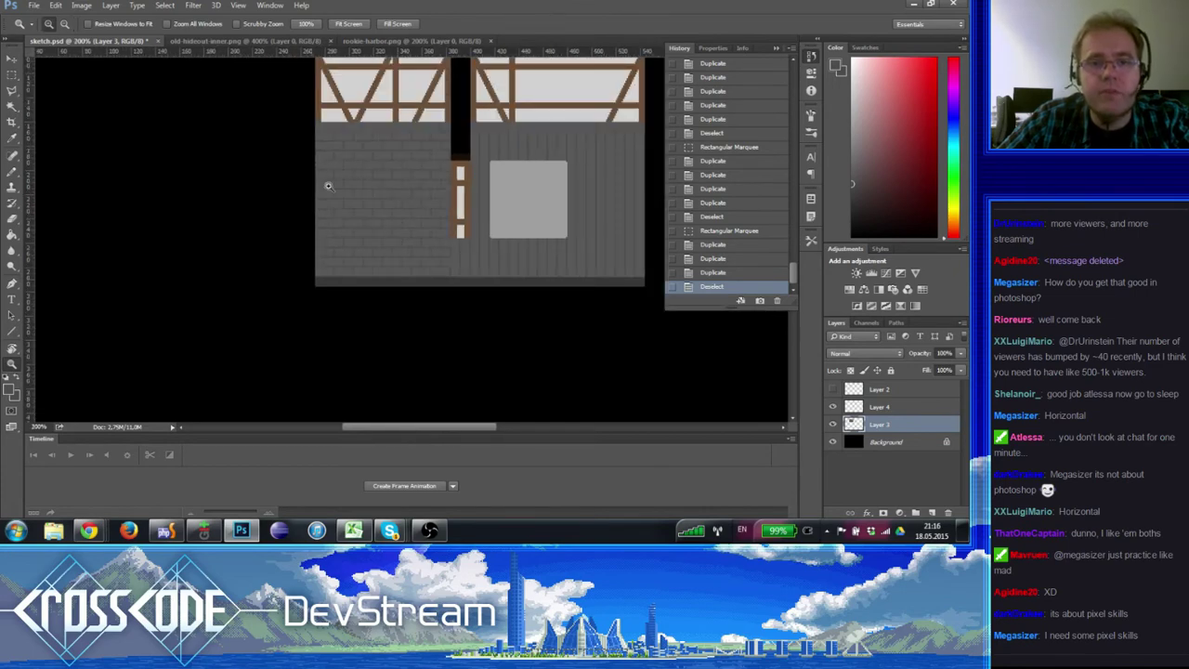
- Ready the Pencil on the left room's upper plank rows at 700%, hide the grid and sample the plank grey
{"action": "left_click", "coordinate": [307, 123]}
{"action": "left_click", "coordinate": [340, 109]}
{"action": "left_click", "coordinate": [394, 99]}
{"action": "left_click", "coordinate": [411, 86]}
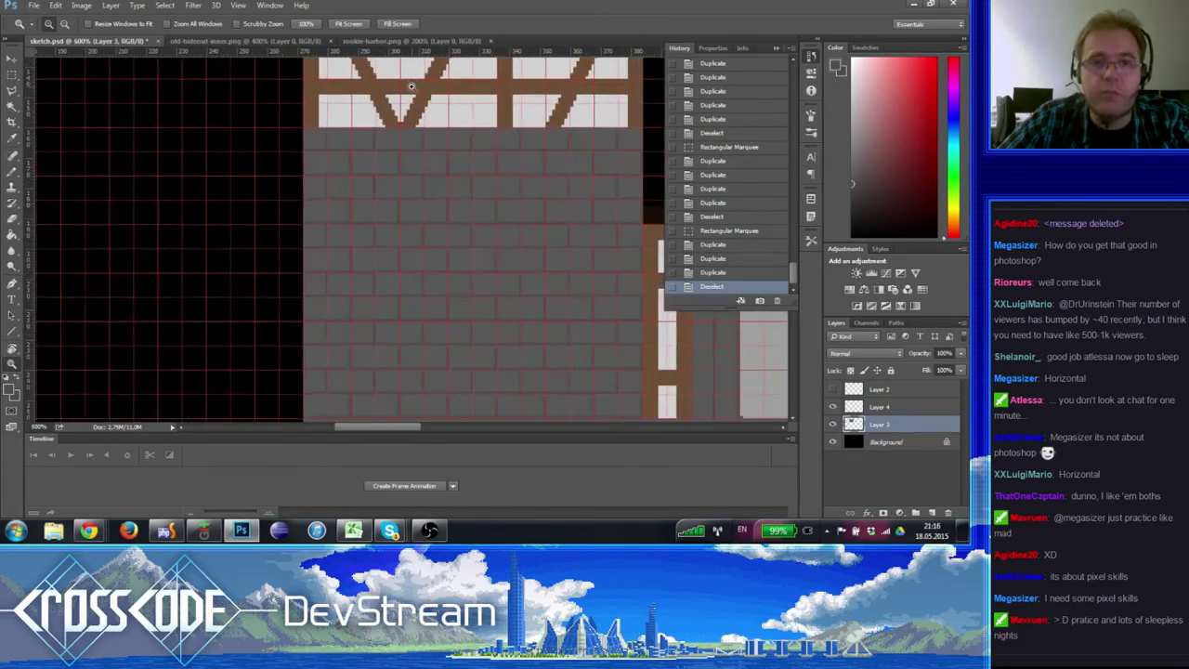
{"action": "left_click", "coordinate": [410, 87]}
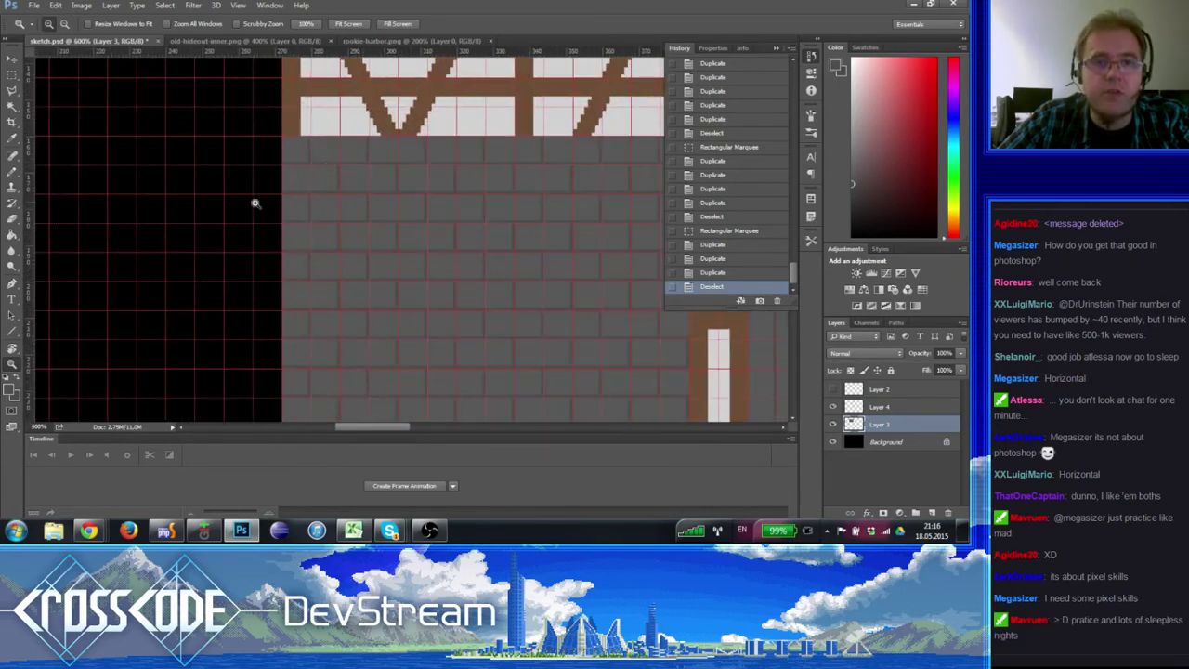
{"action": "left_click", "coordinate": [12, 173]}
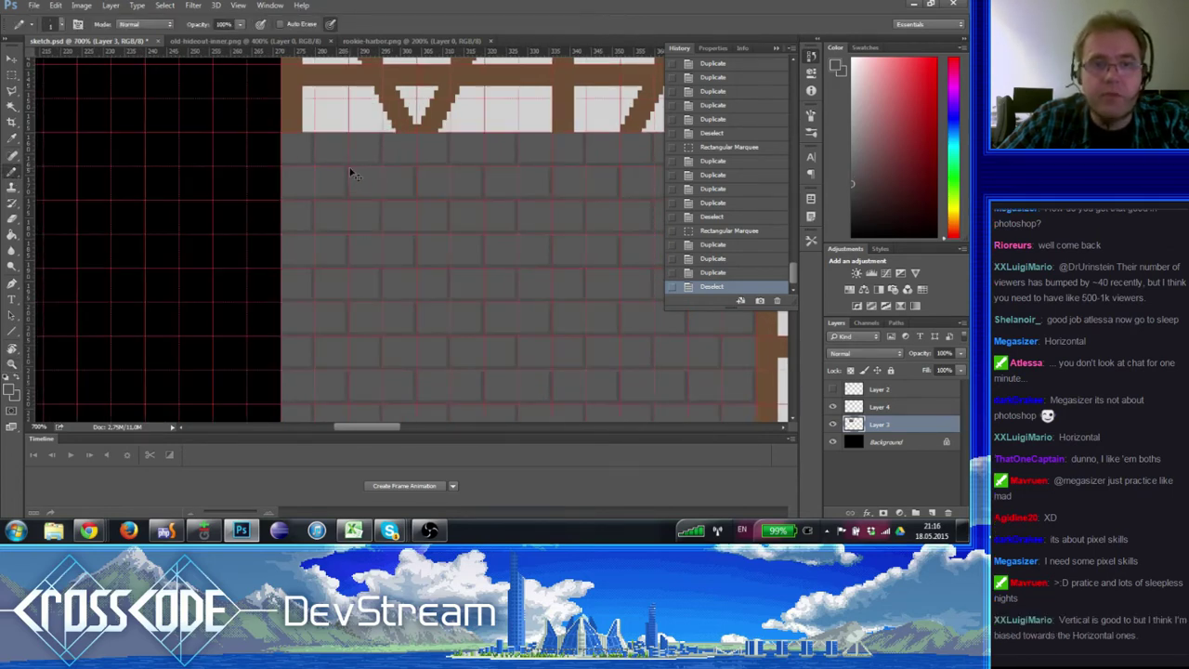
{"action": "key", "text": "ctrl+apostrophe"}
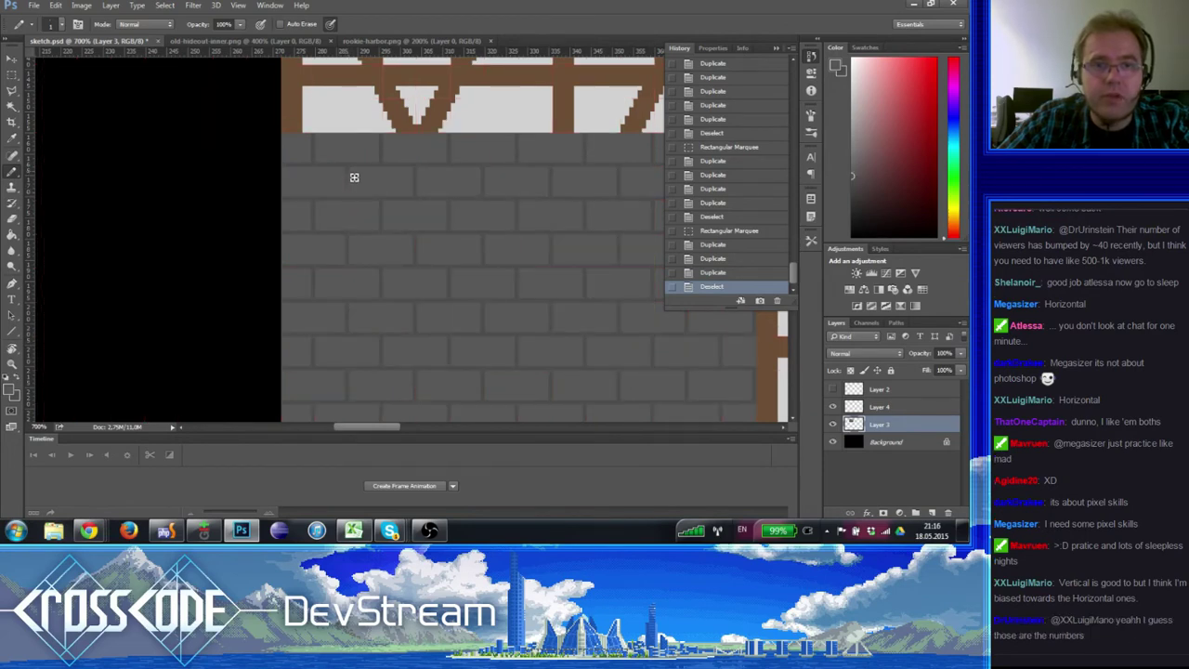
- Pencil out alternate vertical joints in the top two brick rows near the wall's left edge to form wider bricks
{"action": "left_click", "coordinate": [354, 177]}
{"action": "key", "text": "ctrl+apostrophe"}
{"action": "key", "text": "ctrl+apostrophe"}
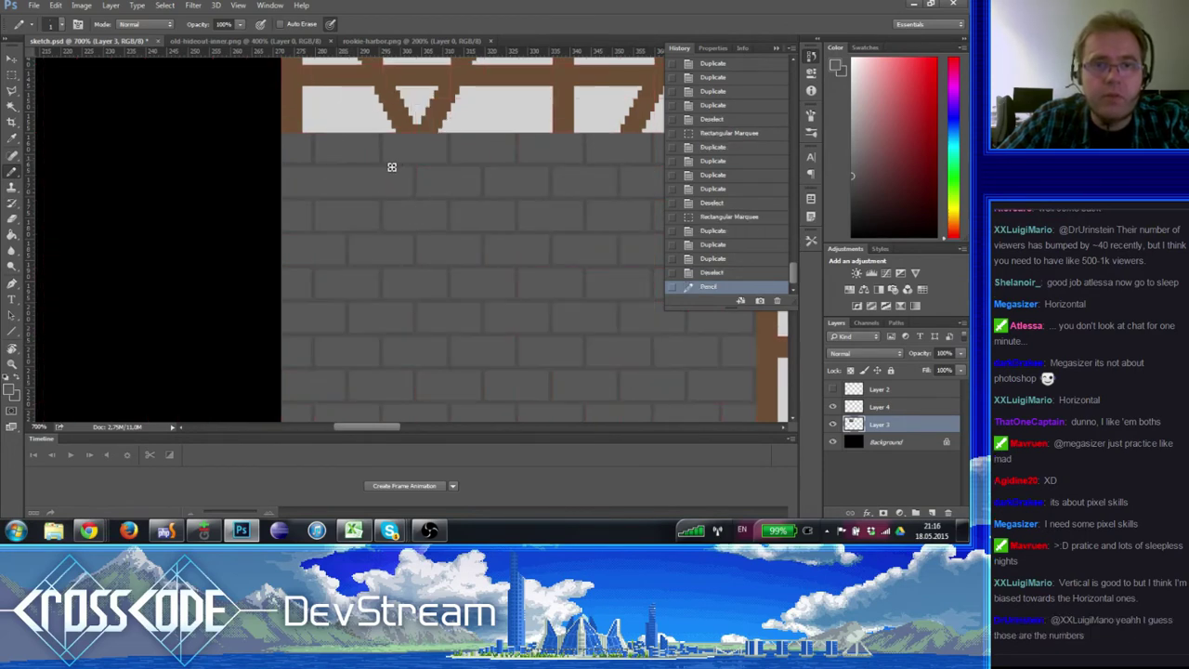
{"action": "left_click", "coordinate": [386, 142]}
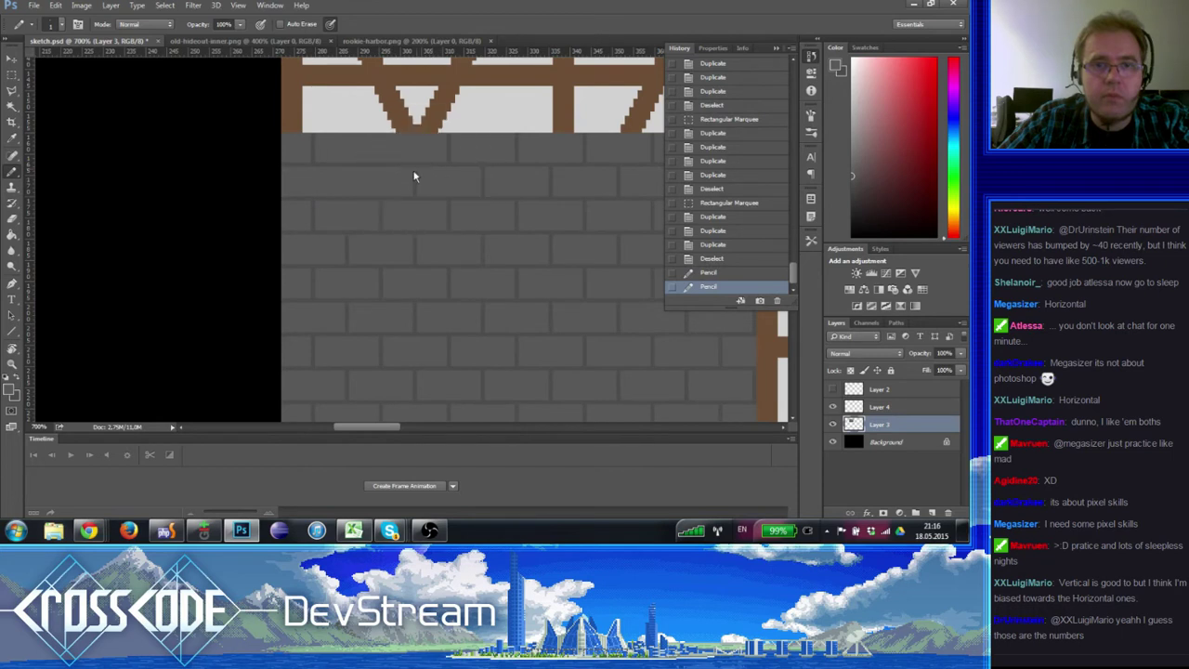
{"action": "left_click", "coordinate": [399, 174]}
{"action": "key", "text": "ctrl+apostrophe"}
{"action": "key", "text": "ctrl+apostrophe"}
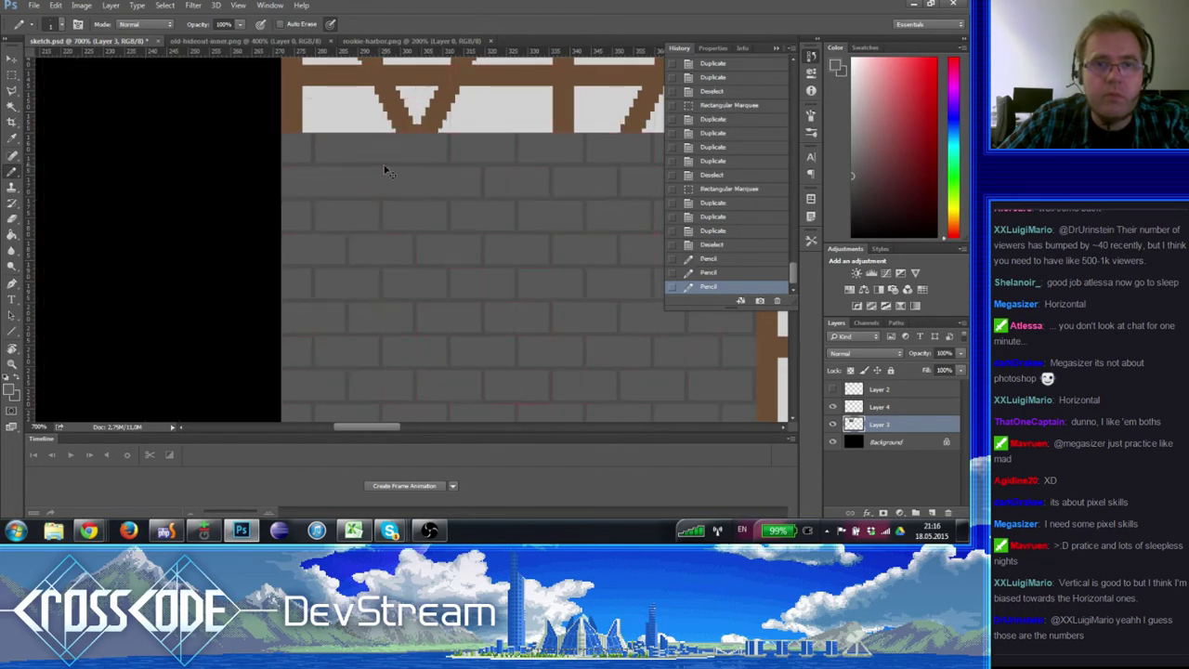
{"action": "left_click", "coordinate": [390, 171]}
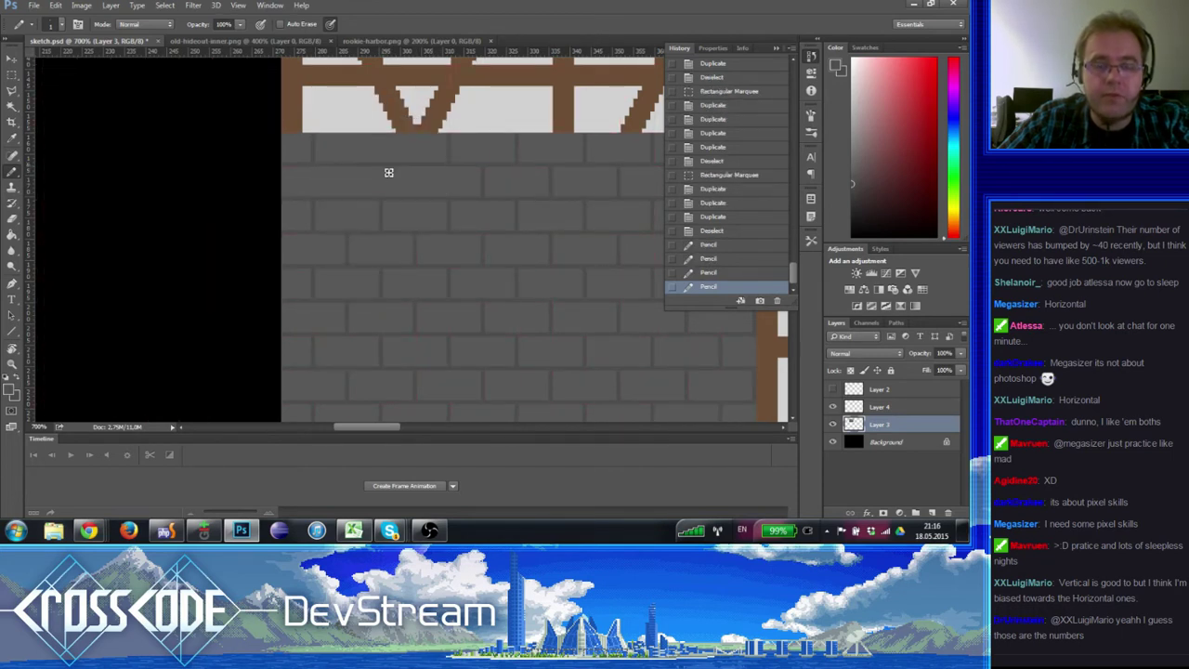
{"action": "key", "text": "ctrl+apostrophe"}
{"action": "key", "text": "ctrl+apostrophe"}
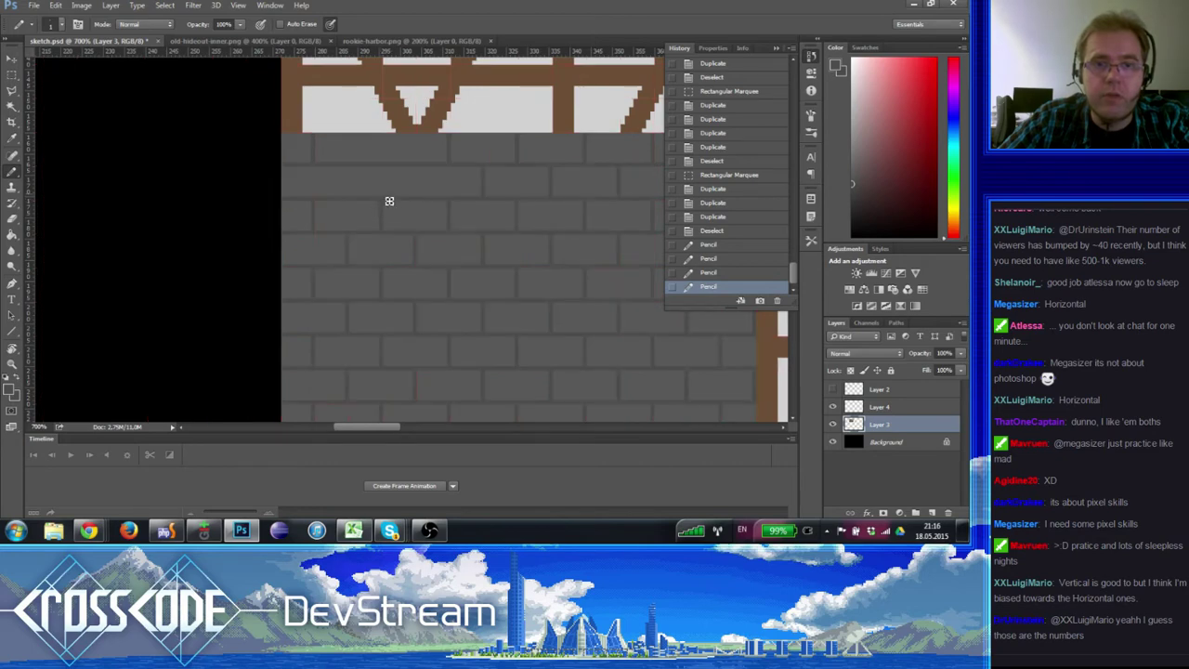
{"action": "left_click", "coordinate": [388, 175]}
- Show the grid, select the widened bricks in the top two rows, and duplicate them across to the wall's right edge
{"action": "key", "text": "ctrl+apostrophe"}
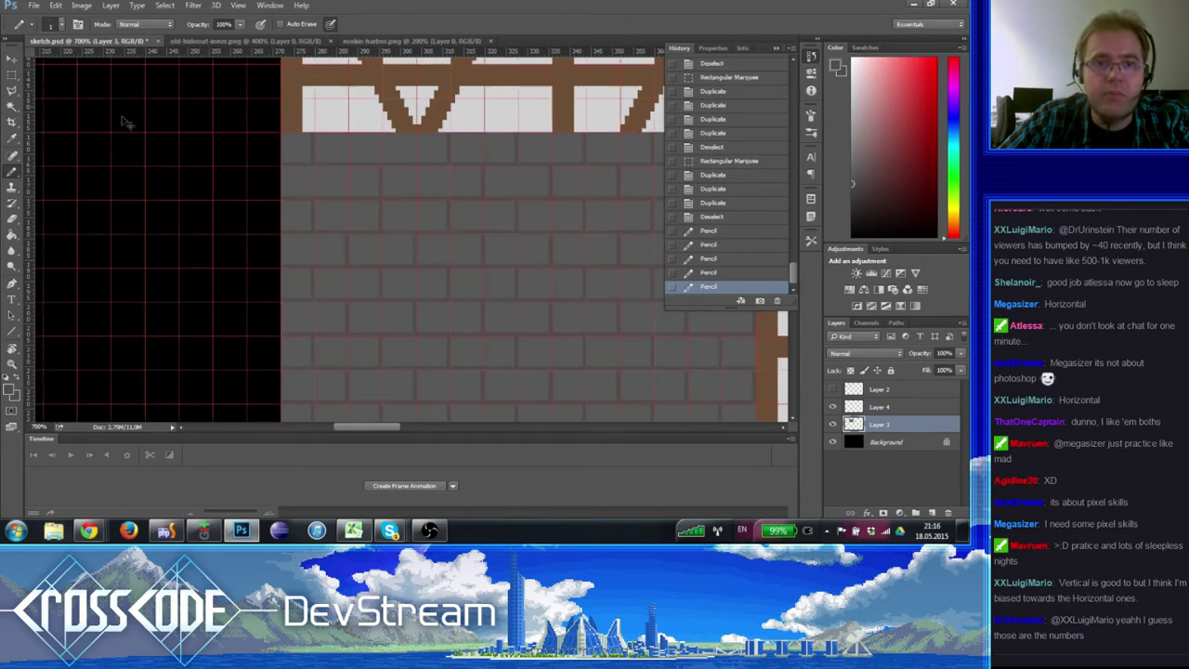
{"action": "left_click", "coordinate": [13, 76]}
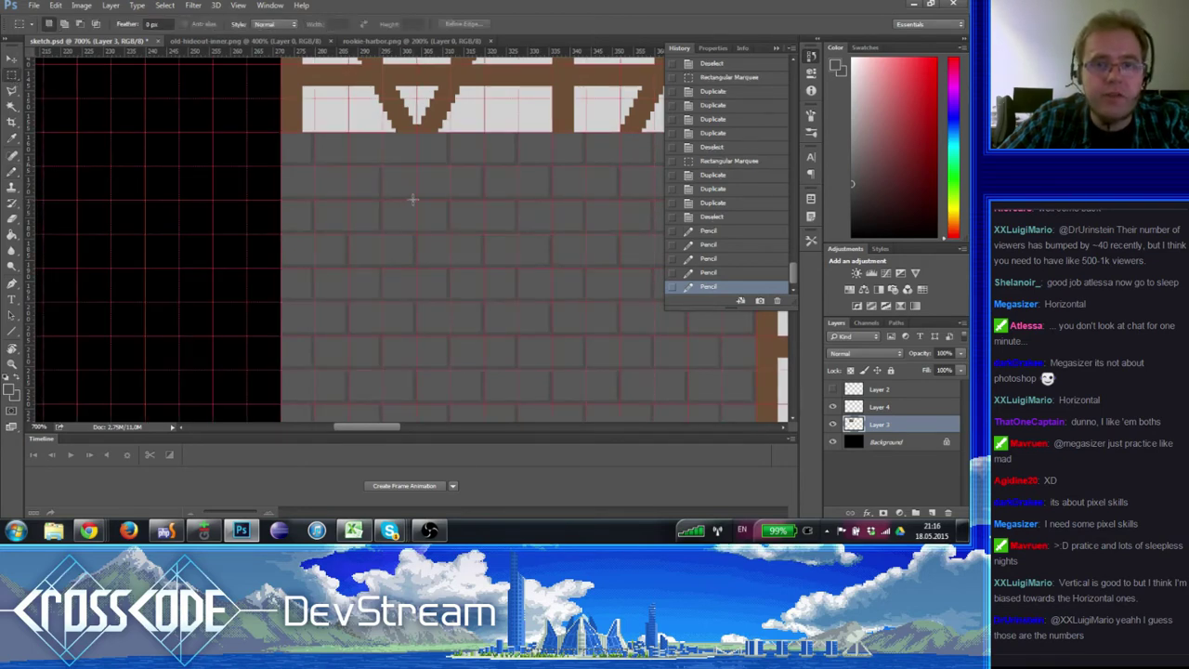
{"action": "left_click_drag", "start_coordinate": [416, 198], "coordinate": [278, 133]}
{"action": "left_click_drag", "start_coordinate": [313, 153], "coordinate": [344, 148]}
{"action": "left_click_drag", "start_coordinate": [424, 164], "coordinate": [664, 146]}
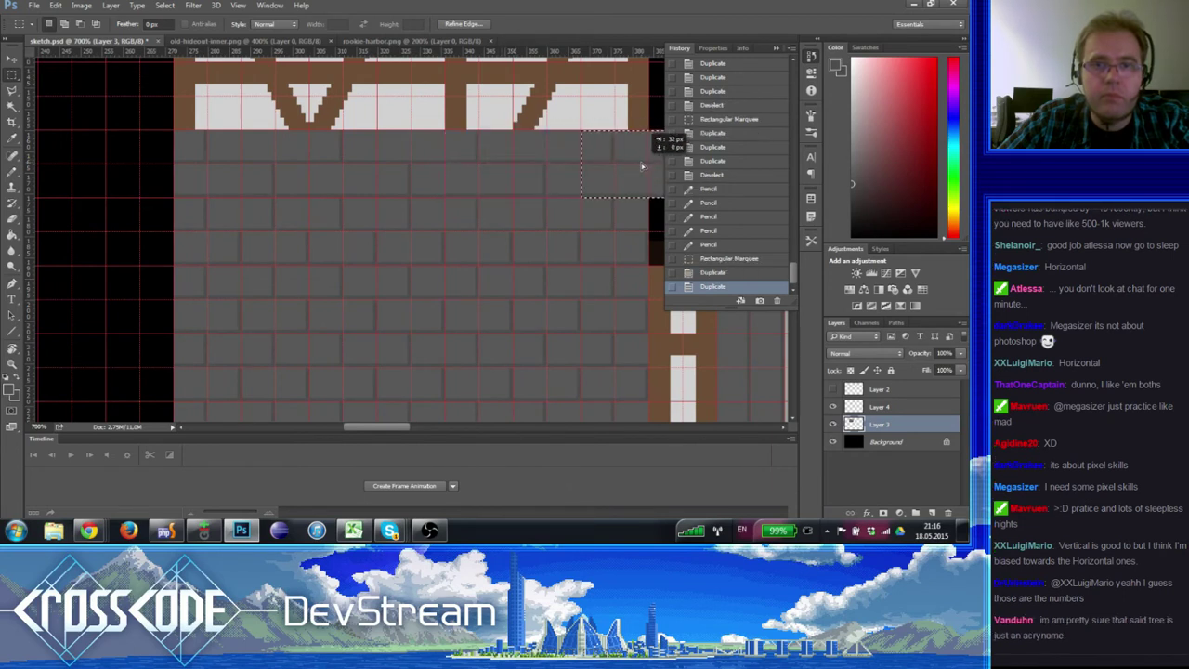
{"action": "scroll", "coordinate": [494, 167], "scroll_direction": "right", "scroll_amount": 3}
- Select the two full rows of wide bricks and duplicate them downward until the whole wall is covered
{"action": "left_click_drag", "start_coordinate": [501, 192], "coordinate": [399, 127]}
{"action": "left_click_drag", "start_coordinate": [482, 144], "coordinate": [188, 176]}
{"action": "scroll", "coordinate": [490, 139], "scroll_direction": "left", "scroll_amount": 2}
{"action": "key", "text": "ctrl+d"}
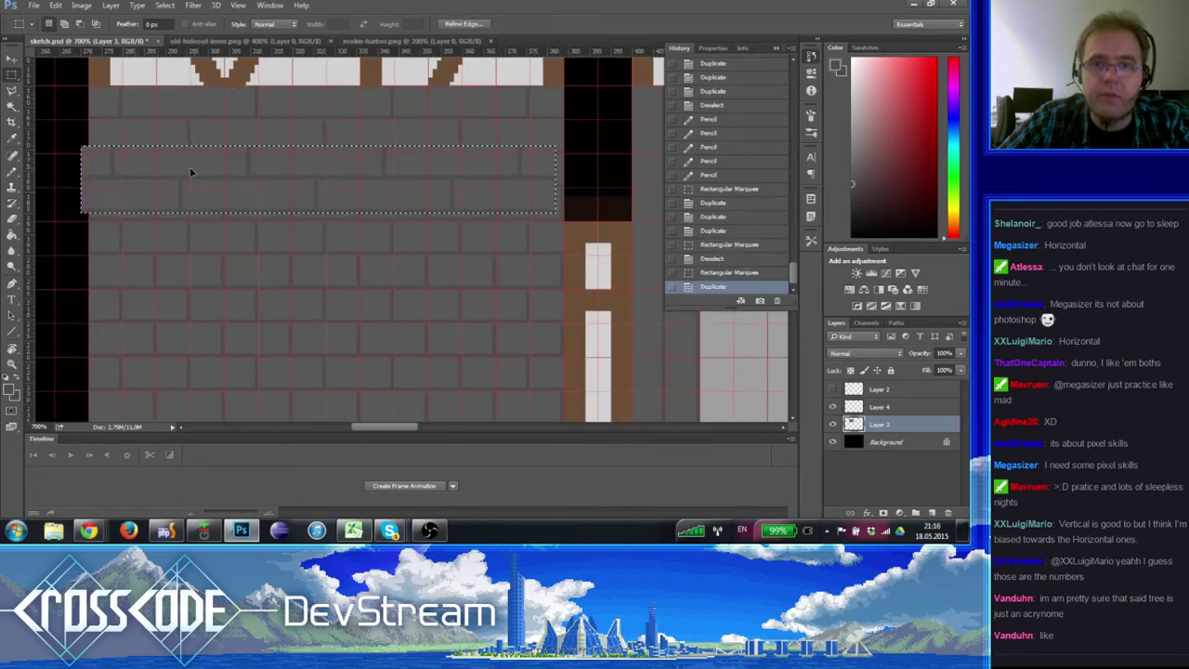
{"action": "left_click_drag", "start_coordinate": [308, 117], "coordinate": [312, 252]}
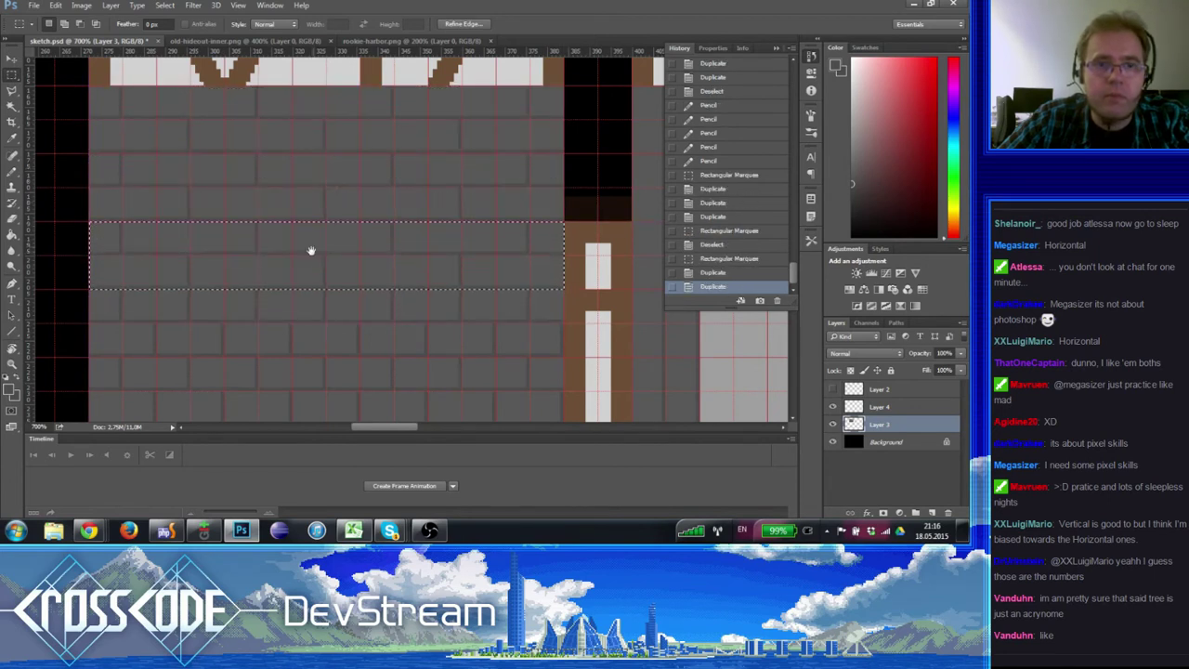
{"action": "scroll", "coordinate": [310, 201], "scroll_direction": "down", "scroll_amount": 3}
{"action": "left_click_drag", "start_coordinate": [312, 206], "coordinate": [309, 333]}
{"action": "scroll", "coordinate": [309, 279], "scroll_direction": "down", "scroll_amount": 3}
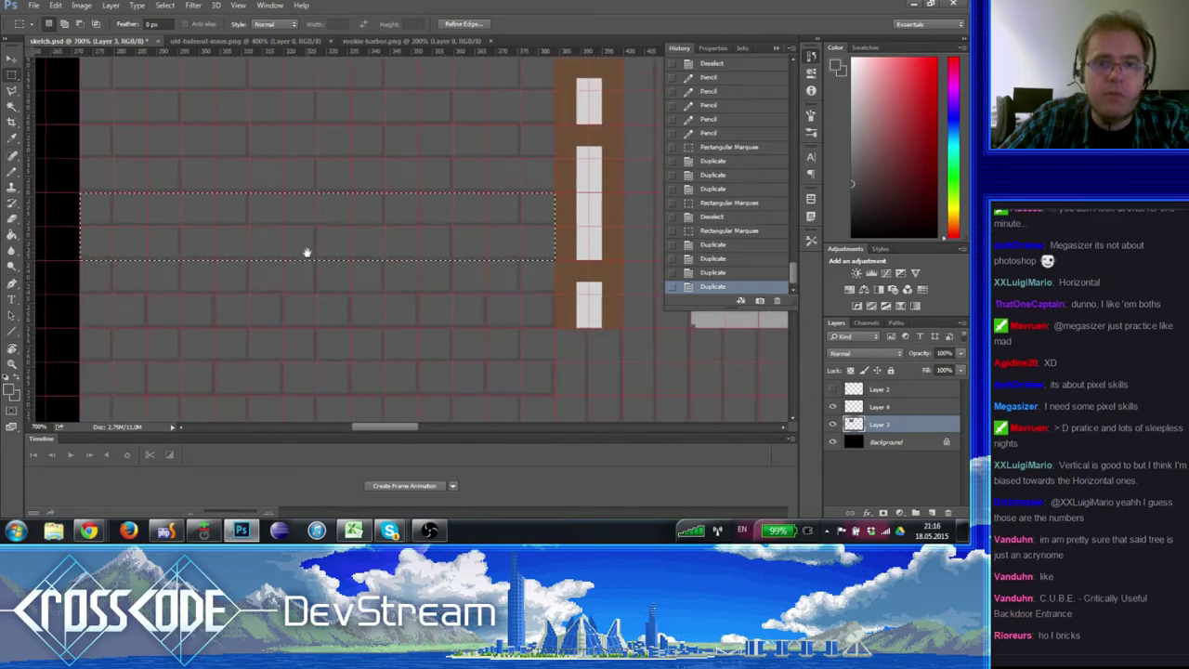
{"action": "left_click_drag", "start_coordinate": [306, 233], "coordinate": [311, 291]}
{"action": "scroll", "coordinate": [306, 220], "scroll_direction": "down", "scroll_amount": 4}
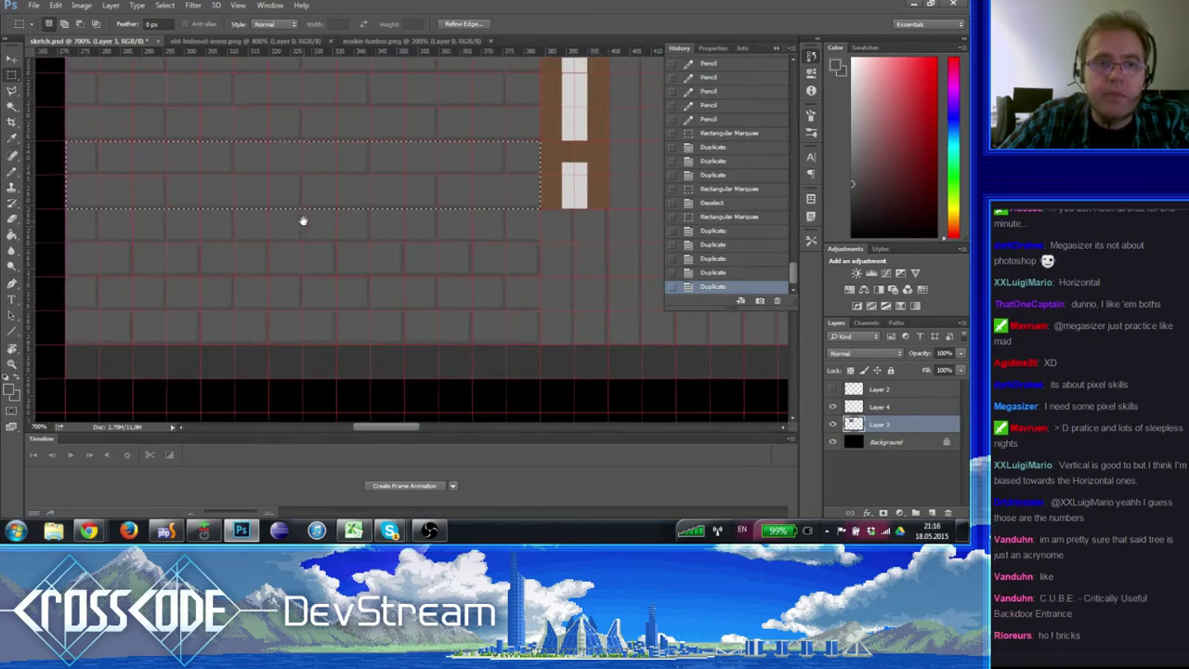
{"action": "left_click_drag", "start_coordinate": [306, 188], "coordinate": [306, 331]}
{"action": "key", "text": "ctrl+d"}
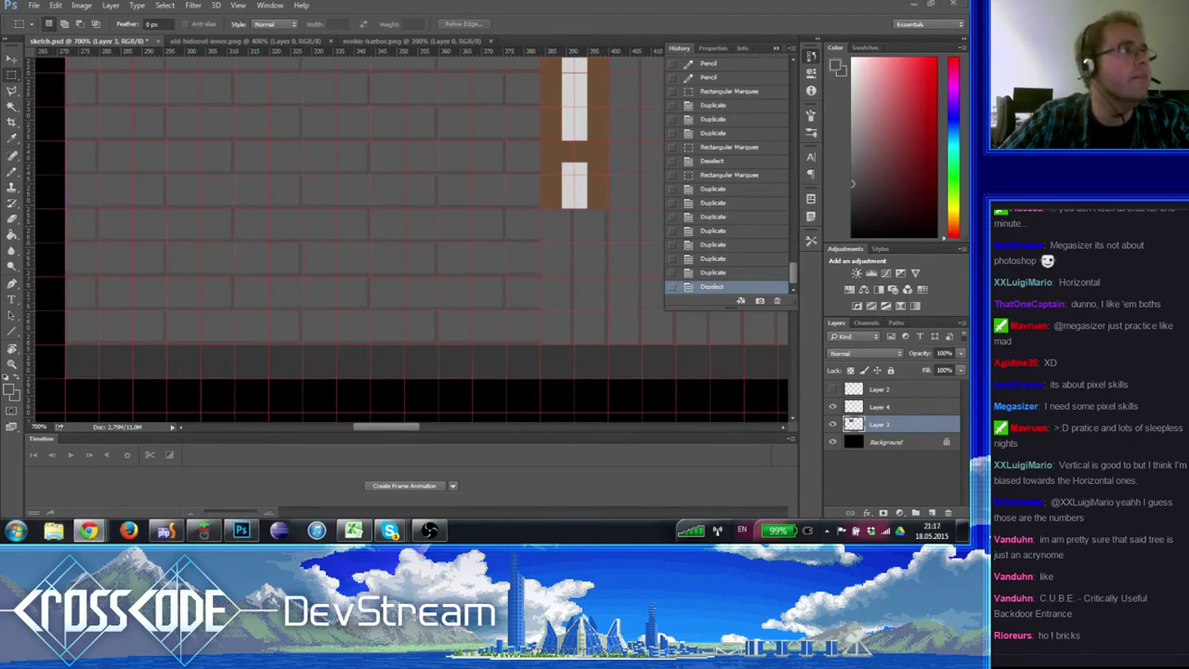
- Switch to Chrome to examine the marble tile wall reference photo, and return to Photoshop
{"action": "key", "text": "alt+Tab"}
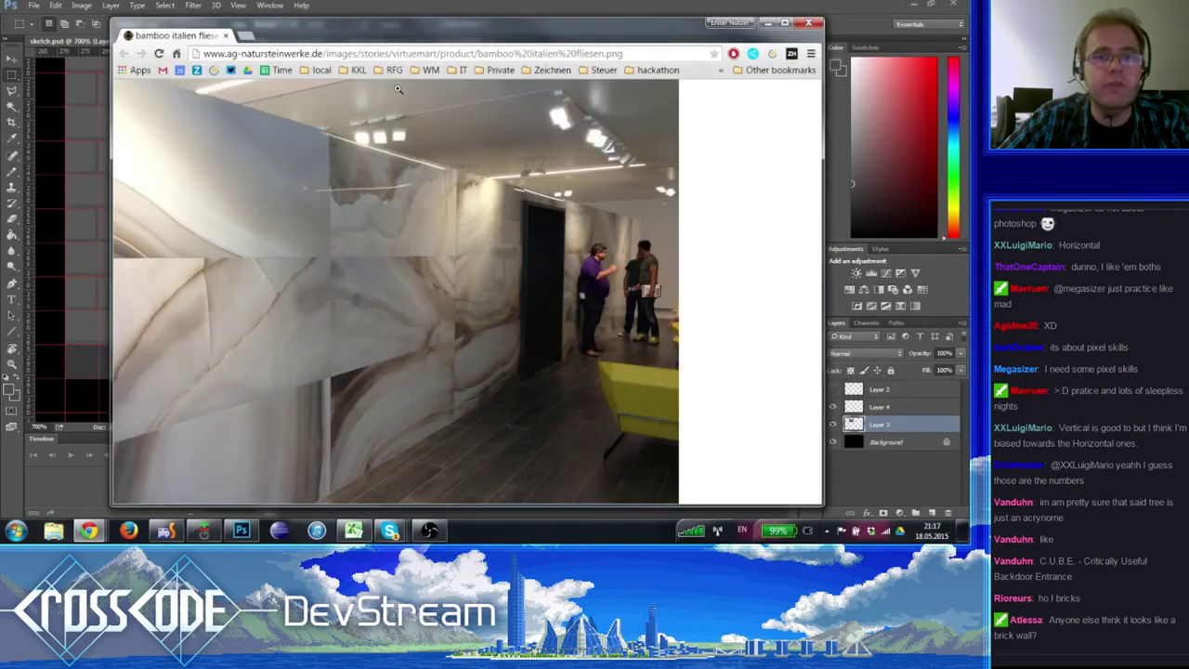
{"action": "left_click", "coordinate": [301, 53]}
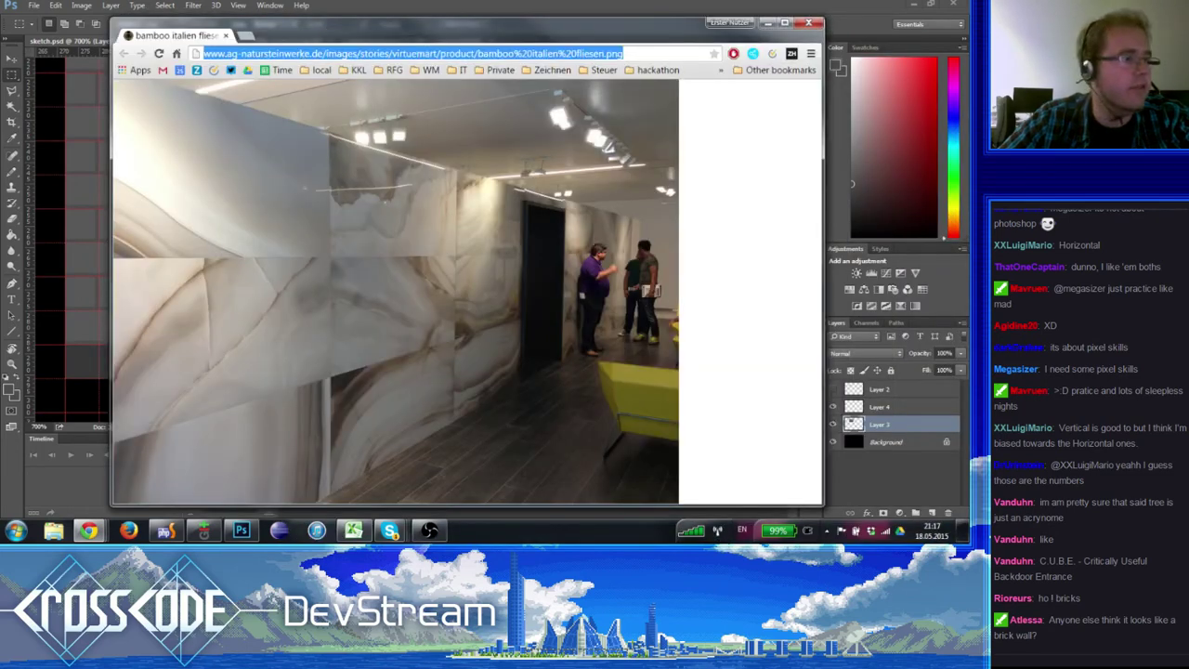
{"action": "key", "text": "alt+Tab"}
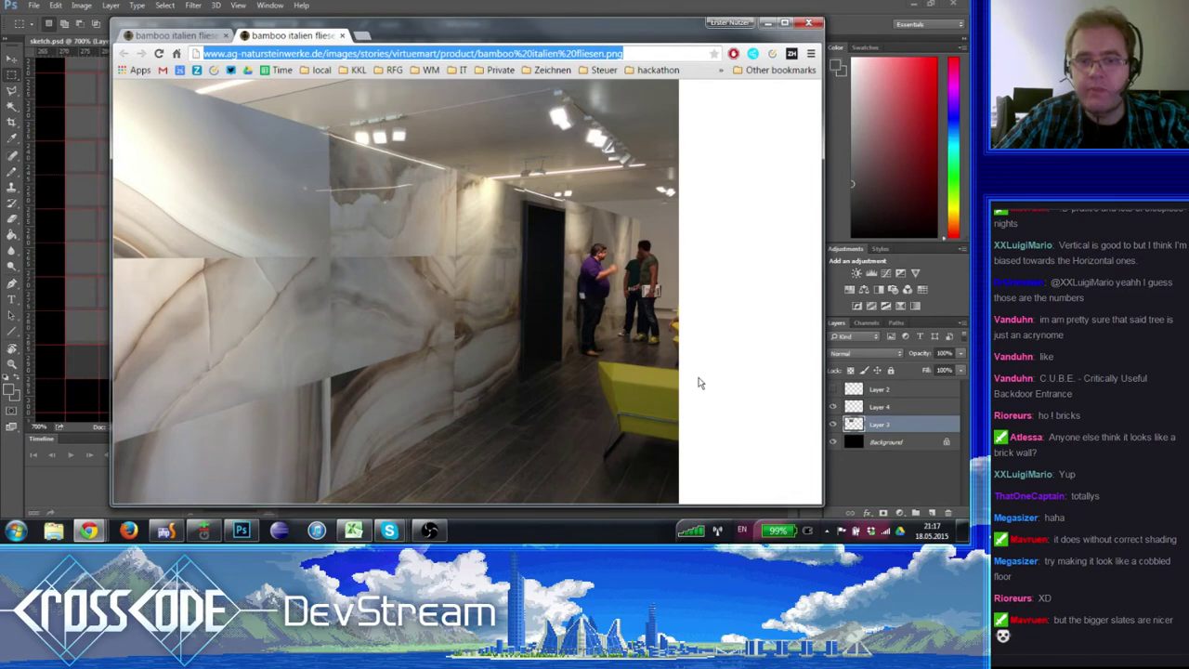
{"action": "left_click", "coordinate": [423, 411]}
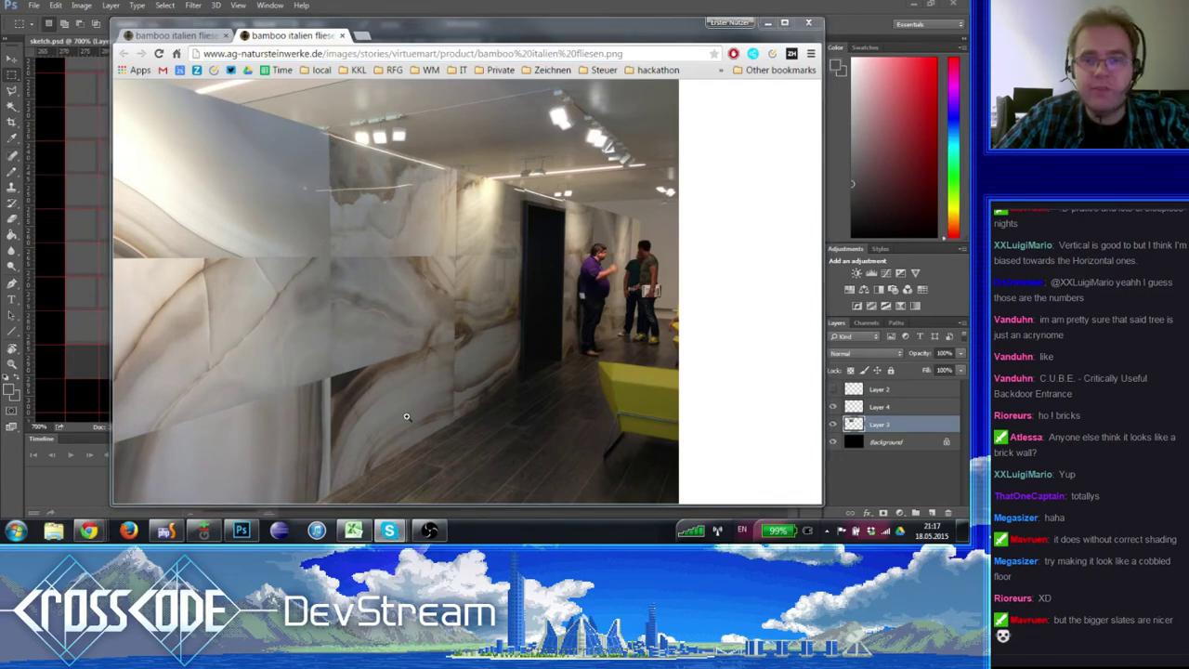
{"action": "key", "text": "alt+Tab"}
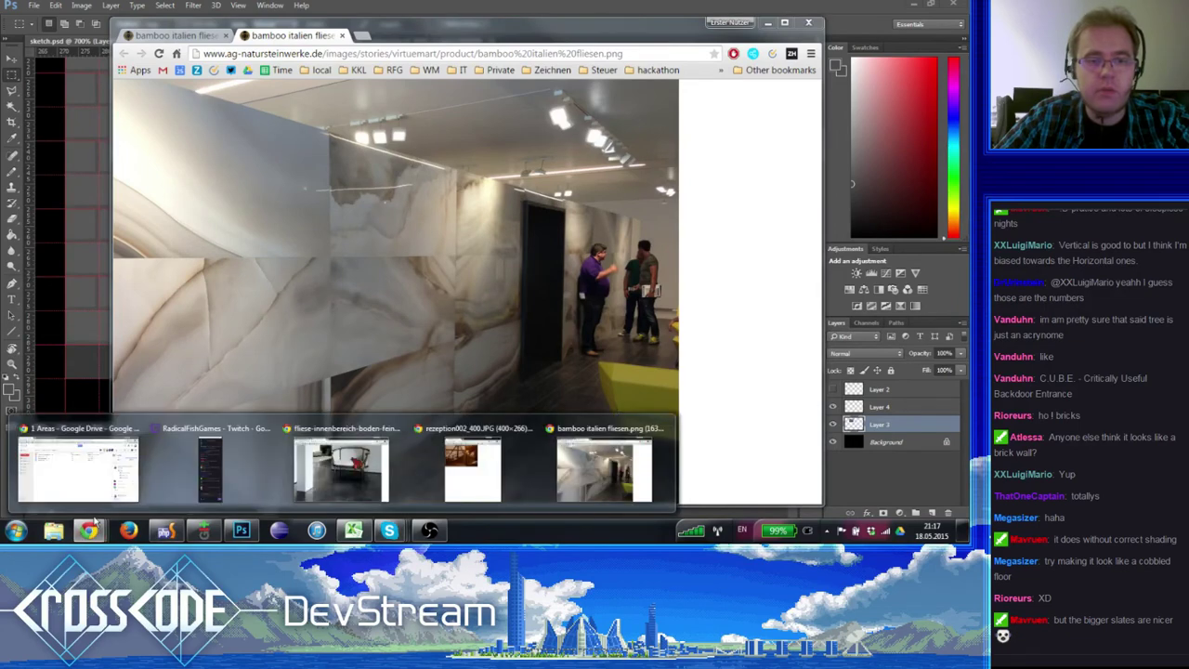
{"action": "left_click", "coordinate": [166, 531]}
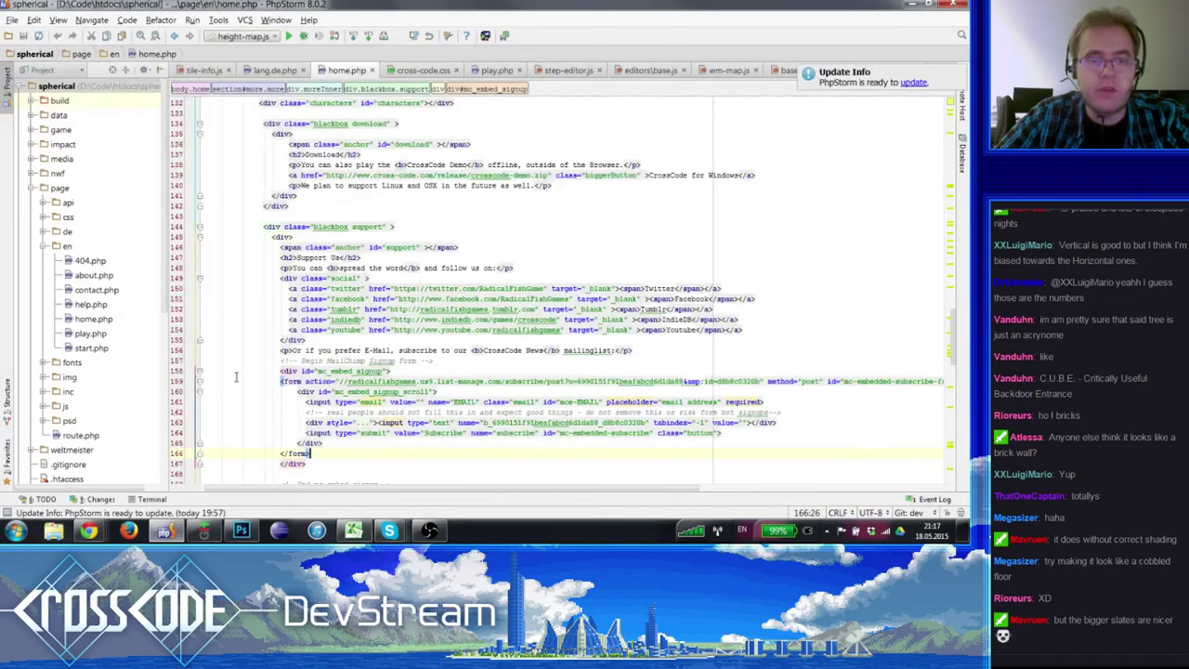
{"action": "left_click", "coordinate": [242, 531]}
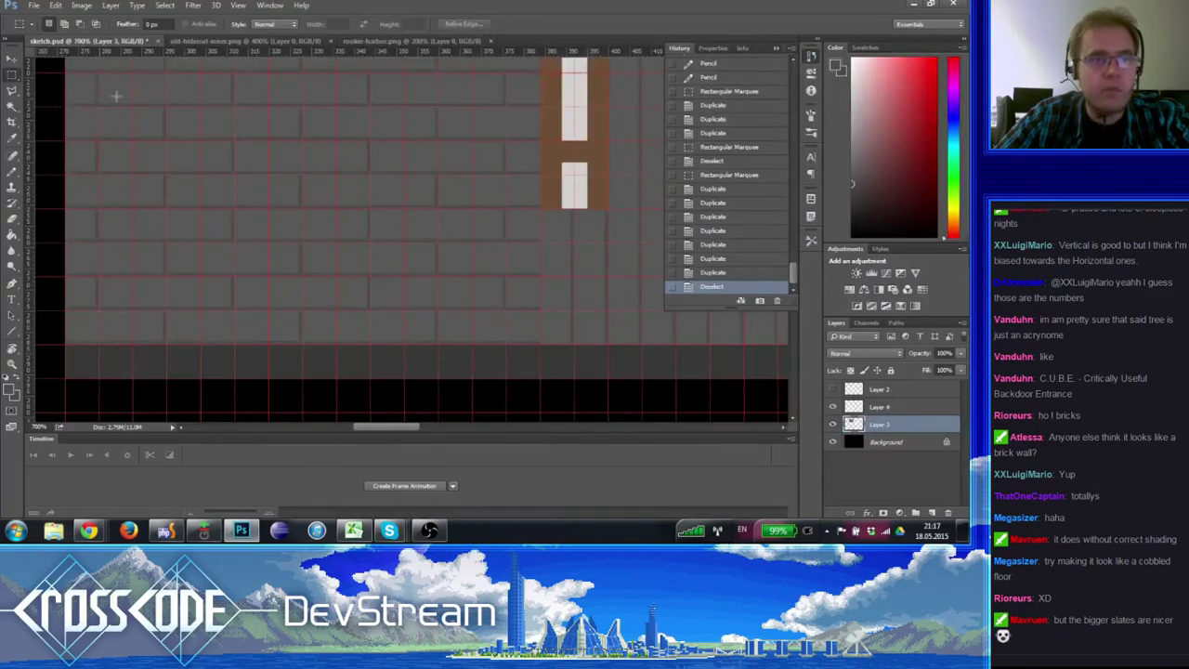
- Select a full-width band across the top two brick rows and nudge it up two pixels
{"action": "scroll", "coordinate": [263, 203], "scroll_direction": "up", "scroll_amount": 5}
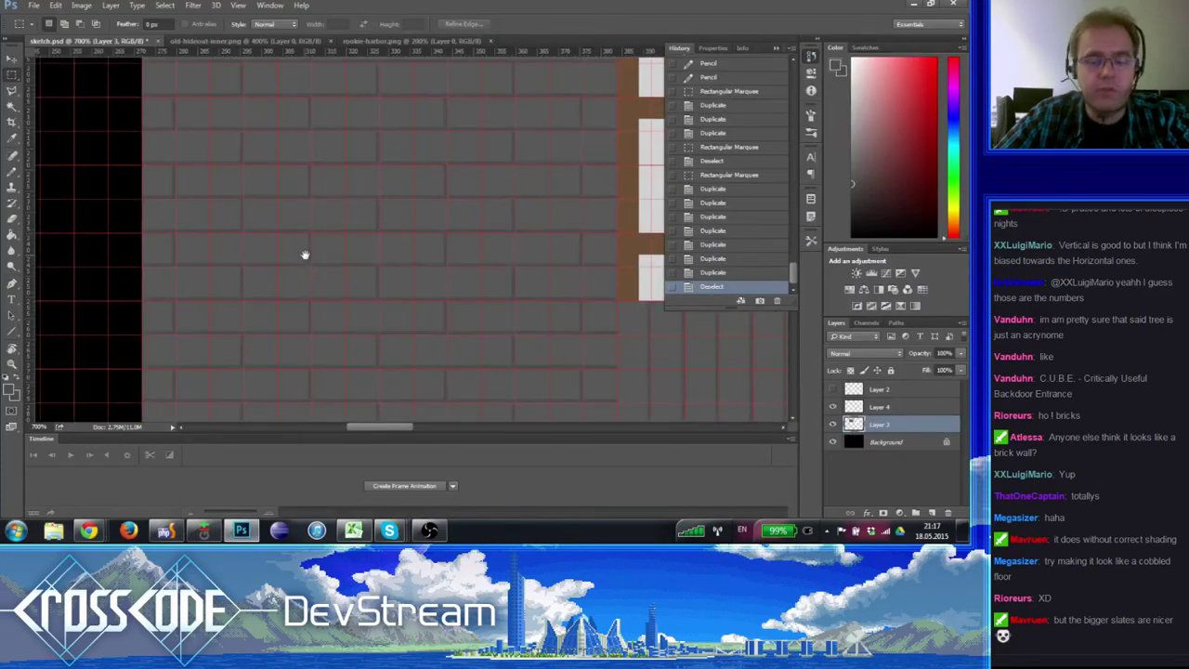
{"action": "scroll", "coordinate": [300, 244], "scroll_direction": "left", "scroll_amount": 5}
{"action": "scroll", "coordinate": [251, 230], "scroll_direction": "up", "scroll_amount": 5}
{"action": "scroll", "coordinate": [273, 310], "scroll_direction": "right", "scroll_amount": 1}
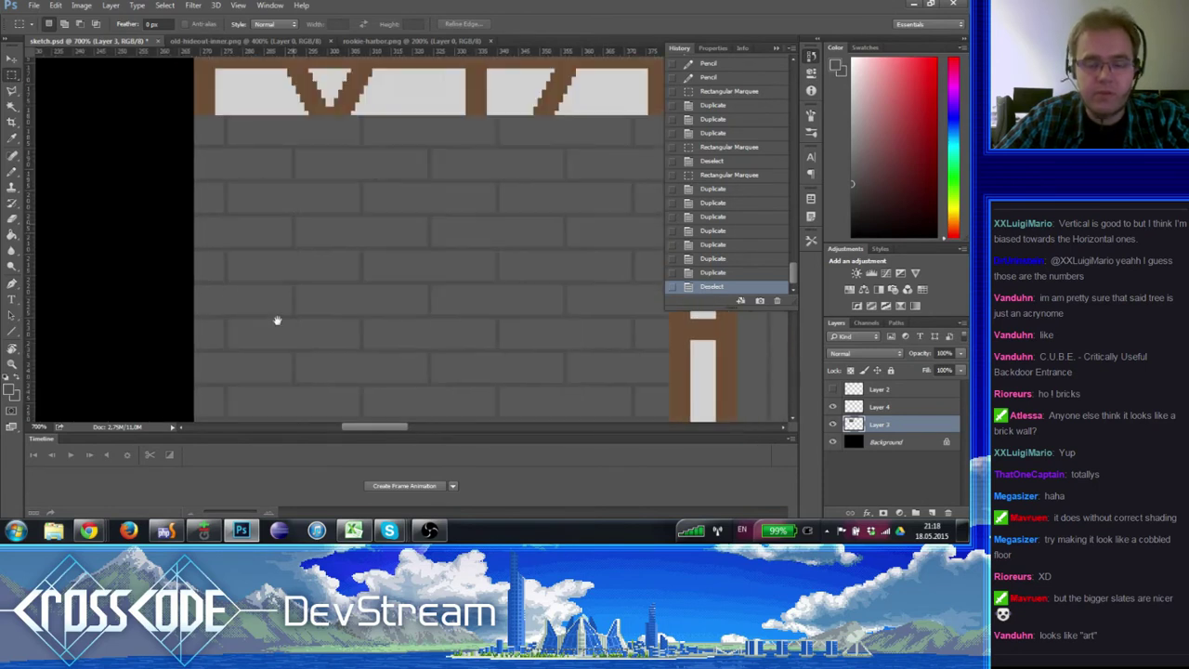
{"action": "left_click", "coordinate": [12, 364]}
{"action": "left_click", "coordinate": [226, 292]}
{"action": "left_click", "coordinate": [11, 79]}
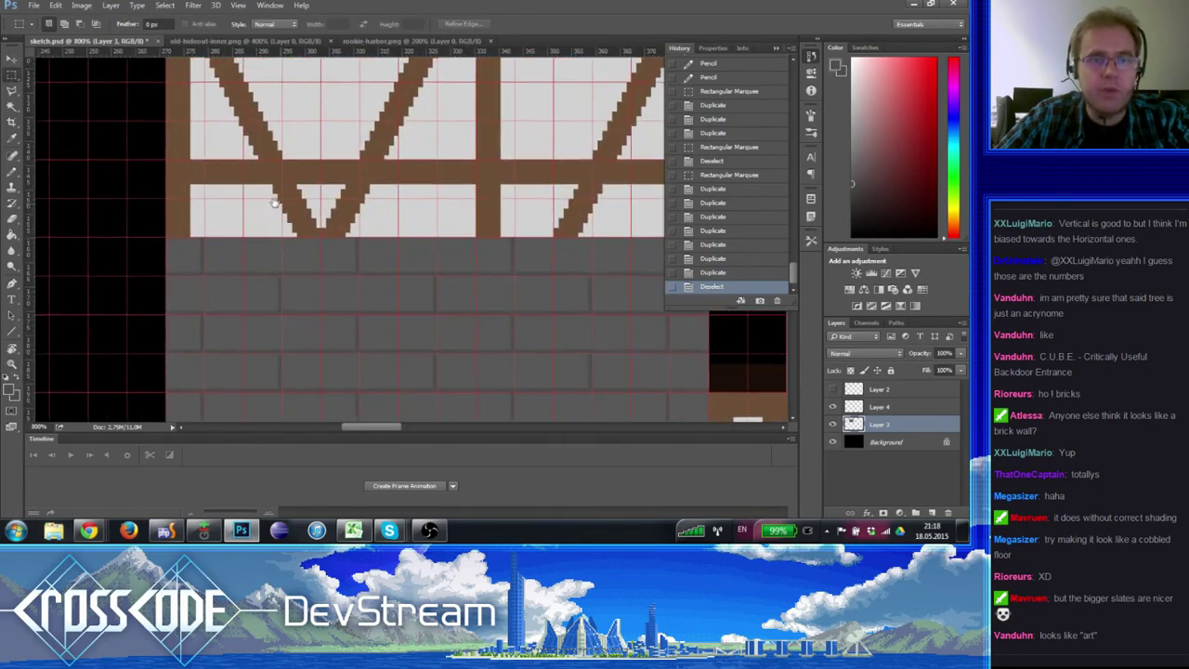
{"action": "left_click_drag", "start_coordinate": [236, 281], "coordinate": [605, 228]}
{"action": "left_click_drag", "start_coordinate": [643, 270], "coordinate": [569, 225]}
{"action": "key", "text": "ctrl+Up"}
{"action": "key", "text": "ctrl+Up"}
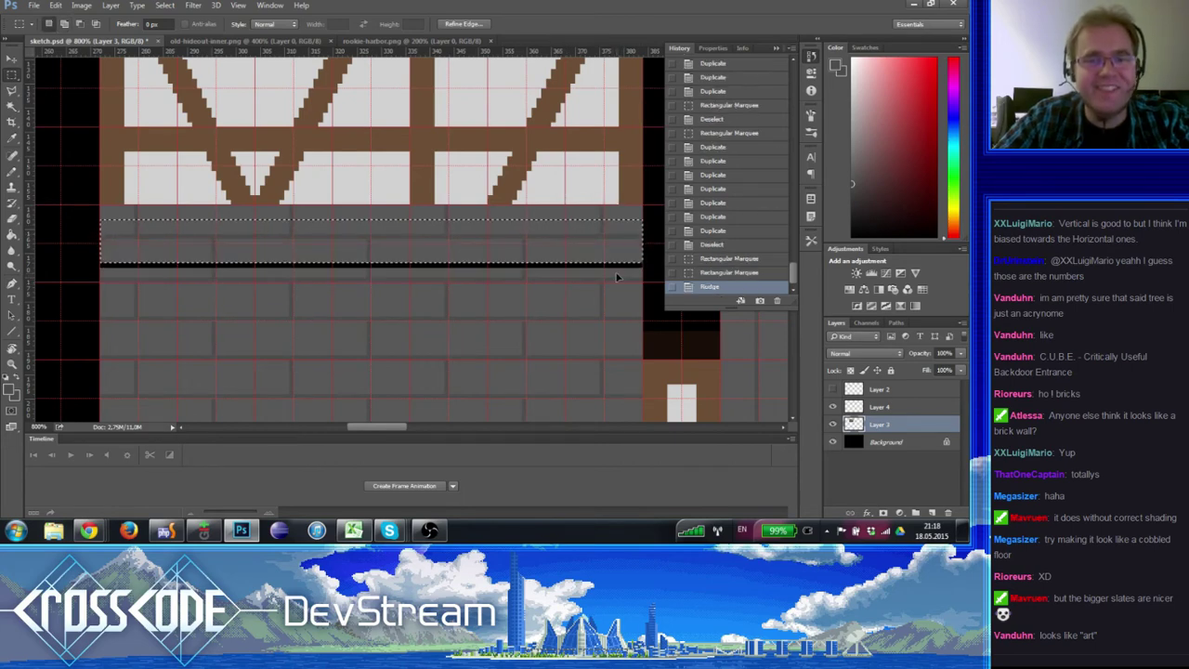
{"action": "key", "text": "ctrl+d"}
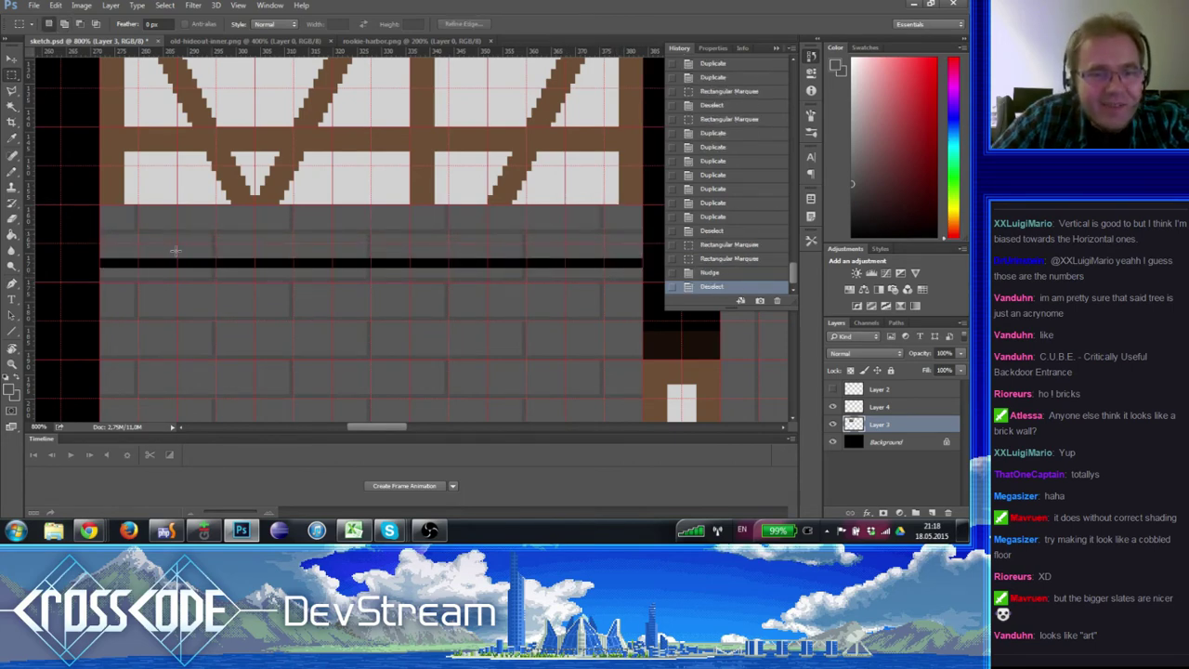
- Select a brick-wide piece of the second row and duplicate it slightly offset just above the black gap
{"action": "mouse_move", "coordinate": [288, 233]}
{"action": "left_mouse_down"}
{"action": "mouse_move", "coordinate": [137, 205]}
{"action": "mouse_move", "coordinate": [290, 234]}
{"action": "left_mouse_up"}
{"action": "left_click_drag", "start_coordinate": [264, 243], "coordinate": [273, 252]}
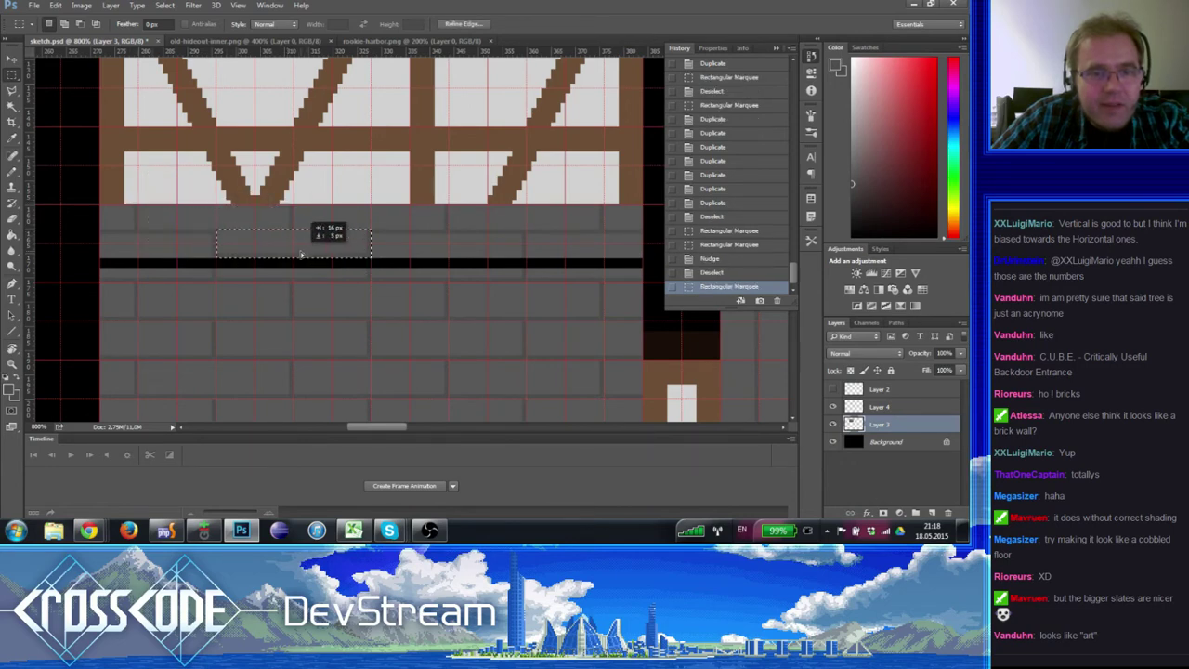
{"action": "left_click_drag", "start_coordinate": [301, 254], "coordinate": [303, 252]}
{"action": "left_click_drag", "start_coordinate": [197, 214], "coordinate": [217, 234]}
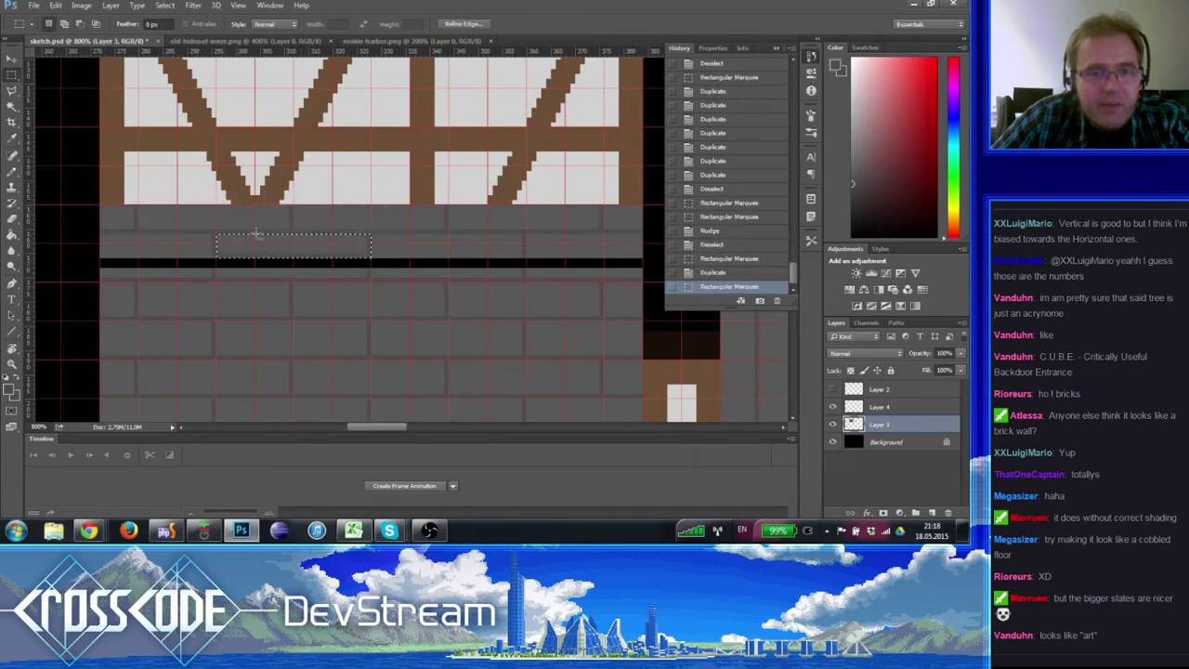
{"action": "left_click", "coordinate": [332, 255]}
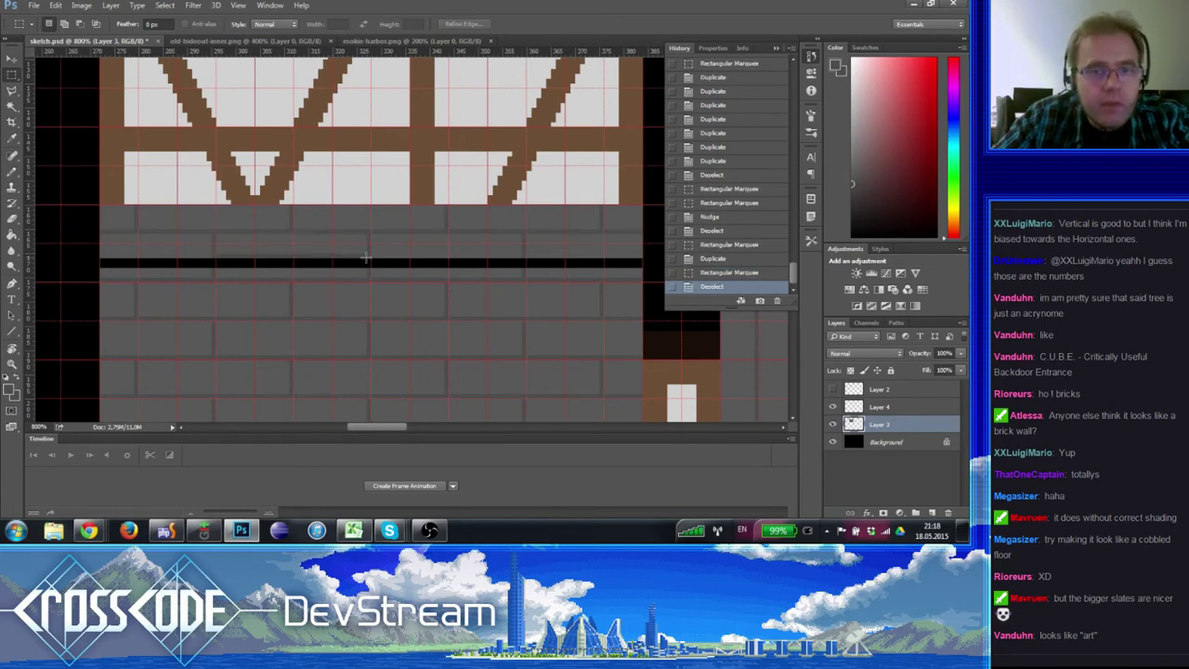
- Select the left half of the brick band above the black gap and nudge it down one pixel
{"action": "left_click_drag", "start_coordinate": [368, 256], "coordinate": [101, 220]}
{"action": "key", "text": "ctrl+Down"}
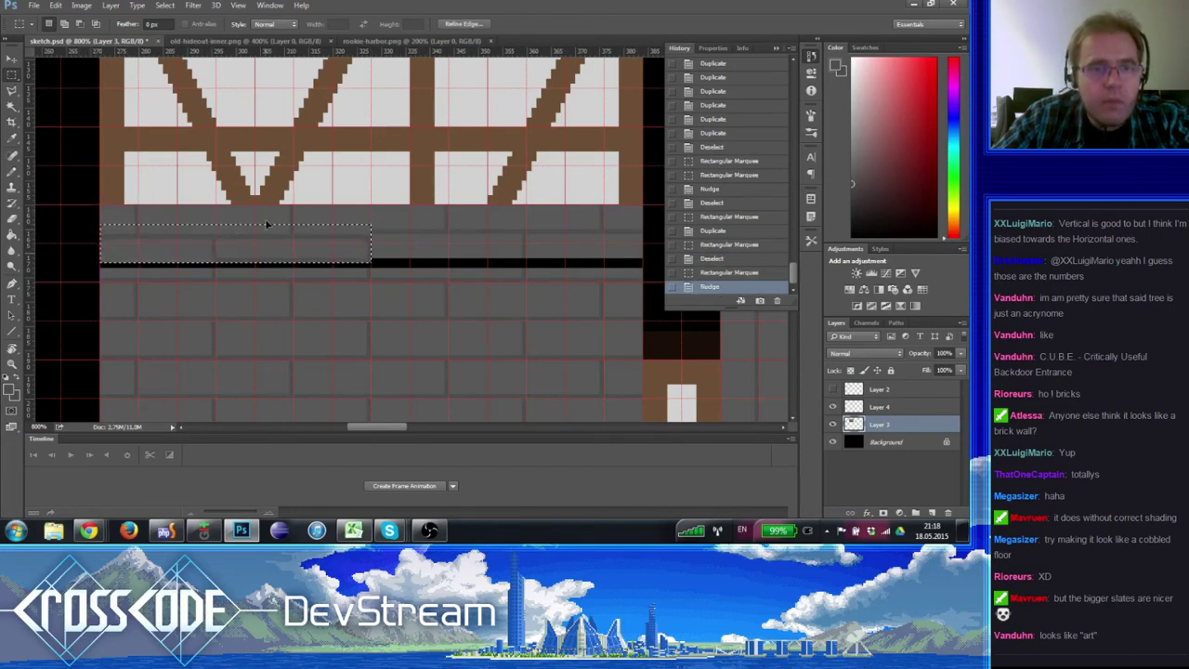
{"action": "key", "text": "ctrl+d"}
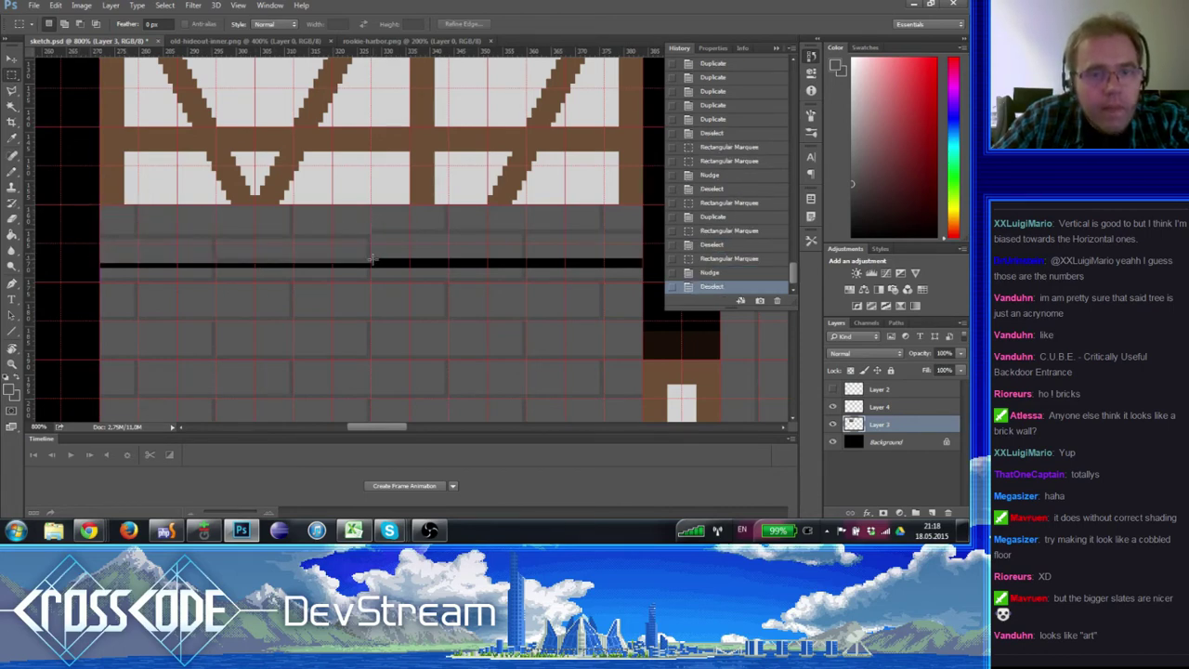
- Select an 8 by 4 px piece of the second row's lower edge and duplicate it leftward to the wall's edge
{"action": "left_click_drag", "start_coordinate": [371, 260], "coordinate": [220, 227]}
{"action": "key", "text": "ctrl+d"}
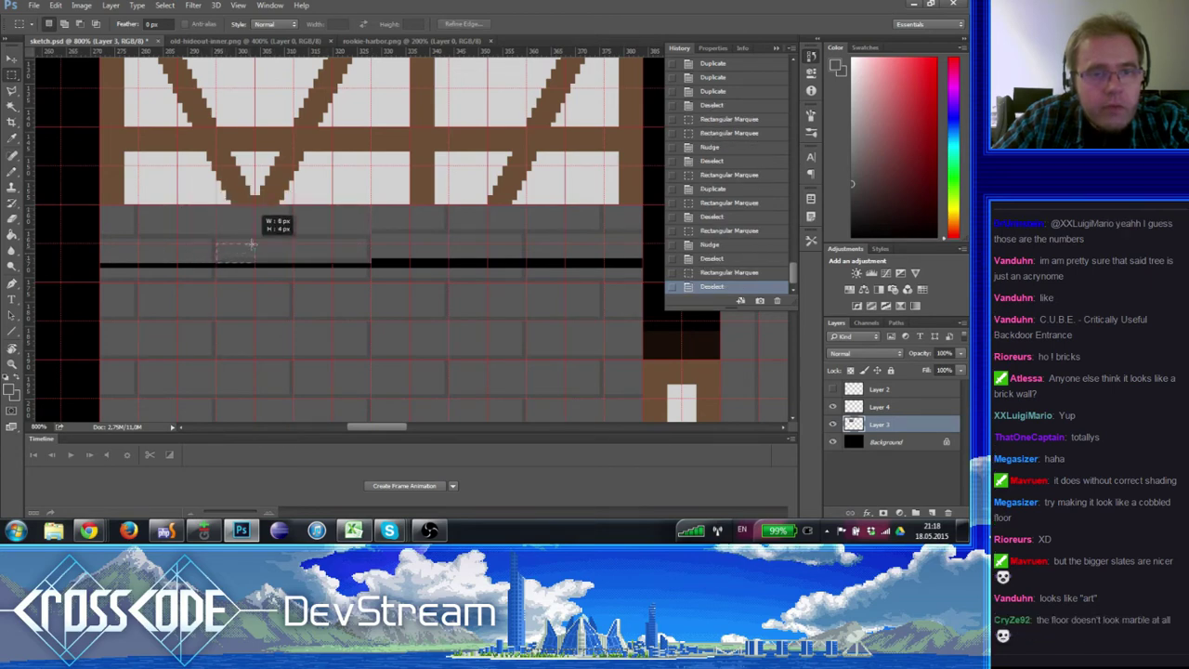
{"action": "left_click_drag", "start_coordinate": [251, 245], "coordinate": [253, 246]}
{"action": "left_click_drag", "start_coordinate": [243, 256], "coordinate": [202, 258]}
{"action": "left_click_drag", "start_coordinate": [204, 257], "coordinate": [170, 258]}
{"action": "left_click_drag", "start_coordinate": [169, 257], "coordinate": [126, 257]}
{"action": "key", "text": "ctrl+d"}
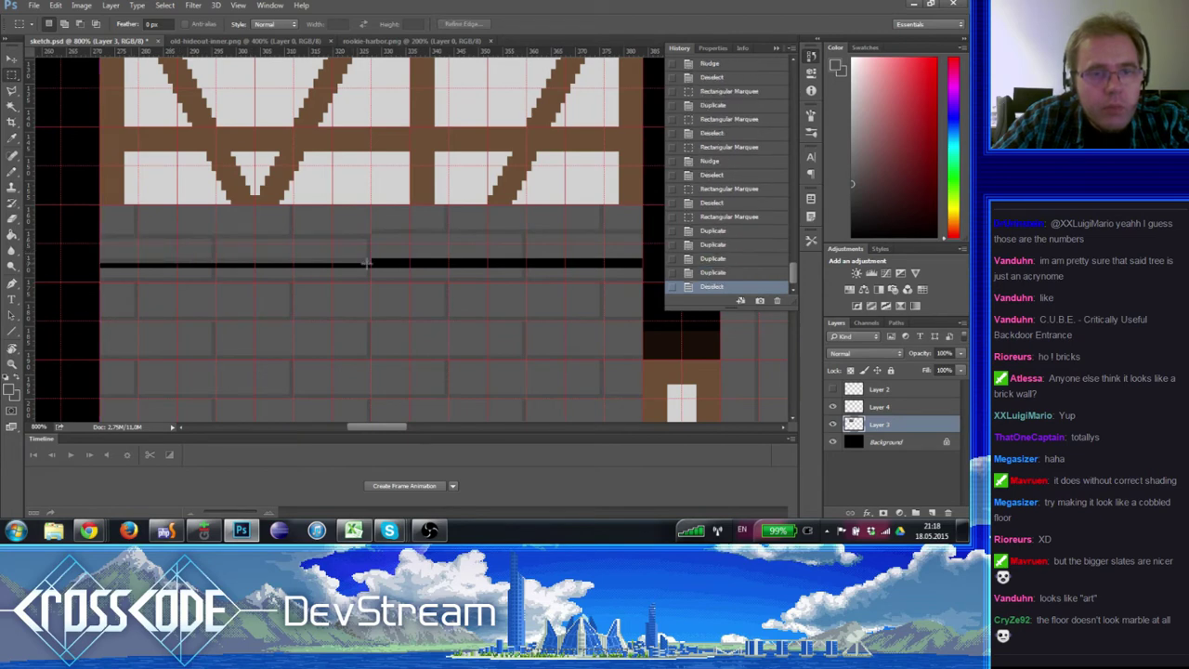
- Select the lower strip of the second row's left half and nudge it down to close the black gap
{"action": "left_click_drag", "start_coordinate": [371, 263], "coordinate": [100, 245]}
{"action": "key", "text": "ctrl+Down"}
{"action": "key", "text": "ctrl+Down"}
{"action": "key", "text": "ctrl+Down"}
{"action": "key", "text": "ctrl+Down"}
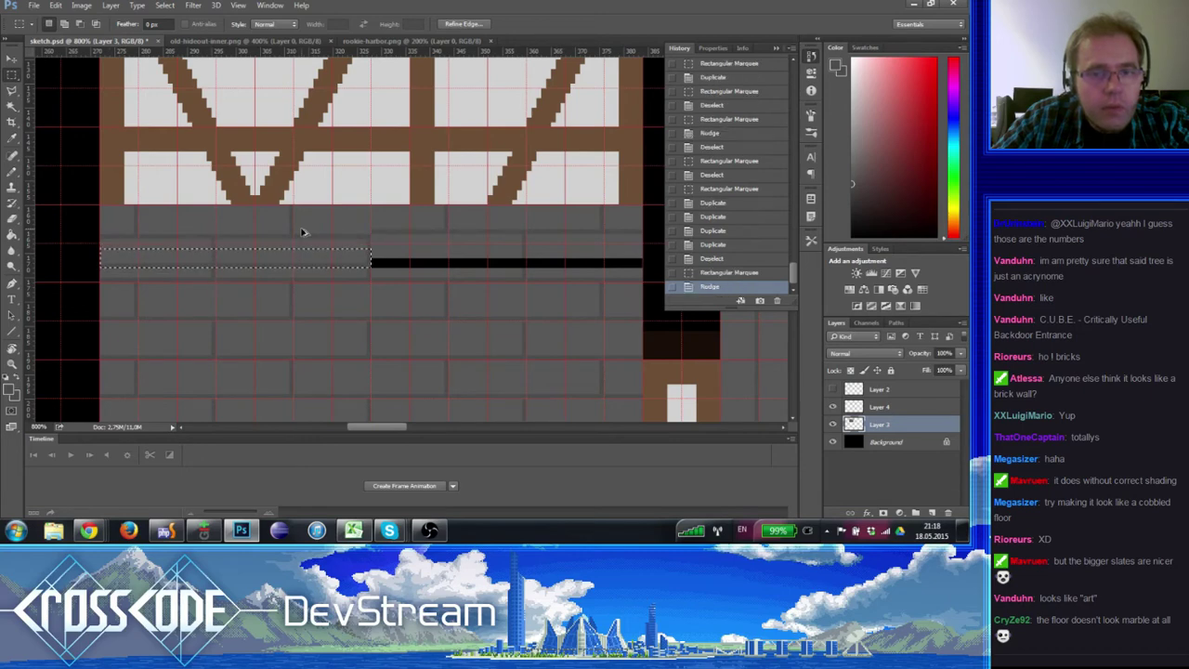
{"action": "key", "text": "ctrl+d"}
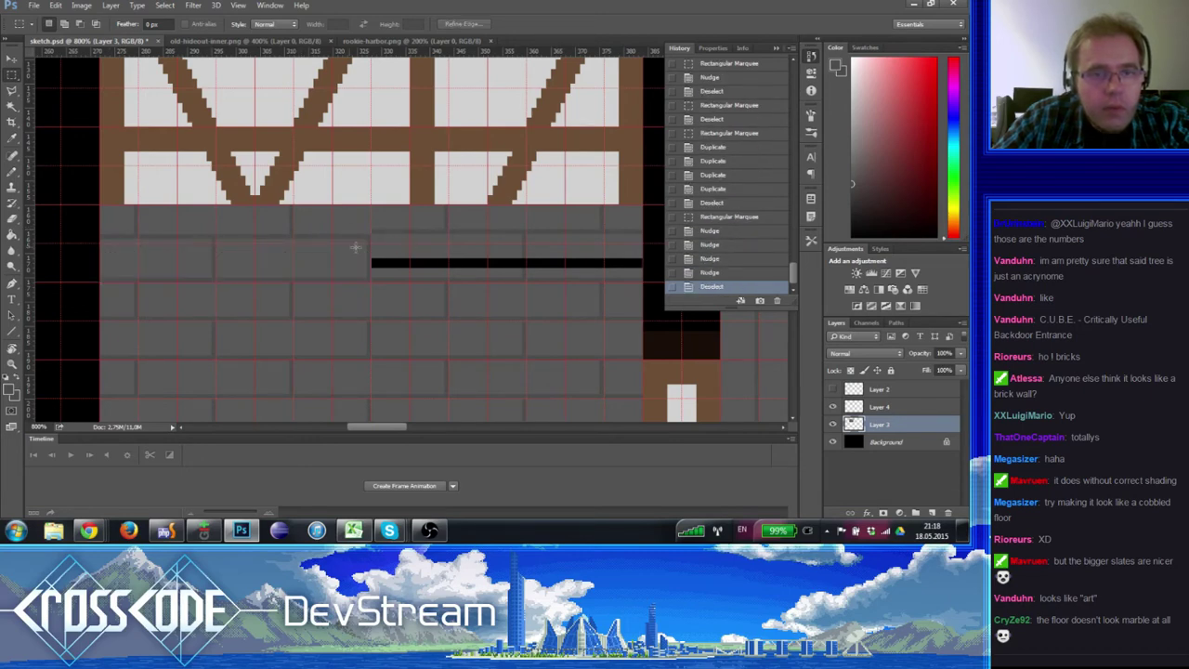
- Select the left-half band around the joint between the top two rows and nudge it down two pixels
{"action": "left_click_drag", "start_coordinate": [369, 244], "coordinate": [101, 214]}
{"action": "key", "text": "ctrl+Down"}
{"action": "key", "text": "ctrl+Down"}
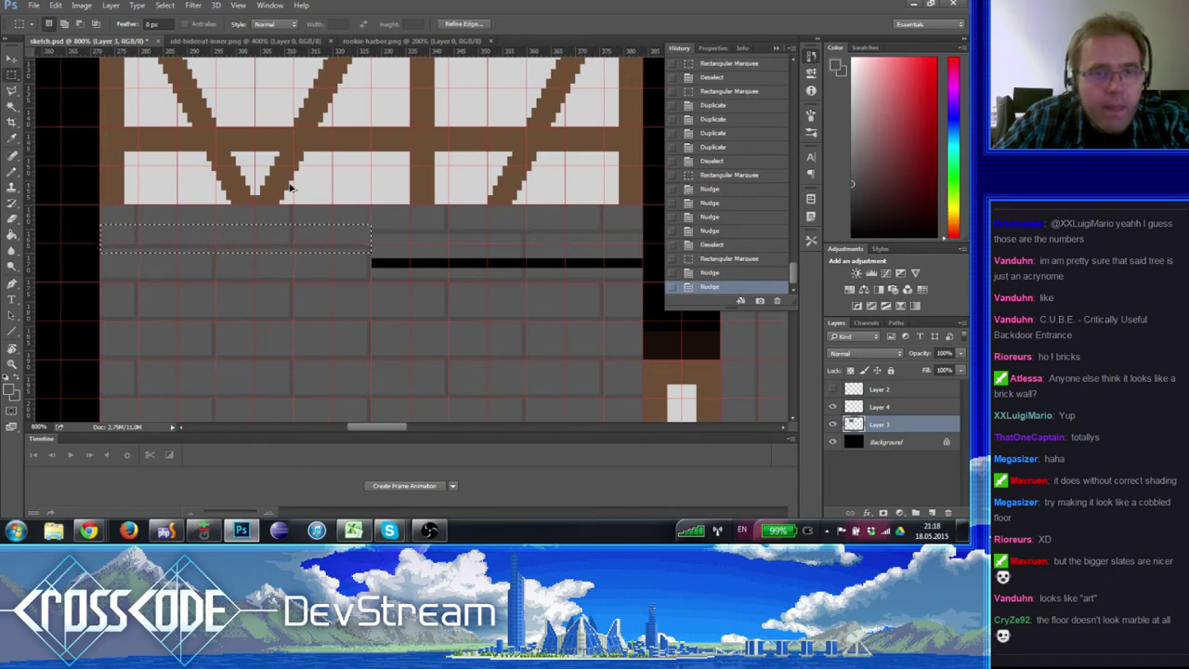
- Select the left half of the top two brick rows and duplicate it onto the right half, covering the black gap
{"action": "key", "text": "ctrl+d"}
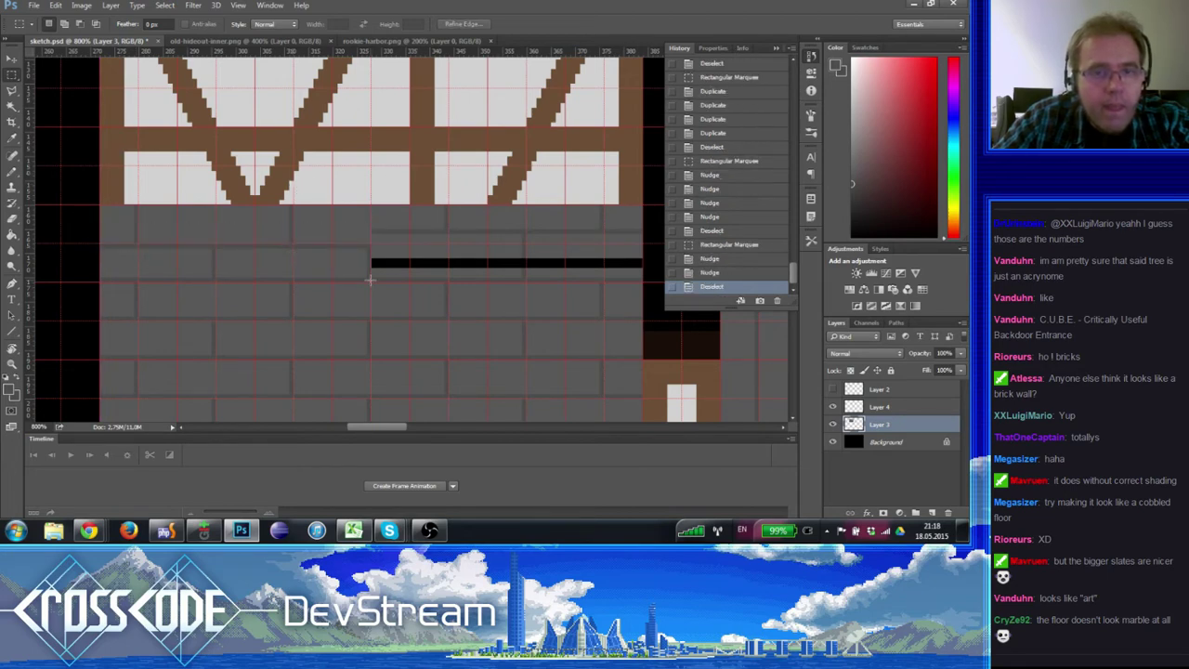
{"action": "left_click_drag", "start_coordinate": [369, 280], "coordinate": [101, 206]}
{"action": "left_click_drag", "start_coordinate": [223, 257], "coordinate": [493, 254]}
- Select the reworked brick rows at the top of the left wall and duplicate them downward over the rows beneath
{"action": "left_click", "coordinate": [11, 365]}
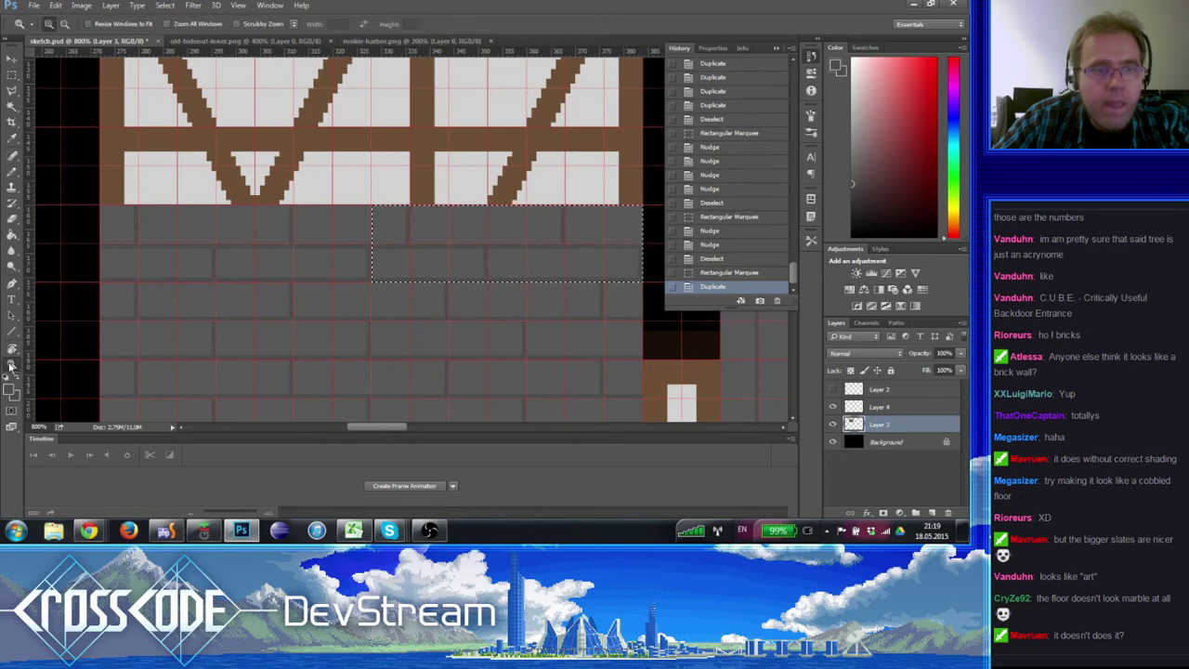
{"action": "scroll", "coordinate": [167, 324], "scroll_direction": "down", "scroll_amount": 5}
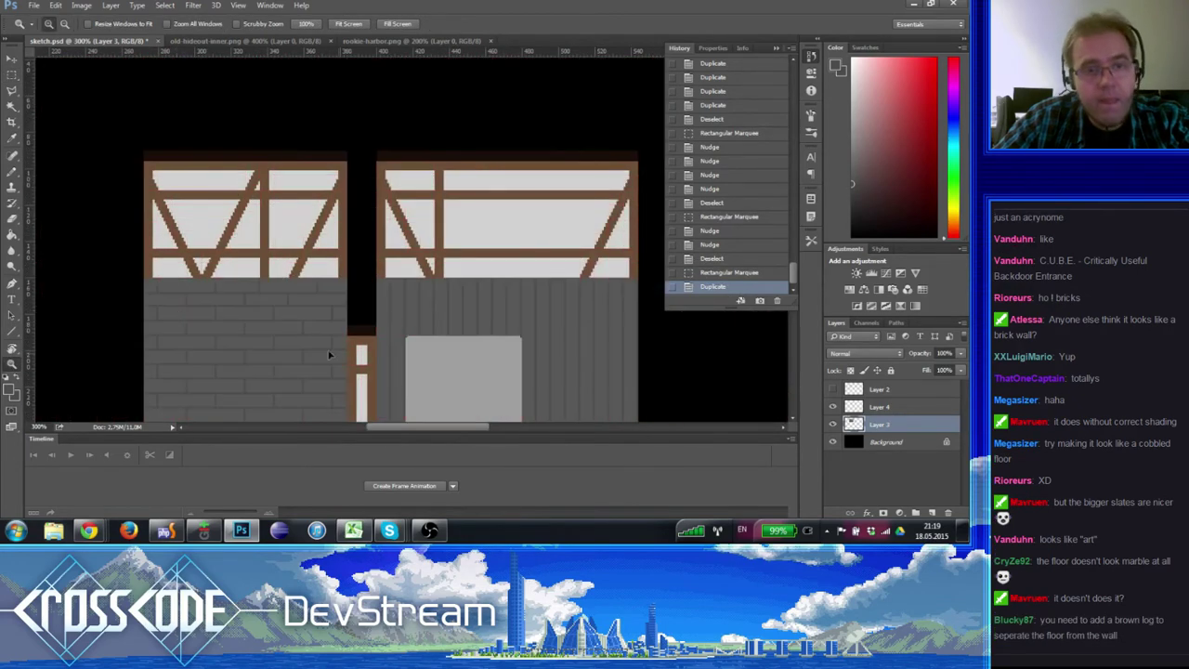
{"action": "key", "text": "ctrl+h"}
{"action": "key", "text": "m"}
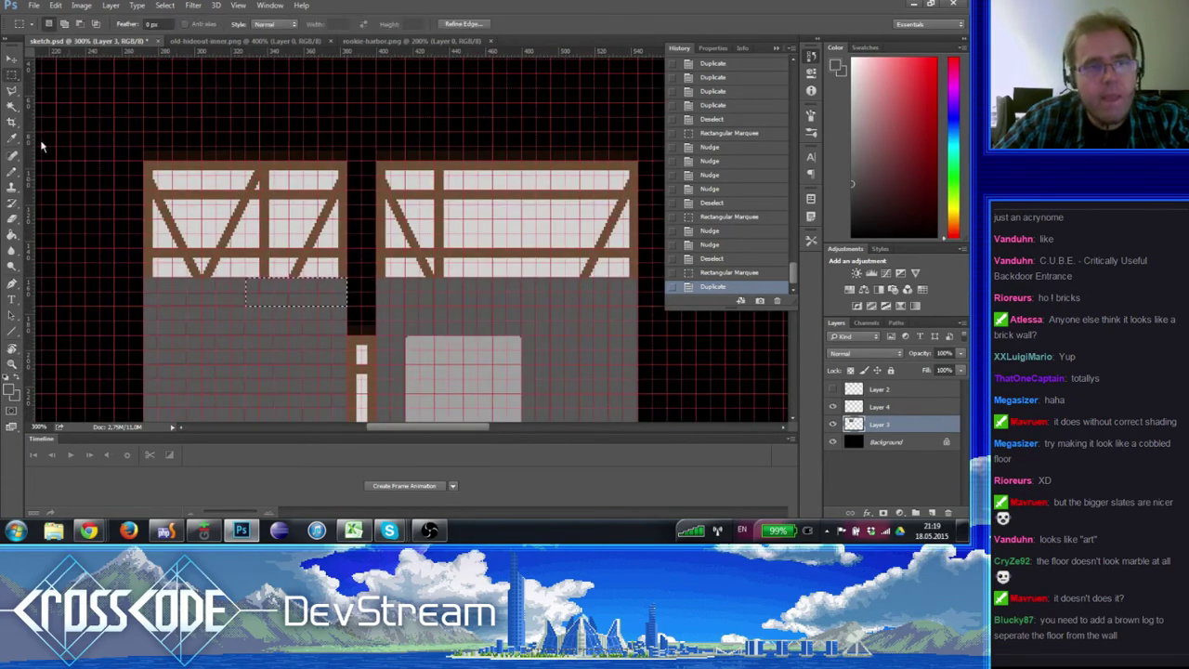
{"action": "left_click_drag", "start_coordinate": [145, 278], "coordinate": [316, 323]}
{"action": "scroll", "coordinate": [315, 322], "scroll_direction": "down", "scroll_amount": 3}
{"action": "left_click_drag", "start_coordinate": [313, 258], "coordinate": [310, 339]}
{"action": "key", "text": "ctrl+d"}
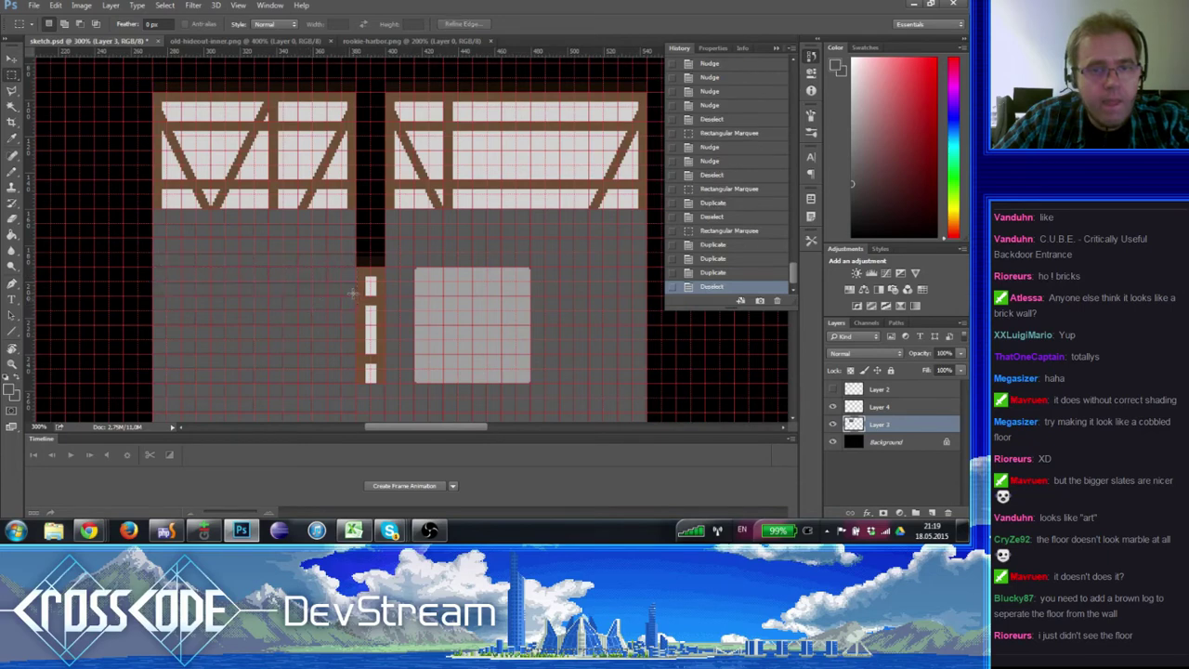
- Select the top six brick rows across the left wall and duplicate them down to the wall's base
{"action": "left_click_drag", "start_coordinate": [353, 293], "coordinate": [154, 344]}
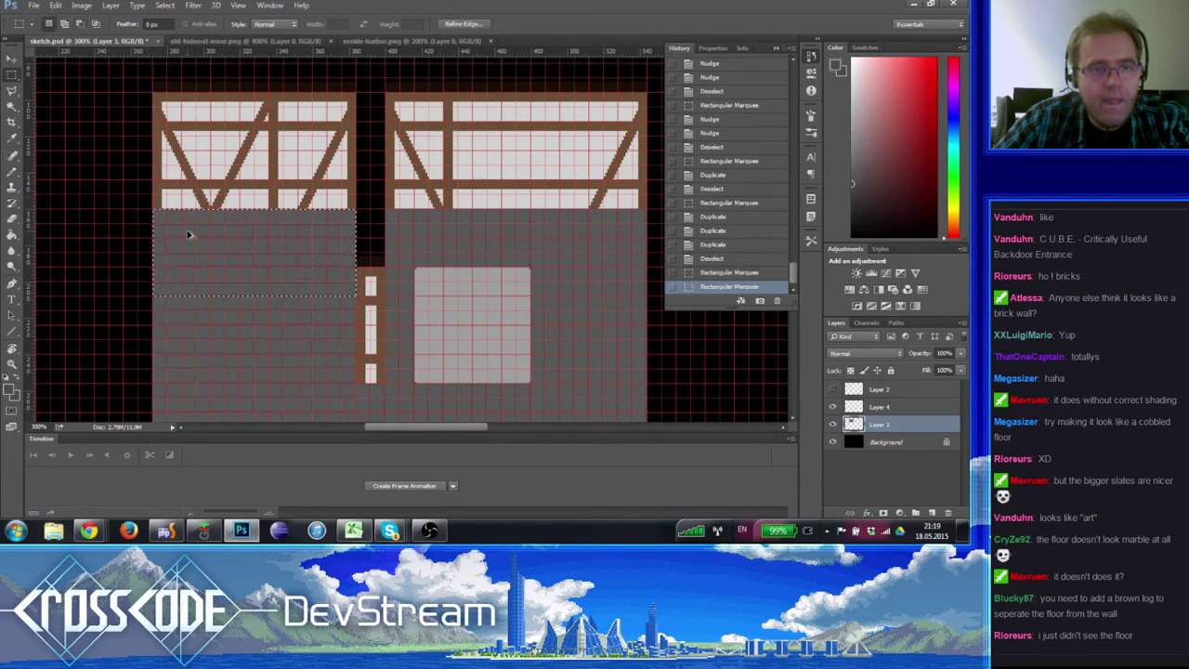
{"action": "left_click_drag", "start_coordinate": [187, 234], "coordinate": [198, 313]}
{"action": "key", "text": "ctrl+d"}
{"action": "key", "text": "ctrl+apostrophe"}
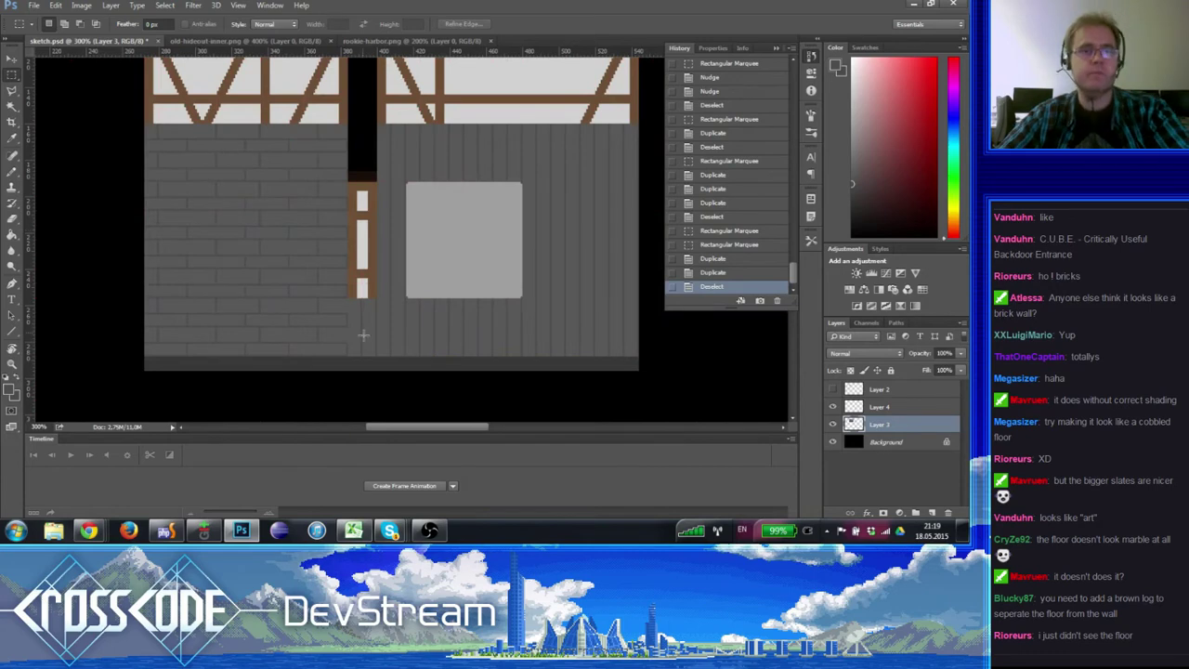
- Select a small brick piece in the wall's second row and duplicate it over several spots further down the wall
{"action": "left_click_drag", "start_coordinate": [363, 336], "coordinate": [331, 327]}
{"action": "key", "text": "ctrl+apostrophe"}
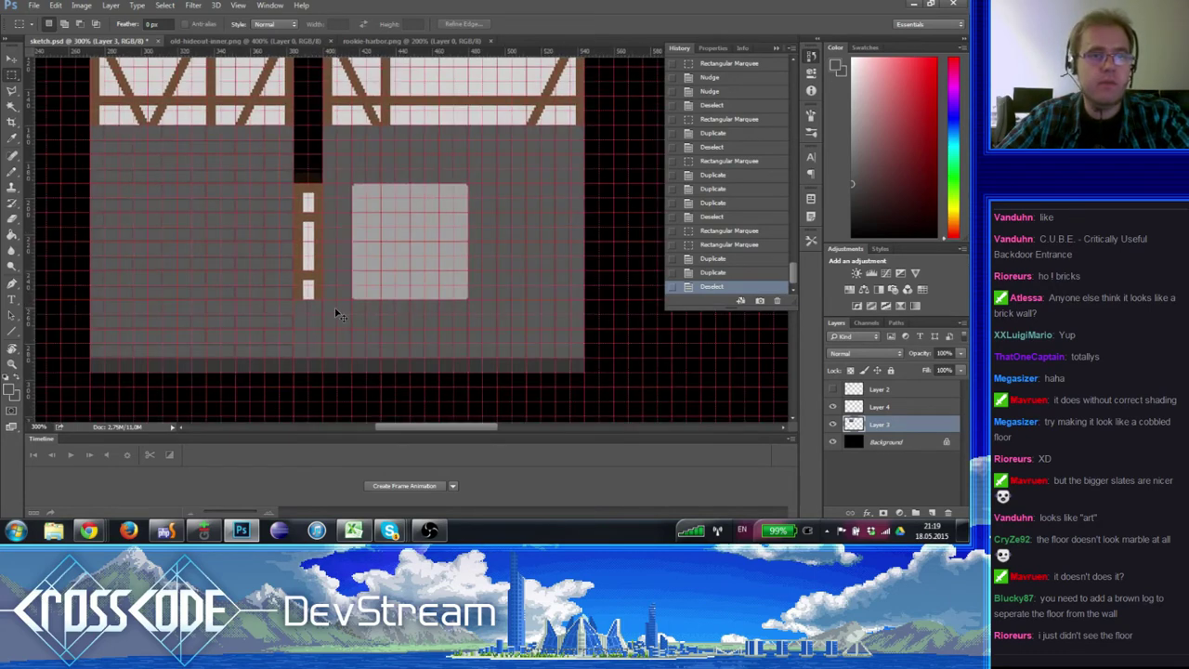
{"action": "key", "text": "ctrl+apostrophe"}
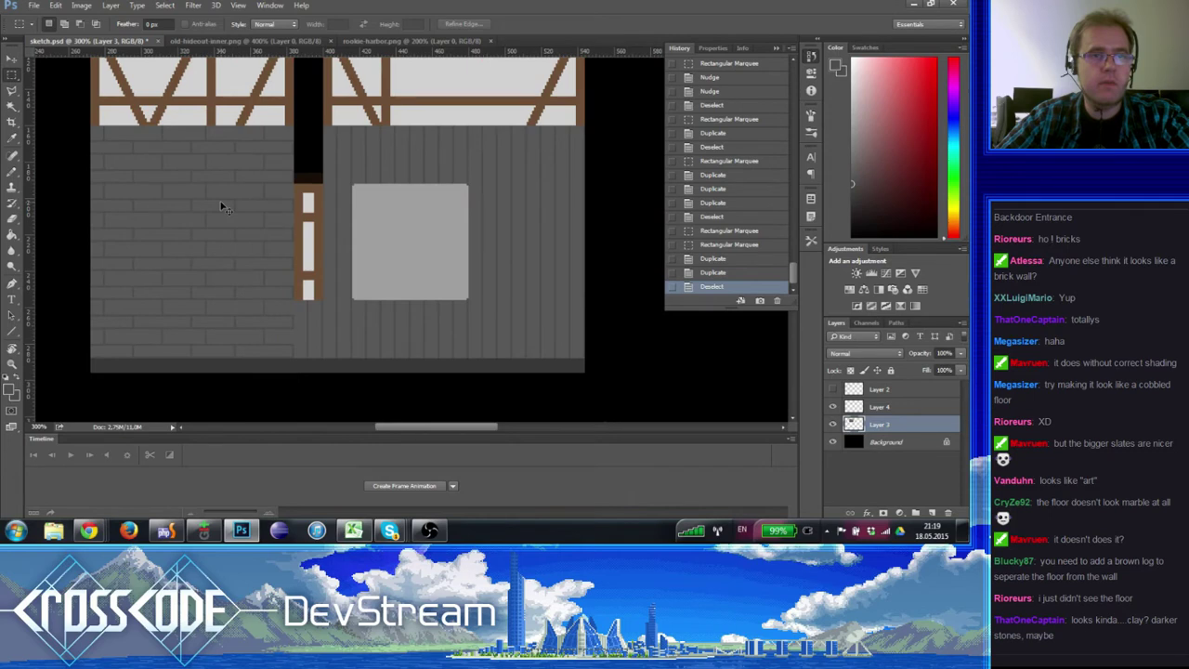
{"action": "key", "text": "ctrl+apostrophe"}
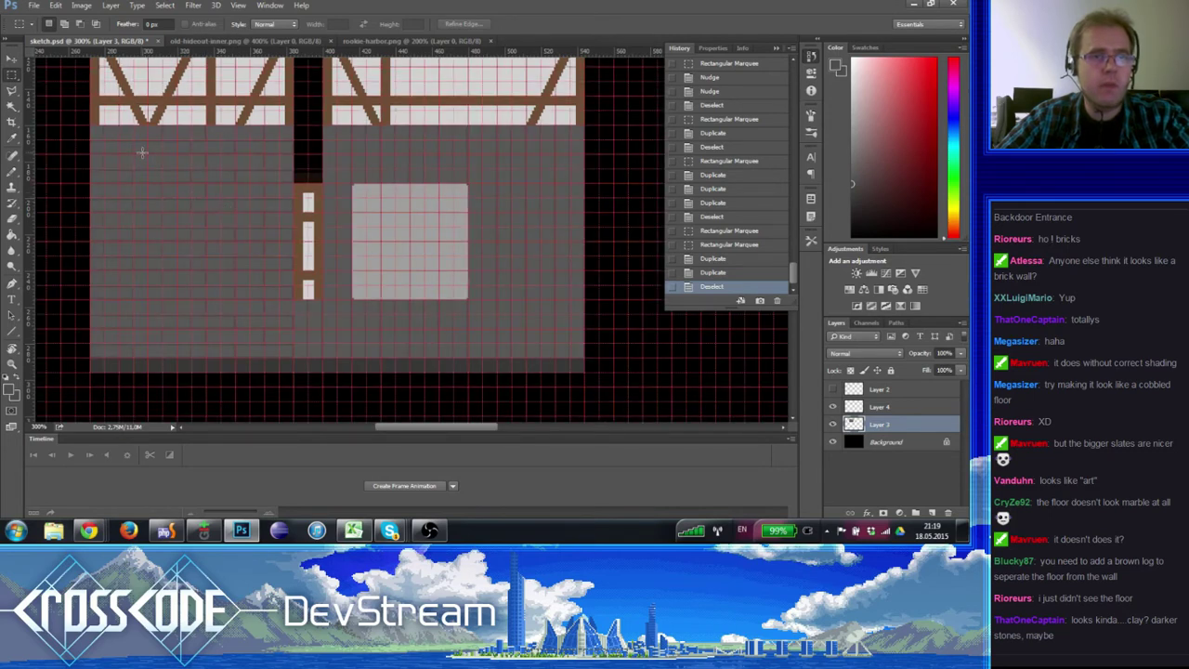
{"action": "left_click_drag", "start_coordinate": [147, 152], "coordinate": [193, 147]}
{"action": "left_click_drag", "start_coordinate": [197, 148], "coordinate": [115, 348]}
{"action": "key", "text": "ctrl+d"}
{"action": "key", "text": "ctrl+d"}
{"action": "key", "text": "ctrl+apostrophe"}
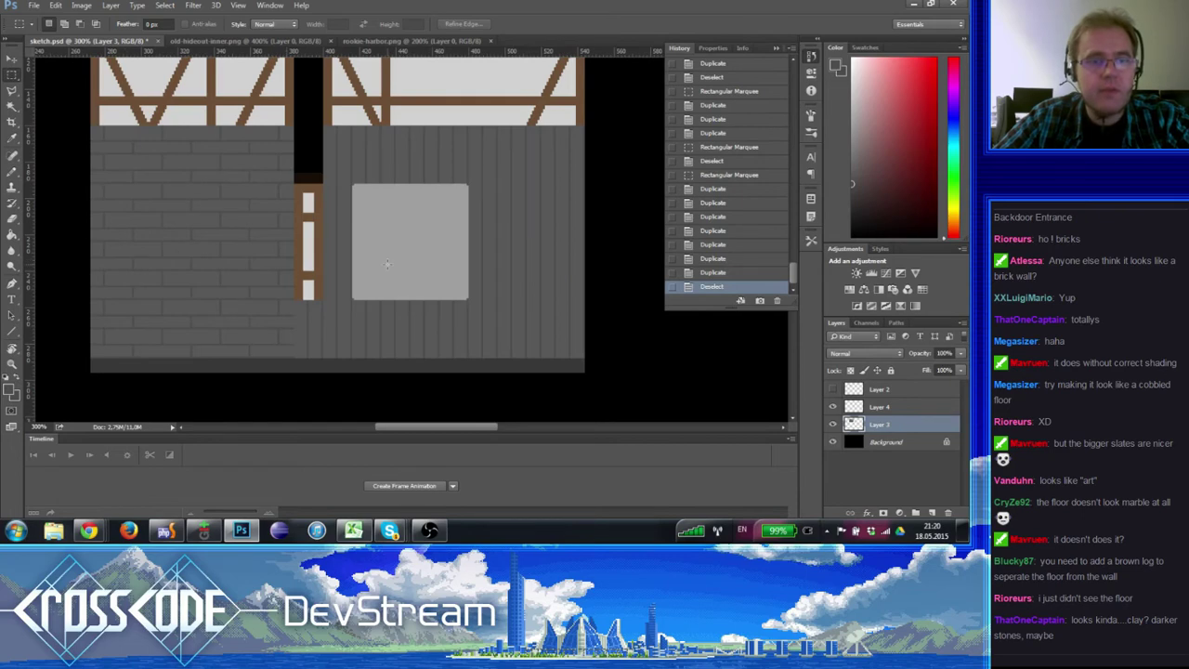
- Examine the brick pattern of the left wall at different zoom levels with the grid hidden
{"action": "left_click_drag", "start_coordinate": [212, 283], "coordinate": [271, 308]}
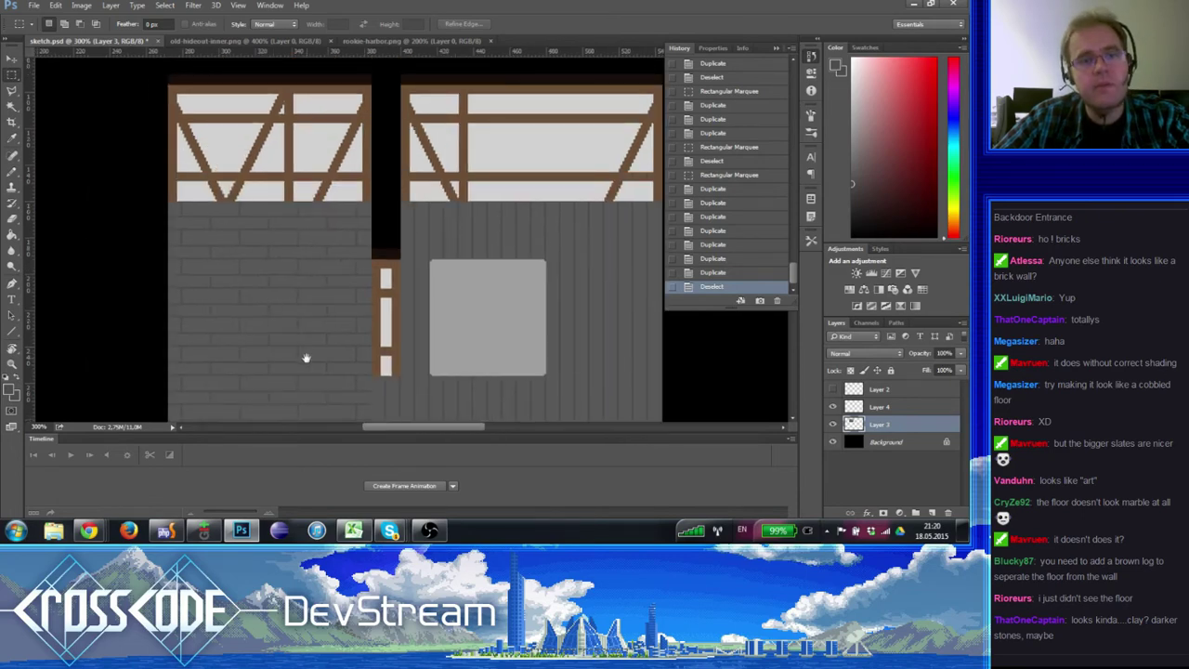
{"action": "left_click_drag", "start_coordinate": [306, 356], "coordinate": [279, 297]}
{"action": "left_click", "coordinate": [12, 362]}
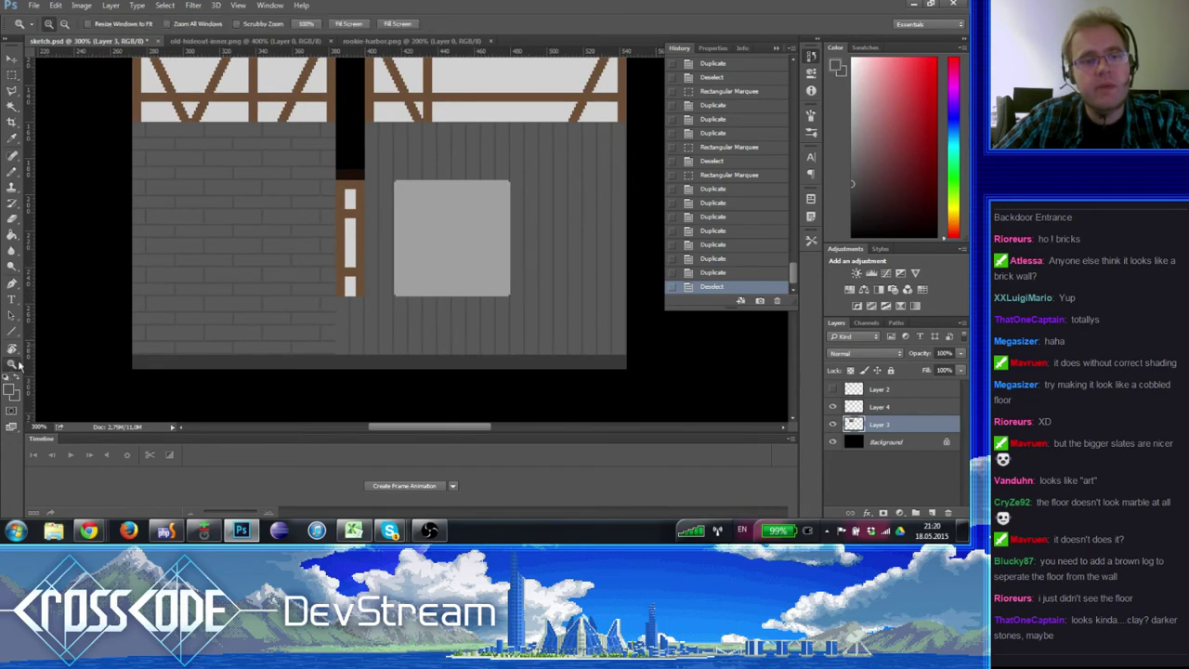
{"action": "left_click", "coordinate": [314, 295], "text": "alt"}
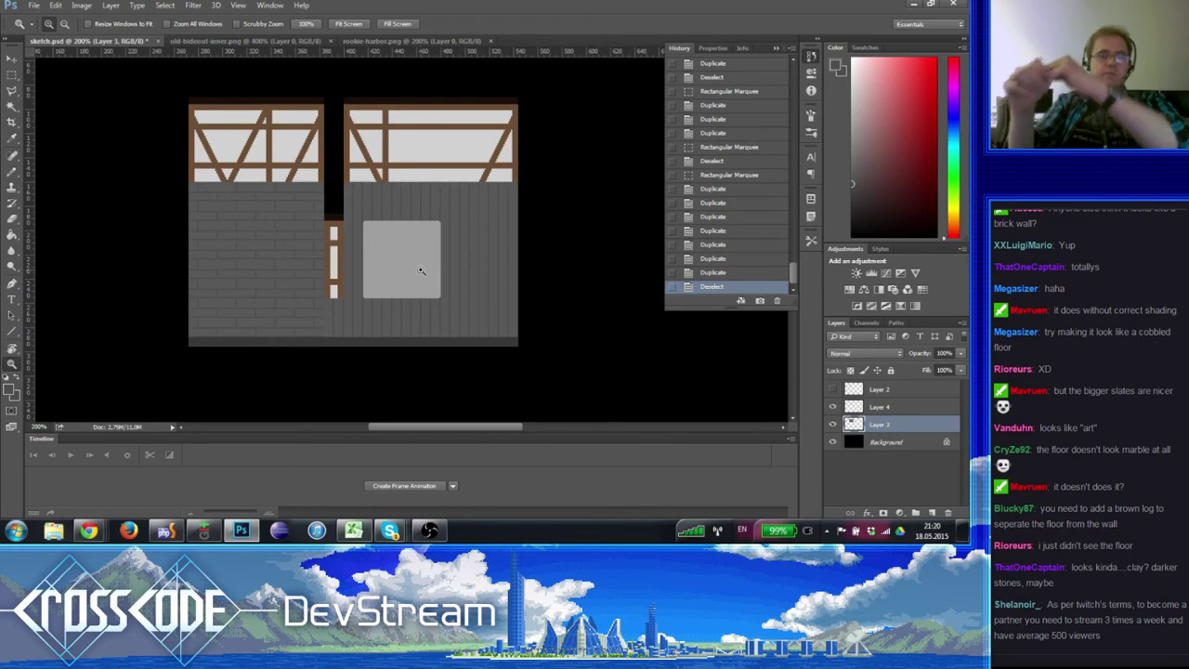
{"action": "left_click", "coordinate": [244, 245]}
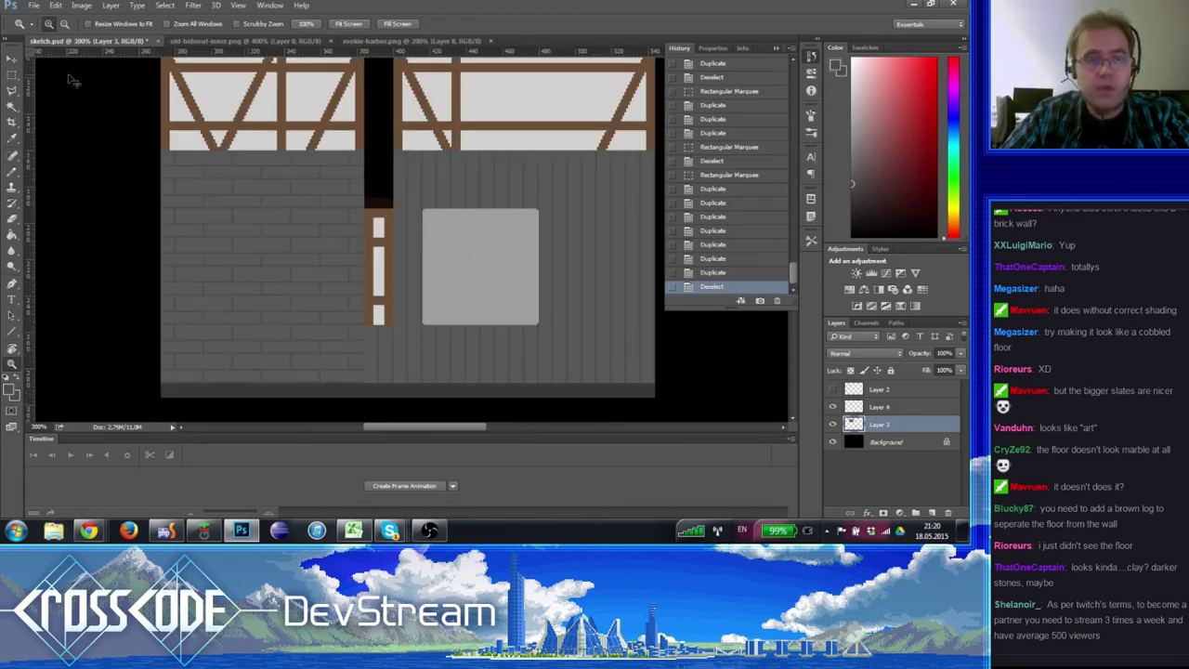
{"action": "left_click", "coordinate": [12, 82]}
{"action": "key", "text": "ctrl+apostrophe"}
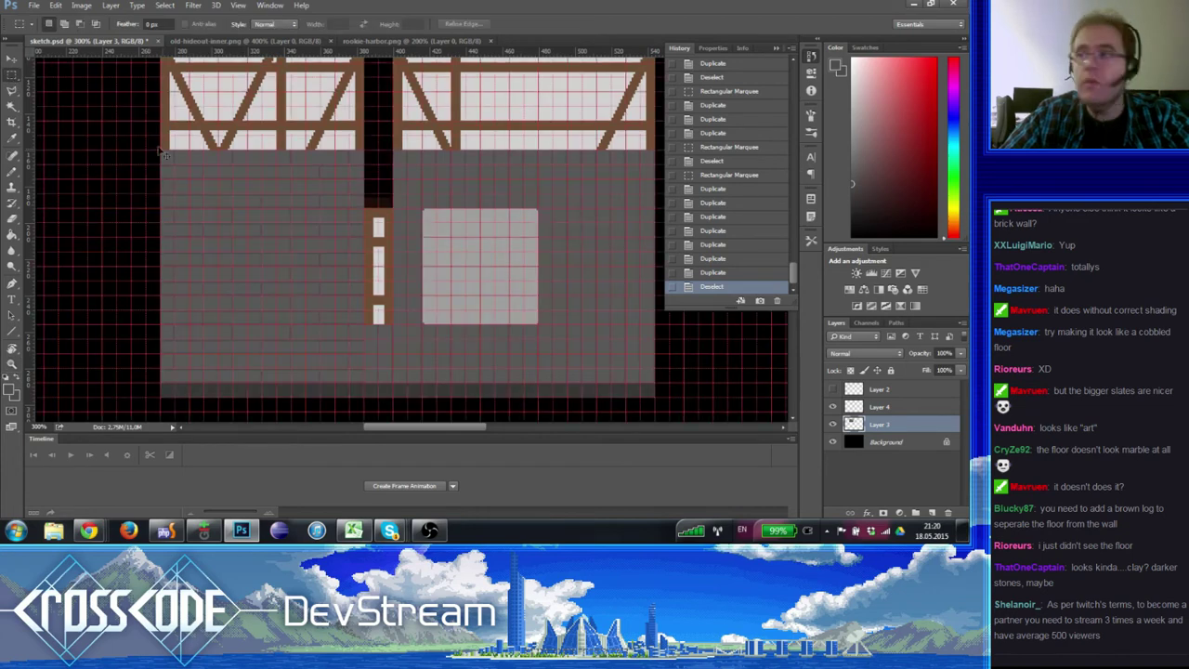
{"action": "key", "text": "ctrl+apostrophe"}
{"action": "key", "text": "ctrl+apostrophe"}
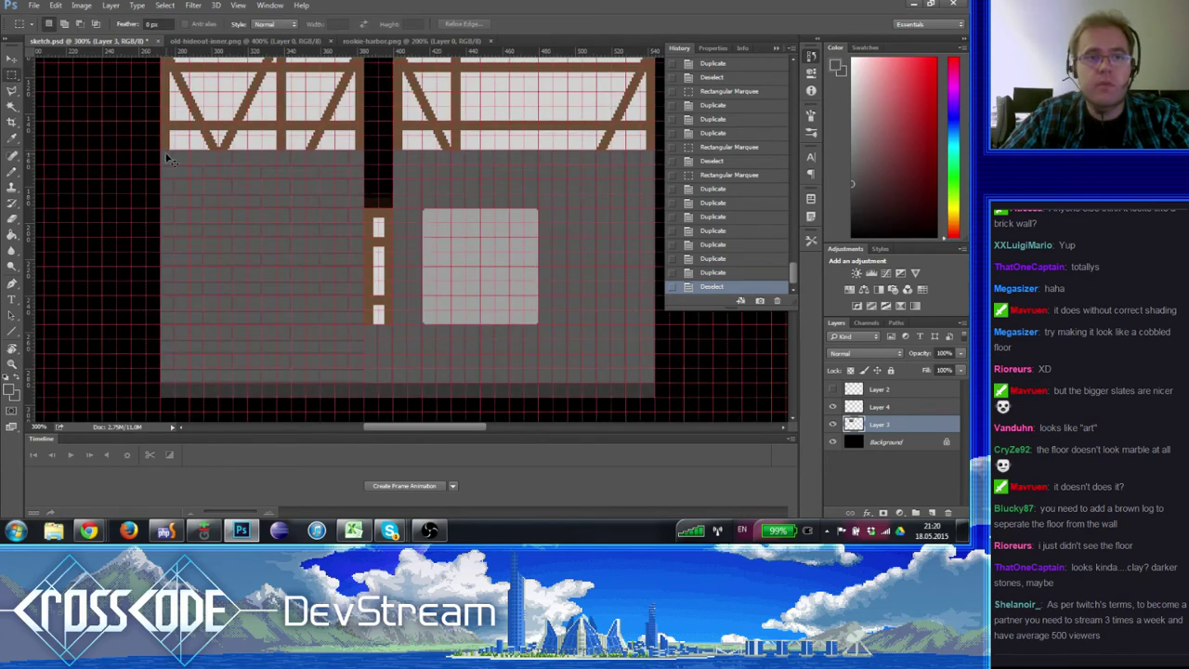
{"action": "left_click_drag", "start_coordinate": [160, 152], "coordinate": [381, 356]}
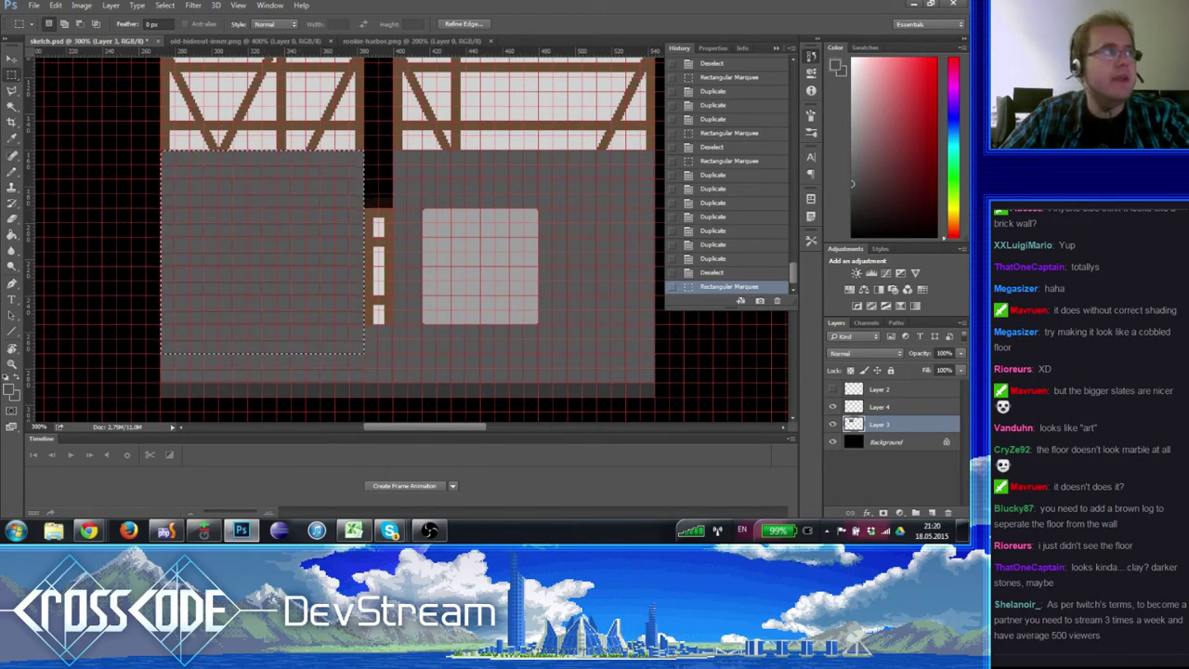
{"action": "key", "text": "alt+Tab"}
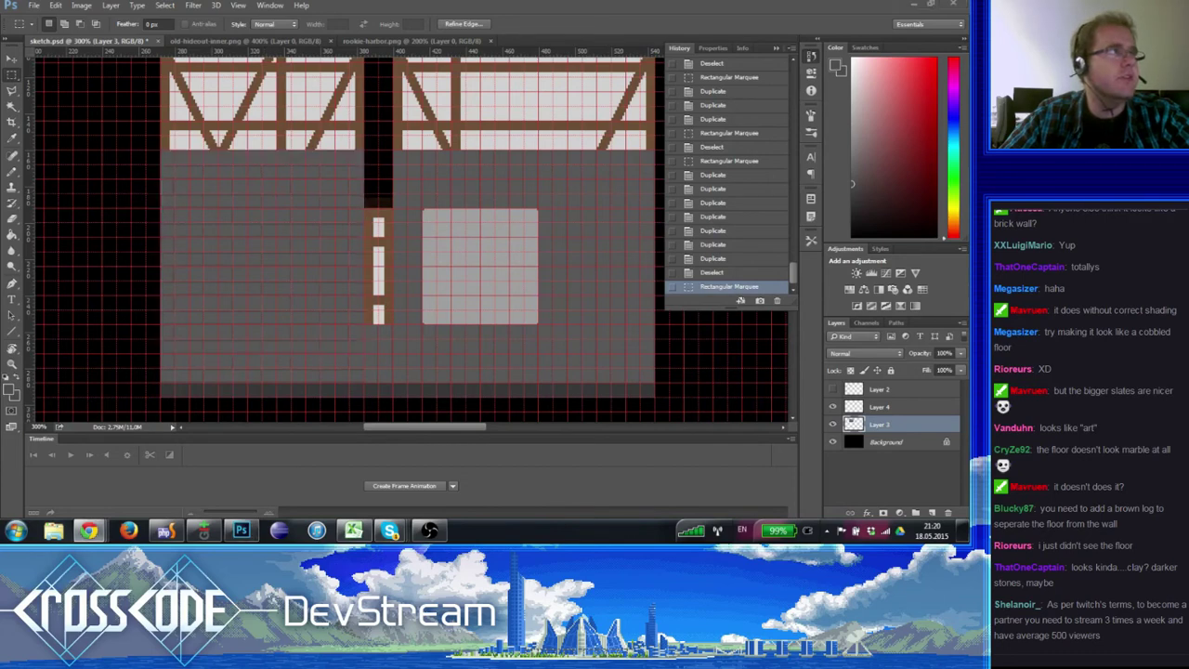
{"action": "key", "text": "alt+Tab"}
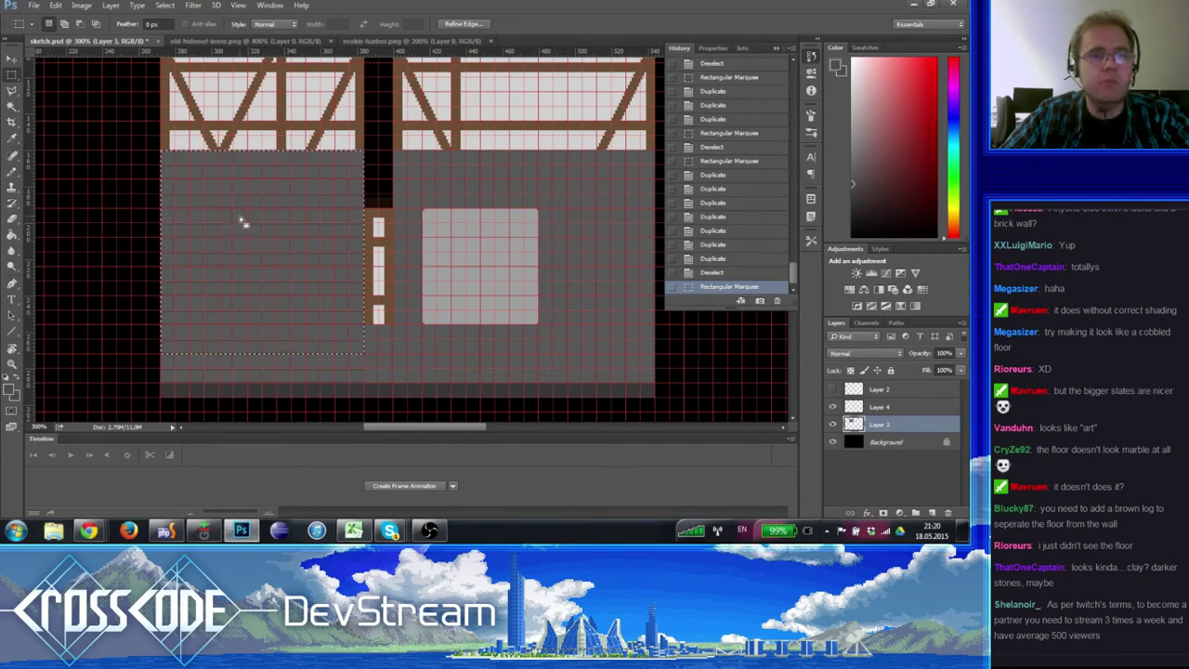
{"action": "left_click_drag", "start_coordinate": [206, 162], "coordinate": [201, 195]}
{"action": "key", "text": "z"}
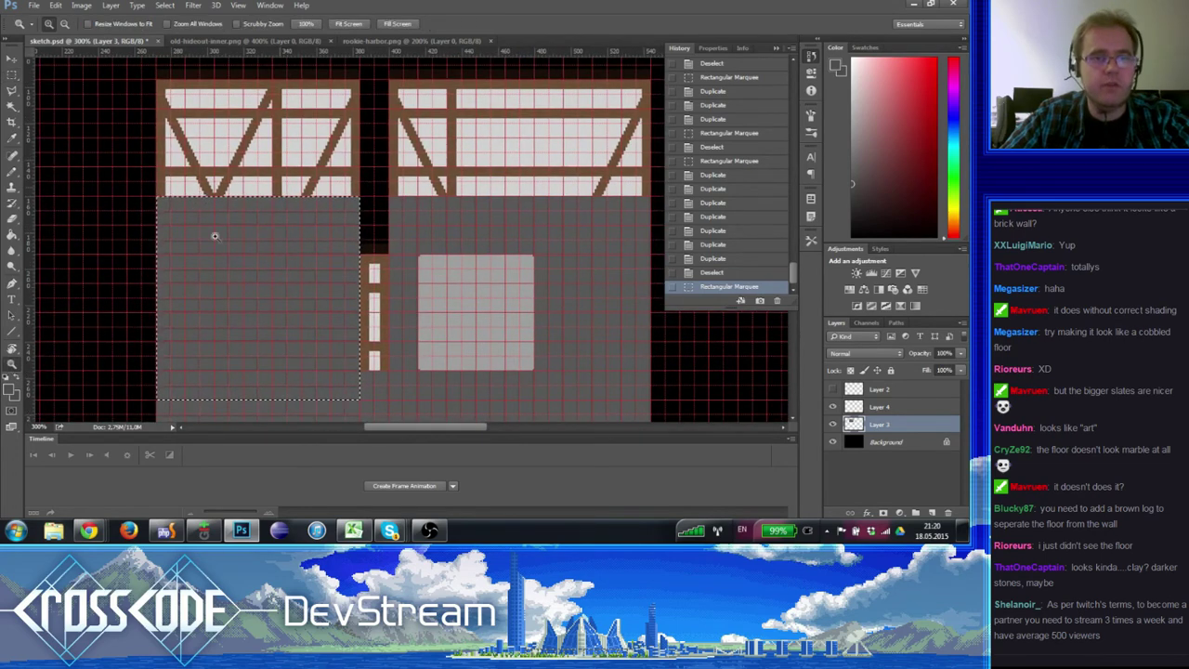
{"action": "left_click", "coordinate": [286, 177]}
{"action": "left_click", "coordinate": [286, 177]}
{"action": "key", "text": "m"}
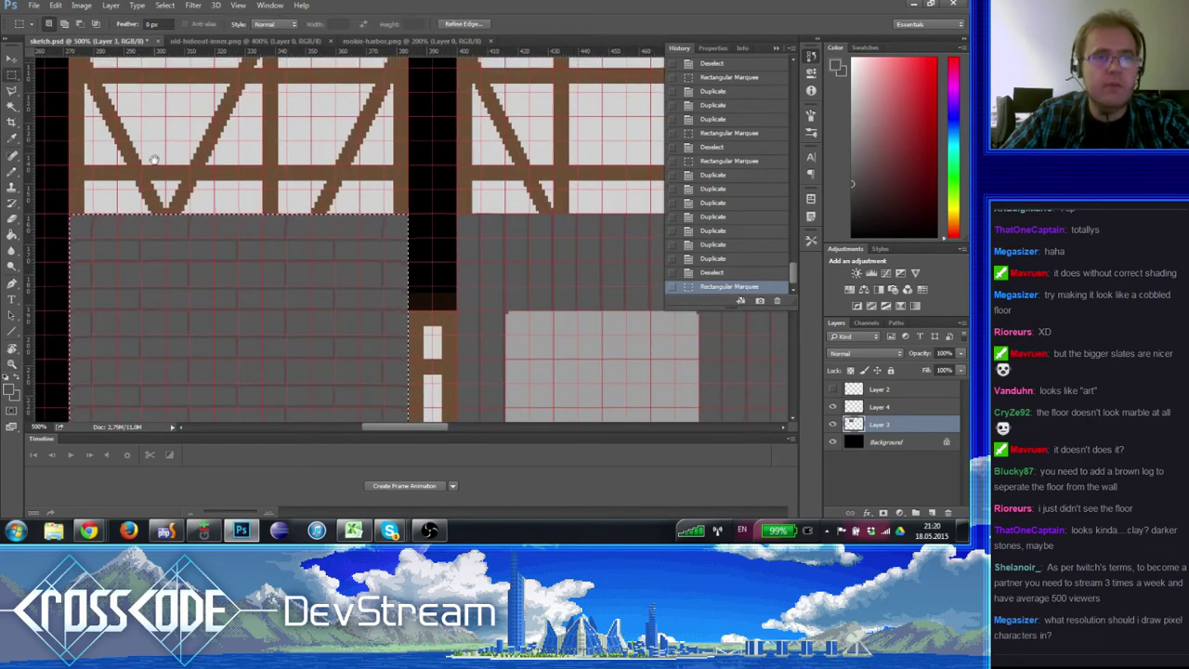
{"action": "left_click_drag", "start_coordinate": [91, 86], "coordinate": [96, 153]}
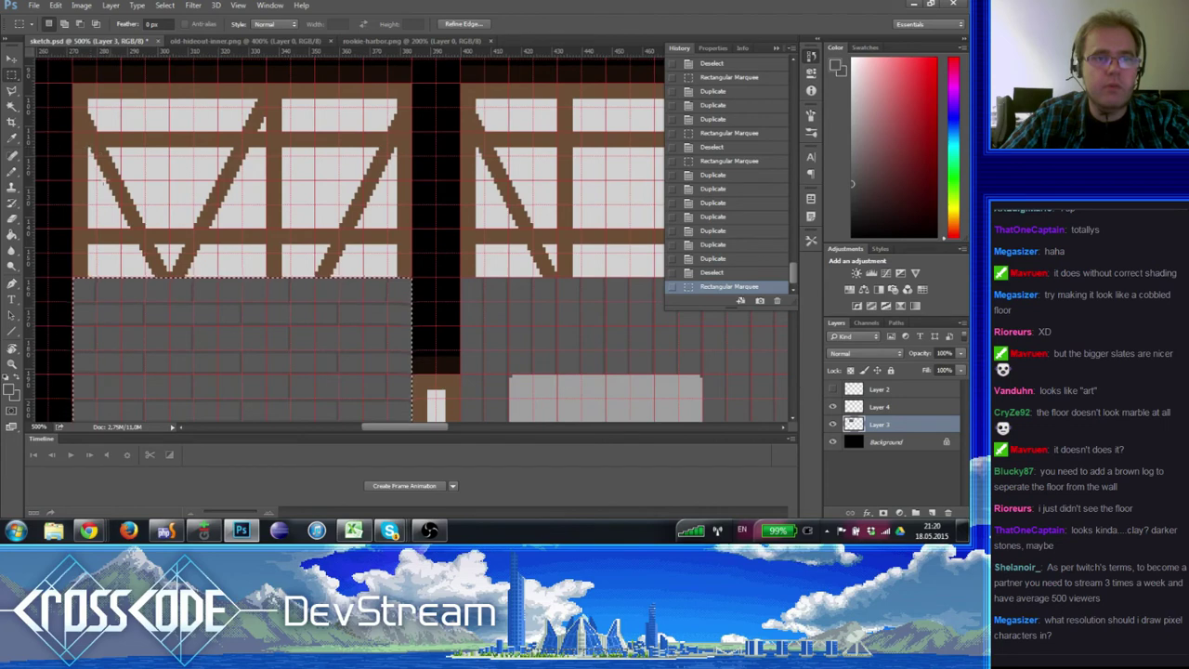
- Look over the wall tiles in old-hideout-inner.png for reference and return to sketch.psd
{"action": "left_click", "coordinate": [375, 42]}
{"action": "left_click", "coordinate": [251, 43]}
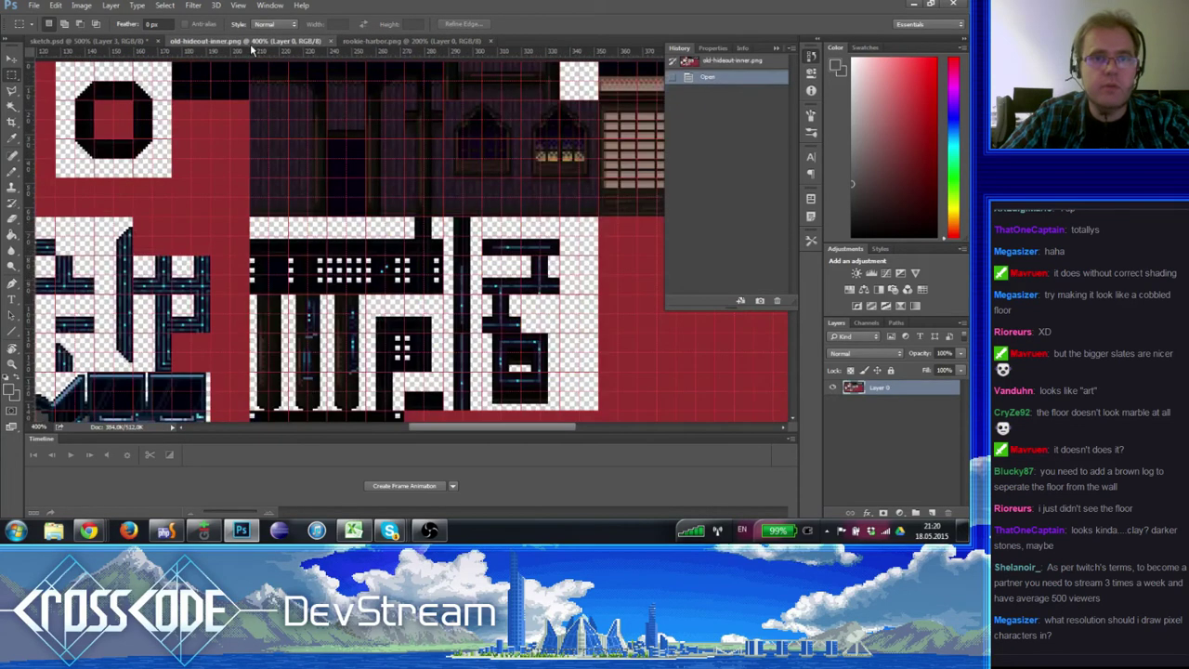
{"action": "left_click_drag", "start_coordinate": [322, 202], "coordinate": [330, 249]}
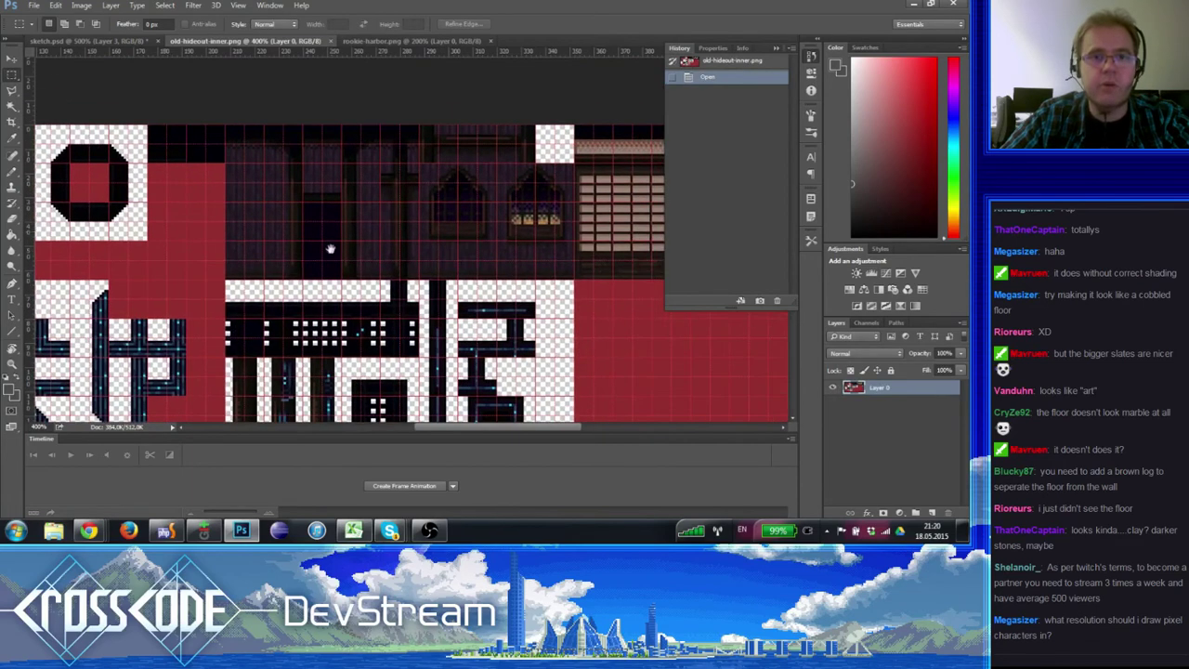
{"action": "scroll", "coordinate": [303, 289], "scroll_direction": "down", "scroll_amount": 2}
{"action": "left_click", "coordinate": [93, 42]}
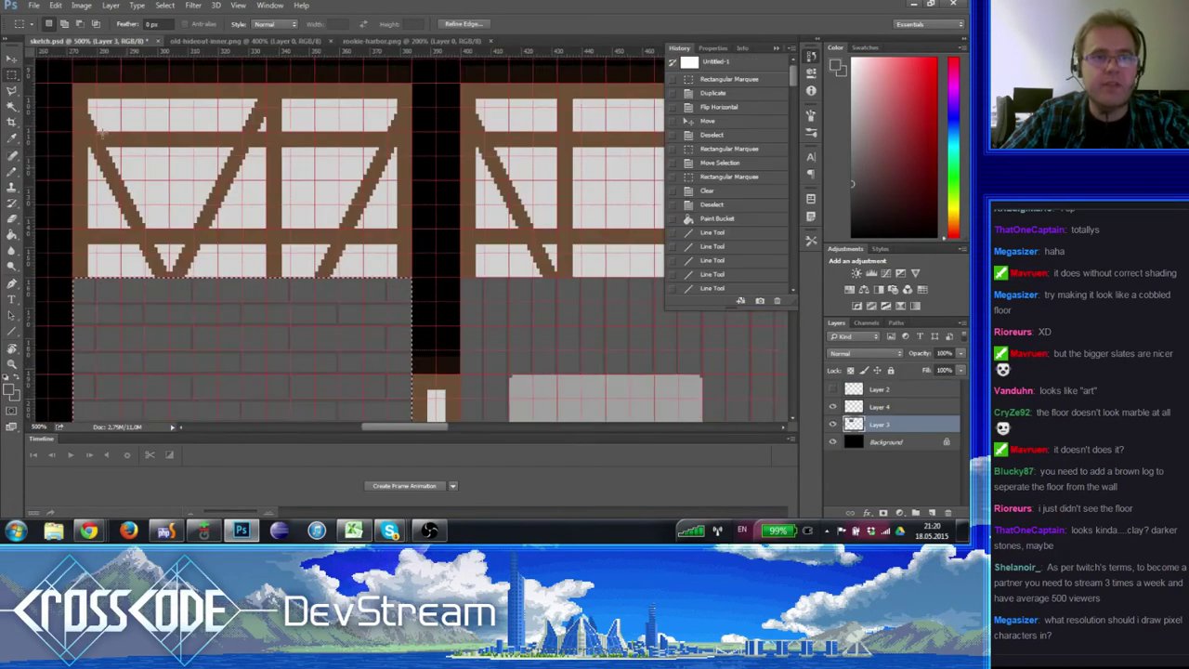
- Clear the selection, sample the beams' brown and pencil a thin horizontal beam along the bottom of the left building's plaster panels
{"action": "key", "text": "ctrl+d"}
{"action": "key", "text": "b"}
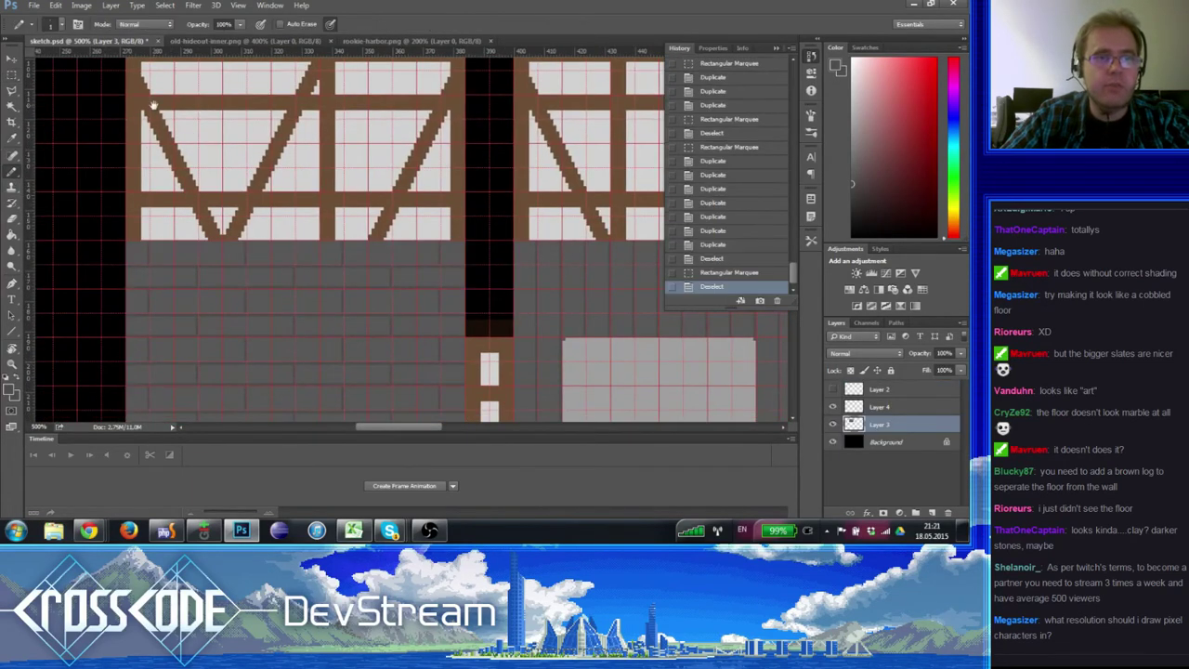
{"action": "scroll", "coordinate": [157, 149], "scroll_direction": "up", "scroll_amount": 1}
{"action": "left_click", "coordinate": [160, 287], "text": "alt"}
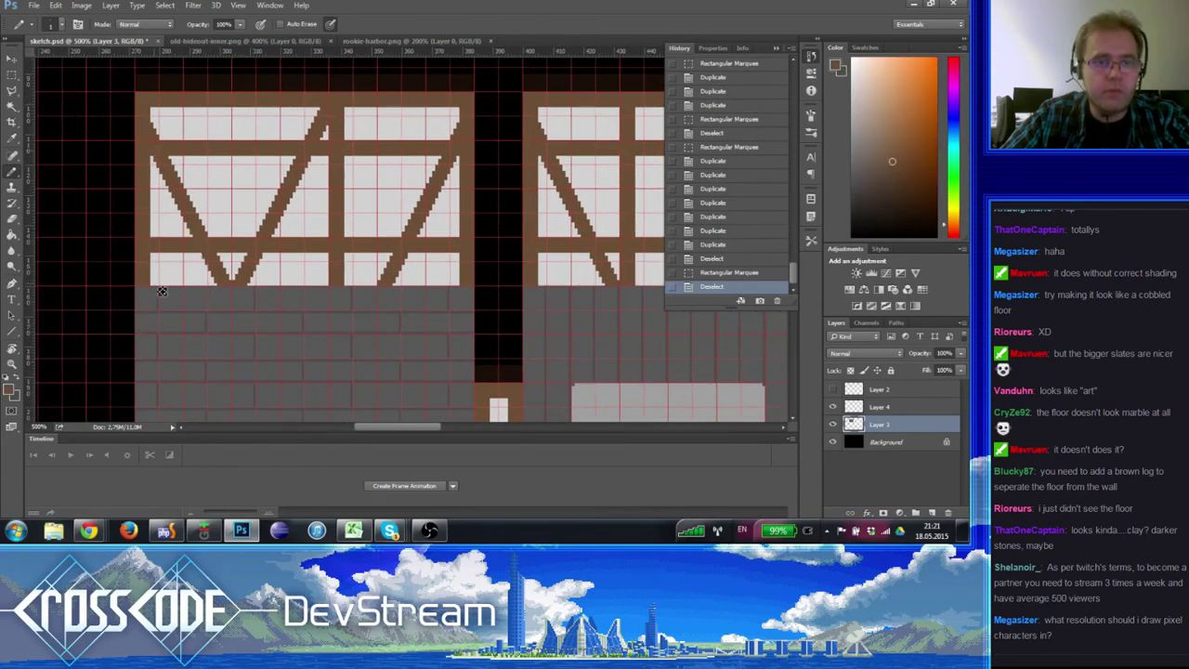
{"action": "key", "text": "ctrl+apostrophe"}
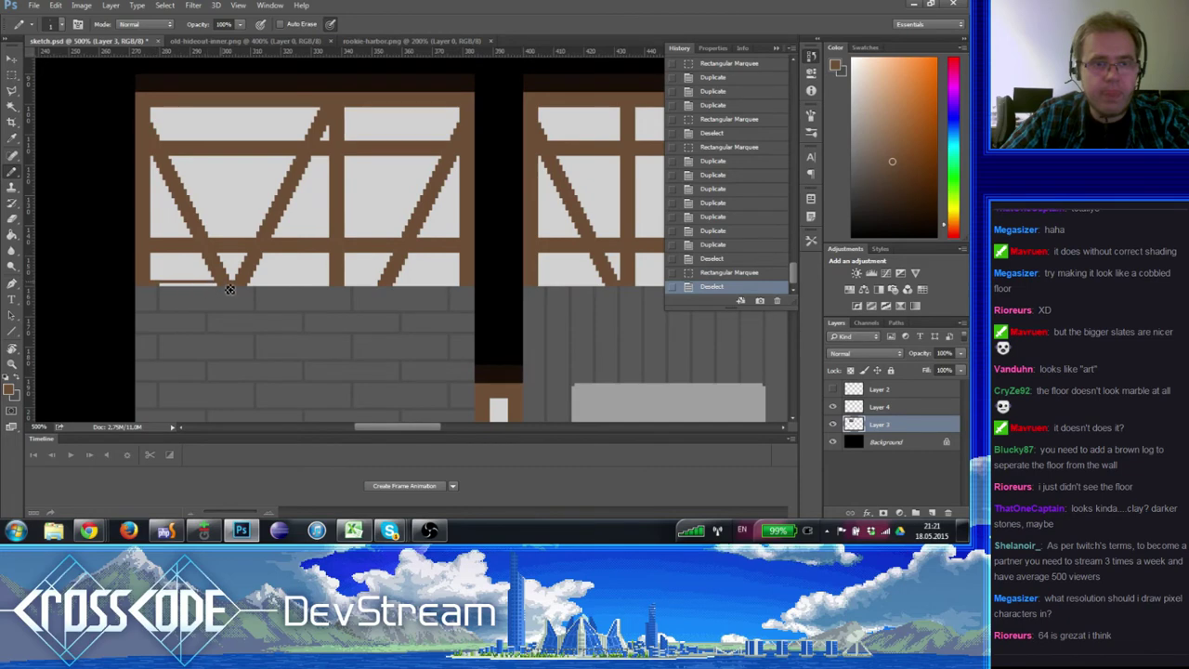
{"action": "left_click", "coordinate": [167, 290]}
{"action": "scroll", "coordinate": [237, 288], "scroll_direction": "right", "scroll_amount": 1}
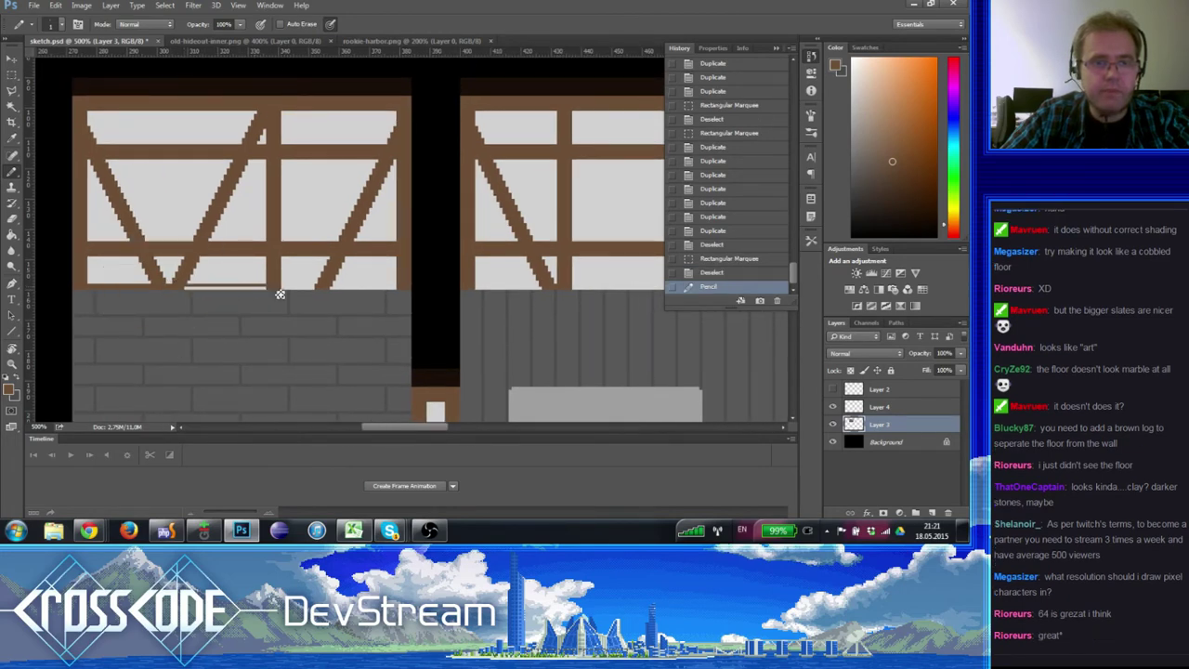
{"action": "left_click_drag", "start_coordinate": [336, 264], "coordinate": [315, 289]}
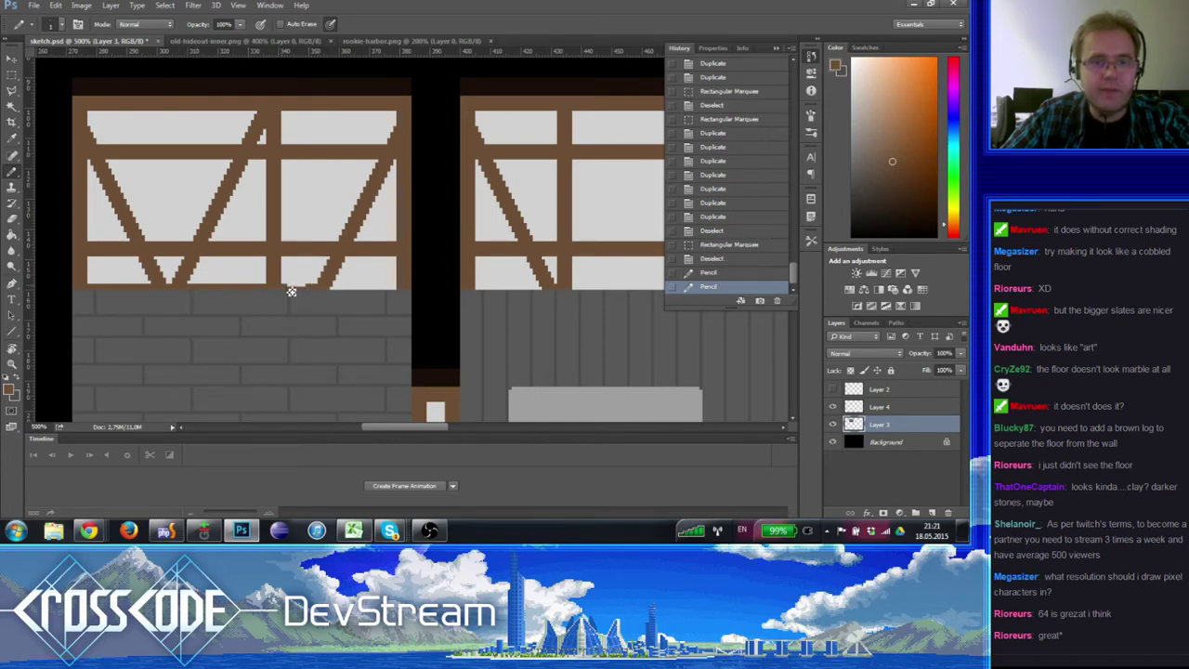
{"action": "left_click", "coordinate": [335, 278]}
{"action": "left_click_drag", "start_coordinate": [333, 286], "coordinate": [397, 286]}
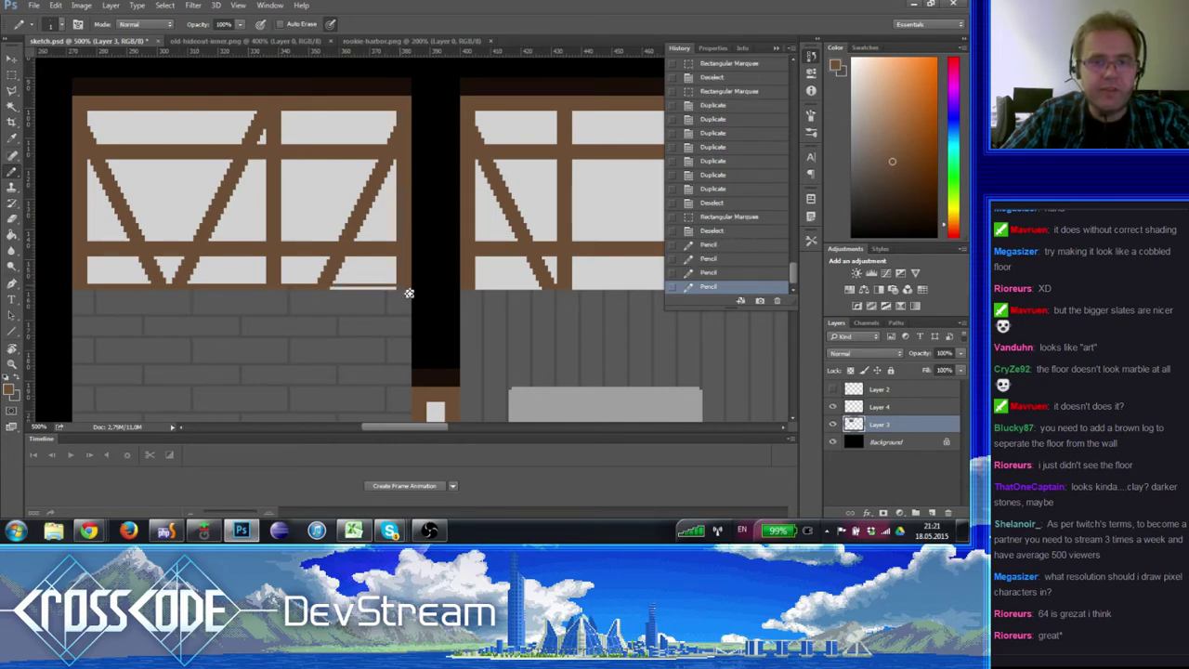
{"action": "left_click", "coordinate": [332, 295]}
- Pencil a thin brown line along the full bottom edge of the right building's plaster panels
{"action": "scroll", "coordinate": [332, 294], "scroll_direction": "right", "scroll_amount": 5}
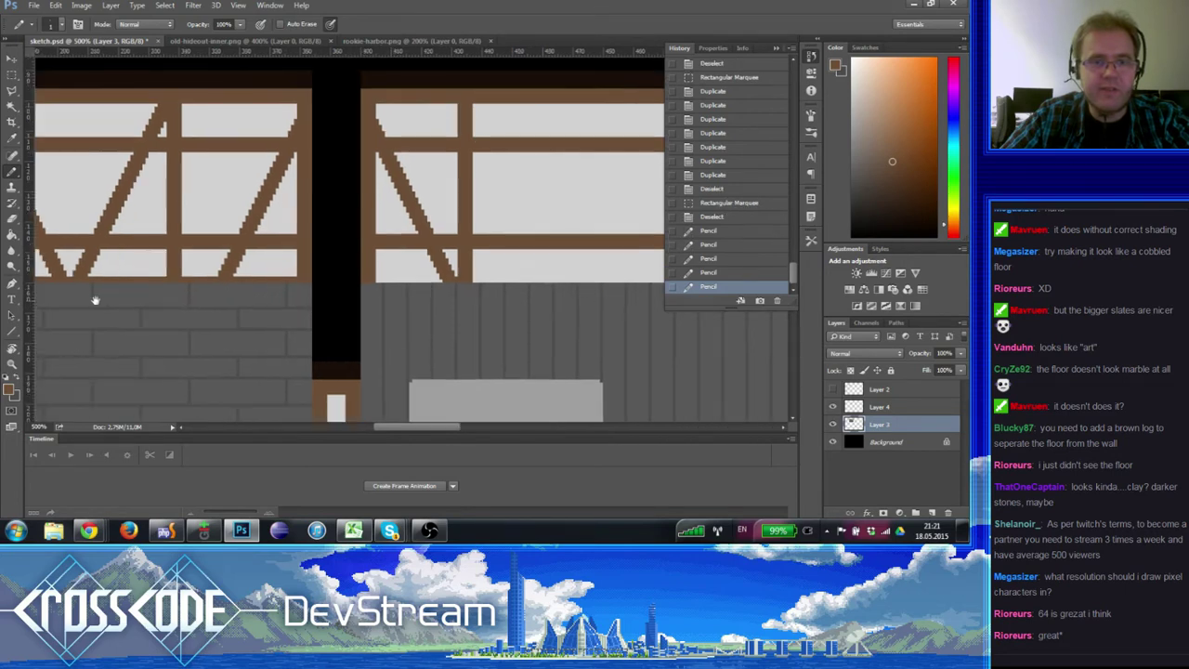
{"action": "left_click", "coordinate": [242, 270]}
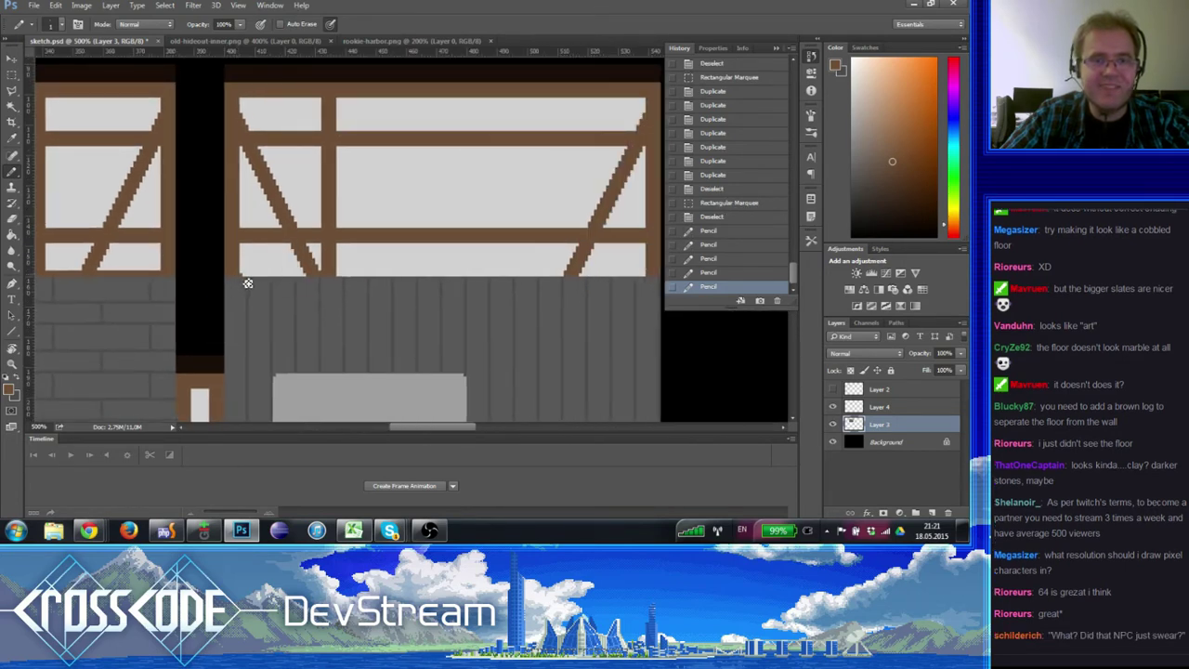
{"action": "left_click", "coordinate": [657, 283], "text": "shift"}
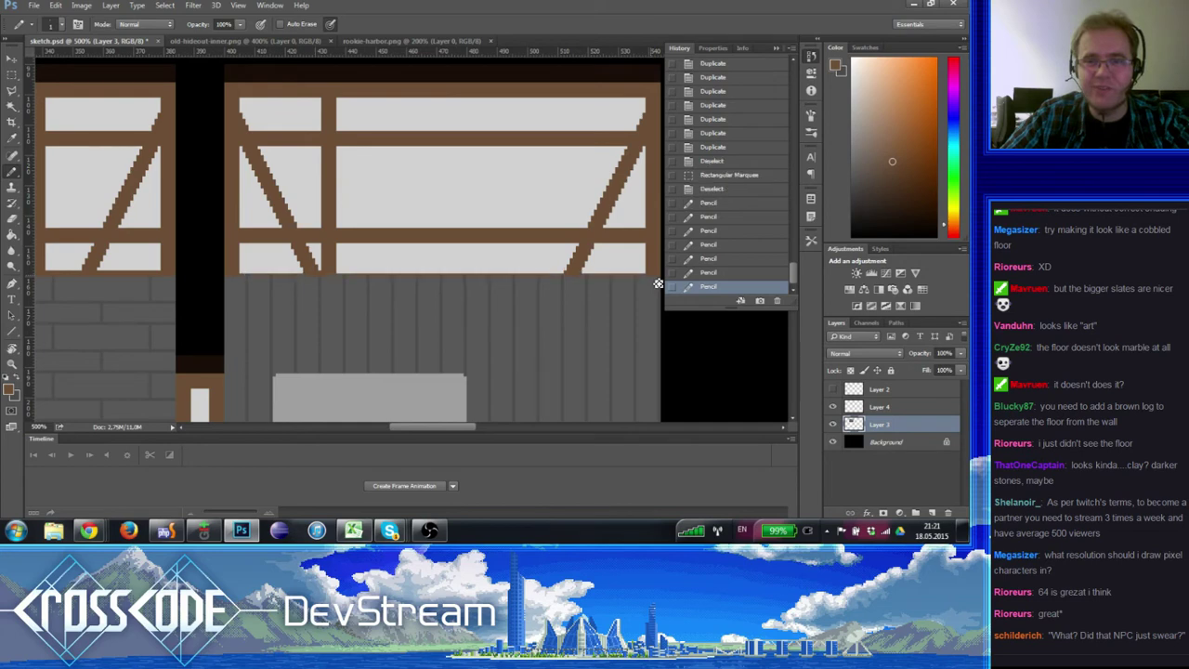
- Thicken the thin brown beam below the plaster panels of the right and left buildings with further straight pencil lines
{"action": "left_click", "coordinate": [246, 272], "text": "shift"}
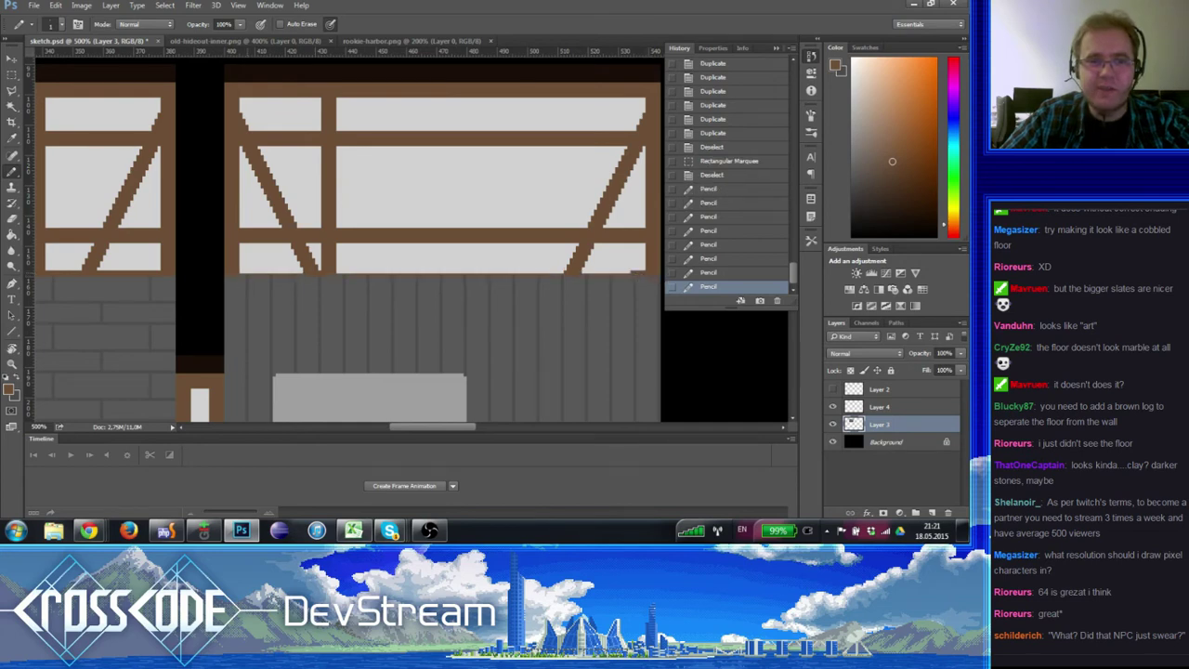
{"action": "left_click", "coordinate": [245, 279], "text": "shift"}
{"action": "mouse_move", "coordinate": [204, 287]}
{"action": "left_mouse_down"}
{"action": "mouse_move", "coordinate": [399, 310]}
{"action": "mouse_move", "coordinate": [321, 247]}
{"action": "mouse_move", "coordinate": [307, 188]}
{"action": "mouse_move", "coordinate": [378, 253]}
{"action": "left_mouse_up"}
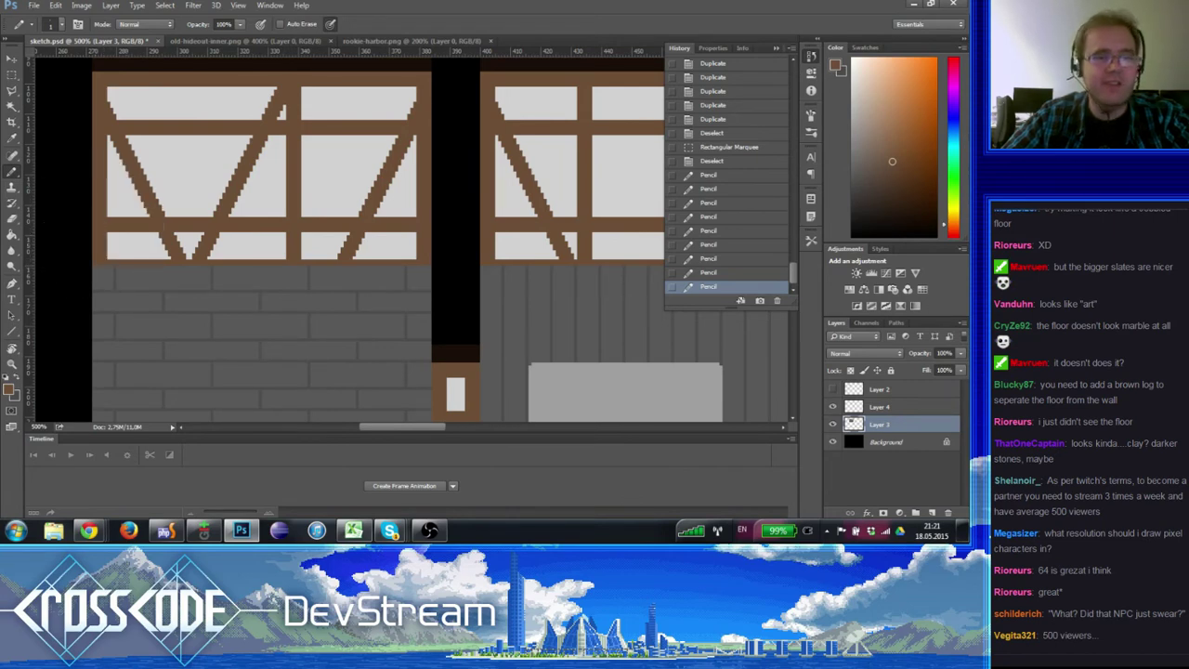
{"action": "left_click_drag", "start_coordinate": [122, 285], "coordinate": [153, 264]}
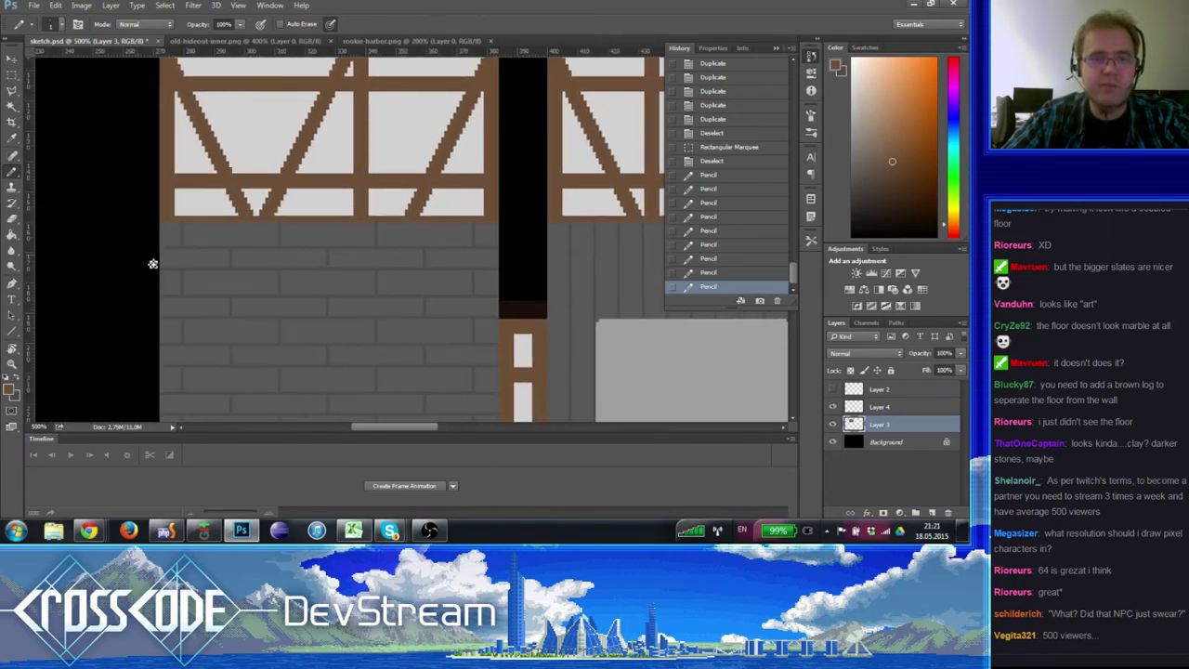
{"action": "left_click", "coordinate": [183, 216]}
{"action": "left_click", "coordinate": [489, 223], "text": "shift"}
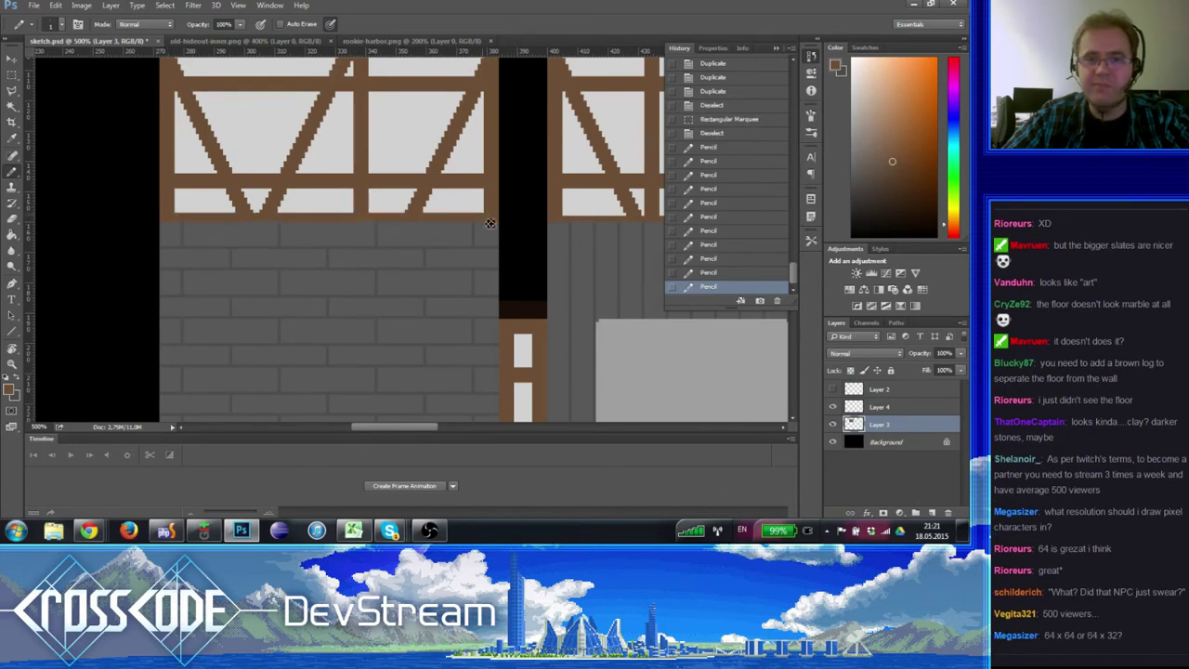
- Pencil another straight brown line across the right building's full width, where the plaster beam meets the grey wall
{"action": "left_click_drag", "start_coordinate": [558, 214], "coordinate": [226, 249]}
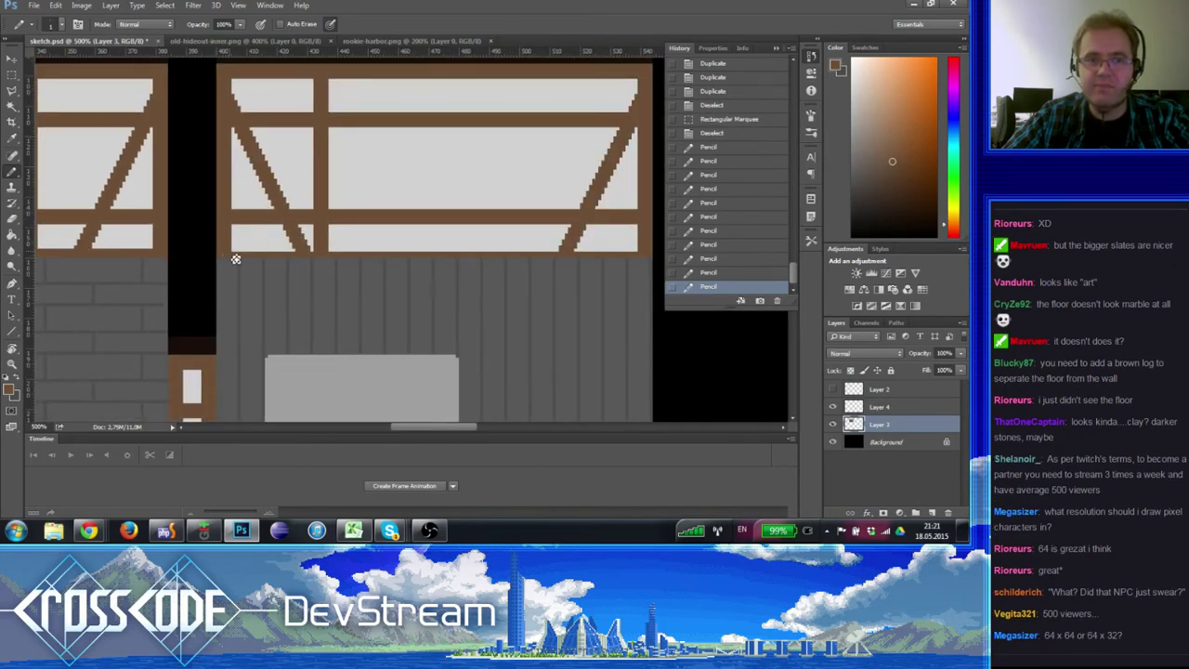
{"action": "left_click", "coordinate": [236, 255]}
{"action": "left_click", "coordinate": [649, 257], "text": "shift"}
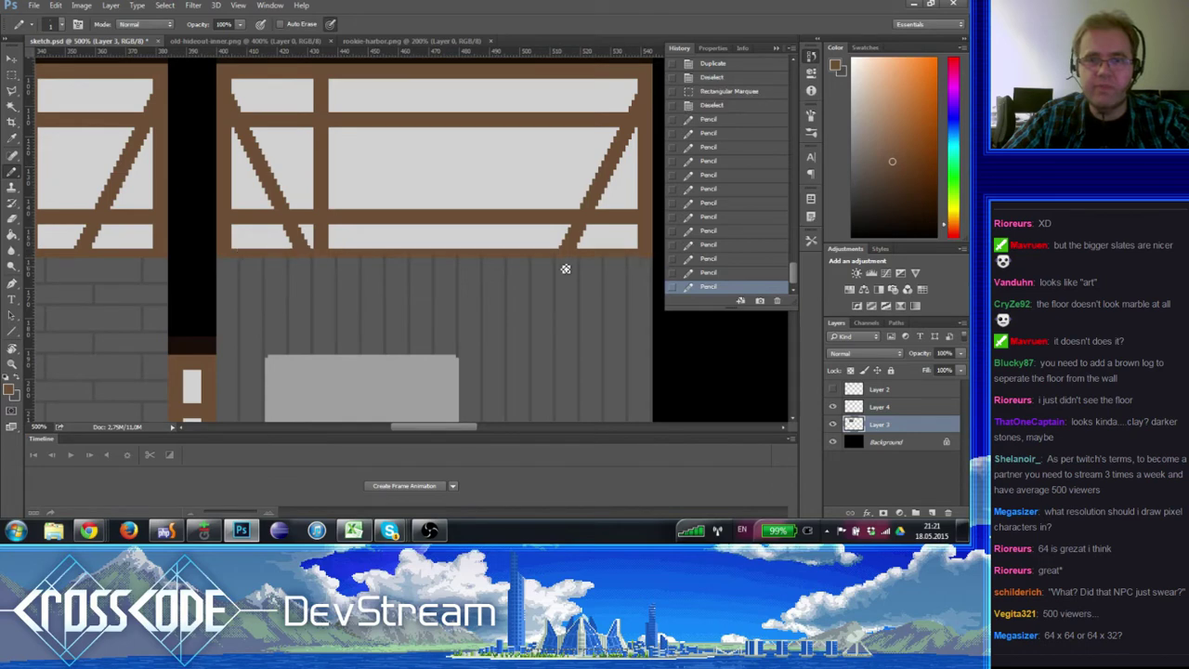
{"action": "left_click_drag", "start_coordinate": [209, 265], "coordinate": [470, 258]}
{"action": "scroll", "coordinate": [223, 332], "scroll_direction": "up", "scroll_amount": 3}
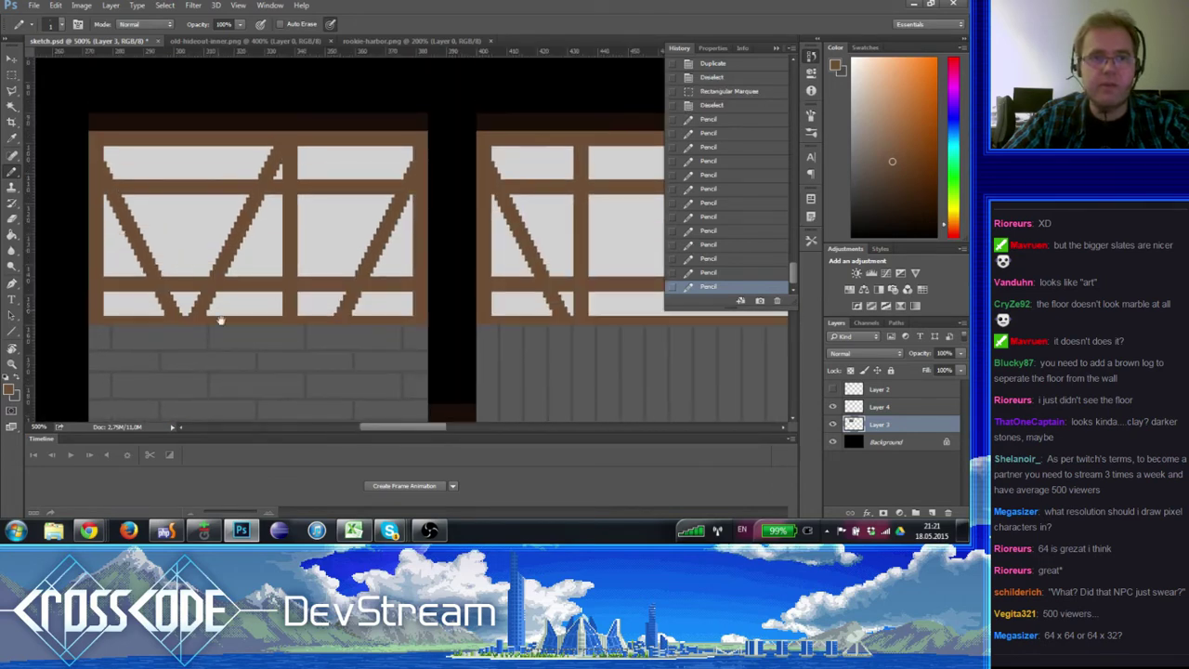
- Sample the light plaster colour from the left building's upper panel as the foreground colour
{"action": "left_click", "coordinate": [137, 158], "text": "alt"}
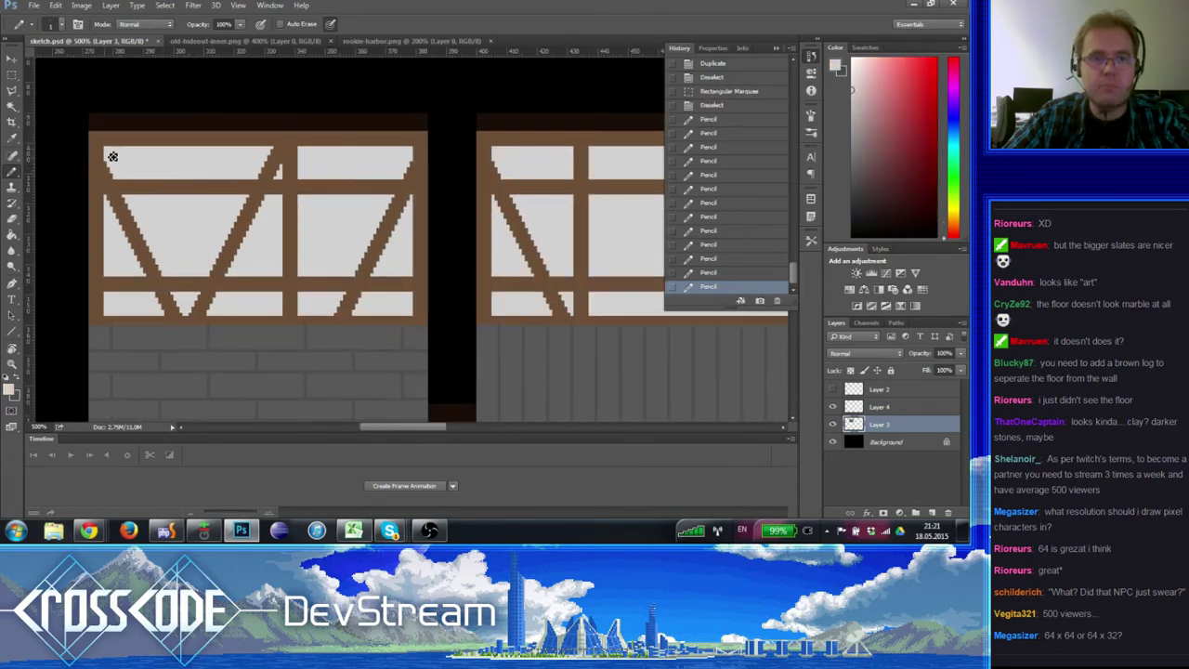
{"action": "left_click", "coordinate": [110, 145]}
{"action": "left_click_drag", "start_coordinate": [119, 151], "coordinate": [137, 148]}
{"action": "mouse_move", "coordinate": [273, 150]}
{"action": "left_mouse_down"}
{"action": "mouse_move", "coordinate": [115, 152]}
{"action": "mouse_move", "coordinate": [146, 151]}
{"action": "left_mouse_up"}
- Examine the timber framing, the new bottom beam and the grey walls at several zoom levels
{"action": "mouse_move", "coordinate": [266, 220]}
{"action": "left_mouse_down"}
{"action": "mouse_move", "coordinate": [188, 257]}
{"action": "mouse_move", "coordinate": [562, 174]}
{"action": "left_mouse_up"}
{"action": "left_click_drag", "start_coordinate": [297, 207], "coordinate": [293, 255]}
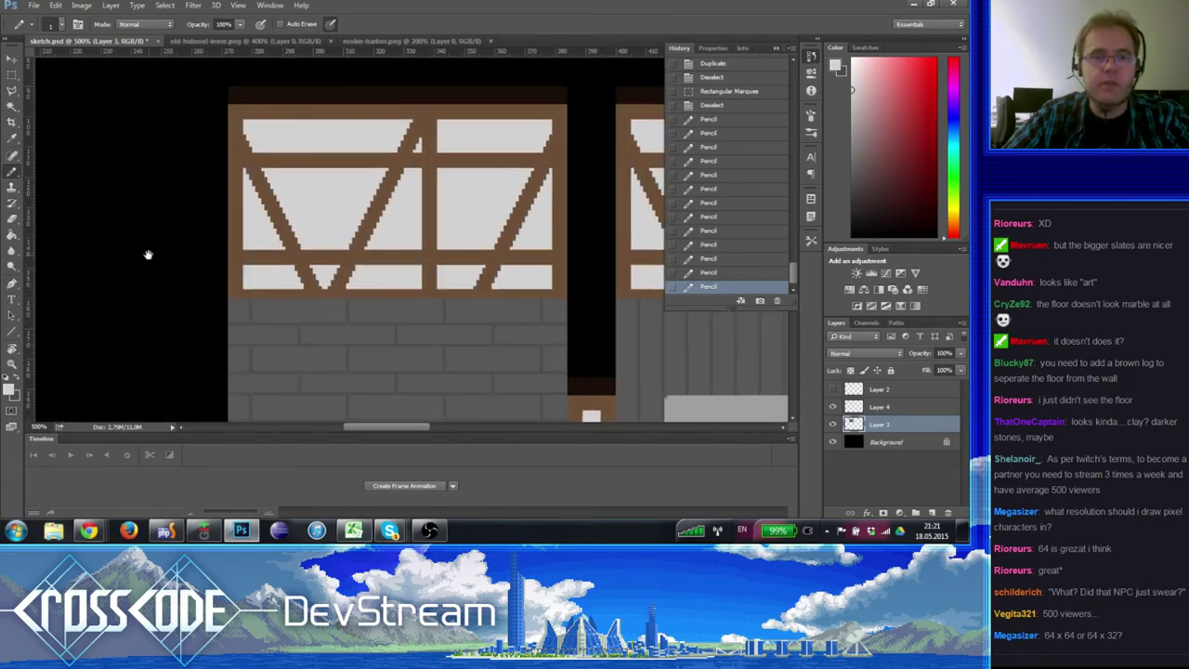
{"action": "left_click", "coordinate": [12, 365]}
{"action": "left_click", "coordinate": [313, 270], "text": "alt"}
{"action": "left_click", "coordinate": [314, 271], "text": "alt"}
{"action": "left_click", "coordinate": [313, 271], "text": "alt"}
{"action": "left_click", "coordinate": [313, 270], "text": "alt"}
{"action": "left_click", "coordinate": [390, 281]}
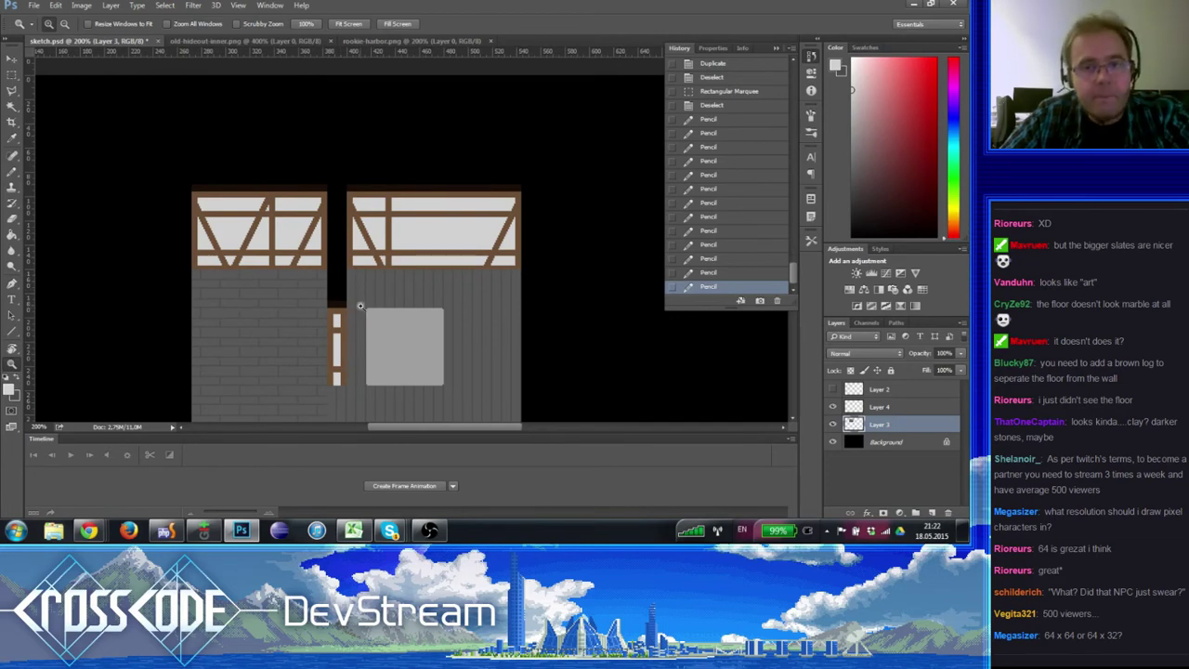
{"action": "left_click", "coordinate": [347, 256]}
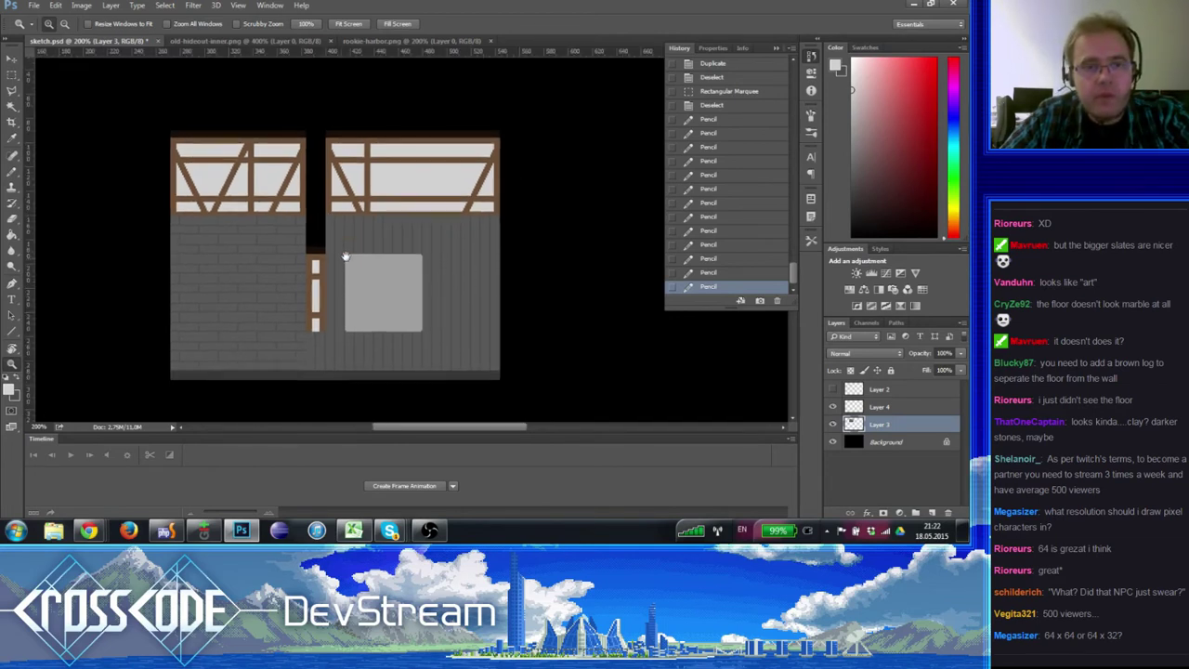
{"action": "left_click", "coordinate": [193, 246]}
{"action": "left_click", "coordinate": [180, 220]}
{"action": "left_click", "coordinate": [180, 221], "text": "alt"}
{"action": "left_click", "coordinate": [265, 276], "text": "alt"}
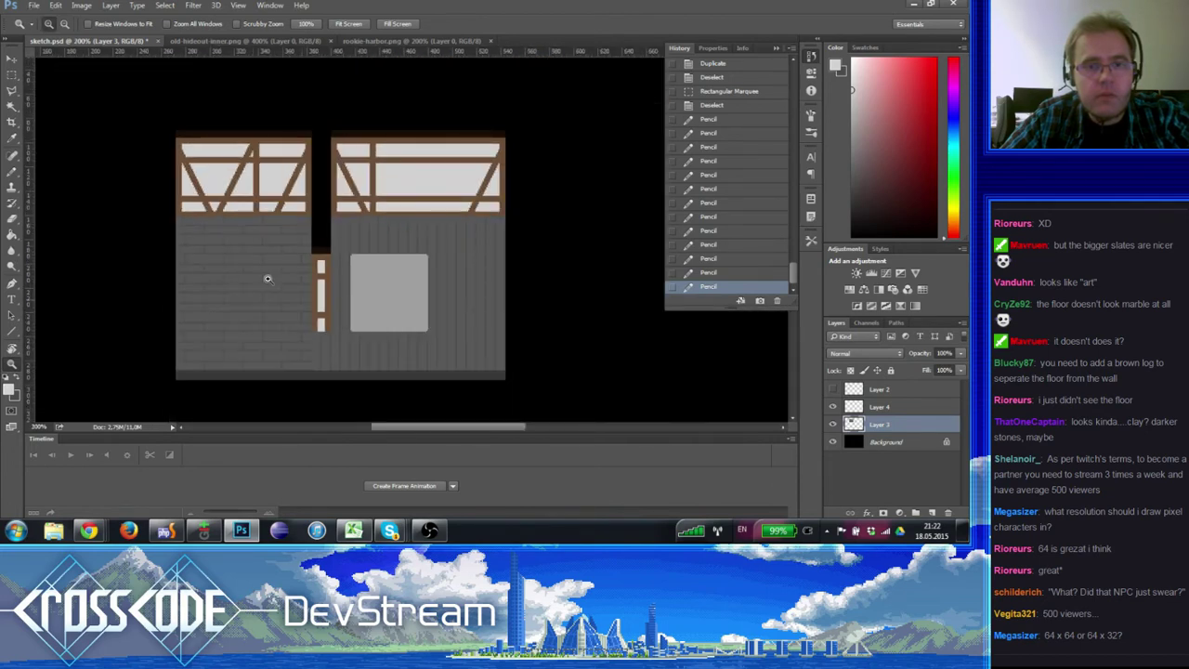
{"action": "left_click", "coordinate": [307, 289]}
{"action": "scroll", "coordinate": [308, 290], "scroll_direction": "down", "scroll_amount": 3}
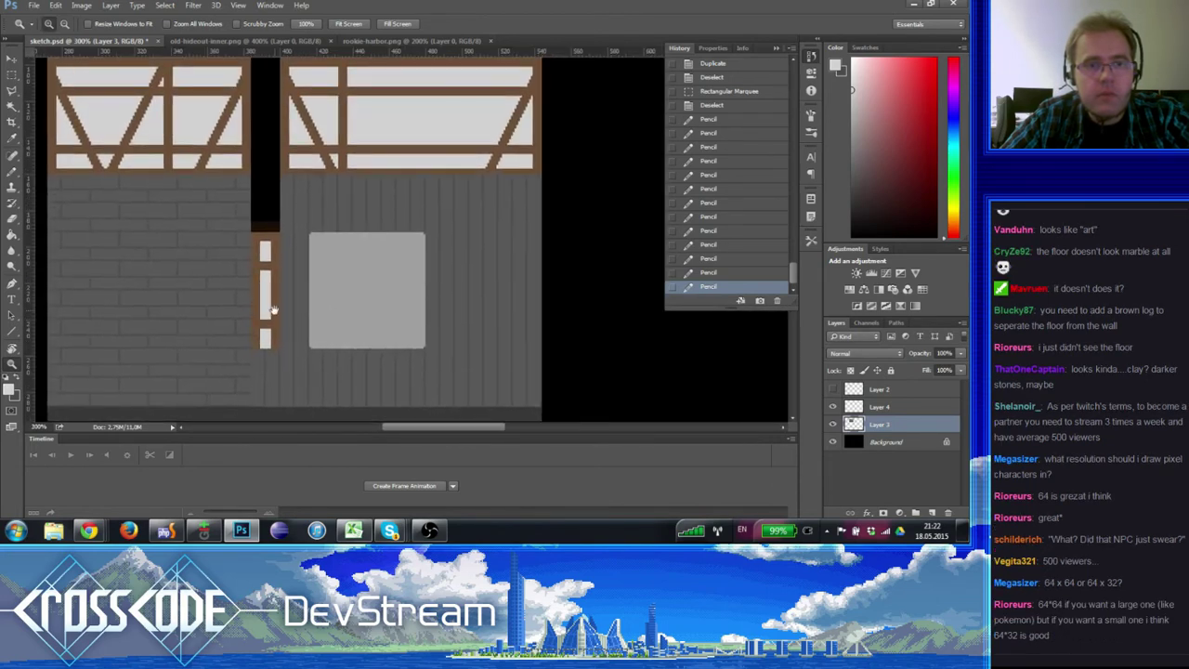
{"action": "left_click", "coordinate": [295, 269], "text": "alt"}
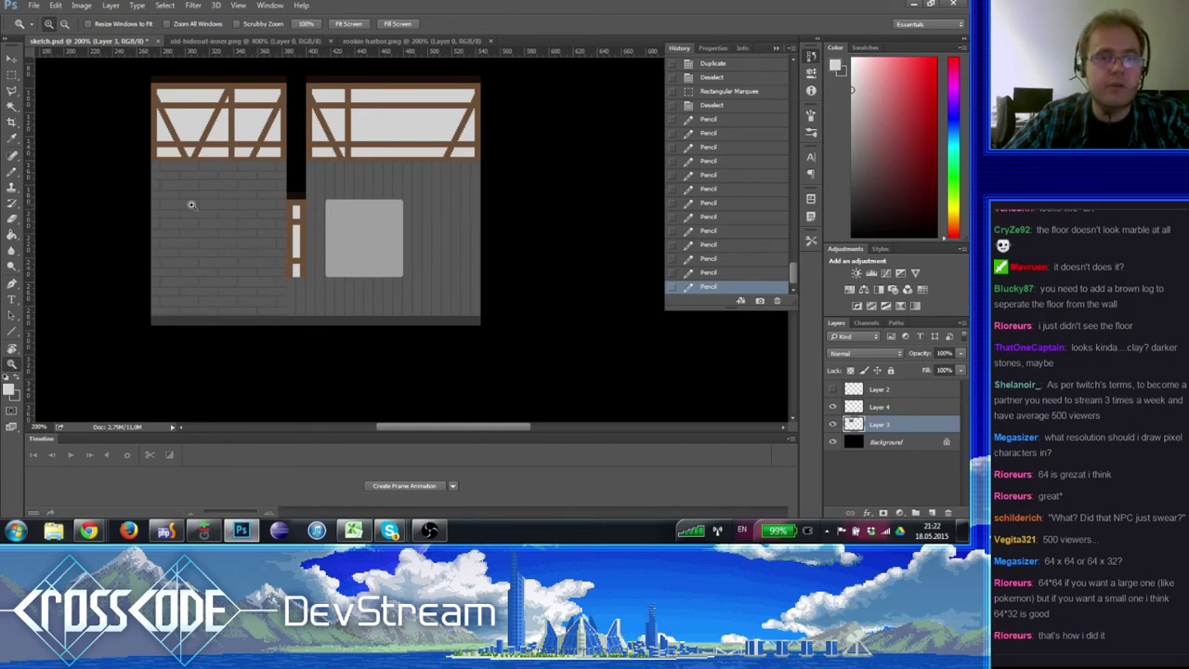
{"action": "left_click", "coordinate": [224, 200]}
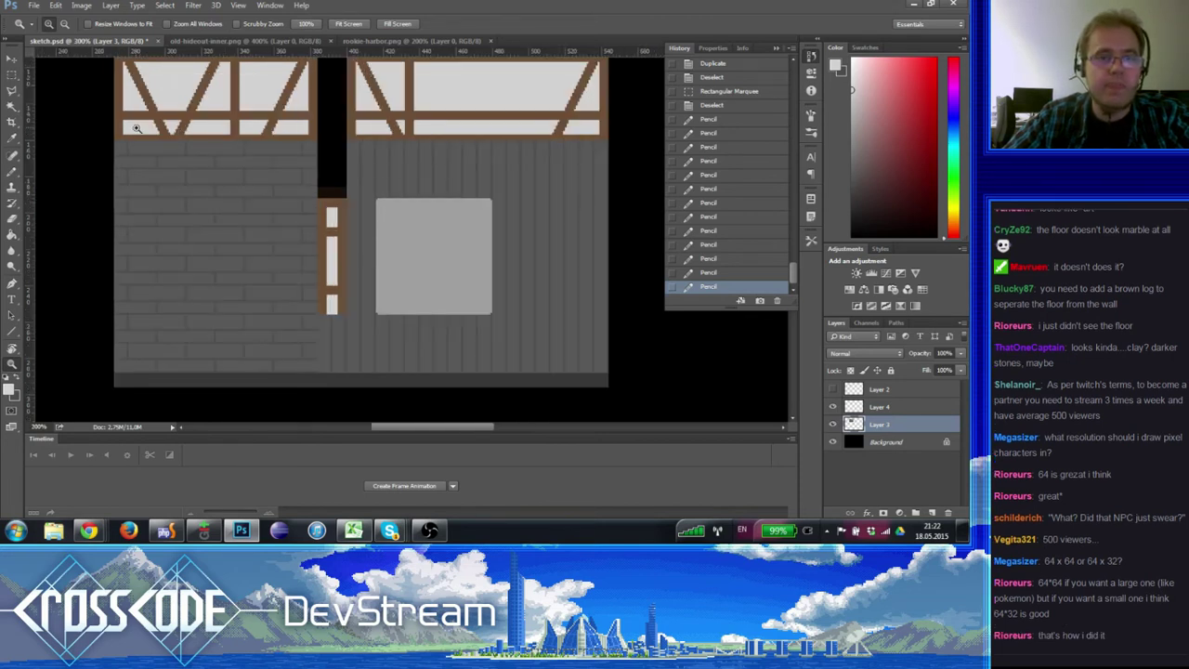
- Show the grid and duplicate the left wall's full-width bottom brick rows twice across the bottom of the plank wall
{"action": "left_click", "coordinate": [11, 80]}
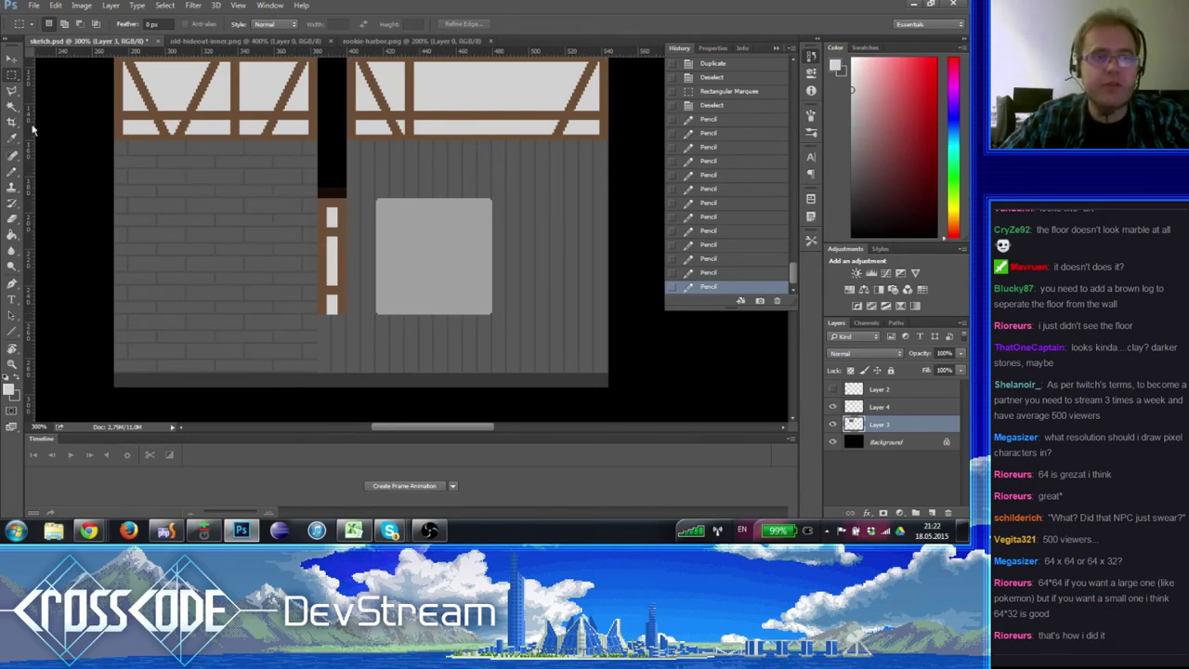
{"action": "key", "text": "ctrl+apostrophe"}
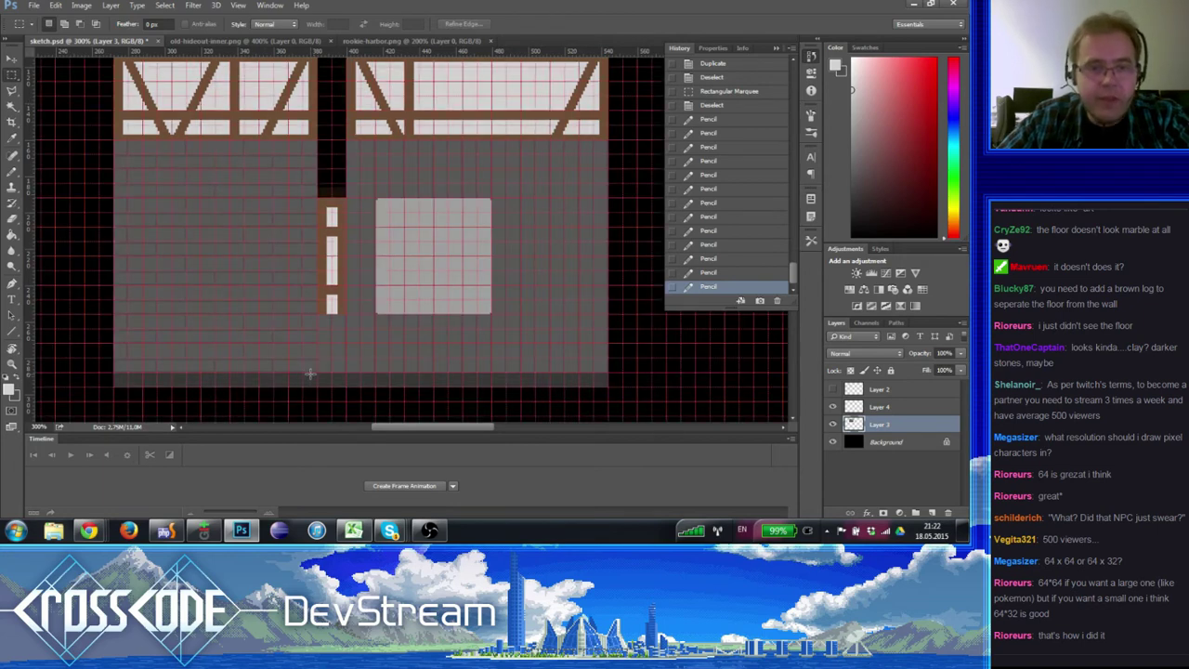
{"action": "left_click_drag", "start_coordinate": [316, 371], "coordinate": [459, 344]}
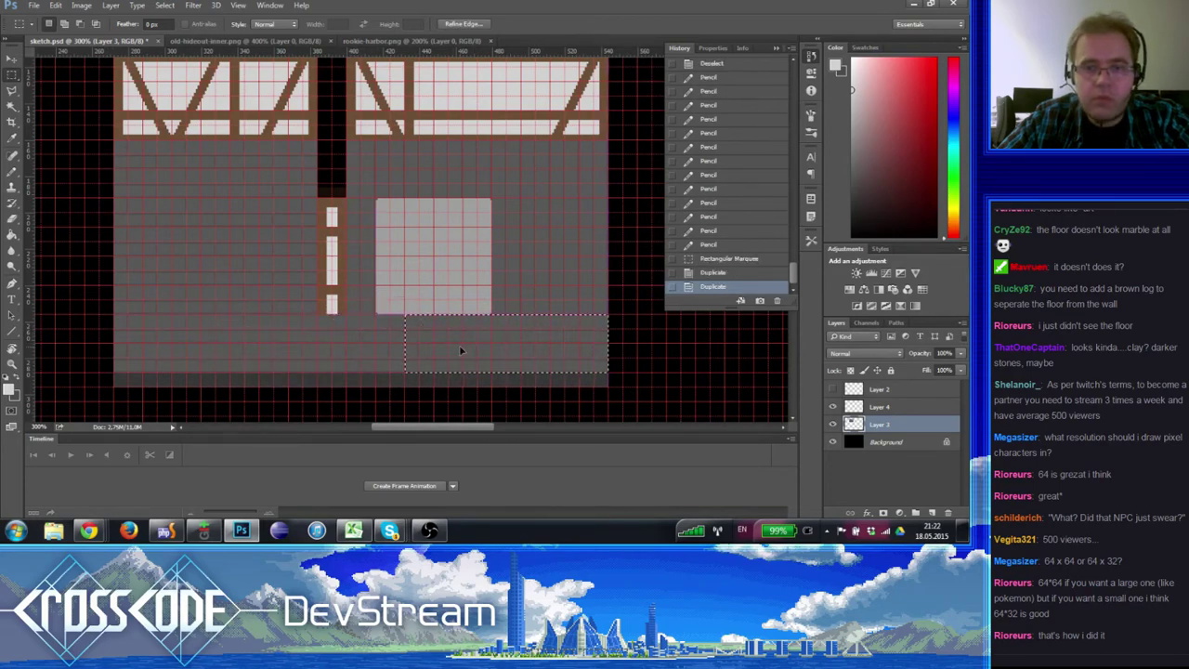
{"action": "key", "text": "ctrl+z"}
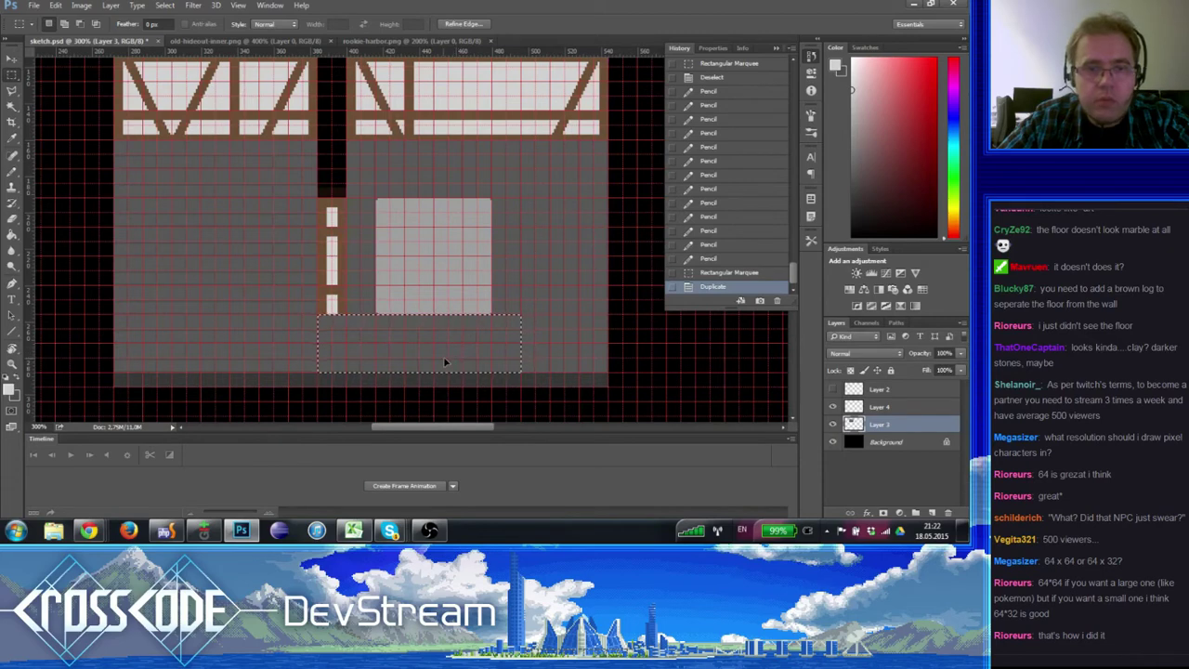
{"action": "key", "text": "ctrl+h"}
{"action": "key", "text": "ctrl+z"}
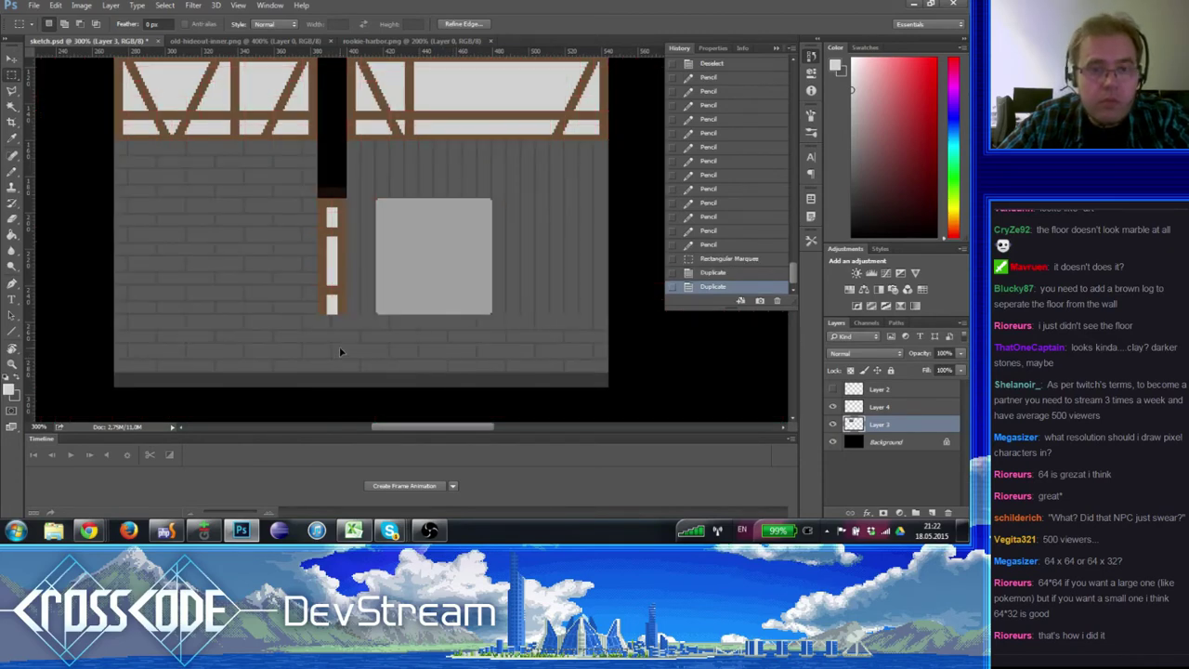
{"action": "key", "text": "ctrl+h"}
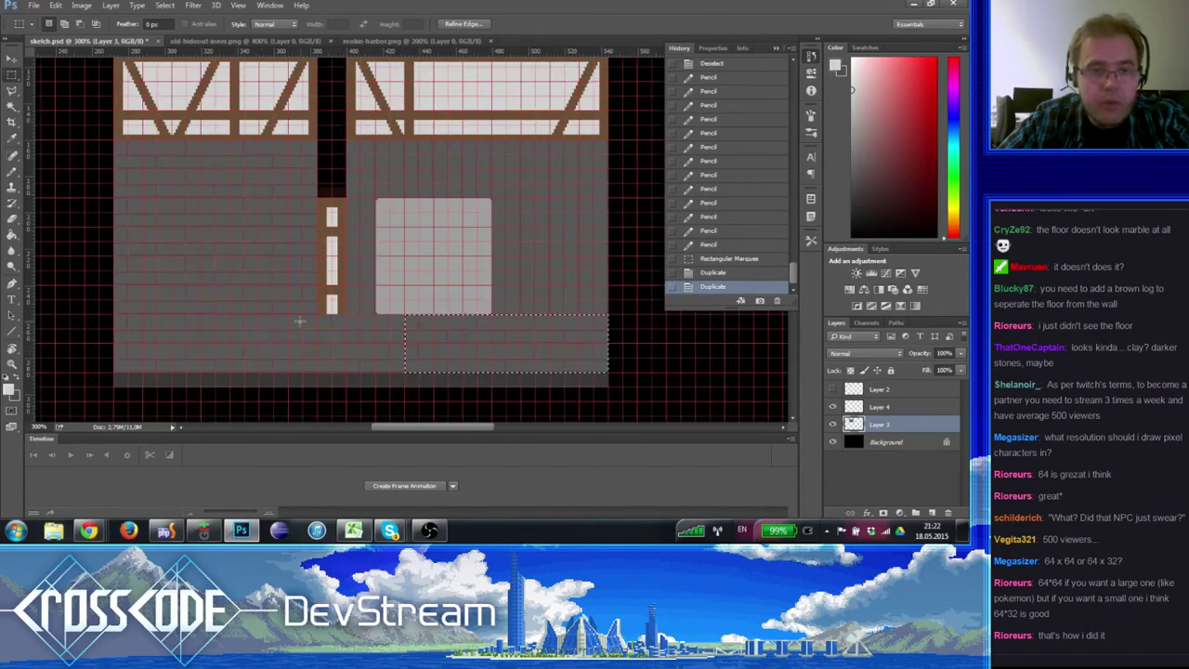
- Select a narrower block of the left wall's bottom brick rows along the grid and duplicate it twice towards the right
{"action": "left_click_drag", "start_coordinate": [288, 314], "coordinate": [287, 371]}
{"action": "key", "text": "ctrl+h"}
{"action": "key", "text": "ctrl+h"}
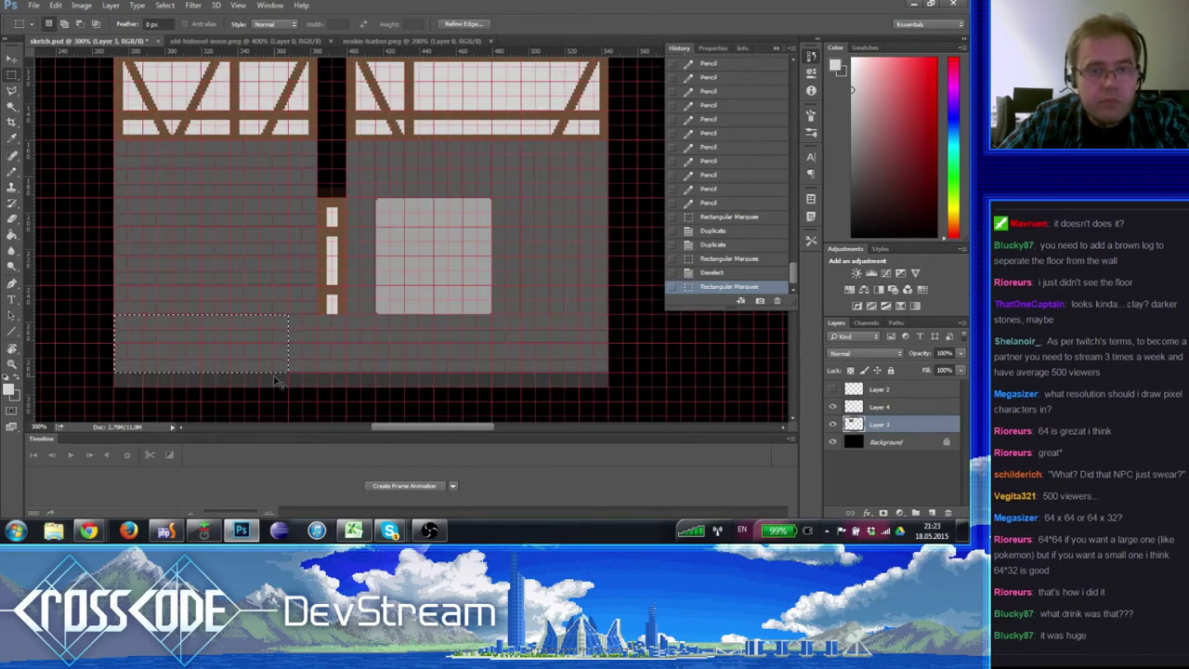
{"action": "key", "text": "ctrl+h"}
{"action": "key", "text": "ctrl+h"}
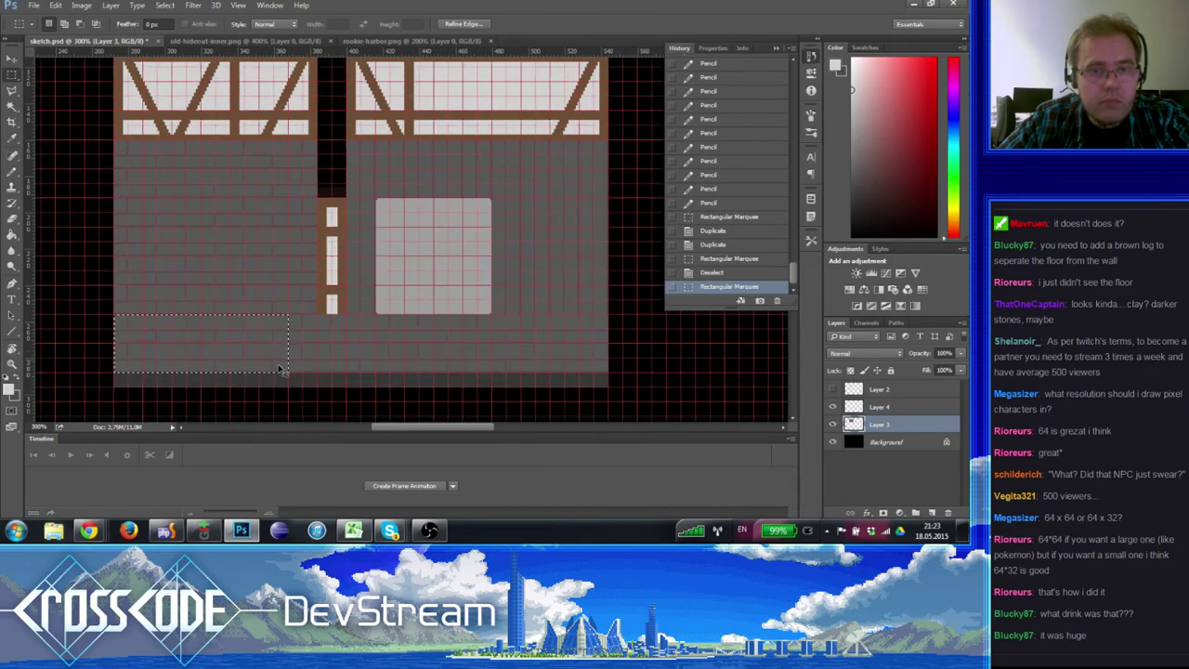
{"action": "left_click_drag", "start_coordinate": [206, 359], "coordinate": [523, 353]}
- Trim the last brick copy flush with the right building's outer edge and clear the selection
{"action": "left_click_drag", "start_coordinate": [693, 388], "coordinate": [600, 279]}
{"action": "key", "text": "ctrl+z"}
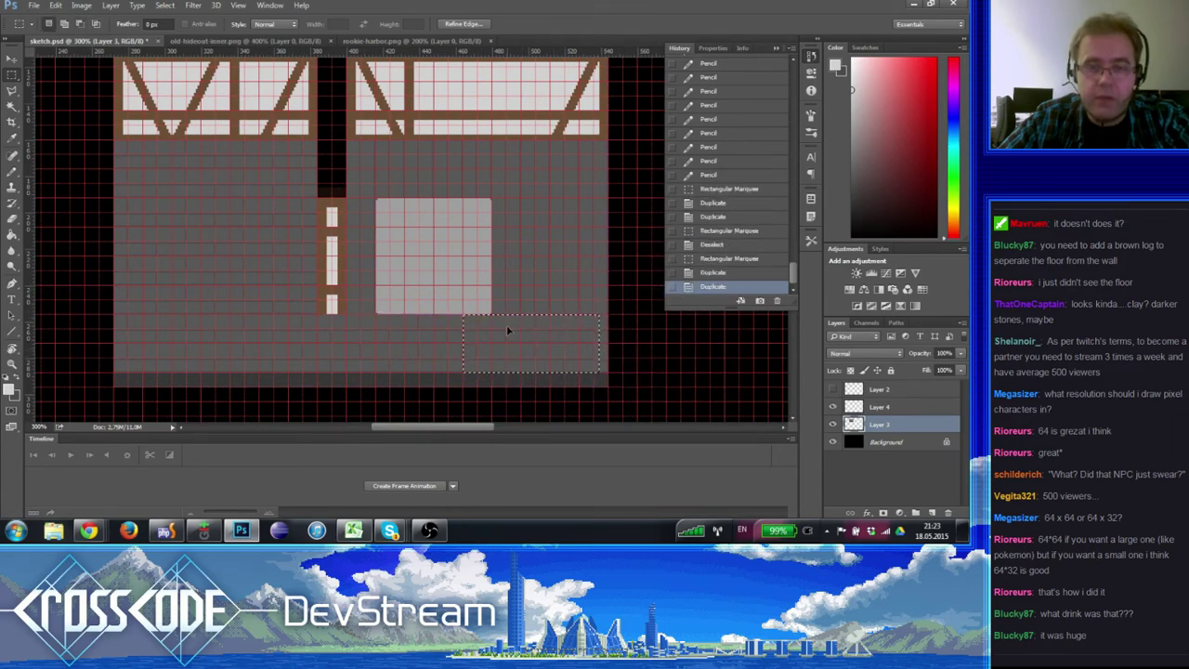
{"action": "left_click_drag", "start_coordinate": [695, 385], "coordinate": [608, 279]}
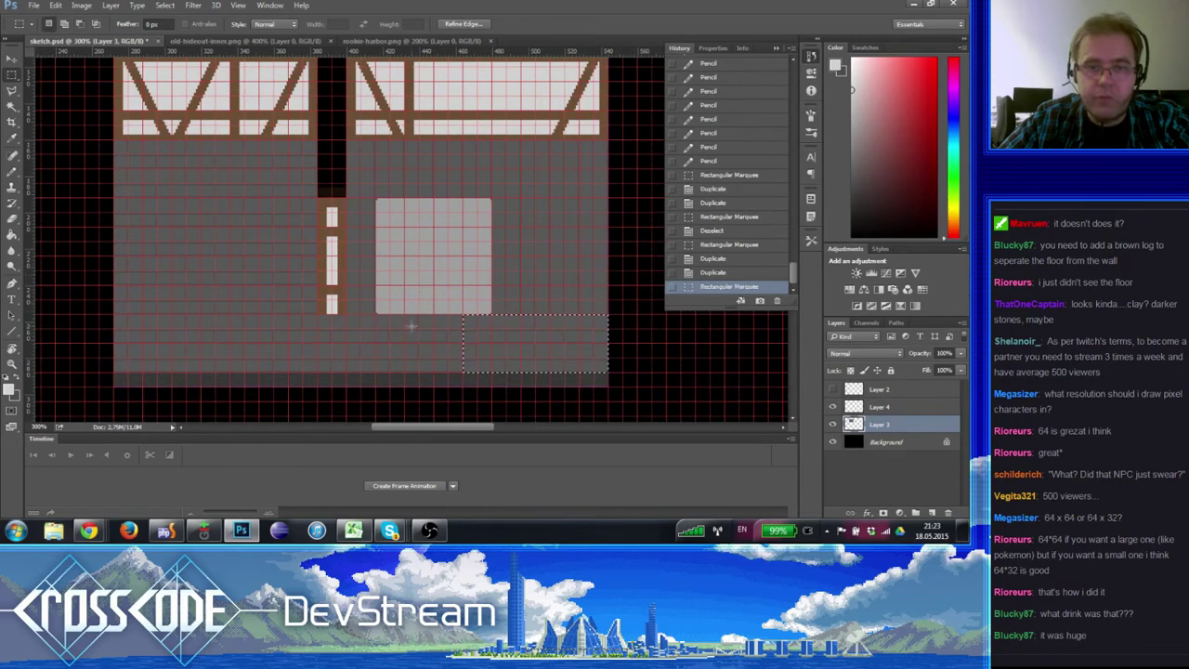
{"action": "key", "text": "ctrl+d"}
{"action": "key", "text": "ctrl+apostrophe"}
{"action": "key", "text": "ctrl+apostrophe"}
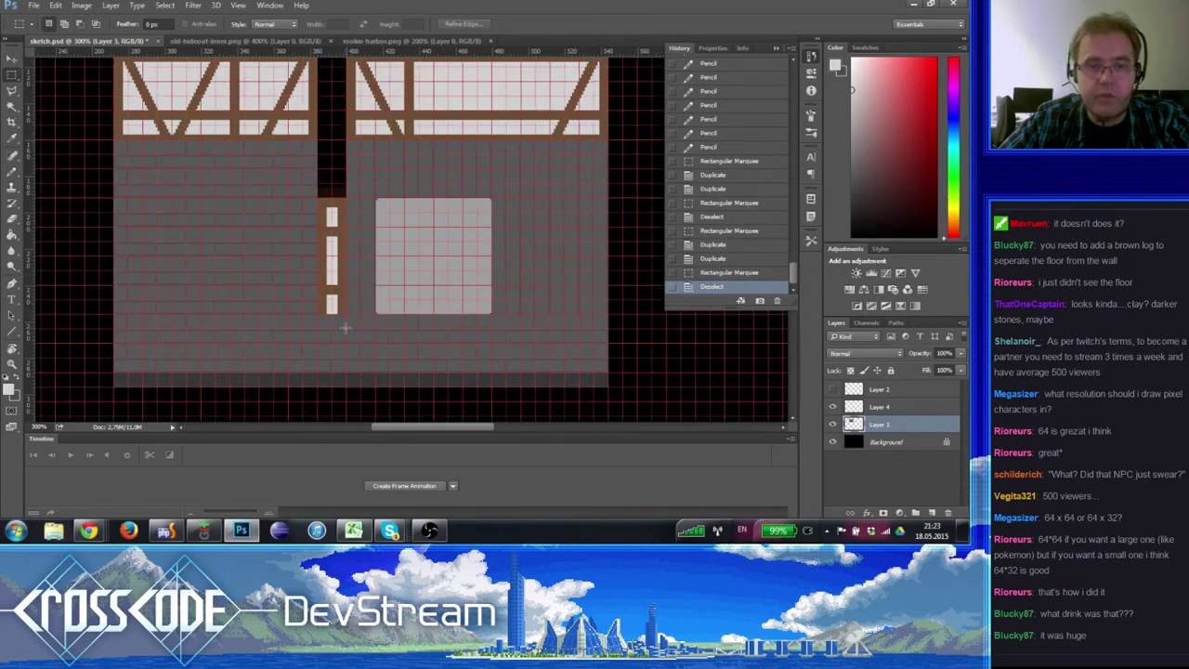
- Duplicate the brick rows below the right building upward three times to cover its planks up to the plaster, deselect and hide the grid
{"action": "left_click_drag", "start_coordinate": [346, 314], "coordinate": [570, 185]}
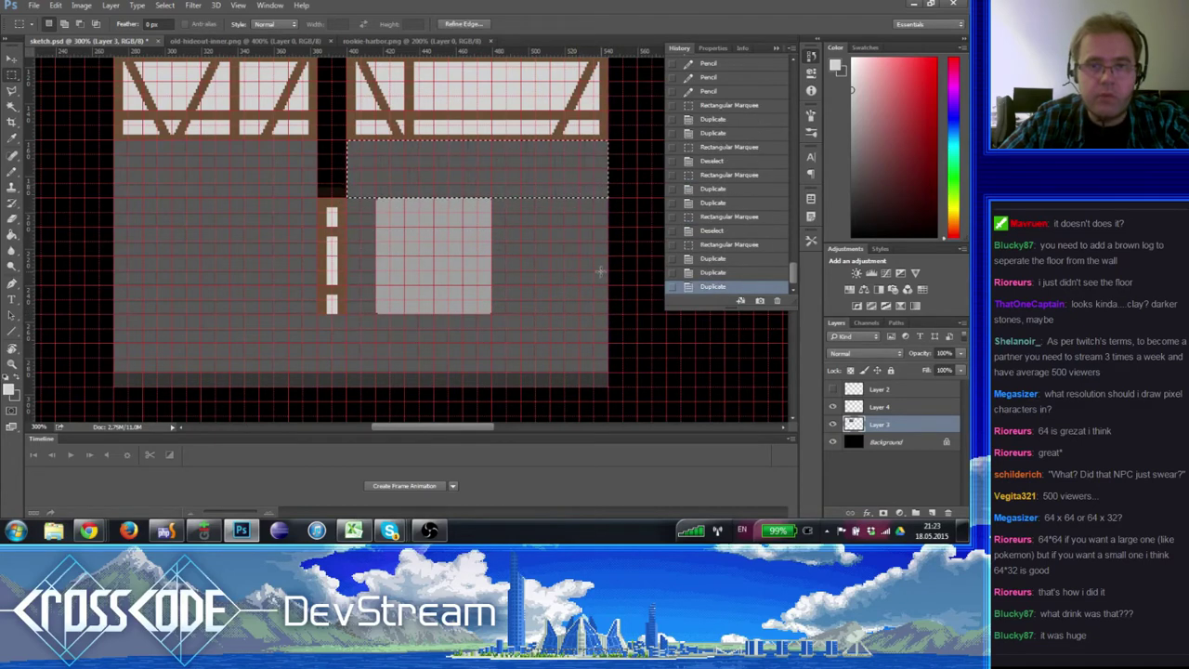
{"action": "key", "text": "ctrl+d"}
{"action": "key", "text": "ctrl+apostrophe"}
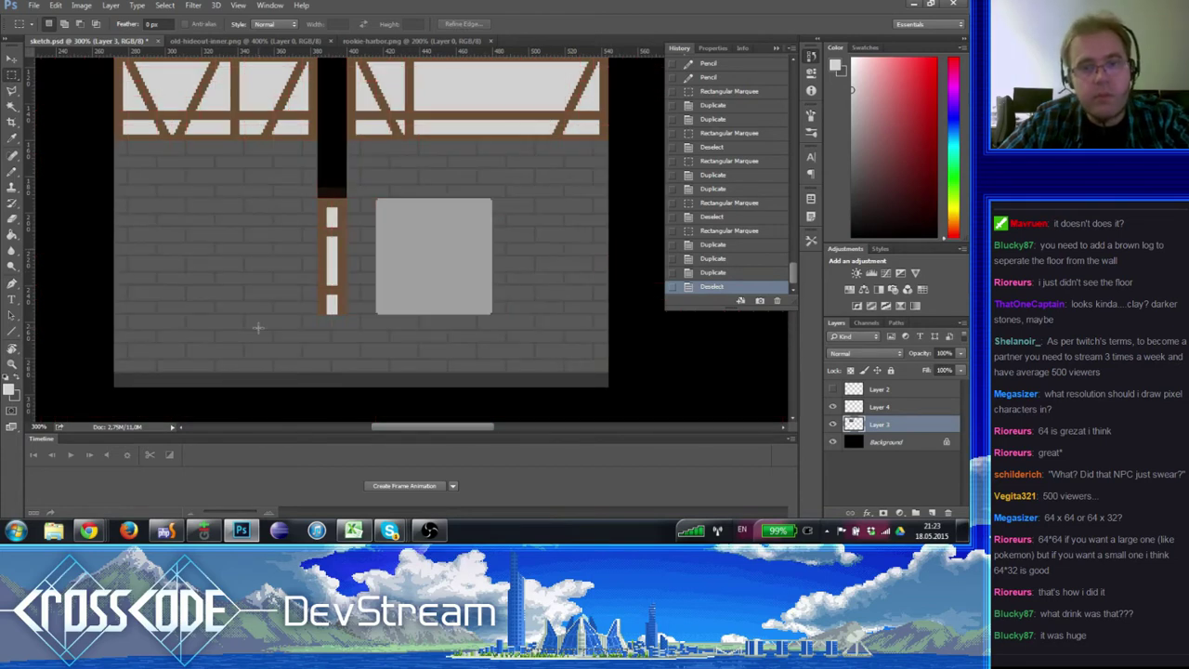
- Examine the fully bricked building at different zoom levels, with and without the grid
{"action": "left_click", "coordinate": [17, 367]}
{"action": "left_click", "coordinate": [296, 285], "text": "alt"}
{"action": "left_click", "coordinate": [296, 285], "text": "alt"}
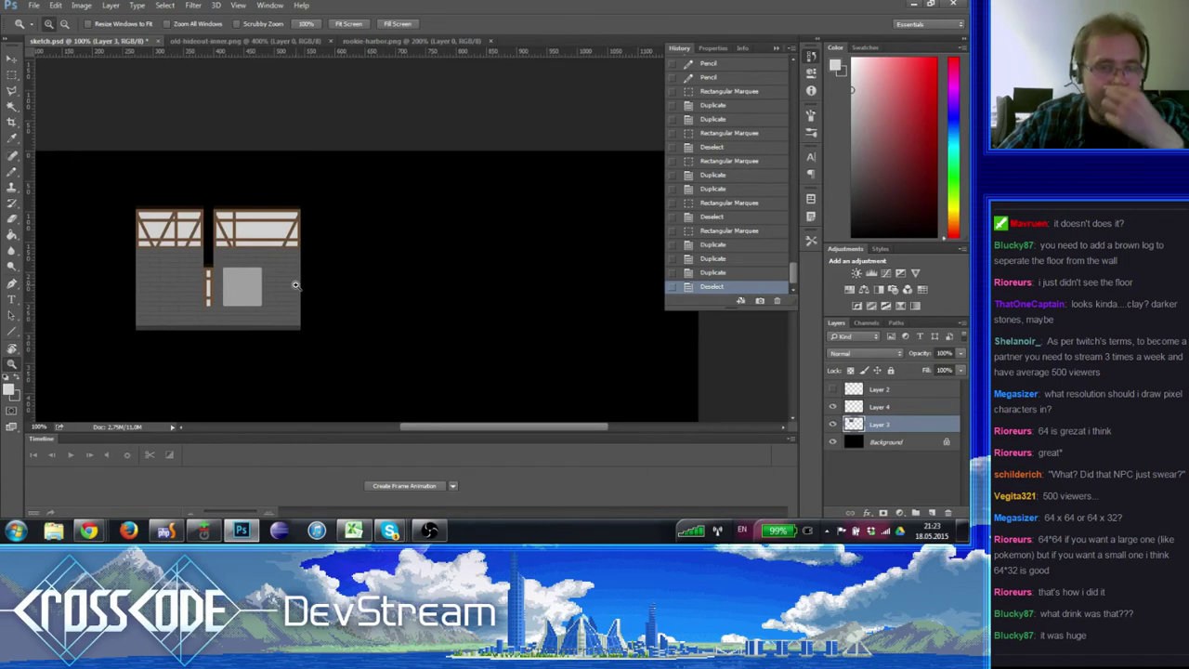
{"action": "left_click", "coordinate": [141, 278]}
{"action": "left_click", "coordinate": [141, 279]}
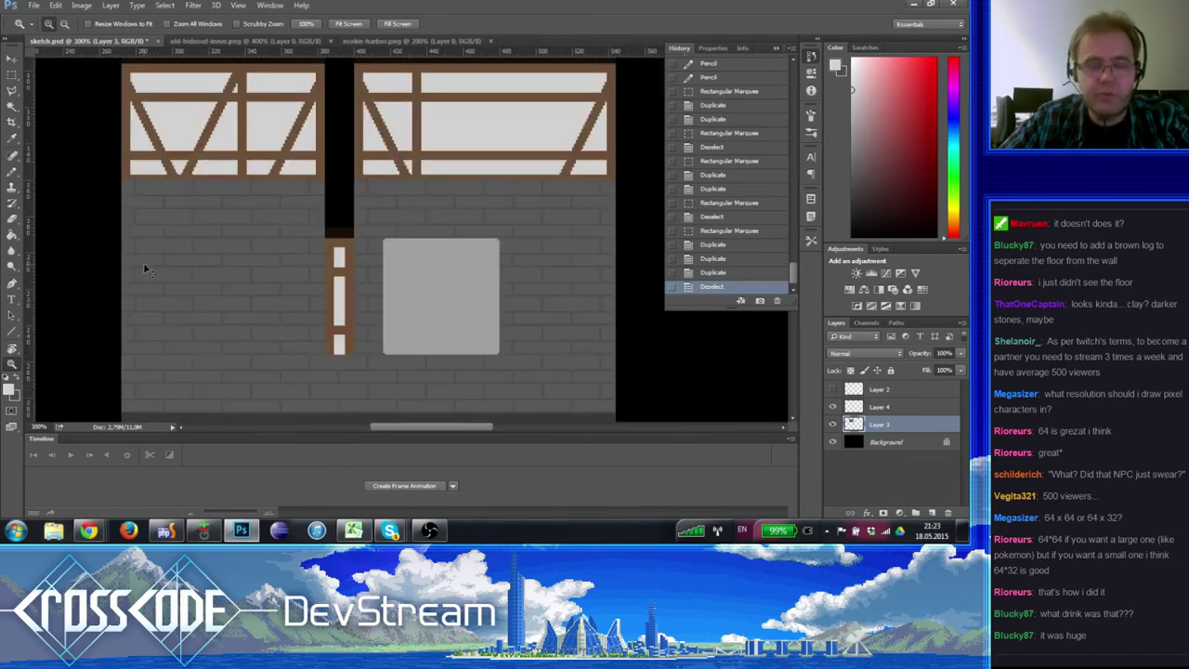
{"action": "key", "text": "ctrl+apostrophe"}
{"action": "left_click_drag", "start_coordinate": [433, 389], "coordinate": [379, 335]}
{"action": "key", "text": "ctrl+apostrophe"}
{"action": "left_click", "coordinate": [292, 303], "text": "alt"}
{"action": "left_click", "coordinate": [291, 302], "text": "alt"}
{"action": "left_click", "coordinate": [254, 303]}
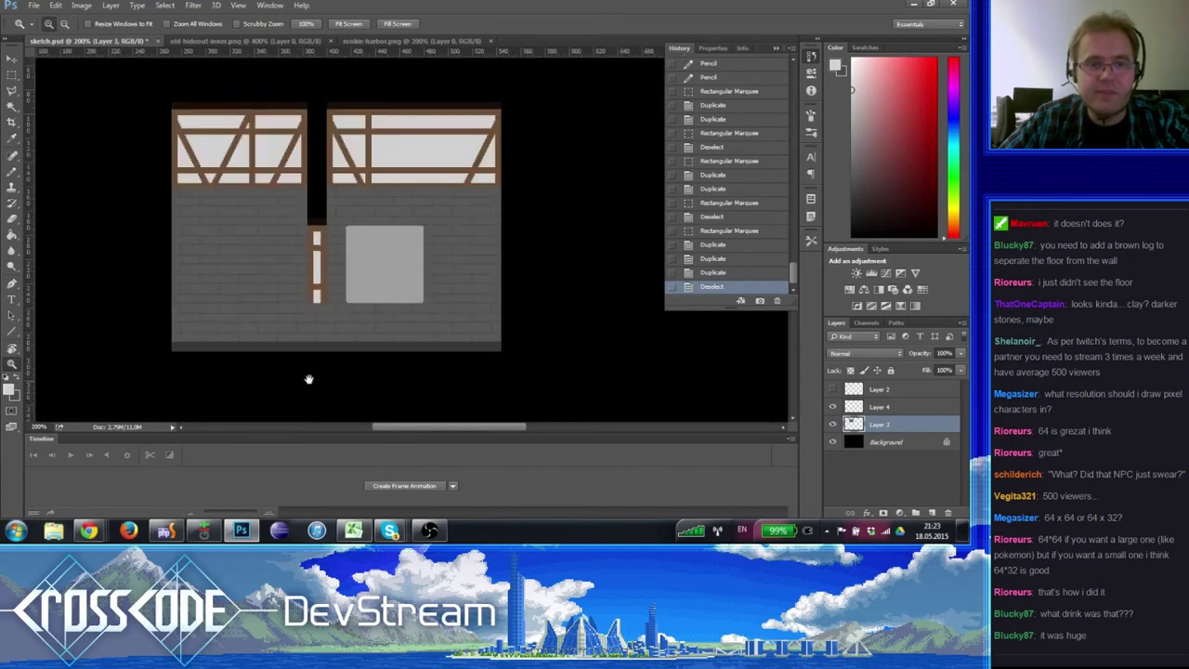
{"action": "left_click_drag", "start_coordinate": [433, 377], "coordinate": [415, 356]}
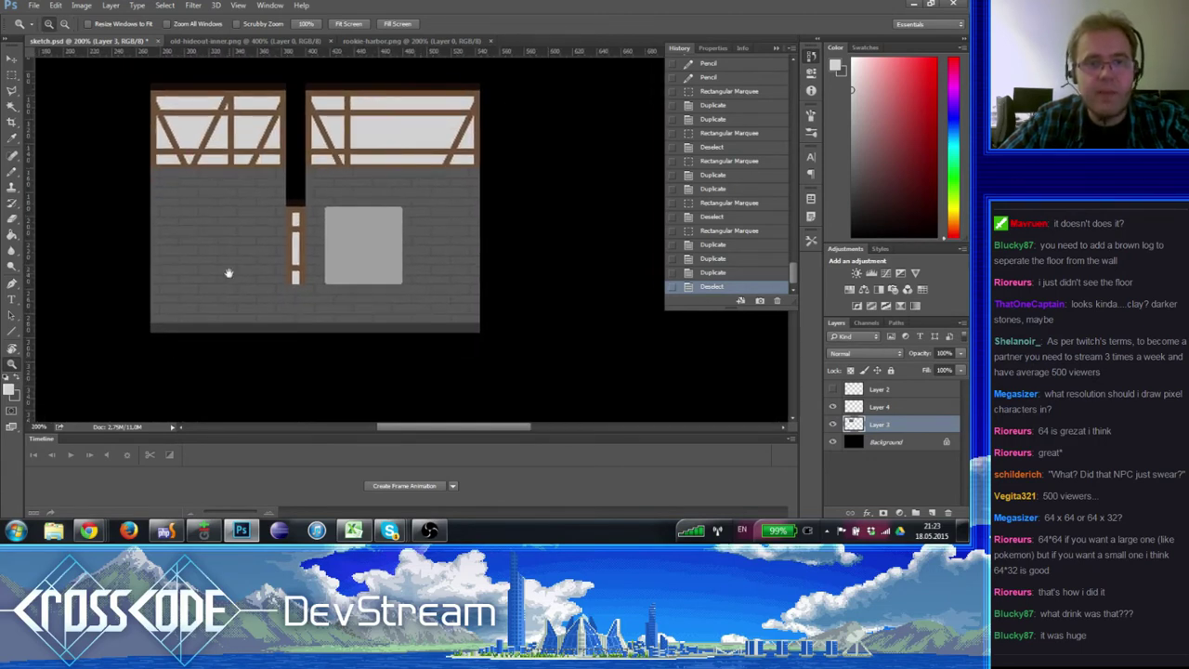
{"action": "left_click_drag", "start_coordinate": [250, 251], "coordinate": [265, 235]}
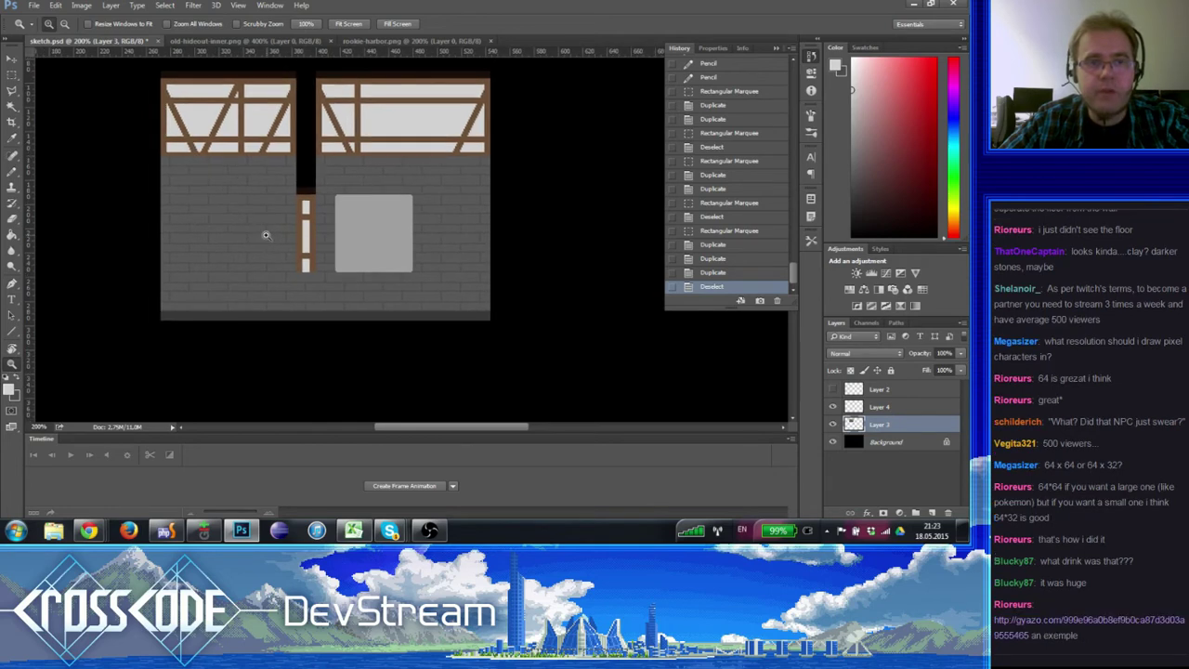
- Toggle Layer 4's visibility off and on, make it the active layer and switch to Chrome
{"action": "left_click", "coordinate": [833, 407]}
{"action": "left_click", "coordinate": [834, 407]}
{"action": "left_click", "coordinate": [855, 409]}
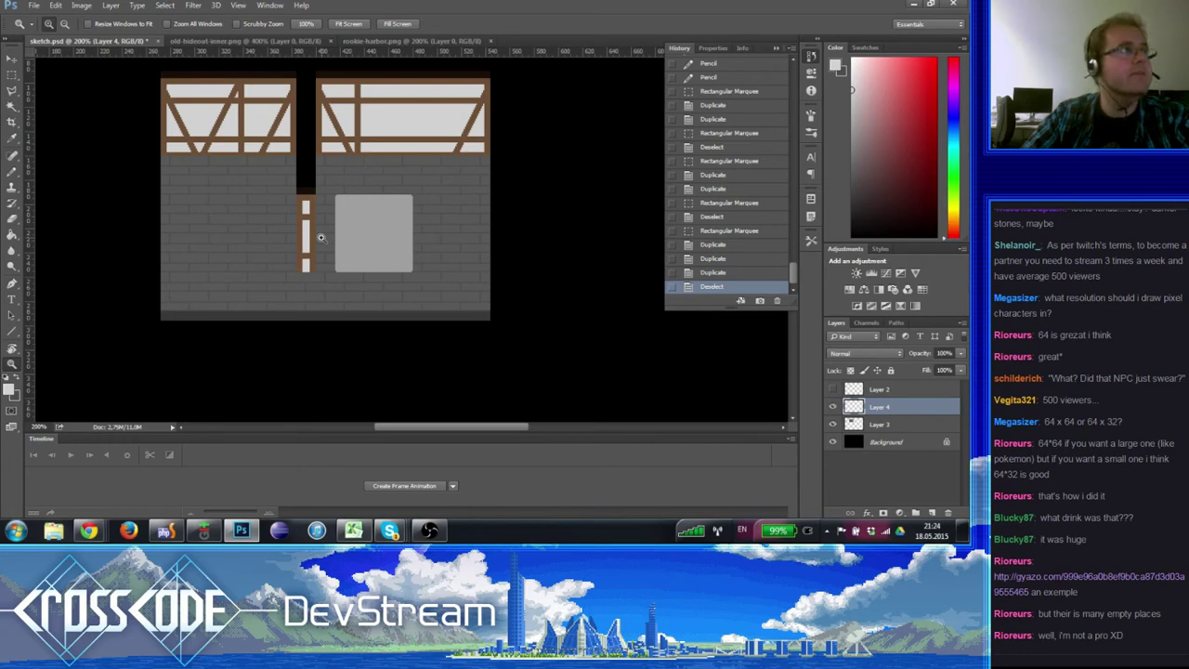
{"action": "key", "text": "alt+Tab"}
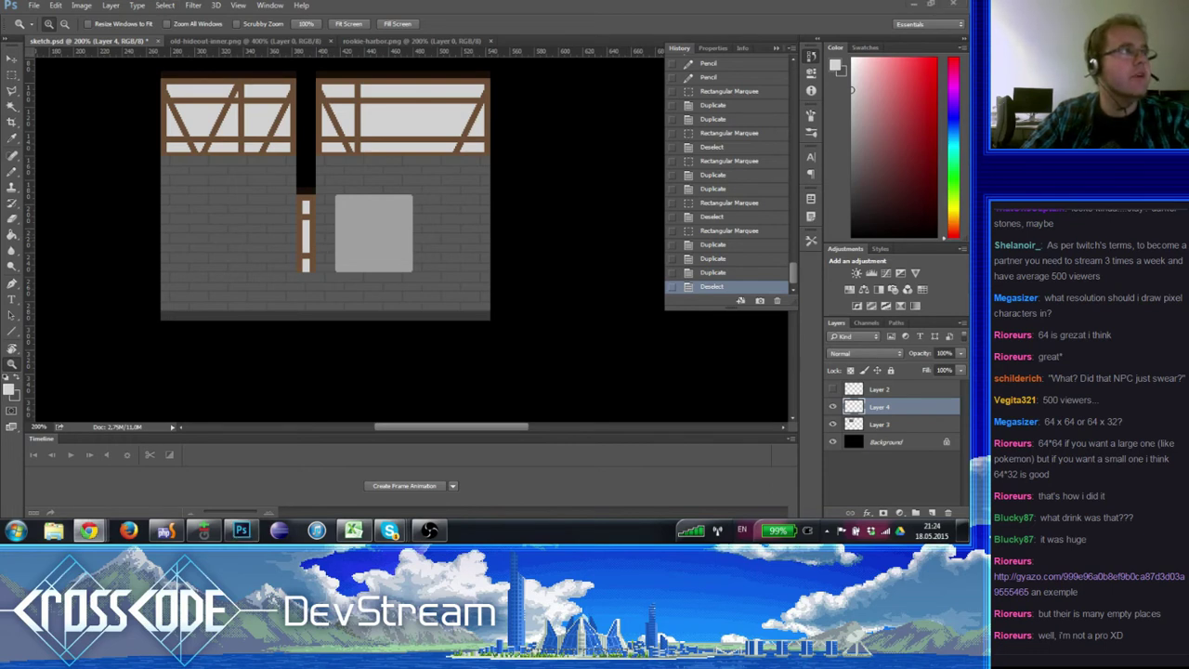
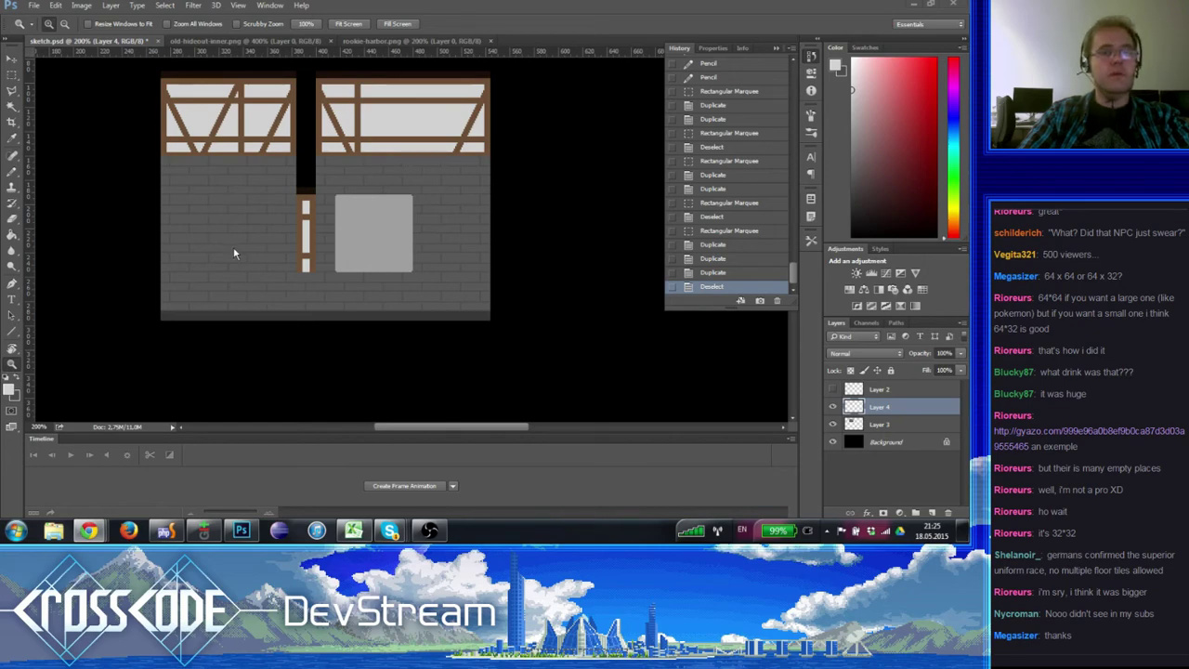
- Duplicate Layer 4 as a new layer
{"action": "left_click", "coordinate": [193, 269]}
{"action": "left_click_drag", "start_coordinate": [223, 273], "coordinate": [227, 299]}
{"action": "key", "text": "ctrl+j"}
- Display the grid over the left building's brick wall
{"action": "key", "text": "ctrl+apostrophe"}
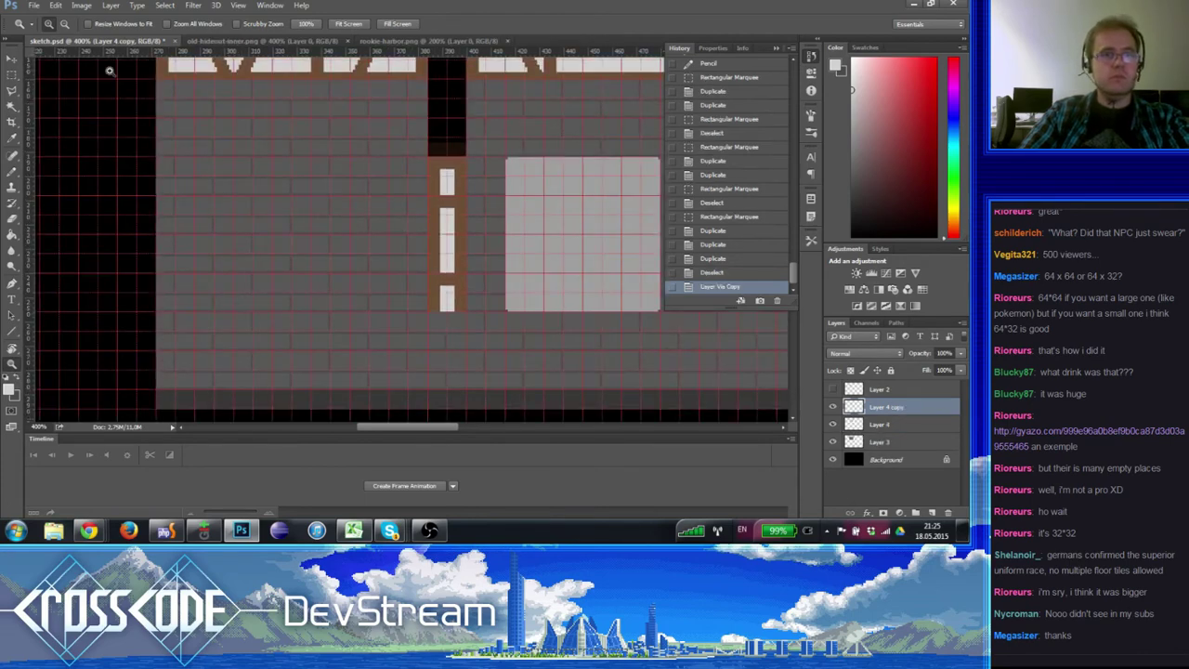
{"action": "left_click", "coordinate": [12, 75]}
{"action": "left_click_drag", "start_coordinate": [161, 83], "coordinate": [186, 151]}
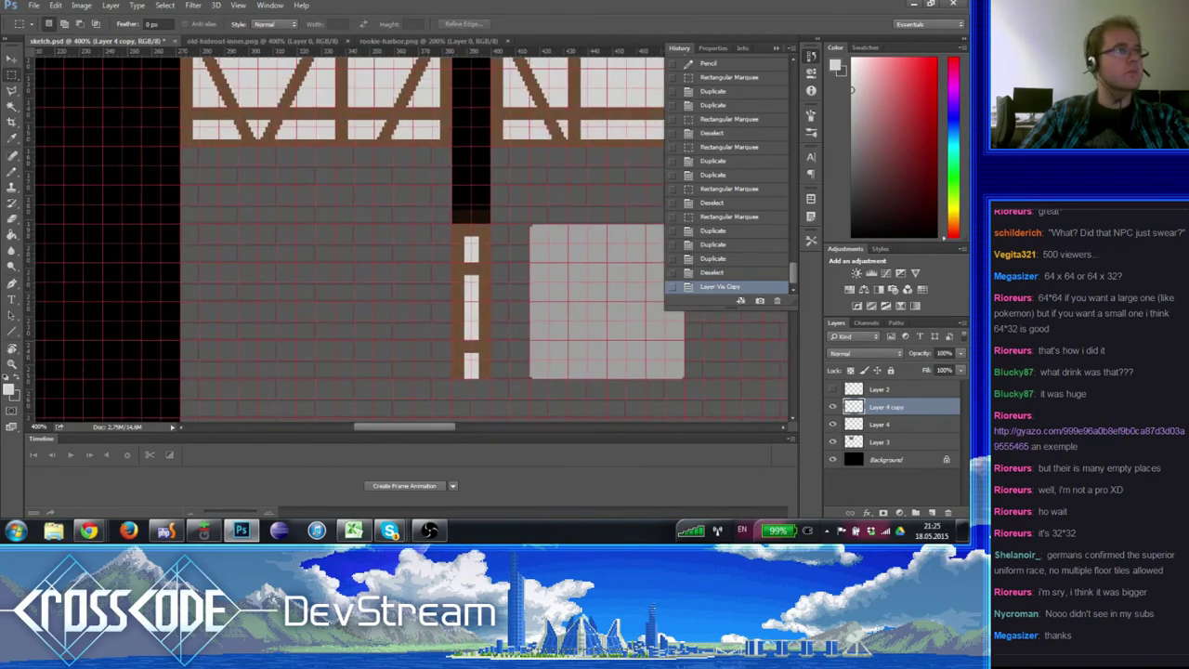
{"action": "key", "text": "alt+Tab"}
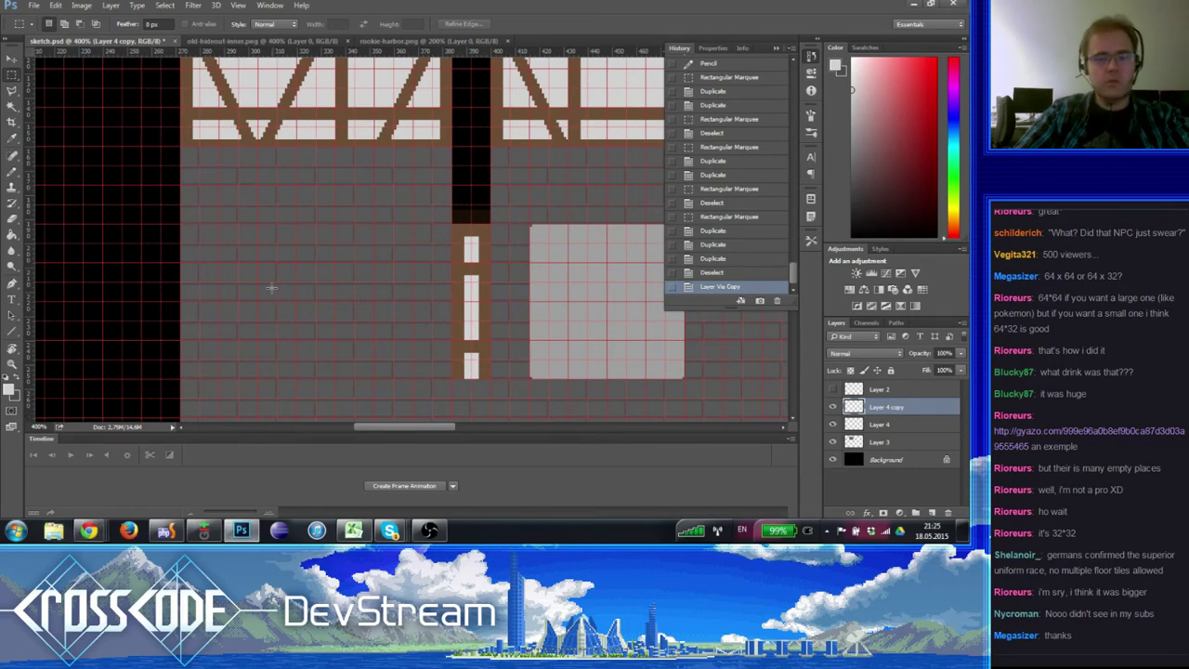
{"action": "key", "text": "ctrl+apostrophe"}
{"action": "key", "text": "ctrl+apostrophe"}
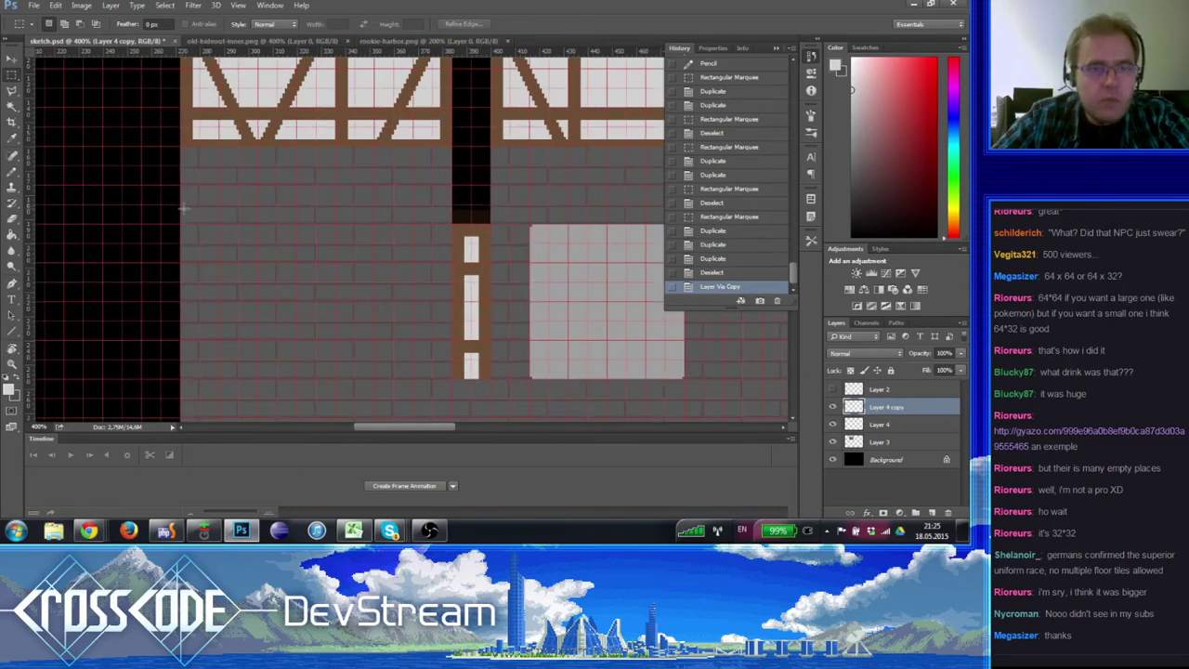
- Select a thin horizontal strip on the left brick wall and toggle the layers' visibility to check what each contains
{"action": "left_click_drag", "start_coordinate": [179, 223], "coordinate": [413, 205]}
{"action": "left_click", "coordinate": [11, 235]}
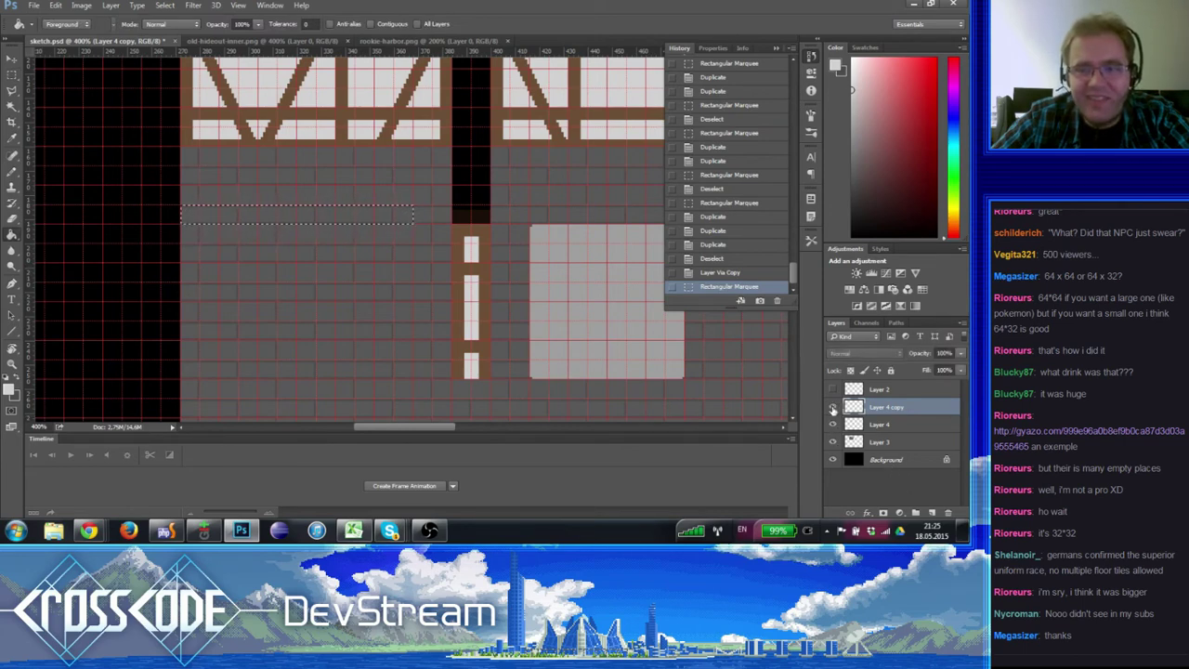
{"action": "left_click", "coordinate": [833, 442]}
{"action": "left_click", "coordinate": [833, 442]}
{"action": "left_click", "coordinate": [832, 442]}
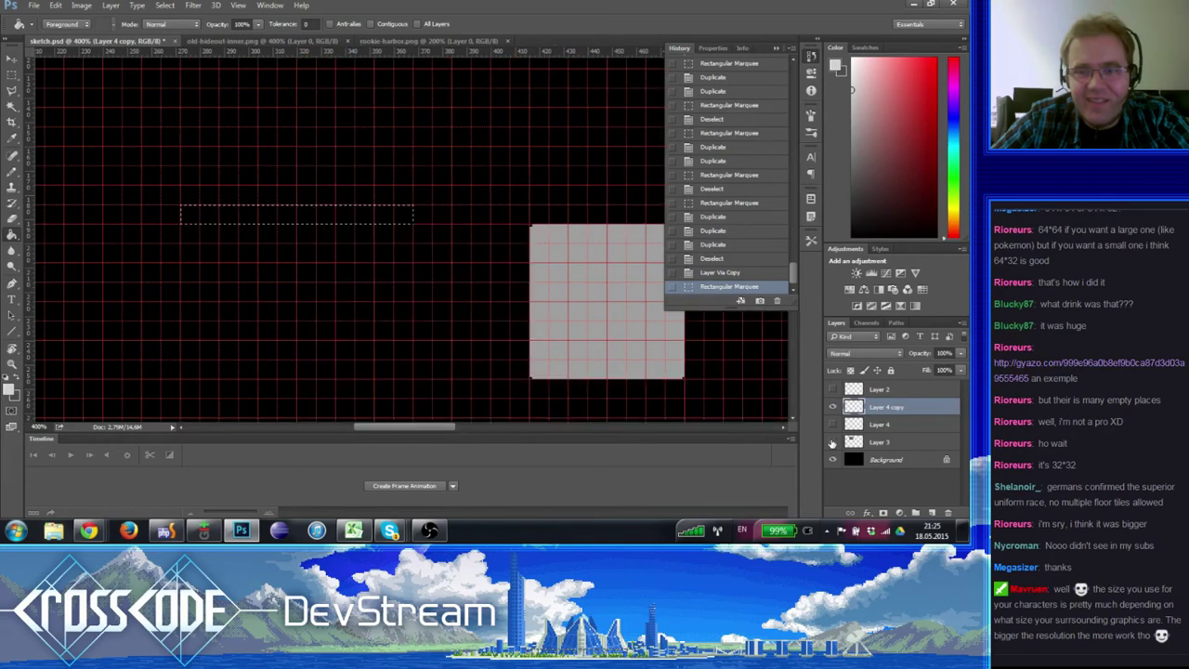
{"action": "left_click", "coordinate": [833, 443]}
{"action": "left_click", "coordinate": [833, 407]}
{"action": "left_click", "coordinate": [834, 408]}
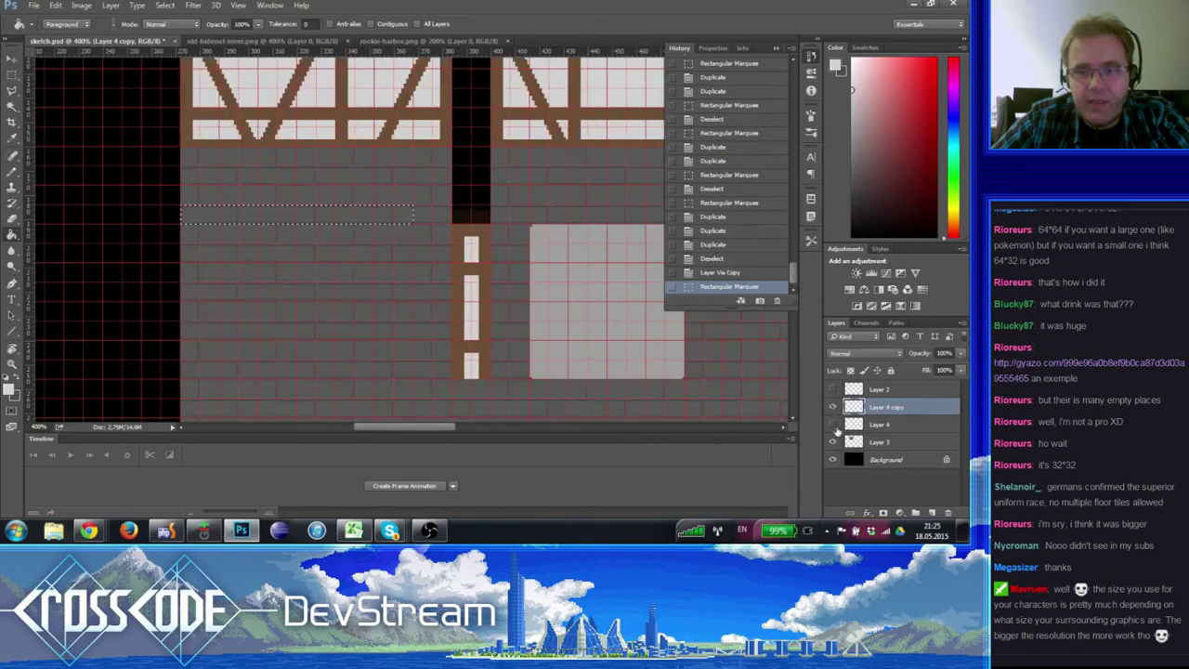
{"action": "left_click", "coordinate": [833, 423]}
{"action": "left_click", "coordinate": [832, 424]}
- Revert the history to the state before Layer 4 was copied
{"action": "left_click", "coordinate": [882, 424]}
{"action": "left_click", "coordinate": [887, 408], "text": "shift"}
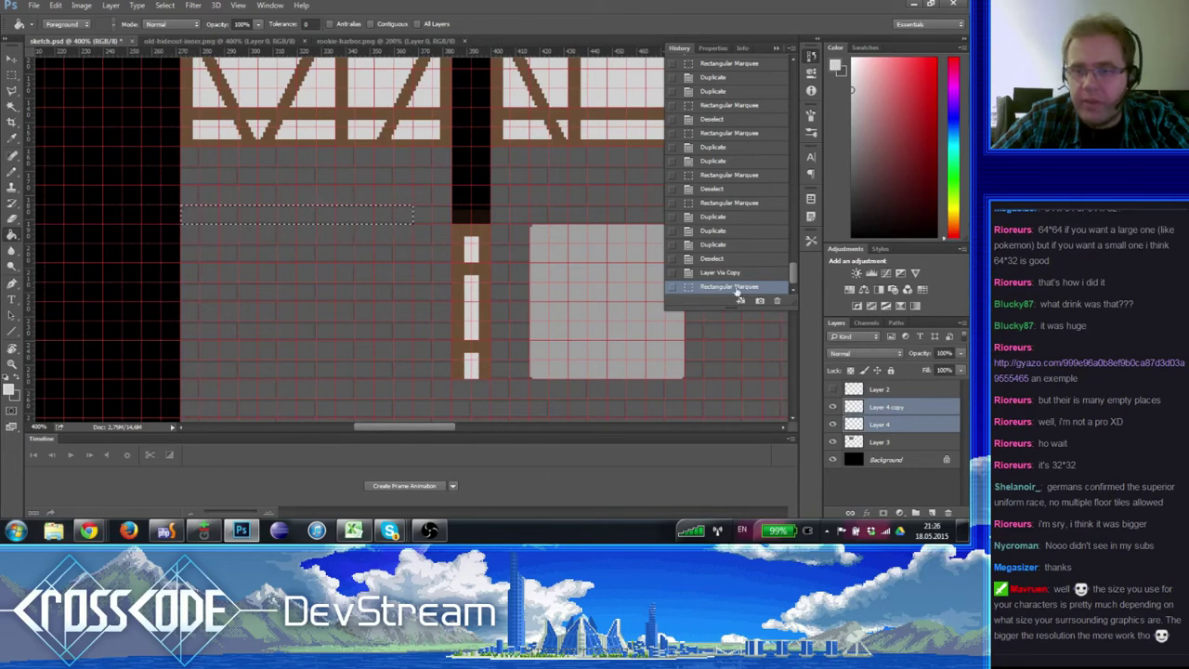
{"action": "left_click", "coordinate": [737, 261]}
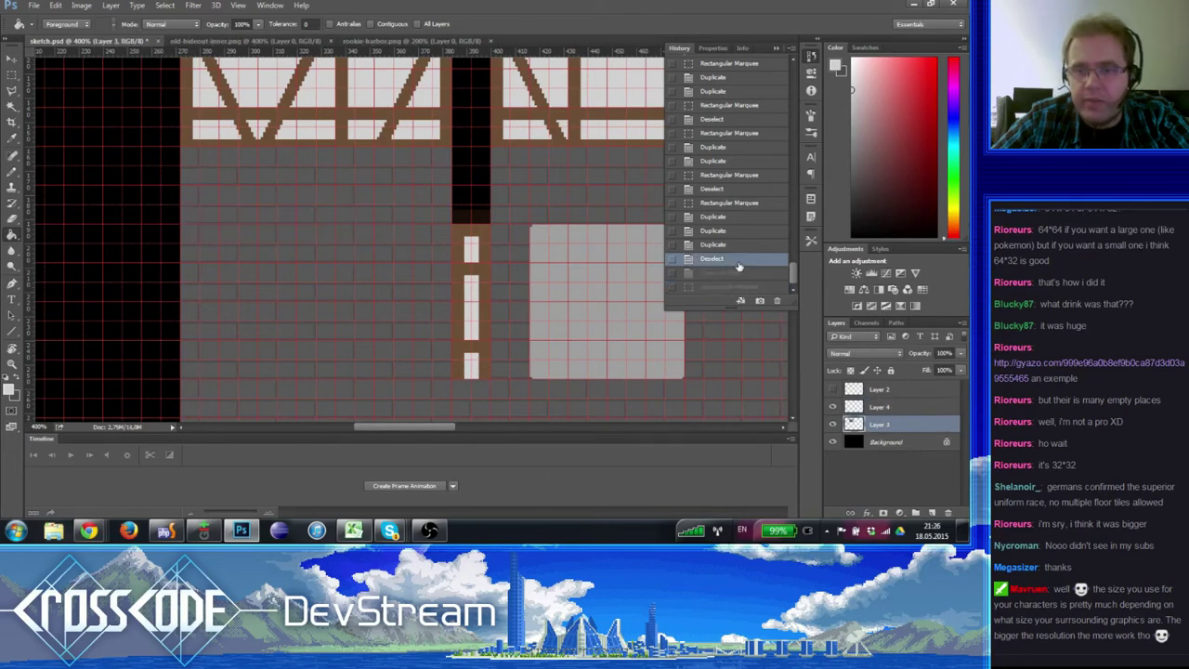
- On Layer 4, select a thin strip about 88 px wide across the left brick wall, starting at its outer edge
{"action": "left_click", "coordinate": [880, 409]}
{"action": "left_click", "coordinate": [11, 75]}
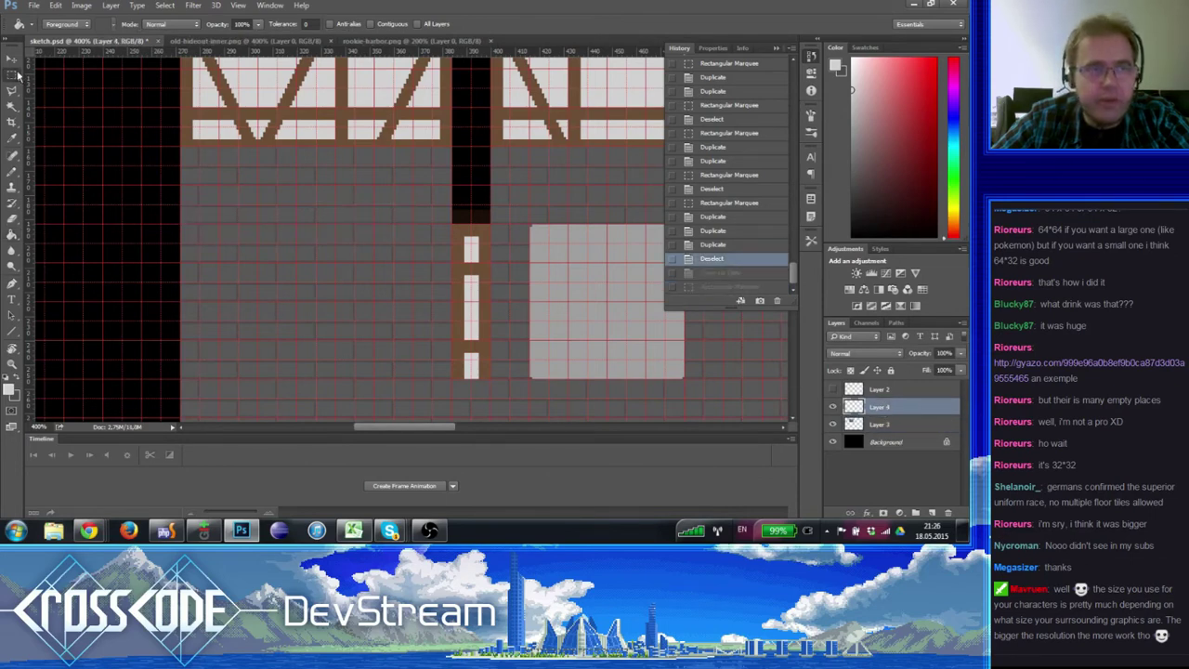
{"action": "left_click_drag", "start_coordinate": [189, 220], "coordinate": [393, 205]}
{"action": "left_click", "coordinate": [13, 235]}
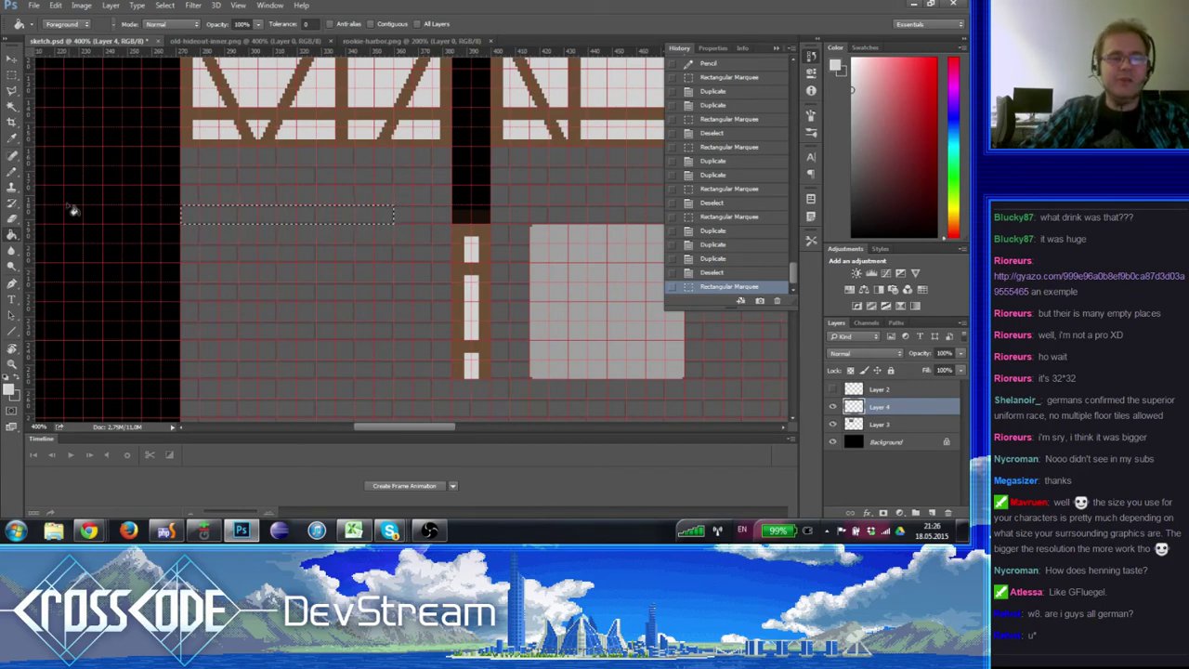
{"action": "left_click", "coordinate": [12, 391]}
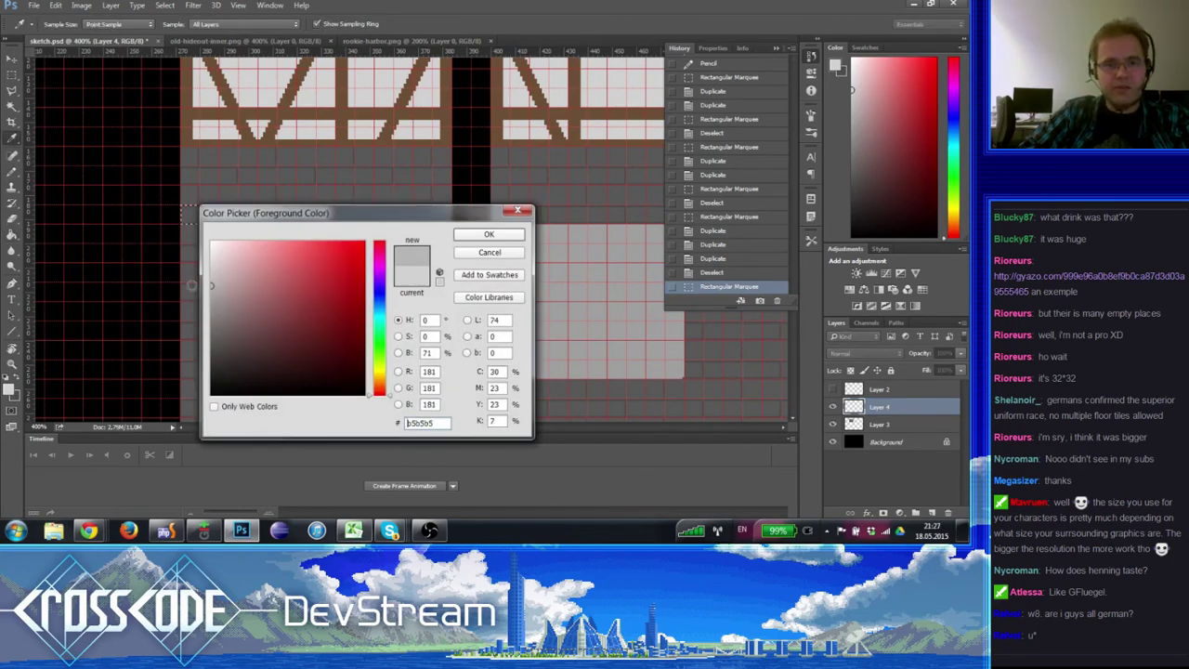
{"action": "left_click", "coordinate": [188, 316]}
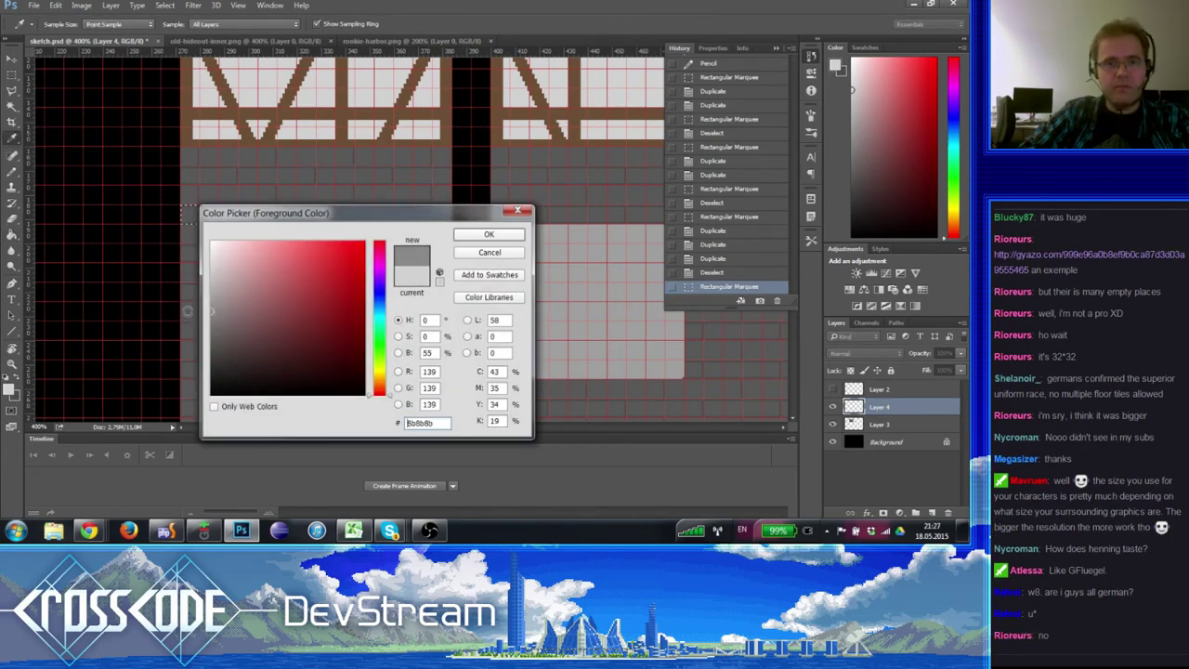
{"action": "left_click_drag", "start_coordinate": [189, 312], "coordinate": [182, 342]}
{"action": "left_click_drag", "start_coordinate": [306, 332], "coordinate": [317, 301]}
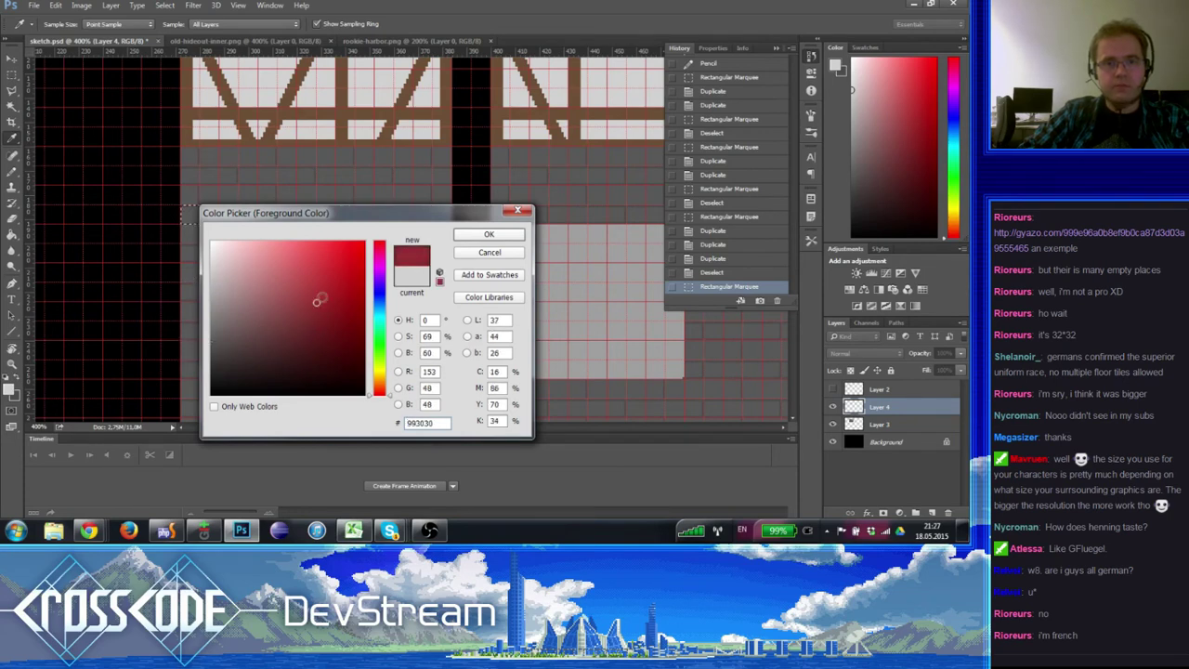
{"action": "left_click", "coordinate": [519, 252]}
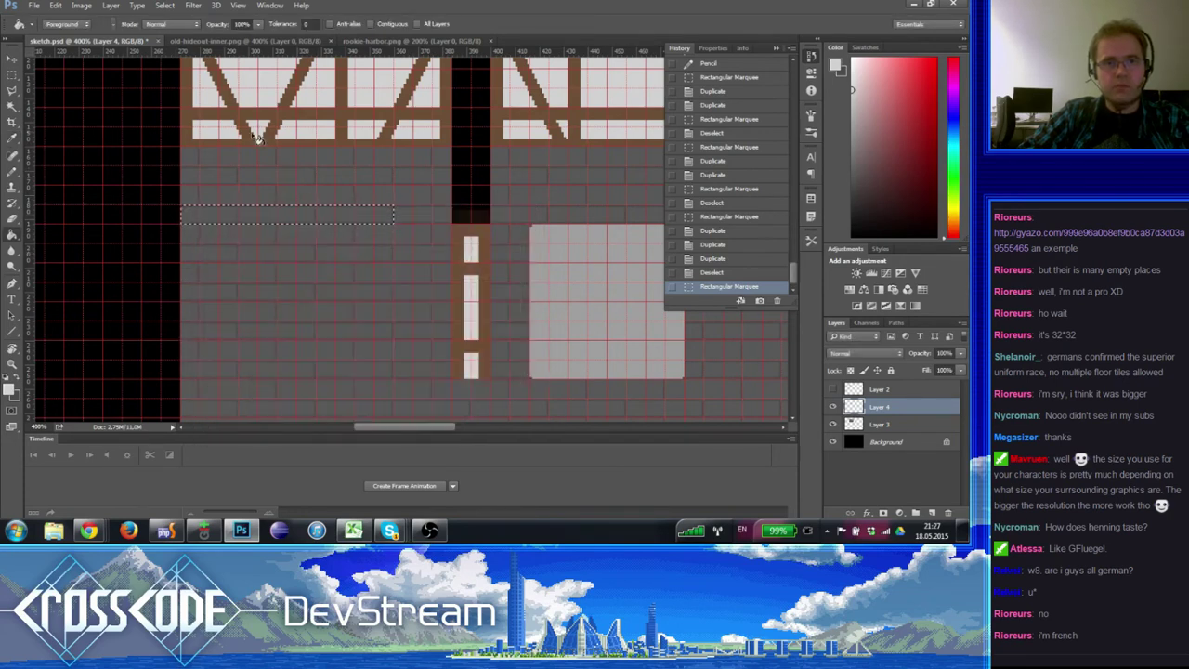
- Fill the strip with the brown sampled from the timber, duplicate it slightly upward to make it taller, and deselect
{"action": "left_click", "coordinate": [187, 112], "text": "alt"}
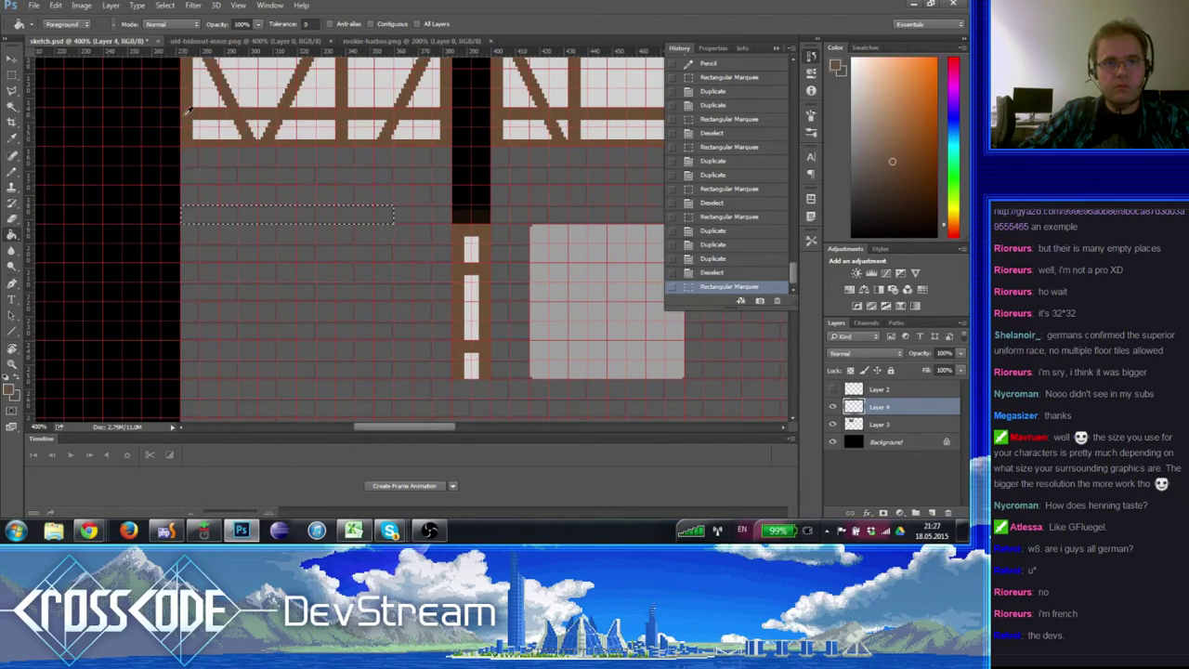
{"action": "left_click", "coordinate": [280, 217]}
{"action": "left_click", "coordinate": [11, 79]}
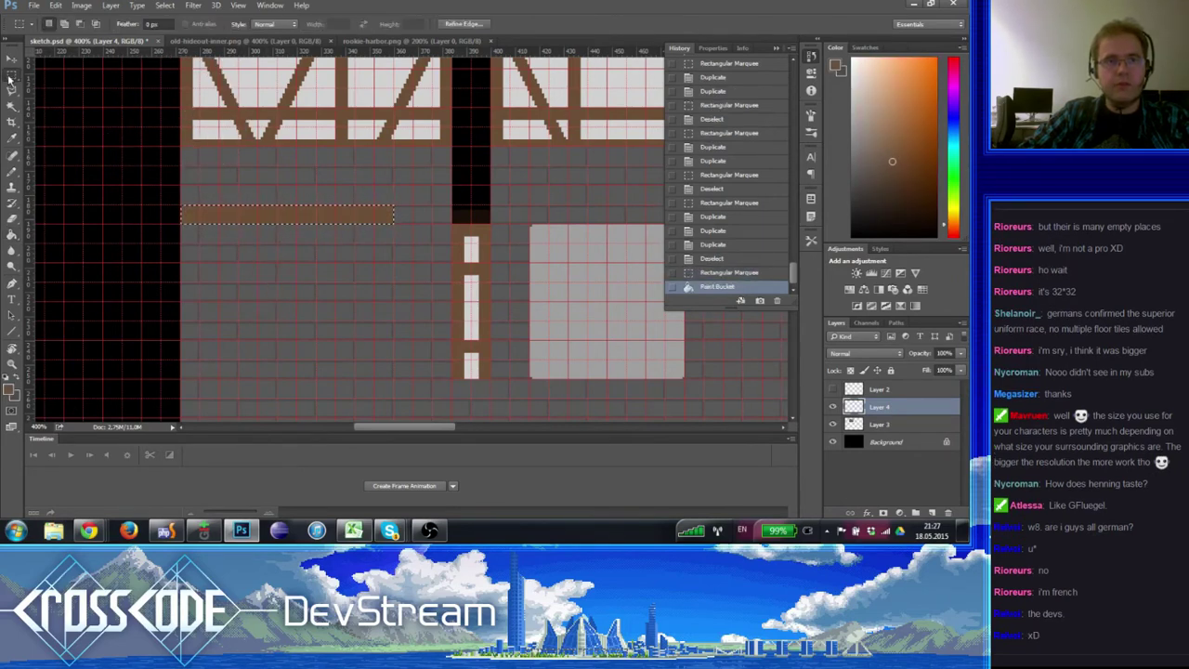
{"action": "left_click_drag", "start_coordinate": [306, 217], "coordinate": [310, 205]}
{"action": "key", "text": "ctrl+d"}
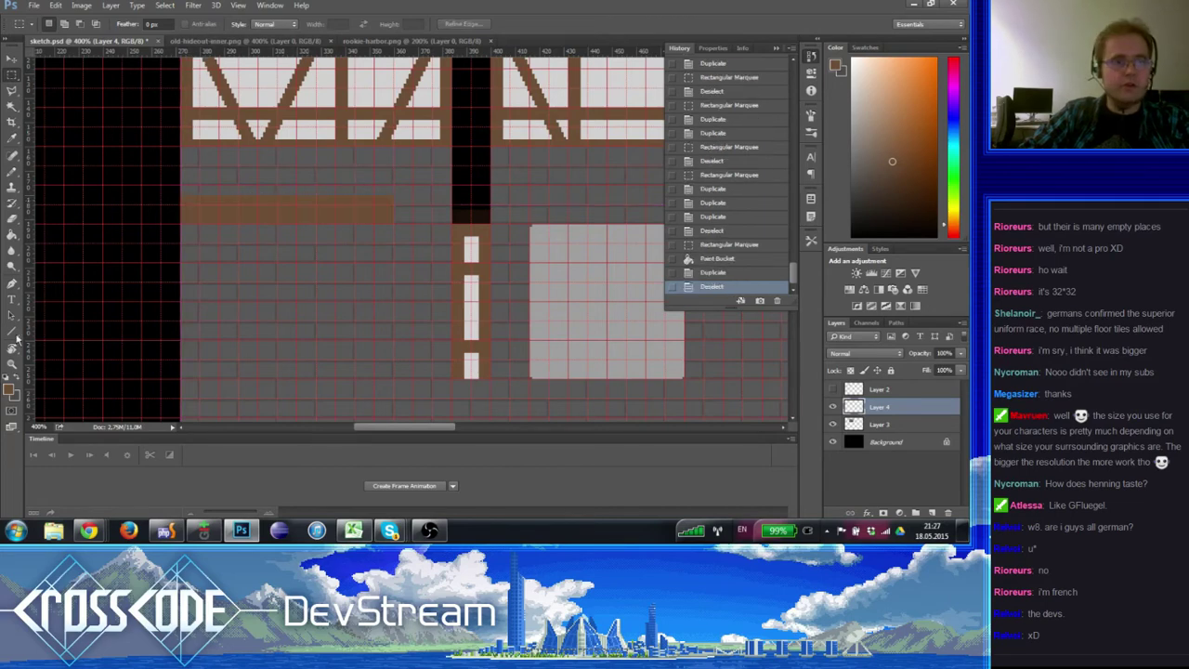
- Fill an 88 x 14 px area along the brown block's upper edge with grey #868686
{"action": "left_click", "coordinate": [12, 362]}
{"action": "left_click", "coordinate": [262, 154]}
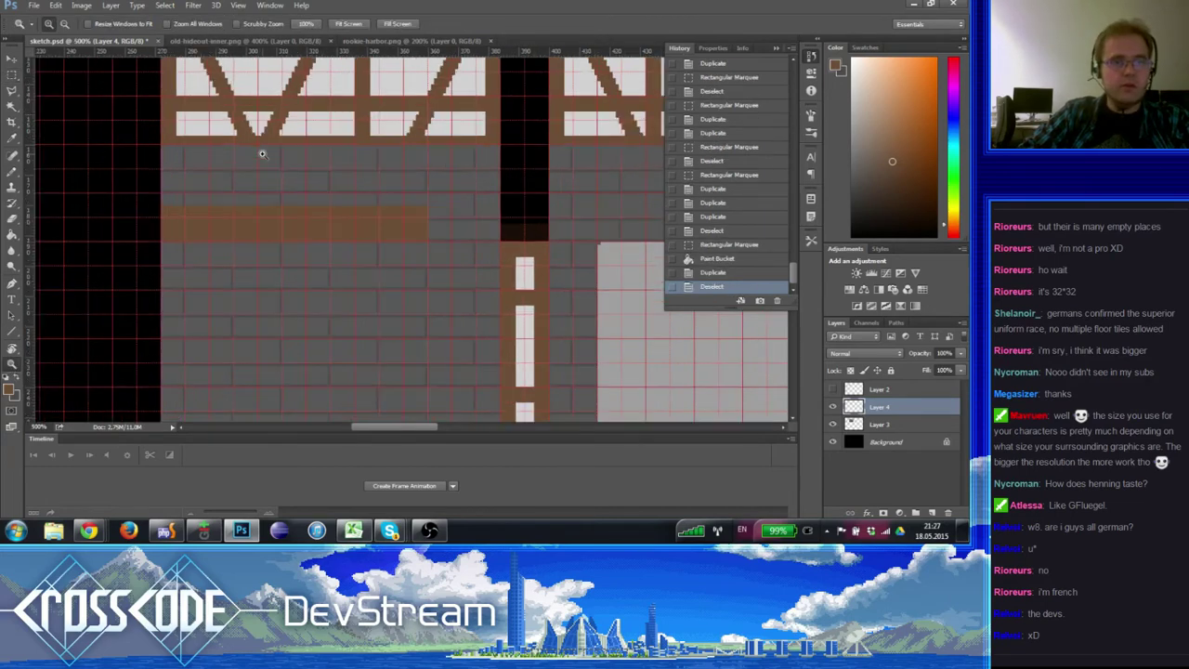
{"action": "left_click", "coordinate": [11, 73]}
{"action": "left_click_drag", "start_coordinate": [428, 210], "coordinate": [160, 171]}
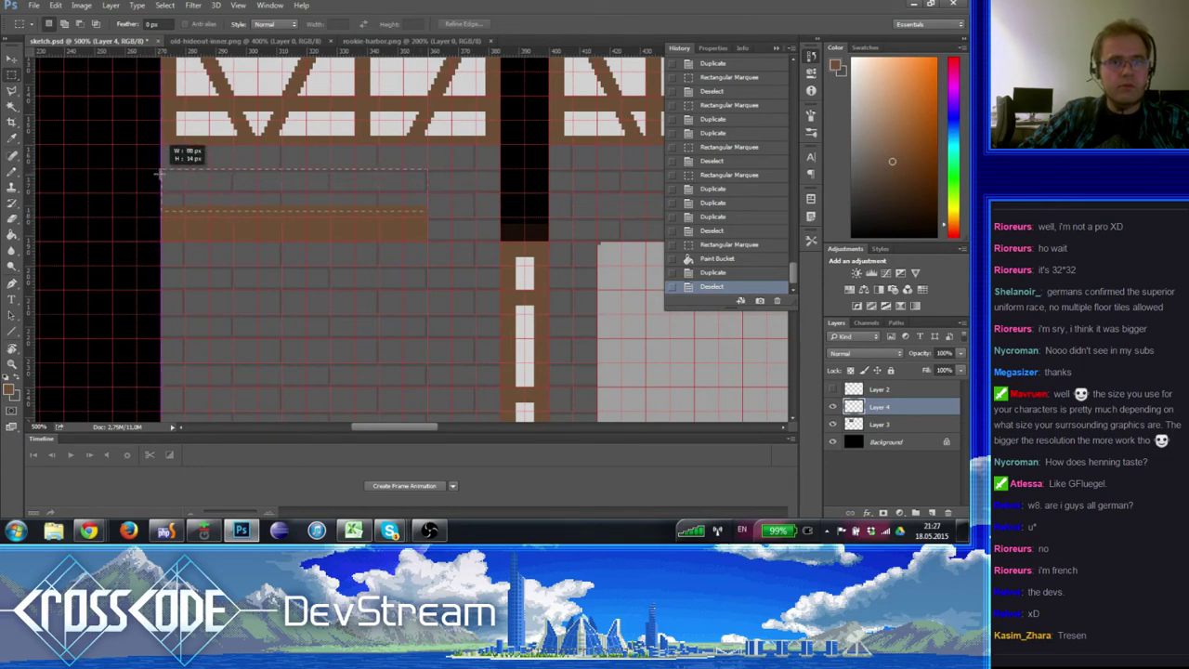
{"action": "left_click", "coordinate": [11, 238]}
{"action": "left_click", "coordinate": [11, 392]}
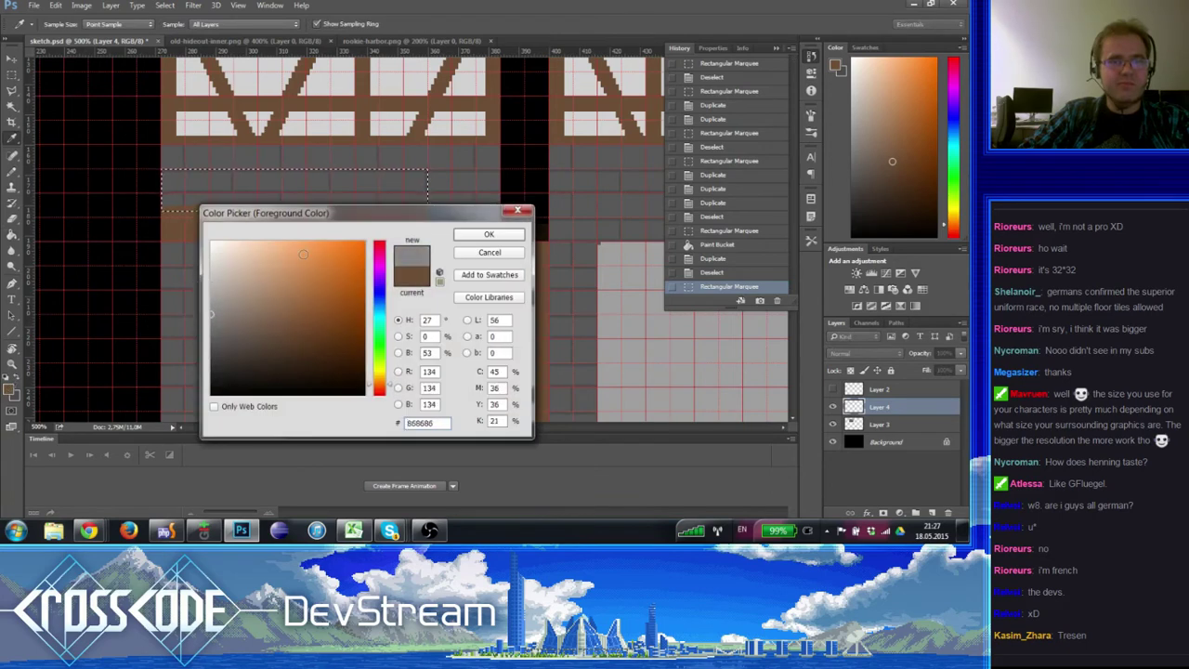
{"action": "left_click", "coordinate": [488, 235]}
{"action": "left_click", "coordinate": [300, 191]}
{"action": "left_click", "coordinate": [293, 217]}
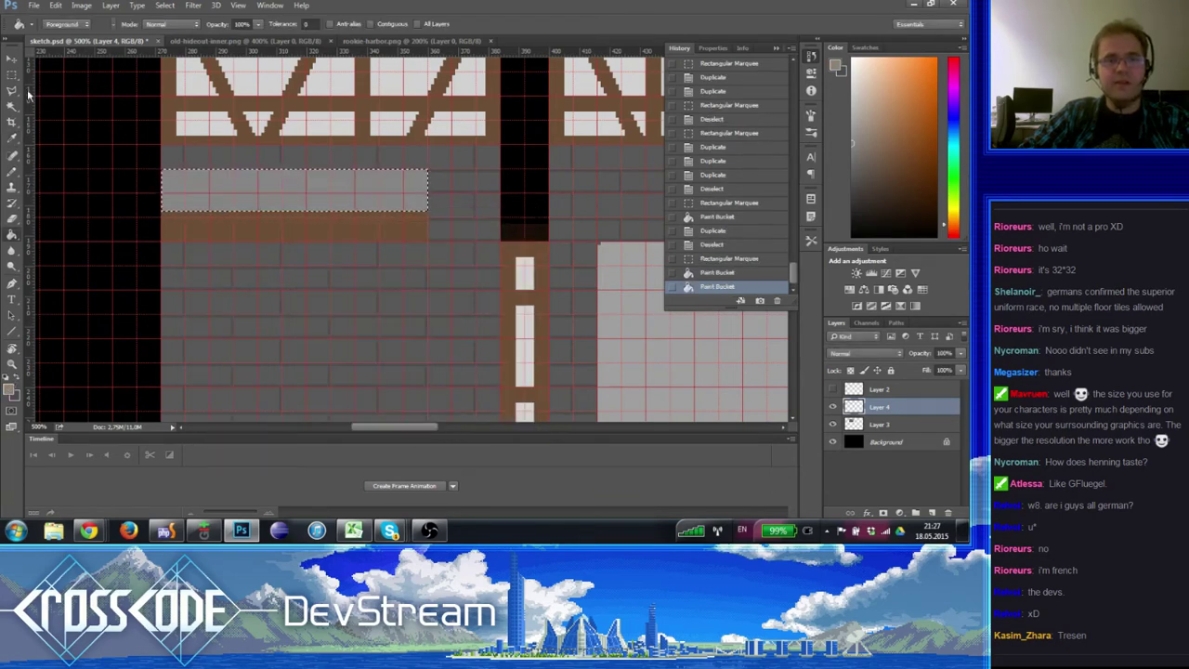
- Delete a thin strip along the grey area's upper edge to make it shallower, and clear the selection
{"action": "key", "text": "m"}
{"action": "key", "text": "ctrl+d"}
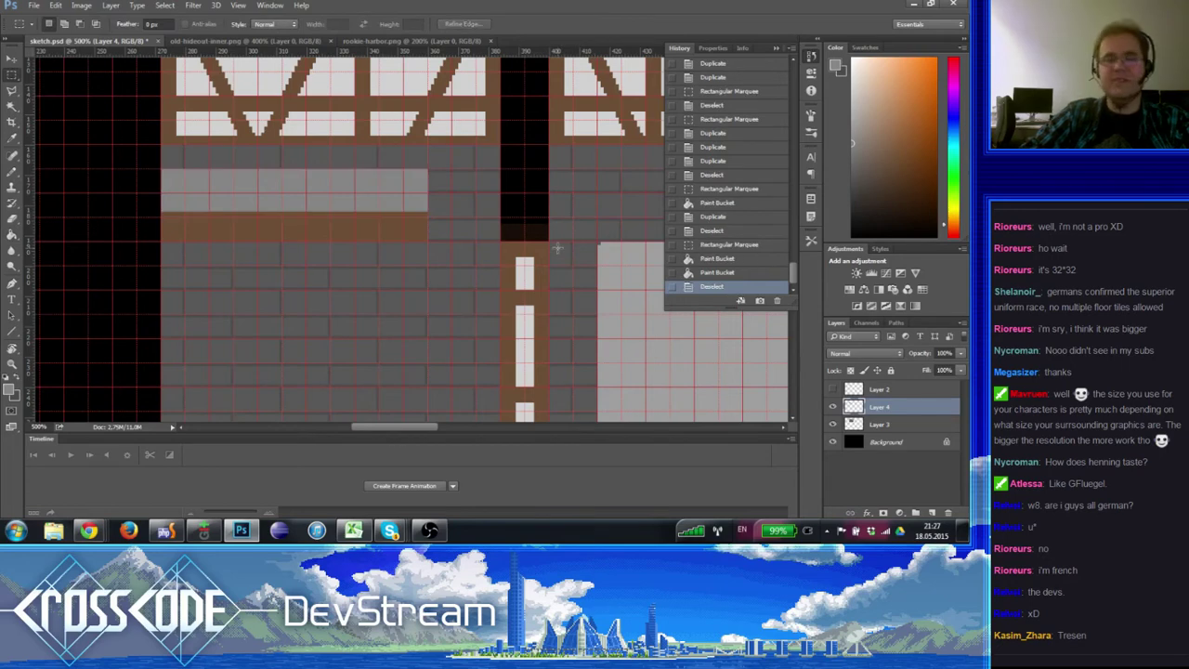
{"action": "left_click_drag", "start_coordinate": [430, 209], "coordinate": [105, 176]}
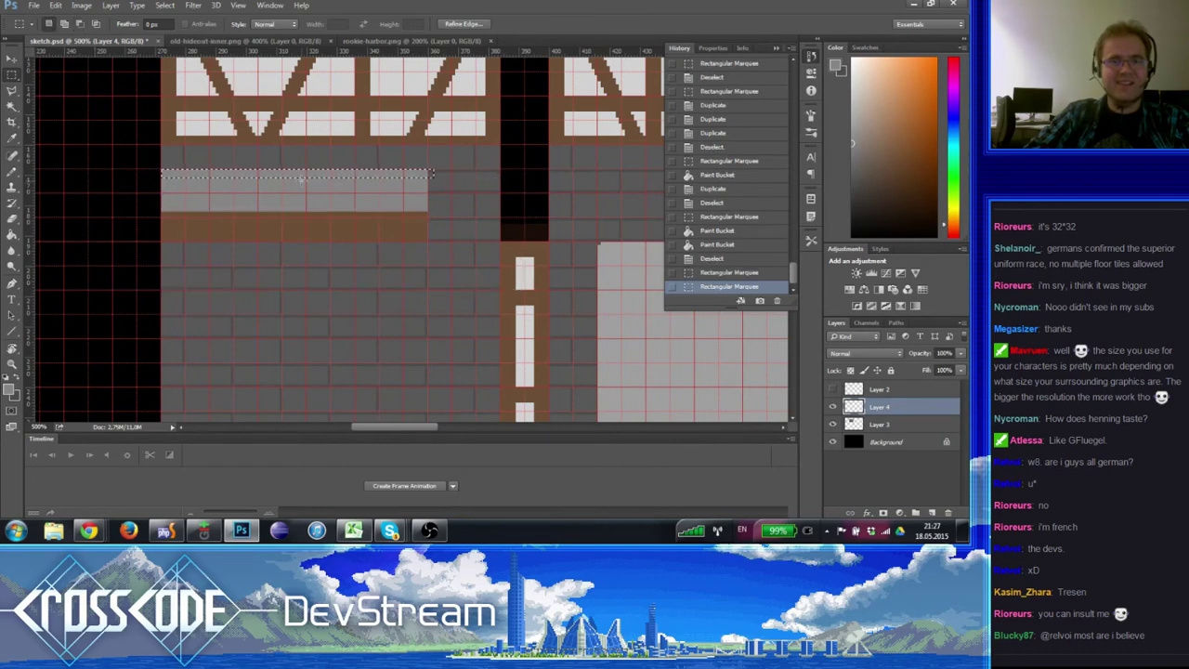
{"action": "key", "text": "Delete"}
{"action": "key", "text": "ctrl+d"}
- Hide the grid and pencil a vertical line down the brown block's right end in the near-black brown sampled from between the buildings
{"action": "left_click_drag", "start_coordinate": [451, 297], "coordinate": [305, 300]}
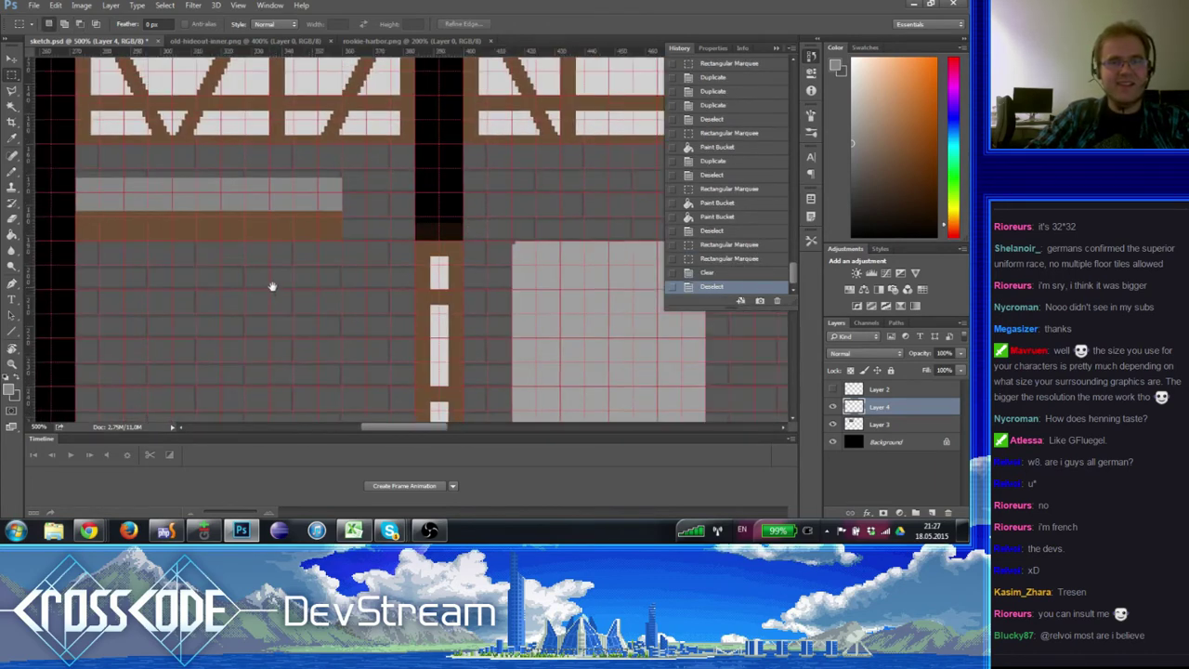
{"action": "left_click", "coordinate": [11, 363]}
{"action": "left_click", "coordinate": [391, 232]}
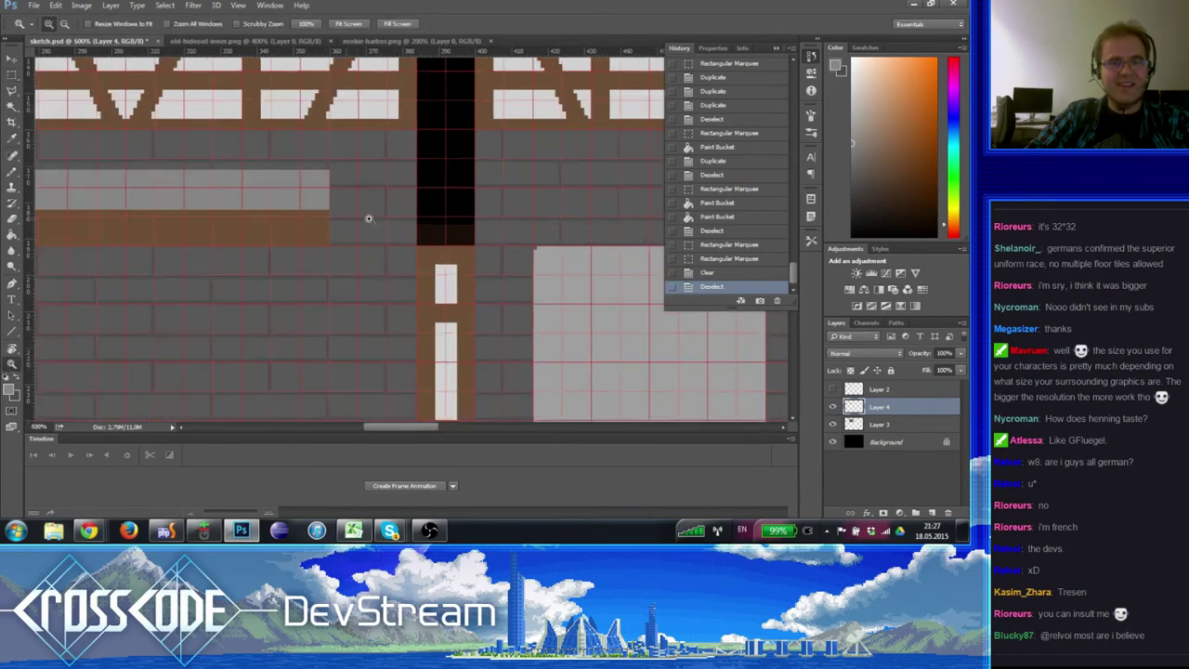
{"action": "key", "text": "b"}
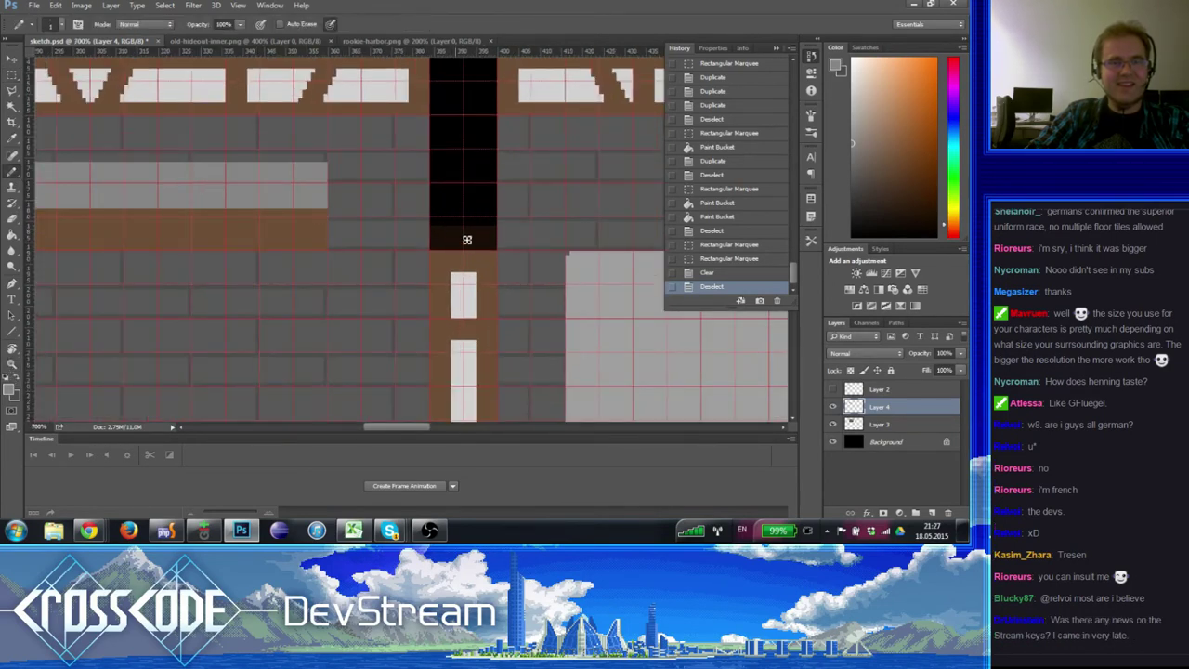
{"action": "left_click", "coordinate": [453, 239], "text": "alt"}
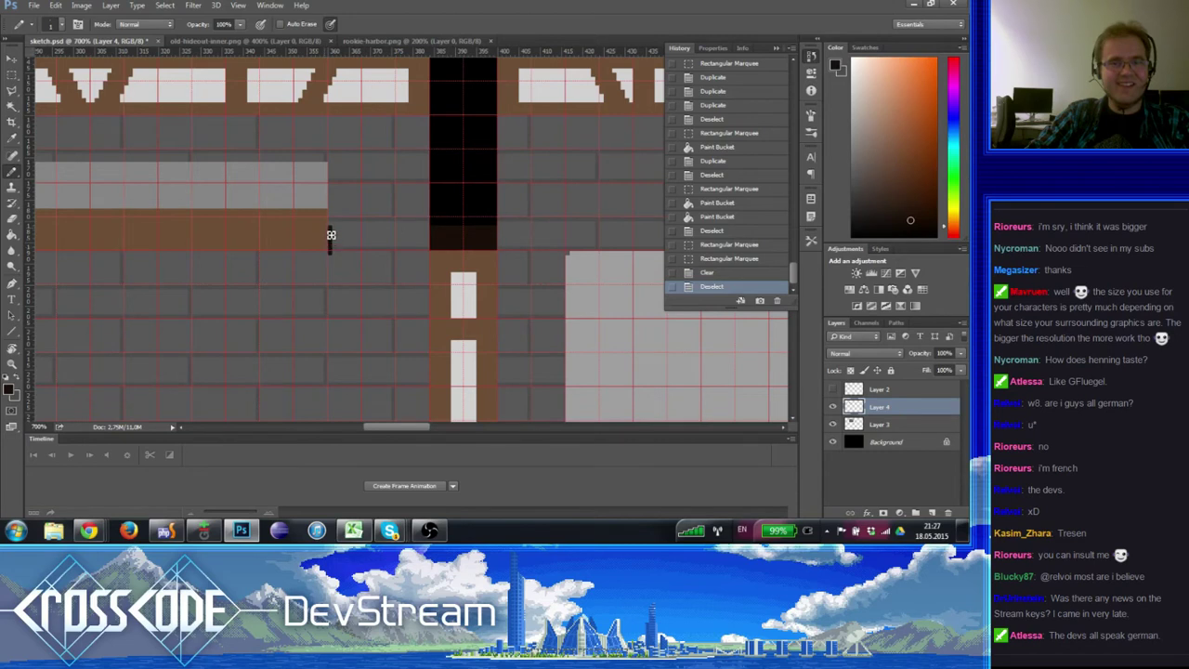
{"action": "key", "text": "ctrl+apostrophe"}
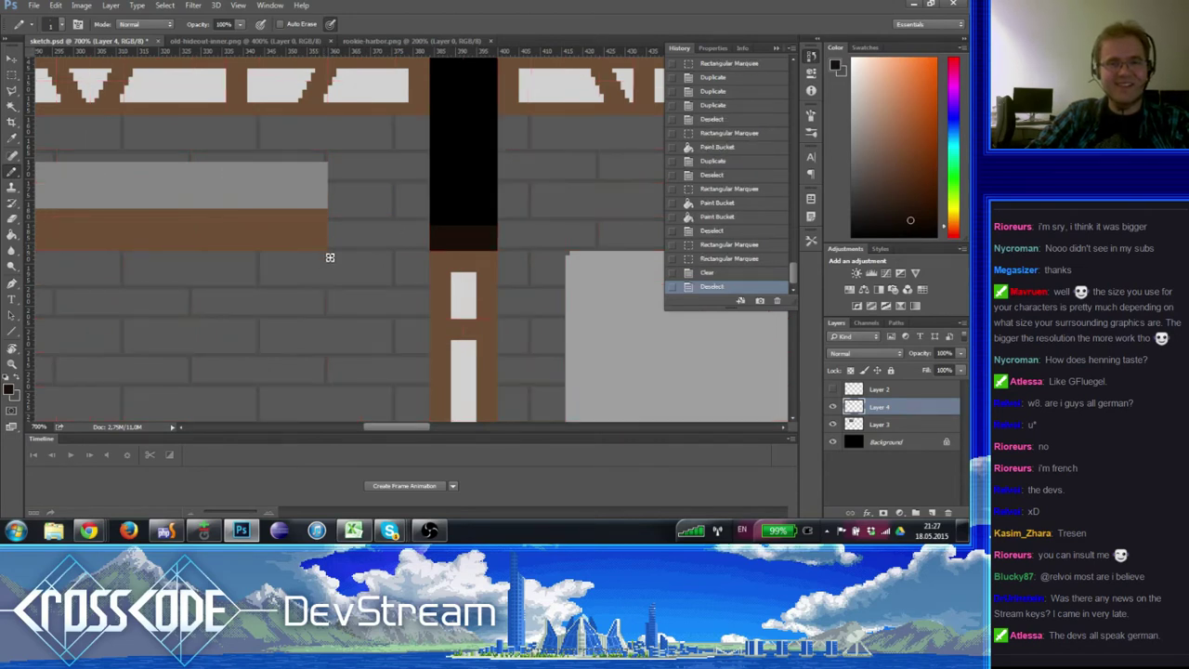
{"action": "left_click_drag", "start_coordinate": [334, 255], "coordinate": [330, 217]}
{"action": "left_click", "coordinate": [331, 216]}
- Retouch the stray dark pixels at the top of the shadow line with sampled grey and brown
{"action": "left_click", "coordinate": [331, 199], "text": "alt"}
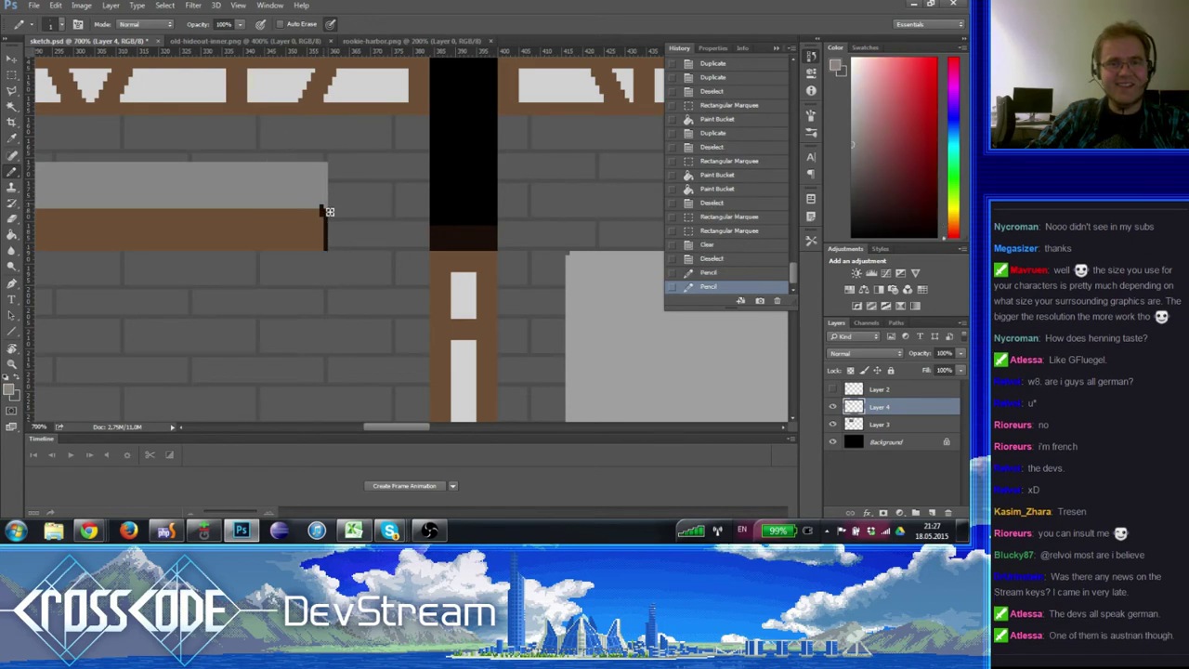
{"action": "left_click", "coordinate": [327, 213]}
{"action": "left_click", "coordinate": [322, 221], "text": "alt"}
{"action": "left_click", "coordinate": [325, 221]}
- Examine the grey-topped brown block against the whole building at different zoom levels, without and with the grid
{"action": "left_click_drag", "start_coordinate": [255, 218], "coordinate": [355, 251]}
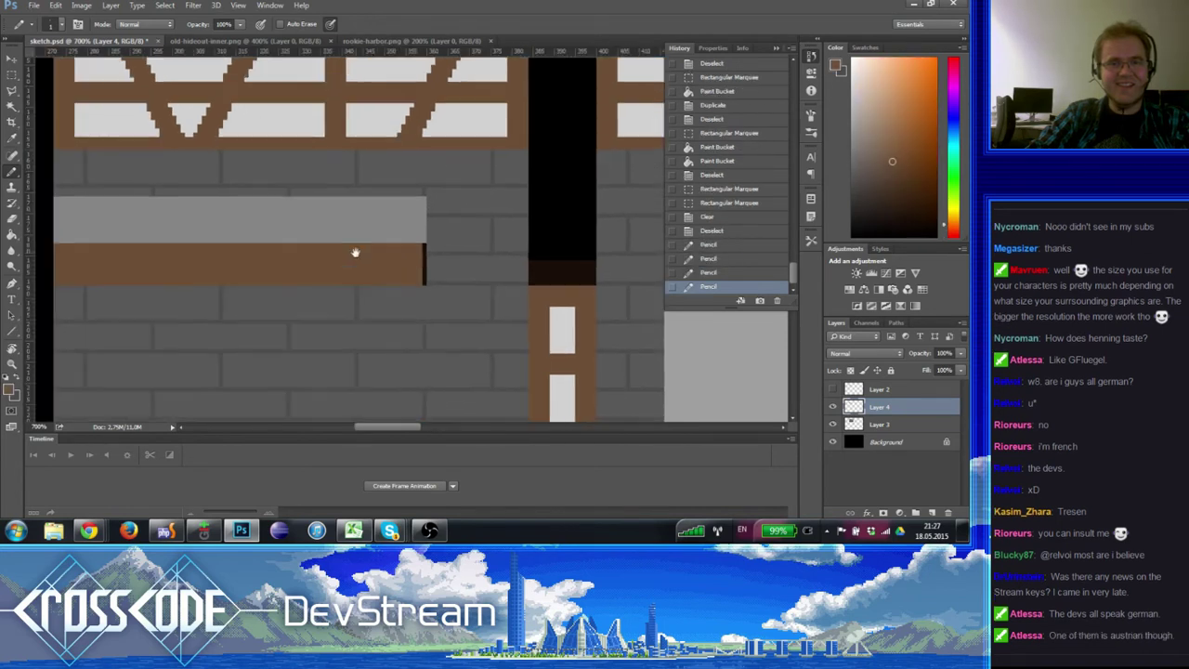
{"action": "left_click", "coordinate": [12, 362]}
{"action": "left_click", "coordinate": [268, 298], "text": "alt"}
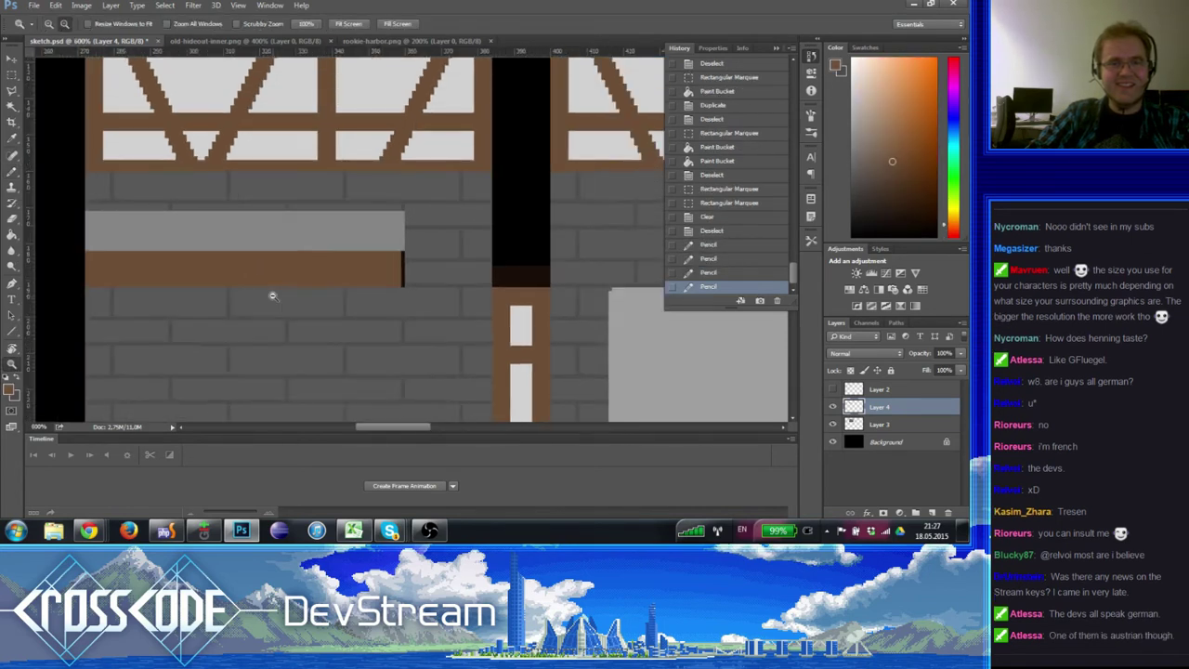
{"action": "left_click", "coordinate": [270, 296], "text": "alt"}
{"action": "left_click", "coordinate": [272, 296], "text": "alt"}
{"action": "left_click", "coordinate": [272, 296], "text": "alt"}
{"action": "left_click", "coordinate": [279, 294]}
{"action": "key", "text": "ctrl+apostrophe"}
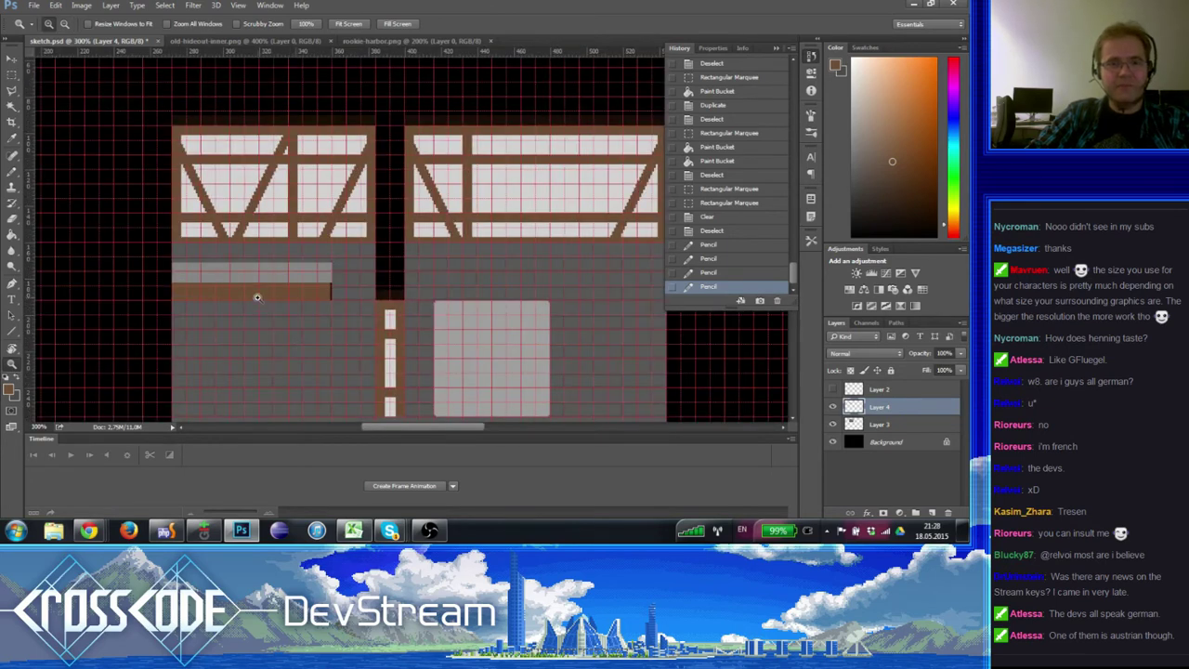
{"action": "left_click", "coordinate": [260, 299]}
{"action": "left_click_drag", "start_coordinate": [319, 270], "coordinate": [347, 197]}
{"action": "left_click", "coordinate": [11, 76]}
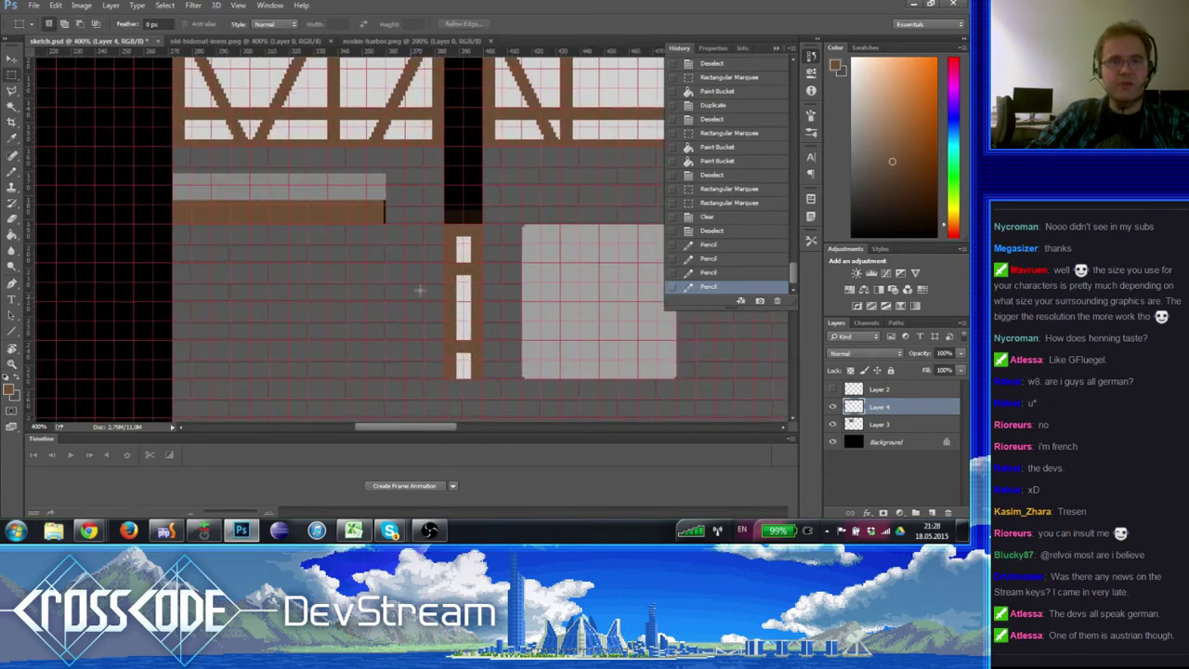
- Move the grey-topped brown block 64 px straight down, level with the base of the door frame, and clear the selection
{"action": "left_click_drag", "start_coordinate": [169, 144], "coordinate": [125, 168]}
{"action": "left_click_drag", "start_coordinate": [250, 208], "coordinate": [249, 356]}
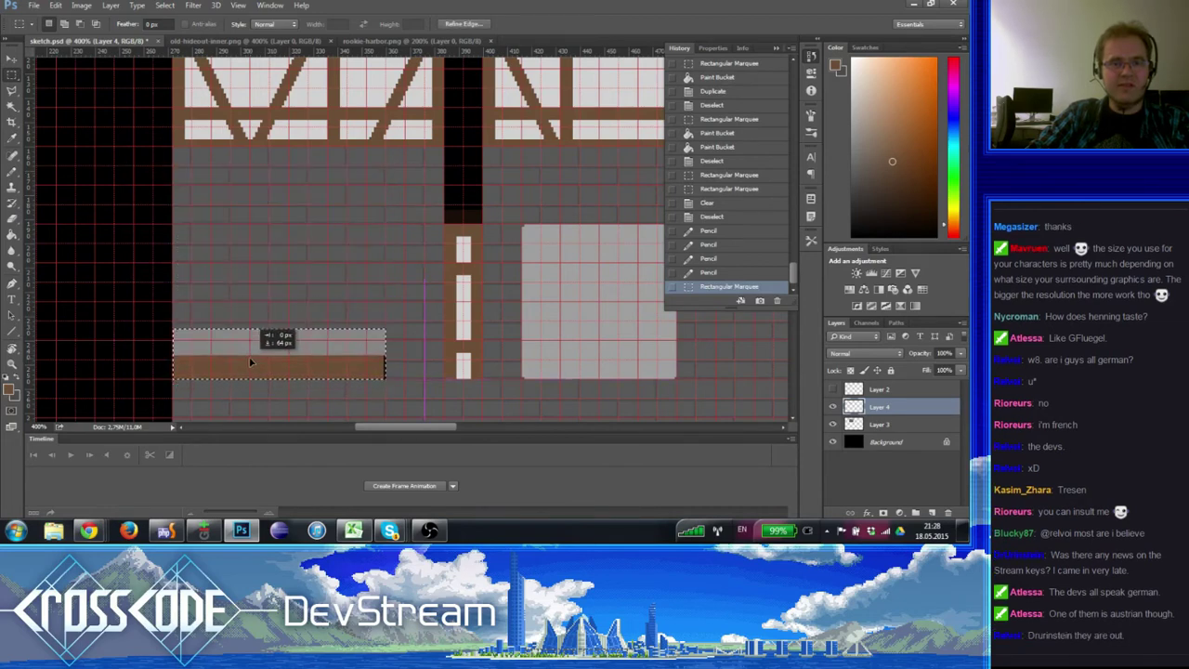
{"action": "key", "text": "ctrl+d"}
- Examine the lowered block against the wall, door frame and whole building at different zoom levels, with and without the grid
{"action": "scroll", "coordinate": [336, 358], "scroll_direction": "down", "scroll_amount": 5}
{"action": "scroll", "coordinate": [340, 325], "scroll_direction": "up", "scroll_amount": 6}
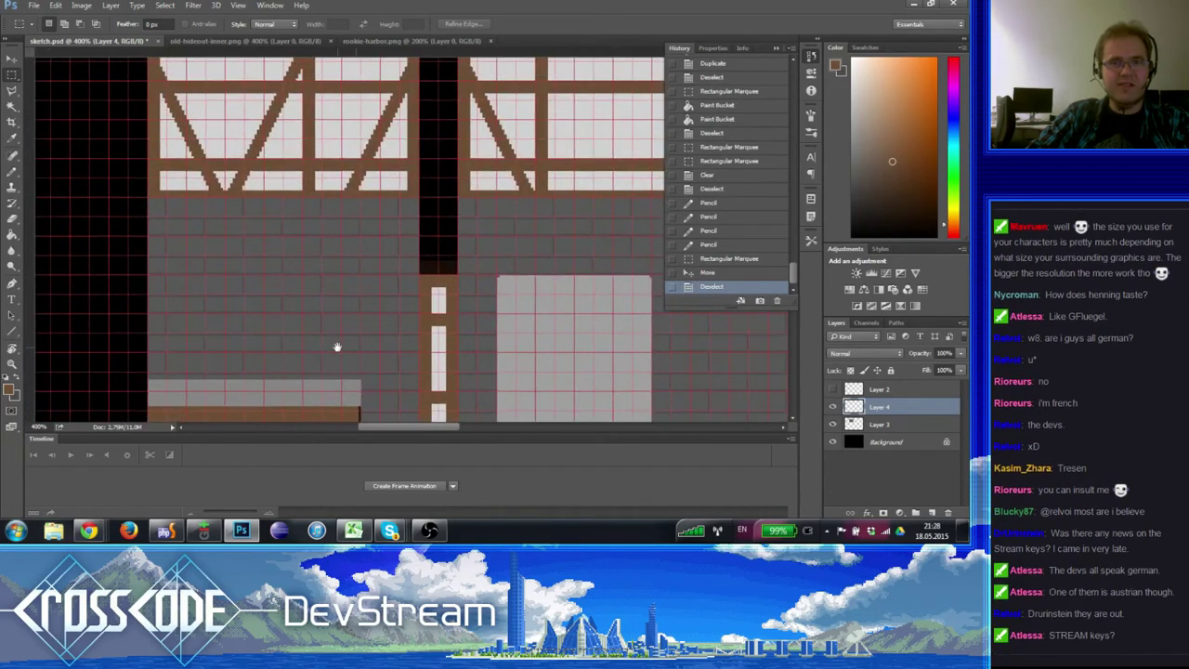
{"action": "left_click_drag", "start_coordinate": [338, 345], "coordinate": [281, 216]}
{"action": "left_click", "coordinate": [11, 366]}
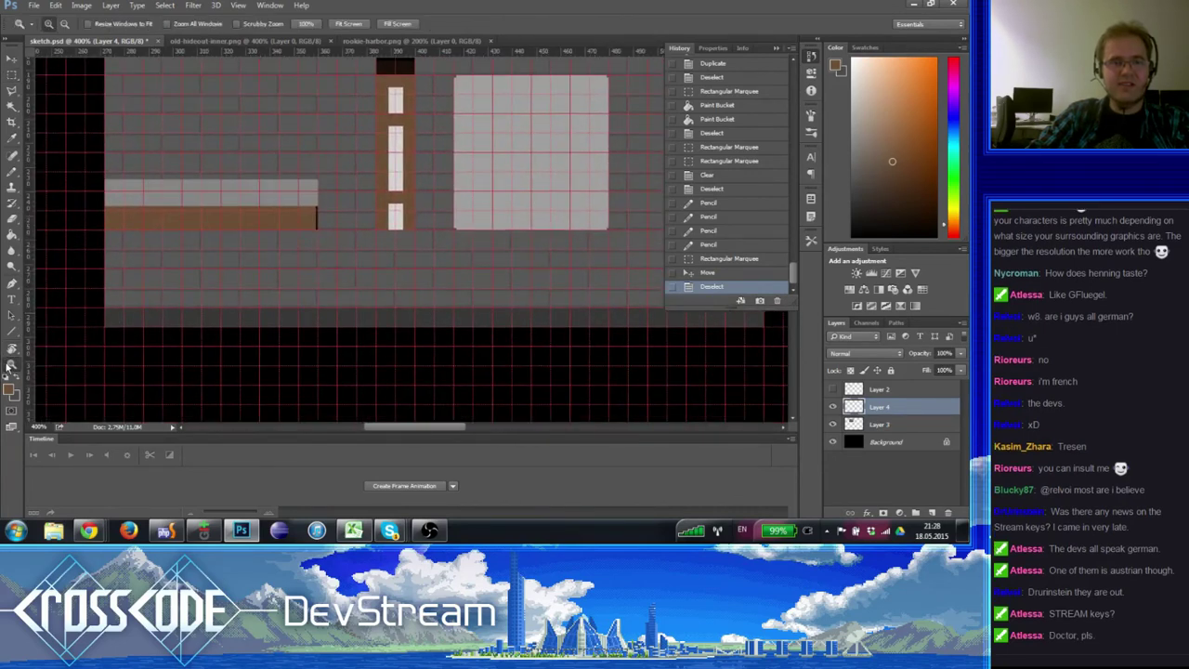
{"action": "left_click", "coordinate": [348, 185]}
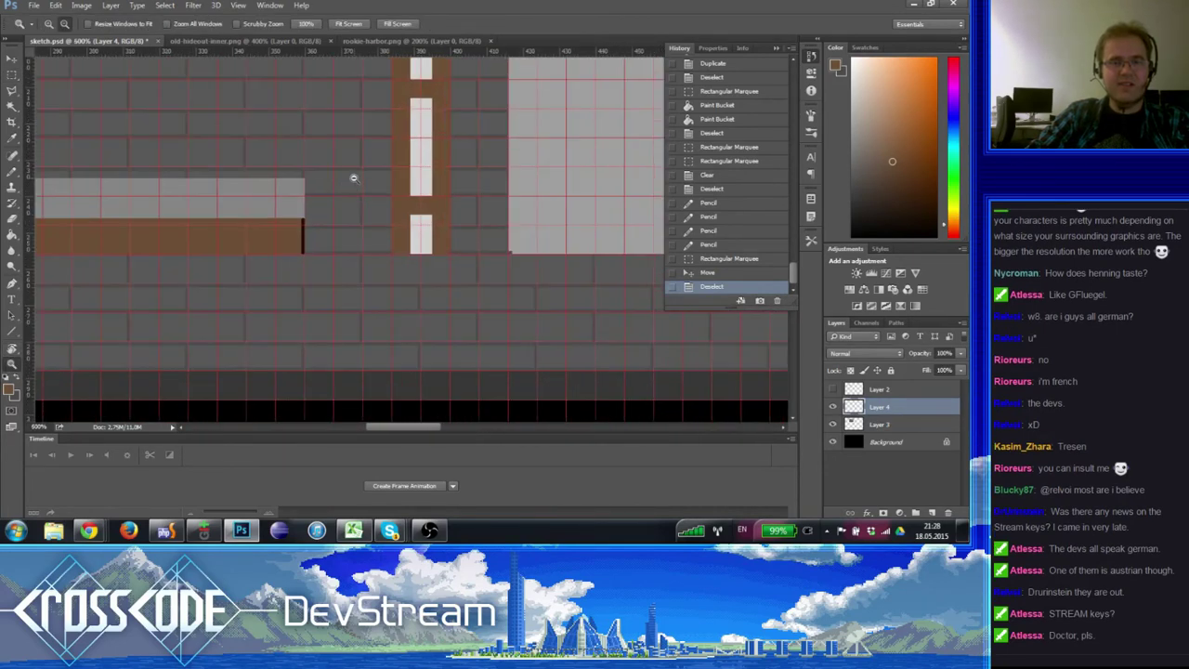
{"action": "left_click", "coordinate": [353, 180], "text": "alt"}
{"action": "left_click_drag", "start_coordinate": [380, 55], "coordinate": [365, 237]}
{"action": "key", "text": "ctrl+minus"}
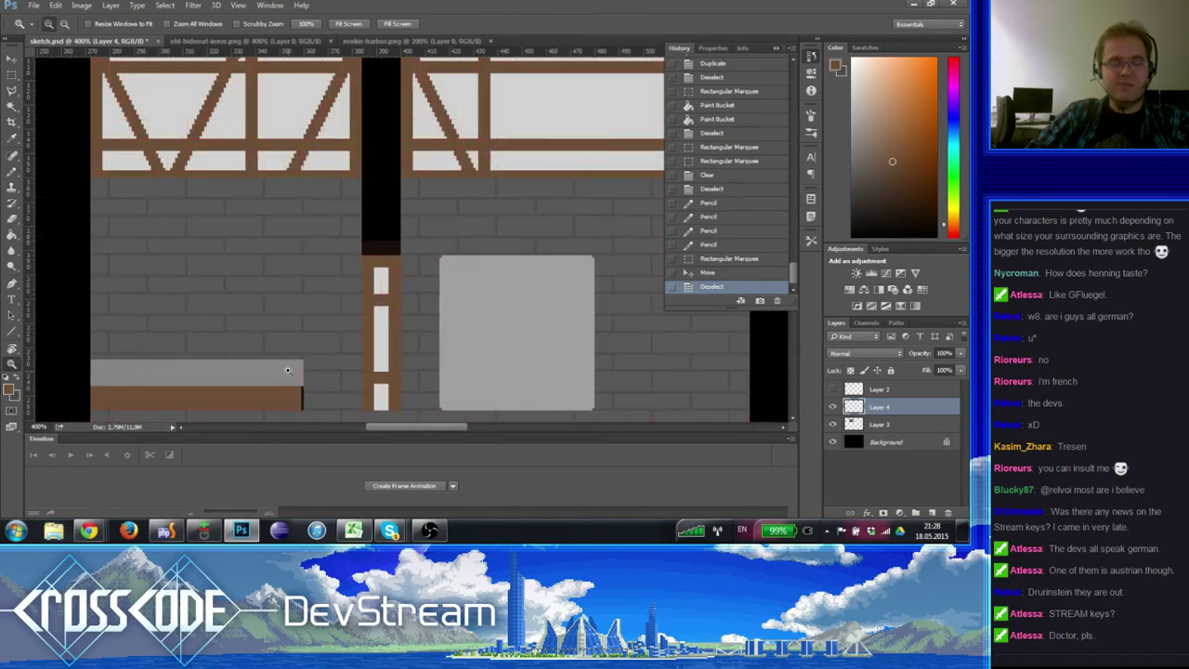
{"action": "key", "text": "ctrl+minus"}
{"action": "left_click", "coordinate": [251, 376]}
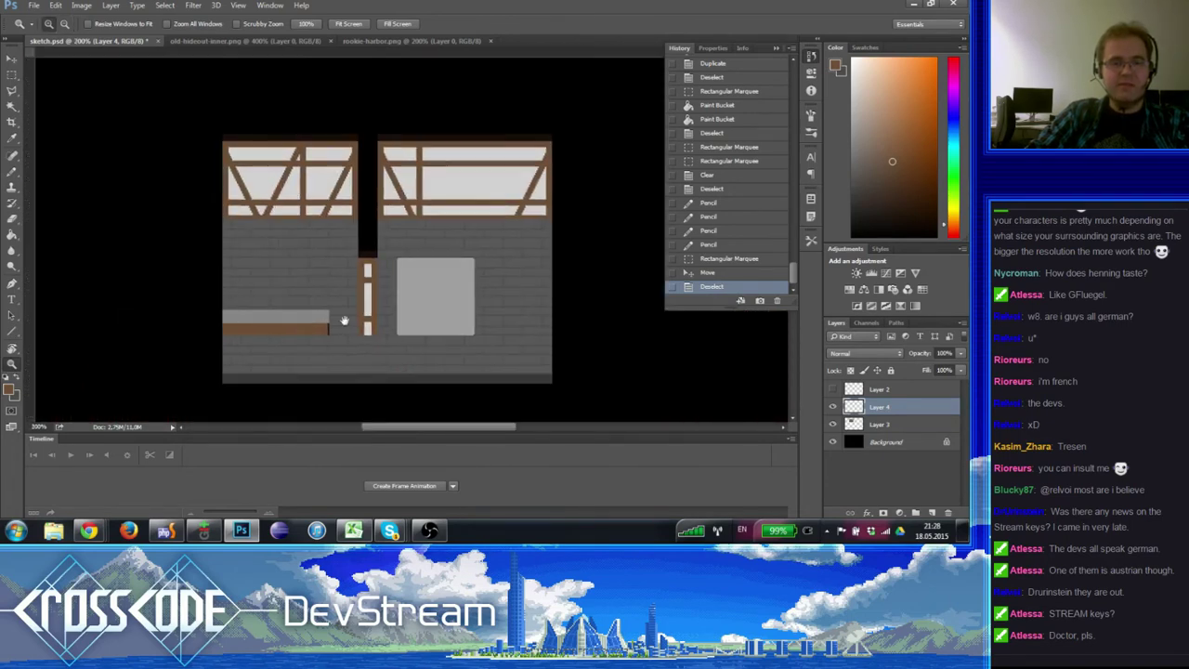
{"action": "left_click", "coordinate": [253, 374]}
{"action": "left_click", "coordinate": [255, 374]}
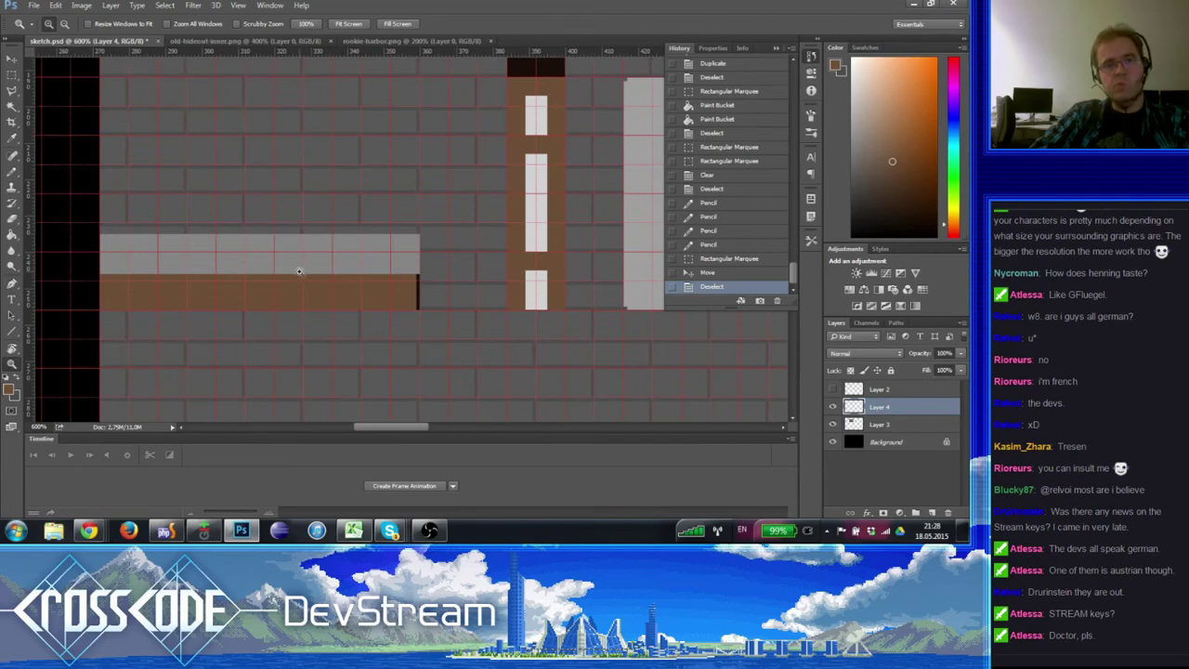
- Browse the Tina sprites folder and its OldHideout and RookieHarborInterior subfolders for a reference image to open
{"action": "left_click", "coordinate": [34, 6]}
{"action": "left_click", "coordinate": [44, 28]}
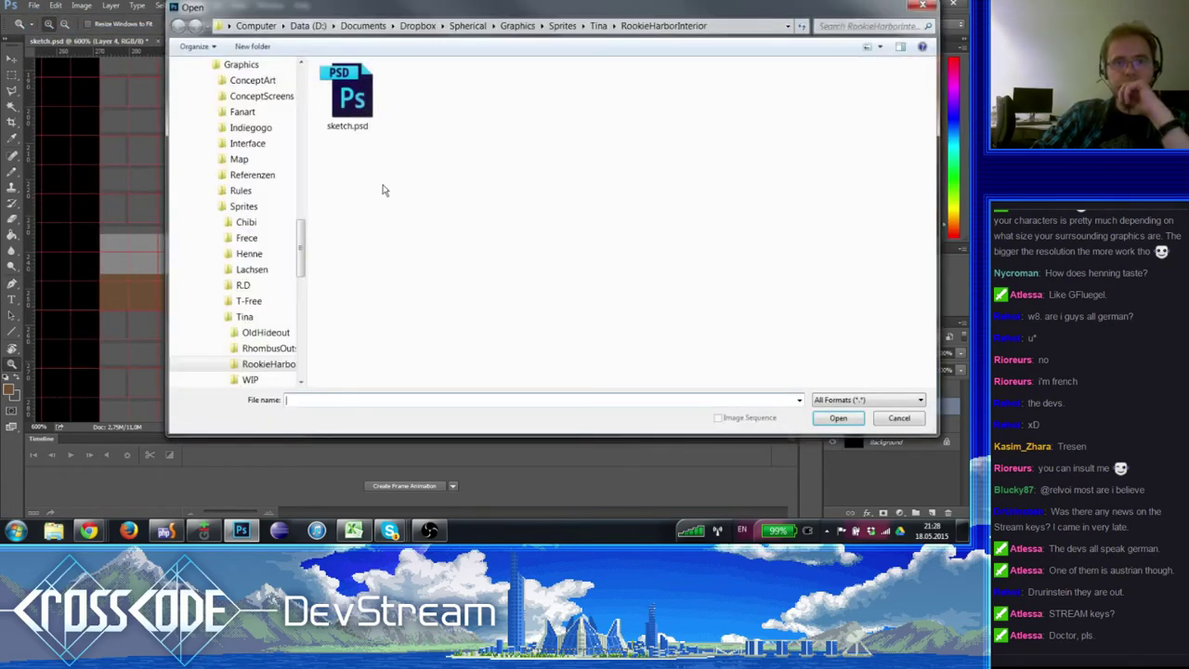
{"action": "left_click", "coordinate": [264, 332]}
{"action": "left_click", "coordinate": [242, 318]}
{"action": "left_click", "coordinate": [253, 332]}
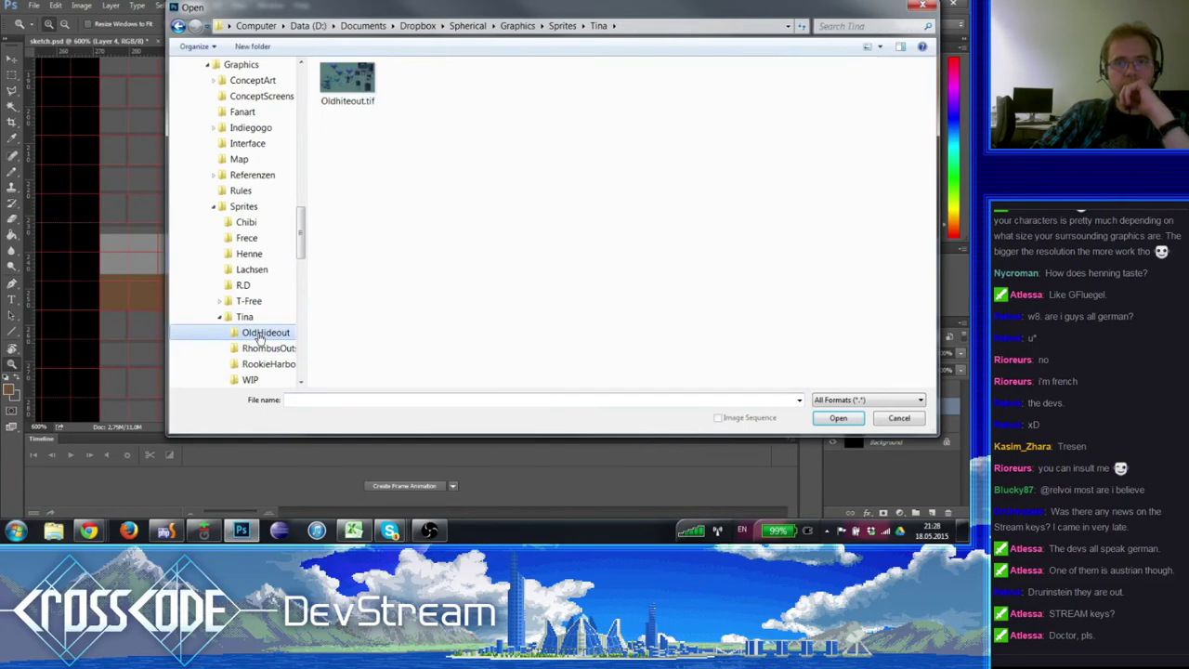
{"action": "scroll", "coordinate": [251, 279], "scroll_direction": "down", "scroll_amount": 2}
{"action": "left_click", "coordinate": [258, 270]}
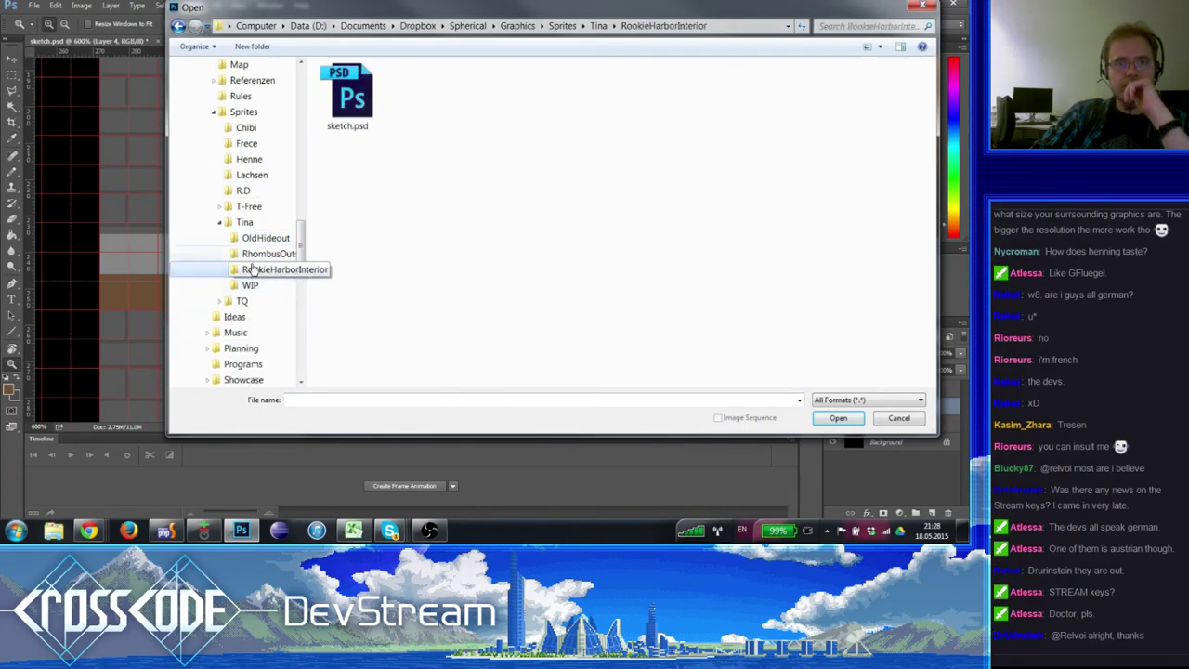
{"action": "left_click", "coordinate": [244, 223]}
{"action": "scroll", "coordinate": [246, 225], "scroll_direction": "up", "scroll_amount": 2}
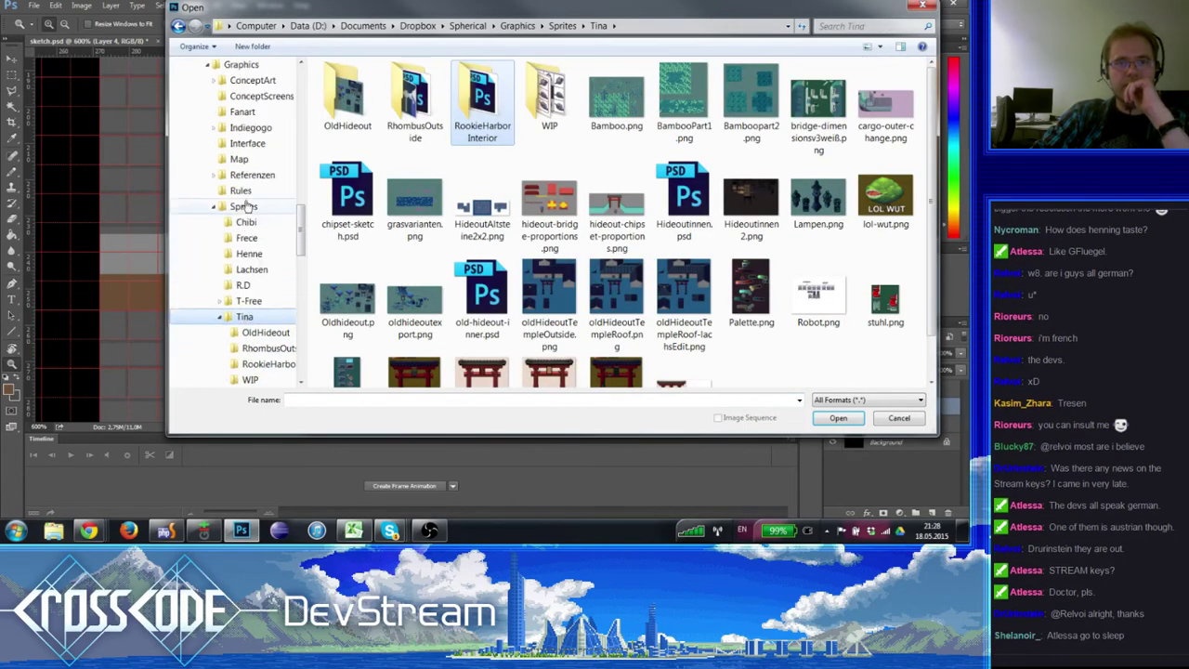
- Look for the reference image in the Sprites folder and in the Documents folder with its 1 Uni and 3 Private subfolders
{"action": "left_click", "coordinate": [245, 221]}
{"action": "scroll", "coordinate": [249, 214], "scroll_direction": "up", "scroll_amount": 5}
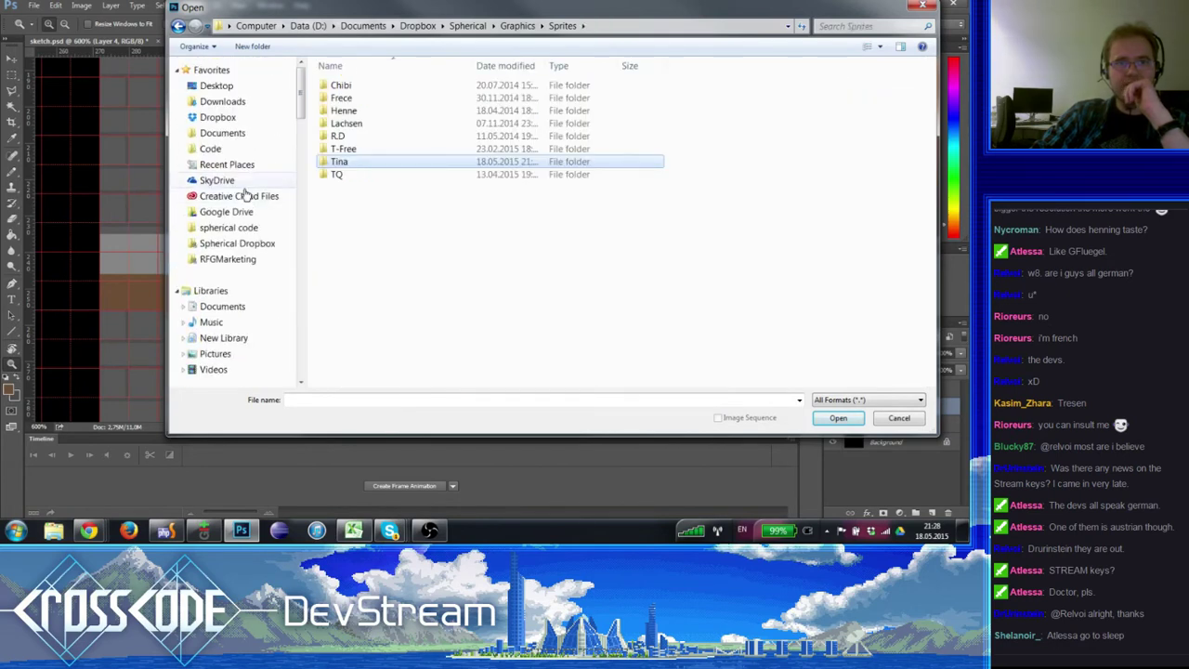
{"action": "left_click", "coordinate": [222, 112]}
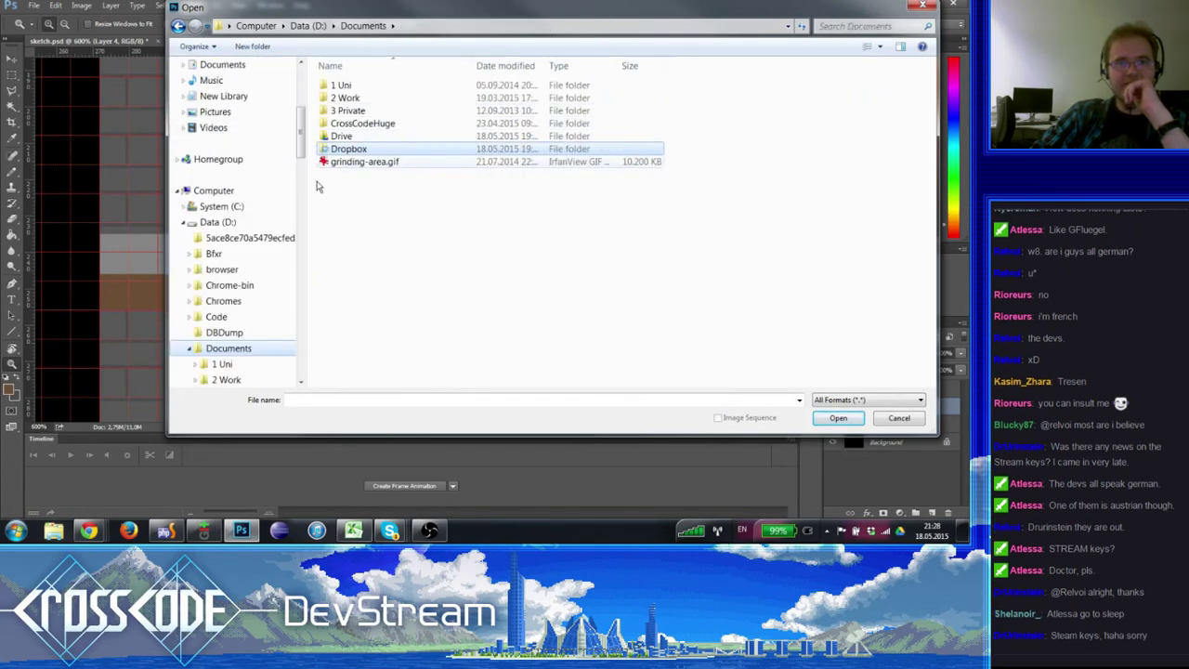
{"action": "double_click", "coordinate": [340, 86]}
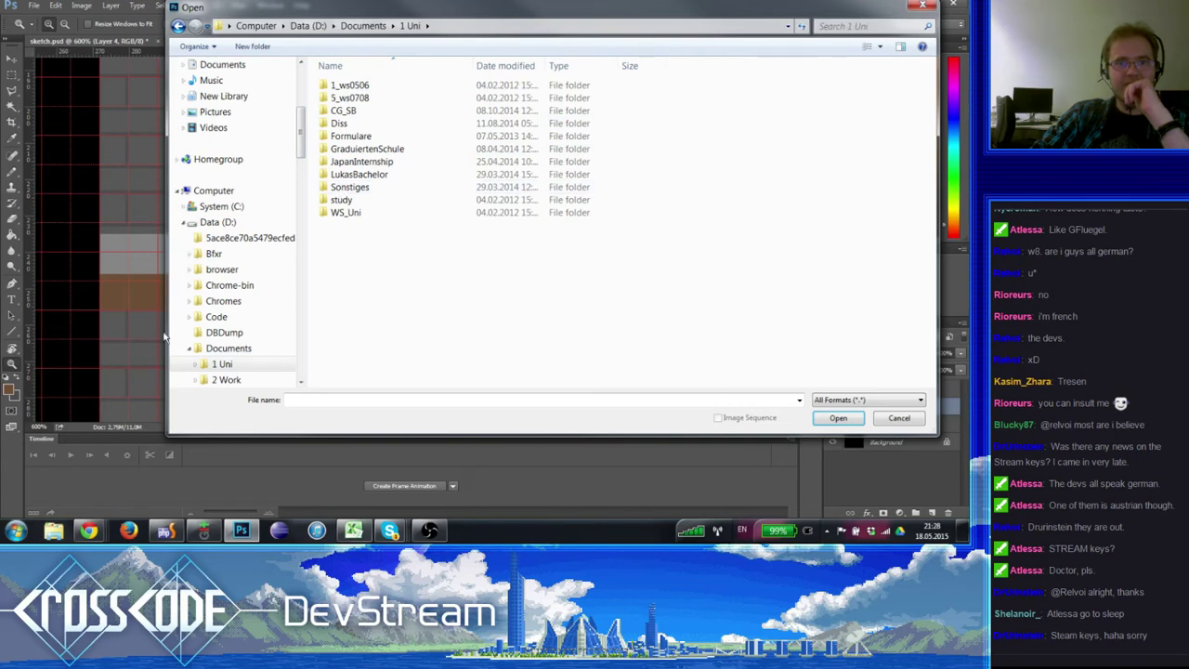
{"action": "scroll", "coordinate": [223, 295], "scroll_direction": "down", "scroll_amount": 4}
{"action": "left_click", "coordinate": [232, 208]}
{"action": "left_click", "coordinate": [233, 221]}
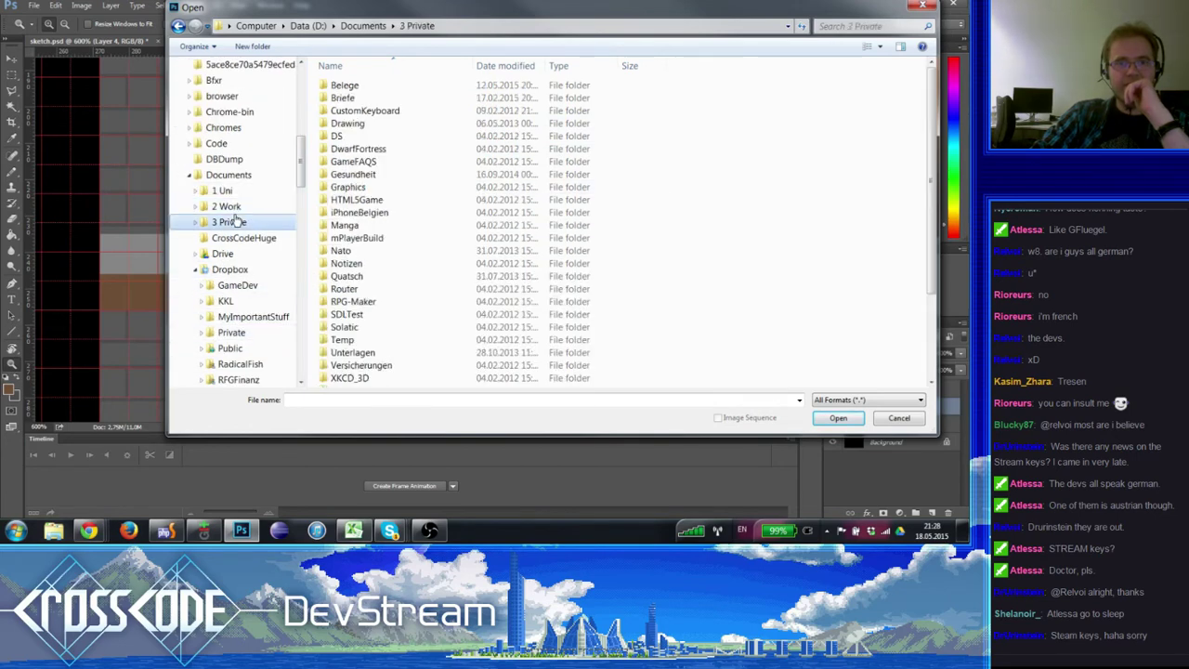
{"action": "left_click", "coordinate": [229, 176]}
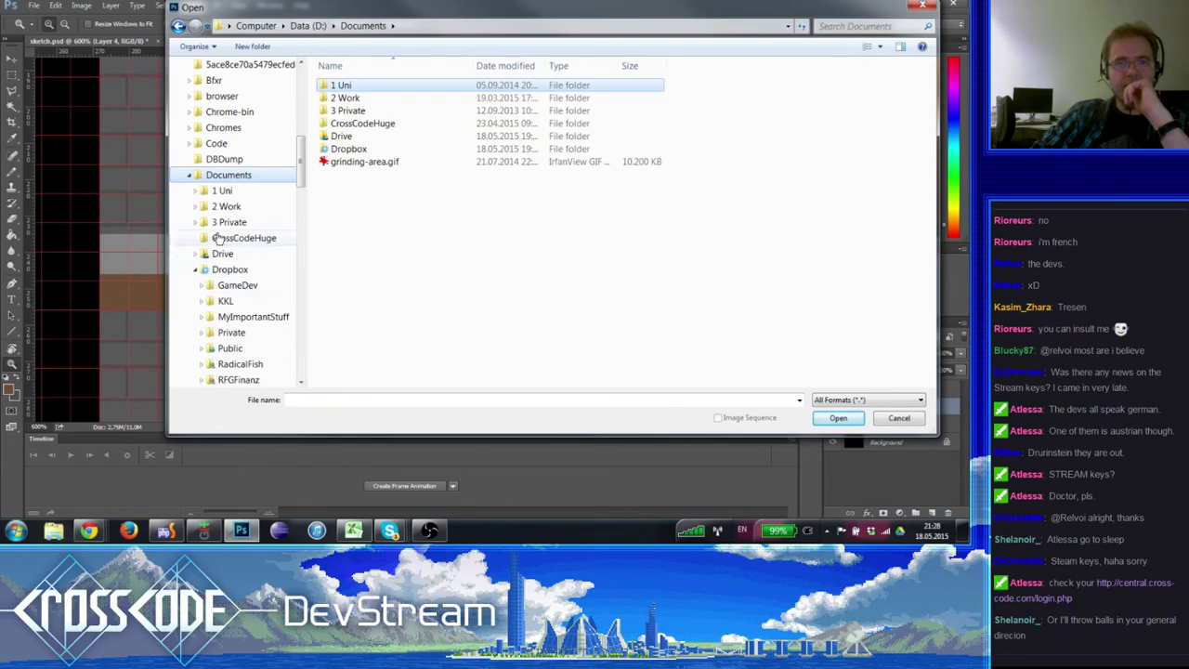
- Open the rookie-harbor.png tileset from the spherical code project's media/map folder
{"action": "scroll", "coordinate": [223, 233], "scroll_direction": "up", "scroll_amount": 6}
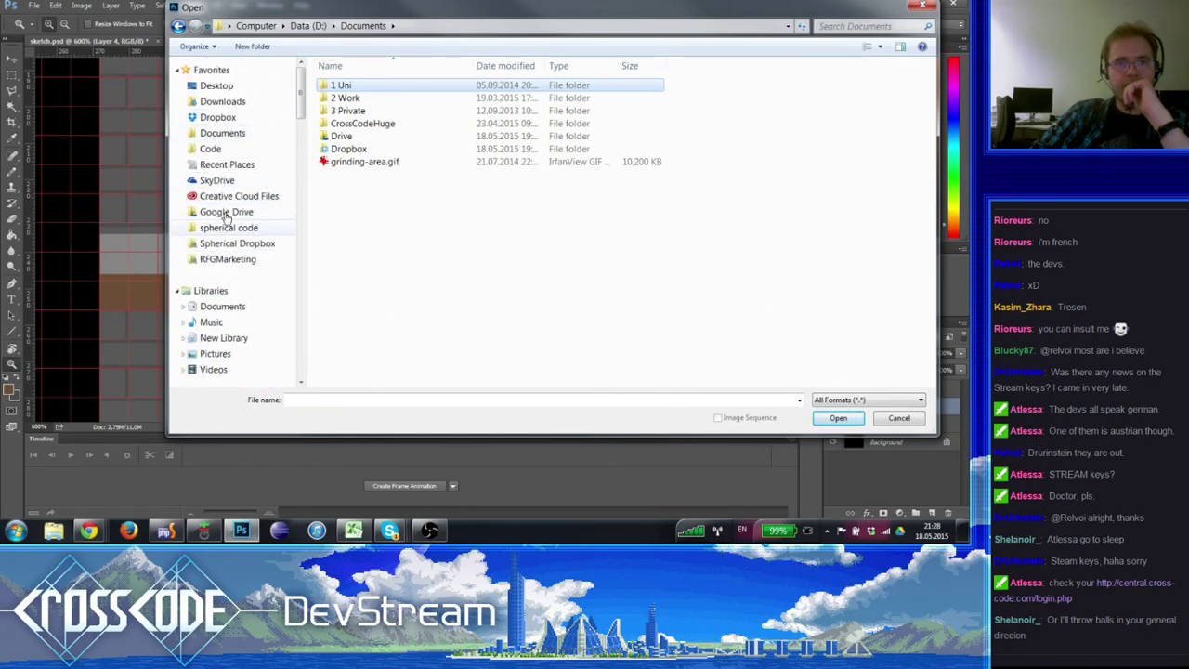
{"action": "scroll", "coordinate": [229, 232], "scroll_direction": "down", "scroll_amount": 5}
{"action": "left_click", "coordinate": [232, 268]}
{"action": "double_click", "coordinate": [359, 162]}
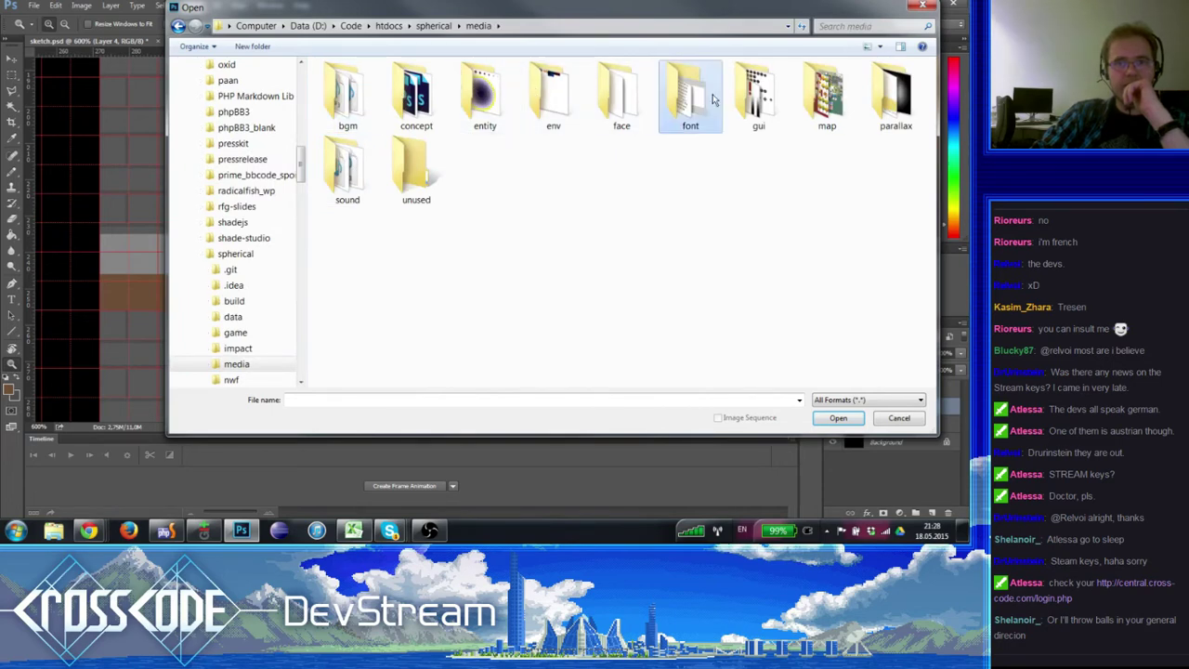
{"action": "double_click", "coordinate": [827, 104]}
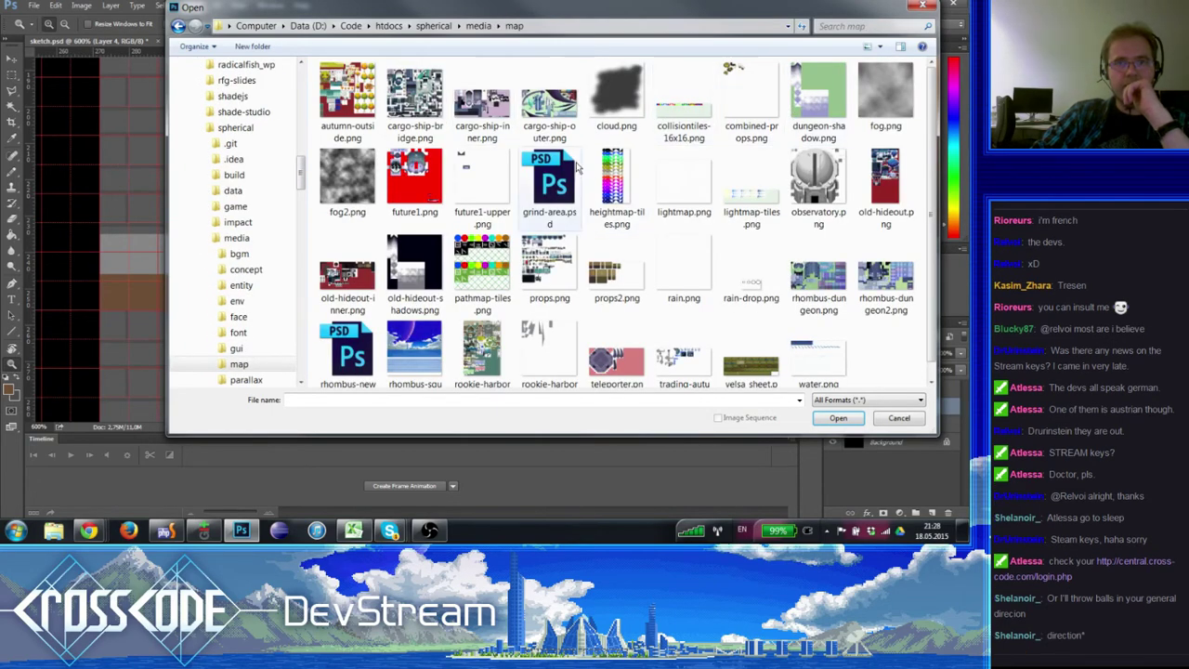
{"action": "double_click", "coordinate": [483, 352]}
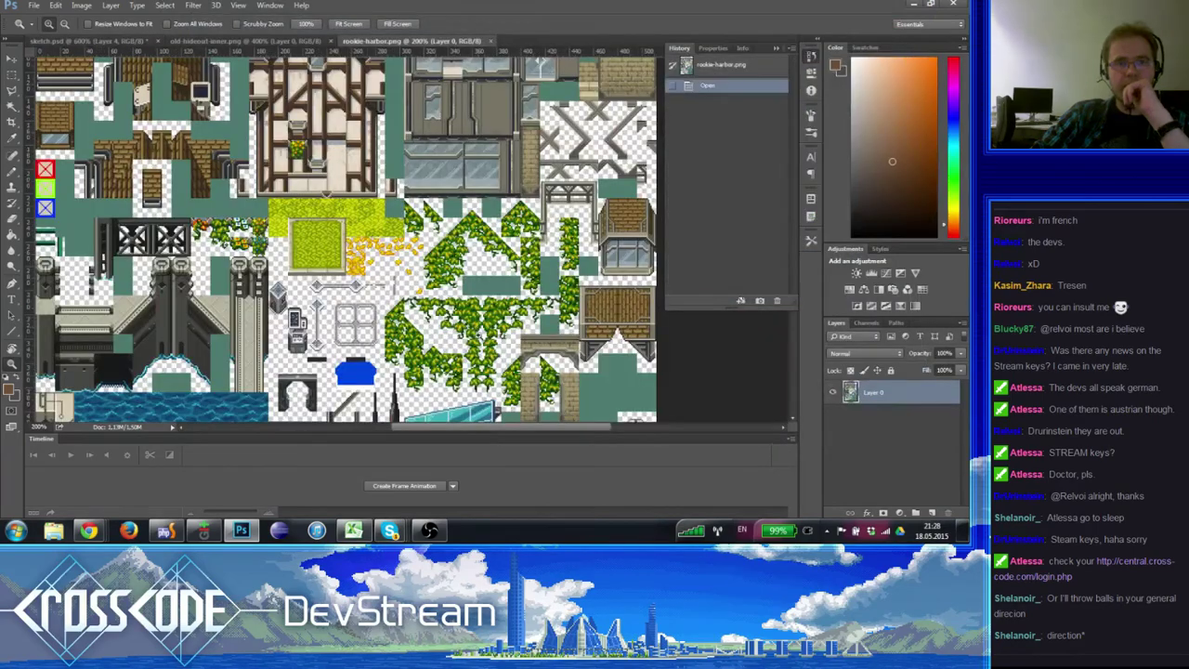
- Examine the rookie-harbor tileset from the building facades down to the benches, stone counter and market stalls
{"action": "scroll", "coordinate": [319, 314], "scroll_direction": "down", "scroll_amount": 10}
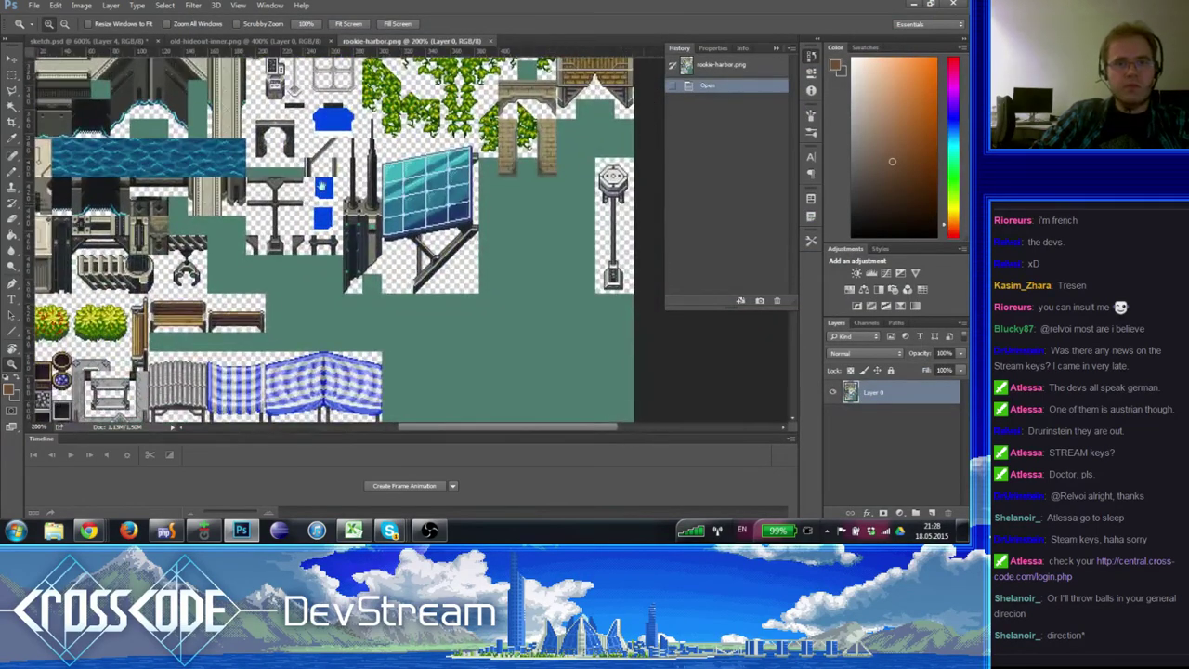
{"action": "left_click", "coordinate": [11, 74]}
{"action": "scroll", "coordinate": [353, 236], "scroll_direction": "down", "scroll_amount": 5}
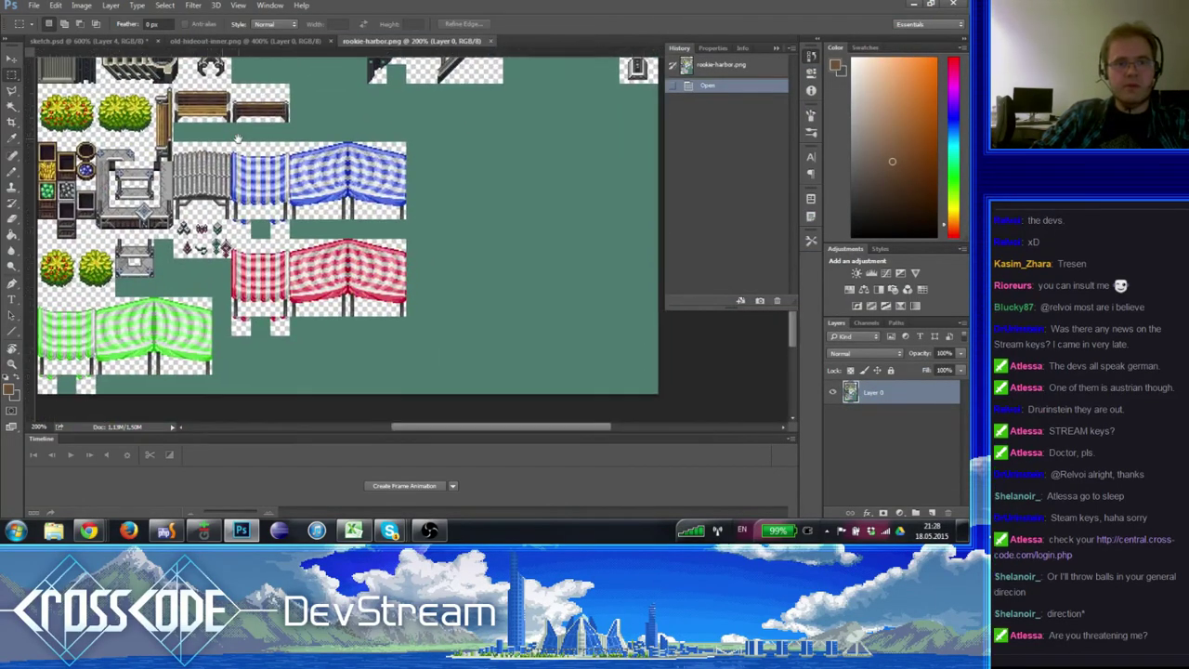
{"action": "scroll", "coordinate": [353, 237], "scroll_direction": "up", "scroll_amount": 10}
{"action": "scroll", "coordinate": [235, 261], "scroll_direction": "up", "scroll_amount": 5}
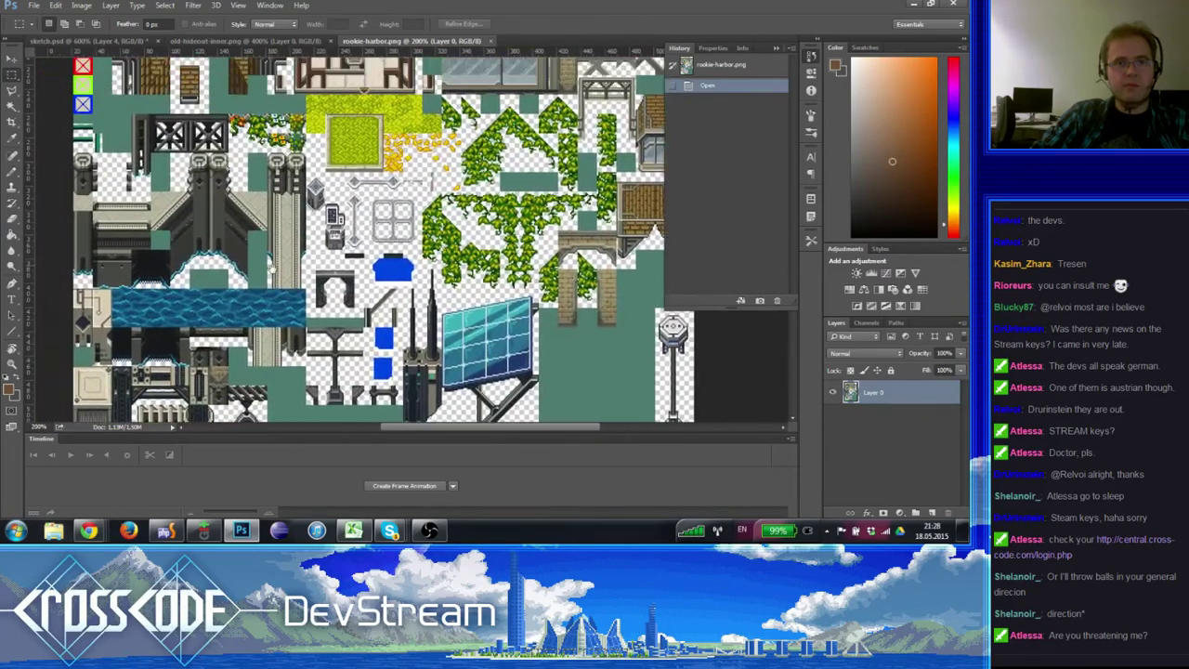
{"action": "scroll", "coordinate": [269, 307], "scroll_direction": "left", "scroll_amount": 1}
{"action": "scroll", "coordinate": [285, 331], "scroll_direction": "down", "scroll_amount": 10}
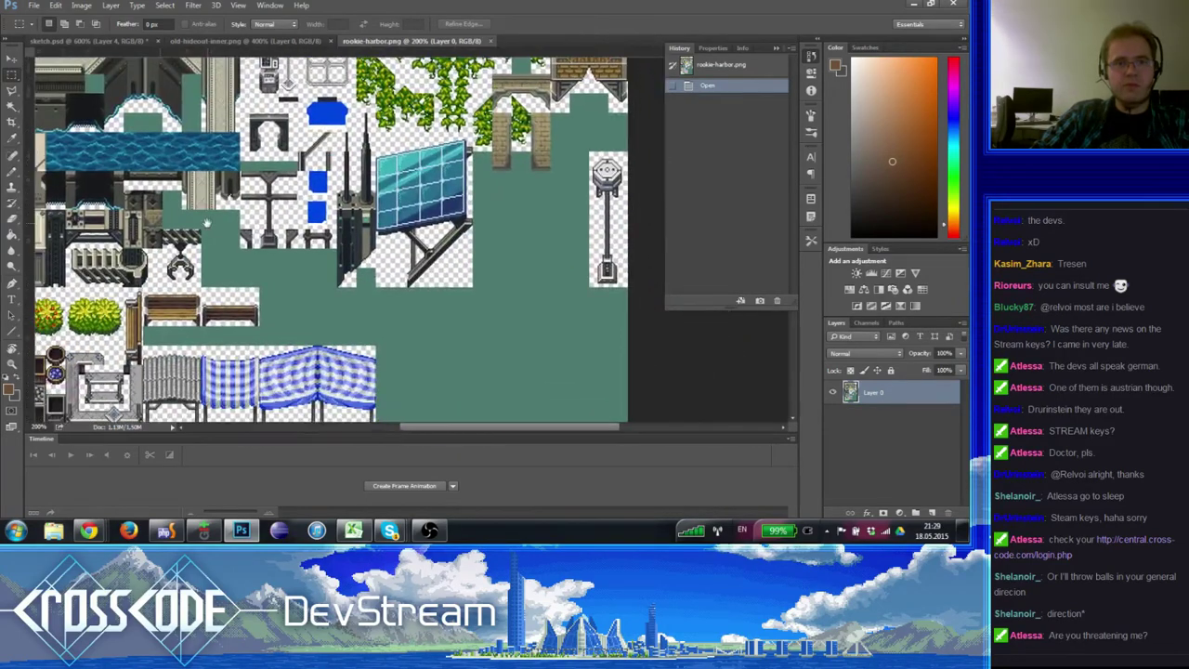
{"action": "scroll", "coordinate": [270, 242], "scroll_direction": "left", "scroll_amount": 1}
{"action": "scroll", "coordinate": [205, 234], "scroll_direction": "up", "scroll_amount": 5}
{"action": "scroll", "coordinate": [205, 234], "scroll_direction": "right", "scroll_amount": 3}
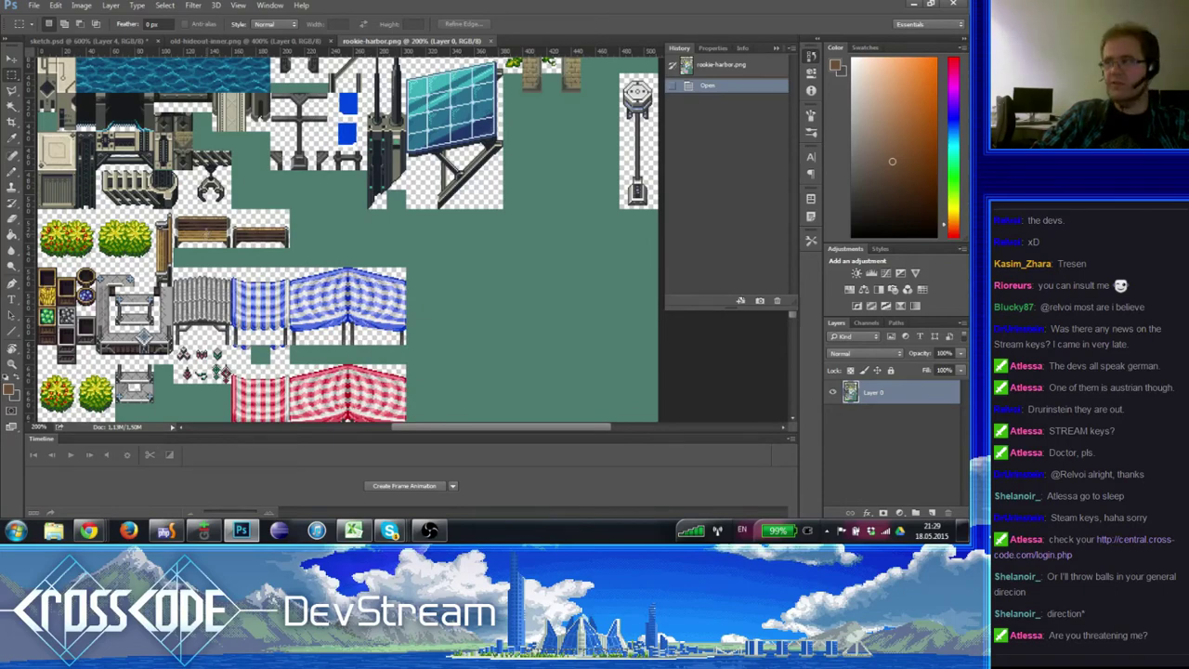
{"action": "scroll", "coordinate": [344, 237], "scroll_direction": "down", "scroll_amount": 5}
{"action": "scroll", "coordinate": [344, 237], "scroll_direction": "left", "scroll_amount": 3}
{"action": "scroll", "coordinate": [278, 232], "scroll_direction": "down", "scroll_amount": 3}
{"action": "scroll", "coordinate": [279, 233], "scroll_direction": "right", "scroll_amount": 3}
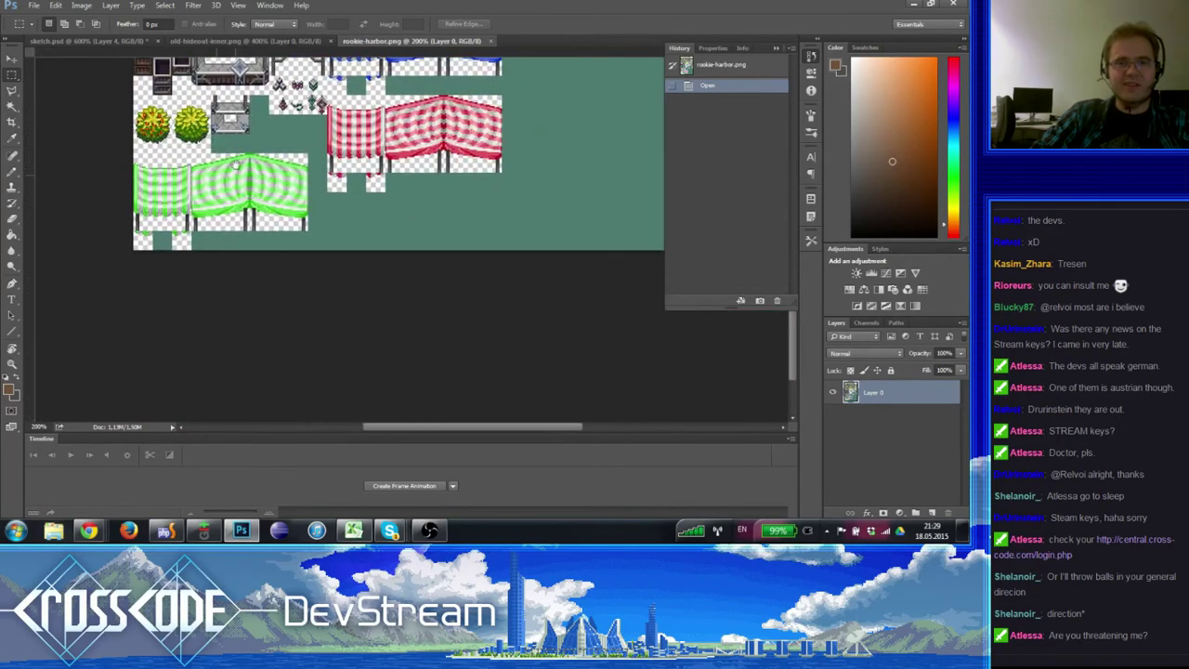
{"action": "scroll", "coordinate": [194, 186], "scroll_direction": "up", "scroll_amount": 8}
{"action": "scroll", "coordinate": [194, 186], "scroll_direction": "down", "scroll_amount": 4}
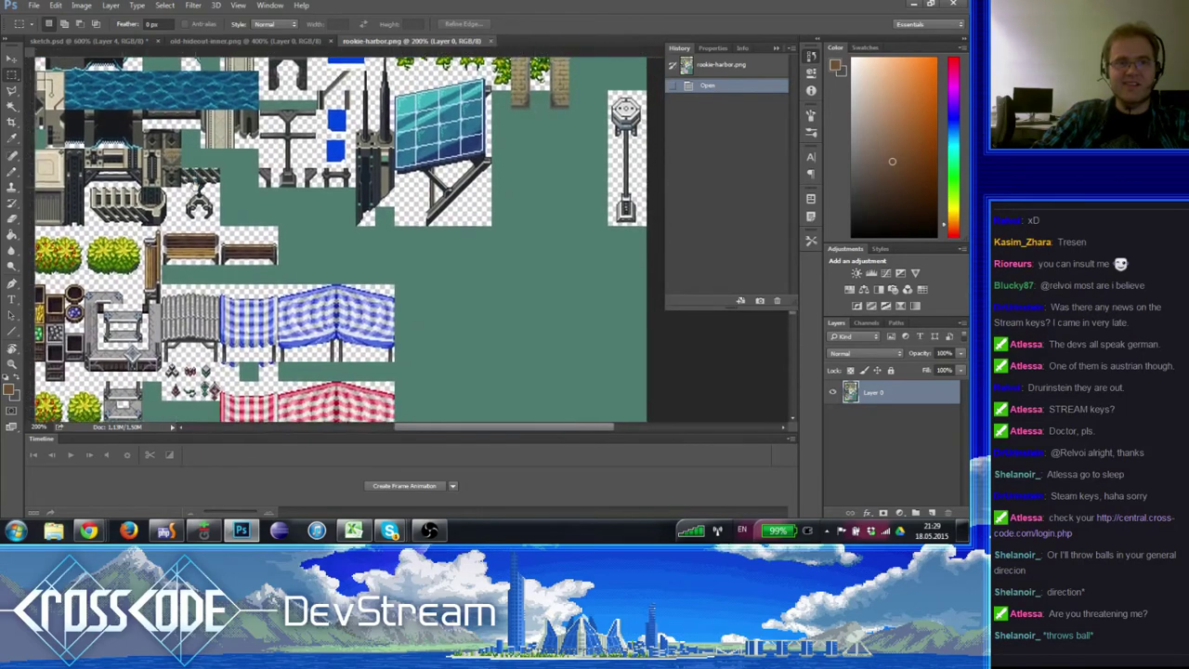
{"action": "scroll", "coordinate": [372, 237], "scroll_direction": "up", "scroll_amount": 8}
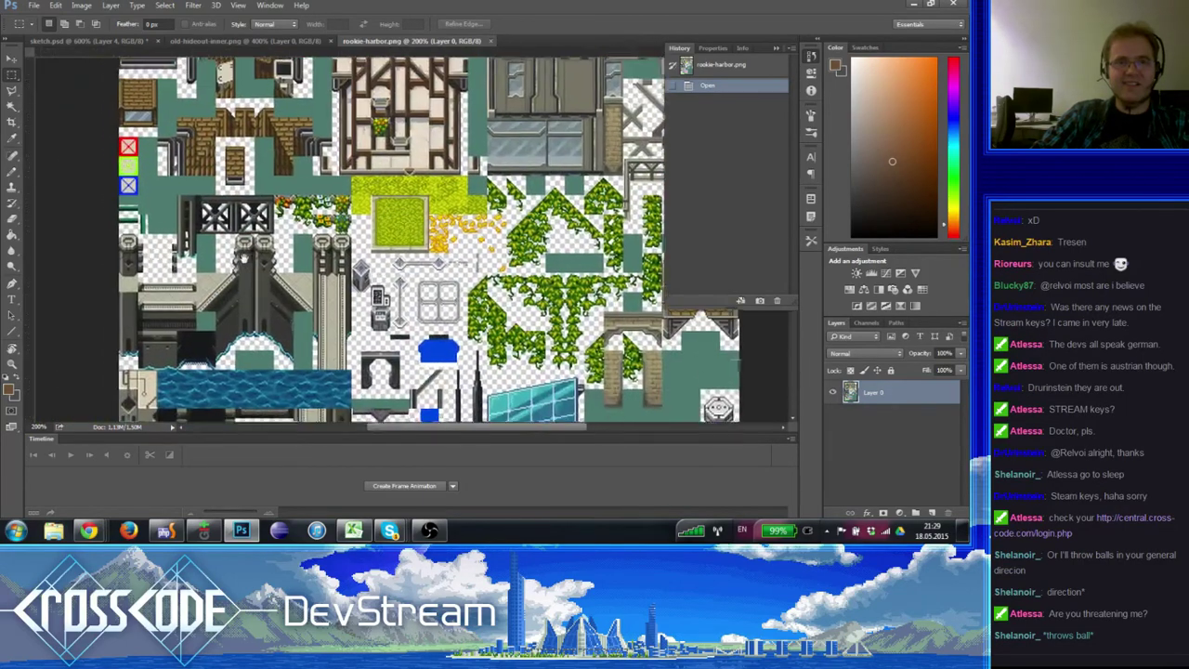
{"action": "scroll", "coordinate": [372, 237], "scroll_direction": "right", "scroll_amount": 2}
{"action": "scroll", "coordinate": [363, 237], "scroll_direction": "down", "scroll_amount": 6}
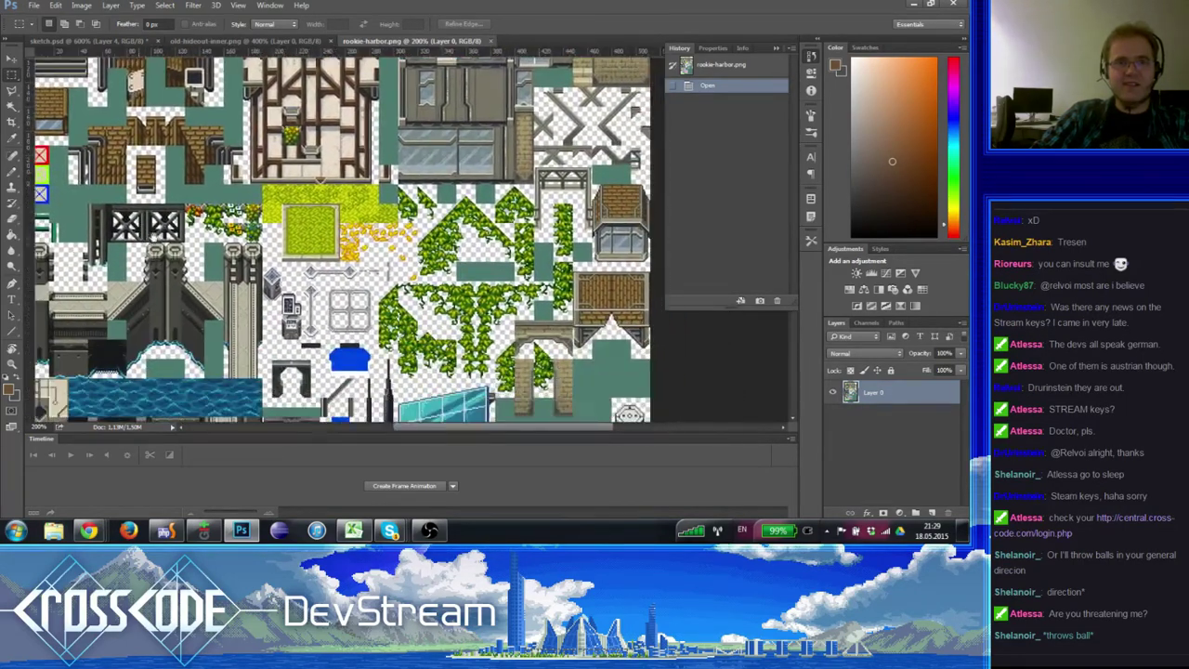
{"action": "scroll", "coordinate": [362, 237], "scroll_direction": "down", "scroll_amount": 5}
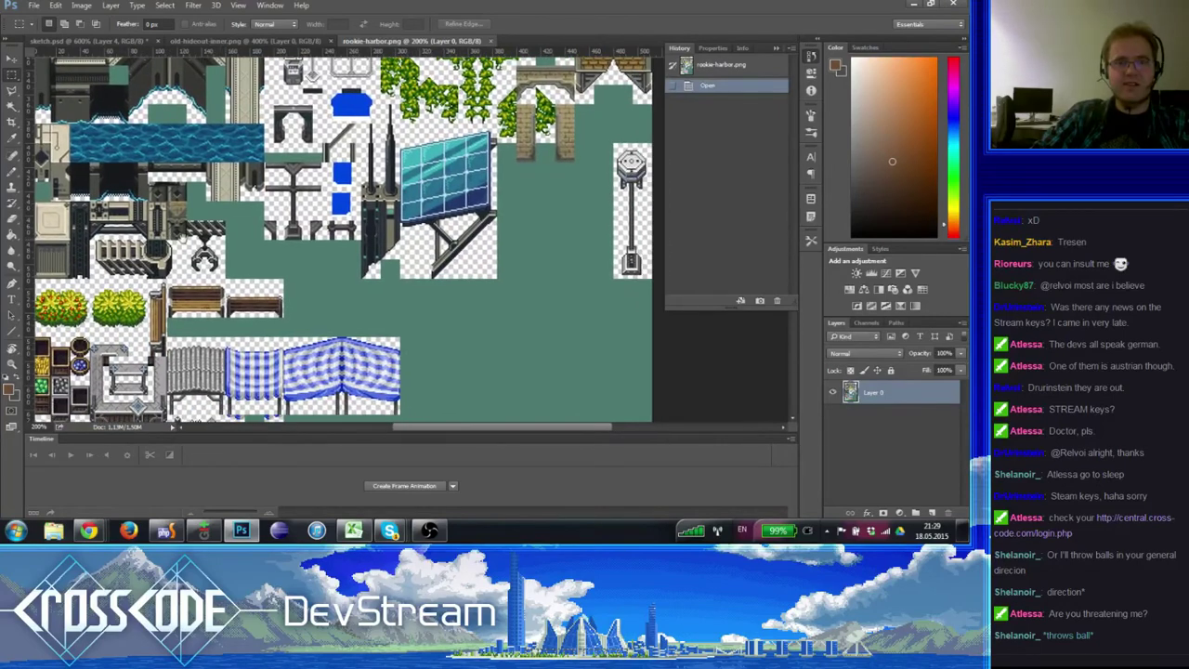
{"action": "scroll", "coordinate": [363, 237], "scroll_direction": "left", "scroll_amount": 2}
{"action": "scroll", "coordinate": [149, 226], "scroll_direction": "down", "scroll_amount": 3}
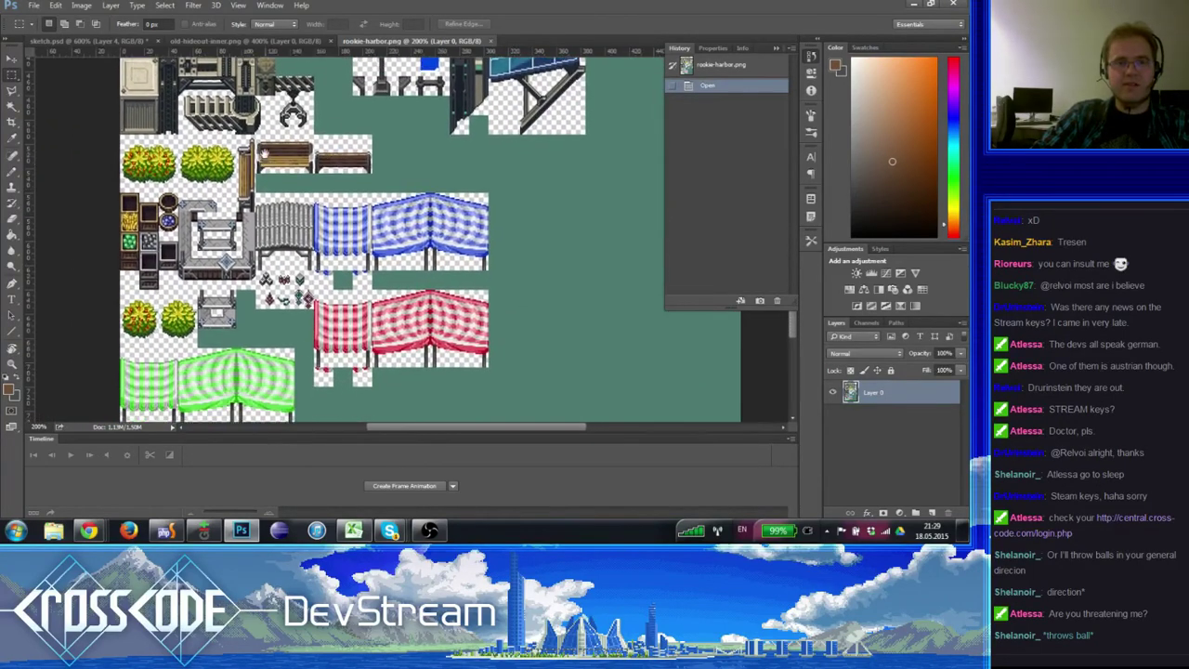
- Measure the stone counter's front beside its gem with a rectangular marquee aligned to the counter, and return to sketch.psd
{"action": "left_click", "coordinate": [12, 365]}
{"action": "left_click", "coordinate": [228, 223]}
{"action": "left_click", "coordinate": [228, 223]}
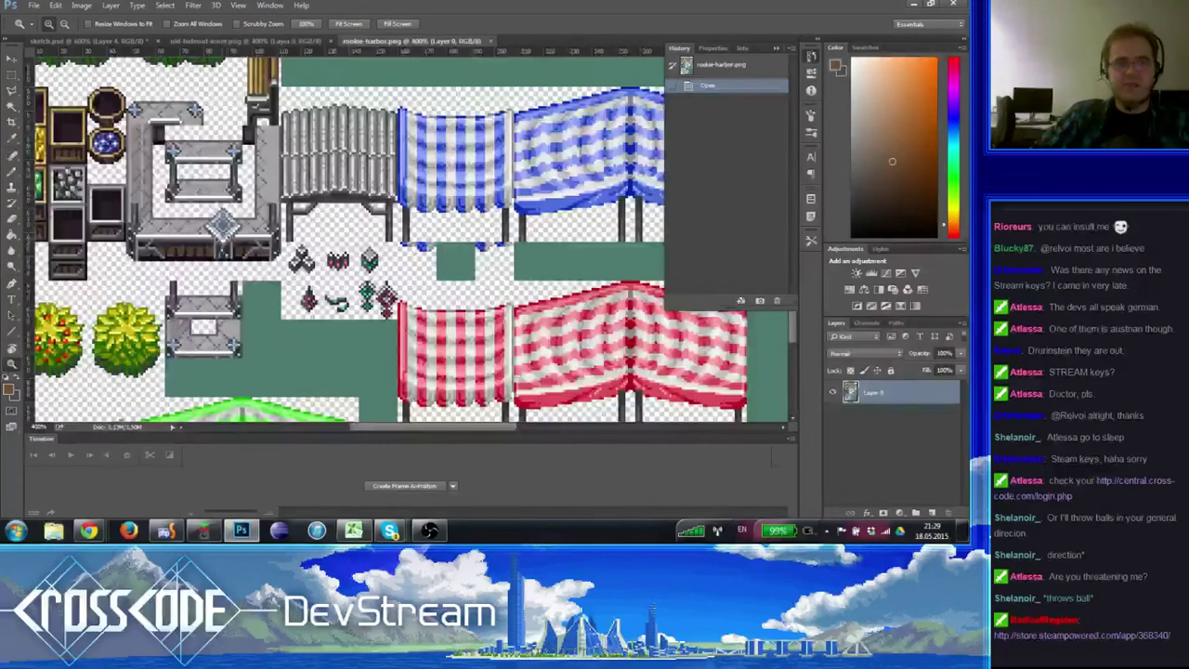
{"action": "left_click", "coordinate": [228, 223]}
{"action": "key", "text": "m"}
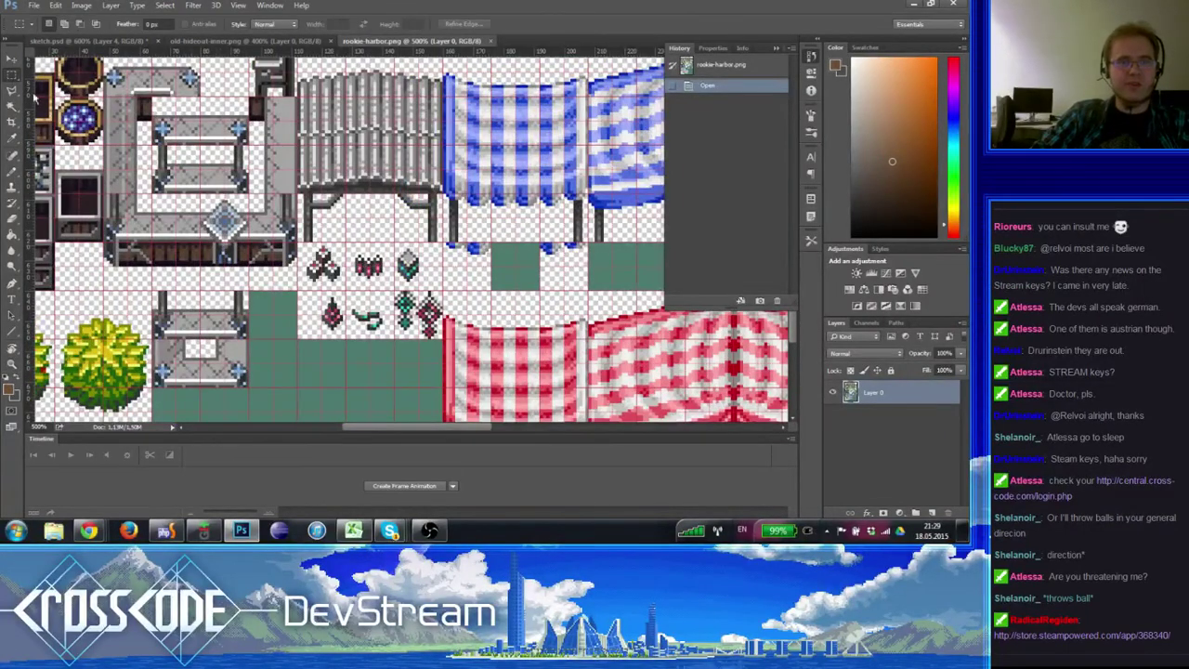
{"action": "left_click_drag", "start_coordinate": [141, 198], "coordinate": [153, 233]}
{"action": "left_click", "coordinate": [182, 226]}
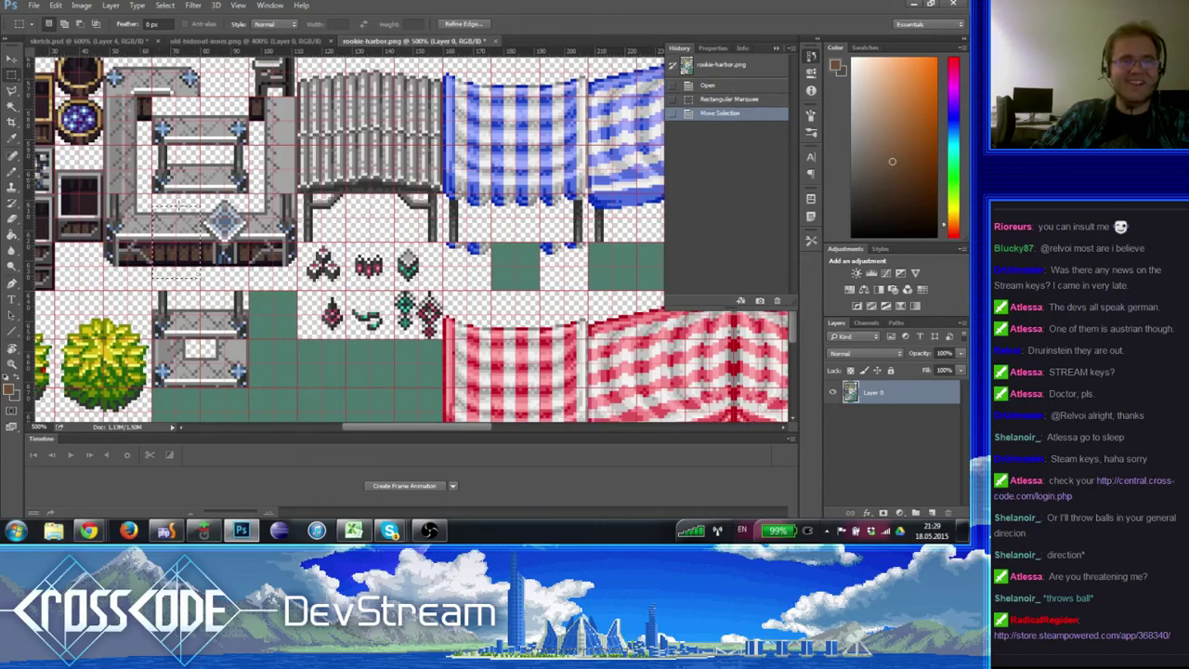
{"action": "left_click", "coordinate": [272, 43]}
{"action": "left_click", "coordinate": [125, 43]}
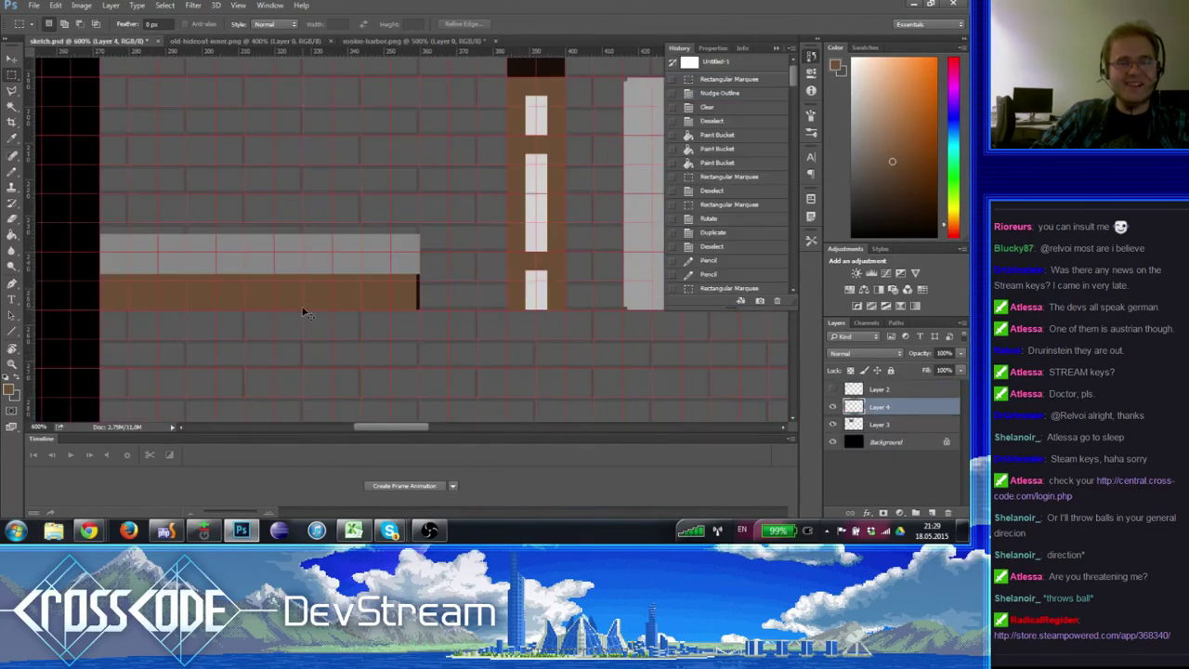
- Paste the copied stone counter piece and place it between the grey counter block and the timber post
{"action": "key", "text": "ctrl+v"}
{"action": "left_click_drag", "start_coordinate": [403, 247], "coordinate": [53, 175]}
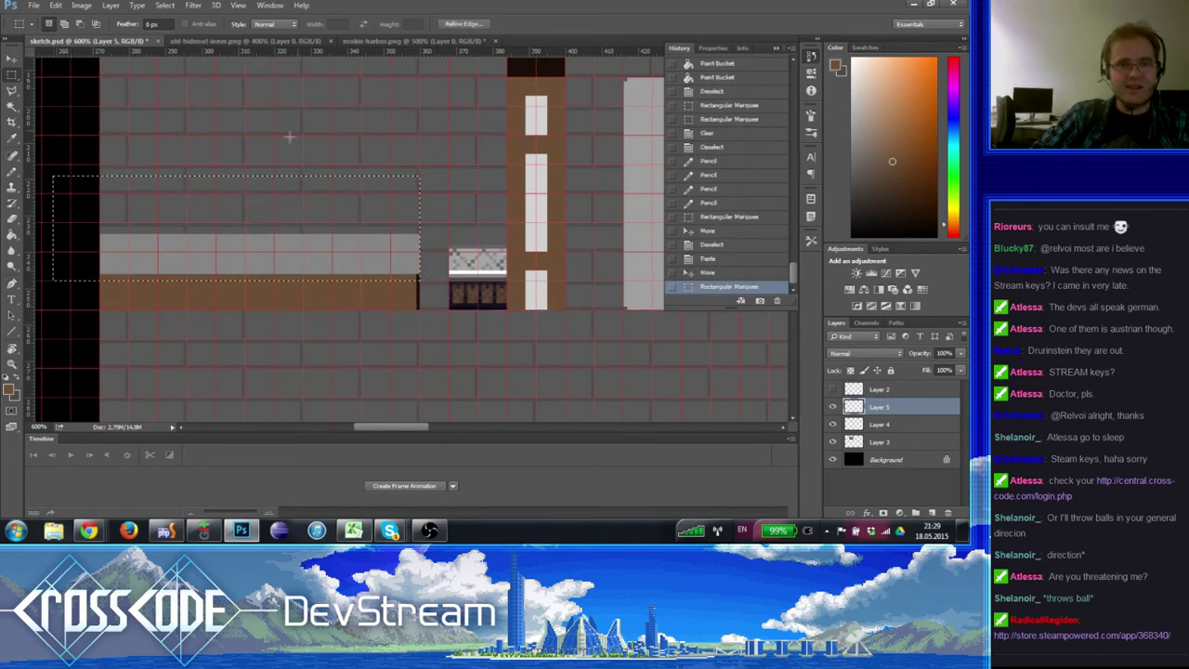
{"action": "key", "text": "ctrl+c"}
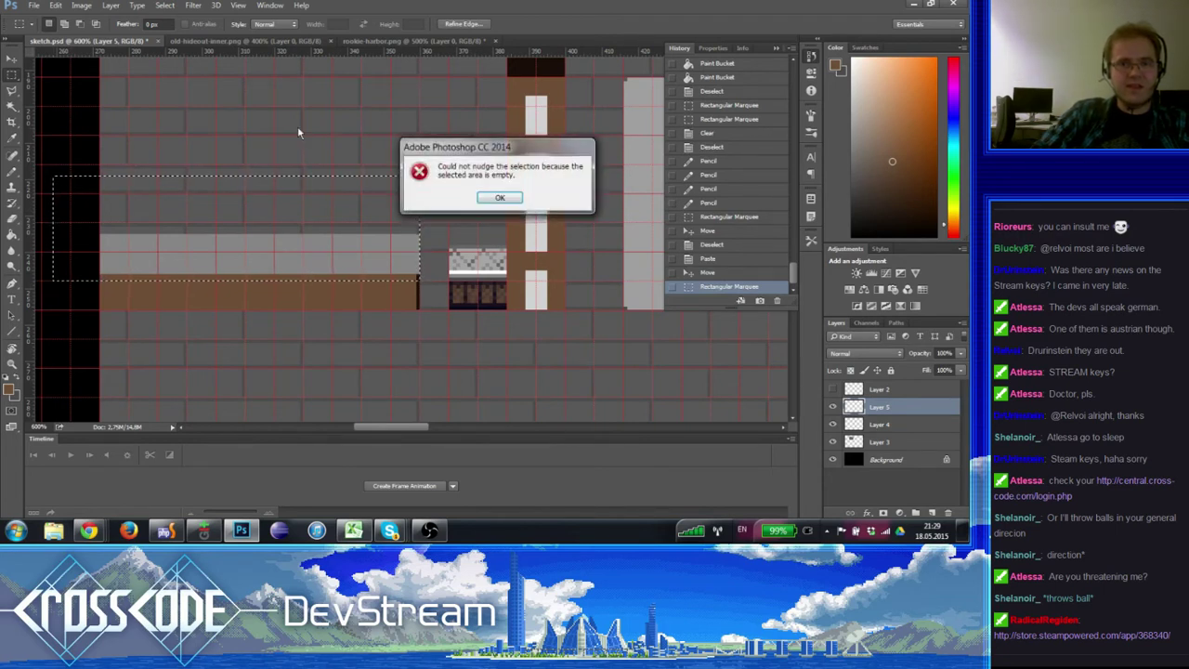
{"action": "key", "text": "Return"}
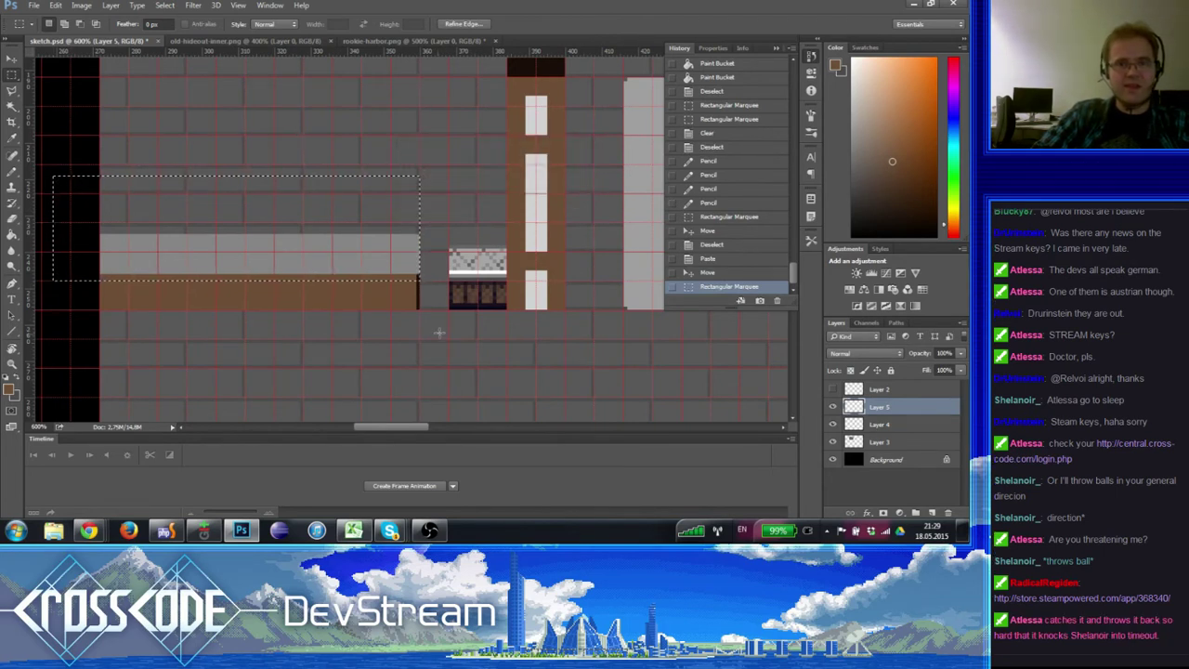
- Select the whole counter block on Layer 4 and move it down about 5 px to line up with the grid
{"action": "left_click", "coordinate": [832, 424]}
{"action": "left_click", "coordinate": [832, 423]}
{"action": "left_click", "coordinate": [887, 424]}
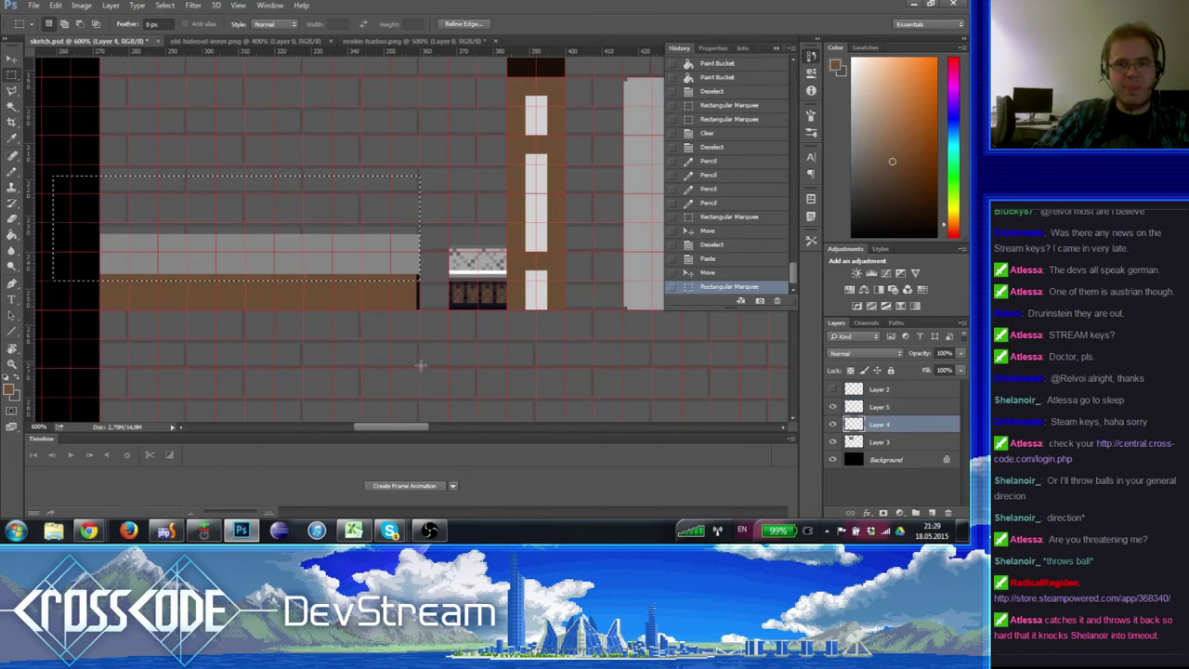
{"action": "left_click_drag", "start_coordinate": [430, 351], "coordinate": [98, 198]}
{"action": "left_click_drag", "start_coordinate": [136, 261], "coordinate": [133, 280]}
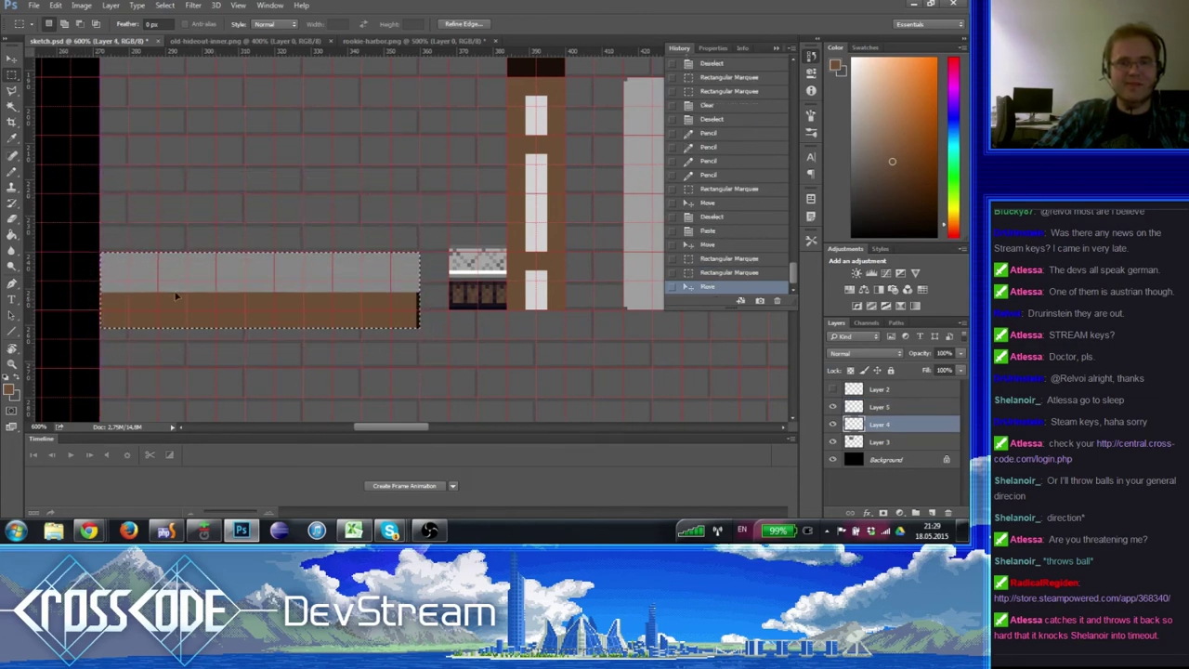
- Deepen the counter's grey top by duplicating its lower part downward, and trim the brown front's lower edge to the grid
{"action": "left_click", "coordinate": [393, 365]}
{"action": "mouse_move", "coordinate": [420, 321]}
{"action": "left_mouse_down"}
{"action": "mouse_move", "coordinate": [104, 253]}
{"action": "mouse_move", "coordinate": [121, 301]}
{"action": "left_mouse_up"}
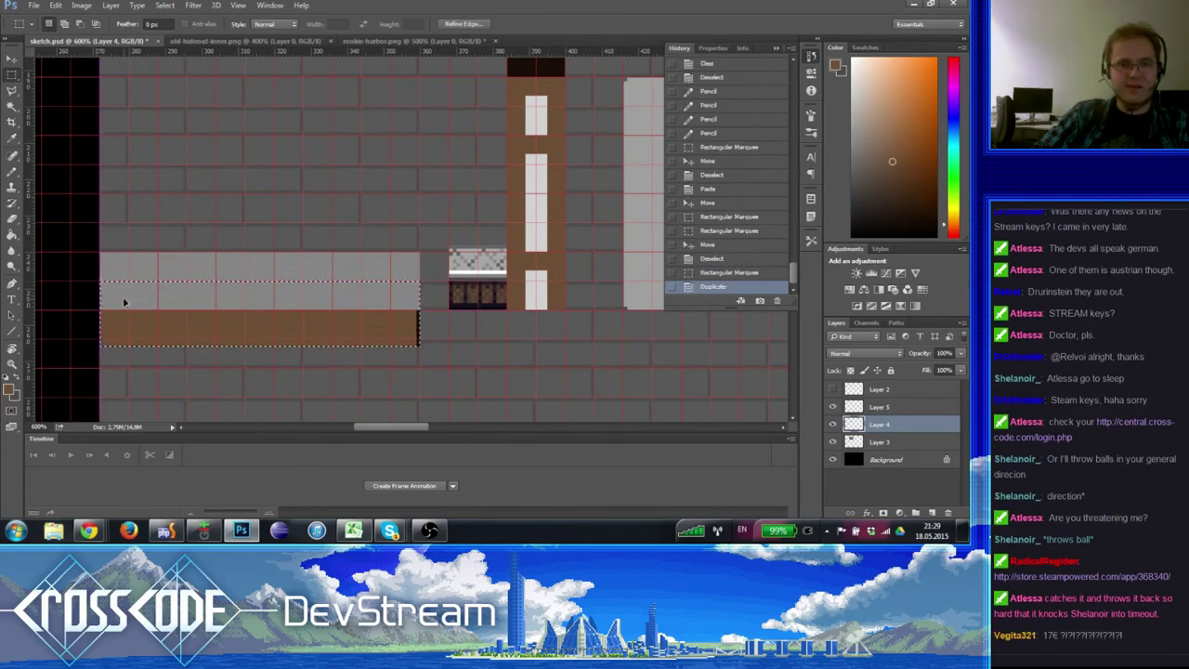
{"action": "left_click", "coordinate": [458, 372]}
{"action": "left_click_drag", "start_coordinate": [163, 347], "coordinate": [69, 337]}
{"action": "key", "text": "Delete"}
{"action": "left_click", "coordinate": [493, 324]}
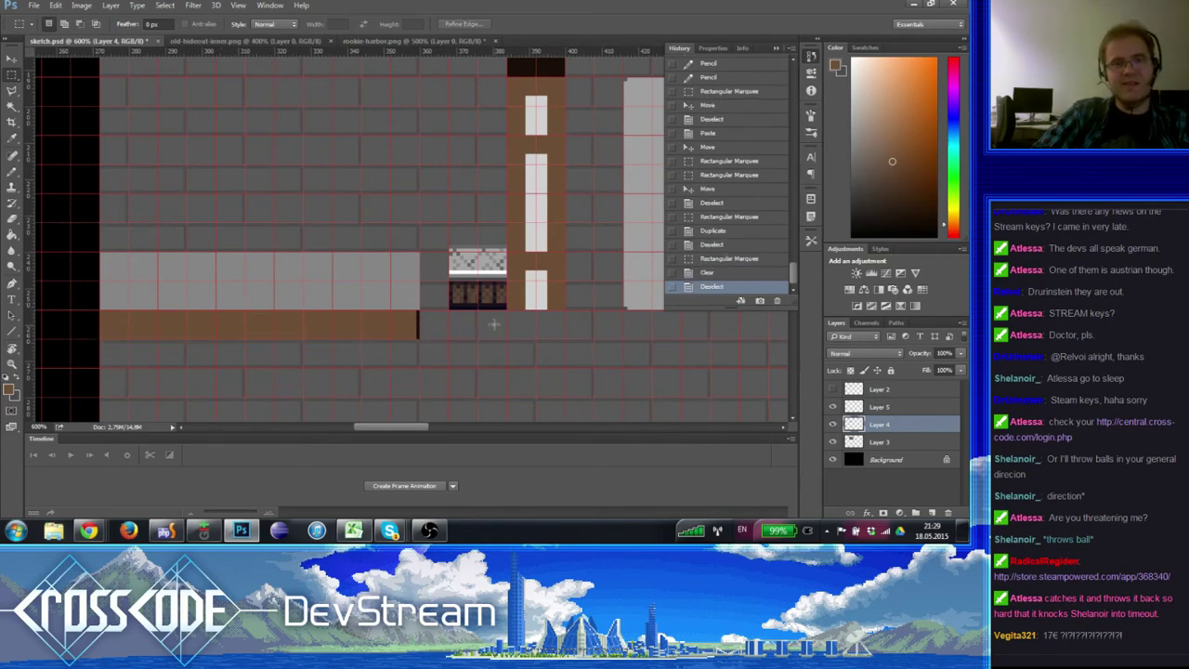
- Compare the counter sketch with the old-hideout-inner and rookie-harbor tilesets, and return to sketch.psd
{"action": "mouse_move", "coordinate": [507, 290]}
{"action": "left_mouse_down"}
{"action": "mouse_move", "coordinate": [480, 356]}
{"action": "mouse_move", "coordinate": [483, 303]}
{"action": "mouse_move", "coordinate": [461, 244]}
{"action": "mouse_move", "coordinate": [450, 303]}
{"action": "mouse_move", "coordinate": [523, 265]}
{"action": "mouse_move", "coordinate": [520, 371]}
{"action": "mouse_move", "coordinate": [500, 290]}
{"action": "left_mouse_up"}
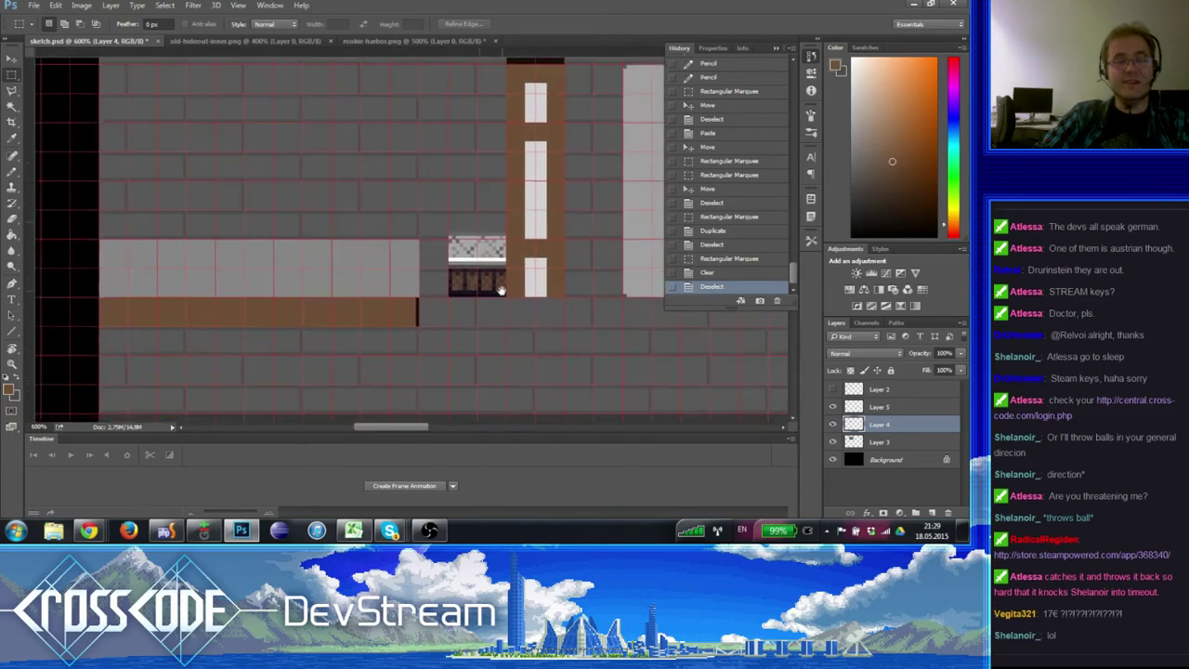
{"action": "key", "text": "r"}
{"action": "left_click", "coordinate": [342, 312]}
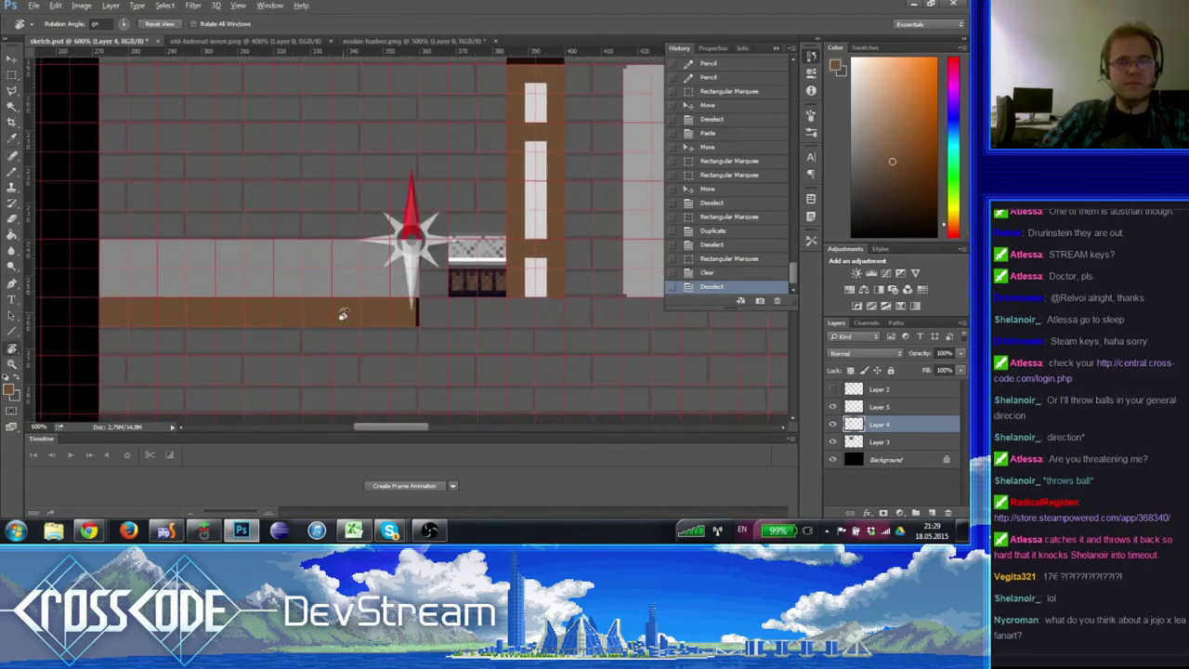
{"action": "left_click", "coordinate": [13, 364]}
{"action": "left_click", "coordinate": [283, 285], "text": "alt"}
{"action": "left_click", "coordinate": [283, 286], "text": "alt"}
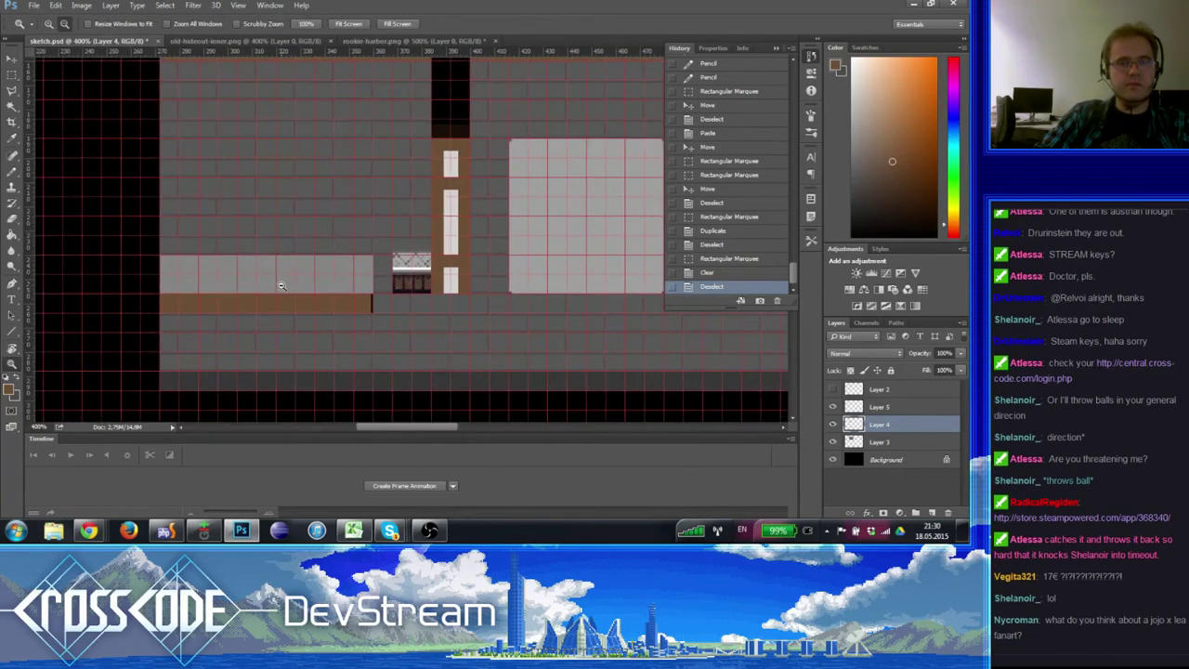
{"action": "left_click", "coordinate": [283, 285], "text": "alt"}
{"action": "left_click", "coordinate": [221, 76]}
{"action": "left_click", "coordinate": [232, 41]}
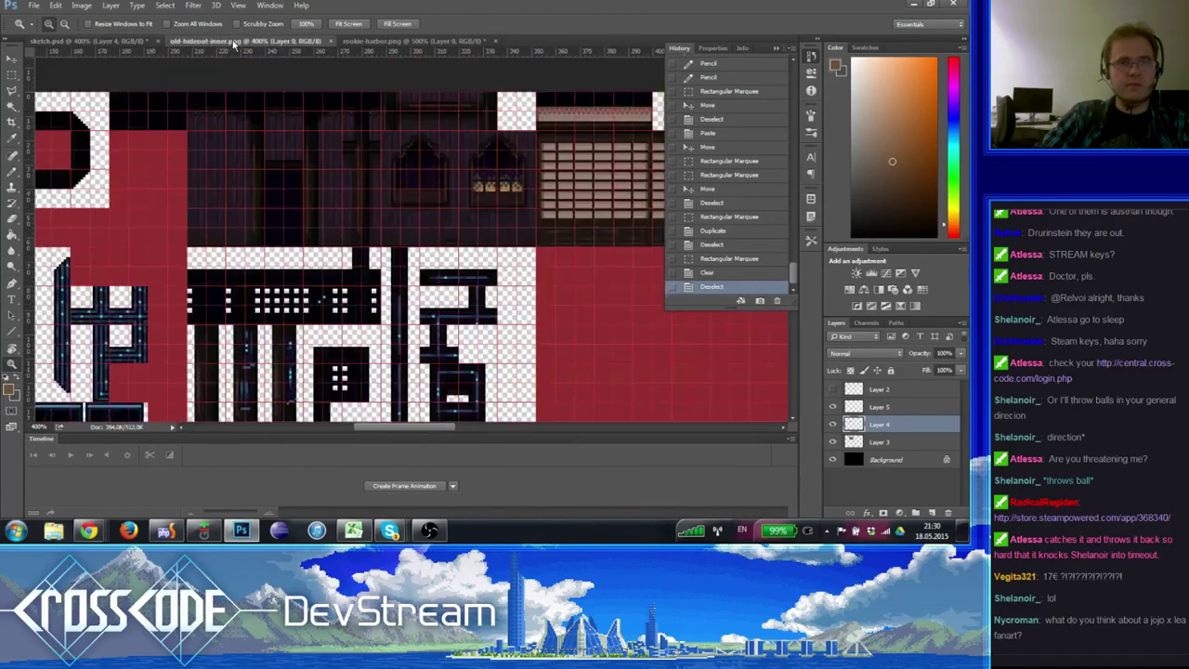
{"action": "left_click", "coordinate": [385, 42]}
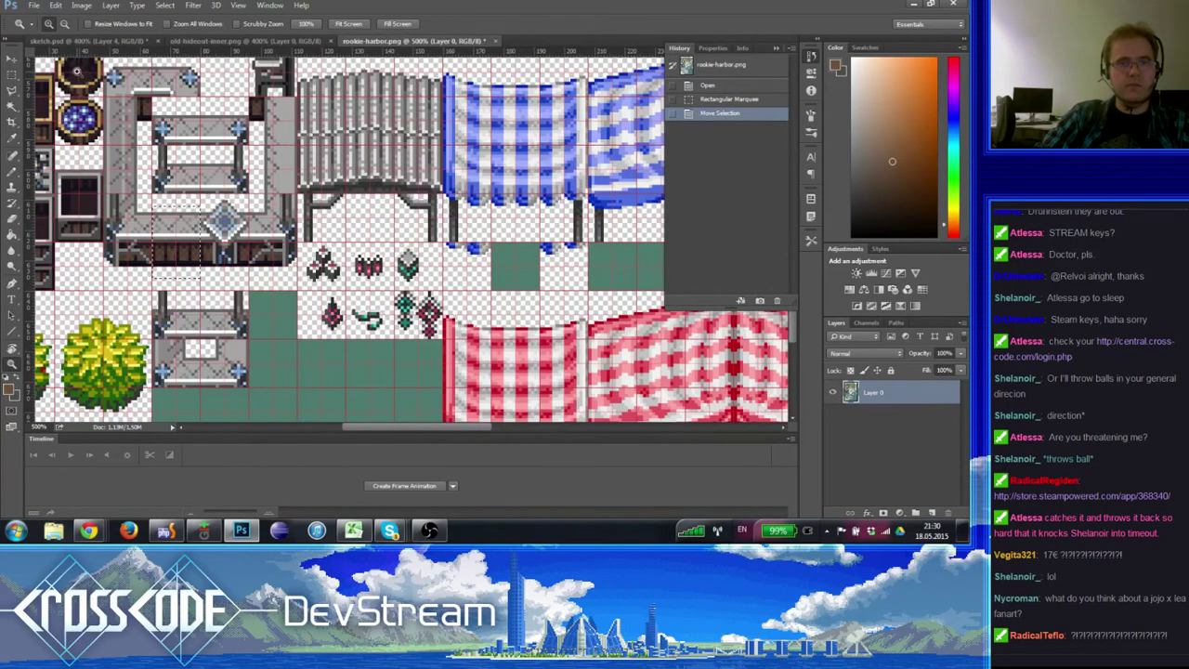
{"action": "left_click", "coordinate": [54, 42]}
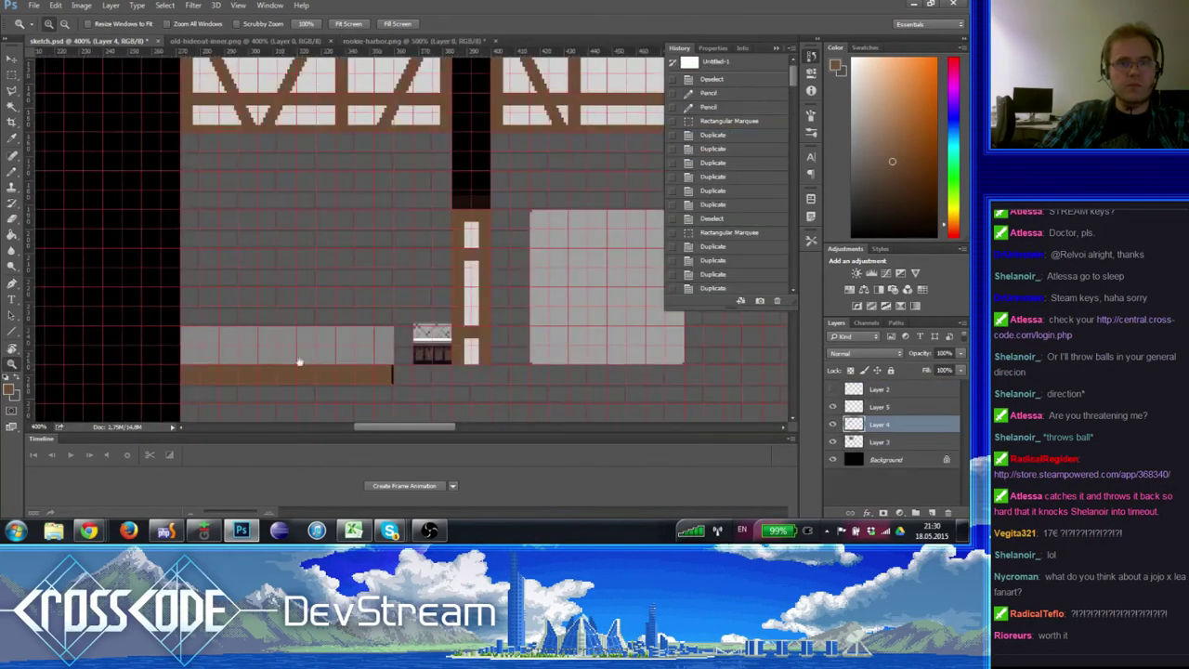
- Paint over the dark vertical edge at the right end of the counter's brown front with the brown Pencil
{"action": "left_click", "coordinate": [297, 358]}
{"action": "left_click", "coordinate": [196, 235]}
{"action": "left_click", "coordinate": [195, 235], "text": "alt"}
{"action": "left_click", "coordinate": [247, 287], "text": "alt"}
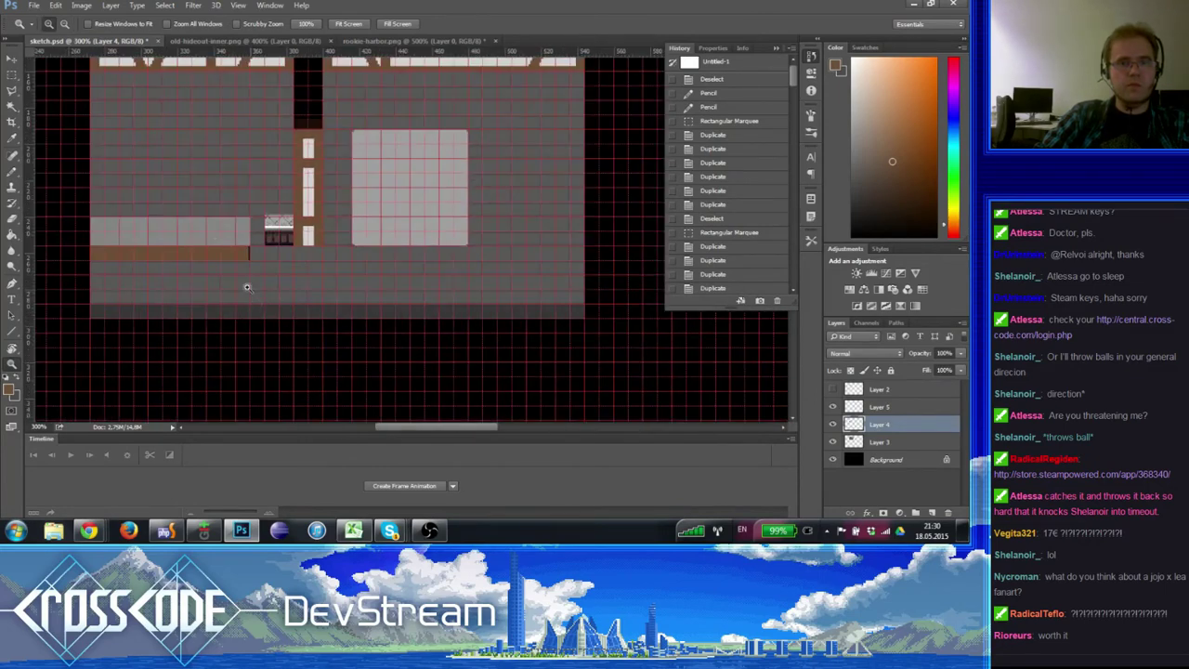
{"action": "left_click", "coordinate": [249, 277]}
{"action": "left_click", "coordinate": [247, 273]}
{"action": "left_click", "coordinate": [247, 260]}
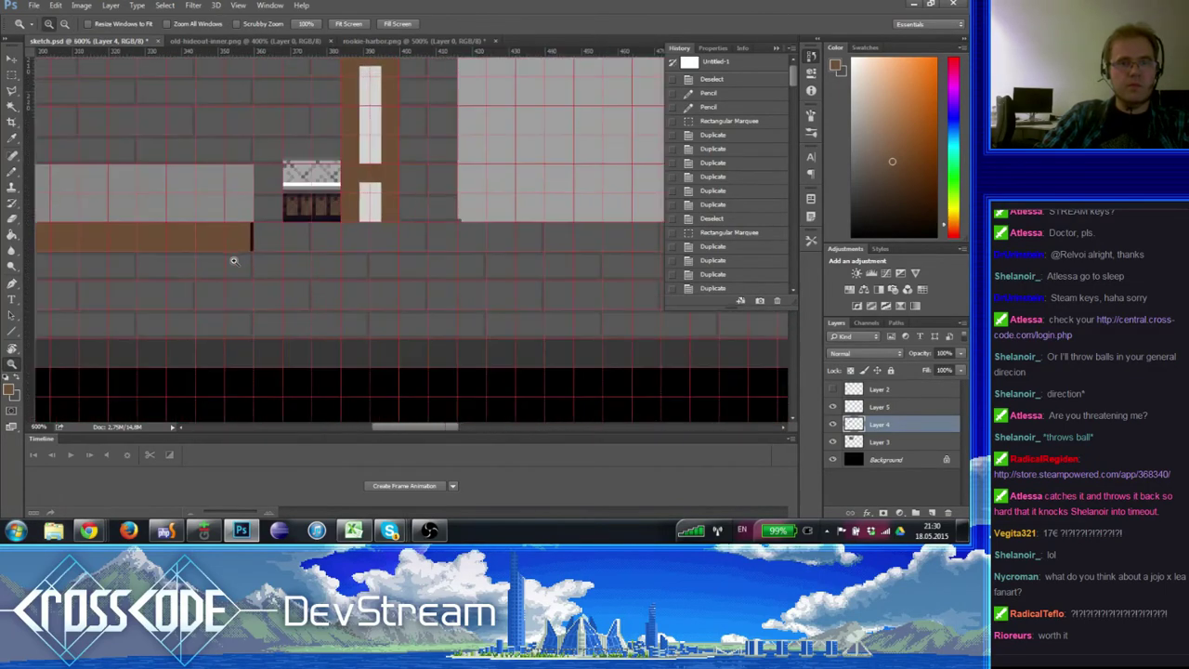
{"action": "left_click", "coordinate": [182, 201]}
{"action": "key", "text": "b"}
{"action": "mouse_move", "coordinate": [279, 153]}
{"action": "left_mouse_down"}
{"action": "mouse_move", "coordinate": [298, 350]}
{"action": "mouse_move", "coordinate": [271, 161]}
{"action": "left_mouse_up"}
{"action": "left_click", "coordinate": [264, 158]}
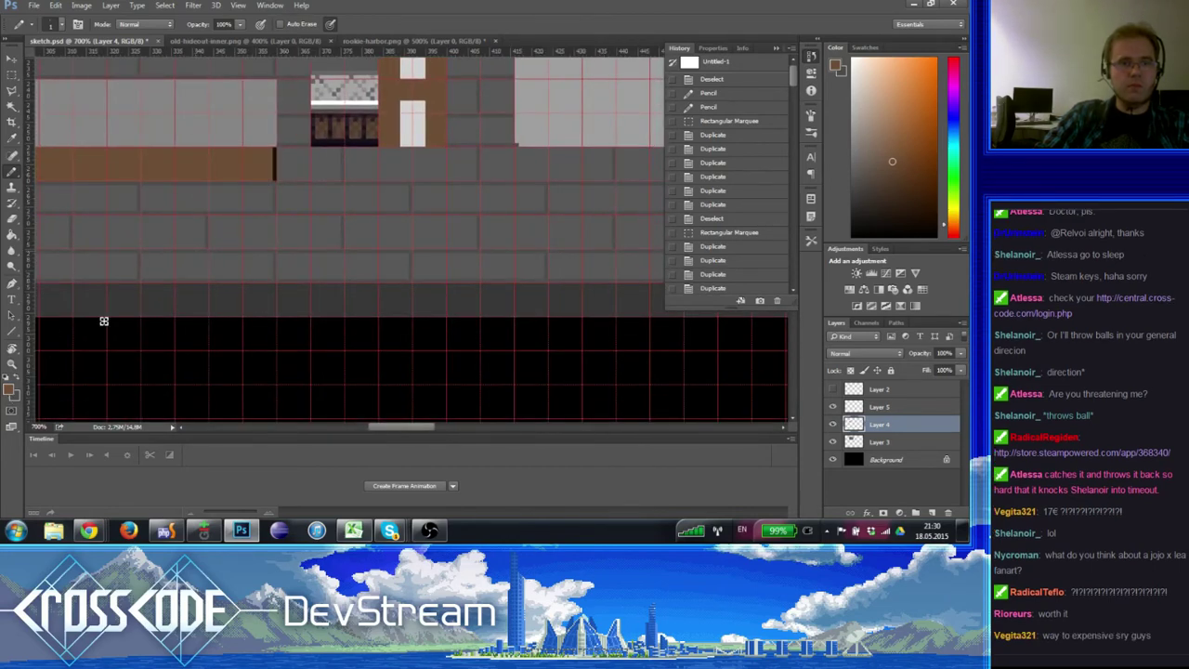
{"action": "left_click", "coordinate": [268, 155]}
{"action": "key", "text": "ctrl+d"}
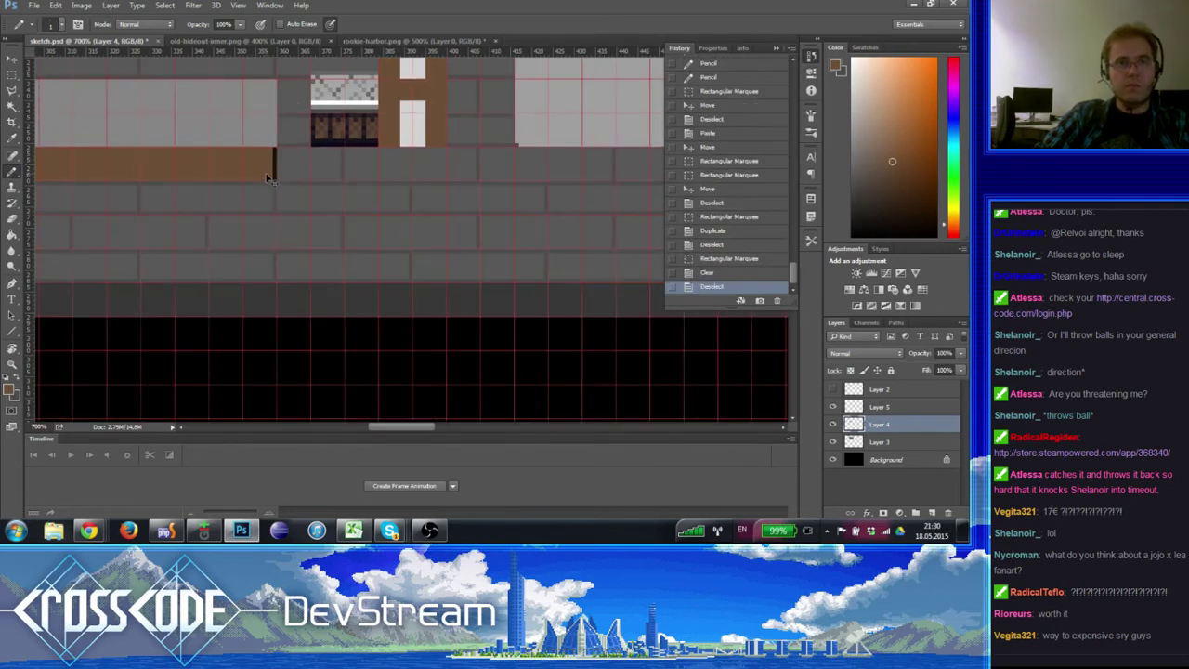
{"action": "key", "text": "ctrl+apostrophe"}
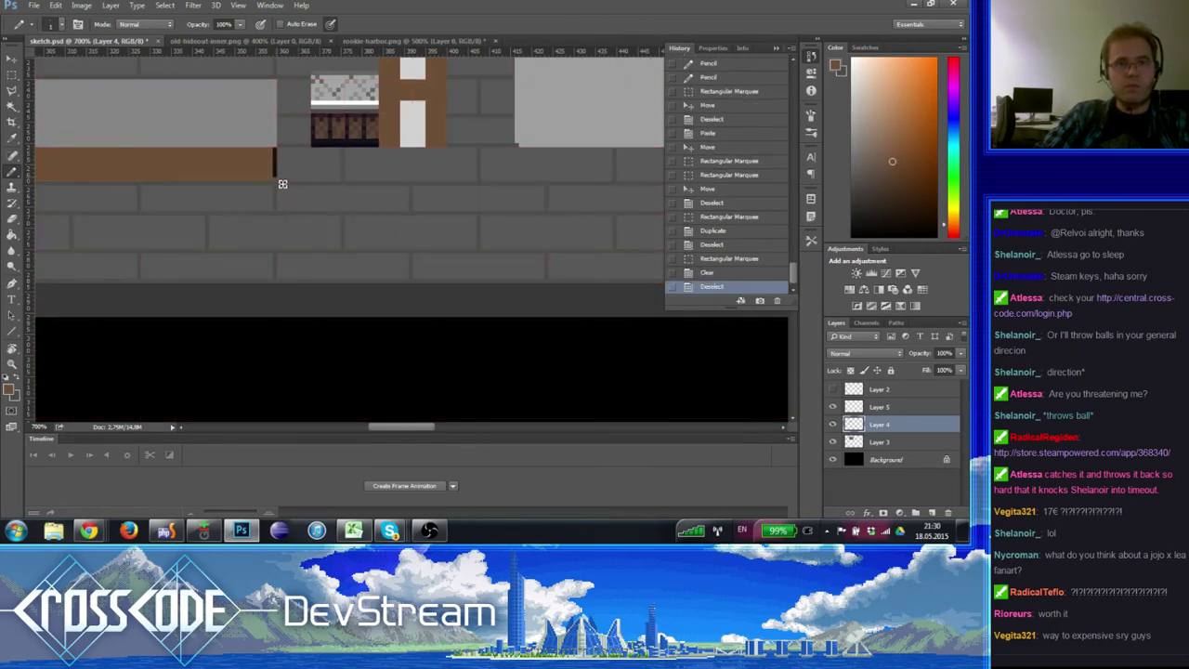
{"action": "left_click", "coordinate": [275, 163]}
{"action": "key", "text": "ctrl+apostrophe"}
{"action": "left_click_drag", "start_coordinate": [162, 174], "coordinate": [332, 273]}
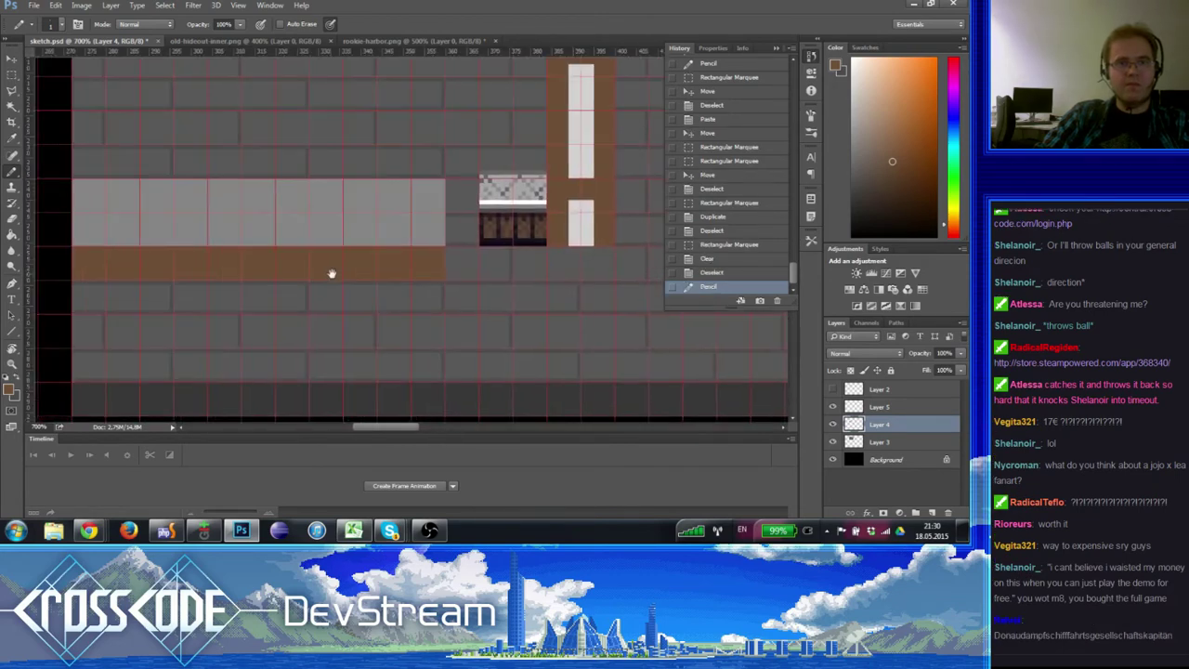
- Shorten the counter block by moving its right end section about 8 px left over the rest
{"action": "double_click", "coordinate": [11, 362]}
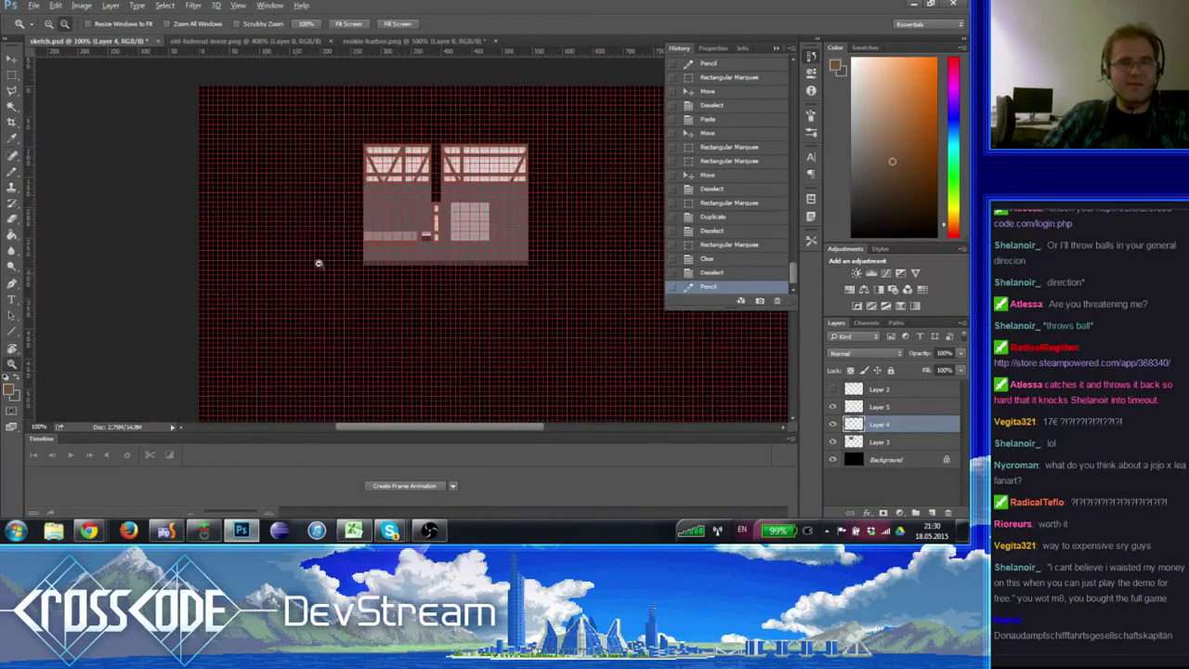
{"action": "left_click", "coordinate": [320, 262], "text": "alt"}
{"action": "left_click", "coordinate": [392, 177]}
{"action": "left_click", "coordinate": [299, 190]}
{"action": "left_click", "coordinate": [299, 191]}
{"action": "left_click", "coordinate": [297, 190]}
{"action": "left_click_drag", "start_coordinate": [108, 159], "coordinate": [274, 231]}
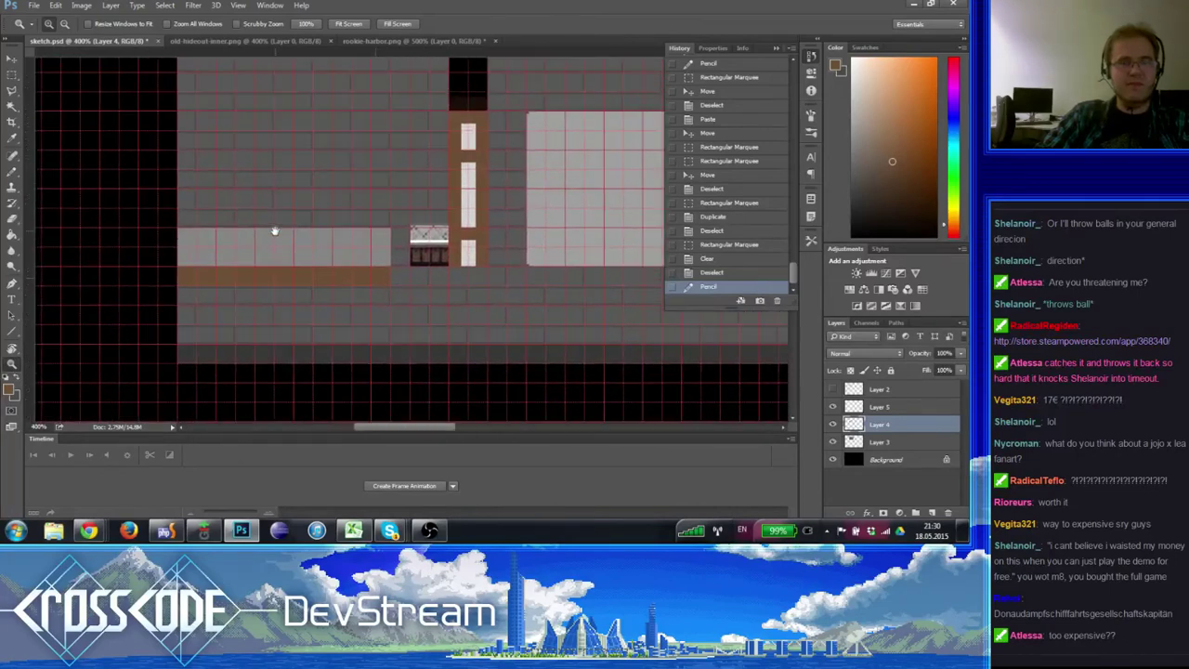
{"action": "left_click", "coordinate": [12, 76]}
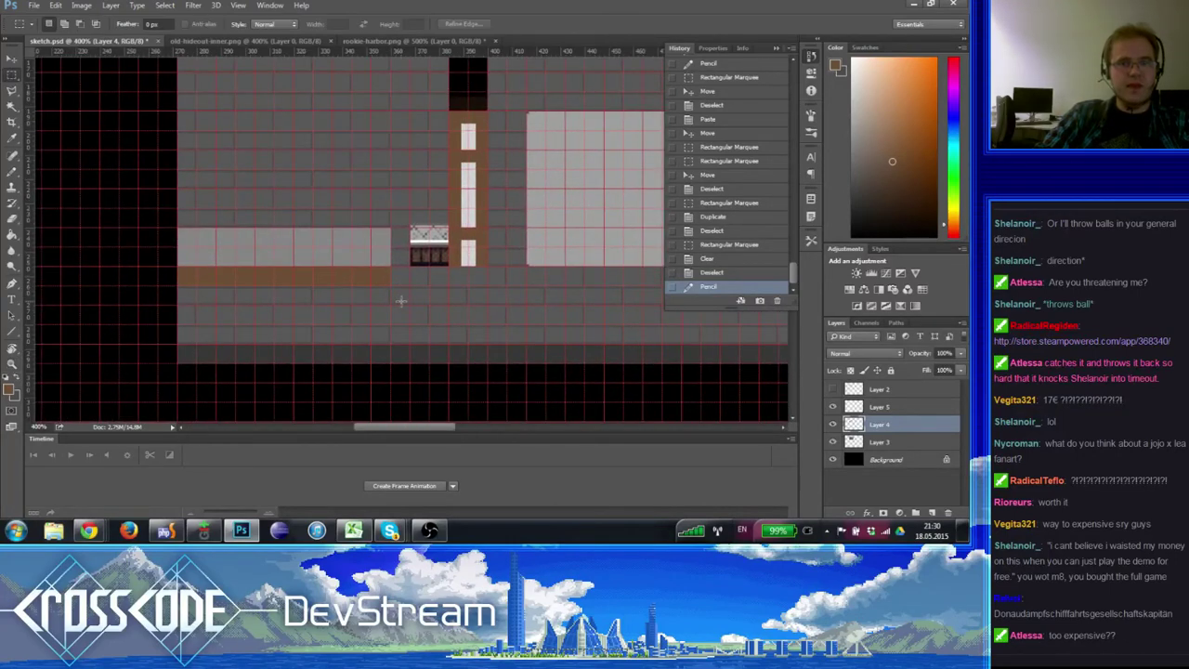
{"action": "left_click_drag", "start_coordinate": [373, 203], "coordinate": [362, 241]}
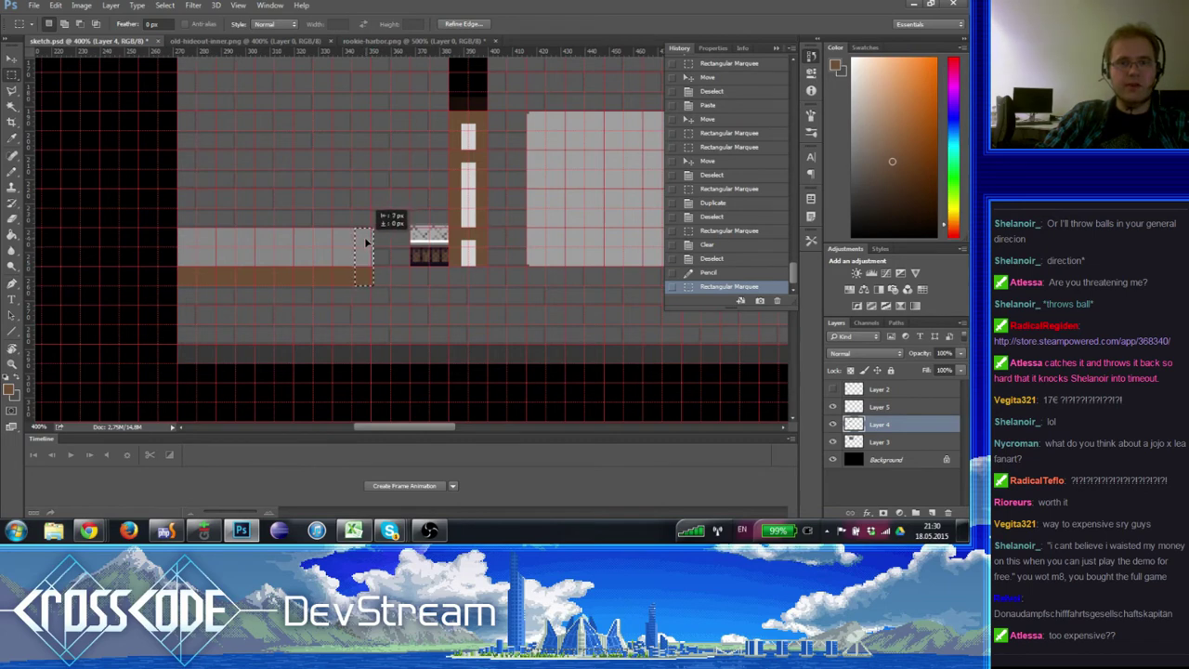
{"action": "key", "text": "ctrl+d"}
- Add an upright arm about 16 px wide above the counter's right end, filled with the counter top's grey
{"action": "left_click_drag", "start_coordinate": [366, 242], "coordinate": [333, 112]}
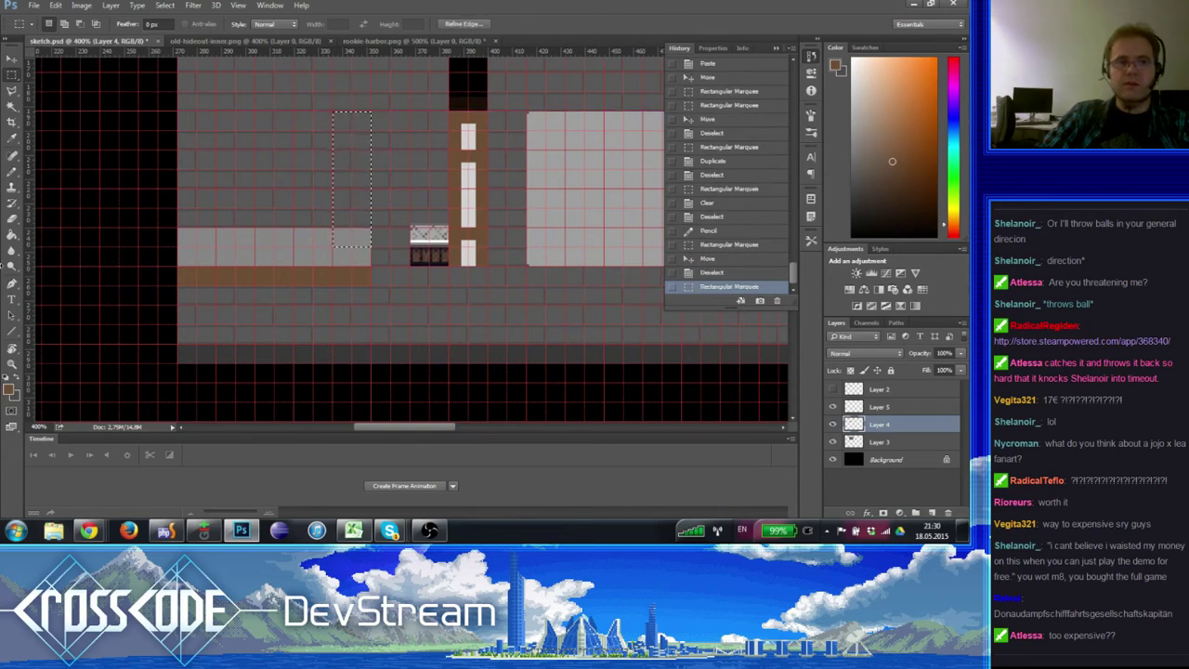
{"action": "key", "text": "g"}
{"action": "left_click", "coordinate": [312, 236], "text": "alt"}
{"action": "left_click", "coordinate": [353, 176]}
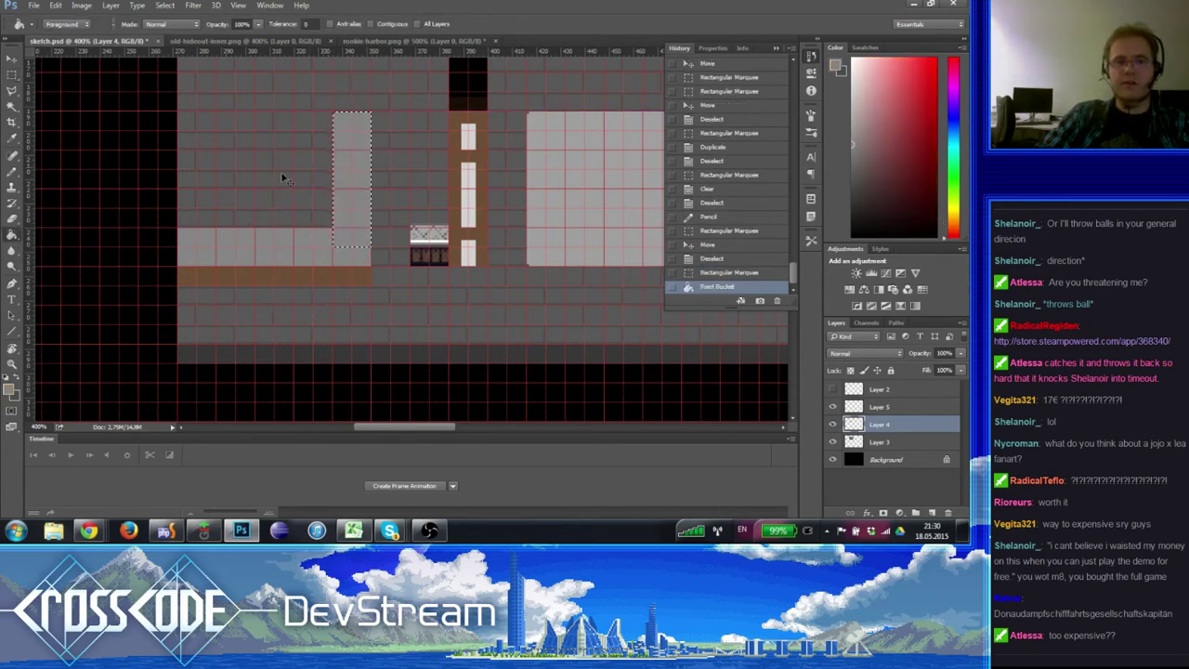
{"action": "key", "text": "ctrl+d"}
- Hide the grid and examine the L-shaped counter's proportions against the building at several zoom levels
{"action": "left_click", "coordinate": [11, 365]}
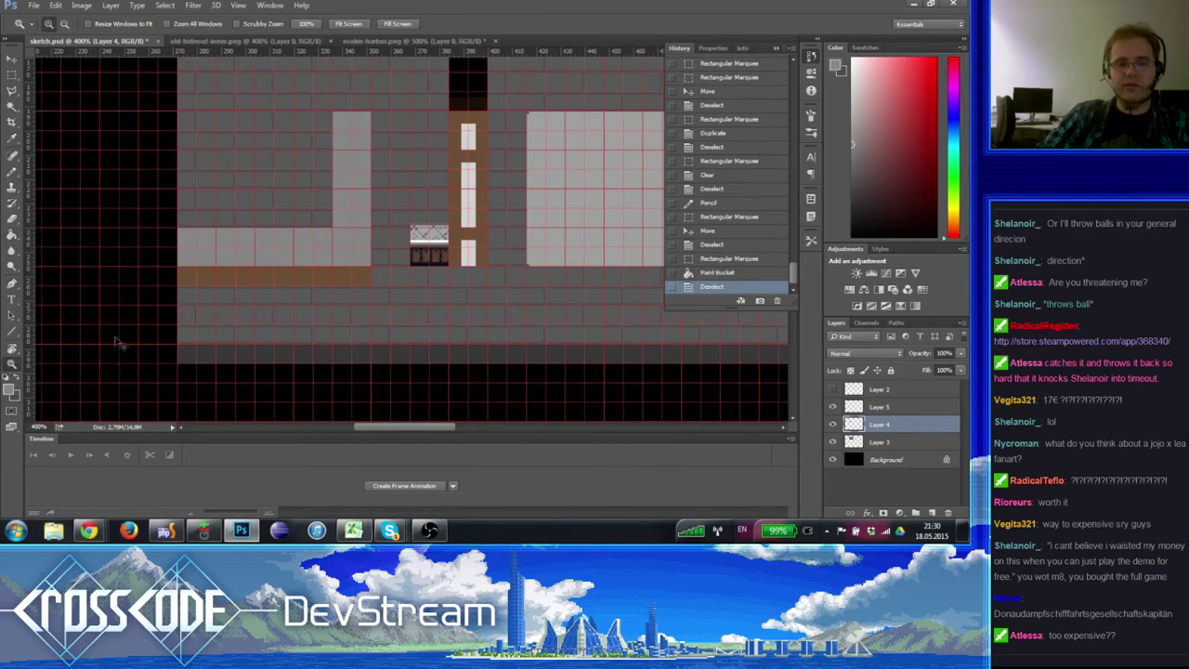
{"action": "key", "text": "ctrl+apostrophe"}
{"action": "left_click", "coordinate": [361, 186], "text": "alt"}
{"action": "left_click", "coordinate": [361, 185], "text": "alt"}
{"action": "left_click", "coordinate": [360, 195], "text": "alt"}
{"action": "left_click", "coordinate": [362, 199]}
{"action": "left_click", "coordinate": [362, 199]}
{"action": "left_click", "coordinate": [361, 198]}
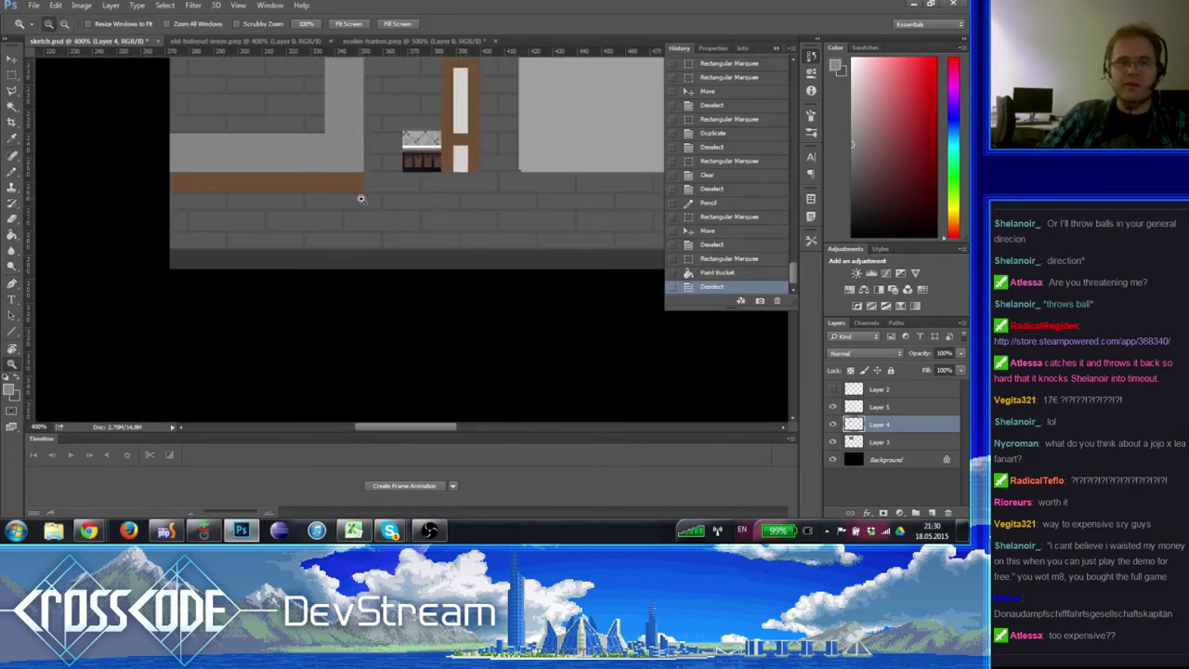
{"action": "left_click_drag", "start_coordinate": [362, 197], "coordinate": [335, 256]}
{"action": "left_click", "coordinate": [365, 221], "text": "alt"}
{"action": "key", "text": "ctrl+apostrophe"}
{"action": "key", "text": "ctrl+apostrophe"}
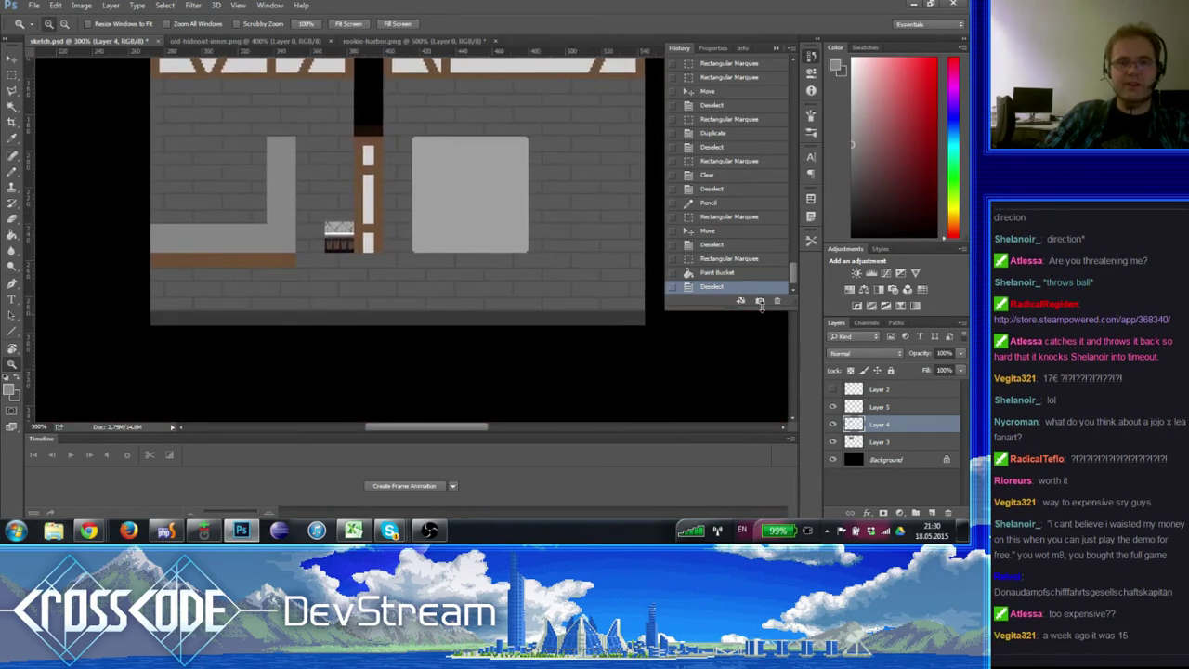
- Delete the pasted stone counter piece beside the timber post from Layer 5
{"action": "left_click", "coordinate": [831, 425]}
{"action": "left_click", "coordinate": [832, 424]}
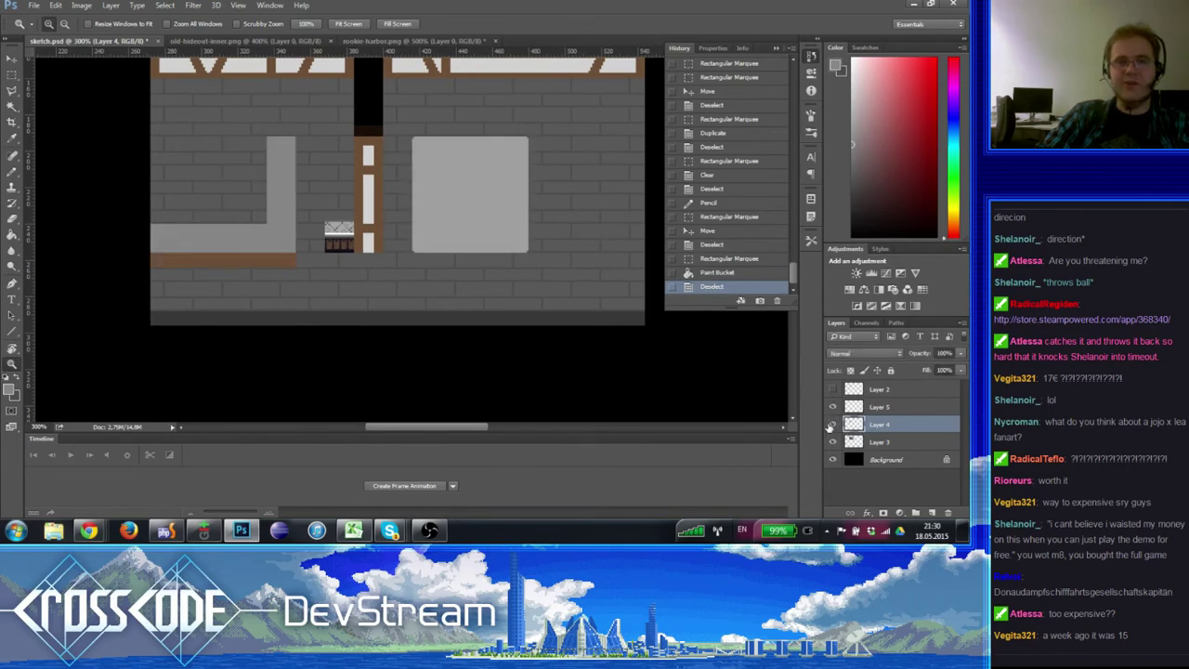
{"action": "left_click", "coordinate": [833, 407]}
{"action": "left_click", "coordinate": [857, 408]}
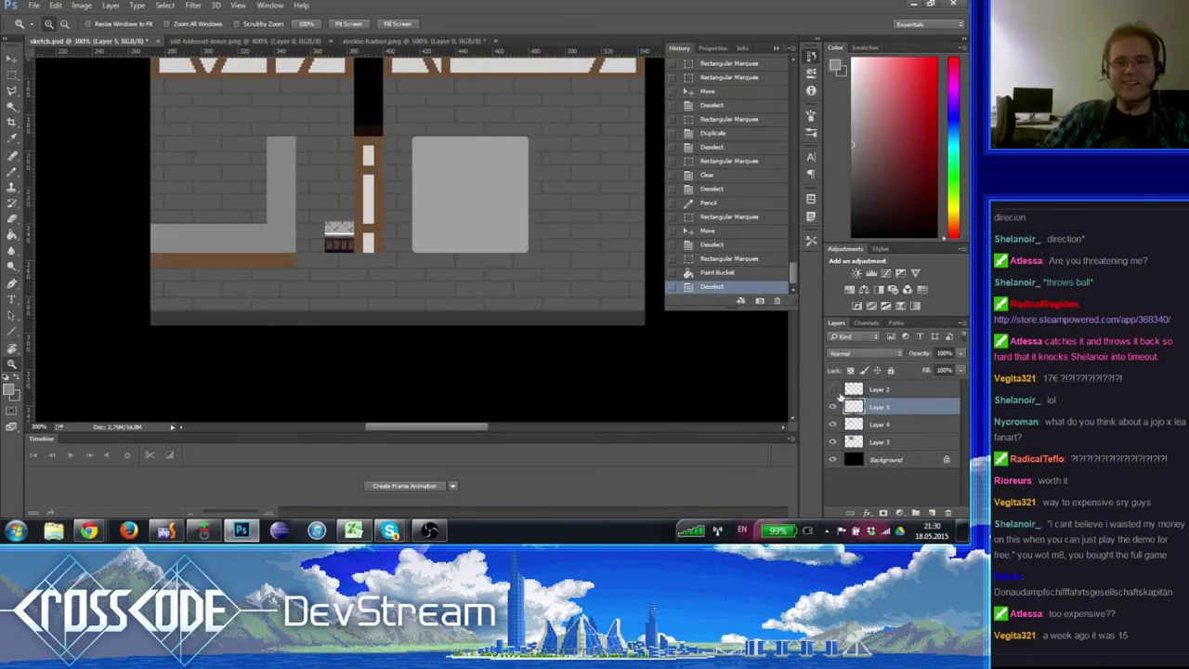
{"action": "left_click", "coordinate": [13, 74]}
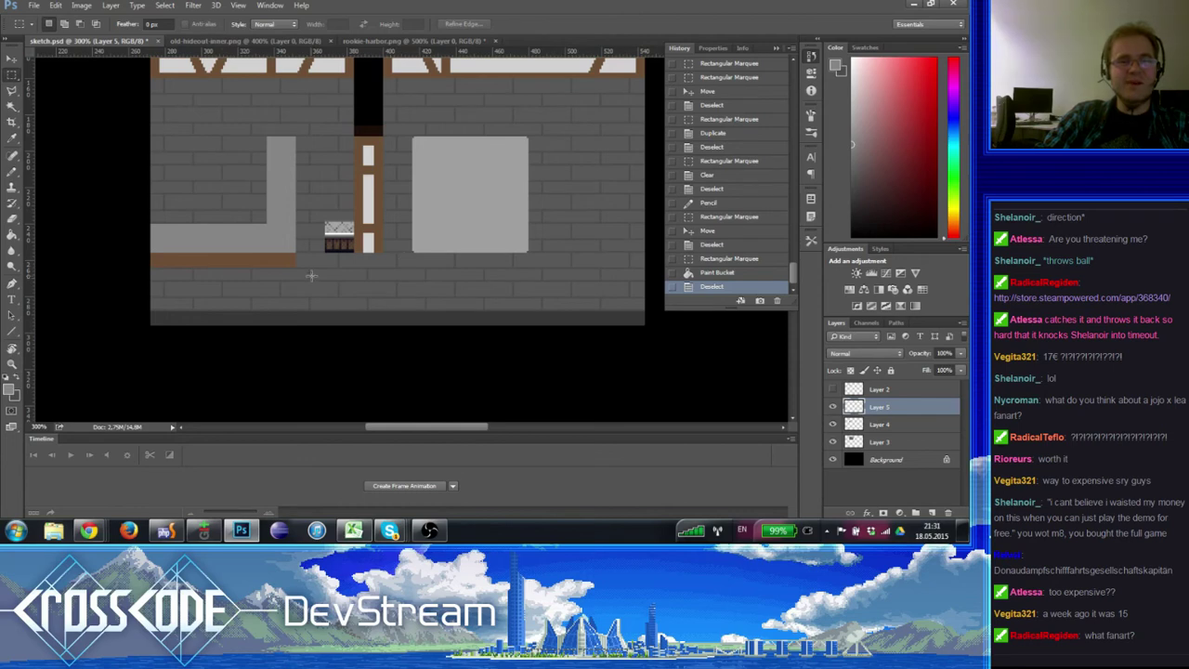
{"action": "left_click_drag", "start_coordinate": [311, 276], "coordinate": [380, 206]}
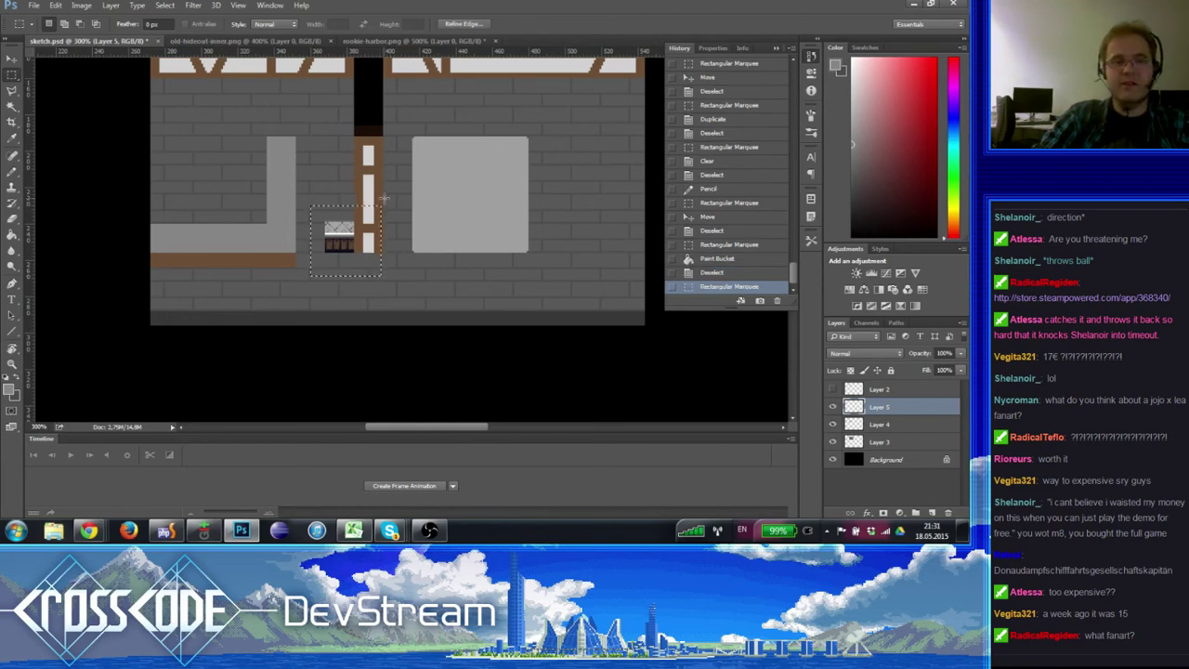
{"action": "key", "text": "Delete"}
{"action": "key", "text": "ctrl+d"}
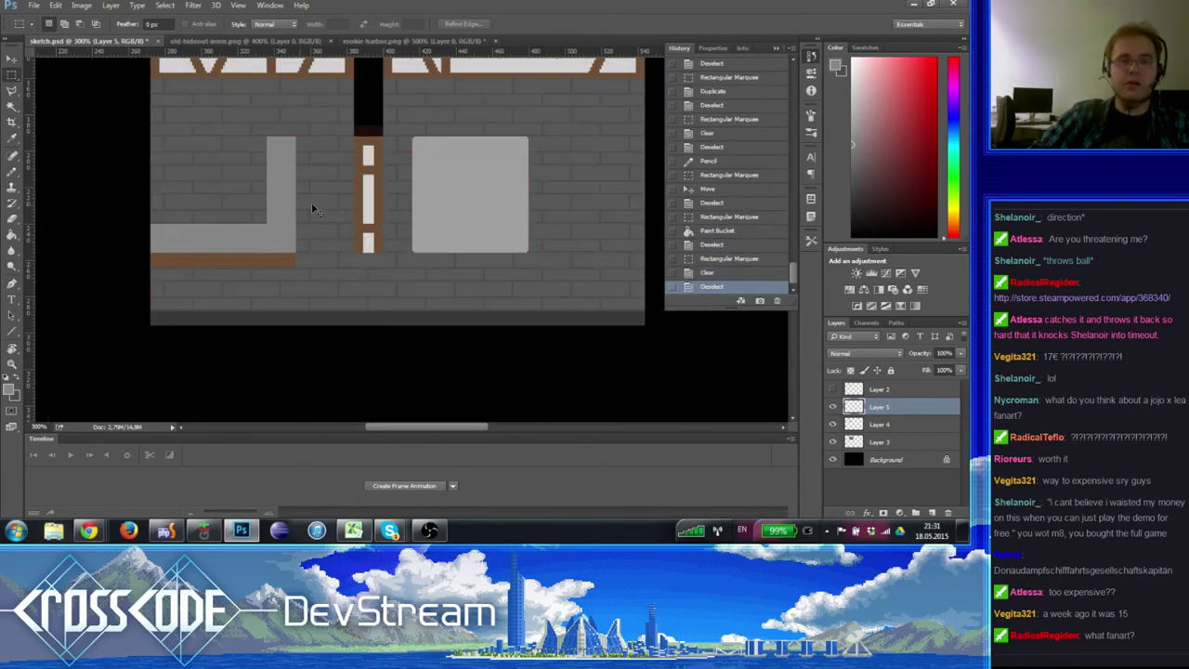
- Show the grid again and check the counter's upright arm against it with a rectangular marquee
{"action": "scroll", "coordinate": [311, 203], "scroll_direction": "up", "scroll_amount": 2}
{"action": "scroll", "coordinate": [309, 195], "scroll_direction": "left", "scroll_amount": 2}
{"action": "key", "text": "ctrl+apostrophe"}
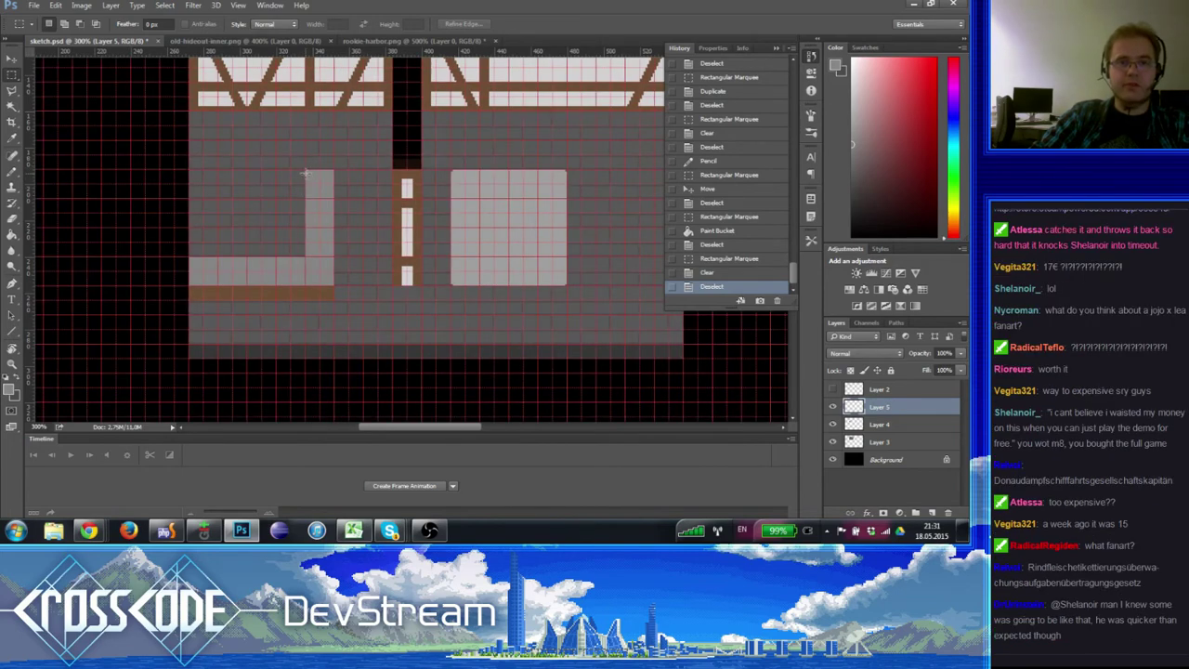
{"action": "left_click_drag", "start_coordinate": [305, 173], "coordinate": [344, 244]}
{"action": "key", "text": "ctrl+d"}
{"action": "left_click_drag", "start_coordinate": [341, 134], "coordinate": [361, 220]}
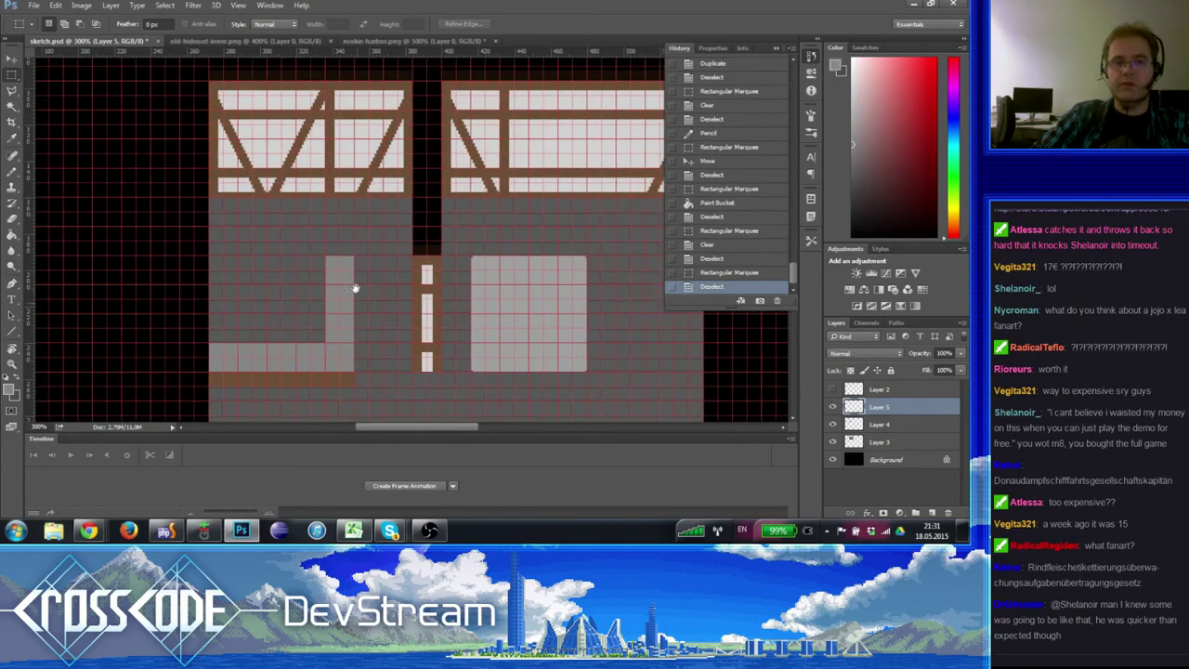
- Select the top surface of the L-shaped counter on Layer 5 and fill it with grey #737373
{"action": "scroll", "coordinate": [353, 284], "scroll_direction": "down", "scroll_amount": 2}
{"action": "left_click_drag", "start_coordinate": [353, 284], "coordinate": [310, 273]}
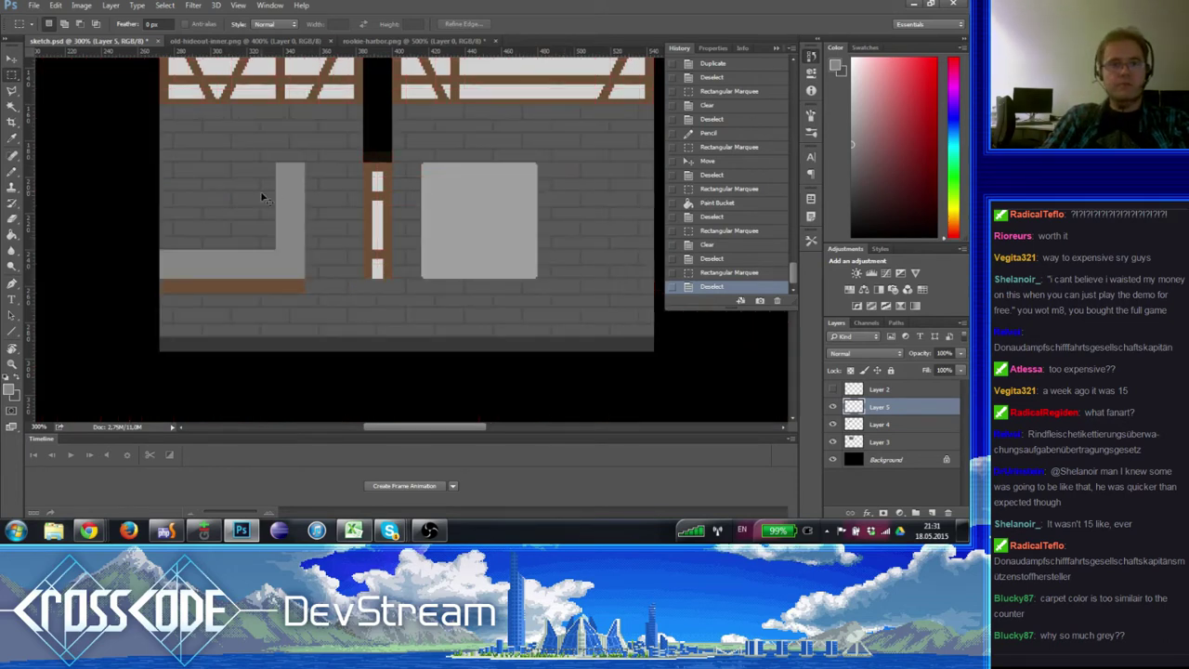
{"action": "key", "text": "ctrl+apostrophe"}
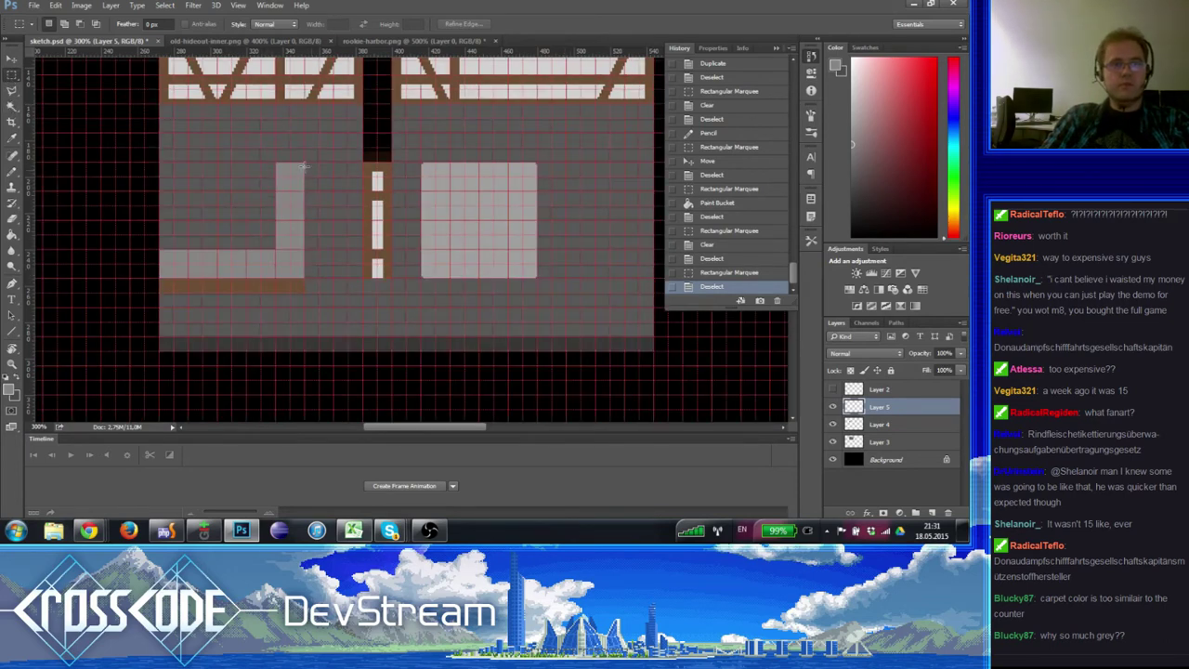
{"action": "left_click_drag", "start_coordinate": [275, 165], "coordinate": [156, 251]}
{"action": "left_click_drag", "start_coordinate": [118, 296], "coordinate": [163, 186]}
{"action": "key", "text": "ctrl+z"}
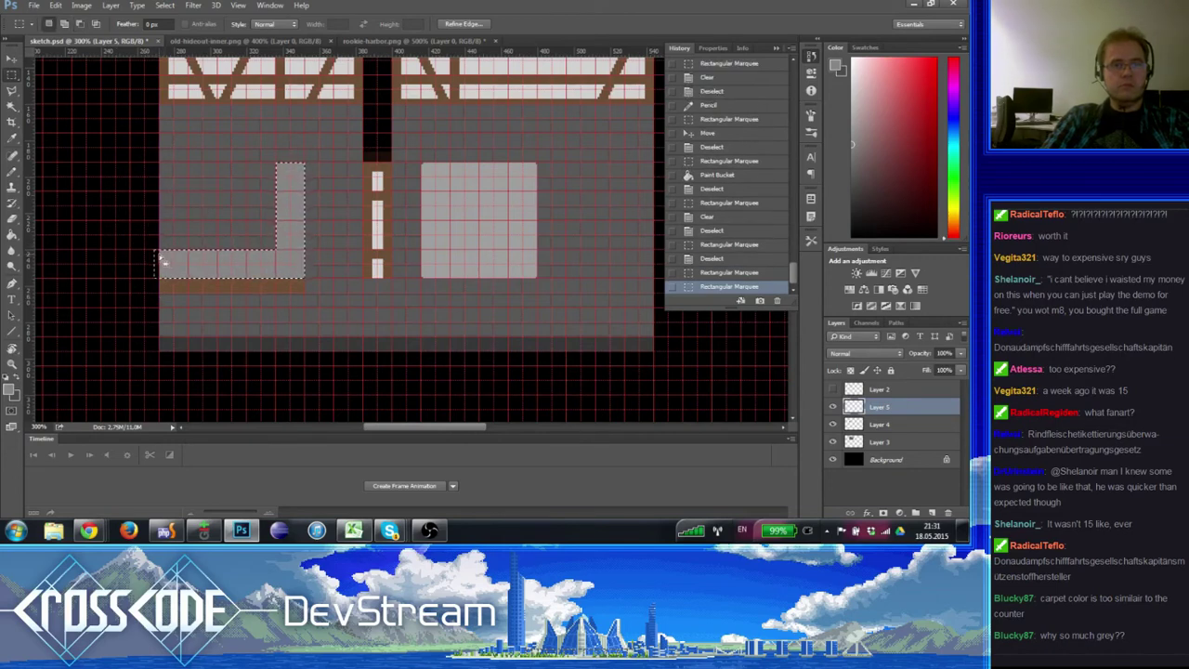
{"action": "left_click_drag", "start_coordinate": [160, 233], "coordinate": [149, 284]}
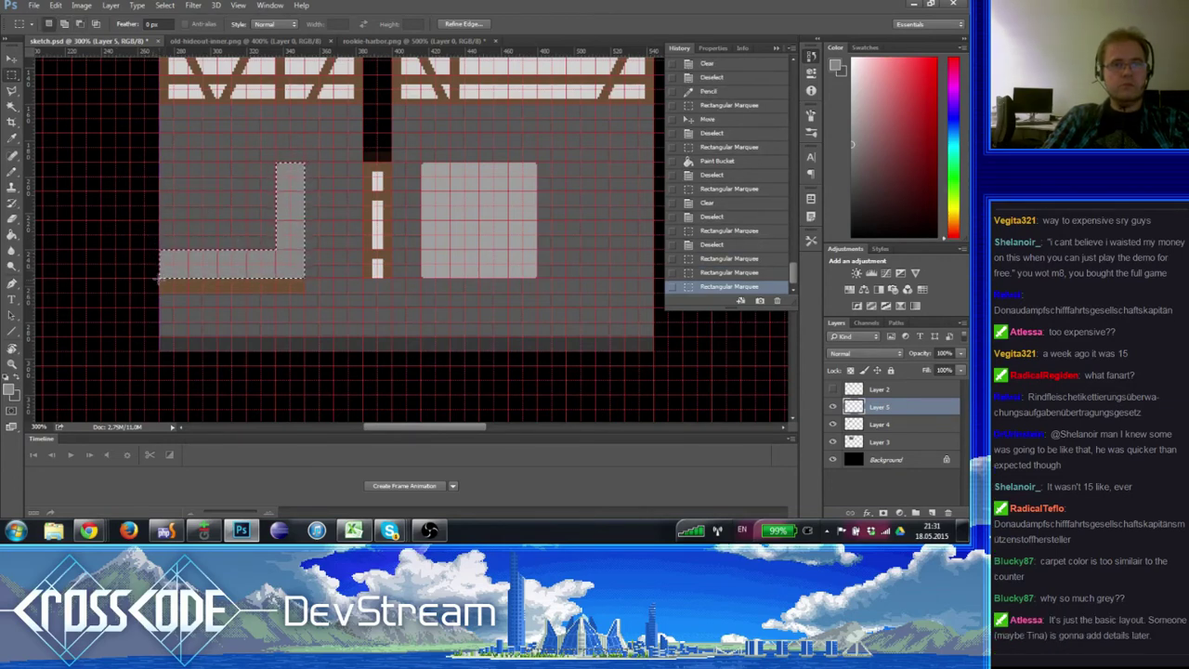
{"action": "left_click", "coordinate": [11, 236]}
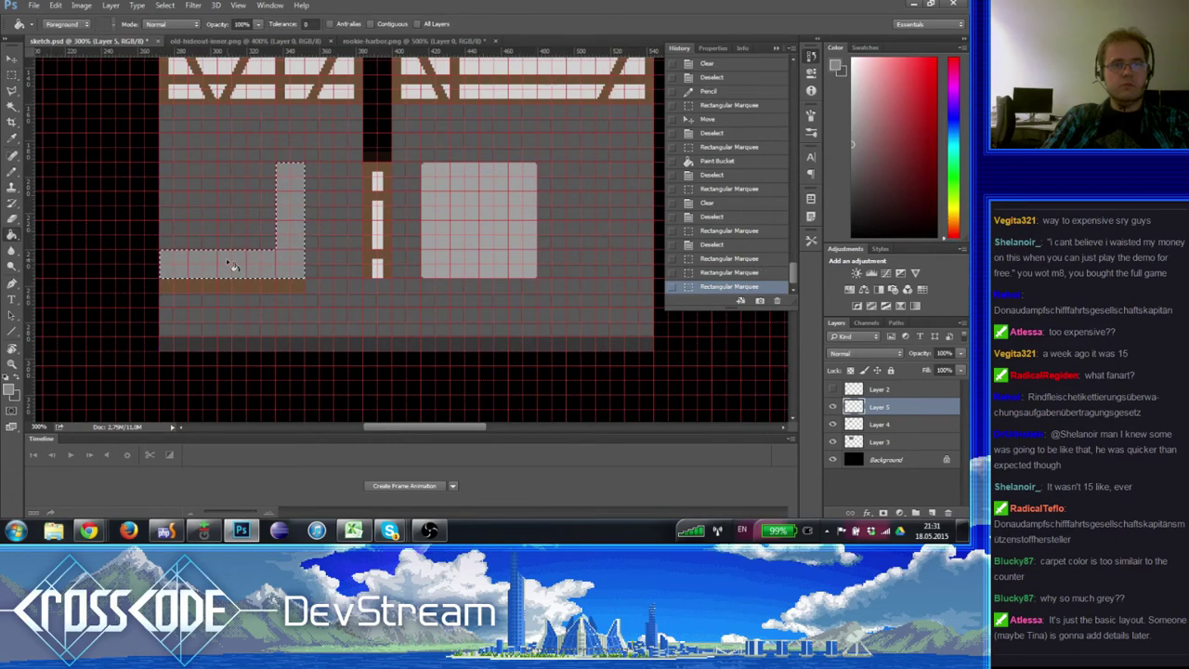
{"action": "left_click", "coordinate": [11, 391]}
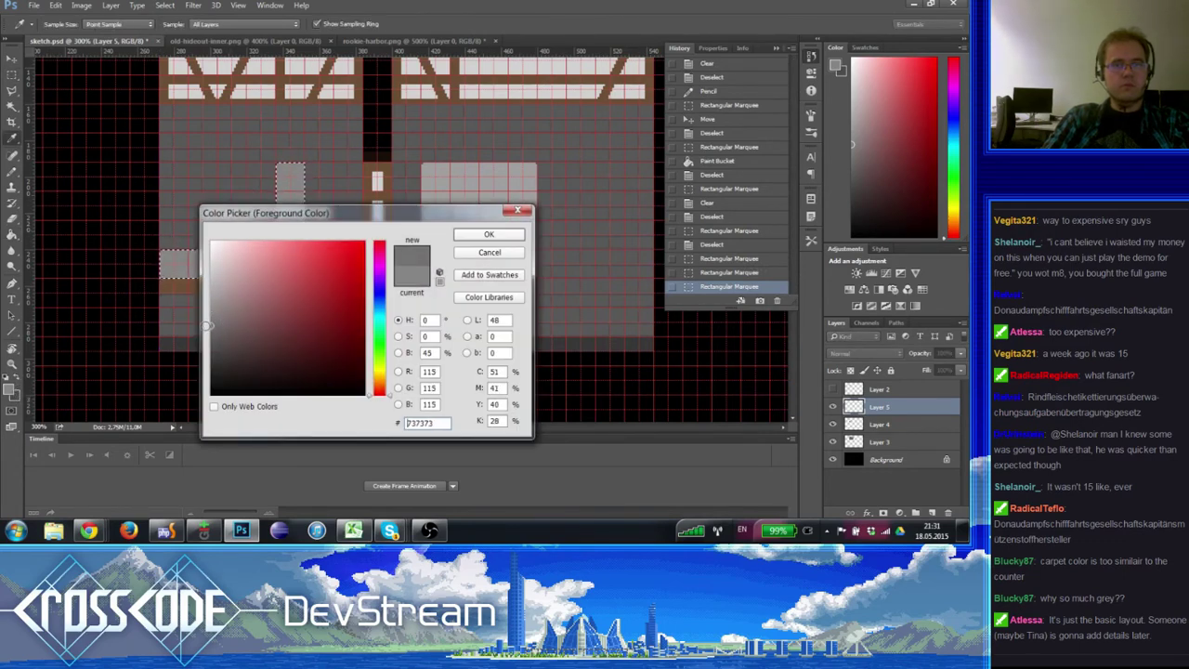
{"action": "left_click", "coordinate": [482, 240]}
{"action": "left_click", "coordinate": [277, 265]}
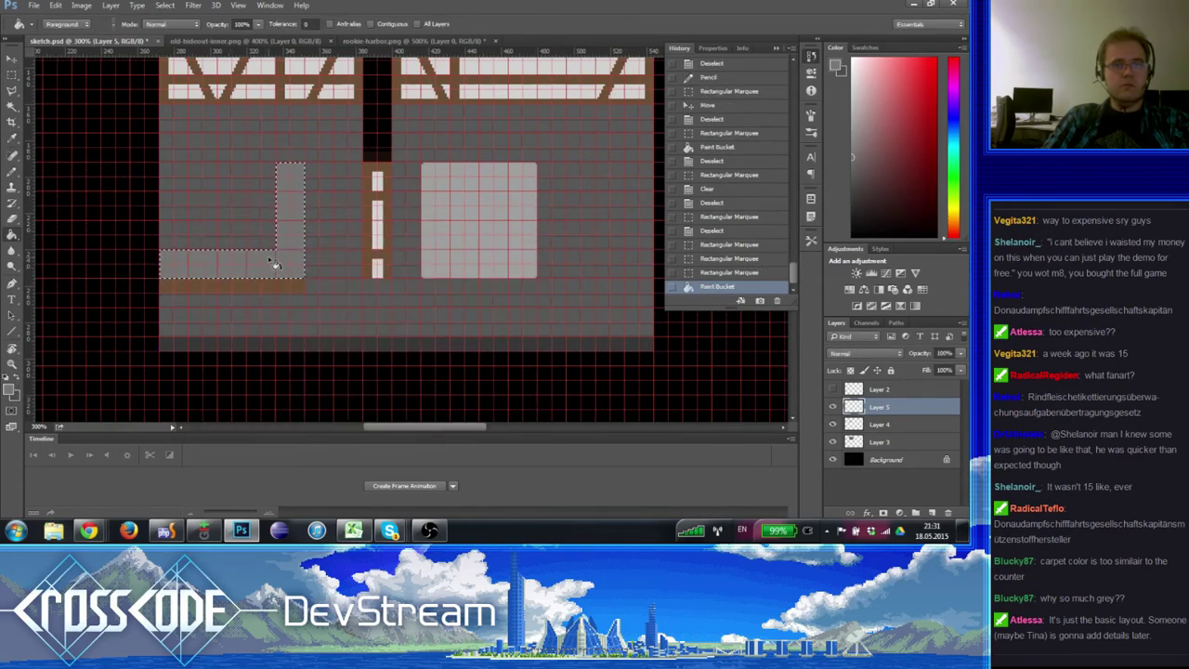
- Marquee the area around the counter and delete the grey counter-top fill from Layer 5
{"action": "key", "text": "ctrl+h"}
{"action": "mouse_move", "coordinate": [454, 339]}
{"action": "left_mouse_down"}
{"action": "mouse_move", "coordinate": [458, 375]}
{"action": "mouse_move", "coordinate": [452, 312]}
{"action": "mouse_move", "coordinate": [437, 358]}
{"action": "mouse_move", "coordinate": [363, 281]}
{"action": "mouse_move", "coordinate": [417, 321]}
{"action": "mouse_move", "coordinate": [401, 329]}
{"action": "left_mouse_up"}
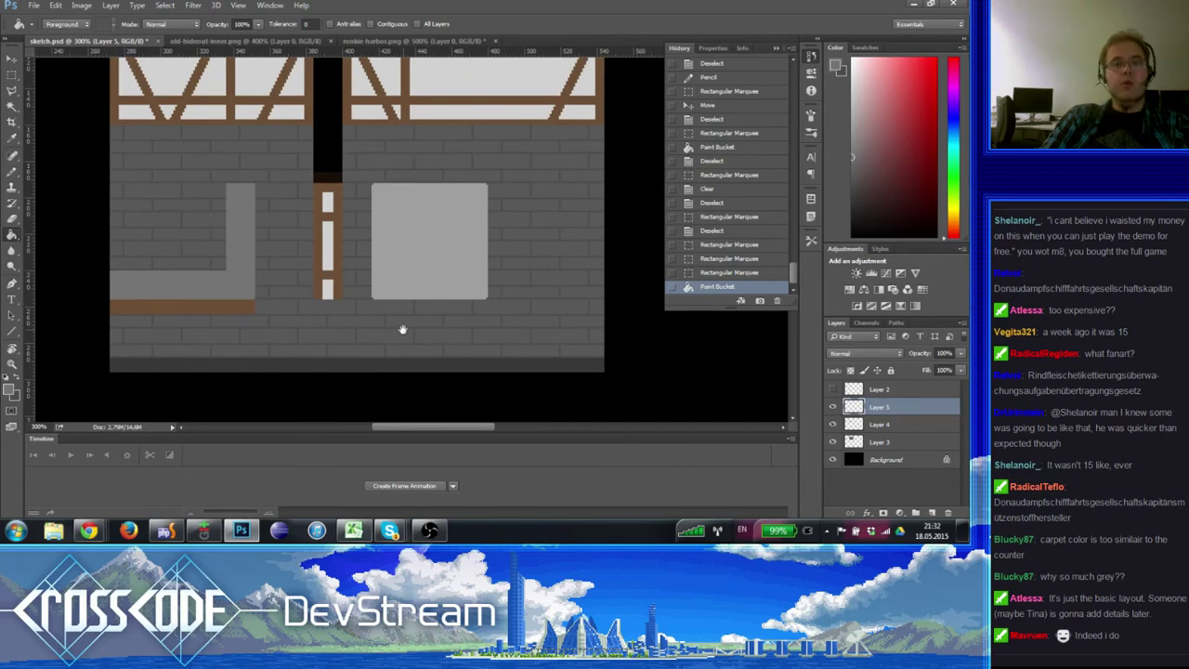
{"action": "left_click", "coordinate": [11, 74]}
{"action": "left_click_drag", "start_coordinate": [452, 163], "coordinate": [443, 185]}
{"action": "left_click_drag", "start_coordinate": [411, 236], "coordinate": [449, 268]}
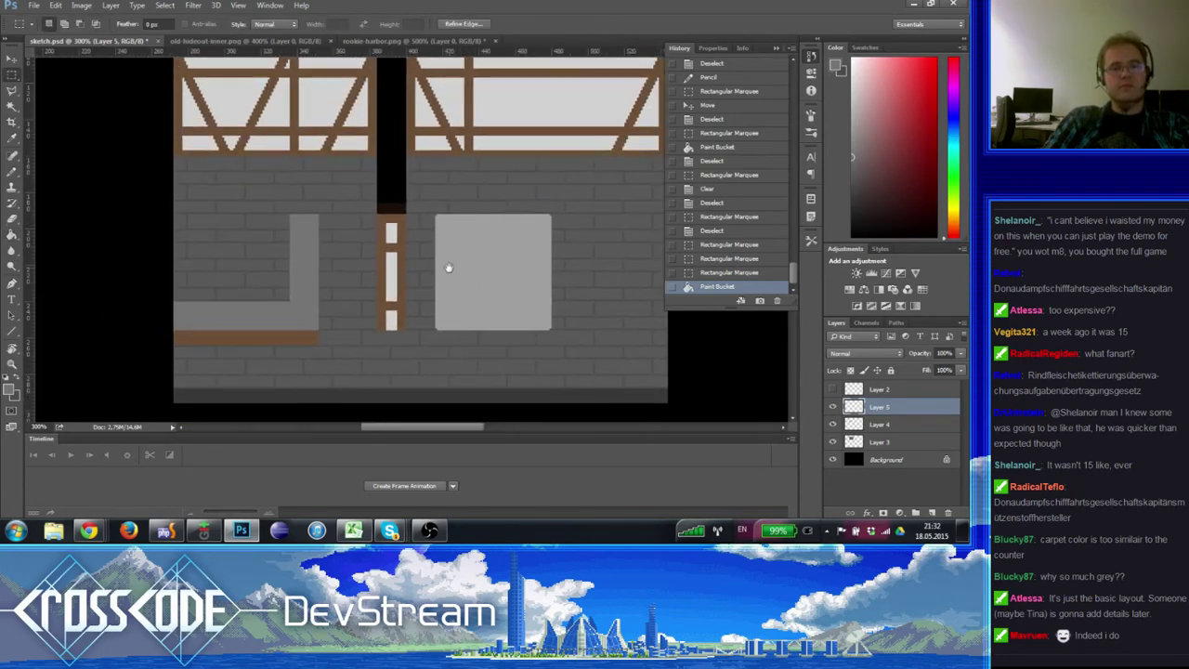
{"action": "key", "text": "ctrl+h"}
{"action": "left_click_drag", "start_coordinate": [351, 375], "coordinate": [156, 197]}
{"action": "left_click_drag", "start_coordinate": [291, 271], "coordinate": [292, 249]}
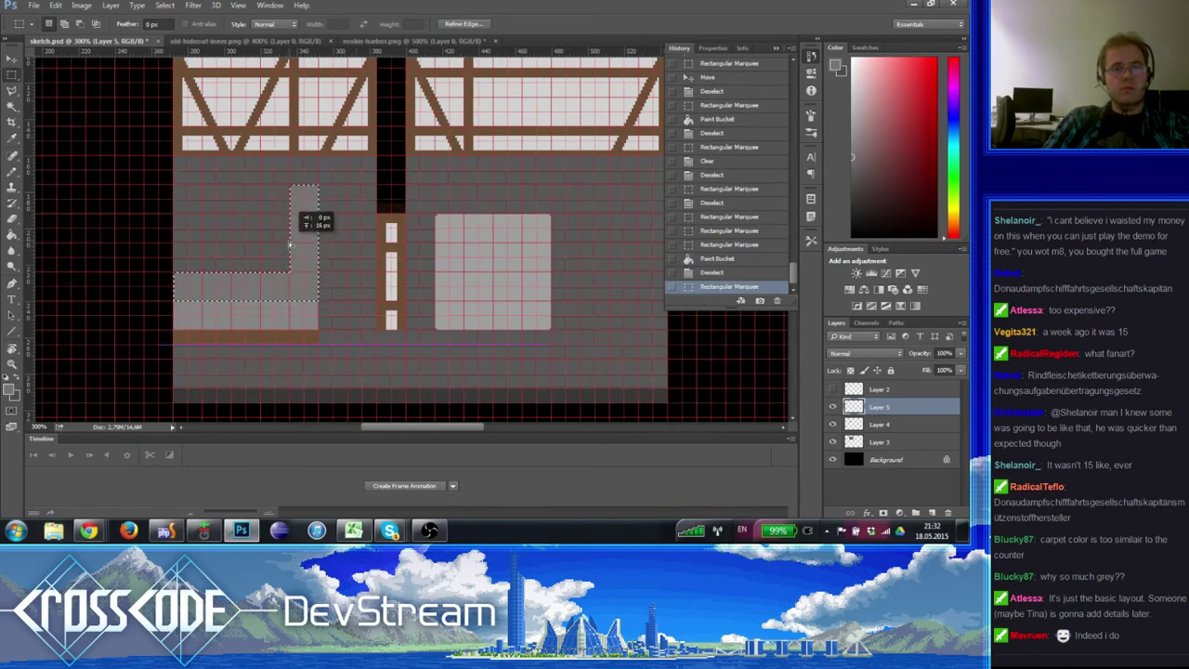
{"action": "key", "text": "ctrl+z"}
{"action": "key", "text": "Delete"}
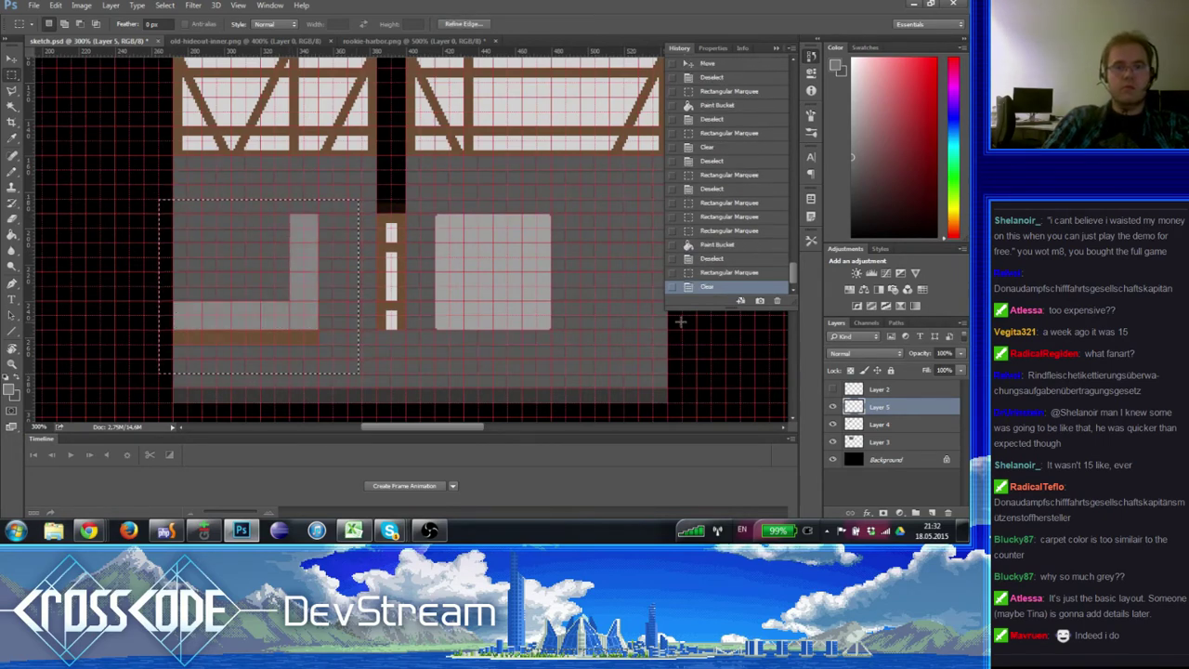
- Move the L-shaped counter on Layer 4 up 16 px and delete the top 16 px of its upright arm
{"action": "left_click", "coordinate": [834, 425]}
{"action": "left_click", "coordinate": [834, 426]}
{"action": "left_click", "coordinate": [877, 424]}
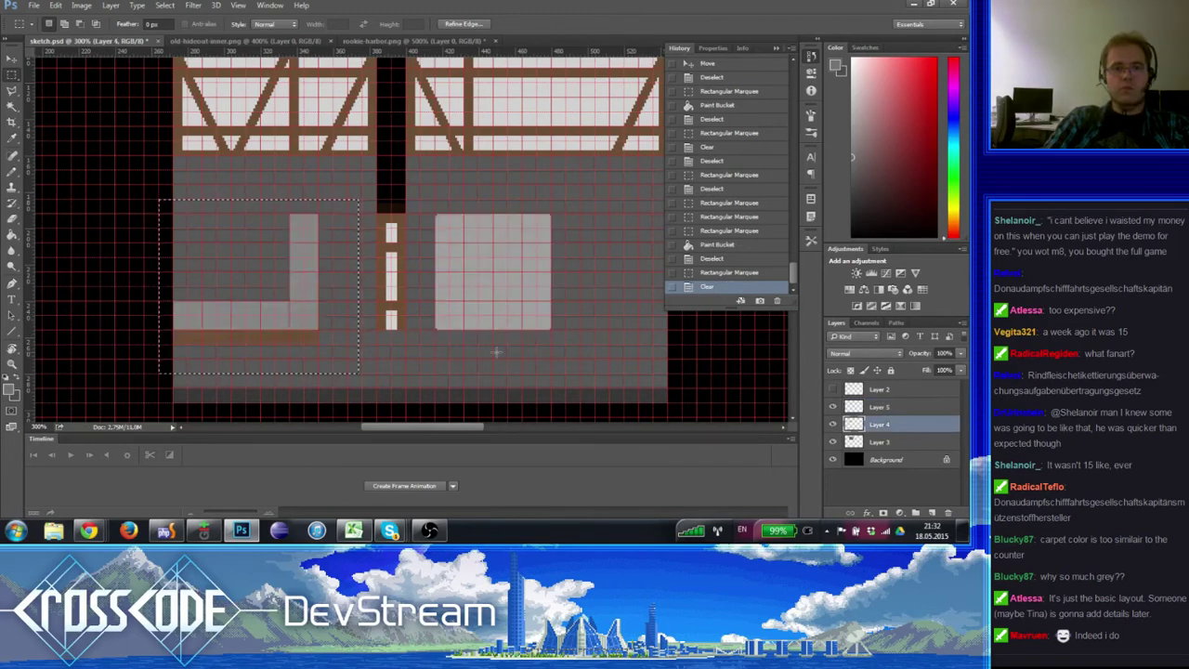
{"action": "left_click_drag", "start_coordinate": [300, 265], "coordinate": [276, 173]}
{"action": "key", "text": "ctrl+d"}
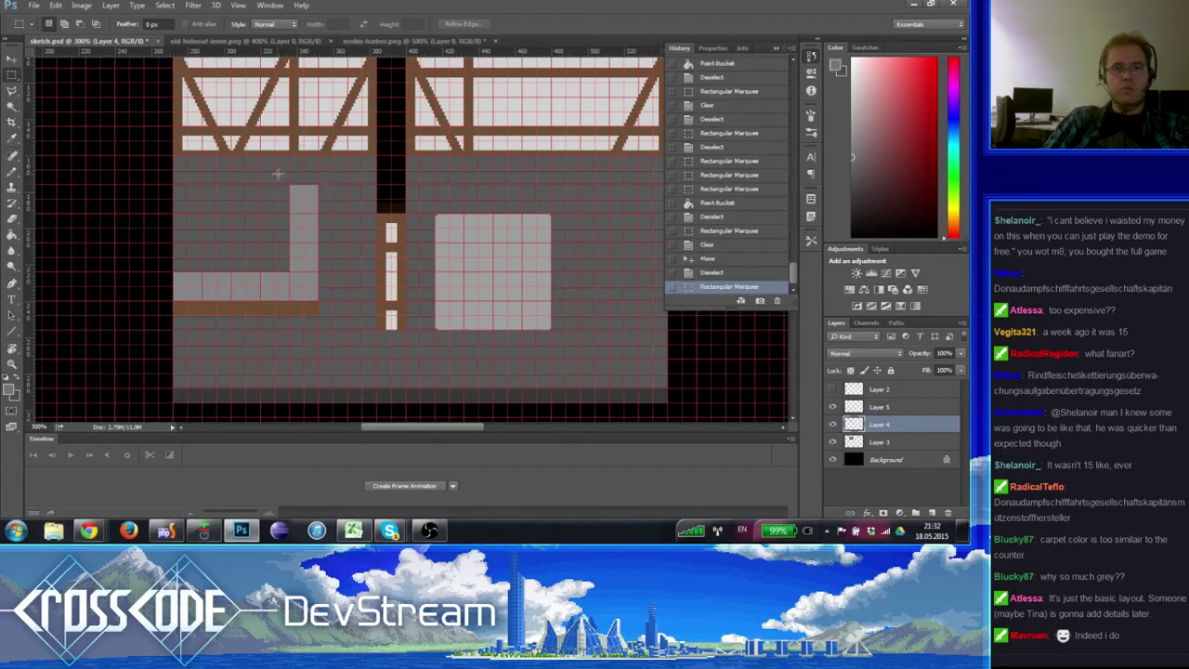
{"action": "key", "text": "Delete"}
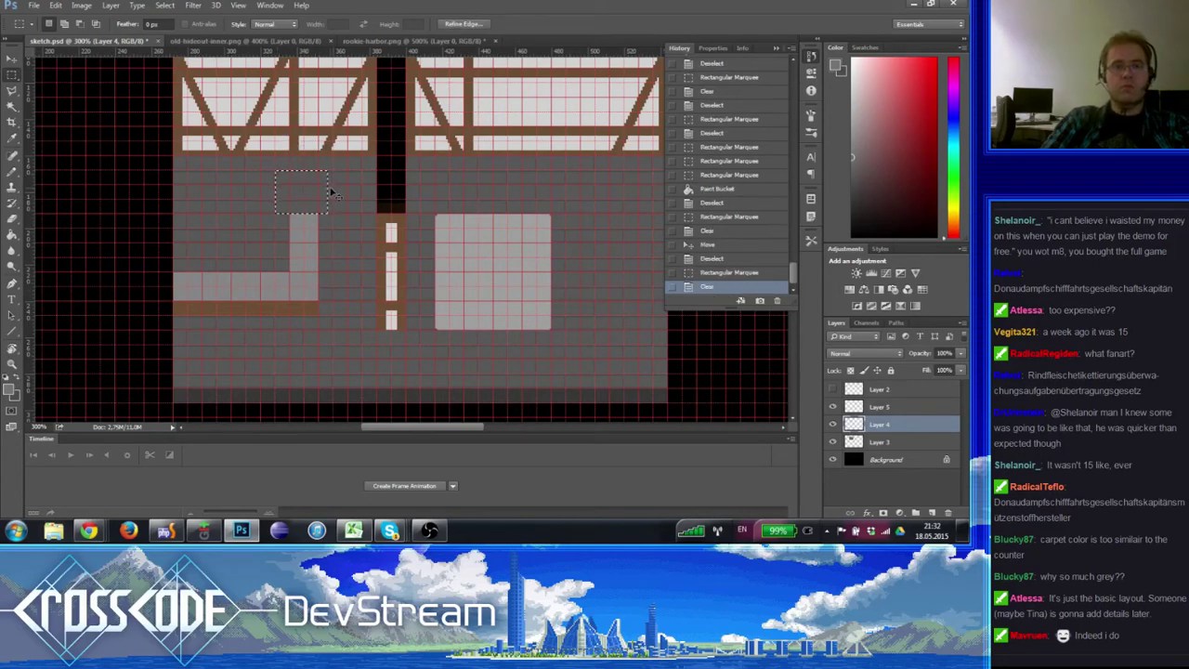
{"action": "key", "text": "ctrl+d"}
{"action": "key", "text": "ctrl+apostrophe"}
{"action": "left_click_drag", "start_coordinate": [425, 350], "coordinate": [340, 349]}
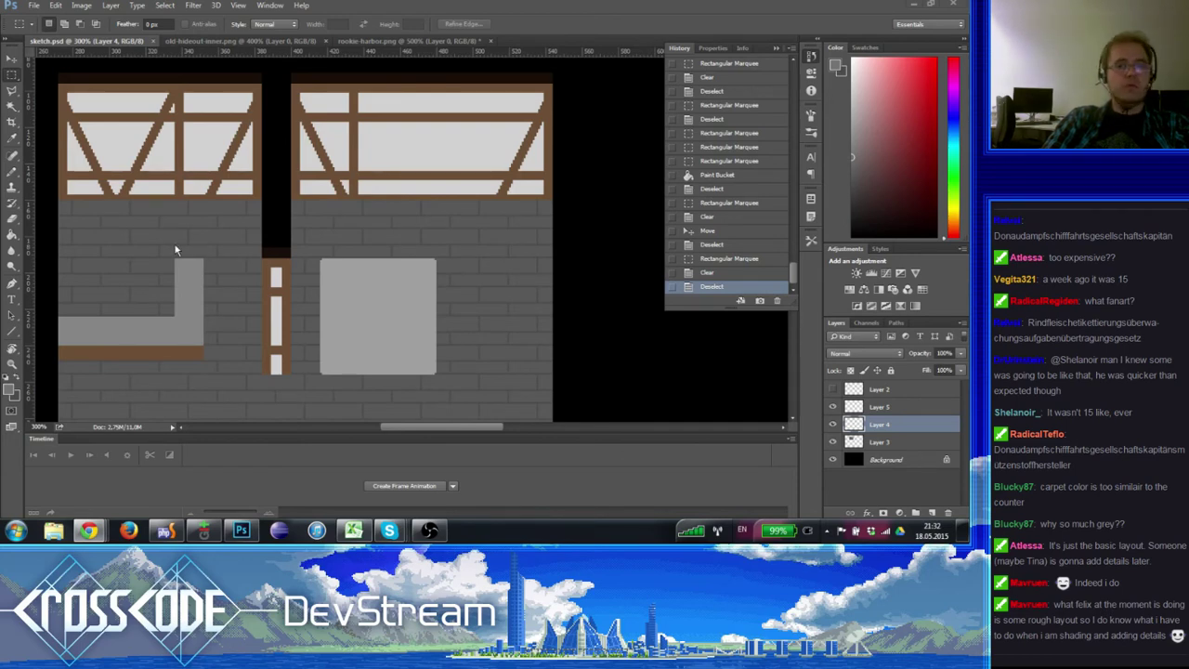
- Add a horizontal strip about 96 × 8 px on the brick wall above the light grey square, filled with #2b2b2b
{"action": "key", "text": "ctrl+apostrophe"}
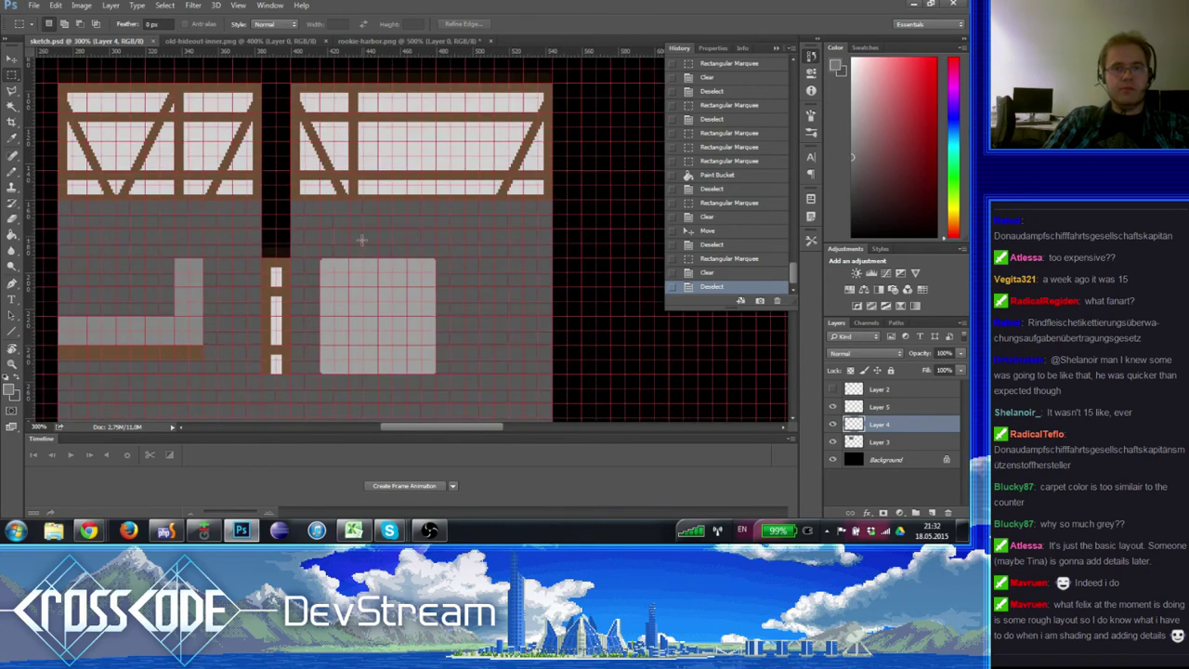
{"action": "left_click_drag", "start_coordinate": [352, 240], "coordinate": [350, 217]}
{"action": "left_click", "coordinate": [469, 228]}
{"action": "left_click", "coordinate": [12, 219]}
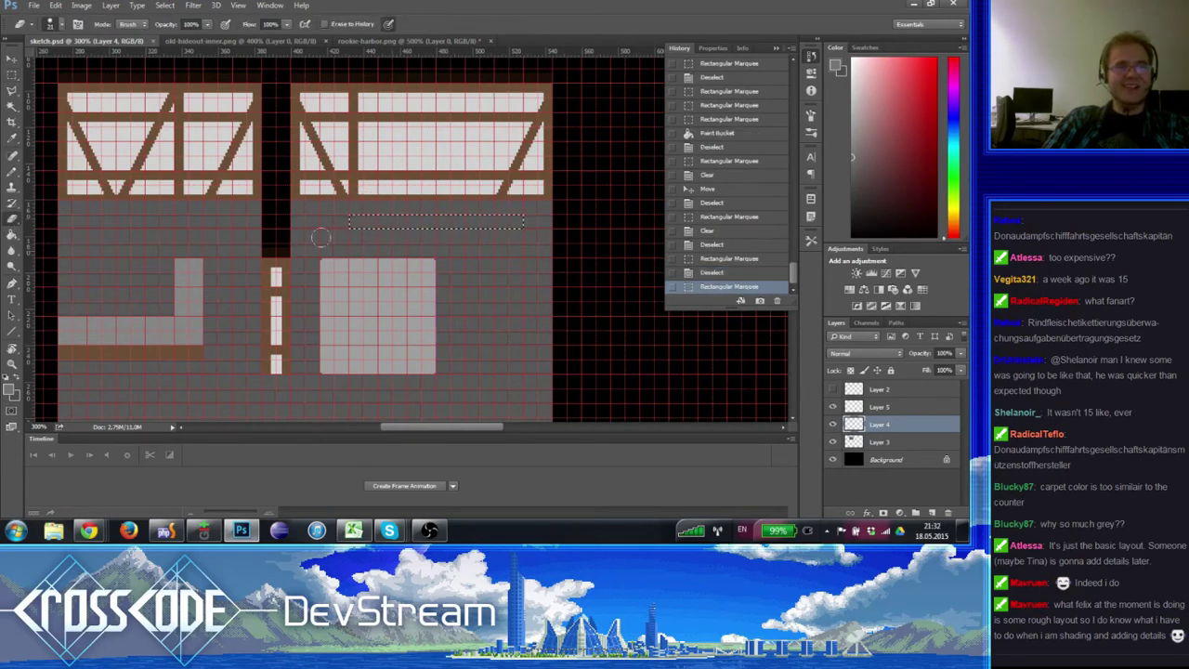
{"action": "left_click", "coordinate": [12, 235]}
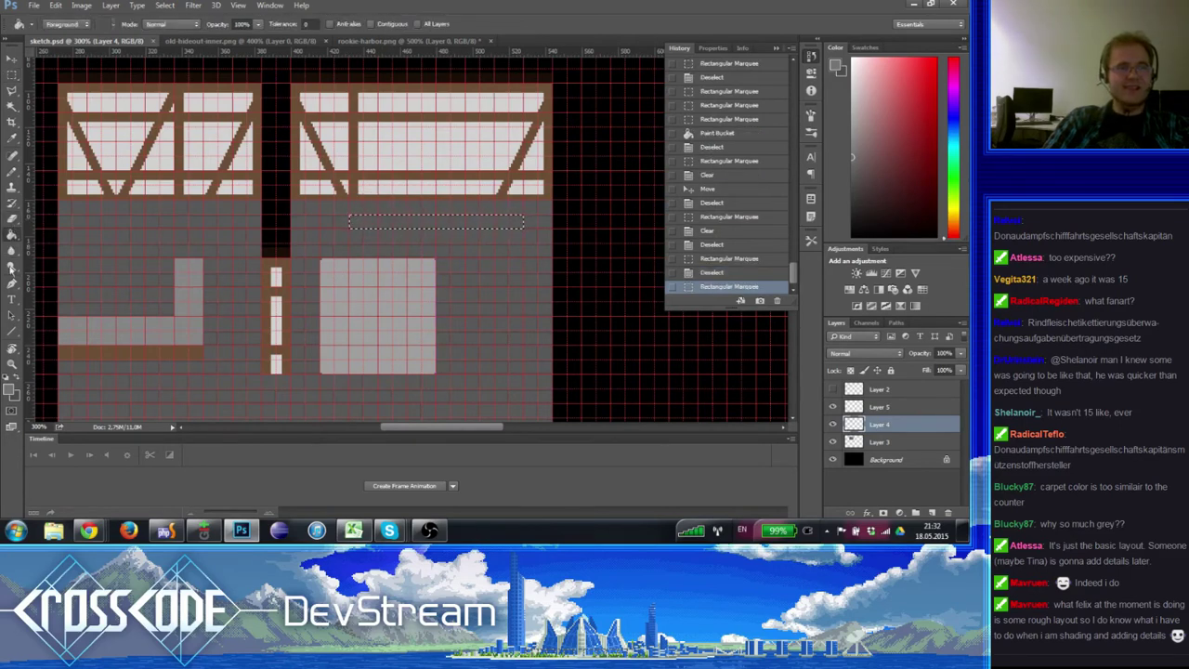
{"action": "left_click", "coordinate": [9, 390]}
{"action": "left_click_drag", "start_coordinate": [278, 306], "coordinate": [172, 369]}
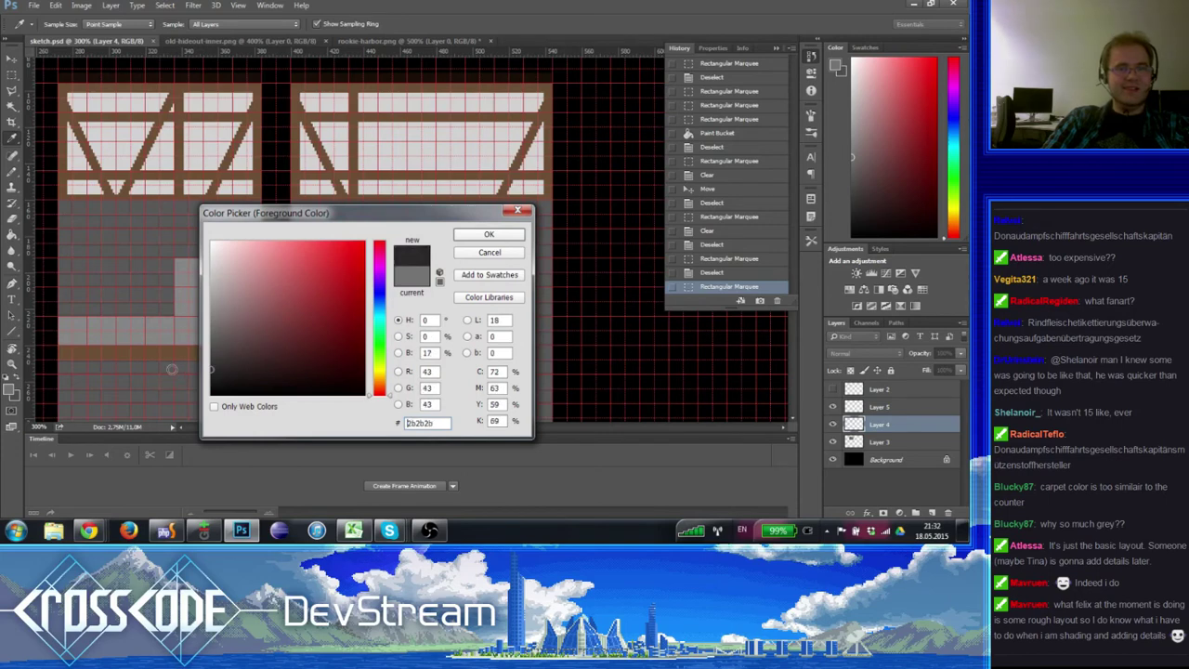
{"action": "left_click", "coordinate": [490, 235]}
{"action": "left_click", "coordinate": [425, 224]}
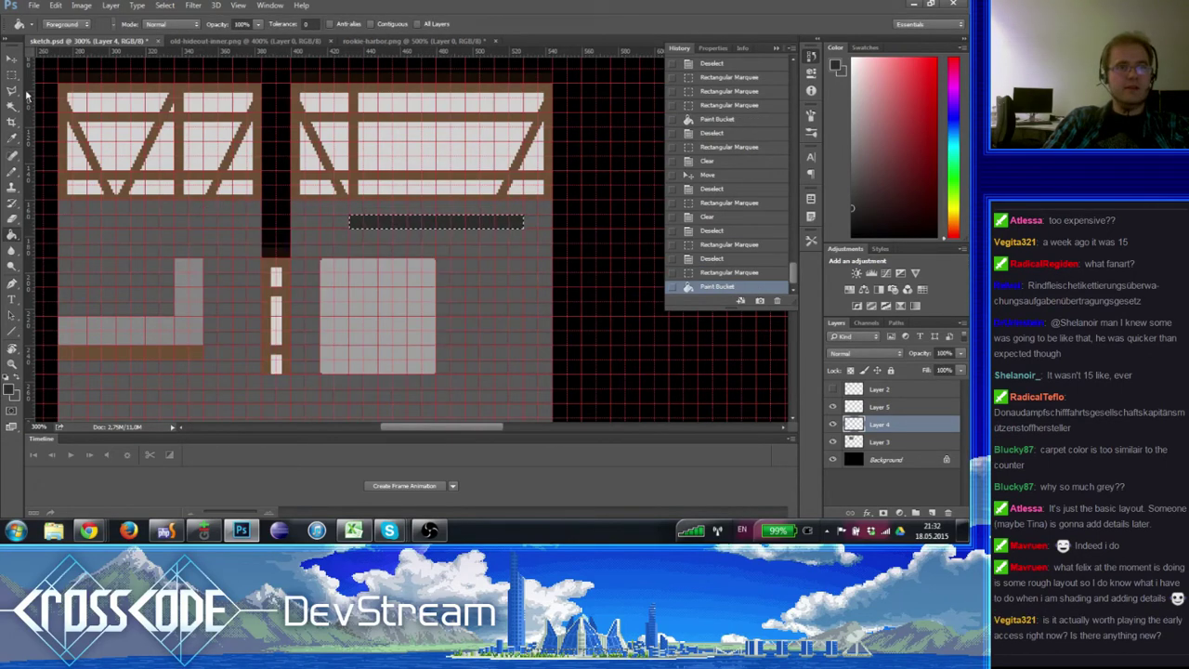
{"action": "key", "text": "m"}
{"action": "key", "text": "ctrl+h"}
{"action": "key", "text": "ctrl+h"}
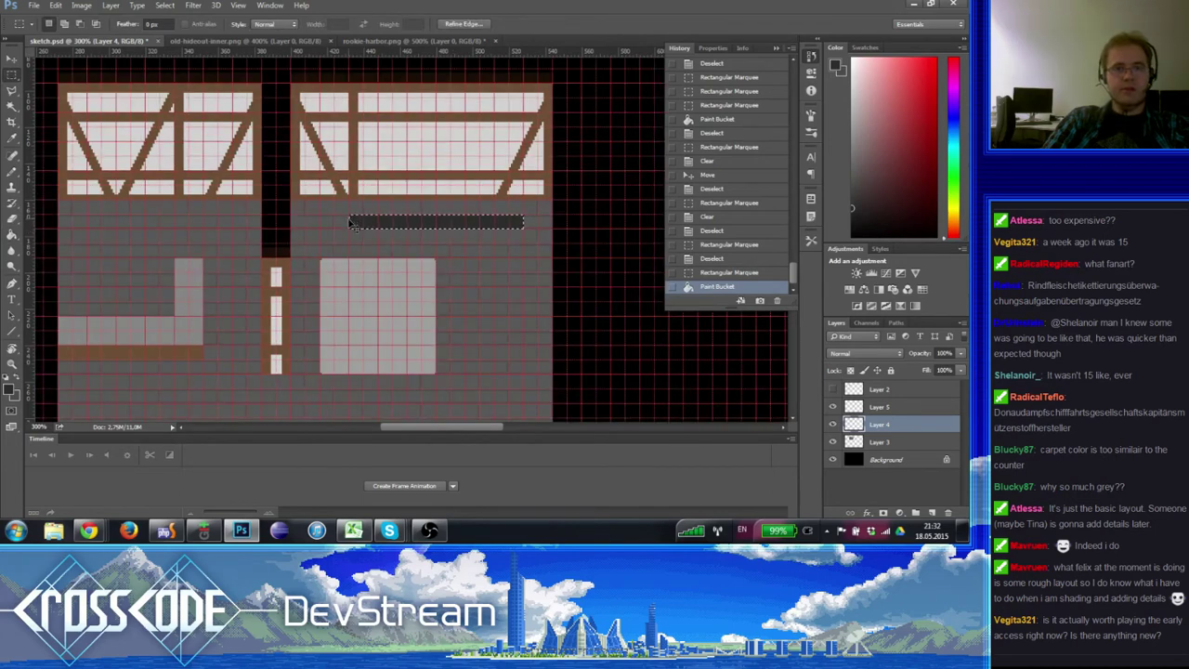
- Add a medium grey band about 96 × 16 px directly above the dark strip, matching its width
{"action": "left_click", "coordinate": [349, 216]}
{"action": "left_click_drag", "start_coordinate": [350, 215], "coordinate": [523, 186]}
{"action": "left_click", "coordinate": [12, 234]}
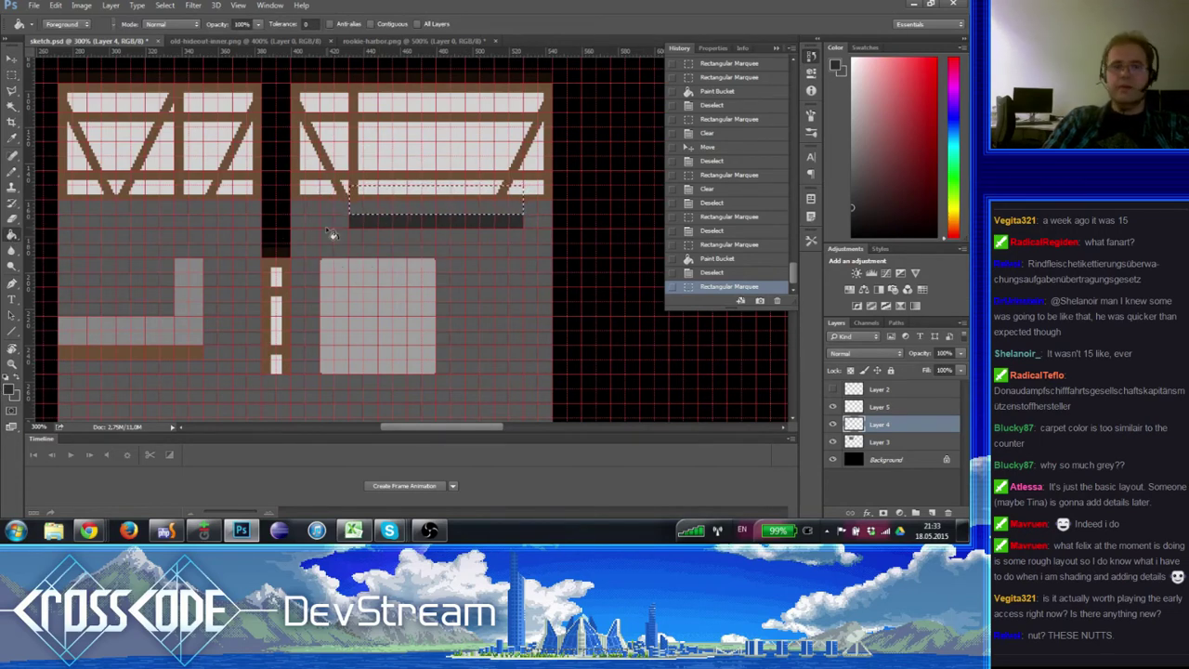
{"action": "left_click", "coordinate": [10, 389]}
{"action": "left_click_drag", "start_coordinate": [224, 354], "coordinate": [212, 331]}
{"action": "left_click", "coordinate": [489, 235]}
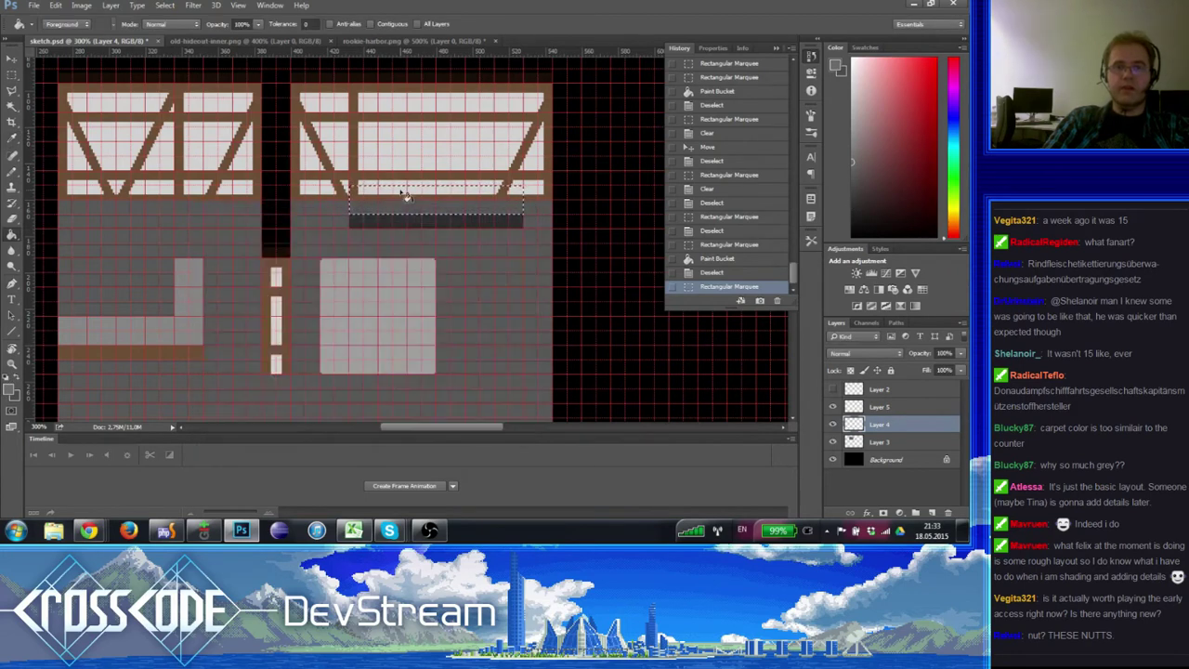
{"action": "key", "text": "g"}
{"action": "left_click", "coordinate": [397, 206]}
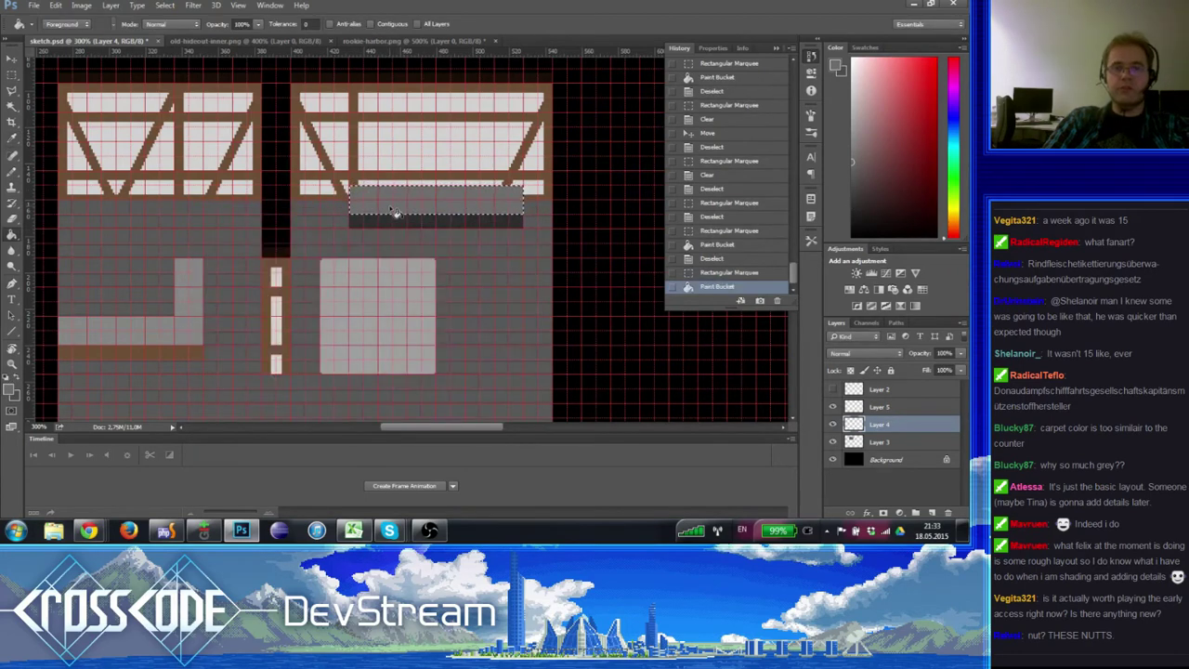
{"action": "left_click", "coordinate": [12, 76]}
{"action": "key", "text": "ctrl+d"}
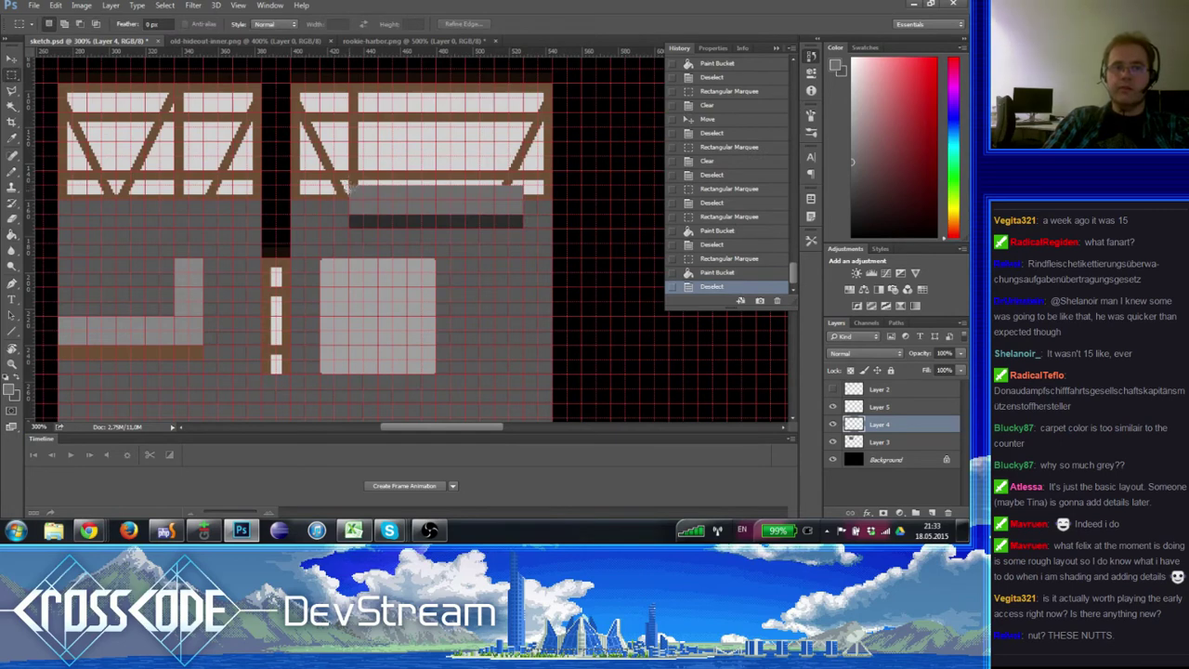
- Add a band about 96 × 10 px along the medium grey band's upper edge, filled with the lower strip's dark grey
{"action": "left_click_drag", "start_coordinate": [349, 190], "coordinate": [523, 172]}
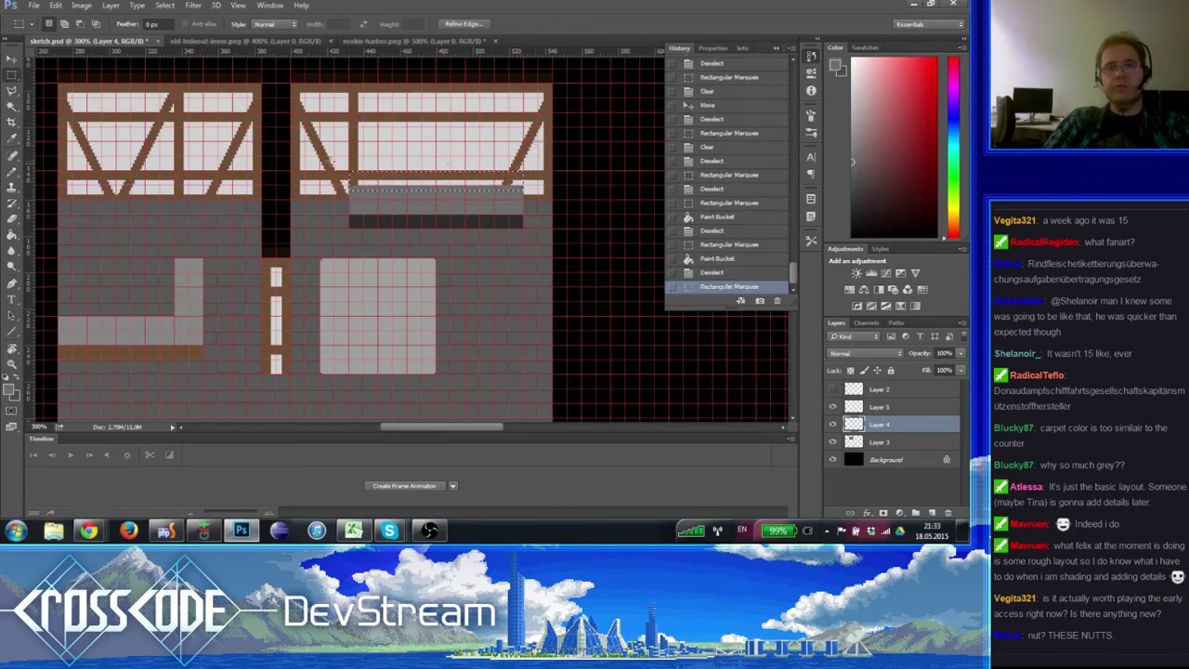
{"action": "key", "text": "Down"}
{"action": "key", "text": "g"}
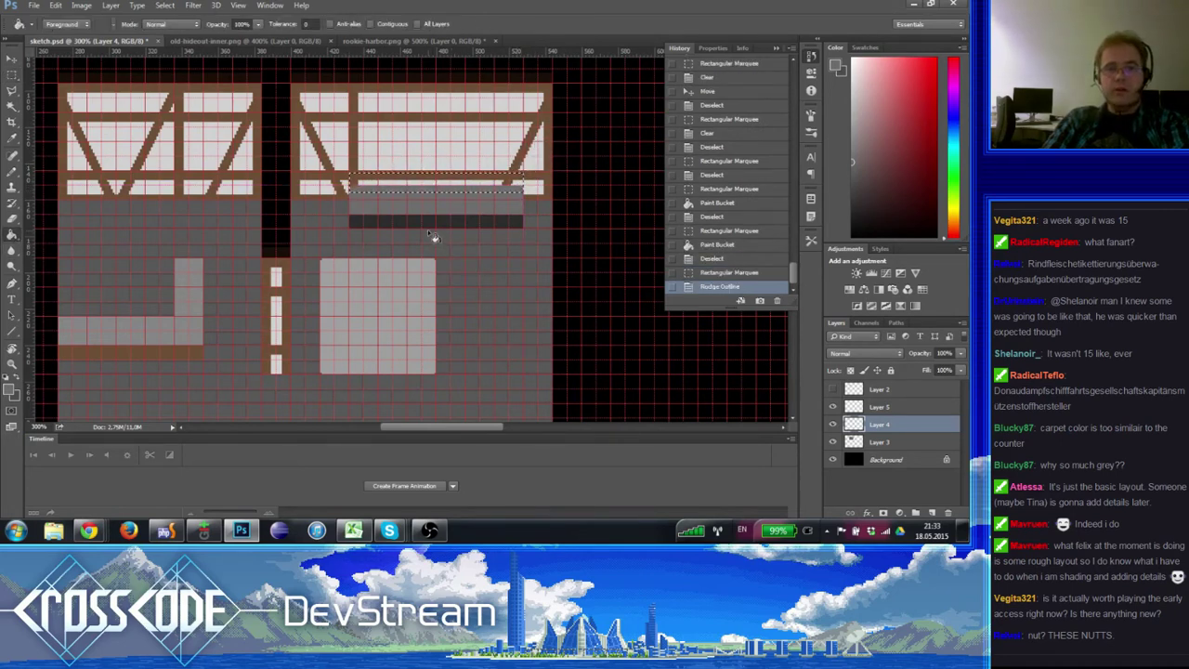
{"action": "left_click", "coordinate": [433, 221], "text": "alt"}
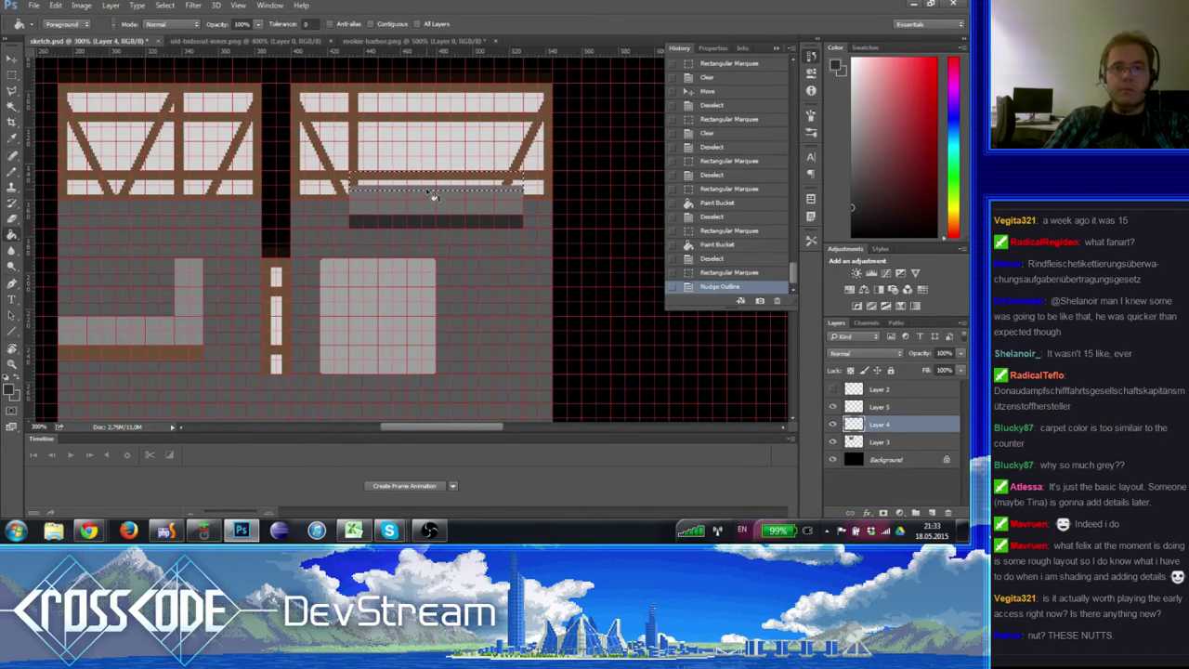
{"action": "left_click", "coordinate": [433, 196]}
{"action": "left_click", "coordinate": [434, 178]}
{"action": "key", "text": "ctrl+d"}
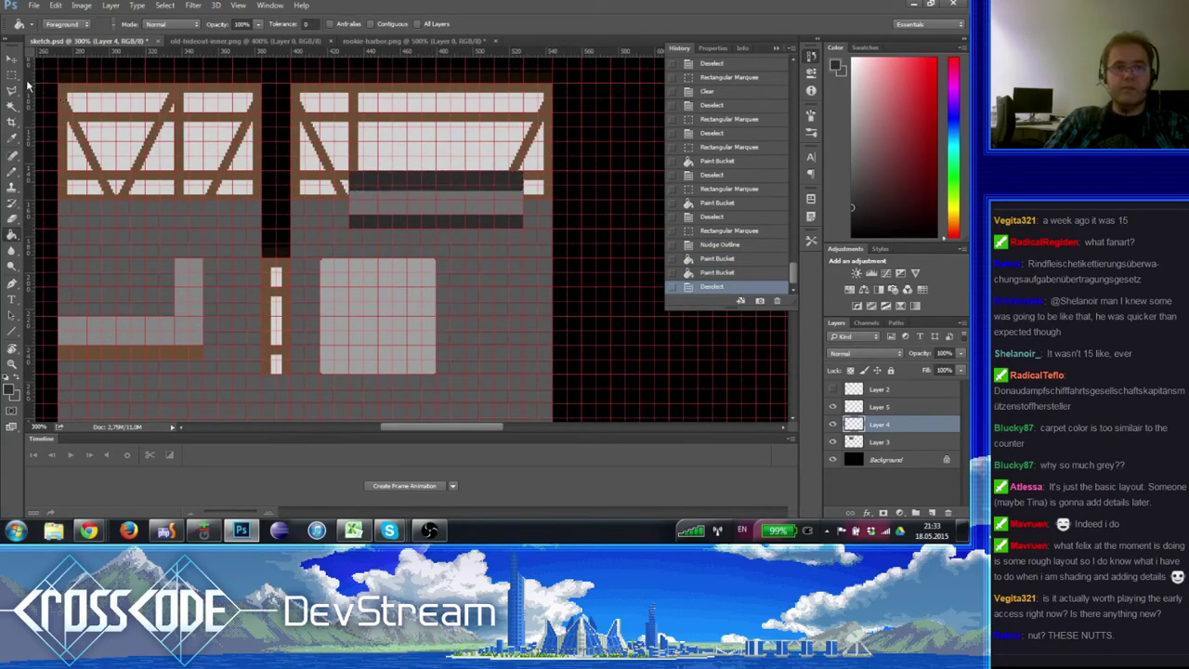
- Select the upper dark band on Layer 4 and nudge it down slightly
{"action": "left_click", "coordinate": [12, 74]}
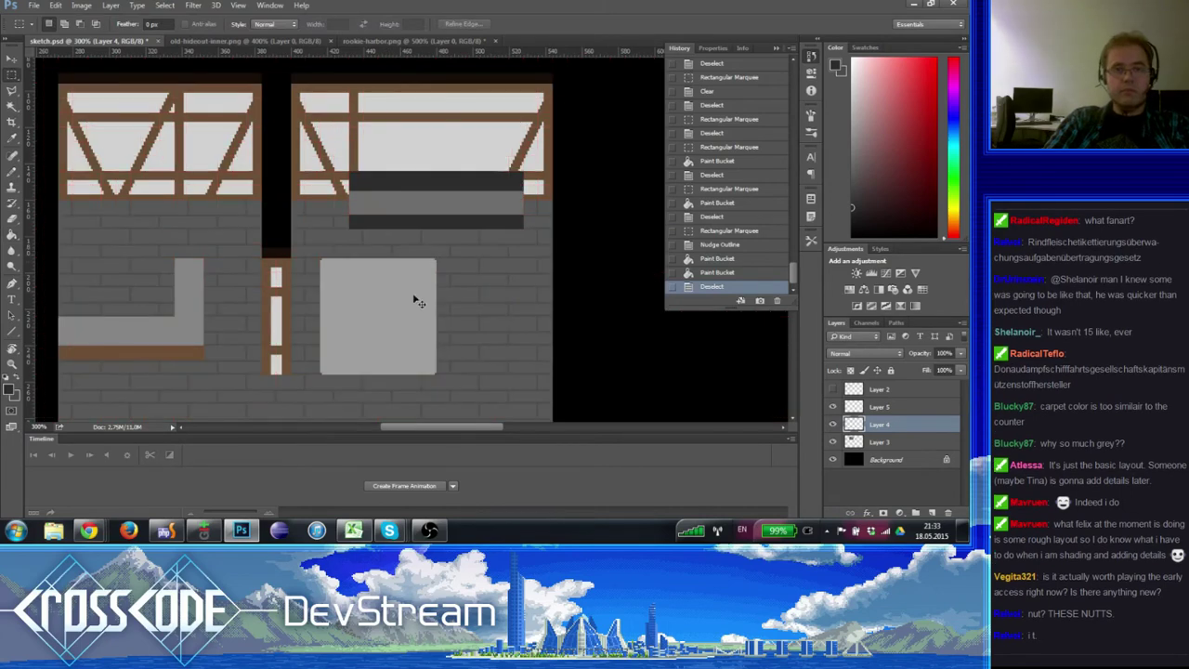
{"action": "mouse_move", "coordinate": [352, 169]}
{"action": "left_mouse_down"}
{"action": "mouse_move", "coordinate": [529, 166]}
{"action": "mouse_move", "coordinate": [521, 186]}
{"action": "mouse_move", "coordinate": [405, 142]}
{"action": "mouse_move", "coordinate": [352, 154]}
{"action": "left_mouse_up"}
{"action": "key", "text": "ctrl+Down"}
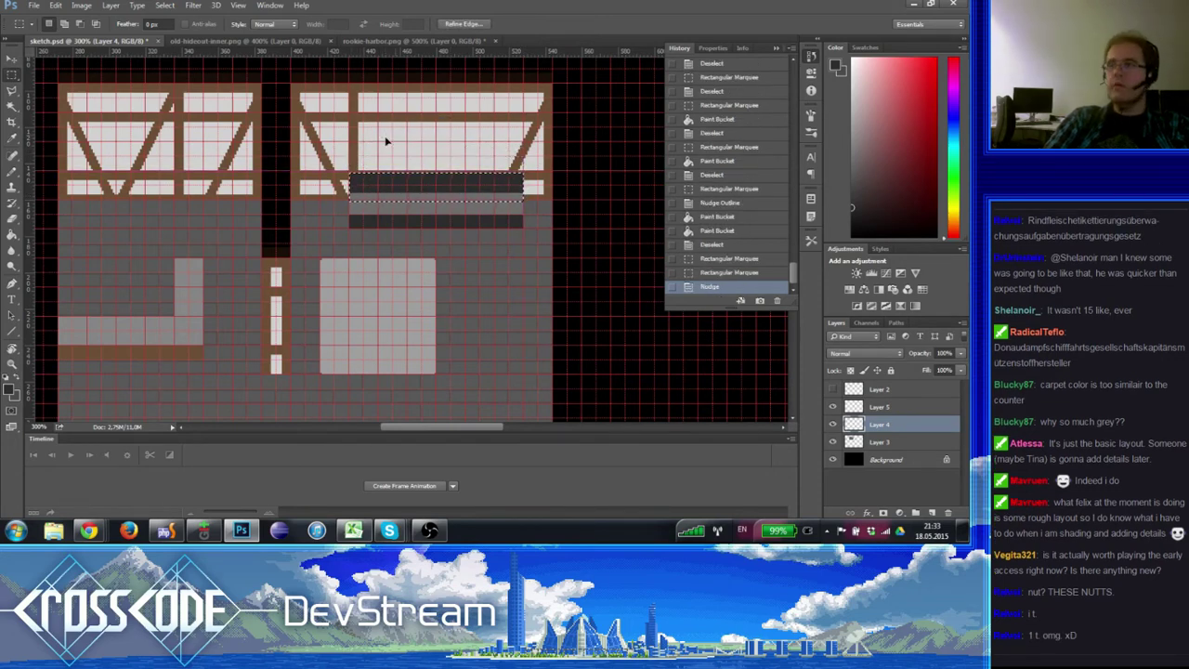
{"action": "key", "text": "ctrl+d"}
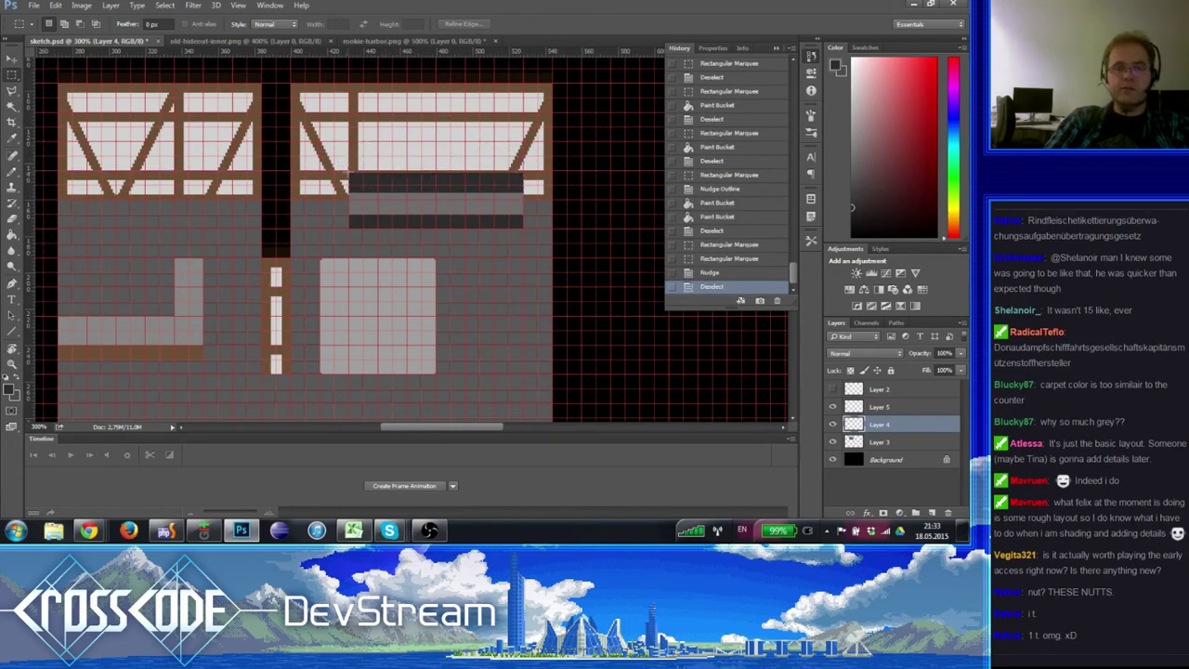
{"action": "left_click_drag", "start_coordinate": [358, 162], "coordinate": [521, 158]}
{"action": "key", "text": "Down"}
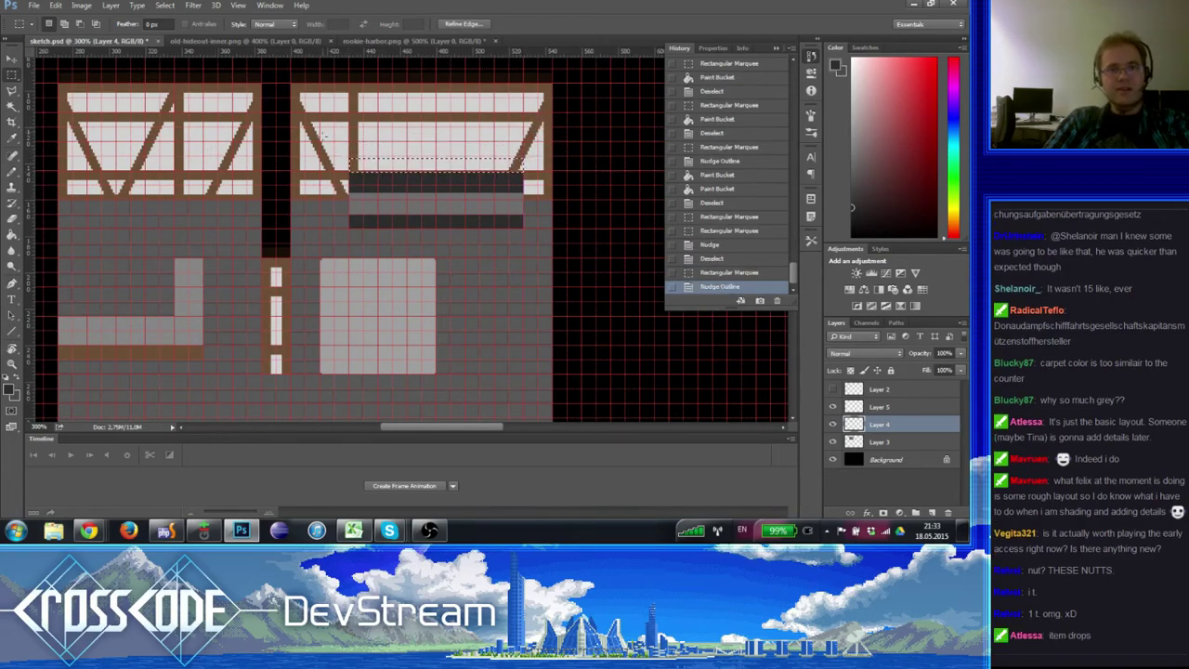
{"action": "left_click_drag", "start_coordinate": [321, 143], "coordinate": [592, 154]}
{"action": "left_click", "coordinate": [569, 174]}
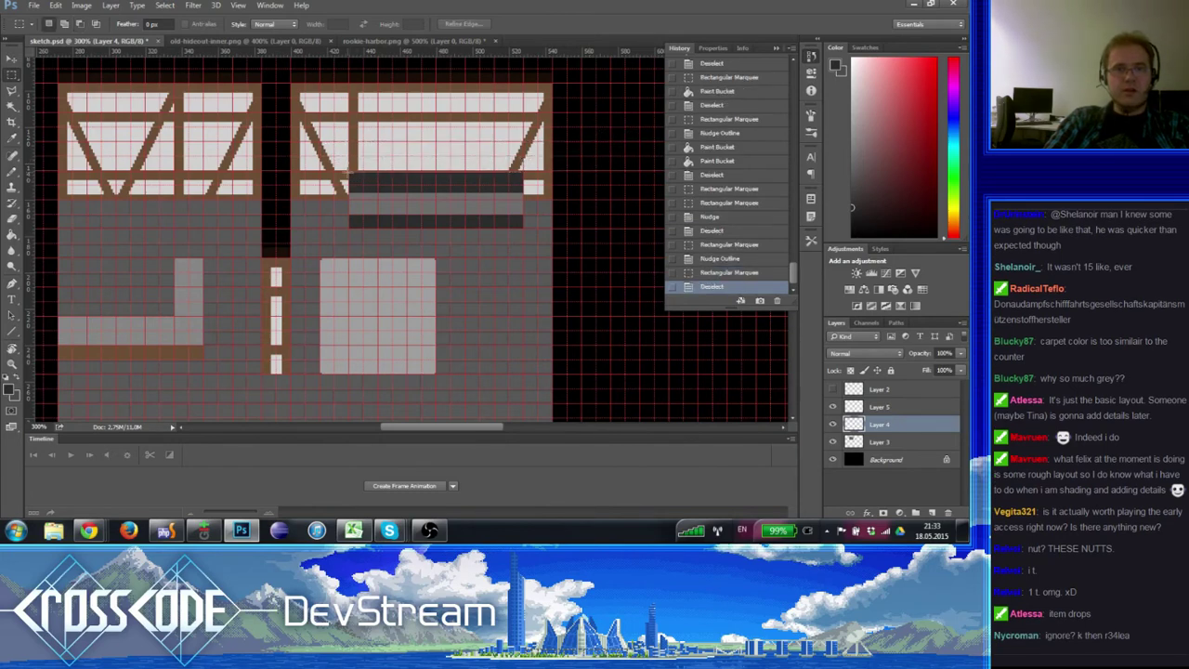
- Recolour a thin strip about 4 px high along the upper dark band's upper edge with the middle band's medium grey
{"action": "left_click_drag", "start_coordinate": [350, 173], "coordinate": [524, 175]}
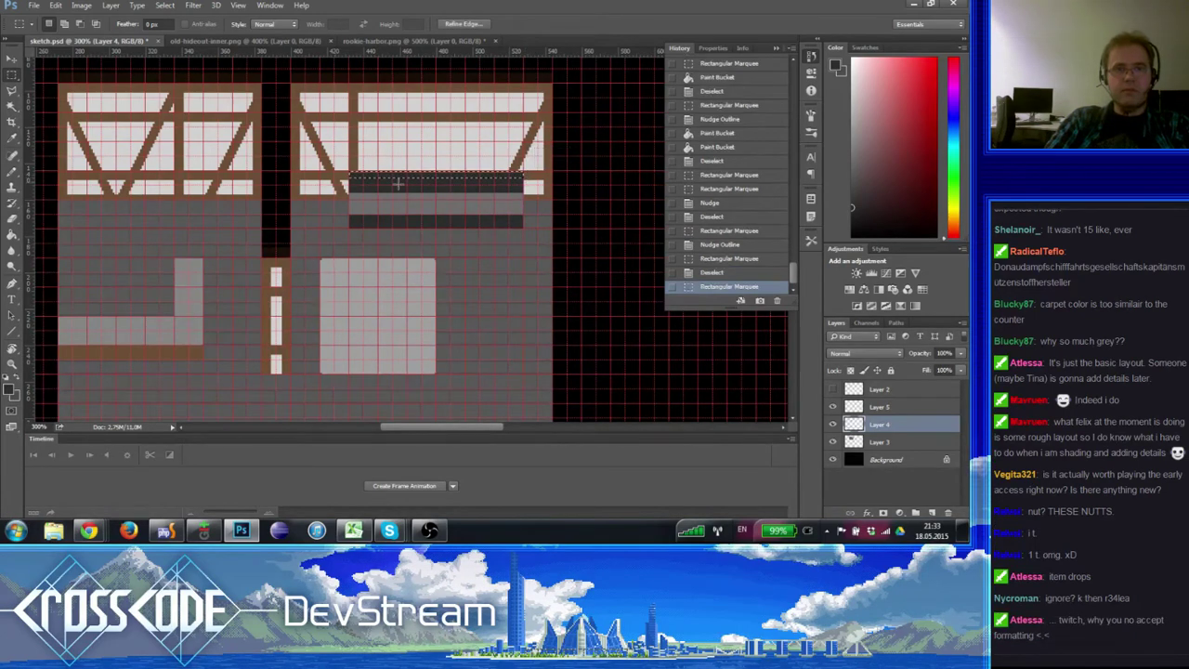
{"action": "left_click", "coordinate": [11, 235]}
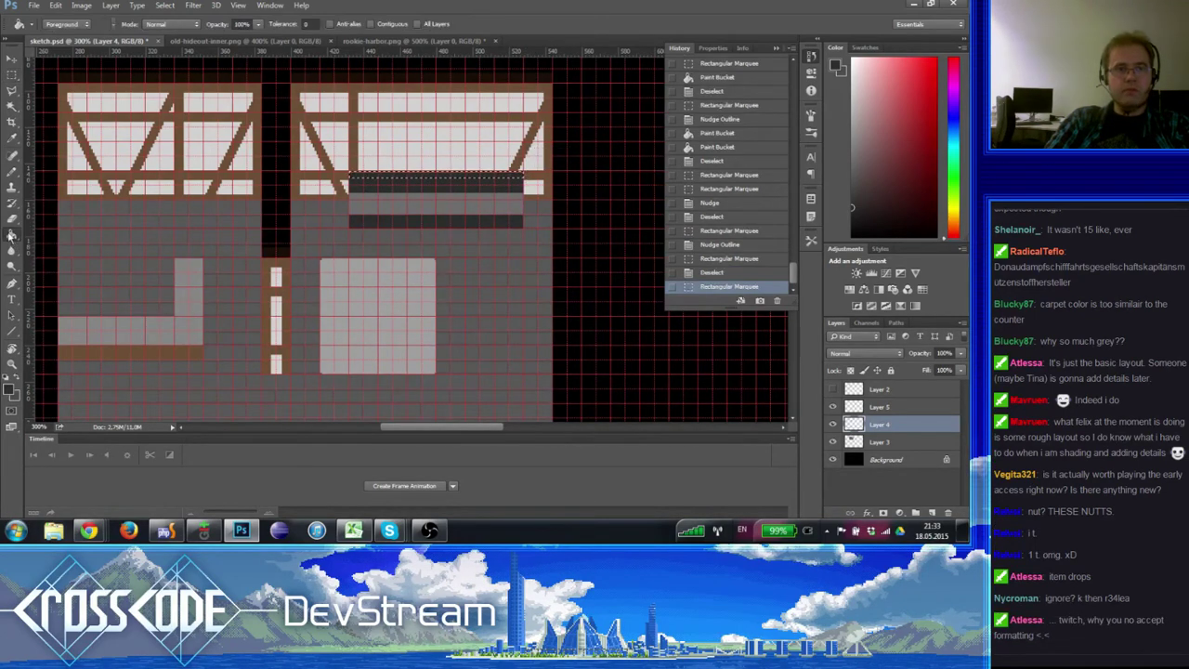
{"action": "key", "text": "Delete"}
{"action": "left_click", "coordinate": [463, 183]}
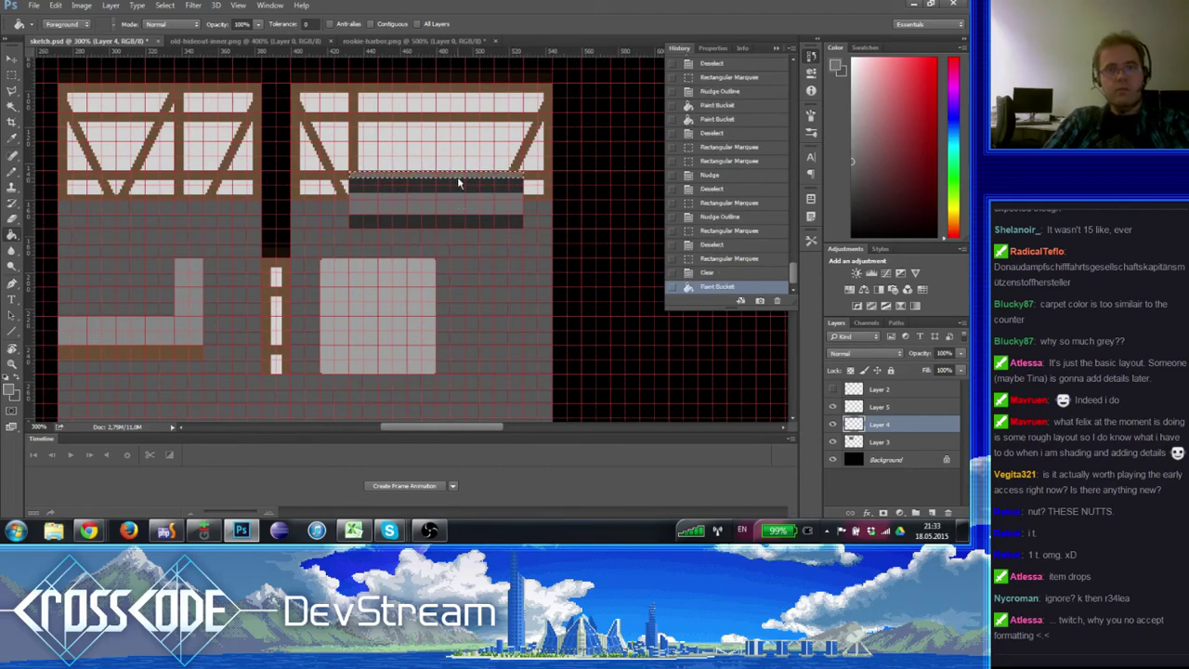
{"action": "key", "text": "ctrl+d"}
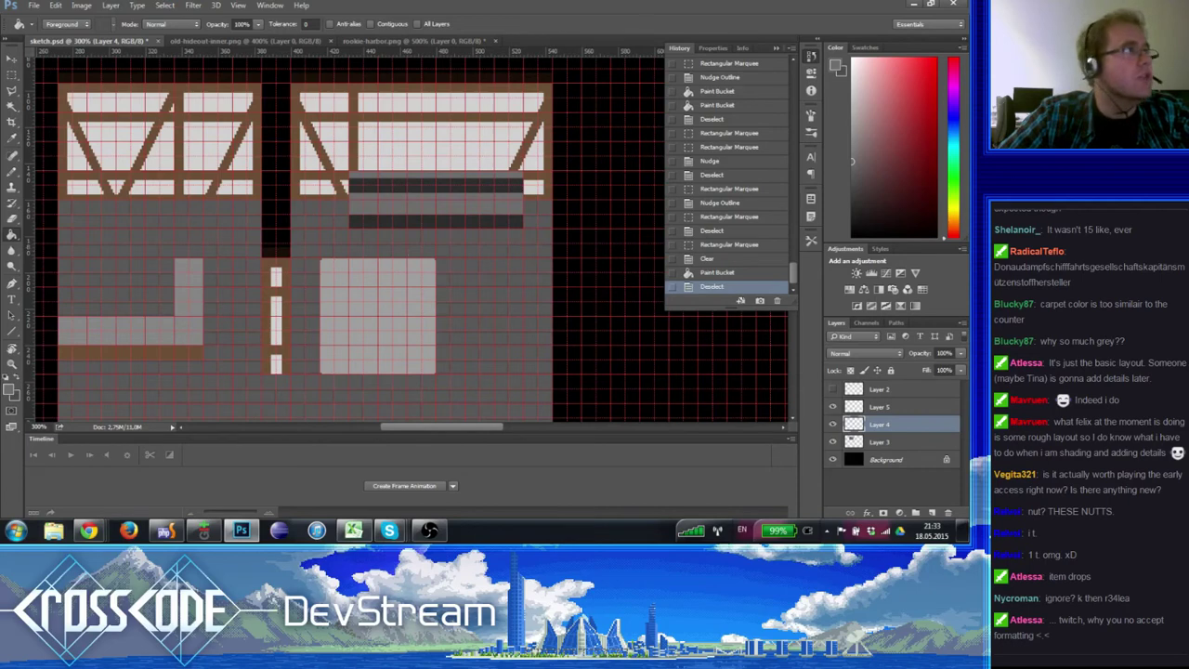
- Examine the banded block on the right-hand wall up close and within the whole building sketch
{"action": "key", "text": "alt+Tab"}
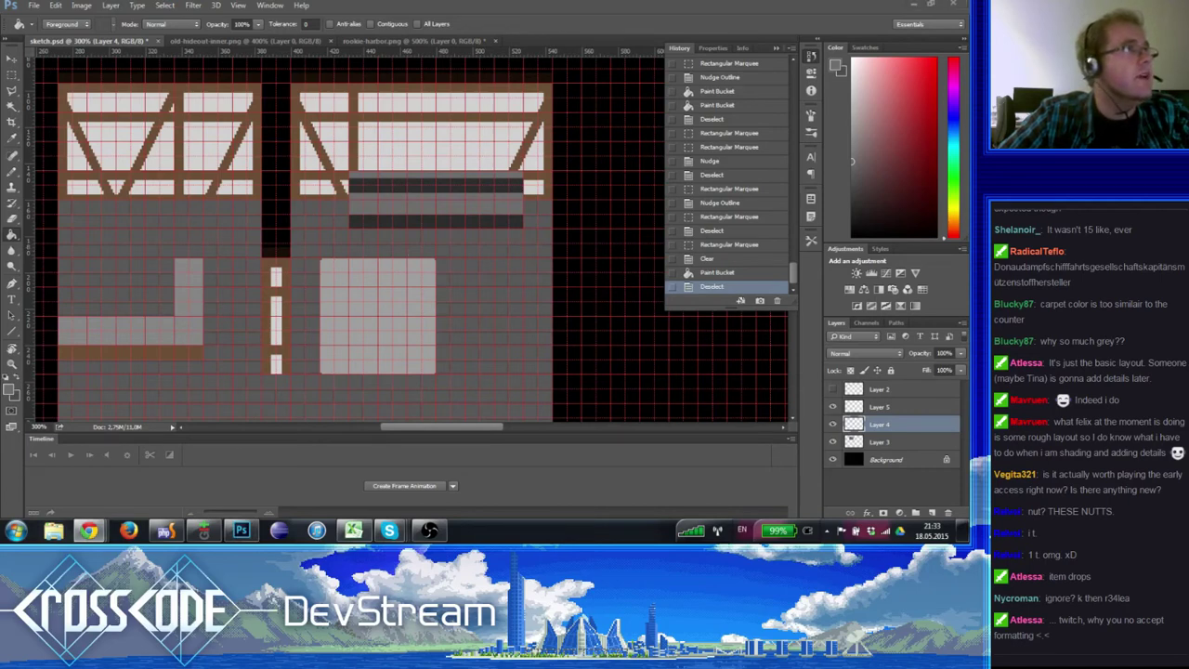
{"action": "key", "text": "alt+Tab"}
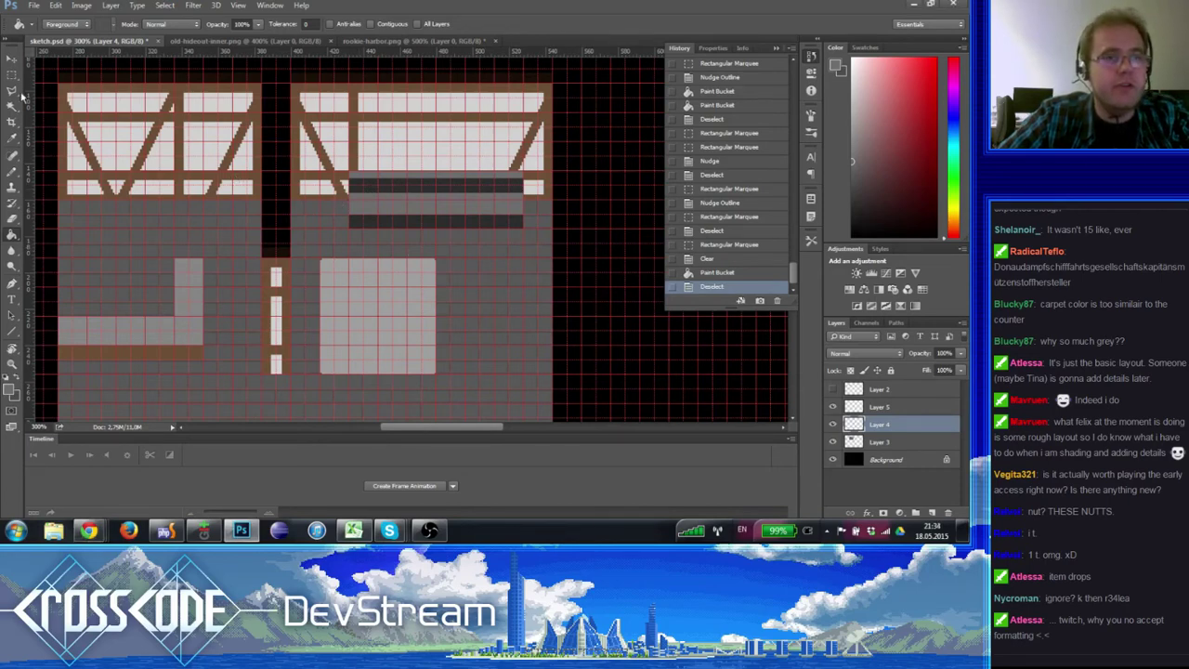
{"action": "left_click", "coordinate": [9, 367]}
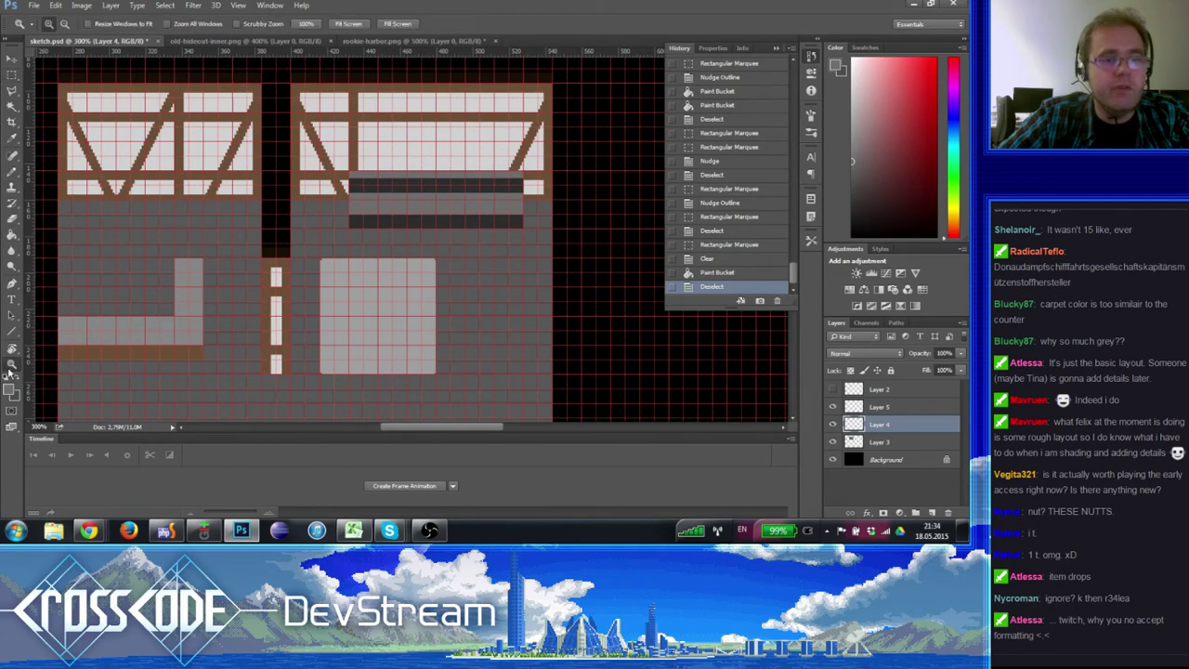
{"action": "left_click", "coordinate": [450, 201]}
{"action": "left_click", "coordinate": [452, 196]}
{"action": "left_click_drag", "start_coordinate": [417, 218], "coordinate": [315, 236]}
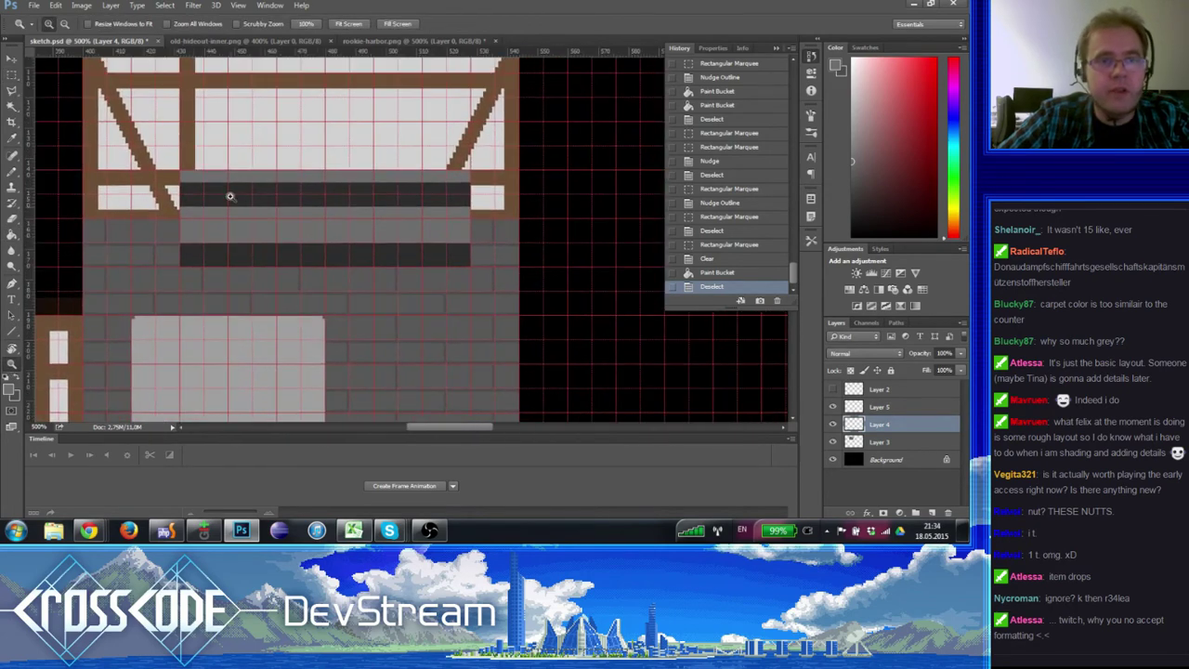
{"action": "left_click", "coordinate": [193, 228], "text": "alt"}
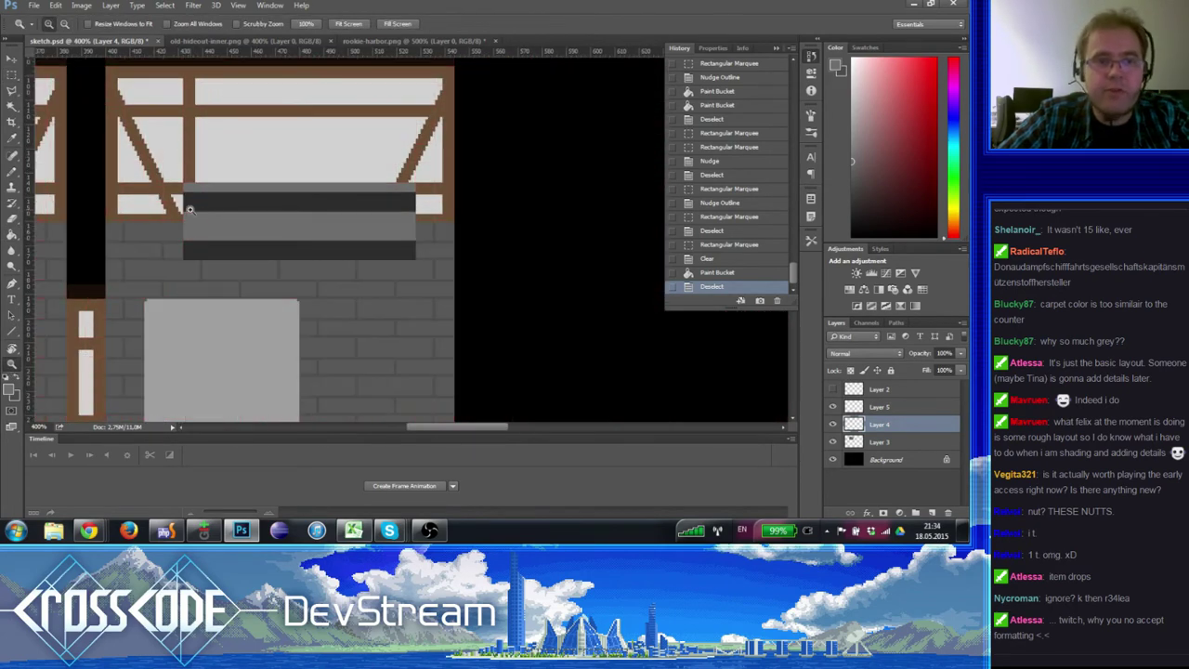
{"action": "left_click", "coordinate": [197, 232], "text": "alt"}
{"action": "left_click", "coordinate": [203, 260], "text": "alt"}
{"action": "left_click_drag", "start_coordinate": [204, 266], "coordinate": [291, 266]}
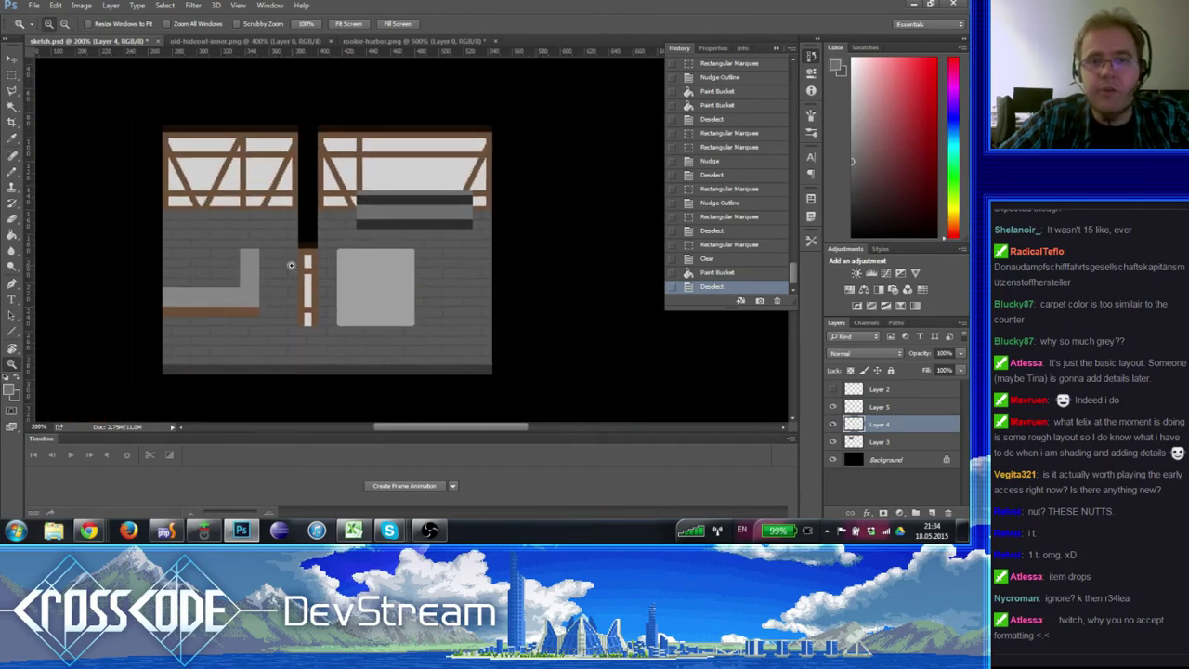
{"action": "left_click", "coordinate": [396, 190]}
{"action": "left_click_drag", "start_coordinate": [435, 258], "coordinate": [377, 223]}
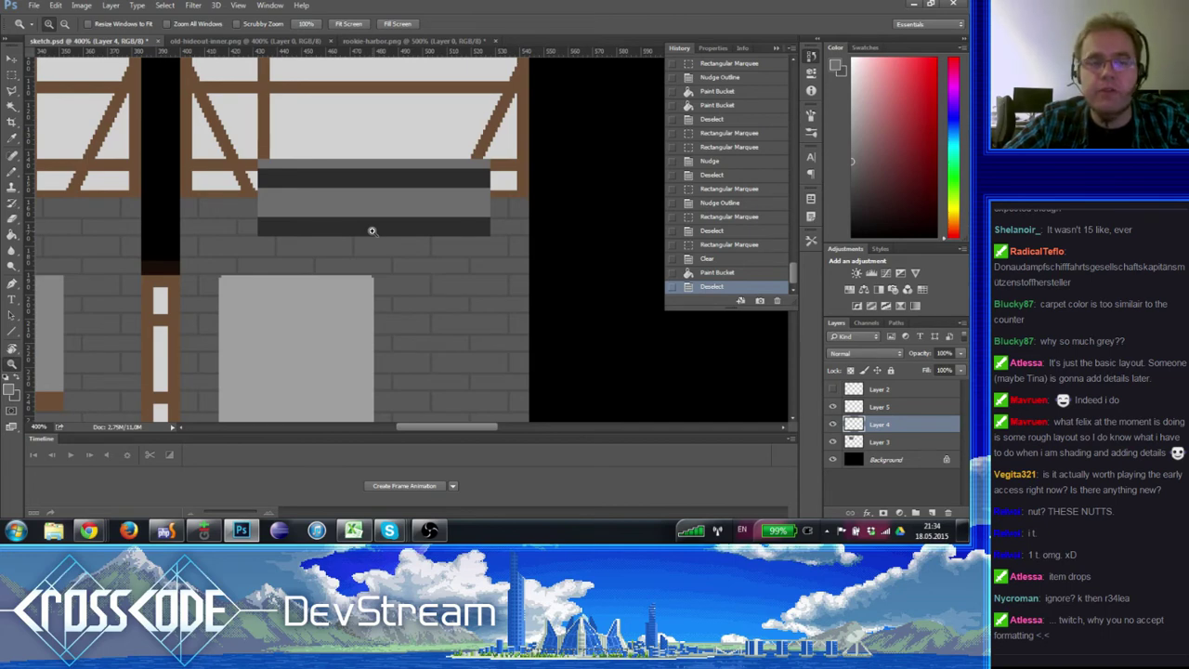
{"action": "left_click", "coordinate": [13, 76]}
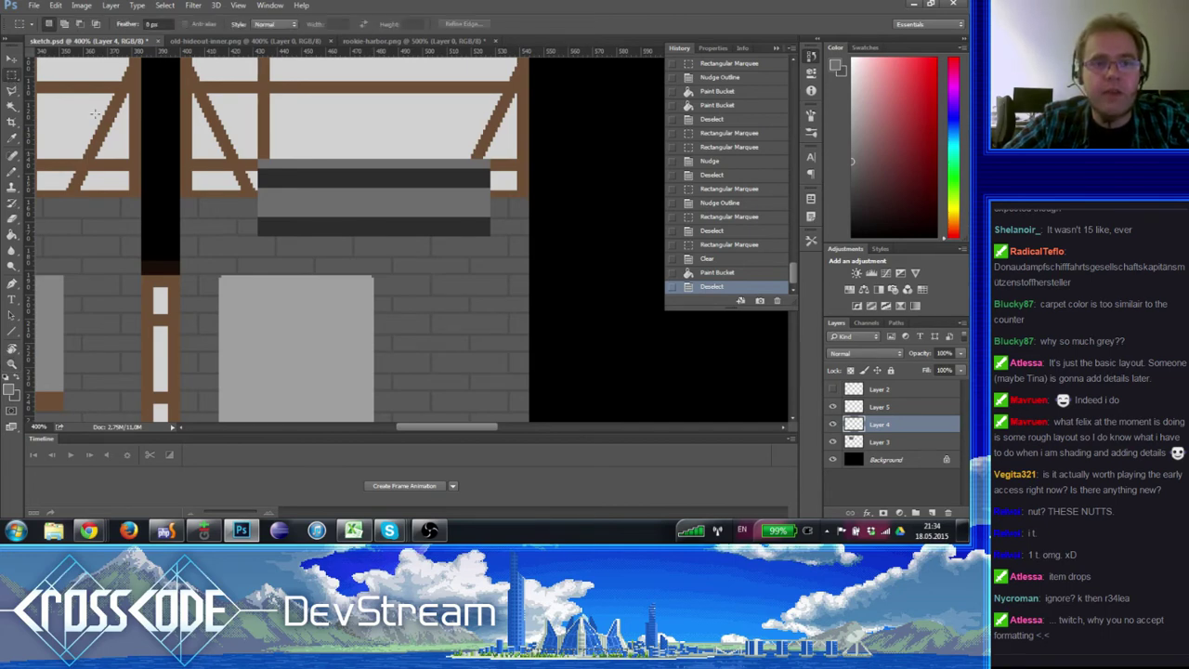
{"action": "key", "text": "ctrl+apostrophe"}
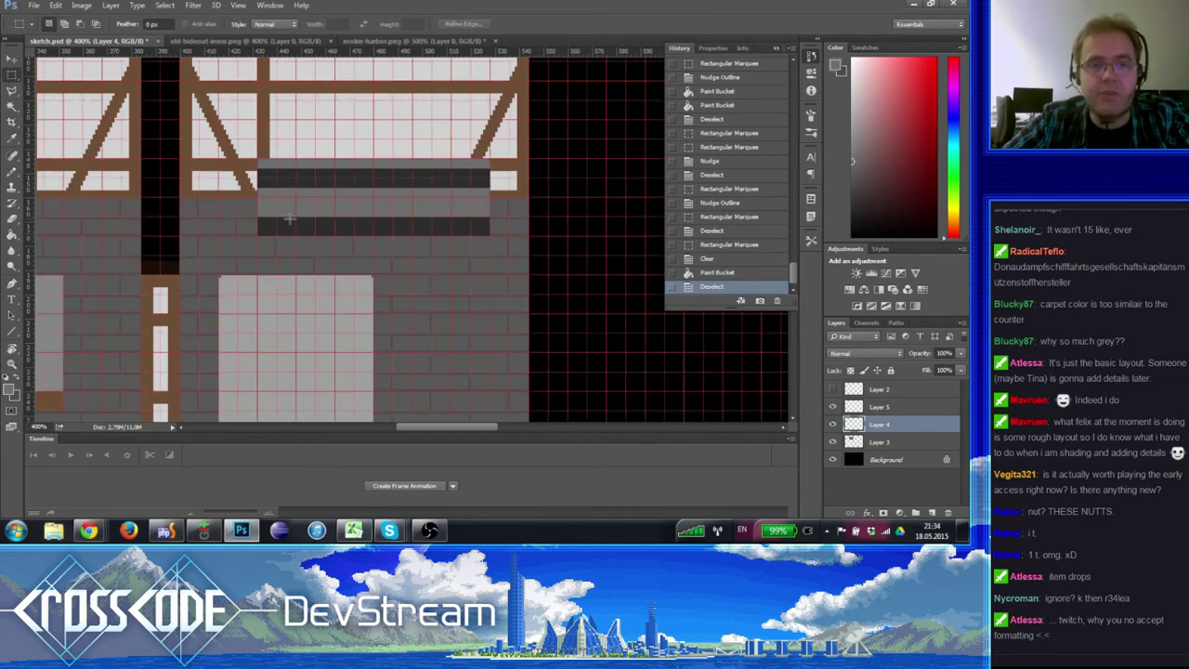
{"action": "key", "text": "ctrl+apostrophe"}
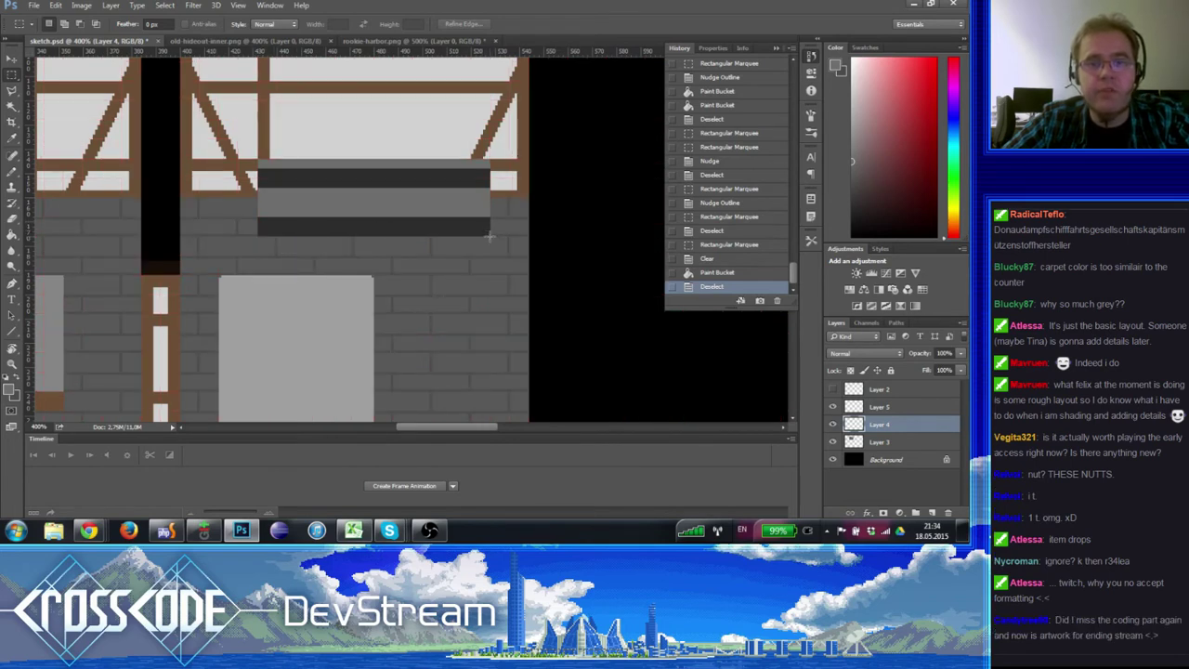
{"action": "left_click_drag", "start_coordinate": [490, 237], "coordinate": [259, 160]}
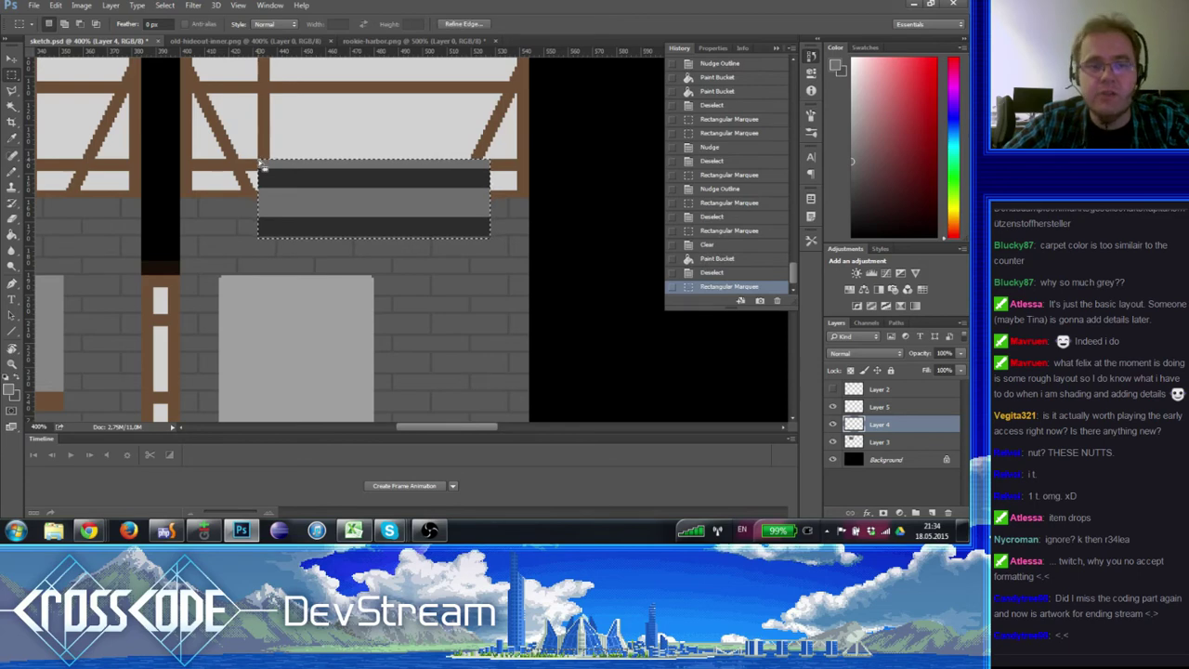
{"action": "left_click", "coordinate": [272, 240]}
{"action": "key", "text": "ctrl+apostrophe"}
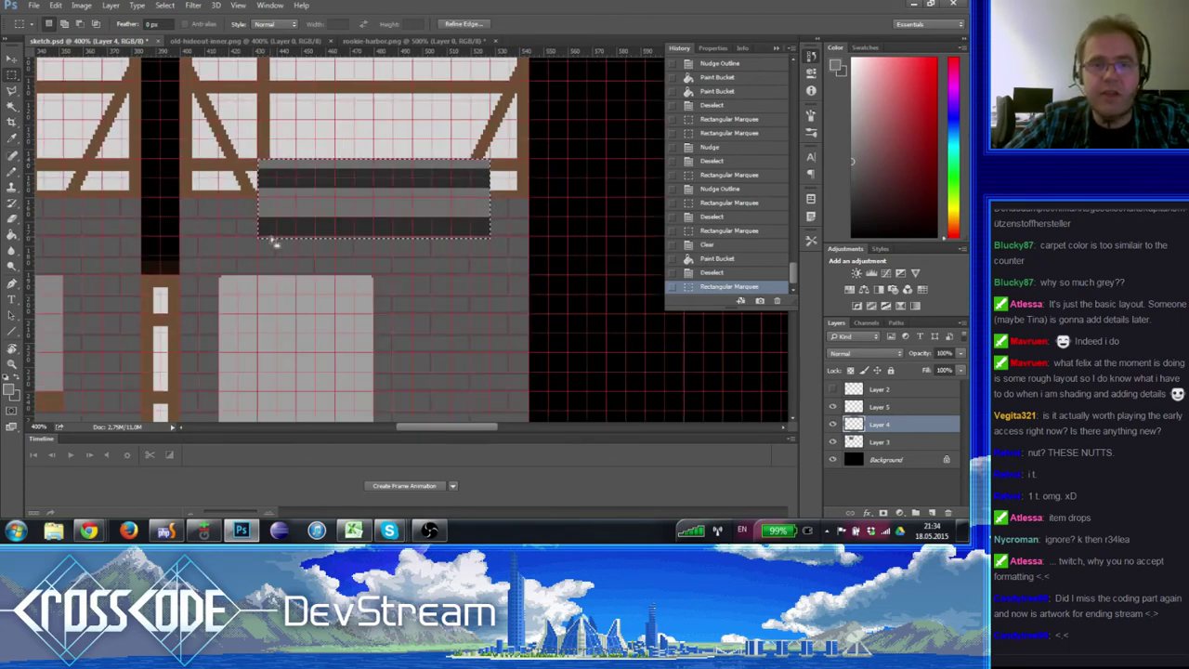
{"action": "key", "text": "ctrl+d"}
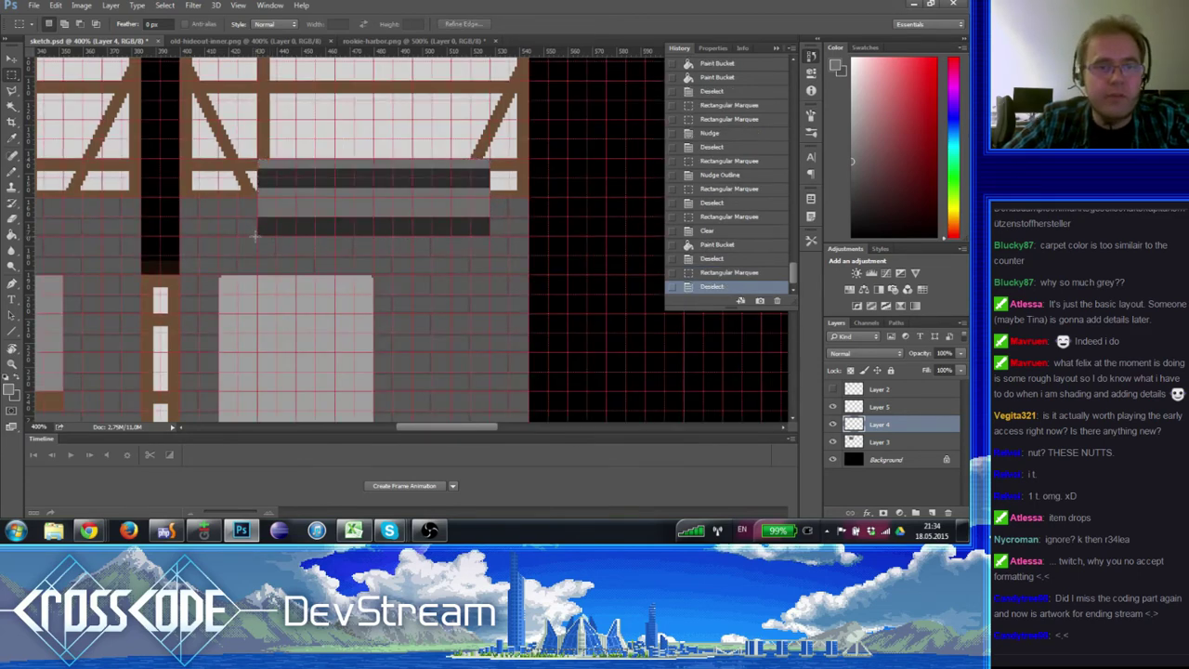
{"action": "left_click_drag", "start_coordinate": [254, 236], "coordinate": [219, 207]}
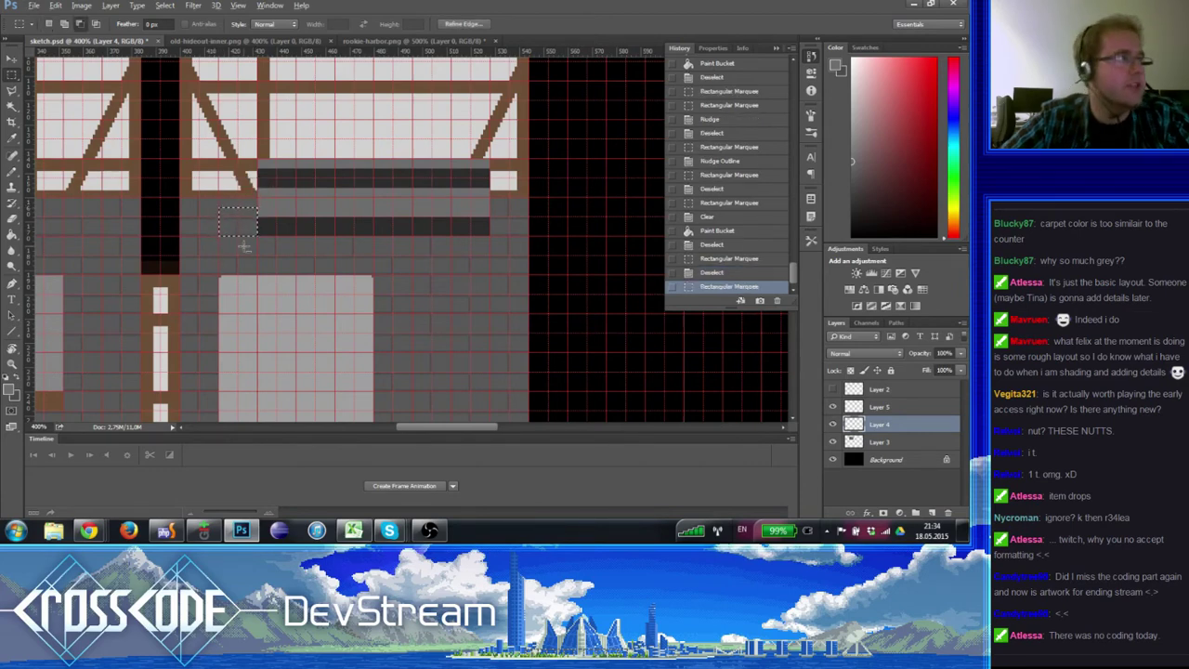
{"action": "key", "text": "alt+Tab"}
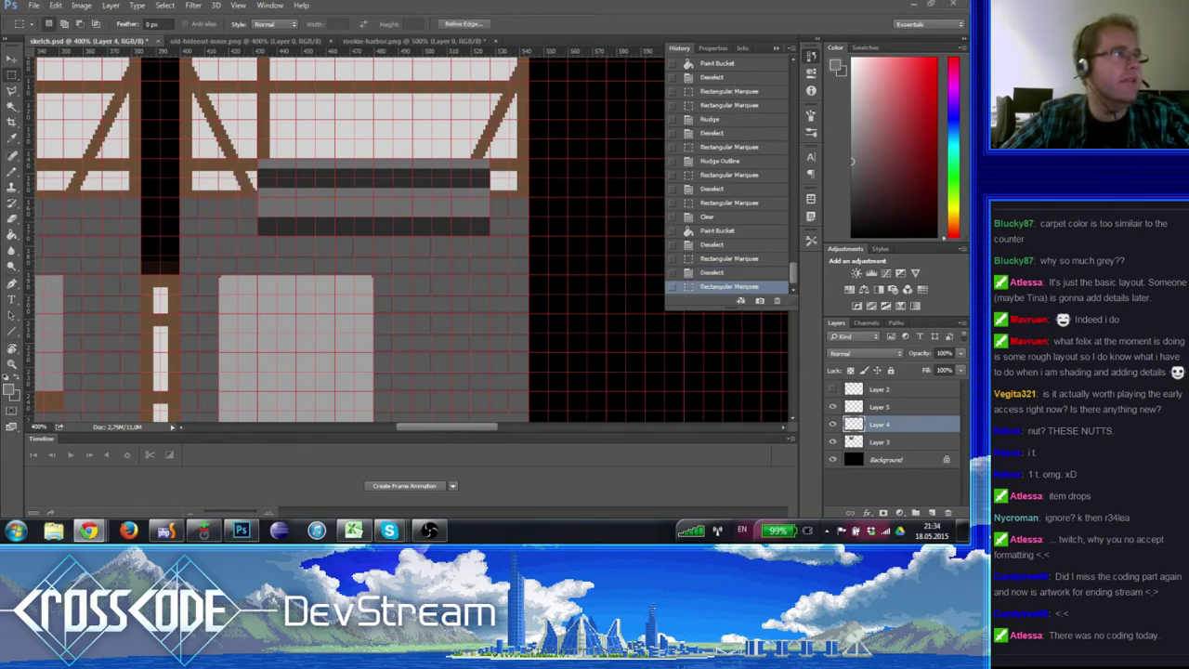
{"action": "key", "text": "alt+Tab"}
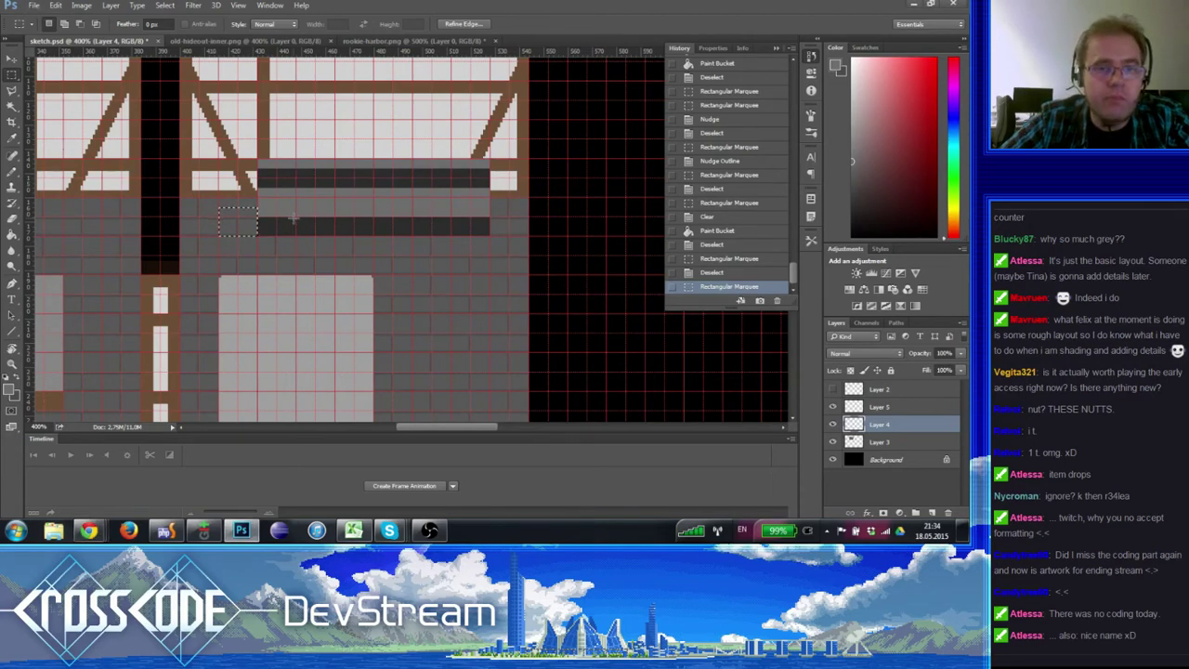
{"action": "key", "text": "ctrl+d"}
- Recolour the block's medium grey band and thin upper strip with #545454 and check the result without the grid
{"action": "left_click", "coordinate": [11, 232]}
{"action": "left_click", "coordinate": [344, 194]}
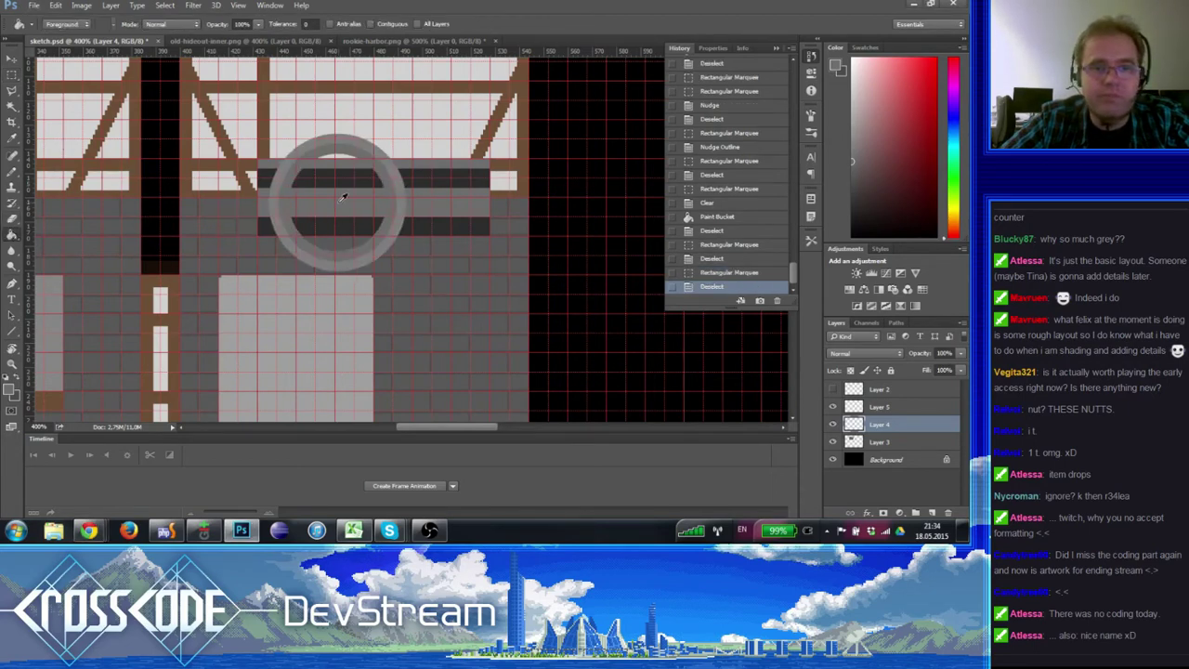
{"action": "left_click", "coordinate": [11, 392]}
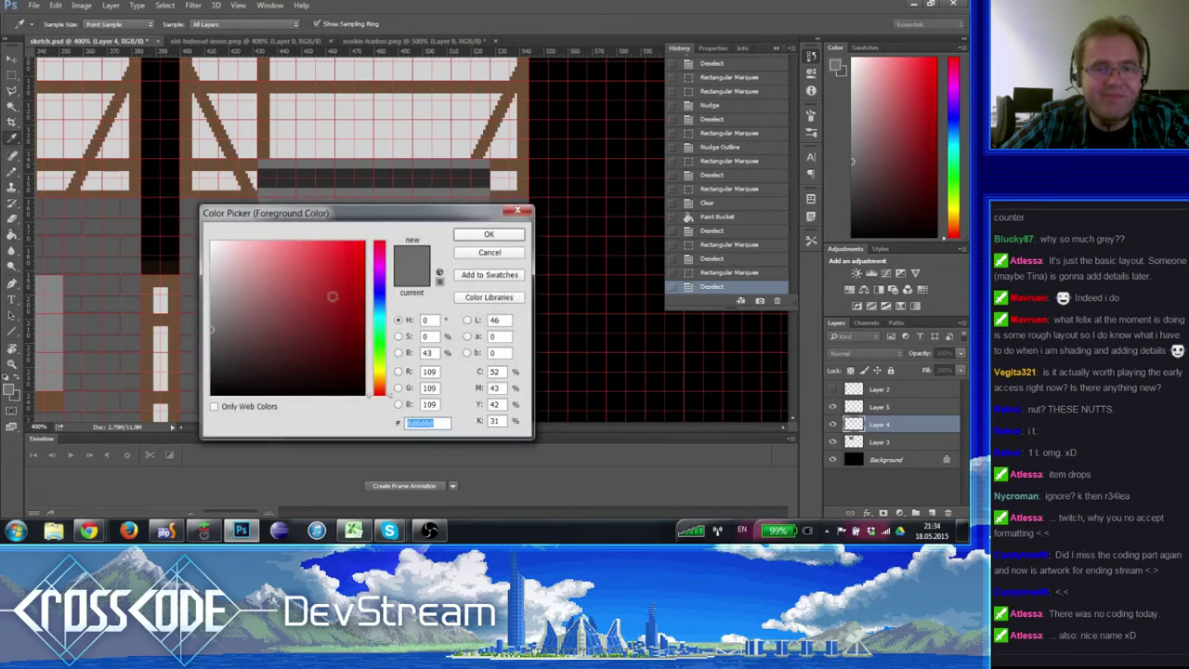
{"action": "left_click_drag", "start_coordinate": [279, 345], "coordinate": [198, 344]}
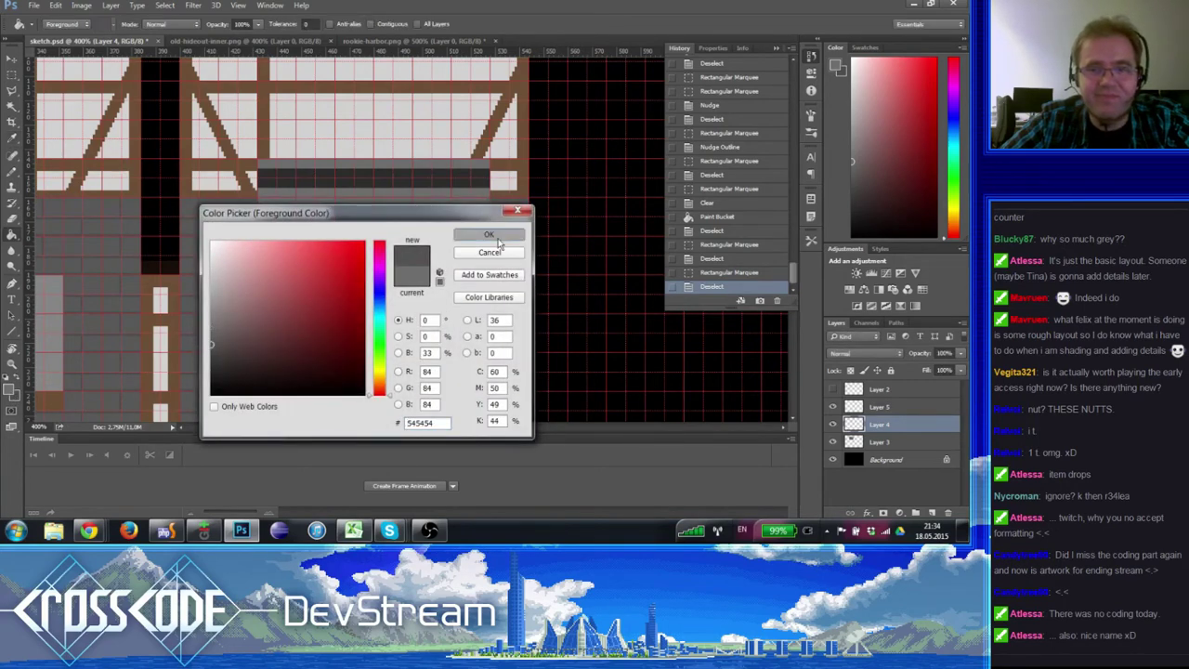
{"action": "left_click", "coordinate": [488, 234]}
{"action": "left_click", "coordinate": [832, 424]}
{"action": "left_click", "coordinate": [833, 424]}
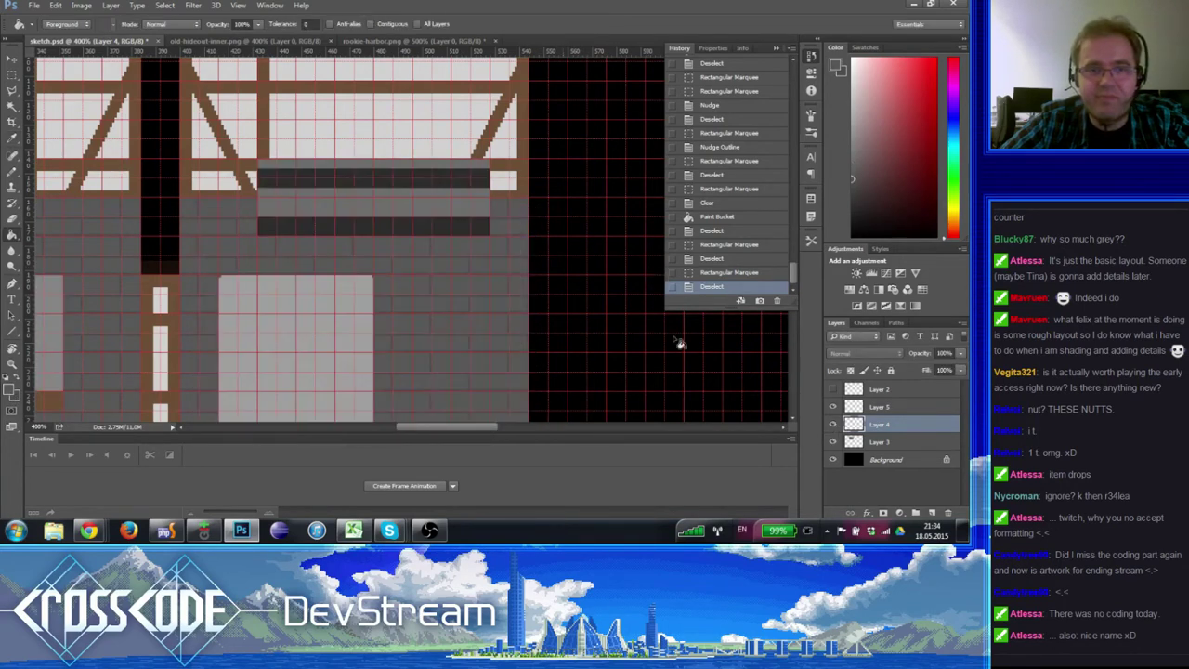
{"action": "left_click", "coordinate": [423, 205]}
{"action": "key", "text": "ctrl+apostrophe"}
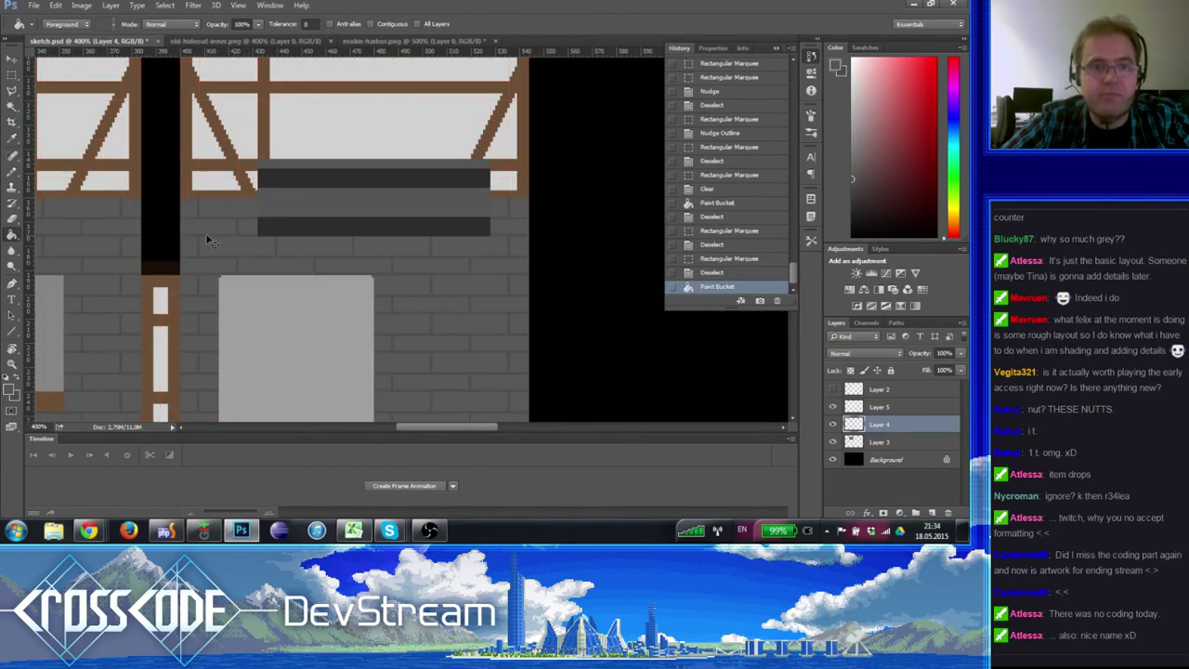
{"action": "key", "text": "ctrl+apostrophe"}
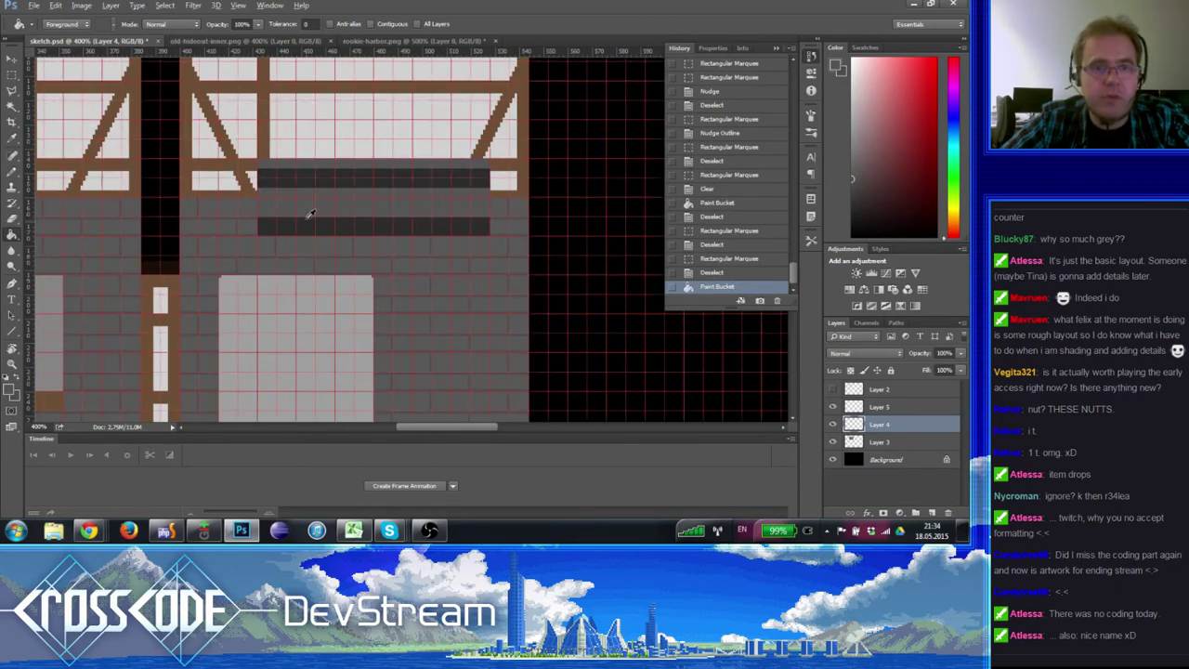
- Fill the block's two dark bands with a darker, near-black grey
{"action": "left_click", "coordinate": [8, 390]}
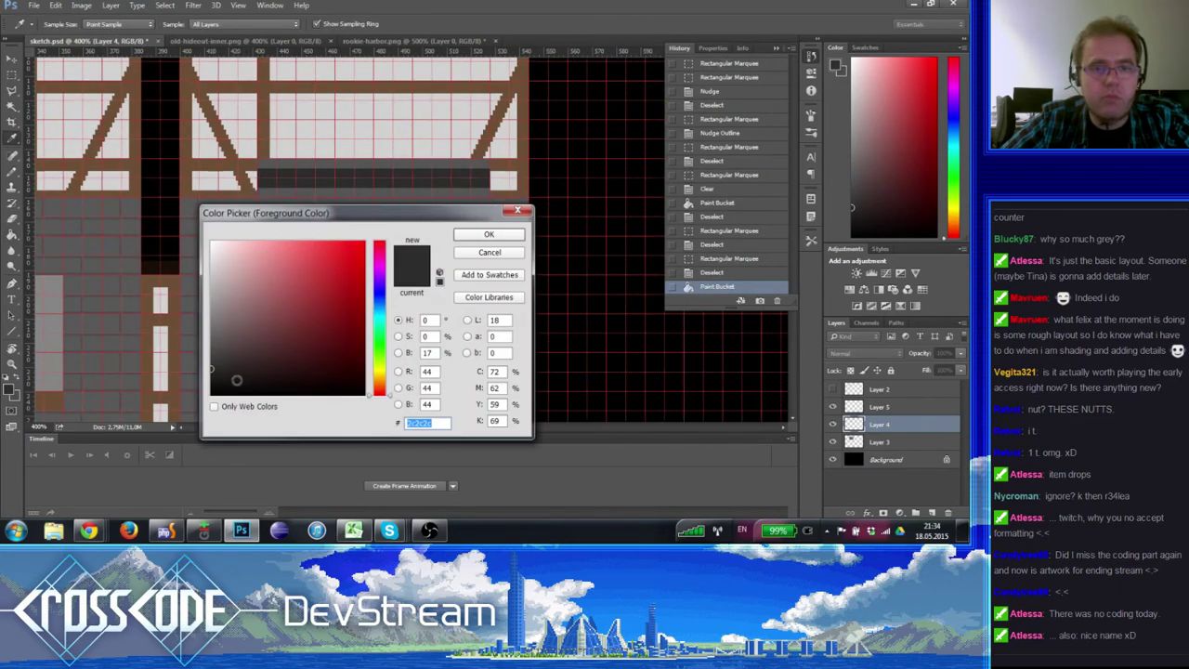
{"action": "left_click", "coordinate": [210, 379]}
{"action": "left_click", "coordinate": [485, 237]}
{"action": "left_click", "coordinate": [419, 228]}
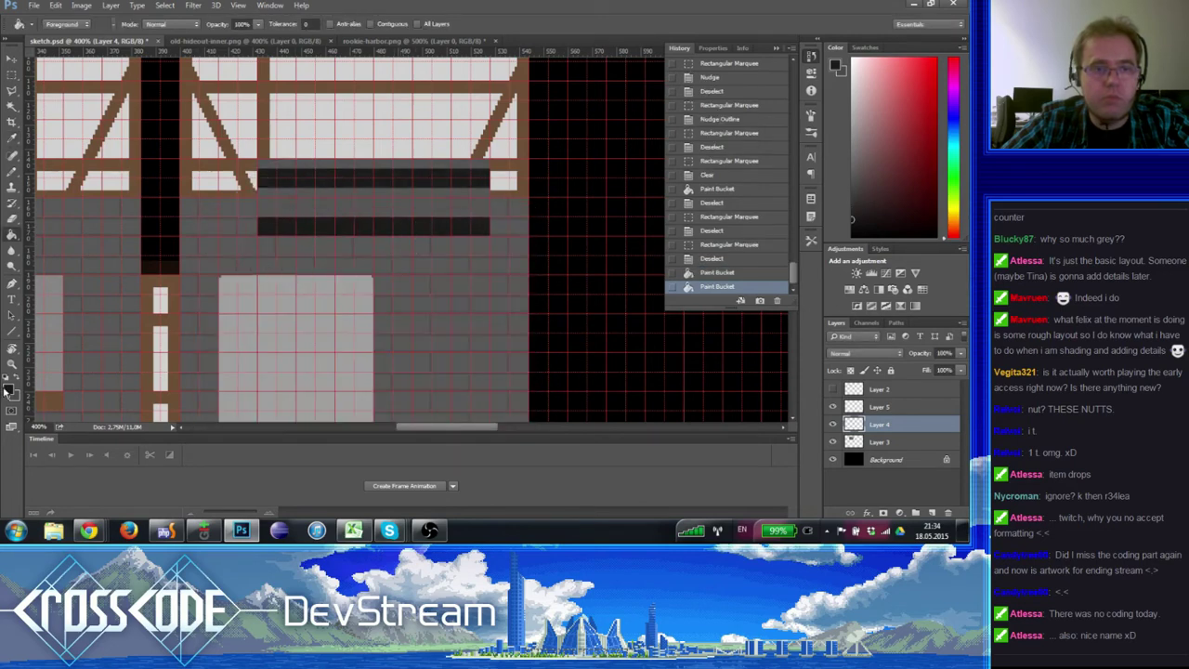
- Fill the block's middle band and thin upper strip with #2c2c2c and check them without the grid
{"action": "left_click", "coordinate": [9, 390]}
{"action": "left_click", "coordinate": [215, 369]}
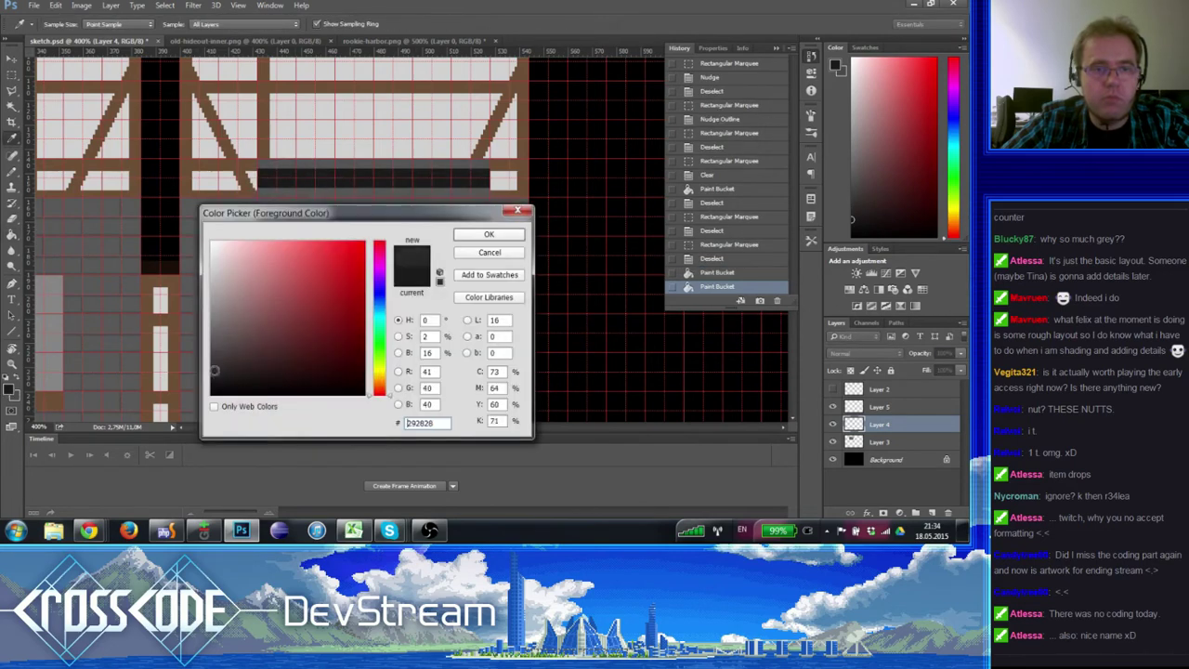
{"action": "left_click", "coordinate": [489, 235]}
{"action": "key", "text": "g"}
{"action": "left_click", "coordinate": [446, 205]}
{"action": "key", "text": "ctrl+apostrophe"}
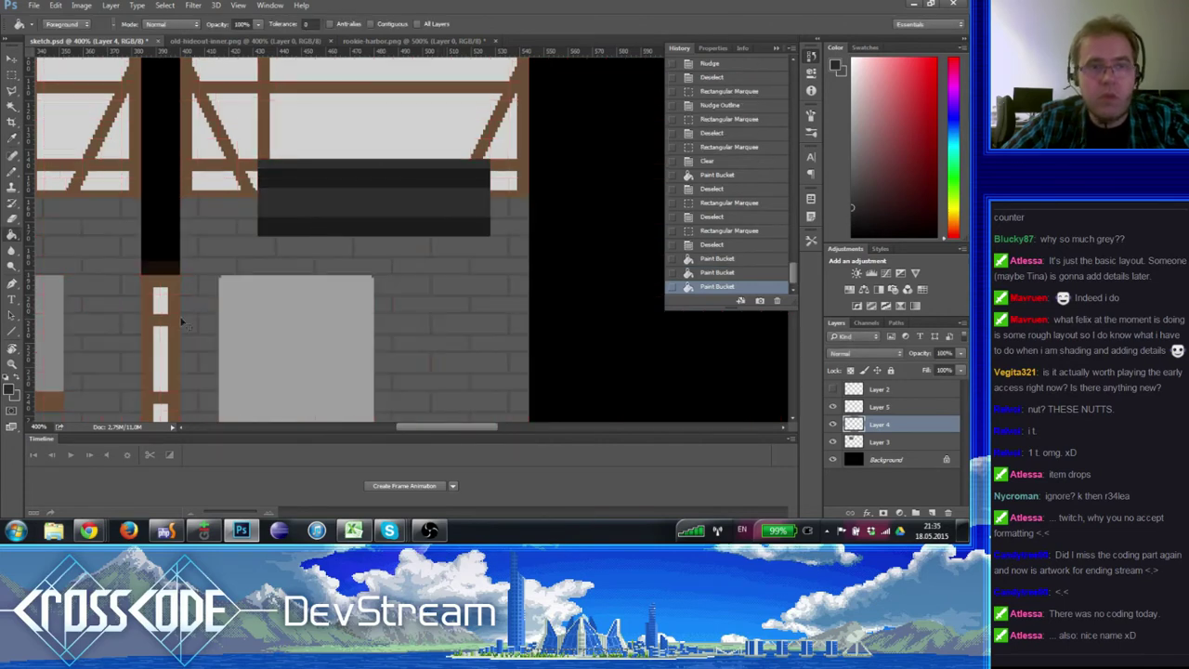
- Lighten the block's middle band and thin upper strip to #333333 and hide the grid
{"action": "key", "text": "ctrl+apostrophe"}
{"action": "key", "text": "i"}
{"action": "left_click", "coordinate": [11, 390]}
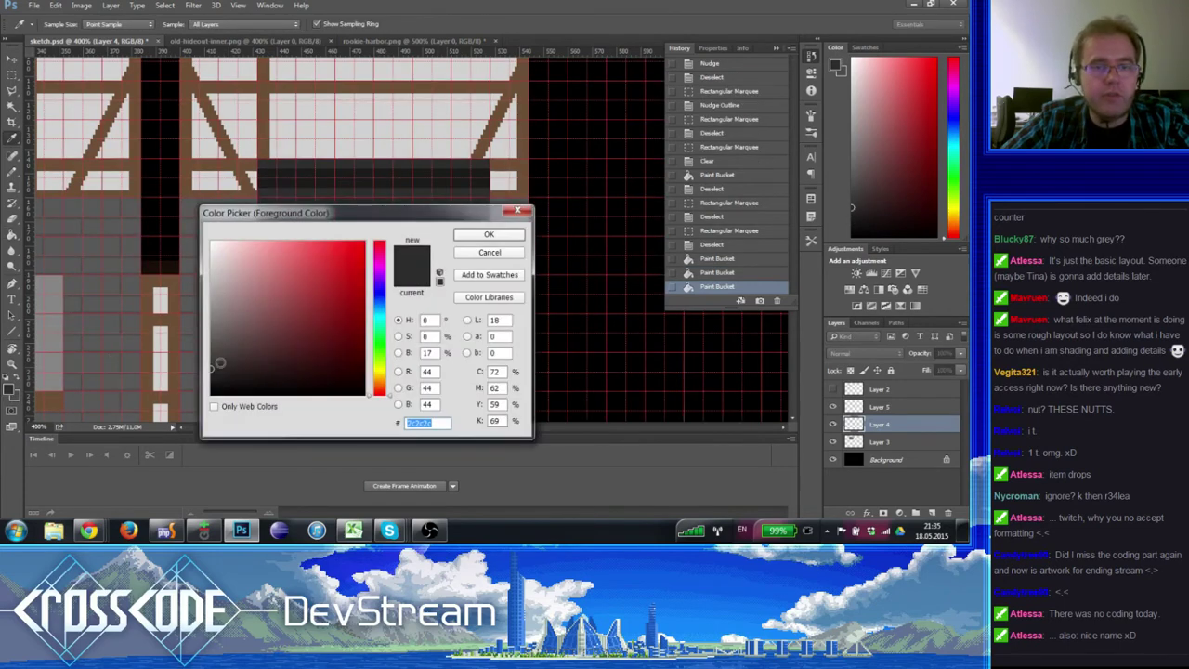
{"action": "left_click", "coordinate": [210, 364]}
{"action": "left_click", "coordinate": [486, 234]}
{"action": "key", "text": "g"}
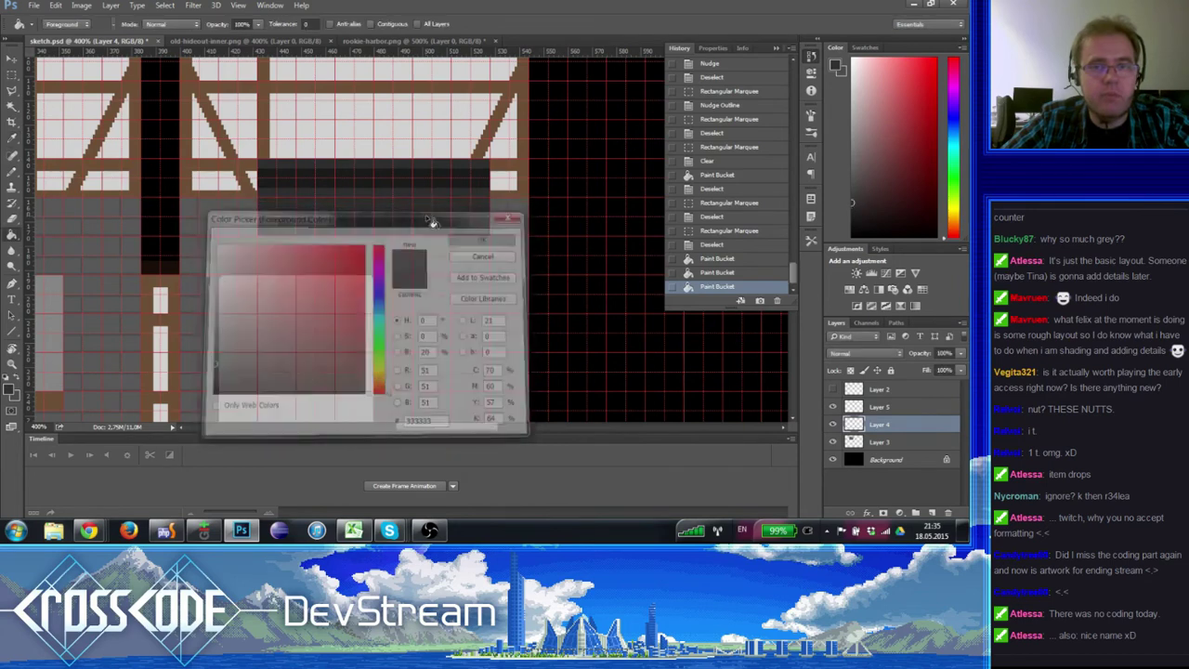
{"action": "left_click", "coordinate": [426, 210]}
{"action": "key", "text": "ctrl+apostrophe"}
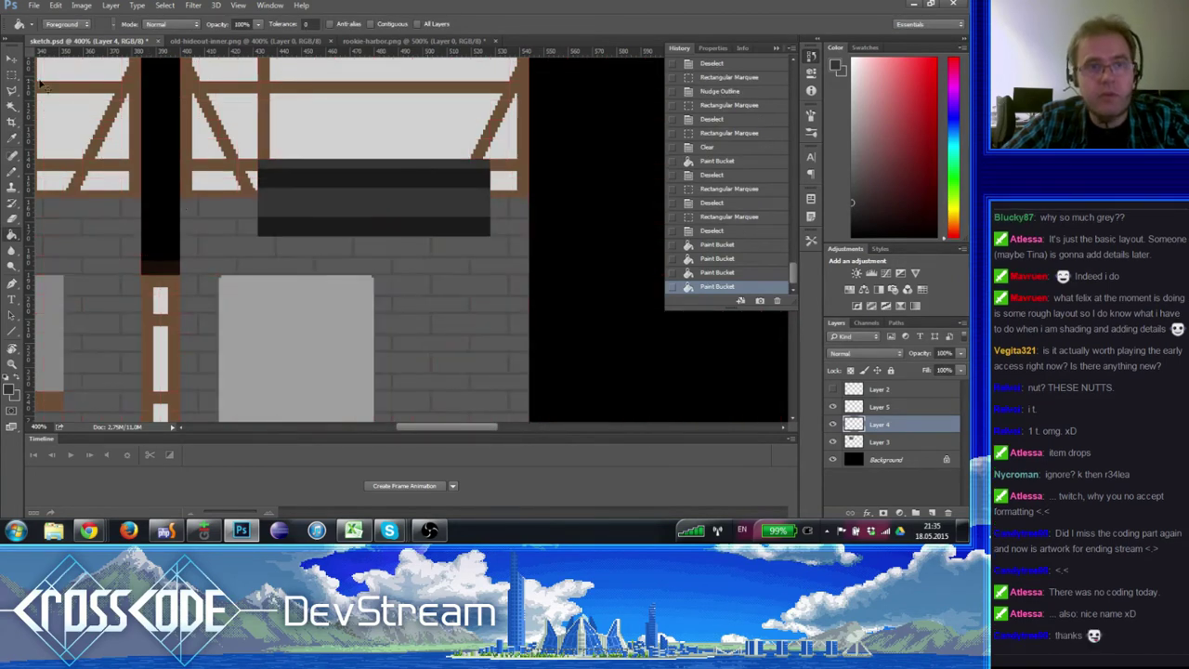
- Show the grid and extend the dark block by one armrest-wide column on its left end, using duplicated pieces of its bands
{"action": "key", "text": "ctrl+apostrophe"}
{"action": "left_click", "coordinate": [14, 76]}
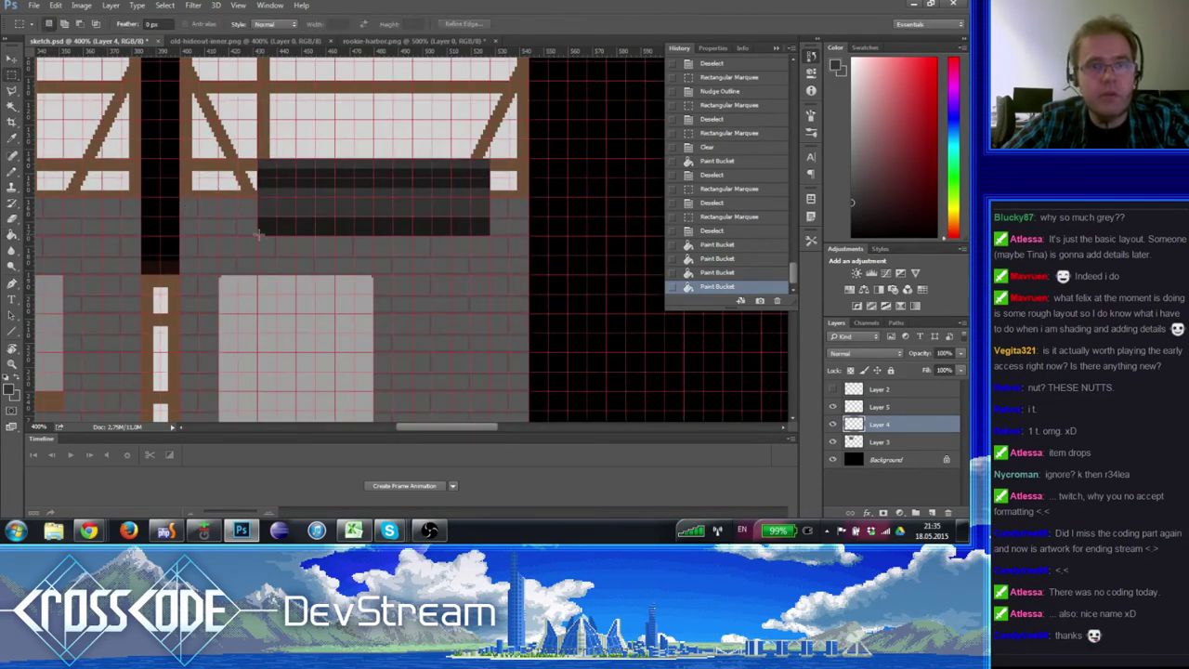
{"action": "mouse_move", "coordinate": [259, 235]}
{"action": "left_mouse_down"}
{"action": "mouse_move", "coordinate": [298, 218]}
{"action": "mouse_move", "coordinate": [242, 219]}
{"action": "left_mouse_up"}
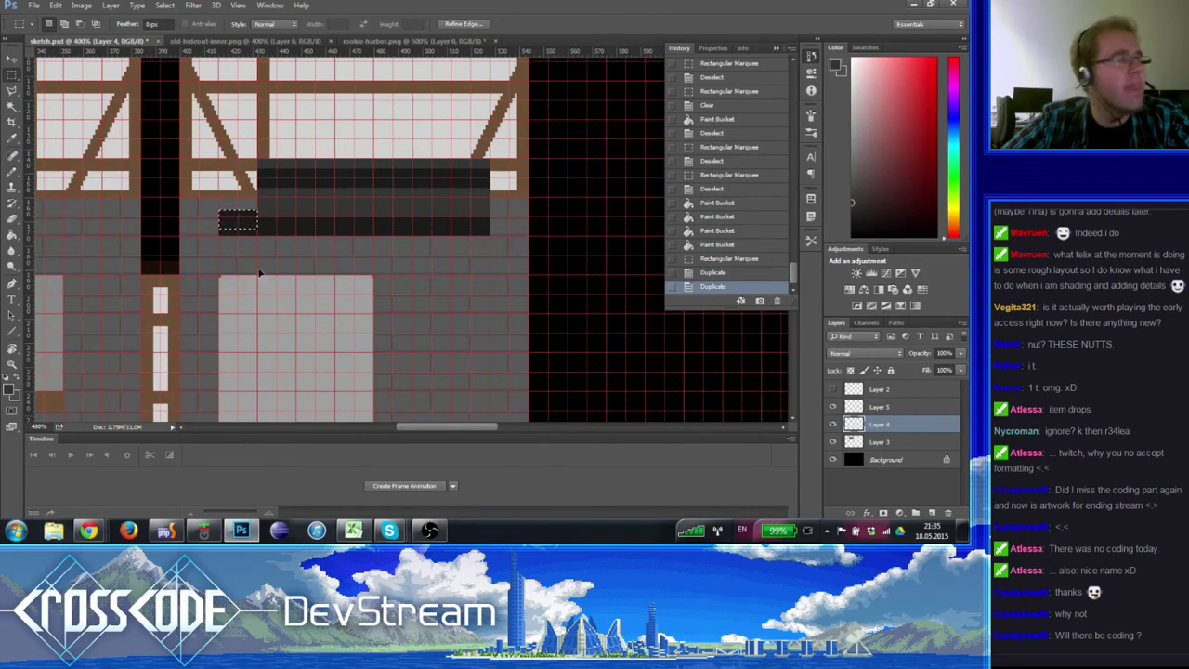
{"action": "key", "text": "ctrl+d"}
{"action": "mouse_move", "coordinate": [259, 236]}
{"action": "left_mouse_down"}
{"action": "mouse_move", "coordinate": [288, 162]}
{"action": "mouse_move", "coordinate": [223, 177]}
{"action": "left_mouse_up"}
{"action": "key", "text": "ctrl+d"}
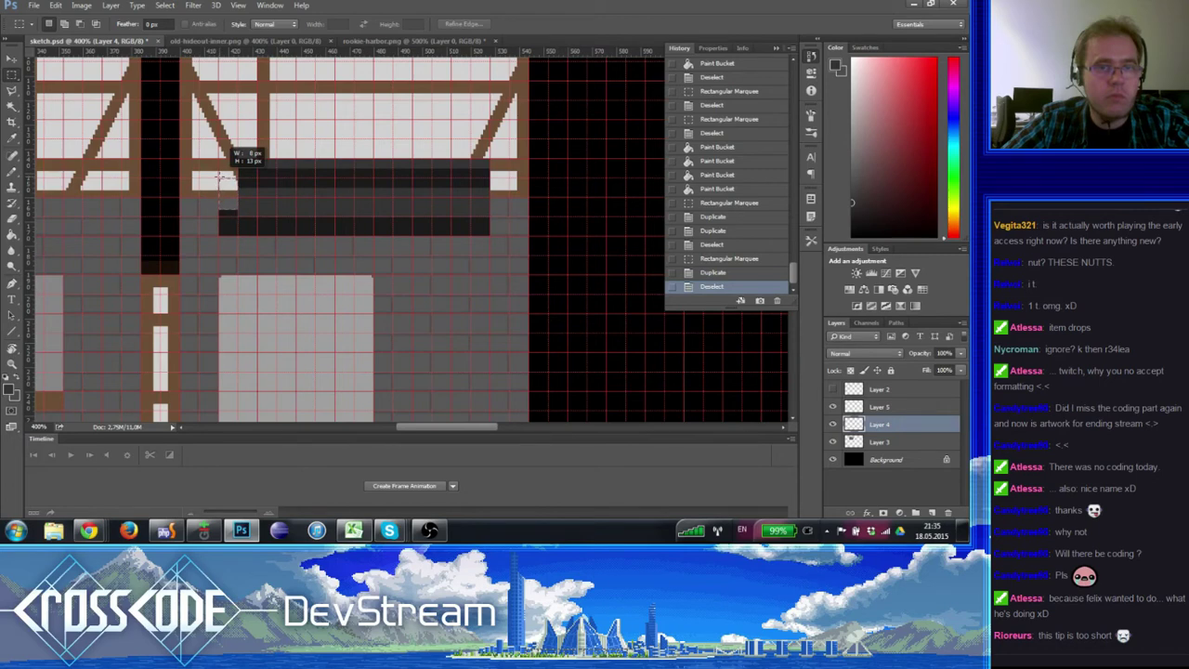
- Finish the block's left armrest shape by duplicating the medium grey area and the thin upper strip onto its top
{"action": "left_click_drag", "start_coordinate": [221, 177], "coordinate": [243, 206]}
{"action": "key", "text": "ctrl+d"}
{"action": "key", "text": "ctrl+d"}
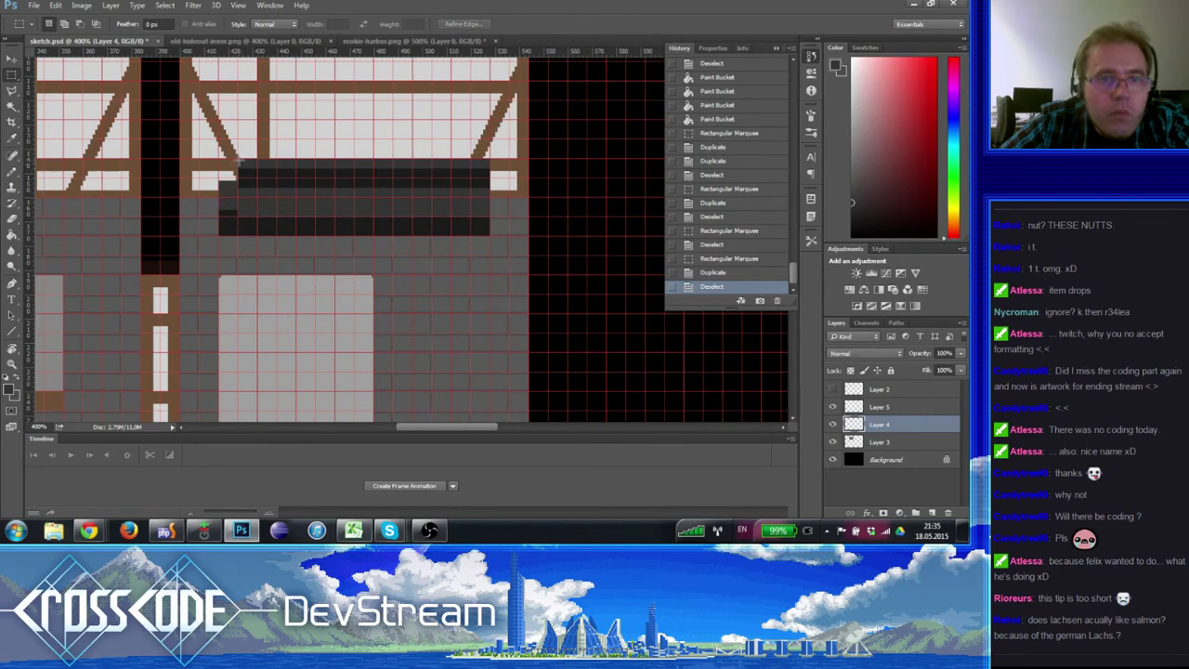
{"action": "mouse_move", "coordinate": [239, 160]}
{"action": "left_mouse_down"}
{"action": "mouse_move", "coordinate": [257, 171]}
{"action": "mouse_move", "coordinate": [230, 176]}
{"action": "left_mouse_up"}
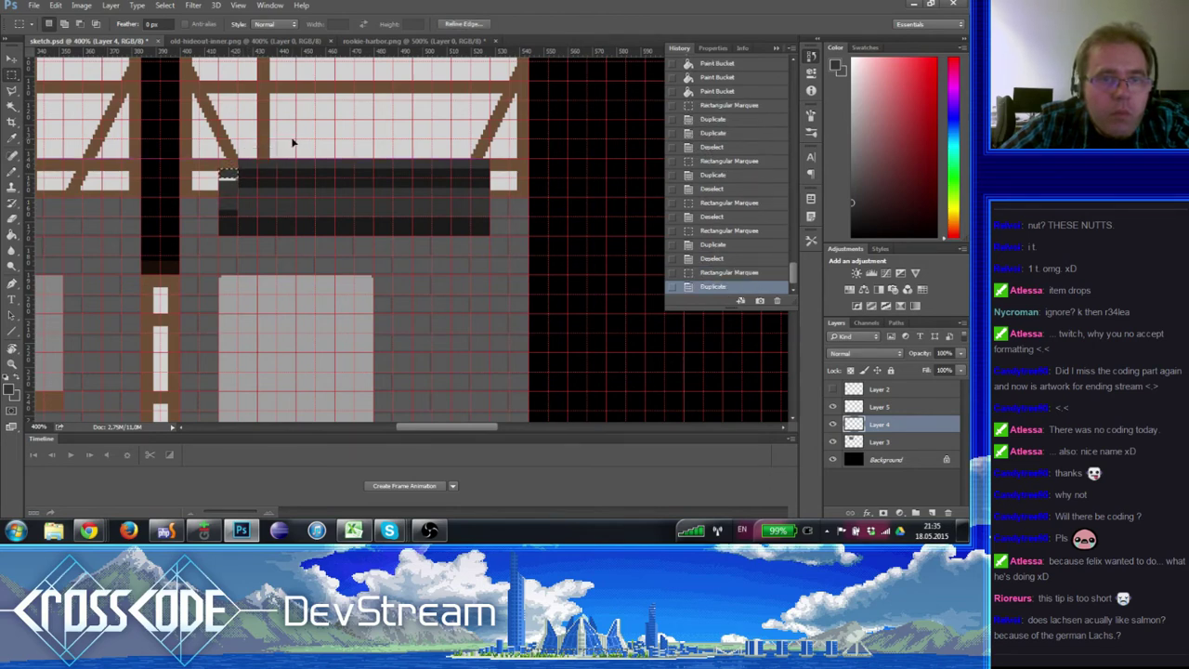
{"action": "key", "text": "ctrl+d"}
- Duplicate the left armrest piece onto the right end of the dark block
{"action": "scroll", "coordinate": [292, 142], "scroll_direction": "left", "scroll_amount": 1}
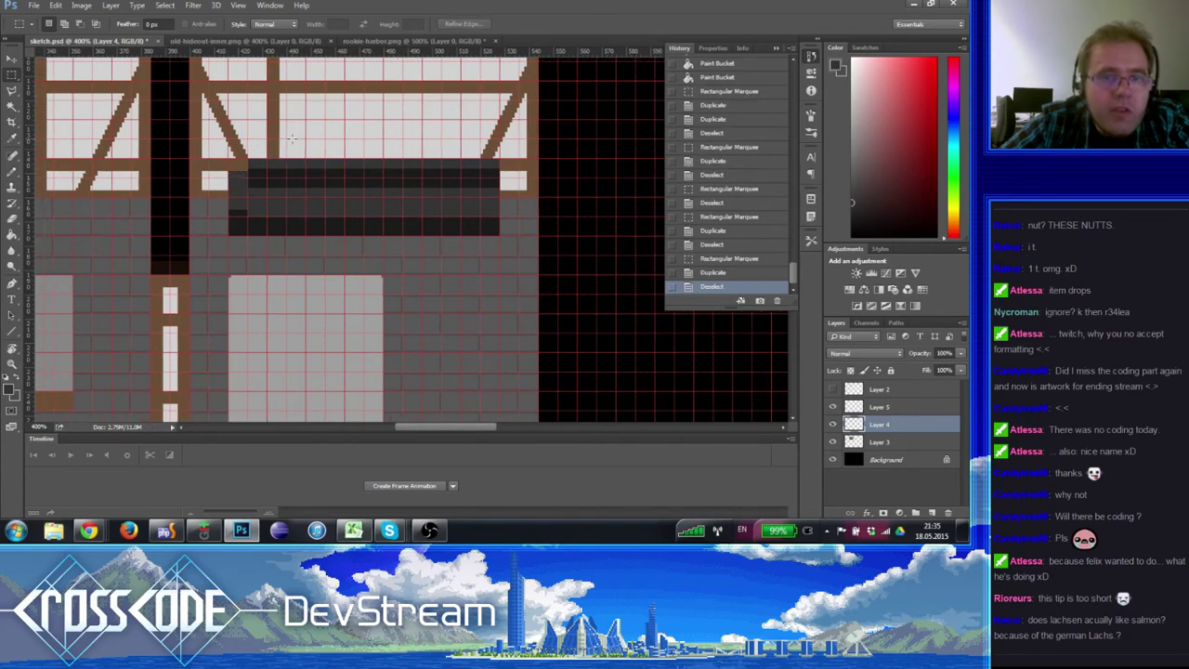
{"action": "scroll", "coordinate": [408, 227], "scroll_direction": "right", "scroll_amount": 3}
{"action": "scroll", "coordinate": [409, 227], "scroll_direction": "up", "scroll_amount": 1}
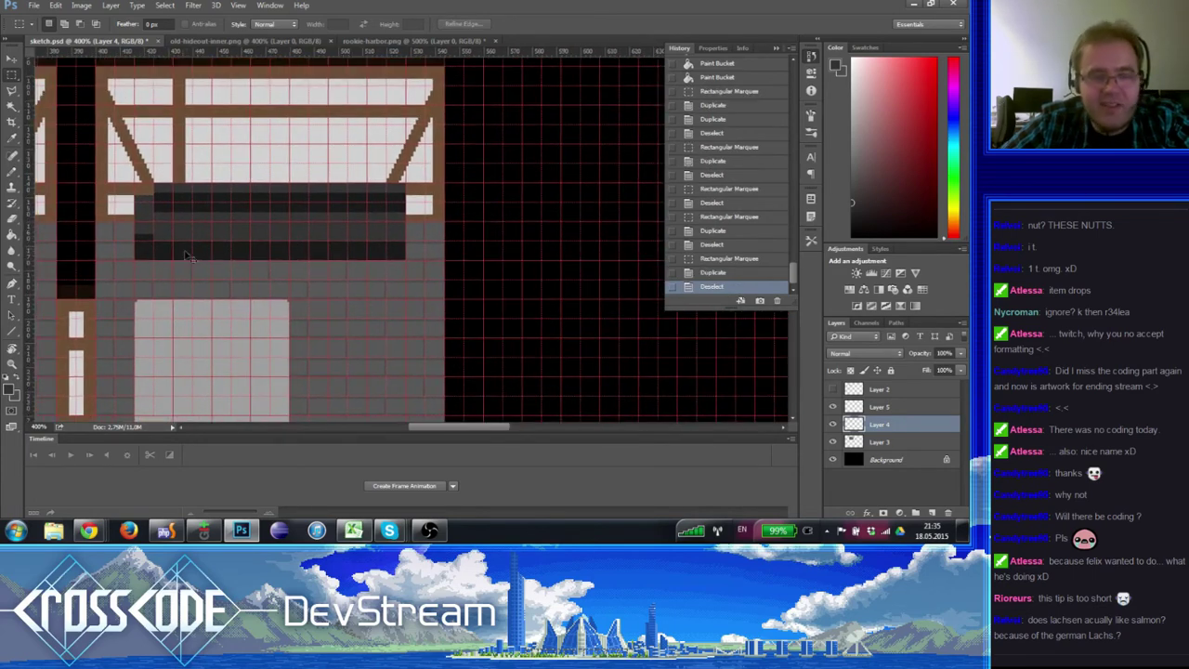
{"action": "mouse_move", "coordinate": [152, 257]}
{"action": "left_mouse_down"}
{"action": "mouse_move", "coordinate": [135, 194]}
{"action": "mouse_move", "coordinate": [148, 232]}
{"action": "mouse_move", "coordinate": [490, 275]}
{"action": "mouse_move", "coordinate": [351, 269]}
{"action": "mouse_move", "coordinate": [417, 236]}
{"action": "left_mouse_up"}
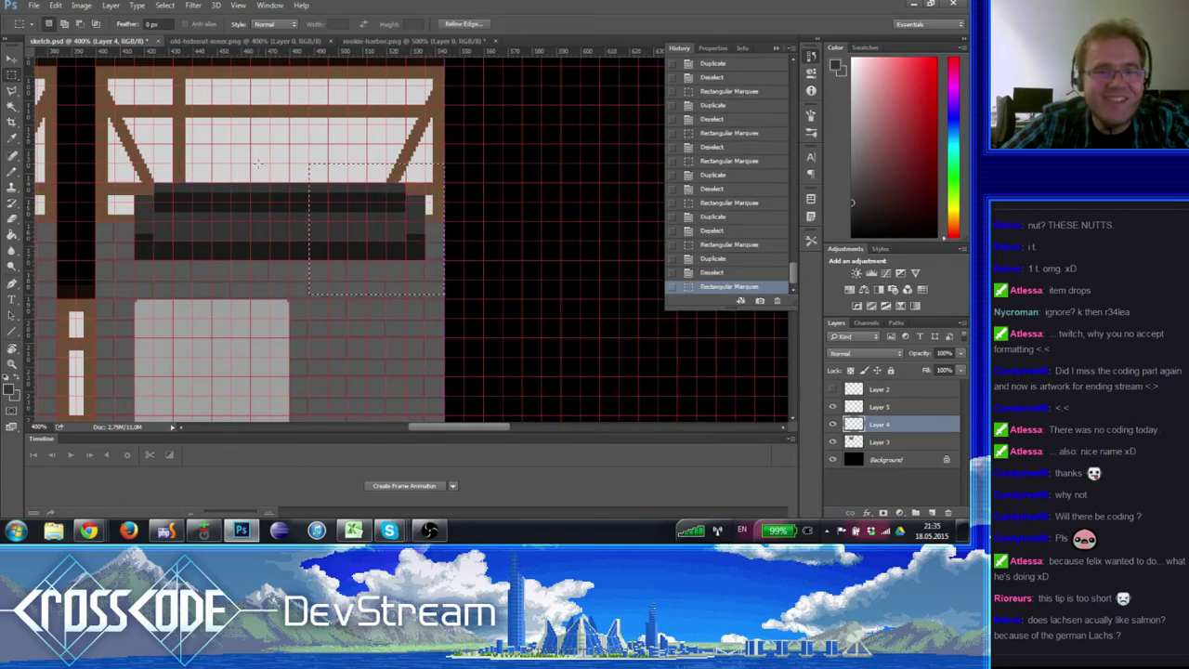
{"action": "key", "text": "ctrl+d"}
- Shorten the dark block by clearing the right part of its middle and moving the right armrest inward
{"action": "left_click_drag", "start_coordinate": [251, 177], "coordinate": [405, 261]}
{"action": "key", "text": "Delete"}
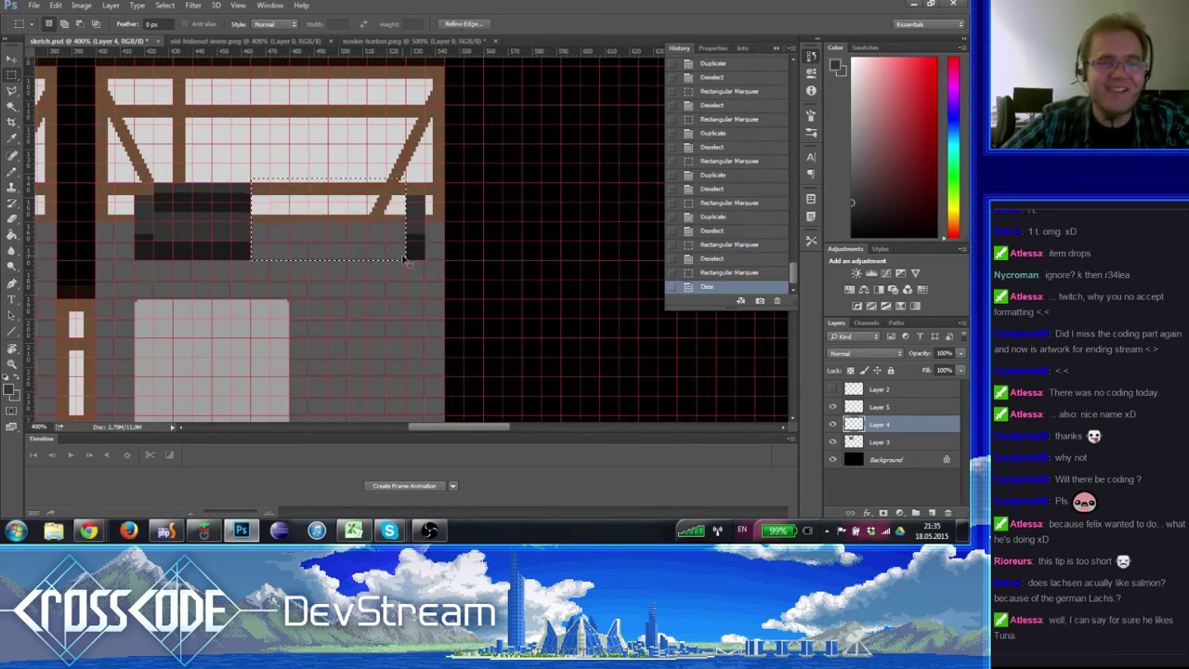
{"action": "key", "text": "ctrl+d"}
{"action": "left_click_drag", "start_coordinate": [471, 304], "coordinate": [279, 210]}
{"action": "key", "text": "ctrl+d"}
- Fill the gap before the right armrest with a duplicated strip of the block's middle and check it with the grid off
{"action": "left_click_drag", "start_coordinate": [247, 260], "coordinate": [255, 186]}
{"action": "left_click_drag", "start_coordinate": [260, 198], "coordinate": [276, 198]}
{"action": "key", "text": "ctrl+d"}
{"action": "key", "text": "ctrl+apostrophe"}
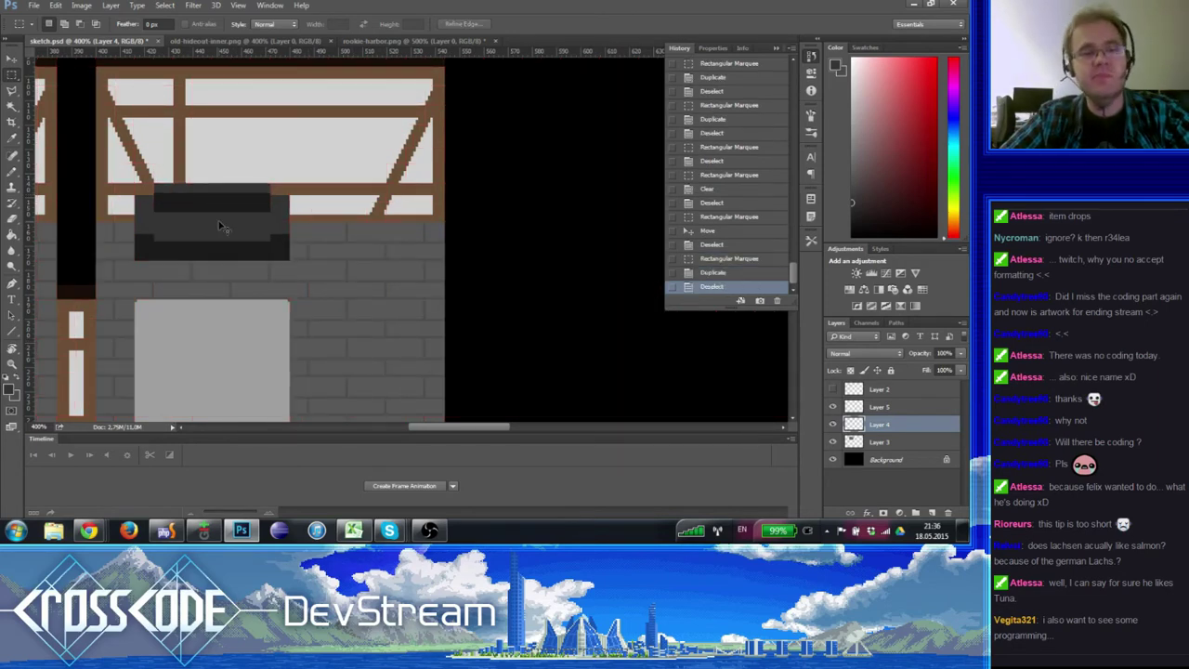
{"action": "key", "text": "ctrl+apostrophe"}
{"action": "key", "text": "ctrl+apostrophe"}
{"action": "key", "text": "ctrl+apostrophe"}
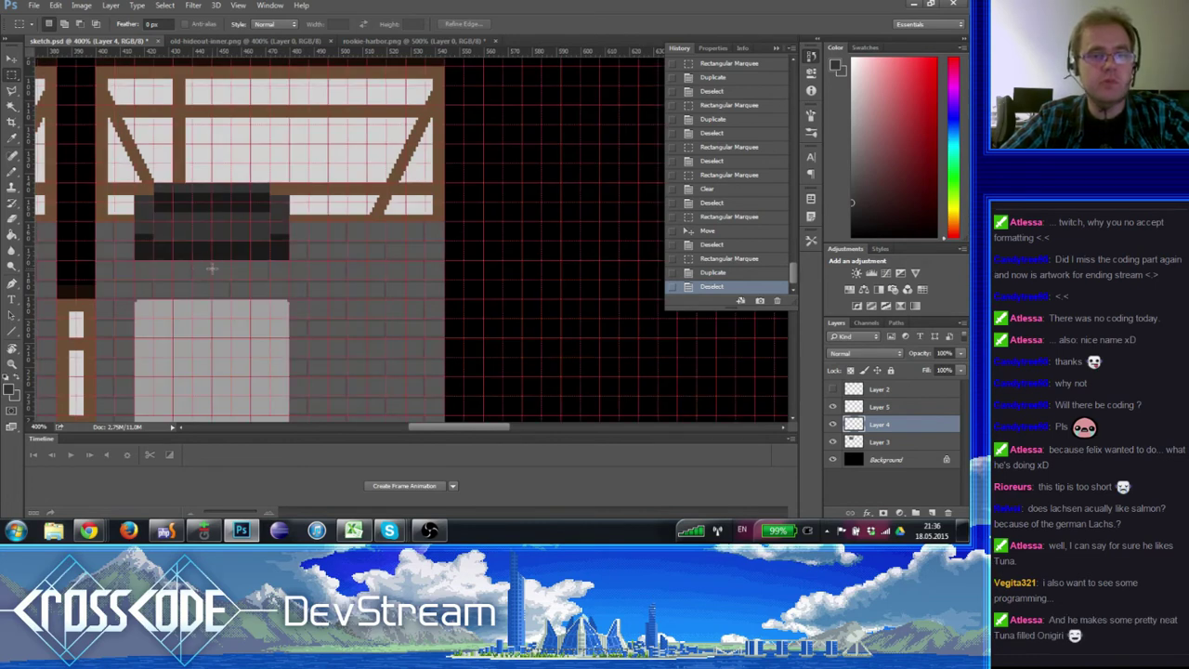
- Duplicate the dark block's left half with its armrest as a second, smaller block to the right on the brick wall
{"action": "mouse_move", "coordinate": [154, 184]}
{"action": "left_mouse_down"}
{"action": "mouse_move", "coordinate": [230, 260]}
{"action": "mouse_move", "coordinate": [376, 232]}
{"action": "left_mouse_up"}
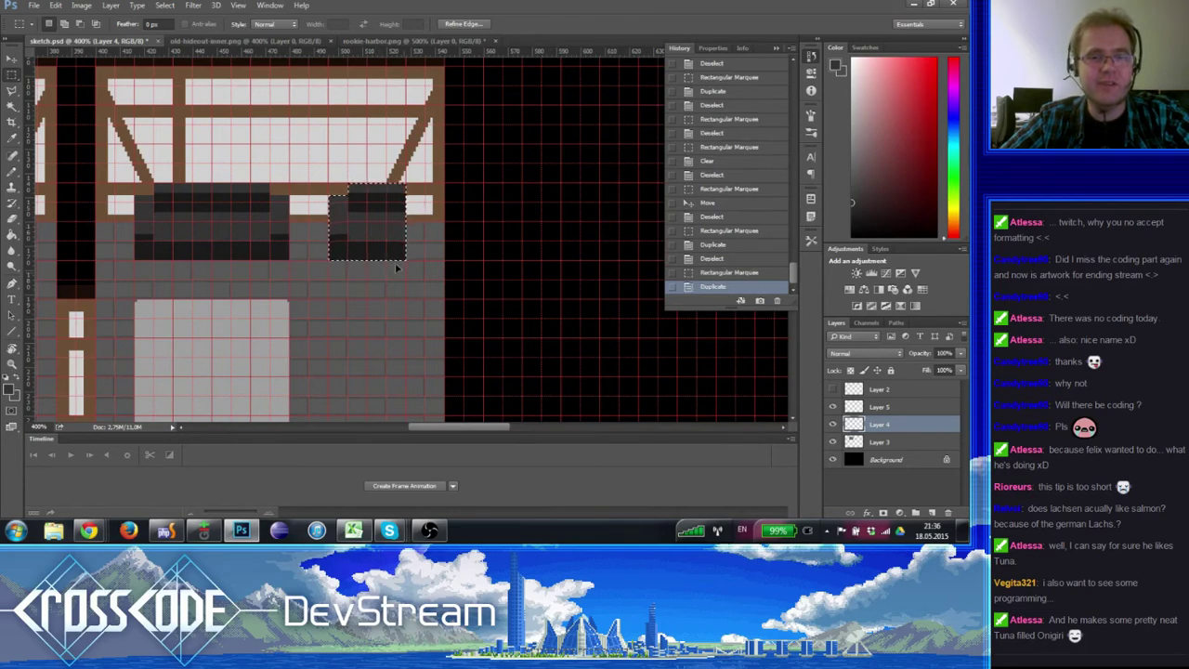
{"action": "key", "text": "ctrl+d"}
{"action": "left_click_drag", "start_coordinate": [428, 287], "coordinate": [384, 212]}
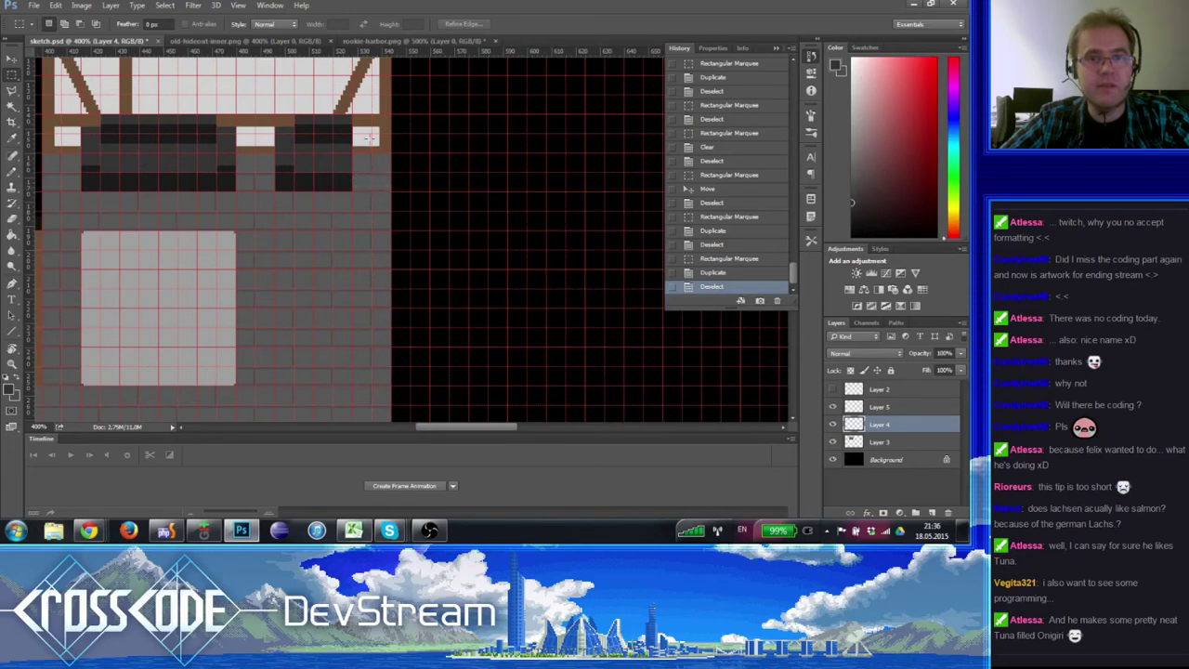
- Fill a thin strip from the smaller block's top to the wall's right edge with dark grey, and select a narrow column along that edge
{"action": "mouse_move", "coordinate": [350, 116]}
{"action": "left_mouse_down"}
{"action": "mouse_move", "coordinate": [399, 118]}
{"action": "mouse_move", "coordinate": [391, 123]}
{"action": "left_mouse_up"}
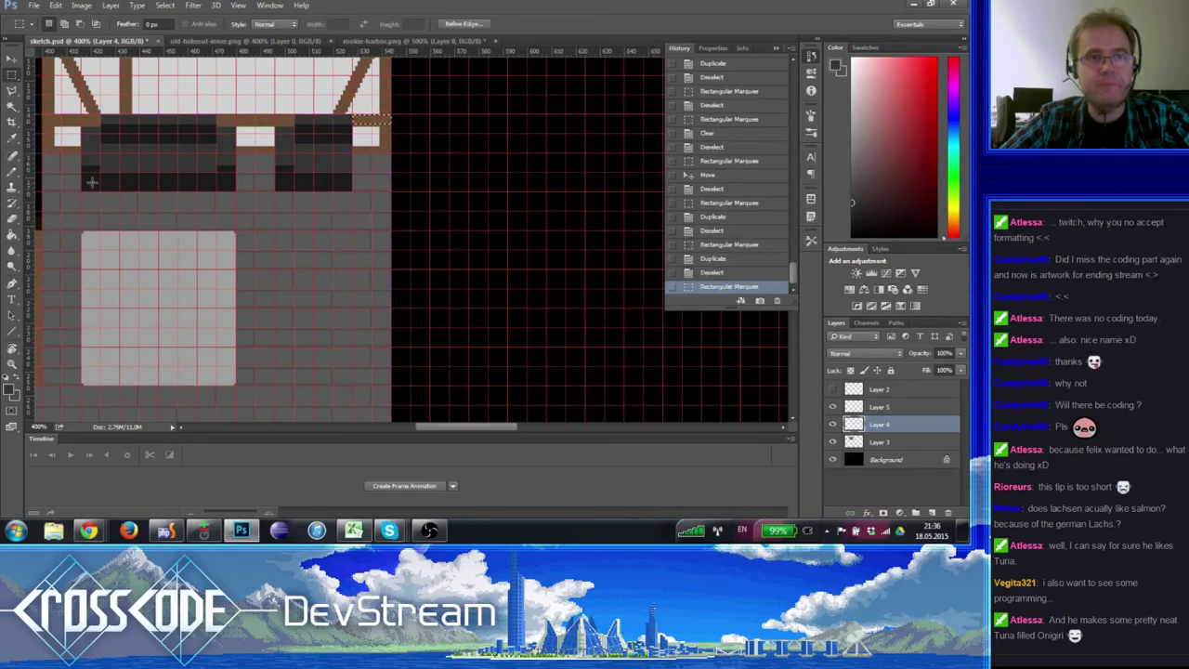
{"action": "key", "text": "g"}
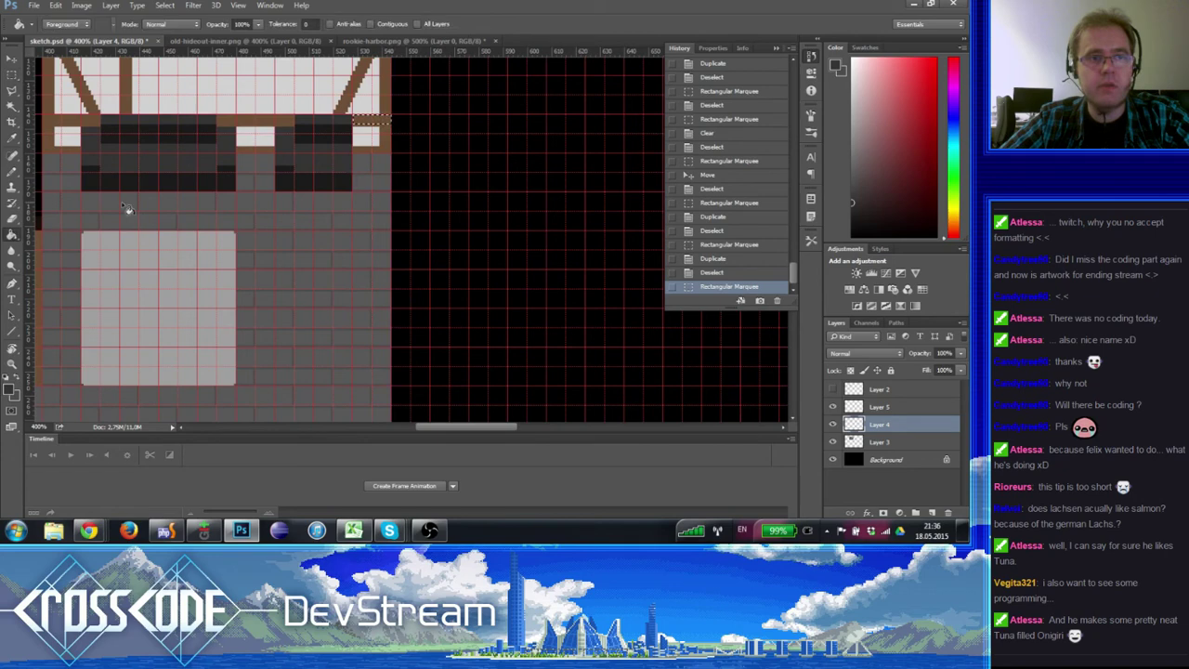
{"action": "left_click", "coordinate": [362, 122]}
{"action": "left_click", "coordinate": [12, 75]}
{"action": "left_click", "coordinate": [365, 141]}
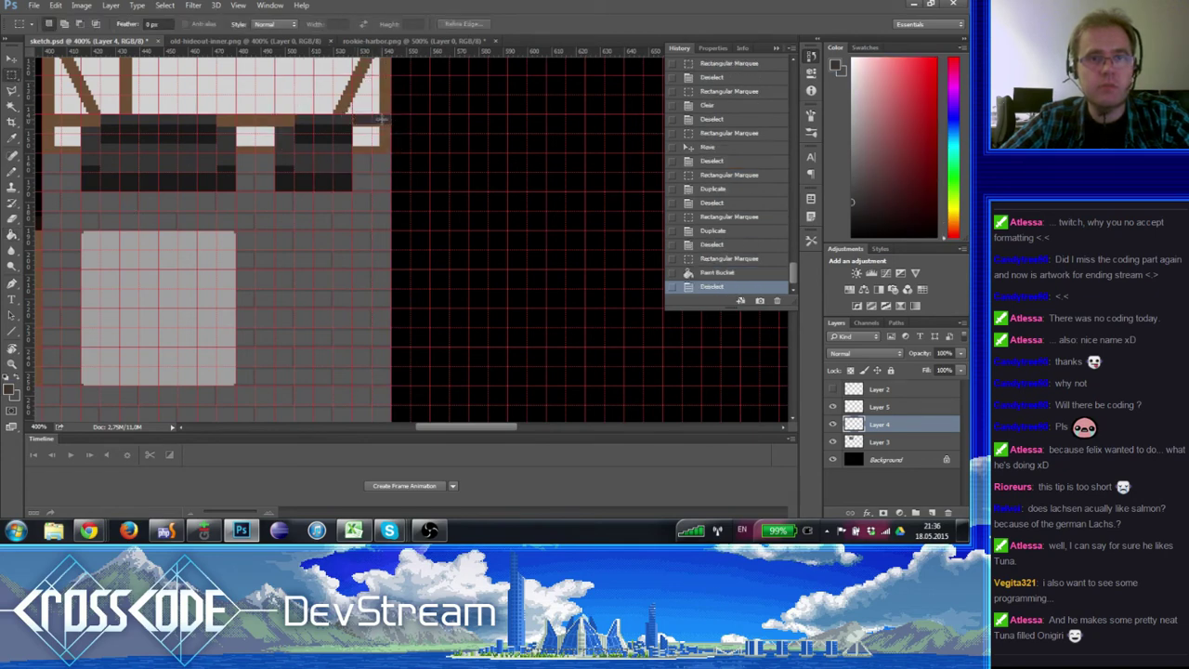
{"action": "left_click_drag", "start_coordinate": [382, 119], "coordinate": [380, 320]}
{"action": "left_click_drag", "start_coordinate": [380, 321], "coordinate": [642, 350]}
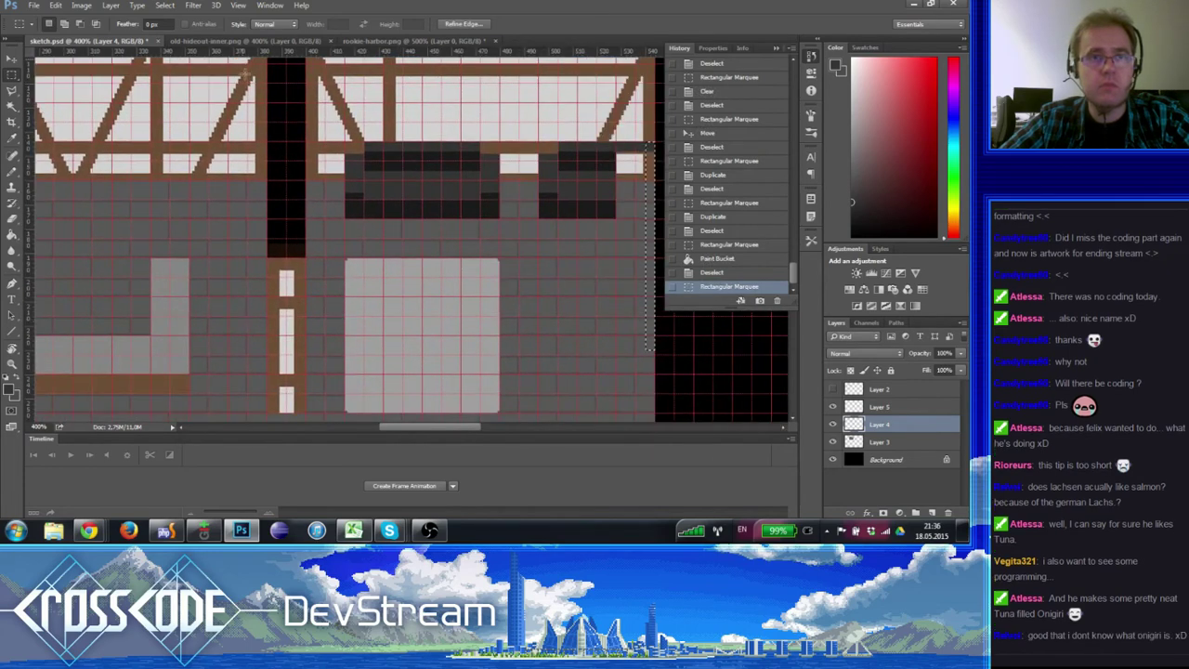
- Look through old-hideout-inner.png and rookie-harbor.png, and copy the front-facing wooden bench from rookie-harbor.png
{"action": "left_click", "coordinate": [251, 42]}
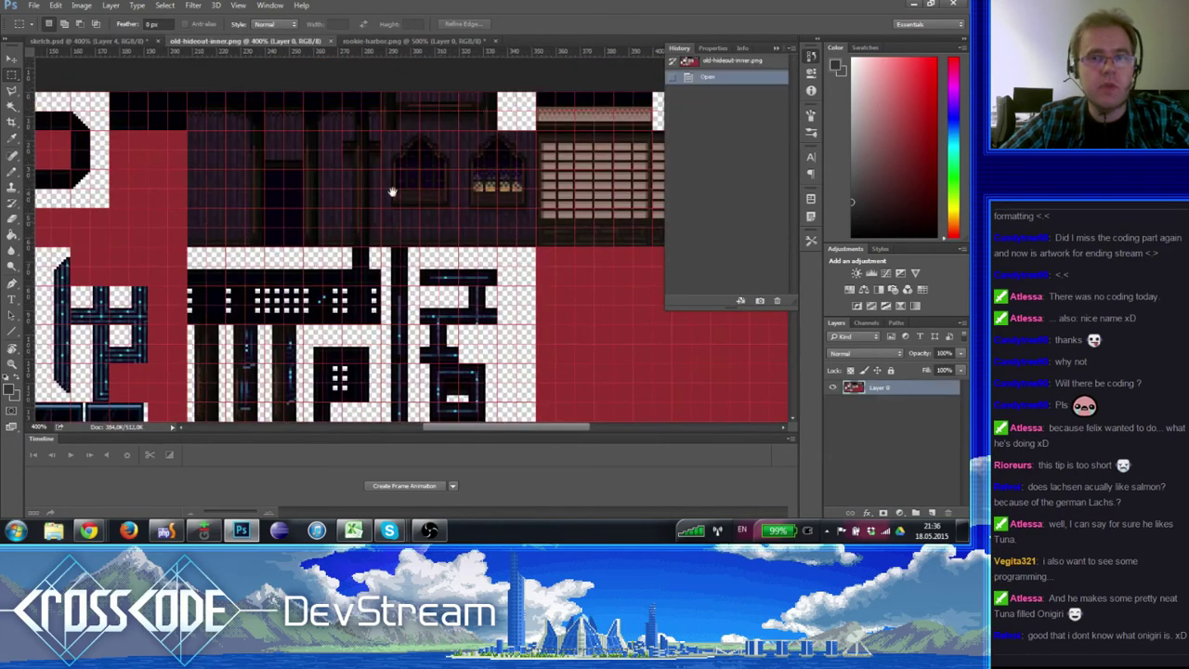
{"action": "mouse_move", "coordinate": [392, 191]}
{"action": "left_mouse_down"}
{"action": "mouse_move", "coordinate": [253, 260]}
{"action": "mouse_move", "coordinate": [433, 178]}
{"action": "mouse_move", "coordinate": [437, 139]}
{"action": "left_mouse_up"}
{"action": "left_click", "coordinate": [93, 42]}
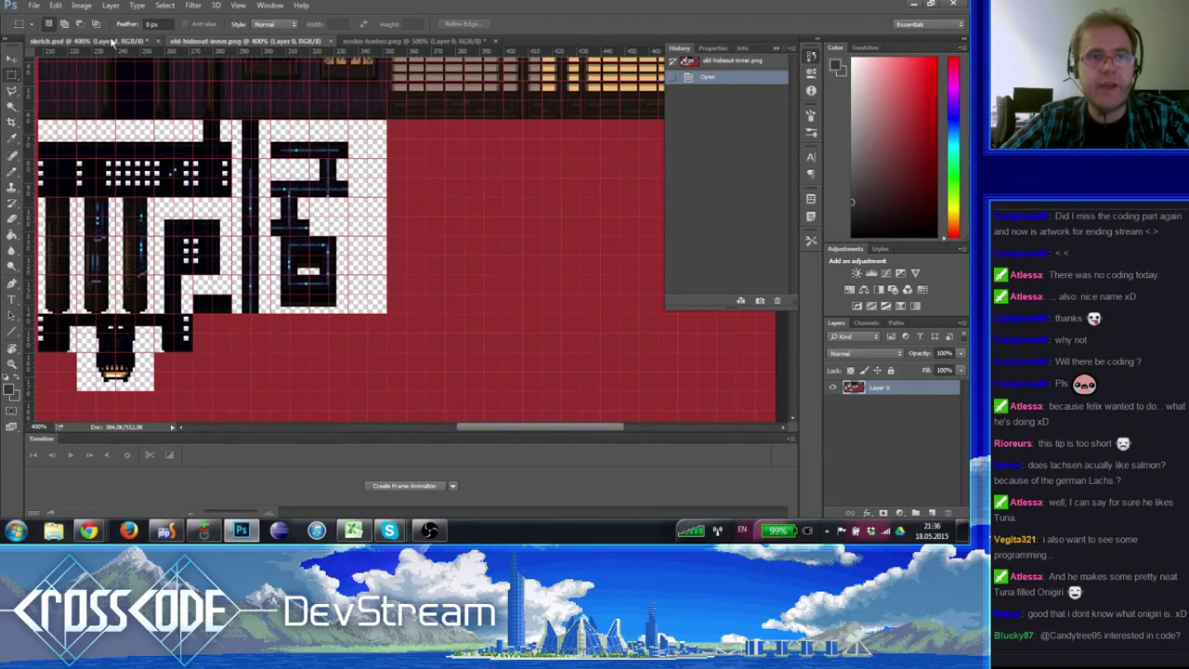
{"action": "left_click", "coordinate": [413, 41]}
{"action": "left_click_drag", "start_coordinate": [604, 283], "coordinate": [482, 286]}
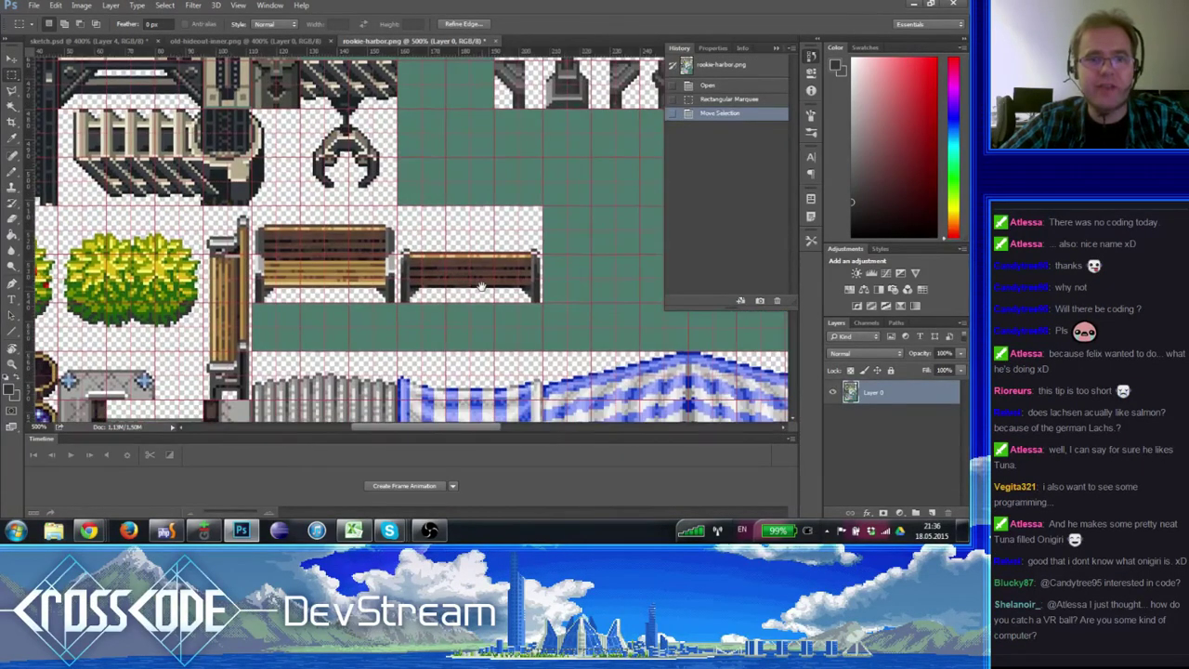
{"action": "key", "text": "ctrl+d"}
{"action": "left_click_drag", "start_coordinate": [397, 302], "coordinate": [253, 206]}
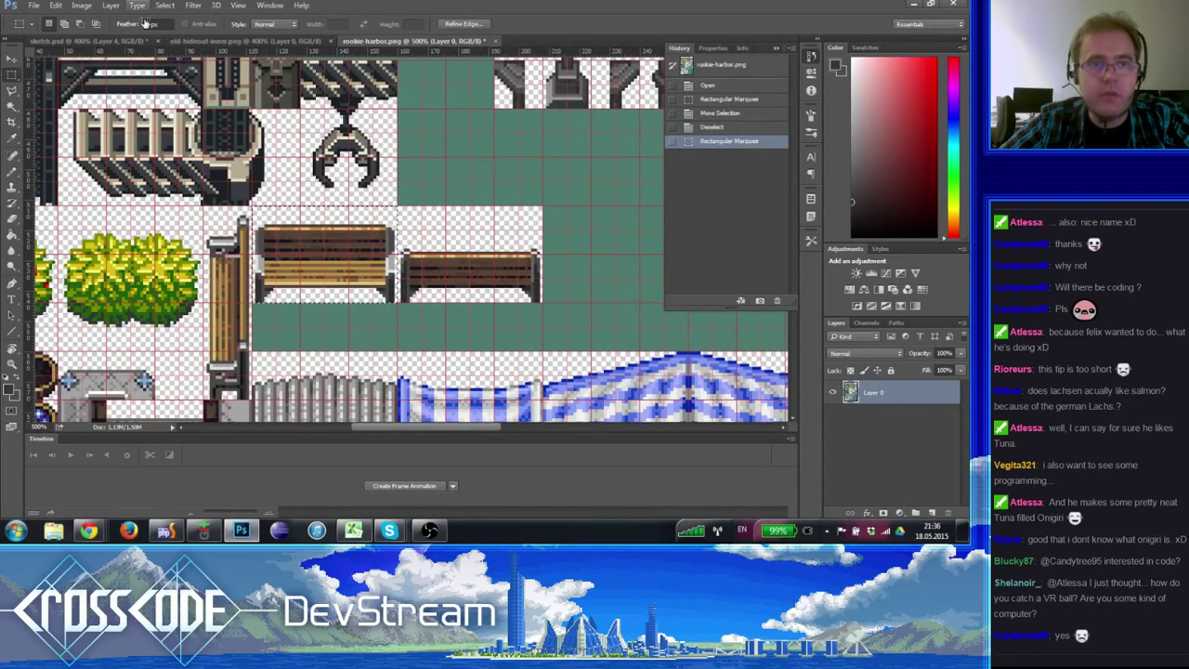
- Paste the wooden bench into sketch.psd, place it on the brick wall just below the smaller dark block, and clear the selection
{"action": "left_click", "coordinate": [238, 43]}
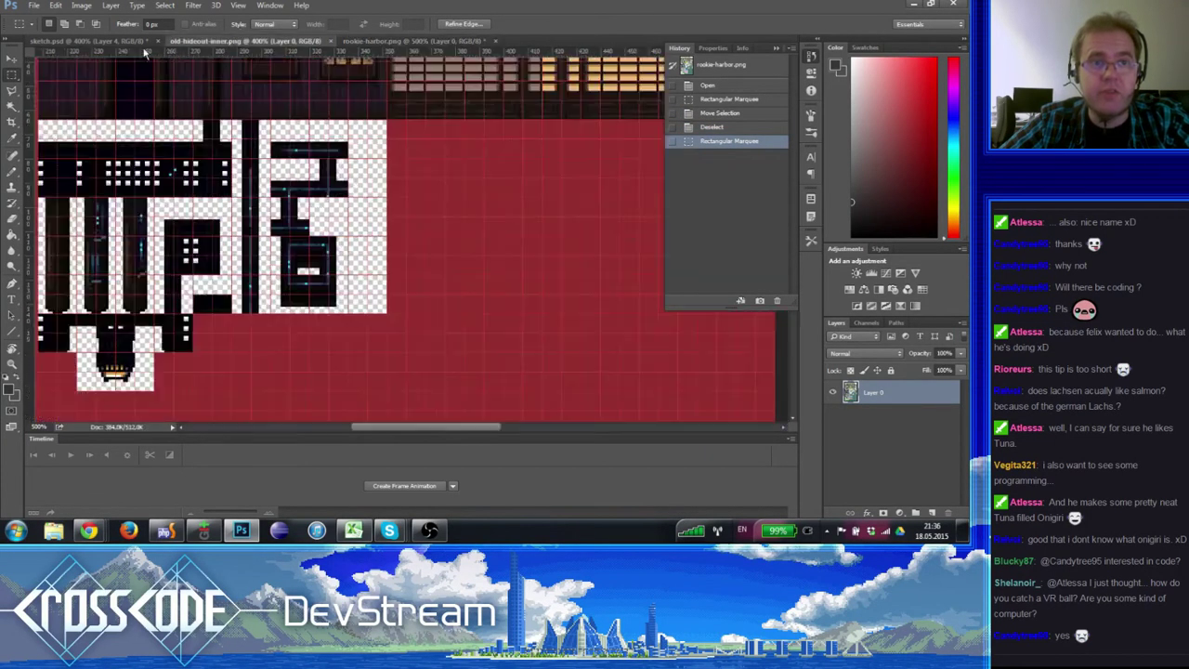
{"action": "left_click", "coordinate": [98, 41]}
{"action": "key", "text": "ctrl+v"}
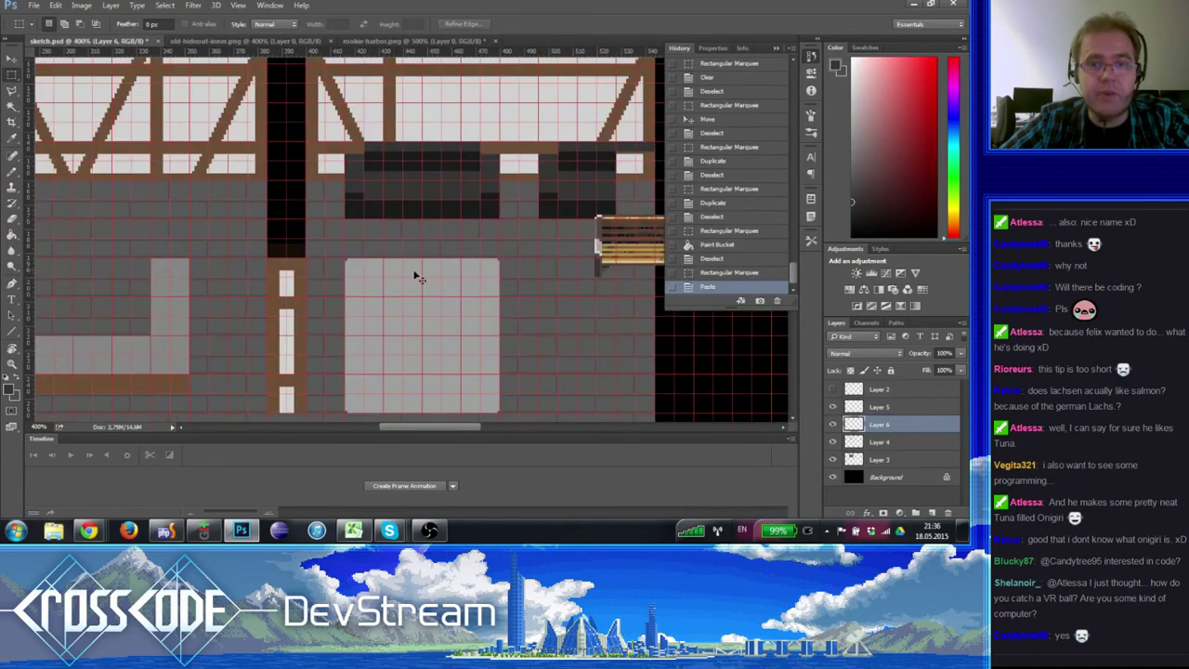
{"action": "left_click_drag", "start_coordinate": [611, 256], "coordinate": [558, 297]}
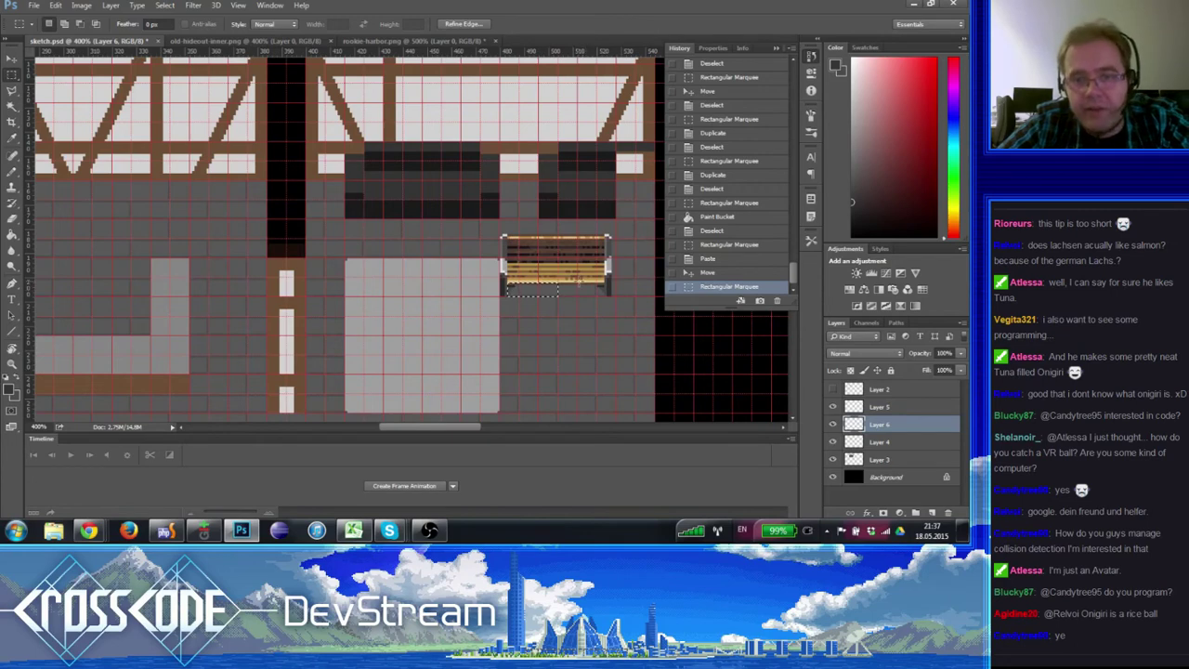
{"action": "key", "text": "alt"}
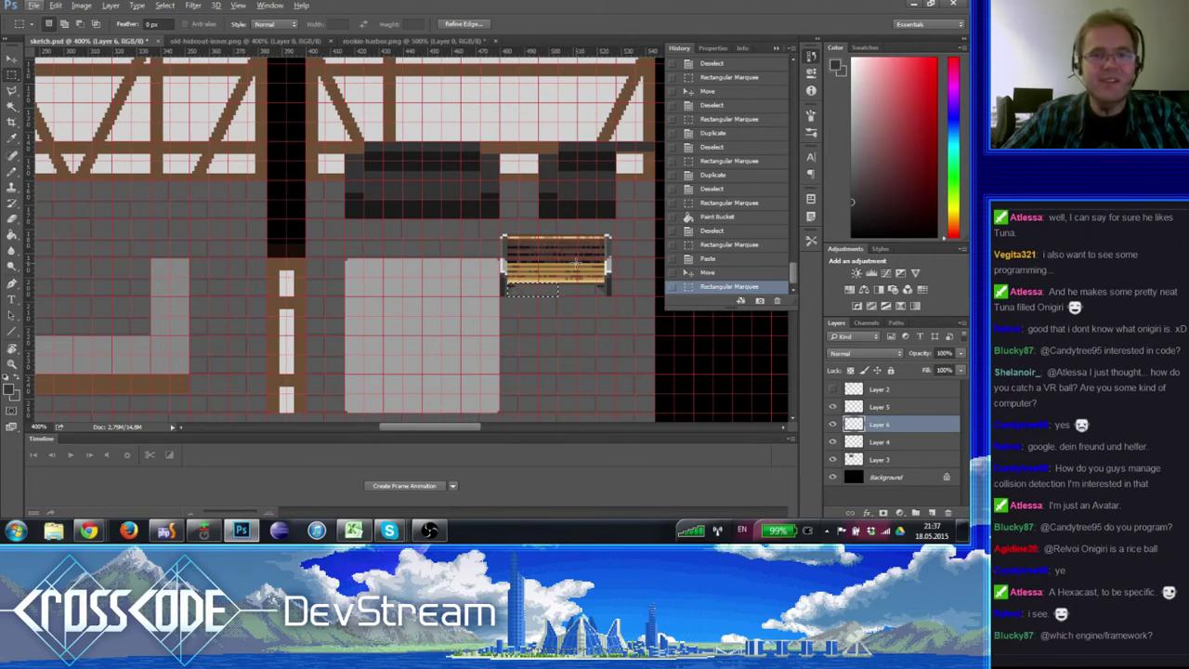
{"action": "left_click", "coordinate": [495, 208]}
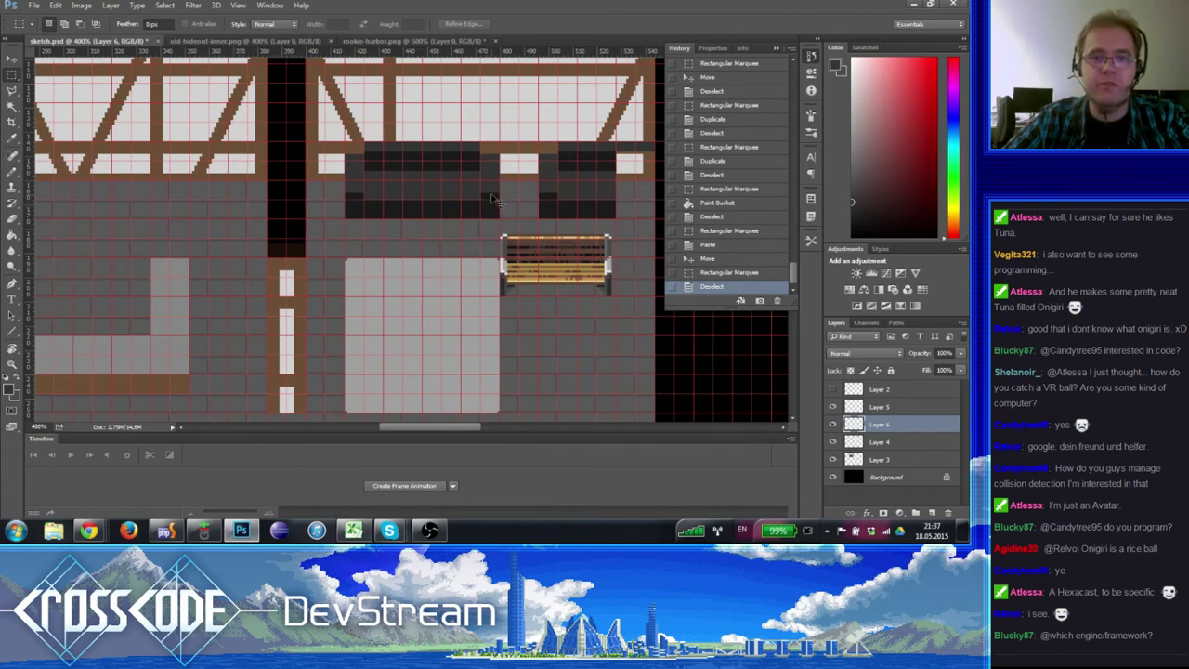
- Nudge the upper part of the larger dark block slightly downward on Layer 4
{"action": "left_click_drag", "start_coordinate": [499, 199], "coordinate": [348, 105]}
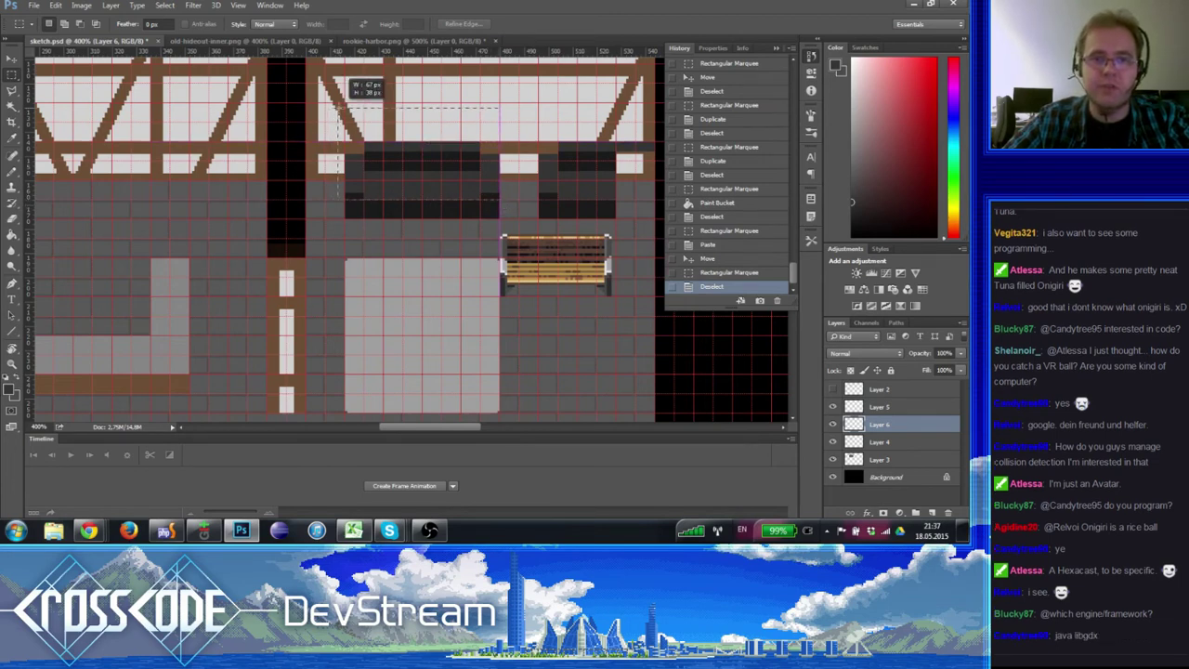
{"action": "key", "text": "ctrl+c"}
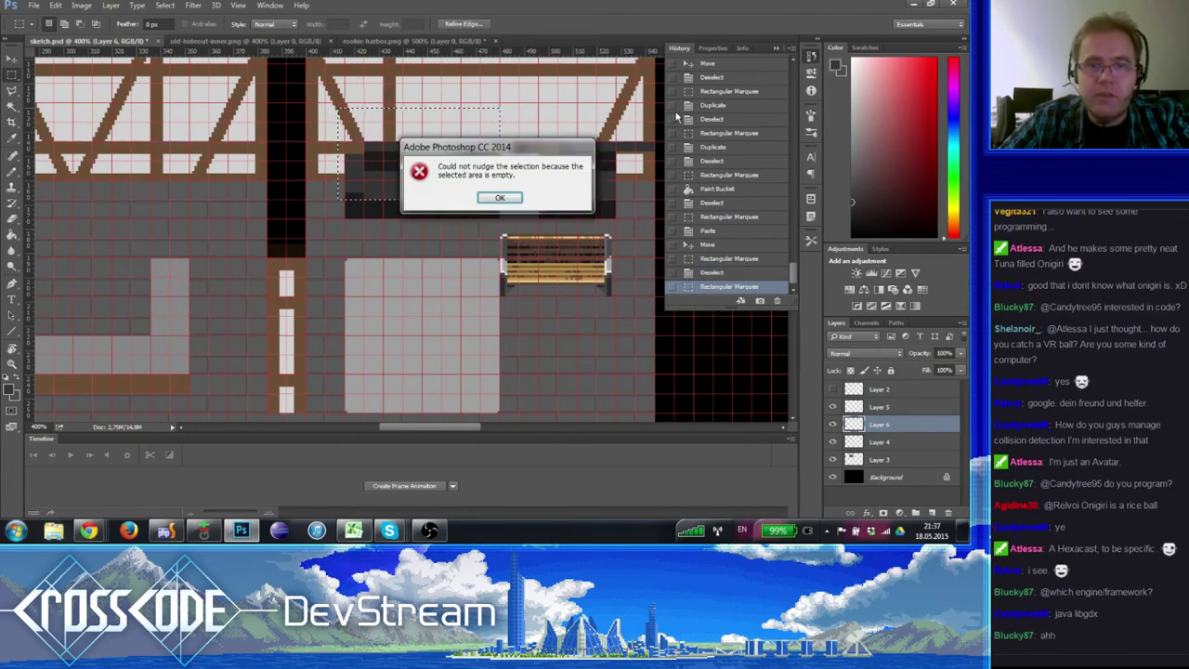
{"action": "key", "text": "Return"}
{"action": "left_click", "coordinate": [869, 442]}
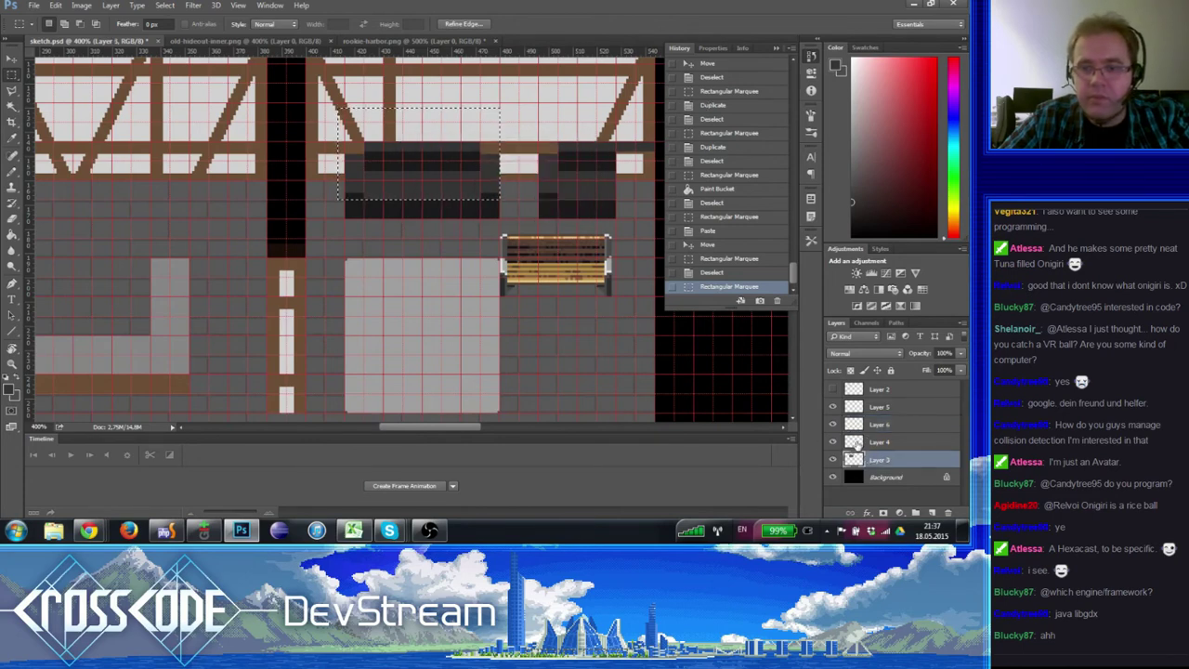
{"action": "left_click", "coordinate": [833, 443]}
{"action": "left_click", "coordinate": [833, 442]}
{"action": "key", "text": "Down"}
{"action": "key", "text": "Down"}
{"action": "key", "text": "Down"}
{"action": "key", "text": "Down"}
{"action": "key", "text": "Down"}
{"action": "key", "text": "Down"}
{"action": "key", "text": "Down"}
{"action": "key", "text": "Down"}
{"action": "key", "text": "Down"}
{"action": "key", "text": "Down"}
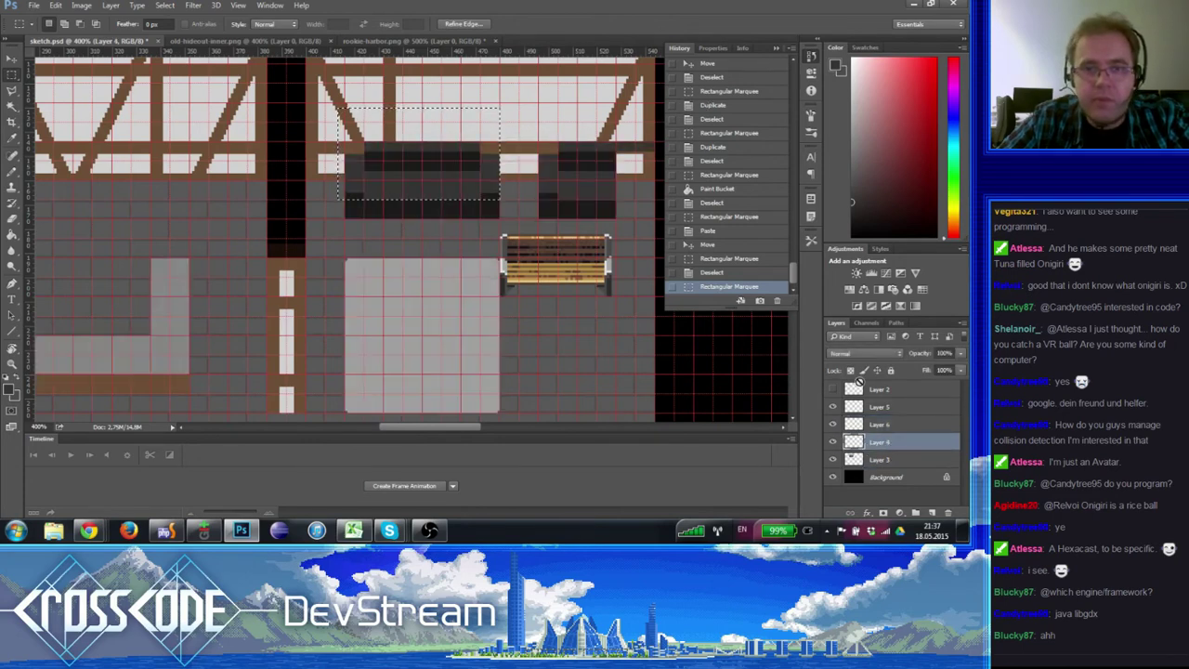
{"action": "key", "text": "ctrl+d"}
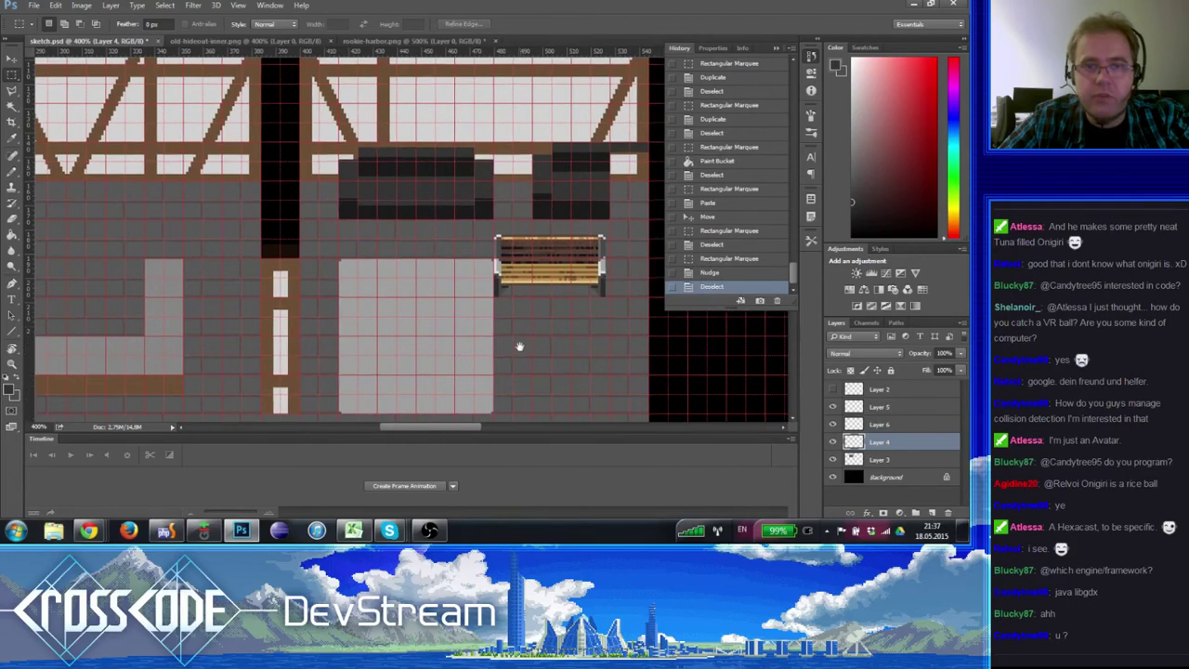
- Select the upper part of the smaller dark block plus the thin strip beside it, nudge both slightly downward on Layer 4, and deselect
{"action": "left_click_drag", "start_coordinate": [521, 345], "coordinate": [493, 325]}
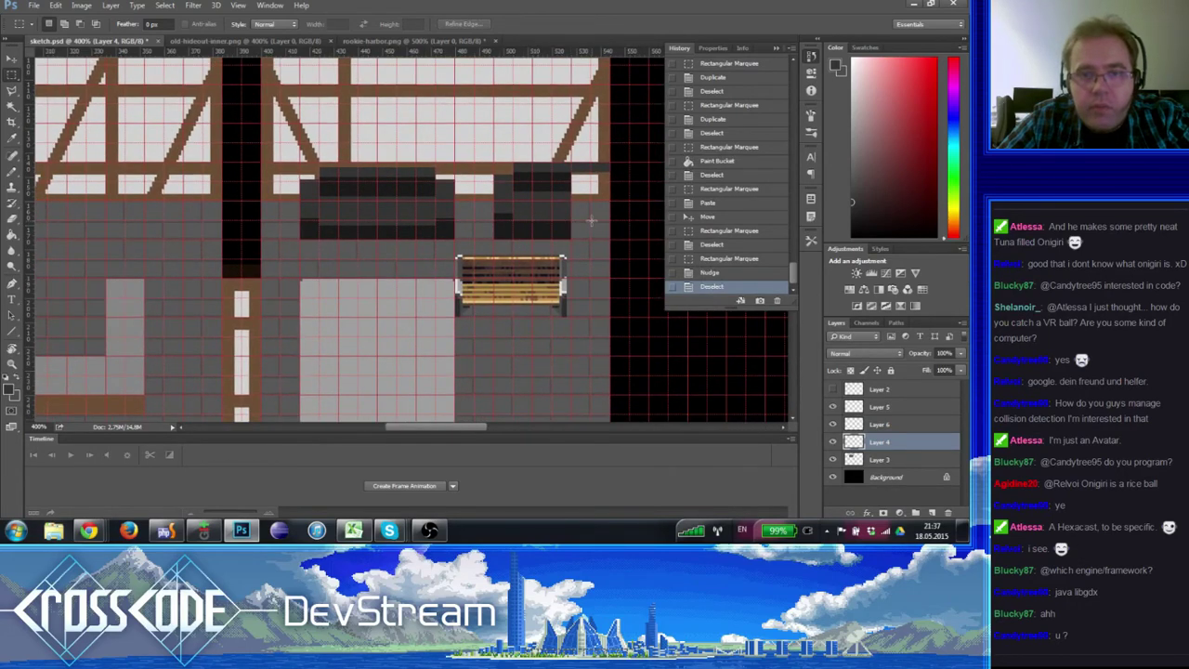
{"action": "mouse_move", "coordinate": [591, 221]}
{"action": "left_mouse_down"}
{"action": "mouse_move", "coordinate": [517, 119]}
{"action": "mouse_move", "coordinate": [500, 133]}
{"action": "left_mouse_up"}
{"action": "key", "text": "Down"}
{"action": "key", "text": "Down"}
{"action": "key", "text": "Down"}
{"action": "key", "text": "Down"}
{"action": "key", "text": "Down"}
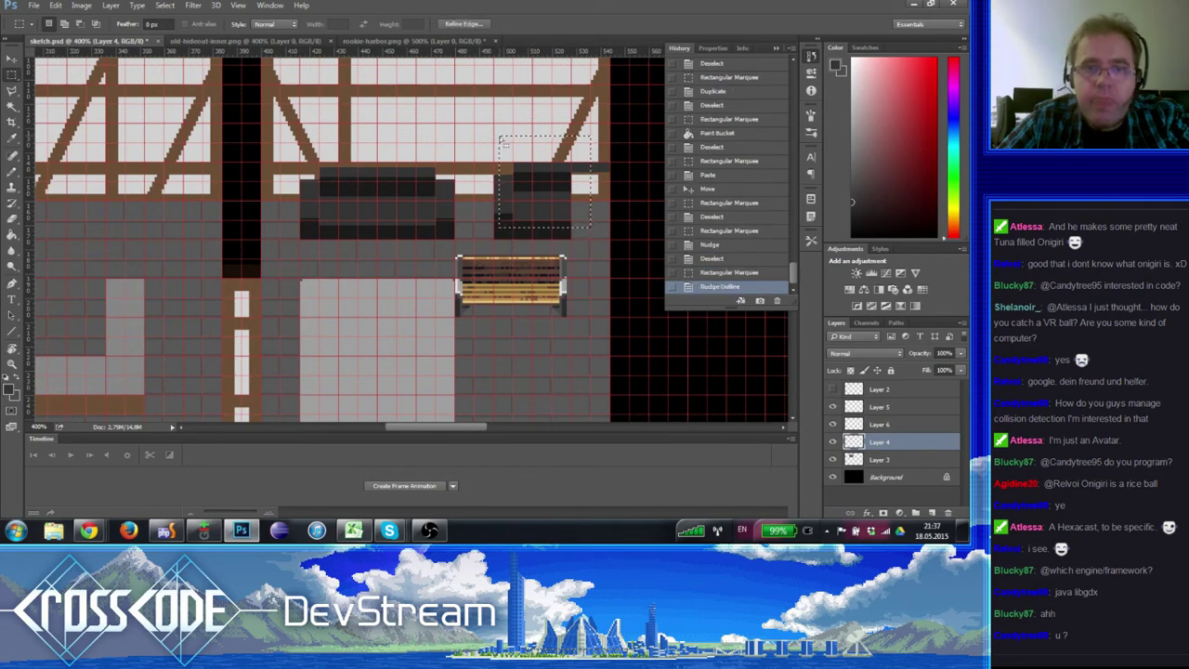
{"action": "key", "text": "Left"}
{"action": "key", "text": "Left"}
{"action": "key", "text": "Left"}
{"action": "key", "text": "Left"}
{"action": "key", "text": "Left"}
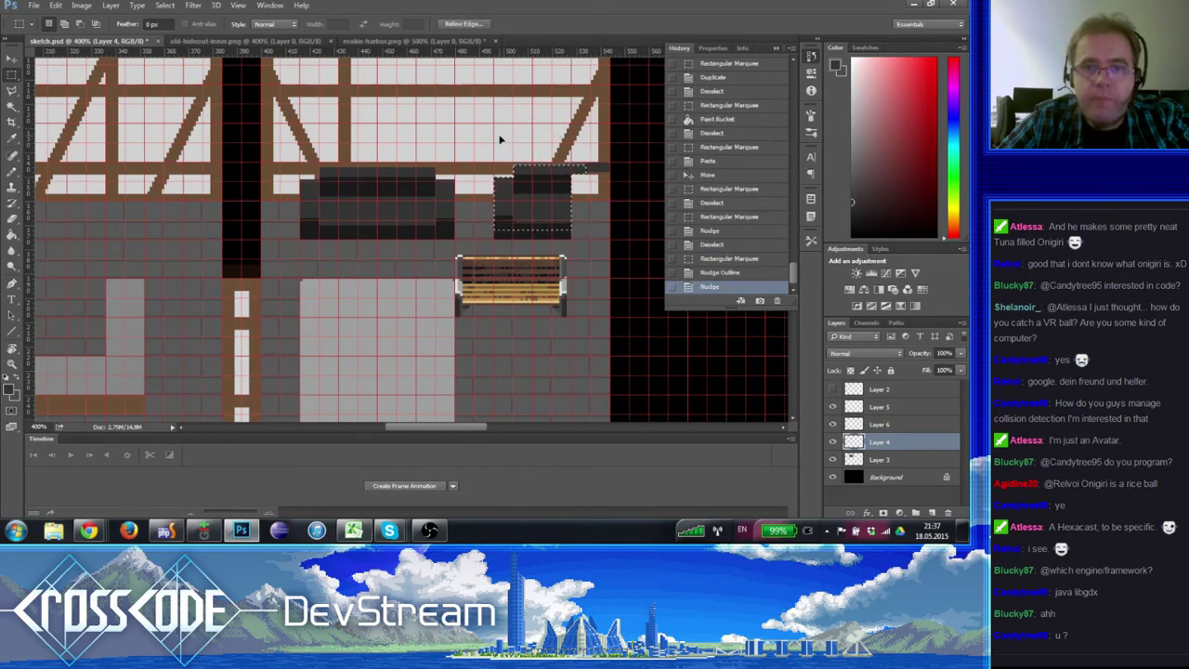
{"action": "left_click_drag", "start_coordinate": [634, 180], "coordinate": [589, 133]}
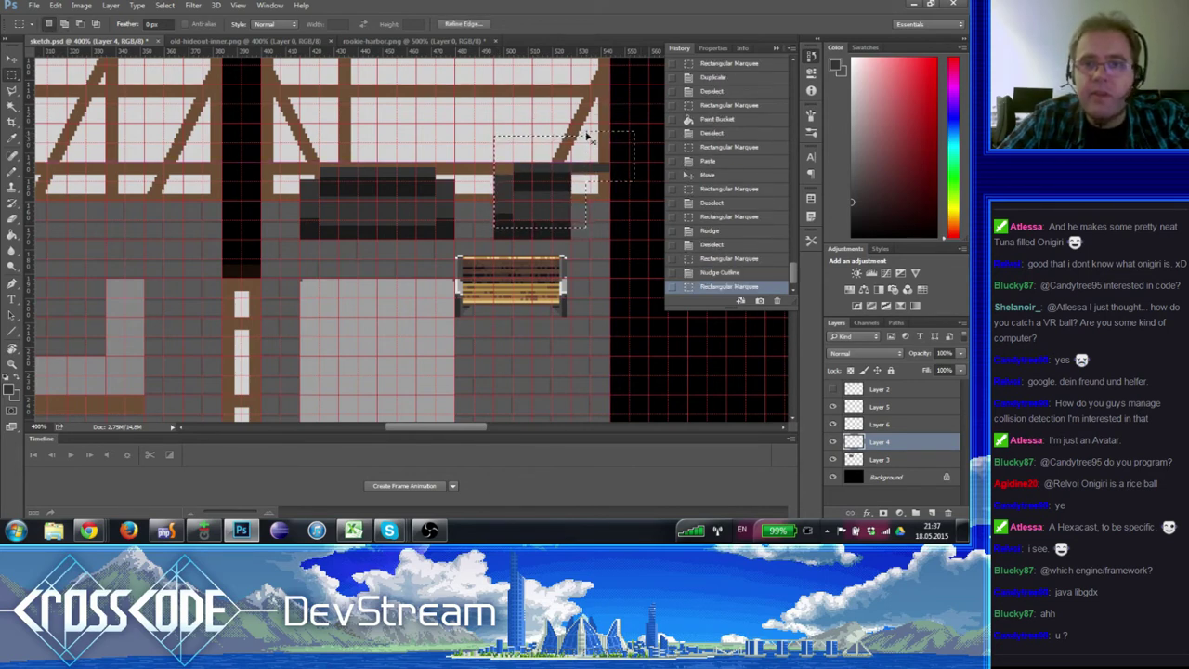
{"action": "key", "text": "ctrl+Down"}
{"action": "key", "text": "ctrl+Down"}
{"action": "key", "text": "ctrl+Down"}
{"action": "key", "text": "ctrl+Down"}
{"action": "key", "text": "ctrl+d"}
- Fill a narrow column running down the brick wall's right edge from the thin strip with dark grey, and clear the selection
{"action": "left_click_drag", "start_coordinate": [598, 224], "coordinate": [467, 171]}
{"action": "left_click_drag", "start_coordinate": [471, 119], "coordinate": [477, 283]}
{"action": "left_click", "coordinate": [12, 233]}
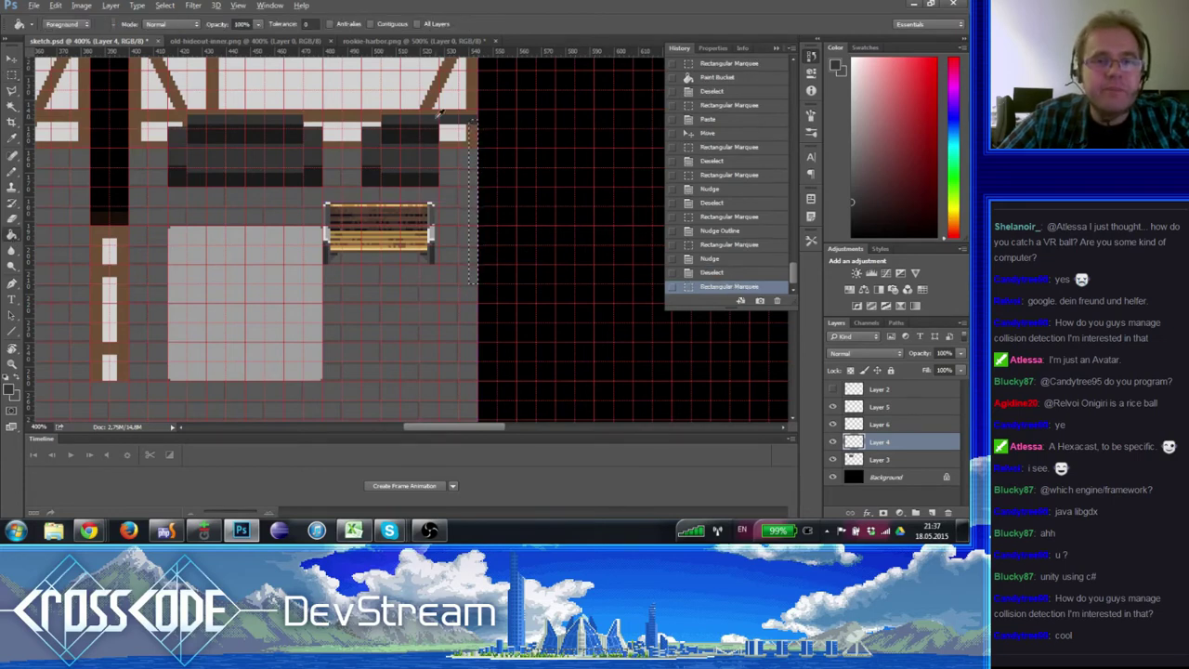
{"action": "left_click", "coordinate": [477, 147]}
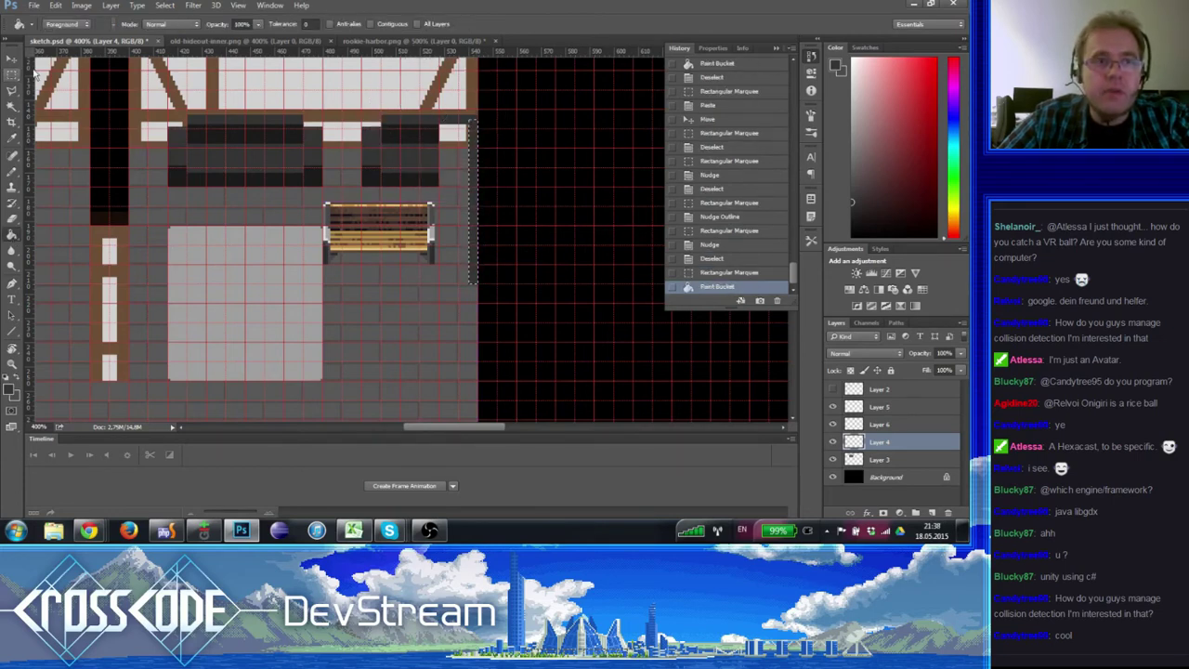
{"action": "key", "text": "ctrl+d"}
{"action": "key", "text": "m"}
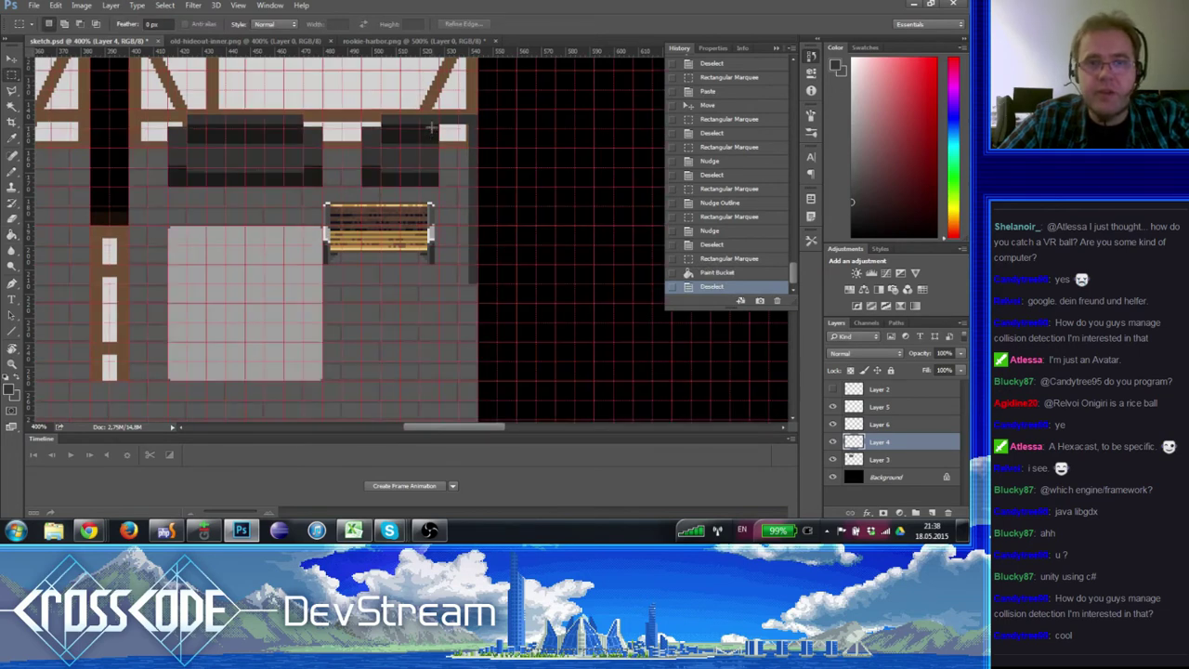
- Fill the white gap between the smaller block's top and the edge column with the near-black sampled from that block's top
{"action": "left_click_drag", "start_coordinate": [437, 121], "coordinate": [468, 141]}
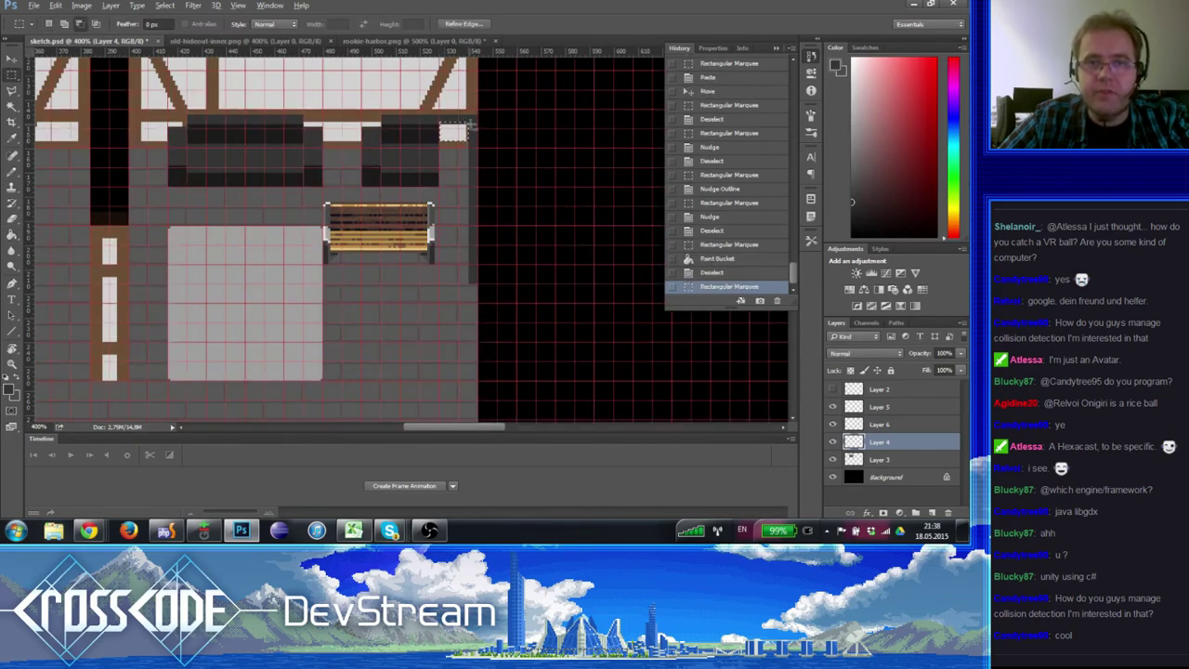
{"action": "left_click_drag", "start_coordinate": [469, 94], "coordinate": [428, 112]}
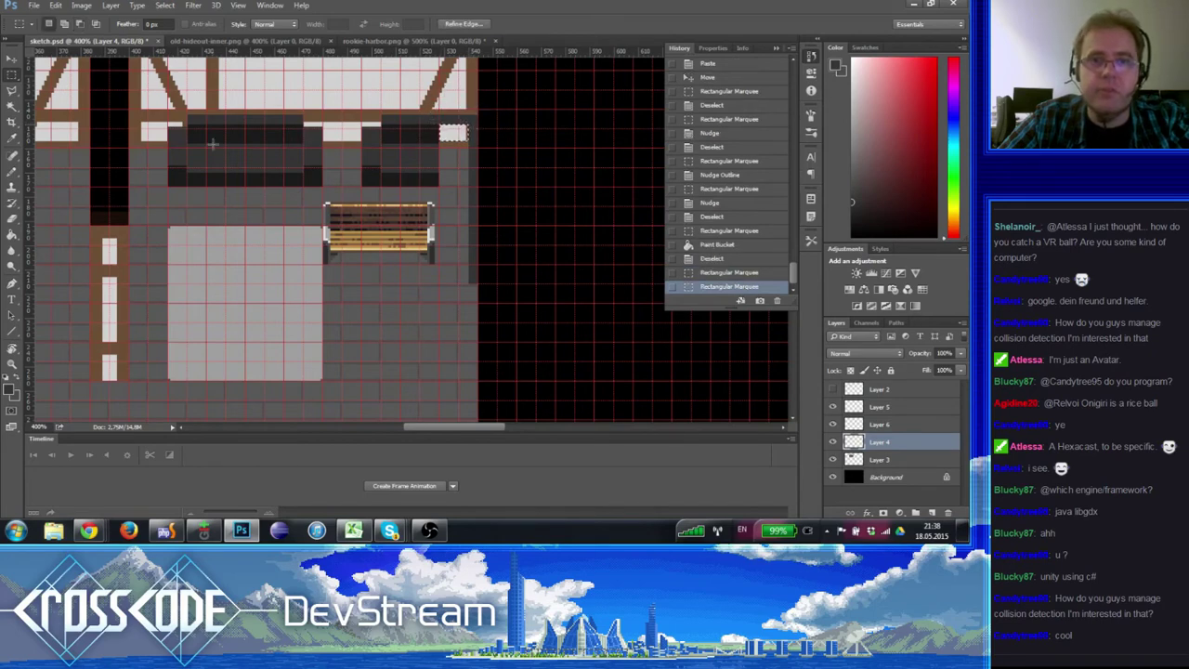
{"action": "left_click", "coordinate": [15, 237]}
{"action": "left_click", "coordinate": [413, 123]}
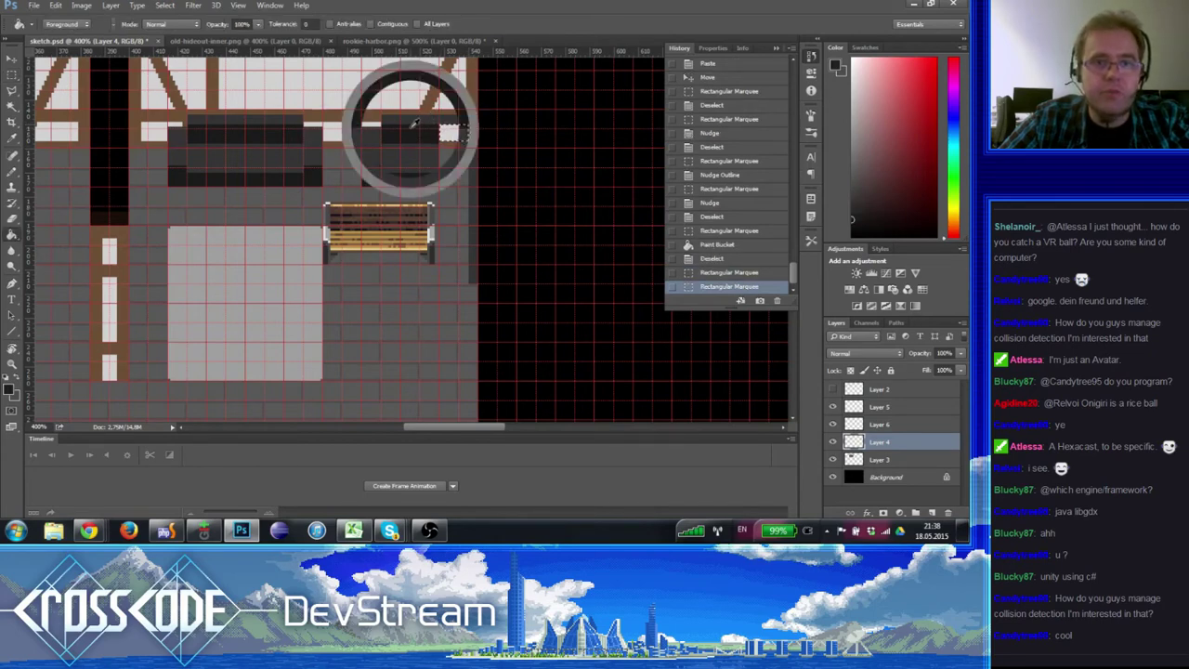
{"action": "key", "text": "ctrl+d"}
{"action": "left_click", "coordinate": [12, 74]}
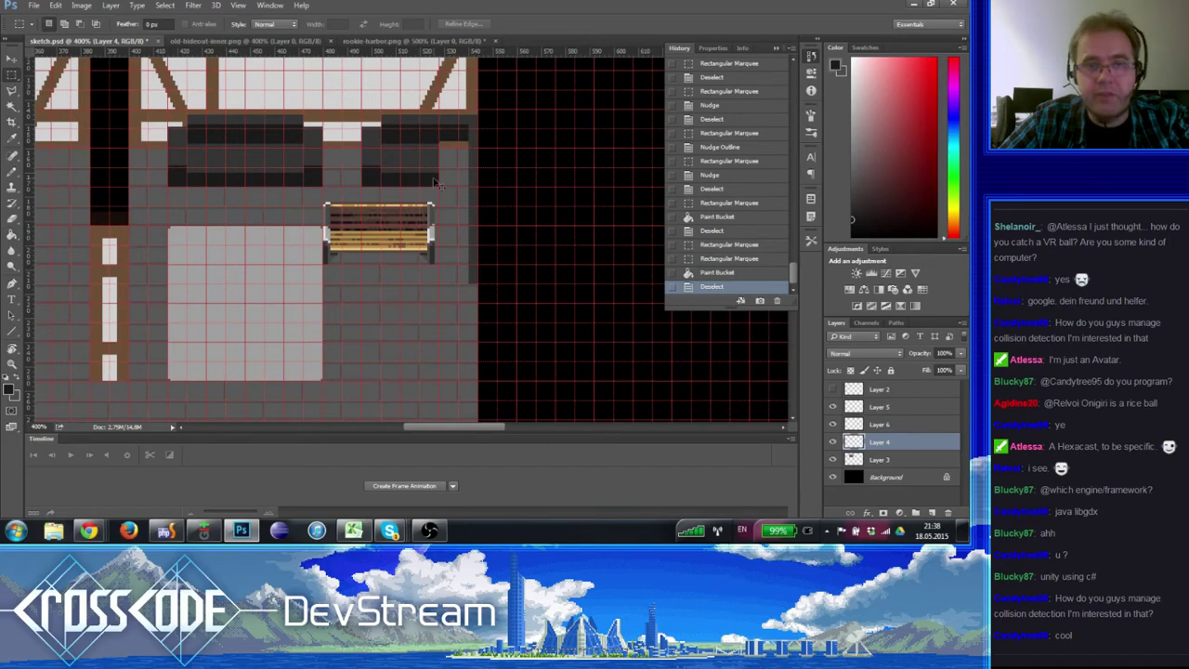
- With the grid temporarily hidden, extend the near-black fill slightly downward to line up with the lower edge of the smaller block's top
{"action": "key", "text": "ctrl+apostrophe"}
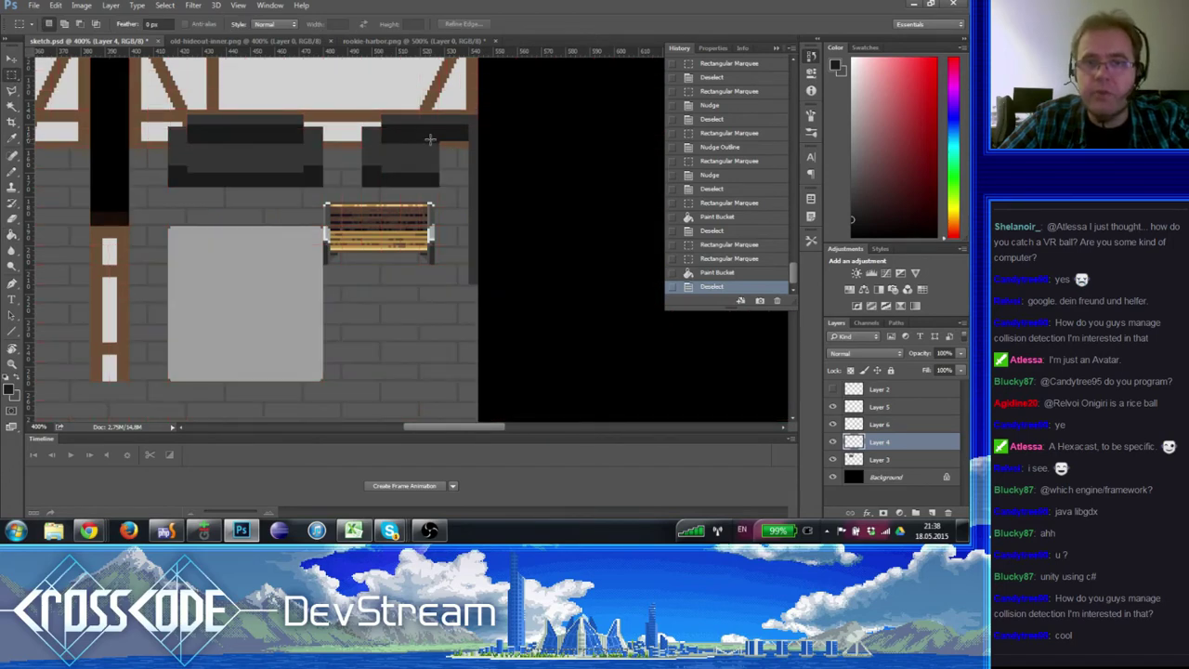
{"action": "left_click_drag", "start_coordinate": [430, 139], "coordinate": [470, 131]}
{"action": "left_click", "coordinate": [12, 237]}
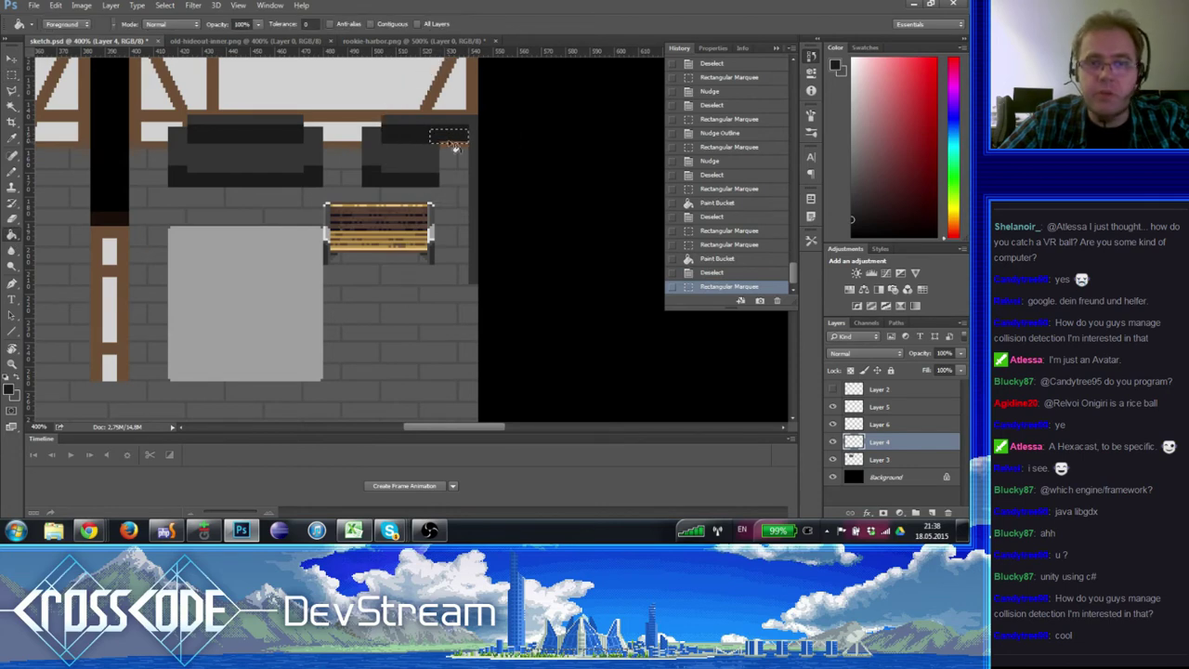
{"action": "left_click", "coordinate": [452, 145]}
{"action": "left_click", "coordinate": [11, 74]}
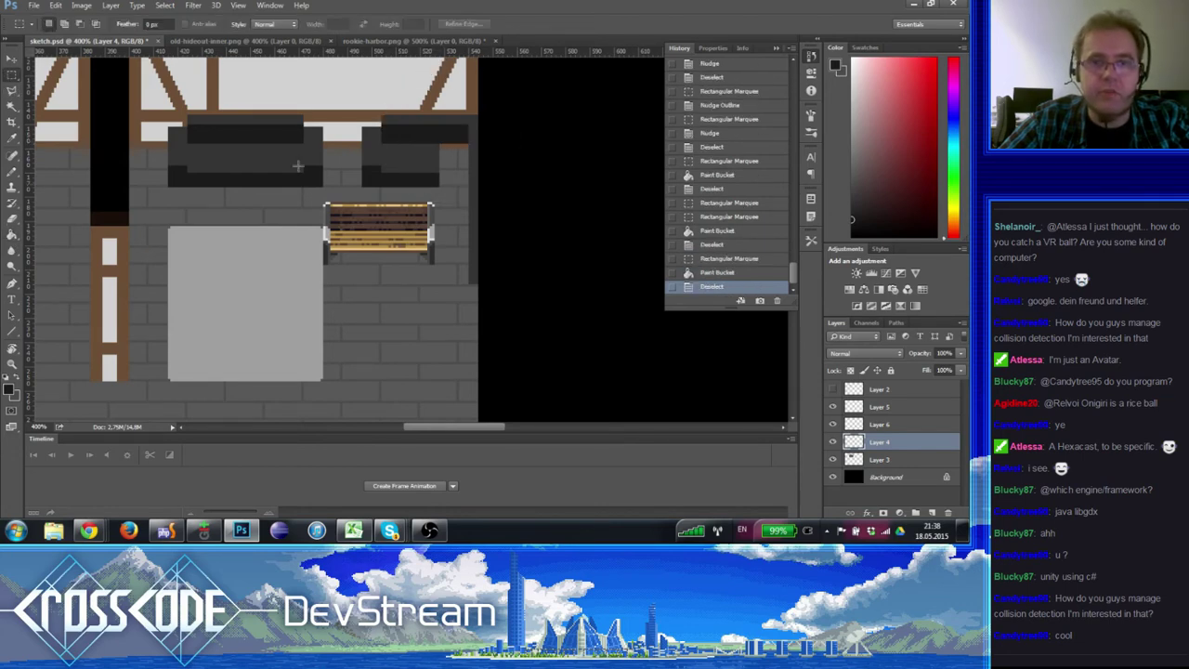
{"action": "key", "text": "ctrl+apostrophe"}
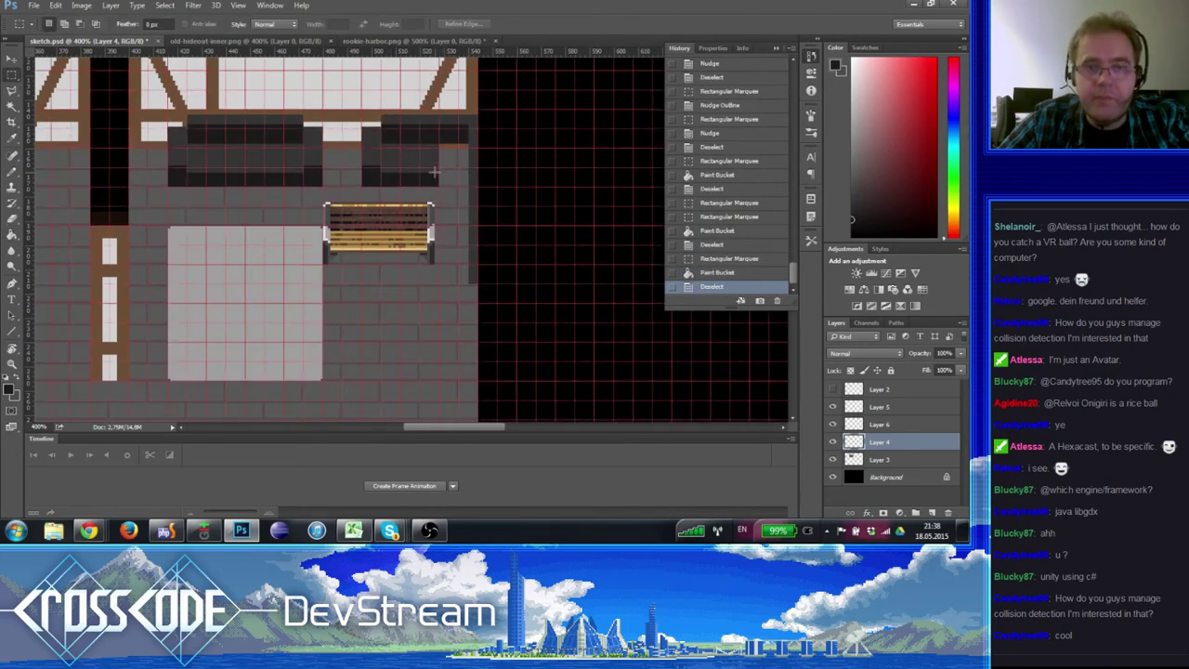
- Fill the gap between the right dark sofa's front and the wall edge with the sofa's mid-grey on Layer 4
{"action": "left_click_drag", "start_coordinate": [434, 172], "coordinate": [504, 139]}
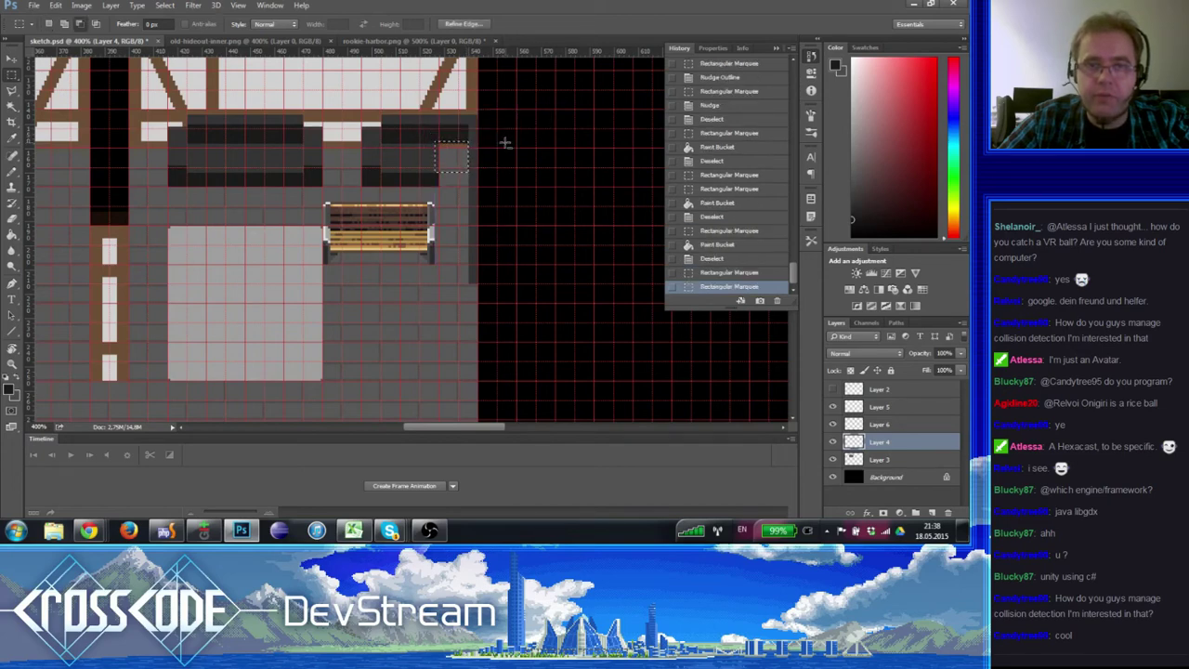
{"action": "key", "text": "g"}
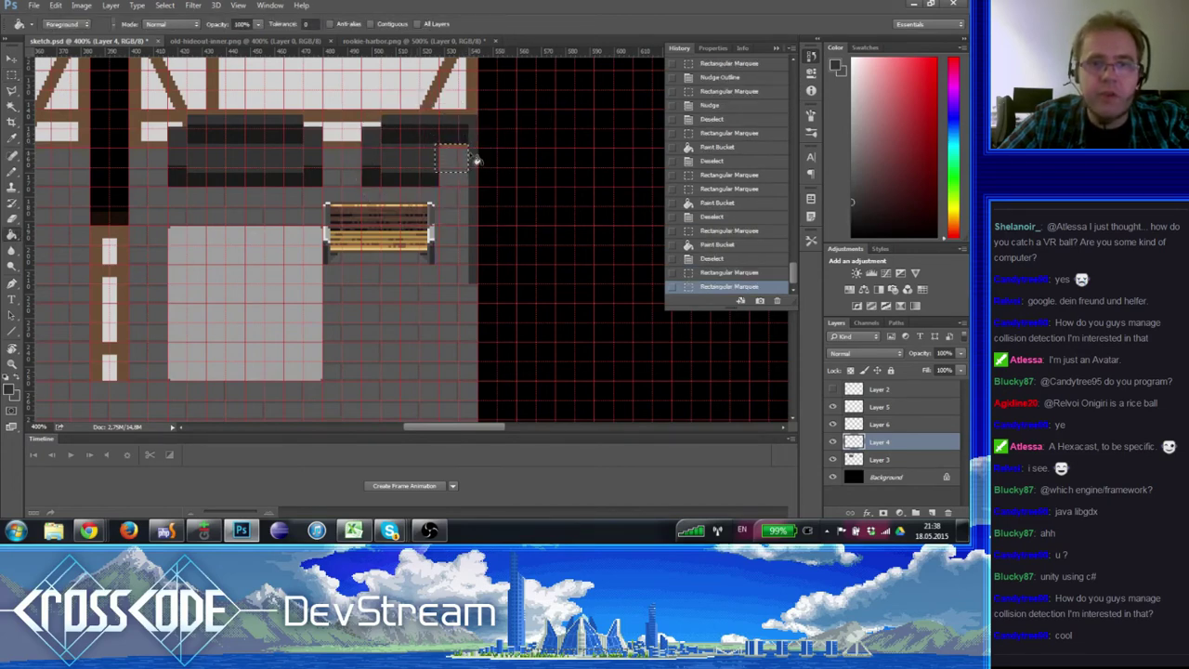
{"action": "left_click", "coordinate": [444, 160]}
{"action": "key", "text": "ctrl+d"}
{"action": "key", "text": "ctrl+h"}
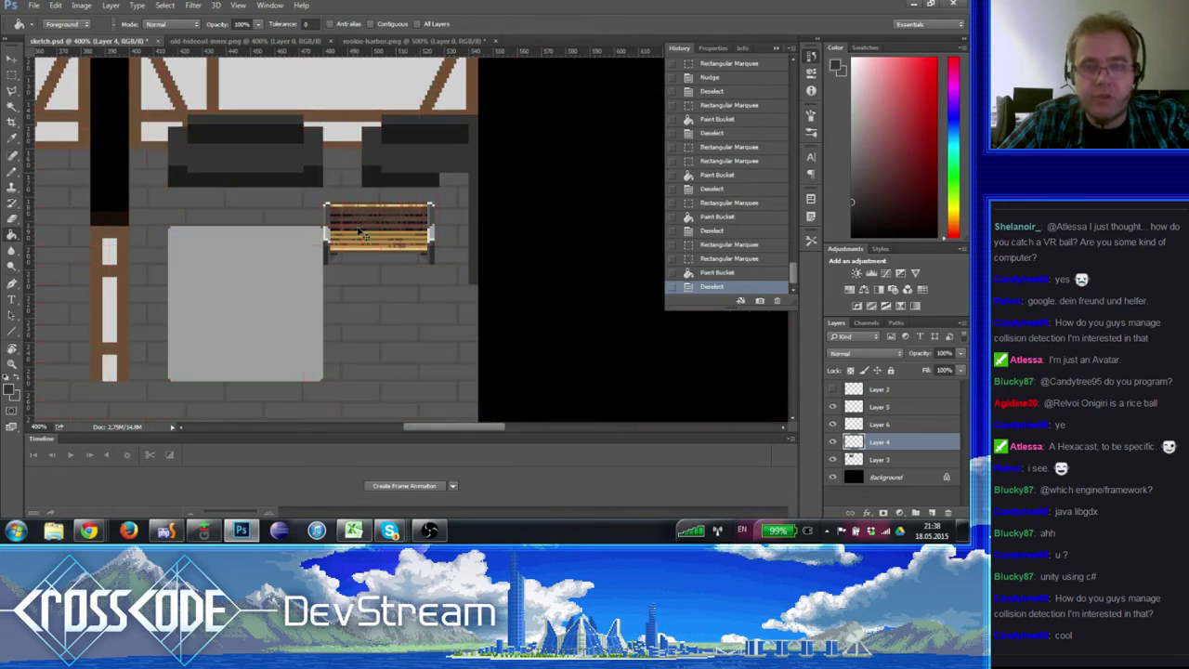
- Draw a darker vertical Pencil line down the outer edge of the newly filled sofa area
{"action": "key", "text": "ctrl+h"}
{"action": "left_click", "coordinate": [13, 172]}
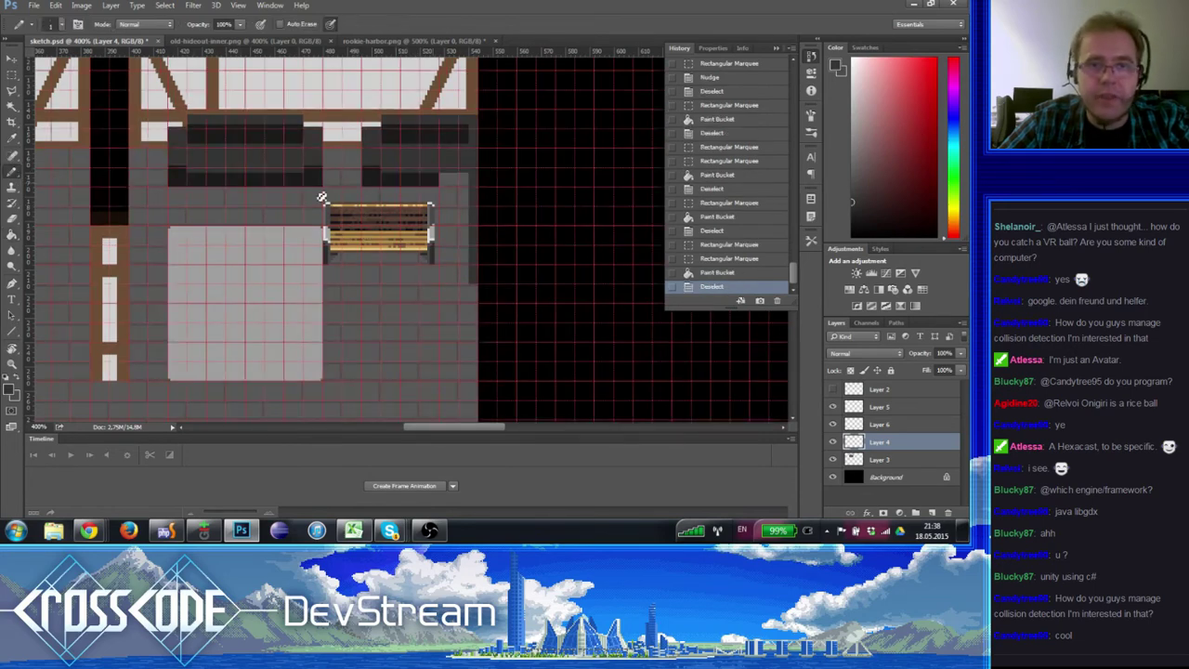
{"action": "key", "text": "ctrl+h"}
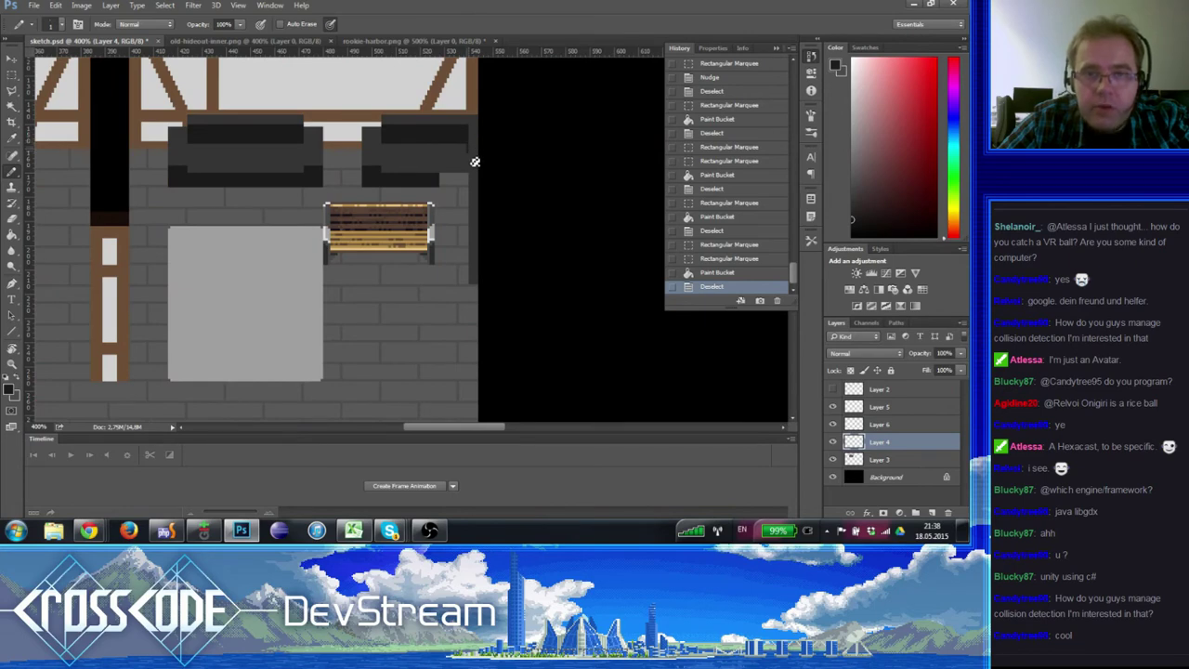
{"action": "left_click", "coordinate": [474, 173]}
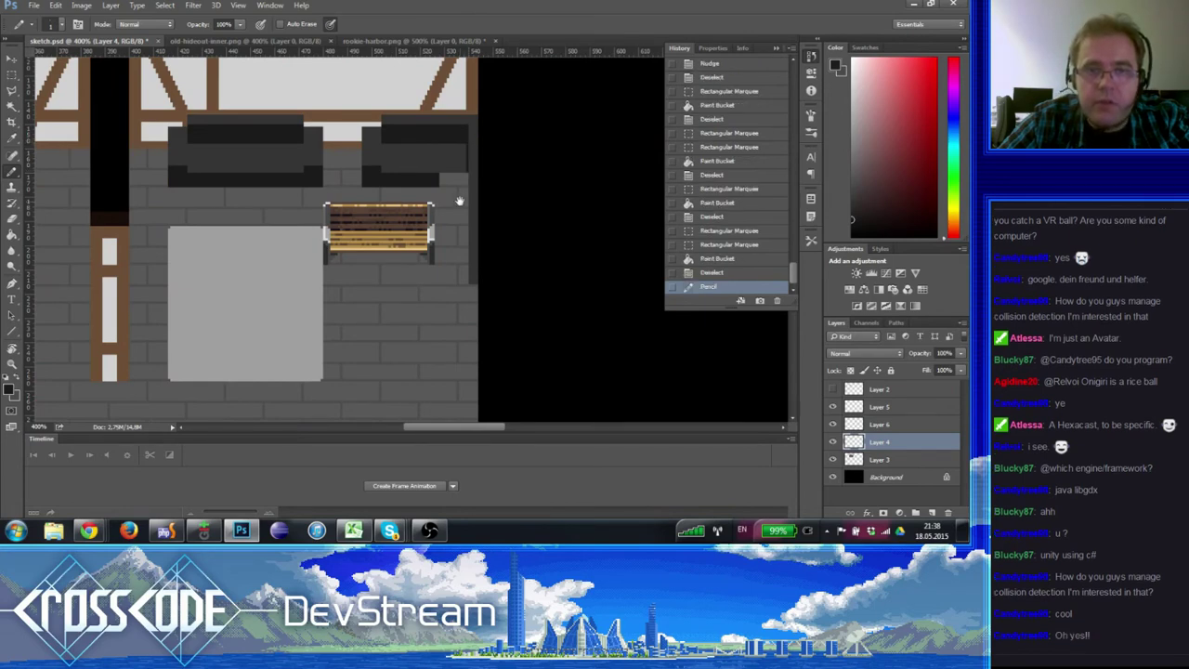
{"action": "left_click_drag", "start_coordinate": [504, 228], "coordinate": [404, 163]}
{"action": "key", "text": "ctrl+h"}
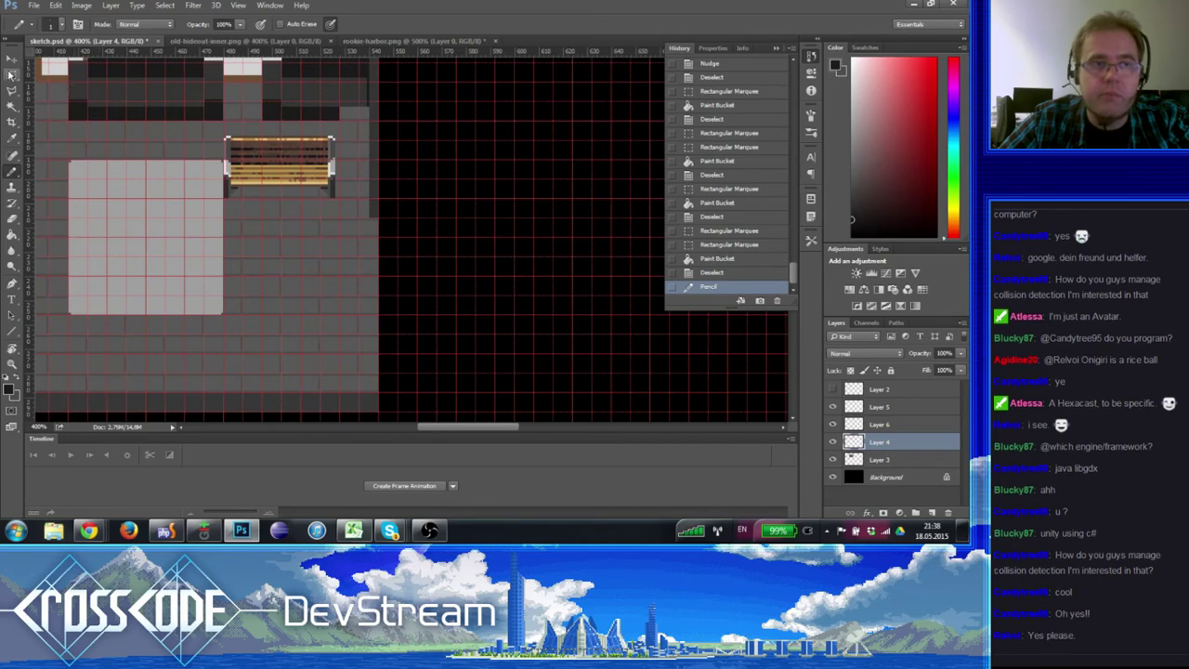
- Copy the side-view bench sprite from rookie-harbor.png
{"action": "key", "text": "m"}
{"action": "scroll", "coordinate": [381, 172], "scroll_direction": "up", "scroll_amount": 3}
{"action": "scroll", "coordinate": [363, 186], "scroll_direction": "left", "scroll_amount": 2}
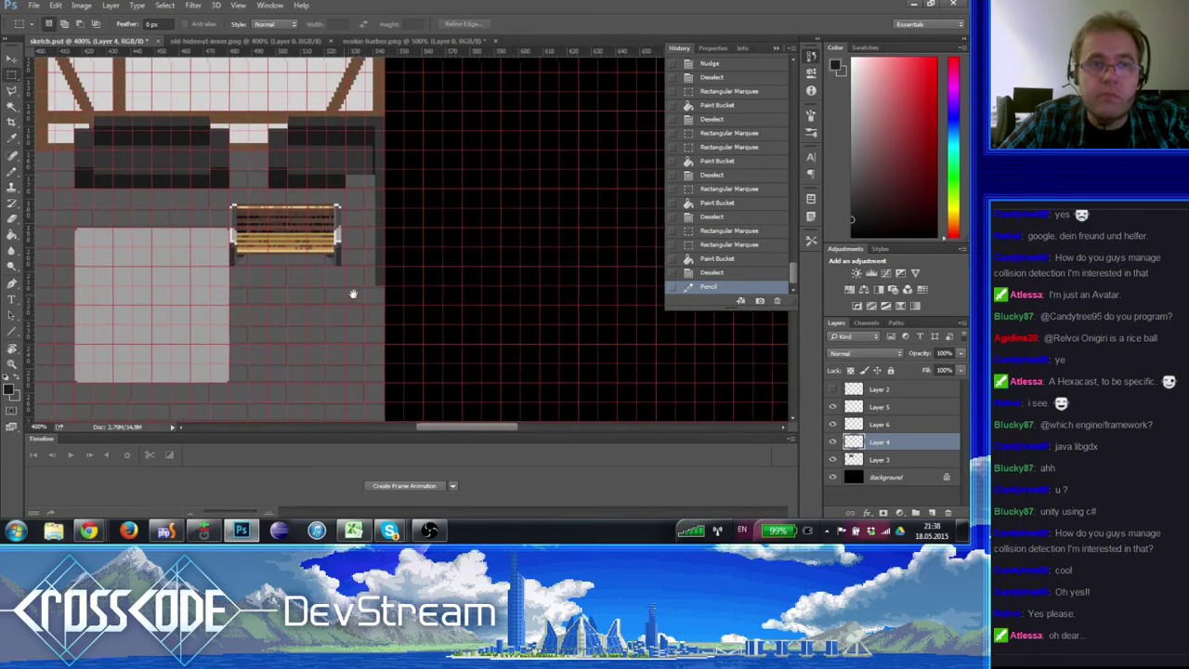
{"action": "left_click", "coordinate": [260, 42]}
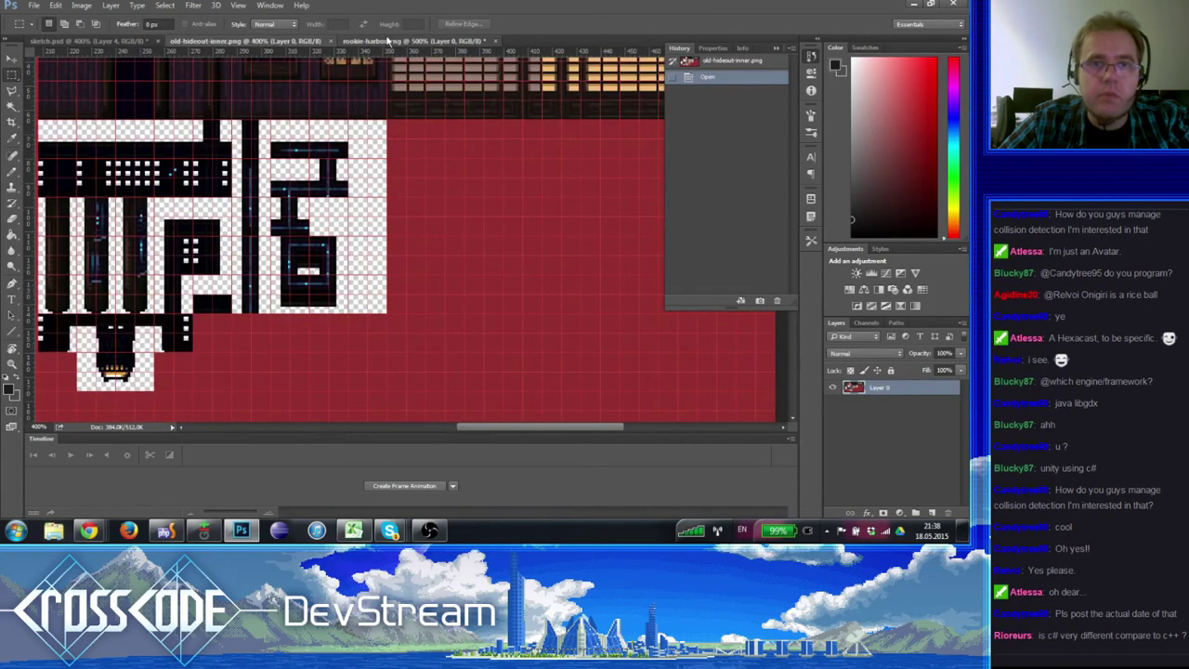
{"action": "left_click", "coordinate": [388, 41]}
{"action": "key", "text": "ctrl+d"}
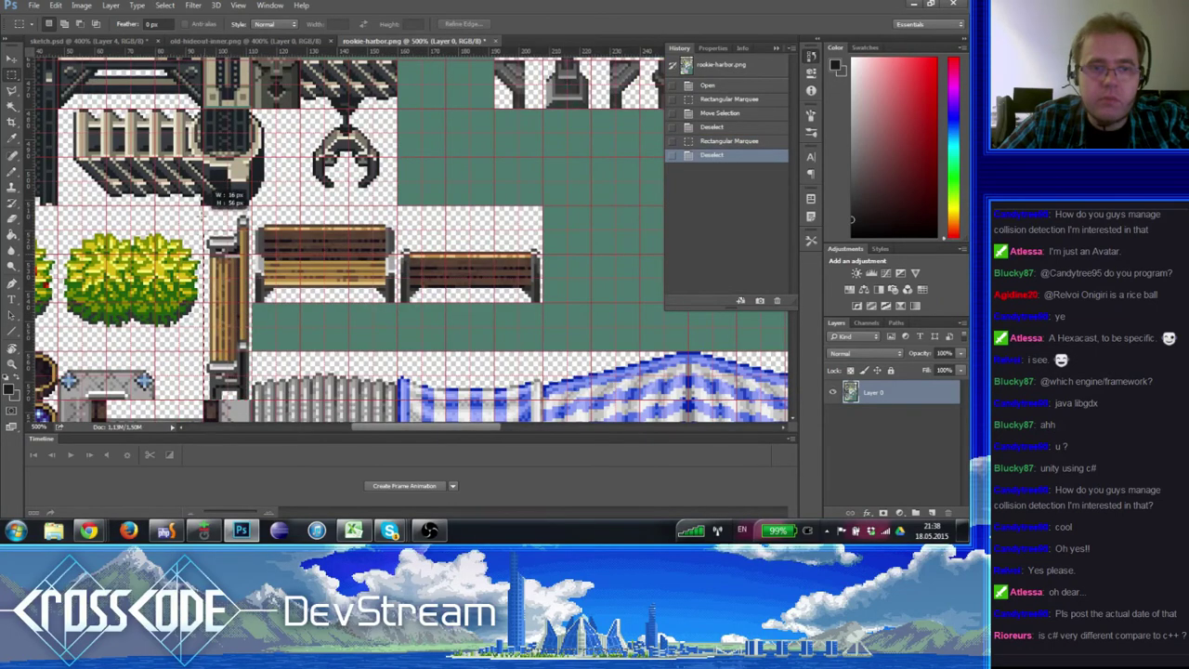
{"action": "left_click_drag", "start_coordinate": [204, 206], "coordinate": [251, 420]}
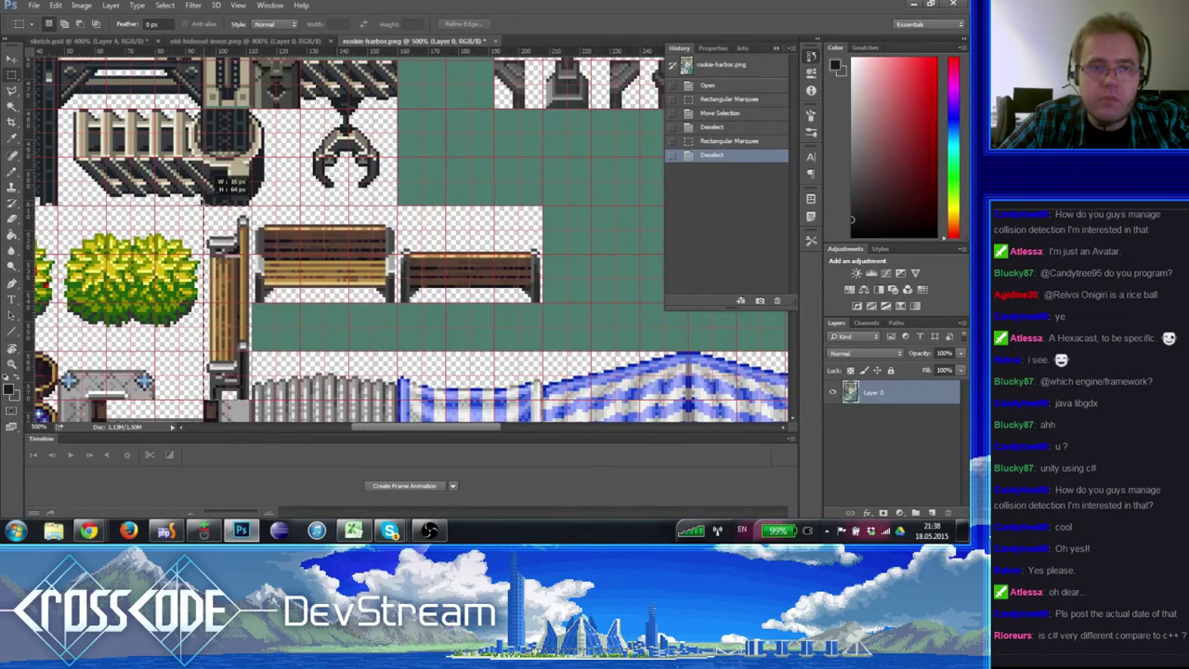
- Paste the side-view bench into sketch.psd and place it below the front-facing bench near the right wall edge
{"action": "left_click", "coordinate": [246, 40]}
{"action": "left_click", "coordinate": [99, 42]}
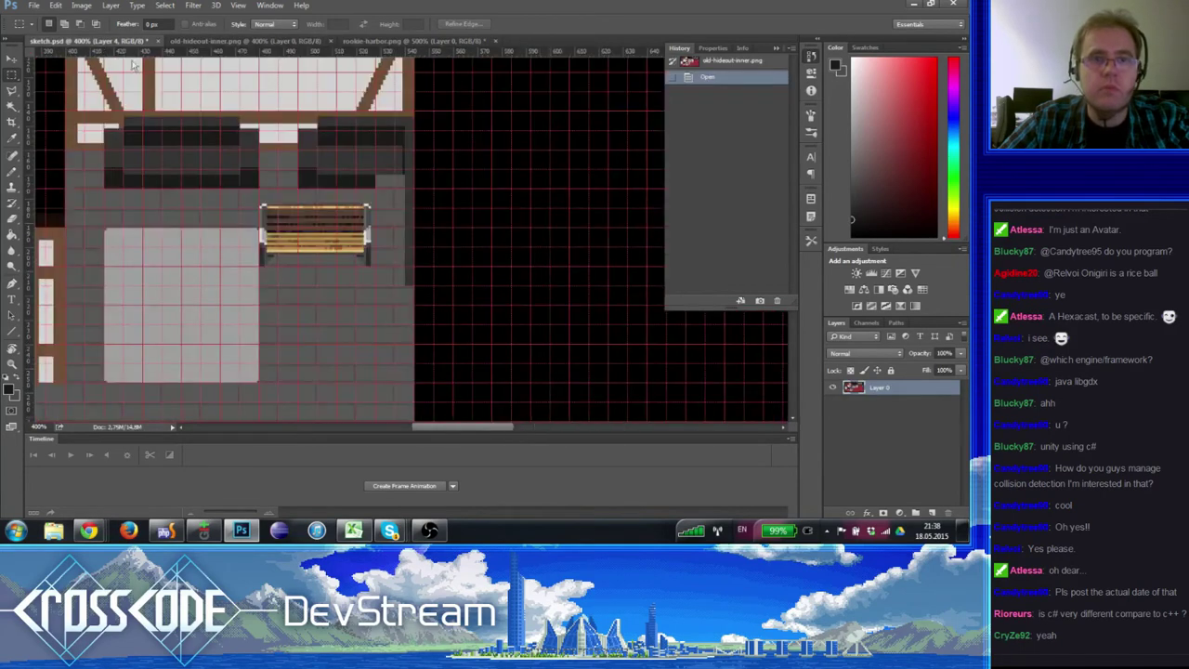
{"action": "key", "text": "ctrl+v"}
{"action": "mouse_move", "coordinate": [384, 324]}
{"action": "left_mouse_down"}
{"action": "mouse_move", "coordinate": [344, 434]}
{"action": "mouse_move", "coordinate": [337, 325]}
{"action": "mouse_move", "coordinate": [351, 417]}
{"action": "left_mouse_up"}
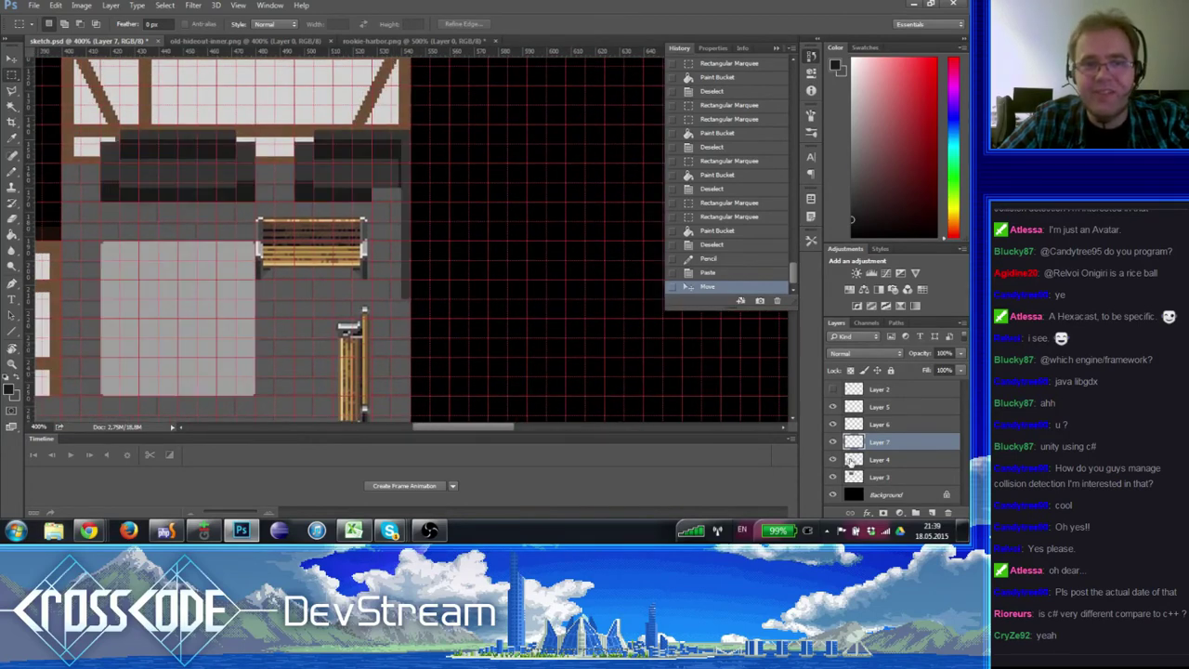
- On Layer 4, nudge the front part of the right dark sofa up by a few pixels
{"action": "left_click", "coordinate": [874, 459]}
{"action": "left_click_drag", "start_coordinate": [384, 201], "coordinate": [401, 172]}
{"action": "left_click", "coordinate": [287, 202]}
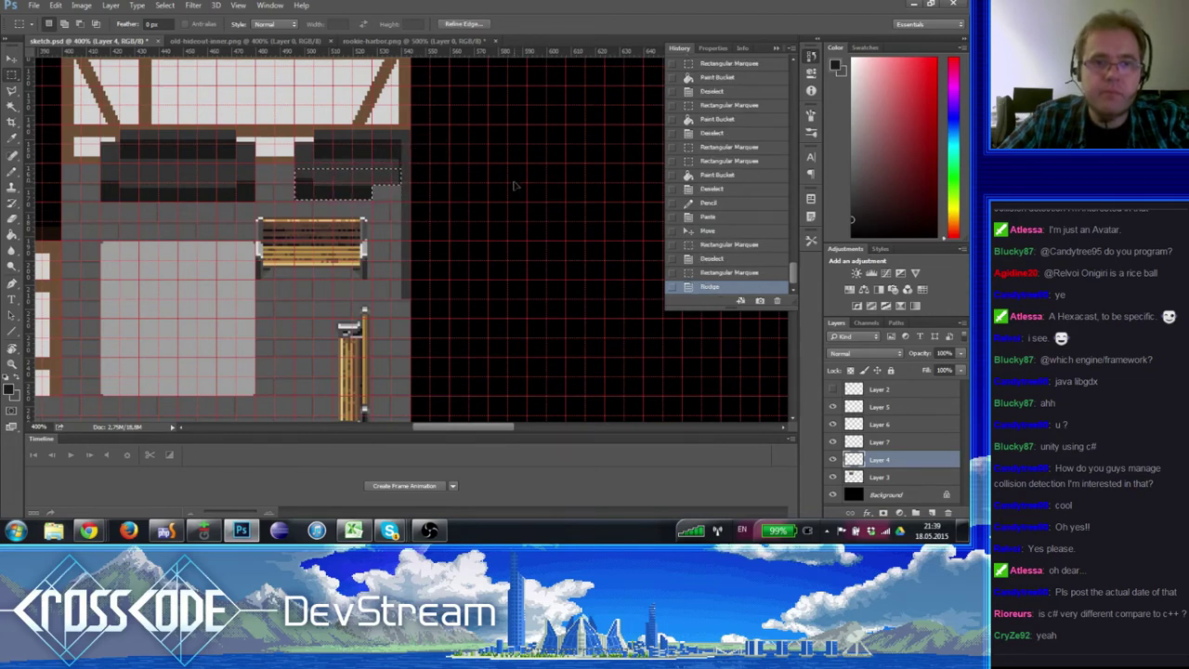
{"action": "key", "text": "ctrl+Up"}
{"action": "key", "text": "ctrl+Up"}
{"action": "key", "text": "ctrl+Right"}
{"action": "key", "text": "ctrl+Right"}
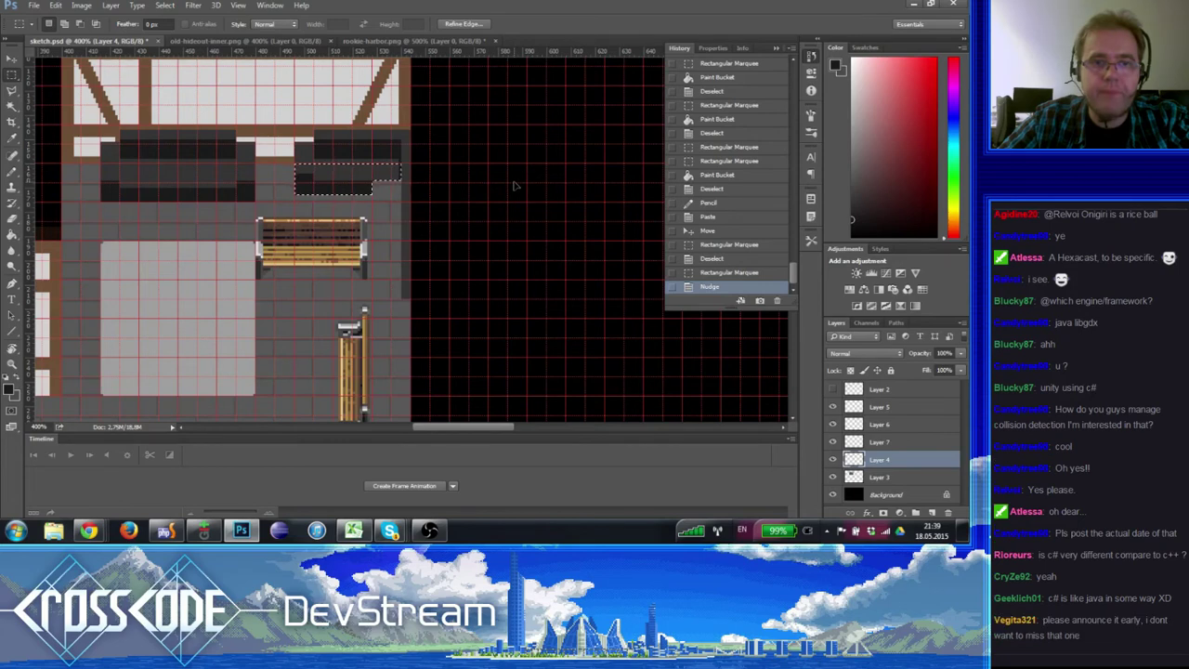
{"action": "key", "text": "ctrl+d"}
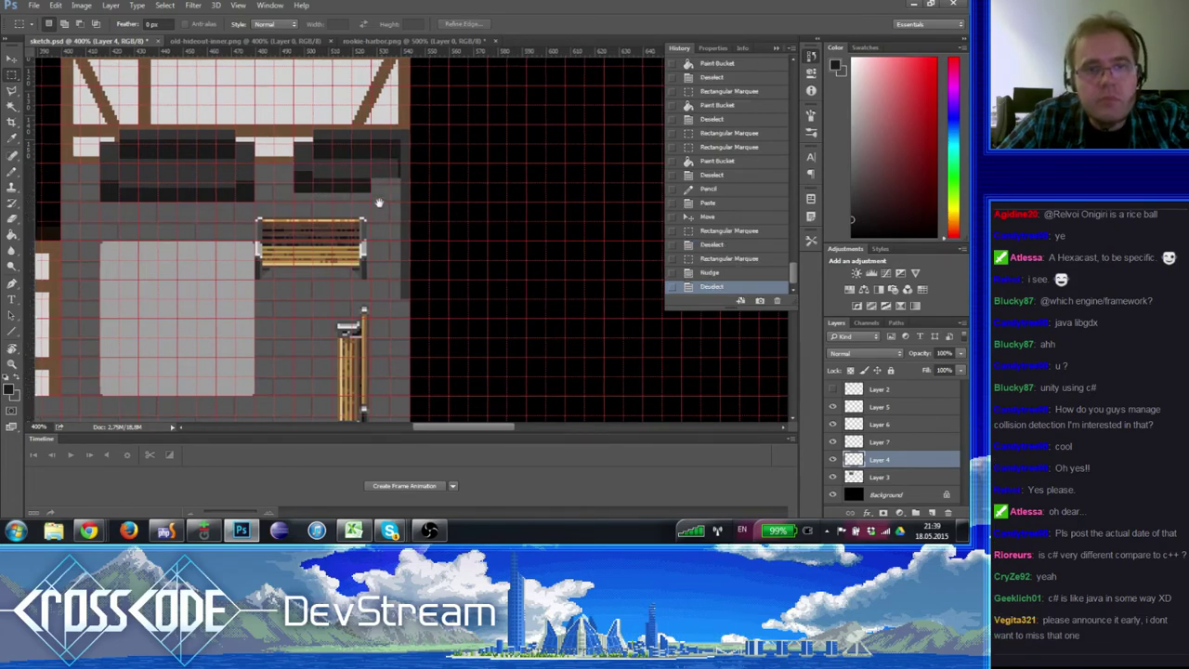
- Widen the right sofa's front strip toward the wall and duplicate its grey section downward to start a side seat
{"action": "left_click_drag", "start_coordinate": [377, 201], "coordinate": [376, 200]}
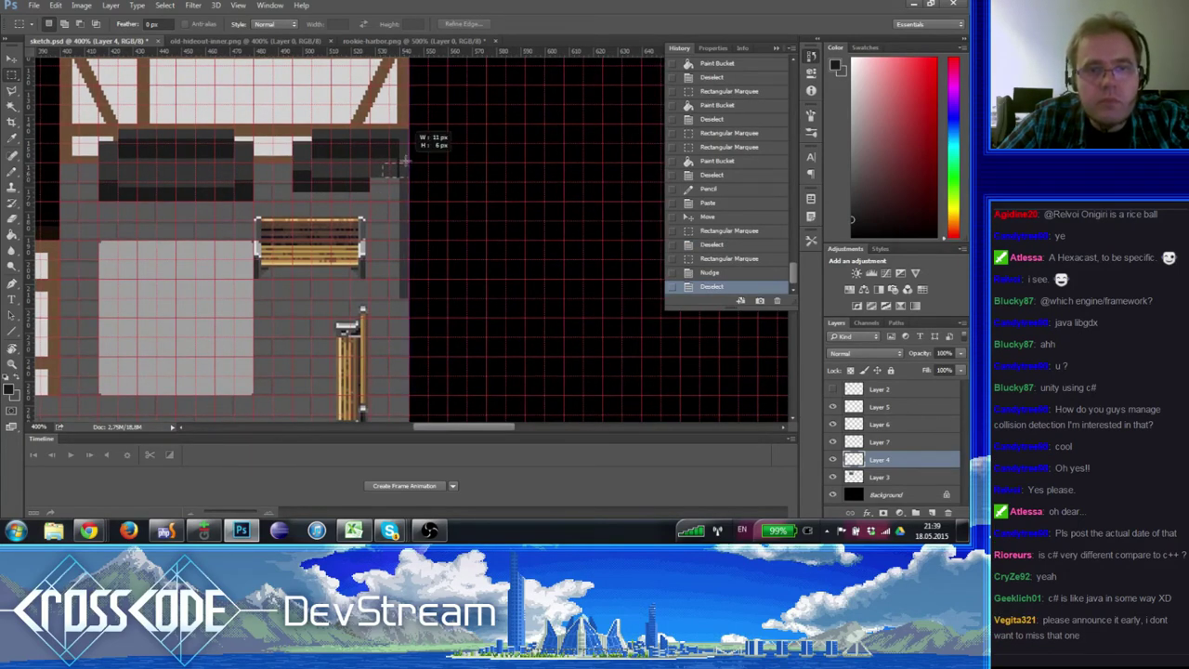
{"action": "left_click_drag", "start_coordinate": [382, 176], "coordinate": [393, 209]}
{"action": "left_click_drag", "start_coordinate": [393, 209], "coordinate": [363, 184]}
{"action": "left_click", "coordinate": [391, 234]}
{"action": "key", "text": "ctrl+Left"}
{"action": "key", "text": "ctrl+d"}
{"action": "key", "text": "ctrl+d"}
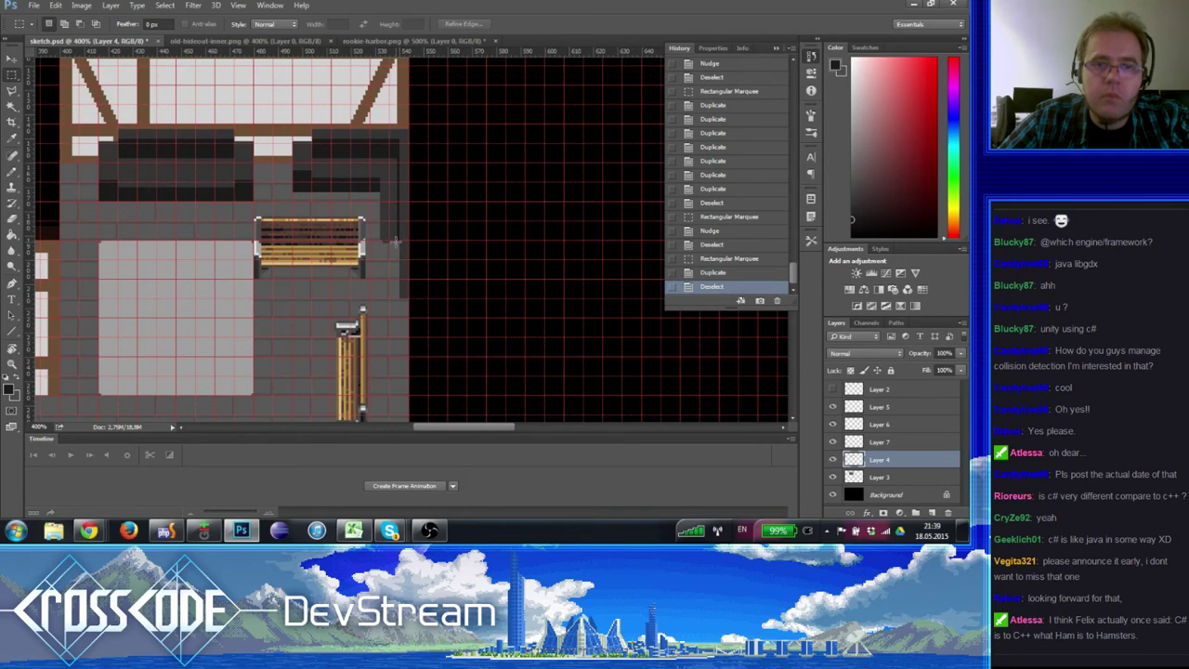
- Duplicate the side seat's grey section and its dark edge line further down along the right wall
{"action": "mouse_move", "coordinate": [397, 241]}
{"action": "left_mouse_down"}
{"action": "mouse_move", "coordinate": [381, 204]}
{"action": "mouse_move", "coordinate": [390, 262]}
{"action": "left_mouse_up"}
{"action": "key", "text": "ctrl+d"}
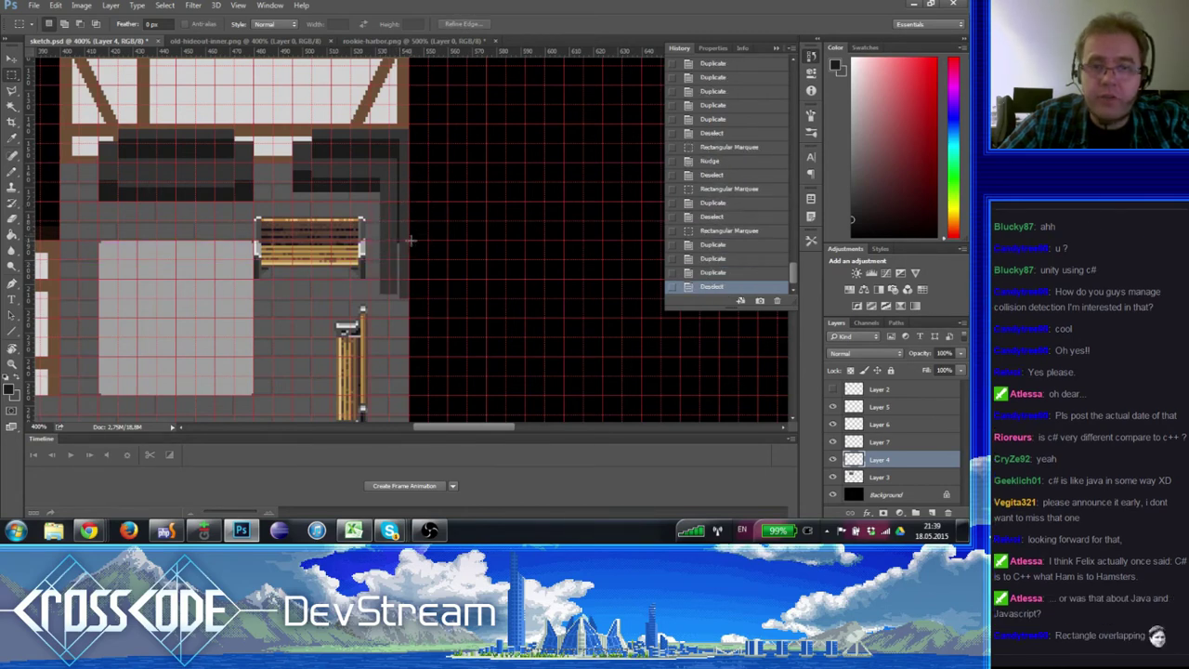
{"action": "mouse_move", "coordinate": [407, 216]}
{"action": "left_mouse_down"}
{"action": "mouse_move", "coordinate": [390, 242]}
{"action": "mouse_move", "coordinate": [402, 275]}
{"action": "left_mouse_up"}
{"action": "key", "text": "ctrl+d"}
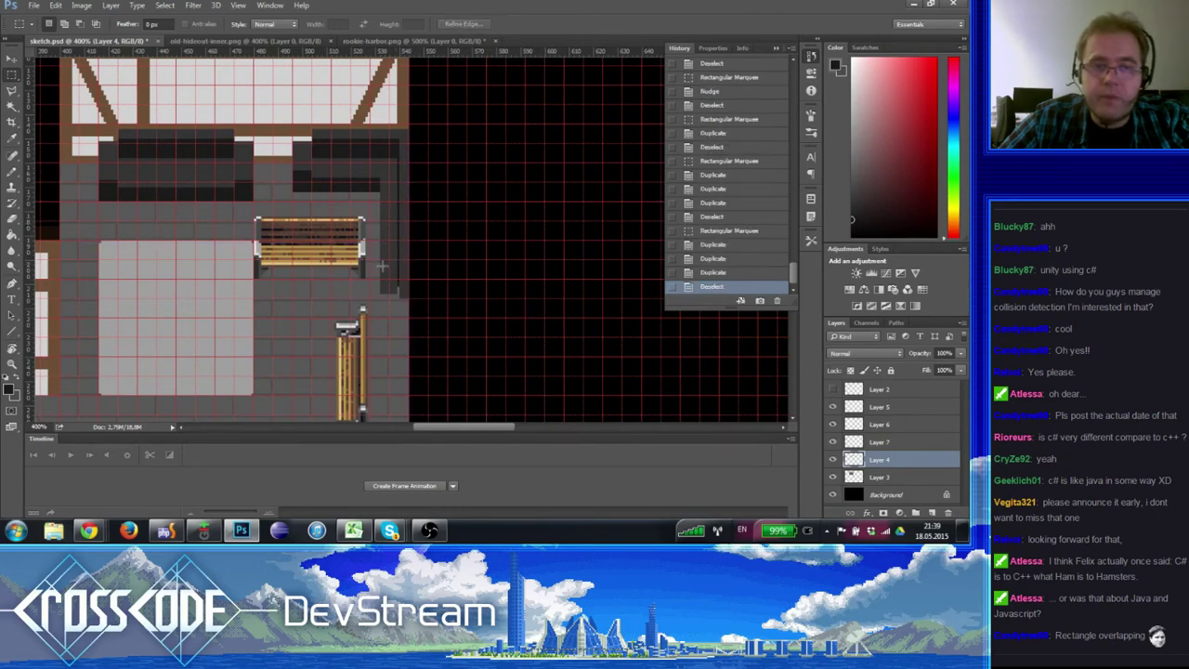
{"action": "left_click_drag", "start_coordinate": [252, 198], "coordinate": [379, 325]}
{"action": "left_click", "coordinate": [230, 176]}
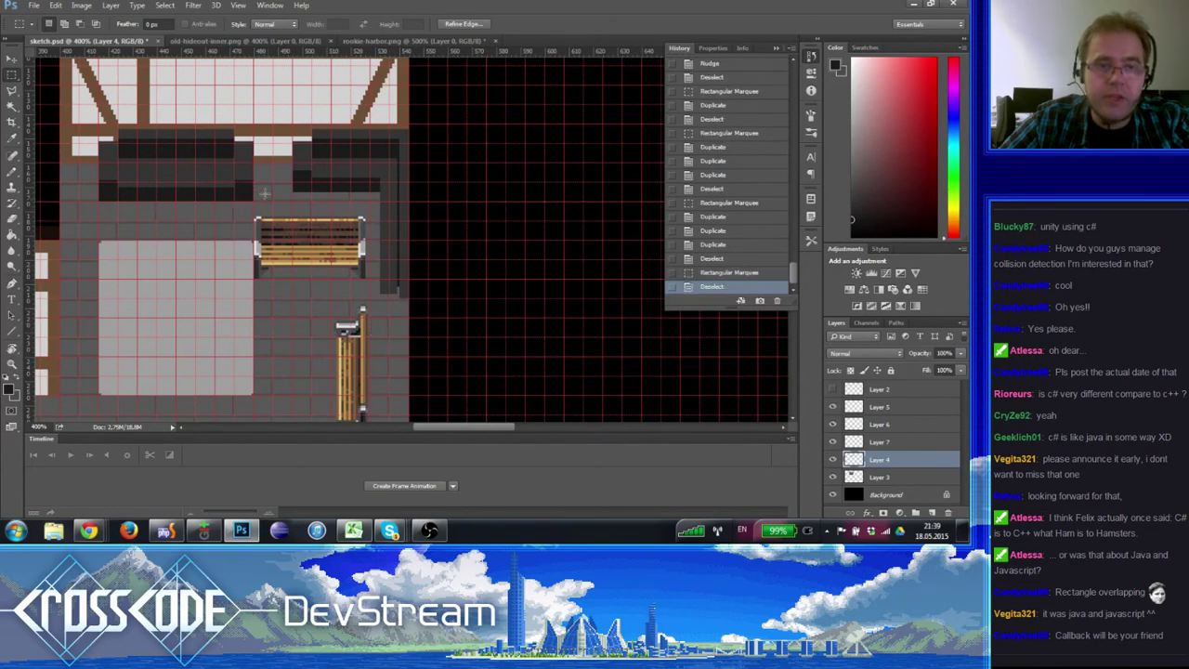
- Nudge the front part of the left dark sofa up until its lower edge lines up with the right sofa
{"action": "left_click_drag", "start_coordinate": [273, 213], "coordinate": [79, 170]}
{"action": "key", "text": "ctrl+Up"}
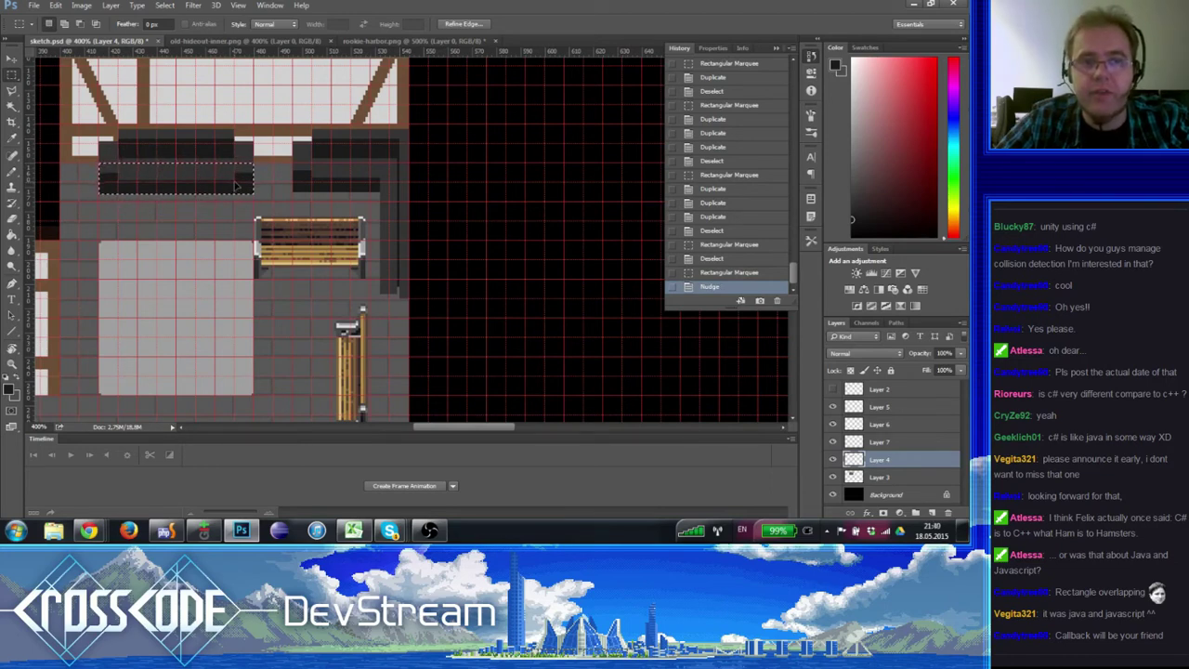
{"action": "key", "text": "ctrl+Down"}
{"action": "key", "text": "ctrl+Down"}
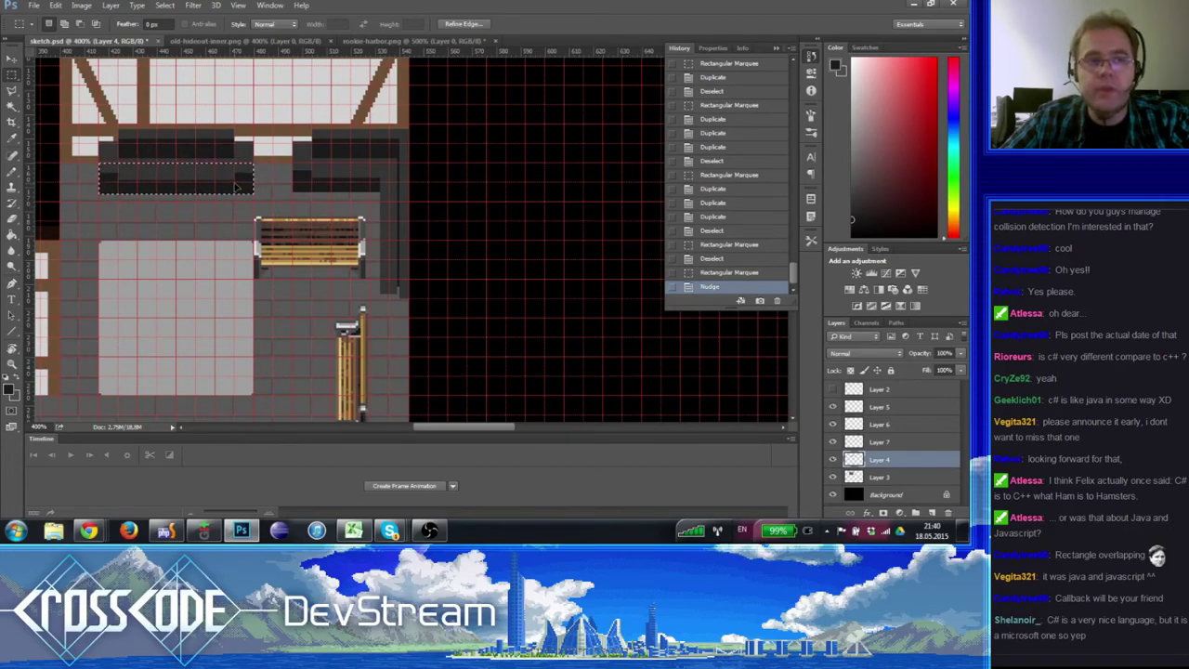
{"action": "key", "text": "ctrl+d"}
{"action": "left_click_drag", "start_coordinate": [237, 187], "coordinate": [205, 181]}
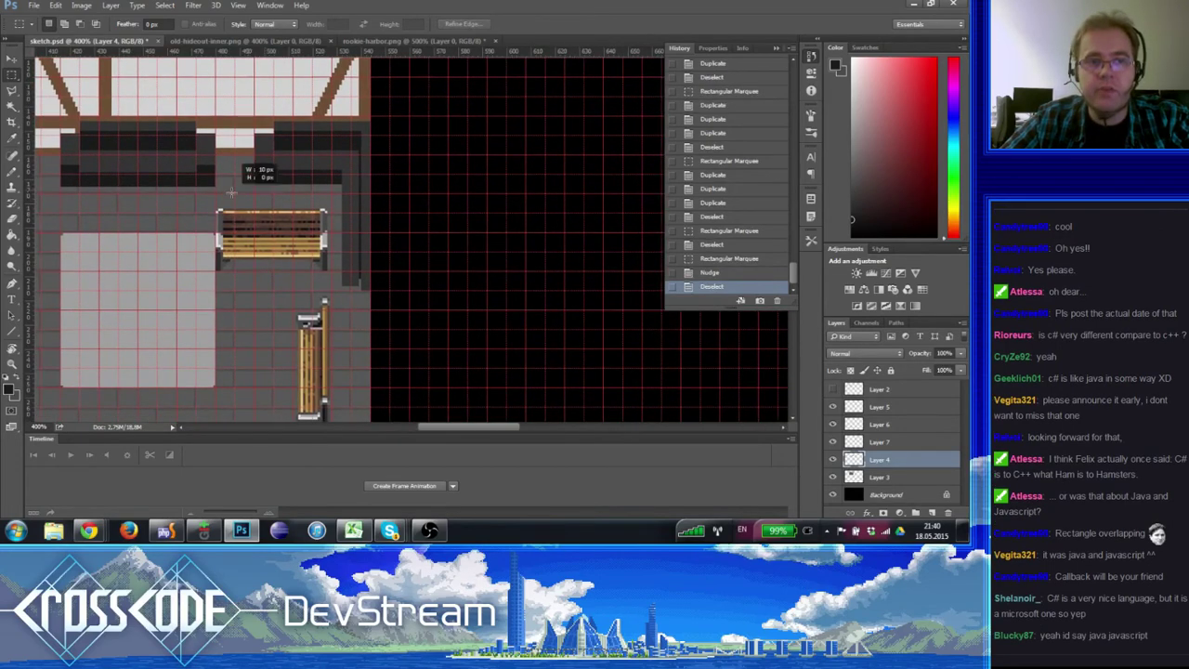
{"action": "left_click_drag", "start_coordinate": [53, 150], "coordinate": [53, 151]}
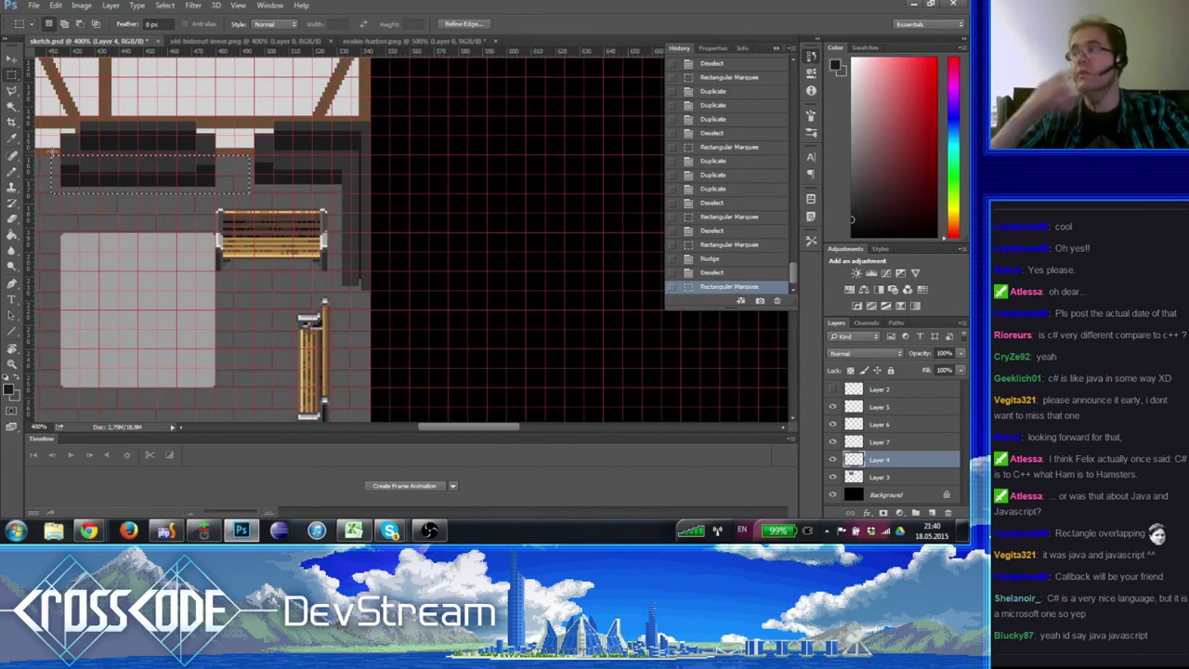
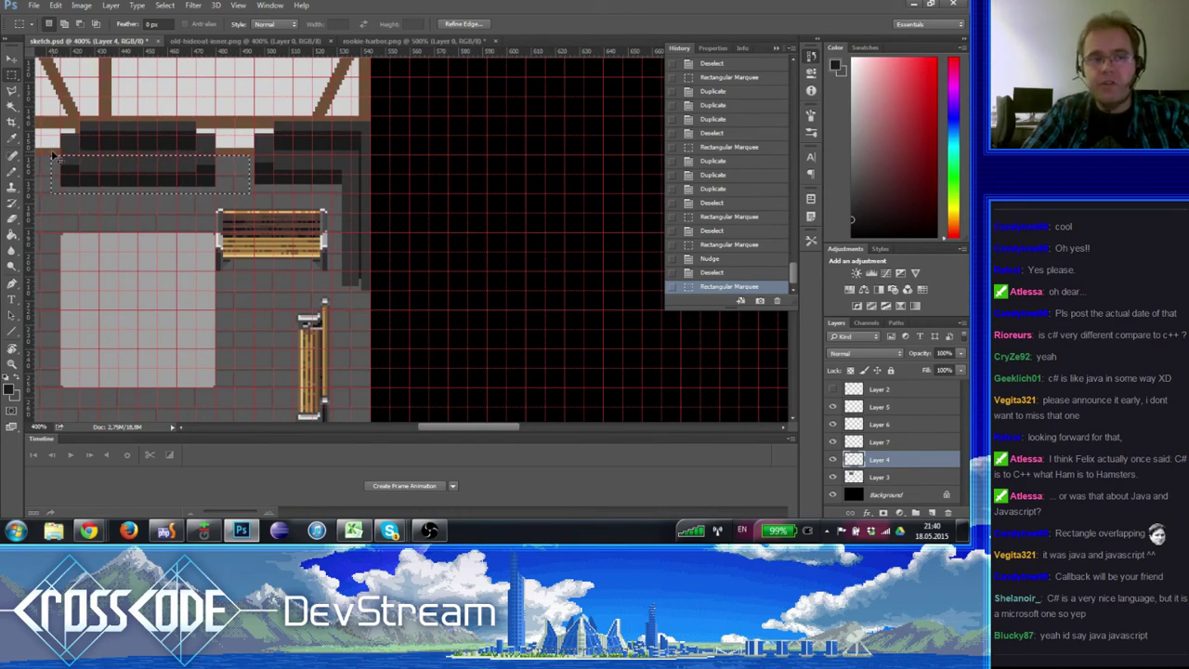
{"action": "key", "text": "Up"}
{"action": "key", "text": "Up"}
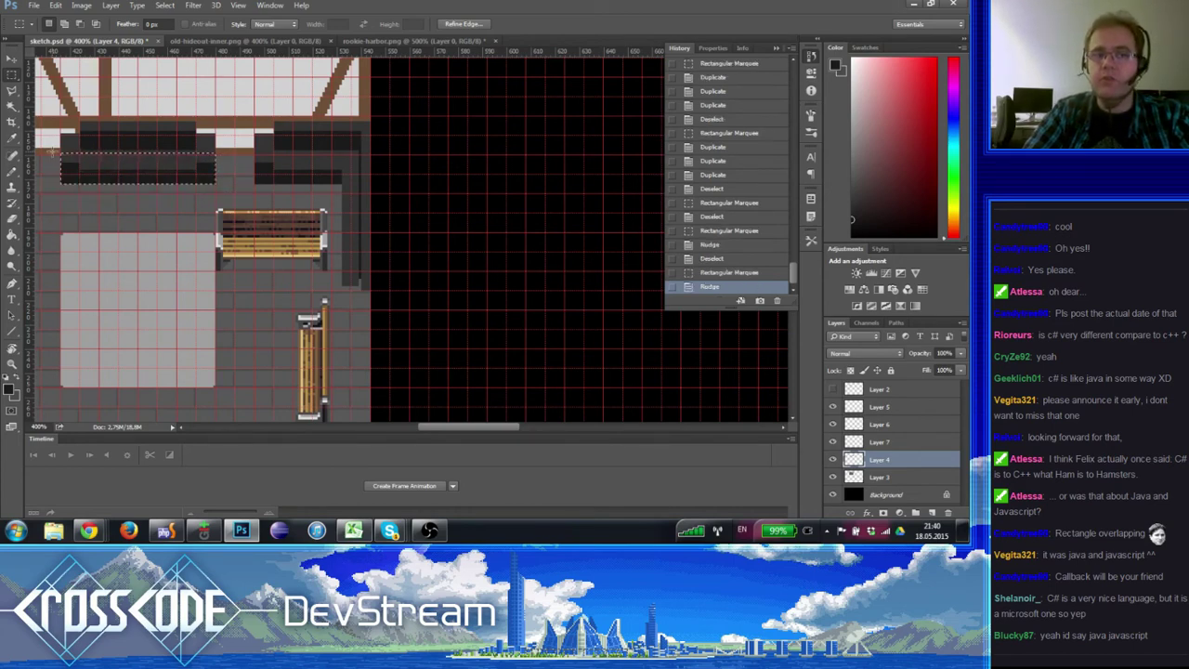
{"action": "key", "text": "ctrl+d"}
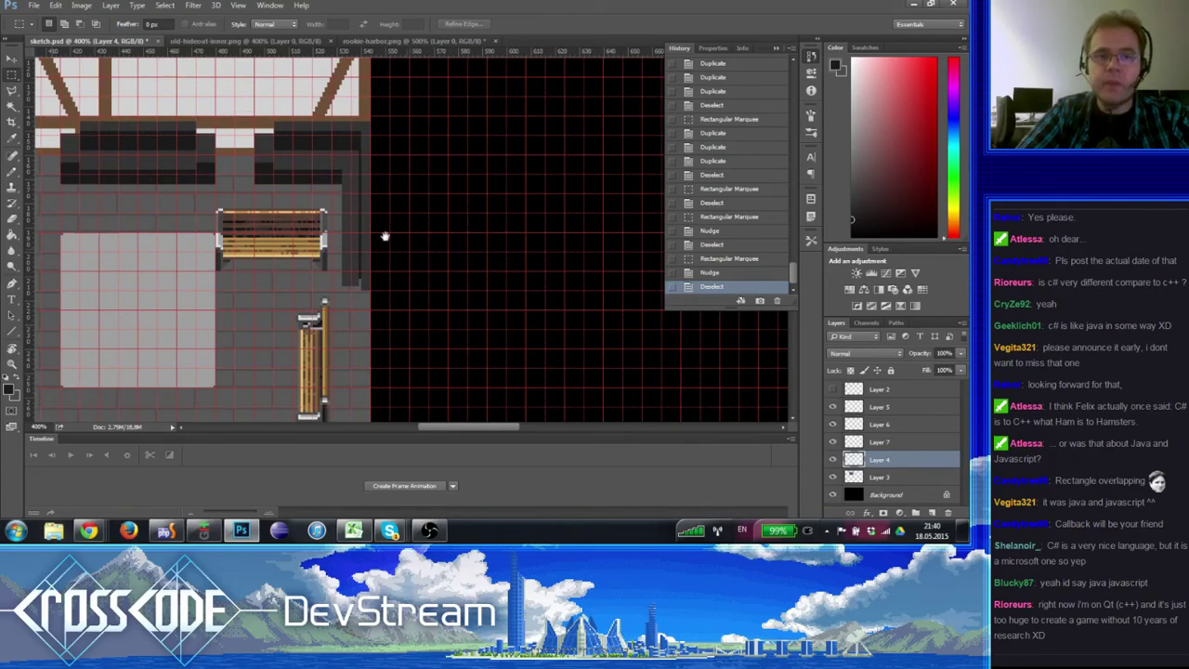
- Fill a small block at the lower wall-side end of the right sofa's side seat with the sofa's near-black grey
{"action": "left_click_drag", "start_coordinate": [384, 236], "coordinate": [305, 273]}
{"action": "left_click", "coordinate": [13, 359]}
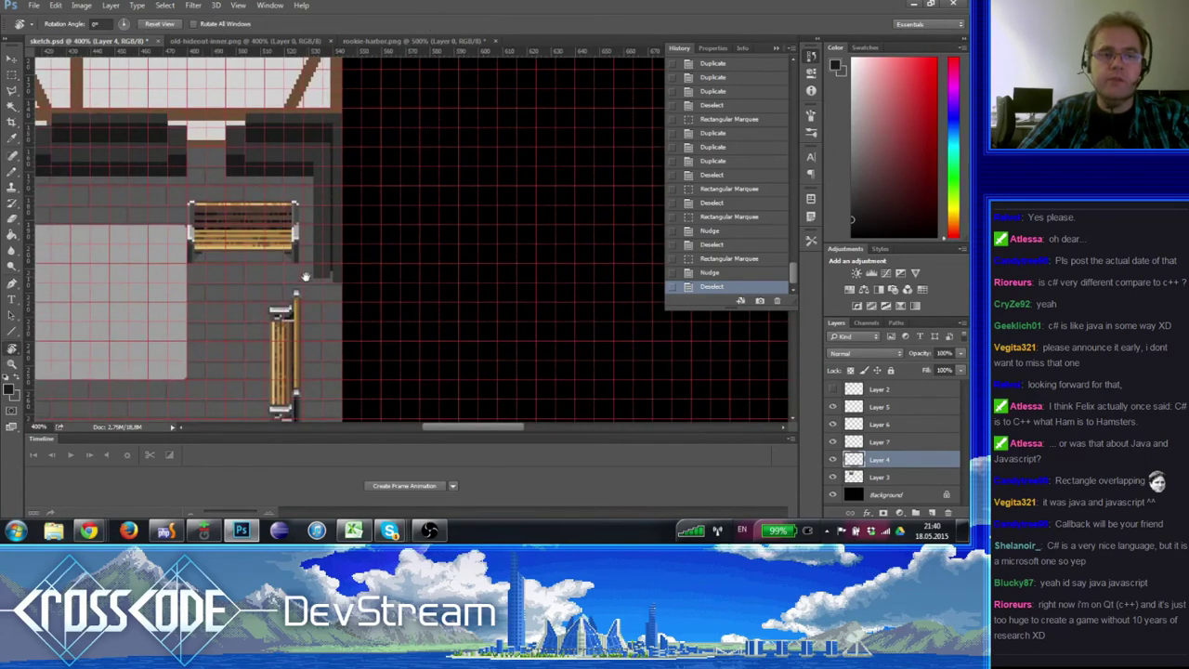
{"action": "left_click", "coordinate": [11, 369]}
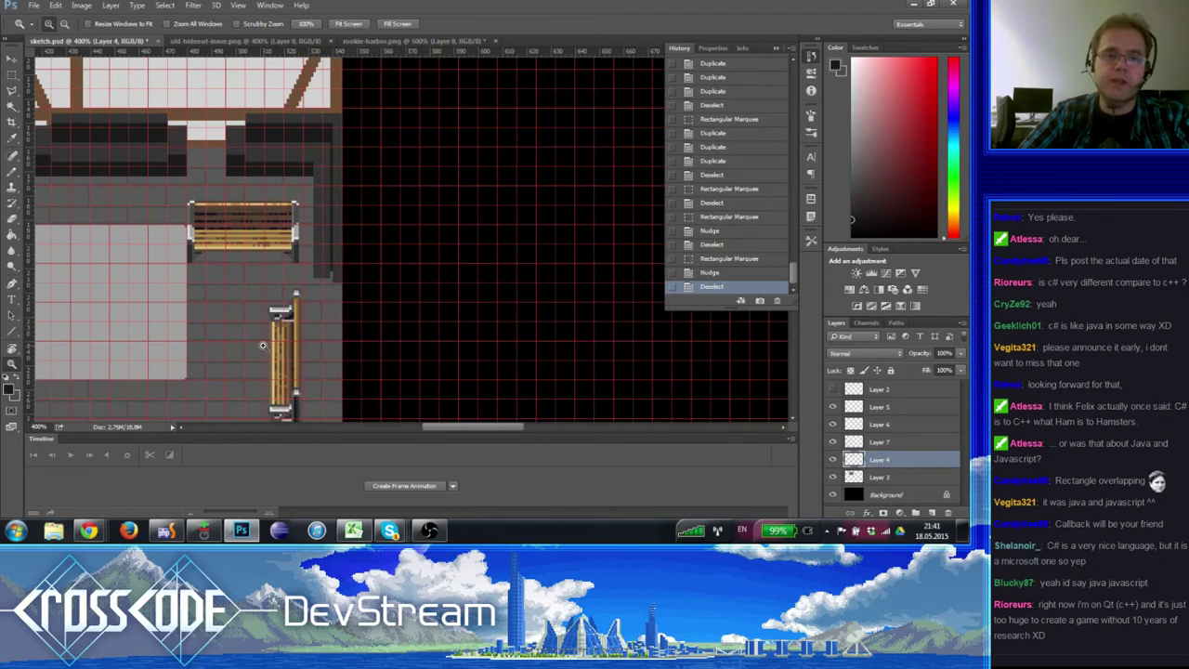
{"action": "key", "text": "ctrl+plus"}
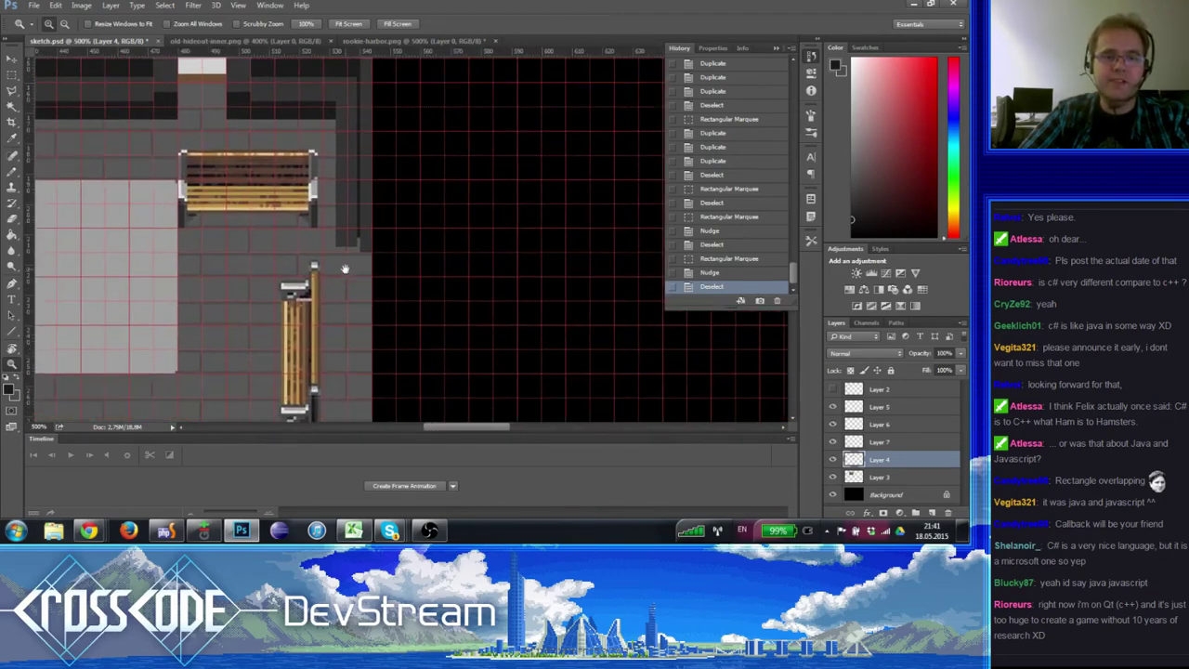
{"action": "key", "text": "ctrl+plus"}
{"action": "key", "text": "m"}
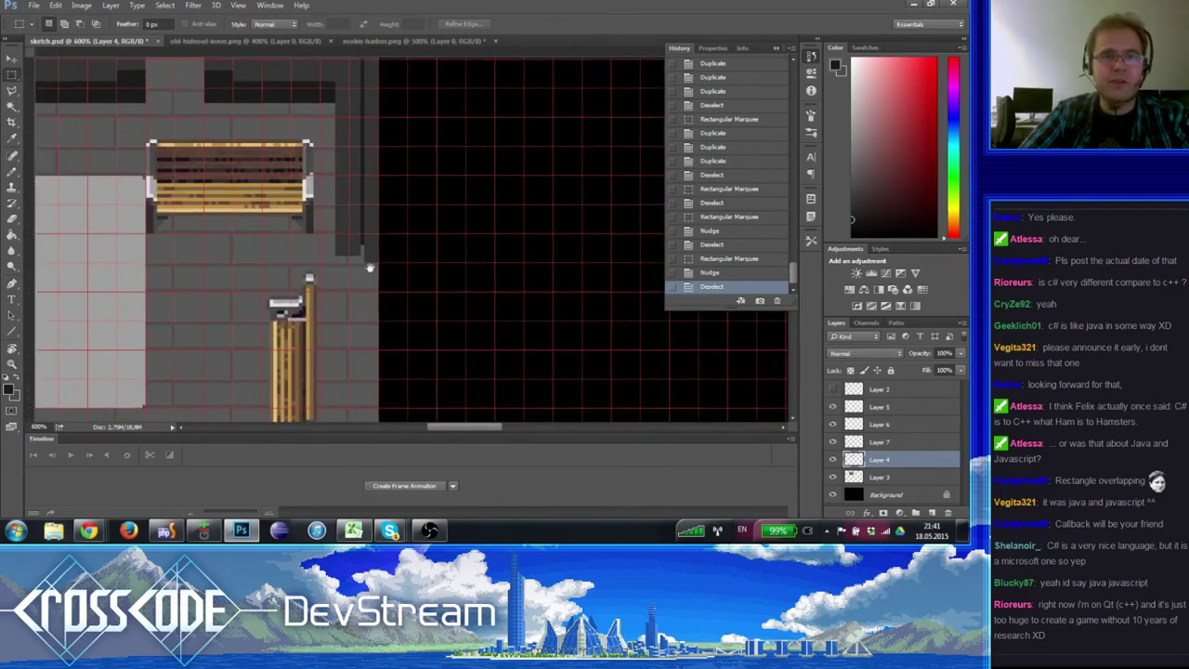
{"action": "mouse_move", "coordinate": [370, 267]}
{"action": "left_mouse_down"}
{"action": "mouse_move", "coordinate": [376, 335]}
{"action": "mouse_move", "coordinate": [368, 284]}
{"action": "left_mouse_up"}
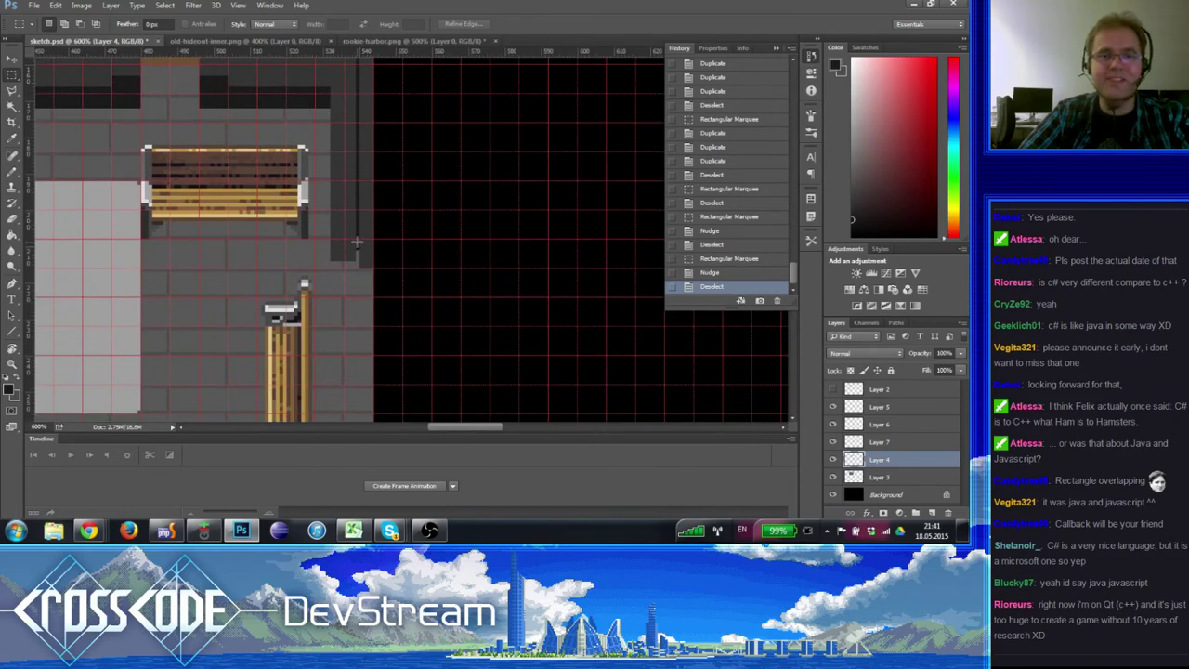
{"action": "left_click_drag", "start_coordinate": [356, 241], "coordinate": [372, 268]}
{"action": "left_click_drag", "start_coordinate": [335, 223], "coordinate": [345, 307]}
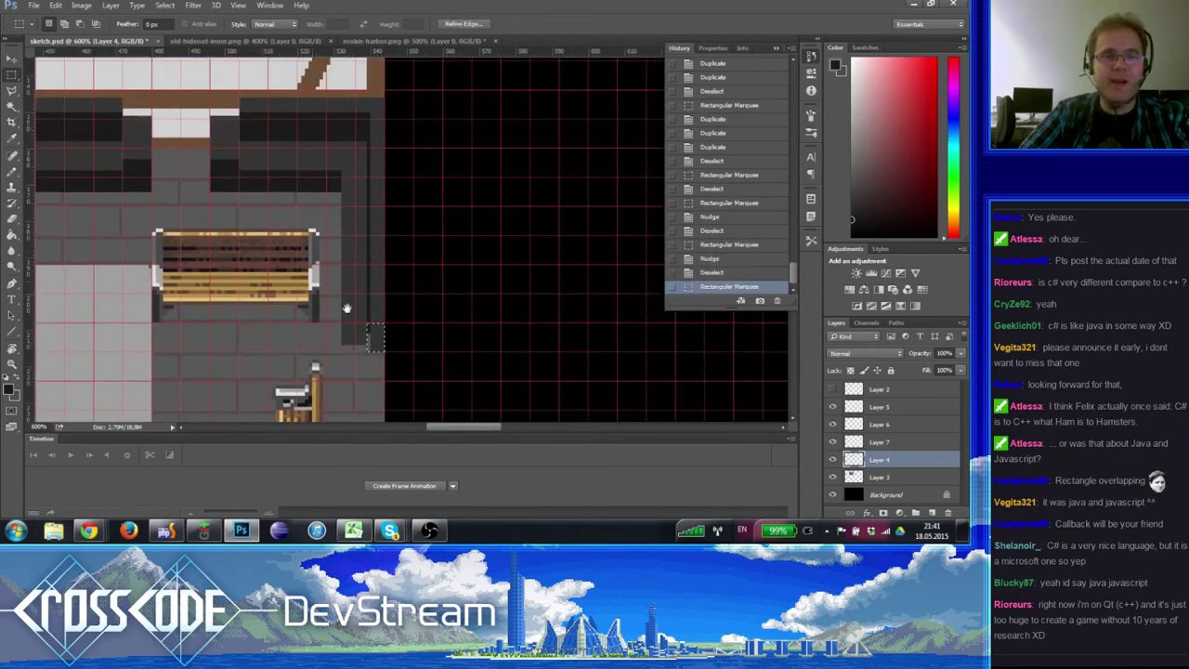
{"action": "key", "text": "g"}
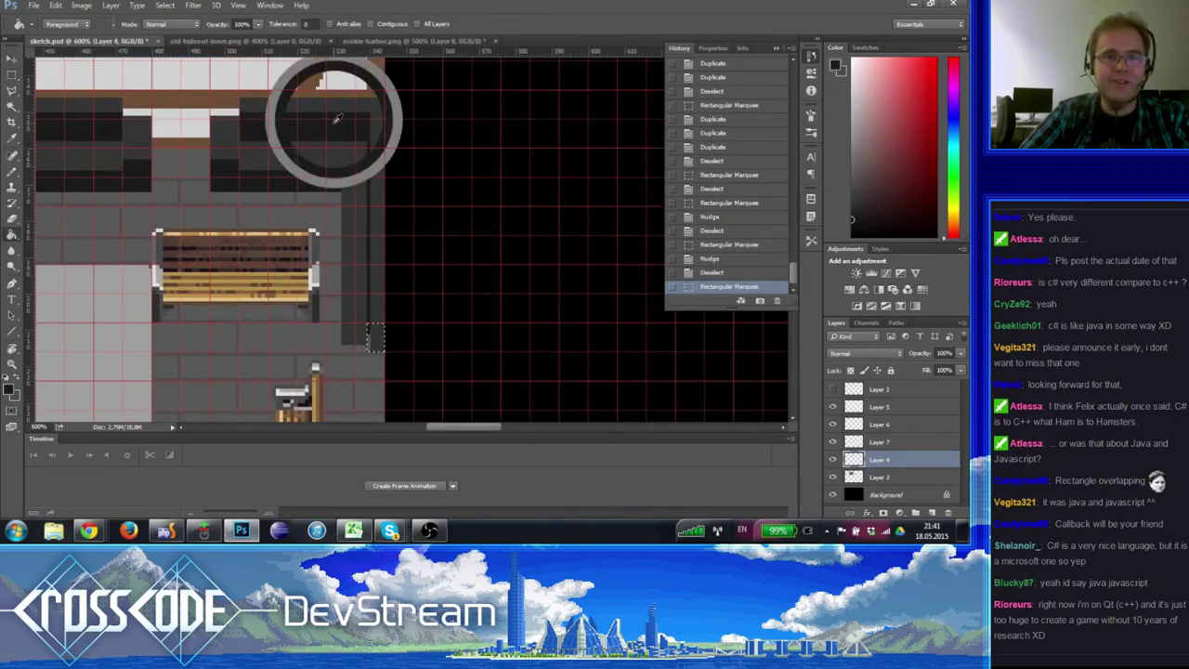
{"action": "left_click", "coordinate": [372, 338]}
{"action": "left_click", "coordinate": [372, 338]}
{"action": "left_click", "coordinate": [371, 340]}
{"action": "left_click", "coordinate": [372, 340]}
{"action": "left_click", "coordinate": [371, 340]}
{"action": "key", "text": "ctrl+d"}
- Duplicate the dark front corner piece of the right sofa to build a dark block below the side seat, against the wall
{"action": "left_click_drag", "start_coordinate": [377, 353], "coordinate": [398, 331]}
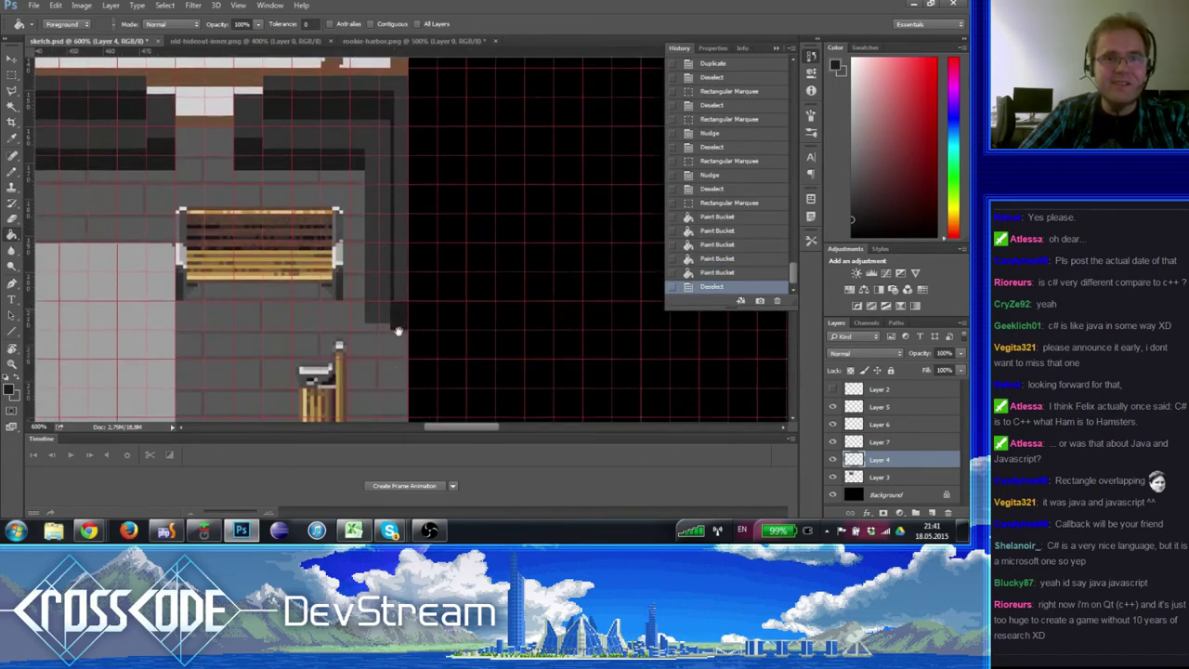
{"action": "scroll", "coordinate": [398, 331], "scroll_direction": "down", "scroll_amount": 1}
{"action": "left_click", "coordinate": [13, 74]}
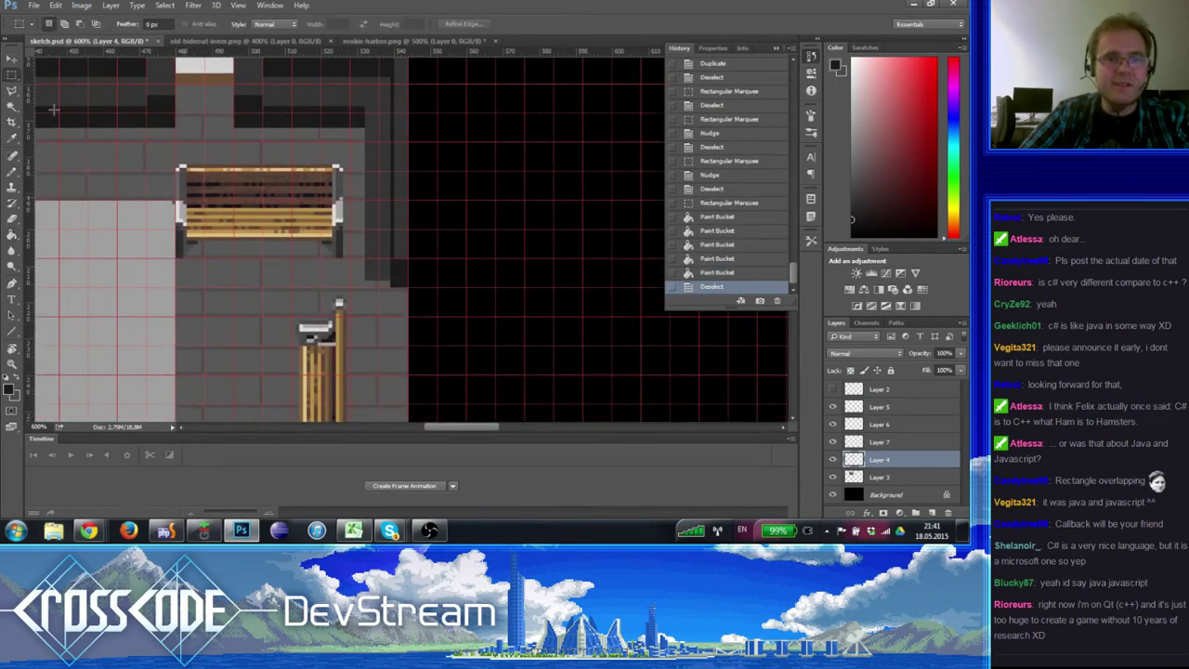
{"action": "left_click_drag", "start_coordinate": [420, 272], "coordinate": [430, 339]}
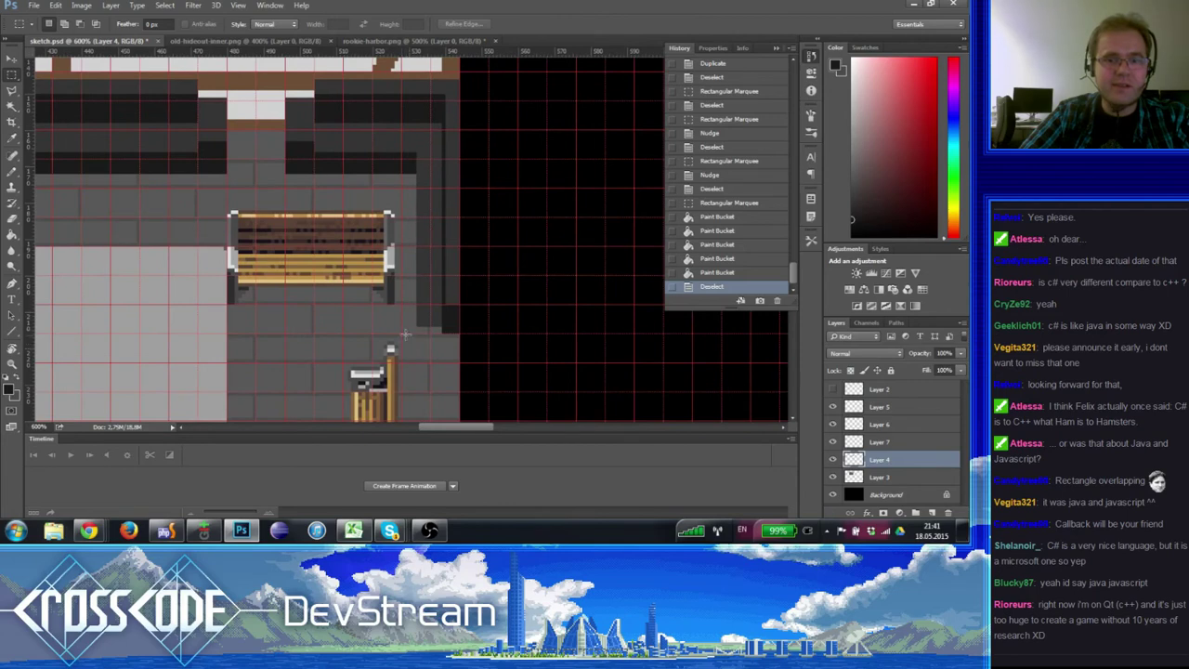
{"action": "left_click_drag", "start_coordinate": [403, 334], "coordinate": [531, 358]}
{"action": "left_click_drag", "start_coordinate": [327, 183], "coordinate": [280, 136]}
{"action": "left_click_drag", "start_coordinate": [514, 335], "coordinate": [462, 356]}
{"action": "key", "text": "ctrl+d"}
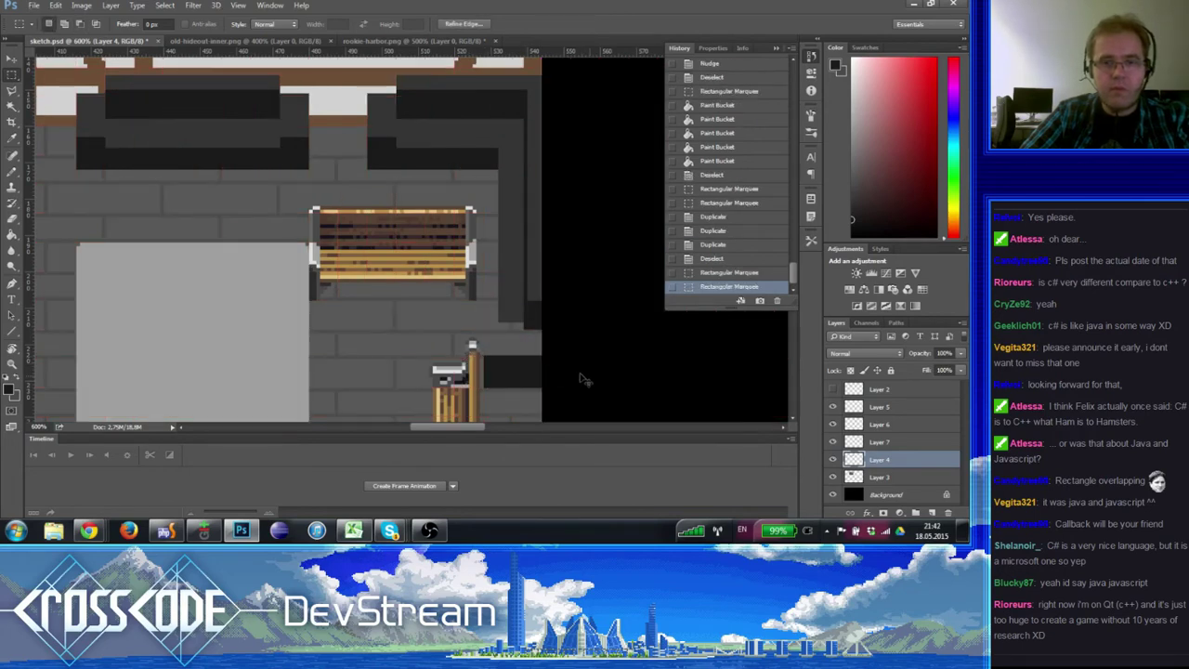
- Fill the gap between the side seat and the dark block below it with the sofa's lighter dark grey as an armrest top
{"action": "key", "text": "ctrl+apostrophe"}
{"action": "left_click_drag", "start_coordinate": [595, 375], "coordinate": [483, 324]}
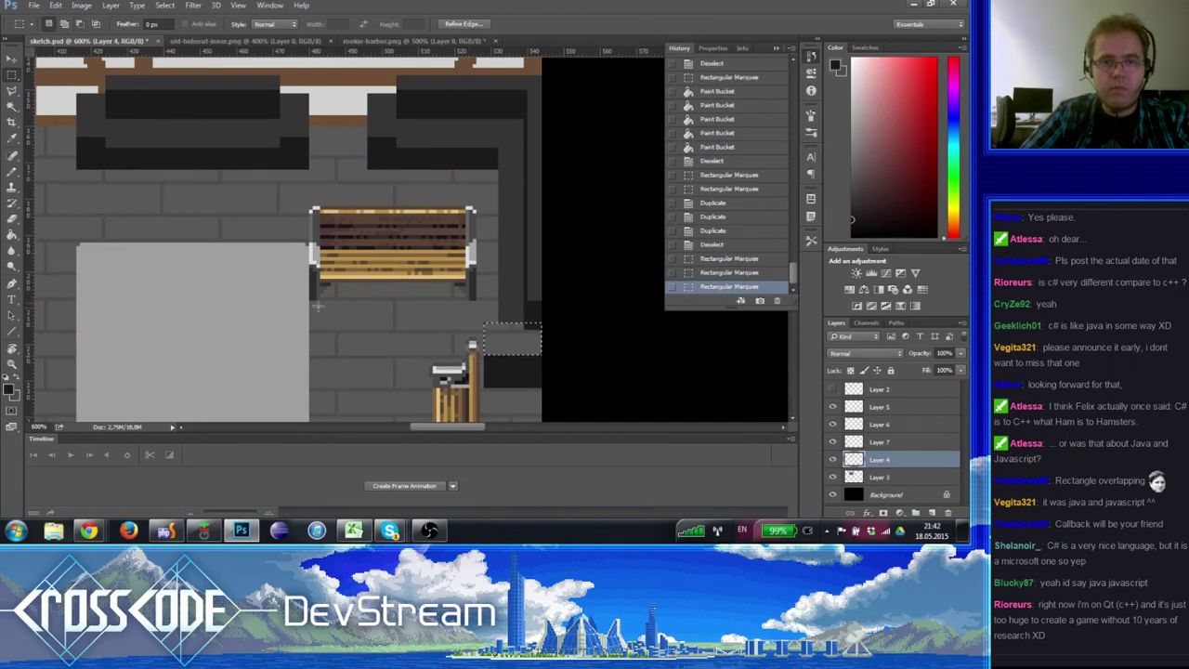
{"action": "left_click", "coordinate": [12, 236]}
{"action": "left_click", "coordinate": [534, 294]}
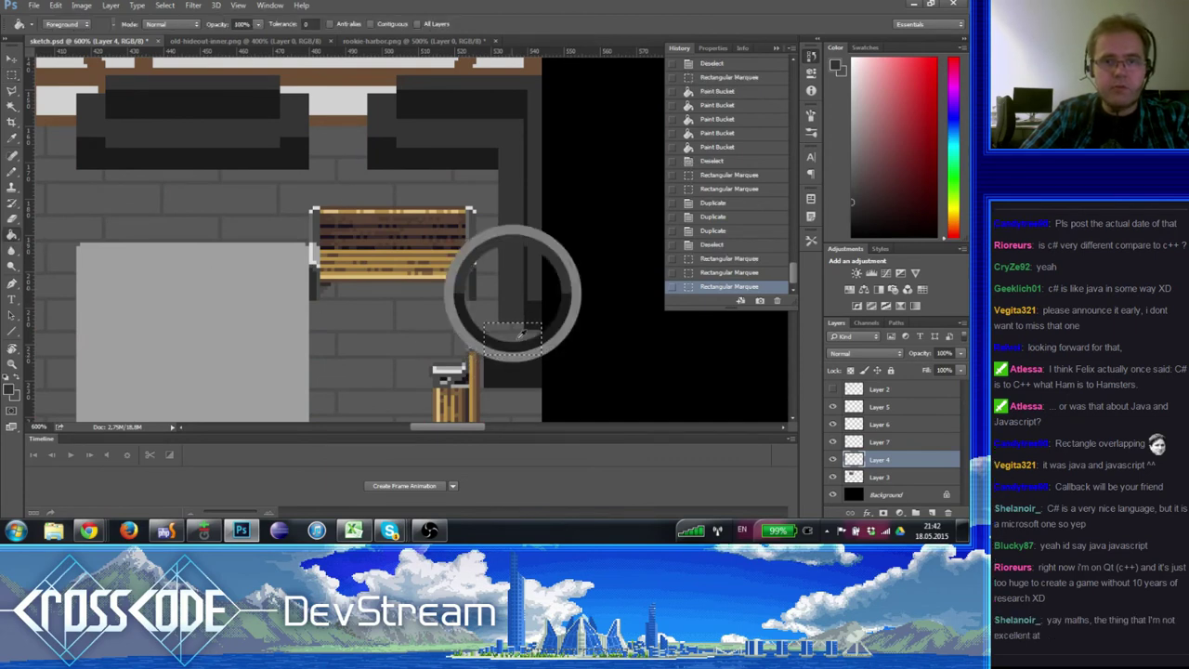
{"action": "left_click", "coordinate": [536, 324]}
{"action": "left_click", "coordinate": [12, 172]}
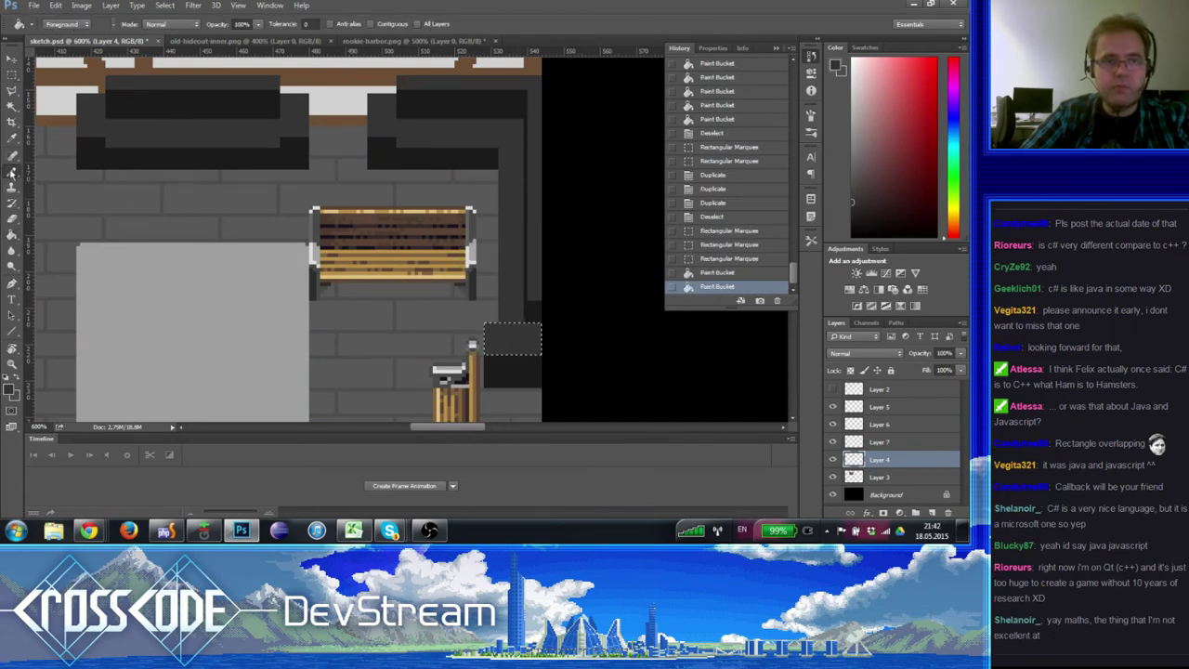
{"action": "key", "text": "ctrl+d"}
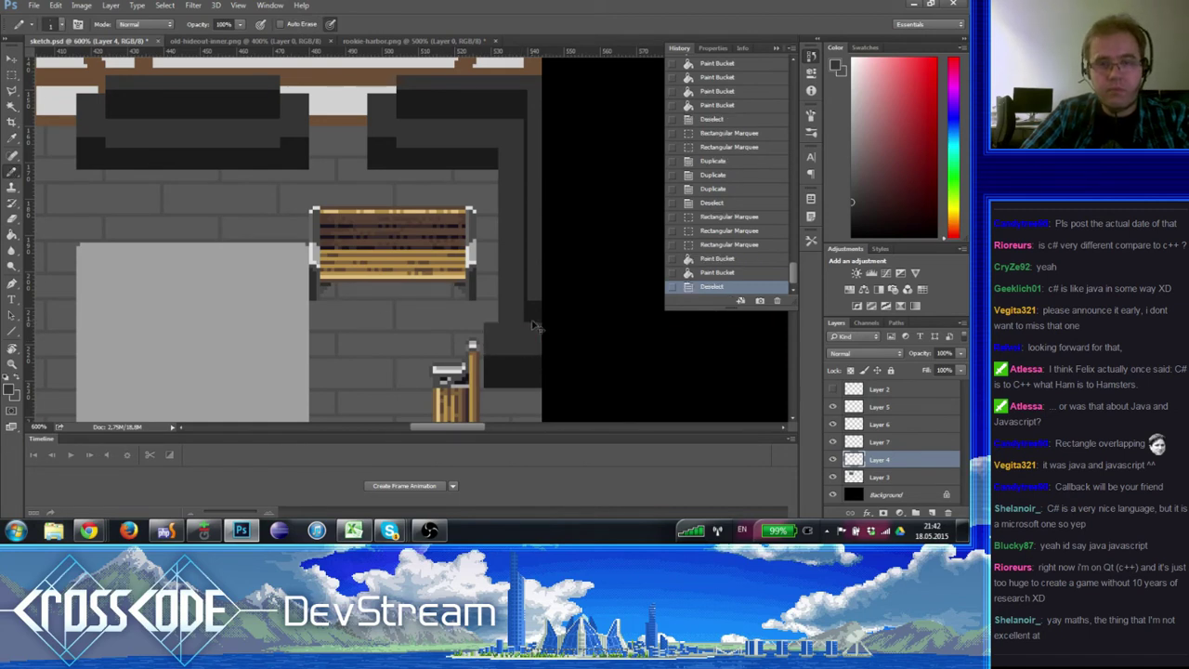
- Draw a near-black Pencil line along the lower edge of the side seat, just above the armrest
{"action": "key", "text": "ctrl+apostrophe"}
{"action": "left_click", "coordinate": [542, 309]}
{"action": "key", "text": "ctrl+apostrophe"}
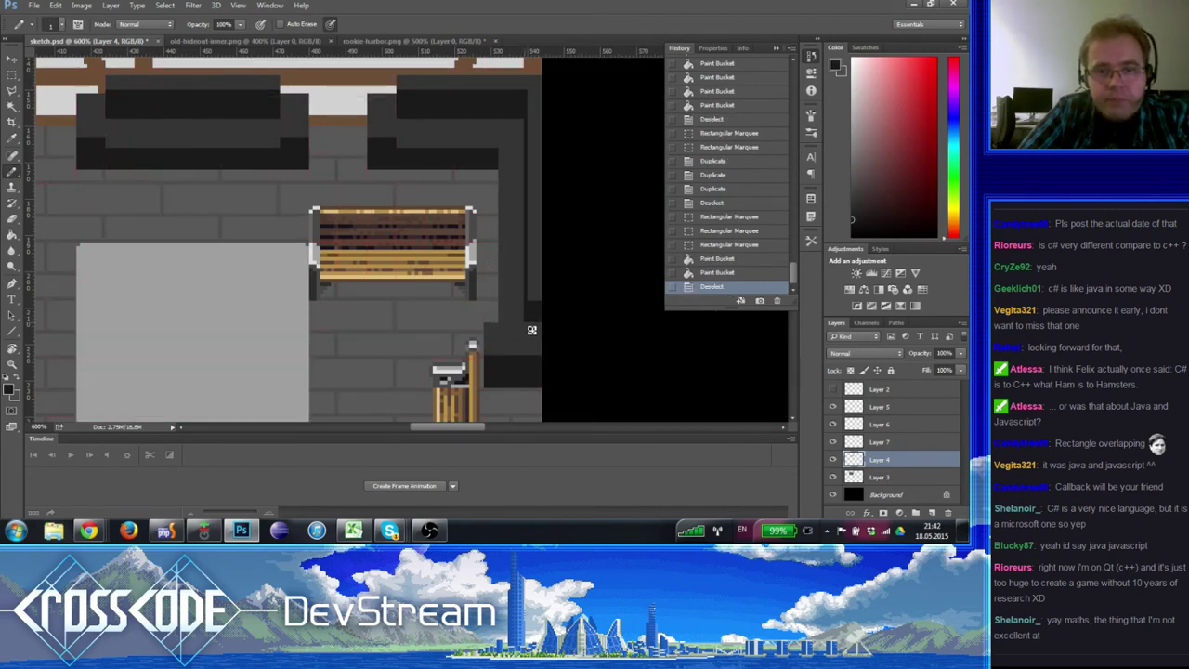
{"action": "left_click", "coordinate": [508, 327]}
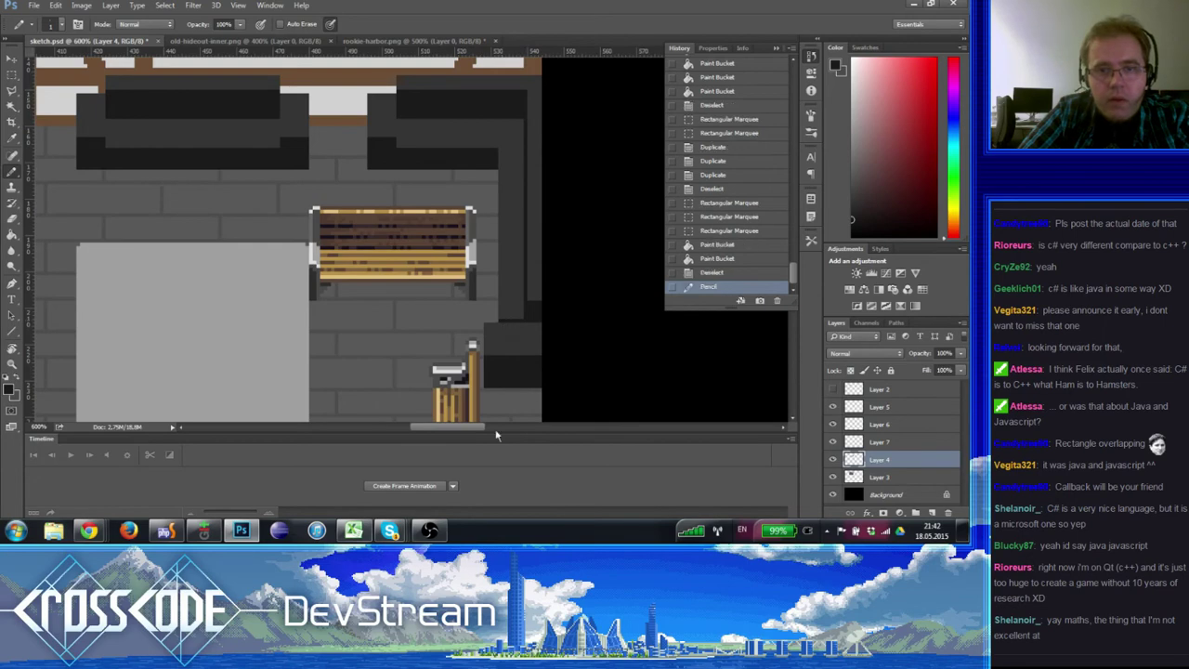
{"action": "key", "text": "ctrl+apostrophe"}
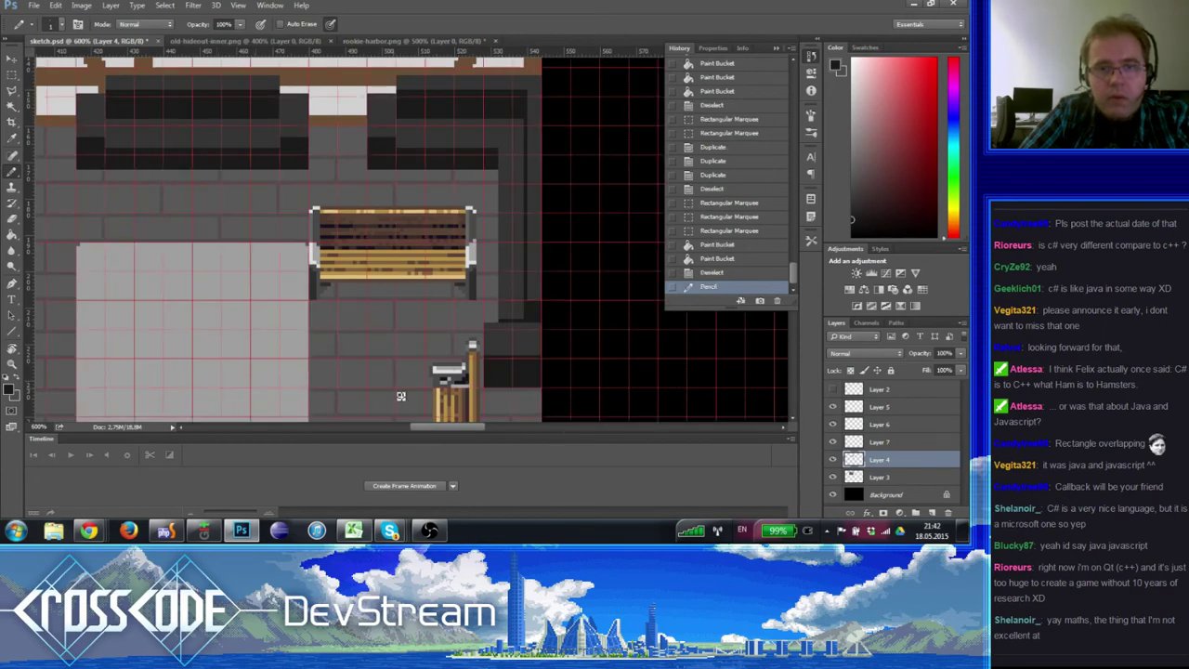
- Examine the side seat and its armrest at several zoom levels, within the whole room and close up
{"action": "left_click_drag", "start_coordinate": [507, 400], "coordinate": [427, 379]}
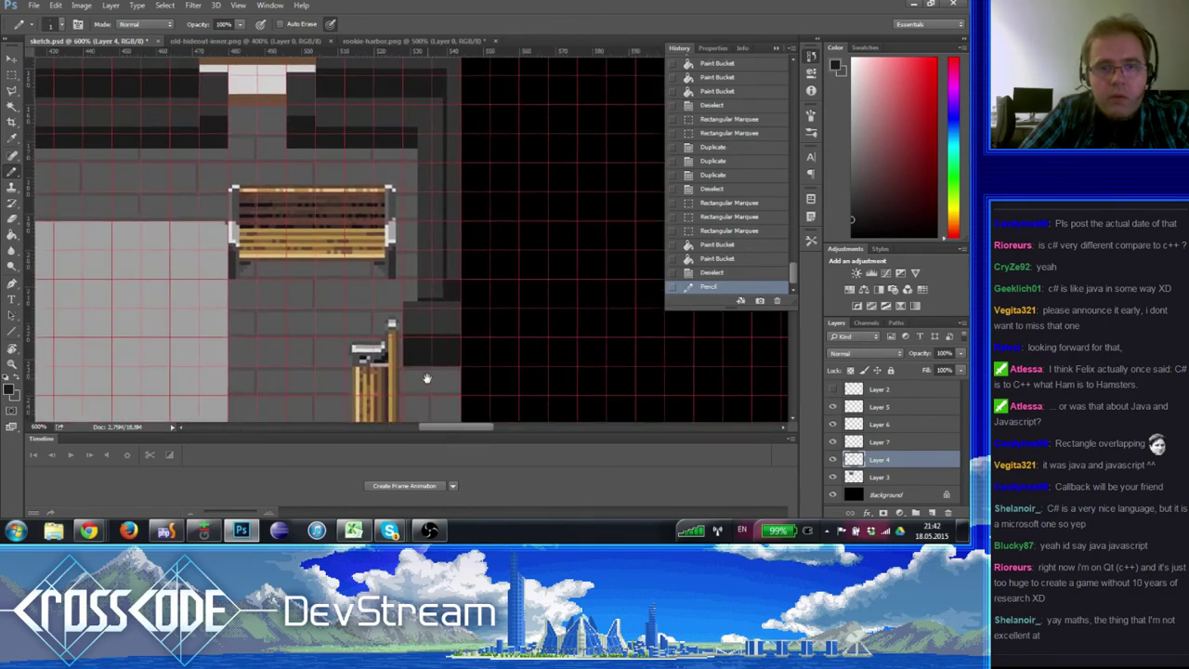
{"action": "left_click", "coordinate": [10, 364]}
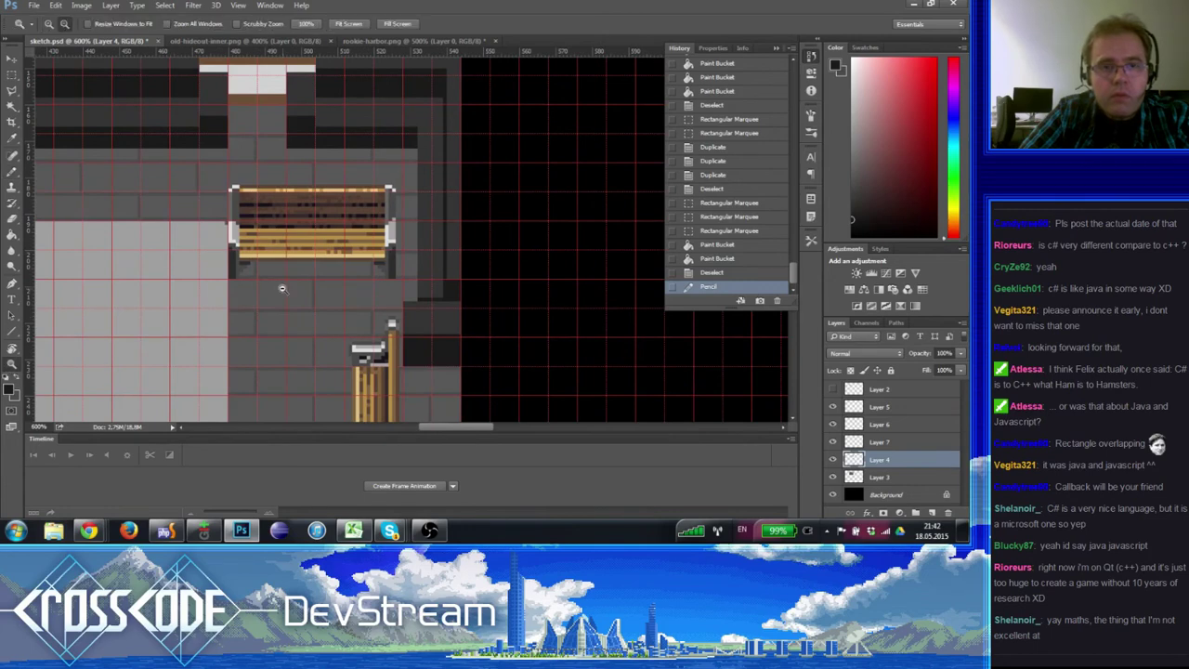
{"action": "left_click", "coordinate": [282, 284], "text": "alt"}
{"action": "left_click", "coordinate": [281, 284], "text": "alt"}
{"action": "left_click", "coordinate": [394, 349], "text": "alt"}
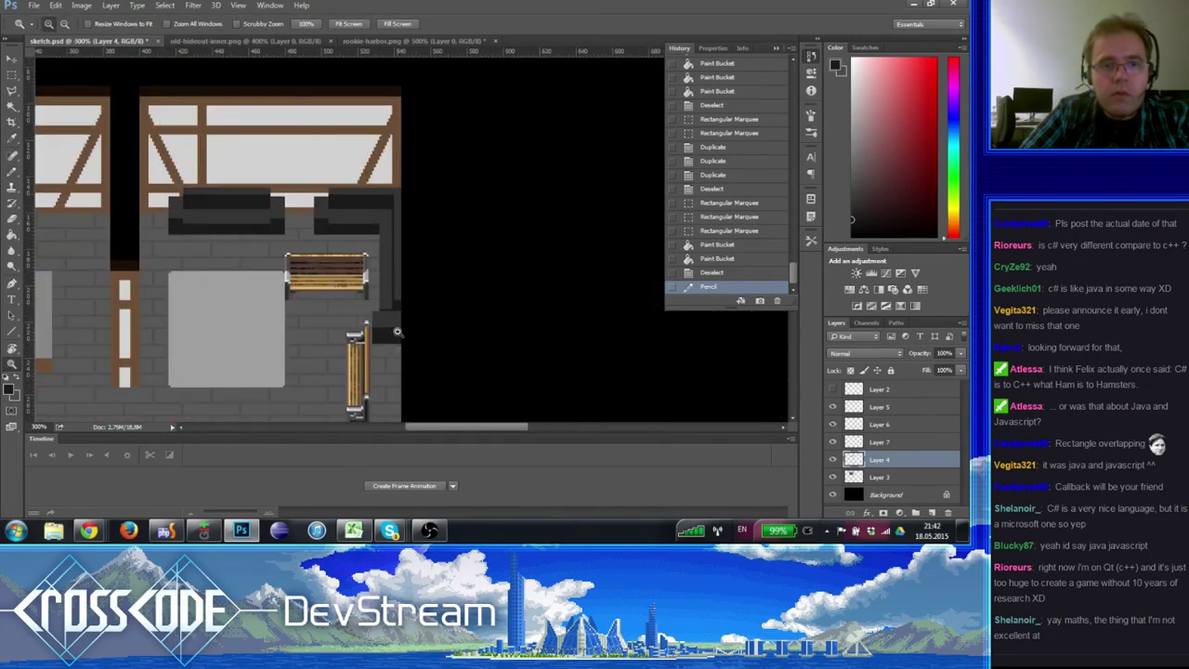
{"action": "left_click", "coordinate": [394, 331]}
{"action": "left_click", "coordinate": [394, 331]}
{"action": "left_click_drag", "start_coordinate": [403, 340], "coordinate": [393, 321]}
{"action": "left_click", "coordinate": [380, 292]}
{"action": "left_click", "coordinate": [381, 292]}
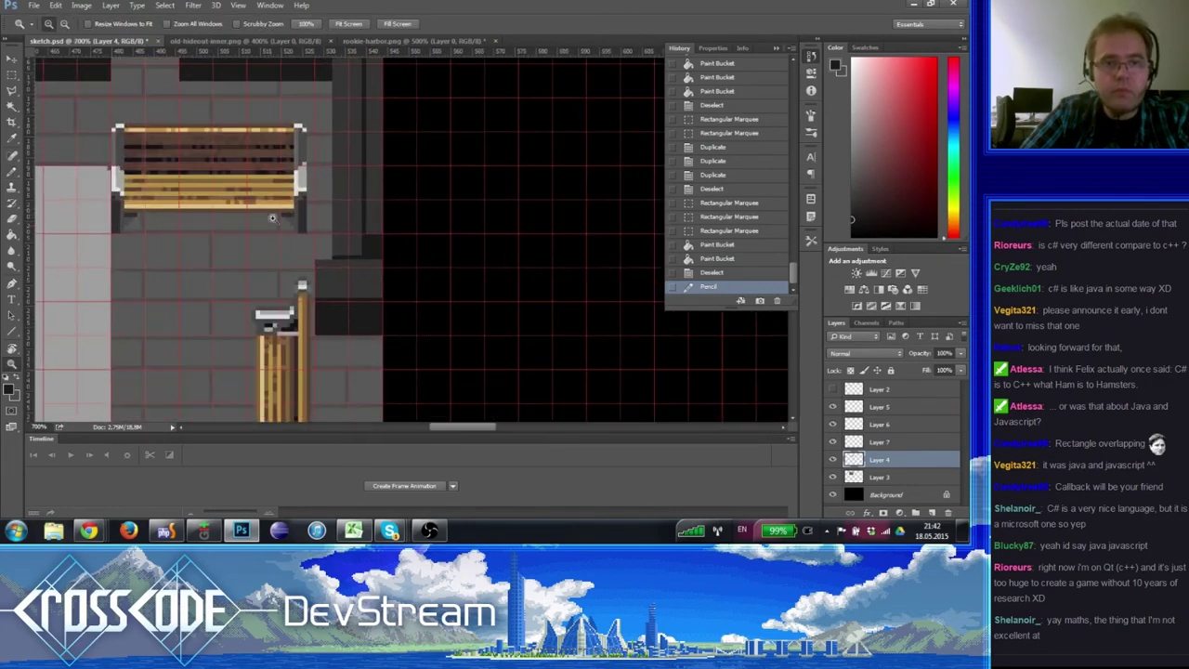
- Nudge the lower end of the side seat down to meet the armrest and duplicate the pixels above to close the gap
{"action": "left_click", "coordinate": [12, 77]}
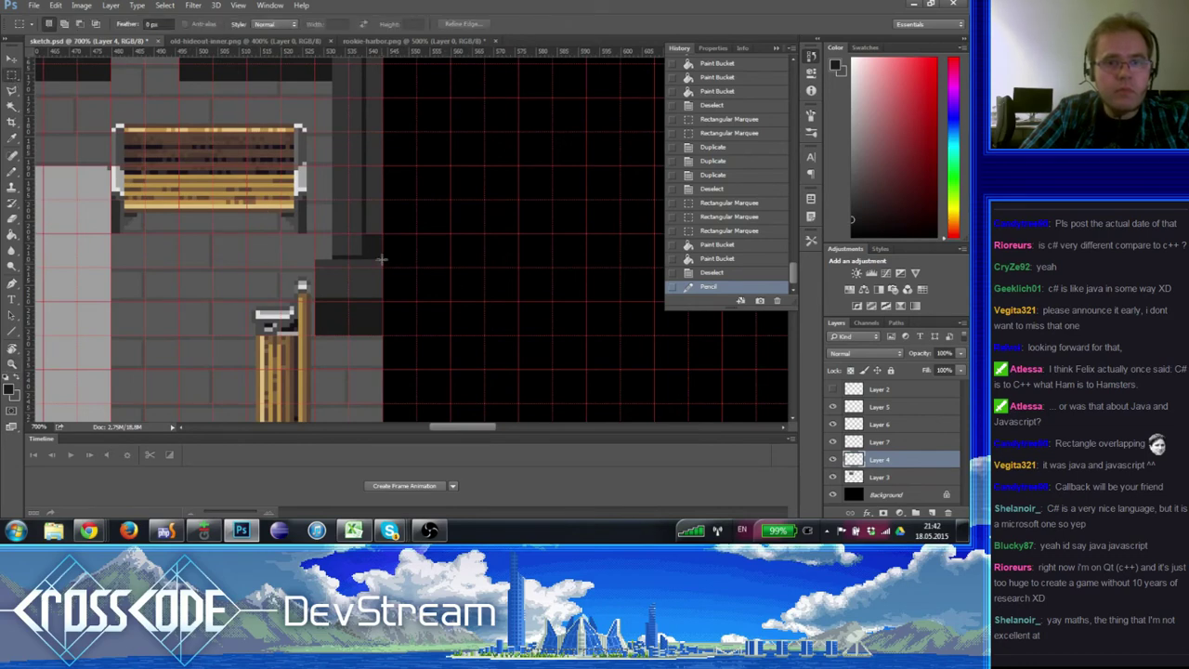
{"action": "left_click_drag", "start_coordinate": [382, 268], "coordinate": [315, 212]}
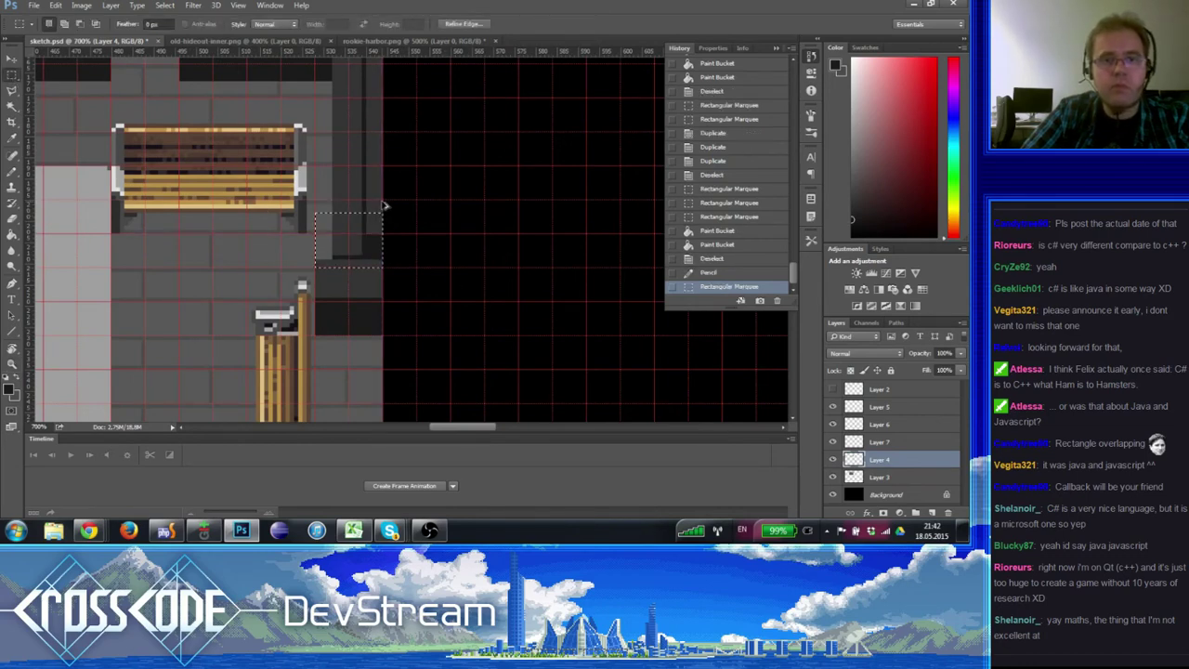
{"action": "key", "text": "Down"}
{"action": "key", "text": "ctrl+d"}
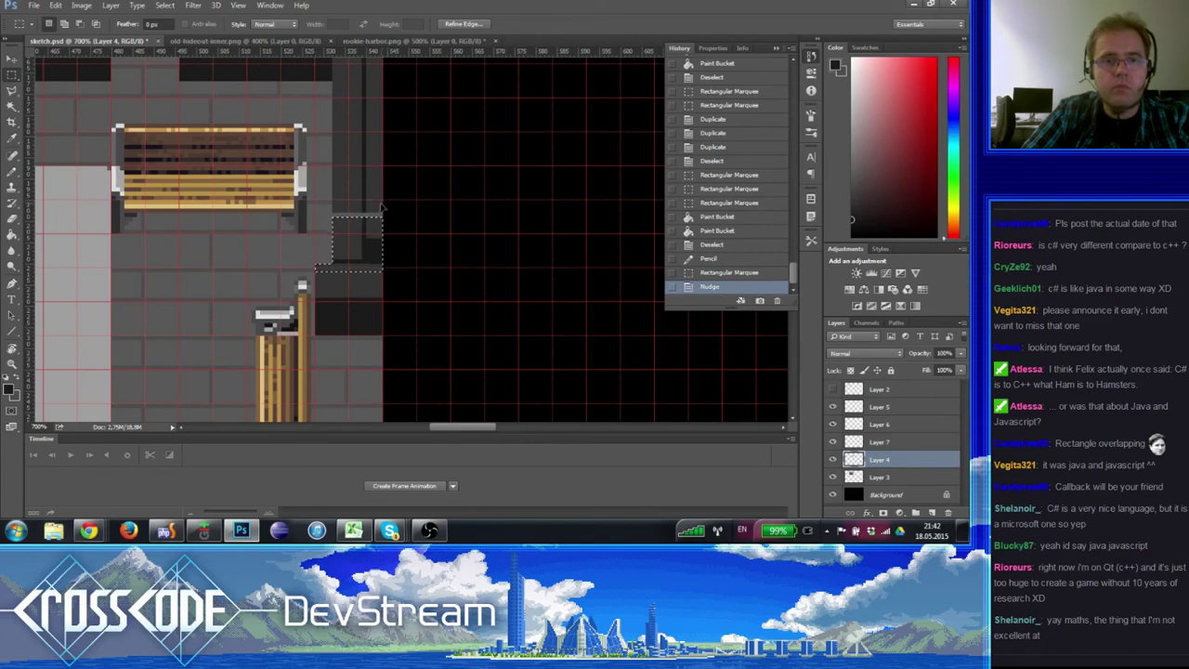
{"action": "mouse_move", "coordinate": [383, 208]}
{"action": "left_mouse_down"}
{"action": "mouse_move", "coordinate": [330, 178]}
{"action": "mouse_move", "coordinate": [350, 202]}
{"action": "left_mouse_up"}
{"action": "key", "text": "ctrl+d"}
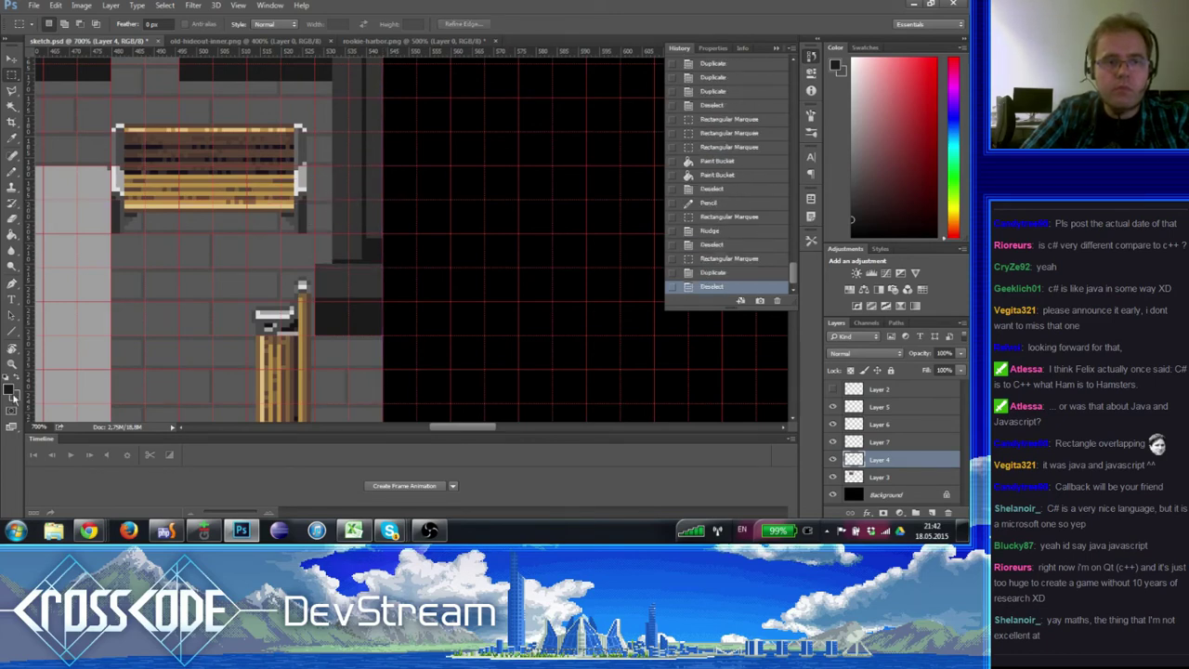
- Examine the corner sofa within the whole room, comparing it with Layer 4 hidden and shown
{"action": "left_click", "coordinate": [11, 363]}
{"action": "left_click", "coordinate": [381, 216], "text": "alt"}
{"action": "left_click", "coordinate": [381, 216], "text": "alt"}
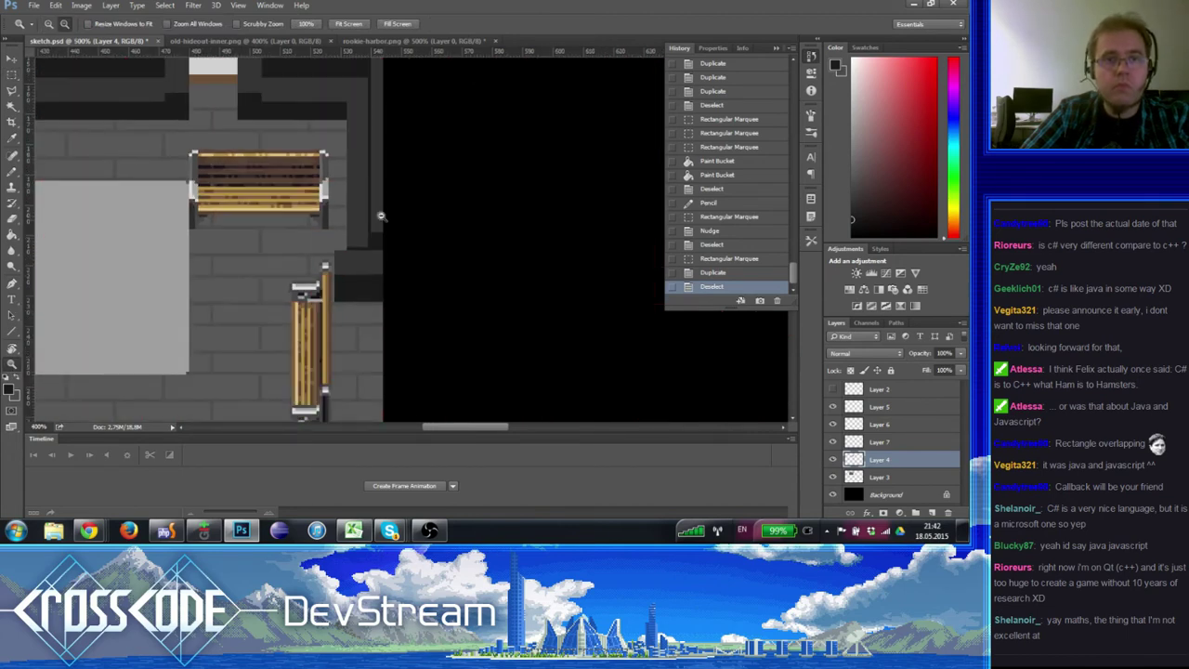
{"action": "left_click", "coordinate": [381, 216], "text": "alt"}
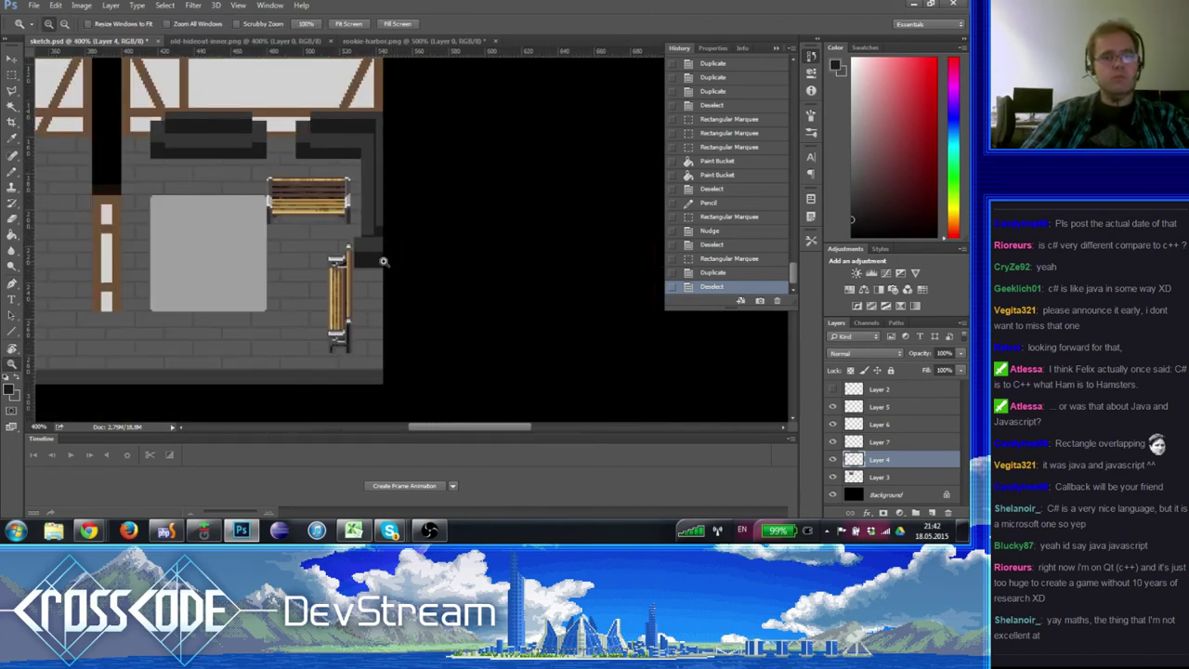
{"action": "left_click", "coordinate": [381, 256]}
{"action": "left_click", "coordinate": [381, 256]}
{"action": "left_click", "coordinate": [380, 299], "text": "alt"}
{"action": "left_click", "coordinate": [380, 299], "text": "alt"}
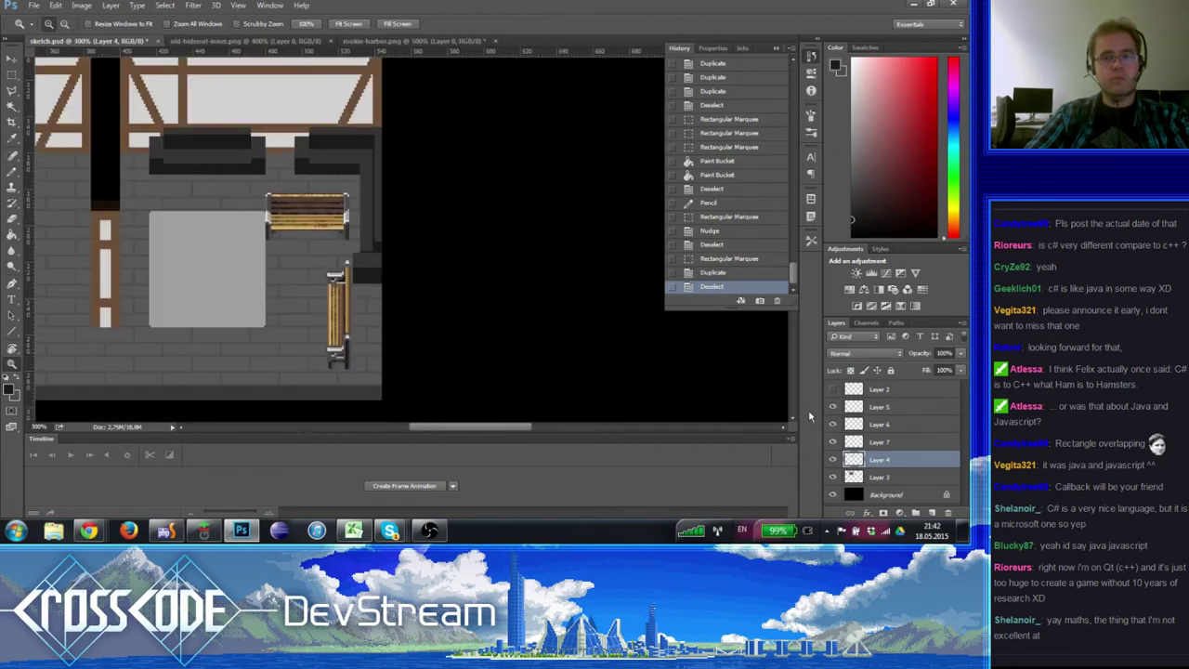
{"action": "left_click", "coordinate": [833, 460]}
{"action": "left_click", "coordinate": [834, 460]}
{"action": "left_click", "coordinate": [367, 252]}
{"action": "left_click", "coordinate": [368, 257]}
{"action": "left_click", "coordinate": [368, 133]}
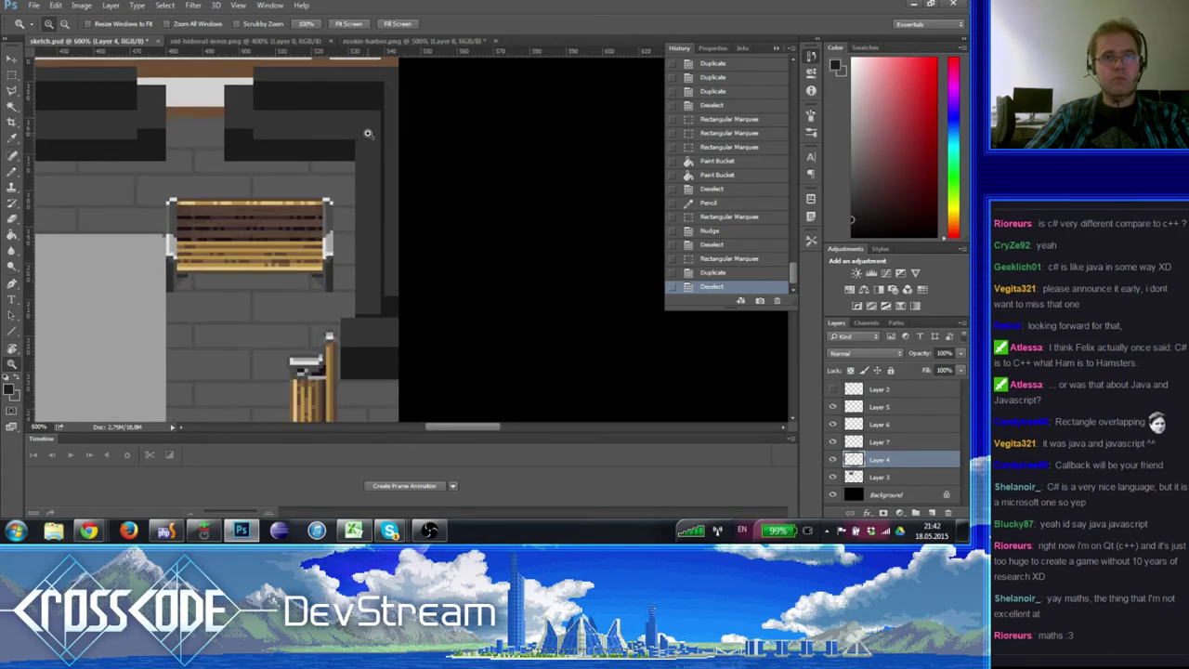
{"action": "left_click", "coordinate": [12, 73]}
{"action": "left_click_drag", "start_coordinate": [83, 128], "coordinate": [180, 153]}
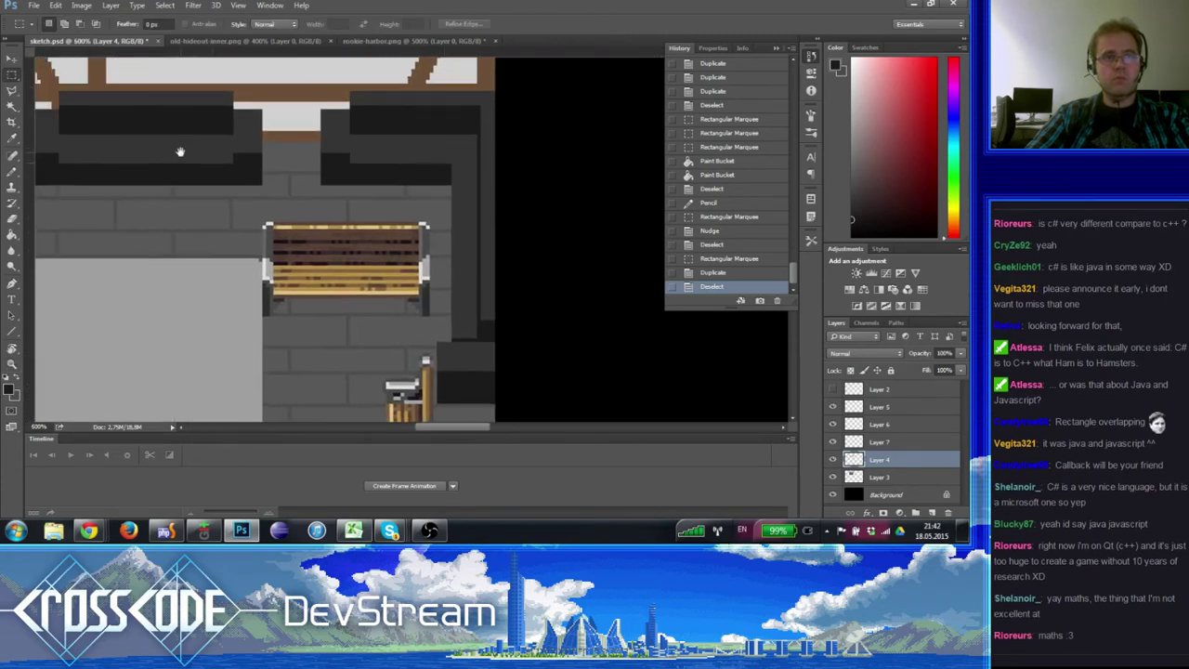
{"action": "left_click_drag", "start_coordinate": [233, 122], "coordinate": [57, 104]}
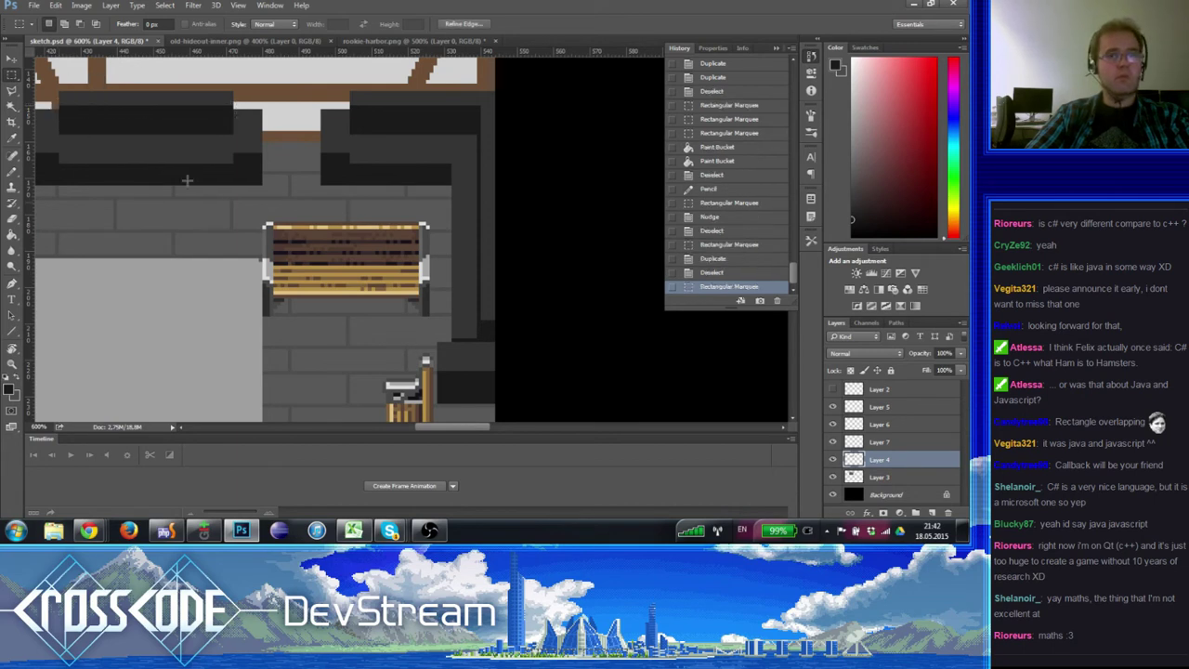
{"action": "left_click_drag", "start_coordinate": [342, 252], "coordinate": [344, 212]}
{"action": "key", "text": "ctrl+d"}
- Select the narrow vertical strip along the side seat's backrest and nudge it by one pixel
{"action": "left_click_drag", "start_coordinate": [499, 367], "coordinate": [453, 313]}
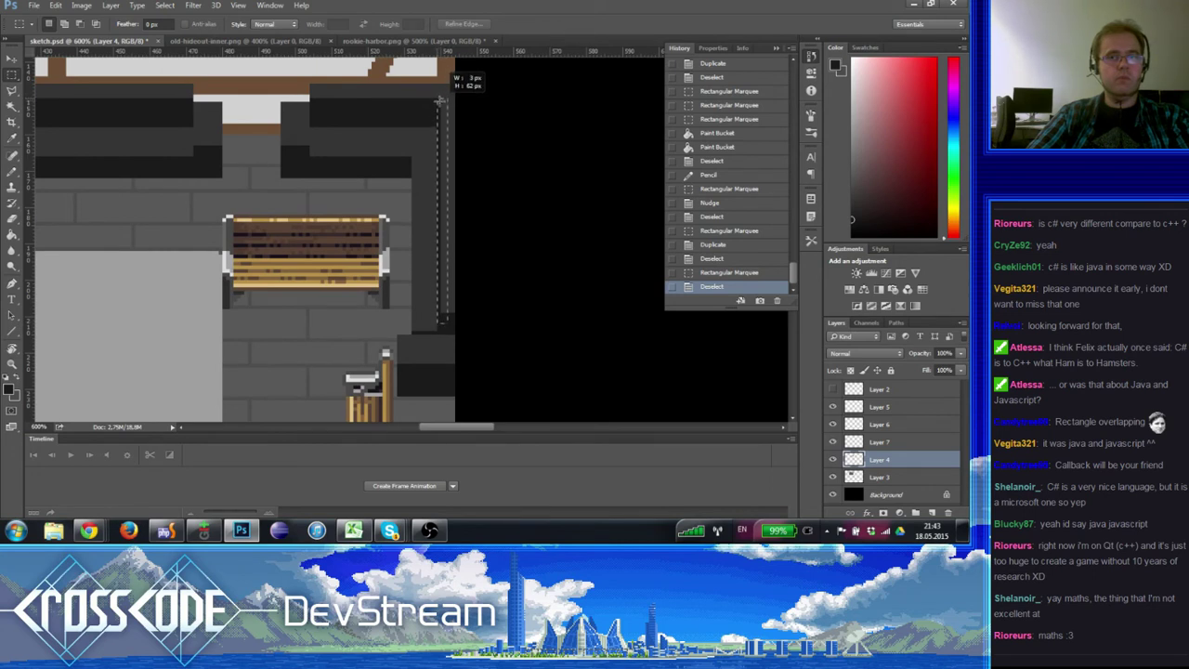
{"action": "left_click_drag", "start_coordinate": [442, 100], "coordinate": [441, 100]}
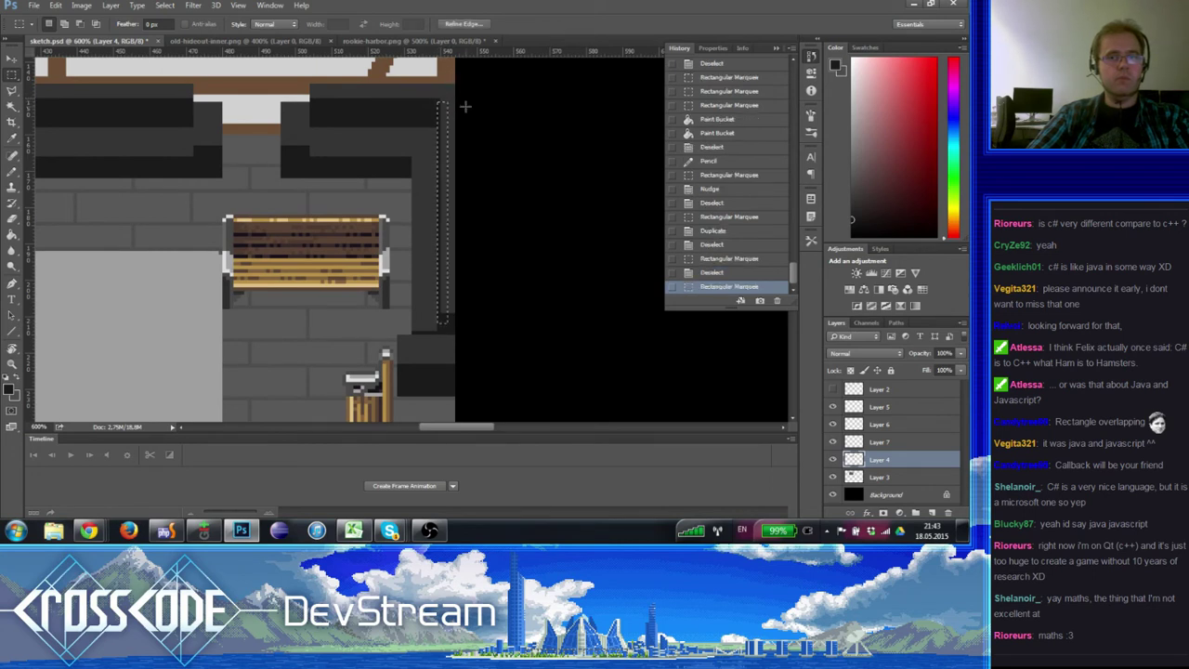
{"action": "key", "text": "Left"}
{"action": "key", "text": "ctrl+Left"}
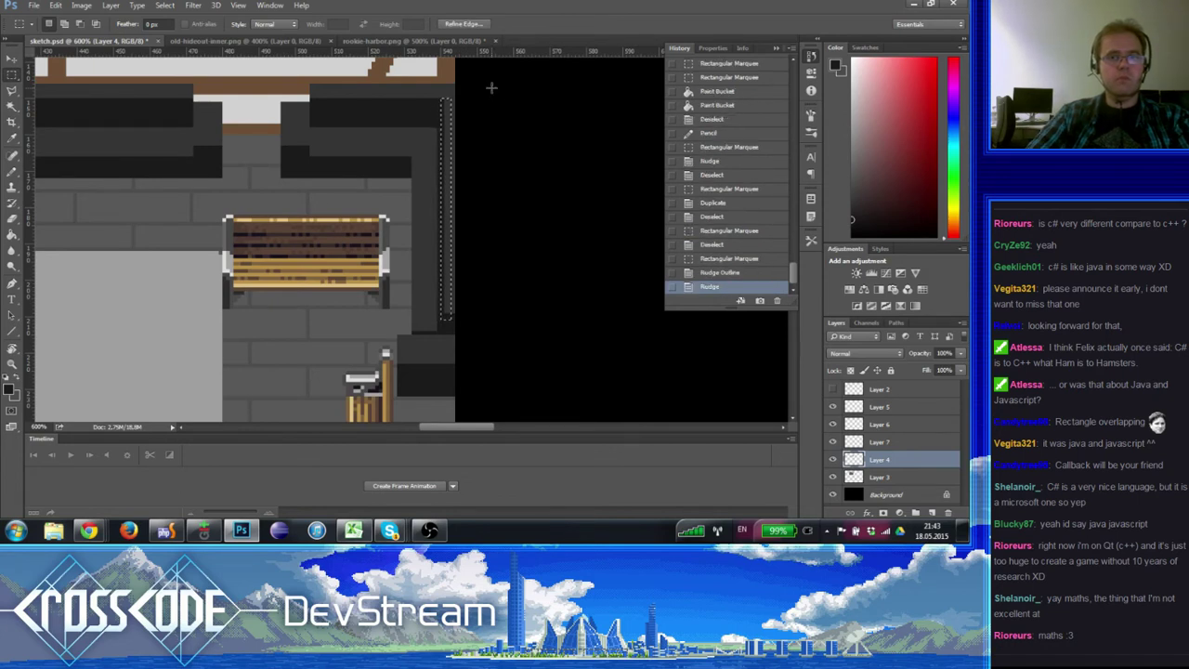
{"action": "key", "text": "ctrl+d"}
{"action": "mouse_move", "coordinate": [479, 249]}
{"action": "left_mouse_down"}
{"action": "mouse_move", "coordinate": [294, 240]}
{"action": "mouse_move", "coordinate": [356, 245]}
{"action": "mouse_move", "coordinate": [380, 269]}
{"action": "mouse_move", "coordinate": [456, 244]}
{"action": "left_mouse_up"}
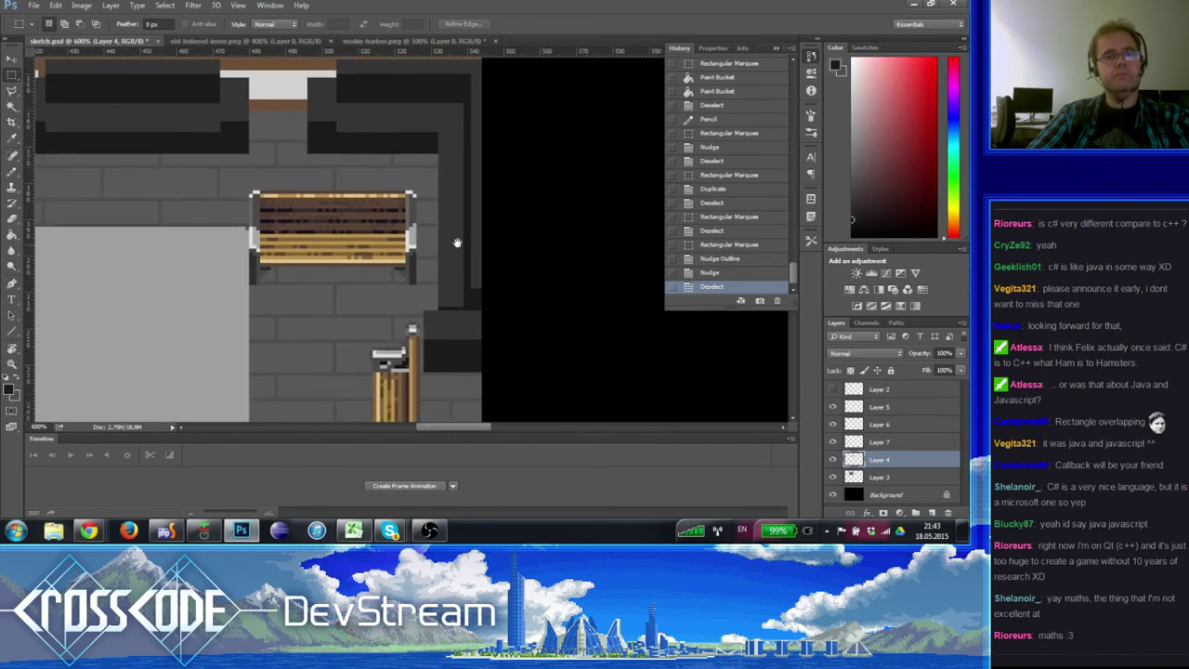
- Show the grid and widen the side seat by nudging its inner edge one pixel left
{"action": "left_click_drag", "start_coordinate": [329, 260], "coordinate": [389, 251]}
{"action": "left_click_drag", "start_coordinate": [504, 374], "coordinate": [477, 349]}
{"action": "key", "text": "ctrl+r"}
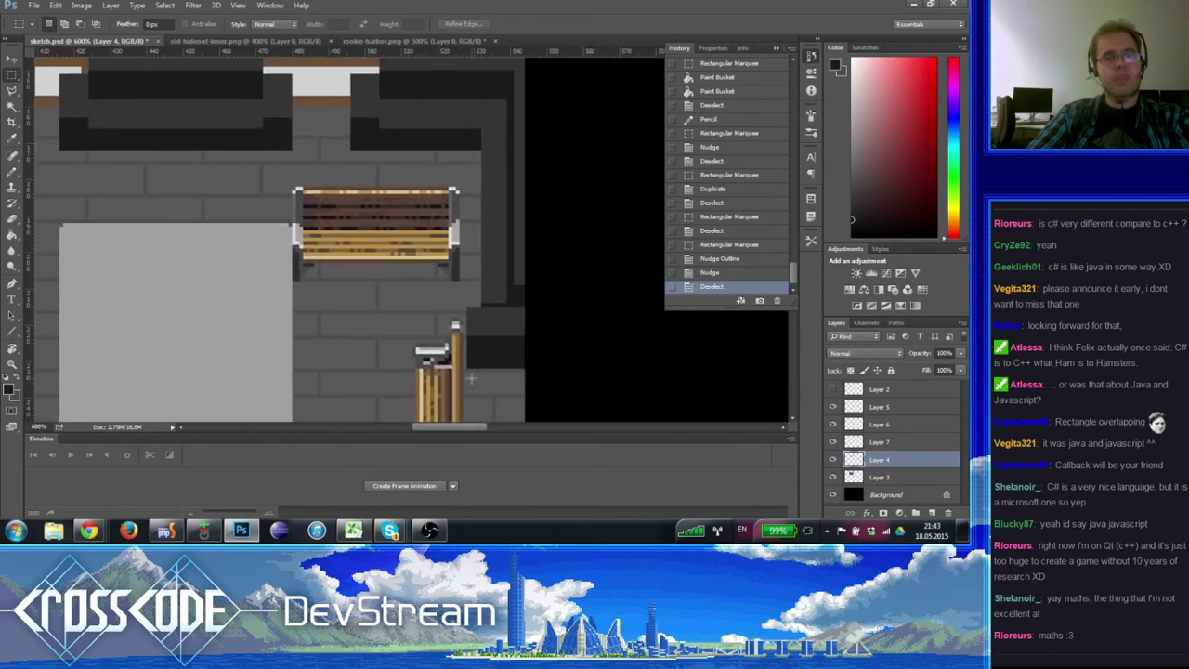
{"action": "left_click_drag", "start_coordinate": [485, 302], "coordinate": [470, 379]}
{"action": "key", "text": "ctrl+apostrophe"}
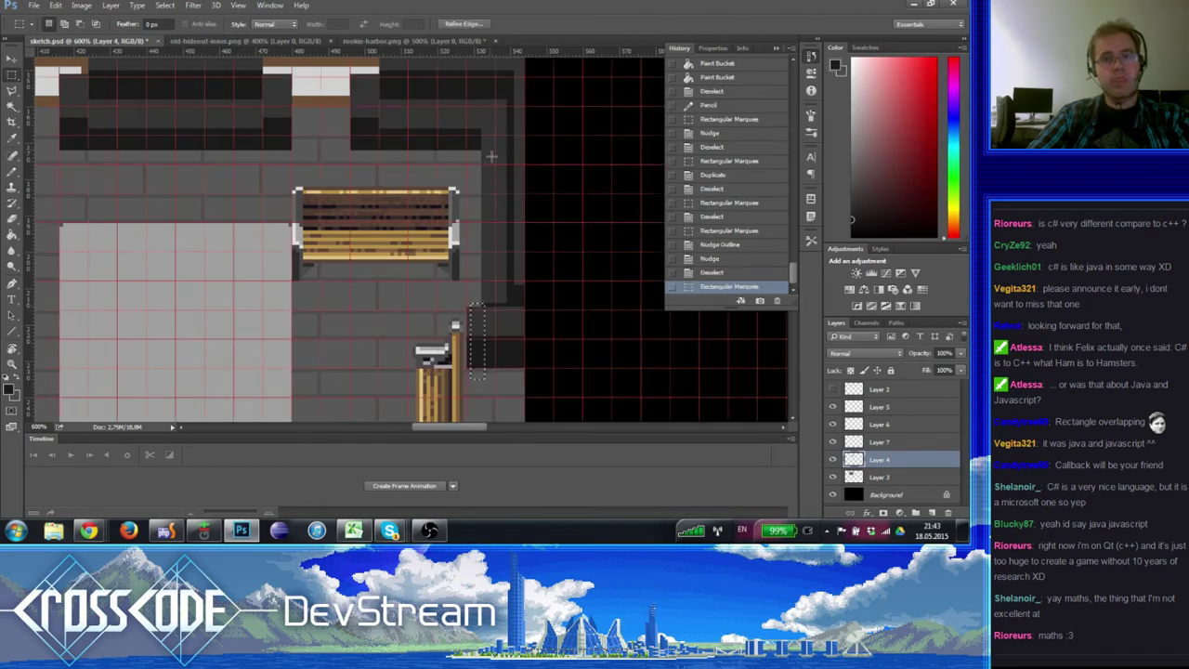
{"action": "left_click_drag", "start_coordinate": [481, 123], "coordinate": [510, 389]}
{"action": "key", "text": "ctrl+Left"}
{"action": "key", "text": "ctrl+d"}
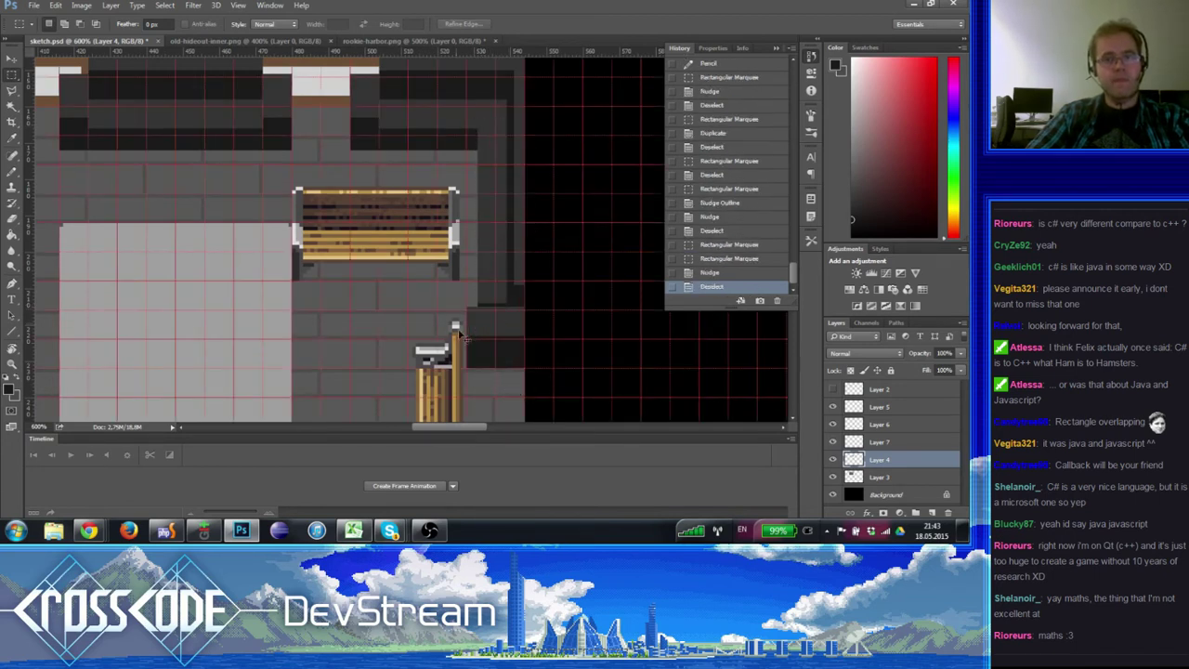
- Delete the part of the armrest that sticks out beyond the side seat's inner edge
{"action": "left_click_drag", "start_coordinate": [467, 289], "coordinate": [479, 379]}
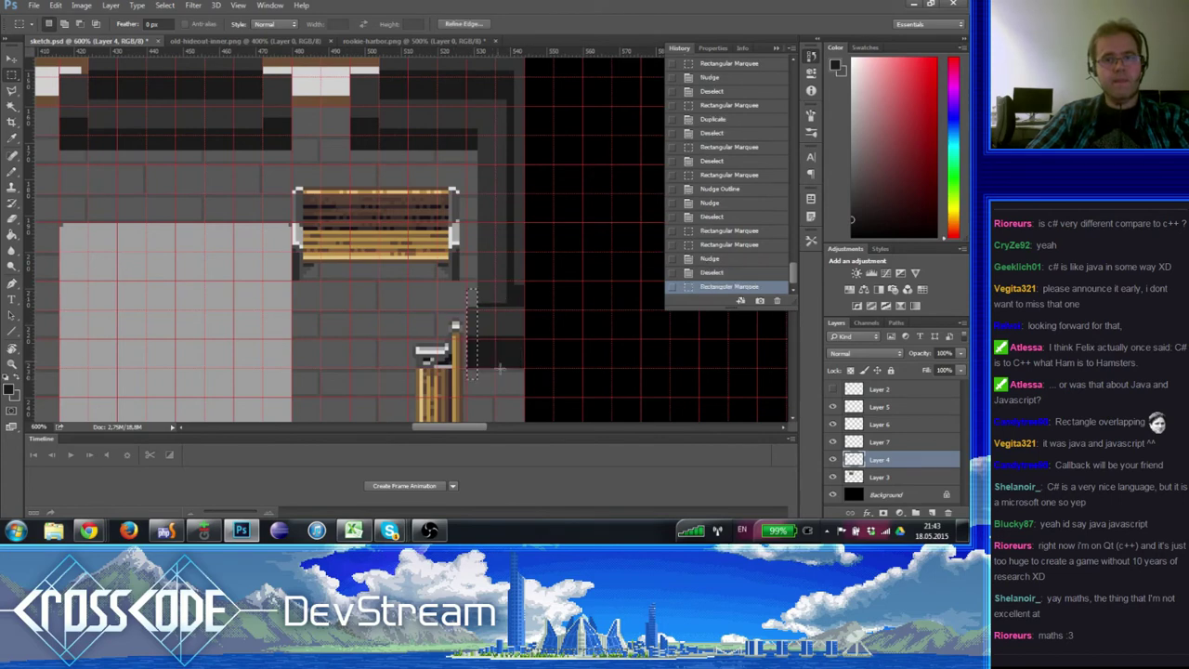
{"action": "key", "text": "Delete"}
{"action": "key", "text": "ctrl+d"}
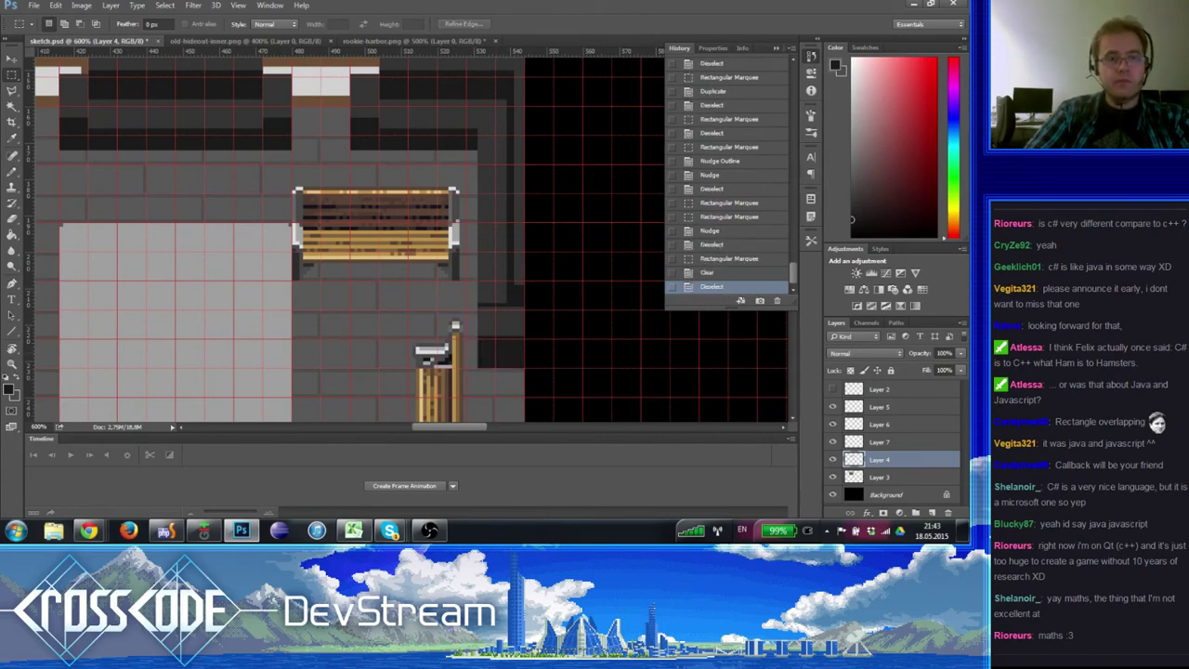
- Select the lower end of the side seat just above the armrest and nudge it by one pixel
{"action": "left_click", "coordinate": [11, 362]}
{"action": "key", "text": "ctrl+apostrophe"}
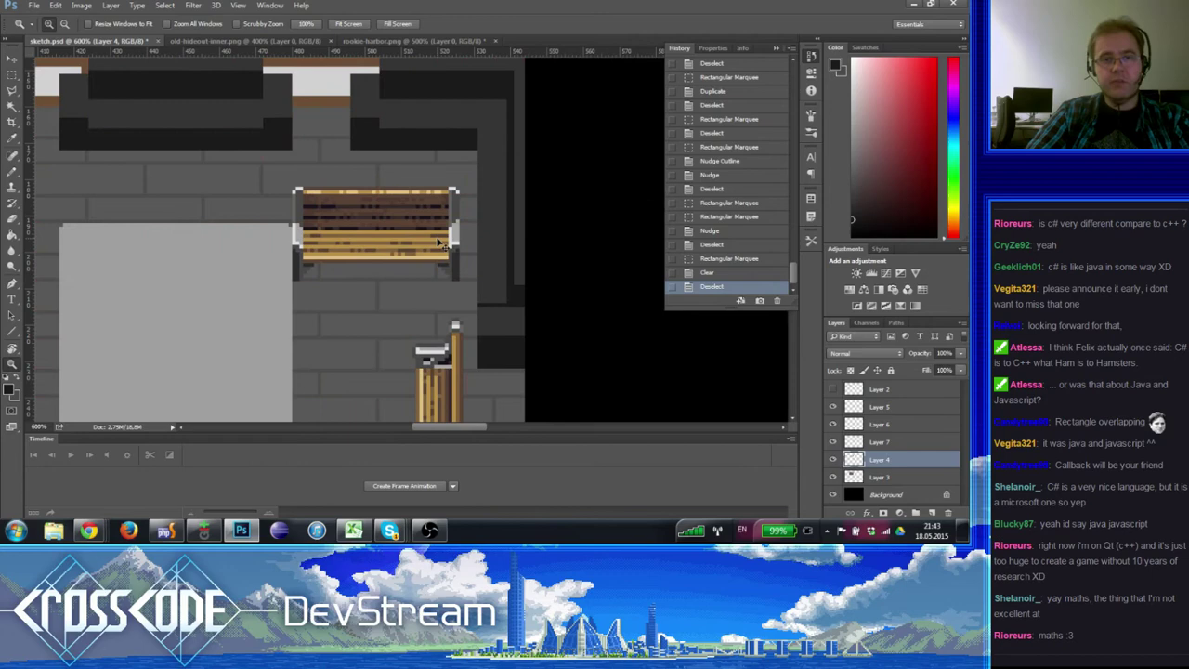
{"action": "left_click", "coordinate": [522, 192], "text": "alt"}
{"action": "left_click", "coordinate": [522, 192], "text": "alt"}
{"action": "left_click", "coordinate": [510, 182]}
{"action": "left_click_drag", "start_coordinate": [578, 327], "coordinate": [487, 265]}
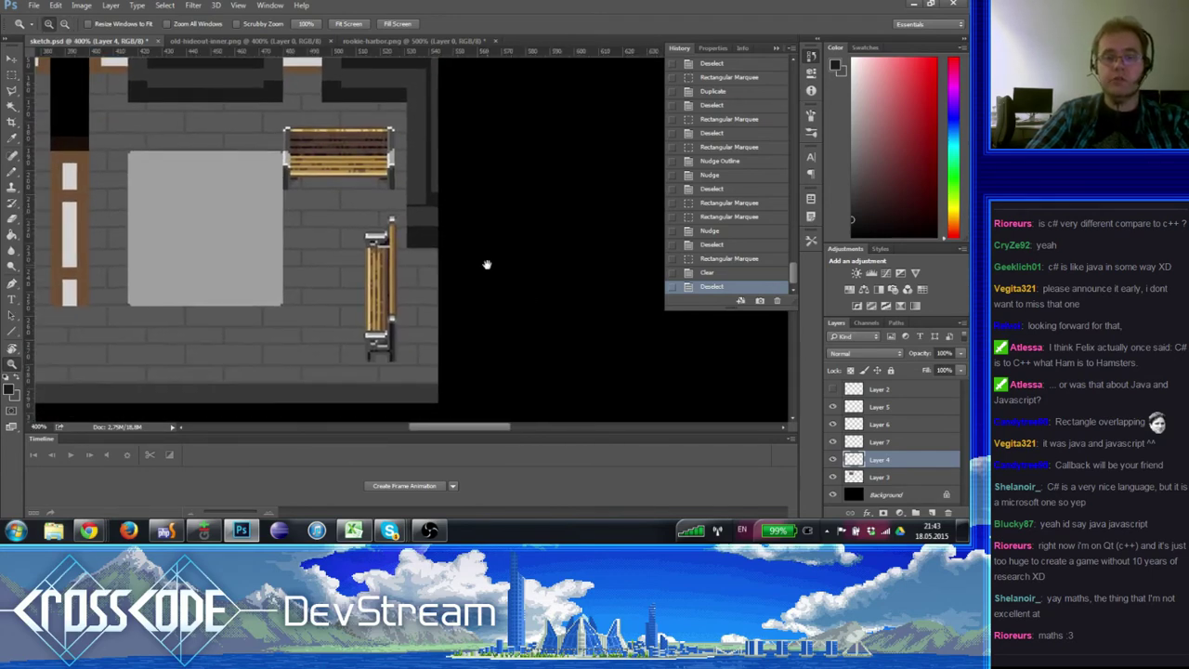
{"action": "key", "text": "ctrl+apostrophe"}
{"action": "key", "text": "ctrl+plus"}
{"action": "left_click_drag", "start_coordinate": [465, 220], "coordinate": [394, 235]}
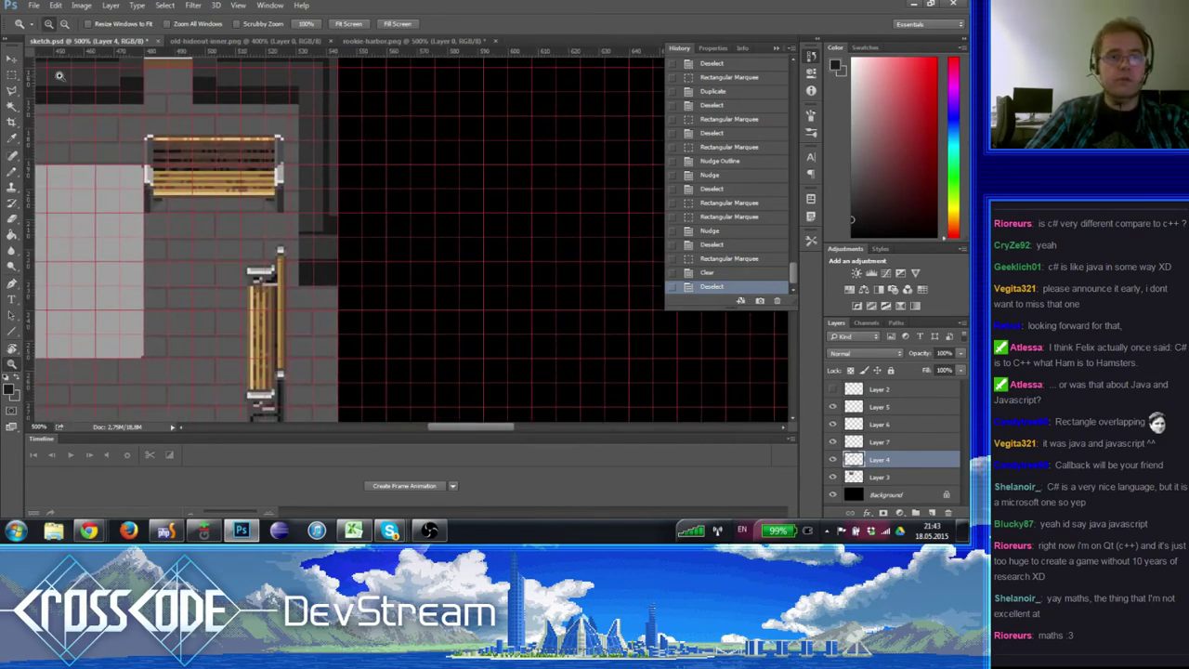
{"action": "left_click", "coordinate": [12, 75]}
{"action": "left_click_drag", "start_coordinate": [294, 241], "coordinate": [366, 183]}
{"action": "key", "text": "ctrl+Left"}
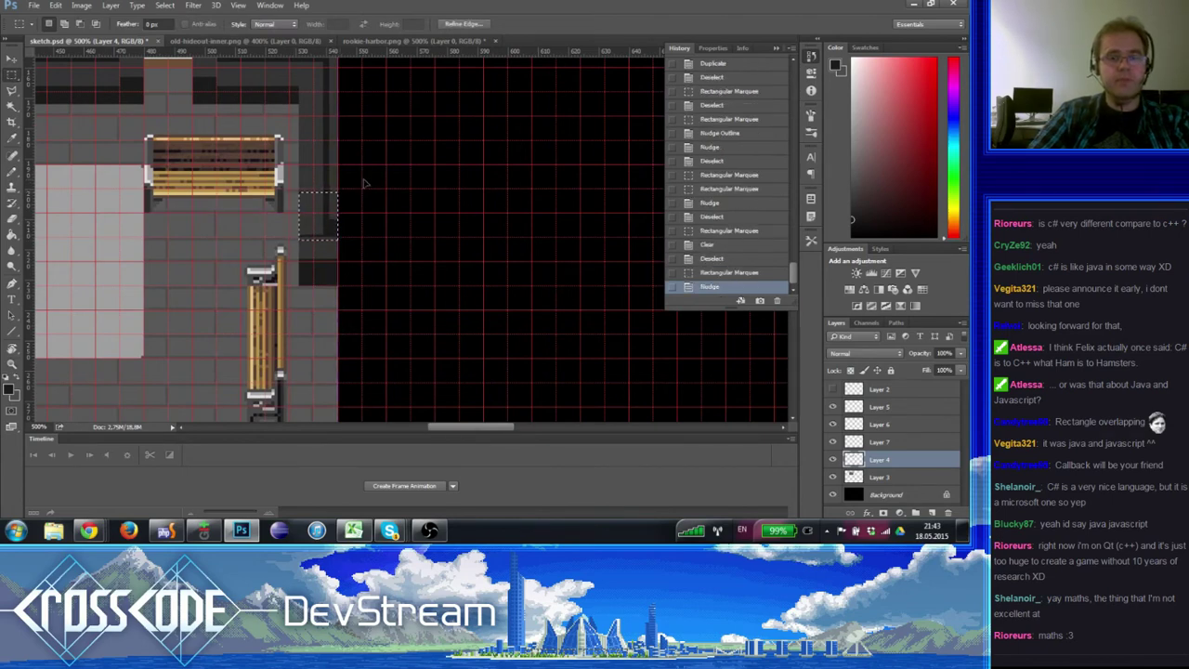
- Examine the corner sofa without the grid, both close up and within the whole room
{"action": "key", "text": "ctrl+h"}
{"action": "left_click_drag", "start_coordinate": [326, 257], "coordinate": [358, 311]}
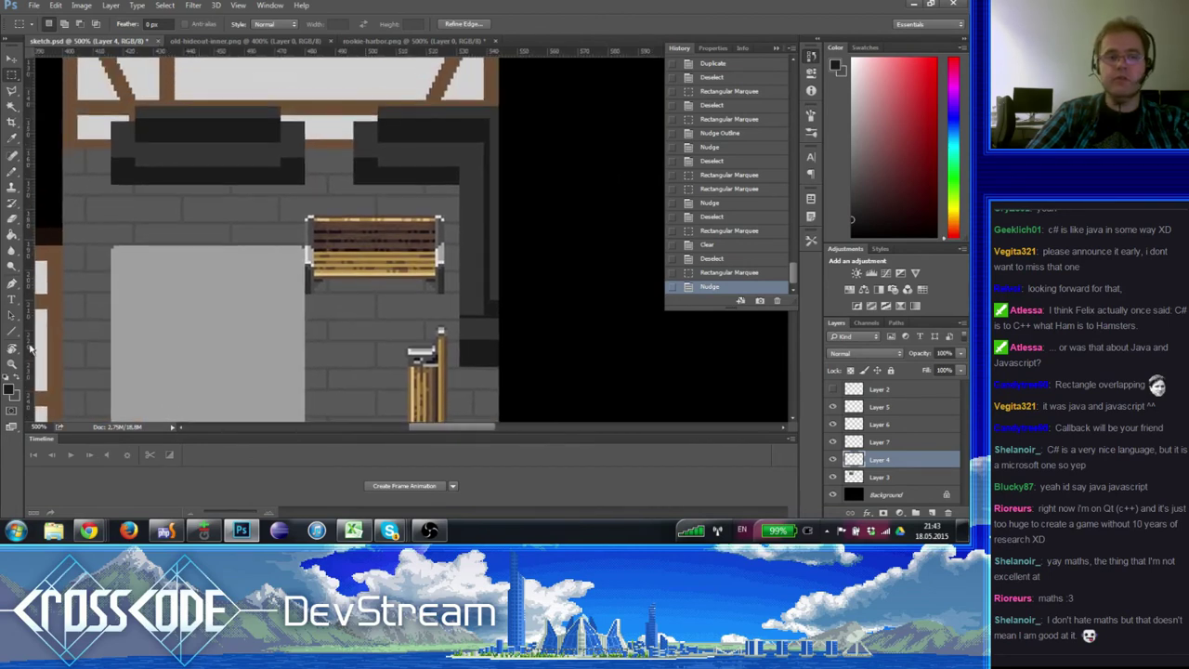
{"action": "left_click", "coordinate": [12, 363]}
{"action": "left_click", "coordinate": [488, 197], "text": "alt"}
{"action": "left_click", "coordinate": [487, 197], "text": "alt"}
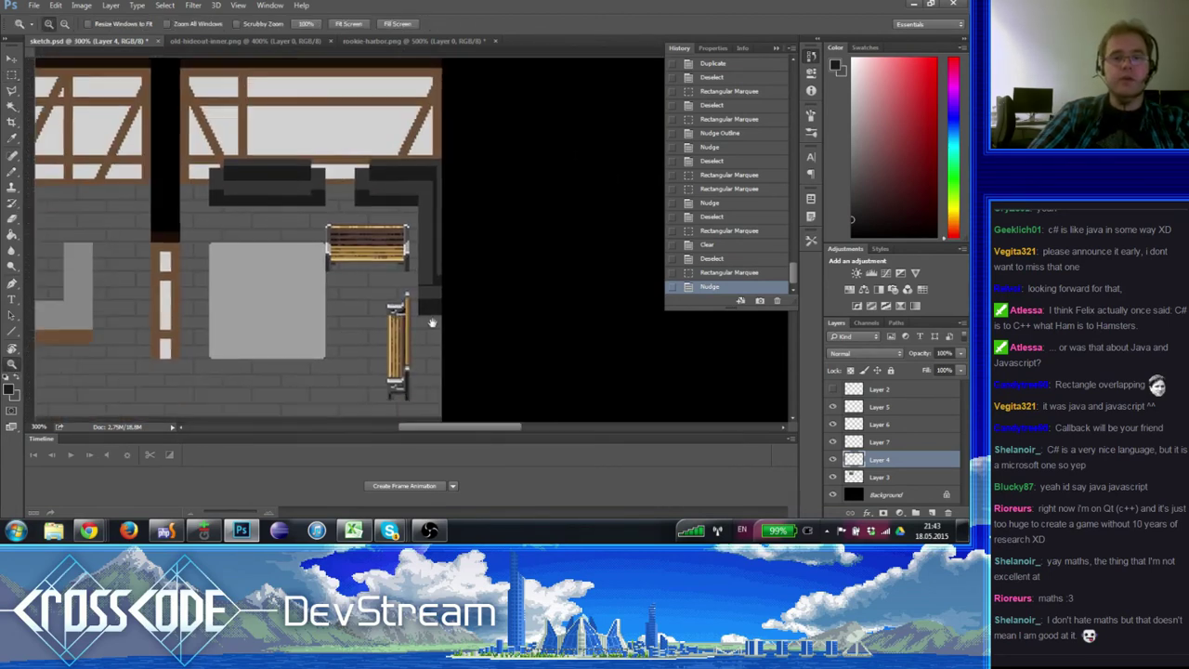
{"action": "left_click_drag", "start_coordinate": [477, 310], "coordinate": [394, 311]}
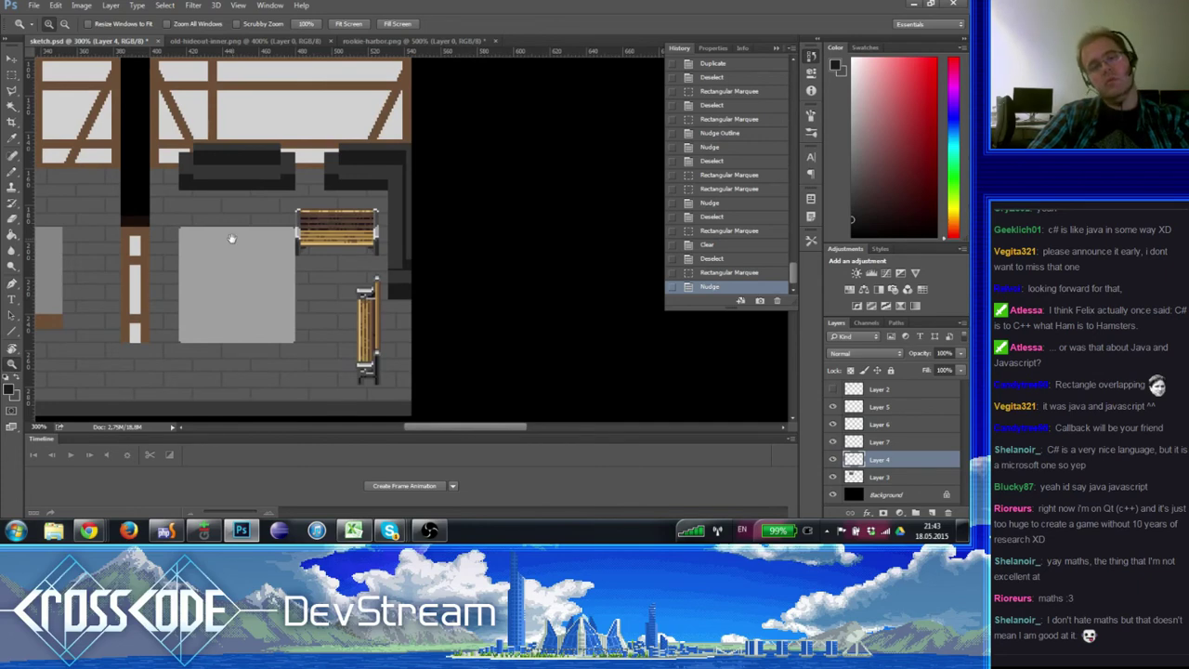
{"action": "left_click_drag", "start_coordinate": [246, 243], "coordinate": [333, 242]}
{"action": "left_click", "coordinate": [336, 244], "text": "alt"}
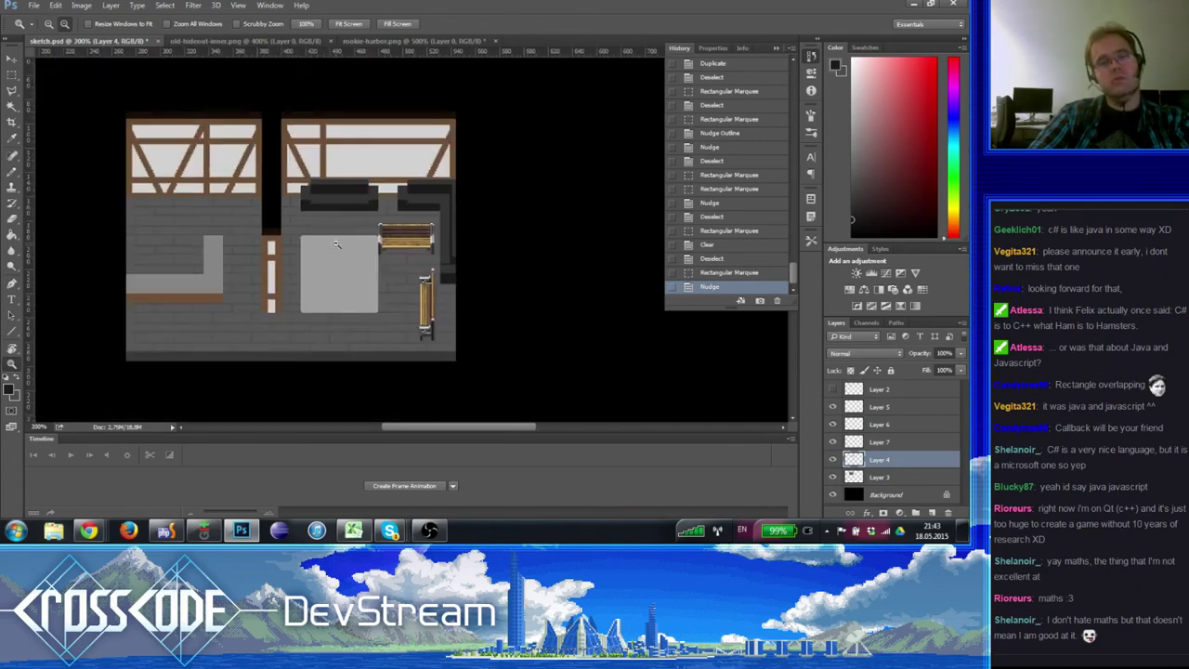
{"action": "left_click", "coordinate": [431, 302]}
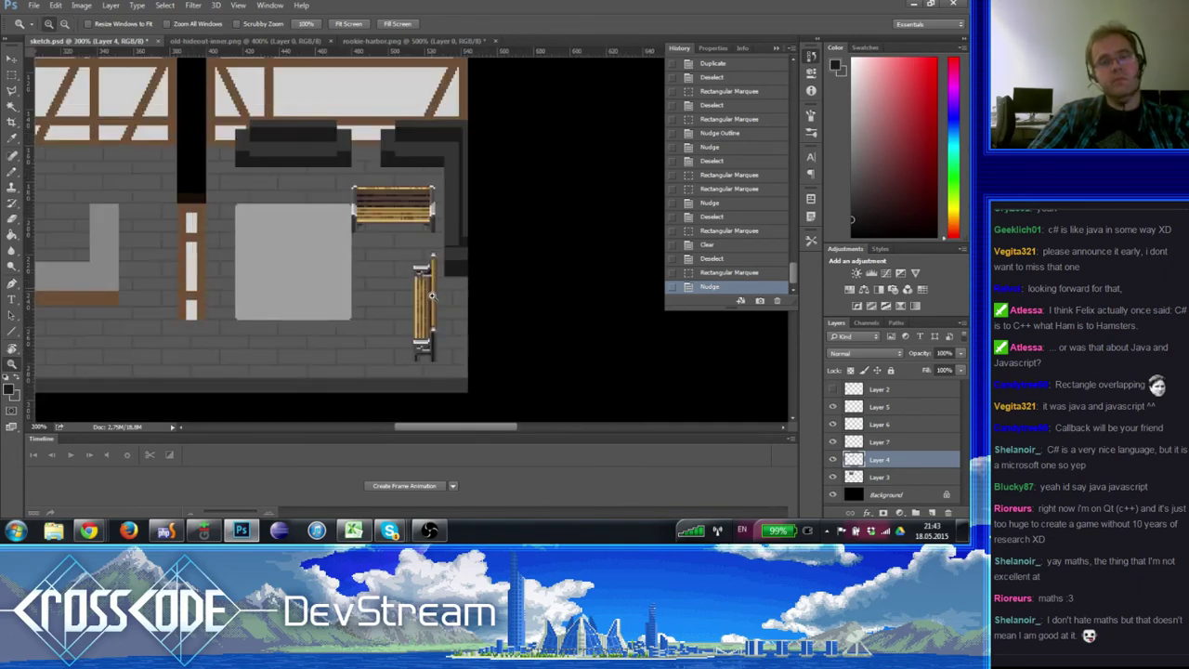
{"action": "left_click", "coordinate": [430, 257], "text": "alt"}
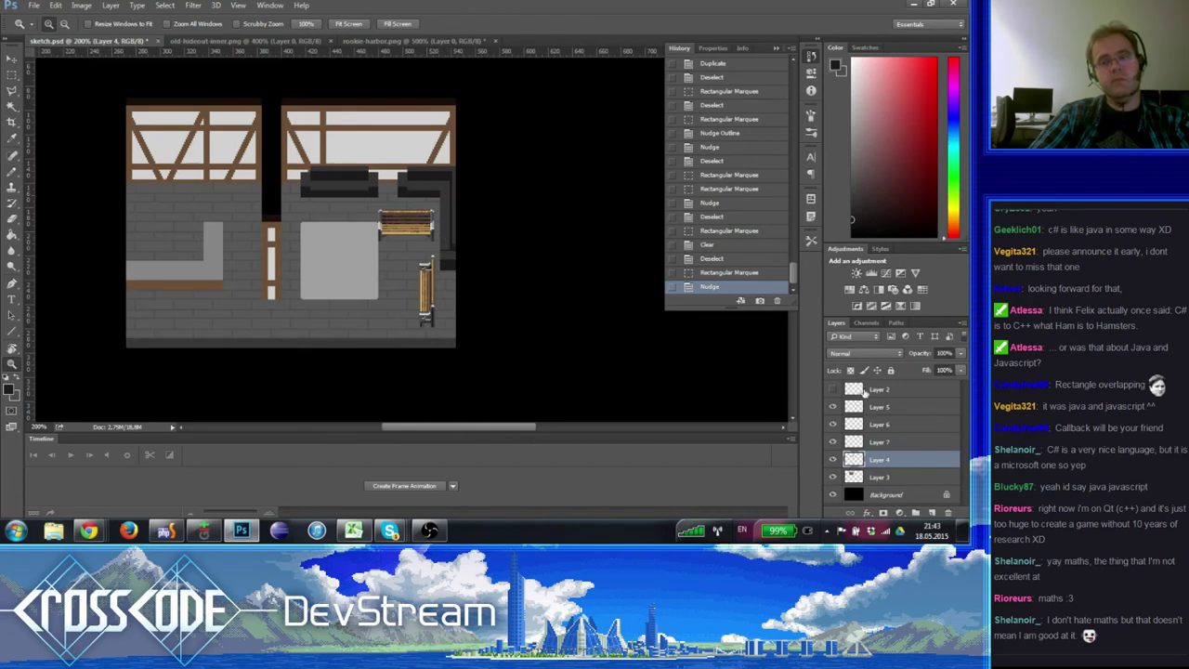
- Toggle Layer 6 and Layer 7 to identify the bench sprites, and delete both layers
{"action": "left_click", "coordinate": [833, 443]}
{"action": "left_click", "coordinate": [834, 442]}
{"action": "left_click", "coordinate": [833, 424]}
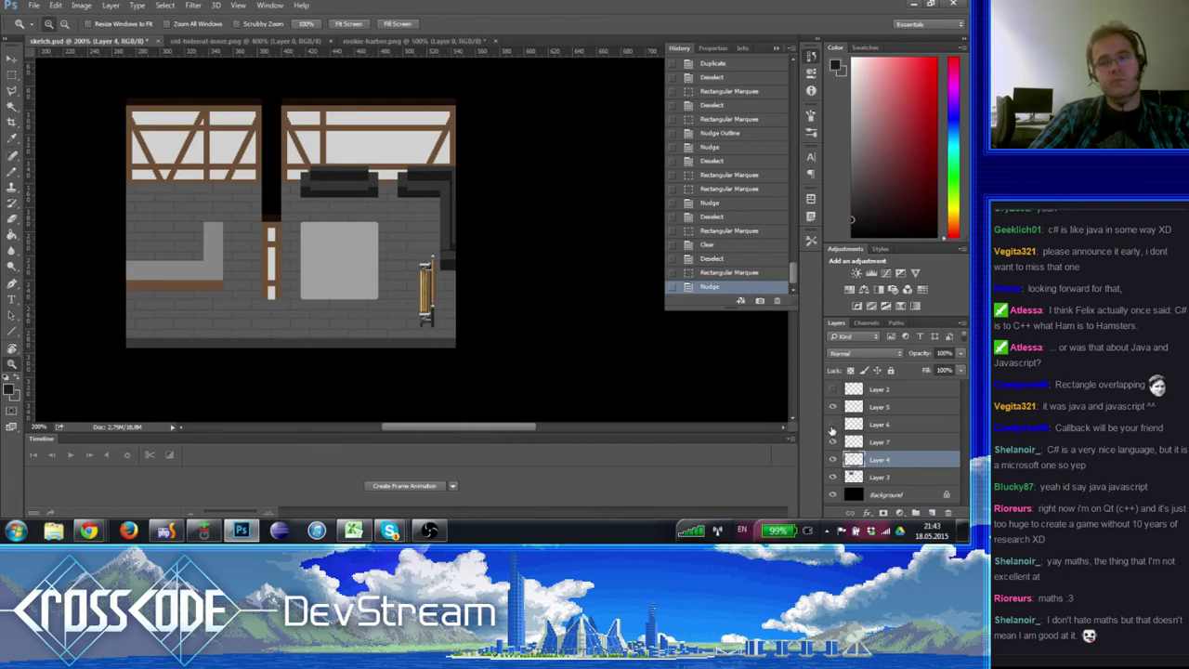
{"action": "left_click", "coordinate": [832, 425]}
{"action": "left_click", "coordinate": [832, 425]}
{"action": "left_click", "coordinate": [833, 426]}
{"action": "left_click", "coordinate": [833, 442]}
{"action": "left_click", "coordinate": [833, 442]}
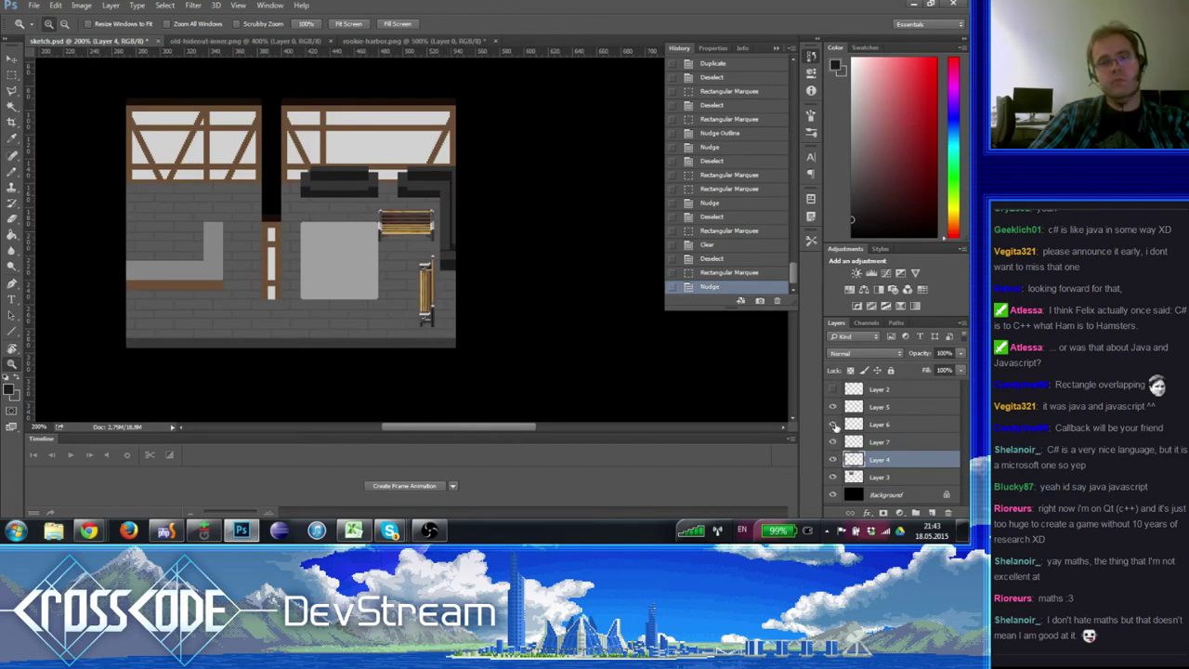
{"action": "left_click", "coordinate": [832, 425]}
{"action": "left_click", "coordinate": [876, 426]}
{"action": "left_click", "coordinate": [883, 442], "text": "shift"}
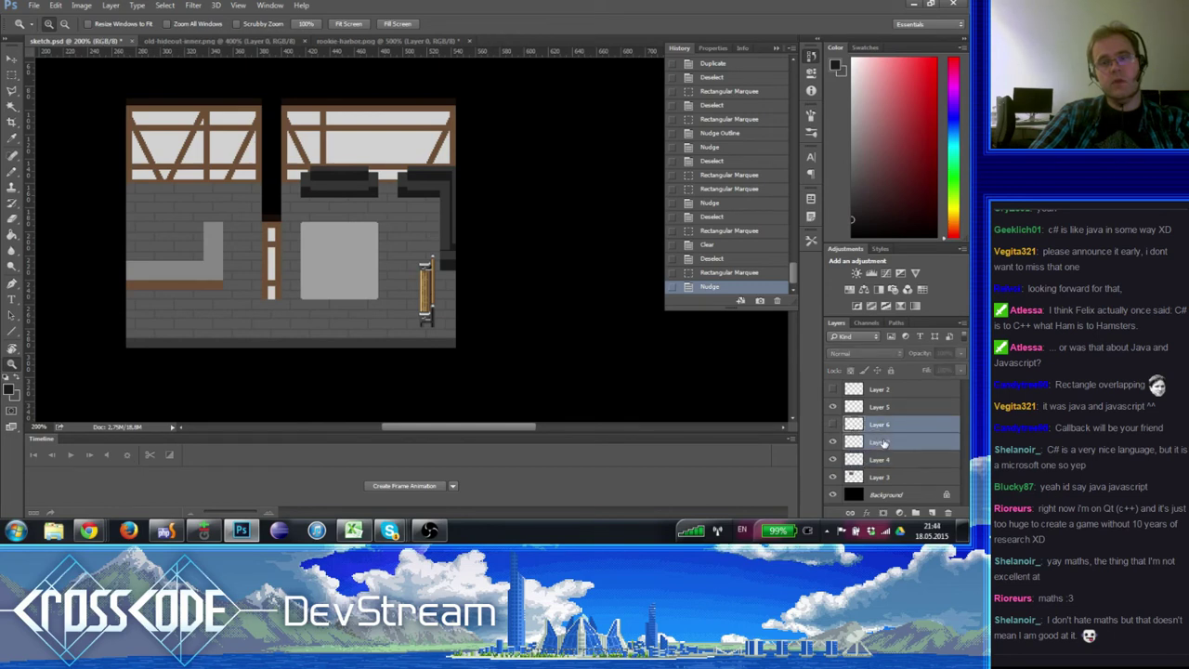
{"action": "left_click", "coordinate": [832, 424]}
{"action": "left_click_drag", "start_coordinate": [887, 428], "coordinate": [947, 512]}
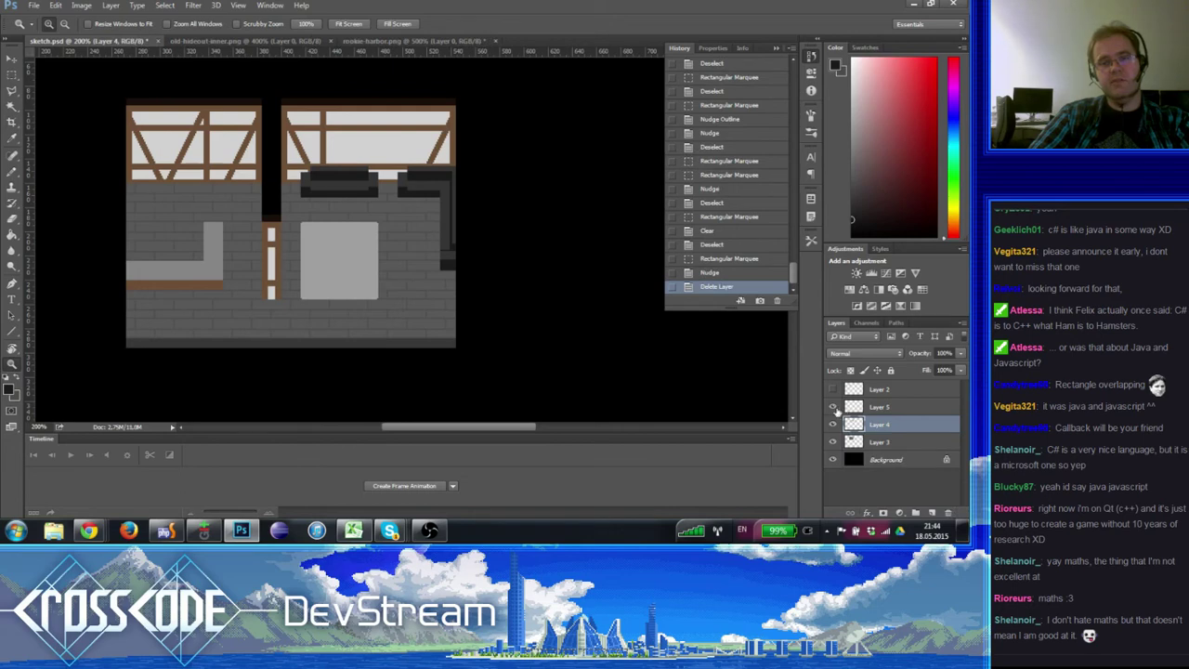
- On Layer 4, fill a square area beside the light grey table's upper right corner with the sofa's dark grey
{"action": "left_click", "coordinate": [484, 183]}
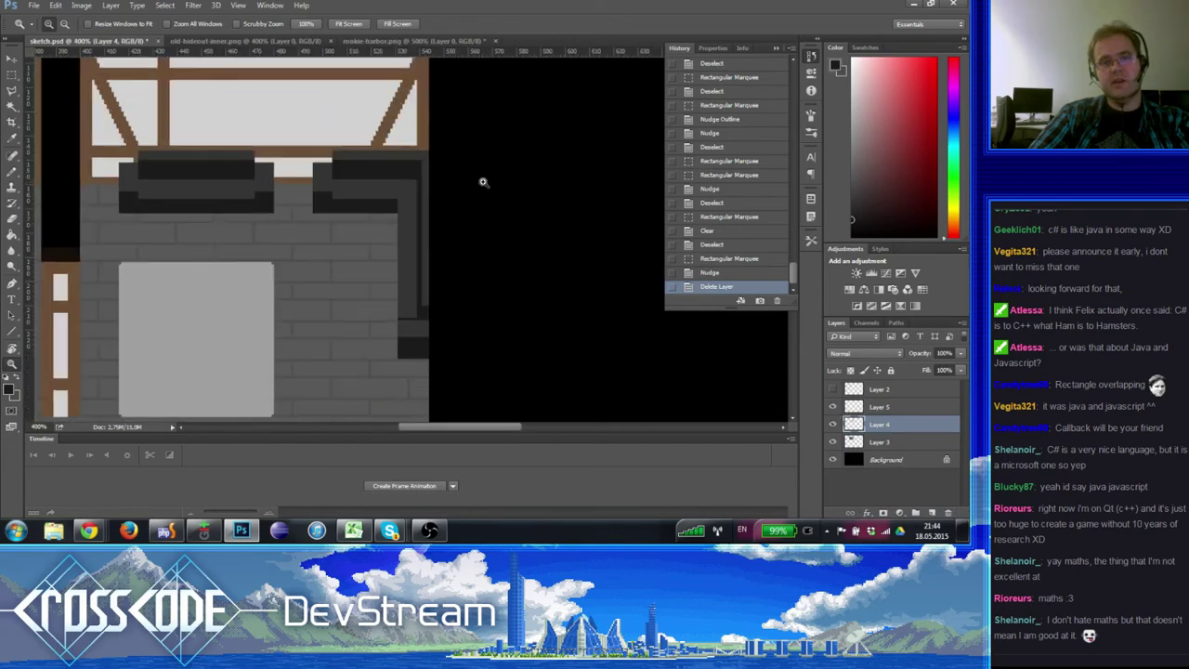
{"action": "left_click_drag", "start_coordinate": [424, 234], "coordinate": [371, 232]}
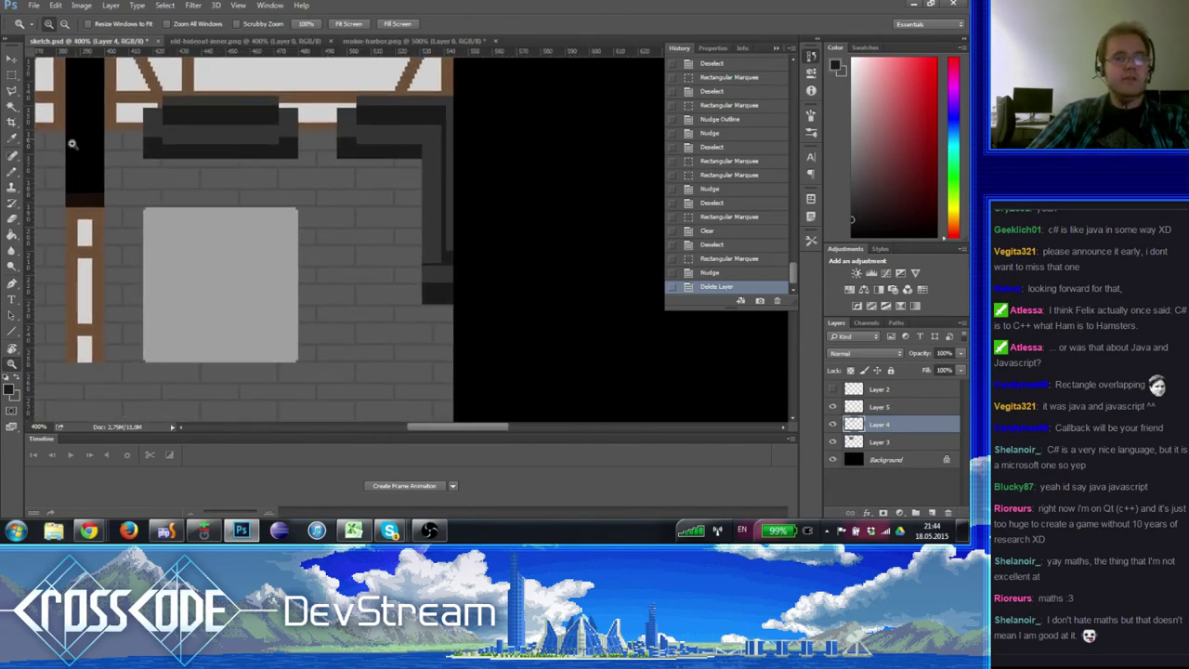
{"action": "key", "text": "ctrl+h"}
{"action": "left_click", "coordinate": [12, 74]}
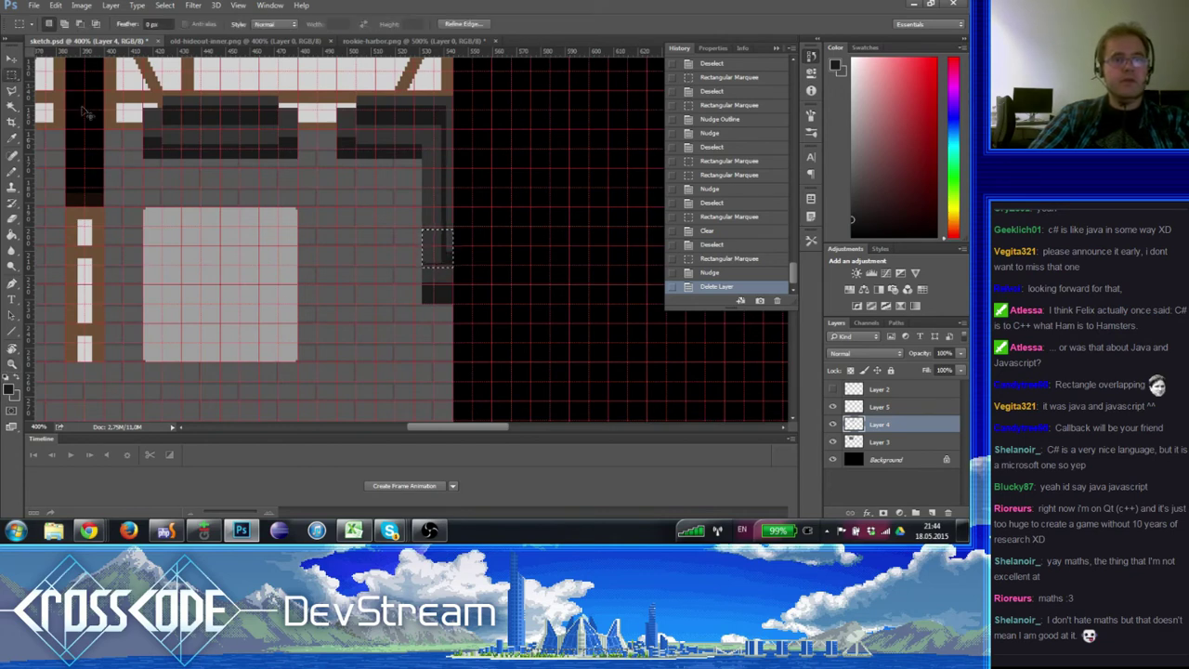
{"action": "left_click", "coordinate": [324, 207]}
{"action": "left_click_drag", "start_coordinate": [305, 219], "coordinate": [354, 267]}
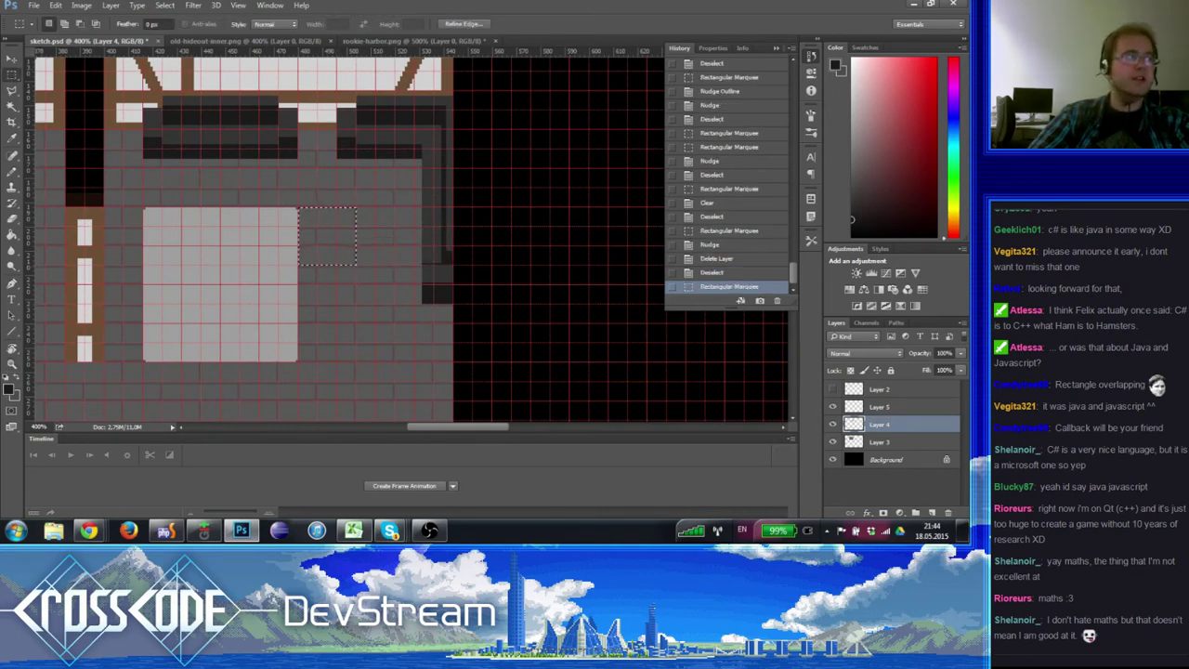
{"action": "left_click", "coordinate": [13, 235]}
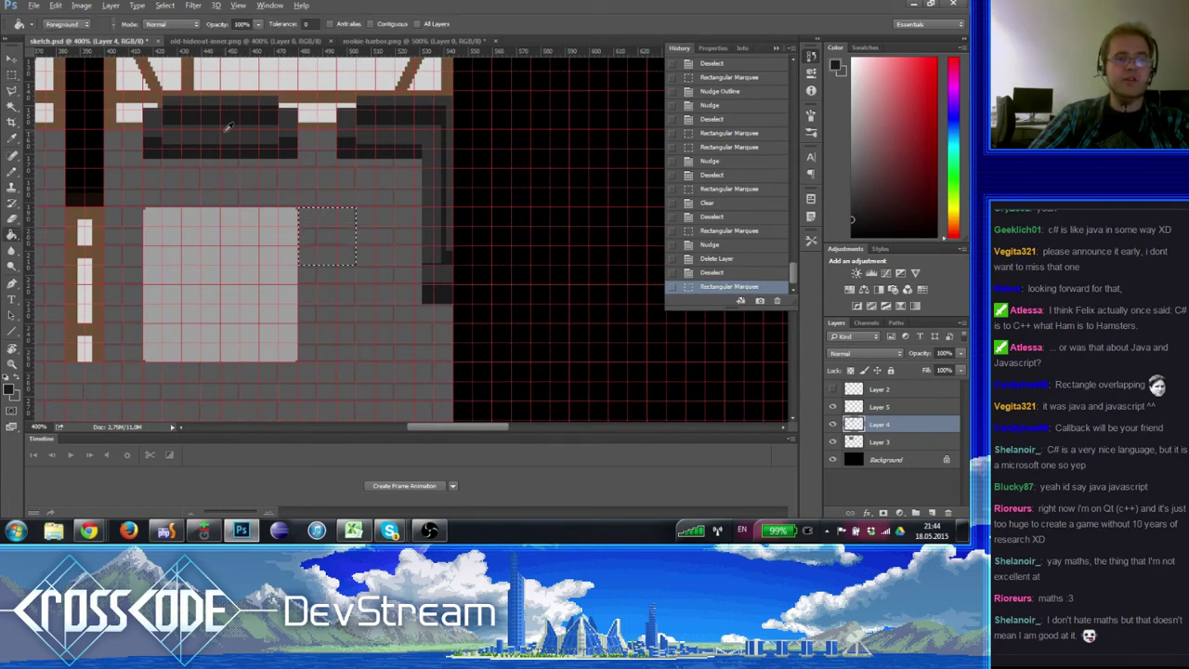
{"action": "left_click", "coordinate": [334, 243]}
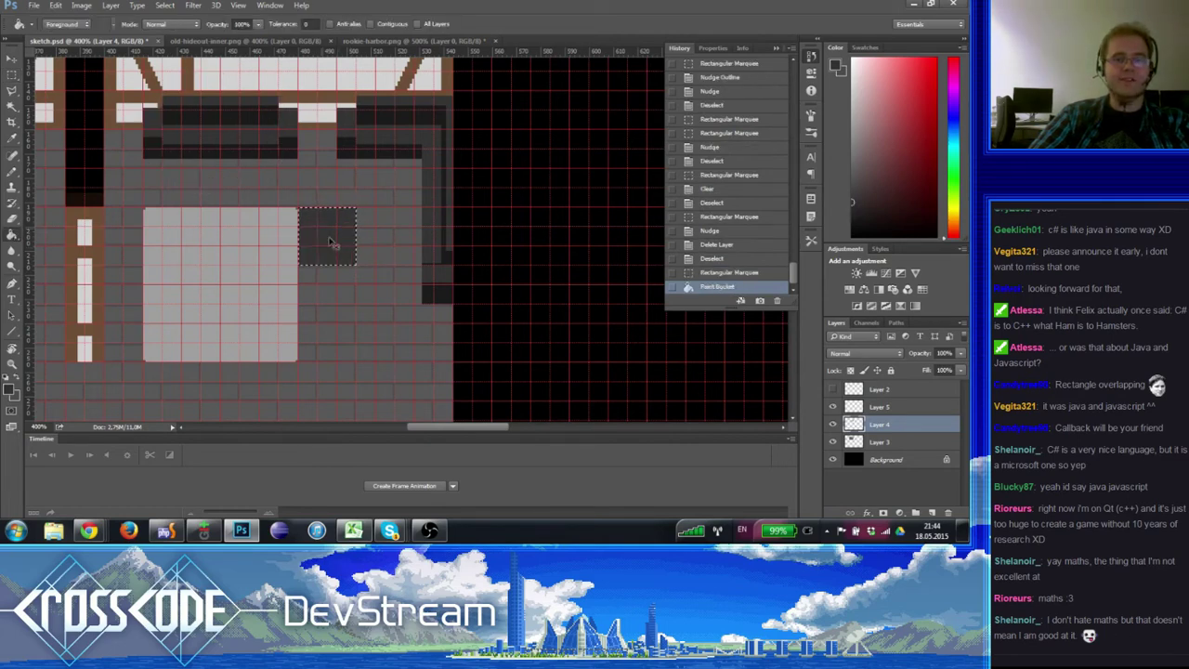
- Fill a strip directly below the new dark grey square with near-black as its front face
{"action": "left_click", "coordinate": [13, 76]}
{"action": "left_click", "coordinate": [300, 265]}
{"action": "left_click_drag", "start_coordinate": [313, 277], "coordinate": [356, 283]}
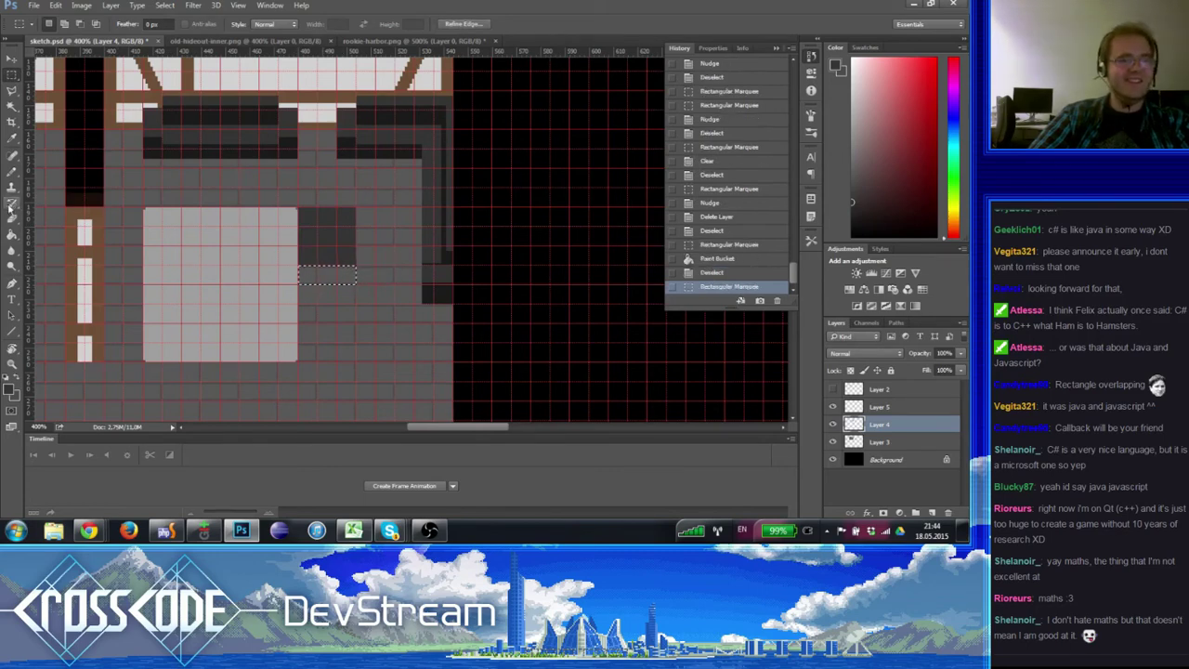
{"action": "left_click", "coordinate": [12, 235]}
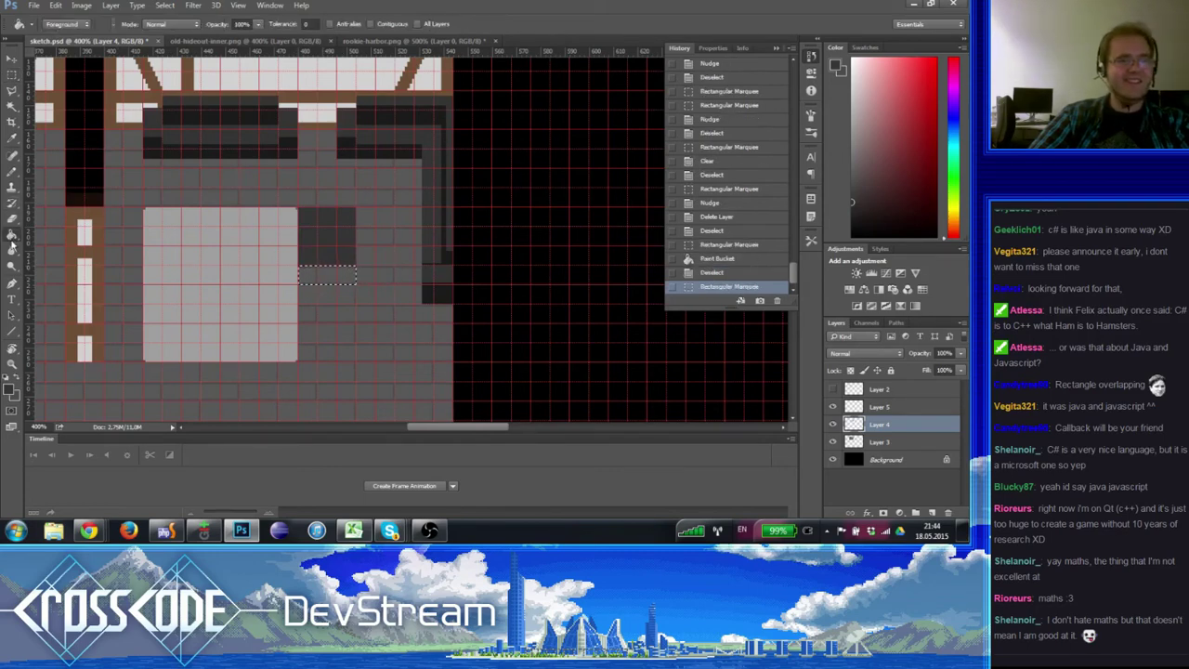
{"action": "left_click", "coordinate": [320, 272]}
- Move the new square seat with its front face up so it starts above the table's upper edge, and hide the grid
{"action": "left_click", "coordinate": [13, 76]}
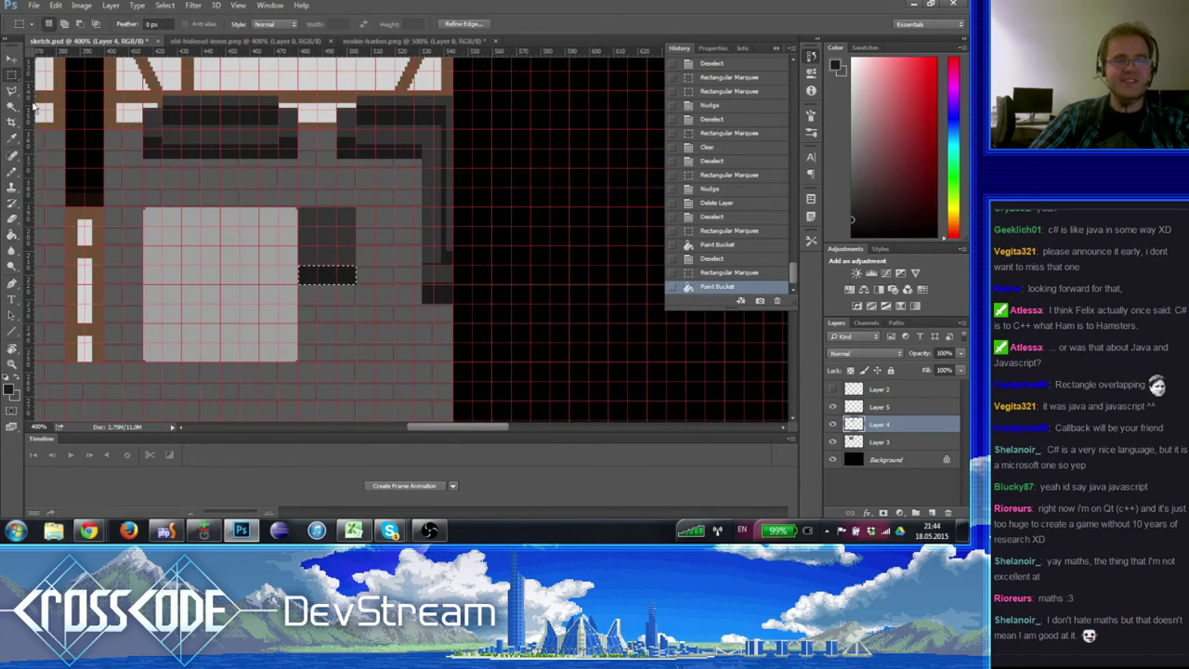
{"action": "key", "text": "ctrl+h"}
{"action": "left_click_drag", "start_coordinate": [358, 322], "coordinate": [331, 331]}
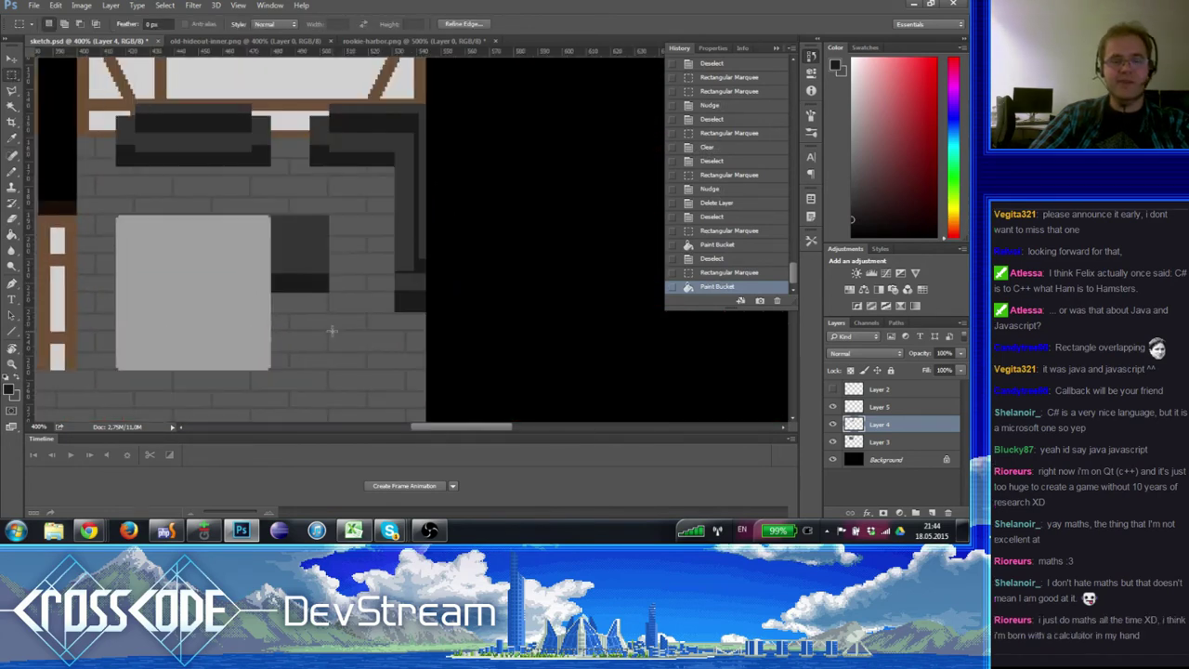
{"action": "key", "text": "ctrl+h"}
{"action": "left_click_drag", "start_coordinate": [281, 183], "coordinate": [299, 223]}
{"action": "key", "text": "ctrl+d"}
{"action": "left_click_drag", "start_coordinate": [420, 292], "coordinate": [383, 305]}
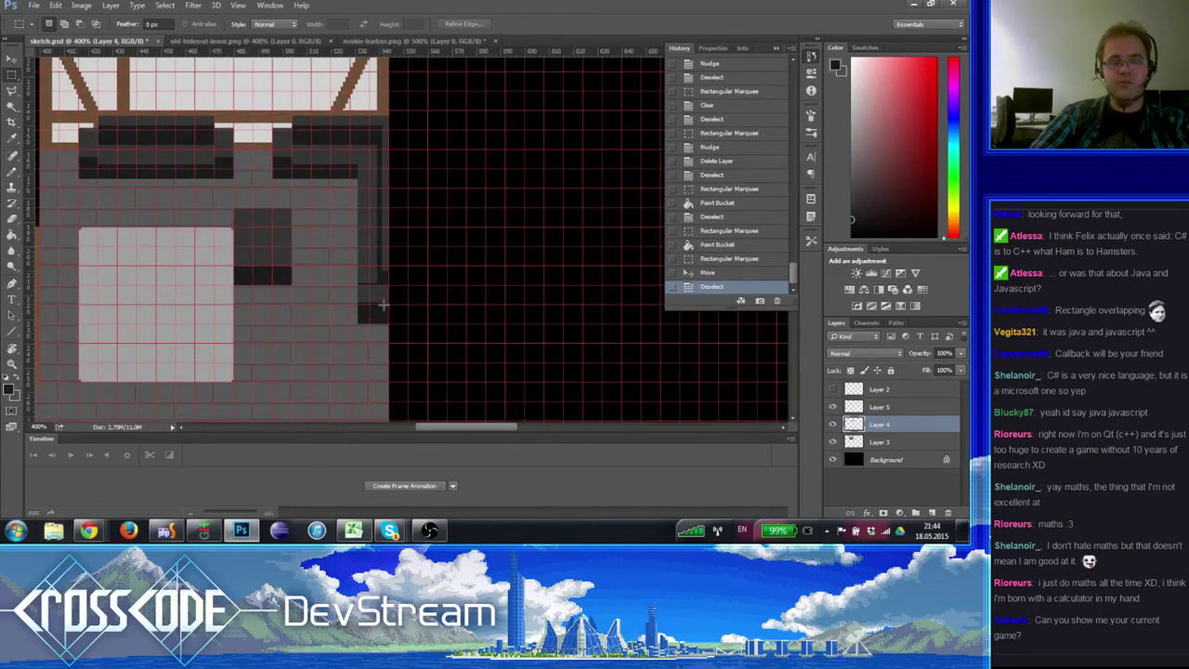
{"action": "key", "text": "ctrl+h"}
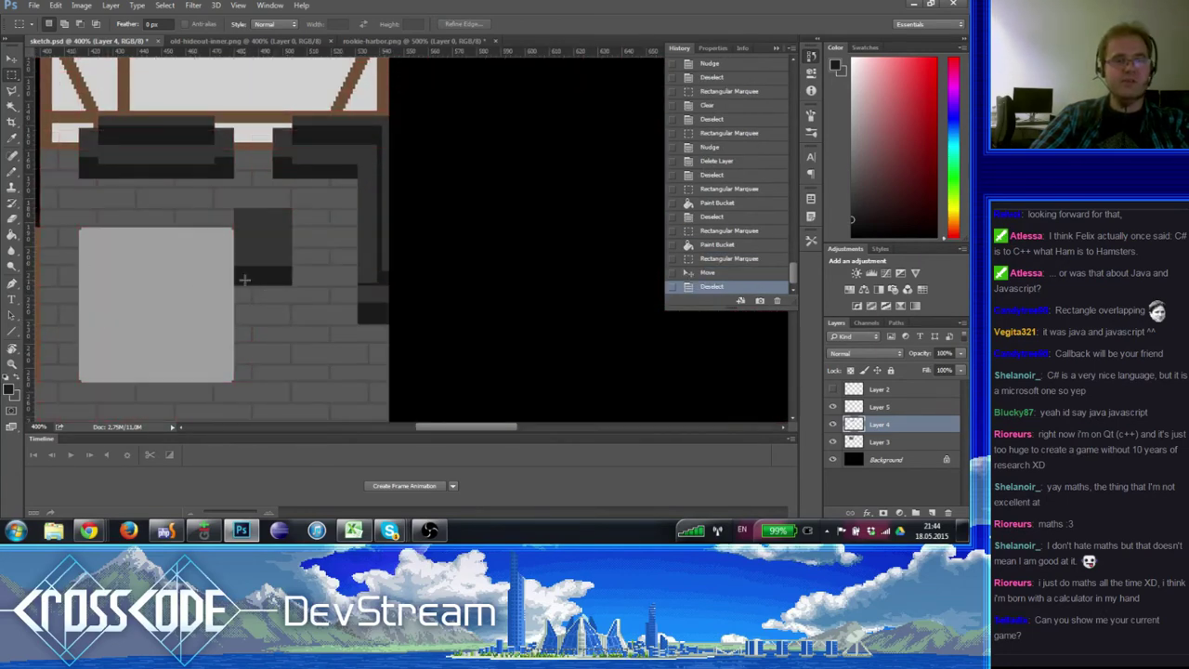
- Select the area around the dark grey square seat and toggle Layer 4 to check which furniture it holds
{"action": "left_click_drag", "start_coordinate": [314, 298], "coordinate": [234, 203]}
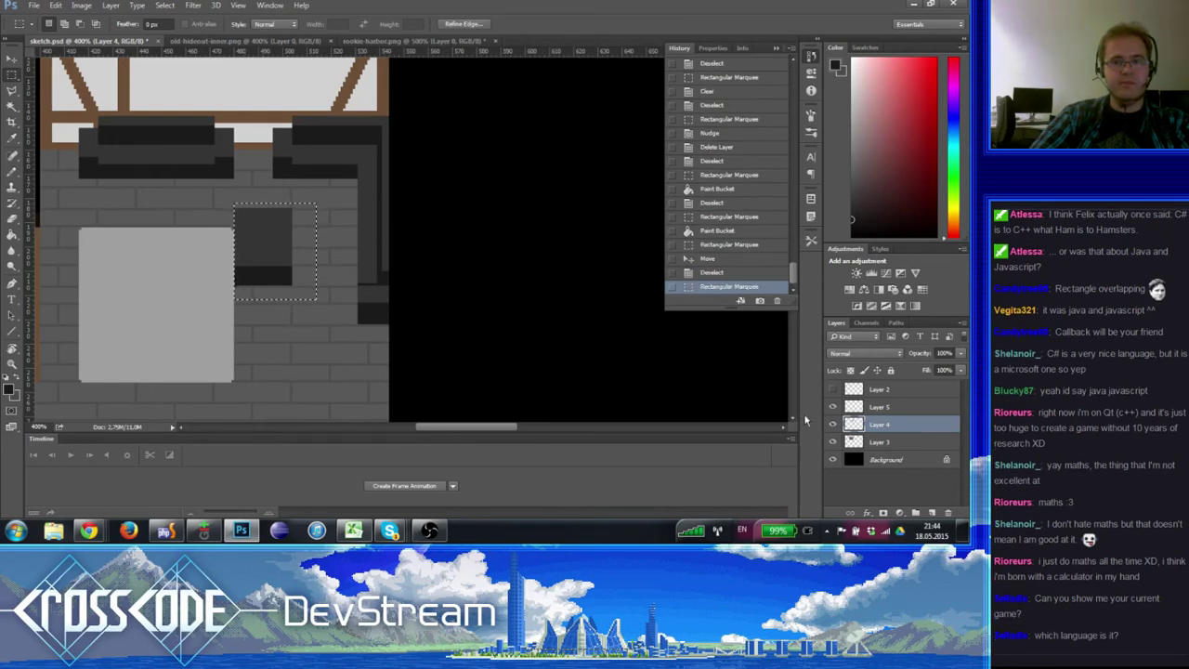
{"action": "left_click", "coordinate": [832, 424]}
{"action": "left_click", "coordinate": [832, 423]}
{"action": "left_click", "coordinate": [833, 424]}
{"action": "left_click", "coordinate": [833, 421]}
{"action": "left_click", "coordinate": [833, 424]}
{"action": "left_click", "coordinate": [832, 424]}
{"action": "left_click_drag", "start_coordinate": [131, 223], "coordinate": [261, 197]}
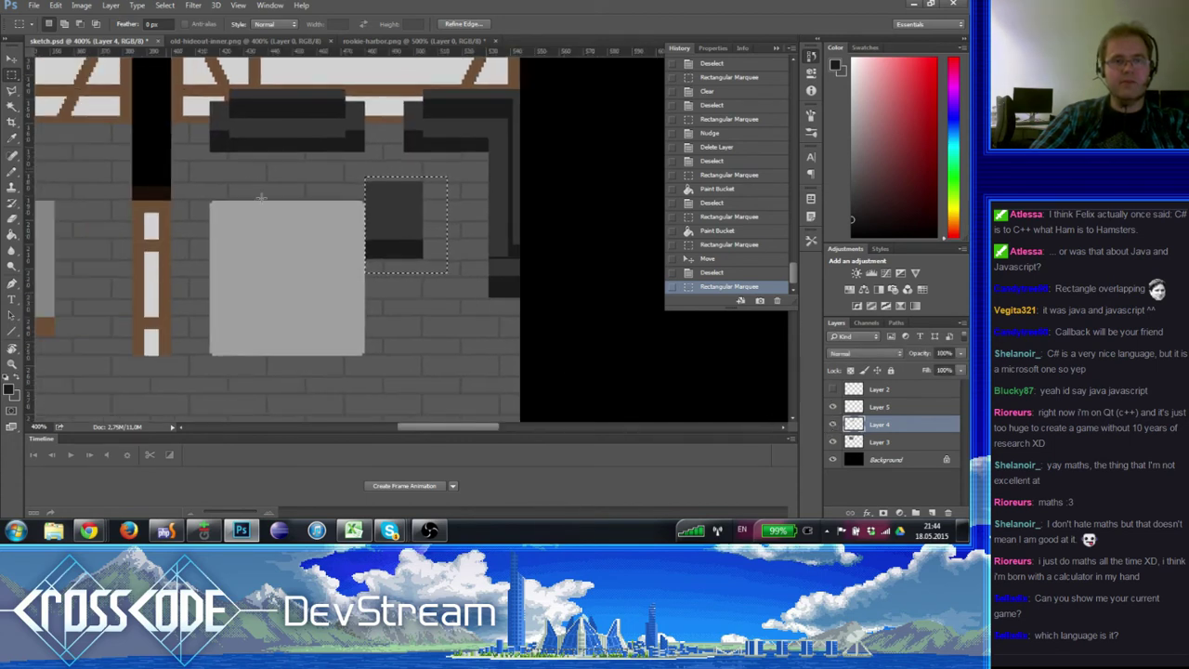
- Cut the light grey table onto its own layer, move it right under the dark square, and place that layer below Layer 4
{"action": "key", "text": "w"}
{"action": "left_click", "coordinate": [253, 274]}
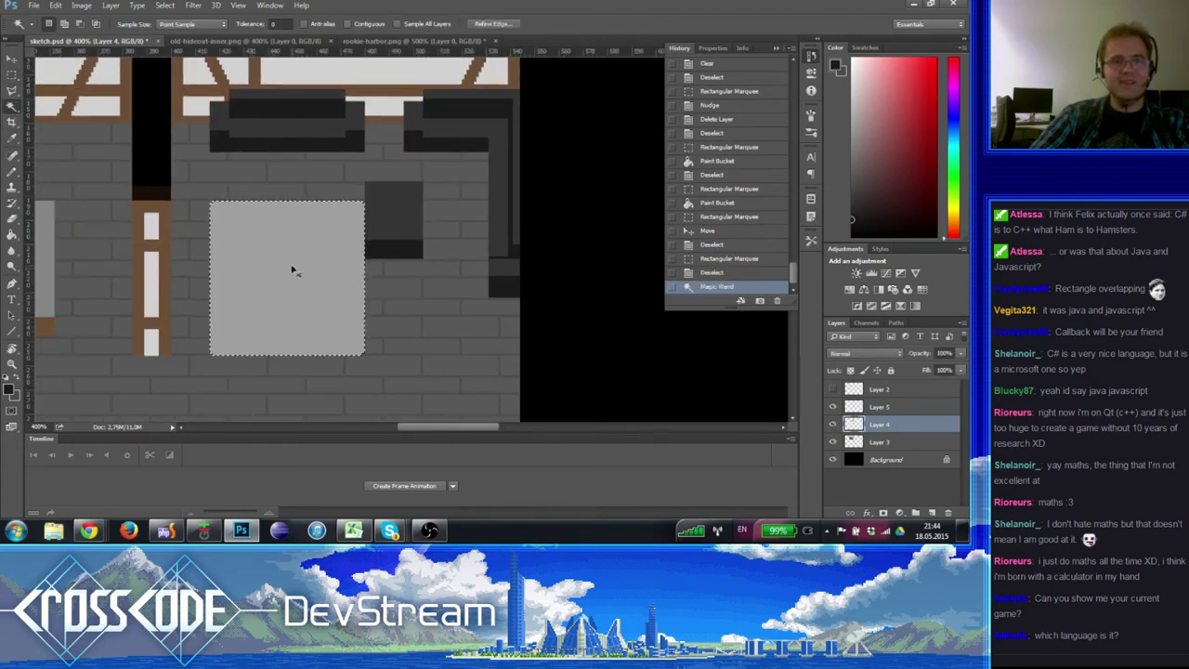
{"action": "key", "text": "ctrl+x"}
{"action": "key", "text": "ctrl+v"}
{"action": "key", "text": "ctrl+apostrophe"}
{"action": "left_click_drag", "start_coordinate": [451, 297], "coordinate": [400, 333]}
{"action": "left_click_drag", "start_coordinate": [883, 427], "coordinate": [880, 444]}
{"action": "scroll", "coordinate": [472, 334], "scroll_direction": "up", "scroll_amount": 2}
{"action": "scroll", "coordinate": [472, 334], "scroll_direction": "right", "scroll_amount": 3}
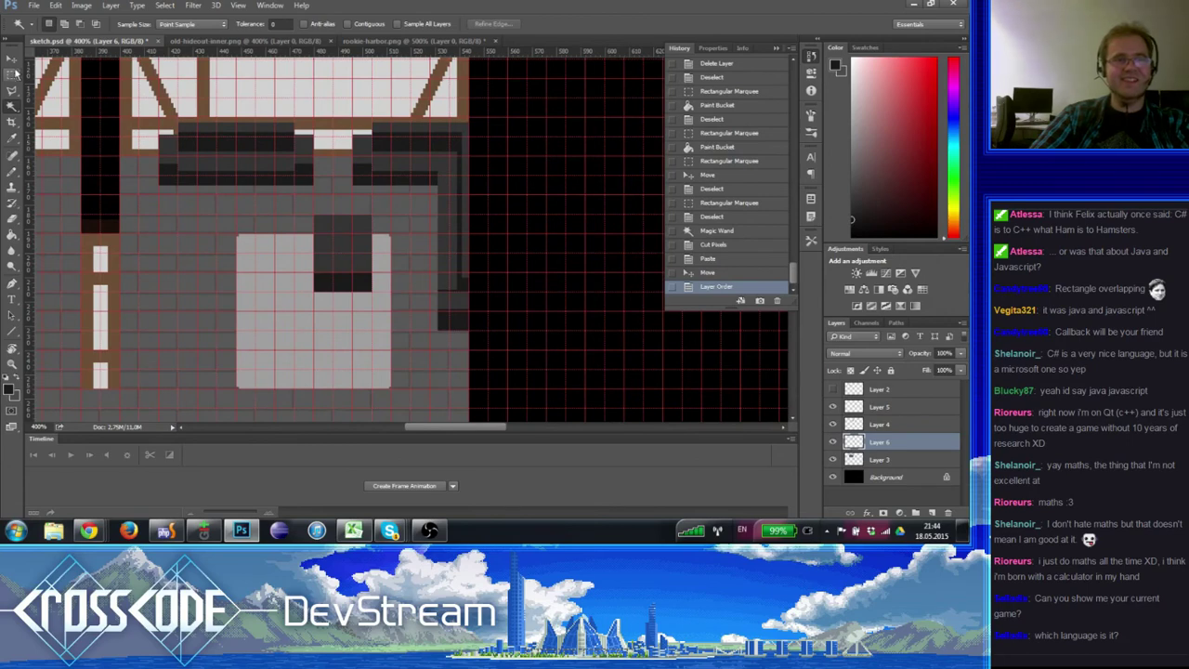
- Check Layer 6's contents and move its light grey table two grid cells right and up so it surrounds the dark square
{"action": "left_click", "coordinate": [13, 73]}
{"action": "left_click_drag", "start_coordinate": [310, 215], "coordinate": [403, 379]}
{"action": "key", "text": "ctrl+d"}
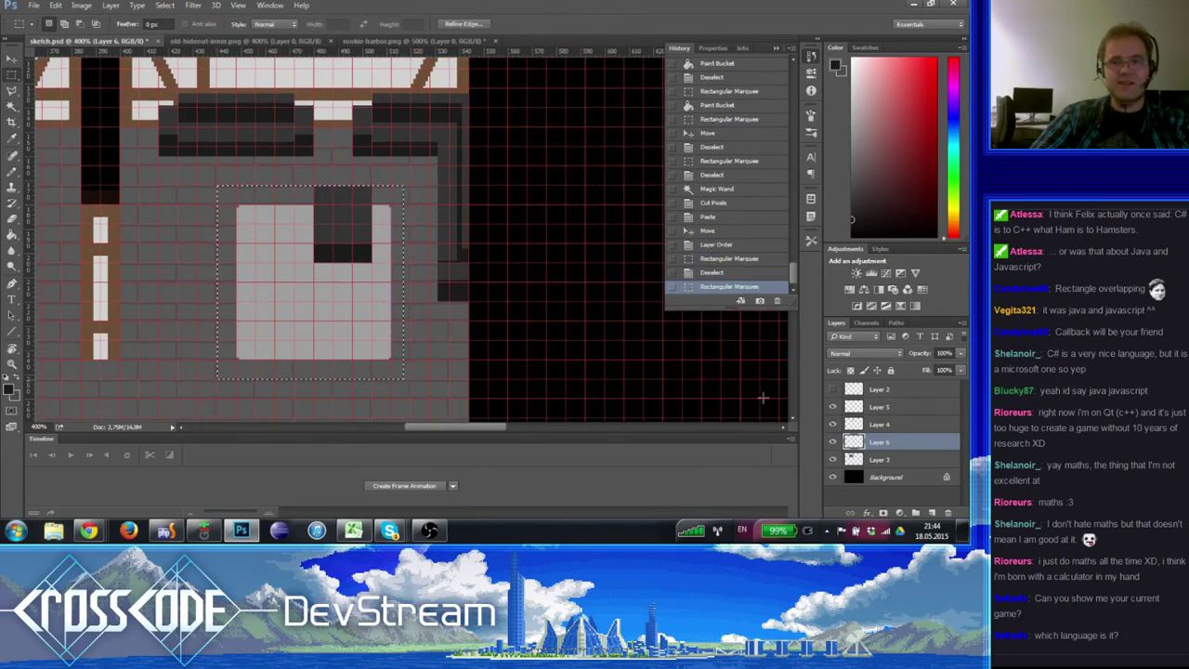
{"action": "left_click", "coordinate": [832, 442]}
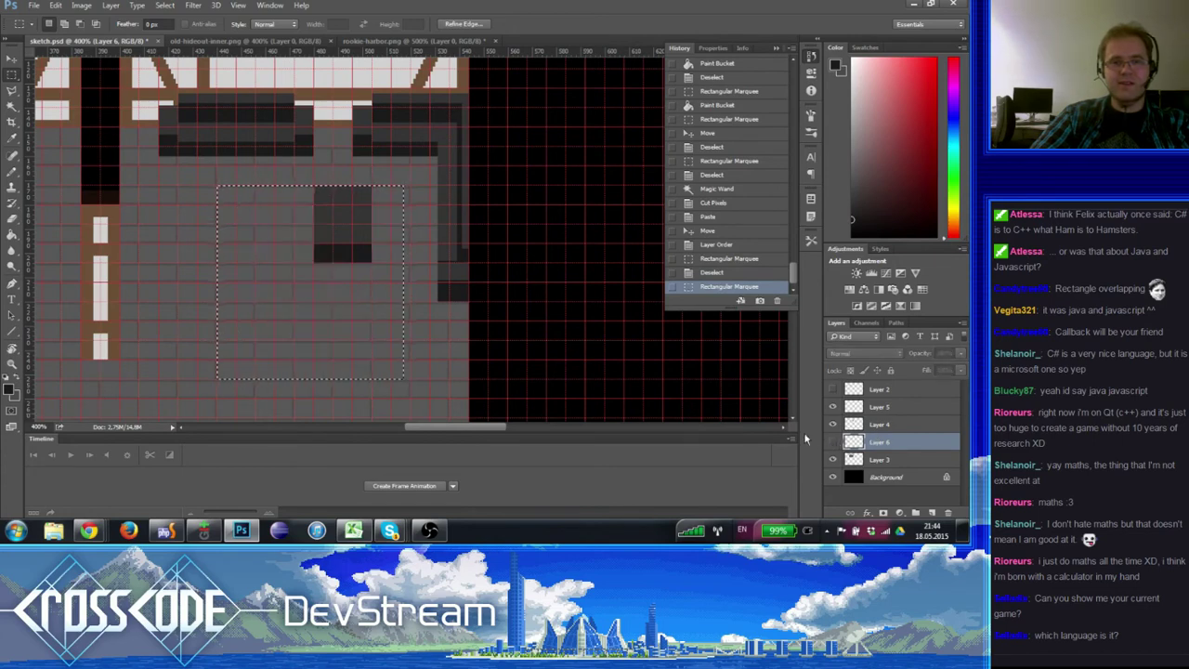
{"action": "left_click", "coordinate": [833, 442]}
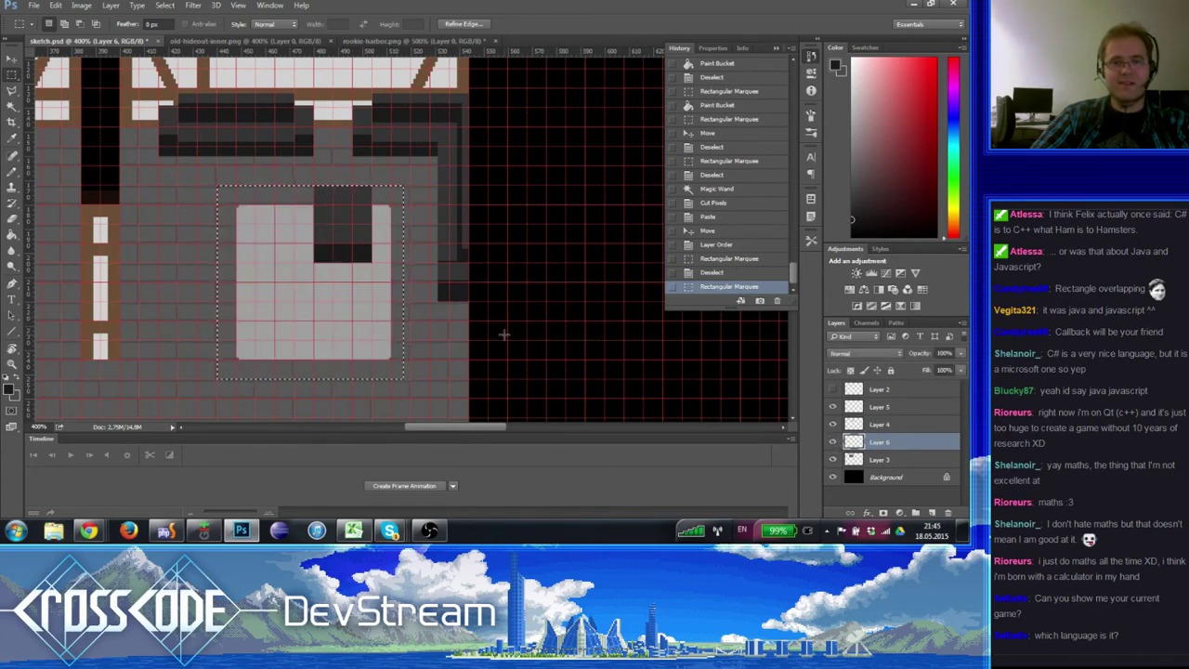
{"action": "left_click_drag", "start_coordinate": [372, 312], "coordinate": [388, 259]}
{"action": "key", "text": "ctrl+d"}
- On Layer 4, move the dark grey square with its front face one grid cell right
{"action": "left_click", "coordinate": [878, 425]}
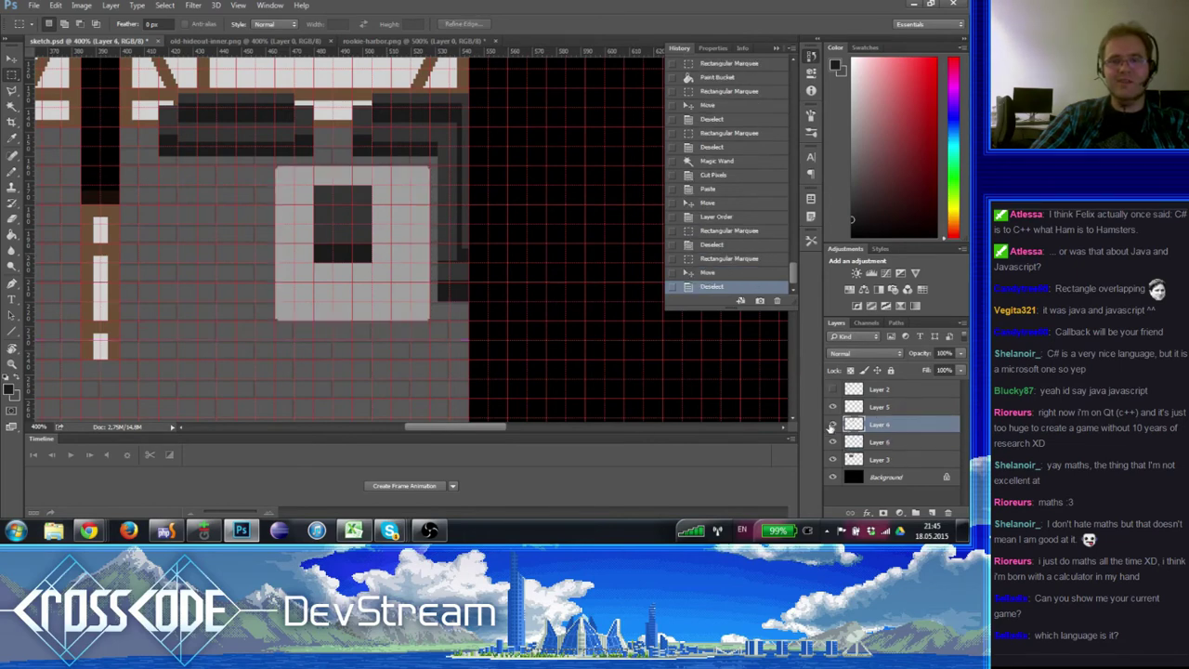
{"action": "left_click", "coordinate": [833, 425]}
{"action": "left_click", "coordinate": [832, 424]}
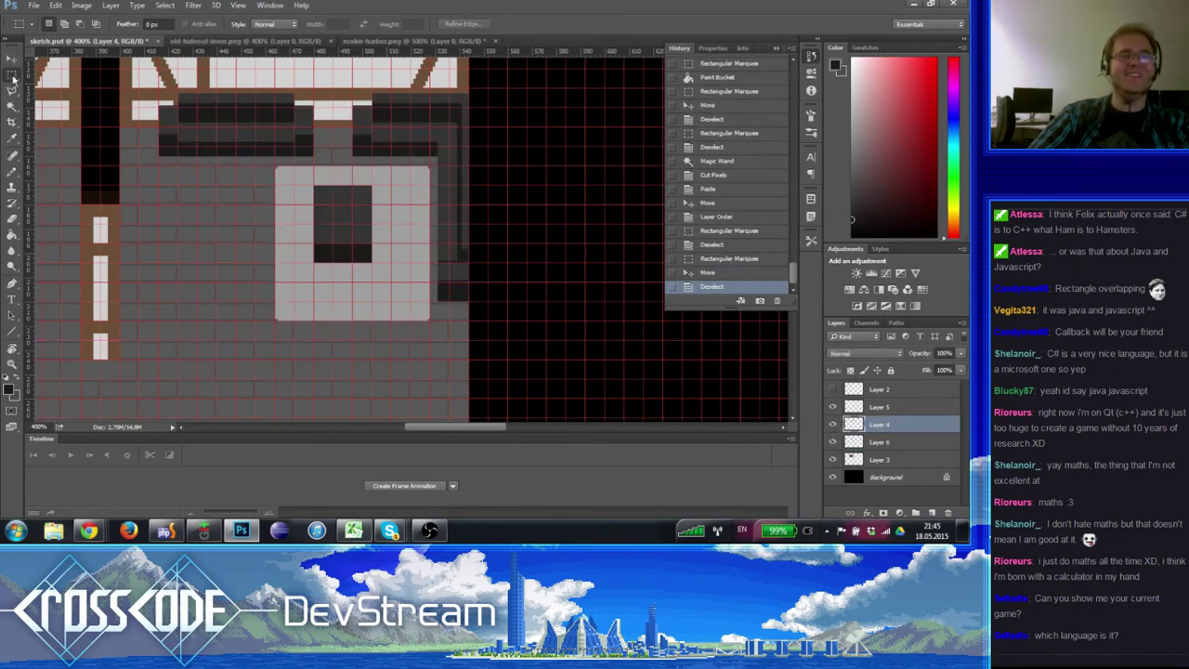
{"action": "mouse_move", "coordinate": [372, 262]}
{"action": "left_mouse_down"}
{"action": "mouse_move", "coordinate": [308, 164]}
{"action": "mouse_move", "coordinate": [314, 185]}
{"action": "left_mouse_up"}
{"action": "left_click_drag", "start_coordinate": [347, 231], "coordinate": [366, 231]}
{"action": "key", "text": "ctrl+d"}
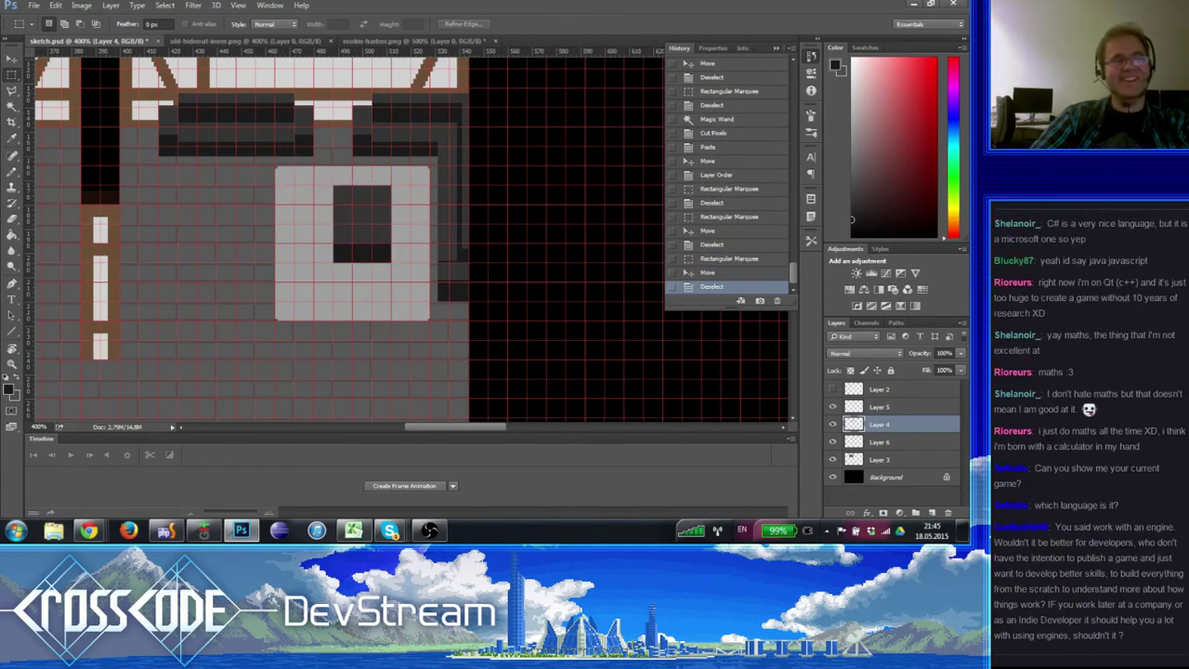
- Widen the dark square one grid cell to the left by duplicating its left part
{"action": "left_click", "coordinate": [11, 363]}
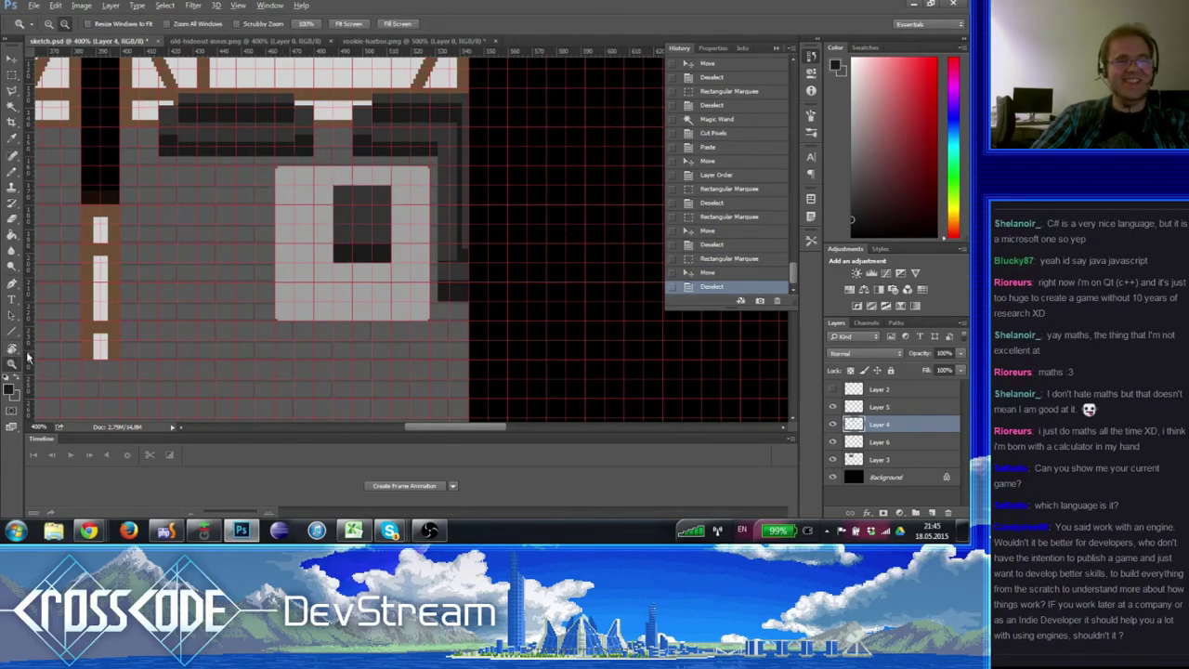
{"action": "left_click", "coordinate": [325, 328], "text": "alt"}
{"action": "left_click", "coordinate": [326, 328]}
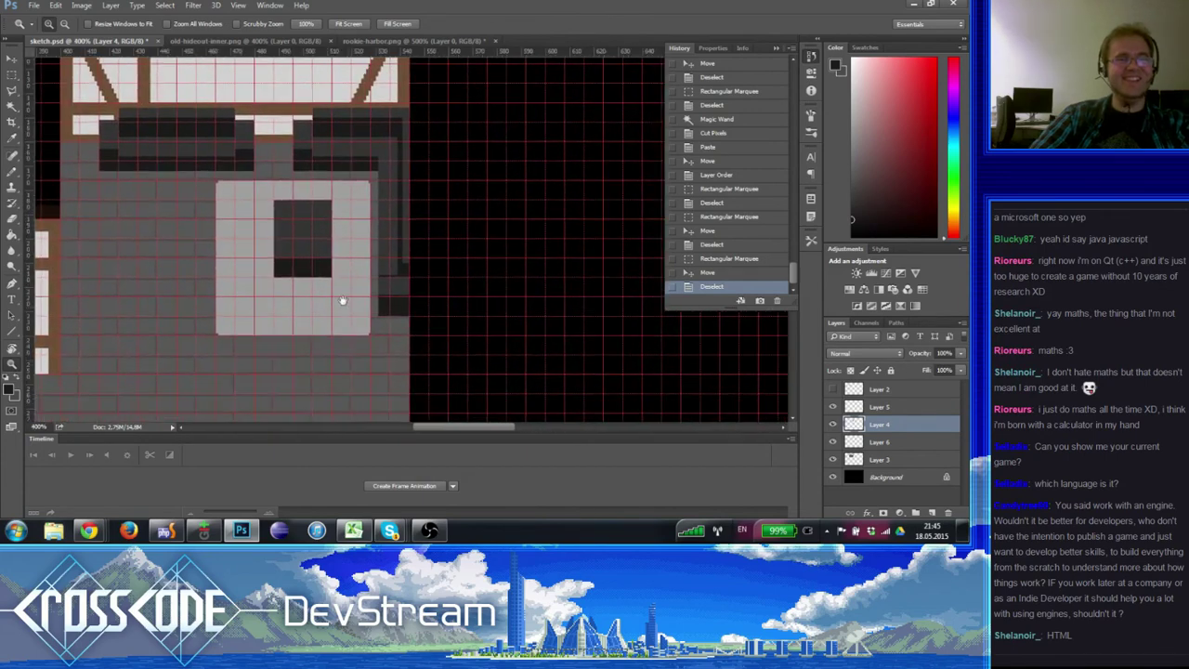
{"action": "left_click", "coordinate": [11, 74]}
{"action": "left_click_drag", "start_coordinate": [277, 253], "coordinate": [312, 190]}
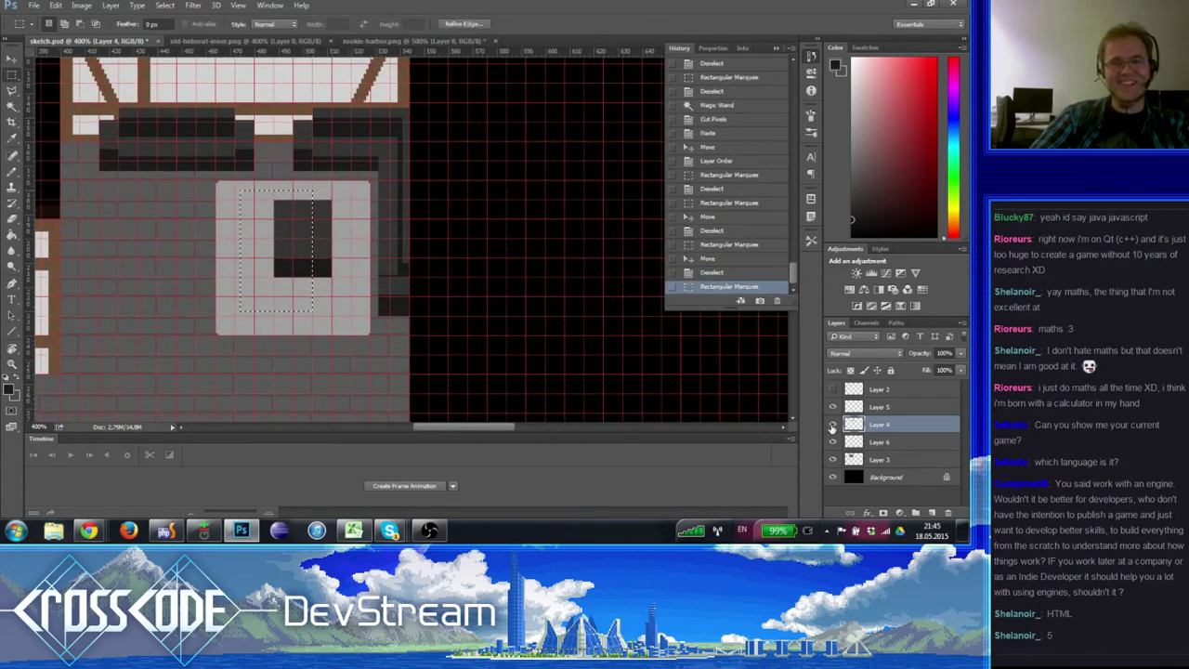
{"action": "left_click_drag", "start_coordinate": [305, 244], "coordinate": [285, 246]}
{"action": "key", "text": "ctrl+d"}
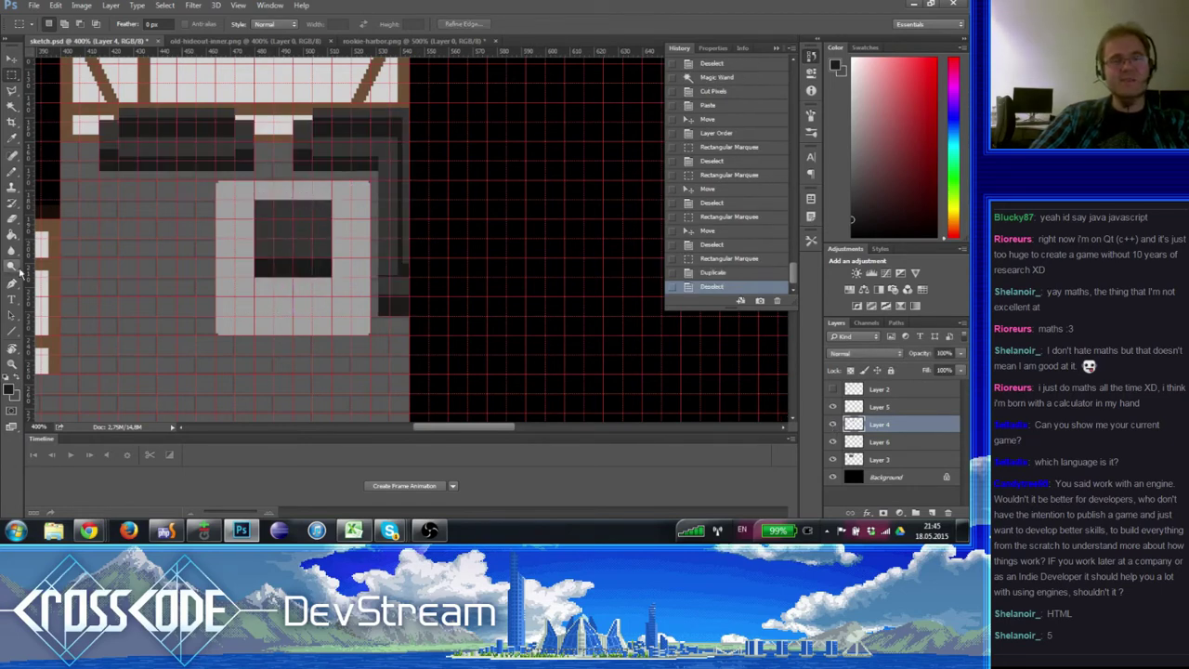
- Move the light grey table on Layer 6 and the dark square on Layer 4 two grid cells left
{"action": "left_click", "coordinate": [11, 351]}
{"action": "left_click", "coordinate": [288, 267], "text": "alt"}
{"action": "left_click", "coordinate": [288, 267], "text": "alt"}
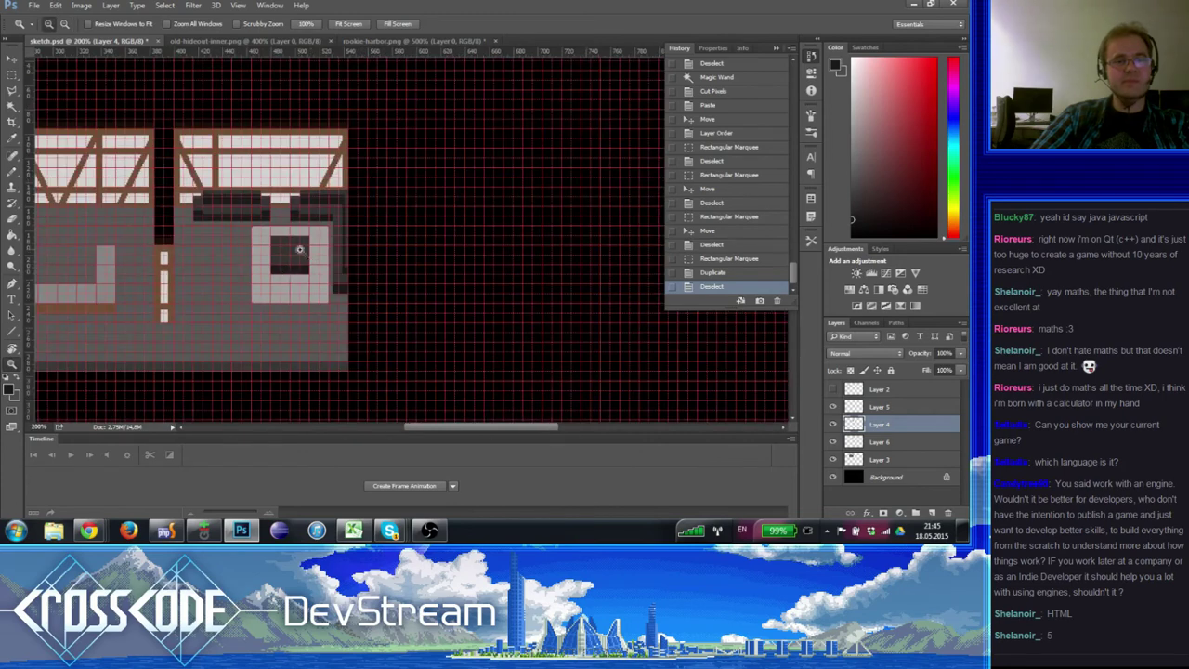
{"action": "left_click_drag", "start_coordinate": [292, 295], "coordinate": [338, 263]}
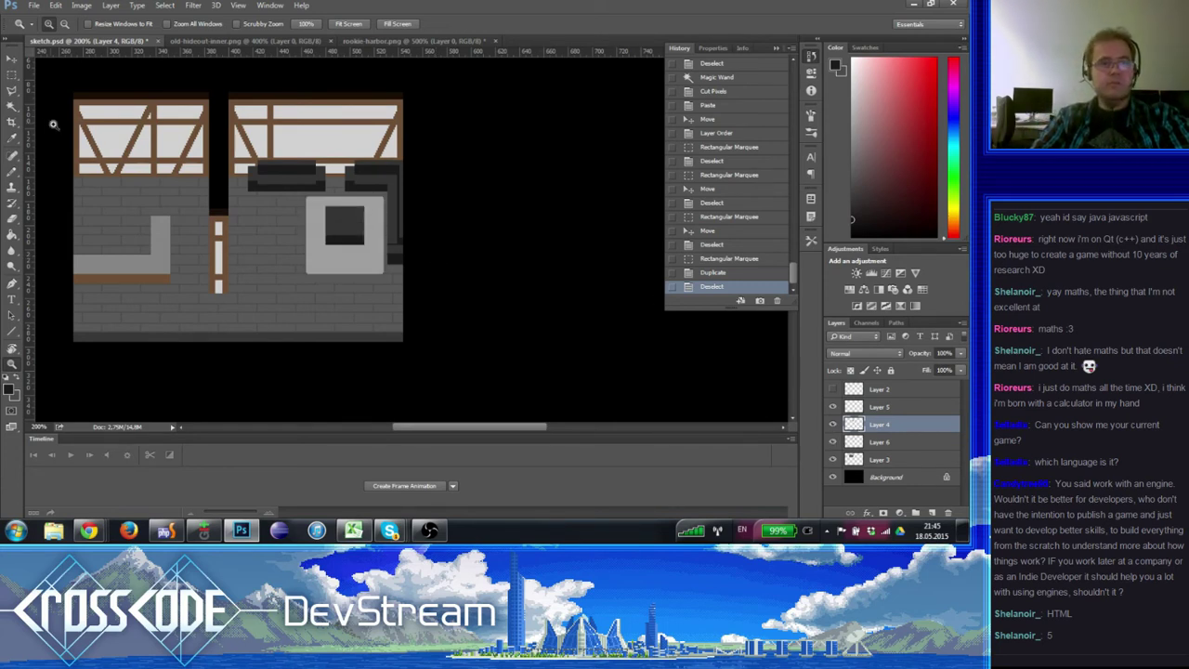
{"action": "left_click", "coordinate": [11, 75]}
{"action": "left_click_drag", "start_coordinate": [284, 292], "coordinate": [399, 186]}
{"action": "key", "text": "ctrl+apostrophe"}
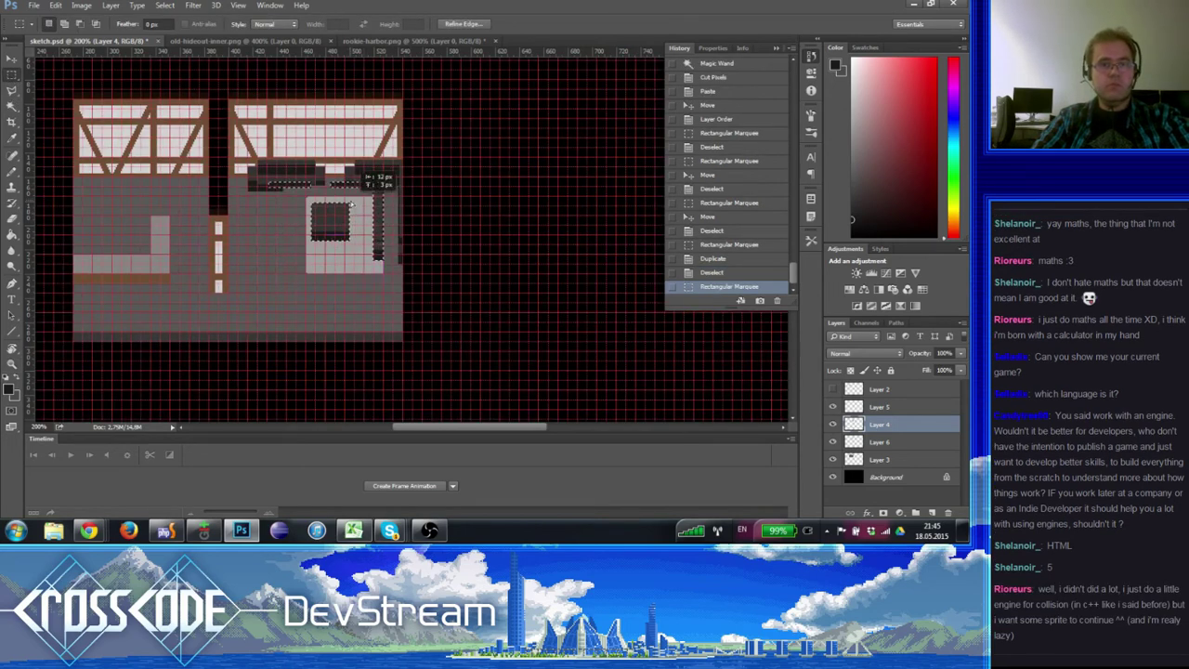
{"action": "left_click", "coordinate": [879, 442]}
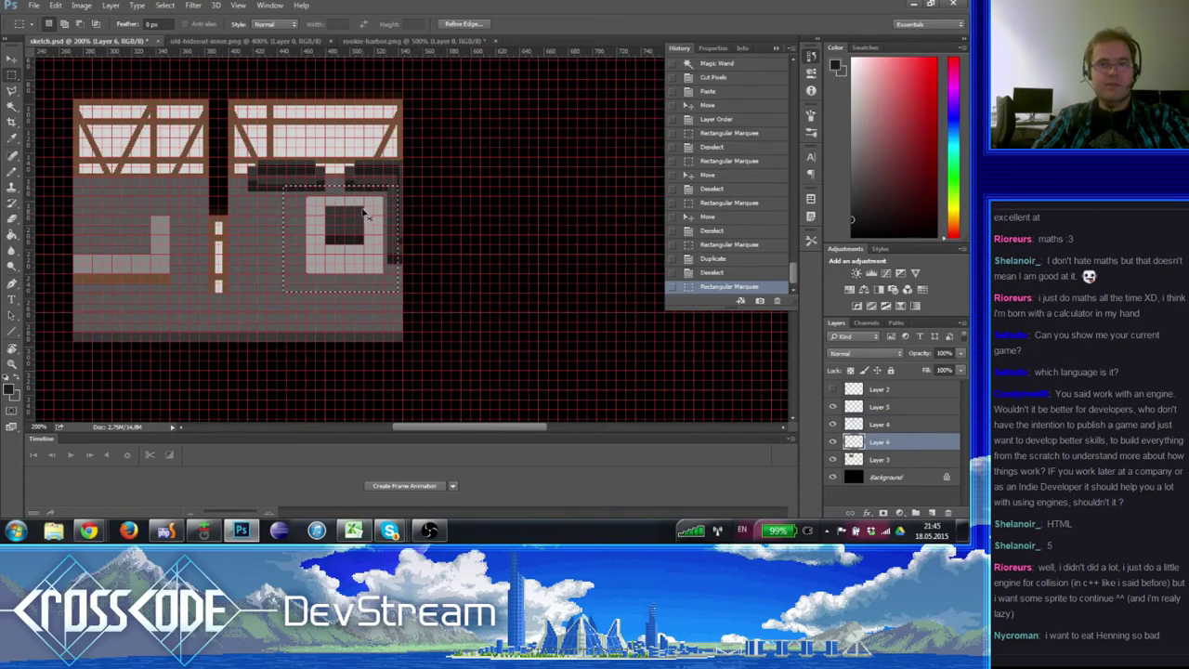
{"action": "left_click_drag", "start_coordinate": [369, 213], "coordinate": [334, 221]}
{"action": "left_click", "coordinate": [890, 424]}
{"action": "left_click", "coordinate": [343, 281]}
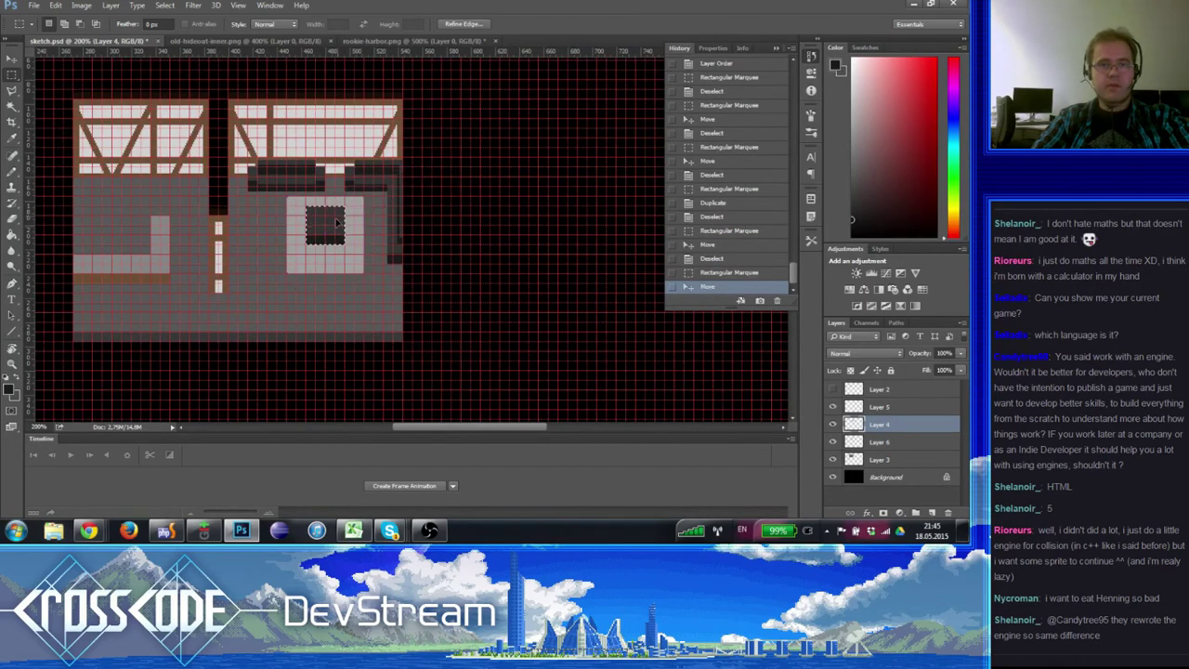
{"action": "key", "text": "ctrl+d"}
- Examine the table and dark square in the context of the whole room with the grid hidden
{"action": "left_click", "coordinate": [12, 364]}
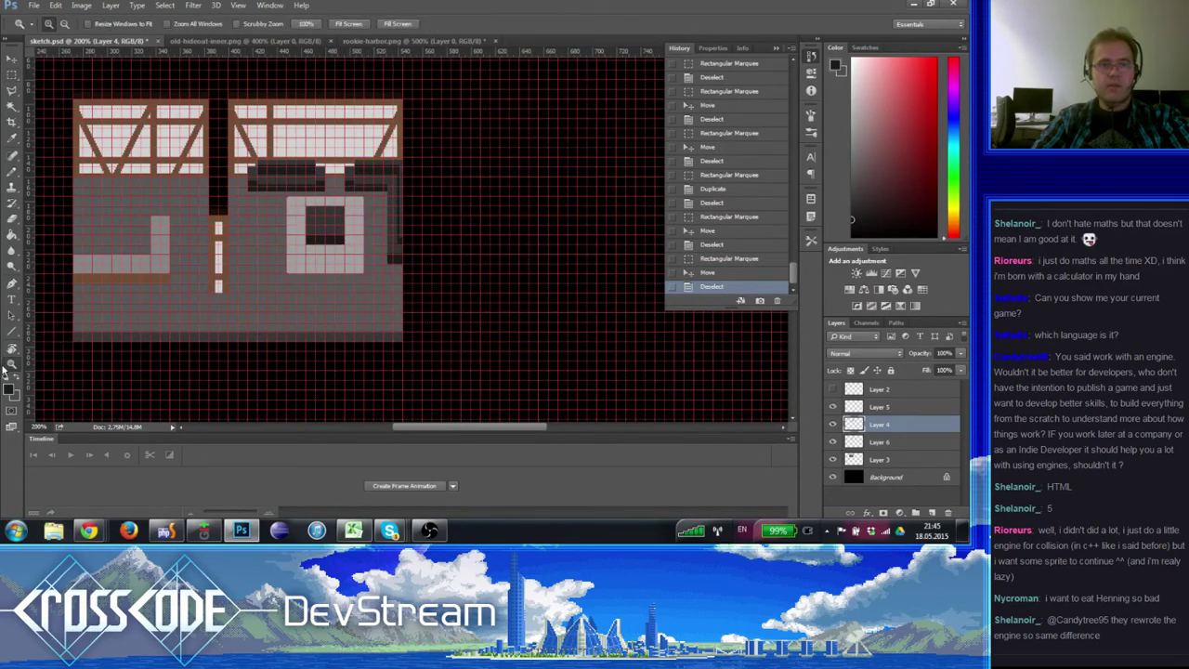
{"action": "left_click", "coordinate": [523, 233]}
{"action": "left_click", "coordinate": [266, 226], "text": "alt"}
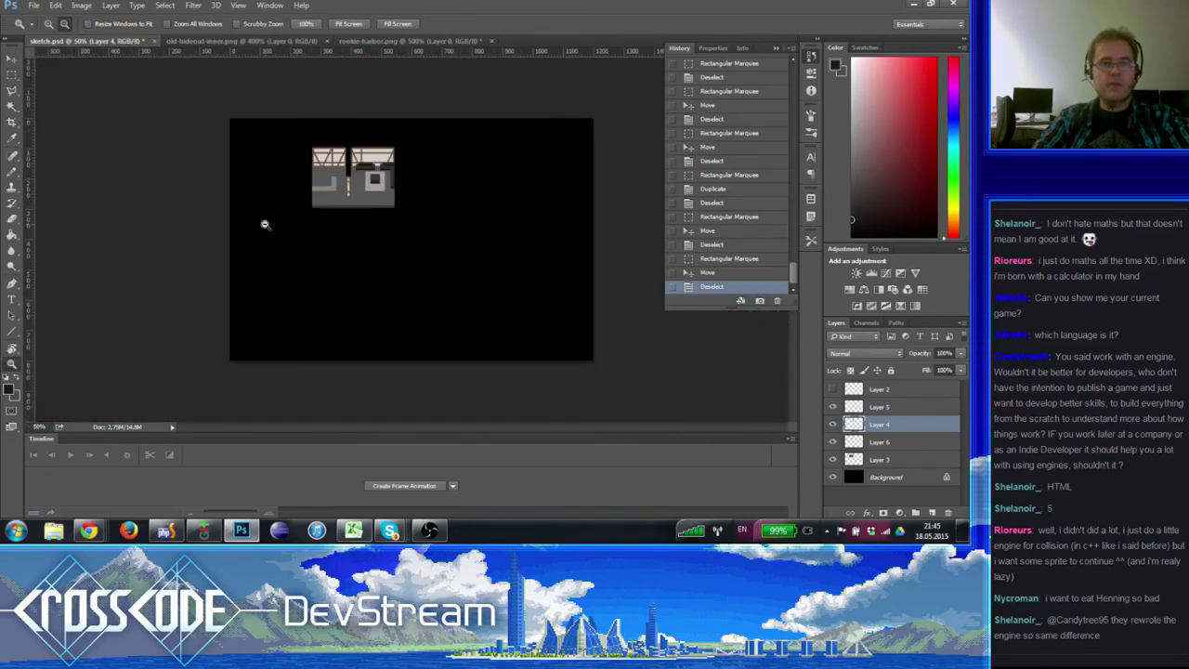
{"action": "left_click", "coordinate": [266, 226], "text": "alt"}
{"action": "left_click", "coordinate": [375, 188]}
{"action": "left_click_drag", "start_coordinate": [325, 161], "coordinate": [348, 263]}
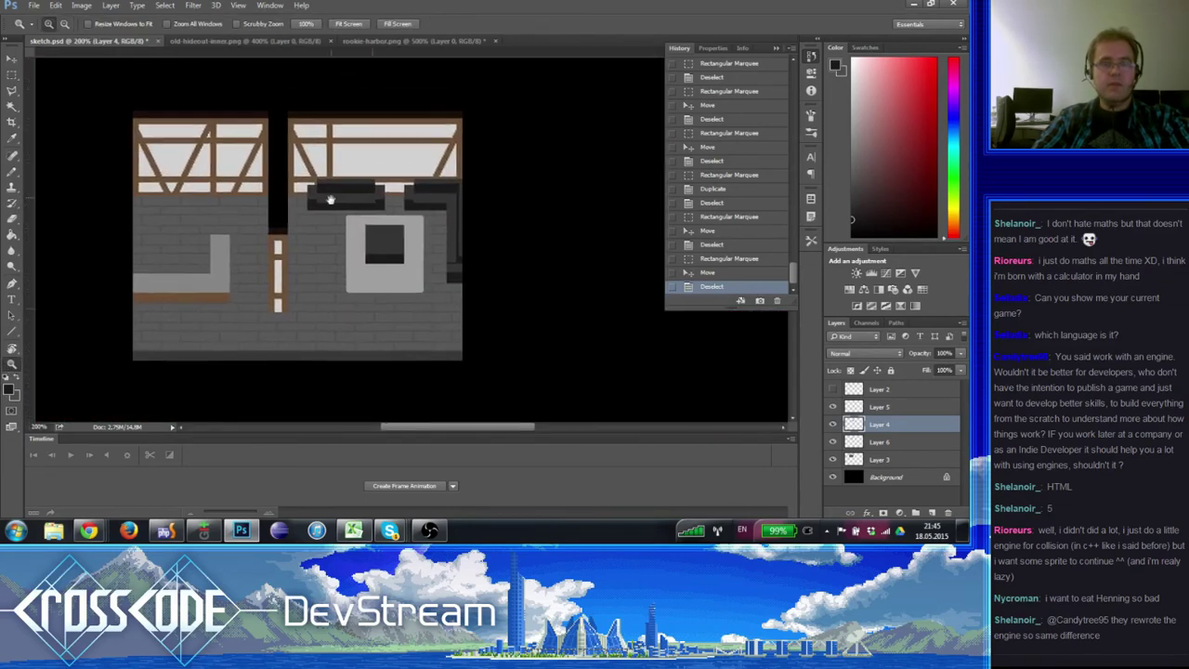
{"action": "left_click", "coordinate": [336, 214]}
{"action": "left_click", "coordinate": [339, 215], "text": "alt"}
{"action": "left_click", "coordinate": [418, 269]}
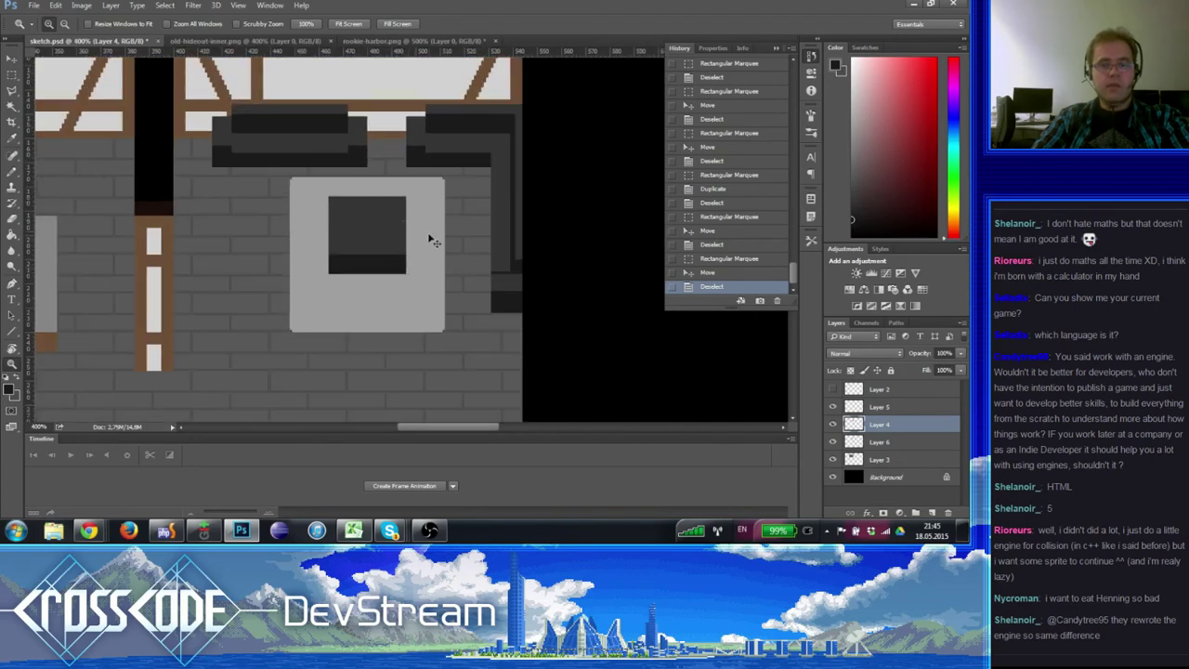
- Lengthen the dark square one grid cell downward by duplicating it with its front face, using the grid for alignment
{"action": "left_click", "coordinate": [431, 239]}
{"action": "left_click", "coordinate": [12, 74]}
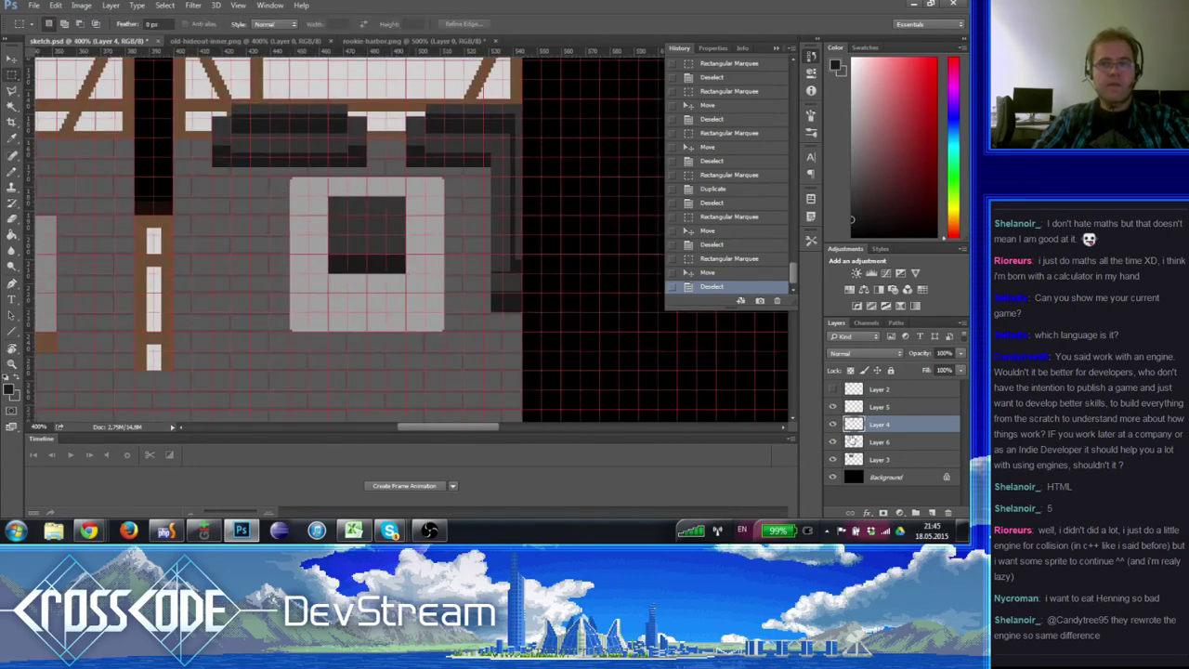
{"action": "left_click_drag", "start_coordinate": [404, 272], "coordinate": [328, 197]}
{"action": "left_click_drag", "start_coordinate": [338, 256], "coordinate": [342, 277]}
{"action": "key", "text": "ctrl+d"}
- Hide the grid and examine the furniture arrangement across both rooms at several magnifications
{"action": "left_click", "coordinate": [12, 362]}
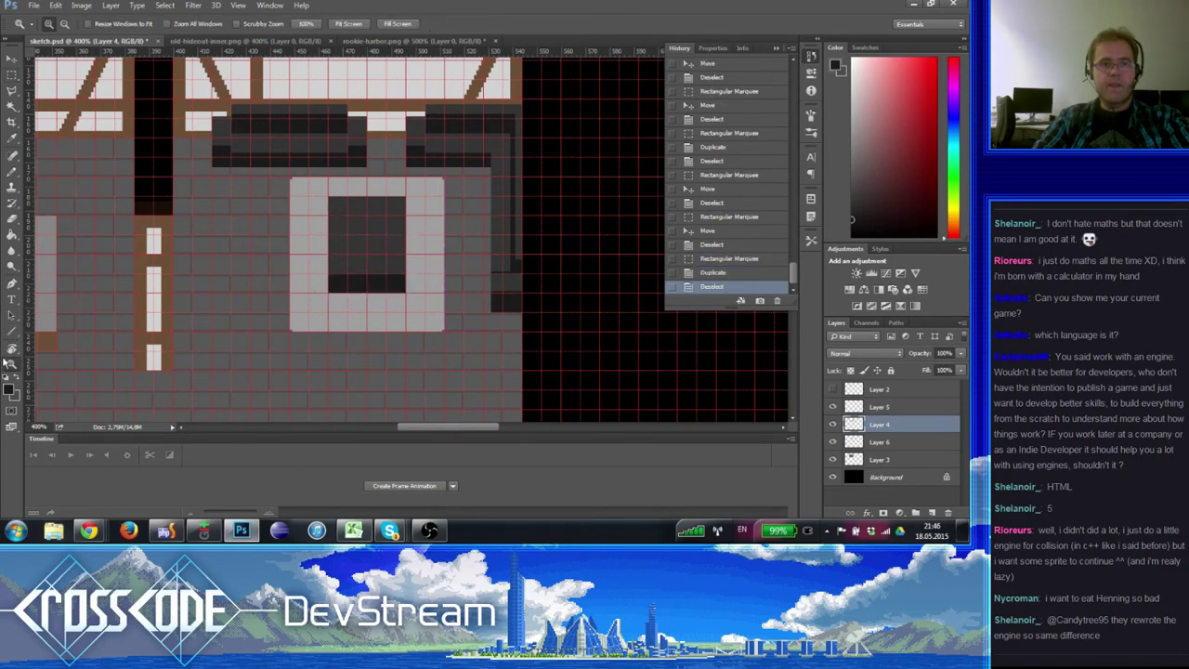
{"action": "key", "text": "ctrl+apostrophe"}
{"action": "left_click", "coordinate": [416, 252], "text": "alt"}
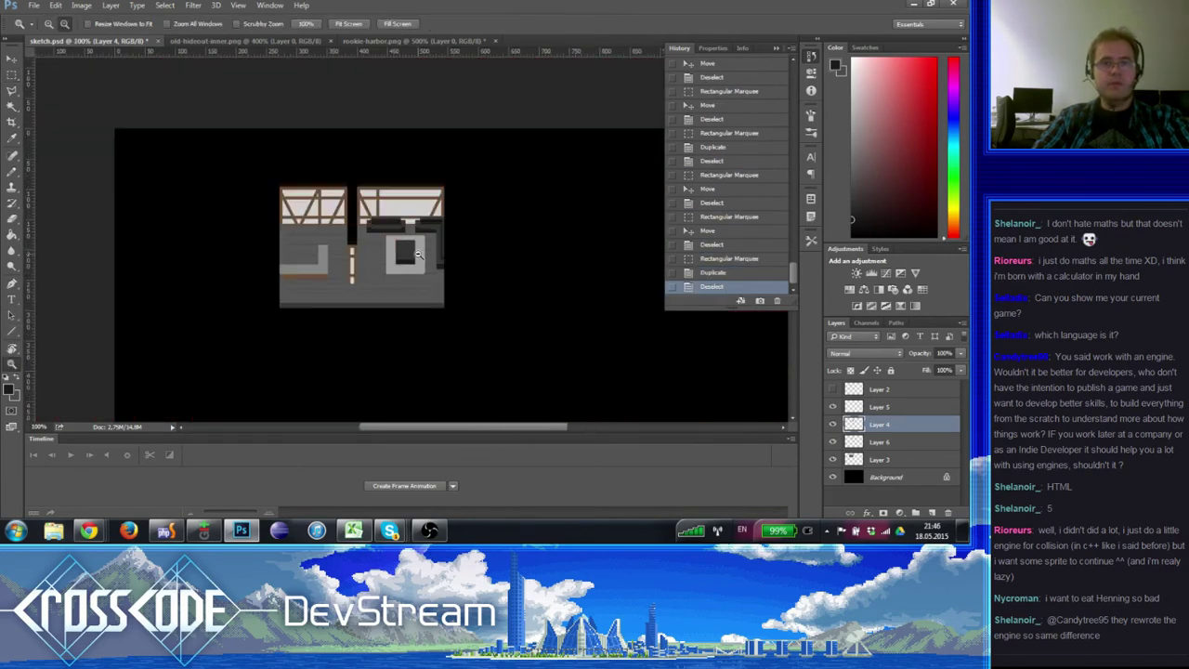
{"action": "left_click", "coordinate": [404, 246]}
{"action": "scroll", "coordinate": [415, 296], "scroll_direction": "right", "scroll_amount": 3}
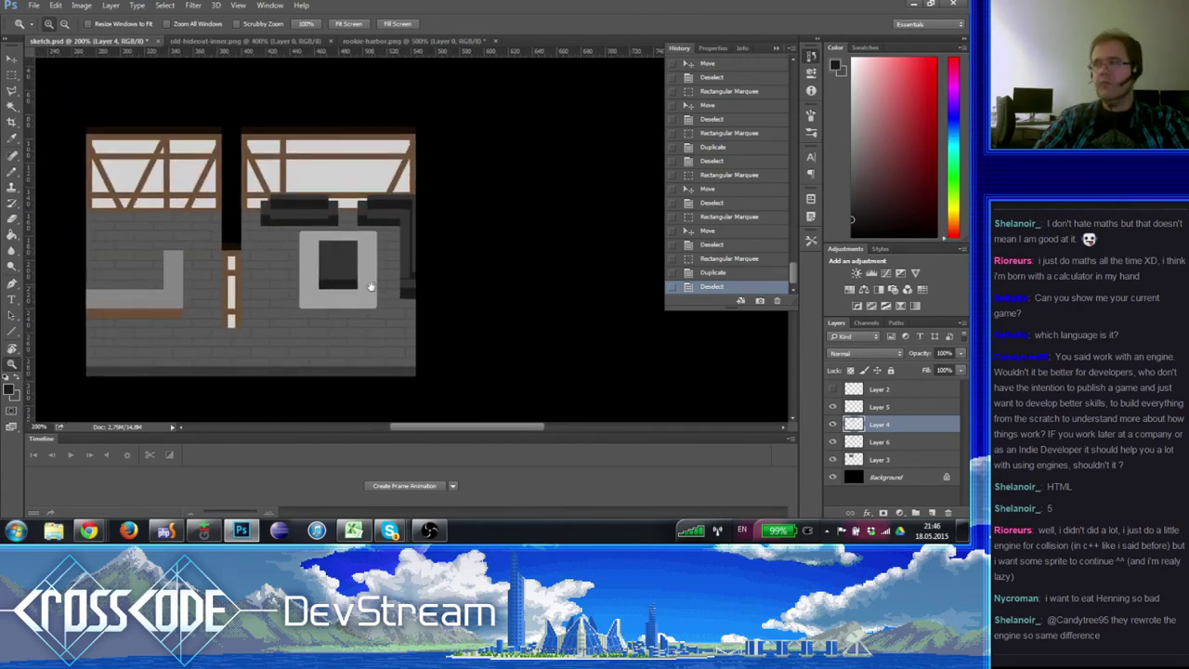
{"action": "scroll", "coordinate": [462, 217], "scroll_direction": "left", "scroll_amount": 6}
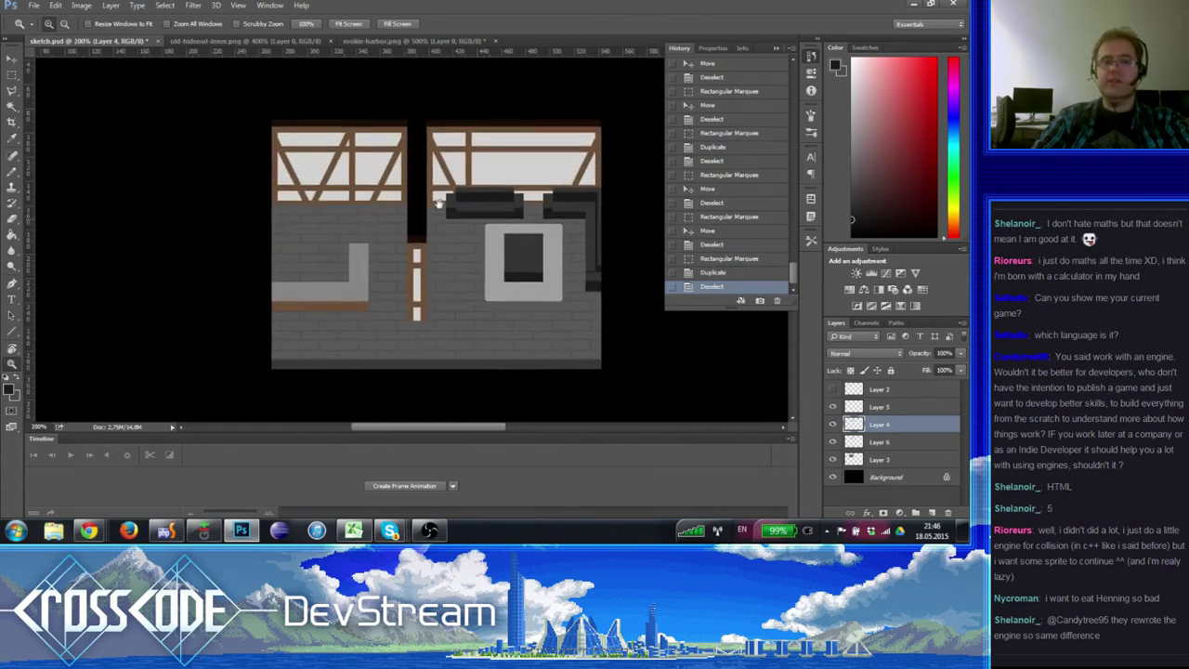
{"action": "scroll", "coordinate": [395, 172], "scroll_direction": "right", "scroll_amount": 5}
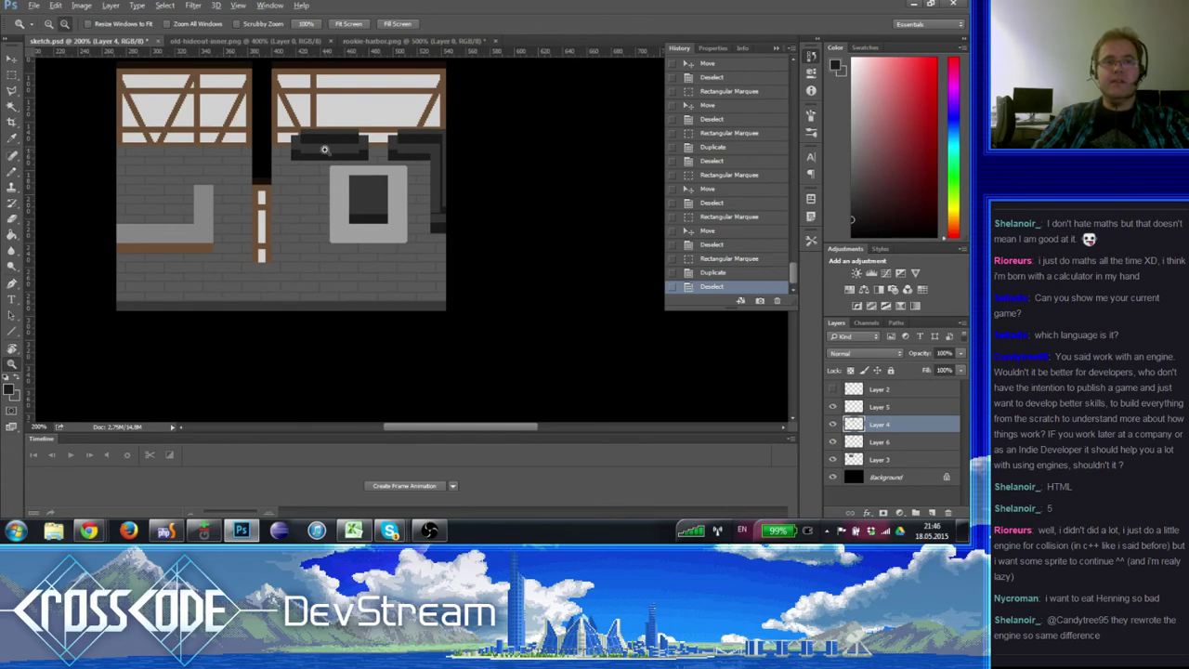
{"action": "left_click", "coordinate": [324, 148], "text": "alt"}
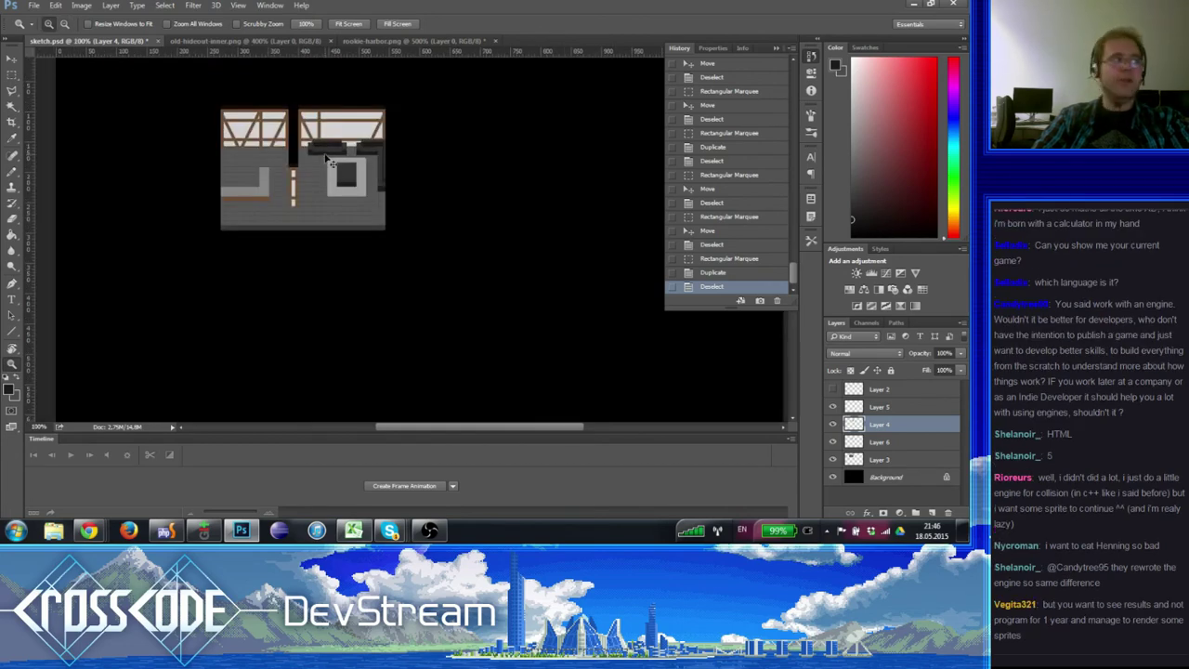
{"action": "left_click", "coordinate": [327, 163]}
{"action": "left_click", "coordinate": [337, 150]}
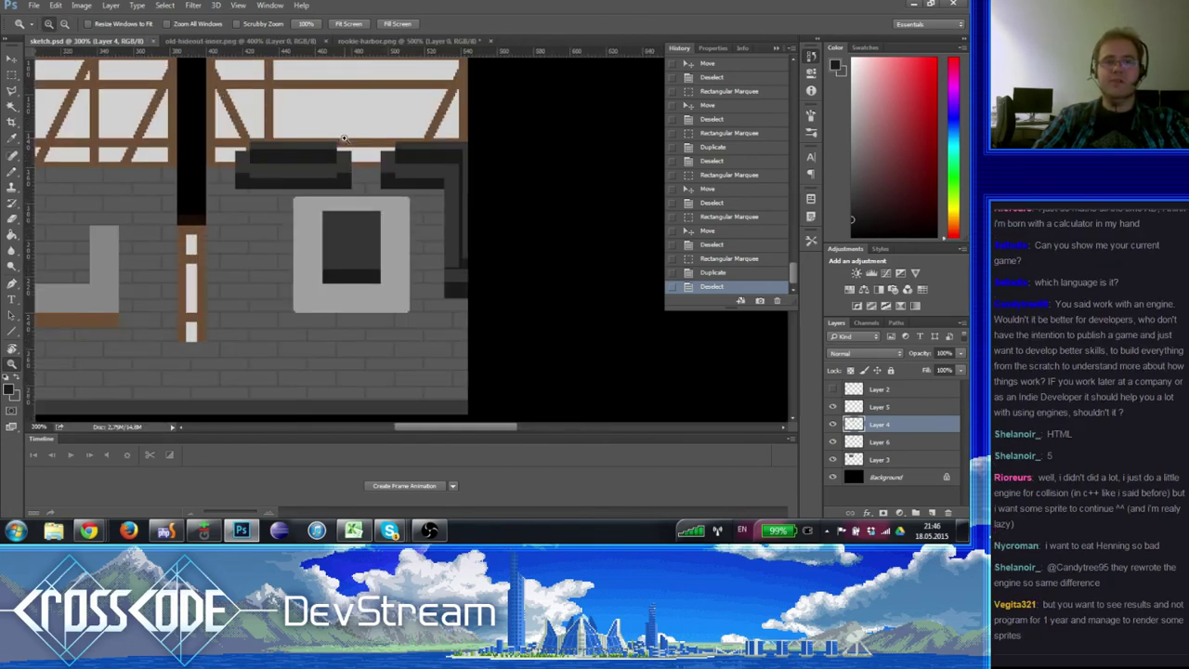
{"action": "left_click", "coordinate": [344, 139], "text": "alt"}
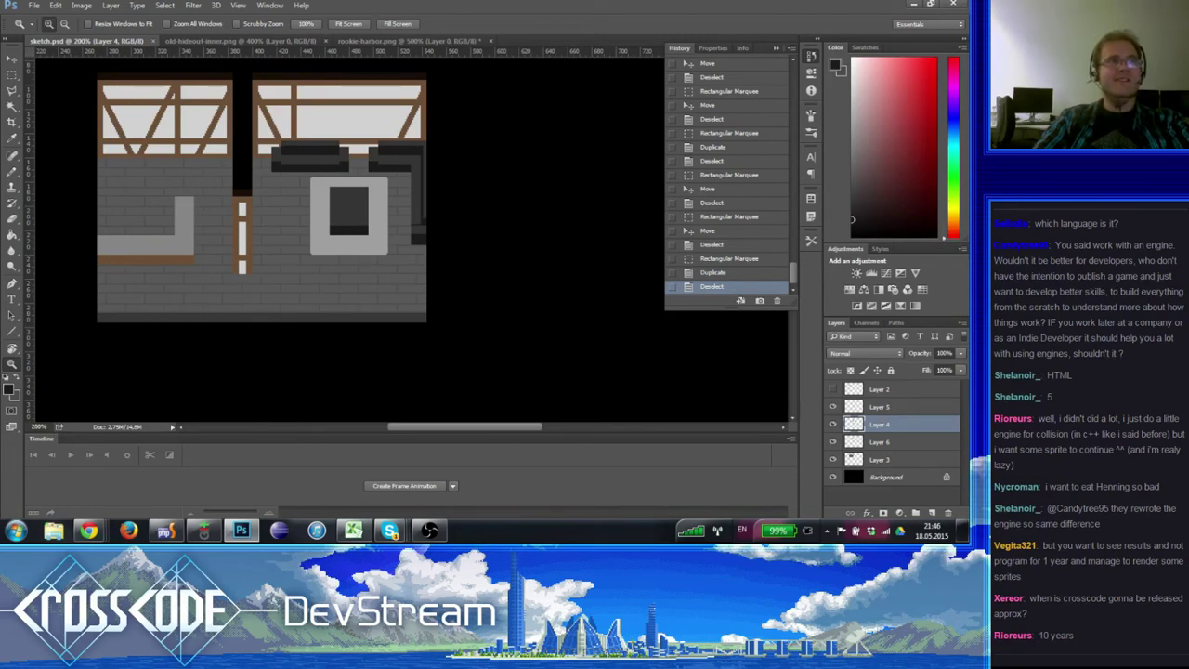
{"action": "key", "text": "alt+Tab"}
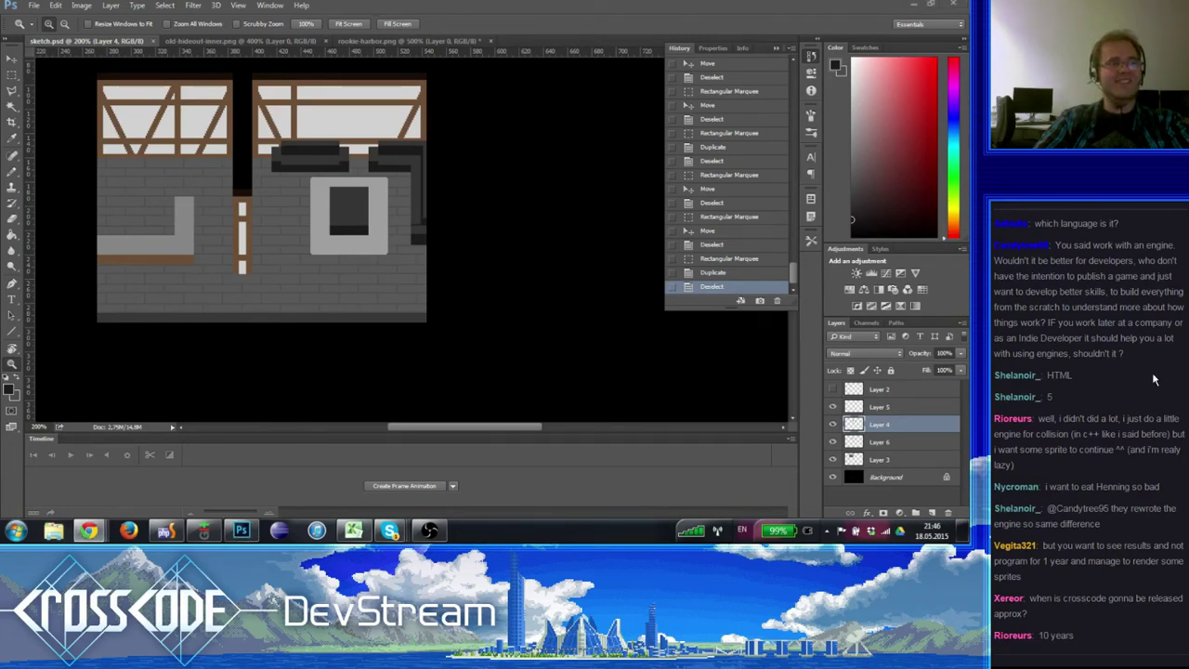
{"action": "left_click", "coordinate": [12, 364]}
{"action": "left_click", "coordinate": [346, 161]}
{"action": "left_click", "coordinate": [348, 172], "text": "alt"}
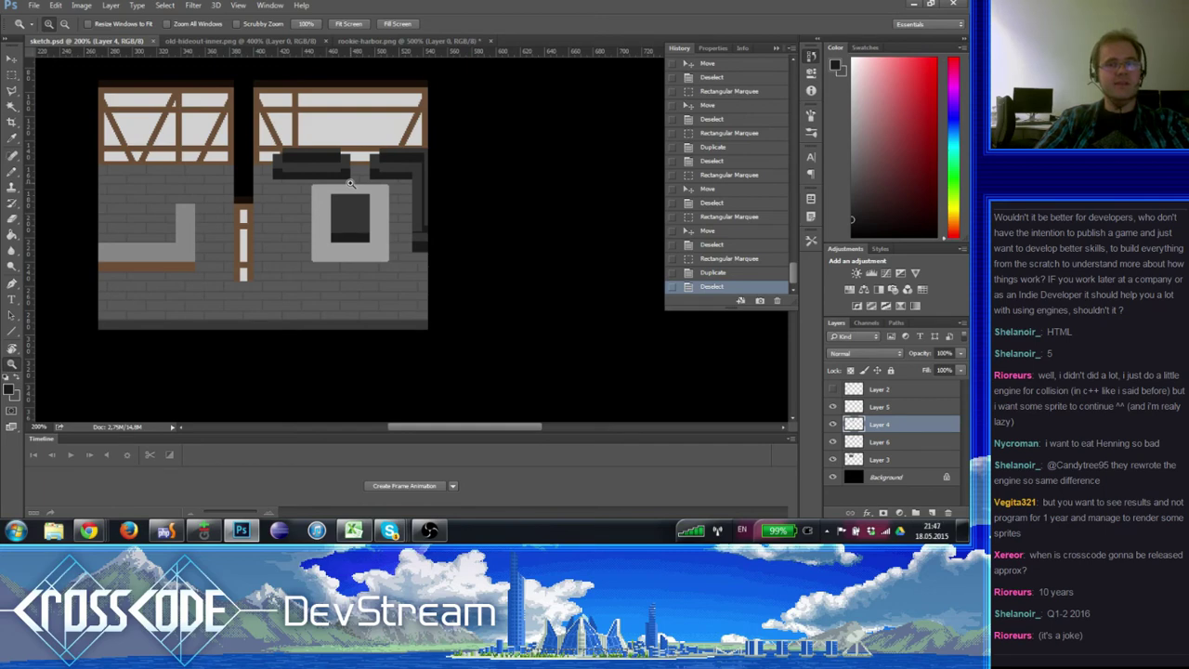
{"action": "left_click", "coordinate": [350, 182]}
{"action": "left_click", "coordinate": [349, 181]}
{"action": "left_click", "coordinate": [346, 180], "text": "alt"}
{"action": "left_click", "coordinate": [346, 181], "text": "alt"}
{"action": "left_click", "coordinate": [343, 179]}
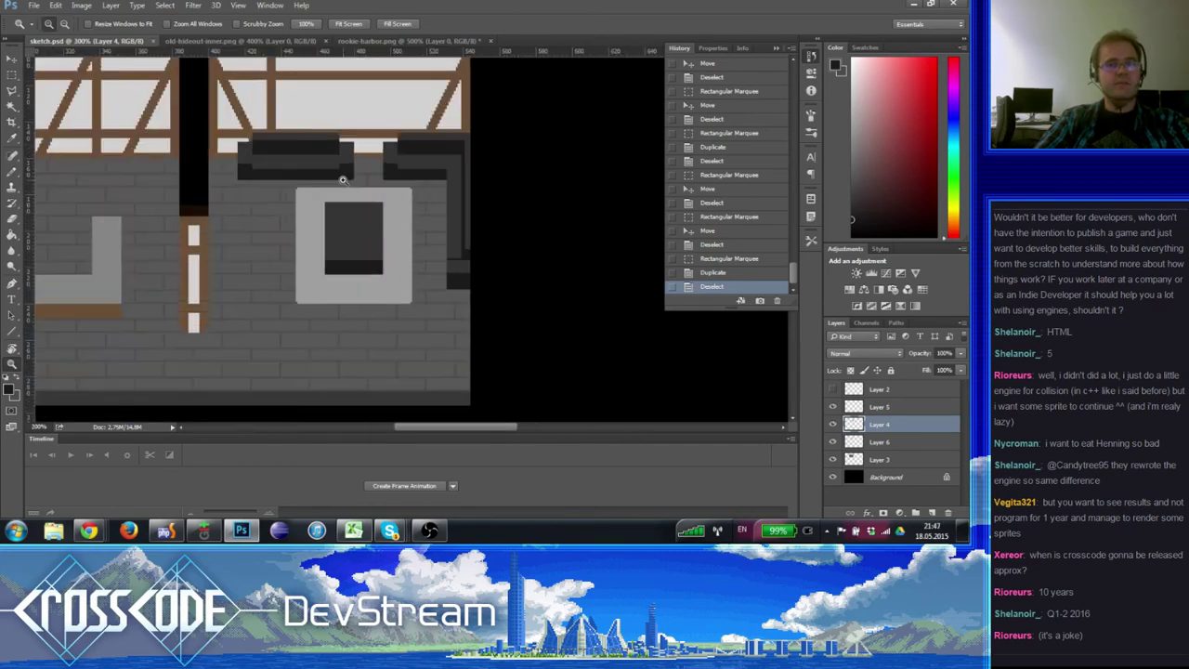
- Examine the corner sofa, light grey table and dark block in the seating area at different magnifications
{"action": "left_click", "coordinate": [343, 179], "text": "alt"}
{"action": "left_click", "coordinate": [343, 180], "text": "alt"}
{"action": "left_click", "coordinate": [343, 179]}
{"action": "left_click", "coordinate": [343, 179]}
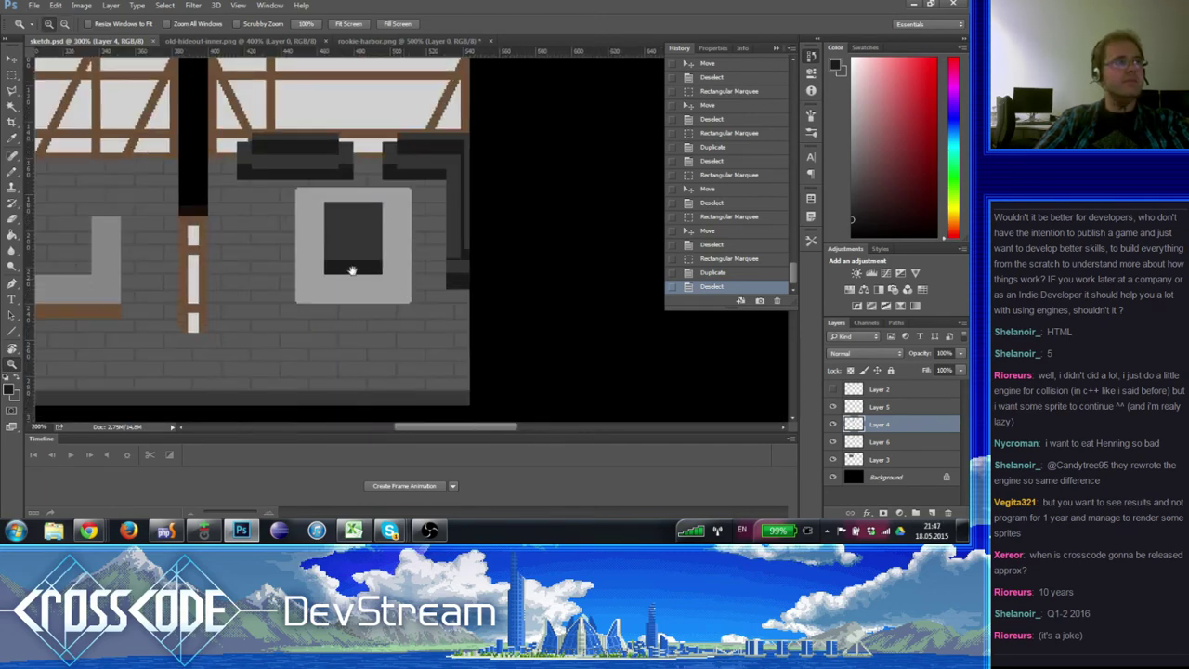
{"action": "left_click", "coordinate": [344, 279], "text": "alt"}
{"action": "left_click", "coordinate": [334, 263]}
{"action": "left_click", "coordinate": [334, 263], "text": "alt"}
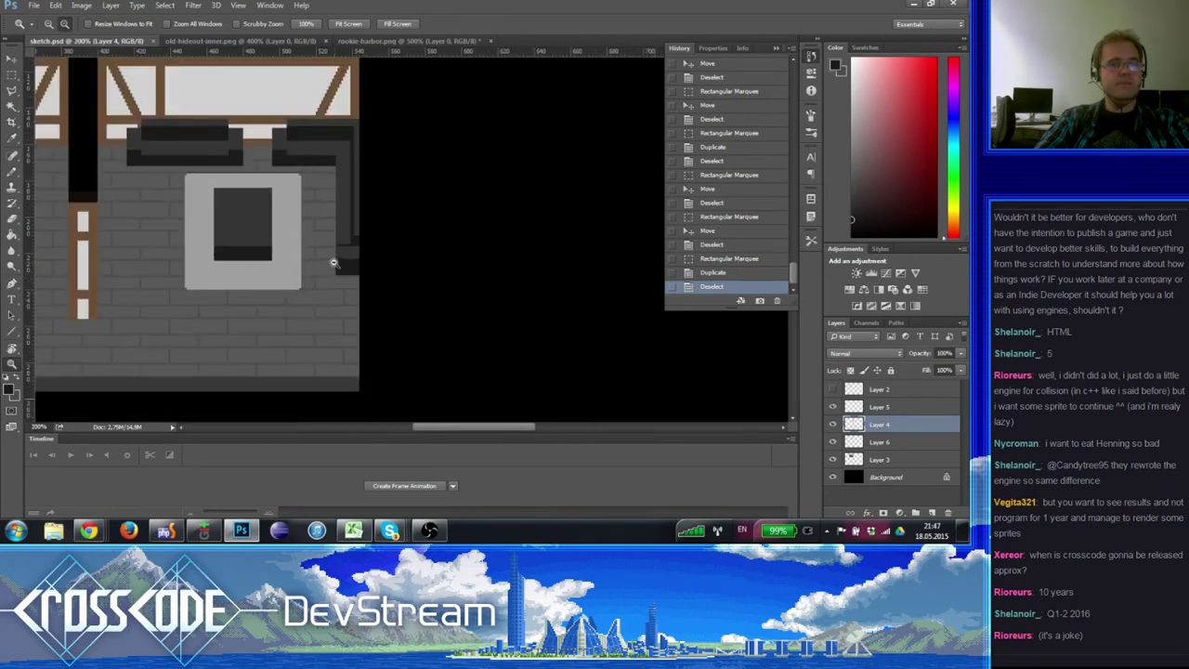
{"action": "left_click_drag", "start_coordinate": [284, 273], "coordinate": [319, 251]}
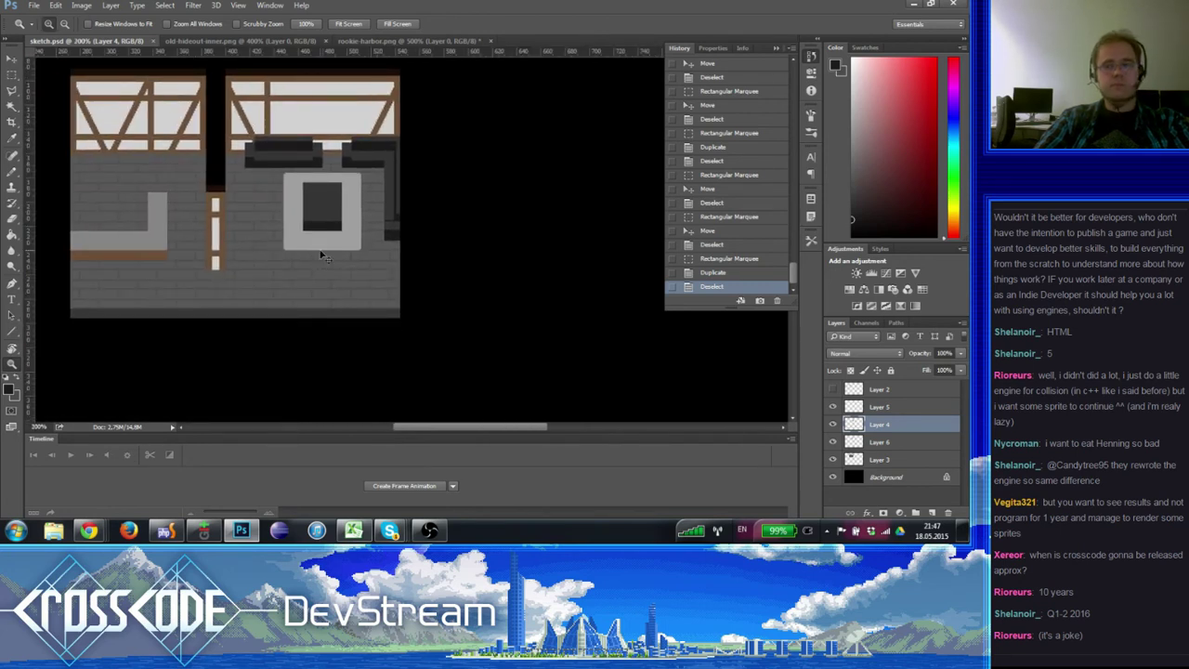
{"action": "left_click_drag", "start_coordinate": [280, 279], "coordinate": [291, 266]}
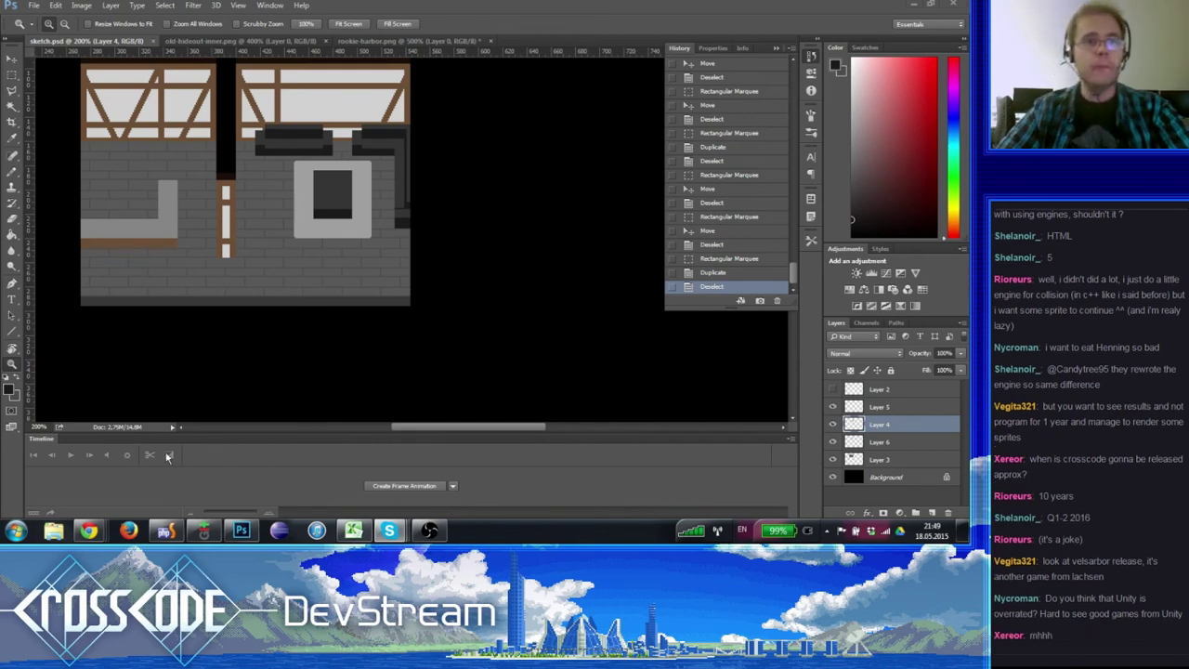
{"action": "left_click", "coordinate": [331, 173]}
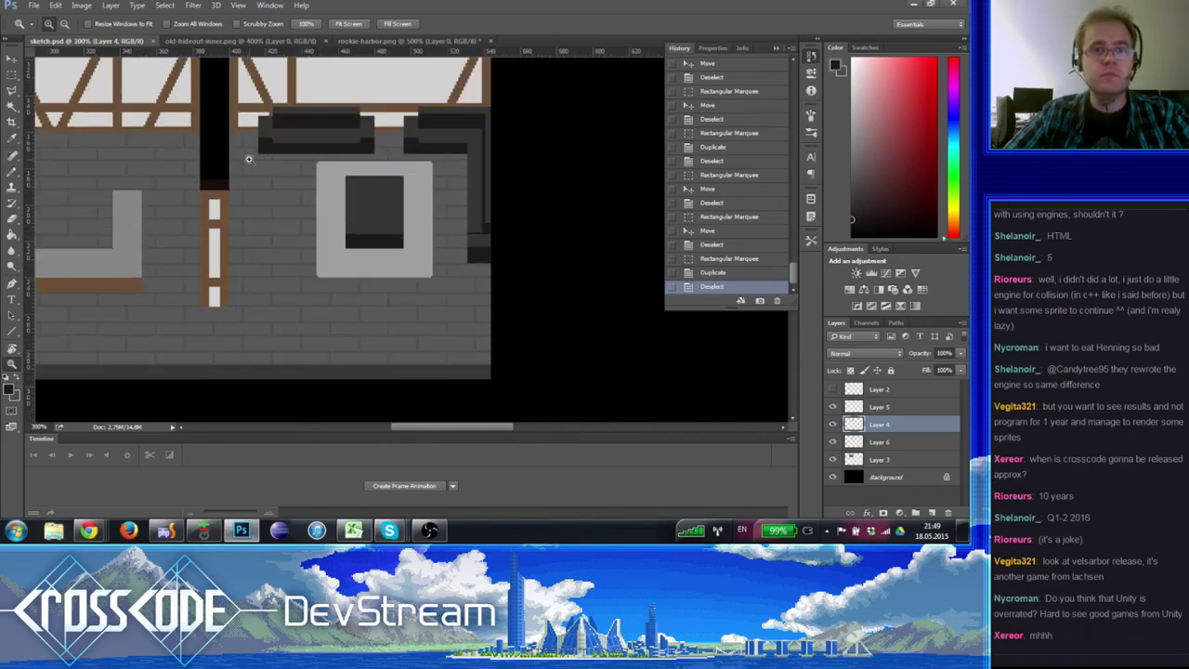
{"action": "left_click", "coordinate": [330, 172], "text": "alt"}
{"action": "left_click", "coordinate": [332, 181]}
{"action": "left_click", "coordinate": [334, 205], "text": "alt"}
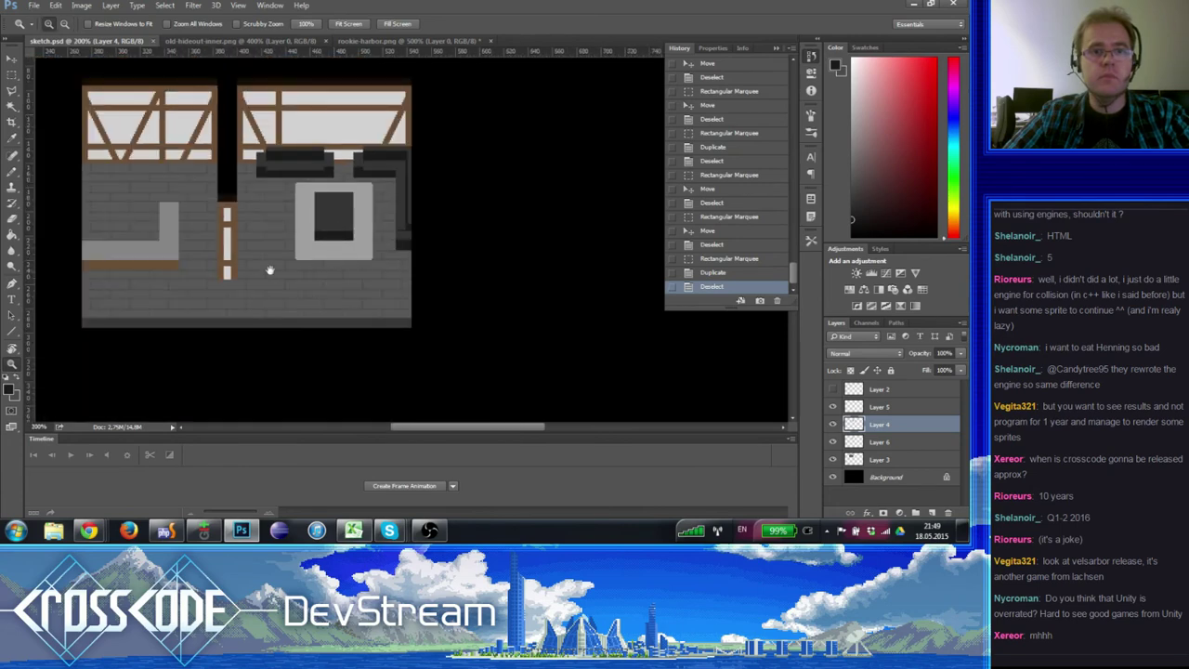
{"action": "left_click_drag", "start_coordinate": [288, 264], "coordinate": [311, 249]}
{"action": "left_click", "coordinate": [314, 243], "text": "alt"}
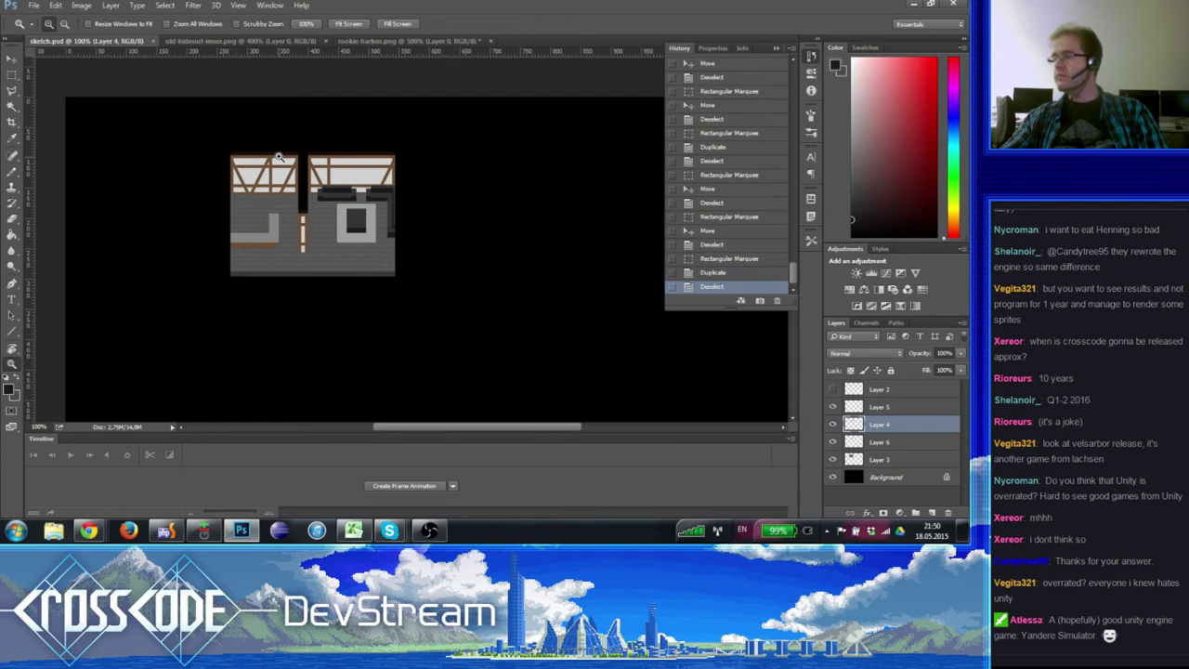
{"action": "left_click", "coordinate": [325, 216]}
{"action": "left_click", "coordinate": [325, 215]}
{"action": "left_click", "coordinate": [325, 215], "text": "alt"}
{"action": "left_click_drag", "start_coordinate": [350, 287], "coordinate": [373, 252]}
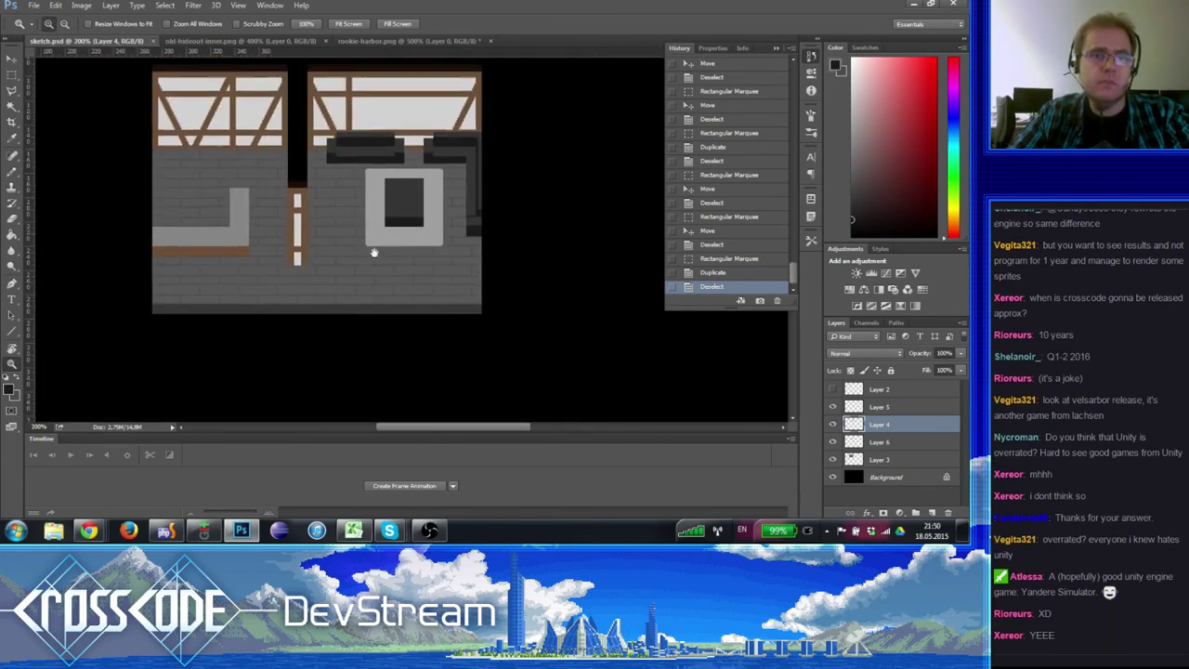
{"action": "key", "text": "ctrl+apostrophe"}
{"action": "key", "text": "ctrl+apostrophe"}
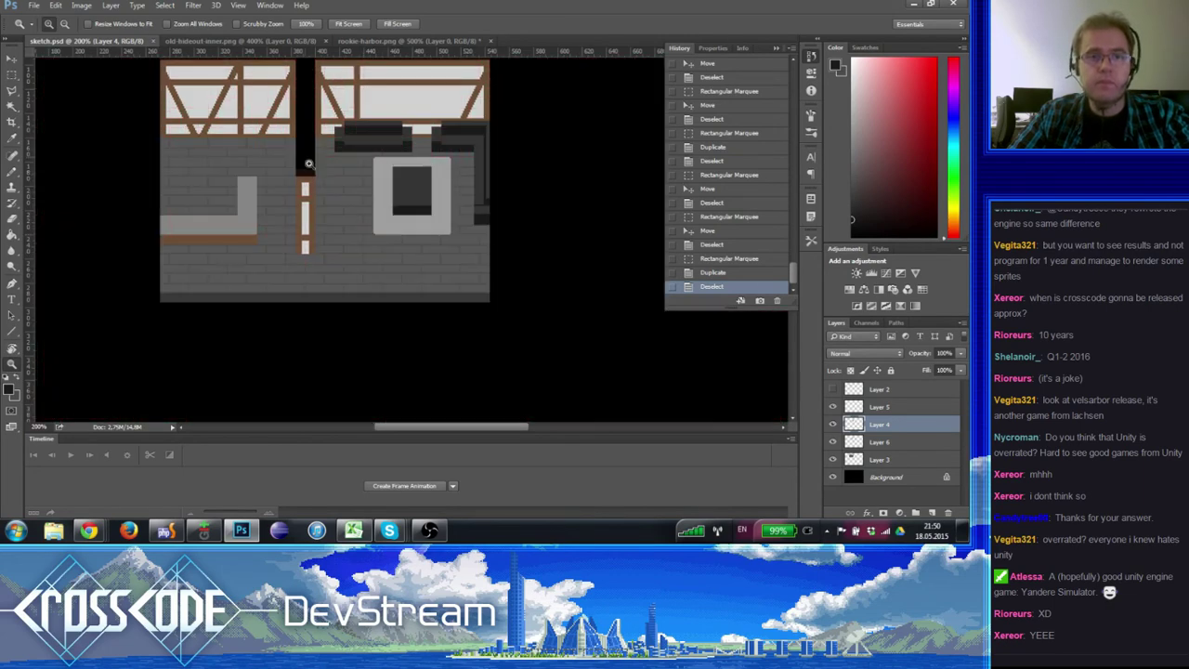
{"action": "left_click", "coordinate": [307, 159]}
{"action": "left_click", "coordinate": [304, 157], "text": "alt"}
{"action": "left_click", "coordinate": [303, 158], "text": "alt"}
{"action": "left_click", "coordinate": [297, 165]}
{"action": "left_click_drag", "start_coordinate": [291, 196], "coordinate": [293, 223]}
{"action": "left_click", "coordinate": [291, 220], "text": "alt"}
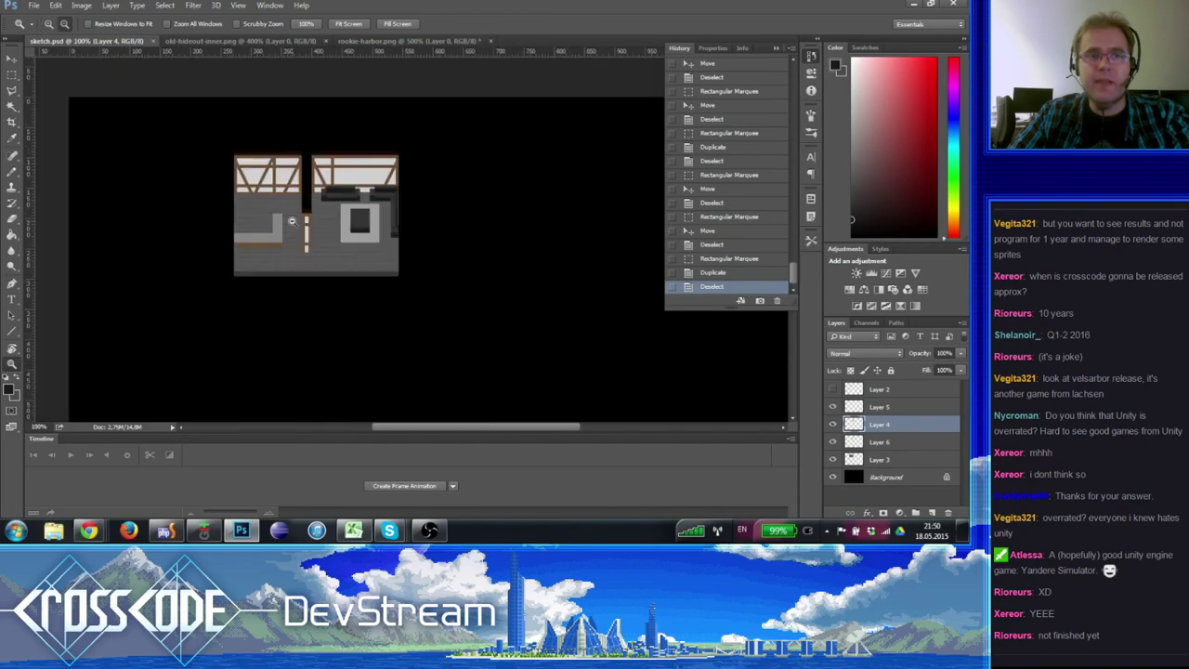
{"action": "left_click", "coordinate": [291, 220], "text": "alt"}
{"action": "left_click", "coordinate": [303, 192]}
{"action": "left_click_drag", "start_coordinate": [309, 160], "coordinate": [300, 215]}
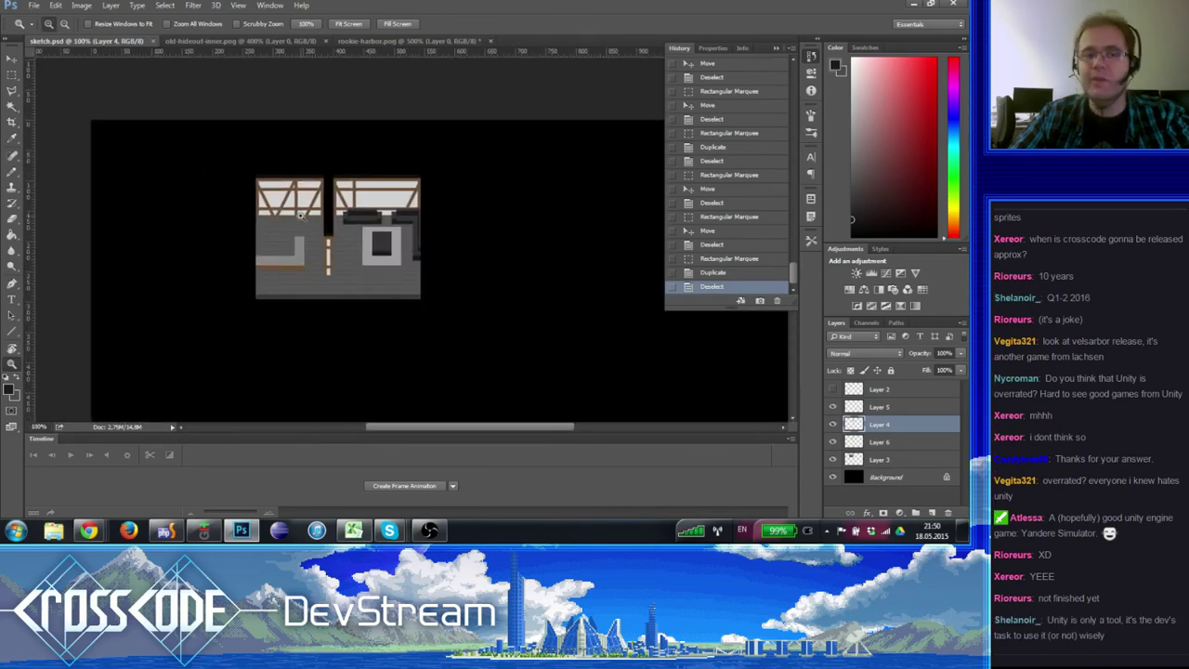
{"action": "left_click", "coordinate": [358, 256]}
{"action": "left_click", "coordinate": [358, 256]}
{"action": "left_click_drag", "start_coordinate": [404, 295], "coordinate": [386, 280]}
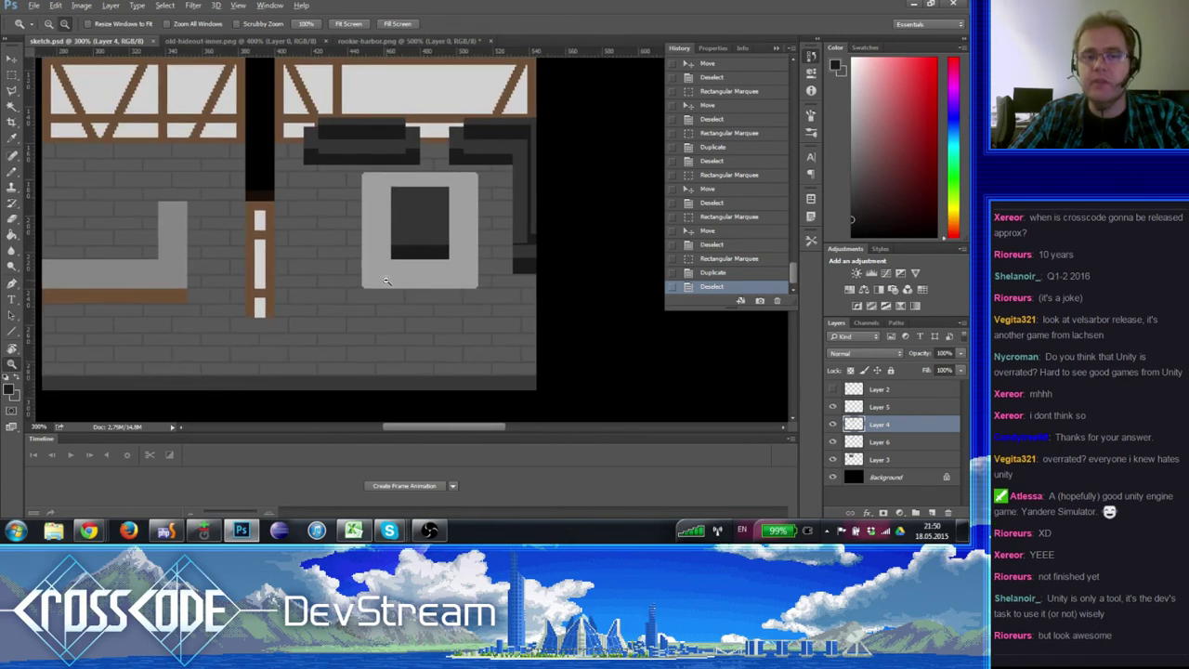
{"action": "left_click", "coordinate": [386, 279], "text": "alt"}
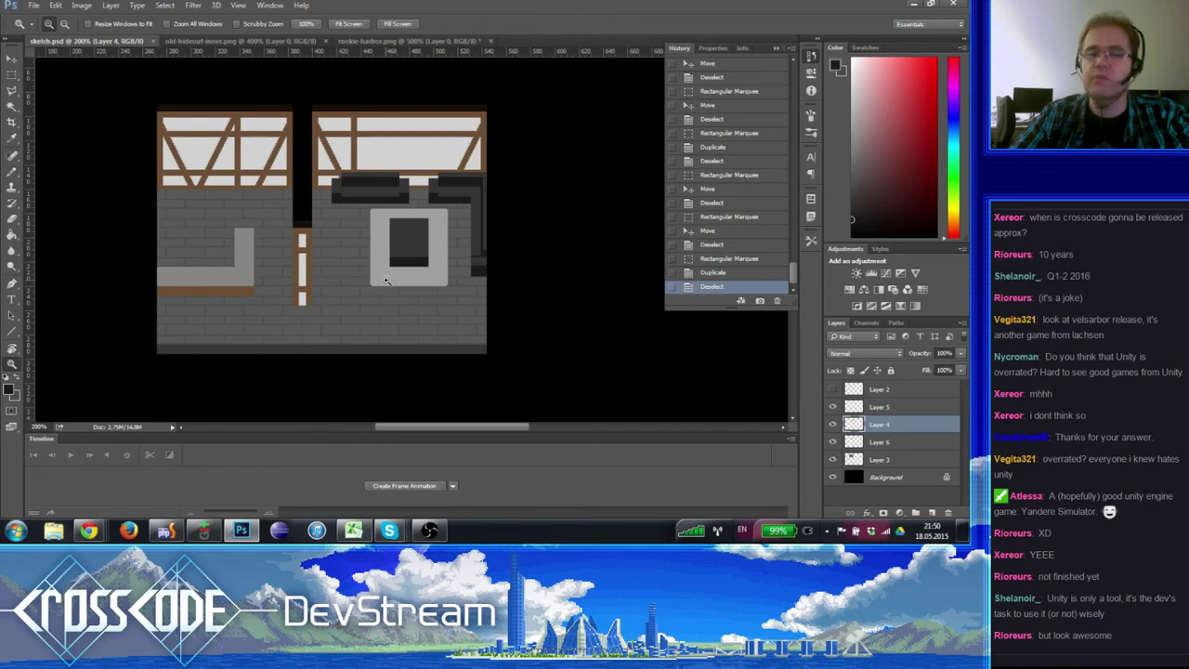
{"action": "scroll", "coordinate": [334, 247], "scroll_direction": "up", "scroll_amount": 3}
{"action": "scroll", "coordinate": [335, 248], "scroll_direction": "down", "scroll_amount": 3}
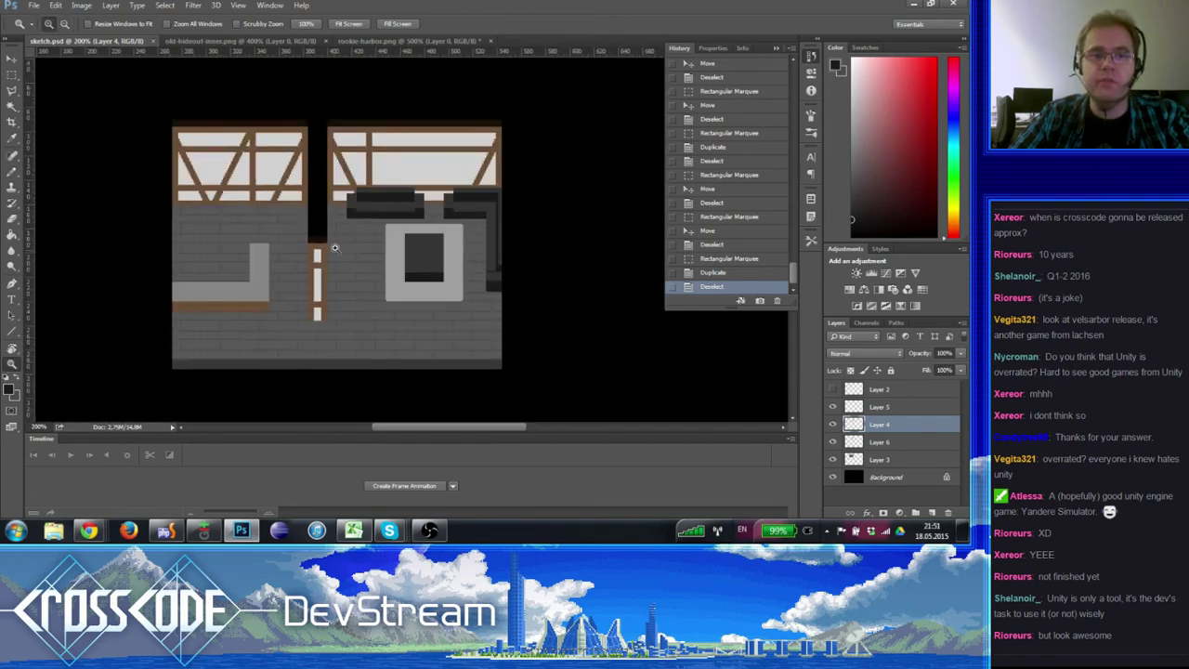
{"action": "scroll", "coordinate": [306, 197], "scroll_direction": "up", "scroll_amount": 3}
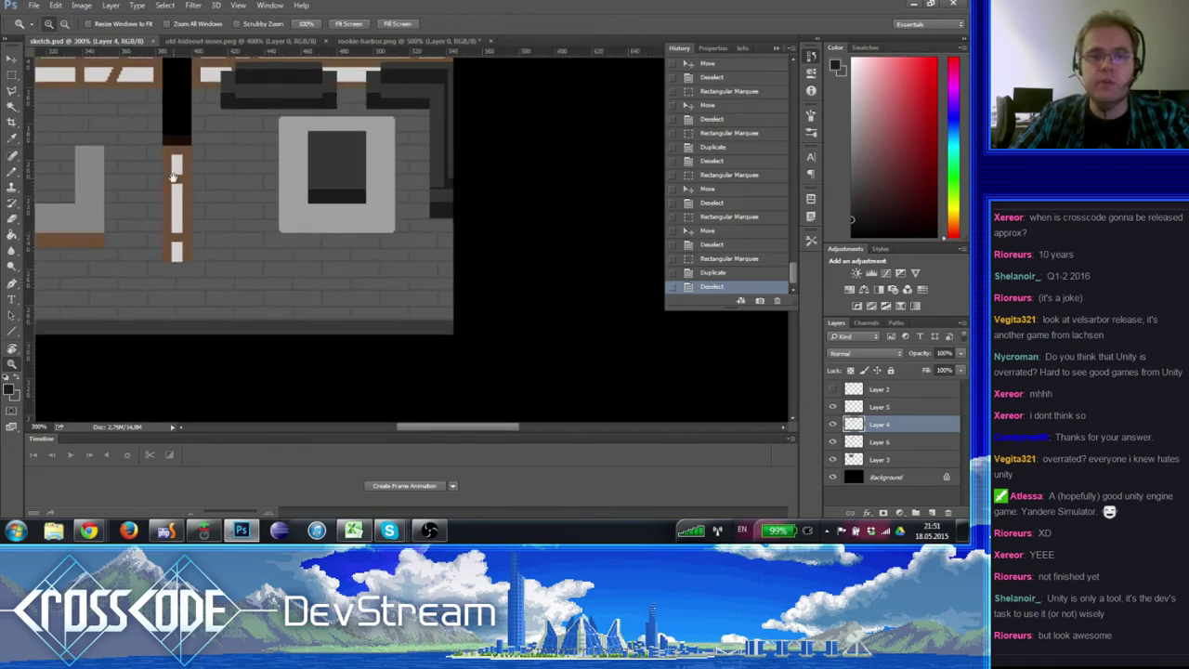
{"action": "left_click_drag", "start_coordinate": [173, 176], "coordinate": [260, 200]}
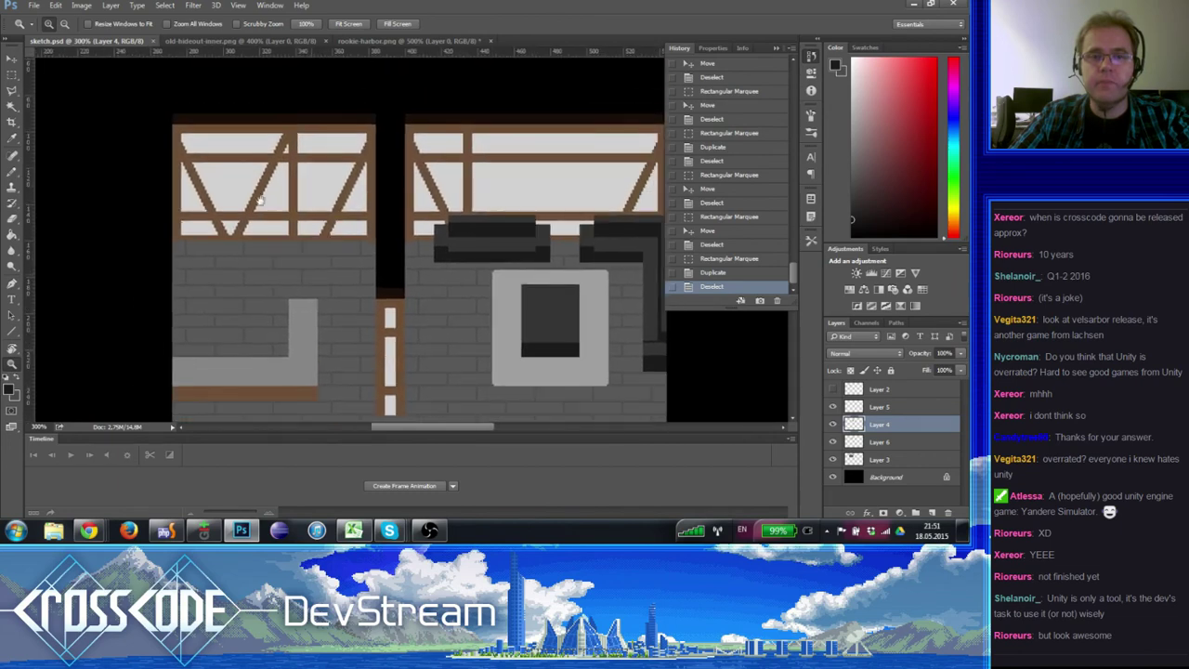
{"action": "scroll", "coordinate": [260, 201], "scroll_direction": "up", "scroll_amount": 2}
{"action": "scroll", "coordinate": [306, 273], "scroll_direction": "down", "scroll_amount": 2}
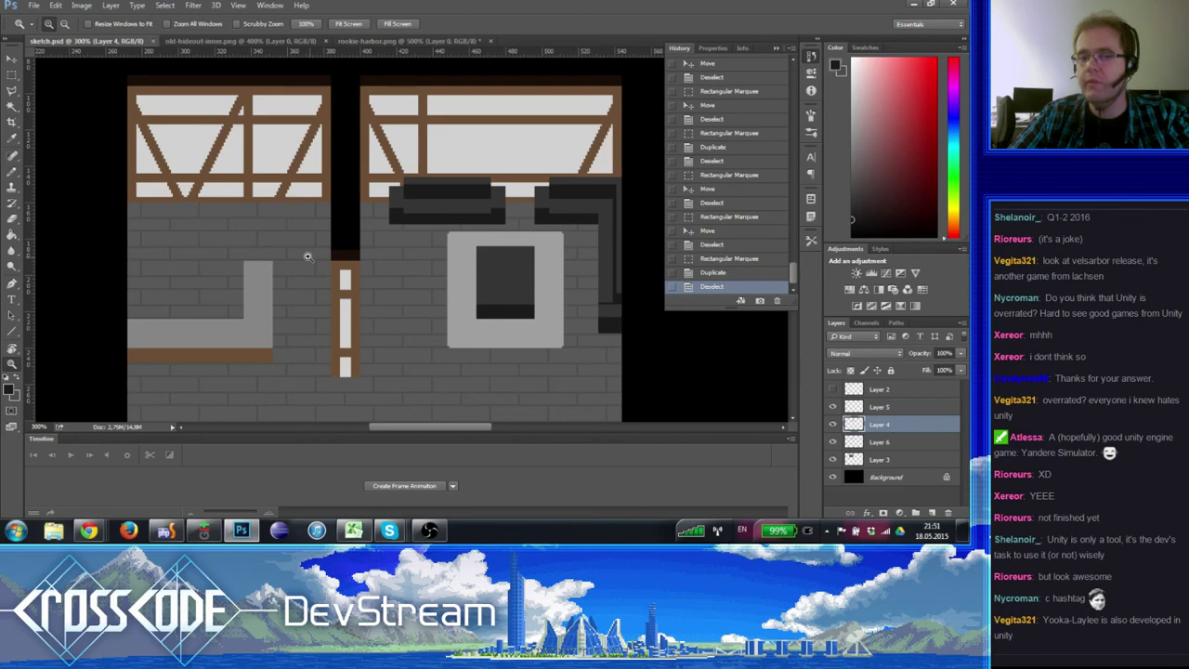
{"action": "left_click", "coordinate": [420, 279], "text": "alt"}
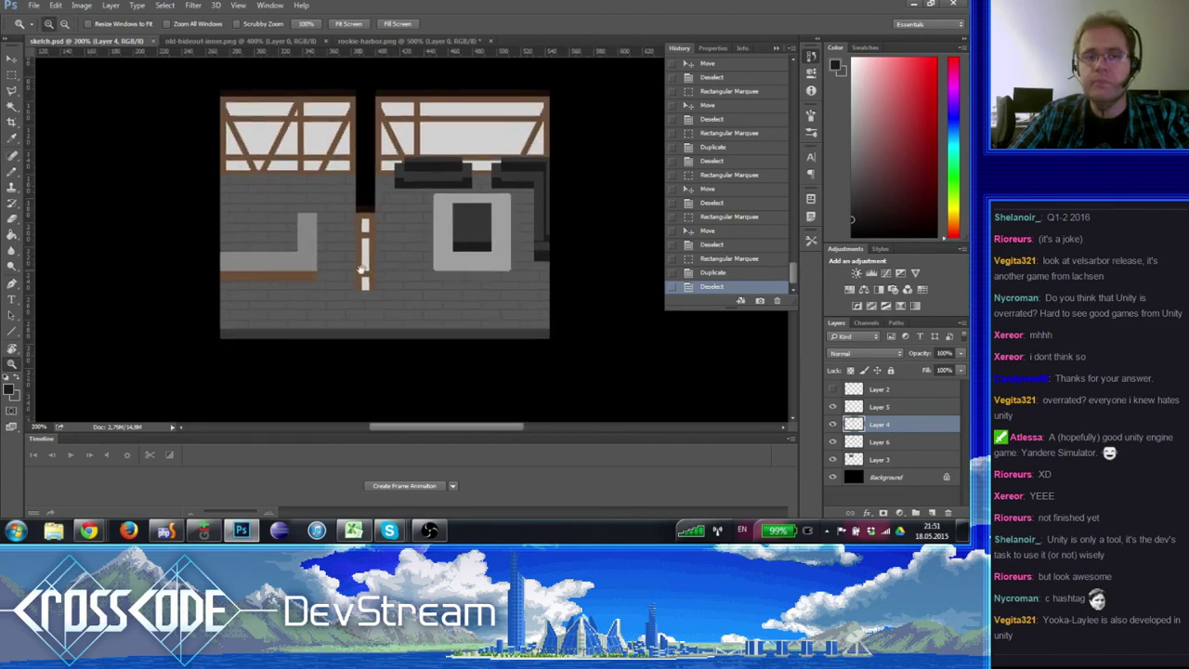
{"action": "key", "text": "ctrl+plus"}
{"action": "left_click_drag", "start_coordinate": [379, 285], "coordinate": [337, 265]}
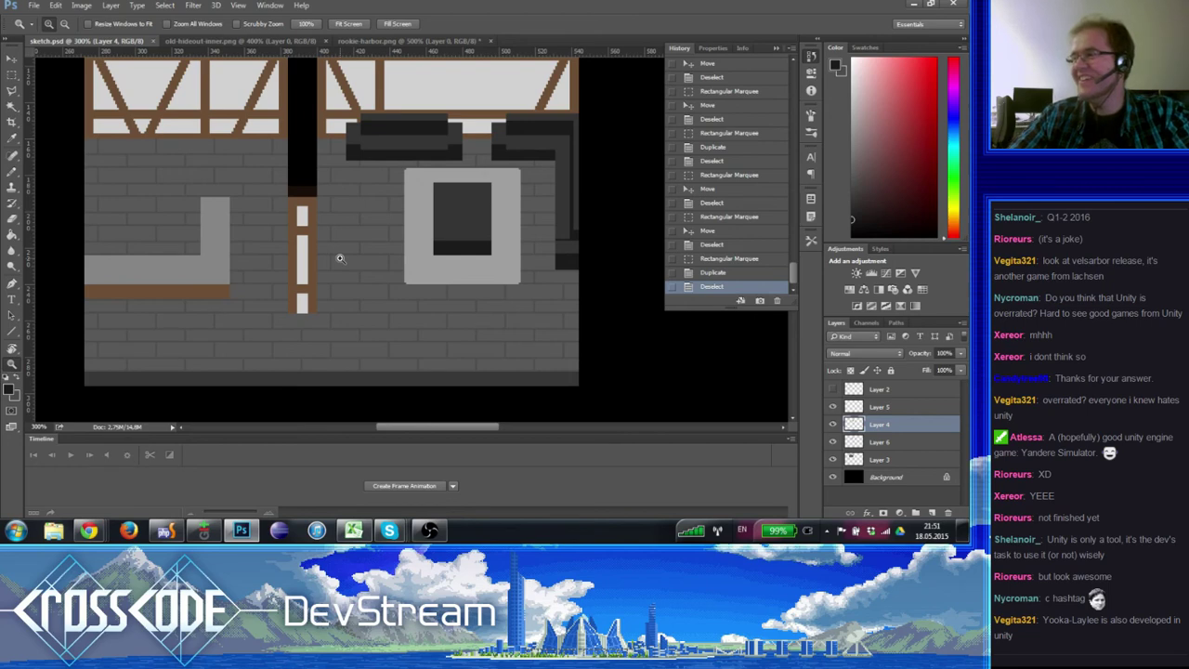
- Check the left room's L-shaped counter and the dividing wall against the grid, and view both rooms without it
{"action": "left_click", "coordinate": [249, 197], "text": "alt"}
{"action": "left_click", "coordinate": [259, 220]}
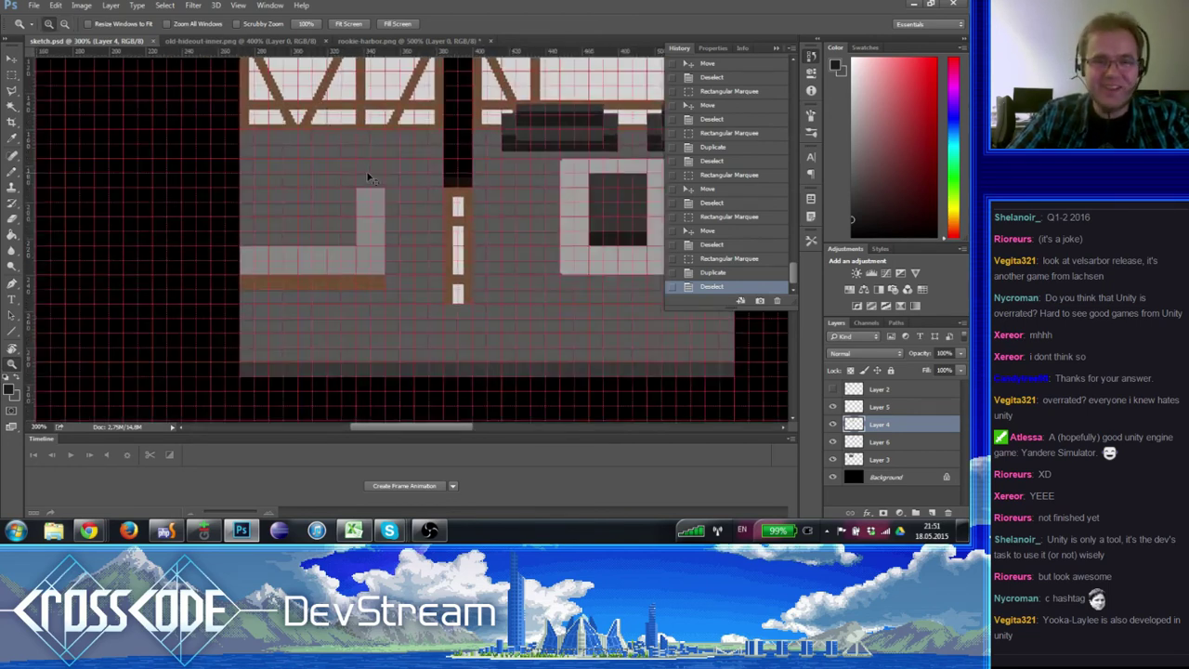
{"action": "left_click", "coordinate": [369, 180]}
{"action": "left_click", "coordinate": [394, 263], "text": "alt"}
{"action": "left_click", "coordinate": [401, 277]}
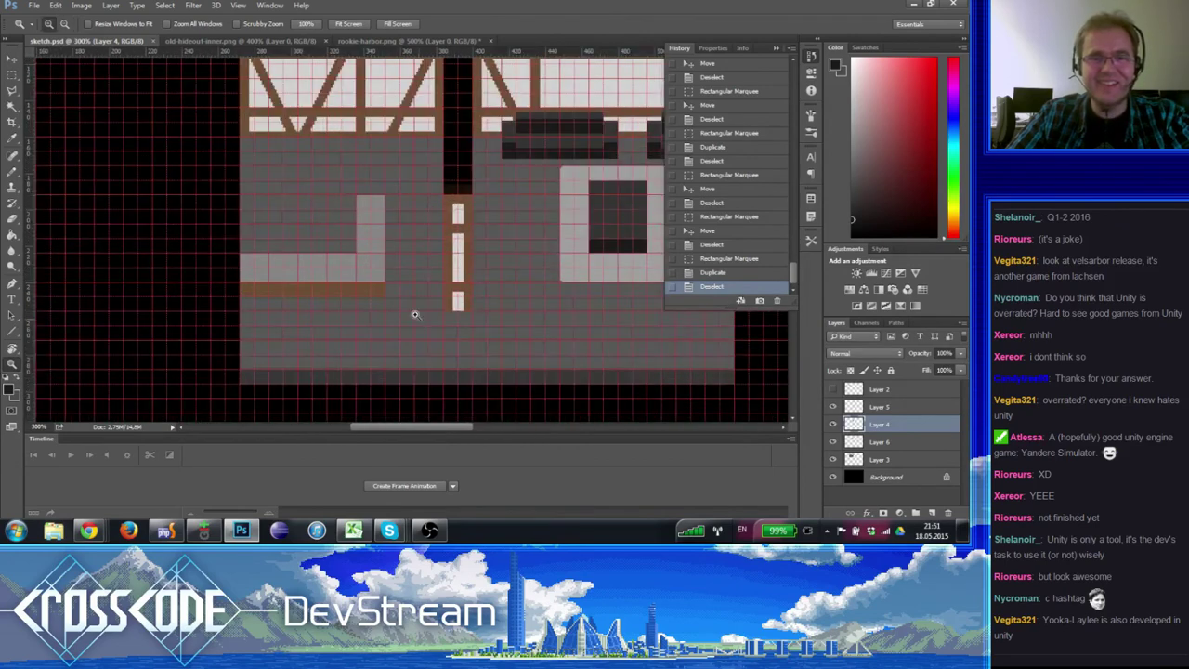
{"action": "left_click_drag", "start_coordinate": [316, 321], "coordinate": [319, 340]}
{"action": "key", "text": "ctrl+apostrophe"}
{"action": "scroll", "coordinate": [345, 303], "scroll_direction": "down", "scroll_amount": 1}
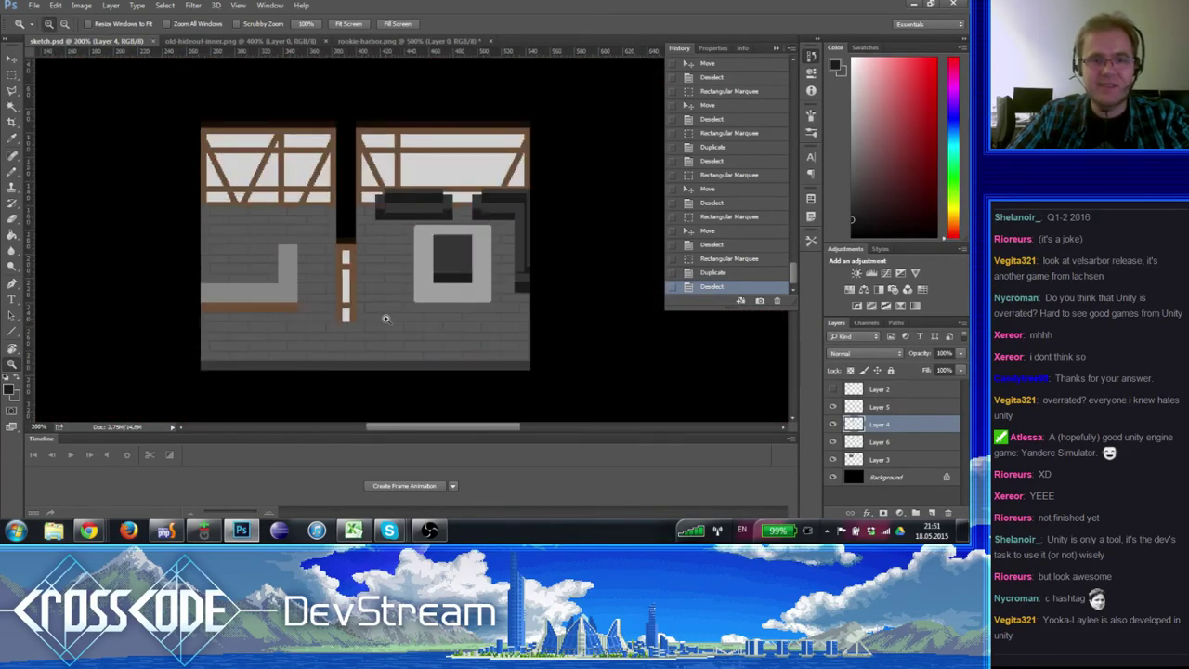
{"action": "left_click", "coordinate": [400, 302]}
{"action": "left_click_drag", "start_coordinate": [419, 329], "coordinate": [385, 336]}
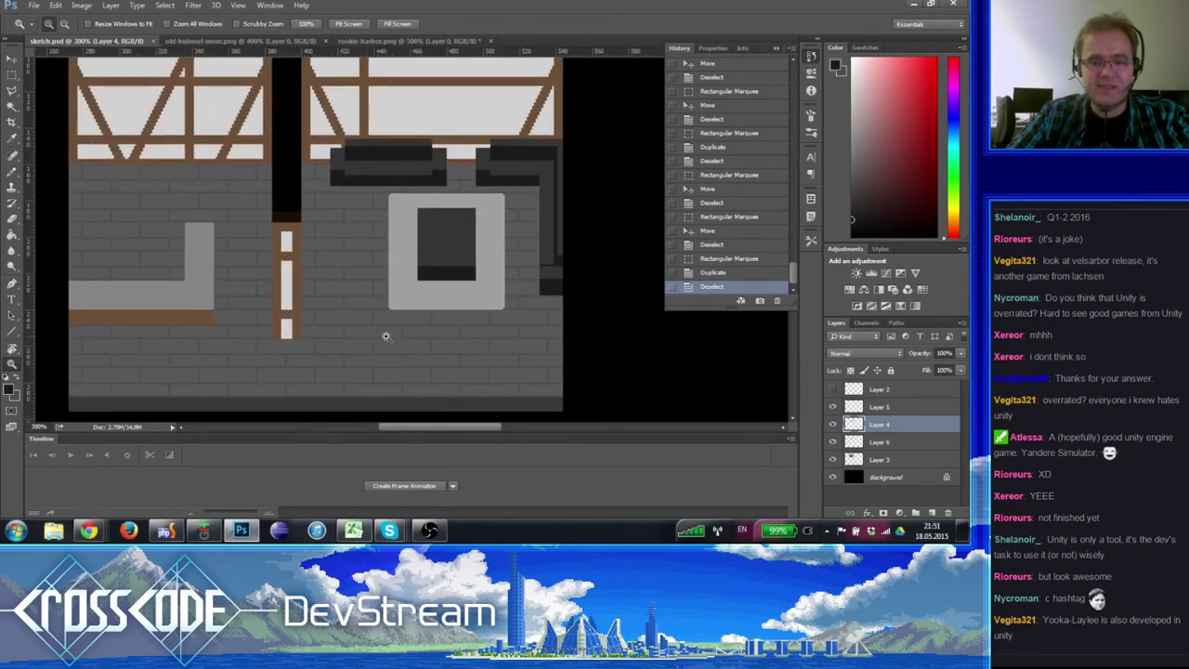
- Show the grid and widen the corner sofa's vertical section by nudging its inner edge on Layer 4 one pixel left
{"action": "key", "text": "ctrl+apostrophe"}
{"action": "left_click", "coordinate": [579, 192]}
{"action": "left_click_drag", "start_coordinate": [544, 233], "coordinate": [497, 237]}
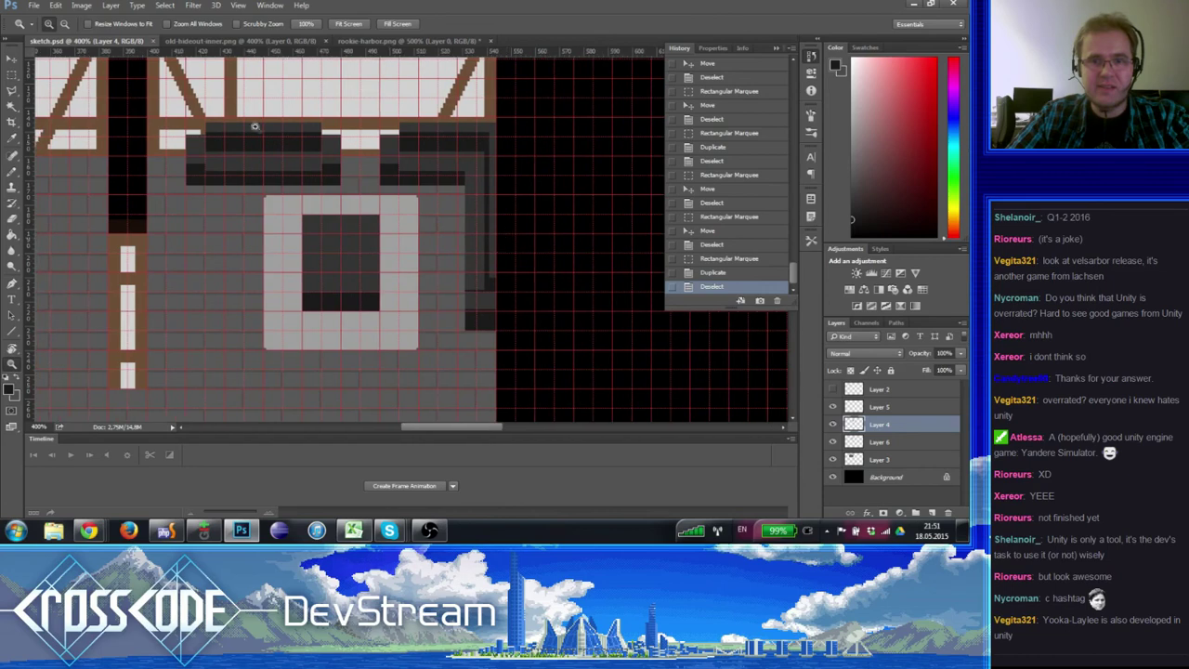
{"action": "left_click", "coordinate": [13, 74]}
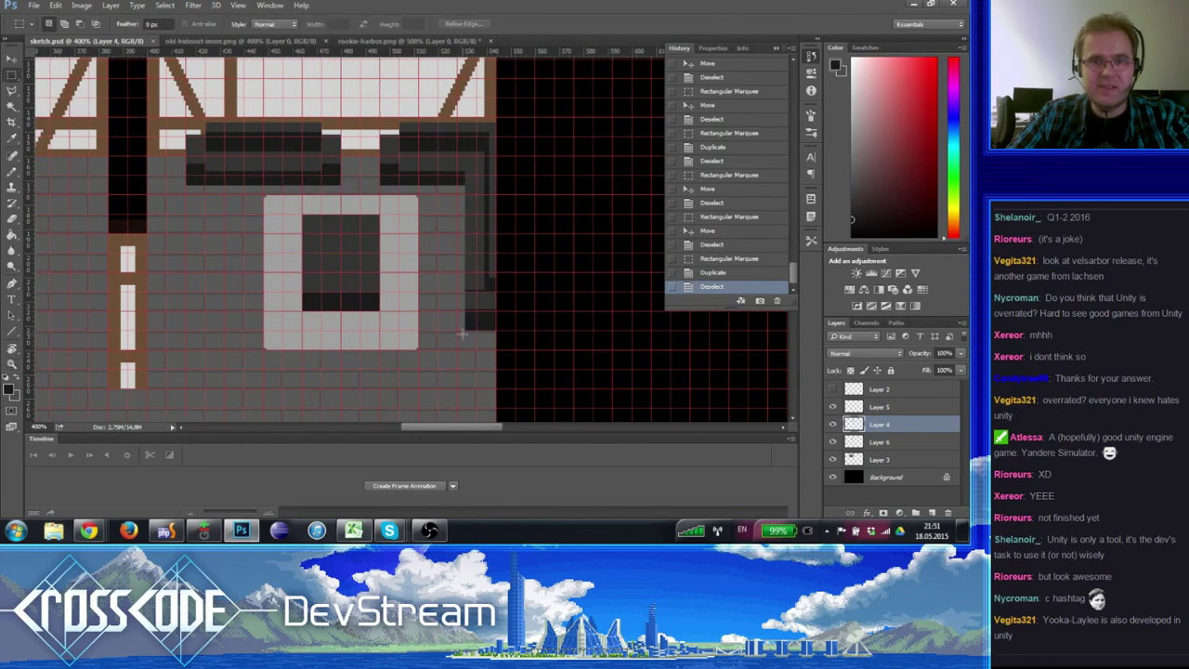
{"action": "mouse_move", "coordinate": [463, 331]}
{"action": "left_mouse_down"}
{"action": "mouse_move", "coordinate": [487, 184]}
{"action": "mouse_move", "coordinate": [478, 161]}
{"action": "left_mouse_up"}
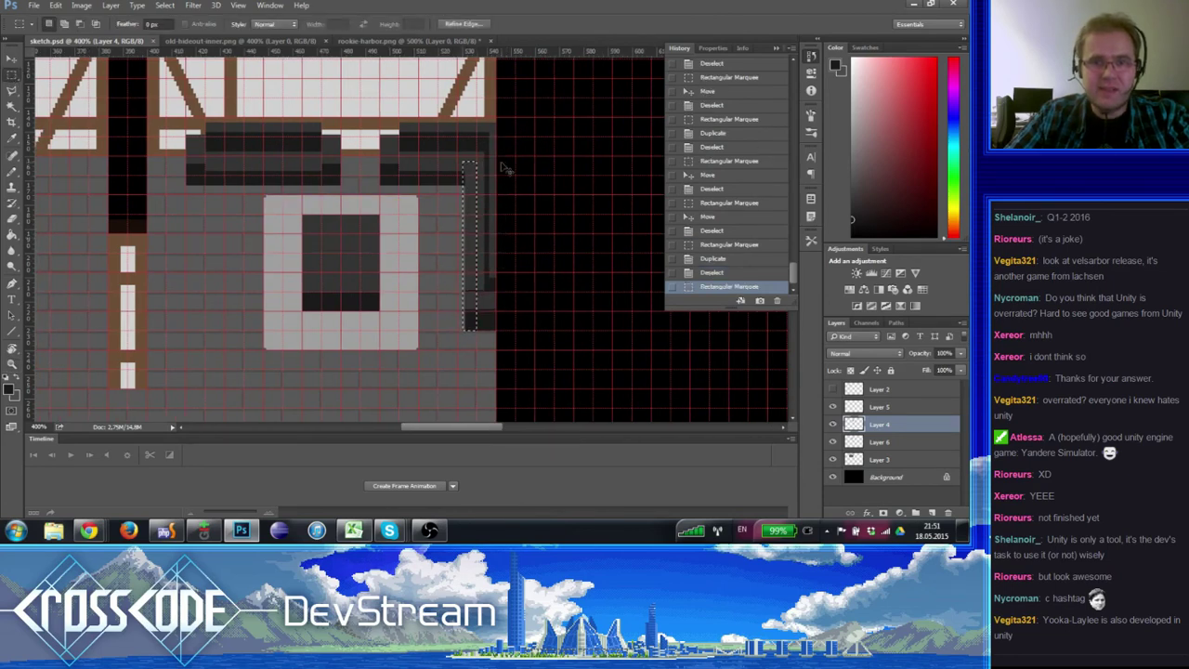
{"action": "key", "text": "ctrl+Right"}
{"action": "key", "text": "ctrl+d"}
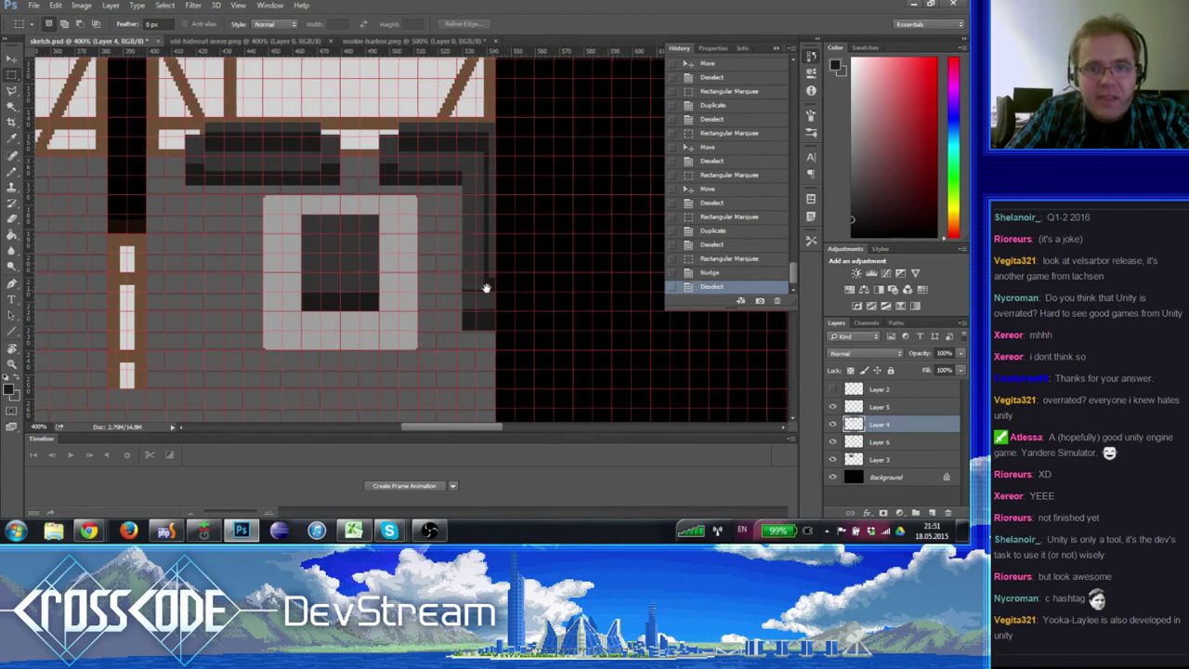
- Hide the grid and examine the furniture across both rooms, toggling Layer 4's visibility off and on
{"action": "left_click_drag", "start_coordinate": [486, 288], "coordinate": [552, 217]}
{"action": "key", "text": "ctrl+apostrophe"}
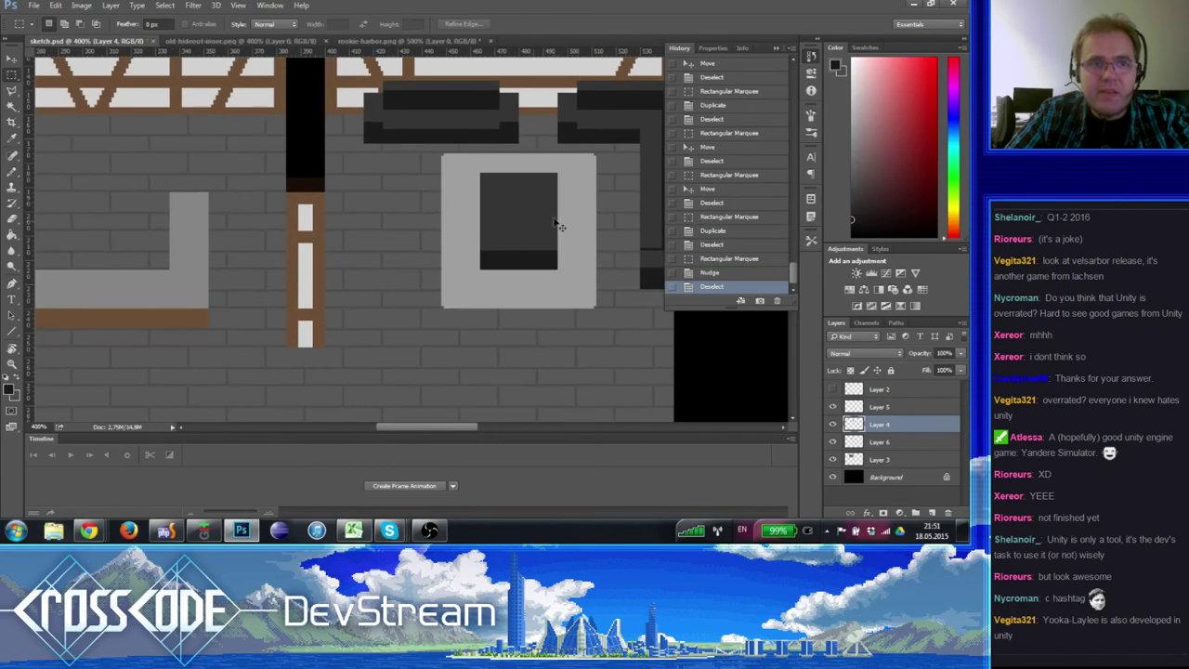
{"action": "left_click", "coordinate": [12, 365]}
{"action": "left_click", "coordinate": [191, 288], "text": "alt"}
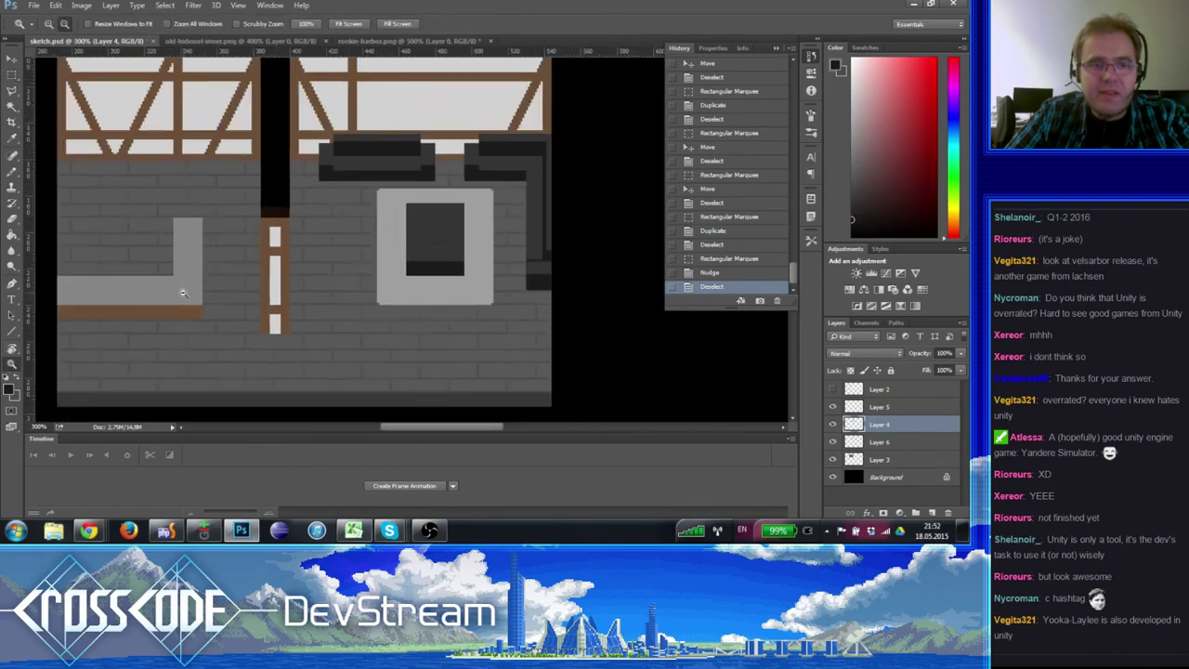
{"action": "left_click", "coordinate": [186, 290], "text": "alt"}
{"action": "left_click", "coordinate": [205, 280]}
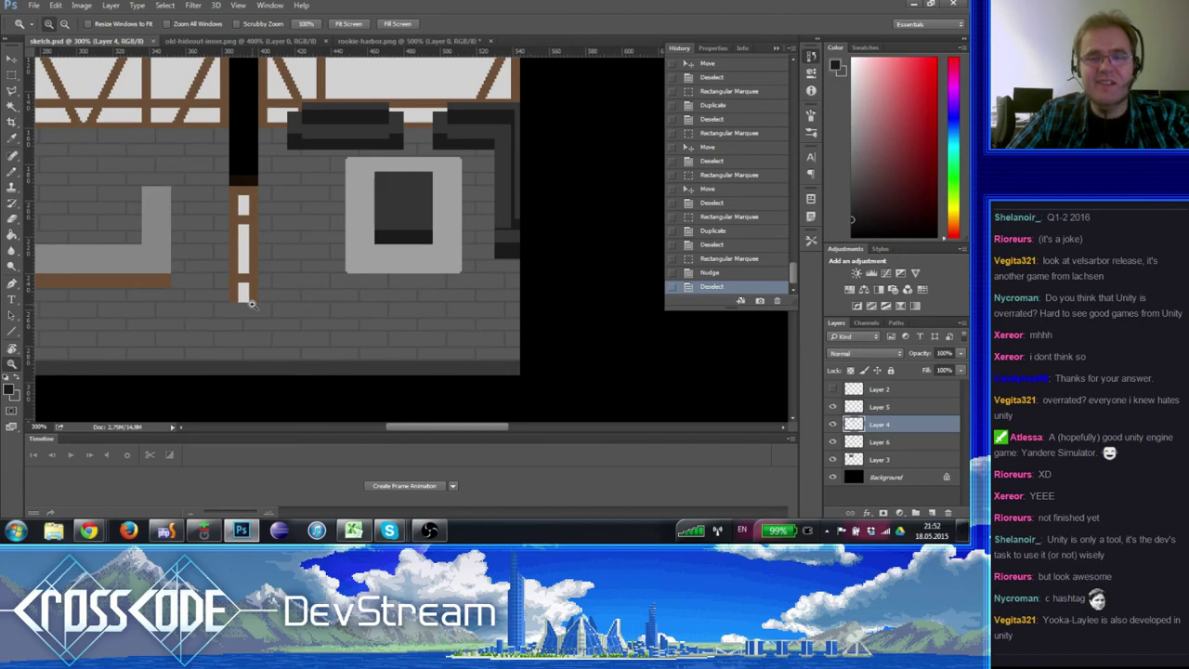
{"action": "left_click", "coordinate": [833, 424]}
{"action": "left_click", "coordinate": [833, 424]}
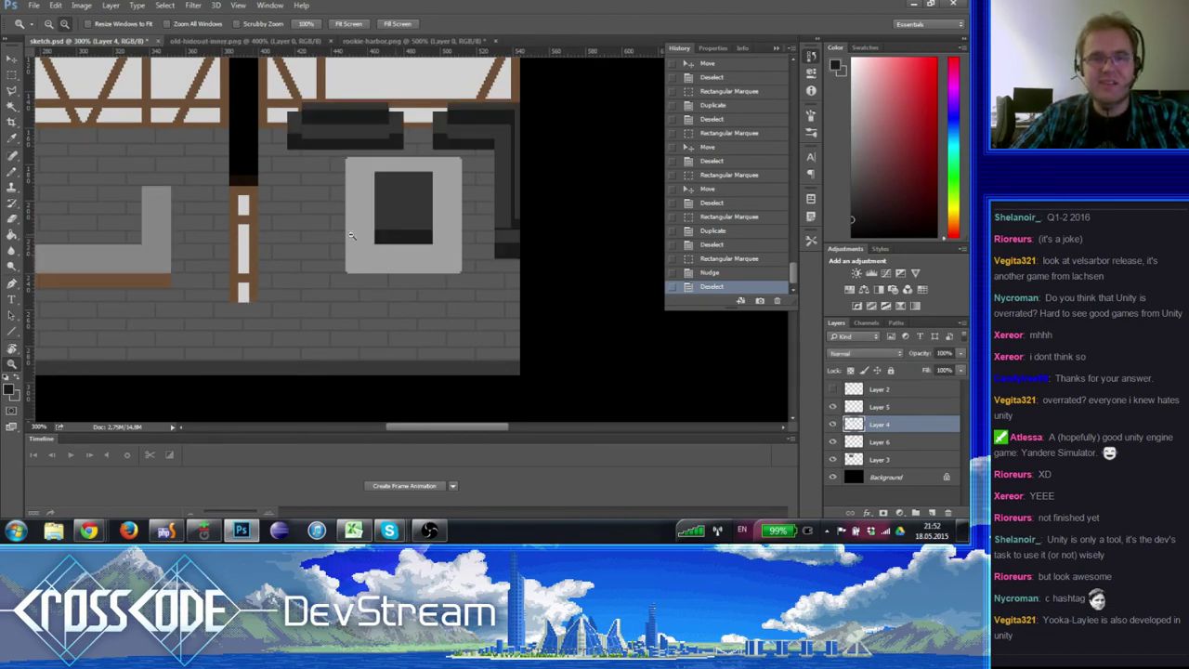
{"action": "left_click", "coordinate": [351, 236], "text": "alt"}
{"action": "left_click", "coordinate": [351, 236], "text": "alt"}
{"action": "left_click", "coordinate": [252, 238]}
{"action": "left_click", "coordinate": [255, 238]}
{"action": "scroll", "coordinate": [265, 238], "scroll_direction": "right", "scroll_amount": 3}
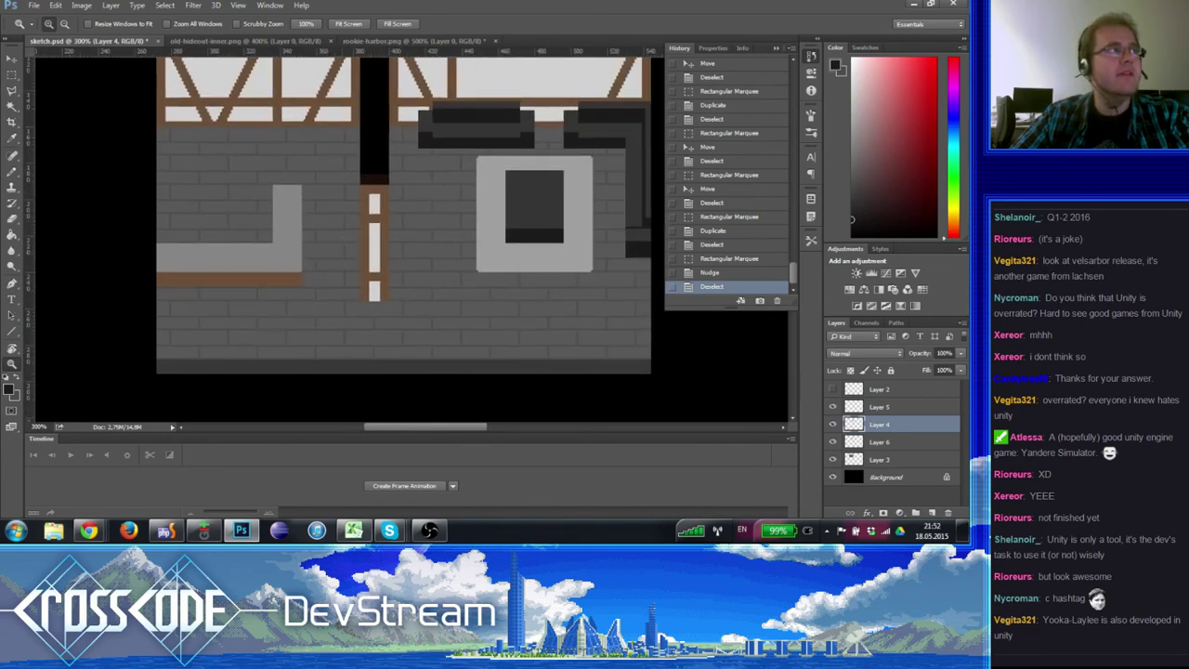
- With the grid shown, mark out a block about 32 by 40 px in the left room's back corner and fill it light grey
{"action": "left_click", "coordinate": [88, 531]}
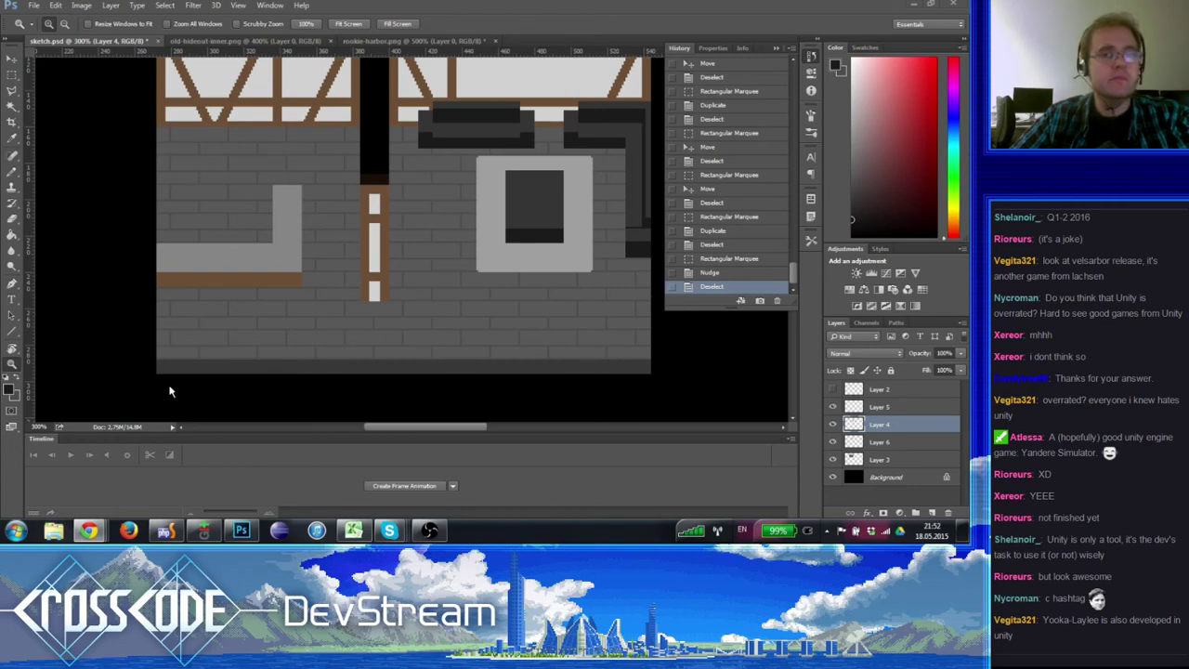
{"action": "left_click", "coordinate": [219, 288]}
{"action": "left_click_drag", "start_coordinate": [284, 152], "coordinate": [272, 192]}
{"action": "left_click", "coordinate": [272, 193]}
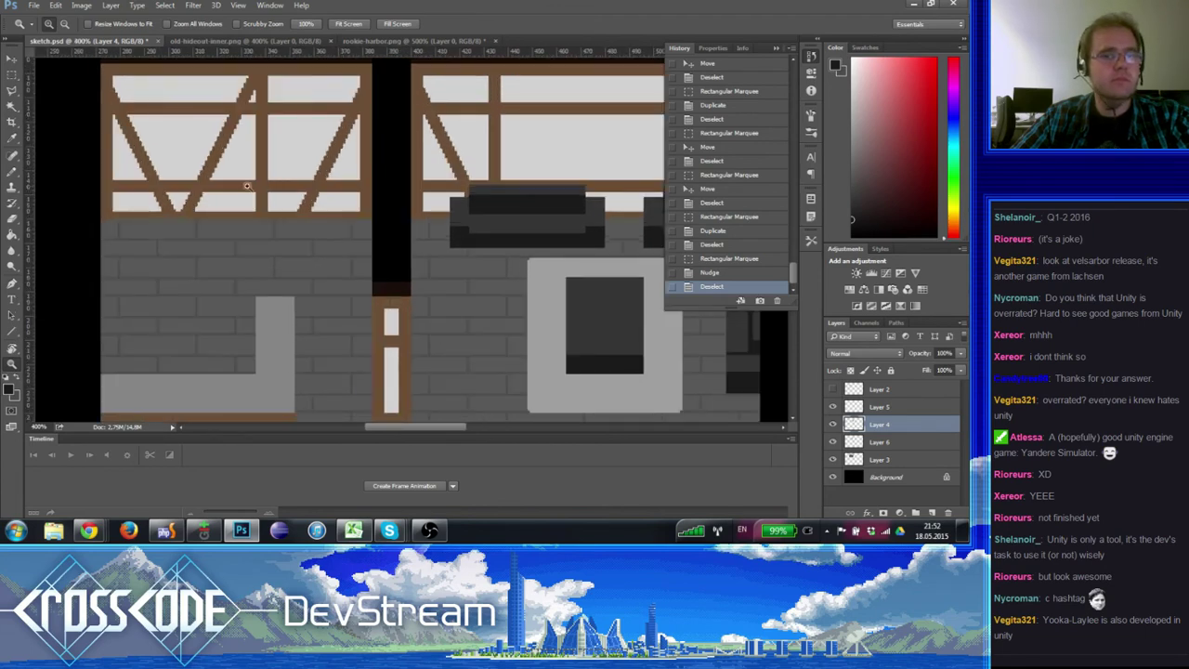
{"action": "left_click", "coordinate": [11, 74]}
{"action": "left_click_drag", "start_coordinate": [316, 372], "coordinate": [268, 346]}
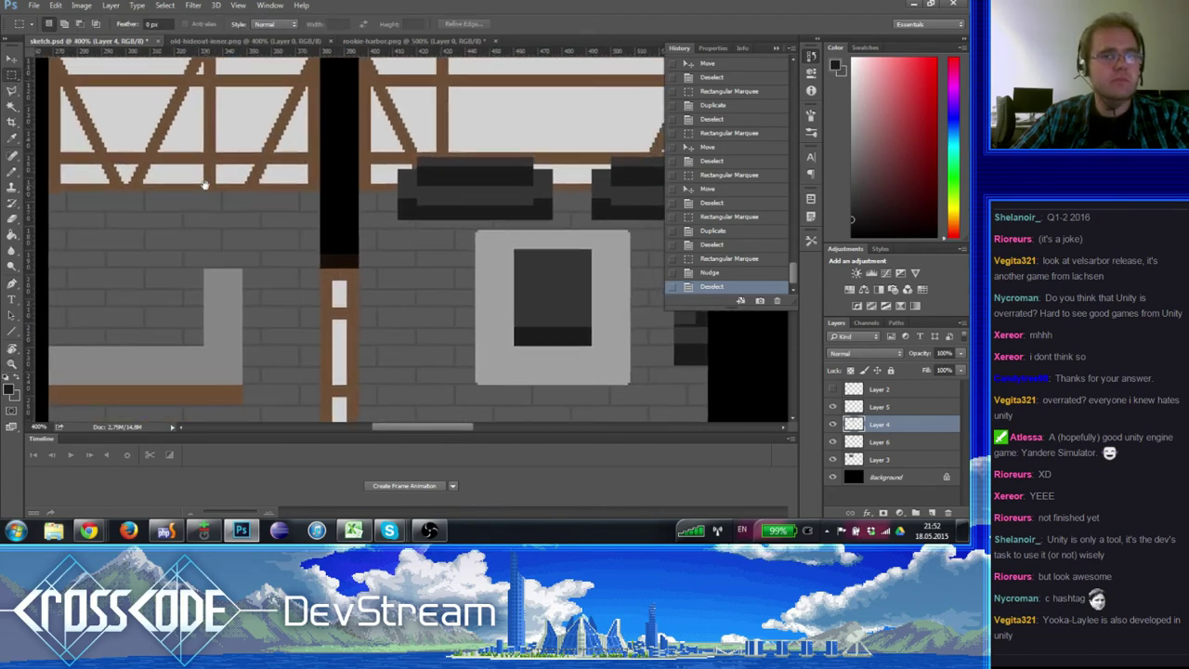
{"action": "key", "text": "ctrl+apostrophe"}
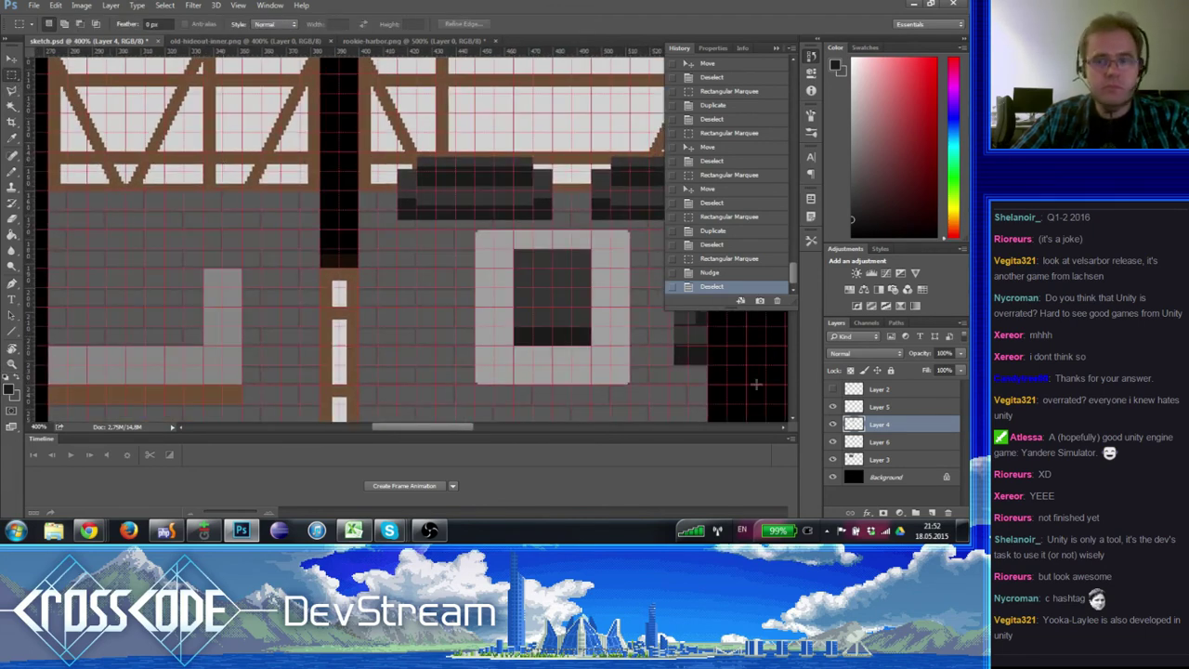
{"action": "left_click_drag", "start_coordinate": [261, 279], "coordinate": [362, 311]}
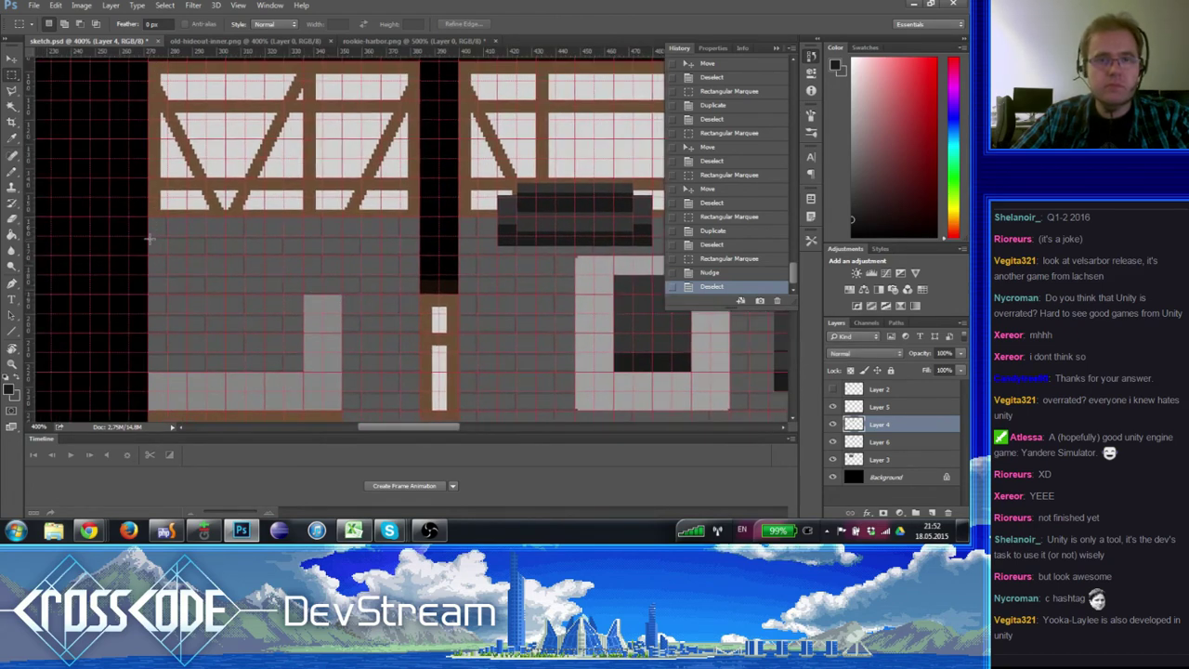
{"action": "left_click_drag", "start_coordinate": [148, 240], "coordinate": [226, 139]}
{"action": "left_click_drag", "start_coordinate": [263, 224], "coordinate": [203, 199]}
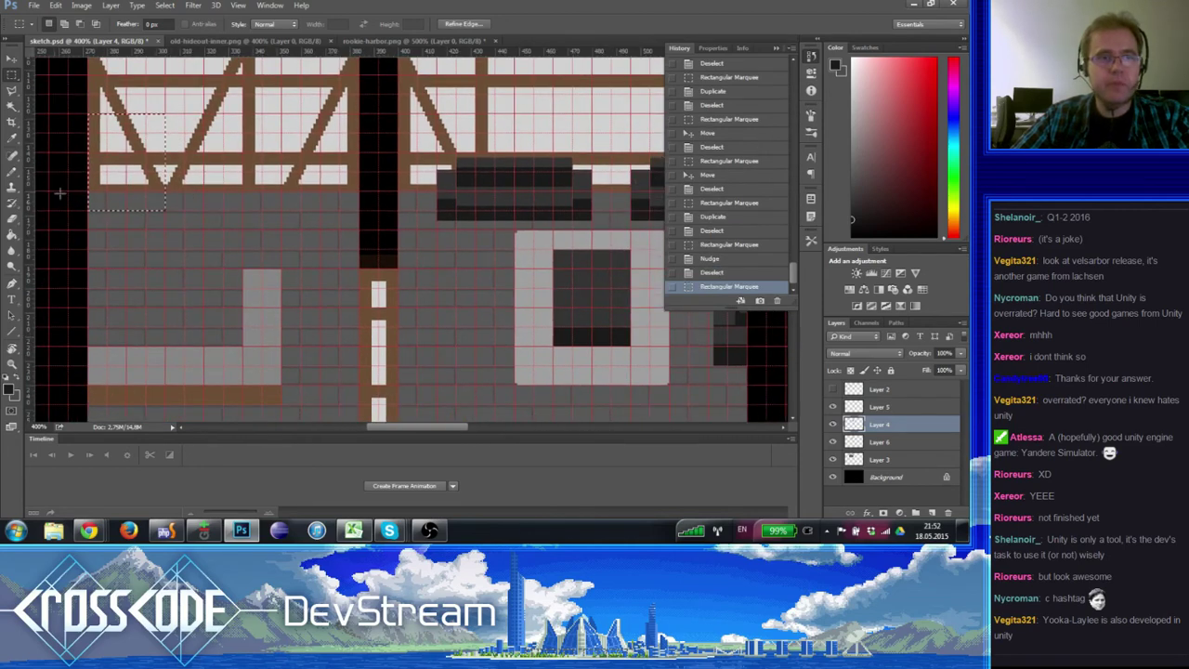
{"action": "left_click", "coordinate": [12, 235]}
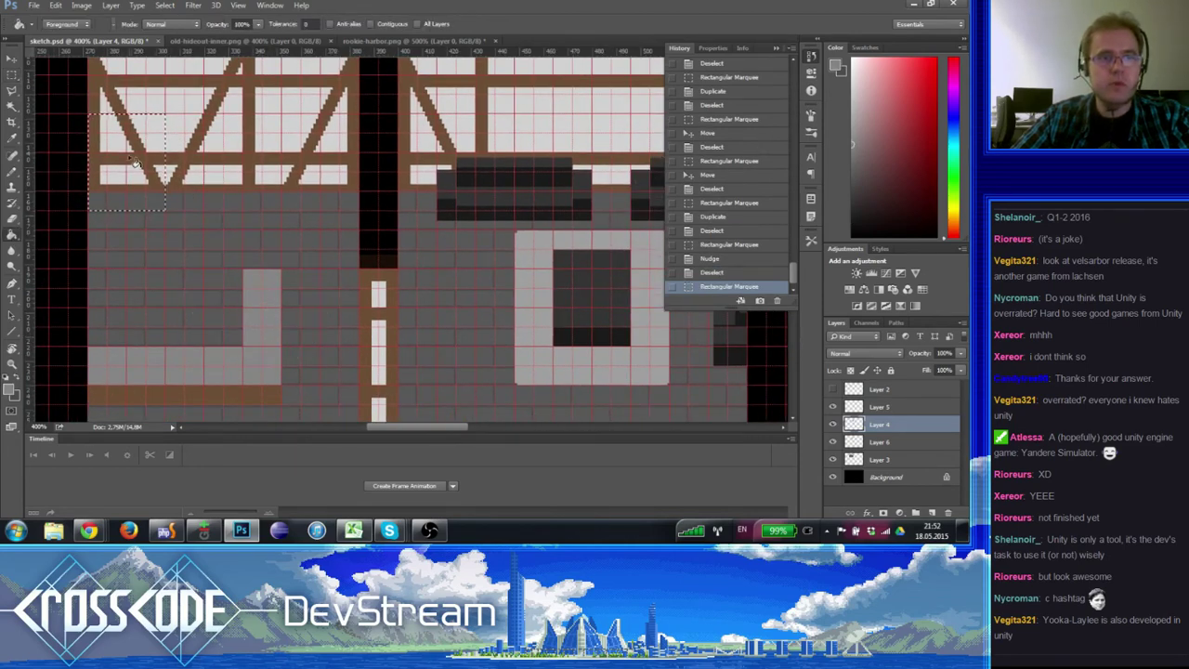
{"action": "left_click", "coordinate": [135, 163]}
- Set the background colour to 6b6b6b and recolour the new corner block with it
{"action": "left_click", "coordinate": [8, 380]}
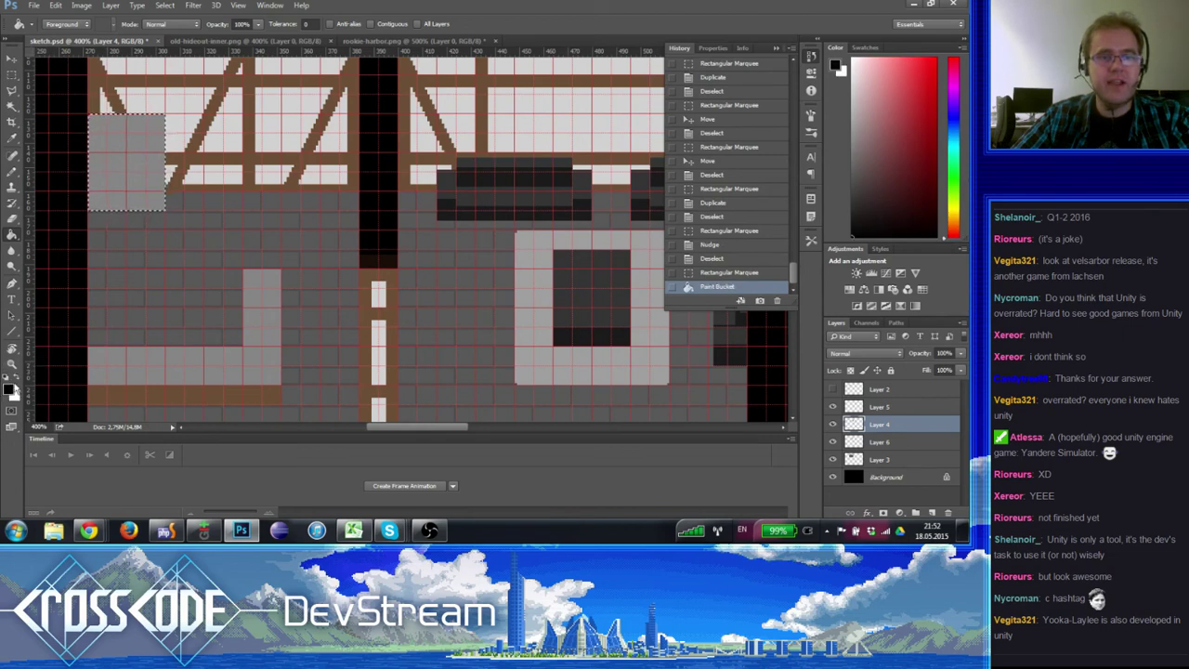
{"action": "left_click", "coordinate": [14, 396]}
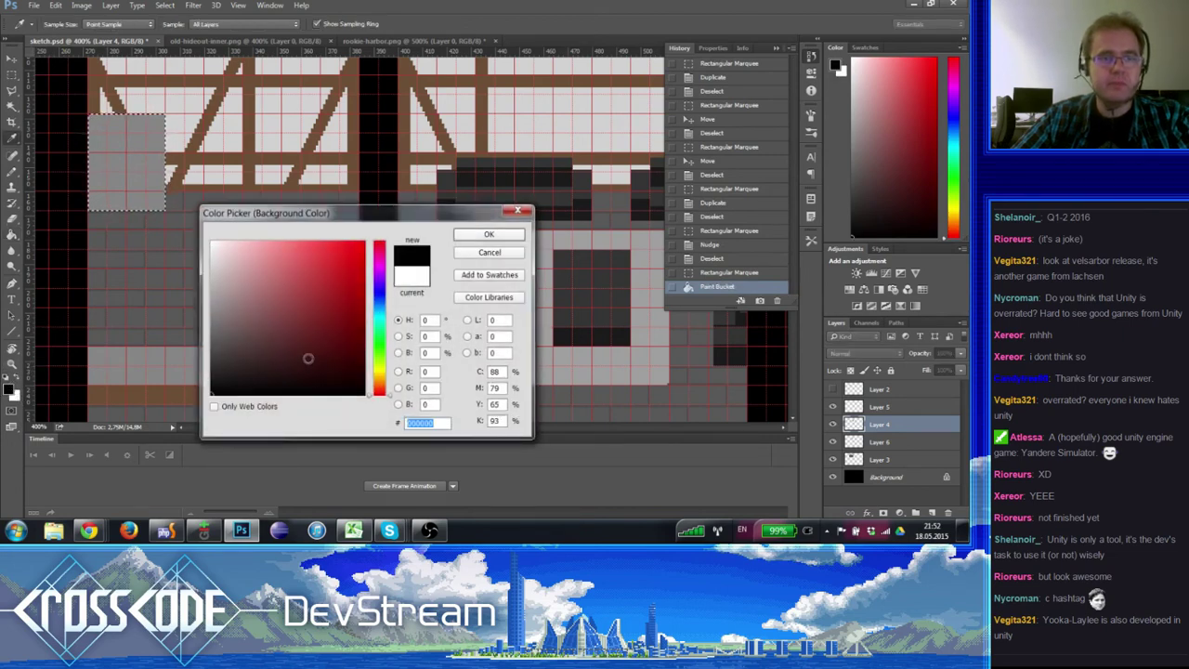
{"action": "left_click", "coordinate": [182, 338]}
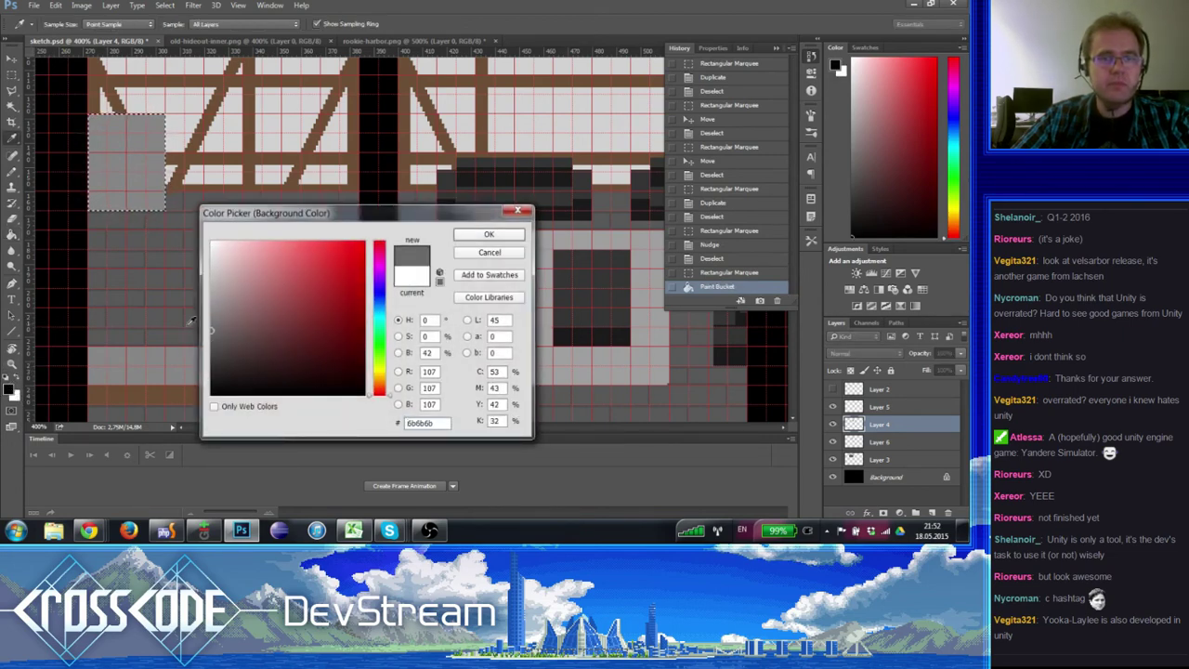
{"action": "left_click", "coordinate": [489, 234]}
{"action": "left_click", "coordinate": [126, 163]}
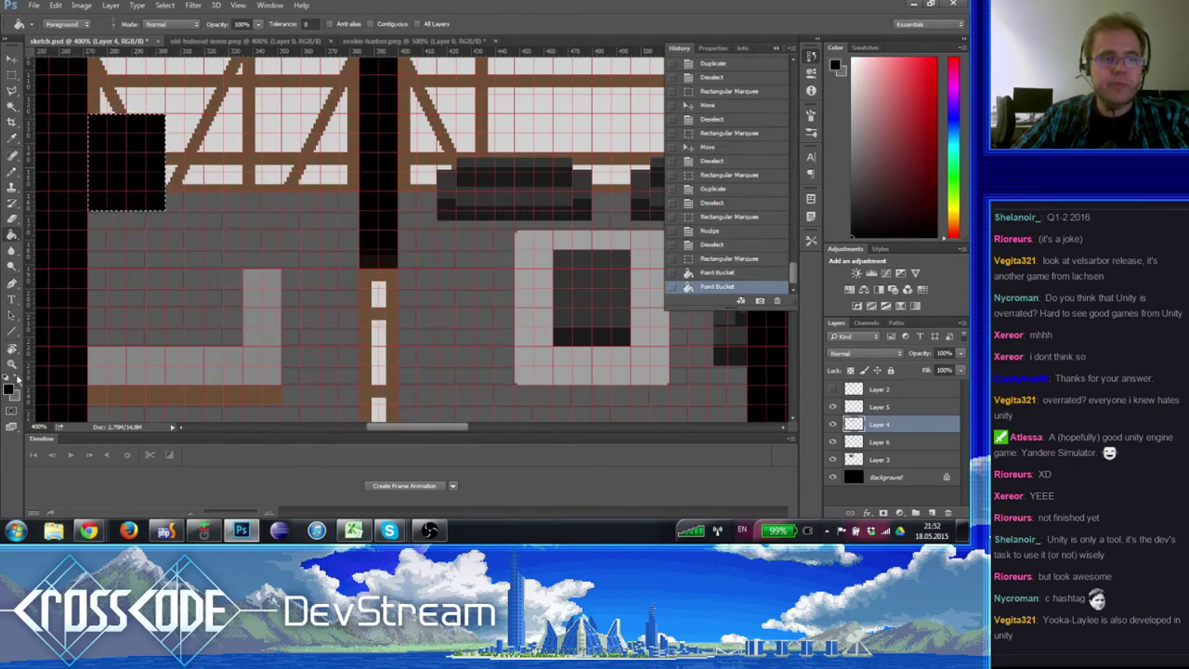
{"action": "key", "text": "x"}
{"action": "left_click", "coordinate": [98, 140]}
{"action": "left_click", "coordinate": [10, 71]}
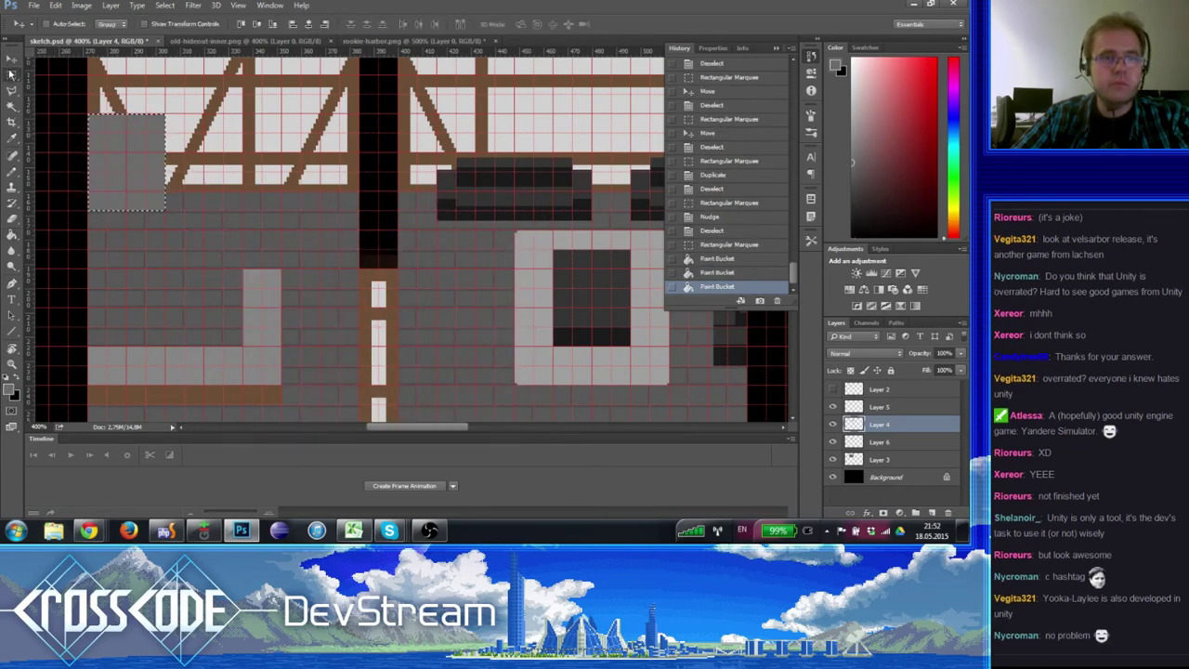
- Add a light grey strip about 8 px tall directly above the block as the cabinet's top surface
{"action": "key", "text": "ctrl+d"}
{"action": "mouse_move", "coordinate": [104, 94]}
{"action": "left_mouse_down"}
{"action": "mouse_move", "coordinate": [189, 114]}
{"action": "mouse_move", "coordinate": [165, 113]}
{"action": "left_mouse_up"}
{"action": "key", "text": "g"}
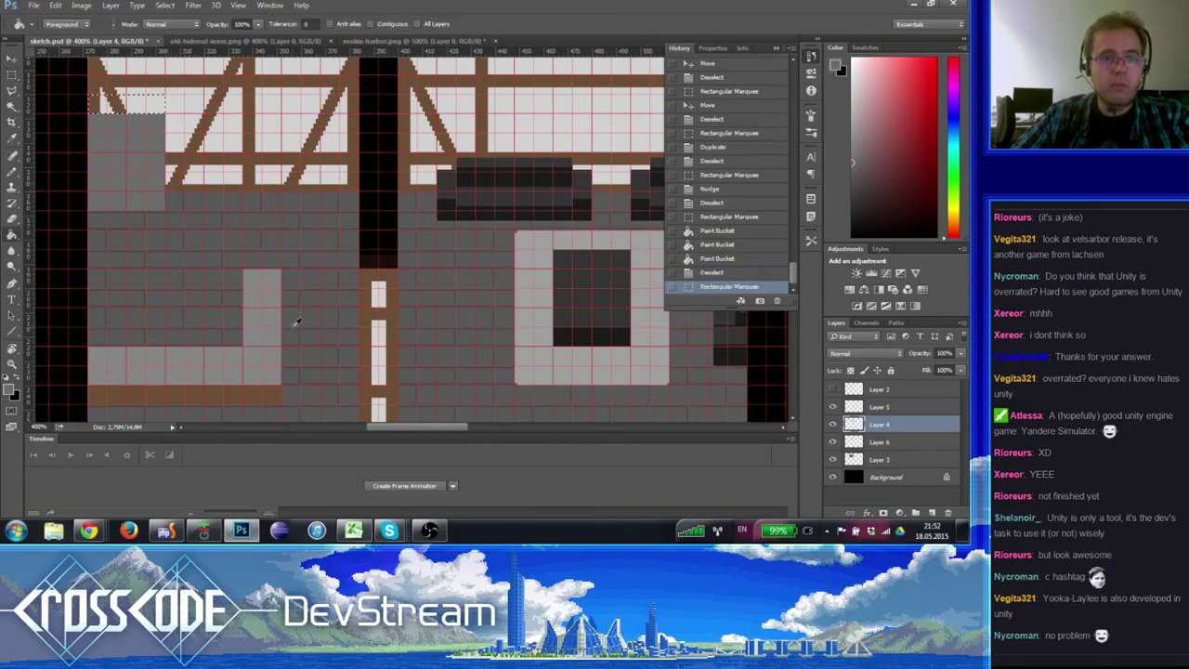
{"action": "left_click", "coordinate": [152, 109]}
{"action": "key", "text": "ctrl+h"}
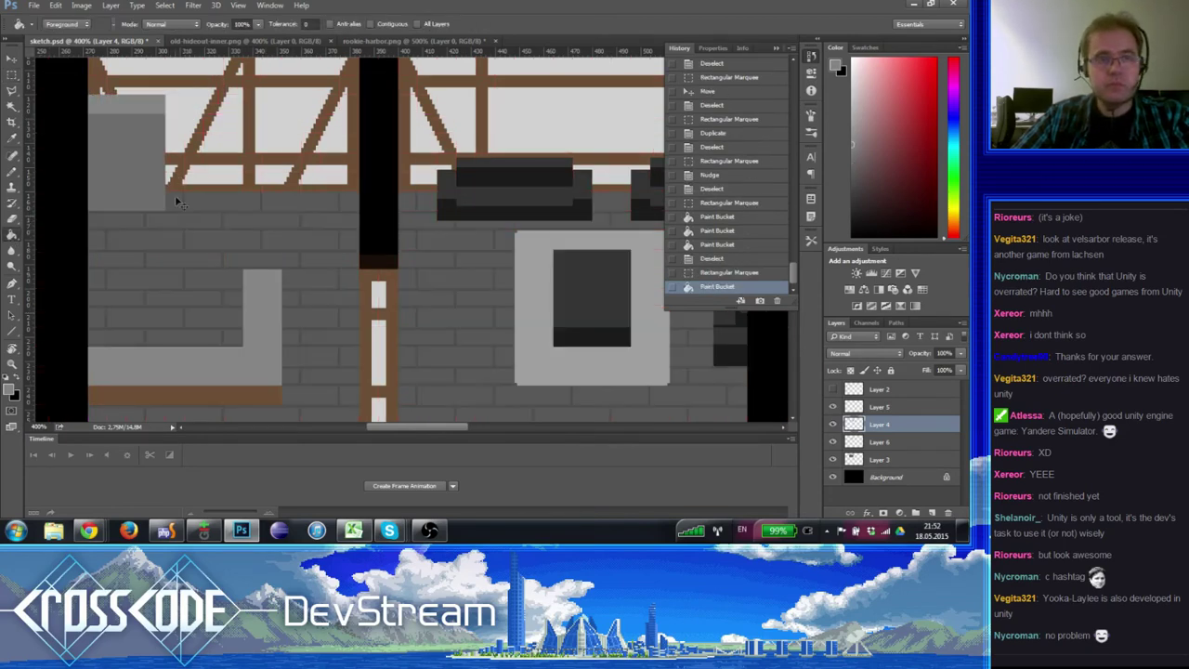
{"action": "scroll", "coordinate": [205, 277], "scroll_direction": "up", "scroll_amount": 1}
{"action": "key", "text": "ctrl+h"}
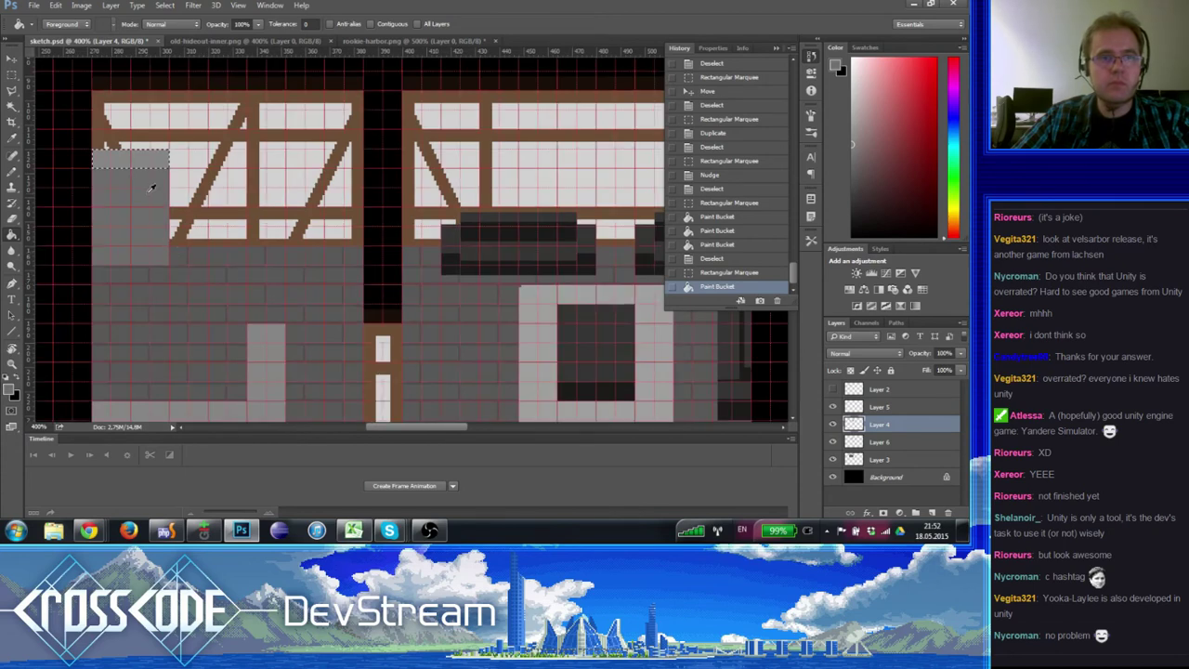
{"action": "key", "text": "ctrl+d"}
- Recolour the front of the corner cabinet with 525252 and check it against both rooms without the grid
{"action": "left_click", "coordinate": [131, 195], "text": "alt"}
{"action": "key", "text": "i"}
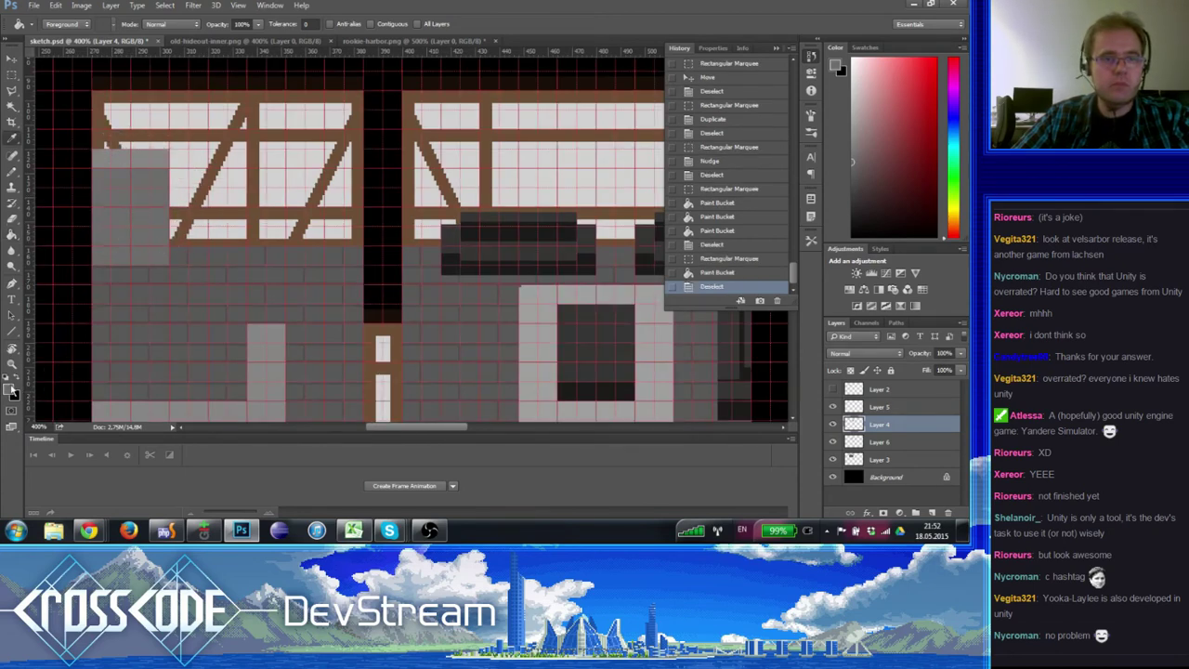
{"action": "left_click", "coordinate": [11, 390]}
{"action": "type", "text": "525252"}
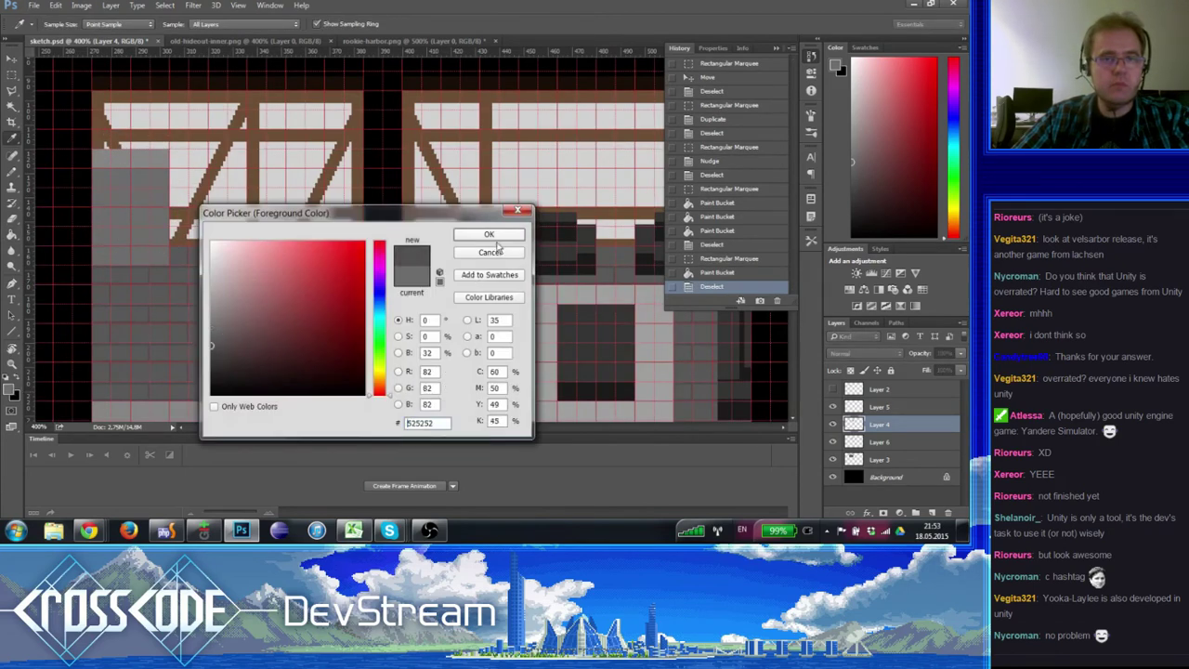
{"action": "left_click", "coordinate": [490, 234]}
{"action": "key", "text": "g"}
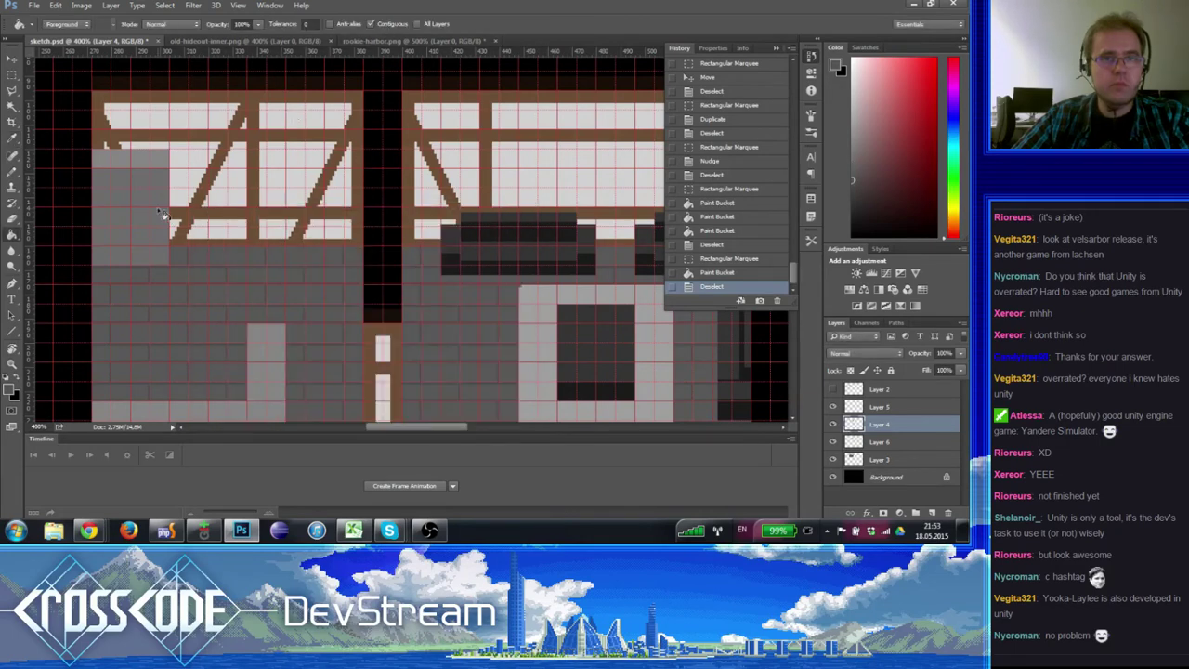
{"action": "left_click", "coordinate": [163, 215]}
{"action": "scroll", "coordinate": [138, 231], "scroll_direction": "right", "scroll_amount": 2}
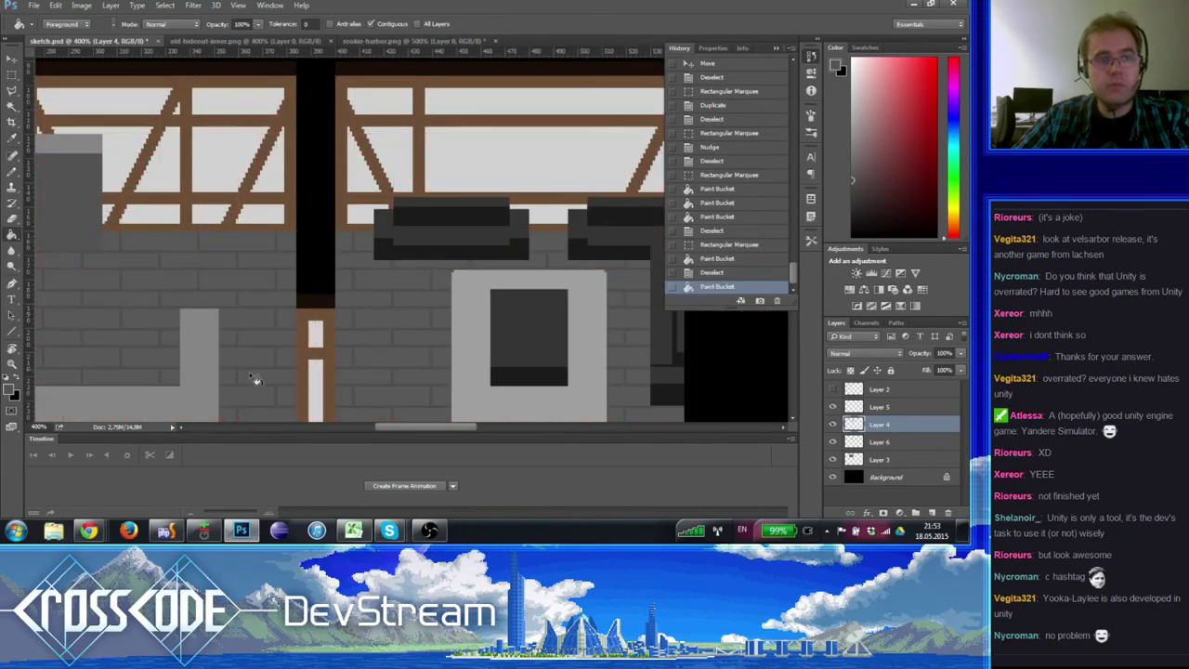
{"action": "left_click_drag", "start_coordinate": [256, 379], "coordinate": [291, 282]}
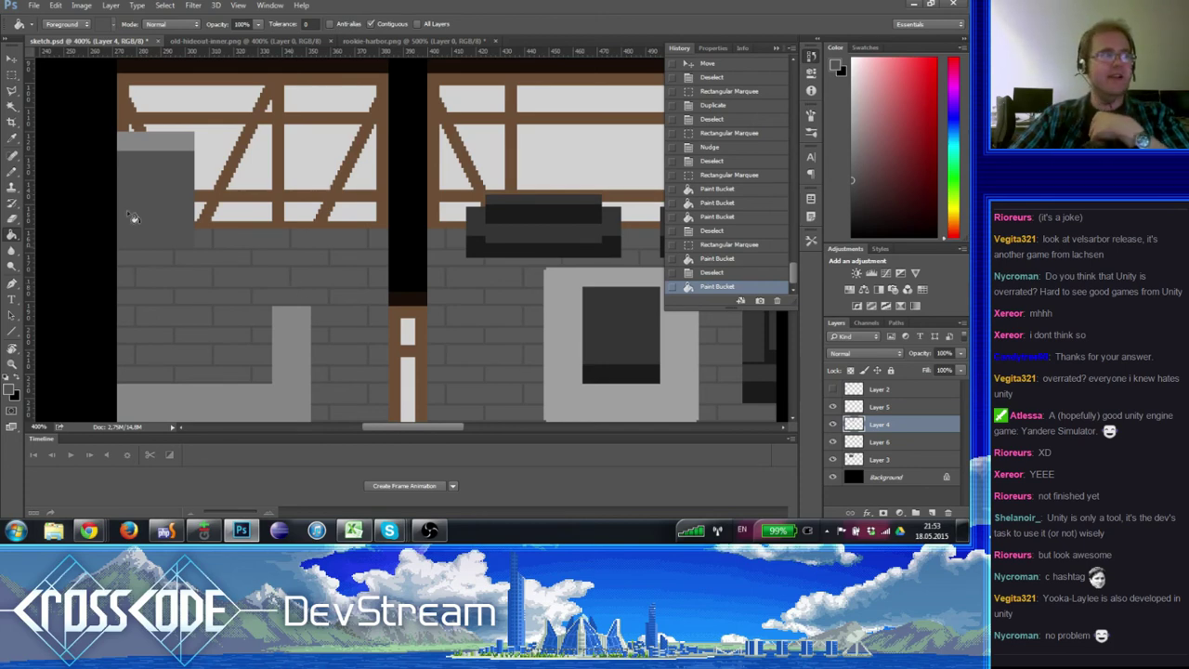
- Recolour the corner cabinet's front near-black and its top strip dark grey to match the seating area's furniture
{"action": "left_click", "coordinate": [11, 74]}
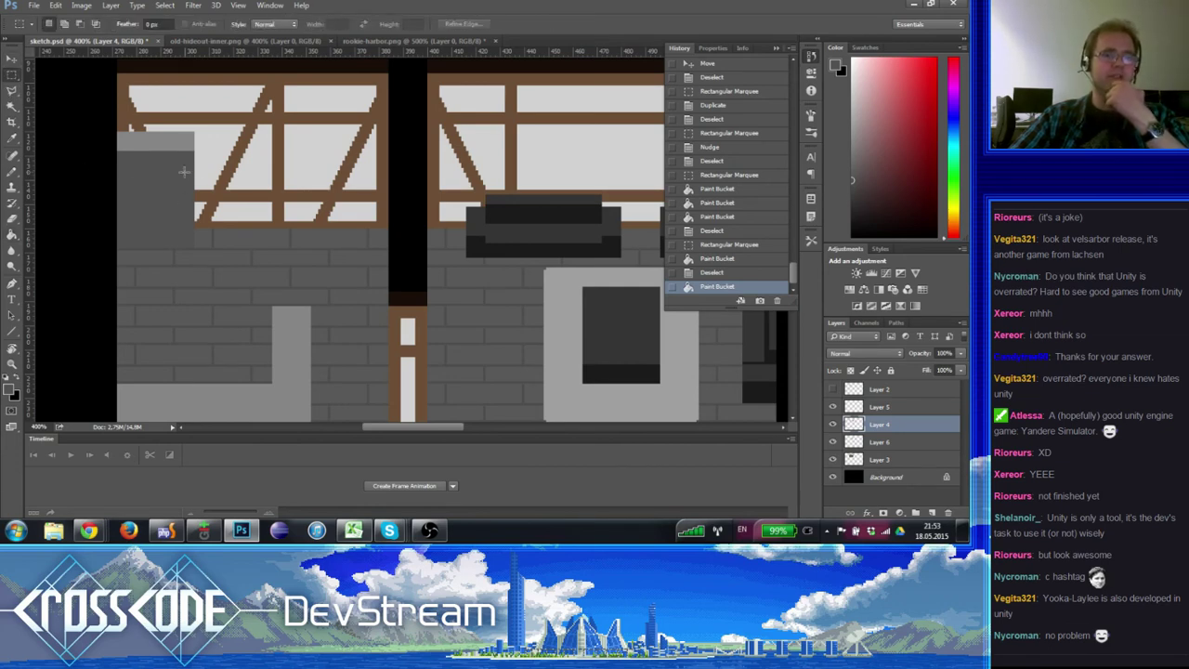
{"action": "left_click_drag", "start_coordinate": [214, 151], "coordinate": [124, 128]}
{"action": "left_click", "coordinate": [202, 223]}
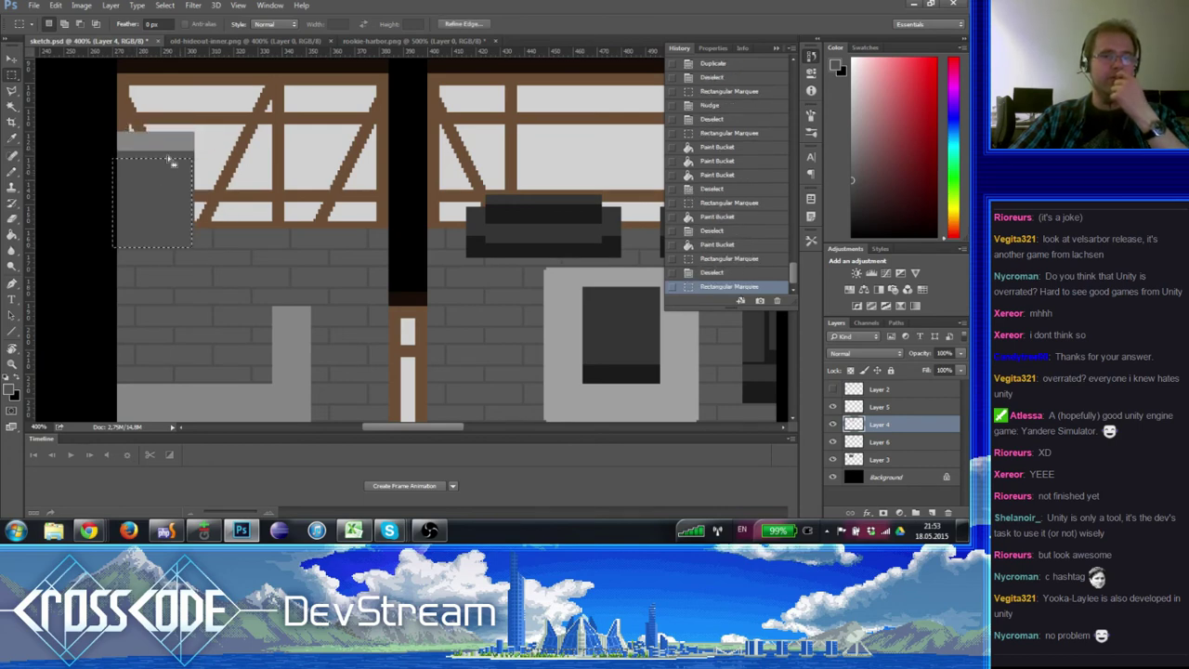
{"action": "left_click", "coordinate": [186, 139]}
{"action": "left_click_drag", "start_coordinate": [201, 130], "coordinate": [116, 275]}
{"action": "left_click", "coordinate": [12, 235]}
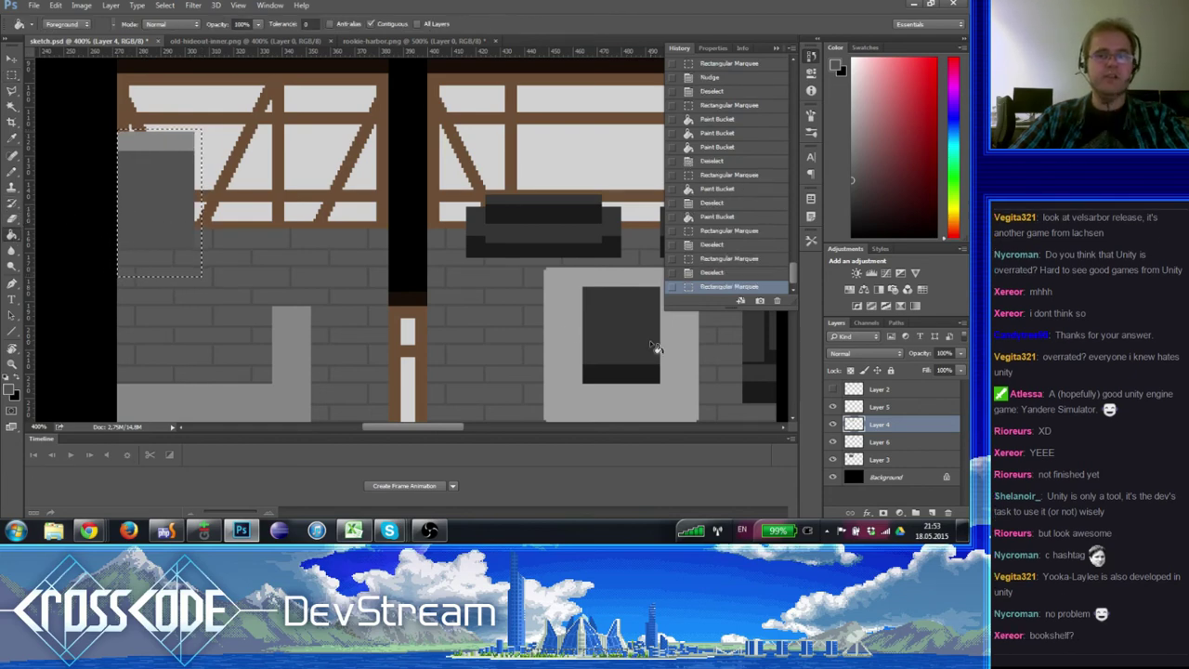
{"action": "left_click", "coordinate": [139, 200]}
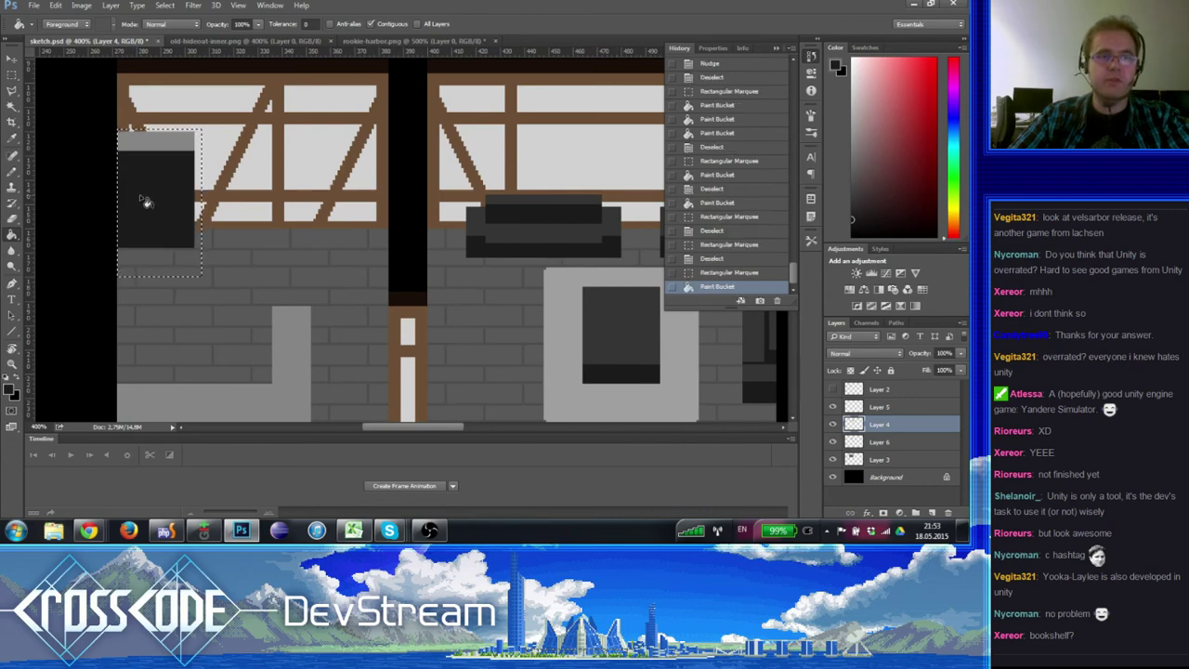
{"action": "key", "text": "ctrl+d"}
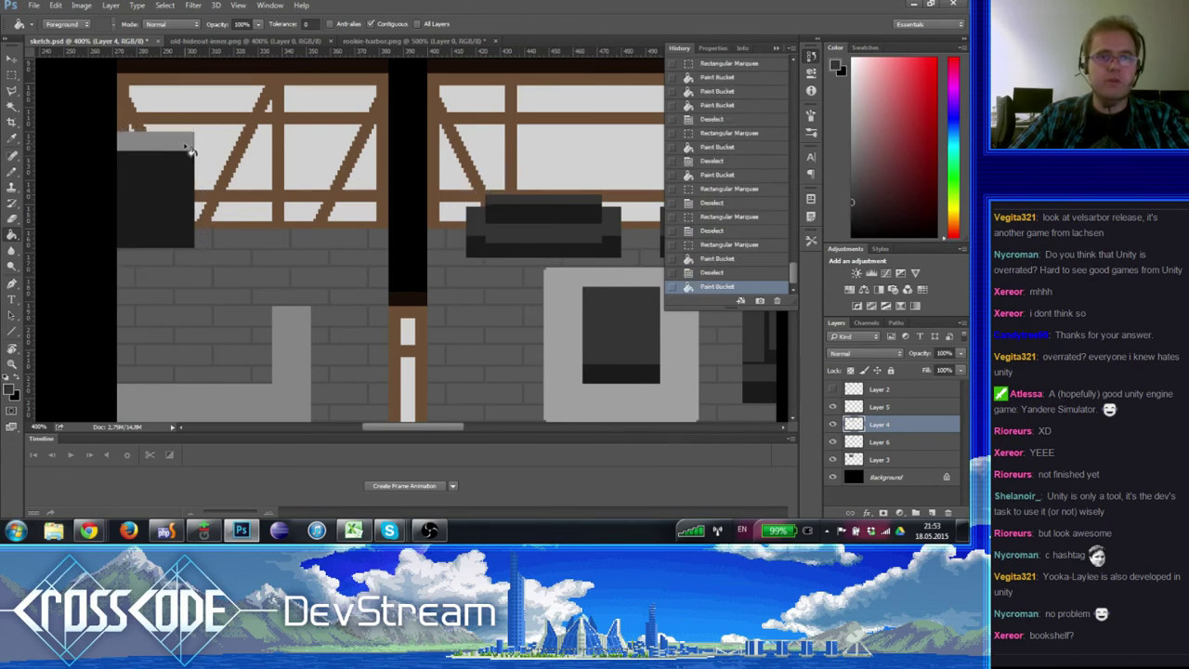
{"action": "left_click", "coordinate": [186, 142]}
{"action": "mouse_move", "coordinate": [190, 153]}
{"action": "left_mouse_down"}
{"action": "mouse_move", "coordinate": [212, 223]}
{"action": "mouse_move", "coordinate": [290, 225]}
{"action": "mouse_move", "coordinate": [263, 260]}
{"action": "mouse_move", "coordinate": [90, 293]}
{"action": "left_mouse_up"}
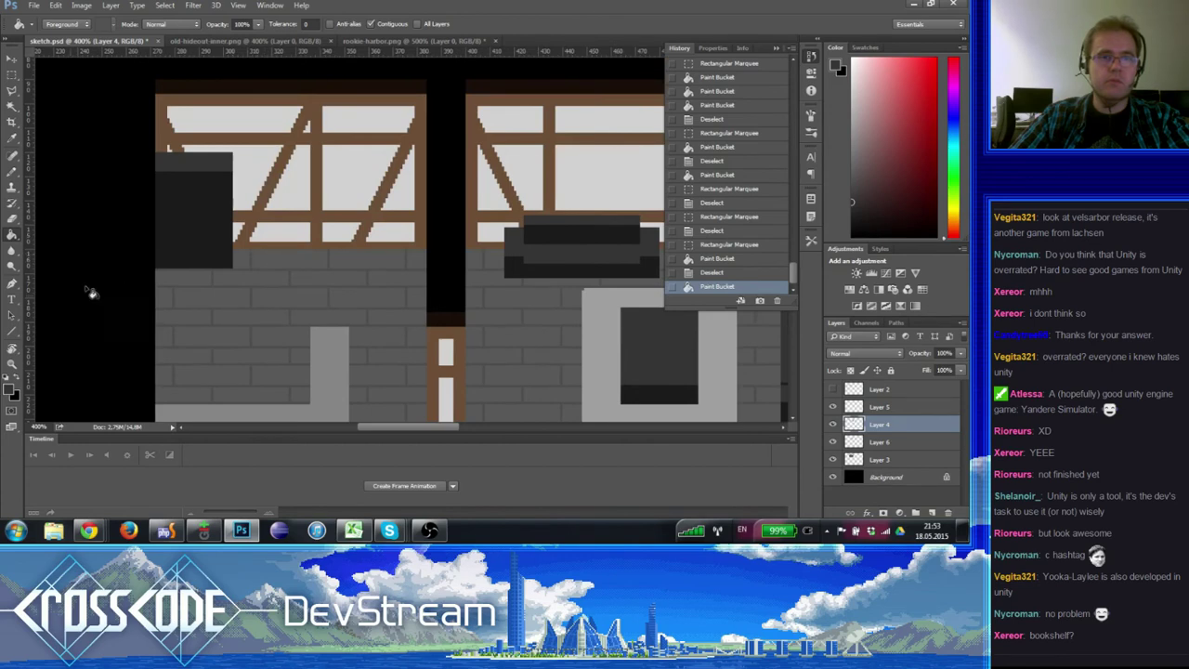
- Show the grid and select an inset panel about 29 by 11 px at the base of the cabinet's front
{"action": "left_click", "coordinate": [11, 362]}
{"action": "left_click", "coordinate": [244, 208]}
{"action": "left_click", "coordinate": [138, 186]}
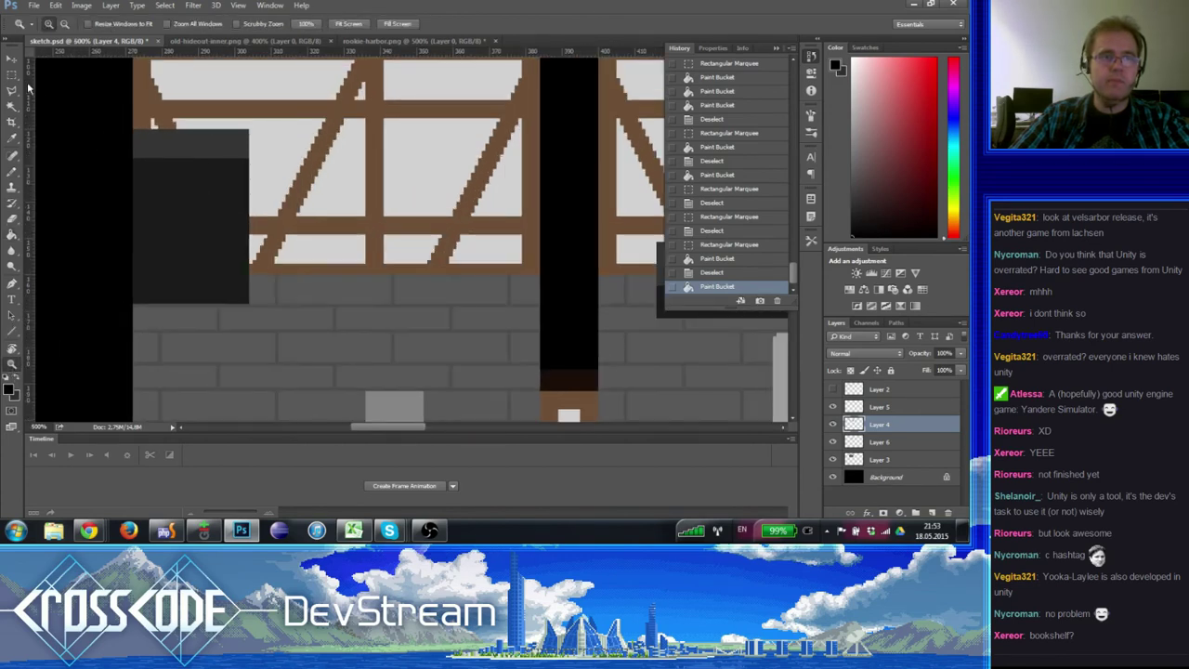
{"action": "left_click", "coordinate": [12, 76]}
{"action": "key", "text": "ctrl+apostrophe"}
{"action": "left_click_drag", "start_coordinate": [244, 312], "coordinate": [143, 257]}
{"action": "key", "text": "shift"}
{"action": "left_click_drag", "start_coordinate": [302, 326], "coordinate": [249, 256]}
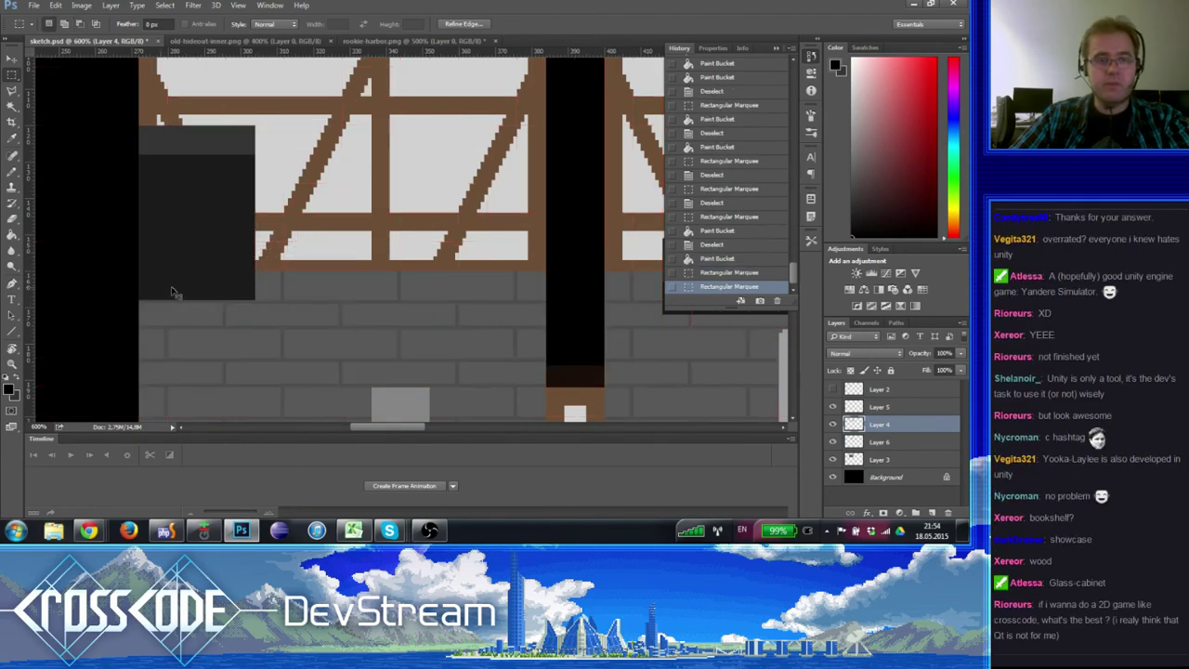
- Fill the selected panel on the cabinet's front with the pale blue-grey 8aacb3
{"action": "left_click", "coordinate": [13, 237]}
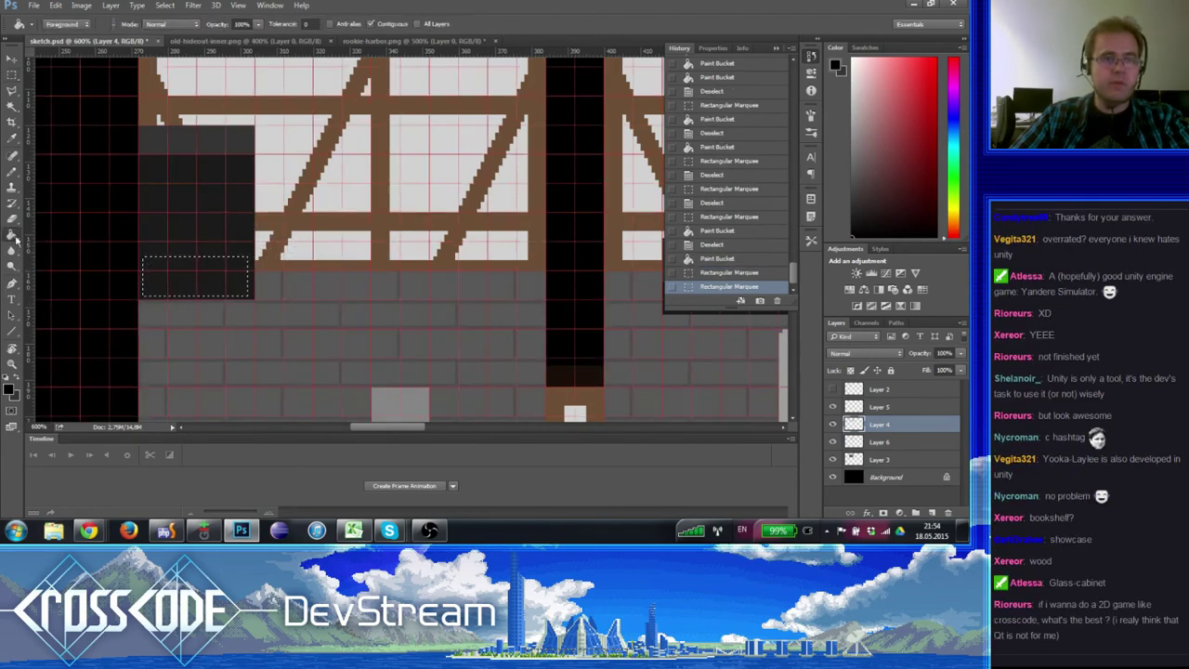
{"action": "left_click", "coordinate": [9, 390]}
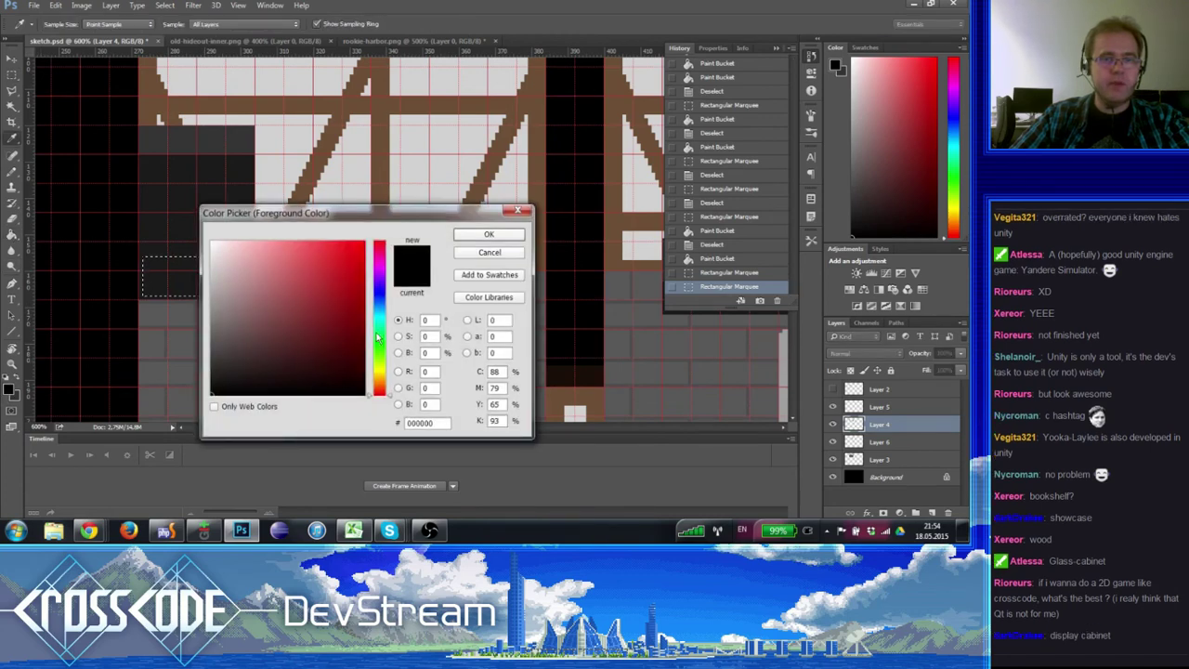
{"action": "left_click", "coordinate": [376, 316]}
{"action": "mouse_move", "coordinate": [256, 265]}
{"action": "left_mouse_down"}
{"action": "mouse_move", "coordinate": [233, 260]}
{"action": "mouse_move", "coordinate": [246, 286]}
{"action": "left_mouse_up"}
{"action": "left_click", "coordinate": [376, 317]}
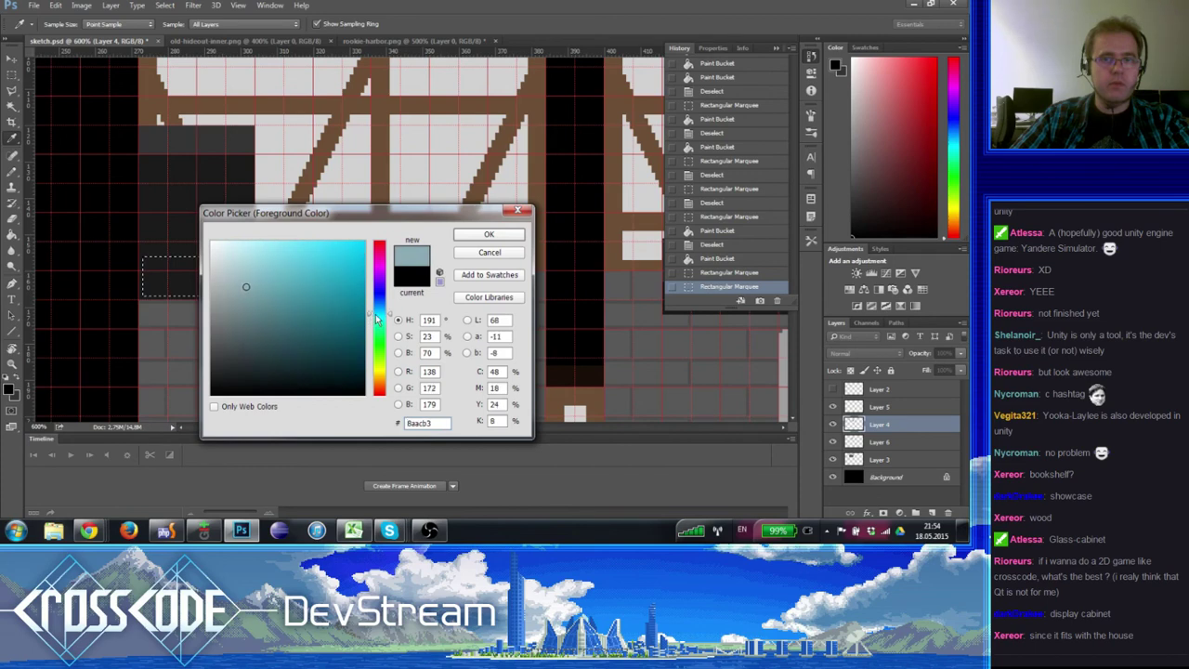
{"action": "key", "text": "Return"}
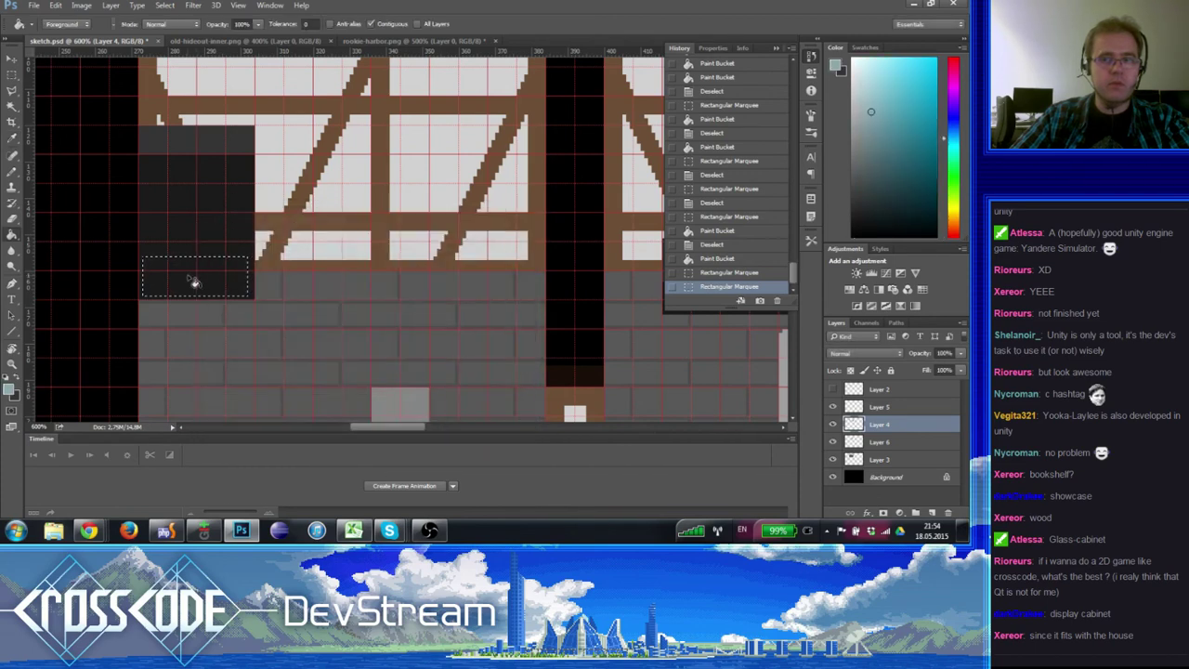
{"action": "left_click", "coordinate": [195, 291]}
- Duplicate the pale pane upward on the cabinet's front and copy a dark divider strip across above it
{"action": "left_click_drag", "start_coordinate": [205, 283], "coordinate": [205, 233]}
{"action": "key", "text": "ctrl+d"}
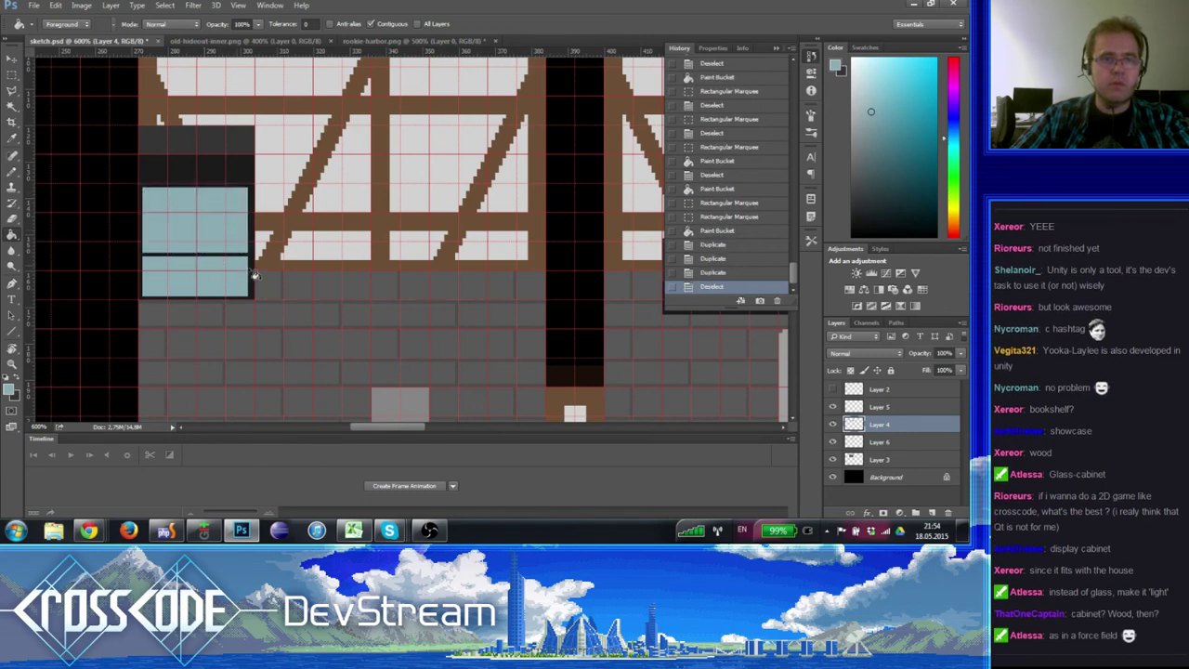
{"action": "left_click", "coordinate": [11, 75]}
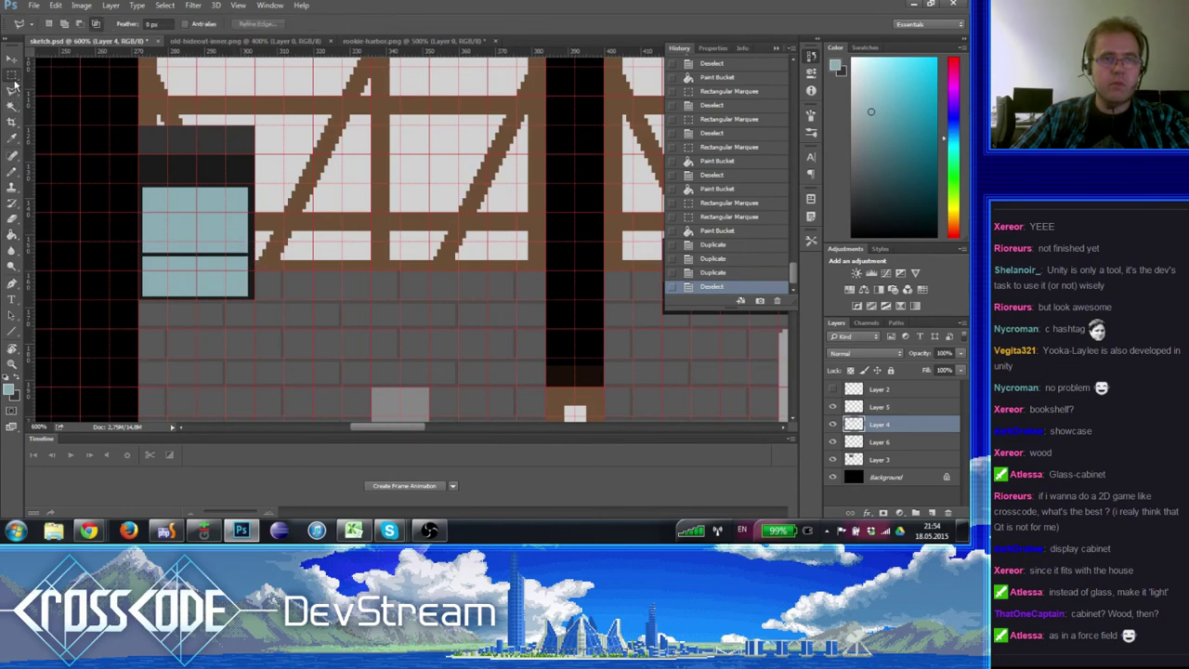
{"action": "mouse_move", "coordinate": [138, 245]}
{"action": "left_mouse_down"}
{"action": "mouse_move", "coordinate": [265, 248]}
{"action": "mouse_move", "coordinate": [240, 196]}
{"action": "mouse_move", "coordinate": [162, 149]}
{"action": "mouse_move", "coordinate": [145, 163]}
{"action": "left_mouse_up"}
{"action": "key", "text": "ctrl+d"}
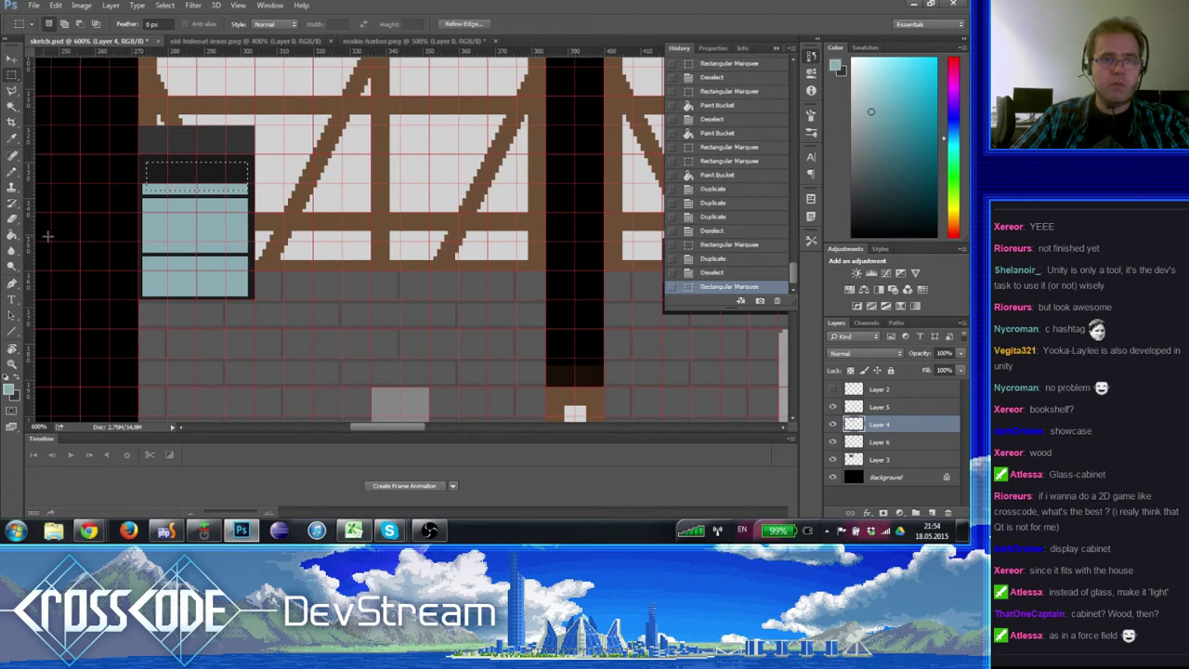
- Fill the selected top area of the cabinet's front with the pale blue-grey and duplicate part of it to straighten the left edge
{"action": "left_click", "coordinate": [12, 236]}
{"action": "left_click", "coordinate": [209, 177]}
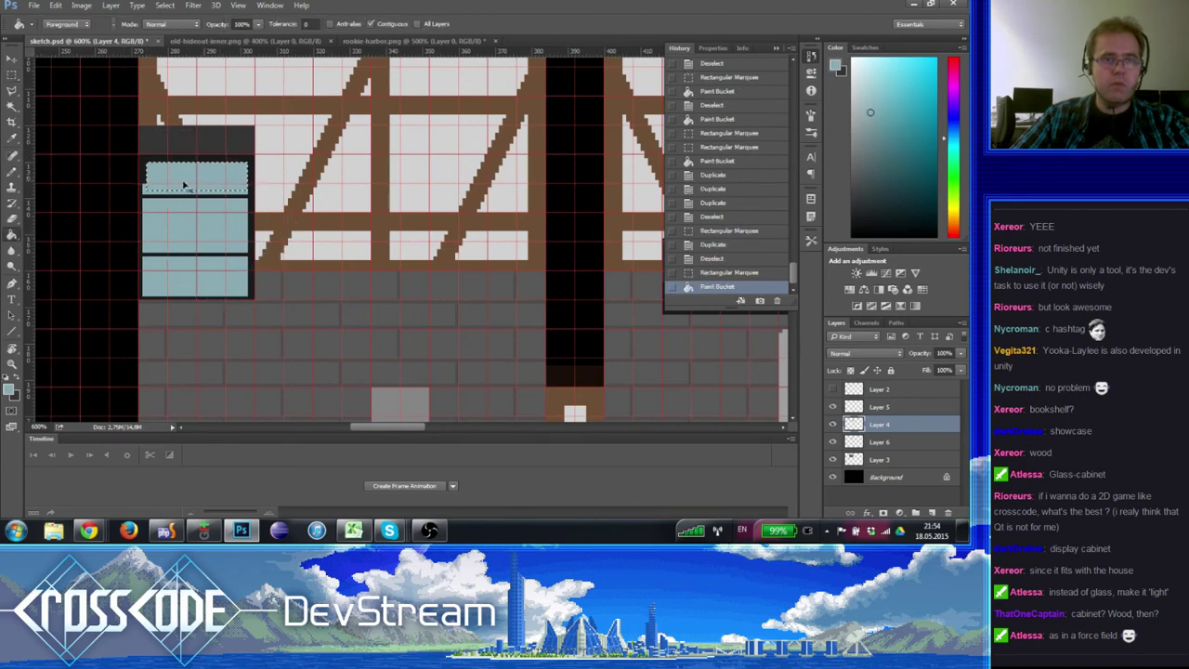
{"action": "key", "text": "ctrl+d"}
{"action": "left_click", "coordinate": [12, 75]}
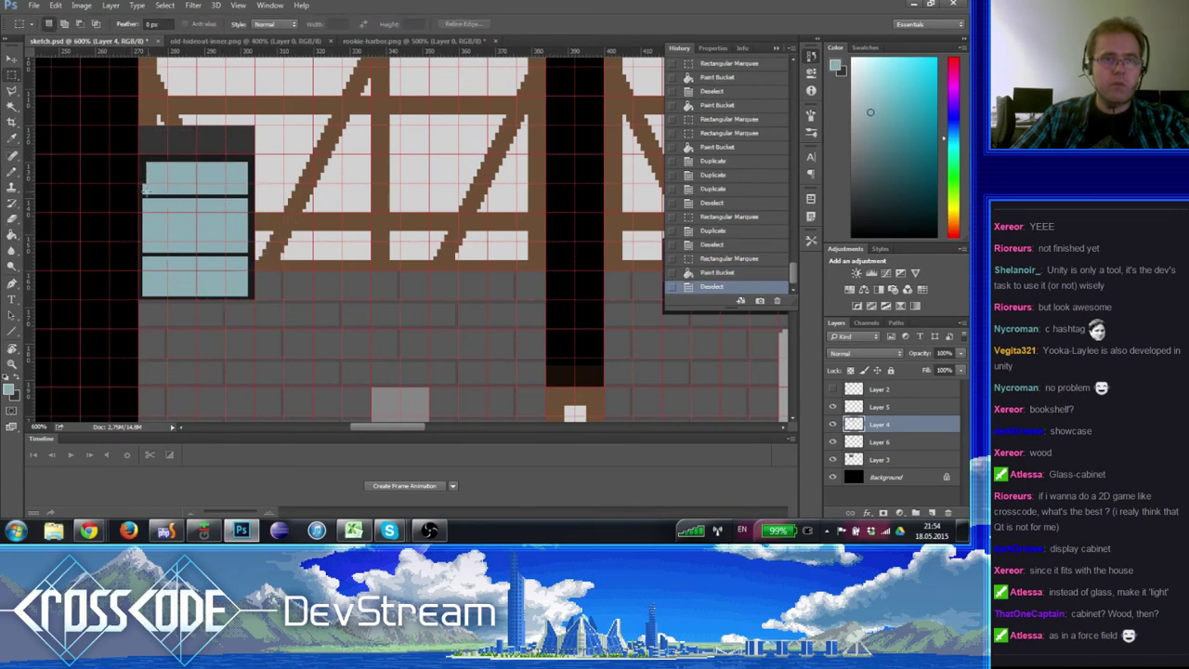
{"action": "left_click_drag", "start_coordinate": [144, 189], "coordinate": [177, 170]}
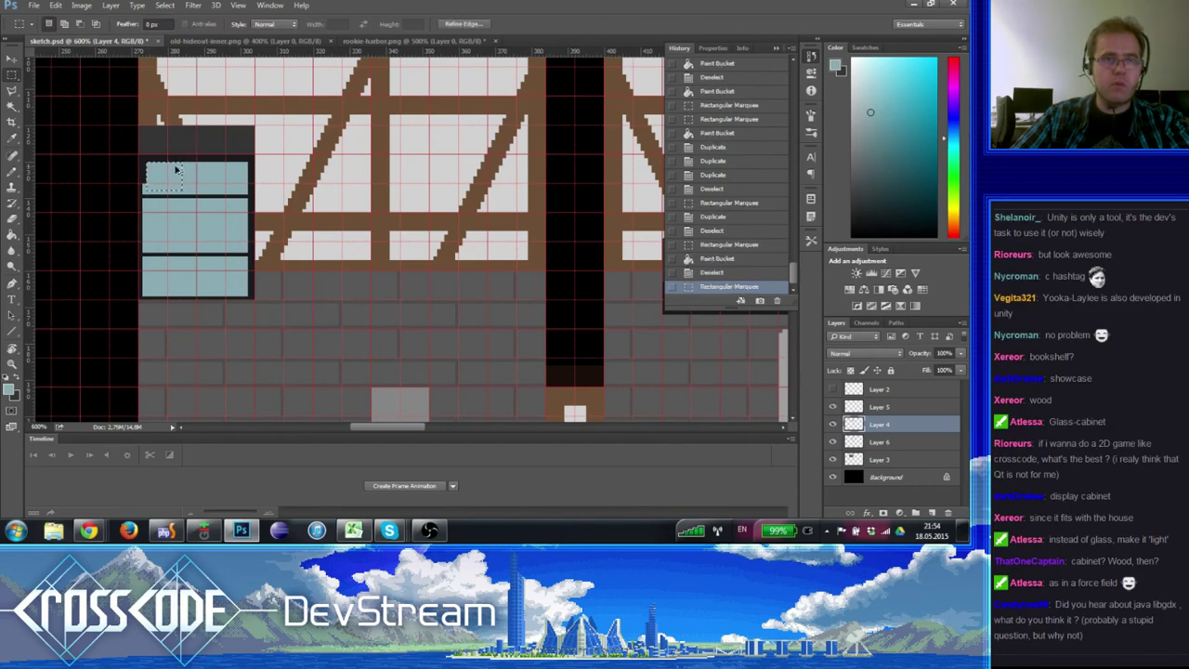
{"action": "key", "text": "ctrl+d"}
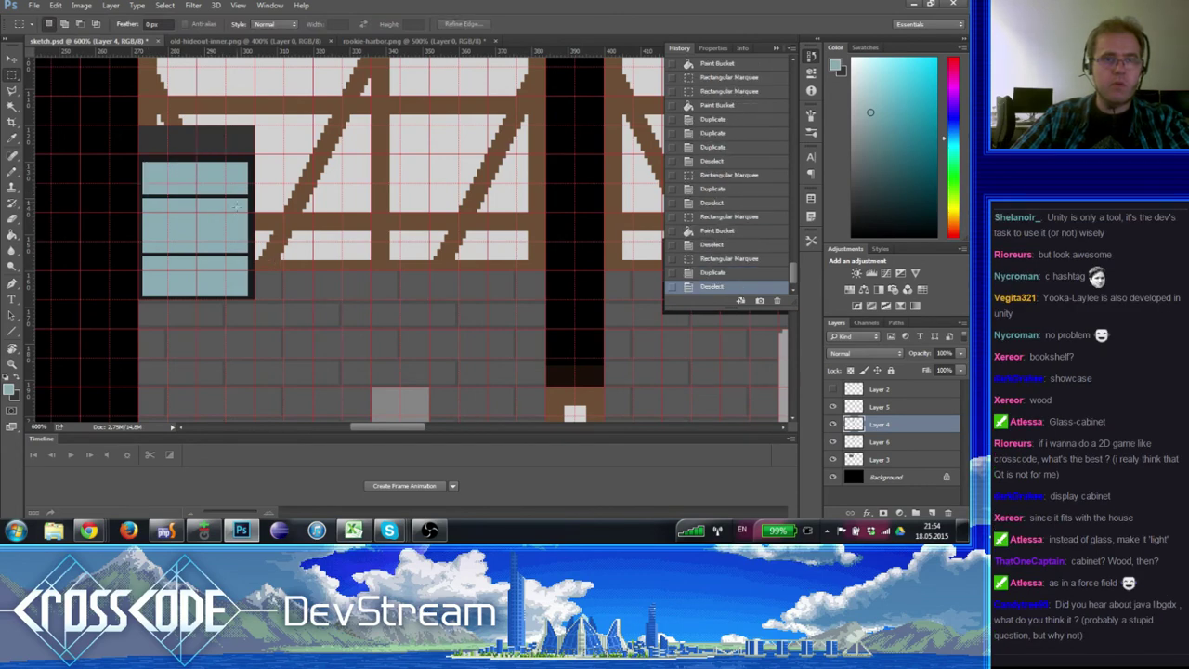
- Nudge the upper dark divider on the cabinet's front down 3 px
{"action": "left_click_drag", "start_coordinate": [251, 202], "coordinate": [139, 173]}
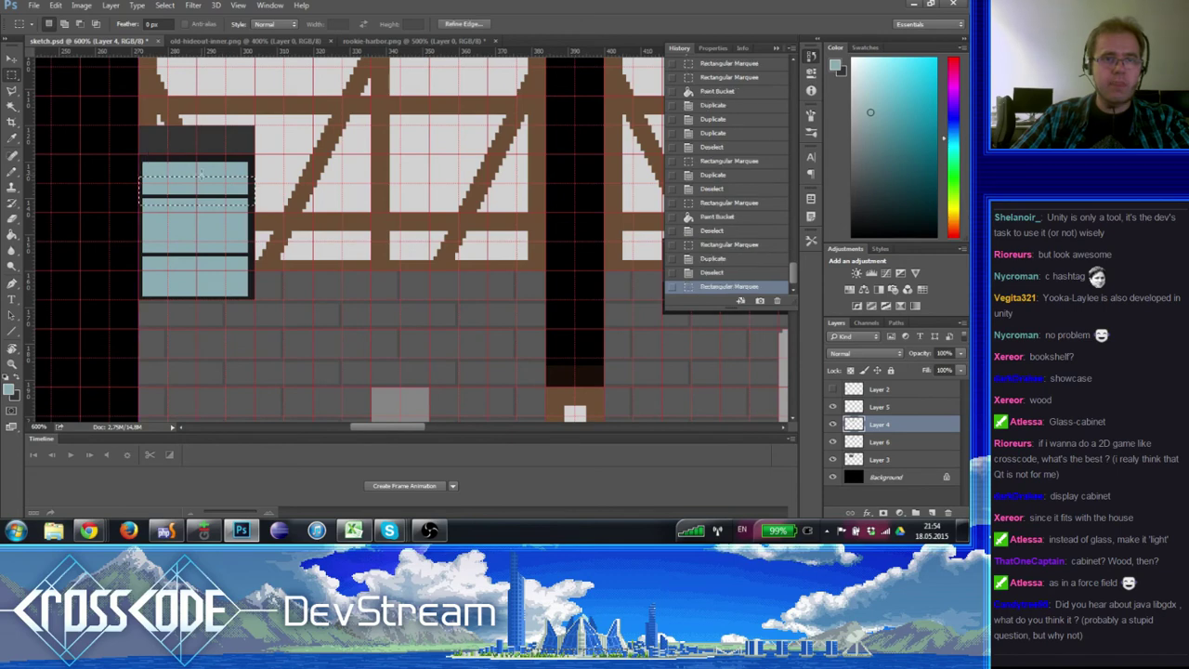
{"action": "key", "text": "ctrl+Down"}
{"action": "key", "text": "ctrl+Down"}
{"action": "key", "text": "ctrl+Down"}
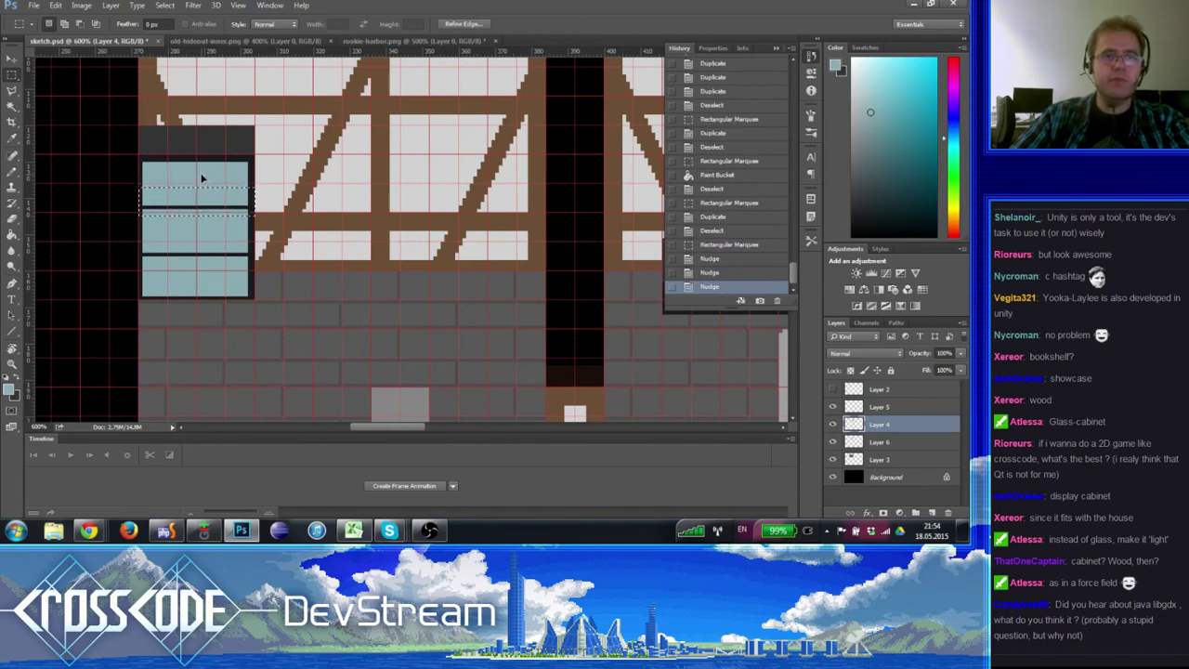
{"action": "key", "text": "ctrl+d"}
- Select the strip around the cabinet's lower divider and move it down about 2 px
{"action": "left_click_drag", "start_coordinate": [251, 254], "coordinate": [139, 226]}
{"action": "key", "text": "ctrl+Down"}
{"action": "key", "text": "ctrl+Down"}
{"action": "key", "text": "ctrl+Down"}
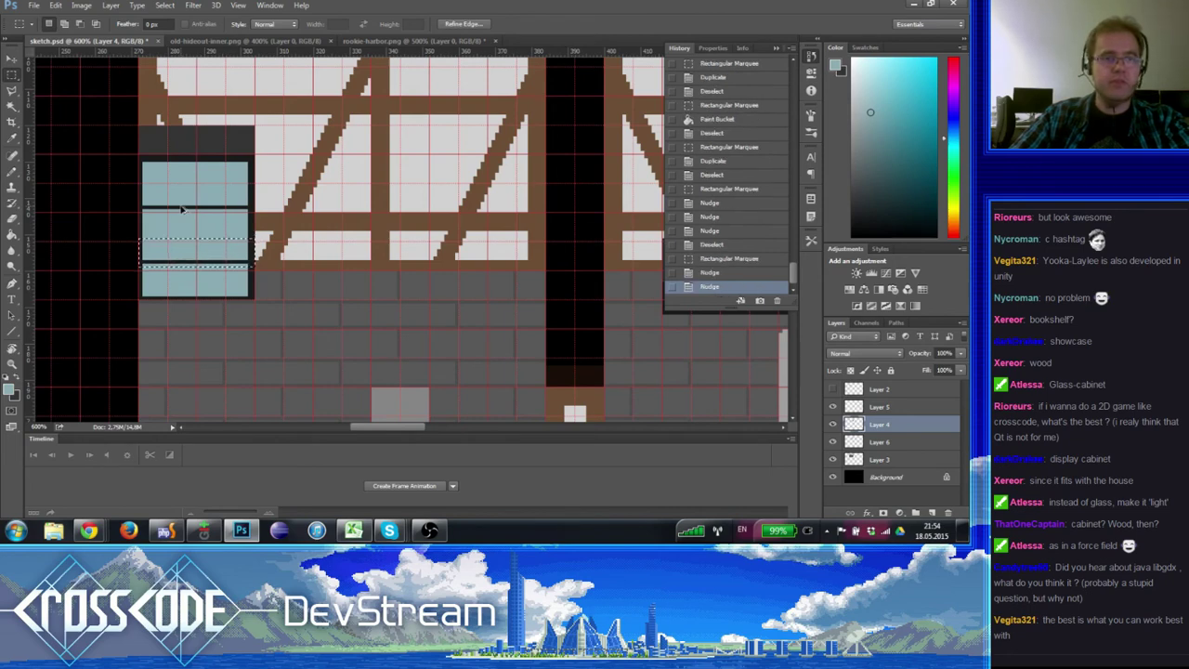
{"action": "key", "text": "ctrl+Down"}
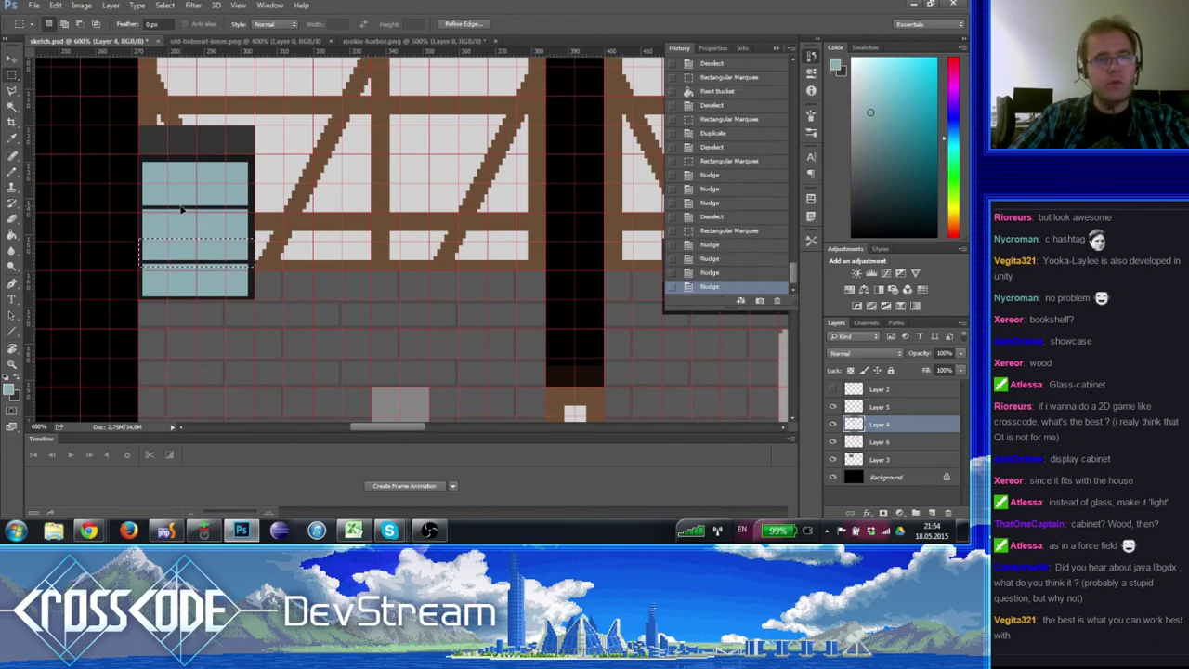
{"action": "key", "text": "ctrl+d"}
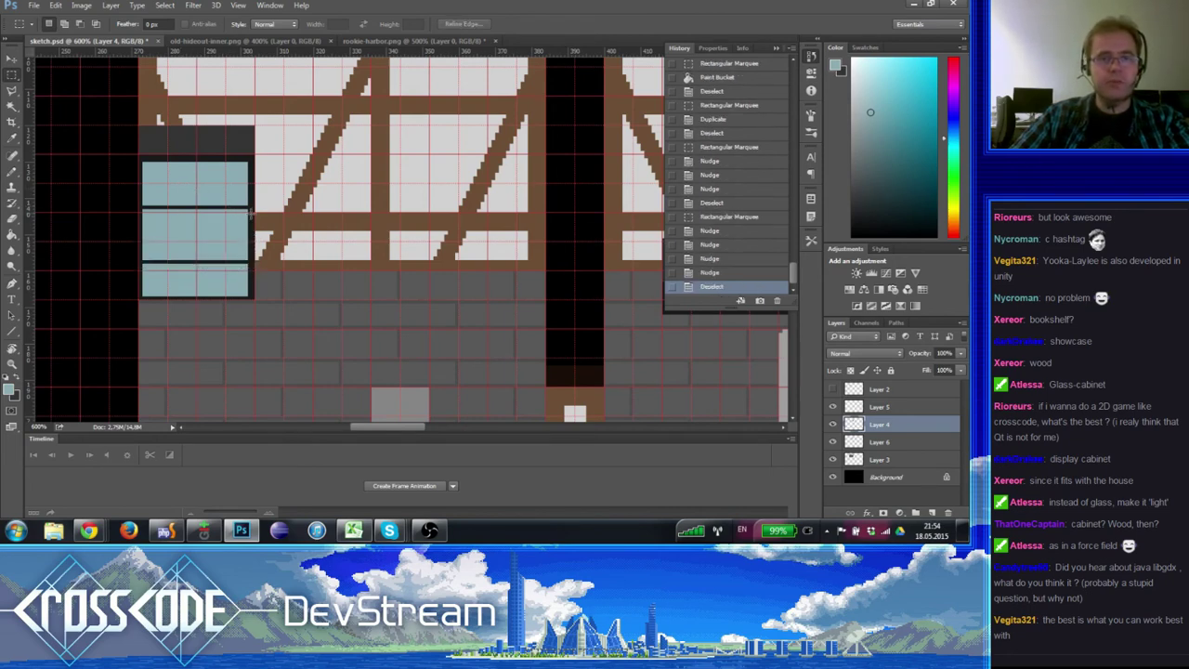
- Even out the cabinet's panes by nudging the upper divider down 1 px and the lower divider up 1 px
{"action": "left_click_drag", "start_coordinate": [251, 212], "coordinate": [142, 170]}
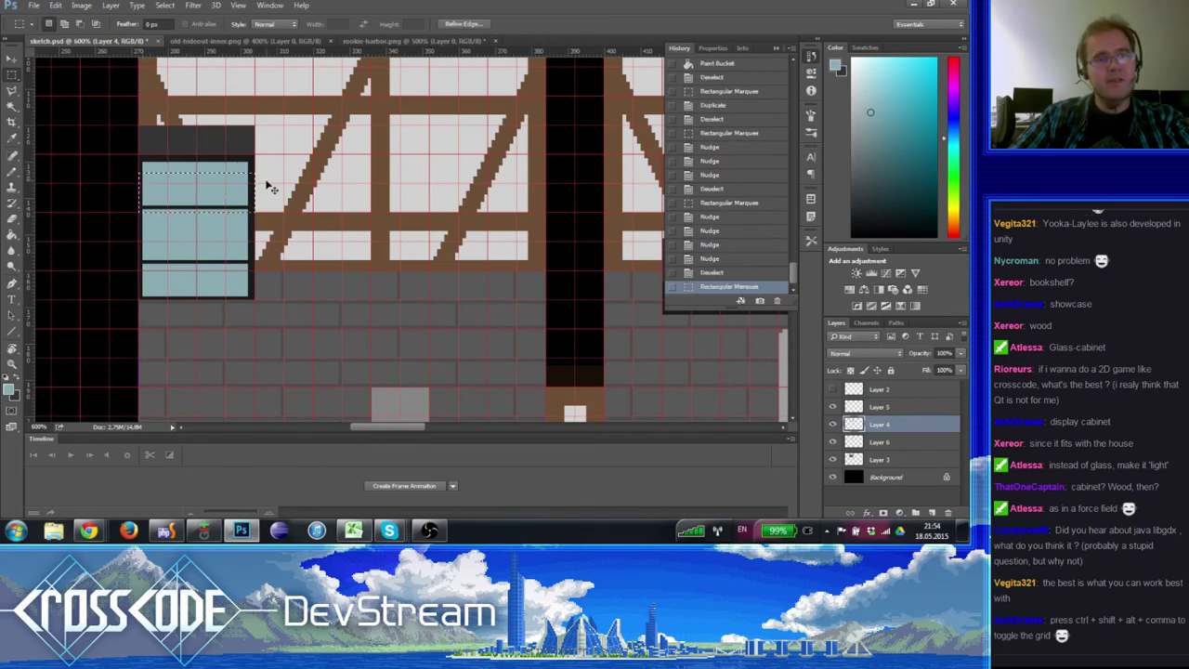
{"action": "key", "text": "ctrl+Up"}
{"action": "key", "text": "ctrl+d"}
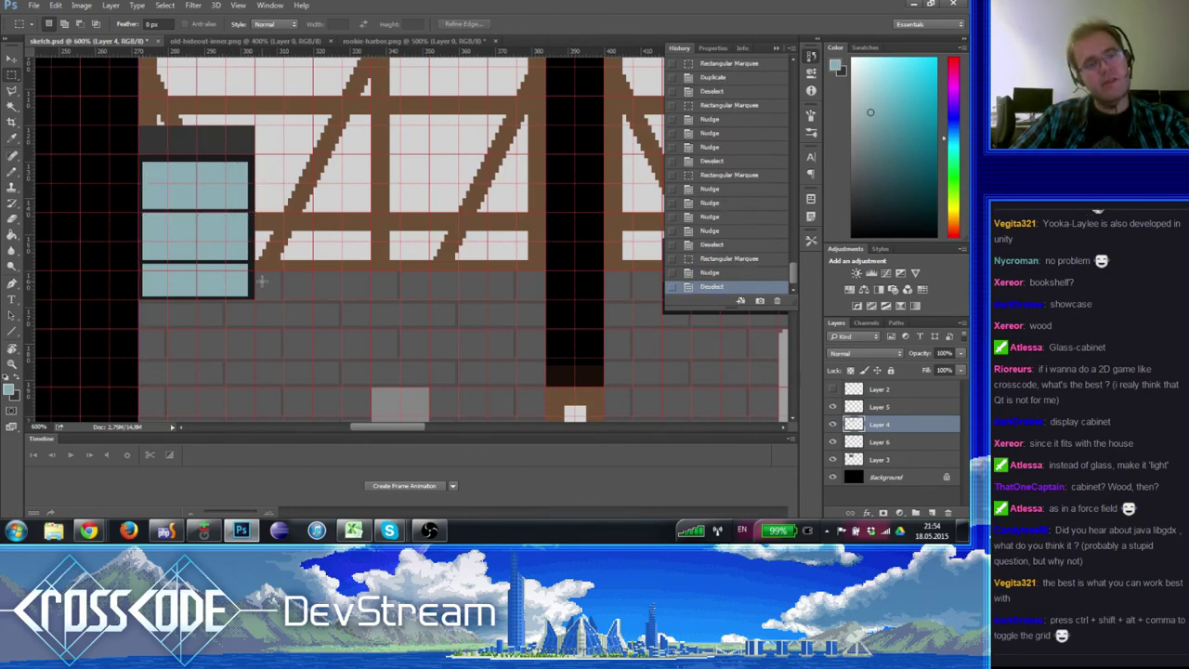
{"action": "left_click_drag", "start_coordinate": [255, 278], "coordinate": [133, 243]}
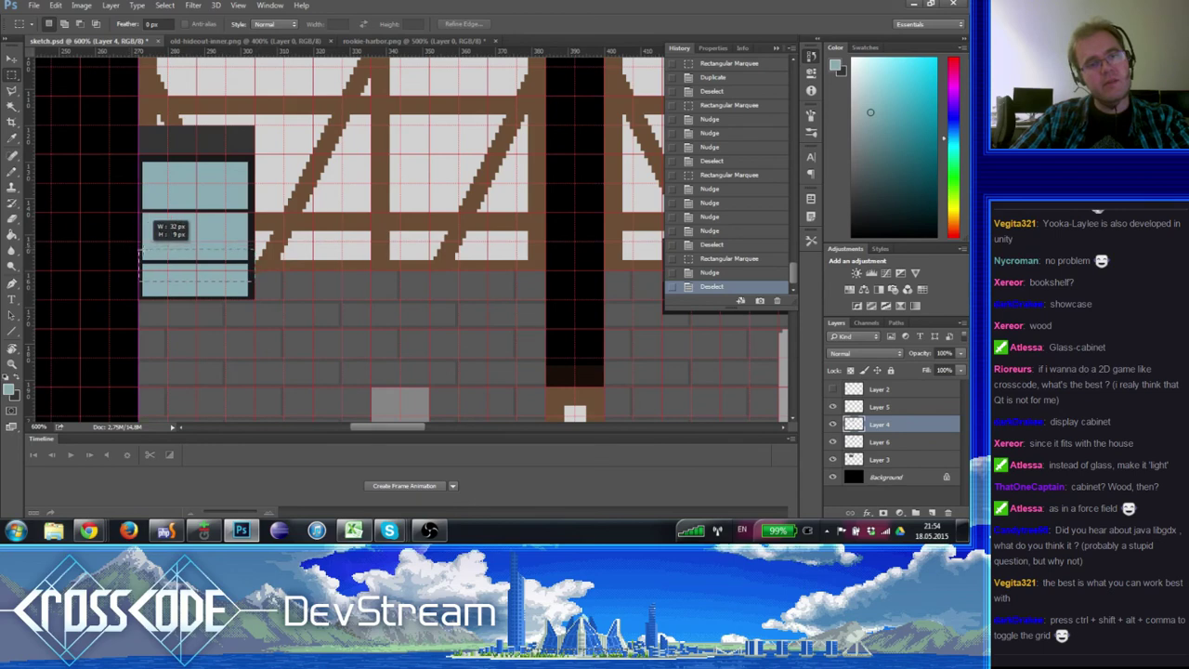
{"action": "left_click_drag", "start_coordinate": [141, 250], "coordinate": [255, 281]}
{"action": "key", "text": "ctrl+Up"}
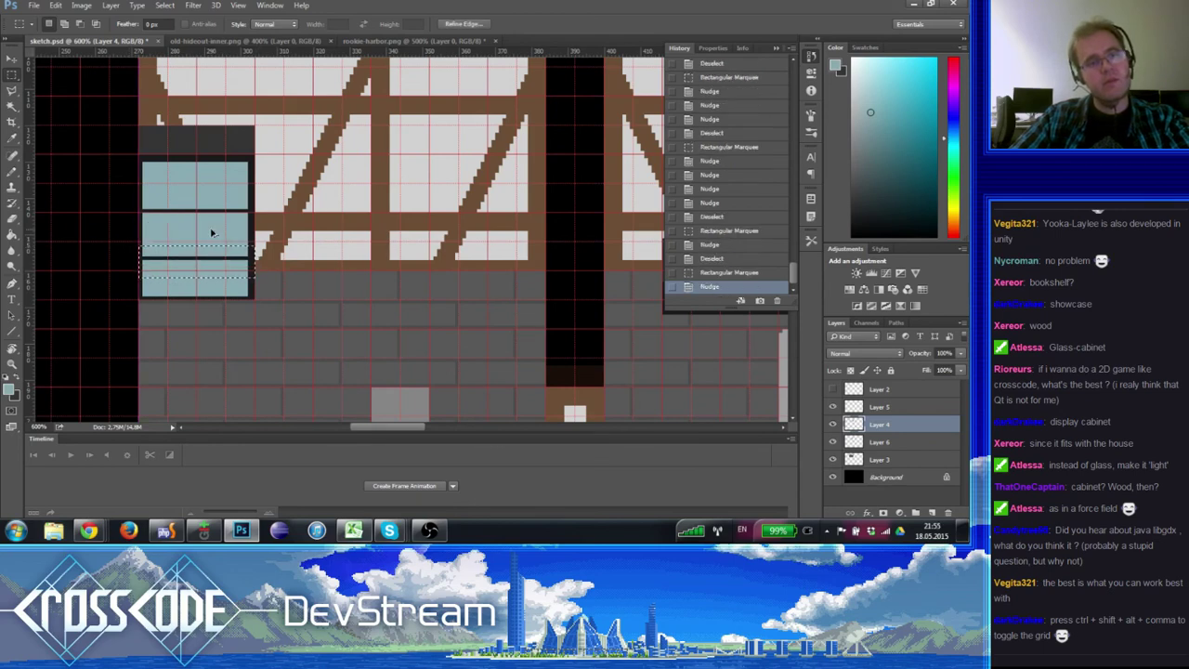
{"action": "key", "text": "ctrl+d"}
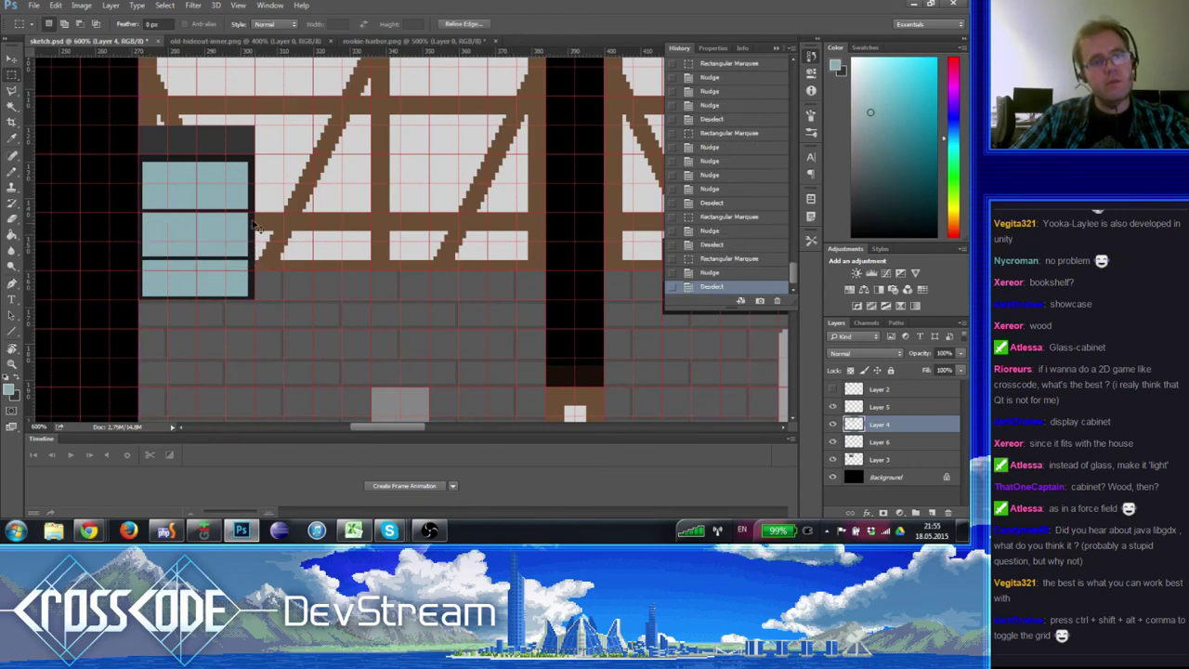
- Duplicate the upper divider strip downward to split the cabinet's middle pane in two
{"action": "left_click_drag", "start_coordinate": [251, 226], "coordinate": [205, 223]}
{"action": "key", "text": "ctrl+z"}
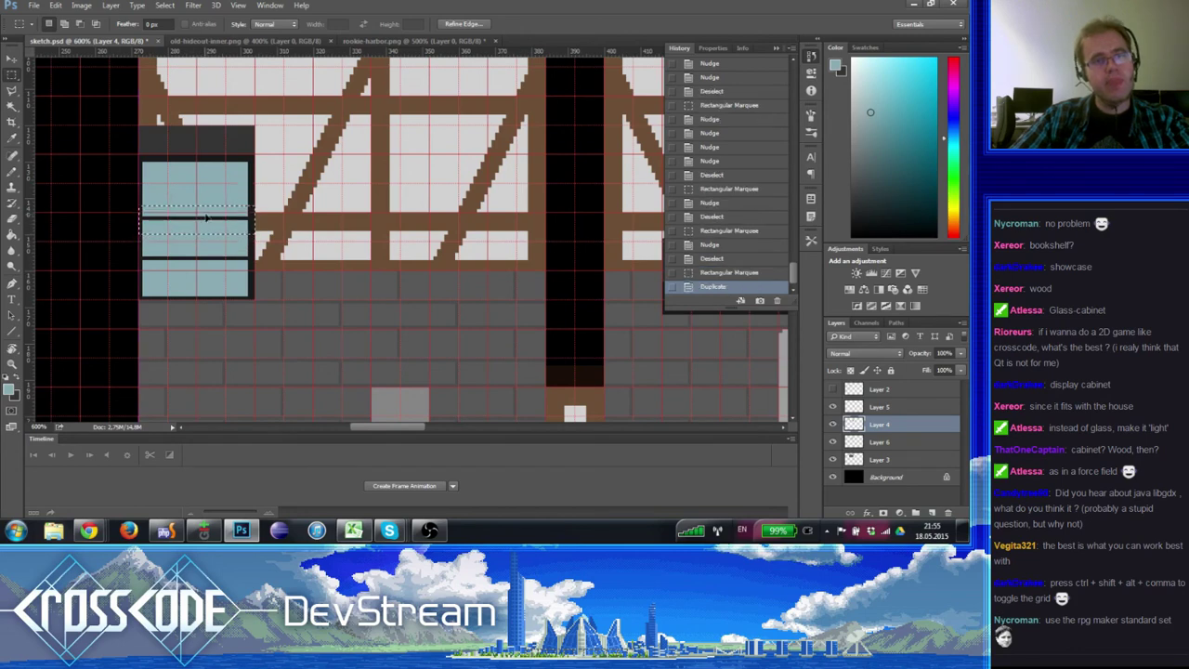
{"action": "key", "text": "Down"}
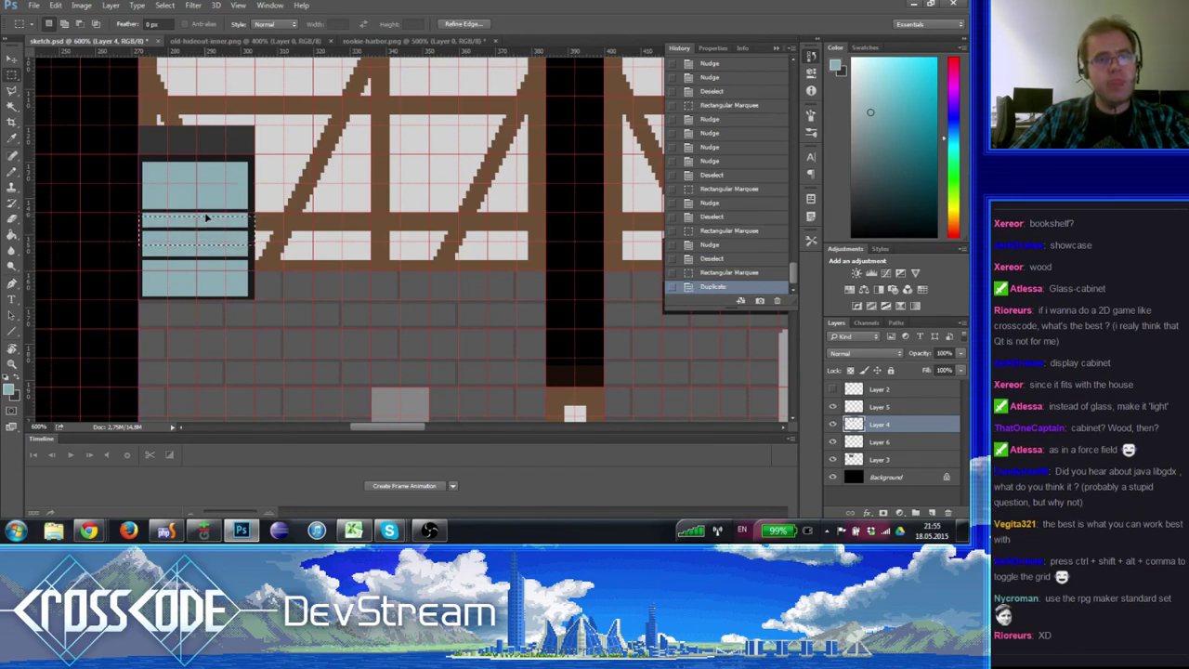
{"action": "key", "text": "ctrl+d"}
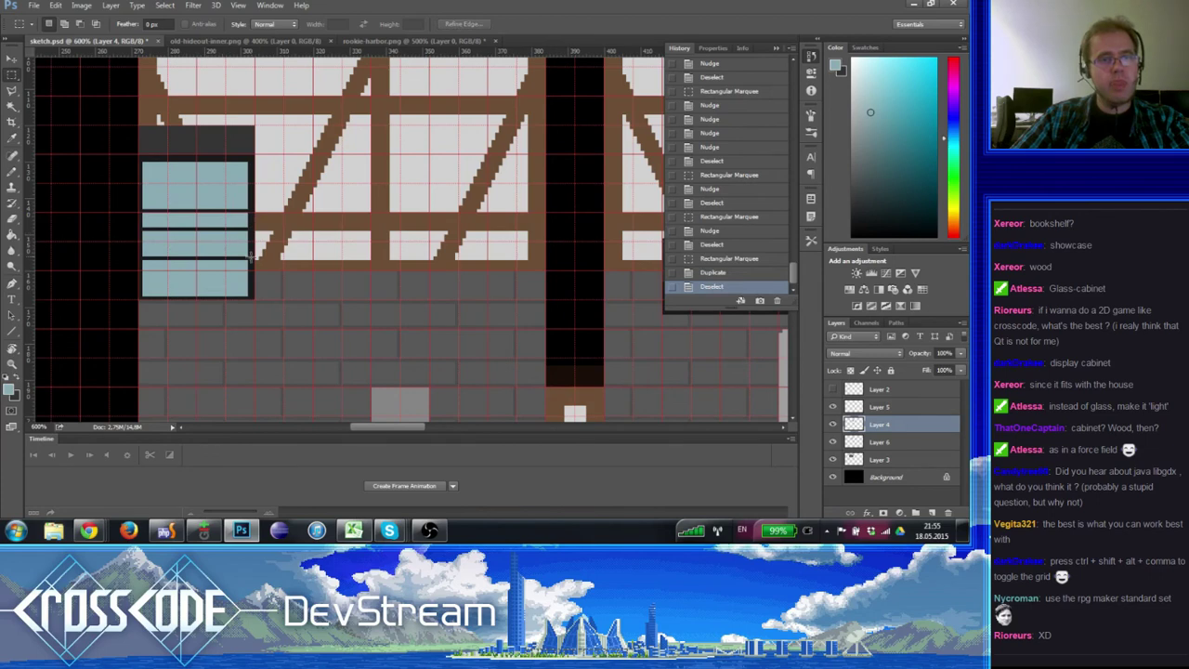
- Nudge the cabinet's lowest divider down 3 px and duplicate the pane section upward into a stack of evenly spaced shelves
{"action": "left_click_drag", "start_coordinate": [251, 256], "coordinate": [141, 239]}
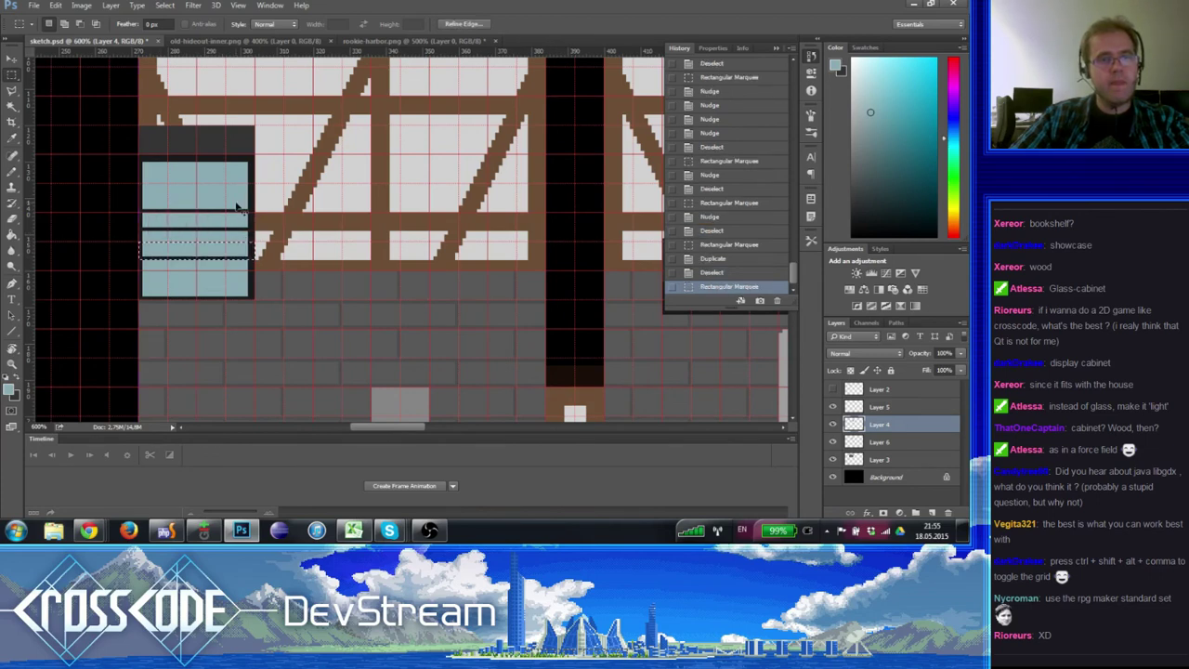
{"action": "key", "text": "Down"}
{"action": "key", "text": "Down"}
{"action": "key", "text": "Down"}
{"action": "key", "text": "ctrl+d"}
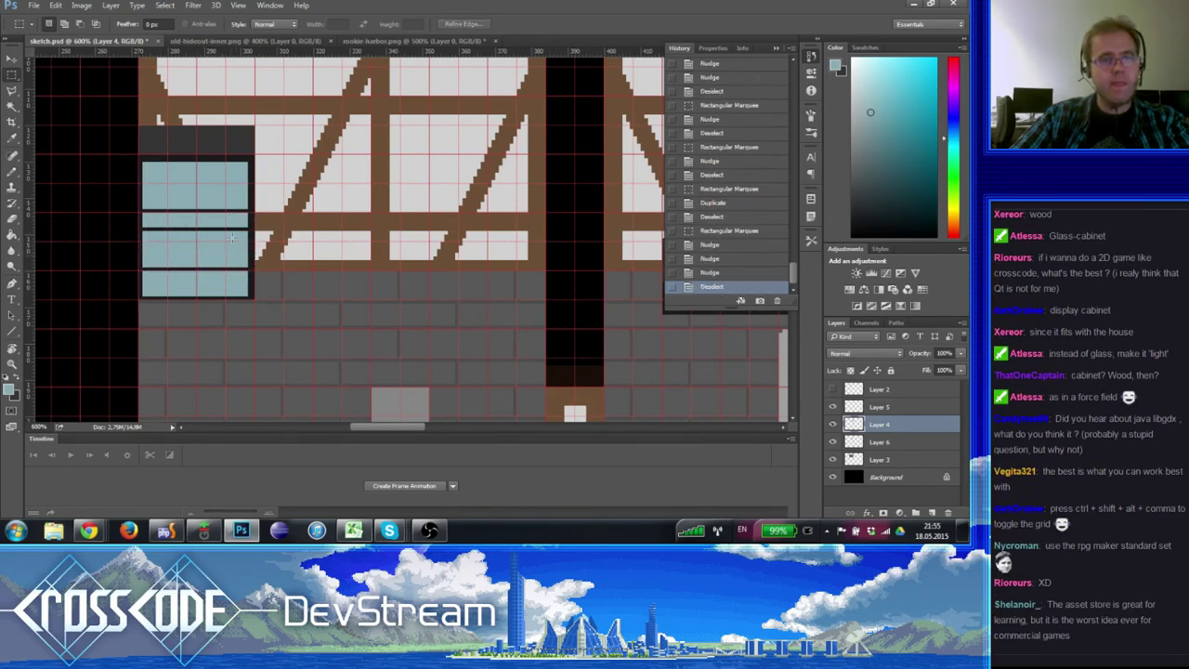
{"action": "mouse_move", "coordinate": [253, 270]}
{"action": "left_mouse_down"}
{"action": "mouse_move", "coordinate": [139, 244]}
{"action": "mouse_move", "coordinate": [164, 233]}
{"action": "mouse_move", "coordinate": [161, 183]}
{"action": "left_mouse_up"}
- Move the cabinet's dark grey top strip down about 6 px over the uppermost pane to shorten the cabinet
{"action": "mouse_move", "coordinate": [242, 148]}
{"action": "left_mouse_down"}
{"action": "mouse_move", "coordinate": [272, 162]}
{"action": "mouse_move", "coordinate": [136, 120]}
{"action": "left_mouse_up"}
{"action": "left_click", "coordinate": [272, 170]}
{"action": "left_click", "coordinate": [251, 158]}
{"action": "left_click_drag", "start_coordinate": [255, 154], "coordinate": [137, 124]}
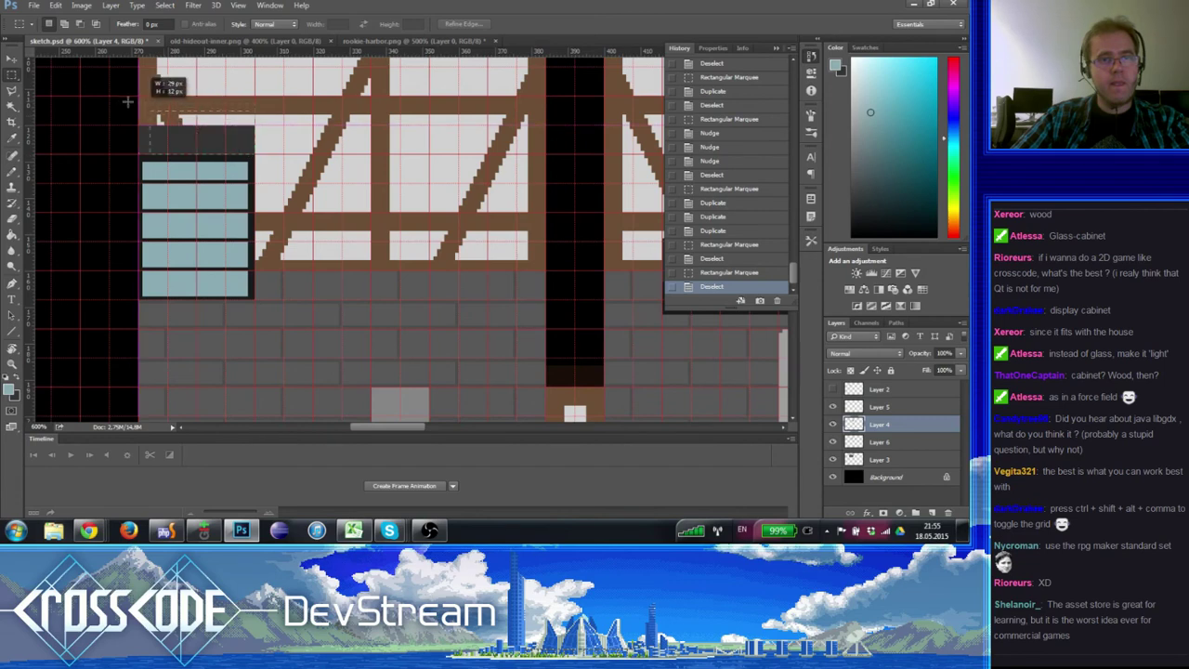
{"action": "key", "text": "ctrl+Down"}
{"action": "key", "text": "ctrl+Down"}
{"action": "key", "text": "ctrl+Down"}
{"action": "key", "text": "ctrl+Down"}
{"action": "key", "text": "ctrl+Down"}
{"action": "key", "text": "ctrl+Down"}
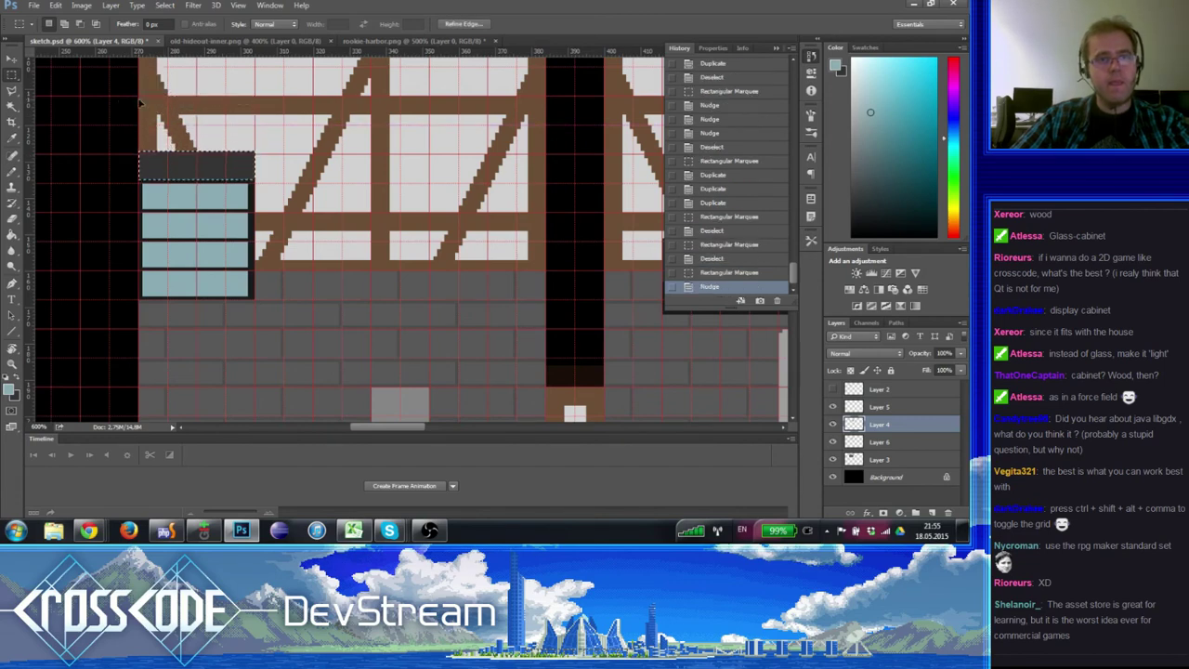
{"action": "left_click", "coordinate": [115, 187]}
- Sample the cabinet's near-black frame colour and paint over the thin pale sliver under the top strip with the Pencil
{"action": "left_click", "coordinate": [12, 173]}
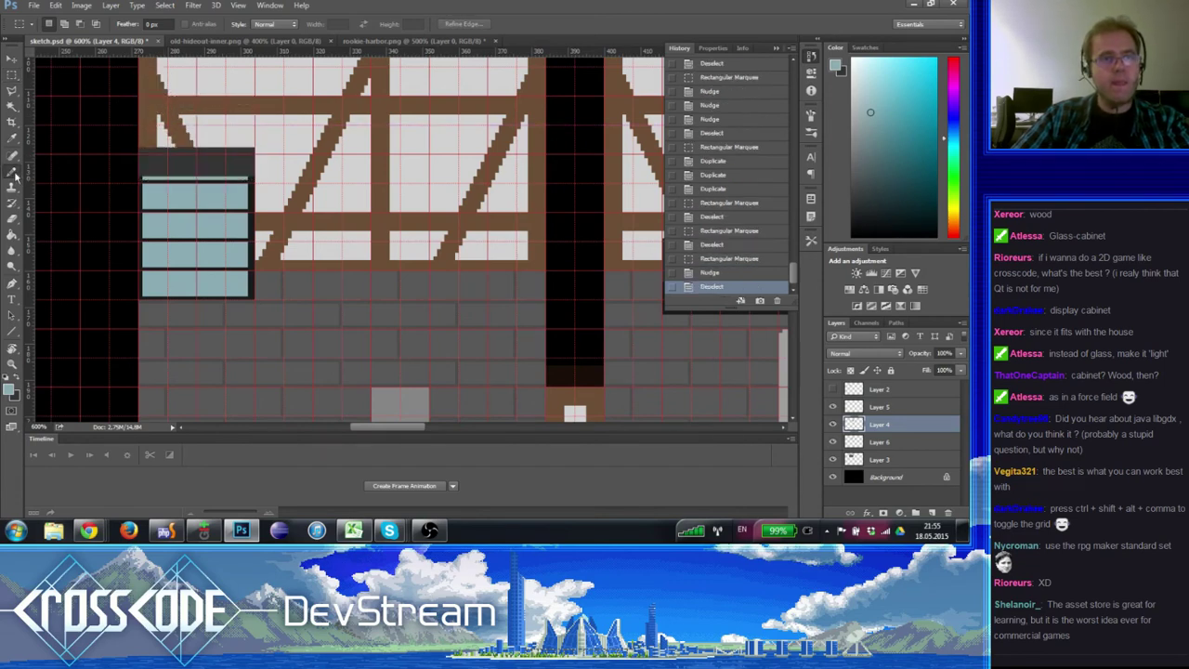
{"action": "left_click", "coordinate": [253, 170], "text": "alt"}
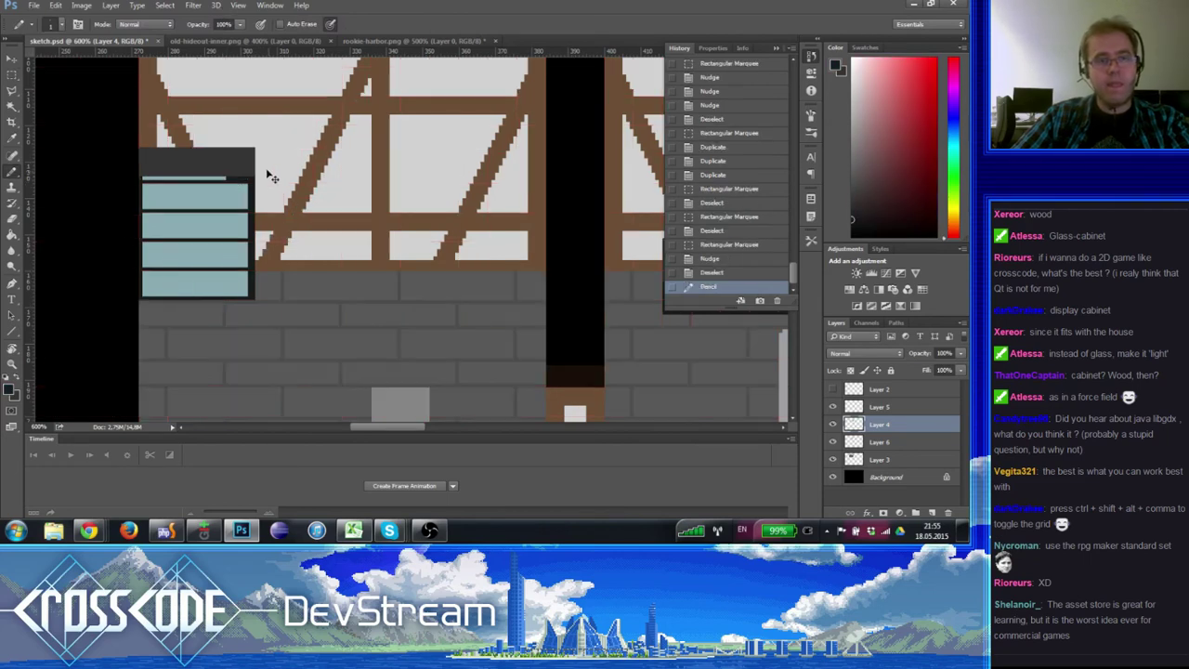
{"action": "left_click", "coordinate": [240, 173]}
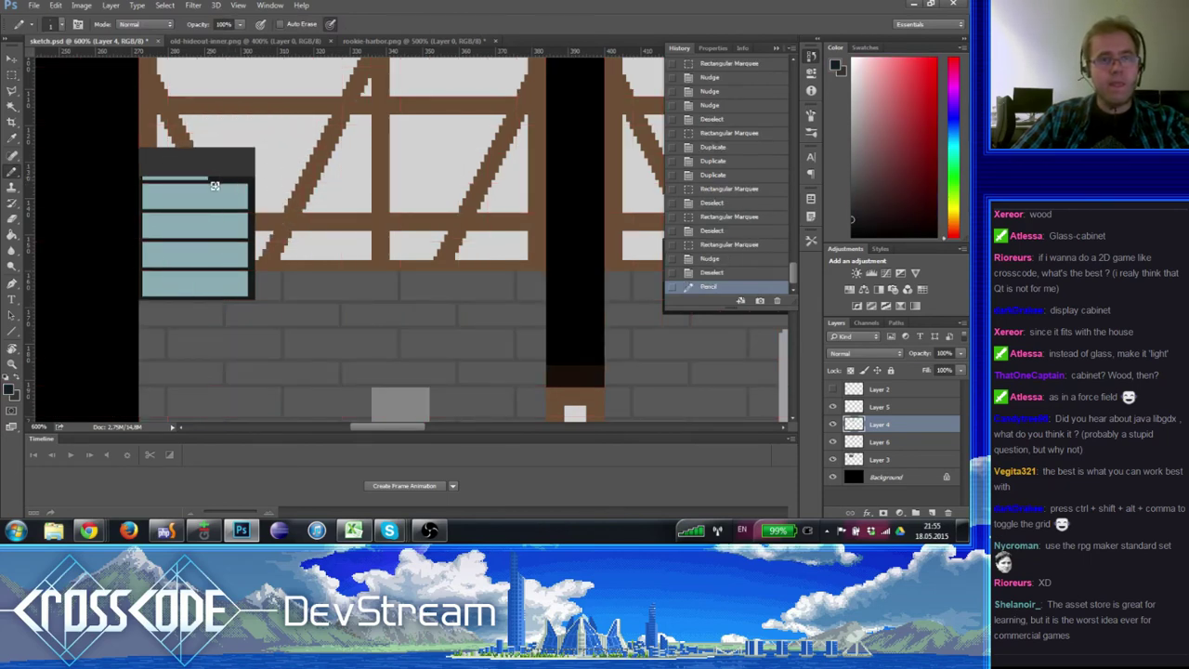
{"action": "left_click", "coordinate": [150, 187]}
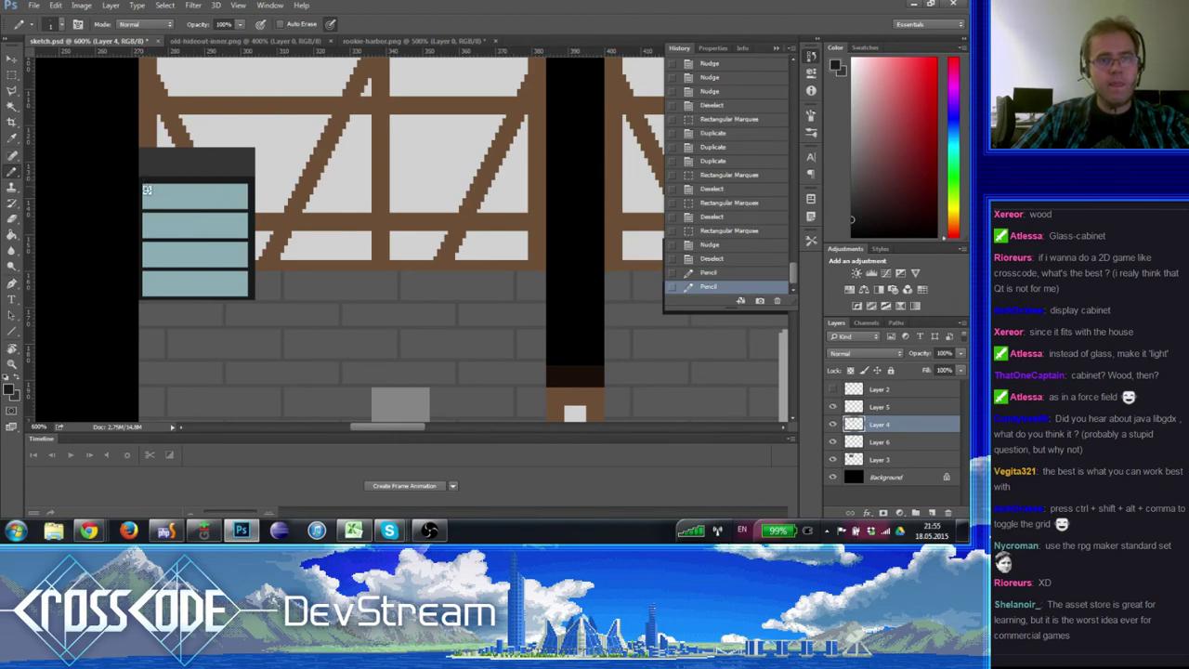
- Show the grid, select the whole cabinet and shift it up 2 px, keeping a thicker dark base beneath the panes
{"action": "key", "text": "ctrl+apostrophe"}
{"action": "left_click", "coordinate": [11, 74]}
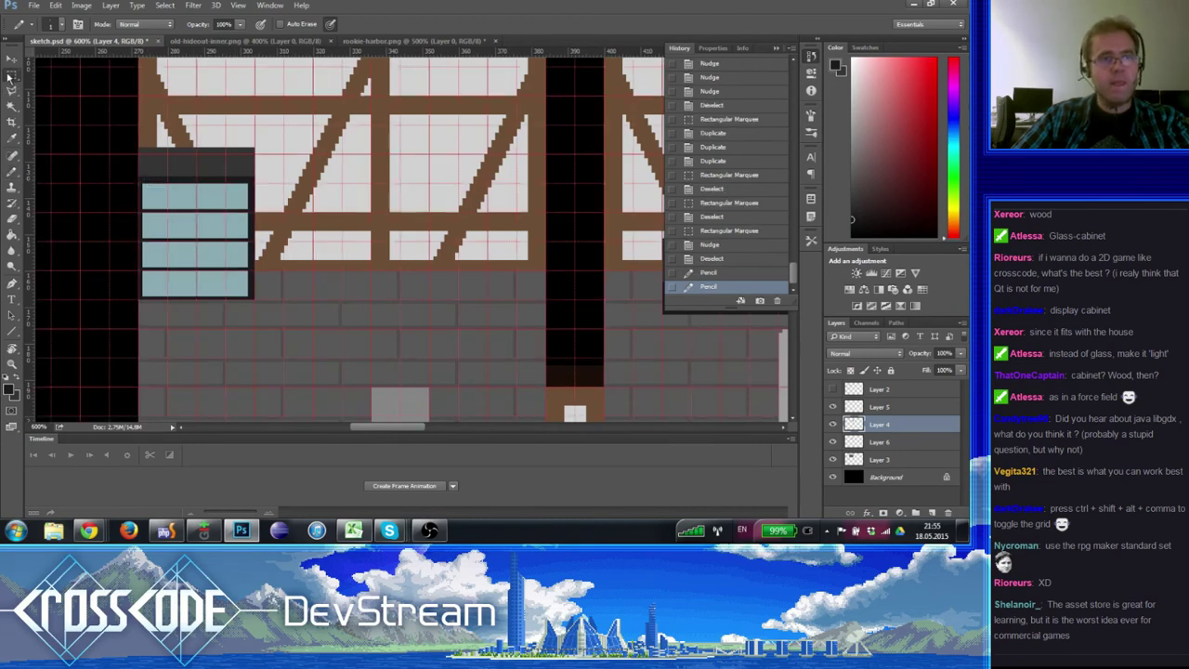
{"action": "left_click_drag", "start_coordinate": [274, 299], "coordinate": [140, 115]}
{"action": "key", "text": "ctrl+Up"}
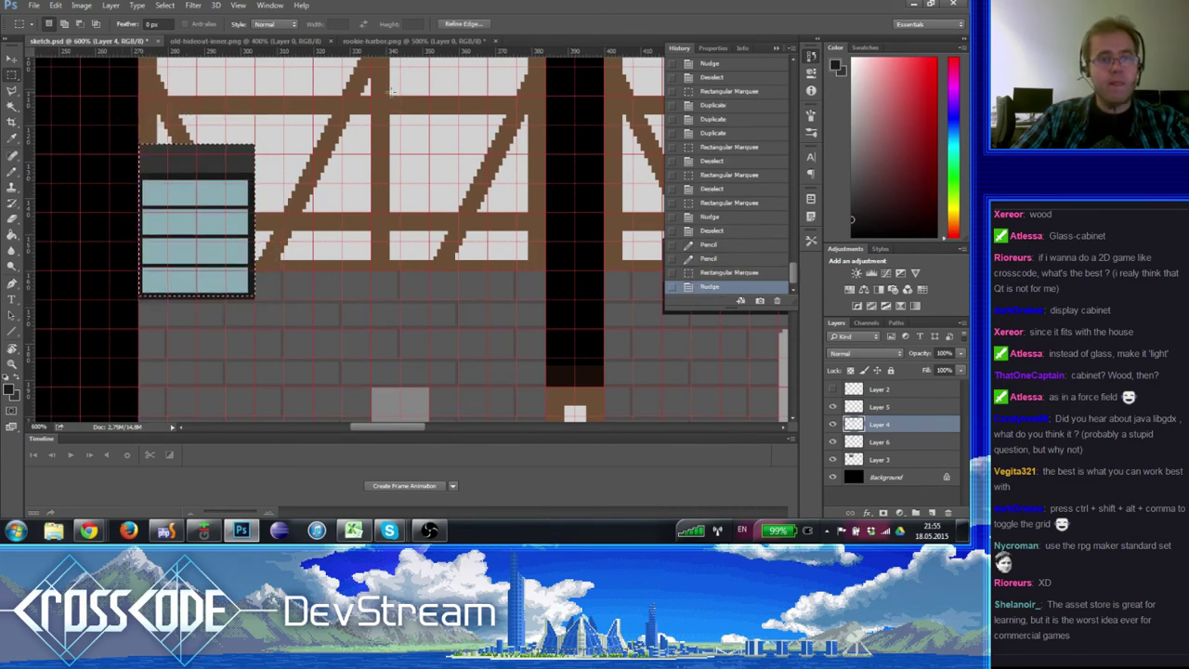
{"action": "key", "text": "ctrl+Up"}
{"action": "key", "text": "ctrl+d"}
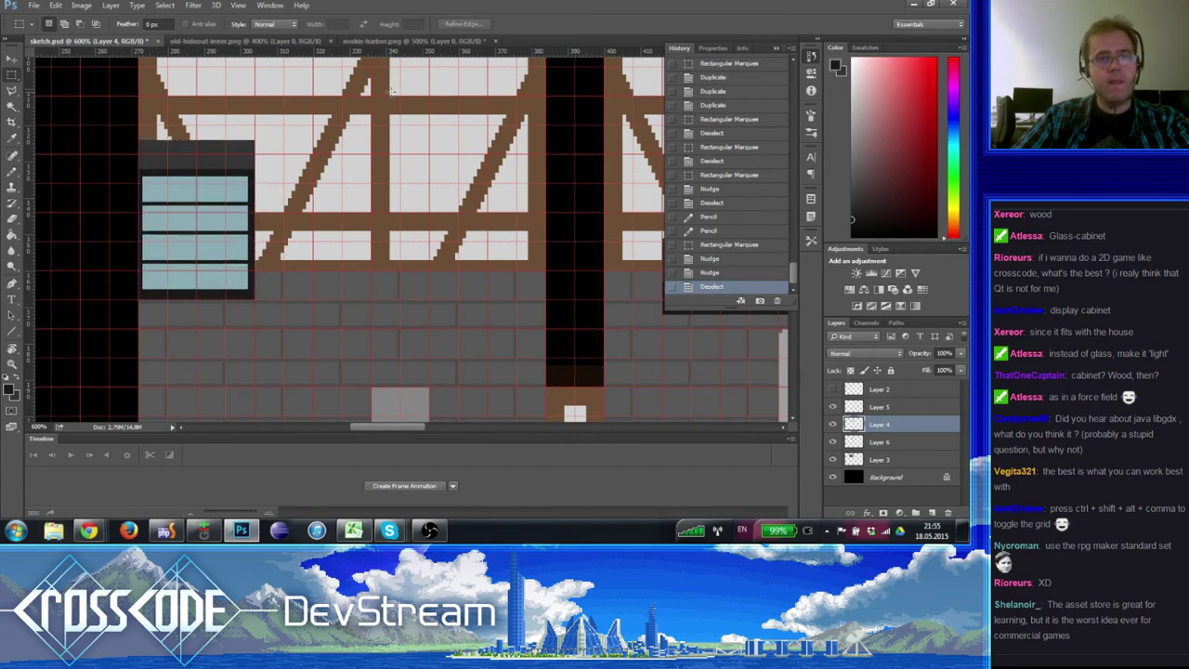
- Examine the finished cabinet's size and look beside the neighbouring room, both without and with the grid
{"action": "left_click_drag", "start_coordinate": [428, 179], "coordinate": [388, 190]}
{"action": "key", "text": "ctrl+r"}
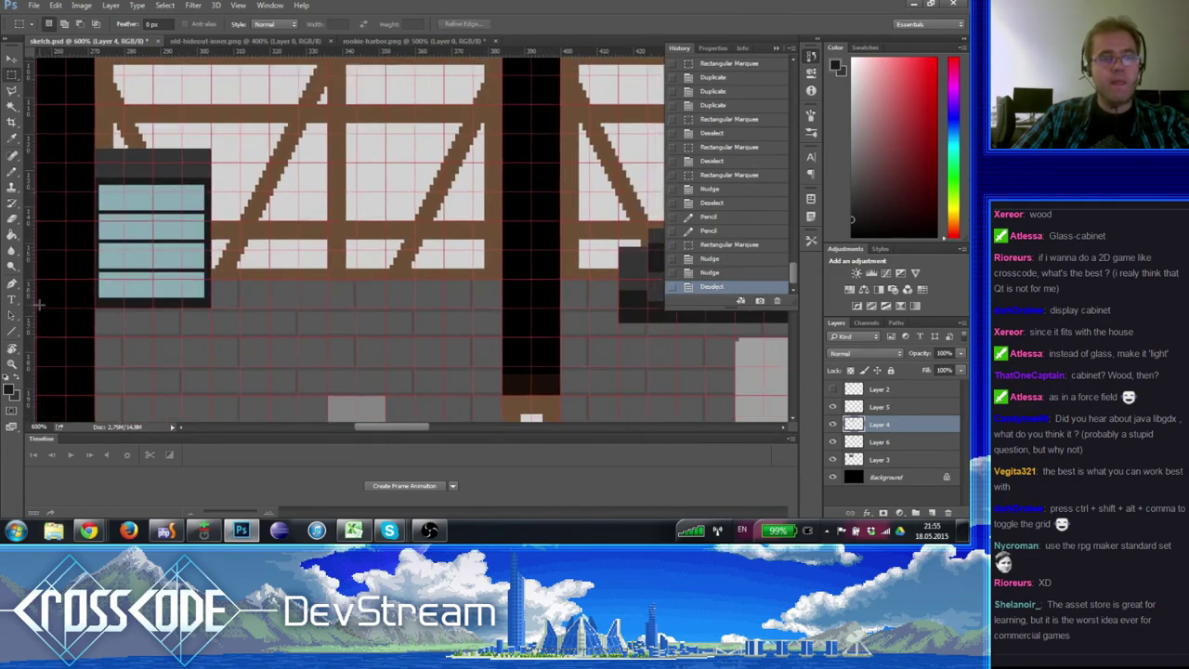
{"action": "key", "text": "z"}
{"action": "key", "text": "ctrl+apostrophe"}
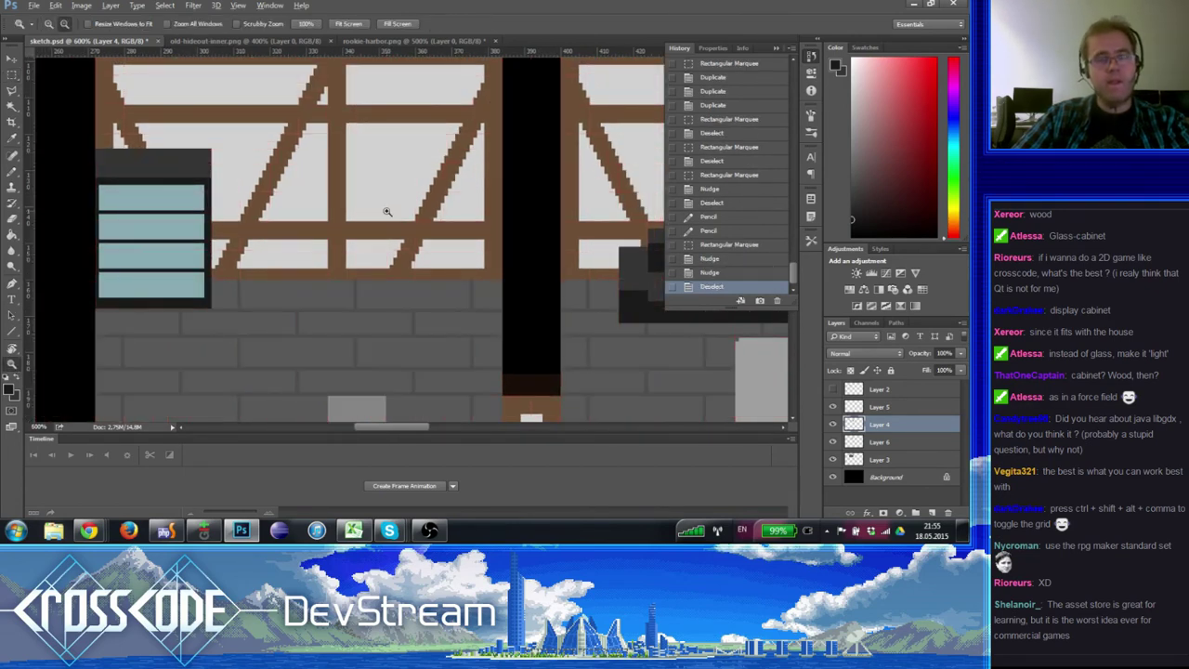
{"action": "scroll", "coordinate": [385, 200], "scroll_direction": "down", "scroll_amount": 3}
{"action": "scroll", "coordinate": [382, 223], "scroll_direction": "up", "scroll_amount": 2}
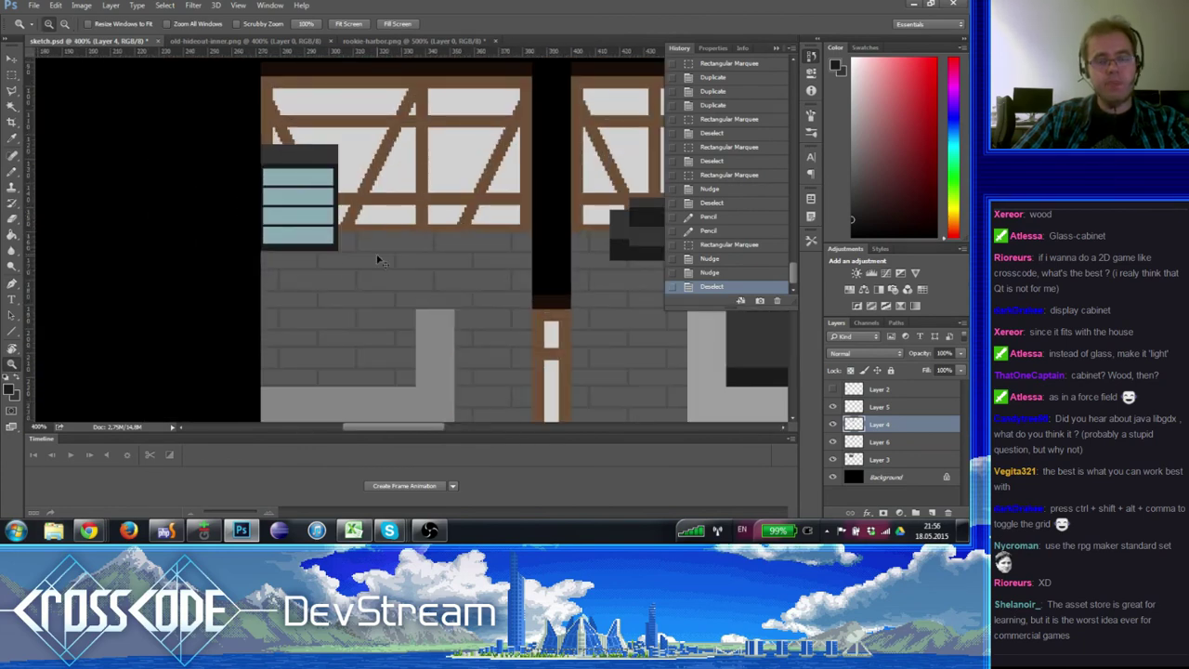
{"action": "key", "text": "ctrl+apostrophe"}
{"action": "scroll", "coordinate": [362, 265], "scroll_direction": "up", "scroll_amount": 1}
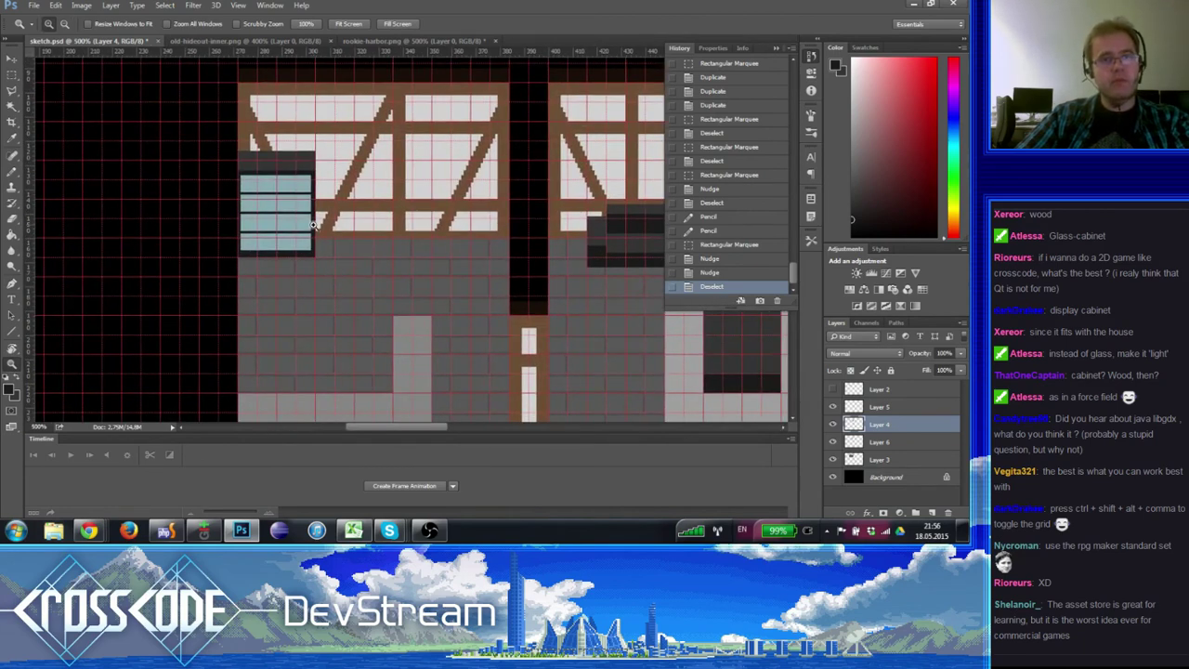
- Select the cabinet's upper part down into its lowest pane and shift it down about 2 px
{"action": "scroll", "coordinate": [314, 240], "scroll_direction": "up", "scroll_amount": 1}
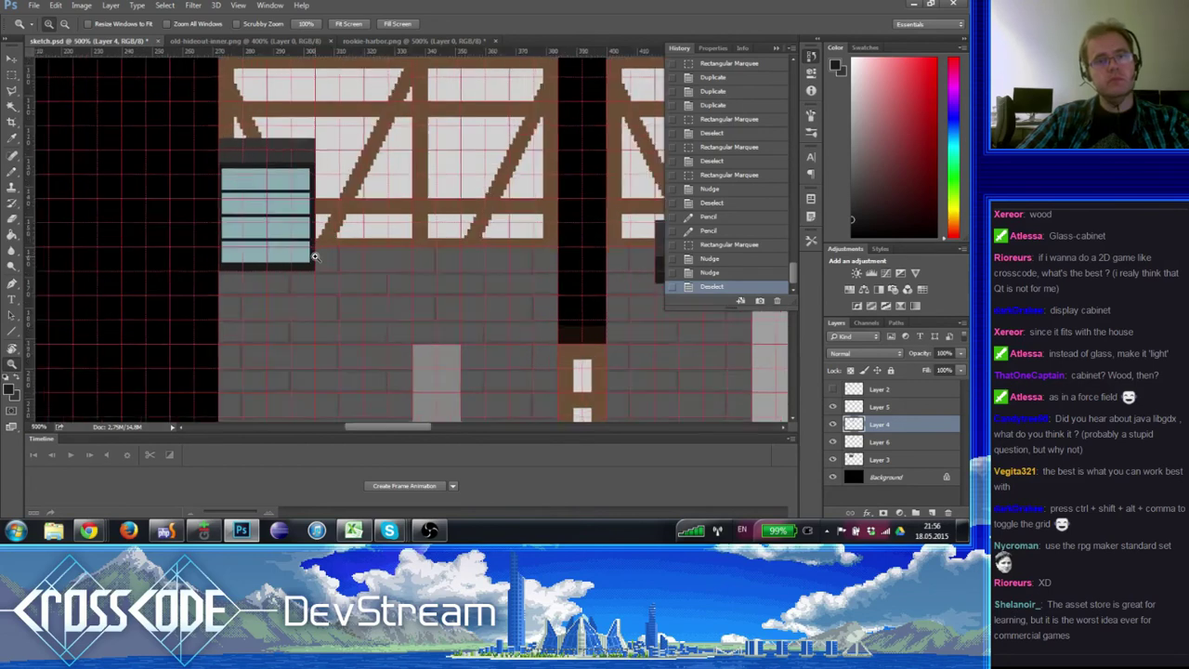
{"action": "scroll", "coordinate": [279, 296], "scroll_direction": "up", "scroll_amount": 1}
{"action": "scroll", "coordinate": [277, 296], "scroll_direction": "down", "scroll_amount": 2}
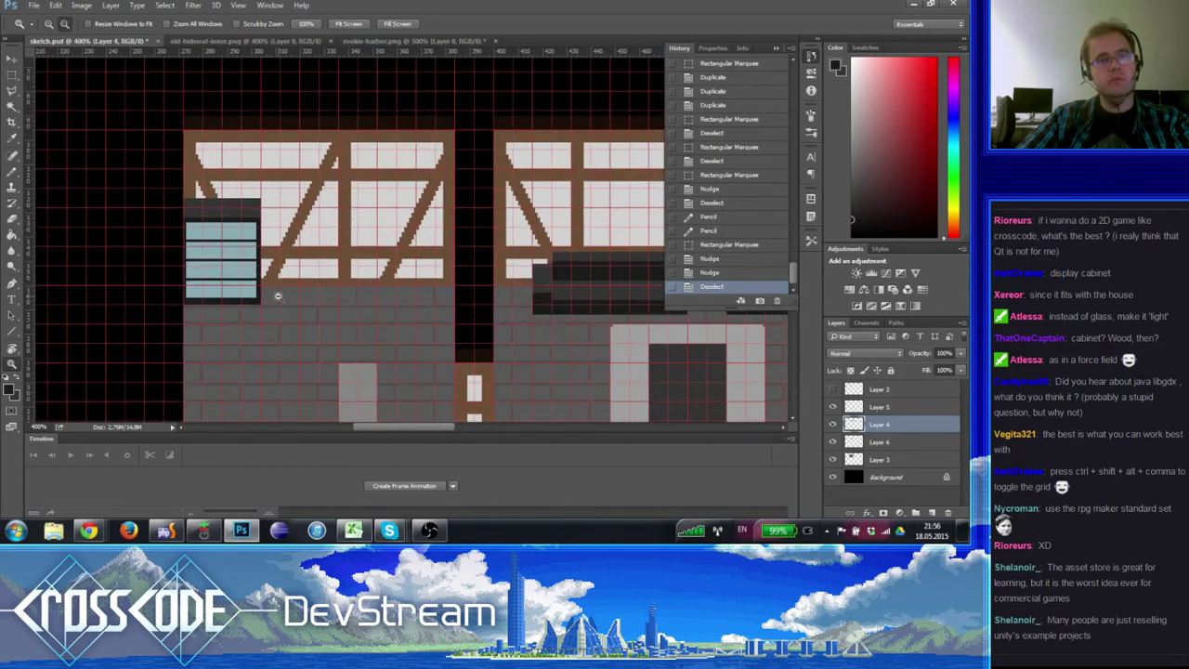
{"action": "scroll", "coordinate": [269, 277], "scroll_direction": "up", "scroll_amount": 2}
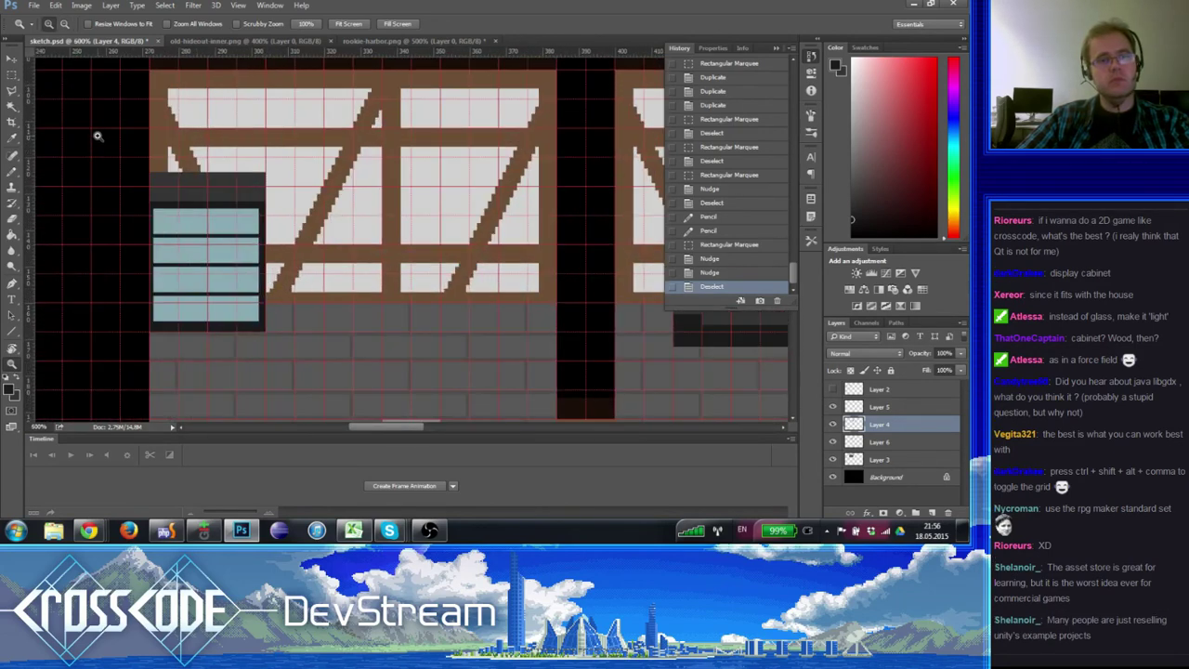
{"action": "left_click", "coordinate": [13, 78]}
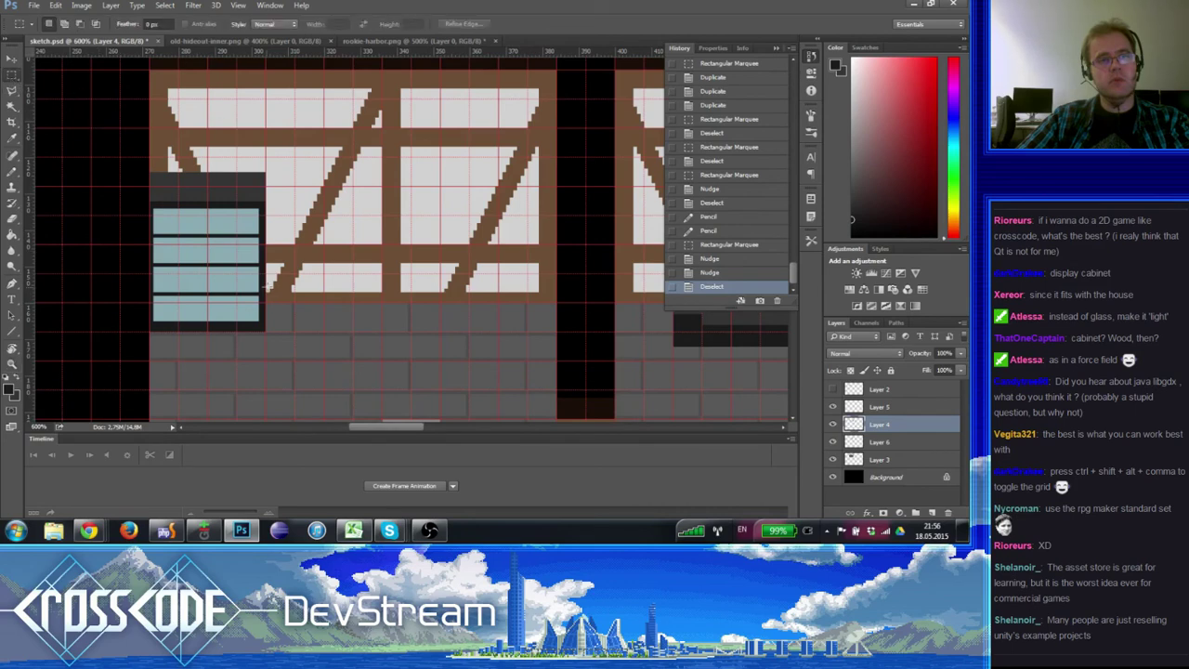
{"action": "left_click_drag", "start_coordinate": [270, 296], "coordinate": [155, 159]}
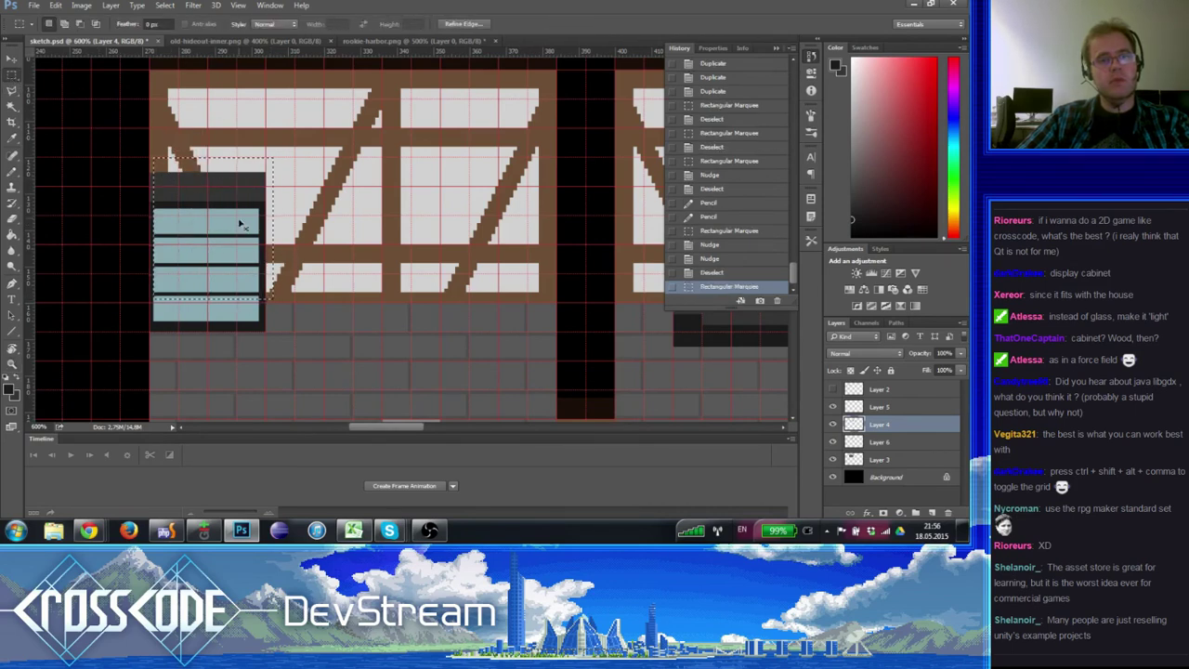
{"action": "left_click", "coordinate": [307, 309]}
{"action": "left_click_drag", "start_coordinate": [304, 302], "coordinate": [129, 128]}
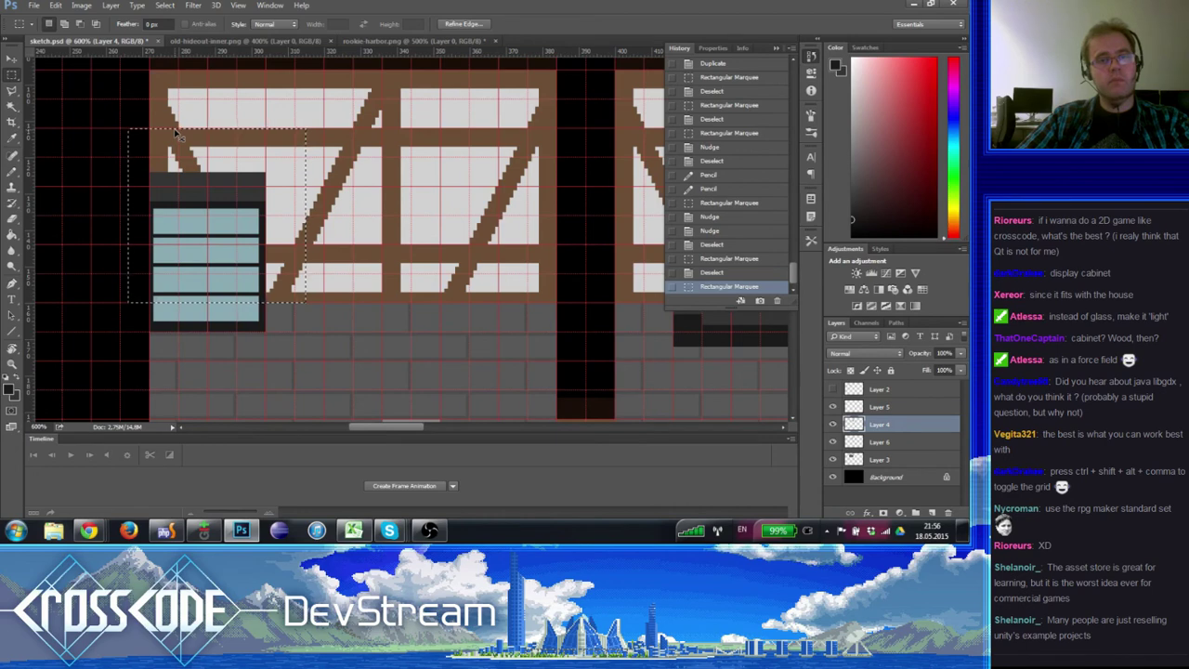
{"action": "key", "text": "ctrl+Down"}
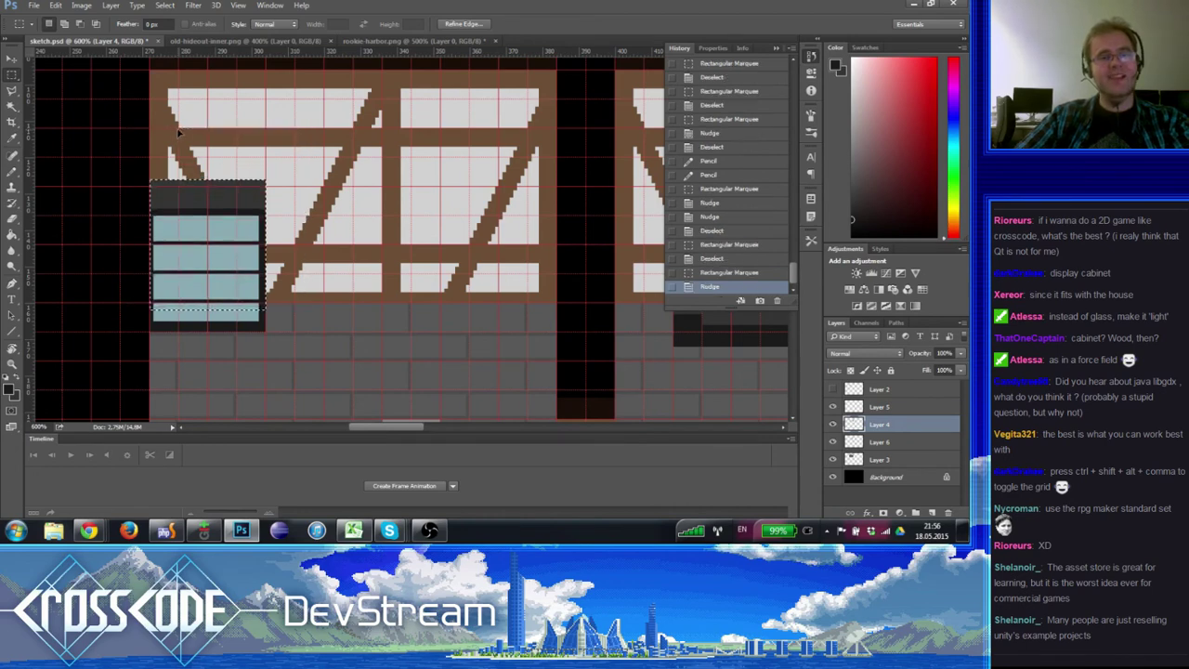
{"action": "key", "text": "ctrl+d"}
- Fill the cabinet's lowest glass pane with the near-black frame colour using the Paint Bucket
{"action": "left_click", "coordinate": [12, 234]}
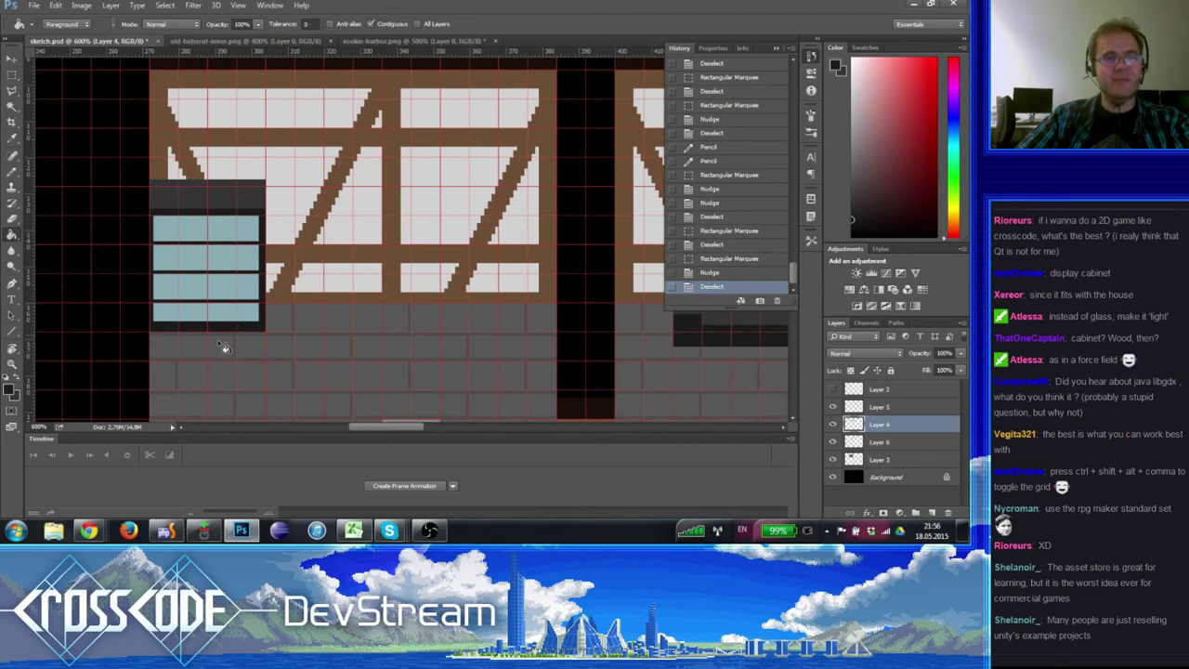
{"action": "left_click", "coordinate": [227, 322]}
{"action": "left_click", "coordinate": [12, 74]}
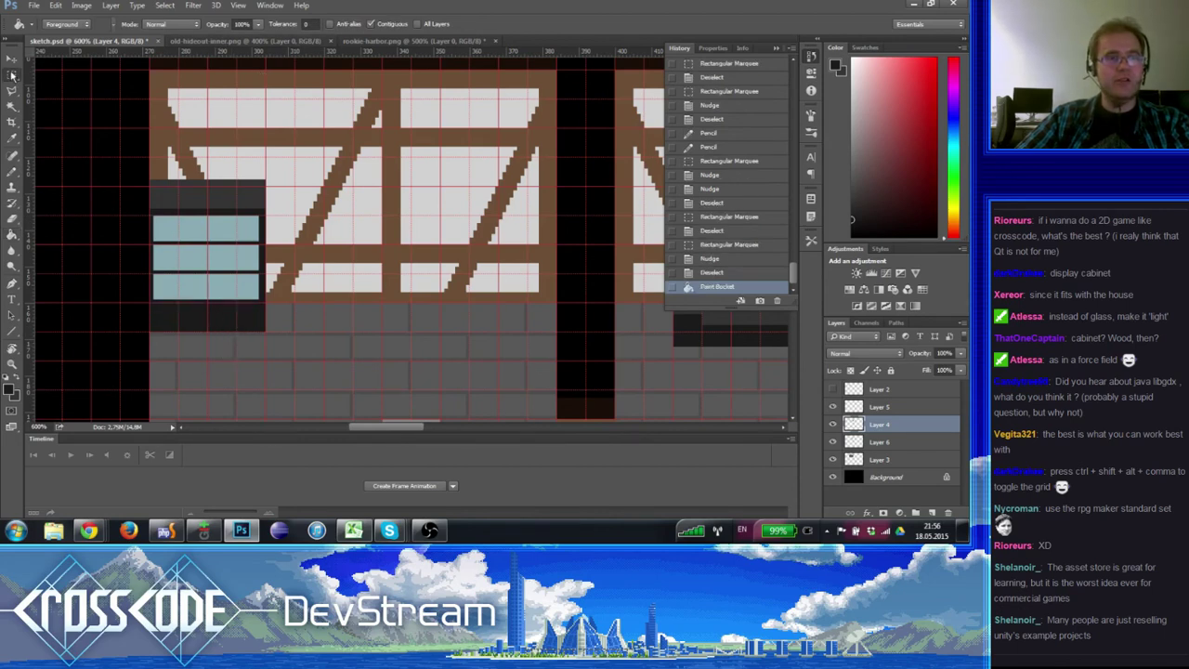
{"action": "left_click_drag", "start_coordinate": [273, 303], "coordinate": [139, 144]}
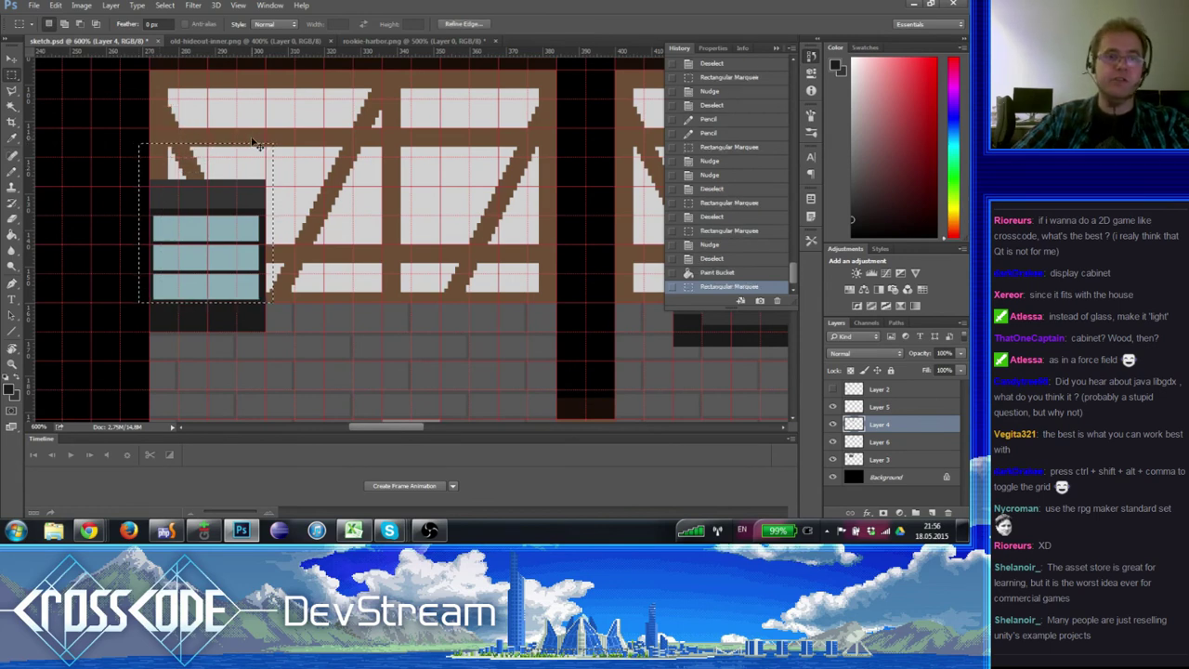
{"action": "key", "text": "ctrl+d"}
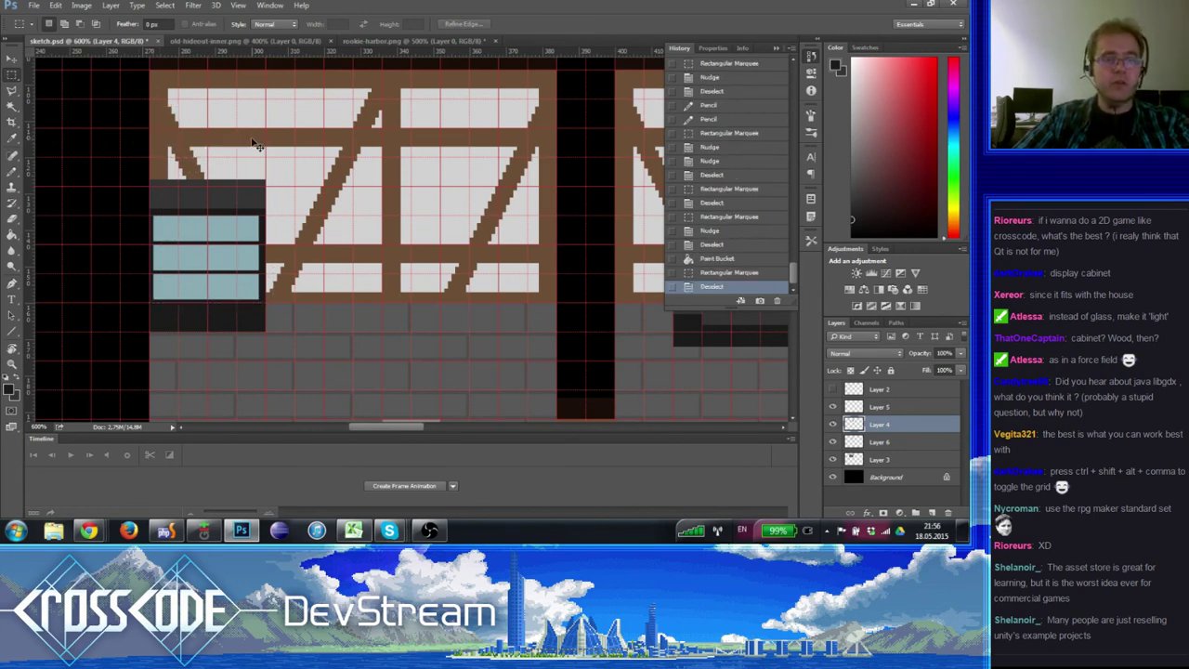
- Select the cabinet's top strip with the uppermost pane and duplicate it about 8 px higher to add a fourth pane
{"action": "left_click", "coordinate": [14, 368]}
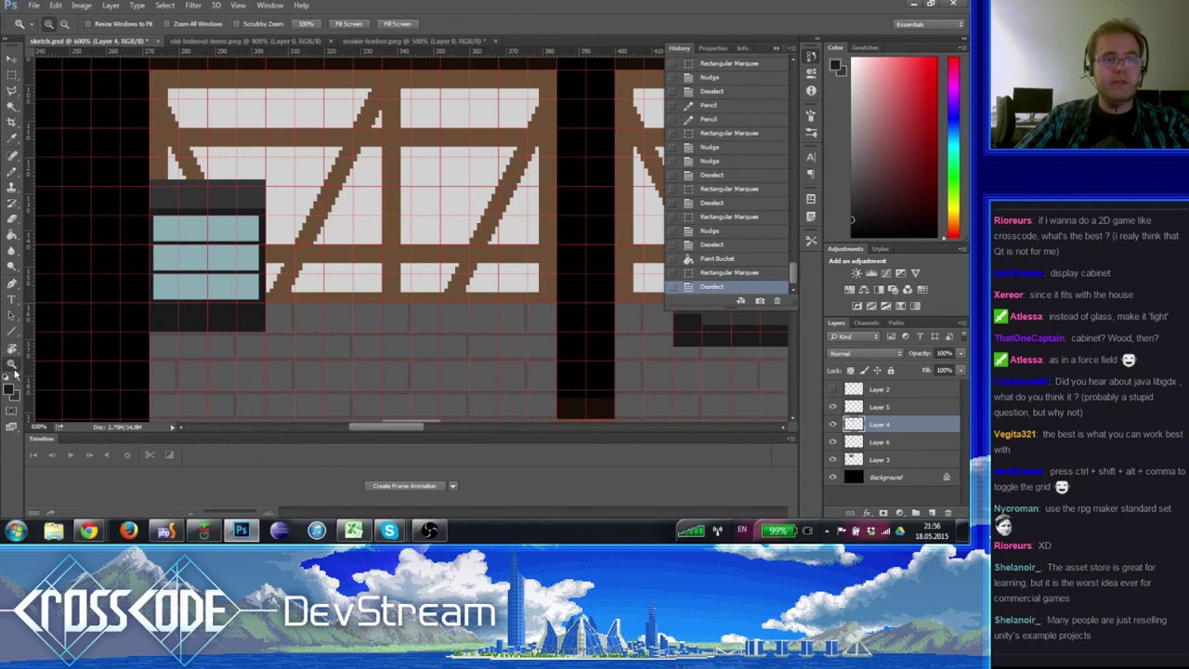
{"action": "left_click", "coordinate": [239, 310]}
{"action": "left_click_drag", "start_coordinate": [271, 359], "coordinate": [228, 334]}
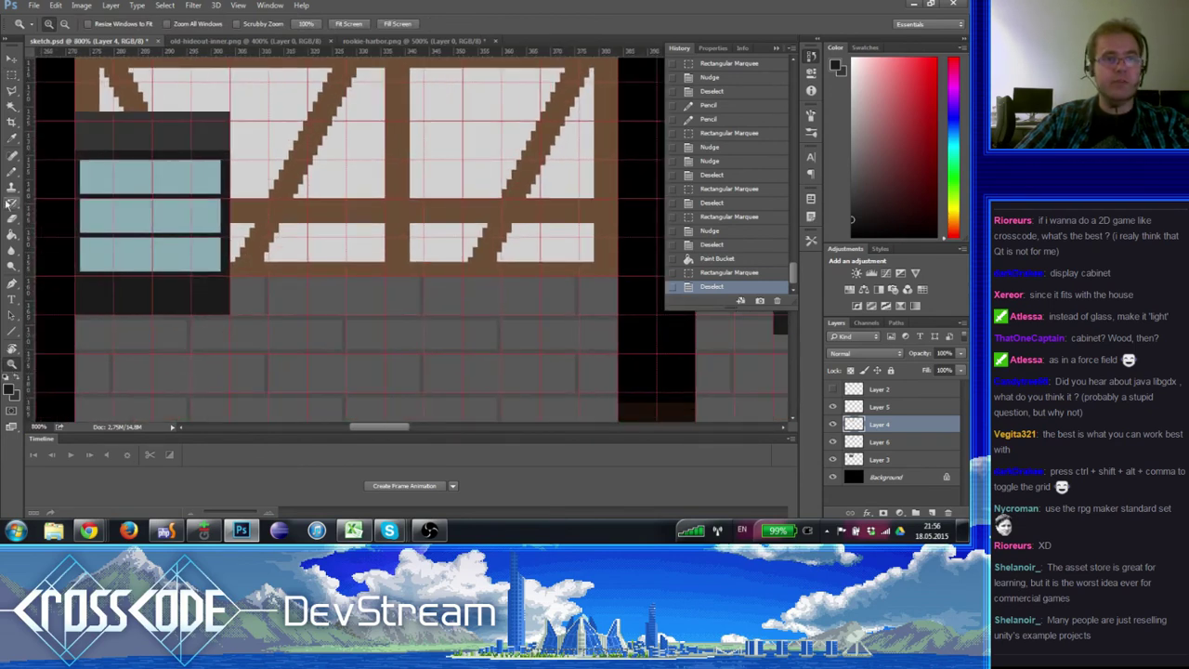
{"action": "left_click", "coordinate": [18, 175]}
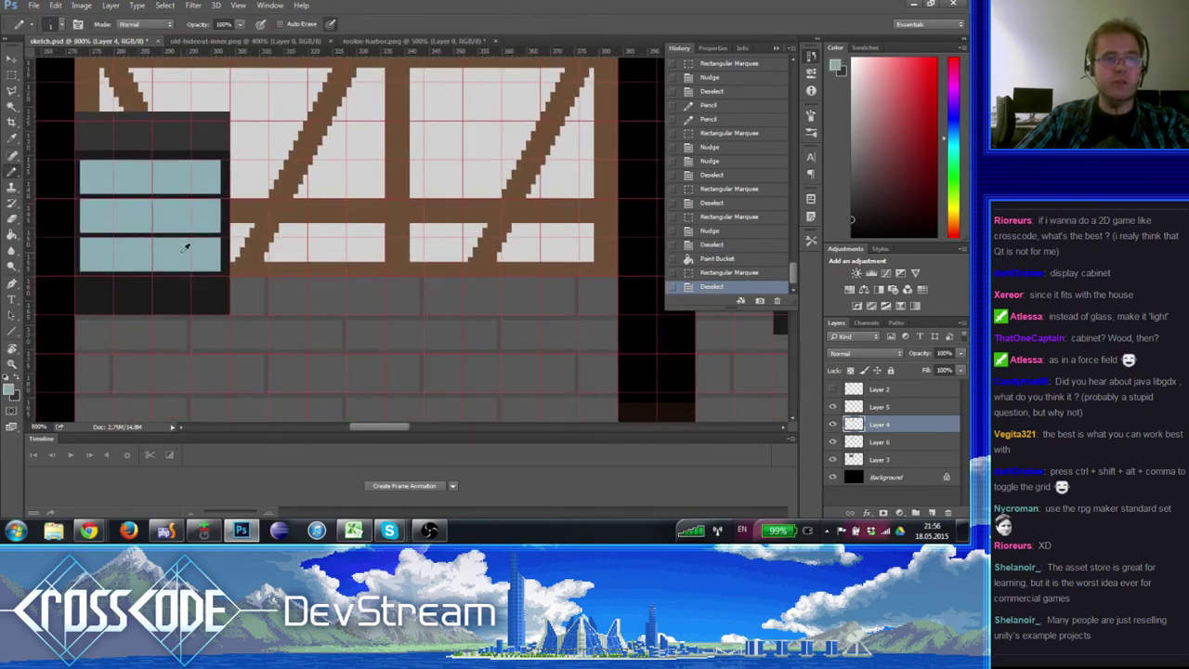
{"action": "key", "text": "m"}
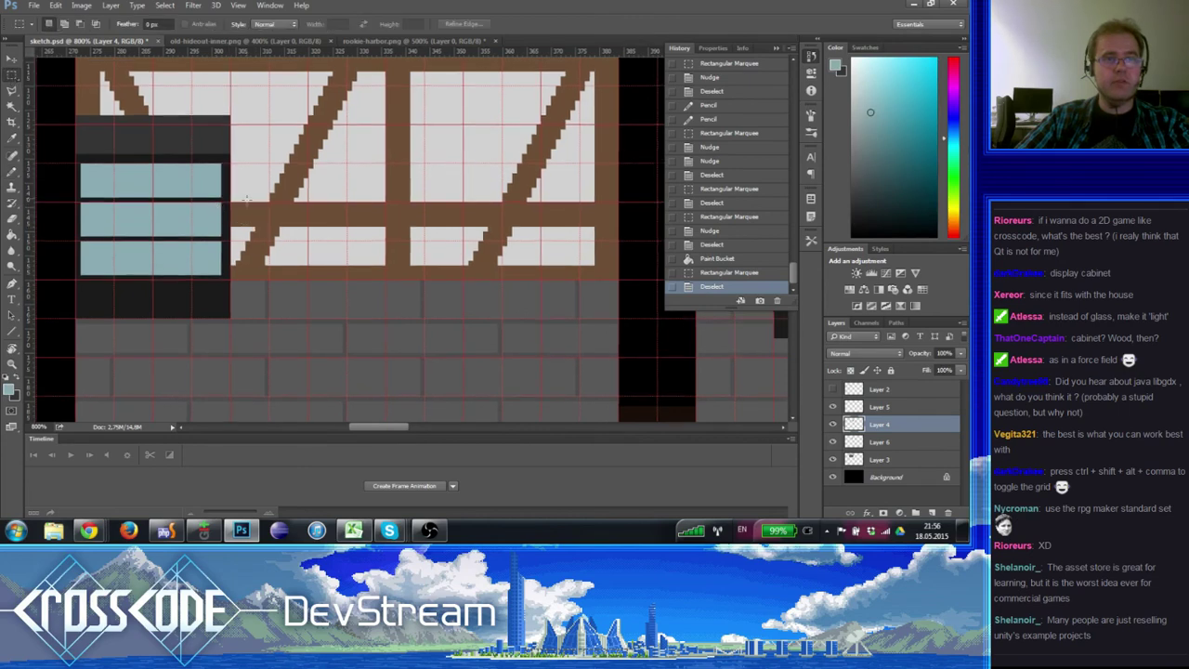
{"action": "left_click_drag", "start_coordinate": [232, 128], "coordinate": [101, 87]}
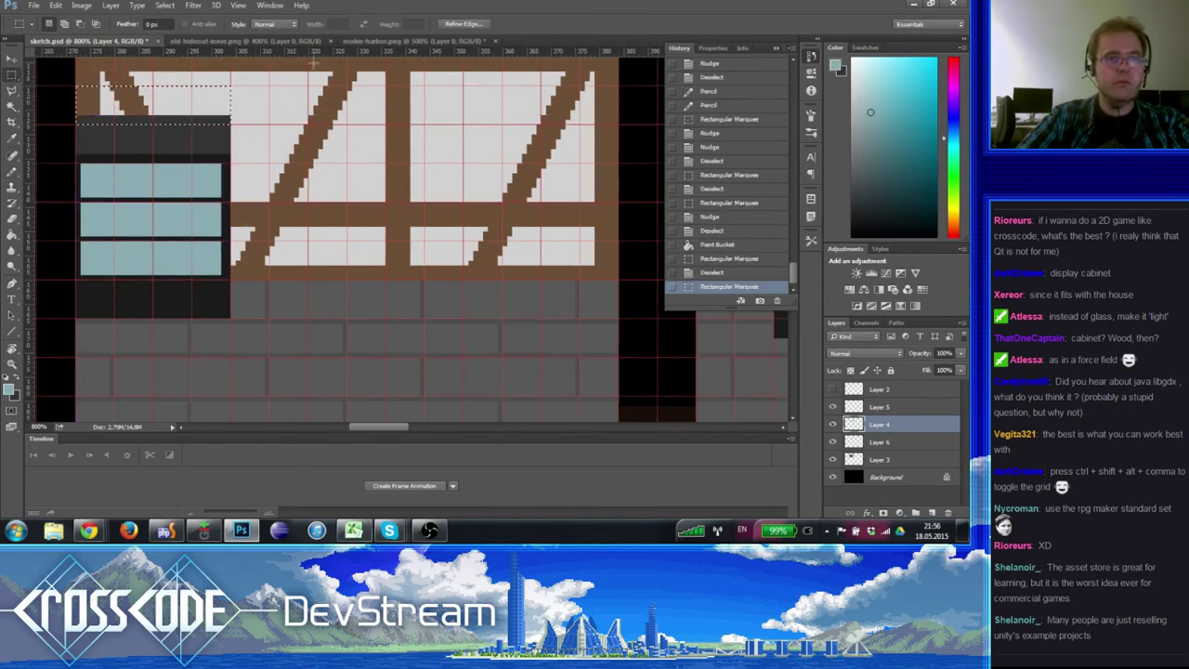
{"action": "key", "text": "ctrl+d"}
{"action": "mouse_move", "coordinate": [249, 176]}
{"action": "left_mouse_down"}
{"action": "mouse_move", "coordinate": [274, 224]}
{"action": "mouse_move", "coordinate": [64, 107]}
{"action": "mouse_move", "coordinate": [107, 119]}
{"action": "left_mouse_up"}
{"action": "left_click_drag", "start_coordinate": [165, 164], "coordinate": [170, 126]}
{"action": "key", "text": "ctrl+d"}
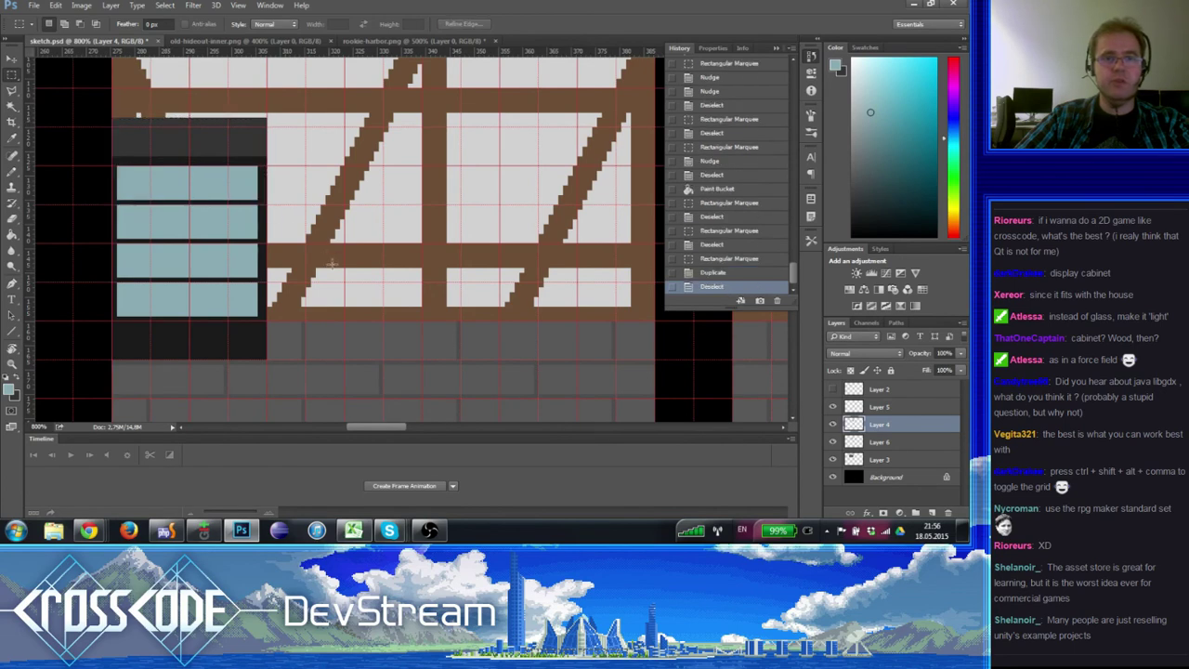
- Examine the cabinet within both rooms without the grid, and show the grid again over the right room's back wall
{"action": "left_click_drag", "start_coordinate": [315, 242], "coordinate": [300, 202]}
{"action": "left_click", "coordinate": [11, 363]}
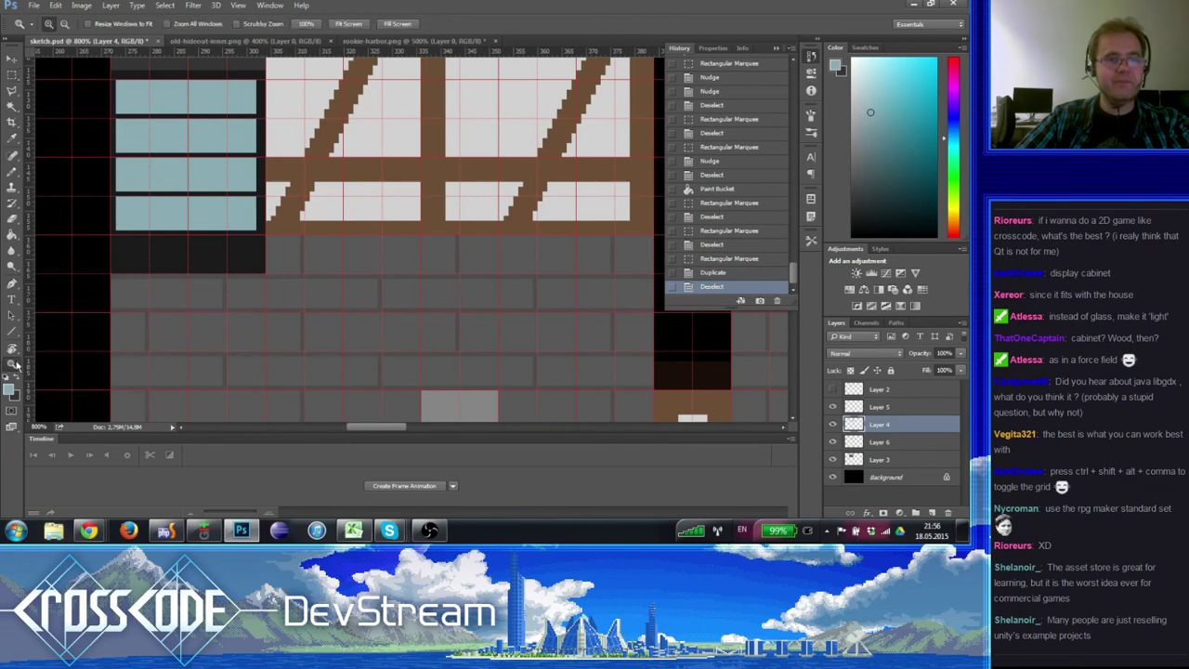
{"action": "left_click", "coordinate": [233, 307], "text": "alt"}
{"action": "key", "text": "ctrl+apostrophe"}
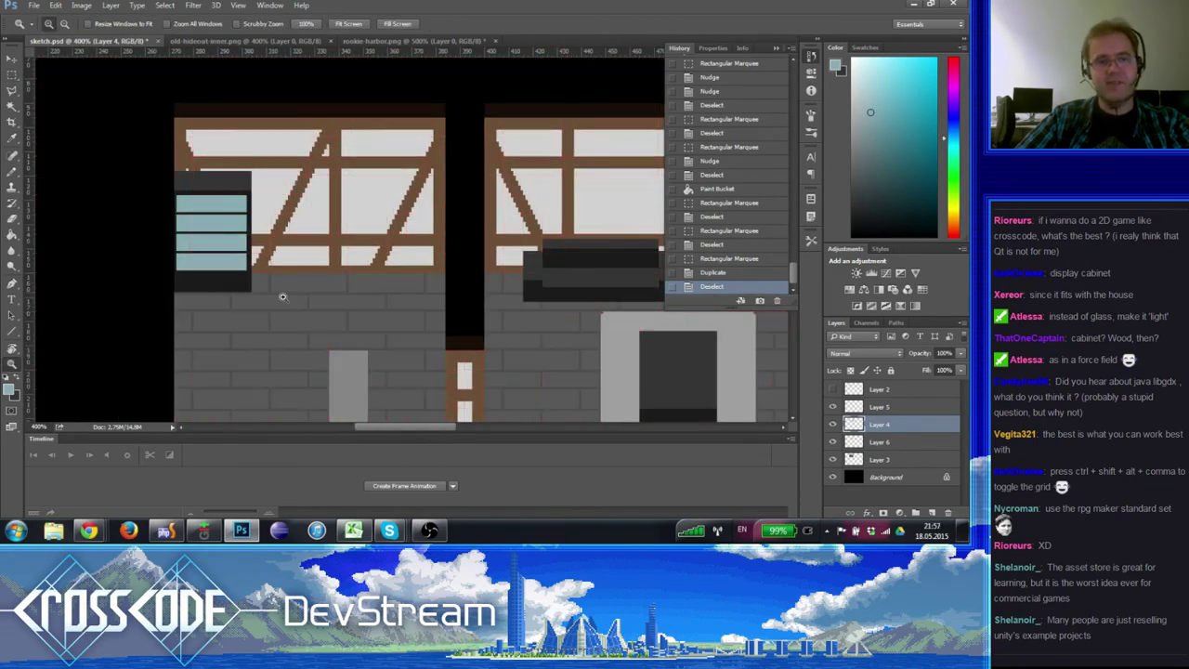
{"action": "left_click", "coordinate": [216, 290], "text": "alt"}
{"action": "left_click_drag", "start_coordinate": [215, 296], "coordinate": [281, 264]}
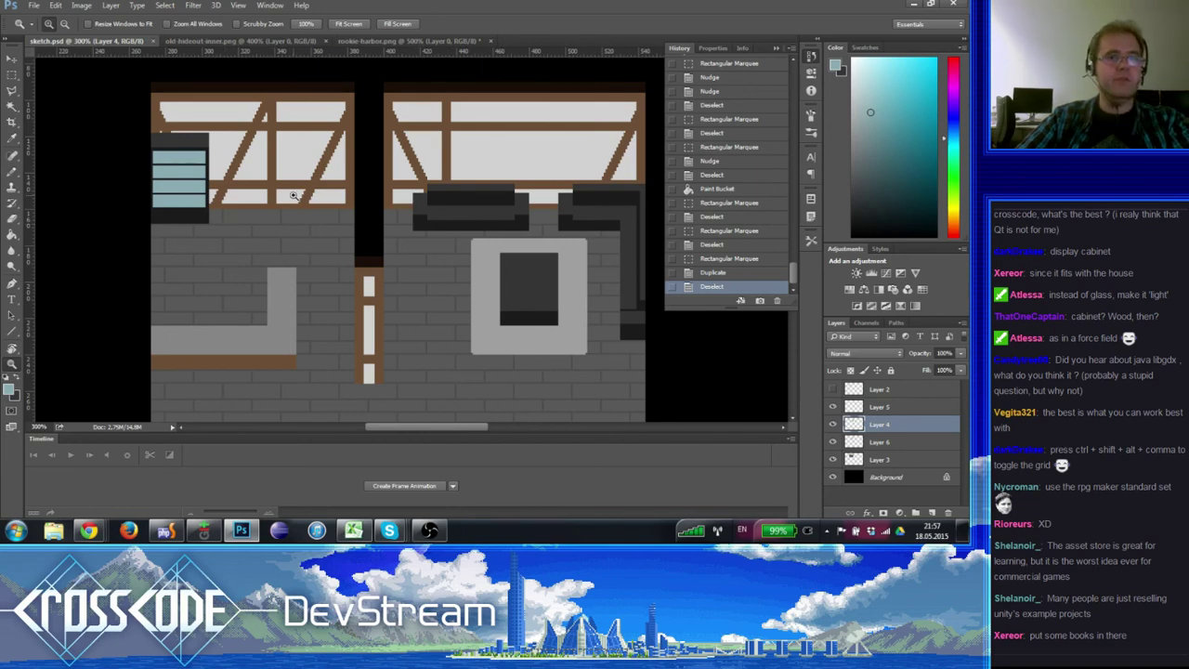
{"action": "left_click", "coordinate": [318, 233]}
{"action": "left_click_drag", "start_coordinate": [318, 233], "coordinate": [186, 241]}
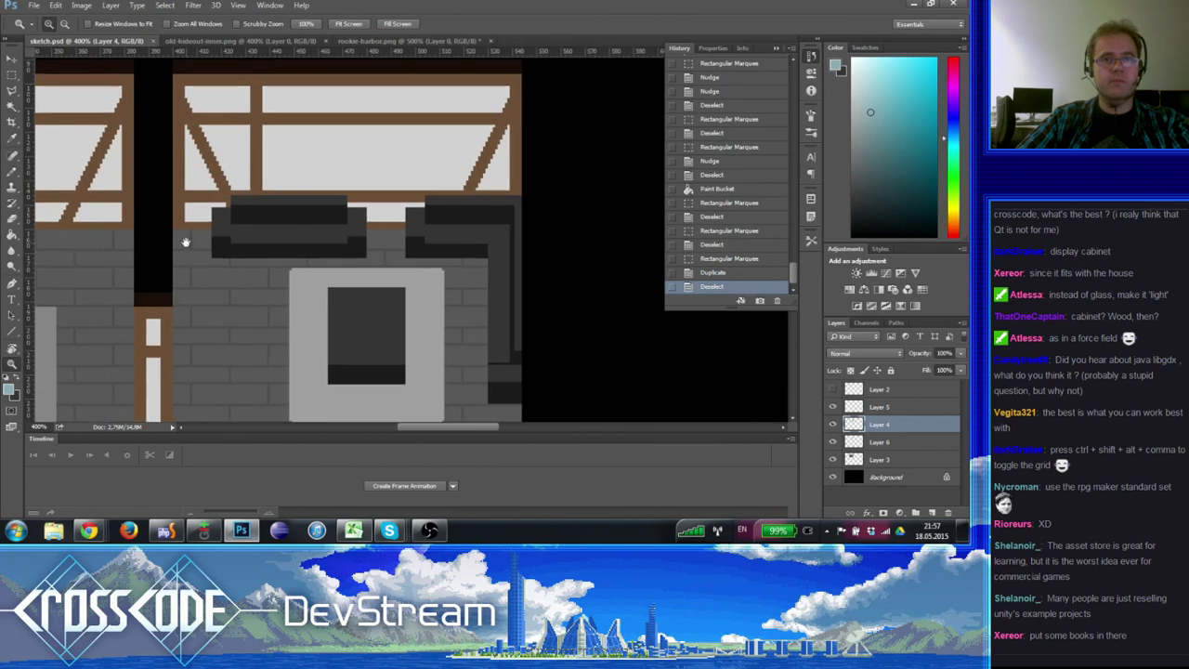
{"action": "left_click", "coordinate": [358, 189]}
{"action": "key", "text": "m"}
{"action": "key", "text": "ctrl+apostrophe"}
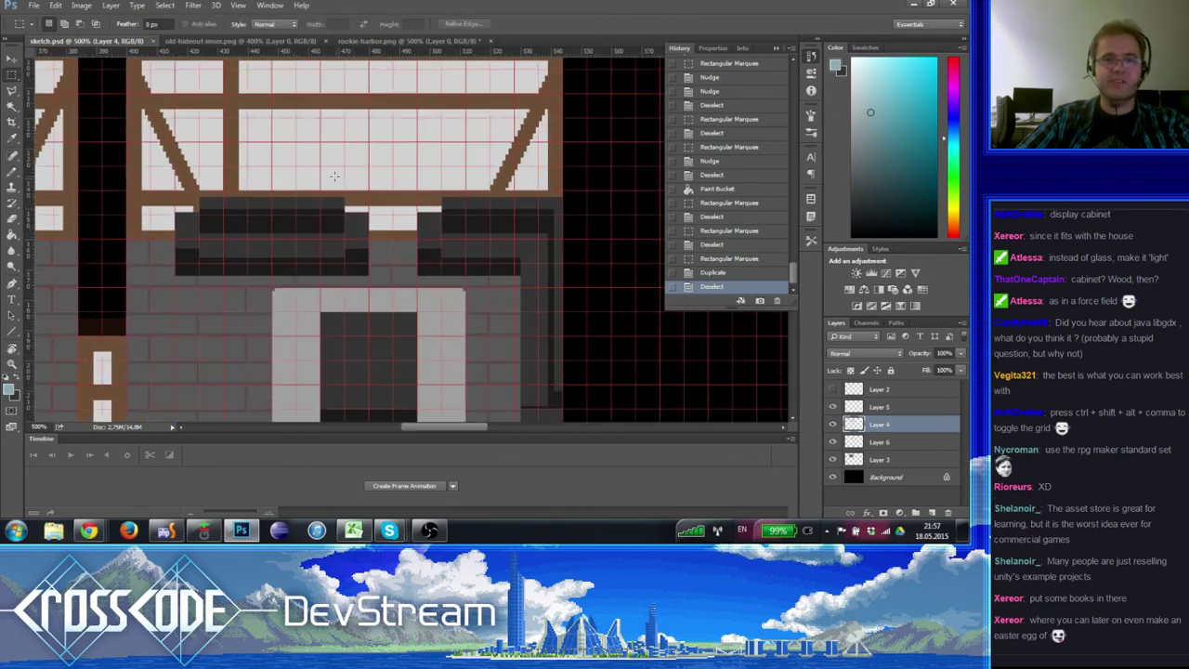
{"action": "left_click_drag", "start_coordinate": [321, 165], "coordinate": [338, 214]}
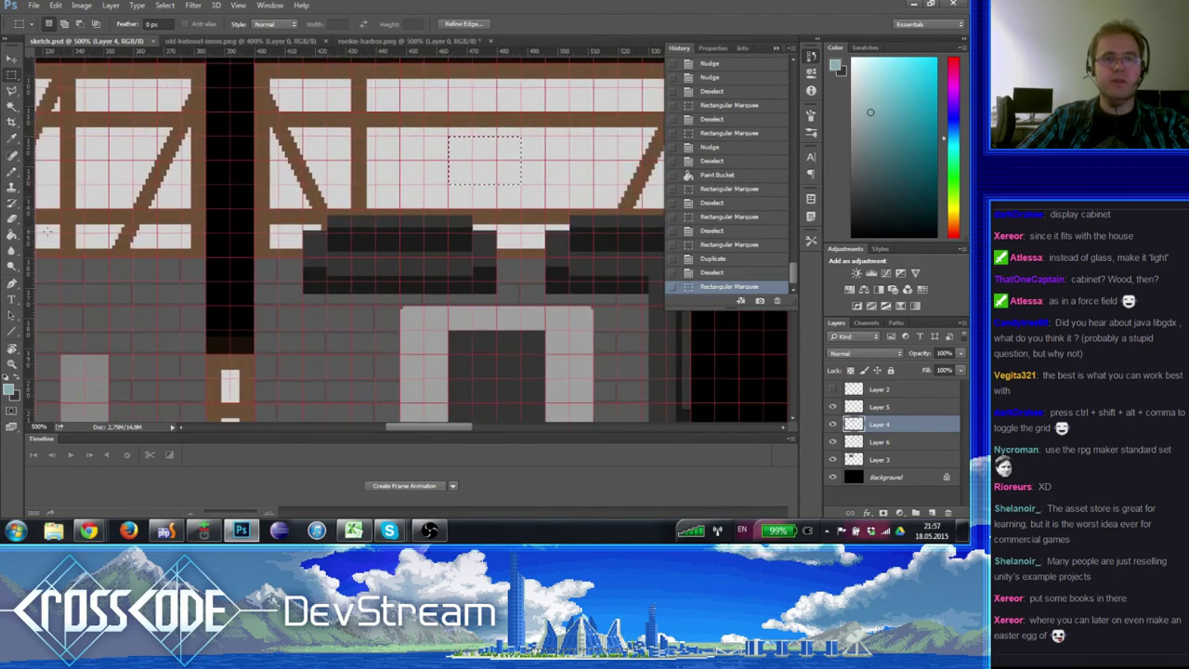
{"action": "left_click", "coordinate": [10, 245]}
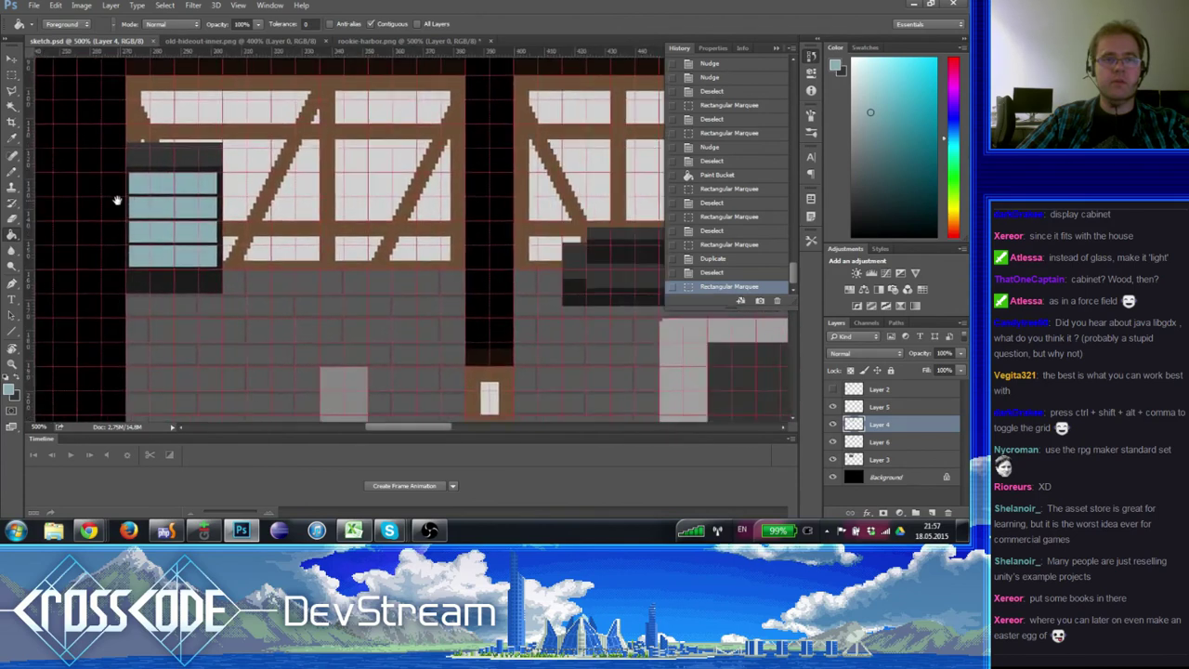
{"action": "mouse_move", "coordinate": [140, 202]}
{"action": "left_mouse_down"}
{"action": "mouse_move", "coordinate": [284, 220]}
{"action": "mouse_move", "coordinate": [151, 218]}
{"action": "left_mouse_up"}
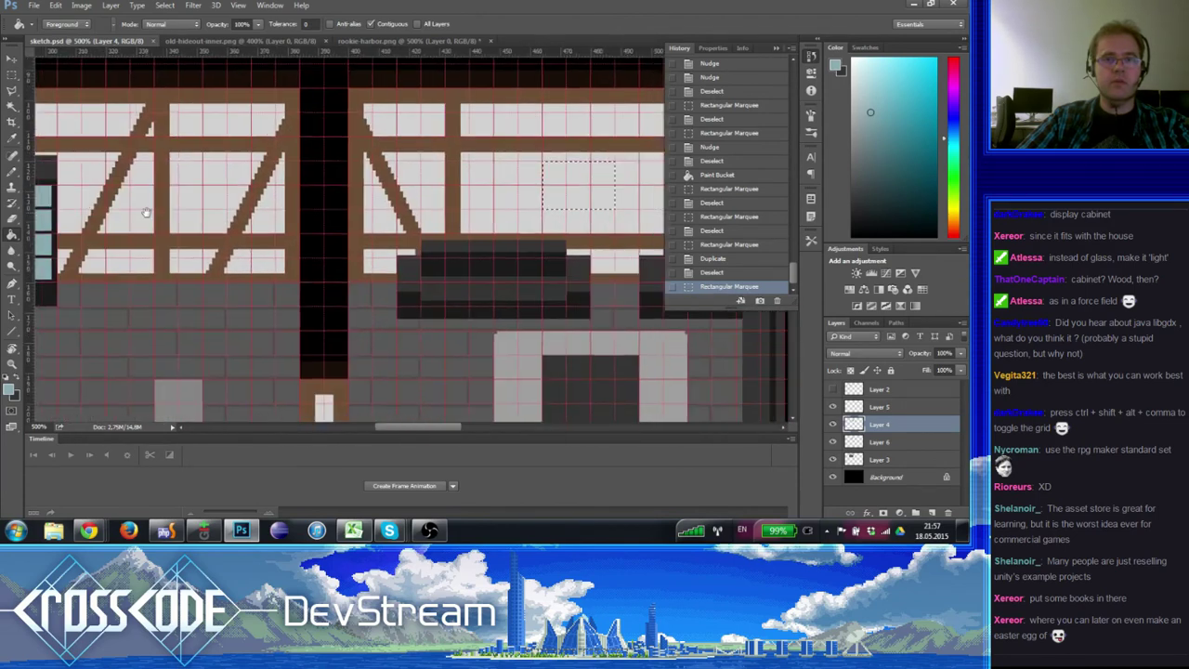
{"action": "left_click_drag", "start_coordinate": [371, 215], "coordinate": [341, 158]}
{"action": "key", "text": "ctrl+d"}
- Select a rectangle about 32 × 8 px on the wall above the right room's sofa and fill it with a lightened beam brown, RGB 163, 132, 106
{"action": "left_click", "coordinate": [12, 74]}
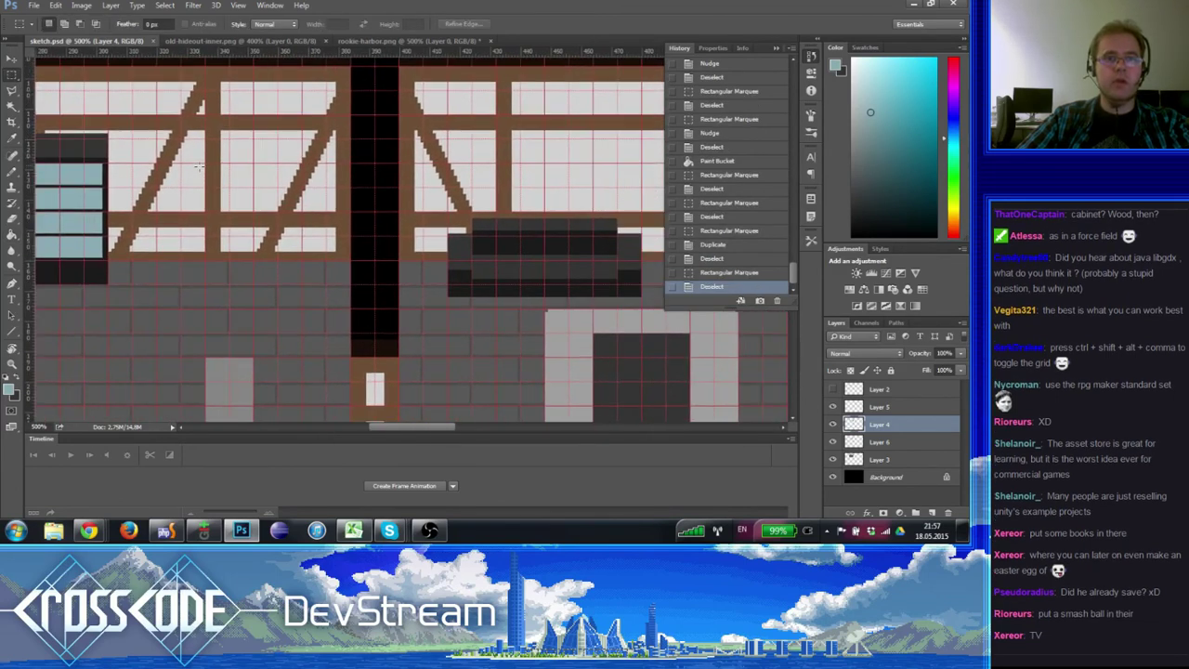
{"action": "left_click_drag", "start_coordinate": [206, 164], "coordinate": [464, 171]}
{"action": "left_click", "coordinate": [13, 235]}
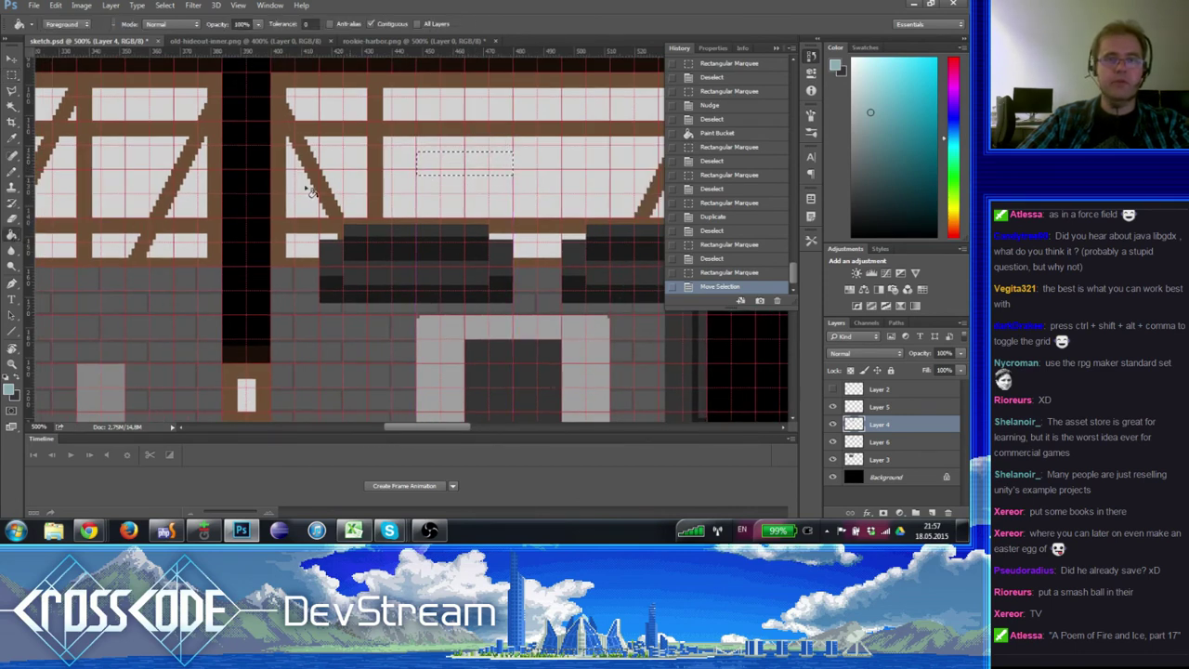
{"action": "left_click", "coordinate": [406, 129], "text": "alt"}
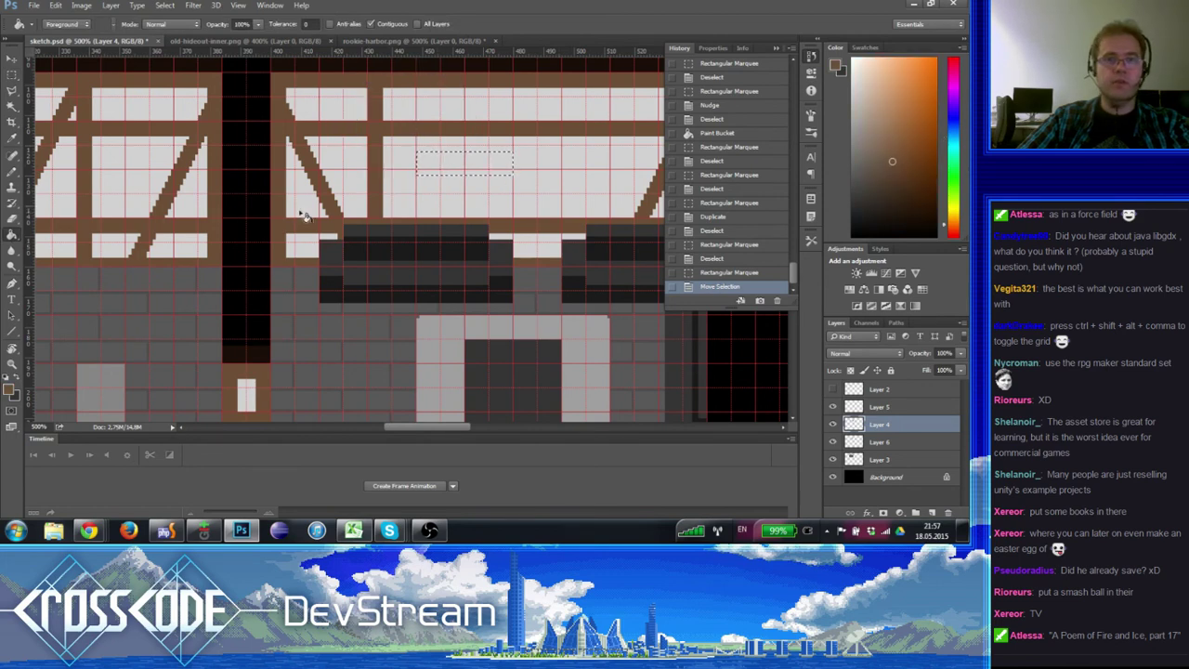
{"action": "key", "text": "i"}
{"action": "left_click", "coordinate": [11, 391]}
{"action": "left_click_drag", "start_coordinate": [287, 328], "coordinate": [264, 296]}
{"action": "left_click", "coordinate": [488, 234]}
{"action": "key", "text": "g"}
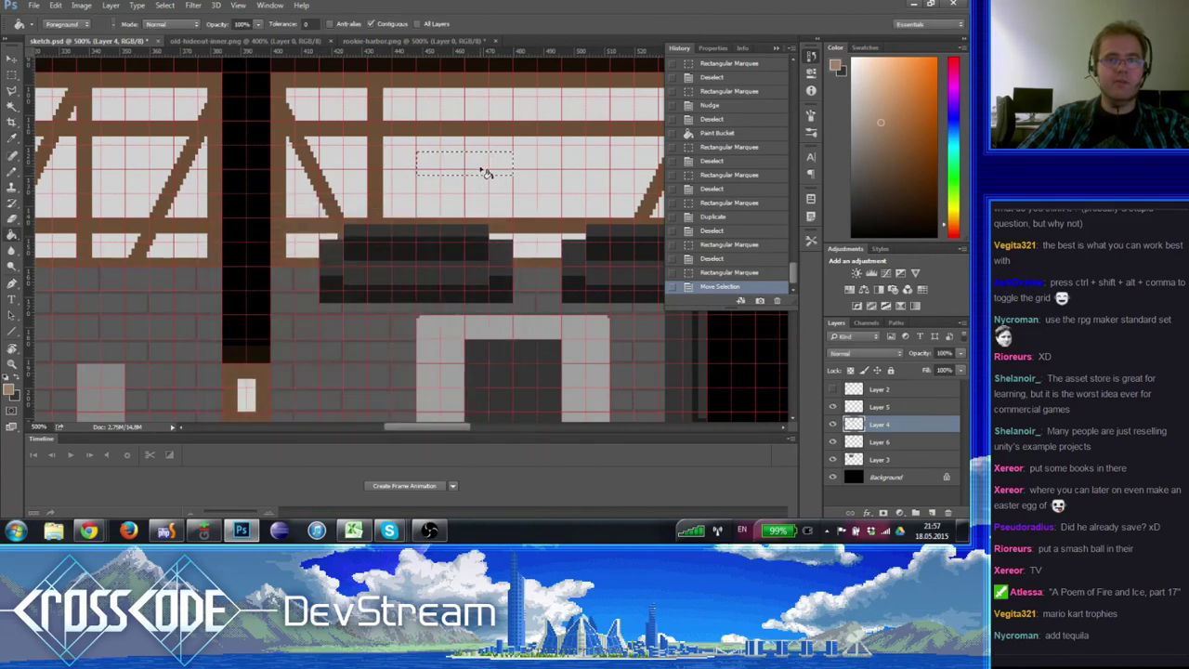
{"action": "left_click", "coordinate": [483, 167]}
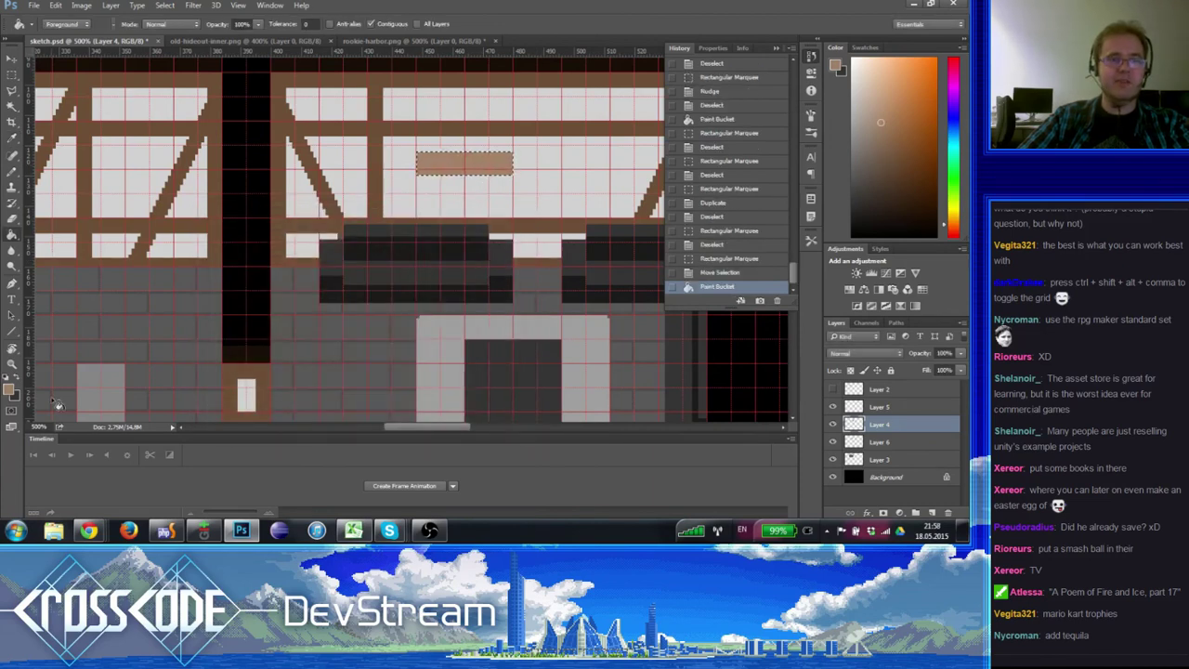
- Set the foreground colour's hue to 40° (#a3906a) and refill the rectangle above the sofa with it
{"action": "left_click", "coordinate": [9, 392]}
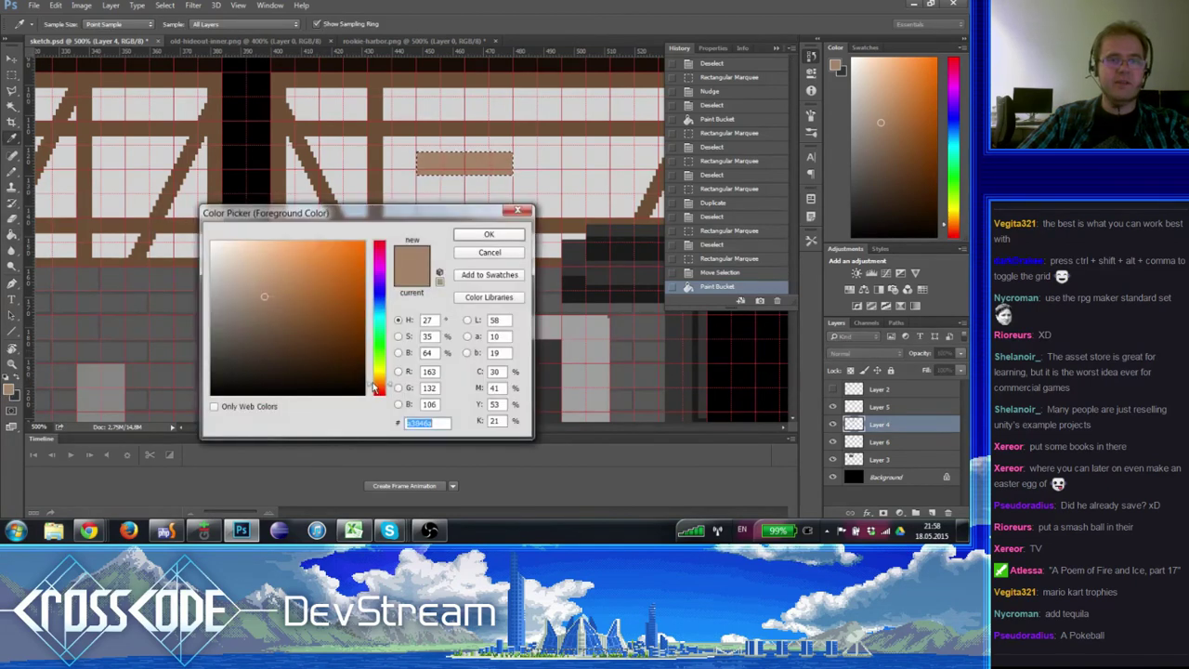
{"action": "left_click_drag", "start_coordinate": [374, 389], "coordinate": [380, 383]}
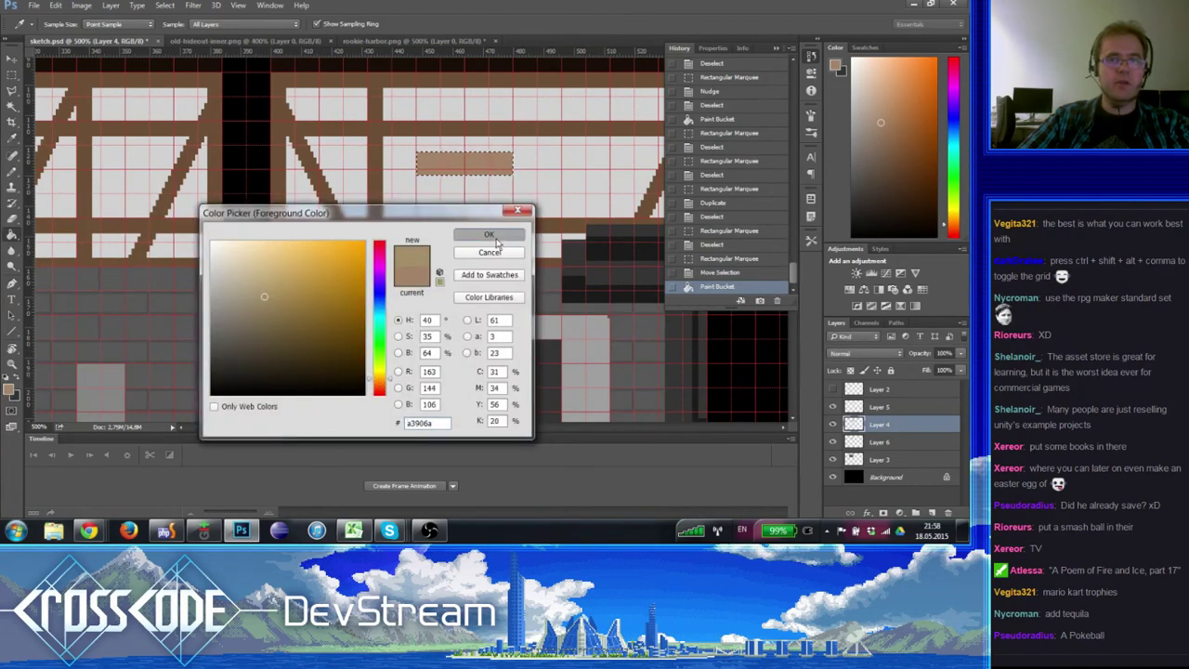
{"action": "left_click", "coordinate": [492, 233]}
{"action": "left_click", "coordinate": [479, 166]}
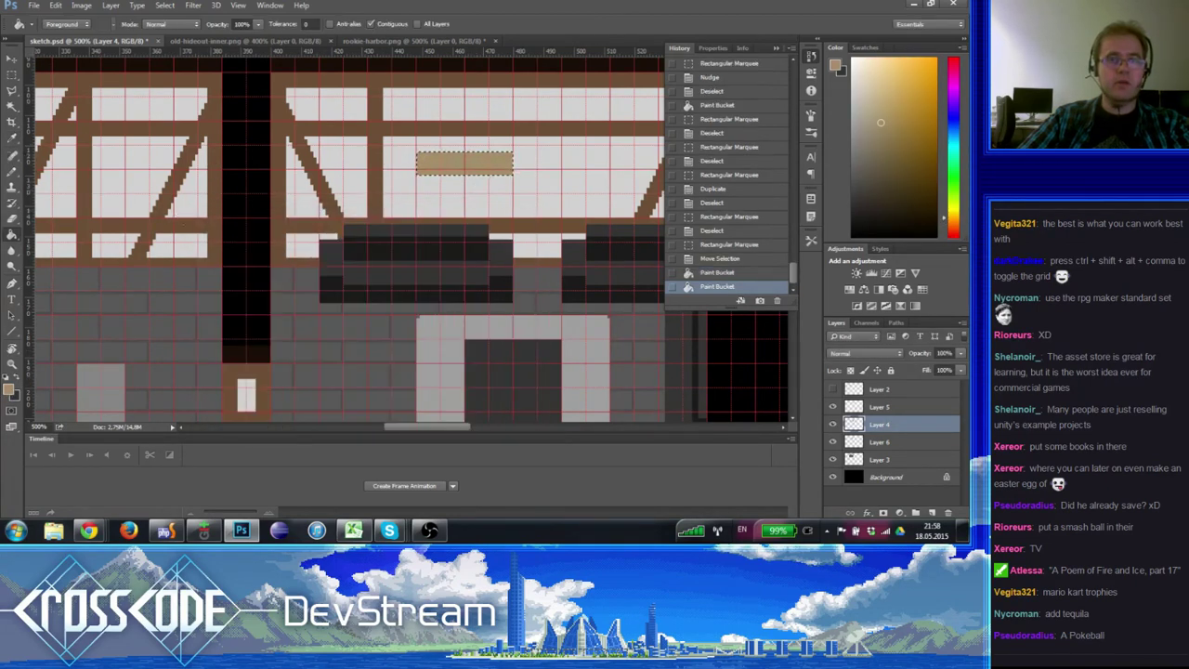
- Fill a strip about 32 × 2 px along the lower edge of the rectangle above the sofa with the sampled beam brown
{"action": "left_click", "coordinate": [11, 89]}
{"action": "left_click", "coordinate": [420, 184]}
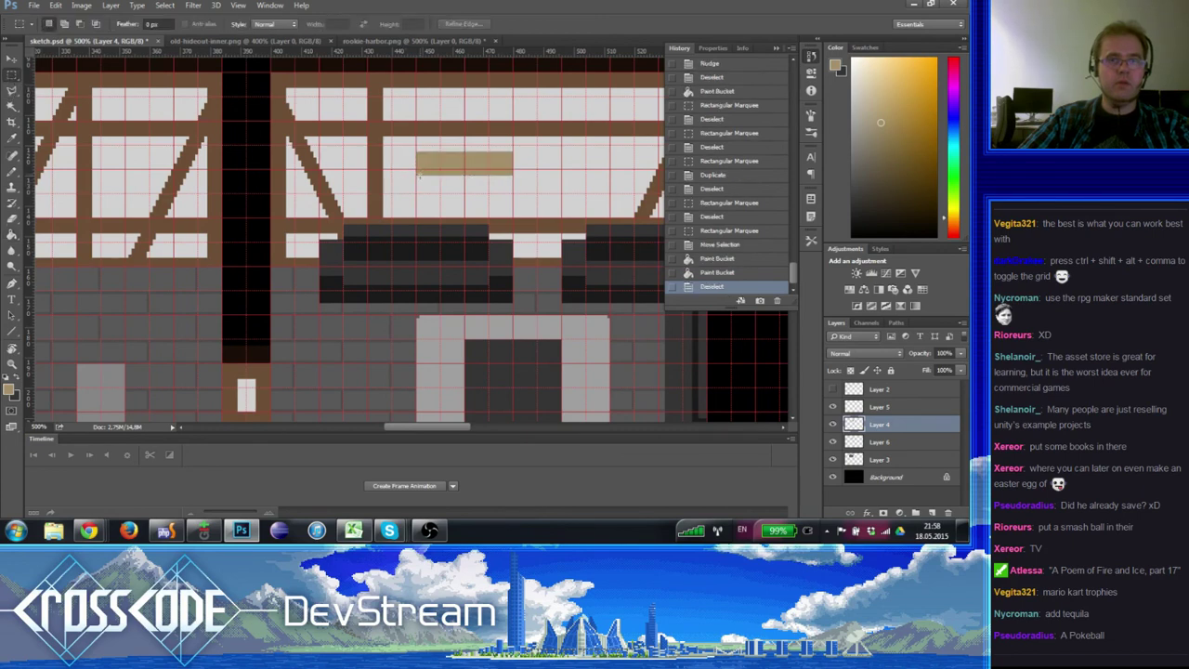
{"action": "left_click_drag", "start_coordinate": [509, 180], "coordinate": [509, 181]}
{"action": "left_click", "coordinate": [12, 247]}
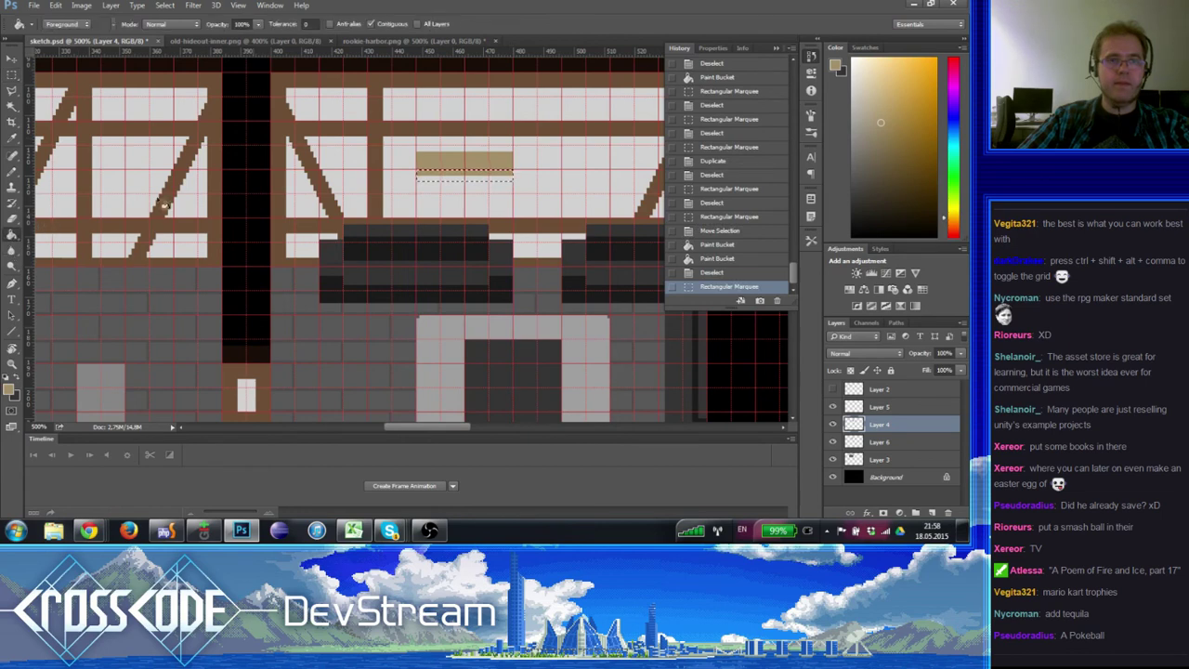
{"action": "left_click", "coordinate": [436, 127], "text": "alt"}
{"action": "left_click", "coordinate": [466, 183]}
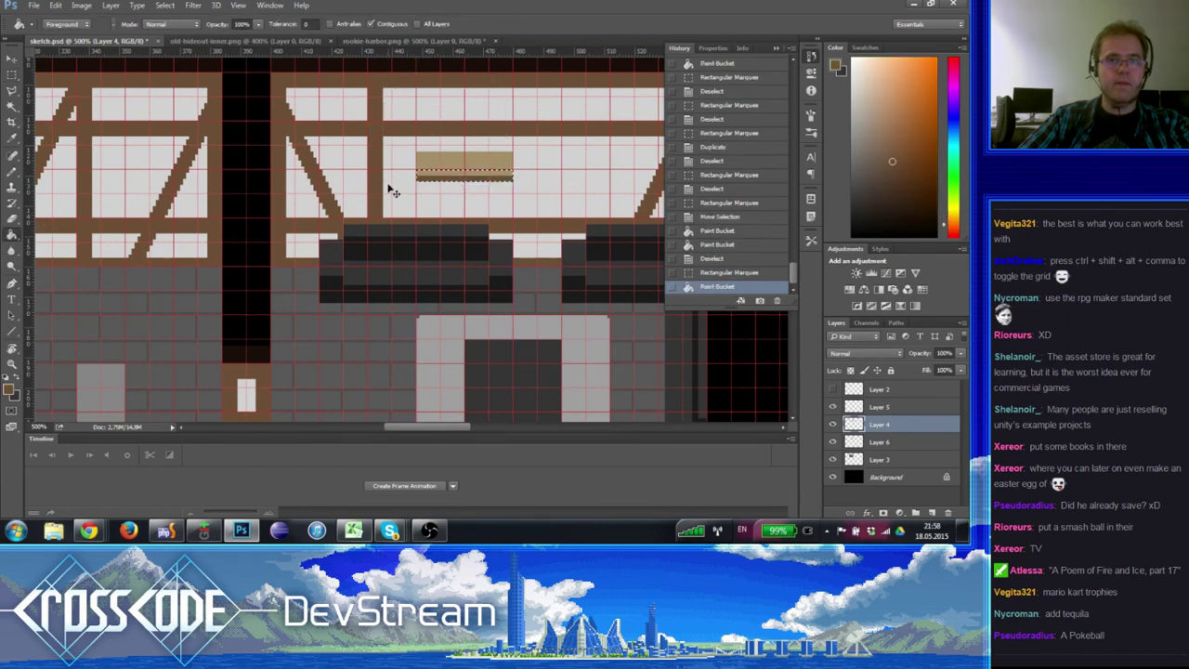
{"action": "key", "text": "ctrl+d"}
- Check the wall shelf without the grid, and move its lower part with the brown edge up about 2 px to make it thinner
{"action": "left_click_drag", "start_coordinate": [455, 255], "coordinate": [307, 253]}
{"action": "left_click", "coordinate": [13, 363]}
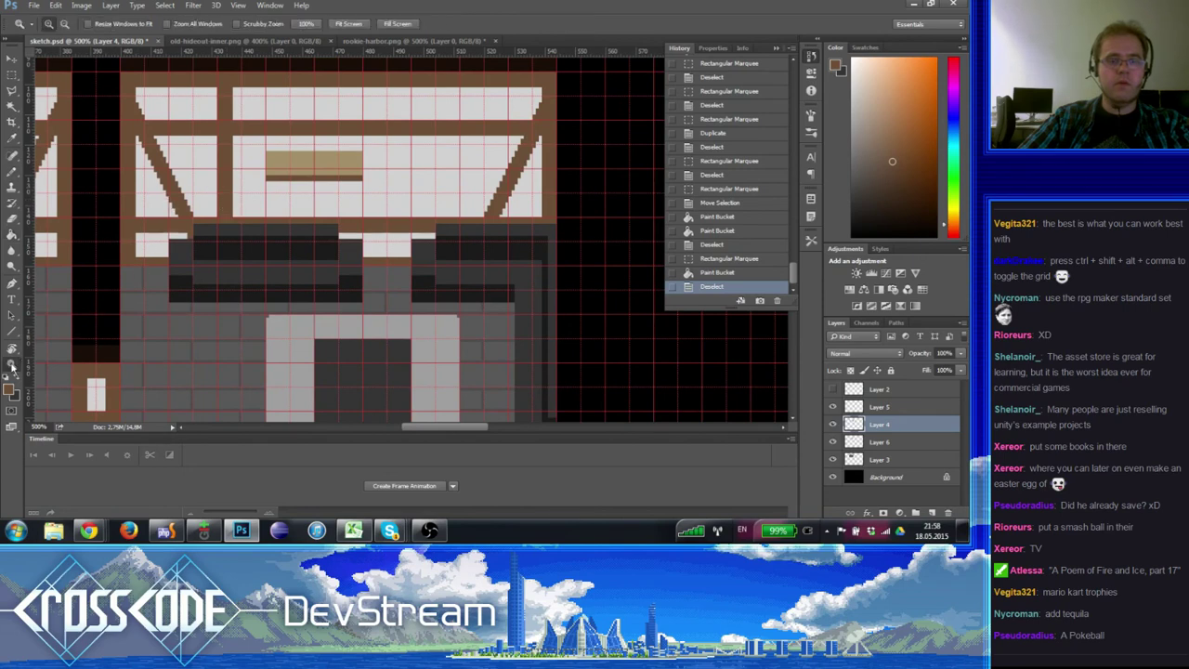
{"action": "key", "text": "ctrl+apostrophe"}
{"action": "scroll", "coordinate": [294, 193], "scroll_direction": "down", "scroll_amount": 2}
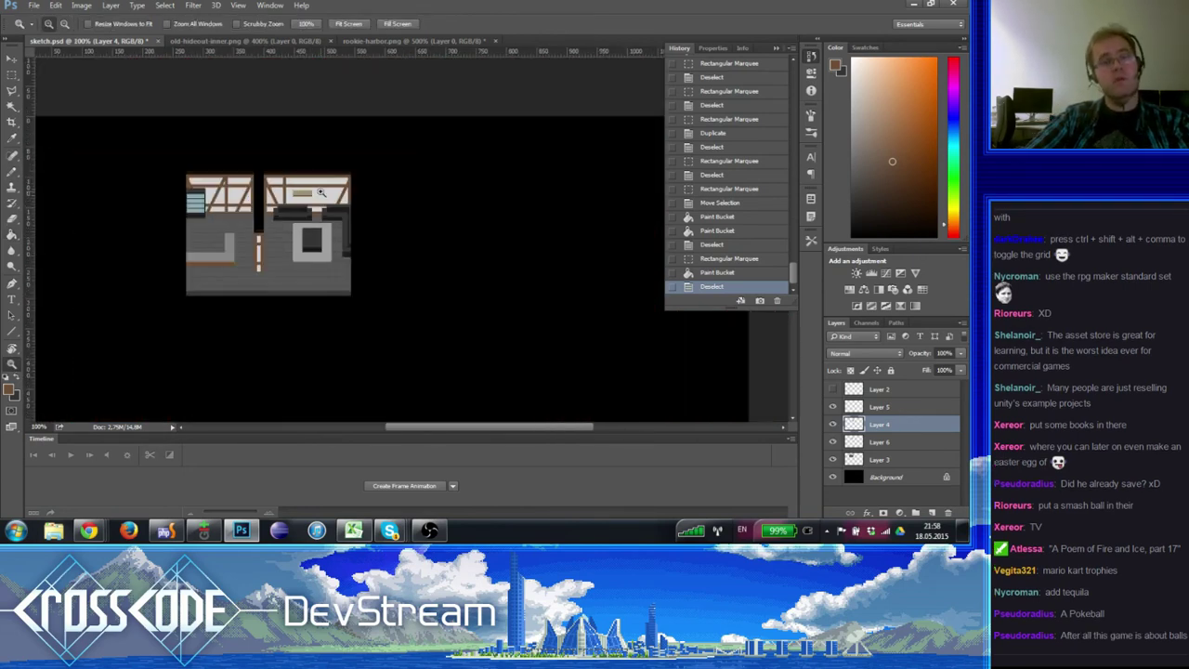
{"action": "scroll", "coordinate": [293, 199], "scroll_direction": "up", "scroll_amount": 5}
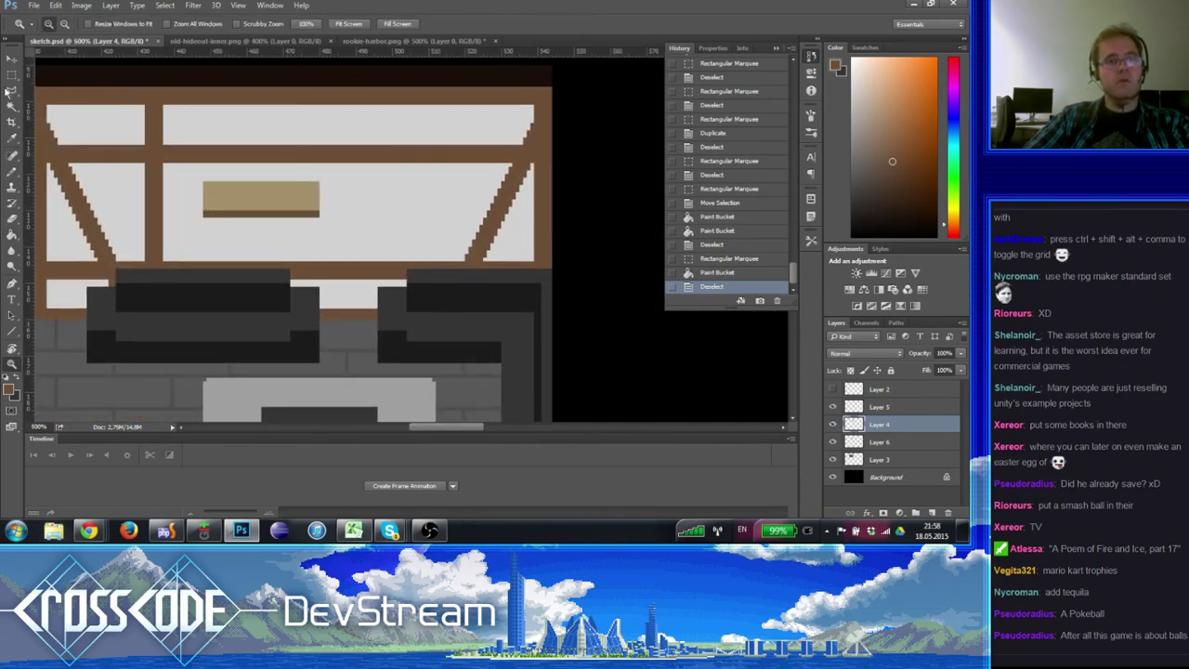
{"action": "left_click", "coordinate": [12, 74]}
{"action": "key", "text": "ctrl+apostrophe"}
{"action": "key", "text": "ctrl+apostrophe"}
{"action": "key", "text": "ctrl+apostrophe"}
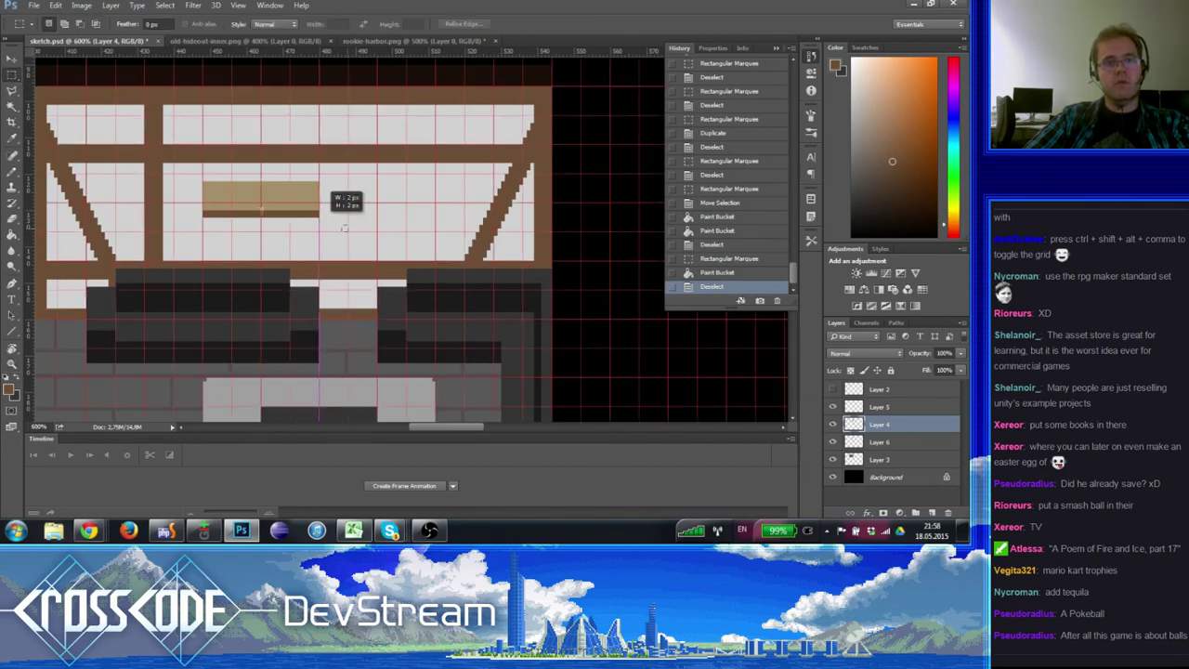
{"action": "left_click_drag", "start_coordinate": [349, 204], "coordinate": [185, 230]}
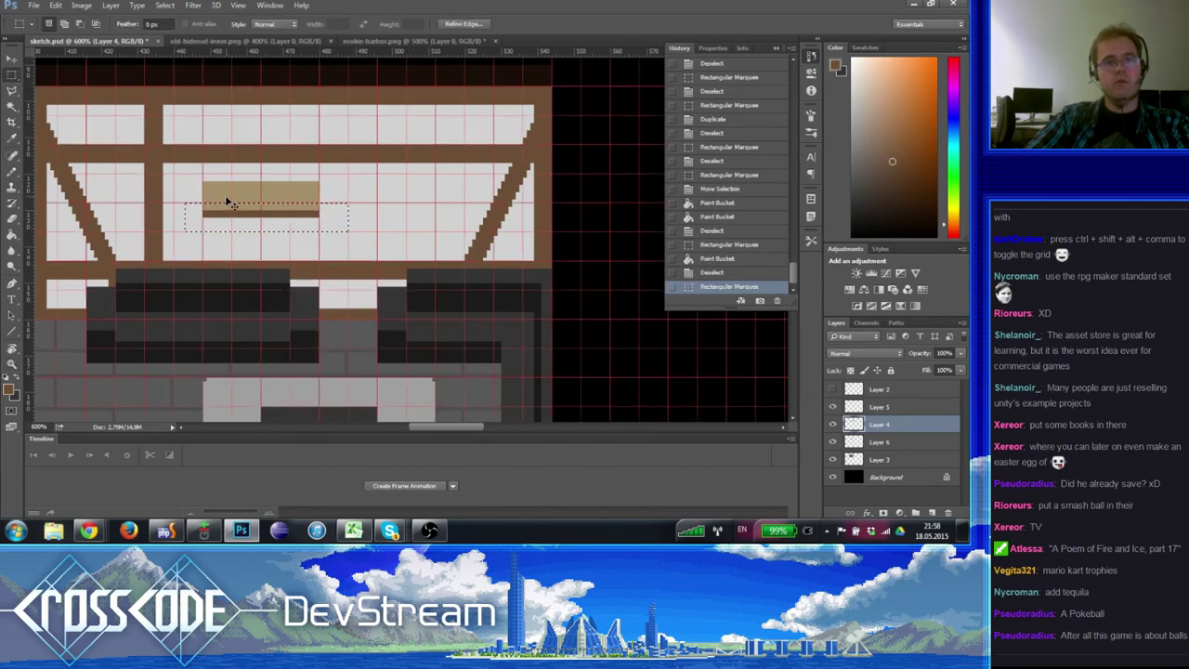
{"action": "key", "text": "ctrl+Up"}
{"action": "key", "text": "ctrl+d"}
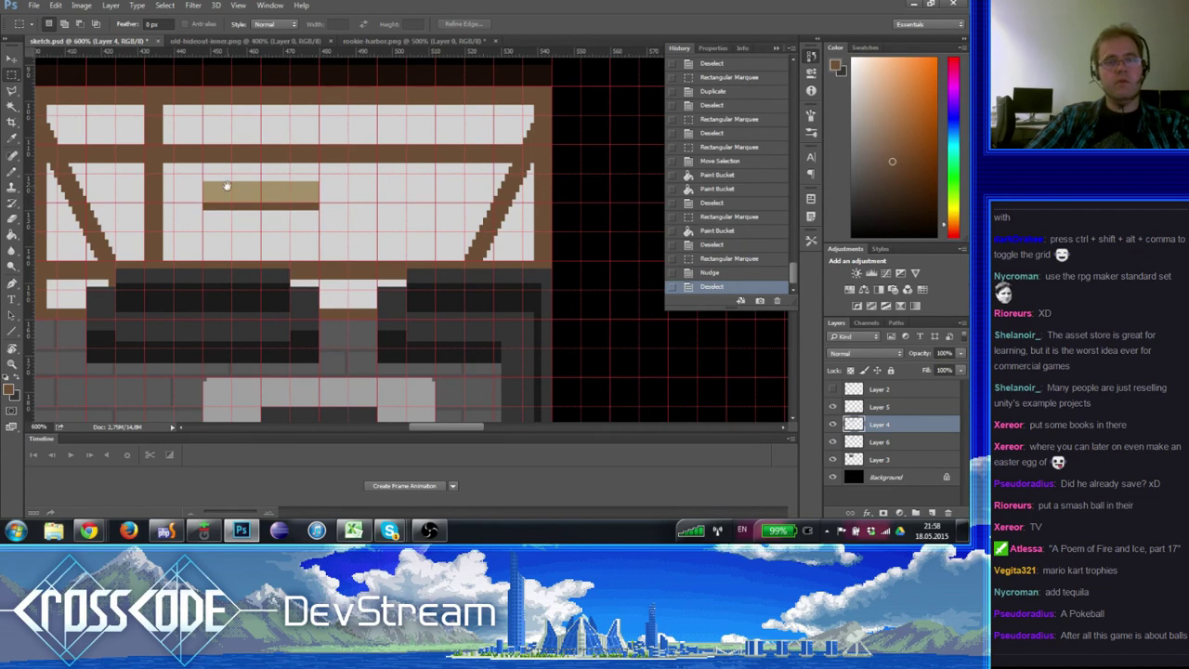
- Examine the thinner wall shelf up close and within the right room, with and without the grid
{"action": "left_click_drag", "start_coordinate": [90, 166], "coordinate": [211, 171]}
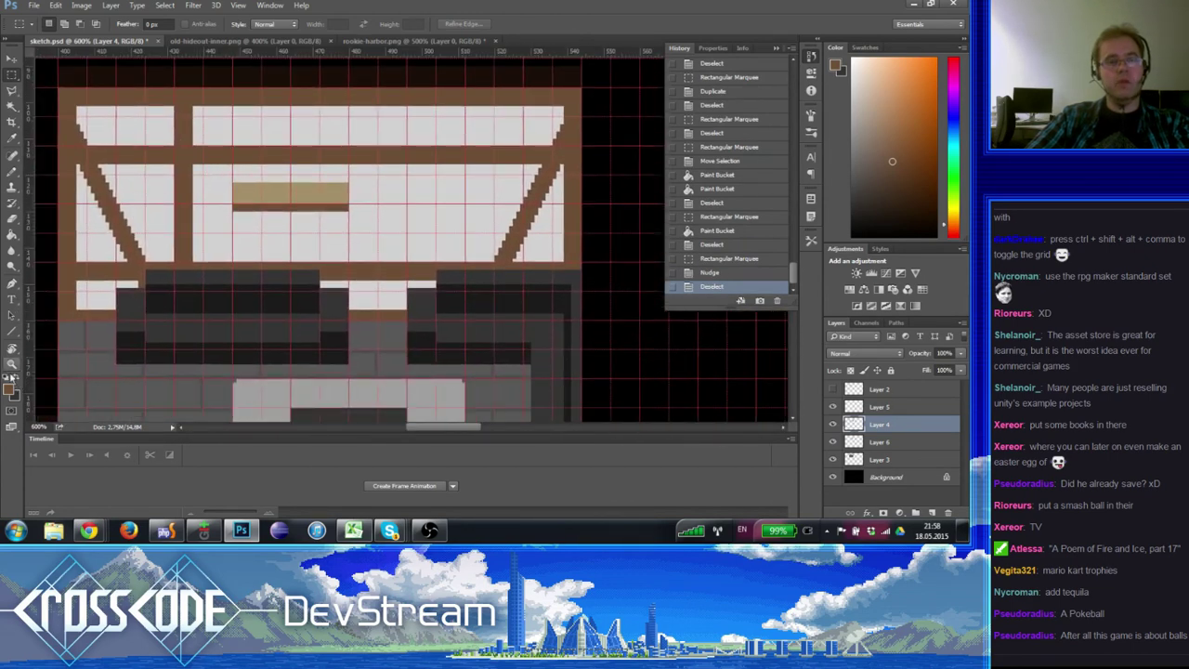
{"action": "left_click", "coordinate": [12, 366]}
{"action": "left_click", "coordinate": [201, 255], "text": "alt"}
{"action": "left_click", "coordinate": [201, 256], "text": "alt"}
{"action": "left_click", "coordinate": [201, 256], "text": "alt"}
{"action": "key", "text": "ctrl+apostrophe"}
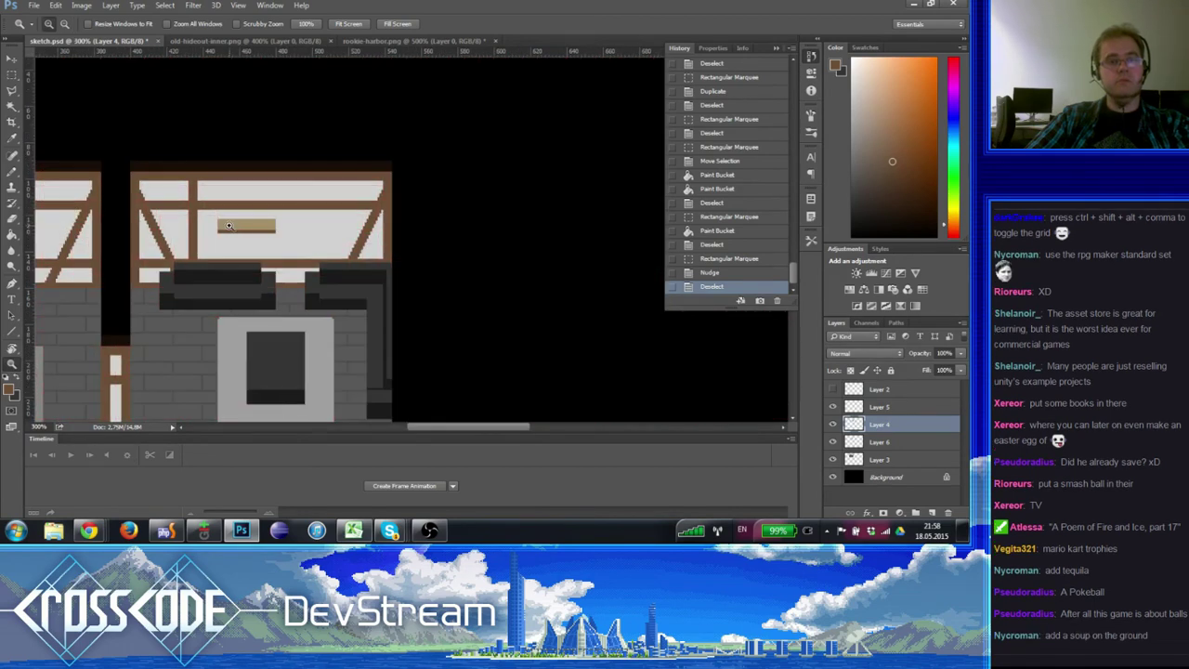
{"action": "left_click_drag", "start_coordinate": [228, 226], "coordinate": [100, 229]}
{"action": "left_click", "coordinate": [329, 220]}
{"action": "left_click", "coordinate": [323, 222]}
{"action": "key", "text": "ctrl+apostrophe"}
{"action": "left_click", "coordinate": [109, 237]}
{"action": "left_click_drag", "start_coordinate": [102, 230], "coordinate": [136, 278]}
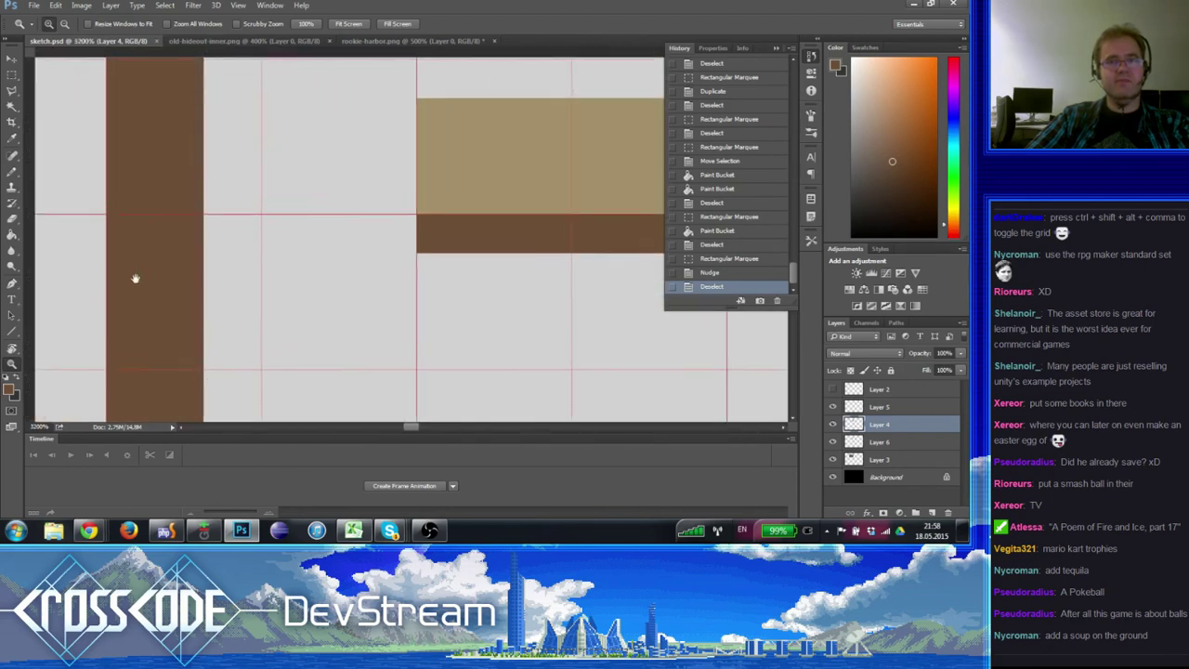
{"action": "scroll", "coordinate": [279, 276], "scroll_direction": "down", "scroll_amount": 7}
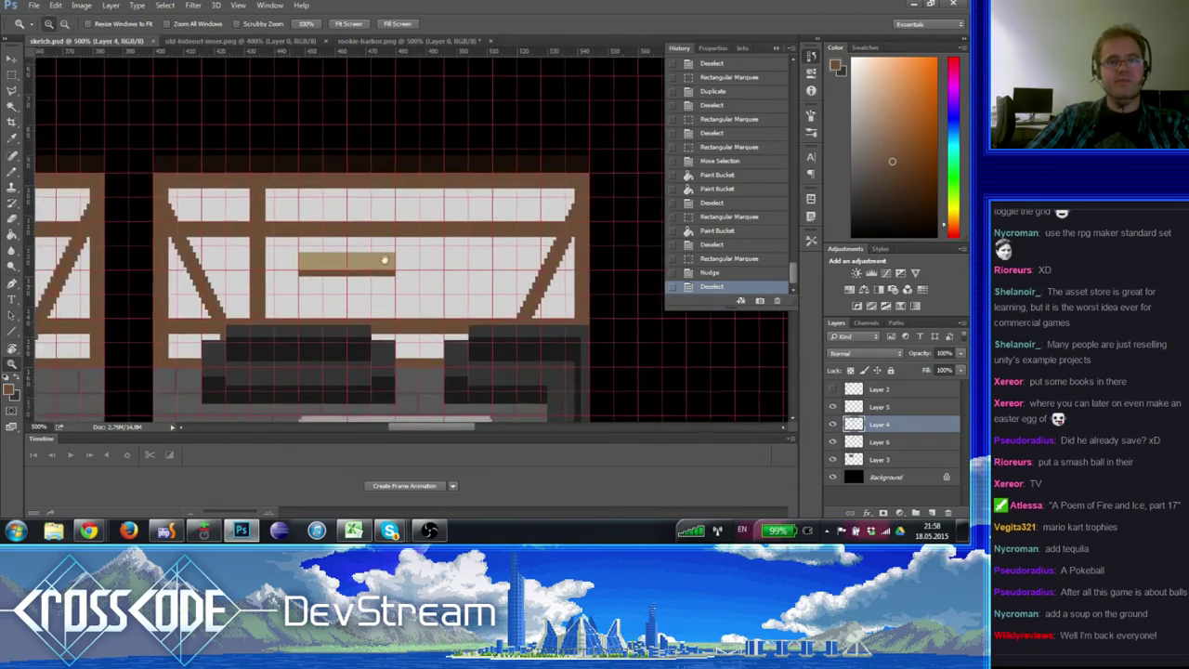
{"action": "scroll", "coordinate": [383, 260], "scroll_direction": "down", "scroll_amount": 2}
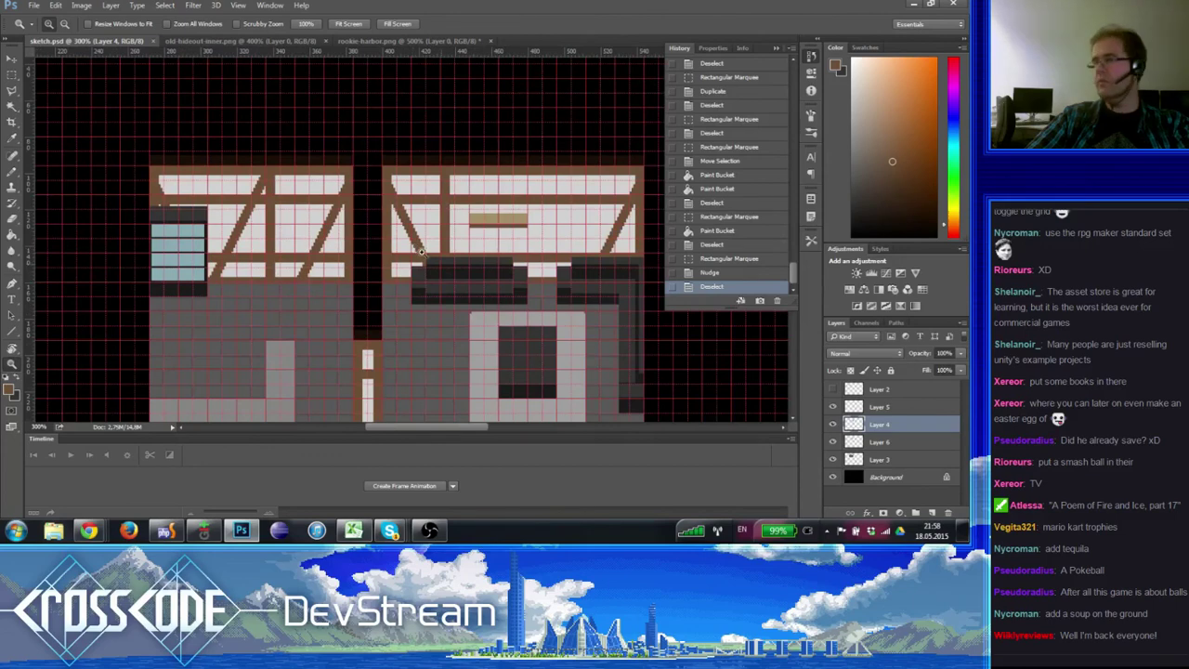
- Examine the furniture and wall decoration of both rooms together without the grid
{"action": "left_click_drag", "start_coordinate": [412, 247], "coordinate": [407, 192]}
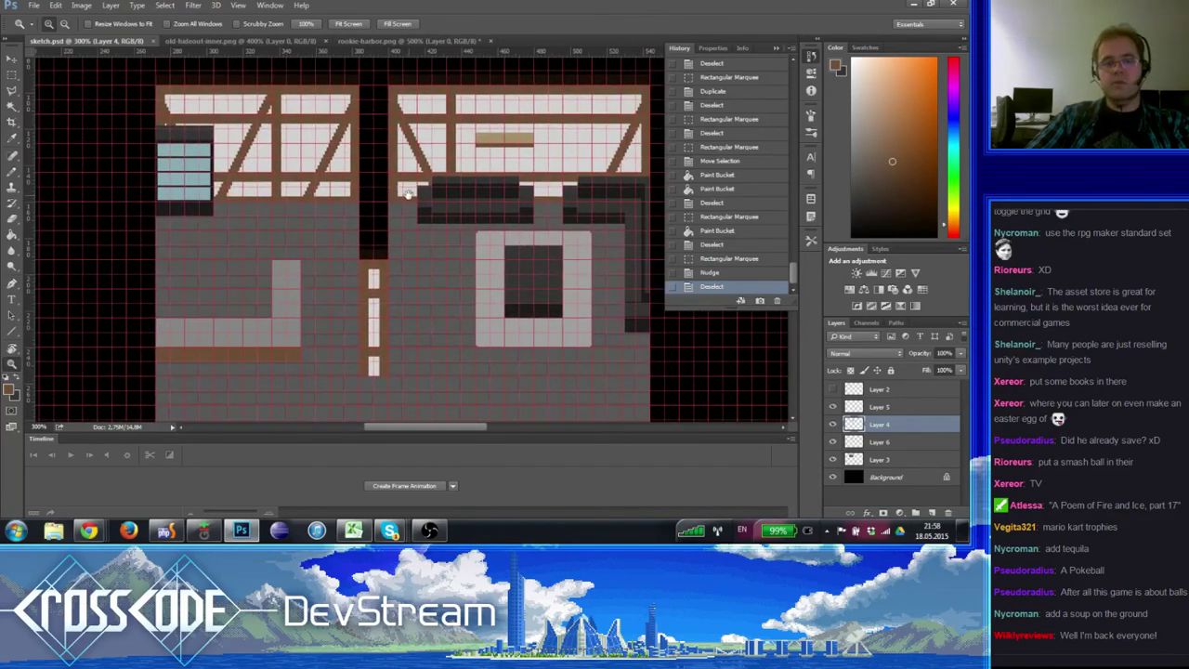
{"action": "key", "text": "ctrl+apostrophe"}
{"action": "scroll", "coordinate": [428, 186], "scroll_direction": "down", "scroll_amount": 1}
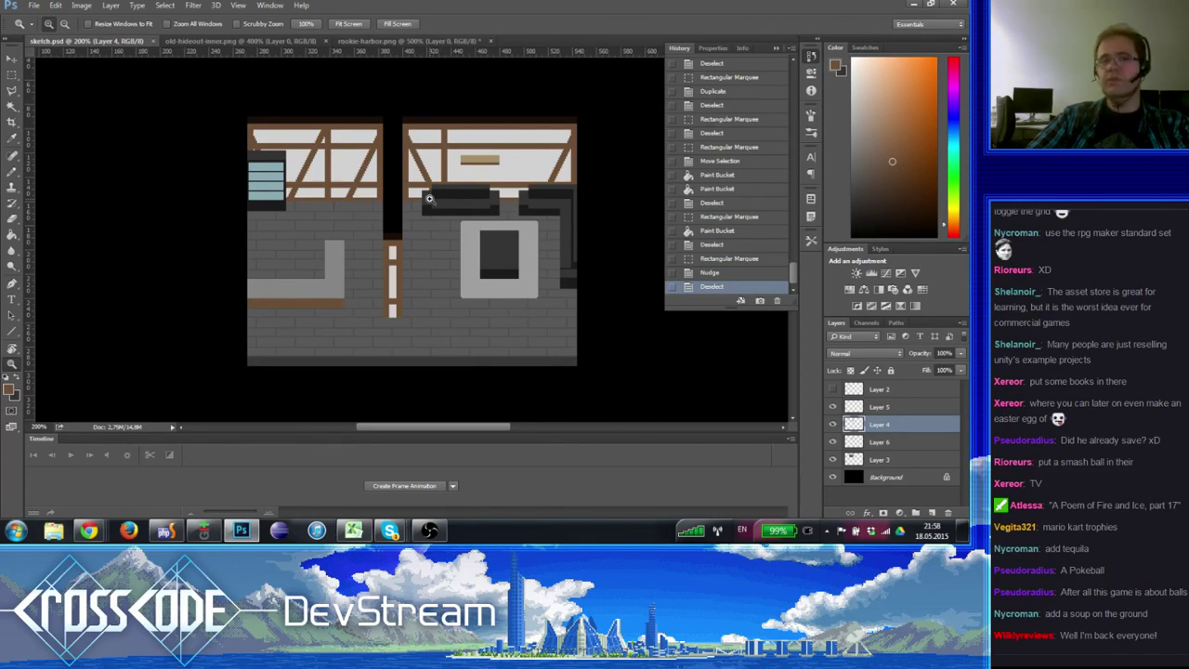
{"action": "left_click", "coordinate": [459, 162]}
{"action": "left_click_drag", "start_coordinate": [433, 218], "coordinate": [324, 183]}
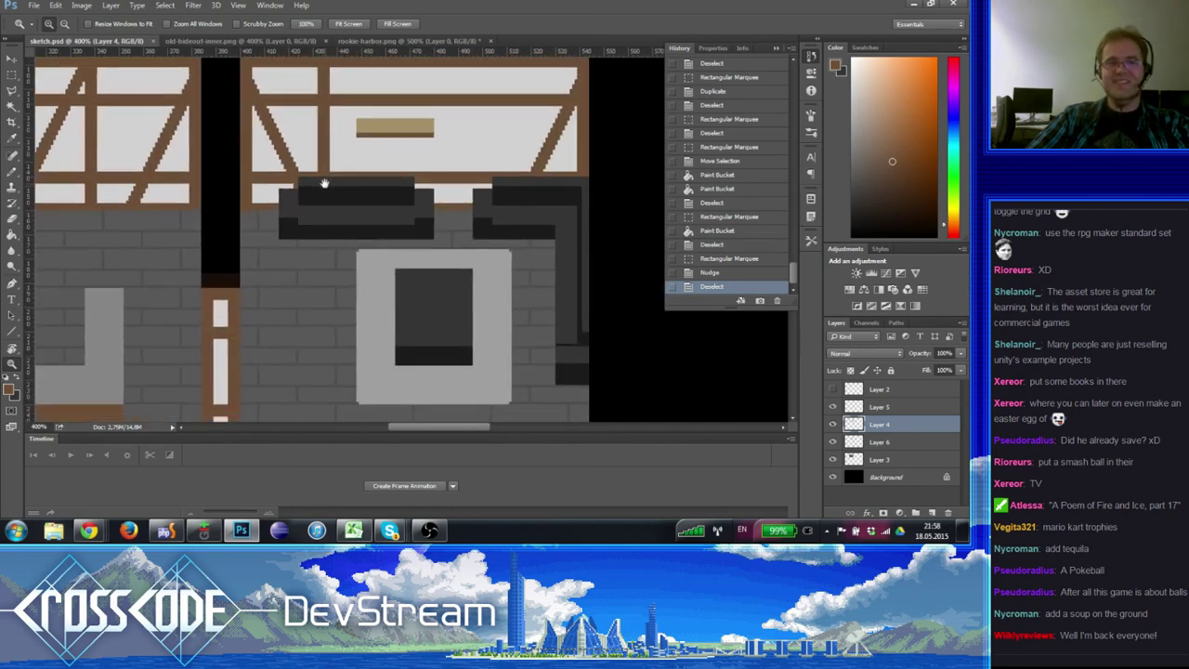
{"action": "left_click", "coordinate": [325, 183], "text": "alt"}
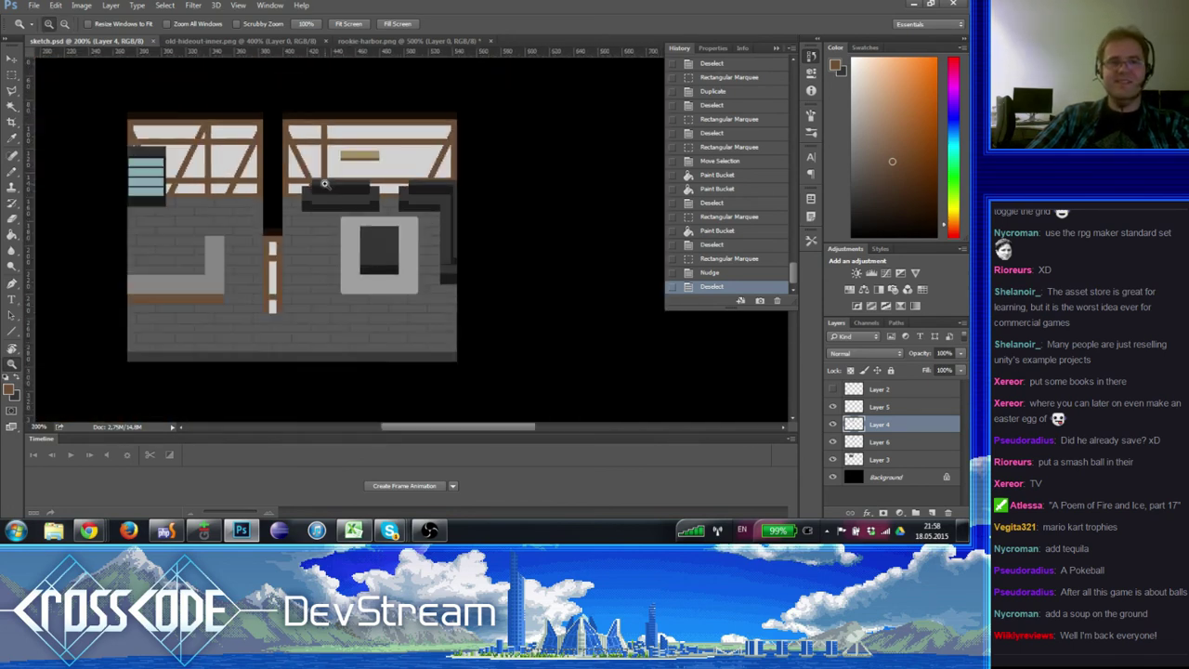
{"action": "left_click", "coordinate": [229, 190]}
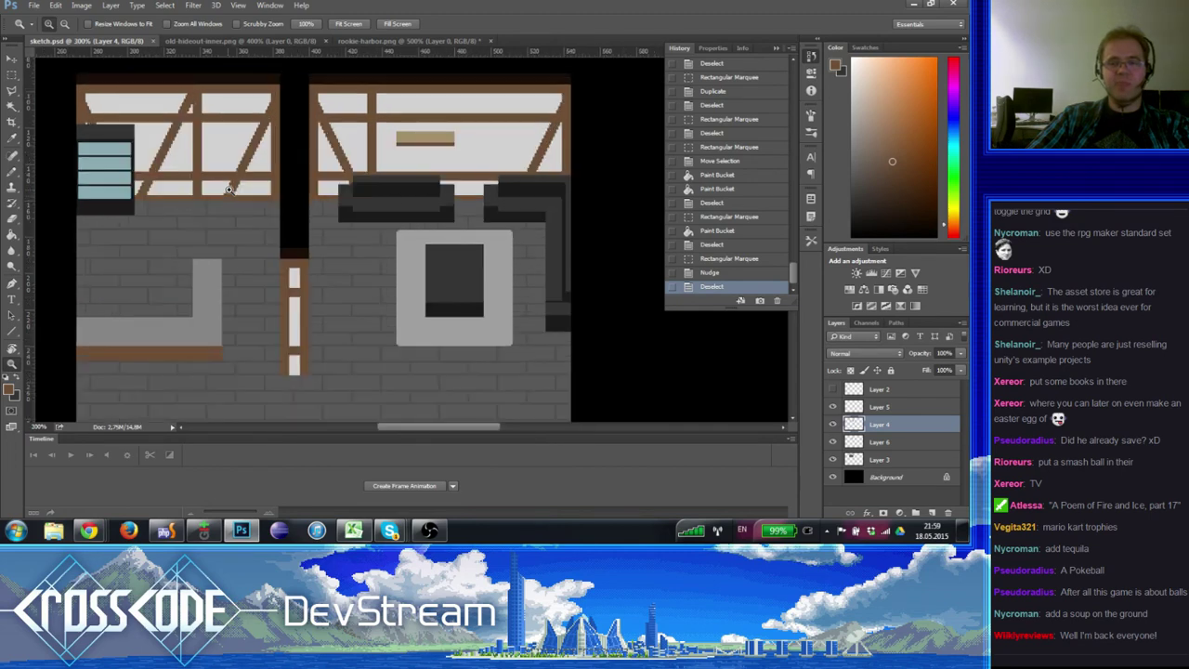
{"action": "left_click_drag", "start_coordinate": [350, 237], "coordinate": [305, 212]}
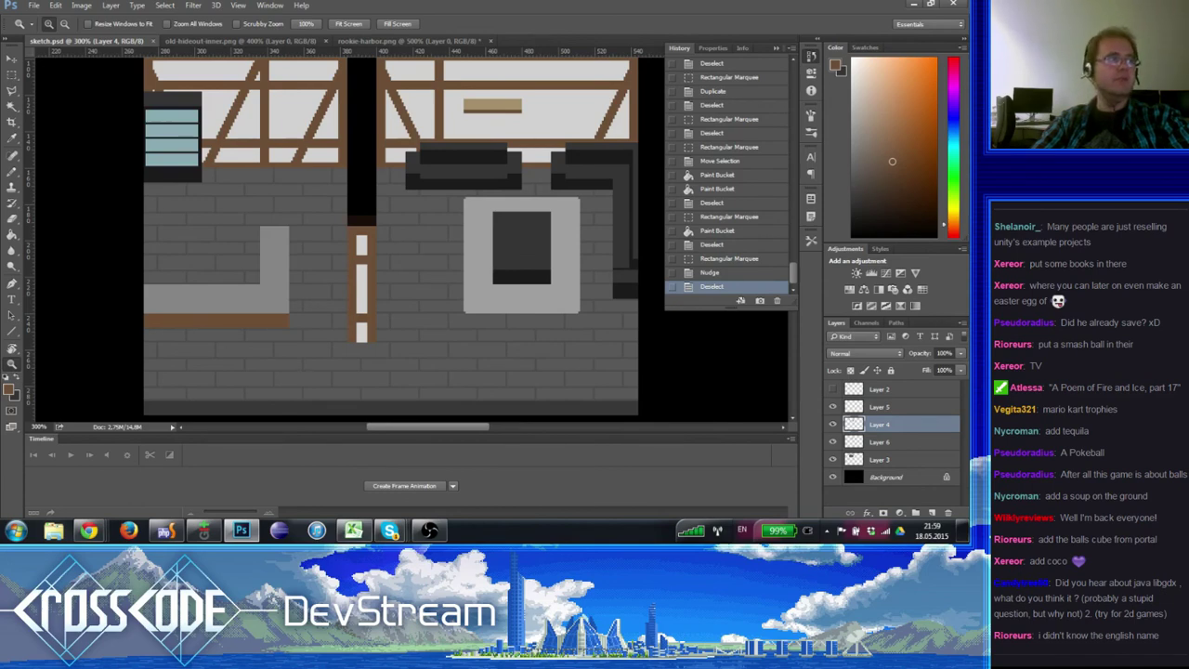
{"action": "key", "text": "alt+Tab"}
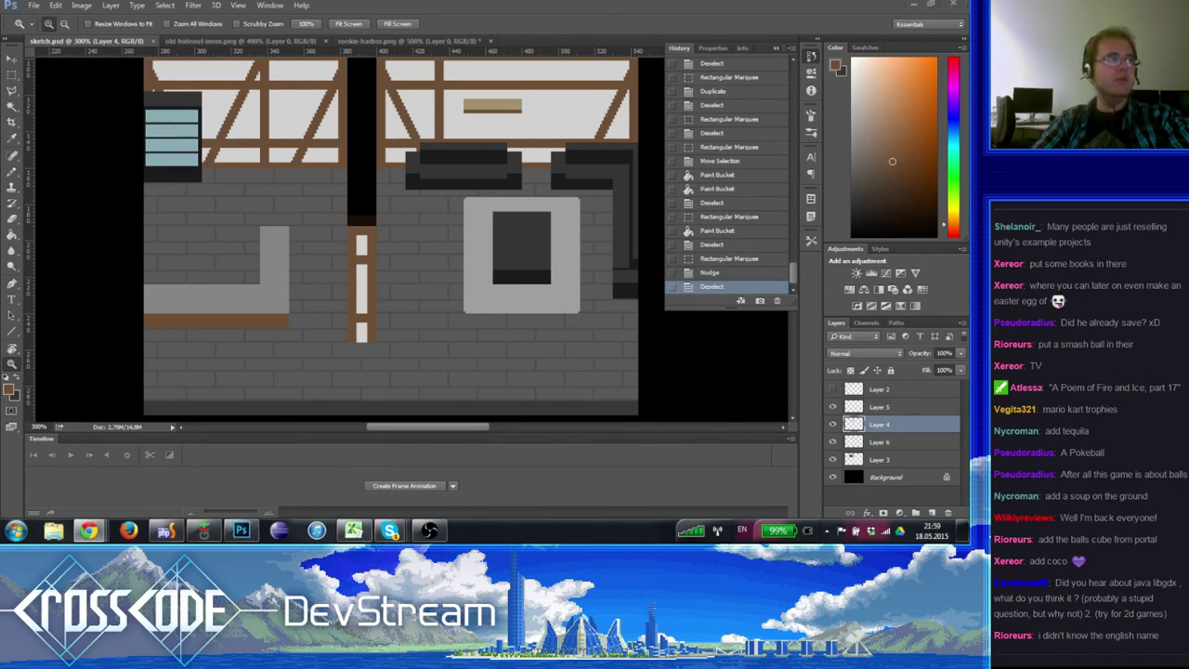
{"action": "key", "text": "alt+Tab"}
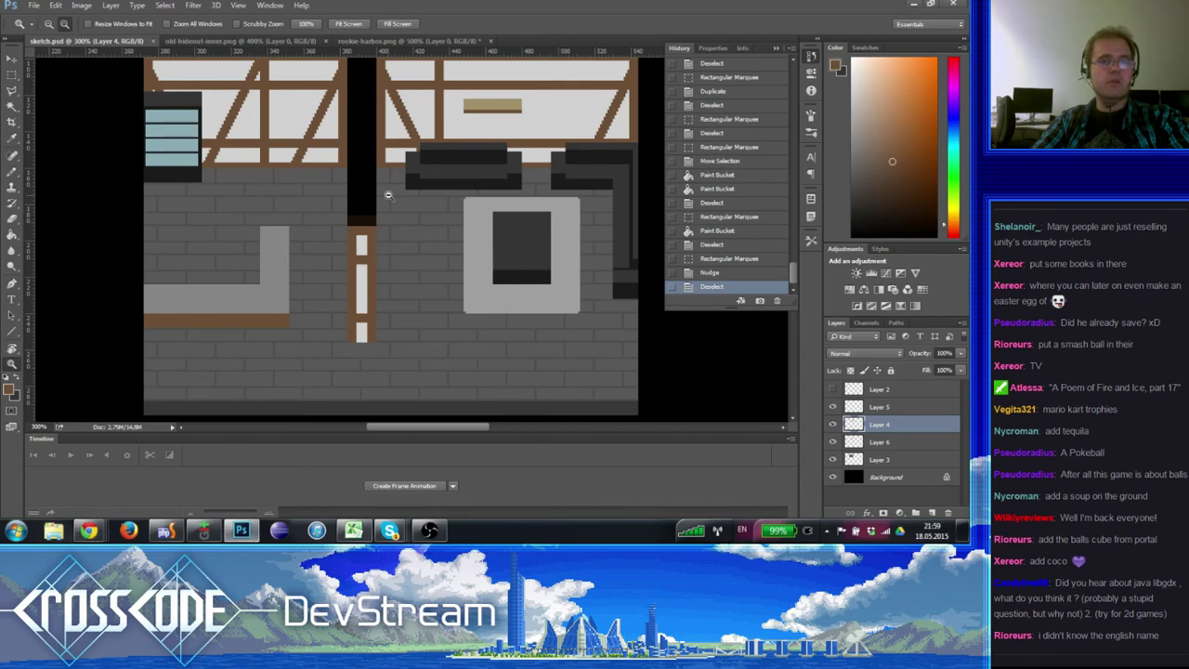
- Compare the rooms with Layers 2, 4 and 5 shown and hidden, leaving Layers 2 and 5 hidden
{"action": "left_click", "coordinate": [388, 195], "text": "alt"}
{"action": "left_click", "coordinate": [388, 195]}
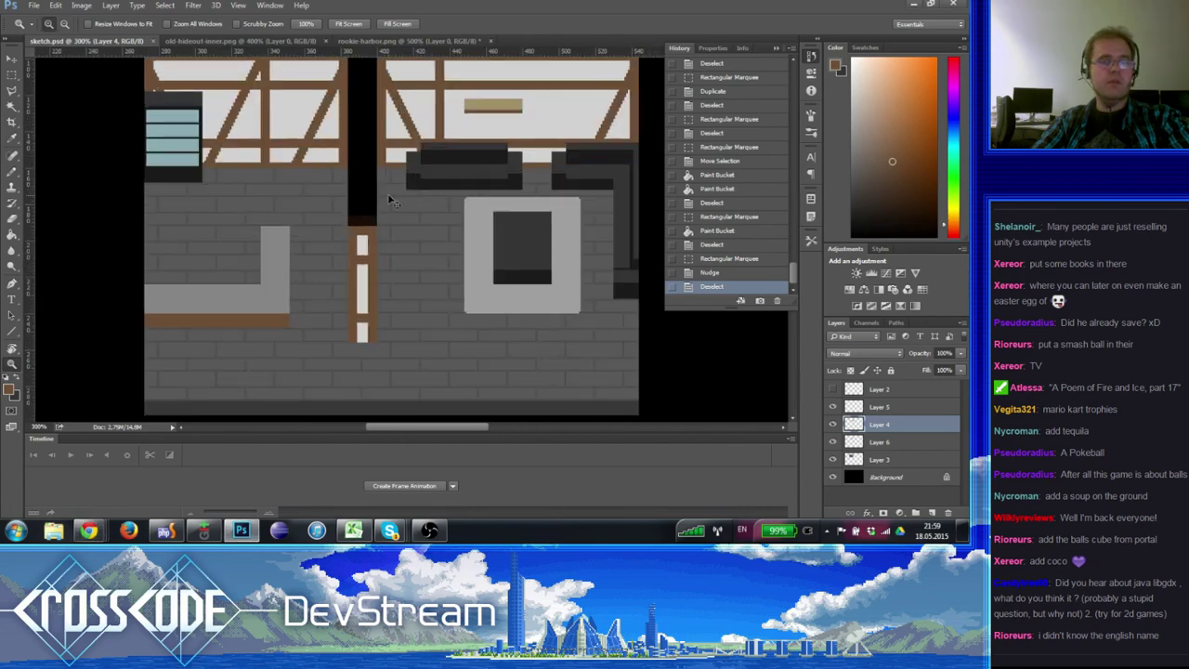
{"action": "left_click_drag", "start_coordinate": [388, 195], "coordinate": [315, 229]}
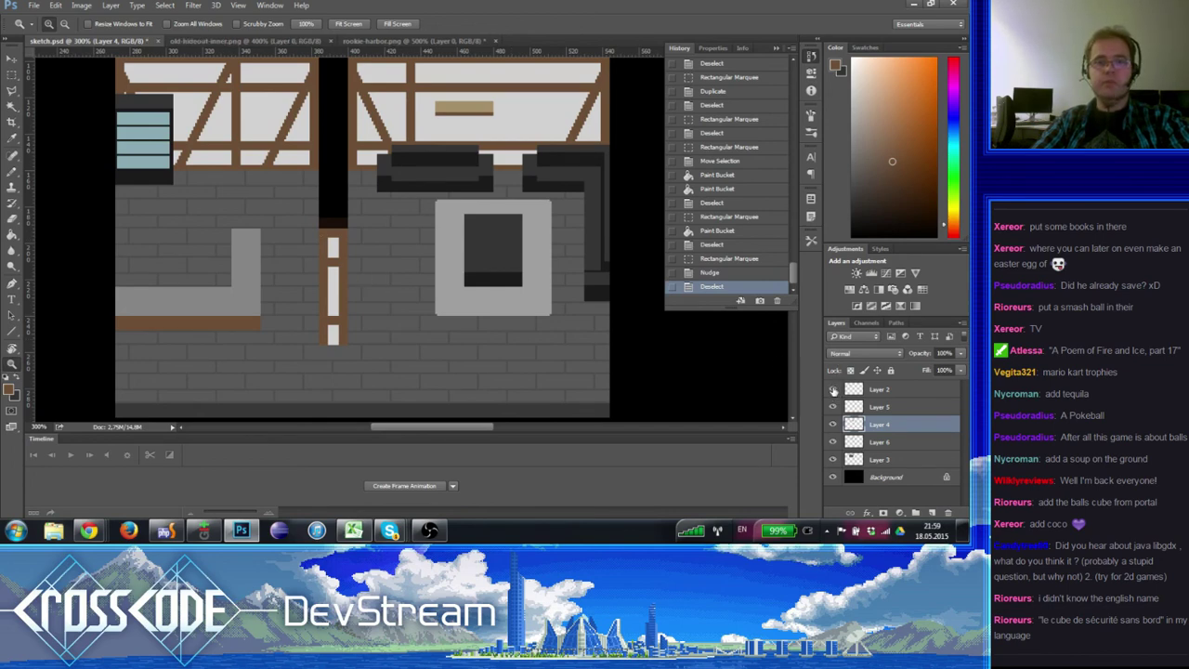
{"action": "left_click", "coordinate": [436, 268], "text": "alt"}
{"action": "left_click", "coordinate": [441, 270], "text": "alt"}
{"action": "left_click", "coordinate": [423, 265]}
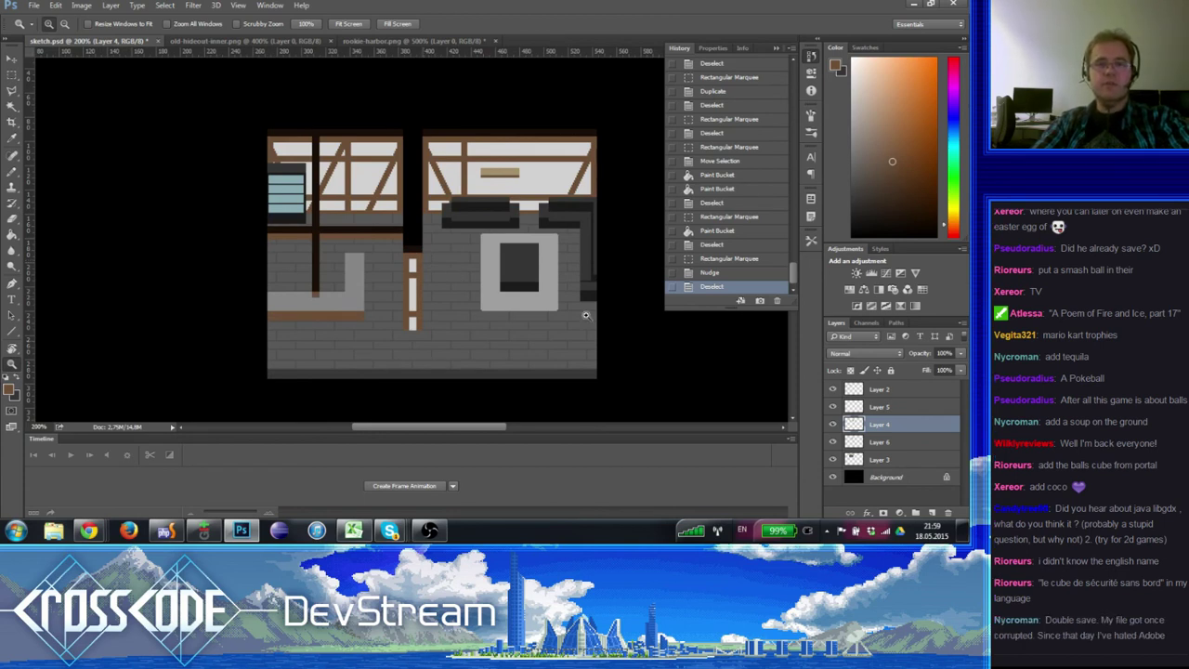
{"action": "left_click", "coordinate": [833, 423]}
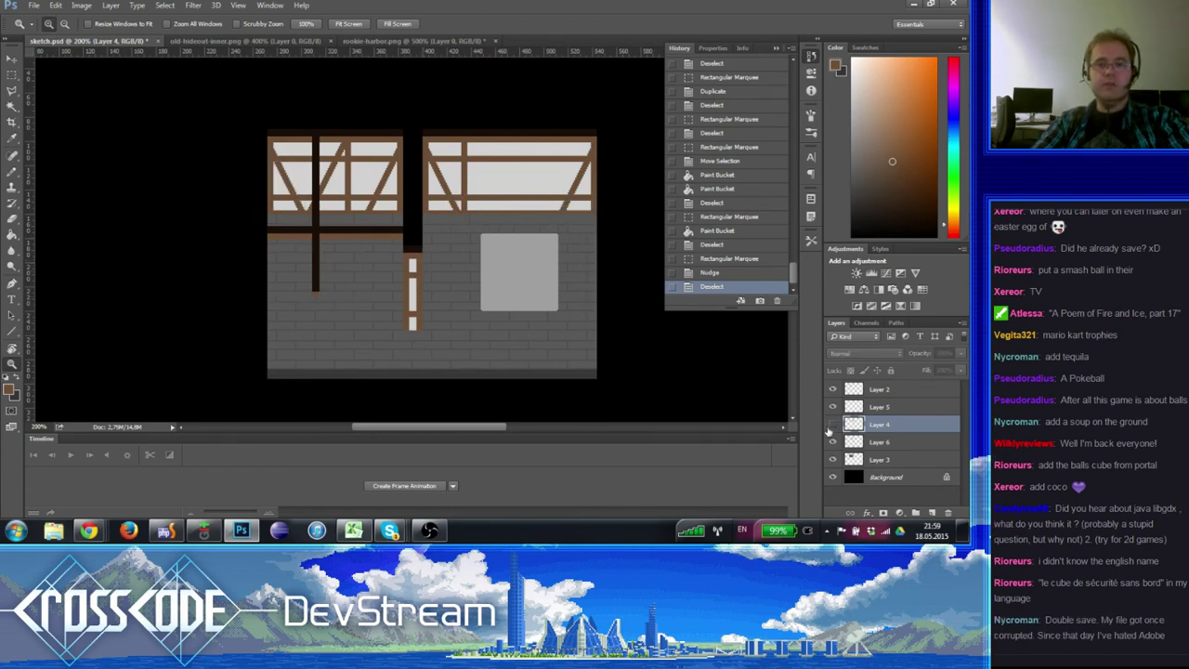
{"action": "left_click", "coordinate": [832, 424]}
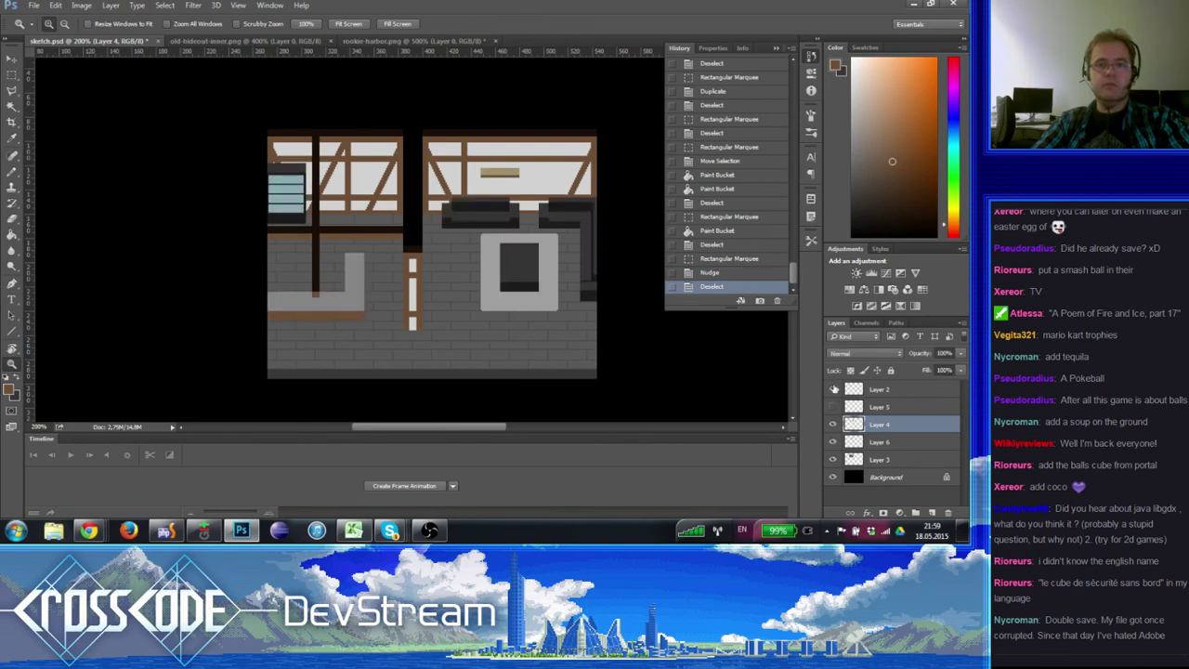
{"action": "left_click", "coordinate": [835, 389]}
{"action": "left_click", "coordinate": [835, 389]}
{"action": "left_click", "coordinate": [834, 389]}
{"action": "left_click", "coordinate": [389, 190]}
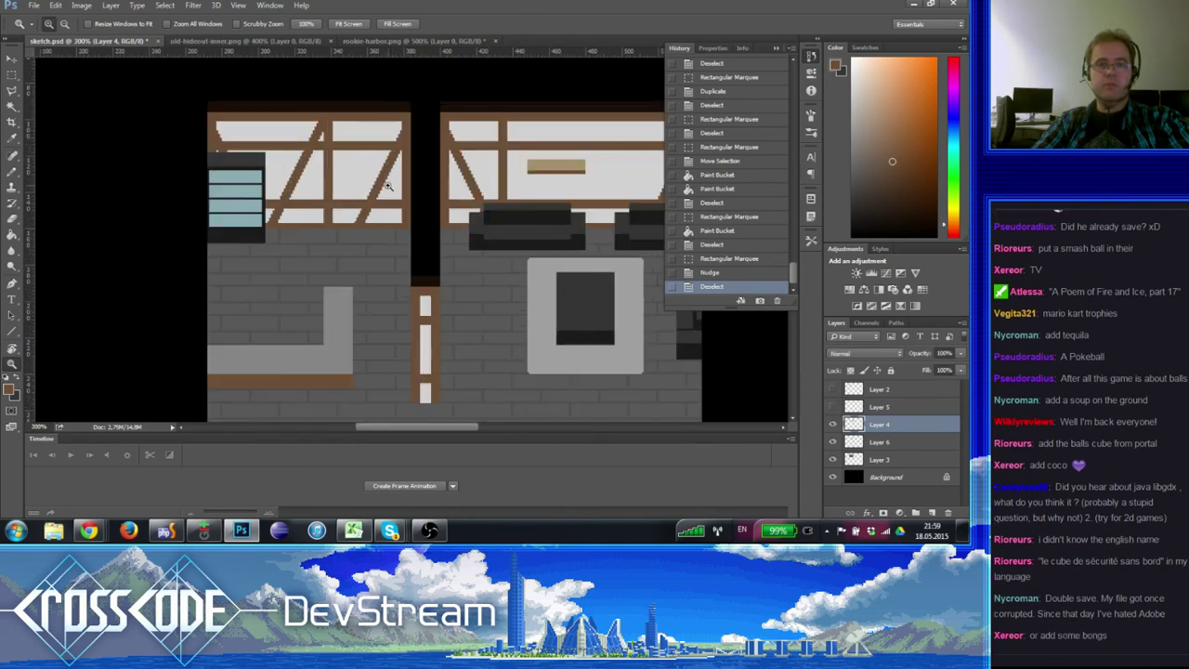
{"action": "left_click_drag", "start_coordinate": [401, 217], "coordinate": [509, 230]}
{"action": "left_click", "coordinate": [456, 247], "text": "alt"}
{"action": "left_click", "coordinate": [456, 247], "text": "alt"}
{"action": "left_click", "coordinate": [425, 234]}
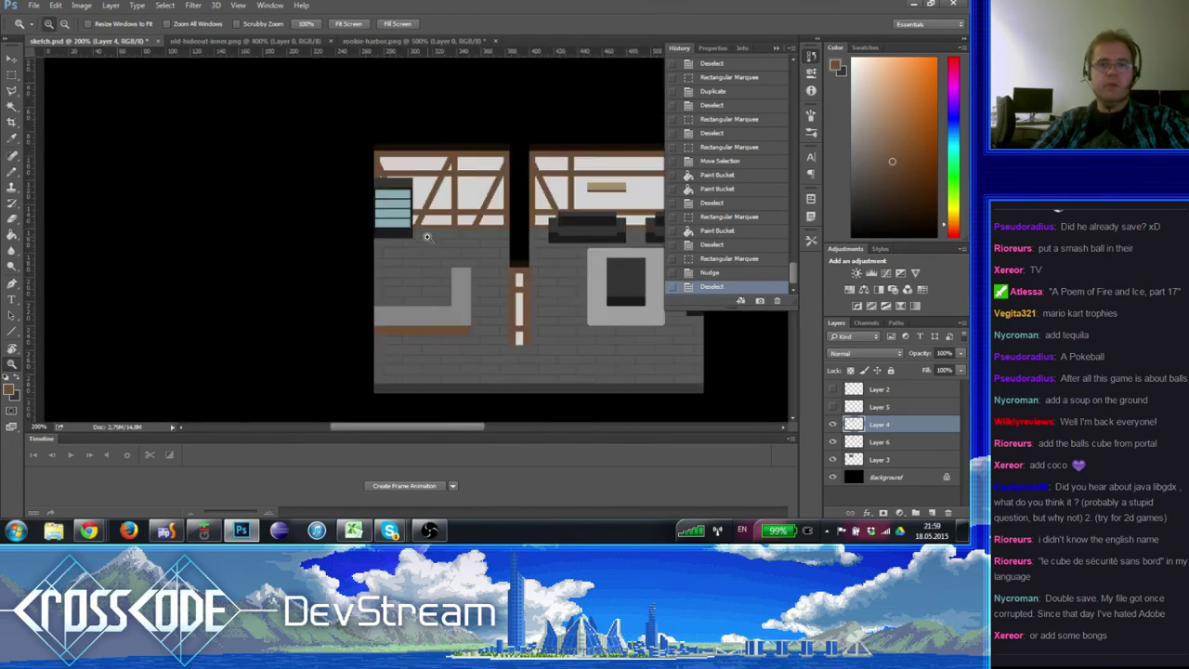
- Show the grid and extend the left room's timber-framed back wall about 32 px to the left by duplicating sections of it on Layer 3
{"action": "key", "text": "ctrl+apostrophe"}
{"action": "left_click", "coordinate": [13, 74]}
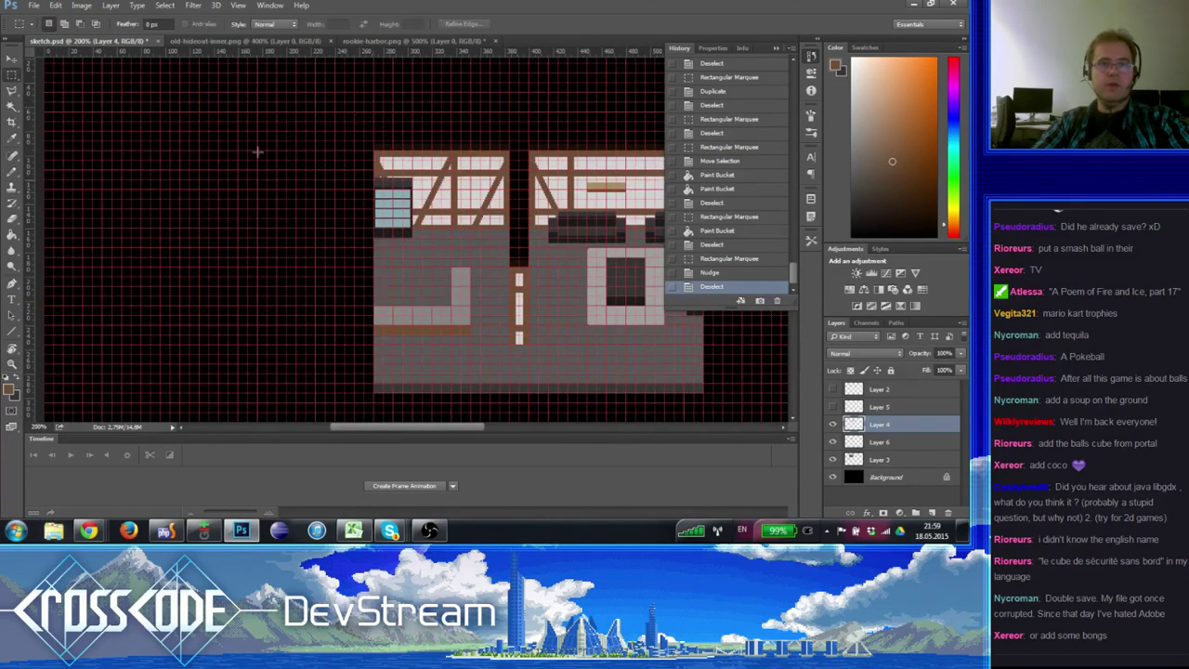
{"action": "left_click_drag", "start_coordinate": [503, 244], "coordinate": [472, 153]}
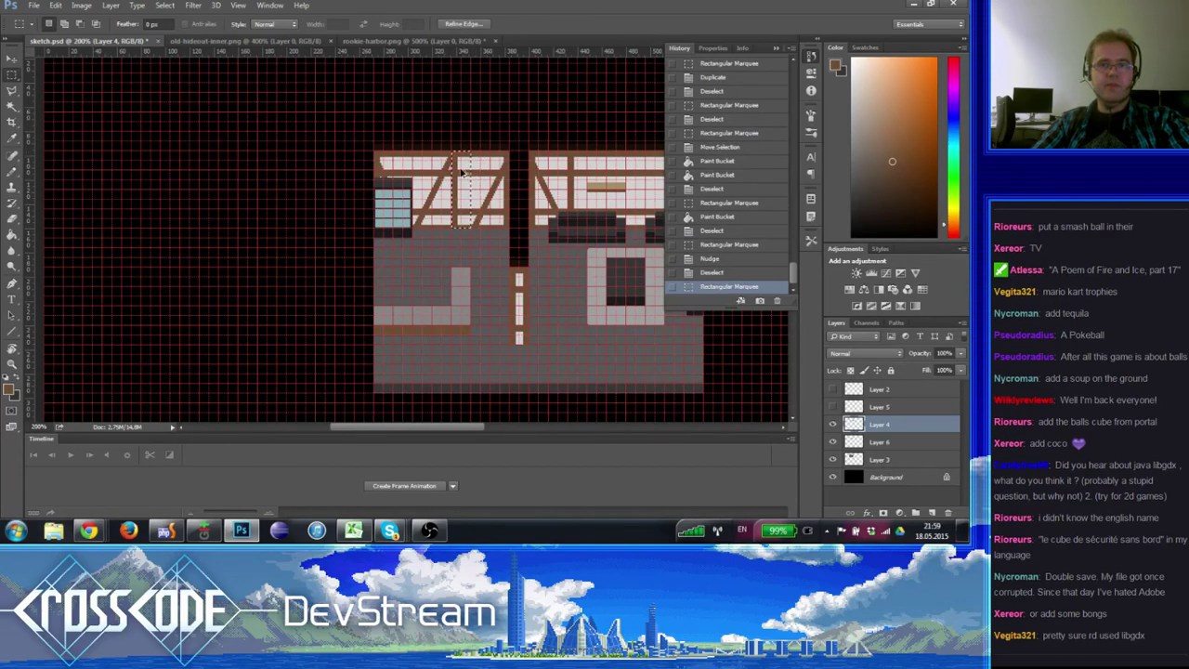
{"action": "left_click_drag", "start_coordinate": [467, 195], "coordinate": [389, 170]}
{"action": "left_click", "coordinate": [501, 199]}
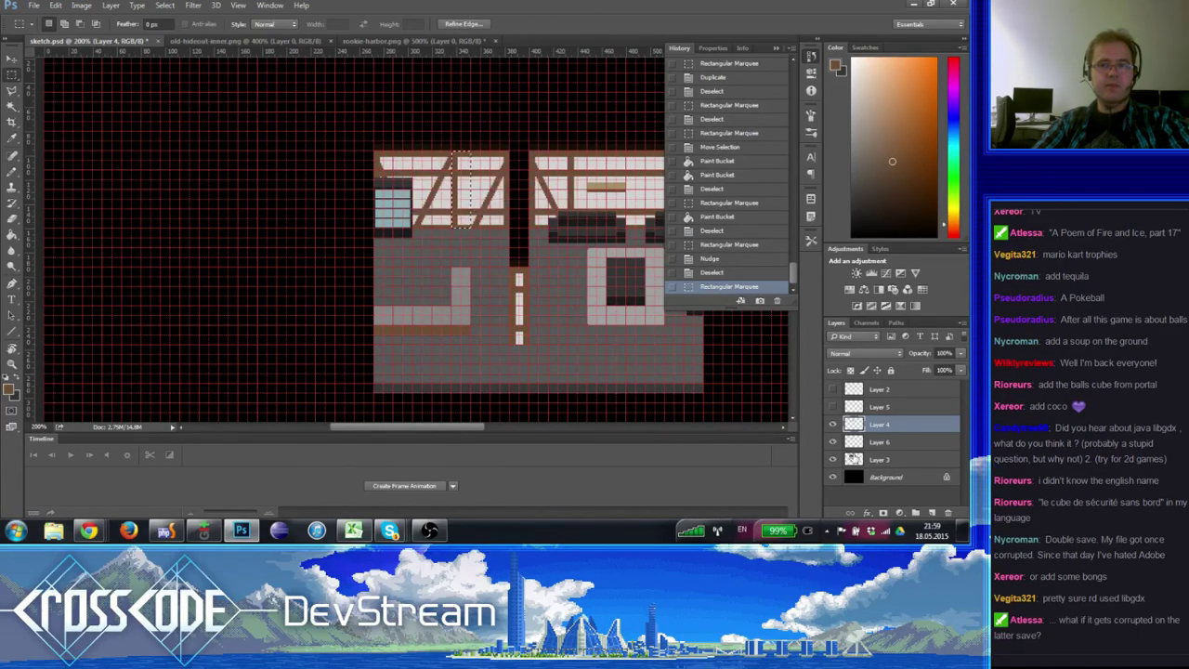
{"action": "left_click", "coordinate": [874, 459]}
{"action": "left_click", "coordinate": [832, 459], "text": "alt"}
{"action": "left_click", "coordinate": [832, 459], "text": "alt"}
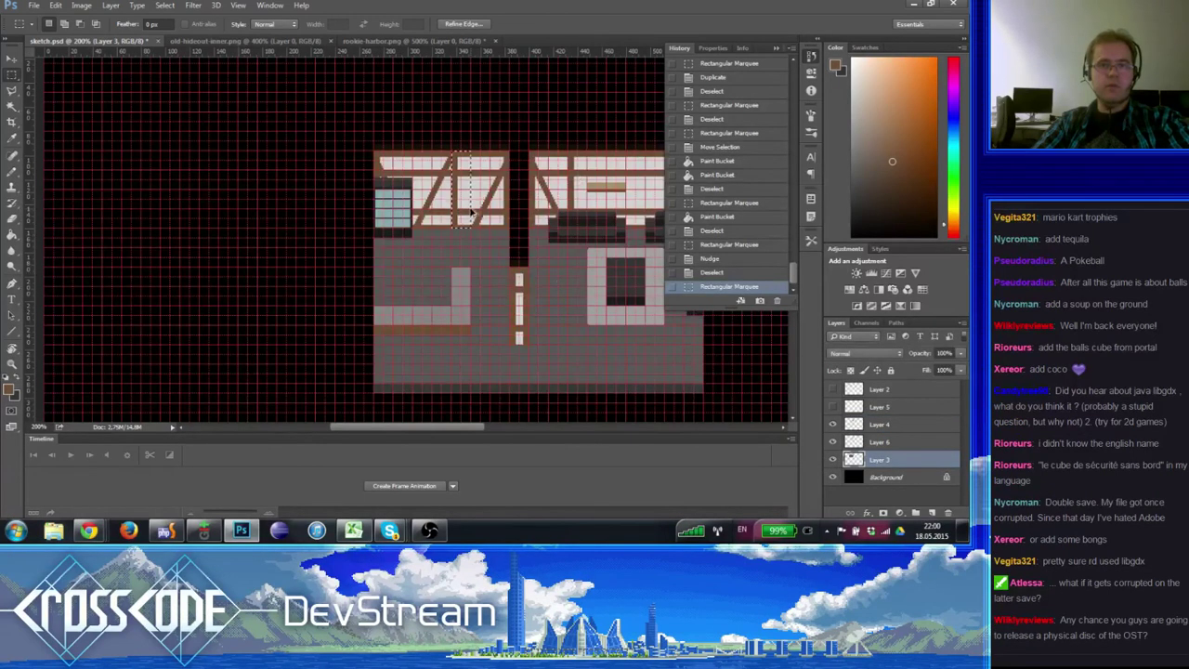
{"action": "left_click_drag", "start_coordinate": [471, 211], "coordinate": [345, 219]}
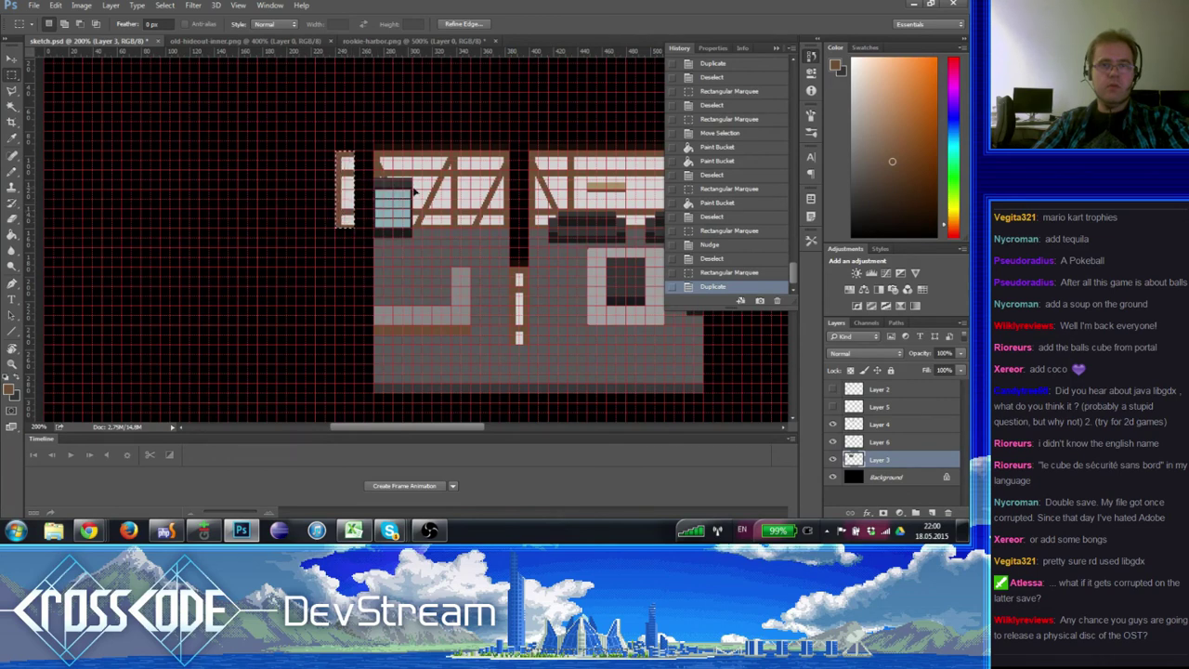
{"action": "key", "text": "ctrl+d"}
{"action": "left_click_drag", "start_coordinate": [625, 151], "coordinate": [371, 198]}
{"action": "key", "text": "ctrl+d"}
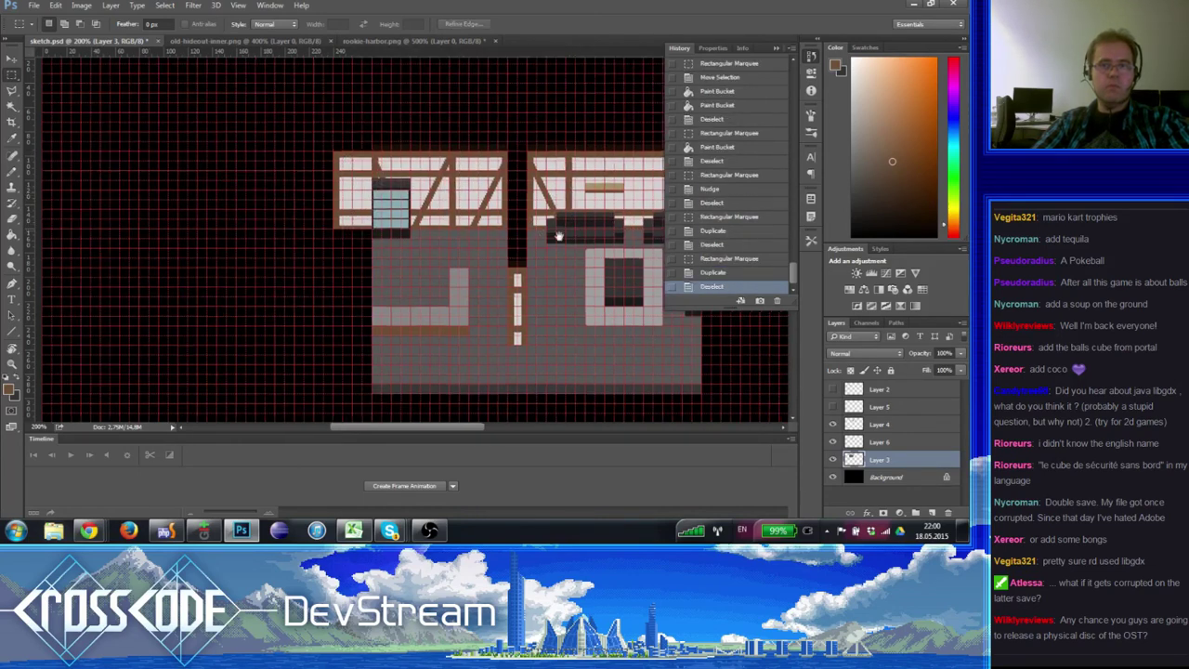
- Duplicate the right room's about 32 px wide diagonally braced end wall section beyond the left room's wall, leaving a gap about 32 px wide
{"action": "left_click_drag", "start_coordinate": [592, 221], "coordinate": [529, 238]}
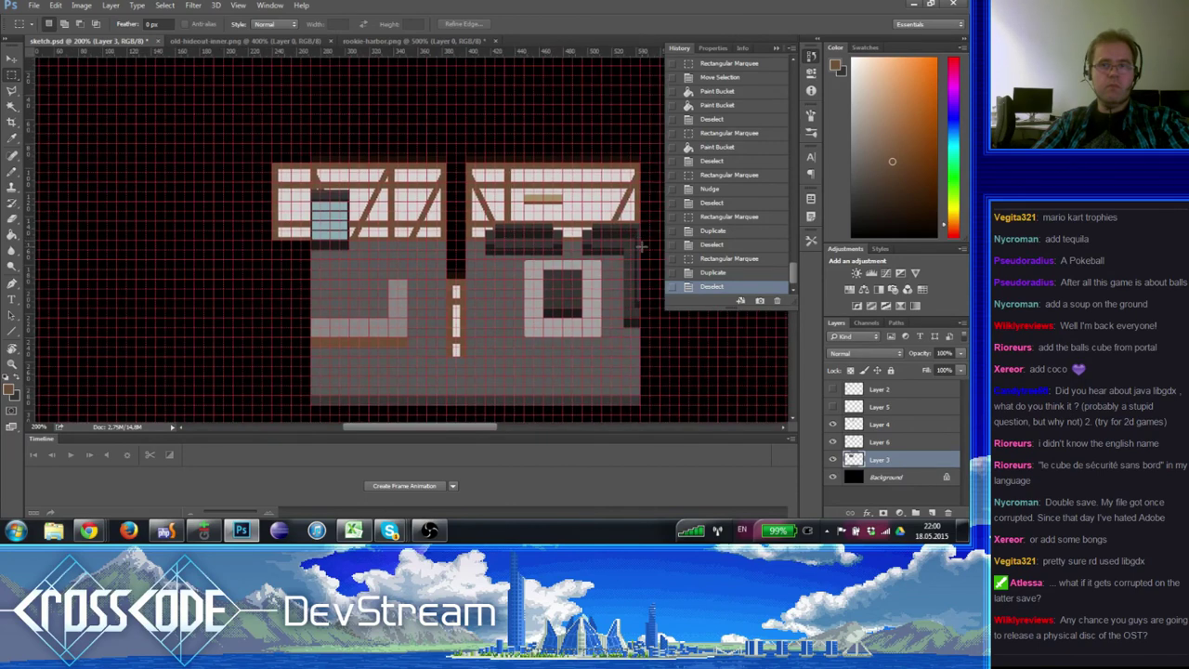
{"action": "left_click_drag", "start_coordinate": [602, 166], "coordinate": [639, 249]}
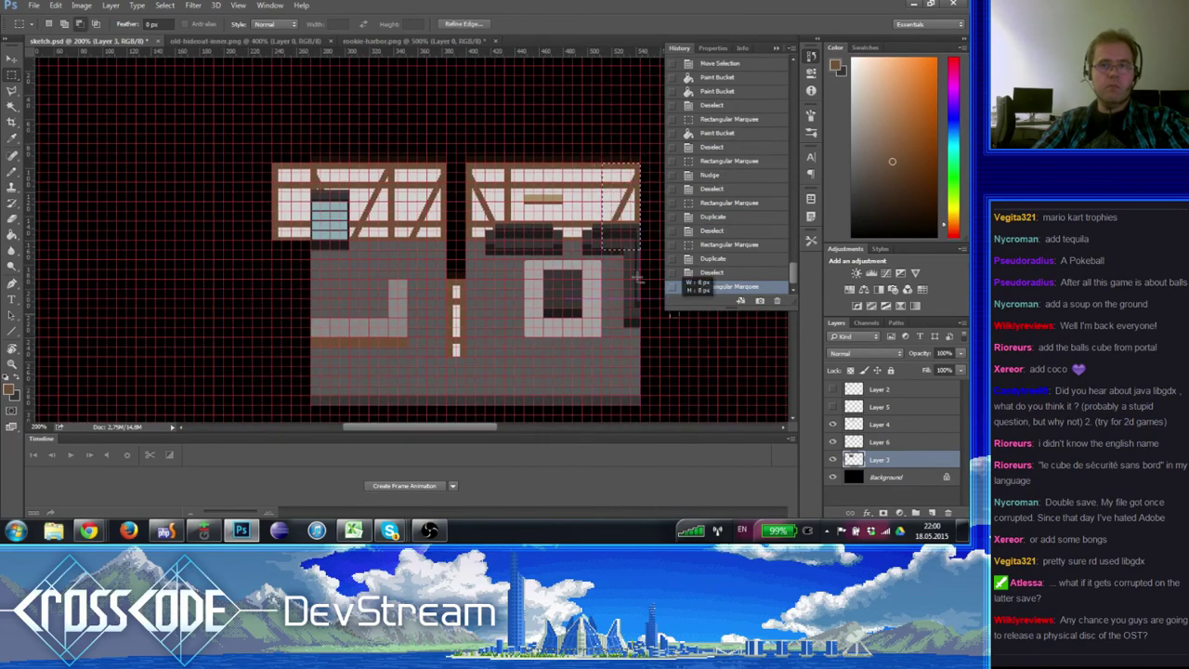
{"action": "left_click_drag", "start_coordinate": [604, 206], "coordinate": [216, 186]}
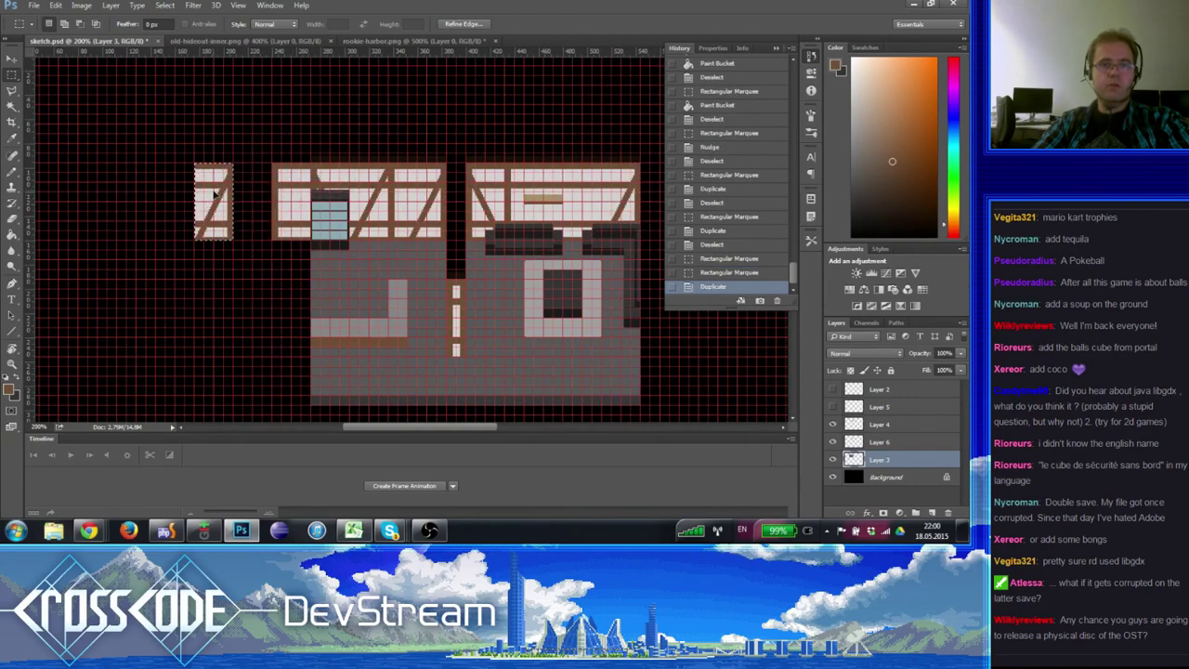
{"action": "key", "text": "ctrl+d"}
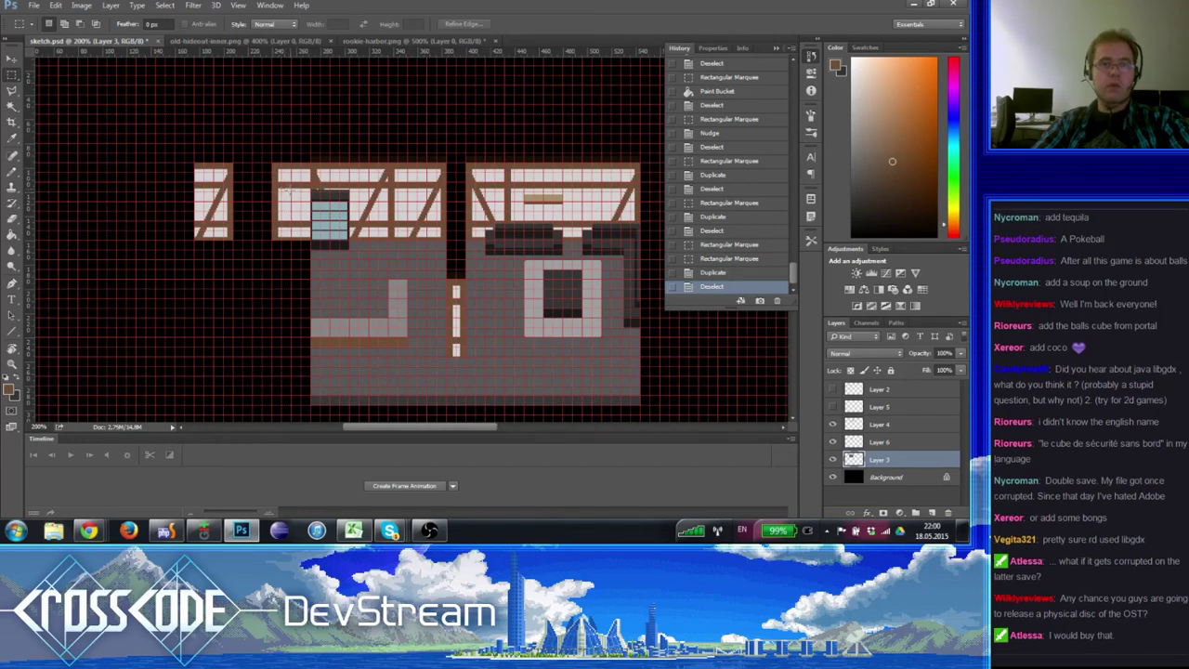
- Bridge the upper part of the gap with duplicated beam and plaster sections, leaving a doorway opening below
{"action": "mouse_move", "coordinate": [286, 182]}
{"action": "left_mouse_down"}
{"action": "mouse_move", "coordinate": [307, 165]}
{"action": "mouse_move", "coordinate": [242, 174]}
{"action": "left_mouse_up"}
{"action": "key", "text": "ctrl+d"}
{"action": "left_click_drag", "start_coordinate": [292, 228], "coordinate": [339, 216]}
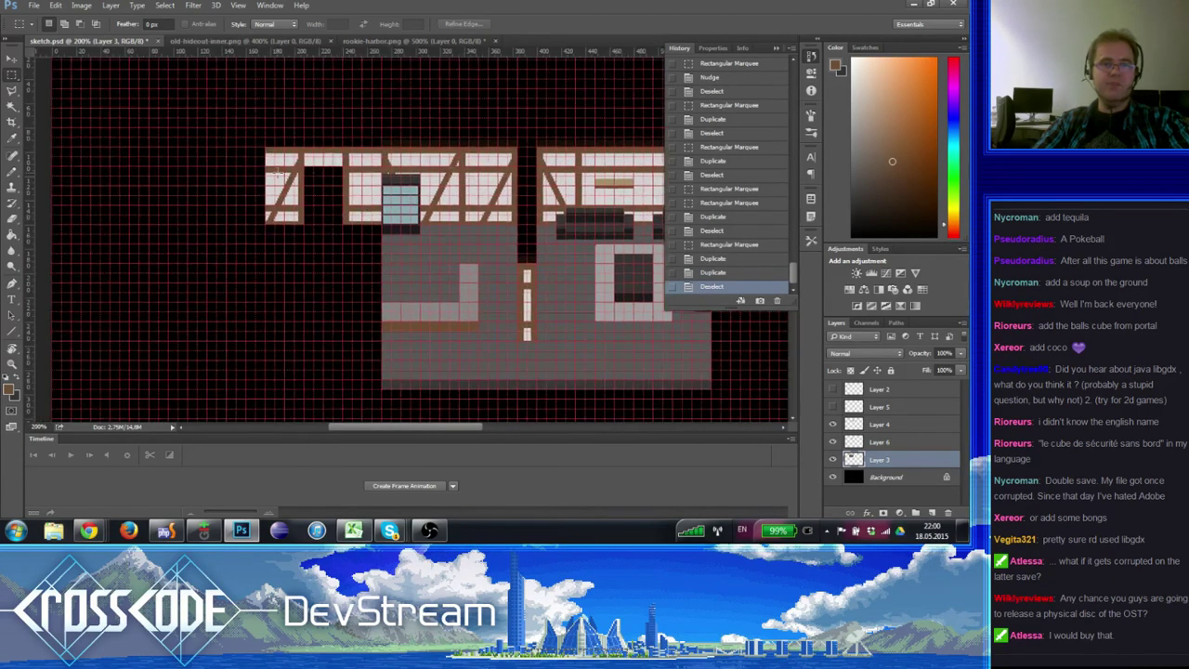
{"action": "mouse_move", "coordinate": [285, 168]}
{"action": "left_mouse_down"}
{"action": "mouse_move", "coordinate": [266, 183]}
{"action": "mouse_move", "coordinate": [335, 180]}
{"action": "left_mouse_up"}
{"action": "key", "text": "ctrl+d"}
{"action": "left_click_drag", "start_coordinate": [350, 269], "coordinate": [320, 260]}
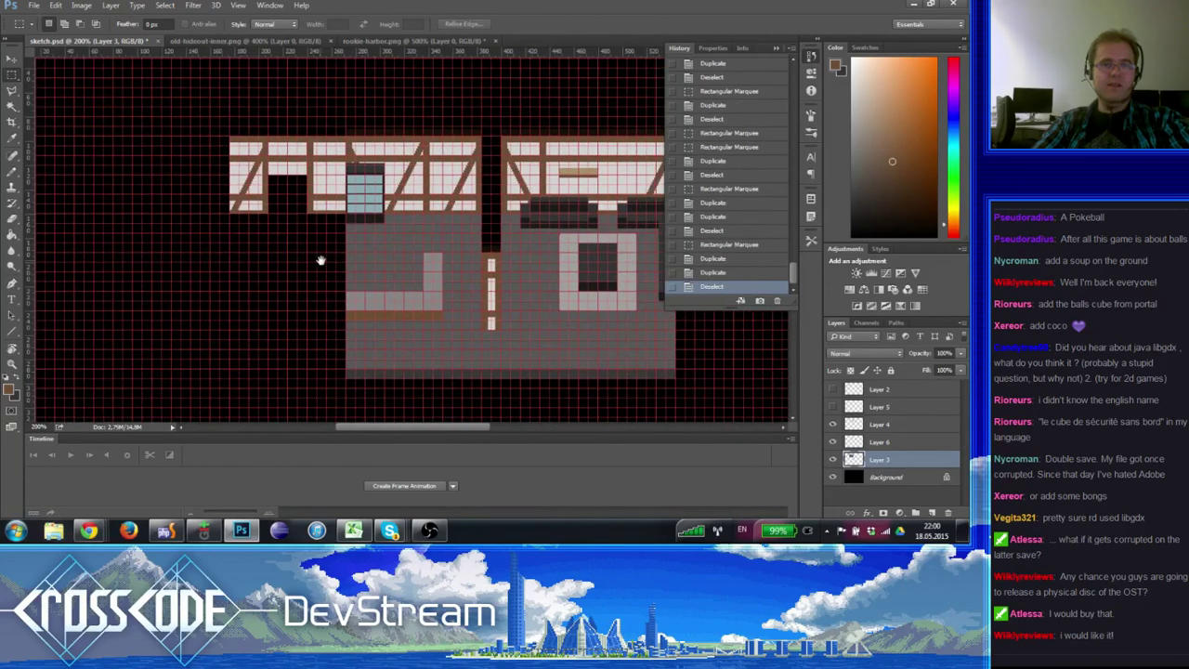
- Examine the new doorway opening up close, and look through the wall and door tiles in old-hideout-inner.png for reference
{"action": "left_click", "coordinate": [11, 364]}
{"action": "left_click", "coordinate": [335, 150]}
{"action": "left_click", "coordinate": [339, 148]}
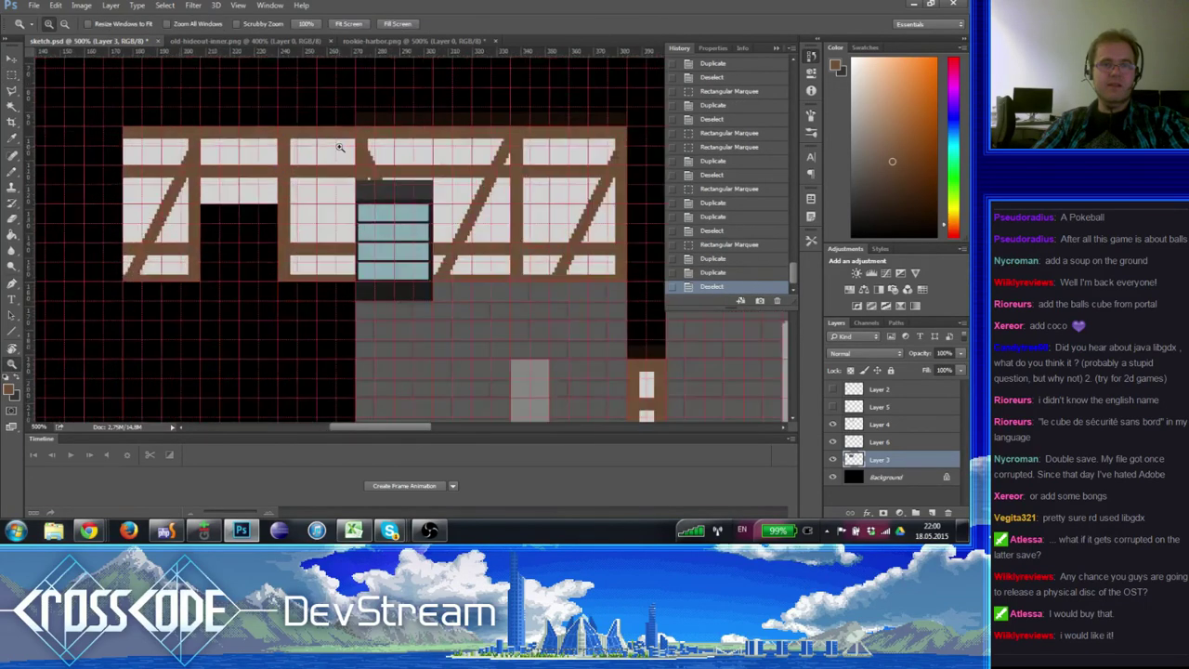
{"action": "left_click", "coordinate": [340, 148]}
{"action": "left_click", "coordinate": [336, 209], "text": "alt"}
{"action": "left_click", "coordinate": [336, 209], "text": "alt"}
{"action": "left_click", "coordinate": [336, 209]}
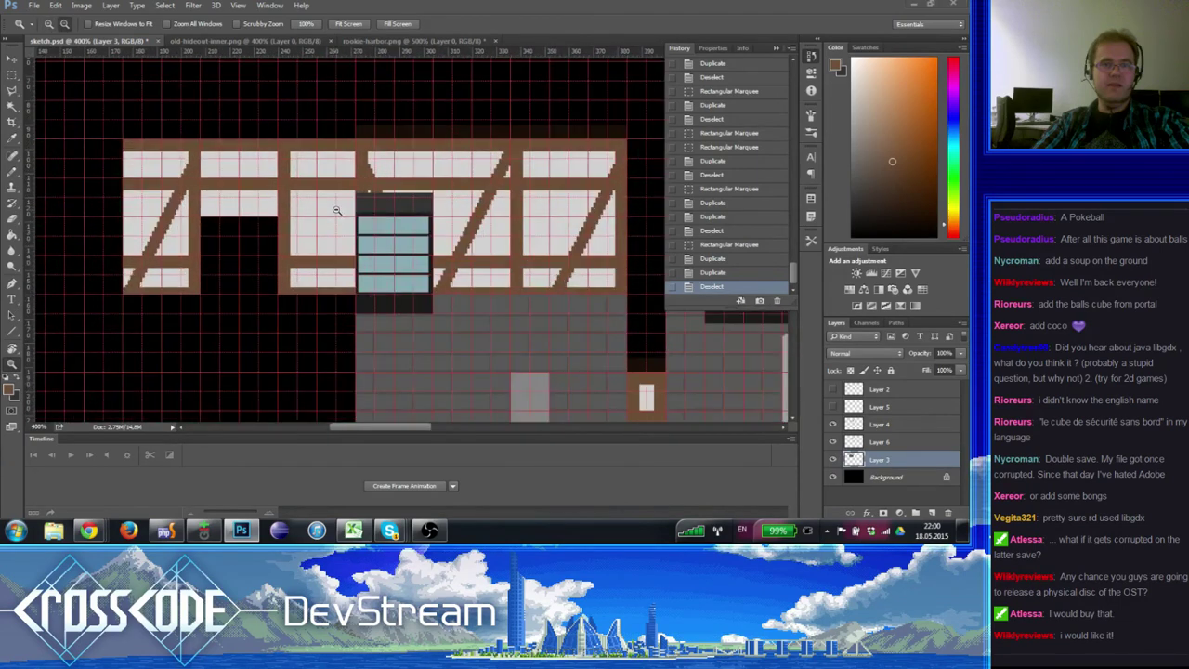
{"action": "left_click", "coordinate": [220, 42]}
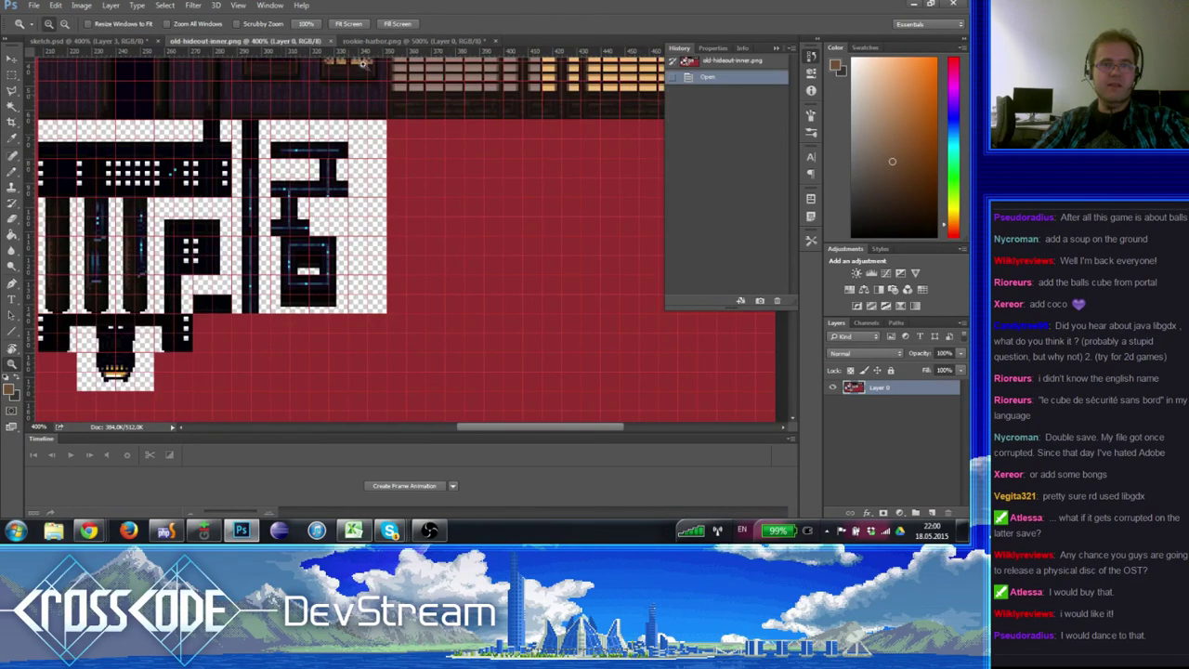
{"action": "left_click_drag", "start_coordinate": [403, 157], "coordinate": [403, 359]}
{"action": "scroll", "coordinate": [404, 359], "scroll_direction": "down", "scroll_amount": 2}
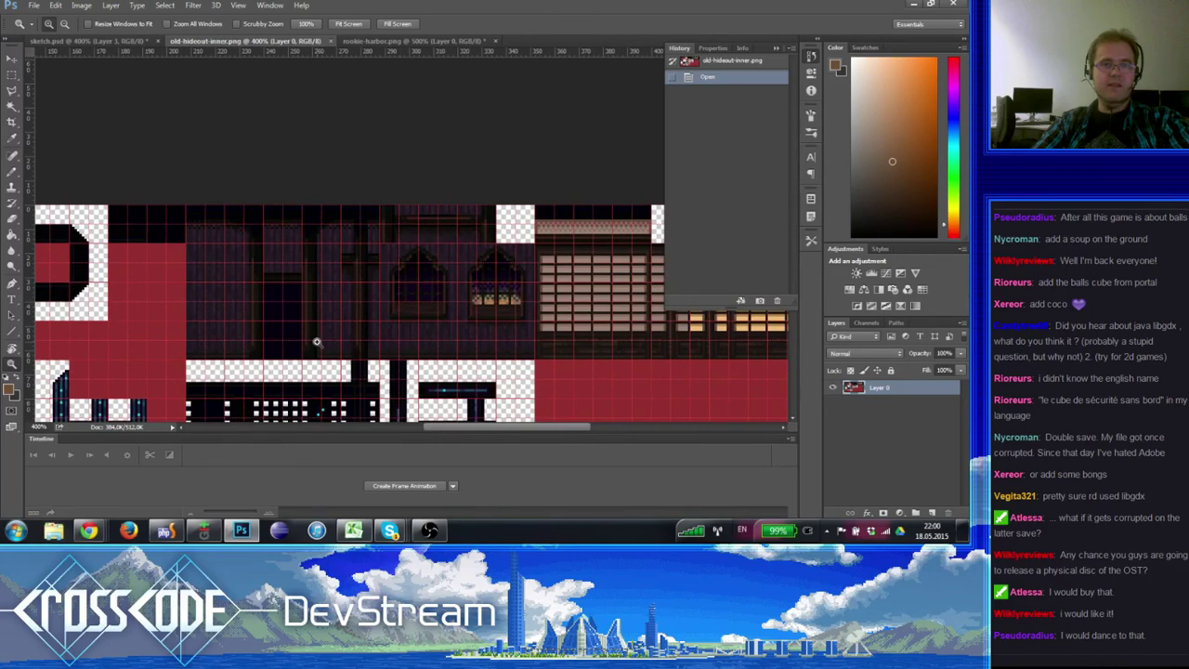
{"action": "left_click", "coordinate": [316, 342], "text": "alt"}
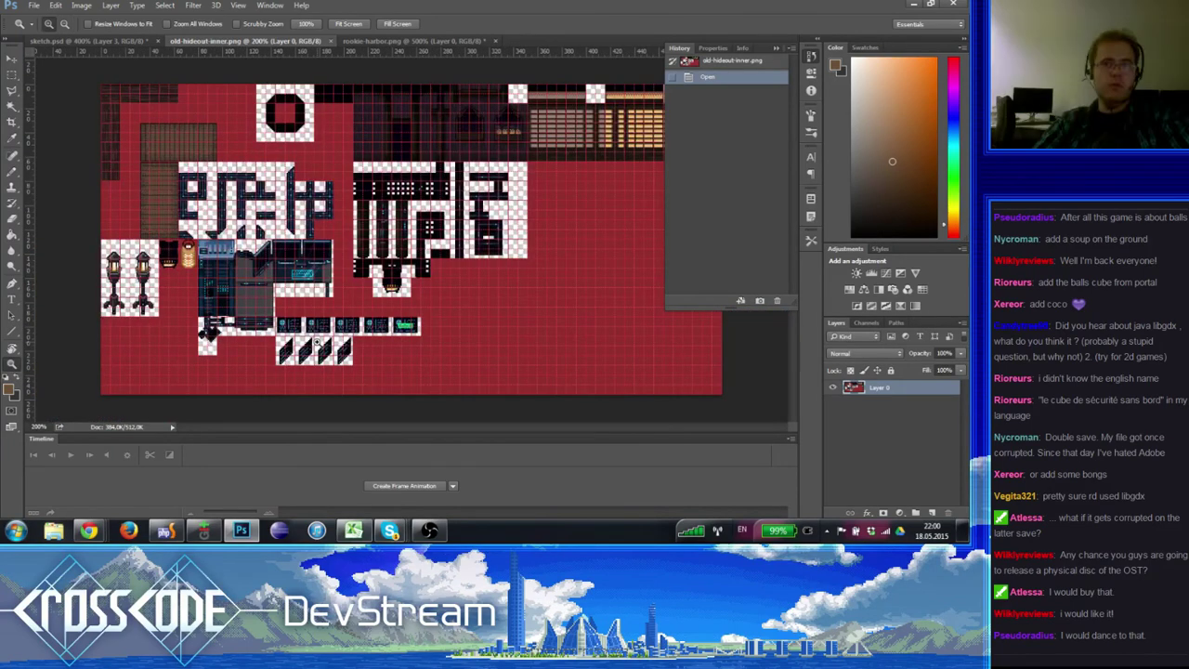
{"action": "left_click", "coordinate": [326, 130]}
{"action": "left_click_drag", "start_coordinate": [321, 149], "coordinate": [190, 223]}
- Open hideout-inner-map.png from the media/entity/style folder
{"action": "left_click", "coordinate": [32, 6]}
{"action": "left_click", "coordinate": [38, 28]}
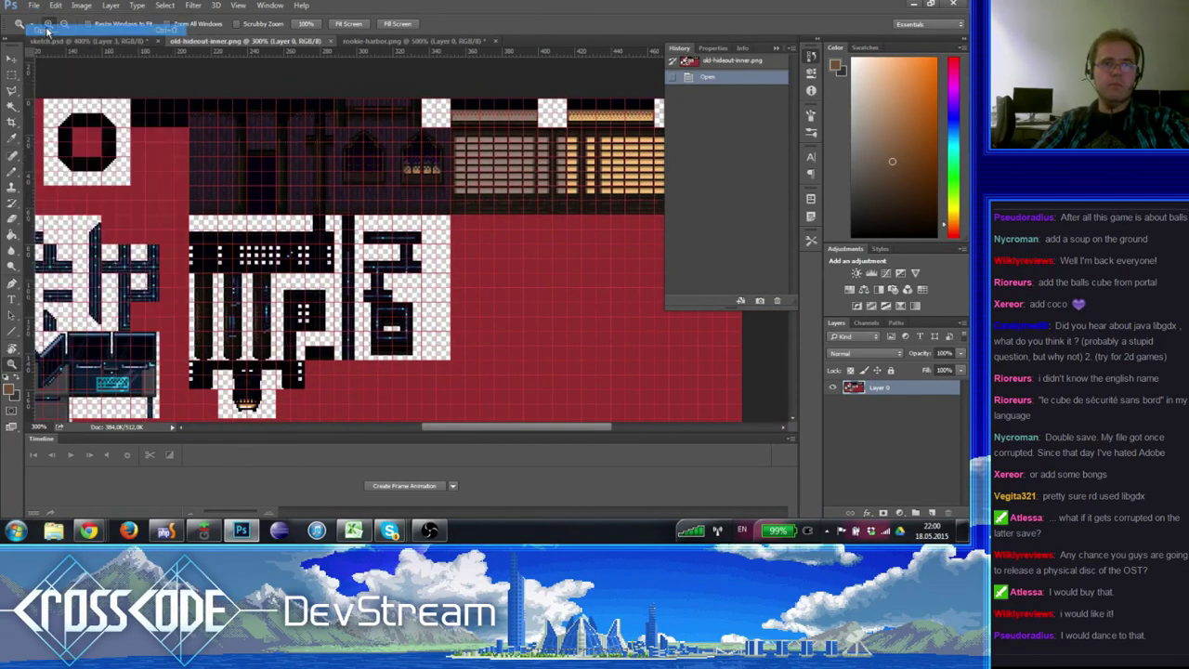
{"action": "scroll", "coordinate": [403, 241], "scroll_direction": "down", "scroll_amount": 1}
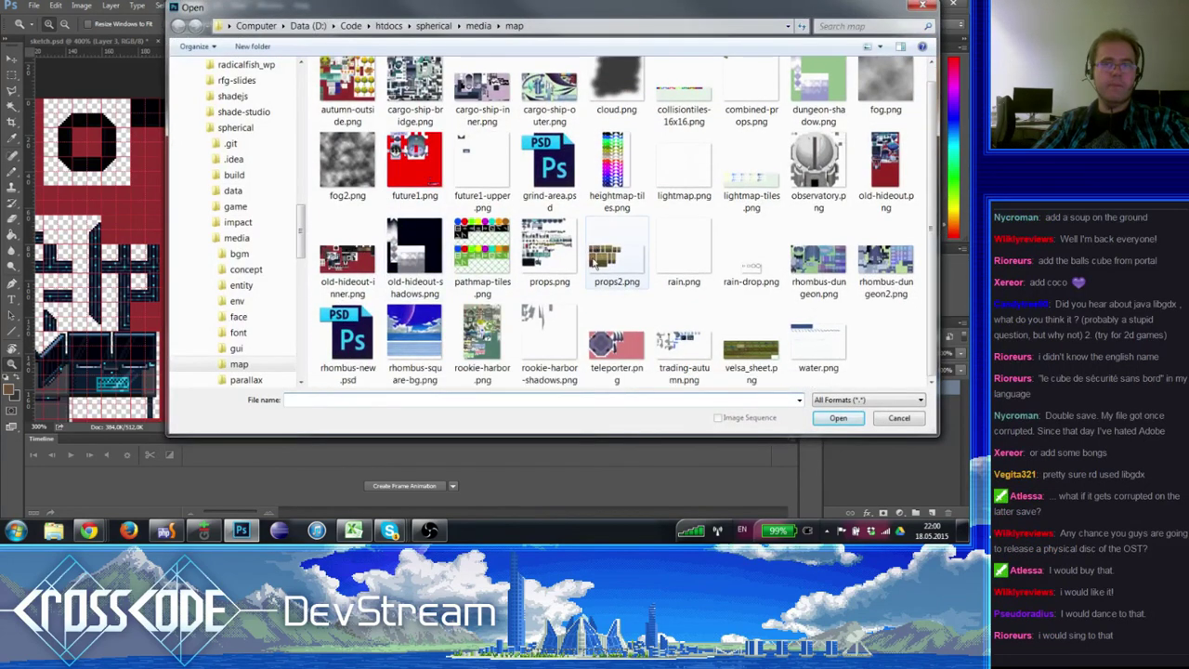
{"action": "scroll", "coordinate": [232, 333], "scroll_direction": "down", "scroll_amount": 2}
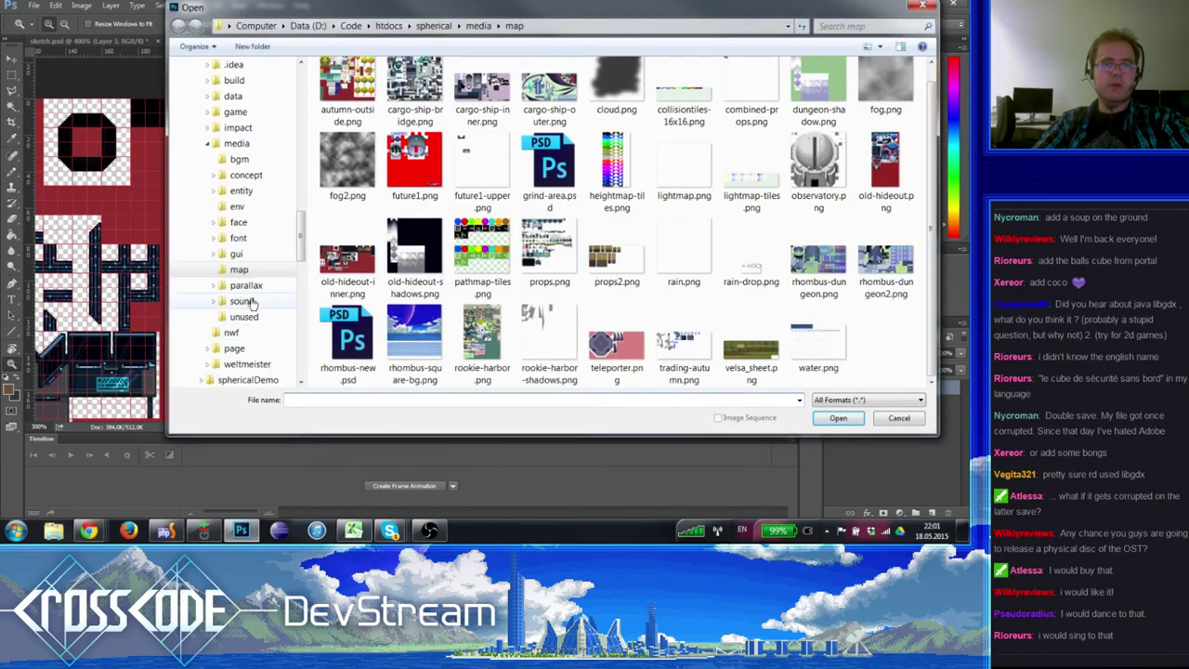
{"action": "left_click", "coordinate": [235, 146]}
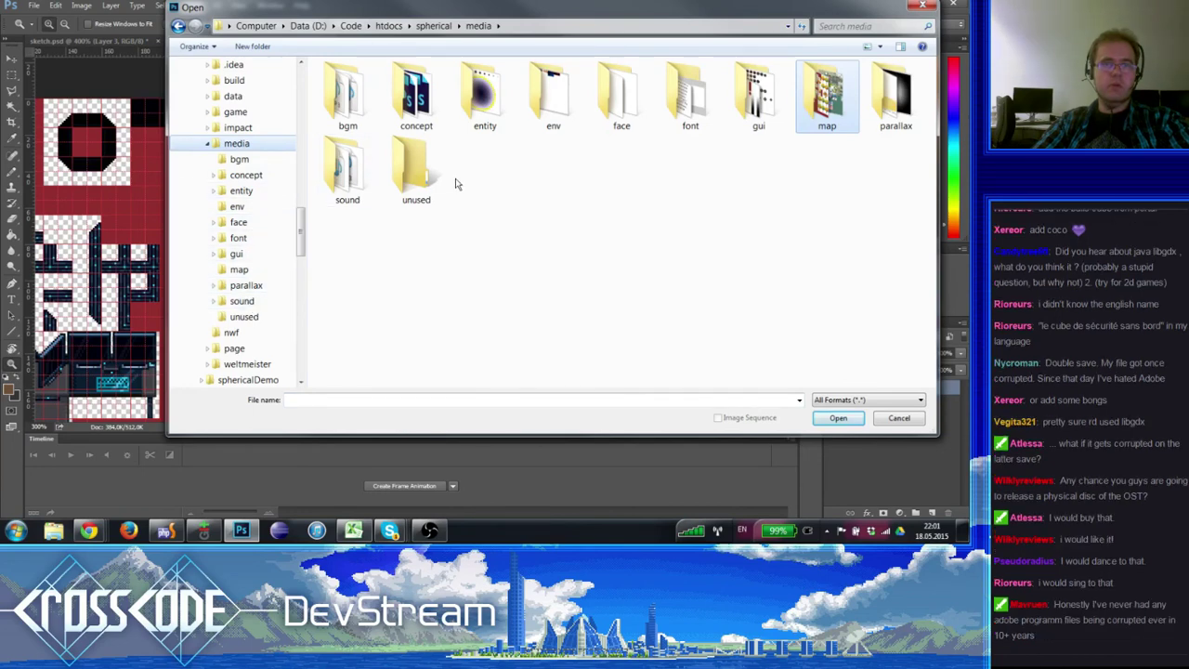
{"action": "left_click", "coordinate": [496, 100]}
{"action": "double_click", "coordinate": [497, 100]}
{"action": "double_click", "coordinate": [372, 177]}
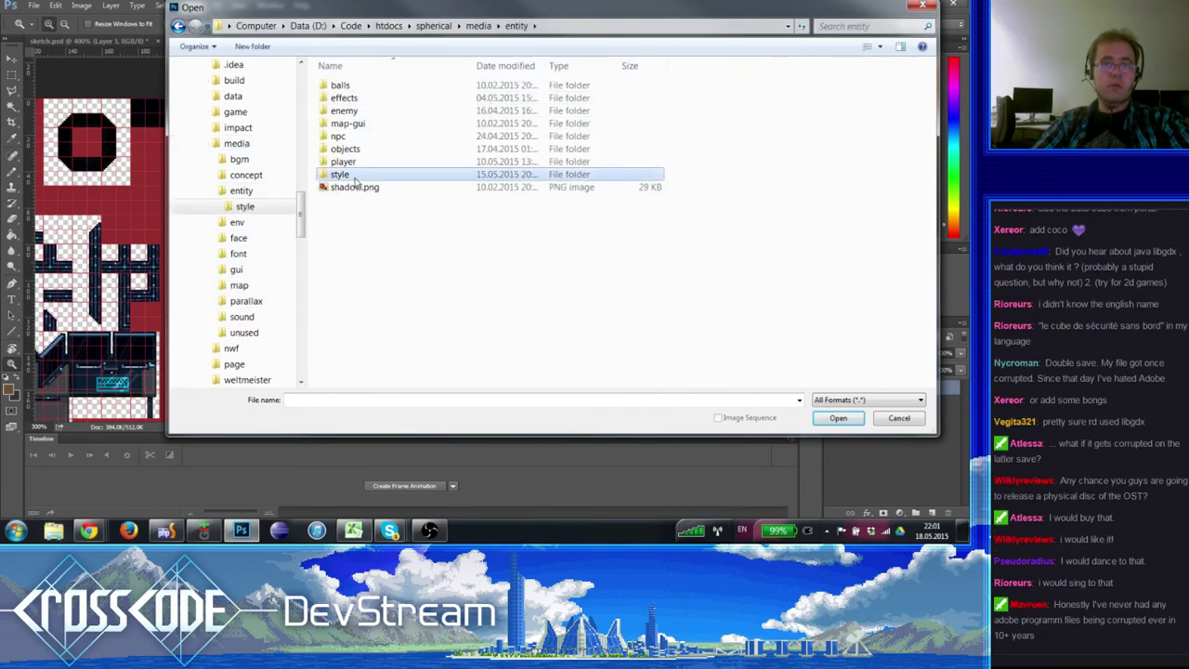
{"action": "left_click", "coordinate": [551, 212]}
{"action": "double_click", "coordinate": [416, 190]}
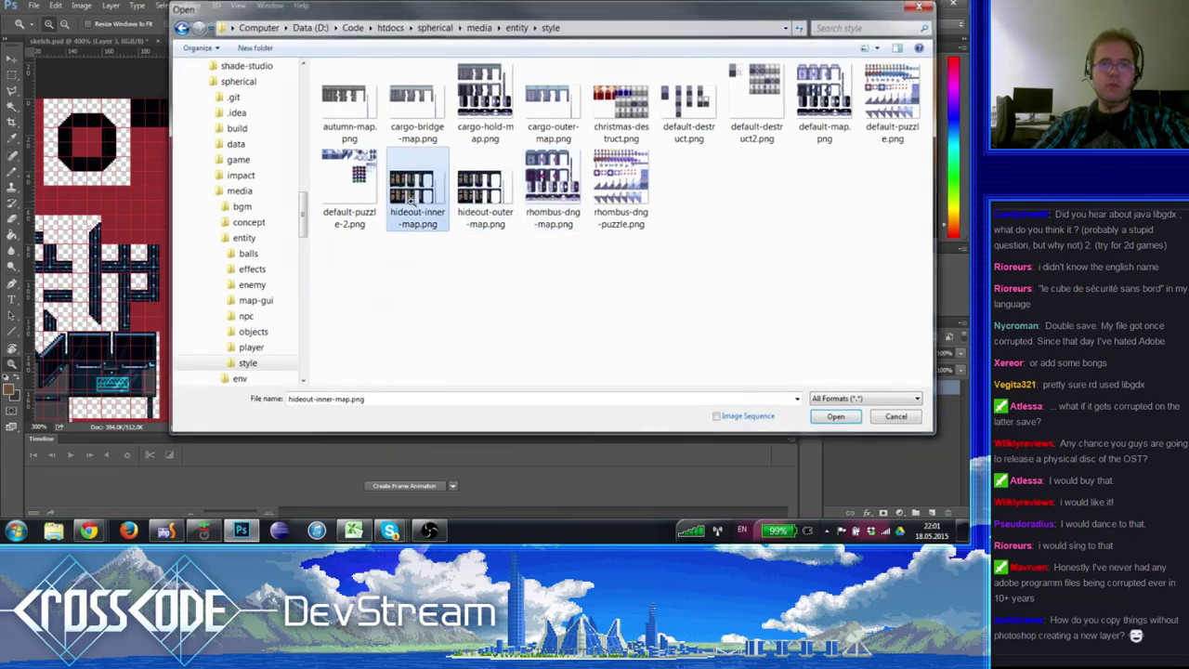
{"action": "double_click", "coordinate": [354, 232]}
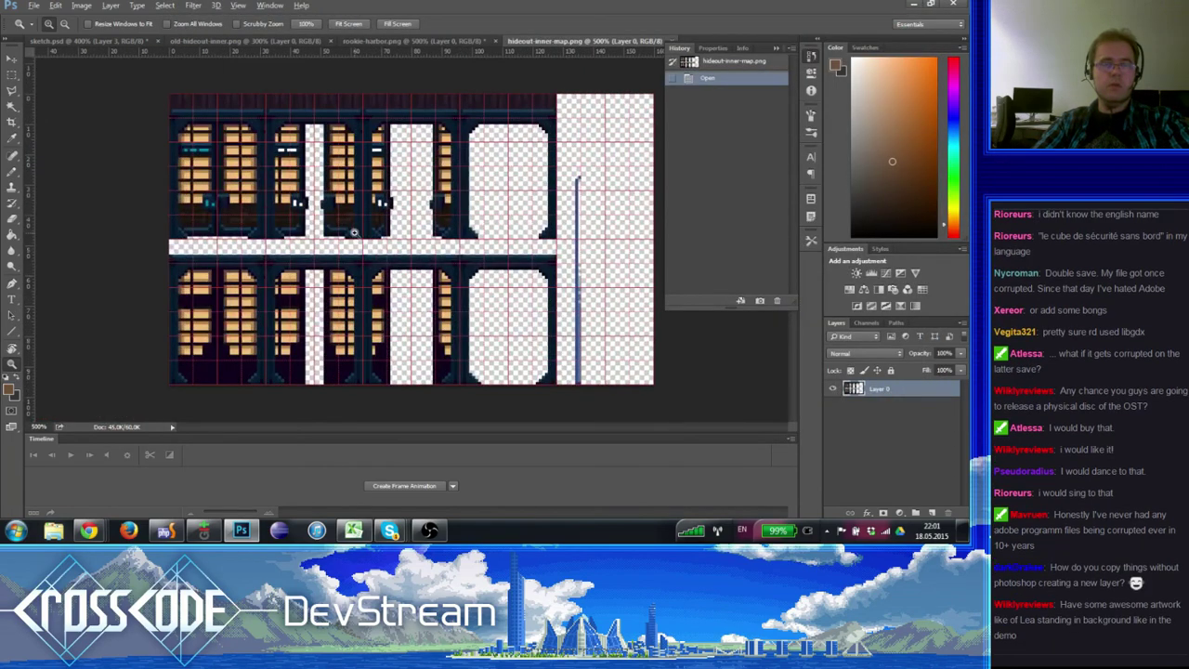
- View the hideout door tiles and the rookie-harbor.png tileset, and return to sketch.psd
{"action": "left_click", "coordinate": [354, 232], "text": "alt"}
{"action": "left_click", "coordinate": [354, 232], "text": "alt"}
{"action": "left_click", "coordinate": [368, 42]}
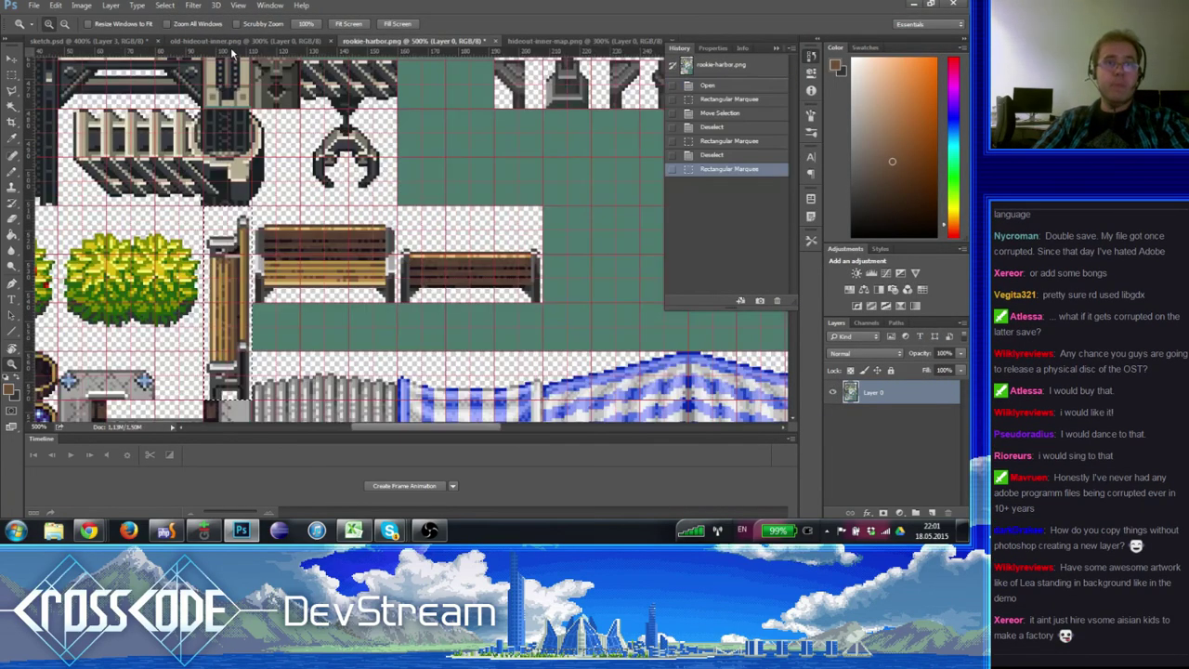
{"action": "left_click", "coordinate": [232, 42]}
{"action": "left_click", "coordinate": [83, 41]}
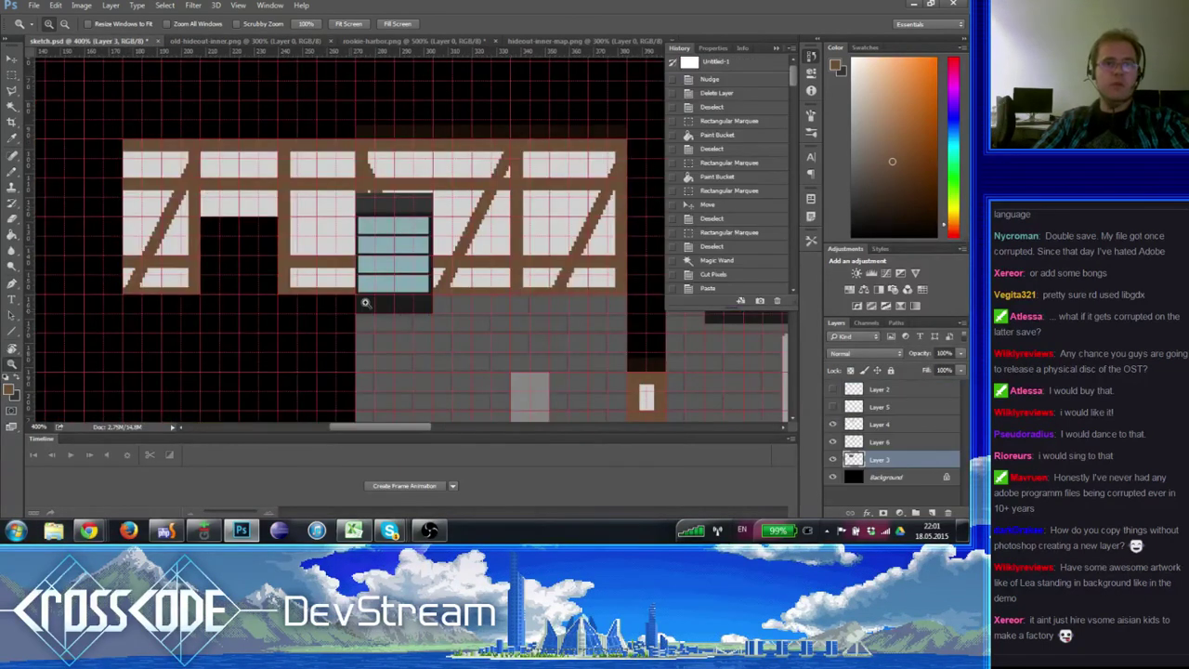
- Fill a brown lintel beam about 32 by 5 px across the top of the doorway on Layer 3, and check the layer's visibility
{"action": "left_click", "coordinate": [231, 250]}
{"action": "left_click", "coordinate": [253, 139]}
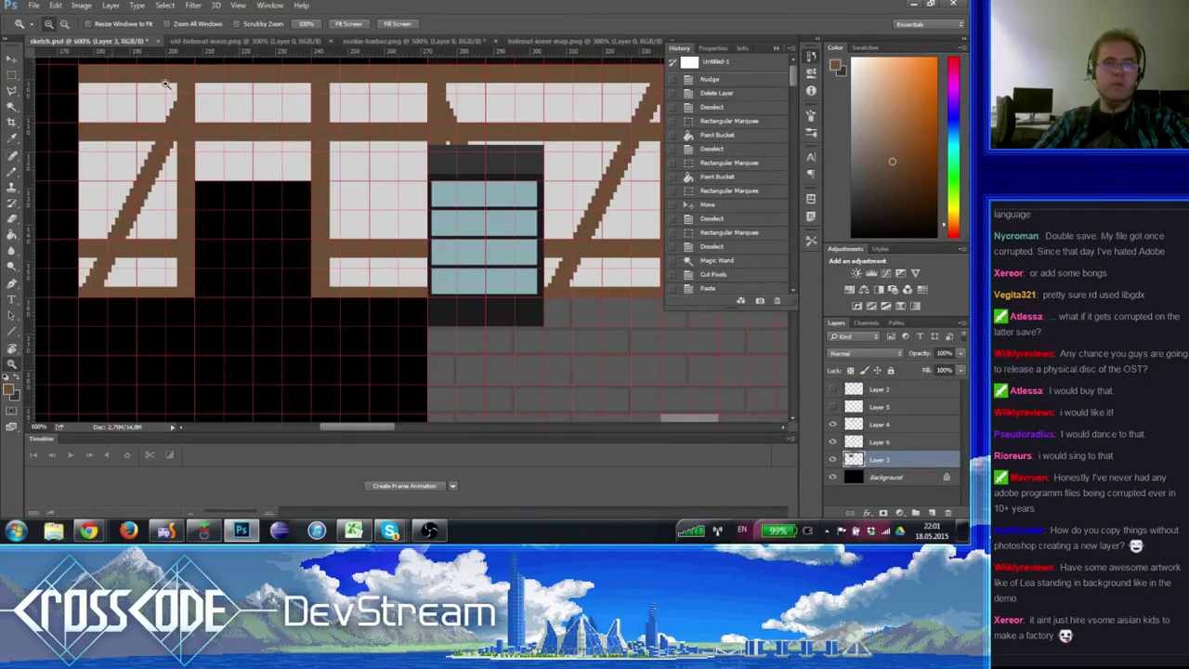
{"action": "left_click", "coordinate": [11, 74]}
{"action": "left_click_drag", "start_coordinate": [196, 181], "coordinate": [313, 165]}
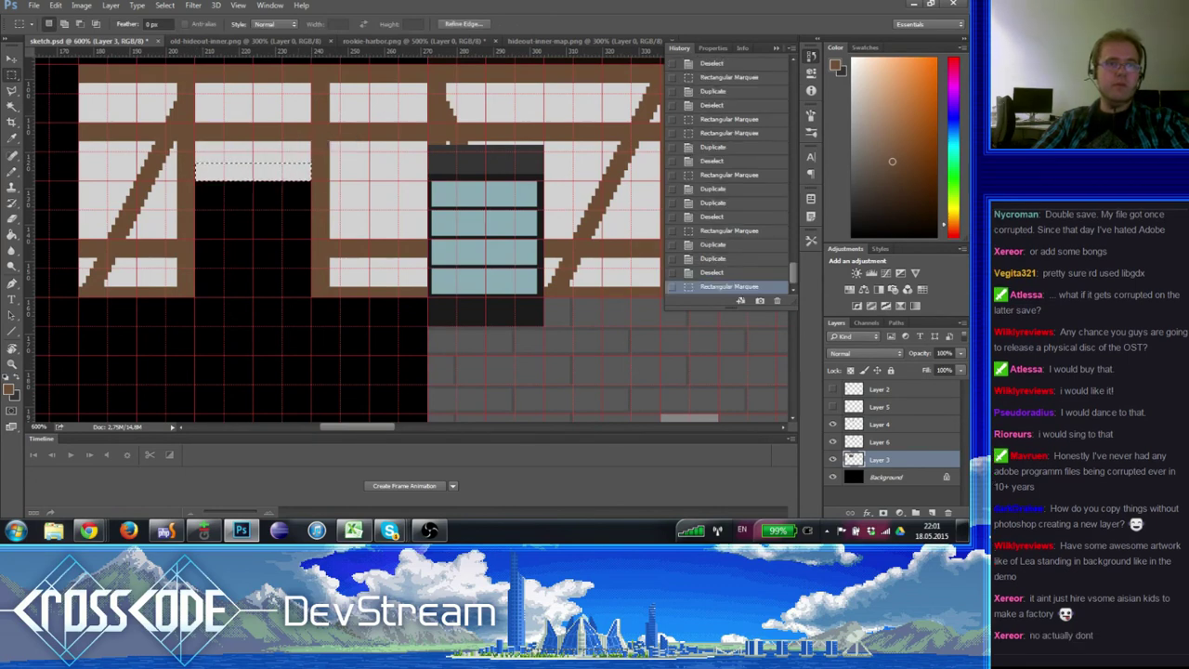
{"action": "left_click", "coordinate": [11, 236]}
{"action": "left_click", "coordinate": [186, 199], "text": "alt"}
{"action": "left_click", "coordinate": [234, 177]}
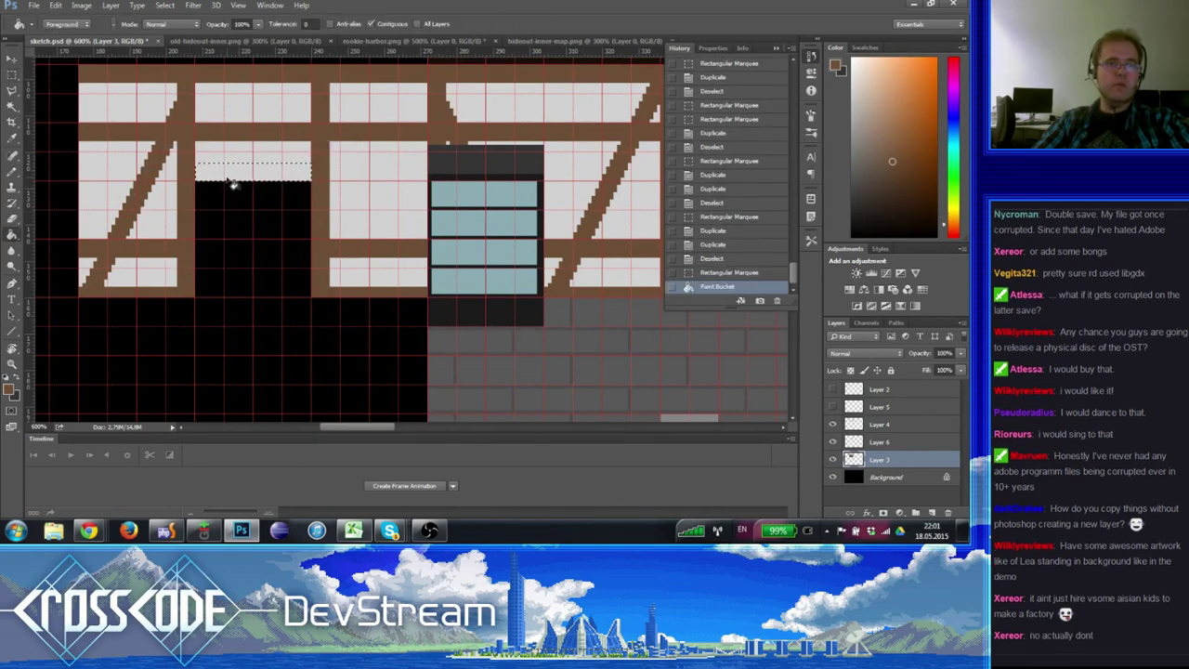
{"action": "left_click", "coordinate": [833, 459]}
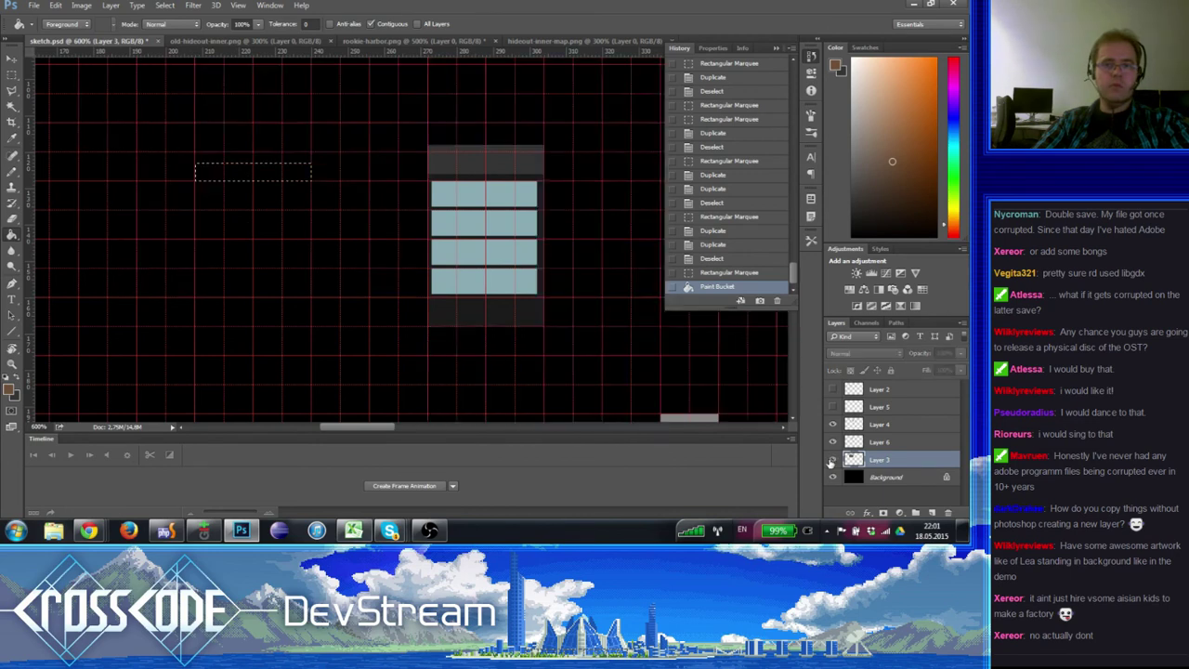
{"action": "left_click", "coordinate": [832, 459]}
{"action": "left_click", "coordinate": [11, 363]}
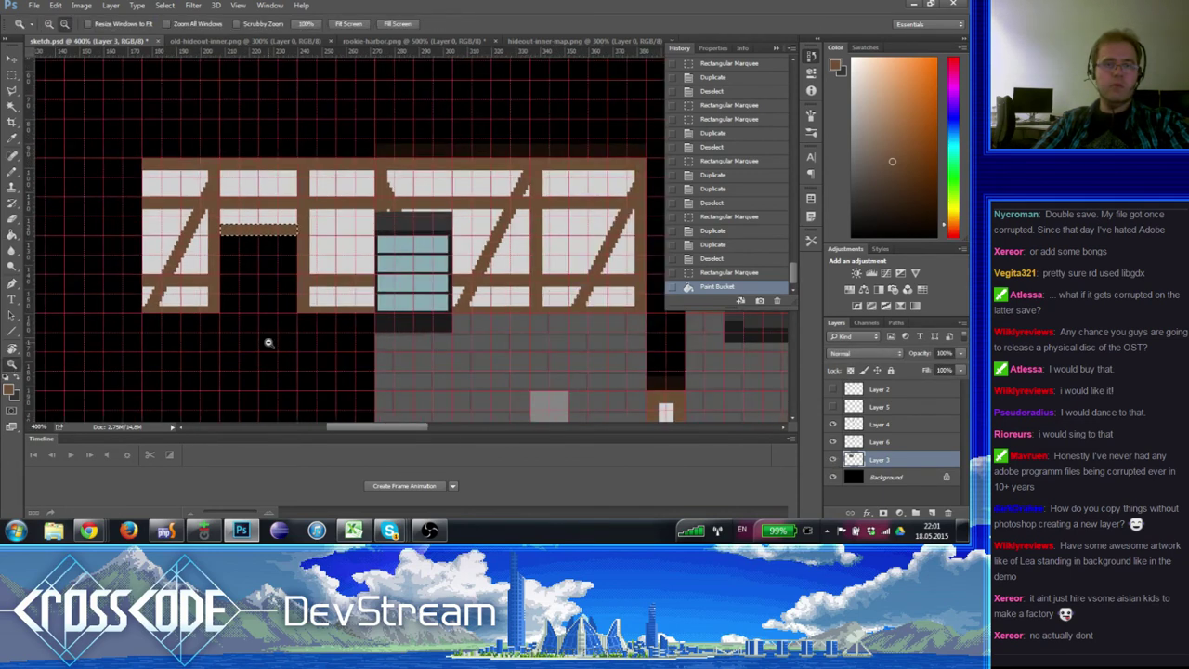
{"action": "scroll", "coordinate": [268, 340], "scroll_direction": "down", "scroll_amount": 3}
{"action": "scroll", "coordinate": [393, 280], "scroll_direction": "up", "scroll_amount": 1}
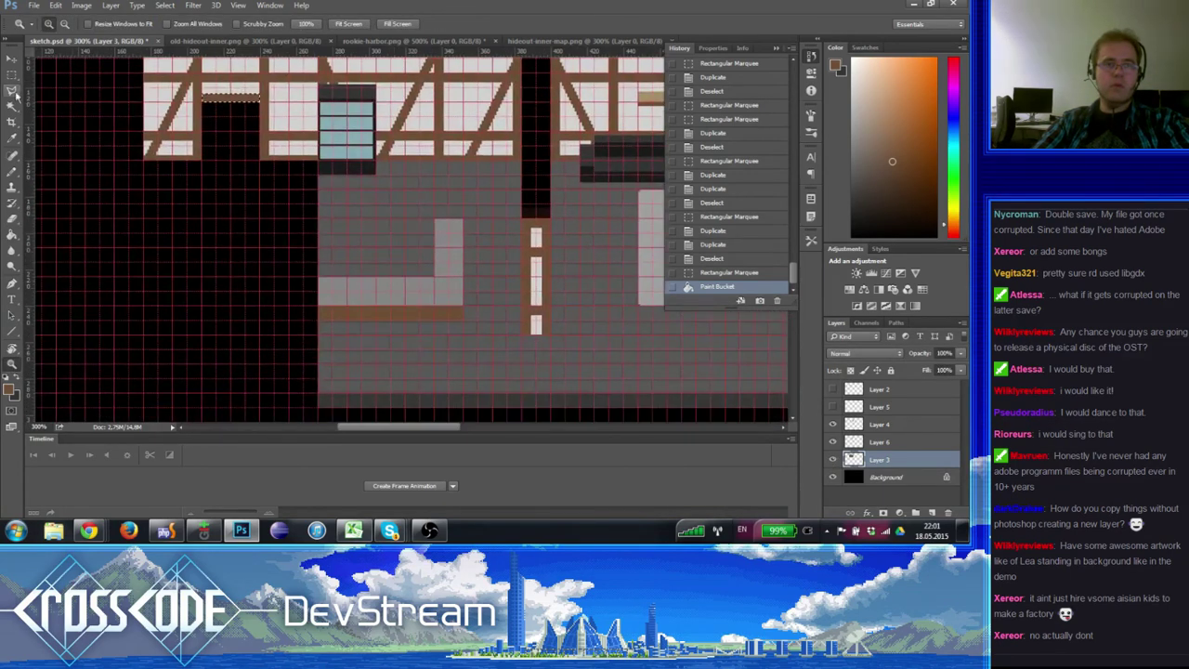